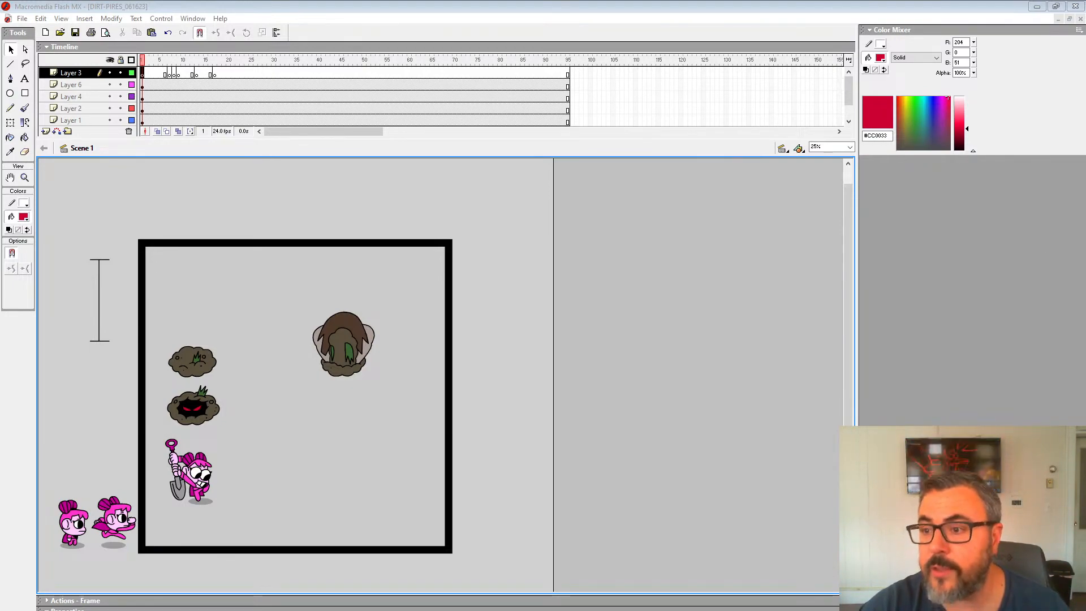
Switch to the CH-006-MALLCOP-CAPTURE document, enlarge its timeline area and play the mall cop animation.
click(1059, 19)
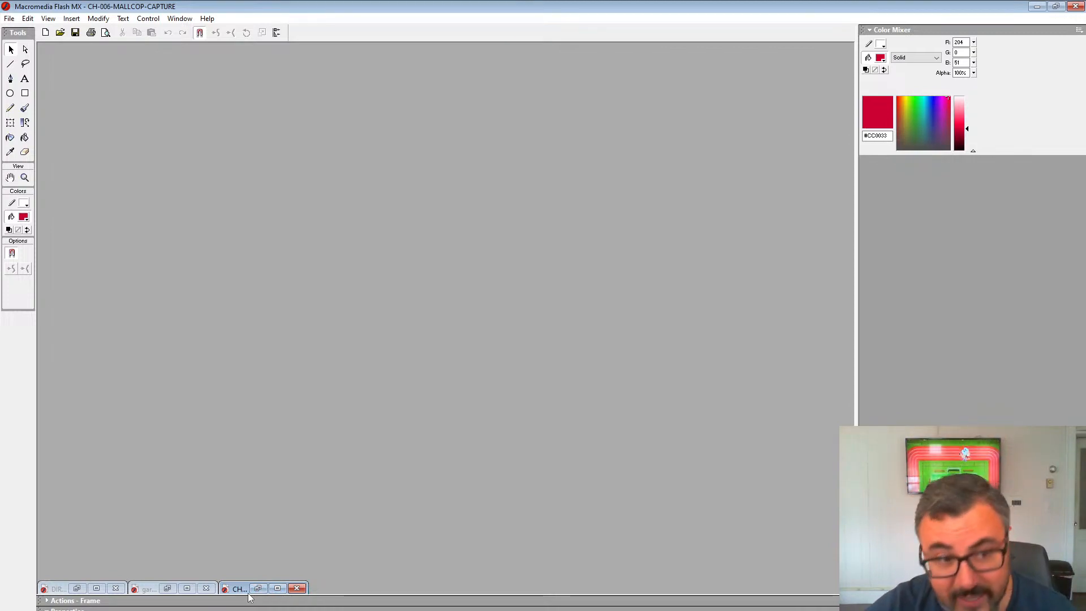
click(278, 588)
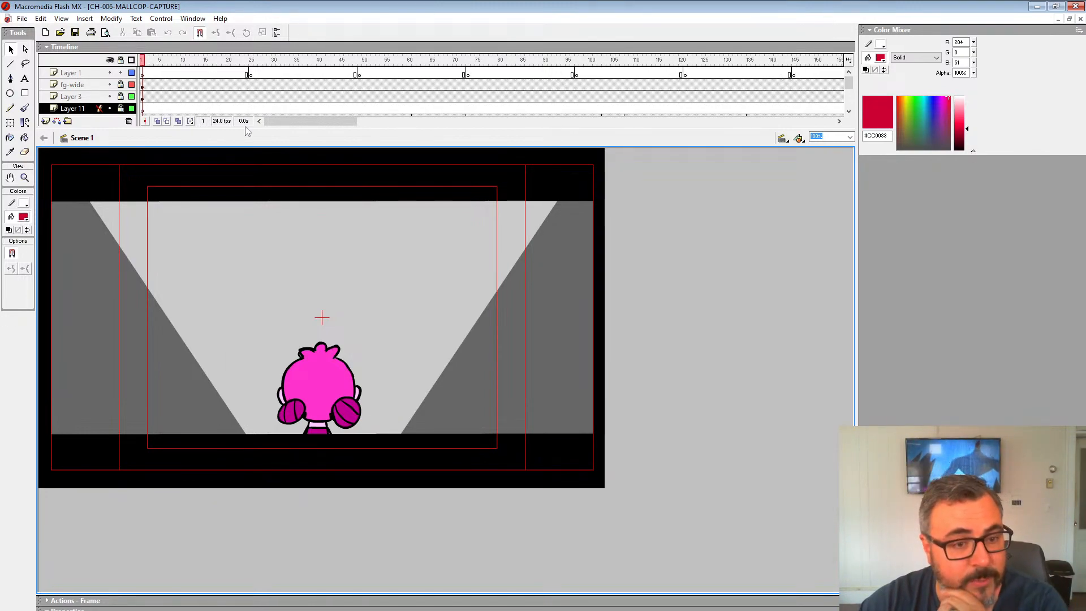
drag(263, 131, 272, 157)
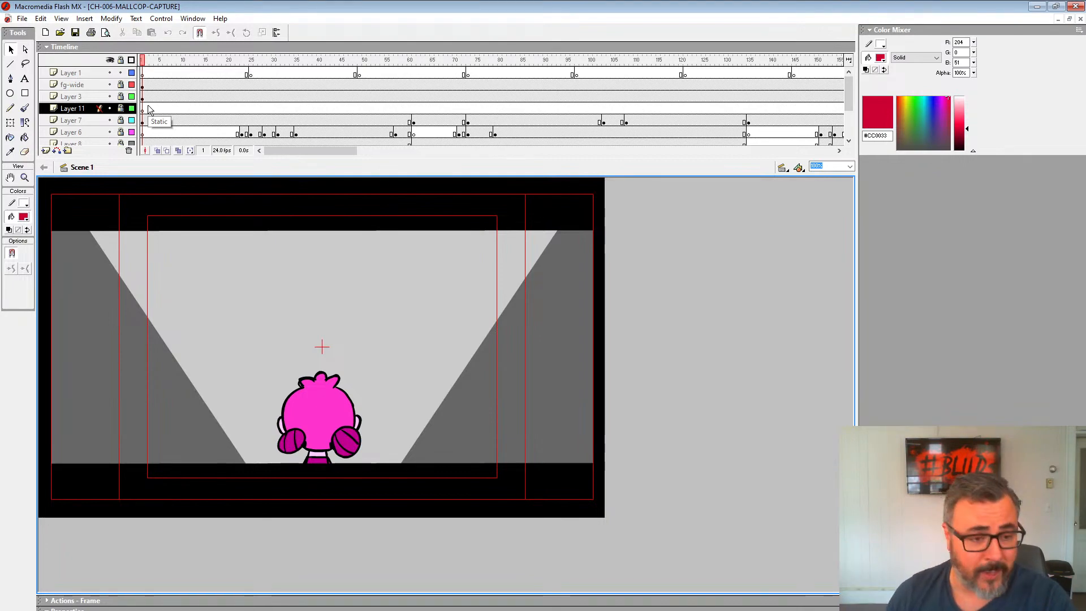
key(Return)
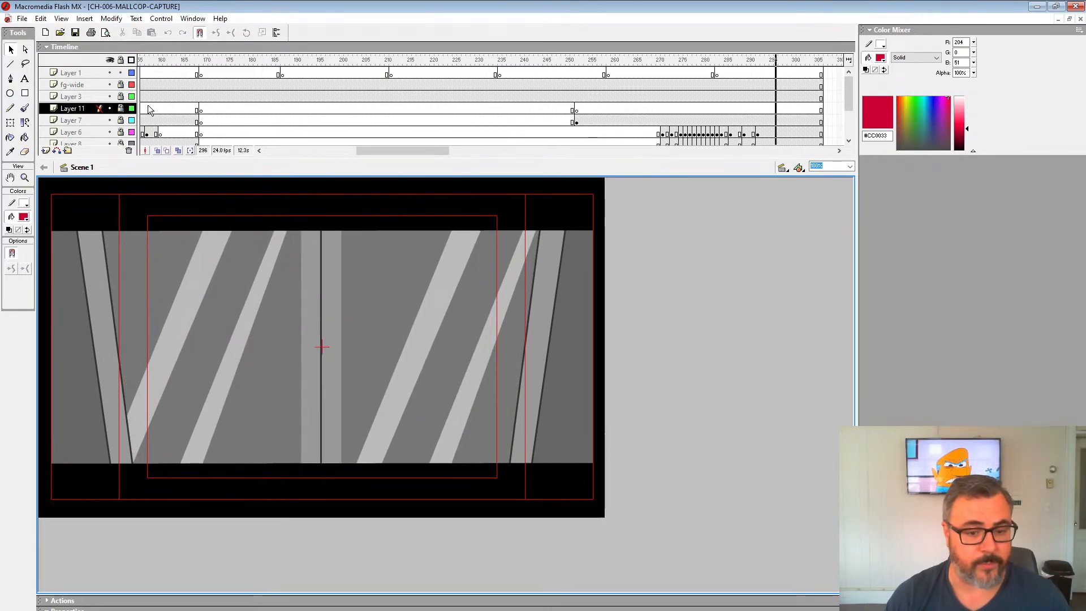
key(Return)
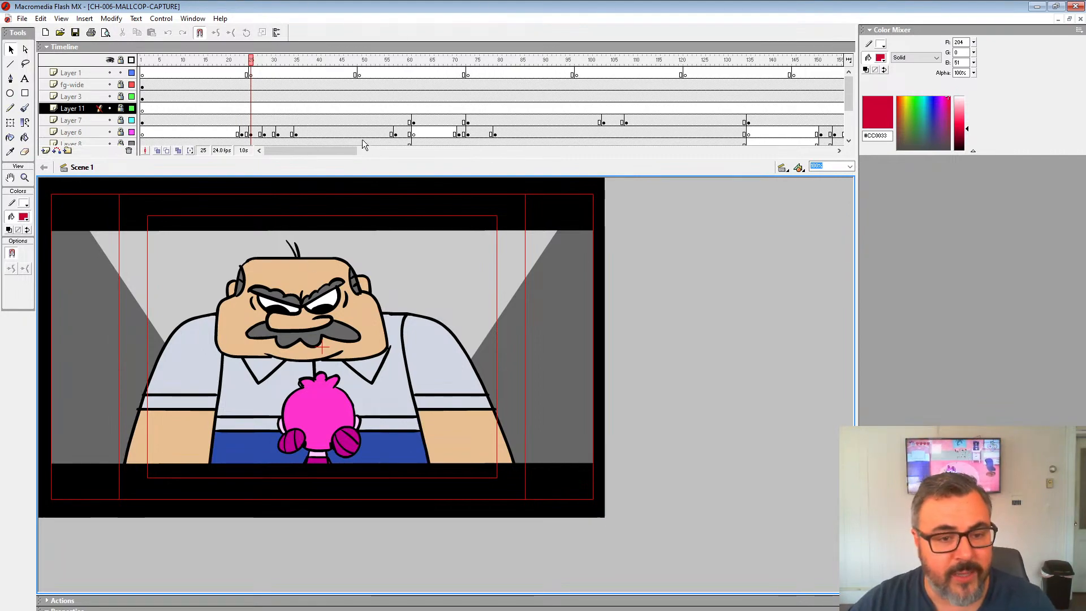
Enlarge the timeline to show all layers, hide the fg-wide guide layer and replay the mall cop animation.
drag(354, 161, 354, 190)
click(109, 84)
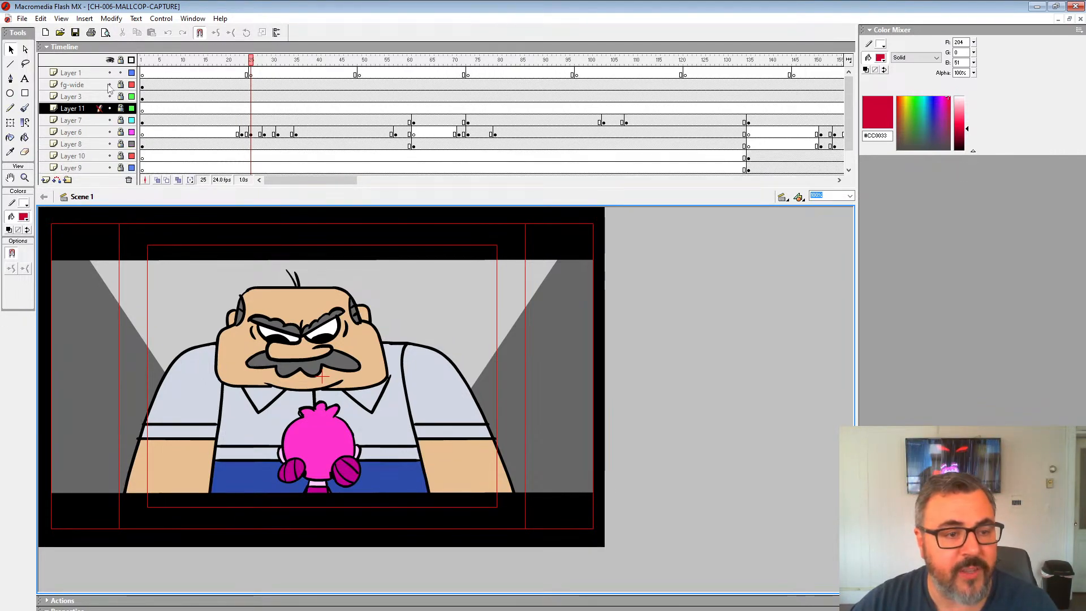
click(109, 96)
click(109, 96)
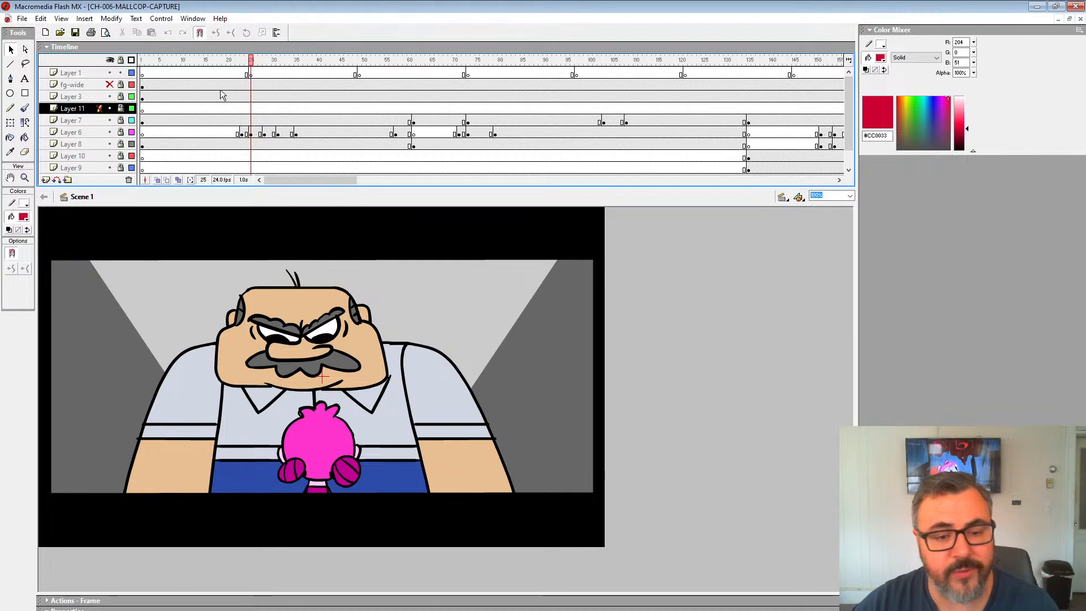
drag(343, 189, 343, 221)
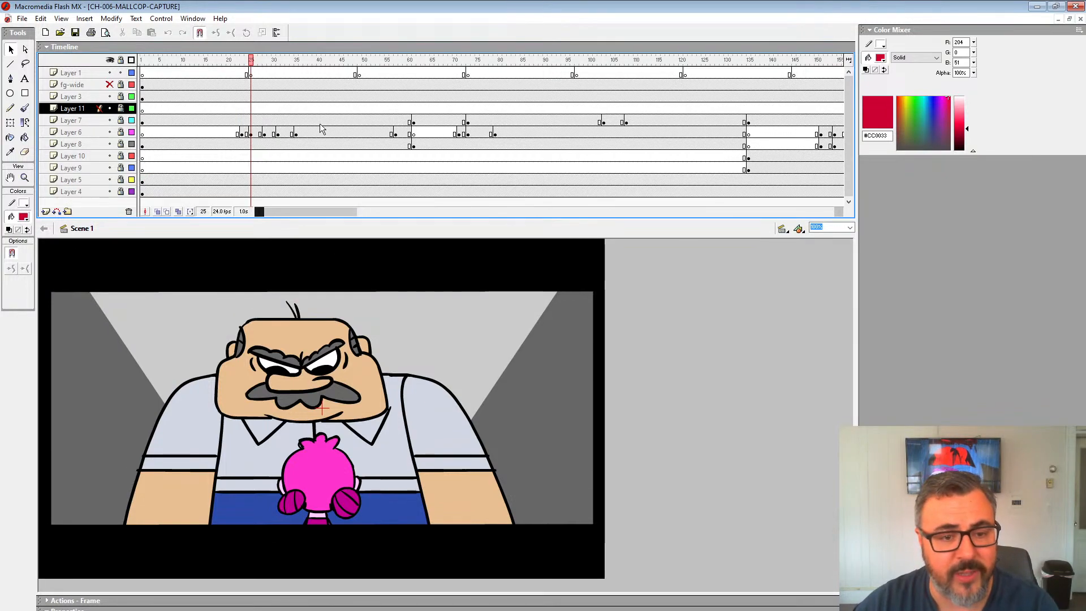
key(Return)
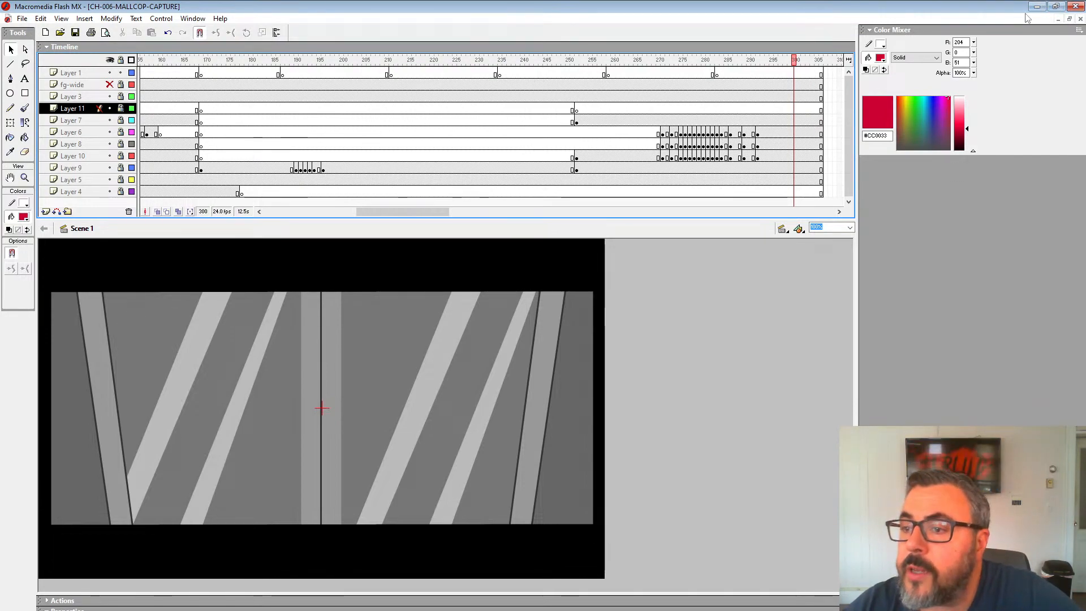
Close CH-006-MALLCOP-CAPTURE without saving and bring up the DIRT-PIRES_061623 document.
click(1080, 19)
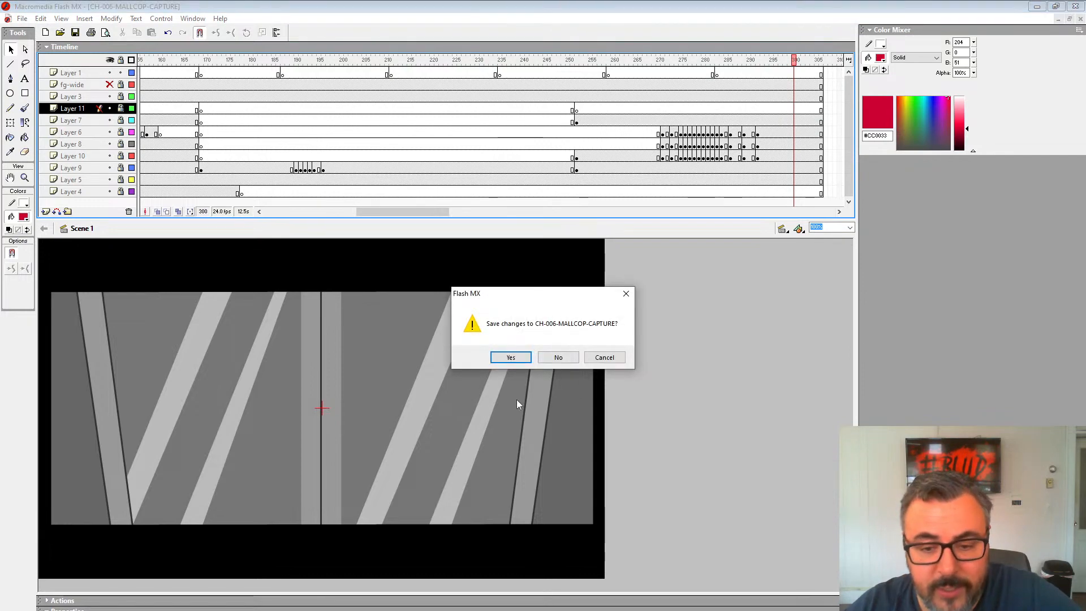
click(575, 359)
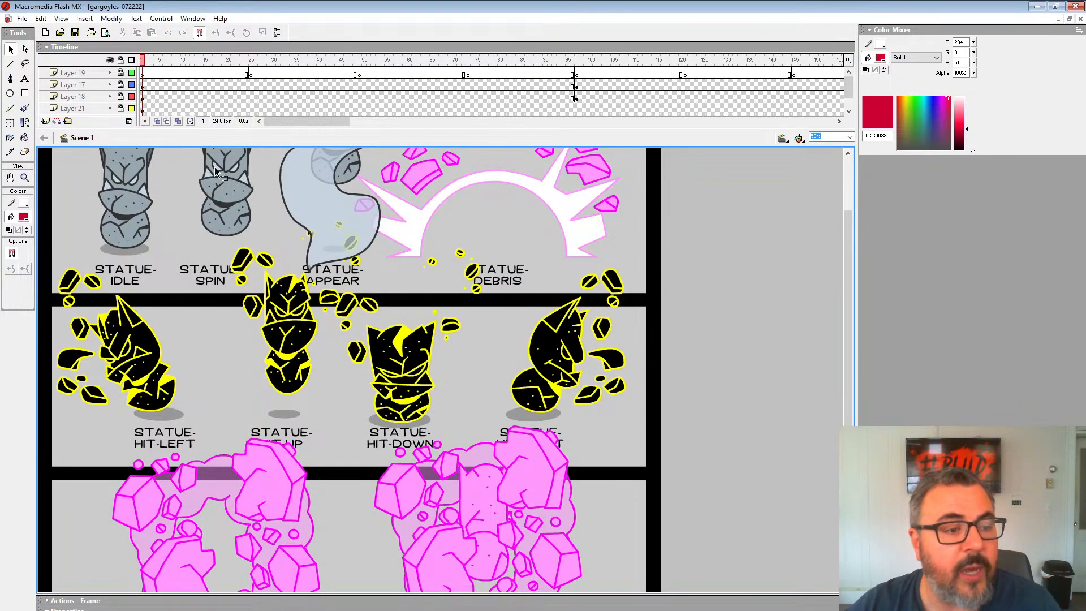
click(30, 179)
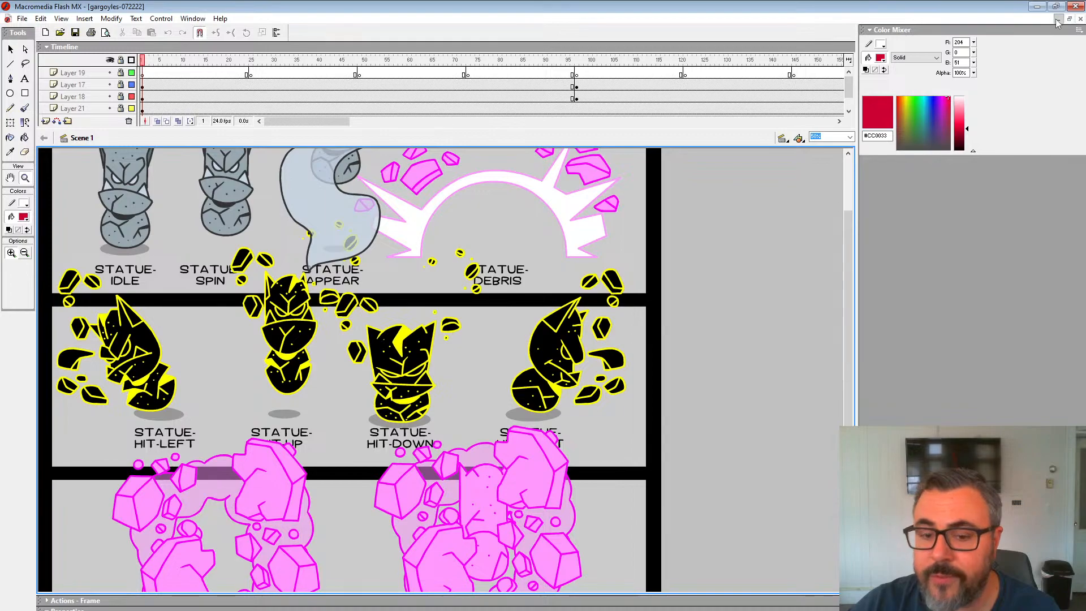
click(1057, 19)
click(99, 588)
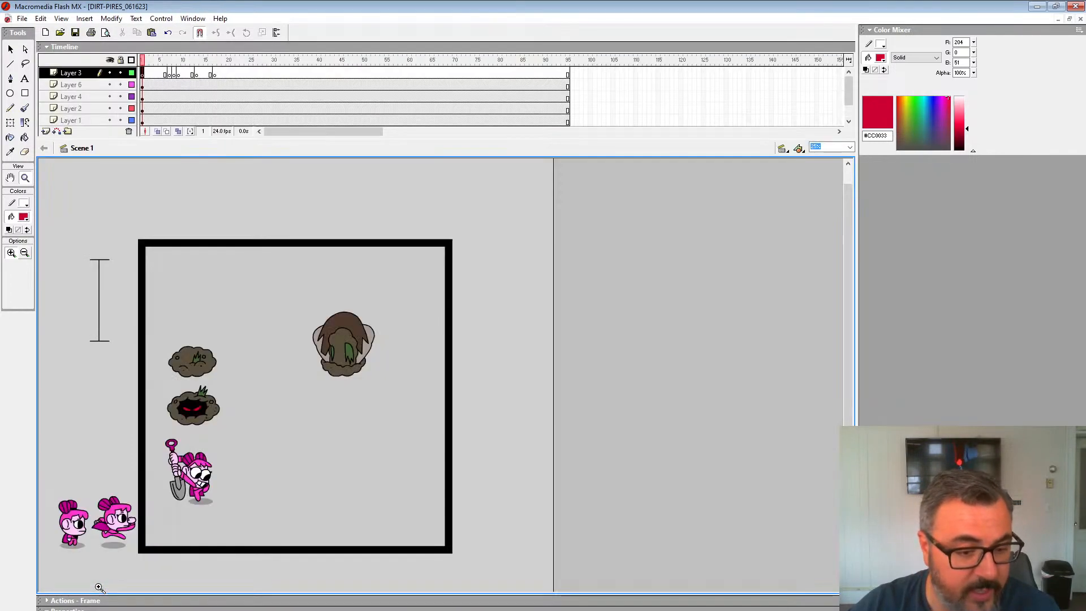
Play the DIRT-PIRES_061623 scene, restarting from frame 1, to review the creature and shovel animations.
key(Return)
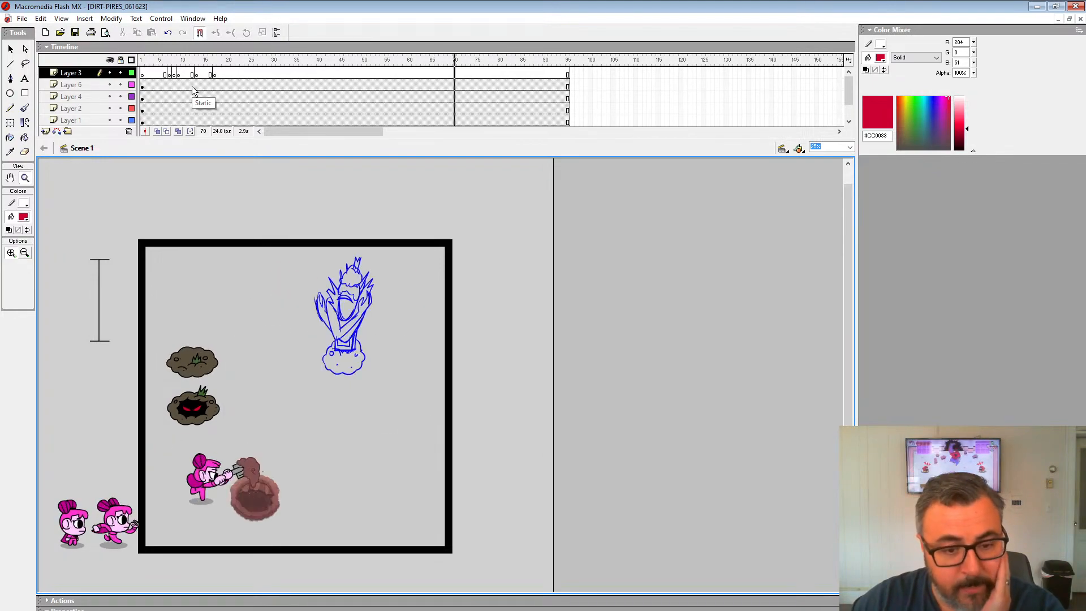
click(142, 74)
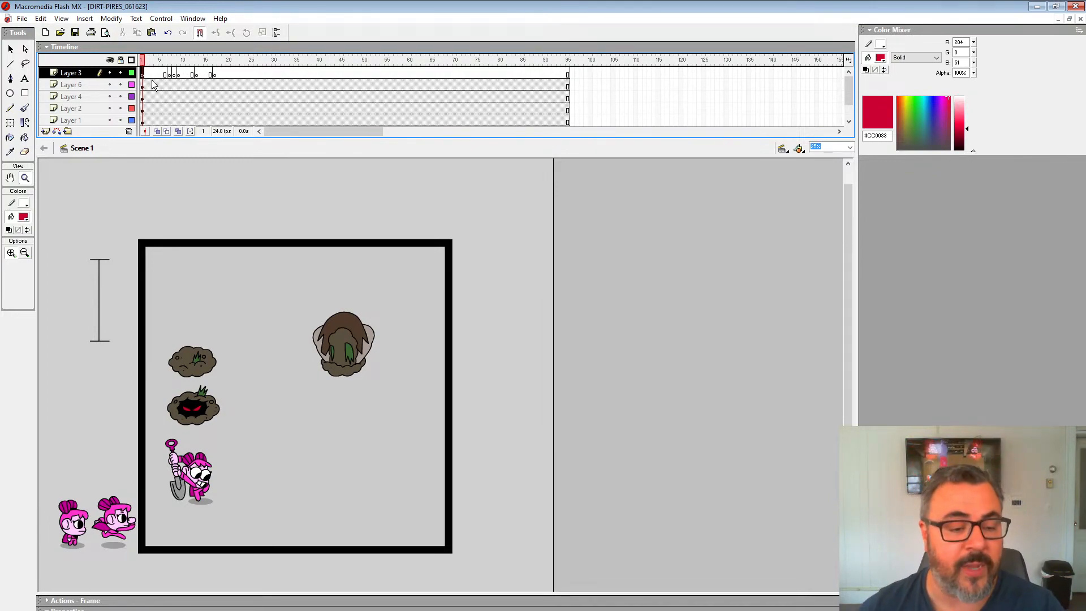
key(Return)
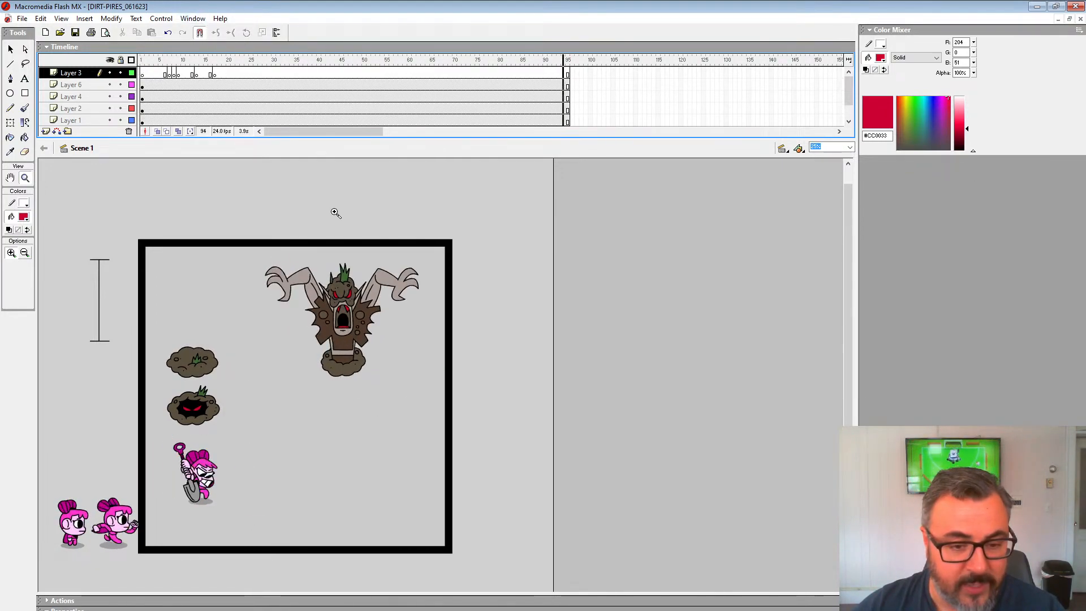
key(Return)
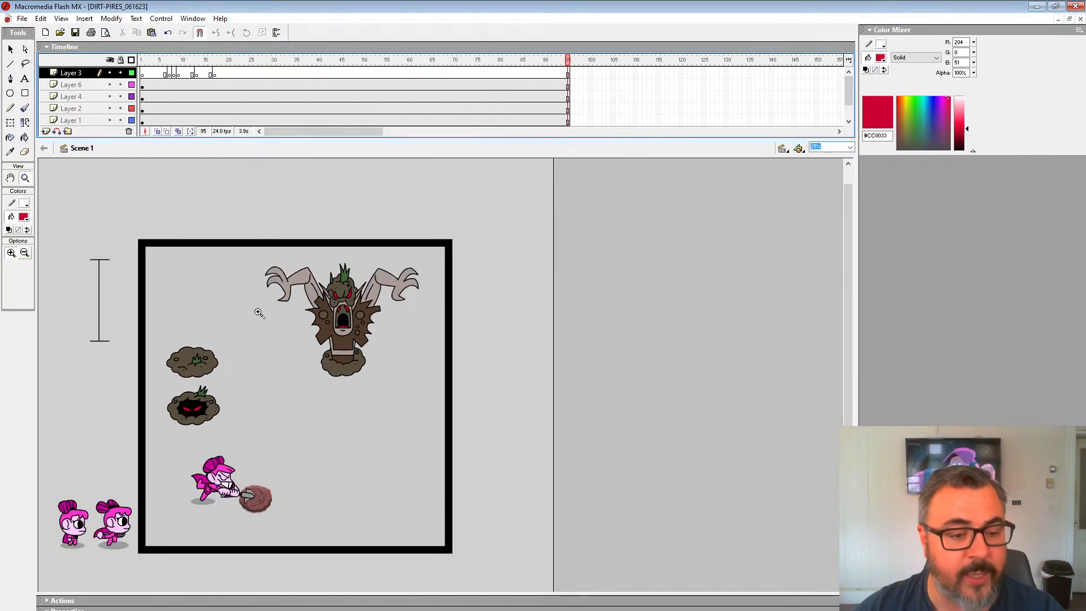
Switch to the gargoyles-072222 document, zoom out to 25% to show the whole sheet and play its statue animations.
click(1060, 23)
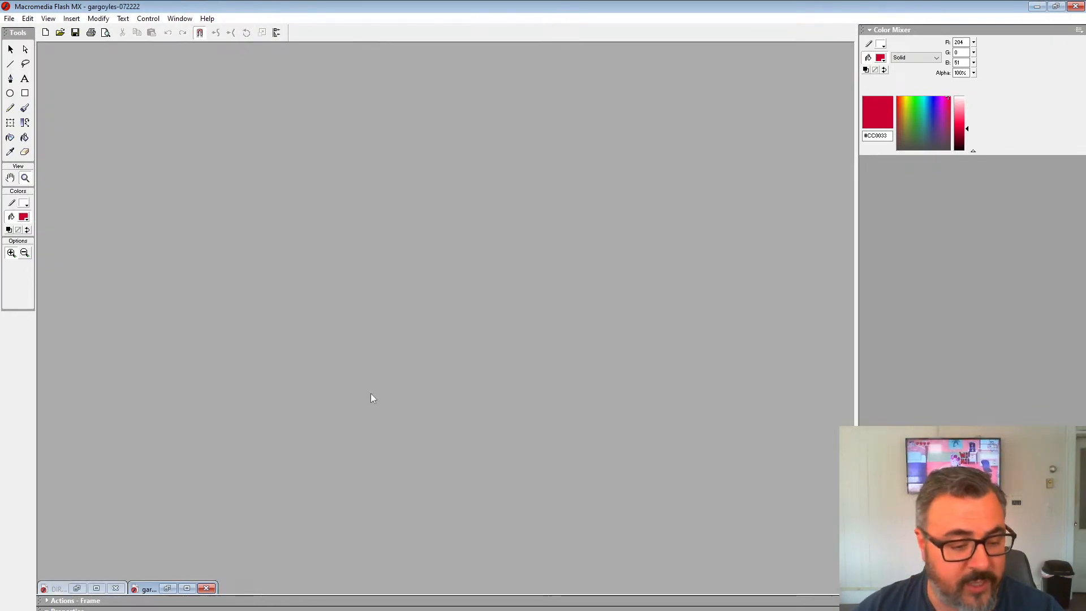
click(187, 589)
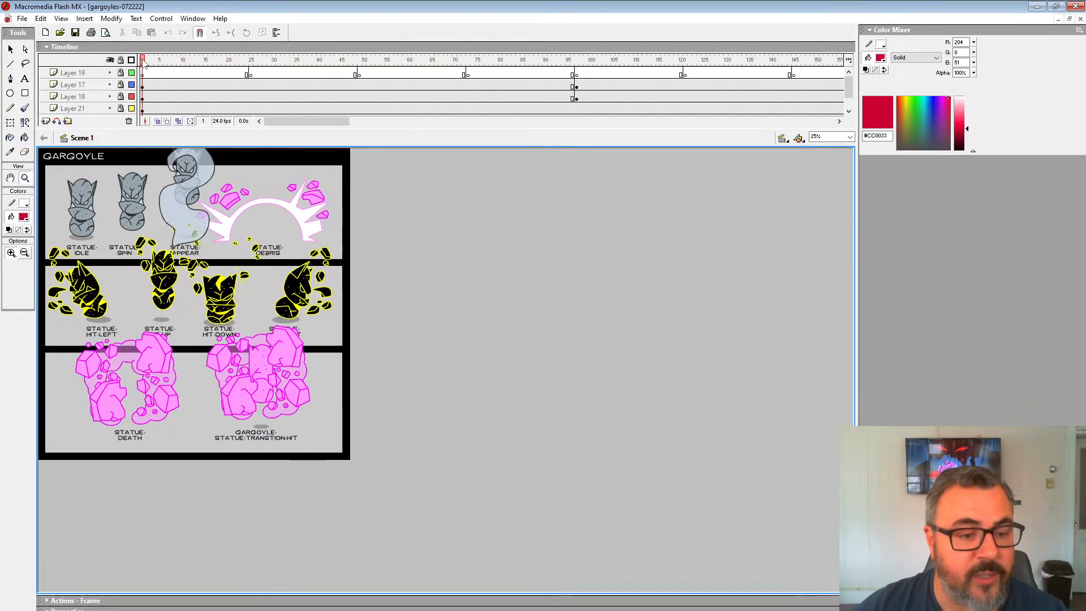
mouse_move(142, 60)
mouse_down()
mouse_move(156, 60)
mouse_move(142, 60)
mouse_up()
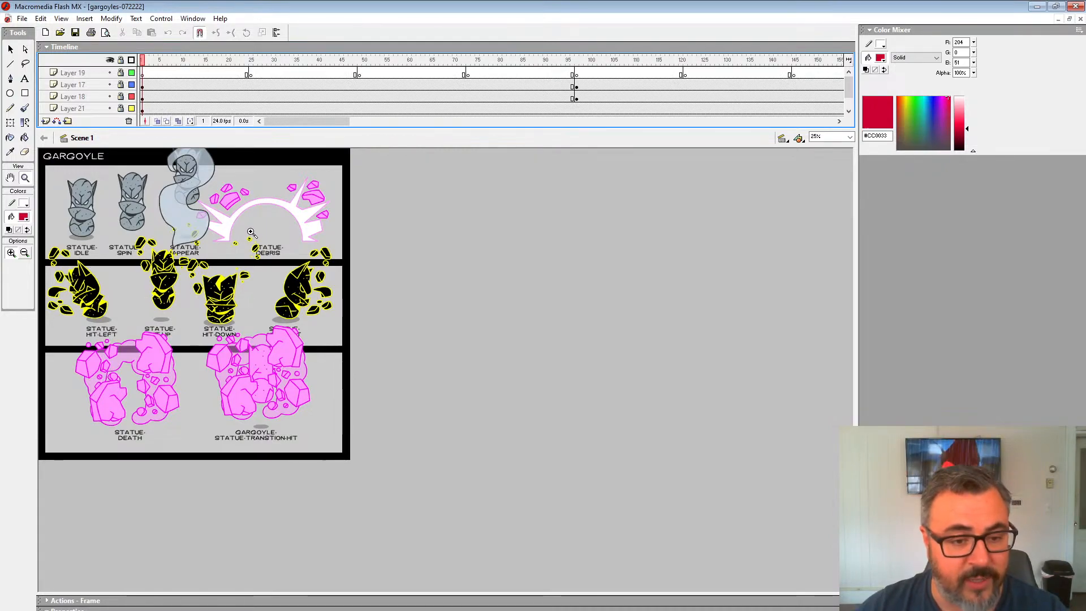
key(Return)
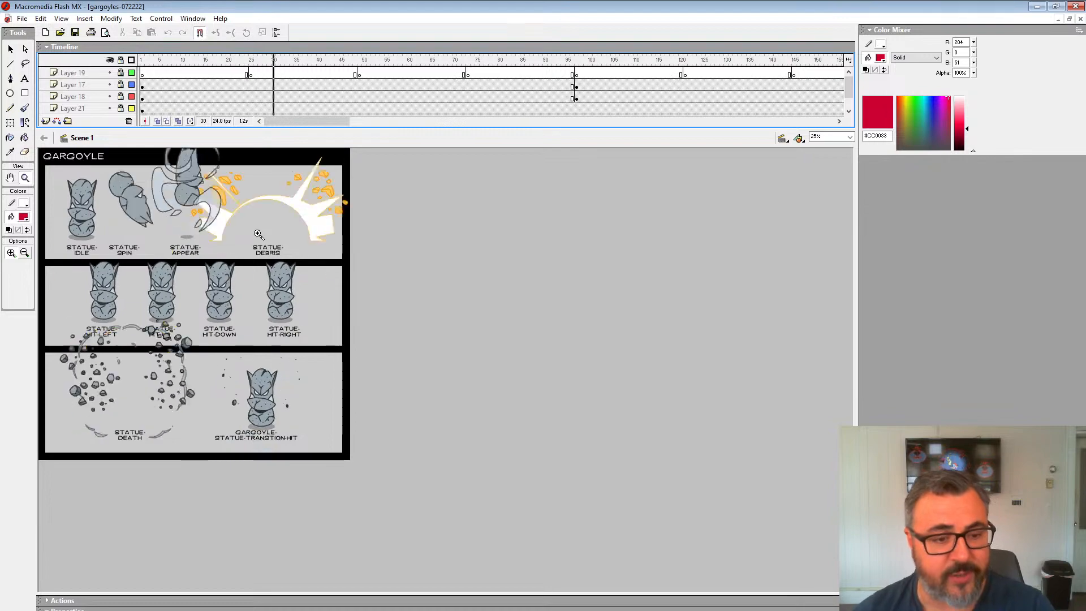
Return from the gargoyle sheet to the DIRT-PIRES_061623 document and replay its scene from frame 1.
click(1057, 19)
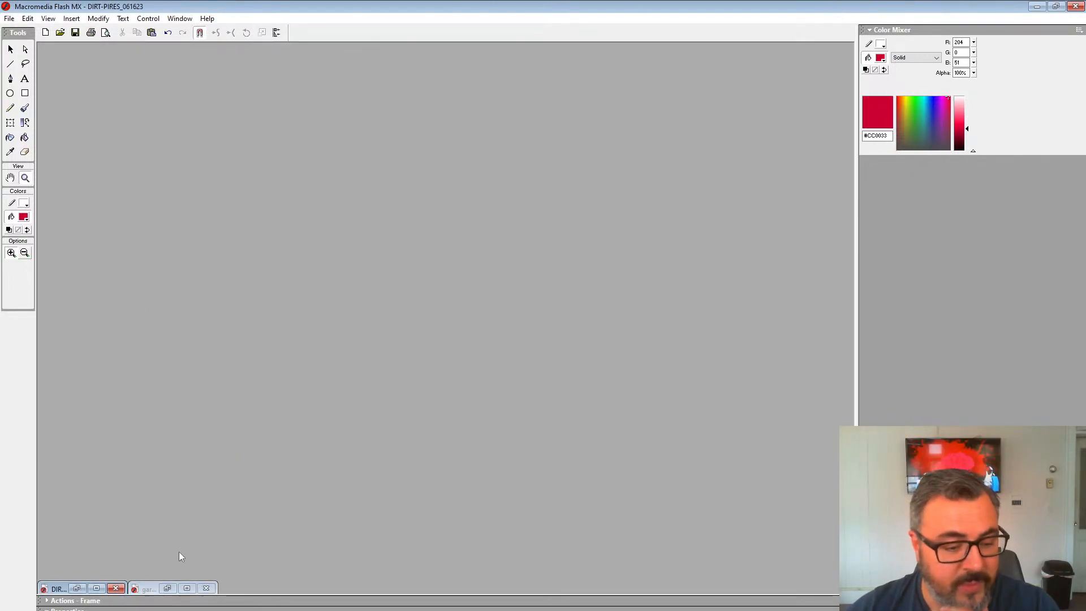
click(188, 589)
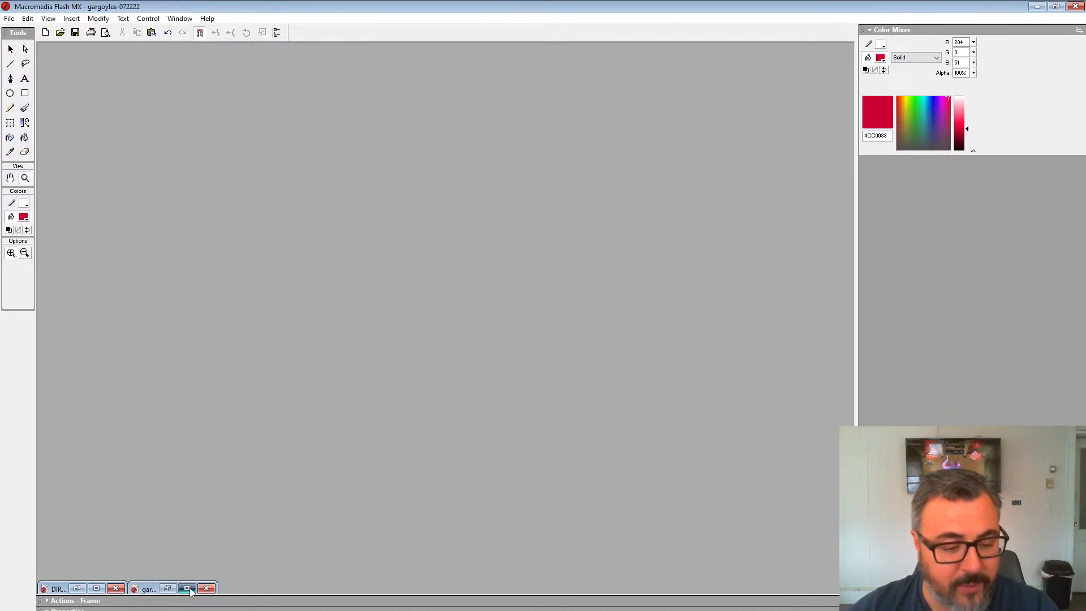
click(187, 589)
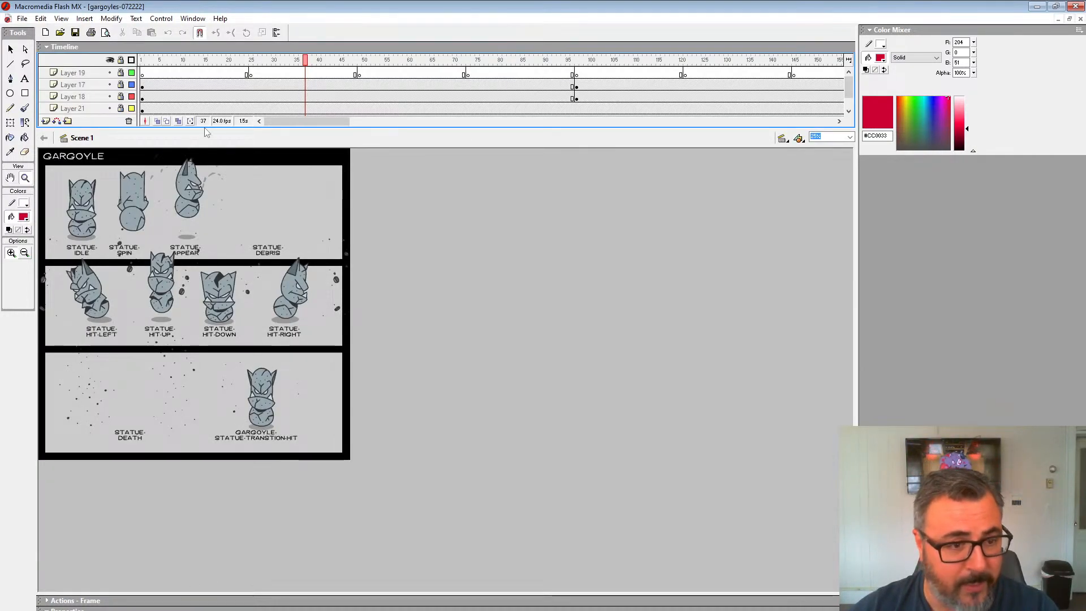
click(1058, 20)
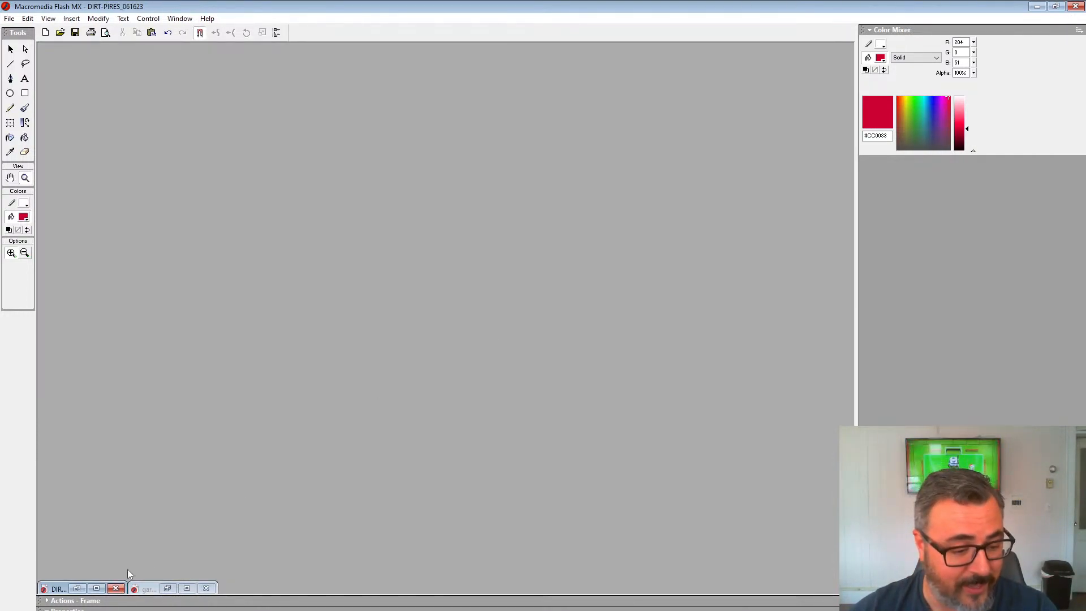
click(102, 589)
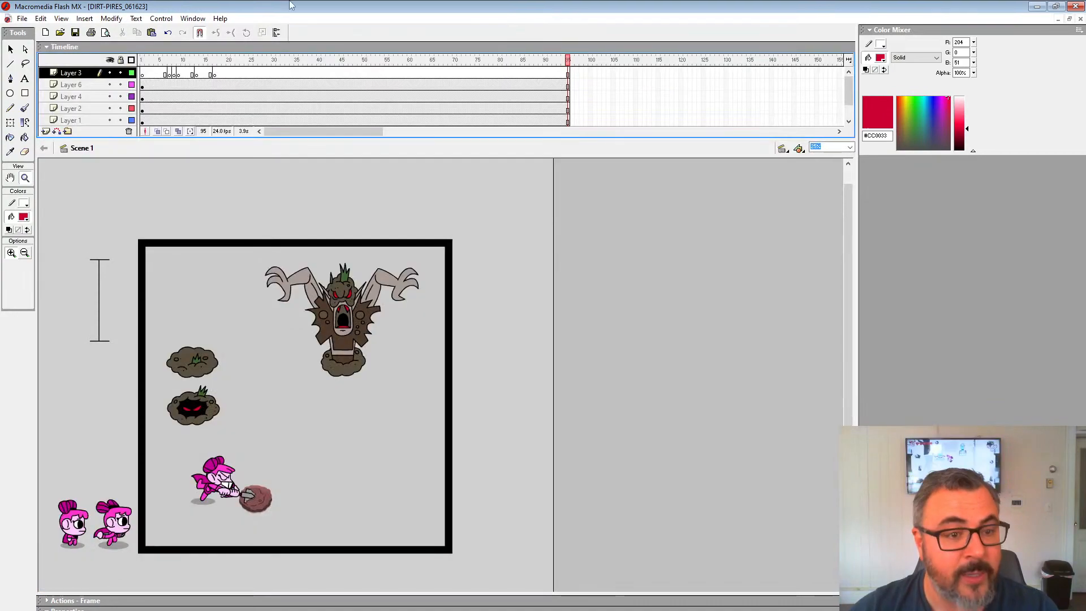
click(146, 78)
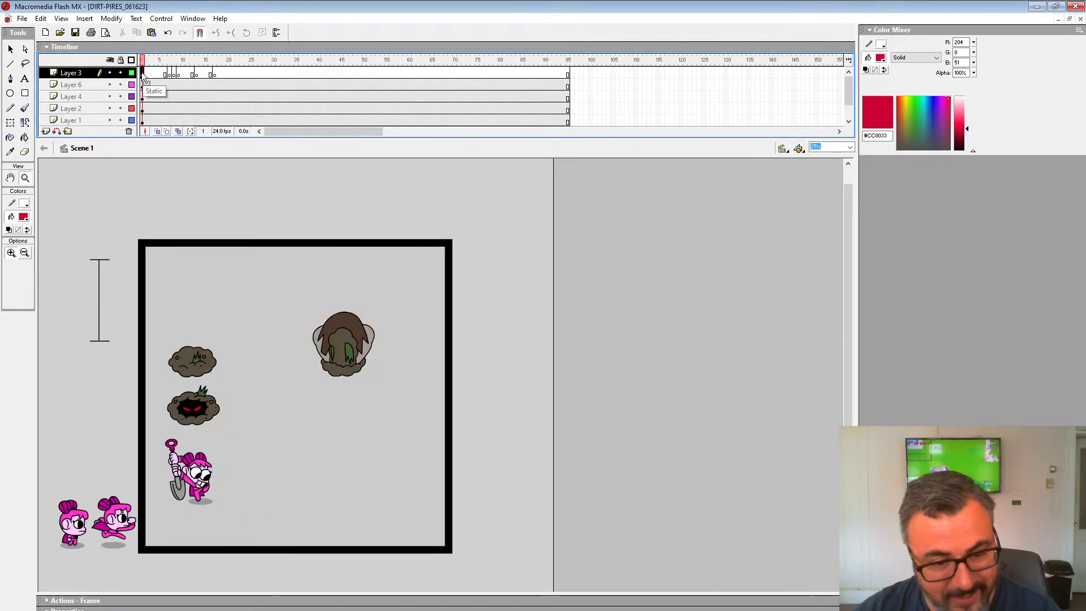
key(Return)
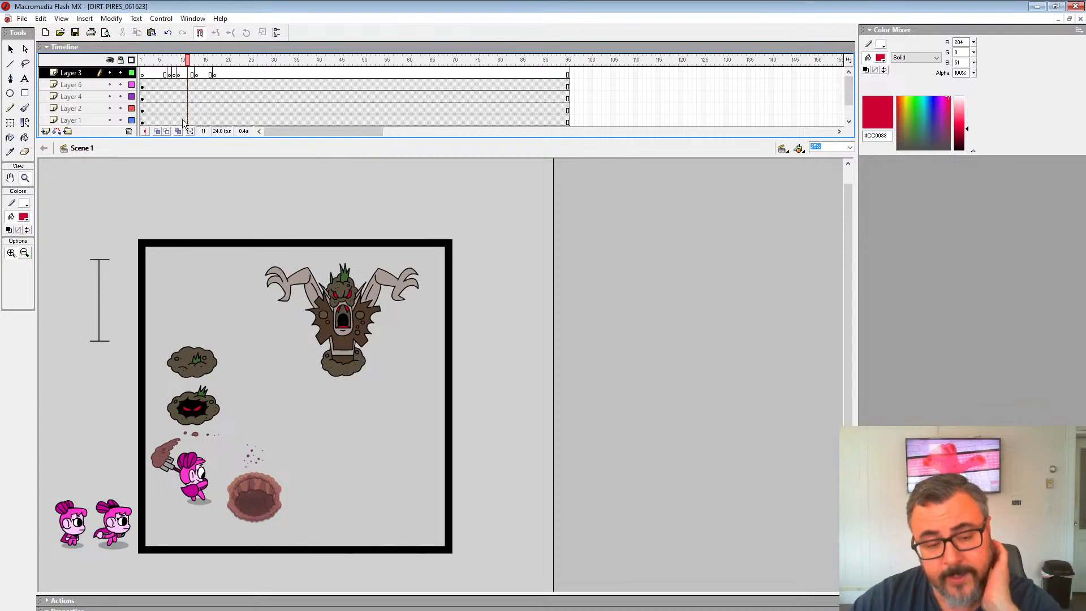
Open the upper dirt mound symbol, DV-DIRT-IDLE-001, from the first frame of Layer 6 for editing.
click(142, 86)
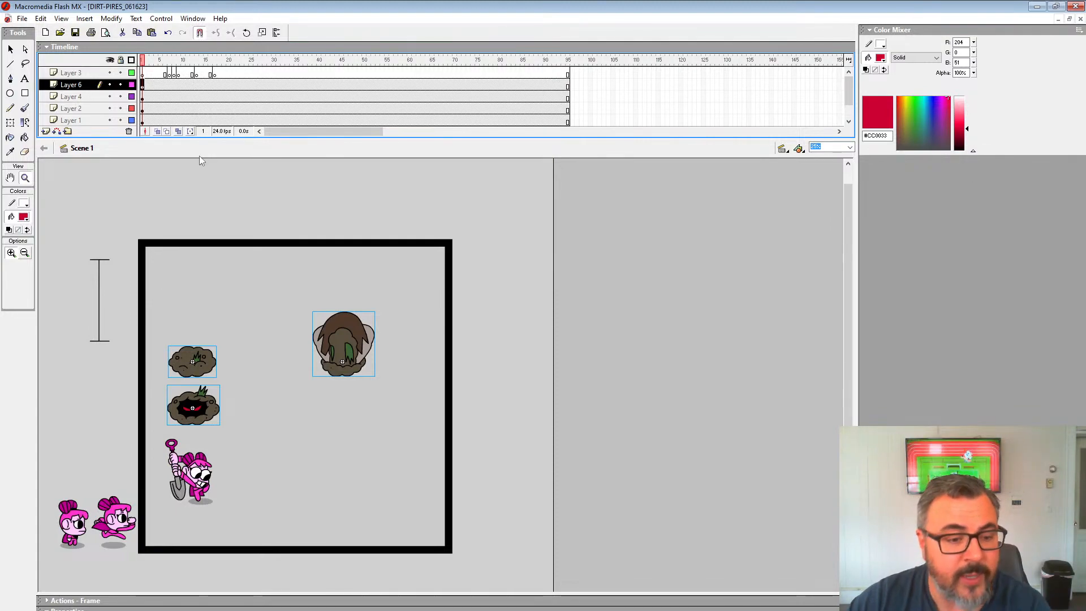
click(349, 365)
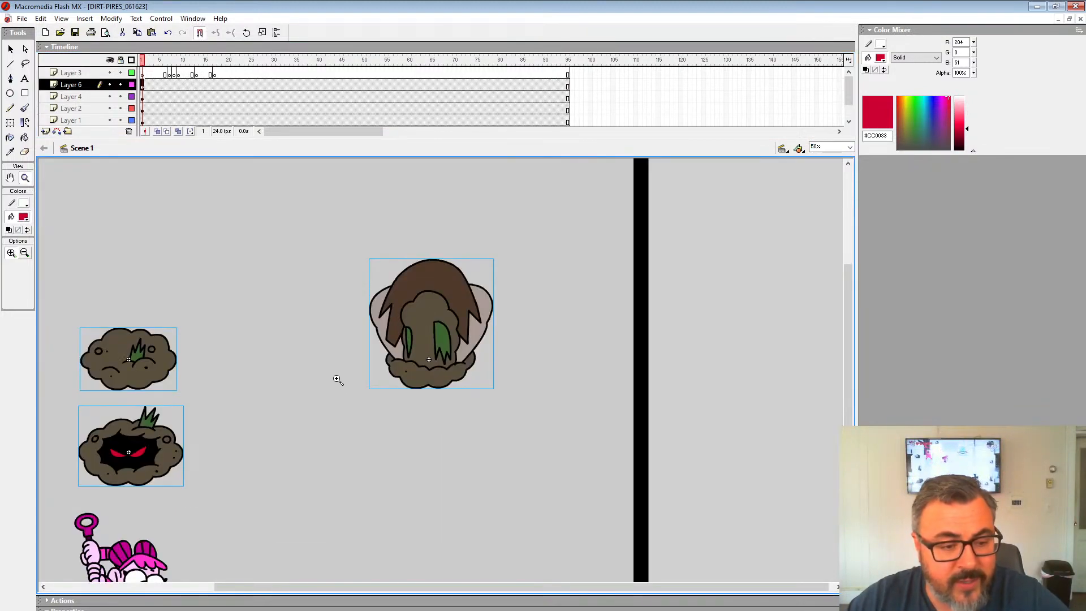
alt+click(308, 376)
click(266, 357)
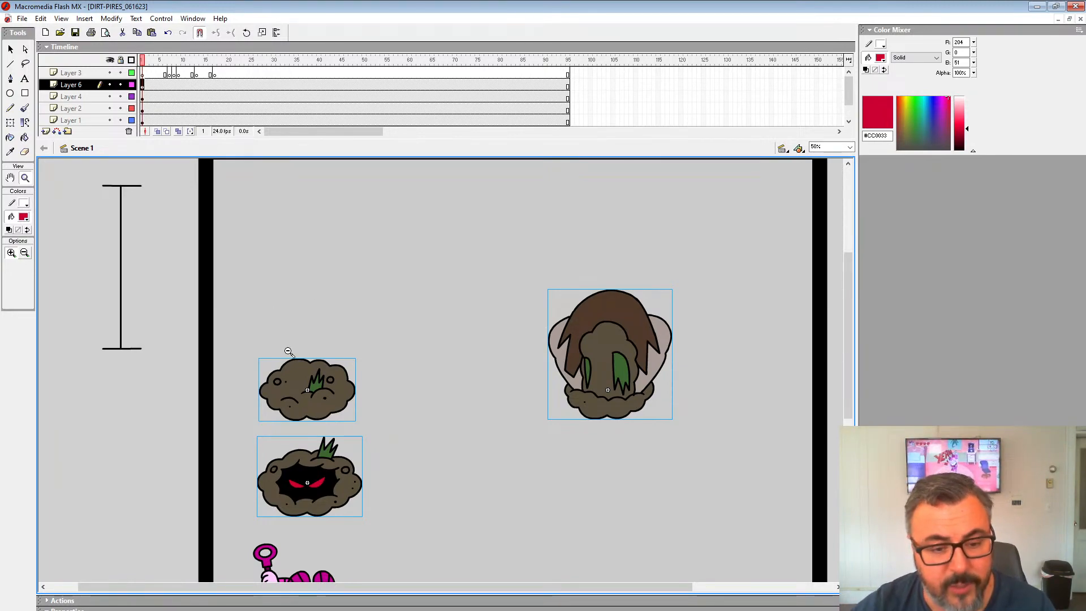
alt+click(292, 351)
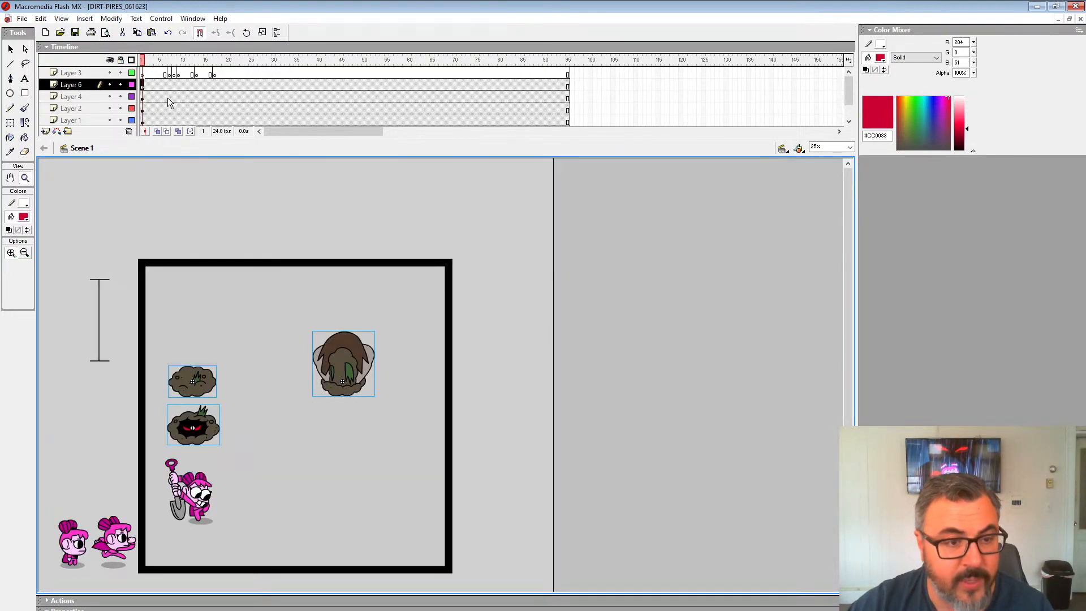
click(11, 49)
click(209, 387)
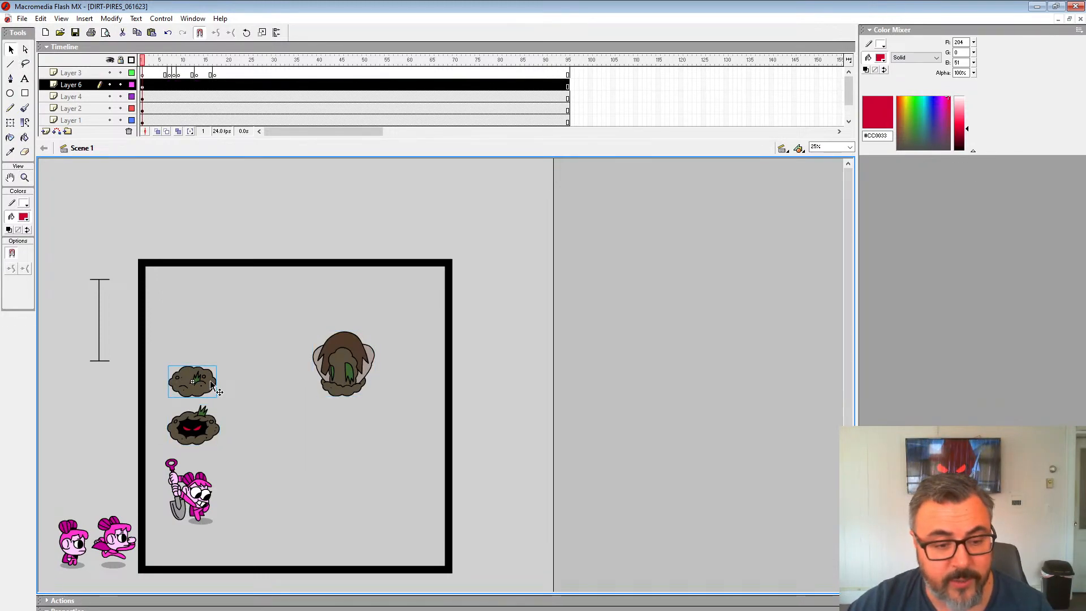
right_click(210, 381)
click(238, 512)
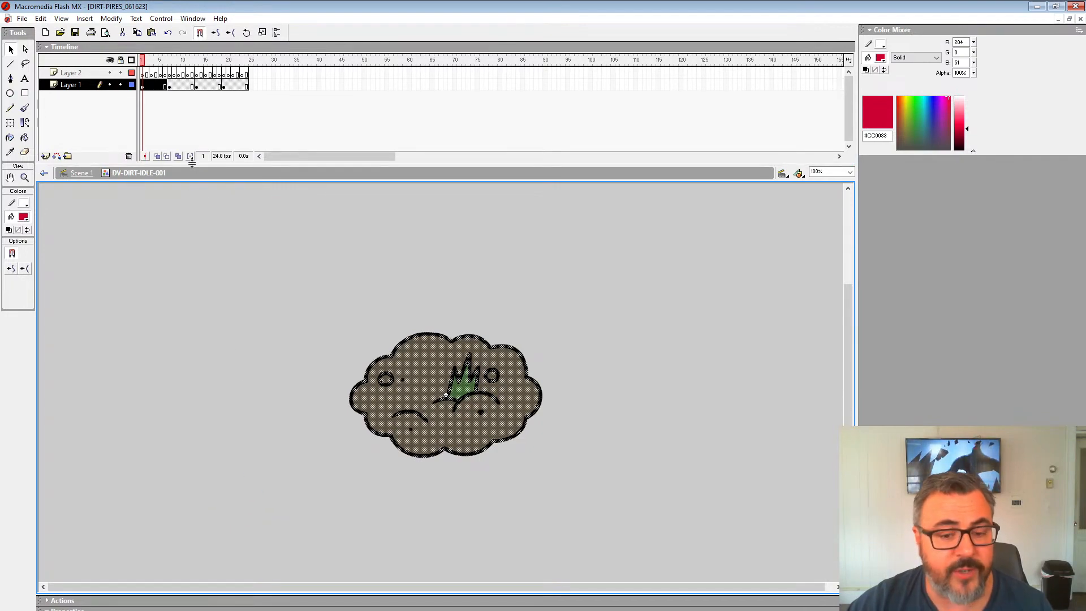
key(z)
alt+click(257, 328)
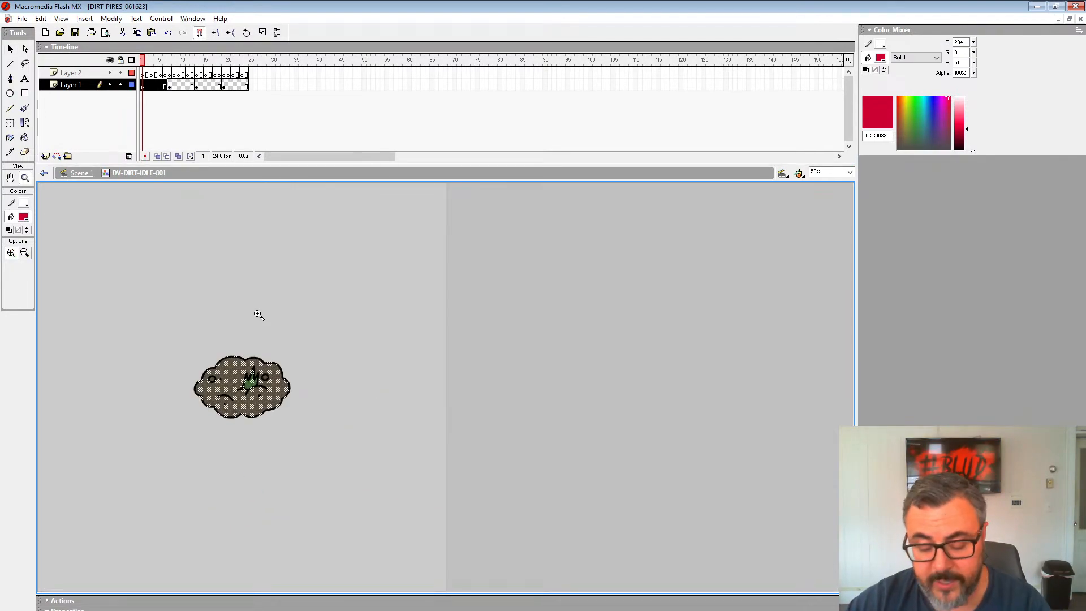
Play the dirt mound's idle animation in DV-DIRT-IDLE-001 to review its full 24-frame cycle.
key(Return)
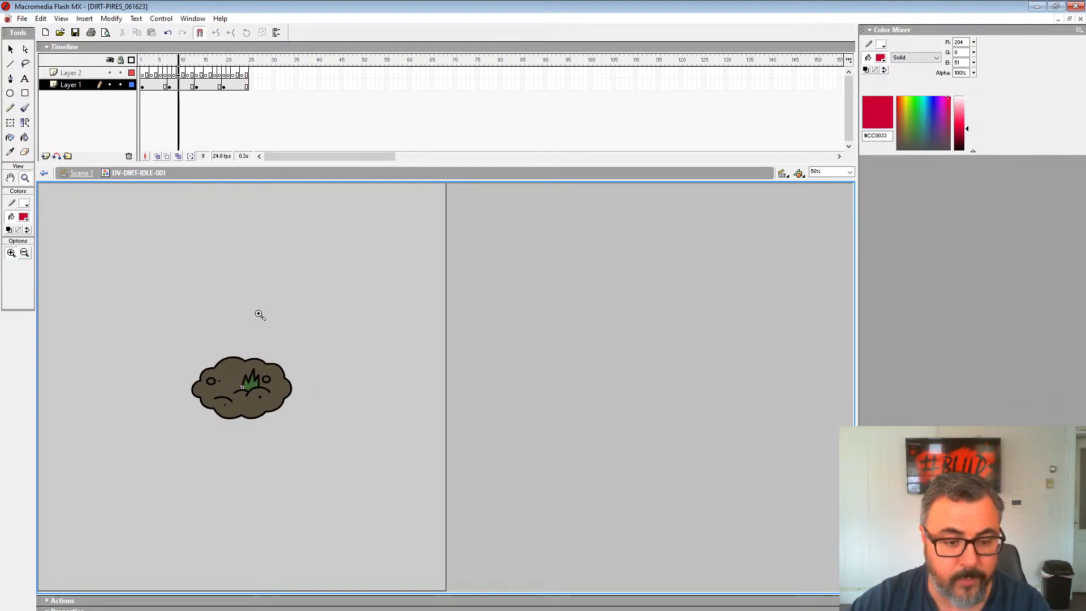
key(Return)
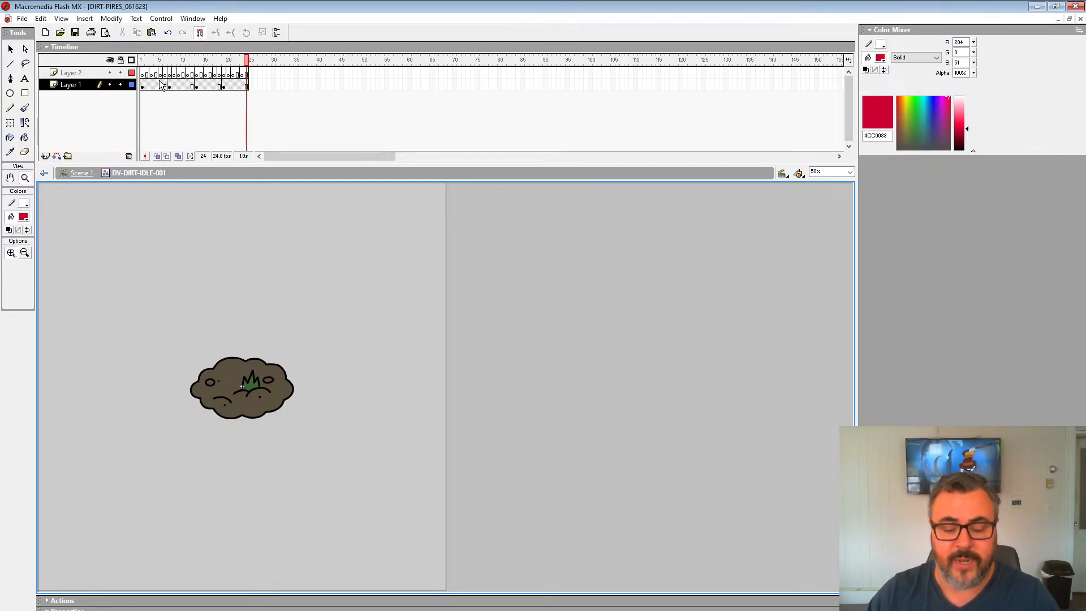
key(Return)
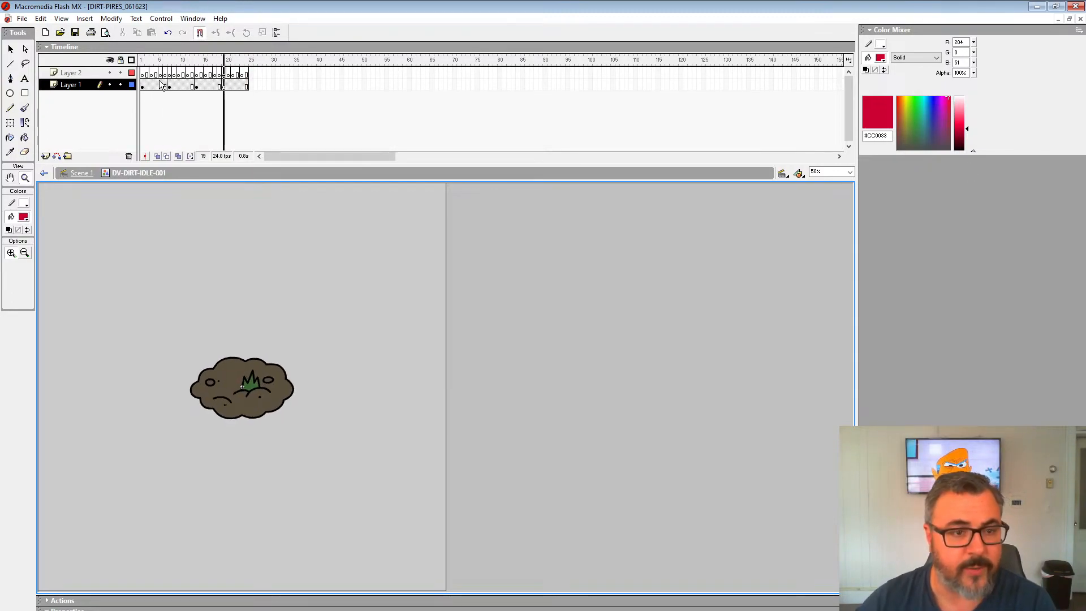
Turn on looped playback and replay the dirt mound's idle animation to watch it cycle continuously.
click(160, 18)
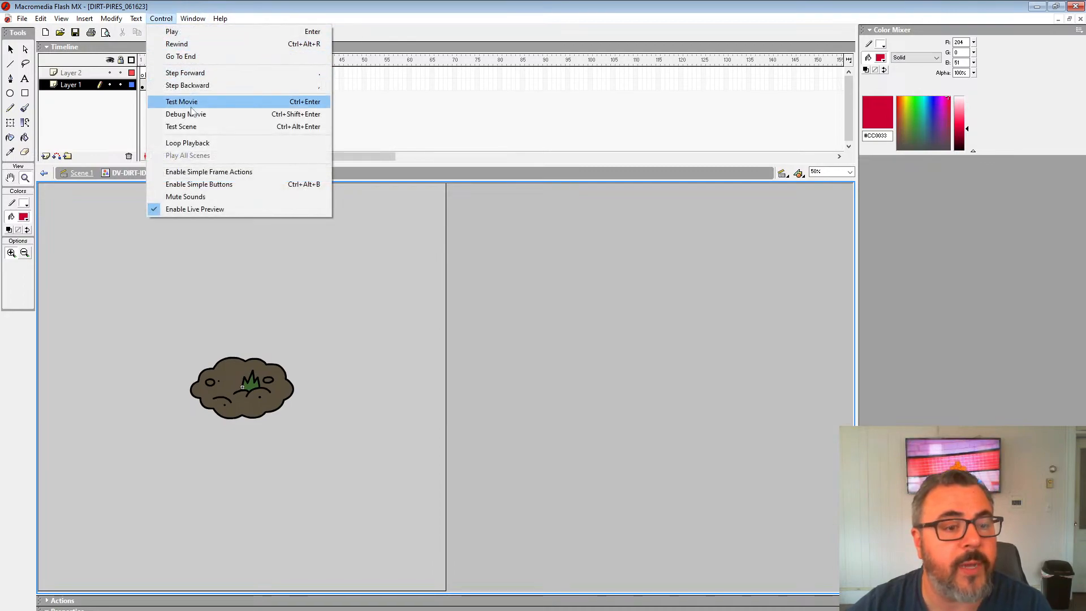
click(187, 142)
key(Return)
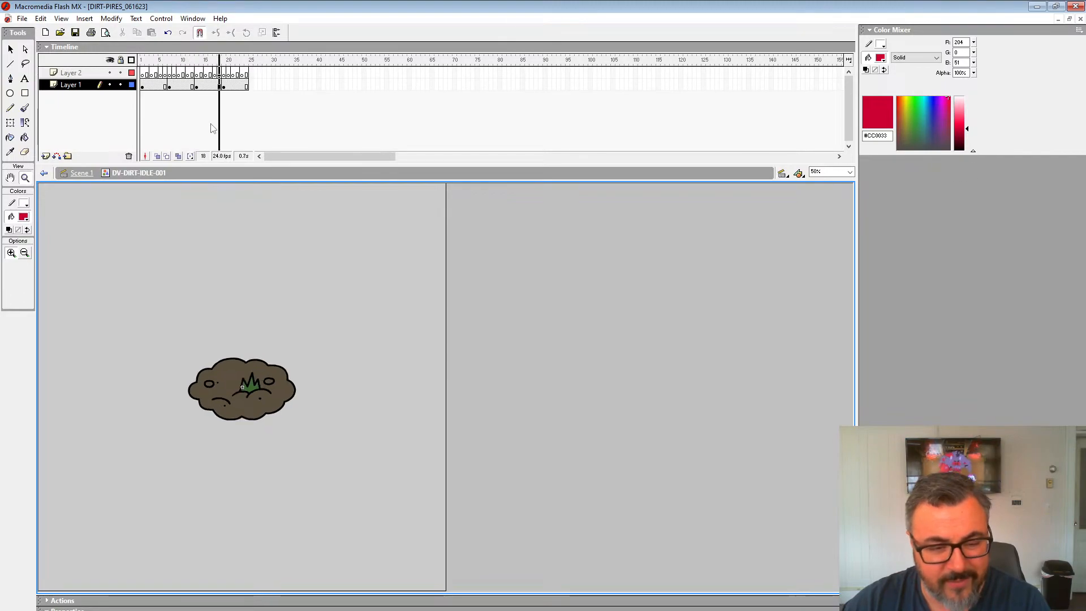
click(176, 89)
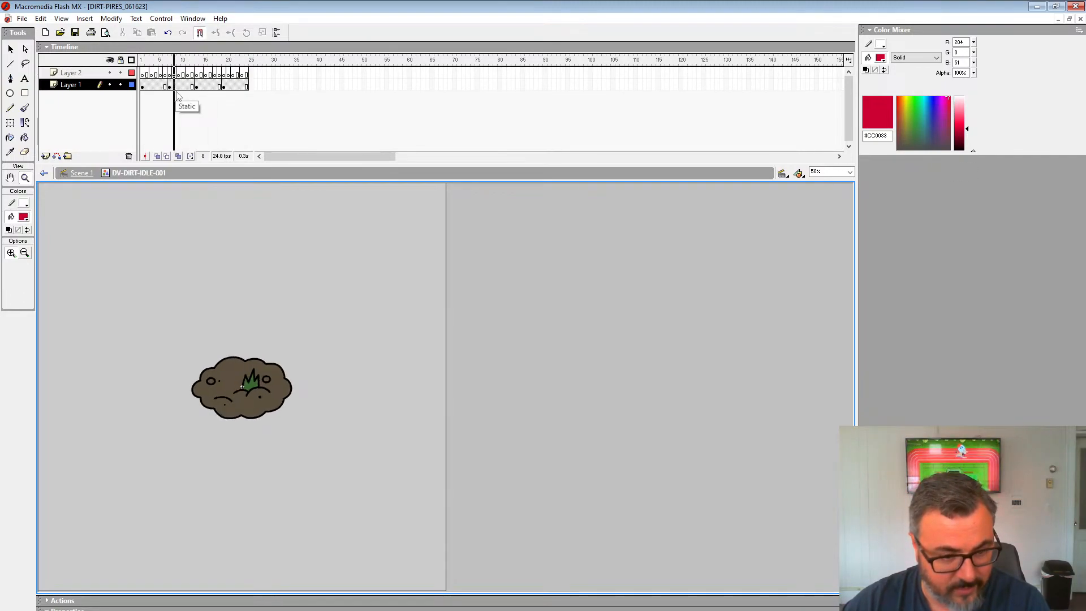
Return to Scene 1, play it up to the creature's crossed-arm pose, and open the creature's DV-ATTACK-001 symbol in place for editing.
click(136, 176)
key(ctrl+e)
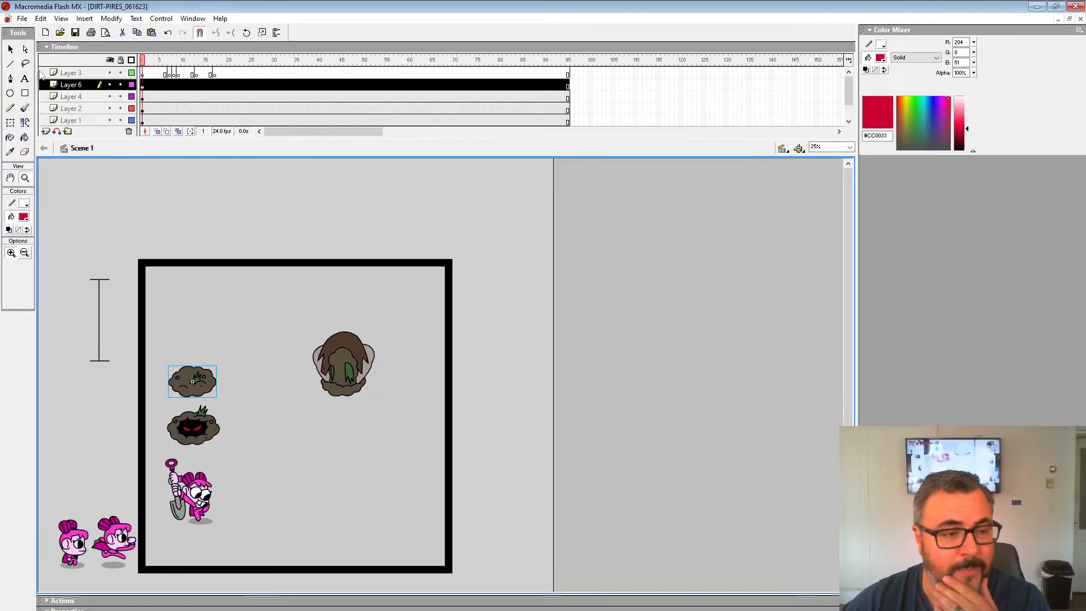
click(331, 367)
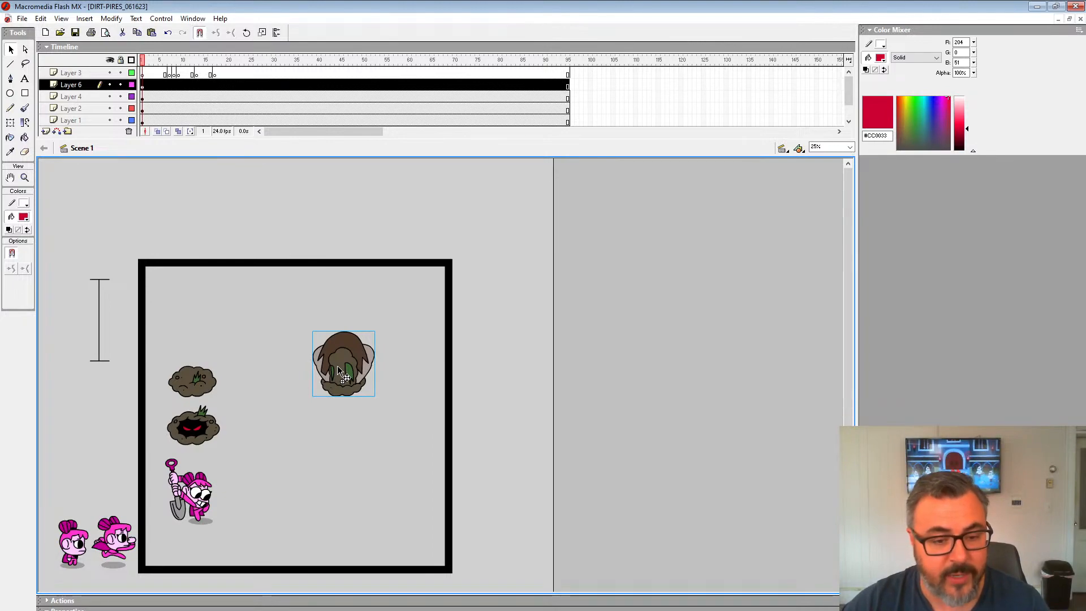
key(Return)
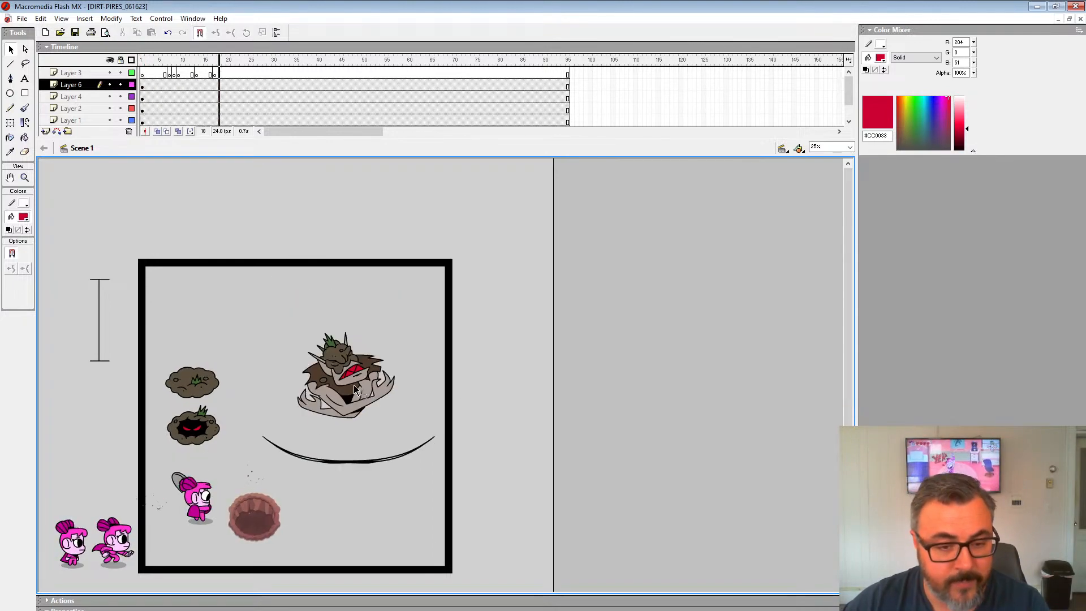
right_click(348, 379)
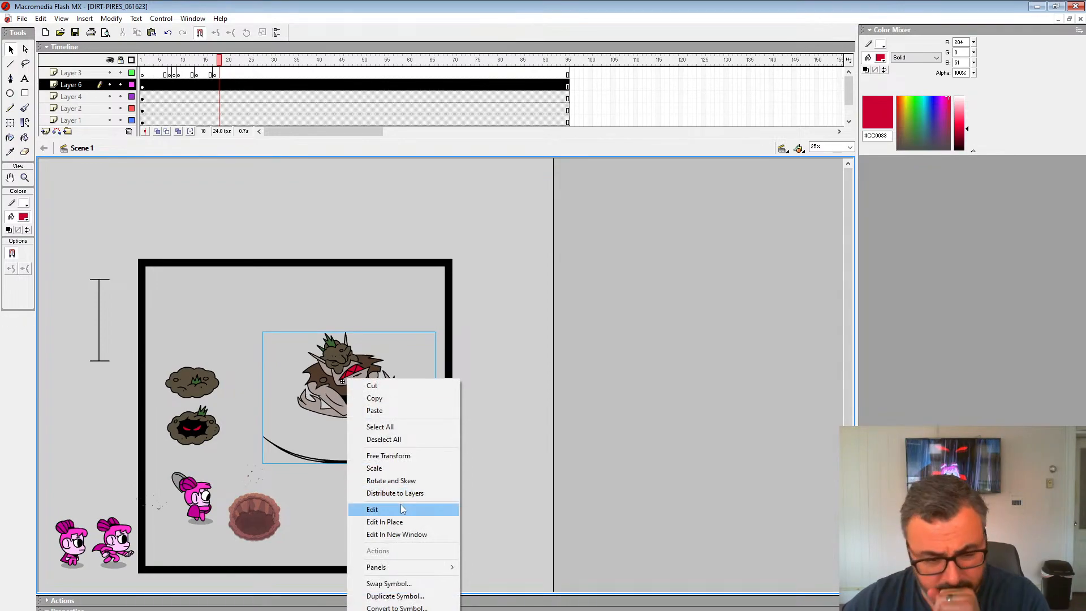
click(262, 303)
click(337, 376)
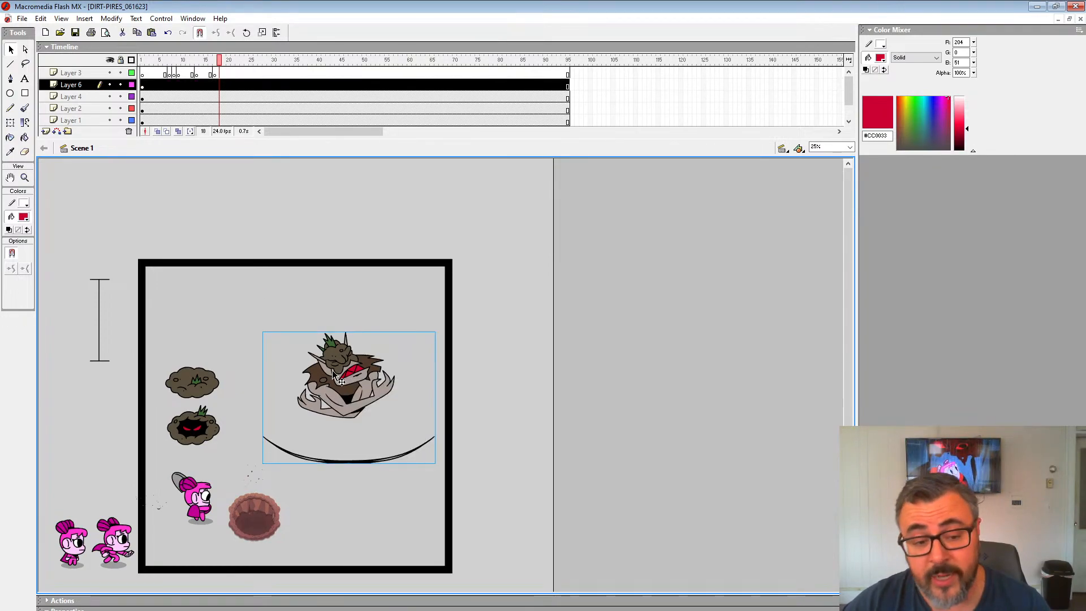
double_click(339, 379)
Enlarge the timeline to show all five layers of DV-ATTACK-001 and play through the attack animation.
drag(324, 138, 323, 206)
drag(149, 70, 230, 73)
key(Return)
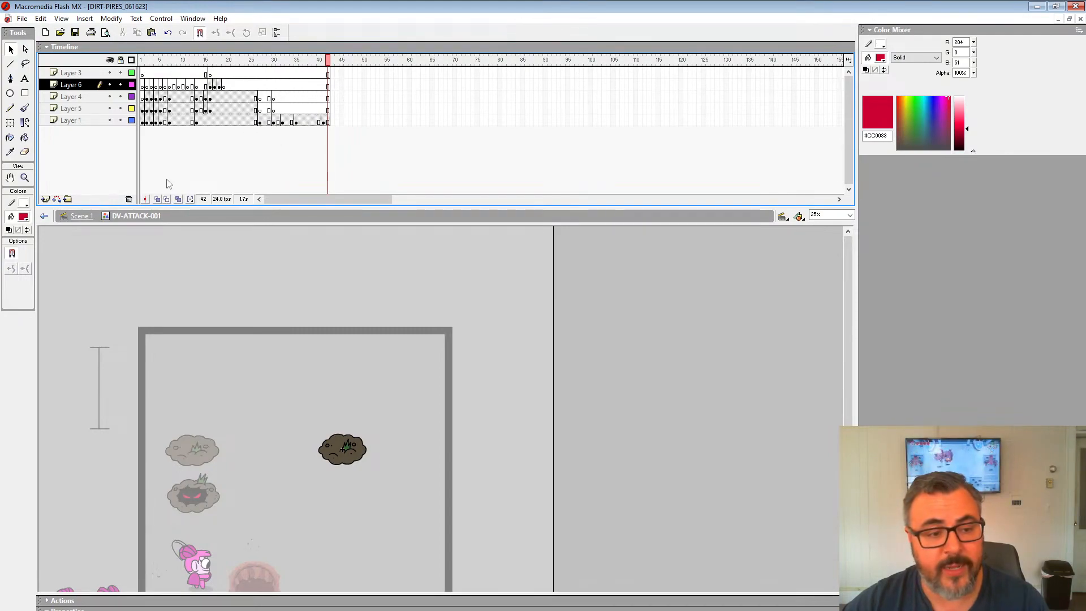
Go back to Scene 1 and reopen the creature's DV-ATTACK-001 symbol in place.
click(81, 215)
click(198, 457)
right_click(198, 456)
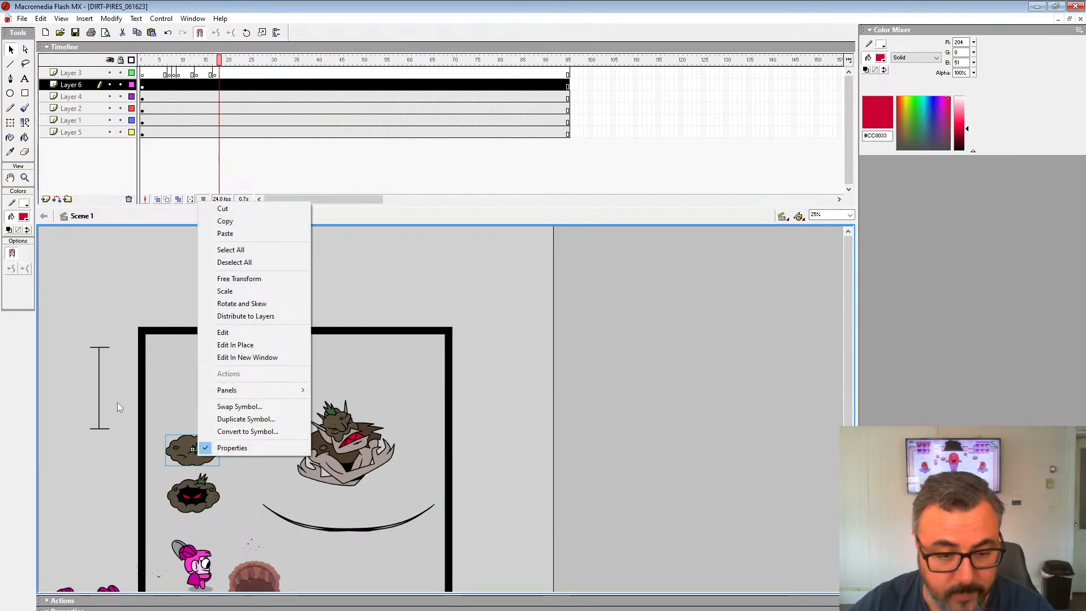
click(348, 442)
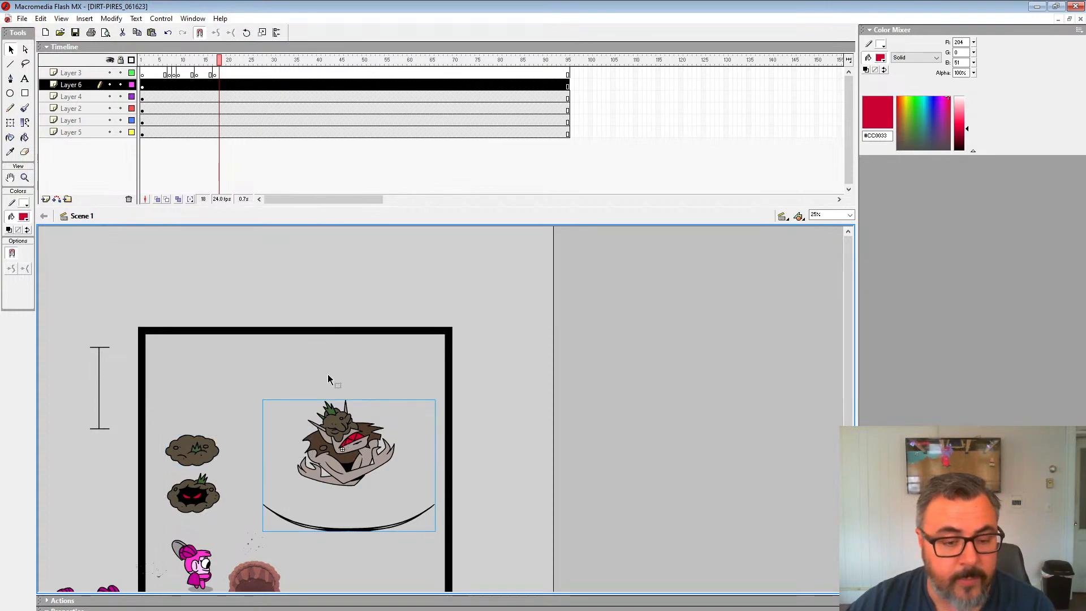
double_click(375, 455)
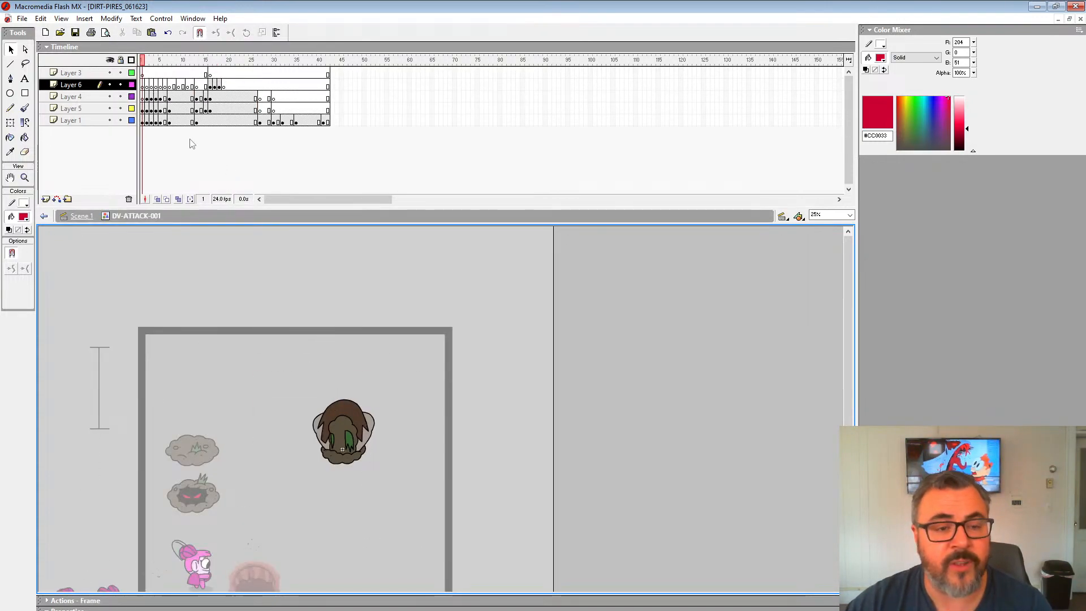
Select the crossed-arm torso on frame 16 of Layer 5 and hide every layer except Layers 4 and 5.
click(193, 109)
click(210, 108)
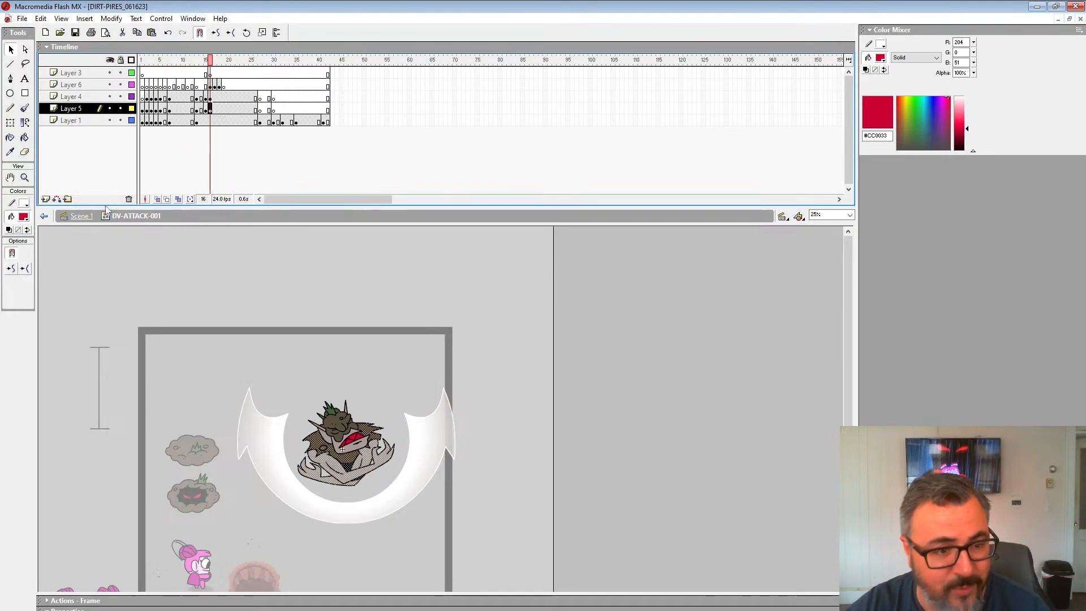
alt+click(110, 108)
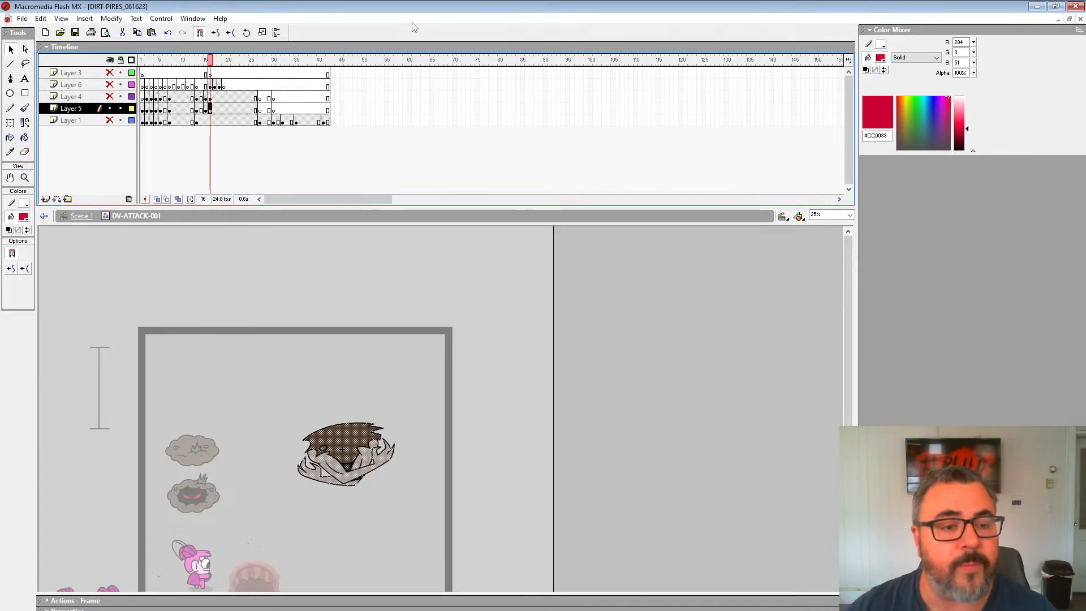
click(109, 97)
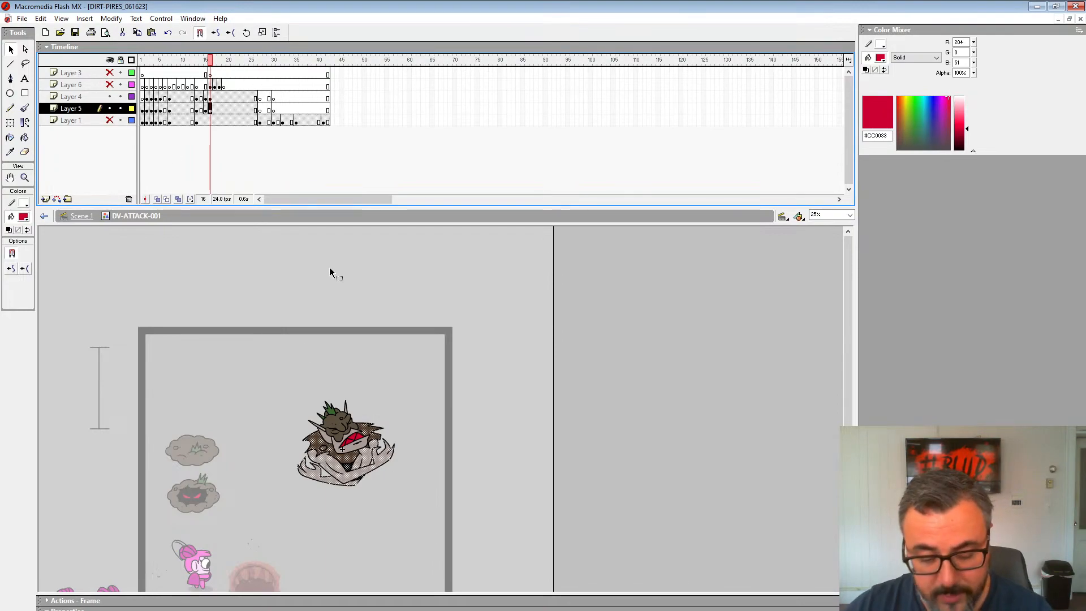
Convert the selected torso artwork to a graphic symbol named DV-ATTACK-001-TORSO-STAGGER.
key(F8)
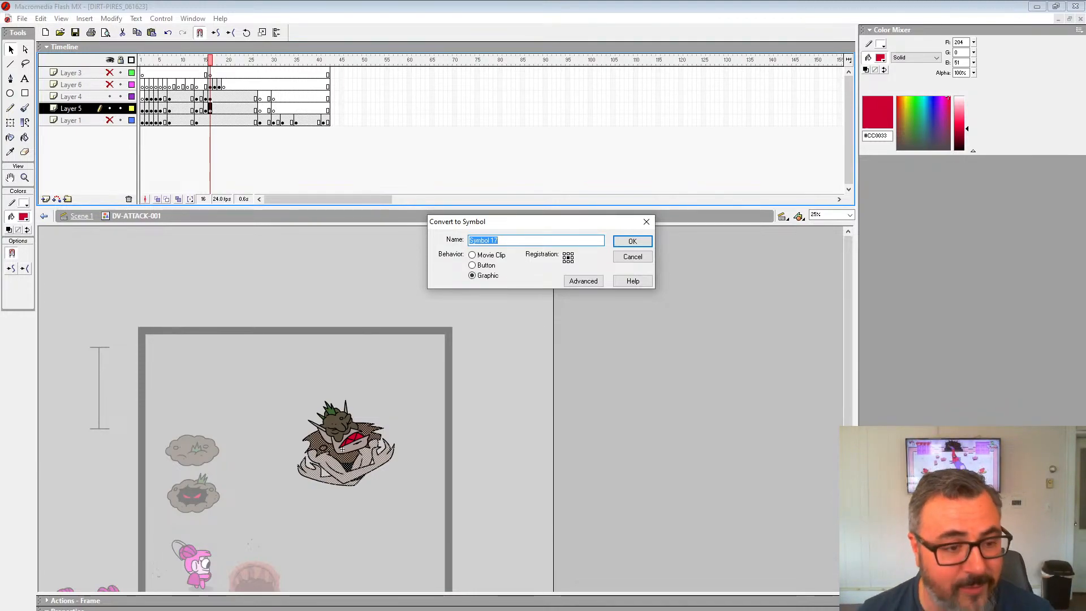
text(dv)
key(BackSpace)
text(DV-ATTAC)
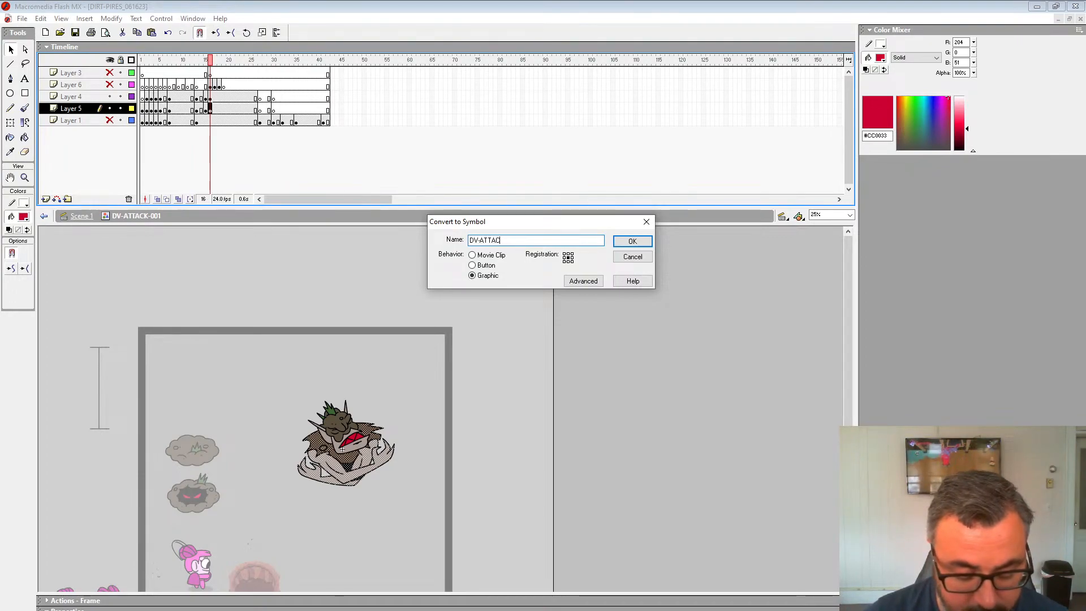
text(K-001-)
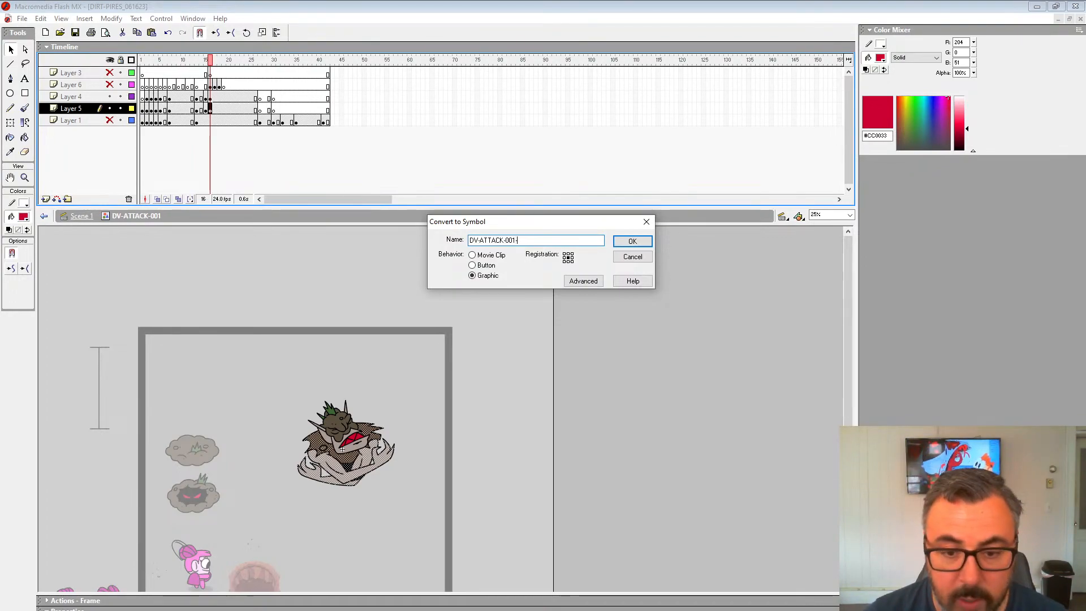
text(TORSO-STAGGER)
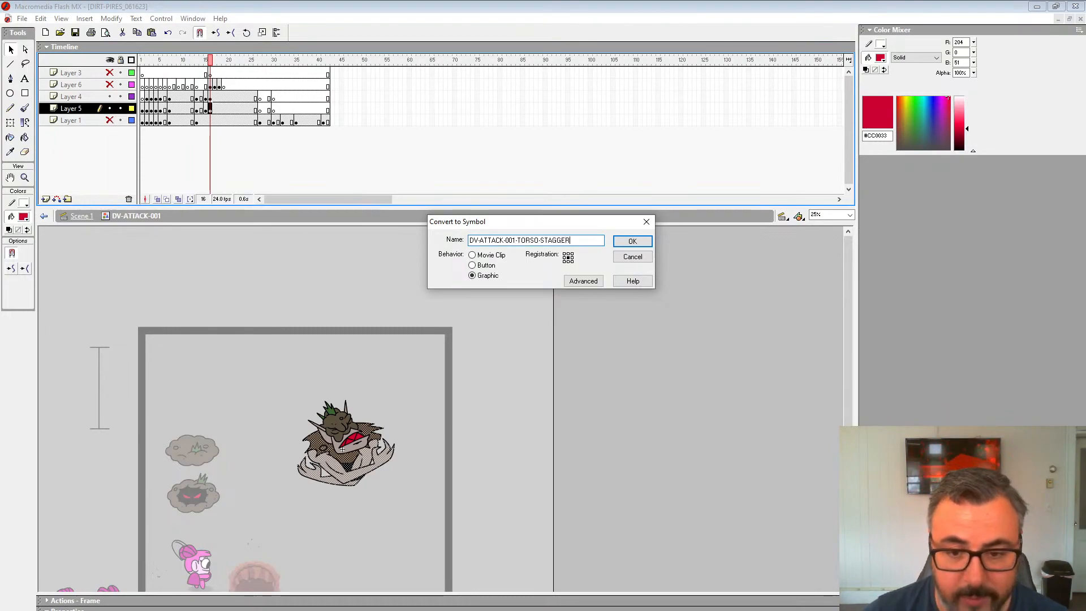
key(Return)
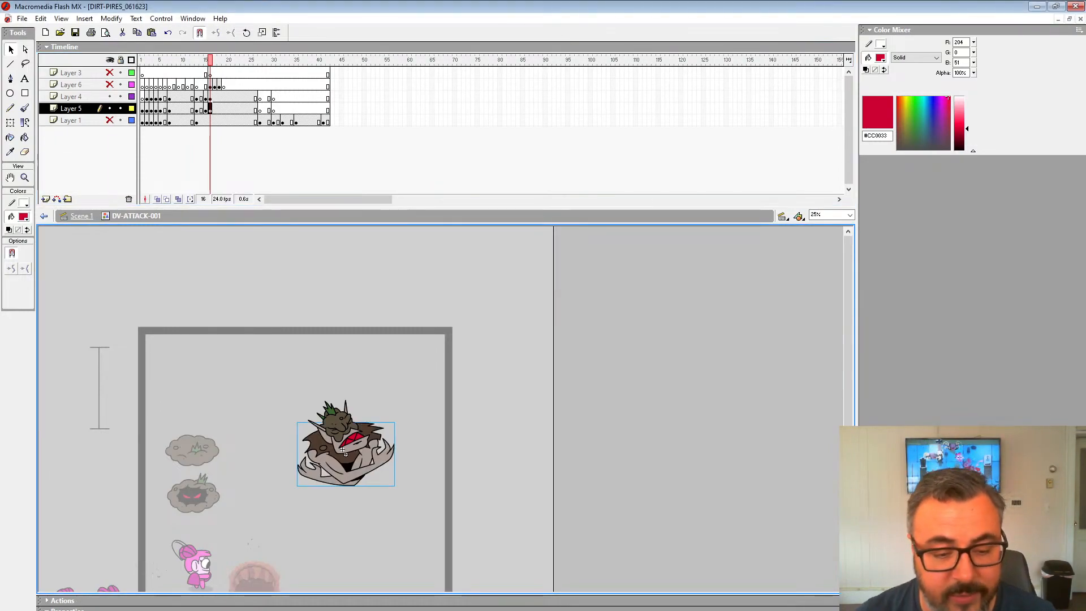
Open the DV-ATTACK-001-TORSO-STAGGER symbol for editing and insert a keyframe at frame 6 of Layer 1.
right_click(355, 469)
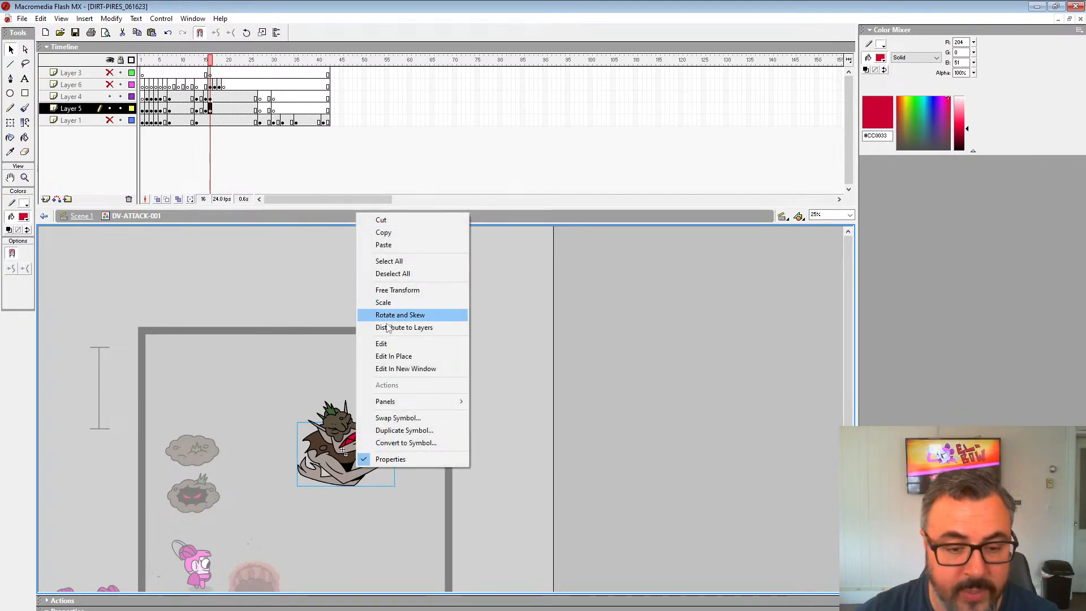
click(377, 347)
click(165, 74)
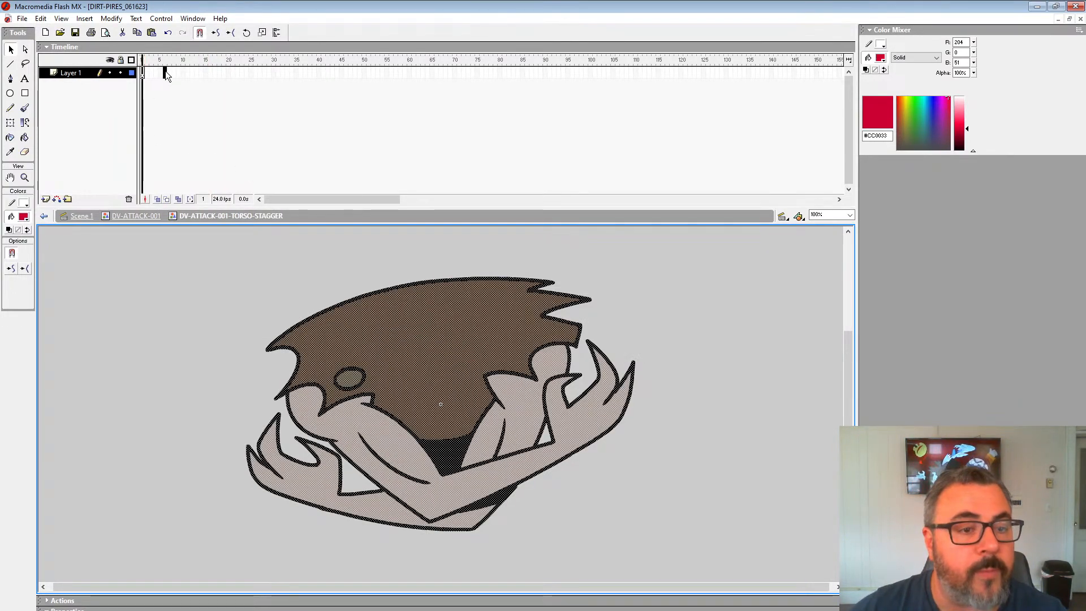
key(F6)
Paste Layer 1's torso in place on a frame 6 keyframe of a new layer above, and hide Layer 1.
click(46, 199)
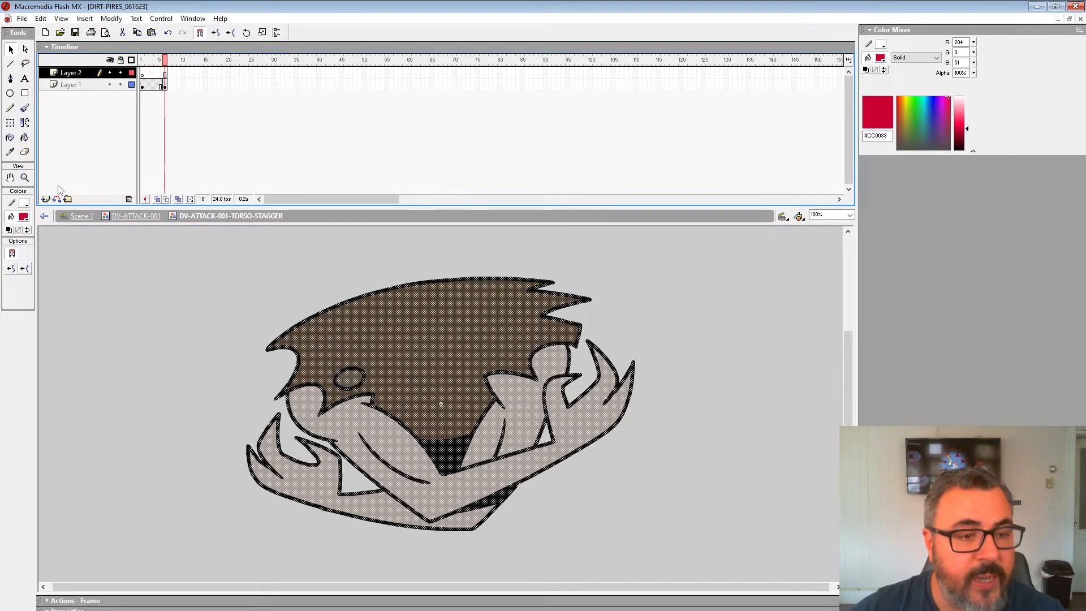
click(165, 85)
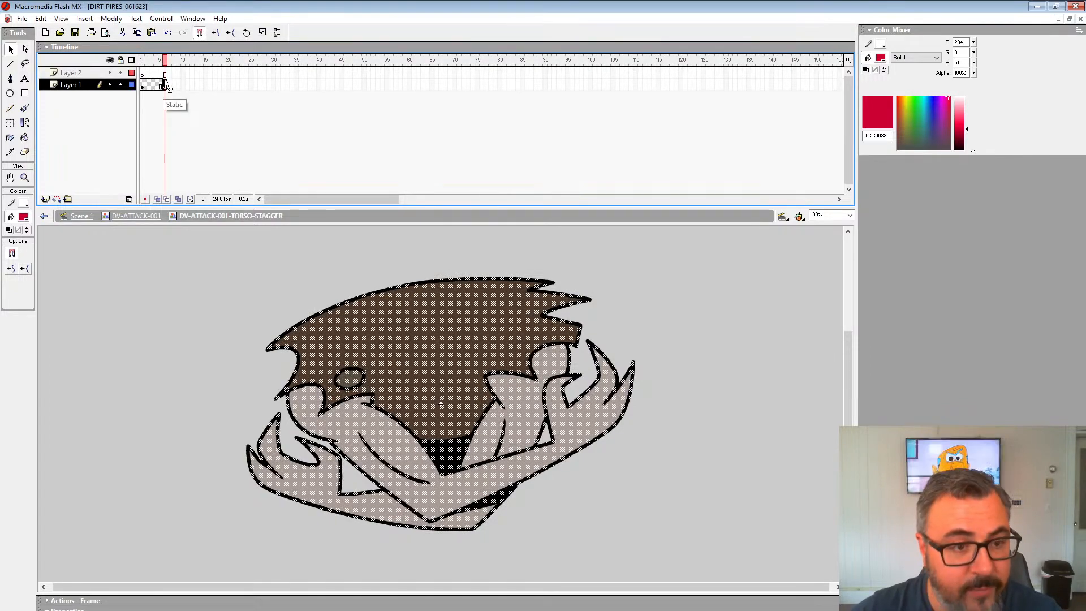
click(165, 74)
key(ctrl+shift+v)
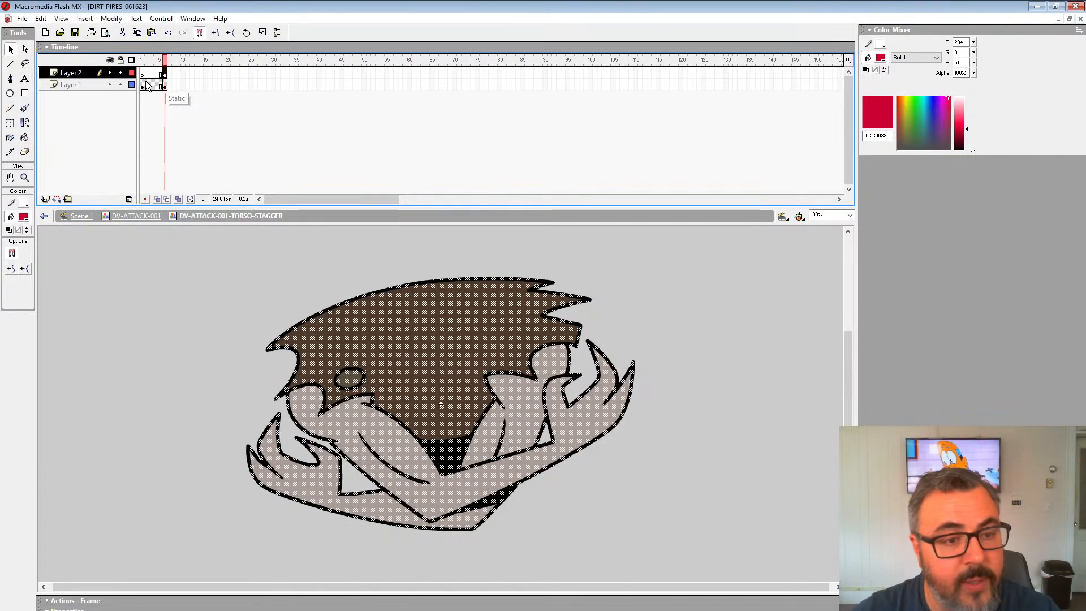
click(142, 74)
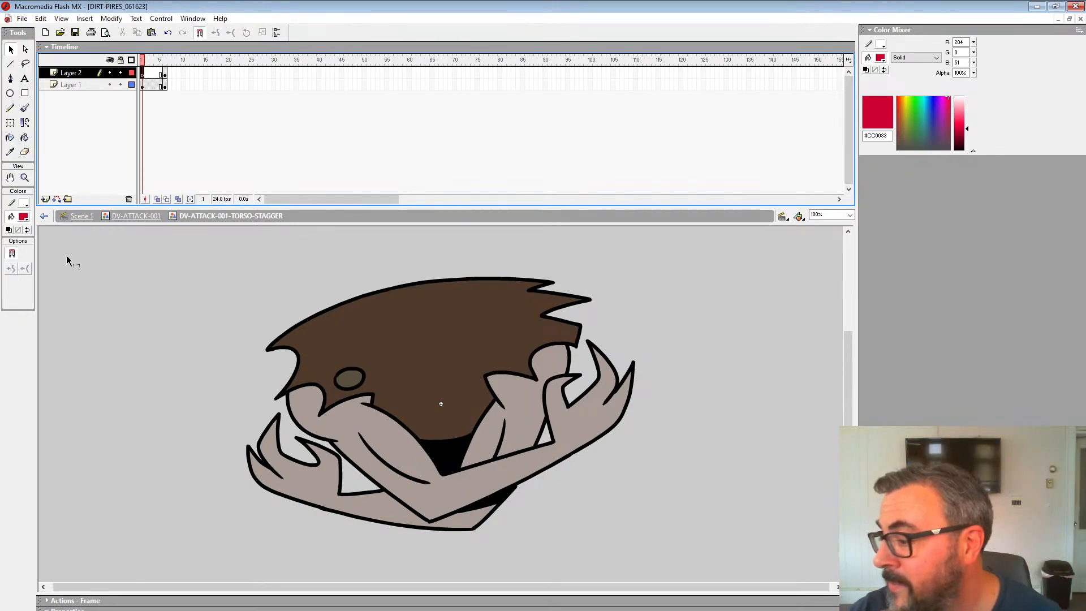
click(111, 85)
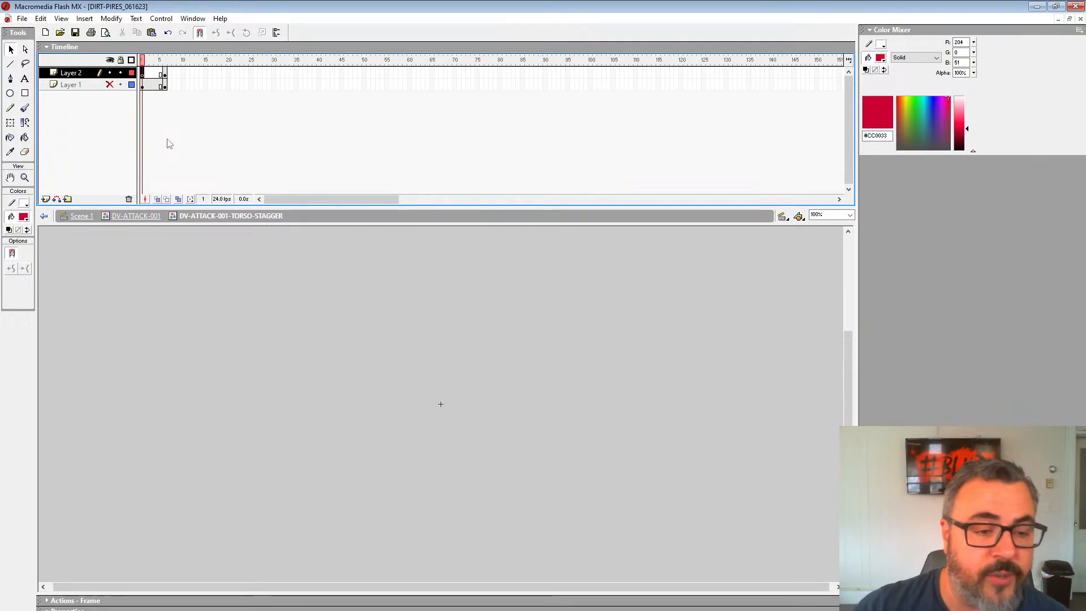
Return to DV-ATTACK-001 and check the torso on frame 16 of Layer 5 at 50% zoom.
click(136, 215)
click(210, 110)
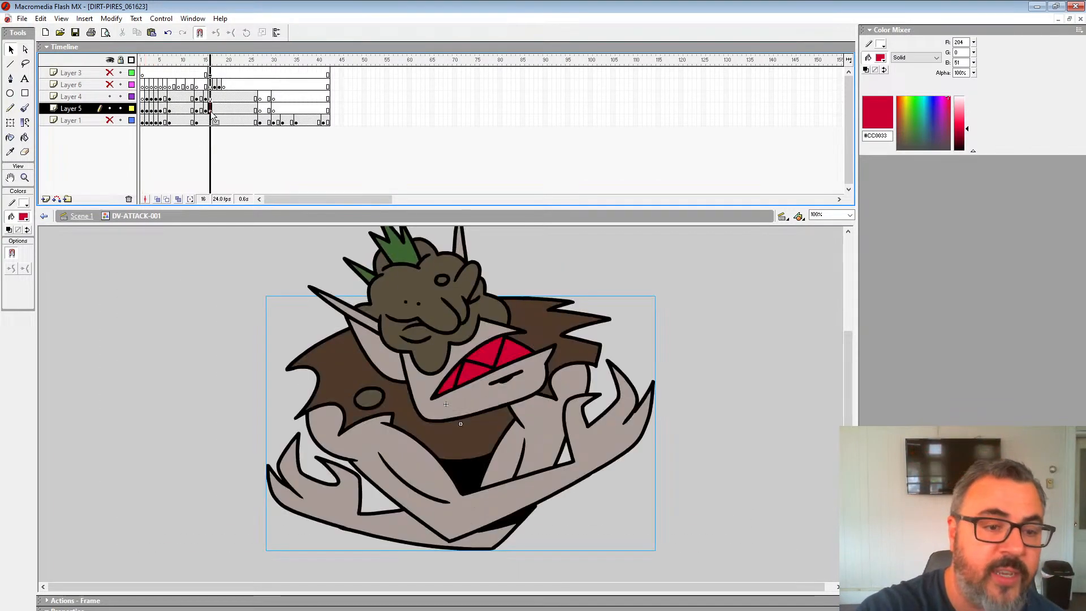
drag(634, 313, 630, 332)
click(24, 178)
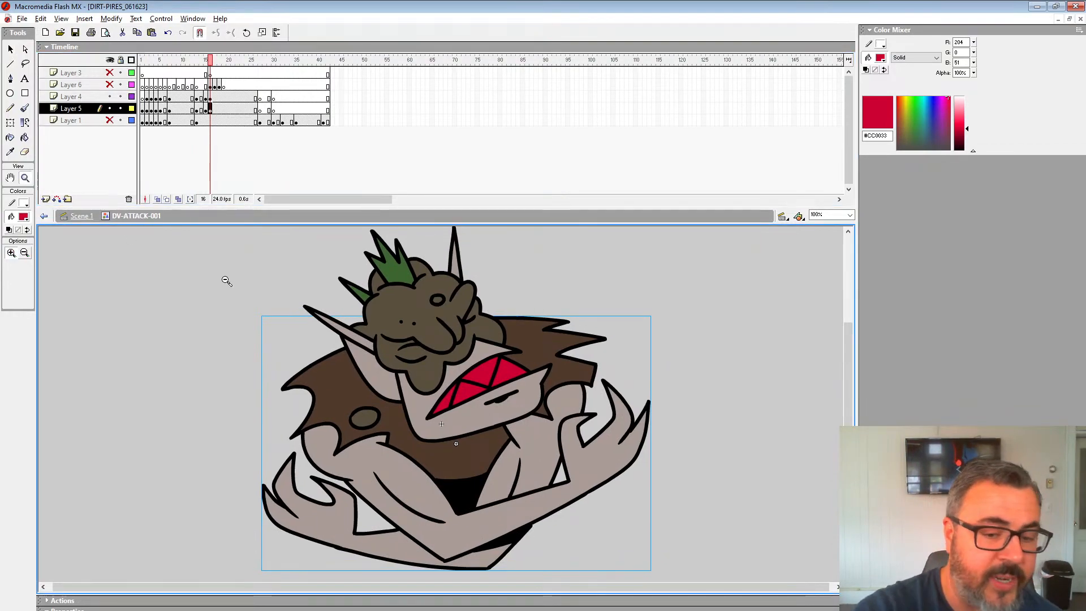
alt+click(476, 382)
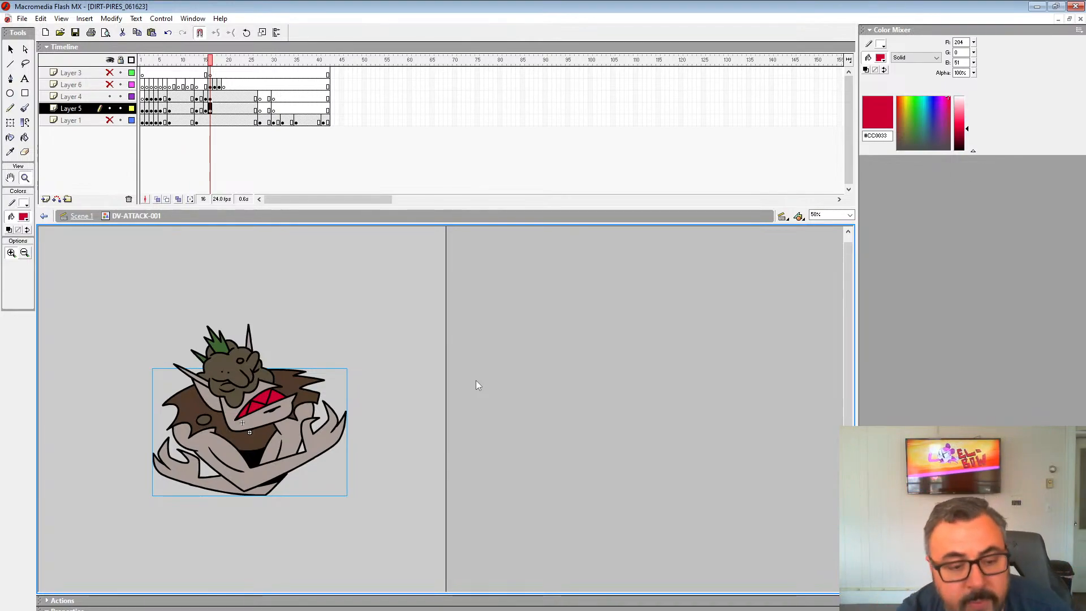
Reopen the torso's DV-ATTACK-001-TORSO-STAGGER symbol for editing and turn on onion skinning.
right_click(306, 452)
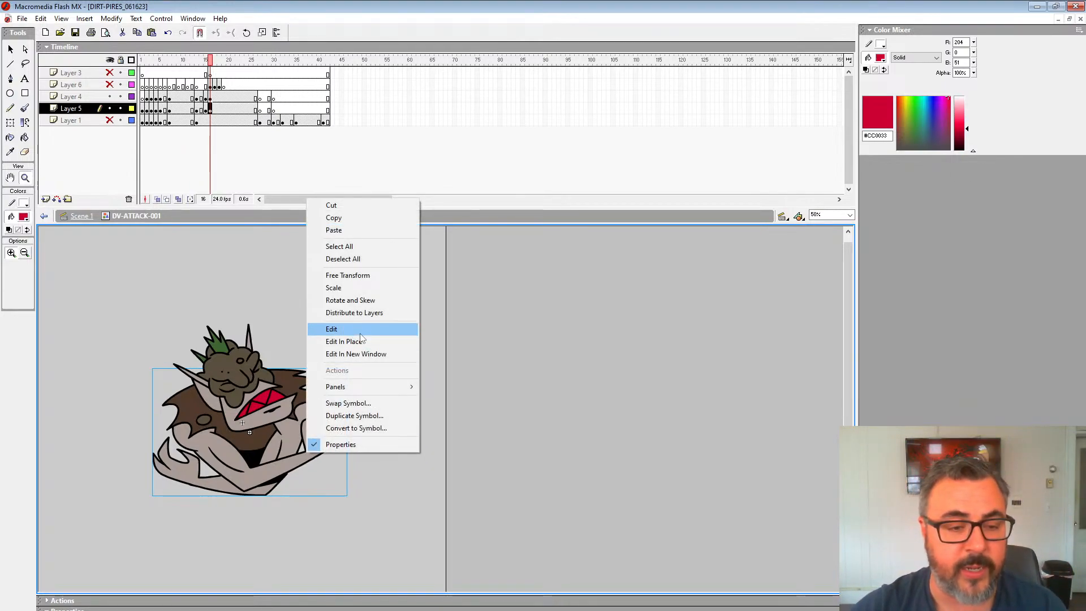
click(332, 329)
click(157, 200)
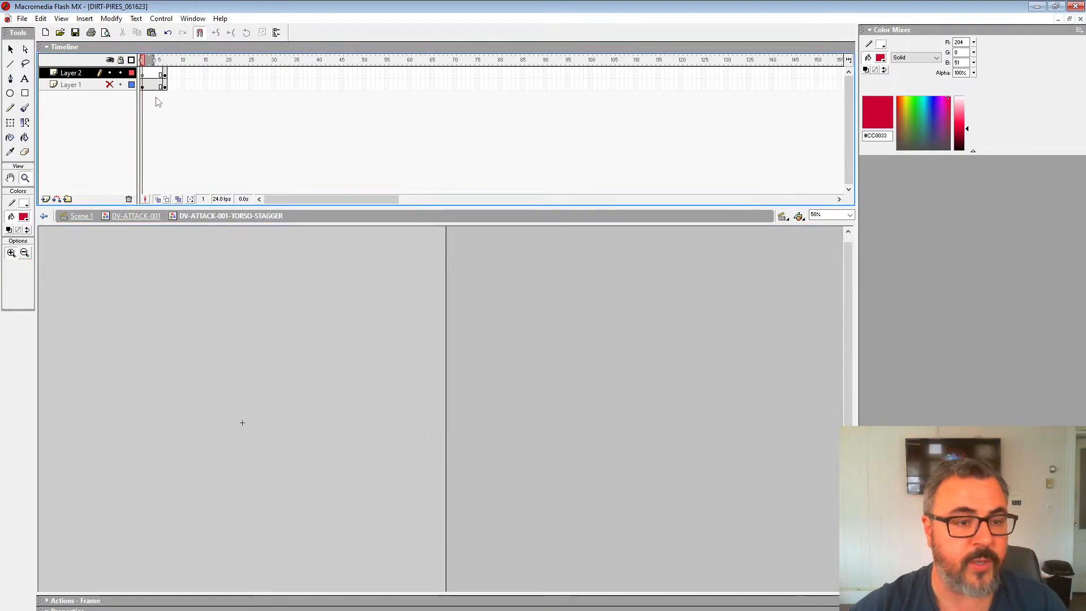
Extend the onion skin range to frame 6 and choose the third-smallest Brush size at 100% zoom.
drag(162, 65, 168, 62)
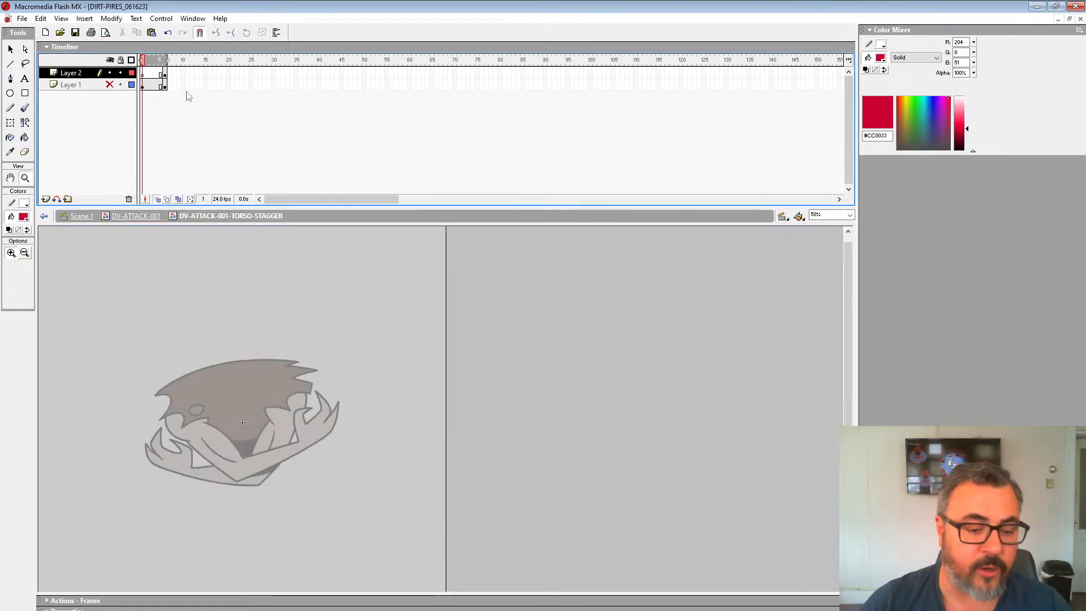
key(ctrl+1)
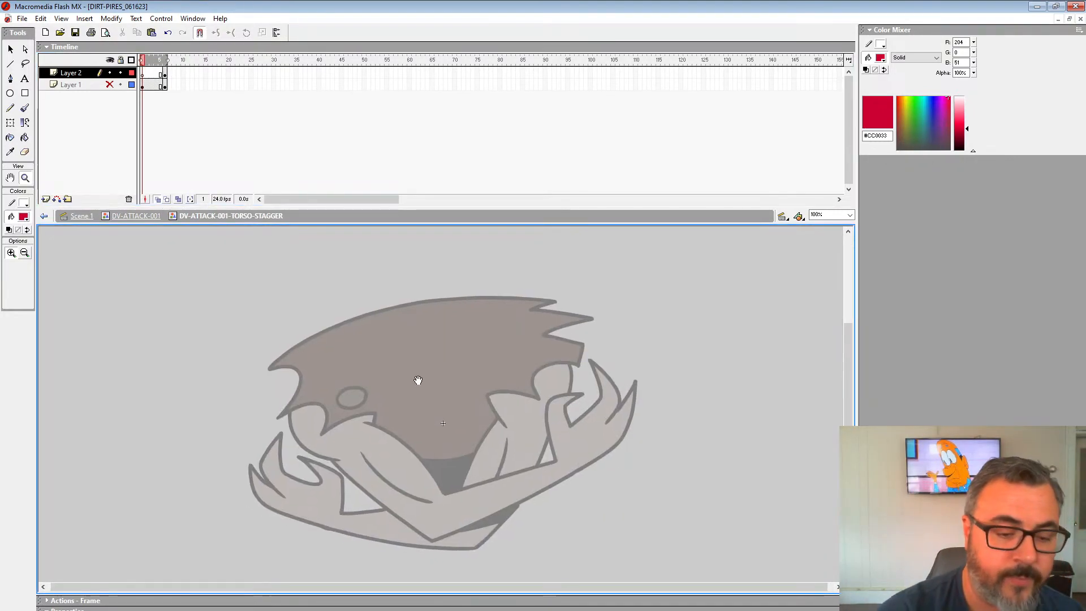
click(24, 107)
click(26, 271)
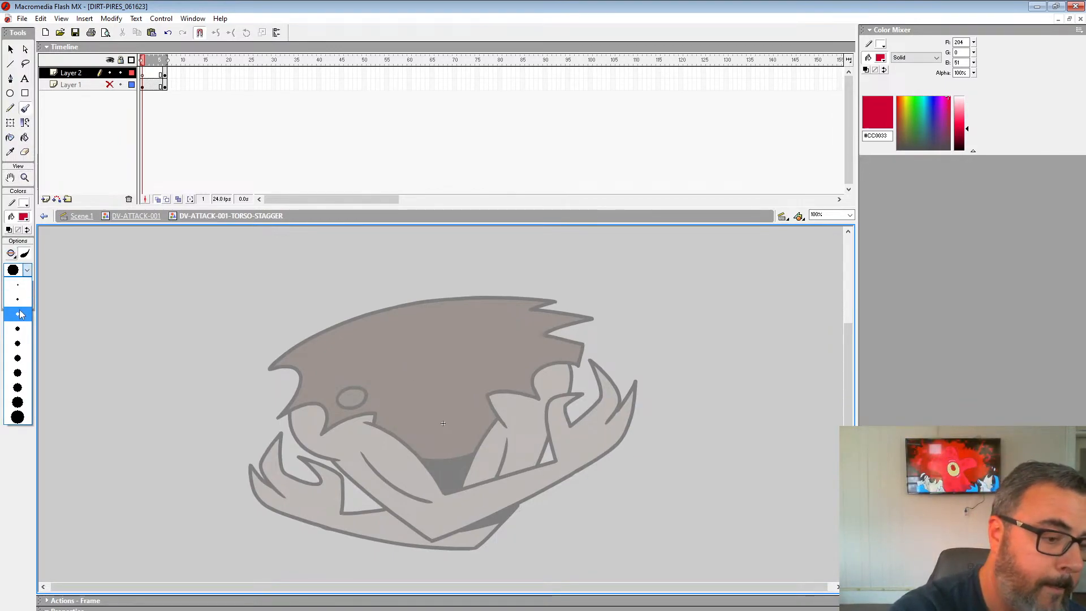
click(17, 308)
key(k)
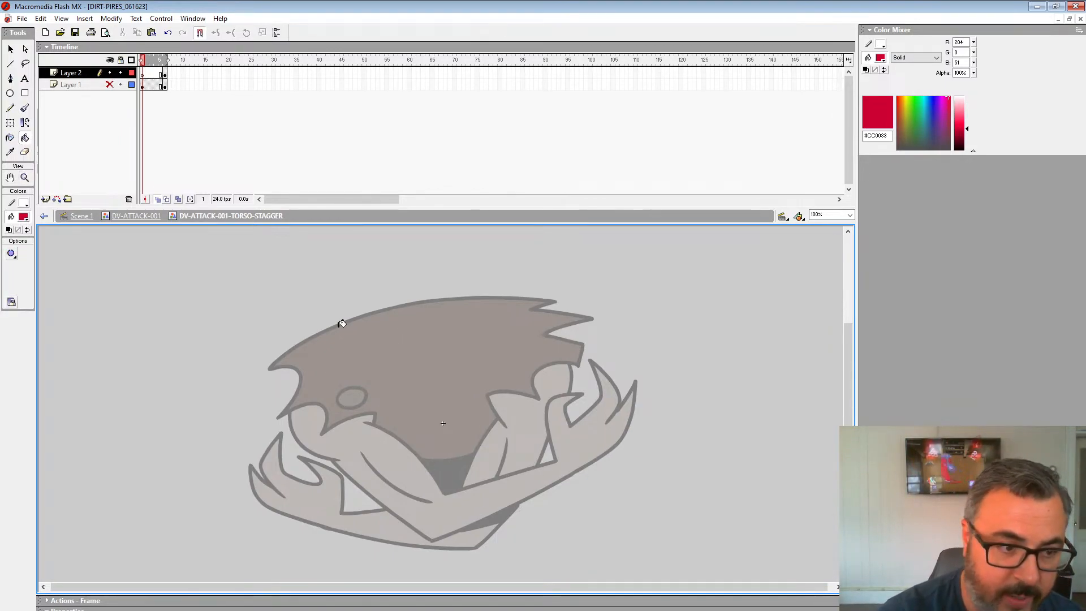
click(25, 108)
Sketch red motion arrows over and around the torso on frame 1 of Layer 2 and clear them again.
drag(434, 342, 459, 428)
mouse_move(429, 392)
mouse_down()
mouse_move(459, 429)
mouse_move(468, 387)
mouse_up()
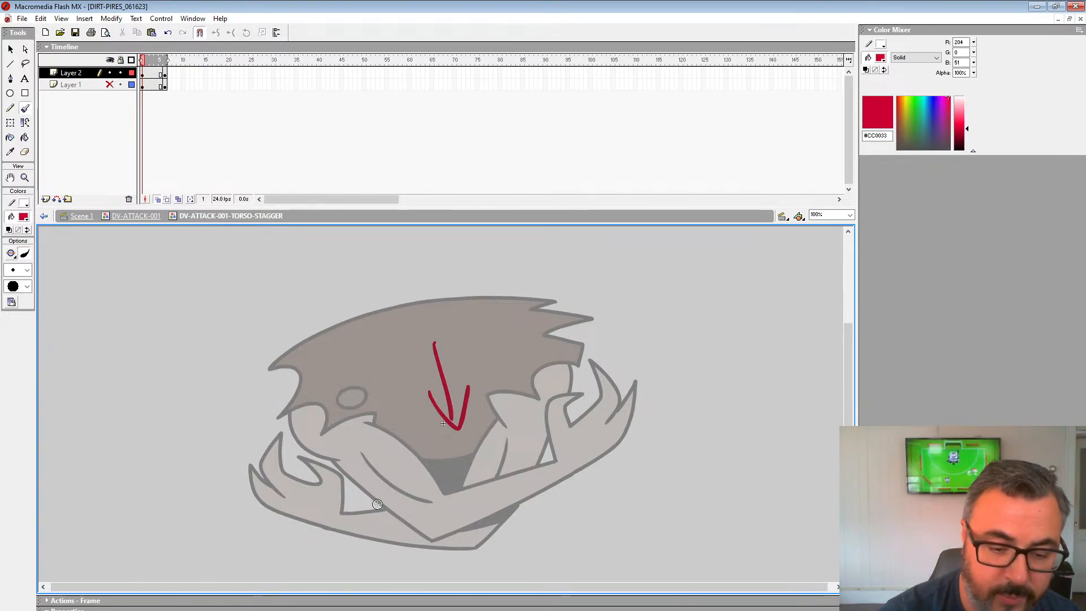
mouse_move(327, 404)
mouse_down()
mouse_move(461, 521)
mouse_move(495, 512)
mouse_move(639, 330)
mouse_move(642, 356)
mouse_up()
mouse_move(558, 411)
mouse_down()
mouse_move(435, 532)
mouse_move(261, 418)
mouse_up()
drag(616, 474, 612, 455)
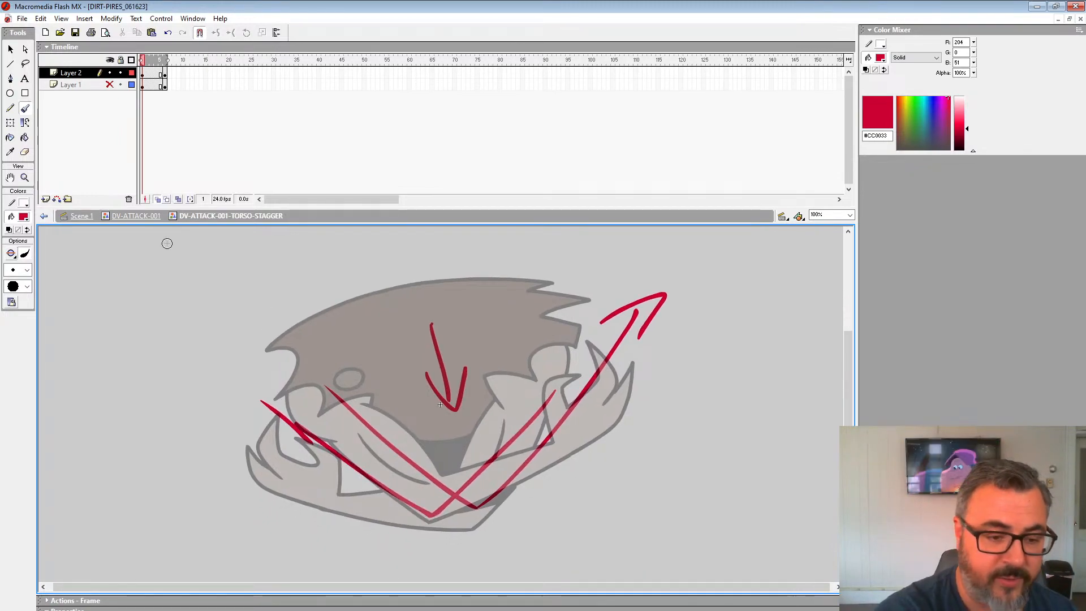
drag(160, 247, 166, 405)
drag(699, 239, 695, 363)
drag(677, 326, 737, 358)
mouse_move(100, 370)
mouse_down()
mouse_move(182, 388)
mouse_move(188, 364)
mouse_up()
mouse_move(423, 273)
mouse_down()
mouse_move(419, 449)
mouse_move(430, 348)
mouse_move(408, 266)
mouse_up()
drag(425, 374, 437, 481)
drag(470, 480, 470, 300)
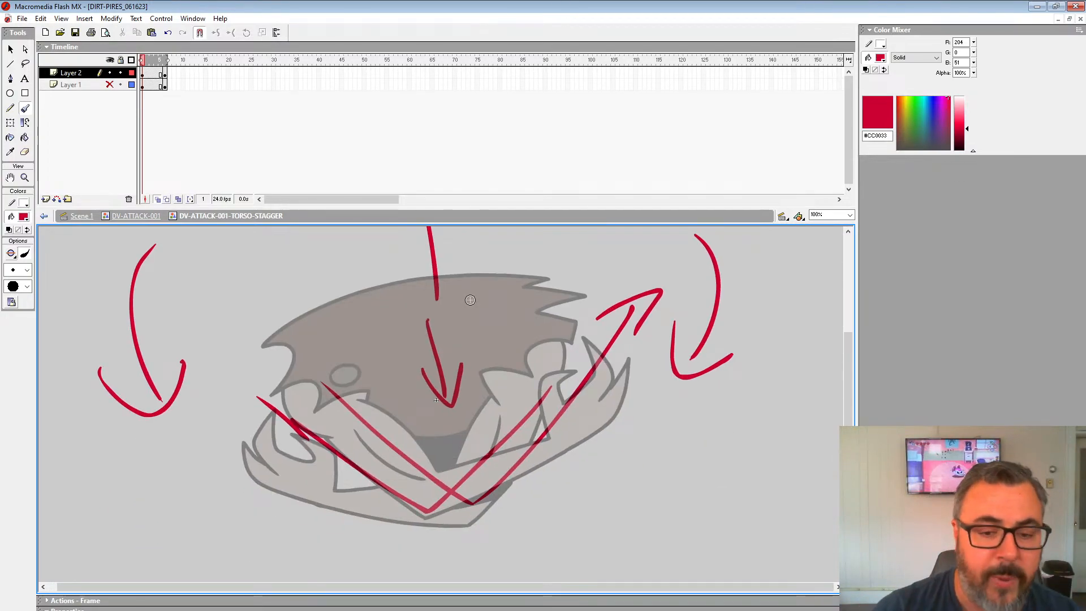
click(143, 75)
key(Delete)
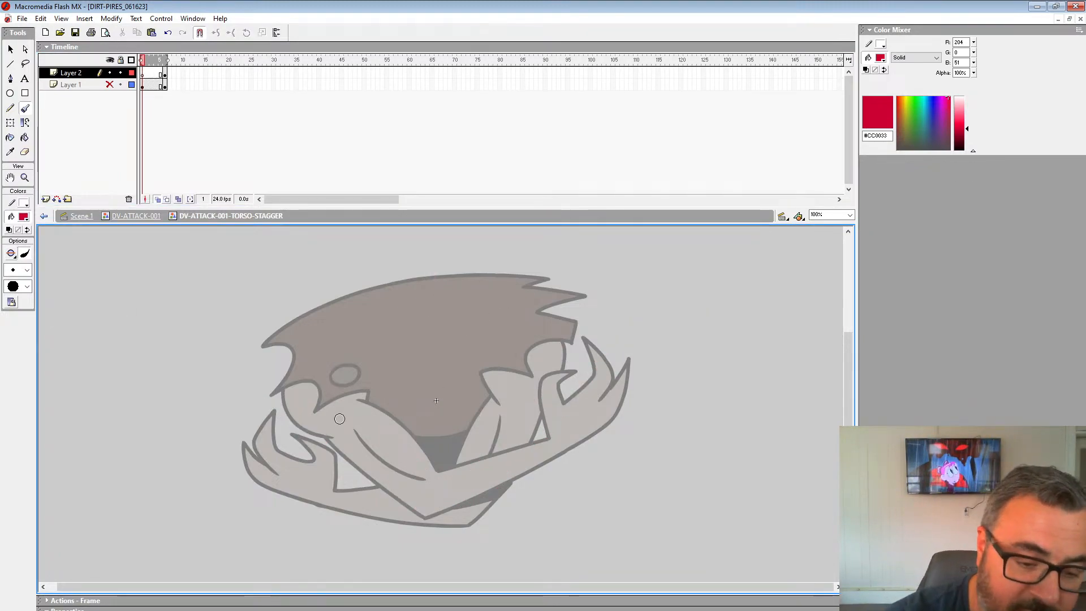
Rough in the front arm in red on frame 1, from the shoulder through the bent elbow to its raised hand, over the onion-skinned torso.
drag(302, 374, 353, 423)
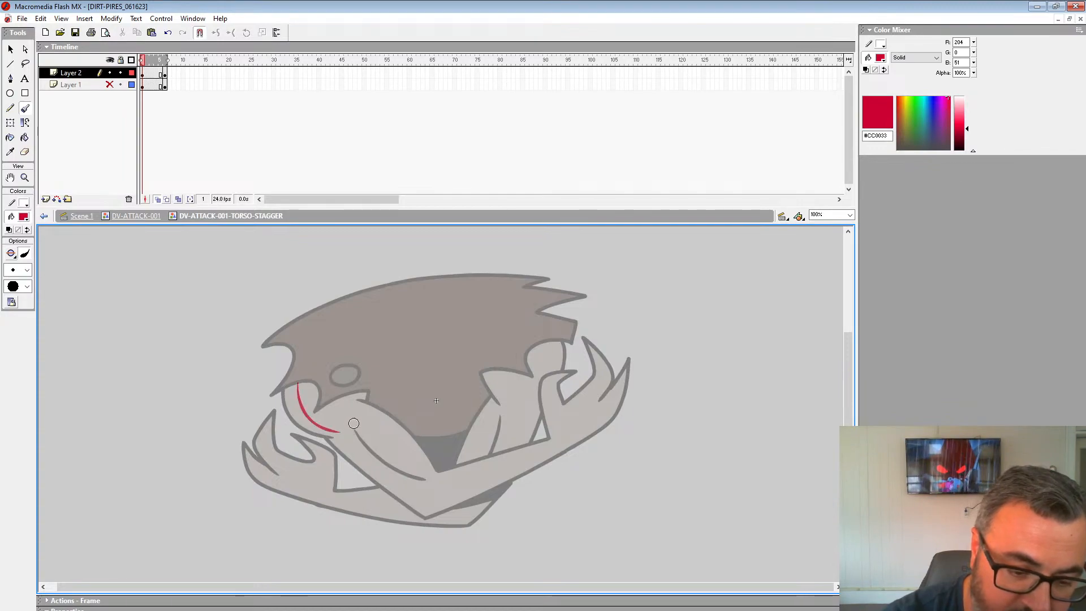
key(ctrl+z)
mouse_move(290, 386)
mouse_down()
mouse_move(357, 441)
mouse_move(475, 504)
mouse_move(614, 376)
mouse_up()
drag(475, 504, 630, 357)
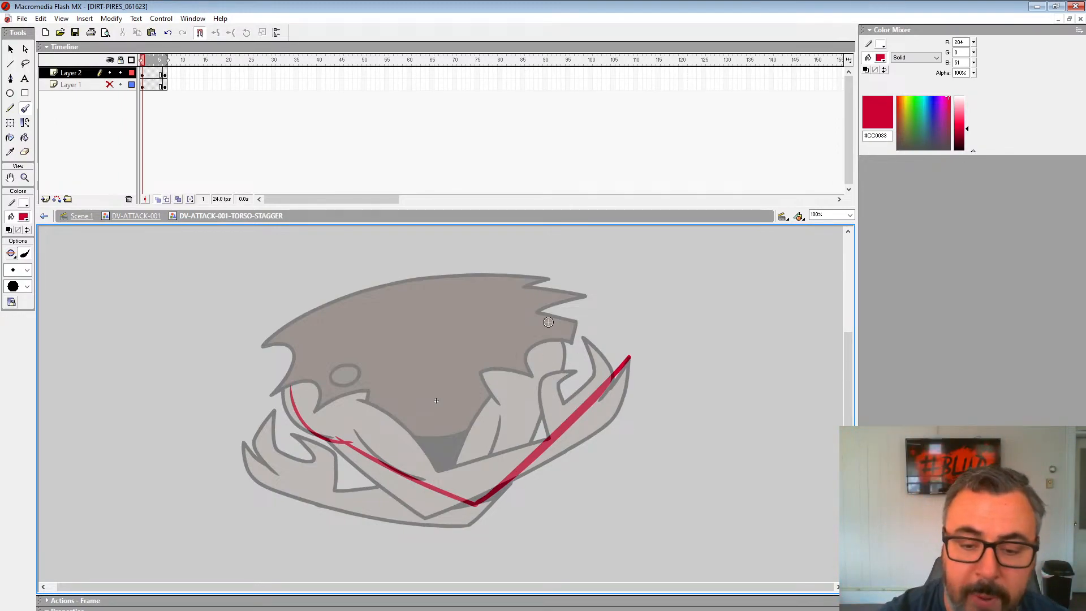
mouse_move(559, 331)
mouse_down()
mouse_move(567, 371)
mouse_move(592, 342)
mouse_up()
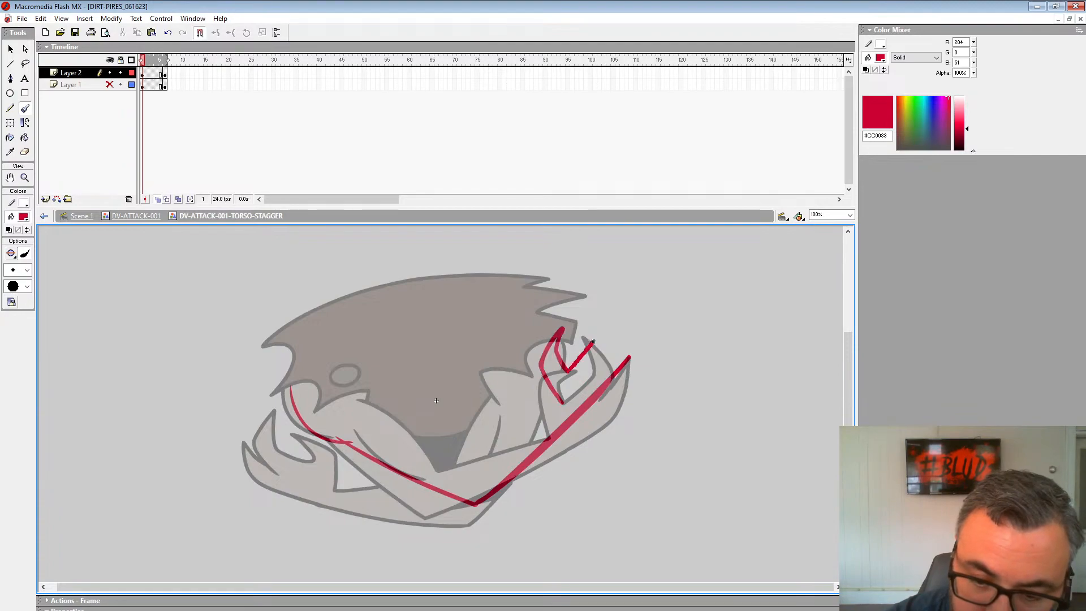
mouse_move(567, 301)
mouse_down()
mouse_move(629, 325)
mouse_move(620, 321)
mouse_move(606, 346)
mouse_move(602, 324)
mouse_move(575, 301)
mouse_up()
drag(562, 398, 453, 461)
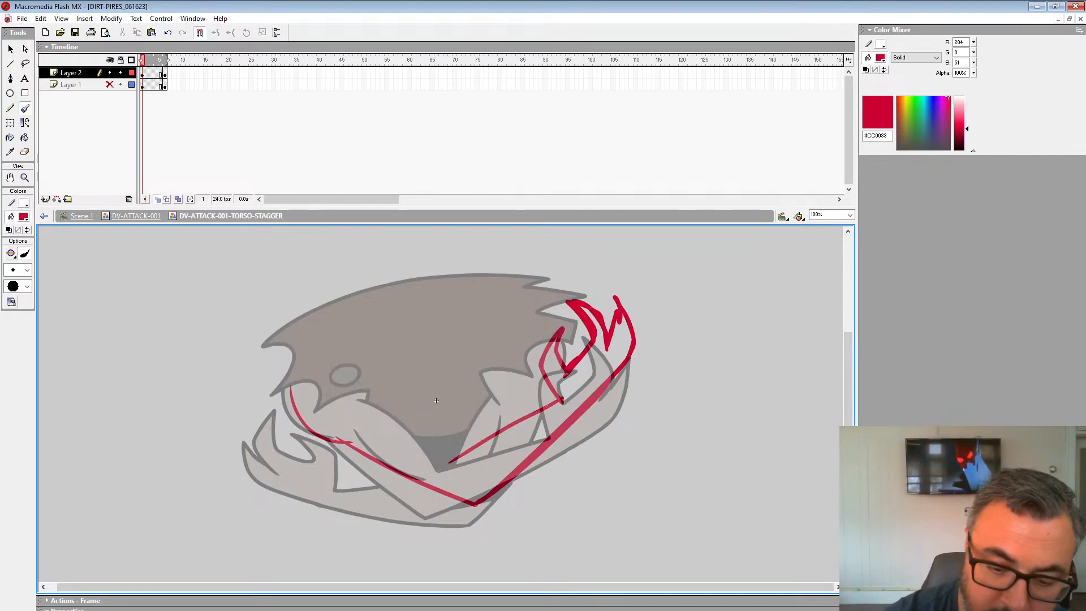
Rough in the upper arm lines, the small oval and the jagged fur outline of the torso, set slightly lower than the onion-skinned pose.
mouse_move(368, 402)
mouse_down()
mouse_move(400, 411)
mouse_move(455, 461)
mouse_up()
drag(366, 430, 435, 467)
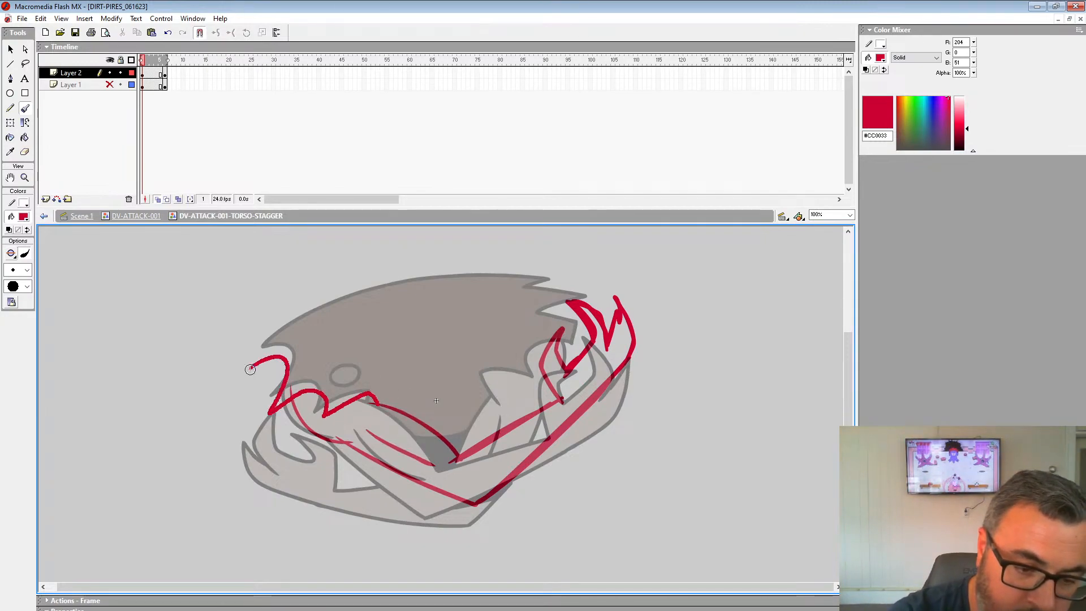
drag(346, 374, 339, 377)
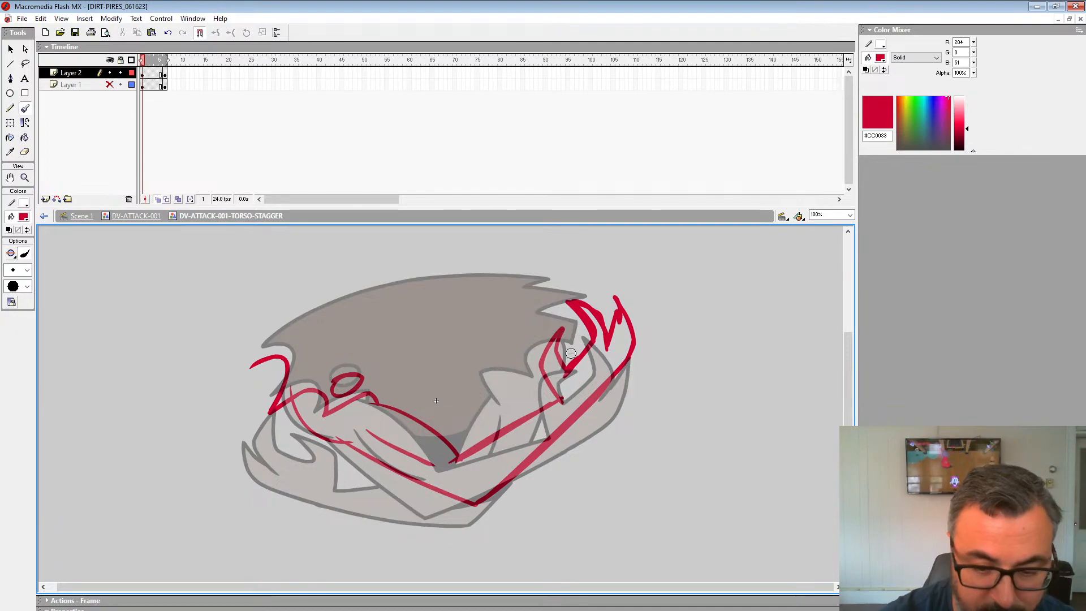
mouse_move(265, 352)
mouse_down()
mouse_move(300, 325)
mouse_move(436, 281)
mouse_up()
mouse_move(319, 306)
mouse_down()
mouse_move(553, 281)
mouse_move(572, 339)
mouse_move(498, 384)
mouse_move(459, 447)
mouse_up()
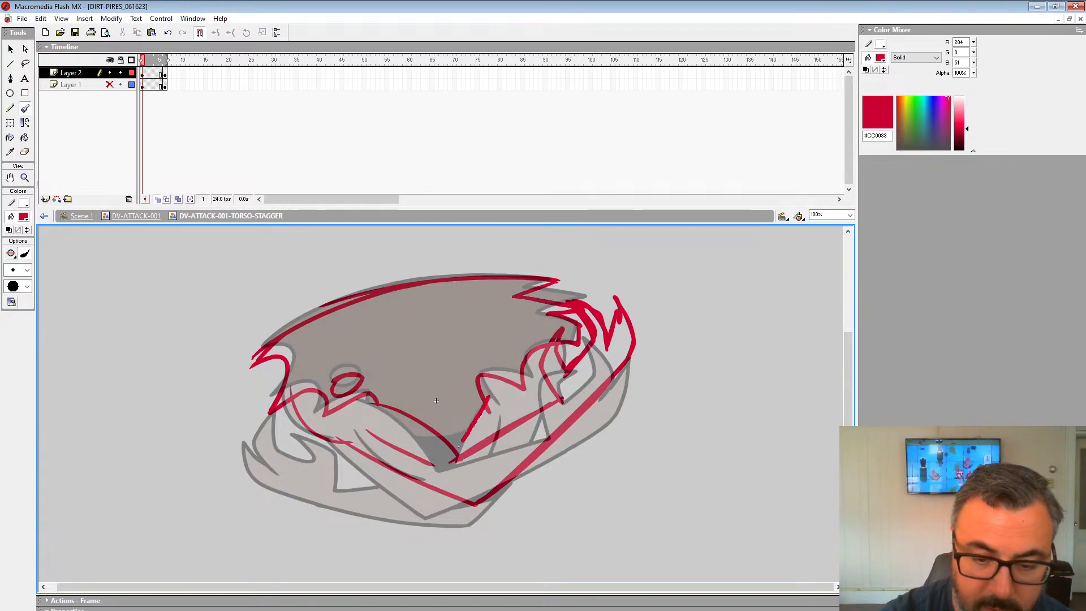
mouse_move(566, 350)
mouse_down()
mouse_move(557, 392)
mouse_move(466, 528)
mouse_up()
key(ctrl+z)
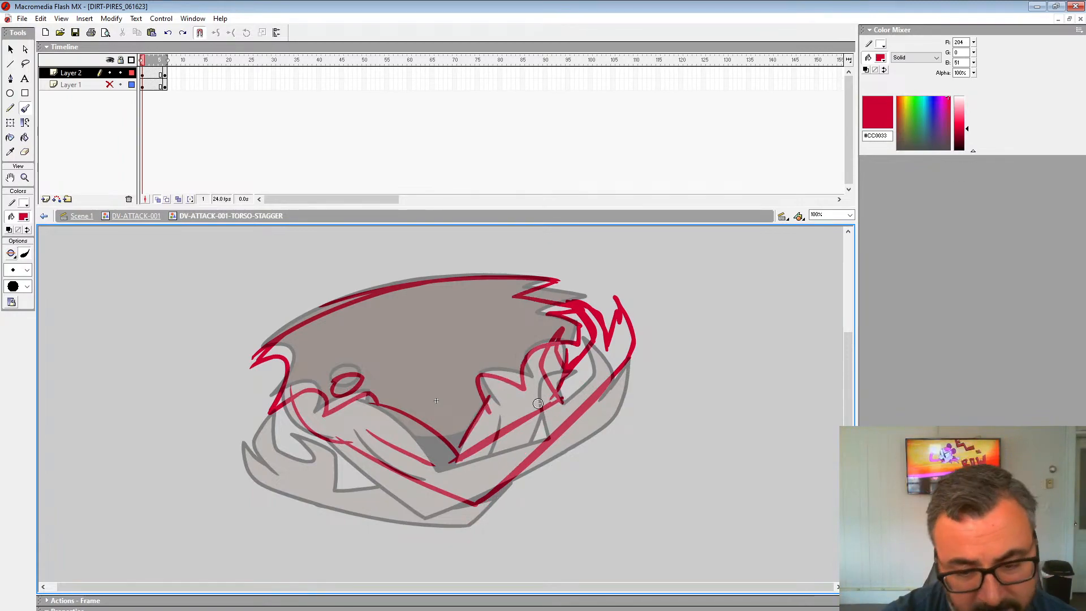
drag(557, 387, 441, 535)
key(ctrl+z)
drag(545, 410, 424, 539)
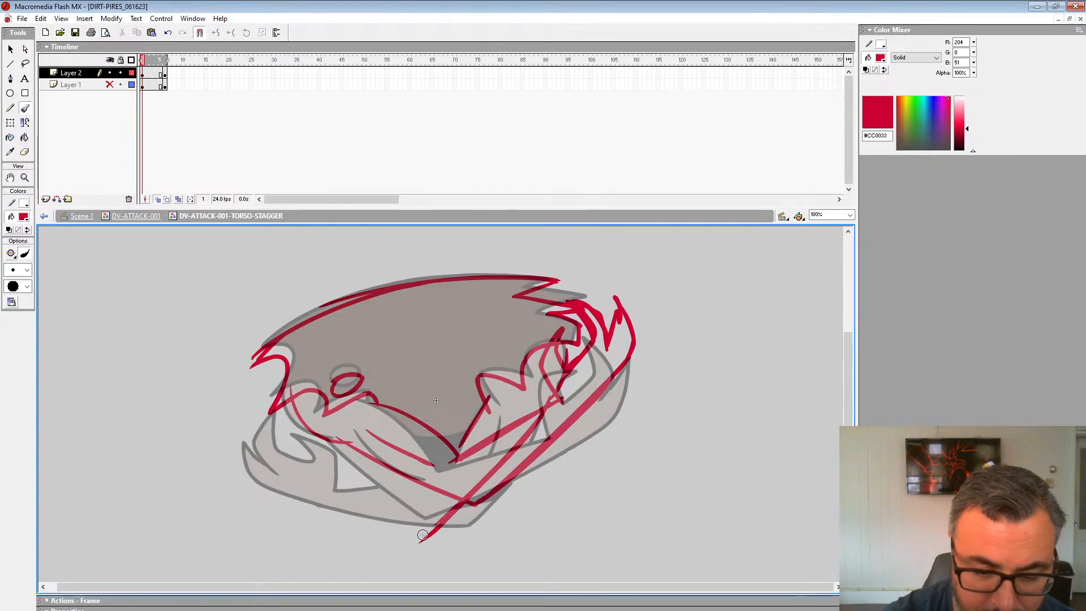
key(ctrl+z)
key(ctrl+z)
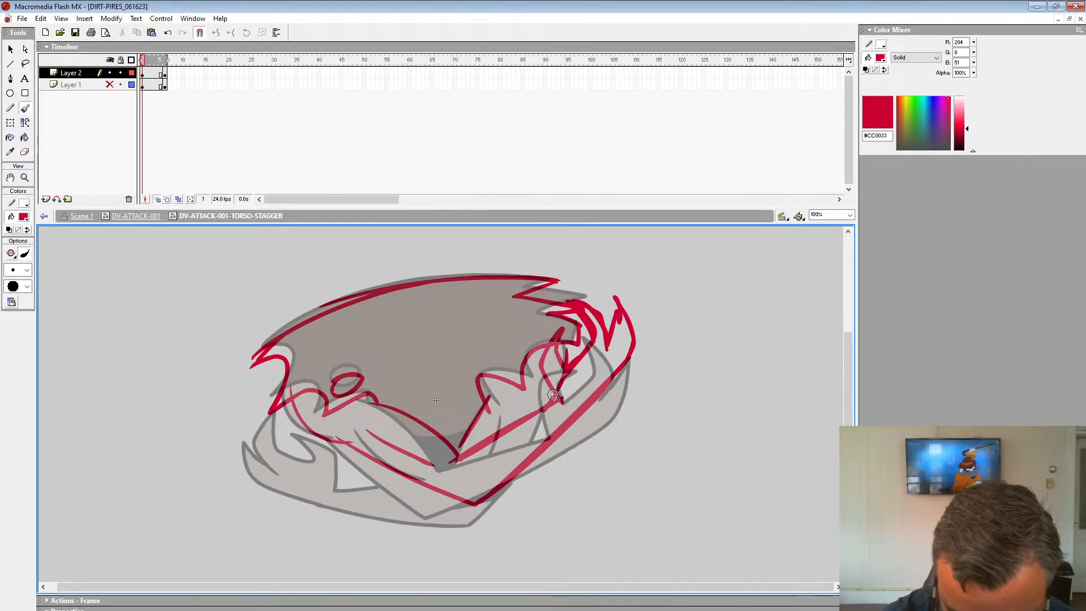
drag(479, 491, 440, 527)
drag(545, 411, 424, 540)
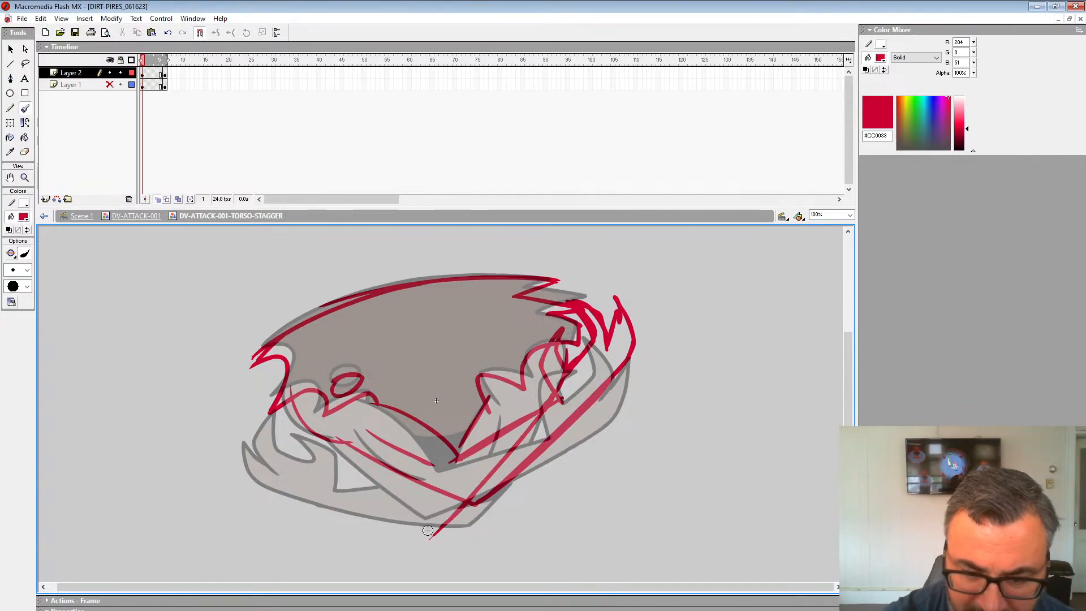
key(ctrl+z)
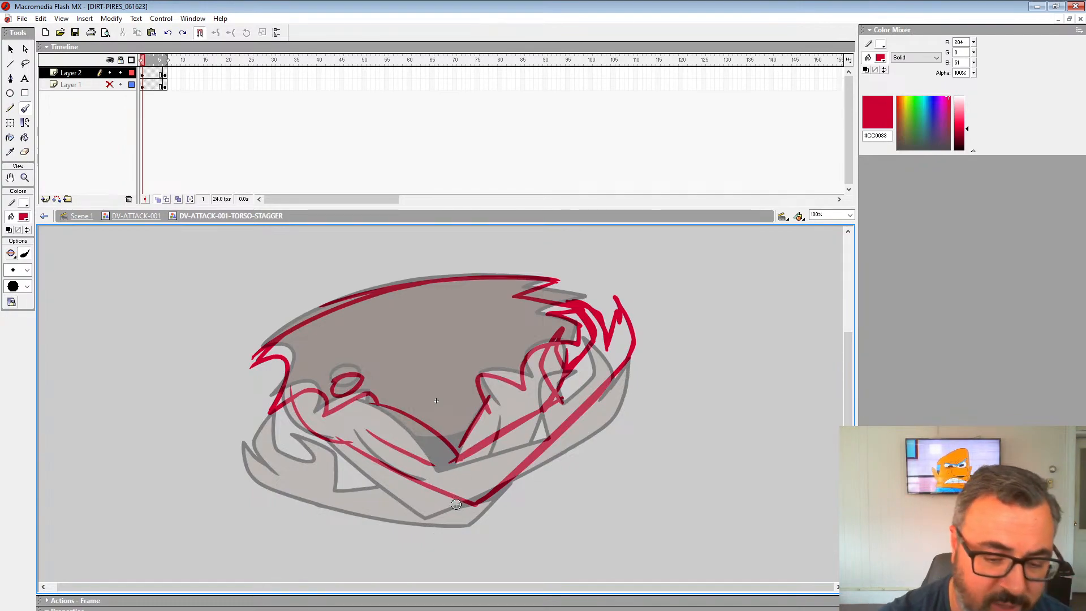
Rough in the rear forearm beneath the crossed arms, ending in its spiky hand on the opposite side.
drag(404, 519, 252, 444)
mouse_move(327, 459)
mouse_down()
mouse_move(303, 411)
mouse_move(280, 407)
mouse_move(296, 431)
mouse_move(266, 410)
mouse_move(270, 378)
mouse_up()
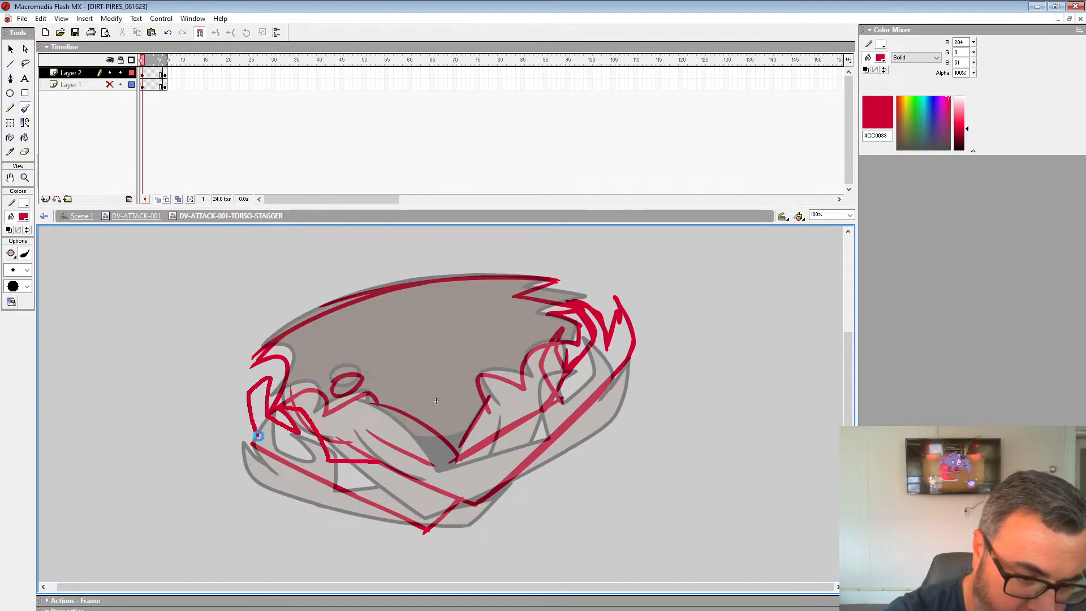
mouse_move(258, 436)
mouse_down()
mouse_move(238, 394)
mouse_move(228, 416)
mouse_move(258, 453)
mouse_move(380, 497)
mouse_up()
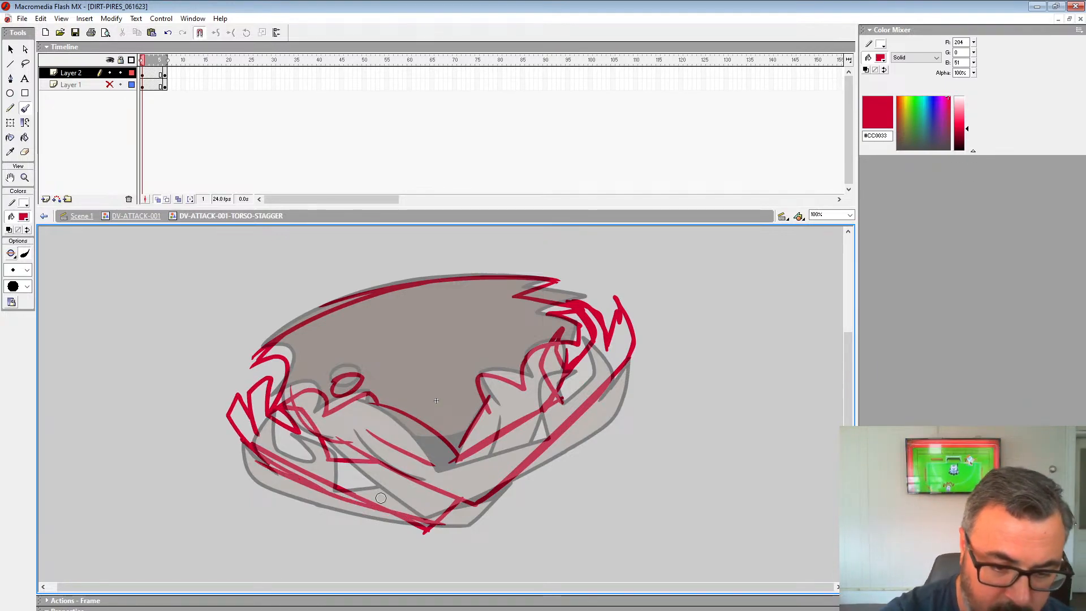
Add detail strokes to the forearms, the base of the chest and the fur beside the raised hand.
drag(384, 461, 388, 461)
drag(490, 424, 457, 461)
mouse_move(505, 406)
mouse_down()
mouse_move(535, 414)
mouse_move(558, 398)
mouse_up()
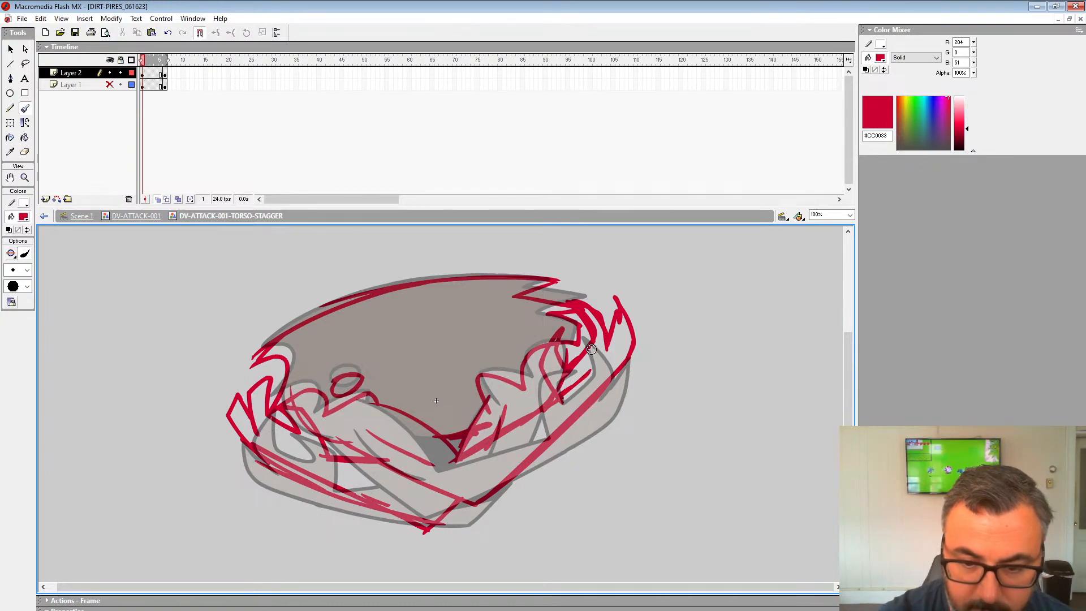
drag(594, 345, 605, 339)
mouse_move(607, 317)
mouse_down()
mouse_move(562, 304)
mouse_move(579, 314)
mouse_move(582, 352)
mouse_up()
drag(593, 303, 608, 326)
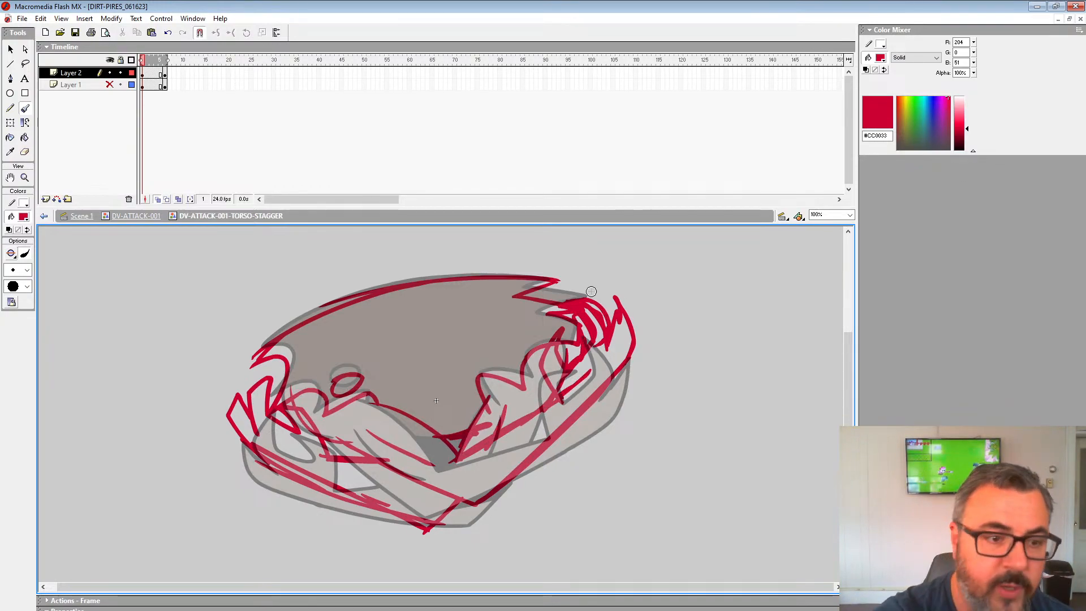
Turn off onion skinning and flip between the frames to compare the red rough with the torso on frame 6.
click(158, 200)
key(period)
key(period)
key(period)
key(period)
key(period)
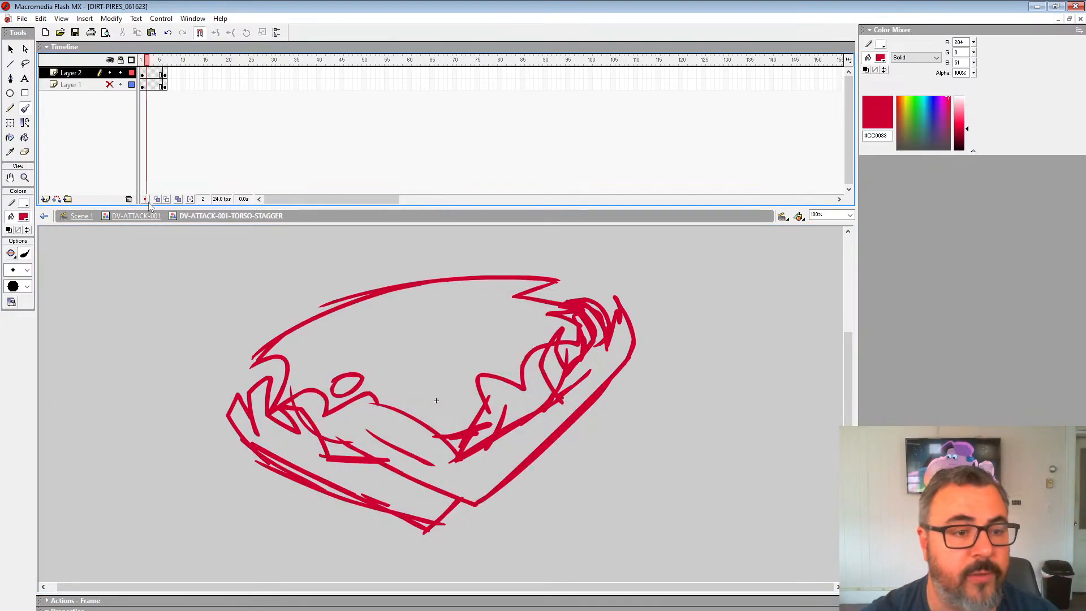
key(comma)
key(period)
key(comma)
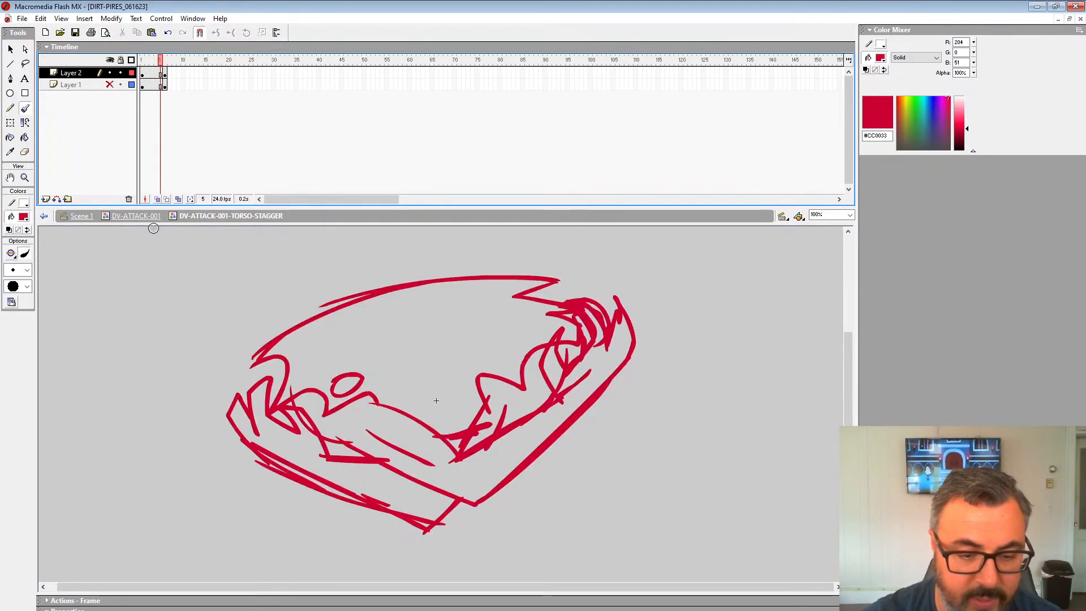
key(period)
key(comma)
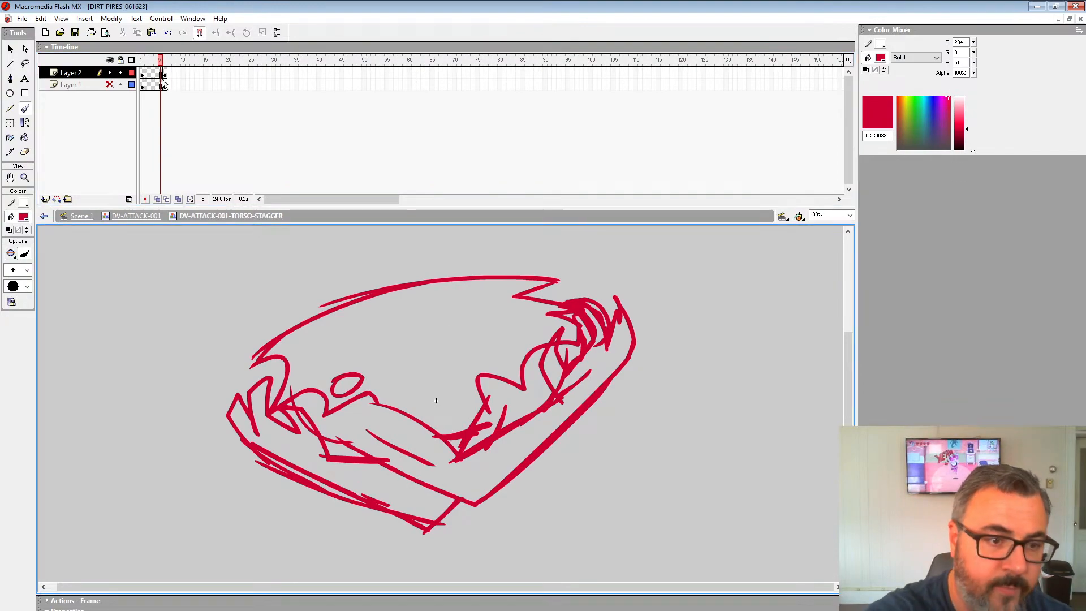
Nudge the red rough on frame 1 slightly downward and flip through the frames to check it against the frame 6 torso.
click(144, 72)
key(Down)
key(Down)
key(Down)
key(Down)
key(Down)
key(Down)
key(Down)
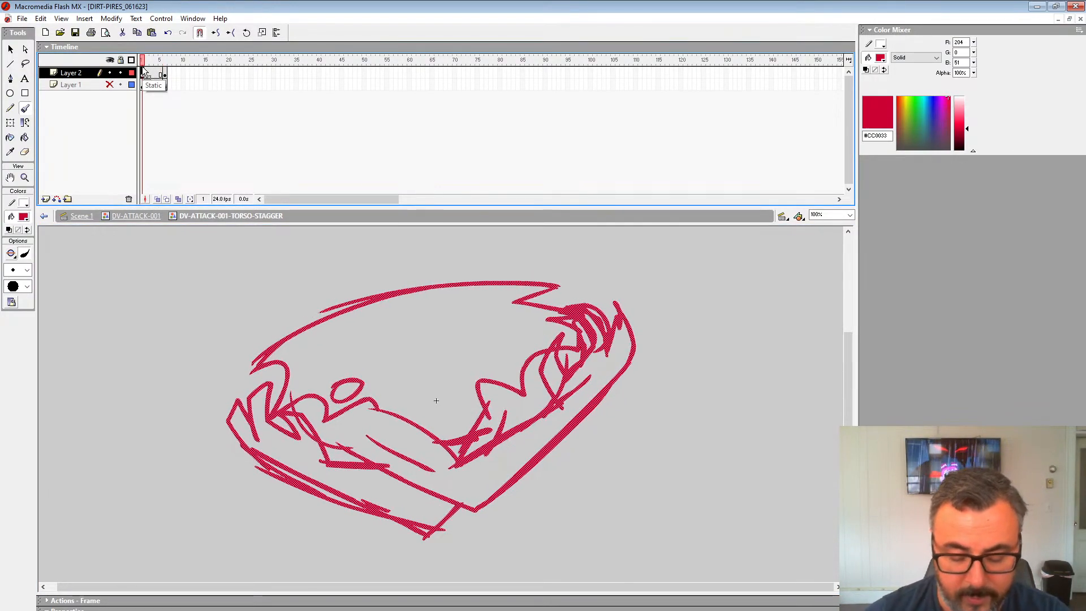
key(period)
key(period)
key(period)
key(period)
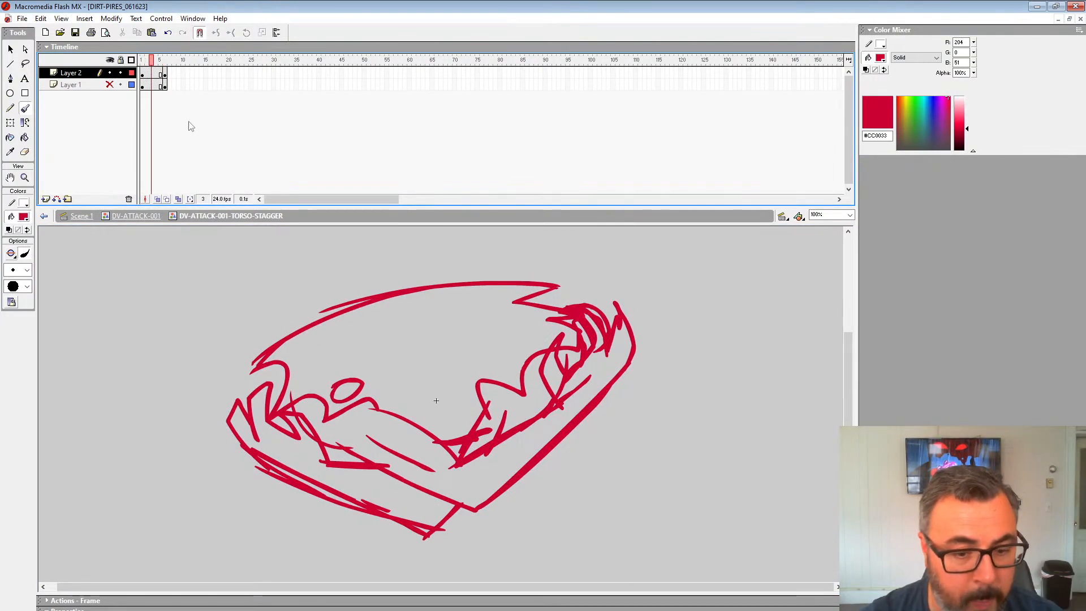
key(period)
key(comma)
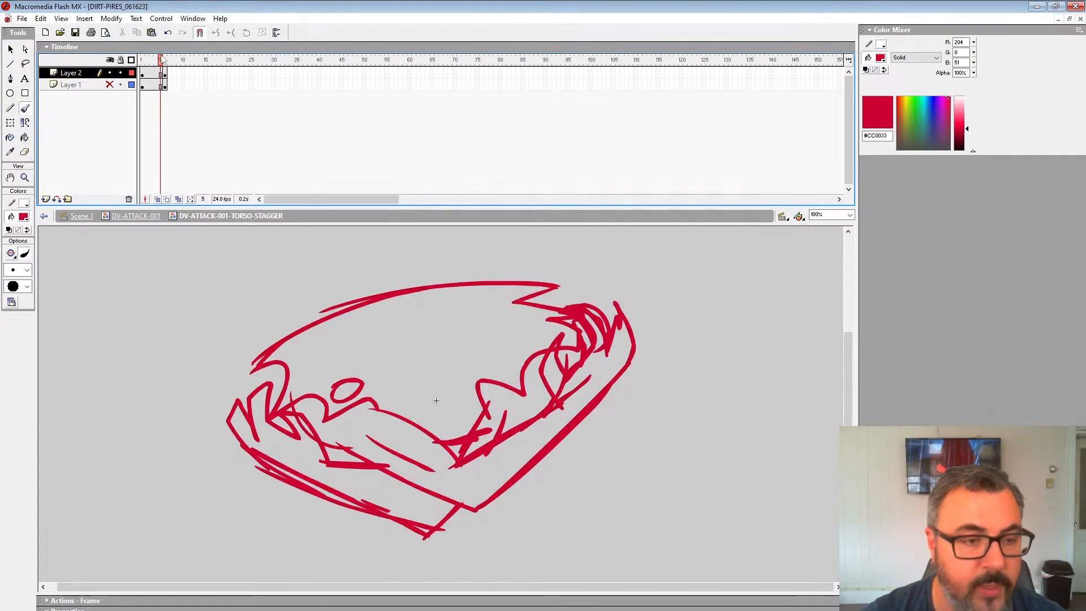
Keep the red rough on a frame 2 keyframe of Layer 2, clear frame 1, and turn onion skinning back on.
click(143, 75)
key(Delete)
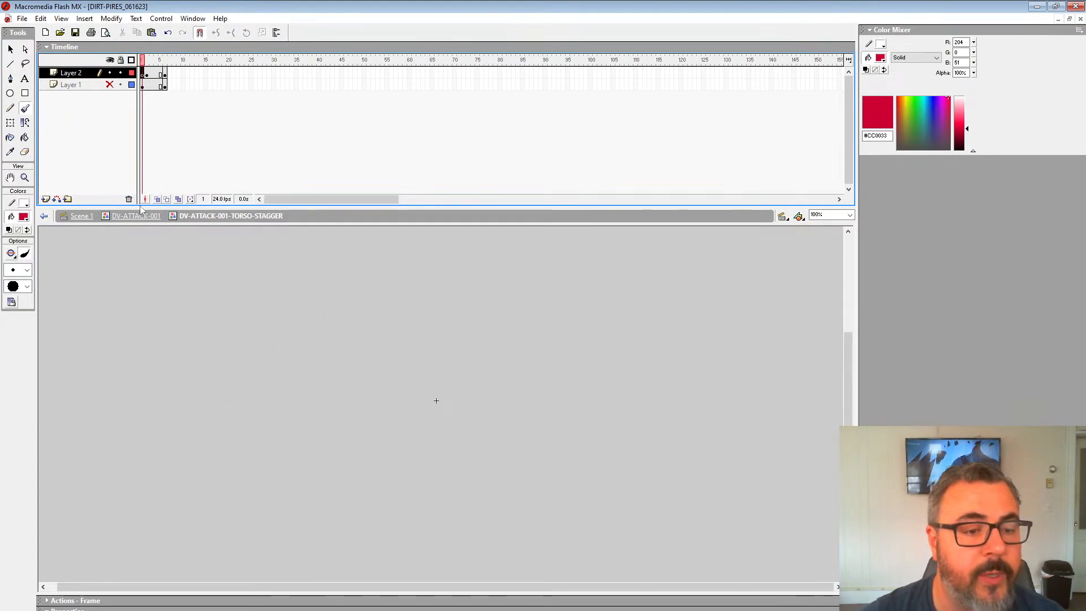
click(157, 199)
Set up the Brush with a black #000000 fill and a large brush size for inking on frame 1 of Layer 2.
key(z)
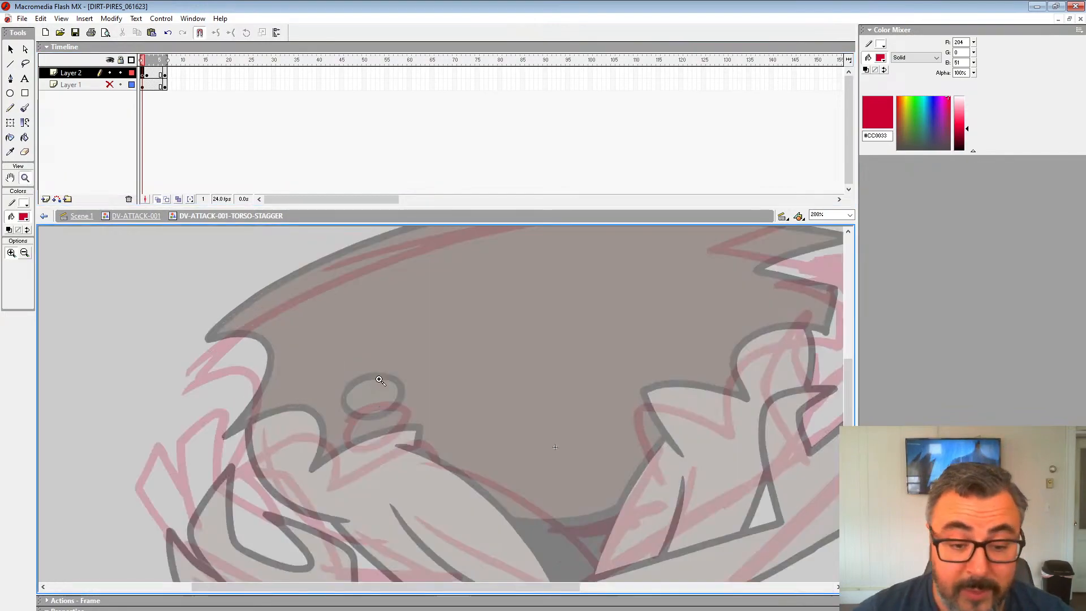
click(403, 400)
drag(478, 486, 431, 382)
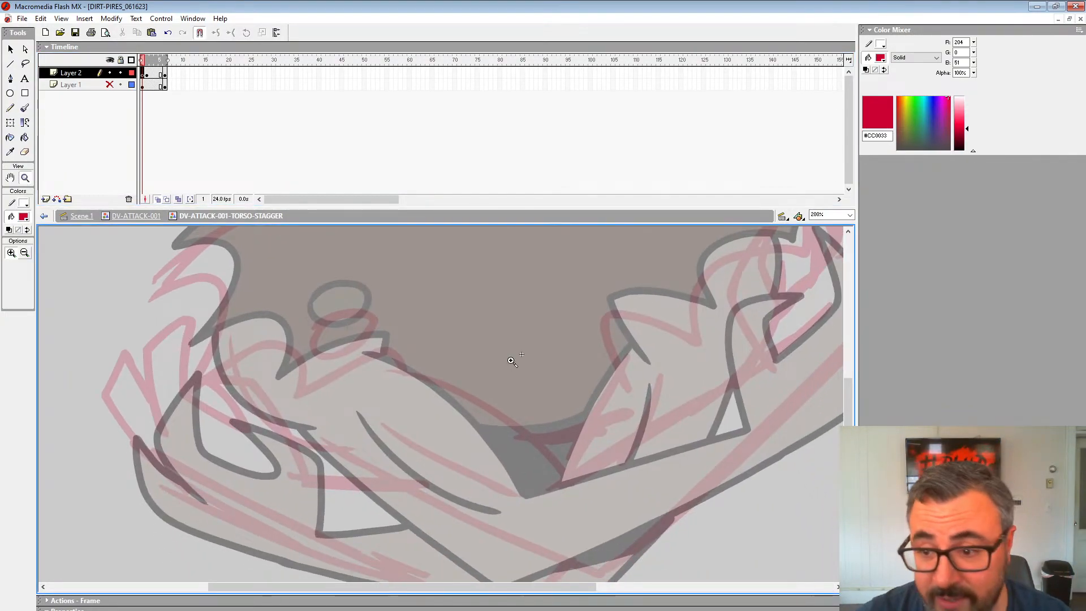
drag(512, 361, 486, 406)
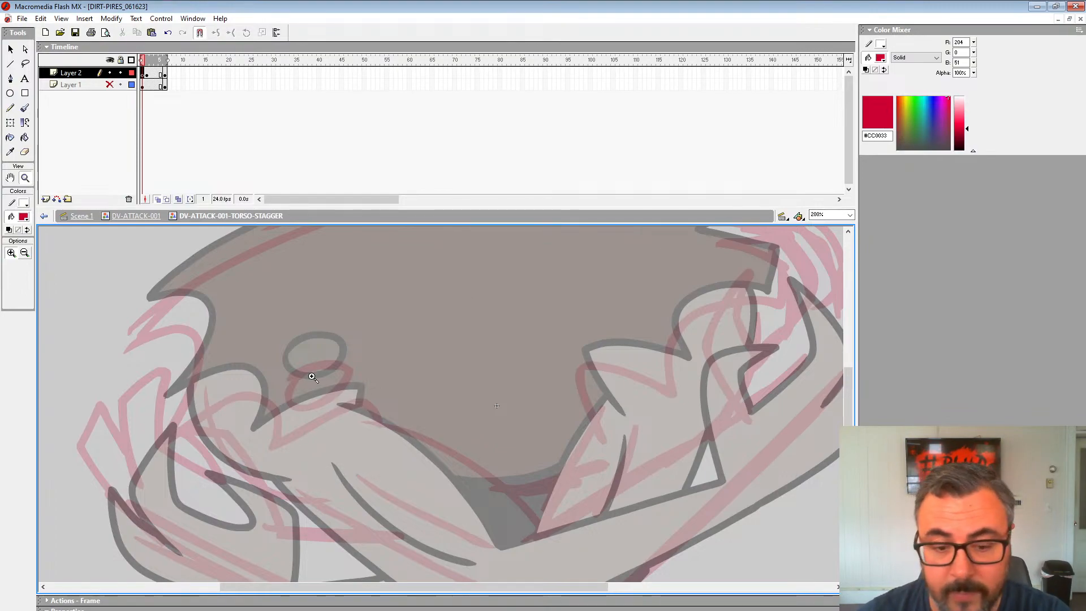
click(398, 414)
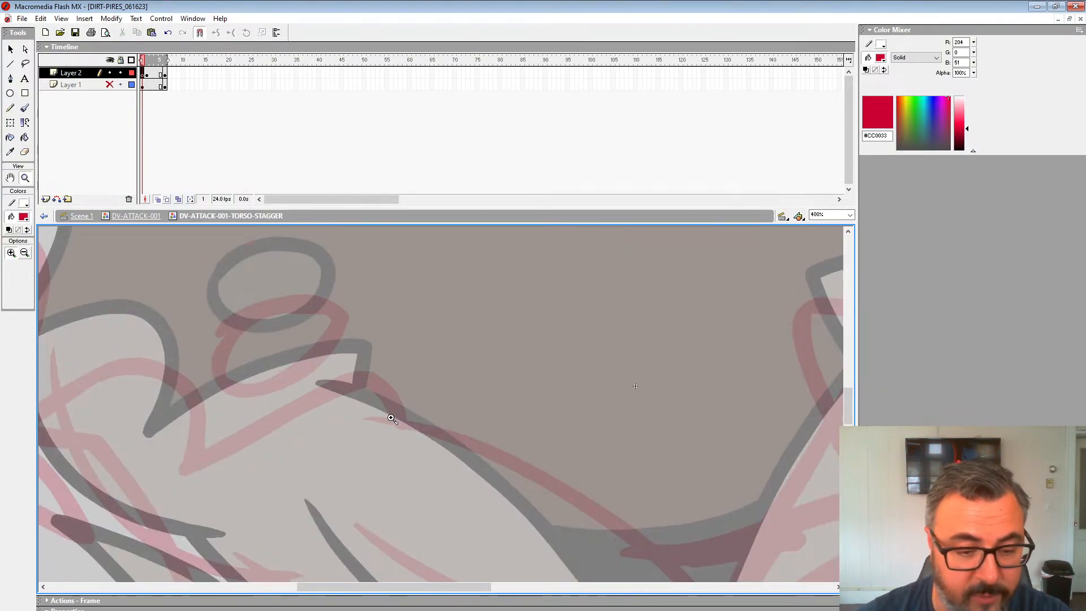
click(25, 109)
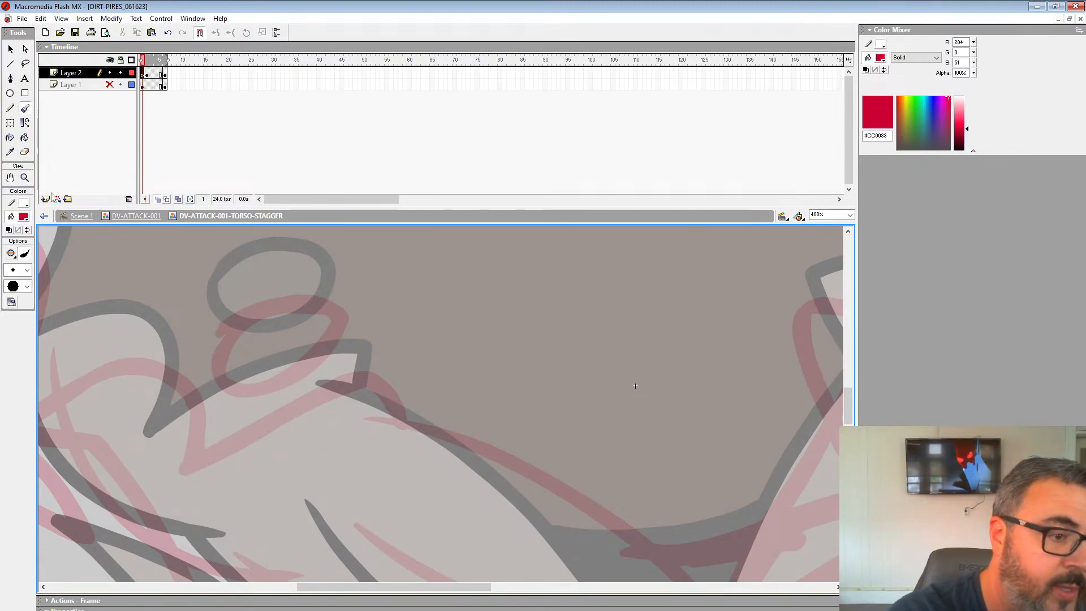
click(23, 217)
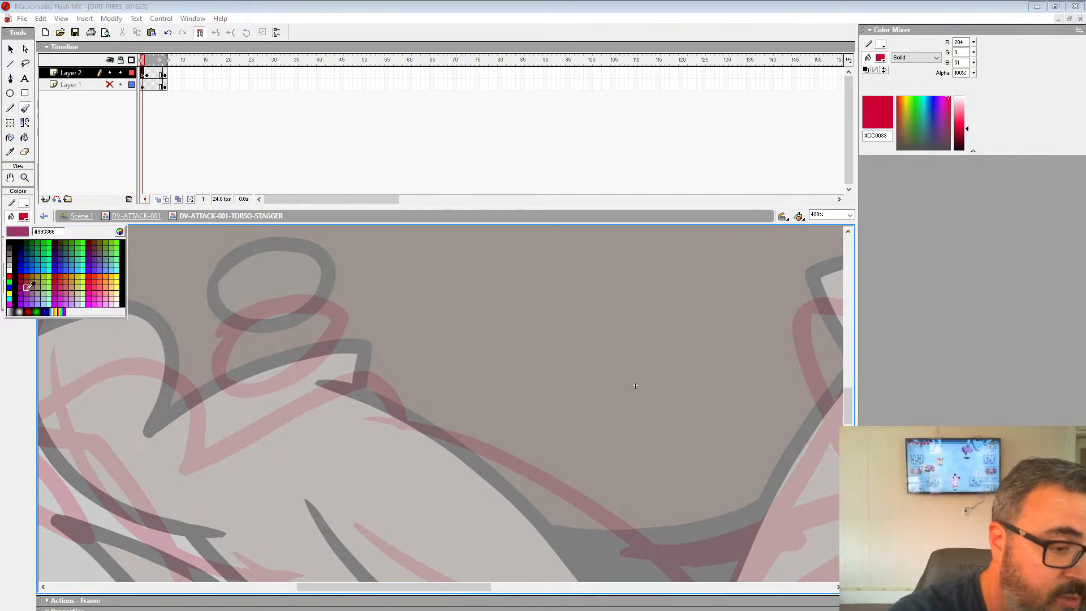
click(15, 237)
click(27, 270)
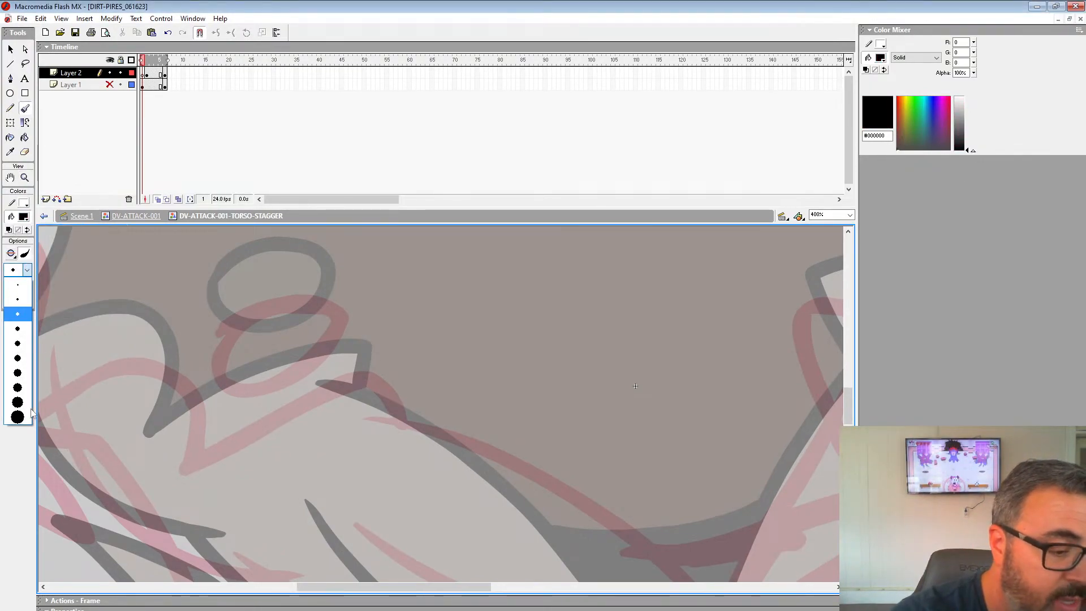
click(16, 407)
Try a few thick black strokes over the onion-skinned chest and undo them.
drag(206, 346, 446, 341)
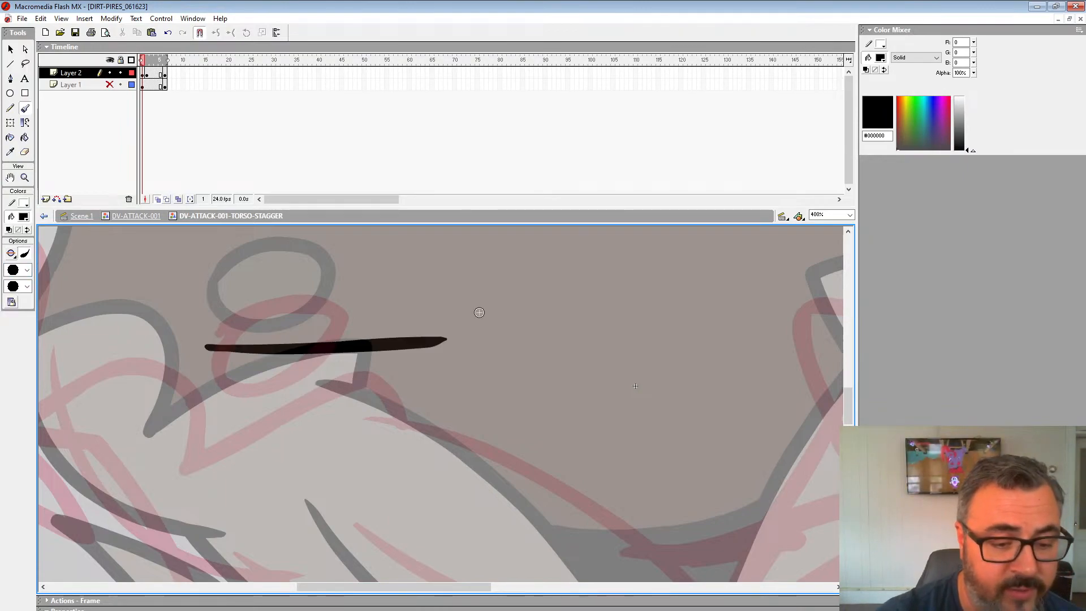
key(ctrl+z)
mouse_move(202, 315)
mouse_down()
mouse_move(613, 417)
mouse_move(591, 461)
mouse_up()
mouse_move(465, 316)
mouse_down()
mouse_move(460, 369)
mouse_move(388, 474)
mouse_up()
key(ctrl+z)
mouse_move(455, 291)
mouse_down()
mouse_move(441, 406)
mouse_move(389, 481)
mouse_up()
key(ctrl+z)
Draw several thick curved test strokes on the empty canvas beside the torso to try the large brush size.
scroll(399, 428, left, 5)
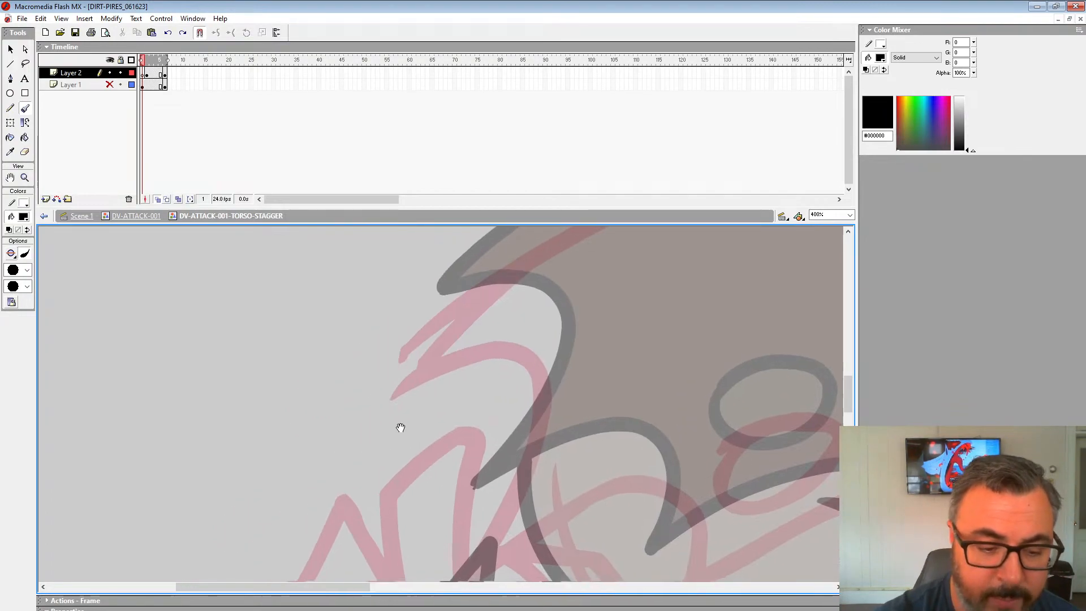
drag(289, 299, 305, 489)
drag(462, 332, 314, 480)
scroll(424, 442, down, 1)
scroll(424, 442, right, 2)
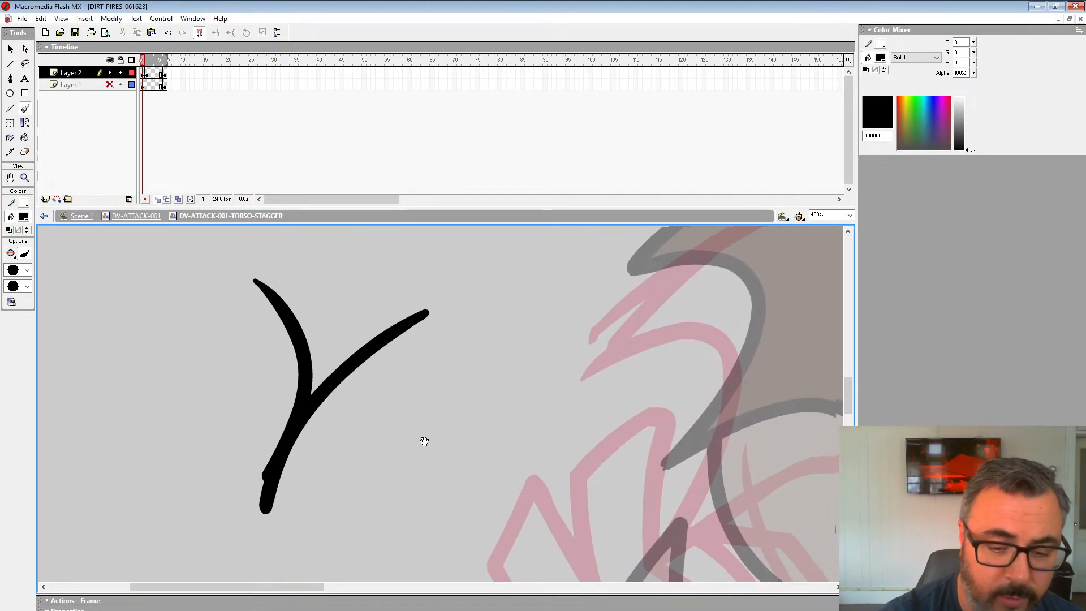
drag(460, 332, 471, 413)
Switch to a small brush size and draw thin curved and crossing test strokes beside the thick ones.
click(27, 270)
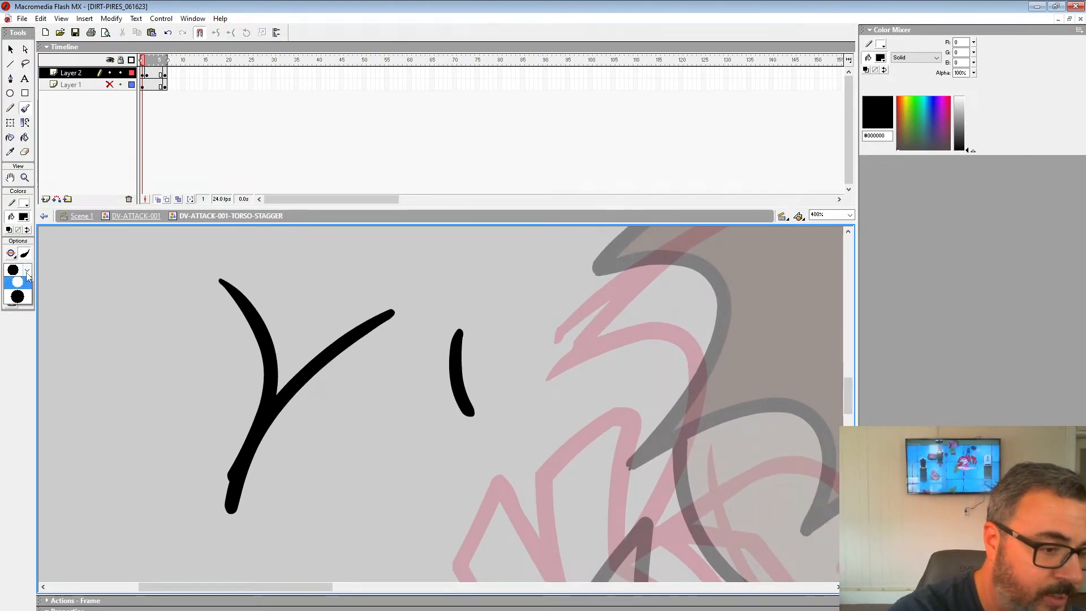
click(20, 315)
mouse_move(384, 358)
mouse_down()
mouse_move(366, 484)
mouse_move(388, 509)
mouse_up()
drag(341, 362, 382, 516)
drag(395, 359, 440, 518)
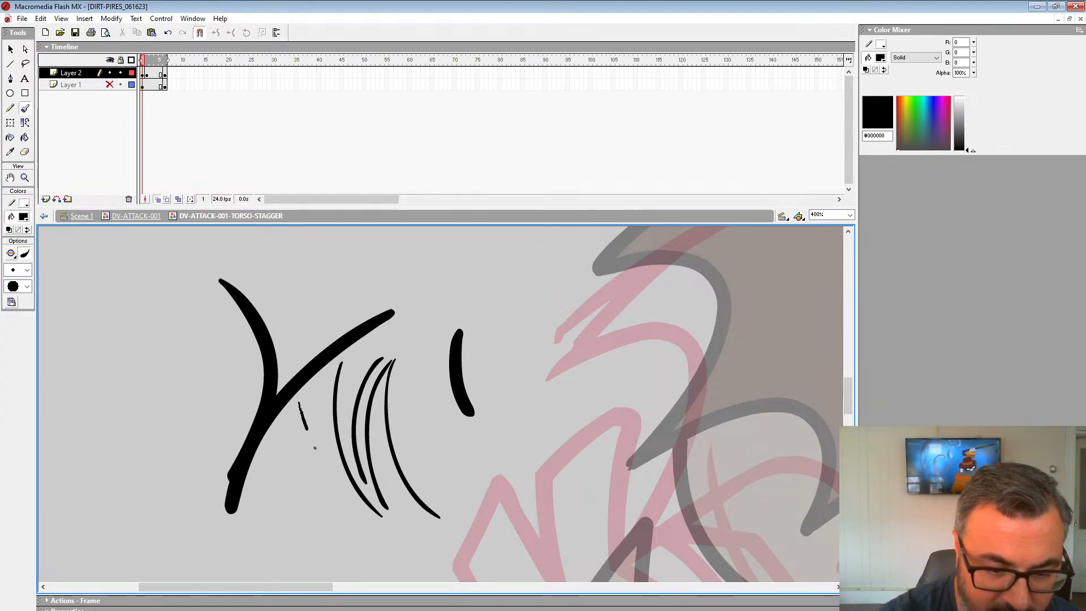
drag(315, 448, 364, 517)
mouse_move(375, 383)
mouse_down()
mouse_move(315, 449)
mouse_move(296, 493)
mouse_up()
scroll(296, 493, left, 2)
mouse_move(349, 342)
mouse_down()
mouse_move(385, 396)
mouse_move(379, 430)
mouse_up()
mouse_move(395, 347)
mouse_down()
mouse_move(345, 416)
mouse_move(428, 370)
mouse_up()
drag(583, 421, 409, 372)
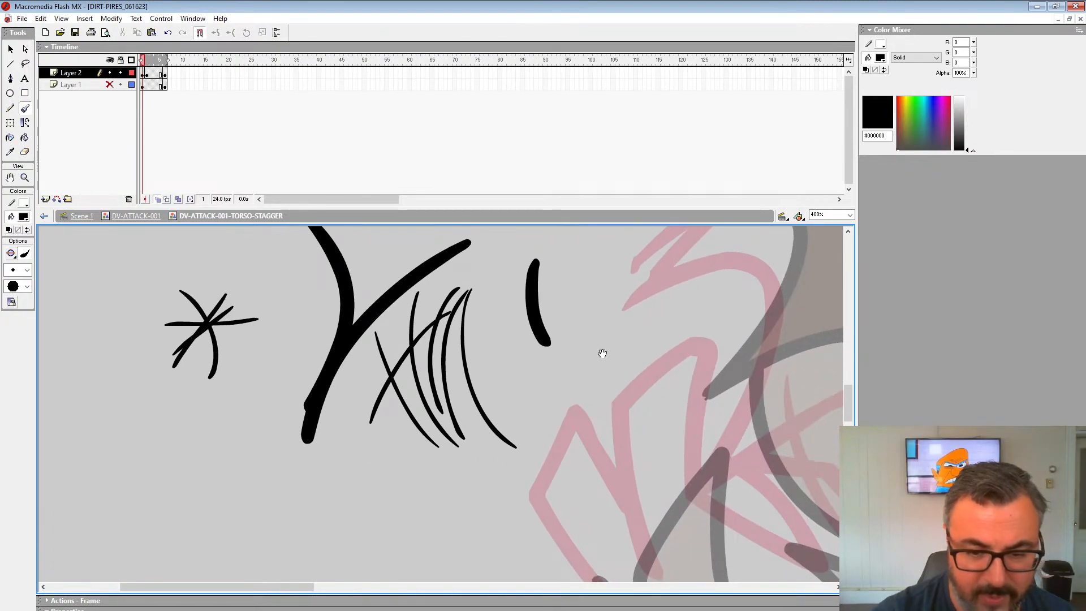
drag(603, 353, 422, 450)
drag(477, 392, 479, 418)
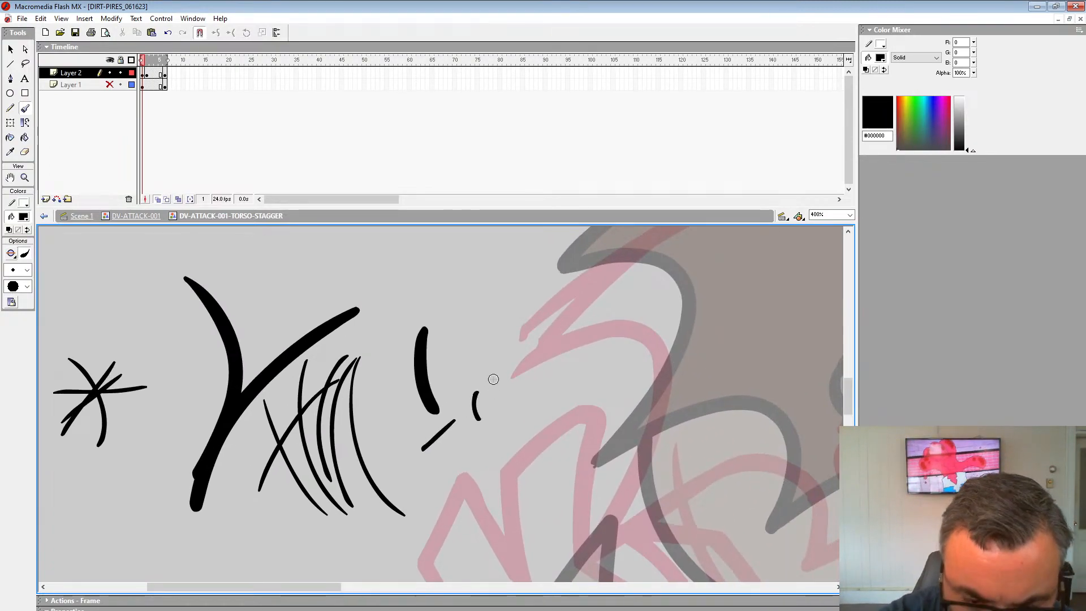
drag(503, 378, 499, 403)
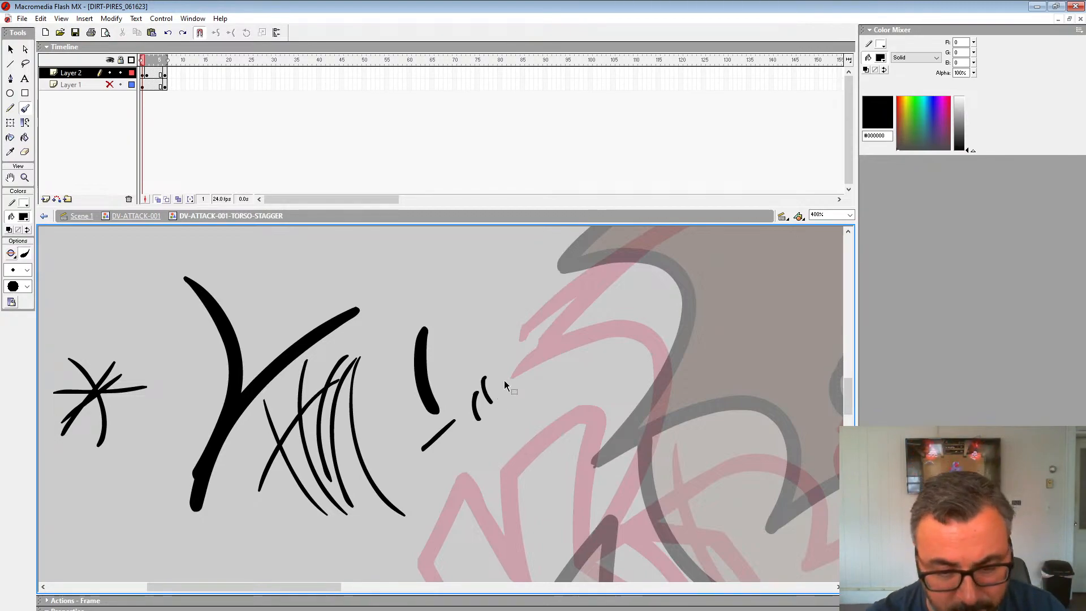
Undo all the thick and thin test strokes beside the torso.
key(ctrl+z)
key(ctrl+z)
key(ctrl+z)
key(ctrl+z)
key(ctrl+z)
key(ctrl+z)
key(ctrl+z)
key(ctrl+z)
key(ctrl+z)
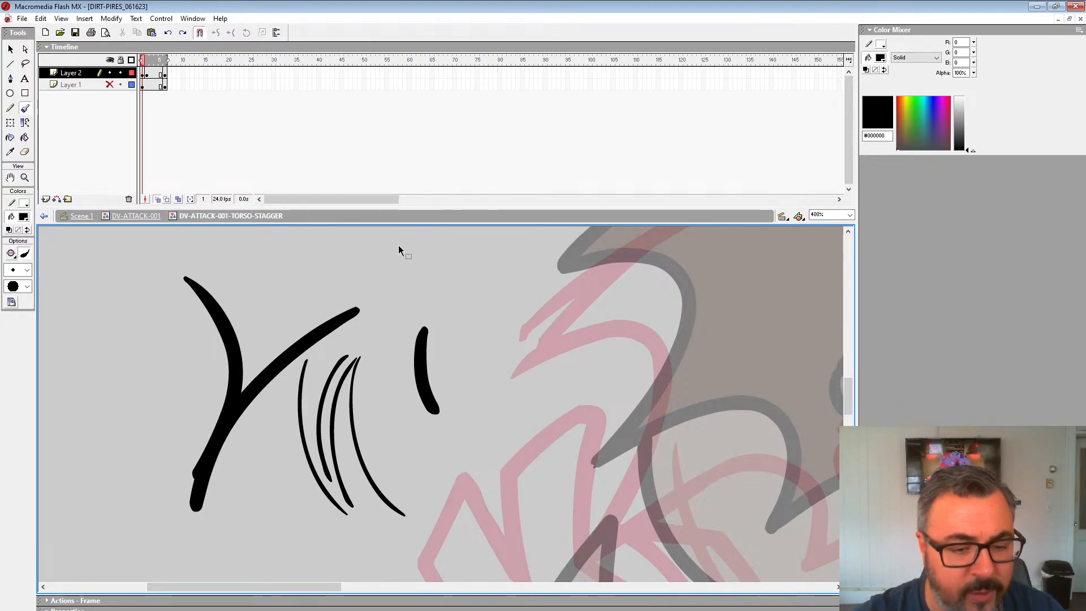
key(ctrl+z)
key(ctrl+z)
key(ctrl+z)
key(ctrl+z)
key(ctrl+z)
key(ctrl+z)
key(ctrl+z)
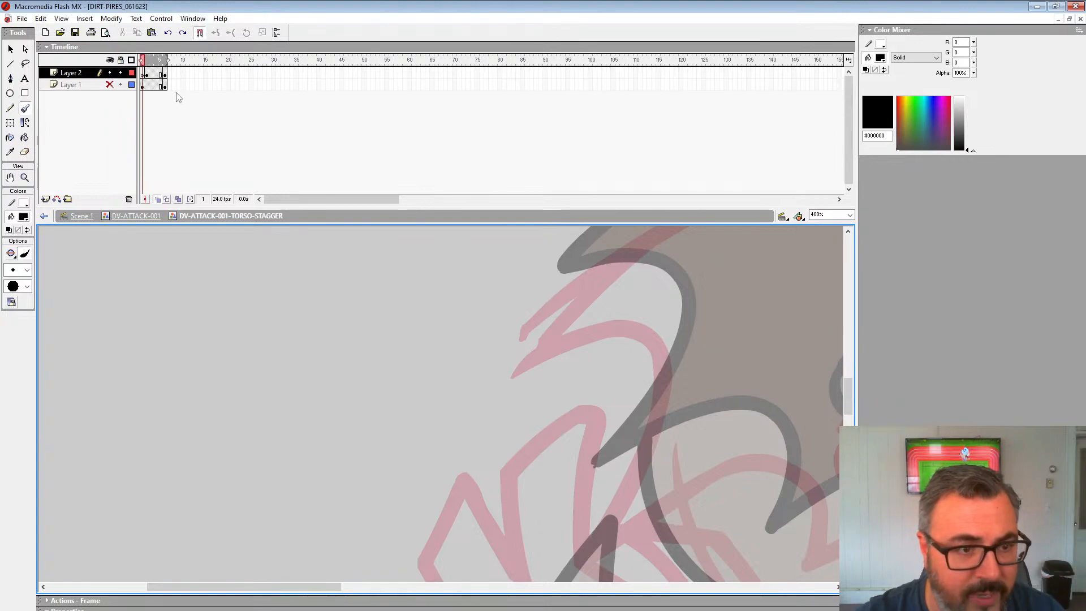
Restore the large brush size and ink the scalloped fur outline below the chest oval in black, following the red rough.
click(27, 270)
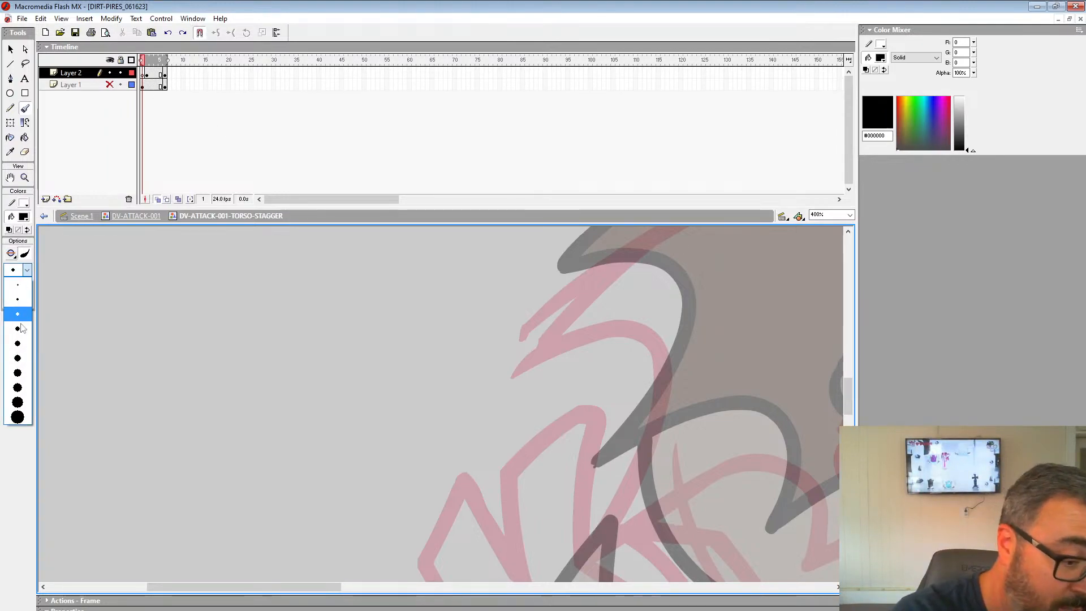
click(22, 402)
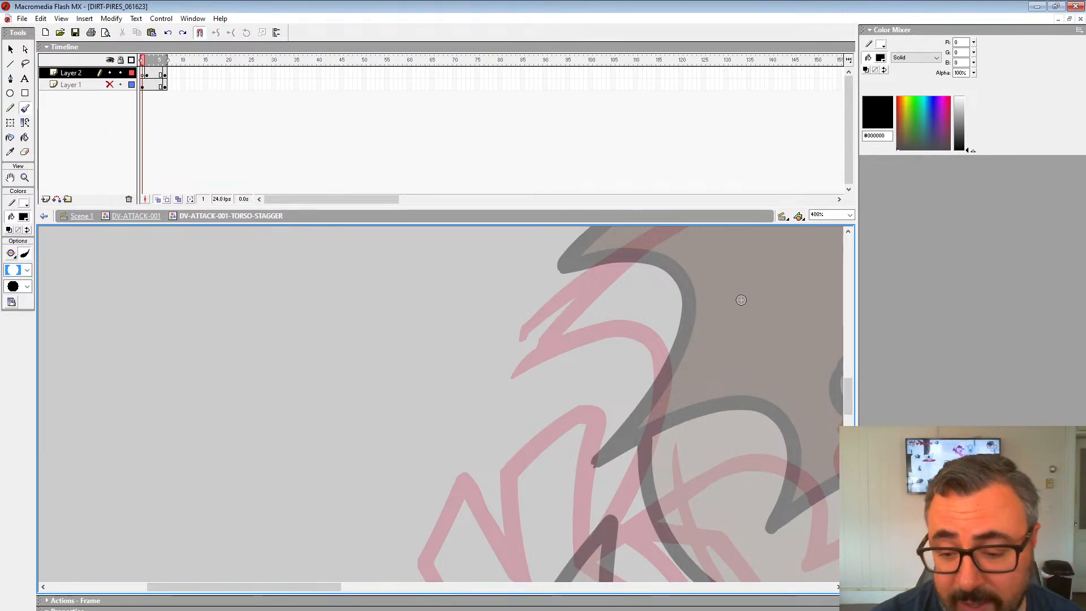
mouse_move(736, 418)
mouse_down()
mouse_move(615, 395)
mouse_move(398, 324)
mouse_up()
key(ctrl+z)
key(space)
mouse_move(758, 477)
mouse_down()
mouse_move(636, 443)
mouse_move(416, 309)
mouse_up()
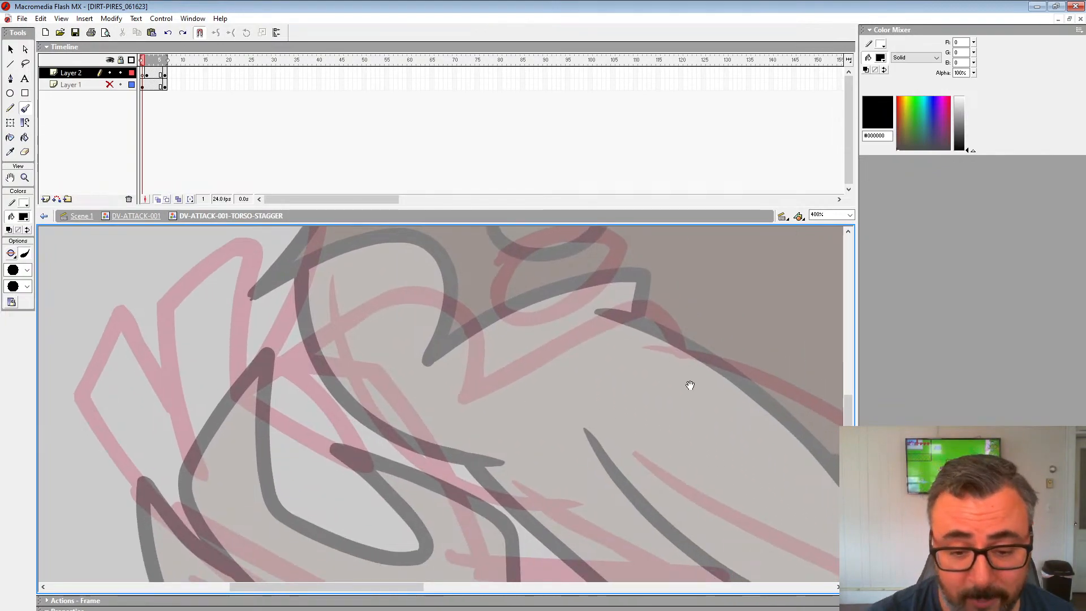
drag(690, 386, 610, 459)
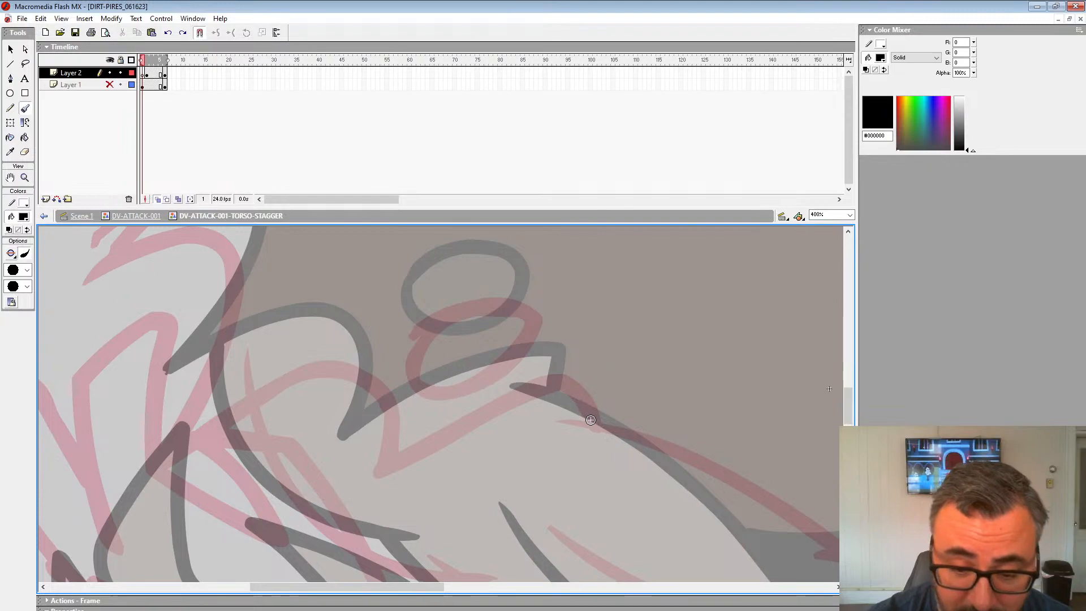
mouse_move(590, 420)
mouse_down()
mouse_move(572, 383)
mouse_move(383, 478)
mouse_move(365, 392)
mouse_move(181, 444)
mouse_up()
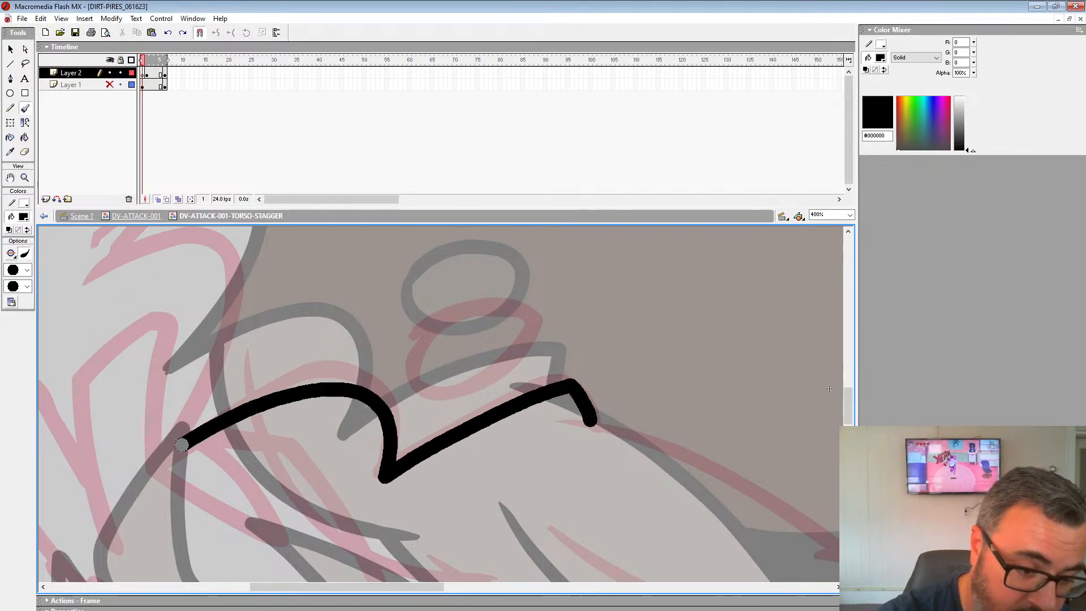
Ink the chest's curved lower edge from the scalloped fur down to the point where the arms cross.
key(space)
drag(473, 254, 543, 400)
drag(548, 244, 487, 429)
mouse_move(820, 283)
mouse_down()
mouse_move(661, 323)
mouse_move(352, 198)
mouse_up()
drag(623, 424, 509, 368)
drag(651, 480, 550, 436)
drag(588, 475, 551, 436)
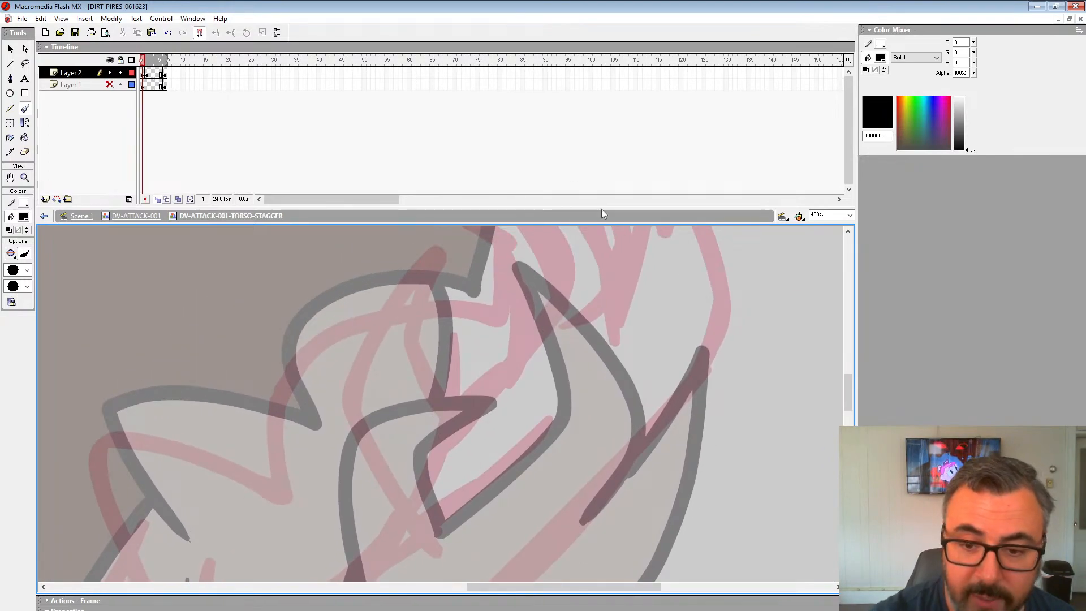
Shorten the timeline to enlarge the stage and ink the claws of the hand on the right side of the torso.
drag(602, 214, 602, 111)
drag(596, 306, 633, 249)
mouse_move(617, 365)
mouse_down()
mouse_move(598, 228)
mouse_move(522, 191)
mouse_move(403, 216)
mouse_move(470, 242)
mouse_move(517, 288)
mouse_move(522, 352)
mouse_move(475, 436)
mouse_move(402, 405)
mouse_move(468, 317)
mouse_move(444, 317)
mouse_move(357, 364)
mouse_move(328, 404)
mouse_move(389, 557)
mouse_up()
drag(490, 415, 426, 479)
mouse_move(553, 331)
mouse_down()
mouse_move(576, 242)
mouse_move(646, 430)
mouse_move(602, 520)
mouse_up()
mouse_move(595, 512)
mouse_down()
mouse_move(755, 224)
mouse_move(696, 311)
mouse_move(557, 461)
mouse_up()
Ink the long outer edge of the right-hand forearm and its upper edge down to the base of the chest.
drag(532, 476, 777, 224)
drag(815, 190, 432, 530)
mouse_move(351, 287)
mouse_down()
mouse_move(509, 476)
mouse_move(524, 401)
mouse_up()
mouse_move(158, 229)
mouse_down()
mouse_move(222, 236)
mouse_move(359, 291)
mouse_move(486, 385)
mouse_move(534, 444)
mouse_up()
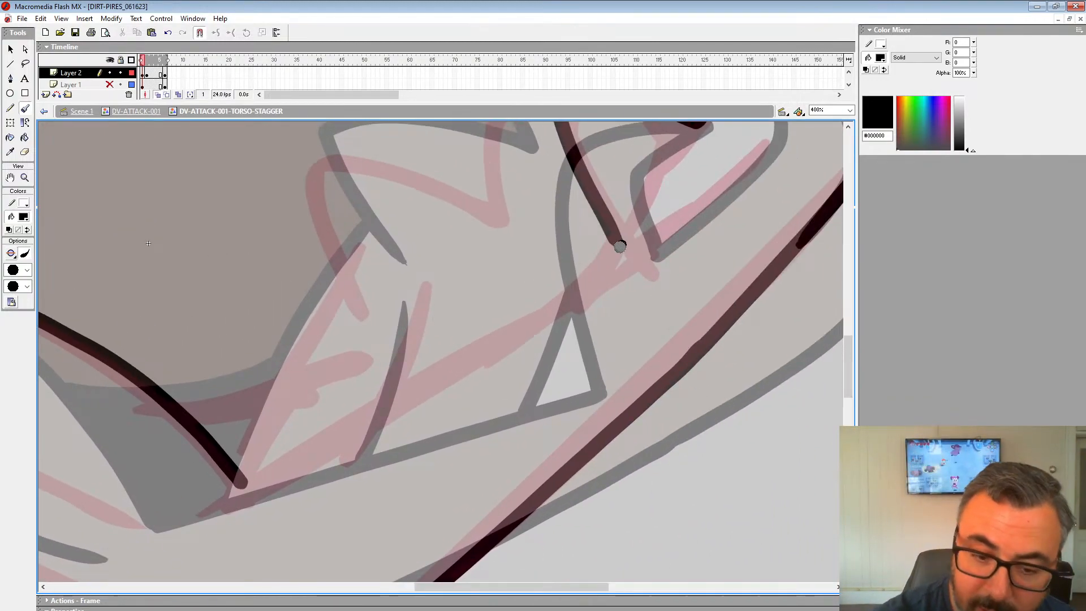
mouse_move(620, 246)
mouse_down()
mouse_move(243, 480)
mouse_move(600, 348)
mouse_up()
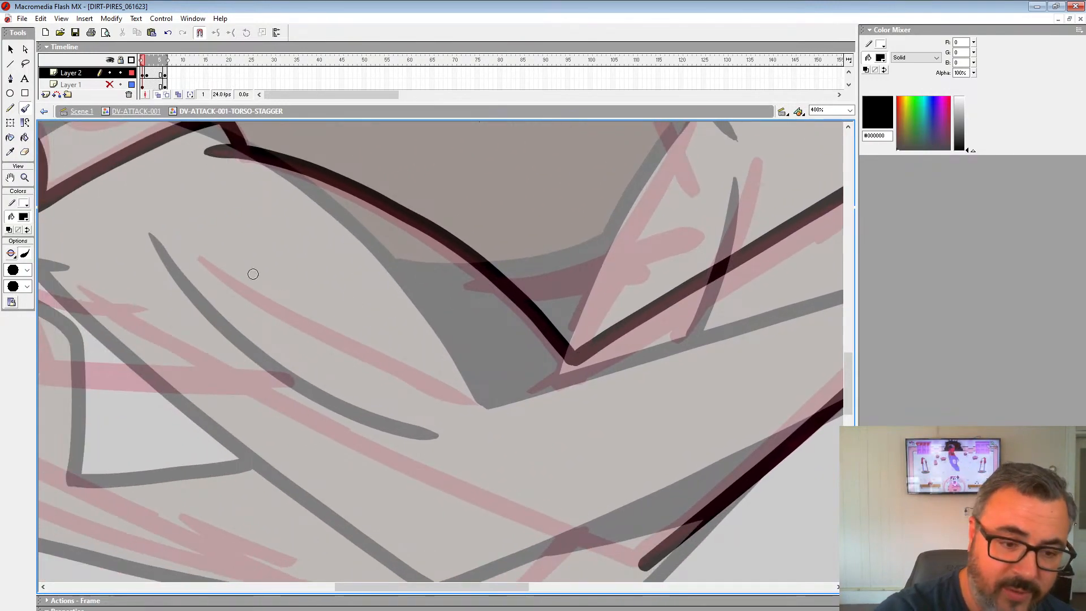
Ink the crease, the curved inner fold and the lower edge of the left-hand arm.
mouse_move(208, 267)
mouse_down()
mouse_move(293, 329)
mouse_move(505, 387)
mouse_up()
drag(482, 368, 690, 388)
mouse_move(105, 165)
mouse_down()
mouse_move(112, 193)
mouse_move(286, 328)
mouse_move(379, 340)
mouse_up()
mouse_move(384, 340)
mouse_down()
mouse_move(262, 315)
mouse_move(124, 257)
mouse_move(127, 302)
mouse_move(359, 419)
mouse_move(584, 513)
mouse_up()
drag(741, 223, 634, 498)
Ink the right side of the chest base, the short arm crease and the scalloped fur outline on the right-hand arm.
mouse_move(746, 349)
mouse_down()
mouse_move(608, 443)
mouse_move(566, 572)
mouse_up()
drag(645, 420, 708, 301)
mouse_move(616, 252)
mouse_down()
mouse_move(535, 348)
mouse_move(444, 363)
mouse_move(407, 514)
mouse_up()
mouse_move(373, 474)
mouse_down()
mouse_move(542, 287)
mouse_move(428, 476)
mouse_up()
drag(628, 336, 601, 401)
drag(675, 263, 547, 494)
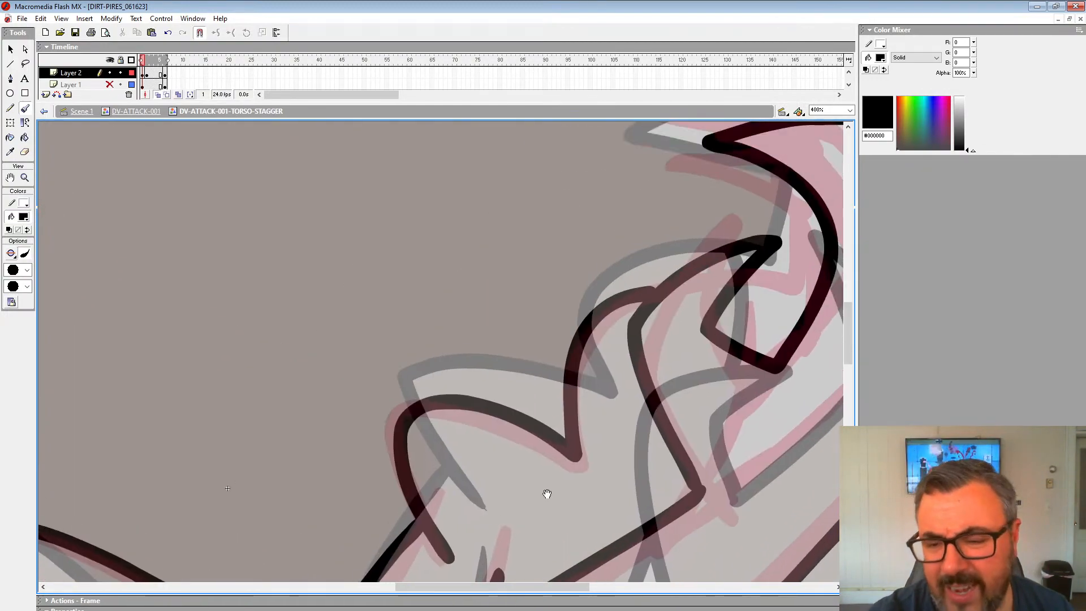
Ink the spiky fur edge of the right-hand shoulder above the raised hand.
drag(763, 246, 621, 416)
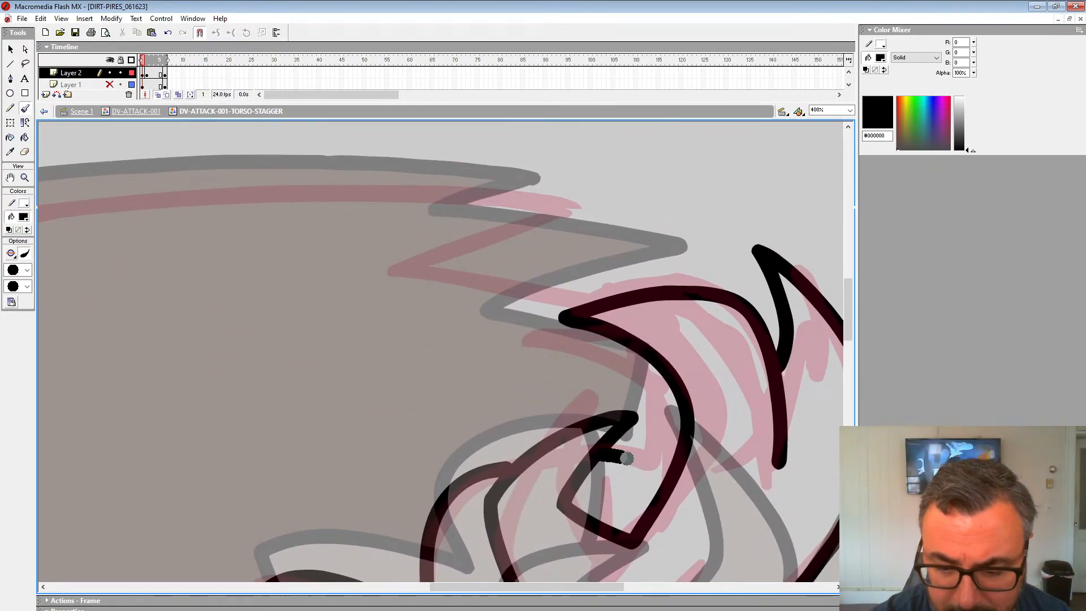
mouse_move(625, 459)
mouse_down()
mouse_move(662, 406)
mouse_move(525, 340)
mouse_up()
mouse_move(608, 304)
mouse_down()
mouse_move(423, 263)
mouse_move(710, 282)
mouse_up()
mouse_move(820, 239)
mouse_down()
mouse_move(629, 216)
mouse_move(752, 232)
mouse_up()
Ink the outline of the left-hand shoulder, redrawing its fur edge down to the scalloped arm outline.
mouse_move(817, 214)
mouse_down()
mouse_move(562, 229)
mouse_move(801, 214)
mouse_move(574, 220)
mouse_move(425, 241)
mouse_move(321, 272)
mouse_move(764, 198)
mouse_move(675, 214)
mouse_move(423, 302)
mouse_move(193, 458)
mouse_move(402, 275)
mouse_move(481, 250)
mouse_move(557, 271)
mouse_move(545, 355)
mouse_move(493, 463)
mouse_up()
key(ctrl+z)
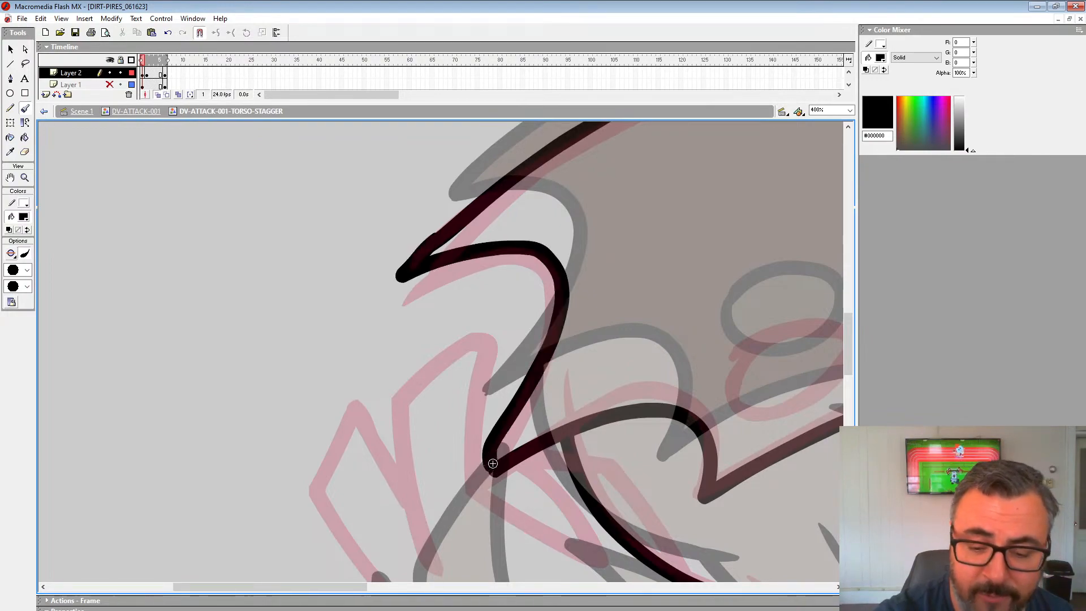
key(ctrl+z)
mouse_move(441, 229)
mouse_down()
mouse_move(400, 281)
mouse_move(483, 254)
mouse_move(563, 291)
mouse_move(493, 472)
mouse_up()
Ink the oval on the chest and the dark wedge at the base of the chest.
drag(612, 431, 331, 359)
mouse_move(461, 276)
mouse_down()
mouse_move(450, 296)
mouse_move(490, 342)
mouse_move(576, 270)
mouse_move(454, 286)
mouse_up()
mouse_move(560, 312)
mouse_down()
mouse_move(412, 347)
mouse_move(371, 378)
mouse_up()
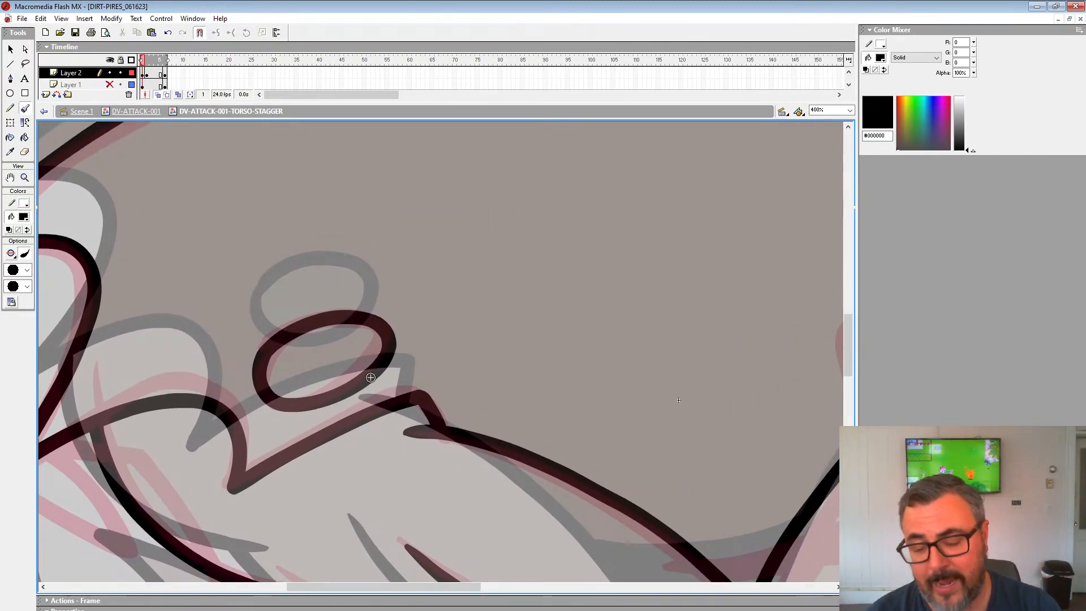
drag(736, 478, 487, 347)
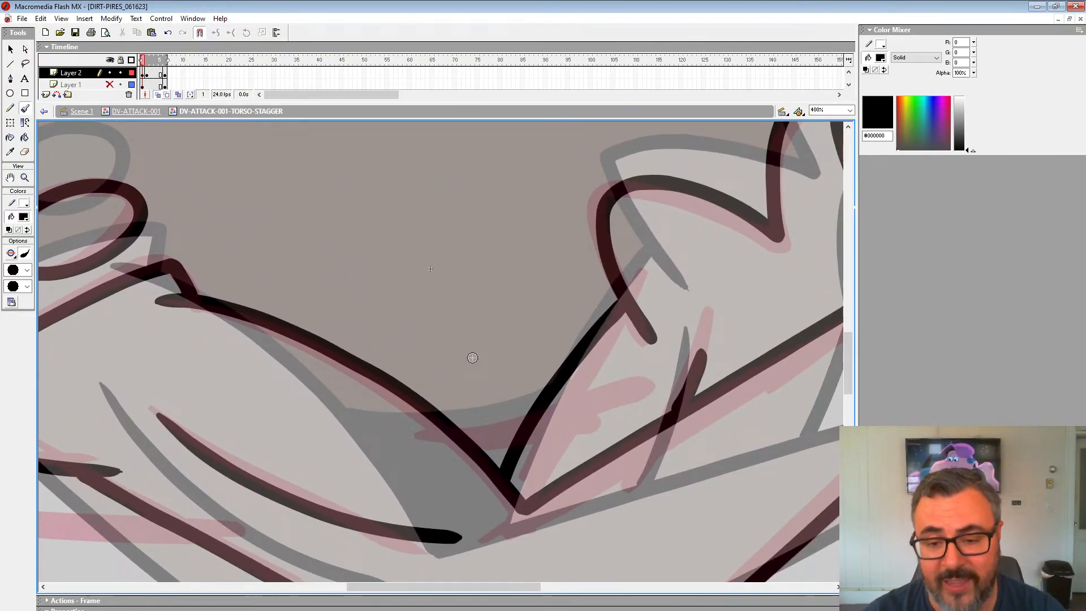
mouse_move(527, 418)
mouse_down()
mouse_move(467, 436)
mouse_move(499, 456)
mouse_move(511, 441)
mouse_move(483, 445)
mouse_move(508, 439)
mouse_move(523, 418)
mouse_move(477, 428)
mouse_up()
drag(494, 421, 714, 300)
Ink the pointed claws and outer edge of the left-hand hand over the red rough.
drag(565, 355, 710, 350)
drag(587, 348, 704, 381)
drag(487, 254, 536, 319)
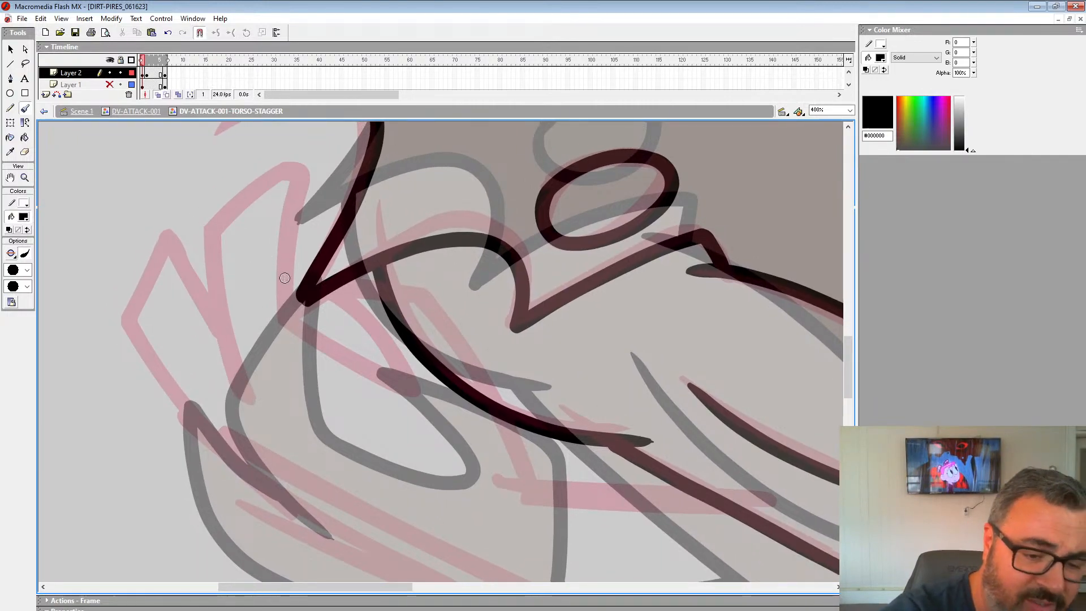
mouse_move(414, 396)
mouse_down()
mouse_move(297, 321)
mouse_move(313, 179)
mouse_move(300, 182)
mouse_move(200, 255)
mouse_move(201, 288)
mouse_move(263, 433)
mouse_up()
mouse_move(190, 296)
mouse_down()
mouse_move(165, 215)
mouse_move(145, 392)
mouse_move(313, 506)
mouse_up()
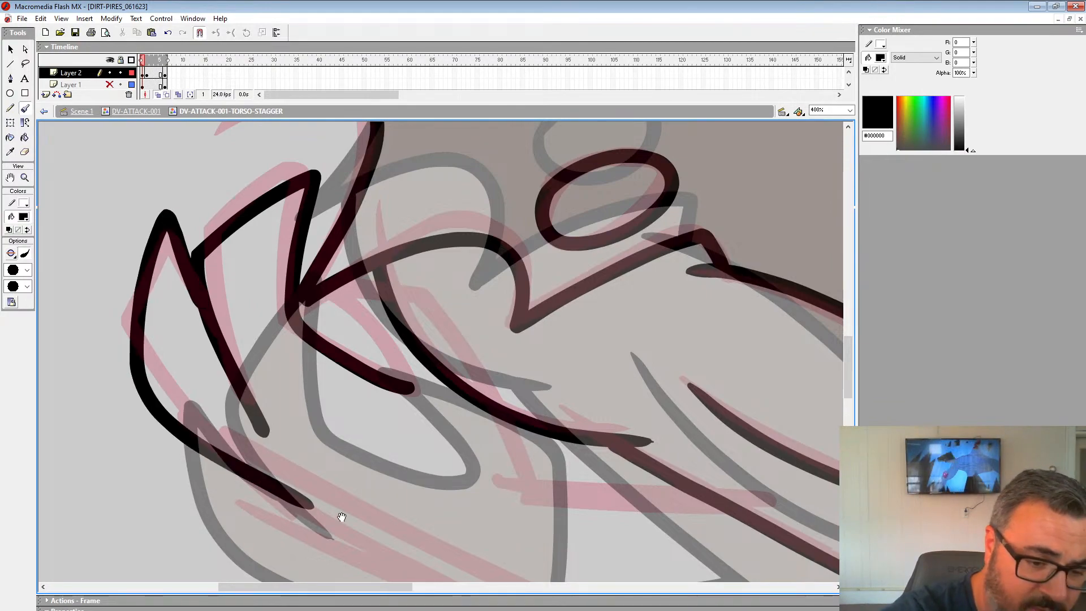
Ink the long lower edge of the left-hand forearm and close the inner claw beside the scalloped fur.
mouse_move(277, 469)
mouse_down()
mouse_move(89, 247)
mouse_move(121, 287)
mouse_move(380, 407)
mouse_move(744, 550)
mouse_up()
mouse_move(703, 525)
mouse_down()
mouse_move(459, 467)
mouse_move(579, 365)
mouse_move(659, 422)
mouse_move(591, 471)
mouse_up()
mouse_move(304, 359)
mouse_down()
mouse_move(271, 291)
mouse_move(236, 259)
mouse_up()
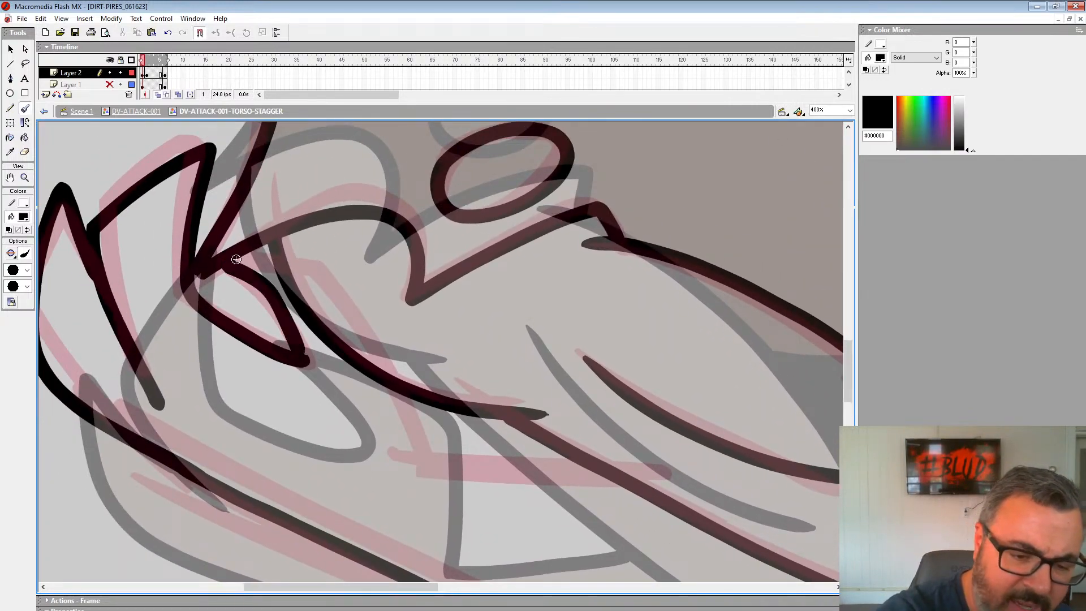
Ink the short wrist line and the inner forearm edge running under the left-hand upper arm over the red rough.
mouse_move(407, 400)
mouse_down()
mouse_move(434, 423)
mouse_move(155, 236)
mouse_up()
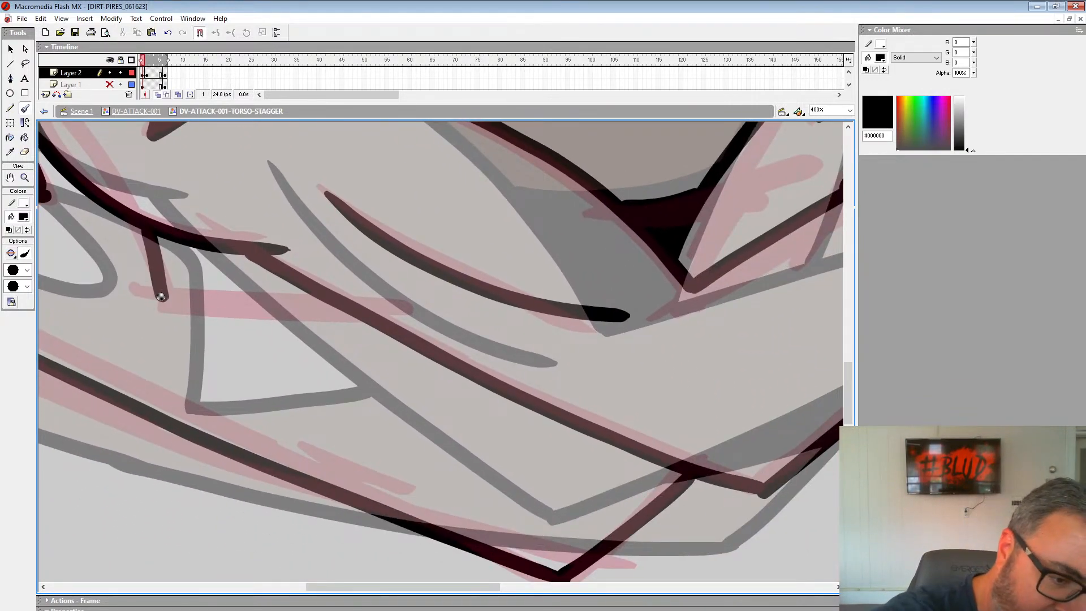
drag(161, 297, 383, 327)
key(ctrl+z)
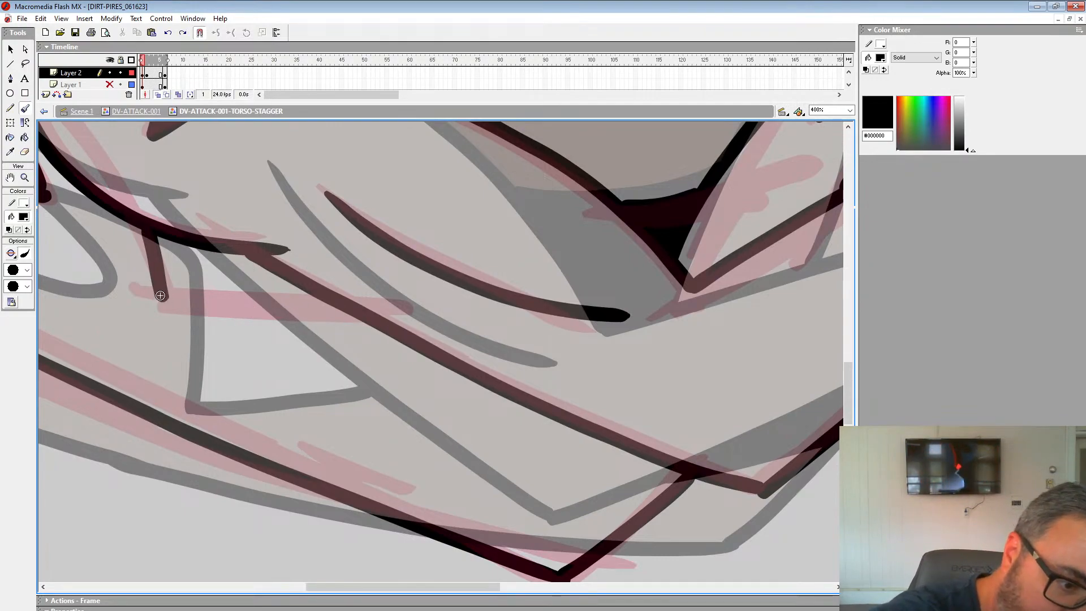
mouse_move(160, 296)
mouse_down()
mouse_move(198, 310)
mouse_move(381, 328)
mouse_up()
mouse_move(477, 368)
mouse_down()
mouse_move(432, 369)
mouse_move(284, 317)
mouse_up()
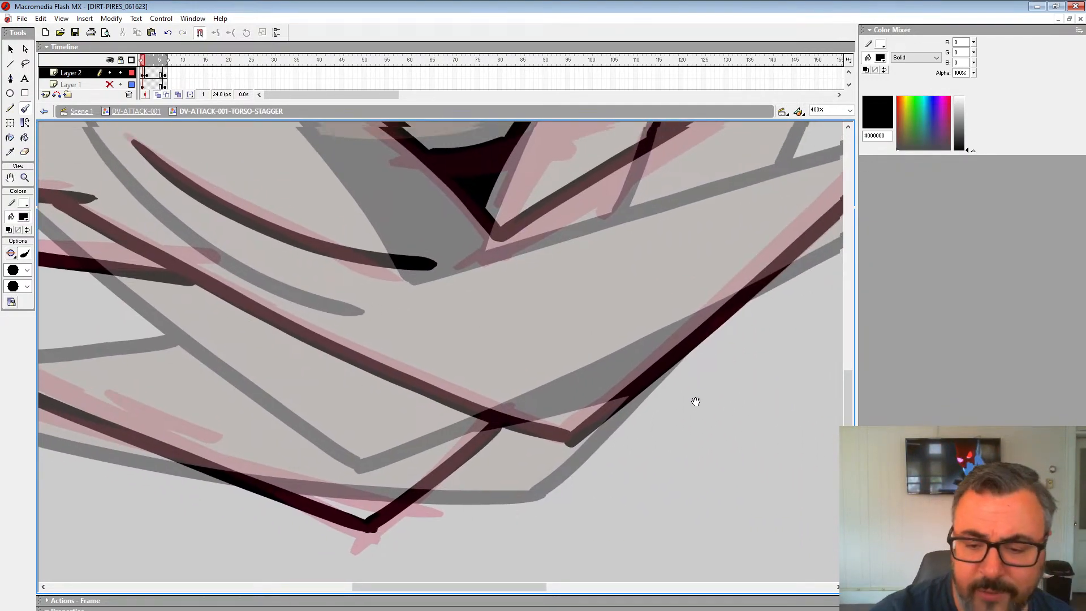
drag(695, 401, 540, 459)
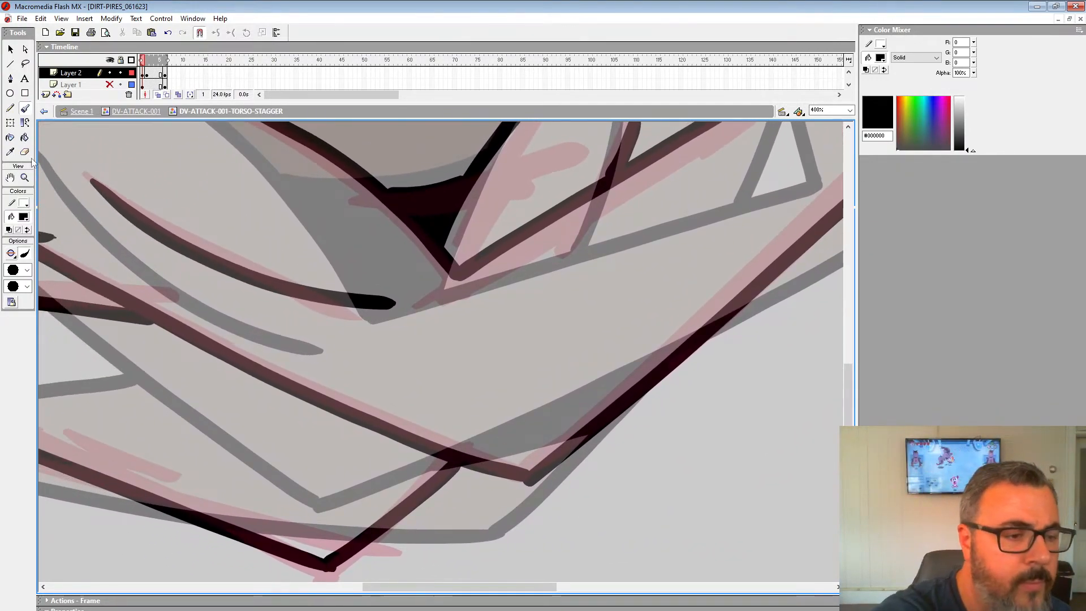
Ink the dark wedge between the crossed forearms at the base of the torso.
click(24, 178)
key(ctrl+1)
drag(485, 388, 475, 416)
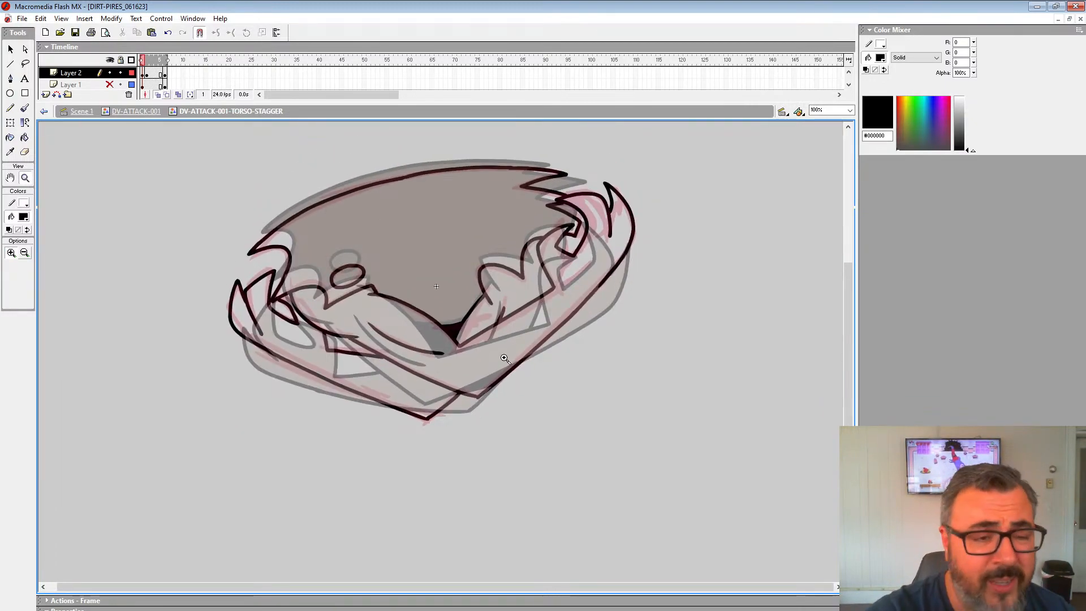
click(525, 327)
click(516, 325)
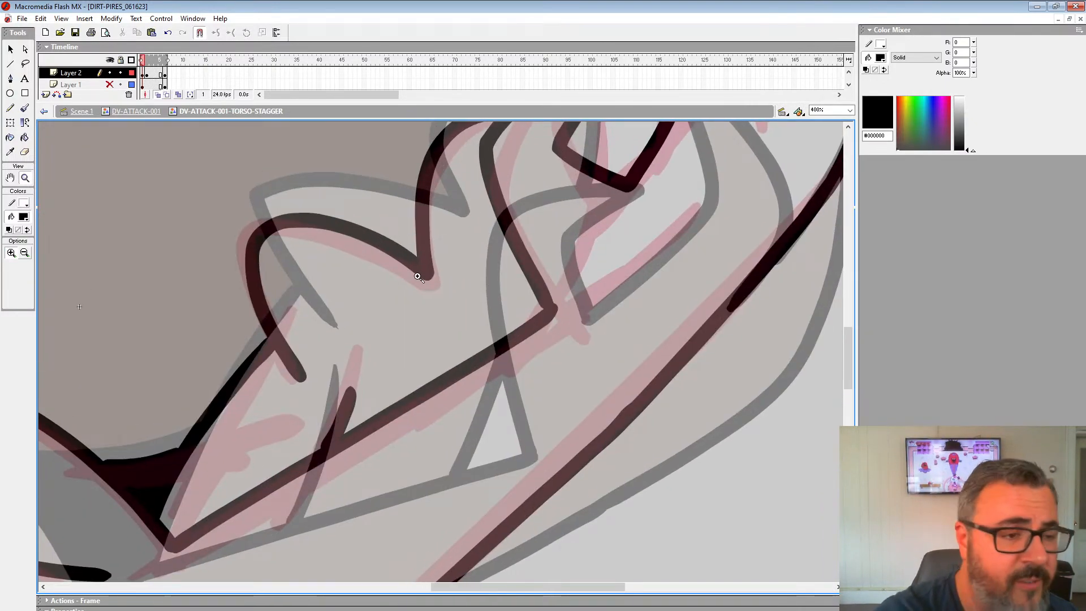
click(25, 108)
mouse_move(516, 358)
mouse_down()
mouse_move(473, 341)
mouse_move(531, 377)
mouse_move(513, 345)
mouse_up()
drag(330, 321, 438, 410)
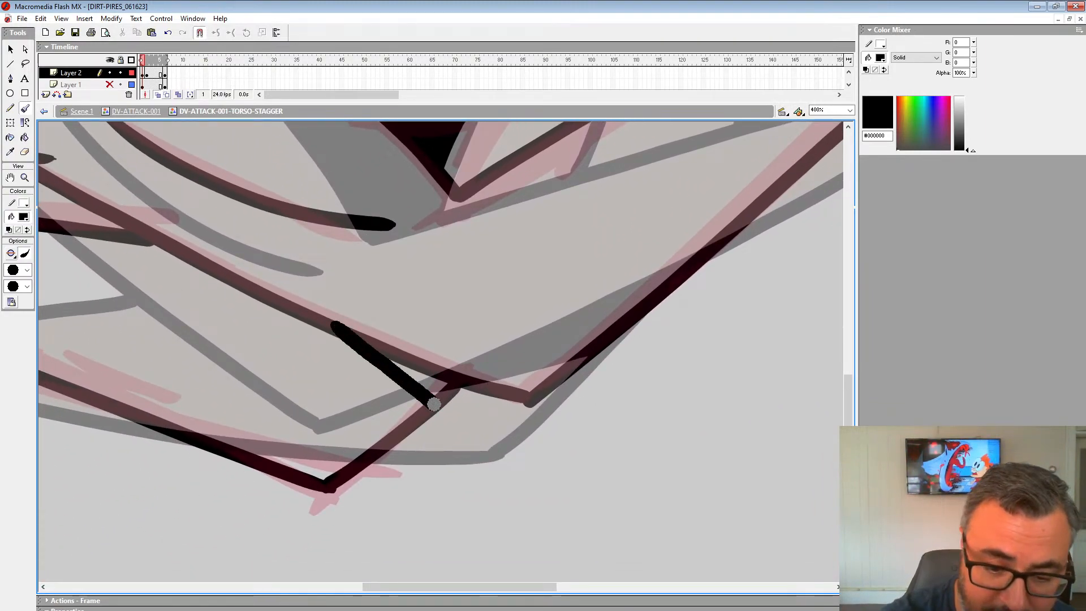
key(ctrl+z)
mouse_move(319, 320)
mouse_down()
mouse_move(422, 405)
mouse_move(427, 382)
mouse_move(417, 388)
mouse_move(436, 379)
mouse_move(353, 403)
mouse_up()
key(ctrl+z)
key(z)
alt+click(430, 368)
alt+click(453, 370)
Clear the red rough keyframe at frame 2 of Layer 2 and turn off onion skinning.
click(147, 75)
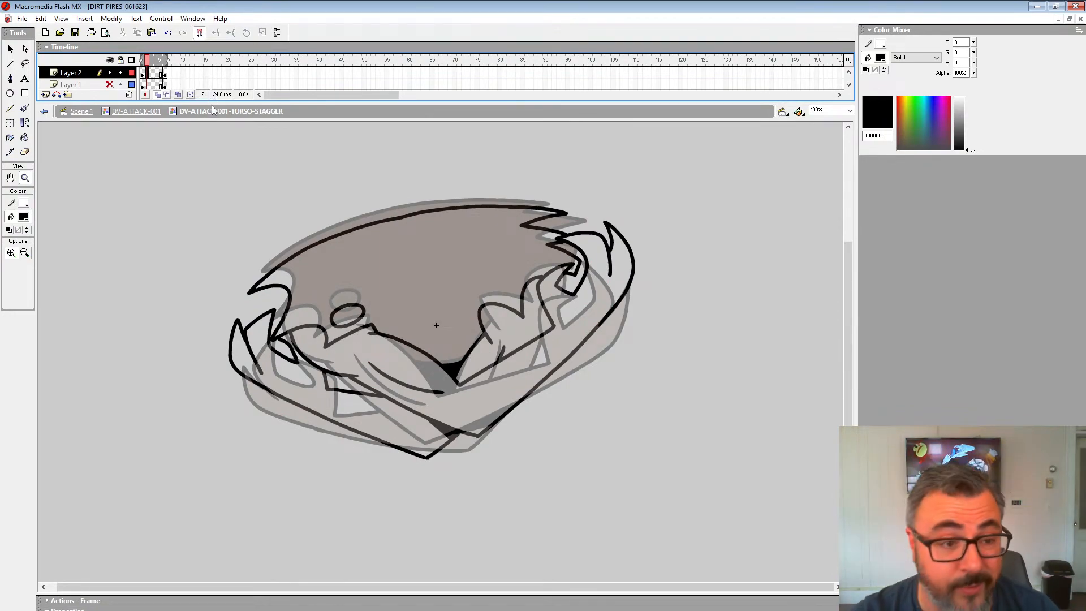
drag(223, 102, 217, 134)
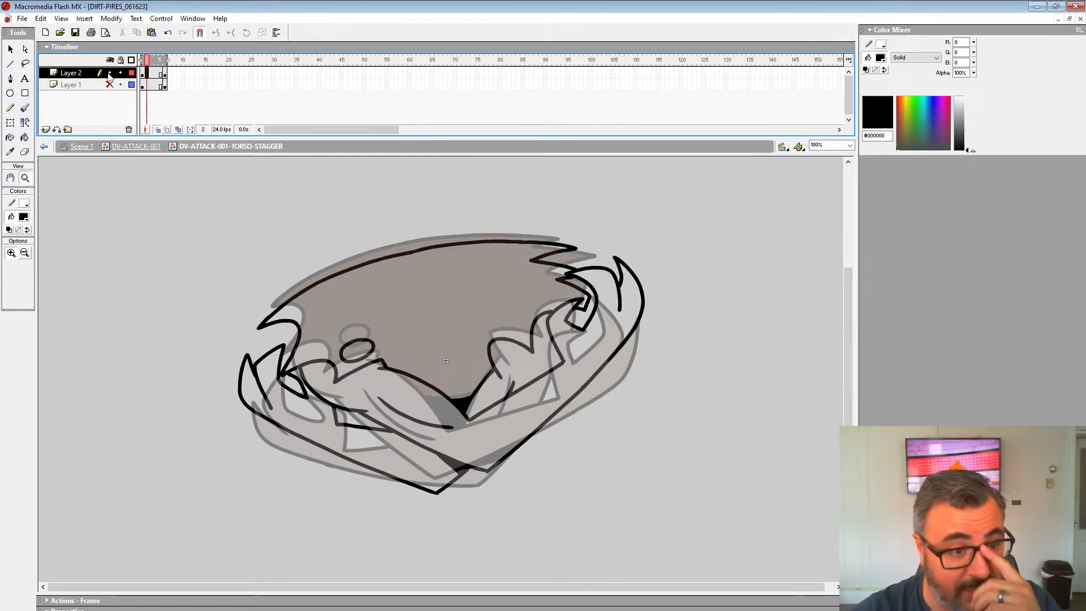
click(142, 75)
click(157, 130)
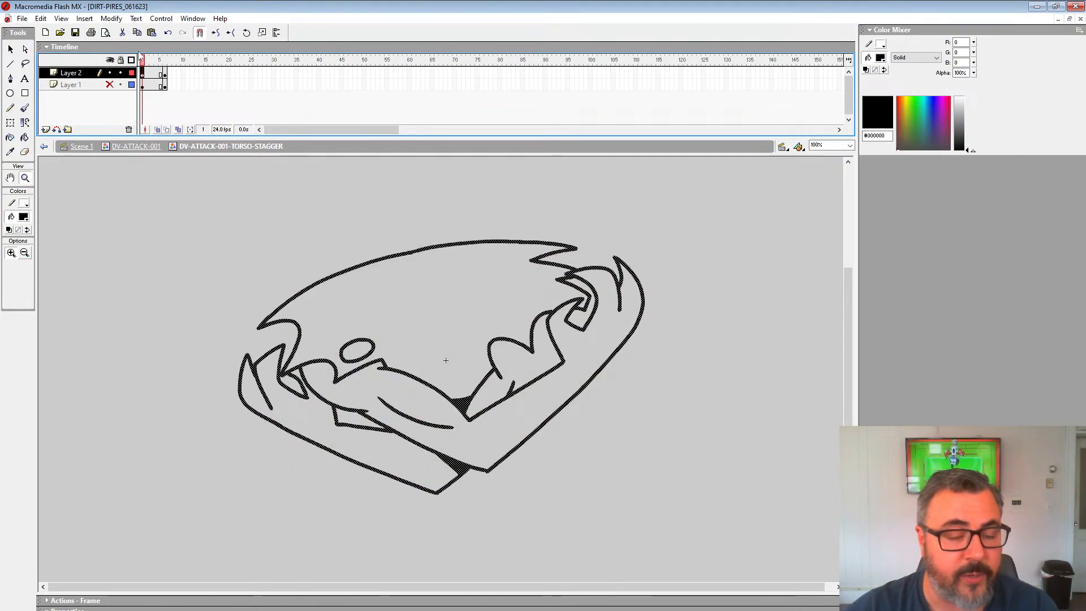
drag(141, 59, 143, 85)
Compare the inked pose on Layer 2 with the coloured torso on Layer 1 by alternating their visibility.
click(110, 72)
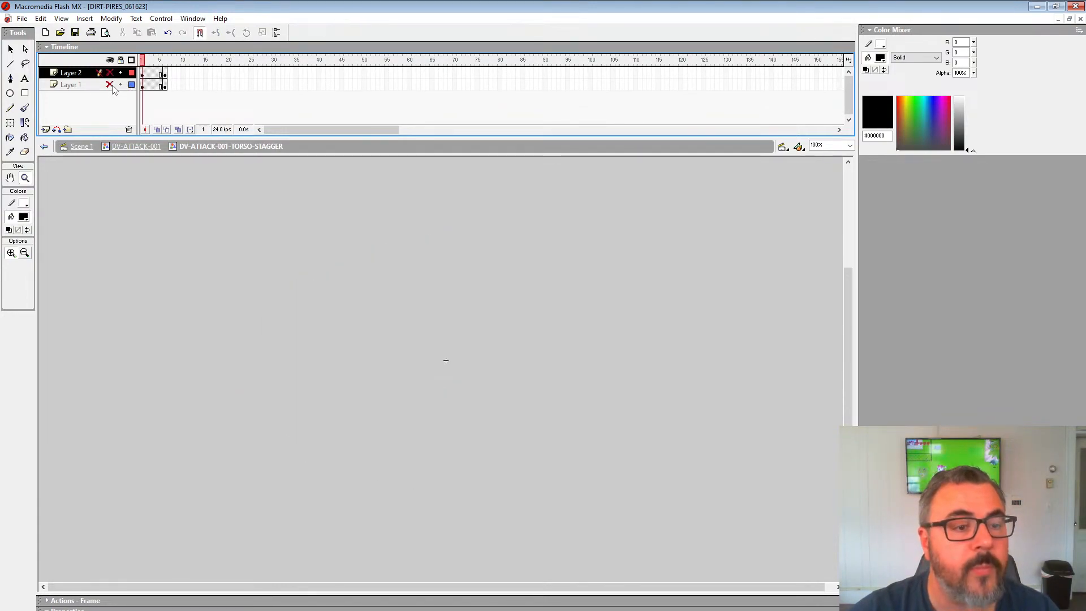
click(110, 84)
click(142, 86)
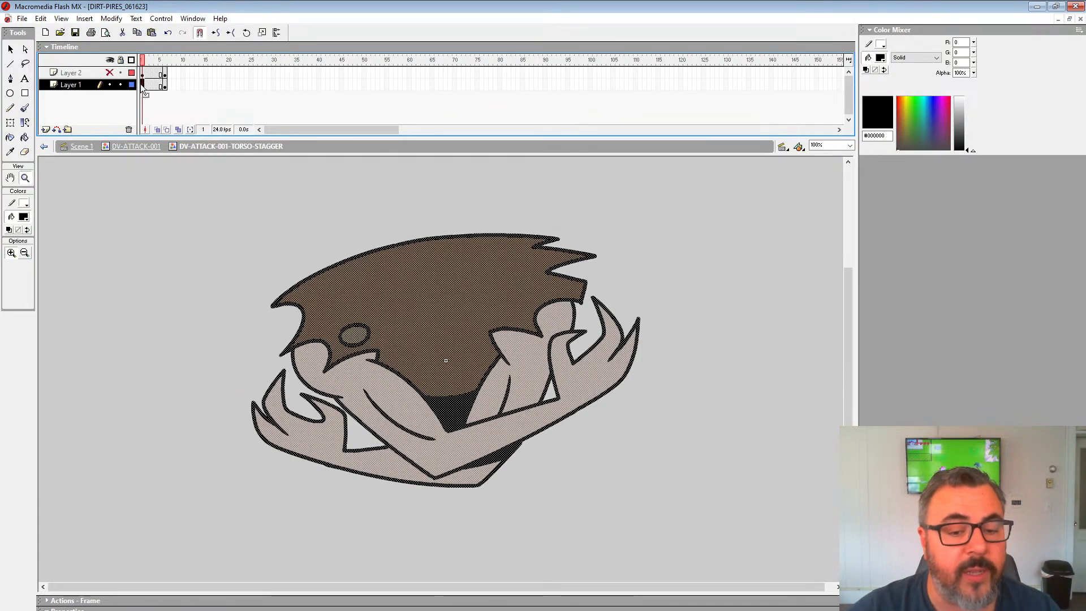
click(110, 85)
click(110, 73)
click(147, 73)
With only Layer 1 visible, place a blank frame 1 before its coloured torso pose and turn on onion skinning.
click(109, 73)
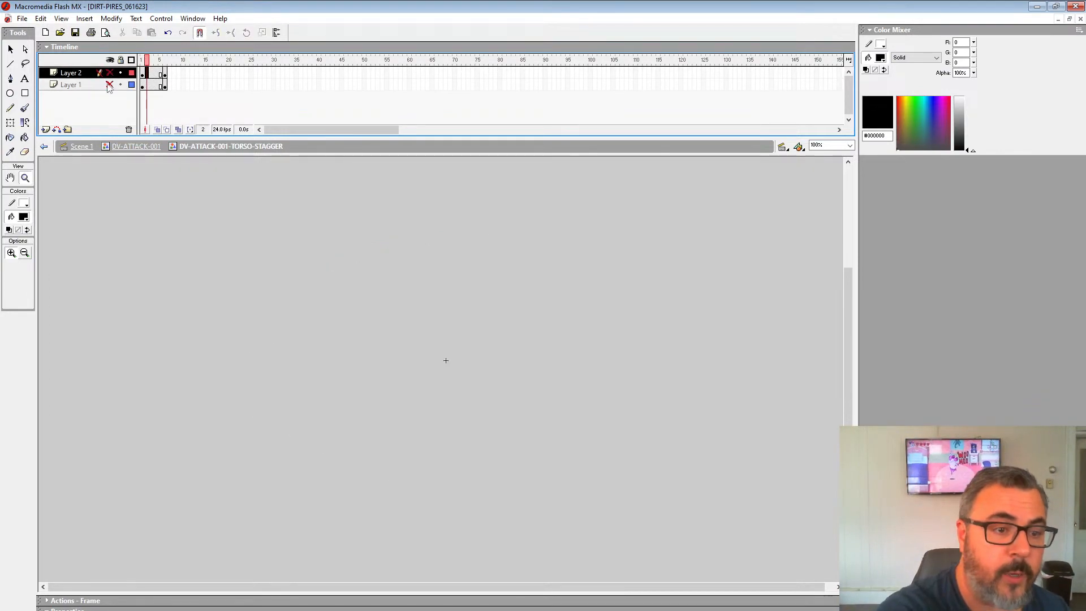
click(110, 85)
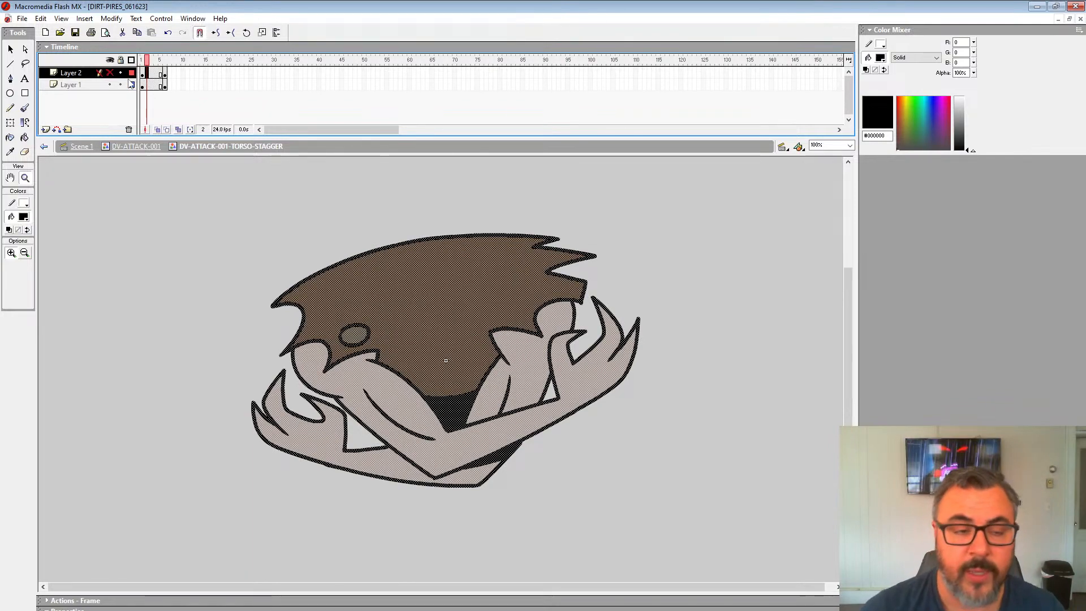
click(142, 85)
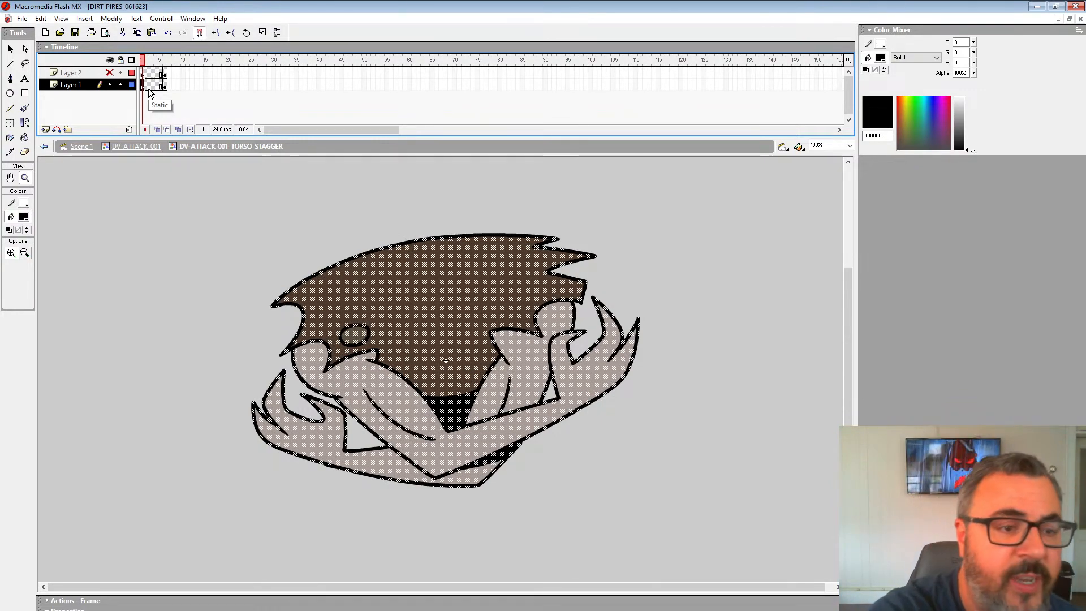
click(142, 86)
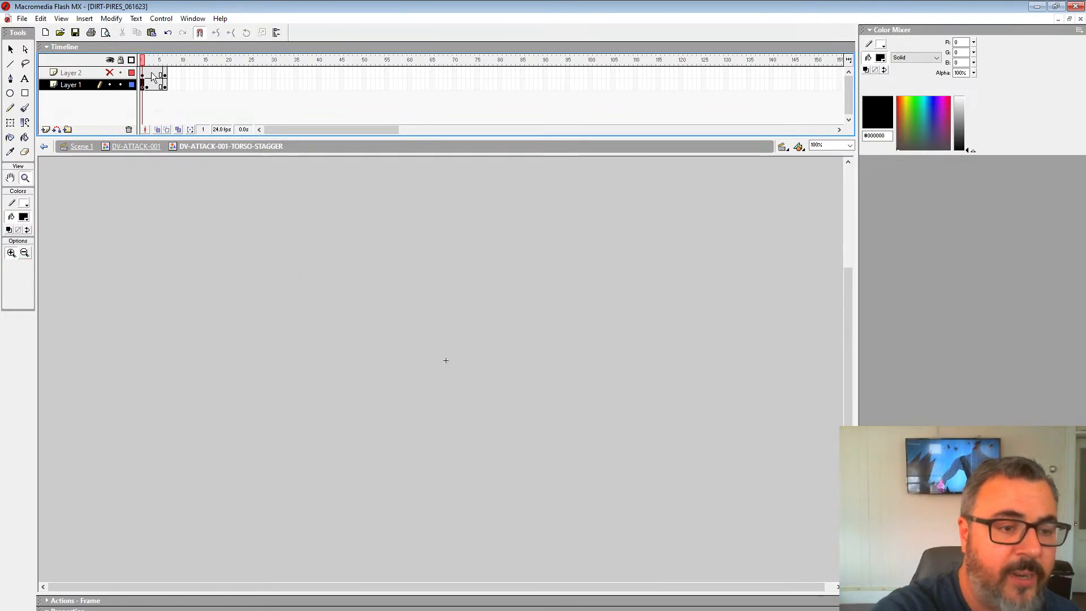
click(157, 130)
drag(154, 72, 154, 74)
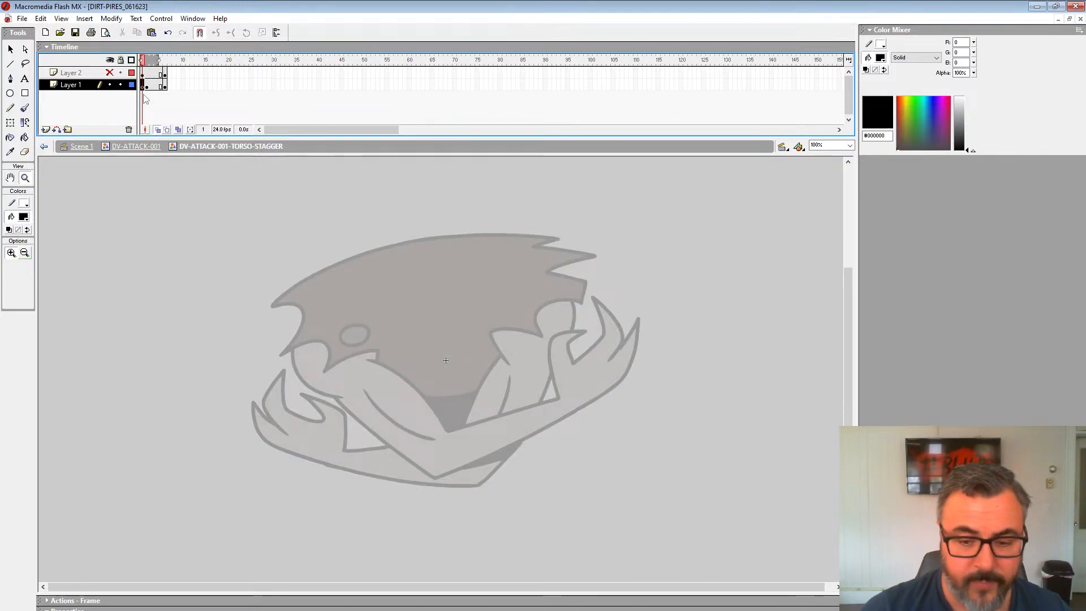
Set up the Brush tool with a small brush size and red #FF0000 fill for roughing.
click(26, 109)
click(17, 270)
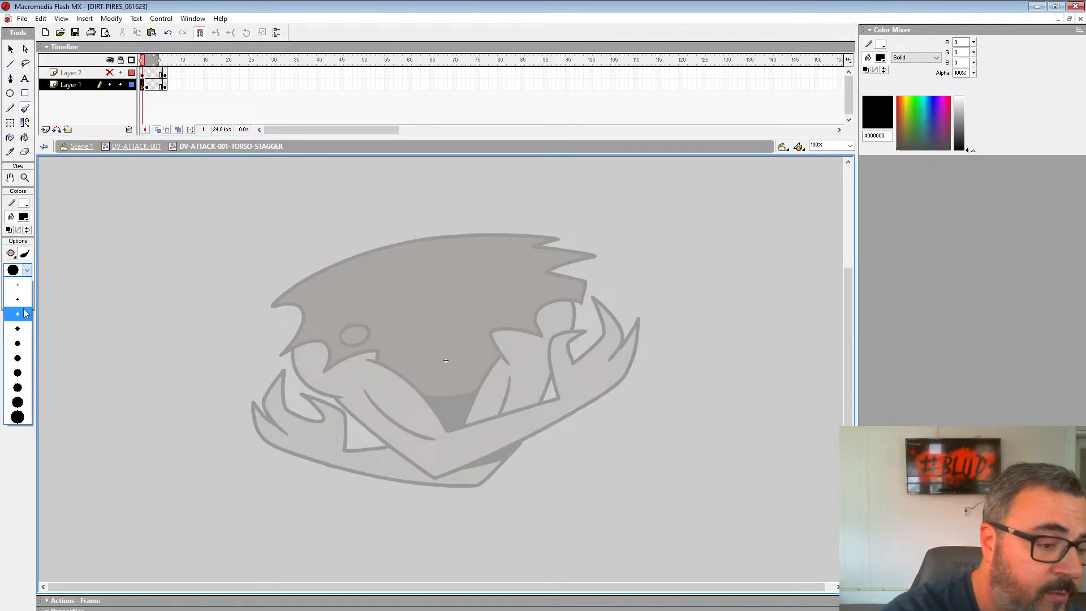
click(17, 309)
click(23, 217)
click(10, 276)
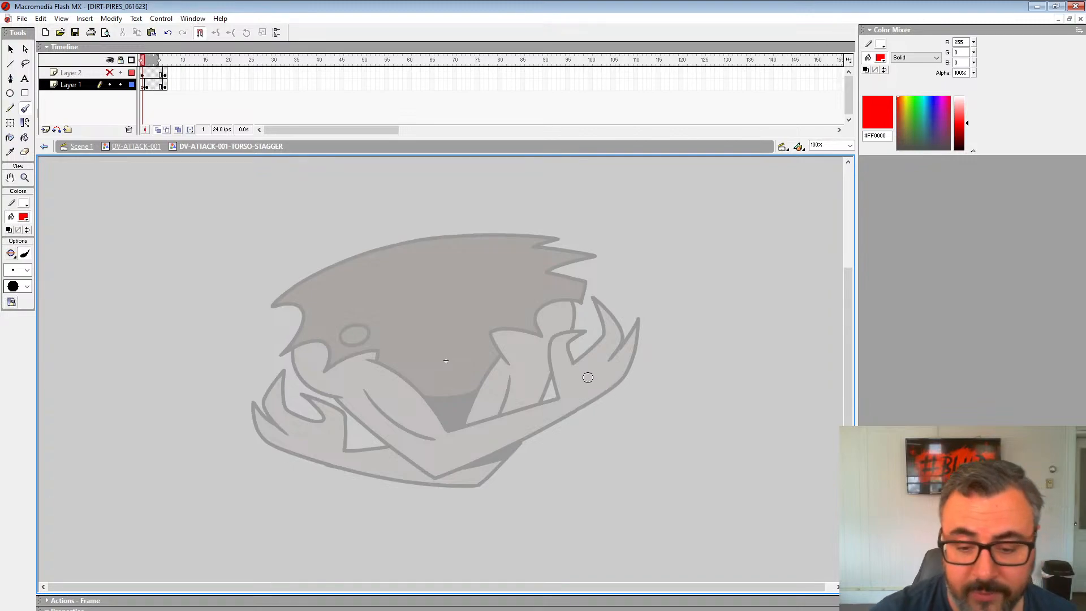
drag(213, 223, 247, 404)
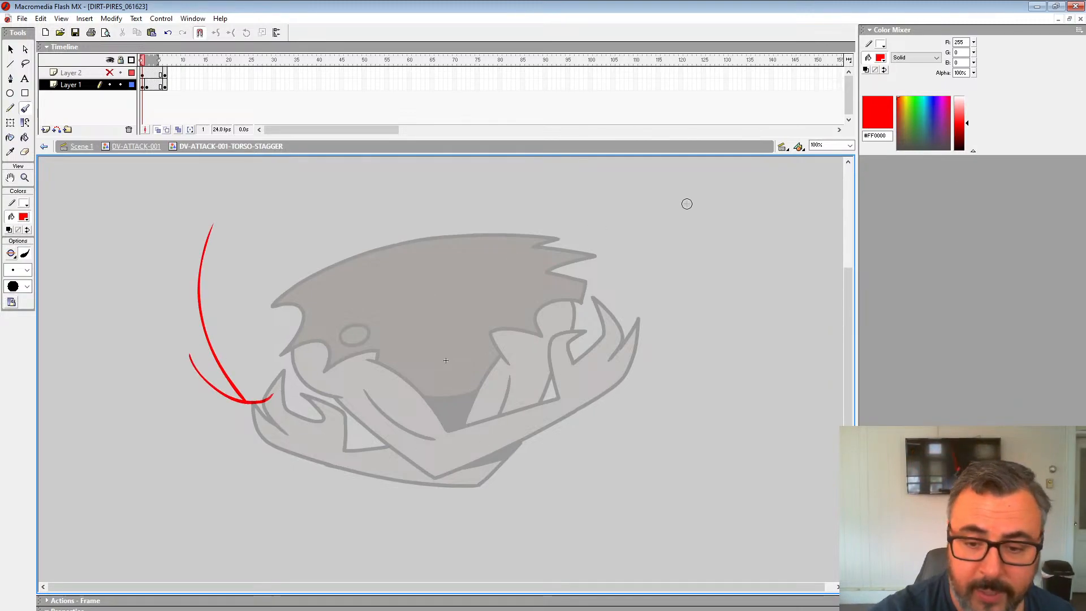
drag(702, 212, 663, 350)
key(ctrl+z)
key(ctrl+z)
drag(623, 264, 580, 345)
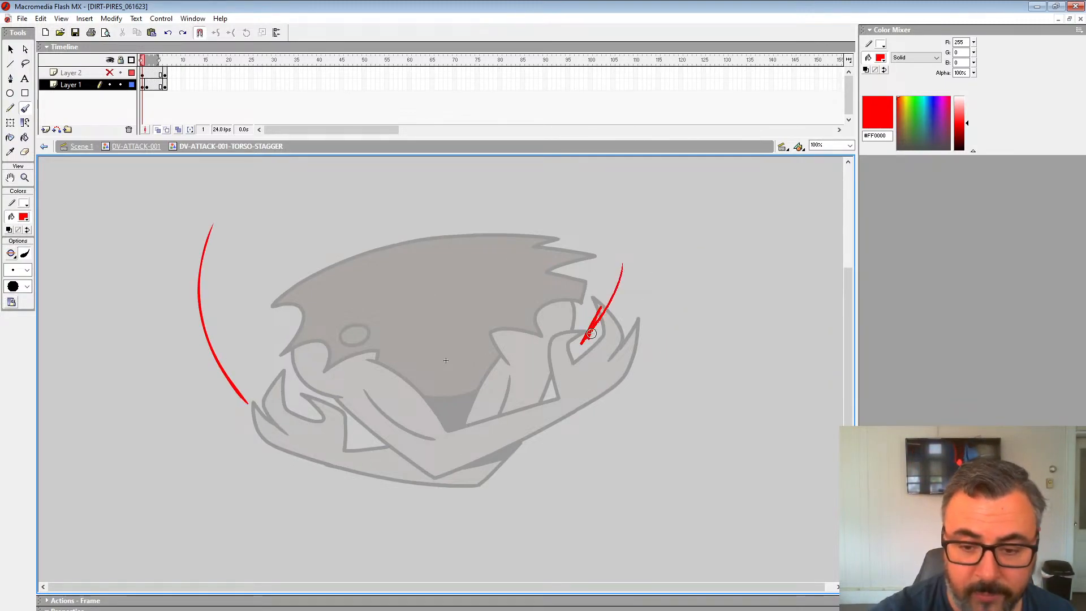
key(ctrl+z)
key(ctrl+z)
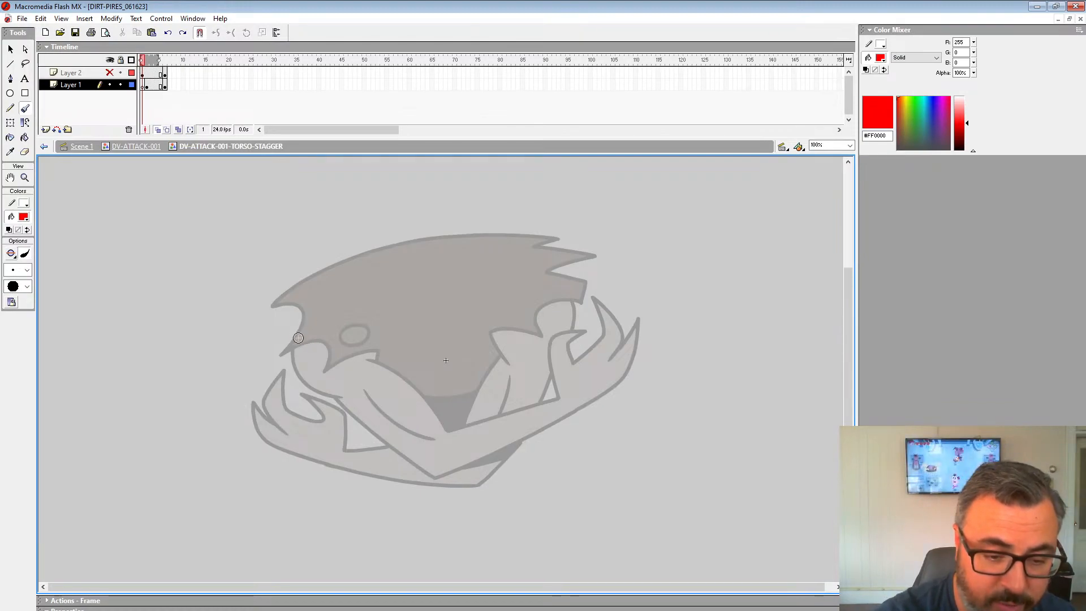
mouse_move(297, 340)
mouse_down()
mouse_move(334, 402)
mouse_move(306, 384)
mouse_move(338, 408)
mouse_up()
key(ctrl+z)
key(ctrl+z)
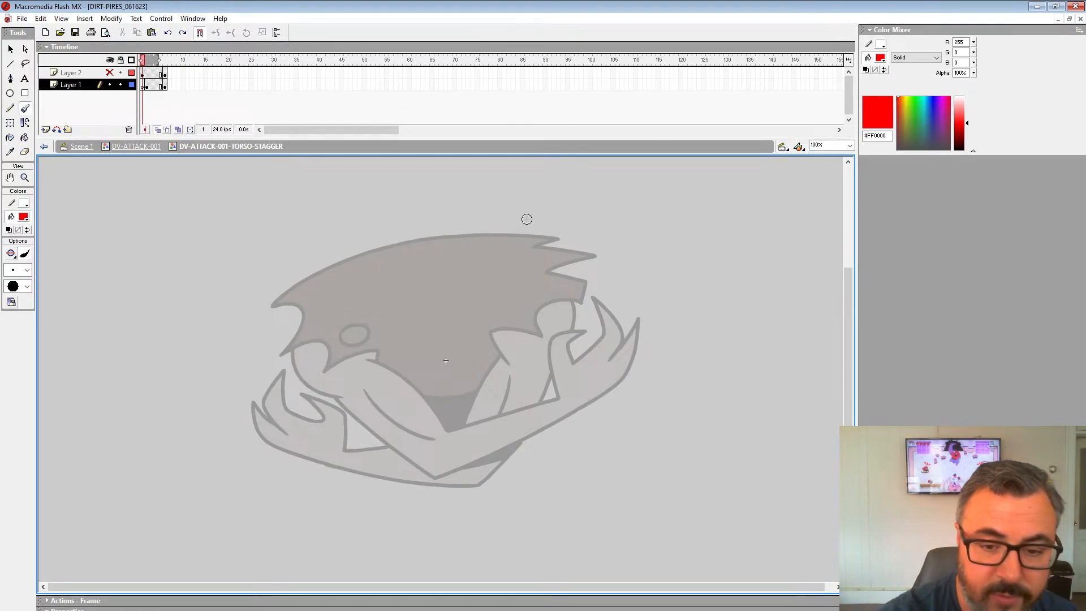
Rough the raised fur outline, chest oval and left-hand arm crossing the torso in red on frame 1 of Layer 1.
mouse_move(541, 229)
mouse_down()
mouse_move(291, 278)
mouse_move(280, 321)
mouse_move(317, 360)
mouse_up()
drag(572, 374, 563, 300)
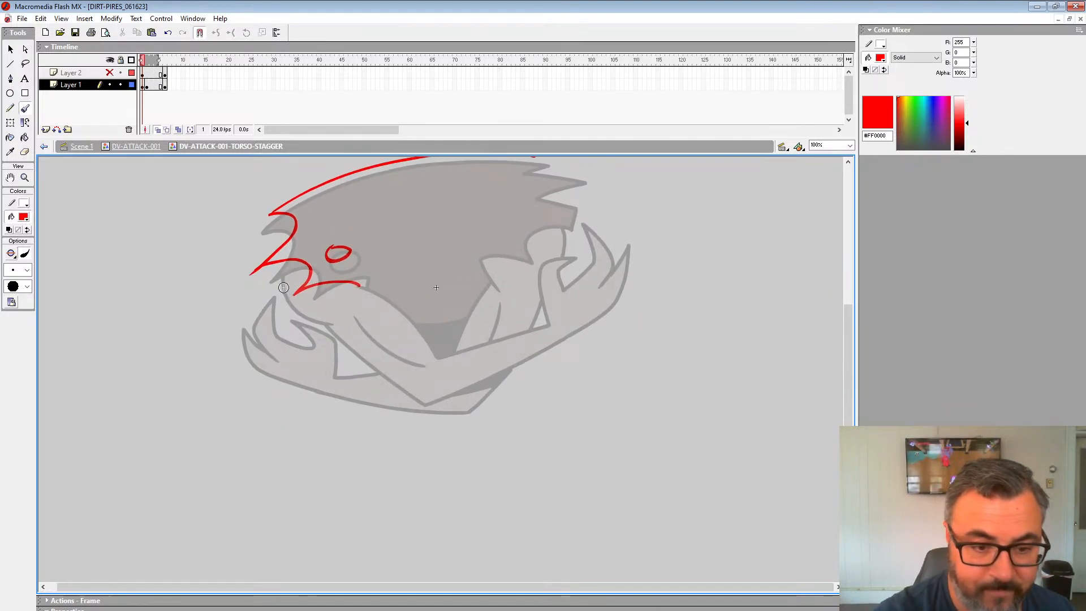
drag(323, 334, 365, 385)
mouse_move(297, 293)
mouse_down()
mouse_move(388, 407)
mouse_move(569, 367)
mouse_up()
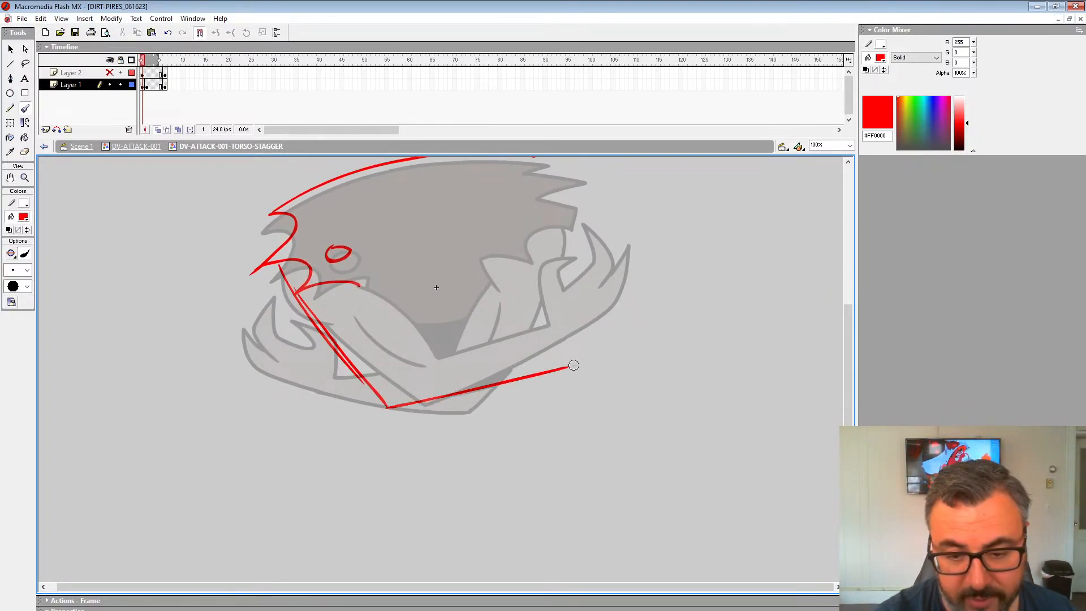
mouse_move(413, 400)
mouse_down()
mouse_move(592, 360)
mouse_move(437, 371)
mouse_up()
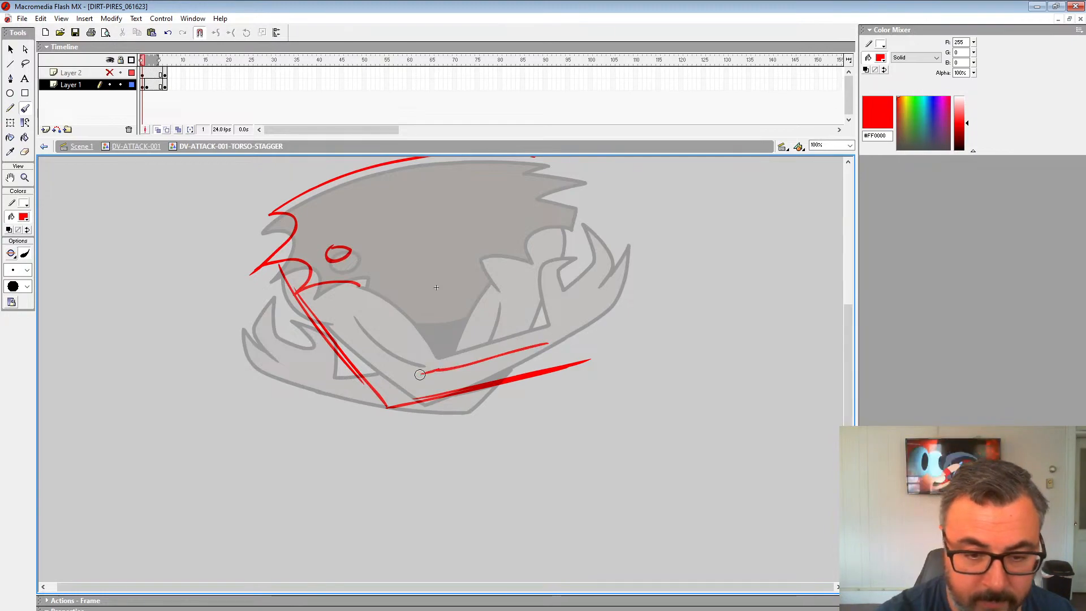
drag(365, 295, 348, 285)
drag(349, 285, 405, 351)
drag(340, 315, 402, 374)
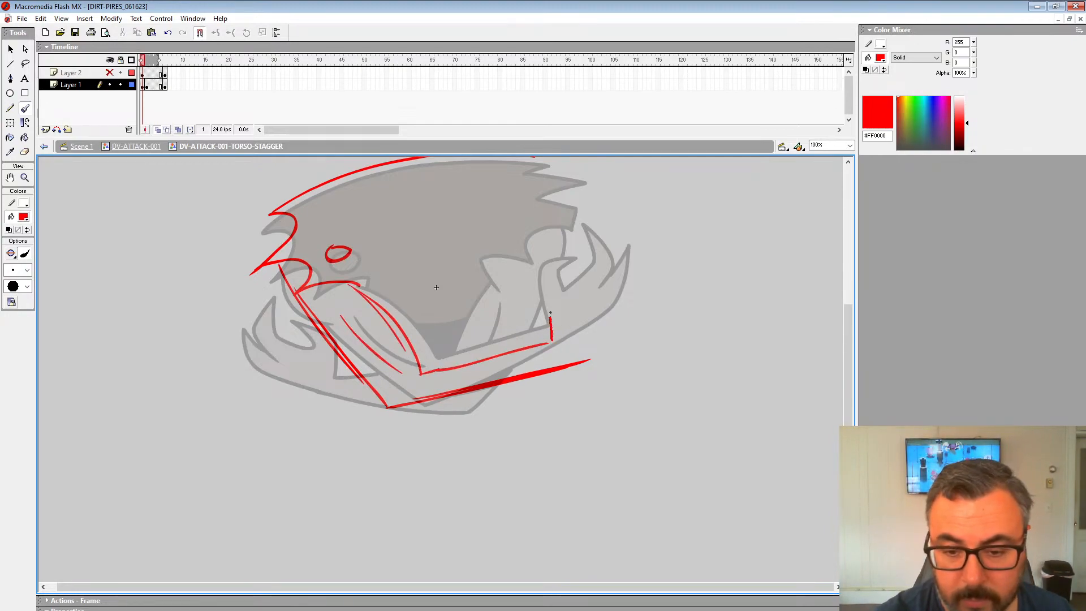
Rough the clawed right-hand hand, the lower crossing forearm and the left-hand hand in red.
mouse_move(612, 310)
mouse_down()
mouse_move(634, 270)
mouse_move(614, 330)
mouse_up()
mouse_move(559, 371)
mouse_down()
mouse_move(617, 355)
mouse_move(644, 303)
mouse_up()
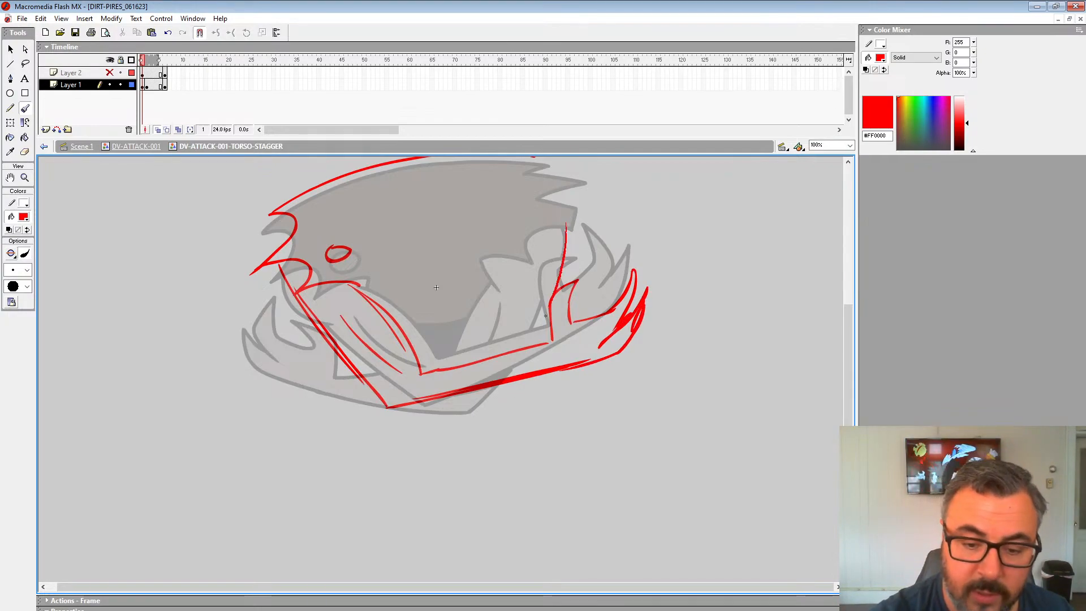
mouse_move(507, 409)
mouse_down()
mouse_move(324, 418)
mouse_move(318, 357)
mouse_up()
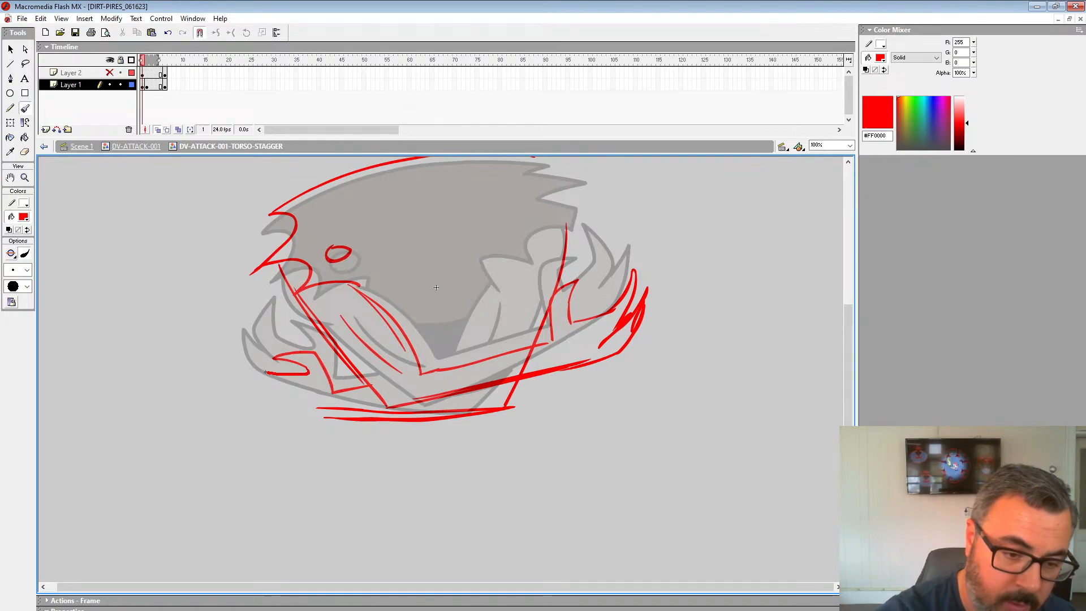
mouse_move(270, 390)
mouse_down()
mouse_move(251, 386)
mouse_move(276, 406)
mouse_move(505, 413)
mouse_up()
scroll(602, 236, up, 3)
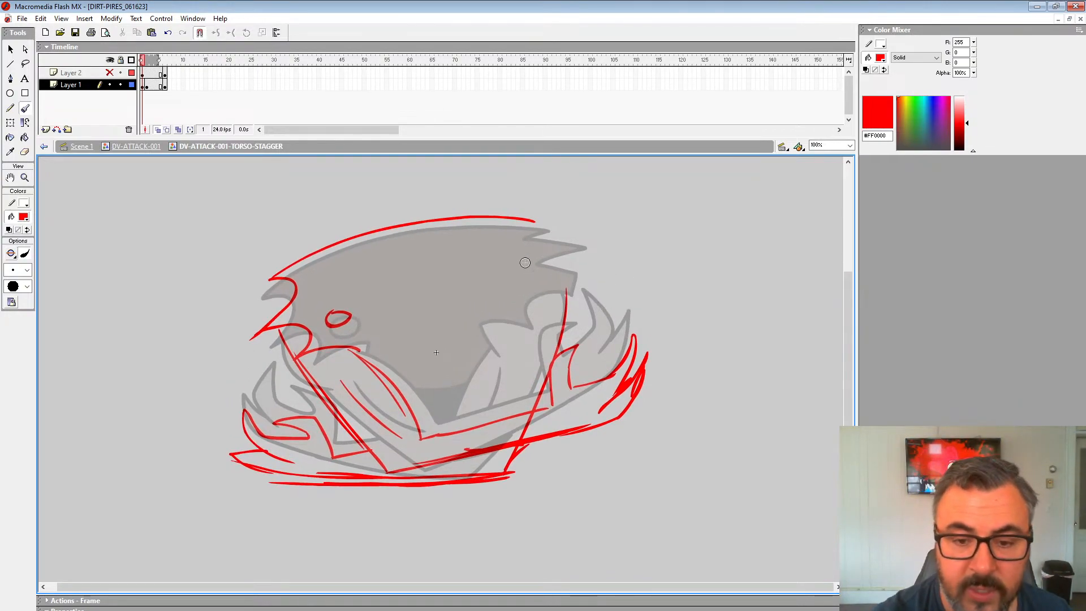
Rough the right-hand fur spikes, scalloped shoulder edge and upper arm, plus the fur's lower edge across the chest.
mouse_move(515, 217)
mouse_down()
mouse_move(581, 234)
mouse_move(576, 271)
mouse_move(503, 347)
mouse_up()
drag(564, 276, 541, 384)
drag(491, 341, 467, 412)
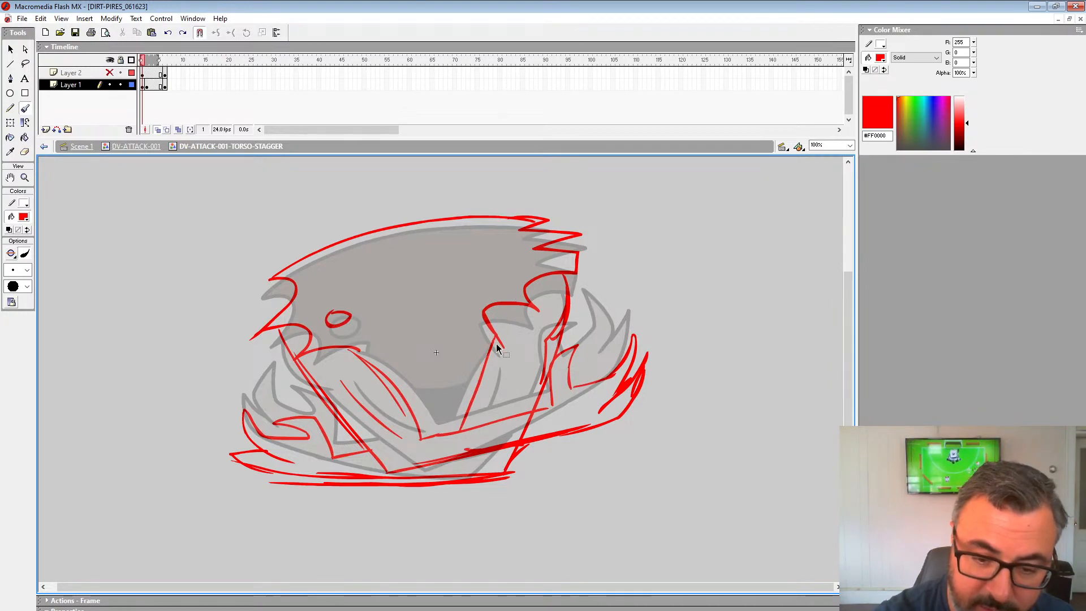
mouse_move(487, 359)
mouse_down()
mouse_move(464, 419)
mouse_move(494, 433)
mouse_up()
drag(552, 342, 524, 451)
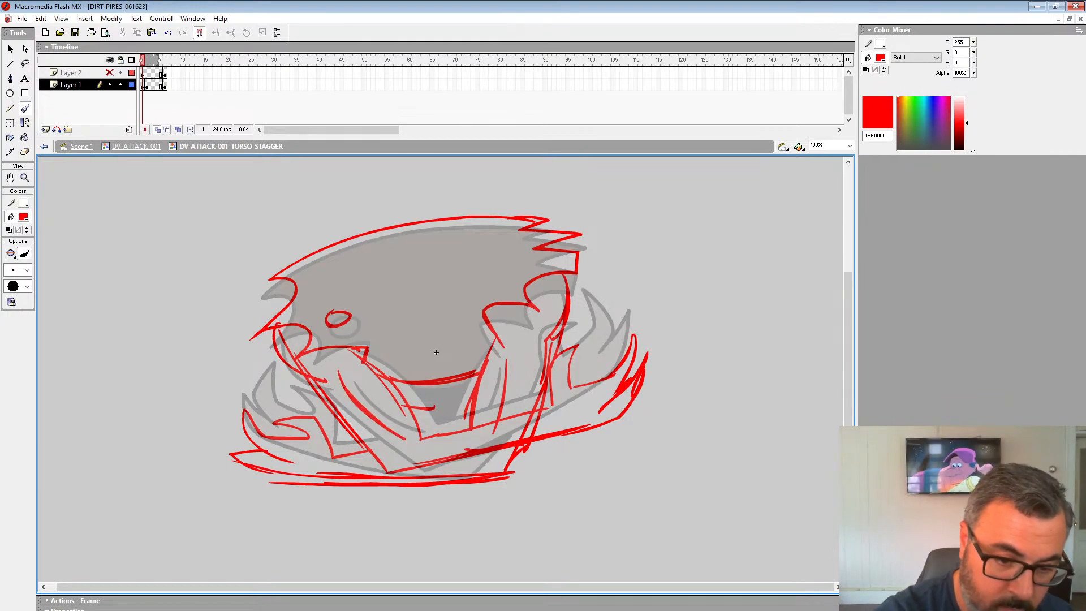
Strengthen the red rough lines of both crossing arms and the left-hand claws, and select frame 1 of Layer 1.
mouse_move(270, 330)
mouse_down()
mouse_move(357, 445)
mouse_move(468, 451)
mouse_move(627, 383)
mouse_up()
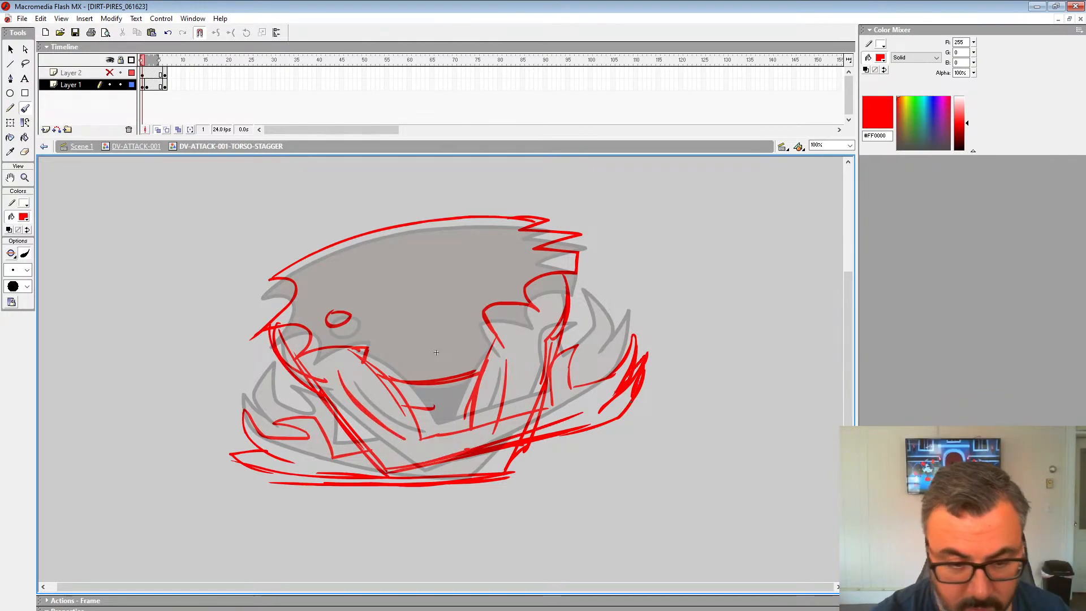
mouse_move(328, 450)
mouse_down()
mouse_move(310, 440)
mouse_move(229, 452)
mouse_move(353, 475)
mouse_up()
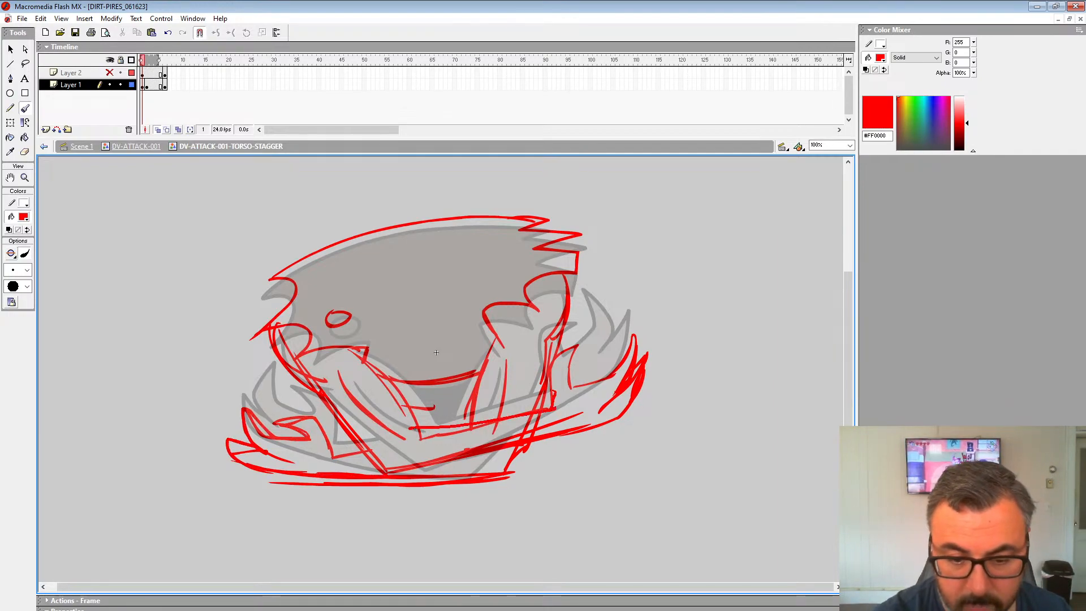
mouse_move(413, 429)
mouse_down()
mouse_move(506, 431)
mouse_move(615, 409)
mouse_up()
click(143, 87)
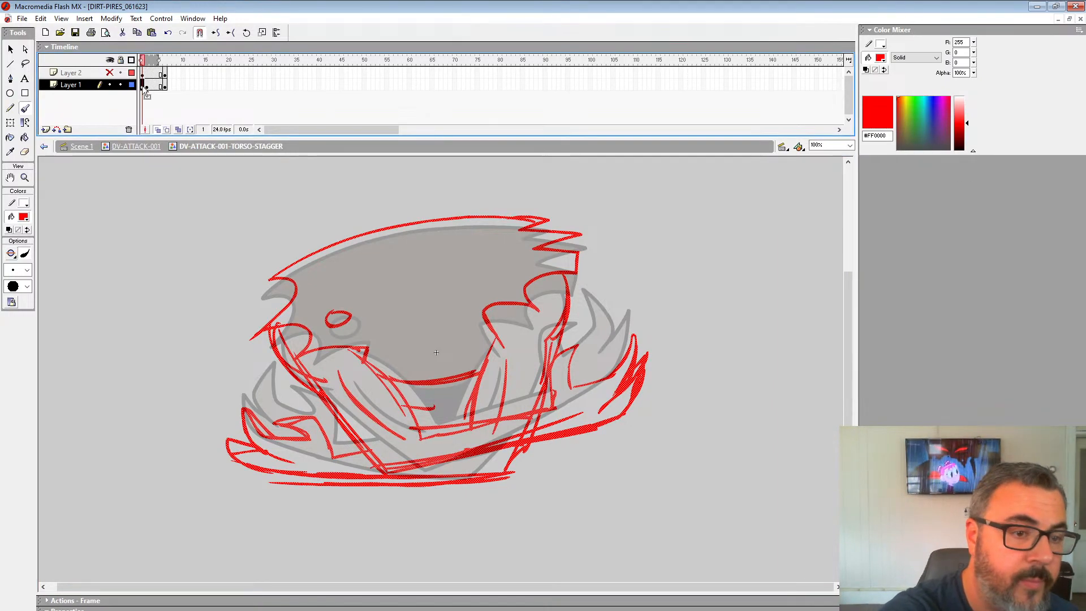
Move the red rough from frame 1 to frame 2 of Layer 1, leaving frame 1 empty for inking.
click(150, 87)
click(144, 87)
drag(143, 87, 149, 90)
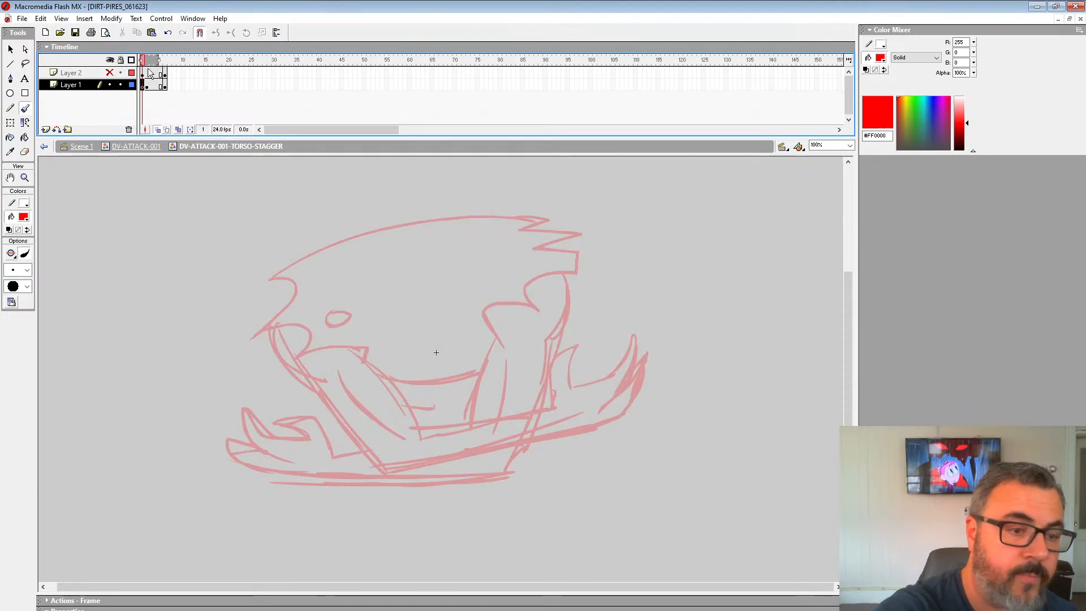
Set the Brush fill colour to black (#000000) and choose a larger brush size for inking.
key(z)
click(452, 349)
drag(505, 426, 569, 433)
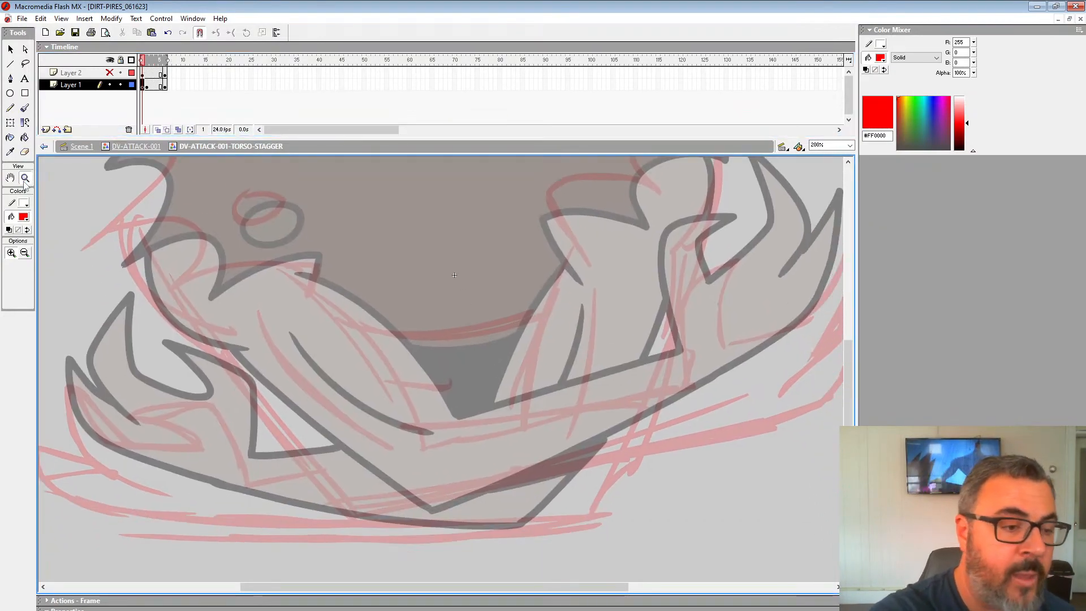
click(23, 217)
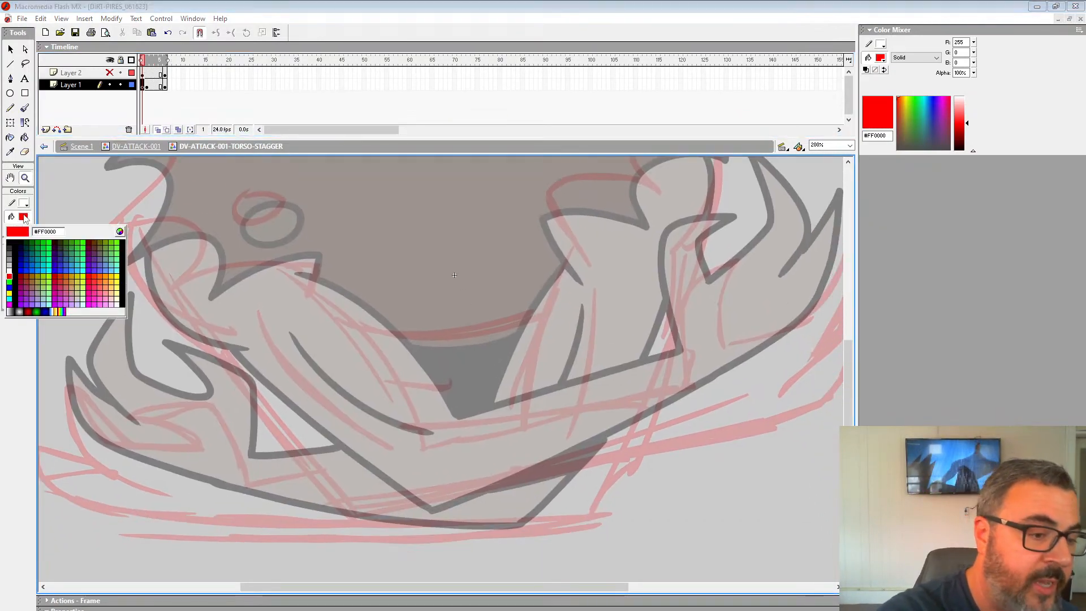
click(9, 241)
click(720, 315)
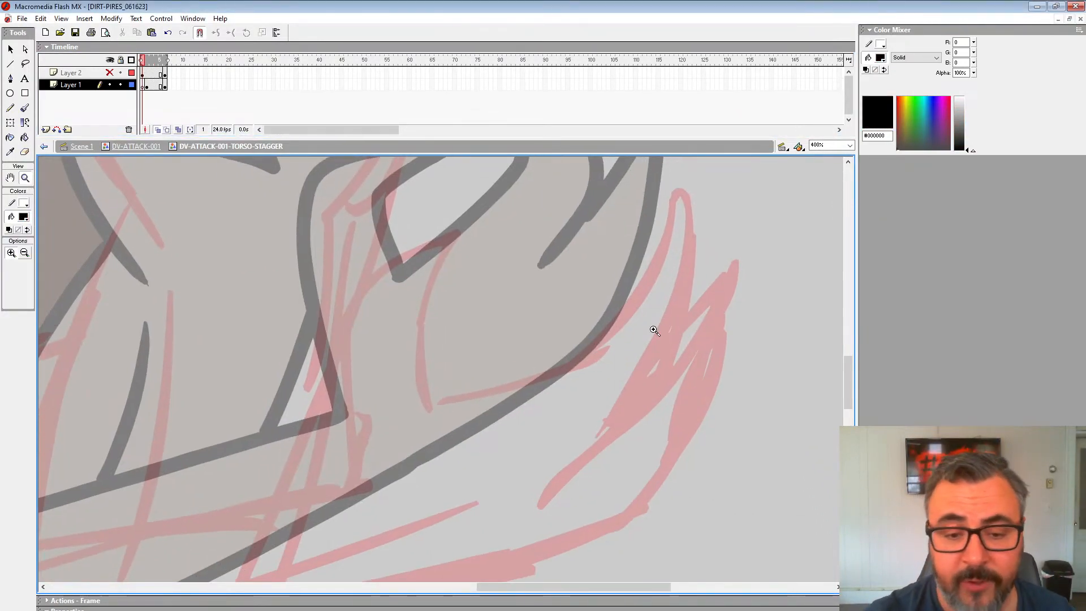
key(b)
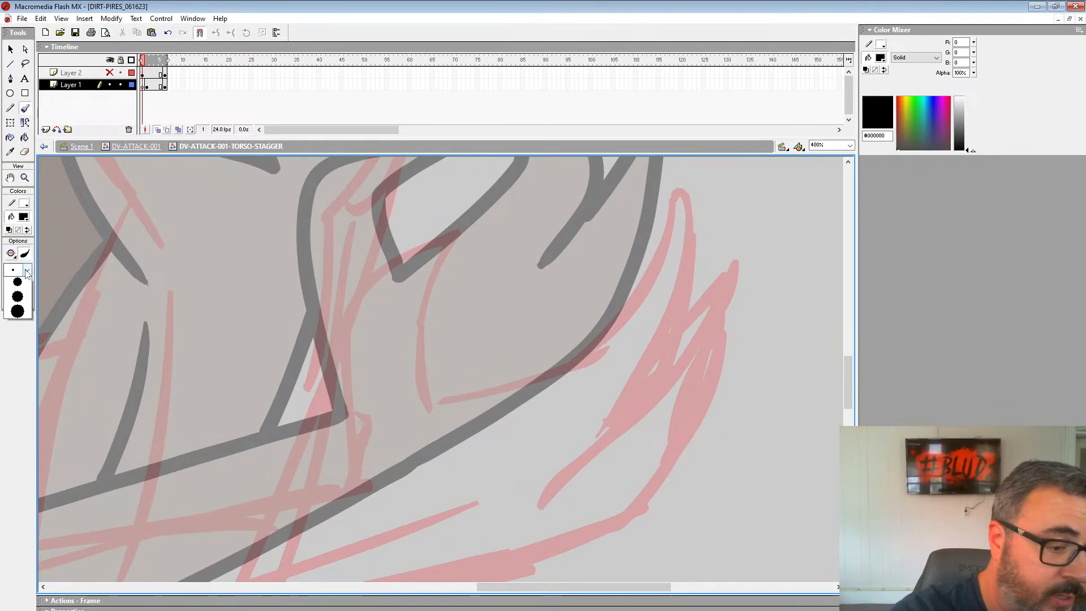
click(27, 270)
click(14, 403)
Ink the right-hand clawed hand, its wrist and the lower edge of the crossing forearm over the rough.
mouse_move(468, 229)
mouse_down()
mouse_move(429, 319)
mouse_move(433, 412)
mouse_move(580, 352)
mouse_move(683, 194)
mouse_move(698, 371)
mouse_move(536, 490)
mouse_up()
drag(609, 495, 662, 422)
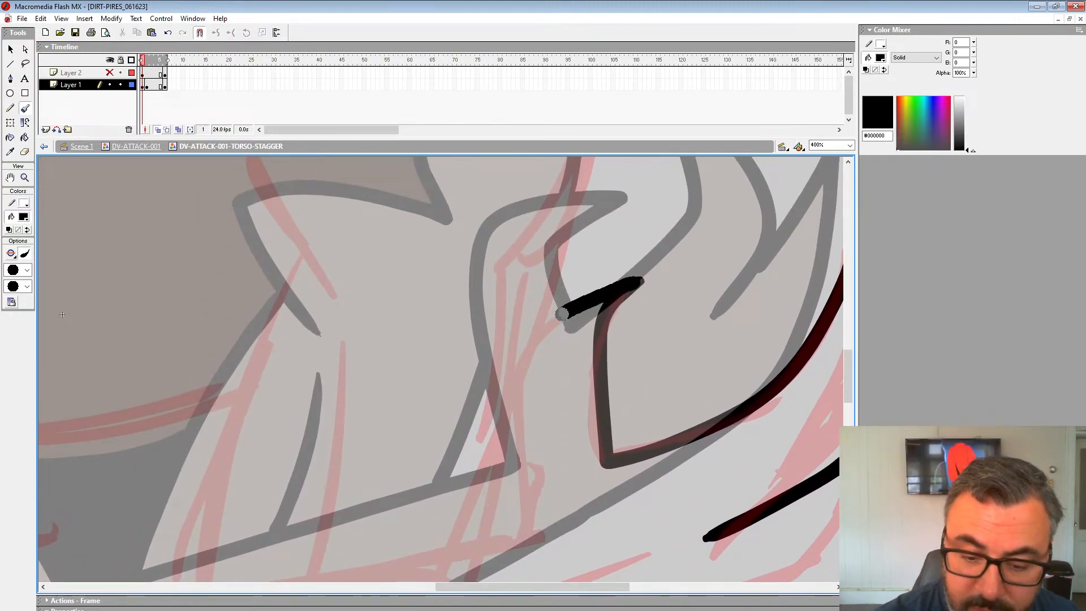
mouse_move(562, 313)
mouse_down()
mouse_move(500, 458)
mouse_move(491, 533)
mouse_up()
key(space)
mouse_move(600, 476)
mouse_down()
mouse_move(478, 448)
mouse_move(321, 306)
mouse_up()
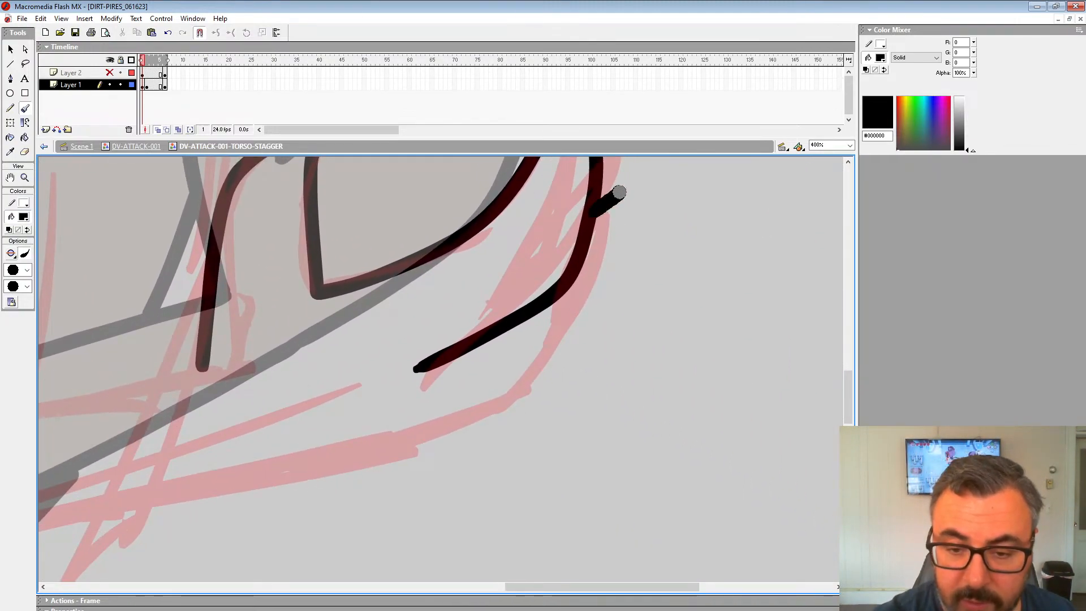
mouse_move(619, 193)
mouse_down()
mouse_move(598, 307)
mouse_move(549, 402)
mouse_move(772, 328)
mouse_move(399, 412)
mouse_move(770, 343)
mouse_move(259, 452)
mouse_move(420, 585)
mouse_move(434, 345)
mouse_move(616, 539)
mouse_up()
key(space)
key(space)
key(space)
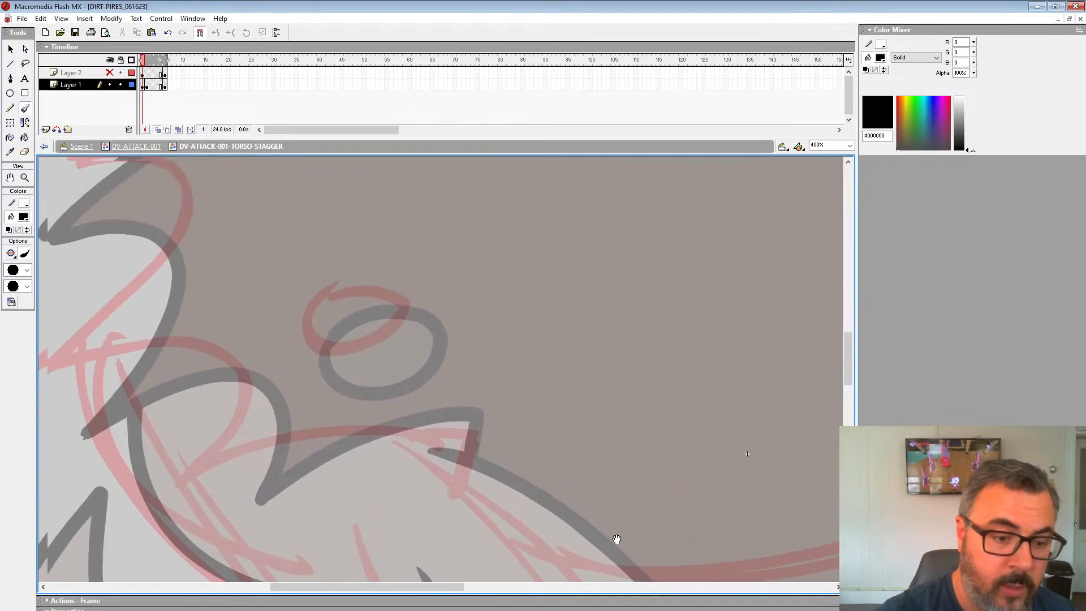
Ink the fur's curved top outline in black over the red rough.
drag(434, 401, 643, 538)
drag(611, 318, 223, 464)
drag(630, 284, 194, 284)
mouse_move(613, 316)
mouse_down()
mouse_move(721, 373)
mouse_move(760, 380)
mouse_move(717, 283)
mouse_move(545, 260)
mouse_move(407, 261)
mouse_move(707, 260)
mouse_move(664, 252)
mouse_move(347, 311)
mouse_up()
key(space)
Ink the left-hand fur tufts, the scalloped shoulder edge and the chest oval.
mouse_move(330, 324)
mouse_down()
mouse_move(661, 244)
mouse_move(646, 239)
mouse_move(413, 350)
mouse_move(344, 400)
mouse_up()
mouse_move(345, 400)
mouse_down()
mouse_move(494, 254)
mouse_move(486, 180)
mouse_move(577, 242)
mouse_move(449, 384)
mouse_up()
drag(562, 364, 380, 284)
mouse_move(274, 298)
mouse_down()
mouse_move(311, 293)
mouse_move(441, 292)
mouse_up()
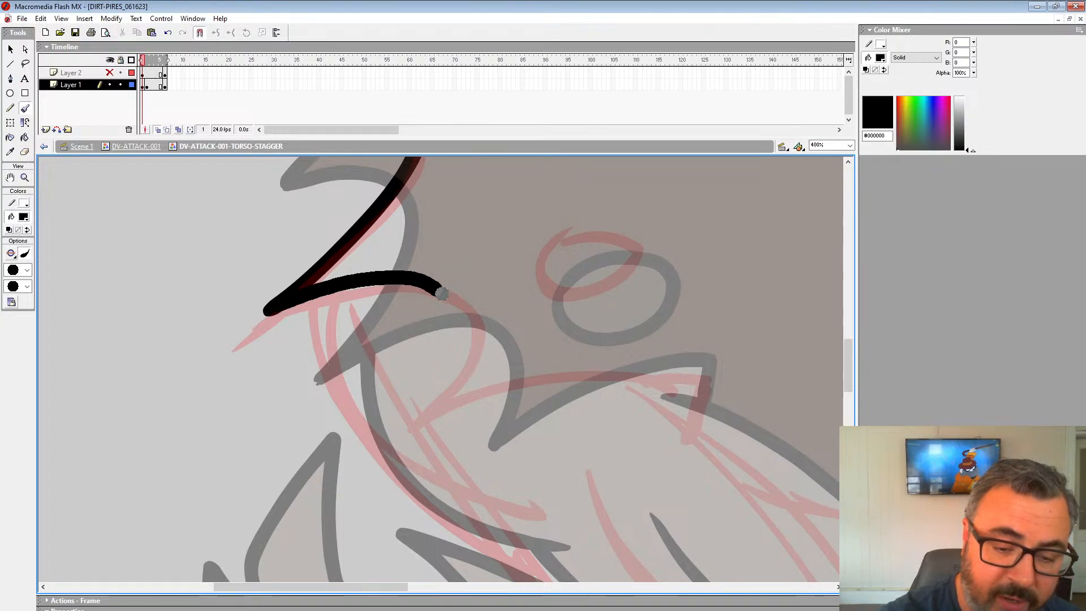
mouse_move(419, 419)
mouse_down()
mouse_move(621, 356)
mouse_move(692, 371)
mouse_move(685, 421)
mouse_up()
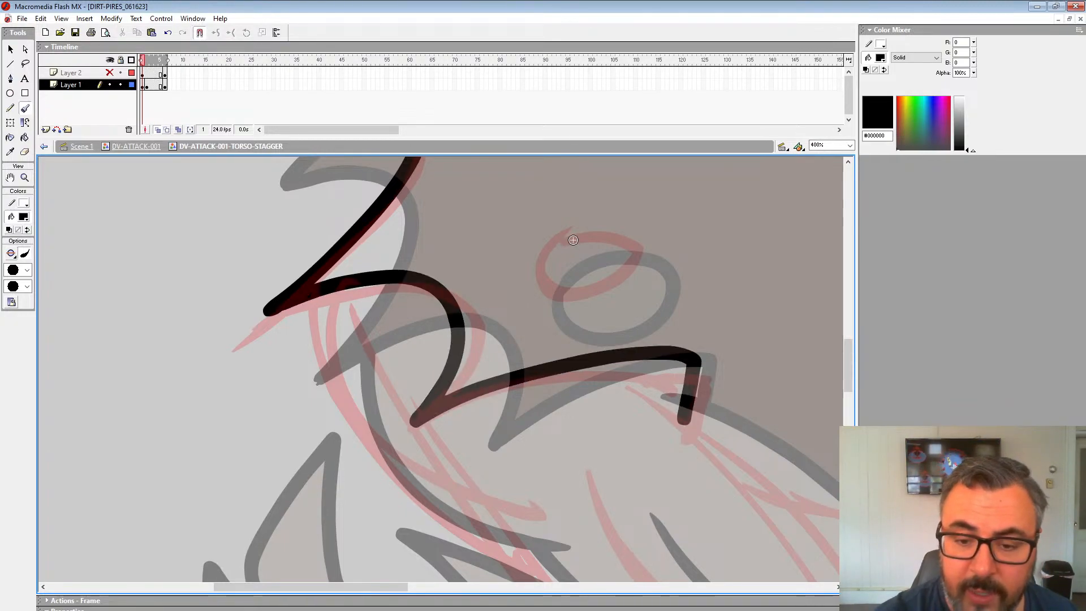
drag(593, 298, 548, 251)
Ink the left-hand upper arm's contours and inner crease, plus the upper edge of the crossing forearm.
drag(691, 329, 339, 250)
drag(452, 337, 309, 187)
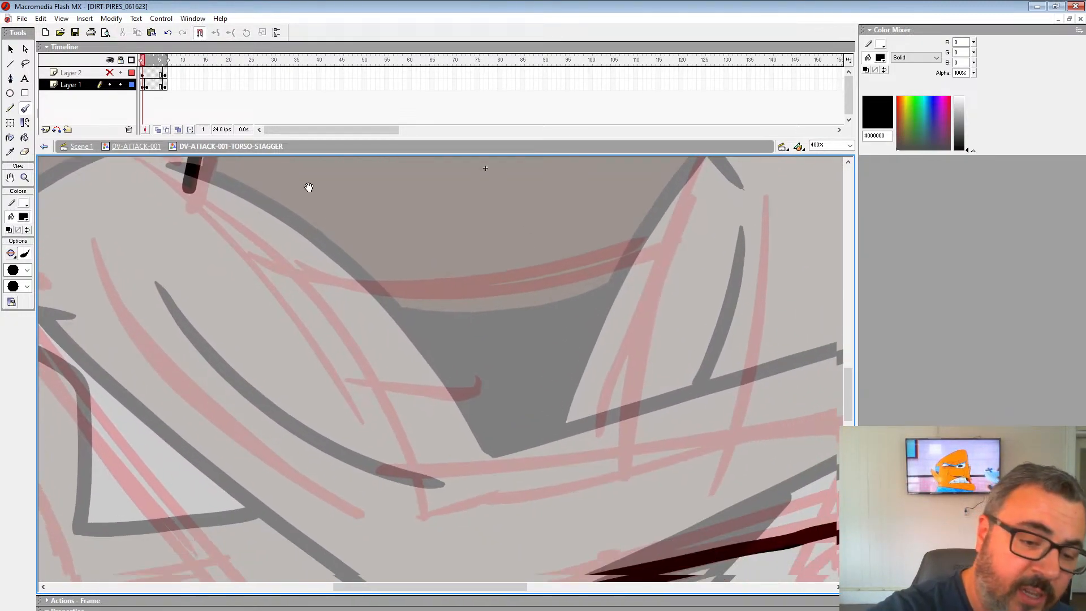
mouse_move(166, 183)
mouse_down()
mouse_move(230, 215)
mouse_move(329, 308)
mouse_move(421, 444)
mouse_up()
drag(125, 230, 255, 241)
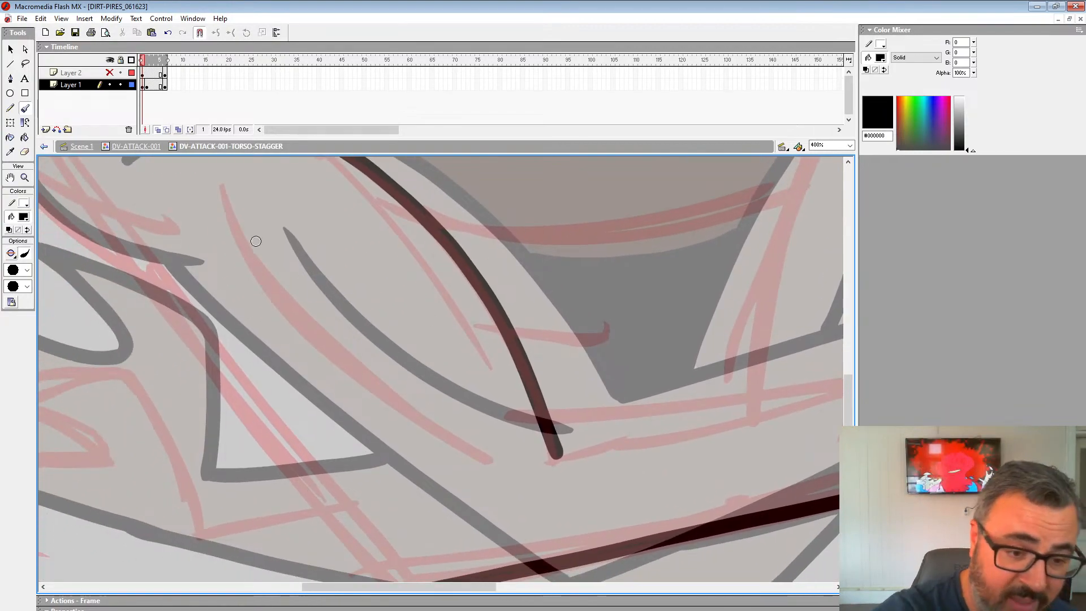
drag(226, 204, 316, 389)
drag(165, 208, 450, 366)
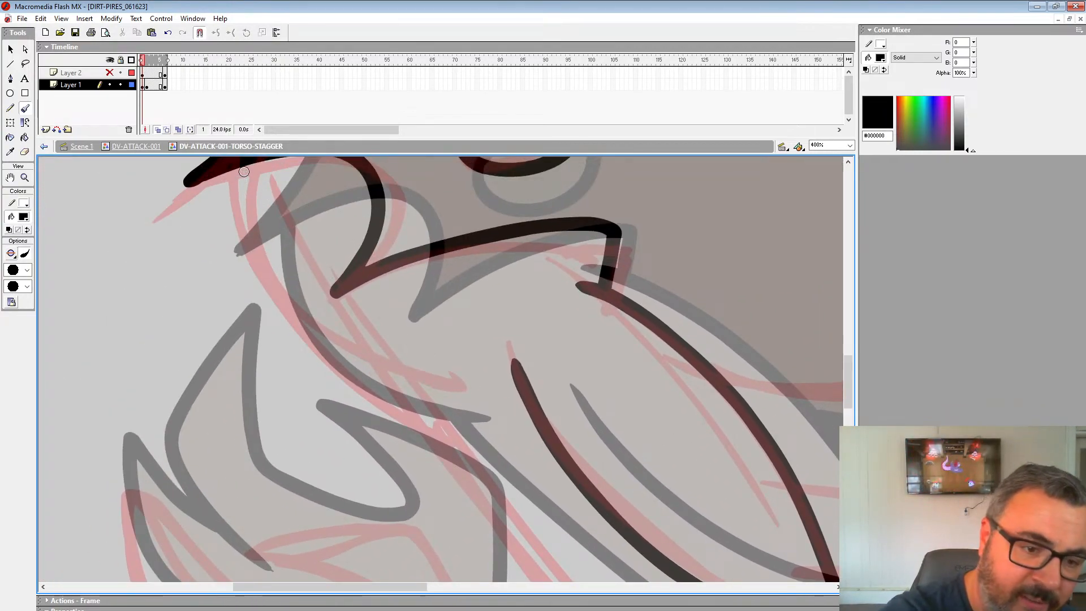
mouse_move(244, 172)
mouse_down()
mouse_move(260, 290)
mouse_move(337, 366)
mouse_move(458, 405)
mouse_up()
mouse_move(428, 393)
mouse_down()
mouse_move(265, 203)
mouse_move(407, 423)
mouse_move(528, 551)
mouse_up()
drag(618, 419, 497, 308)
drag(278, 209, 303, 330)
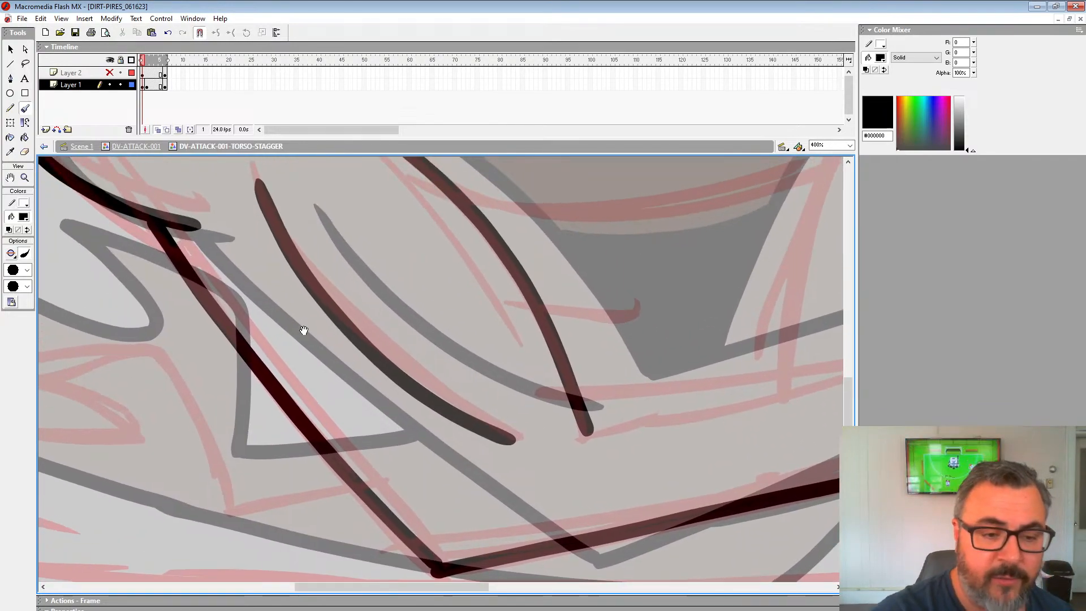
mouse_move(652, 454)
mouse_down()
mouse_move(596, 393)
mouse_move(570, 317)
mouse_move(689, 297)
mouse_move(257, 357)
mouse_up()
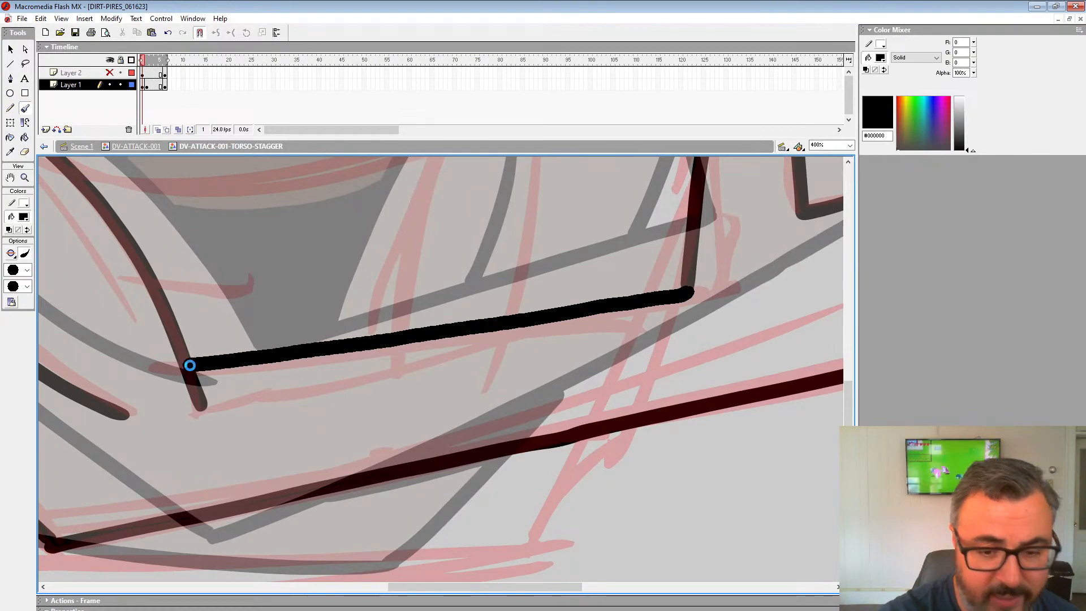
Ink the right-hand fur spikes and the scalloped fur edge over the right-hand shoulder.
drag(552, 251, 433, 567)
mouse_move(683, 203)
mouse_down()
mouse_move(609, 349)
mouse_move(596, 446)
mouse_up()
mouse_move(614, 356)
mouse_down()
mouse_move(601, 461)
mouse_move(614, 485)
mouse_up()
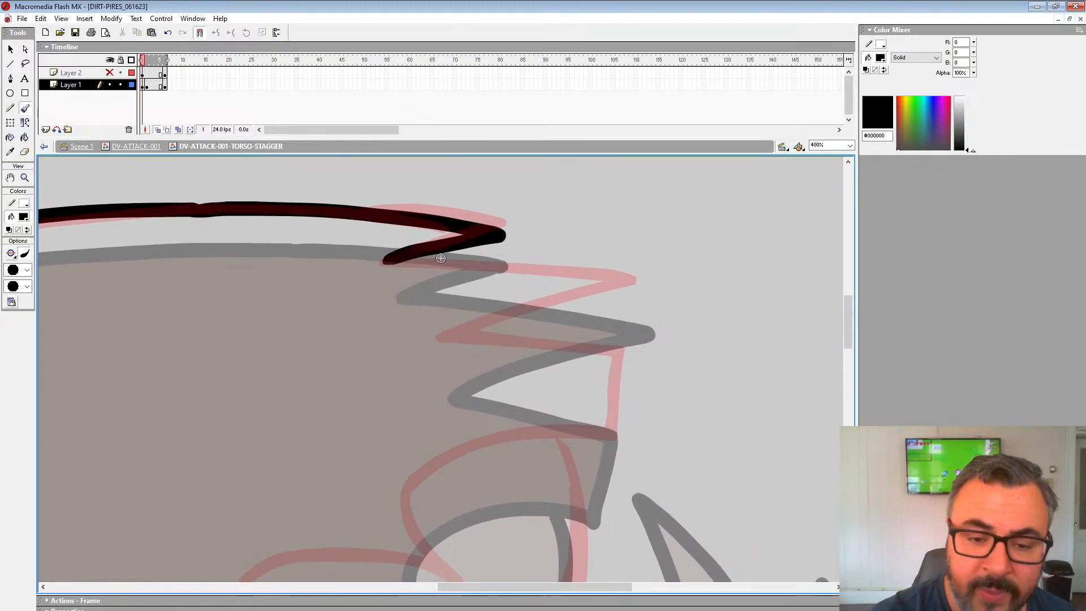
mouse_move(396, 260)
mouse_down()
mouse_move(602, 268)
mouse_move(442, 322)
mouse_move(602, 327)
mouse_move(613, 356)
mouse_up()
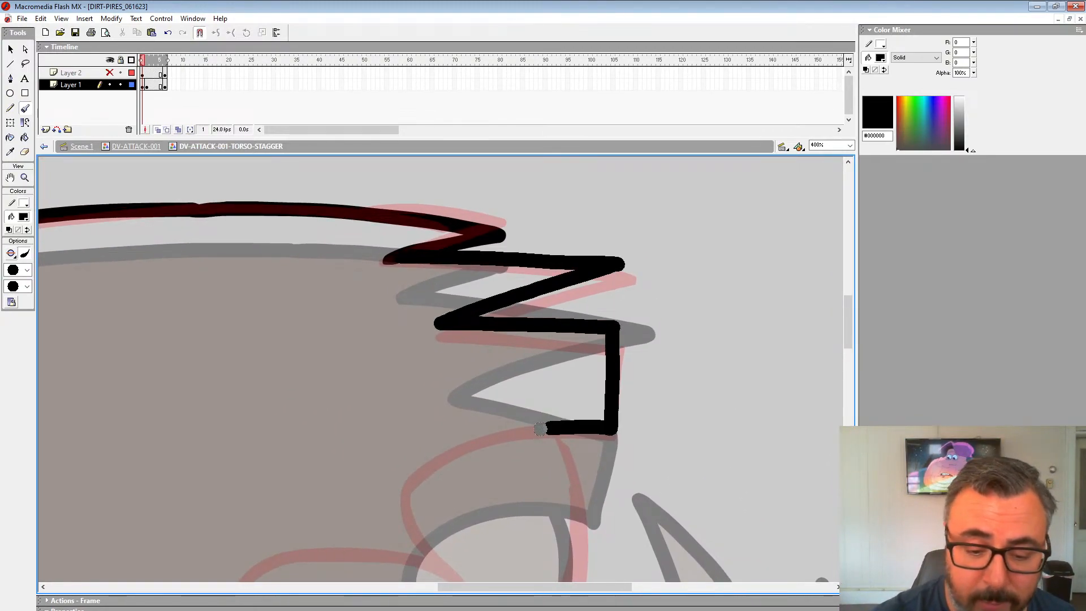
mouse_move(540, 429)
mouse_down()
mouse_move(416, 518)
mouse_move(463, 567)
mouse_up()
drag(387, 317, 617, 137)
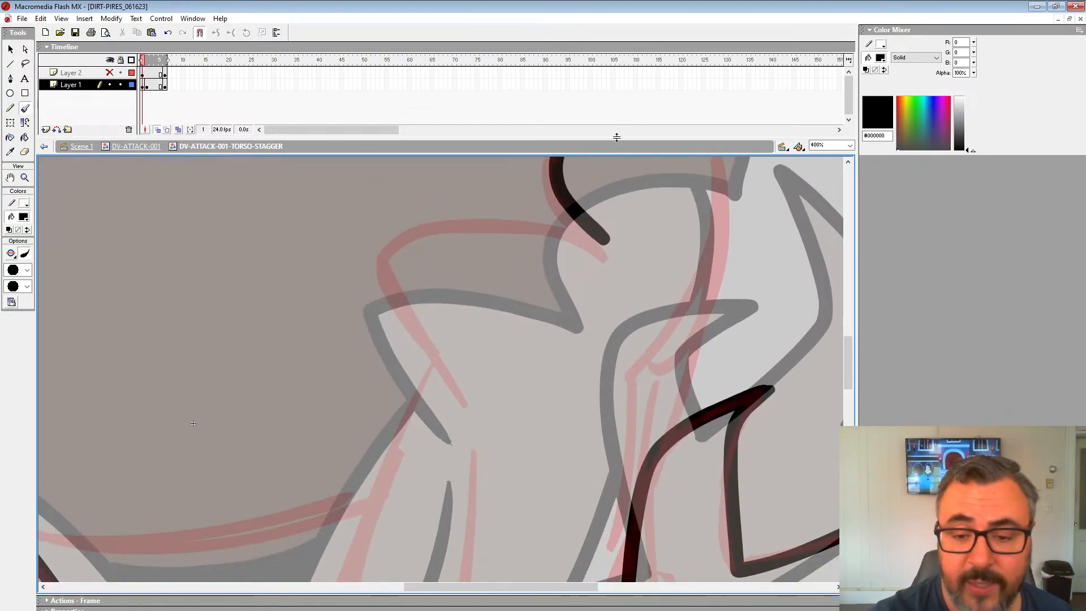
mouse_move(589, 235)
mouse_down()
mouse_move(448, 216)
mouse_move(404, 318)
mouse_move(478, 381)
mouse_up()
Ink the right-hand upper arm's inner and outer contours and its muscle crease.
drag(489, 407, 566, 248)
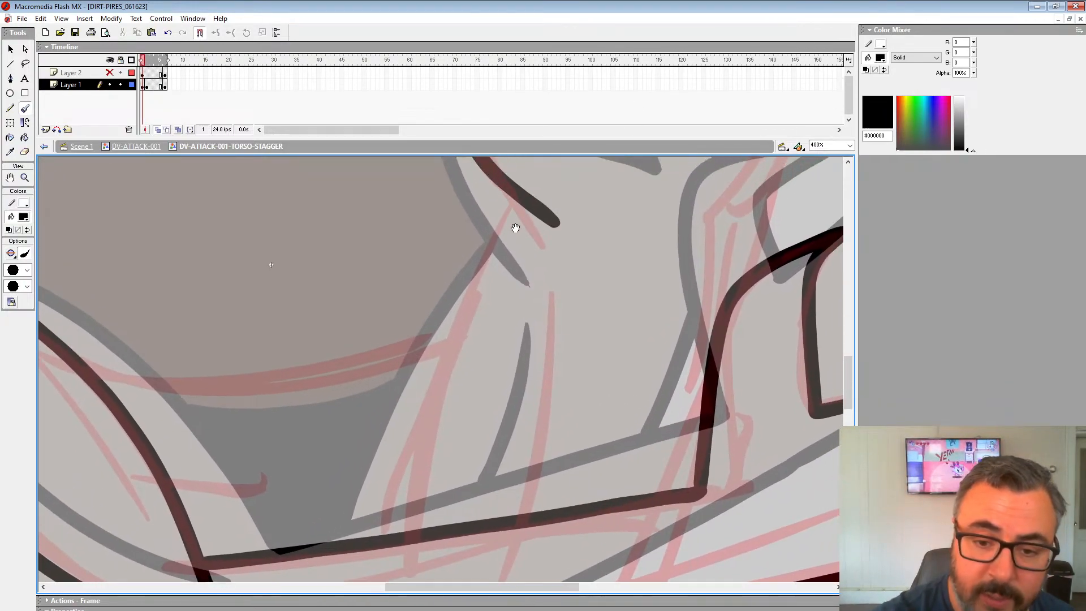
mouse_move(485, 243)
mouse_down()
mouse_move(420, 419)
mouse_move(407, 518)
mouse_up()
drag(548, 281, 544, 492)
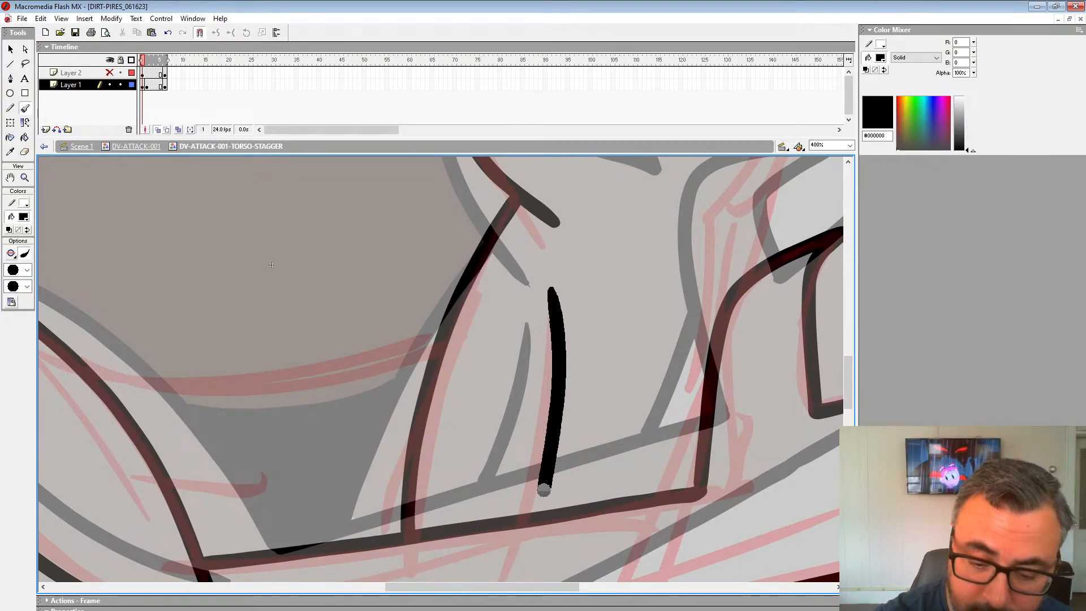
drag(679, 325, 463, 506)
drag(589, 219, 563, 399)
drag(586, 328, 571, 302)
mouse_move(525, 271)
mouse_down()
mouse_move(565, 375)
mouse_move(492, 536)
mouse_up()
drag(524, 496, 595, 191)
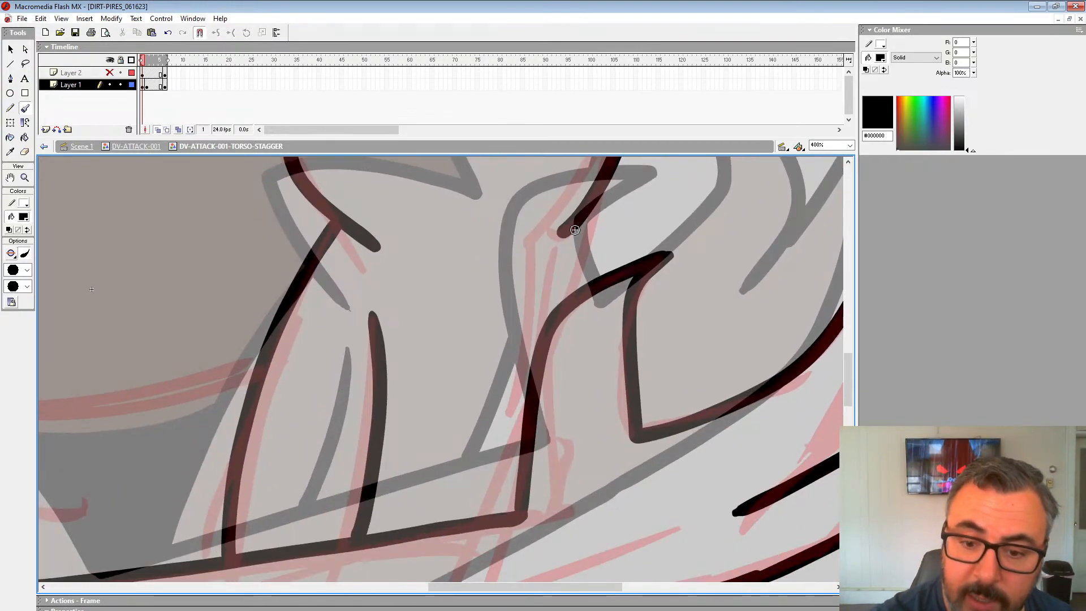
Ink the left-hand hand's upper claws, palm and wrist up to the crossing arm.
drag(517, 352, 660, 194)
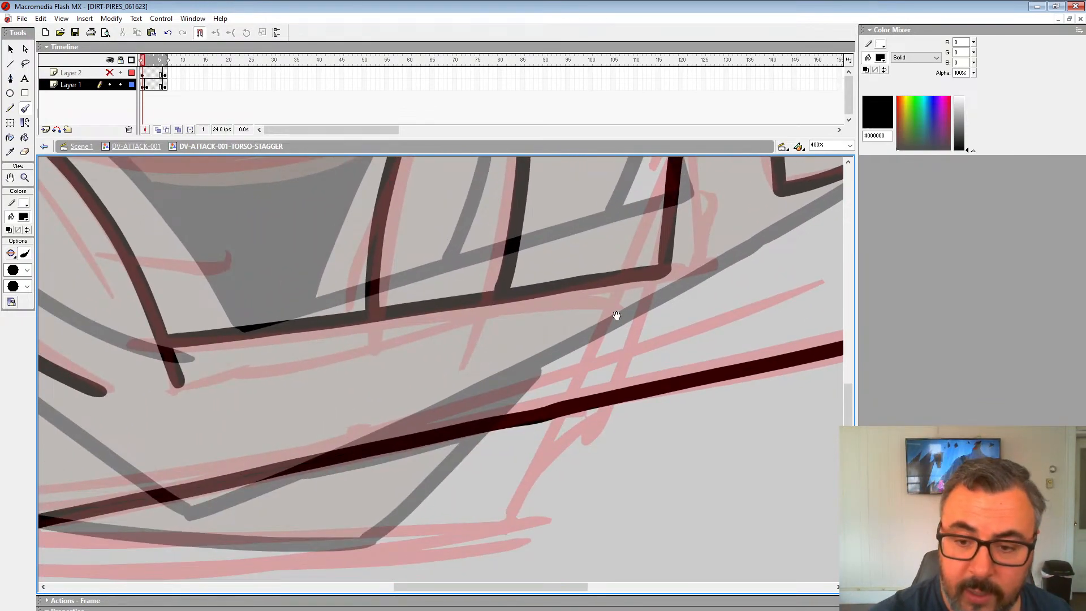
drag(617, 316, 574, 344)
drag(545, 426, 525, 480)
drag(532, 466, 725, 164)
drag(339, 412, 560, 373)
mouse_move(284, 300)
mouse_down()
mouse_move(575, 401)
mouse_move(725, 423)
mouse_move(571, 451)
mouse_move(501, 311)
mouse_move(356, 326)
mouse_move(453, 375)
mouse_move(247, 316)
mouse_move(235, 400)
mouse_move(411, 473)
mouse_up()
drag(474, 486, 476, 341)
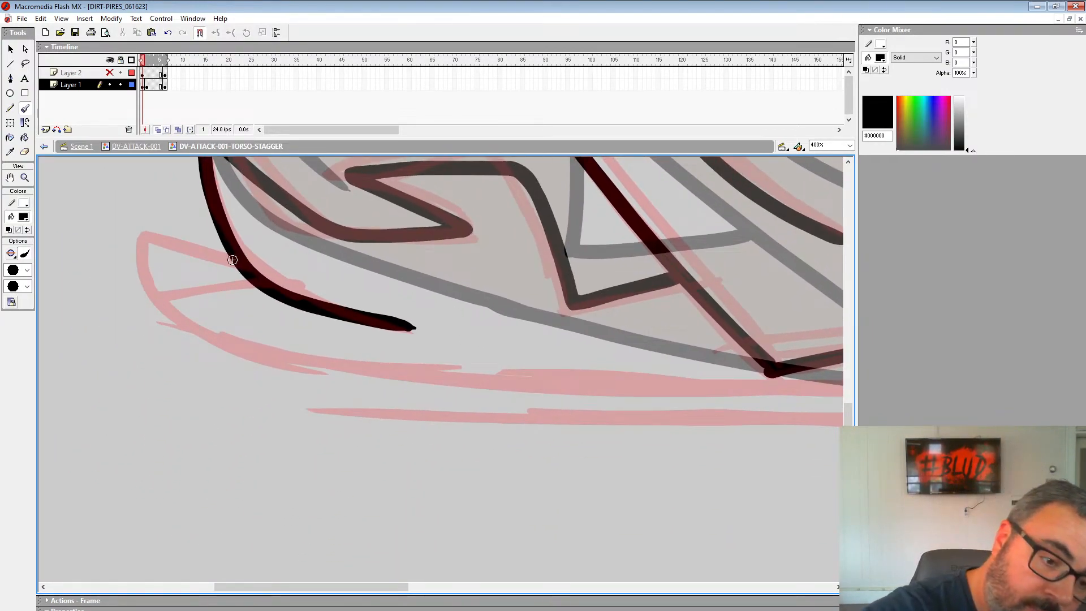
Ink the left-hand hand's lowest claw, the lower forearm's bottom edge and its right-hand elbow.
mouse_move(247, 262)
mouse_down()
mouse_move(133, 245)
mouse_move(220, 339)
mouse_move(459, 387)
mouse_move(83, 410)
mouse_move(267, 432)
mouse_move(637, 436)
mouse_up()
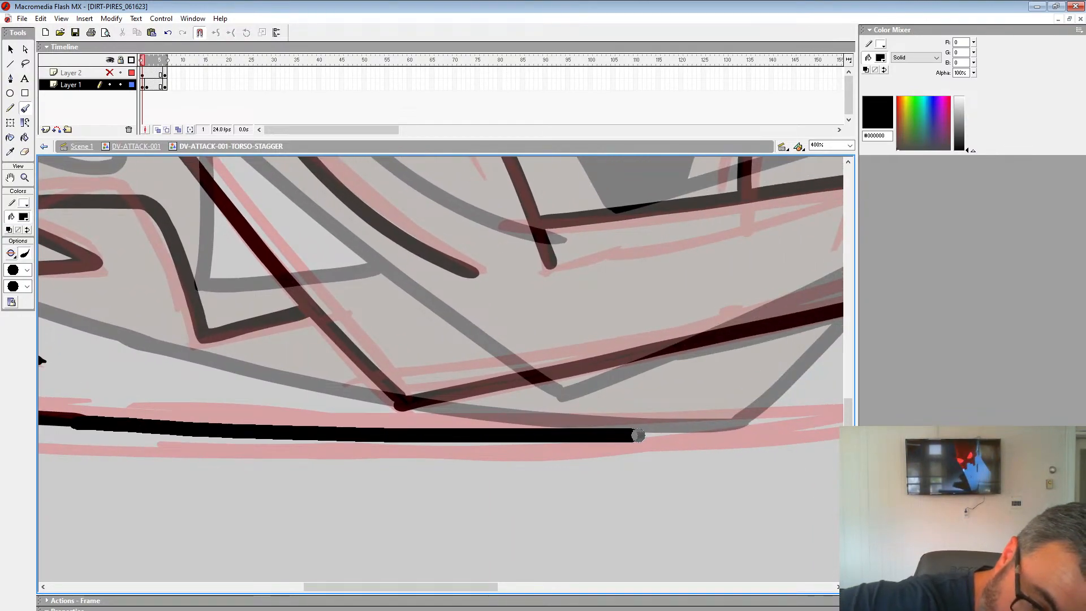
drag(753, 429, 255, 411)
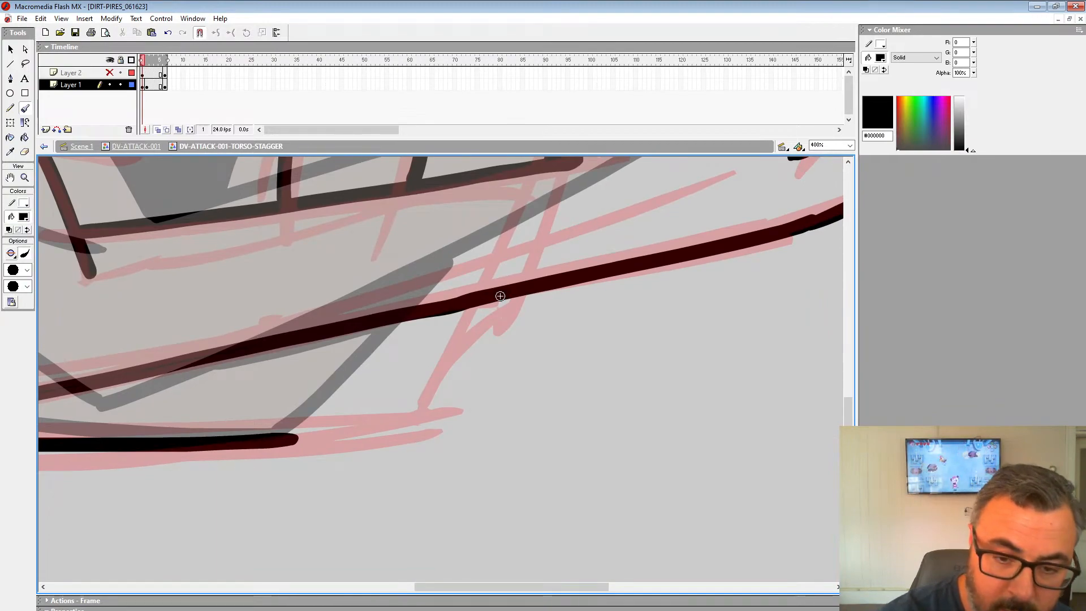
mouse_move(500, 296)
mouse_down()
mouse_move(396, 529)
mouse_move(514, 289)
mouse_move(413, 417)
mouse_up()
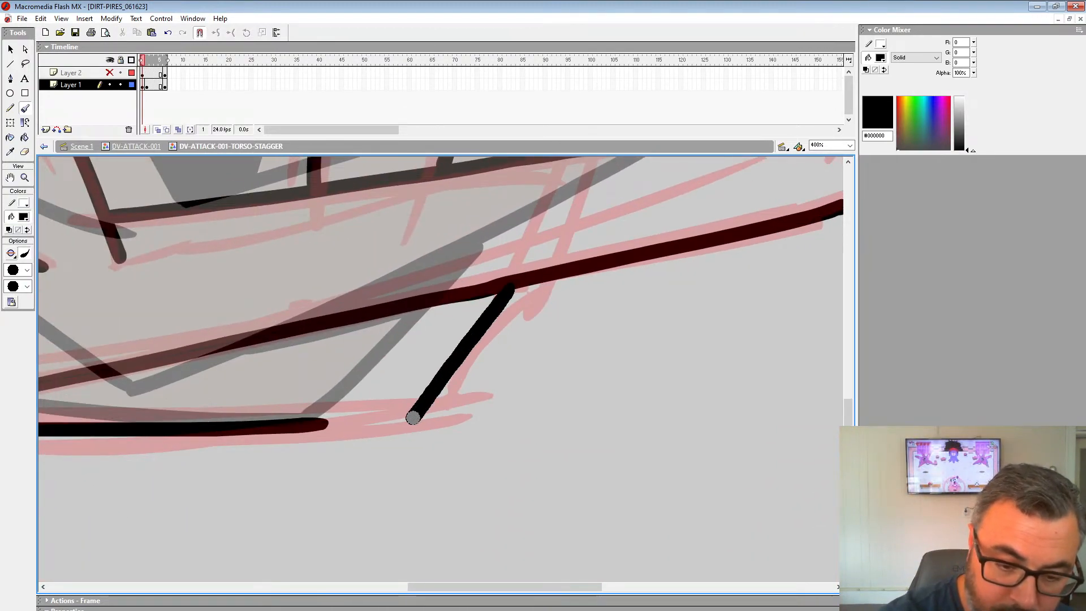
drag(330, 426, 482, 433)
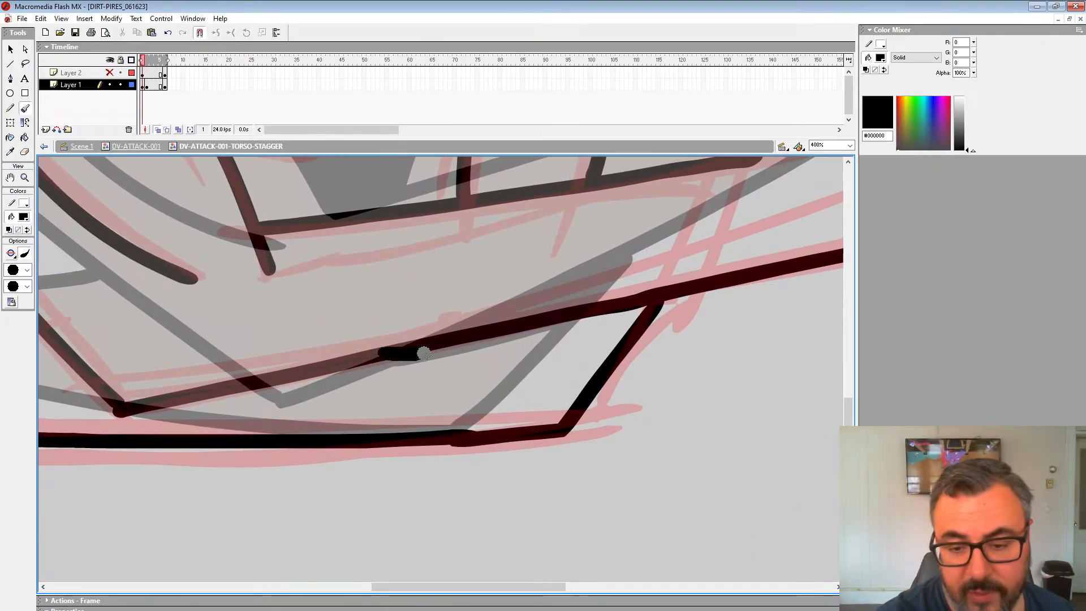
Ink the fur's lower edge across the chest and fill the gaps between the crossing arms with black.
mouse_move(423, 354)
mouse_down()
mouse_move(615, 346)
mouse_move(571, 337)
mouse_move(631, 319)
mouse_up()
mouse_move(631, 320)
mouse_down()
mouse_move(611, 424)
mouse_move(631, 447)
mouse_up()
mouse_move(611, 328)
mouse_down()
mouse_move(388, 375)
mouse_move(269, 369)
mouse_up()
key(k)
click(407, 420)
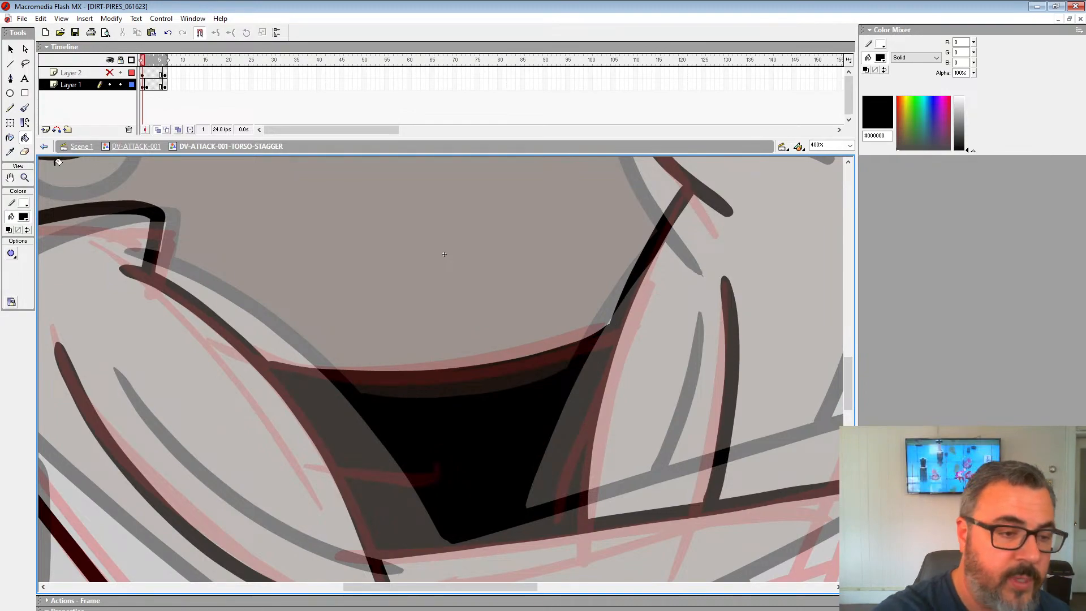
Clear the keyframe holding the red rough at frame 2 of Layer 1.
alt+click(181, 243)
alt+click(181, 243)
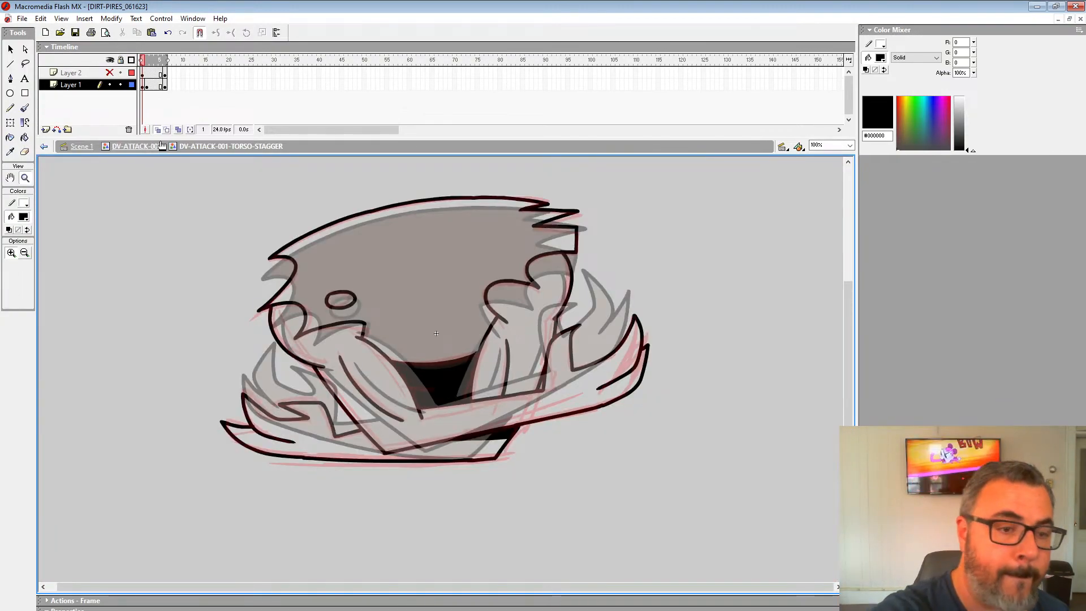
click(146, 83)
key(shift+F6)
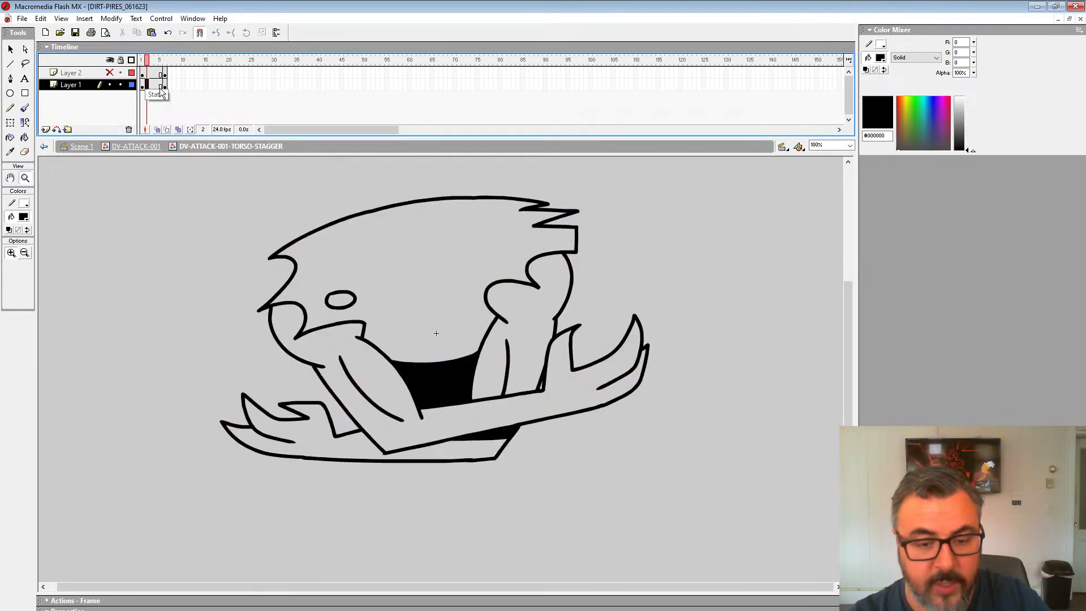
Hide Layer 1, show Layer 2 and play from frame 1 to preview Layer 2's movement.
click(166, 86)
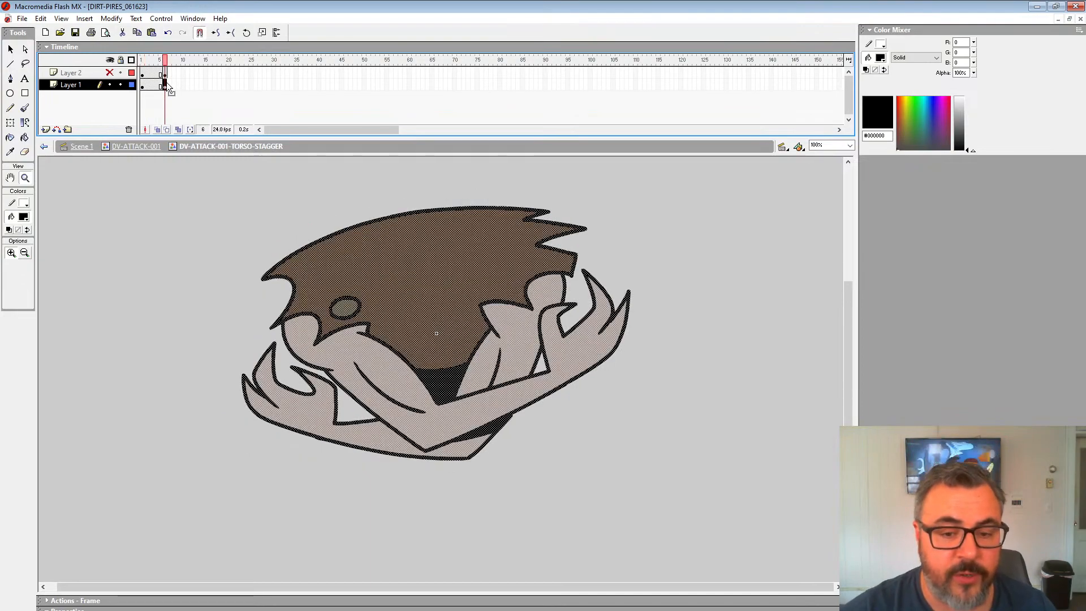
click(110, 85)
click(110, 73)
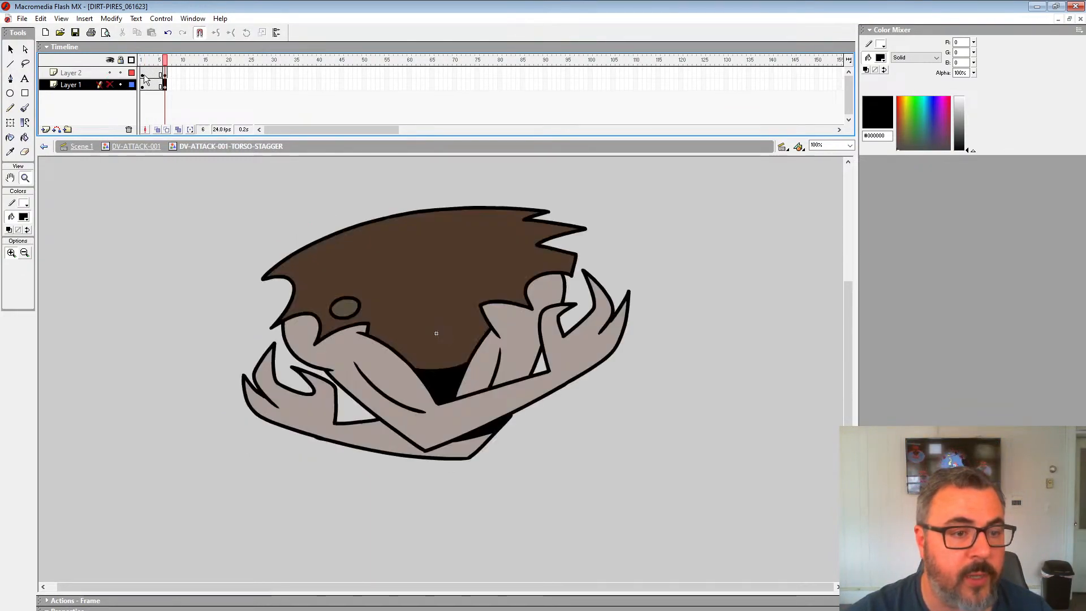
click(143, 74)
key(Return)
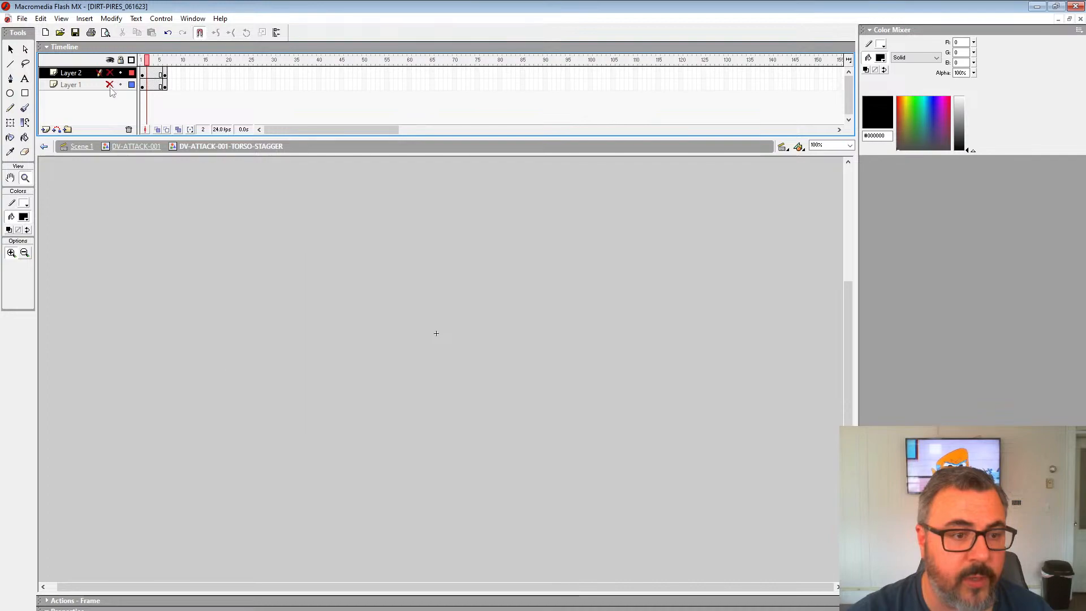
Show both layers as outlines and select frame 6 of Layer 2.
click(109, 85)
drag(132, 72, 133, 96)
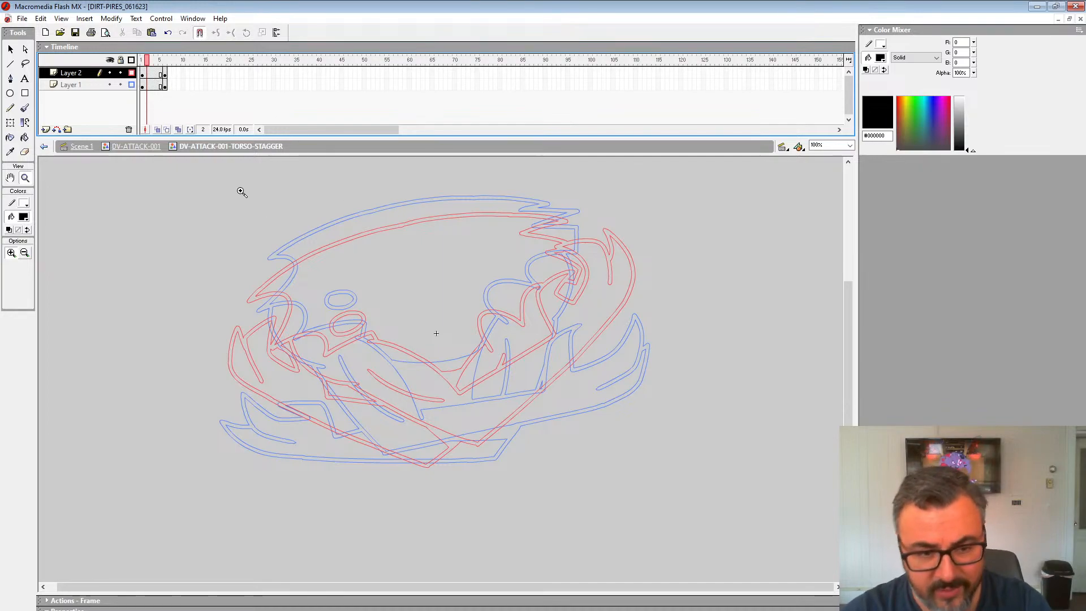
click(165, 76)
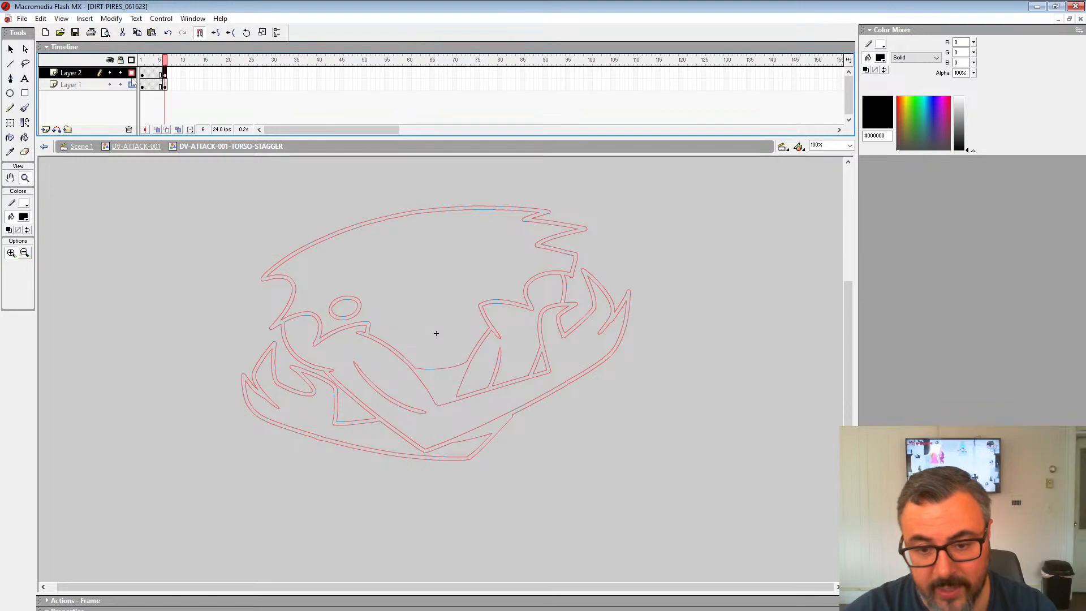
Display Layer 2 without outlines, hide Layer 1, add blank keyframes at frames 2 to 5 of Layer 2 and turn on onion skinning.
click(131, 72)
click(143, 75)
click(109, 84)
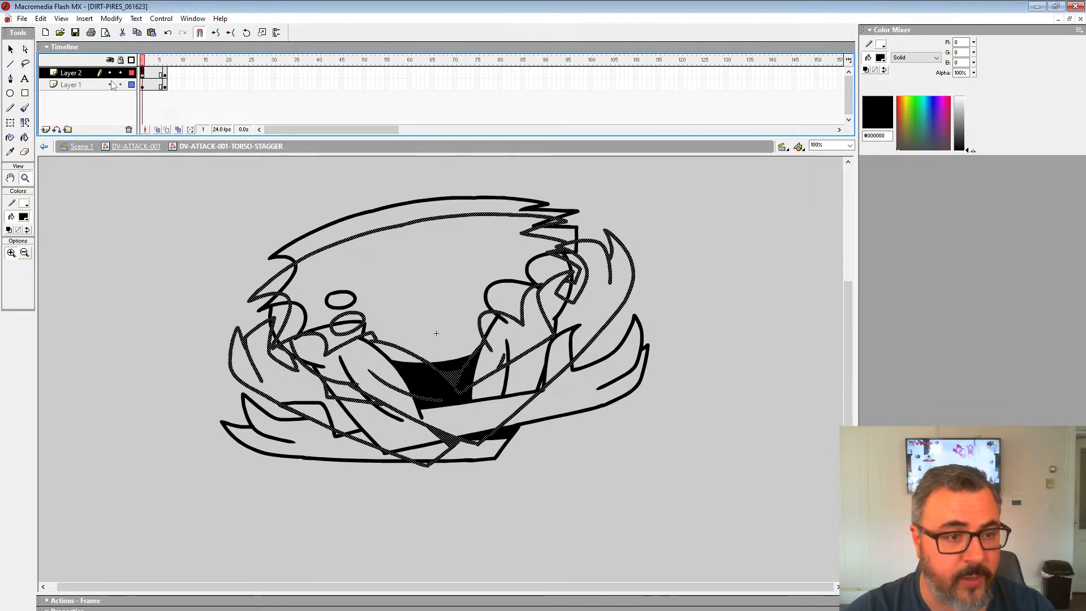
click(154, 75)
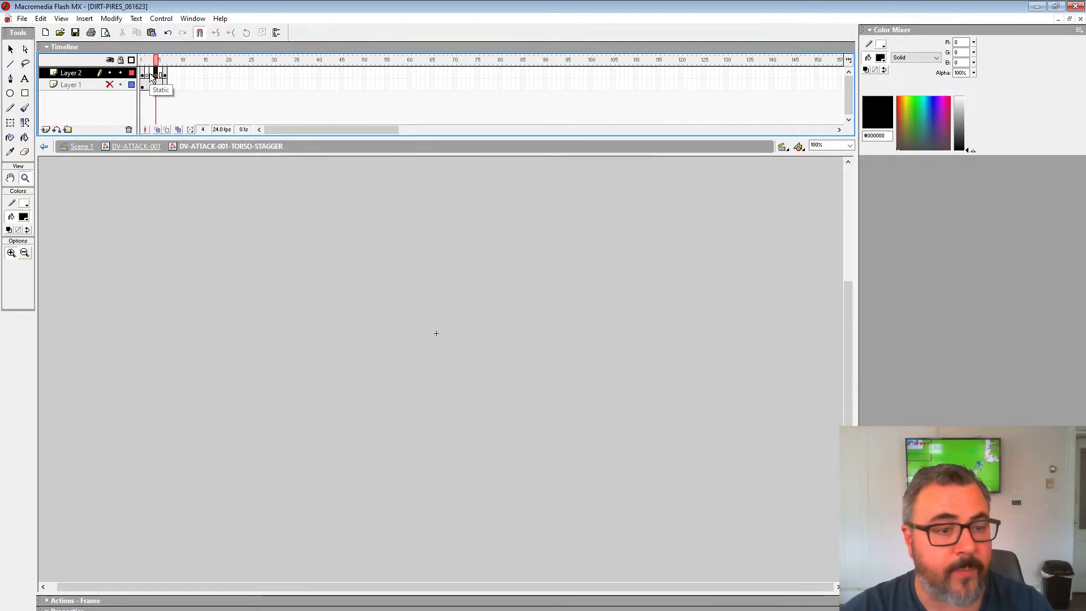
click(157, 130)
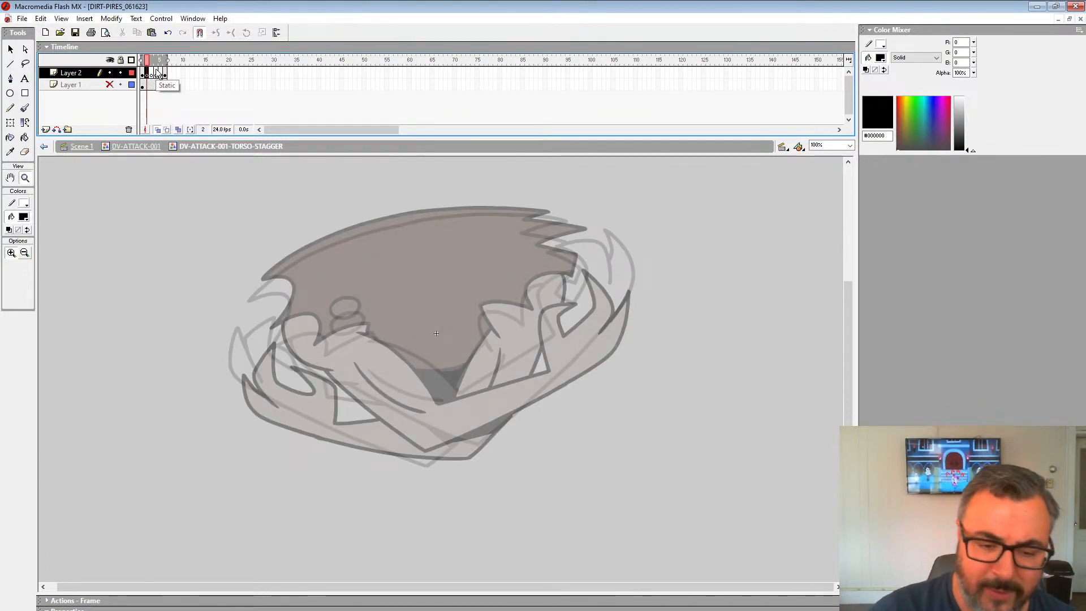
Set the Brush to solid black and ink the left arm's upper edge down toward the arm crossing on frame 2 of Layer 2.
click(378, 375)
click(411, 310)
mouse_move(438, 318)
mouse_down()
mouse_move(684, 362)
mouse_move(663, 345)
mouse_up()
click(25, 108)
click(24, 218)
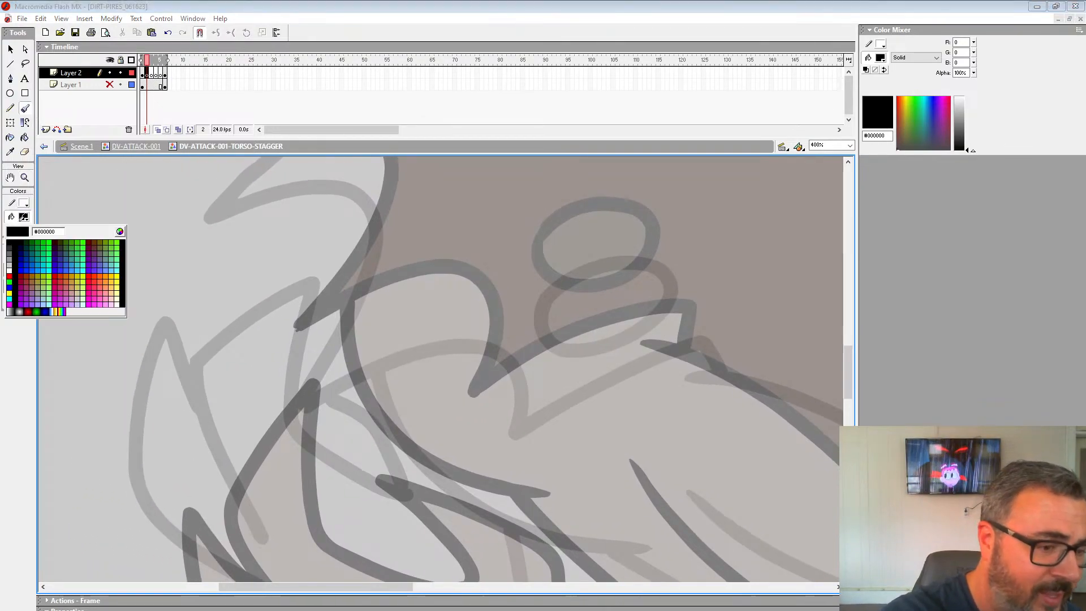
click(11, 247)
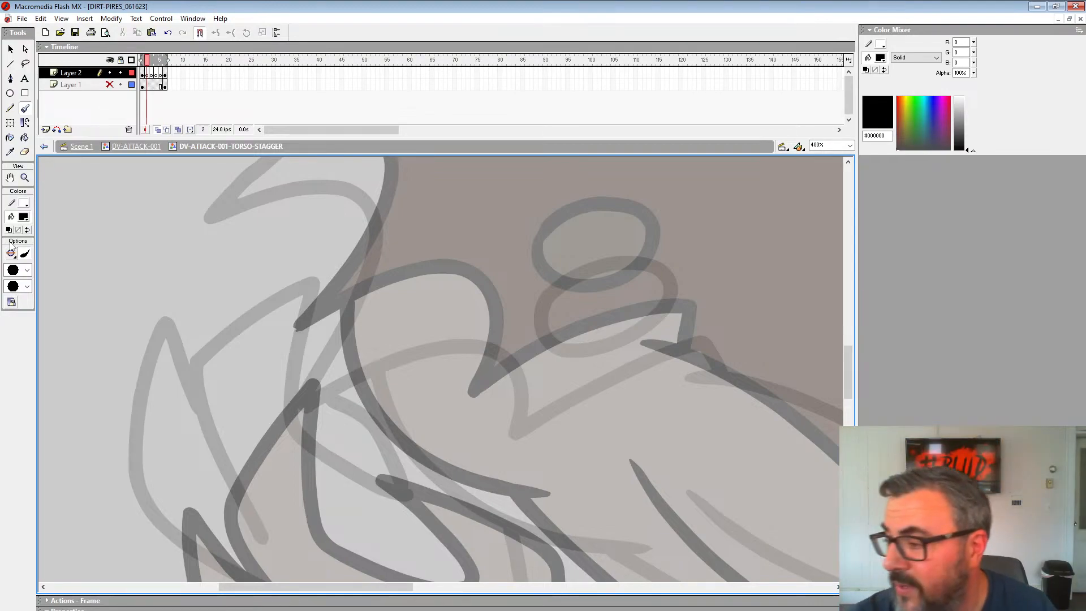
mouse_move(653, 322)
mouse_down()
mouse_move(592, 334)
mouse_move(627, 345)
mouse_move(454, 183)
mouse_move(416, 275)
mouse_up()
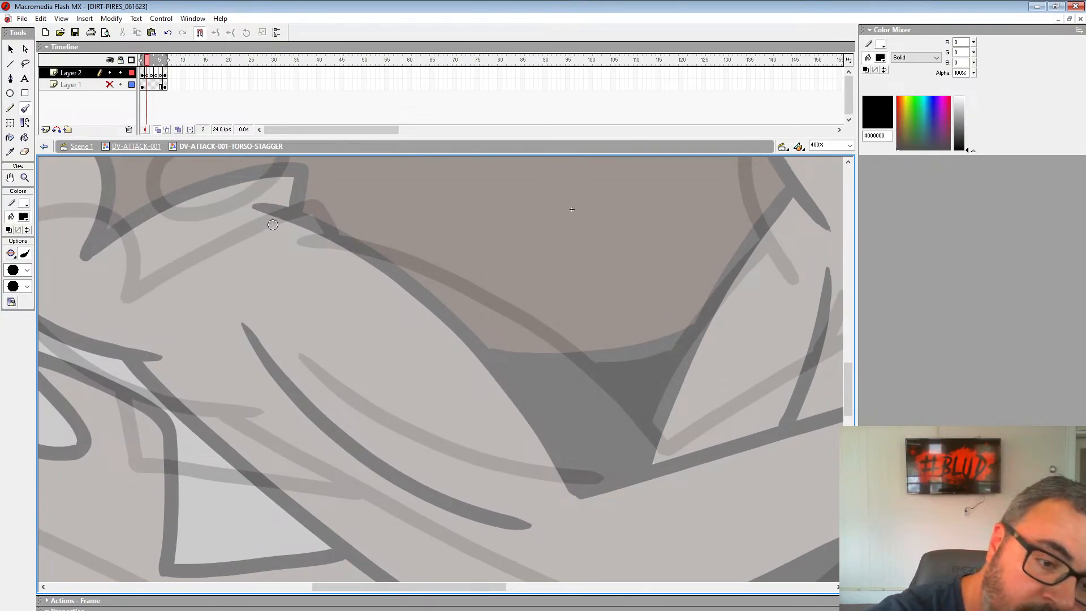
mouse_move(437, 360)
mouse_down()
mouse_move(551, 332)
mouse_move(575, 363)
mouse_move(490, 311)
mouse_move(520, 256)
mouse_move(404, 262)
mouse_up()
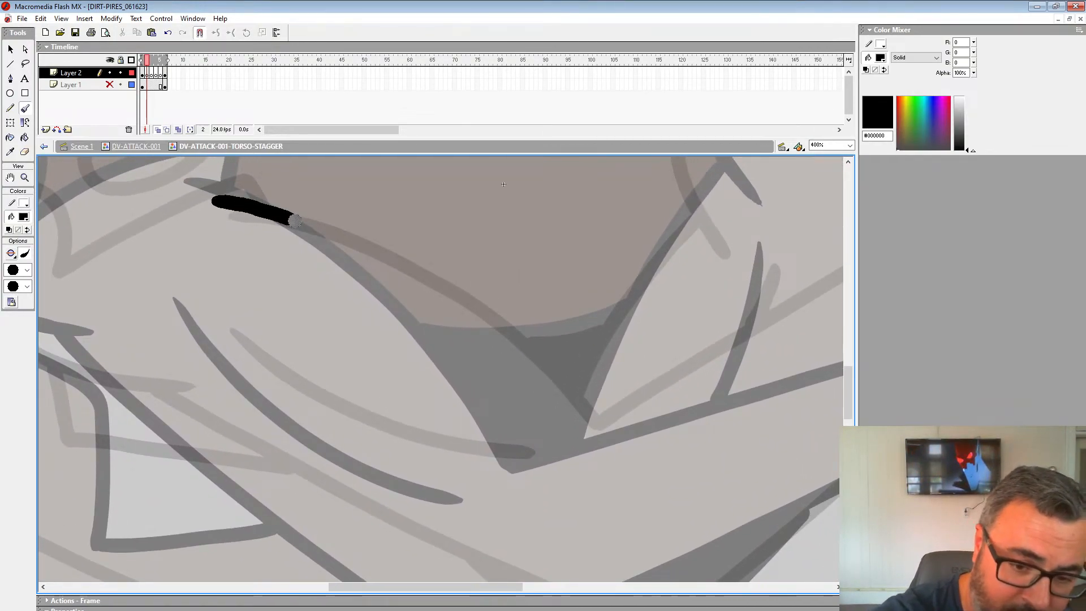
mouse_move(295, 220)
mouse_down()
mouse_move(449, 320)
mouse_move(548, 440)
mouse_up()
Ink the right hand's wrist line, thumb notch and inner finger between the two onion-skinned poses.
mouse_move(719, 410)
mouse_down()
mouse_move(340, 413)
mouse_move(579, 461)
mouse_move(674, 534)
mouse_move(638, 499)
mouse_move(654, 467)
mouse_move(649, 477)
mouse_up()
drag(446, 424, 483, 262)
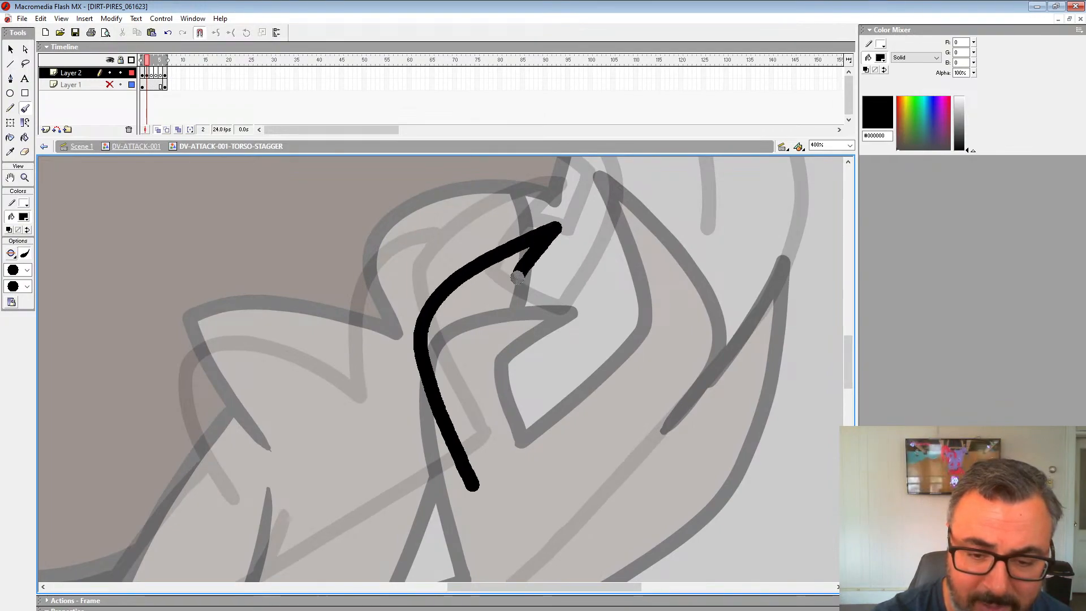
mouse_move(539, 369)
mouse_down()
mouse_move(484, 459)
mouse_move(432, 511)
mouse_up()
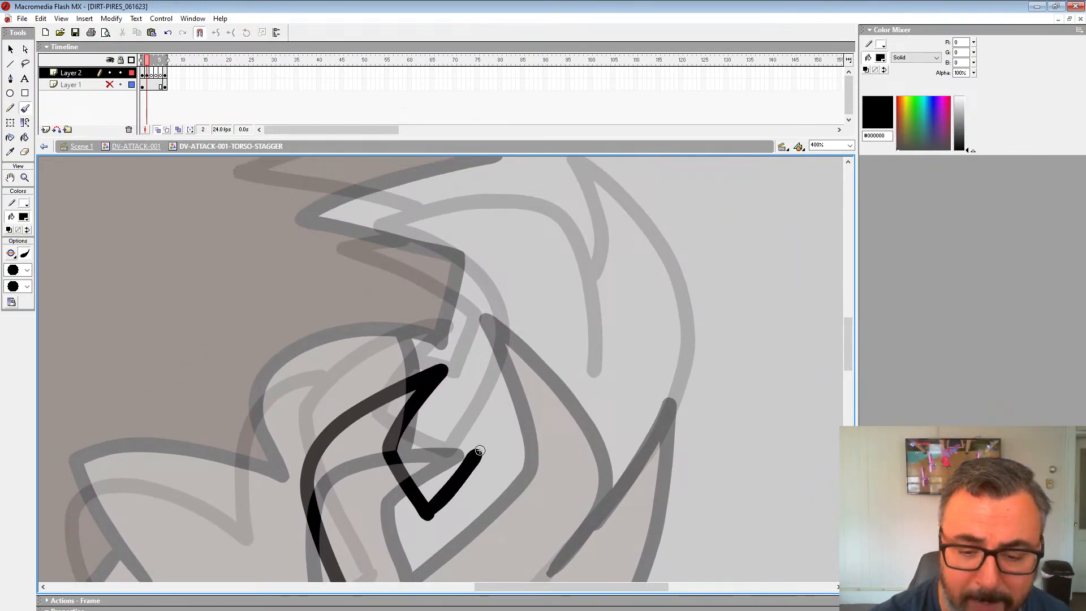
drag(597, 501, 619, 319)
key(ctrl+z)
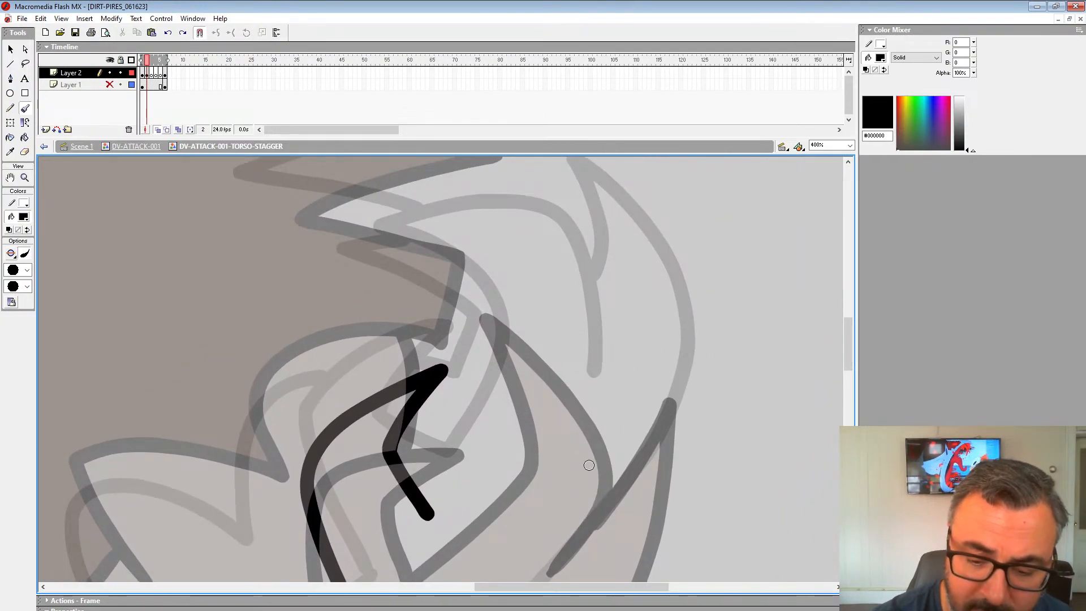
mouse_move(590, 458)
mouse_down()
mouse_move(588, 272)
mouse_move(412, 250)
mouse_up()
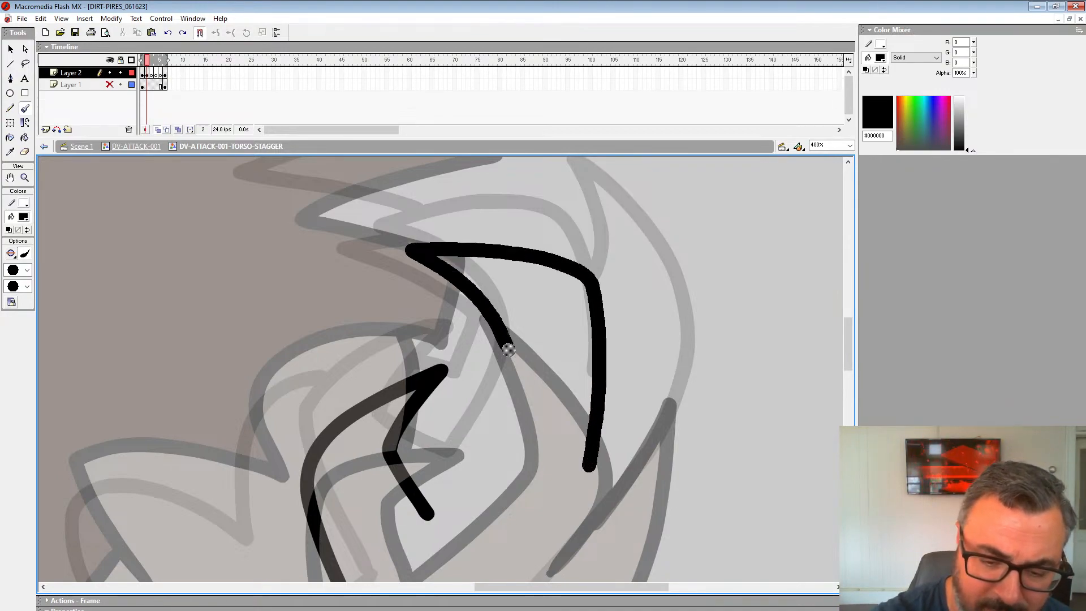
drag(479, 455, 429, 515)
Ink the right hand's outer finger with its pointed tip, redrawing the first stroke to rise from the wrist.
mouse_move(661, 370)
mouse_down()
mouse_move(622, 235)
mouse_move(567, 396)
mouse_up()
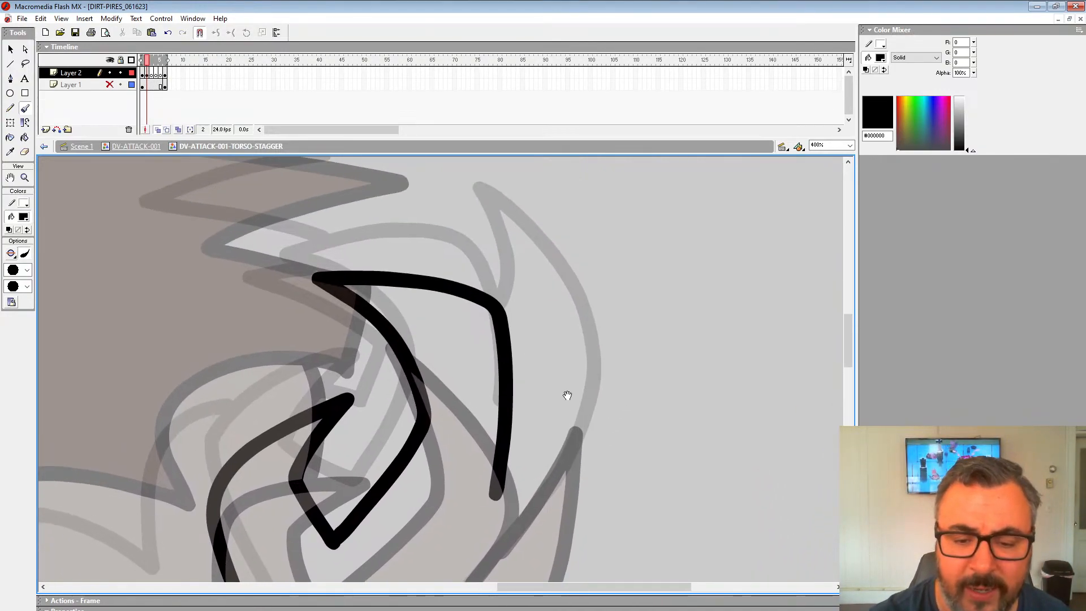
drag(575, 482, 555, 424)
drag(488, 526, 578, 338)
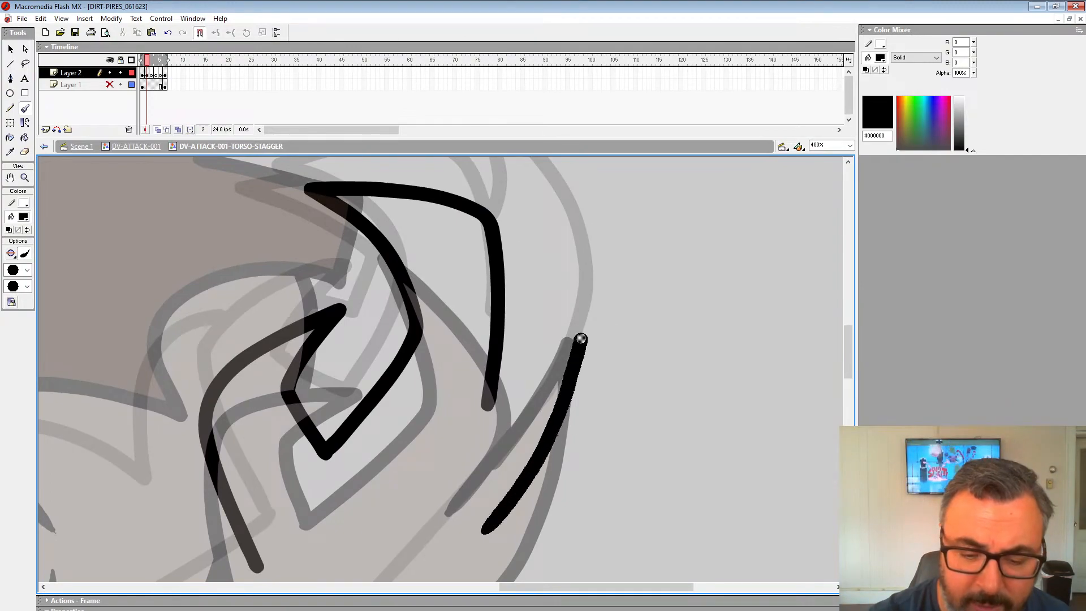
key(ctrl+z)
mouse_move(494, 539)
mouse_down()
mouse_move(576, 328)
mouse_move(545, 188)
mouse_move(498, 303)
mouse_up()
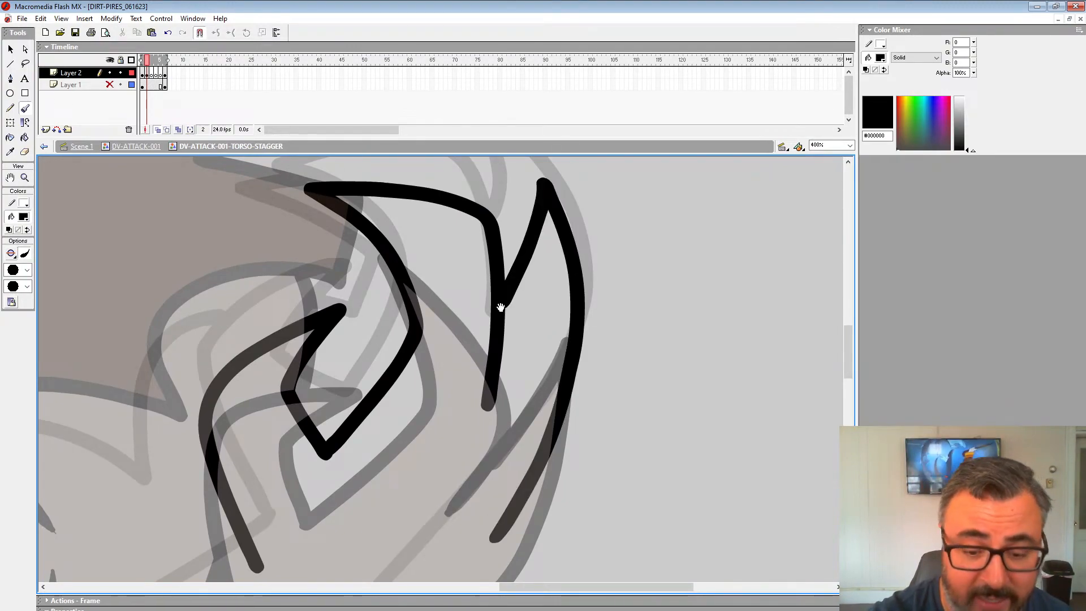
Ink the lower edge of the right-hand forearm from the wrist down to the elbow corner.
drag(483, 486, 773, 211)
drag(763, 285, 531, 464)
mouse_move(529, 468)
mouse_down()
mouse_move(794, 228)
mouse_move(439, 459)
mouse_up()
drag(724, 164, 554, 417)
drag(625, 321, 766, 220)
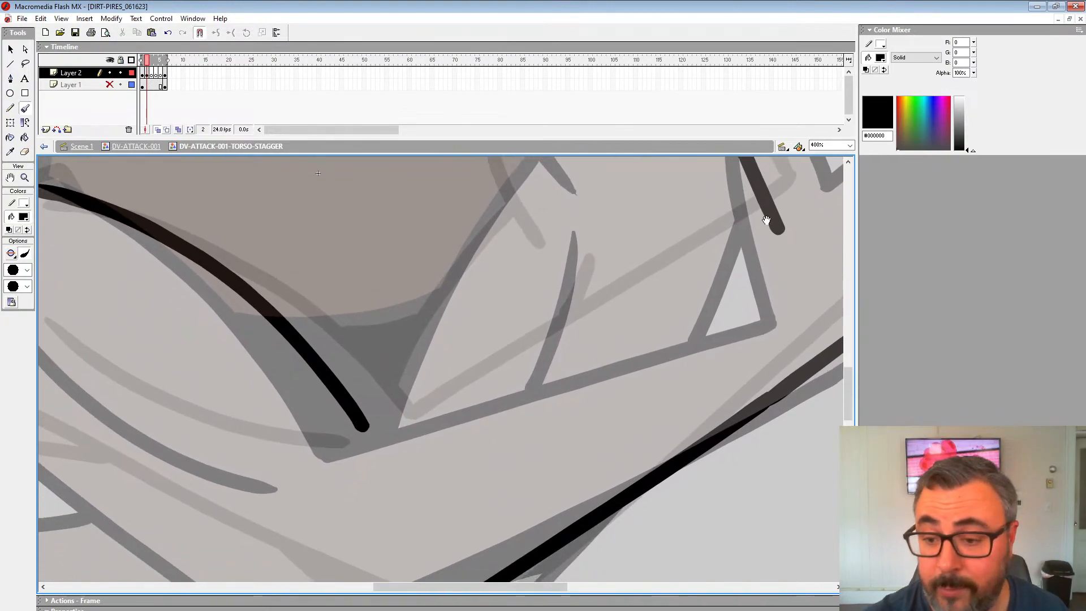
Ink the forearm's upper edge to the V at the chest and add the curved muscle crease on the left arm.
drag(697, 277, 364, 432)
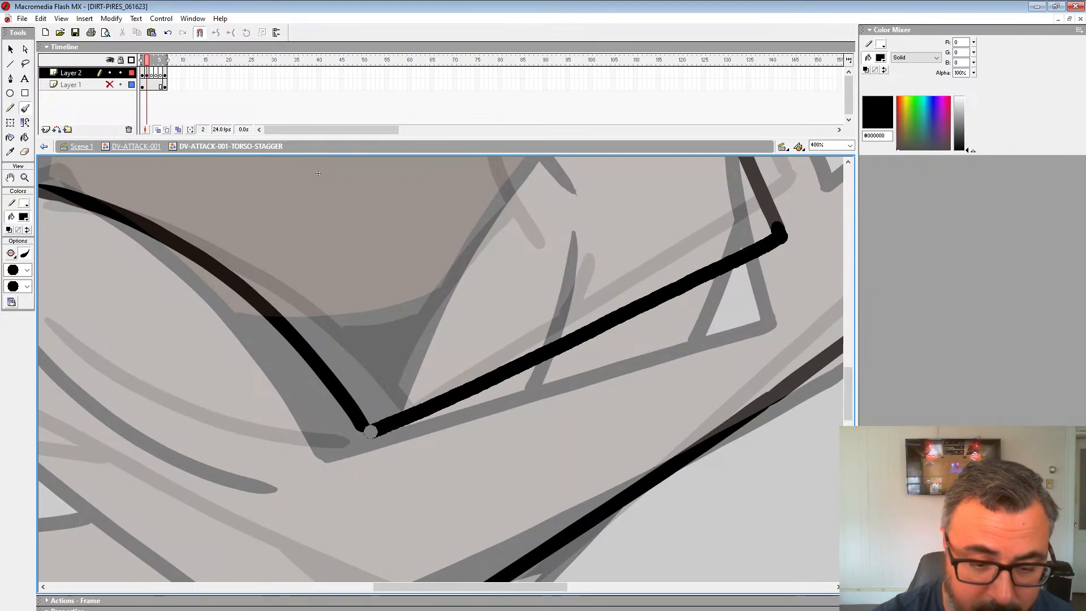
mouse_move(777, 216)
mouse_down()
mouse_move(661, 327)
mouse_move(689, 269)
mouse_move(498, 375)
mouse_move(273, 461)
mouse_up()
key(ctrl+z)
drag(150, 359, 504, 292)
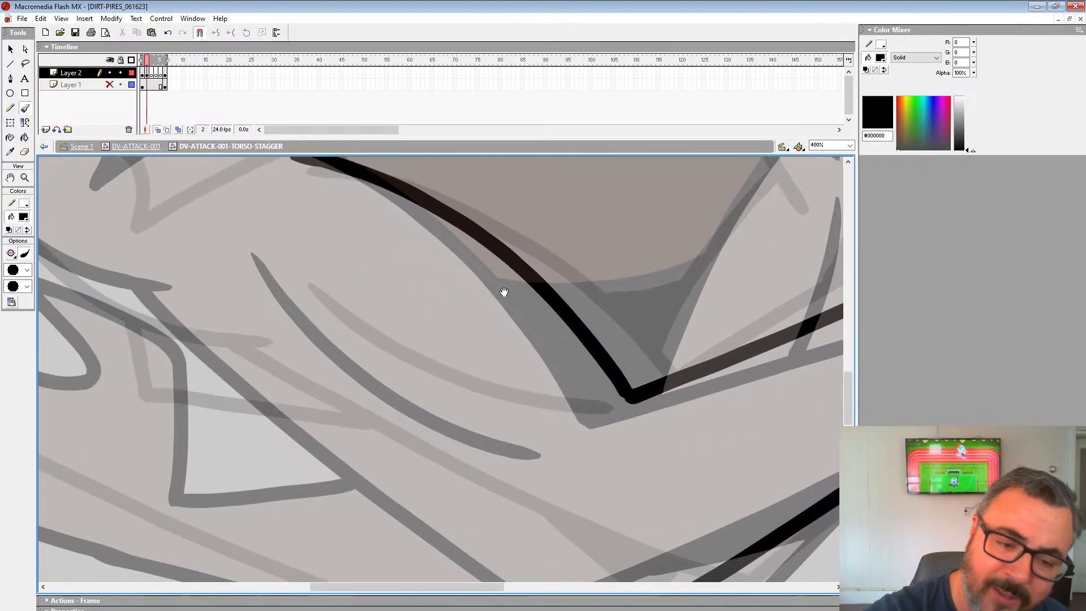
mouse_move(273, 263)
mouse_down()
mouse_move(412, 381)
mouse_move(537, 452)
mouse_up()
Ink the jagged fur edge over the left shoulder up to the fur's left tip, and draw the oval on the torso.
mouse_move(442, 316)
mouse_down()
mouse_move(466, 363)
mouse_move(607, 479)
mouse_up()
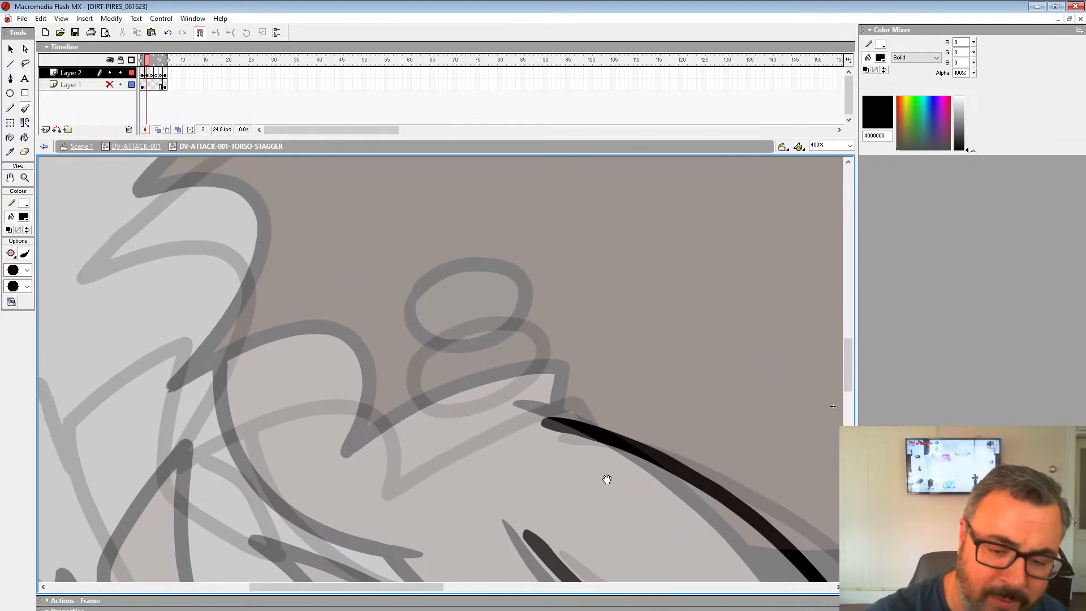
mouse_move(574, 389)
mouse_down()
mouse_move(376, 460)
mouse_move(358, 383)
mouse_move(184, 416)
mouse_move(433, 478)
mouse_move(413, 301)
mouse_move(403, 305)
mouse_up()
key(ctrl+z)
mouse_move(444, 472)
mouse_down()
mouse_move(417, 304)
mouse_move(327, 327)
mouse_up()
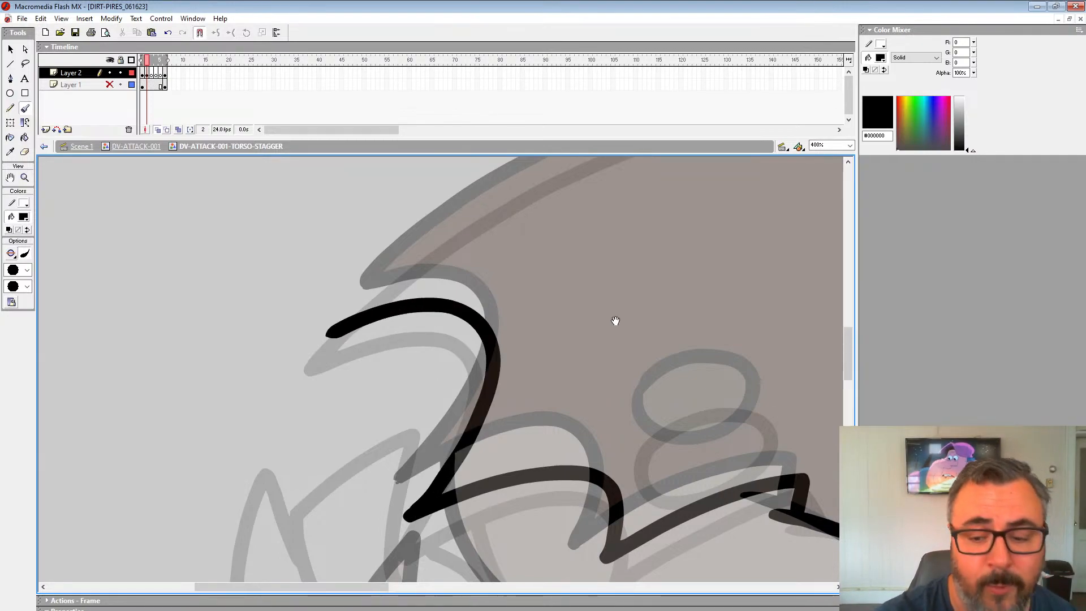
drag(727, 324, 589, 188)
mouse_move(520, 322)
mouse_down()
mouse_move(631, 283)
mouse_move(560, 246)
mouse_up()
Ink the left arm's underside from the shoulder to the elbow and along the forearm to its lower corner.
mouse_move(337, 381)
mouse_down()
mouse_move(295, 211)
mouse_move(279, 220)
mouse_move(395, 348)
mouse_move(501, 378)
mouse_move(174, 203)
mouse_move(272, 315)
mouse_move(465, 439)
mouse_move(629, 516)
mouse_up()
mouse_move(638, 449)
mouse_down()
mouse_move(619, 448)
mouse_move(504, 504)
mouse_up()
drag(624, 391, 497, 514)
drag(803, 215, 638, 400)
drag(683, 313, 615, 556)
Ink the first fur spike on the right side and the torso's long top contour across to the fur's left tip.
drag(569, 355, 561, 444)
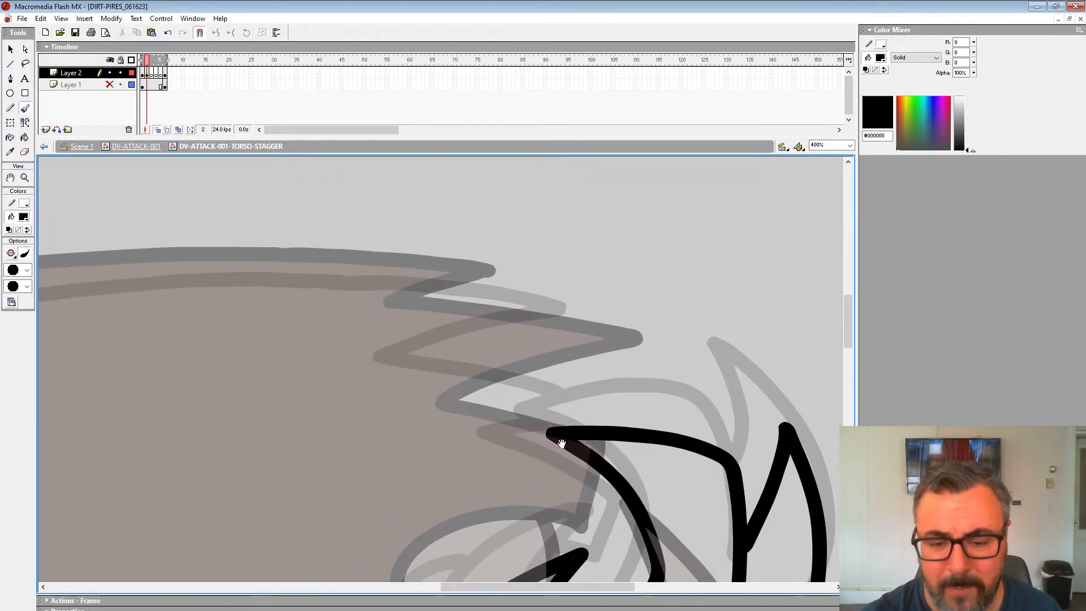
drag(485, 336, 616, 325)
mouse_move(526, 317)
mouse_down()
mouse_move(643, 285)
mouse_move(750, 280)
mouse_up()
key(ctrl+z)
drag(601, 297, 778, 275)
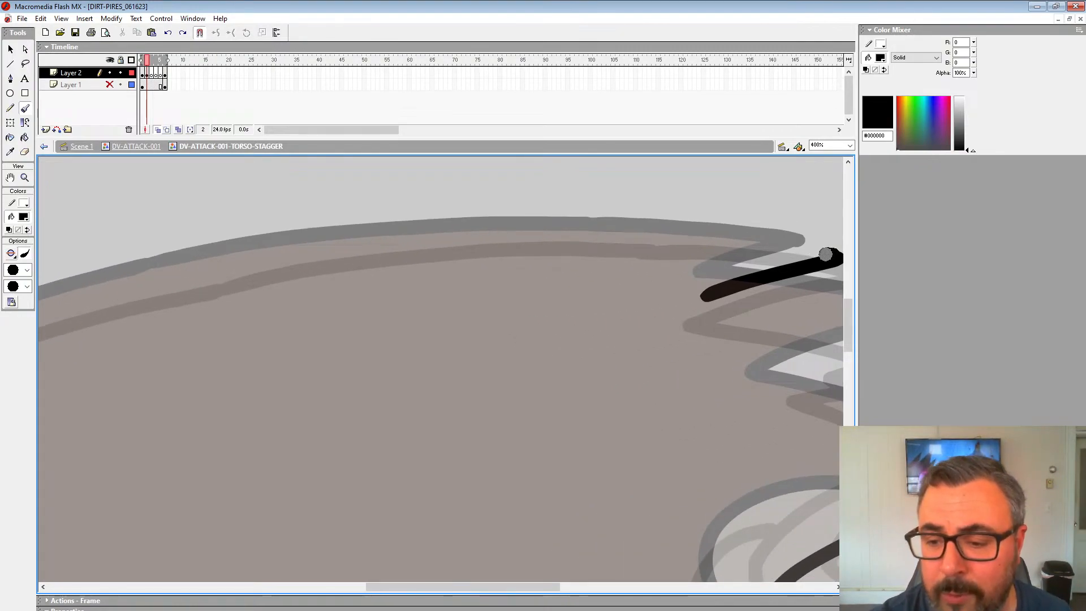
mouse_move(568, 234)
mouse_down()
mouse_move(432, 235)
mouse_move(758, 214)
mouse_move(443, 266)
mouse_move(784, 196)
mouse_up()
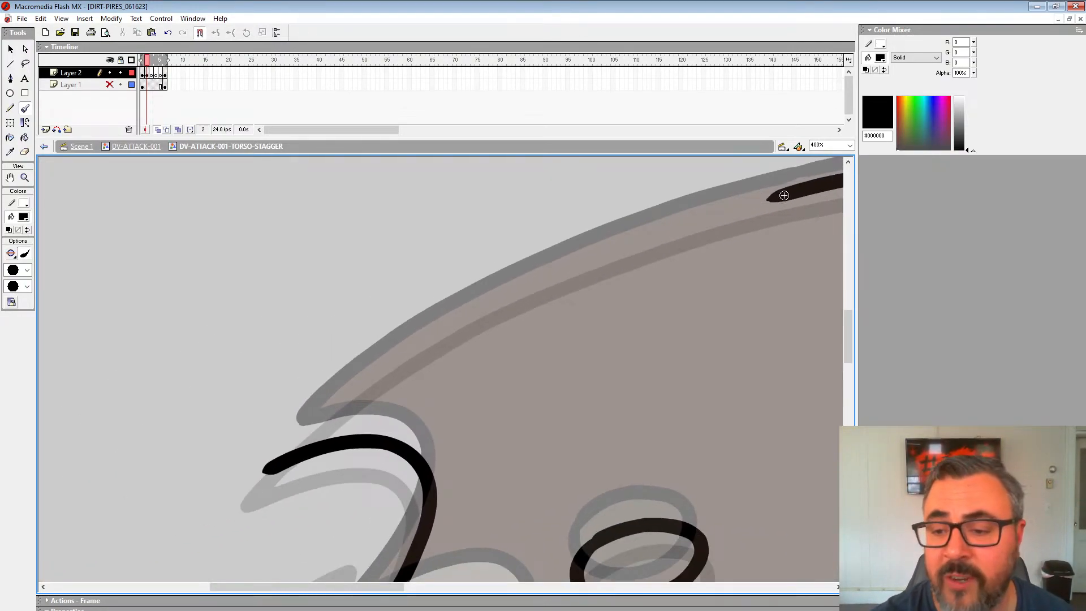
mouse_move(707, 215)
mouse_down()
mouse_move(475, 308)
mouse_move(288, 438)
mouse_move(263, 470)
mouse_up()
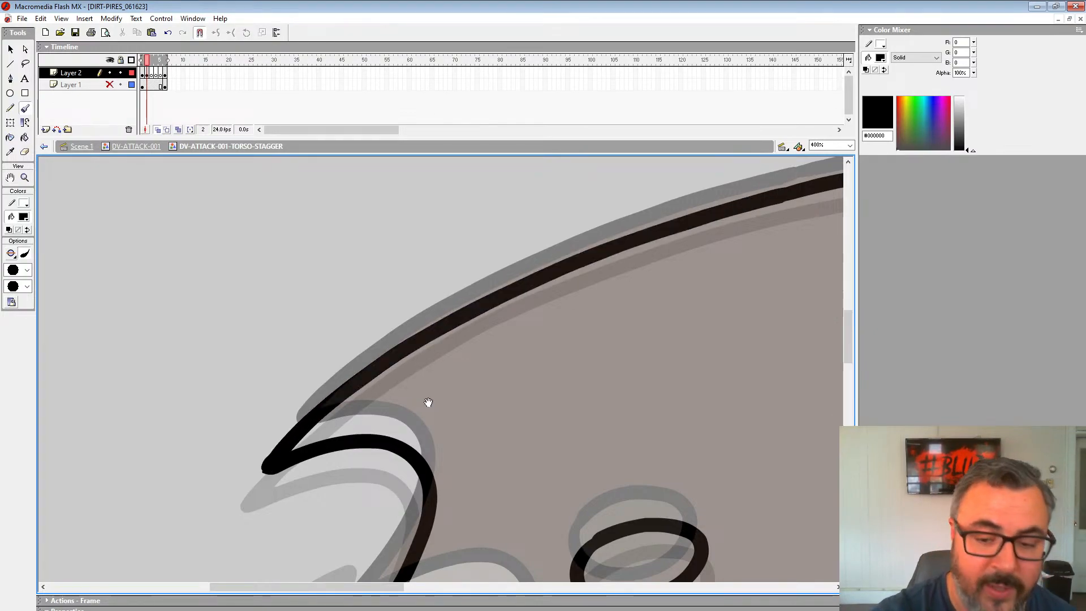
drag(426, 402, 211, 323)
drag(718, 302, 317, 506)
mouse_move(728, 363)
mouse_down()
mouse_move(613, 287)
mouse_move(574, 282)
mouse_up()
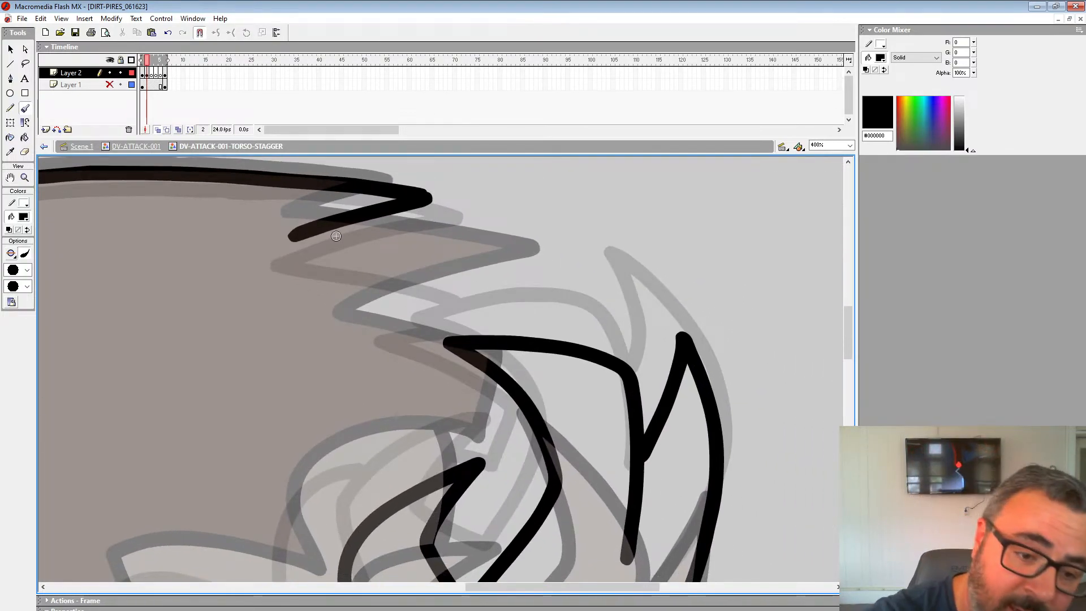
mouse_move(350, 240)
mouse_down()
mouse_move(521, 286)
mouse_move(548, 235)
mouse_up()
key(ctrl+z)
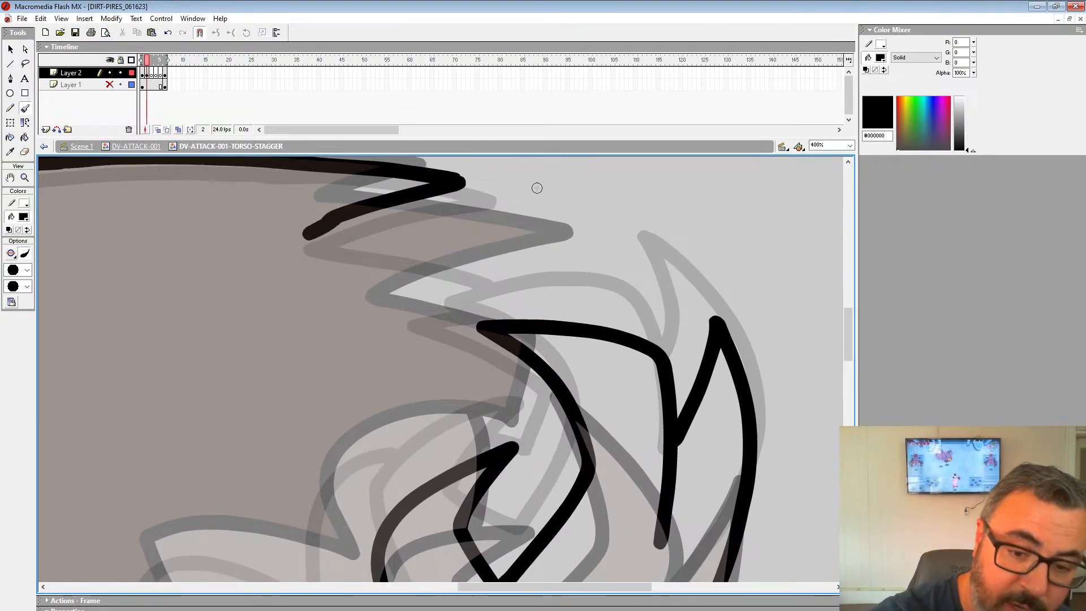
Ink the fur edge curving around the right shoulder and ending in the pointed tuft beside the chest.
drag(494, 356, 626, 191)
mouse_move(569, 337)
mouse_down()
mouse_move(662, 245)
mouse_move(573, 323)
mouse_up()
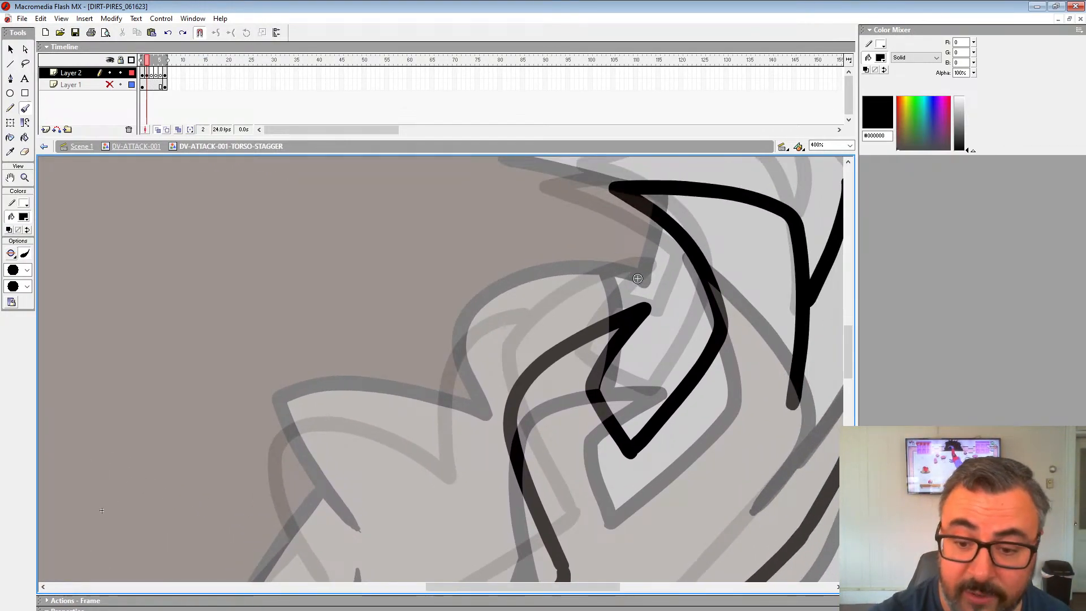
mouse_move(627, 291)
mouse_down()
mouse_move(449, 340)
mouse_move(460, 447)
mouse_up()
mouse_move(461, 446)
mouse_down()
mouse_move(569, 268)
mouse_move(415, 224)
mouse_move(433, 359)
mouse_up()
Ink the right arm's inner edge down to the arm crossing and the fur's lower edge across the chest gap.
drag(413, 305, 634, 162)
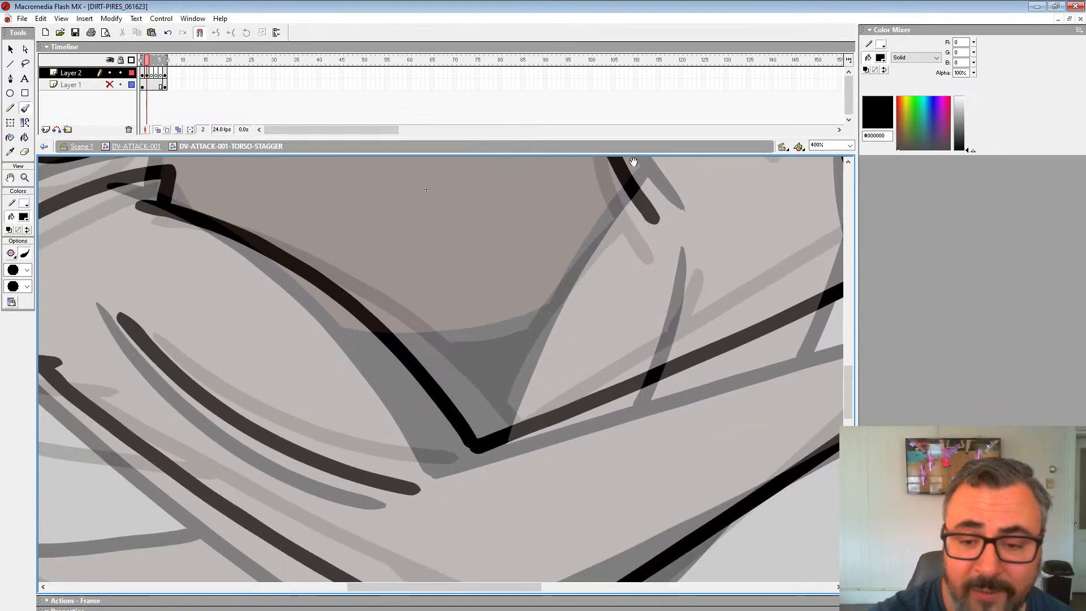
drag(629, 202, 478, 445)
drag(544, 315, 405, 351)
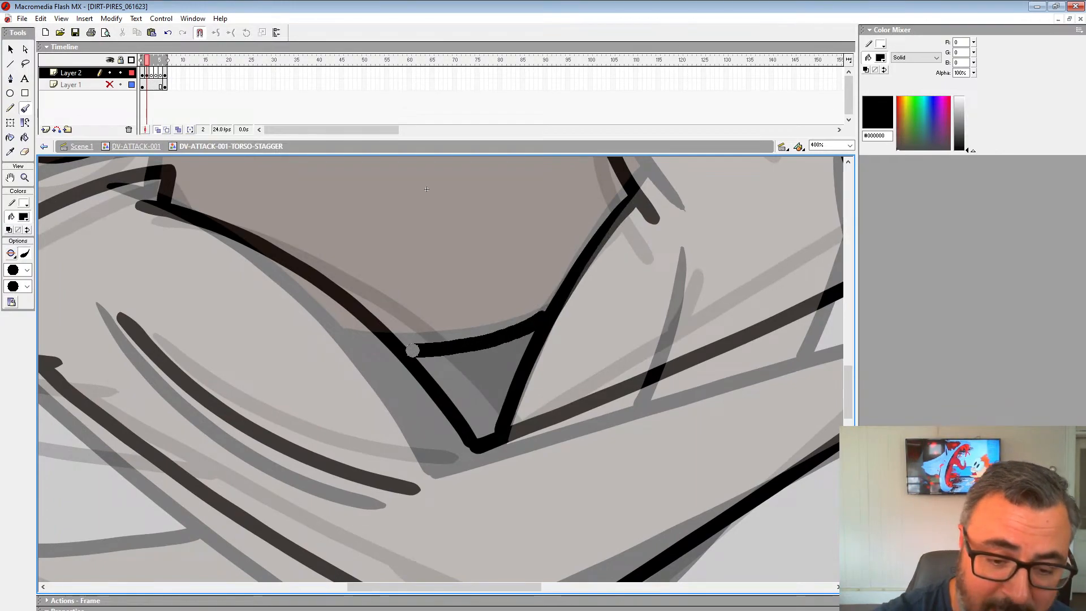
Ink the remaining fur spikes on the torso's right side, from the top spike down toward the raised hand.
mouse_move(630, 260)
mouse_down()
mouse_move(563, 460)
mouse_move(650, 383)
mouse_move(595, 256)
mouse_up()
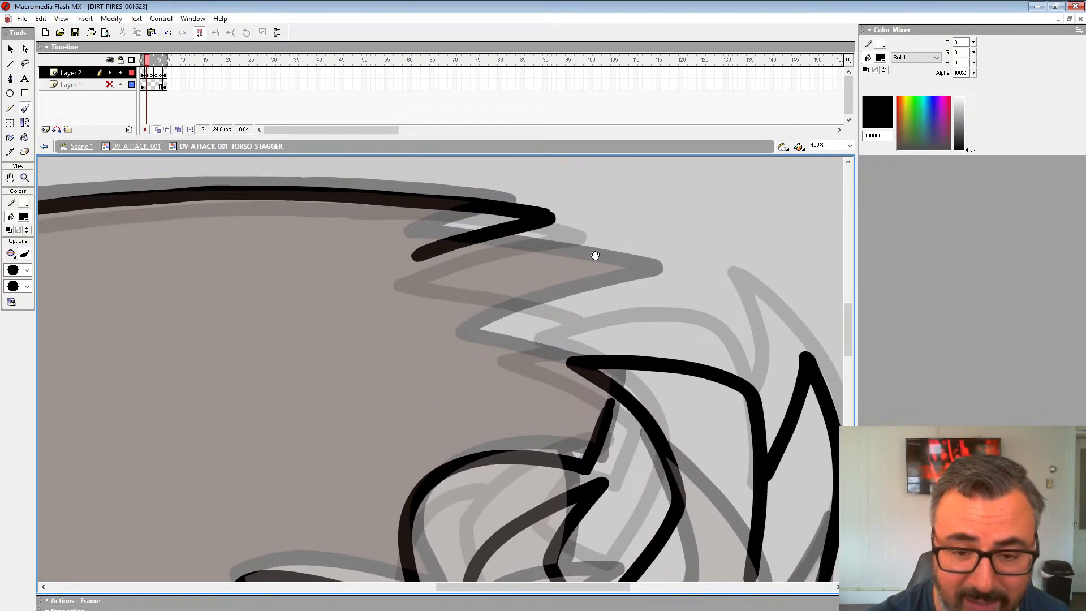
drag(672, 297, 612, 299)
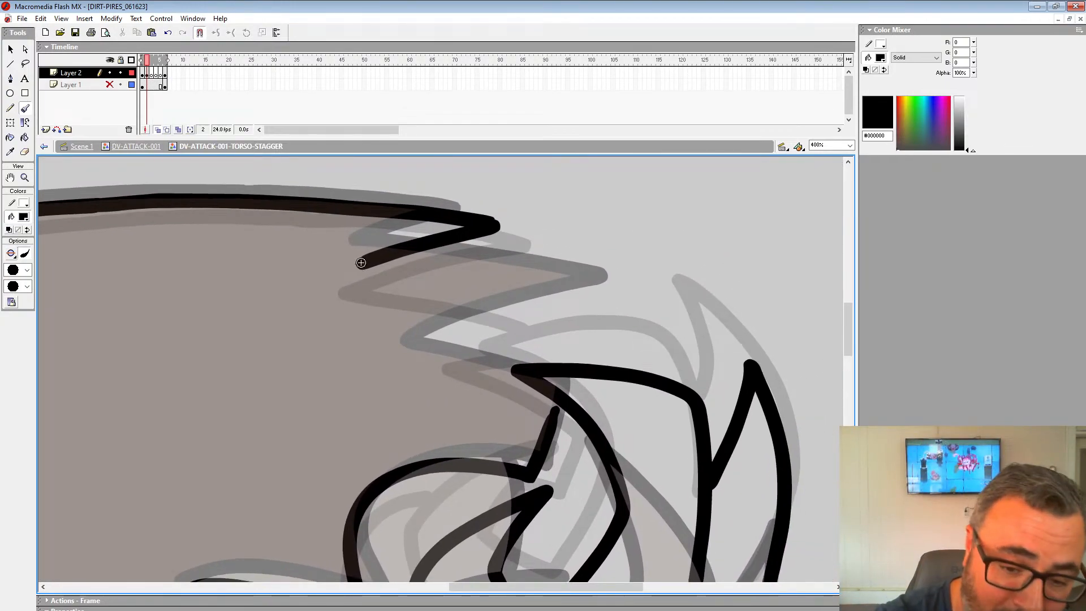
mouse_move(361, 262)
mouse_down()
mouse_move(594, 326)
mouse_move(434, 351)
mouse_move(519, 376)
mouse_move(654, 350)
mouse_up()
drag(341, 403, 710, 177)
drag(391, 433, 696, 179)
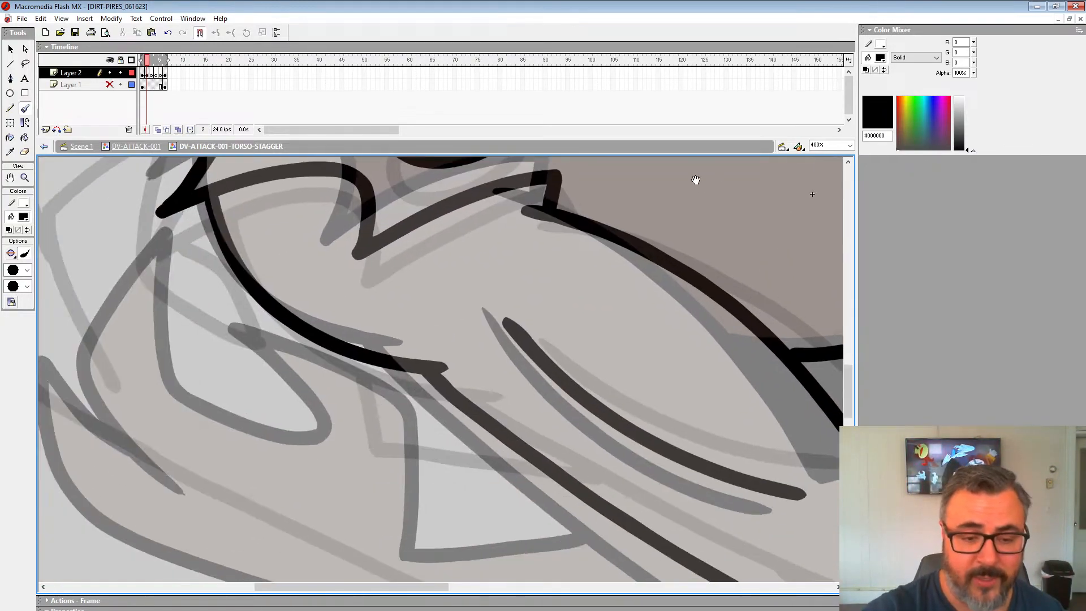
mouse_move(562, 271)
mouse_down()
mouse_move(679, 414)
mouse_move(636, 168)
mouse_up()
drag(747, 406, 398, 245)
drag(708, 371, 664, 347)
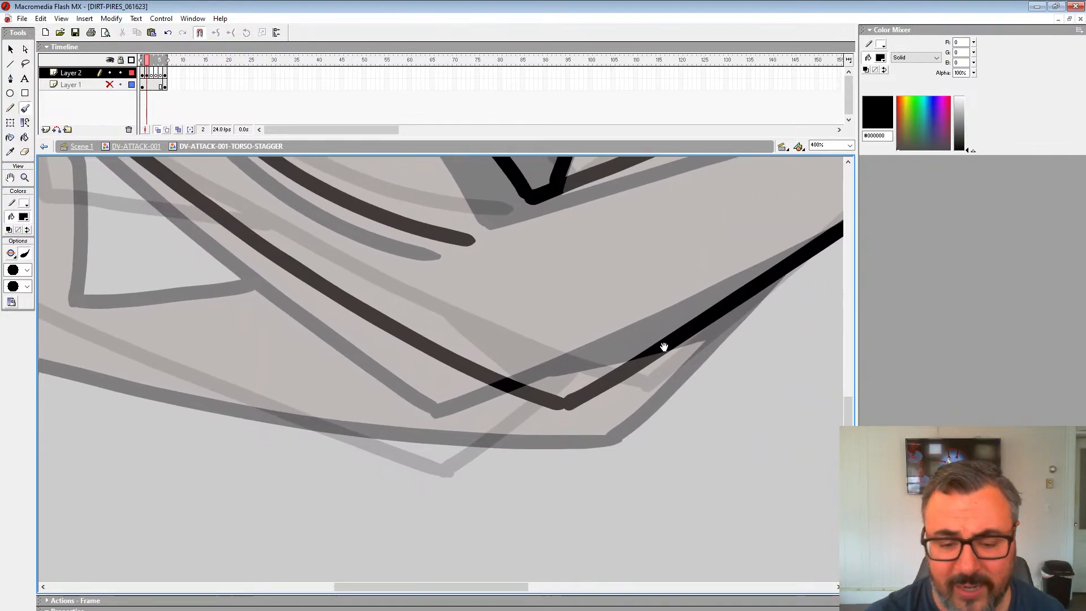
mouse_move(368, 274)
mouse_down()
mouse_move(521, 402)
mouse_move(735, 466)
mouse_move(789, 512)
mouse_up()
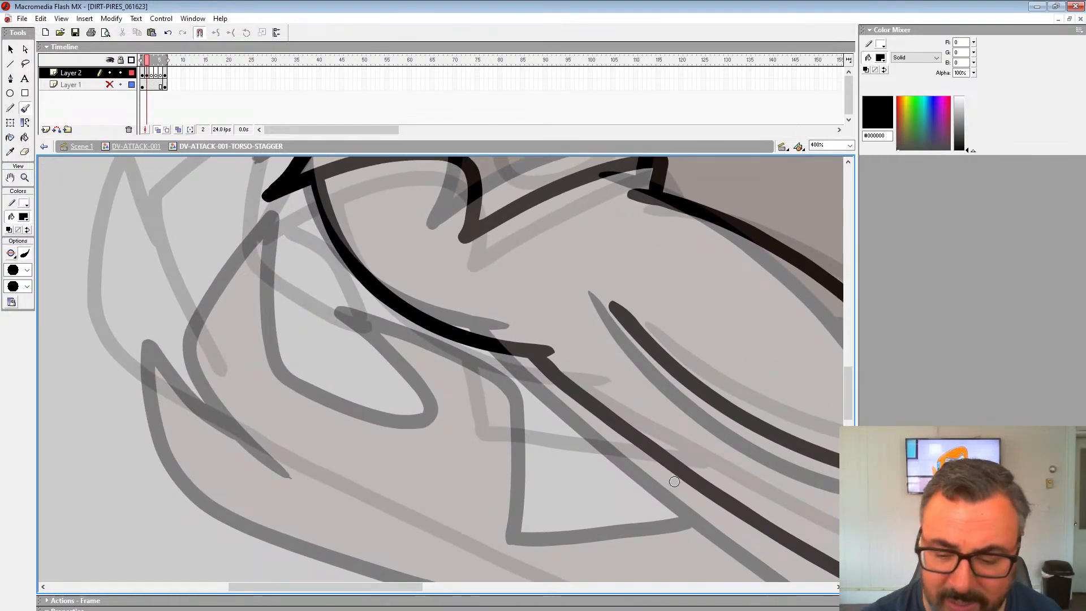
drag(681, 481, 493, 479)
key(ctrl+z)
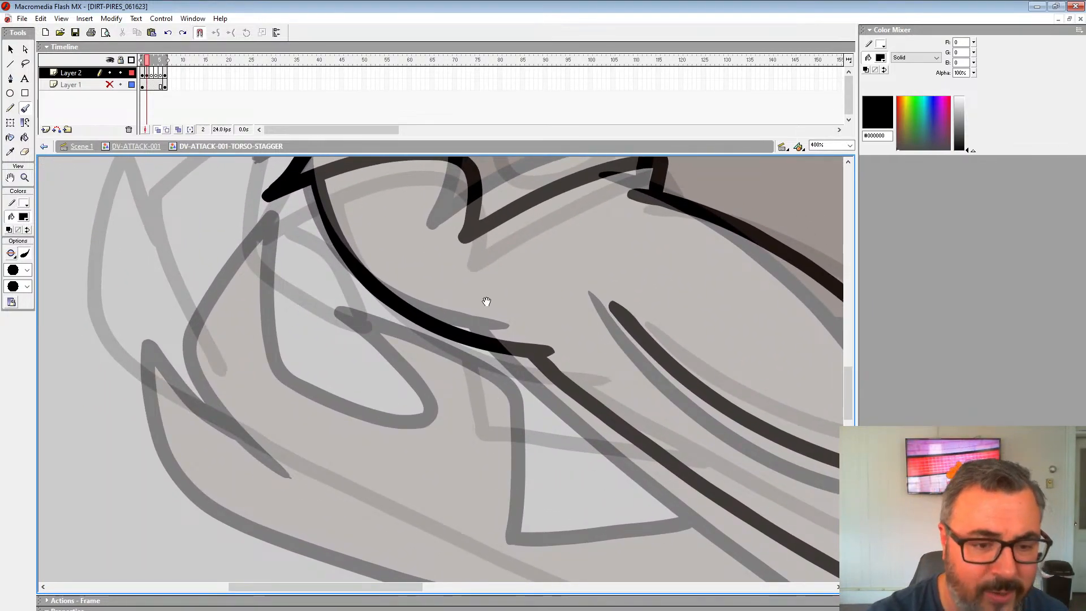
drag(485, 303, 519, 367)
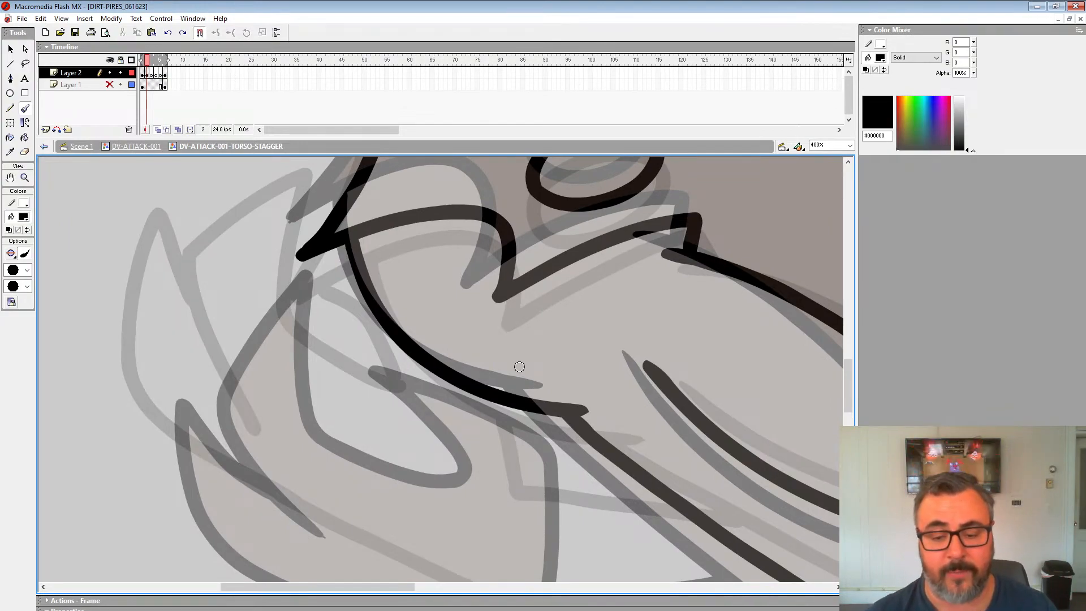
Ink the left hand's inner pointed finger and the triangular gap beneath the left forearm on frame 2.
drag(685, 454, 594, 342)
mouse_move(655, 436)
mouse_down()
mouse_move(456, 415)
mouse_move(451, 345)
mouse_move(430, 292)
mouse_up()
mouse_move(319, 233)
mouse_down()
mouse_move(386, 315)
mouse_move(391, 396)
mouse_move(232, 232)
mouse_move(192, 363)
mouse_move(297, 478)
mouse_up()
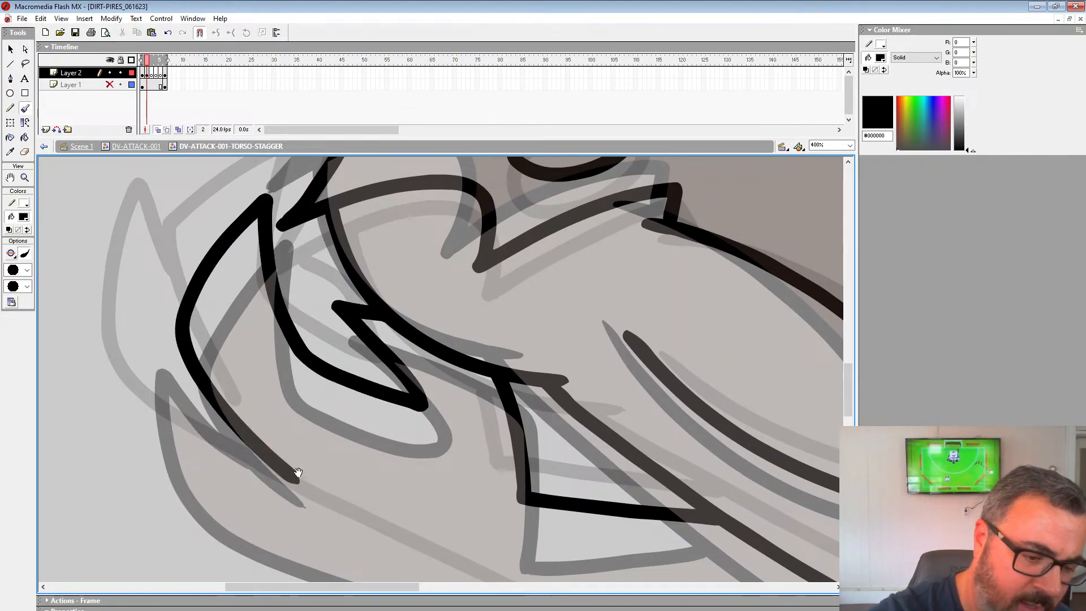
Ink the left hand's outer finger and the lower arm contour to its bottom point, thickening the wedge where the arm lines meet.
drag(271, 431, 339, 376)
mouse_move(251, 296)
mouse_down()
mouse_move(200, 213)
mouse_move(194, 300)
mouse_move(225, 375)
mouse_move(287, 427)
mouse_move(89, 298)
mouse_move(109, 328)
mouse_move(329, 420)
mouse_move(456, 464)
mouse_move(725, 522)
mouse_move(542, 478)
mouse_move(414, 385)
mouse_move(413, 417)
mouse_move(445, 419)
mouse_move(647, 267)
mouse_up()
drag(647, 267, 635, 296)
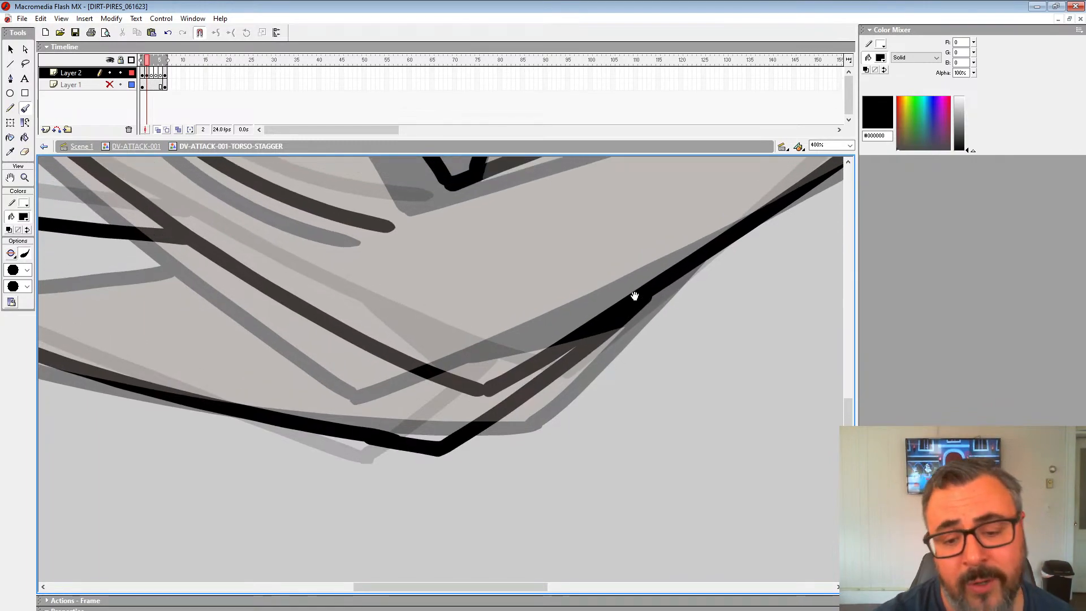
drag(514, 376, 572, 347)
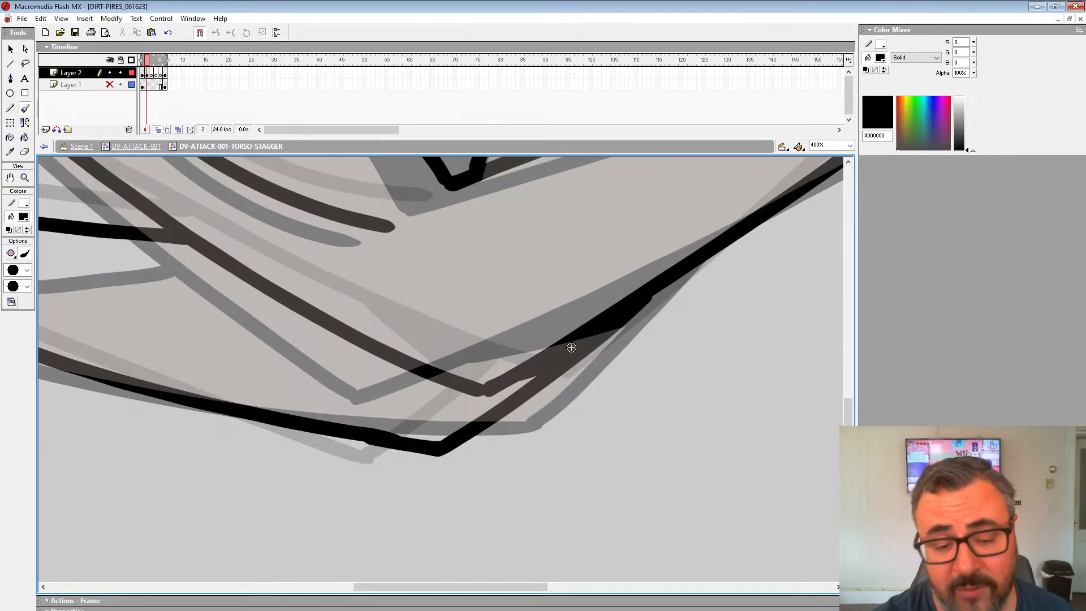
Compare the right arm with frame 1 and ink a short line across its elbow corner on frame 2.
click(26, 180)
alt+click(497, 368)
alt+click(492, 371)
alt+click(502, 366)
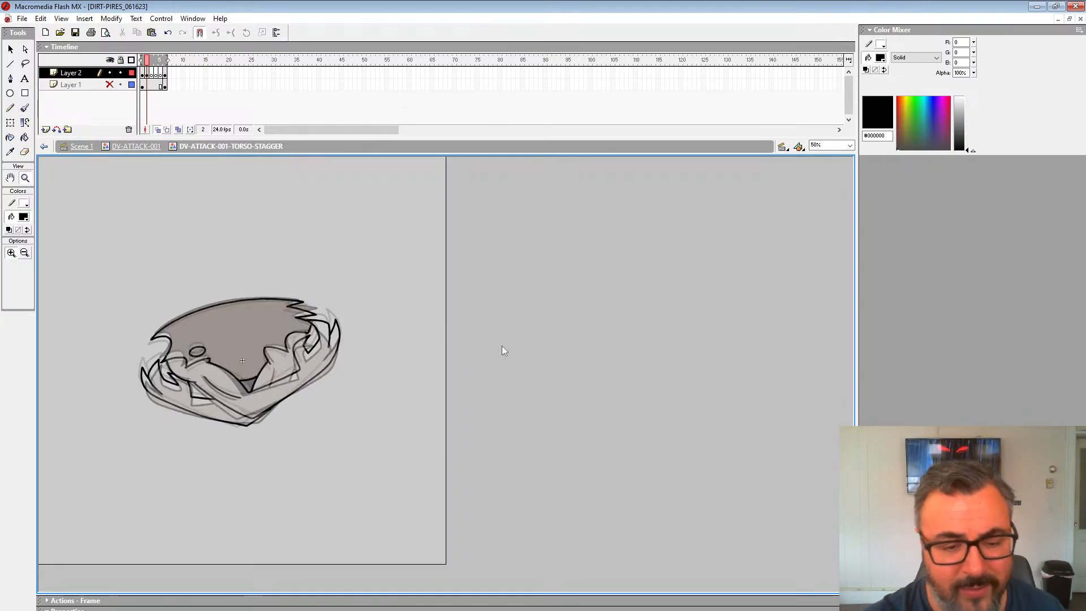
click(243, 377)
click(339, 371)
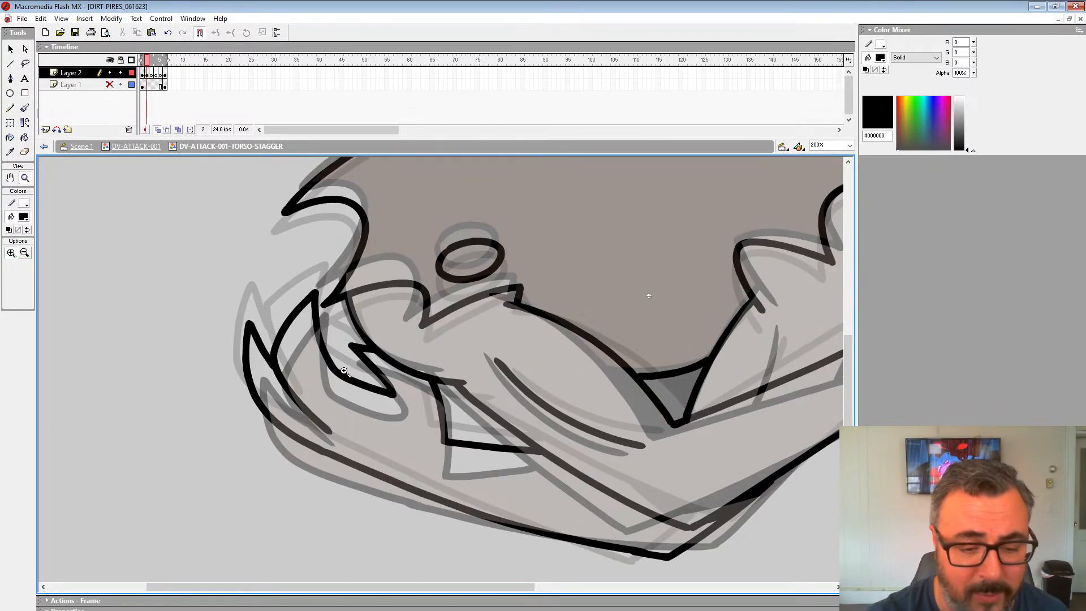
drag(747, 452, 547, 489)
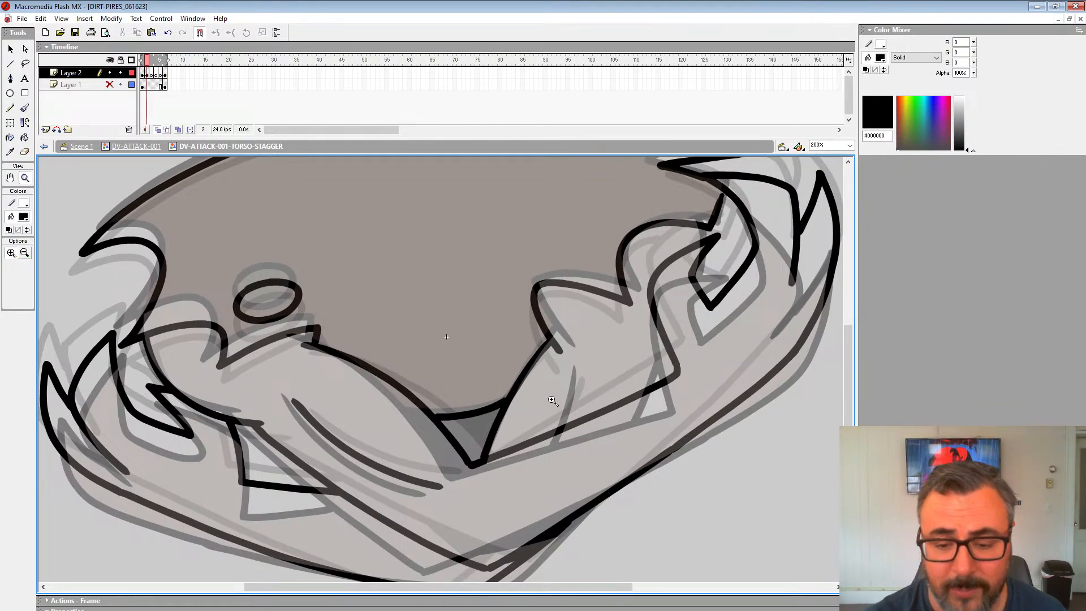
click(556, 399)
click(25, 108)
drag(640, 263, 617, 356)
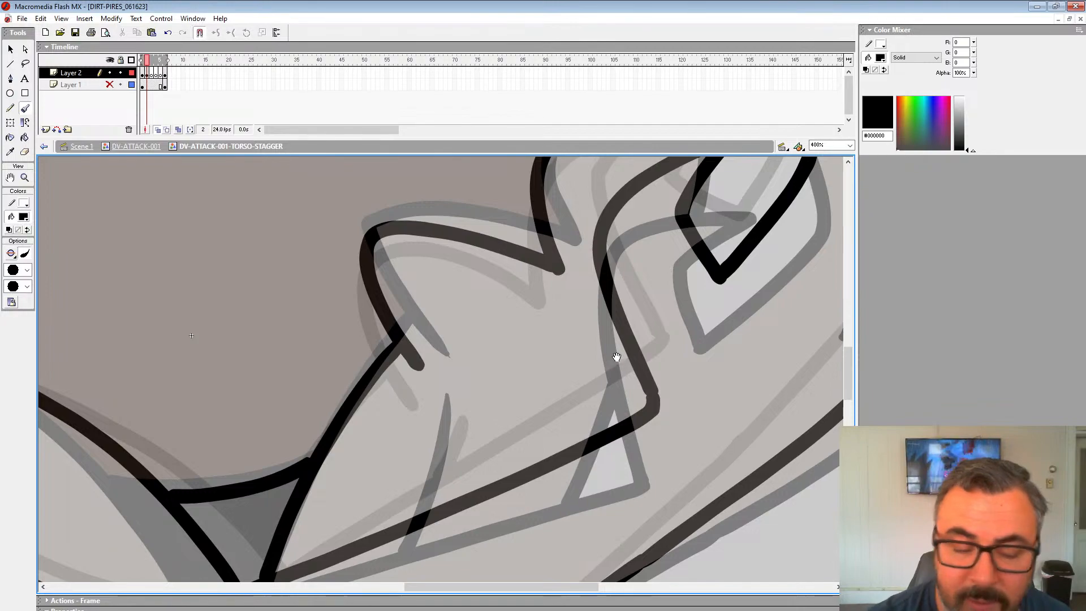
click(142, 74)
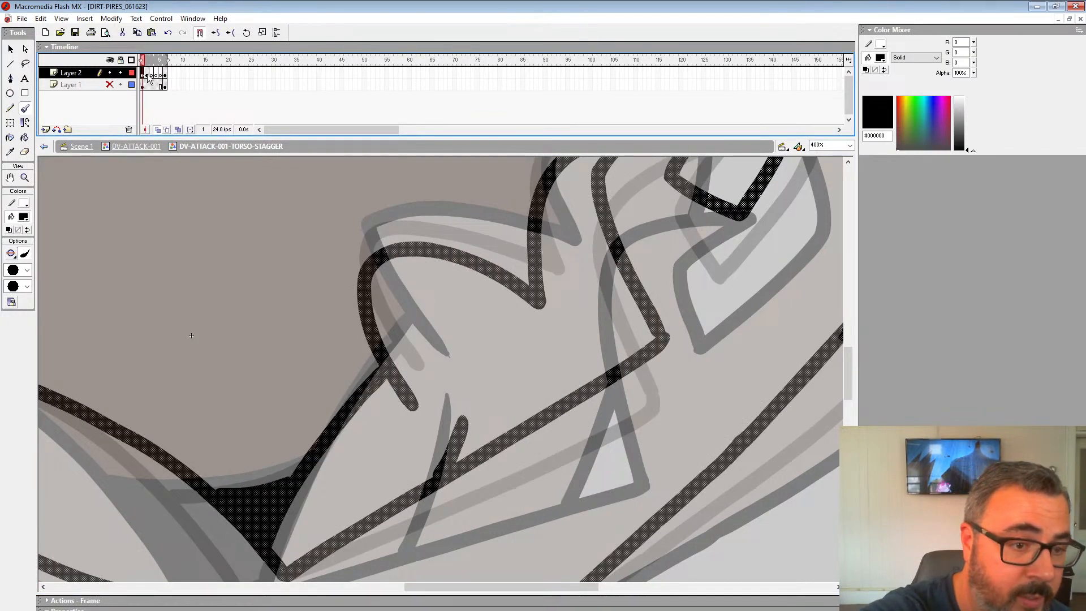
click(149, 74)
drag(633, 360, 622, 421)
key(ctrl+z)
drag(525, 399, 668, 240)
Fill the triangular gap between the arms below the chest with black on frame 2.
click(25, 178)
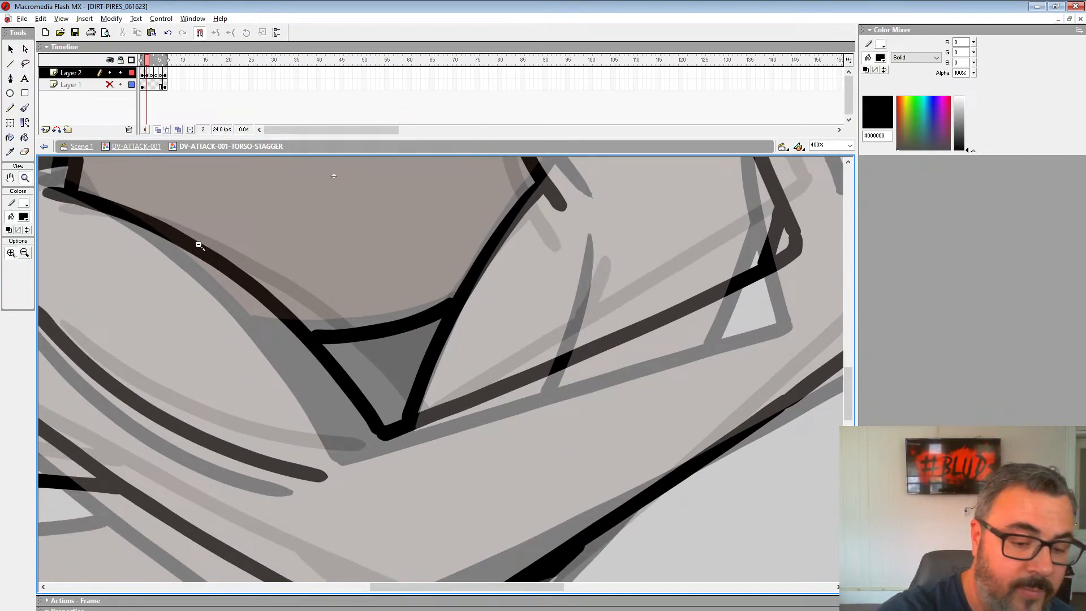
alt+click(474, 388)
alt+click(480, 383)
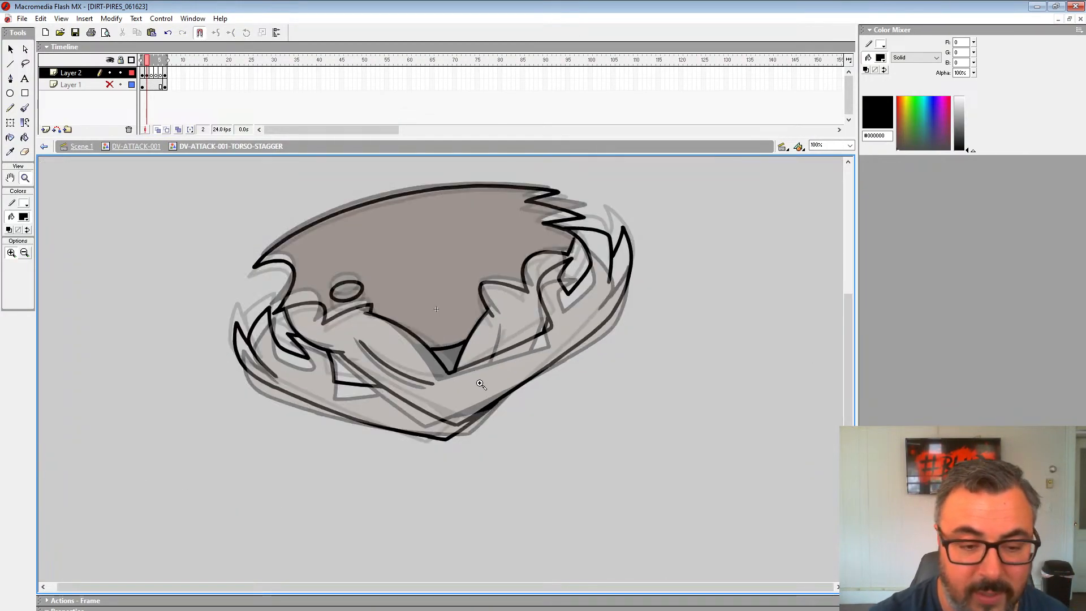
click(25, 138)
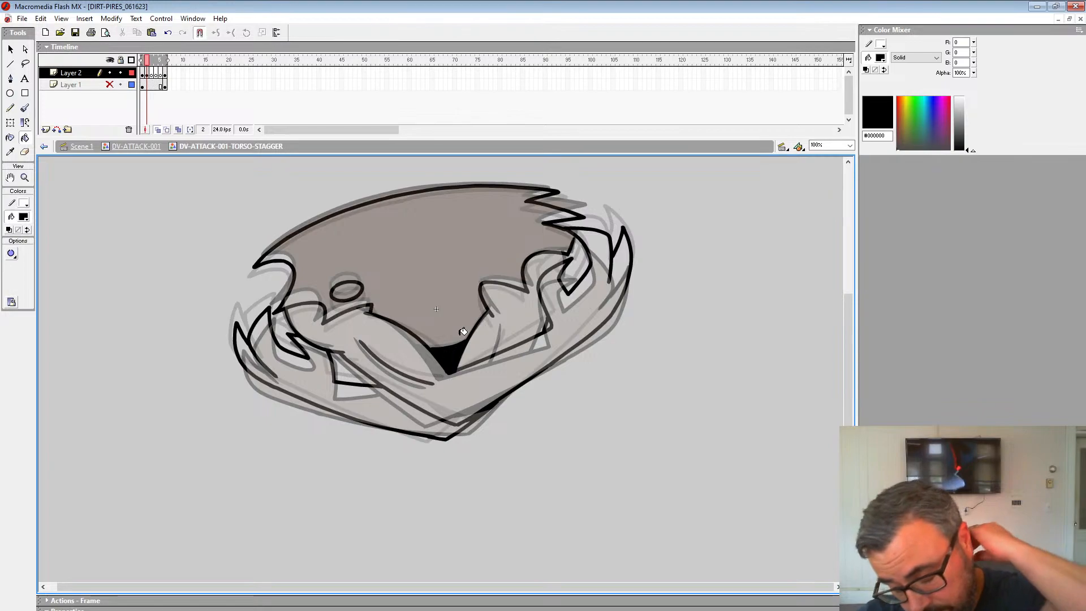
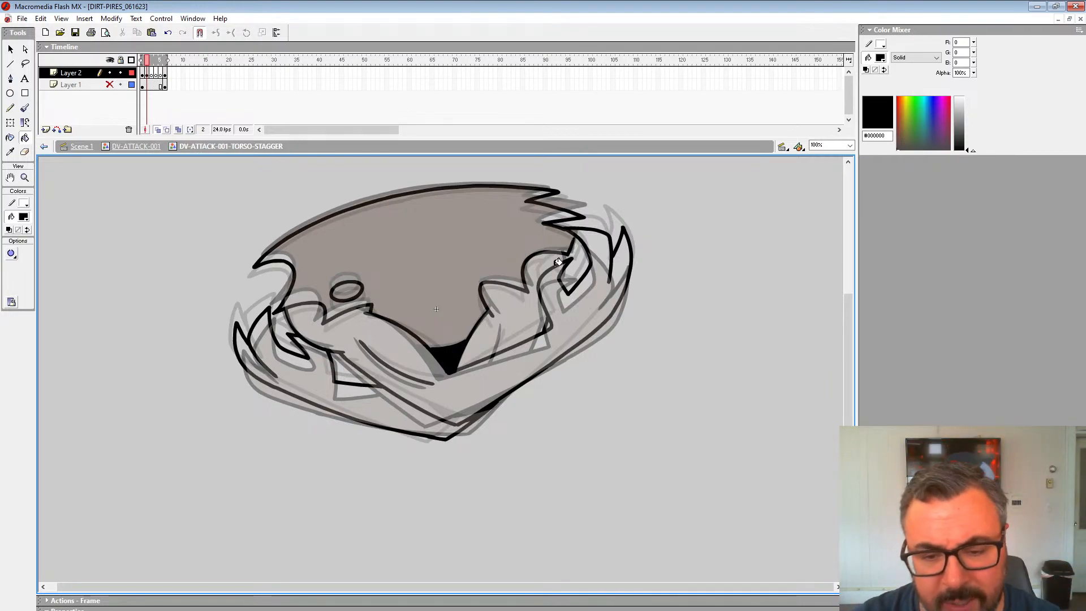
Compare the right shoulder with frame 1 and join its fur edge to the arm line below with a short stroke on frame 2.
click(25, 178)
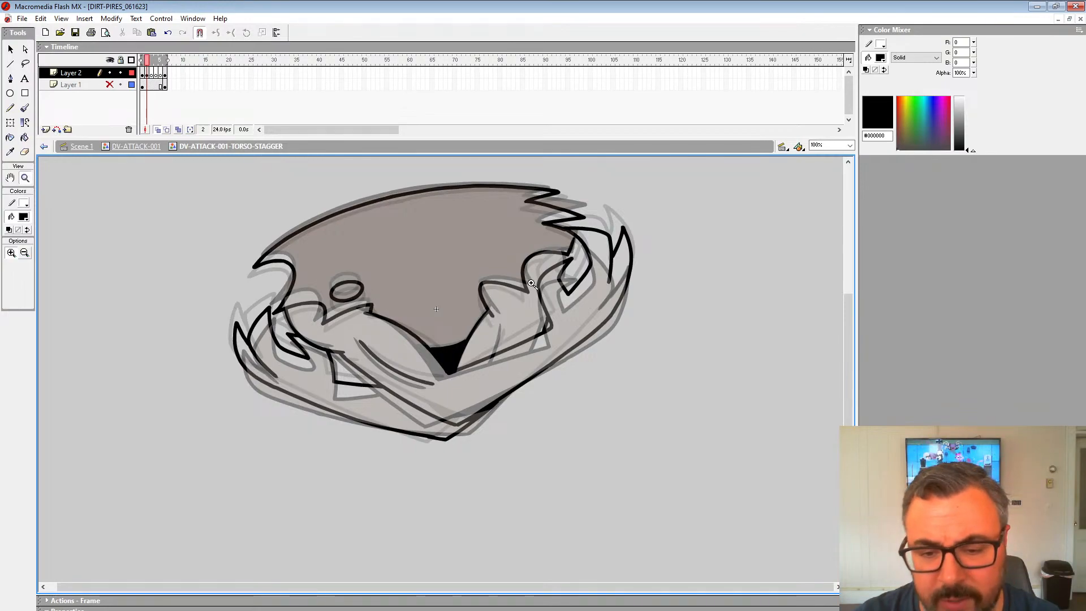
click(532, 283)
click(497, 328)
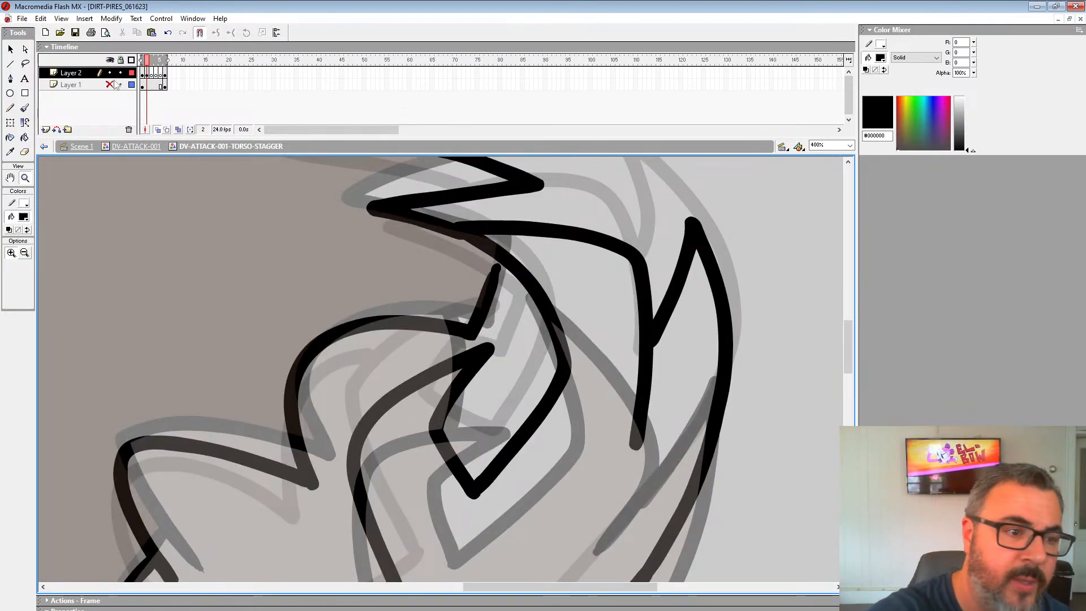
key(b)
drag(492, 276, 478, 227)
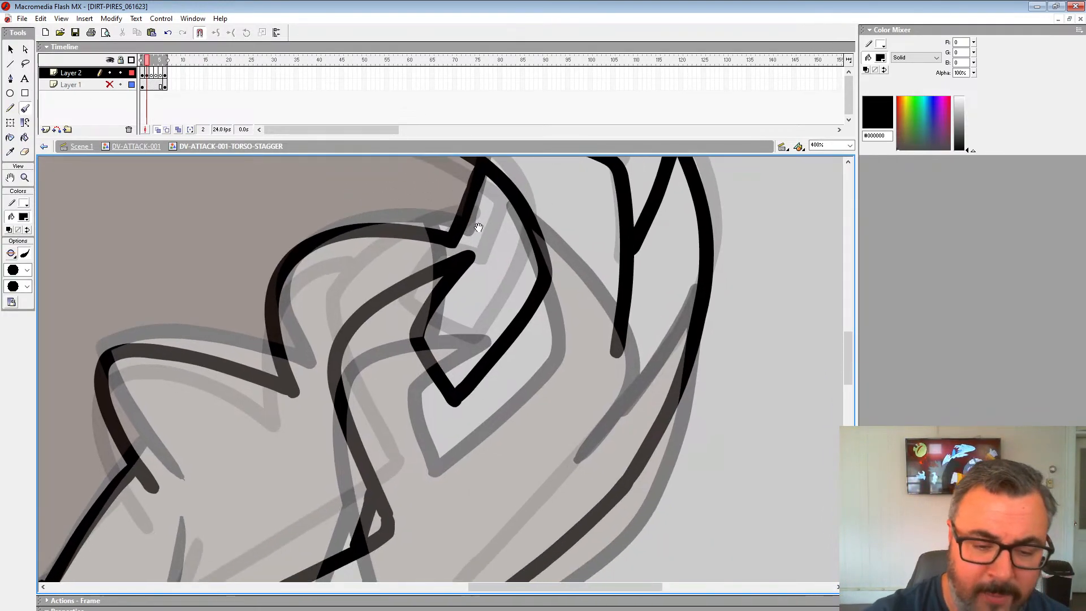
key(comma)
key(period)
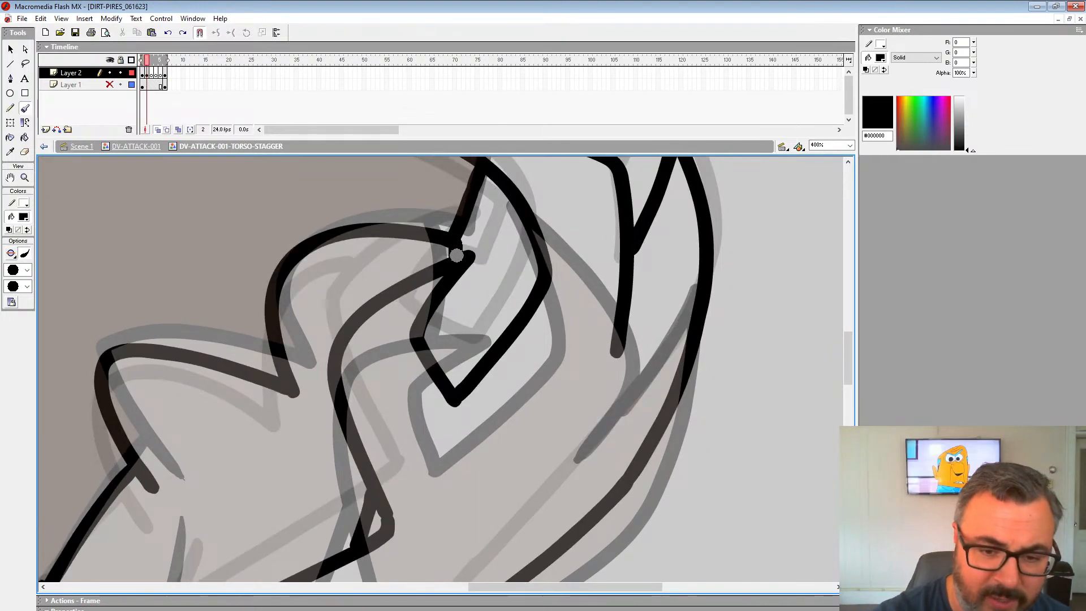
Hide the onion skin and flip through the Layer 2 frames to examine the movement between frames 1 and 2.
key(z)
key(ctrl+minus)
key(ctrl+minus)
key(ctrl+minus)
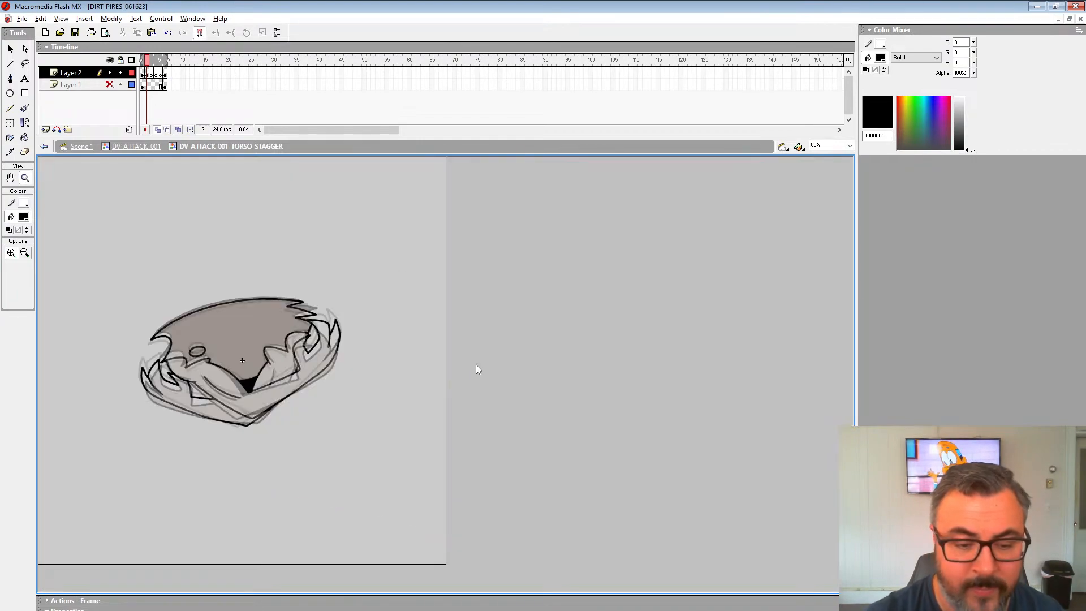
click(157, 130)
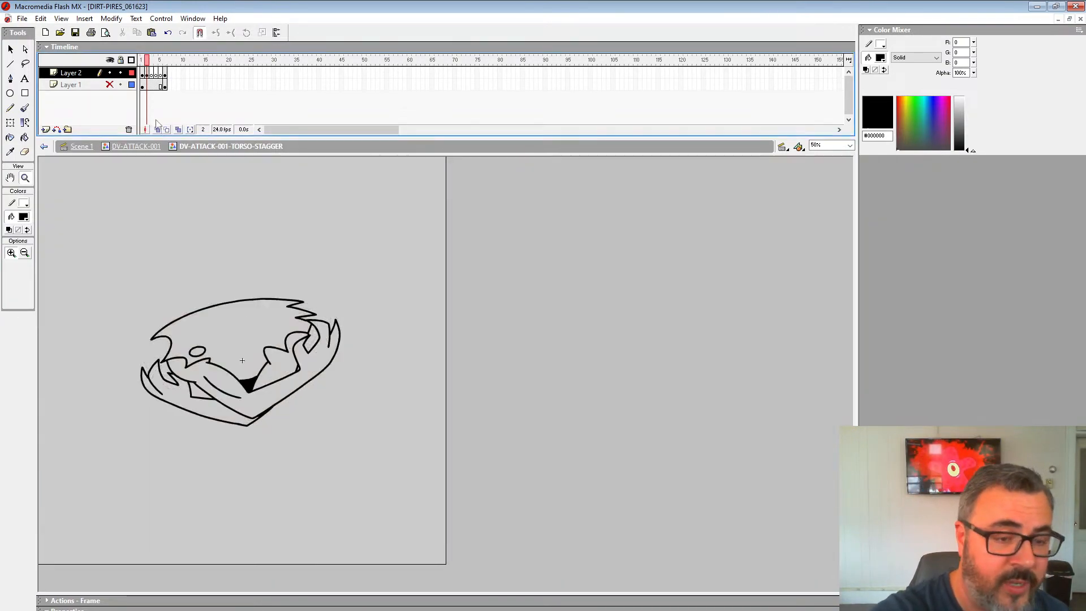
key(comma)
key(period)
key(comma)
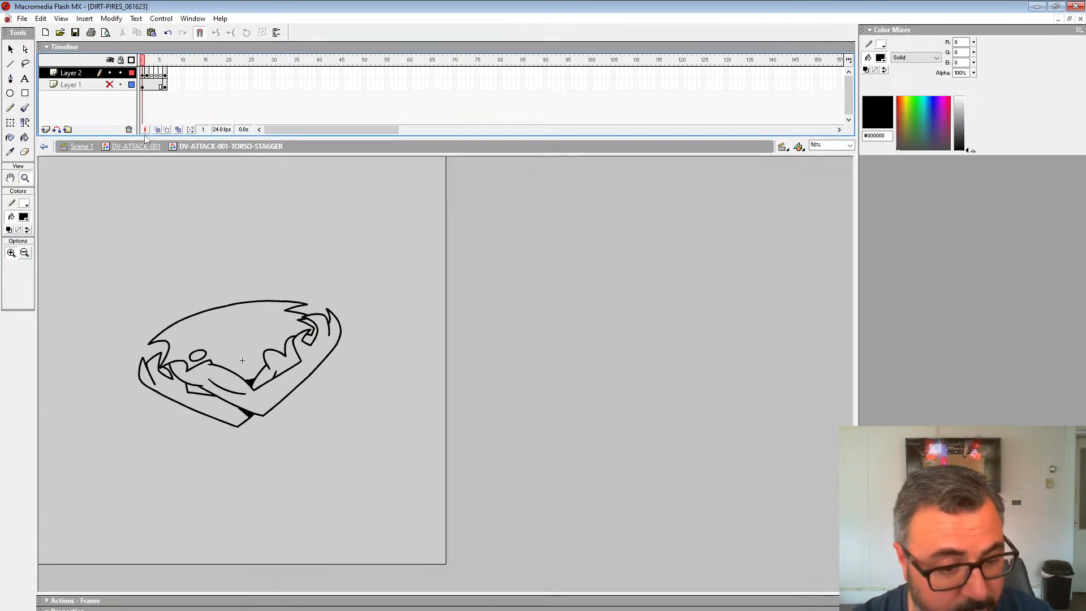
key(period)
key(period)
key(period)
key(period)
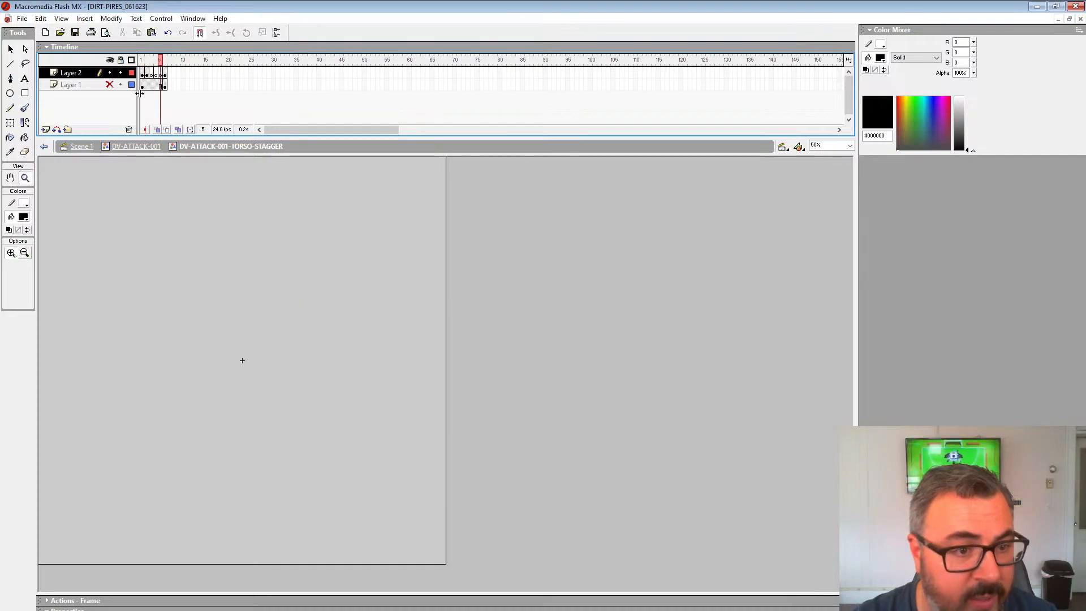
key(comma)
click(335, 346)
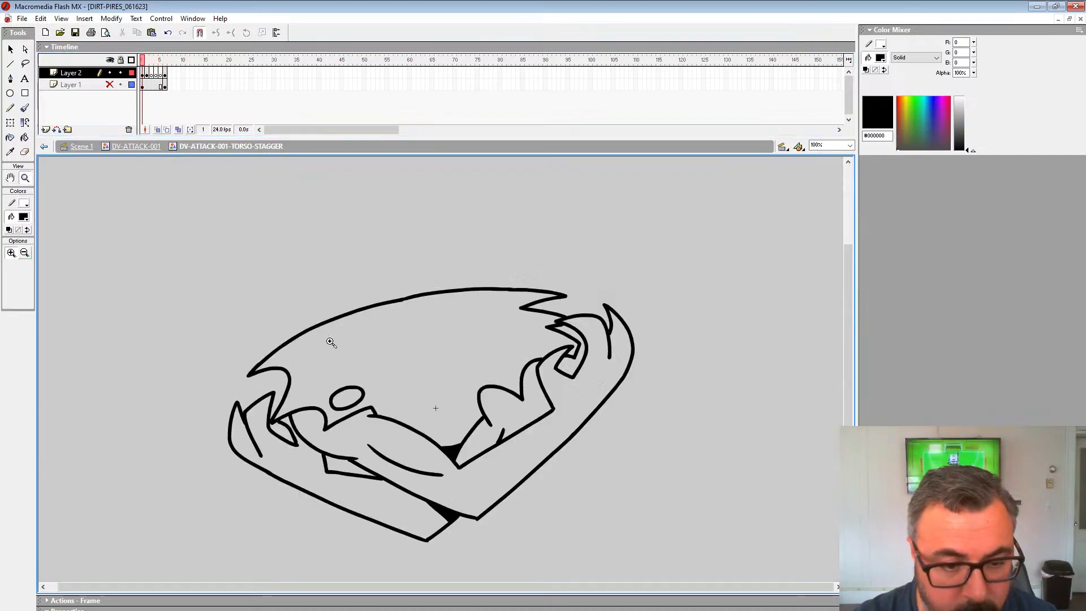
click(467, 365)
key(period)
key(comma)
key(comma)
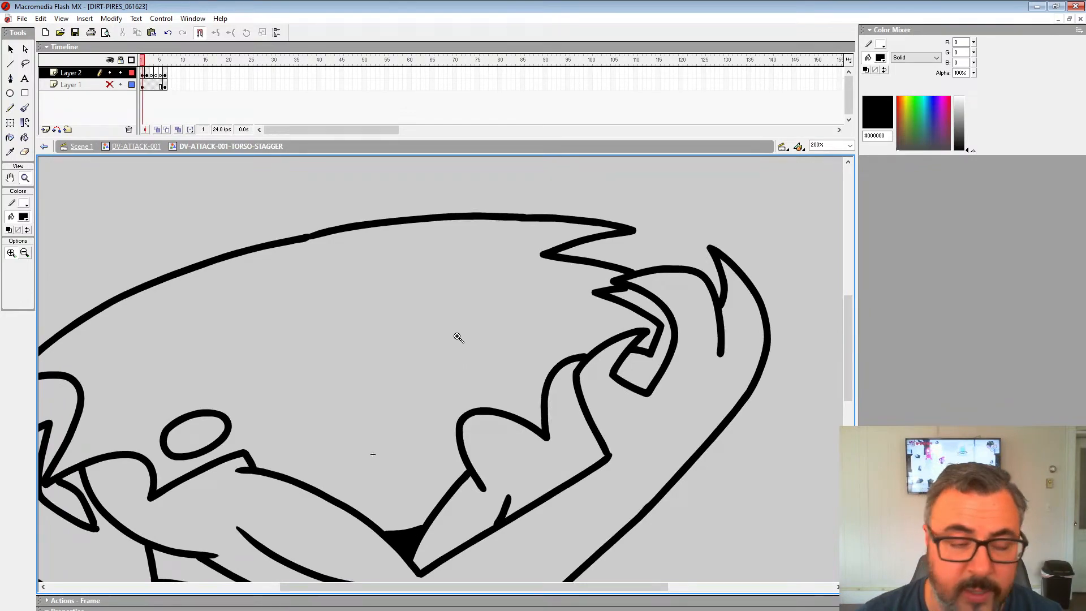
Show the onion skin again and ink a short line inside the small gap beside the right hand on frame 1.
click(157, 129)
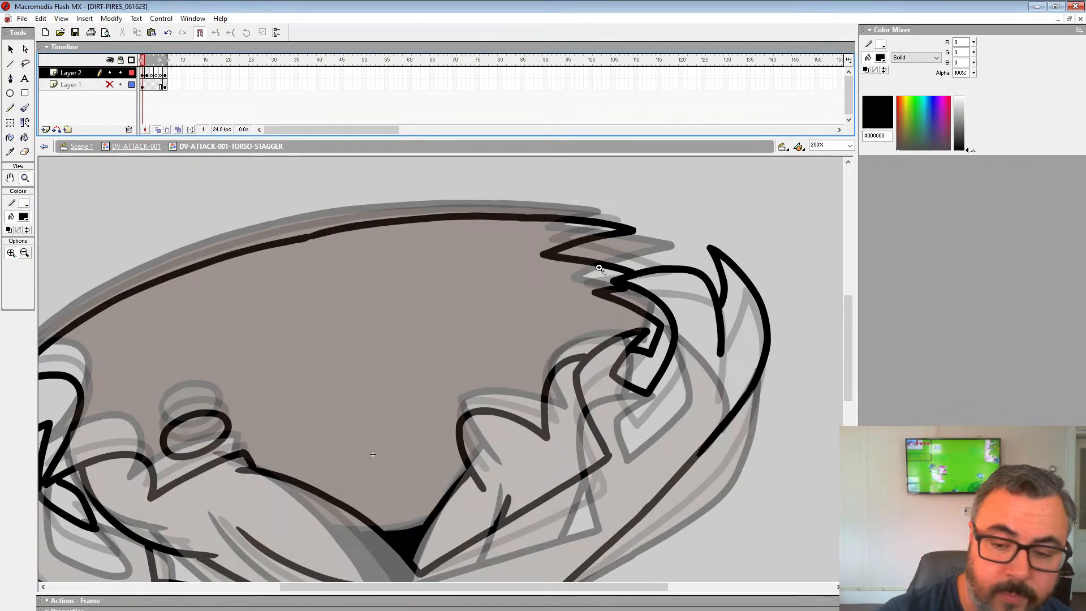
click(641, 364)
key(b)
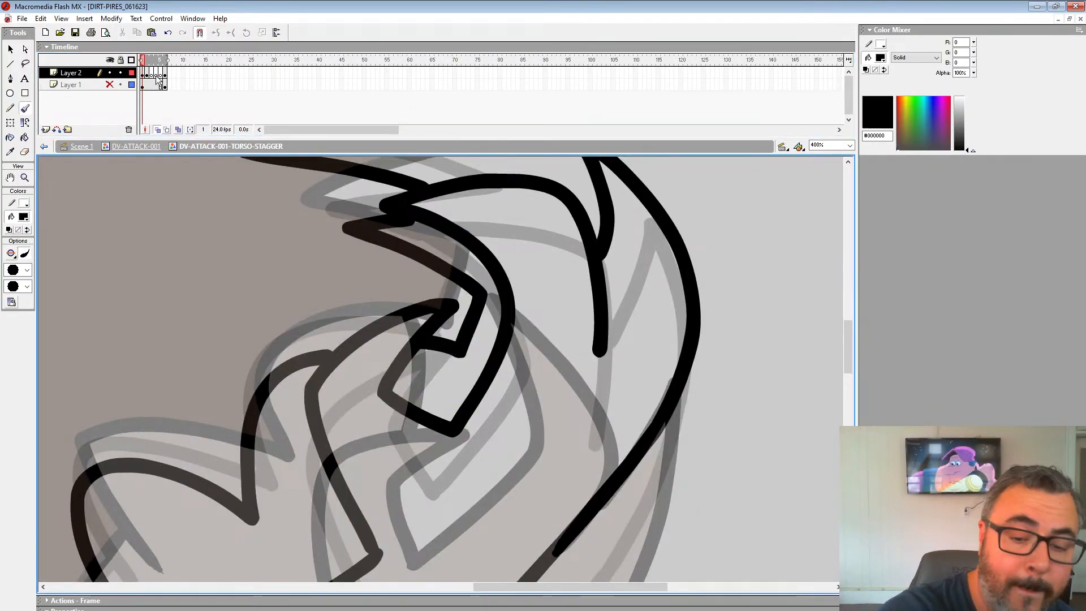
drag(447, 352, 445, 403)
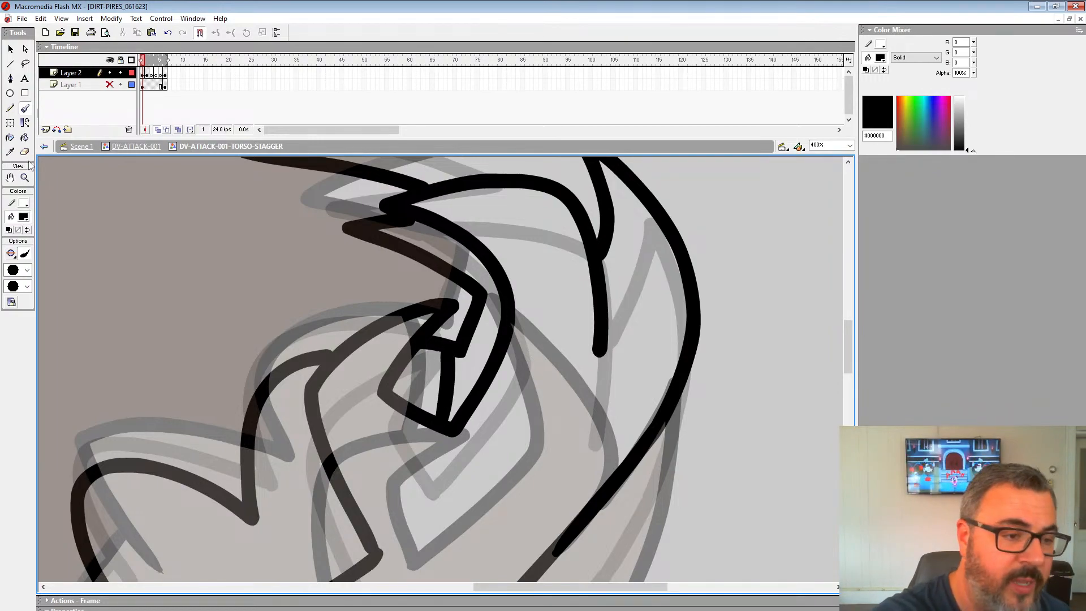
Ink the matching short line inside the small gap beside the right hand on frame 2.
click(24, 177)
alt+click(523, 392)
alt+click(512, 390)
alt+click(509, 390)
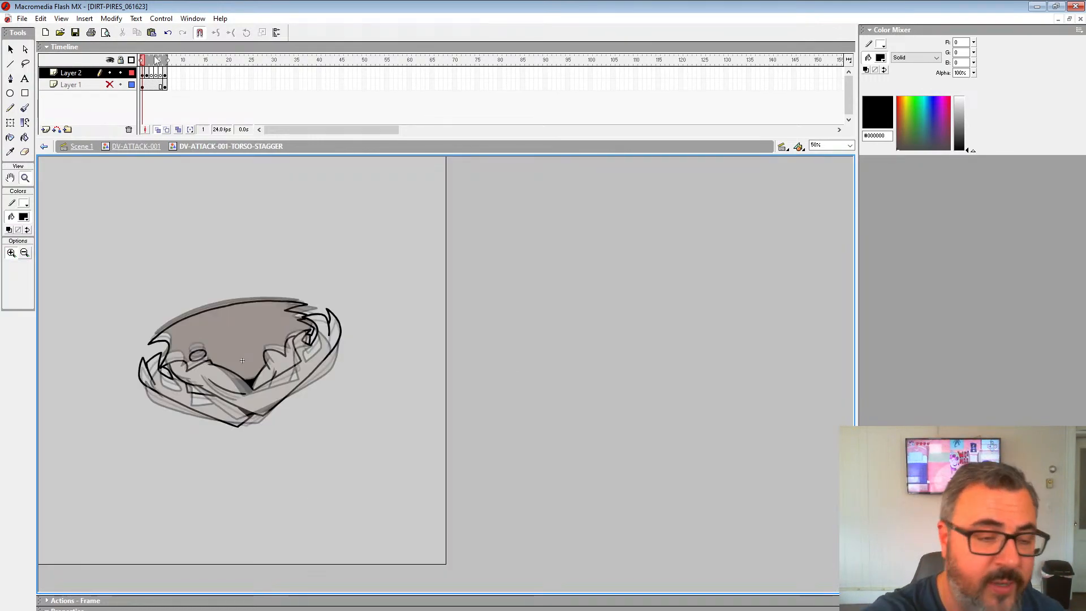
click(148, 74)
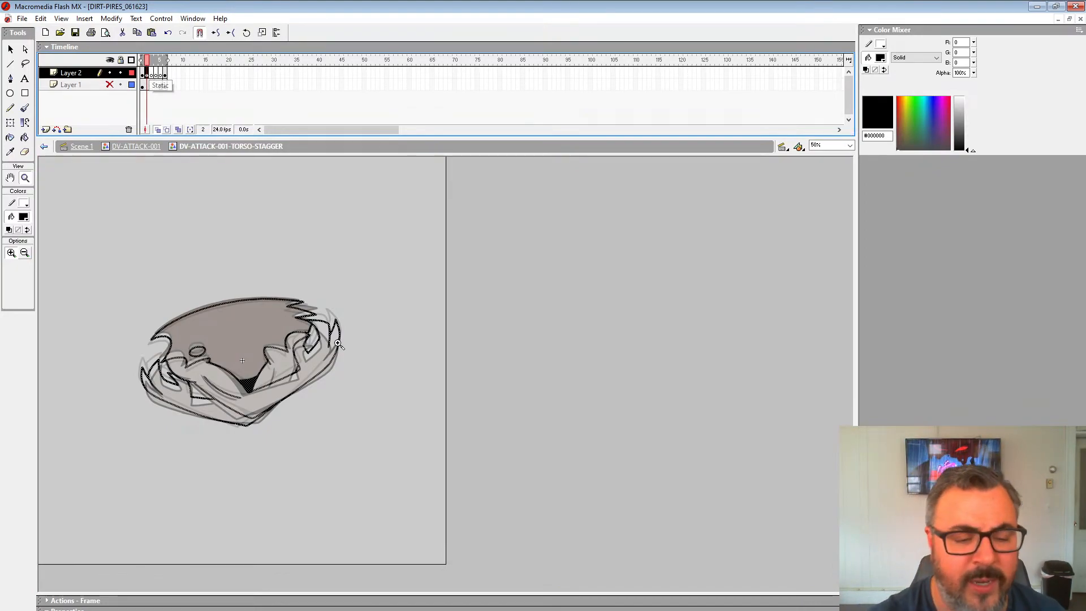
click(246, 343)
click(548, 370)
click(548, 371)
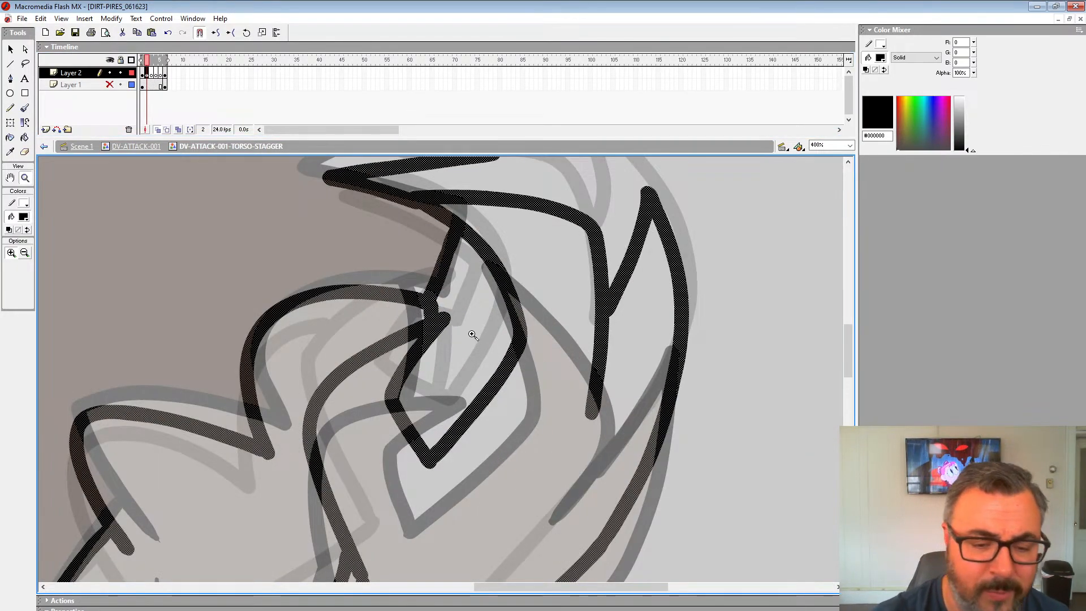
click(25, 108)
drag(435, 340, 416, 421)
Go to frame 3 of Layer 2 and set the onion skin range to start at frame 2.
click(25, 178)
alt+click(501, 389)
alt+click(503, 391)
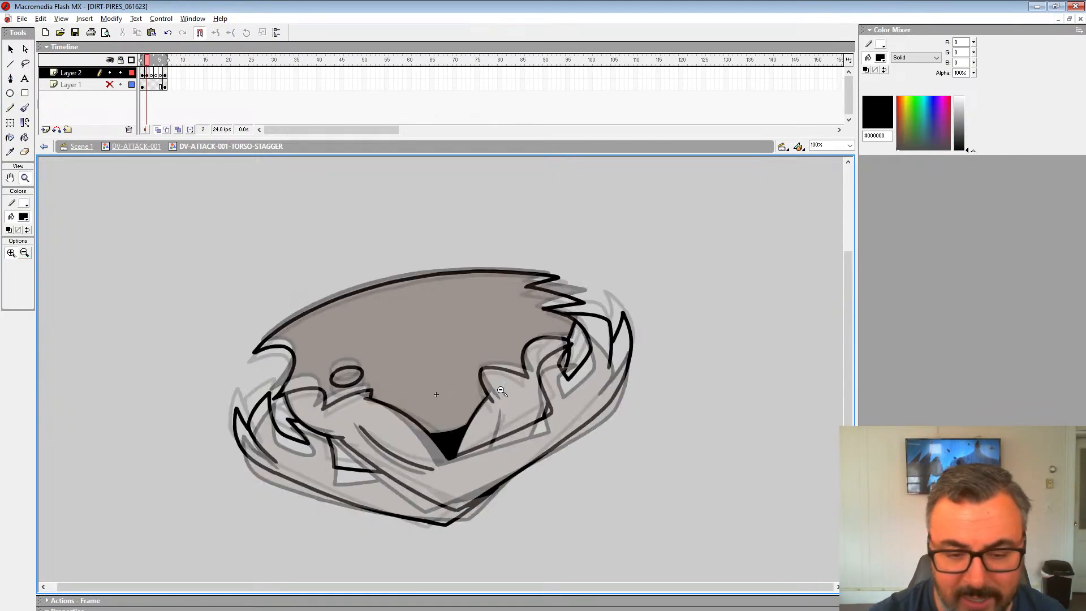
drag(493, 395, 502, 356)
click(152, 69)
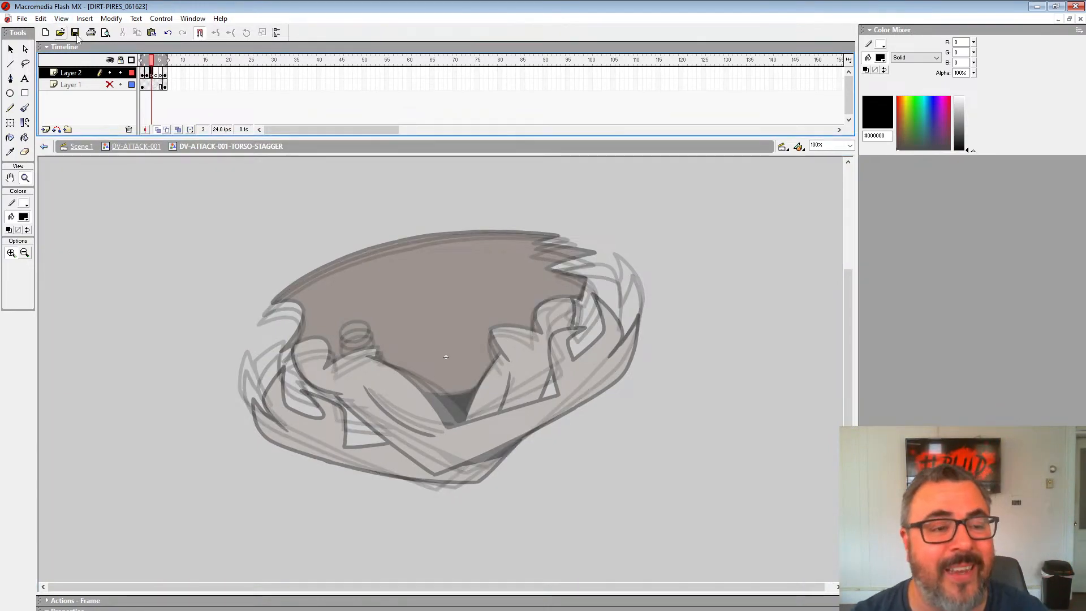
drag(141, 60, 146, 61)
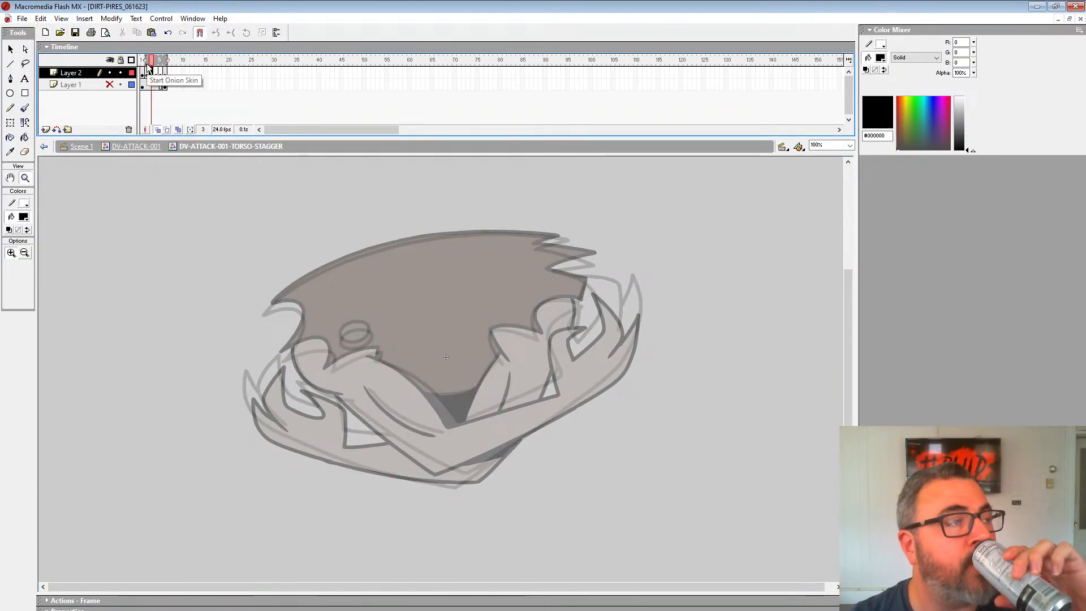
Ink the right hand's curved finger contours and the right arm's inner edge down toward the elbow on frame 3.
click(24, 178)
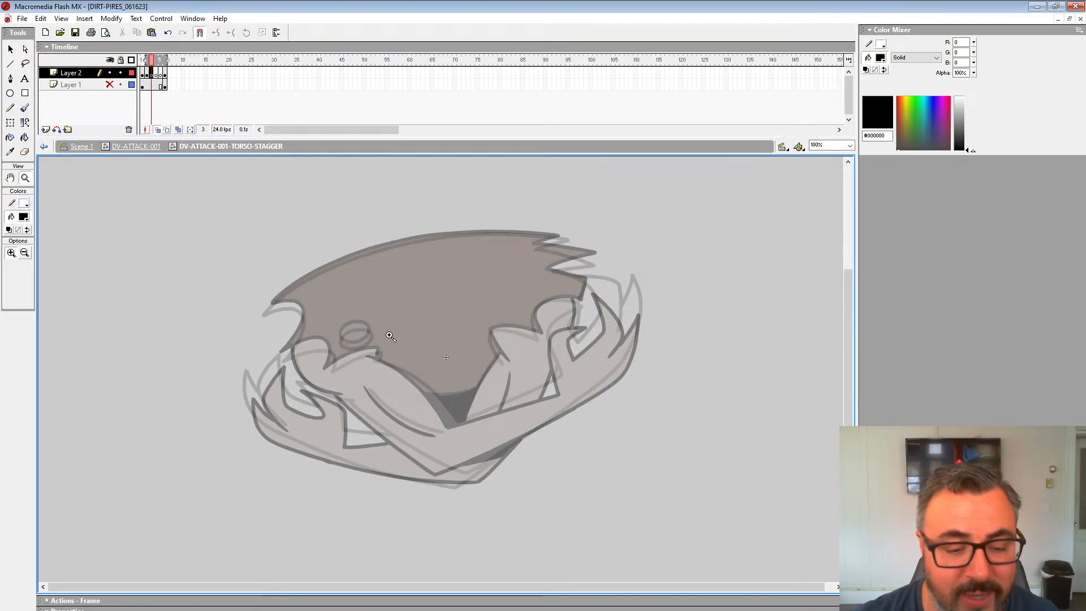
click(427, 330)
click(419, 401)
drag(644, 358, 337, 366)
drag(755, 289, 618, 359)
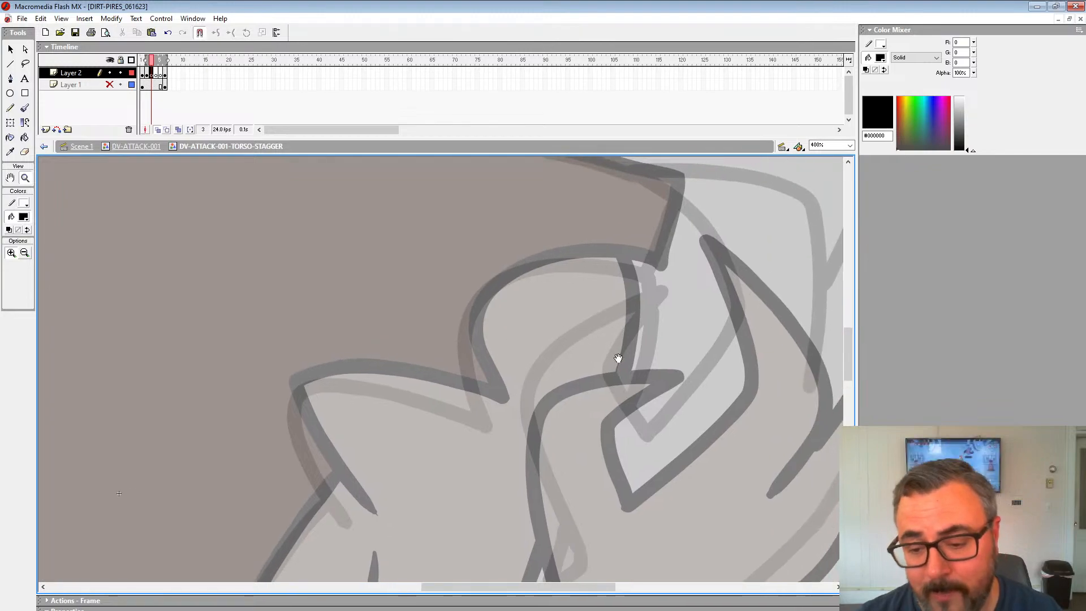
mouse_move(704, 331)
mouse_down()
mouse_move(592, 307)
mouse_move(565, 279)
mouse_move(574, 226)
mouse_up()
click(24, 108)
mouse_move(540, 344)
mouse_down()
mouse_move(570, 229)
mouse_move(467, 264)
mouse_move(436, 309)
mouse_move(444, 386)
mouse_move(482, 489)
mouse_up()
drag(607, 347, 511, 487)
drag(447, 480, 547, 388)
key(ctrl+z)
mouse_move(605, 475)
mouse_down()
mouse_move(649, 328)
mouse_move(610, 277)
mouse_move(498, 226)
mouse_move(538, 312)
mouse_move(545, 384)
mouse_move(453, 484)
mouse_up()
mouse_move(659, 424)
mouse_down()
mouse_move(647, 390)
mouse_move(576, 357)
mouse_up()
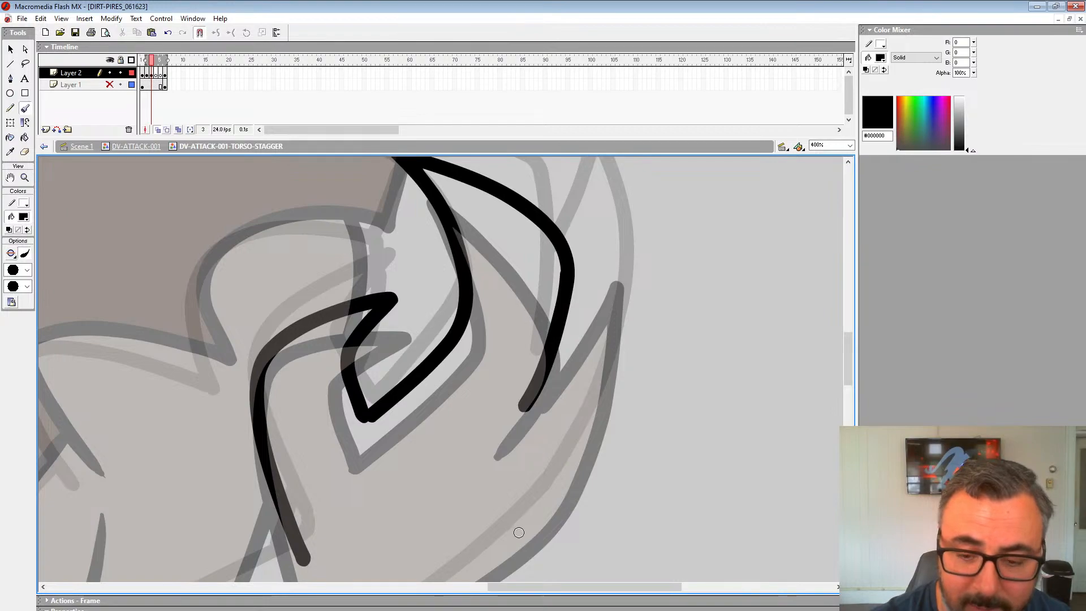
Ink the right arm's lower edge from the elbow corner down to the chest gap on frame 3.
mouse_move(521, 532)
mouse_down()
mouse_move(577, 466)
mouse_move(621, 309)
mouse_move(611, 208)
mouse_move(573, 284)
mouse_up()
drag(535, 340, 792, 165)
drag(566, 435, 803, 270)
drag(800, 218, 371, 381)
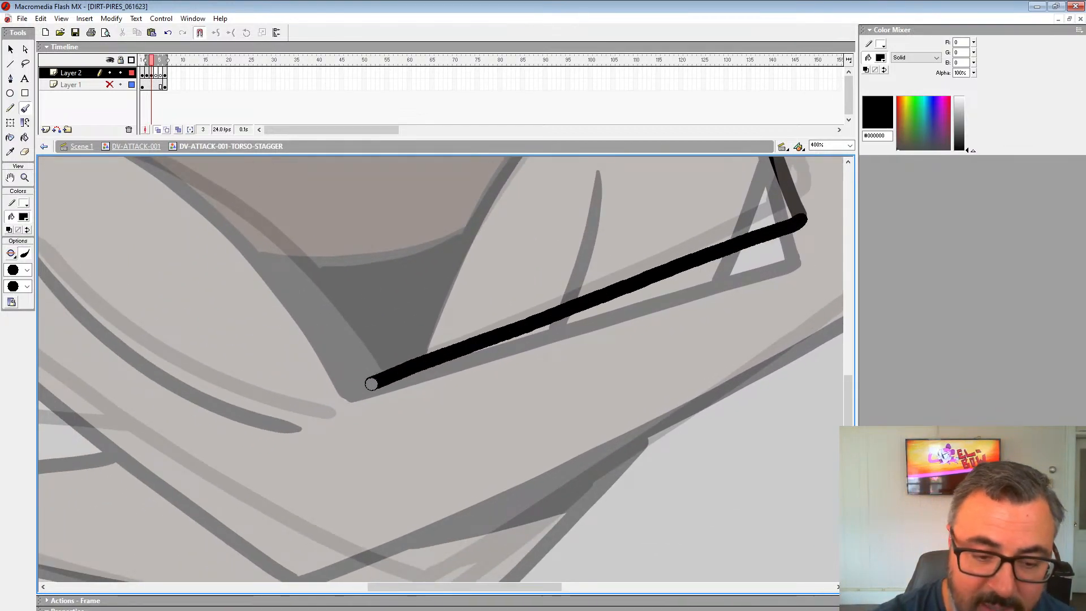
Ink the left edge of the chest opening down to the gap's corner and the long crease on the left arm on frame 3.
drag(363, 305, 541, 404)
mouse_move(225, 214)
mouse_down()
mouse_move(362, 272)
mouse_move(454, 346)
mouse_move(553, 481)
mouse_up()
mouse_move(206, 334)
mouse_down()
mouse_move(363, 460)
mouse_move(492, 512)
mouse_up()
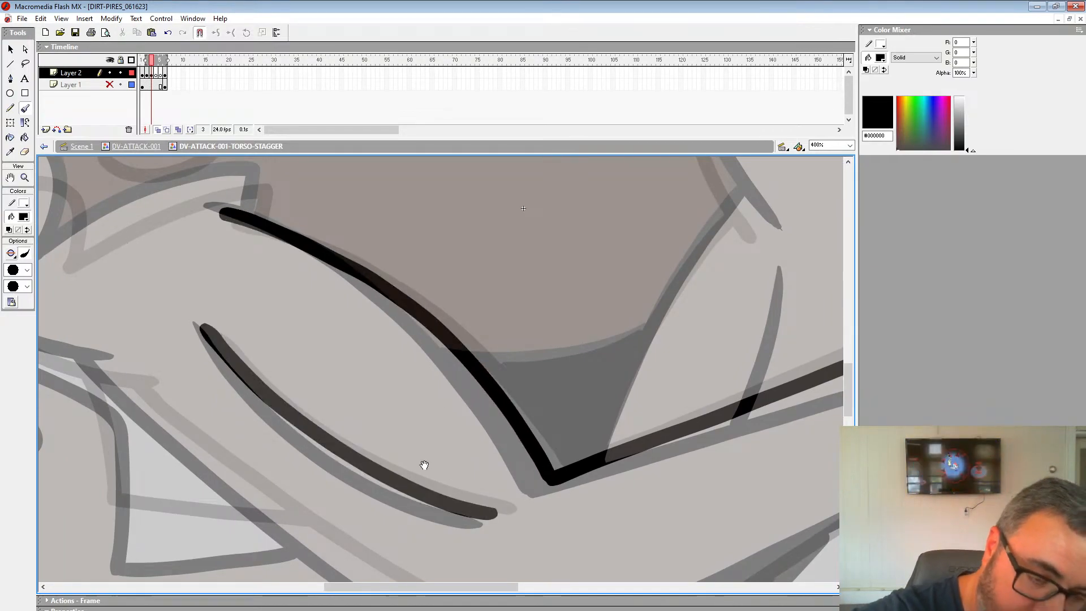
Ink the left shoulder's contour up to the curved notch at the torso's edge and the small oval above it on frame 3.
drag(337, 312, 663, 533)
mouse_move(581, 431)
mouse_down()
mouse_move(581, 407)
mouse_move(471, 435)
mouse_move(380, 477)
mouse_move(394, 444)
mouse_move(373, 388)
mouse_move(267, 400)
mouse_move(197, 426)
mouse_up()
drag(267, 404, 459, 501)
mouse_move(323, 339)
mouse_down()
mouse_move(386, 320)
mouse_move(444, 325)
mouse_move(471, 364)
mouse_move(446, 443)
mouse_move(401, 505)
mouse_up()
drag(703, 417, 647, 274)
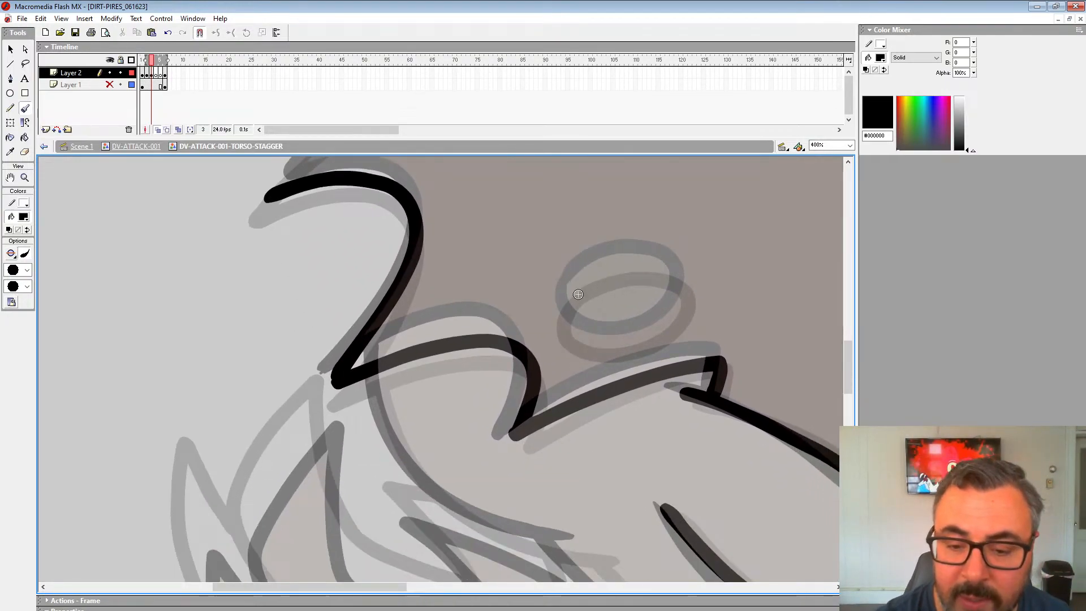
drag(566, 318, 666, 323)
drag(649, 267, 584, 281)
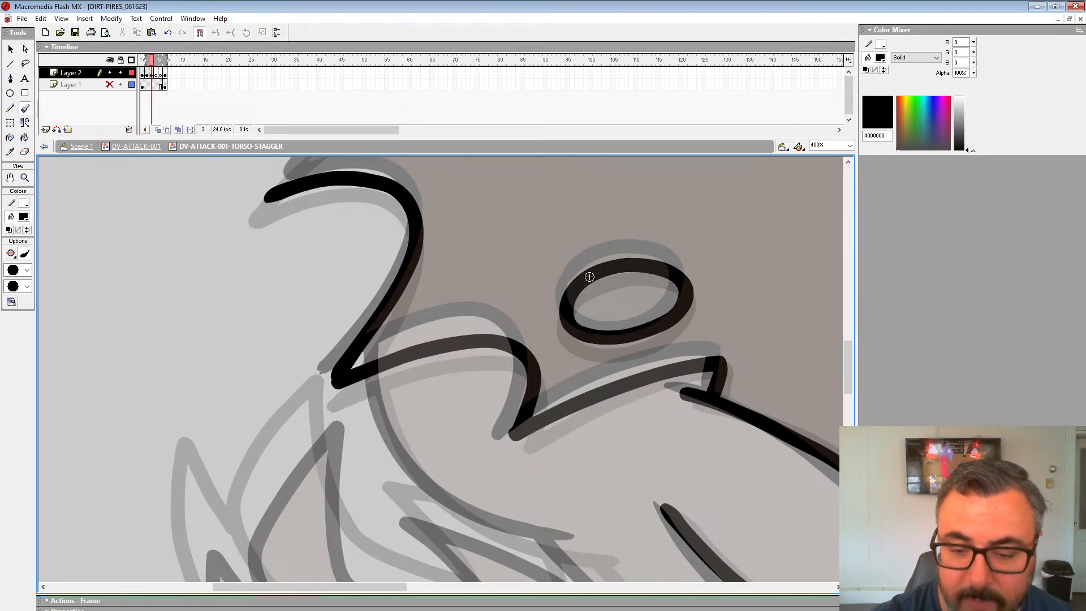
Ink the right shoulder's pointed contour and the right edge of the chest opening down to the gap on frame 3.
drag(776, 223, 298, 354)
drag(820, 216, 395, 362)
drag(691, 399, 666, 292)
drag(619, 266, 645, 303)
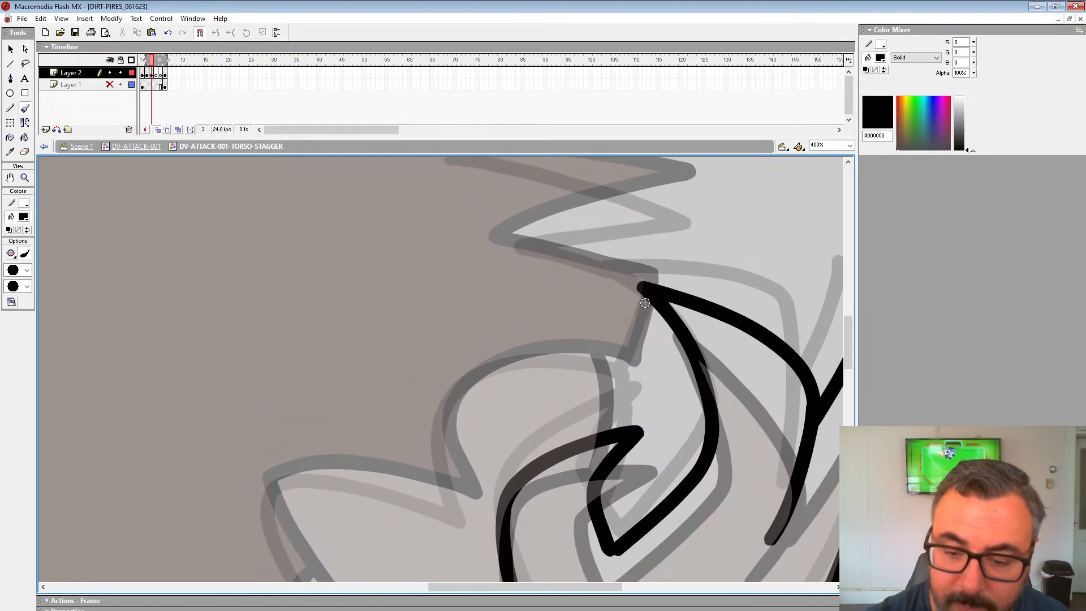
mouse_move(624, 361)
mouse_down()
mouse_move(460, 385)
mouse_move(470, 506)
mouse_move(630, 255)
mouse_move(447, 222)
mouse_move(455, 334)
mouse_move(495, 362)
mouse_up()
mouse_move(498, 365)
mouse_down()
mouse_move(642, 274)
mouse_move(645, 194)
mouse_move(575, 286)
mouse_move(500, 448)
mouse_up()
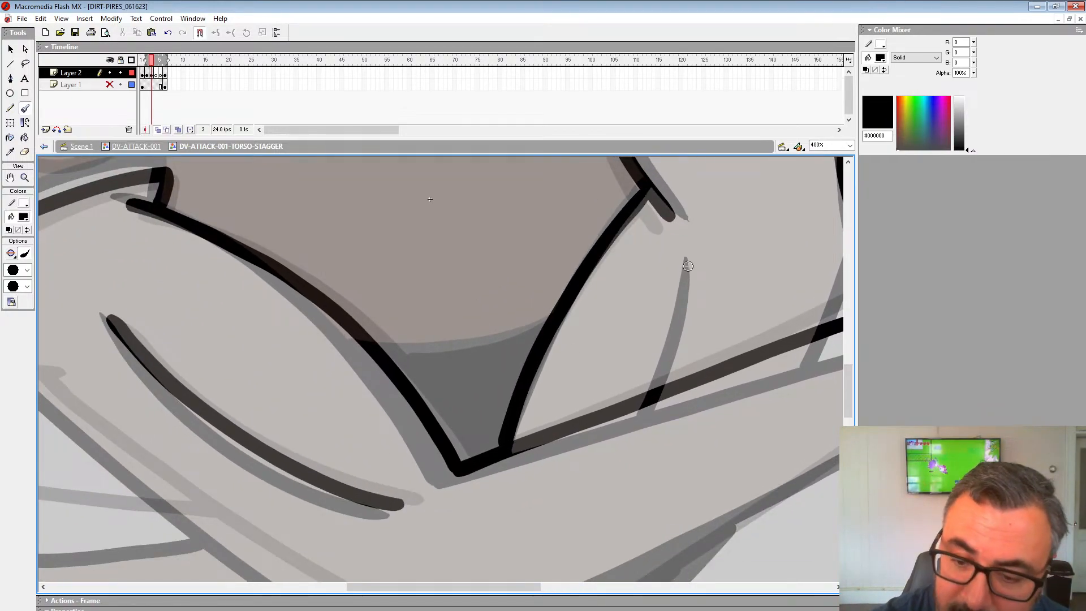
Ink the short crease right of the chest gap, using frame 2 as reference, and the gap's curved top edge on frame 3.
click(147, 74)
drag(704, 335, 621, 363)
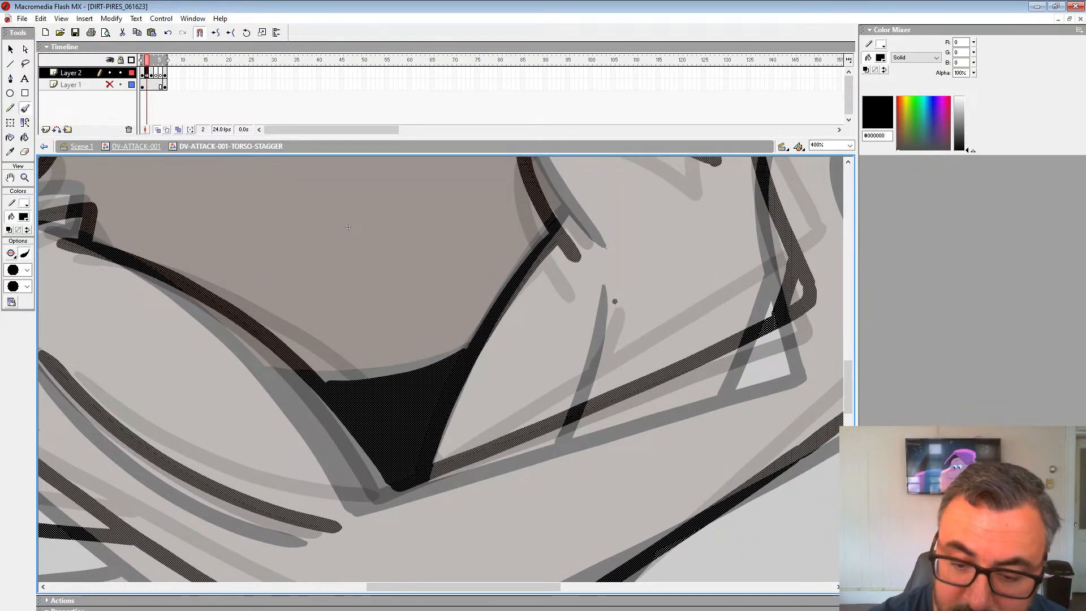
drag(613, 303, 578, 401)
click(157, 75)
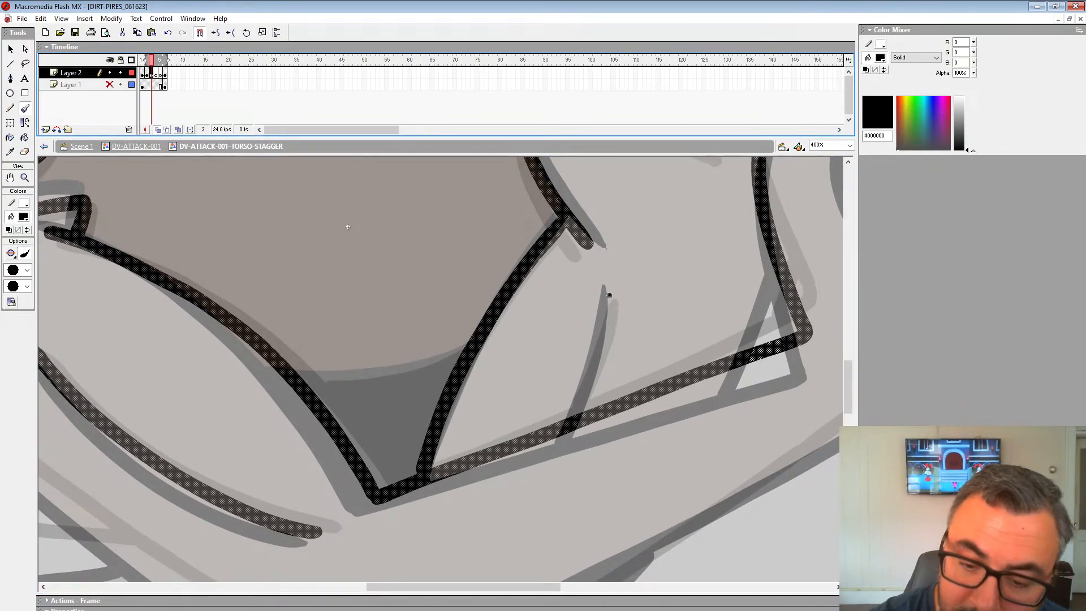
drag(609, 295, 570, 424)
drag(418, 370, 308, 385)
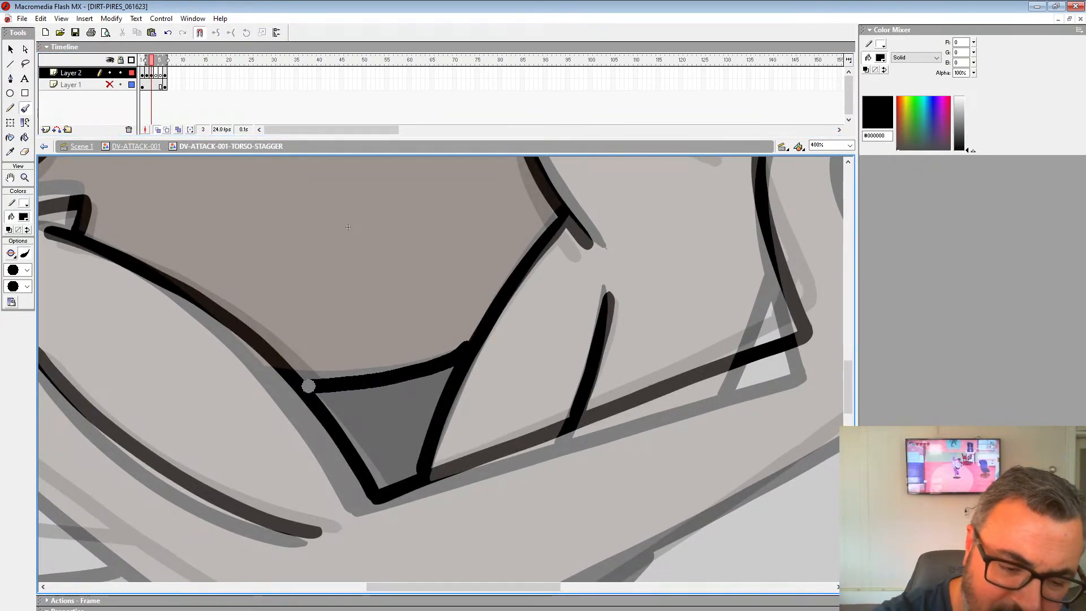
key(ctrl+z)
drag(447, 361, 327, 382)
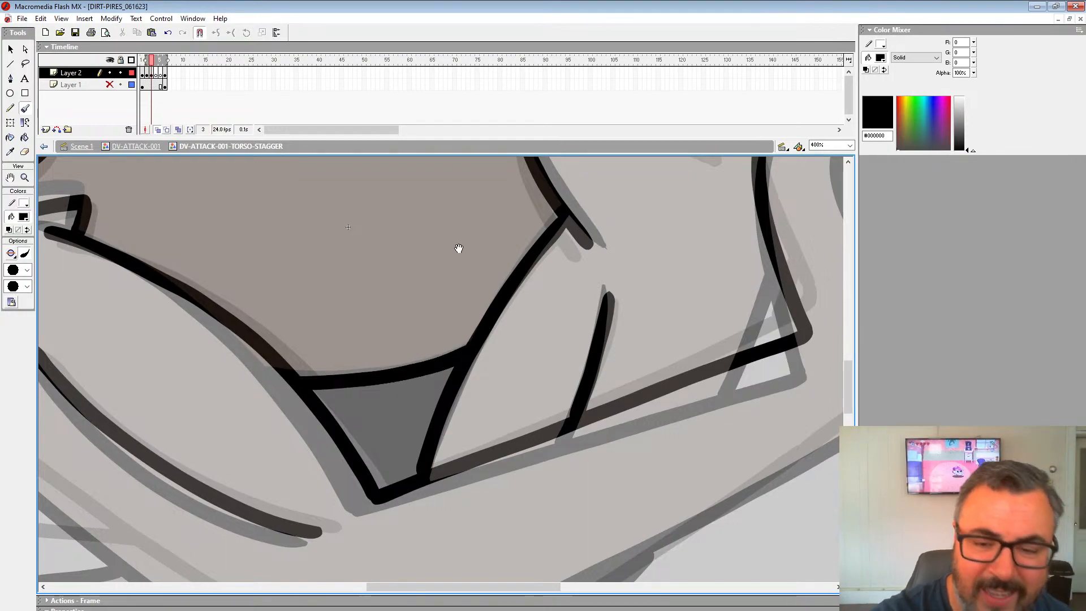
Ink the torso's jagged right edge and its long curved top outline down to the left notch on frame 3.
mouse_move(458, 249)
mouse_down()
mouse_move(582, 388)
mouse_move(773, 505)
mouse_move(791, 505)
mouse_up()
drag(582, 333, 685, 294)
drag(744, 319, 510, 241)
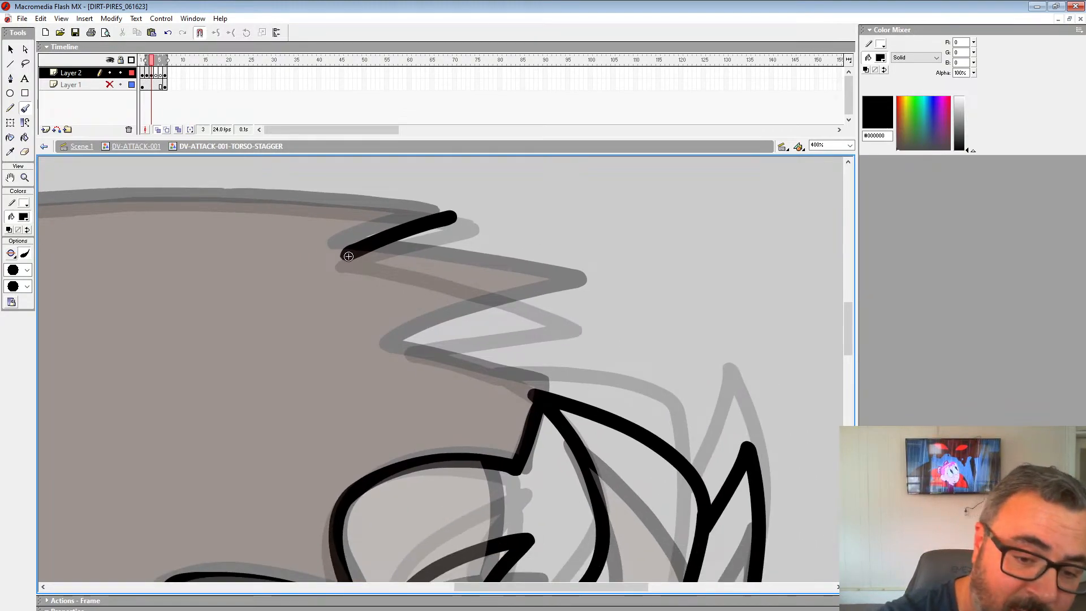
mouse_move(348, 256)
mouse_down()
mouse_move(585, 306)
mouse_move(396, 343)
mouse_move(496, 369)
mouse_move(540, 396)
mouse_up()
drag(399, 340, 737, 376)
mouse_move(784, 251)
mouse_down()
mouse_move(485, 235)
mouse_move(788, 238)
mouse_move(460, 283)
mouse_move(362, 315)
mouse_up()
mouse_move(364, 317)
mouse_down()
mouse_move(775, 211)
mouse_move(509, 318)
mouse_move(348, 444)
mouse_up()
drag(410, 421, 254, 186)
drag(524, 439, 349, 186)
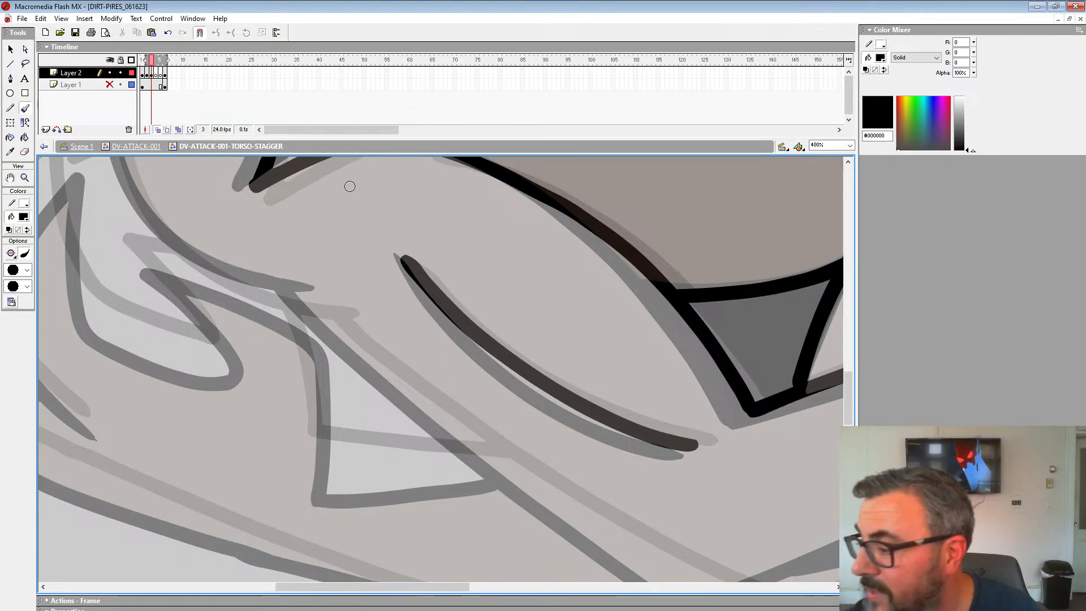
Ink the left shoulder's lower curve and the front arm's outer edge around its elbow corner on frame 3.
drag(504, 366, 599, 353)
drag(331, 180, 306, 294)
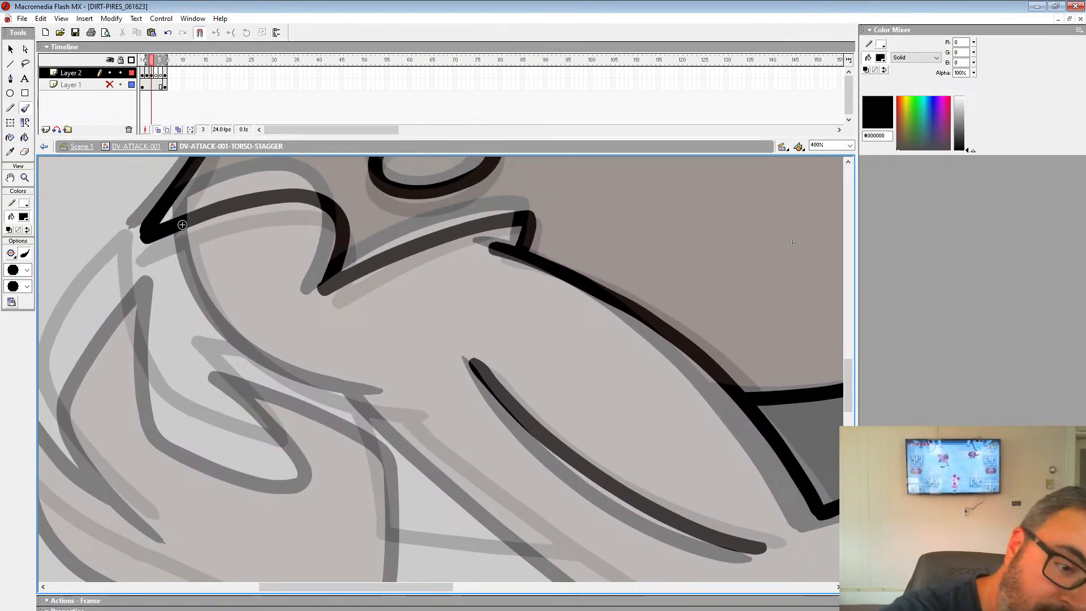
mouse_move(182, 224)
mouse_down()
mouse_move(243, 342)
mouse_move(405, 404)
mouse_move(147, 204)
mouse_move(384, 421)
mouse_move(560, 532)
mouse_move(191, 402)
mouse_up()
mouse_move(785, 165)
mouse_down()
mouse_move(688, 335)
mouse_move(695, 293)
mouse_up()
drag(773, 222, 571, 364)
mouse_move(557, 369)
mouse_down()
mouse_move(835, 213)
mouse_move(772, 234)
mouse_move(327, 481)
mouse_up()
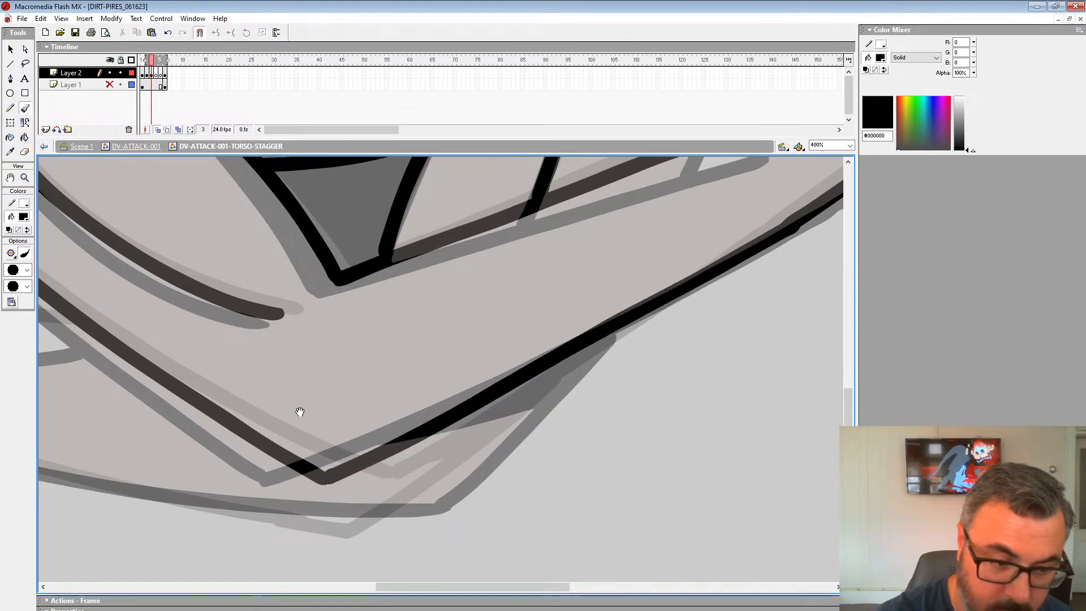
Ink the left hand's finger contours and the edges of the open gap beside its wrist on frame 3.
drag(300, 412, 810, 475)
mouse_move(614, 404)
mouse_down()
mouse_move(443, 409)
mouse_move(416, 293)
mouse_move(255, 202)
mouse_move(334, 300)
mouse_move(318, 309)
mouse_up()
drag(344, 316, 486, 458)
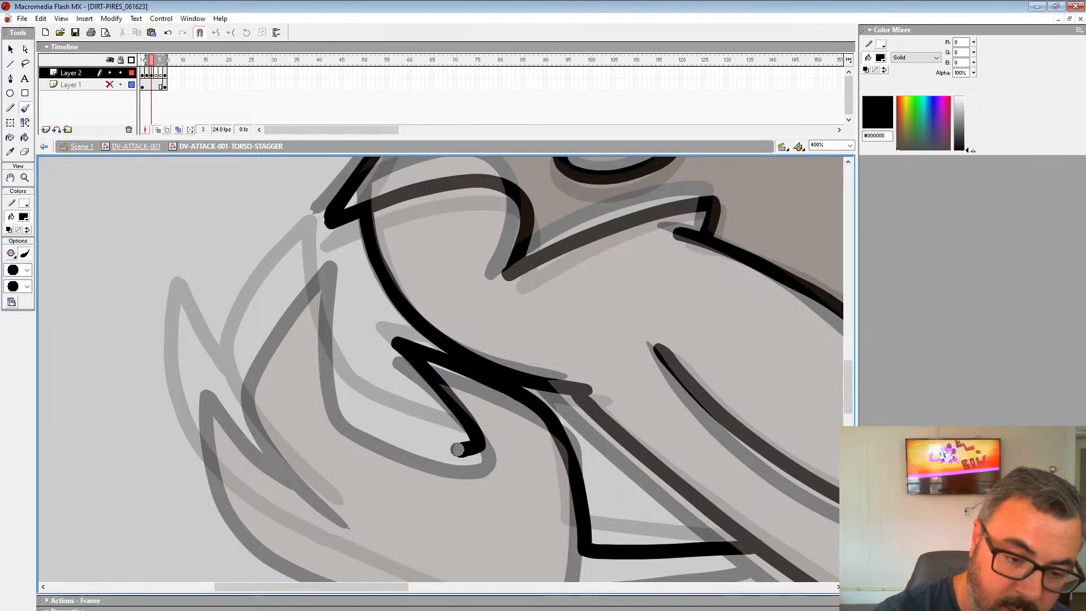
mouse_move(317, 243)
mouse_down()
mouse_move(268, 302)
mouse_move(243, 396)
mouse_move(336, 501)
mouse_up()
drag(318, 459, 284, 267)
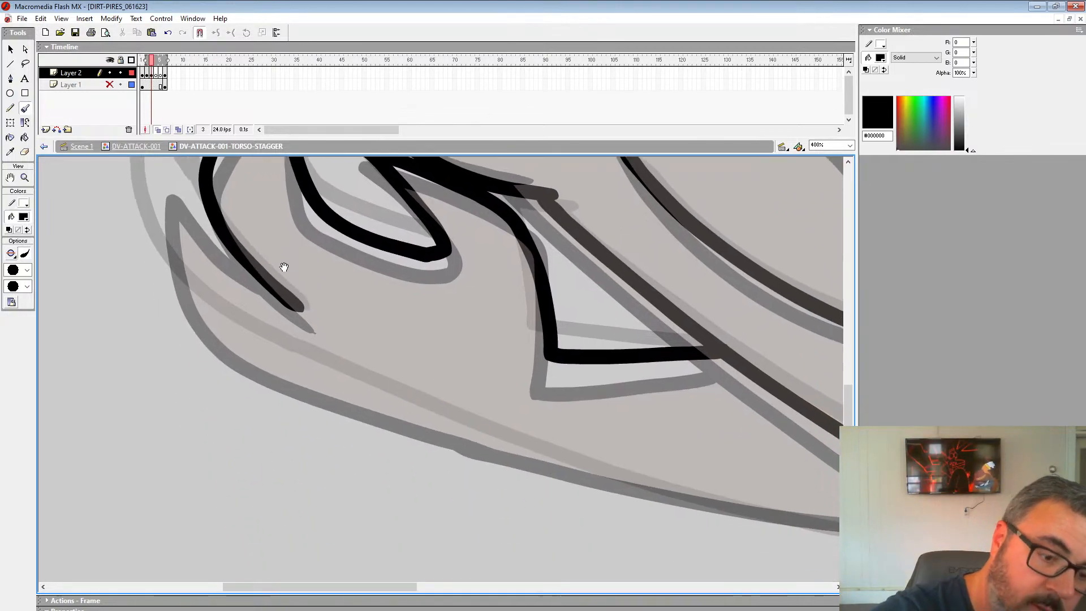
Ink the rear arm's lower outer edge from the left hand around the elbow to the dark wedge on frame 3.
mouse_move(211, 212)
mouse_down()
mouse_move(148, 207)
mouse_move(249, 342)
mouse_move(510, 454)
mouse_up()
mouse_move(531, 450)
mouse_down()
mouse_move(164, 374)
mouse_move(204, 396)
mouse_move(625, 476)
mouse_move(566, 497)
mouse_move(432, 497)
mouse_move(534, 425)
mouse_move(659, 301)
mouse_up()
mouse_move(573, 385)
mouse_down()
mouse_move(473, 412)
mouse_move(626, 317)
mouse_move(575, 370)
mouse_up()
Ink the short line closing the small triangular gap between the right hand and the arm on frame 3.
click(24, 178)
alt+click(431, 339)
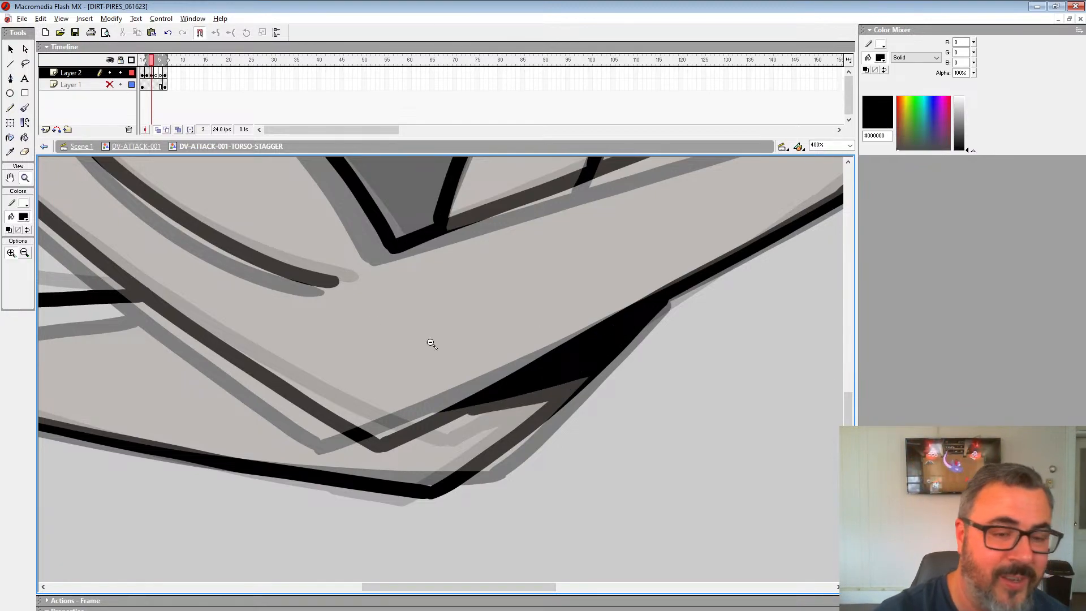
alt+click(506, 369)
click(522, 322)
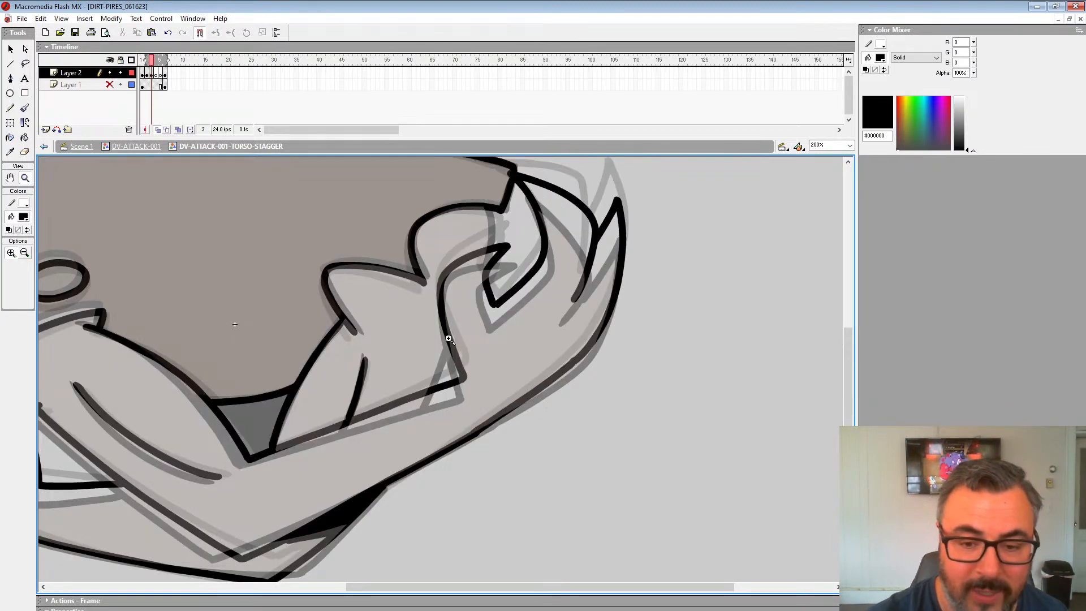
click(431, 395)
key(b)
mouse_move(490, 267)
mouse_down()
mouse_move(523, 304)
mouse_move(613, 202)
mouse_up()
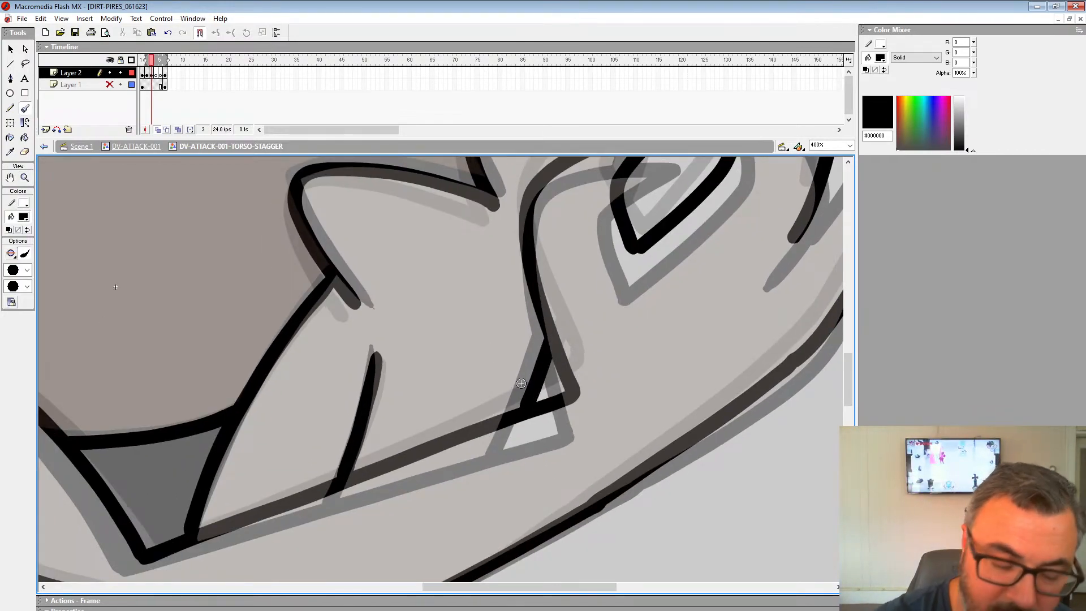
click(28, 179)
alt+click(483, 371)
alt+click(484, 370)
alt+click(489, 346)
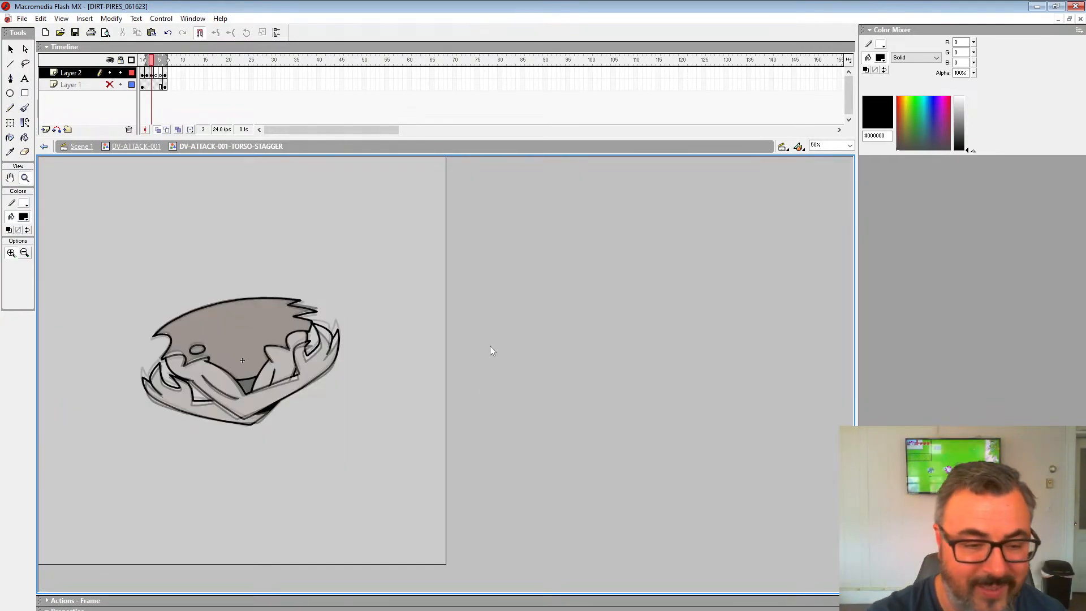
Go to frame 4 of Layer 2 and ink the left shoulder's bumpy contour with the Brush tool.
key(.)
click(303, 332)
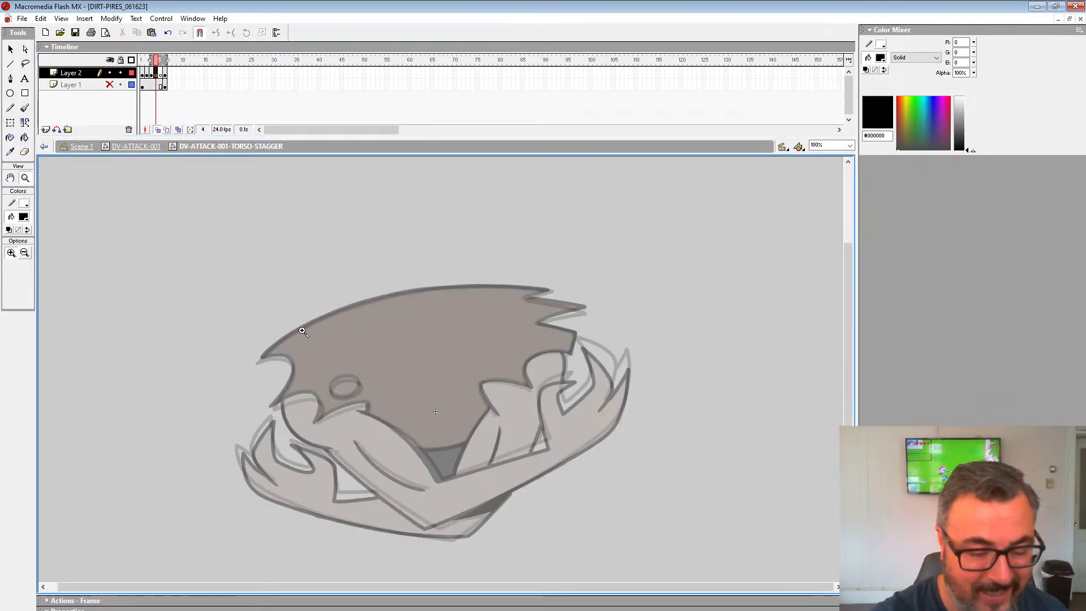
click(391, 423)
click(353, 320)
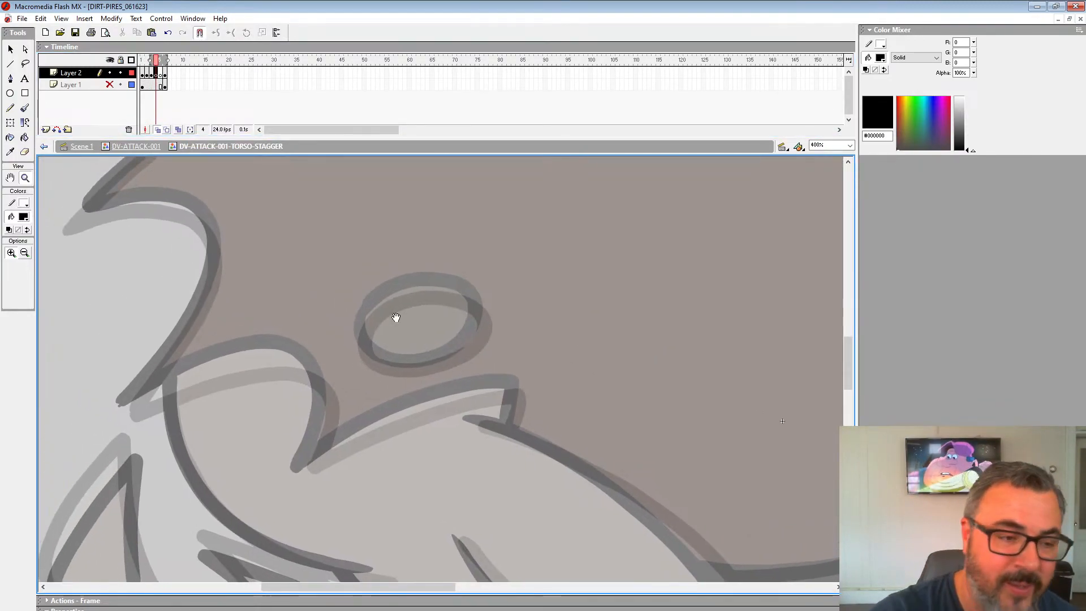
click(27, 108)
drag(600, 410, 689, 346)
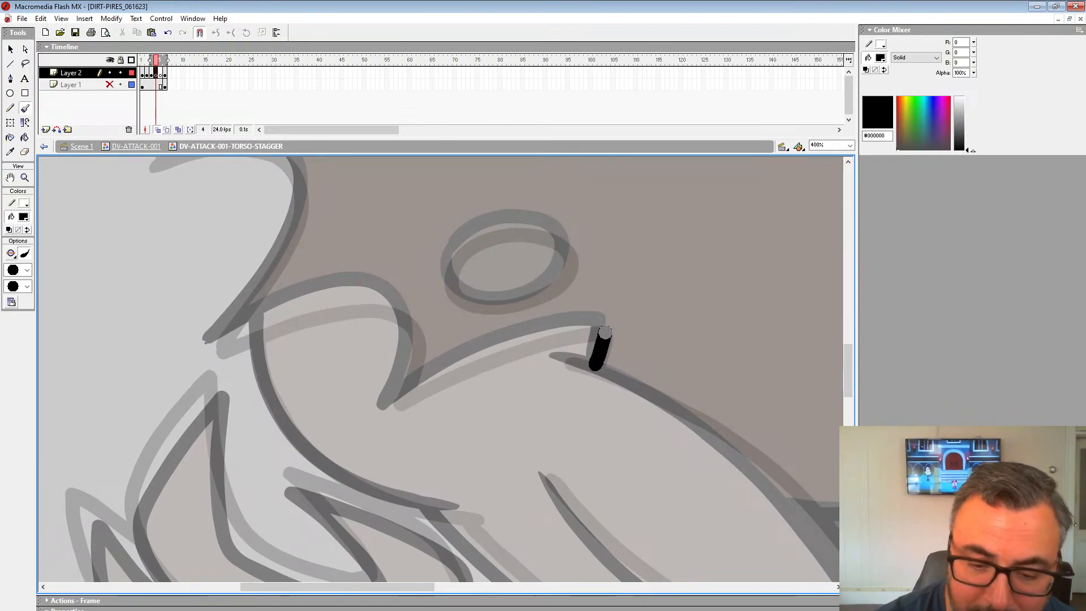
mouse_move(604, 332)
mouse_down()
mouse_move(551, 337)
mouse_move(442, 372)
mouse_up()
drag(374, 301, 218, 342)
drag(468, 308, 551, 355)
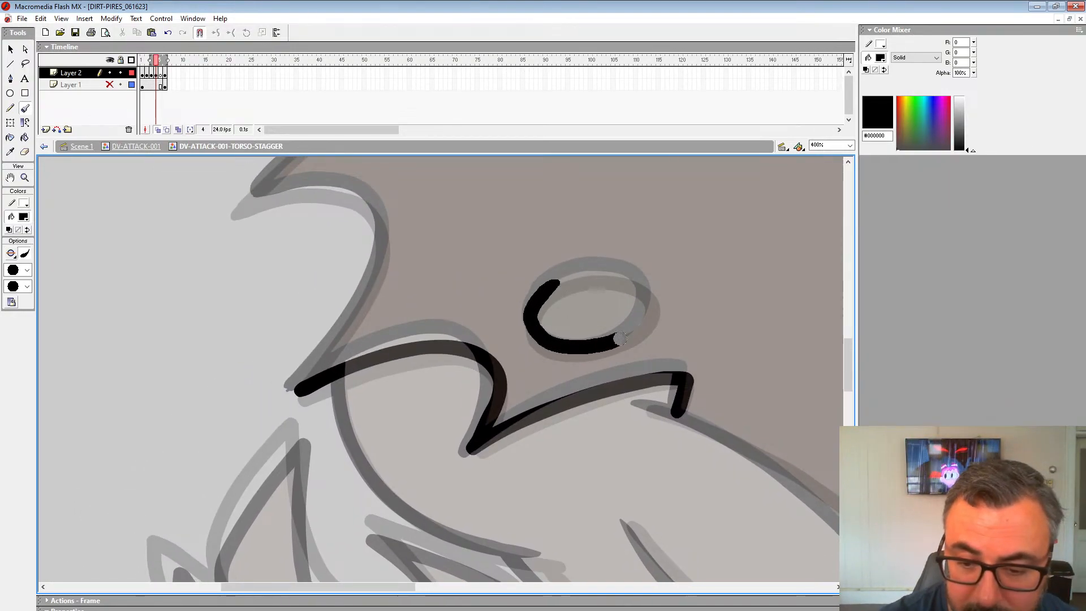
Ink the small oval on the torso and the curved notch at its left edge on frame 4.
drag(621, 279, 553, 284)
drag(559, 278, 666, 372)
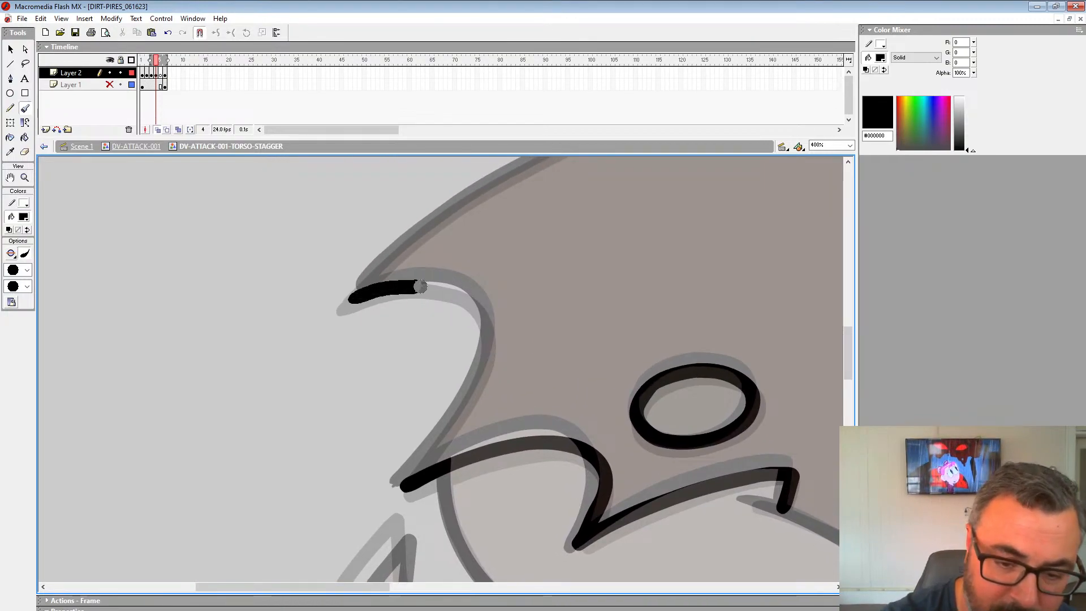
drag(493, 340, 405, 484)
drag(520, 377, 481, 429)
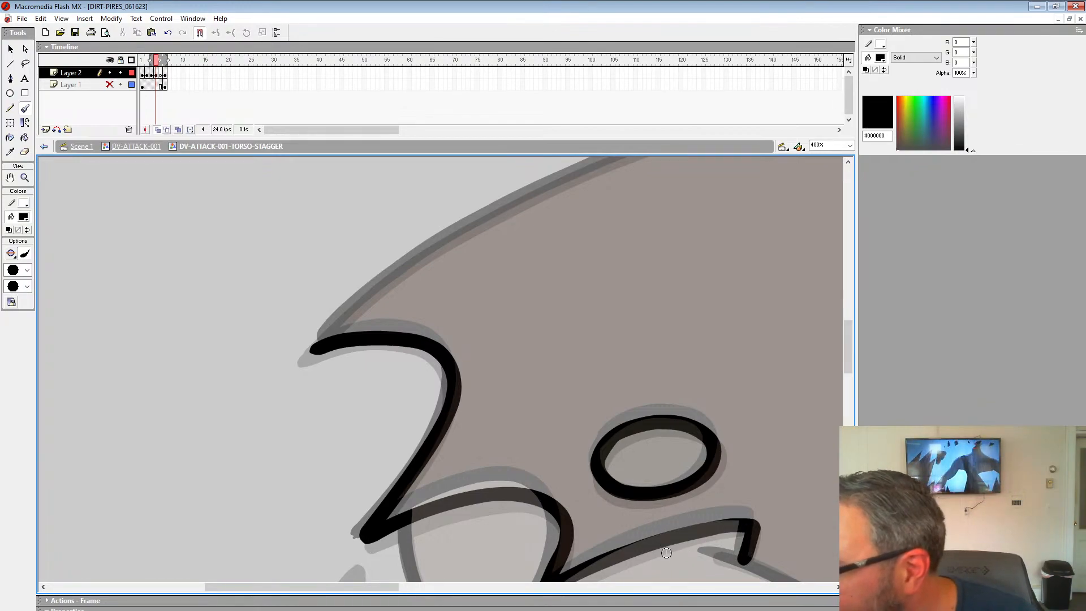
Ink the right shoulder's contour from the torso's corner to the pointed fold on frame 4, undoing the stray diagonal line.
drag(675, 376, 453, 282)
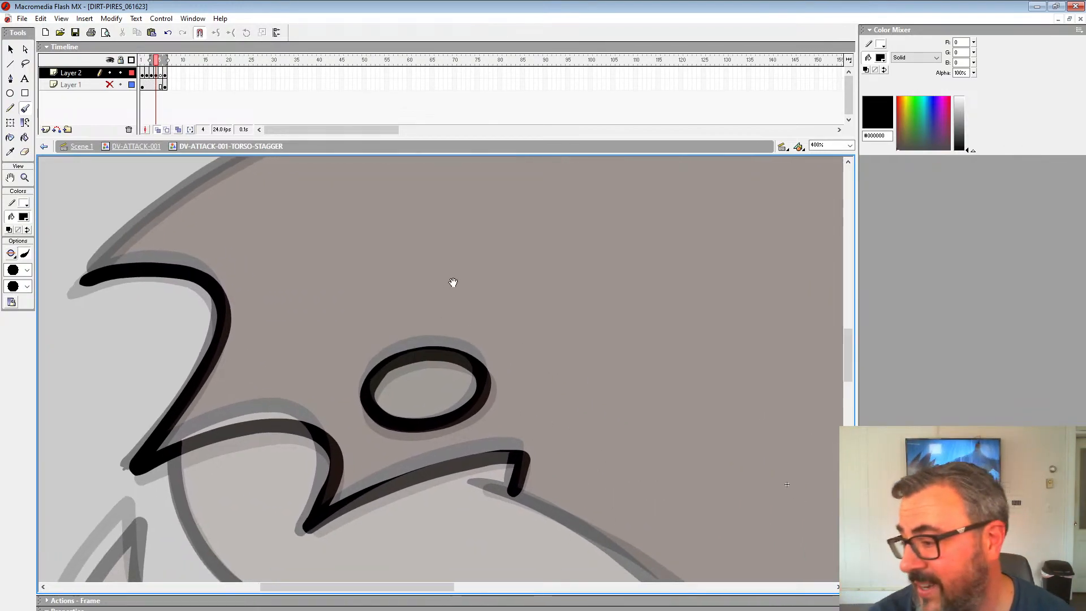
drag(636, 426, 487, 289)
mouse_move(612, 390)
mouse_down()
mouse_move(499, 305)
mouse_move(495, 315)
mouse_up()
drag(699, 305, 616, 460)
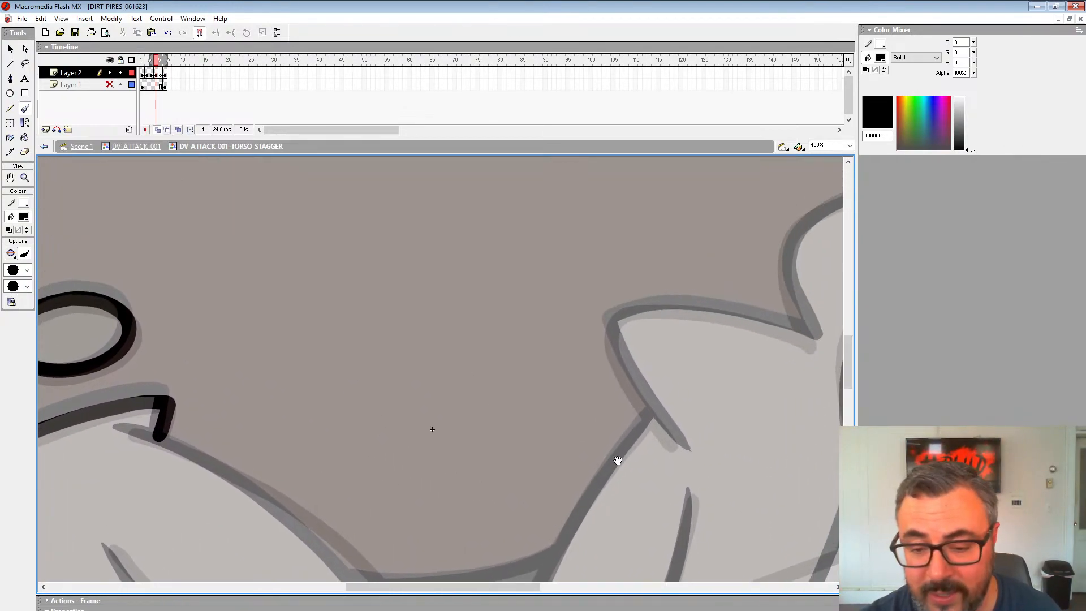
drag(762, 378, 590, 313)
mouse_move(784, 211)
mouse_down()
mouse_move(696, 388)
mouse_move(728, 292)
mouse_move(550, 344)
mouse_up()
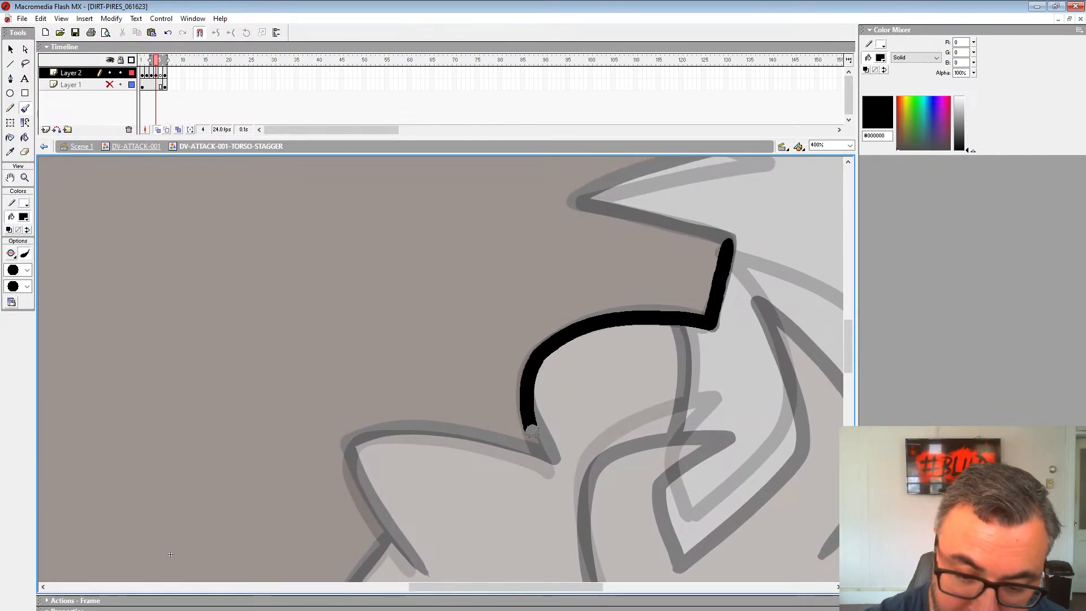
mouse_move(532, 430)
mouse_down()
mouse_move(550, 461)
mouse_move(671, 295)
mouse_move(717, 322)
mouse_move(660, 355)
mouse_move(661, 339)
mouse_move(781, 324)
mouse_up()
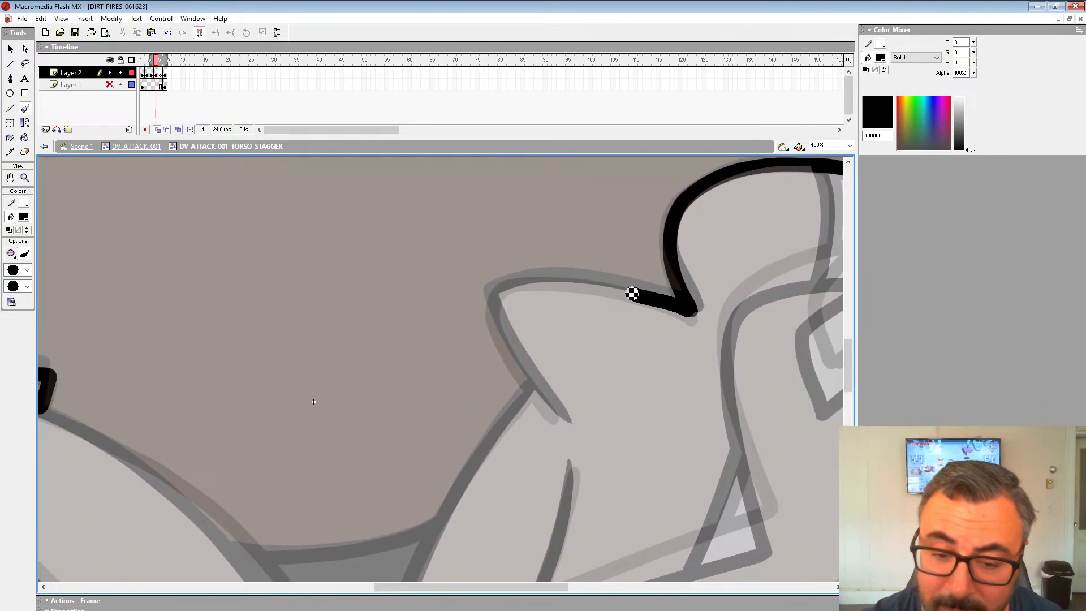
mouse_move(633, 294)
mouse_down()
mouse_move(546, 279)
mouse_move(498, 290)
mouse_up()
mouse_move(516, 355)
mouse_down()
mouse_move(559, 419)
mouse_move(651, 283)
mouse_up()
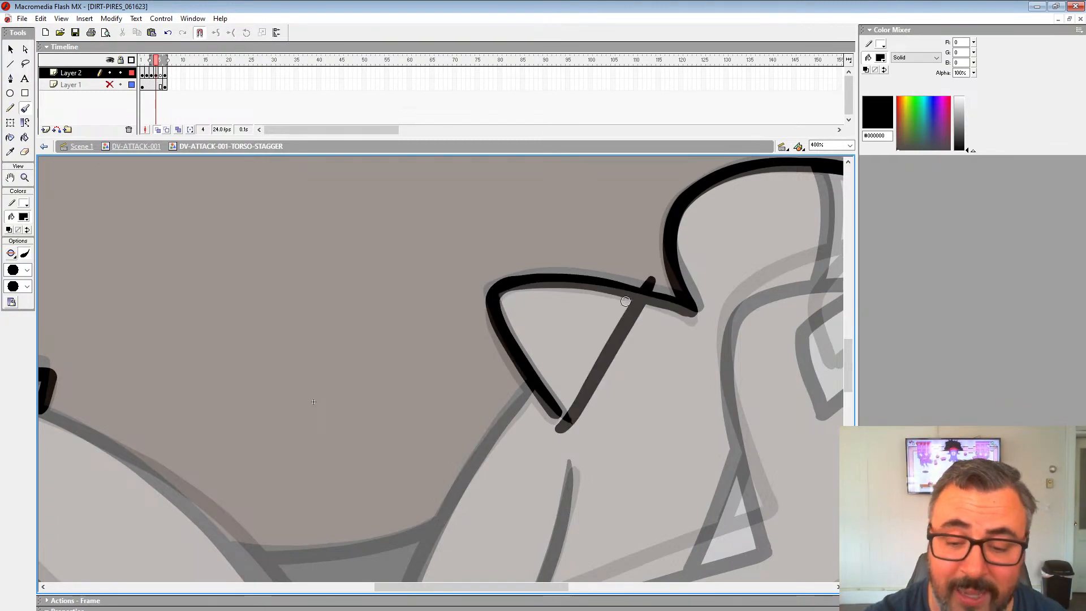
key(ctrl+z)
Ink the right edge of the chest opening from the shoulder fold down to the gap on frame 4.
drag(530, 376, 669, 205)
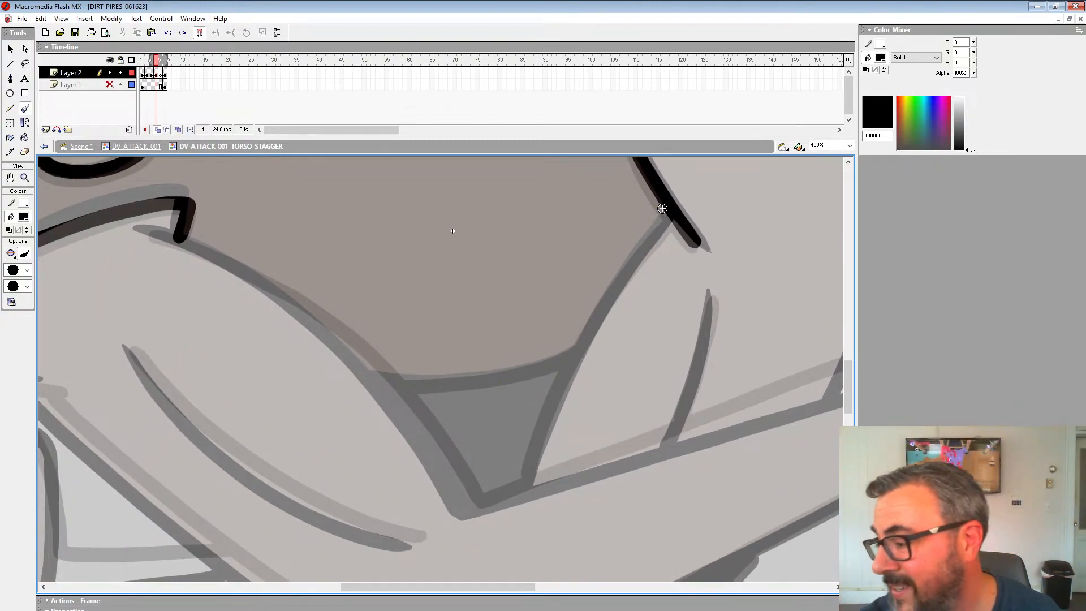
mouse_move(667, 220)
mouse_down()
mouse_move(618, 280)
mouse_move(528, 477)
mouse_up()
drag(703, 384, 531, 530)
drag(702, 310, 572, 536)
drag(682, 340, 602, 494)
Ink the jagged spikes along the torso's right edge on frame 4.
drag(429, 309, 589, 327)
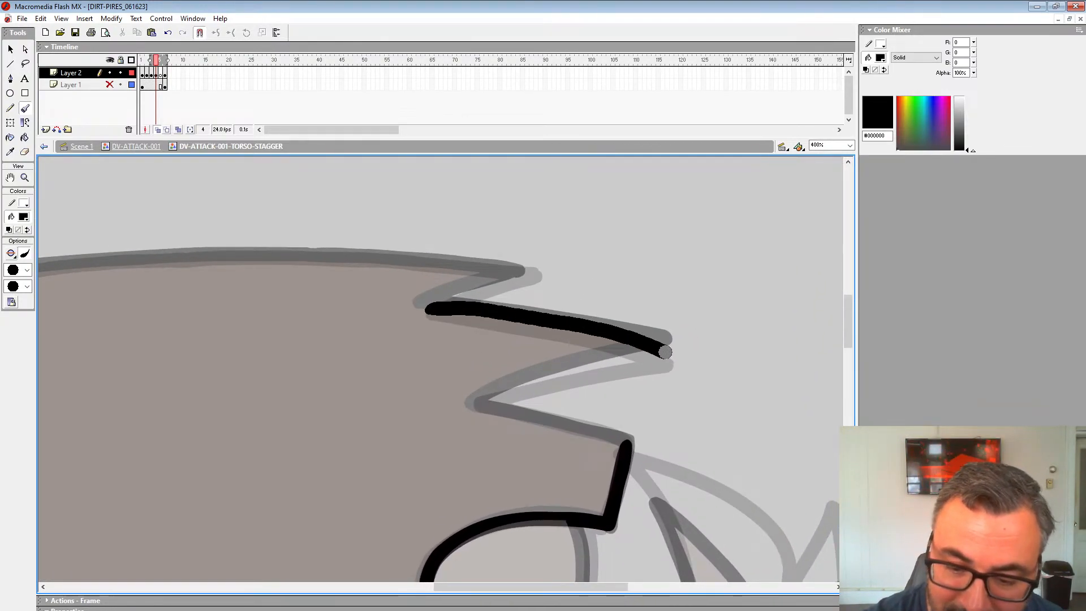
drag(664, 352, 530, 383)
drag(617, 435, 626, 442)
drag(538, 372, 811, 402)
key(ctrl+z)
drag(488, 268, 757, 309)
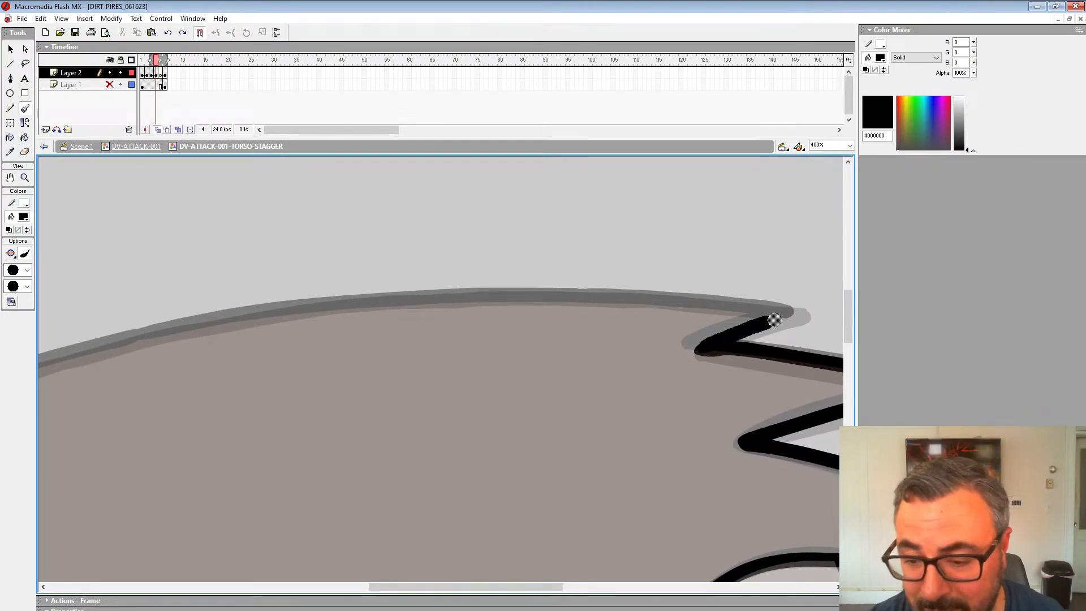
Ink the torso's long curved top outline from the uppermost spike down to the left notch on frame 4.
drag(509, 298, 778, 306)
mouse_move(778, 306)
mouse_down()
mouse_move(683, 310)
mouse_move(409, 361)
mouse_up()
mouse_move(394, 368)
mouse_down()
mouse_move(829, 197)
mouse_move(621, 261)
mouse_move(494, 322)
mouse_move(332, 447)
mouse_up()
mouse_move(590, 433)
mouse_down()
mouse_move(533, 384)
mouse_move(421, 226)
mouse_up()
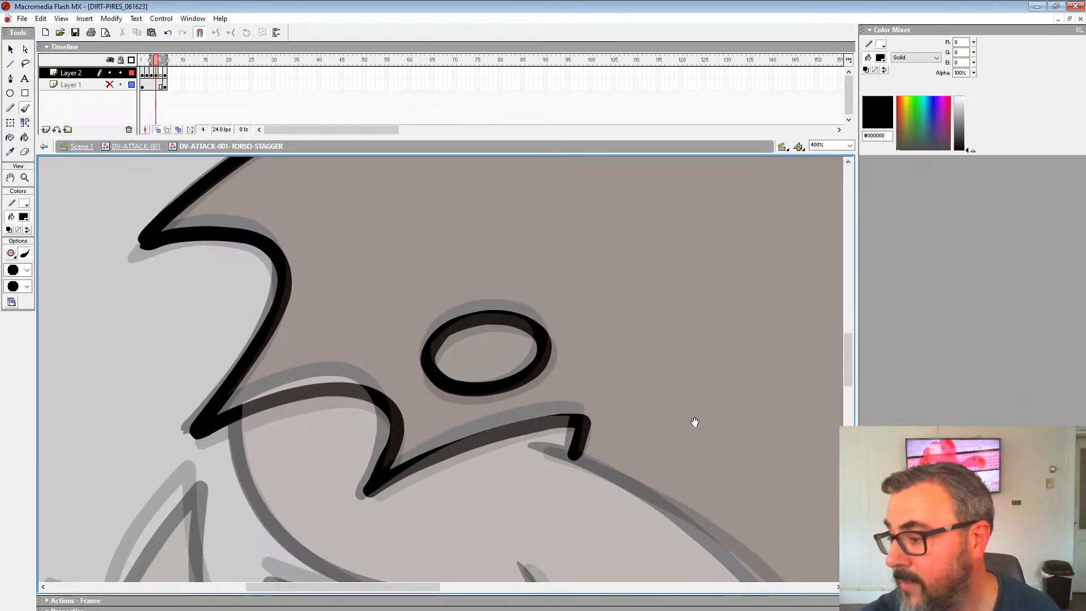
drag(694, 422, 492, 321)
drag(555, 390, 574, 274)
mouse_move(730, 381)
mouse_down()
mouse_move(496, 397)
mouse_move(555, 486)
mouse_up()
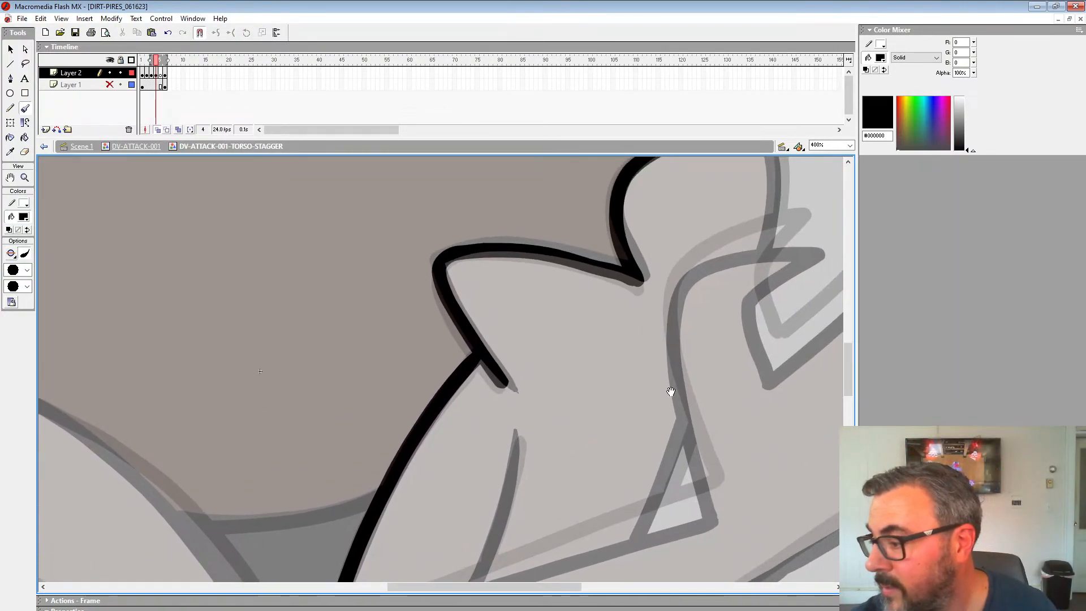
Ink the short crease right of the chest opening and the opening's left edge down to its V-point on frame 4.
drag(698, 320, 584, 509)
mouse_move(701, 398)
mouse_down()
mouse_move(538, 457)
mouse_move(618, 380)
mouse_move(611, 332)
mouse_move(572, 393)
mouse_up()
drag(563, 300, 543, 384)
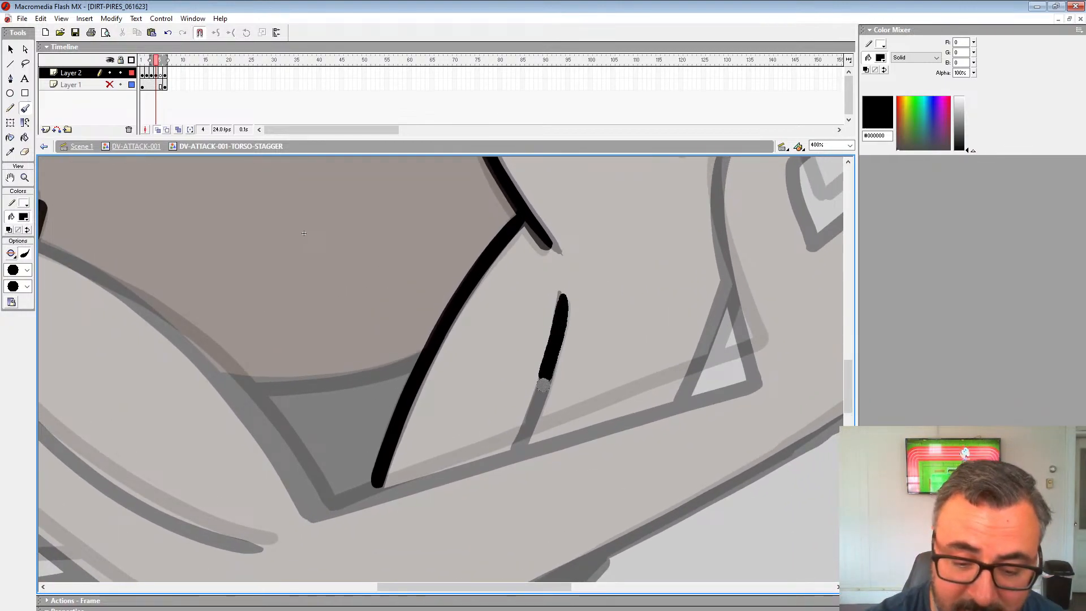
drag(472, 399, 618, 324)
mouse_move(223, 206)
mouse_down()
mouse_move(411, 309)
mouse_move(465, 361)
mouse_move(546, 482)
mouse_up()
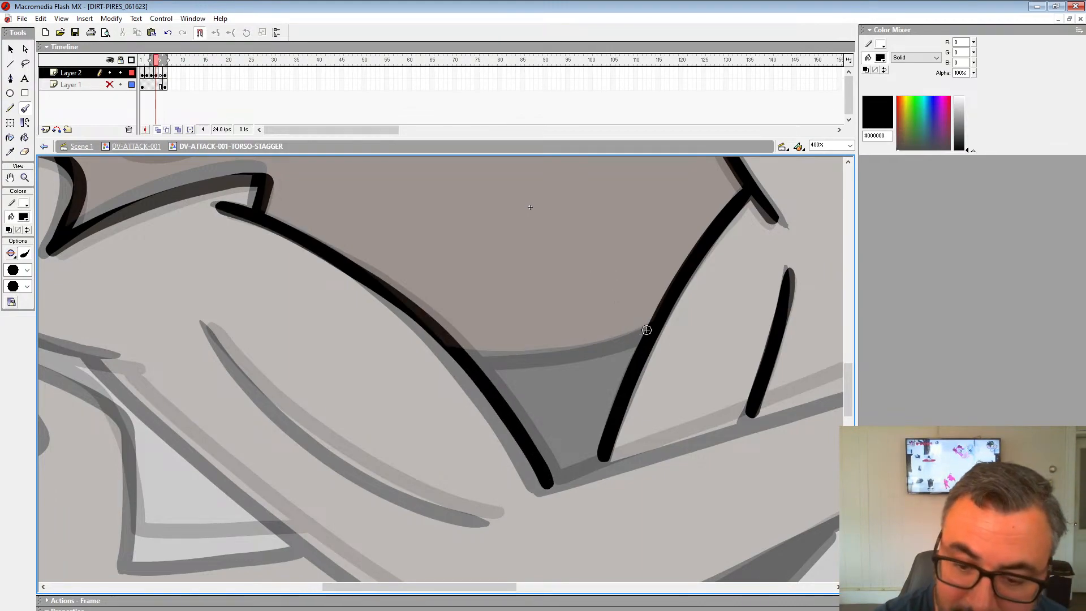
Ink the hooked fold and the tall curved spike on the torso's right side on frame 4.
mouse_move(695, 366)
mouse_down()
mouse_move(467, 371)
mouse_move(618, 371)
mouse_move(506, 278)
mouse_move(576, 403)
mouse_move(665, 372)
mouse_move(641, 388)
mouse_move(660, 379)
mouse_move(602, 316)
mouse_move(651, 252)
mouse_move(537, 283)
mouse_up()
mouse_move(519, 383)
mouse_down()
mouse_move(552, 511)
mouse_move(679, 385)
mouse_move(809, 291)
mouse_move(751, 284)
mouse_move(354, 428)
mouse_up()
drag(538, 284, 396, 396)
mouse_move(782, 220)
mouse_down()
mouse_move(717, 333)
mouse_move(546, 446)
mouse_up()
mouse_move(635, 445)
mouse_down()
mouse_move(660, 370)
mouse_move(643, 304)
mouse_move(569, 240)
mouse_move(522, 219)
mouse_move(569, 359)
mouse_up()
drag(498, 452, 461, 478)
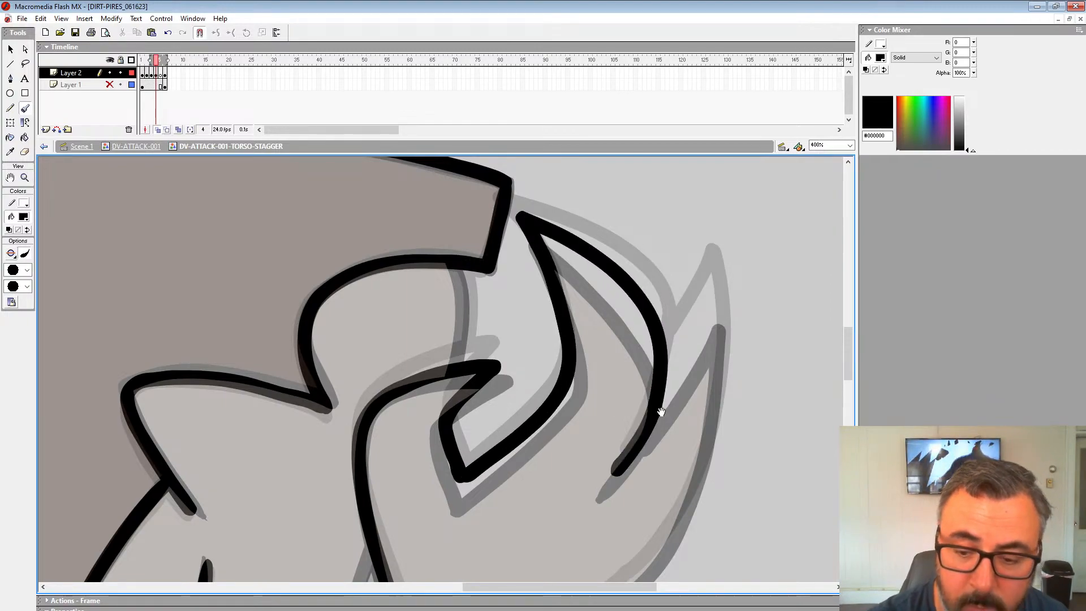
Ink the outermost right spike and the torso's lower right edge down to the bottom corner on frame 4.
mouse_move(665, 385)
mouse_down()
mouse_move(583, 294)
mouse_move(637, 198)
mouse_up()
drag(640, 258, 562, 484)
mouse_move(563, 484)
mouse_down()
mouse_move(740, 291)
mouse_move(798, 252)
mouse_move(571, 413)
mouse_up()
mouse_move(548, 416)
mouse_down()
mouse_move(730, 310)
mouse_move(823, 229)
mouse_move(501, 404)
mouse_move(332, 477)
mouse_up()
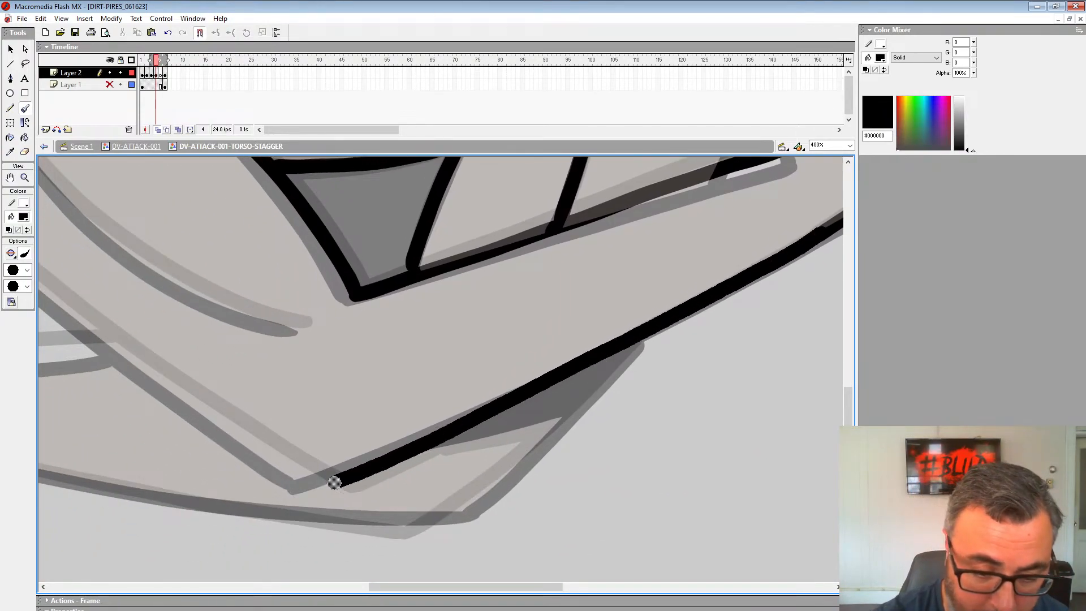
Ink the short line linking the right shoulder to the hooked fold and the long curved crease on the left on frame 4.
mouse_move(628, 249)
mouse_down()
mouse_move(579, 283)
mouse_move(579, 494)
mouse_up()
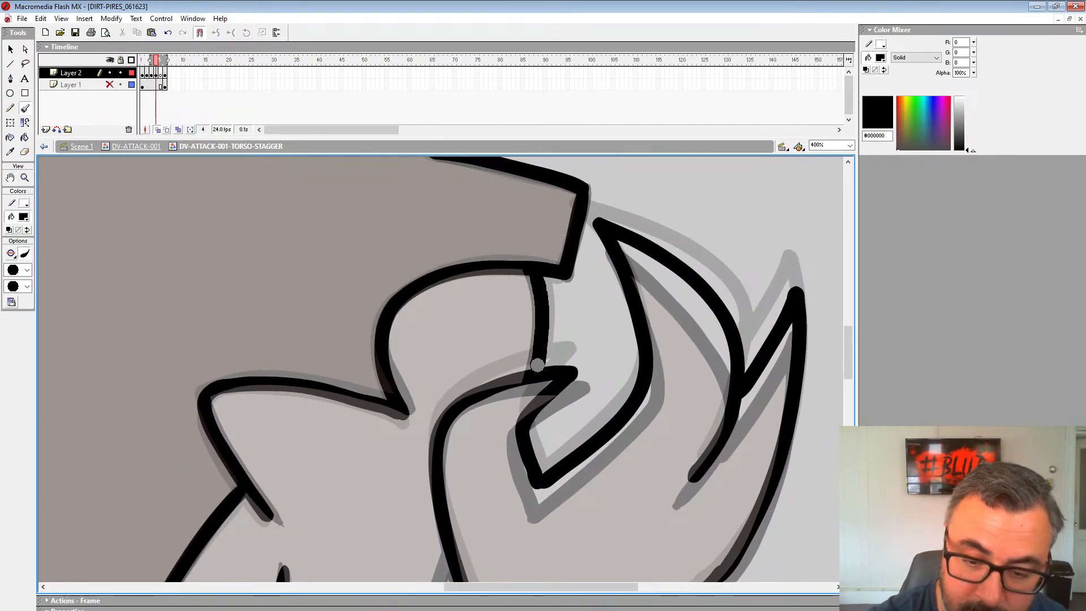
drag(537, 365, 688, 126)
drag(562, 389, 559, 396)
drag(461, 407, 747, 172)
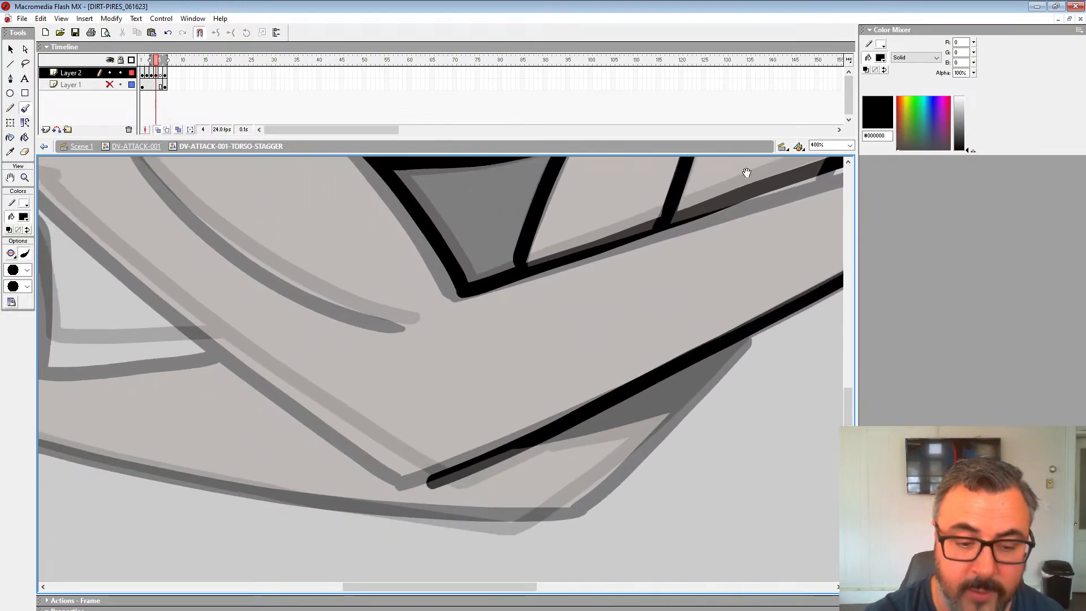
drag(486, 314, 705, 460)
mouse_move(341, 275)
mouse_down()
mouse_move(421, 365)
mouse_move(568, 455)
mouse_up()
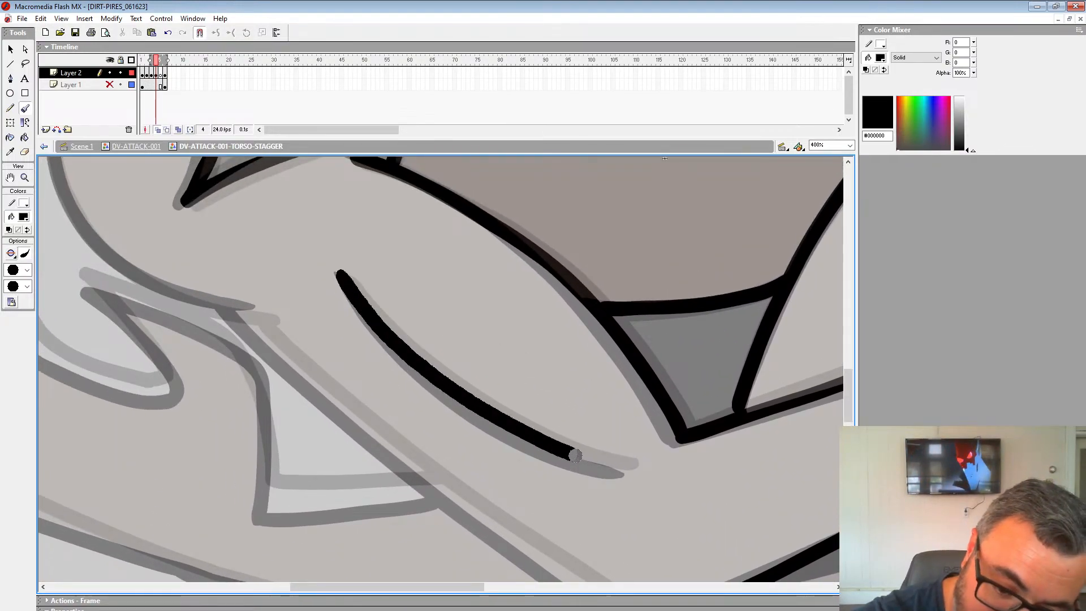
Ink the left shoulder's outer curve and the diagonal edge running from it to the bottom corner on frame 4.
drag(531, 405, 674, 526)
drag(288, 294, 340, 402)
drag(453, 461, 493, 465)
mouse_move(492, 465)
mouse_down()
mouse_move(385, 408)
mouse_move(244, 246)
mouse_move(342, 348)
mouse_move(632, 560)
mouse_up()
mouse_move(470, 445)
mouse_down()
mouse_move(528, 449)
mouse_move(666, 504)
mouse_up()
Ink the triangular notch and the jagged spikes along the torso's left side on frame 4.
mouse_move(310, 285)
mouse_down()
mouse_move(429, 352)
mouse_move(453, 486)
mouse_up()
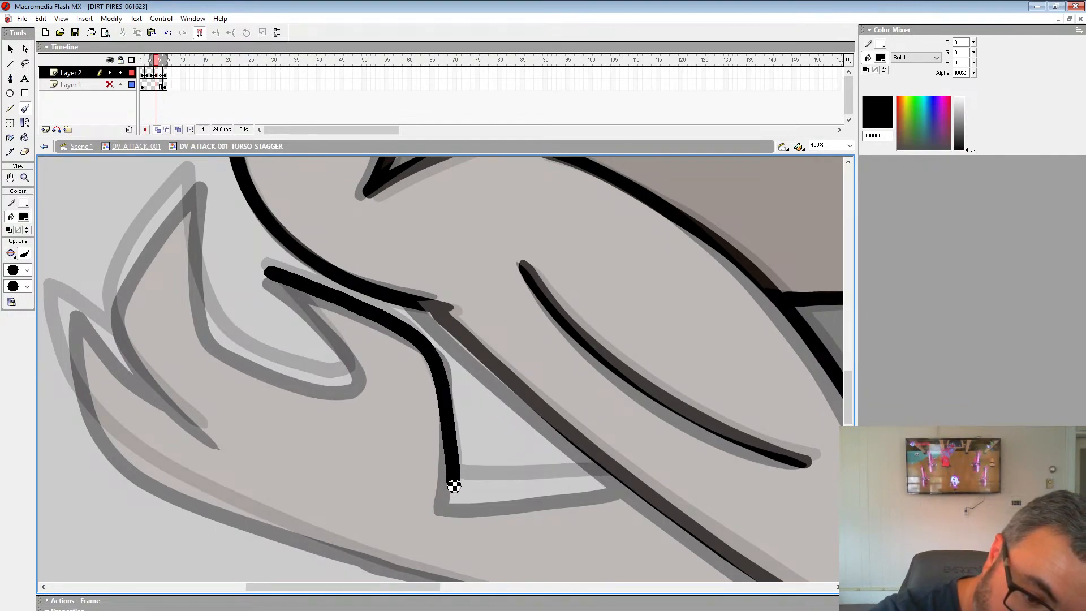
drag(570, 483, 458, 489)
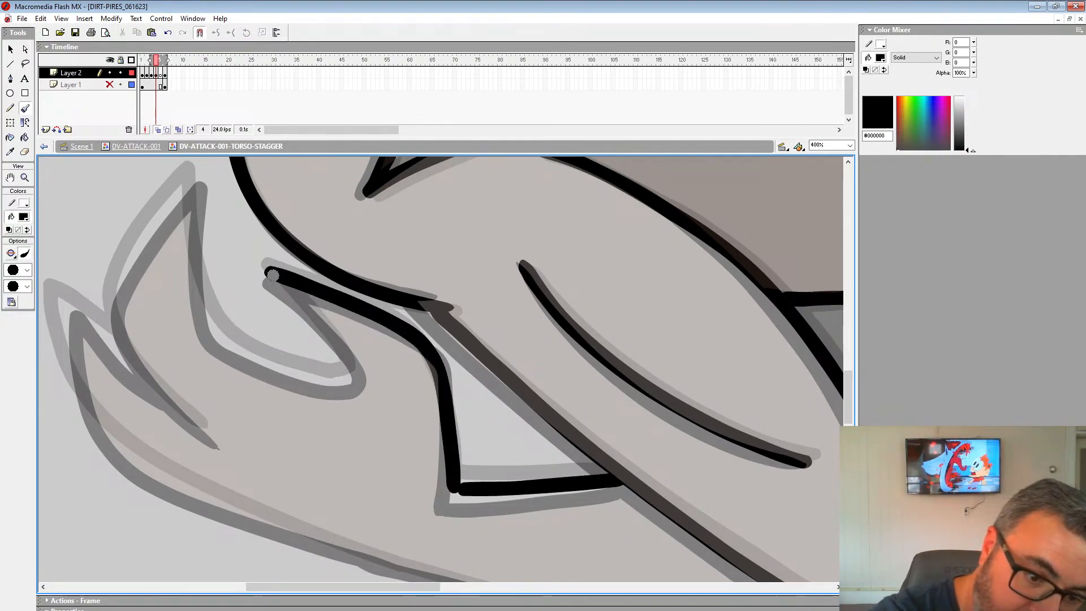
mouse_move(272, 274)
mouse_down()
mouse_move(346, 380)
mouse_move(232, 347)
mouse_move(189, 187)
mouse_move(122, 280)
mouse_up()
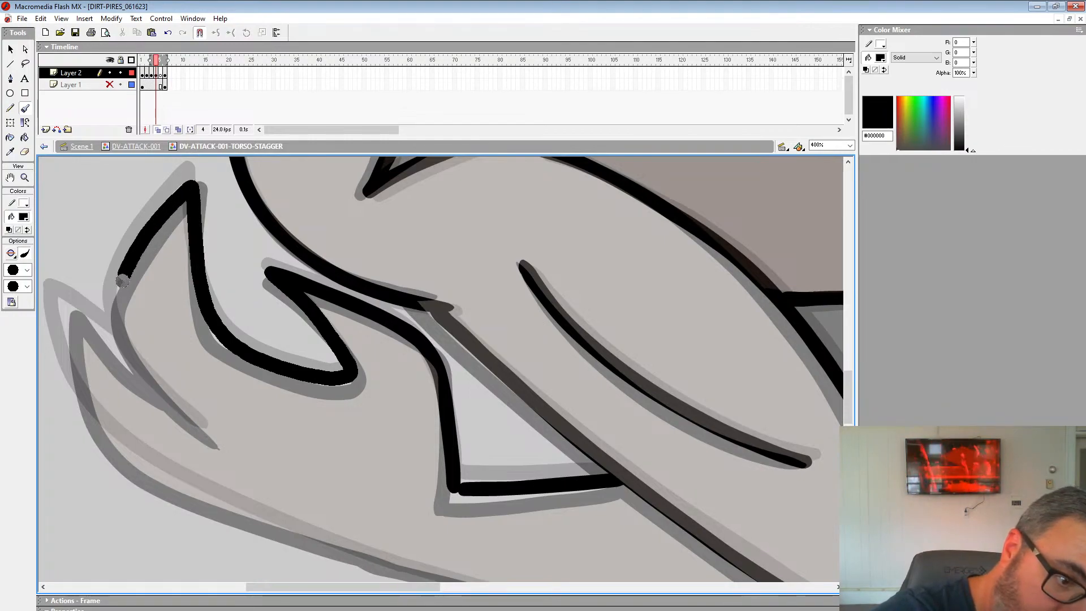
mouse_move(146, 373)
mouse_down()
mouse_move(212, 432)
mouse_move(309, 351)
mouse_up()
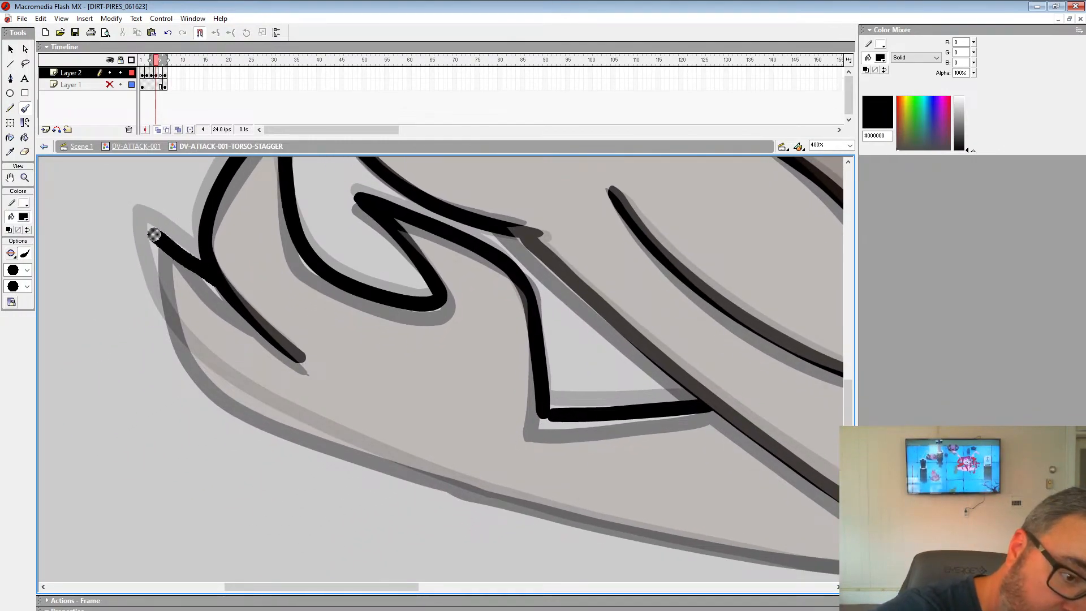
mouse_move(154, 235)
mouse_down()
mouse_move(170, 331)
mouse_move(290, 425)
mouse_up()
Ink the curved bottom hem and its slanted right end on frame 4, undoing the first slanted stroke.
mouse_move(410, 470)
mouse_down()
mouse_move(488, 495)
mouse_move(106, 347)
mouse_move(315, 408)
mouse_move(667, 452)
mouse_up()
drag(718, 422, 442, 465)
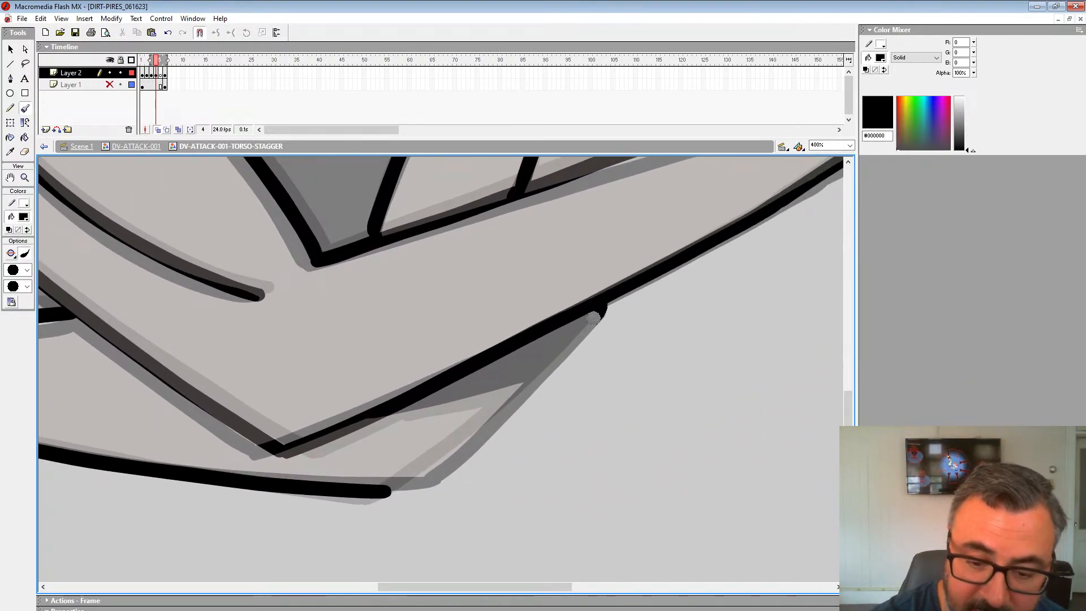
mouse_move(594, 314)
mouse_down()
mouse_move(435, 470)
mouse_move(410, 477)
mouse_move(568, 328)
mouse_move(390, 497)
mouse_up()
key(ctrl+z)
drag(492, 392, 390, 413)
drag(648, 224, 520, 494)
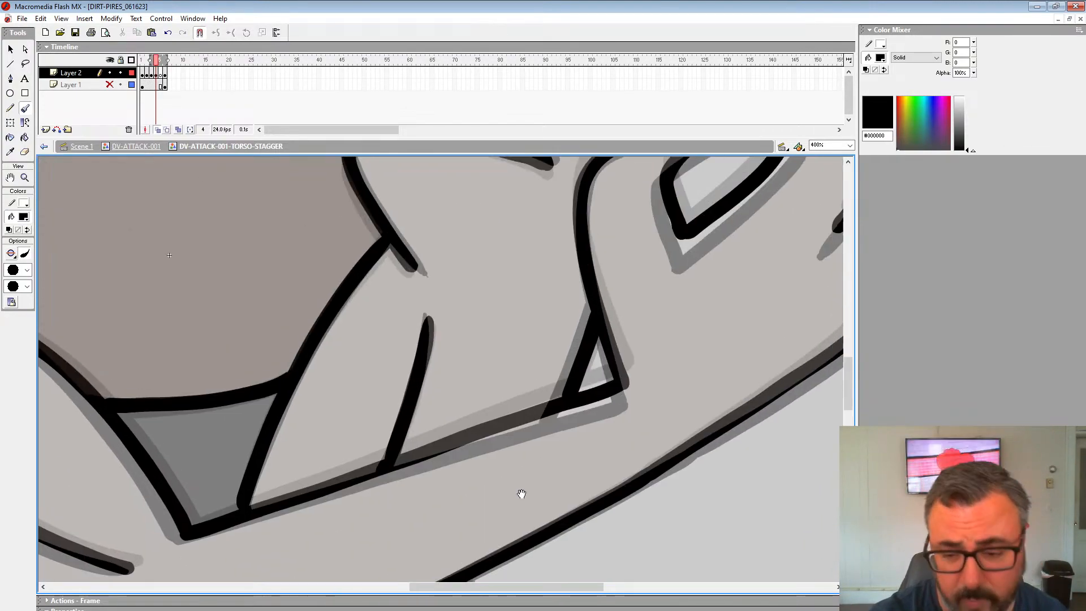
drag(812, 234, 686, 410)
drag(684, 293, 570, 448)
Go to frame 5 of Layer 2 and ink the hooked fold and the tall curved spike on the torso's right side.
click(161, 72)
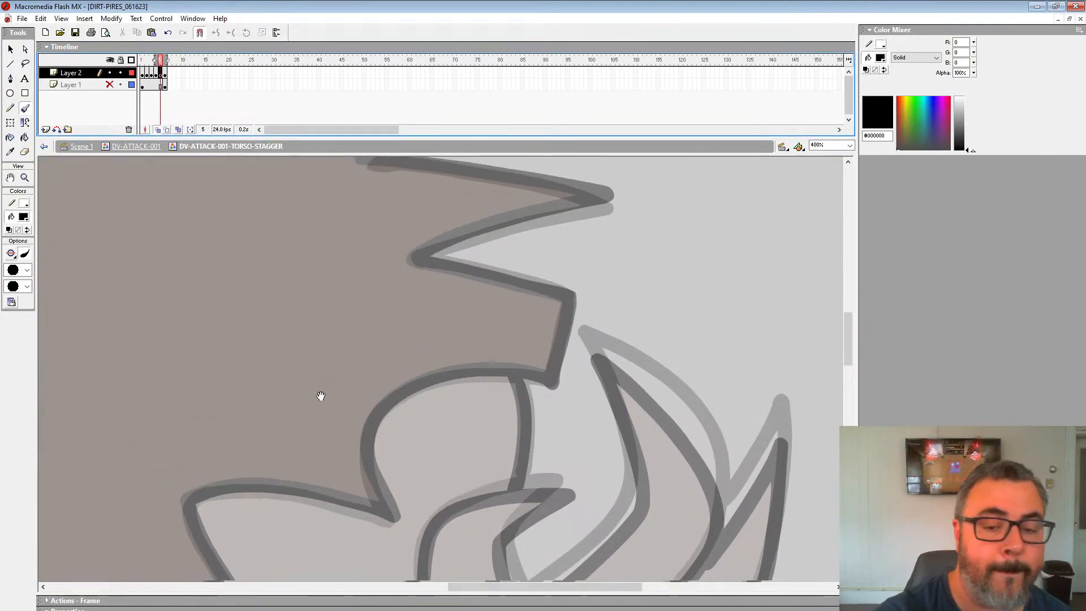
drag(321, 395, 694, 234)
drag(724, 397, 582, 201)
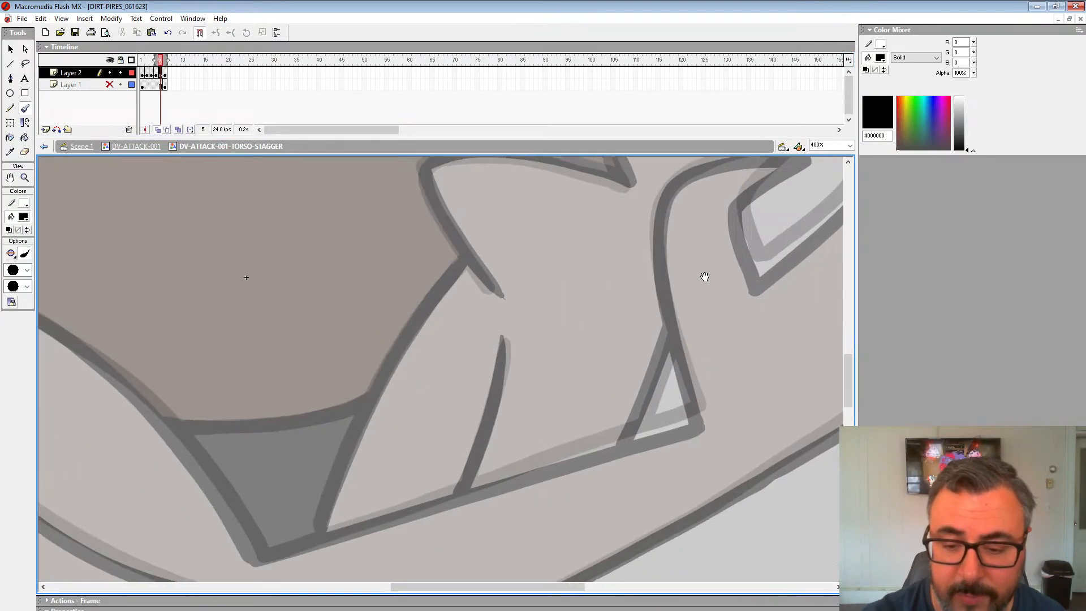
drag(703, 274, 493, 401)
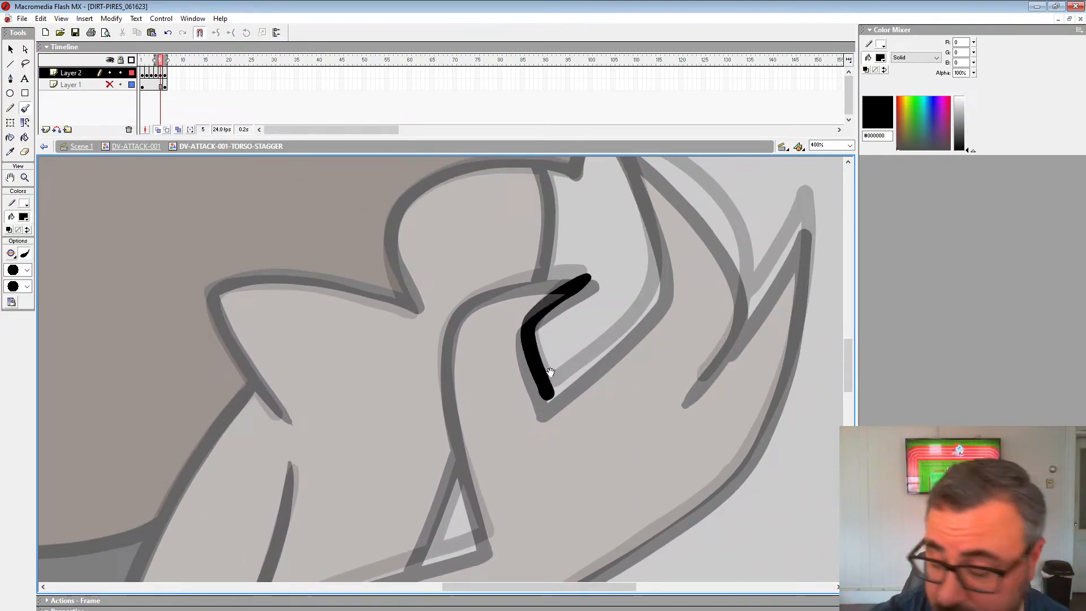
drag(630, 326, 588, 462)
drag(737, 382, 586, 260)
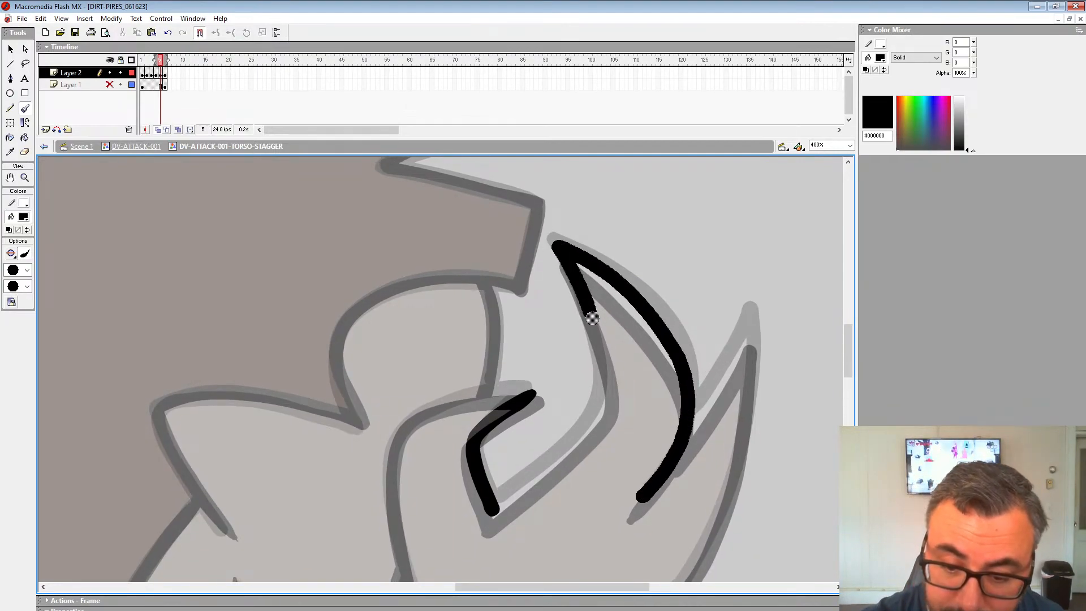
mouse_move(592, 318)
mouse_down()
mouse_move(567, 451)
mouse_move(497, 508)
mouse_up()
Ink the outermost right spike and the long lower right edge of the torso on frame 5.
mouse_move(653, 428)
mouse_down()
mouse_move(678, 233)
mouse_move(657, 297)
mouse_move(757, 198)
mouse_move(726, 375)
mouse_move(669, 472)
mouse_up()
mouse_move(638, 490)
mouse_down()
mouse_move(794, 231)
mouse_move(715, 294)
mouse_up()
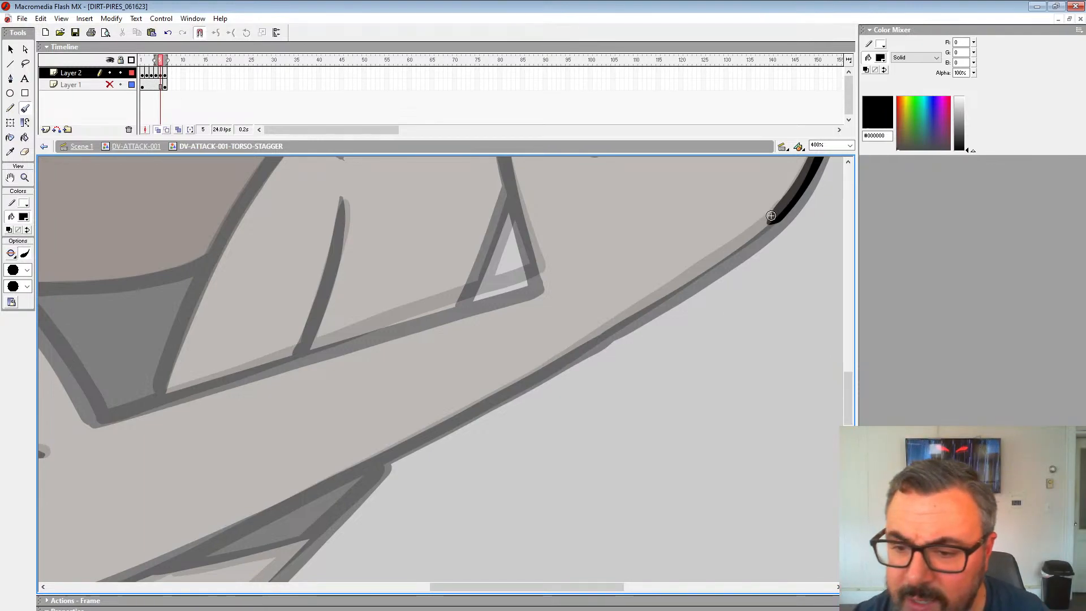
mouse_move(665, 293)
mouse_down()
mouse_move(534, 375)
mouse_move(811, 224)
mouse_move(521, 376)
mouse_move(320, 461)
mouse_up()
drag(719, 164, 613, 349)
Ink the curved line from the hooked fold's tip and the straight slanted line to the chest opening's V-point on frame 5.
mouse_move(739, 202)
mouse_down()
mouse_move(654, 385)
mouse_move(658, 364)
mouse_up()
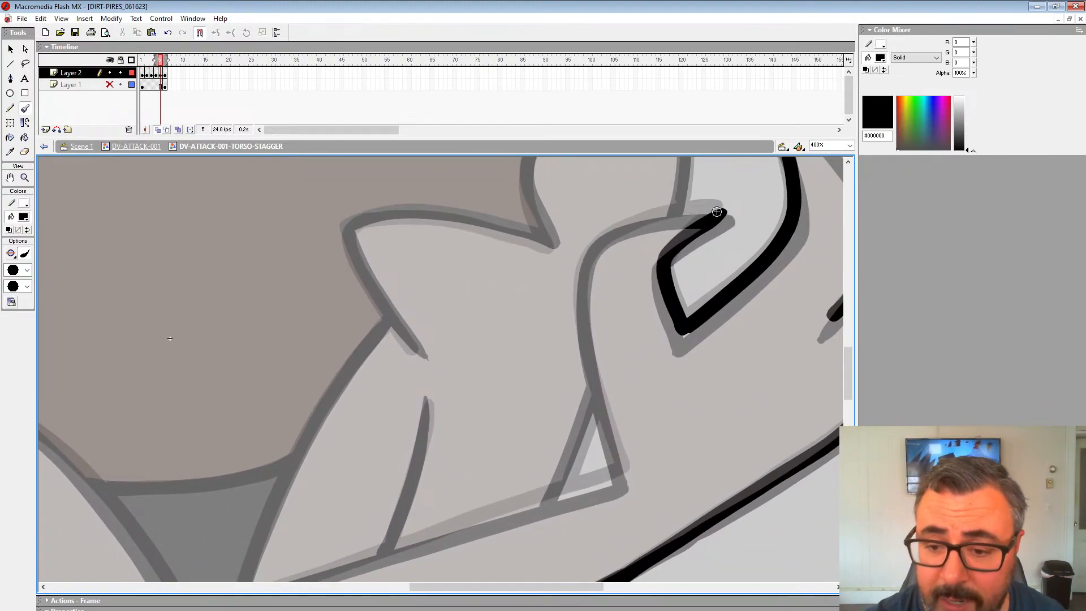
drag(669, 216, 587, 259)
mouse_move(589, 355)
mouse_down()
mouse_move(618, 478)
mouse_move(773, 260)
mouse_move(337, 398)
mouse_up()
mouse_move(333, 341)
mouse_down()
mouse_move(430, 378)
mouse_move(529, 454)
mouse_up()
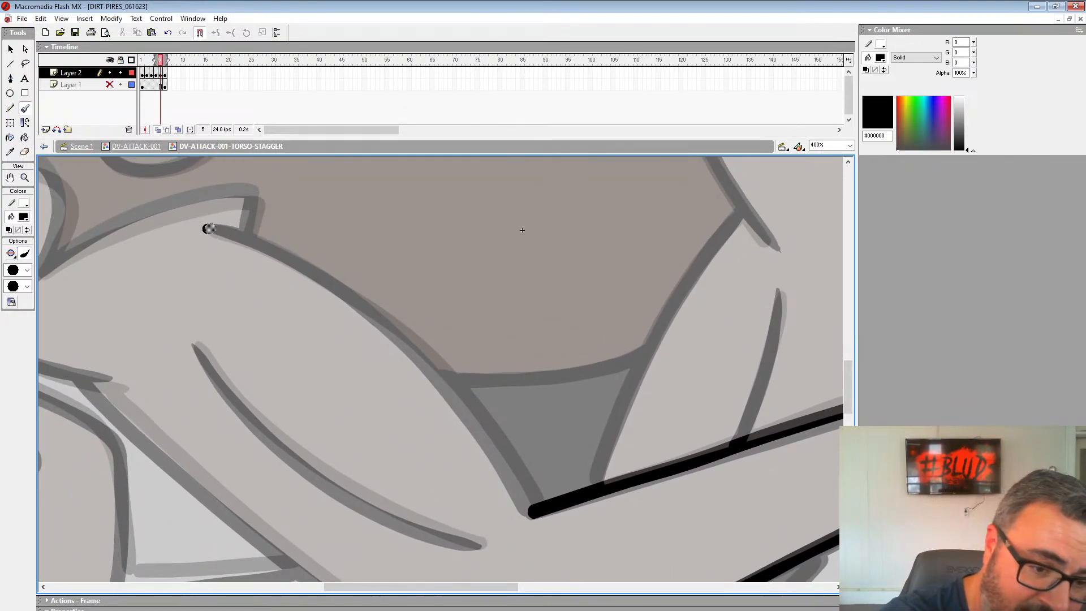
Ink the chest opening's left edge and the long curved crease below it on frame 5, undoing the stray diagonal stroke.
mouse_move(209, 228)
mouse_down()
mouse_move(320, 283)
mouse_move(444, 384)
mouse_move(531, 509)
mouse_up()
drag(489, 451, 544, 338)
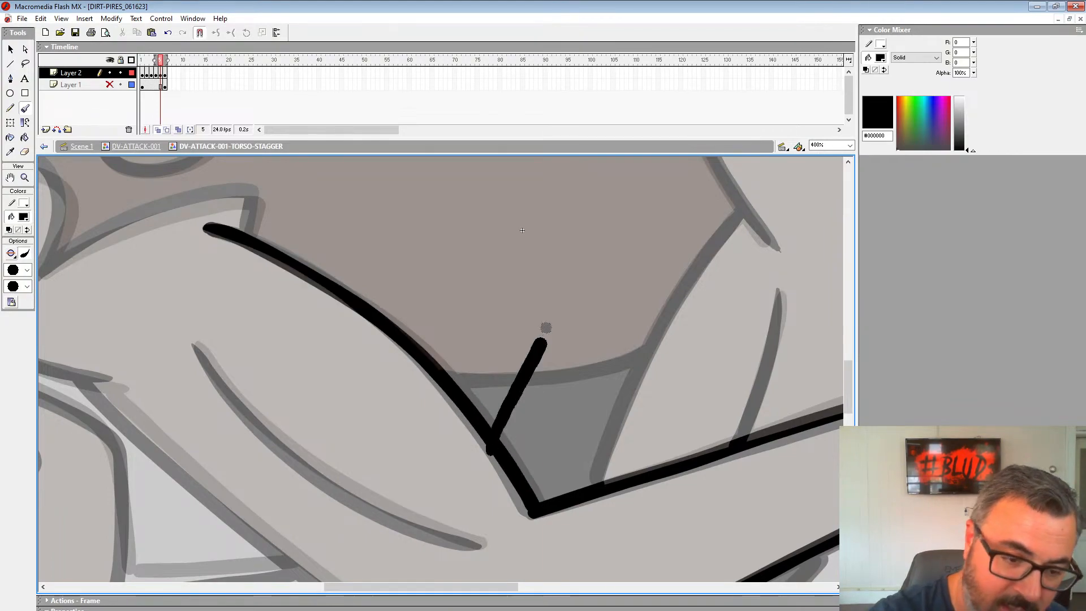
key(ctrl+z)
drag(384, 340, 492, 204)
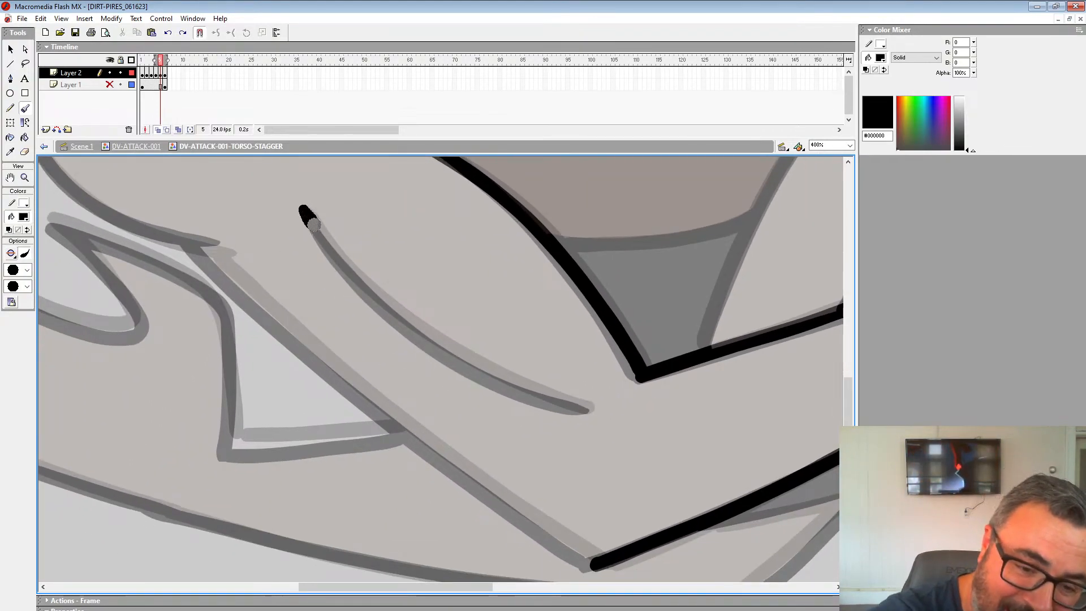
mouse_move(398, 316)
mouse_down()
mouse_move(538, 397)
mouse_move(583, 410)
mouse_up()
mouse_move(542, 379)
mouse_down()
mouse_move(562, 376)
mouse_move(568, 345)
mouse_up()
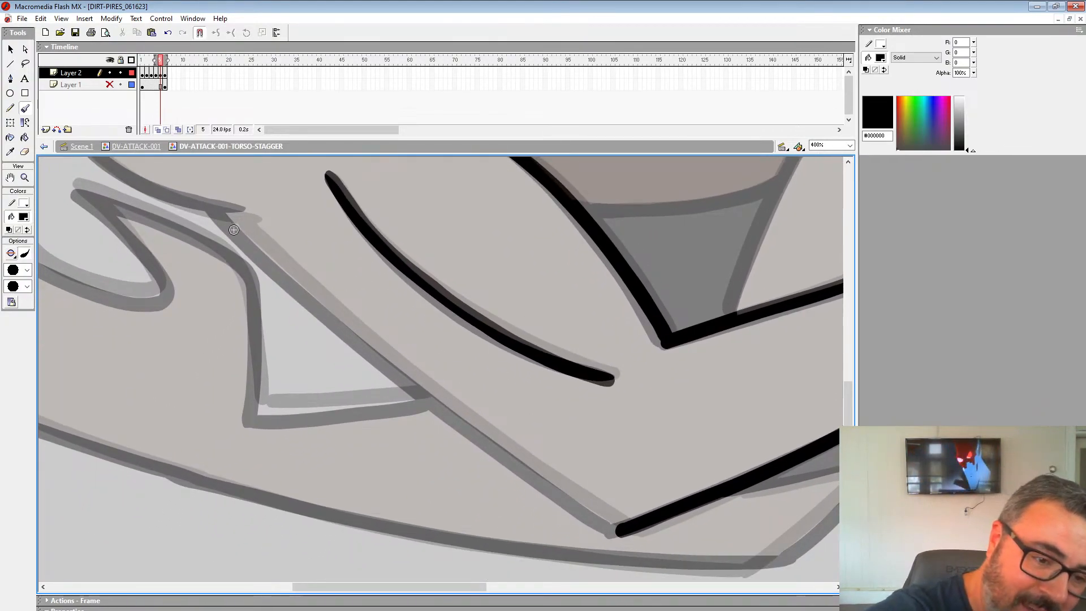
Ink the diagonal edge to the bottom corner, redoing its first stroke, and the left shoulder's outer curve on frame 5.
drag(274, 261, 516, 453)
key(ctrl+z)
drag(228, 216, 616, 532)
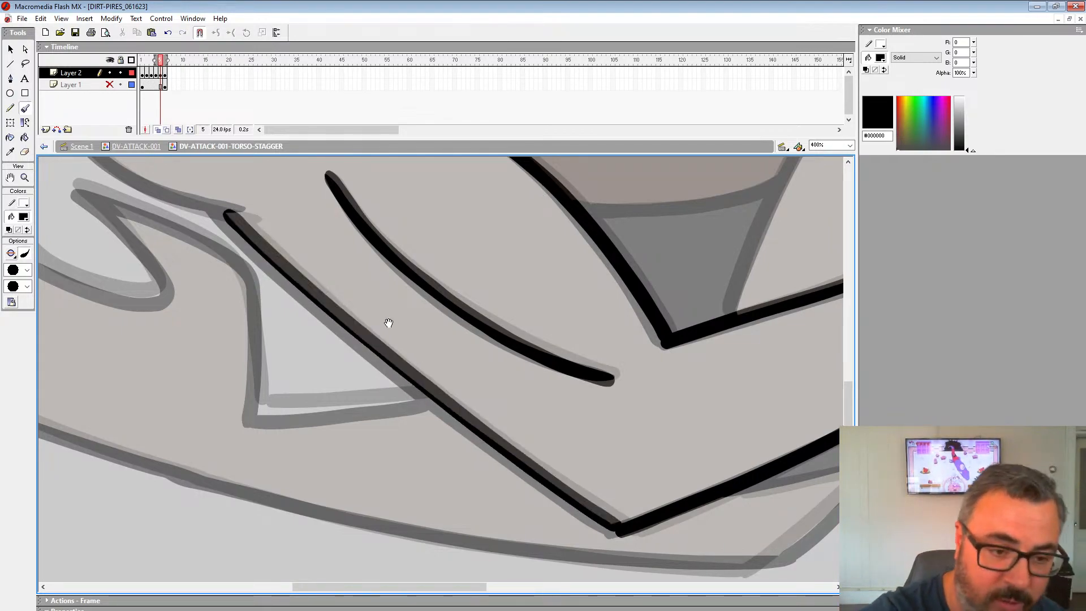
mouse_move(398, 228)
mouse_down()
mouse_move(577, 464)
mouse_move(659, 495)
mouse_up()
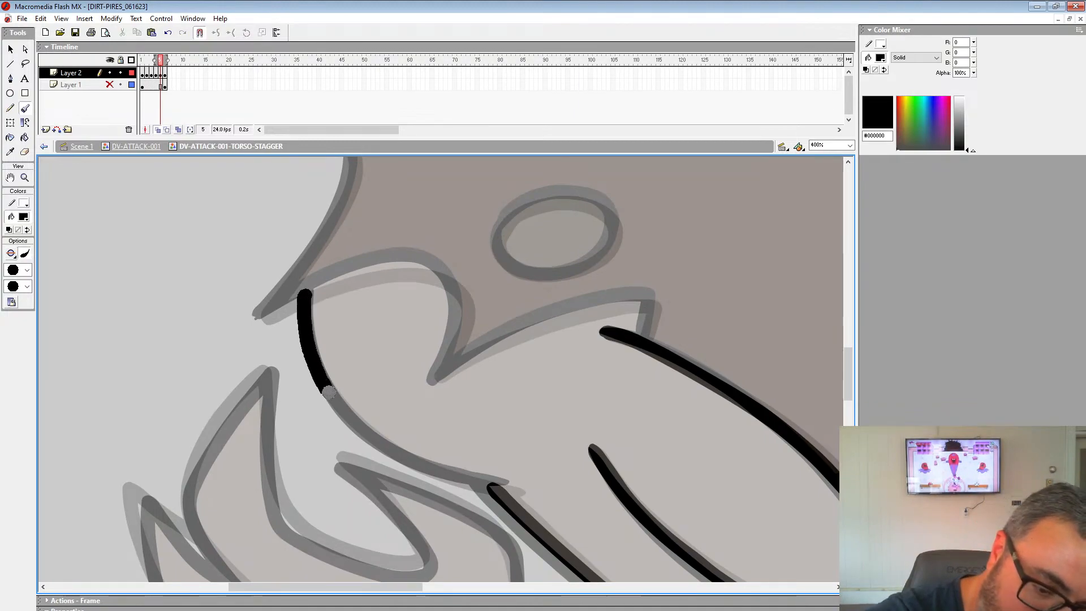
Ink the pointed fold and rounded top contour of the left shoulder out to the torso's left corner on frame 5.
drag(610, 445, 360, 380)
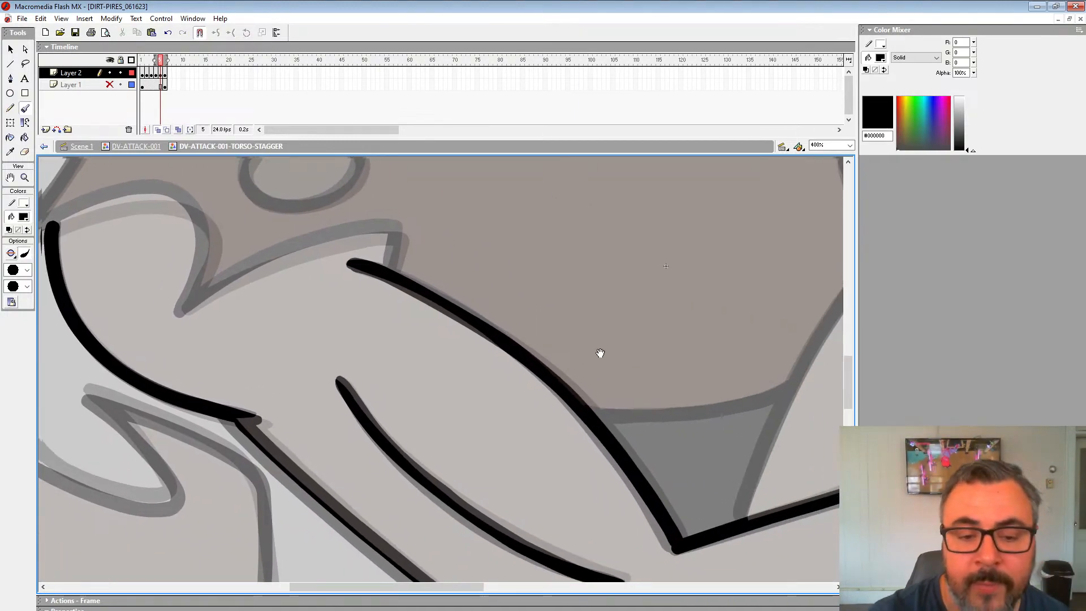
drag(601, 354, 759, 436)
mouse_move(560, 327)
mouse_down()
mouse_move(485, 324)
mouse_move(351, 387)
mouse_up()
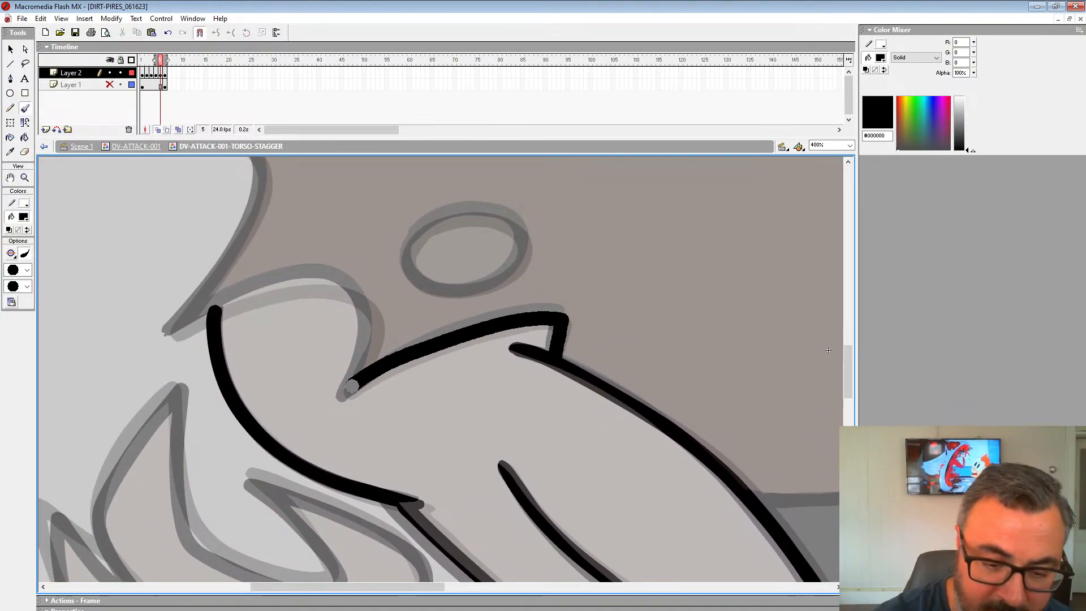
mouse_move(372, 343)
mouse_down()
mouse_move(286, 286)
mouse_move(170, 332)
mouse_up()
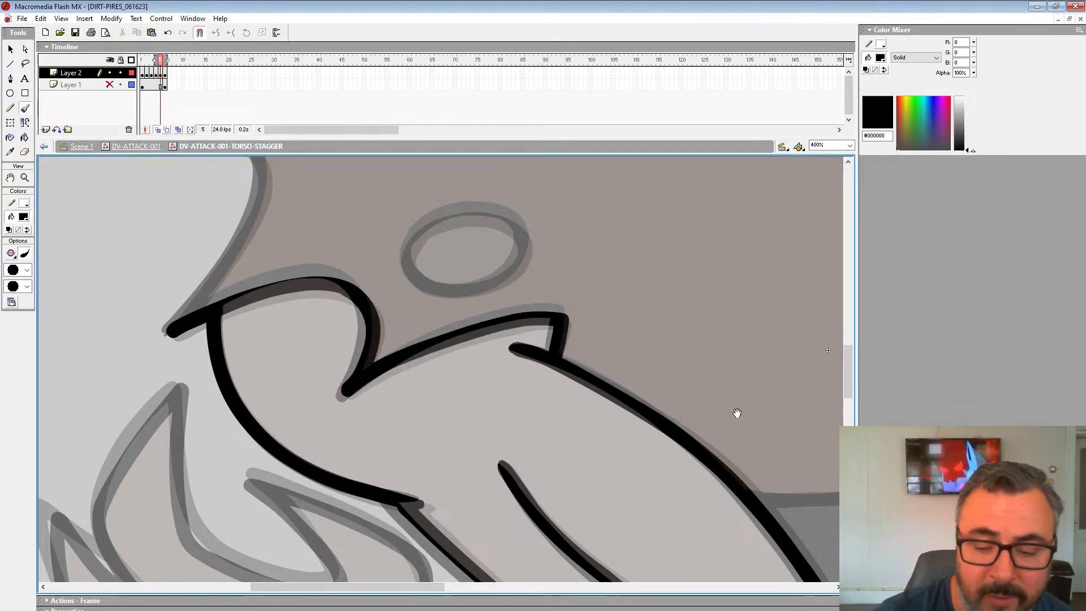
On frame 5 of Layer 2, ink the short spike edge and rounded shoulder contour at the torso's right side, tracing the onion skin.
drag(737, 412, 397, 323)
mouse_move(670, 319)
mouse_down()
mouse_move(611, 307)
mouse_move(555, 359)
mouse_up()
drag(761, 203, 552, 428)
drag(717, 214, 707, 283)
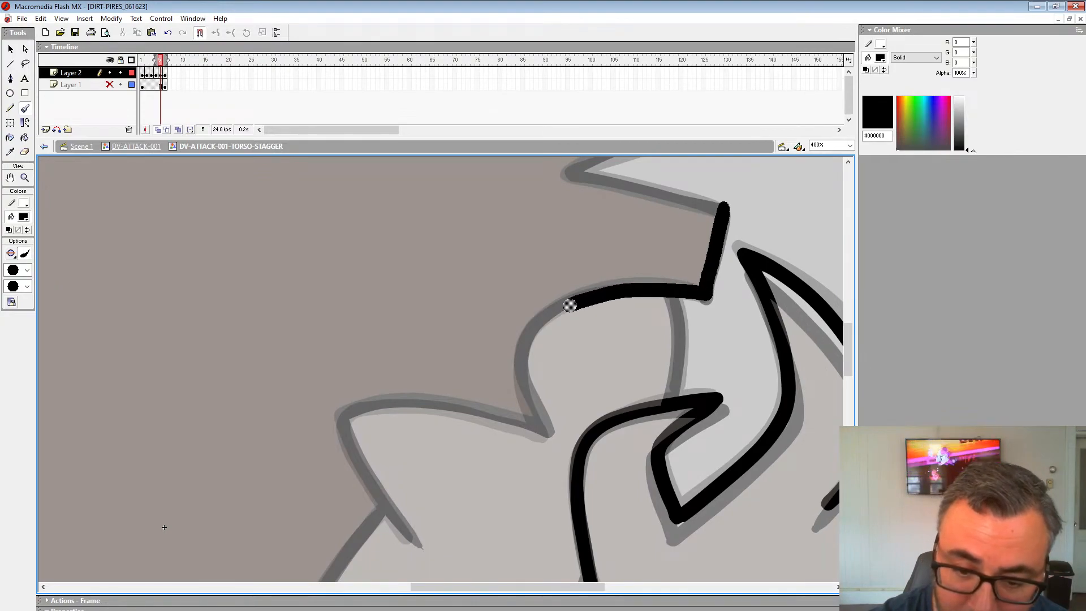
mouse_move(524, 379)
mouse_down()
mouse_move(545, 431)
mouse_move(641, 241)
mouse_up()
key(ctrl+z)
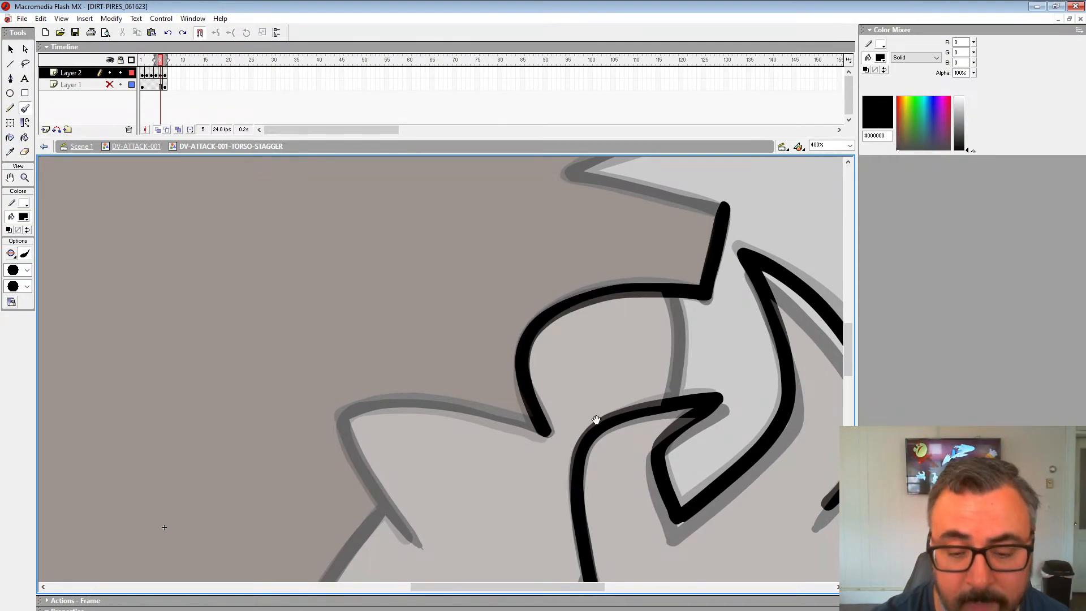
Ink the right upper arm's pointed fur edge, muscle crease and inner contour, plus the curve above the gap between the arms.
drag(596, 419, 686, 234)
drag(592, 232, 448, 223)
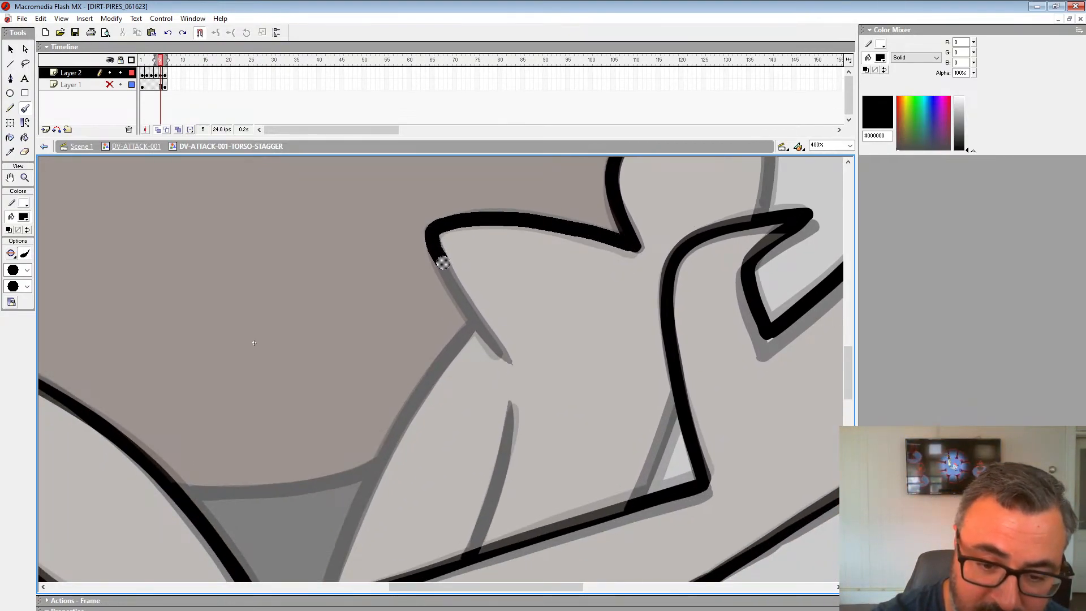
drag(498, 354, 611, 215)
drag(622, 263, 587, 402)
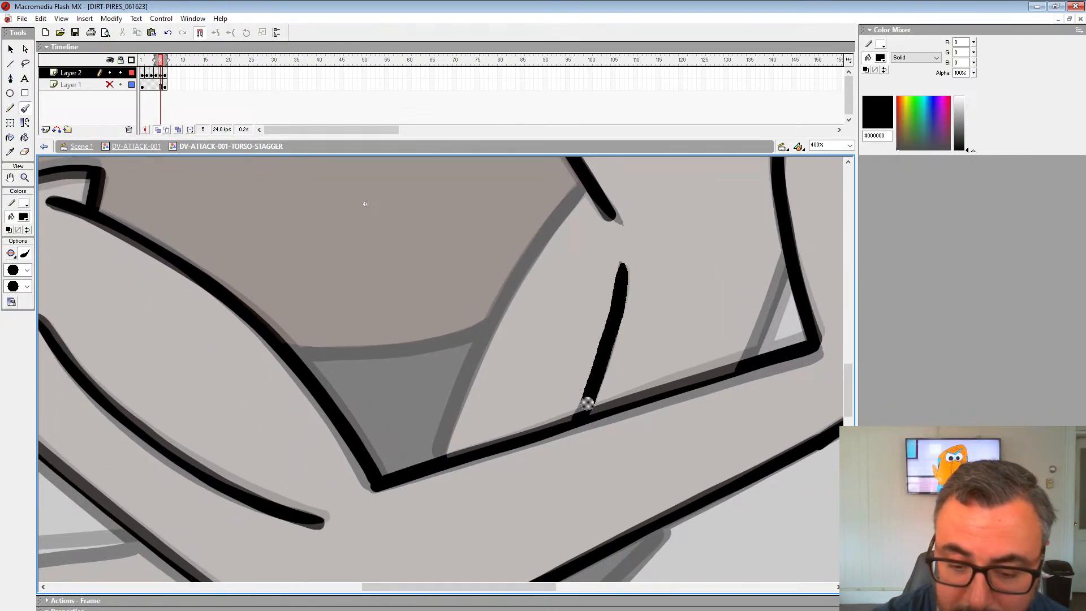
mouse_move(589, 185)
mouse_down()
mouse_move(498, 305)
mouse_move(436, 460)
mouse_up()
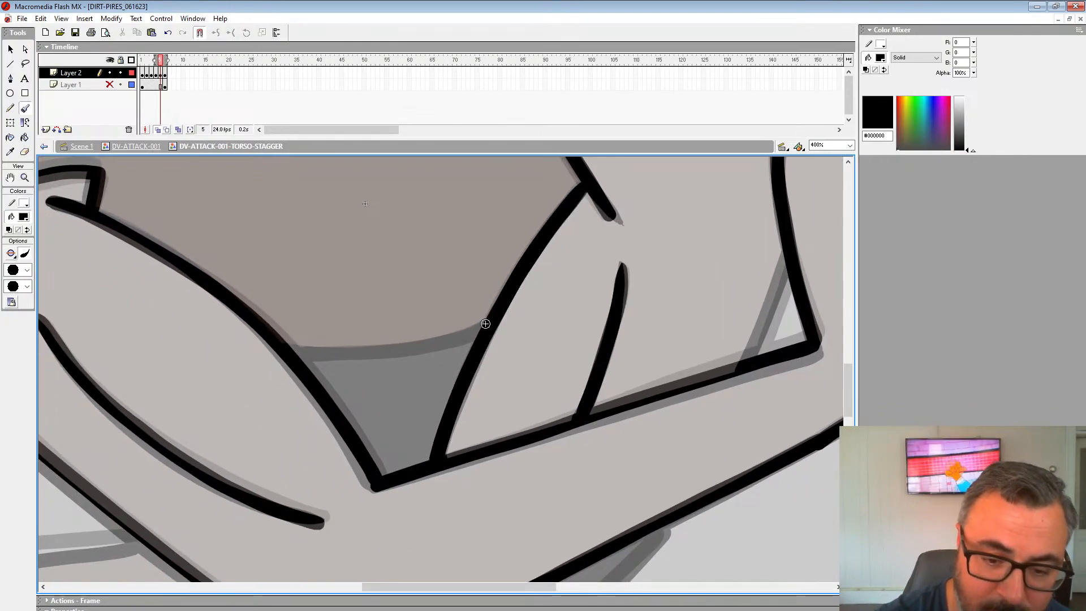
drag(624, 310, 423, 340)
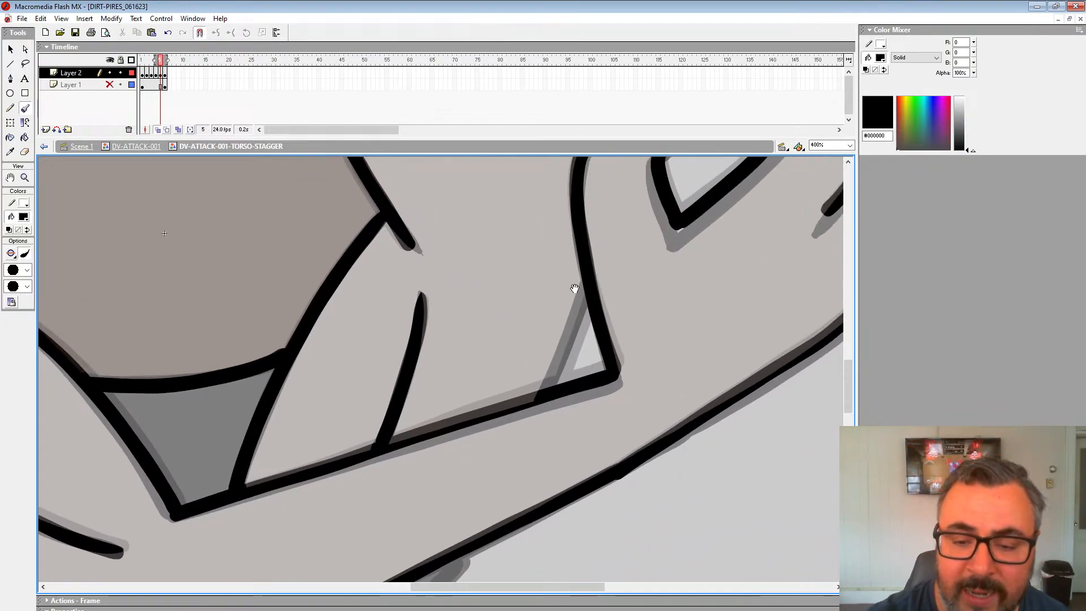
Ink the short line beside the right elbow crease and the line separating the right shoulder from the hand.
drag(582, 318, 545, 394)
drag(585, 240, 551, 410)
drag(642, 199, 599, 376)
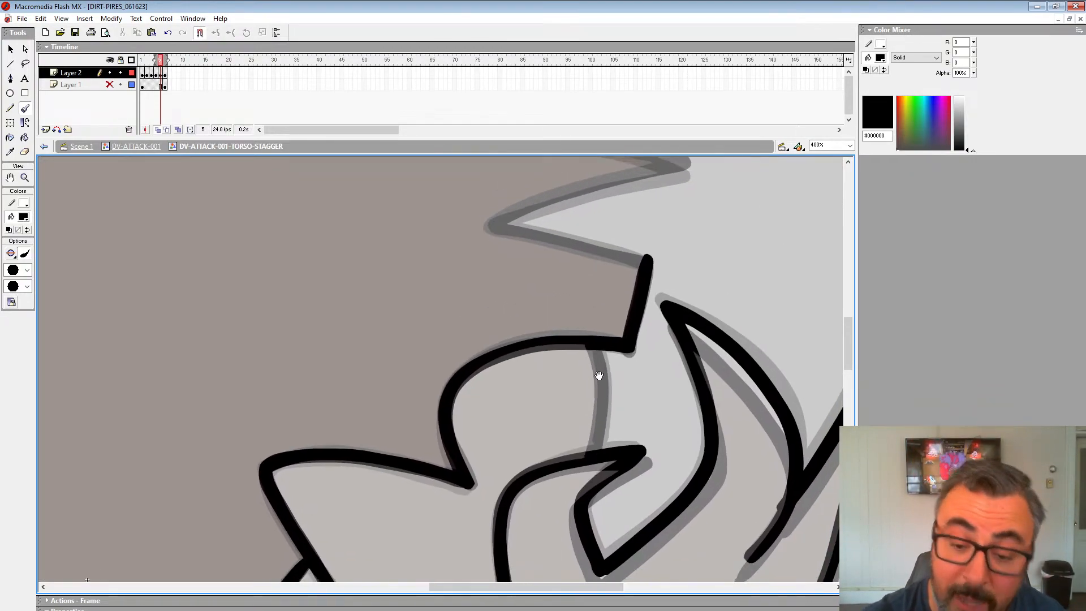
drag(625, 294, 596, 433)
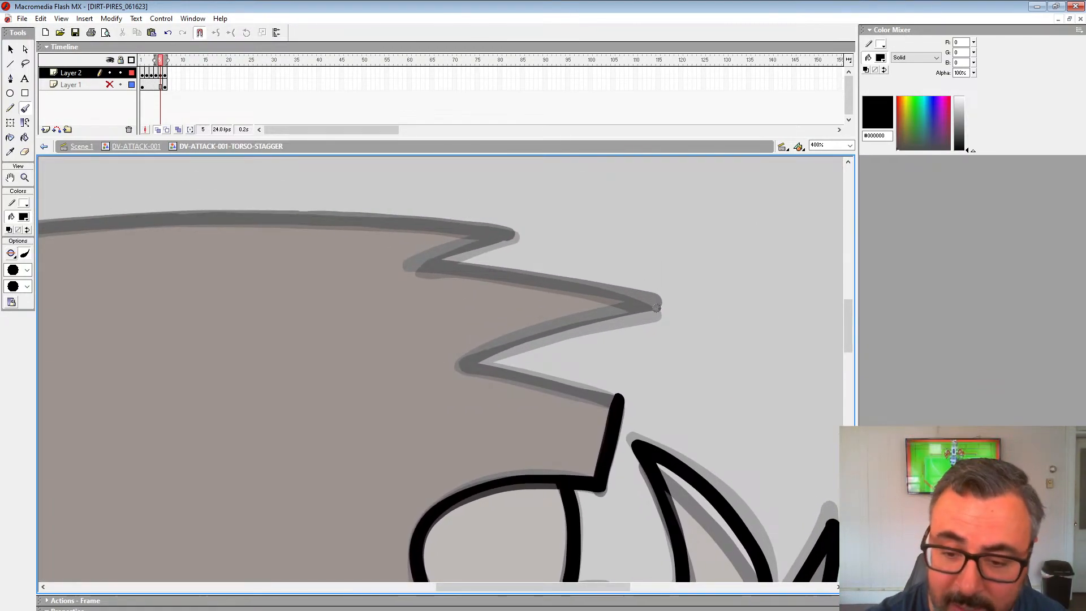
Ink the zigzag fur spikes along the torso's upper right edge.
drag(656, 308, 465, 365)
drag(616, 400, 498, 375)
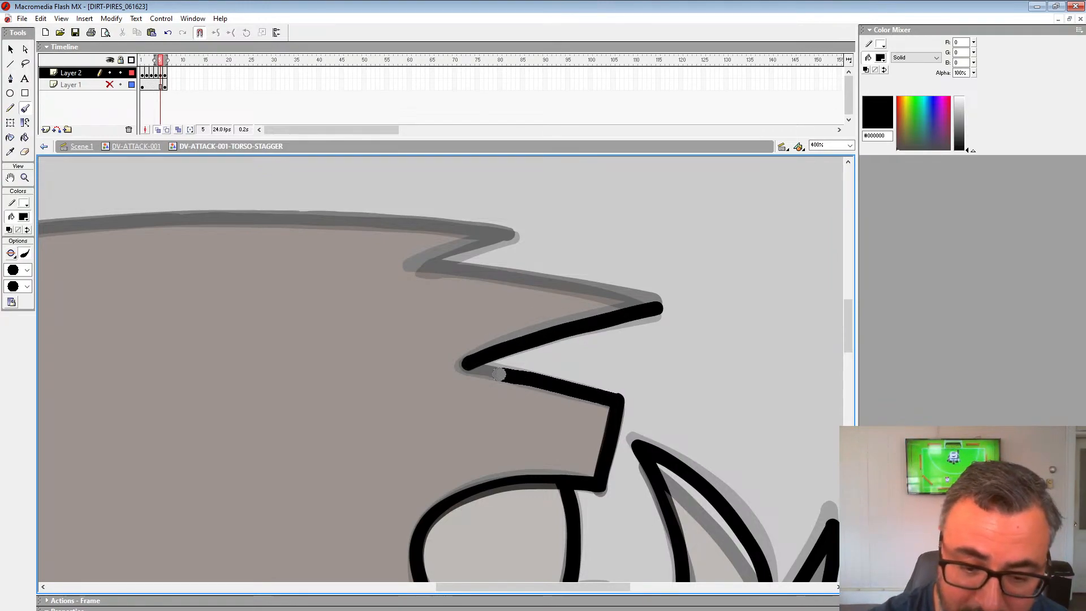
drag(624, 296, 451, 270)
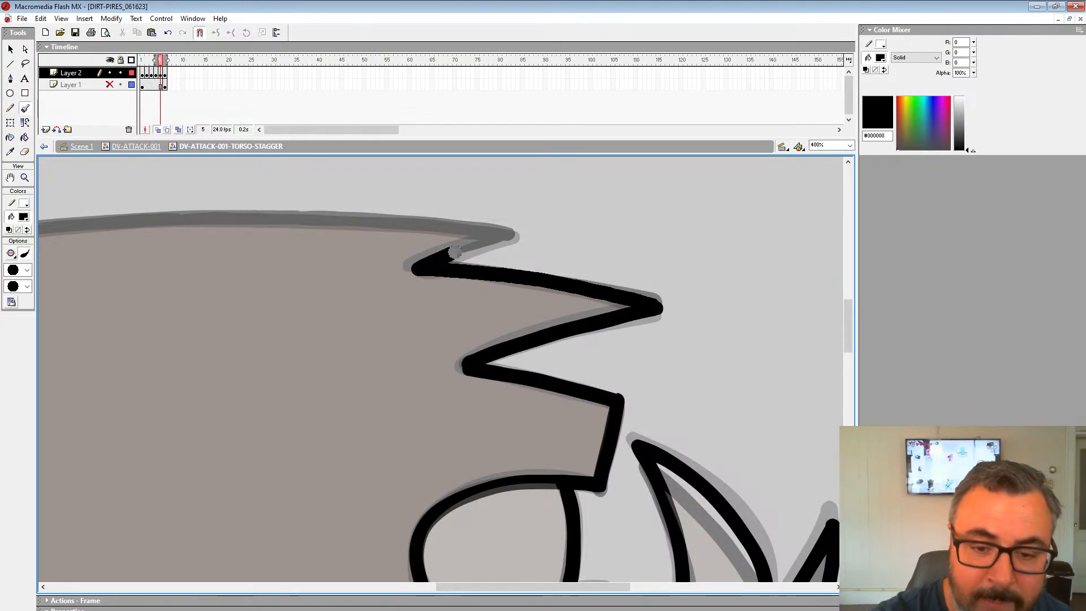
mouse_move(469, 234)
mouse_down()
mouse_move(812, 228)
mouse_move(767, 224)
mouse_up()
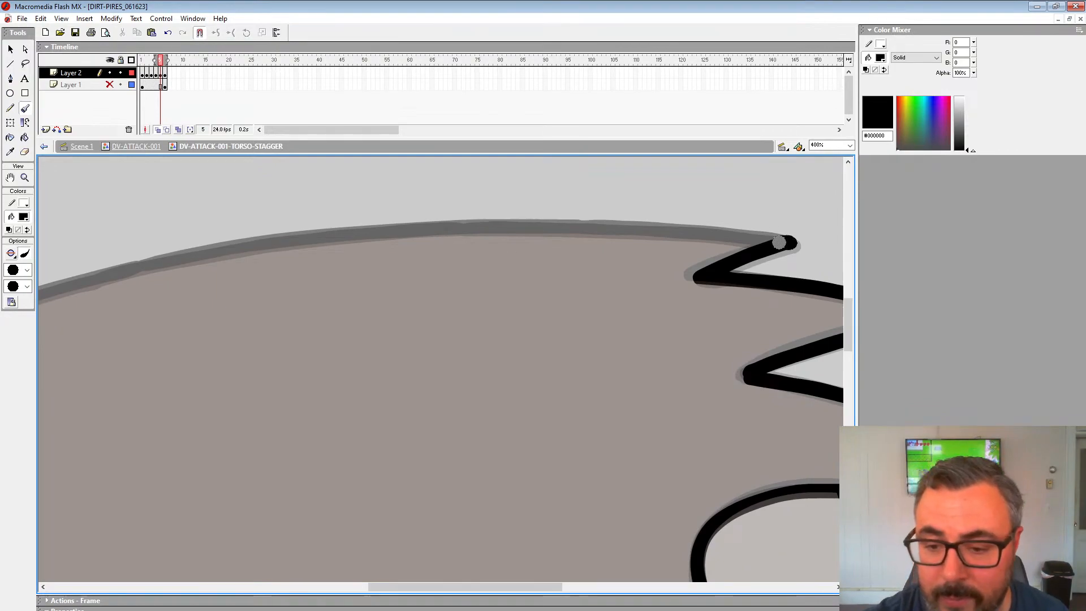
Ink the long arched top contour of the torso from the upper right spike to the left tip.
drag(665, 232, 521, 231)
mouse_move(421, 231)
mouse_down()
mouse_move(336, 232)
mouse_move(756, 259)
mouse_move(455, 237)
mouse_up()
drag(729, 282, 613, 297)
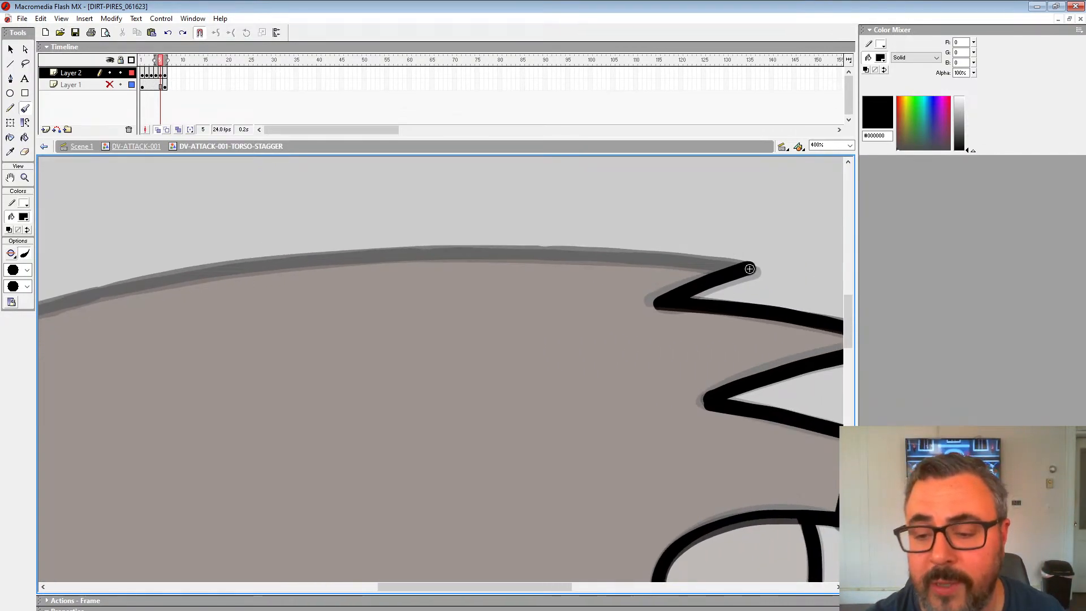
mouse_move(752, 267)
mouse_down()
mouse_move(455, 254)
mouse_move(713, 269)
mouse_move(430, 318)
mouse_up()
mouse_move(413, 324)
mouse_down()
mouse_move(635, 277)
mouse_move(512, 283)
mouse_up()
key(ctrl+z)
mouse_move(805, 236)
mouse_down()
mouse_move(413, 282)
mouse_move(715, 237)
mouse_move(789, 214)
mouse_move(609, 277)
mouse_move(479, 341)
mouse_move(302, 465)
mouse_up()
Ink the concave left edge of the torso down to the shoulder tip and the small oval on the chest.
mouse_move(371, 442)
mouse_down()
mouse_move(531, 267)
mouse_move(531, 238)
mouse_up()
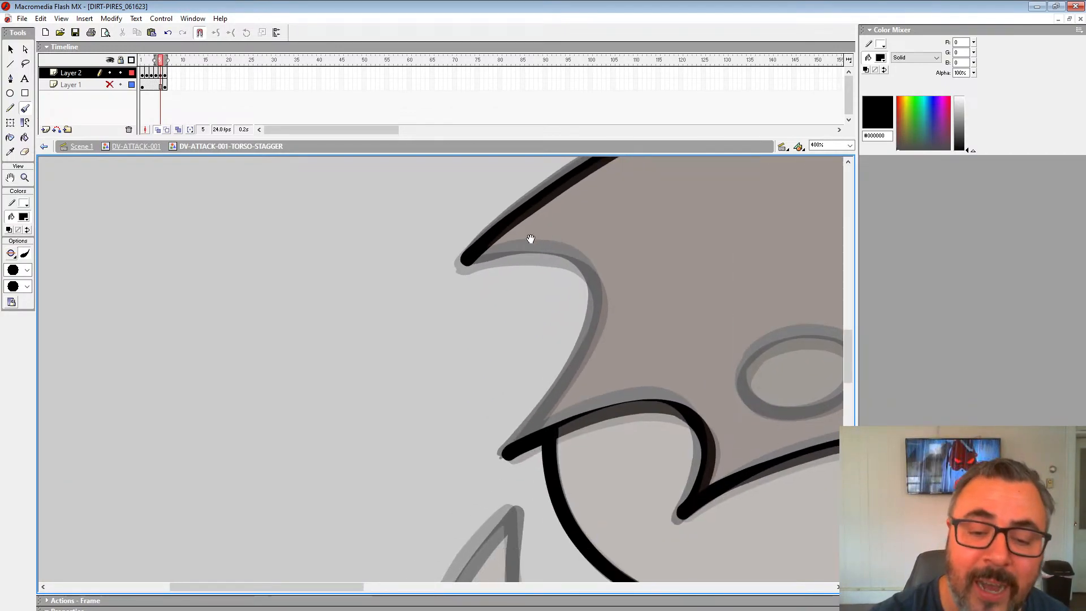
mouse_move(465, 261)
mouse_down()
mouse_move(560, 258)
mouse_move(594, 294)
mouse_up()
key(ctrl+z)
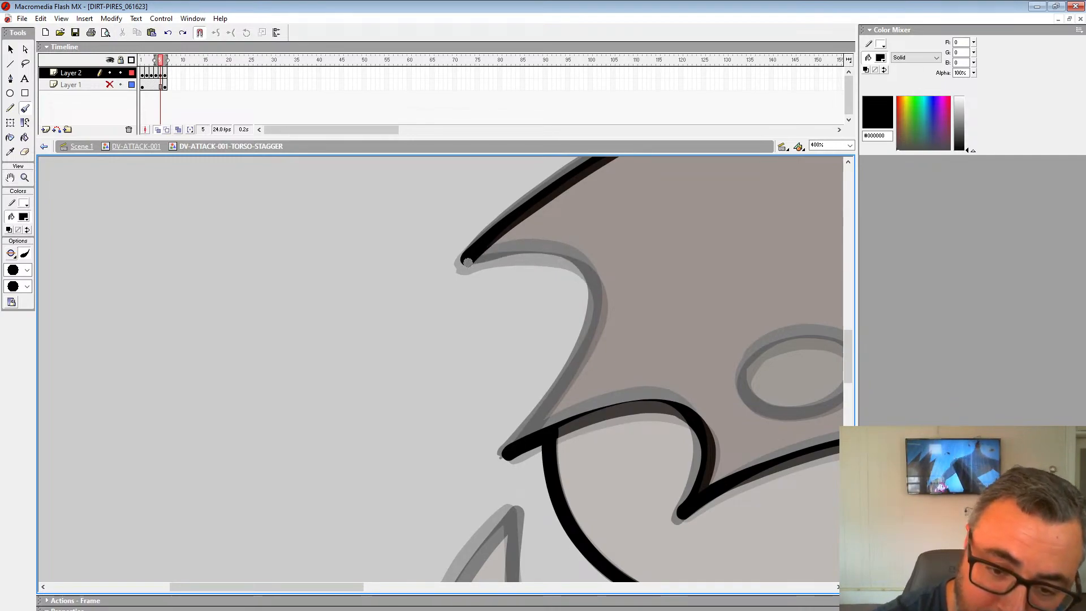
mouse_move(463, 263)
mouse_down()
mouse_move(543, 251)
mouse_move(581, 266)
mouse_move(594, 295)
mouse_move(583, 352)
mouse_move(504, 454)
mouse_up()
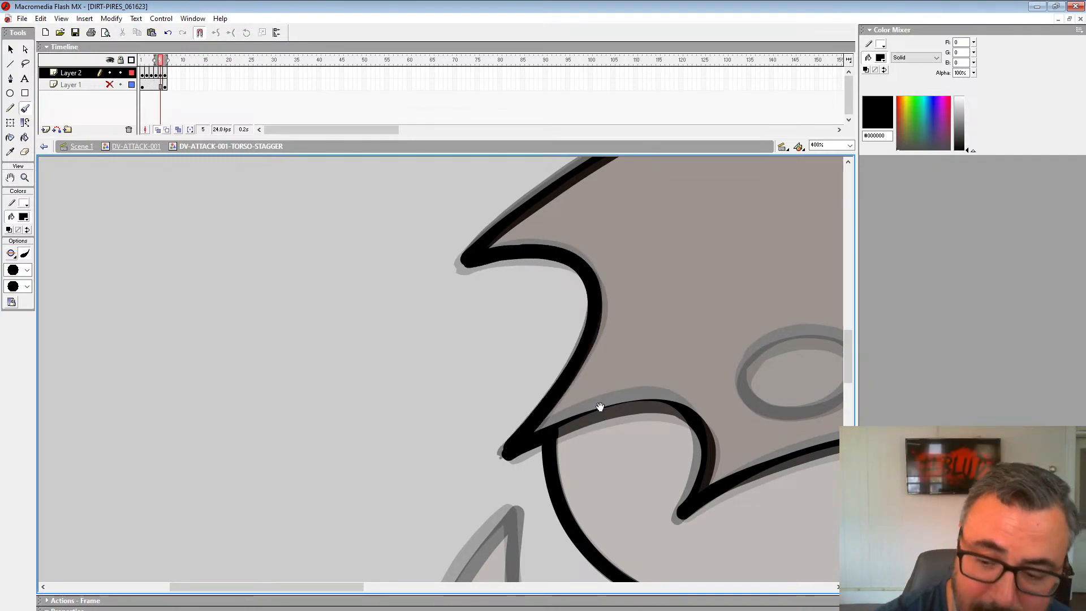
mouse_move(799, 324)
mouse_down()
mouse_move(564, 293)
mouse_move(553, 386)
mouse_move(624, 352)
mouse_move(570, 299)
mouse_move(529, 310)
mouse_up()
drag(541, 364, 555, 182)
drag(547, 428, 449, 204)
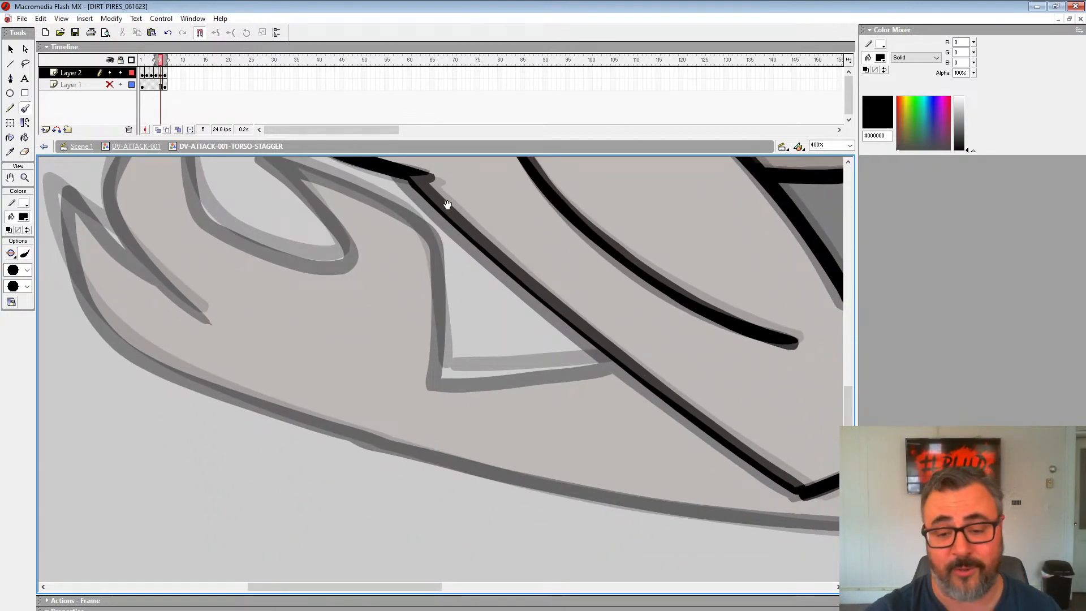
Ink the left hand's thumb, wrist edge and clawed fingers, following the onion-skinned guide.
drag(620, 324, 597, 408)
mouse_move(247, 231)
mouse_down()
mouse_move(388, 300)
mouse_move(413, 356)
mouse_move(422, 453)
mouse_up()
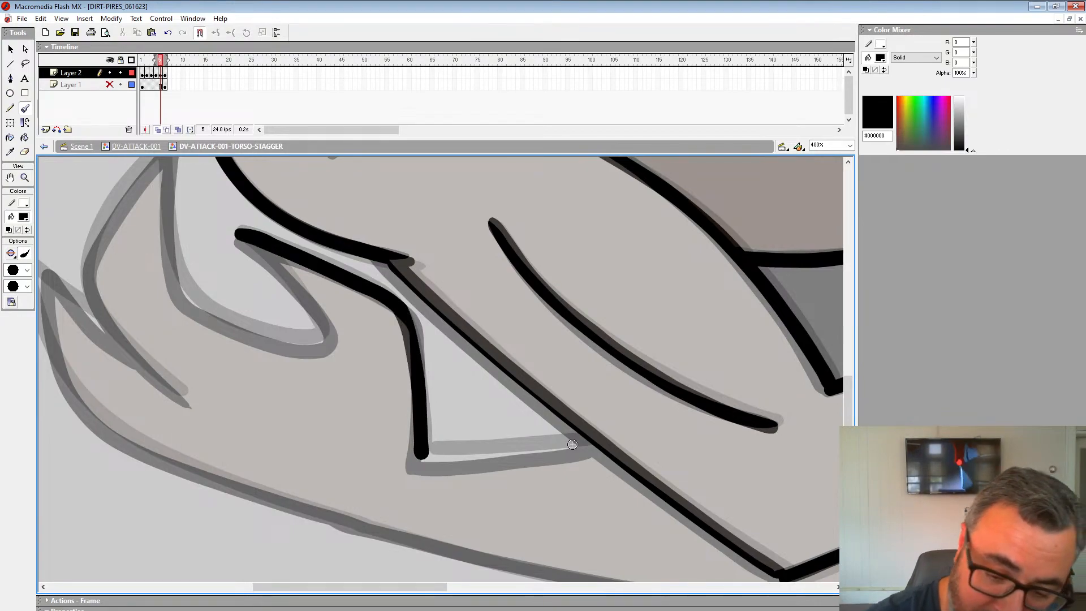
drag(593, 440, 430, 454)
mouse_move(242, 237)
mouse_down()
mouse_move(320, 332)
mouse_move(461, 372)
mouse_move(473, 392)
mouse_up()
mouse_move(320, 199)
mouse_down()
mouse_move(324, 319)
mouse_move(340, 354)
mouse_move(392, 385)
mouse_move(475, 394)
mouse_up()
mouse_move(321, 202)
mouse_down()
mouse_move(249, 301)
mouse_move(248, 374)
mouse_move(326, 441)
mouse_up()
Ink the underside of the lower forearm from the left hand to the elbow, closing the small wedge beneath the crossed arms.
mouse_move(192, 326)
mouse_down()
mouse_move(211, 346)
mouse_move(274, 344)
mouse_move(184, 215)
mouse_move(218, 325)
mouse_move(245, 360)
mouse_move(325, 408)
mouse_move(516, 469)
mouse_up()
mouse_move(547, 469)
mouse_down()
mouse_move(495, 465)
mouse_move(189, 345)
mouse_up()
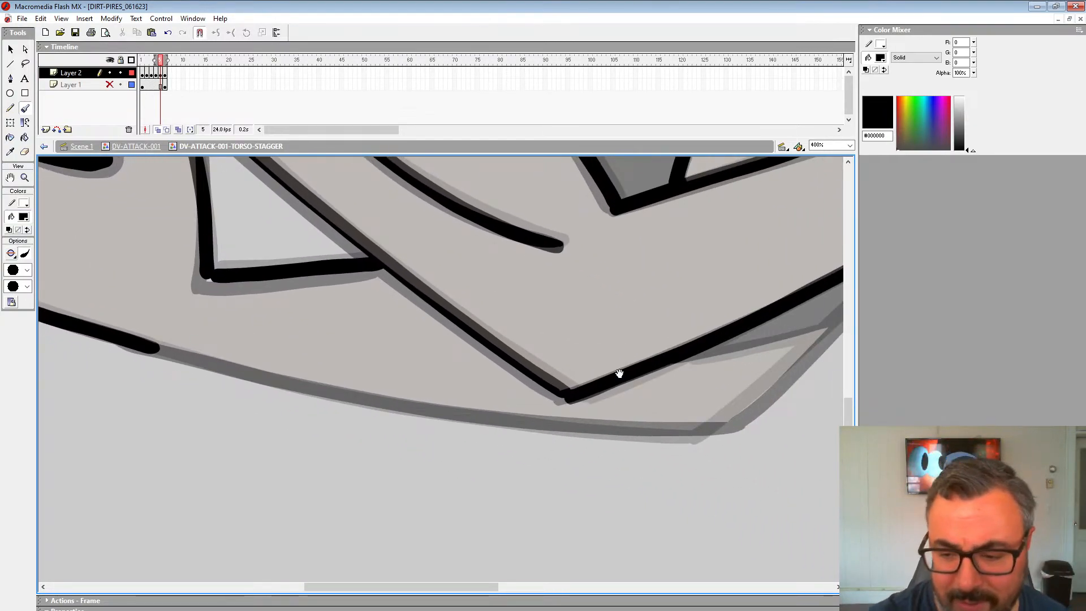
drag(618, 373, 424, 365)
mouse_move(718, 240)
mouse_down()
mouse_move(555, 399)
mouse_move(501, 425)
mouse_move(325, 417)
mouse_move(599, 437)
mouse_move(421, 415)
mouse_move(229, 366)
mouse_up()
drag(785, 319, 435, 311)
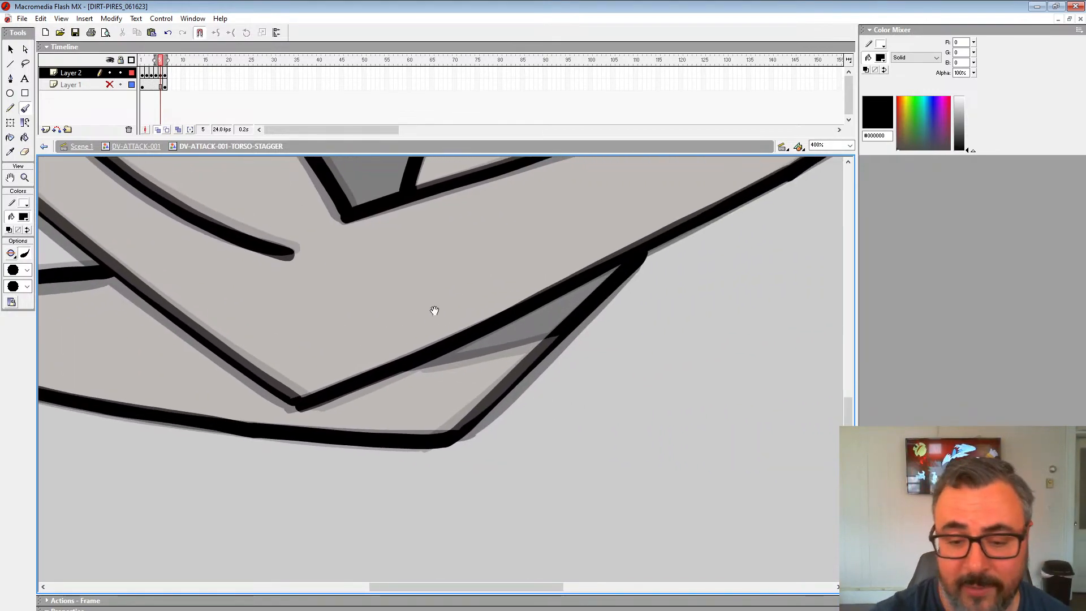
drag(551, 333, 432, 359)
drag(541, 297, 510, 374)
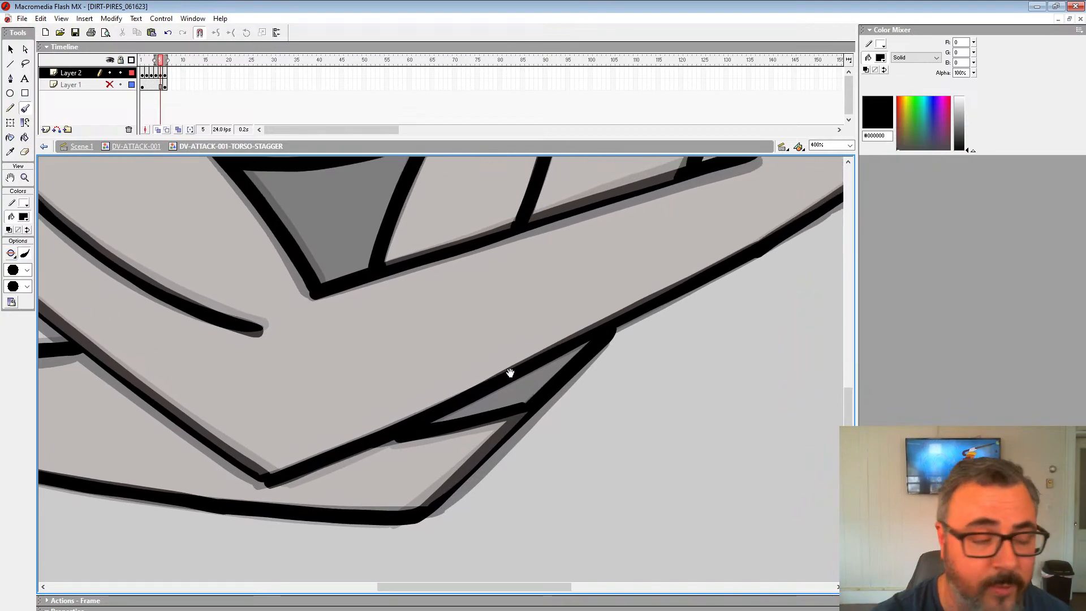
Fill the chest gap between the arms and the wedge under the elbow with black on frame 5.
click(26, 177)
alt+click(473, 351)
alt+click(473, 351)
drag(414, 339, 414, 385)
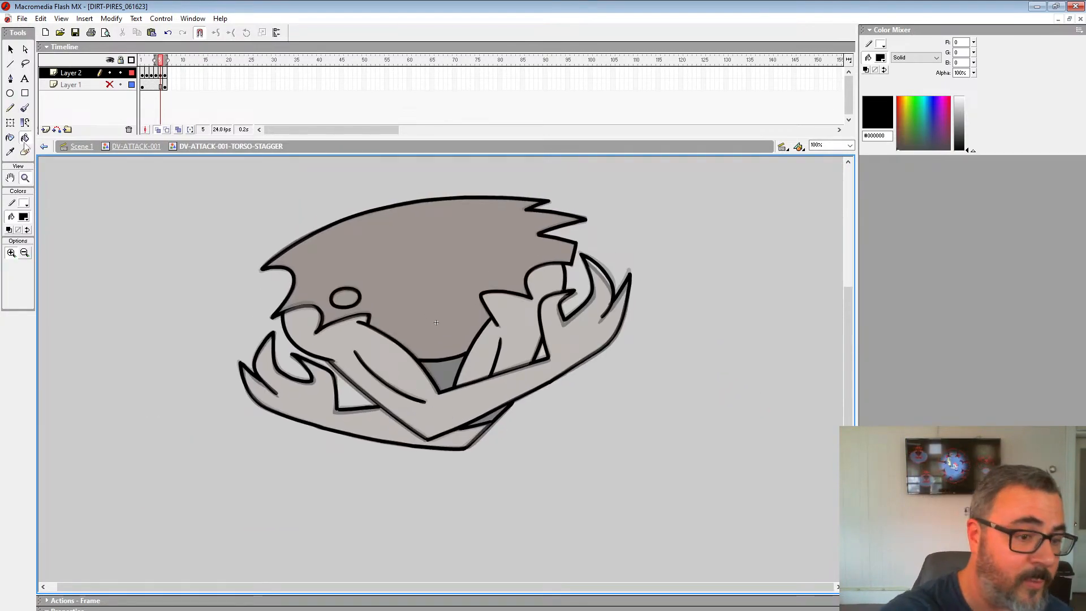
click(448, 360)
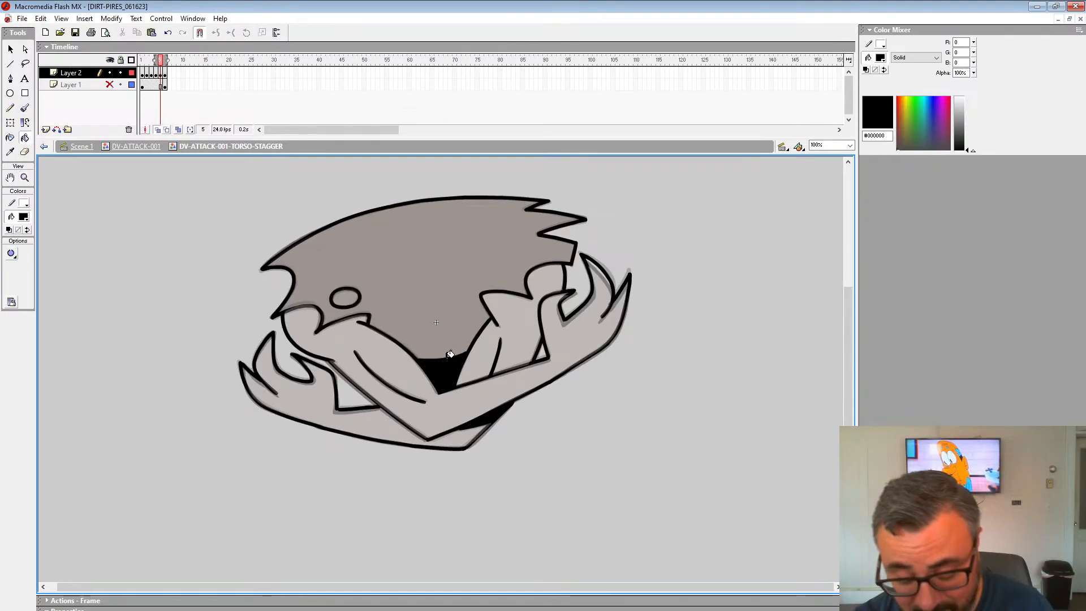
Turn off onion skinning and fill the chest gap between the arms with black on frames 3 and 2.
click(157, 129)
key(comma)
key(comma)
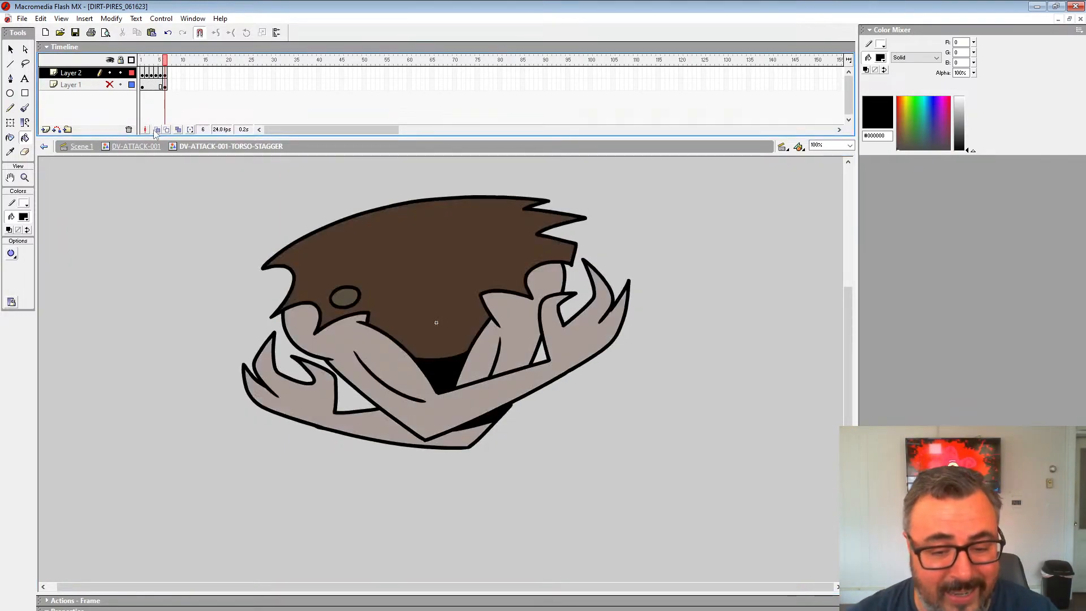
key(period)
key(period)
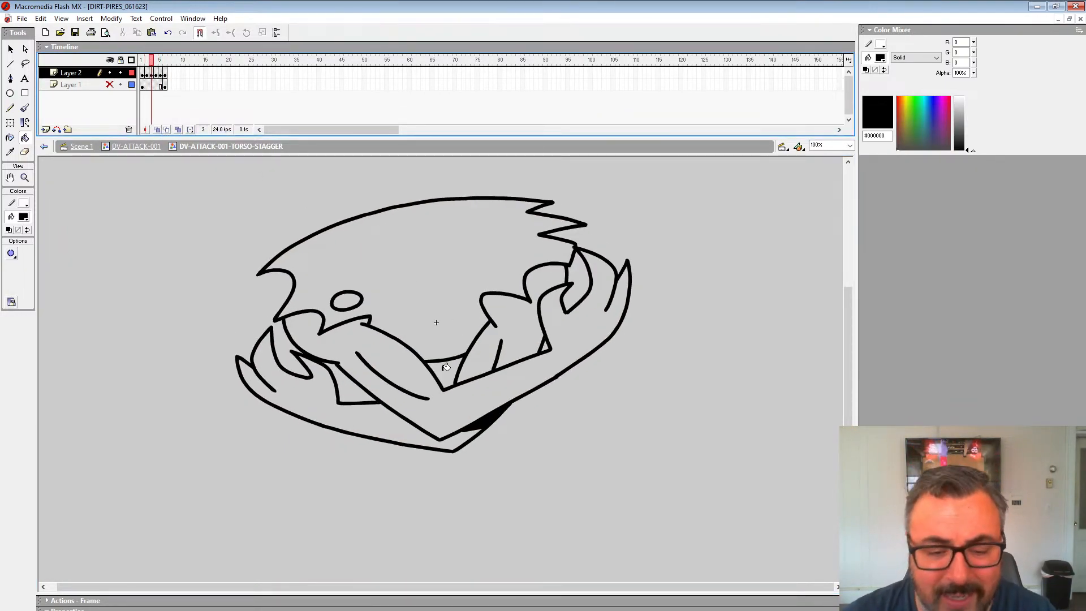
key(comma)
key(comma)
click(448, 370)
key(comma)
key(period)
key(comma)
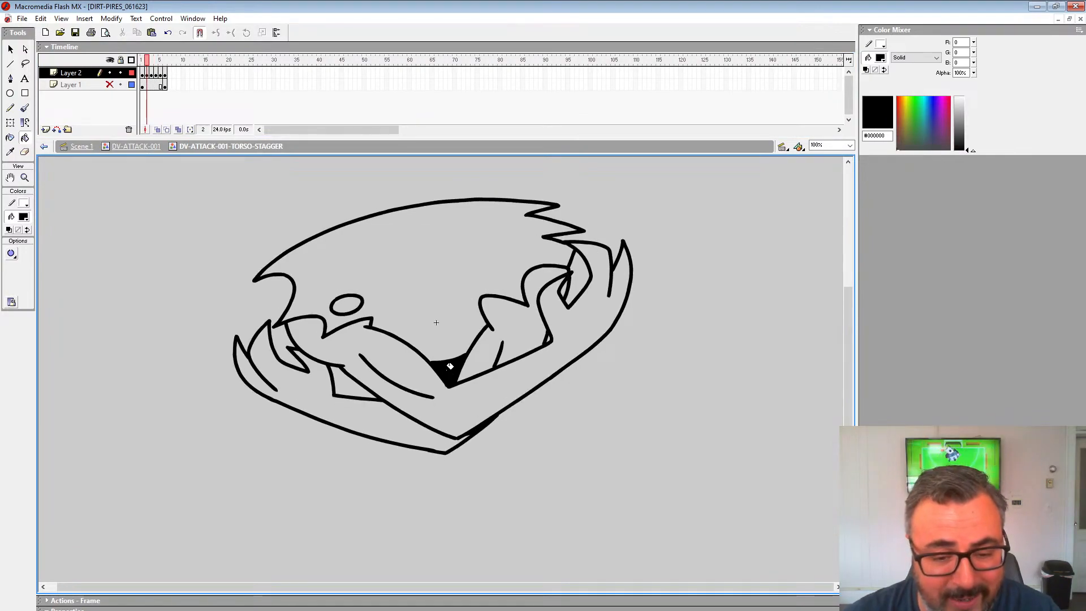
Fill the chest gap between the arms with black on frame 4.
key(comma)
key(period)
key(period)
key(period)
key(period)
key(comma)
click(452, 363)
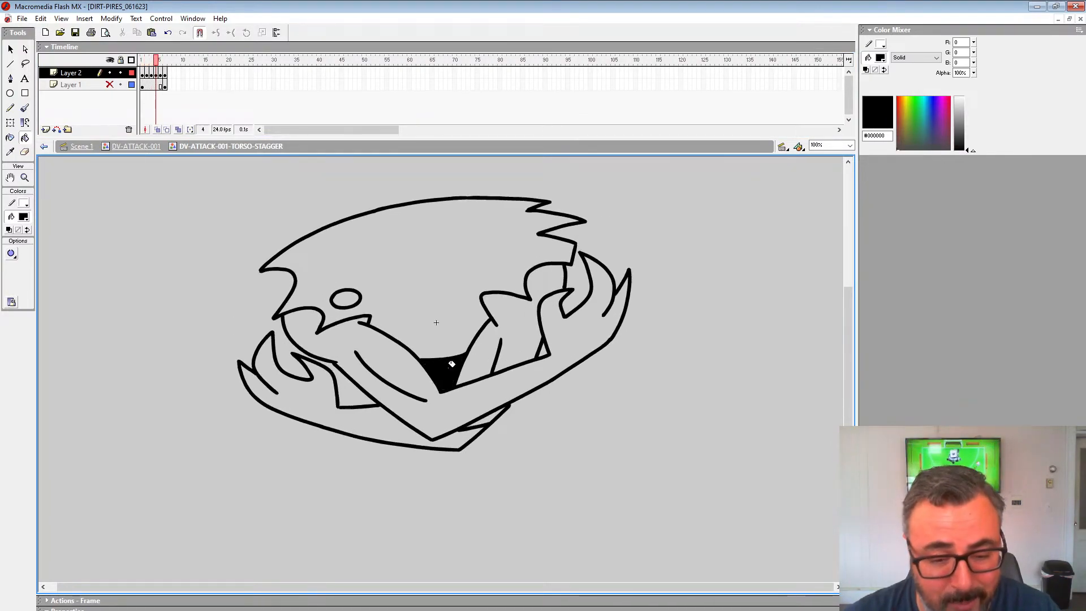
Flip back and forth through the six frames to check the line art and black fills.
key(comma)
key(comma)
key(period)
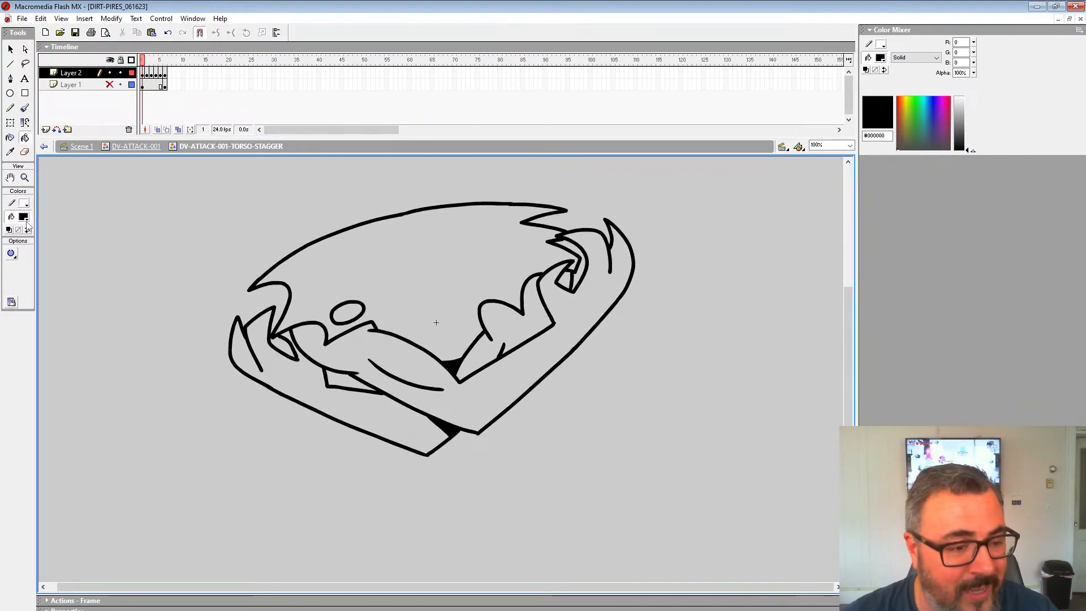
key(comma)
key(comma)
key(period)
key(period)
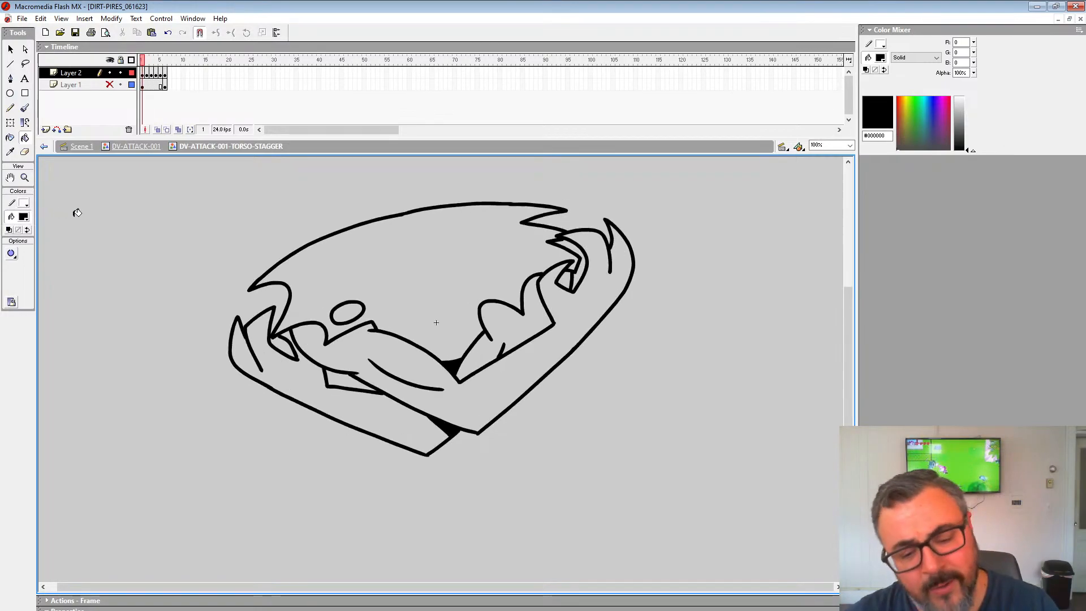
key(comma)
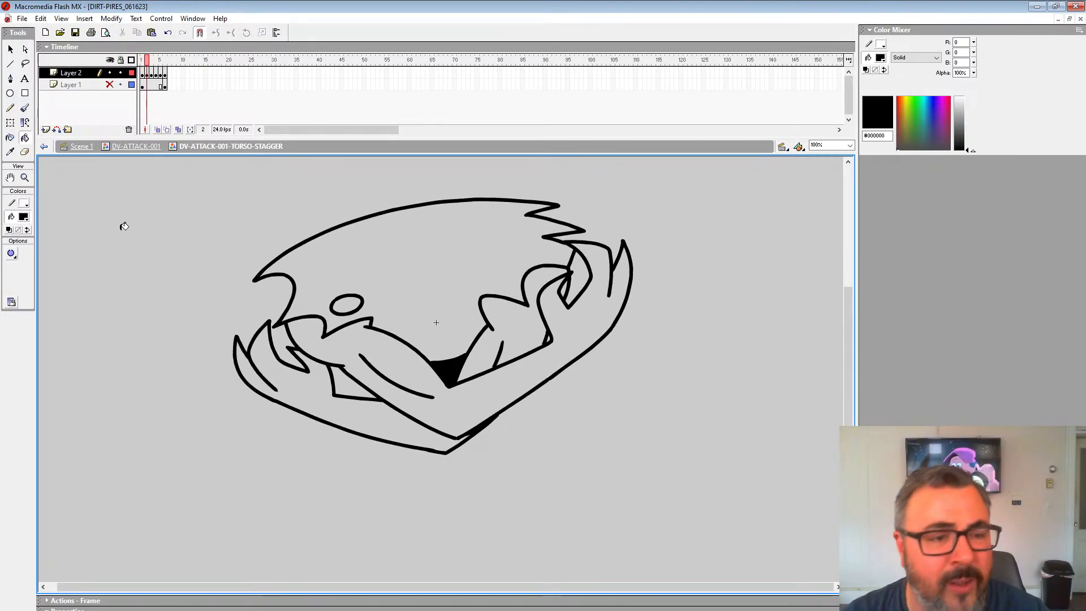
key(period)
key(period)
key(period)
key(period)
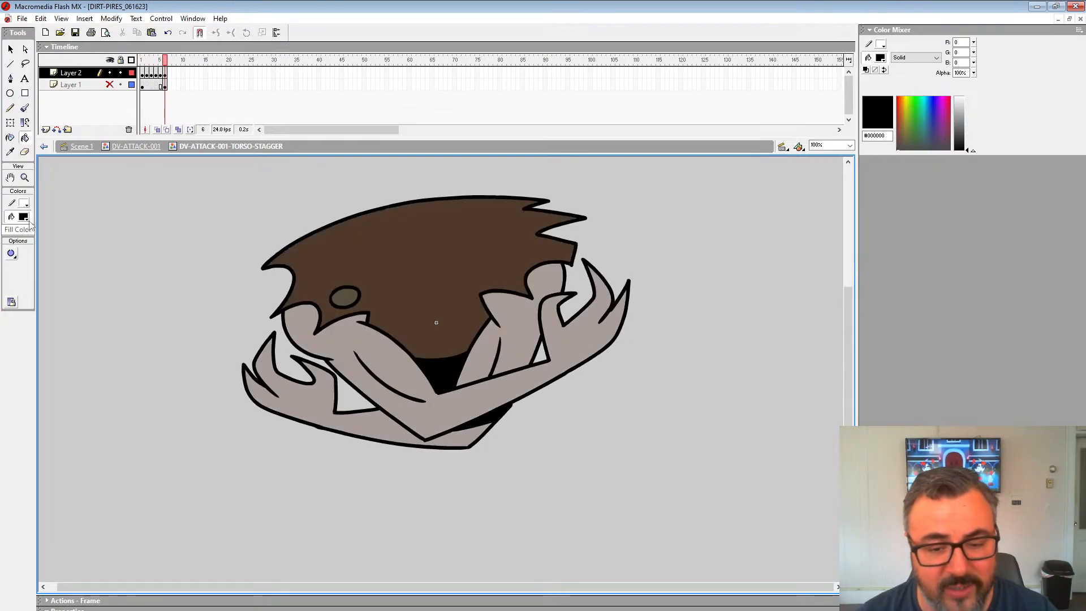
Sample the skin colour #A99C96 from the arm on frame 6 and fill both arms and hands with it on frame 5.
click(24, 218)
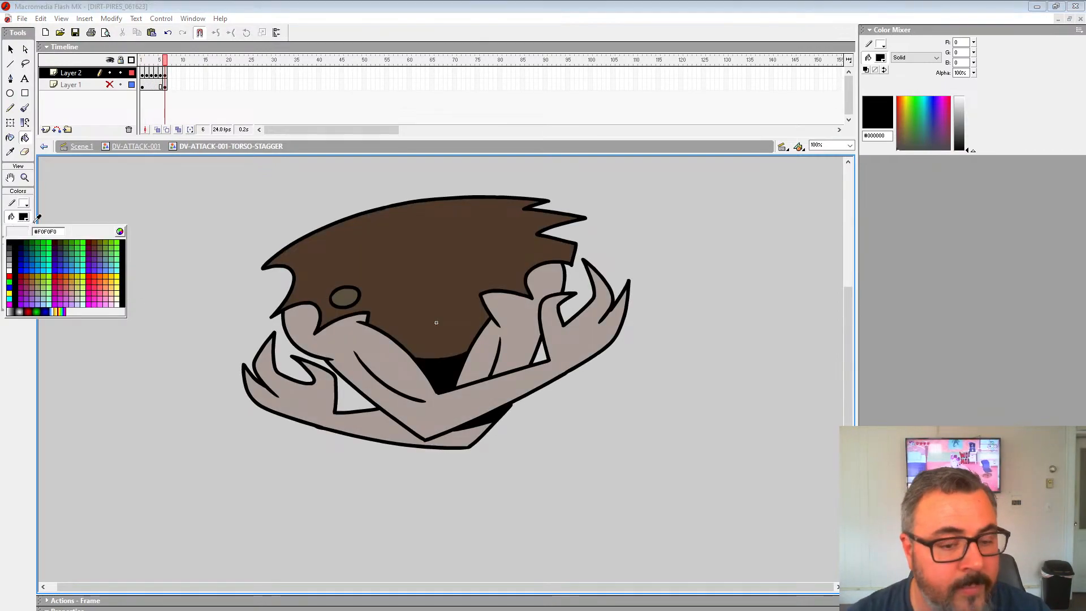
click(427, 417)
key(comma)
click(427, 413)
click(400, 419)
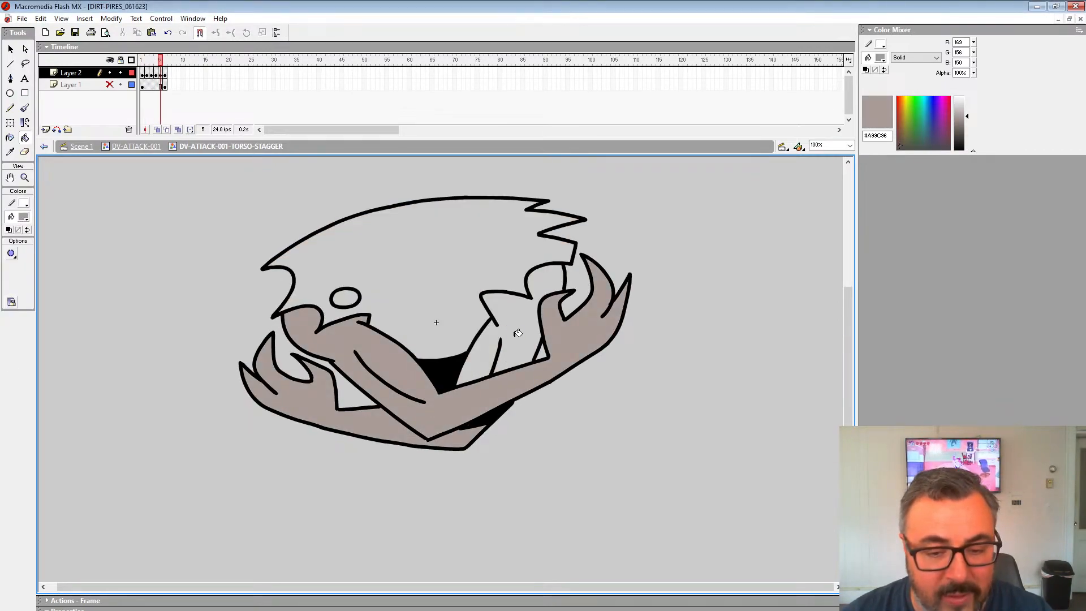
click(518, 334)
Fill the arms and hands on frame 4 with the #A99C96 skin colour.
key(comma)
click(519, 333)
click(448, 398)
click(410, 421)
Fill the arm areas on frame 3 with the #A99C96 skin colour.
key(comma)
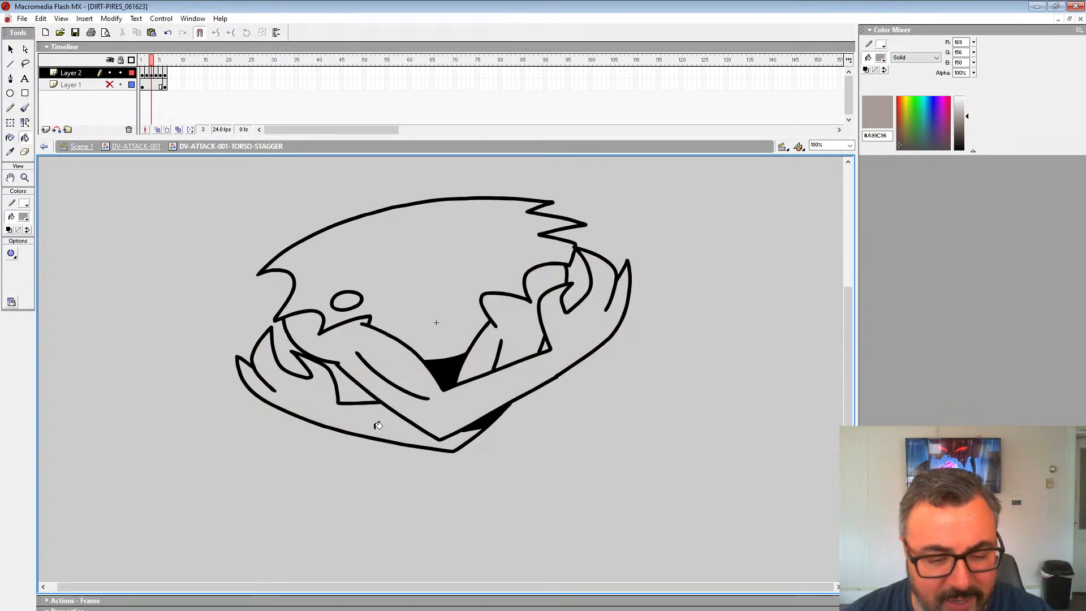
click(430, 417)
click(528, 352)
Fill the upper arms, forearms and hands on frame 2 with the #A99C96 skin colour.
key(comma)
click(521, 330)
click(478, 383)
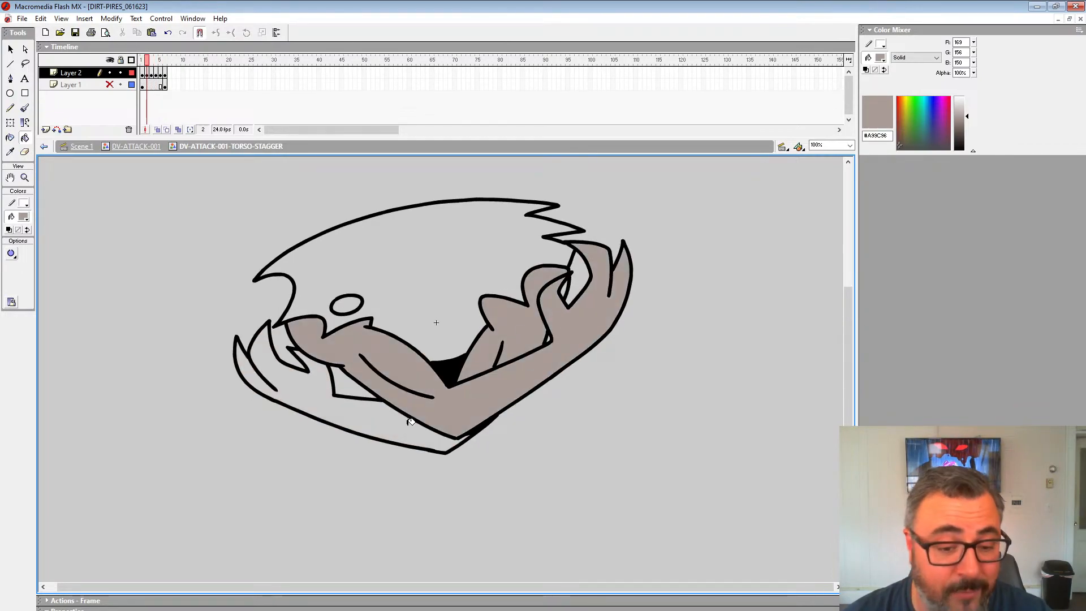
click(410, 421)
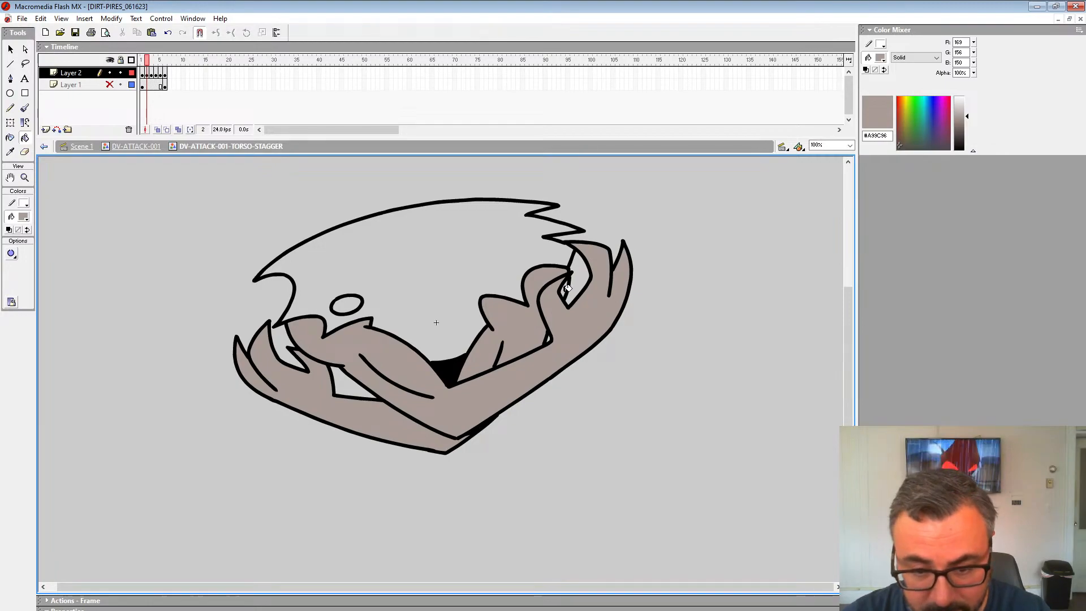
Fill the arms and hands on frame 1 with the #A99C96 skin colour.
key(comma)
click(515, 385)
click(528, 318)
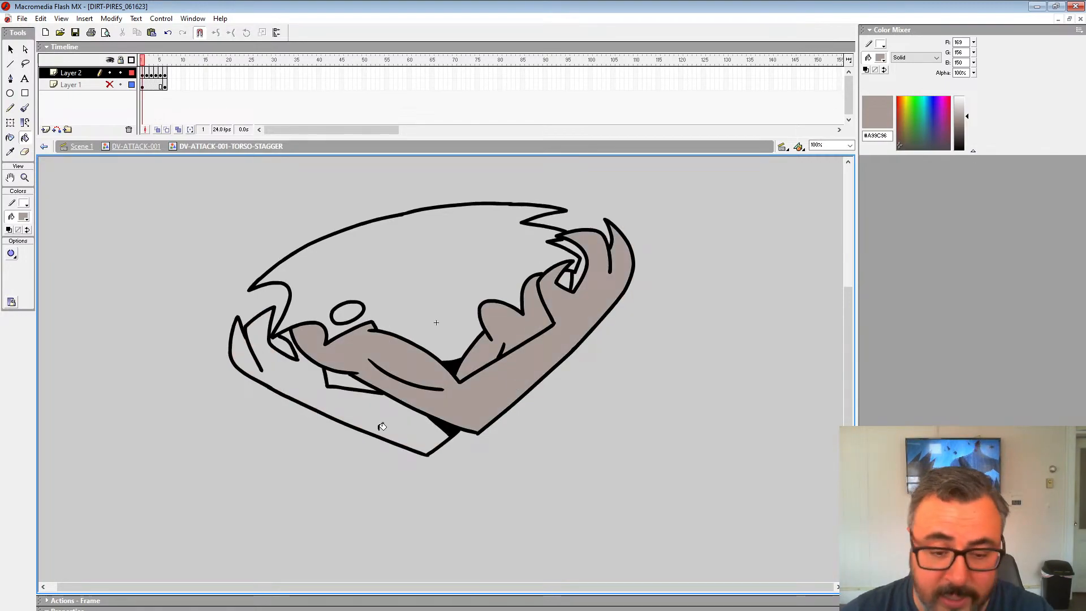
click(383, 424)
Sample the brown #4F3A2B from the torso on frame 6 and fill the torso with it on frames 5 and 4.
key(period)
key(period)
key(period)
key(period)
key(period)
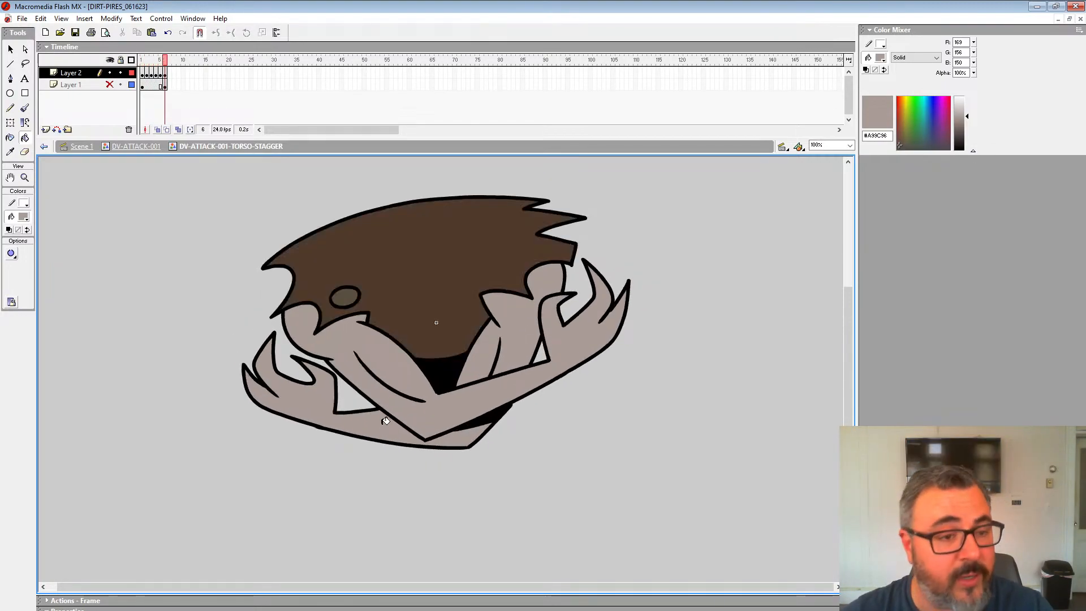
click(23, 218)
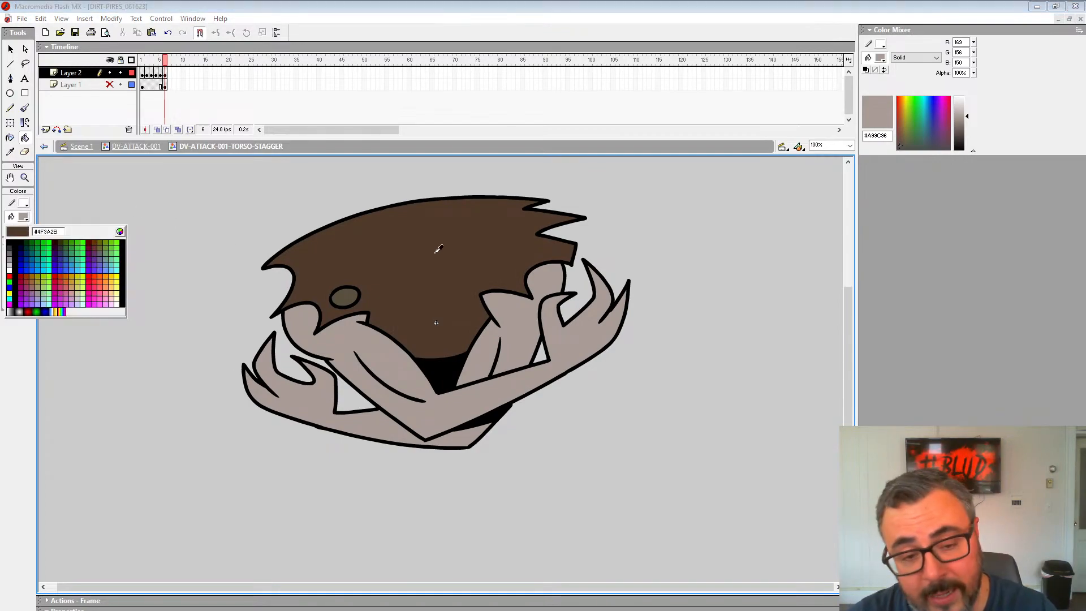
click(436, 249)
key(comma)
click(432, 254)
key(comma)
click(424, 280)
Fill the torso on frames 3, 2 and 1 with the #4F3A2B brown.
key(comma)
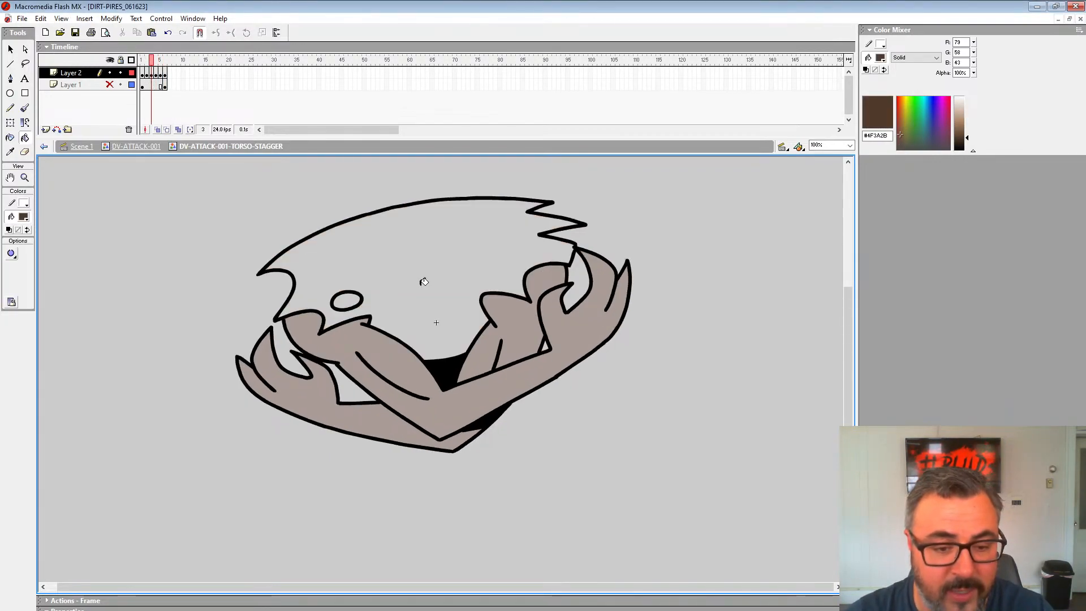
click(423, 282)
key(comma)
click(423, 282)
key(comma)
click(424, 282)
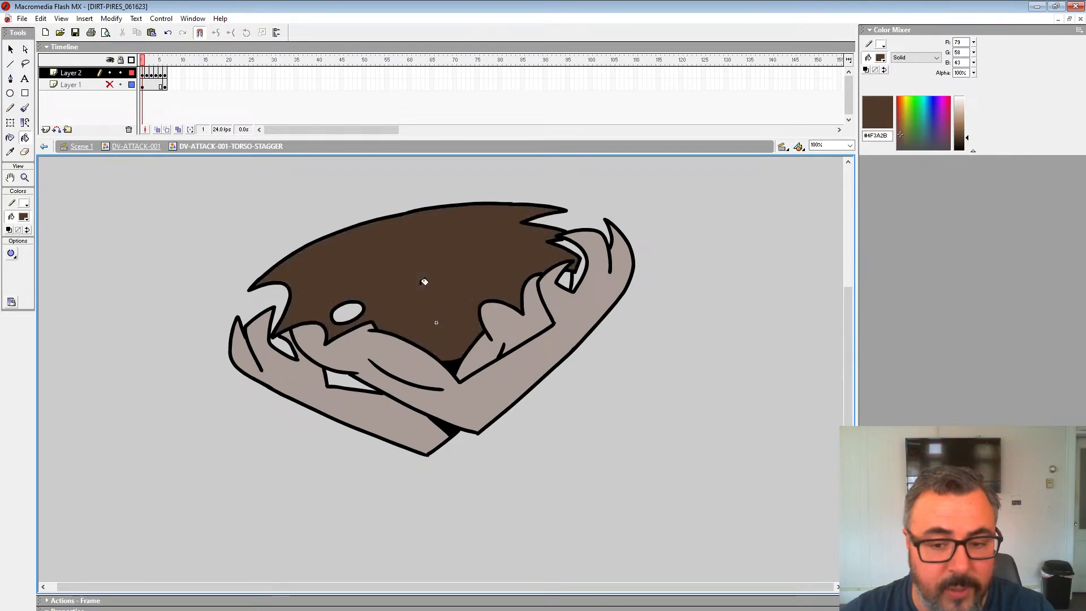
Sample the #A99C96 skin colour from the arm and fill the small unpainted gap in the right hand on frame 1.
click(23, 216)
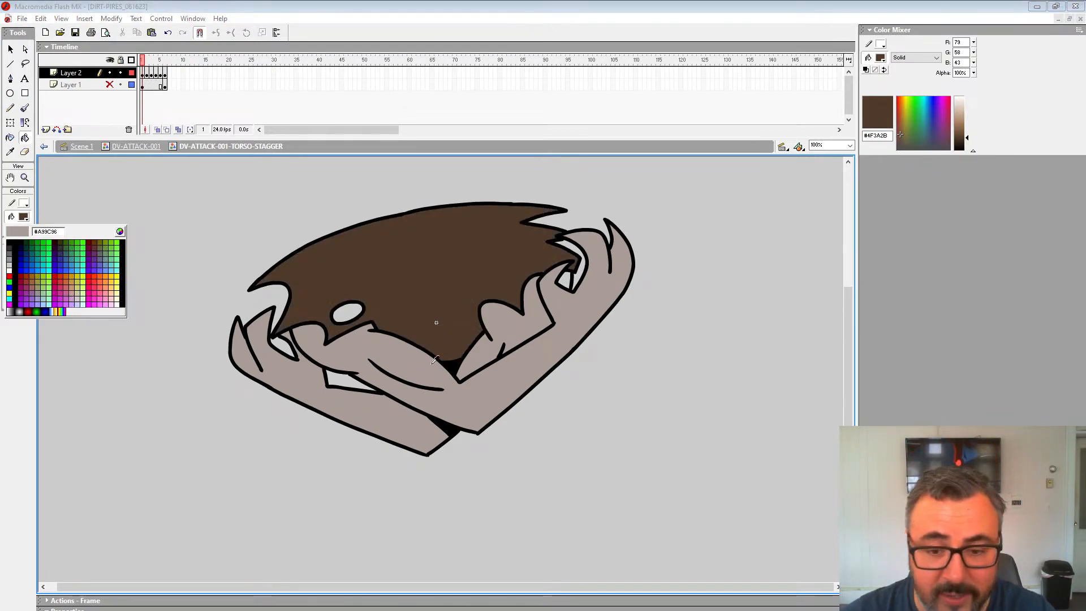
click(568, 276)
key(period)
key(comma)
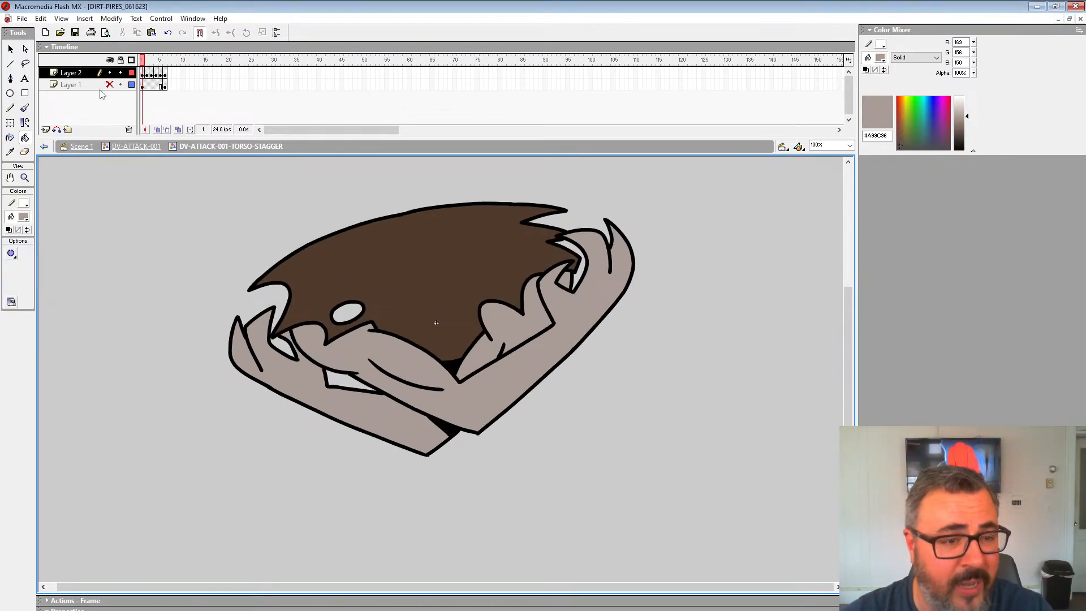
Sample #5A4F3E from the small oval on frame 6's torso and fill the matching oval with it on frames 5 through 1.
key(period)
key(period)
key(period)
key(period)
key(period)
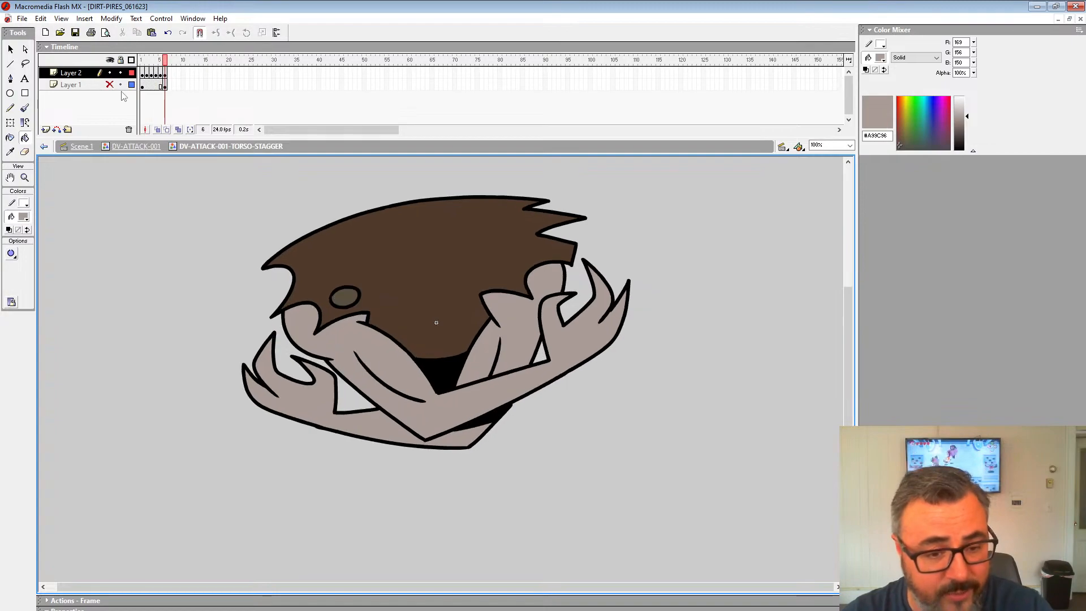
click(23, 219)
click(348, 293)
key(comma)
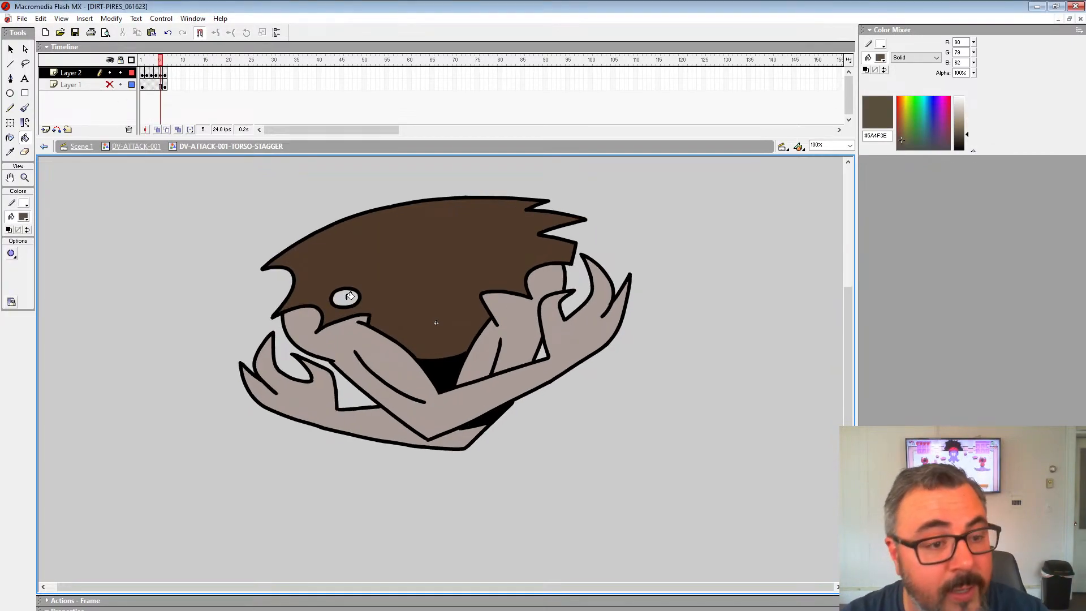
key(comma)
click(348, 293)
key(comma)
click(350, 295)
key(comma)
click(349, 296)
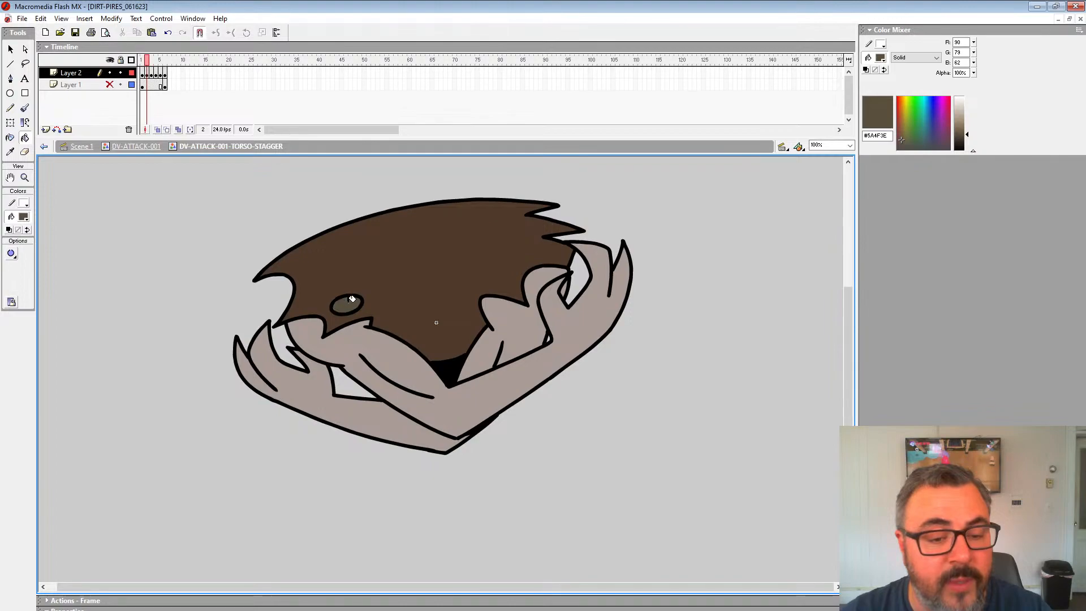
key(comma)
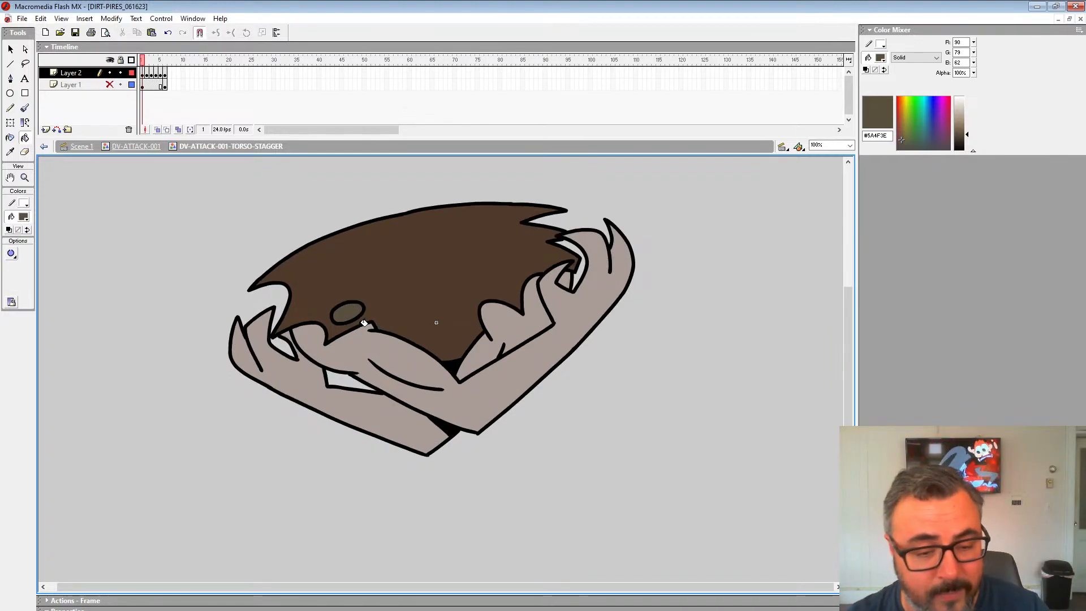
Show only Layer 1 and play back its animation at 50% zoom.
key(period)
key(period)
key(period)
key(period)
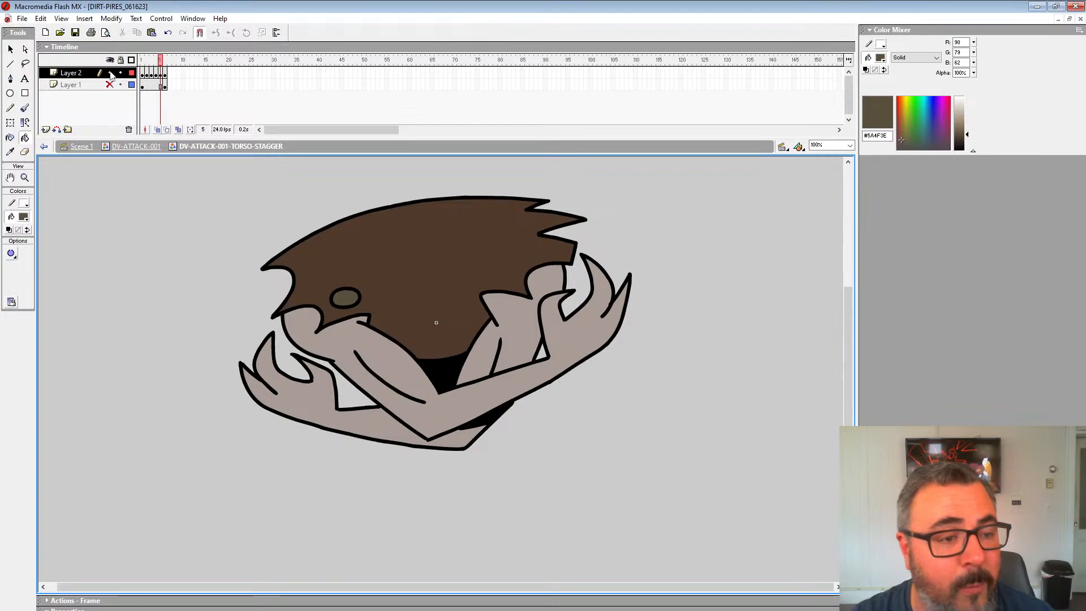
click(110, 73)
click(109, 85)
click(146, 85)
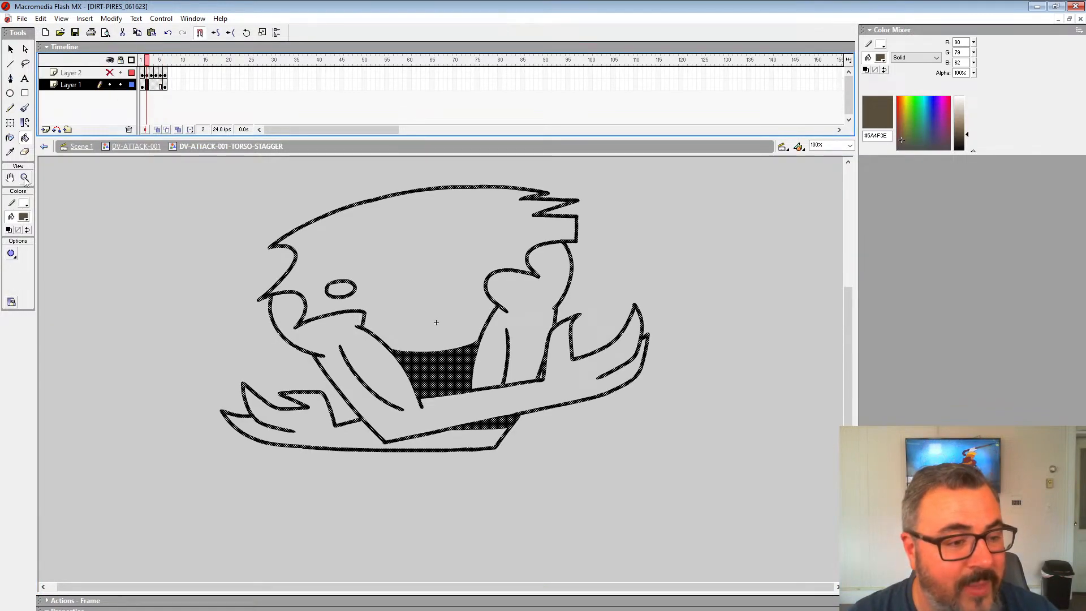
click(24, 178)
alt+click(399, 347)
key(Return)
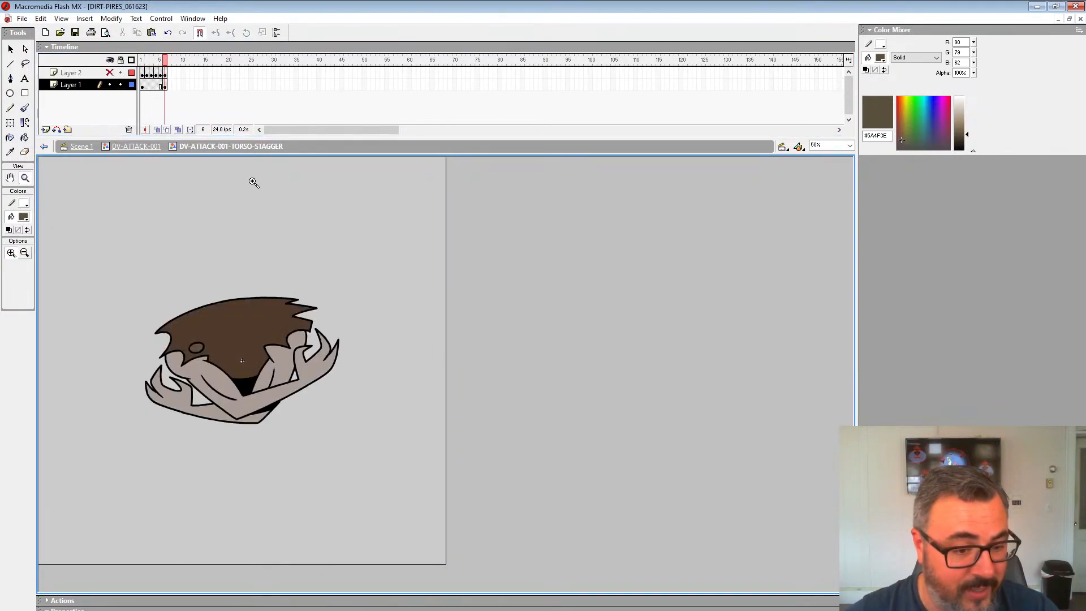
click(143, 87)
key(Return)
key(Return)
Show only Layer 2 and play back its coloured animation.
click(110, 84)
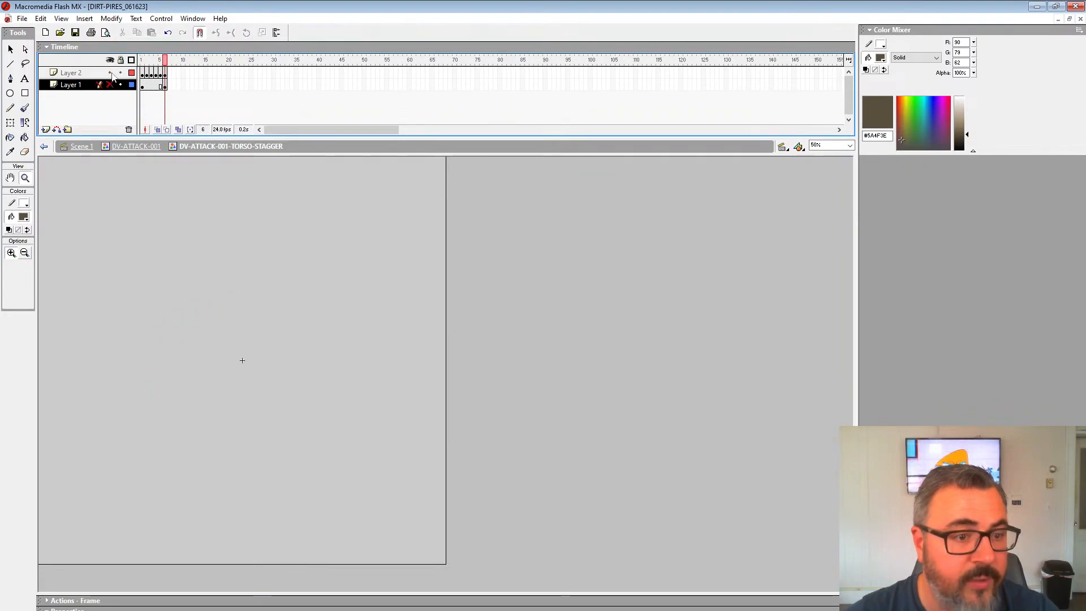
click(110, 73)
key(Return)
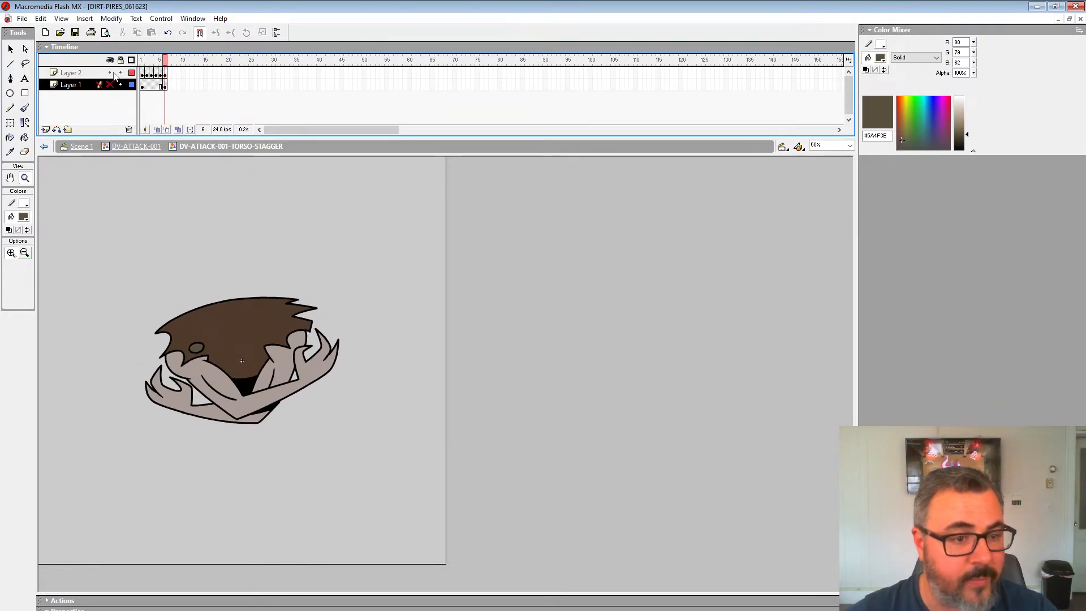
Show Layer 1 in place of Layer 2 and convert Layer 1's frames 2 to 5 into blank keyframes.
click(142, 72)
click(109, 72)
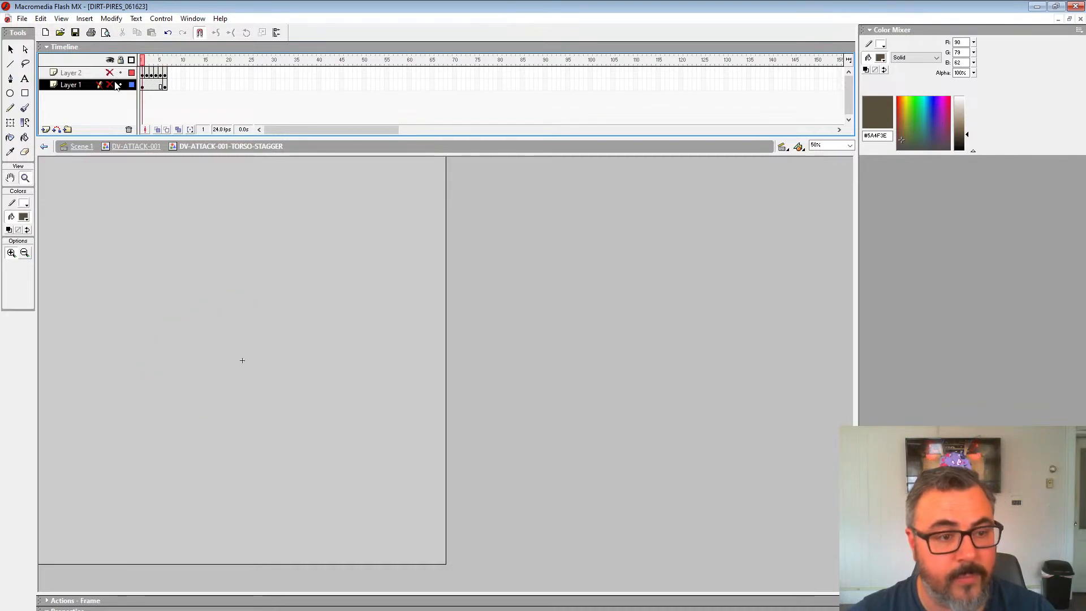
click(109, 84)
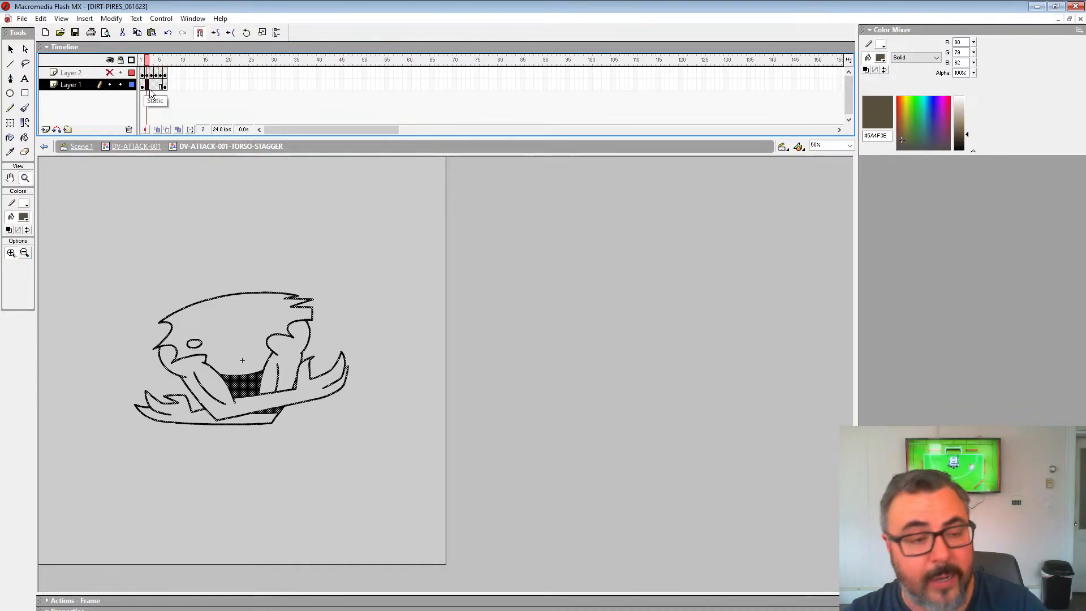
click(152, 86)
click(147, 88)
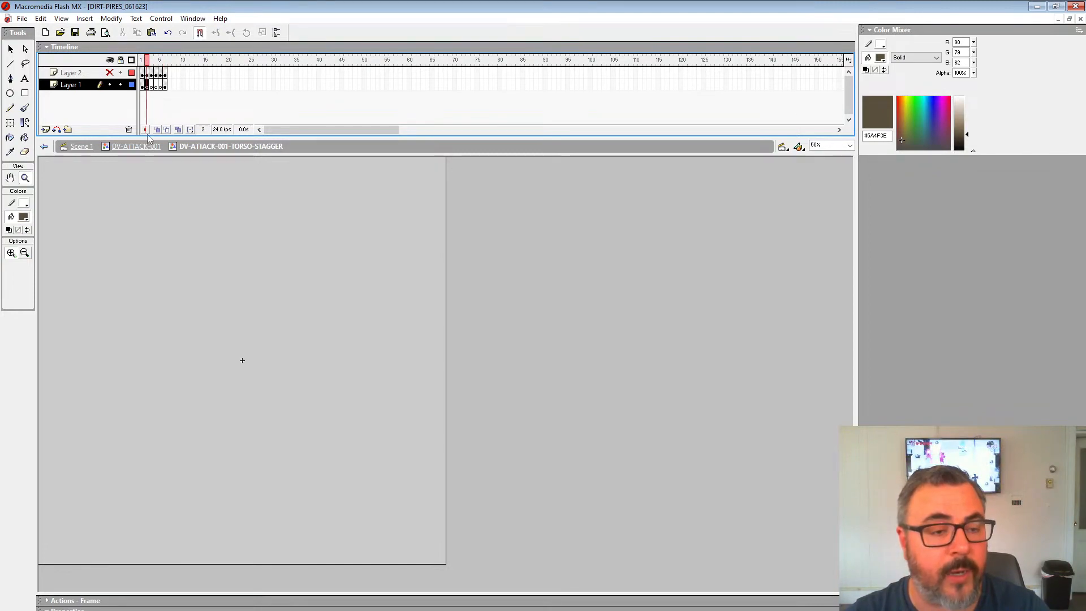
Turn on onion skinning for Layer 1's frame 2 and lock Layer 2.
click(157, 130)
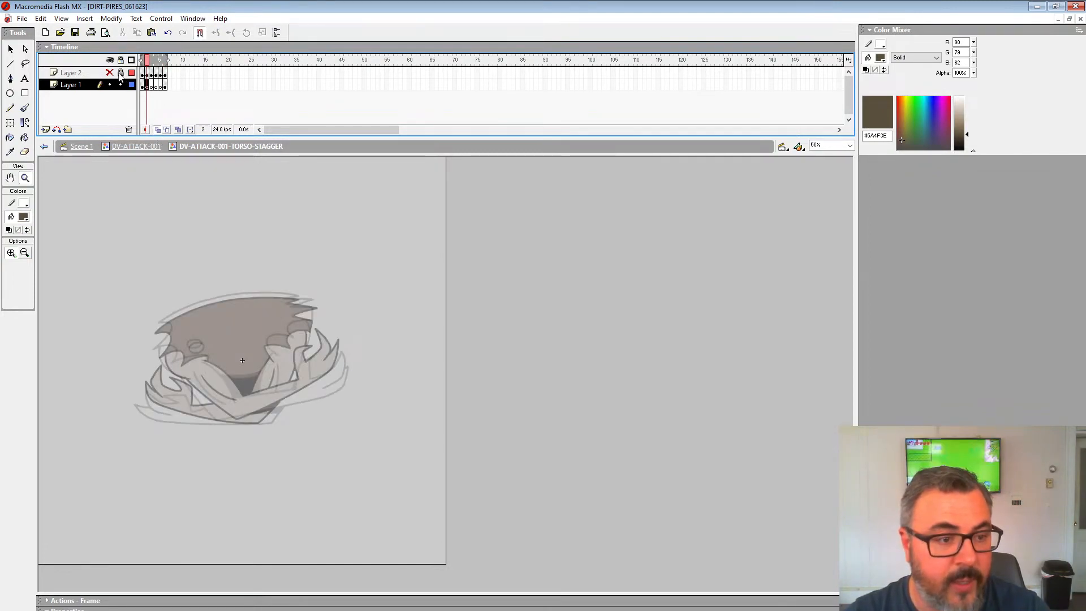
alt+click(307, 353)
click(173, 282)
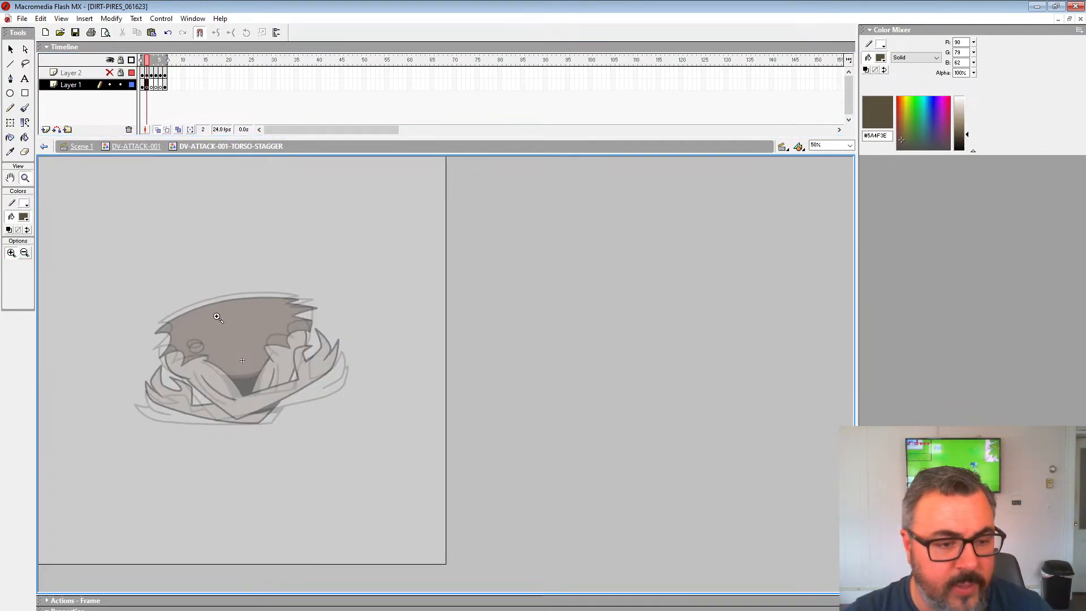
click(219, 318)
With the Brush in black #000000, ink the left fur tufts, shoulder fur edge and left upper-arm lines on Layer 1's frame 2.
drag(339, 416, 346, 324)
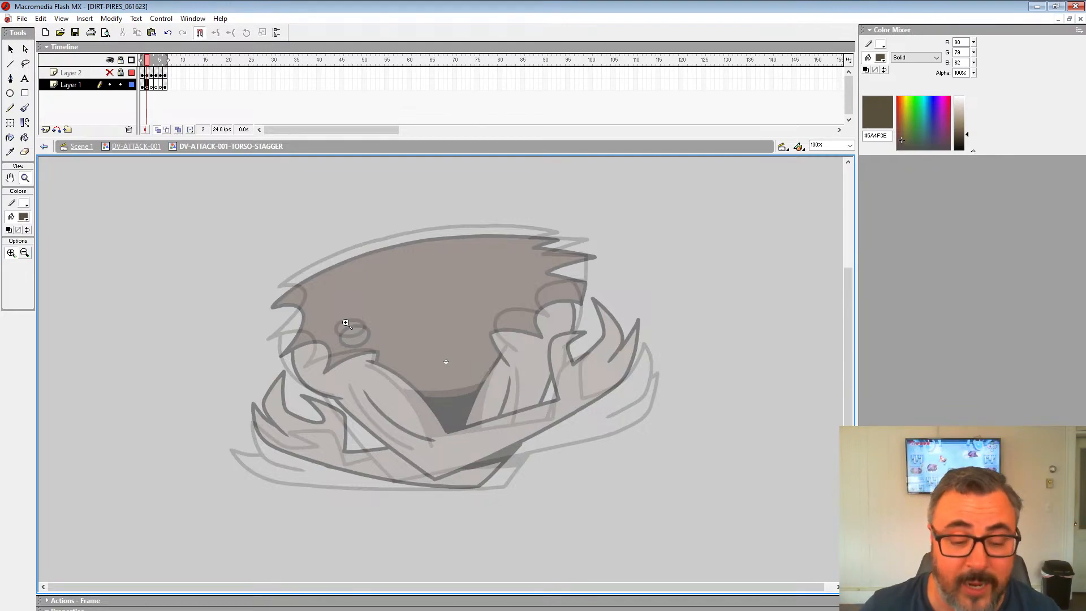
click(400, 380)
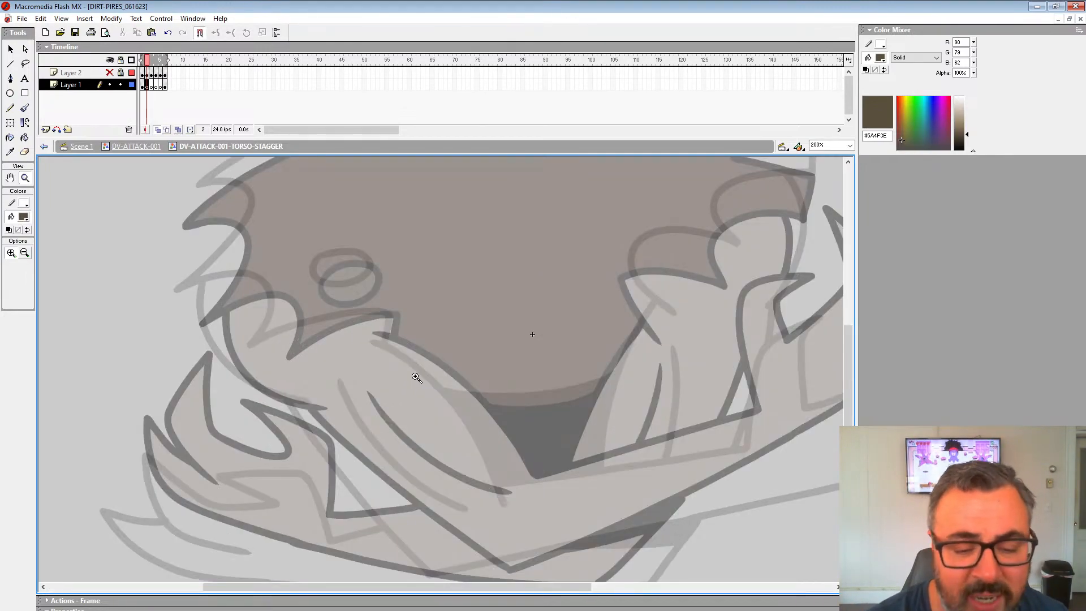
click(438, 370)
drag(504, 364, 591, 409)
click(23, 217)
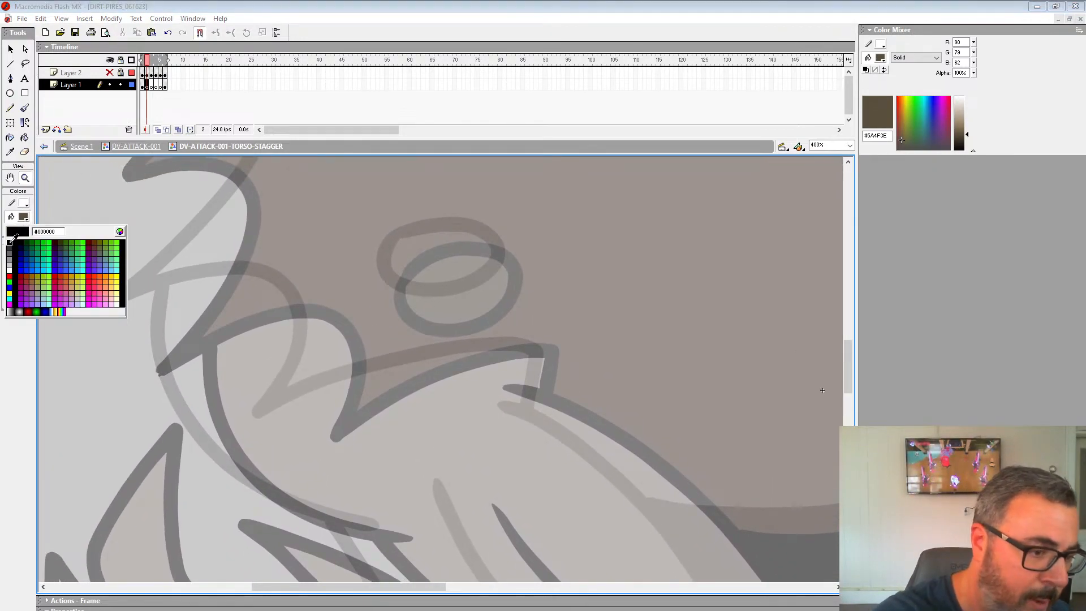
click(11, 243)
mouse_move(822, 390)
mouse_down()
mouse_move(656, 402)
mouse_move(482, 250)
mouse_move(327, 186)
mouse_move(401, 218)
mouse_move(526, 342)
mouse_move(610, 492)
mouse_up()
click(25, 109)
drag(547, 406, 620, 367)
mouse_move(350, 240)
mouse_down()
mouse_move(381, 296)
mouse_move(601, 478)
mouse_up()
drag(482, 198, 670, 458)
mouse_move(620, 380)
mouse_down()
mouse_move(536, 371)
mouse_move(387, 431)
mouse_move(416, 370)
mouse_move(382, 307)
mouse_move(219, 337)
mouse_up()
mouse_move(291, 310)
mouse_down()
mouse_move(650, 349)
mouse_move(667, 305)
mouse_move(809, 208)
mouse_move(812, 185)
mouse_move(594, 242)
mouse_move(266, 396)
mouse_up()
drag(299, 392, 534, 210)
mouse_move(498, 213)
mouse_down()
mouse_move(531, 217)
mouse_move(601, 250)
mouse_move(549, 362)
mouse_move(489, 430)
mouse_up()
mouse_move(642, 406)
mouse_down()
mouse_move(540, 371)
mouse_move(373, 198)
mouse_up()
drag(475, 295, 473, 313)
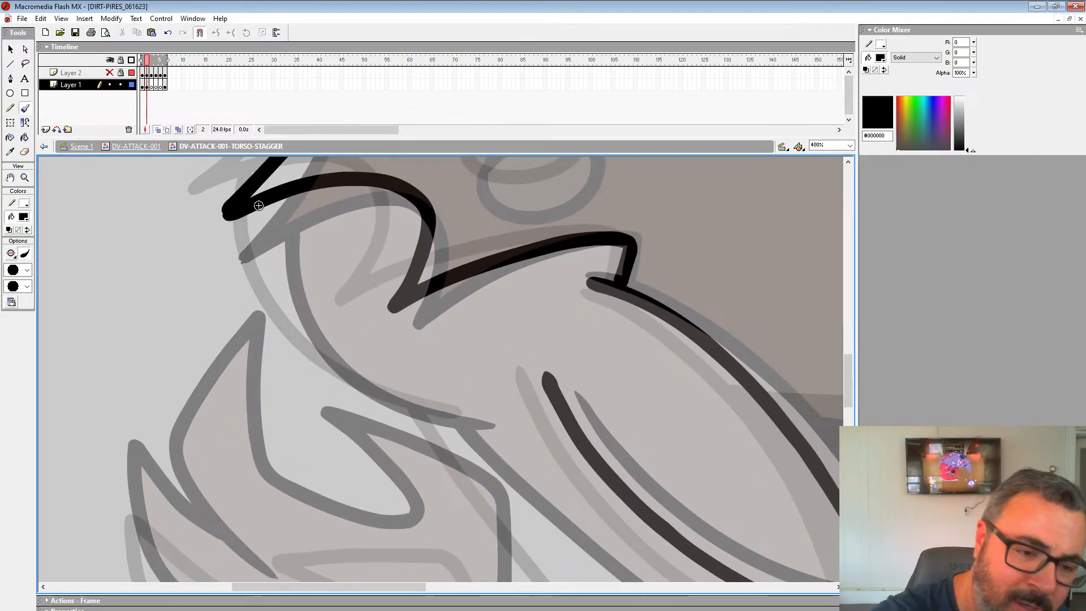
Ink the left shoulder's outer contour and the clawed right hand between the two onion-skinned poses on frame 2.
mouse_move(255, 205)
mouse_down()
mouse_move(272, 267)
mouse_move(311, 334)
mouse_move(415, 405)
mouse_move(307, 180)
mouse_move(286, 211)
mouse_move(343, 288)
mouse_move(536, 482)
mouse_move(624, 538)
mouse_up()
drag(680, 415, 384, 393)
drag(646, 372, 372, 480)
drag(678, 376, 512, 520)
mouse_move(652, 415)
mouse_down()
mouse_move(642, 465)
mouse_move(672, 446)
mouse_move(661, 464)
mouse_up()
mouse_move(553, 408)
mouse_down()
mouse_move(546, 376)
mouse_move(584, 258)
mouse_move(496, 281)
mouse_move(447, 340)
mouse_move(466, 511)
mouse_up()
drag(703, 410, 553, 460)
mouse_move(399, 461)
mouse_down()
mouse_move(608, 272)
mouse_move(526, 536)
mouse_up()
mouse_move(579, 512)
mouse_down()
mouse_move(661, 262)
mouse_move(617, 337)
mouse_up()
mouse_move(345, 500)
mouse_down()
mouse_move(561, 415)
mouse_move(727, 157)
mouse_move(662, 231)
mouse_up()
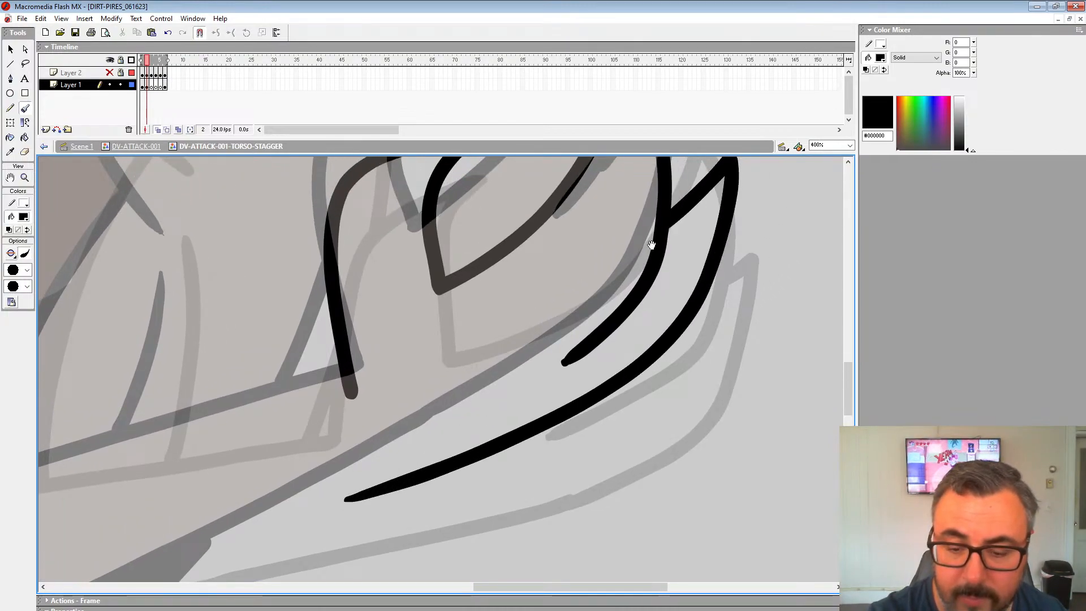
Ink the lower contour and upper edge of the front forearm on frame 2.
drag(486, 387, 754, 298)
mouse_move(659, 396)
mouse_down()
mouse_move(444, 478)
mouse_move(777, 305)
mouse_move(338, 454)
mouse_up()
drag(528, 318, 512, 332)
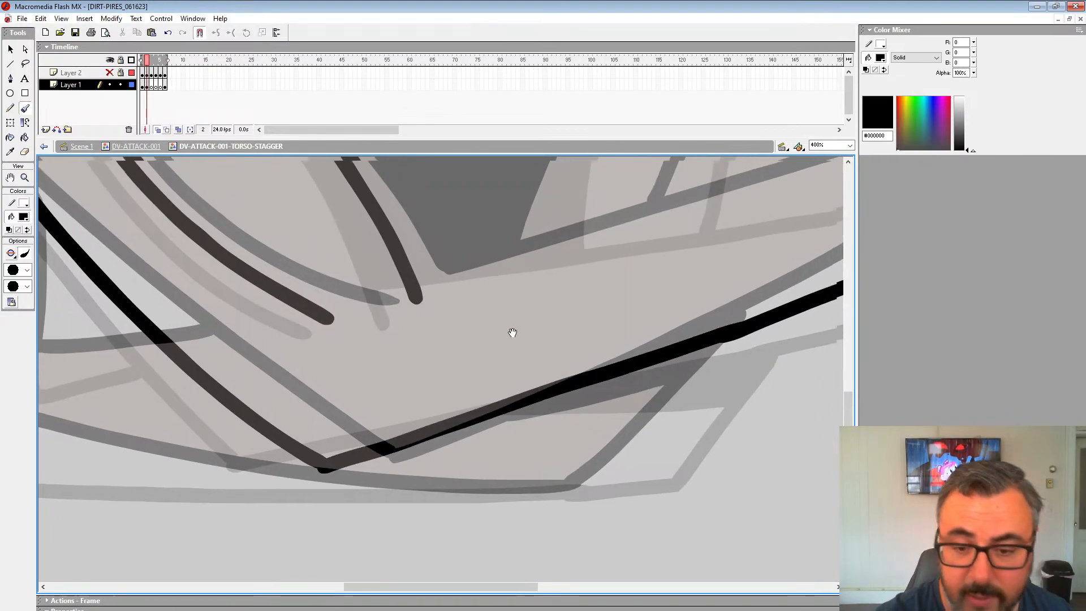
drag(623, 257, 436, 386)
mouse_move(696, 306)
mouse_down()
mouse_move(290, 407)
mouse_move(233, 432)
mouse_up()
Ink the fur edge over the right shoulder and the right upper arm's inner contour and muscle line on frame 2.
mouse_move(242, 366)
mouse_down()
mouse_move(604, 415)
mouse_move(472, 497)
mouse_move(560, 460)
mouse_up()
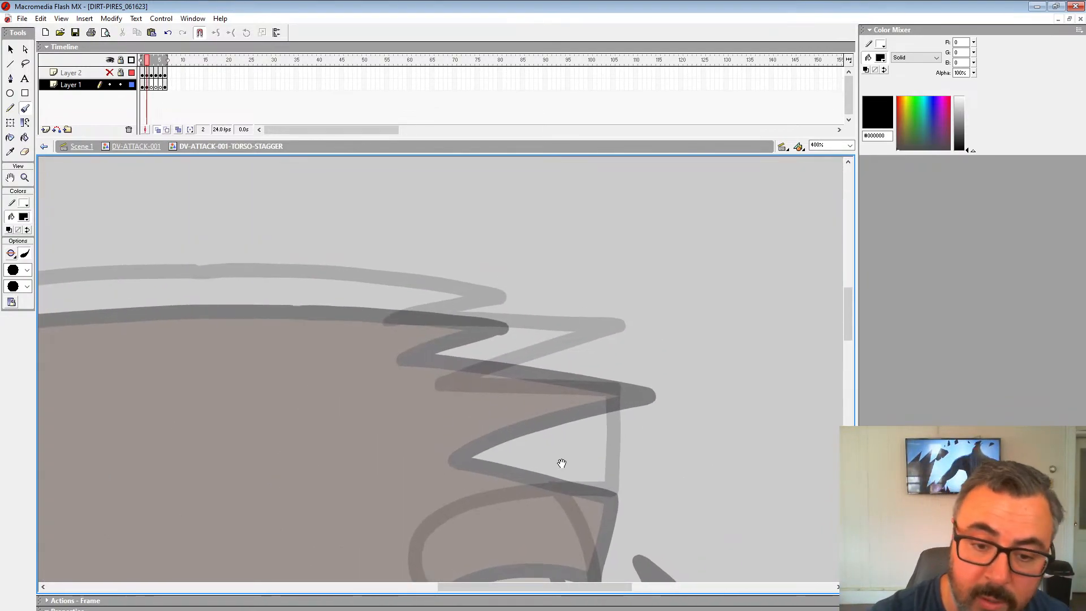
drag(657, 363, 720, 247)
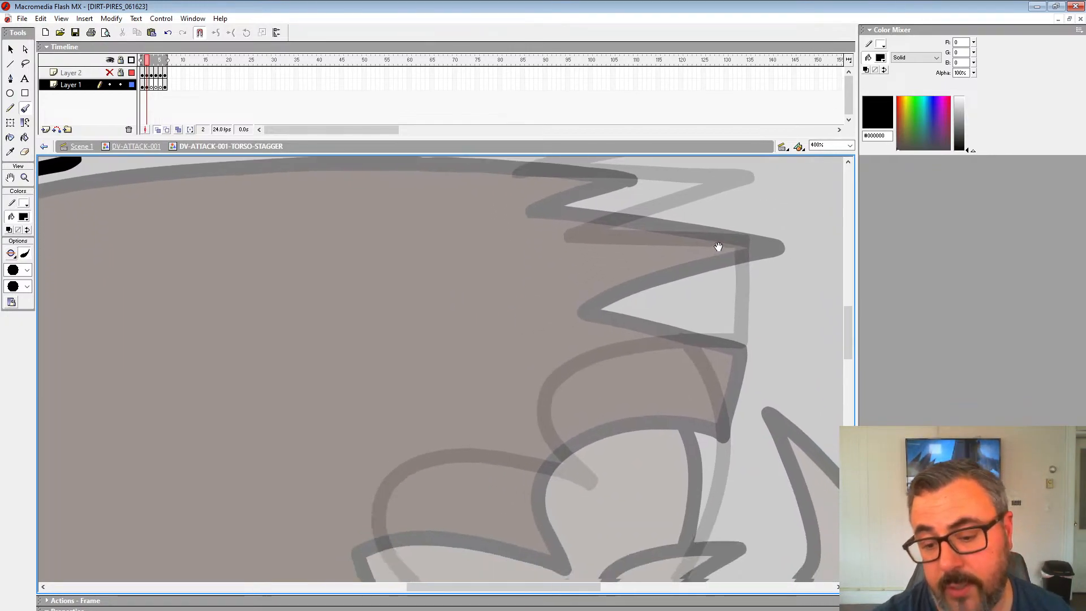
mouse_move(732, 393)
mouse_down()
mouse_move(693, 368)
mouse_move(674, 383)
mouse_up()
mouse_move(680, 278)
mouse_down()
mouse_move(607, 352)
mouse_move(516, 516)
mouse_move(593, 207)
mouse_move(418, 261)
mouse_move(492, 336)
mouse_up()
drag(506, 365, 600, 263)
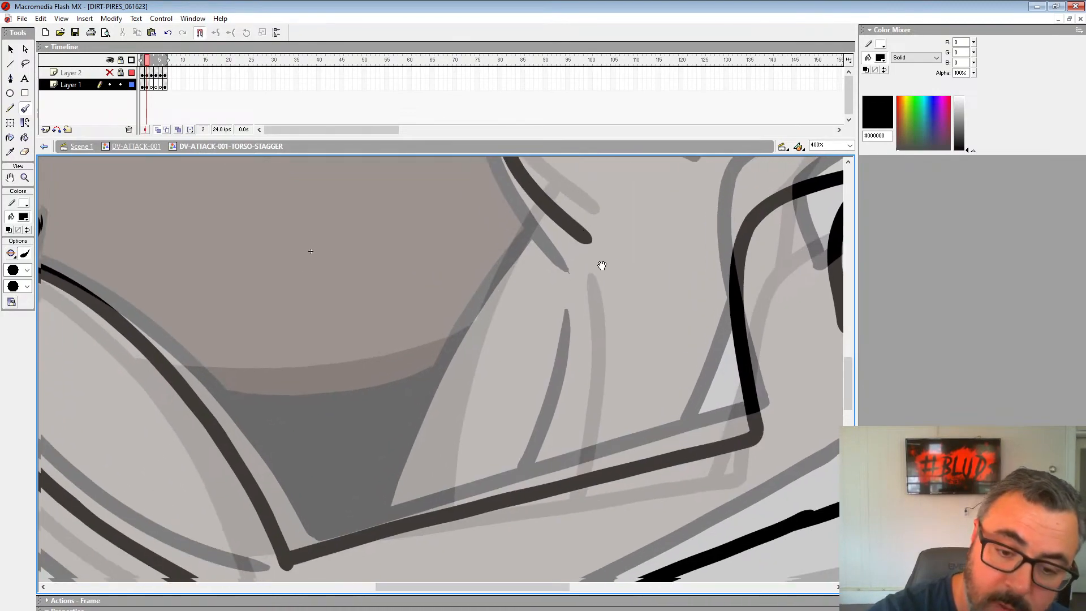
mouse_move(544, 200)
mouse_down()
mouse_move(464, 342)
mouse_move(420, 514)
mouse_up()
drag(579, 289, 559, 482)
drag(643, 287, 543, 503)
Ink the jagged fur tufts at the torso's right end and join them to the upper back contour on frame 2.
drag(688, 300, 606, 545)
mouse_move(695, 341)
mouse_down()
mouse_move(533, 318)
mouse_move(700, 260)
mouse_move(493, 243)
mouse_move(586, 210)
mouse_move(590, 229)
mouse_move(777, 264)
mouse_up()
drag(649, 241, 498, 235)
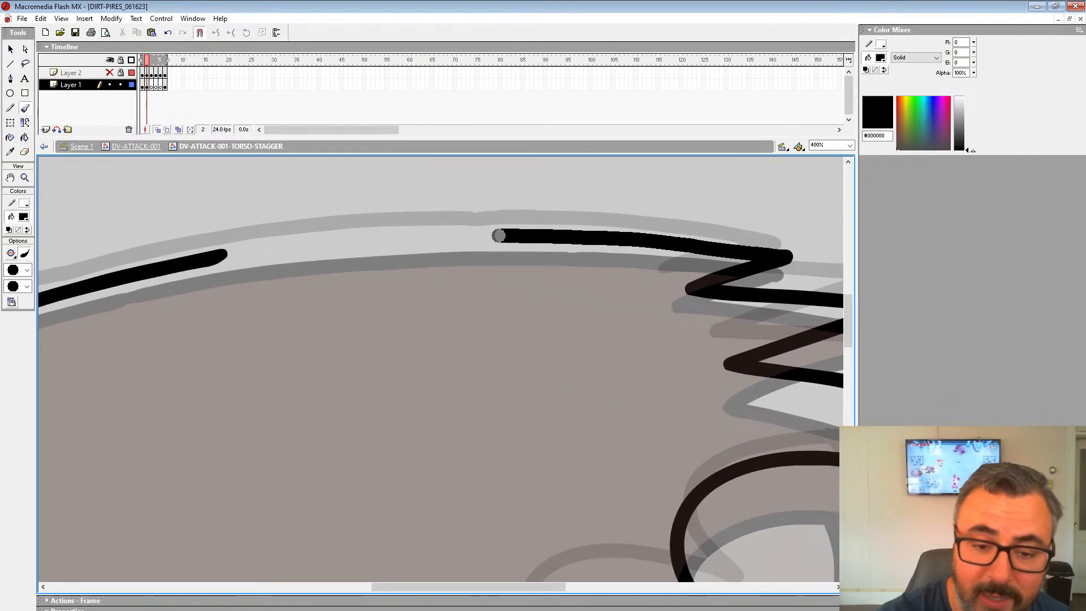
drag(243, 251, 211, 259)
Ink the outer contour of the right upper arm below the shoulder fur on frame 2.
drag(596, 403, 328, 172)
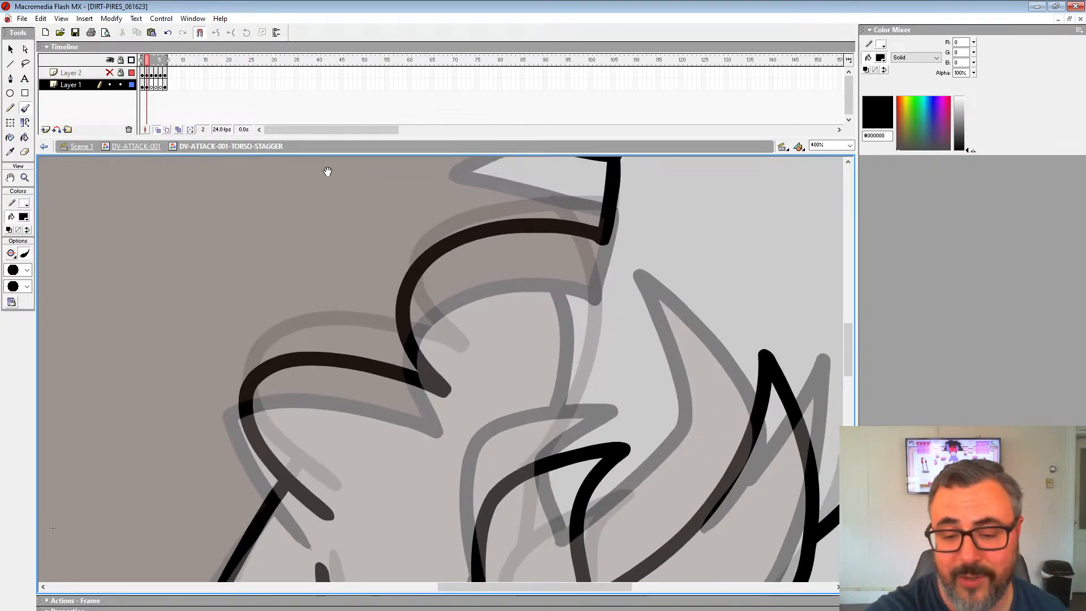
mouse_move(662, 406)
mouse_down()
mouse_move(622, 304)
mouse_move(645, 407)
mouse_up()
mouse_move(546, 231)
mouse_down()
mouse_move(567, 332)
mouse_move(532, 457)
mouse_move(546, 266)
mouse_up()
mouse_move(497, 411)
mouse_down()
mouse_move(533, 320)
mouse_move(632, 322)
mouse_move(600, 437)
mouse_move(753, 358)
mouse_up()
mouse_move(583, 308)
mouse_down()
mouse_move(334, 331)
mouse_move(586, 242)
mouse_up()
key(ctrl+z)
drag(541, 343, 693, 296)
key(ctrl+z)
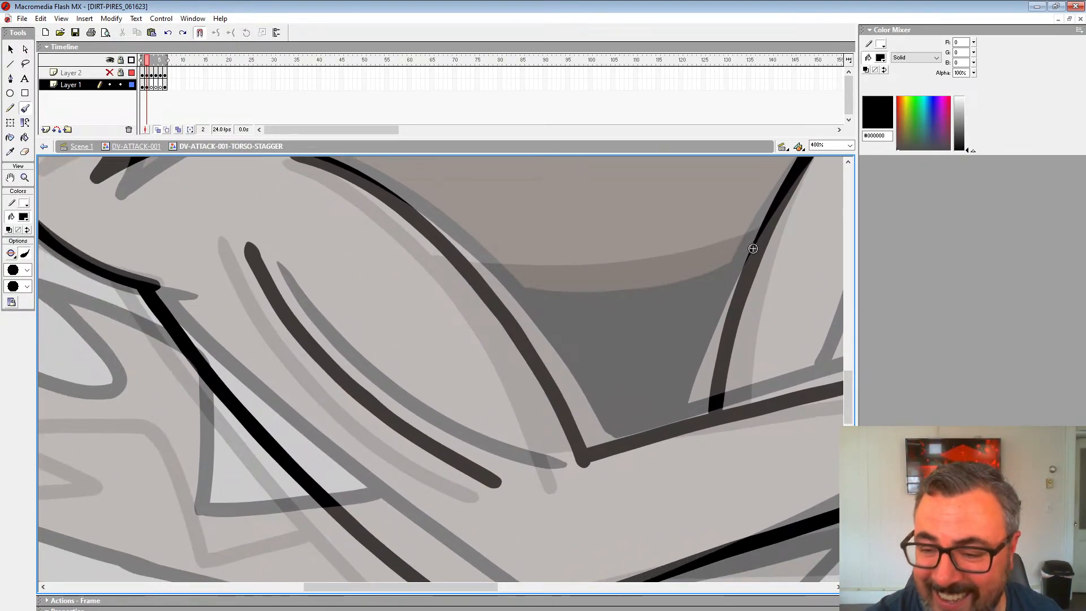
Ink the rear forearm's underside and elbow on frame 2, and outline the dark gap beneath the front forearm.
mouse_move(754, 247)
mouse_down()
mouse_move(643, 279)
mouse_move(486, 280)
mouse_move(599, 260)
mouse_move(637, 269)
mouse_move(679, 255)
mouse_up()
mouse_move(658, 416)
mouse_down()
mouse_move(534, 438)
mouse_move(456, 272)
mouse_move(373, 301)
mouse_move(399, 353)
mouse_move(207, 258)
mouse_move(175, 303)
mouse_move(368, 429)
mouse_move(362, 401)
mouse_up()
mouse_move(170, 328)
mouse_down()
mouse_move(58, 266)
mouse_move(97, 353)
mouse_move(181, 425)
mouse_move(367, 484)
mouse_move(630, 518)
mouse_move(615, 507)
mouse_move(191, 462)
mouse_move(315, 479)
mouse_move(575, 478)
mouse_move(726, 315)
mouse_up()
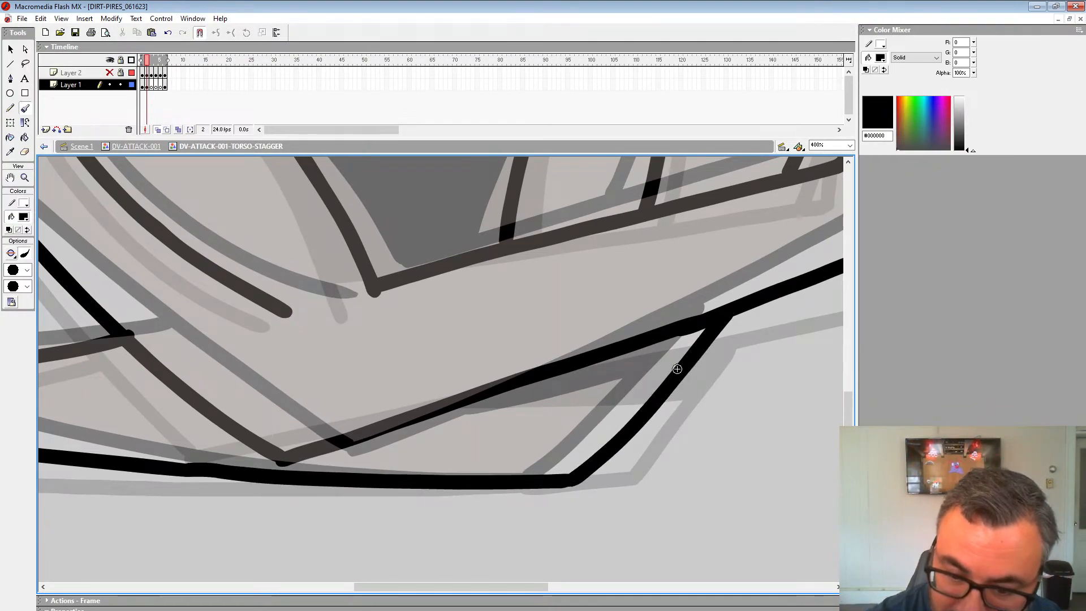
drag(677, 368, 461, 401)
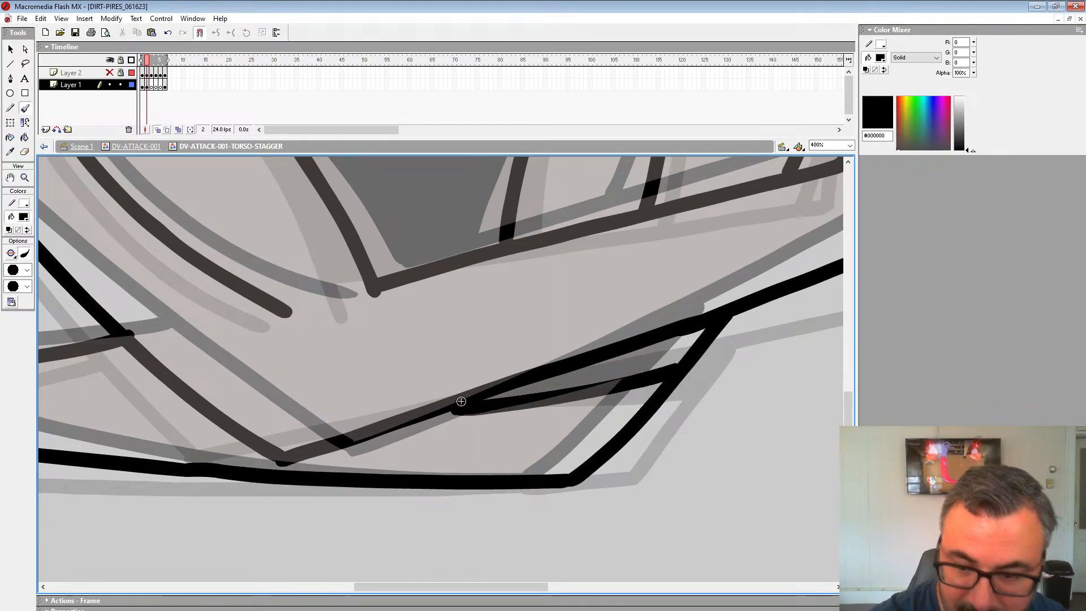
Fill the dark gap beneath the front forearm and the gap between the chest and crossed arms with black on frame 2.
click(25, 140)
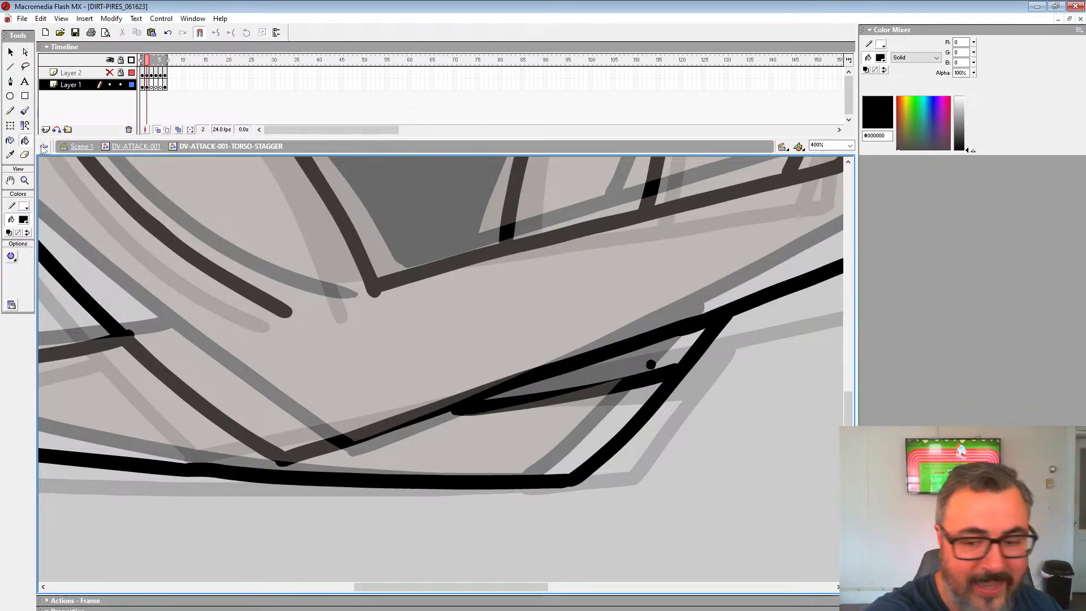
click(666, 347)
drag(590, 281, 672, 513)
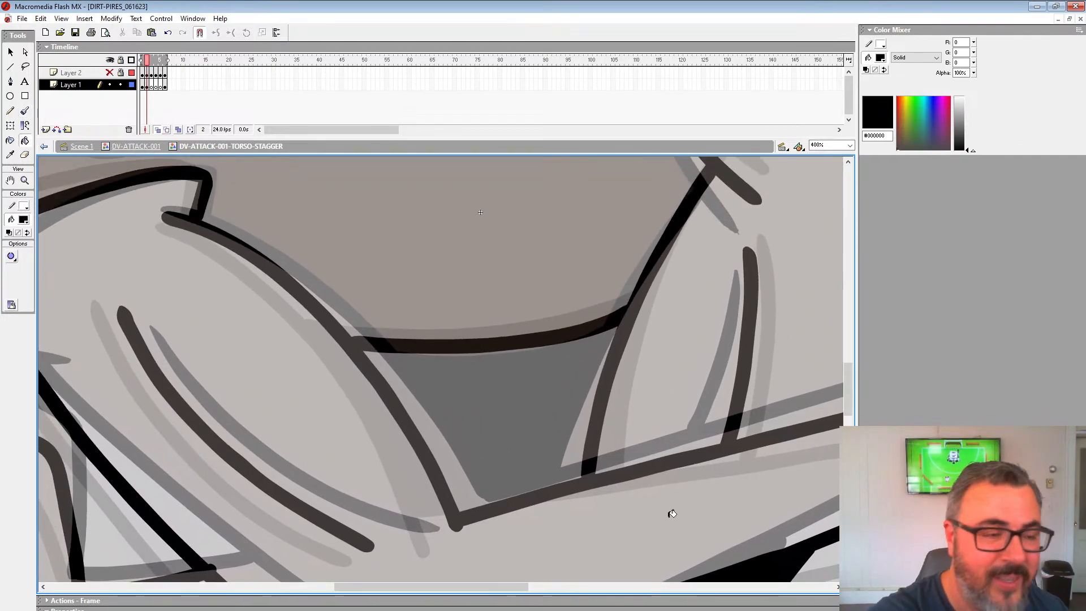
click(442, 382)
alt+click(465, 377)
alt+click(467, 386)
drag(469, 386, 473, 405)
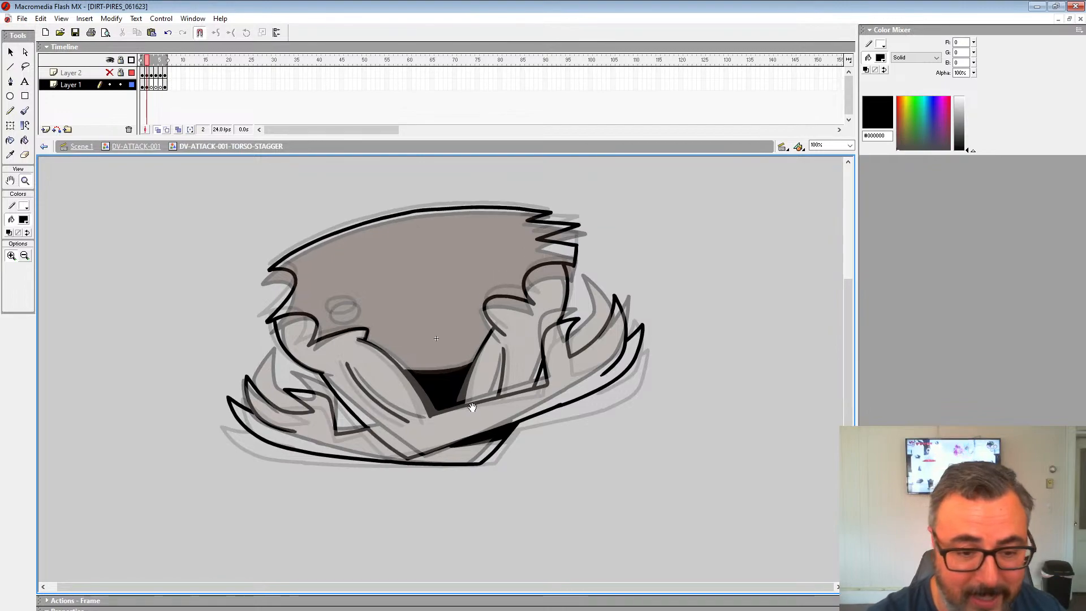
Ink the small oval mark on the left side of the chest on frame 2.
click(354, 315)
click(402, 348)
click(25, 111)
drag(526, 359, 597, 338)
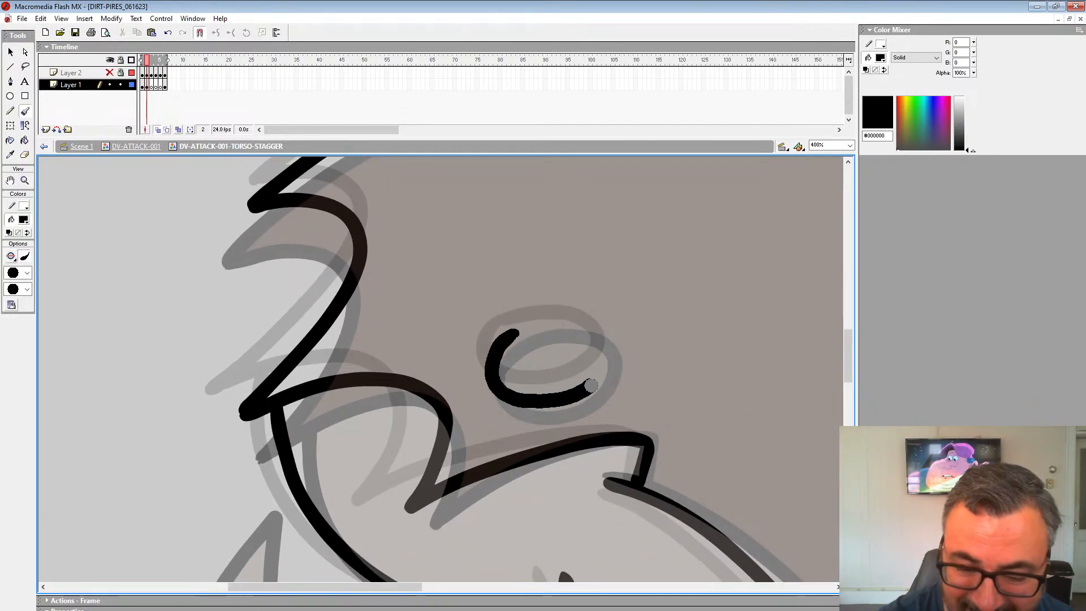
key(ctrl+z)
mouse_move(502, 388)
mouse_down()
mouse_move(555, 395)
mouse_move(595, 374)
mouse_up()
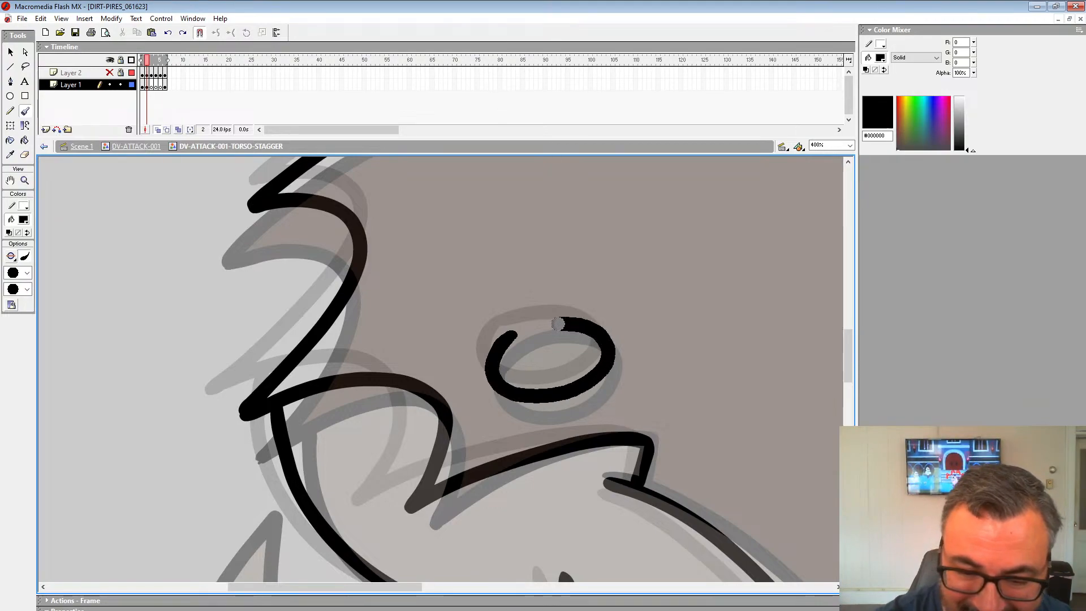
drag(558, 324, 507, 337)
drag(585, 356, 341, 337)
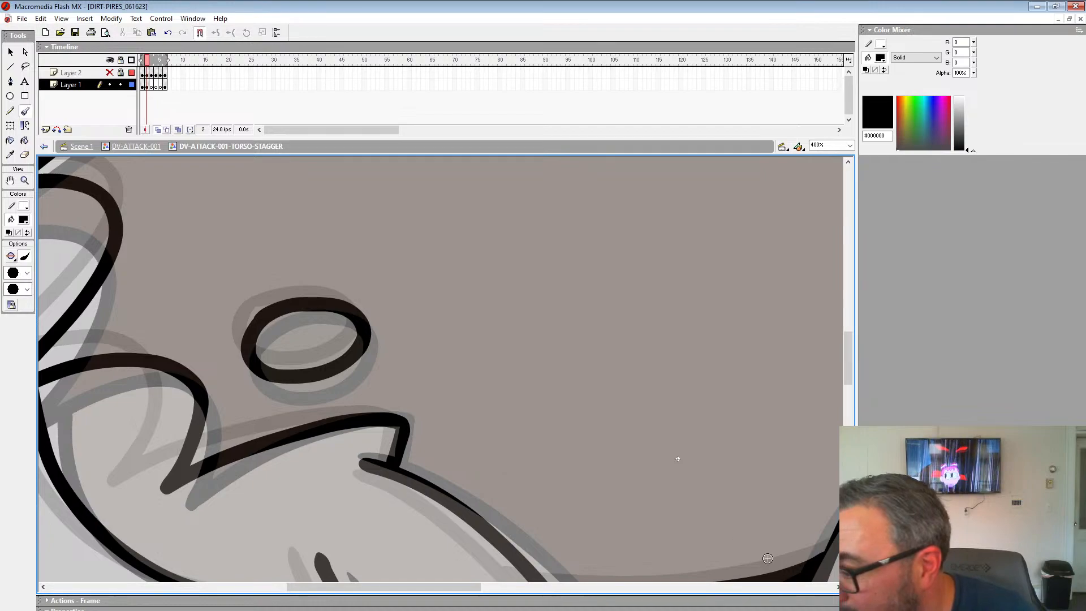
double_click(24, 181)
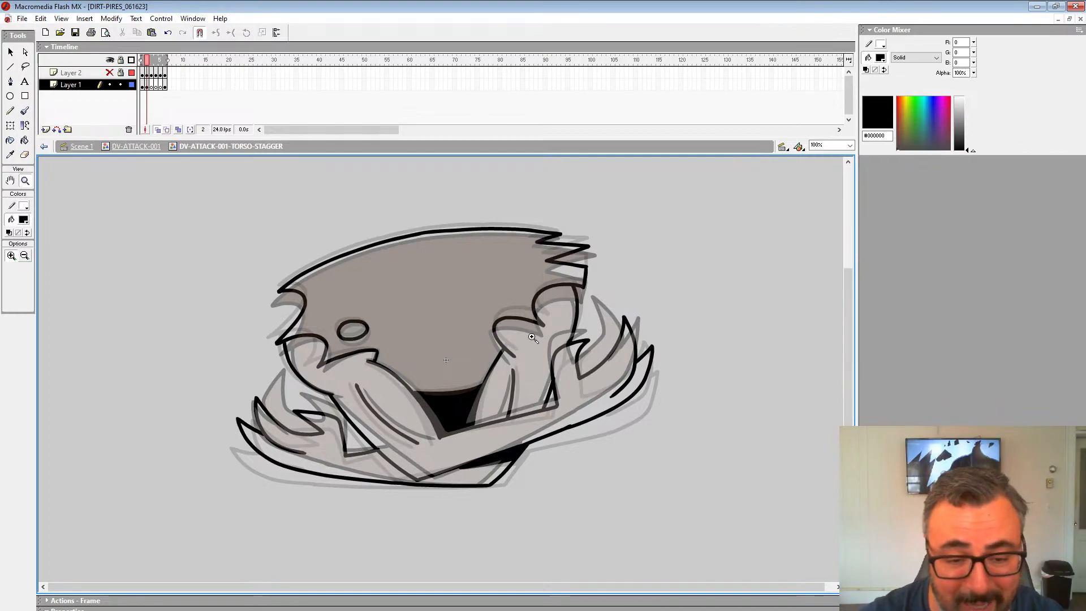
On frame 3 of Layer 1, ink the right shoulder's fur edge and the jagged tufts at the torso's right end.
click(151, 84)
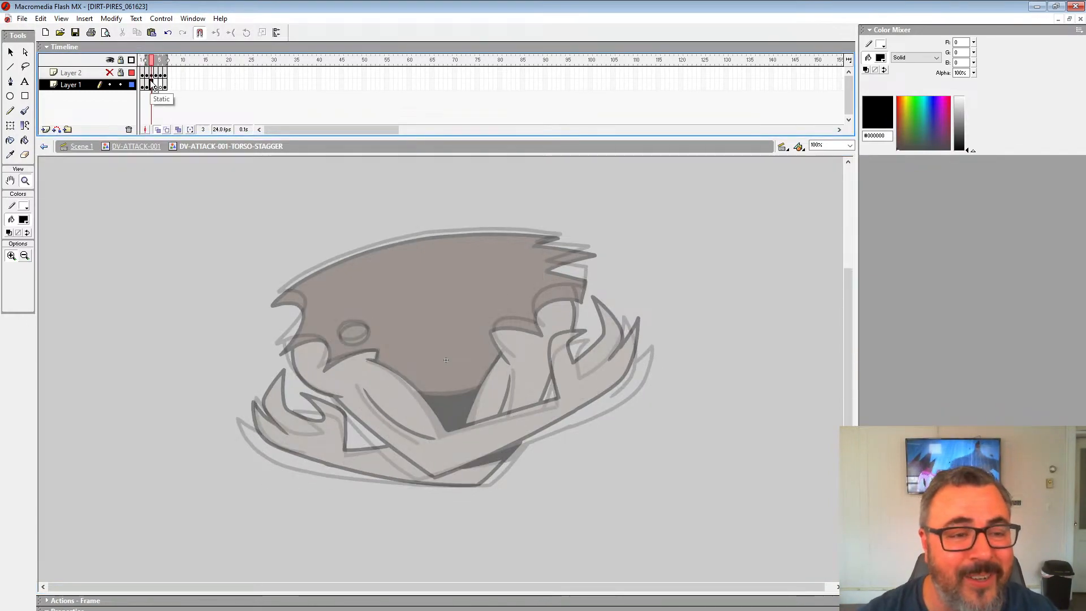
click(489, 349)
click(533, 322)
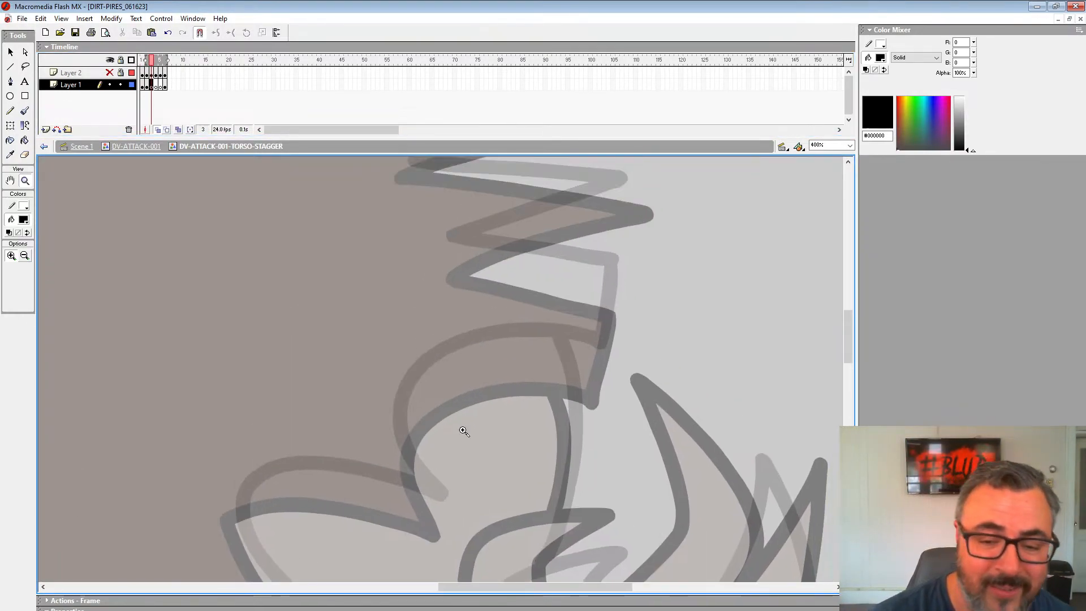
click(32, 111)
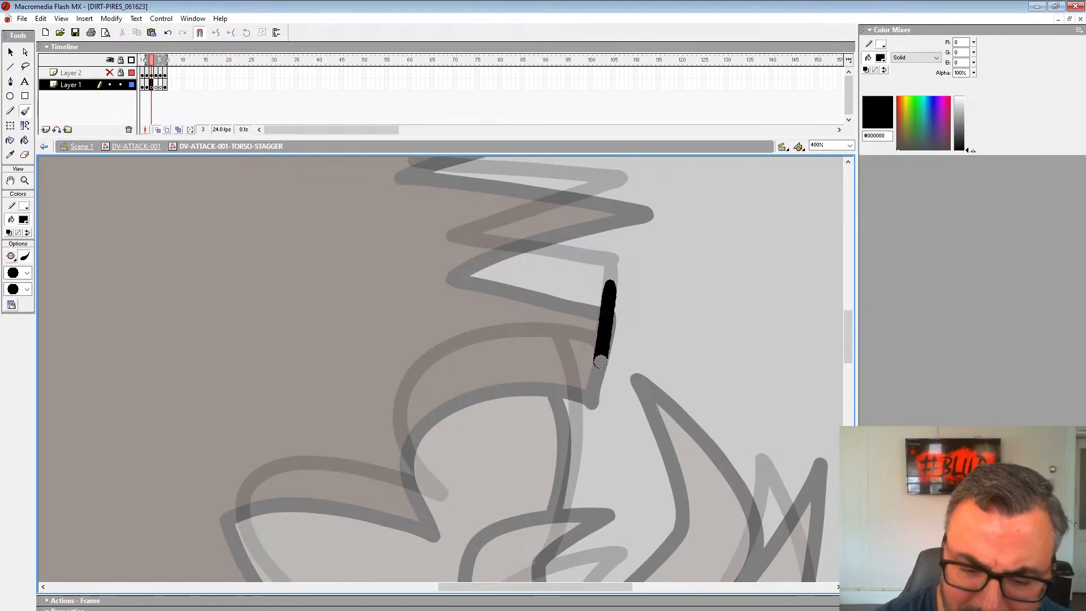
mouse_move(601, 362)
mouse_down()
mouse_move(460, 359)
mouse_move(397, 428)
mouse_move(435, 510)
mouse_move(530, 379)
mouse_move(575, 242)
mouse_move(428, 221)
mouse_up()
mouse_move(378, 278)
mouse_down()
mouse_move(448, 369)
mouse_move(654, 429)
mouse_move(691, 400)
mouse_move(569, 376)
mouse_move(622, 341)
mouse_move(720, 314)
mouse_move(490, 290)
mouse_move(581, 256)
mouse_up()
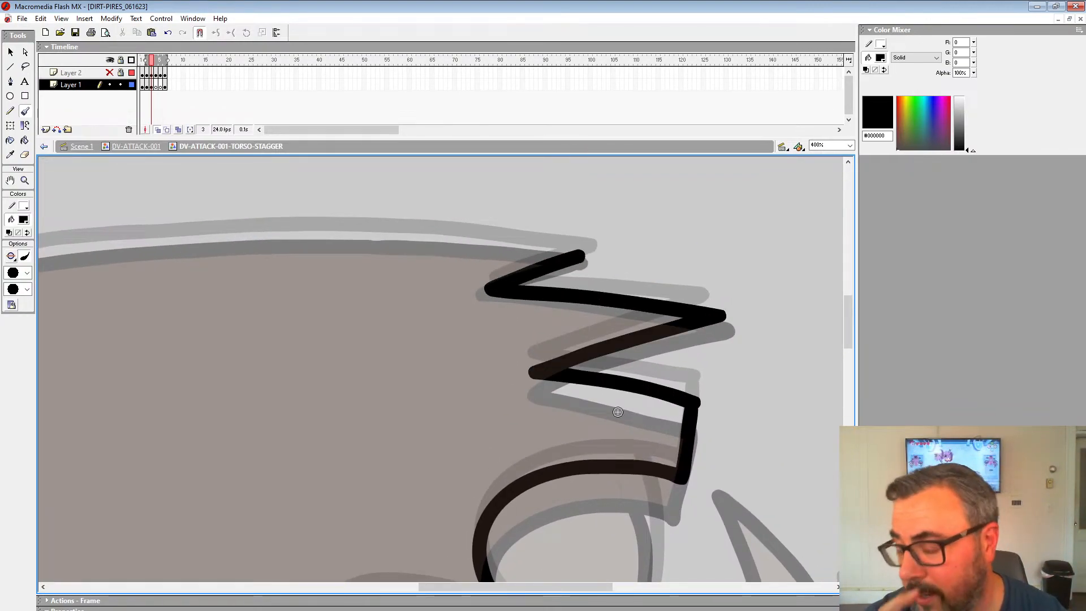
Ink the pointed fingers and wrist of the front arm's hand at the right on frame 3.
mouse_move(707, 492)
mouse_down()
mouse_move(686, 325)
mouse_move(636, 269)
mouse_move(605, 383)
mouse_up()
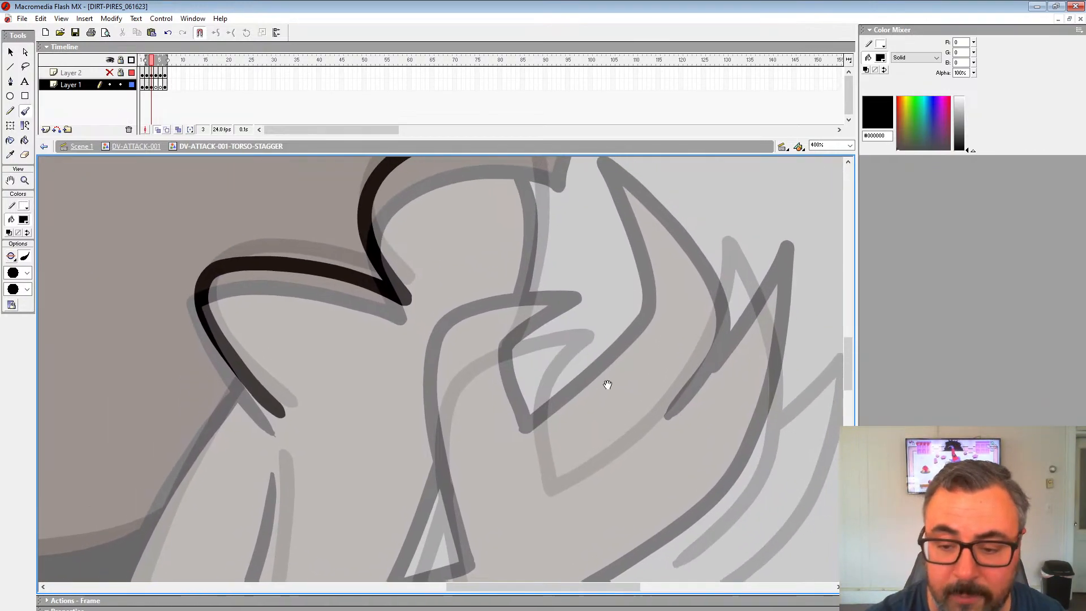
drag(688, 435, 659, 462)
mouse_move(626, 508)
mouse_down()
mouse_move(683, 409)
mouse_move(677, 286)
mouse_move(626, 192)
mouse_move(630, 257)
mouse_move(566, 387)
mouse_move(487, 451)
mouse_move(477, 380)
mouse_move(529, 313)
mouse_move(423, 327)
mouse_up()
drag(403, 542, 413, 579)
drag(493, 537, 572, 362)
mouse_move(763, 319)
mouse_down()
mouse_move(631, 352)
mouse_move(618, 369)
mouse_up()
mouse_move(681, 177)
mouse_down()
mouse_move(680, 308)
mouse_move(641, 384)
mouse_move(812, 249)
mouse_up()
Ink the outer edge of the right-hand fingers and the underside of the front forearm down to its elbow on frame 3.
drag(764, 284, 480, 419)
mouse_move(474, 414)
mouse_down()
mouse_move(758, 281)
mouse_move(624, 323)
mouse_up()
key(ctrl+z)
mouse_move(823, 233)
mouse_down()
mouse_move(715, 265)
mouse_move(732, 250)
mouse_up()
mouse_move(780, 219)
mouse_down()
mouse_move(464, 375)
mouse_move(740, 273)
mouse_up()
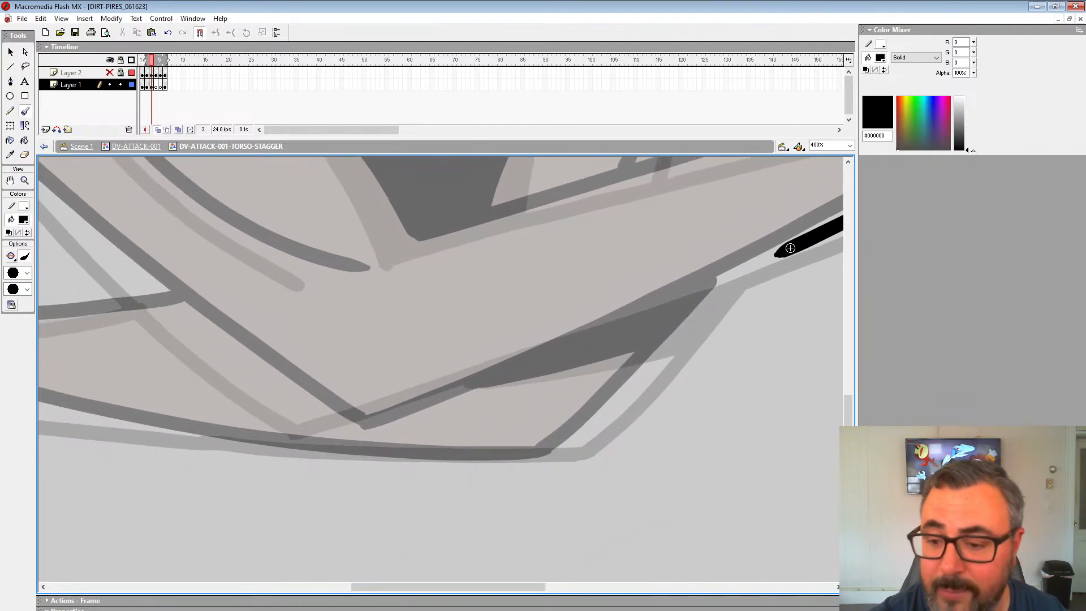
drag(791, 251, 328, 429)
Ink the scalloped fur edge over the left shoulder on frame 3.
drag(318, 290, 626, 466)
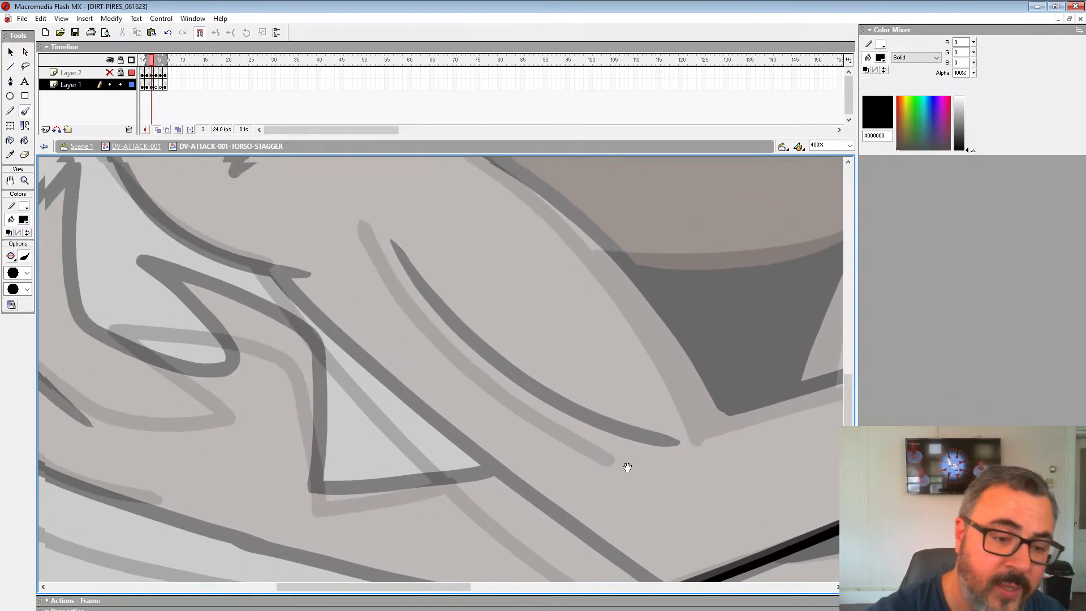
drag(432, 257, 505, 538)
mouse_move(550, 348)
mouse_down()
mouse_move(618, 353)
mouse_move(371, 448)
mouse_move(396, 339)
mouse_move(204, 371)
mouse_up()
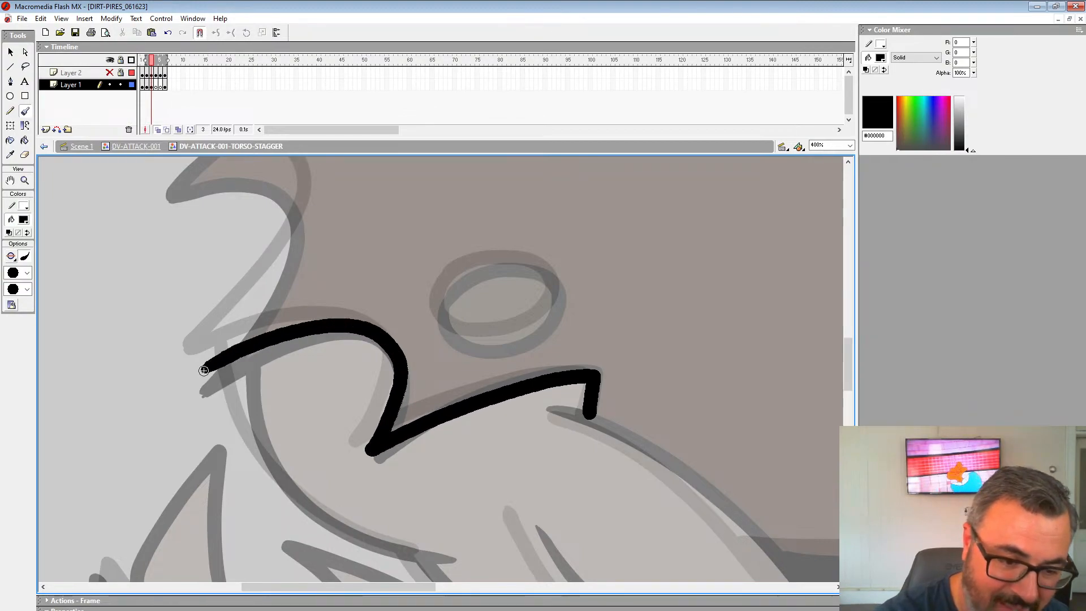
Ink the upper back contour from the right tufts across to the left, and the fur tuft above the left shoulder on frame 3.
drag(363, 274, 415, 451)
drag(792, 184, 360, 358)
drag(582, 307, 246, 292)
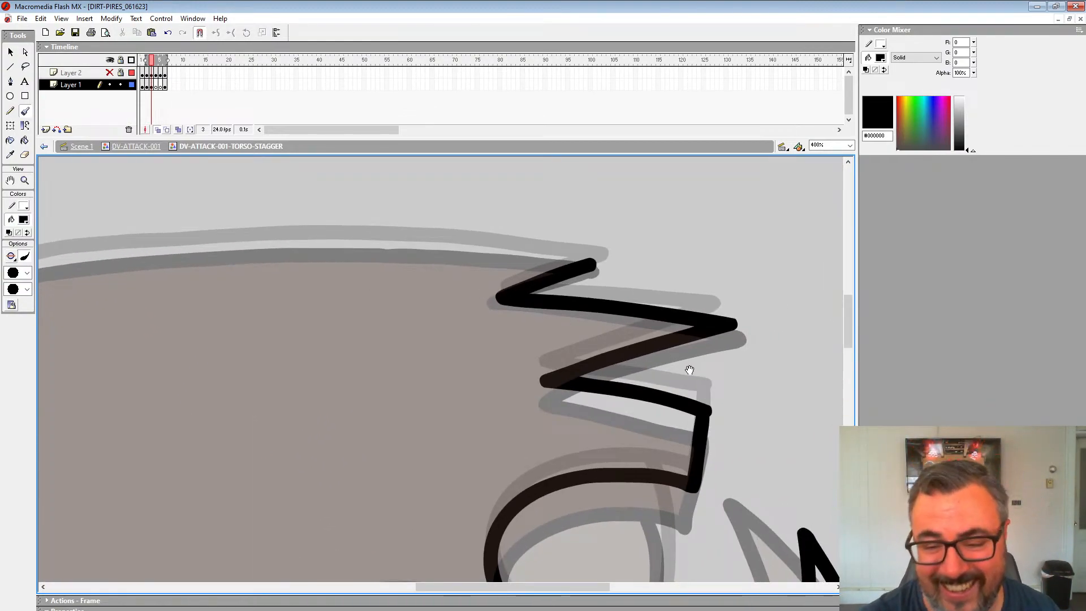
mouse_move(572, 243)
mouse_down()
mouse_move(724, 289)
mouse_move(496, 293)
mouse_up()
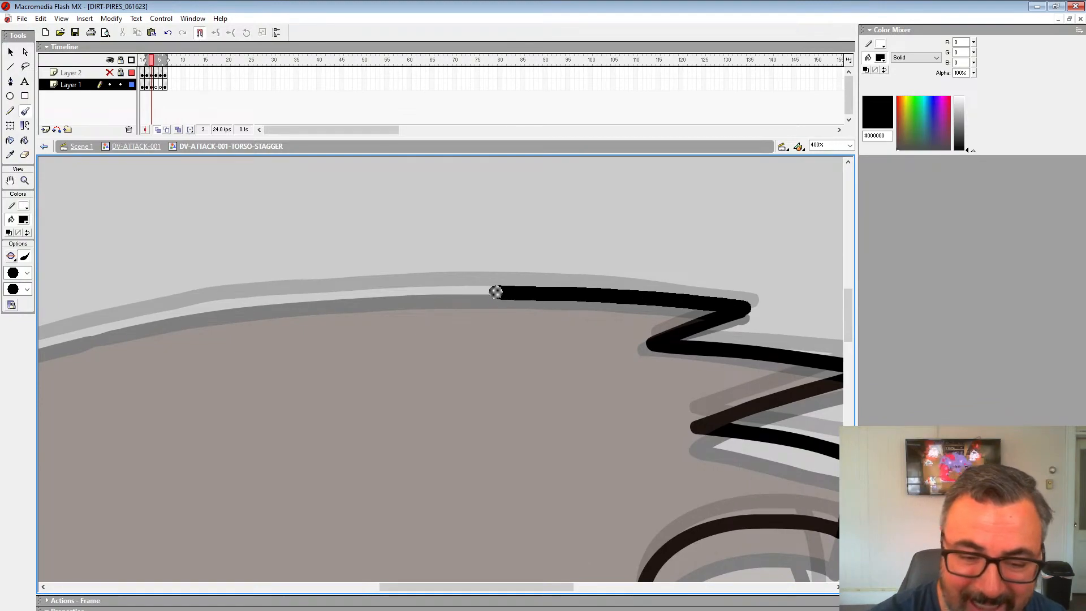
key(ctrl+z)
drag(746, 307, 277, 292)
key(ctrl+z)
drag(701, 302, 330, 295)
mouse_move(332, 295)
mouse_down()
mouse_move(793, 272)
mouse_move(650, 279)
mouse_move(509, 309)
mouse_up()
key(ctrl+z)
mouse_move(812, 271)
mouse_down()
mouse_move(635, 290)
mouse_move(410, 343)
mouse_move(216, 433)
mouse_move(67, 525)
mouse_up()
drag(203, 455, 511, 210)
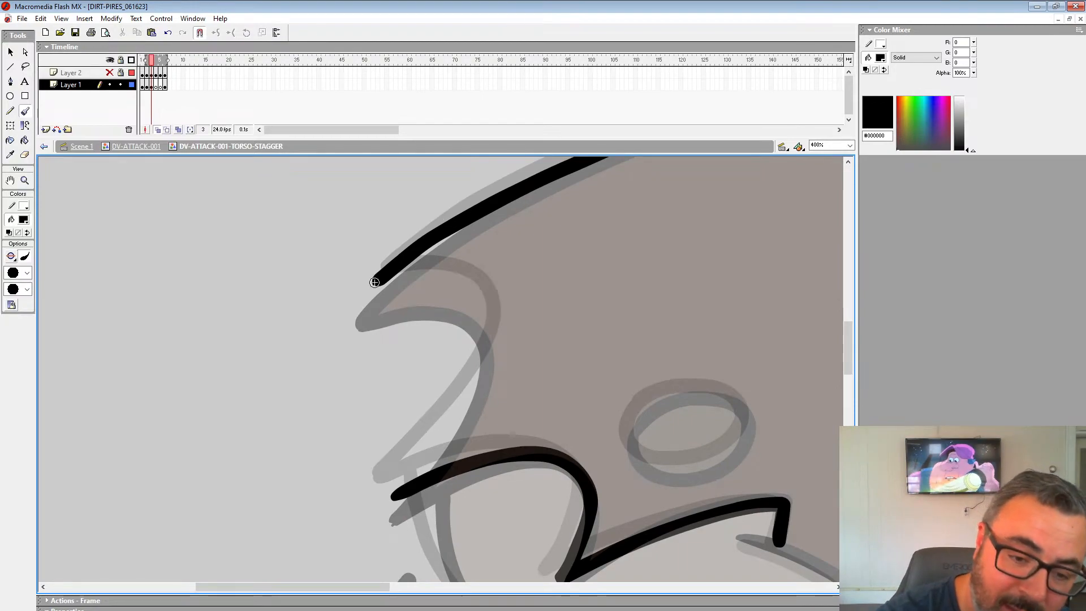
mouse_move(458, 290)
mouse_down()
mouse_move(449, 404)
mouse_move(391, 491)
mouse_up()
Ink the small oval mark on the chest on frame 3.
drag(647, 369, 516, 235)
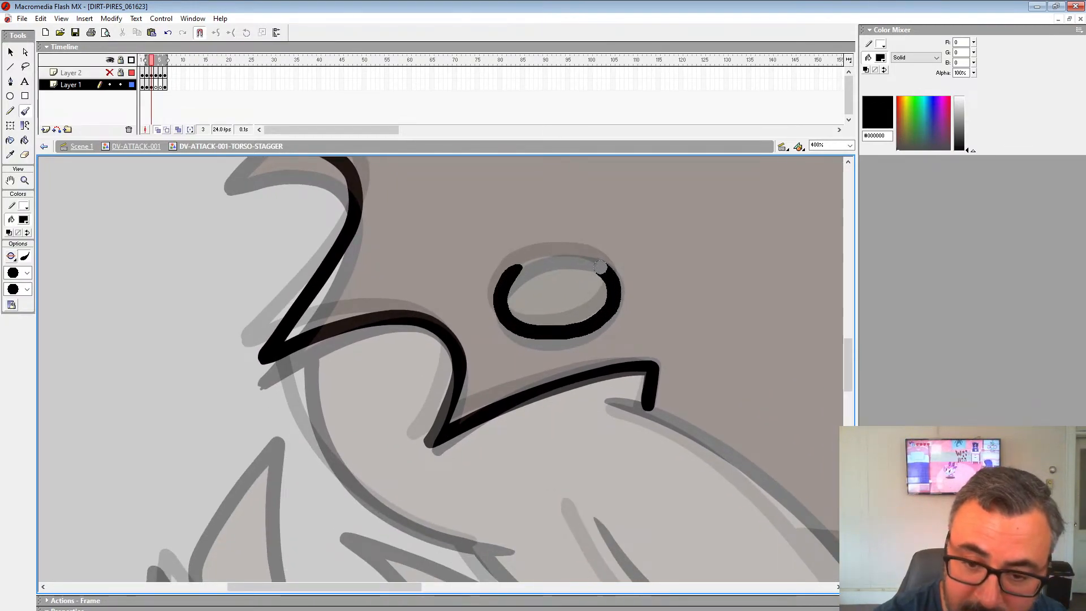
mouse_move(601, 266)
mouse_down()
mouse_move(517, 274)
mouse_move(512, 207)
mouse_up()
key(ctrl+z)
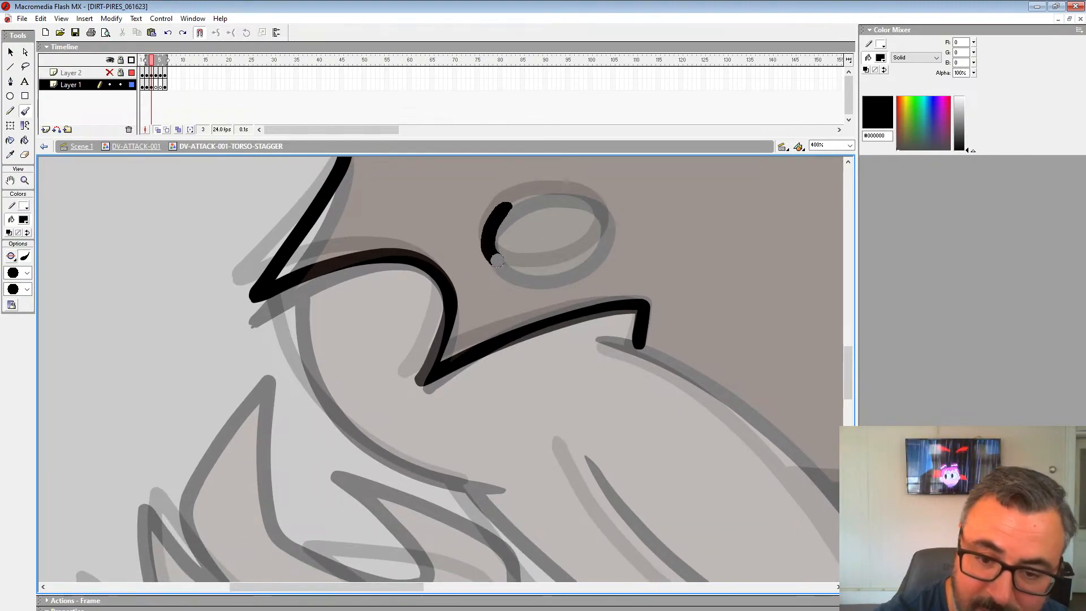
drag(506, 205, 508, 204)
drag(610, 241, 533, 258)
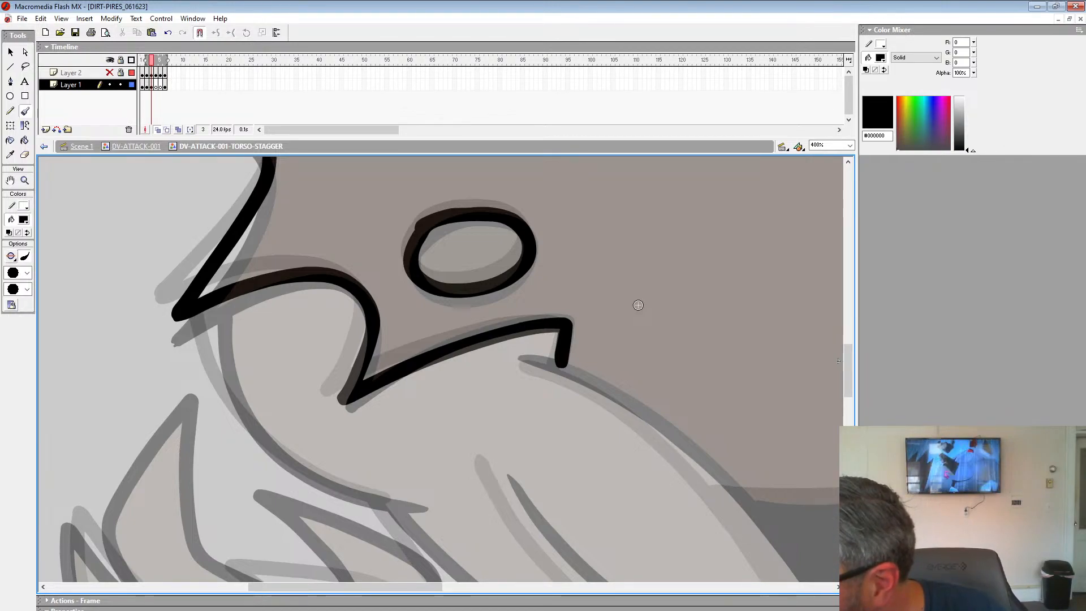
Ink the outer contour of the left upper arm from the shoulder fur down to the front elbow on frame 3.
drag(509, 380, 580, 281)
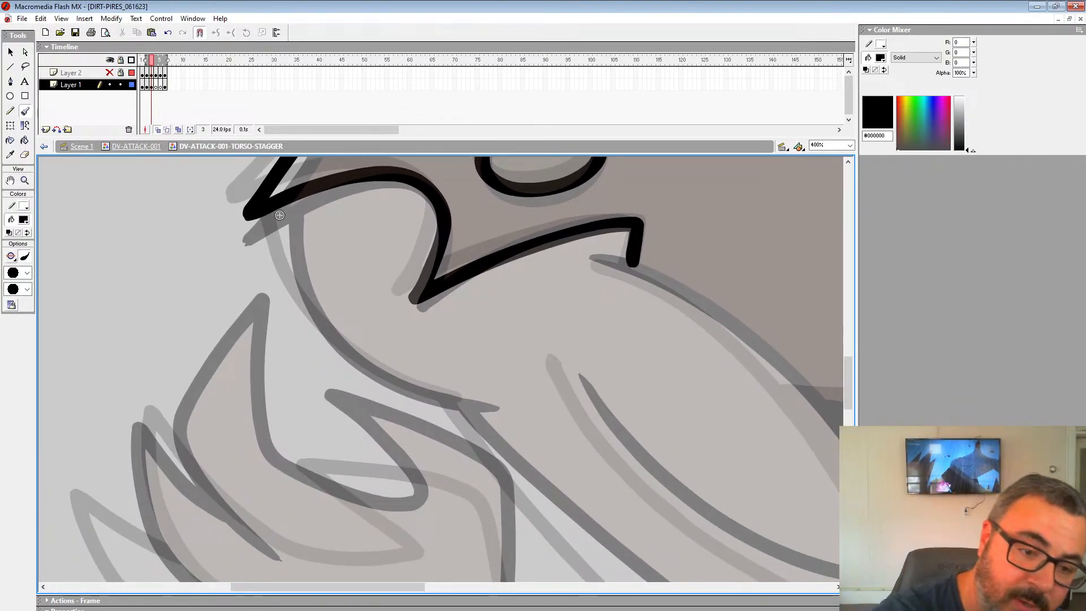
drag(347, 351, 457, 403)
mouse_move(494, 396)
mouse_down()
mouse_move(371, 337)
mouse_move(449, 396)
mouse_move(448, 412)
mouse_up()
key(ctrl+z)
drag(237, 231, 304, 369)
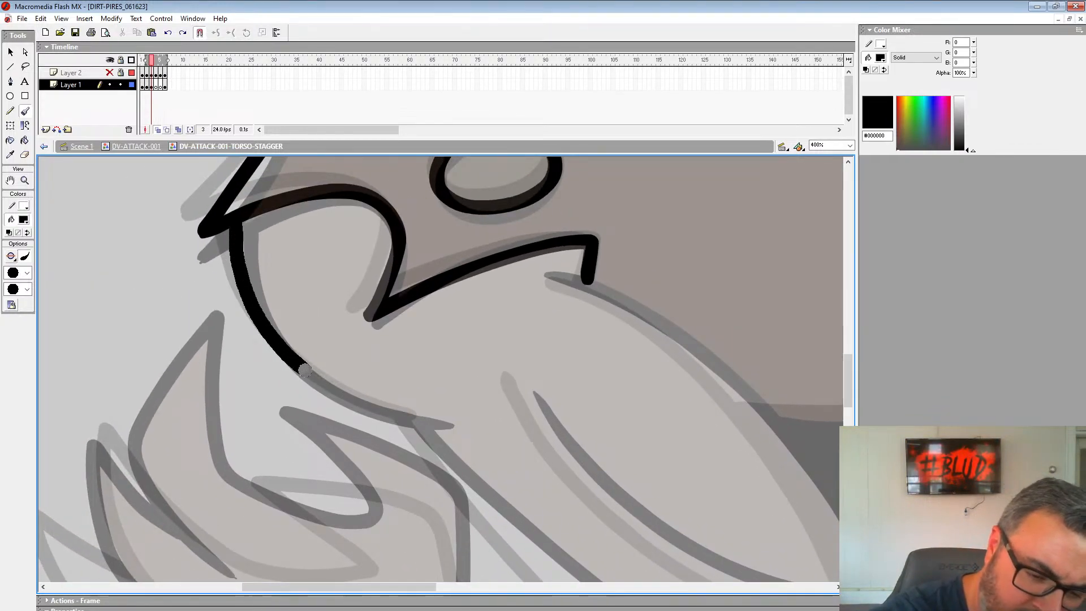
mouse_move(423, 418)
mouse_down()
mouse_move(327, 193)
mouse_move(371, 303)
mouse_move(530, 449)
mouse_move(651, 536)
mouse_up()
Ink the left upper arm's muscle line and its inner contour down to the elbow crease on frame 3.
drag(529, 343, 442, 446)
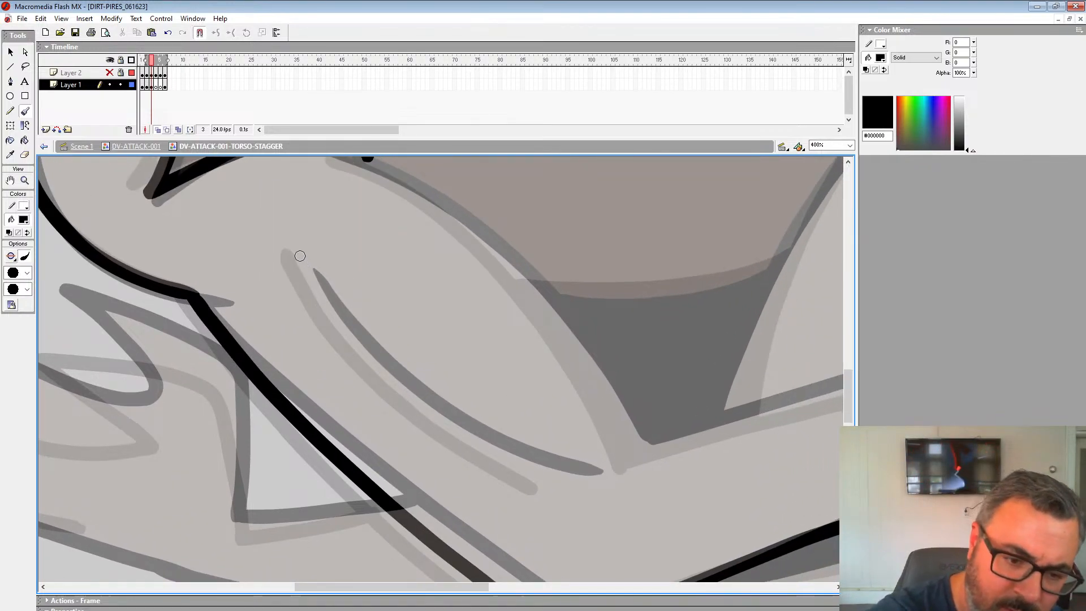
mouse_move(300, 255)
mouse_down()
mouse_move(376, 358)
mouse_move(521, 468)
mouse_move(571, 490)
mouse_up()
drag(507, 385, 490, 450)
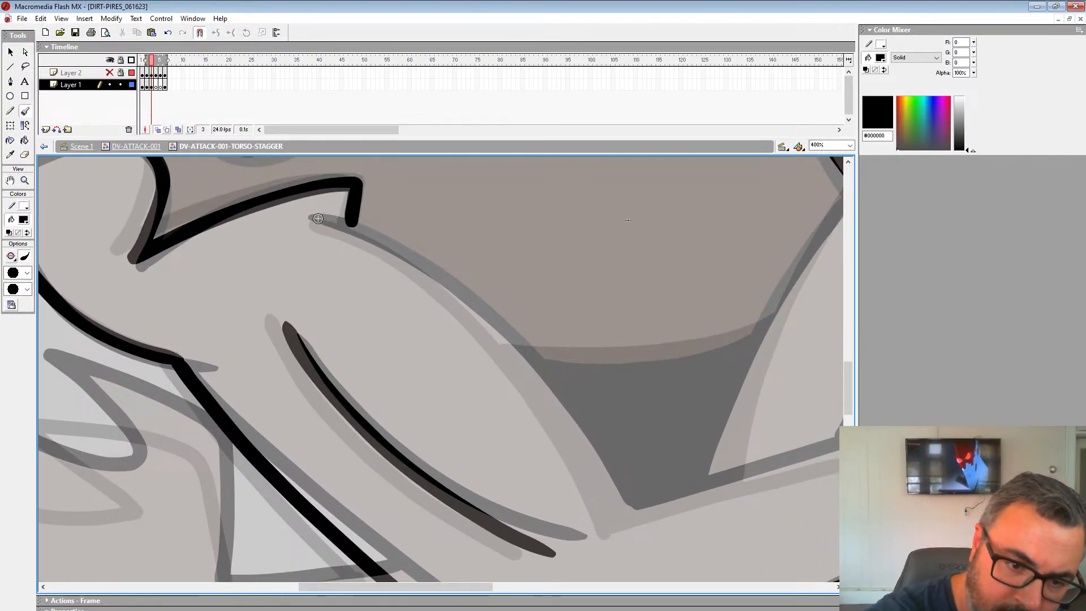
mouse_move(318, 219)
mouse_down()
mouse_move(422, 277)
mouse_move(554, 410)
mouse_move(624, 523)
mouse_up()
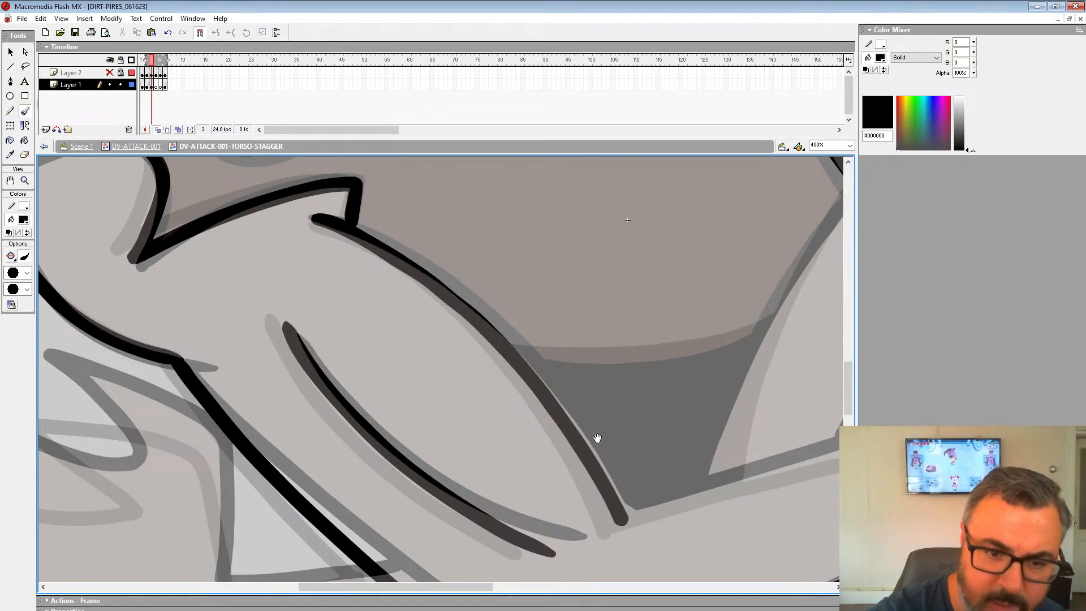
Ink the front forearm's upper edge, the chest's lower curve, and the right upper arm's inner contour and muscle line on frame 3.
drag(597, 437, 305, 333)
drag(724, 302, 272, 435)
mouse_move(388, 362)
mouse_down()
mouse_move(392, 516)
mouse_move(439, 459)
mouse_up()
drag(553, 196, 421, 491)
mouse_move(450, 346)
mouse_down()
mouse_move(294, 374)
mouse_move(222, 366)
mouse_up()
drag(589, 280, 560, 449)
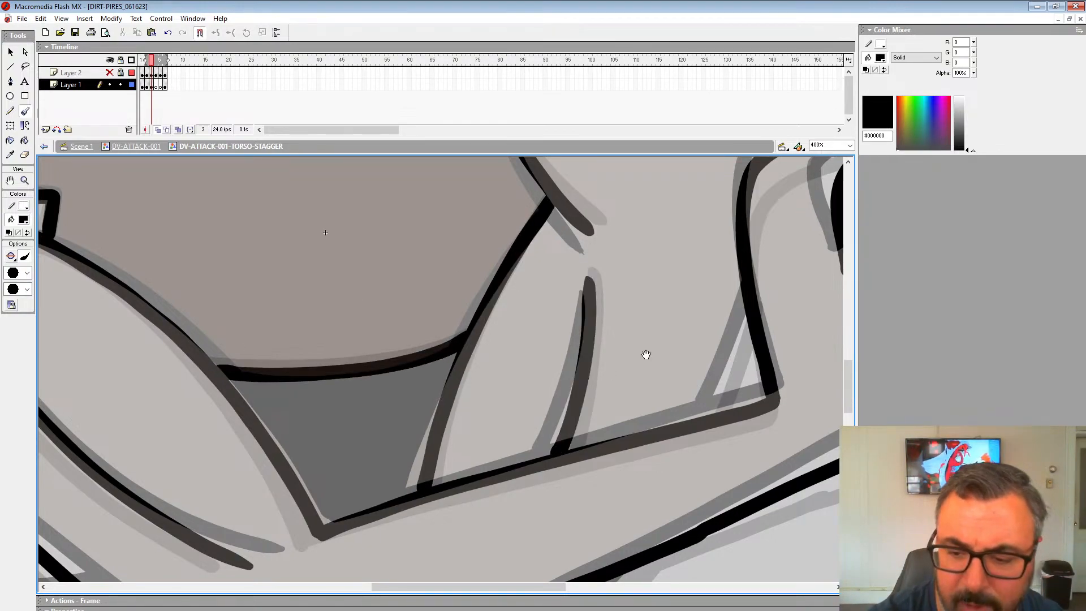
Ink the outer contour of the right upper arm around the front arm's wrist on frame 3.
drag(742, 300, 601, 336)
drag(640, 303, 580, 511)
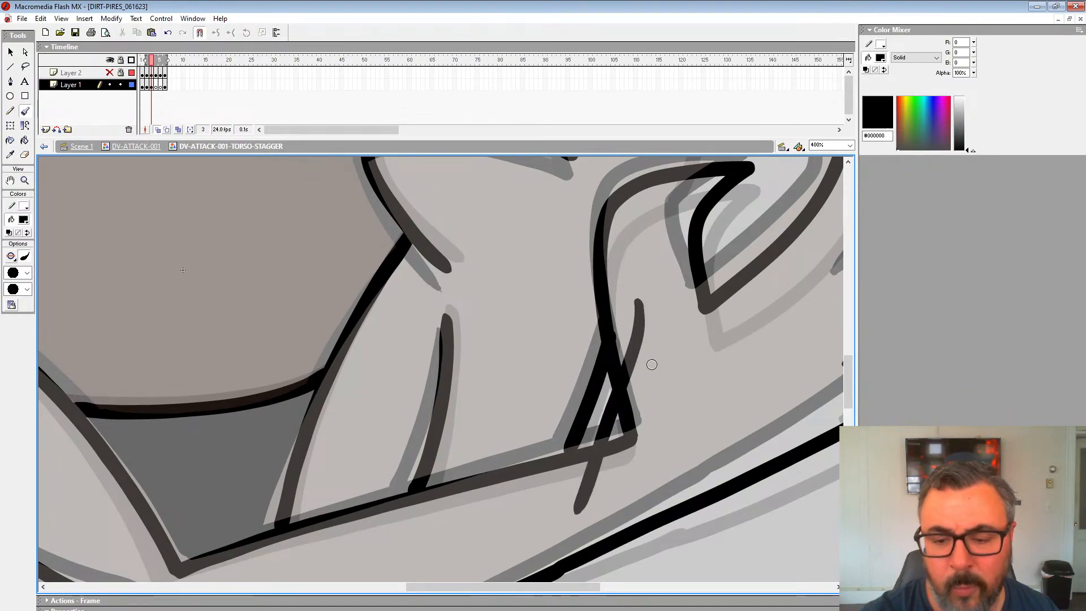
key(ctrl+z)
drag(668, 227, 592, 480)
mouse_move(603, 240)
mouse_down()
mouse_move(624, 341)
mouse_move(611, 418)
mouse_move(704, 157)
mouse_up()
Ink the rear arm's elbow edge and the lower edge of the dark gap beneath the front forearm on frame 3.
drag(538, 432, 714, 136)
drag(627, 317, 602, 313)
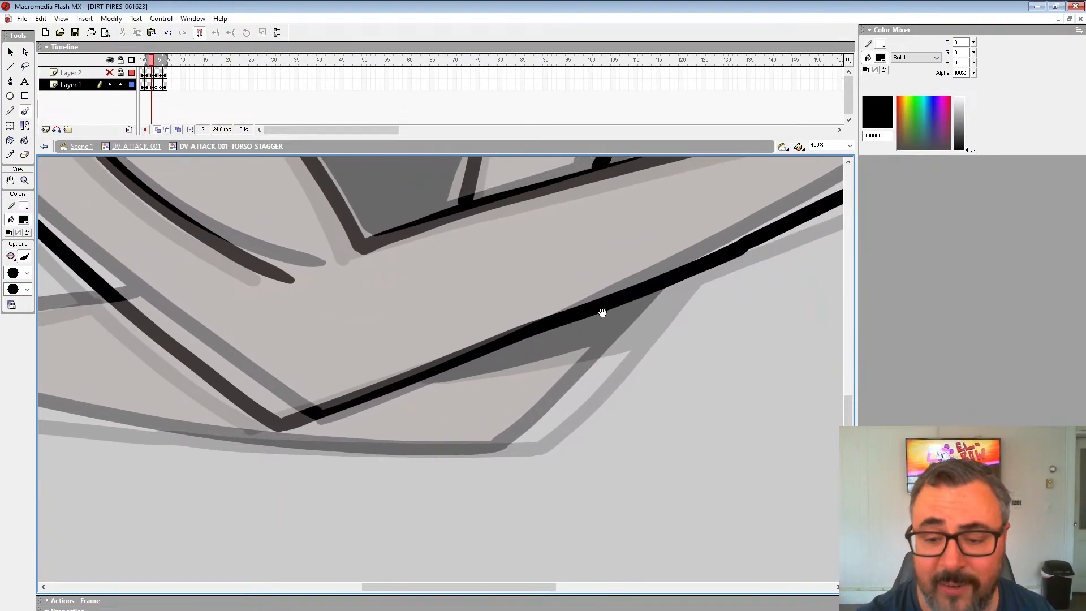
drag(673, 291, 537, 434)
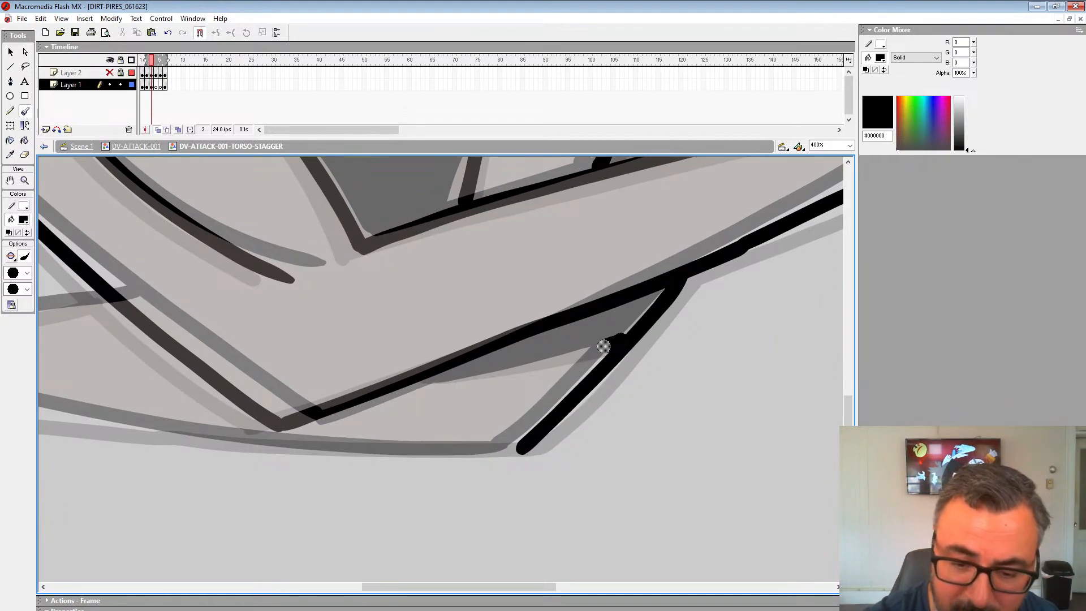
Ink the pointed fingers and wrist of the rear arm's hand at the left on frame 3.
mouse_move(429, 362)
mouse_down()
mouse_move(720, 366)
mouse_move(546, 454)
mouse_up()
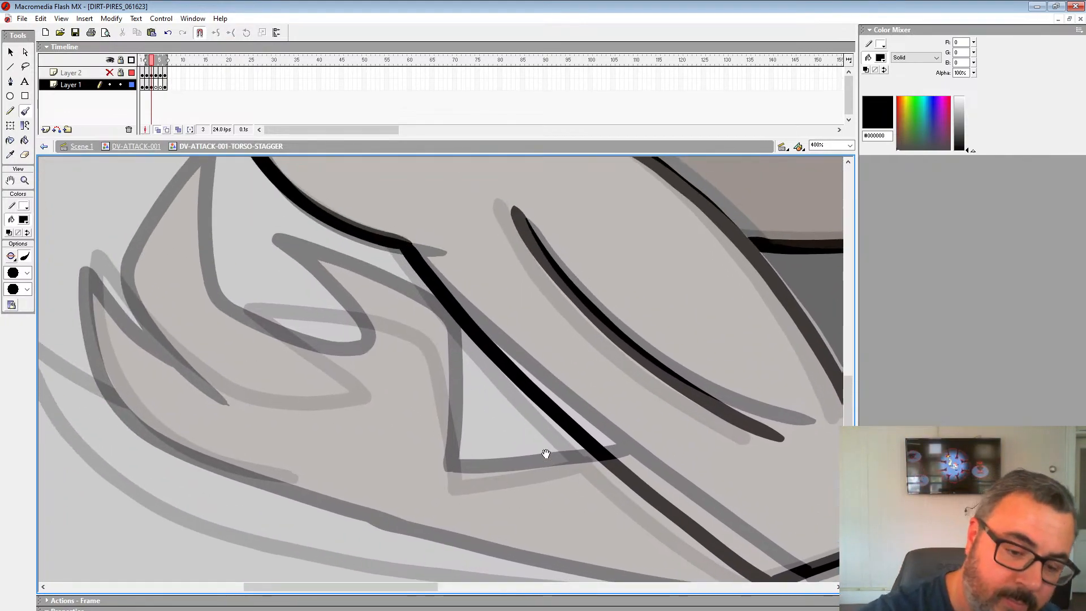
mouse_move(455, 472)
mouse_down()
mouse_move(402, 304)
mouse_move(288, 289)
mouse_move(376, 365)
mouse_move(147, 243)
mouse_move(157, 362)
mouse_move(283, 434)
mouse_up()
drag(281, 414, 328, 357)
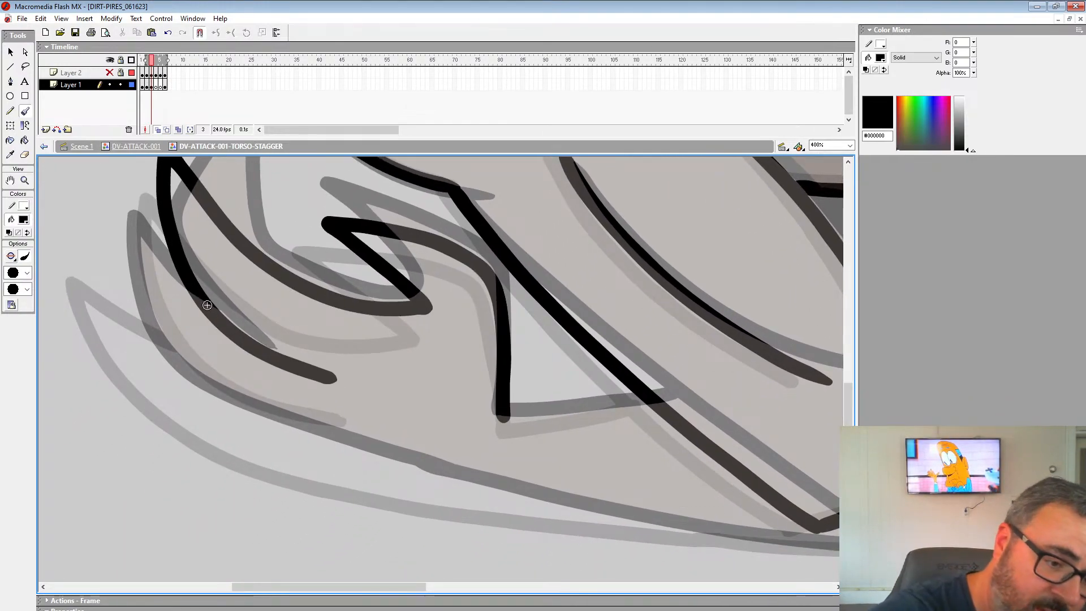
Ink the rear forearm's underside through to the elbow and close the triangular gap beside the left upper arm on frame 3.
mouse_move(207, 306)
mouse_down()
mouse_move(86, 260)
mouse_move(194, 400)
mouse_move(363, 473)
mouse_move(460, 498)
mouse_up()
mouse_move(480, 496)
mouse_down()
mouse_move(118, 457)
mouse_move(467, 511)
mouse_move(620, 518)
mouse_up()
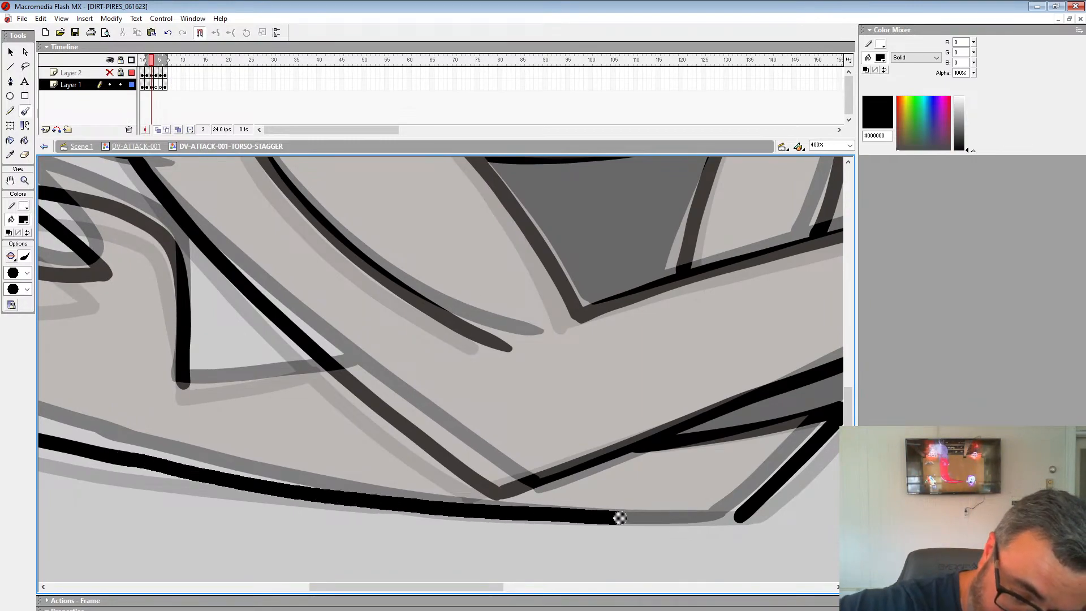
drag(732, 519, 737, 517)
drag(698, 466, 768, 514)
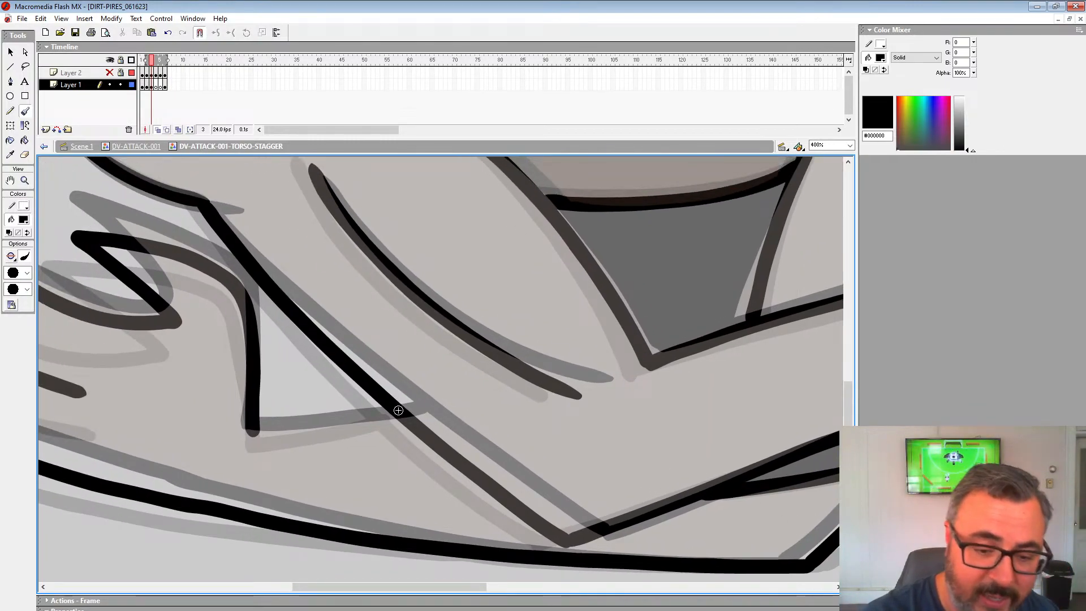
drag(398, 413, 258, 433)
drag(704, 457, 508, 486)
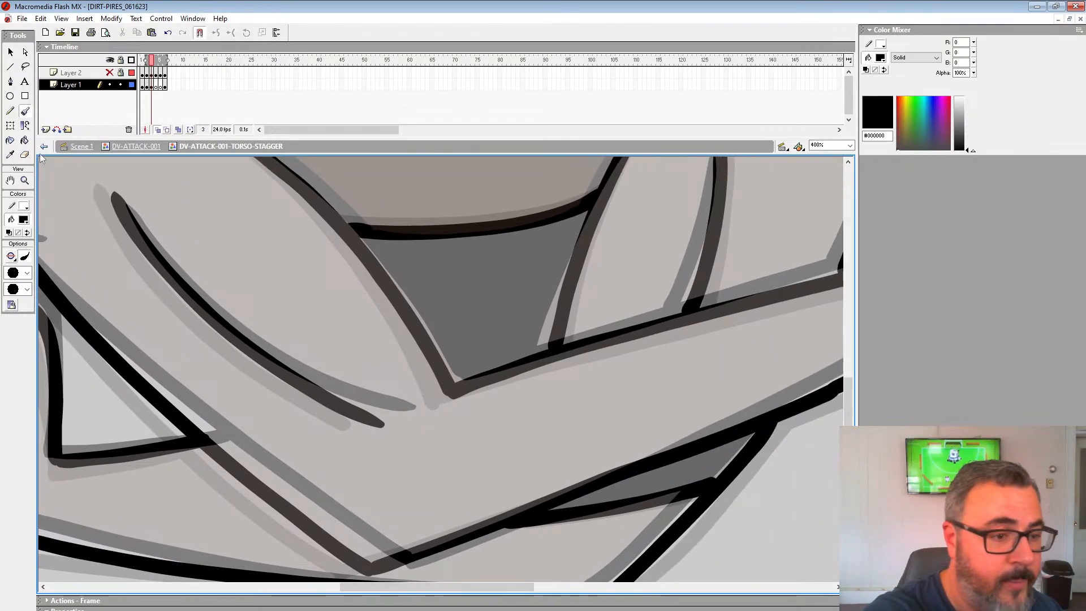
Fill the dark gap between the upper arms and the one beneath the front forearm with black on frame 3.
click(25, 140)
click(660, 481)
click(413, 267)
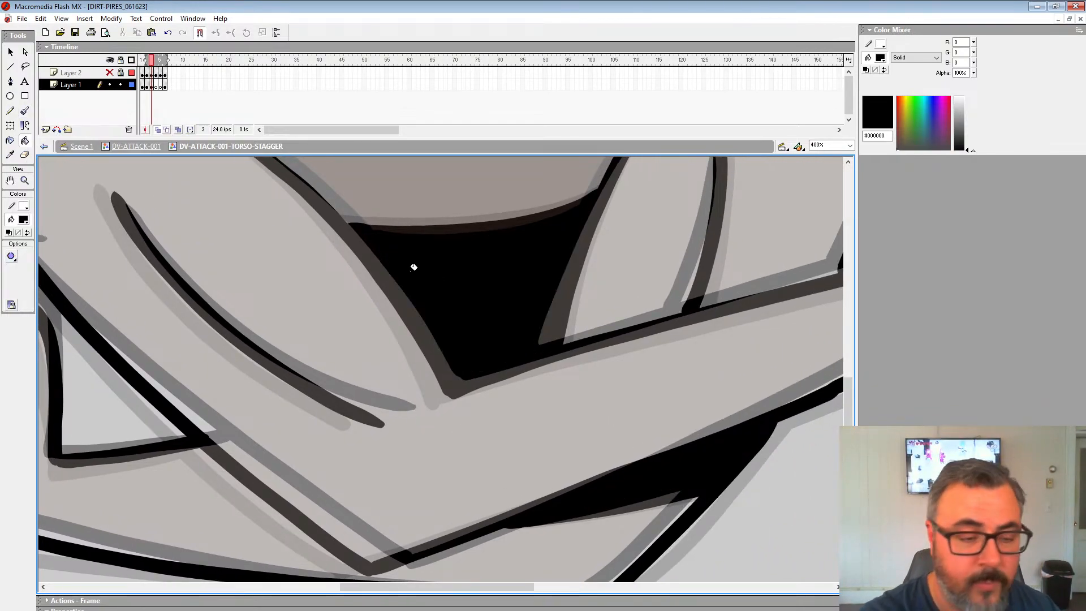
click(27, 181)
alt+click(518, 368)
alt+click(510, 363)
alt+click(509, 361)
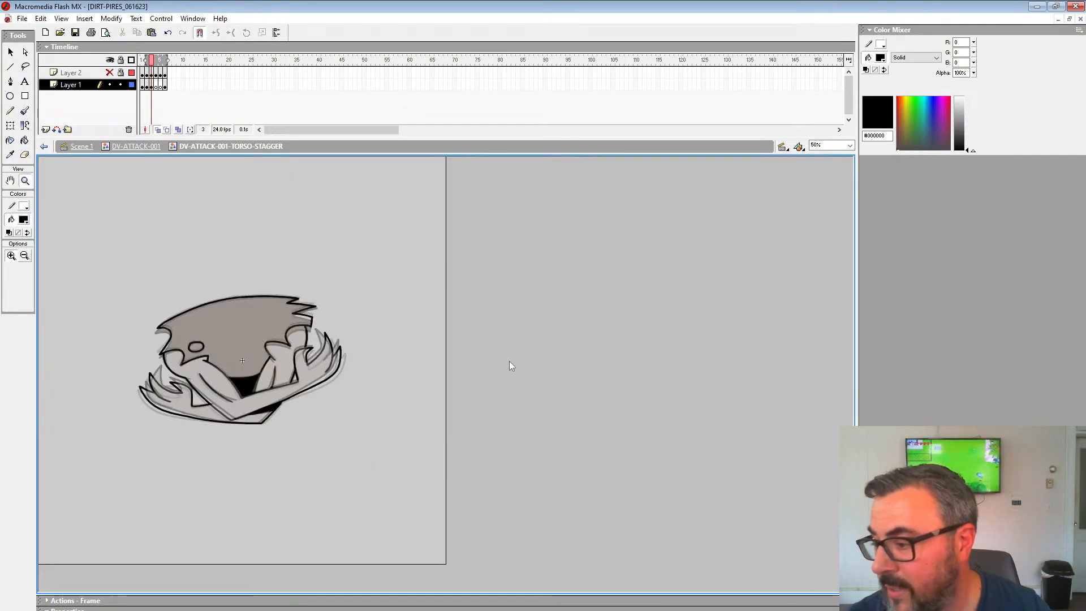
On Layer 1's frame 4, ink the torn edge of the right sleeve down to the upper arm.
click(156, 85)
click(240, 403)
click(457, 347)
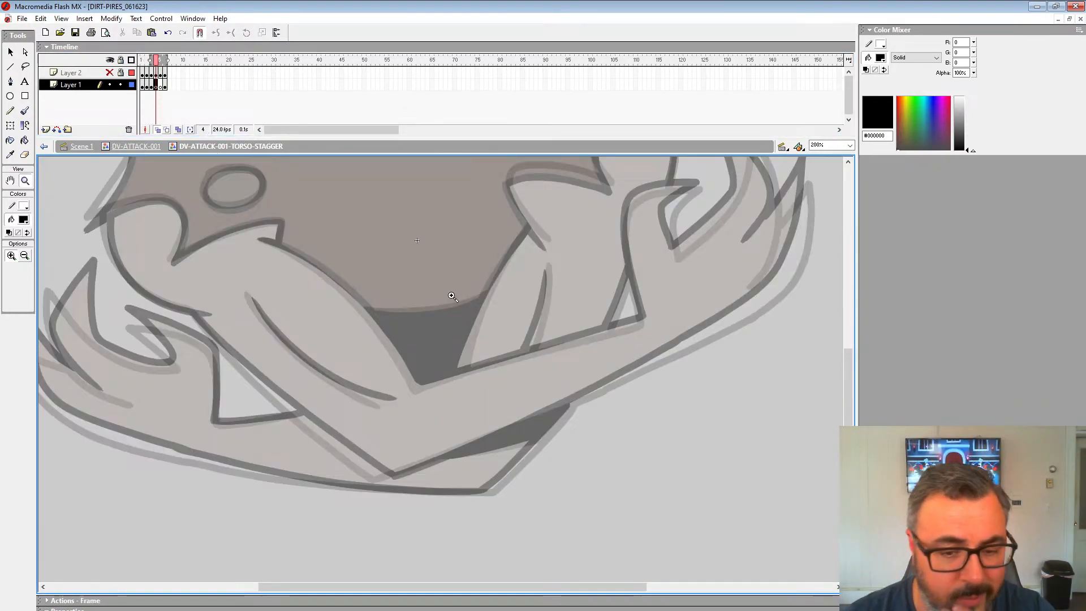
click(491, 267)
drag(550, 265, 472, 476)
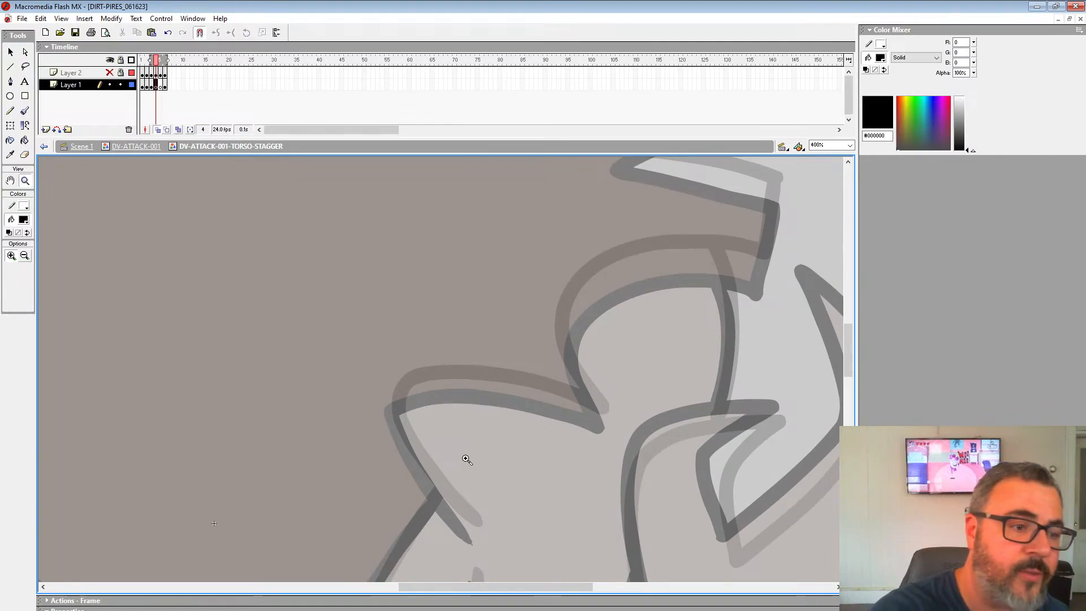
key(b)
drag(709, 228, 701, 277)
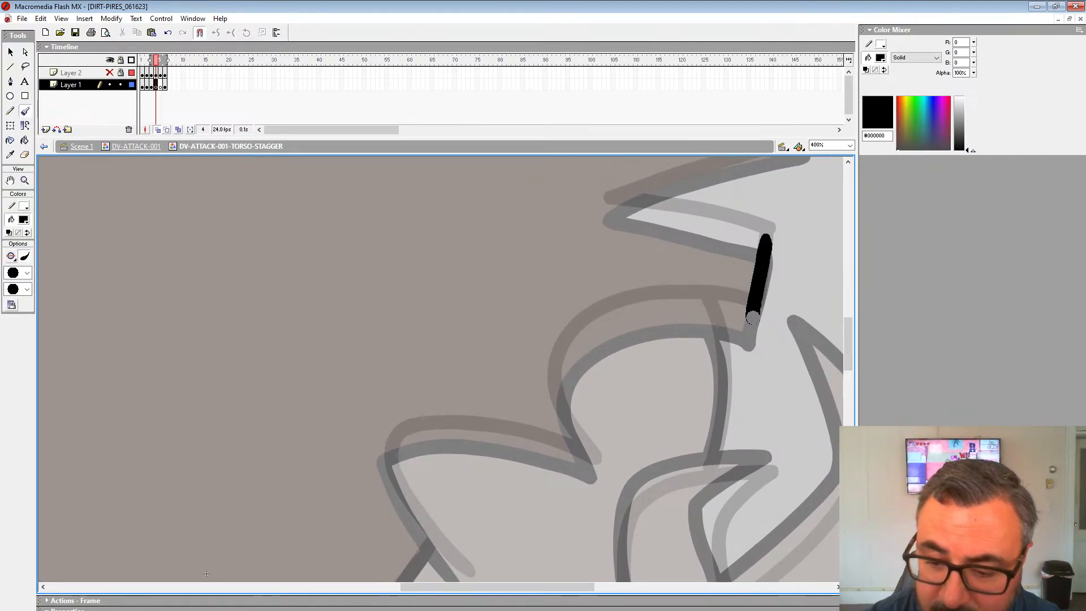
drag(752, 317, 631, 315)
mouse_move(560, 392)
mouse_down()
mouse_move(588, 456)
mouse_move(627, 299)
mouse_move(439, 287)
mouse_up()
drag(464, 371, 506, 435)
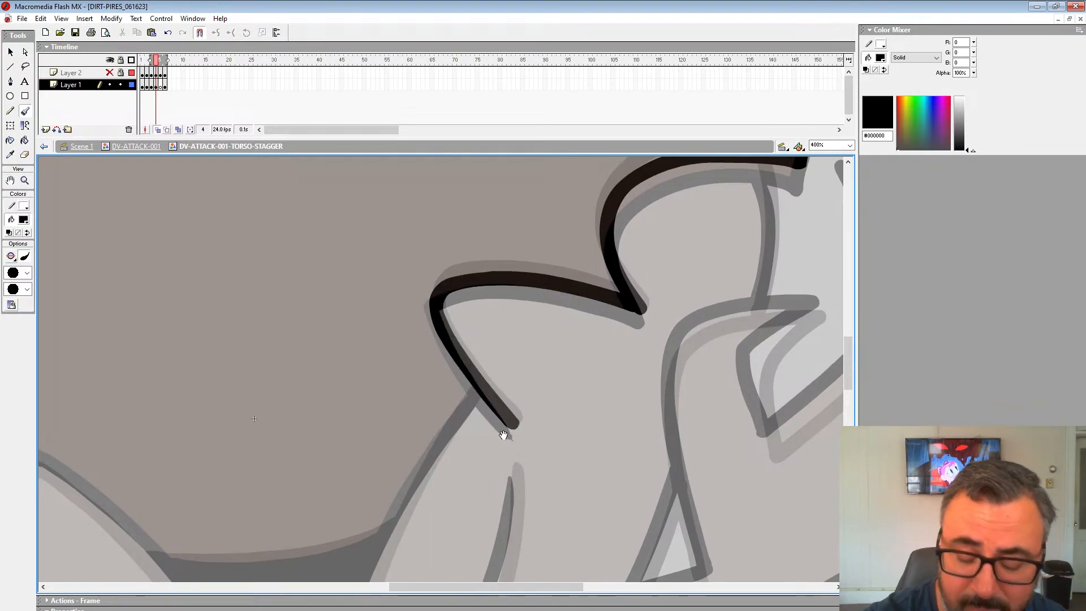
Ink the right upper arm's inner edge and its crease line on frame 4.
drag(462, 399, 646, 220)
drag(621, 265, 509, 506)
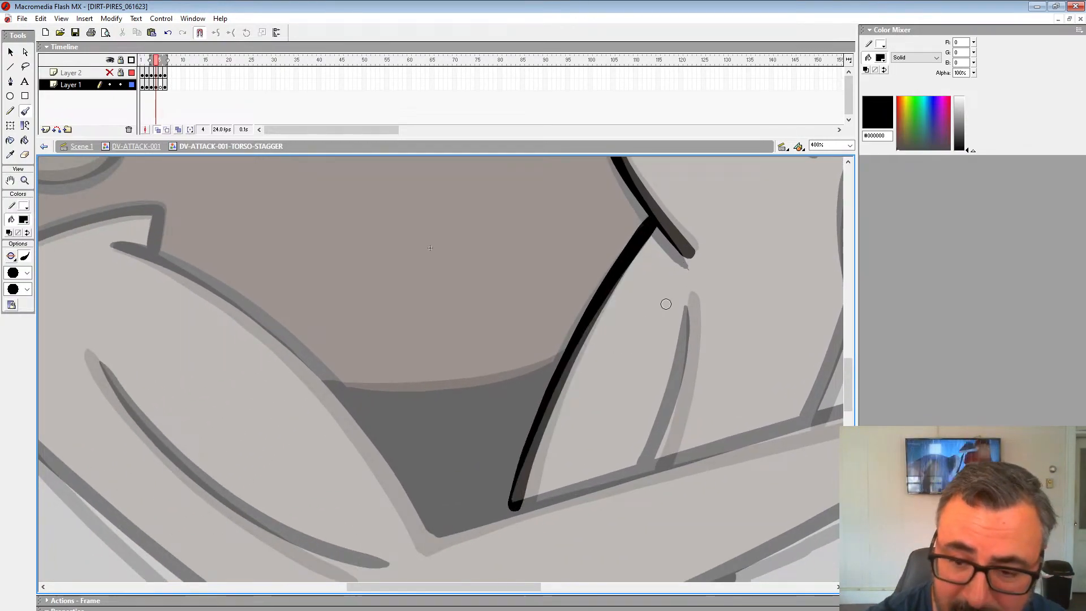
key(ctrl+z)
mouse_move(654, 219)
mouse_down()
mouse_move(570, 348)
mouse_move(515, 502)
mouse_up()
drag(691, 294, 650, 471)
Ink the front hand's wrist, thumb and inner pointed finger on frame 4.
drag(657, 394, 450, 545)
mouse_move(720, 262)
mouse_down()
mouse_move(625, 427)
mouse_move(623, 352)
mouse_move(644, 246)
mouse_up()
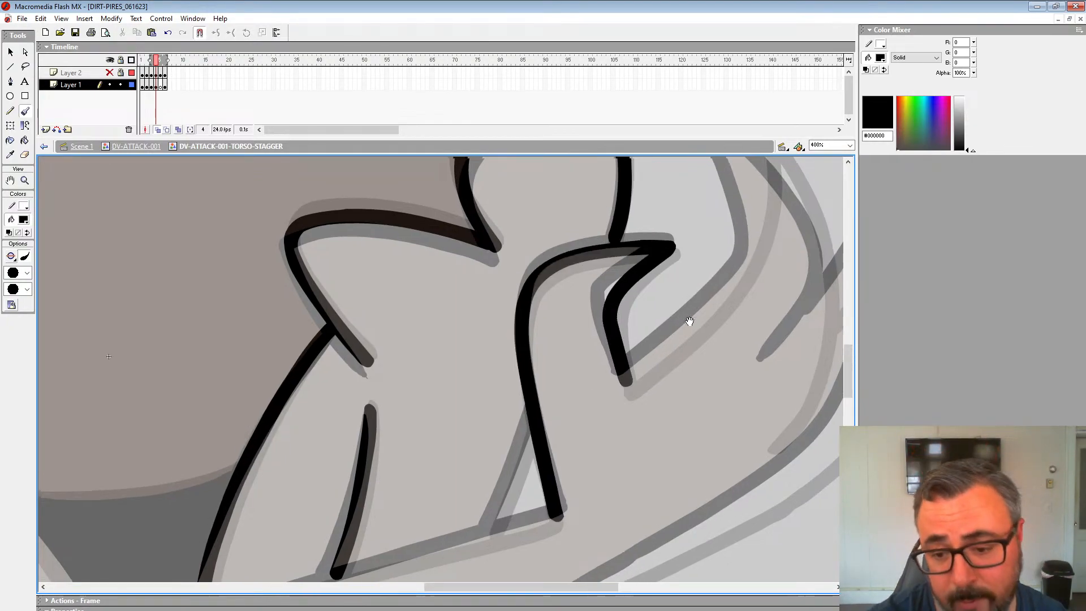
drag(688, 315, 685, 430)
mouse_move(674, 477)
mouse_down()
mouse_move(719, 339)
mouse_move(652, 206)
mouse_up()
drag(620, 366, 521, 450)
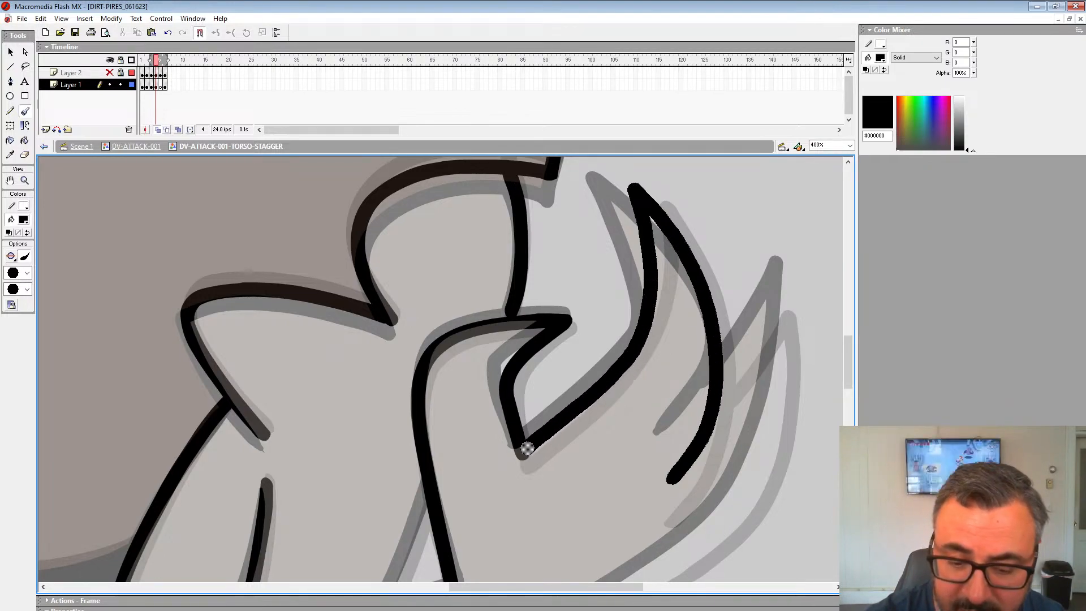
mouse_move(725, 369)
mouse_down()
mouse_move(676, 308)
mouse_move(590, 261)
mouse_up()
mouse_move(640, 178)
mouse_down()
mouse_move(636, 298)
mouse_move(592, 404)
mouse_up()
key(ctrl+z)
mouse_move(762, 424)
mouse_down()
mouse_move(515, 447)
mouse_move(599, 485)
mouse_move(720, 502)
mouse_move(710, 510)
mouse_up()
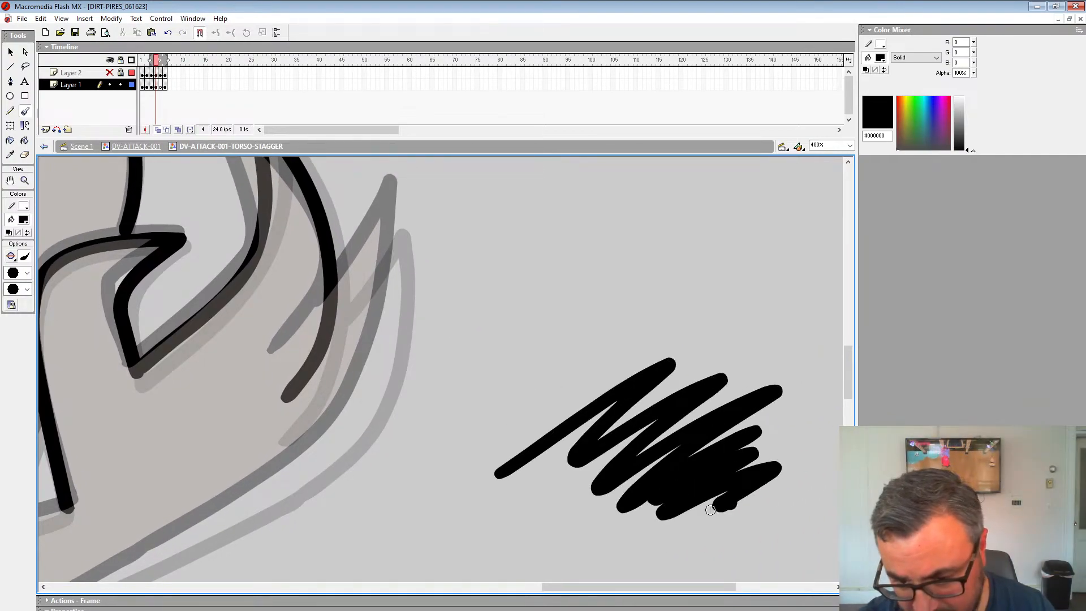
key(ctrl+z)
scroll(613, 354, left, 3)
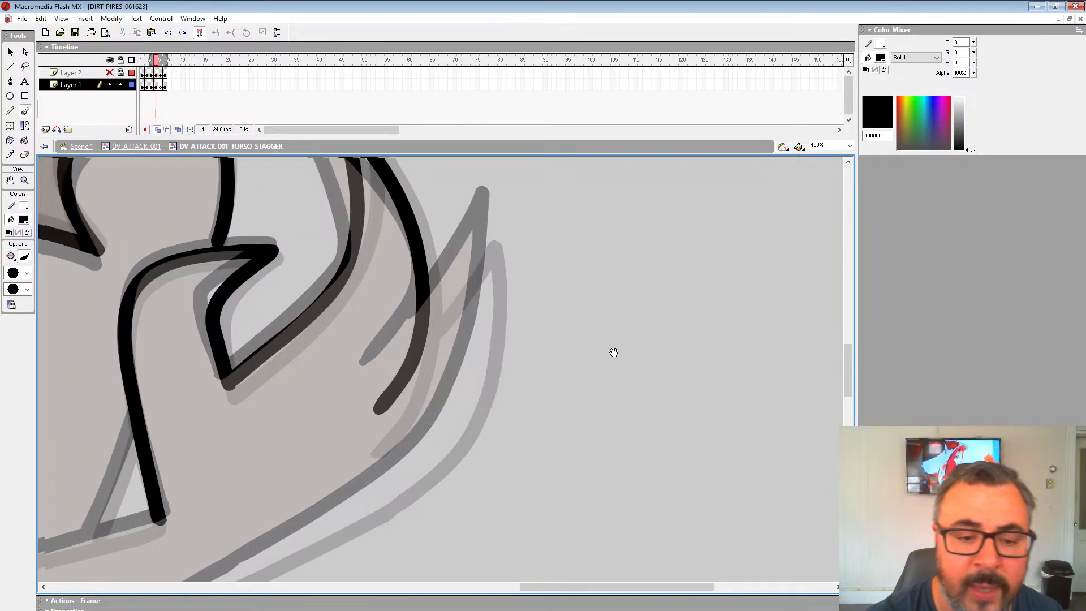
Ink the front hand's outer finger and the lower edge of the front forearm on frame 4.
mouse_move(462, 322)
mouse_down()
mouse_move(528, 213)
mouse_move(506, 392)
mouse_move(460, 455)
mouse_move(749, 231)
mouse_up()
key(ctrl+z)
drag(714, 268, 495, 398)
drag(495, 399, 780, 232)
mouse_move(789, 227)
mouse_down()
mouse_move(491, 374)
mouse_move(225, 482)
mouse_up()
Ink the front forearm's upper edge and the left upper arm's inner edge meeting it on frame 4.
mouse_move(557, 272)
mouse_down()
mouse_move(570, 297)
mouse_move(511, 496)
mouse_up()
mouse_move(764, 217)
mouse_down()
mouse_move(563, 532)
mouse_move(620, 209)
mouse_up()
drag(566, 345, 528, 452)
mouse_move(571, 422)
mouse_down()
mouse_move(777, 264)
mouse_move(684, 318)
mouse_move(340, 418)
mouse_move(558, 504)
mouse_move(570, 534)
mouse_up()
mouse_move(270, 244)
mouse_down()
mouse_move(310, 252)
mouse_move(429, 338)
mouse_move(529, 449)
mouse_move(574, 537)
mouse_up()
scroll(257, 266, down, 3)
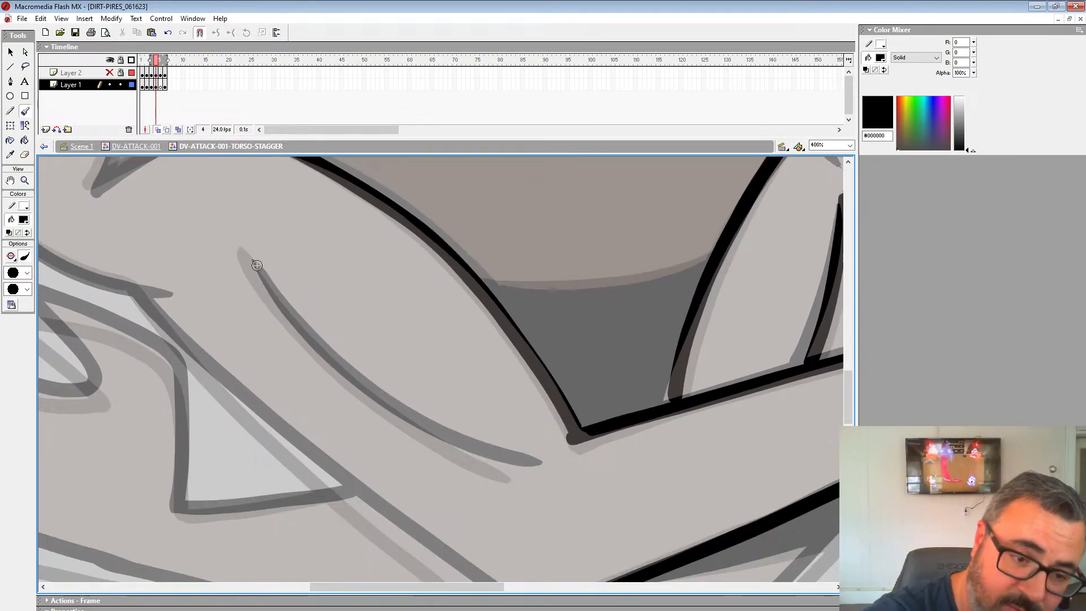
Ink the left upper arm's crease and its outer contour from shoulder to elbow on frame 4.
mouse_move(249, 261)
mouse_down()
mouse_move(384, 397)
mouse_move(498, 461)
mouse_up()
drag(419, 433, 530, 355)
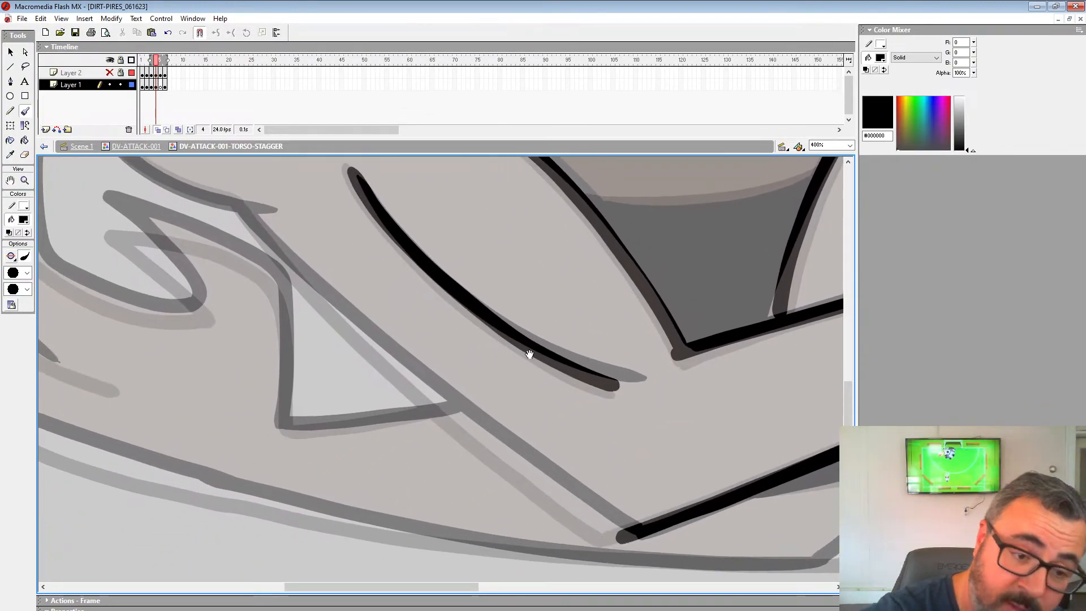
mouse_move(244, 217)
mouse_down()
mouse_move(405, 368)
mouse_move(613, 536)
mouse_up()
mouse_move(411, 308)
mouse_down()
mouse_move(557, 528)
mouse_move(480, 365)
mouse_up()
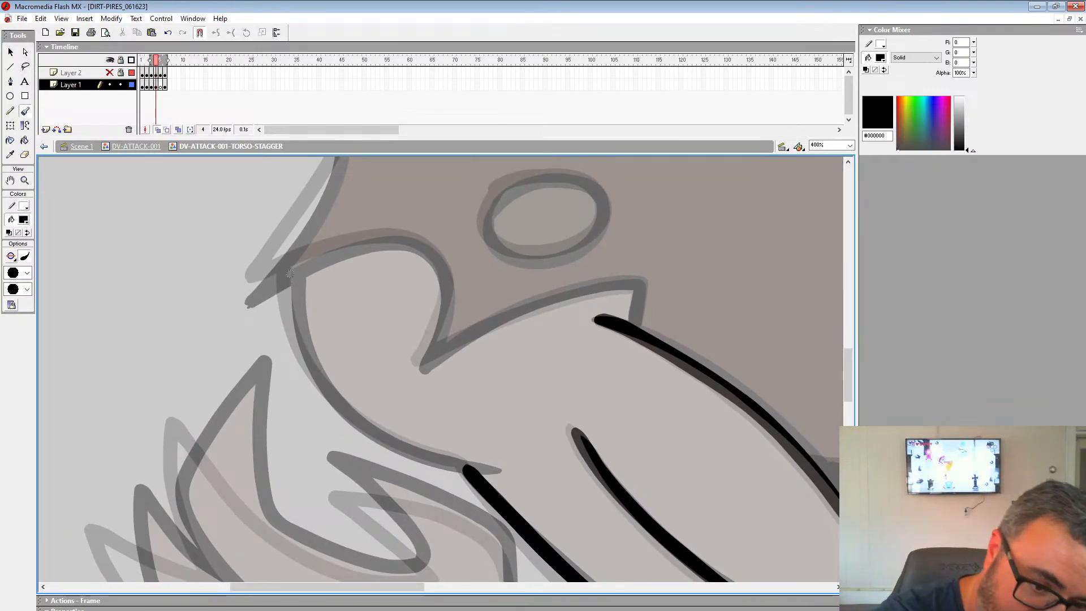
mouse_move(290, 274)
mouse_down()
mouse_move(325, 385)
mouse_move(422, 458)
mouse_move(484, 472)
mouse_up()
drag(649, 271, 662, 308)
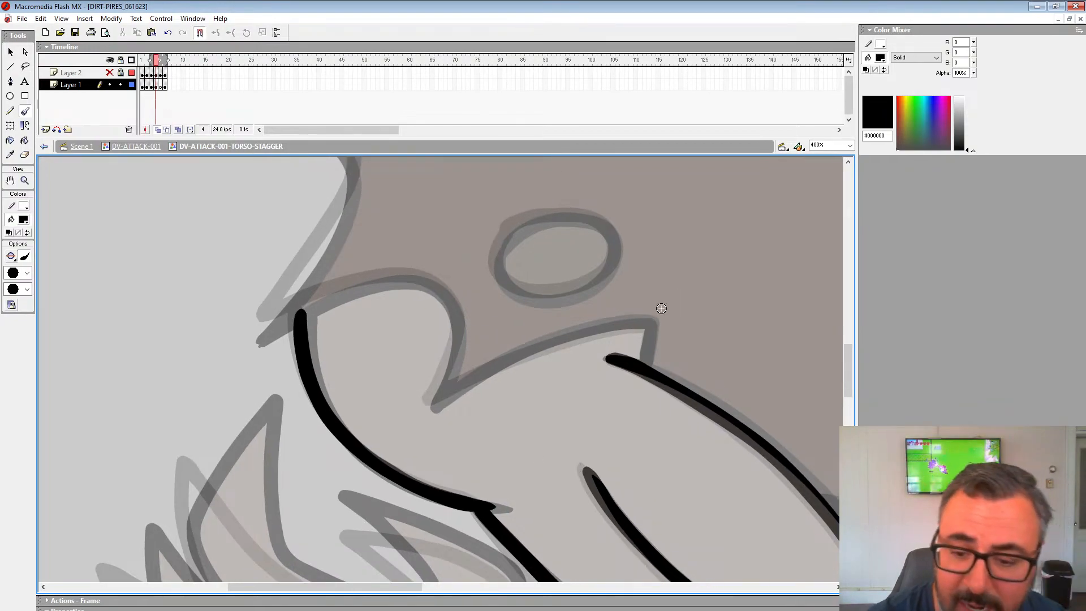
Ink the torn edge of the left sleeve and the oval above it on frame 4.
mouse_move(648, 354)
mouse_down()
mouse_move(588, 330)
mouse_move(439, 397)
mouse_move(390, 275)
mouse_move(261, 323)
mouse_up()
mouse_move(646, 260)
mouse_down()
mouse_move(640, 390)
mouse_move(745, 325)
mouse_up()
mouse_move(512, 316)
mouse_down()
mouse_move(491, 336)
mouse_move(489, 360)
mouse_move(508, 379)
mouse_up()
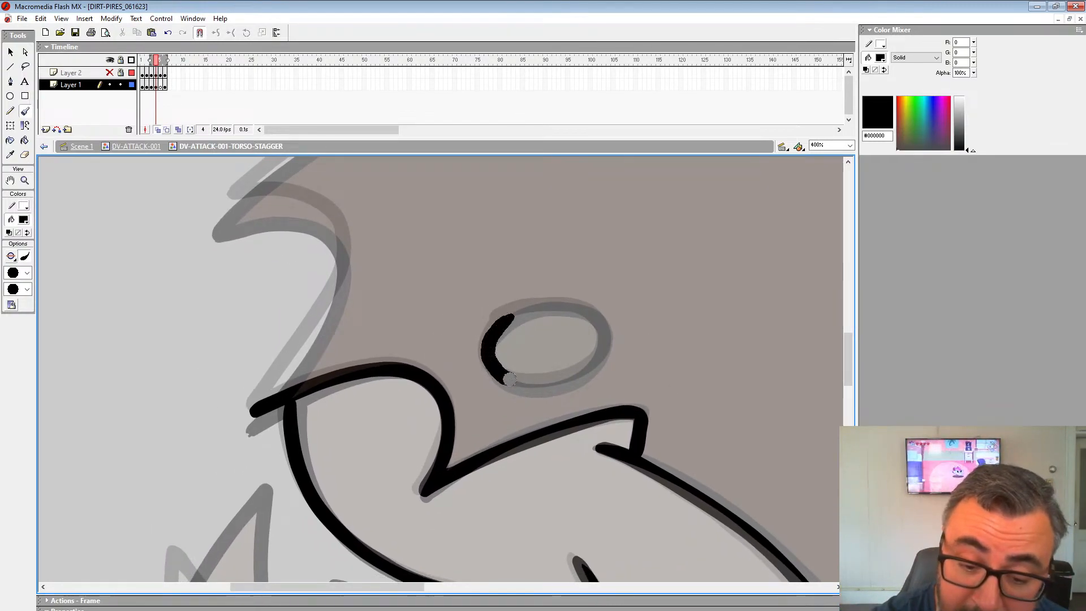
mouse_move(604, 339)
mouse_down()
mouse_move(590, 314)
mouse_move(547, 308)
mouse_move(494, 333)
mouse_up()
Ink the torso outline on frame 4, covering the torn left edge, the spikes at the right and the curved top.
mouse_move(509, 308)
mouse_down()
mouse_move(536, 329)
mouse_move(673, 352)
mouse_move(732, 342)
mouse_up()
mouse_move(484, 295)
mouse_down()
mouse_move(547, 286)
mouse_move(605, 353)
mouse_move(509, 499)
mouse_up()
mouse_move(655, 362)
mouse_down()
mouse_move(643, 346)
mouse_move(703, 393)
mouse_move(691, 381)
mouse_move(719, 287)
mouse_move(532, 359)
mouse_up()
drag(688, 387, 532, 361)
mouse_move(708, 298)
mouse_down()
mouse_move(489, 270)
mouse_move(583, 234)
mouse_up()
drag(522, 264, 716, 325)
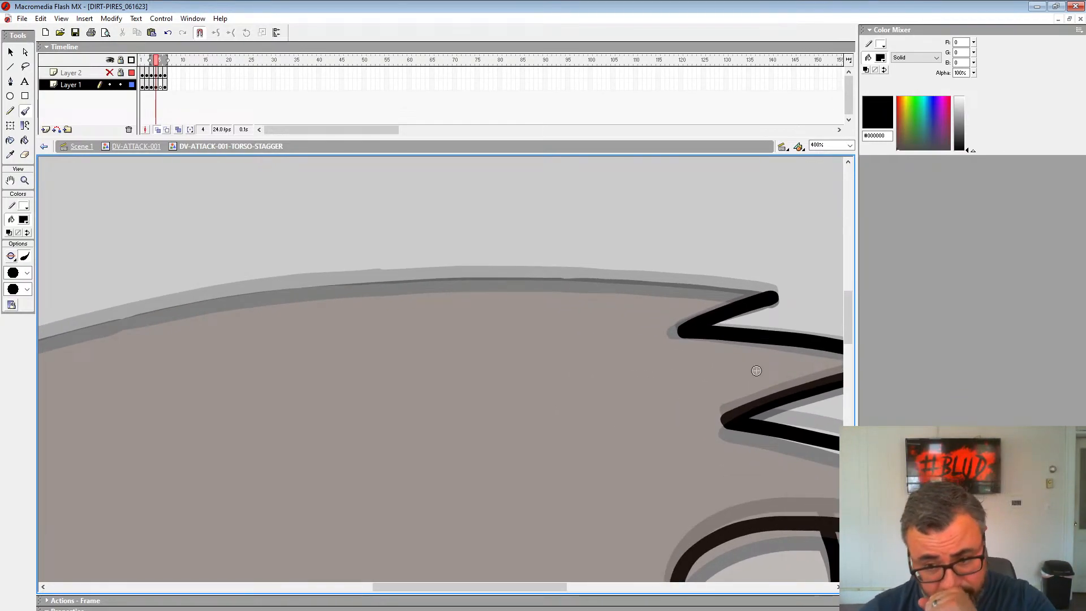
drag(599, 358, 710, 358)
mouse_move(815, 290)
mouse_down()
mouse_move(436, 279)
mouse_move(352, 291)
mouse_move(765, 269)
mouse_move(449, 332)
mouse_move(737, 229)
mouse_move(495, 336)
mouse_move(339, 442)
mouse_move(448, 337)
mouse_move(361, 256)
mouse_up()
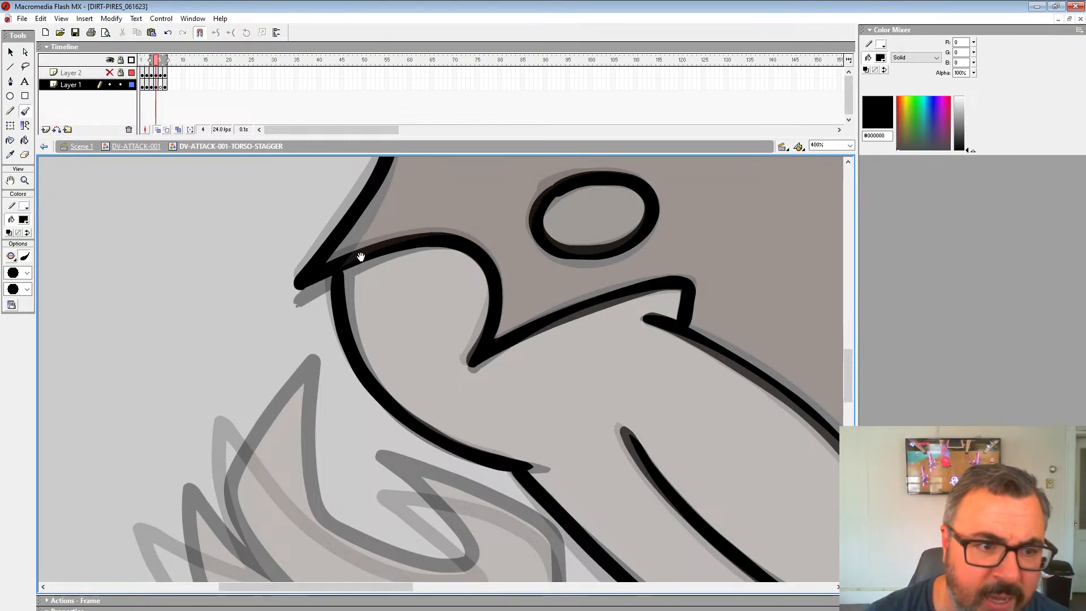
Ink the rear arm's hand and the triangular gap beside the left upper arm on frame 4.
mouse_move(361, 257)
mouse_down()
mouse_move(278, 26)
mouse_move(253, 15)
mouse_up()
mouse_move(311, 237)
mouse_down()
mouse_move(374, 256)
mouse_move(442, 303)
mouse_move(450, 445)
mouse_up()
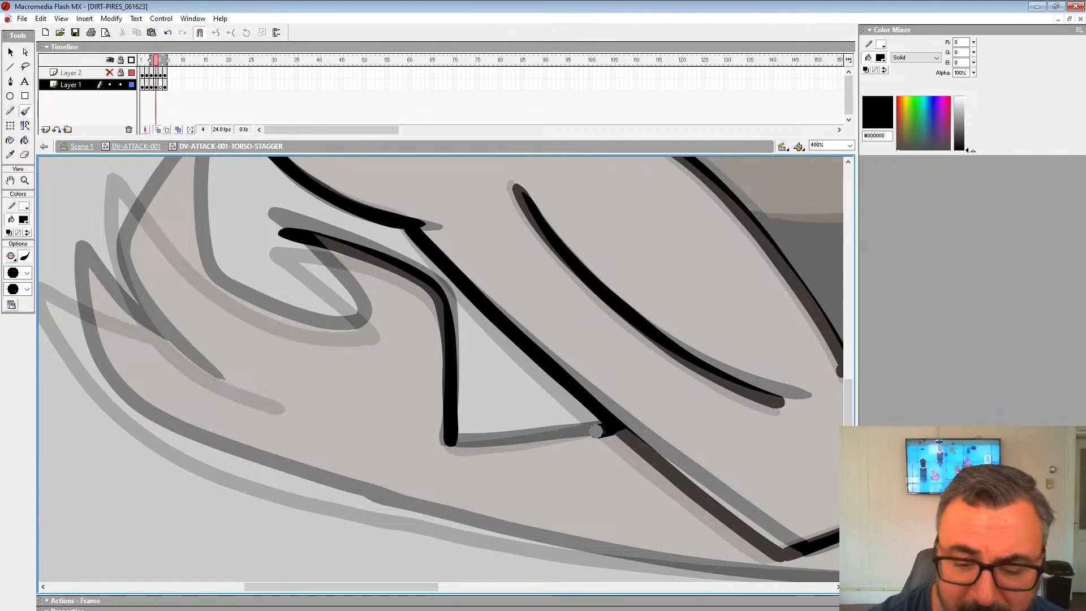
drag(597, 431, 603, 427)
drag(286, 237, 376, 329)
drag(376, 329, 530, 421)
Ink the rear forearm's underside and elbow, plus the lower edge of the dark gap beneath the front forearm on frame 4.
mouse_move(530, 421)
mouse_down()
mouse_move(499, 426)
mouse_move(435, 416)
mouse_move(372, 377)
mouse_move(303, 243)
mouse_move(281, 355)
mouse_move(304, 420)
mouse_move(357, 469)
mouse_move(416, 492)
mouse_move(409, 415)
mouse_move(195, 251)
mouse_move(222, 325)
mouse_move(317, 422)
mouse_move(436, 472)
mouse_move(572, 500)
mouse_move(145, 424)
mouse_move(189, 456)
mouse_move(359, 493)
mouse_move(570, 515)
mouse_move(767, 516)
mouse_up()
scroll(523, 426, right, 5)
mouse_move(642, 331)
mouse_down()
mouse_move(471, 516)
mouse_move(619, 355)
mouse_move(465, 516)
mouse_up()
key(ctrl+z)
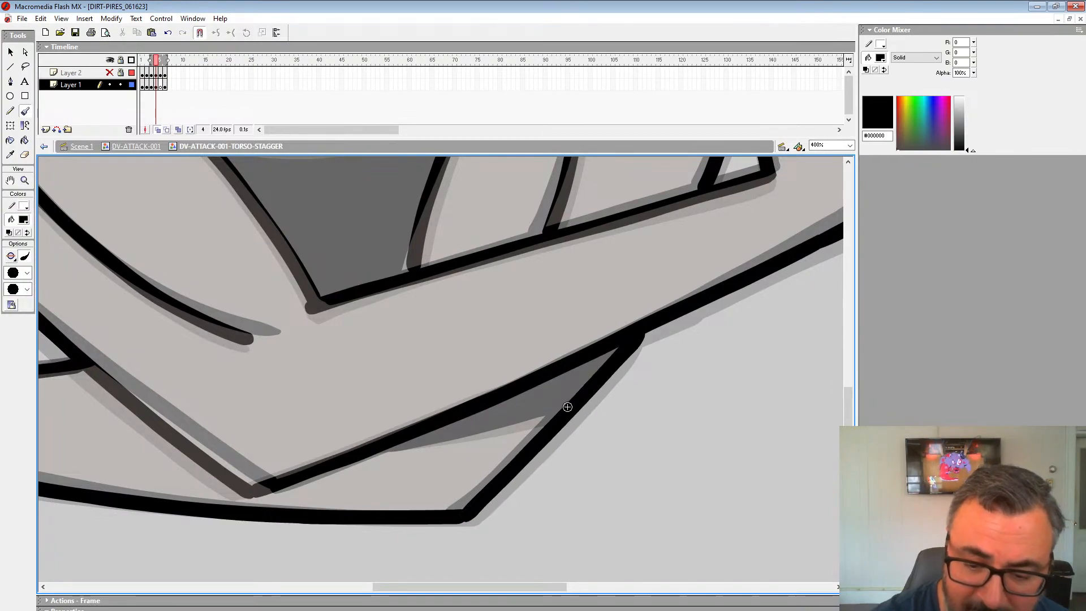
mouse_move(533, 417)
mouse_down()
mouse_move(379, 449)
mouse_move(458, 444)
mouse_up()
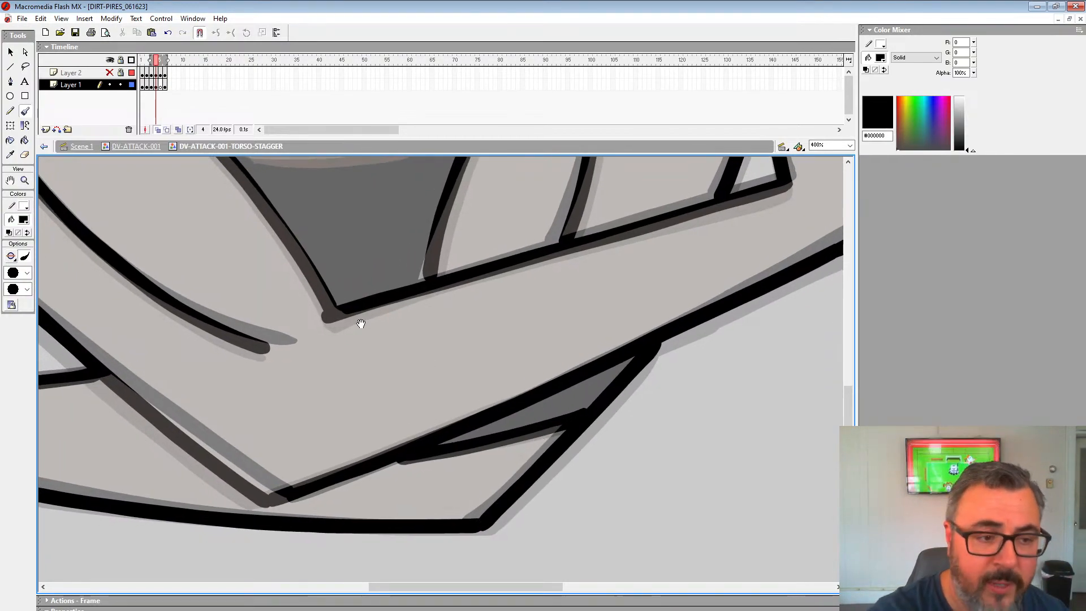
Ink the torso's lower edge between the upper arms and fill both dark gaps with black on frame 4.
click(24, 141)
click(604, 378)
drag(393, 239, 463, 430)
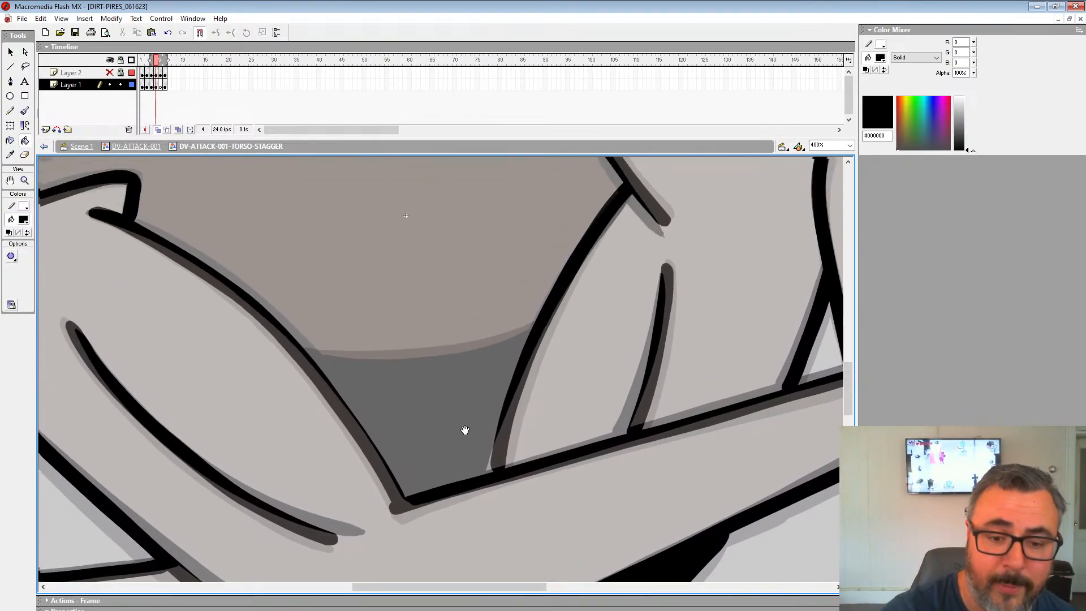
key(b)
mouse_move(538, 335)
mouse_down()
mouse_move(441, 365)
mouse_move(317, 366)
mouse_up()
click(25, 141)
click(459, 407)
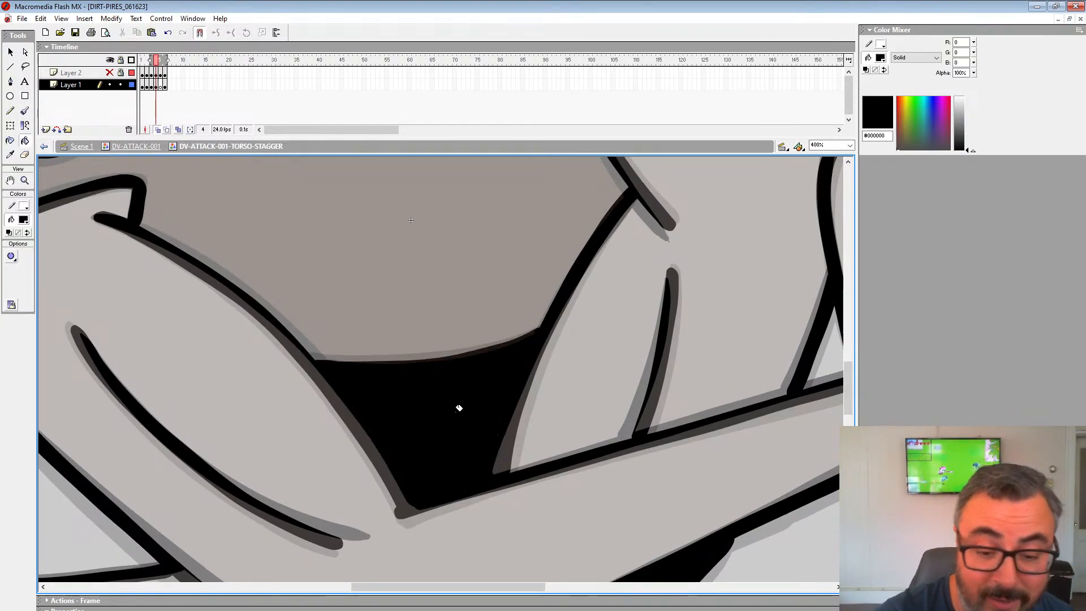
alt+click(318, 334)
alt+click(484, 389)
alt+click(486, 388)
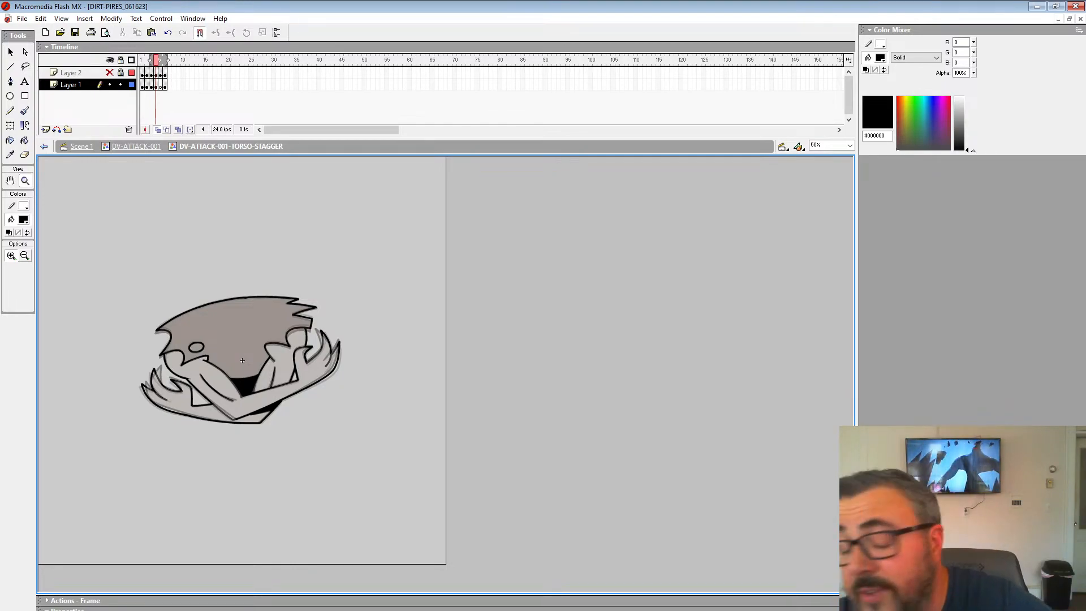
On Layer 1's frame 5, ink the front hand's inner finger, thumb and wrist through to the forearm's upper edge.
click(161, 86)
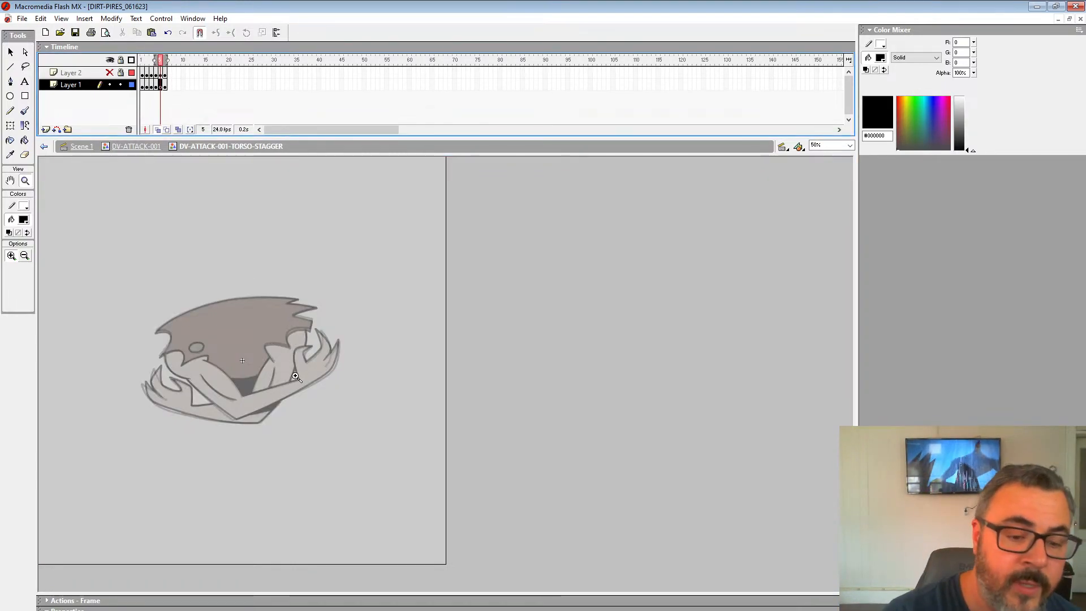
click(304, 361)
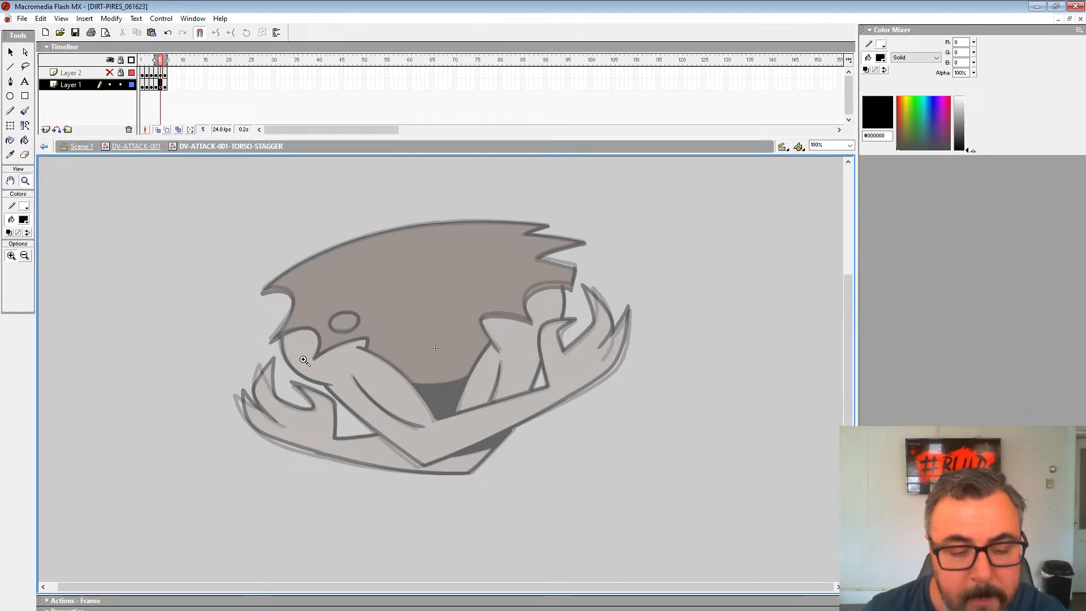
click(543, 342)
click(516, 367)
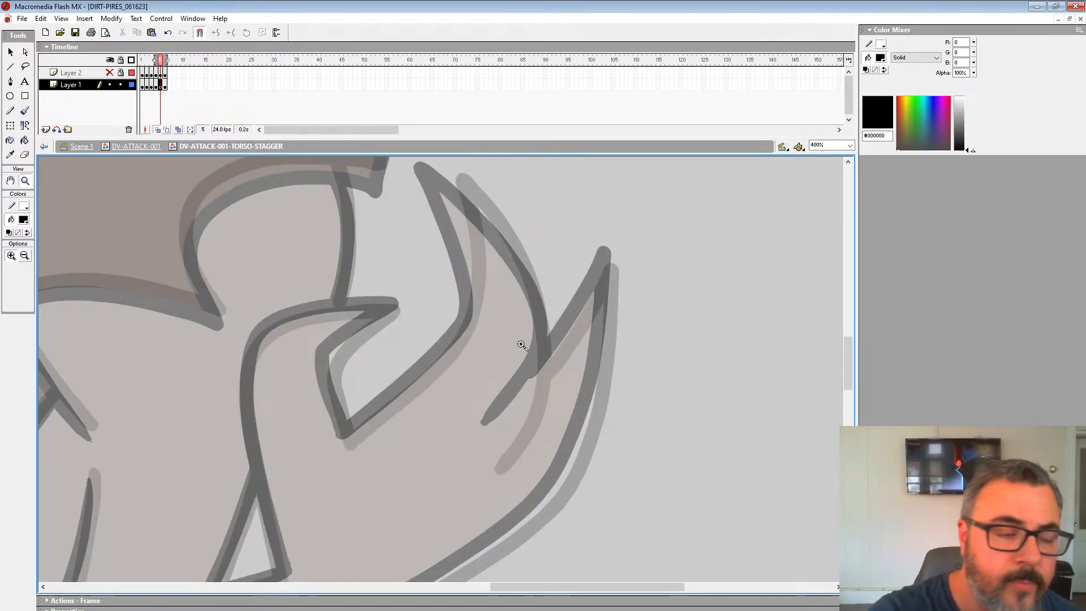
click(26, 110)
mouse_move(448, 174)
mouse_down()
mouse_move(528, 280)
mouse_move(539, 362)
mouse_move(505, 447)
mouse_up()
mouse_move(445, 177)
mouse_down()
mouse_move(464, 320)
mouse_move(368, 427)
mouse_move(332, 354)
mouse_move(396, 307)
mouse_move(633, 219)
mouse_move(517, 240)
mouse_move(485, 306)
mouse_move(524, 485)
mouse_move(807, 295)
mouse_move(388, 432)
mouse_move(359, 426)
mouse_up()
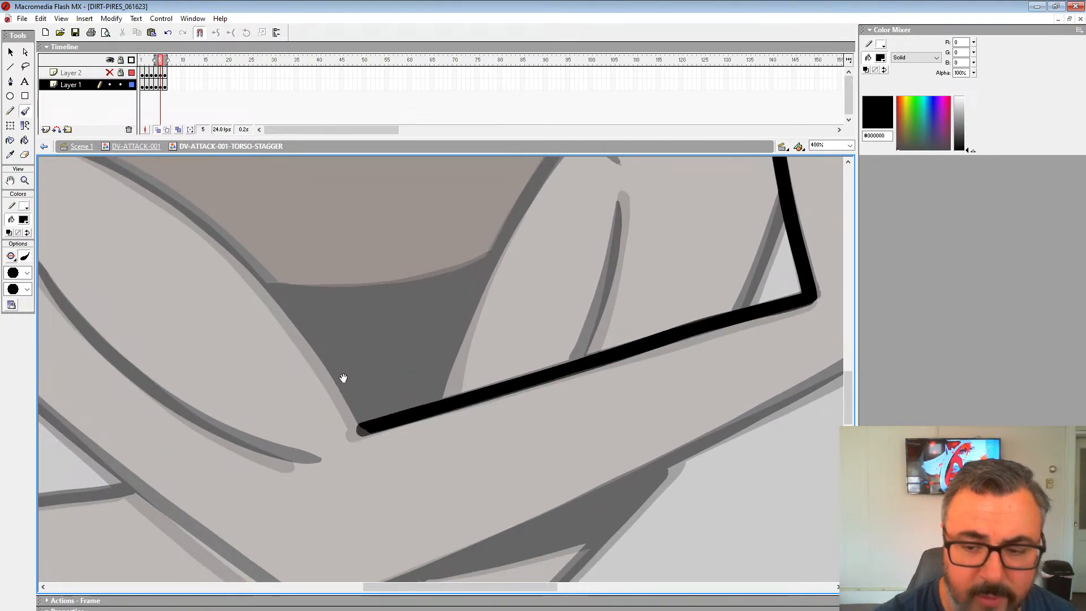
Ink the left upper arm's inner edge, crease and outer edge down to the elbow on frame 5.
drag(218, 227, 408, 314)
mouse_move(243, 228)
mouse_down()
mouse_move(309, 253)
mouse_move(393, 311)
mouse_move(473, 397)
mouse_move(547, 512)
mouse_up()
drag(579, 454, 364, 336)
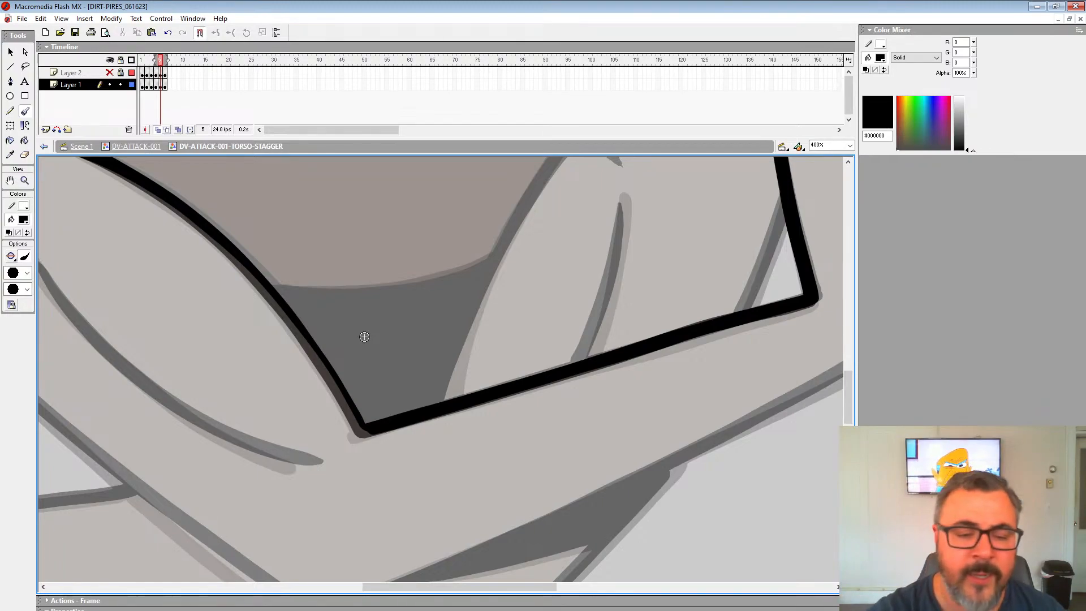
drag(337, 280, 530, 283)
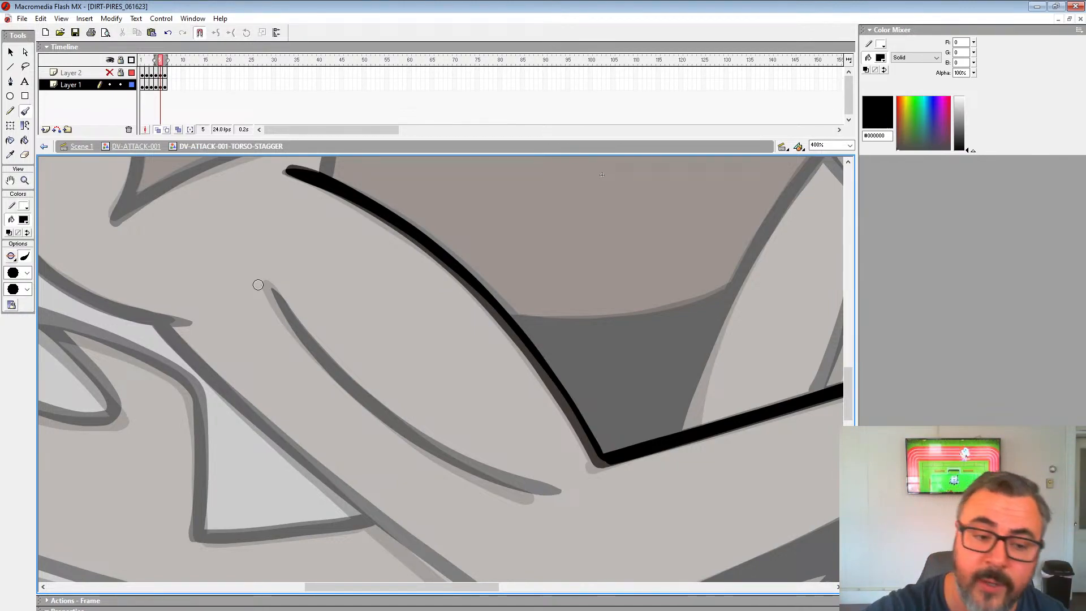
mouse_move(270, 294)
mouse_down()
mouse_move(328, 368)
mouse_move(518, 487)
mouse_up()
drag(455, 455, 508, 345)
drag(219, 219, 591, 536)
Ink the front hand's outer finger and the front forearm's lower edge to the elbow on frame 5.
drag(637, 457, 362, 439)
mouse_move(663, 353)
mouse_down()
mouse_move(552, 368)
mouse_move(391, 447)
mouse_up()
drag(635, 361, 468, 535)
drag(686, 351, 616, 409)
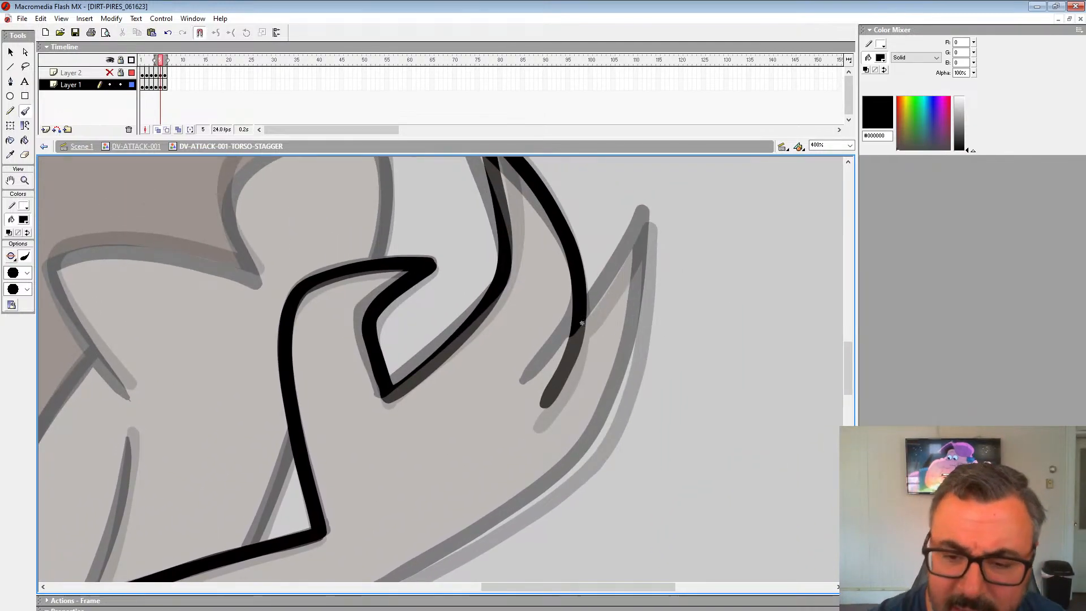
mouse_move(582, 323)
mouse_down()
mouse_move(644, 215)
mouse_move(624, 362)
mouse_move(551, 469)
mouse_move(797, 252)
mouse_move(578, 399)
mouse_up()
mouse_move(611, 380)
mouse_down()
mouse_move(842, 246)
mouse_move(650, 347)
mouse_move(277, 505)
mouse_up()
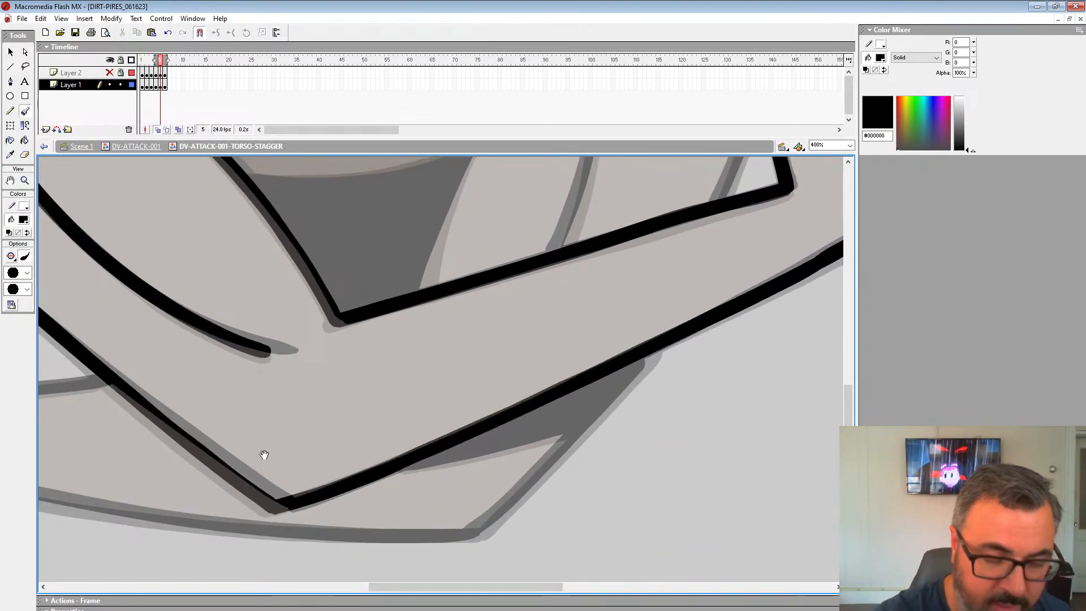
Ink the left sleeve's scalloped lower edge and its short inner edge on frame 5.
drag(267, 453, 536, 595)
drag(473, 387, 720, 492)
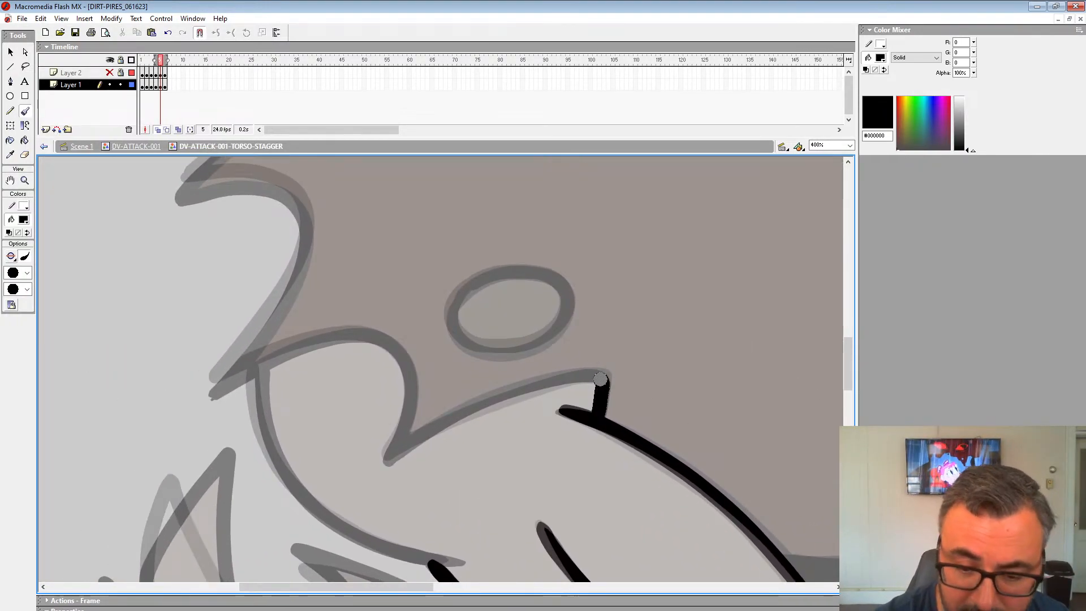
mouse_move(601, 378)
mouse_down()
mouse_move(490, 397)
mouse_move(385, 461)
mouse_up()
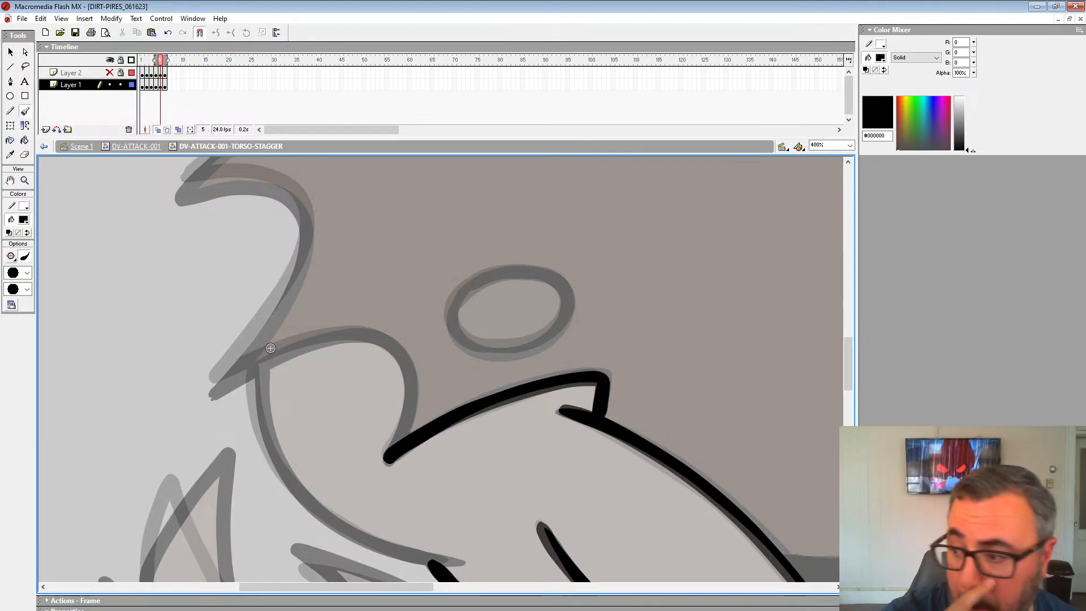
drag(557, 344, 718, 343)
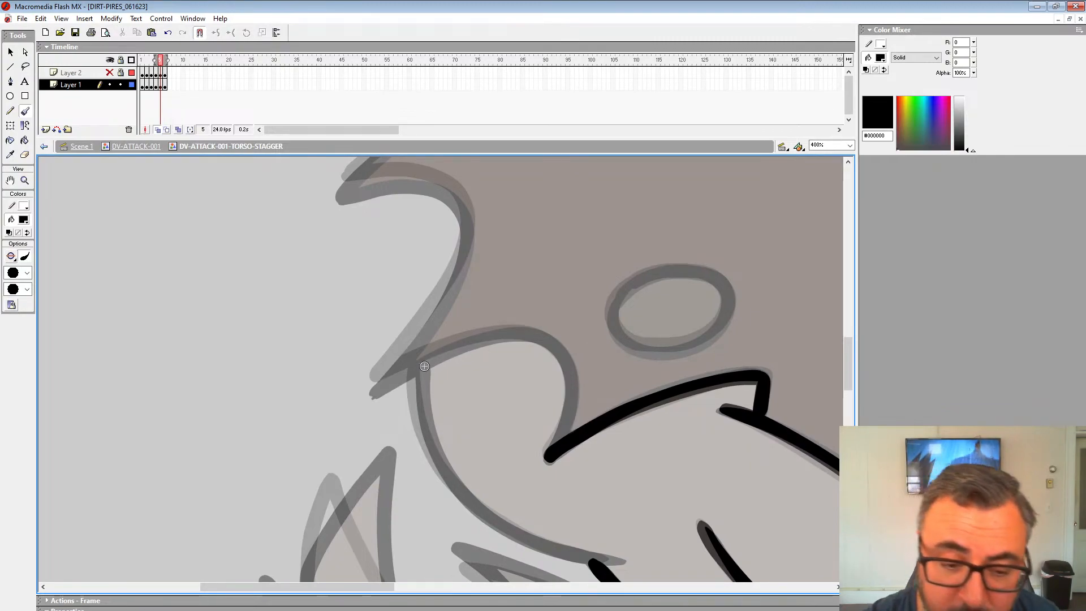
drag(376, 385, 478, 341)
mouse_move(548, 343)
mouse_down()
mouse_move(573, 402)
mouse_move(550, 455)
mouse_up()
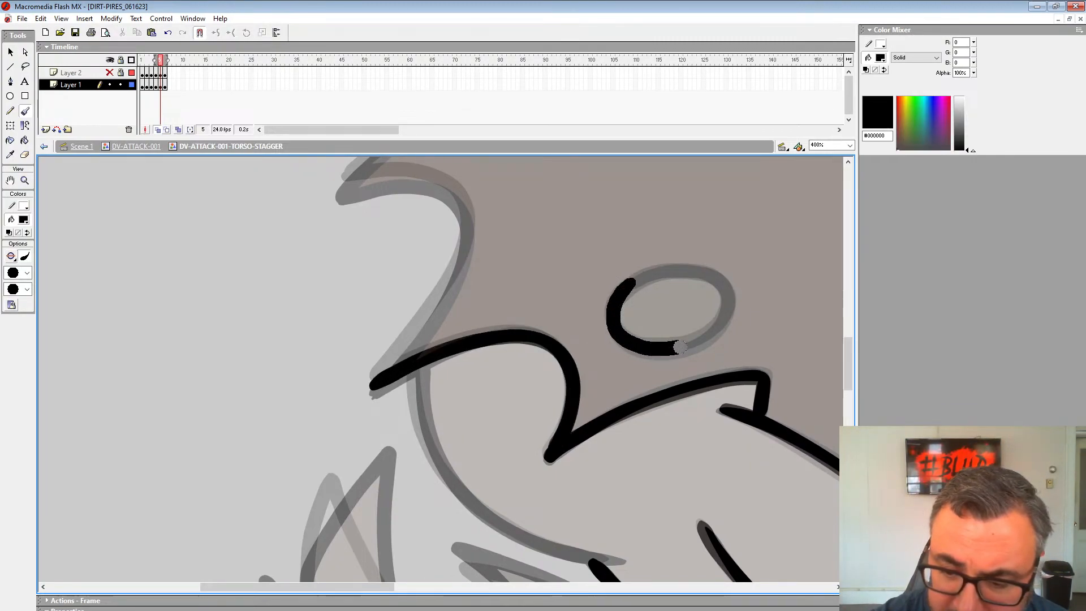
Ink the oval spot and the torso's notched left edge above the sleeve on frame 5.
mouse_move(726, 313)
mouse_down()
mouse_move(686, 271)
mouse_move(631, 283)
mouse_up()
drag(628, 278, 700, 390)
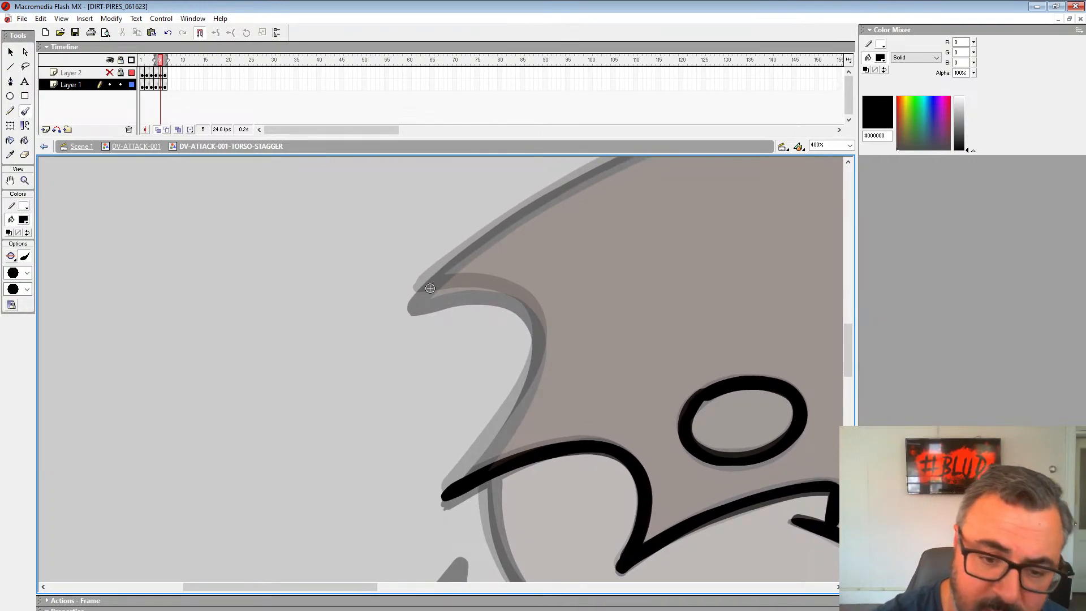
mouse_move(415, 298)
mouse_down()
mouse_move(470, 288)
mouse_move(537, 327)
mouse_move(447, 493)
mouse_up()
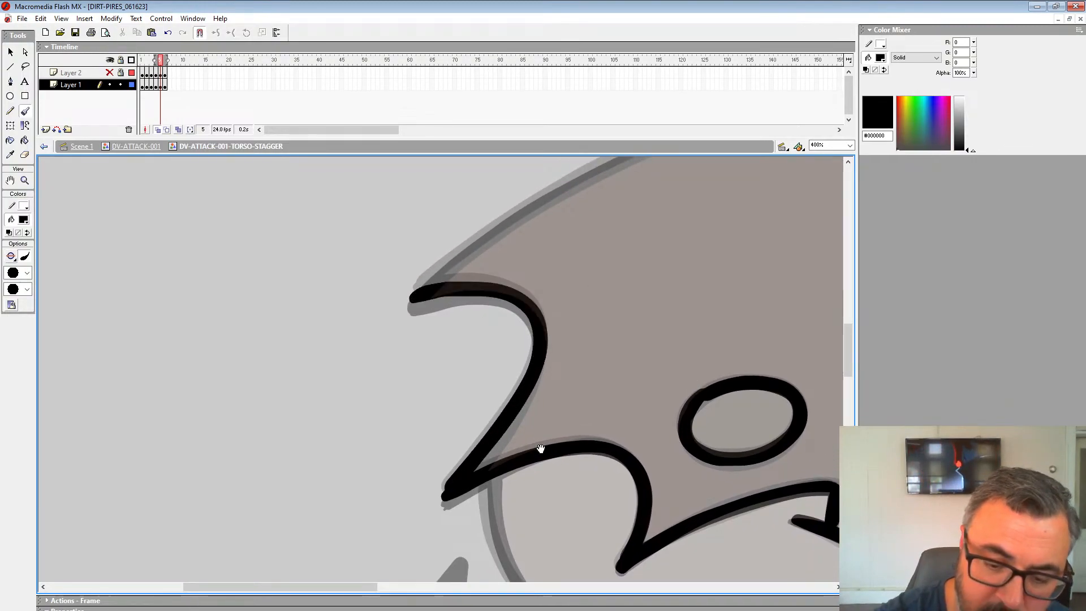
Ink the right sleeve's short end and scalloped lower edge down to the upper arm on frame 5.
drag(503, 427, 287, 187)
mouse_move(282, 294)
mouse_down()
mouse_move(342, 367)
mouse_move(436, 416)
mouse_move(464, 417)
mouse_up()
mouse_move(662, 191)
mouse_down()
mouse_move(592, 437)
mouse_move(565, 470)
mouse_up()
mouse_move(815, 187)
mouse_down()
mouse_move(330, 415)
mouse_move(251, 399)
mouse_up()
drag(729, 452, 561, 285)
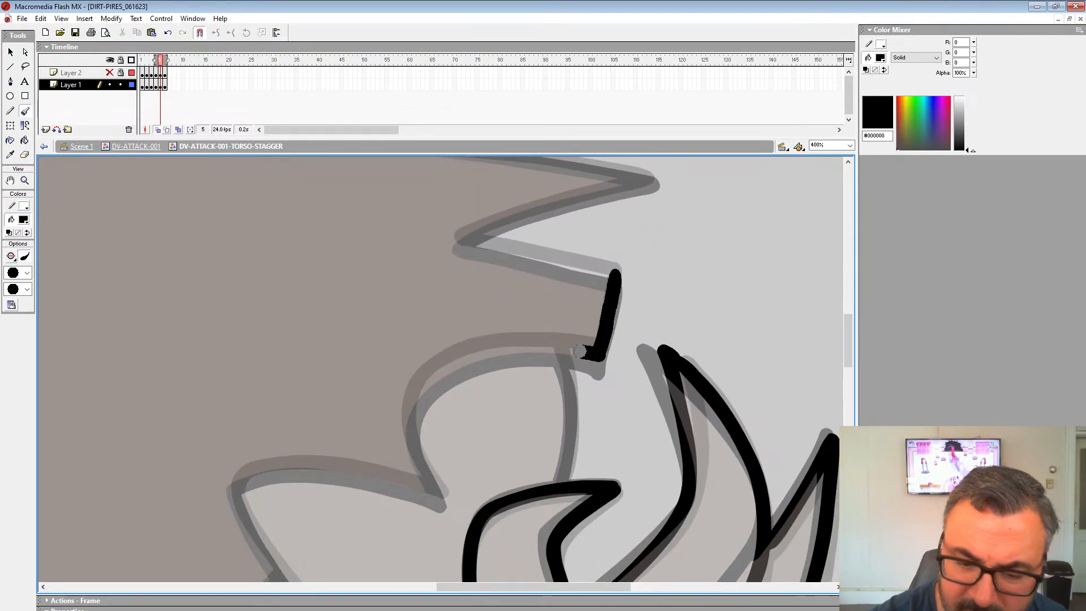
mouse_move(581, 352)
mouse_down()
mouse_move(433, 374)
mouse_move(414, 470)
mouse_move(448, 500)
mouse_move(634, 246)
mouse_move(457, 228)
mouse_up()
drag(438, 268, 497, 358)
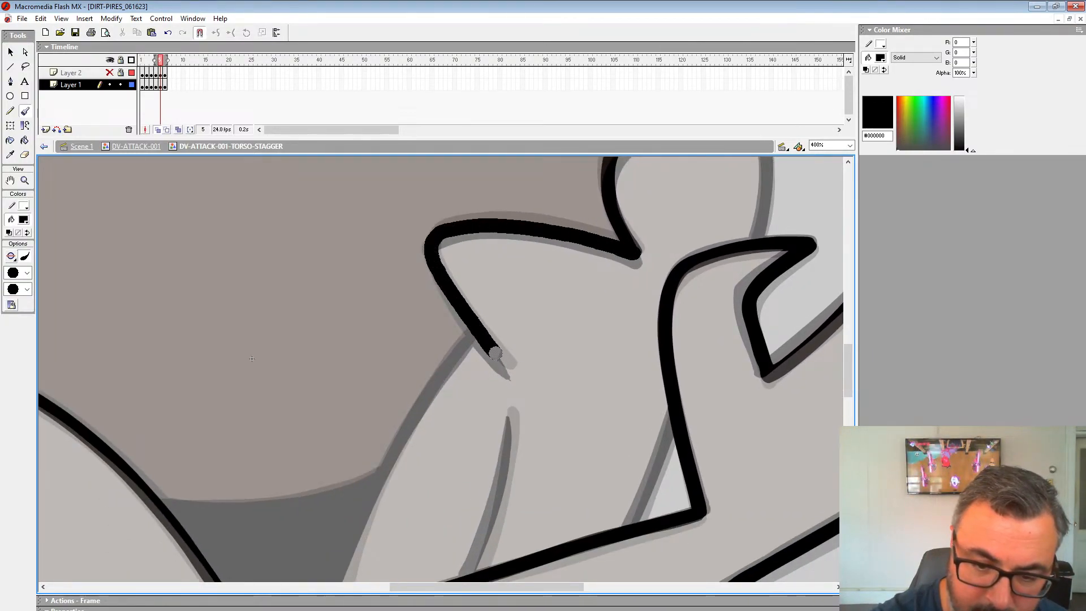
Ink the right upper arm's crease, outer edge and inner edge down to the front forearm on frame 5.
drag(509, 412, 539, 269)
drag(540, 268, 501, 428)
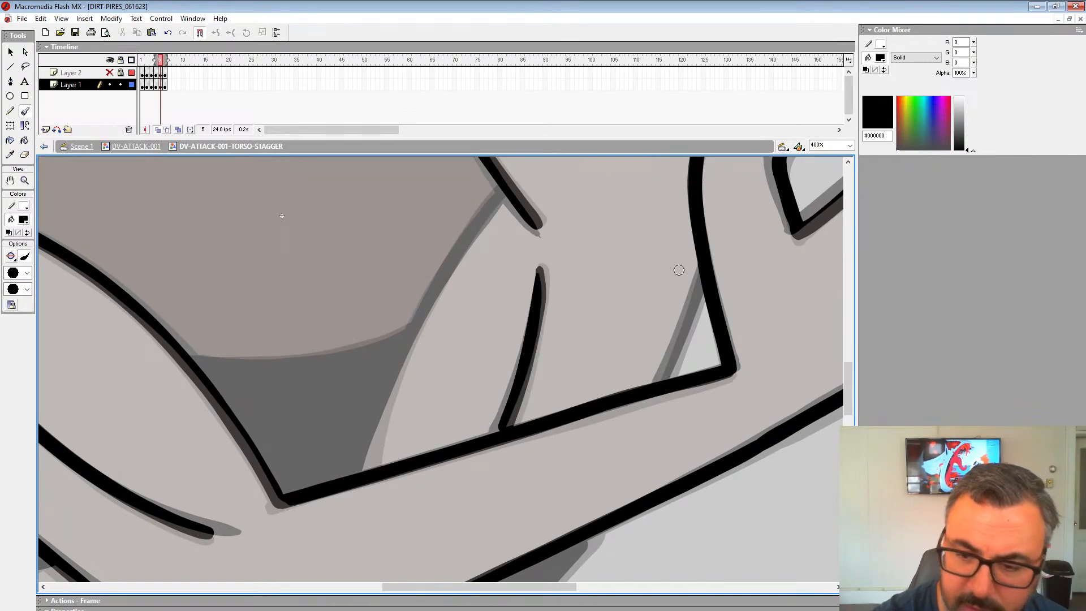
drag(702, 287, 667, 357)
key(ctrl+z)
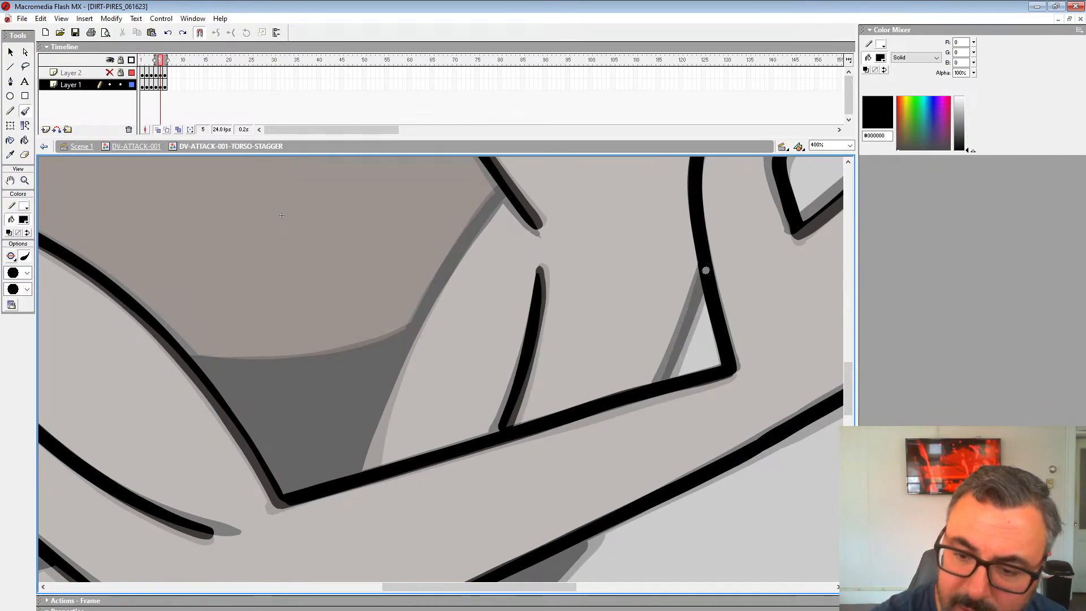
drag(703, 269, 664, 383)
mouse_move(497, 190)
mouse_down()
mouse_move(367, 444)
mouse_move(365, 478)
mouse_up()
Ink the torso's jagged right edge and the long curved upper edge across to the left point on frame 5.
drag(429, 335, 609, 377)
mouse_move(601, 338)
mouse_down()
mouse_move(612, 383)
mouse_move(604, 461)
mouse_up()
drag(634, 310, 579, 490)
drag(633, 345, 444, 403)
drag(604, 436, 447, 405)
drag(541, 394, 619, 434)
mouse_move(707, 382)
mouse_down()
mouse_move(482, 347)
mouse_move(567, 319)
mouse_move(521, 327)
mouse_move(753, 301)
mouse_up()
key(ctrl+z)
mouse_move(537, 321)
mouse_down()
mouse_move(773, 294)
mouse_move(593, 280)
mouse_move(339, 290)
mouse_up()
mouse_move(339, 291)
mouse_down()
mouse_move(746, 274)
mouse_move(776, 262)
mouse_move(478, 320)
mouse_move(310, 386)
mouse_move(173, 461)
mouse_move(79, 535)
mouse_up()
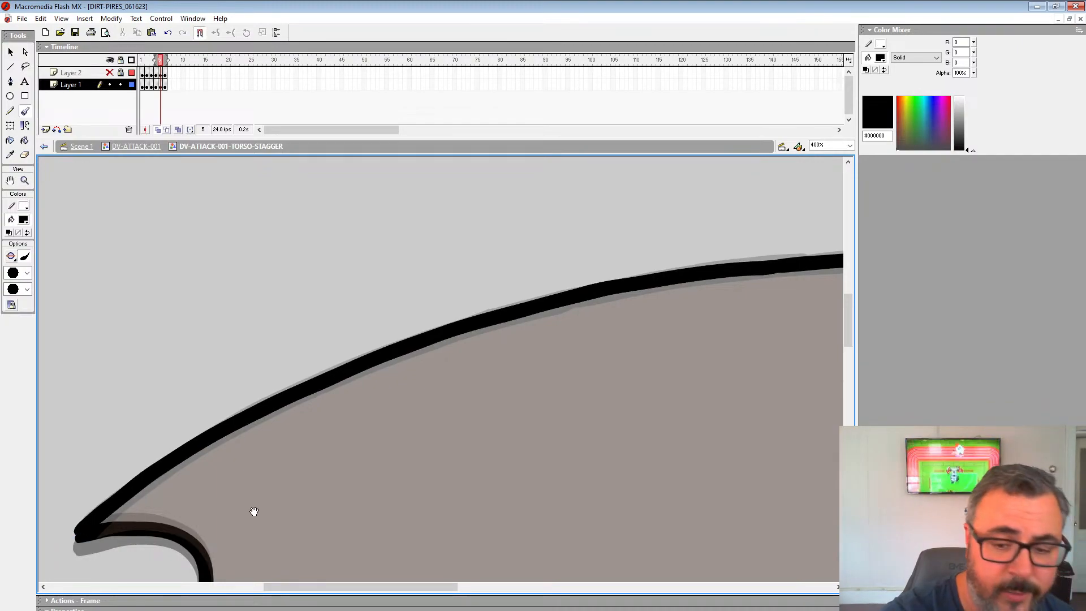
Ink the rear hand's thumb, its wrist and the rear forearm's short upper edge on frame 5.
drag(252, 512, 396, 249)
drag(550, 288, 429, 296)
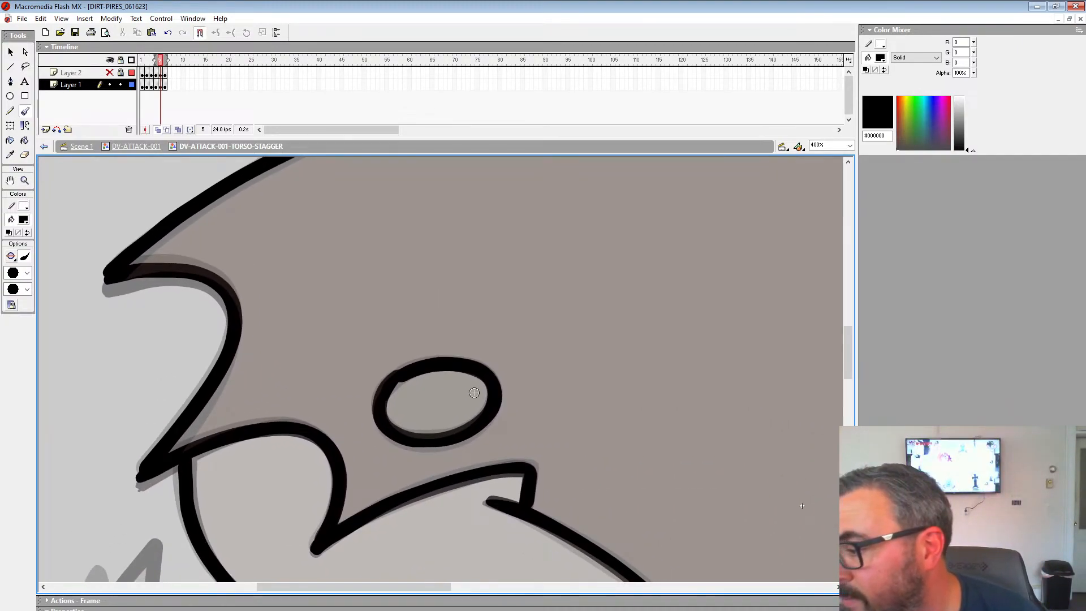
drag(481, 323, 373, 238)
drag(454, 342, 362, 238)
drag(418, 288, 344, 220)
drag(385, 257, 383, 327)
mouse_move(657, 411)
mouse_down()
mouse_move(696, 288)
mouse_move(640, 325)
mouse_move(475, 339)
mouse_move(644, 313)
mouse_move(732, 314)
mouse_up()
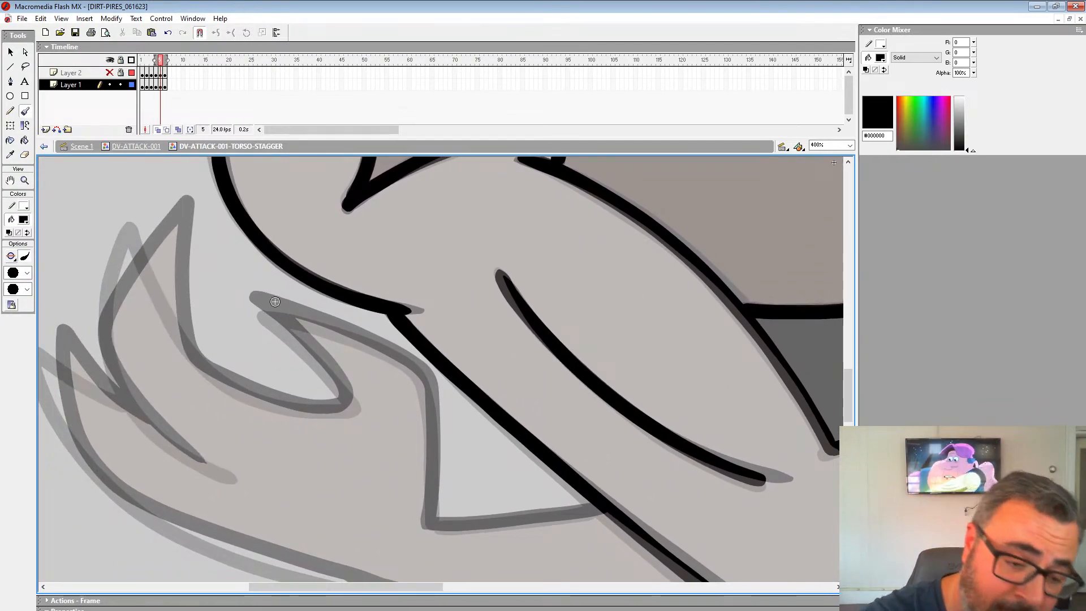
mouse_move(254, 304)
mouse_down()
mouse_move(415, 367)
mouse_move(427, 399)
mouse_move(432, 527)
mouse_up()
mouse_move(595, 511)
mouse_down()
mouse_move(546, 421)
mouse_move(391, 435)
mouse_up()
Ink the rear hand's fingers and the rear forearm's lower edge around to the elbow on frame 5.
drag(374, 378, 623, 487)
mouse_move(457, 323)
mouse_down()
mouse_move(547, 428)
mouse_move(481, 427)
mouse_move(376, 335)
mouse_move(343, 244)
mouse_move(305, 354)
mouse_move(375, 466)
mouse_move(403, 481)
mouse_up()
mouse_move(405, 481)
mouse_down()
mouse_move(415, 401)
mouse_move(392, 347)
mouse_up()
mouse_move(313, 284)
mouse_down()
mouse_move(230, 225)
mouse_move(243, 290)
mouse_move(279, 351)
mouse_move(328, 392)
mouse_move(459, 449)
mouse_move(496, 449)
mouse_move(184, 367)
mouse_move(146, 371)
mouse_move(531, 453)
mouse_move(309, 445)
mouse_up()
mouse_move(704, 299)
mouse_down()
mouse_move(531, 481)
mouse_move(260, 472)
mouse_up()
Ink the rear forearm's inner edge beneath the front forearm and fill both dark gaps with black on frame 5.
drag(628, 370, 454, 409)
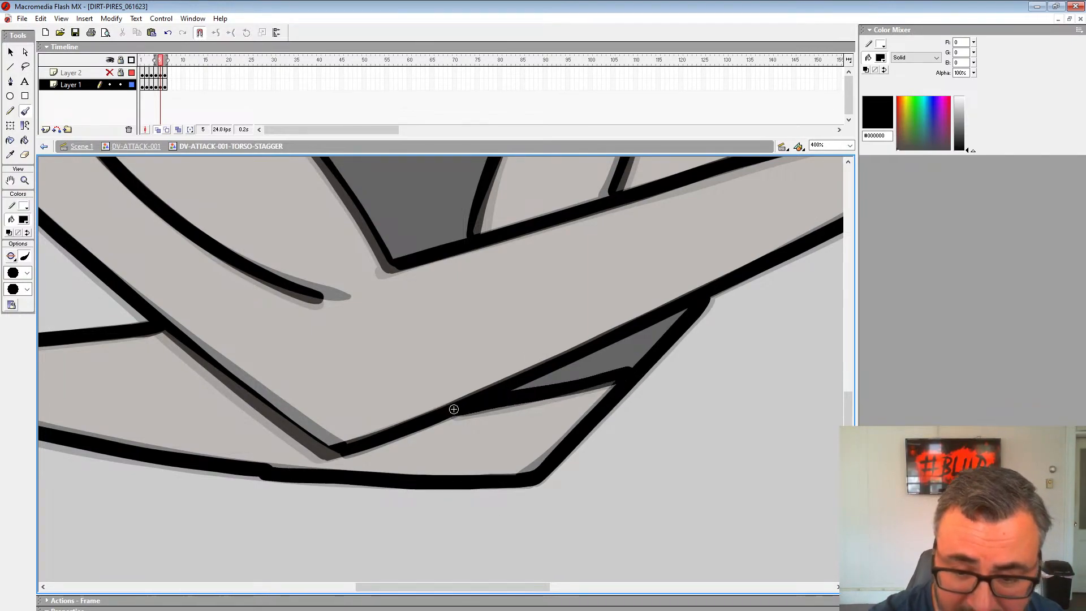
mouse_move(652, 323)
mouse_down()
mouse_move(692, 310)
mouse_move(599, 363)
mouse_move(543, 380)
mouse_move(655, 326)
mouse_move(578, 369)
mouse_move(511, 390)
mouse_up()
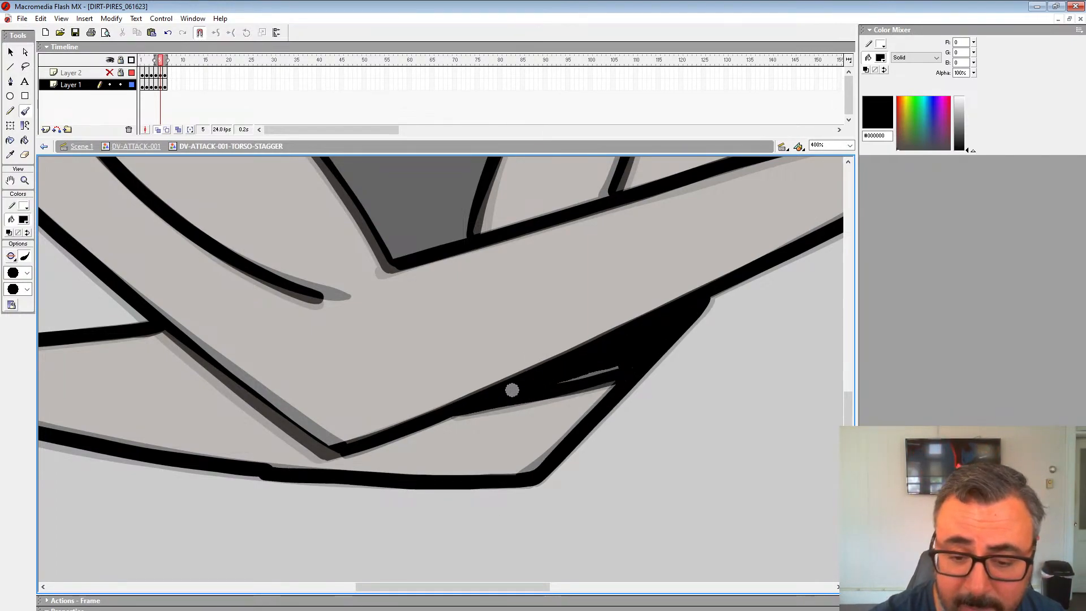
click(25, 181)
alt+click(510, 311)
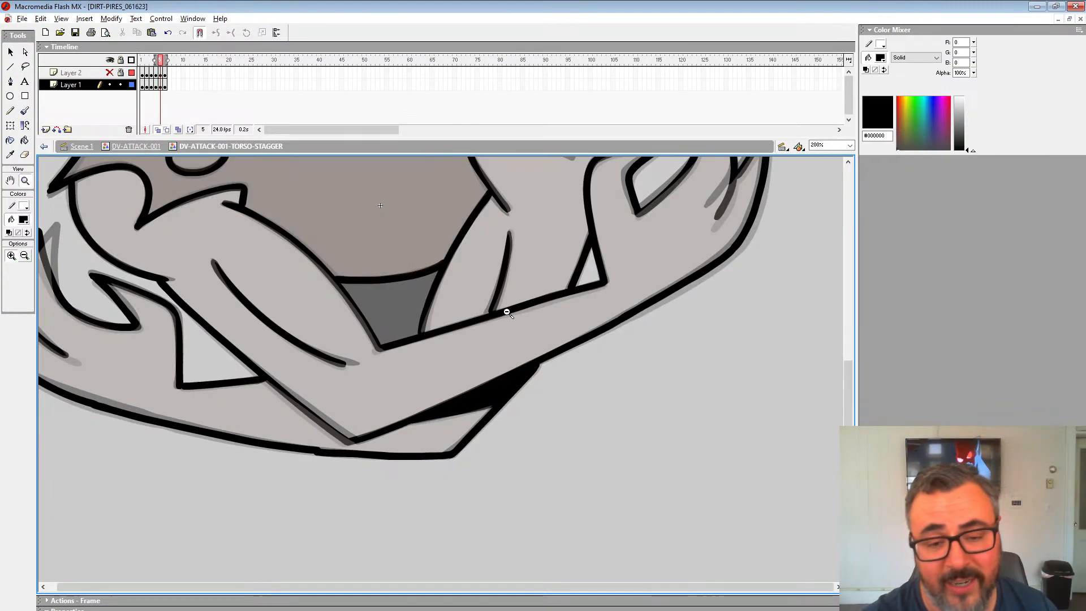
alt+click(506, 314)
click(24, 141)
click(448, 396)
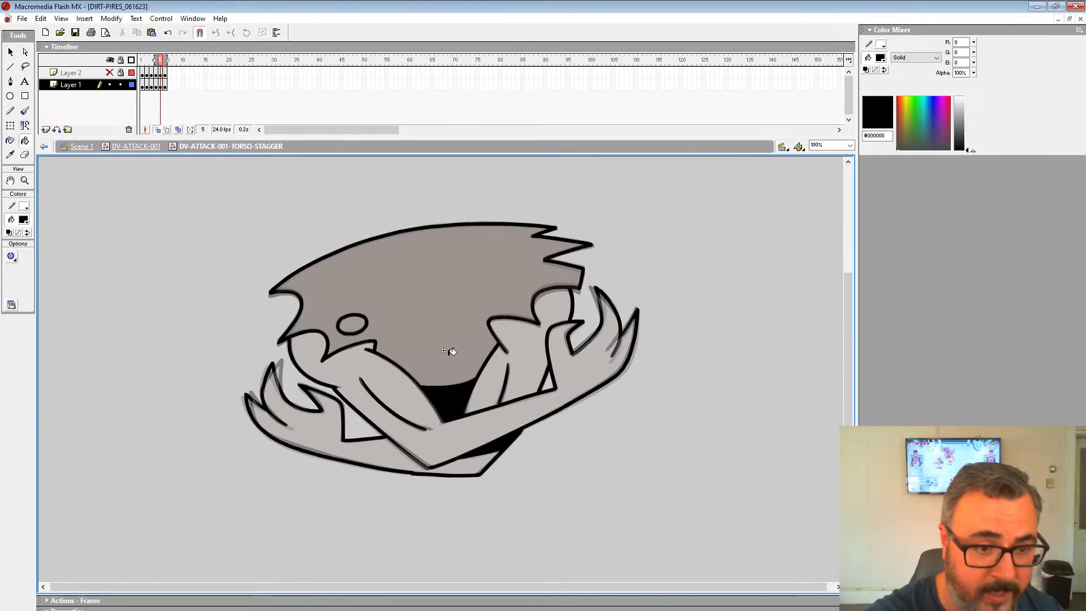
Turn off onion skinning and play back the inked stagger animation.
click(158, 130)
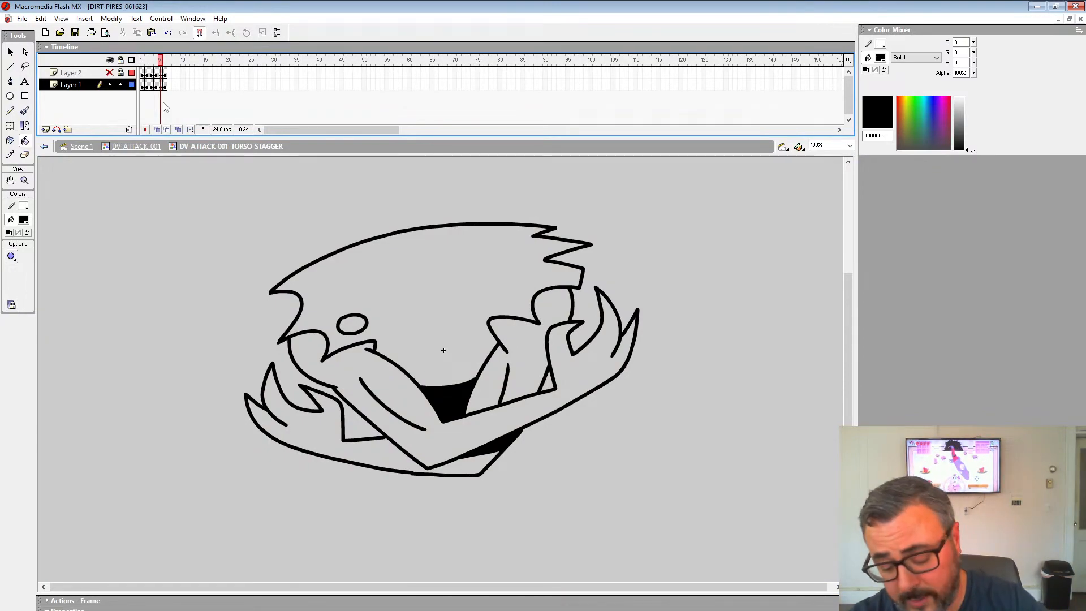
key(Return)
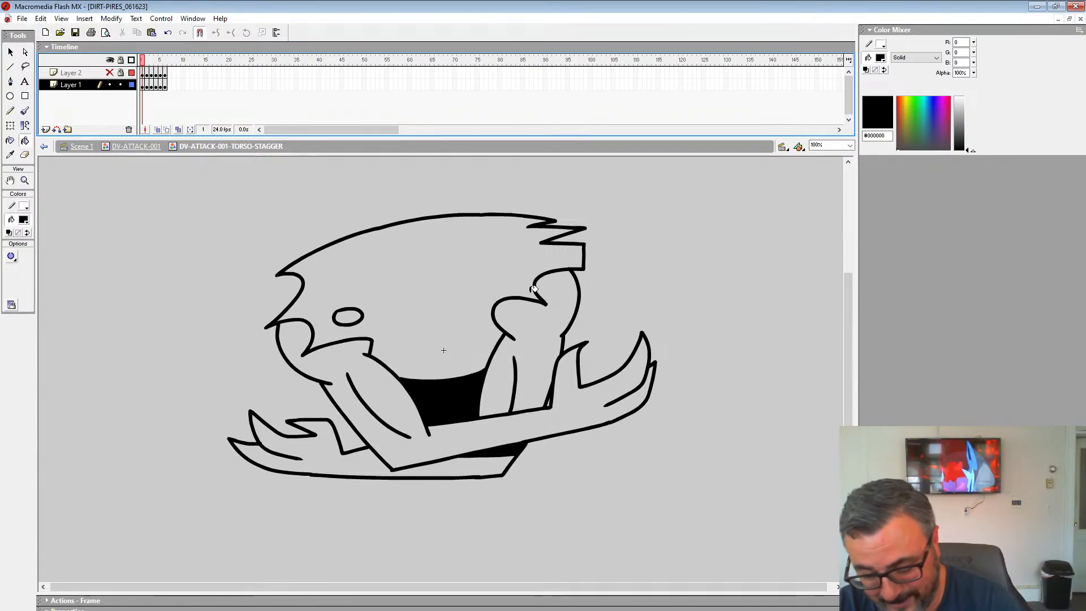
key(Return)
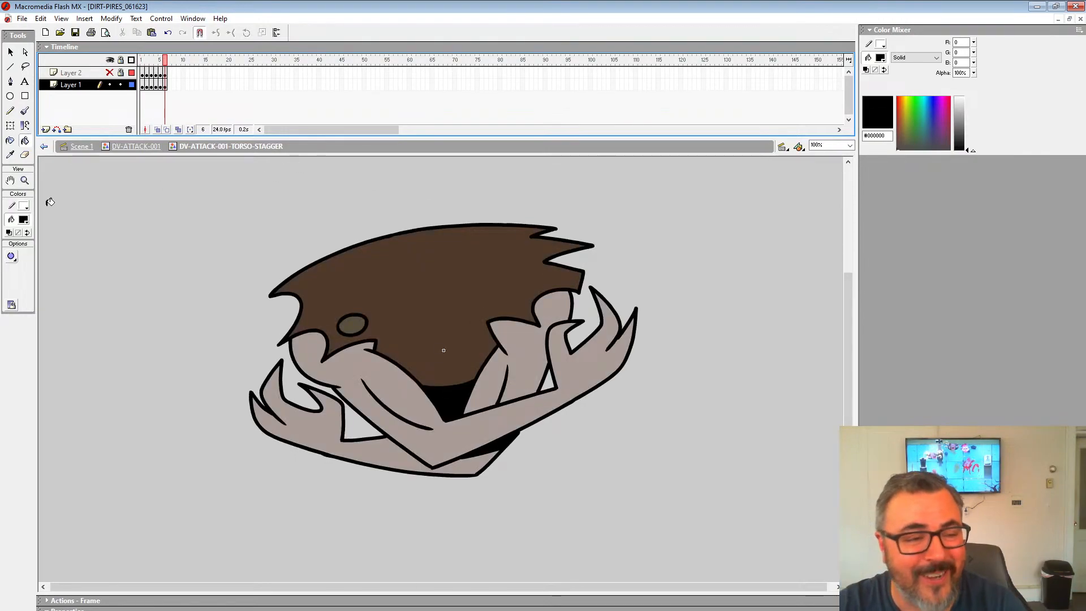
Sample the torso brown #4F3A2B from frame 6 and fill the torso with it on frames 5 through 1.
click(23, 220)
click(421, 310)
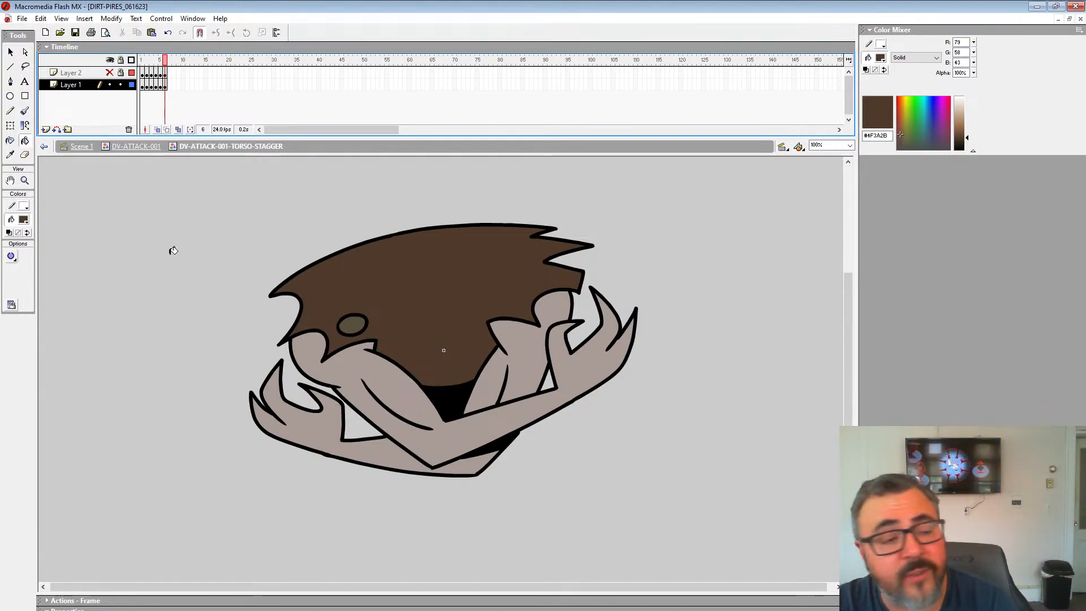
click(105, 173)
key(comma)
key(comma)
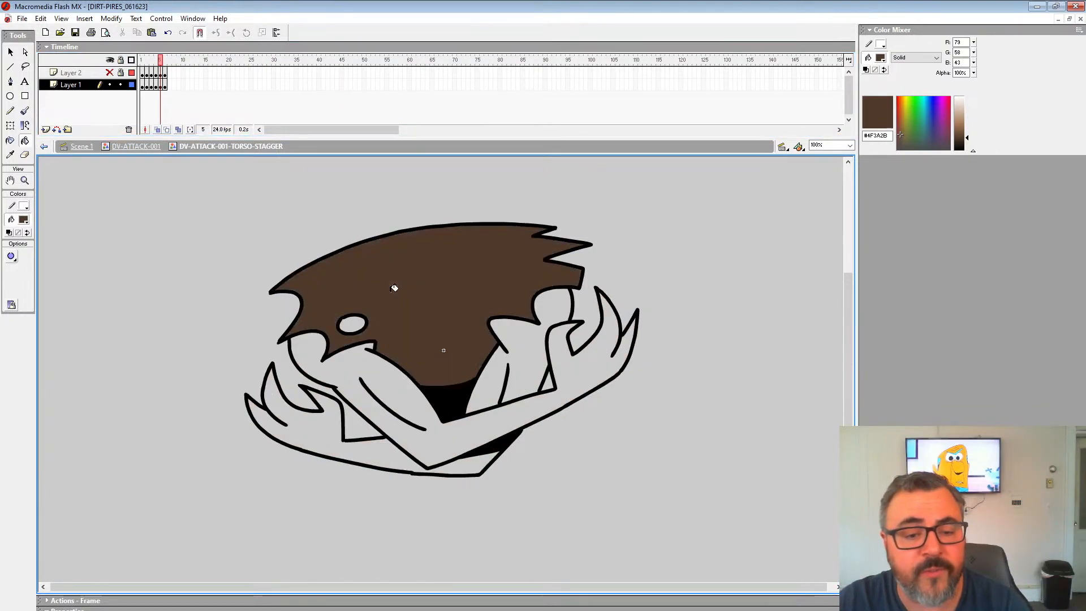
click(394, 287)
key(comma)
click(394, 288)
key(comma)
click(394, 288)
key(comma)
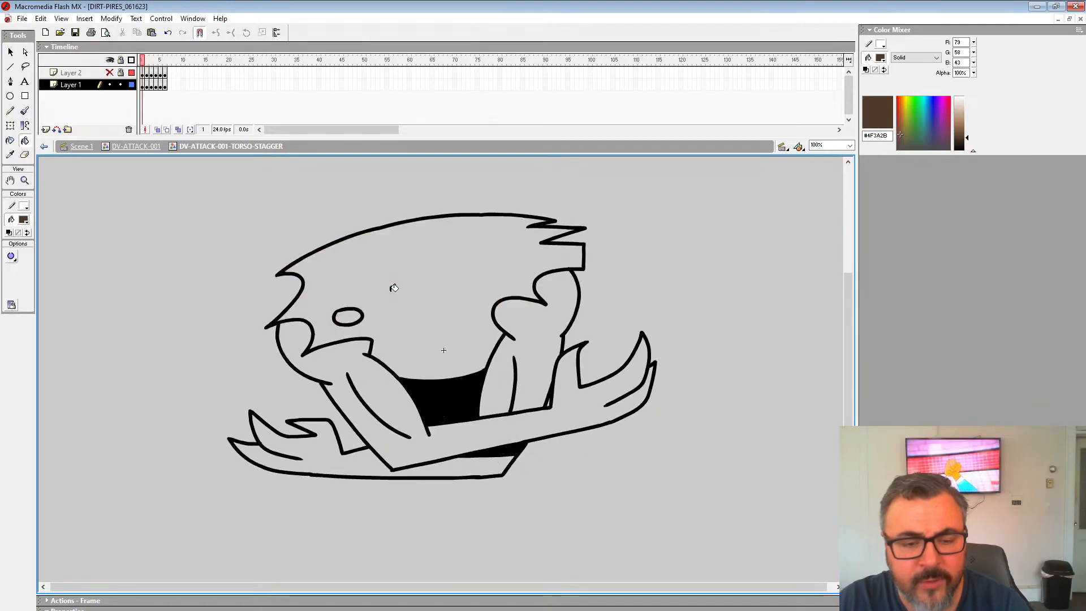
click(395, 288)
Sample the oval spot's colour #5A4F3E from frame 6 and fill the spot with it on frames 5 through 1.
key(Return)
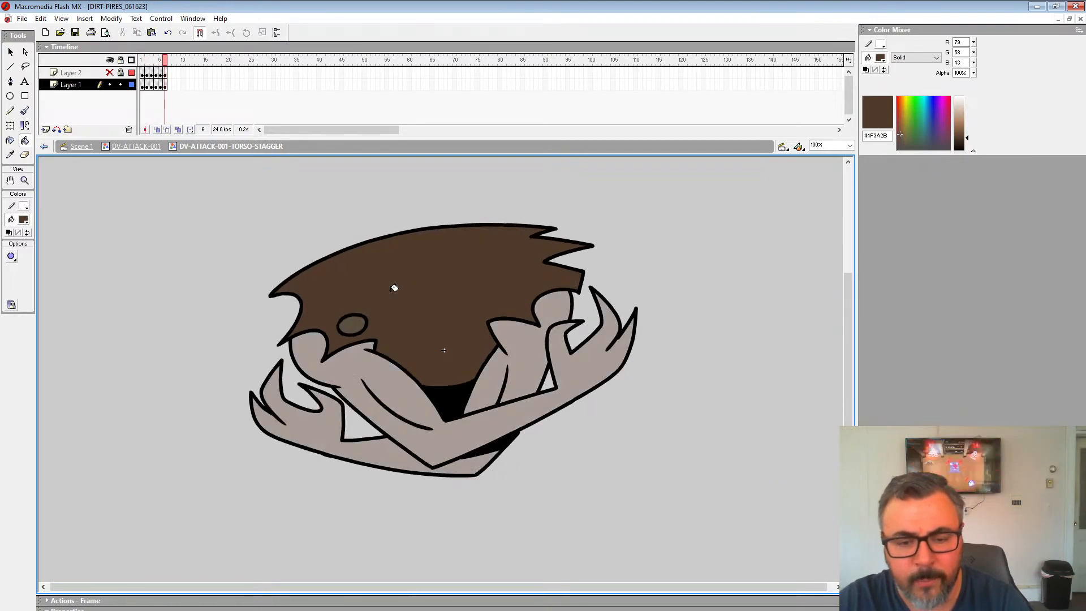
click(23, 220)
click(351, 317)
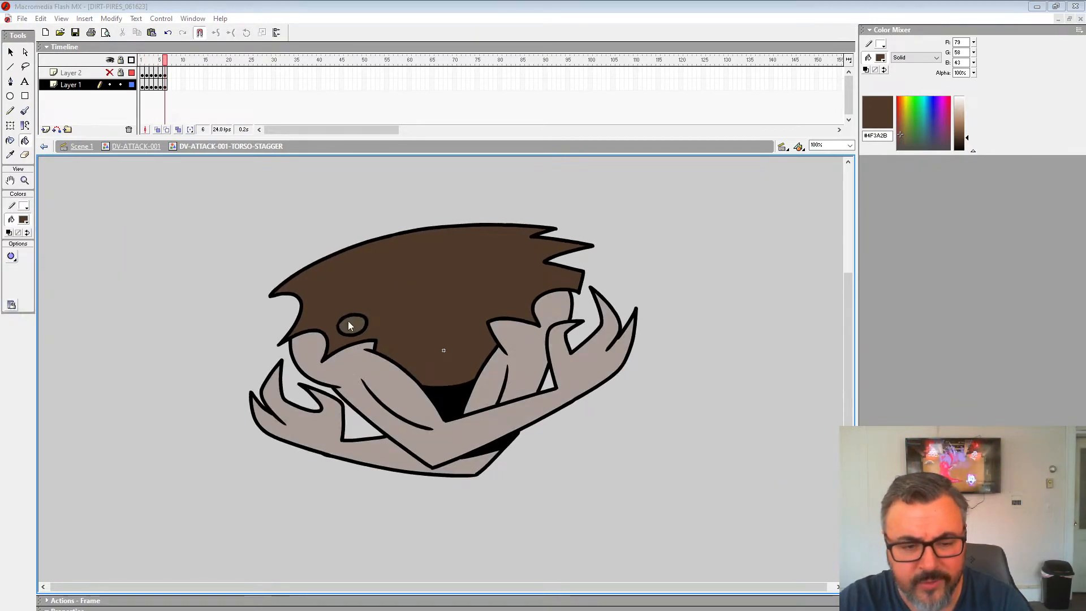
key(comma)
key(comma)
click(351, 317)
key(comma)
click(351, 317)
key(comma)
click(352, 316)
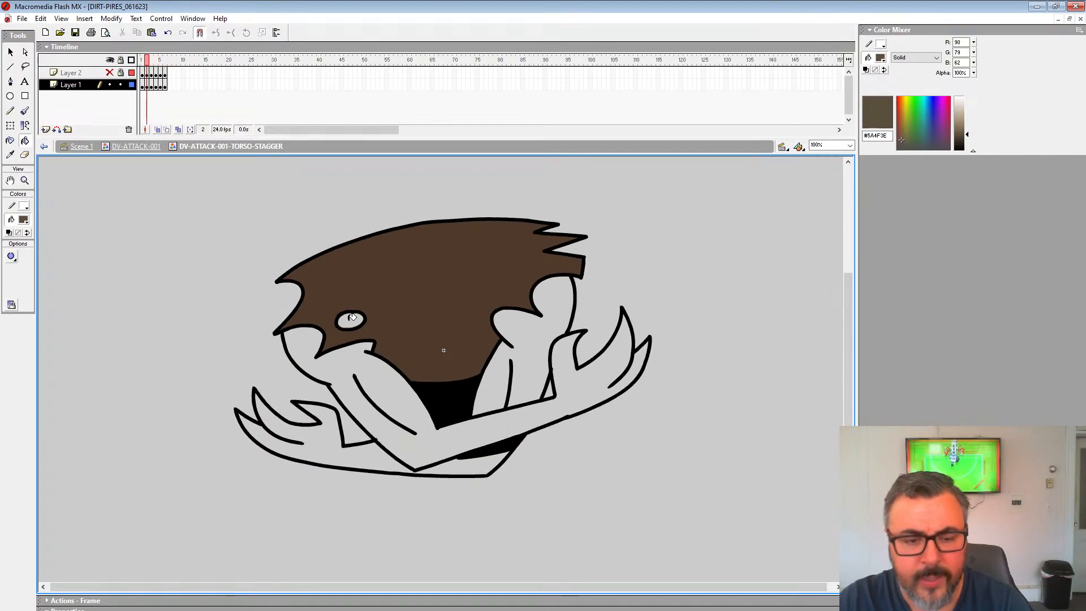
key(comma)
click(353, 315)
Sample the skin colour #A99C96 from frame 6 and fill the arms and hands with it on frame 5.
key(Return)
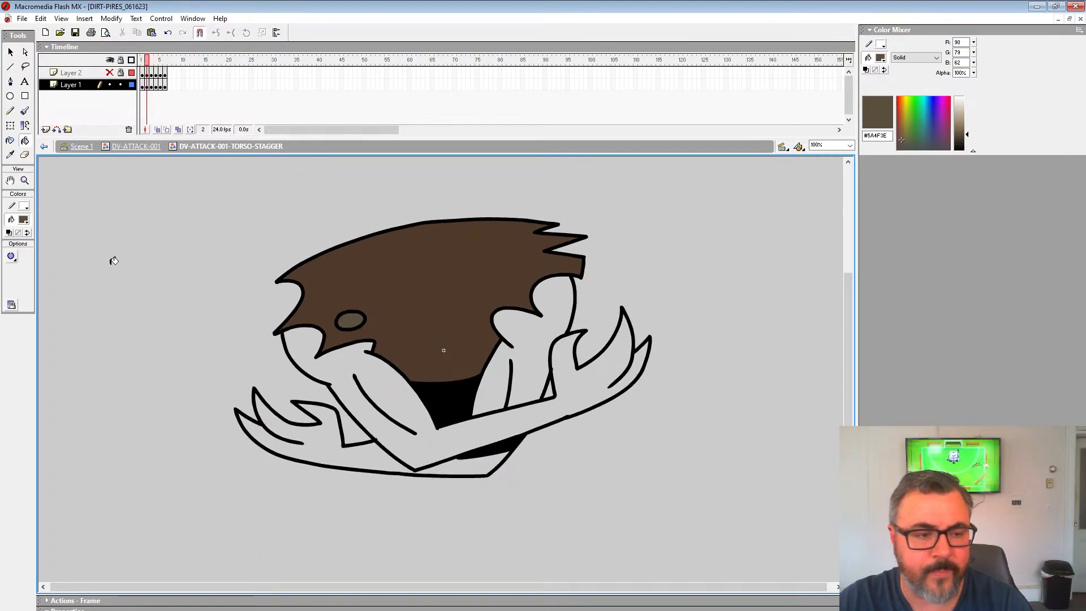
click(23, 220)
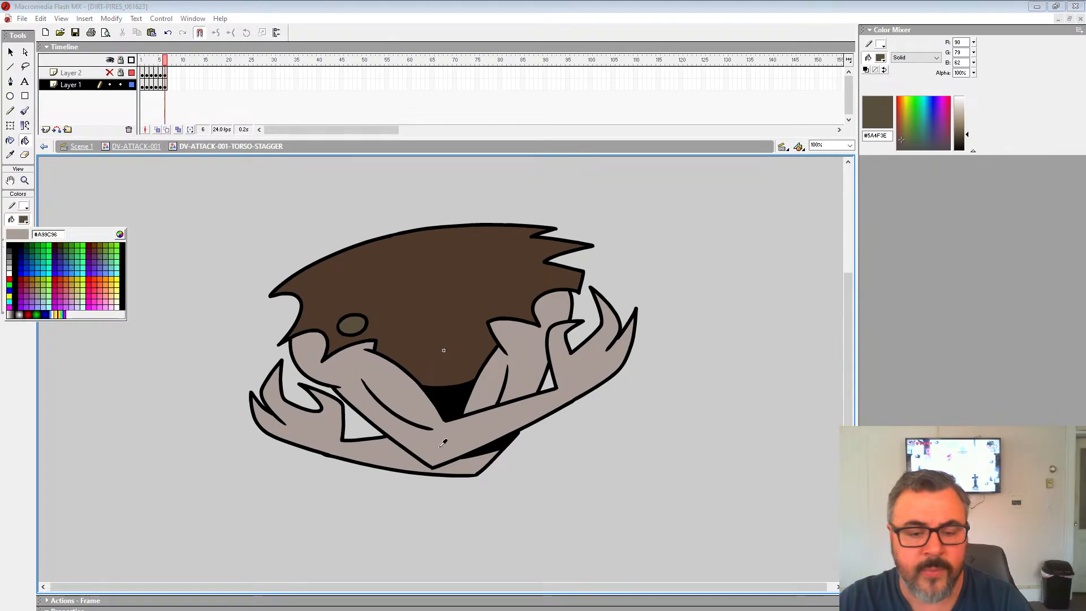
click(443, 444)
key(comma)
click(396, 448)
click(503, 367)
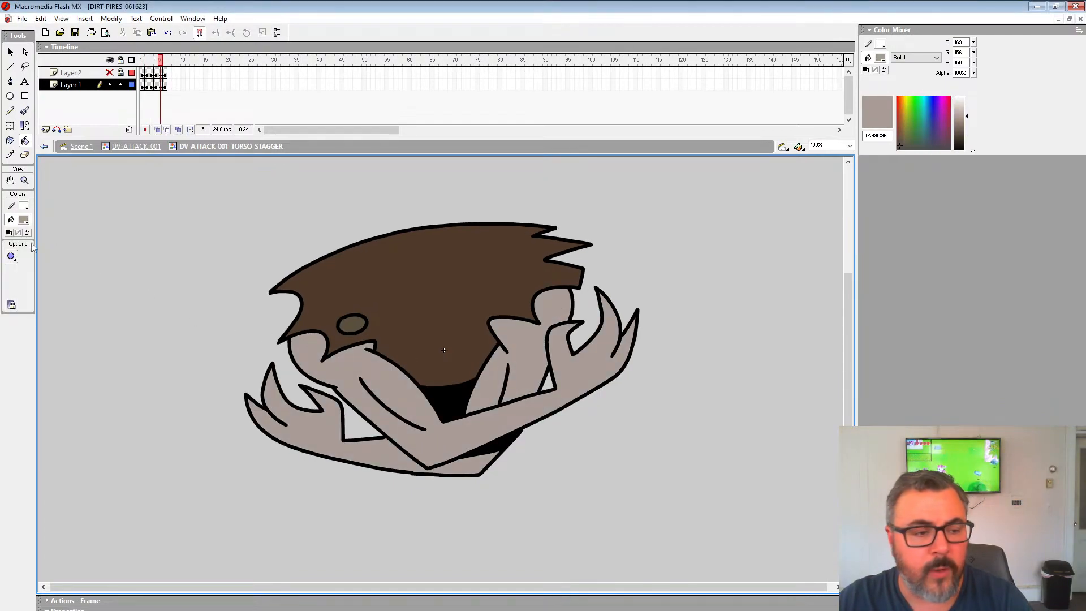
Set the Brush tool to the second-largest brush size.
click(25, 111)
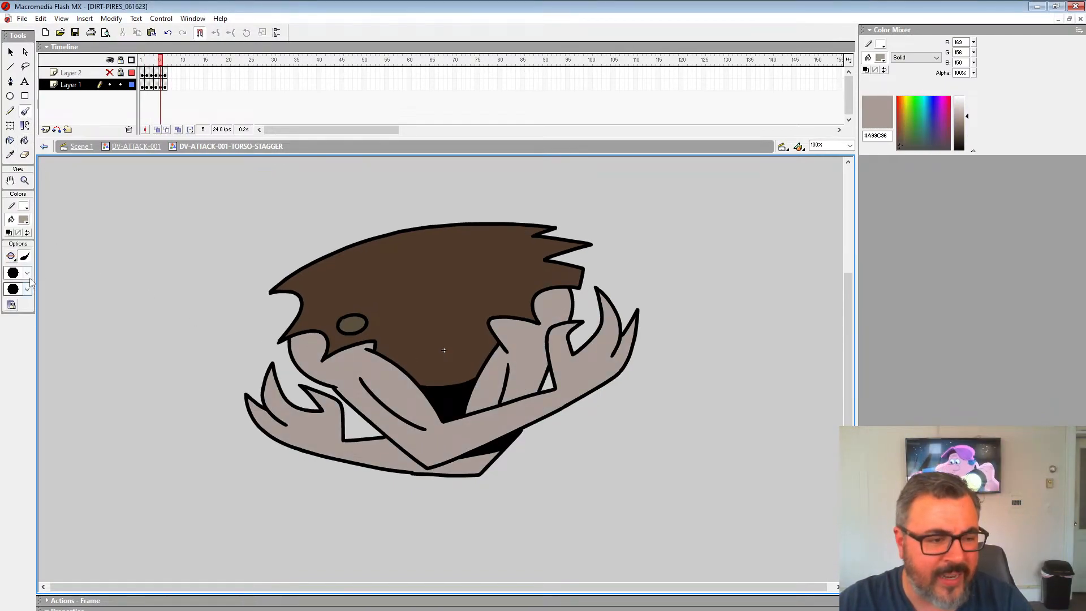
click(27, 273)
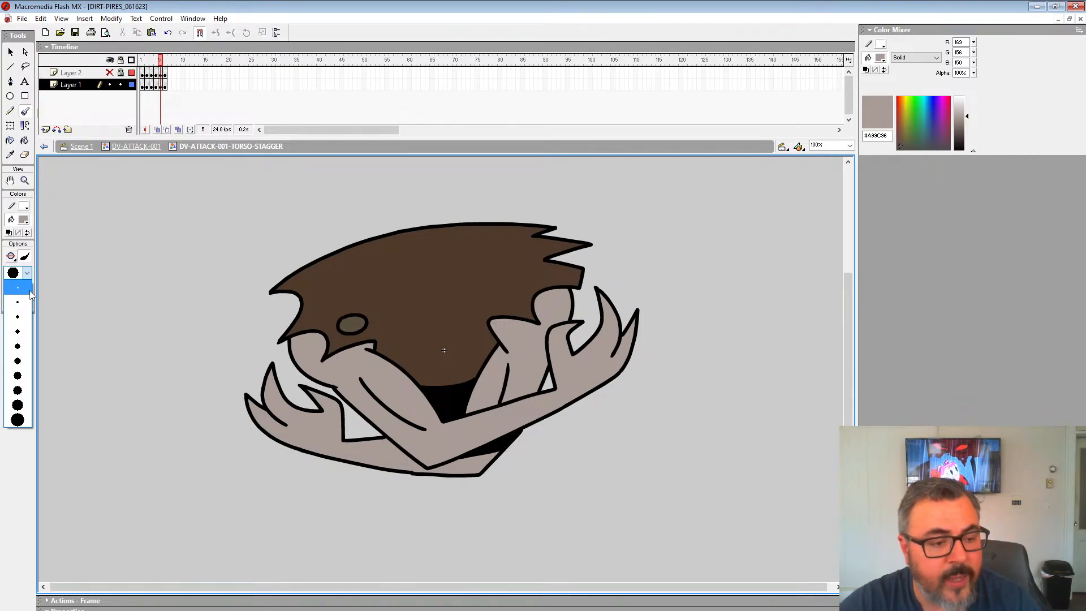
click(20, 405)
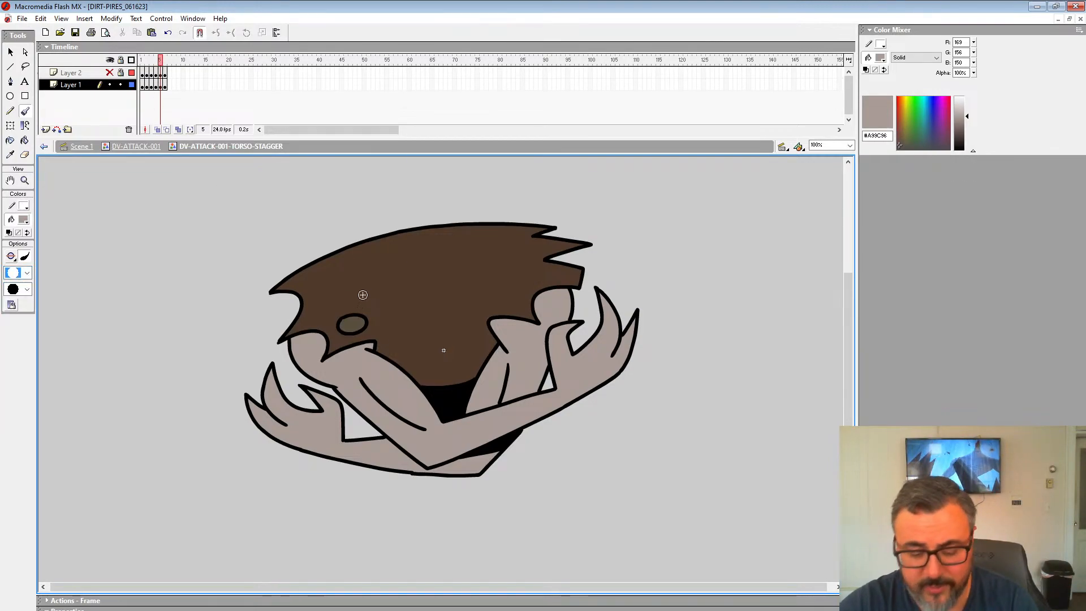
Fill both arms and hands on frame 4 with the skin colour #A99C96 using the Paint Bucket.
click(25, 141)
key(period)
key(comma)
key(comma)
click(385, 371)
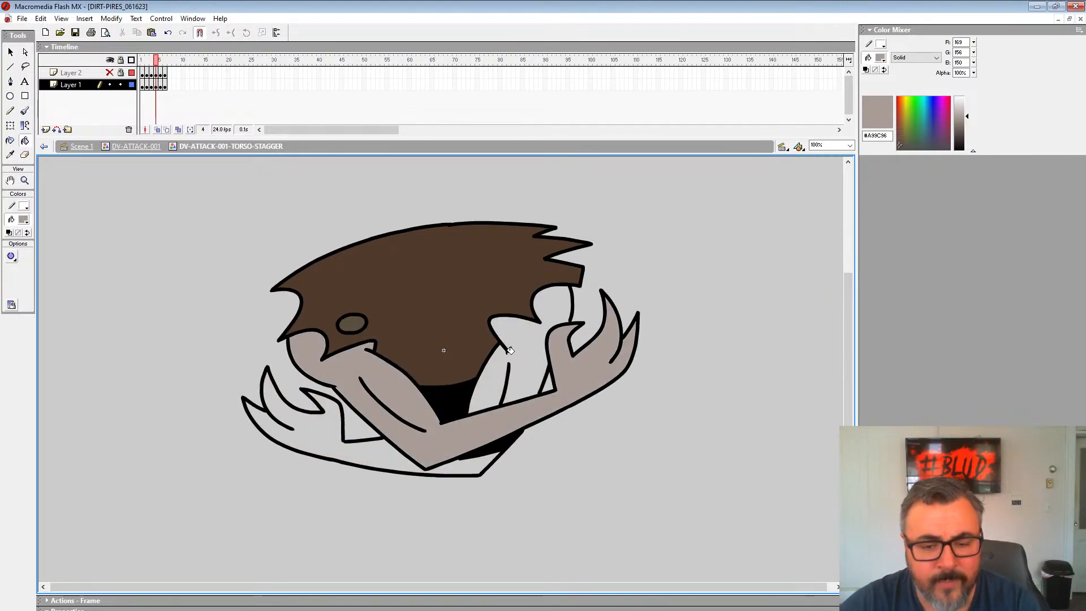
click(530, 344)
click(390, 449)
Fill both arms and hands on frames 3, 2 and 1 with the skin colour #A99C96 using the Paint Bucket.
key(comma)
click(383, 450)
click(425, 440)
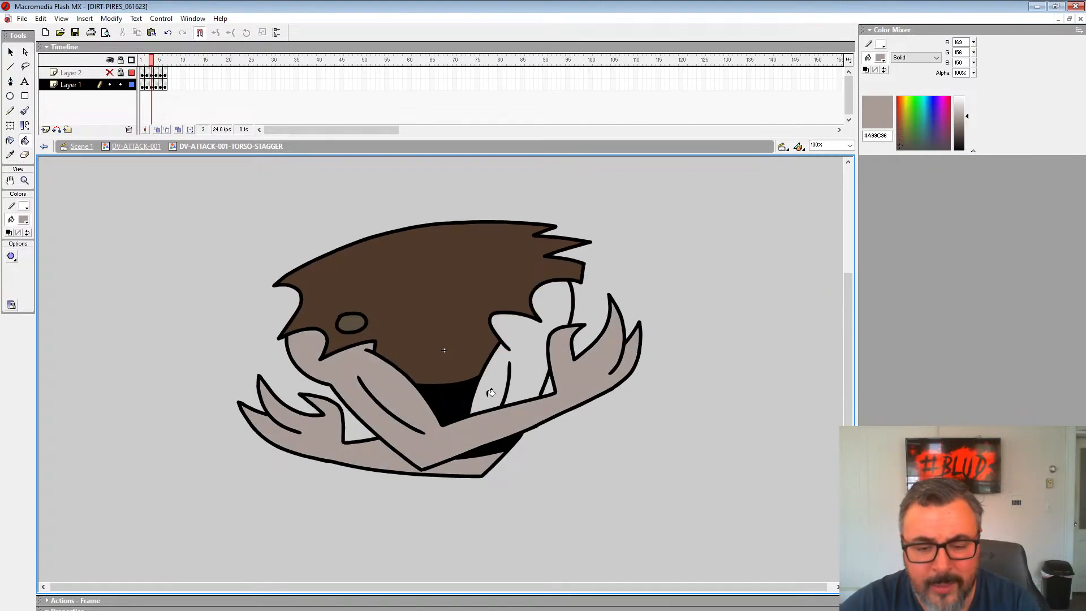
click(490, 393)
key(comma)
click(490, 403)
click(477, 425)
click(469, 464)
key(comma)
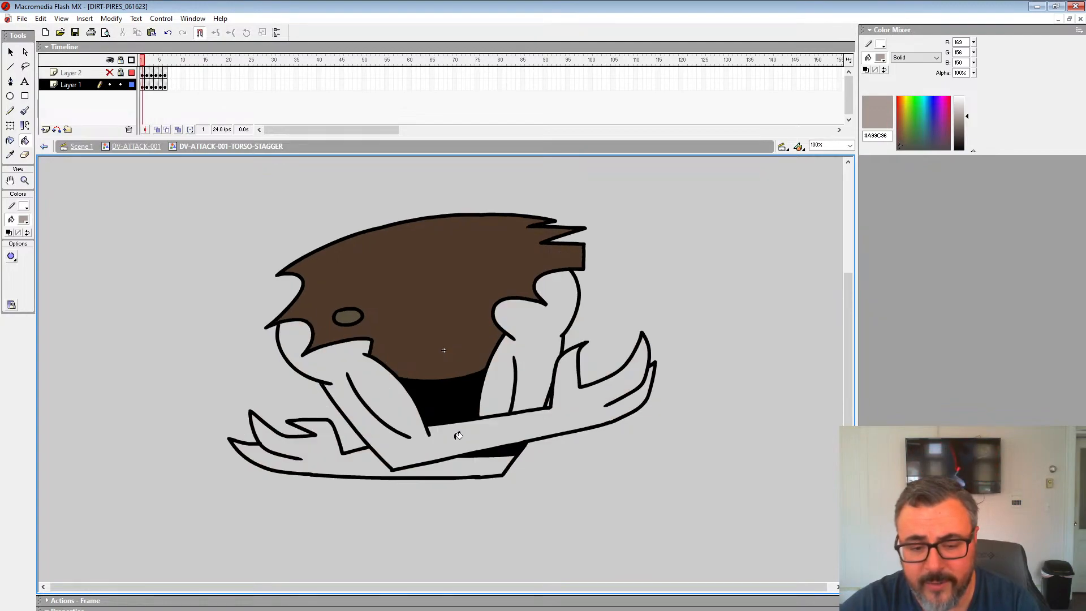
click(457, 436)
click(501, 388)
click(460, 467)
Step forward from frame 1 to frame 6 to check the filled torso drawings on Layer 1.
key(period)
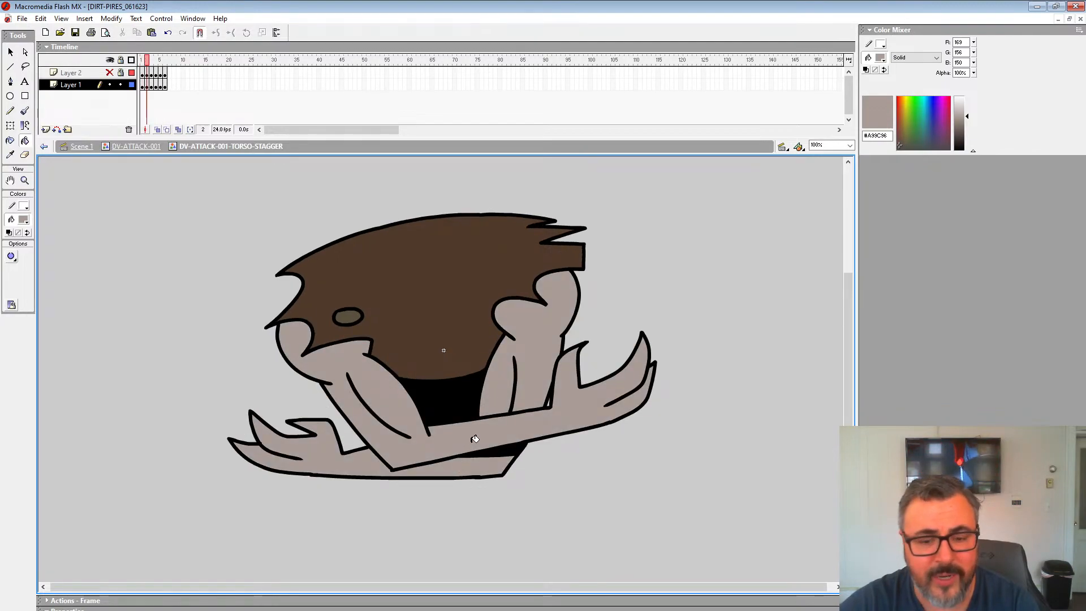
key(period)
key(period)
key(period)
key(period)
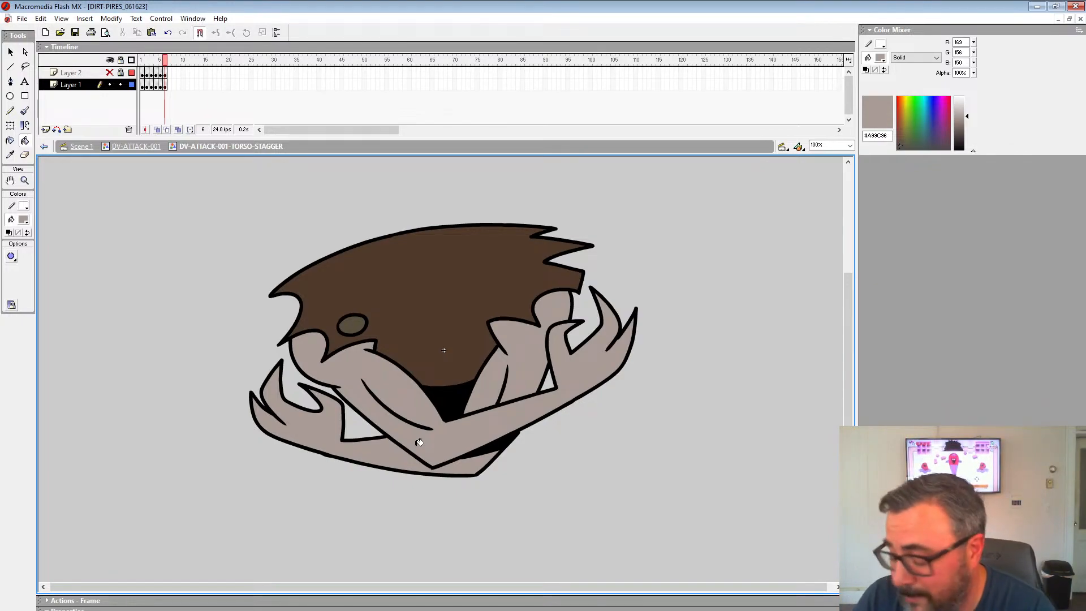
Hide Layer 1, show Layer 2 and step through its crossed-arm torso frames on their own.
click(110, 84)
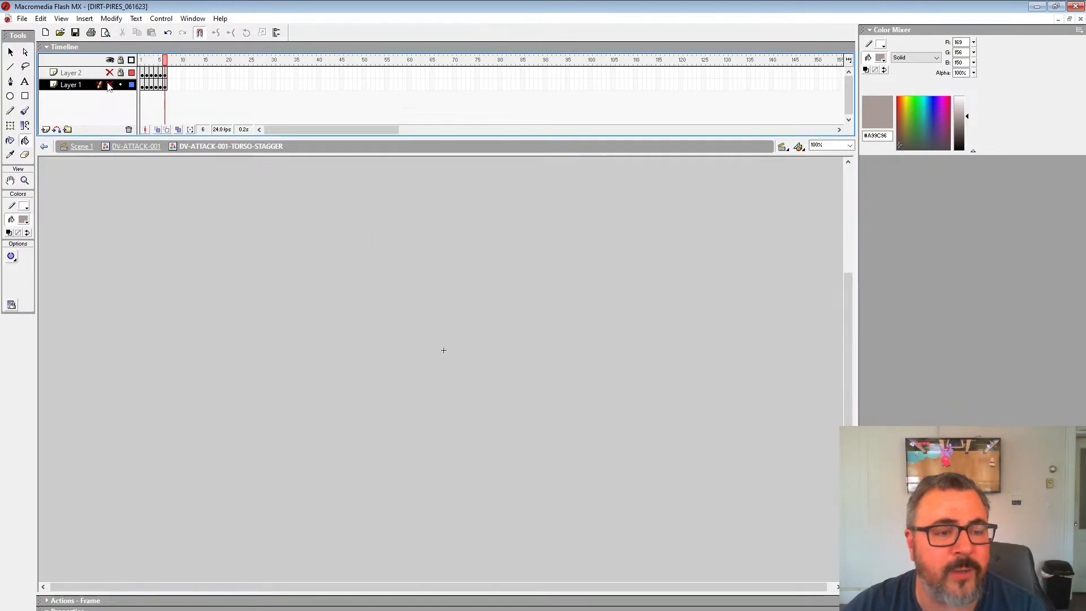
click(109, 72)
key(comma)
key(comma)
key(comma)
key(comma)
key(comma)
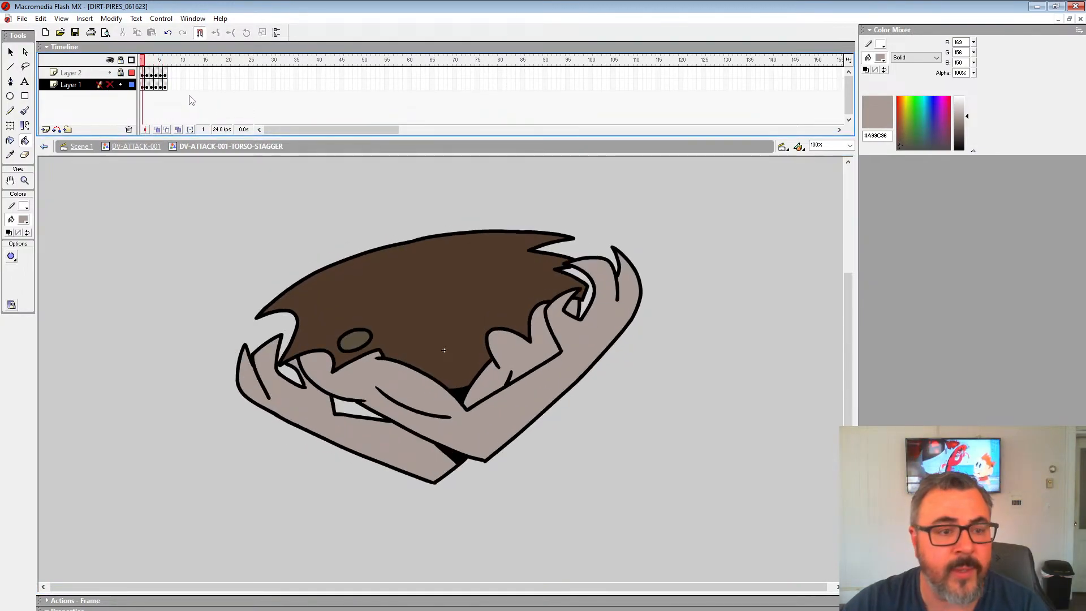
key(period)
key(period)
Show Layer 1 as well and step through frames 1 to 6 and back to compare the drawings of both layers.
click(110, 84)
key(comma)
key(comma)
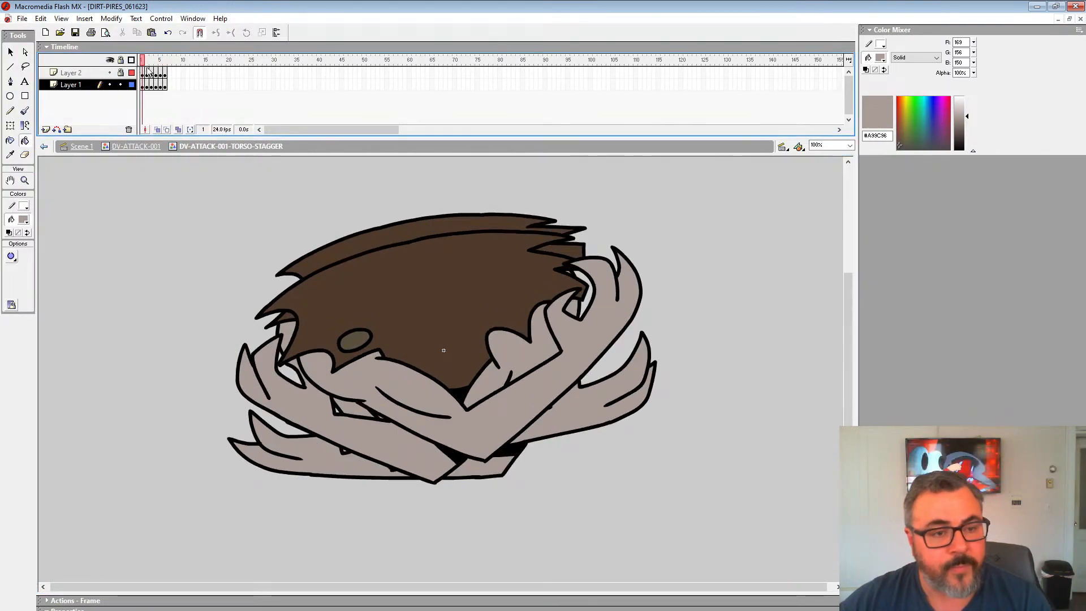
key(period)
key(period)
key(period)
key(period)
key(period)
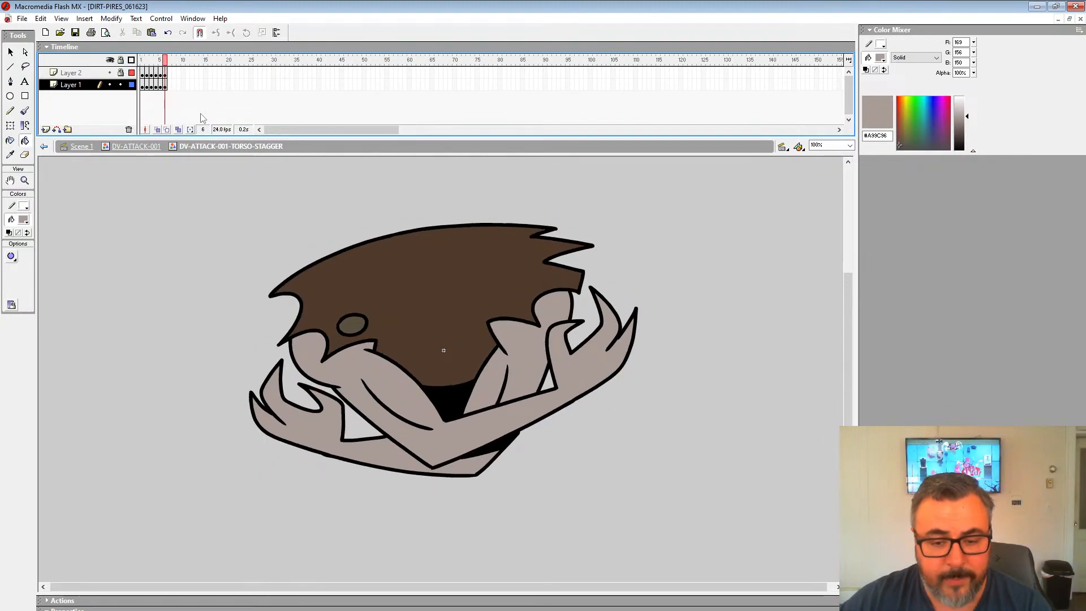
key(comma)
key(comma)
key(comma)
key(comma)
key(comma)
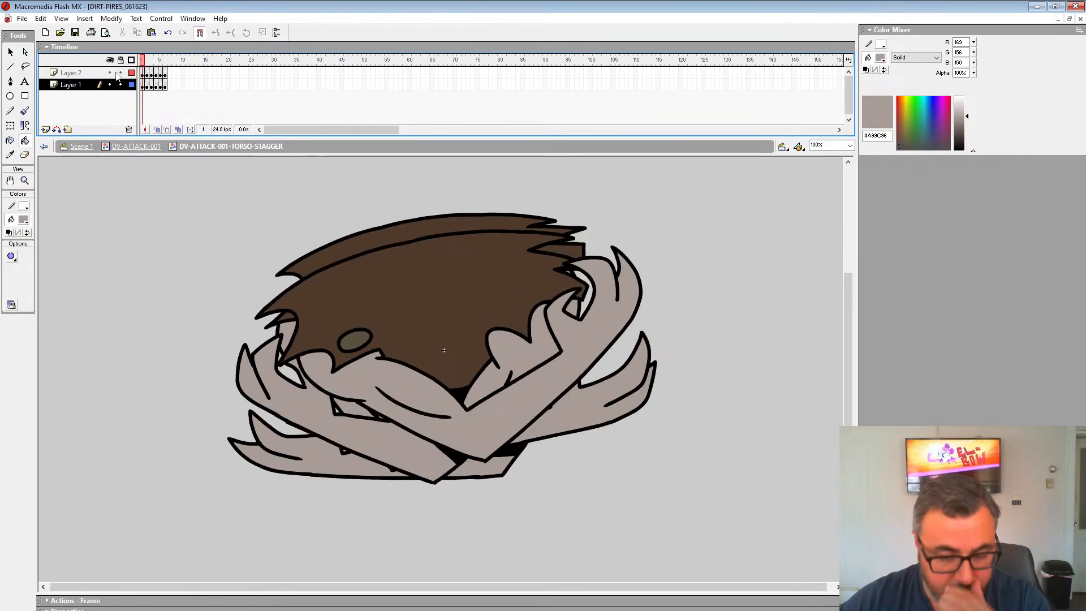
Insert frames on Layers 1 and 2 so each keyframe holds for two frames, extending both layers to frame 12.
mouse_move(143, 75)
mouse_down()
mouse_move(143, 89)
mouse_move(179, 82)
mouse_move(158, 69)
mouse_up()
key(F5)
key(F5)
key(F5)
key(F5)
click(188, 80)
click(143, 74)
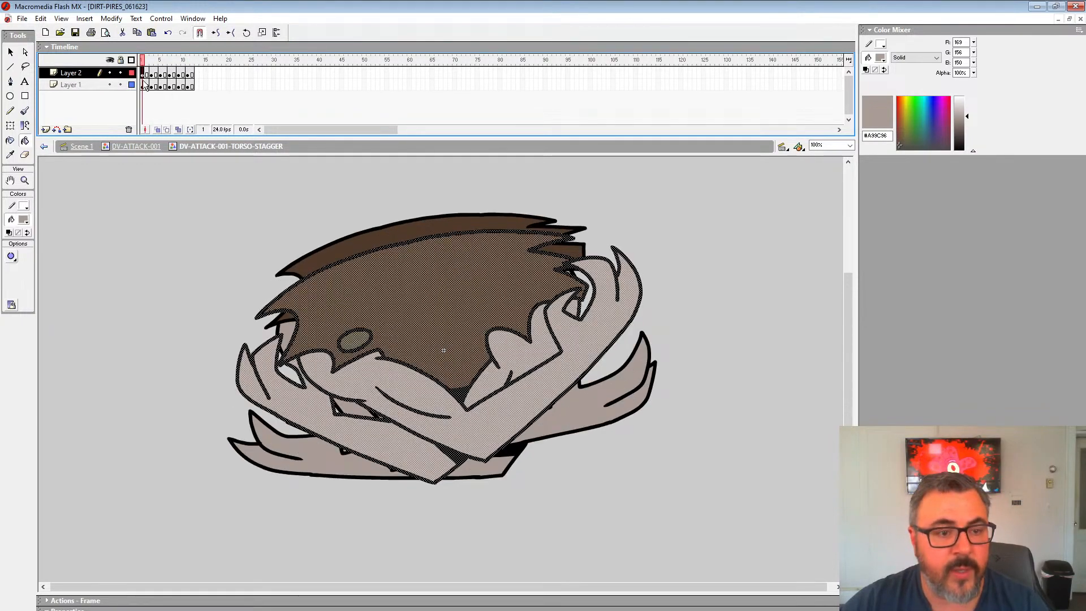
Shift Layer 1's keyframes onto even frames and move Layer 2's keyframes into its odd frames, alternating both drawings across 12 frames.
click(110, 84)
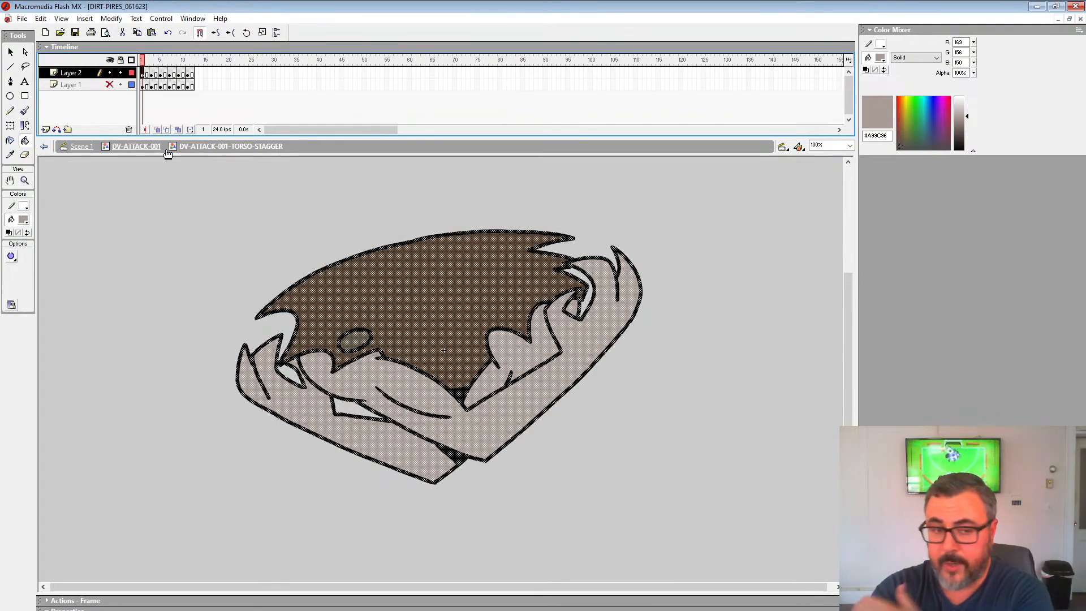
click(110, 85)
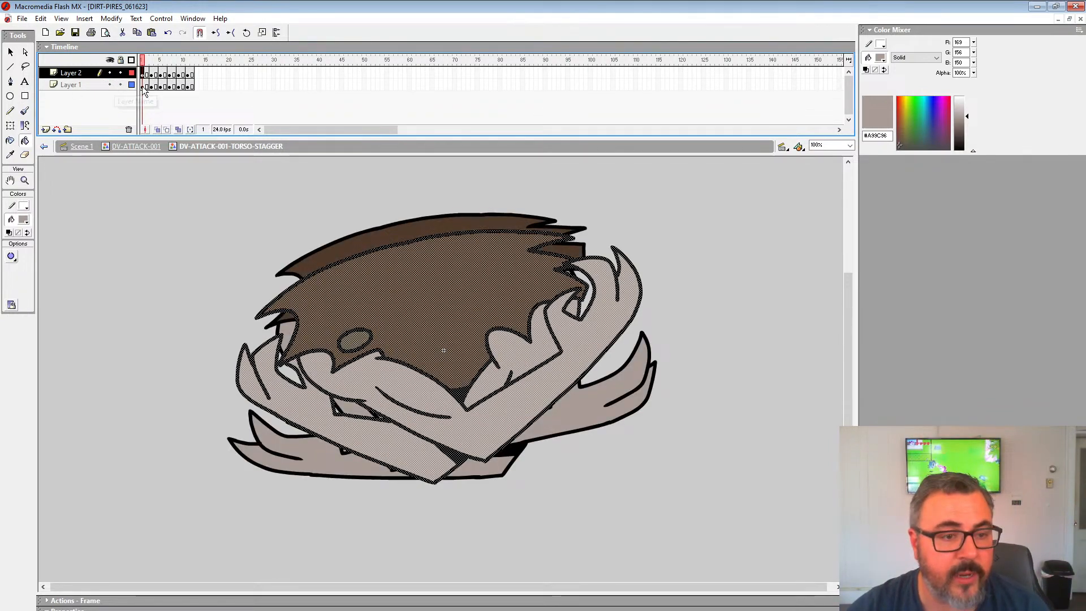
mouse_move(143, 87)
mouse_down()
mouse_move(187, 87)
mouse_move(153, 88)
mouse_up()
click(152, 96)
click(144, 74)
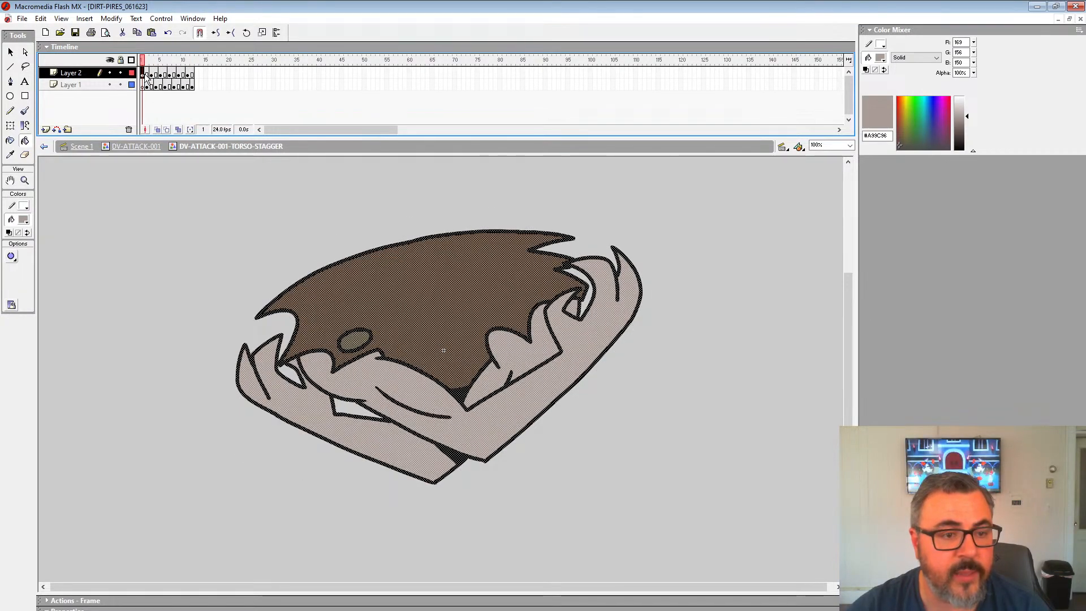
click(152, 75)
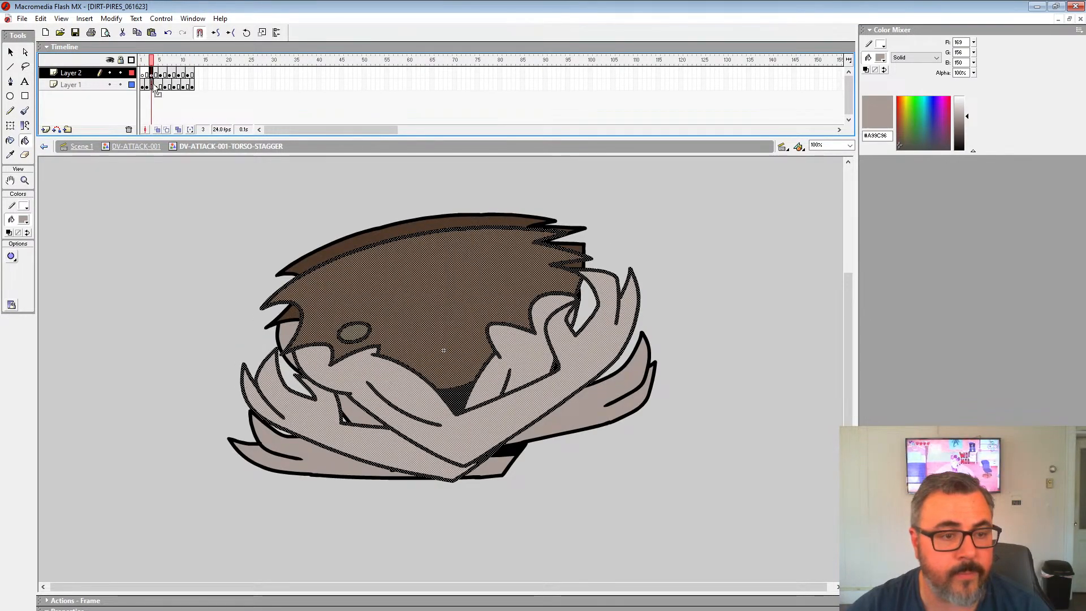
click(160, 75)
drag(160, 82, 191, 85)
click(169, 74)
click(178, 73)
click(187, 74)
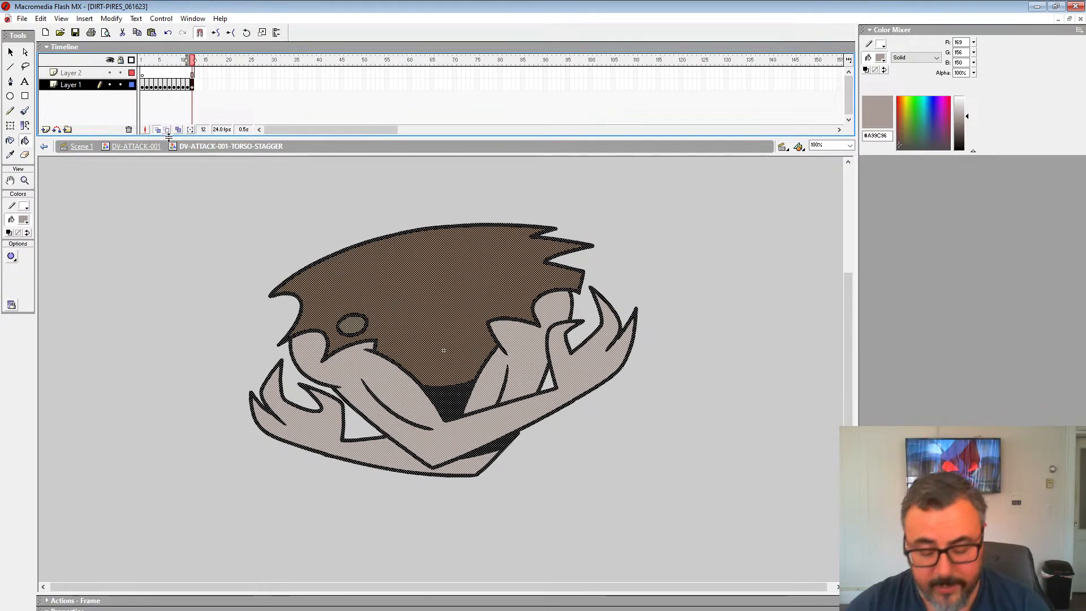
Check the last frames on Layer 1, zoom out to 50% and play the combined torso stagger animation.
key(comma)
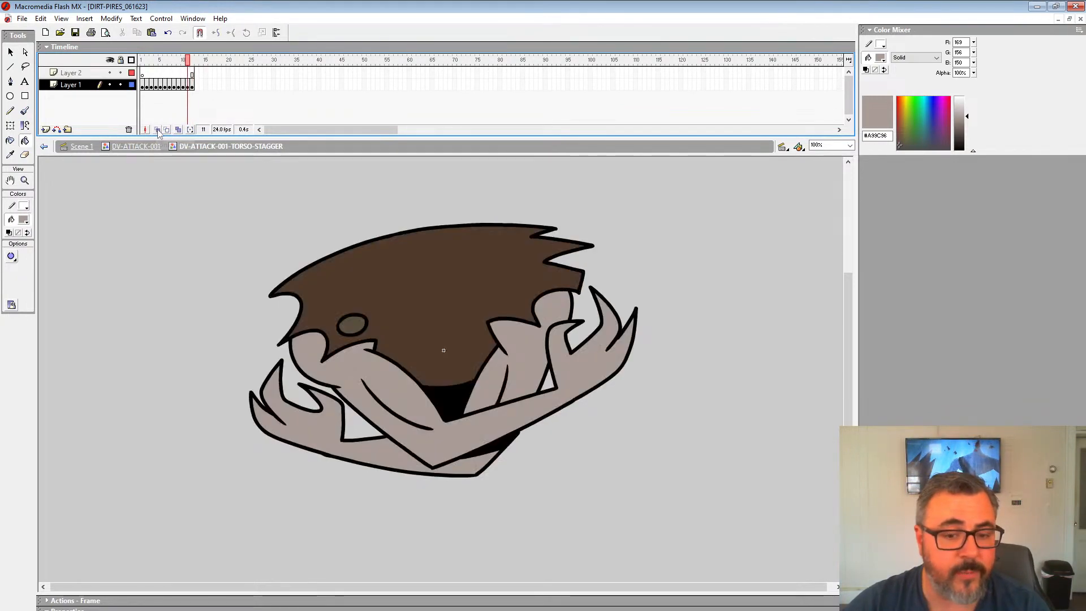
key(period)
click(193, 88)
click(199, 96)
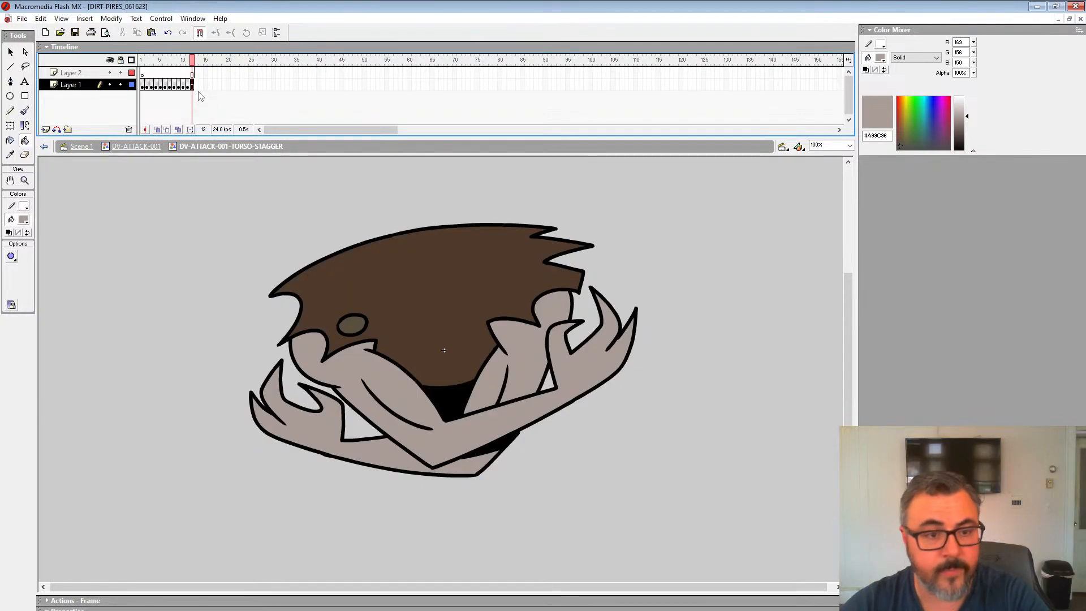
click(25, 180)
alt+click(371, 370)
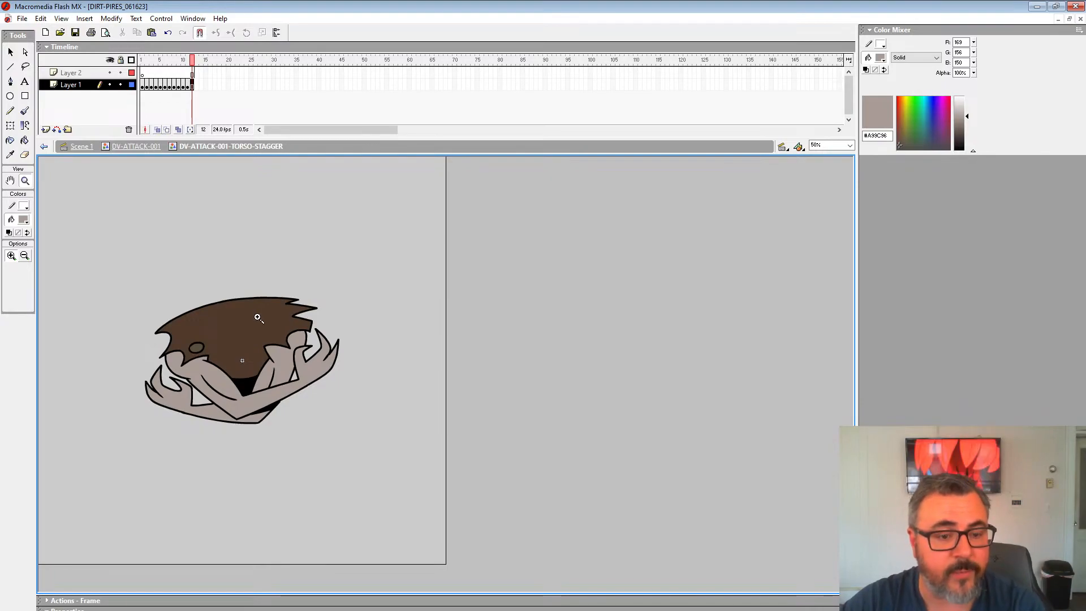
key(Return)
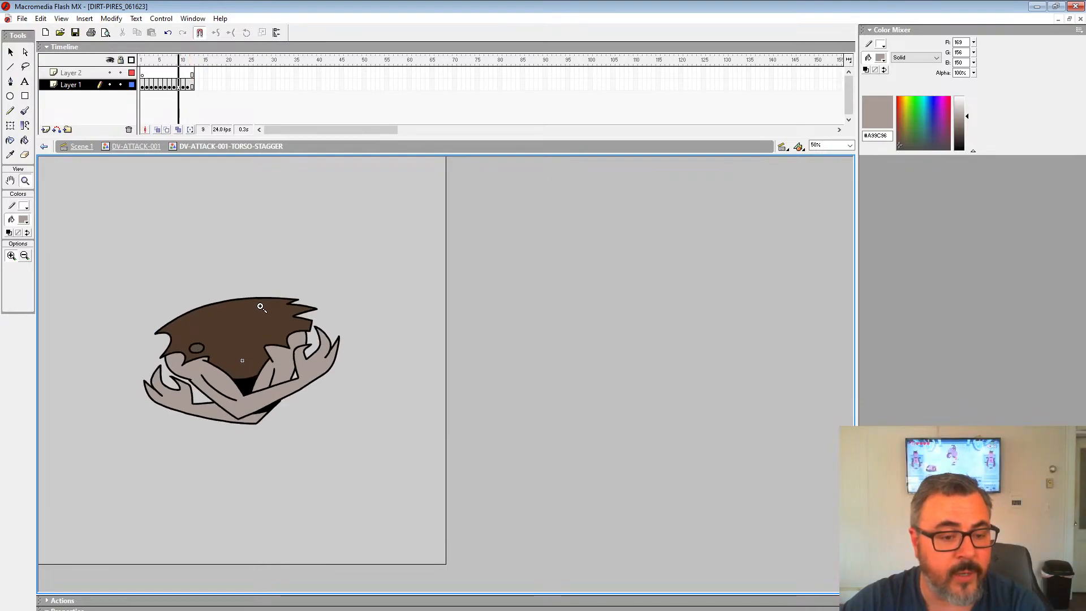
Return to the DV-ATTACK-001 symbol, enlarge the Timeline to show all its layers and play the attack animation.
click(115, 146)
key(Return)
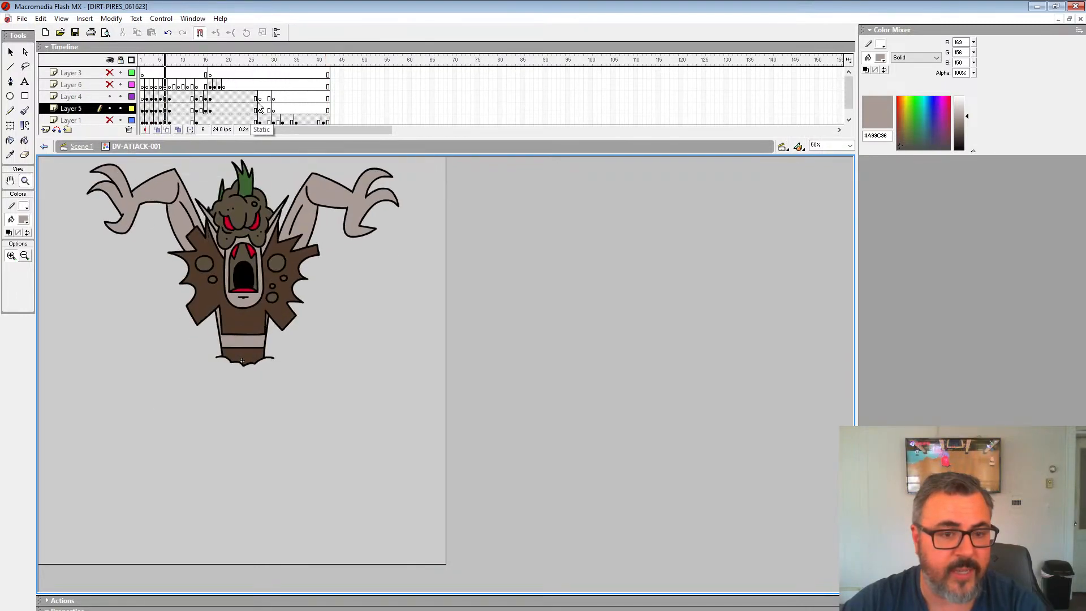
click(281, 340)
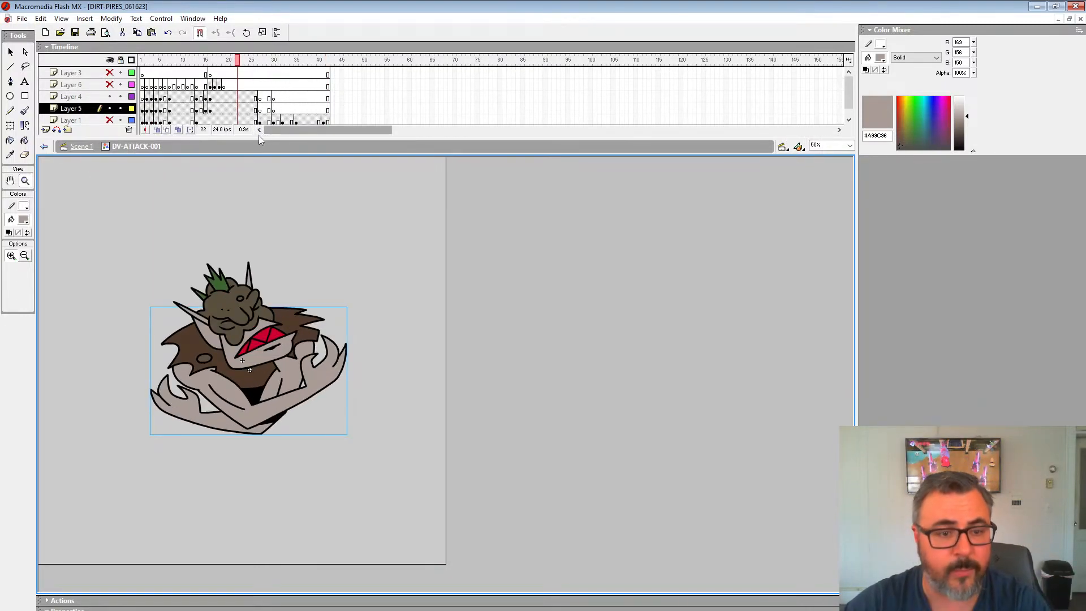
drag(192, 137, 193, 192)
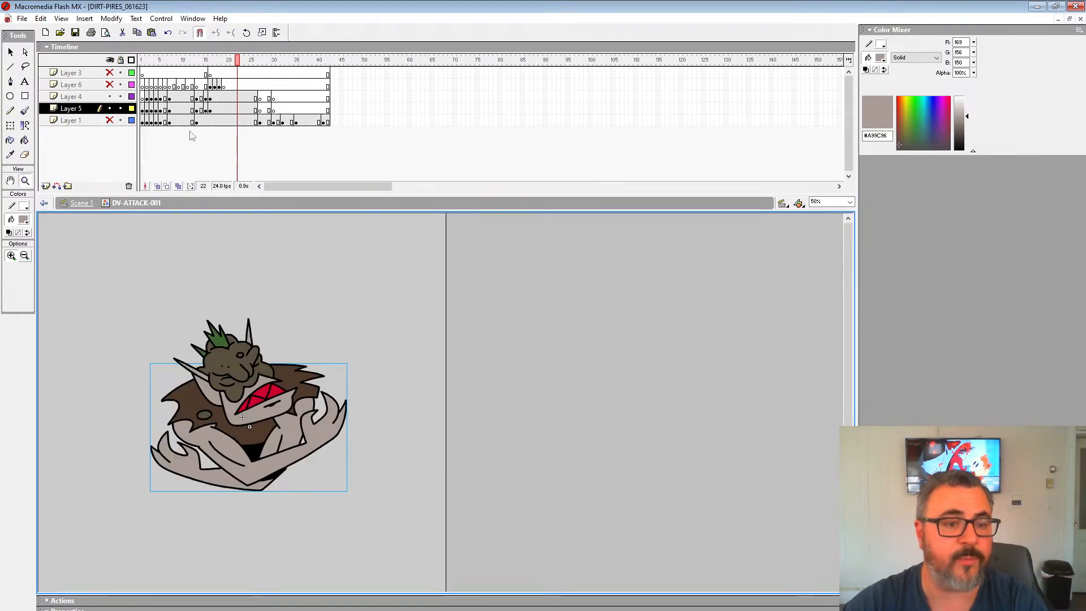
click(150, 99)
key(Return)
click(179, 98)
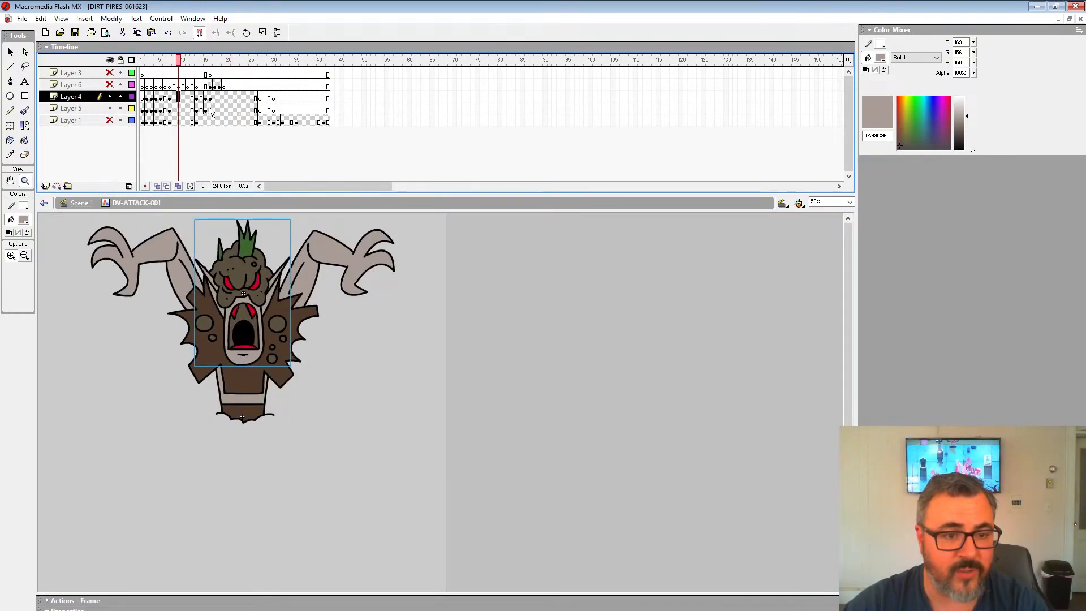
Play from the torso stagger keyframe at frame 16 on Layer 5 and undo the last change to the torso instance.
click(210, 110)
click(10, 52)
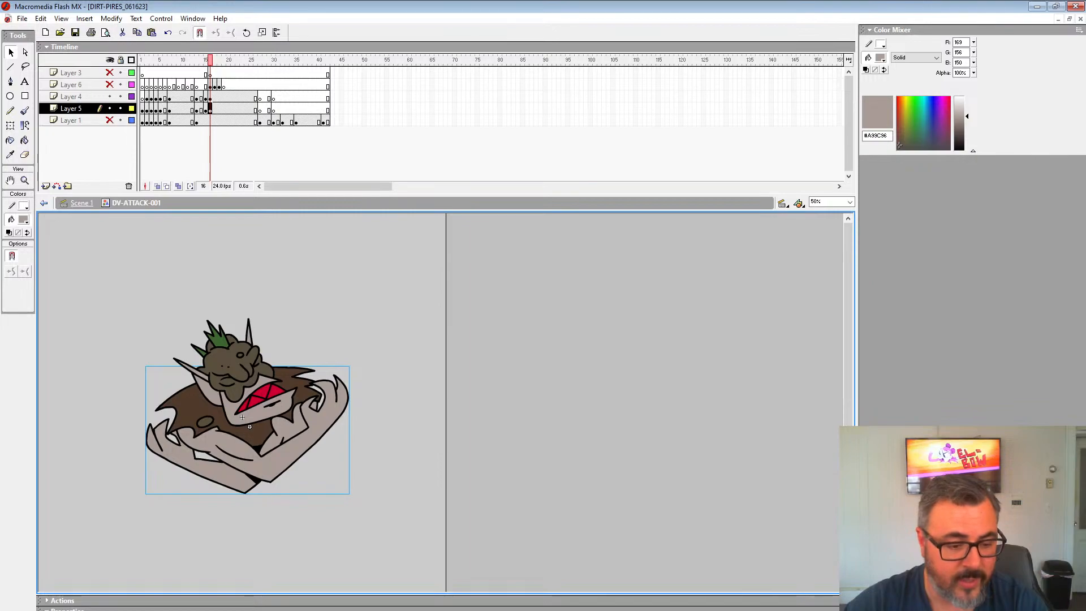
key(Return)
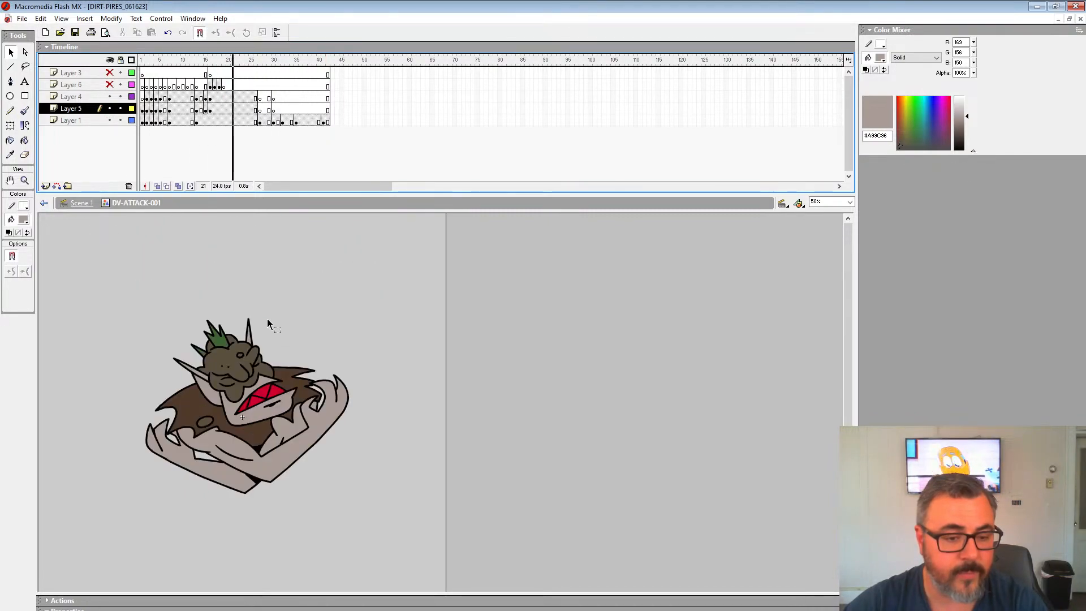
click(270, 478)
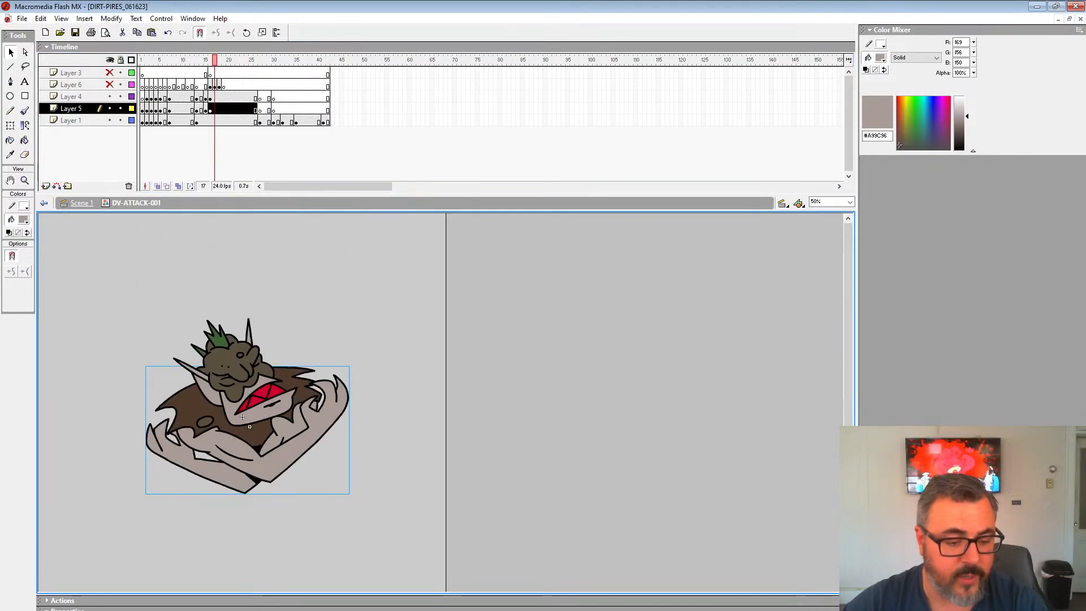
key(ctrl+z)
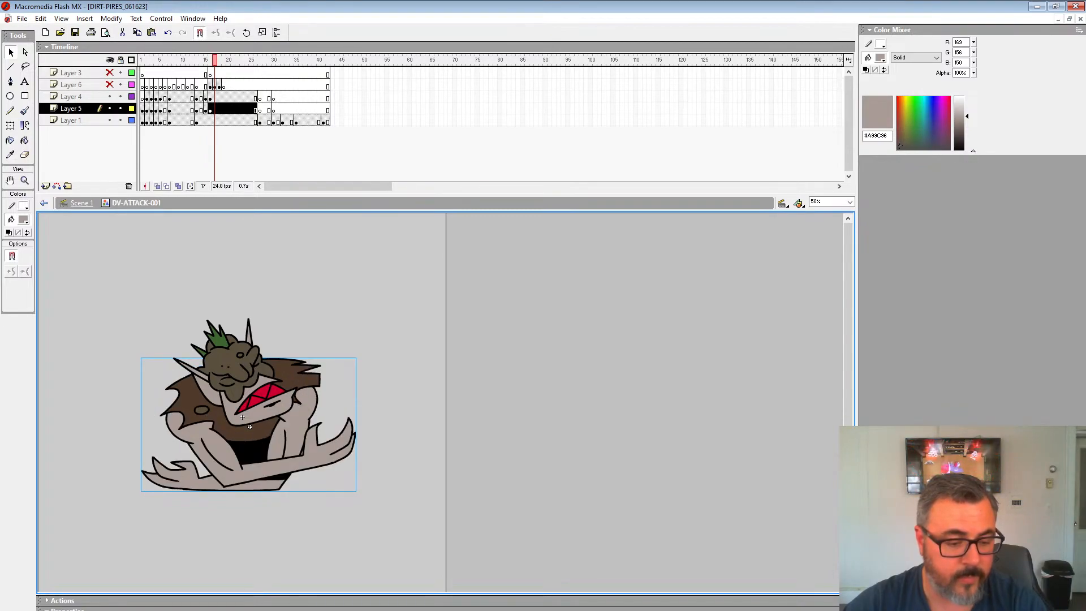
Play the attack animation again and inspect the head and torso at frame 21 on Layer 4.
key(Return)
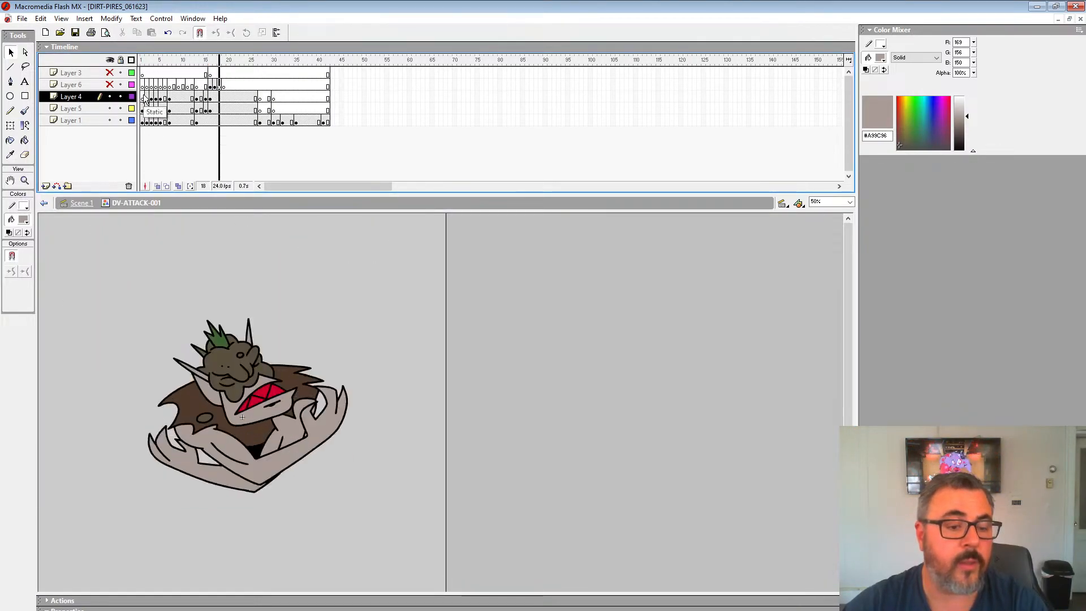
key(Return)
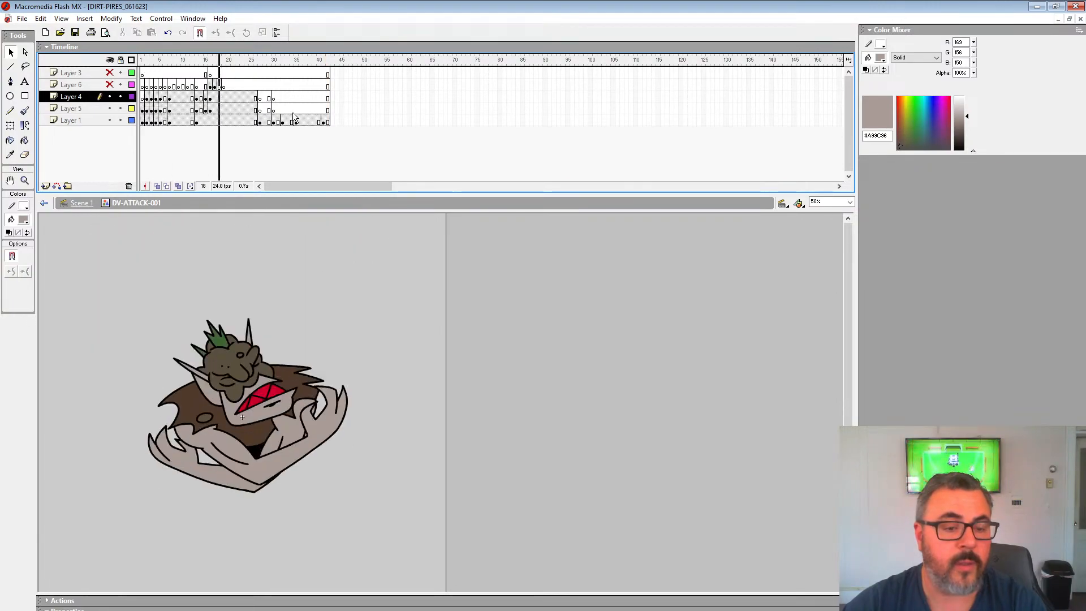
click(232, 98)
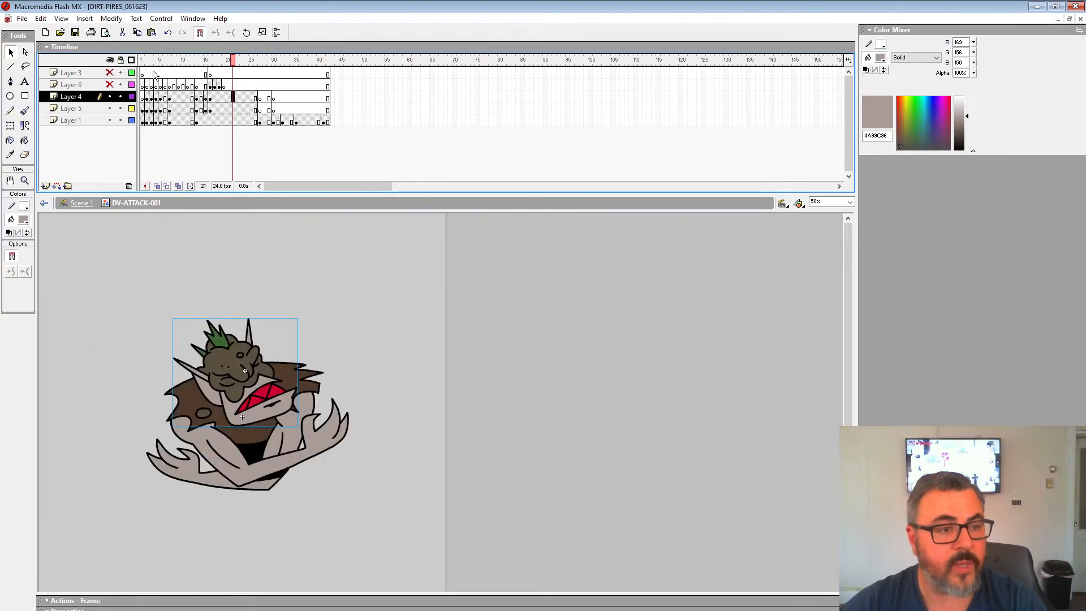
Open BECKY-MASTER-041222 from the MASTER-FILES folder under BLUD video game, CHARACTER, BECKY.
click(23, 18)
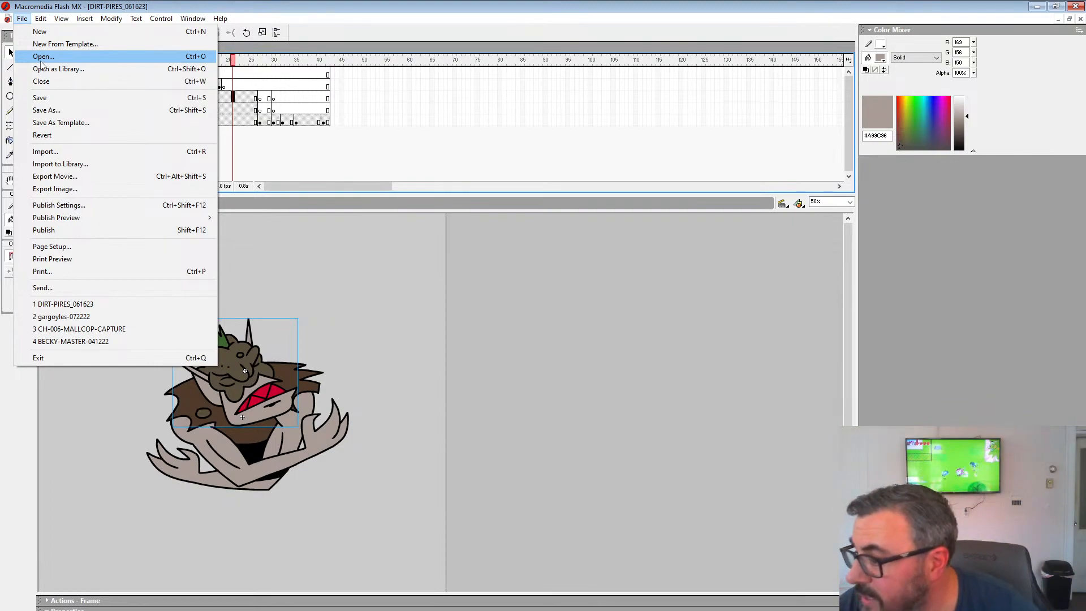
click(42, 57)
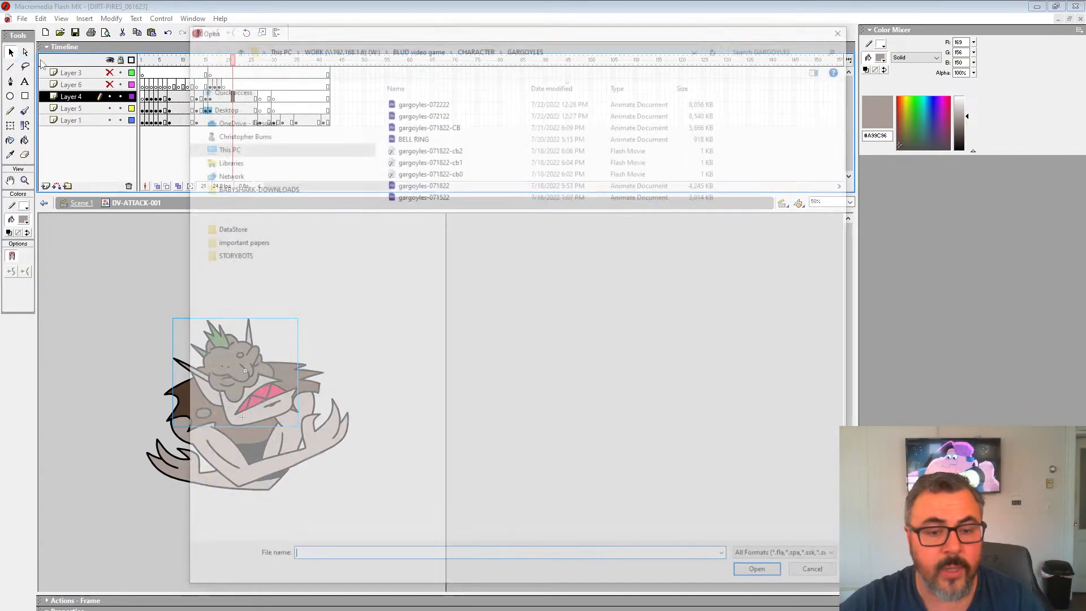
click(417, 46)
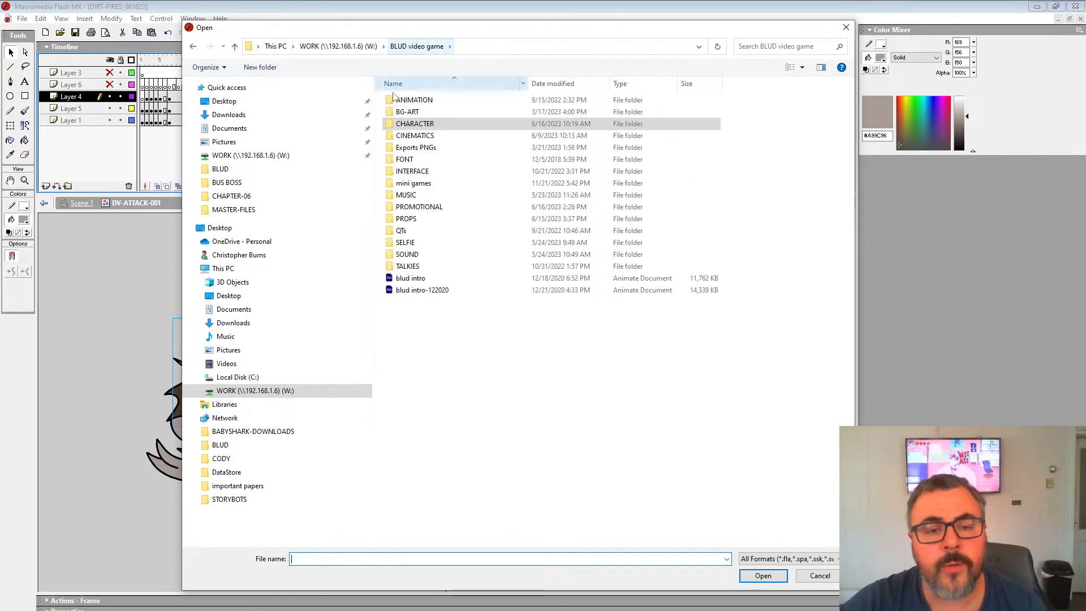
double_click(391, 124)
double_click(396, 124)
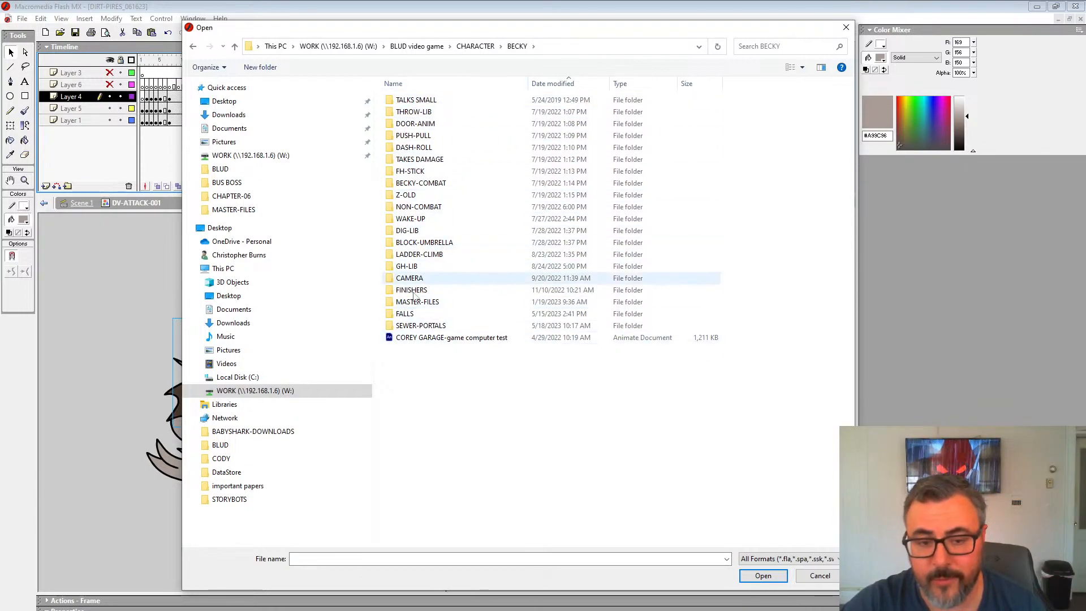
double_click(394, 307)
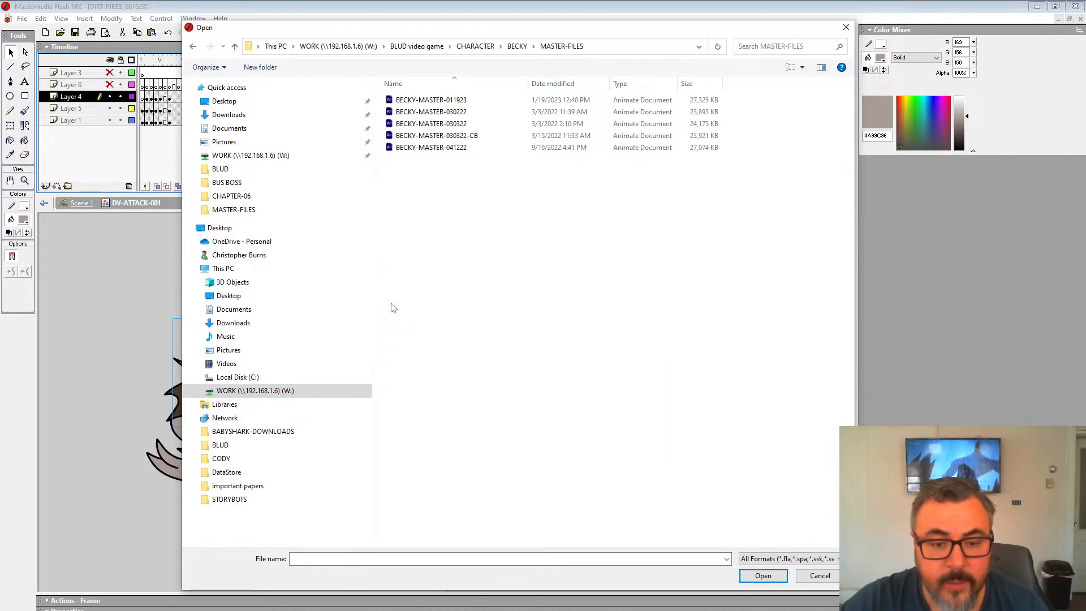
click(419, 148)
double_click(418, 148)
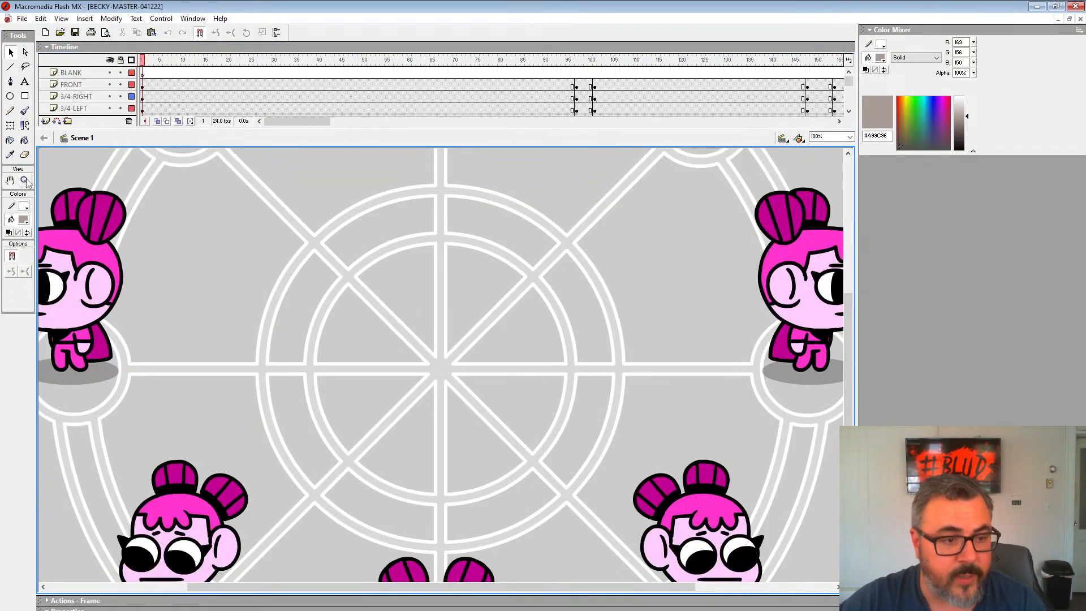
Play the BECKY master scene from the idle animations through to the ATTACK-002 section and stop there.
click(25, 180)
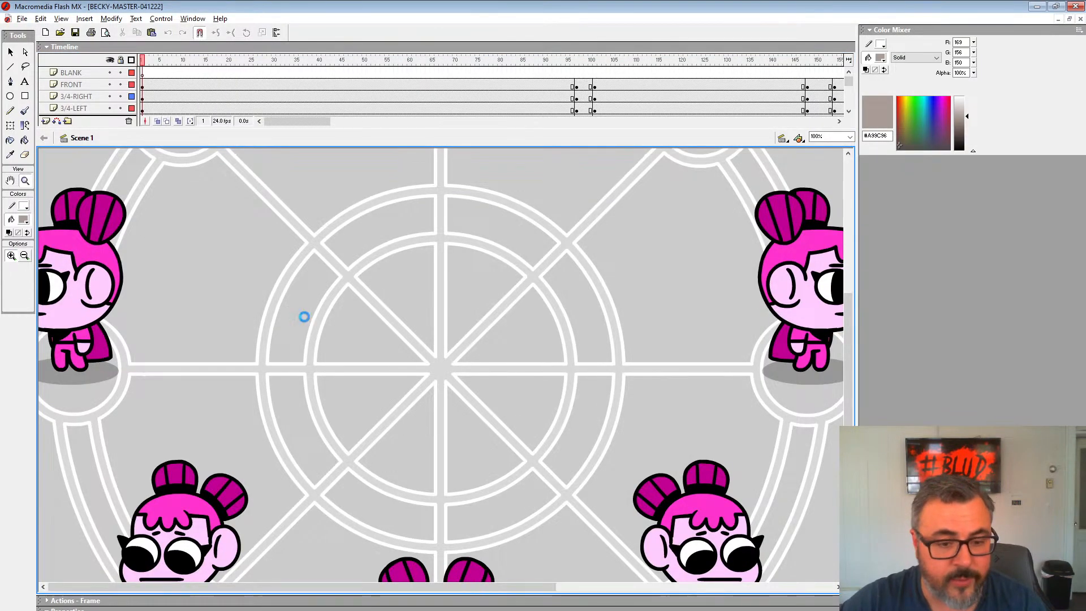
alt+click(303, 315)
alt+click(294, 315)
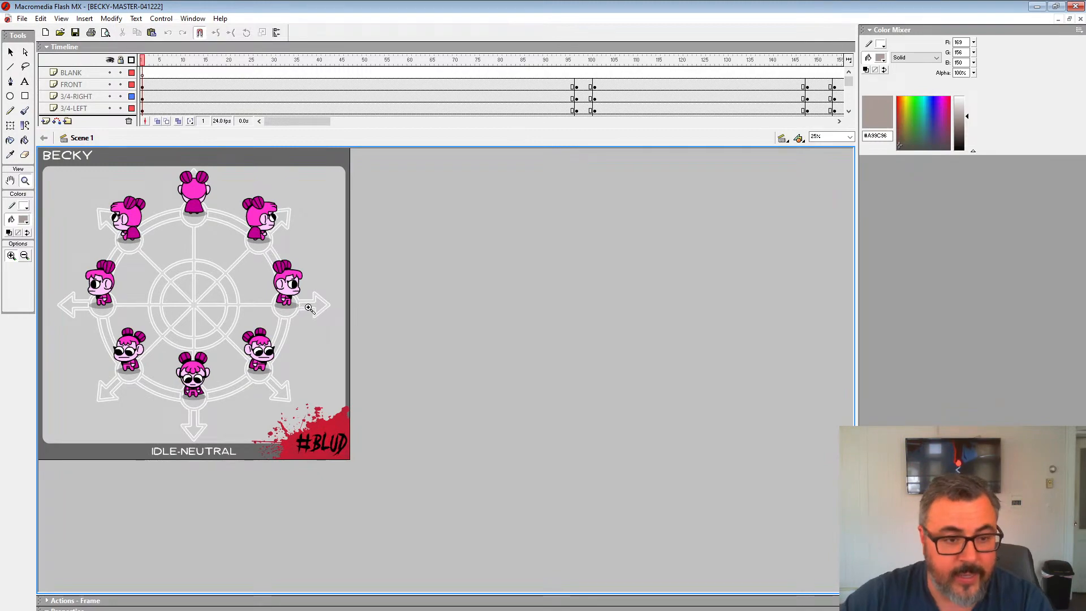
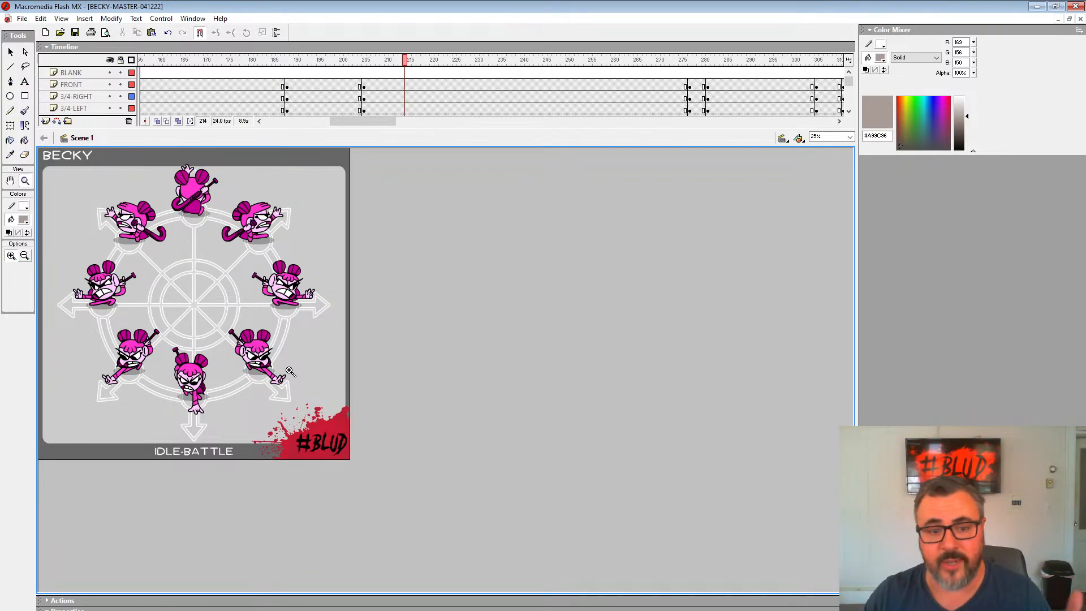
key(Return)
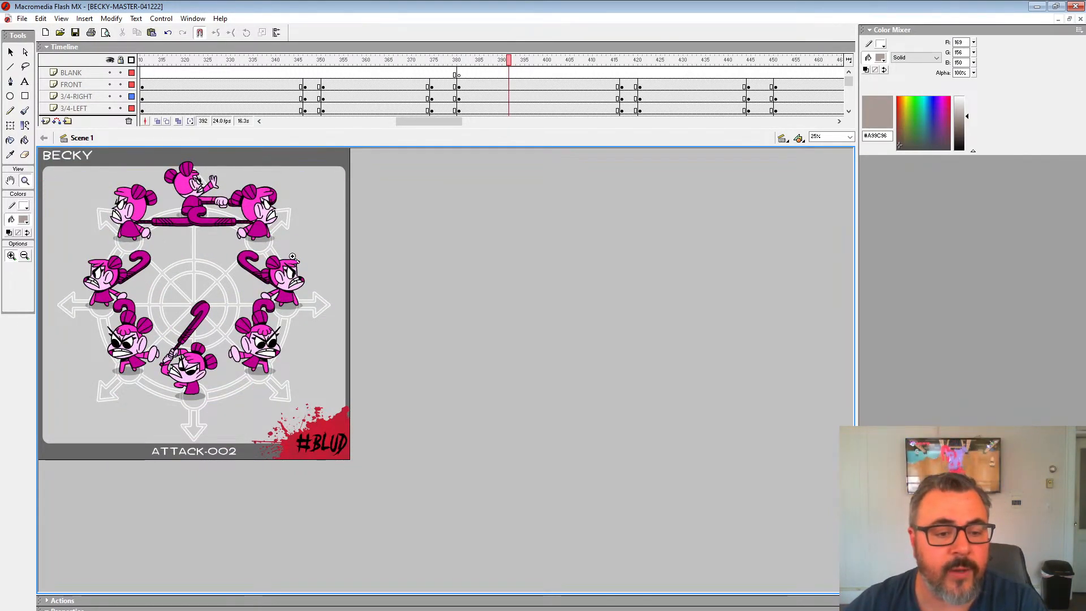
Open the right-facing profile character's BECK-PROFILE-FH-ATTACK-002 symbol for editing, enlarge the Timeline and play the attack animation.
right_click(293, 285)
click(317, 418)
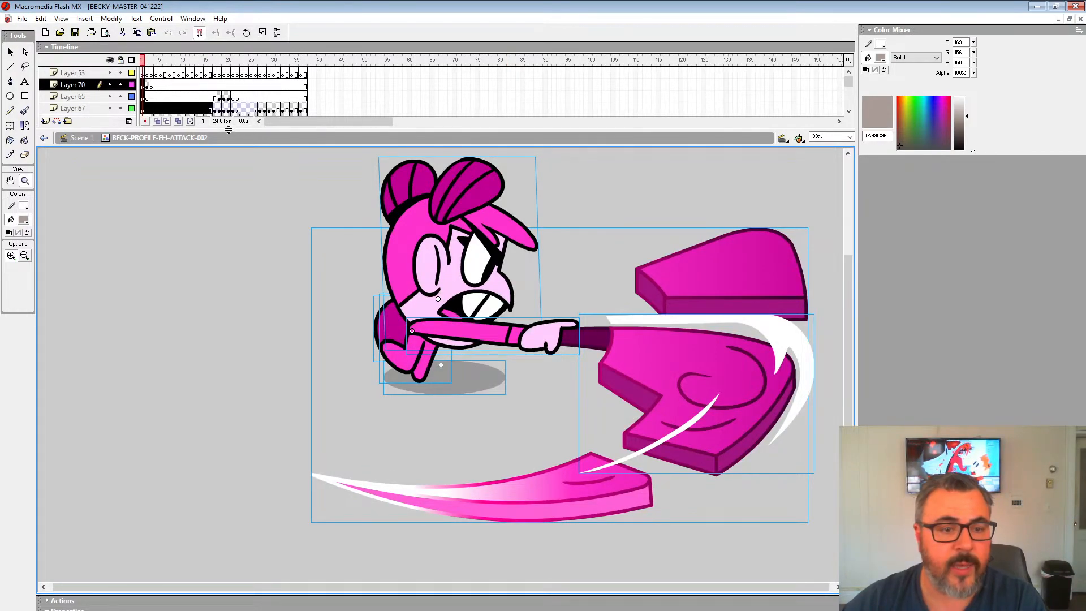
drag(239, 131, 231, 184)
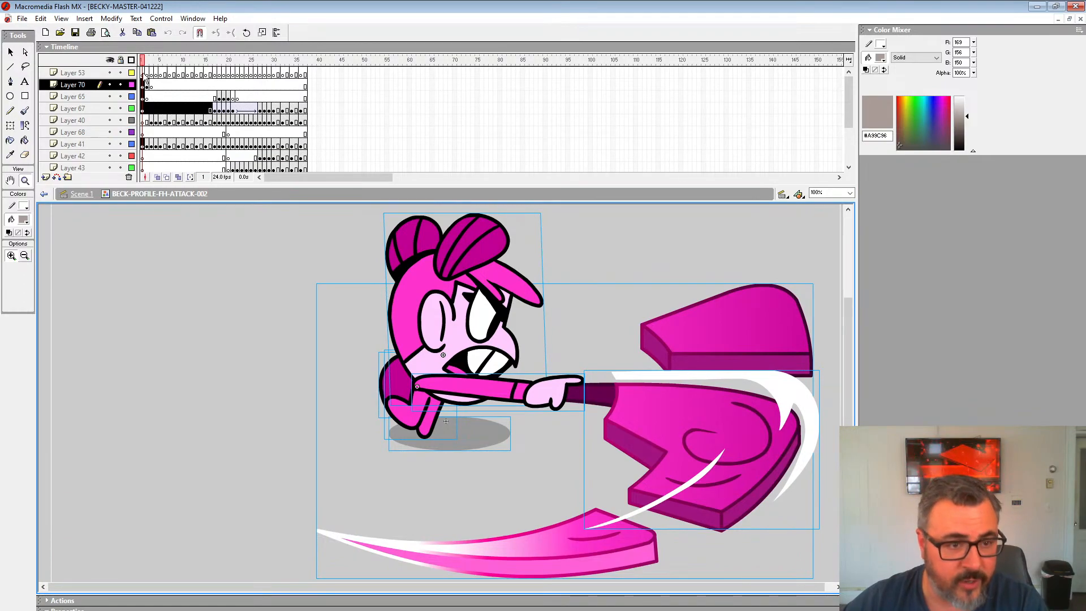
click(146, 74)
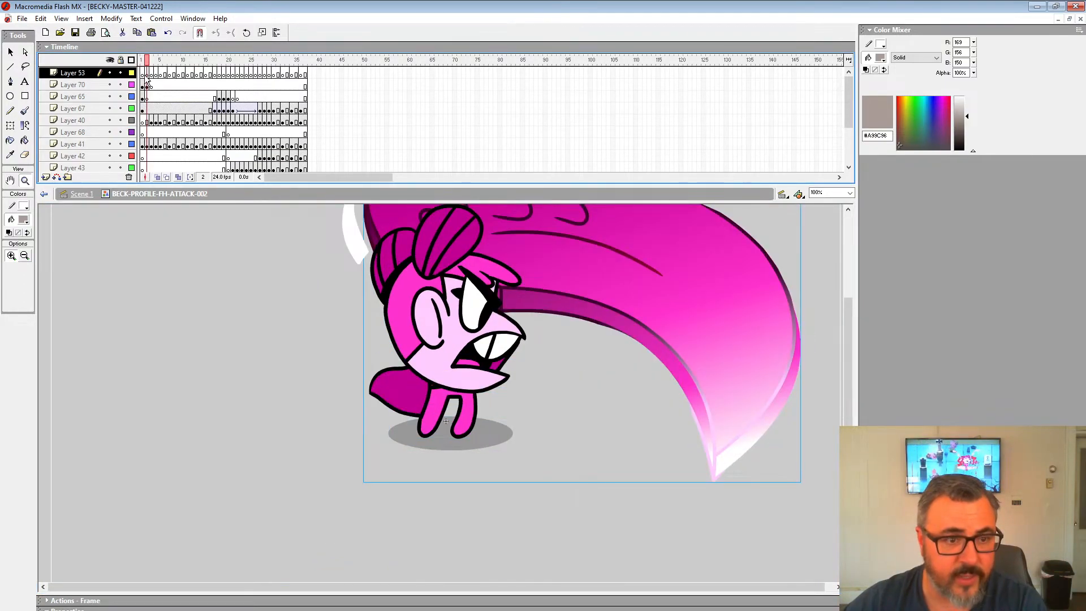
key(Return)
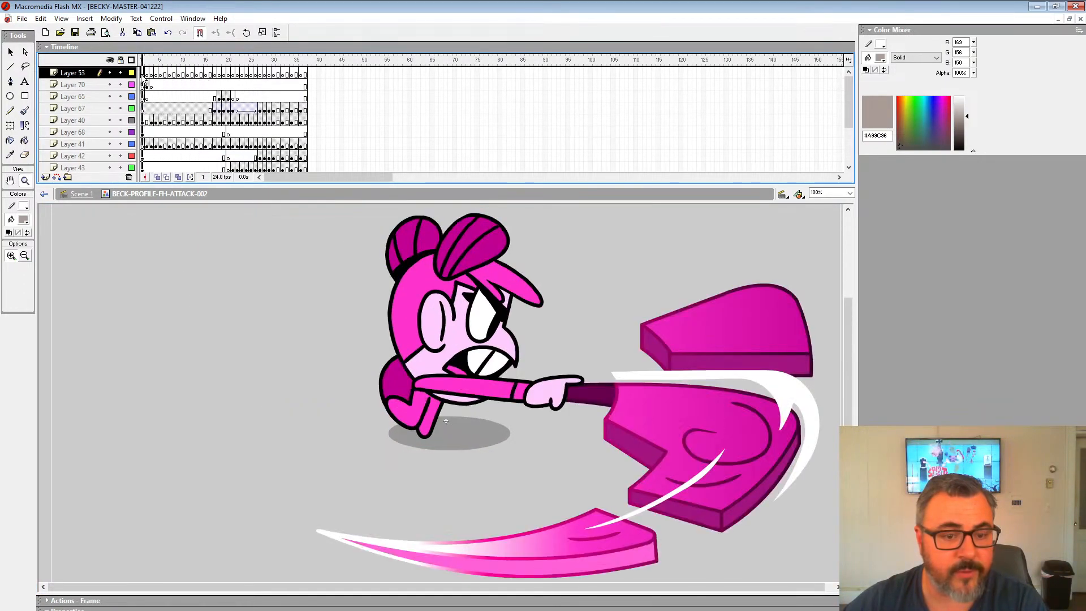
key(Return)
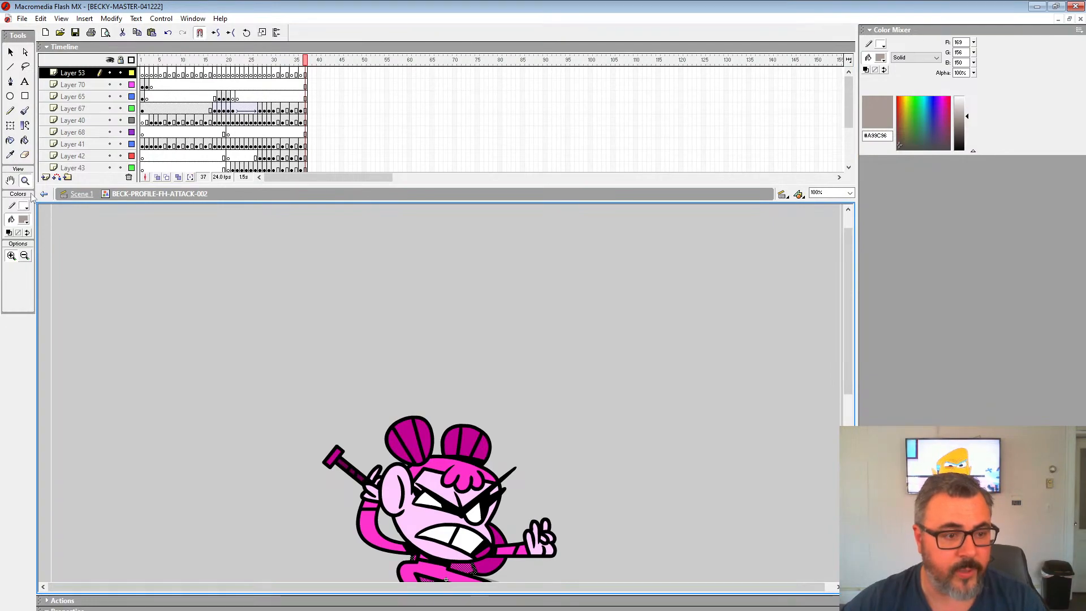
Copy frames 1 to 17 of Layer 53 as a timing reference and switch back to the DIRT-PIRES_061623 document.
alt+click(248, 354)
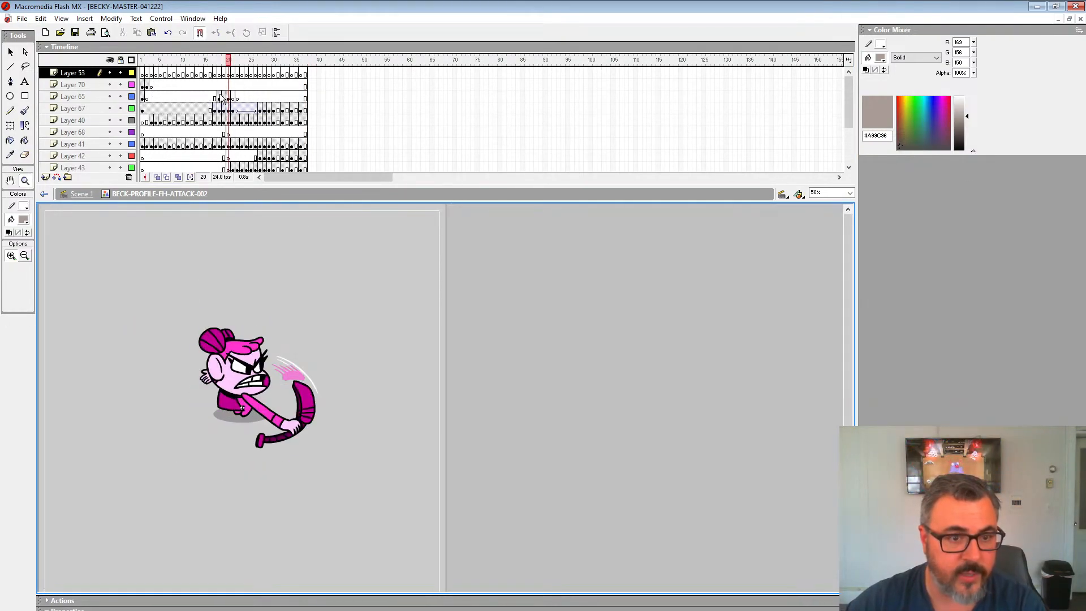
click(211, 76)
click(215, 74)
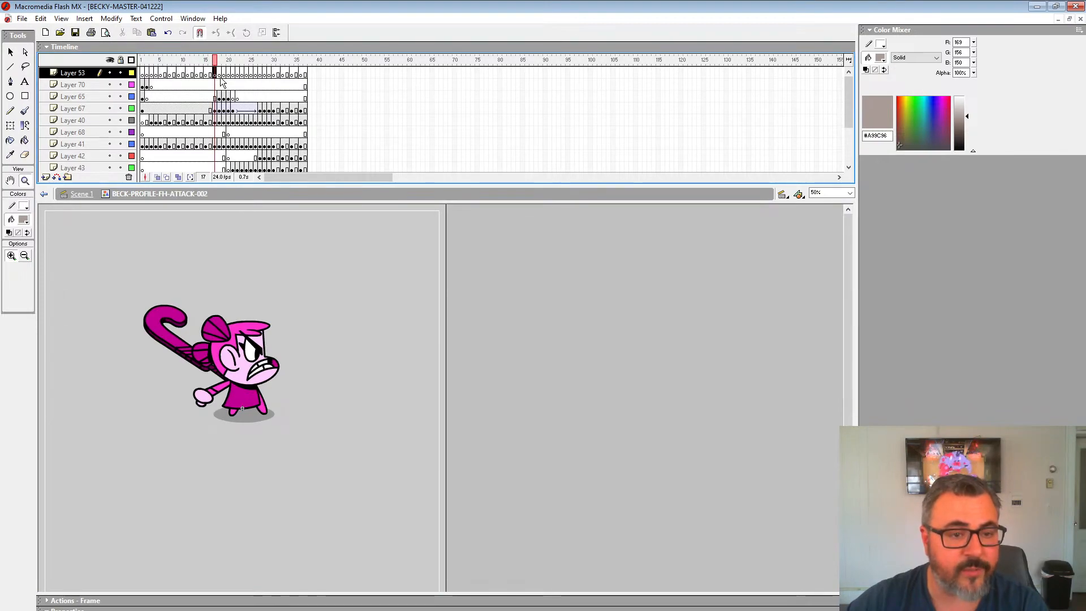
drag(218, 79, 96, 83)
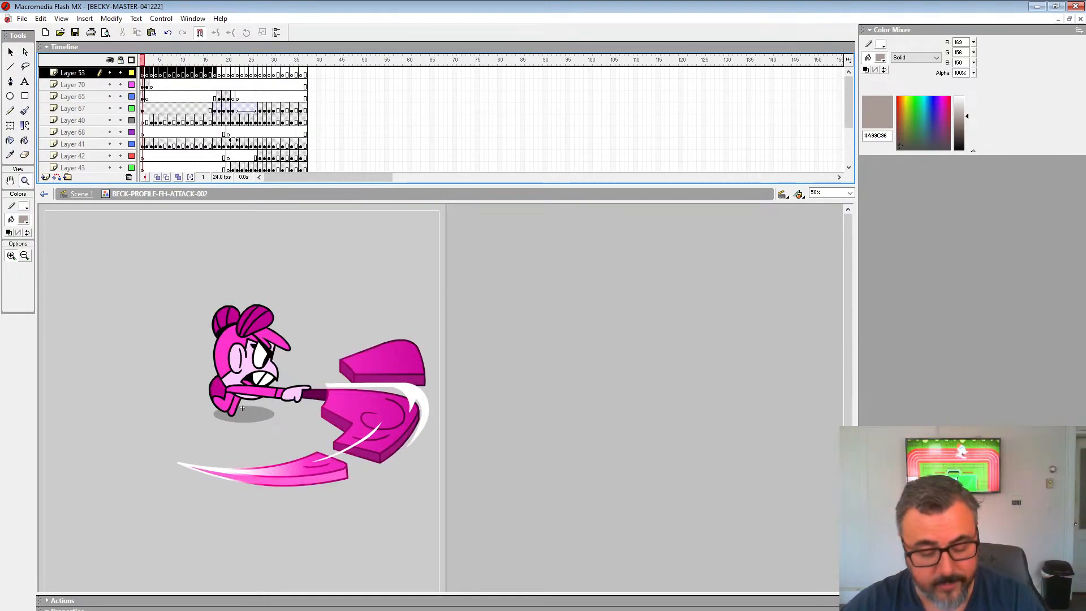
click(1057, 20)
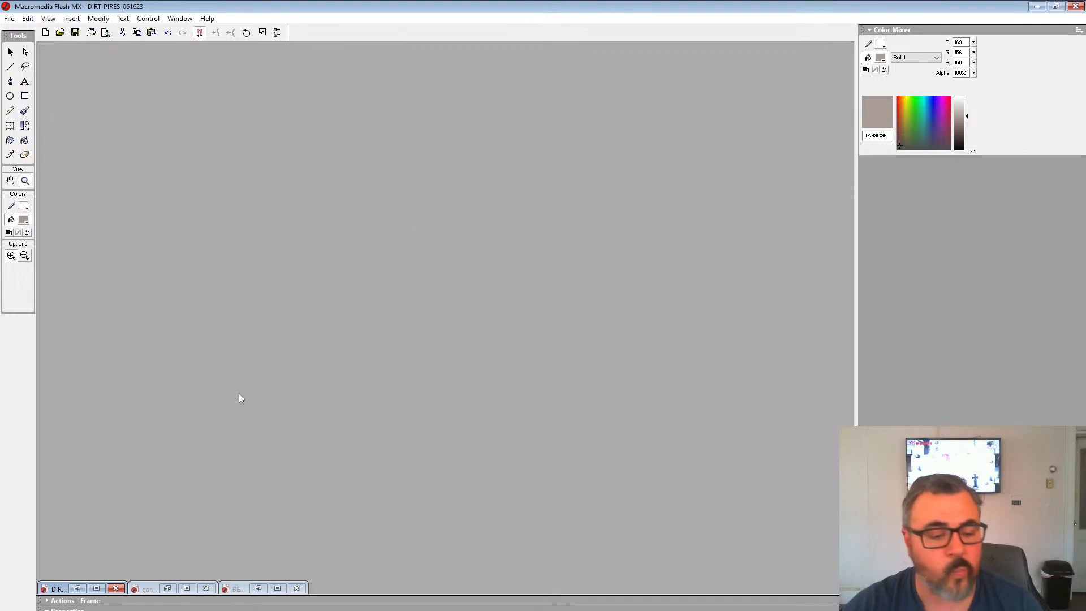
click(97, 589)
Open the DV-ATTACK-001-TORSO-STAGGER symbol for editing and paste the copied timing frames into Layer 2.
right_click(266, 459)
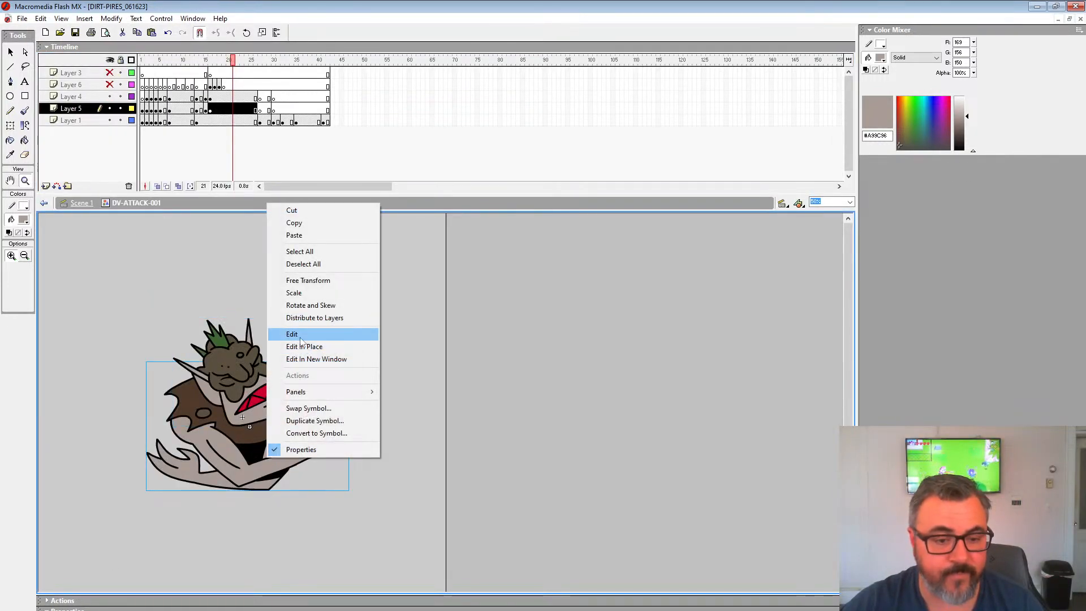
click(291, 332)
click(70, 75)
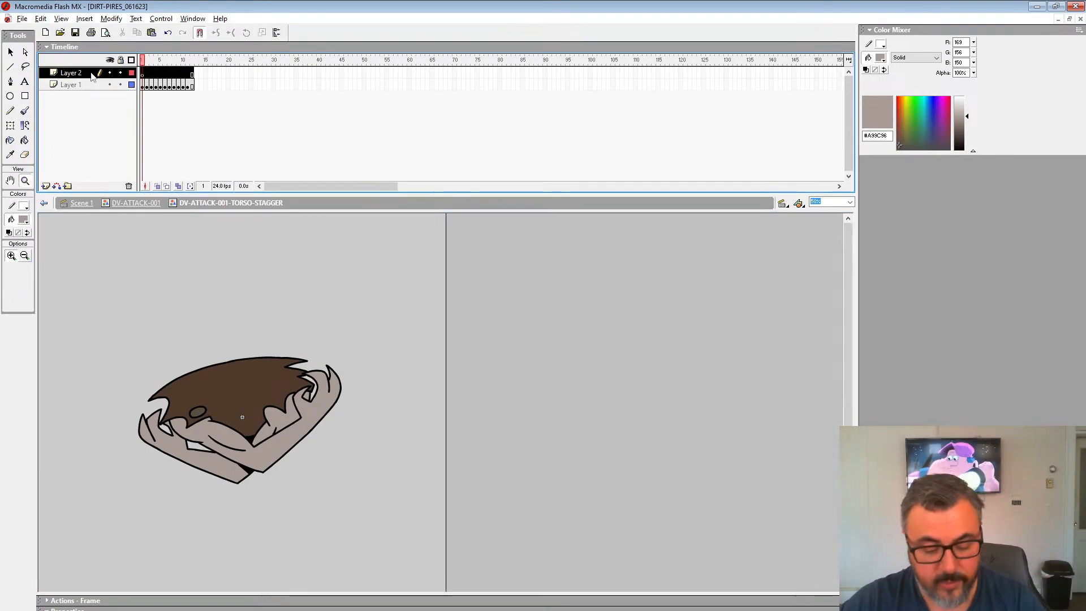
key(ctrl+alt+v)
click(205, 158)
Extend the Layer 1 drawings at frames 5, 7, 9, 11, 13 and 15 by one frame each to match Layer 2's timing.
click(161, 87)
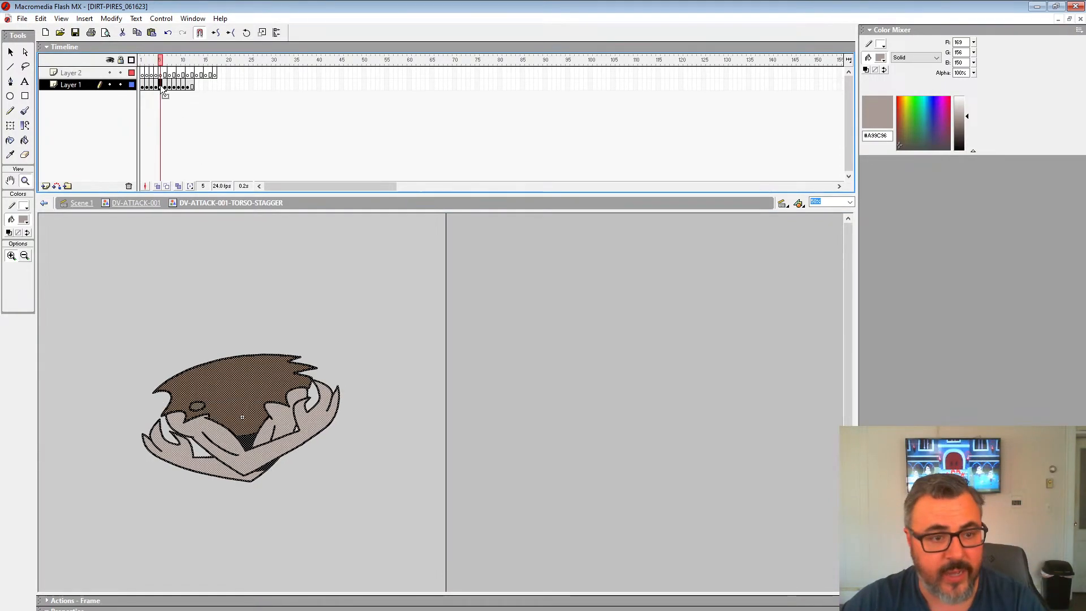
key(F5)
click(170, 87)
key(F5)
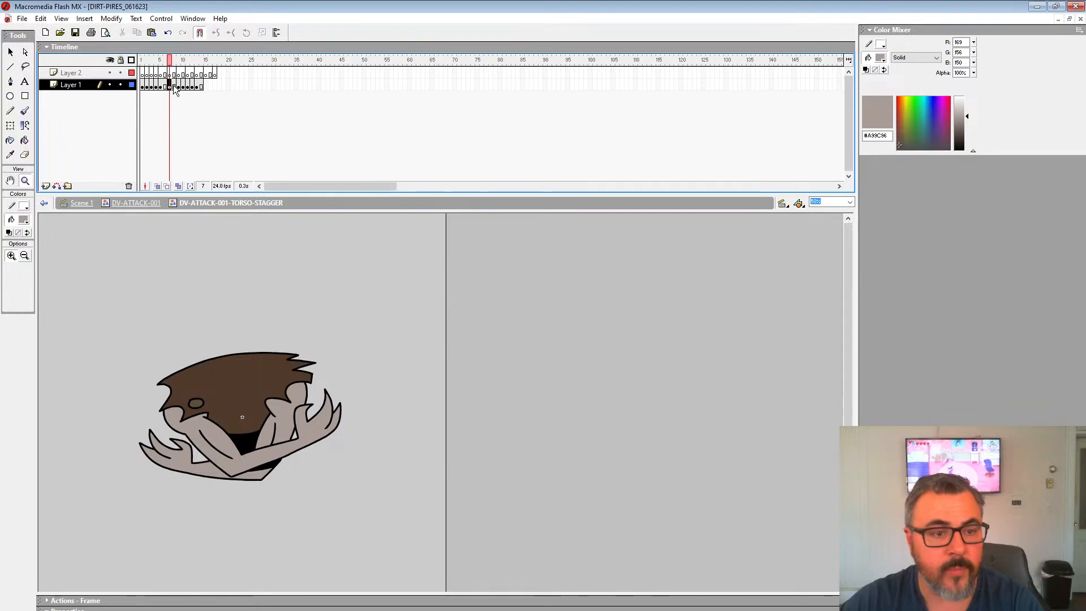
click(179, 86)
key(F5)
click(188, 87)
key(F5)
click(197, 87)
key(F5)
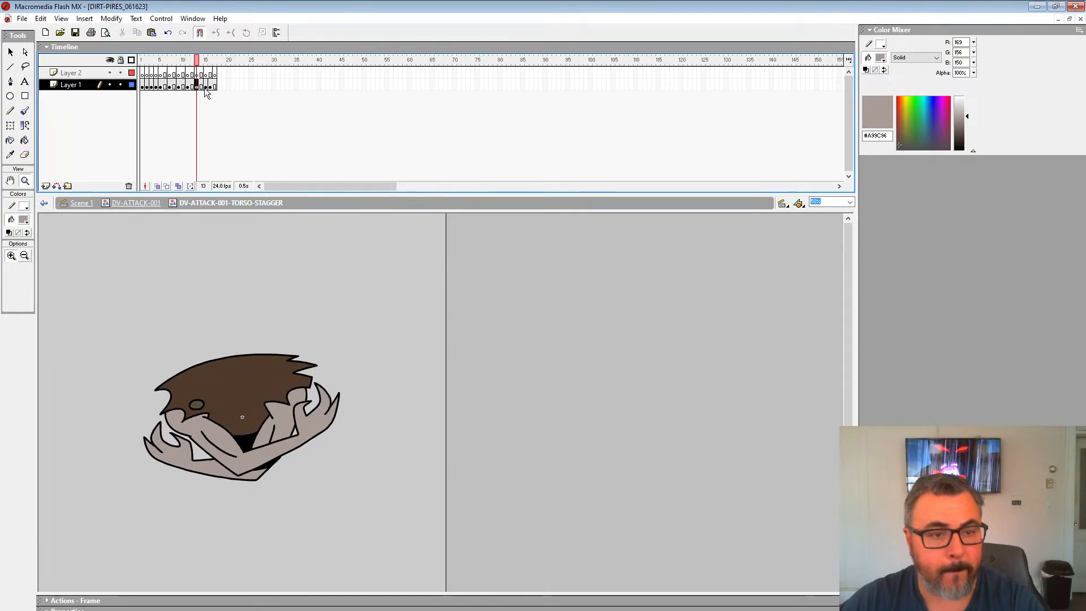
click(205, 87)
key(F5)
Extend Layer 2 to frame 18 to match Layer 1, and play the animation.
click(219, 86)
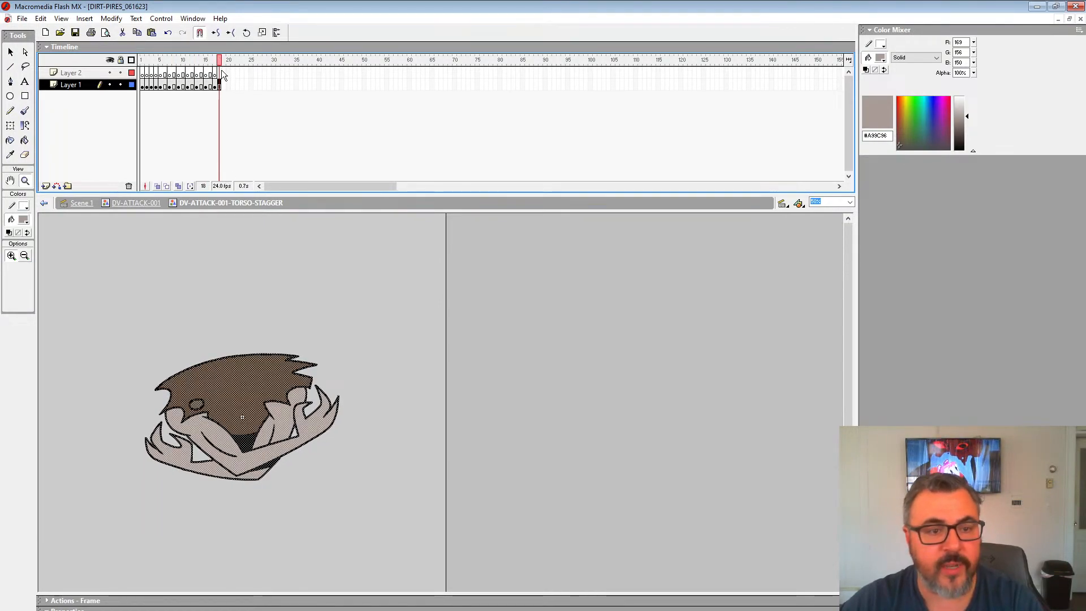
click(220, 73)
key(F5)
key(Return)
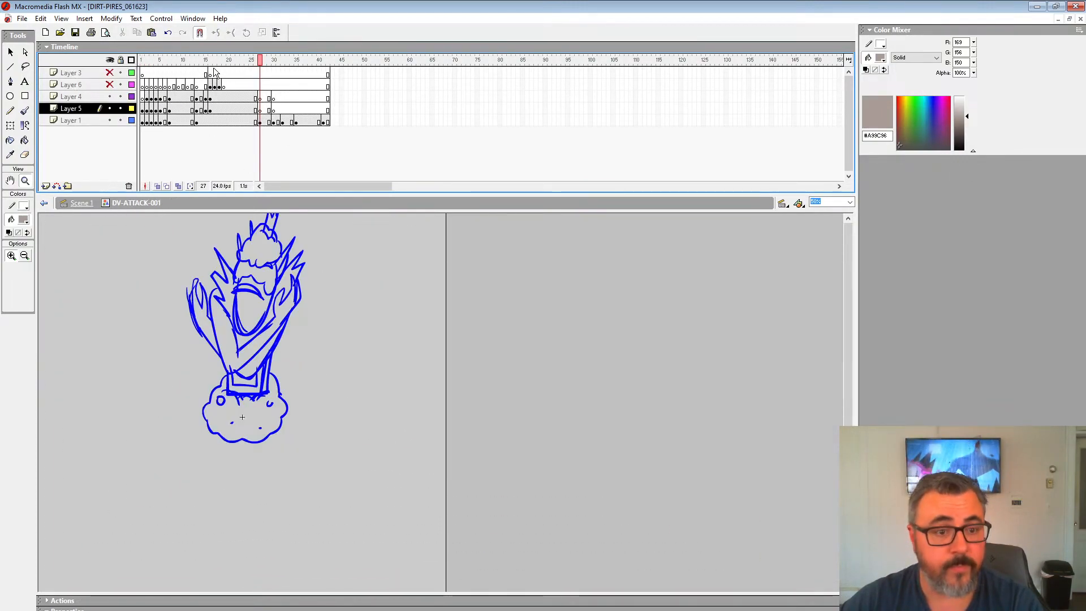
In DV-ATTACK-001, paste the timing frames into Layer 3 at frame 16 and insert five frames at frame 24 on the layers below.
click(210, 75)
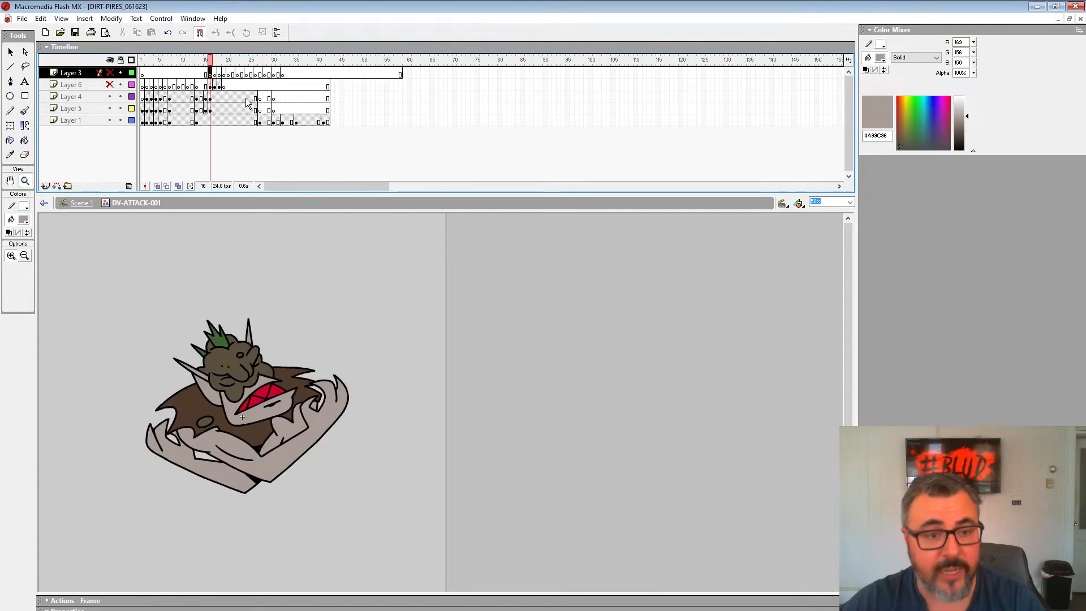
click(247, 121)
key(F5)
key(F5)
key(F5)
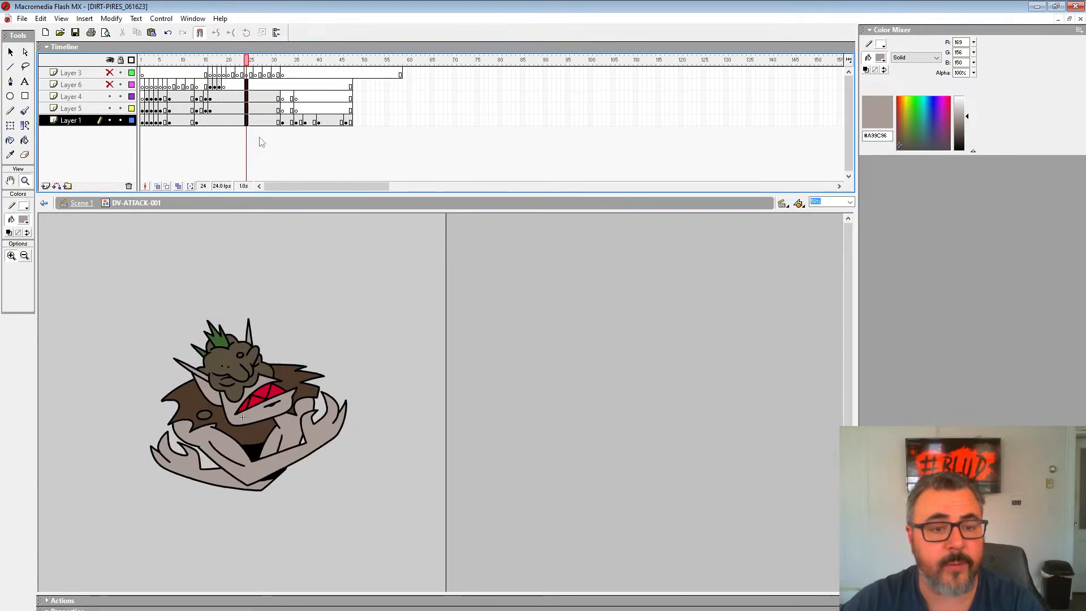
Play the lengthened attack animation and remove Layer 3's surplus frames past frame 47.
click(267, 94)
key(Return)
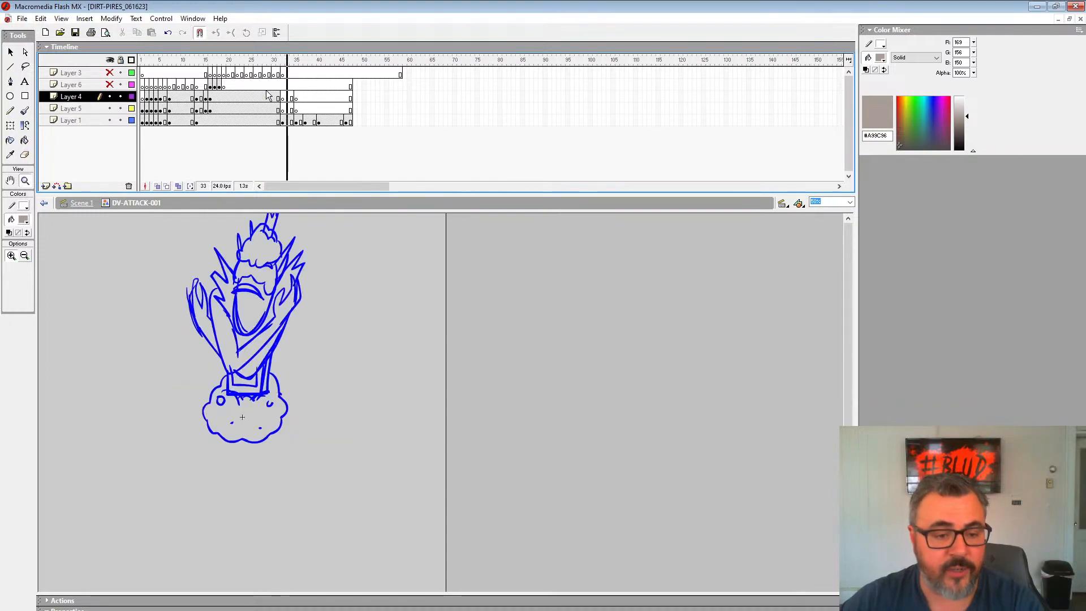
click(227, 96)
key(Return)
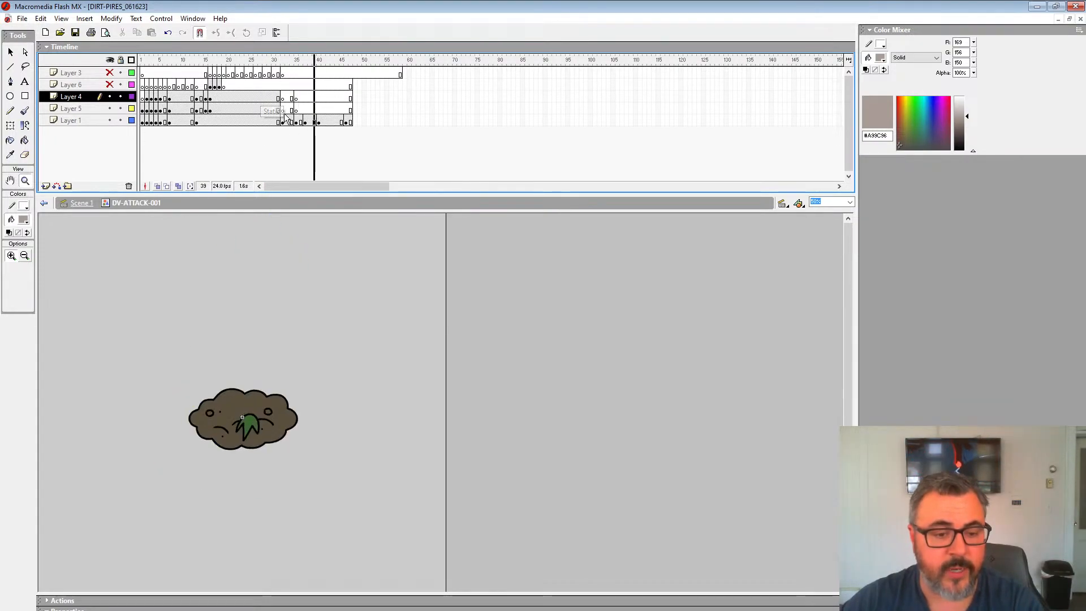
drag(357, 121, 447, 71)
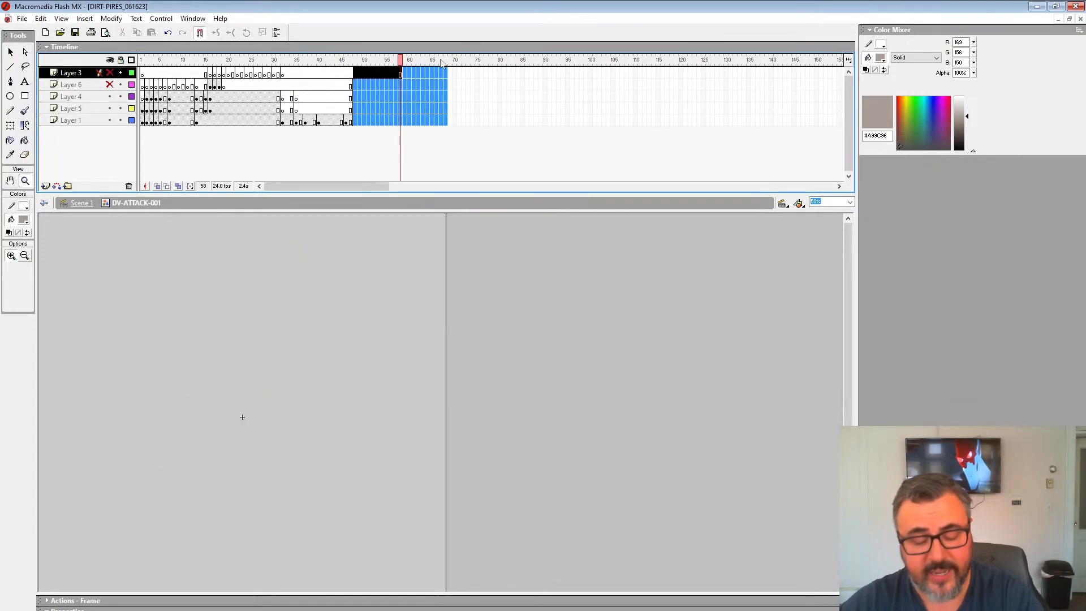
click(268, 86)
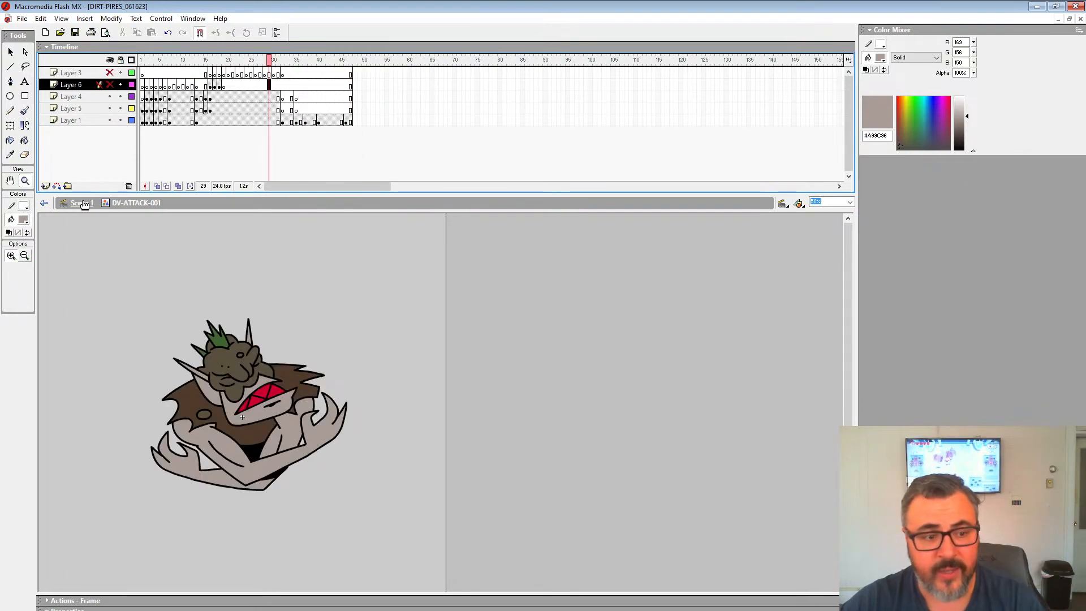
Return to Scene 1, bring the whole framed area into view and play the attack from near the start of Layer 6.
click(82, 203)
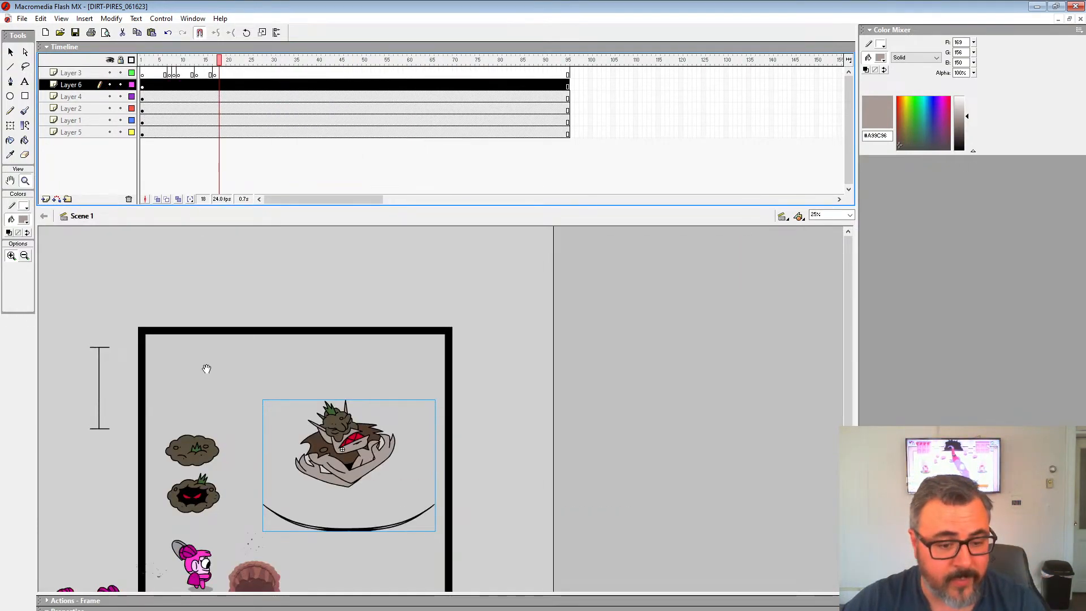
drag(207, 369, 221, 252)
click(147, 84)
key(Return)
key(Return)
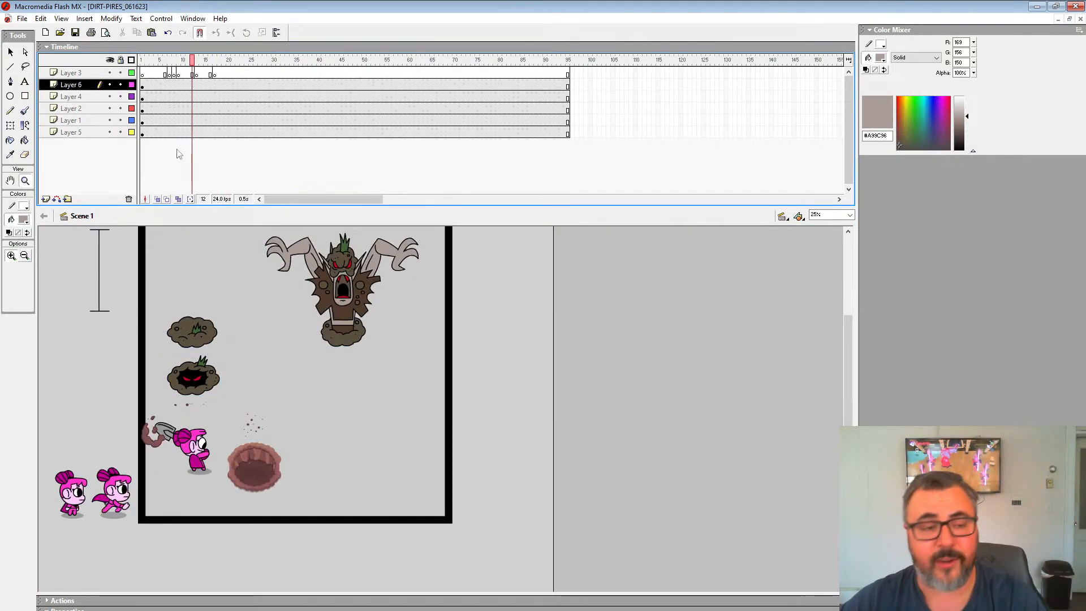
click(147, 91)
key(Return)
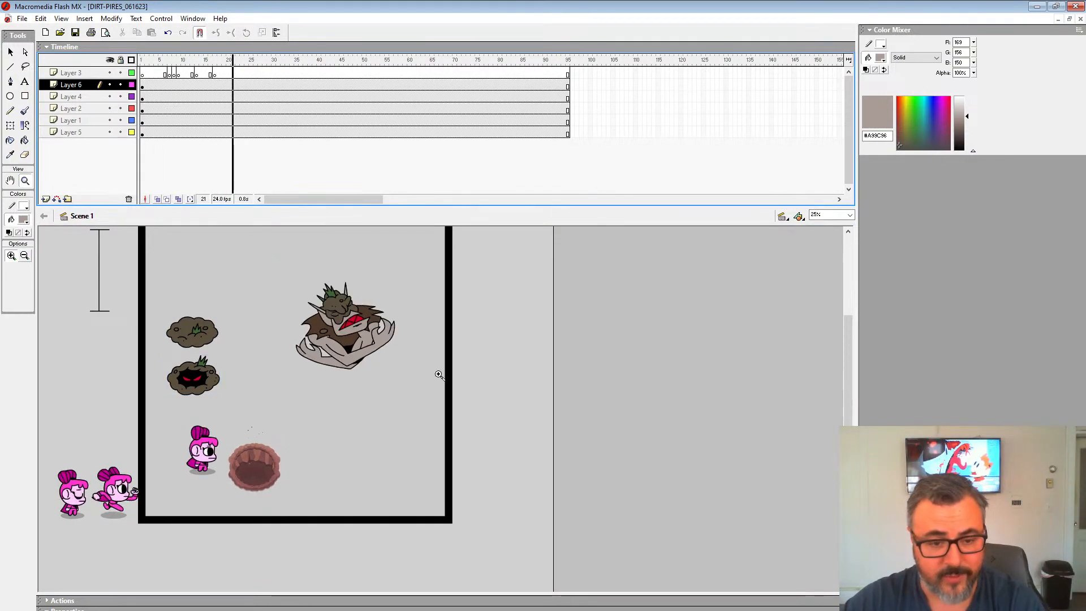
Open the crossed-arm creature's DV-ATTACK-001 symbol for editing from Scene 1.
right_click(343, 334)
click(11, 53)
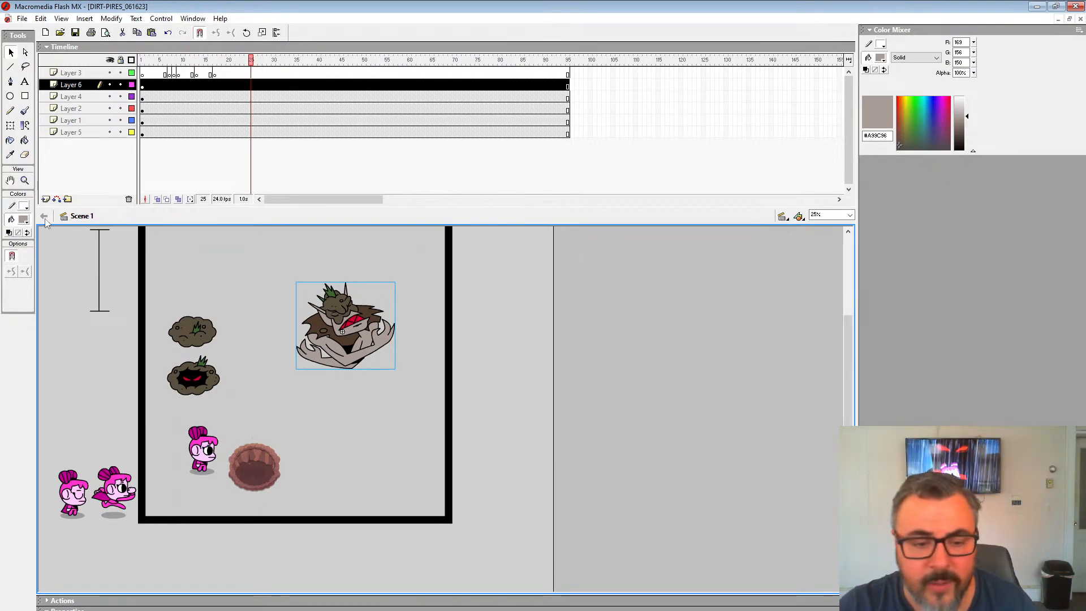
click(25, 181)
click(352, 340)
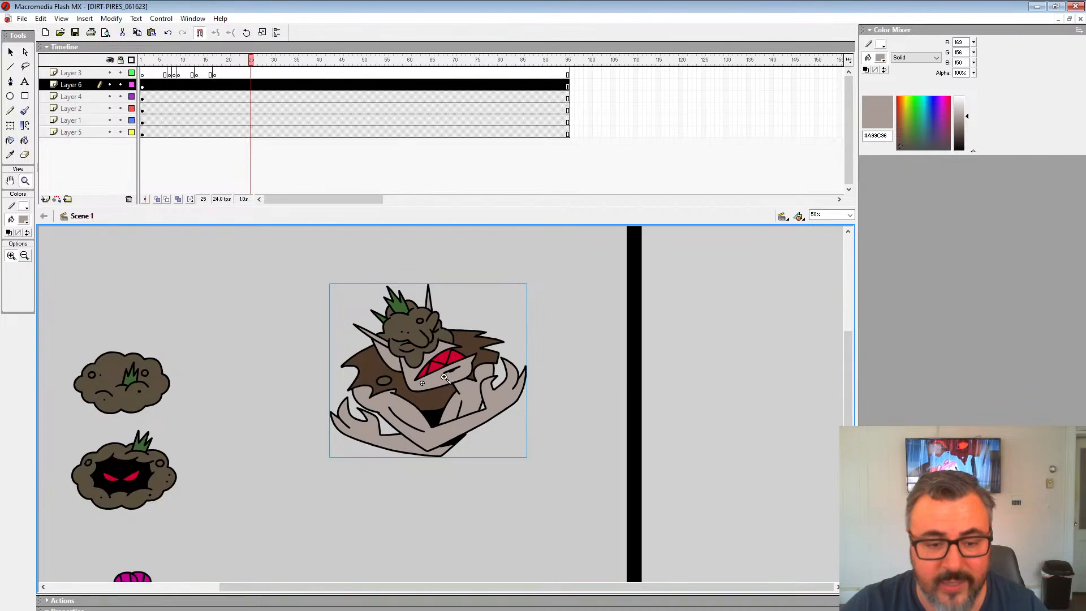
click(10, 52)
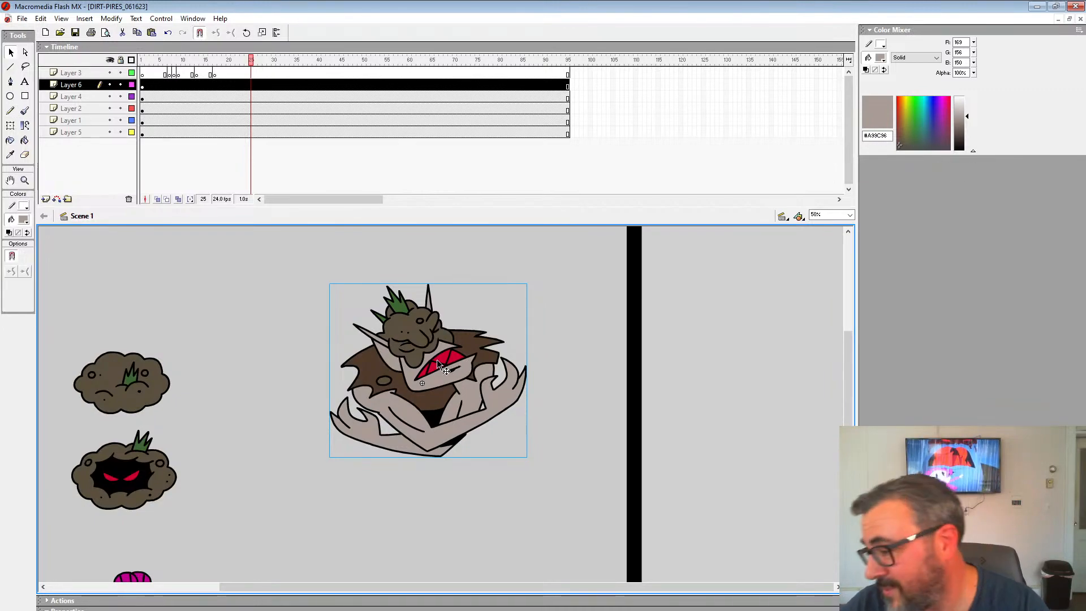
right_click(433, 358)
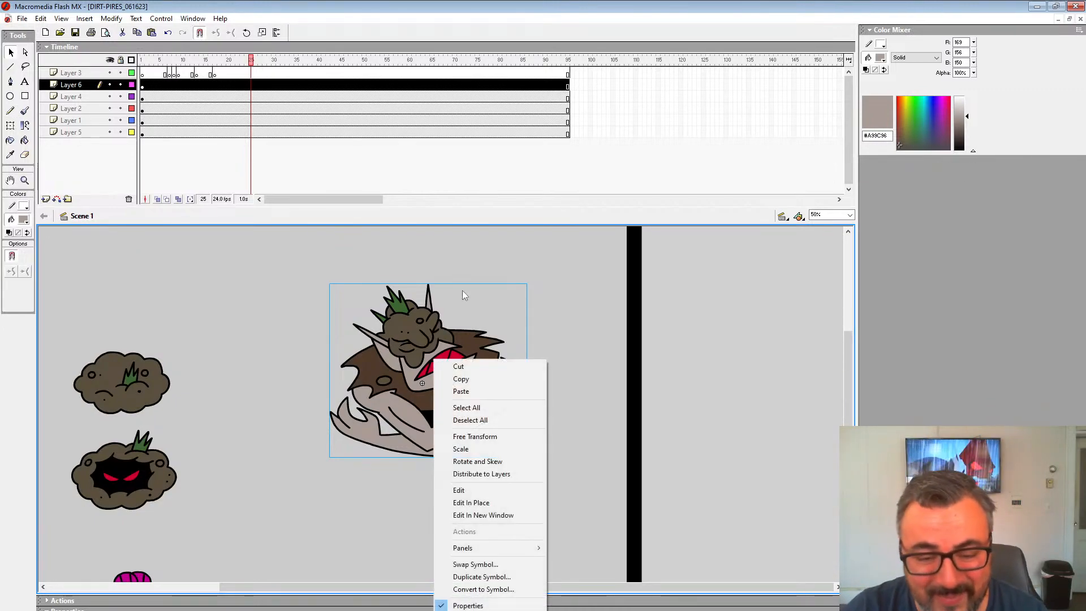
click(459, 490)
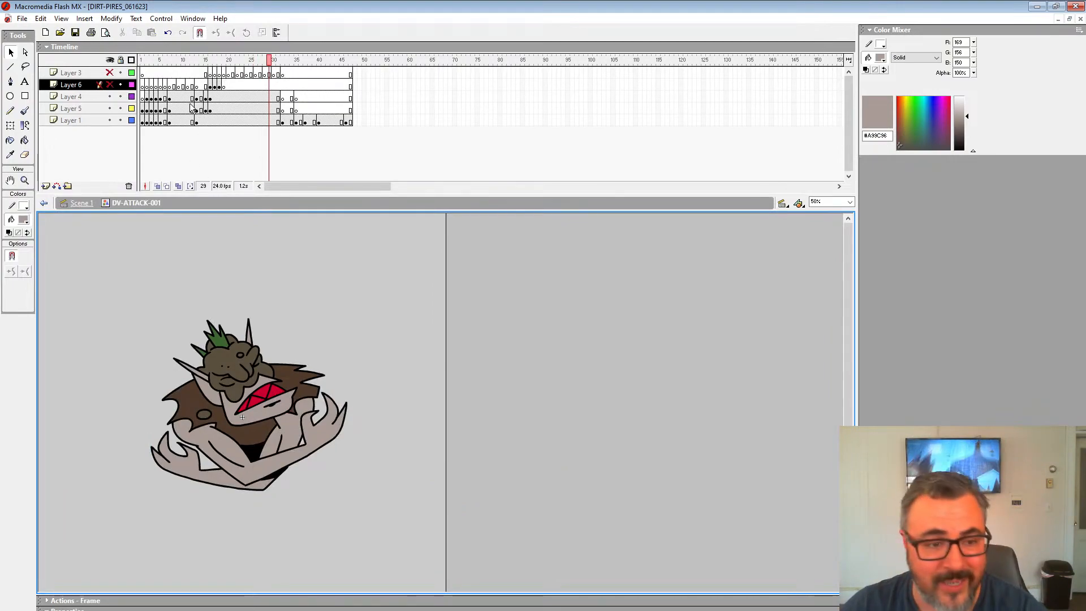
Step through the DV-ATTACK-001 frames around frame 16 and play the attack from an early frame of Layer 4.
click(192, 109)
key(period)
key(period)
key(period)
key(period)
key(period)
key(period)
key(period)
key(comma)
key(comma)
click(210, 96)
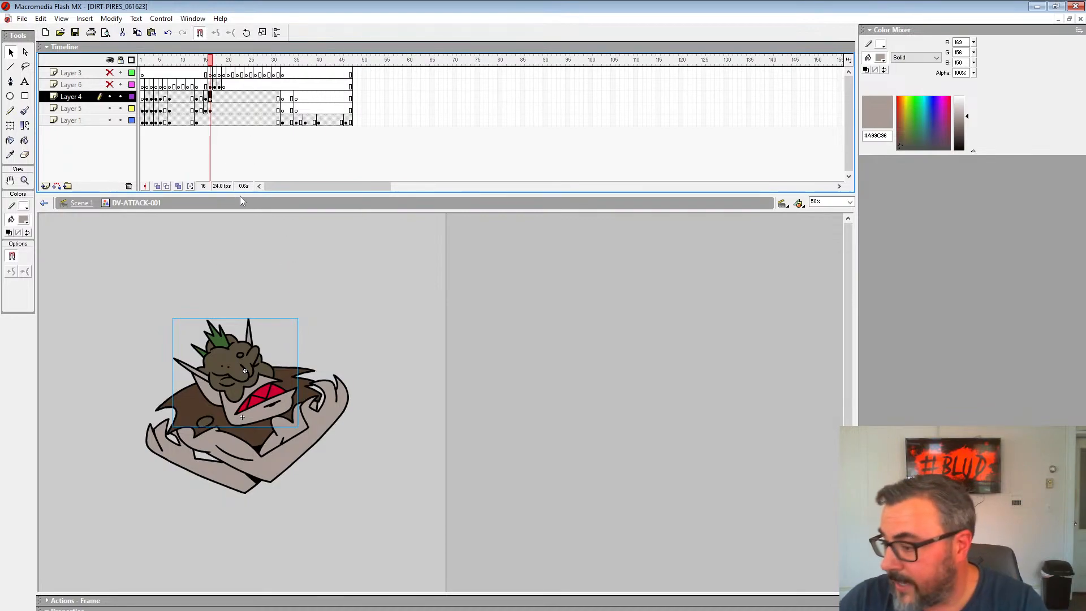
click(154, 95)
key(Return)
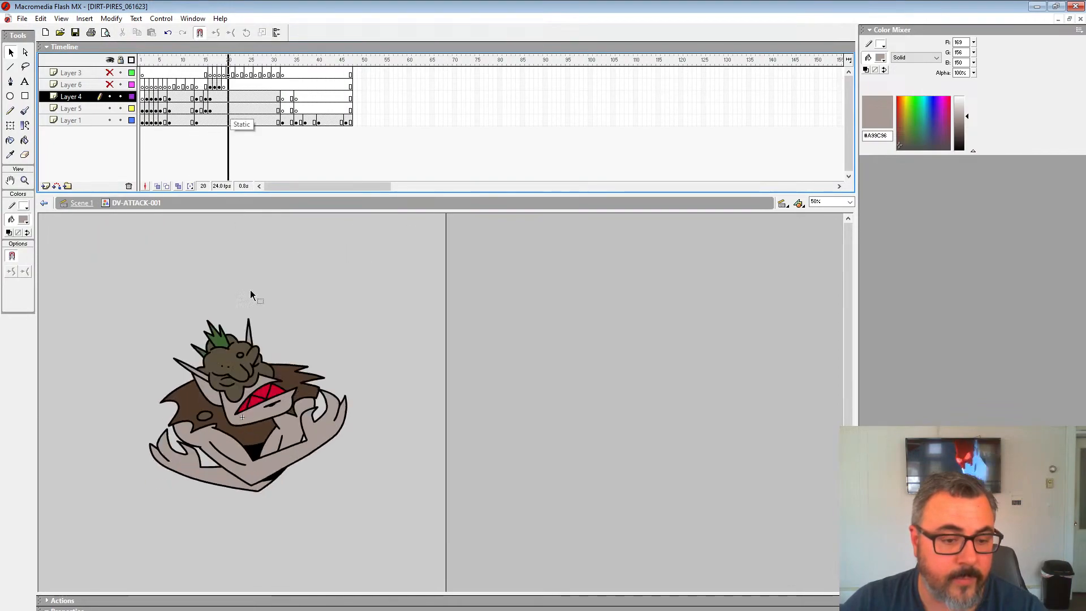
Check Layer 3's timing frames 16 to 32 and open the head symbol at frame 16 for editing.
click(243, 356)
right_click(243, 356)
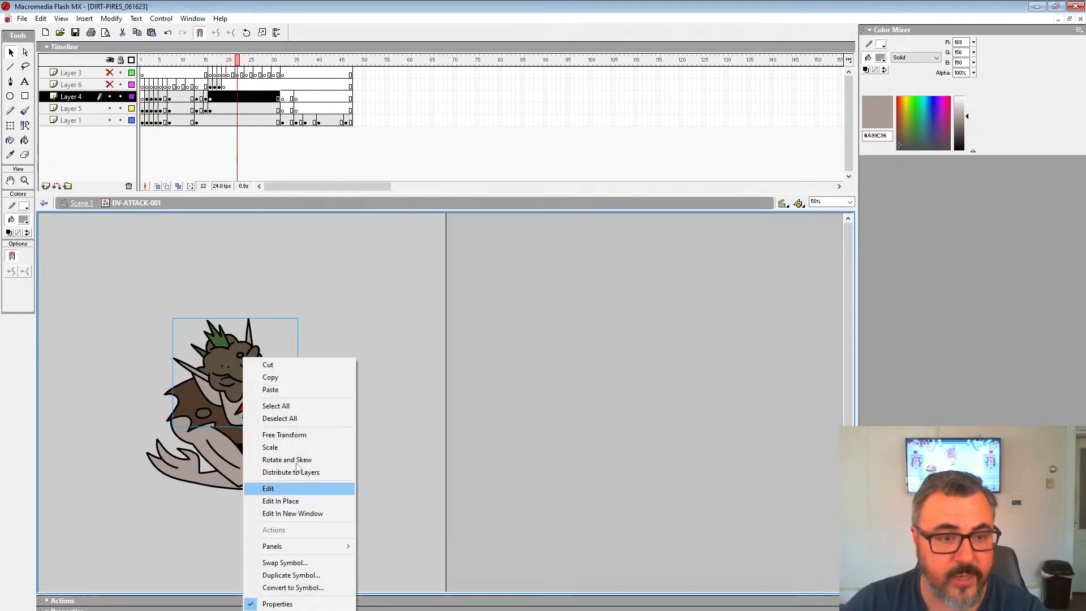
mouse_move(210, 74)
mouse_down()
mouse_move(304, 83)
mouse_move(281, 78)
mouse_up()
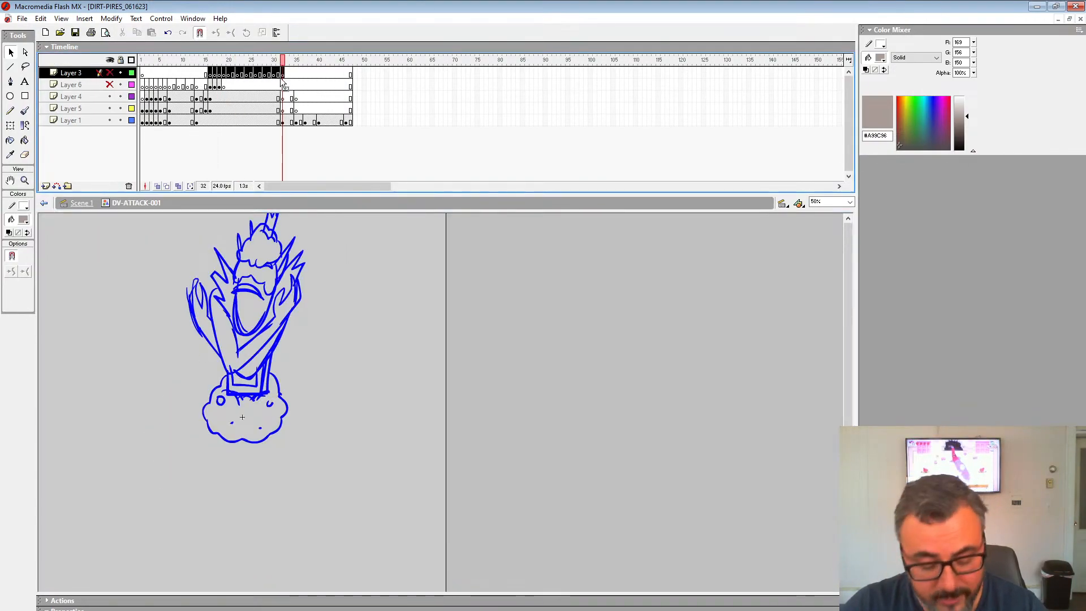
click(209, 74)
click(246, 429)
right_click(252, 393)
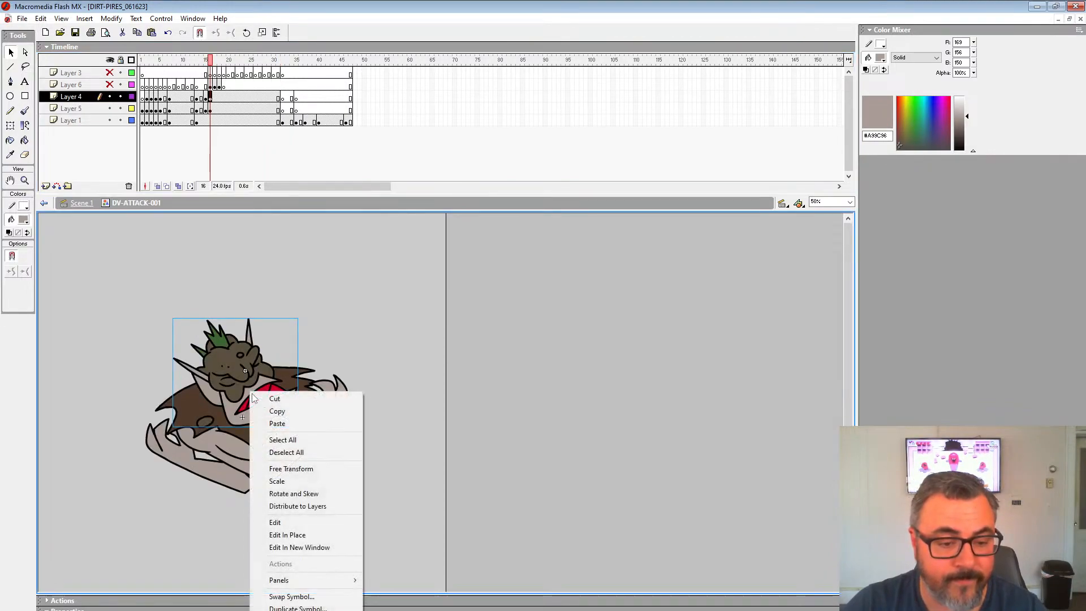
click(275, 522)
Play the head animation and inspect its pose at frame 13 before returning to DV-ATTACK-001.
click(190, 86)
key(Return)
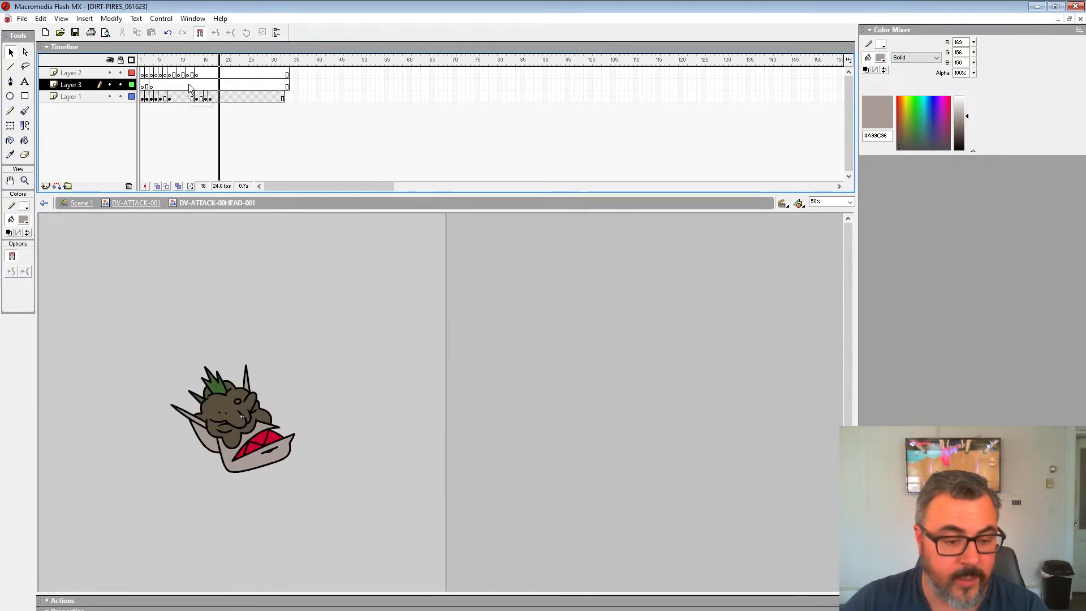
click(197, 98)
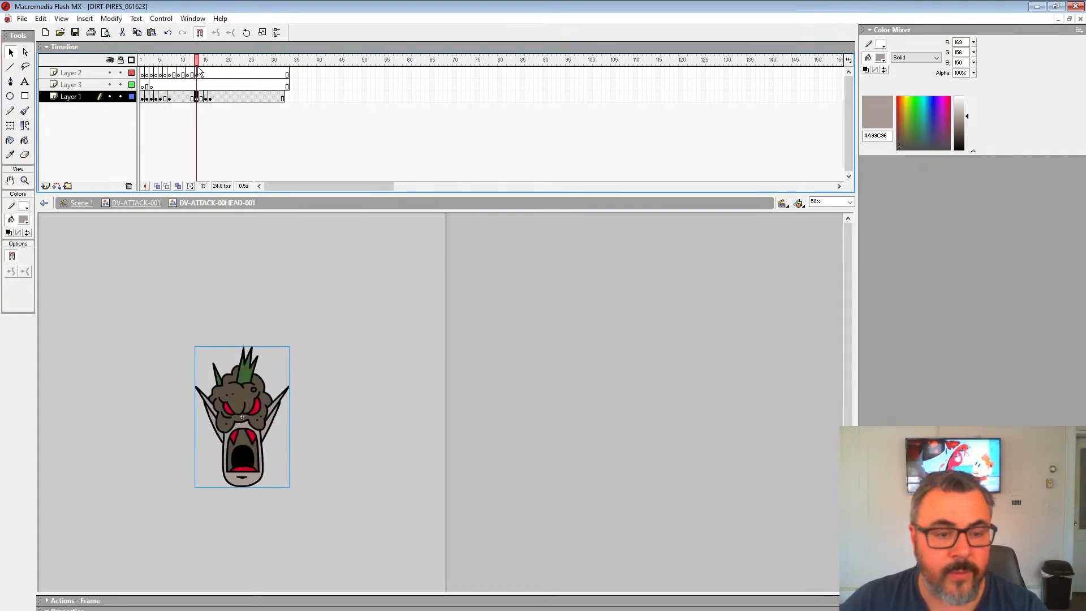
drag(198, 70, 209, 72)
click(141, 203)
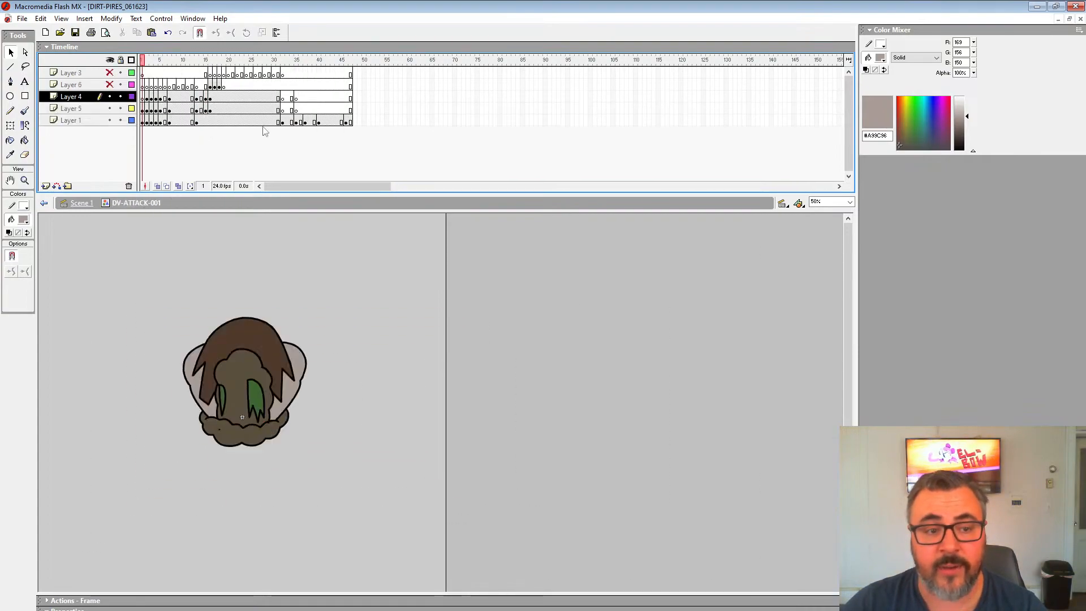
Step back and forth between frames 14 and 16 of DV-ATTACK-001 to compare the roaring and slumped poses.
click(206, 99)
key(comma)
key(period)
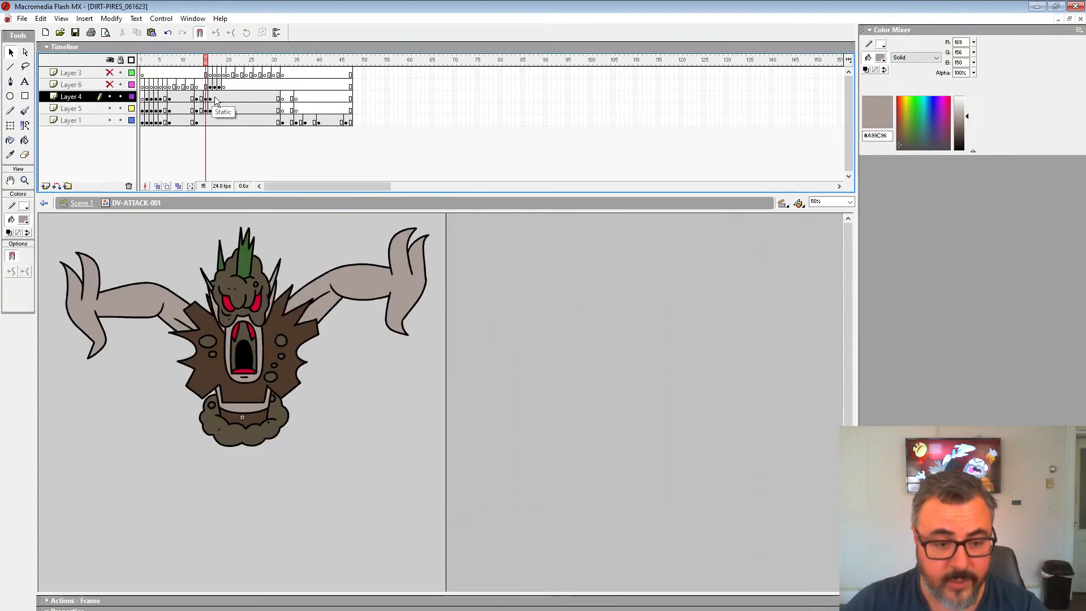
key(comma)
key(period)
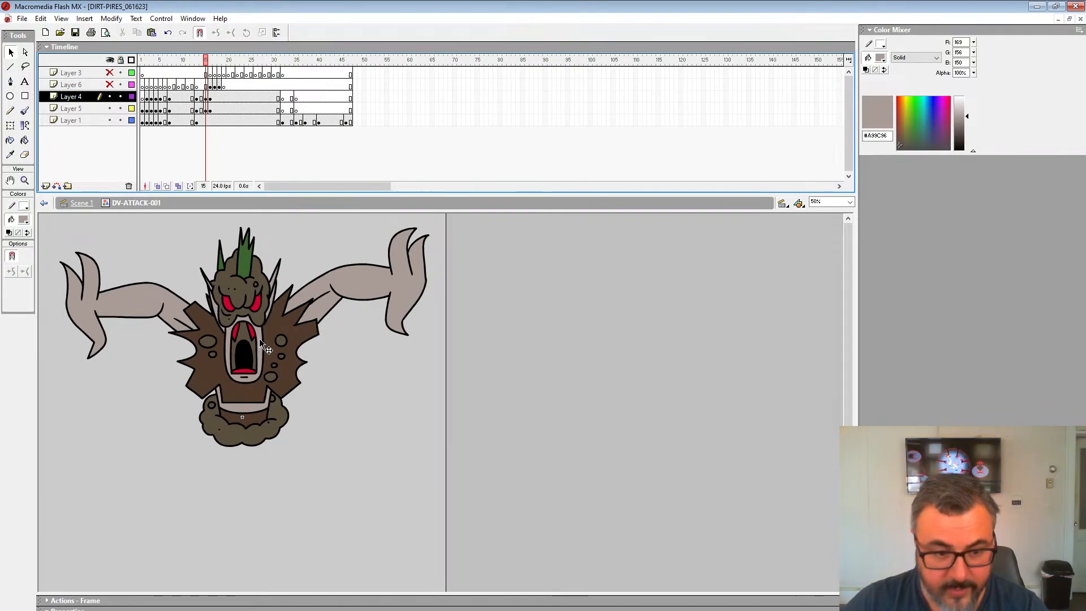
key(period)
key(comma)
key(comma)
key(period)
key(comma)
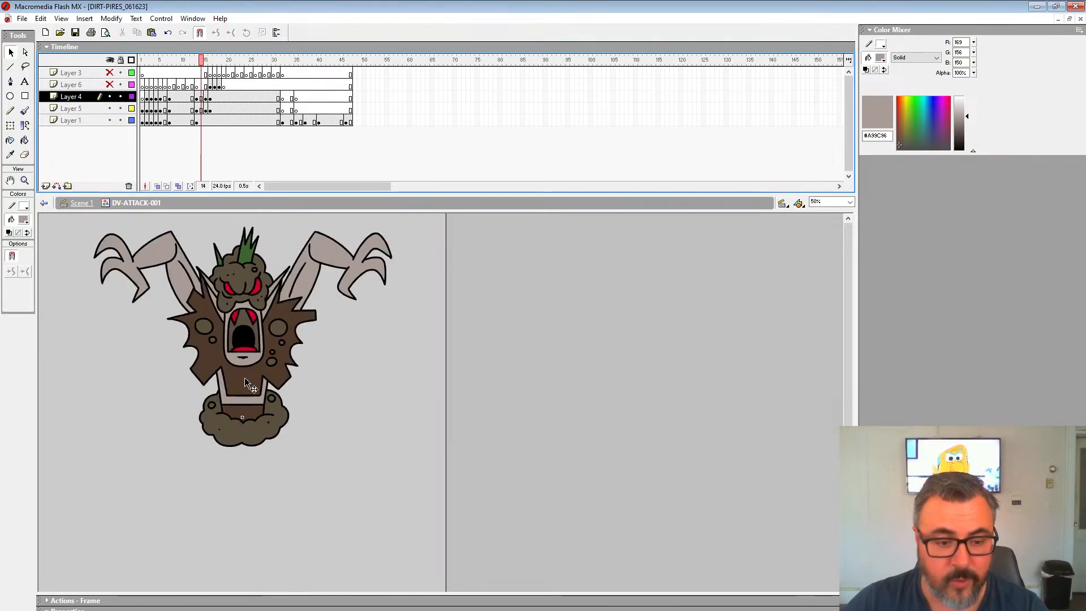
key(period)
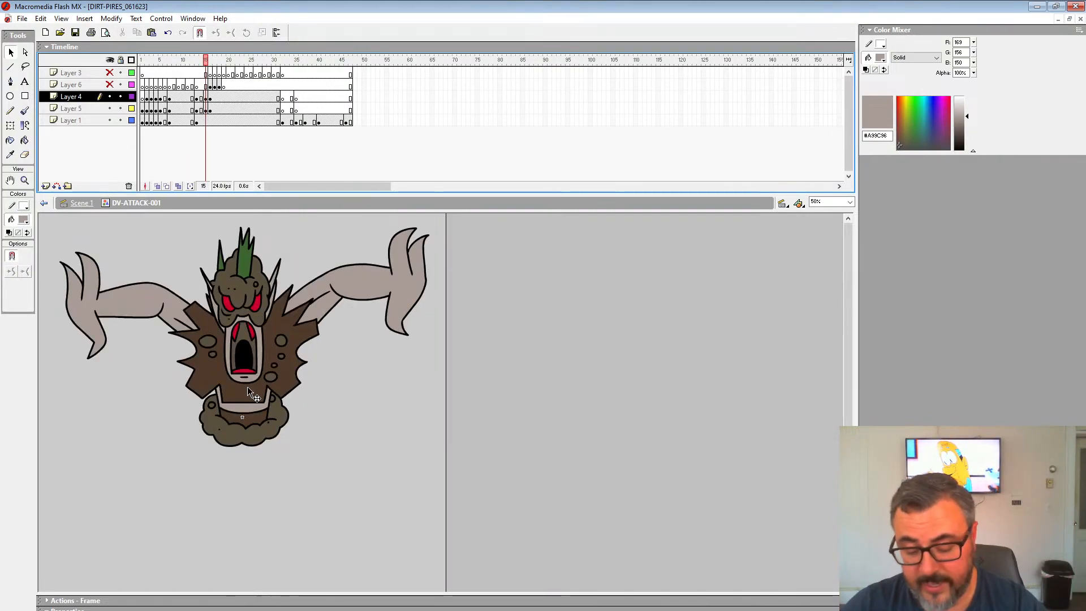
key(period)
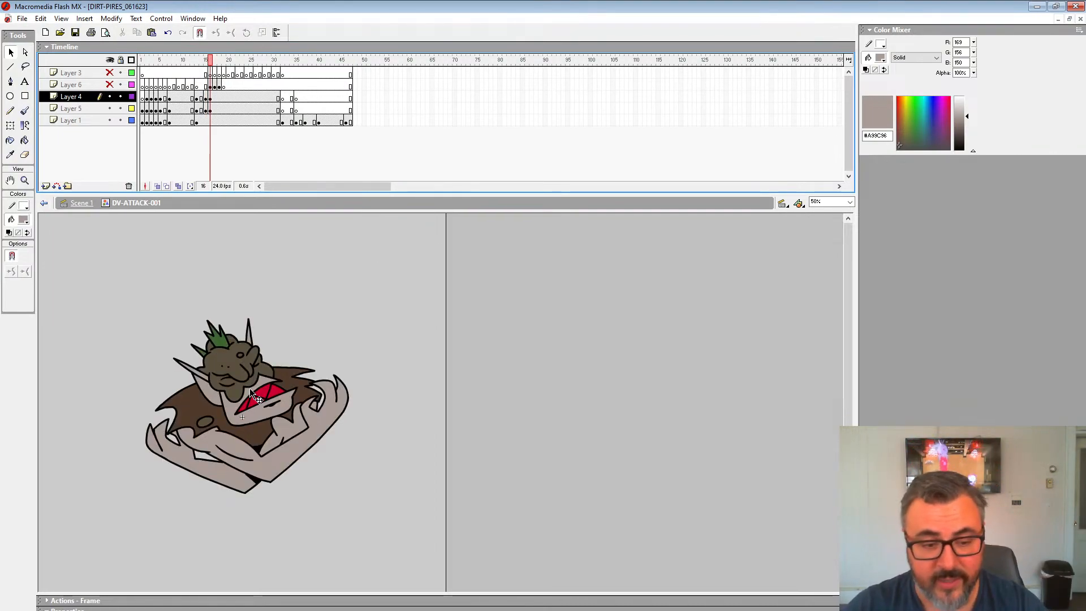
key(comma)
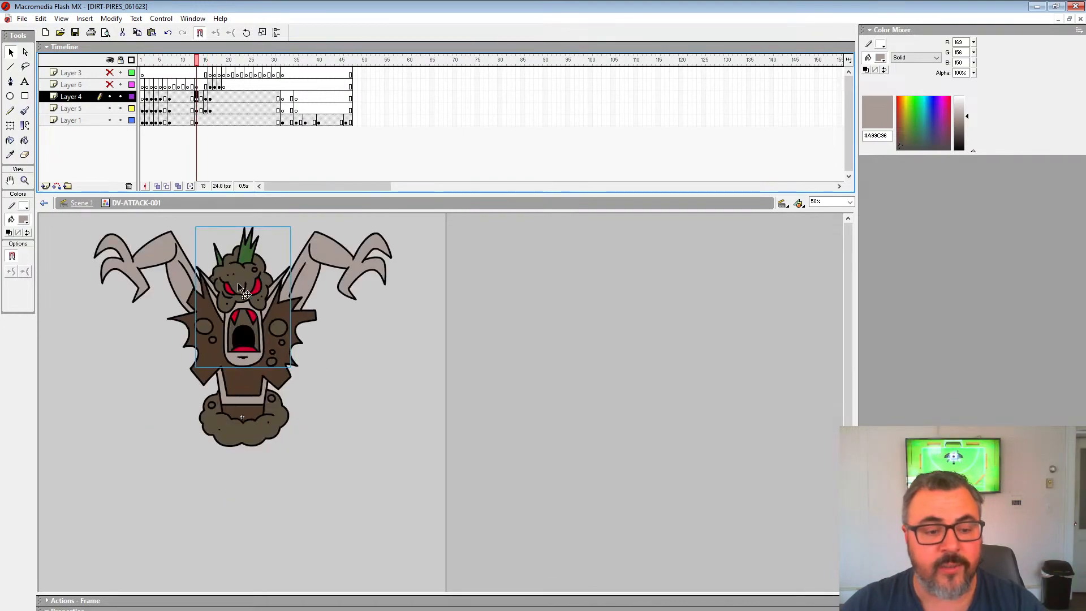
Reopen the head symbol and review its Layer 1 poses at frames 13, 15 and 1, playing the animation from frame 13.
right_click(235, 291)
click(257, 423)
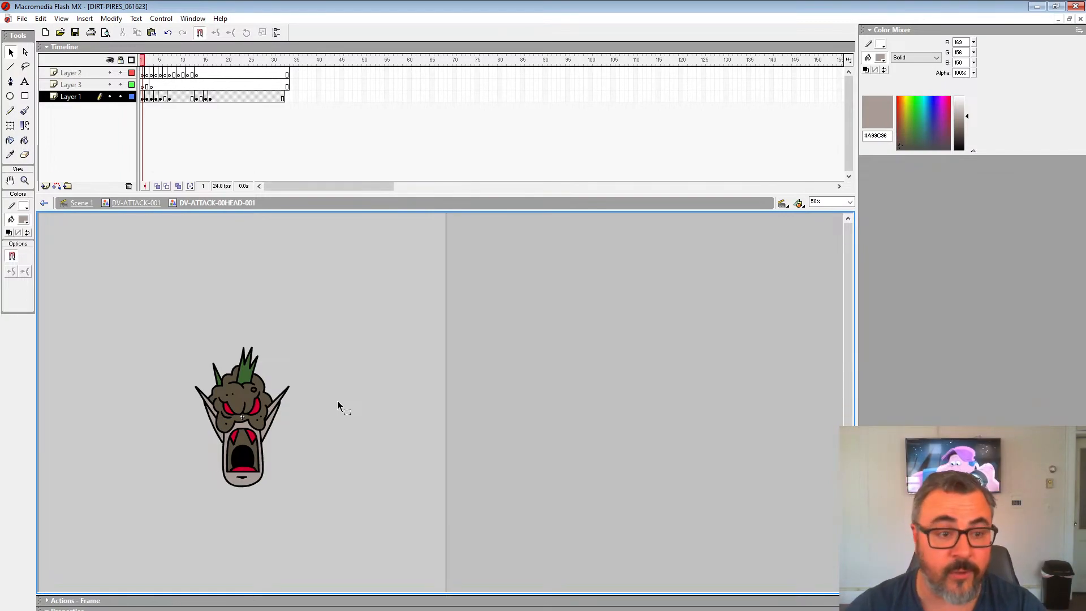
click(206, 98)
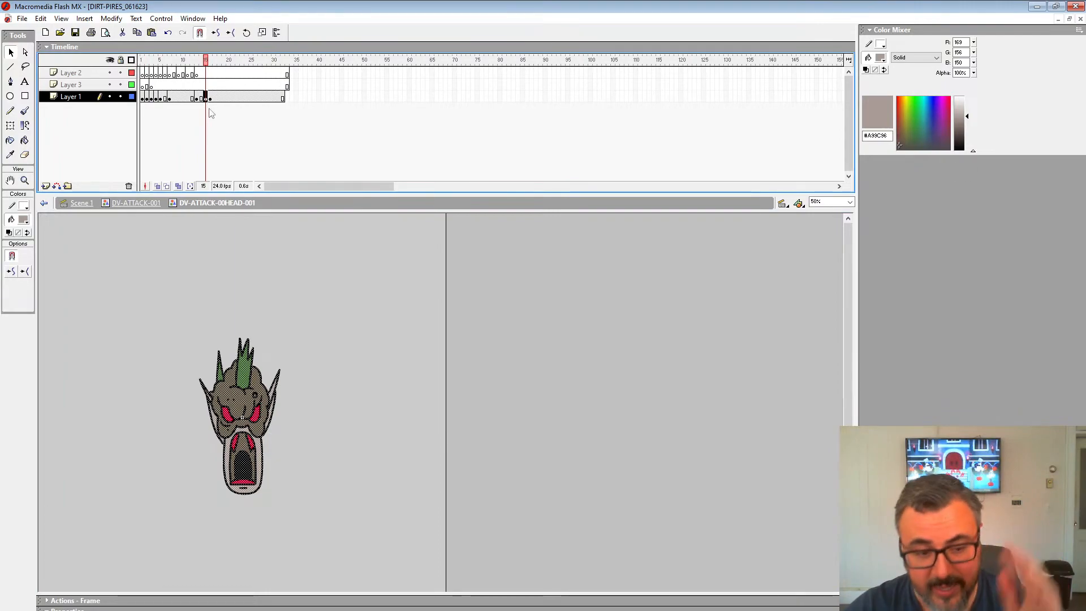
click(195, 99)
key(Return)
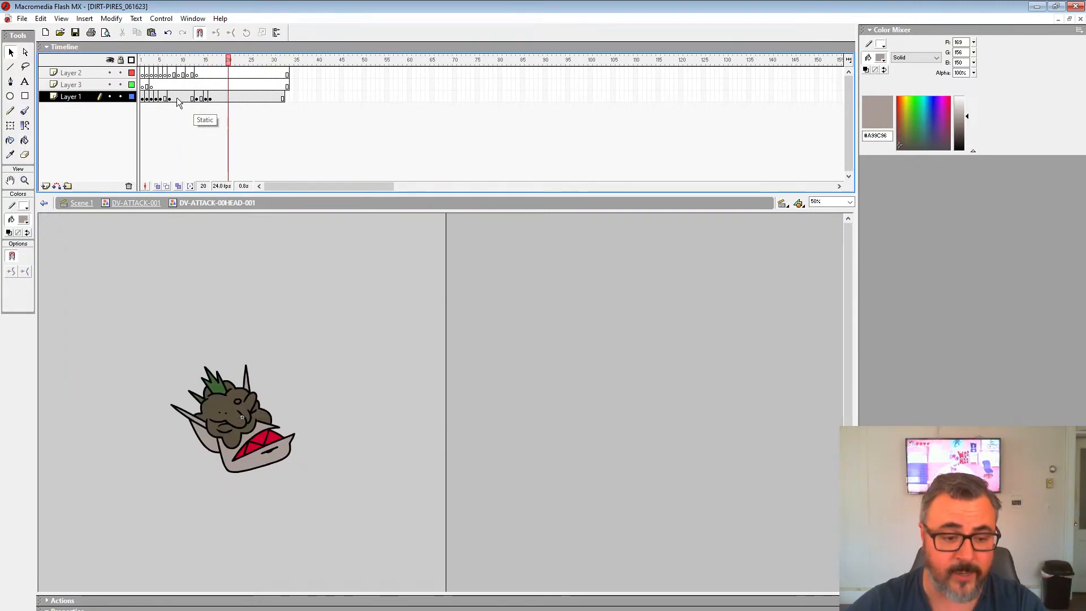
click(143, 98)
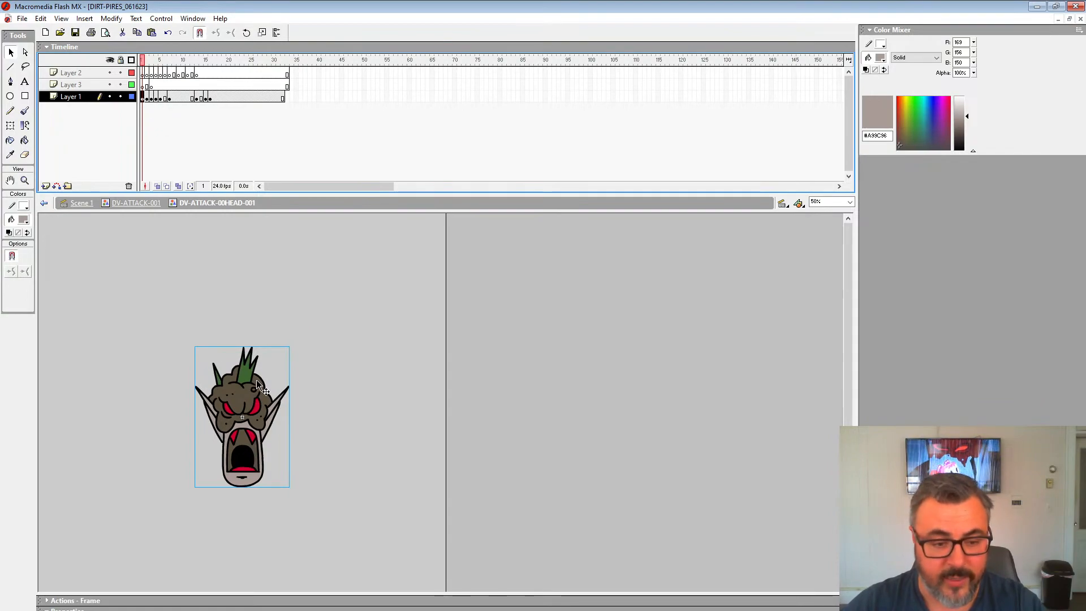
Examine the head's first few frames up close and return to DV-ATTACK-001.
click(25, 181)
click(246, 425)
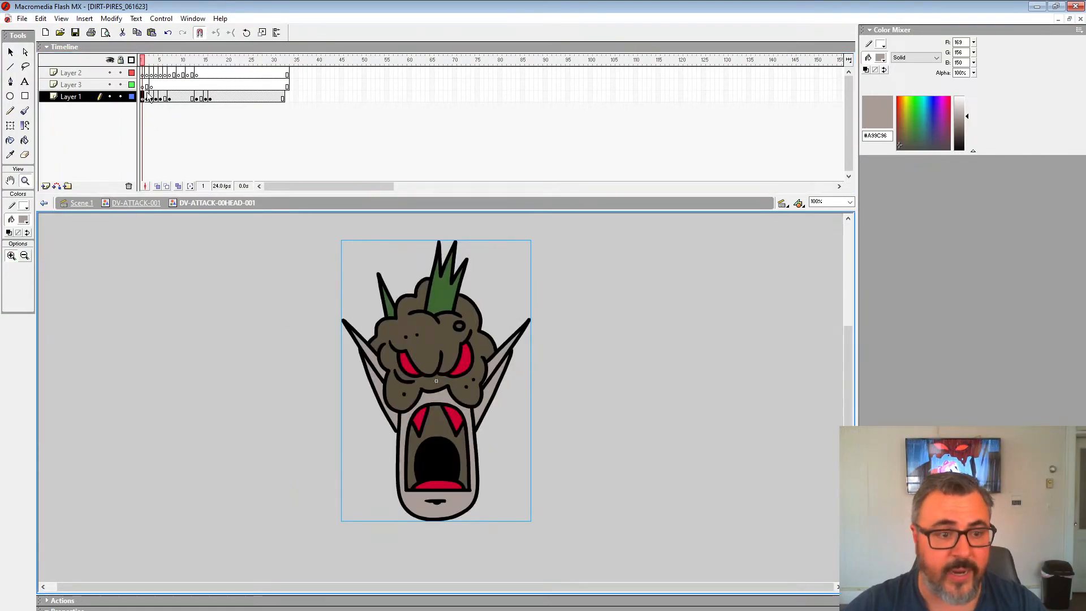
click(152, 63)
drag(153, 71, 147, 85)
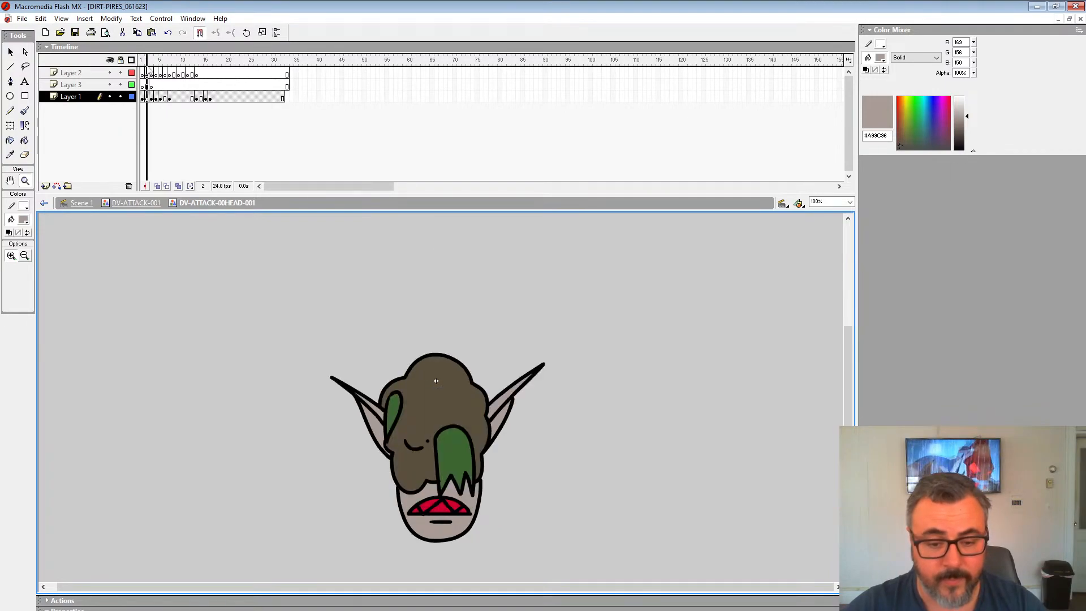
alt+click(423, 383)
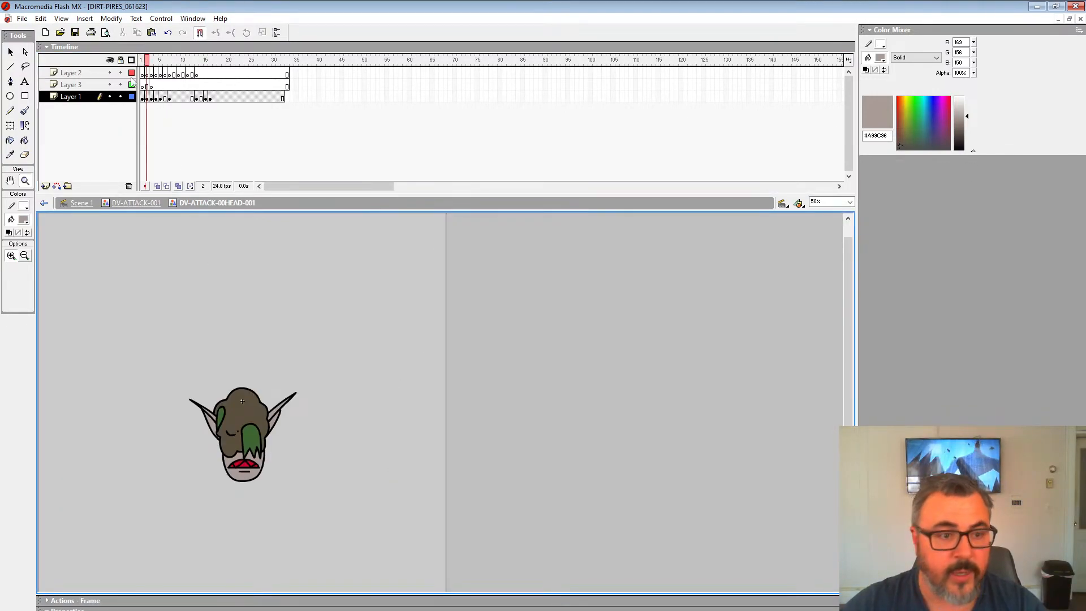
click(142, 97)
click(134, 210)
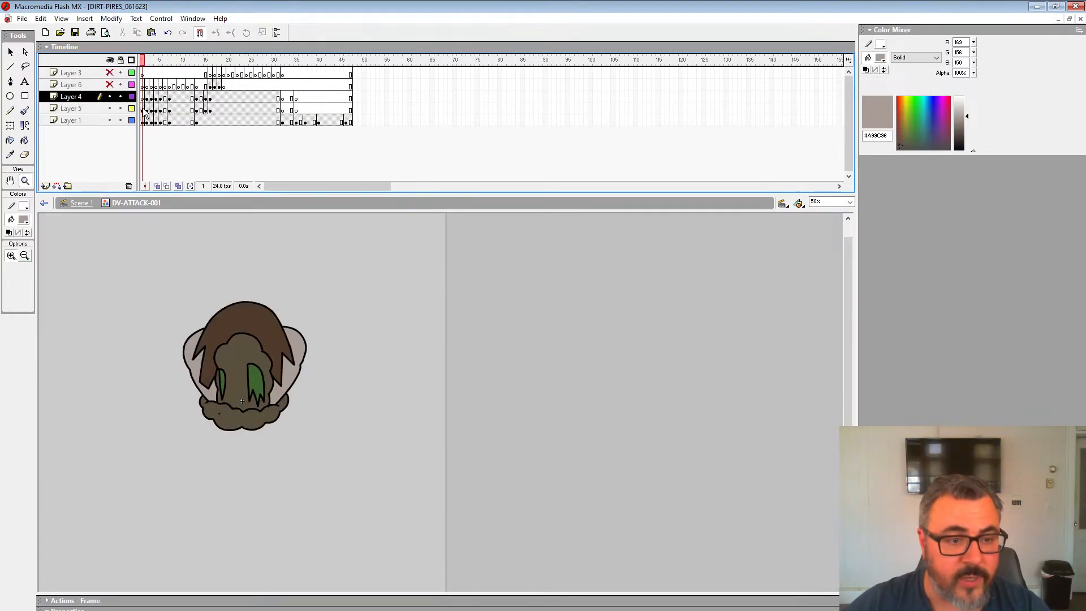
Check frame 1 of DV-ATTACK-001 with Layer 1 hidden, and open the frame 2 head for editing in place.
key(ctrl+a)
click(108, 129)
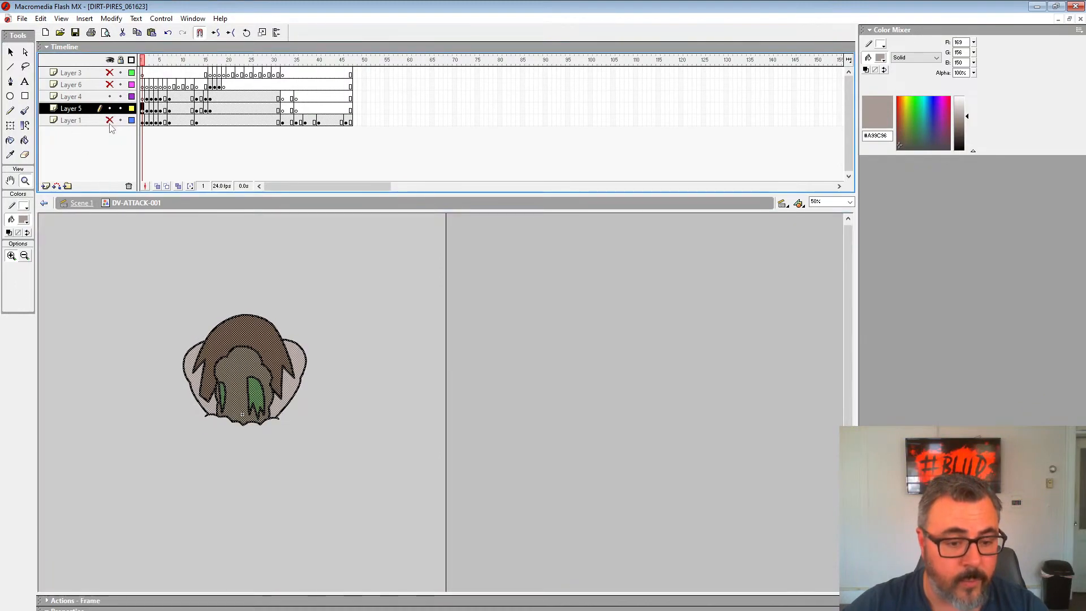
key(period)
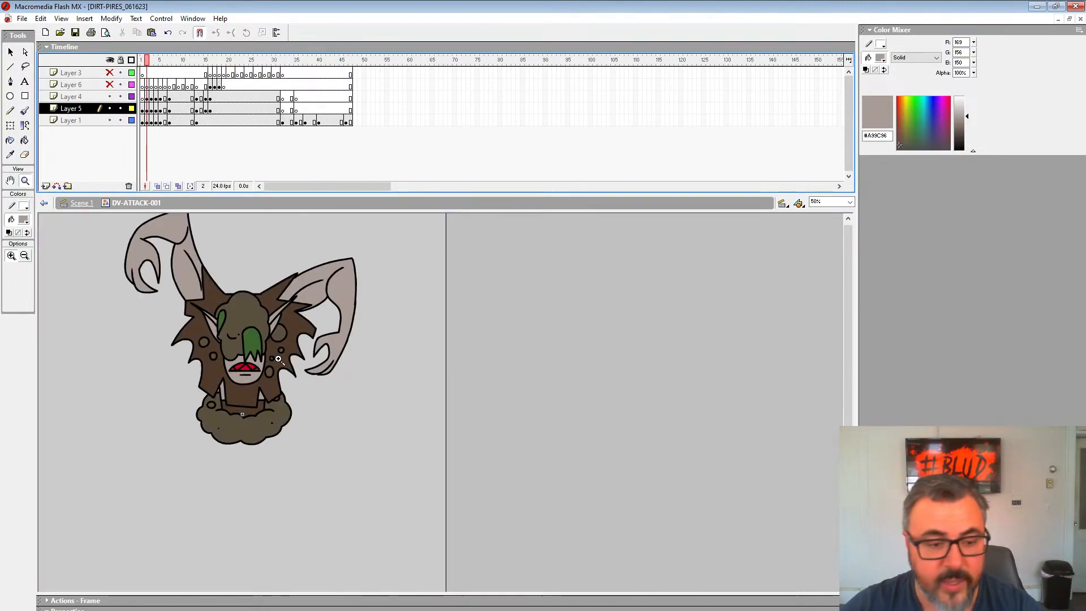
key(v)
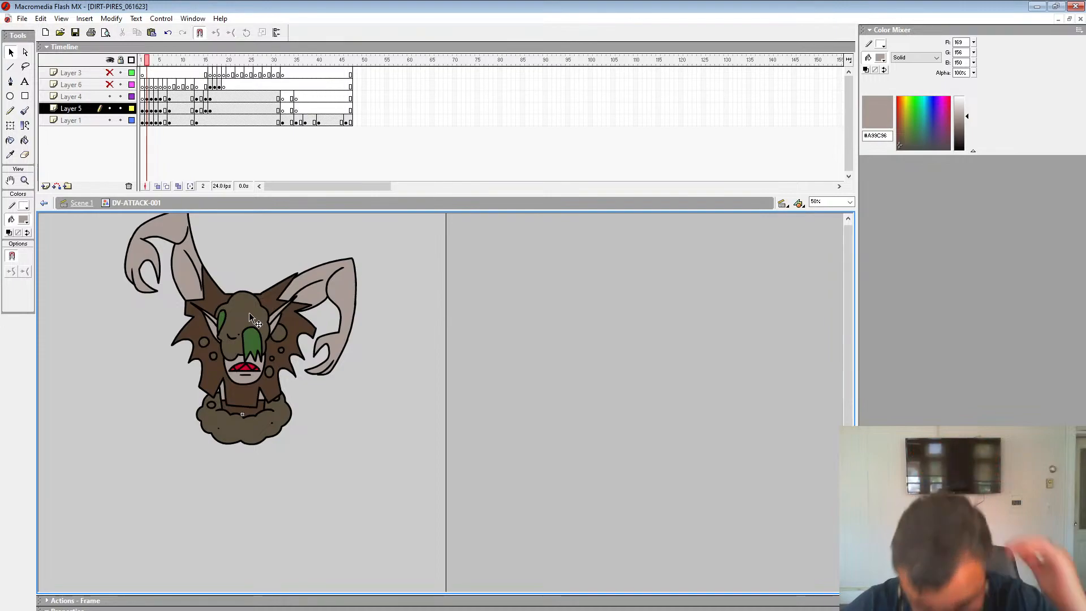
double_click(248, 312)
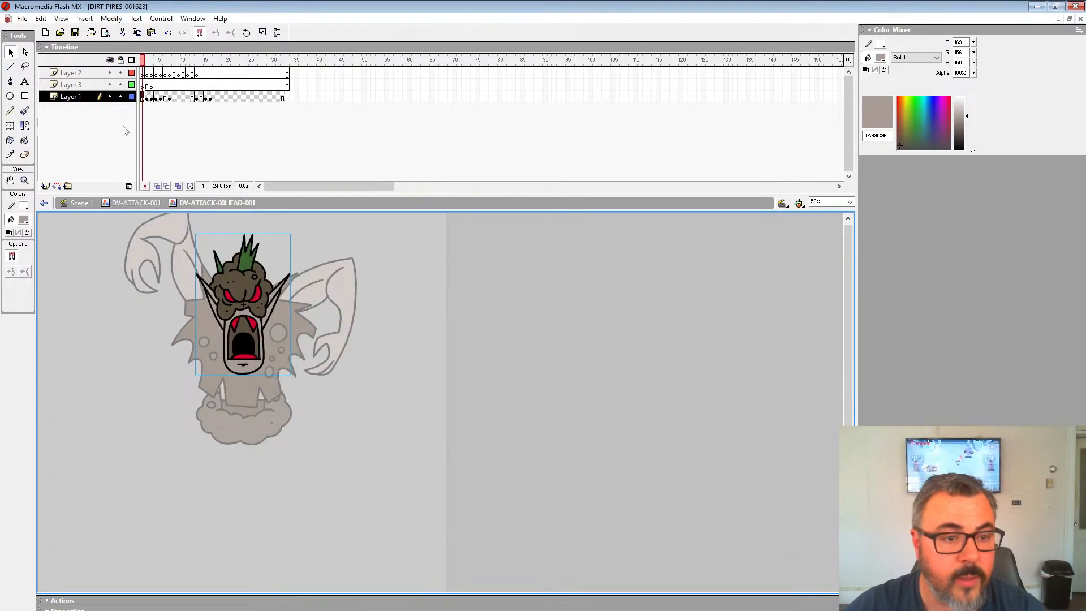
Step through the head's poses in Layer 1 from frame 2 to frame 8 over the dimmed body.
click(146, 97)
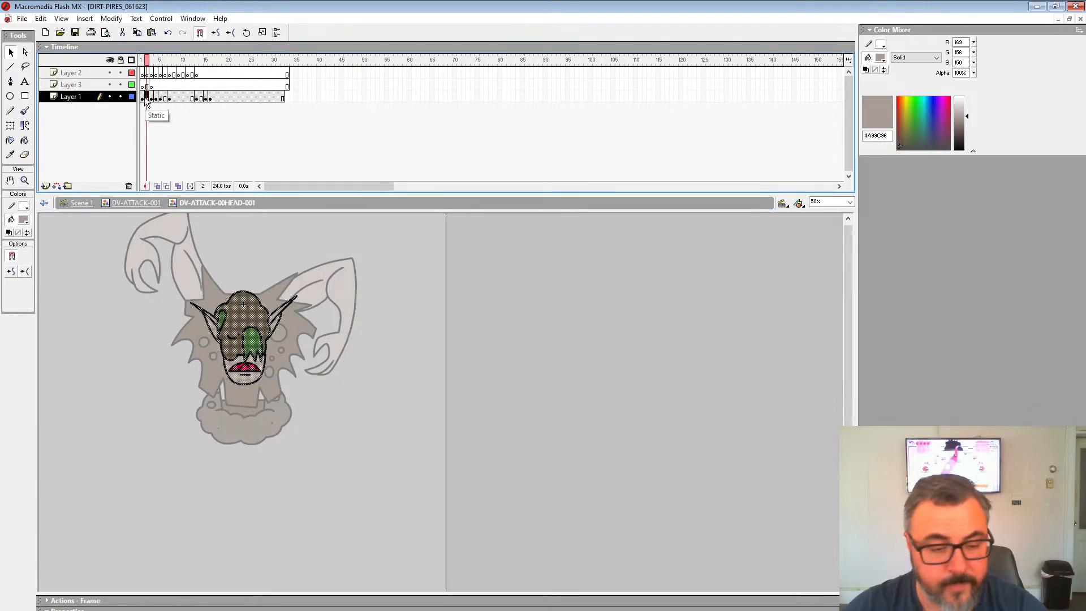
key(period)
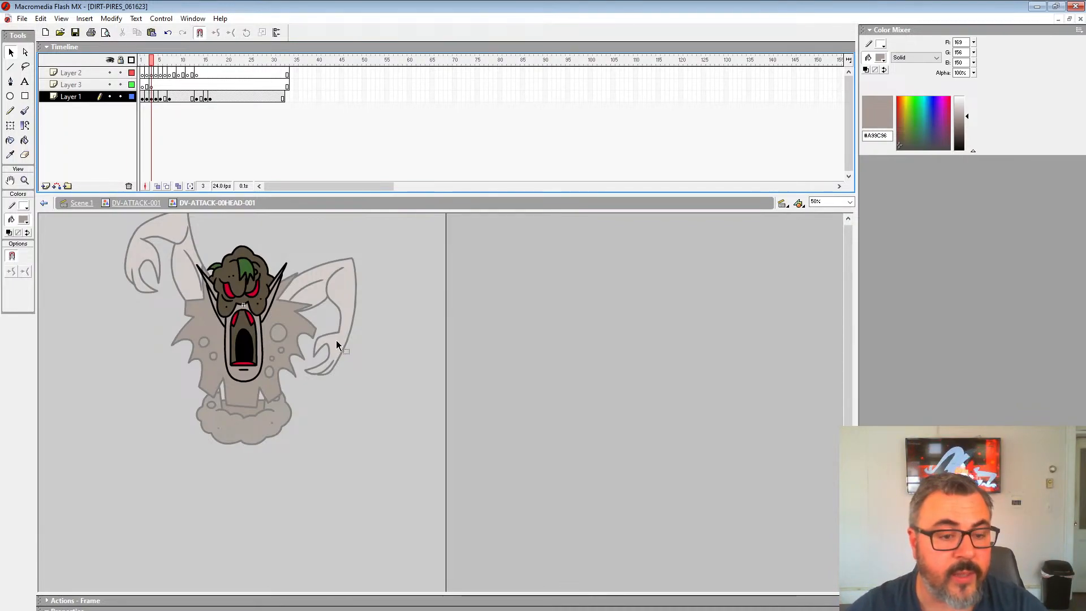
key(period)
key(comma)
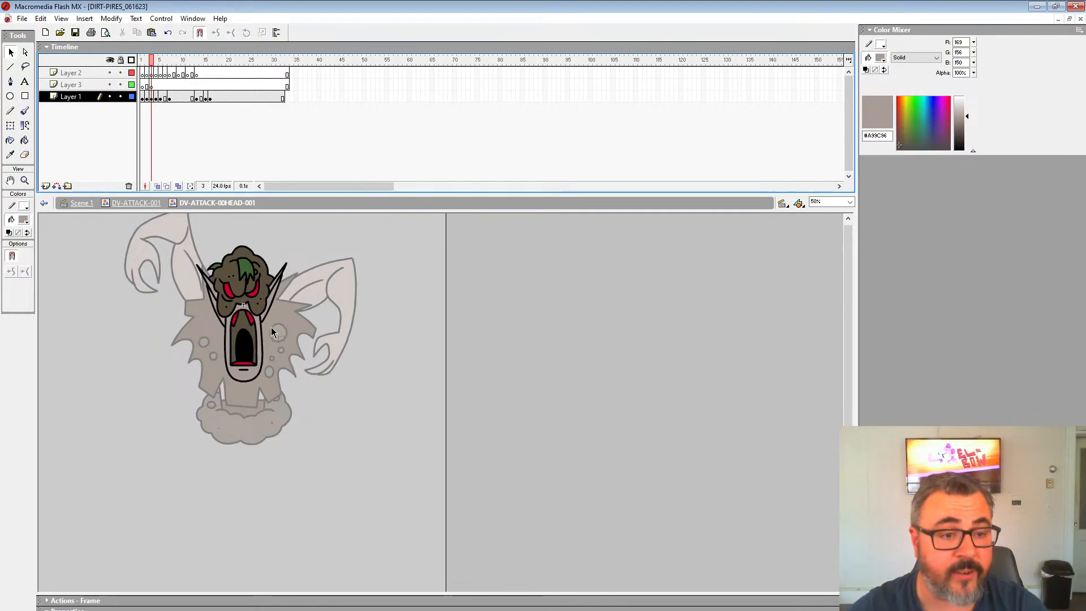
key(period)
key(period)
key(period)
key(period)
key(period)
key(period)
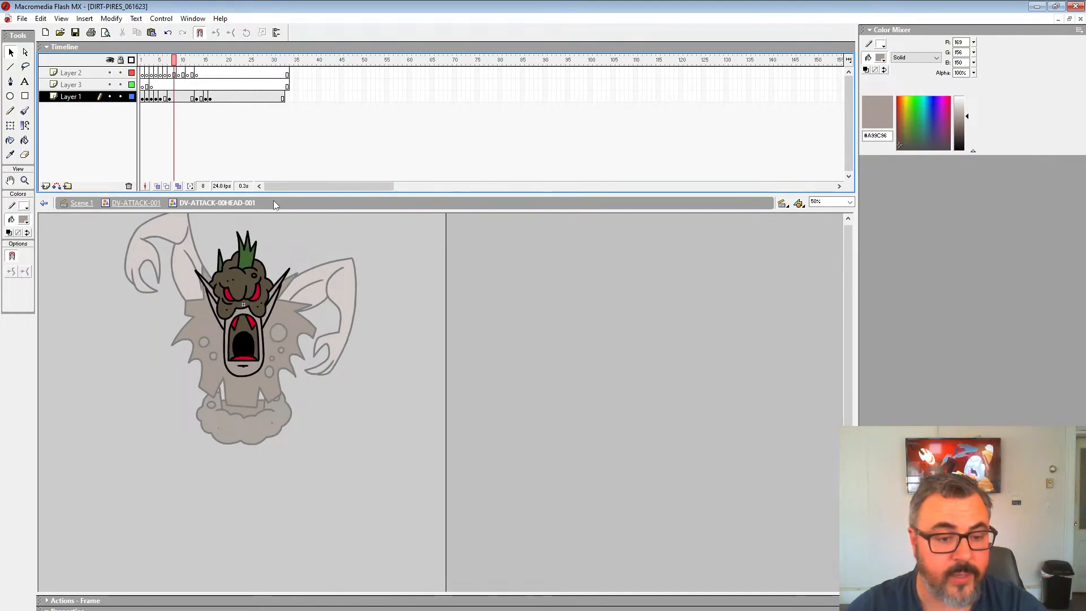
Play the head symbol's animation twice from its opening frames over the dimmed body and check its later poses.
click(149, 98)
key(Return)
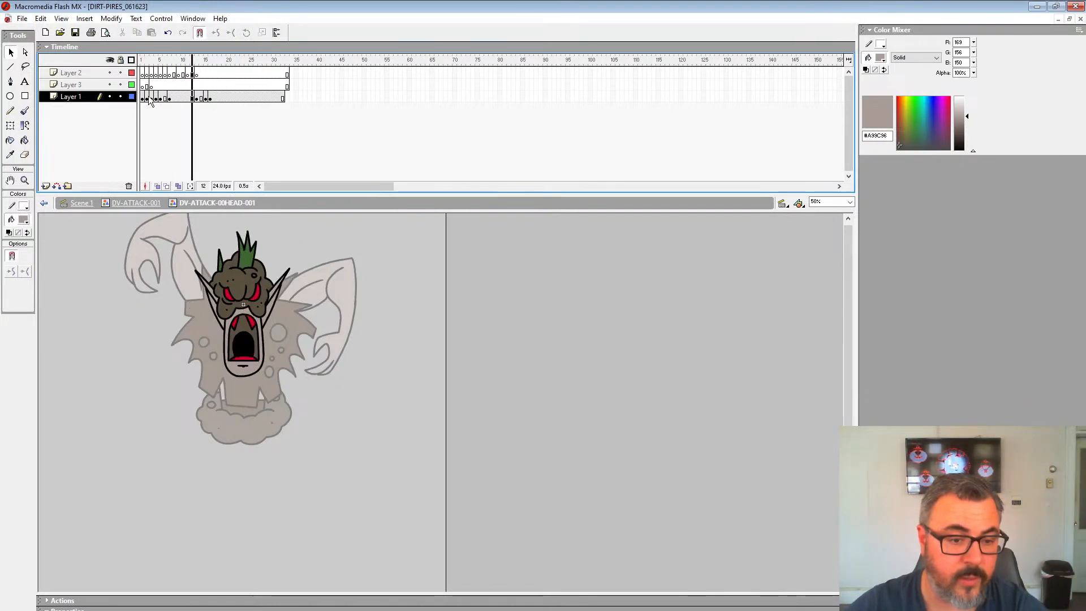
click(165, 98)
click(185, 75)
click(192, 86)
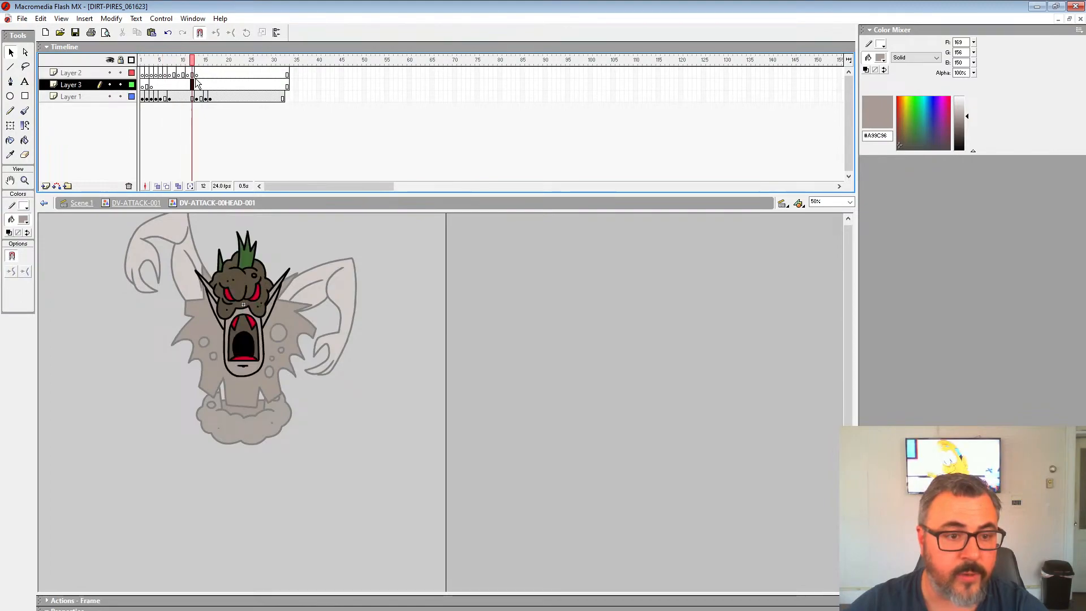
click(196, 75)
click(155, 86)
key(Return)
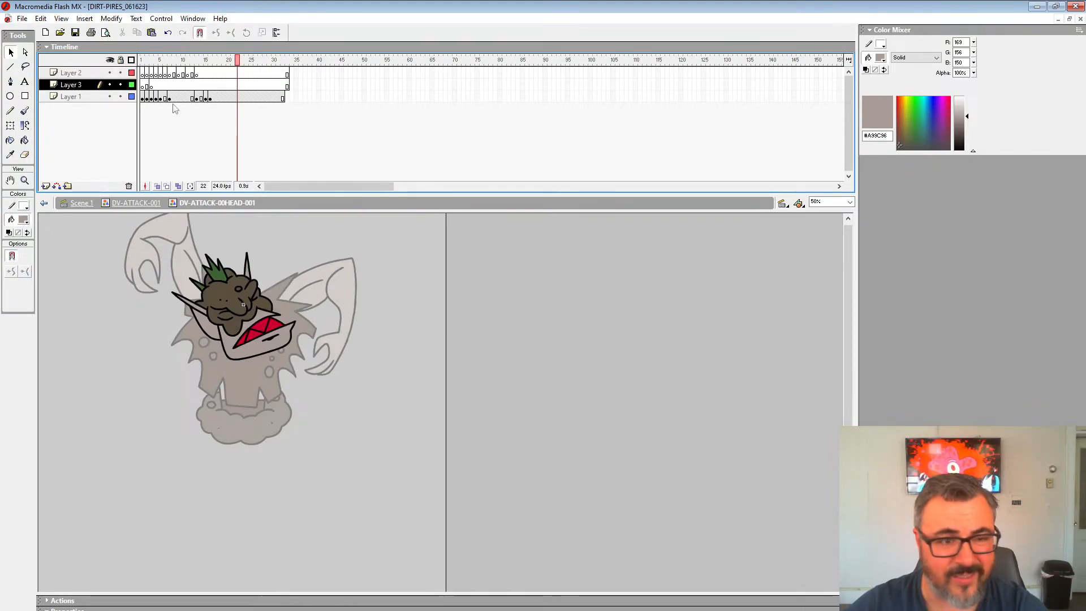
click(165, 97)
Return to DV-ATTACK-001, open the frame 16 head symbol on its own, and go to frame 16 of its Layer 1.
click(136, 203)
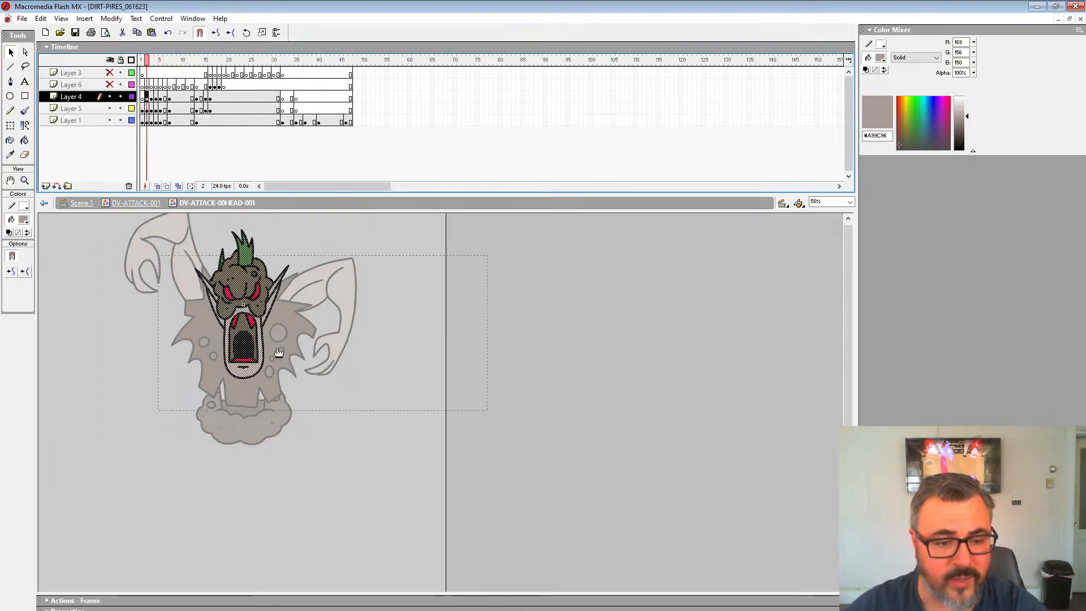
click(210, 99)
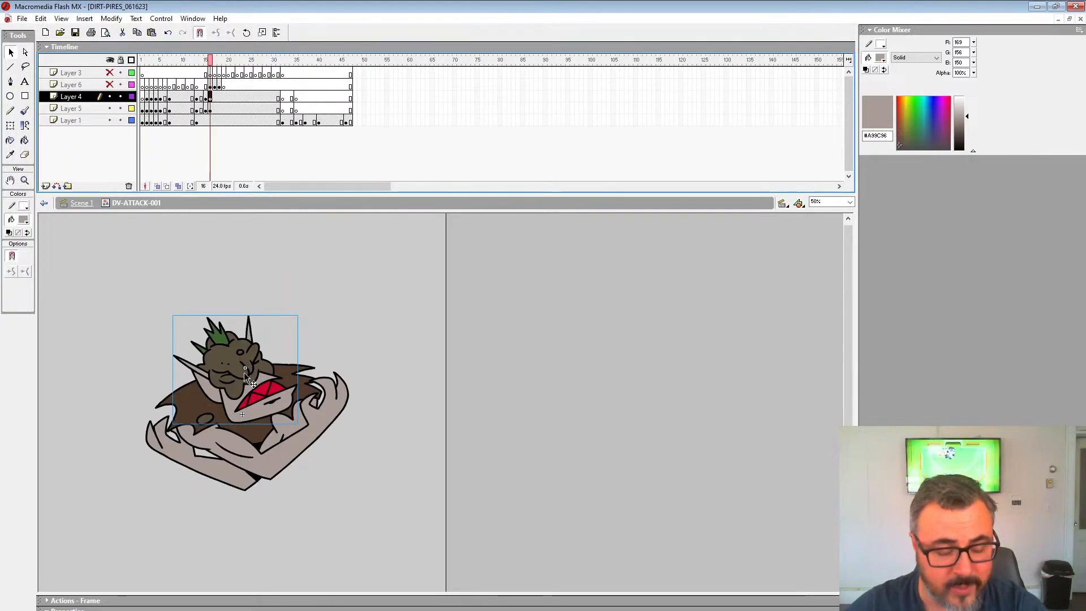
right_click(245, 371)
click(271, 504)
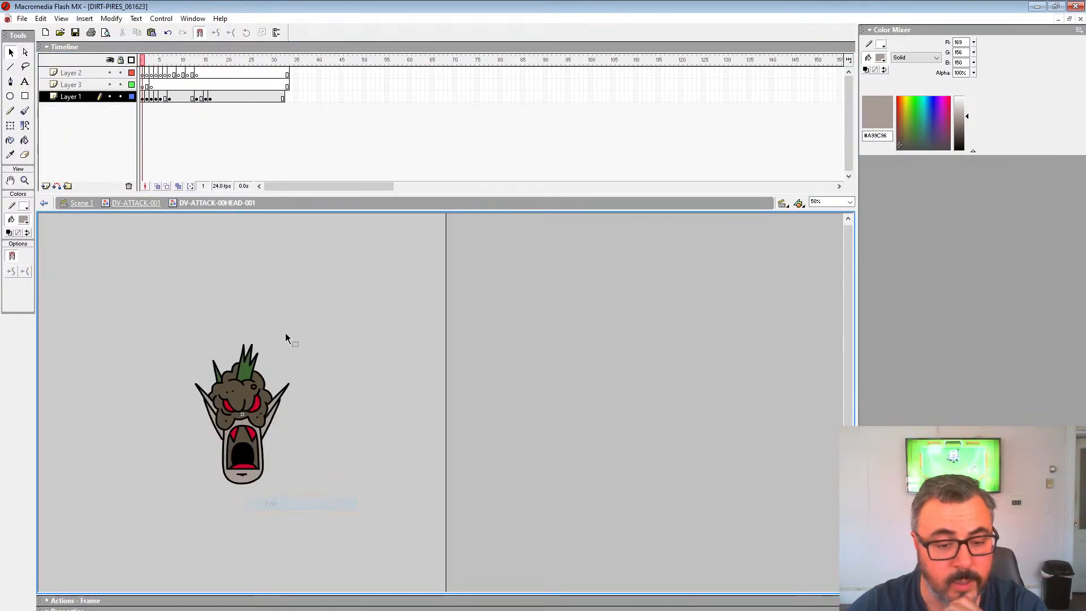
click(209, 97)
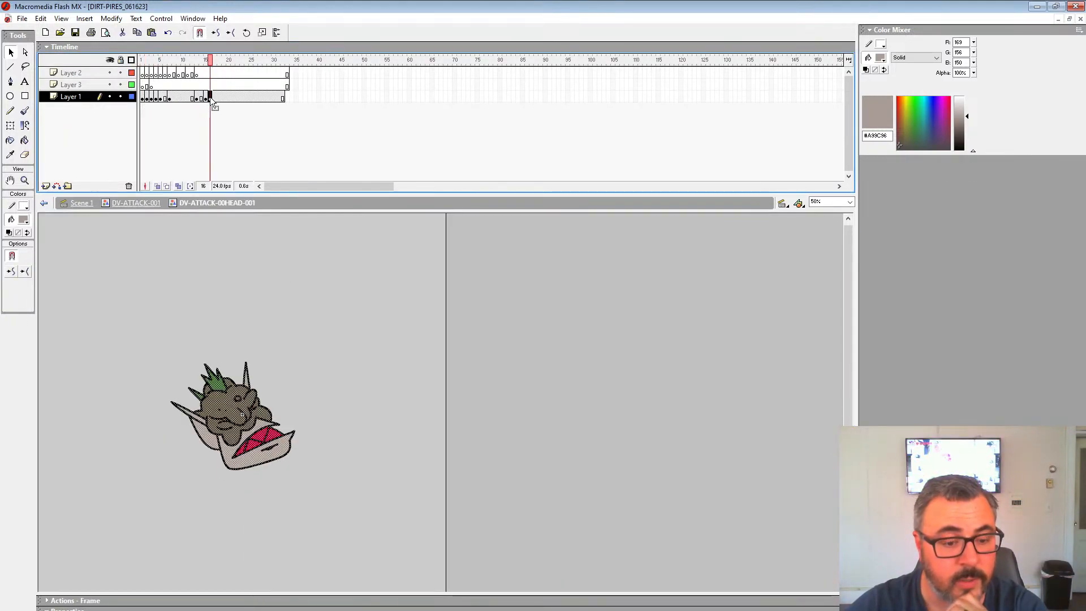
Examine the frame 16 head pose up close, shrinking the timeline area to give the stage more room.
click(24, 181)
click(243, 432)
click(450, 409)
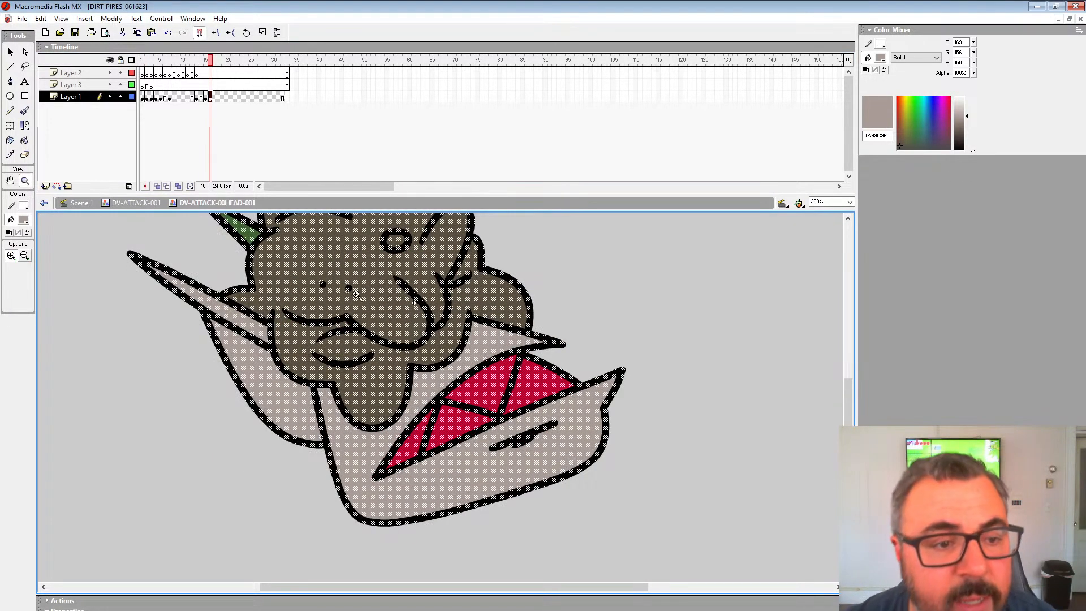
drag(328, 193, 328, 139)
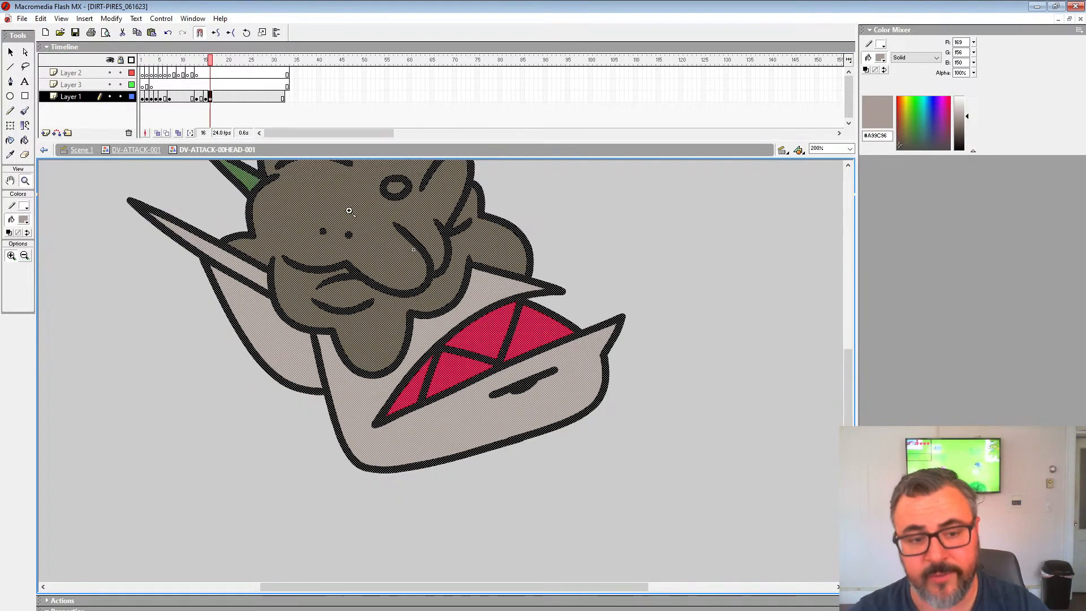
alt+click(378, 289)
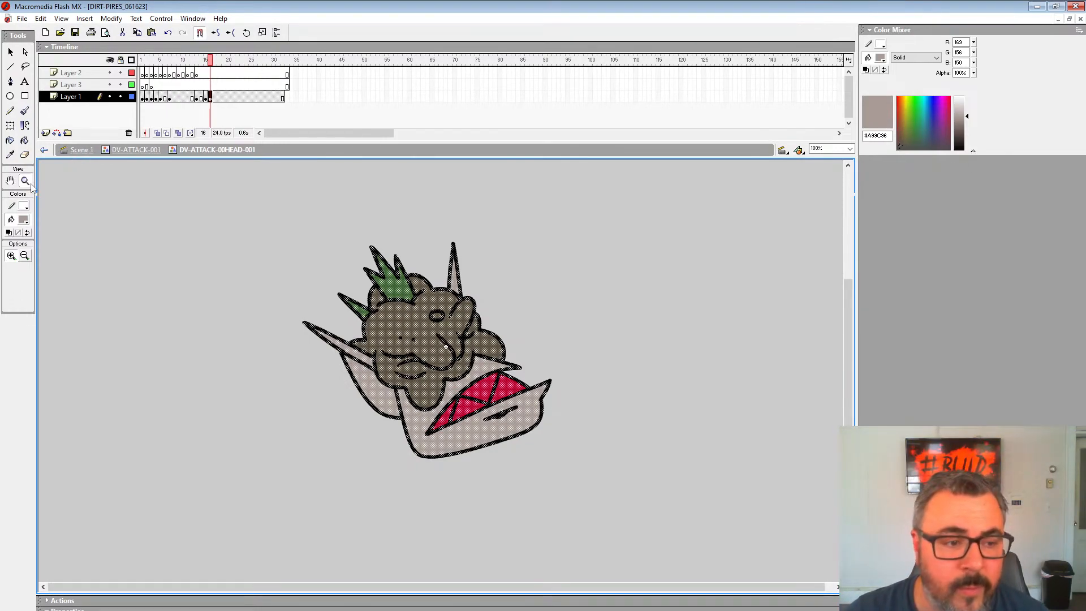
alt+click(325, 350)
click(296, 334)
scroll(296, 335, down, 2)
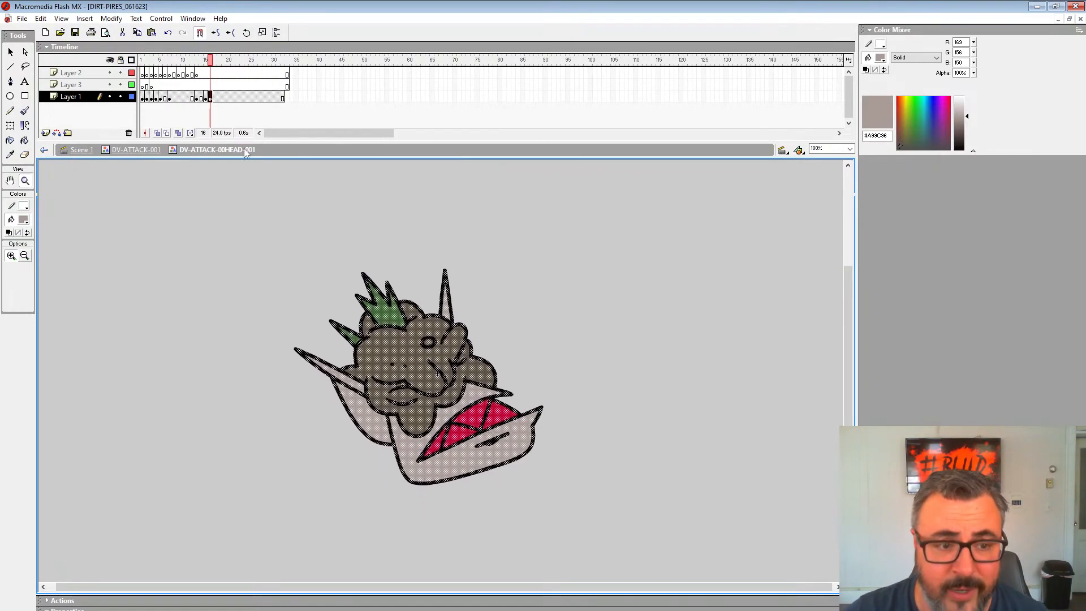
Play the head animation from frame 11 and compare the Layer 1 poses at frames 15 and 16.
click(210, 95)
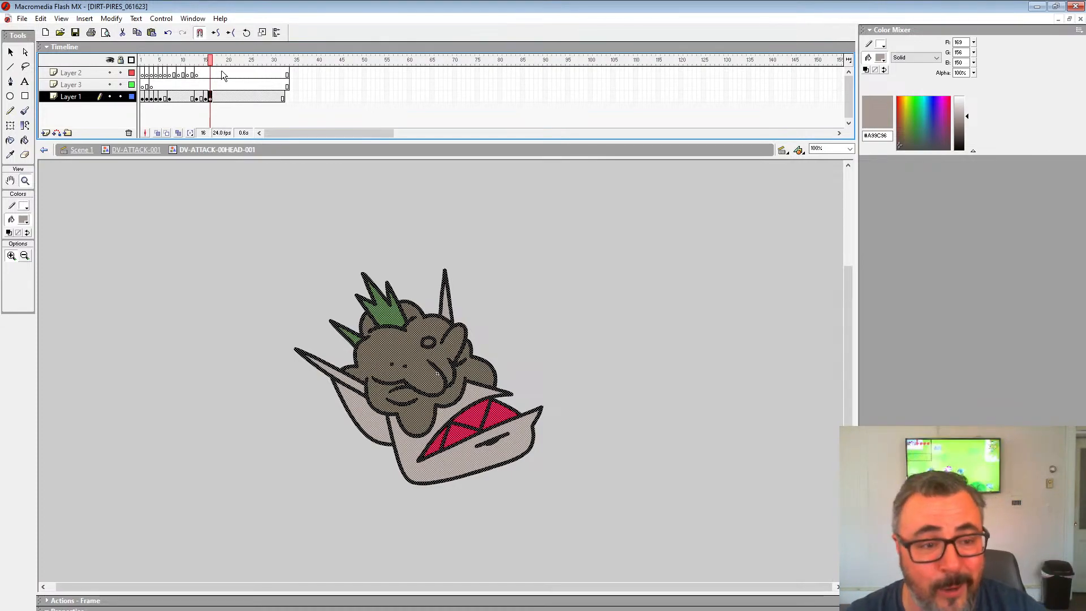
click(189, 75)
key(Return)
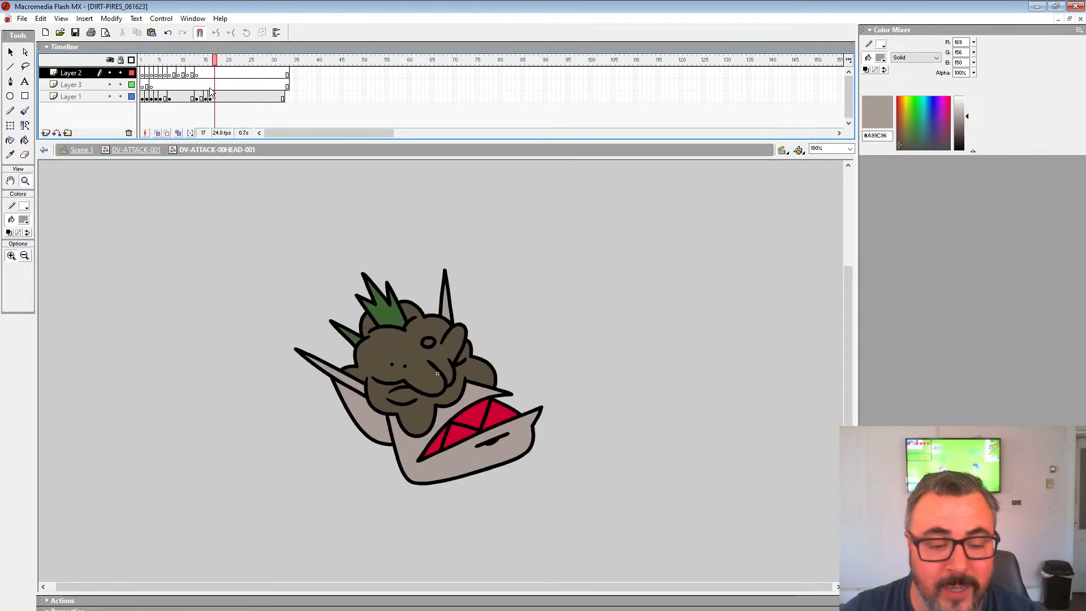
click(206, 98)
click(210, 98)
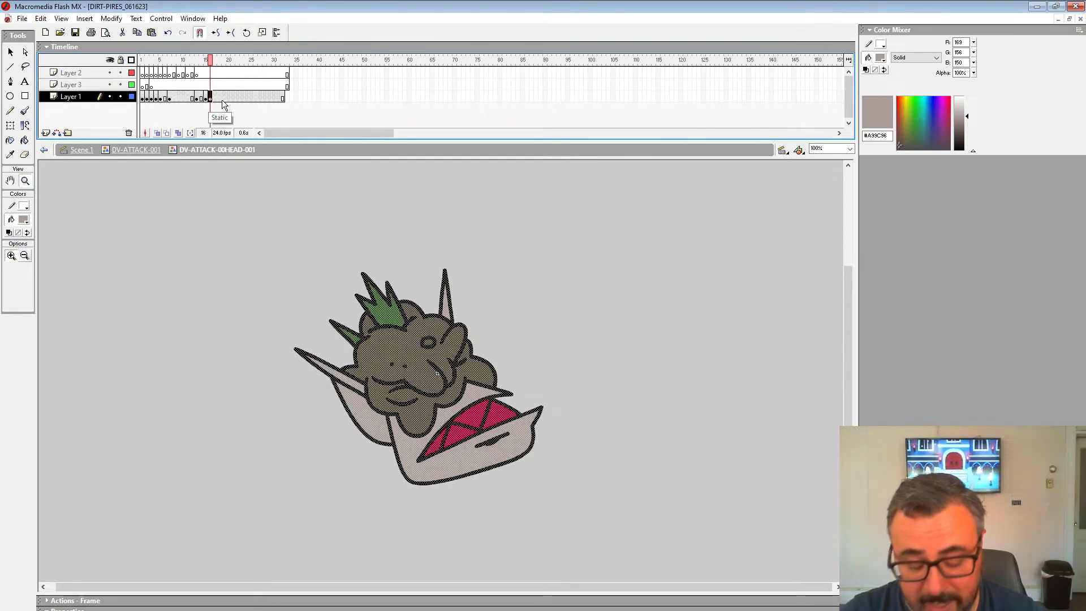
Insert keyframes in the head's Layer 1 at frames 20, 25 and 21.
click(229, 98)
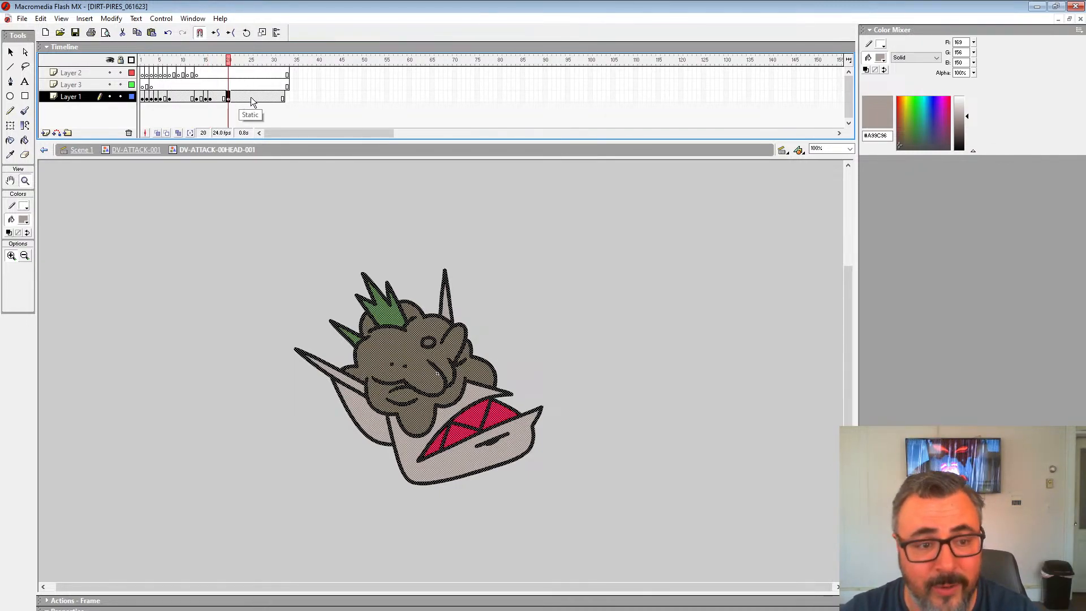
click(250, 97)
key(F6)
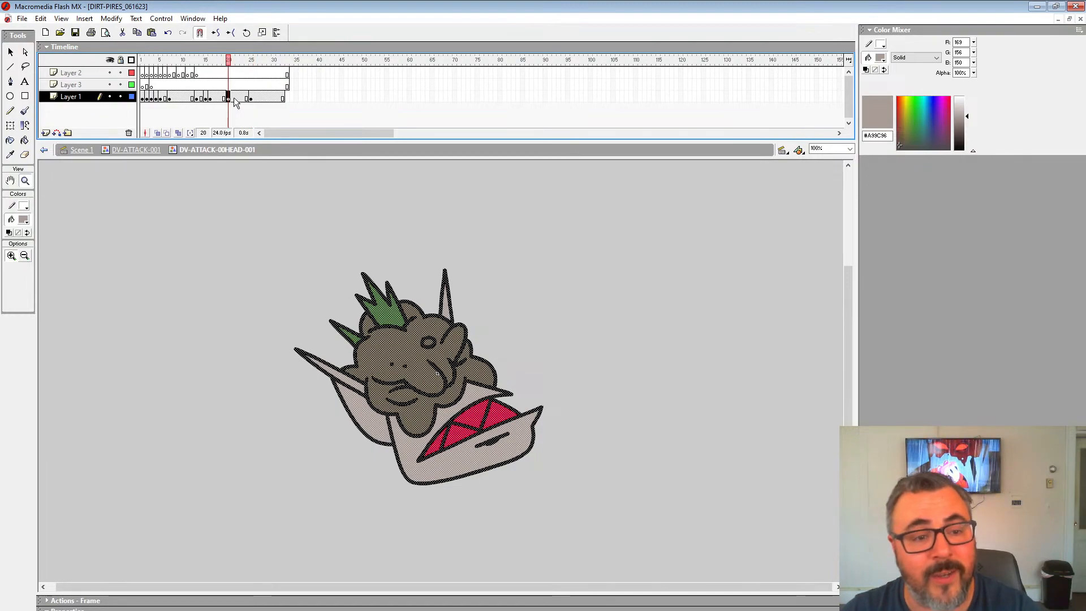
click(232, 99)
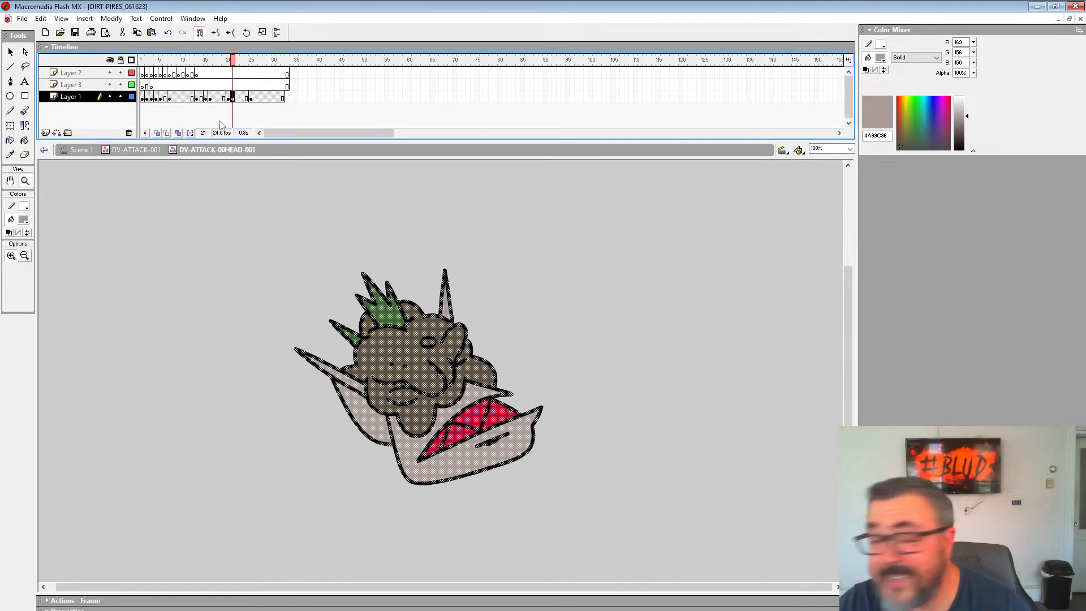
Scribble thin test loops beside the head on Layer 3 at frame 16, using the second-smallest brush in red #FF0000.
click(212, 98)
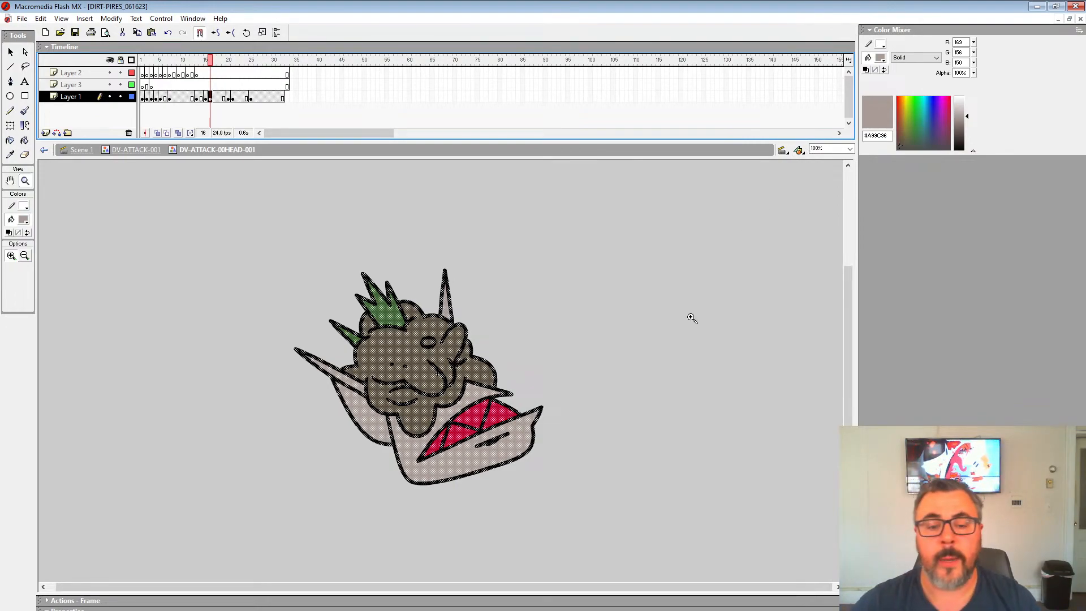
click(25, 112)
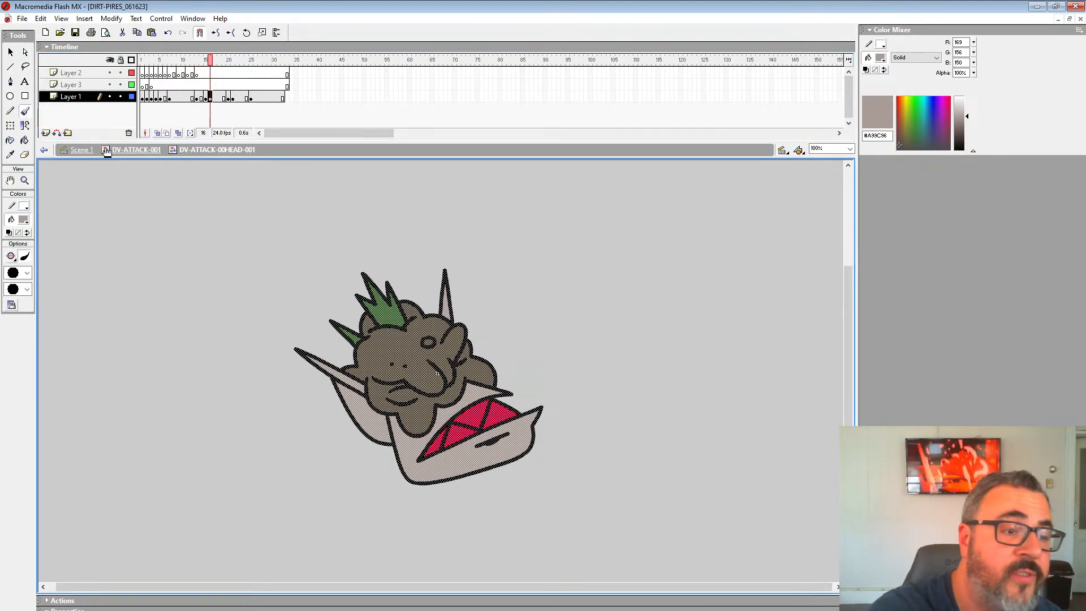
click(211, 85)
click(26, 113)
click(27, 273)
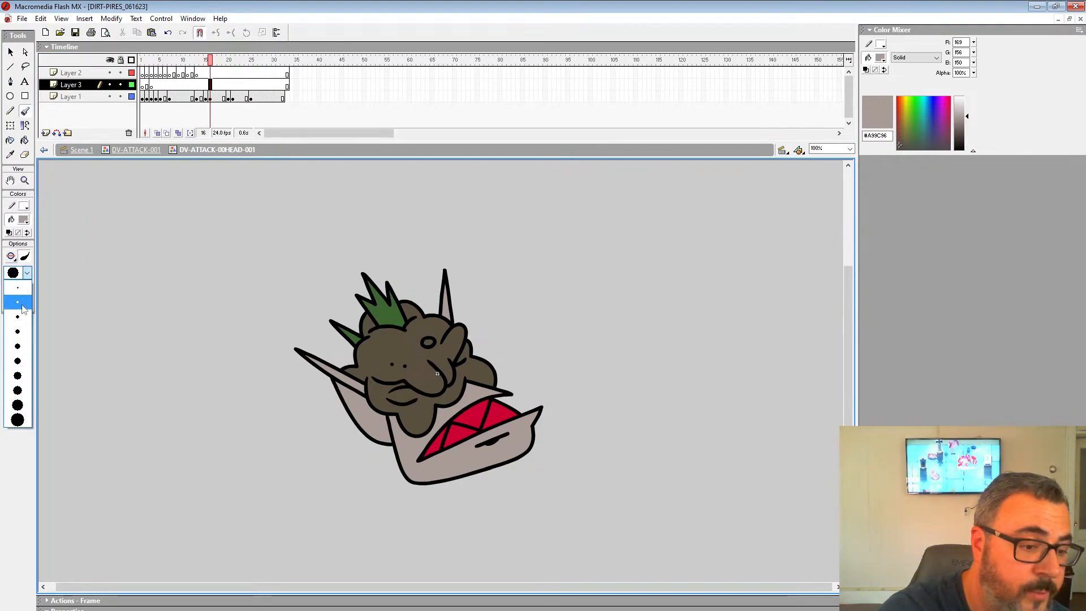
click(20, 303)
click(24, 219)
click(9, 279)
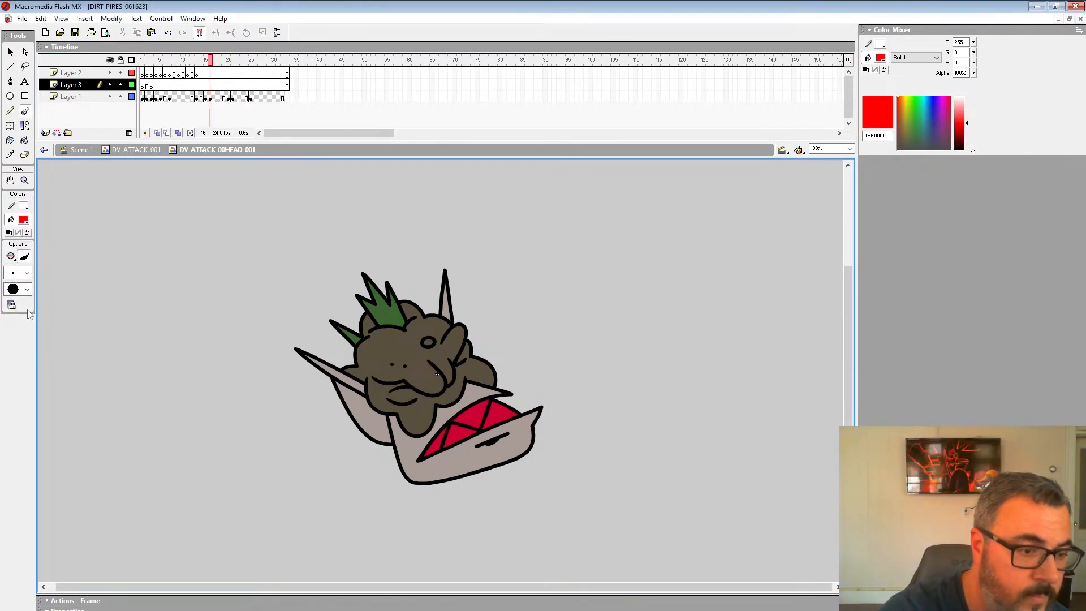
mouse_move(676, 300)
mouse_down()
mouse_move(727, 396)
mouse_move(675, 459)
mouse_move(660, 532)
mouse_move(701, 440)
mouse_move(789, 407)
mouse_move(656, 274)
mouse_move(708, 357)
mouse_move(639, 430)
mouse_move(628, 520)
mouse_up()
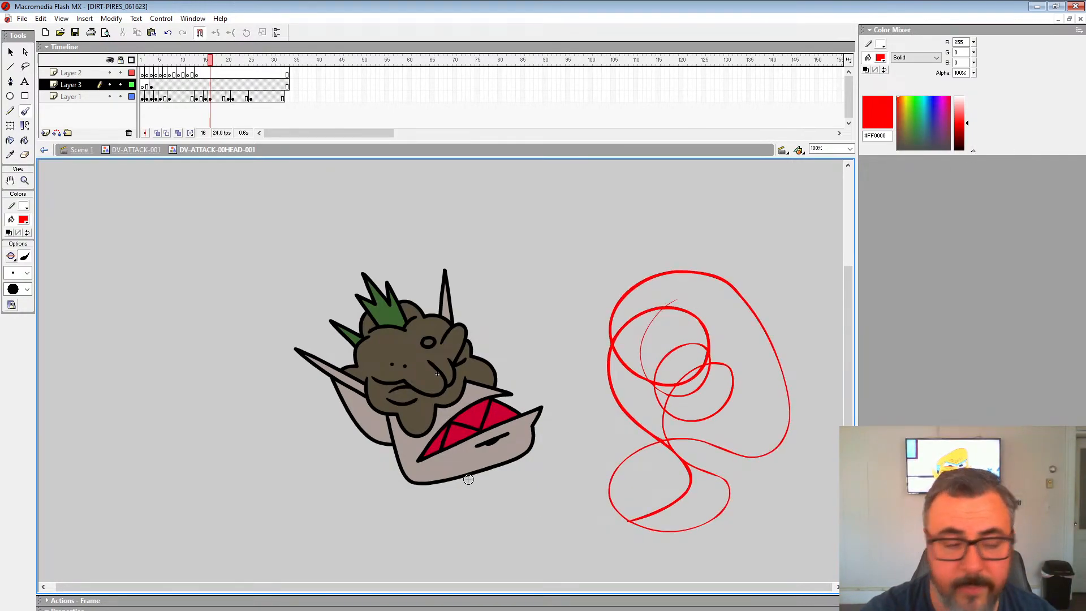
Scribble thick red test loops over the thin ones with the largest brush size, and undo all the test strokes.
click(26, 273)
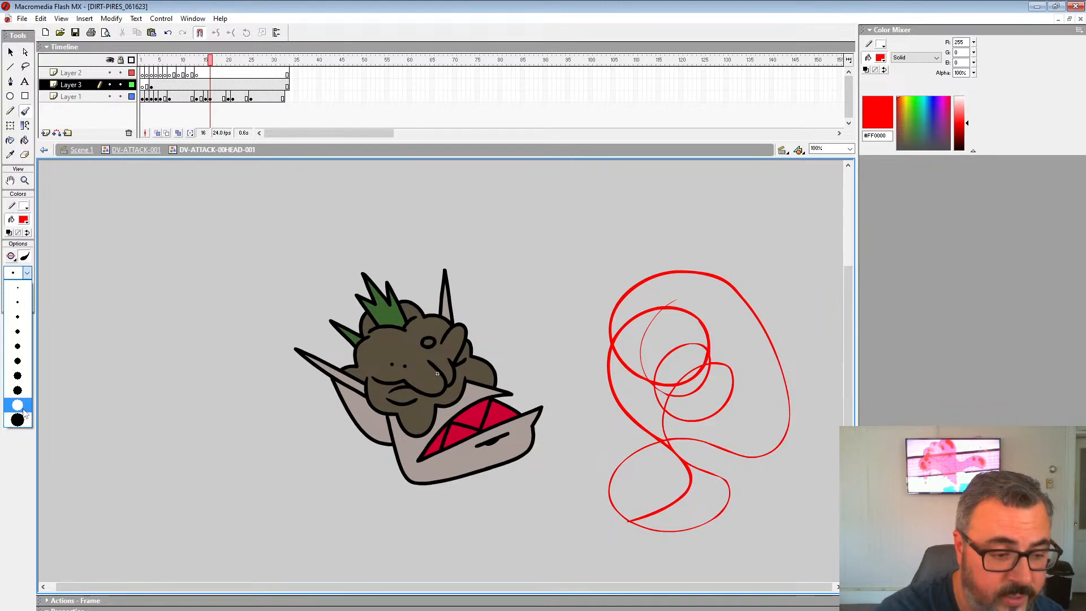
click(23, 419)
mouse_move(649, 201)
mouse_down()
mouse_move(605, 227)
mouse_move(588, 267)
mouse_up()
mouse_move(644, 240)
mouse_down()
mouse_move(590, 311)
mouse_move(651, 326)
mouse_move(693, 290)
mouse_move(639, 286)
mouse_move(600, 370)
mouse_move(668, 417)
mouse_move(729, 370)
mouse_move(650, 361)
mouse_move(650, 465)
mouse_move(770, 452)
mouse_move(688, 459)
mouse_move(753, 526)
mouse_move(772, 570)
mouse_move(668, 540)
mouse_move(740, 467)
mouse_move(787, 524)
mouse_move(561, 476)
mouse_move(572, 548)
mouse_move(663, 478)
mouse_move(585, 439)
mouse_move(633, 474)
mouse_move(724, 375)
mouse_move(624, 287)
mouse_move(503, 256)
mouse_move(555, 182)
mouse_move(680, 197)
mouse_up()
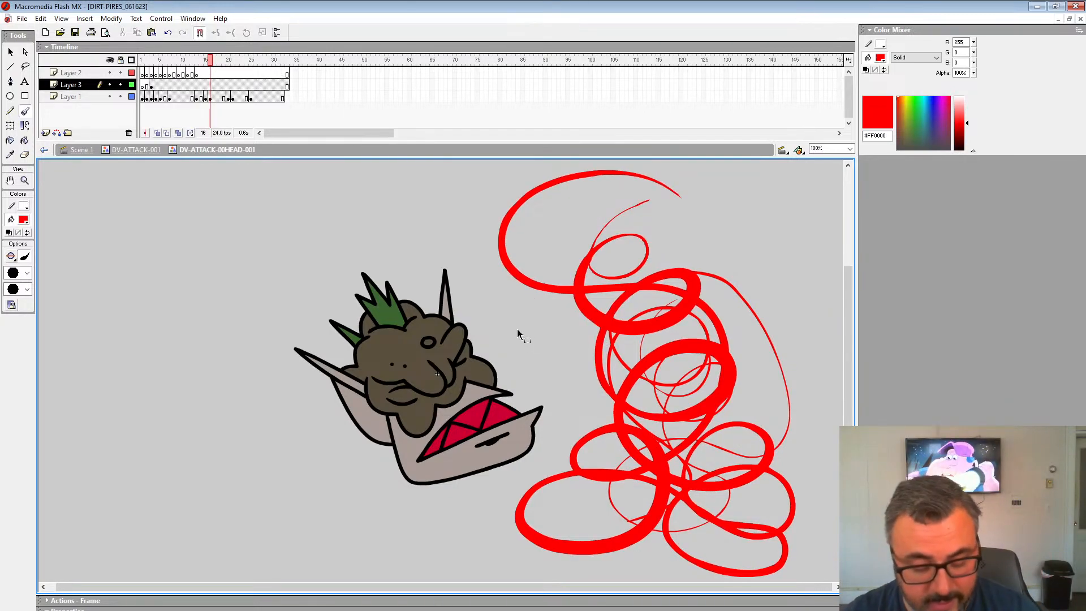
key(ctrl+z)
key(ctrl+z)
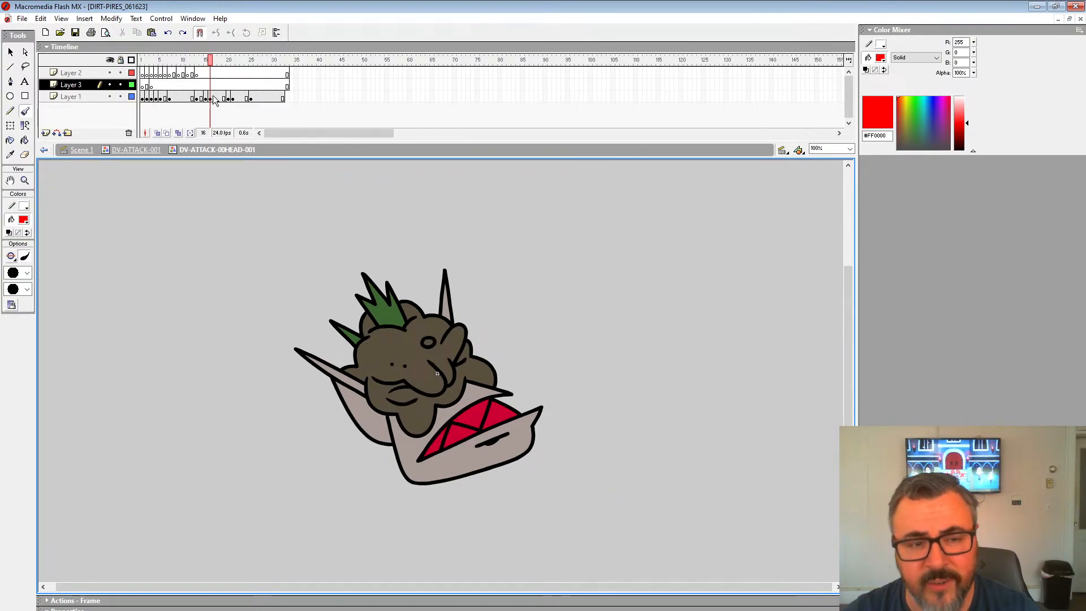
Examine the tapered crease lines on the frame 16 head's face in Layer 1 at up to 800% magnification.
click(209, 98)
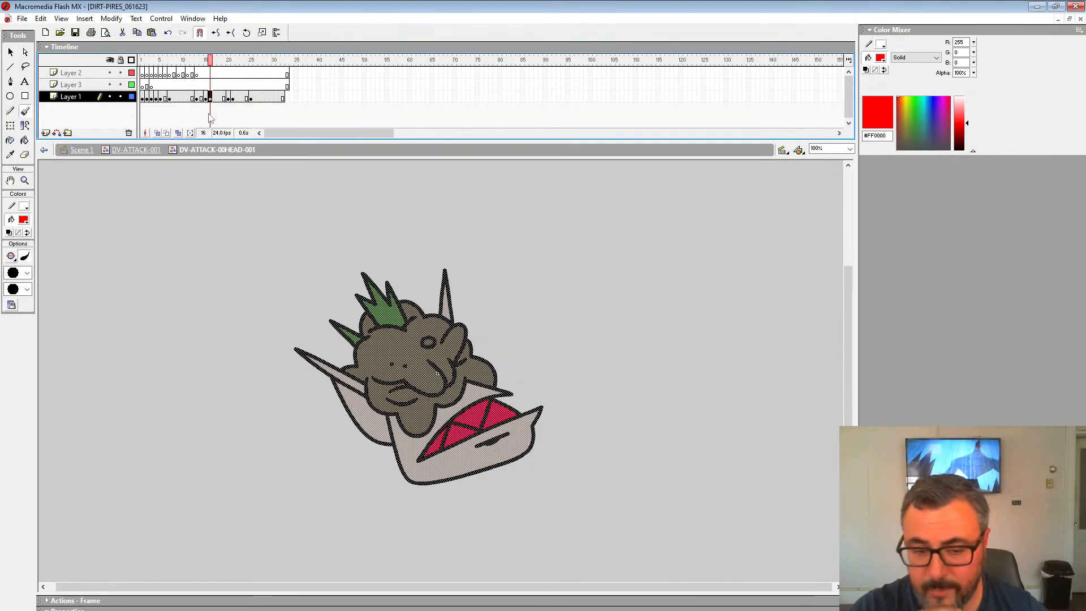
click(24, 181)
click(425, 376)
click(424, 376)
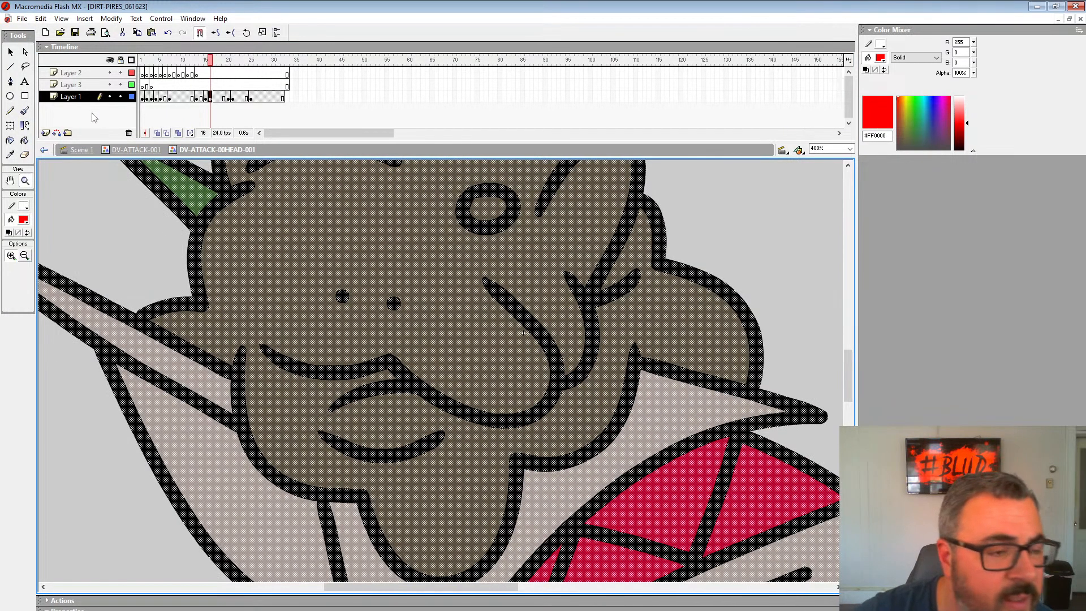
key(v)
click(142, 249)
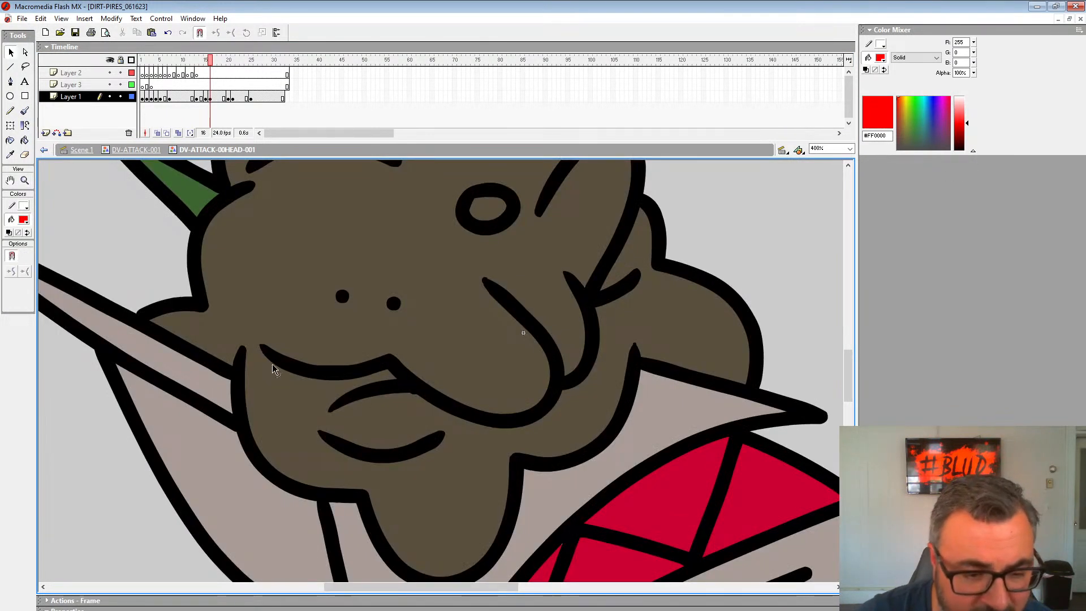
drag(266, 359, 394, 328)
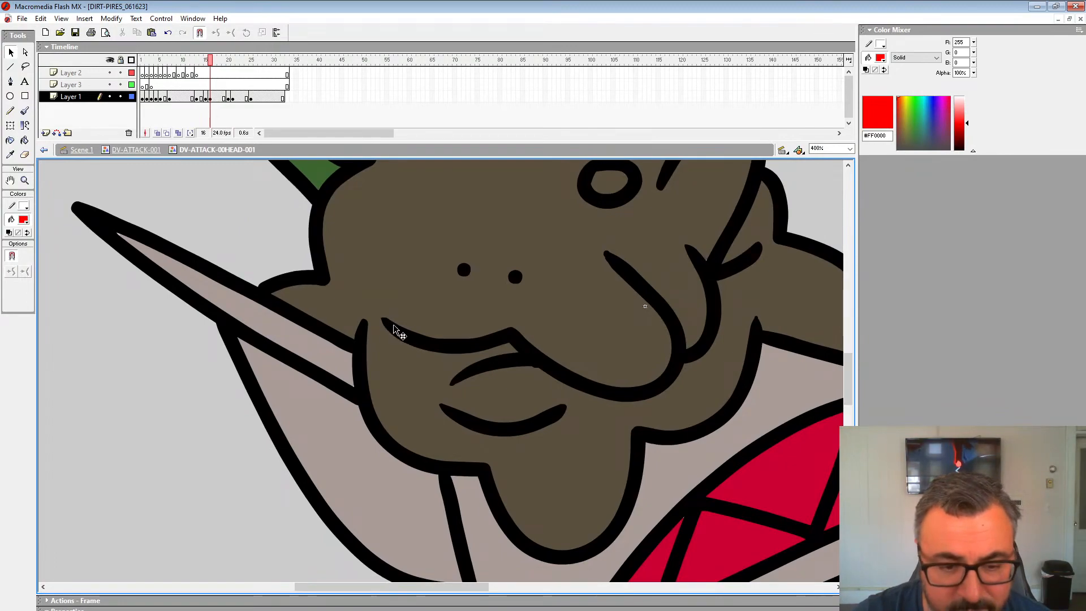
key(z)
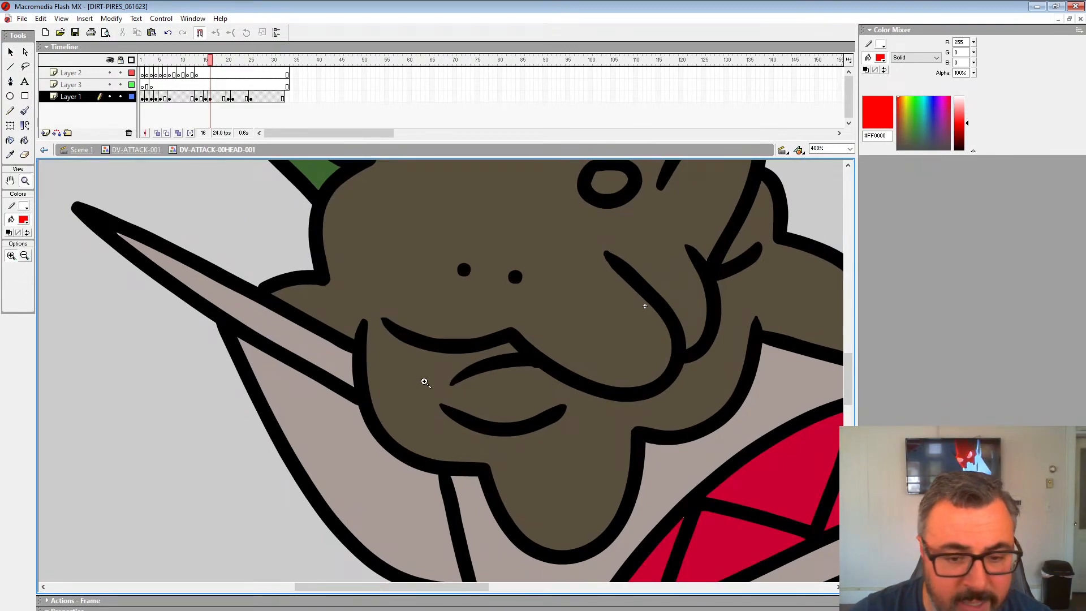
click(434, 343)
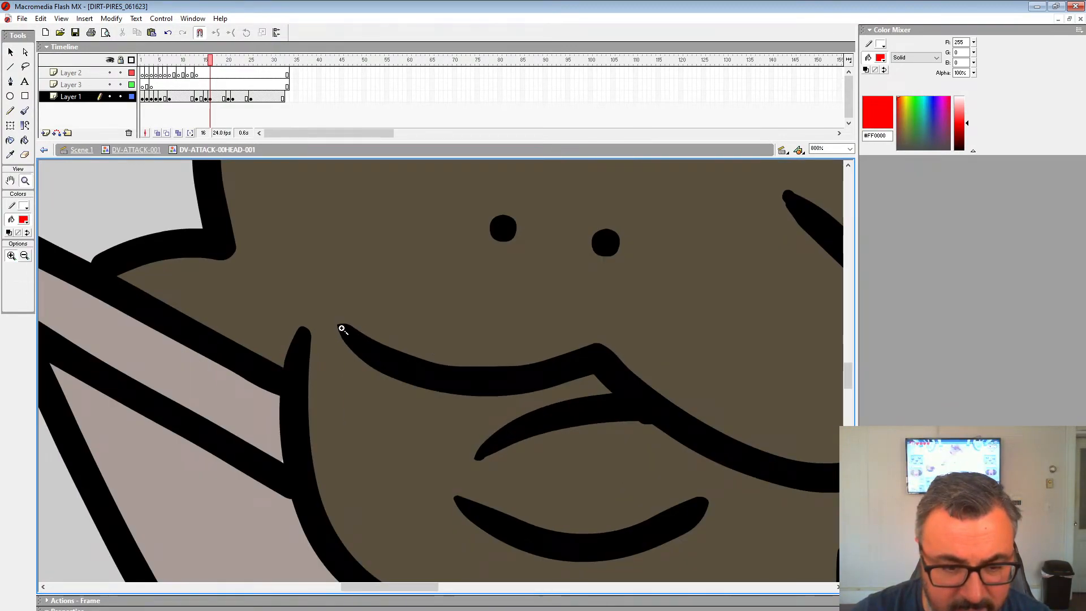
View the whole frame 16 head at progressively smaller magnifications down to 25%, ending at 50%.
alt+click(538, 381)
alt+click(481, 376)
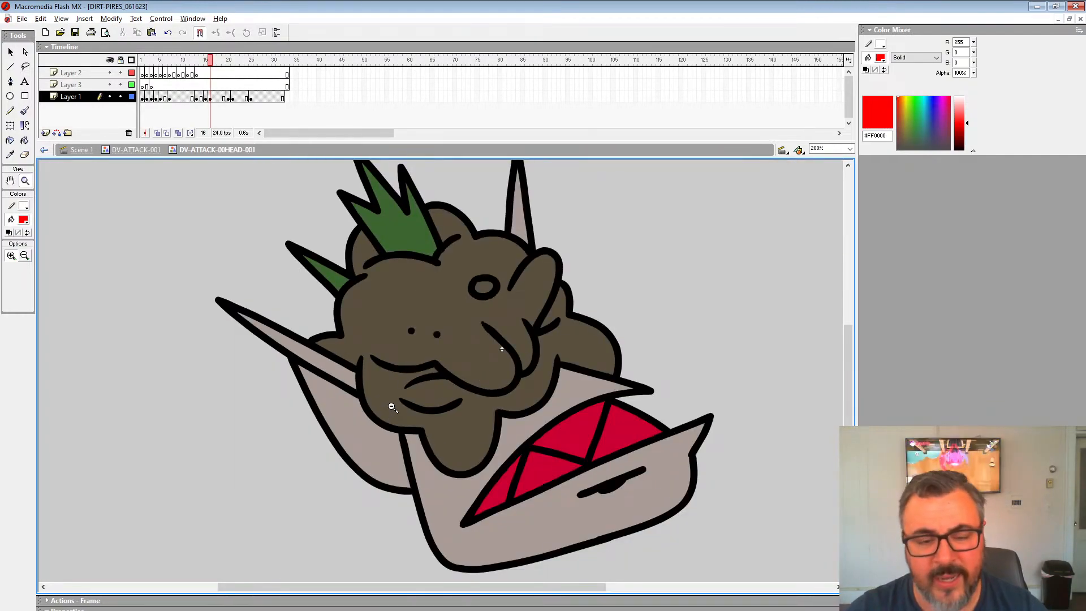
alt+click(419, 355)
alt+click(409, 339)
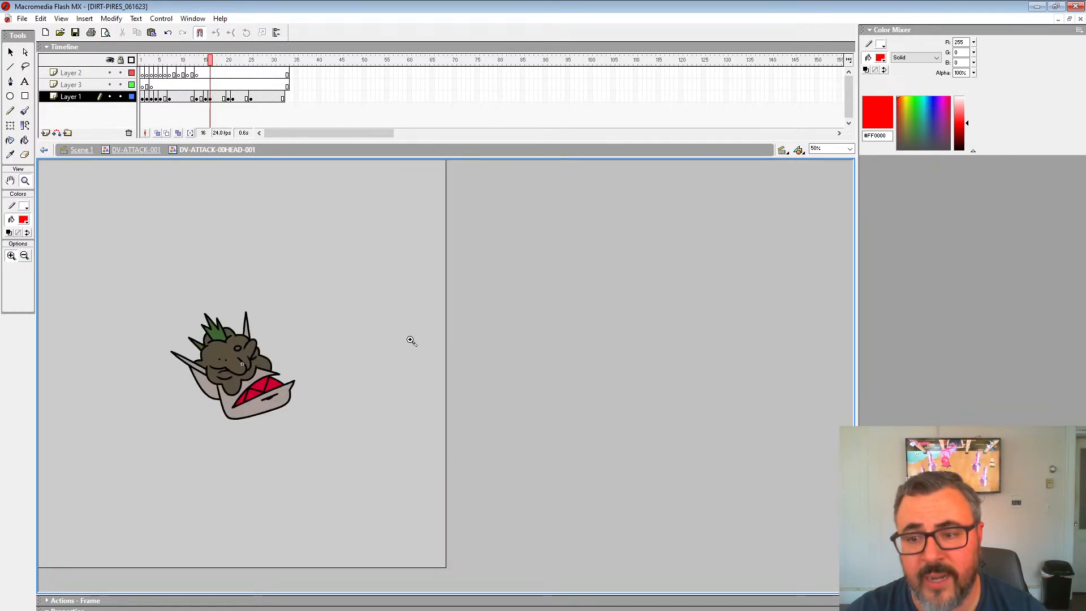
alt+click(241, 376)
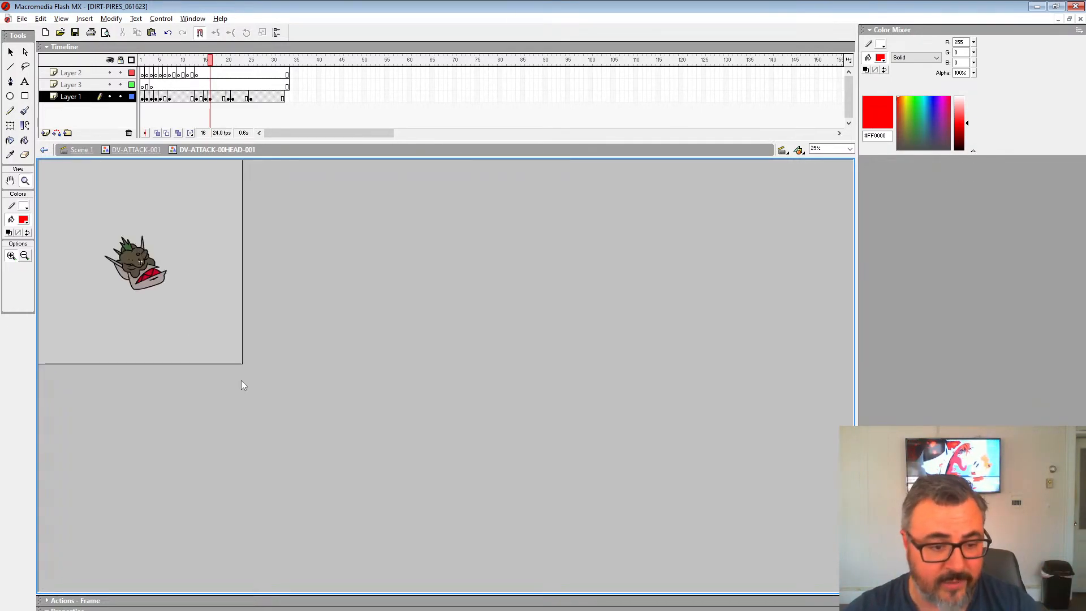
click(156, 284)
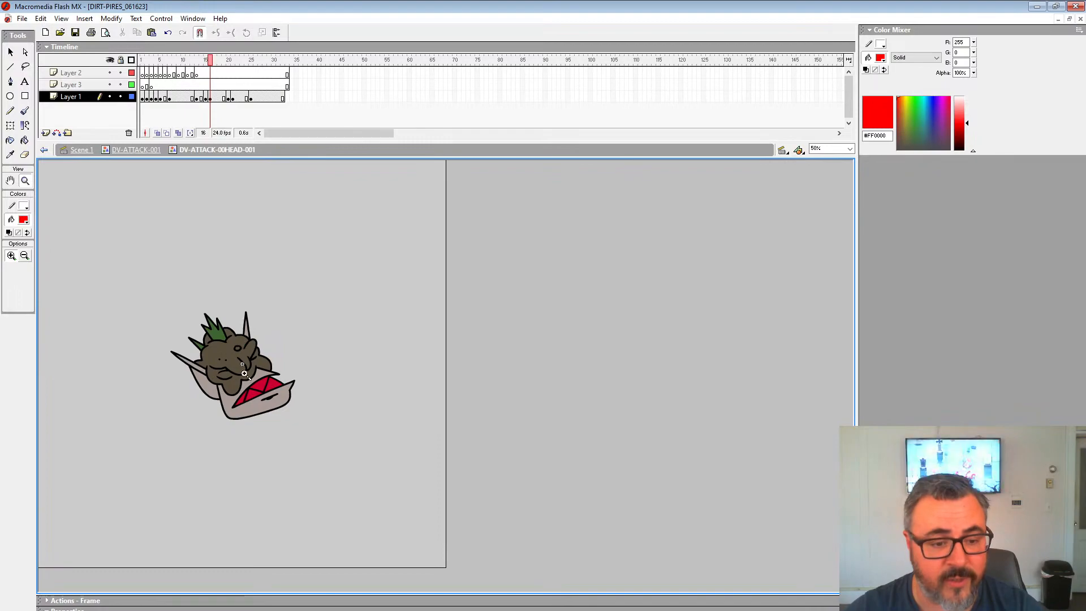
Clear the head artwork from frame 16 on Layer 1, turn on onion skinning, and shorten the range shown after that frame.
click(210, 99)
key(Delete)
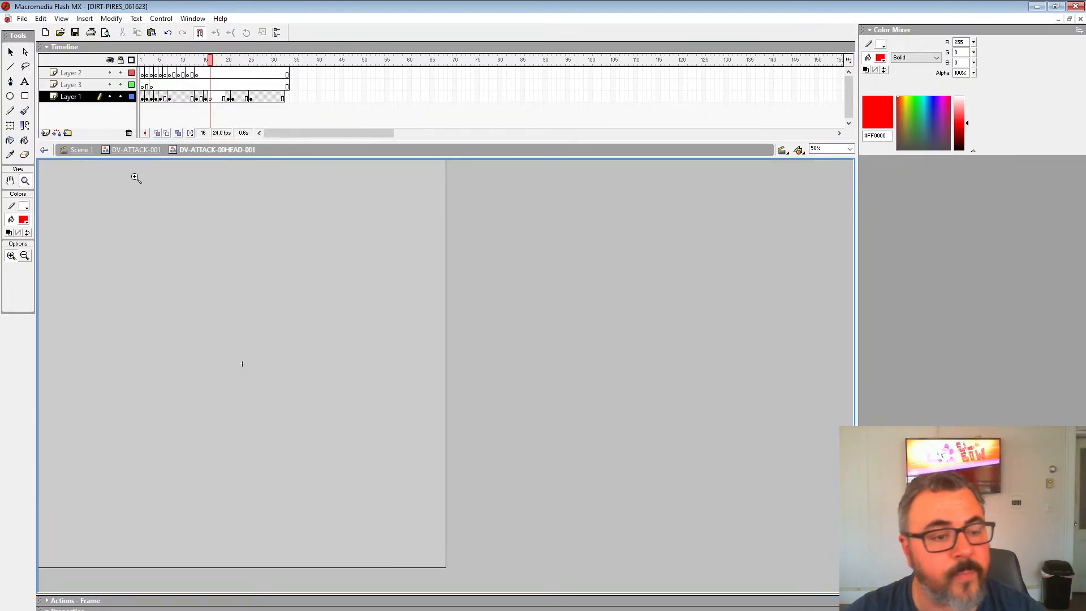
click(157, 132)
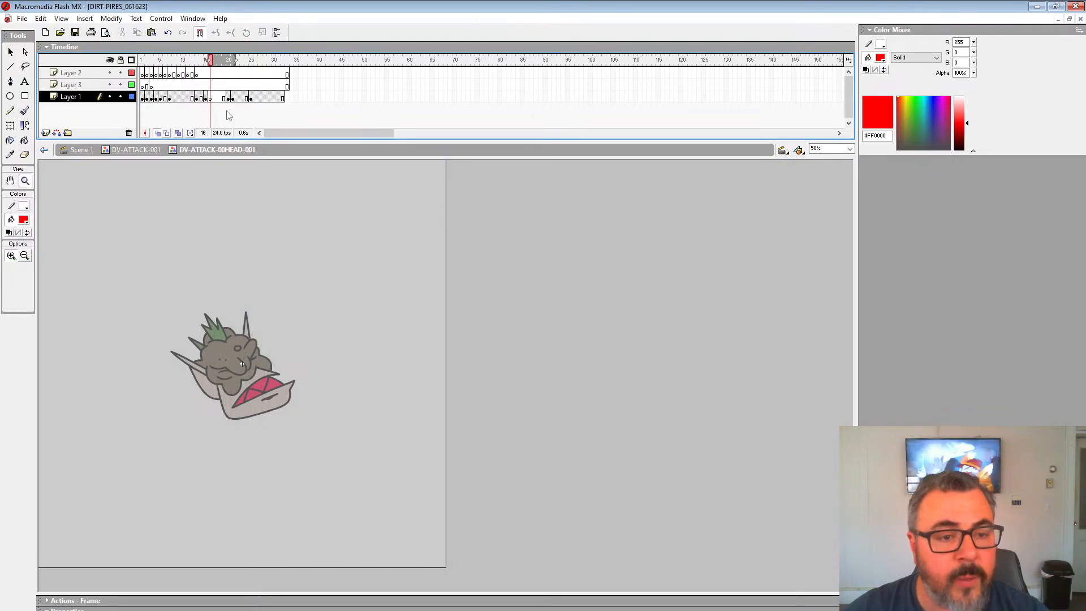
click(210, 85)
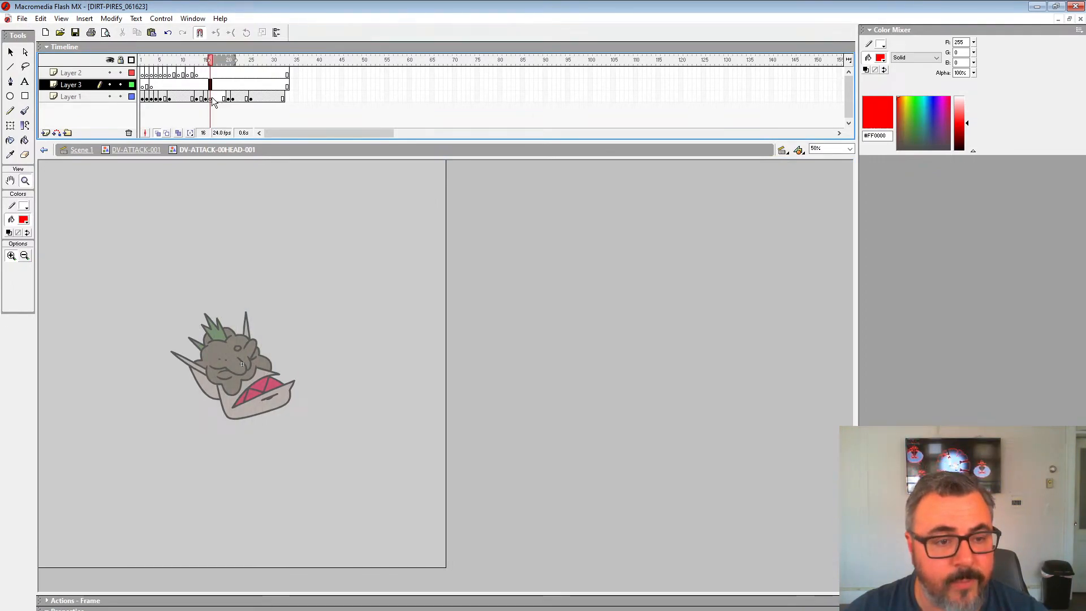
click(210, 98)
drag(228, 60, 227, 60)
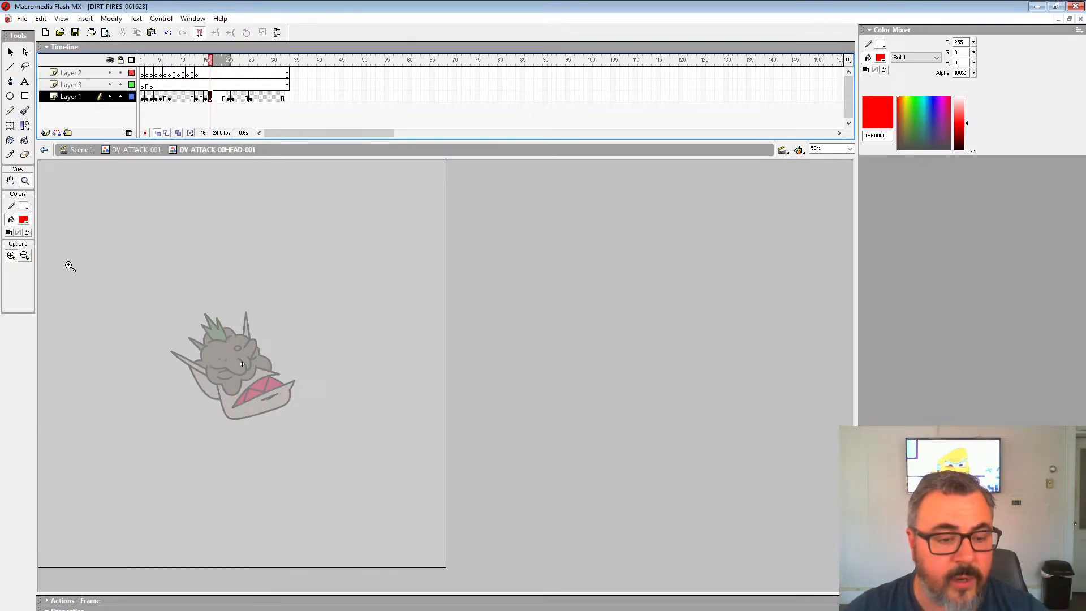
Examine the ghosted head's face and jaw line work at up to 400% magnification, ending with the whole head at 100%.
click(25, 180)
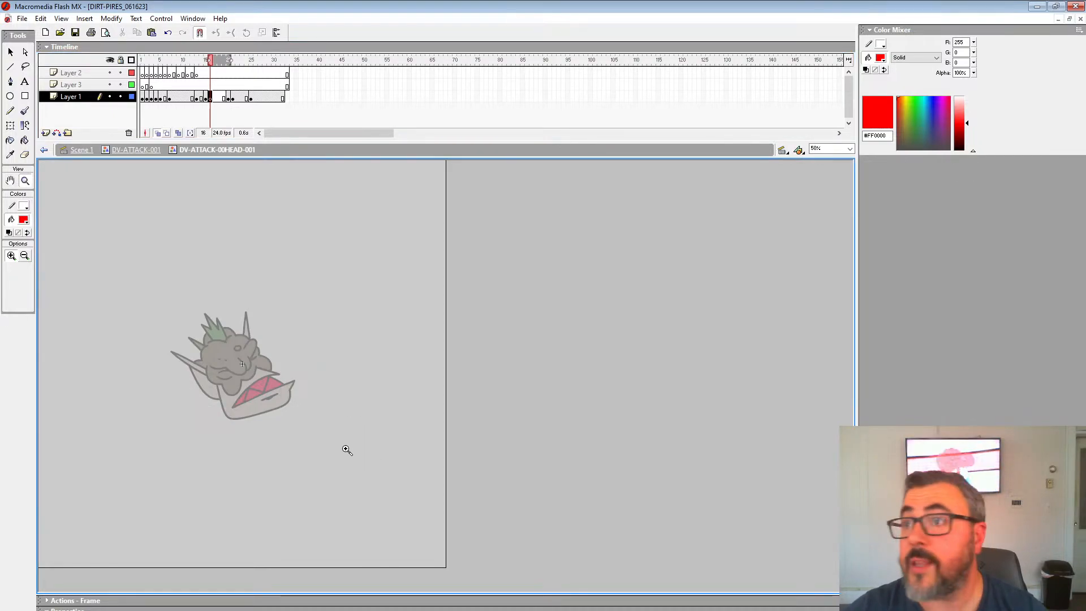
click(474, 506)
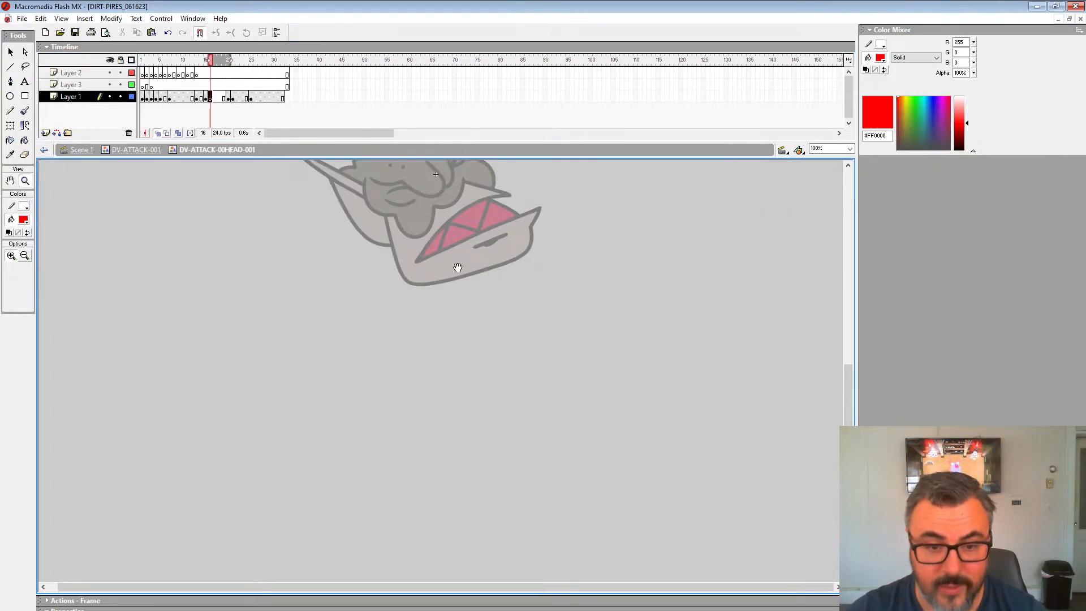
drag(458, 267, 467, 394)
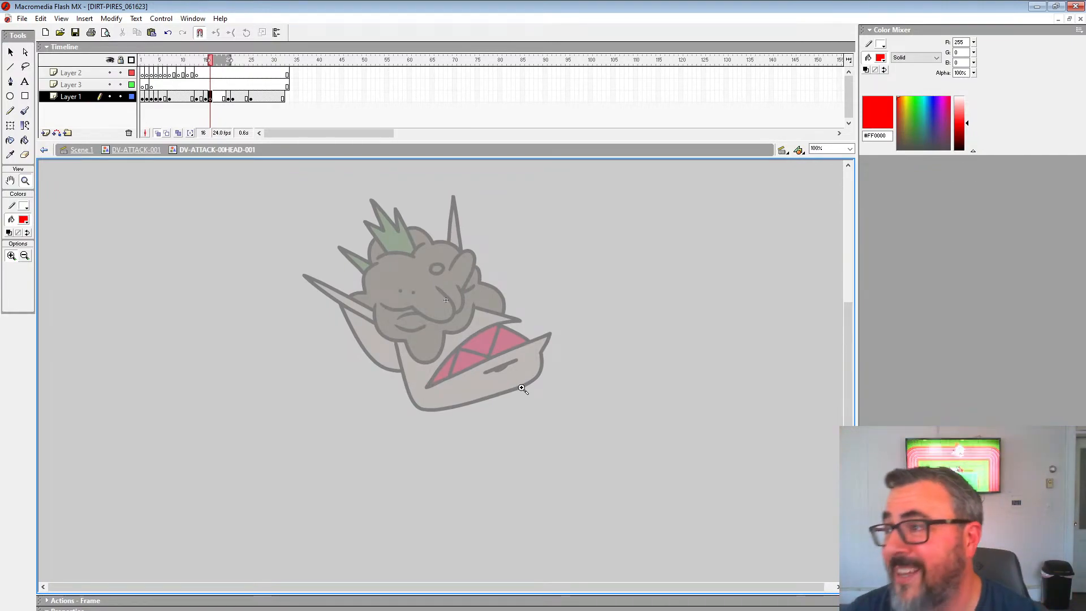
click(460, 310)
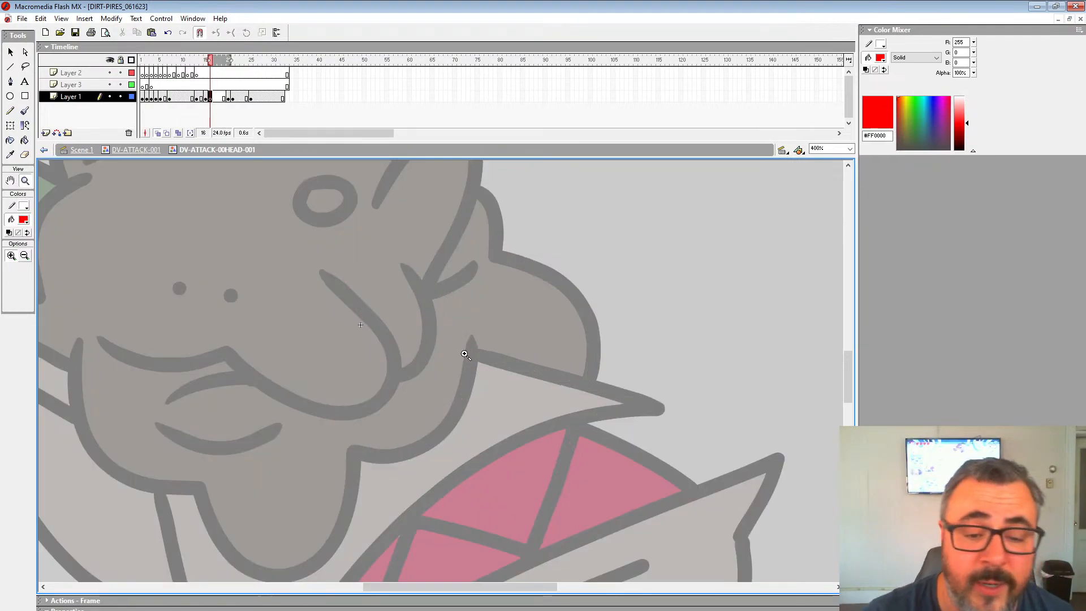
click(483, 358)
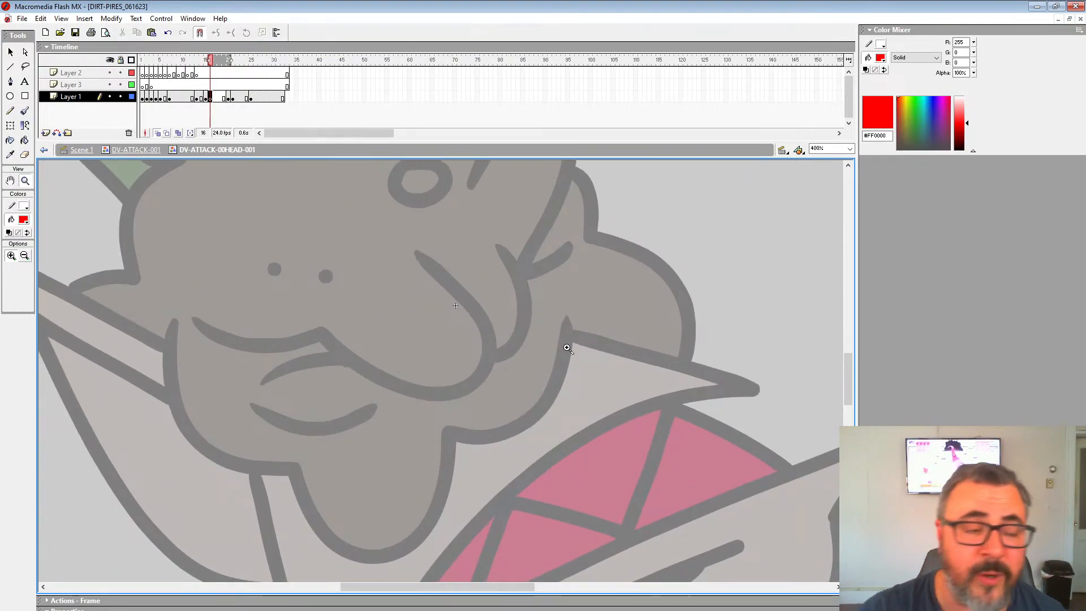
alt+click(511, 372)
alt+click(510, 373)
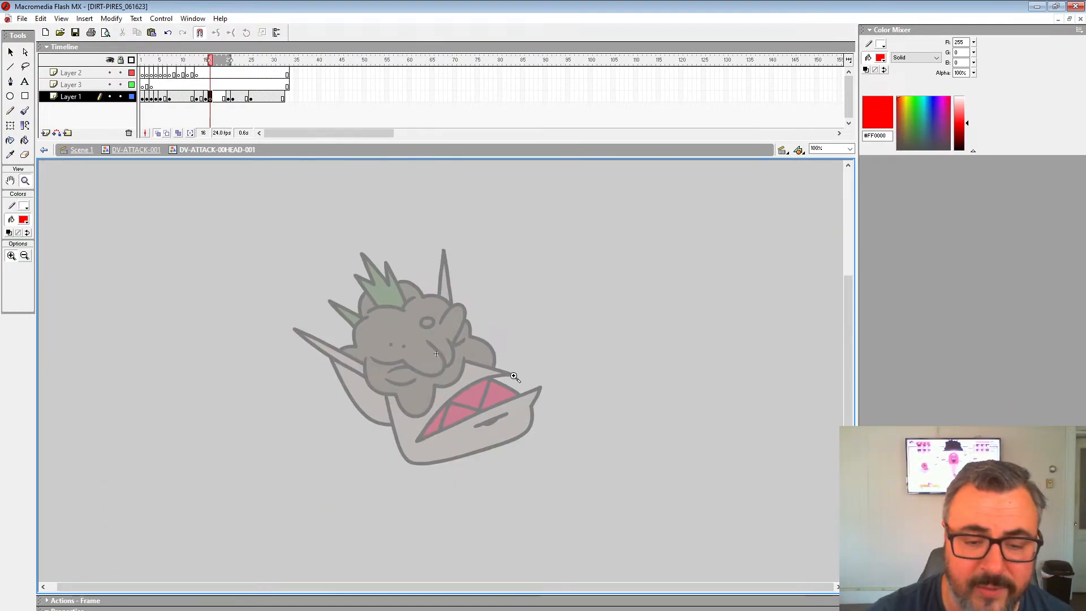
Sketch the shifted nose curve and mouth creases over the ghosted head, using the third-smallest brush in red #FF0000.
click(24, 111)
click(27, 275)
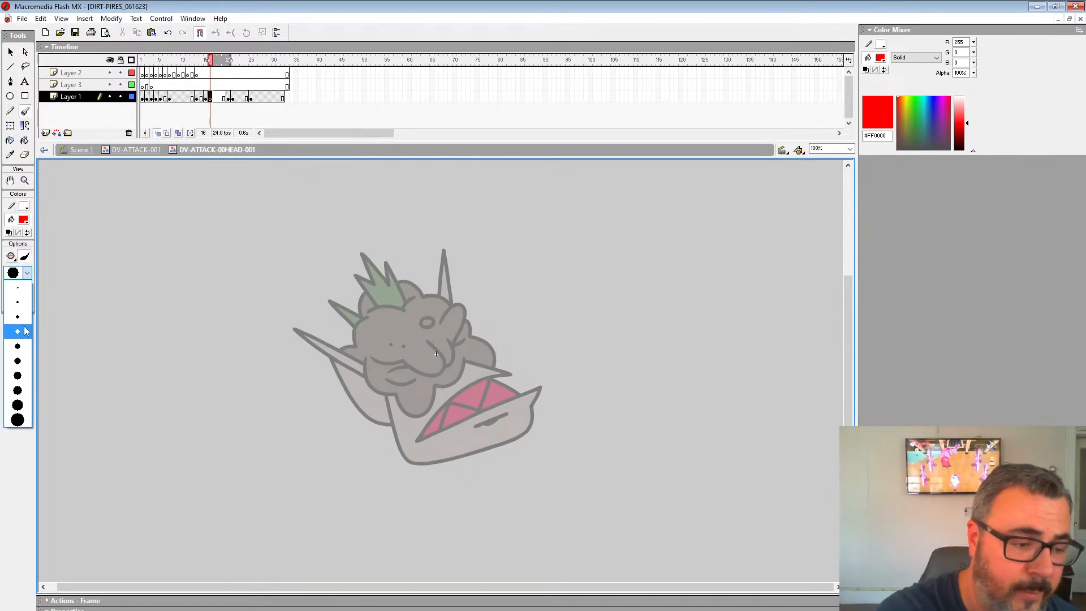
click(12, 317)
click(23, 220)
click(10, 277)
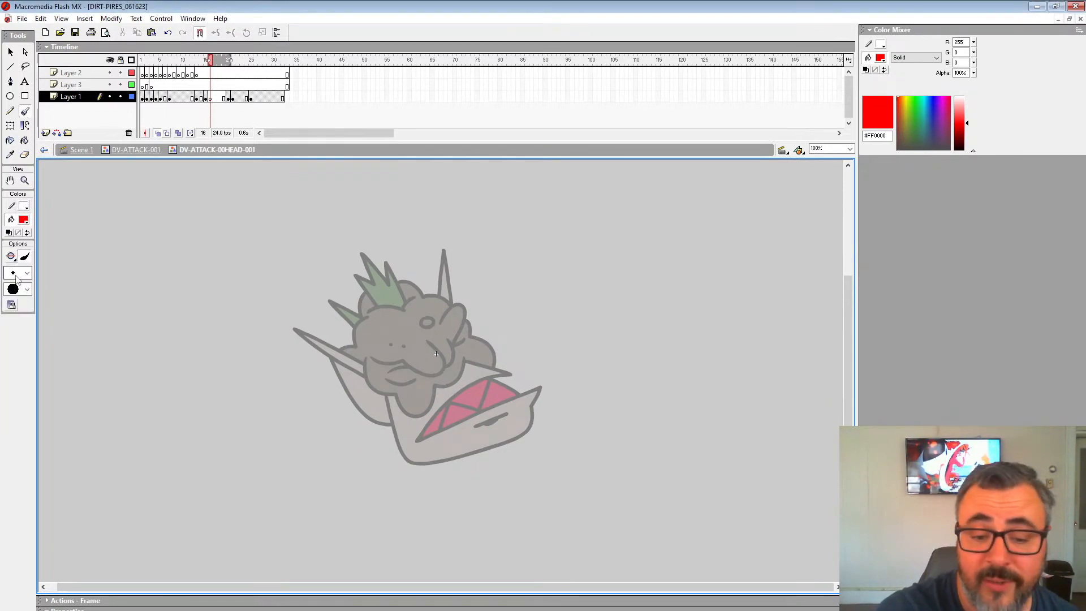
key(z)
click(456, 368)
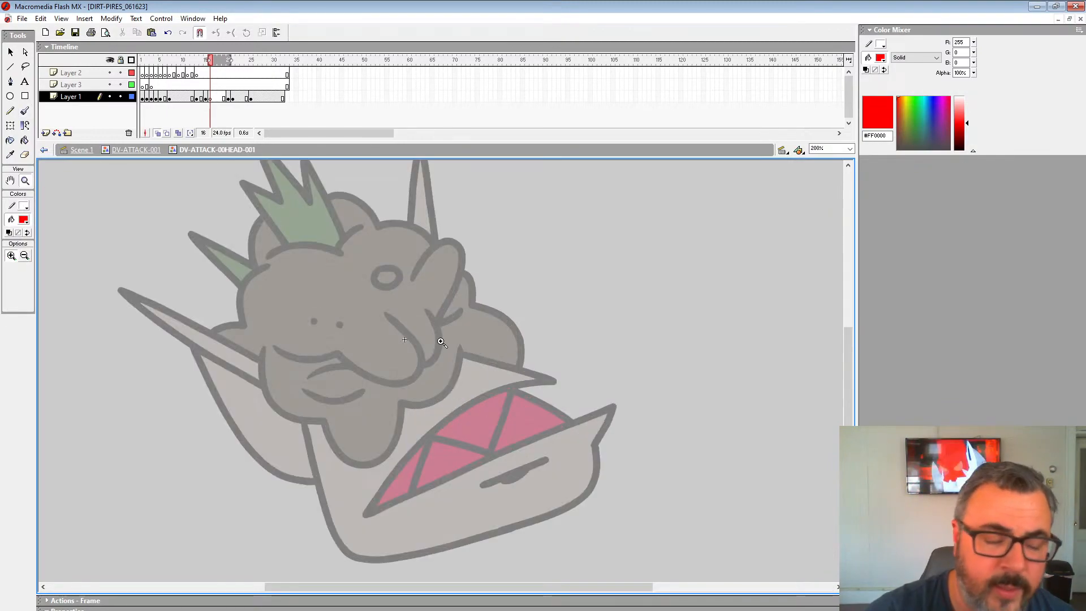
click(24, 111)
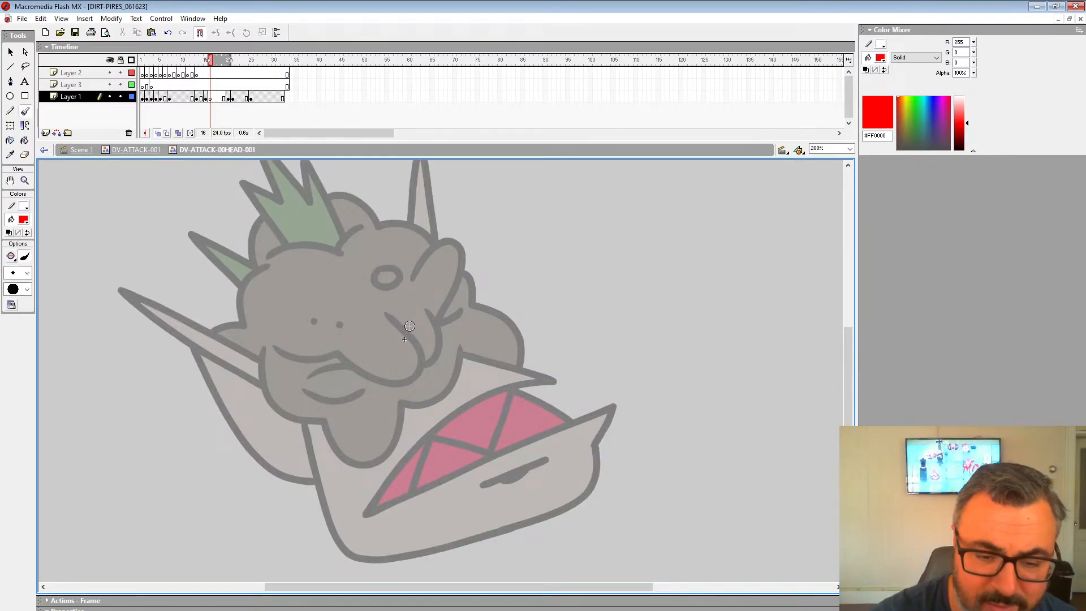
drag(406, 327, 446, 389)
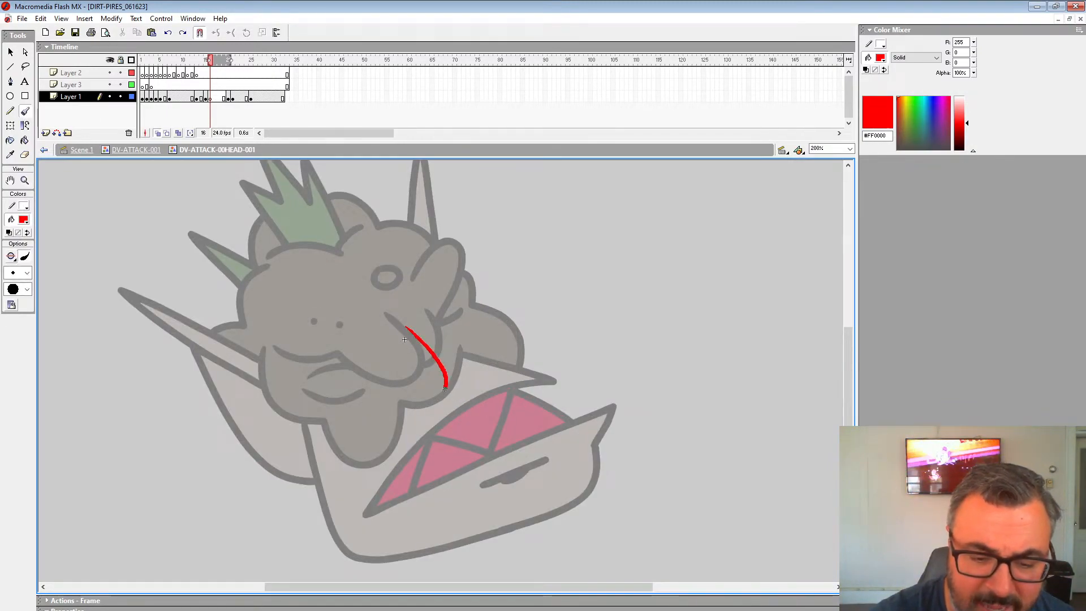
mouse_move(352, 373)
mouse_down()
mouse_move(284, 364)
mouse_move(370, 396)
mouse_up()
key(ctrl+z)
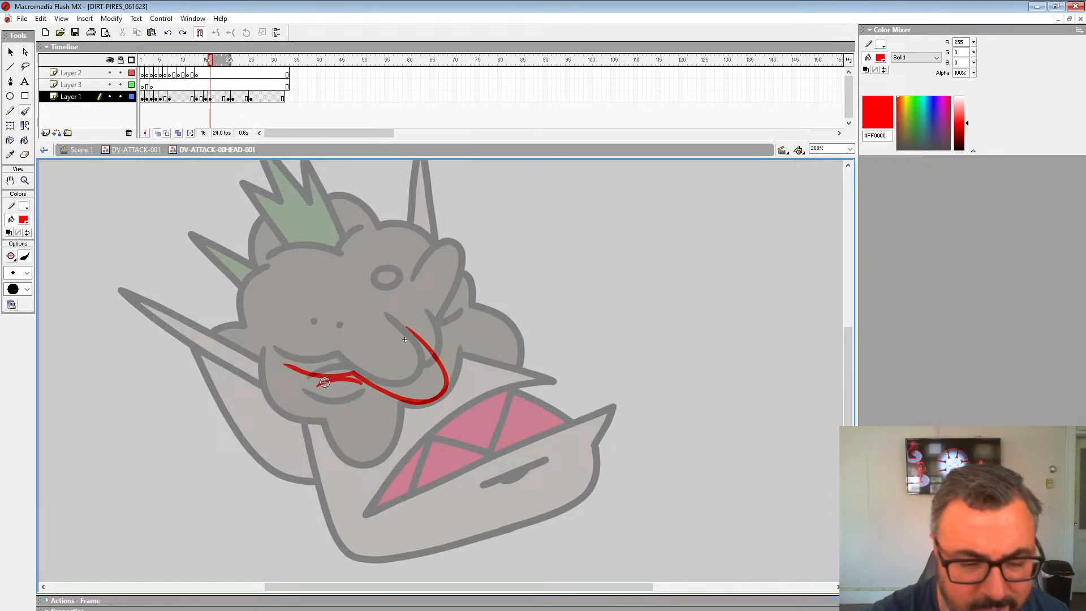
drag(304, 399, 365, 402)
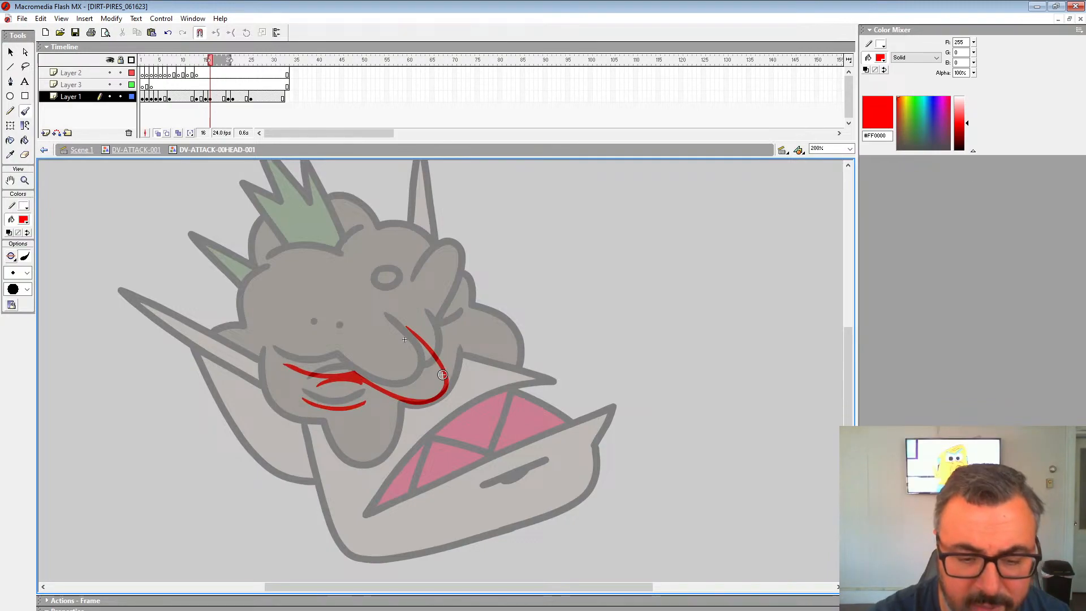
Brush the cheek creases, brow lump, drooping lower face outline and rounded lumps behind the cheek, undoing the stray strokes.
mouse_move(442, 374)
mouse_down()
mouse_move(483, 290)
mouse_move(437, 291)
mouse_up()
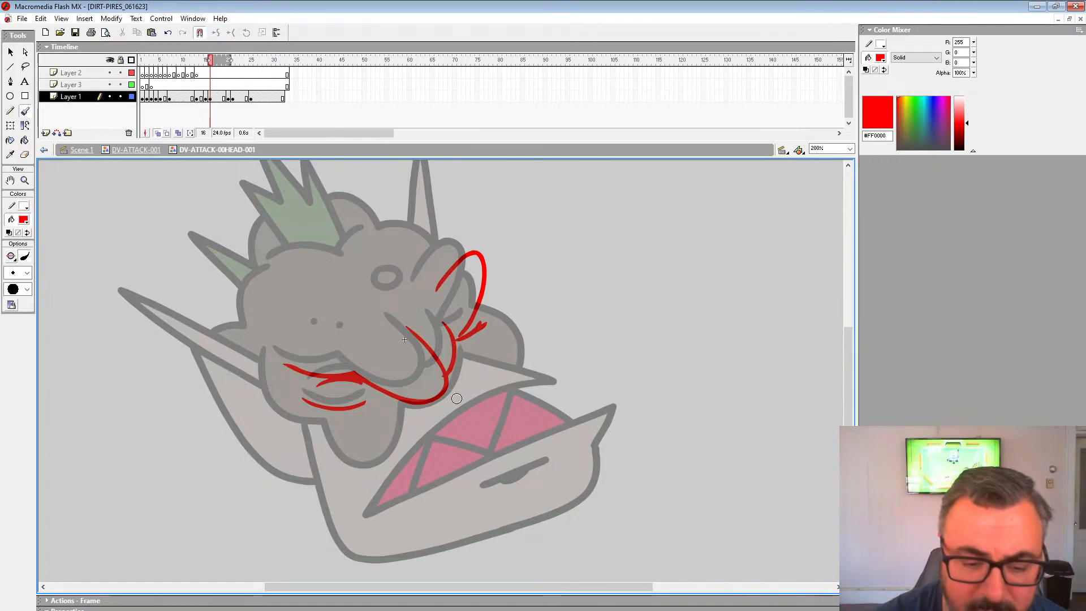
mouse_move(271, 356)
mouse_down()
mouse_move(278, 404)
mouse_move(345, 429)
mouse_move(361, 470)
mouse_move(419, 446)
mouse_move(422, 424)
mouse_move(460, 415)
mouse_move(491, 355)
mouse_up()
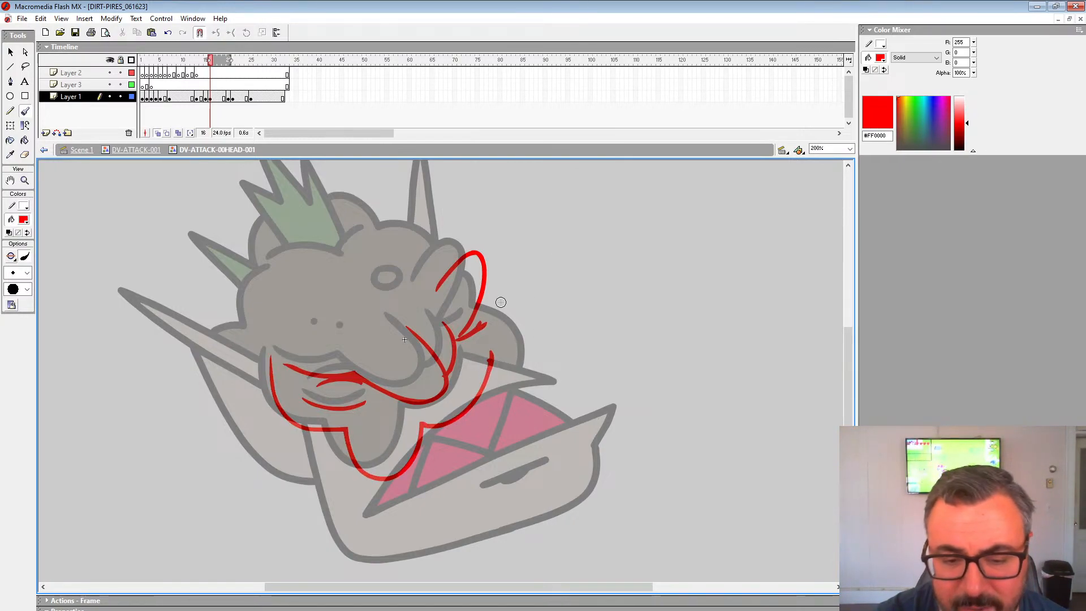
mouse_move(488, 283)
mouse_down()
mouse_move(497, 313)
mouse_move(542, 339)
mouse_move(557, 372)
mouse_move(582, 378)
mouse_move(419, 471)
mouse_move(386, 503)
mouse_move(667, 387)
mouse_move(610, 427)
mouse_up()
key(ctrl+z)
key(ctrl+z)
Brush the pointed open jaw outline, the chin marks and the zigzag teeth lines inside the mouth.
mouse_move(488, 361)
mouse_down()
mouse_move(593, 376)
mouse_move(388, 502)
mouse_move(609, 426)
mouse_move(620, 431)
mouse_move(604, 453)
mouse_move(612, 508)
mouse_move(453, 552)
mouse_move(328, 512)
mouse_move(305, 427)
mouse_up()
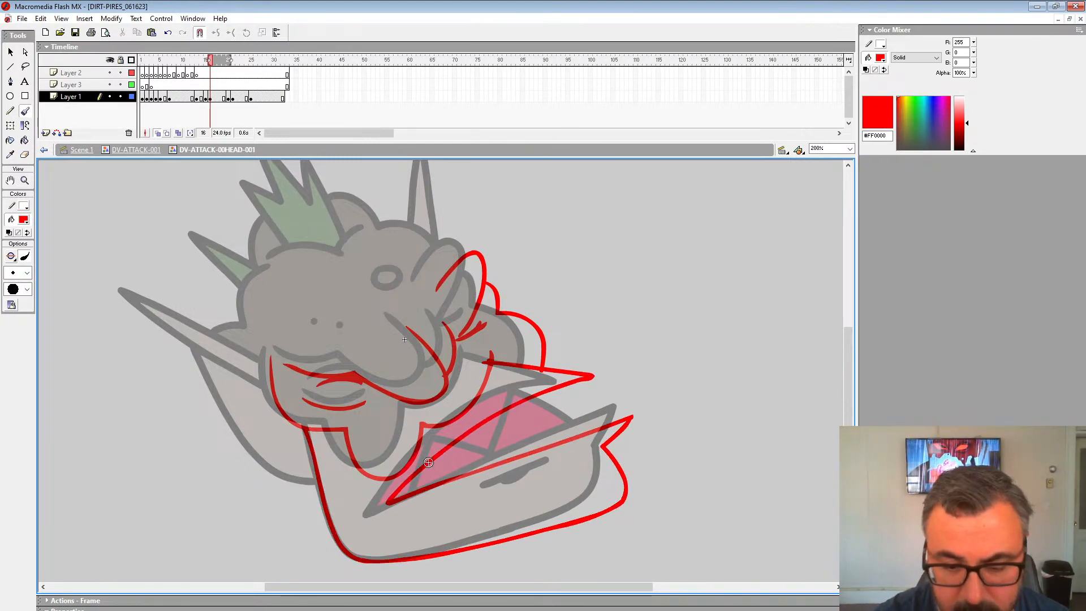
drag(479, 496, 548, 470)
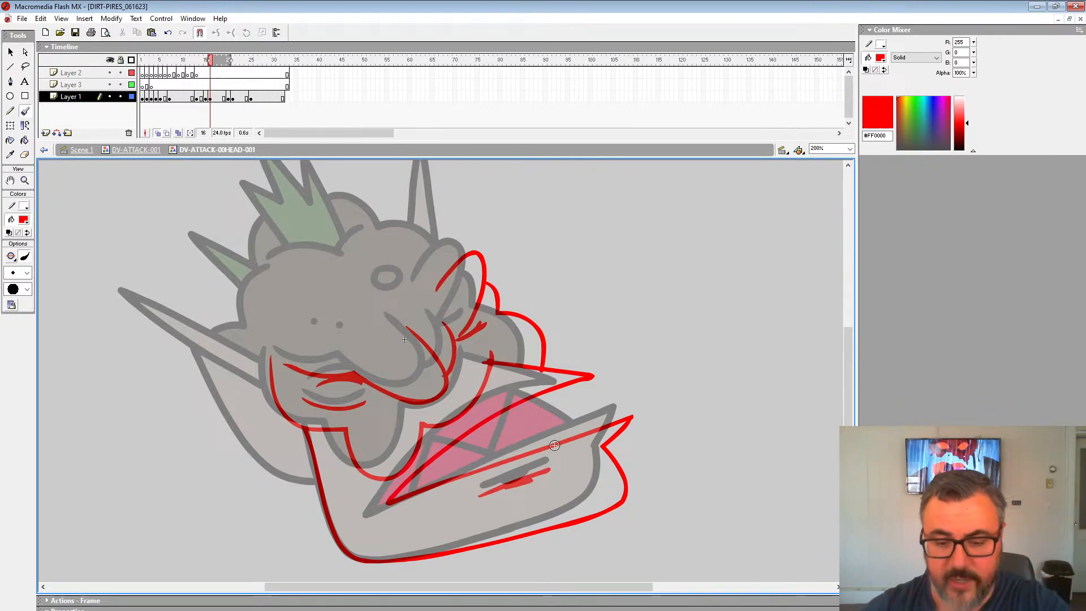
mouse_move(547, 388)
mouse_down()
mouse_move(593, 431)
mouse_move(499, 457)
mouse_move(471, 449)
mouse_move(415, 486)
mouse_up()
Stretch the frame 16 red sketch slightly wider with Free Transform, then shift its upper part to the right and slightly down.
click(206, 99)
click(210, 99)
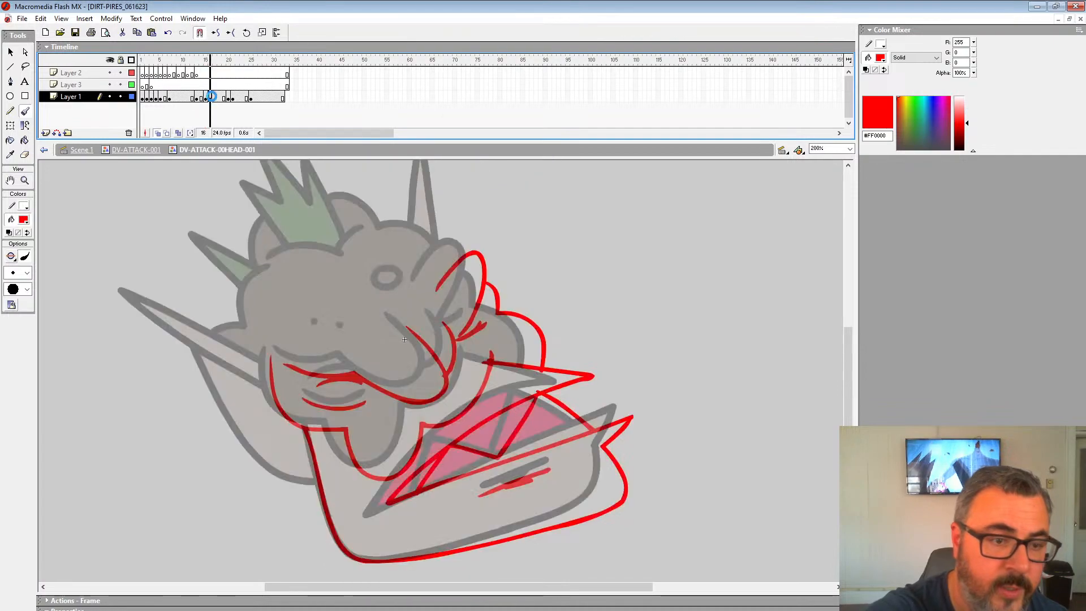
click(11, 126)
drag(635, 406, 642, 407)
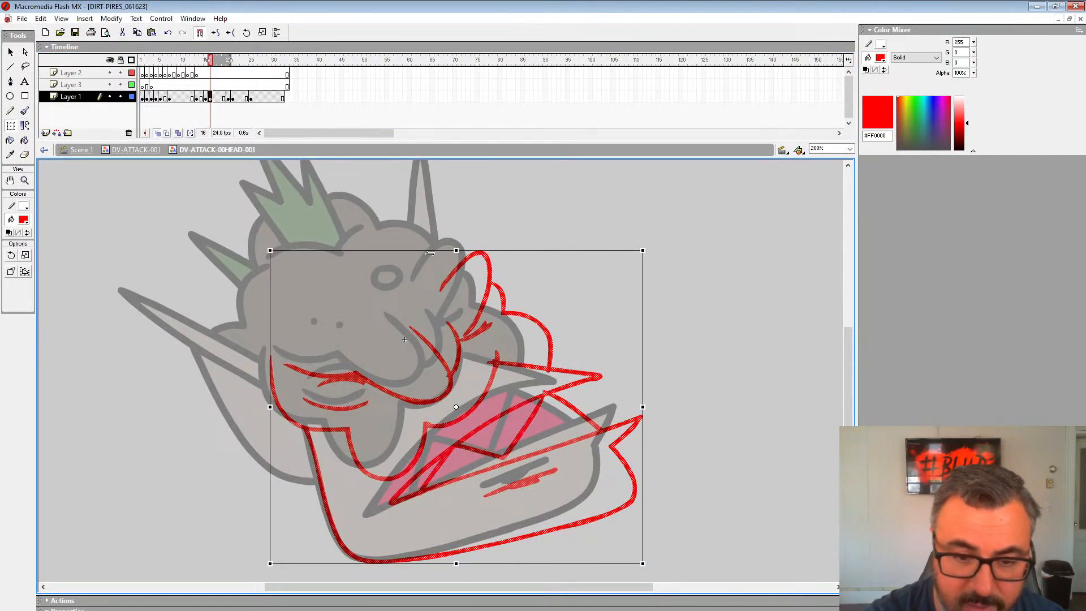
drag(455, 261, 497, 263)
click(698, 309)
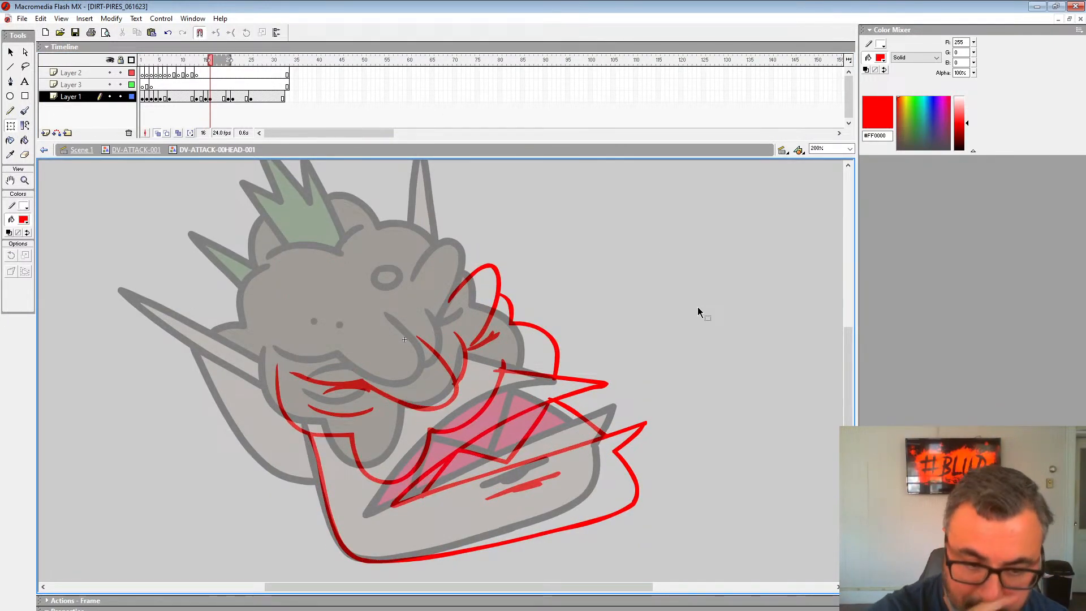
Brush the long spike at the back of the head and the curved jaw flap beneath it.
key(b)
mouse_move(277, 365)
mouse_down()
mouse_move(157, 279)
mouse_move(289, 394)
mouse_up()
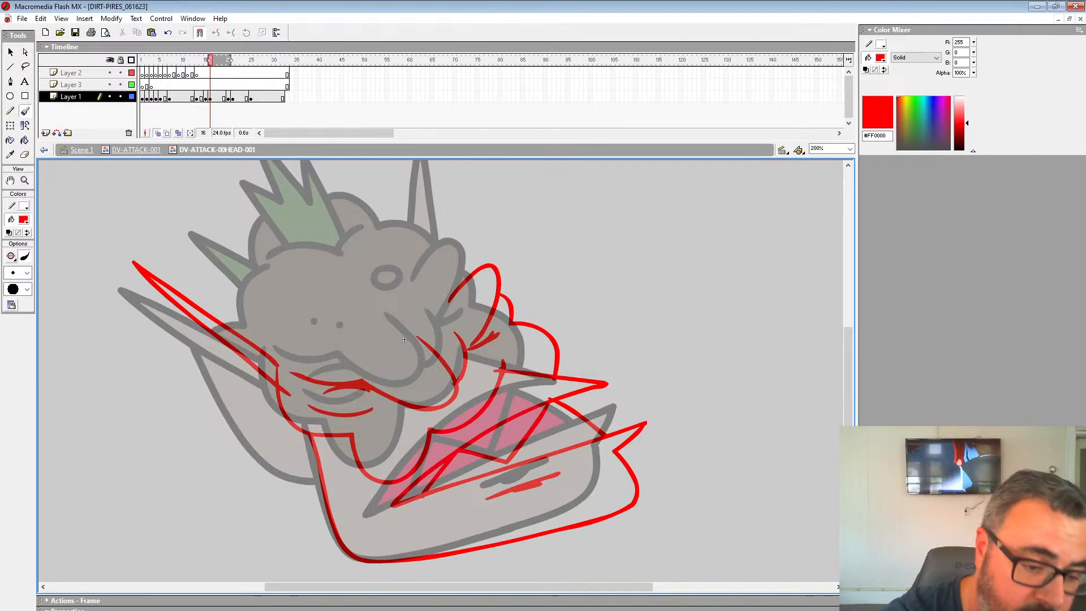
drag(193, 321, 285, 473)
Brush the bumpy crown outline, the forehead creases and the jagged main hair tuft of the red head sketch.
scroll(286, 473, up, 3)
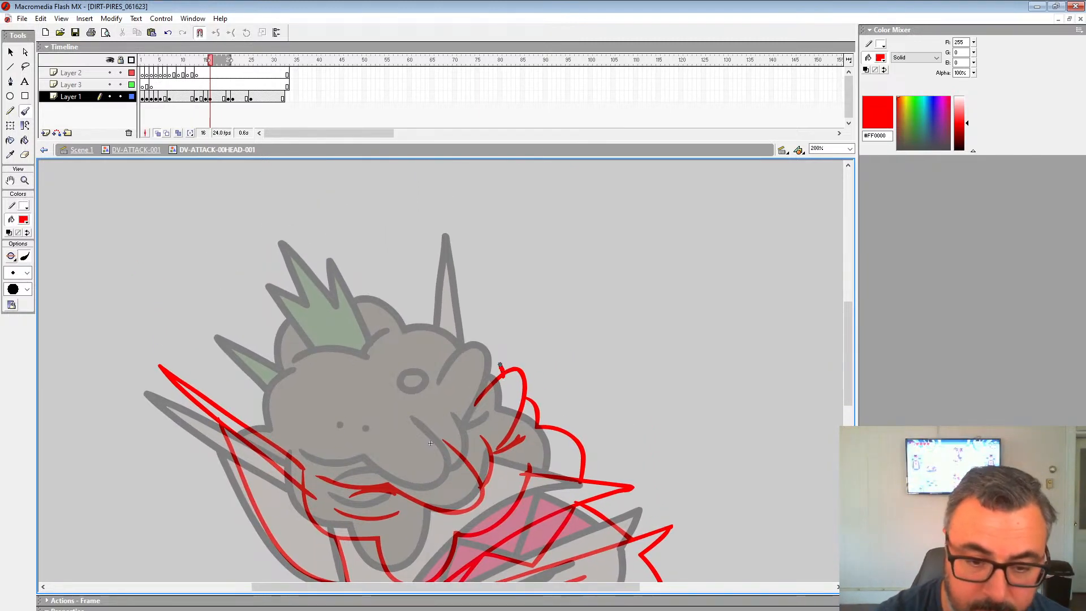
mouse_move(450, 336)
mouse_down()
mouse_move(354, 308)
mouse_move(308, 362)
mouse_move(288, 427)
mouse_move(267, 444)
mouse_up()
drag(401, 360, 425, 352)
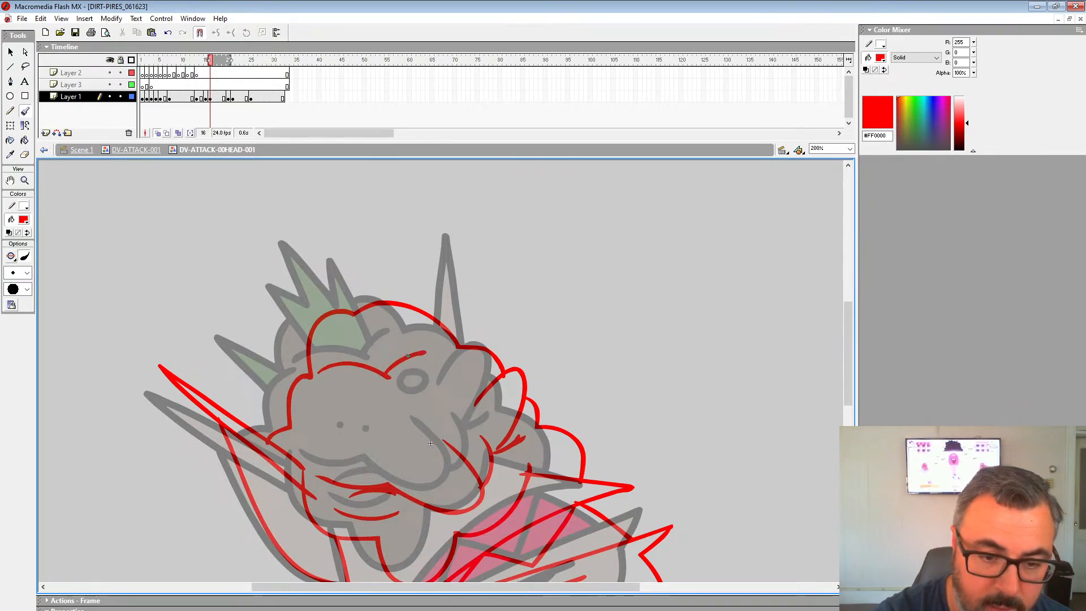
mouse_move(349, 228)
mouse_down()
mouse_move(322, 278)
mouse_move(347, 358)
mouse_up()
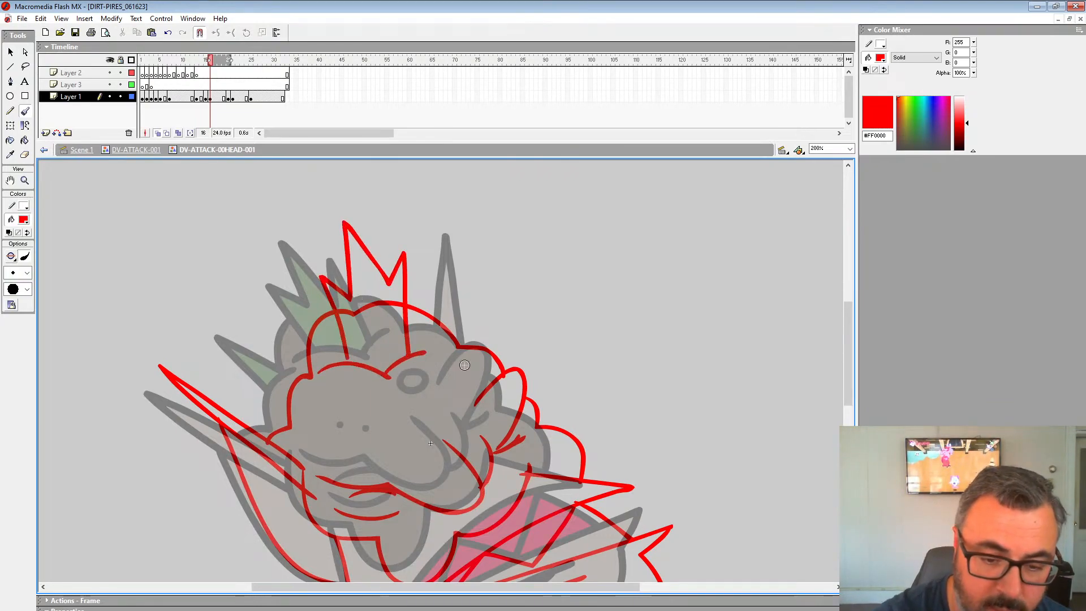
Brush the eye ring, two small face dots, upright front horn and small rear hair spike, undoing the extra stroke.
mouse_move(437, 384)
mouse_down()
mouse_move(423, 405)
mouse_move(437, 384)
mouse_up()
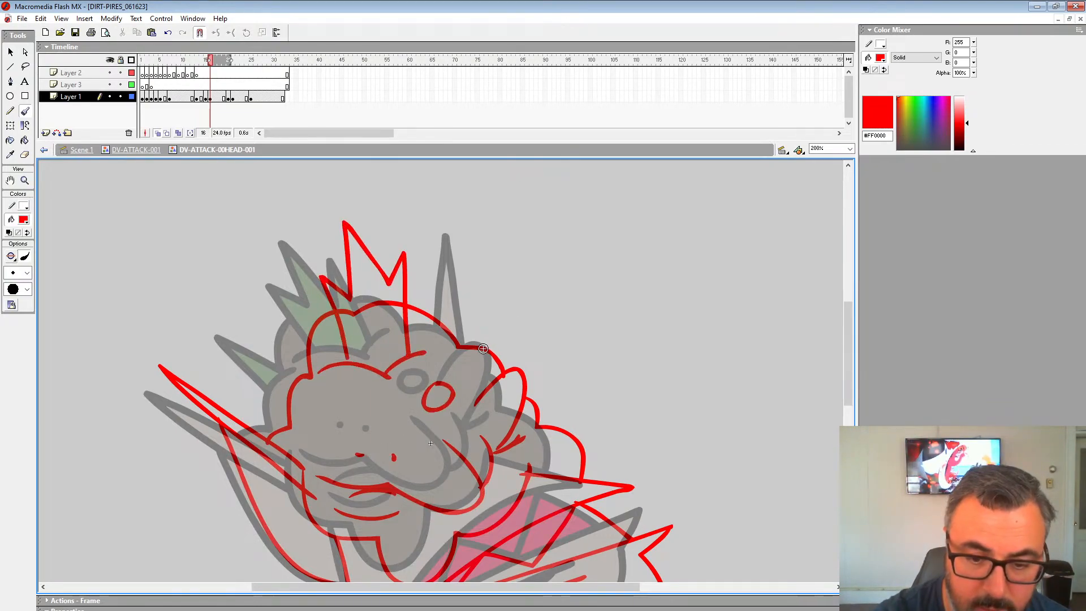
drag(481, 319, 454, 318)
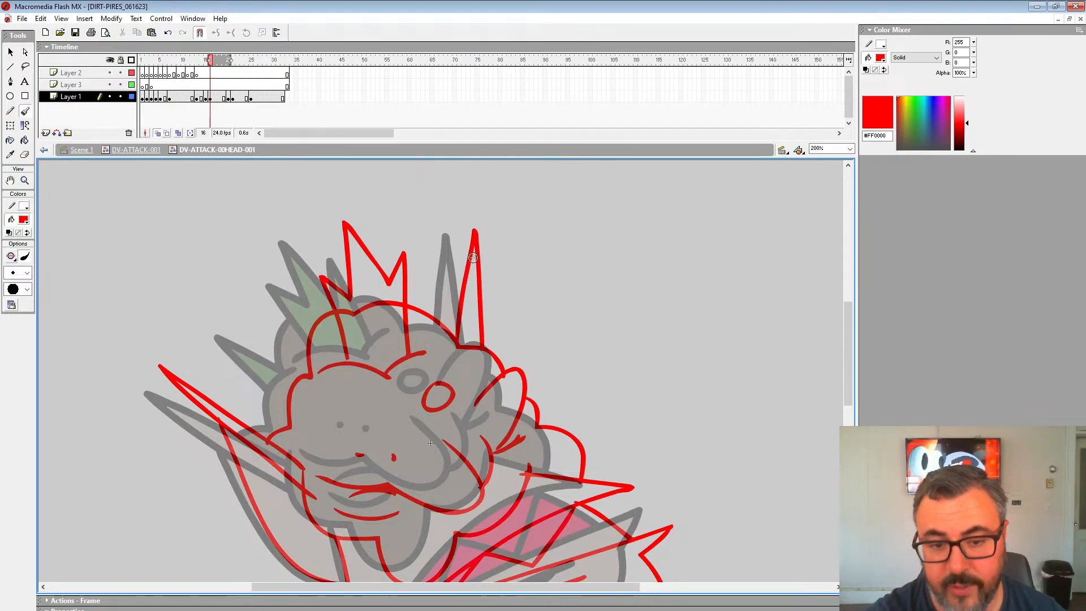
drag(445, 257, 569, 252)
key(ctrl+z)
mouse_move(305, 362)
mouse_down()
mouse_move(248, 326)
mouse_move(287, 388)
mouse_up()
drag(604, 398, 582, 194)
drag(518, 238, 524, 284)
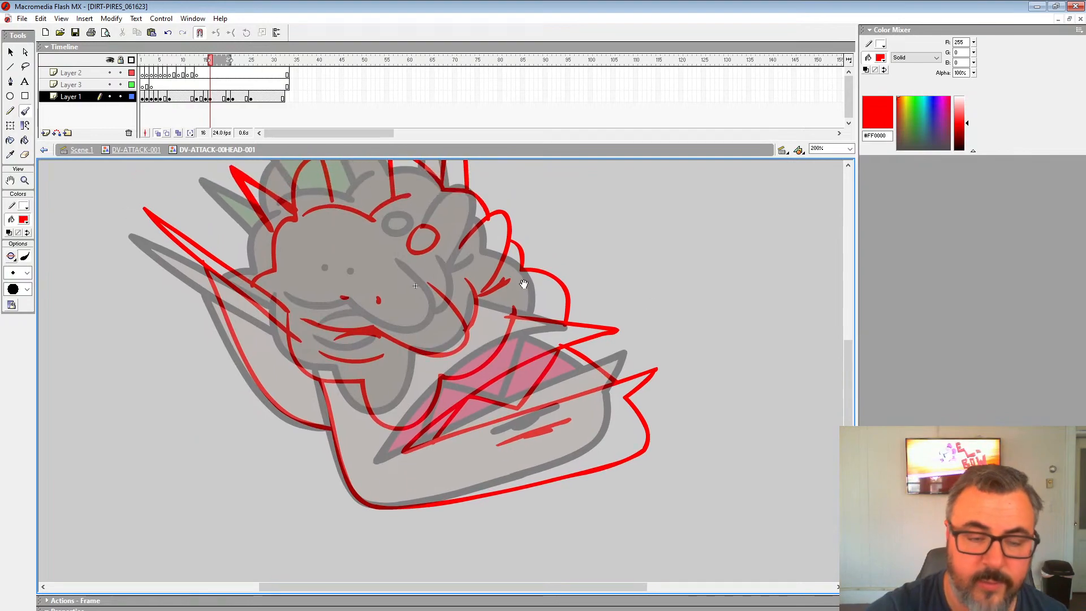
Clear the head artwork from frame 16 of Layer 1 and set the brush to black at a large size.
click(215, 94)
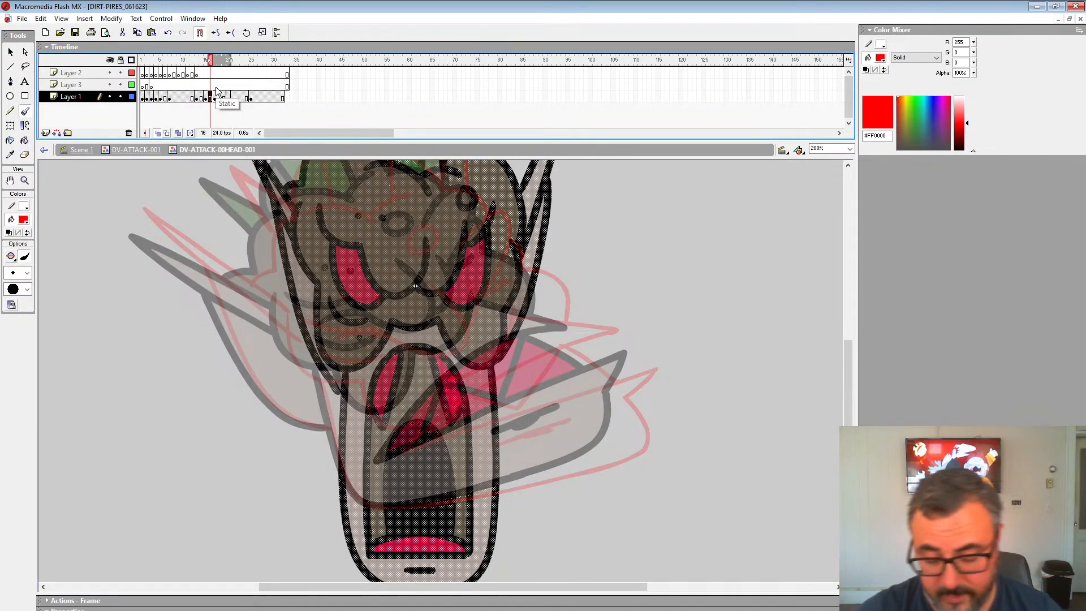
key(Delete)
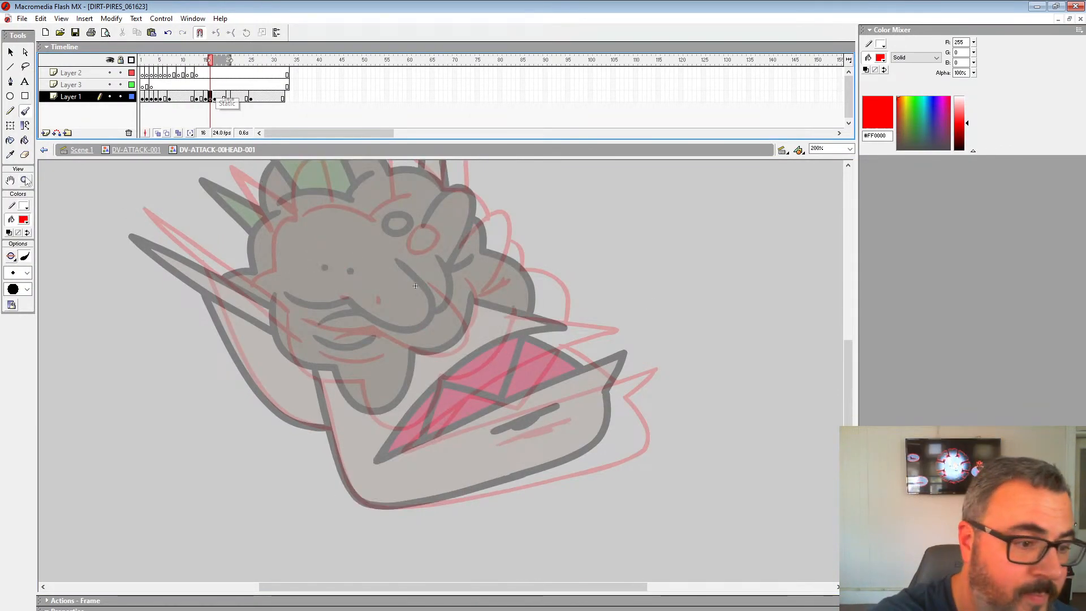
click(464, 318)
click(23, 220)
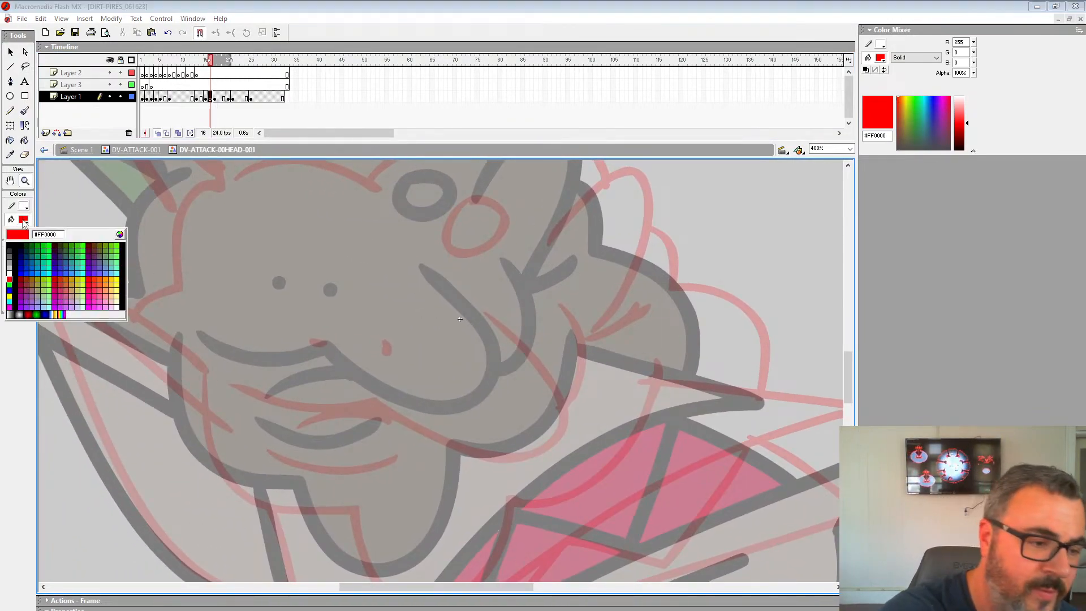
click(9, 247)
click(25, 111)
click(26, 272)
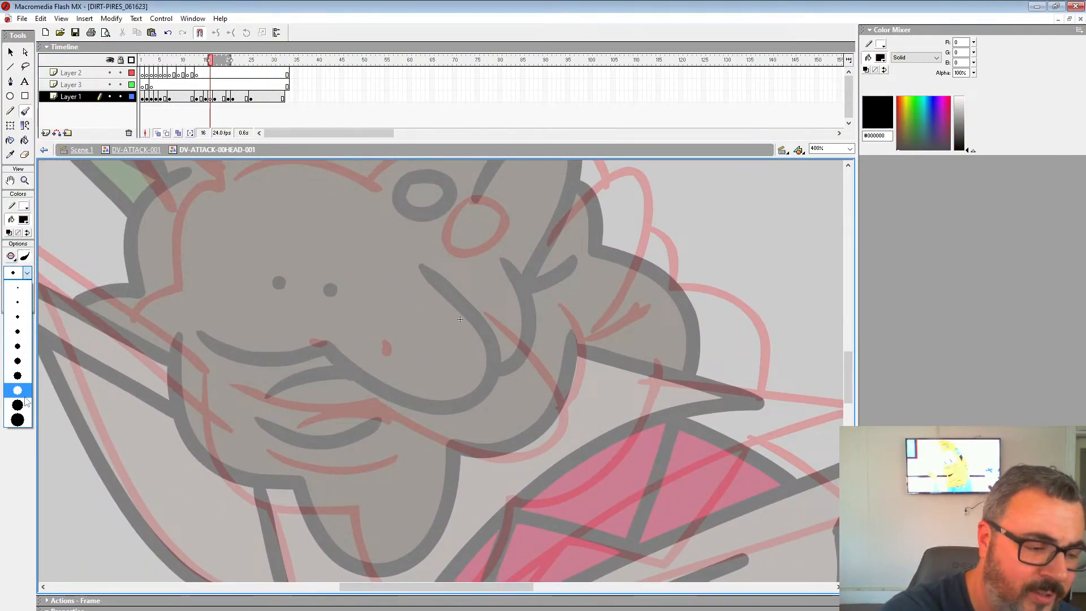
click(25, 404)
Ink the creature's snout curve and the wrinkle lines beneath it in black over the faded red sketch.
mouse_move(480, 307)
mouse_down()
mouse_move(562, 388)
mouse_move(498, 461)
mouse_move(392, 401)
mouse_move(291, 395)
mouse_move(238, 377)
mouse_up()
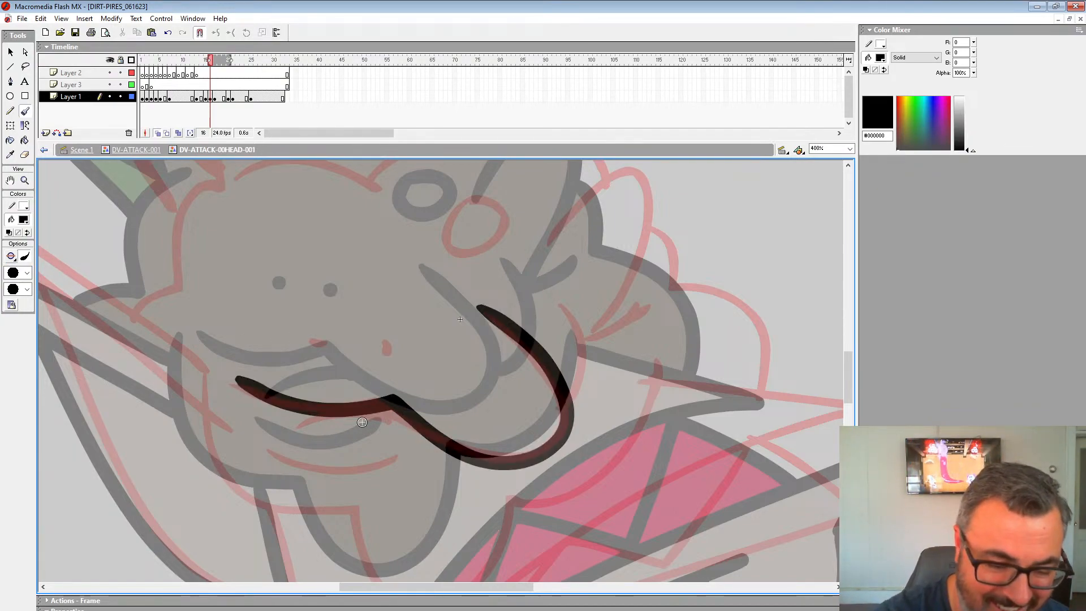
drag(286, 429, 395, 414)
drag(303, 465, 397, 460)
Ink the rounded lobe beside the snout and the short creases at its base, tracing the red sketch.
mouse_move(621, 392)
mouse_down()
mouse_move(632, 409)
mouse_move(563, 495)
mouse_up()
drag(510, 402, 513, 516)
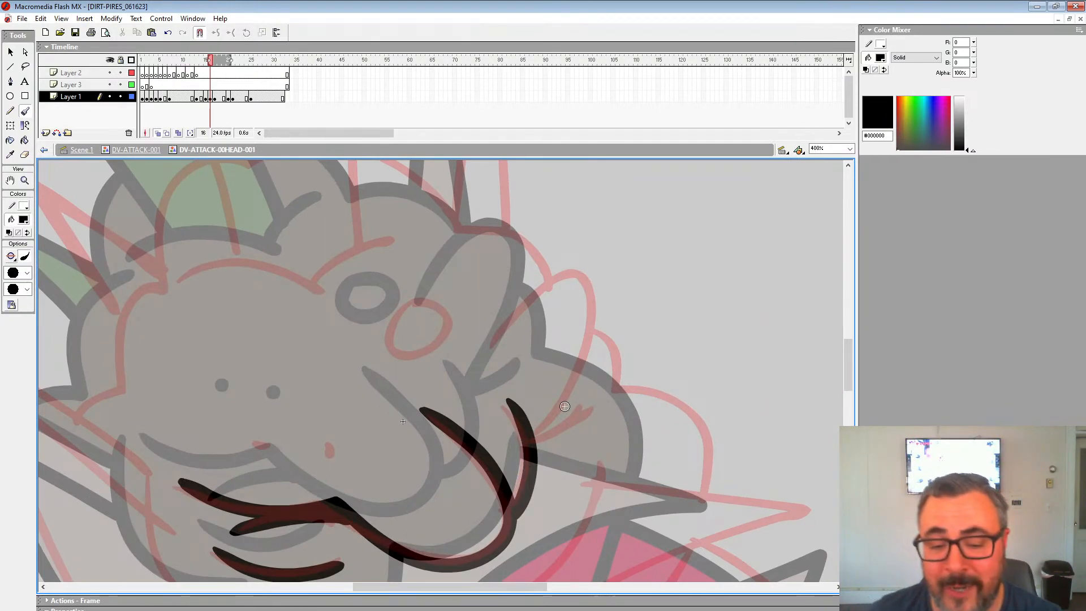
mouse_move(490, 348)
mouse_down()
mouse_move(549, 273)
mouse_move(590, 270)
mouse_move(574, 373)
mouse_move(529, 436)
mouse_up()
drag(661, 382, 635, 338)
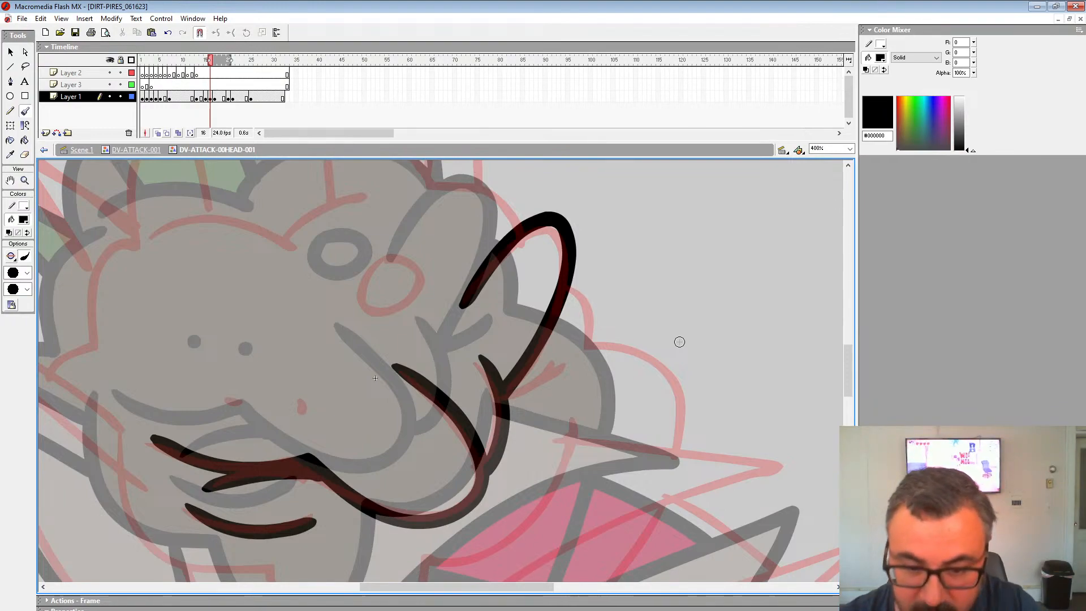
drag(571, 356, 516, 391)
Ink the lower contour of the rocky face, including the hanging lobe and the curve along the cheek.
mouse_move(684, 380)
mouse_down()
mouse_move(683, 322)
mouse_move(742, 168)
mouse_up()
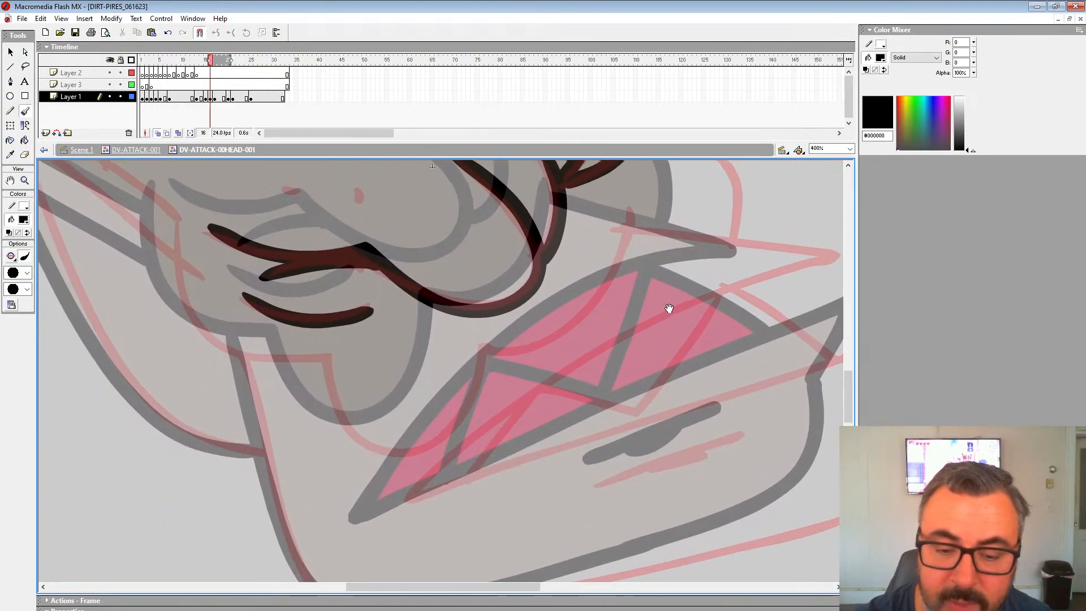
mouse_move(633, 208)
mouse_down()
mouse_move(540, 345)
mouse_move(472, 404)
mouse_move(331, 359)
mouse_move(241, 357)
mouse_move(175, 219)
mouse_up()
mouse_move(717, 283)
mouse_down()
mouse_move(635, 417)
mouse_move(614, 428)
mouse_up()
drag(708, 391, 718, 203)
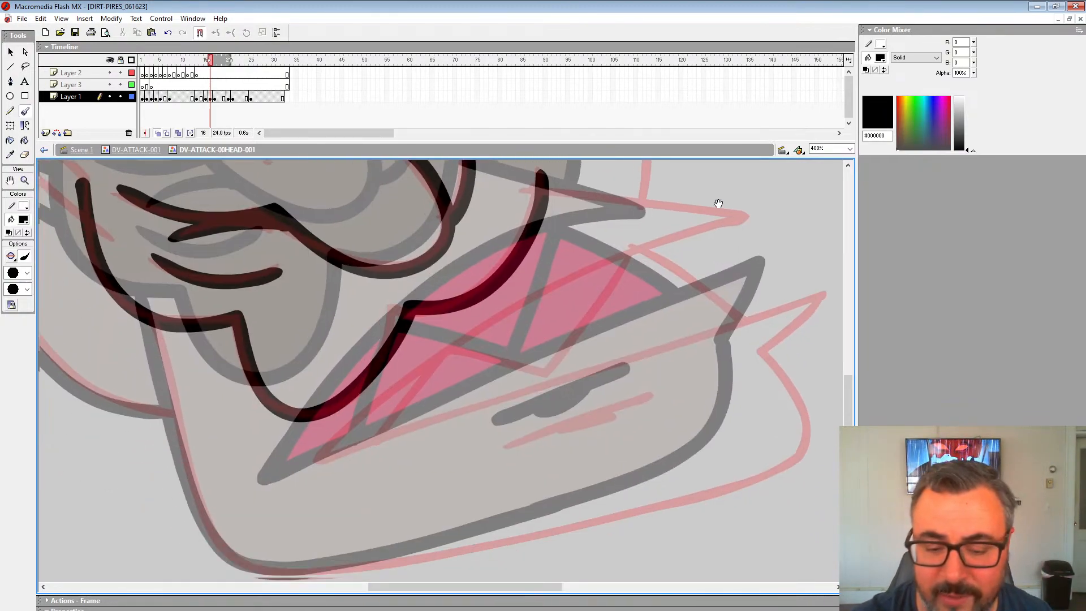
Ink the edges of the open mouth, the zigzag teeth inside it and the pointed corner of the lower jaw.
drag(639, 330, 639, 317)
mouse_move(315, 437)
mouse_down()
mouse_move(759, 300)
mouse_move(770, 335)
mouse_move(758, 345)
mouse_up()
drag(779, 308, 805, 373)
mouse_move(346, 505)
mouse_down()
mouse_move(523, 394)
mouse_move(778, 269)
mouse_move(577, 245)
mouse_up()
drag(788, 309, 699, 285)
mouse_move(705, 339)
mouse_down()
mouse_move(608, 289)
mouse_move(505, 396)
mouse_move(427, 384)
mouse_up()
mouse_move(597, 335)
mouse_down()
mouse_move(628, 378)
mouse_move(633, 446)
mouse_up()
mouse_move(671, 350)
mouse_down()
mouse_move(702, 485)
mouse_move(575, 368)
mouse_move(534, 306)
mouse_up()
drag(686, 404, 636, 258)
drag(727, 409, 678, 280)
mouse_move(671, 388)
mouse_down()
mouse_move(681, 310)
mouse_move(676, 364)
mouse_move(599, 281)
mouse_up()
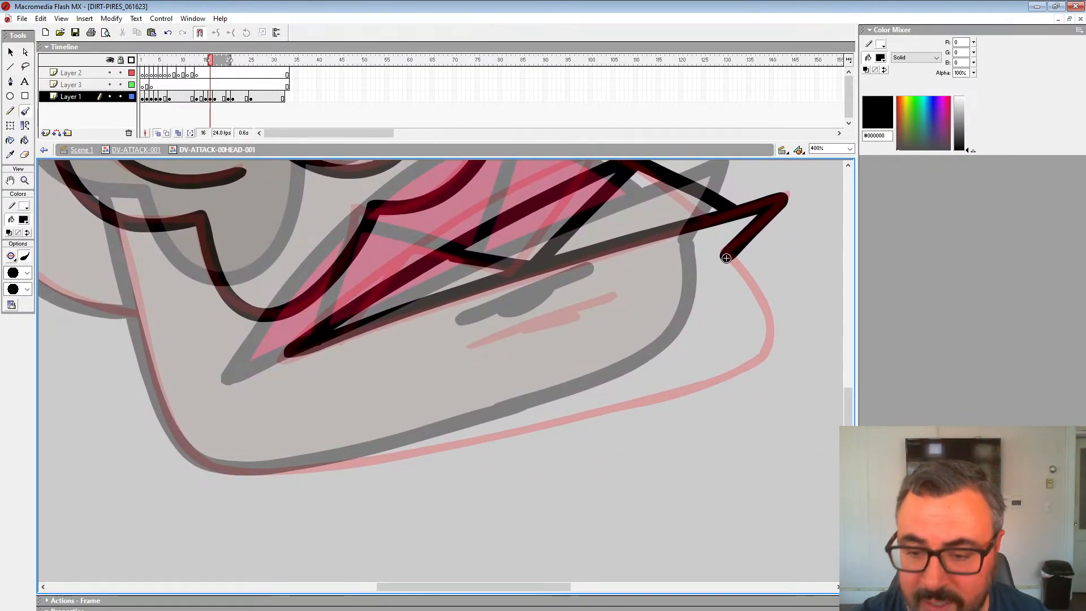
Ink the lower jaw outline and chin mark, plus the spike above the mouth and the bumps behind it.
mouse_move(727, 258)
mouse_down()
mouse_move(781, 342)
mouse_move(732, 377)
mouse_move(435, 451)
mouse_move(230, 482)
mouse_move(179, 445)
mouse_move(118, 226)
mouse_up()
drag(472, 343, 622, 301)
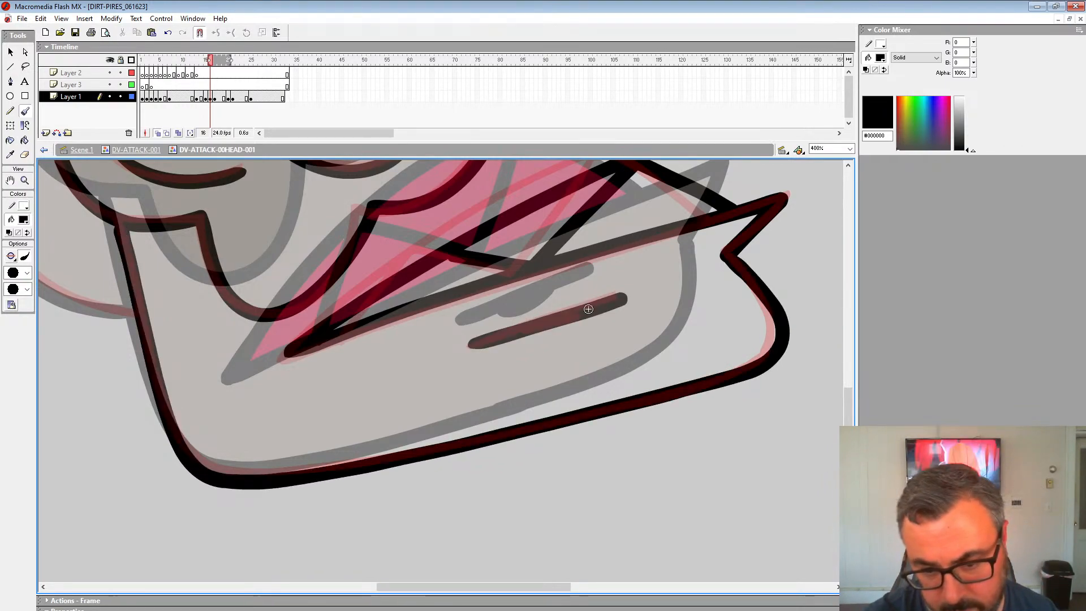
mouse_move(535, 333)
mouse_down()
mouse_move(581, 308)
mouse_move(669, 498)
mouse_up()
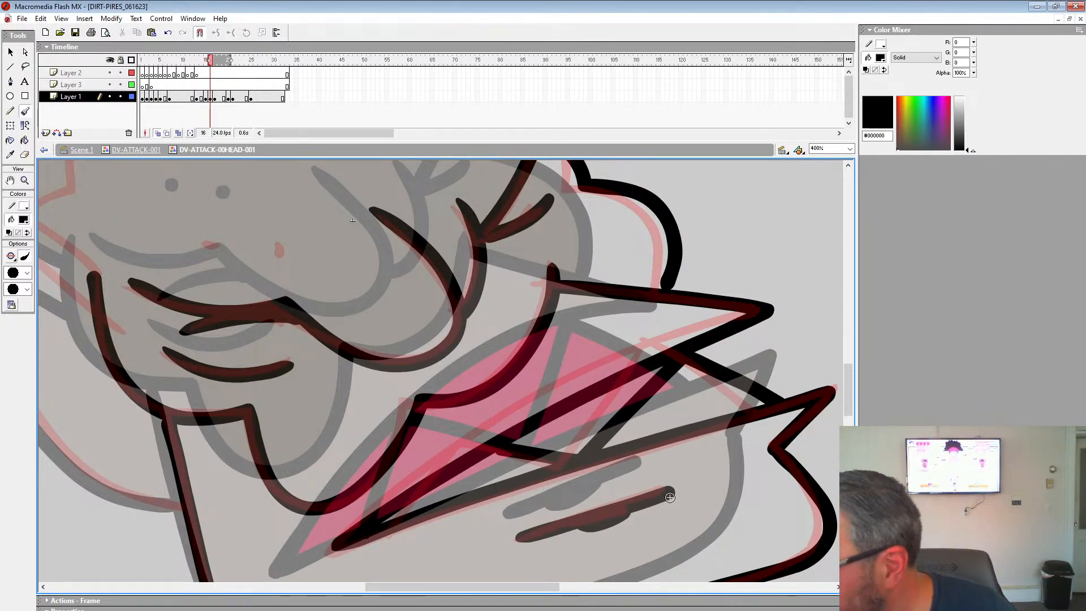
drag(587, 245, 787, 480)
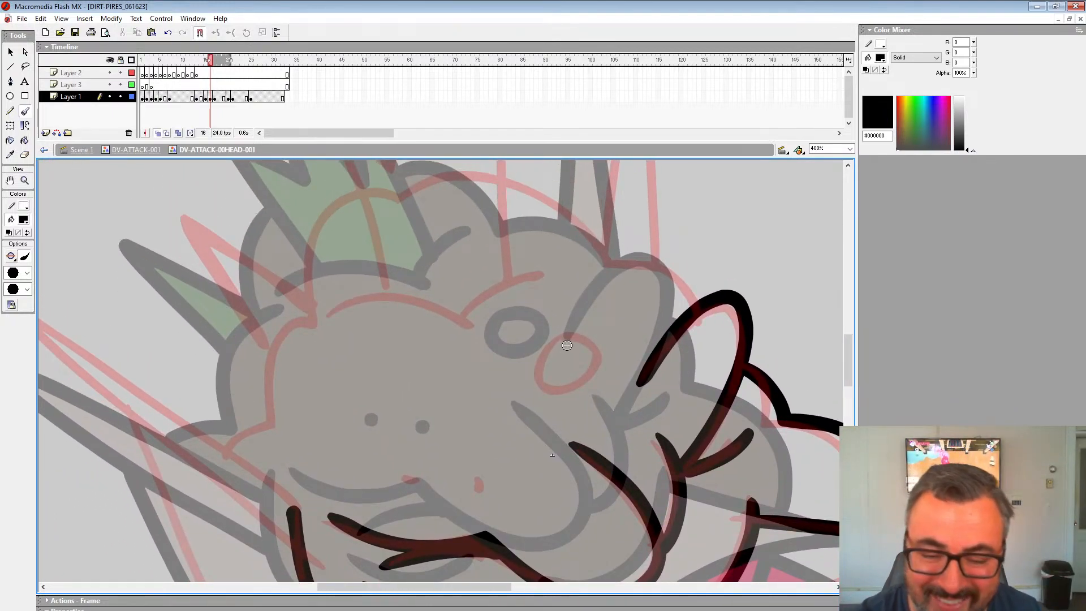
Ink the eye ring, the long side spike, the brow curves and the rounded top contour of the head.
mouse_move(567, 345)
mouse_down()
mouse_move(691, 249)
mouse_move(844, 281)
mouse_up()
mouse_move(583, 439)
mouse_down()
mouse_move(296, 240)
mouse_move(533, 441)
mouse_move(571, 458)
mouse_up()
mouse_move(453, 377)
mouse_down()
mouse_move(423, 209)
mouse_move(423, 260)
mouse_move(602, 508)
mouse_move(636, 512)
mouse_up()
mouse_move(779, 180)
mouse_down()
mouse_move(697, 421)
mouse_move(583, 481)
mouse_up()
mouse_move(757, 381)
mouse_down()
mouse_move(718, 338)
mouse_move(563, 256)
mouse_up()
drag(597, 277, 729, 352)
drag(668, 474, 529, 448)
drag(729, 413, 659, 467)
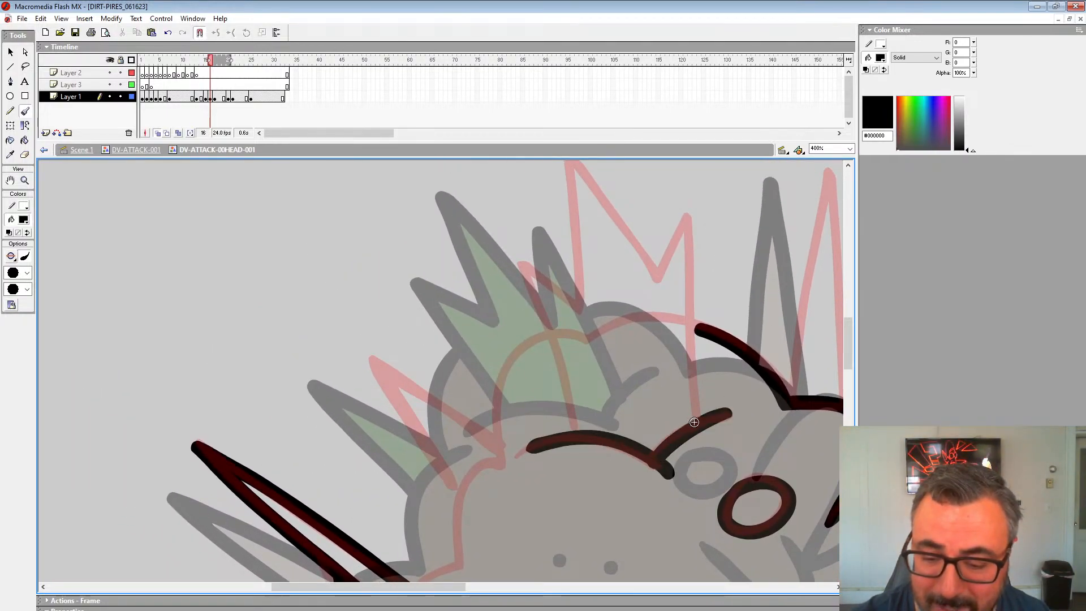
Ink the crown spikes, the tall spike behind them and the remaining outline of the forehead, redoing the misdrawn stroke.
drag(694, 422, 690, 215)
key(ctrl+z)
mouse_move(723, 417)
mouse_down()
mouse_move(684, 432)
mouse_move(693, 458)
mouse_up()
mouse_move(692, 459)
mouse_down()
mouse_move(659, 311)
mouse_move(566, 253)
mouse_move(503, 337)
mouse_move(563, 461)
mouse_move(651, 299)
mouse_up()
mouse_move(633, 206)
mouse_down()
mouse_move(591, 241)
mouse_move(495, 472)
mouse_move(503, 512)
mouse_up()
mouse_move(597, 371)
mouse_down()
mouse_move(557, 338)
mouse_move(553, 400)
mouse_move(357, 472)
mouse_up()
drag(747, 391, 715, 416)
mouse_move(605, 424)
mouse_down()
mouse_move(653, 267)
mouse_move(668, 433)
mouse_up()
drag(579, 374, 465, 295)
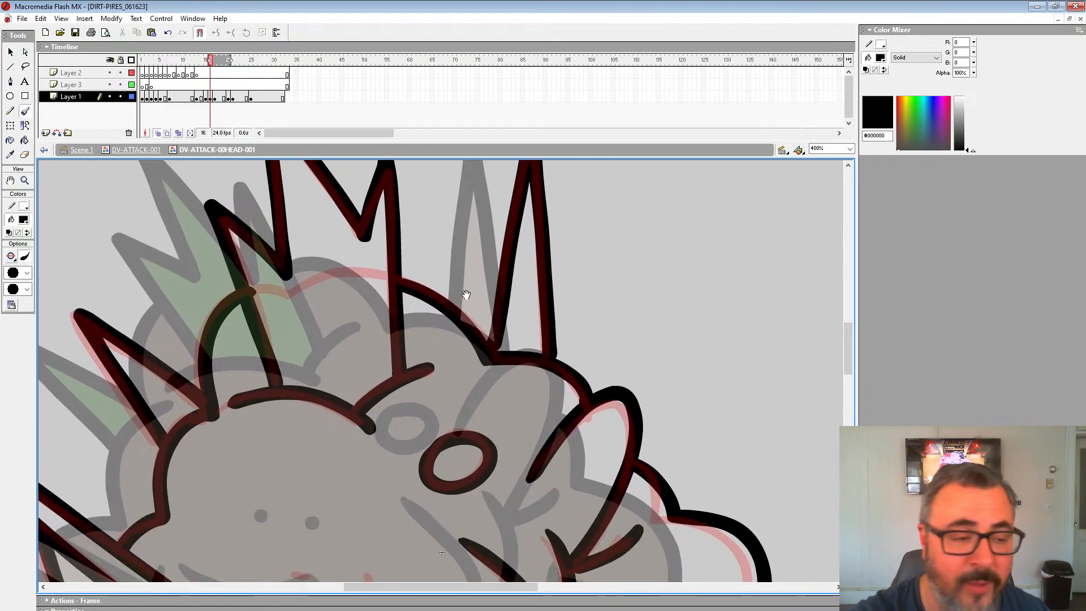
Remove the red sketch keyframe at frame 17 of Layer 1, keeping the inked drawing on frame 16.
click(28, 181)
alt+click(646, 388)
alt+click(619, 408)
drag(560, 456, 562, 434)
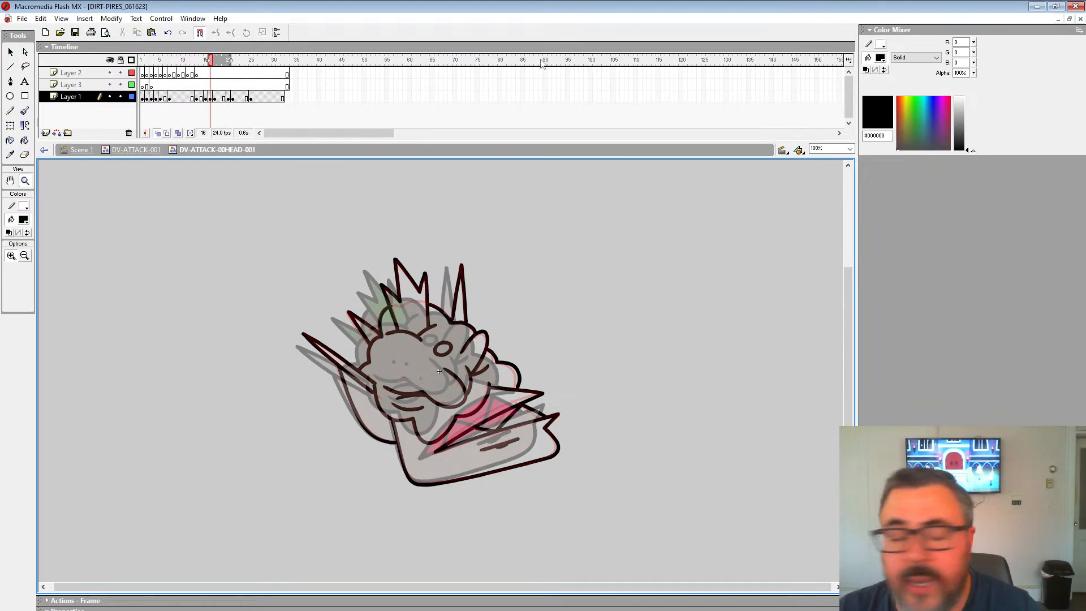
click(215, 97)
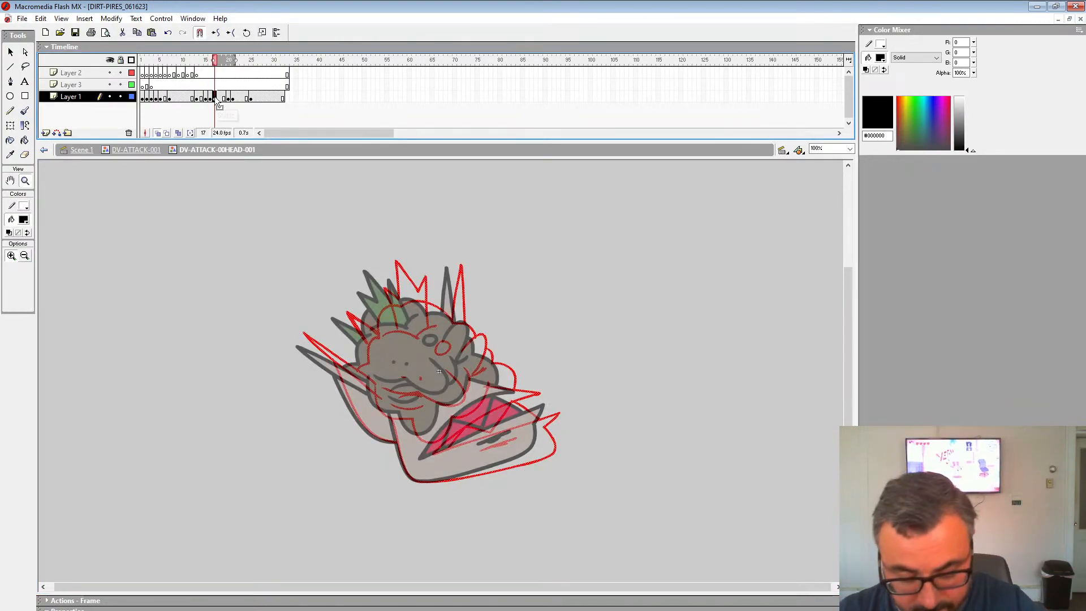
click(210, 98)
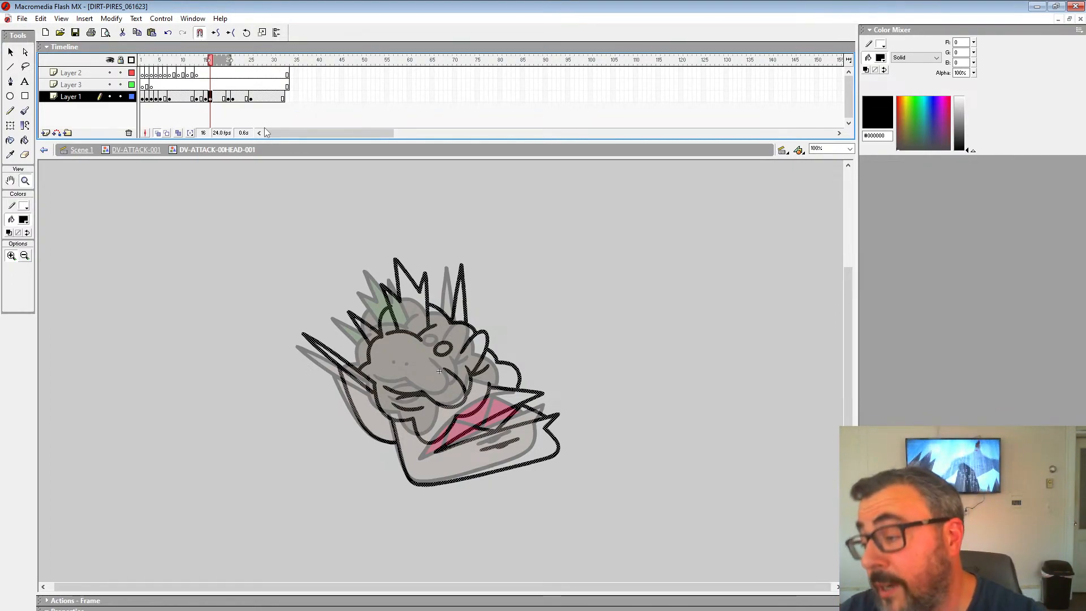
Move the Layer 1 keyframe at frame 25 to frame 26.
click(230, 99)
click(228, 99)
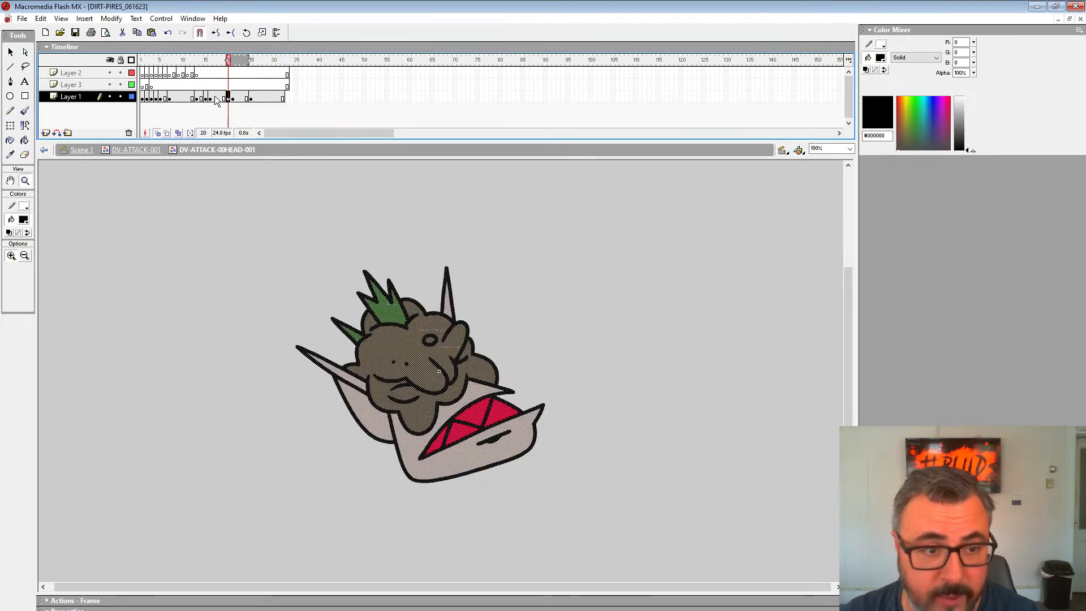
click(216, 99)
click(232, 99)
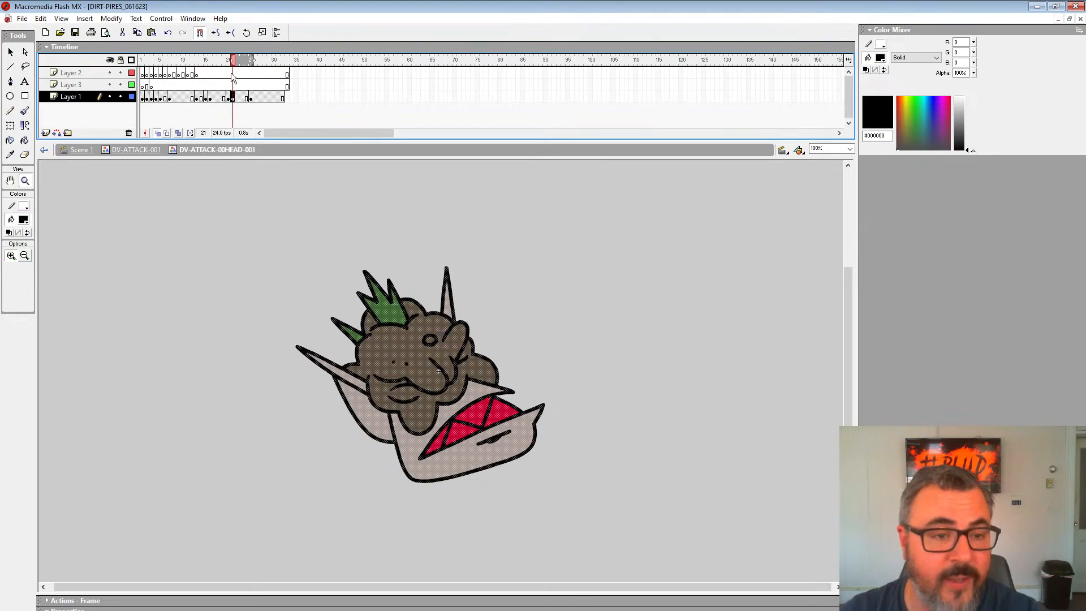
click(256, 99)
click(251, 98)
drag(251, 98, 256, 100)
Clear the artwork from frame 21 of Layer 1 and extend the onion skin range past frame 26.
click(233, 99)
drag(260, 61, 261, 63)
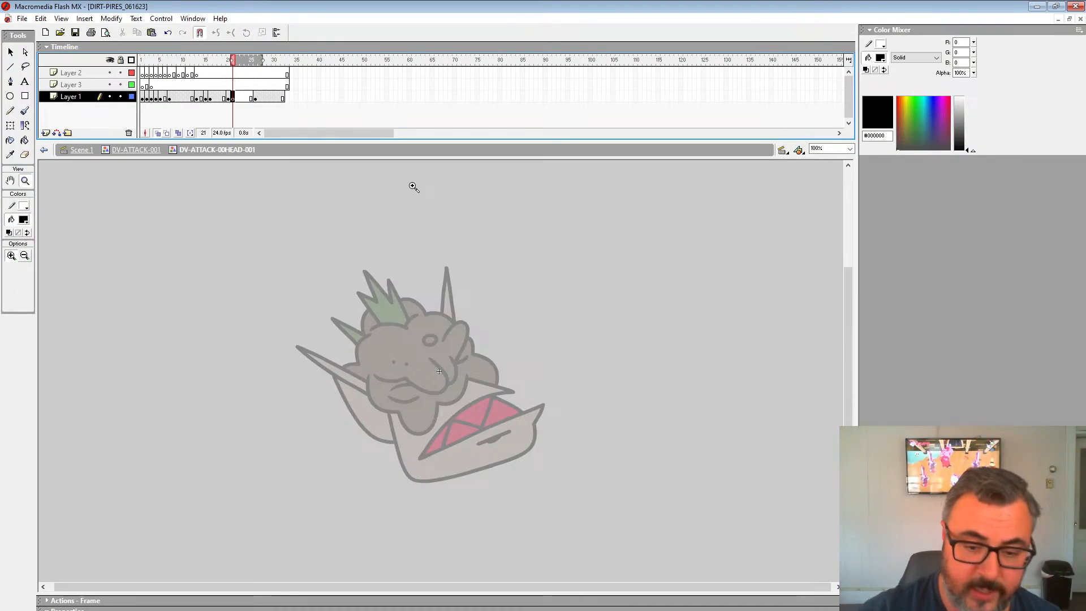
click(434, 376)
drag(470, 372, 475, 348)
alt+click(443, 335)
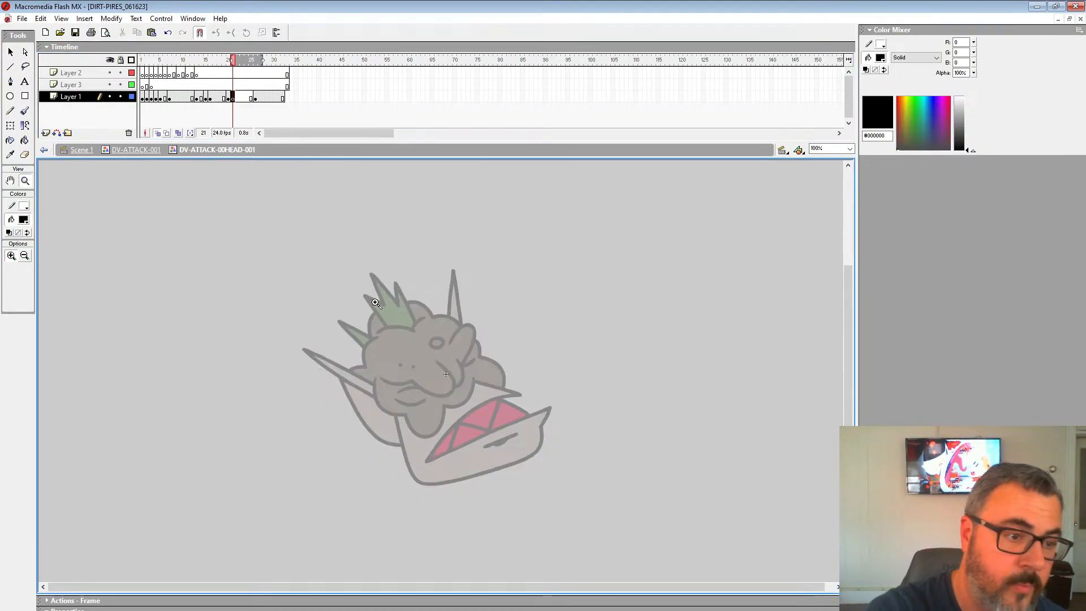
Sketch the snout, eye, brow, side lobe and lower face contour on frame 21 with a small #FF0000 brush.
click(25, 111)
click(20, 272)
click(18, 316)
click(23, 220)
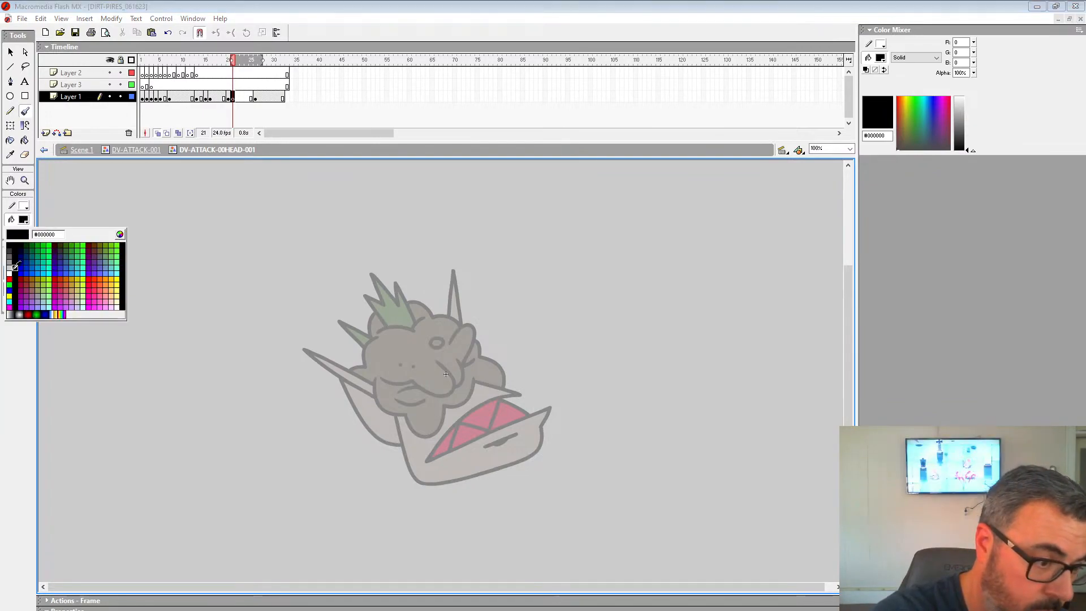
click(9, 279)
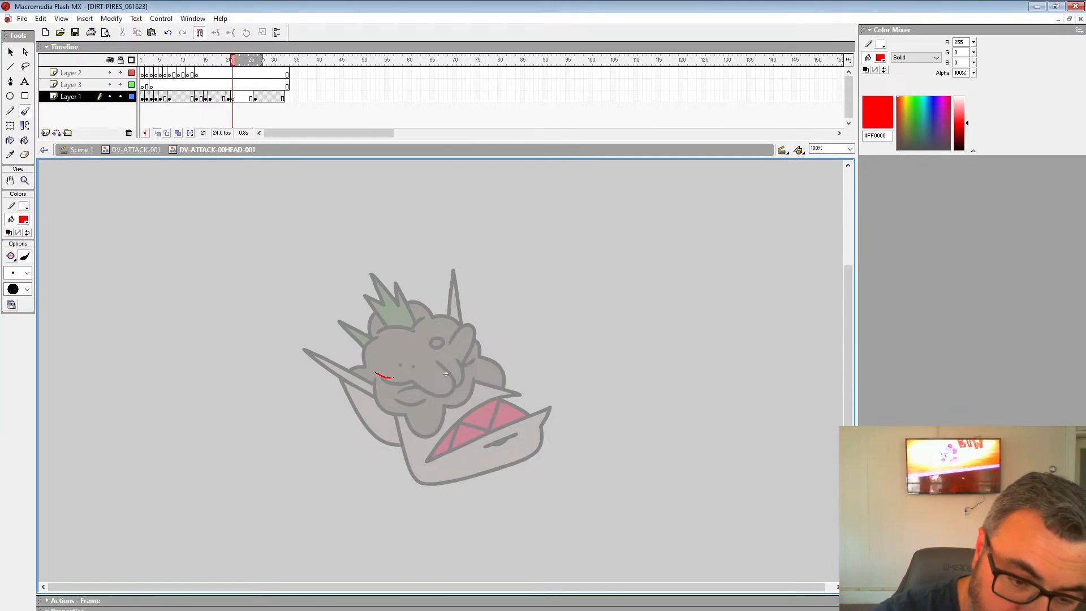
mouse_move(392, 377)
mouse_down()
mouse_move(409, 370)
mouse_move(446, 387)
mouse_move(447, 343)
mouse_move(459, 354)
mouse_move(446, 331)
mouse_move(472, 356)
mouse_move(430, 332)
mouse_move(381, 327)
mouse_move(431, 307)
mouse_up()
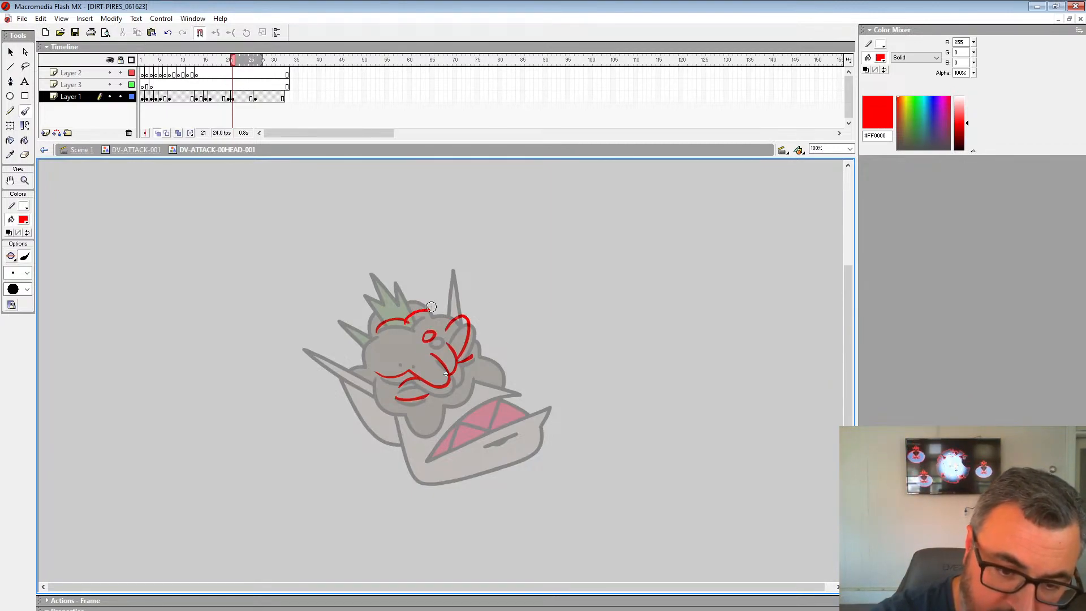
key(ctrl+z)
mouse_move(391, 413)
mouse_down()
mouse_move(467, 377)
mouse_move(469, 364)
mouse_move(497, 382)
mouse_up()
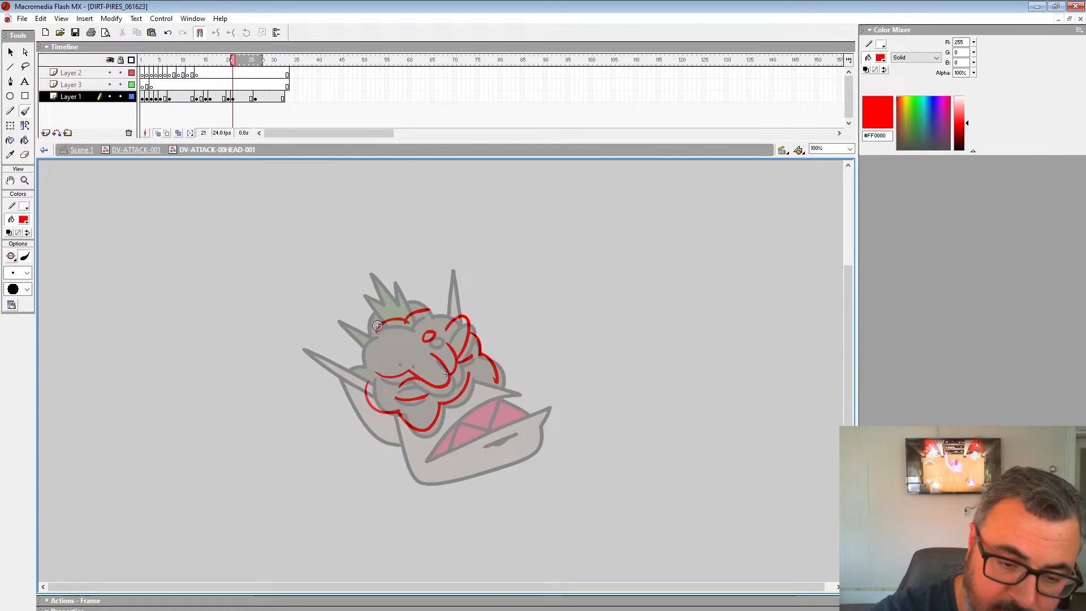
Sketch the crown spikes, the long side spike and the curved back of the neck in red on frame 21.
mouse_move(377, 326)
mouse_down()
mouse_move(345, 270)
mouse_move(395, 313)
mouse_move(362, 329)
mouse_move(350, 418)
mouse_move(402, 452)
mouse_up()
key(ctrl+z)
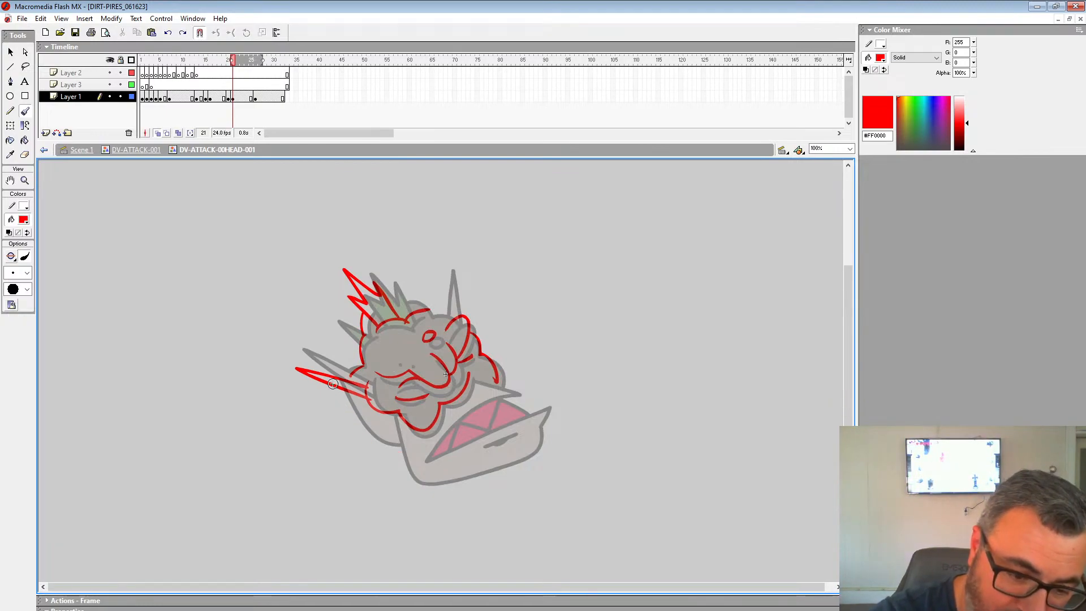
drag(462, 344, 457, 324)
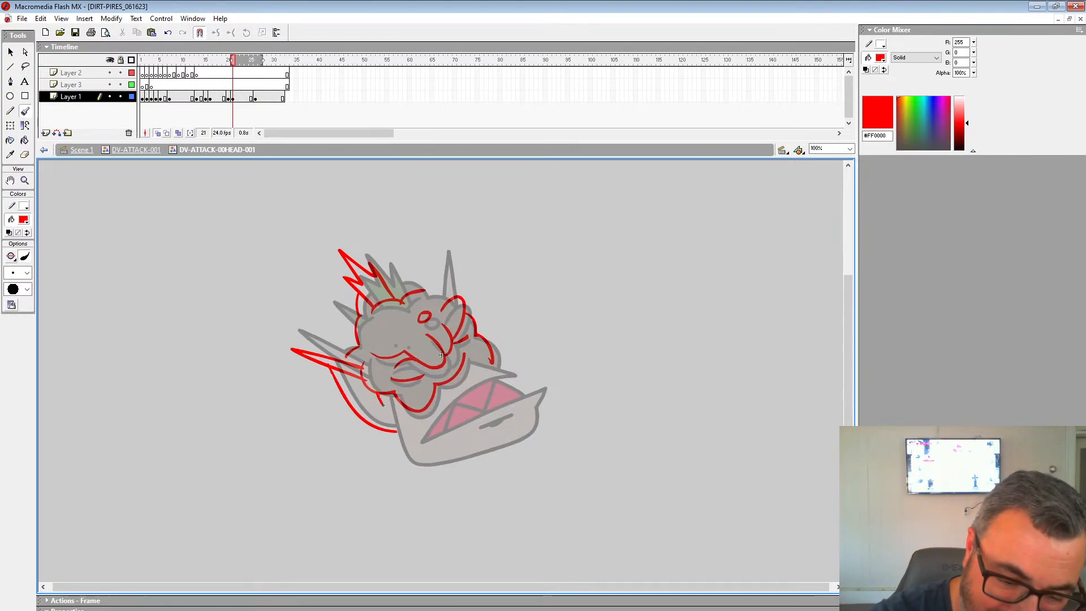
Sketch the jaw, open mouth, teeth and chin mark in red on frame 21, checking against the frame 16 drawing.
drag(488, 450, 496, 447)
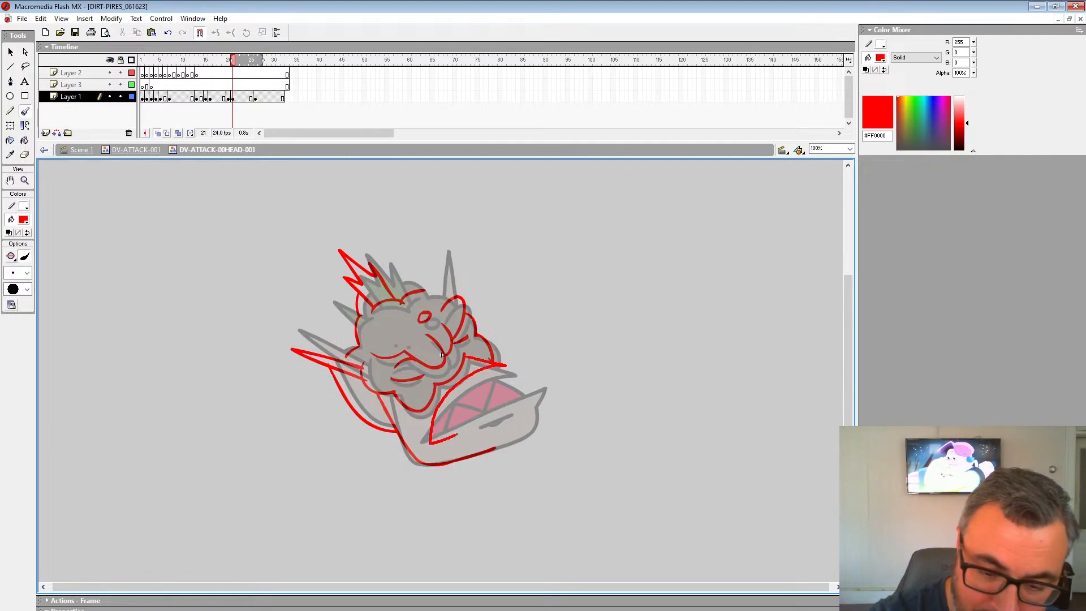
click(210, 98)
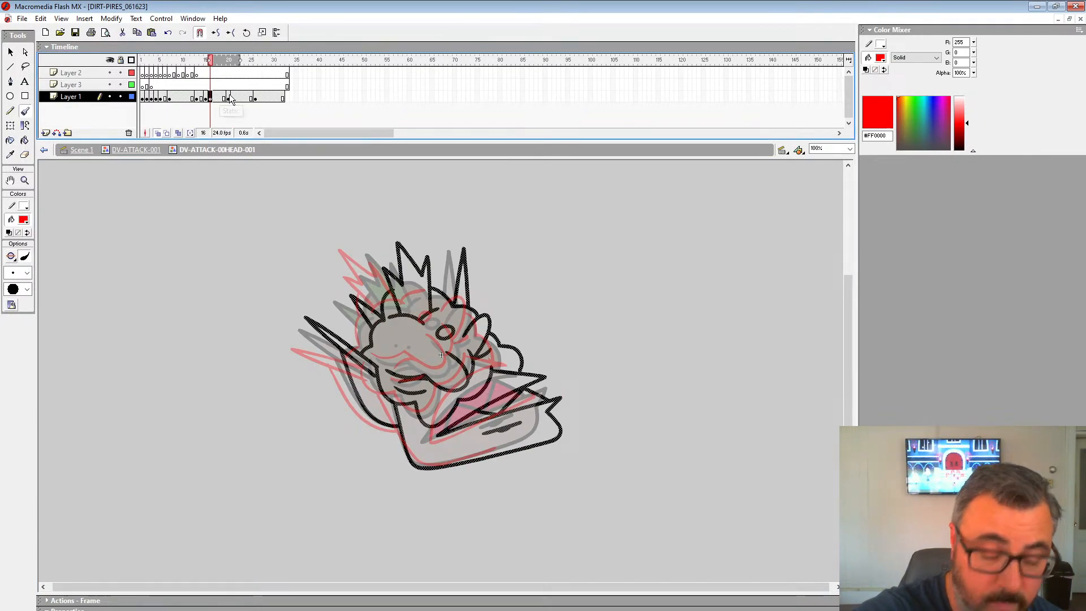
click(232, 95)
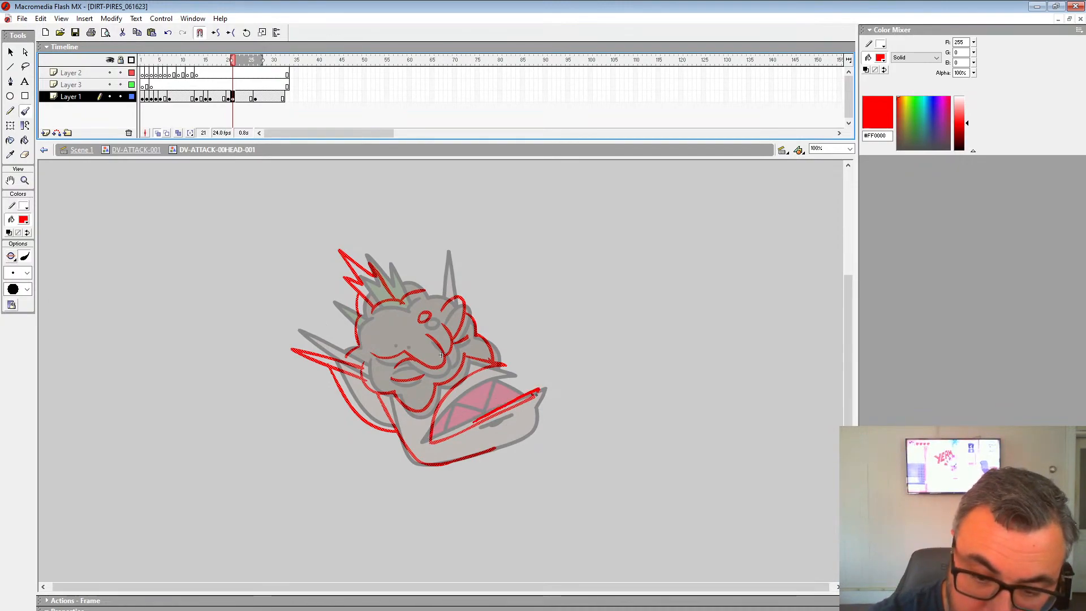
click(441, 355)
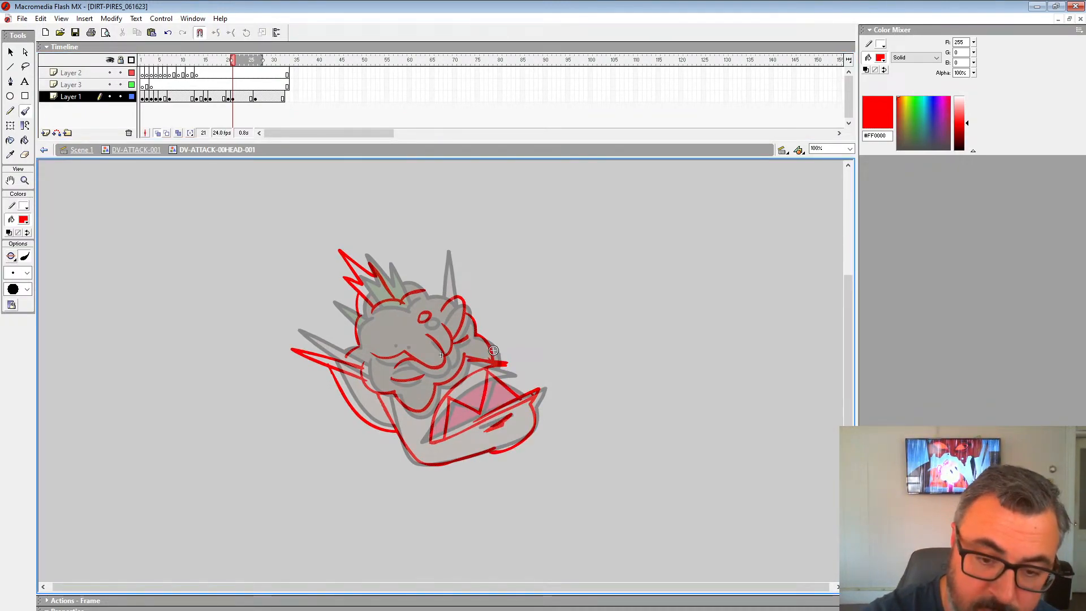
key(ctrl+z)
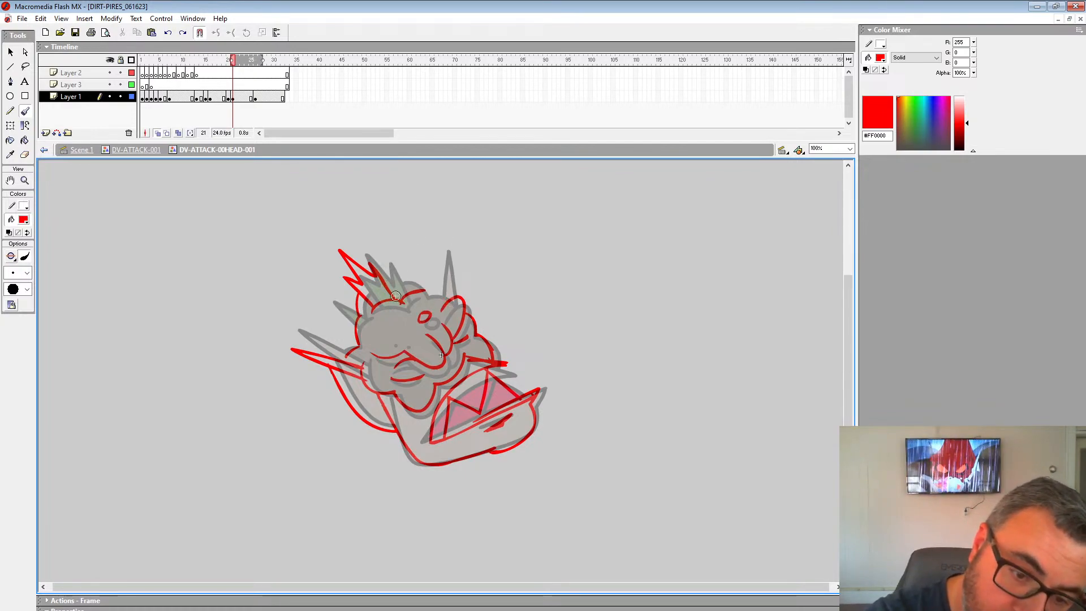
Sketch the top of the head, the tall rear spike and the small side spike in red on frame 21.
drag(395, 276, 452, 295)
drag(346, 327, 361, 345)
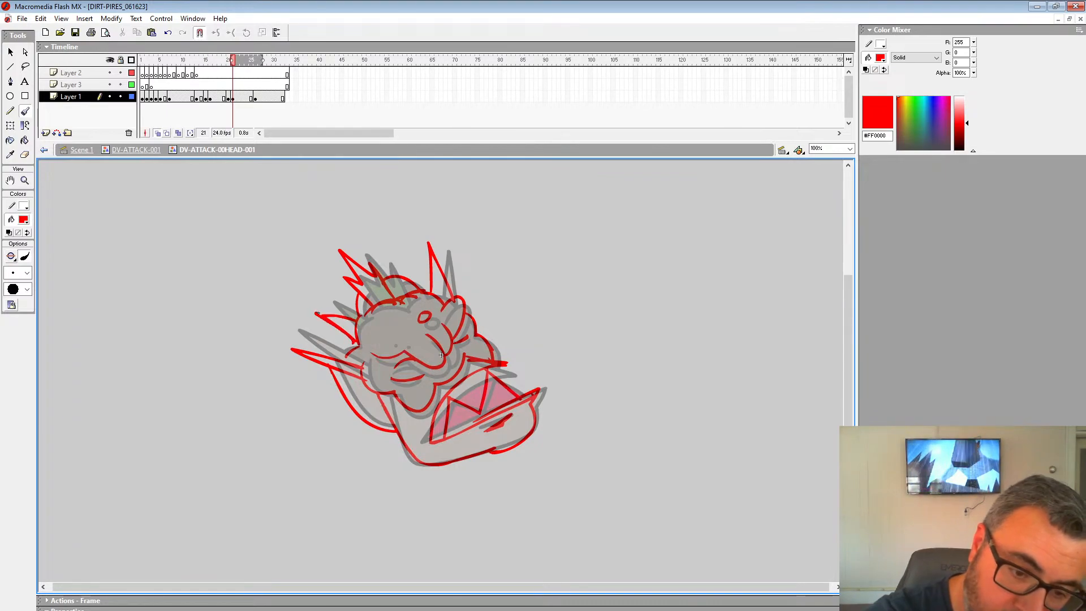
scroll(547, 304, down, 3)
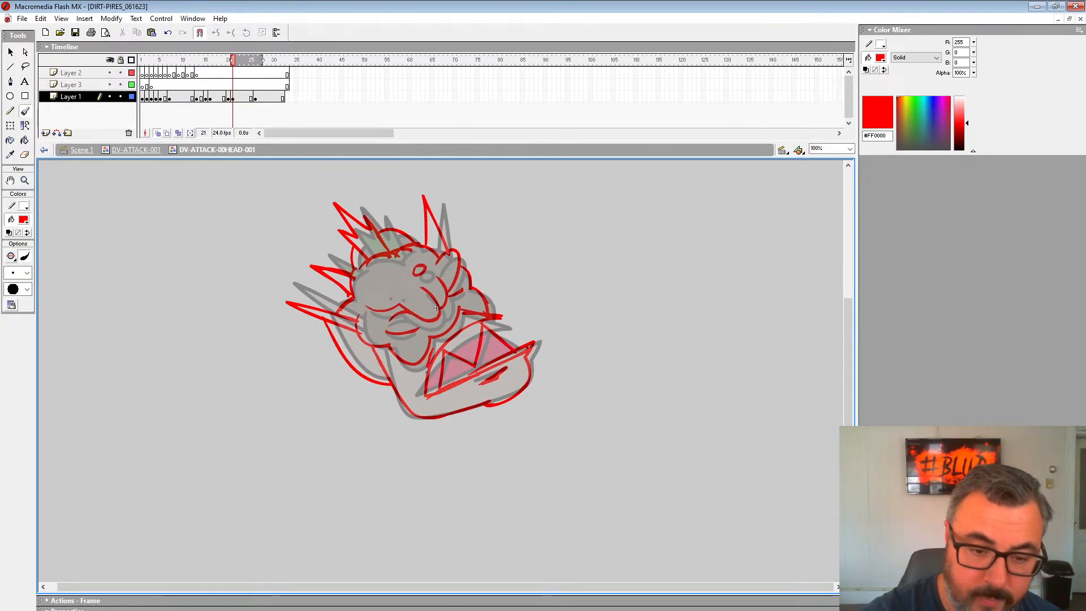
Add two nostril dots to the snout, in red on the frame 21 sketch and in #000000 on the frame 17 drawing.
click(383, 286)
click(403, 293)
click(215, 98)
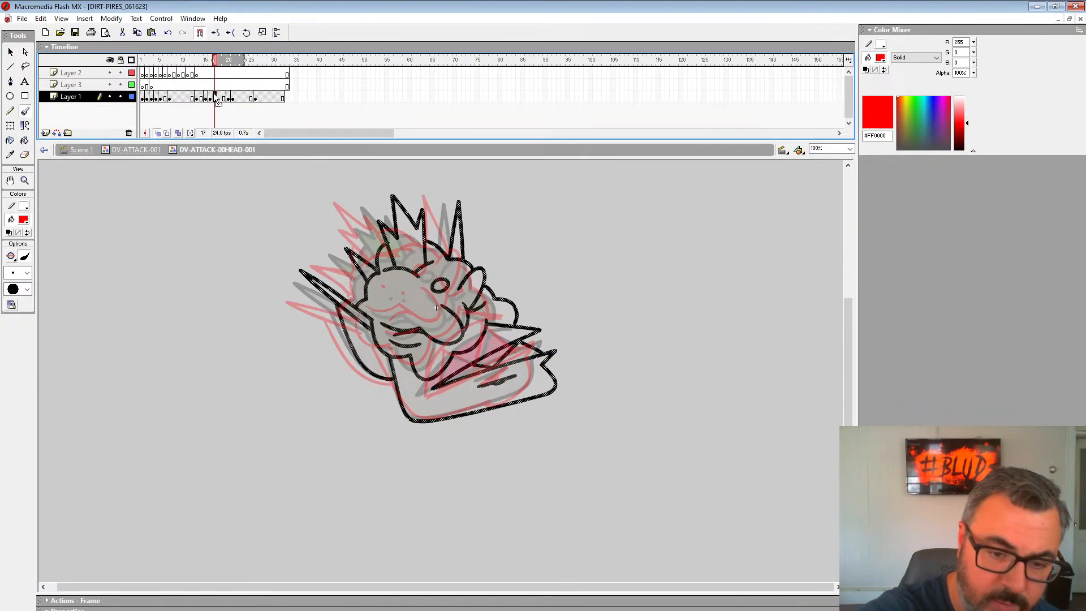
click(25, 180)
click(409, 338)
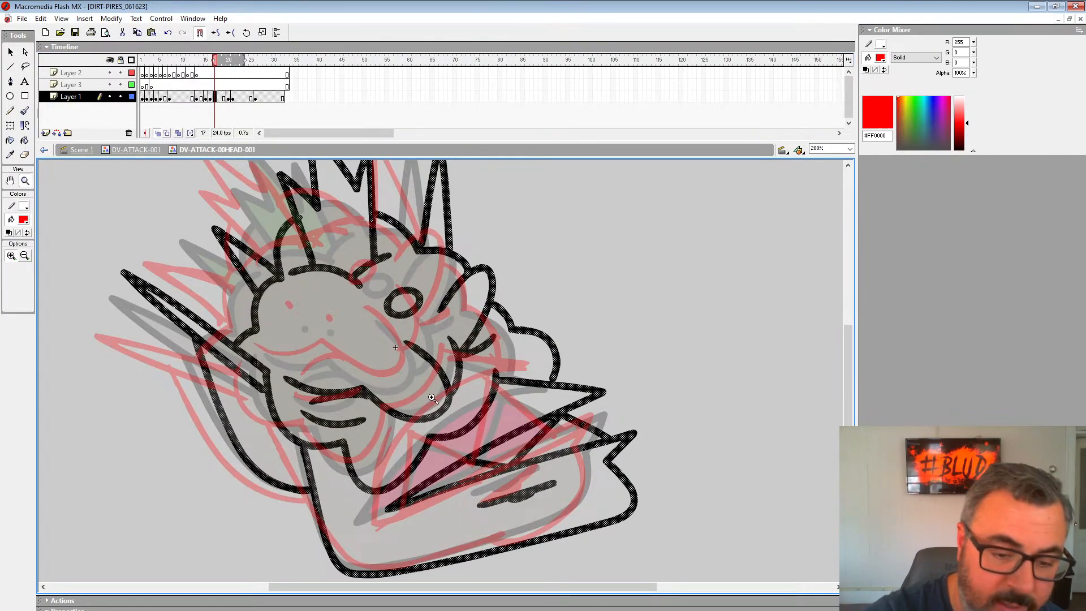
click(409, 338)
click(23, 219)
click(10, 244)
click(25, 110)
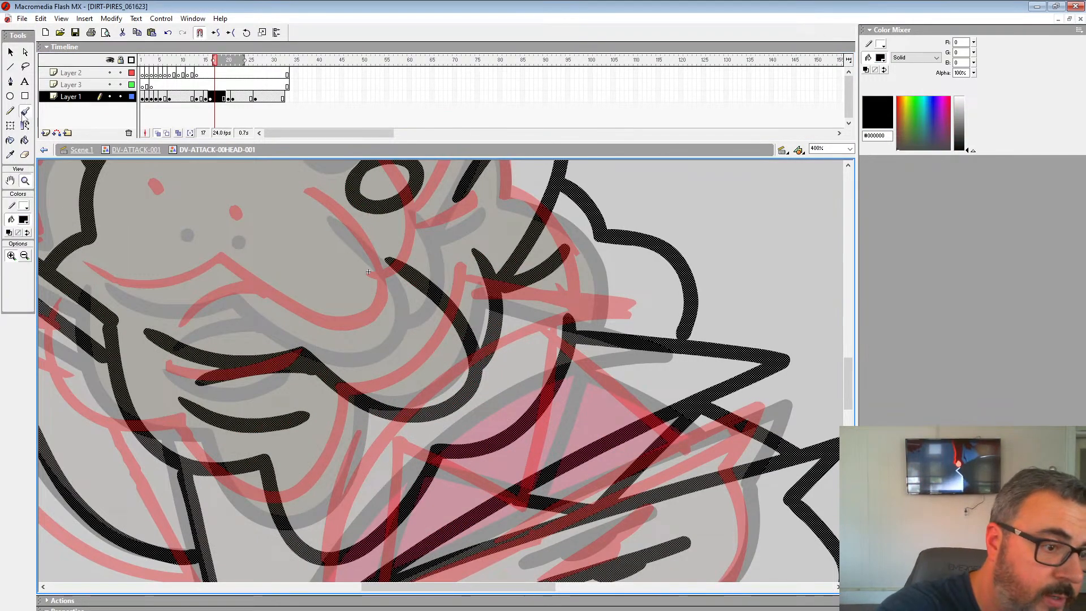
click(27, 273)
click(17, 405)
click(267, 311)
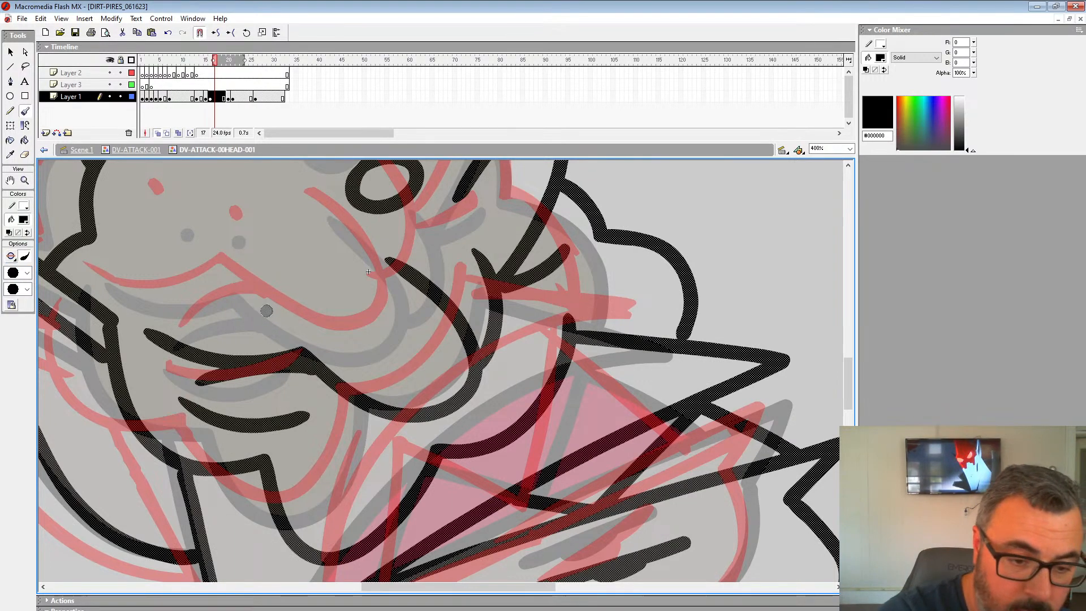
click(312, 316)
click(25, 179)
alt+click(537, 331)
alt+click(539, 329)
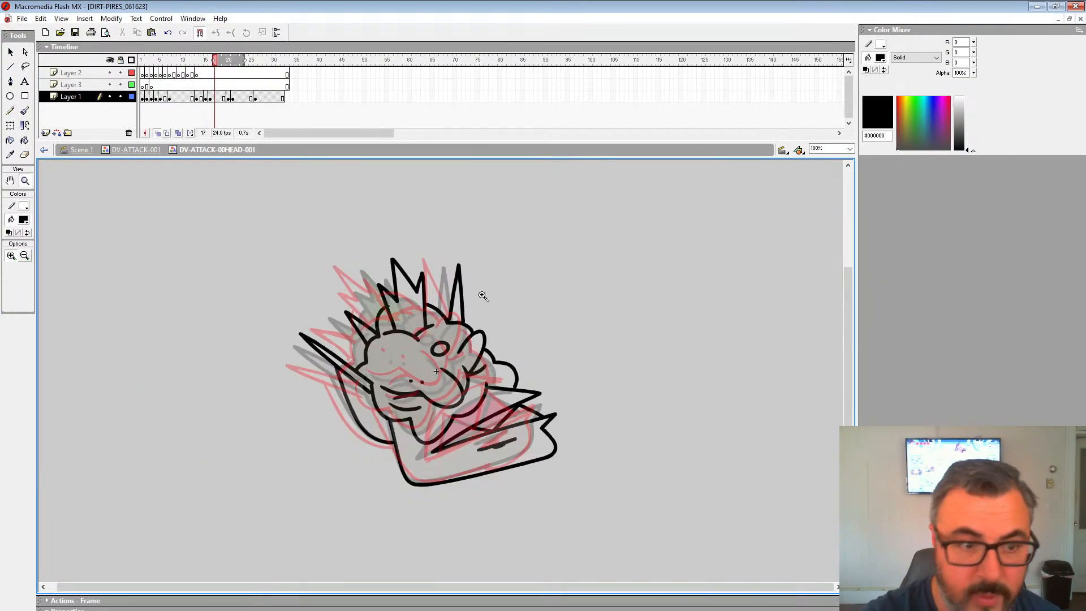
Insert a blank keyframe at frame 22 of Layer 1 and extend the onion skin back over the red sketch.
click(239, 97)
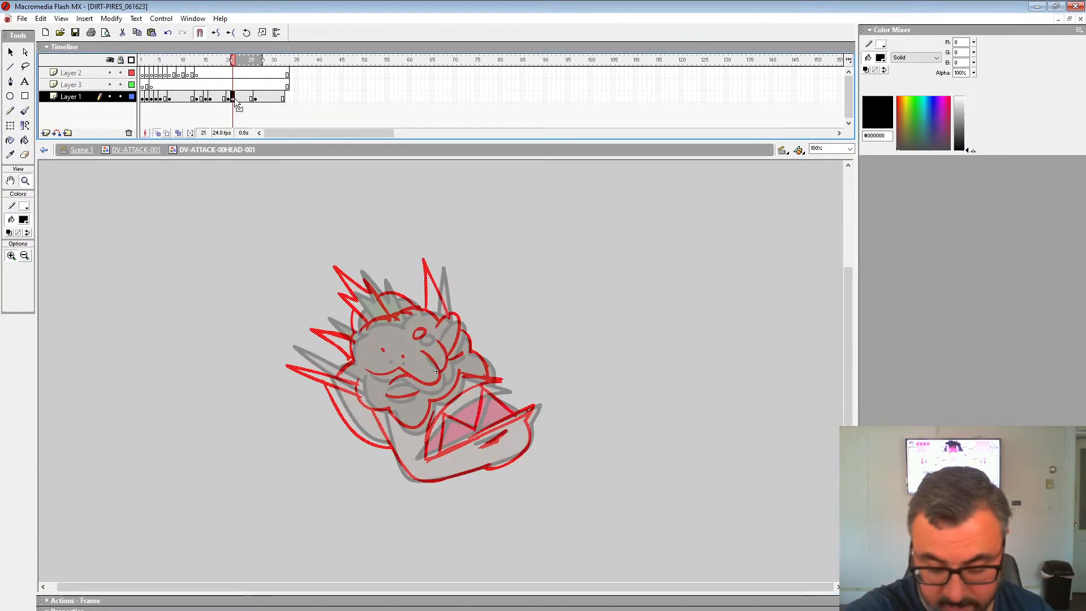
key(Delete)
drag(237, 69, 230, 69)
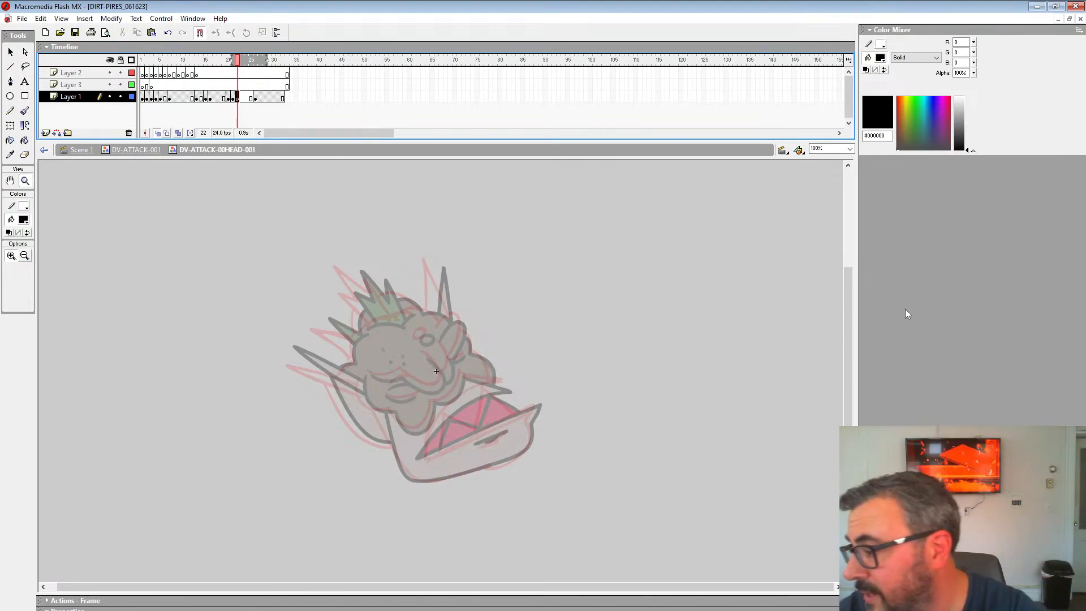
Ink the snout, nostrils, eye, cheek folds, side lobe and brow on frame 22 with a thick #000000 brush.
click(379, 362)
click(497, 386)
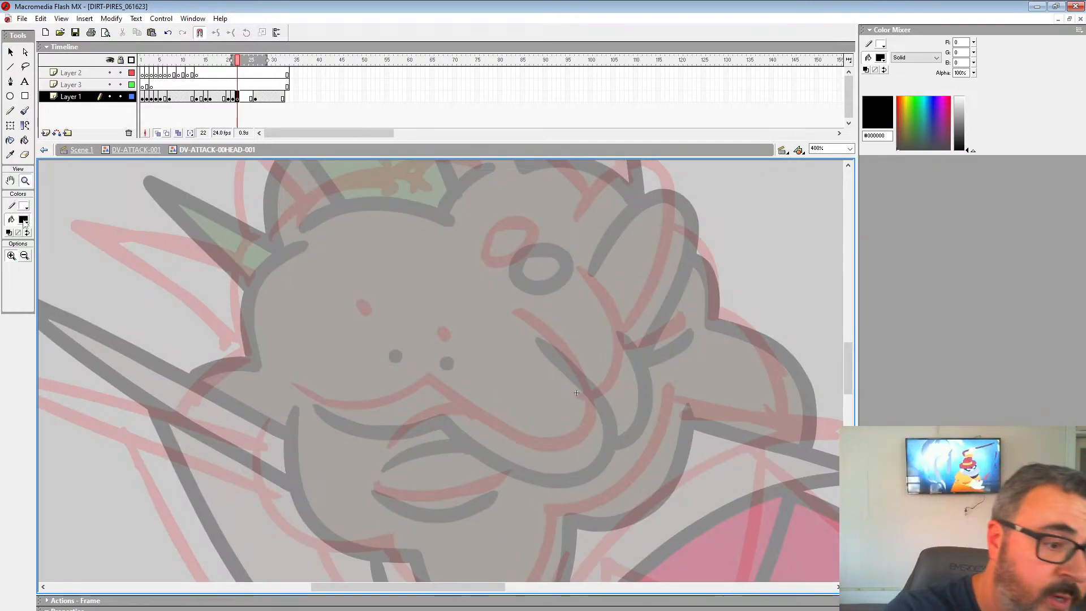
click(24, 220)
click(25, 110)
click(26, 272)
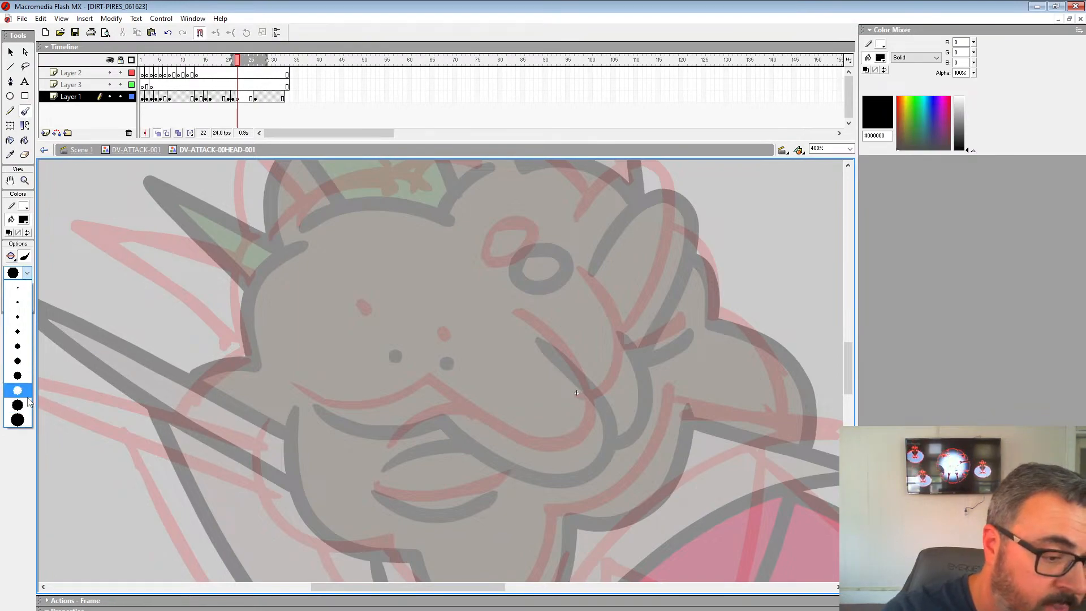
click(26, 396)
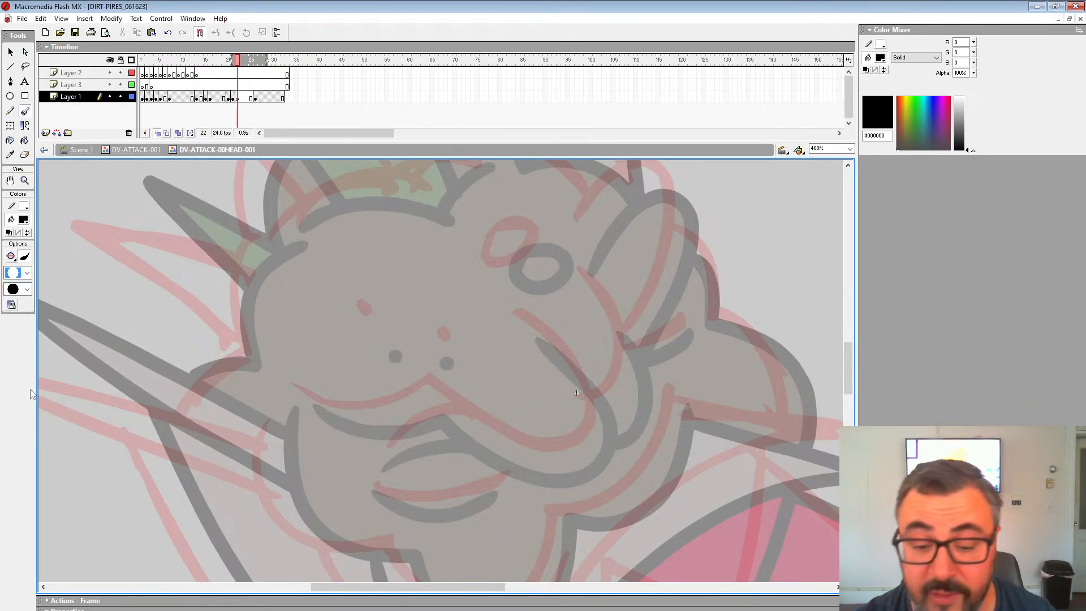
mouse_move(553, 327)
mouse_down()
mouse_move(582, 431)
mouse_move(439, 382)
mouse_move(358, 408)
mouse_move(297, 389)
mouse_up()
mouse_move(625, 323)
mouse_down()
mouse_move(633, 334)
mouse_move(614, 416)
mouse_up()
mouse_move(540, 332)
mouse_down()
mouse_move(595, 394)
mouse_move(583, 486)
mouse_up()
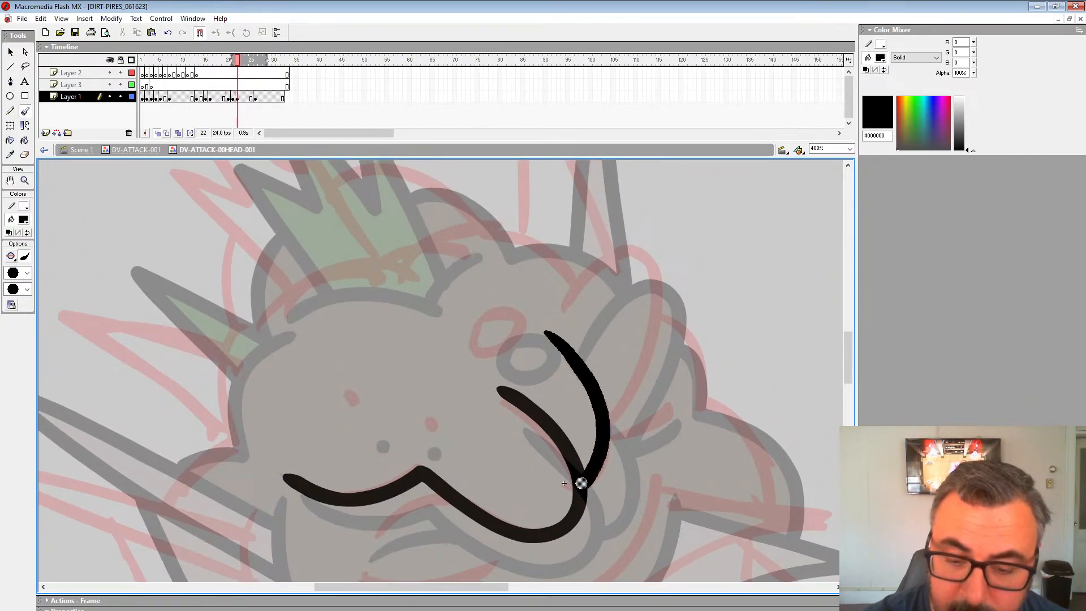
drag(639, 344, 625, 375)
mouse_move(594, 458)
mouse_down()
mouse_move(637, 376)
mouse_move(557, 325)
mouse_move(487, 249)
mouse_move(433, 265)
mouse_up()
mouse_move(476, 340)
mouse_down()
mouse_move(506, 348)
mouse_move(469, 343)
mouse_up()
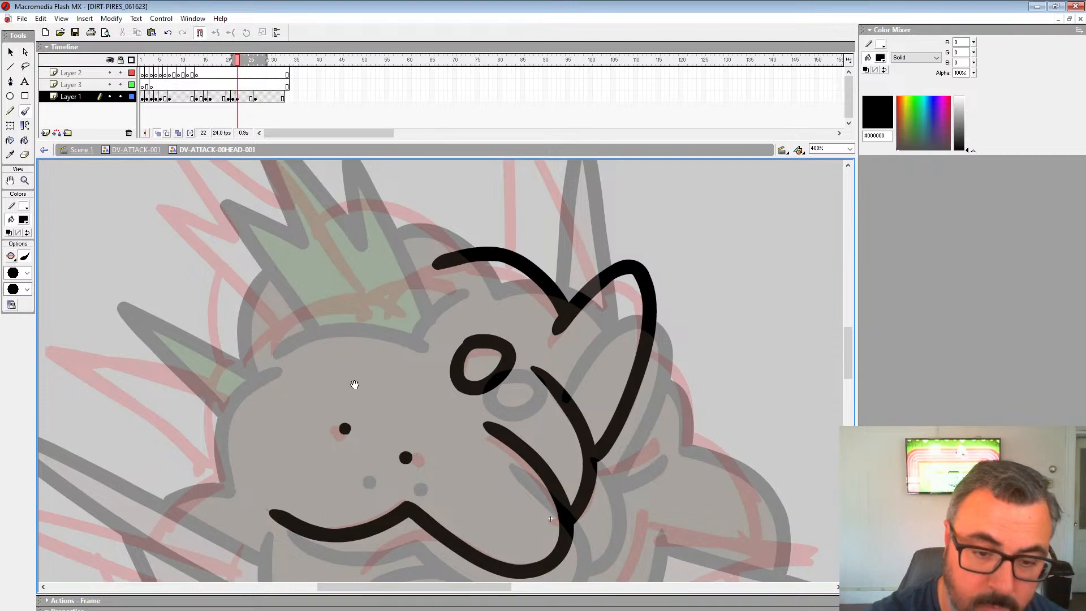
Ink the lips, lower face contour, forehead, outer face outline and rear cheek lobes in black on frame 22.
drag(354, 384, 518, 427)
mouse_move(430, 378)
mouse_down()
mouse_move(550, 355)
mouse_move(584, 315)
mouse_move(600, 401)
mouse_move(449, 256)
mouse_move(334, 236)
mouse_move(435, 353)
mouse_move(438, 410)
mouse_move(479, 443)
mouse_move(555, 252)
mouse_up()
mouse_move(487, 210)
mouse_down()
mouse_move(508, 275)
mouse_move(494, 369)
mouse_move(441, 471)
mouse_up()
mouse_move(507, 397)
mouse_down()
mouse_move(499, 348)
mouse_move(392, 179)
mouse_move(287, 127)
mouse_up()
mouse_move(301, 191)
mouse_down()
mouse_move(374, 331)
mouse_move(447, 362)
mouse_move(577, 362)
mouse_move(581, 285)
mouse_up()
drag(590, 299, 550, 387)
mouse_move(664, 248)
mouse_down()
mouse_move(618, 352)
mouse_move(545, 372)
mouse_up()
mouse_move(358, 341)
mouse_down()
mouse_move(472, 362)
mouse_move(497, 335)
mouse_up()
drag(448, 265, 369, 324)
drag(581, 258, 527, 295)
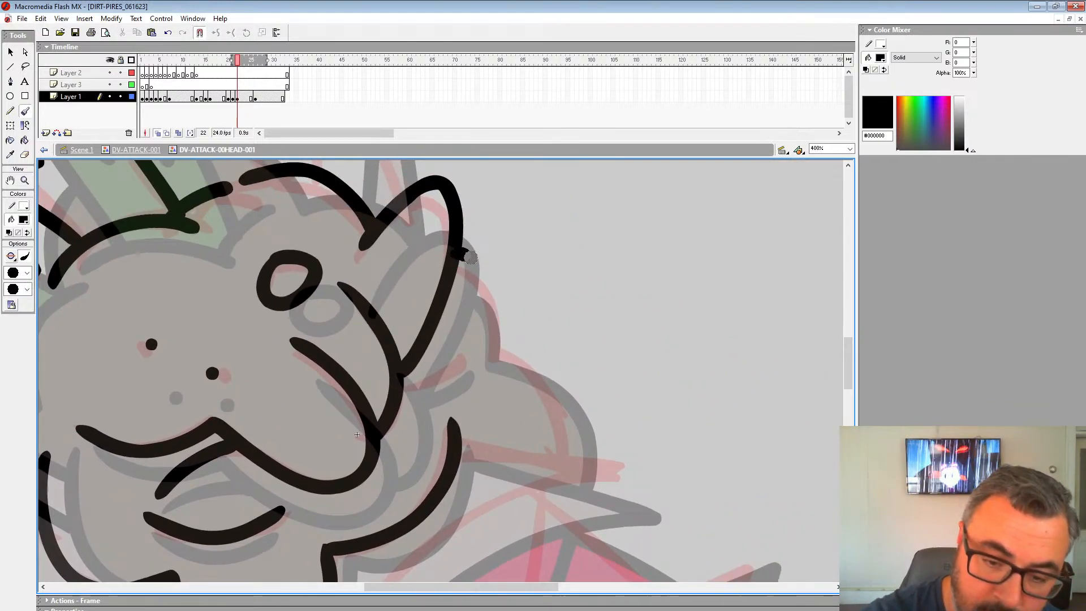
mouse_move(471, 258)
mouse_down()
mouse_move(488, 345)
mouse_move(522, 356)
mouse_move(574, 453)
mouse_up()
drag(458, 344, 404, 384)
Ink the open mouth, jaw outline, chin mark and teeth in black on frame 22.
mouse_move(591, 405)
mouse_down()
mouse_move(544, 254)
mouse_move(745, 119)
mouse_up()
mouse_move(765, 181)
mouse_down()
mouse_move(534, 315)
mouse_move(475, 504)
mouse_up()
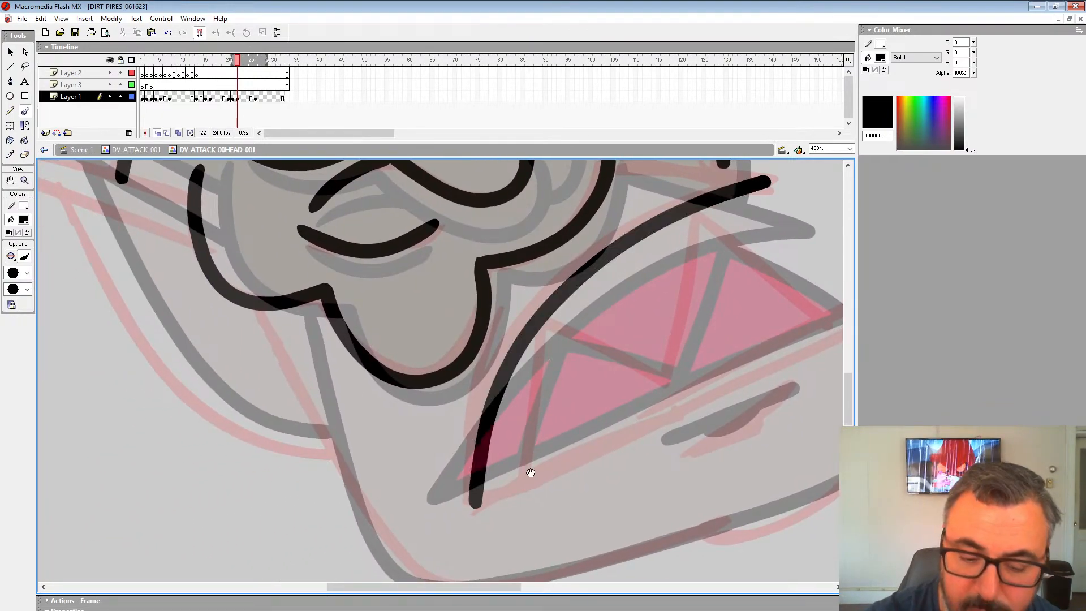
drag(531, 473, 417, 390)
drag(364, 419, 795, 218)
key(ctrl+z)
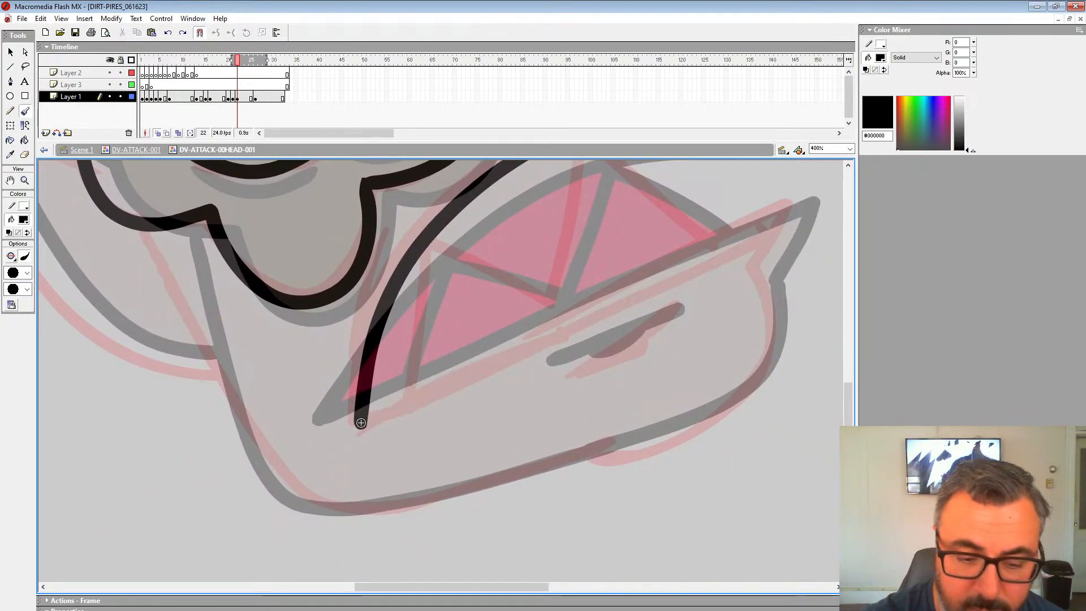
drag(361, 423, 759, 225)
mouse_move(752, 263)
mouse_down()
mouse_move(772, 366)
mouse_move(719, 426)
mouse_move(522, 493)
mouse_move(420, 514)
mouse_move(331, 513)
mouse_move(278, 463)
mouse_move(144, 223)
mouse_up()
mouse_move(563, 378)
mouse_down()
mouse_move(673, 320)
mouse_move(564, 290)
mouse_up()
scroll(673, 320, up, 5)
scroll(564, 290, down, 2)
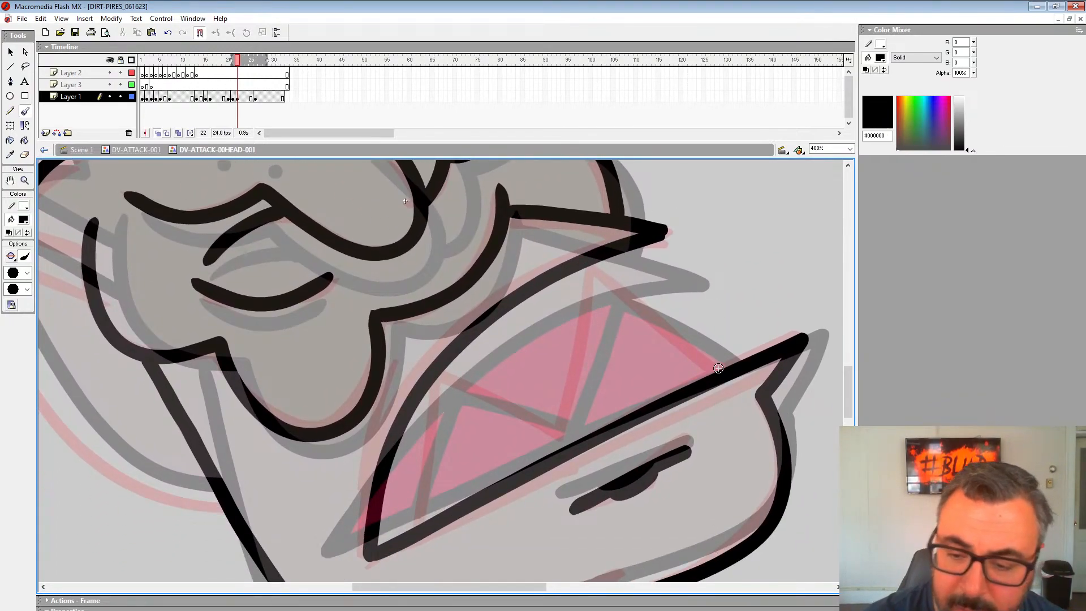
mouse_move(719, 372)
mouse_down()
mouse_move(586, 267)
mouse_move(568, 391)
mouse_up()
mouse_move(544, 436)
mouse_down()
mouse_move(439, 378)
mouse_move(424, 520)
mouse_up()
Ink the long side spike, back of the neck, crown spikes, tall rear spike and small side spike on frame 22.
mouse_move(294, 332)
mouse_down()
mouse_move(543, 377)
mouse_move(719, 360)
mouse_up()
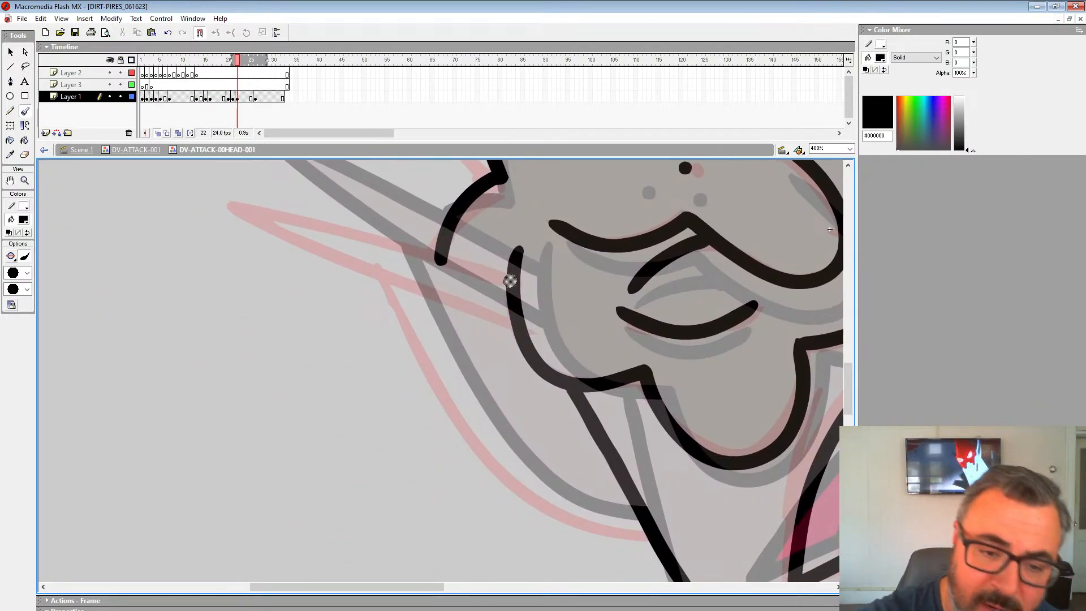
mouse_move(512, 280)
mouse_down()
mouse_move(233, 218)
mouse_move(514, 321)
mouse_up()
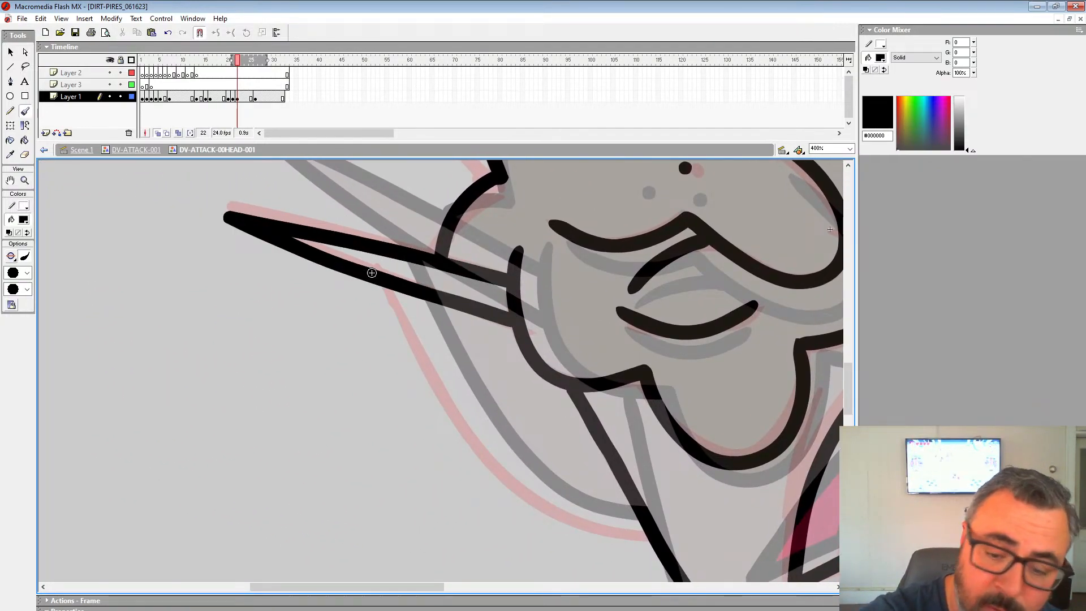
mouse_move(375, 283)
mouse_down()
mouse_move(489, 450)
mouse_move(596, 529)
mouse_move(647, 532)
mouse_up()
drag(644, 318, 546, 509)
mouse_move(760, 248)
mouse_down()
mouse_move(604, 494)
mouse_move(573, 520)
mouse_up()
mouse_move(509, 425)
mouse_down()
mouse_move(493, 247)
mouse_move(583, 451)
mouse_up()
key(ctrl+z)
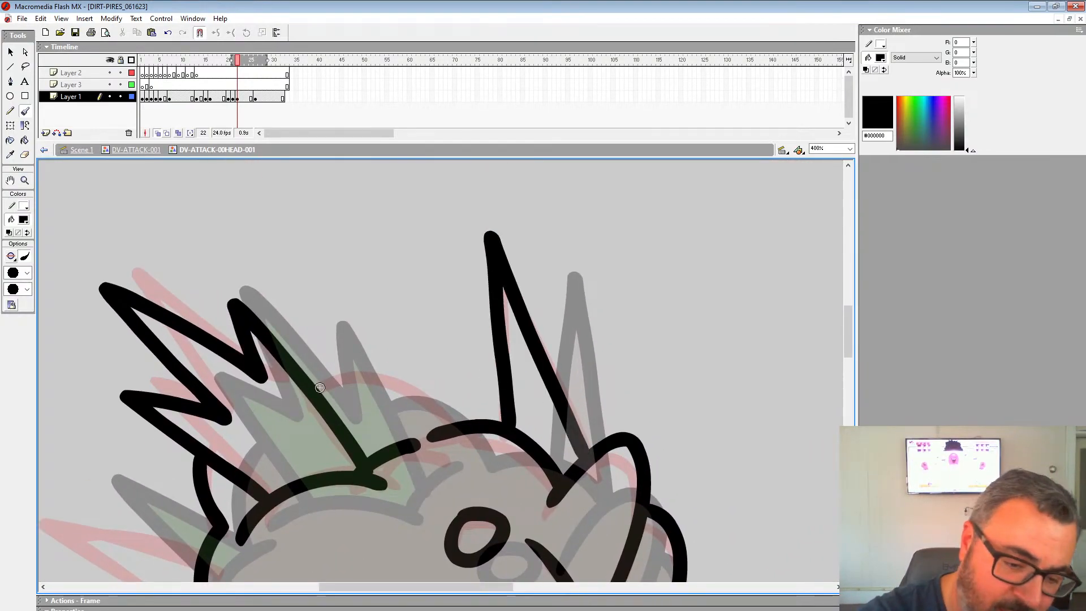
drag(440, 425, 606, 236)
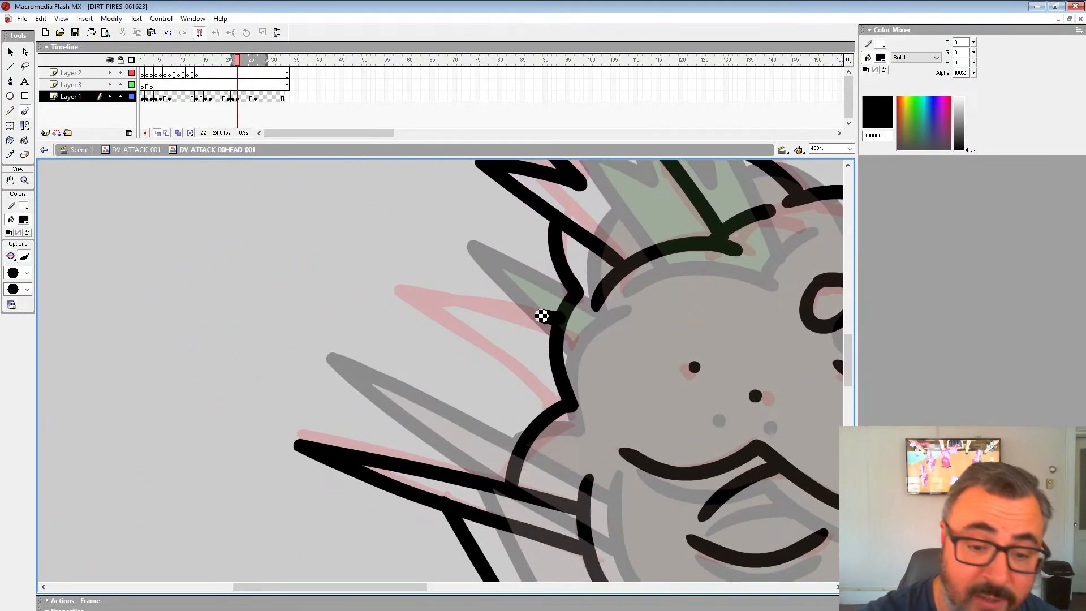
mouse_move(542, 317)
mouse_down()
mouse_move(476, 341)
mouse_move(566, 403)
mouse_up()
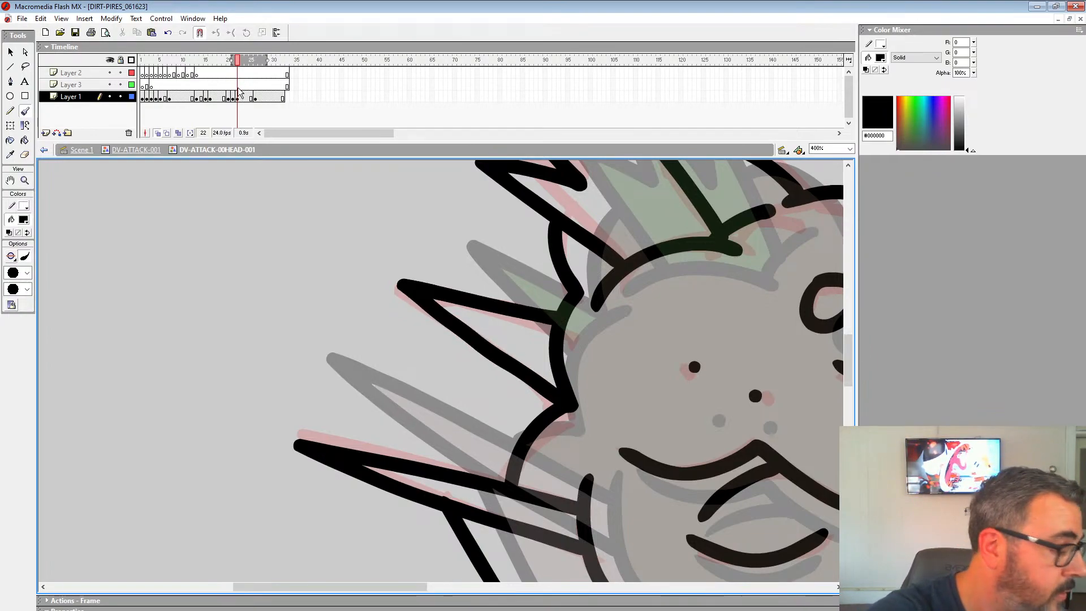
Replace the red sketch on frame 21 with the inked head drawing and turn off onion skinning.
click(238, 99)
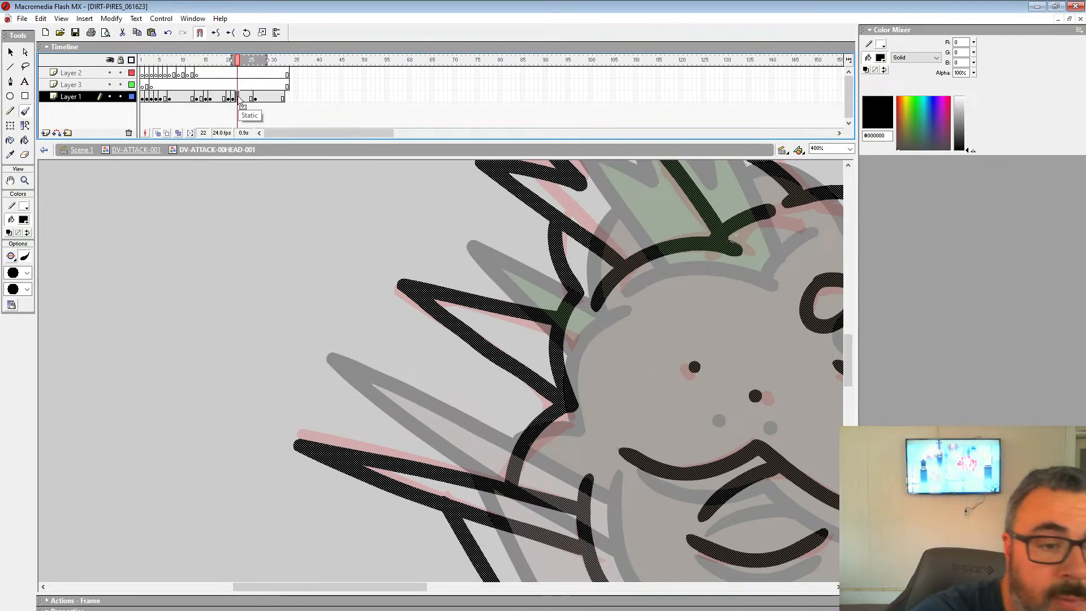
click(215, 96)
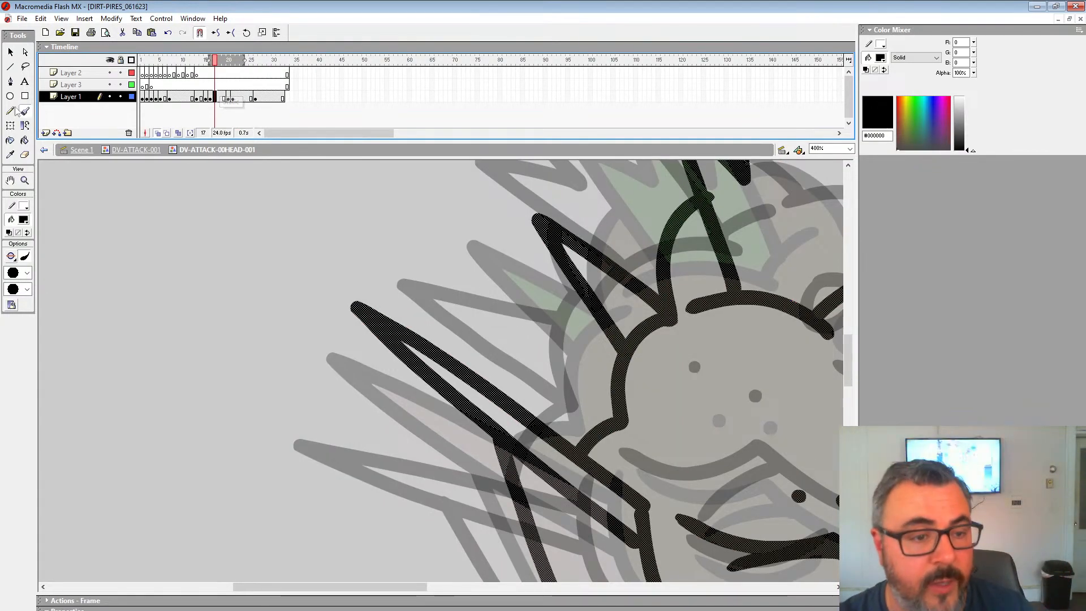
double_click(25, 181)
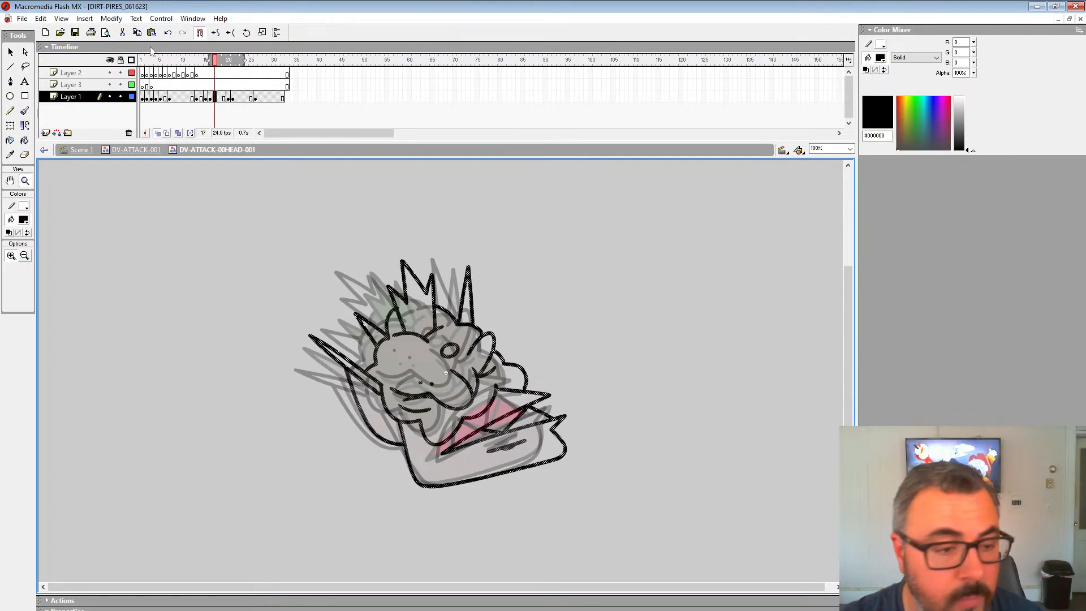
click(158, 133)
click(238, 98)
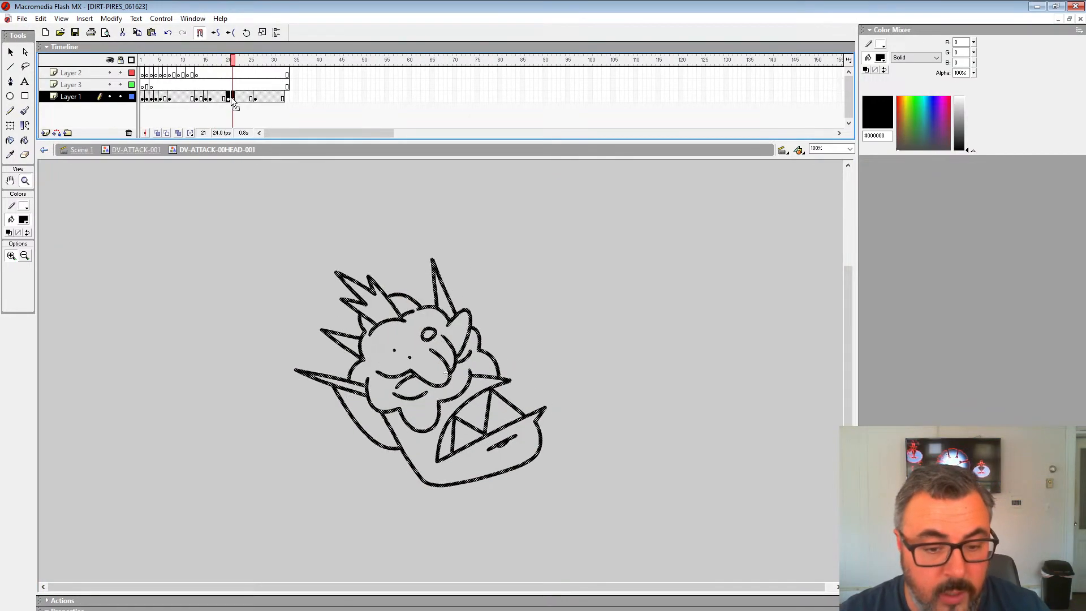
Space out the head drawings on Layer 1 with blank keyframes at frames 17 to 20 and 23 to 26.
click(216, 98)
click(219, 101)
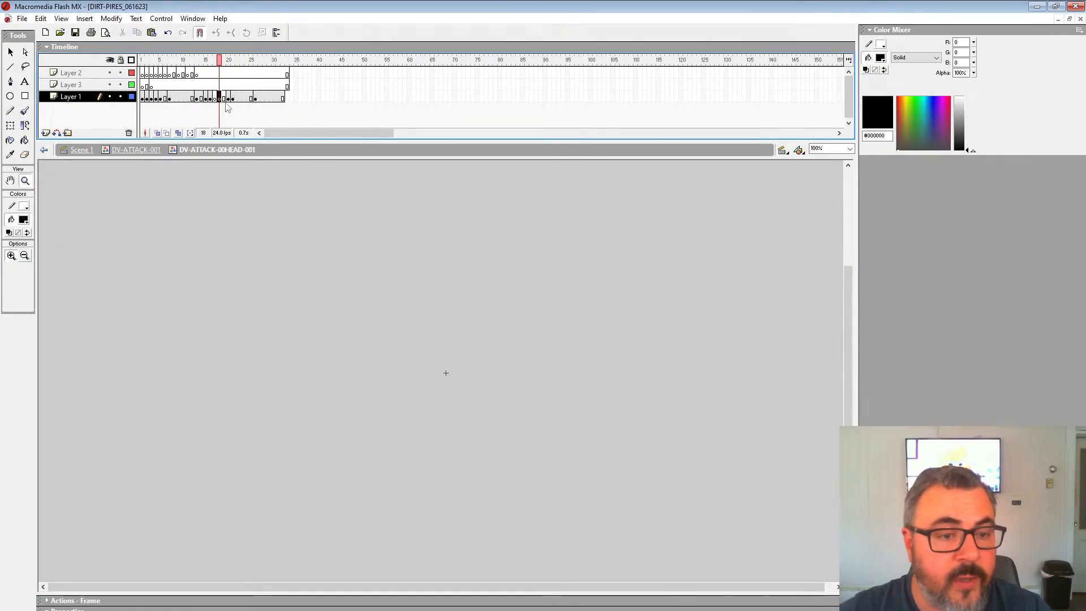
key(F5)
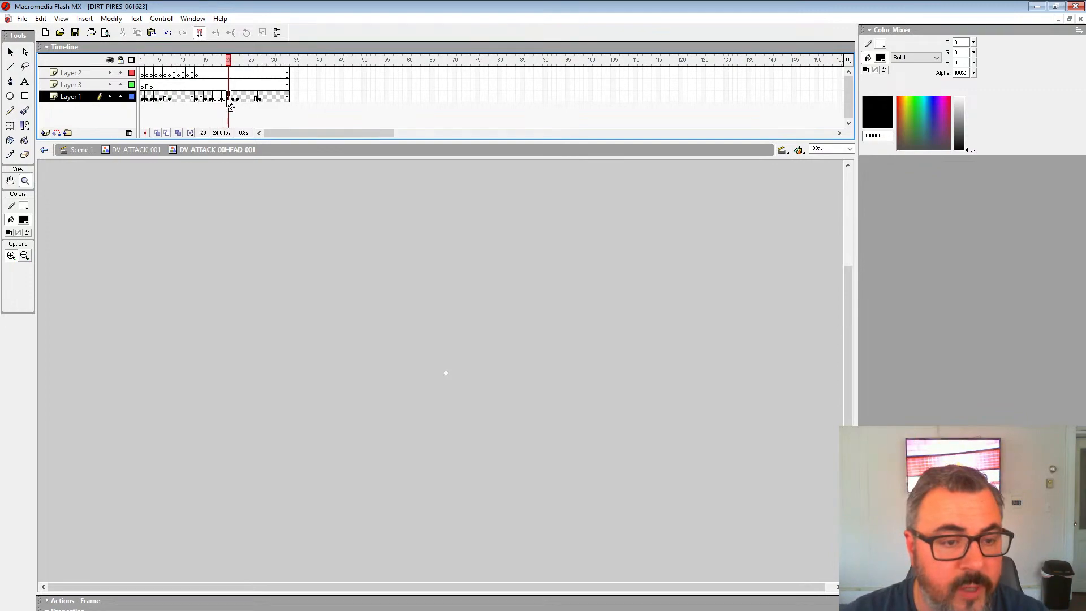
click(241, 99)
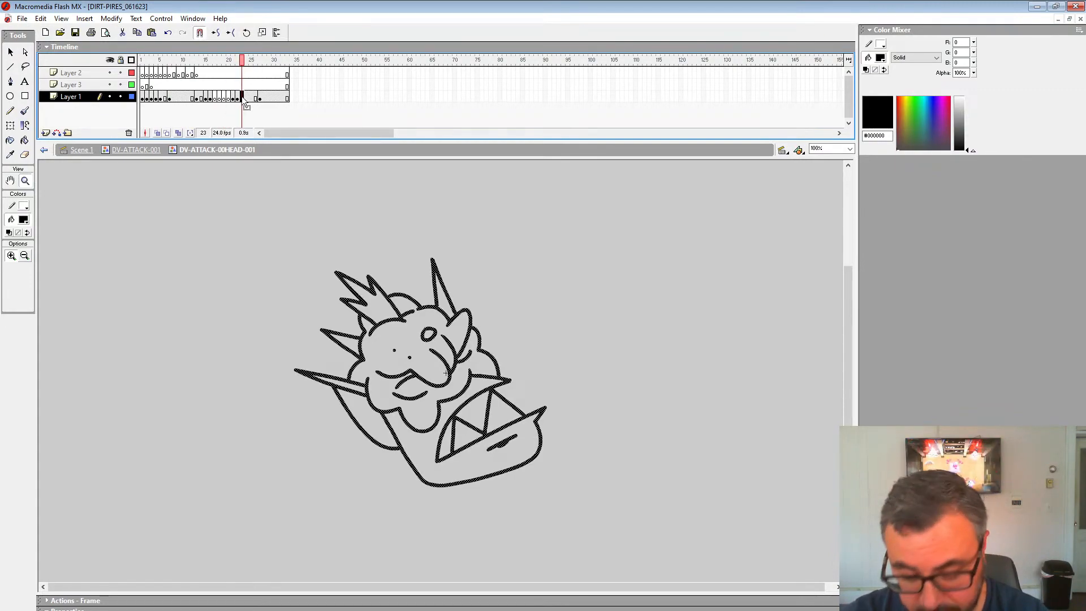
click(246, 99)
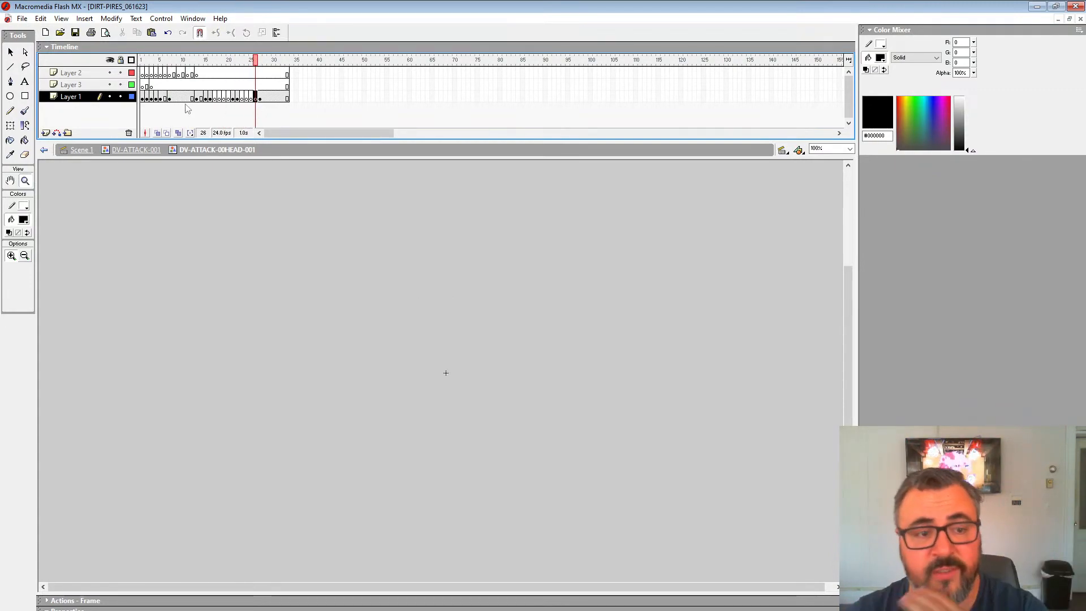
Onion-skin frame 17 through frame 21 and ink the in-between snout, mouth line, nostrils and cheek fold in black.
click(157, 134)
drag(235, 68, 235, 68)
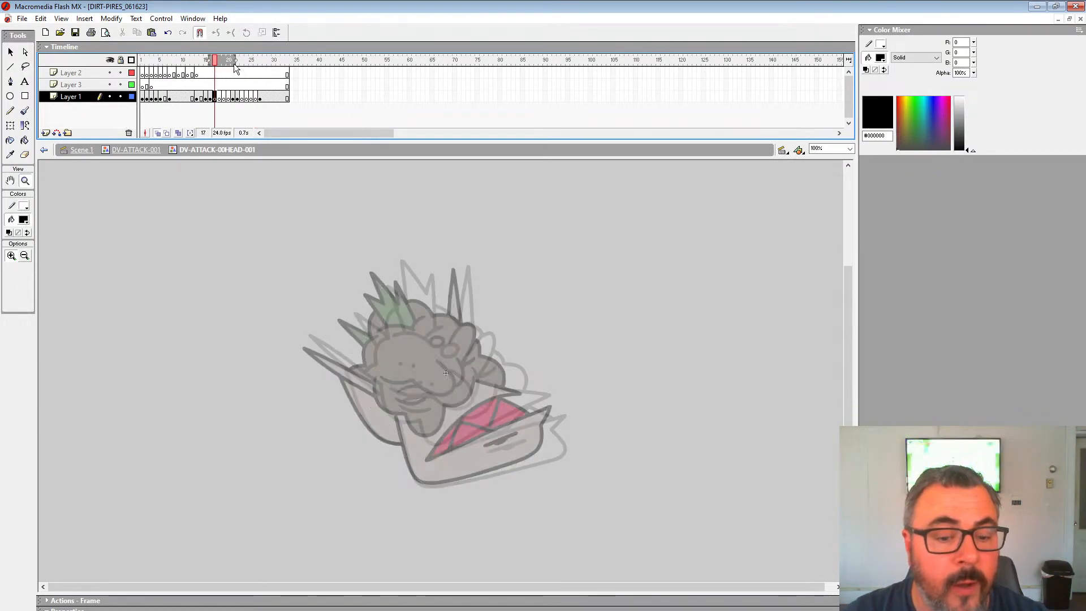
click(428, 395)
click(483, 379)
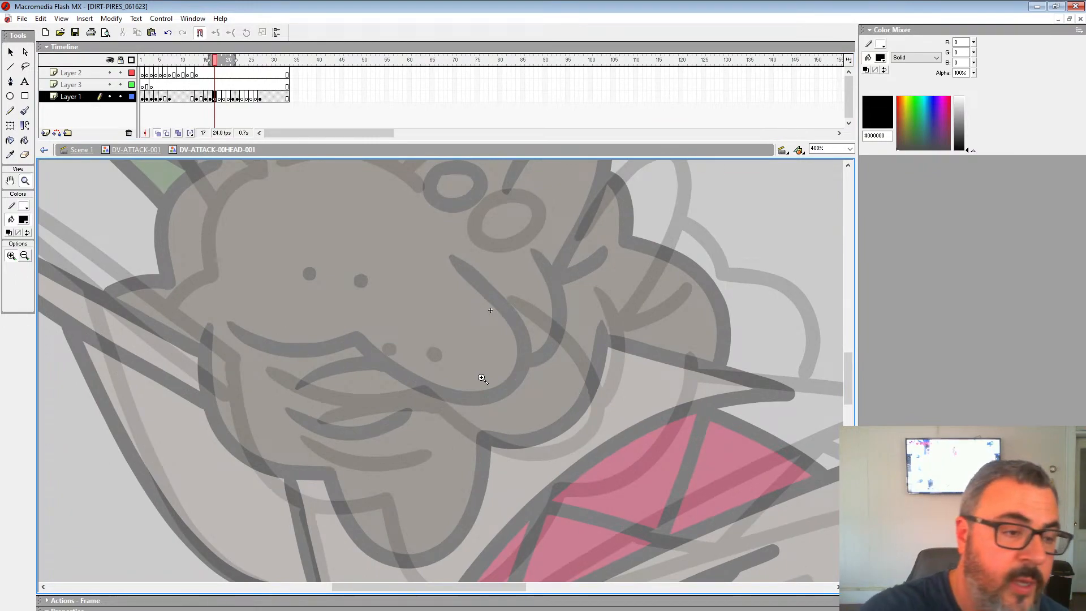
key(b)
drag(583, 304, 653, 305)
mouse_move(551, 275)
mouse_down()
mouse_move(603, 322)
mouse_move(599, 432)
mouse_move(486, 390)
mouse_move(321, 357)
mouse_up()
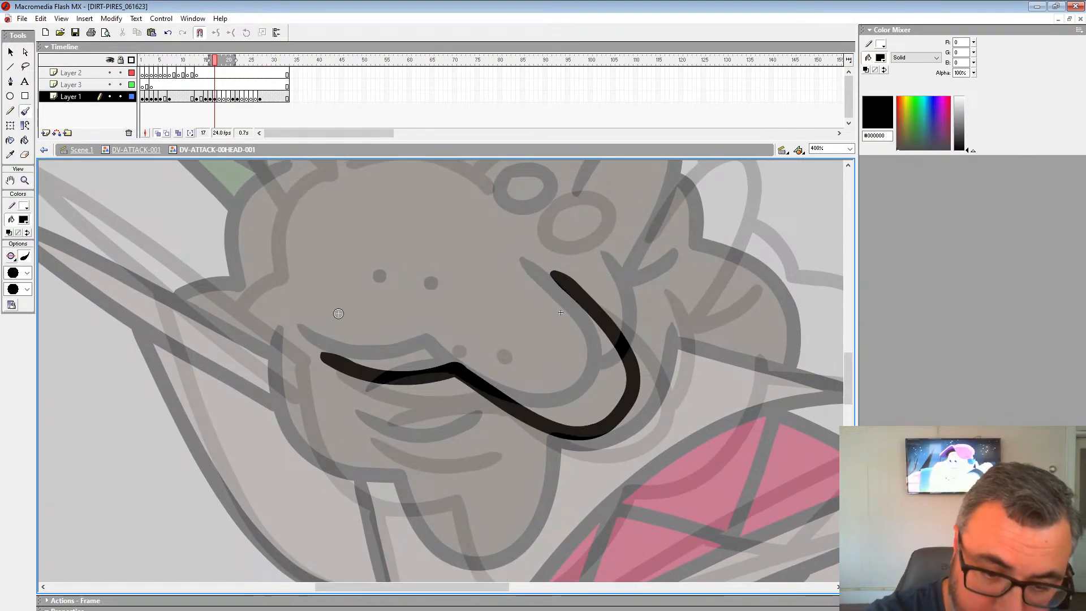
mouse_move(696, 293)
mouse_down()
mouse_move(542, 404)
mouse_move(484, 488)
mouse_up()
drag(576, 392, 560, 450)
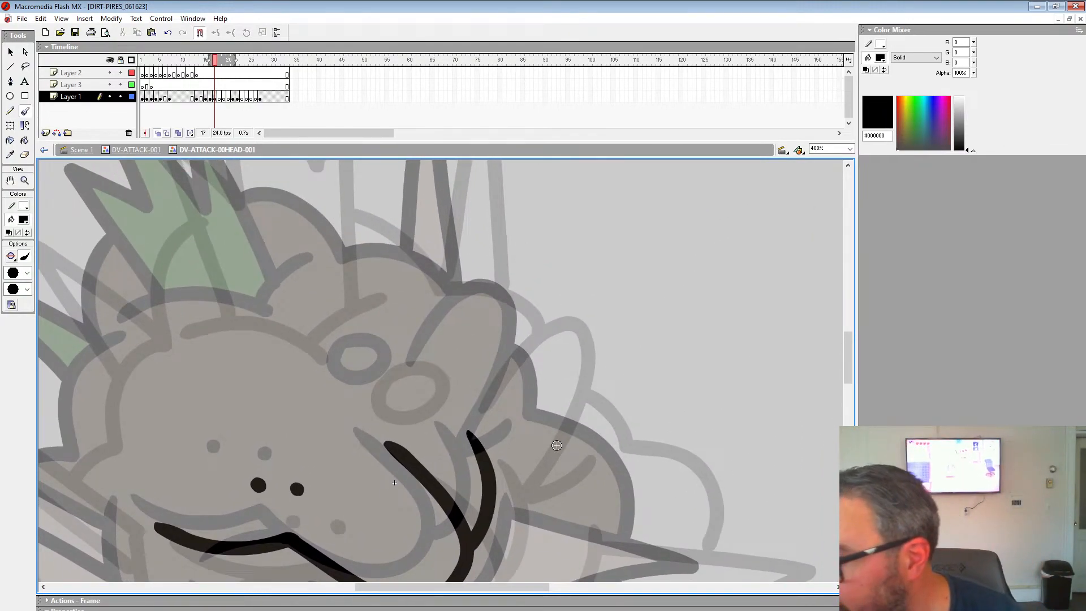
Ink the side lobe and the cheek crease beside the snout in black on frame 17.
drag(688, 357, 687, 349)
mouse_move(450, 353)
mouse_down()
mouse_move(542, 320)
mouse_move(484, 455)
mouse_move(546, 408)
mouse_up()
mouse_move(608, 468)
mouse_down()
mouse_move(579, 315)
mouse_move(661, 215)
mouse_move(758, 205)
mouse_up()
mouse_move(269, 239)
mouse_down()
mouse_move(320, 378)
mouse_move(400, 376)
mouse_move(457, 475)
mouse_move(550, 437)
mouse_move(558, 353)
mouse_move(556, 415)
mouse_up()
Ink the scalloped lower cheek outline and the jowl below the snout in black on frame 17.
mouse_move(676, 308)
mouse_down()
mouse_move(650, 401)
mouse_move(543, 430)
mouse_up()
key(ctrl+z)
key(ctrl+z)
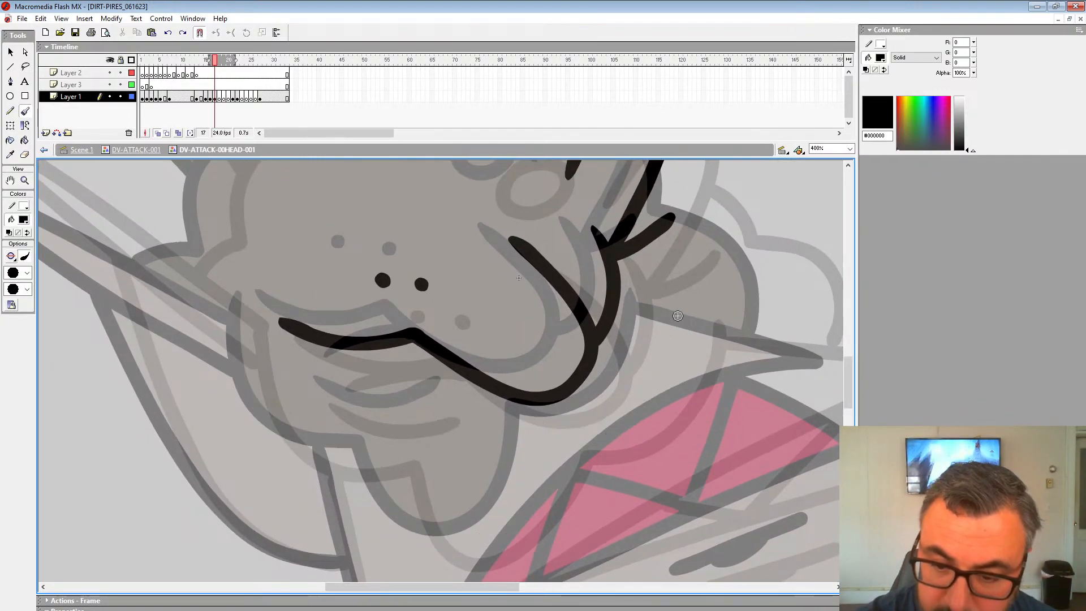
mouse_move(678, 310)
mouse_down()
mouse_move(635, 409)
mouse_move(545, 436)
mouse_move(506, 527)
mouse_move(443, 554)
mouse_move(387, 453)
mouse_up()
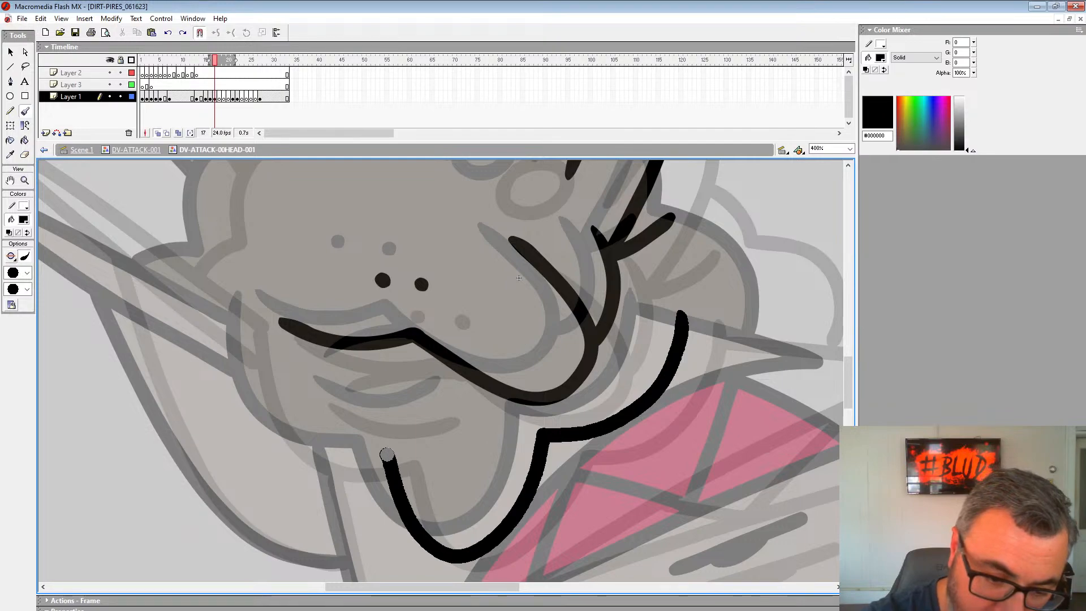
drag(298, 444, 243, 315)
mouse_move(729, 343)
mouse_down()
mouse_move(630, 351)
mouse_move(532, 379)
mouse_up()
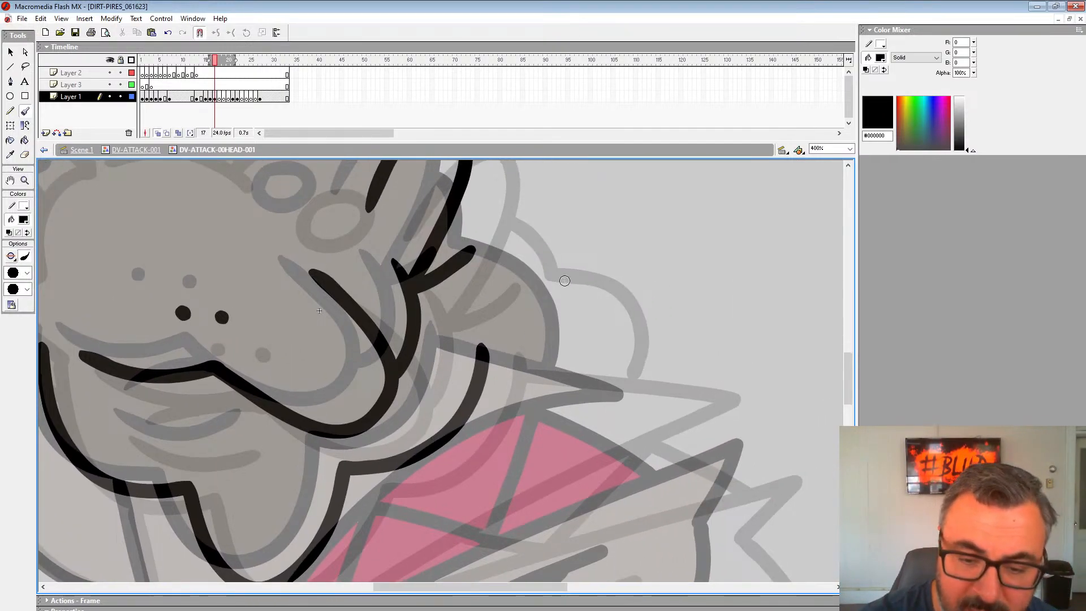
Ink the short curved bump behind the side lobe at the back of the head.
drag(548, 269, 507, 344)
mouse_move(480, 275)
mouse_down()
mouse_move(560, 355)
mouse_move(481, 266)
mouse_up()
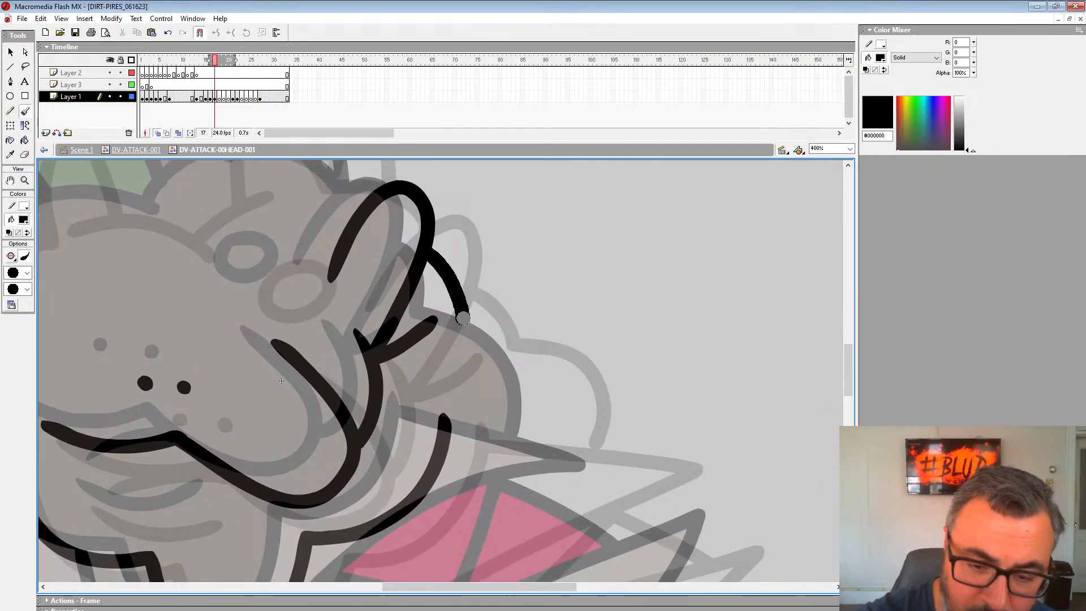
mouse_move(463, 318)
mouse_down()
mouse_move(558, 385)
mouse_move(562, 433)
mouse_move(573, 404)
mouse_up()
key(ctrl+z)
drag(415, 235, 447, 300)
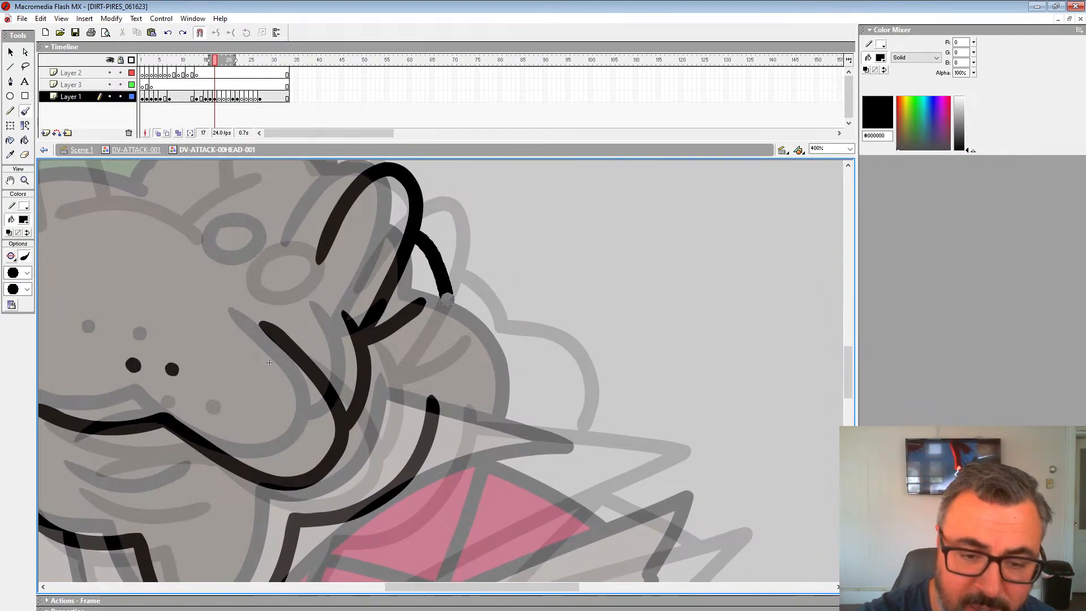
Ink the long slanted lower edge of the upper beak across the open mouth.
drag(597, 313, 599, 281)
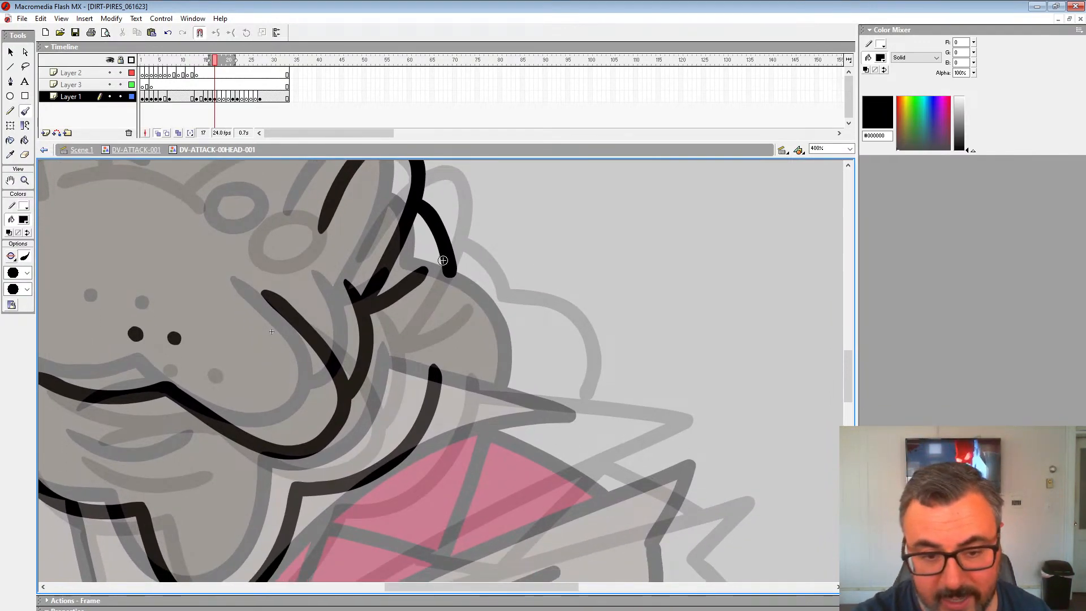
drag(631, 400, 638, 295)
drag(608, 370, 716, 315)
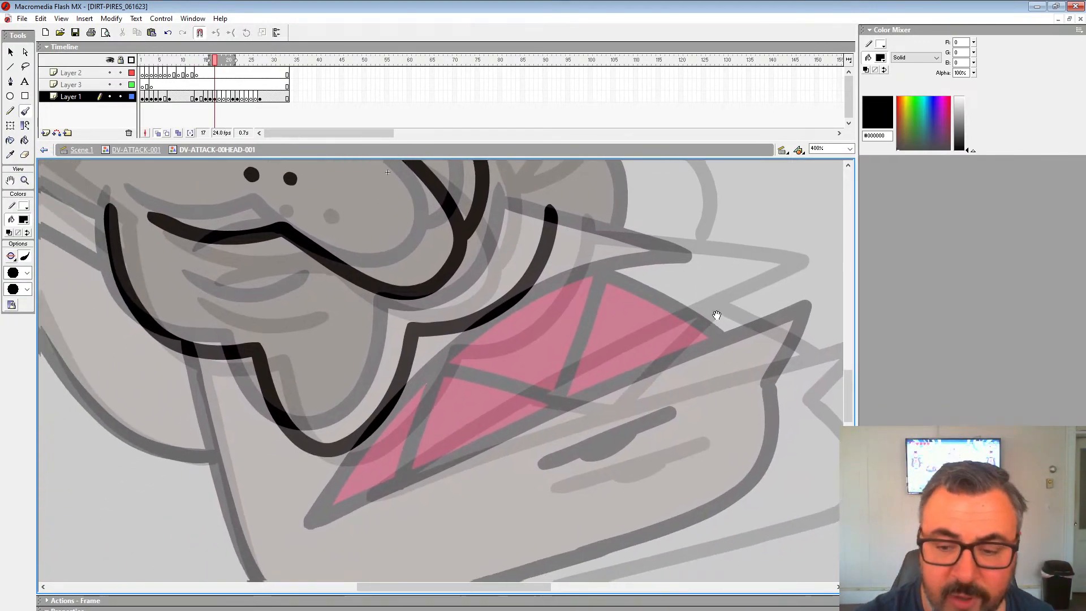
mouse_move(750, 256)
mouse_down()
mouse_move(613, 310)
mouse_move(347, 501)
mouse_up()
drag(663, 390, 337, 436)
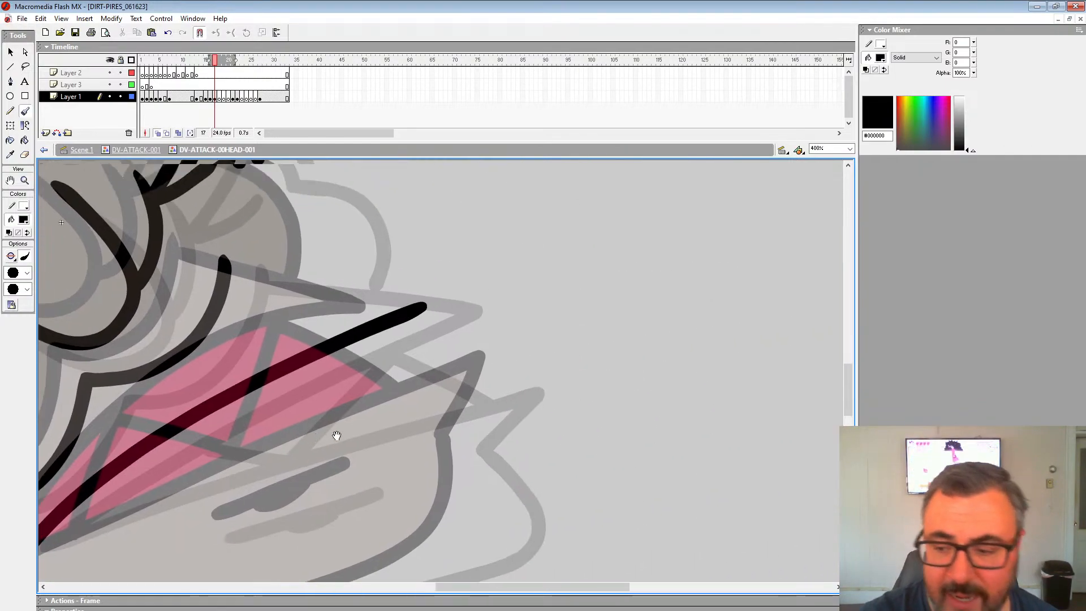
mouse_move(629, 342)
mouse_down()
mouse_move(423, 417)
mouse_move(530, 382)
mouse_move(676, 364)
mouse_move(689, 388)
mouse_move(761, 362)
mouse_move(487, 440)
mouse_move(420, 411)
mouse_up()
drag(558, 466, 438, 371)
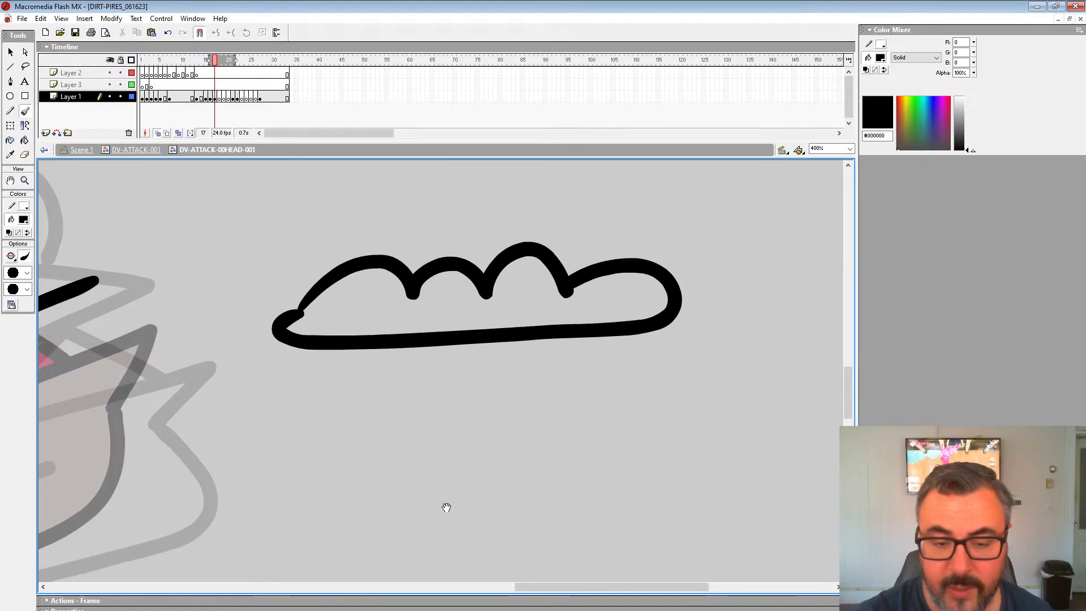
drag(472, 460, 506, 447)
drag(351, 418, 679, 392)
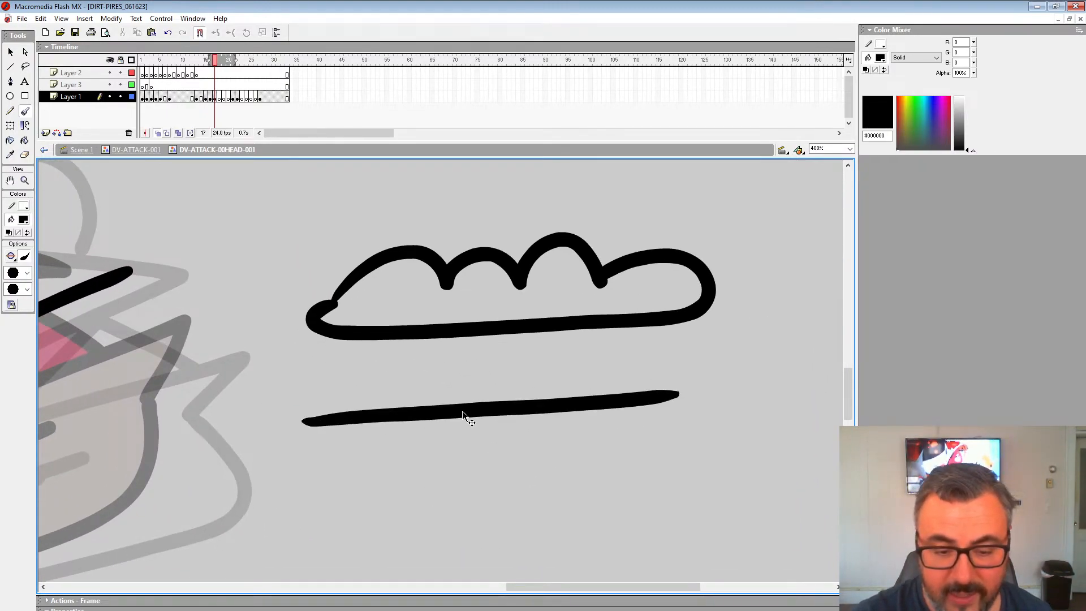
key(ctrl+z)
mouse_move(308, 425)
mouse_down()
mouse_move(722, 417)
mouse_move(606, 368)
mouse_move(355, 390)
mouse_move(323, 419)
mouse_up()
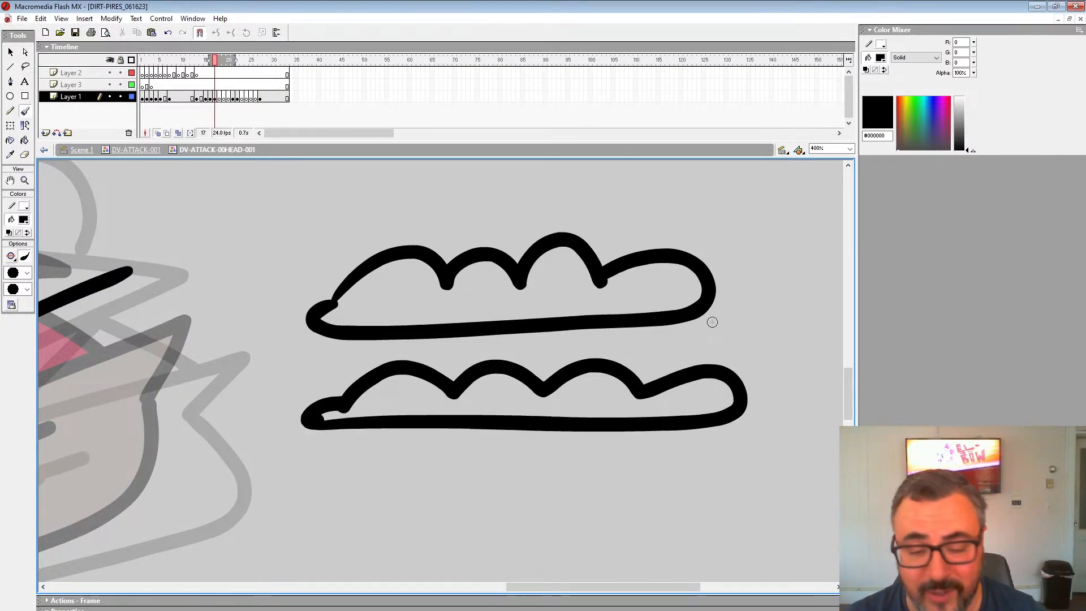
key(ctrl+z)
key(ctrl+z)
key(ctrl+z)
key(ctrl+z)
Ink the pointed tip and top edge of the upper beak and the rounded bump above it.
drag(345, 312, 634, 378)
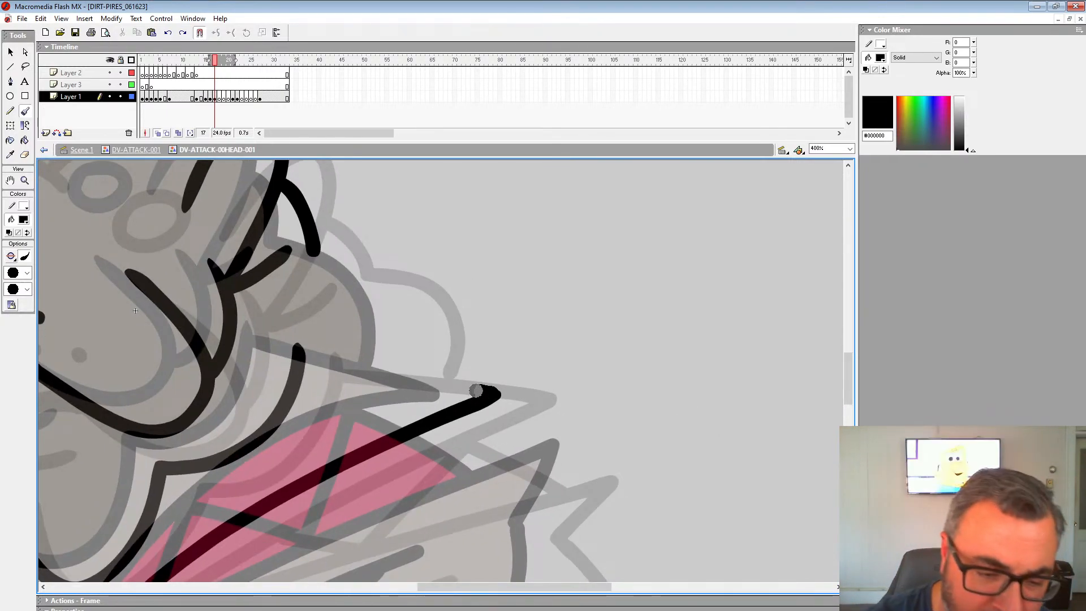
drag(475, 390, 297, 352)
drag(337, 255, 415, 381)
drag(466, 379, 591, 217)
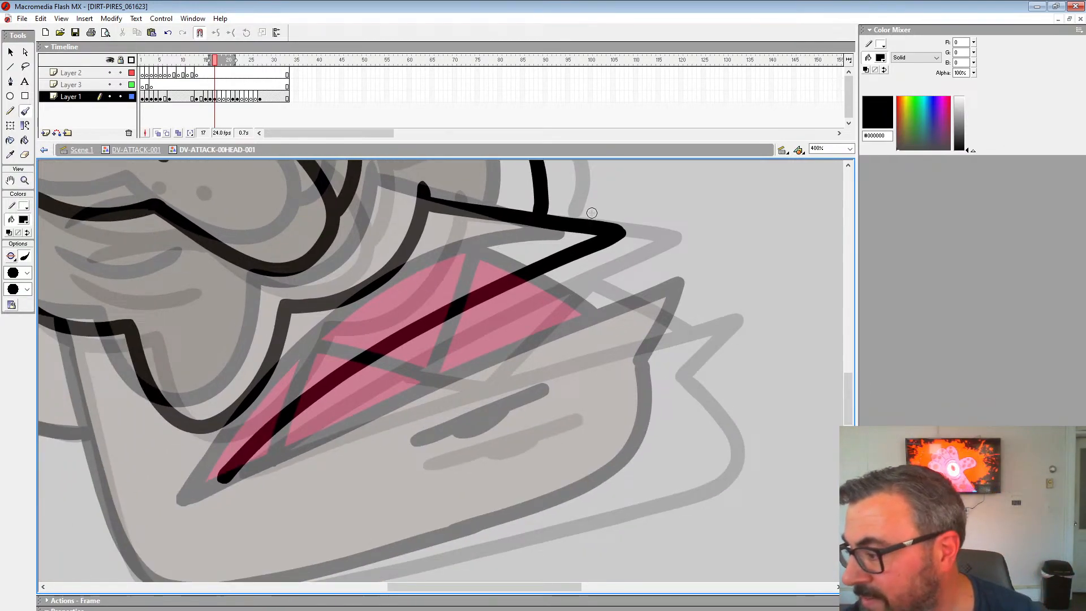
Ink the lower jaw's upper rim, the fold lines inside the mouth and the jaw's pointed front tip.
mouse_move(640, 380)
mouse_down()
mouse_move(650, 342)
mouse_move(680, 330)
mouse_move(713, 362)
mouse_up()
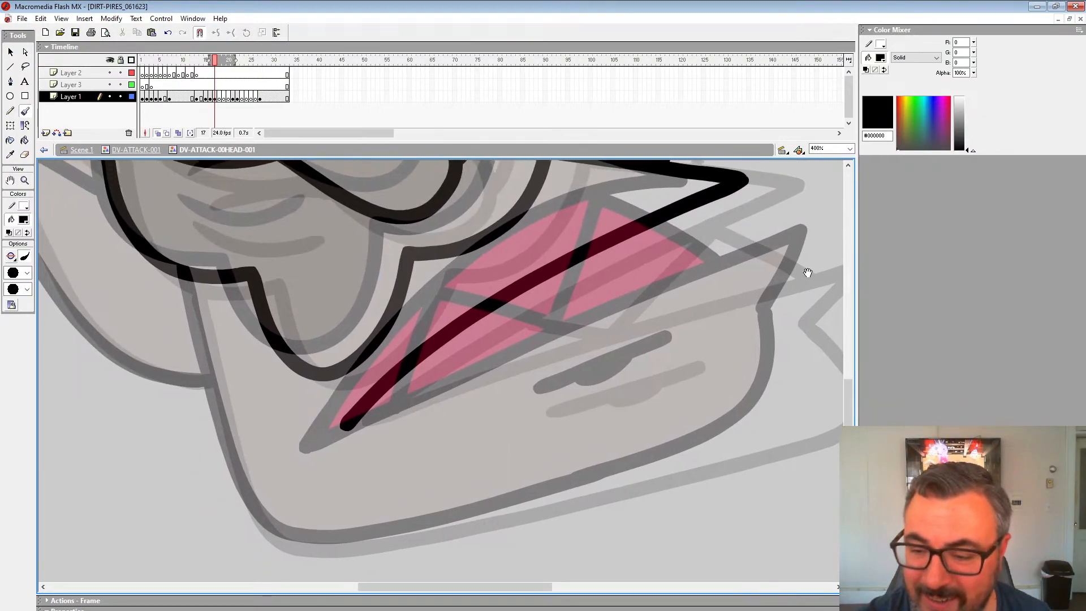
mouse_move(789, 308)
mouse_down()
mouse_move(823, 248)
mouse_move(345, 427)
mouse_up()
drag(676, 317, 599, 393)
mouse_move(682, 343)
mouse_down()
mouse_move(591, 294)
mouse_move(503, 396)
mouse_move(417, 385)
mouse_move(591, 200)
mouse_up()
drag(622, 247, 627, 258)
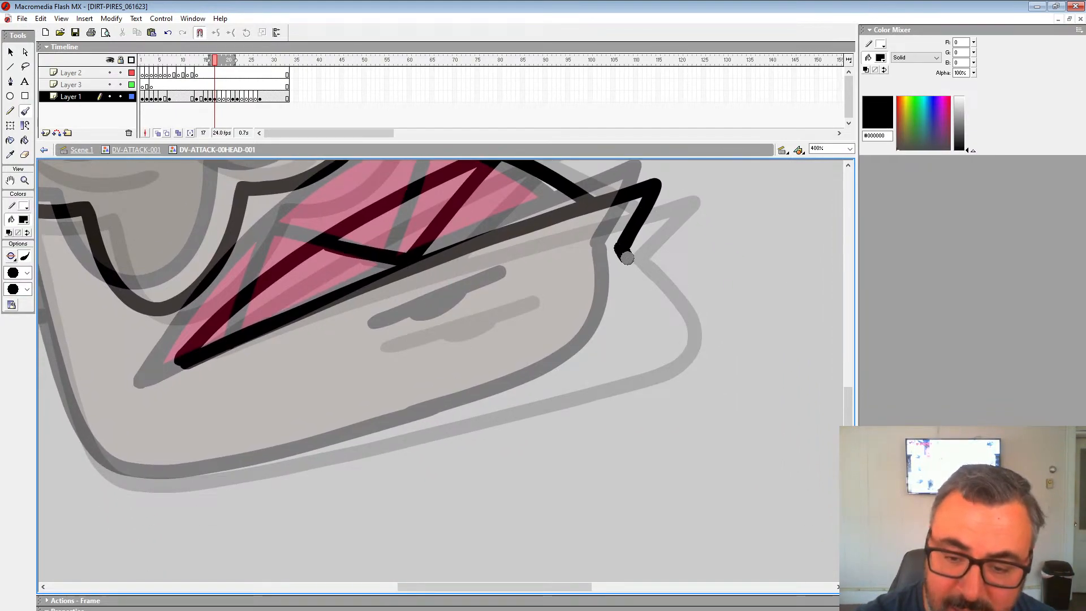
Try to ink the lower jaw's front curve, side crease and rear edge as separate strokes.
mouse_move(620, 353)
mouse_down()
mouse_move(564, 383)
mouse_move(771, 368)
mouse_up()
key(ctrl+z)
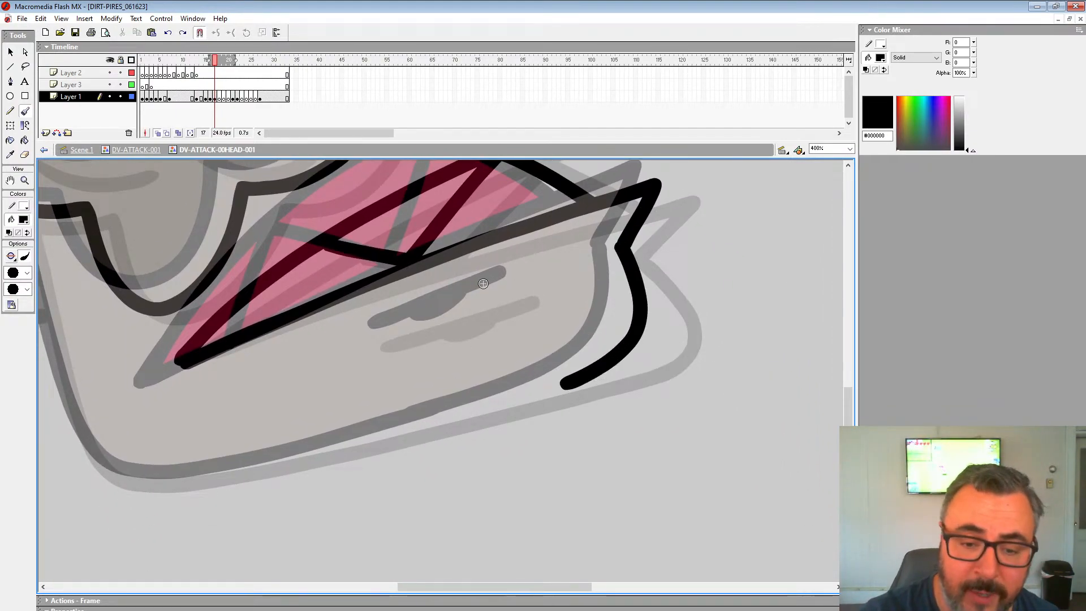
drag(375, 335, 514, 282)
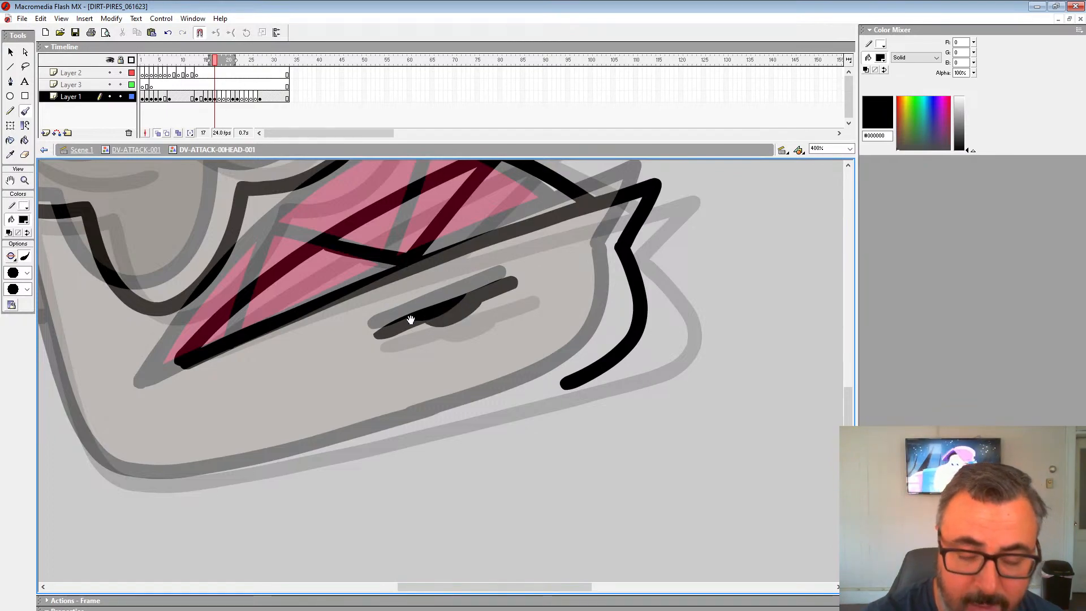
drag(411, 319, 652, 268)
drag(334, 192, 399, 424)
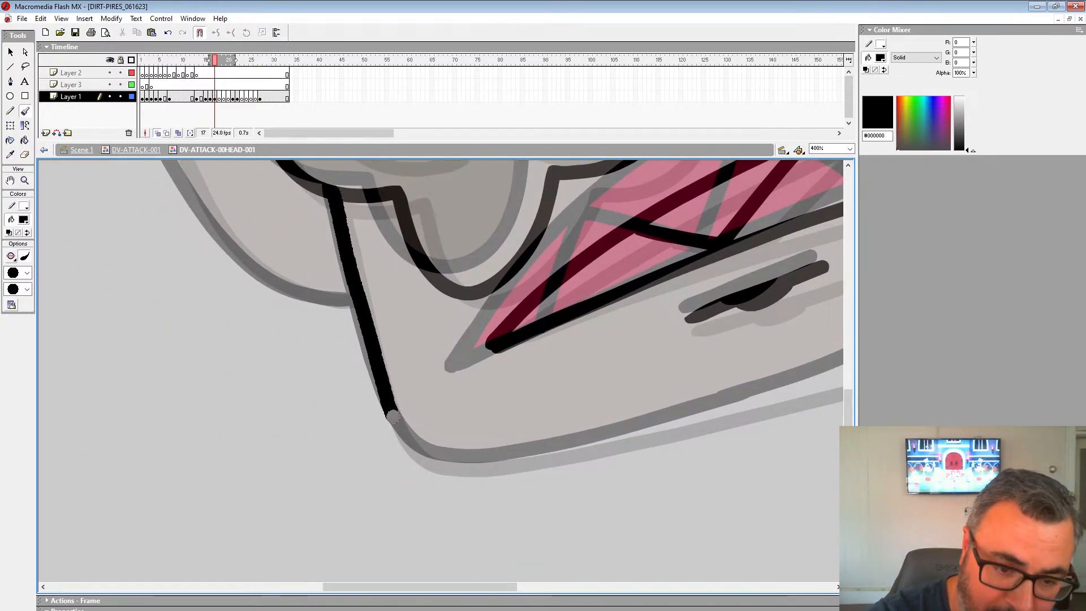
key(ctrl+z)
drag(331, 189, 396, 432)
drag(512, 400, 384, 361)
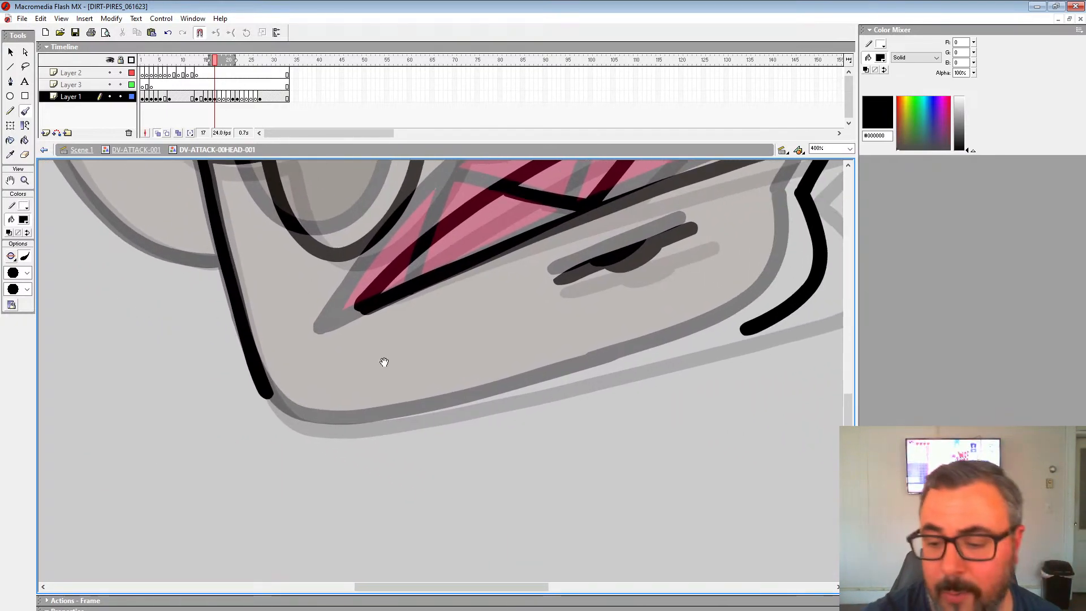
mouse_move(773, 303)
mouse_down()
mouse_move(688, 330)
mouse_move(685, 371)
mouse_up()
key(ctrl+z)
key(ctrl+z)
key(ctrl+z)
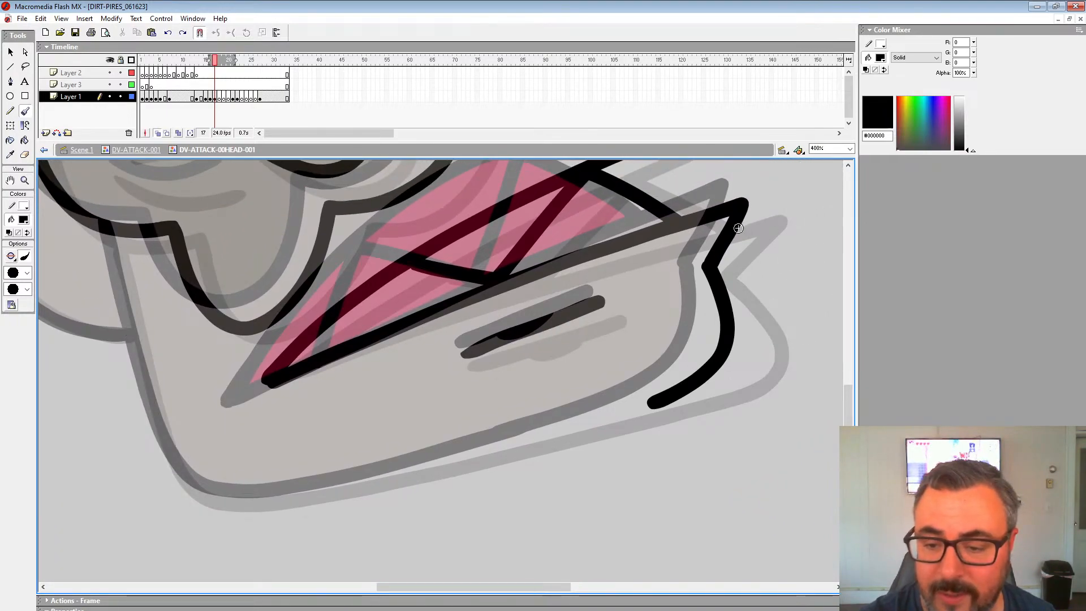
key(ctrl+z)
Ink the lower jaw's outline from the front tip around the bottom to the cheek, plus the crease on its side.
mouse_move(710, 265)
mouse_down()
mouse_move(738, 314)
mouse_move(651, 403)
mouse_move(274, 497)
mouse_up()
mouse_move(112, 257)
mouse_down()
mouse_move(285, 220)
mouse_move(365, 453)
mouse_up()
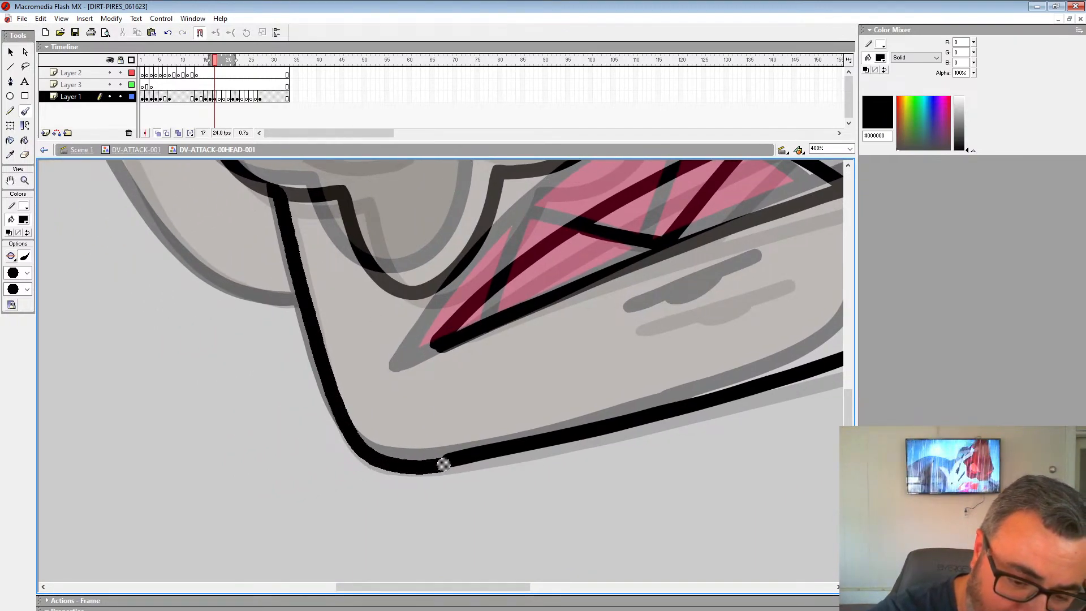
drag(443, 465, 450, 465)
drag(626, 319, 776, 271)
key(ctrl+z)
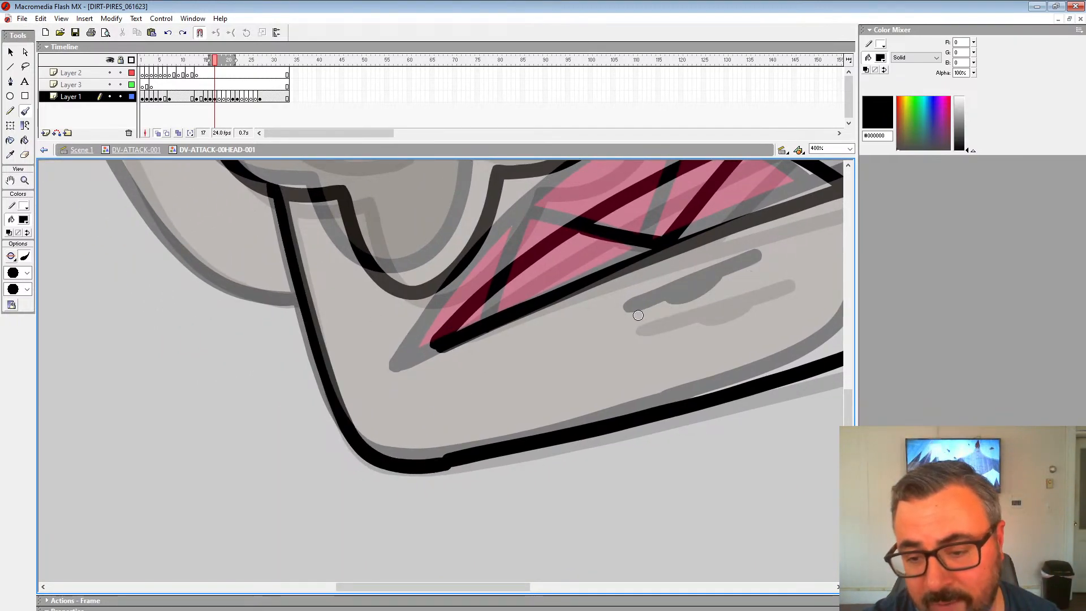
drag(639, 314, 770, 274)
drag(691, 303, 742, 290)
Ink the long horn beside the cheek and the curved neck flap beneath it in black.
key(space)
drag(481, 283, 650, 436)
drag(521, 300, 711, 456)
mouse_move(575, 352)
mouse_down()
mouse_move(579, 366)
mouse_move(266, 204)
mouse_up()
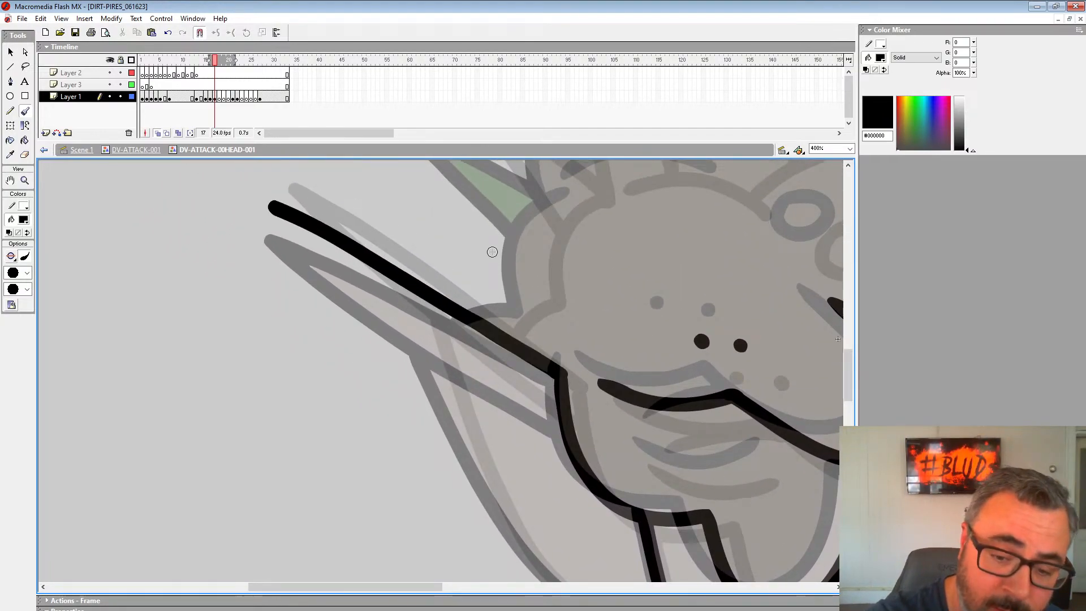
key(ctrl+z)
mouse_move(557, 373)
mouse_down()
mouse_move(278, 199)
mouse_move(557, 424)
mouse_move(493, 310)
mouse_up()
key(space)
drag(366, 222, 482, 465)
drag(602, 520, 606, 520)
Ink the eye as a black ring midway between the two onion-skinned eyes.
key(space)
mouse_move(724, 226)
mouse_down()
mouse_move(553, 522)
mouse_move(478, 565)
mouse_up()
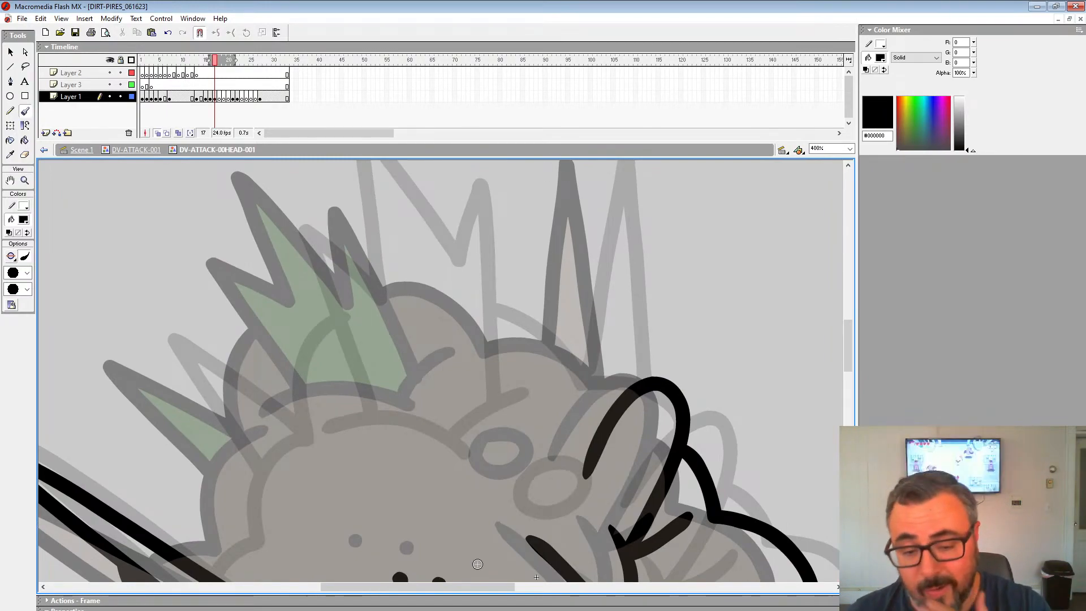
key(space)
drag(591, 420, 654, 283)
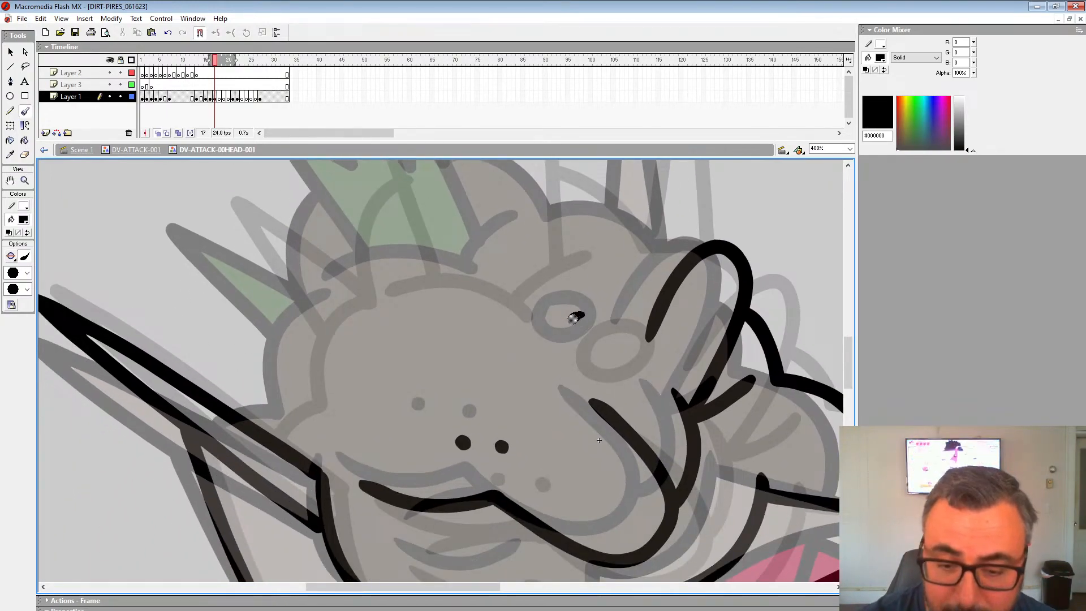
mouse_move(577, 317)
mouse_down()
mouse_move(690, 383)
mouse_move(711, 424)
mouse_up()
Ink the top outline of the face and the tall crest spikes with the bump beside them.
key(space)
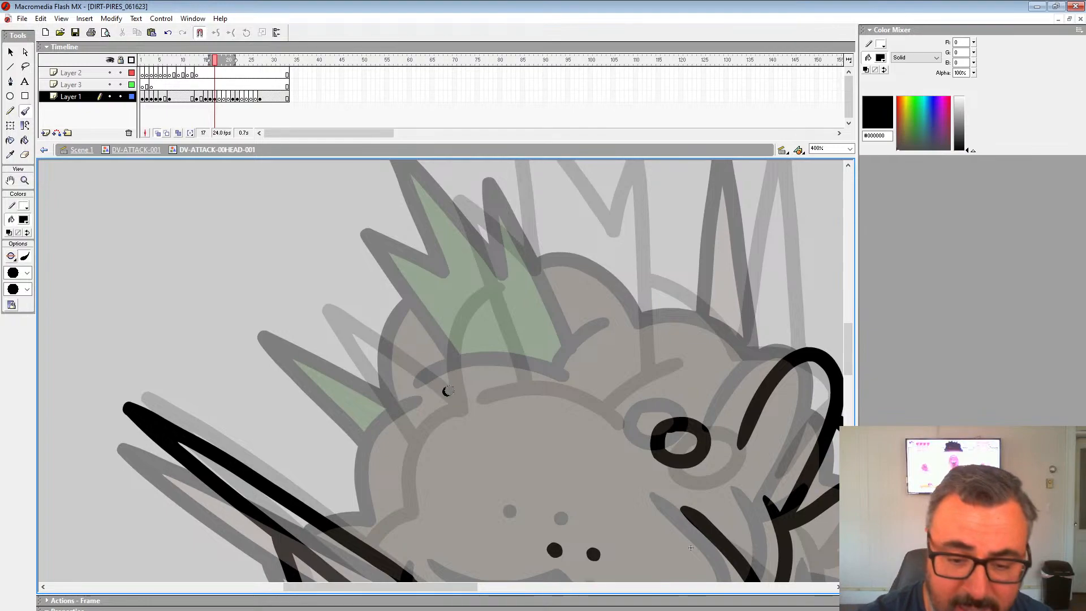
mouse_move(448, 390)
mouse_down()
mouse_move(593, 387)
mouse_move(628, 330)
mouse_move(637, 439)
mouse_move(586, 253)
mouse_move(515, 272)
mouse_move(523, 378)
mouse_move(459, 359)
mouse_move(517, 469)
mouse_up()
key(space)
key(space)
drag(522, 366, 646, 185)
mouse_move(580, 226)
mouse_down()
mouse_move(577, 315)
mouse_move(540, 429)
mouse_move(509, 459)
mouse_up()
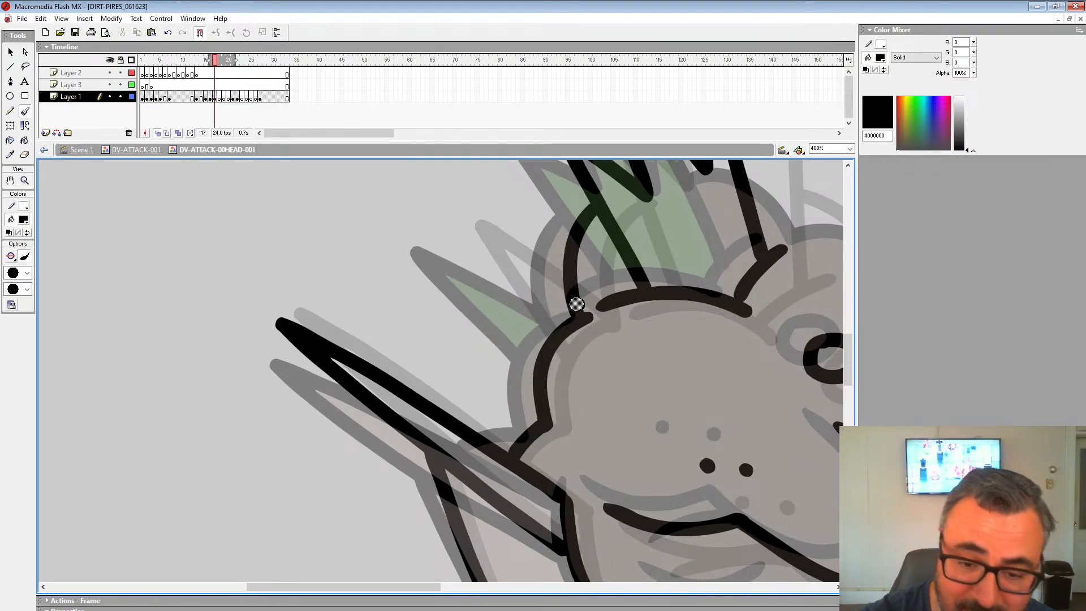
mouse_move(580, 304)
mouse_down()
mouse_move(453, 230)
mouse_move(545, 347)
mouse_up()
Ink the small side spike, the head bumps behind the crest and the tall upright horn.
key(space)
drag(640, 295, 468, 435)
drag(754, 337, 605, 346)
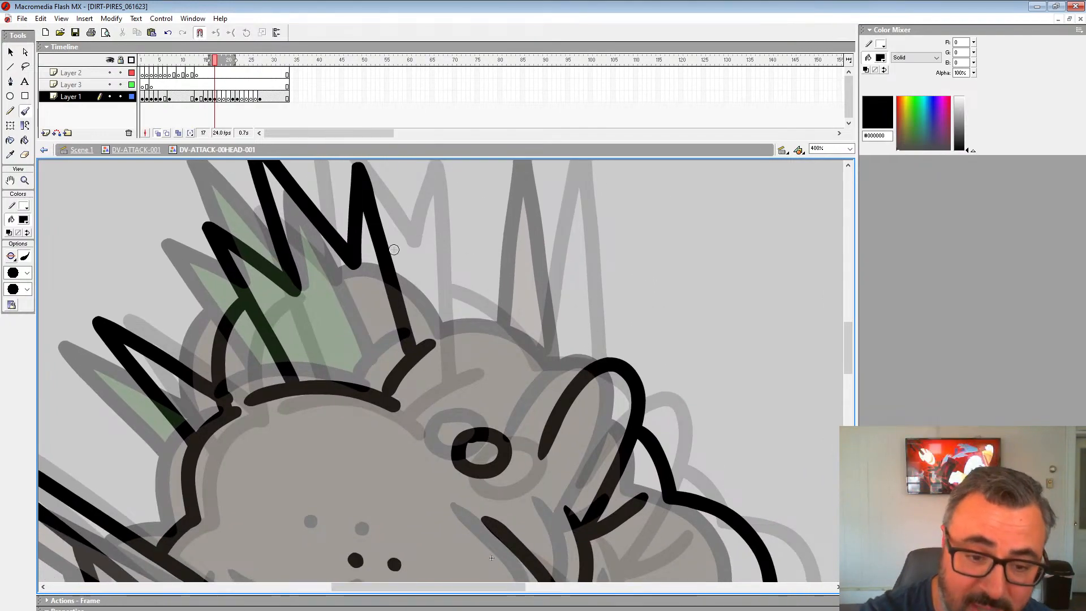
mouse_move(394, 250)
mouse_down()
mouse_move(505, 335)
mouse_move(583, 372)
mouse_up()
key(space)
mouse_move(580, 303)
mouse_down()
mouse_move(579, 380)
mouse_move(546, 217)
mouse_move(575, 445)
mouse_move(502, 176)
mouse_up()
key(space)
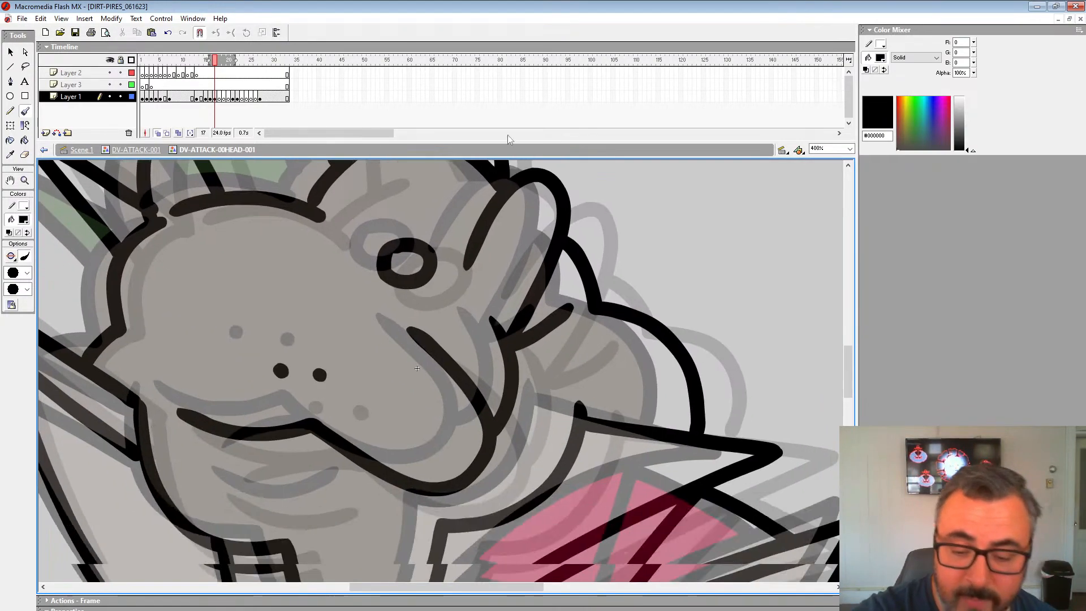
Ink the wrinkle lines on the jowl beneath the mouth and check the whole frame 17 drawing at 100%.
drag(670, 406, 640, 196)
click(25, 181)
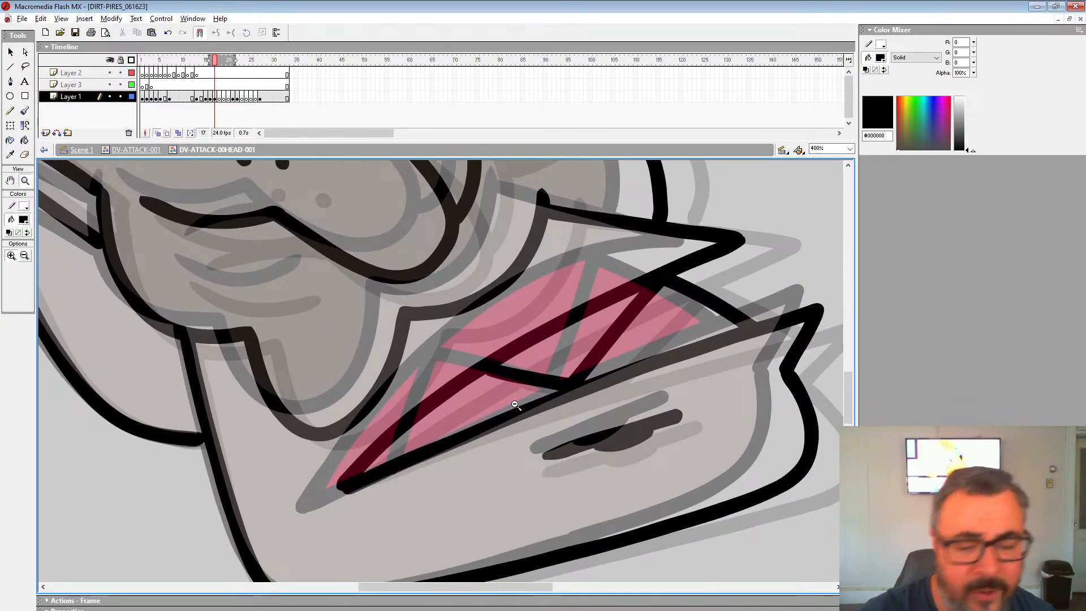
alt+click(520, 399)
alt+click(521, 398)
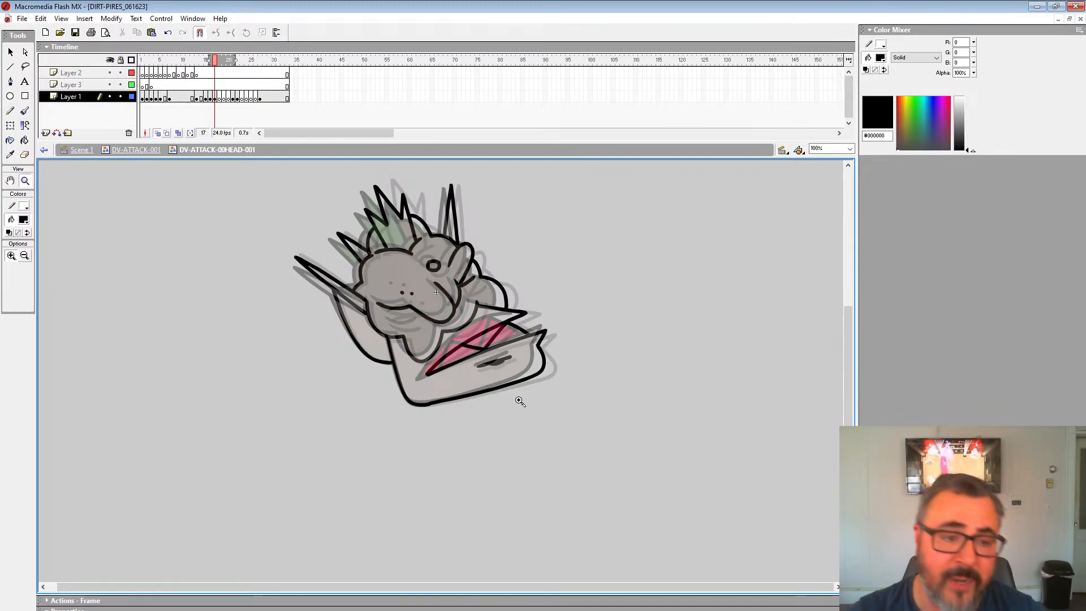
click(456, 336)
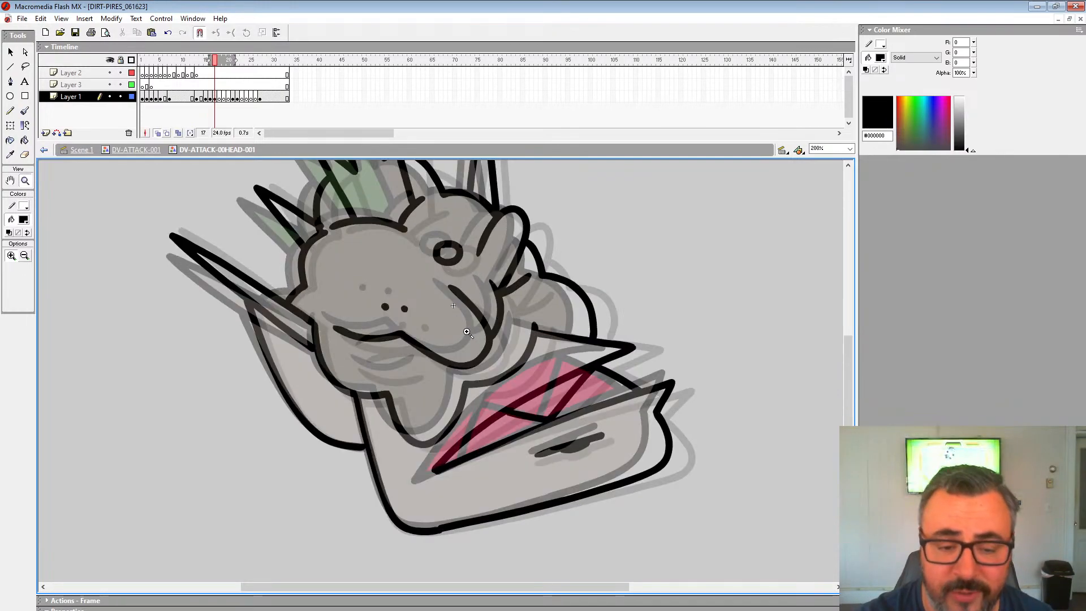
click(439, 302)
drag(473, 390, 540, 378)
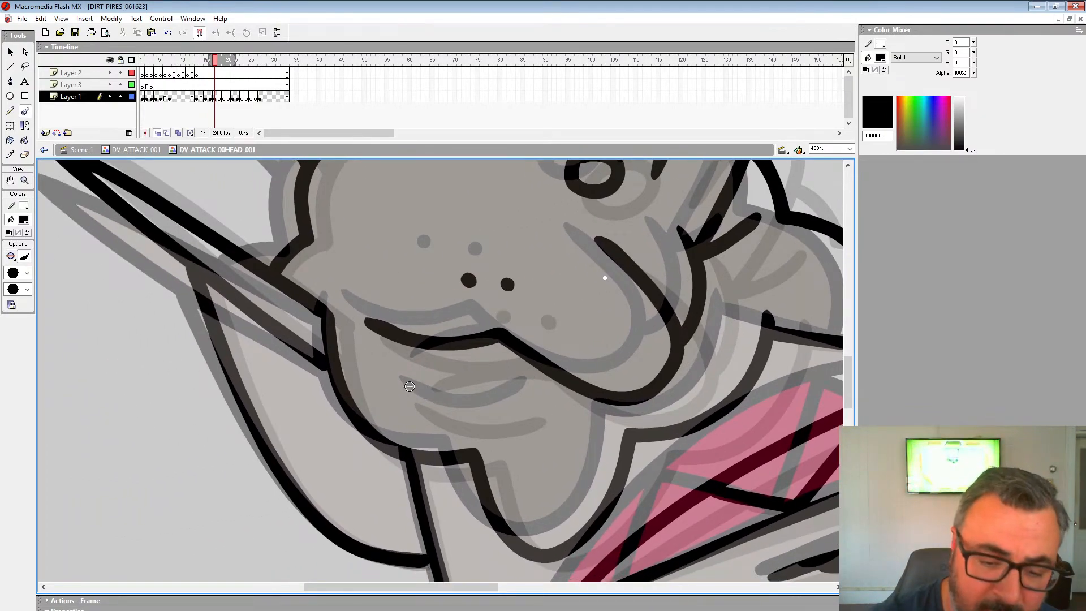
mouse_move(406, 388)
mouse_down()
mouse_move(490, 417)
mouse_move(540, 406)
mouse_up()
drag(430, 376, 511, 349)
mouse_move(773, 275)
mouse_down()
mouse_move(646, 364)
mouse_move(626, 350)
mouse_move(584, 347)
mouse_up()
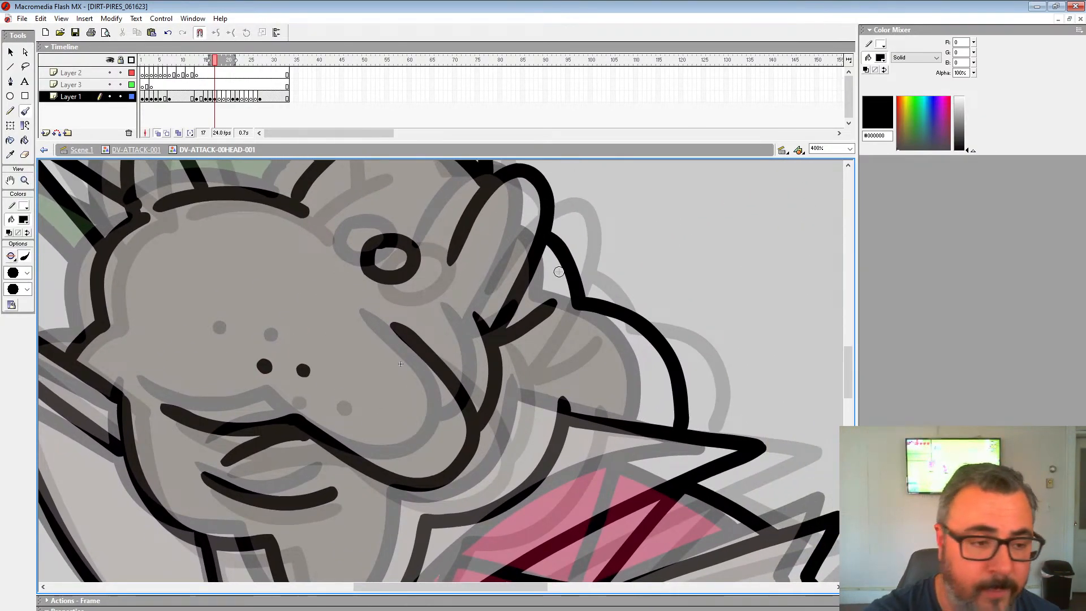
double_click(25, 180)
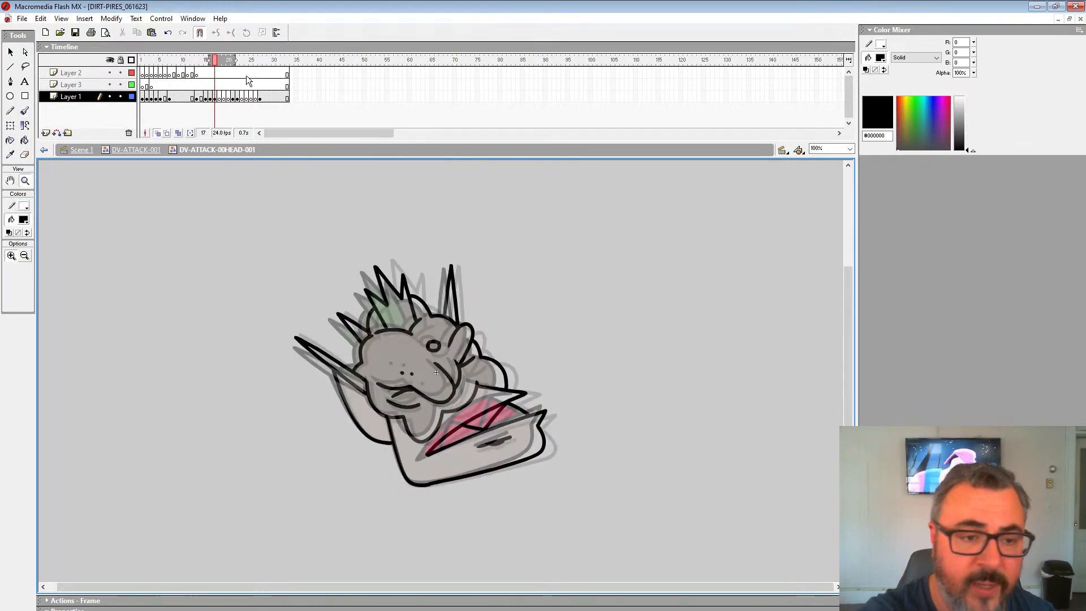
On frame 18 of Layer 1, ink the snout and mouth line, the wrinkle lines beneath it and the two nostril dots.
click(220, 97)
drag(240, 60, 233, 69)
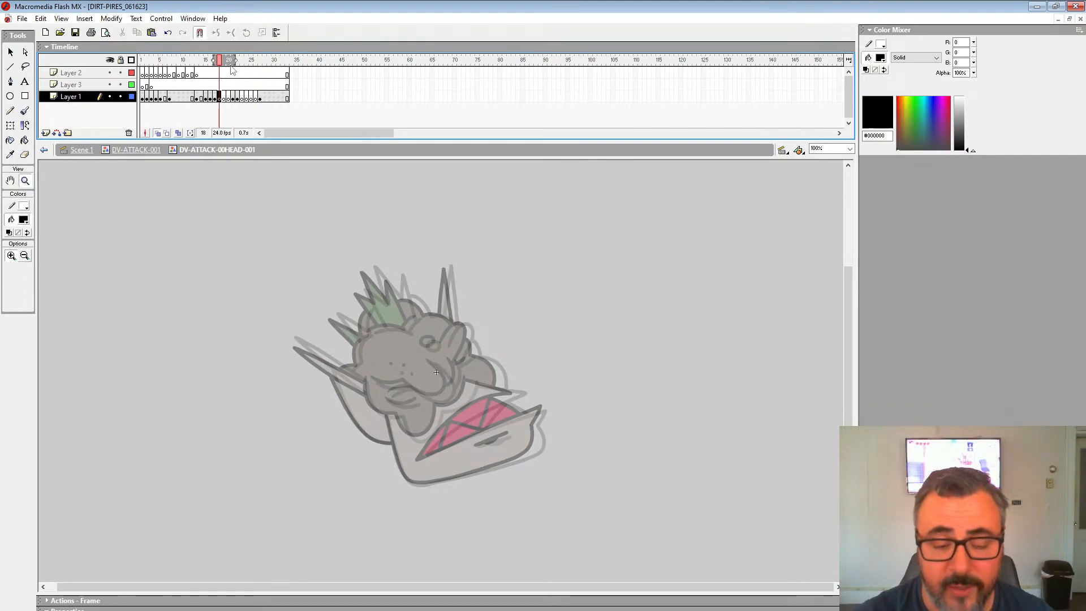
click(432, 375)
click(494, 319)
click(25, 112)
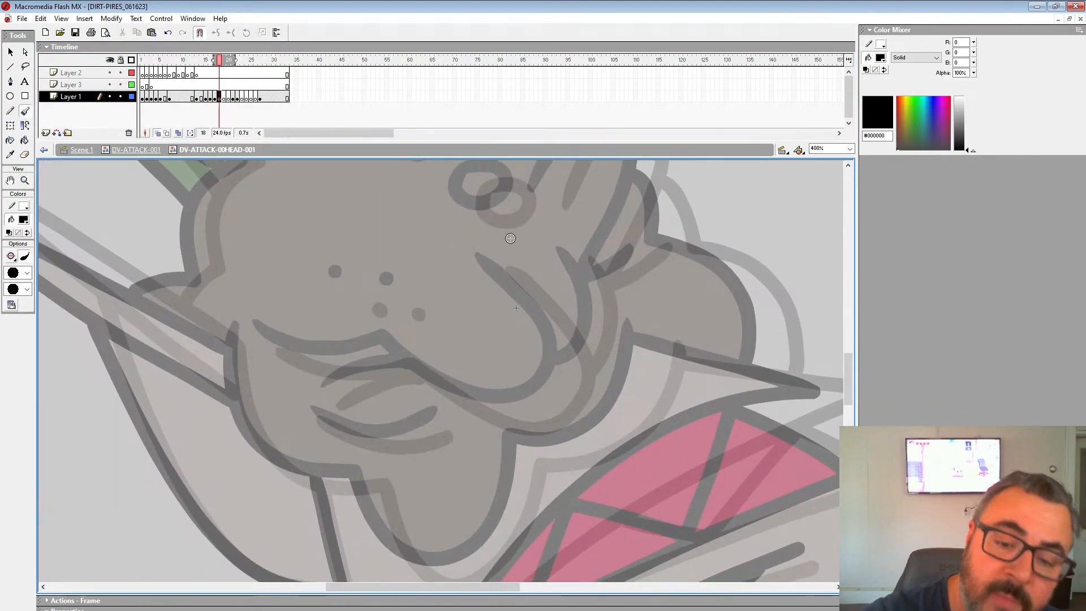
mouse_move(492, 262)
mouse_down()
mouse_move(542, 304)
mouse_move(566, 345)
mouse_move(562, 383)
mouse_move(532, 408)
mouse_move(494, 406)
mouse_move(388, 344)
mouse_move(319, 356)
mouse_move(260, 337)
mouse_up()
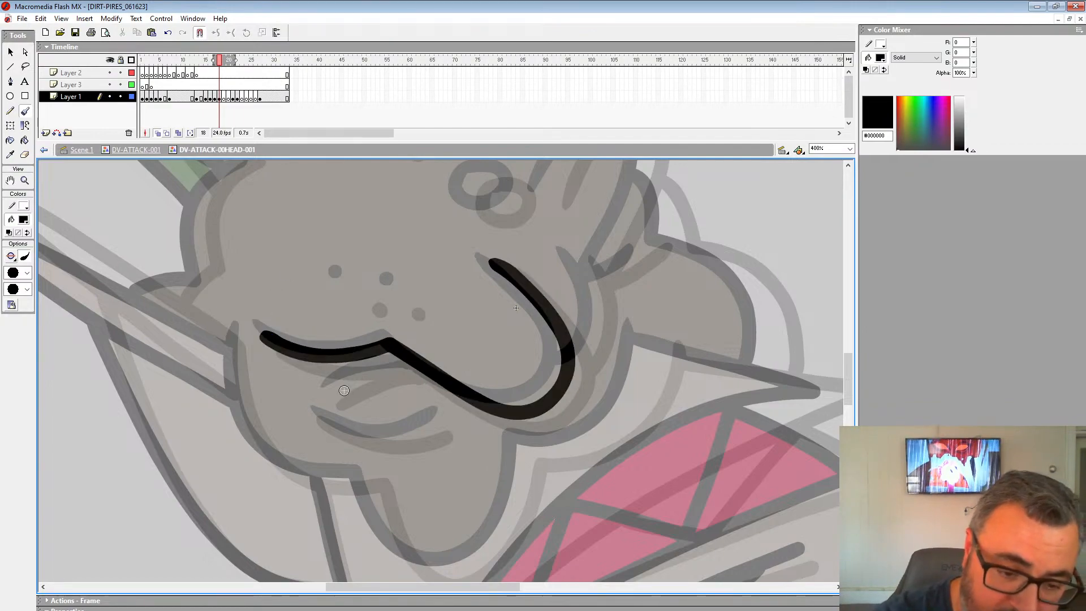
drag(338, 396, 409, 365)
mouse_move(315, 415)
mouse_down()
mouse_move(403, 436)
mouse_move(445, 419)
mouse_up()
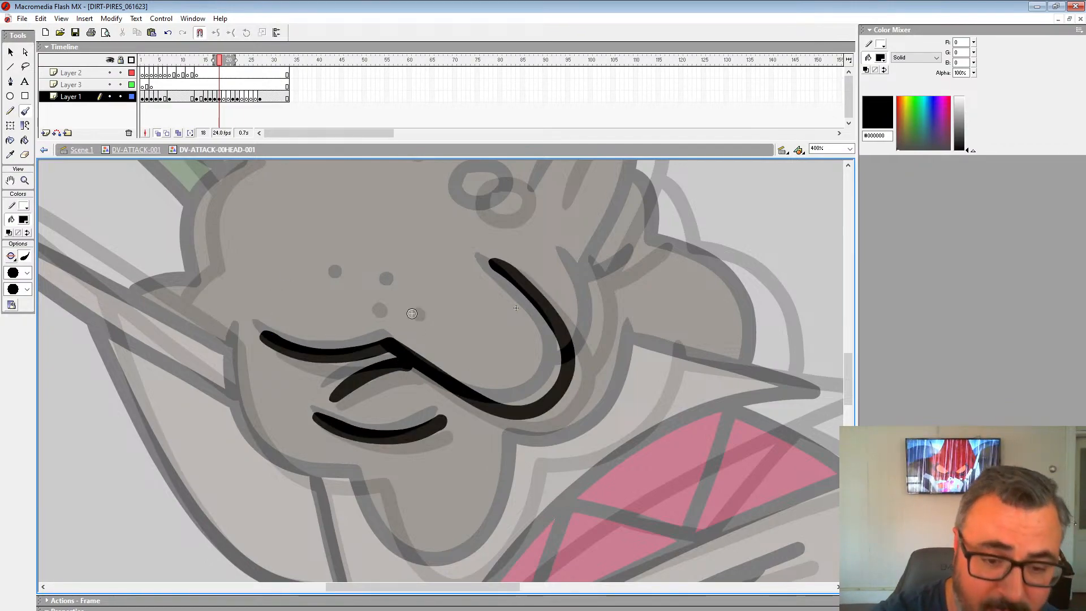
click(354, 287)
Ink the cheek crease, the ear with its short base line, and the eye ring between the onion-skinned eyes.
drag(648, 301, 624, 389)
drag(543, 335, 546, 445)
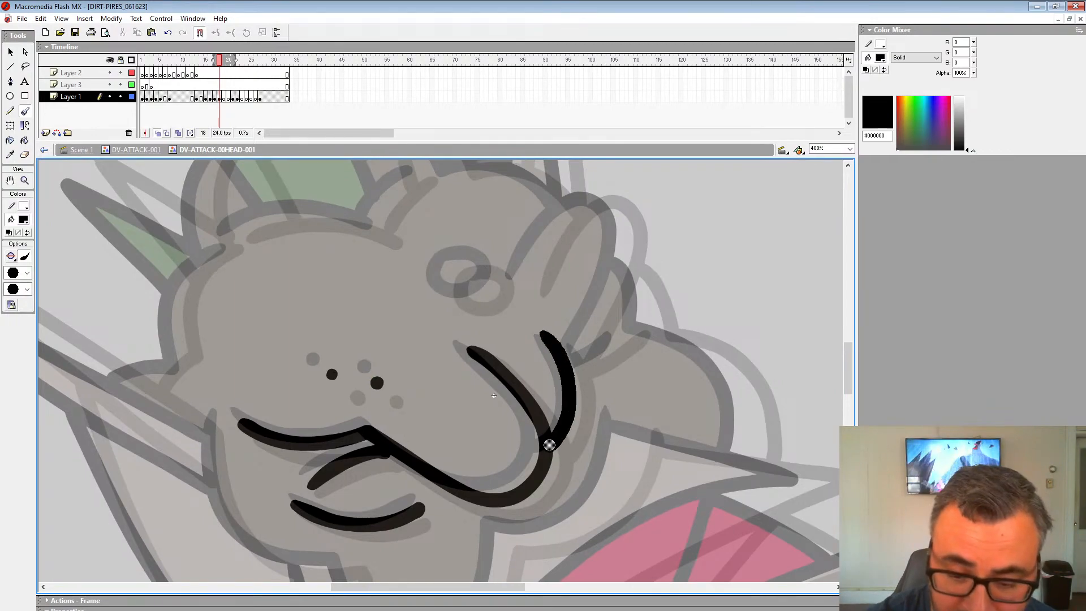
drag(563, 199, 549, 256)
mouse_move(510, 338)
mouse_down()
mouse_move(587, 253)
mouse_move(606, 299)
mouse_move(547, 420)
mouse_up()
key(ctrl+z)
mouse_move(505, 340)
mouse_down()
mouse_move(583, 254)
mouse_move(608, 284)
mouse_move(584, 369)
mouse_move(548, 419)
mouse_up()
drag(603, 389, 553, 425)
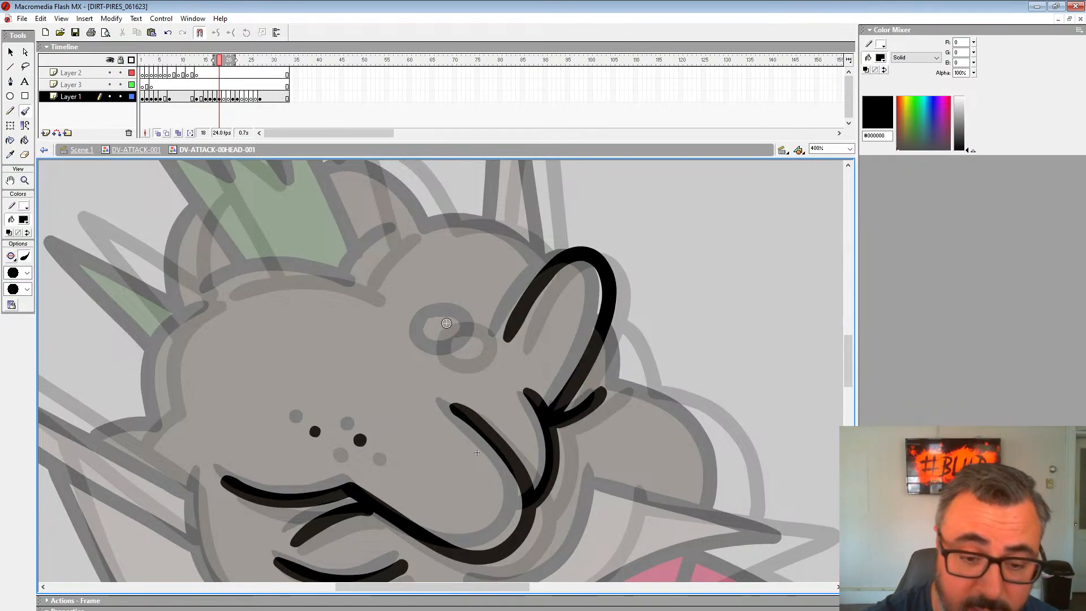
mouse_move(448, 317)
mouse_down()
mouse_move(467, 353)
mouse_move(452, 315)
mouse_up()
Ink the scalloped jowl outline, the pointed upper lip and the rounded lobe behind it.
mouse_move(577, 380)
mouse_down()
mouse_move(628, 181)
mouse_move(677, 166)
mouse_up()
mouse_move(711, 255)
mouse_down()
mouse_move(697, 330)
mouse_move(624, 383)
mouse_move(588, 382)
mouse_move(566, 465)
mouse_move(511, 504)
mouse_move(458, 473)
mouse_move(432, 410)
mouse_move(373, 408)
mouse_move(322, 374)
mouse_move(296, 306)
mouse_move(292, 258)
mouse_up()
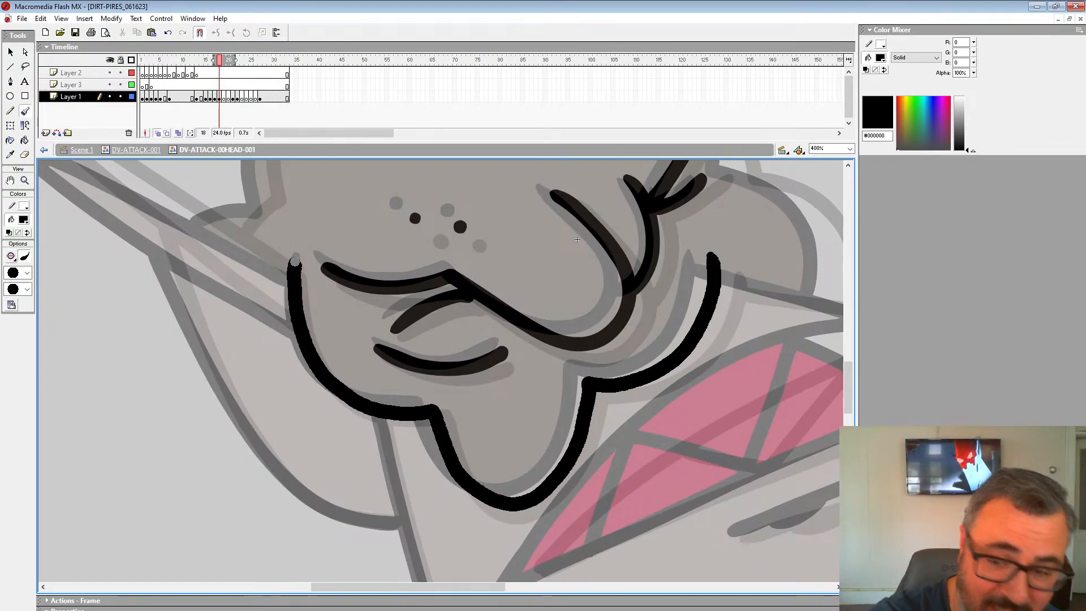
mouse_move(822, 282)
mouse_down()
mouse_move(779, 319)
mouse_move(665, 229)
mouse_move(737, 257)
mouse_move(551, 331)
mouse_move(376, 505)
mouse_up()
drag(521, 367, 469, 429)
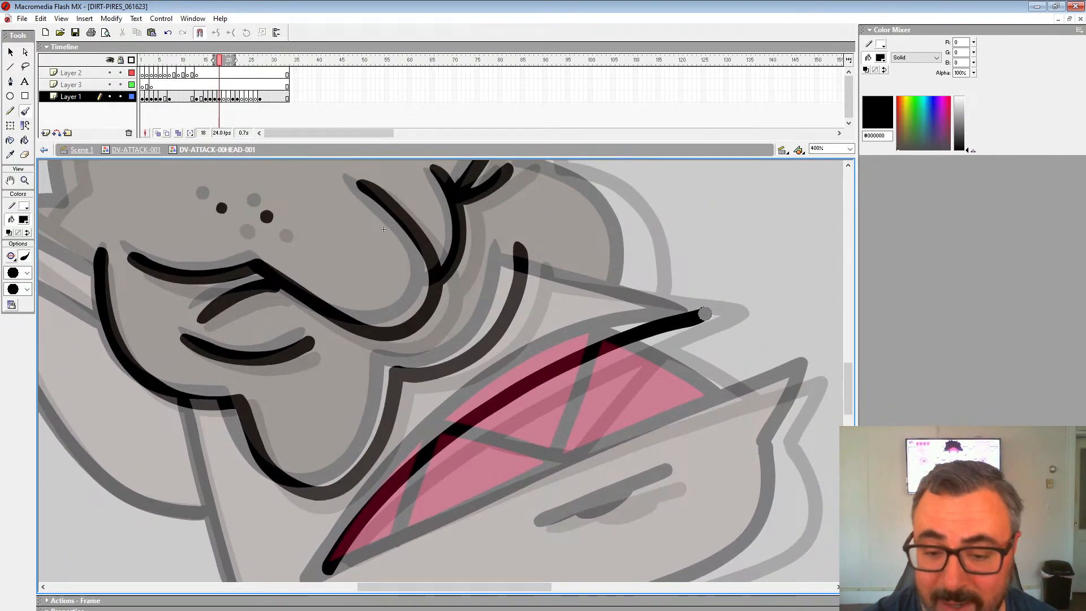
mouse_move(704, 314)
mouse_down()
mouse_move(548, 279)
mouse_move(529, 273)
mouse_move(521, 252)
mouse_up()
mouse_move(520, 252)
mouse_down()
mouse_move(522, 406)
mouse_move(538, 314)
mouse_move(618, 349)
mouse_move(642, 441)
mouse_up()
drag(705, 427, 659, 179)
Ink the lower lip edge, the zigzag tooth lines and the dark mark on the chin, using frame 17 as reference.
mouse_move(694, 353)
mouse_down()
mouse_move(731, 315)
mouse_move(758, 250)
mouse_move(285, 445)
mouse_up()
mouse_move(705, 303)
mouse_down()
mouse_move(700, 330)
mouse_move(682, 298)
mouse_move(585, 245)
mouse_move(517, 351)
mouse_move(399, 334)
mouse_up()
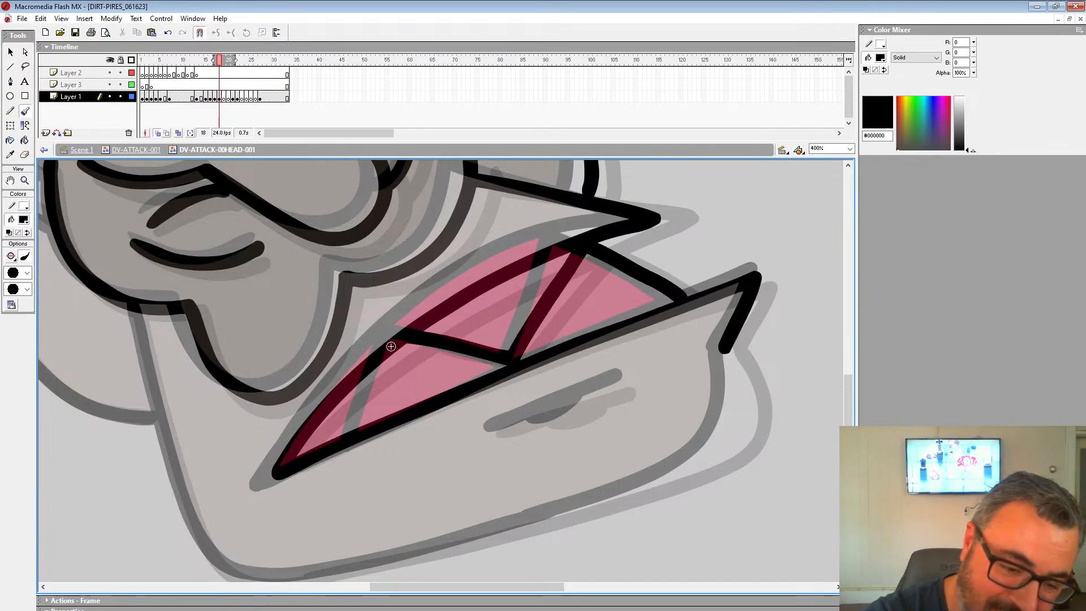
click(214, 96)
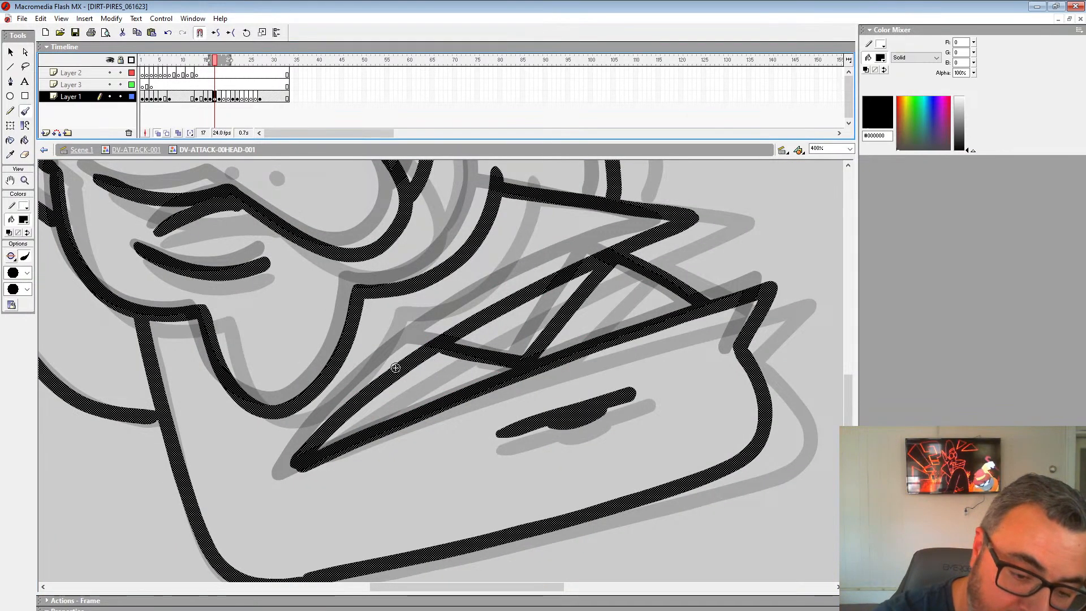
click(219, 96)
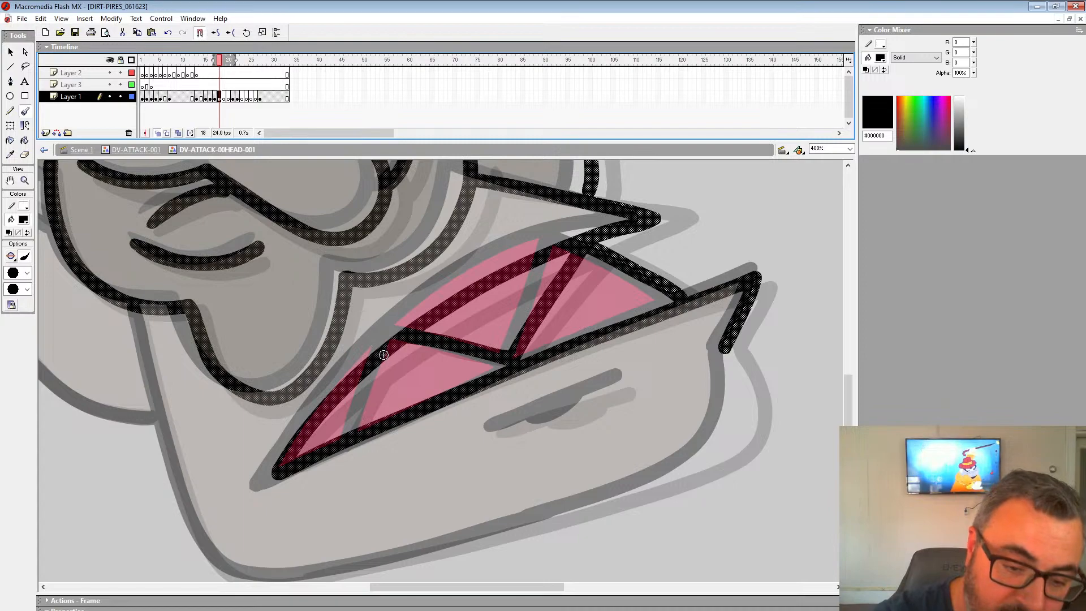
drag(384, 355, 351, 434)
drag(505, 425, 625, 379)
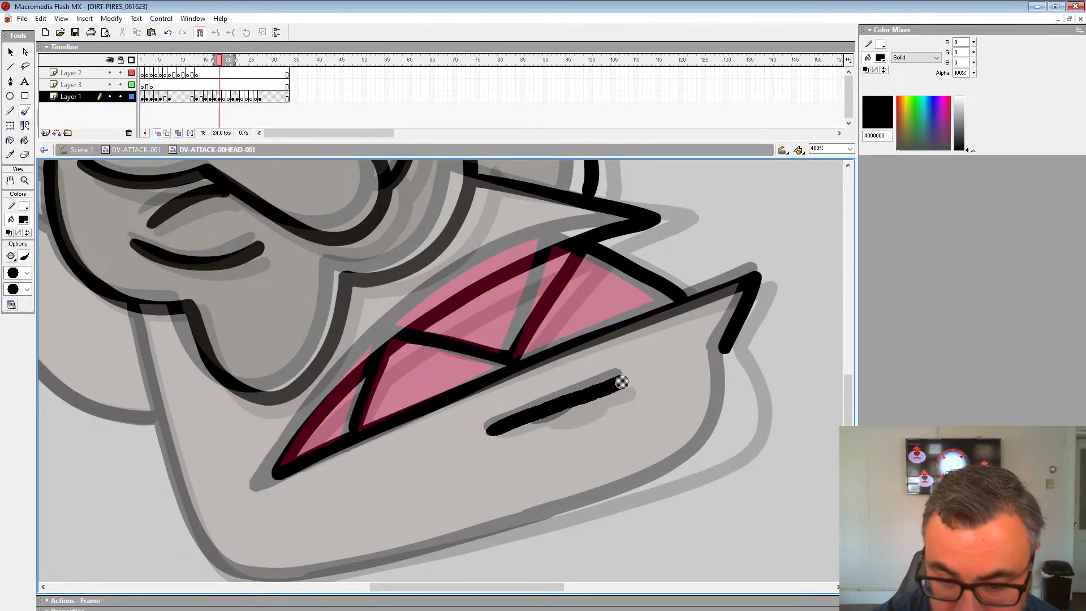
Ink the lower jaw outline from the lip corner around the chin and back up to the jowl.
mouse_move(669, 336)
mouse_down()
mouse_move(743, 269)
mouse_move(800, 376)
mouse_move(693, 430)
mouse_move(434, 500)
mouse_up()
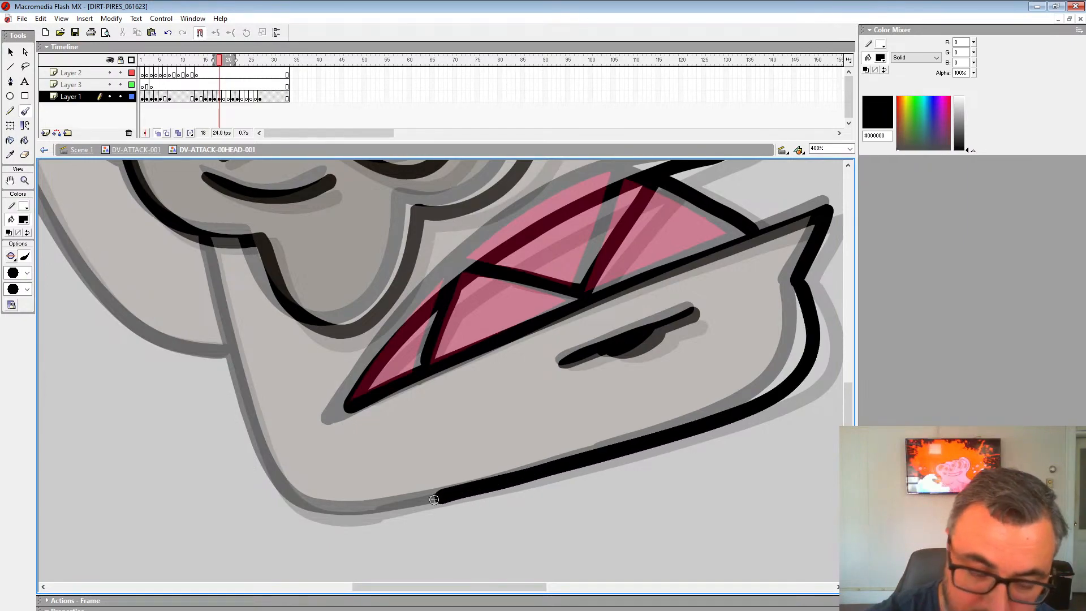
mouse_move(209, 246)
mouse_down()
mouse_move(249, 405)
mouse_move(297, 500)
mouse_move(337, 515)
mouse_move(457, 492)
mouse_up()
drag(374, 350, 498, 497)
drag(441, 365, 746, 519)
Ink both edges of the long side spike and the curved outline beneath it.
drag(272, 248, 538, 393)
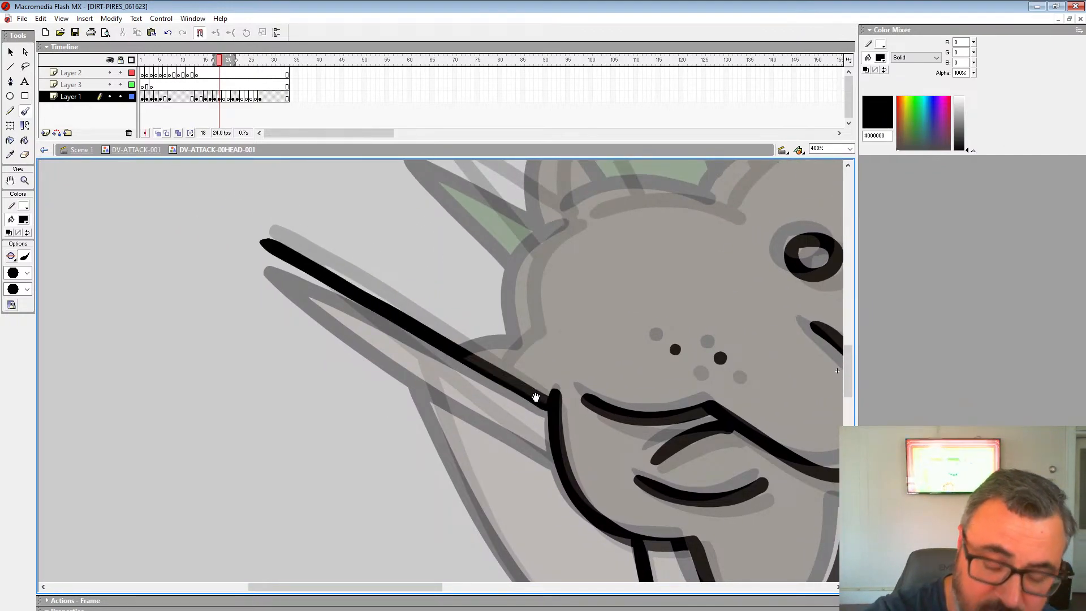
drag(401, 325, 364, 270)
drag(236, 198, 517, 412)
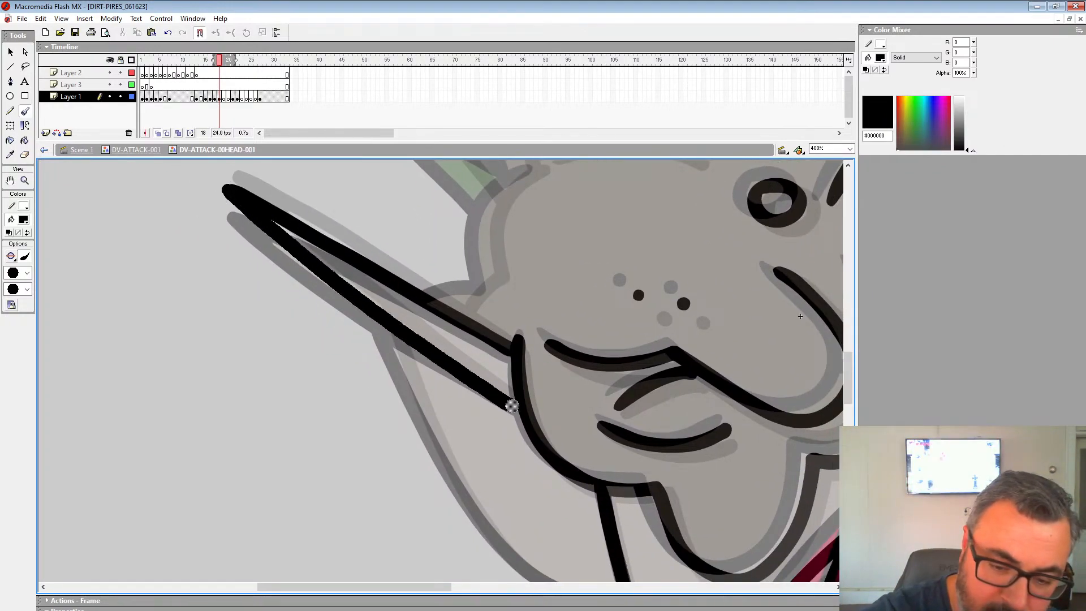
mouse_move(384, 324)
mouse_down()
mouse_move(359, 228)
mouse_move(440, 392)
mouse_move(502, 478)
mouse_move(597, 505)
mouse_up()
Ink the top outline of the face, the crest spikes, the head bumps behind them and the tall upright horn.
mouse_move(680, 164)
mouse_down()
mouse_move(647, 424)
mouse_move(613, 500)
mouse_up()
mouse_move(630, 341)
mouse_down()
mouse_move(597, 399)
mouse_move(519, 386)
mouse_move(447, 401)
mouse_up()
mouse_move(610, 359)
mouse_down()
mouse_move(634, 382)
mouse_move(572, 238)
mouse_move(572, 331)
mouse_move(466, 196)
mouse_move(522, 339)
mouse_move(432, 282)
mouse_move(526, 417)
mouse_up()
mouse_move(727, 319)
mouse_down()
mouse_move(587, 298)
mouse_move(604, 381)
mouse_up()
mouse_move(593, 444)
mouse_down()
mouse_move(625, 282)
mouse_move(645, 470)
mouse_move(705, 343)
mouse_move(794, 237)
mouse_up()
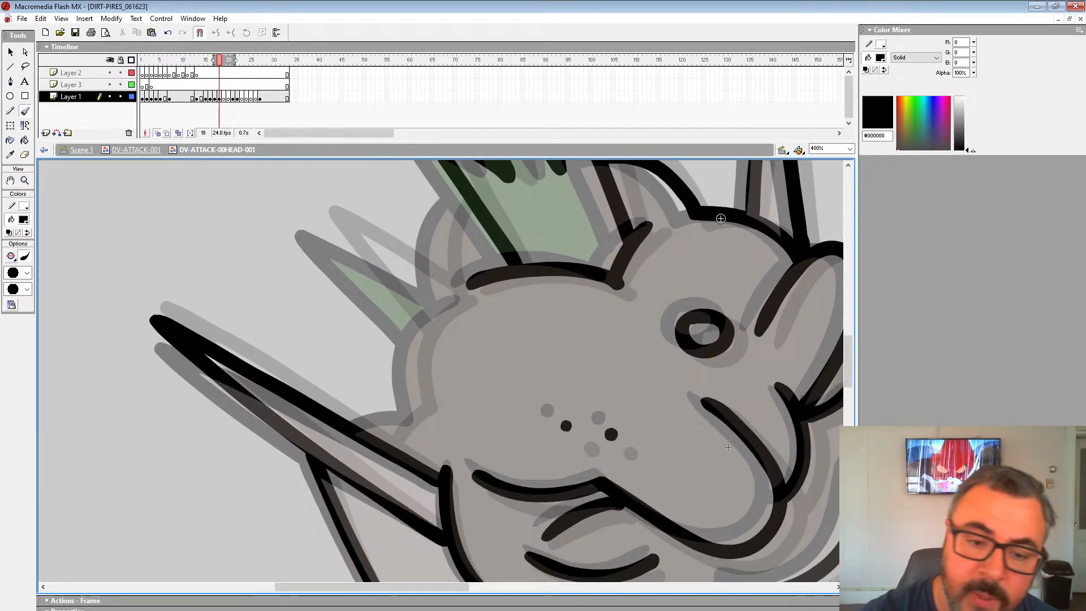
Ink the back contour of the face and the small side spike, and check the whole frame 18 drawing at 100%.
mouse_move(462, 193)
mouse_down()
mouse_move(439, 271)
mouse_move(447, 306)
mouse_move(421, 330)
mouse_move(418, 412)
mouse_move(378, 443)
mouse_up()
mouse_move(419, 267)
mouse_down()
mouse_move(323, 223)
mouse_move(413, 333)
mouse_up()
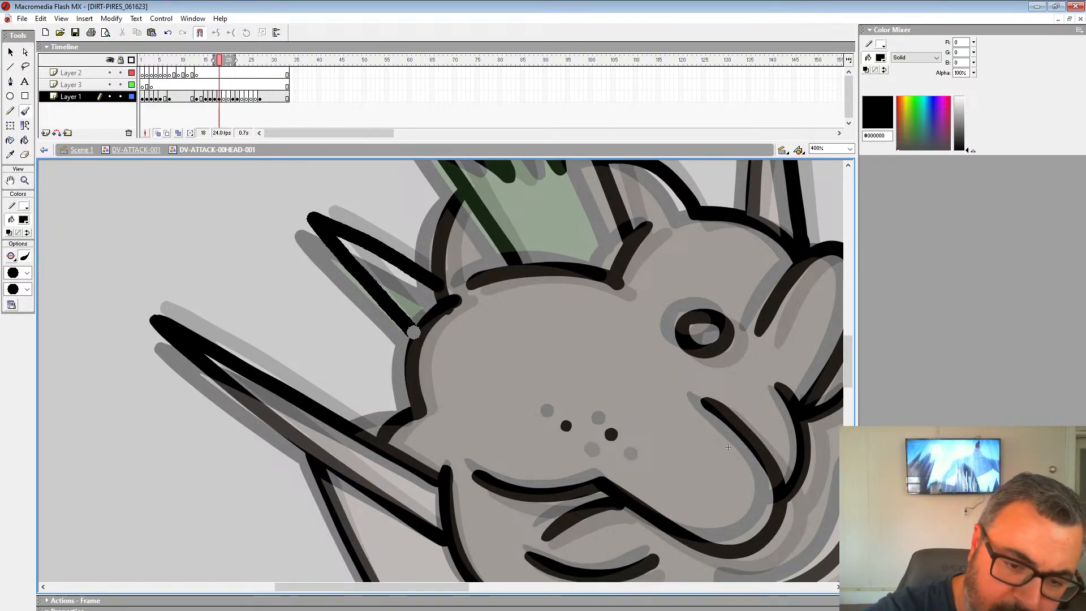
double_click(25, 181)
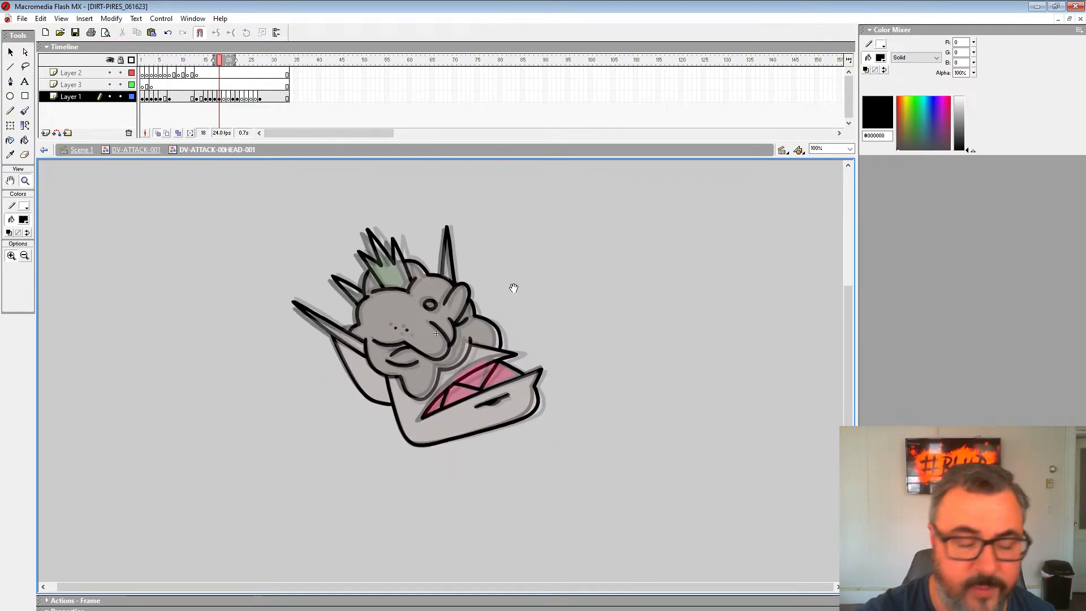
On frame 19 of Layer 1, ink the curved snout and mouth line between the onion-skinned drawings.
click(224, 96)
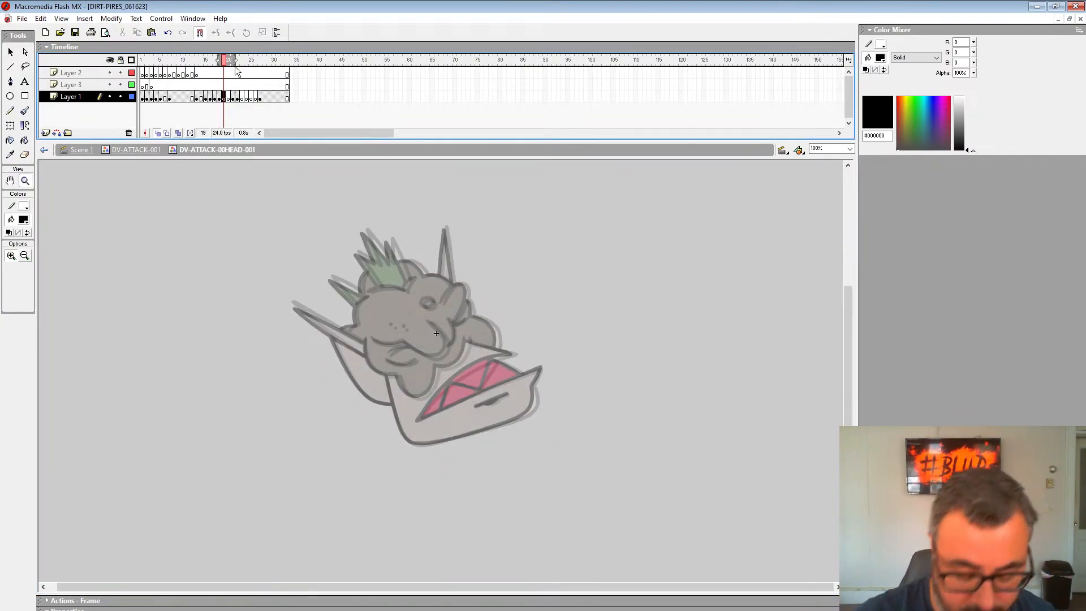
click(434, 334)
click(433, 324)
drag(291, 321, 444, 227)
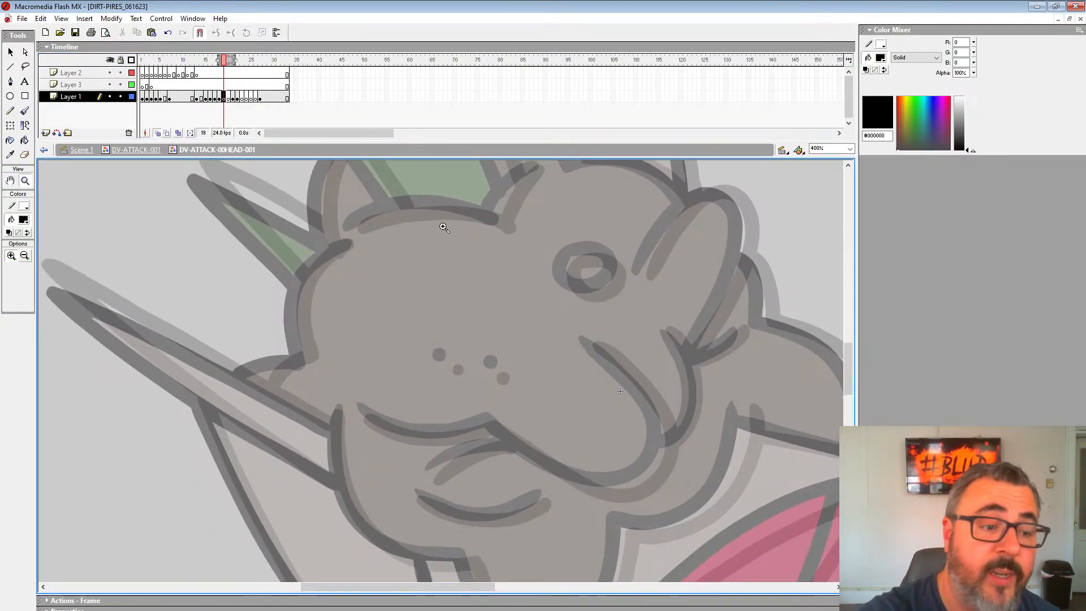
click(24, 112)
mouse_move(649, 334)
mouse_down()
mouse_move(609, 264)
mouse_move(619, 402)
mouse_move(536, 422)
mouse_move(451, 355)
mouse_move(324, 344)
mouse_up()
mouse_move(616, 307)
mouse_down()
mouse_move(622, 345)
mouse_move(604, 407)
mouse_up()
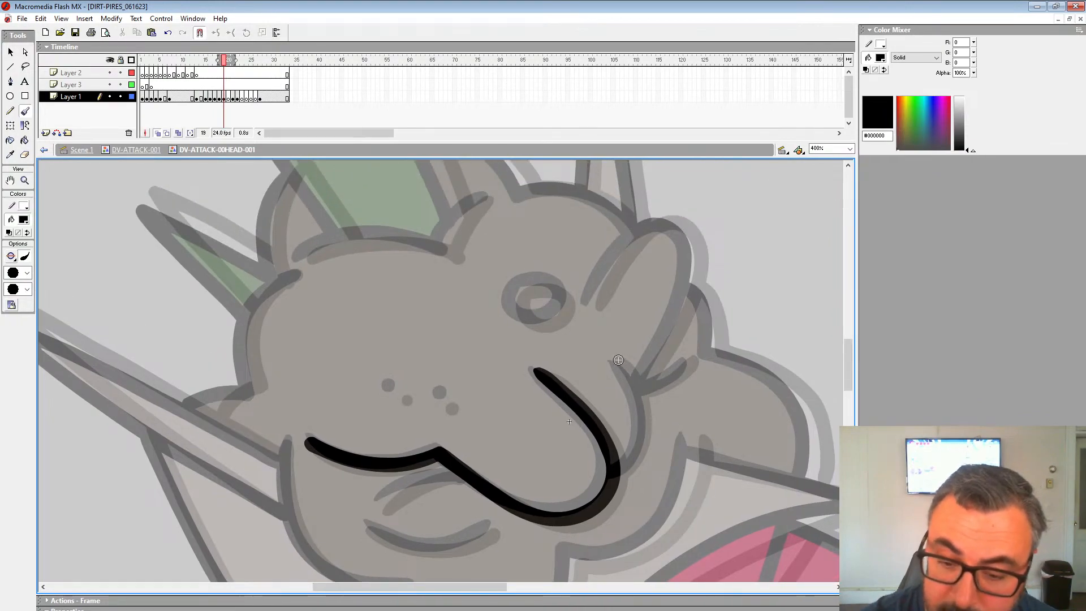
Ink frame 19's cheek crease, the ear with its base line, and the eye ring.
mouse_move(617, 360)
mouse_down()
mouse_move(634, 457)
mouse_move(621, 475)
mouse_up()
mouse_move(593, 304)
mouse_down()
mouse_move(617, 262)
mouse_move(693, 232)
mouse_move(638, 378)
mouse_move(644, 391)
mouse_up()
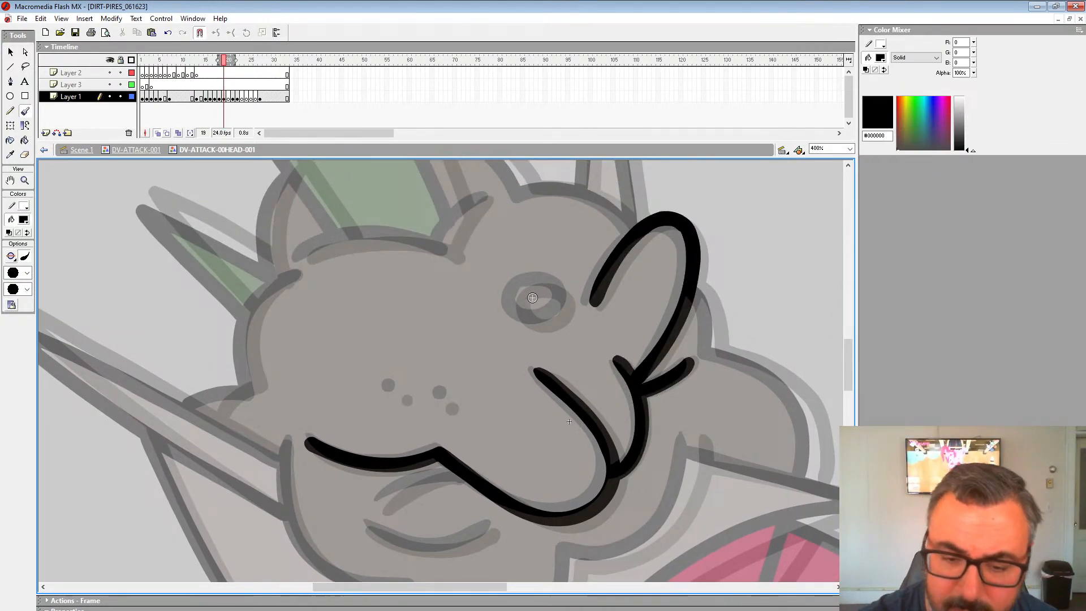
mouse_move(529, 289)
mouse_down()
mouse_move(534, 320)
mouse_move(542, 286)
mouse_up()
Ink the two nostril dots and the two wrinkle lines beneath the mouth.
drag(486, 350, 588, 276)
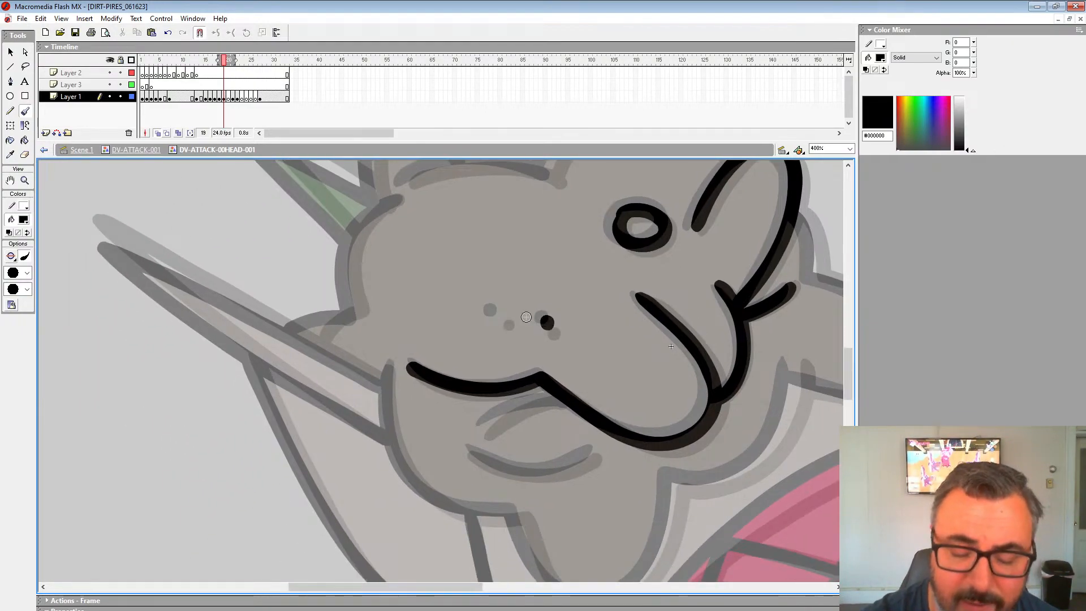
mouse_move(485, 433)
mouse_down()
mouse_move(558, 395)
mouse_move(565, 404)
mouse_up()
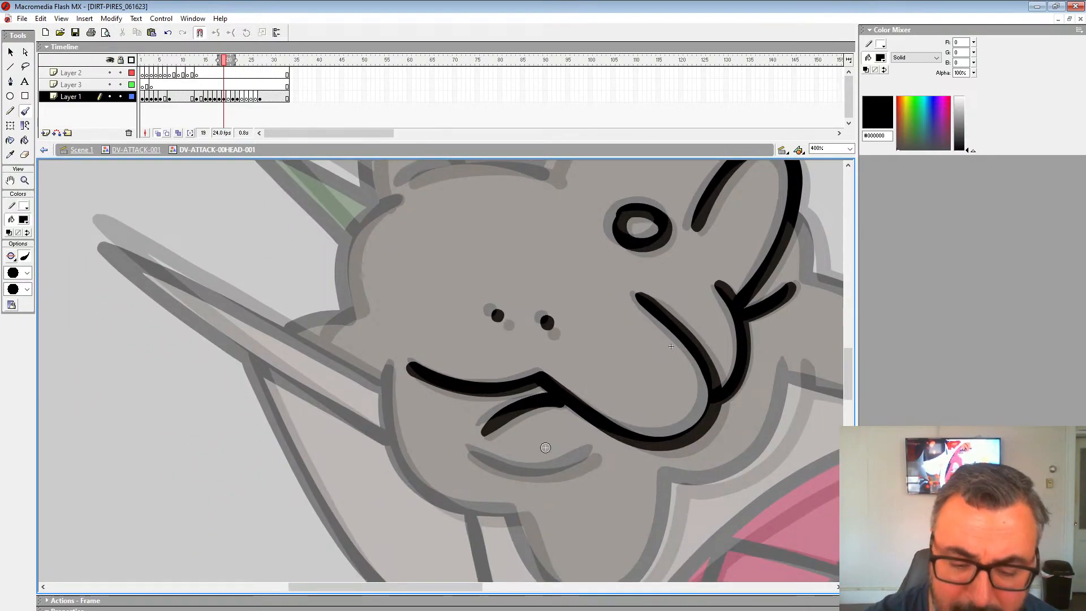
mouse_move(473, 453)
mouse_down()
mouse_move(552, 468)
mouse_move(591, 450)
mouse_up()
key(ctrl+z)
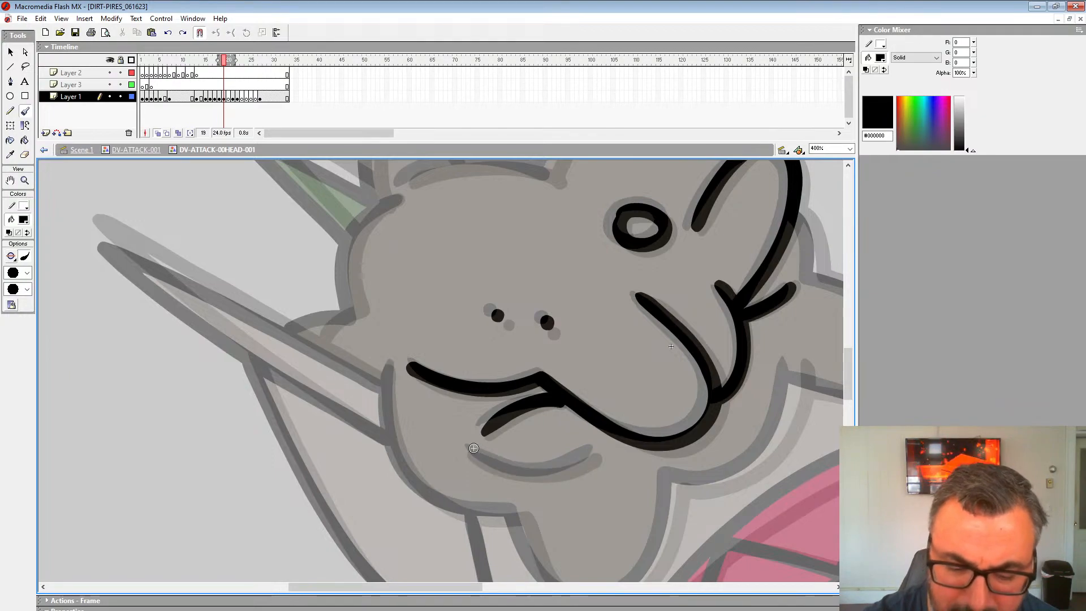
drag(498, 465, 594, 451)
Ink the scalloped jowl outline beneath the mouth on frame 19.
drag(686, 478, 616, 376)
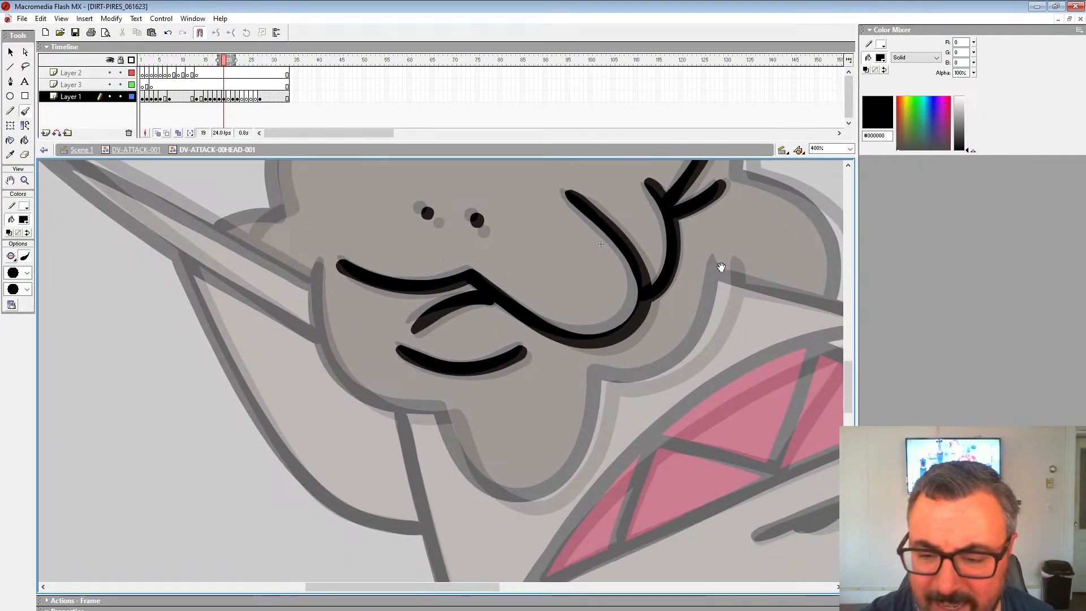
mouse_move(725, 259)
mouse_down()
mouse_move(721, 306)
mouse_move(600, 380)
mouse_move(652, 448)
mouse_up()
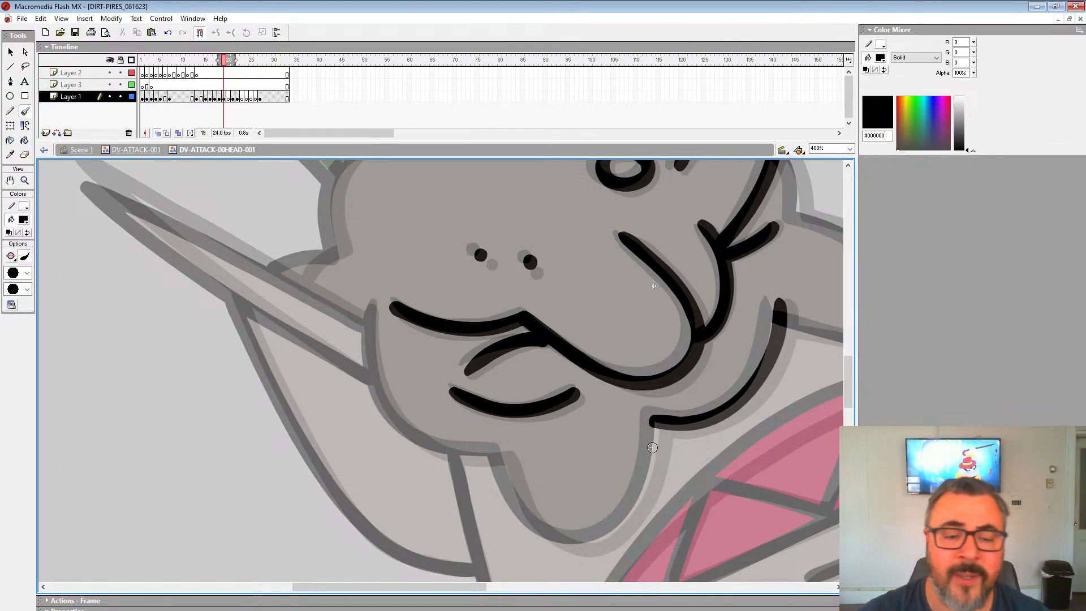
mouse_move(371, 307)
mouse_down()
mouse_move(375, 380)
mouse_move(444, 450)
mouse_move(498, 452)
mouse_up()
mouse_move(603, 435)
mouse_down()
mouse_move(648, 282)
mouse_move(644, 393)
mouse_move(563, 359)
mouse_move(538, 306)
mouse_up()
Ink both edges of the pointed upper lip and the rounded lobe behind the cheek.
mouse_move(706, 233)
mouse_down()
mouse_move(423, 405)
mouse_move(544, 274)
mouse_up()
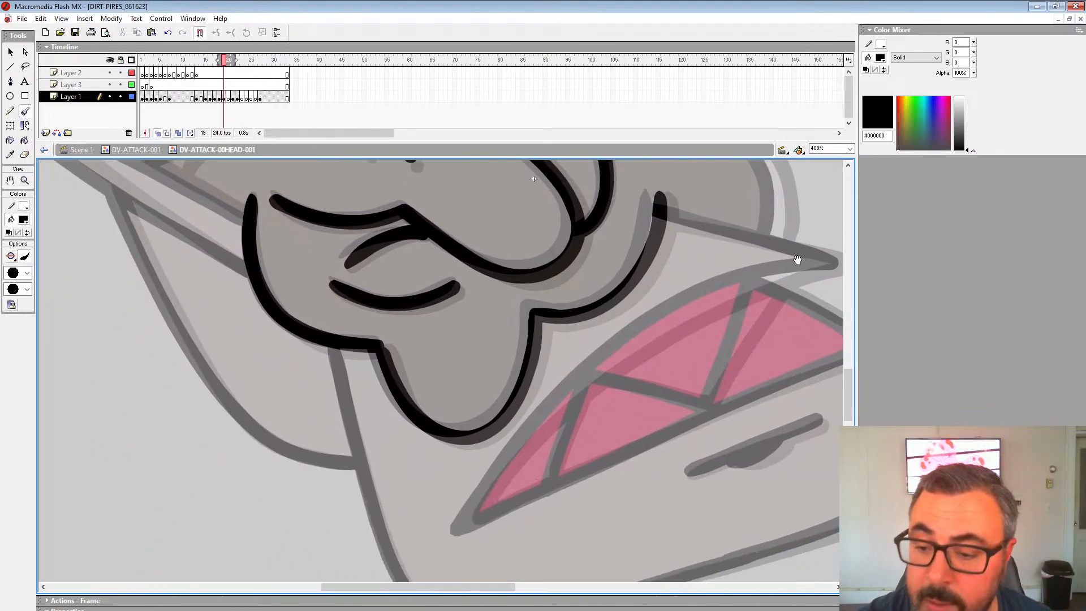
mouse_move(828, 264)
mouse_down()
mouse_move(597, 373)
mouse_move(469, 520)
mouse_up()
drag(525, 450, 411, 484)
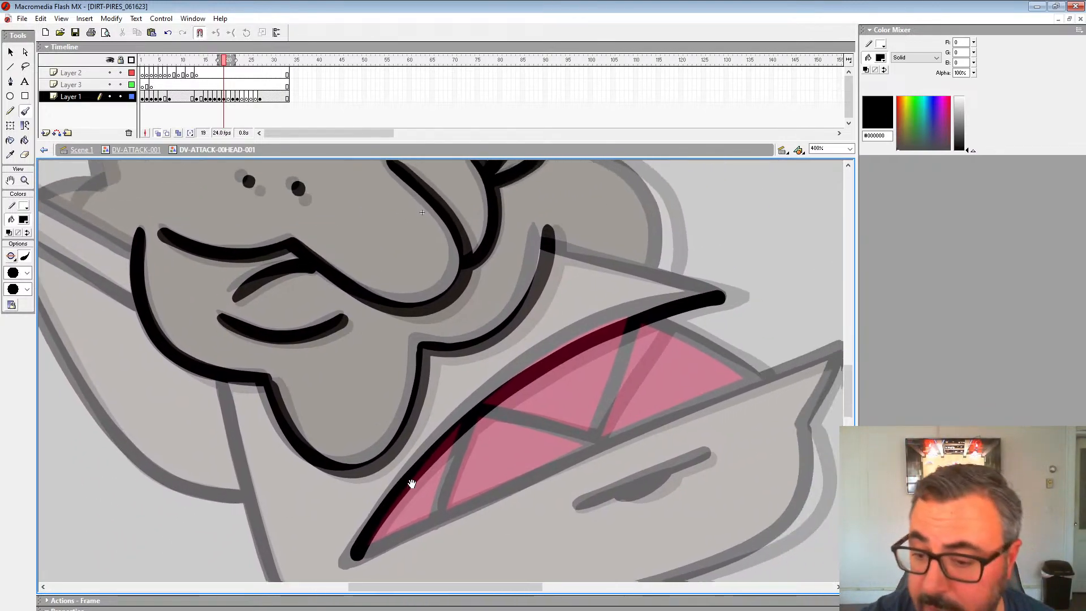
mouse_move(721, 296)
mouse_down()
mouse_move(543, 243)
mouse_move(527, 393)
mouse_up()
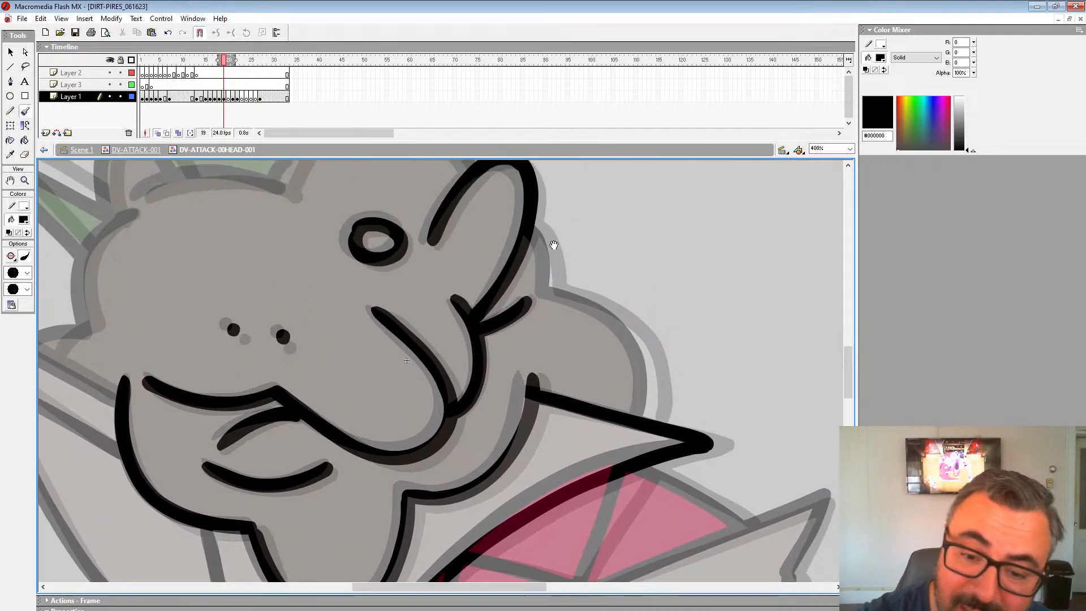
mouse_move(535, 223)
mouse_down()
mouse_move(550, 284)
mouse_move(620, 318)
mouse_move(650, 418)
mouse_up()
mouse_move(766, 515)
mouse_down()
mouse_move(786, 267)
mouse_move(730, 238)
mouse_up()
Ink frame 19's lower lip edge with its pointed corner, the zigzag tooth lines and the dark chin mark.
mouse_move(756, 299)
mouse_down()
mouse_move(790, 221)
mouse_move(305, 428)
mouse_up()
drag(546, 340, 554, 393)
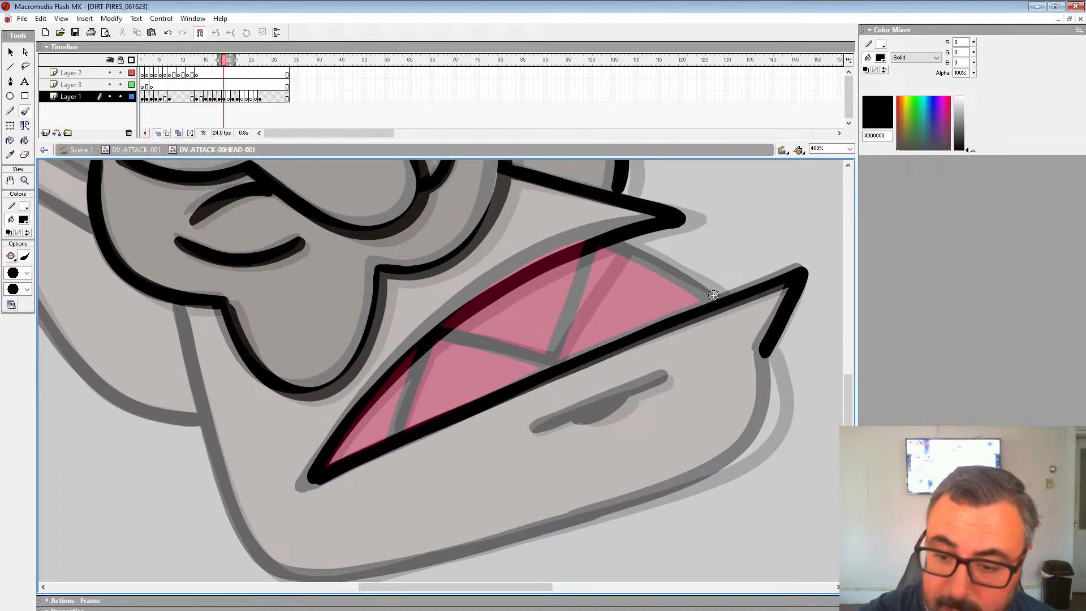
mouse_move(719, 295)
mouse_down()
mouse_move(616, 243)
mouse_move(552, 357)
mouse_move(436, 332)
mouse_move(395, 432)
mouse_up()
drag(533, 430, 656, 380)
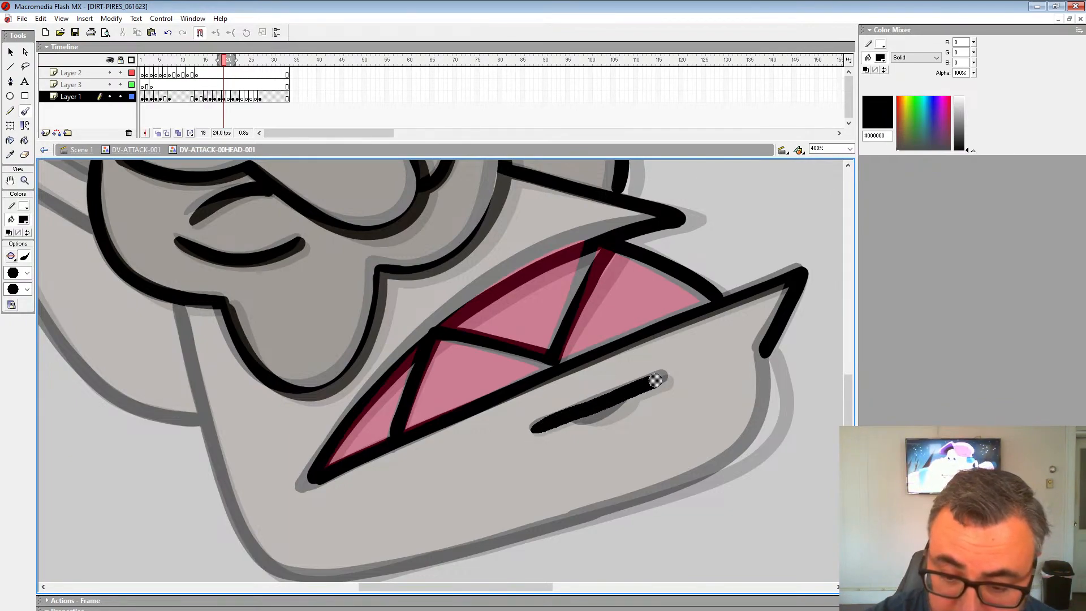
drag(578, 414, 625, 390)
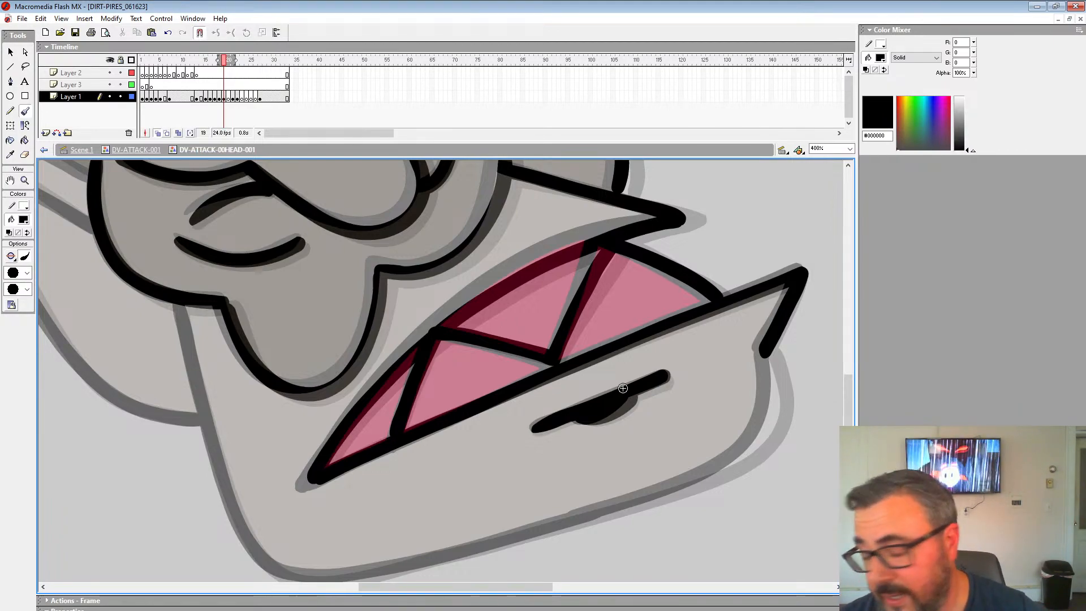
drag(765, 394, 763, 360)
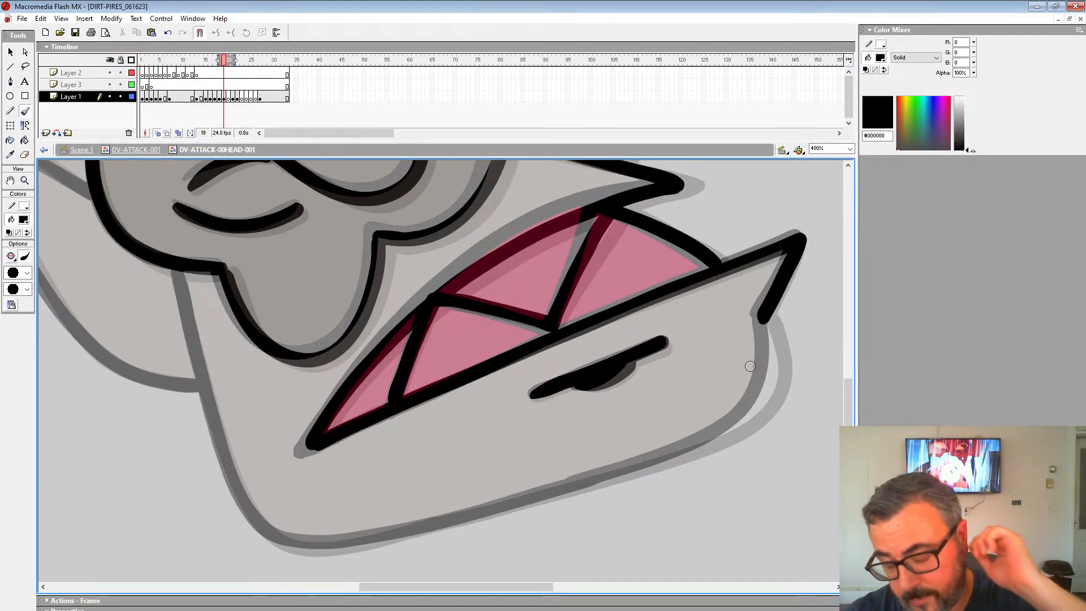
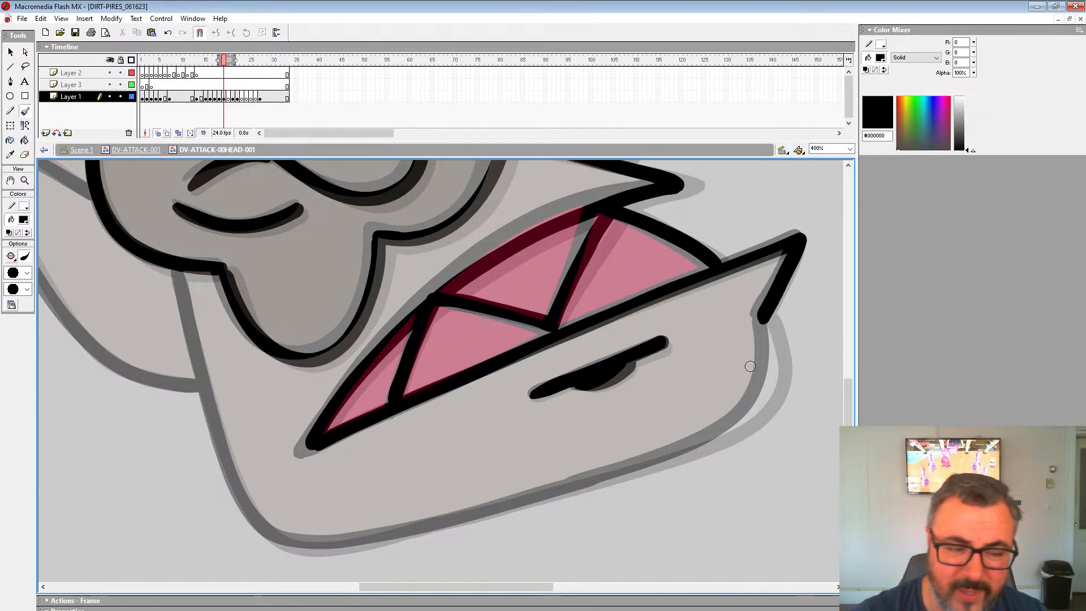
Ink frame 19's lower jaw outline from the lip corner around the chin and up to the jowl.
mouse_move(766, 334)
mouse_down()
mouse_move(764, 396)
mouse_move(681, 452)
mouse_move(442, 518)
mouse_move(597, 426)
mouse_up()
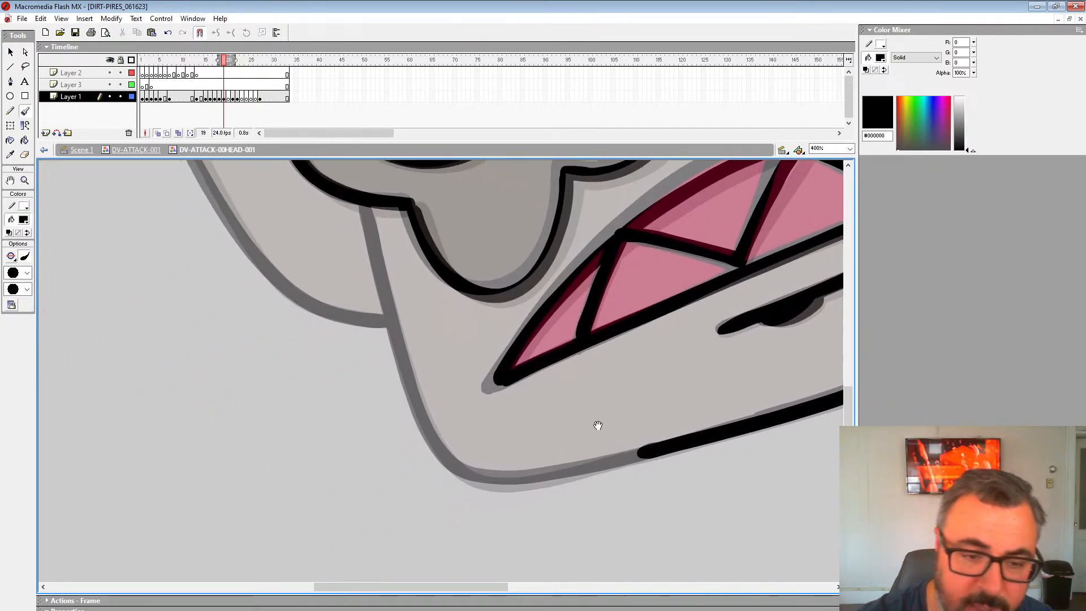
mouse_move(373, 244)
mouse_down()
mouse_move(399, 353)
mouse_move(447, 461)
mouse_up()
mouse_move(643, 452)
mouse_down()
mouse_move(537, 472)
mouse_move(450, 460)
mouse_move(536, 448)
mouse_move(684, 501)
mouse_move(614, 477)
mouse_move(662, 398)
mouse_up()
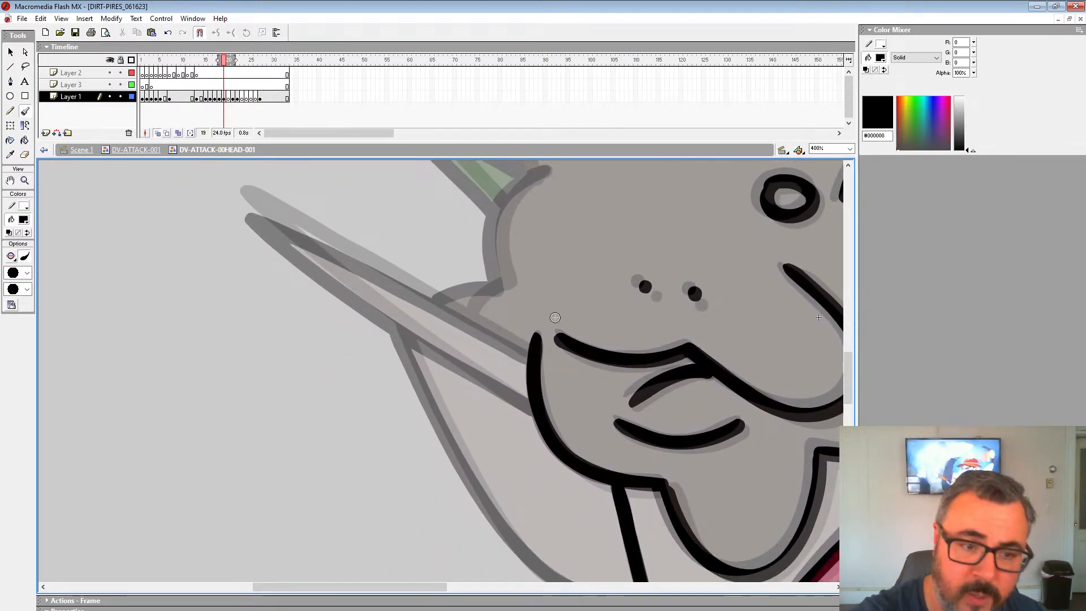
Ink both edges of frame 19's long pointed side spike and the curved flap hanging beneath it.
drag(244, 205, 529, 356)
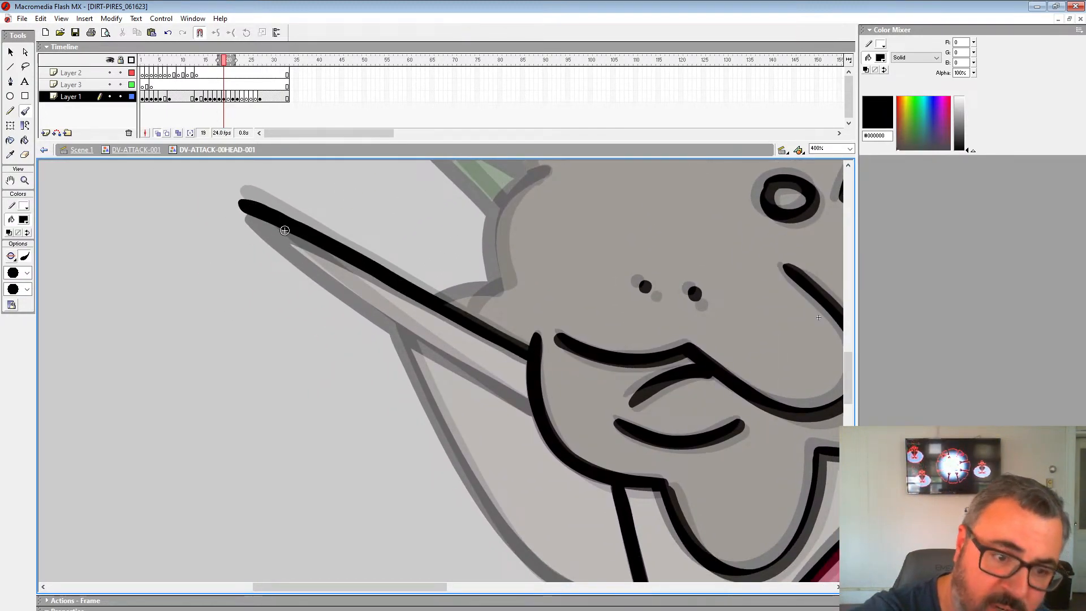
drag(260, 220, 531, 411)
key(ctrl+z)
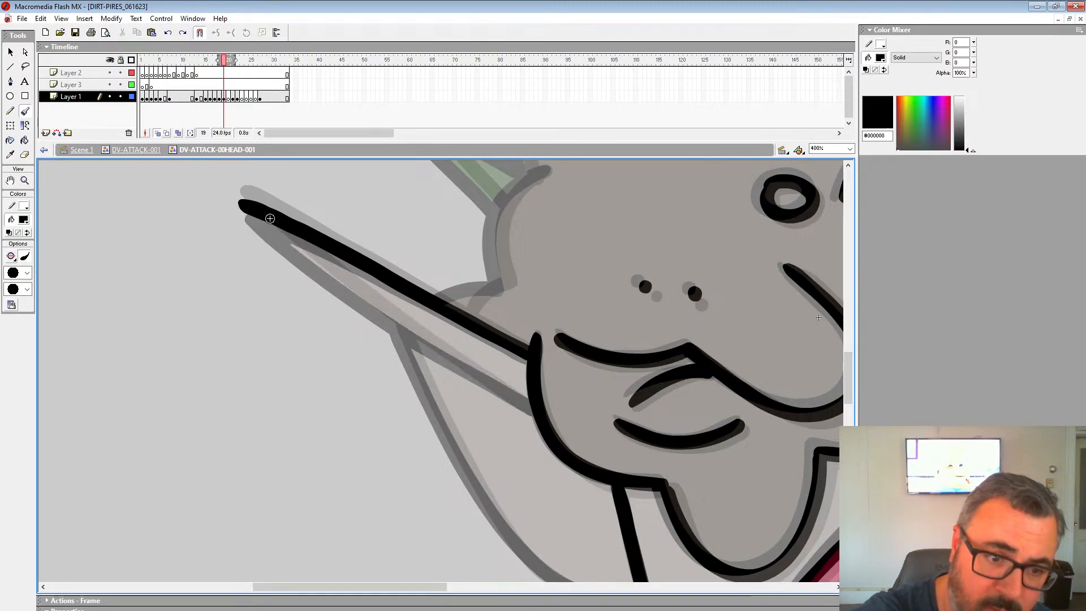
mouse_move(268, 224)
mouse_down()
mouse_move(411, 336)
mouse_move(537, 412)
mouse_move(456, 264)
mouse_up()
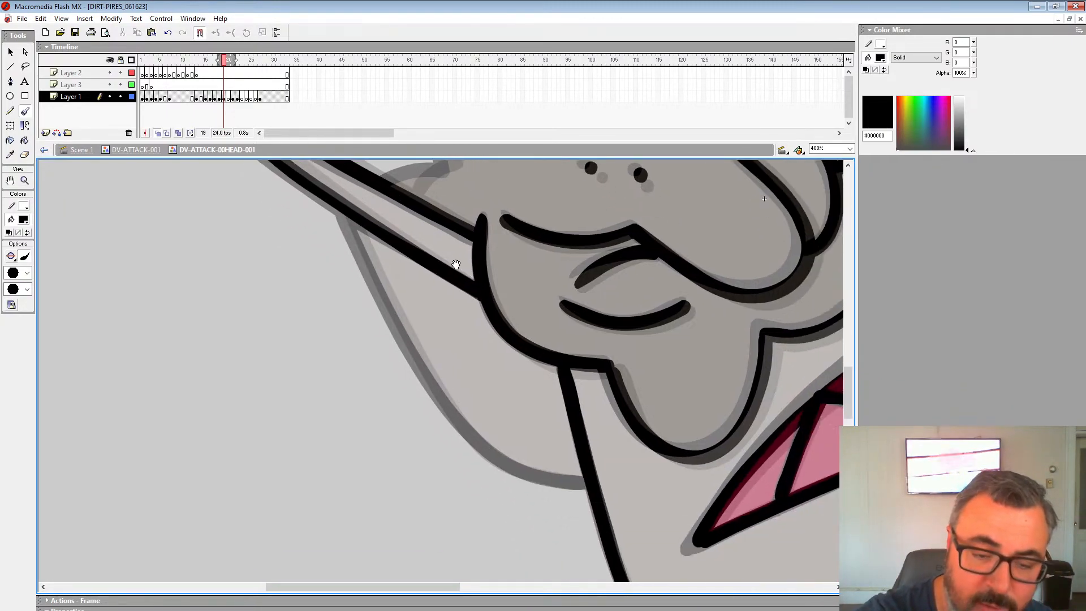
mouse_move(349, 214)
mouse_down()
mouse_move(446, 393)
mouse_move(512, 469)
mouse_move(585, 482)
mouse_up()
Ink the three-pointed green crest and the curved skin folds at its base on frame 19.
drag(566, 372, 563, 572)
drag(577, 420, 500, 593)
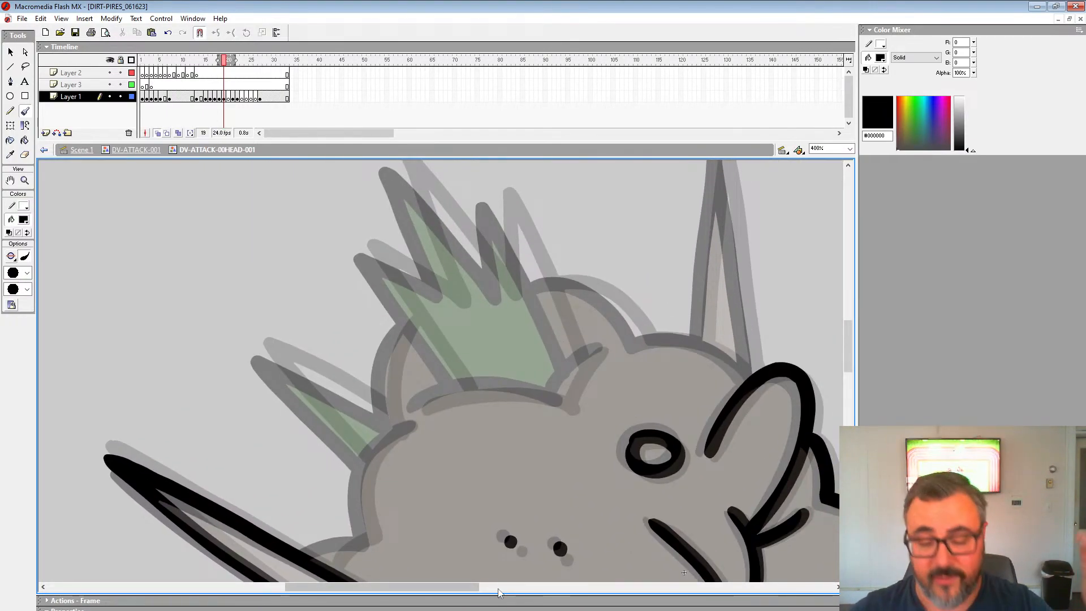
mouse_move(600, 399)
mouse_down()
mouse_move(657, 320)
mouse_move(534, 314)
mouse_move(475, 331)
mouse_up()
mouse_move(656, 271)
mouse_down()
mouse_move(620, 310)
mouse_move(663, 412)
mouse_move(598, 226)
mouse_move(603, 314)
mouse_move(496, 184)
mouse_move(545, 316)
mouse_move(461, 277)
mouse_move(558, 412)
mouse_move(449, 352)
mouse_up()
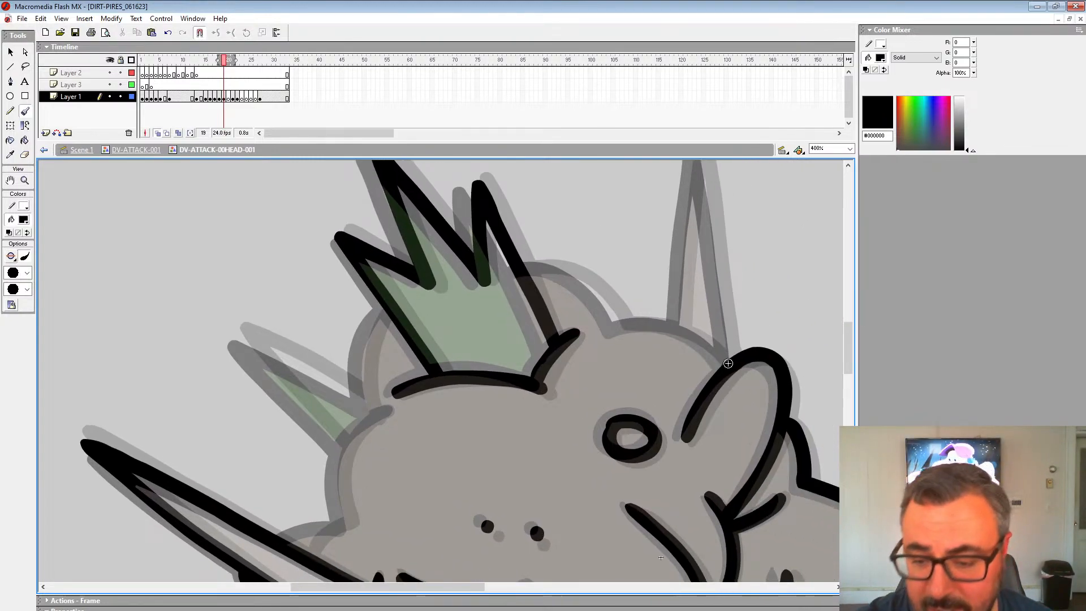
Ink the scalloped top and back outline of frame 19's head and the small green spike.
mouse_move(728, 363)
mouse_down()
mouse_move(633, 321)
mouse_move(582, 277)
mouse_move(523, 264)
mouse_up()
mouse_move(372, 314)
mouse_down()
mouse_move(519, 221)
mouse_move(505, 291)
mouse_move(512, 322)
mouse_move(461, 447)
mouse_up()
drag(509, 300, 452, 273)
drag(402, 261, 487, 351)
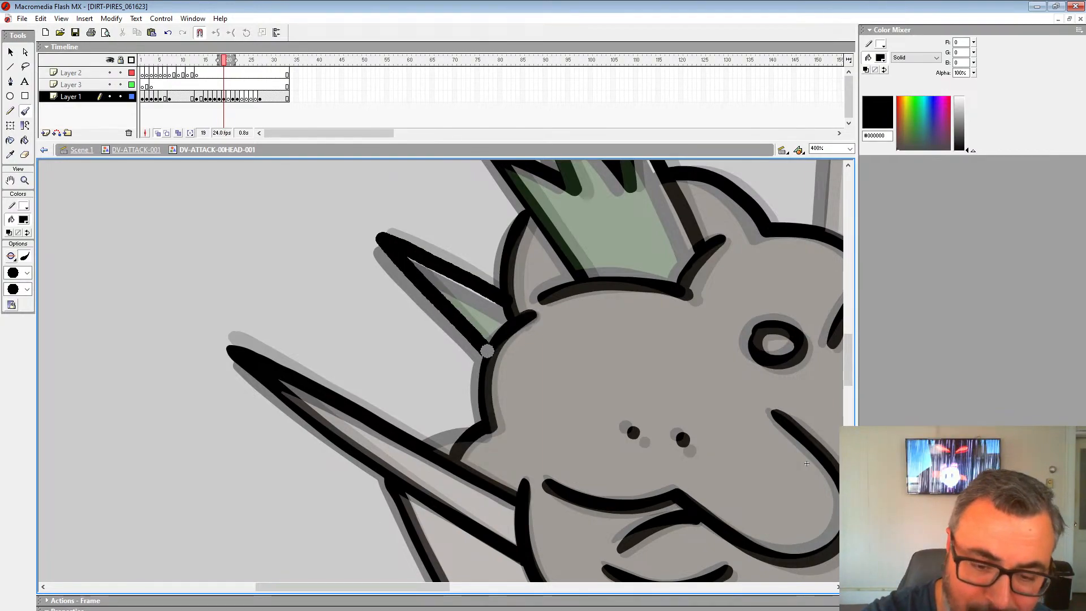
Ink both edges of the tall thin spike on top of frame 19's head.
key(space)
drag(683, 304, 514, 427)
drag(668, 205, 595, 280)
drag(596, 243, 578, 434)
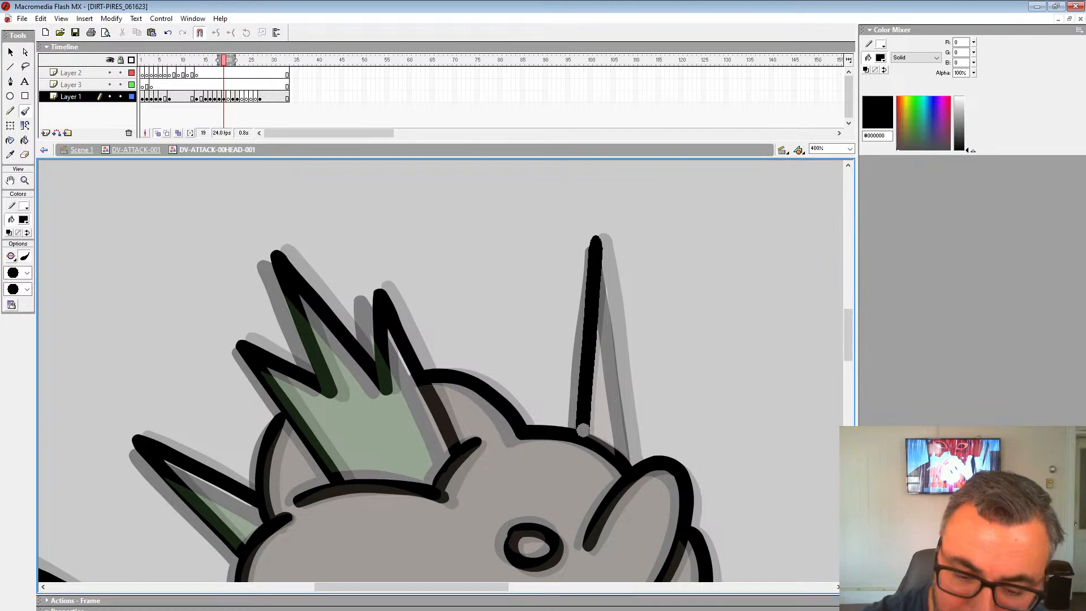
mouse_move(596, 243)
mouse_down()
mouse_move(627, 455)
mouse_move(571, 337)
mouse_up()
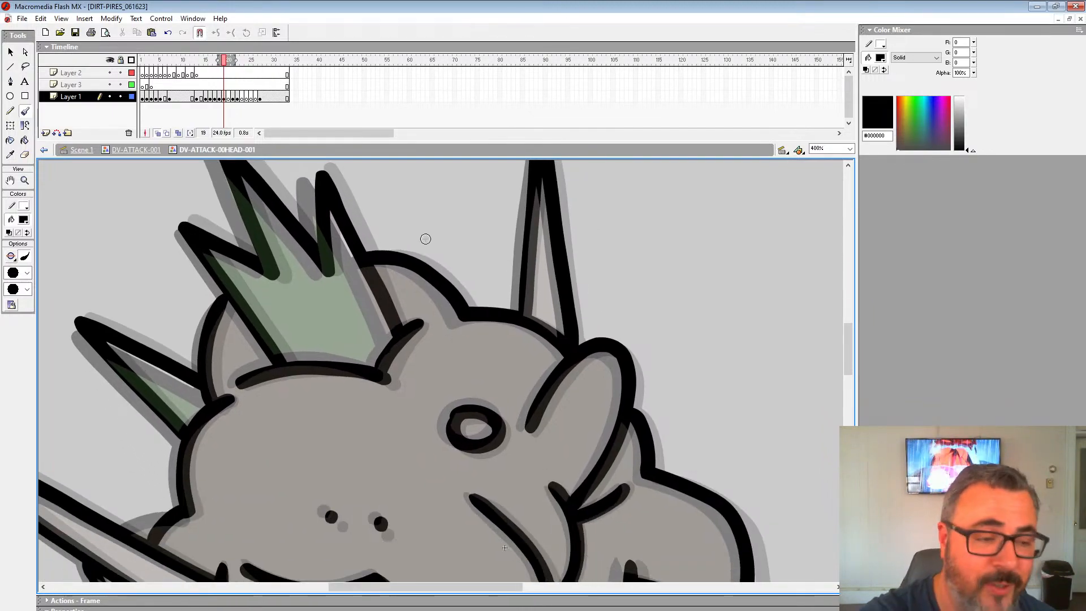
Go to frame 20 of Layer 1 and ink the snout curve, the mouth line and the short wrinkle beneath it.
click(25, 181)
alt+click(540, 380)
alt+click(539, 381)
key(space)
drag(547, 424, 550, 340)
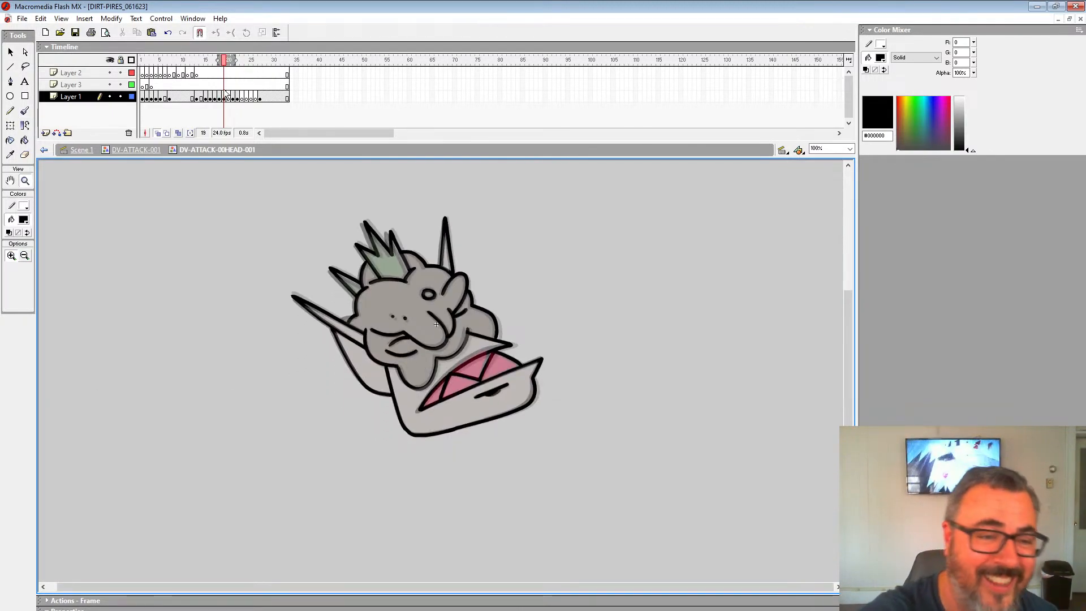
click(228, 98)
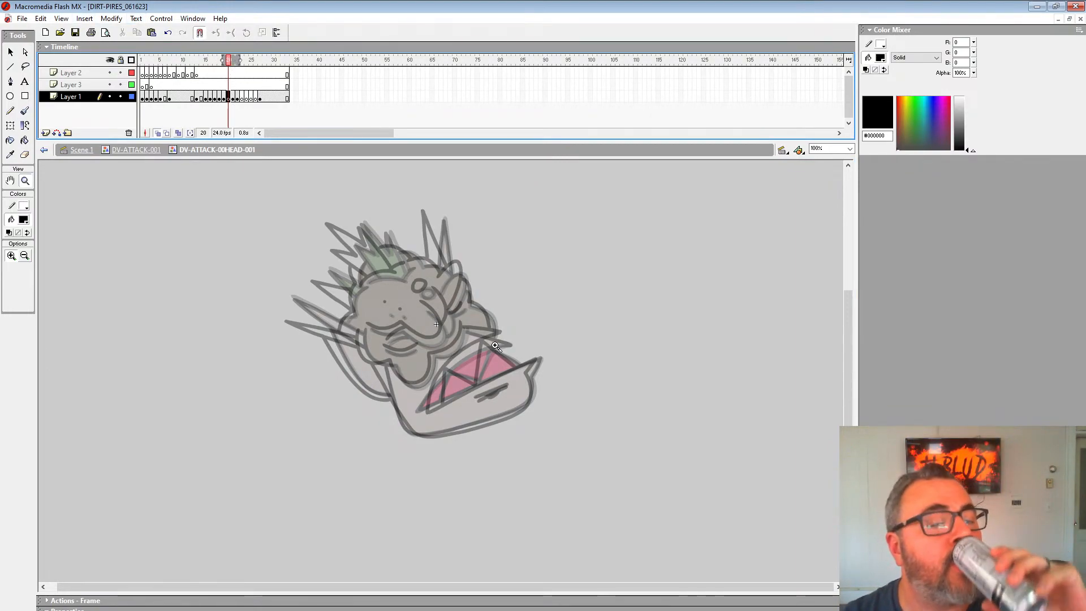
click(411, 306)
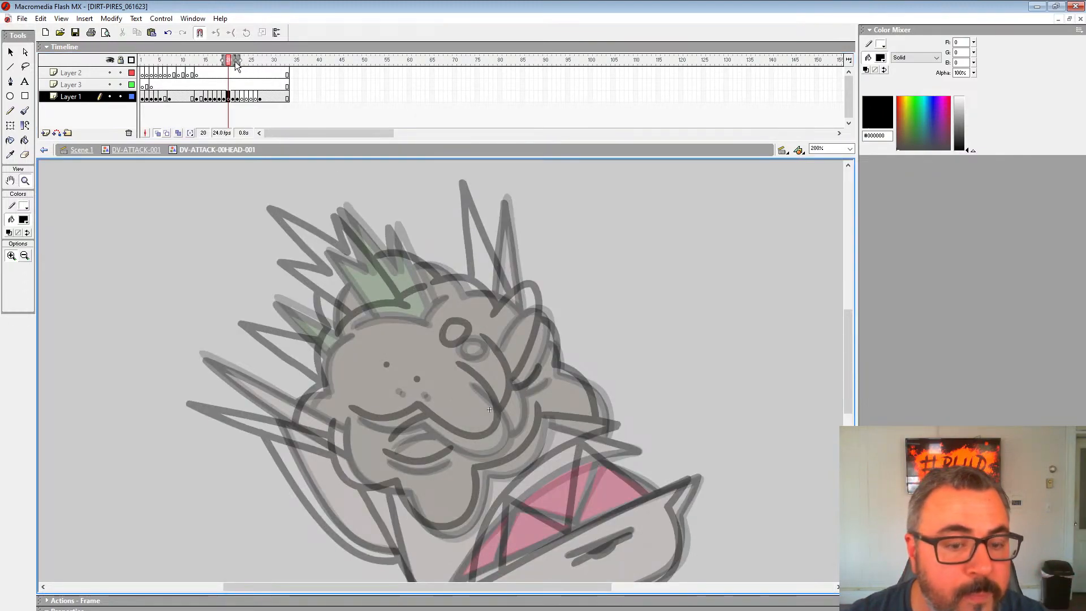
click(476, 403)
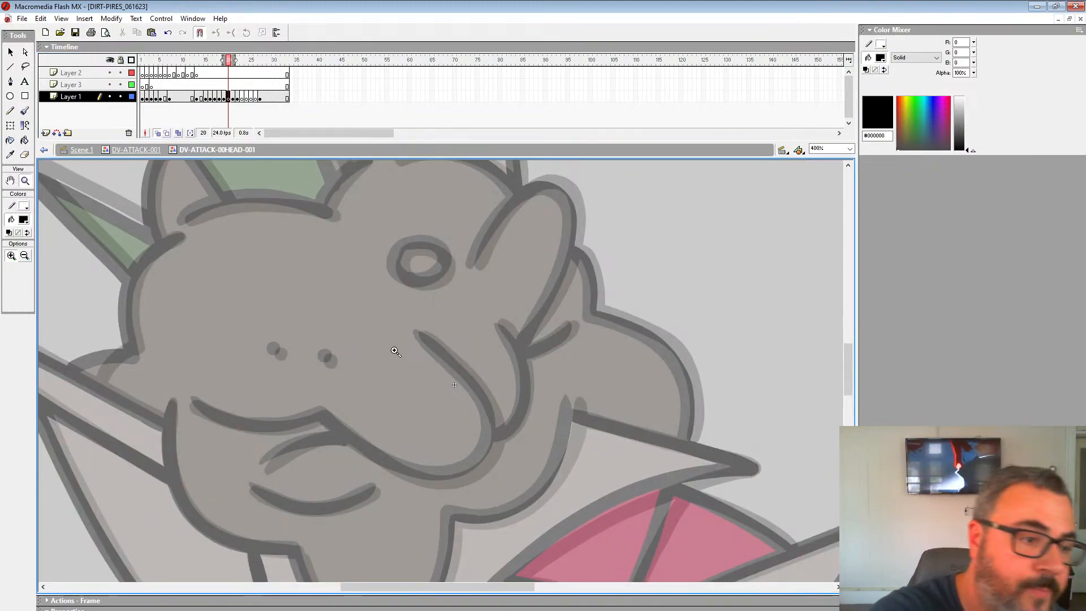
key(b)
mouse_move(436, 327)
mouse_down()
mouse_move(638, 243)
mouse_move(678, 305)
mouse_move(691, 364)
mouse_up()
mouse_move(641, 395)
mouse_down()
mouse_move(605, 391)
mouse_move(520, 327)
mouse_up()
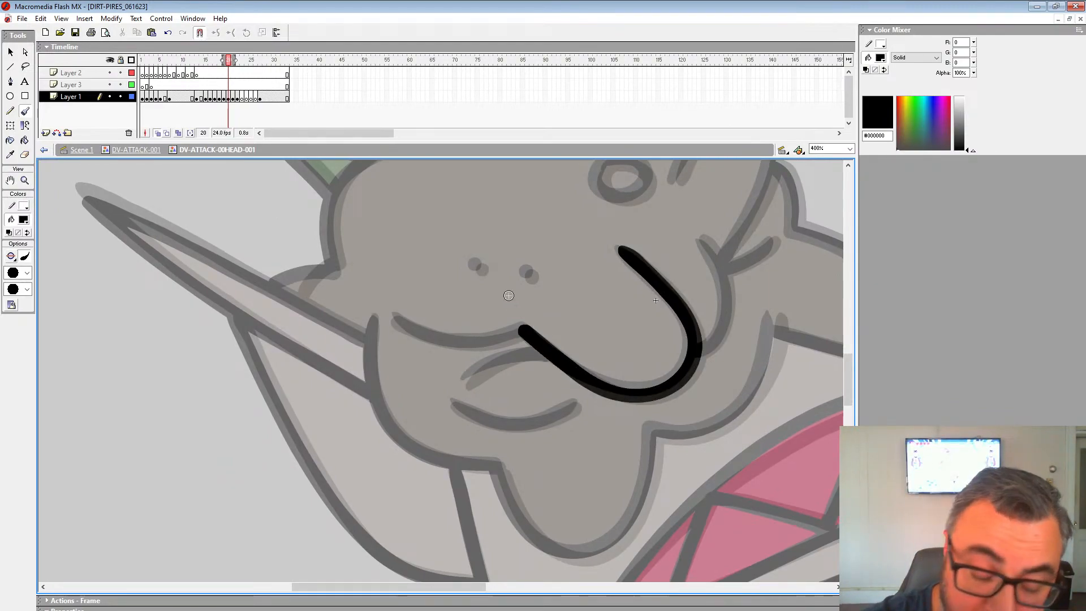
drag(446, 340, 524, 329)
mouse_move(463, 384)
mouse_down()
mouse_move(485, 363)
mouse_move(550, 349)
mouse_up()
Ink frame 20's cheek creases, the long brow loop, the eye ring and the two nostril dots.
mouse_move(679, 335)
mouse_down()
mouse_move(670, 364)
mouse_move(574, 469)
mouse_up()
mouse_move(727, 358)
mouse_down()
mouse_move(657, 356)
mouse_move(673, 342)
mouse_up()
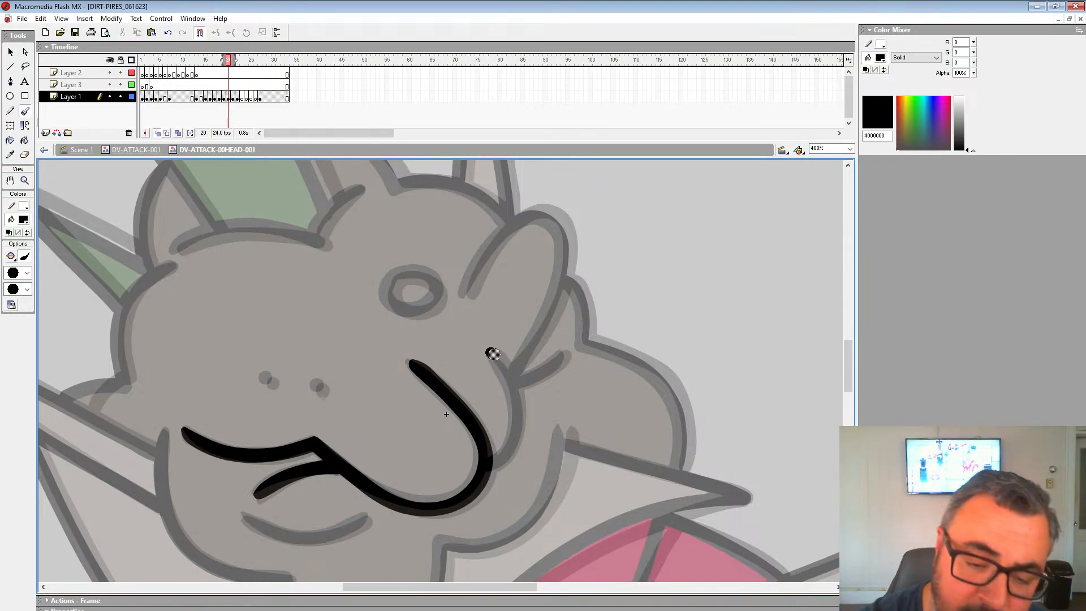
mouse_move(492, 353)
mouse_down()
mouse_move(512, 384)
mouse_move(514, 429)
mouse_move(488, 468)
mouse_up()
mouse_move(469, 292)
mouse_down()
mouse_move(504, 230)
mouse_move(537, 212)
mouse_move(558, 221)
mouse_move(563, 275)
mouse_move(532, 345)
mouse_move(562, 358)
mouse_move(519, 386)
mouse_up()
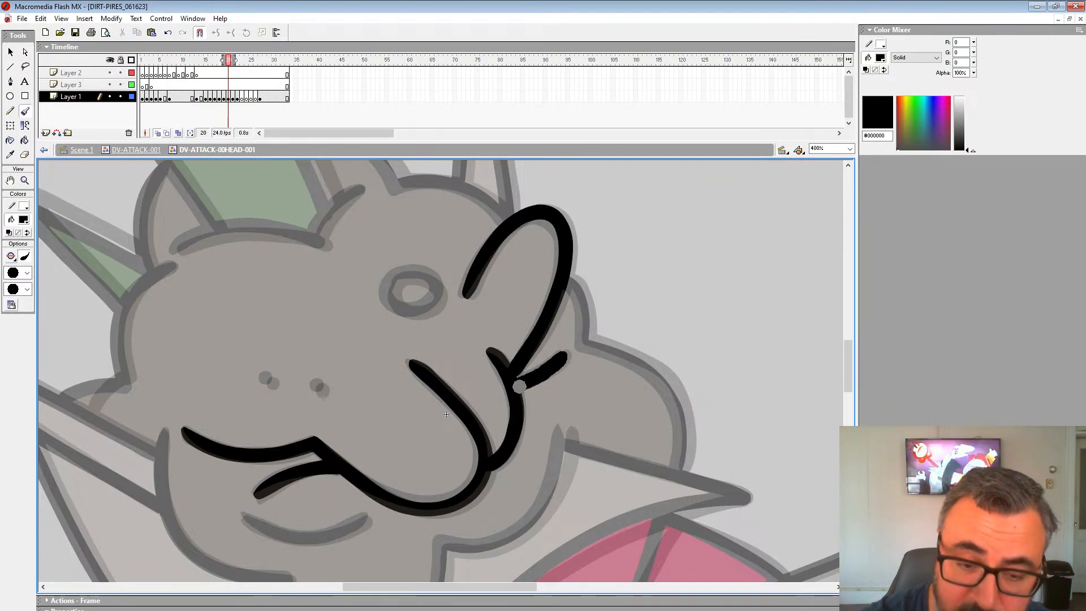
drag(441, 289, 398, 275)
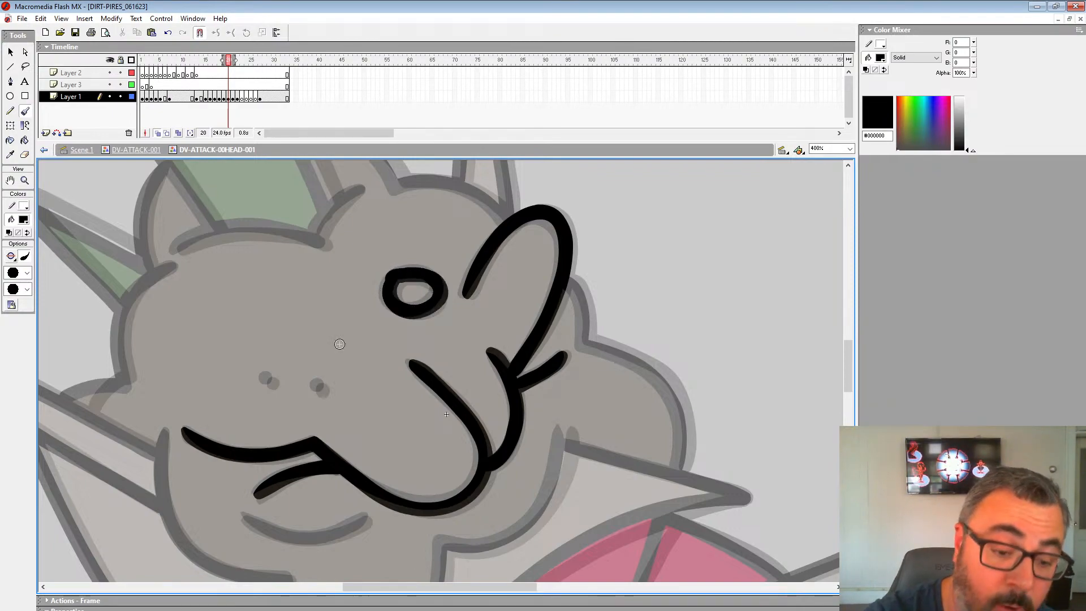
drag(283, 412, 548, 288)
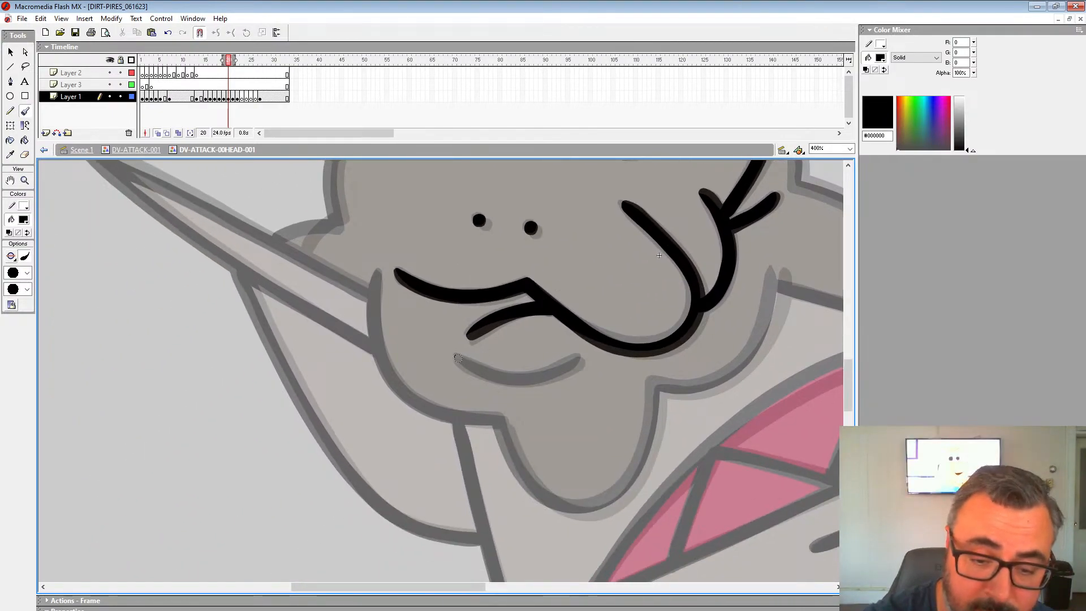
Ink the lower wrinkle line and the scalloped jowl outline beneath the mouth on frame 20.
mouse_move(457, 358)
mouse_down()
mouse_move(543, 378)
mouse_move(583, 353)
mouse_up()
drag(728, 316, 682, 259)
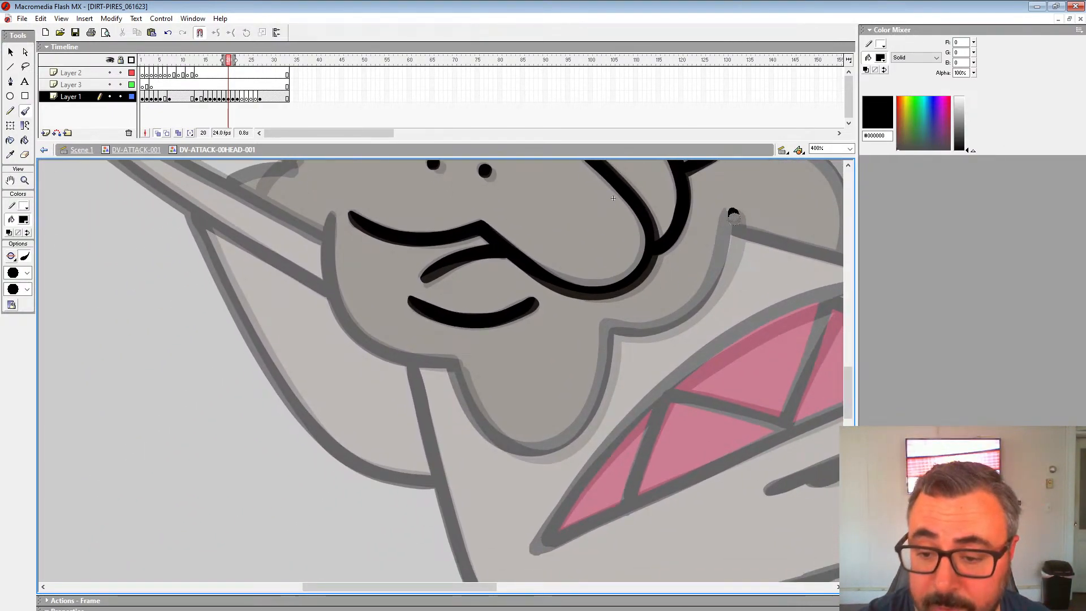
mouse_move(733, 215)
mouse_down()
mouse_move(717, 281)
mouse_move(664, 321)
mouse_move(608, 328)
mouse_up()
key(ctrl+z)
mouse_move(730, 214)
mouse_down()
mouse_move(721, 276)
mouse_move(673, 321)
mouse_move(613, 328)
mouse_up()
mouse_move(329, 220)
mouse_down()
mouse_move(329, 284)
mouse_move(349, 323)
mouse_move(380, 349)
mouse_move(453, 364)
mouse_up()
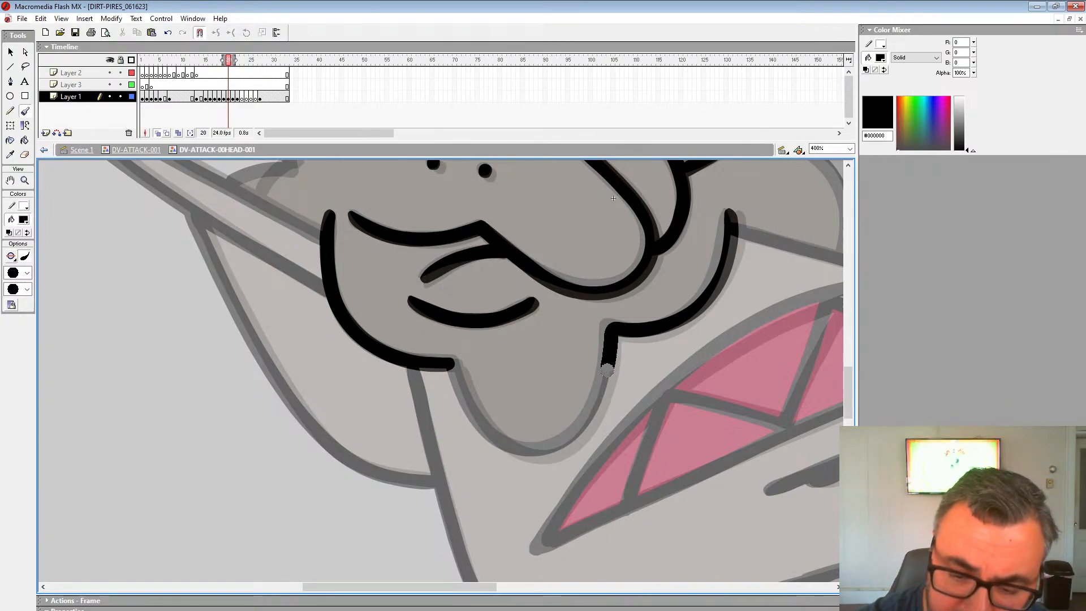
mouse_move(607, 370)
mouse_down()
mouse_move(557, 448)
mouse_move(475, 416)
mouse_move(452, 365)
mouse_up()
Ink both edges of frame 20's pointed upper lip and the rounded lobe behind the cheek.
mouse_move(829, 198)
mouse_down()
mouse_move(692, 323)
mouse_move(558, 291)
mouse_move(626, 165)
mouse_move(774, 220)
mouse_move(610, 288)
mouse_move(475, 398)
mouse_move(413, 495)
mouse_up()
drag(495, 371, 442, 479)
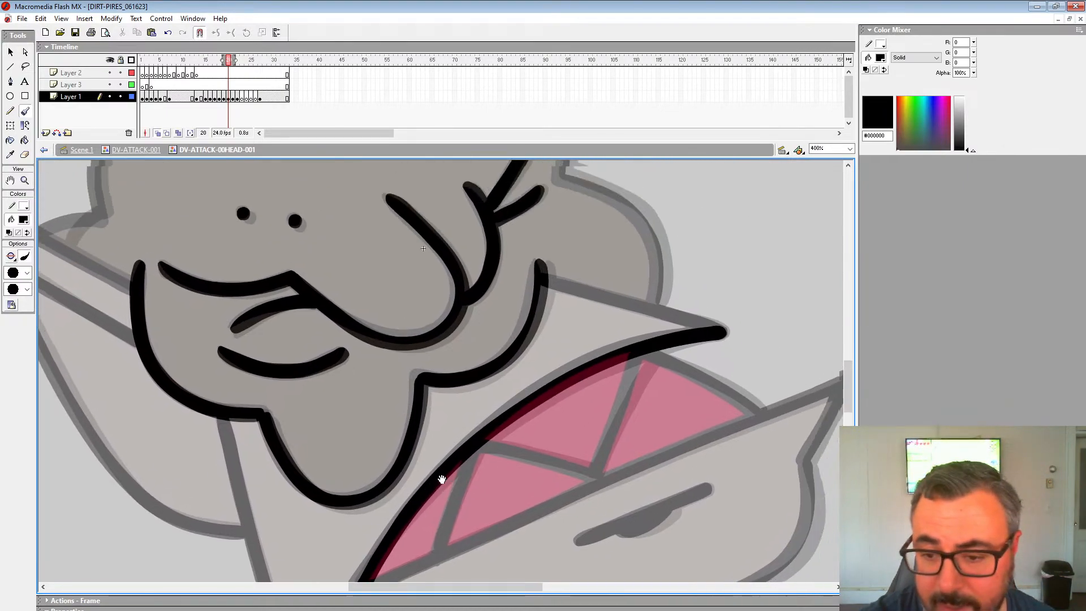
drag(715, 328, 540, 275)
drag(574, 178, 563, 316)
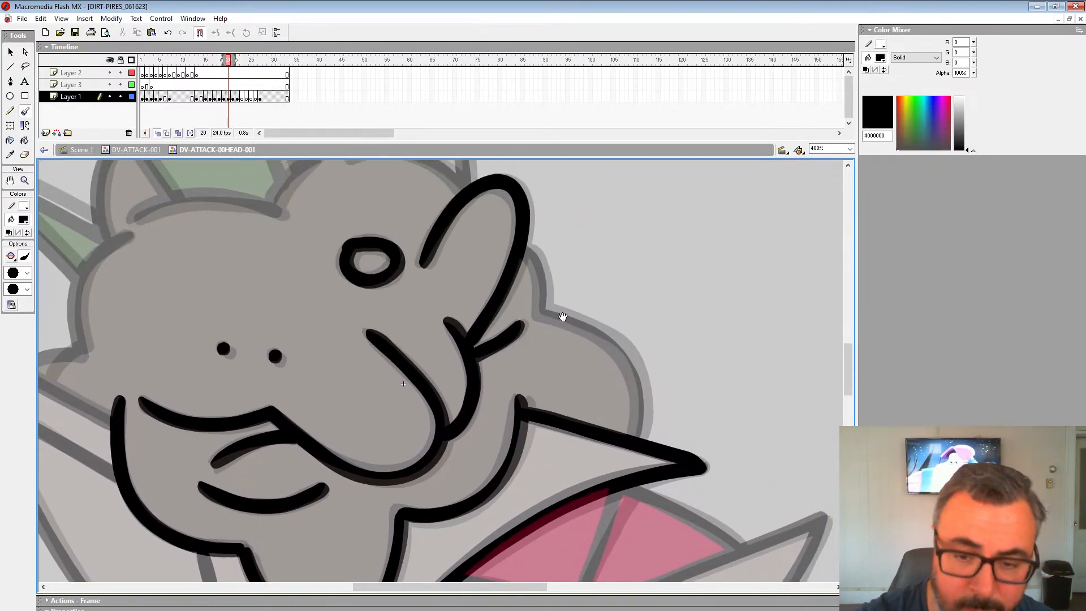
mouse_move(534, 253)
mouse_down()
mouse_move(547, 314)
mouse_move(628, 356)
mouse_move(639, 435)
mouse_up()
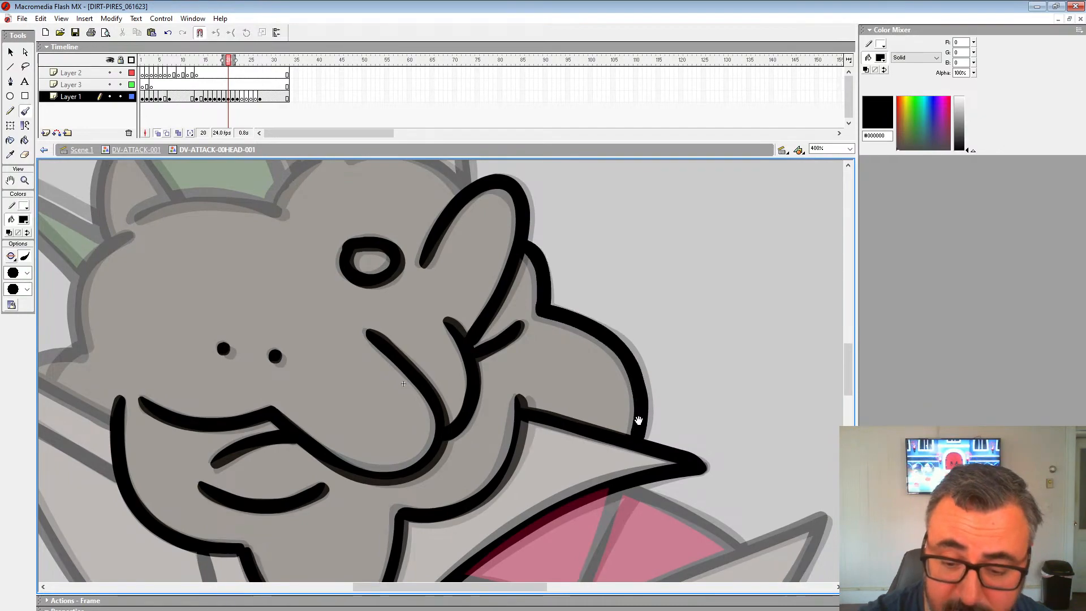
Ink frame 20's lower lip edge with its pointed corner.
mouse_move(704, 509)
mouse_down()
mouse_move(680, 334)
mouse_move(691, 226)
mouse_up()
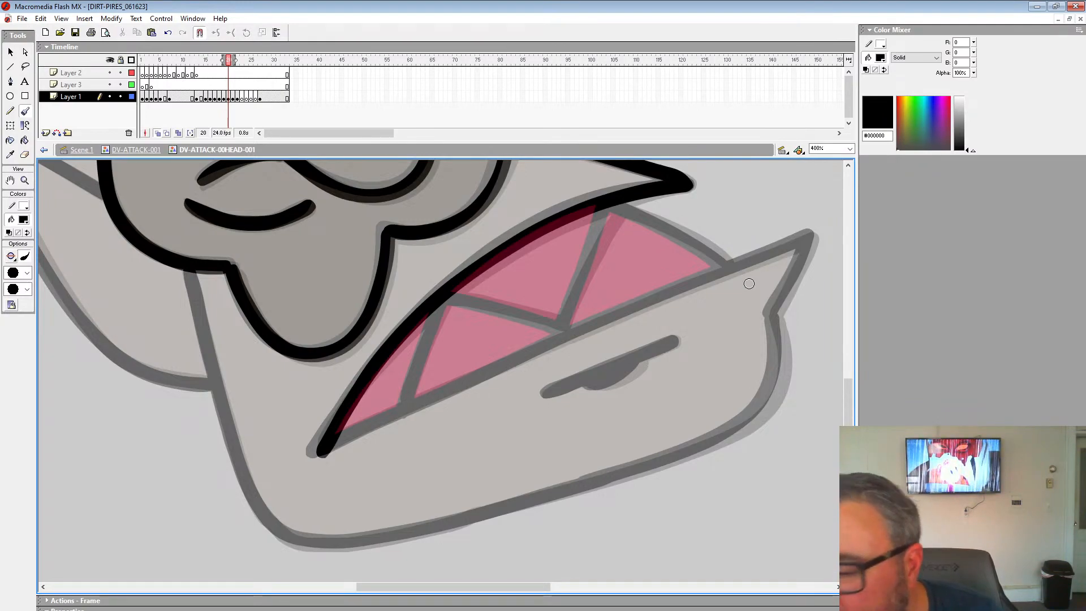
drag(810, 241, 772, 307)
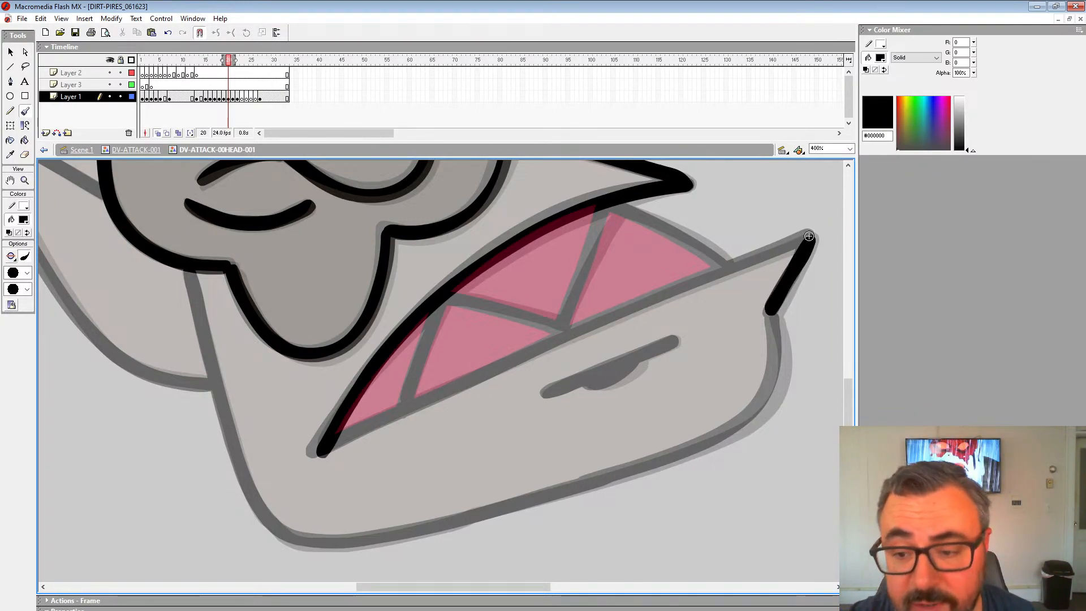
drag(809, 236, 322, 451)
Erase the inked curve of the upper lip along the mouth opening on frame 20.
click(25, 155)
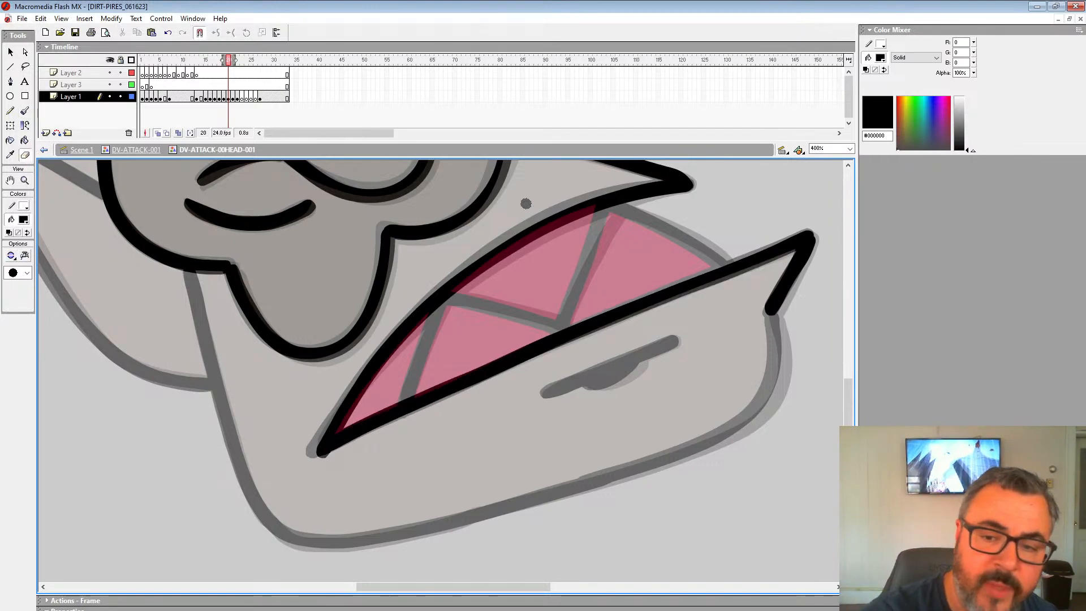
drag(648, 194, 522, 240)
mouse_move(661, 194)
mouse_down()
mouse_move(529, 222)
mouse_move(358, 384)
mouse_move(310, 460)
mouse_move(426, 315)
mouse_move(545, 225)
mouse_move(591, 212)
mouse_up()
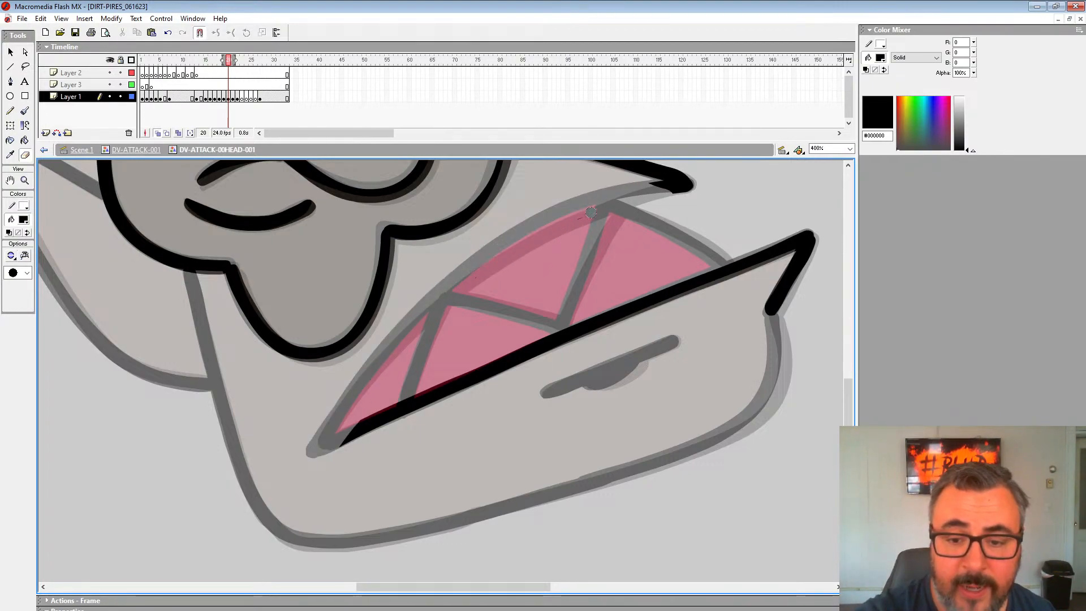
Redraw the upper lip's mouth-side curve and ink the zigzag tooth lines and the dark chin mark.
click(25, 111)
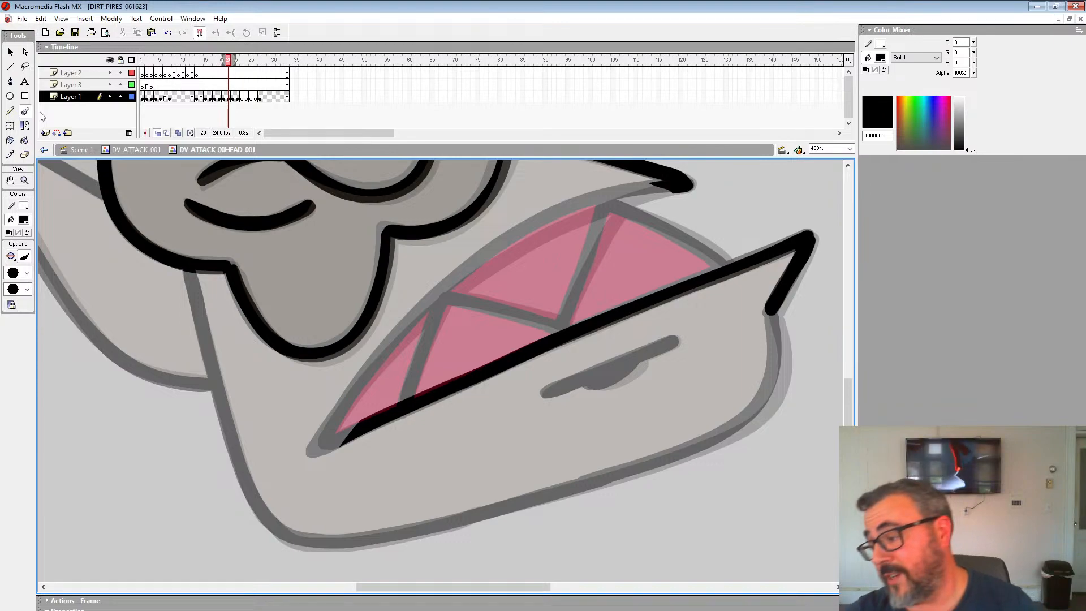
mouse_move(650, 192)
mouse_down()
mouse_move(676, 209)
mouse_move(747, 185)
mouse_move(636, 228)
mouse_move(550, 282)
mouse_move(488, 336)
mouse_move(403, 455)
mouse_up()
drag(682, 288, 550, 347)
mouse_move(682, 326)
mouse_down()
mouse_move(569, 268)
mouse_move(518, 386)
mouse_move(403, 358)
mouse_move(362, 461)
mouse_up()
Ink frame 20's lower jaw outline from the lip corner around the chin and up to the jowl.
mouse_move(536, 453)
mouse_down()
mouse_move(719, 285)
mouse_move(799, 252)
mouse_move(681, 381)
mouse_move(698, 236)
mouse_move(635, 298)
mouse_move(701, 287)
mouse_up()
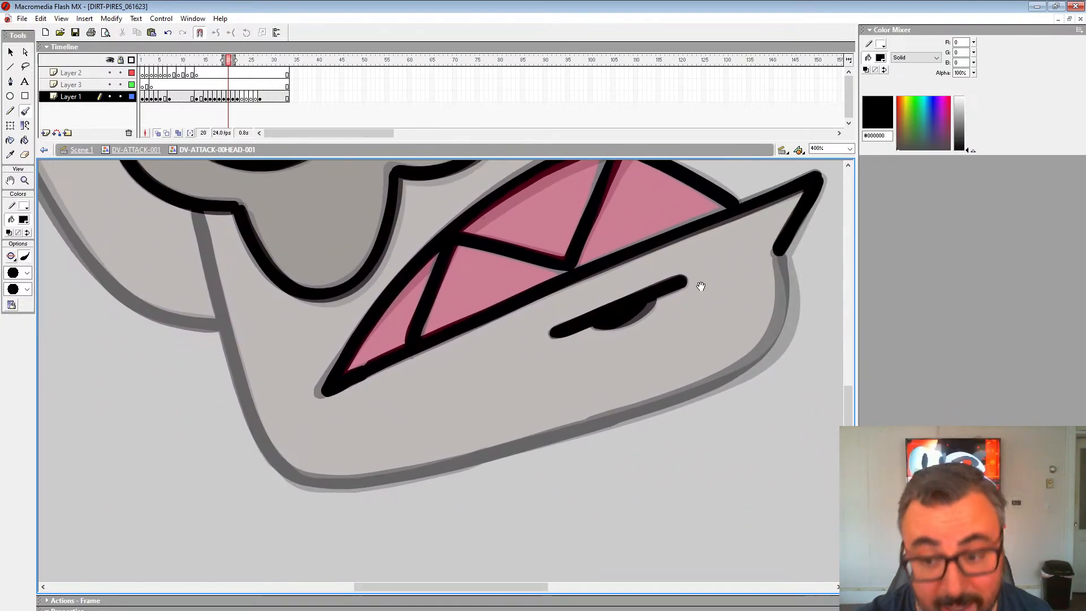
mouse_move(785, 254)
mouse_down()
mouse_move(779, 335)
mouse_move(749, 366)
mouse_move(633, 415)
mouse_move(430, 472)
mouse_up()
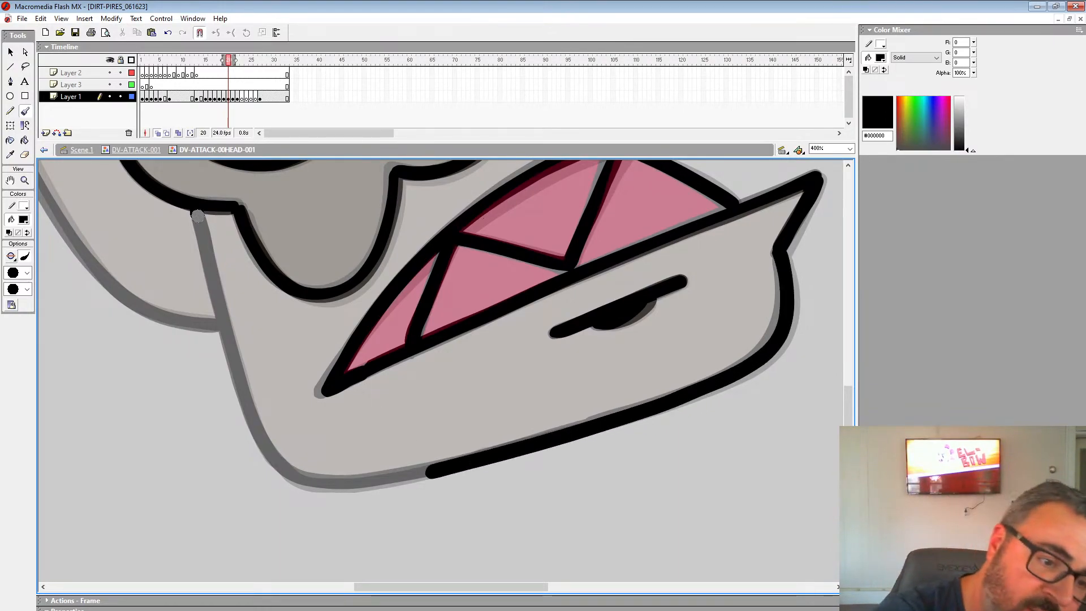
mouse_move(197, 215)
mouse_down()
mouse_move(248, 404)
mouse_move(289, 471)
mouse_move(337, 485)
mouse_move(455, 466)
mouse_up()
Ink the upper and lower edges of the long pointed side spike on frame 20.
drag(357, 368, 660, 546)
drag(554, 384, 665, 504)
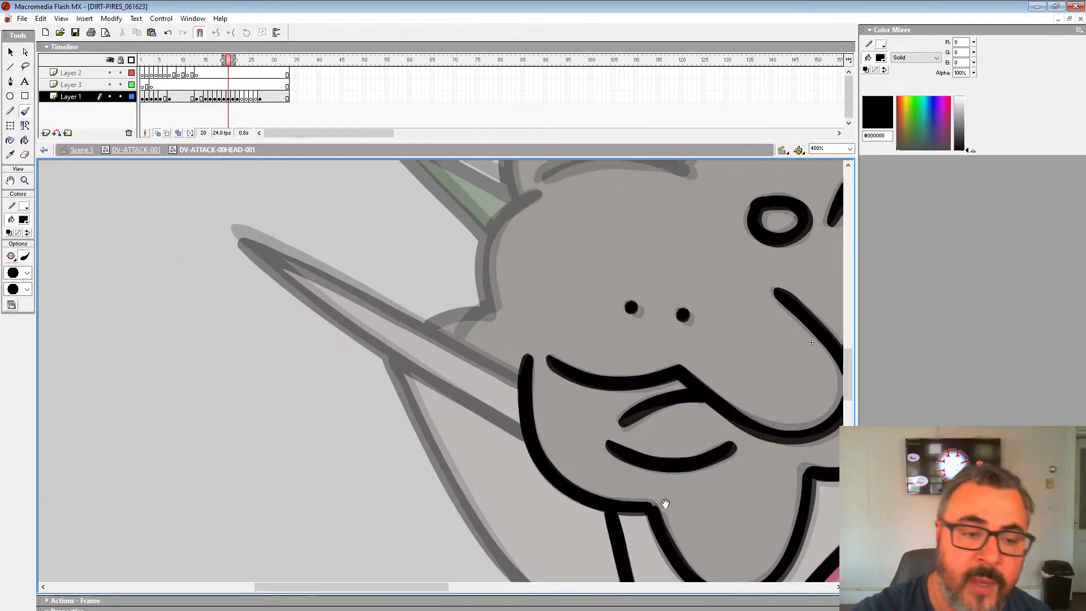
drag(232, 235, 518, 376)
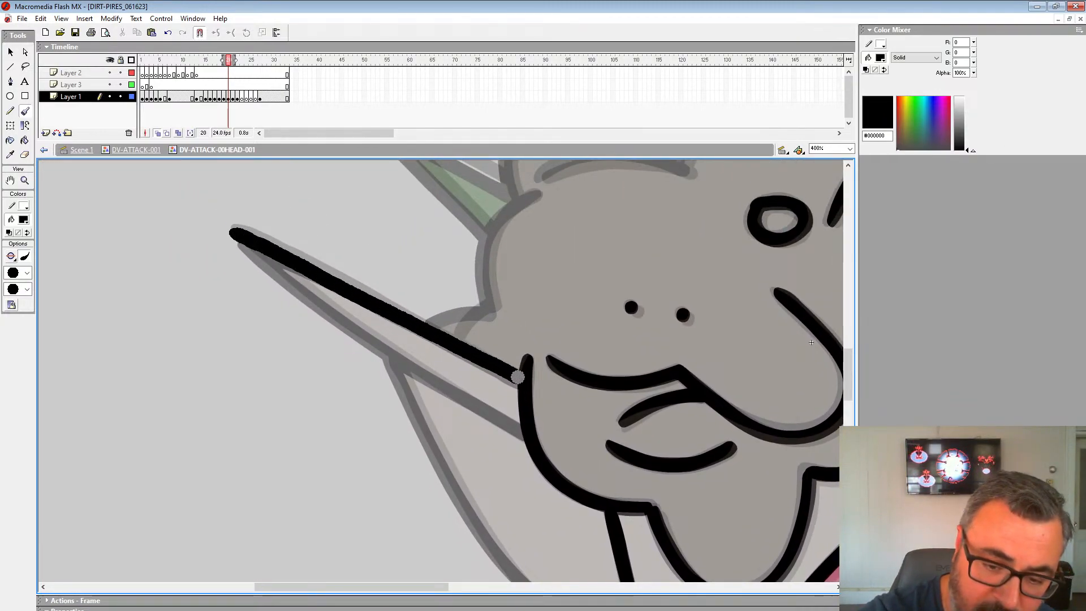
drag(271, 263, 523, 433)
Ink the curved flap beneath the long side spike on frame 20, redoing the first stroke.
mouse_move(393, 358)
mouse_down()
mouse_move(339, 217)
mouse_move(421, 366)
mouse_up()
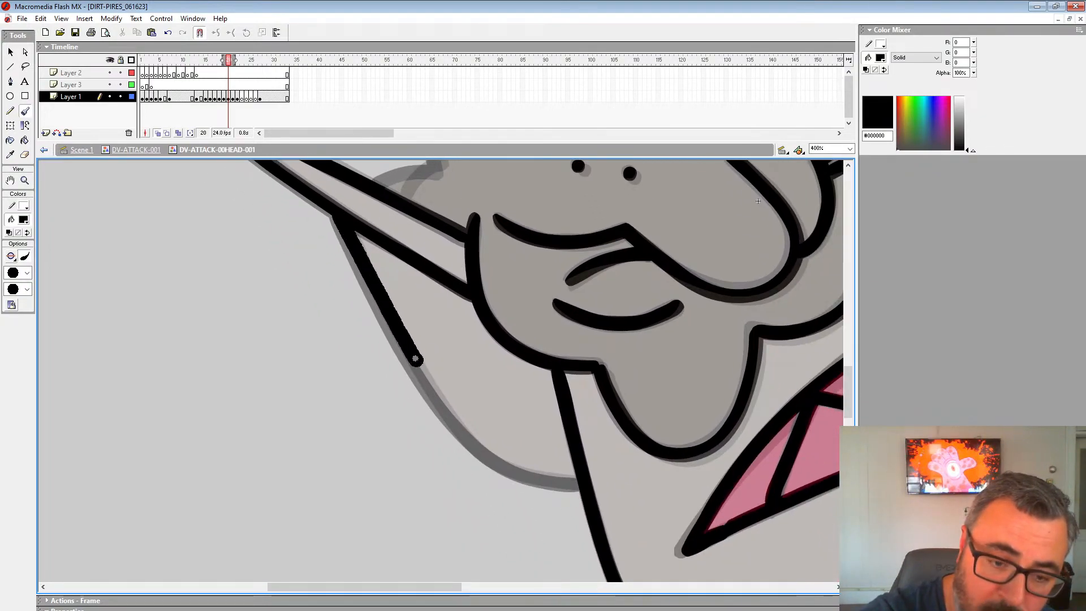
key(ctrl+z)
mouse_move(349, 240)
mouse_down()
mouse_move(455, 427)
mouse_move(517, 478)
mouse_move(579, 487)
mouse_up()
drag(557, 408, 552, 566)
mouse_move(600, 338)
mouse_down()
mouse_move(582, 516)
mouse_move(667, 370)
mouse_up()
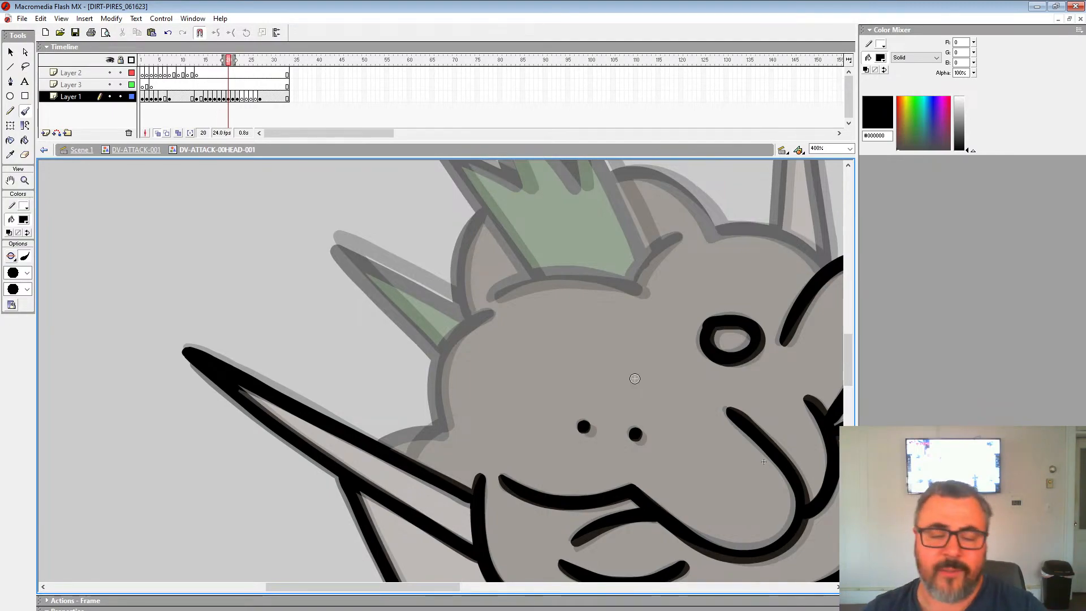
Ink frame 20's rounded cheek and forehead curves below the green crest, including the short curve at the crest's base.
mouse_move(487, 312)
mouse_down()
mouse_move(433, 429)
mouse_move(396, 458)
mouse_up()
drag(609, 320, 595, 383)
mouse_move(665, 301)
mouse_down()
mouse_move(605, 352)
mouse_move(481, 357)
mouse_up()
drag(654, 279, 658, 397)
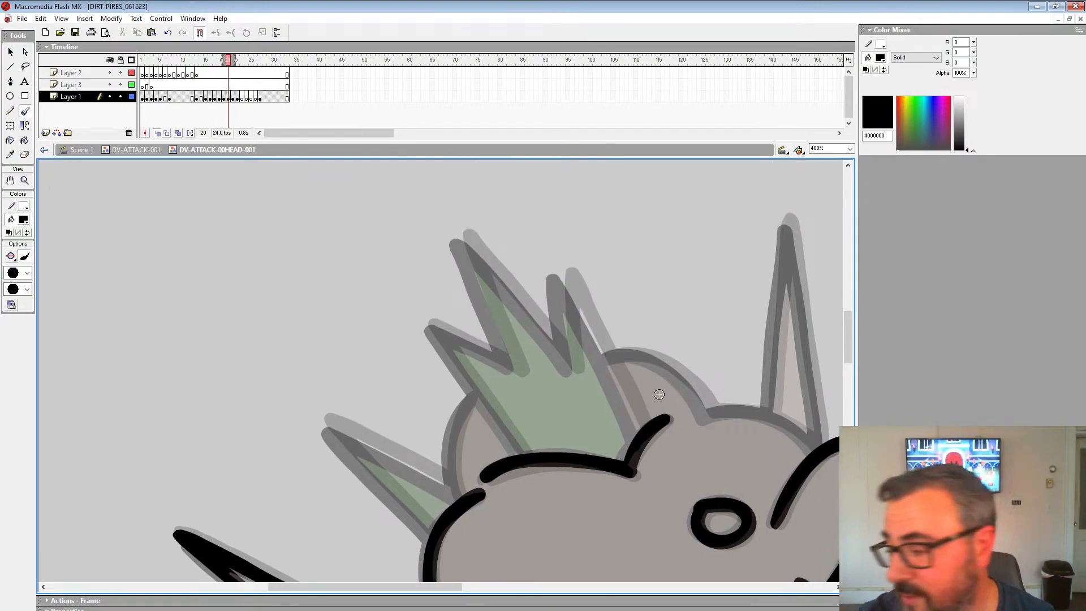
Ink the jagged crest outline, the lobe behind it and the small green side spike on frame 20.
mouse_move(570, 371)
mouse_down()
mouse_move(565, 308)
mouse_move(591, 333)
mouse_move(640, 431)
mouse_move(492, 266)
mouse_move(511, 367)
mouse_move(430, 328)
mouse_move(515, 447)
mouse_up()
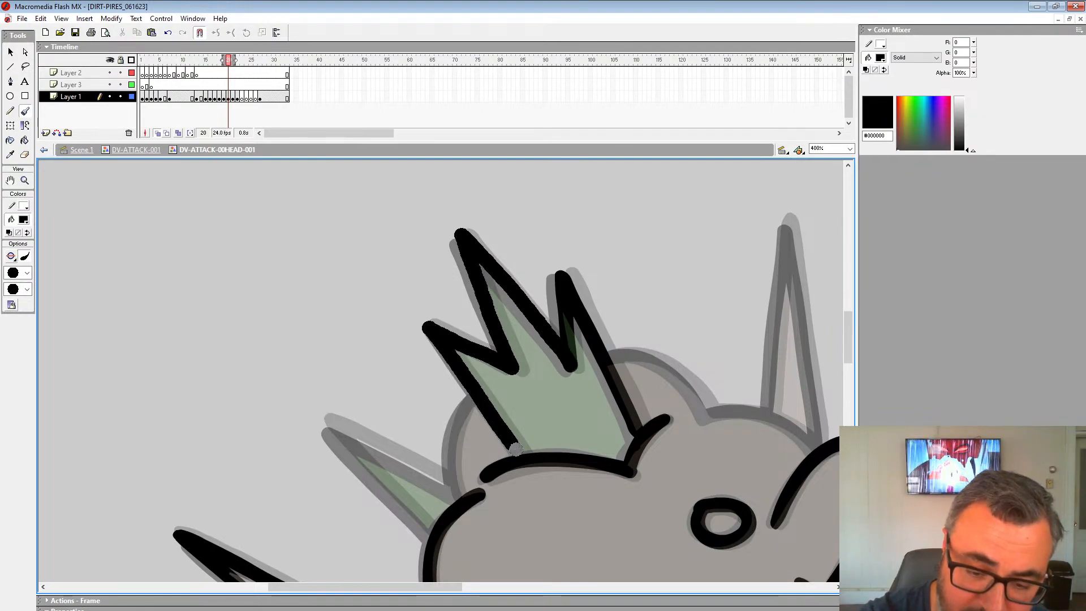
mouse_move(475, 394)
mouse_down()
mouse_move(447, 449)
mouse_move(452, 469)
mouse_move(330, 422)
mouse_move(429, 532)
mouse_up()
Ink the two rounded head lobes between the crest and the brow ridge on frame 20.
mouse_move(787, 409)
mouse_down()
mouse_move(700, 378)
mouse_move(624, 318)
mouse_up()
mouse_move(540, 327)
mouse_down()
mouse_move(588, 319)
mouse_move(647, 355)
mouse_up()
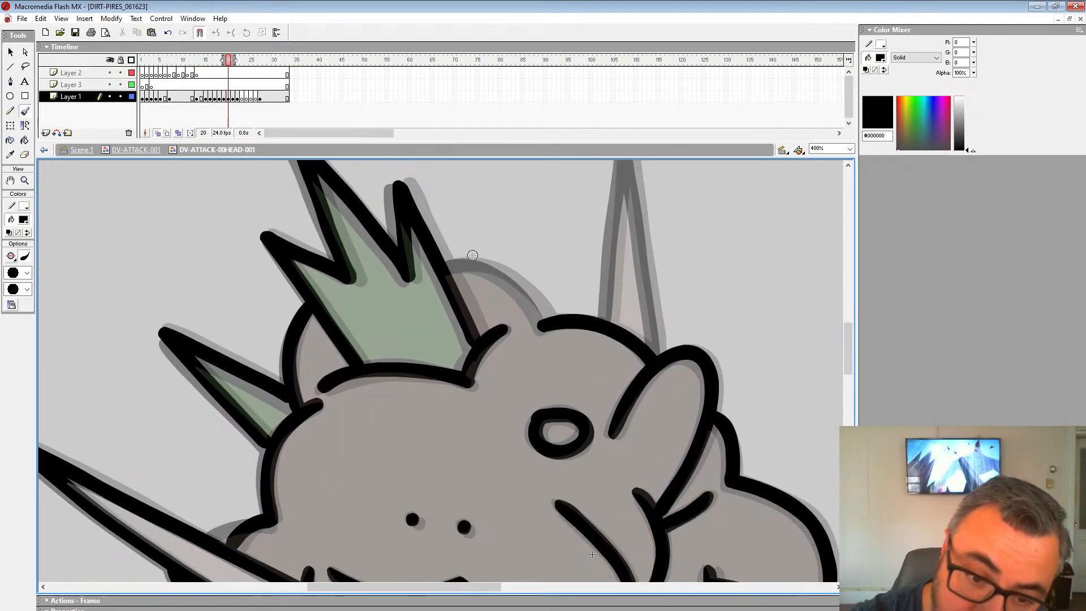
mouse_move(446, 267)
mouse_down()
mouse_move(476, 266)
mouse_move(544, 317)
mouse_up()
Ink both edges of the tall upright horn on top of frame 20's head.
drag(613, 245, 592, 351)
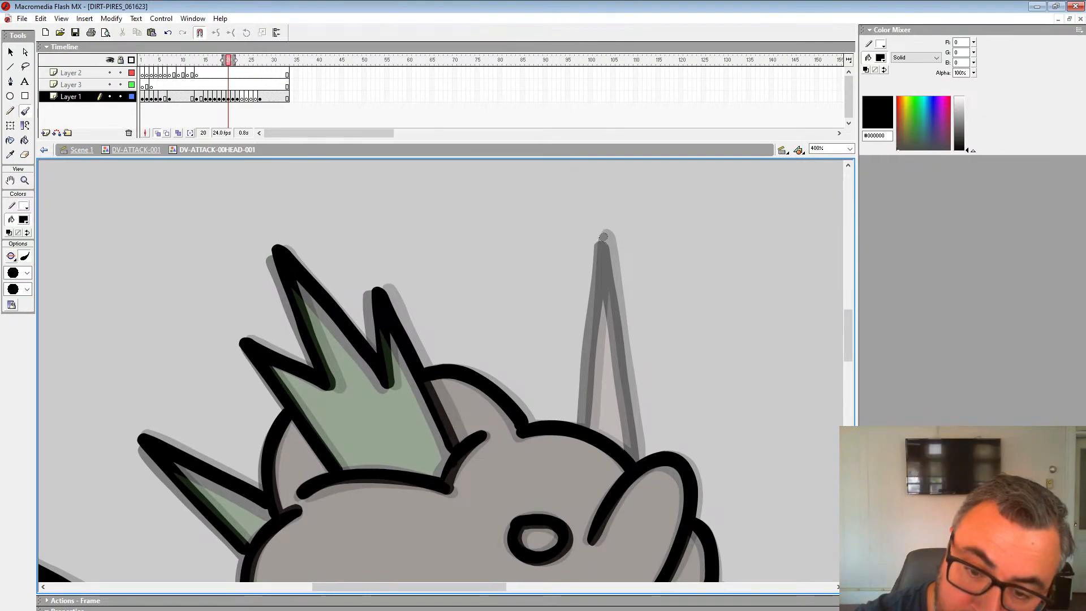
drag(603, 238, 585, 430)
drag(610, 264, 636, 461)
Turn off onion skinning to show frame 20's complete inked head on its own.
mouse_move(650, 444)
mouse_down()
mouse_move(637, 439)
mouse_move(528, 164)
mouse_up()
drag(649, 383, 582, 164)
drag(626, 353, 626, 322)
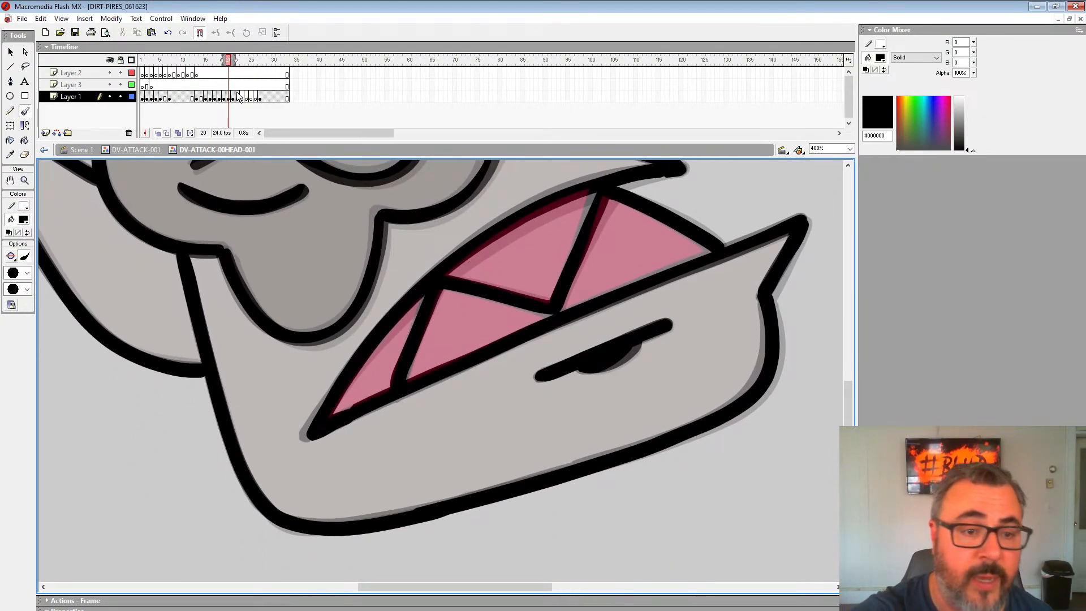
click(25, 181)
alt+click(514, 337)
alt+click(514, 338)
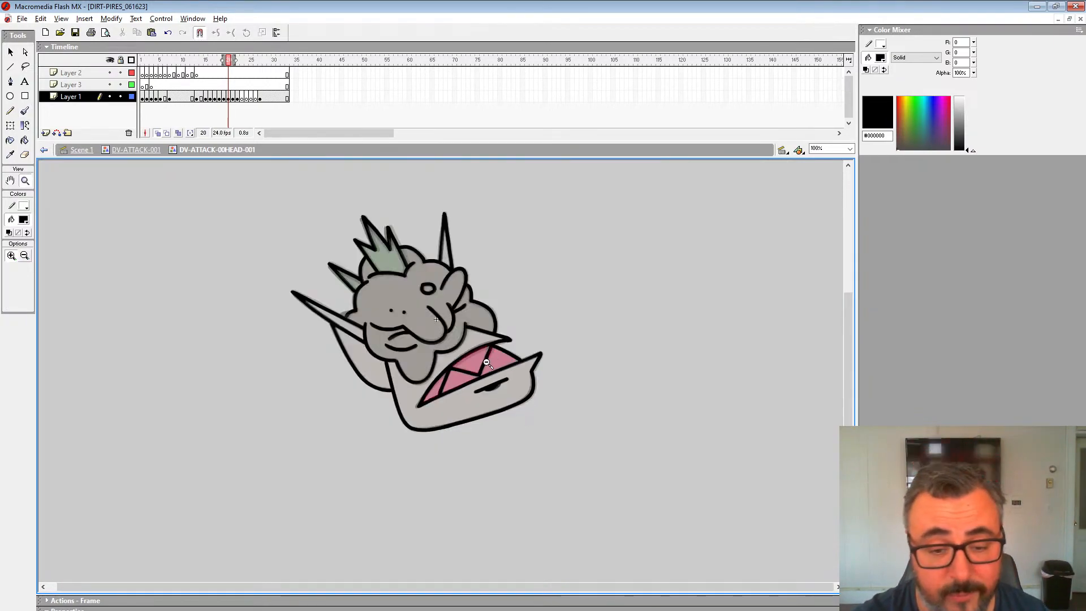
alt+click(513, 337)
click(157, 133)
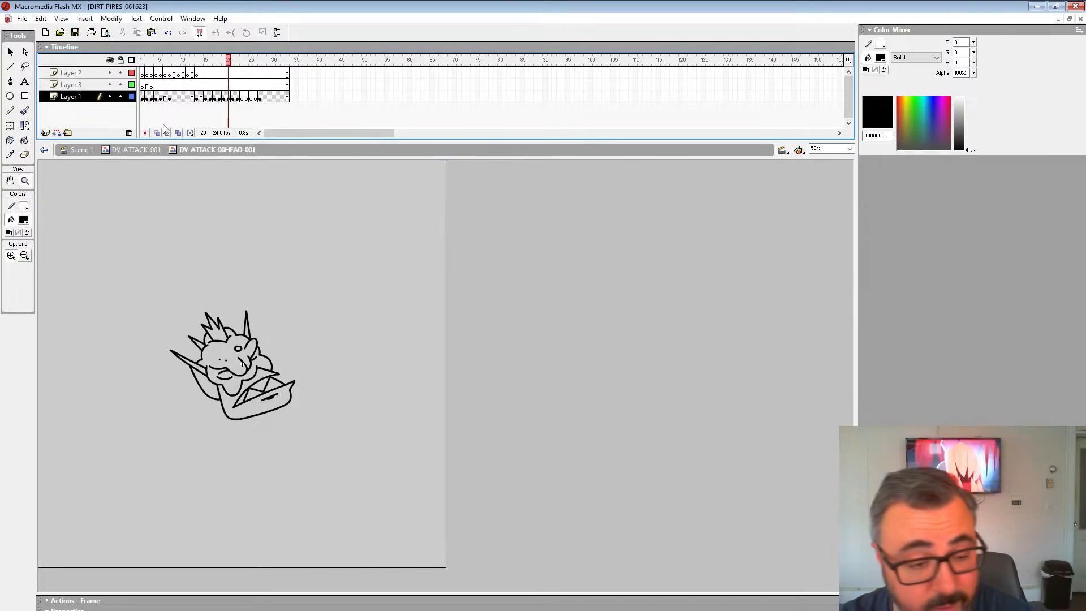
Flip back and forth between frames 15 and 22 to check the motion of the inked head drawings.
key(comma)
key(comma)
key(comma)
key(comma)
key(comma)
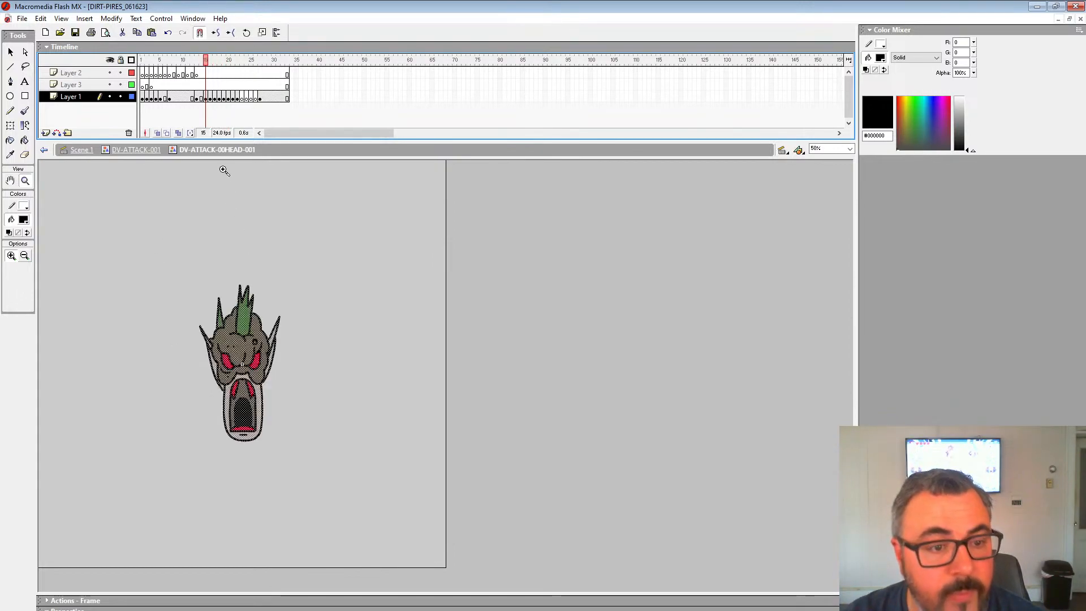
key(period)
key(period)
key(period)
key(period)
key(period)
key(period)
key(period)
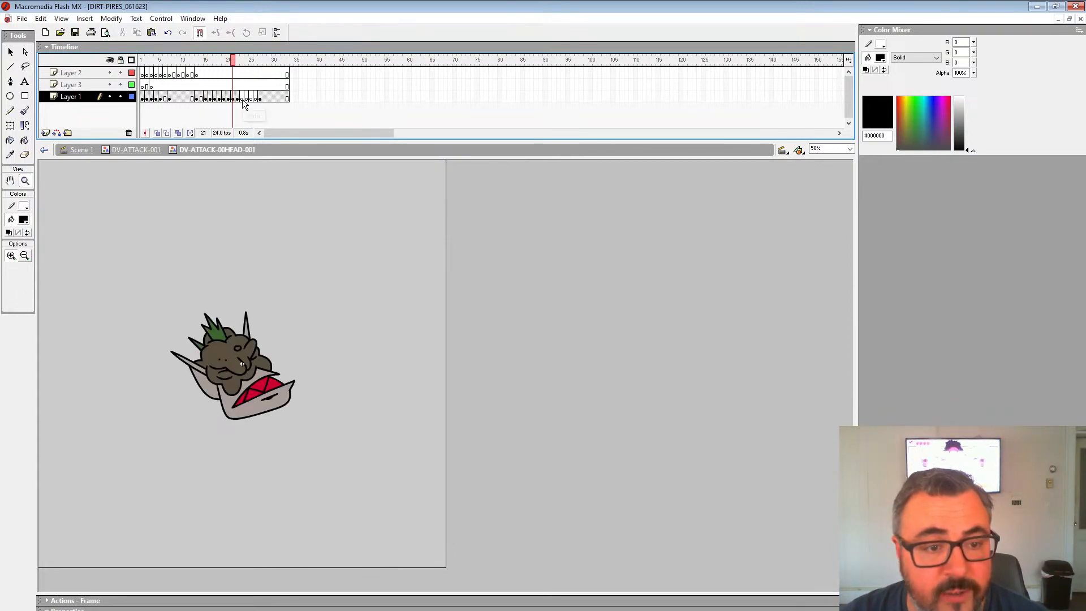
key(period)
key(comma)
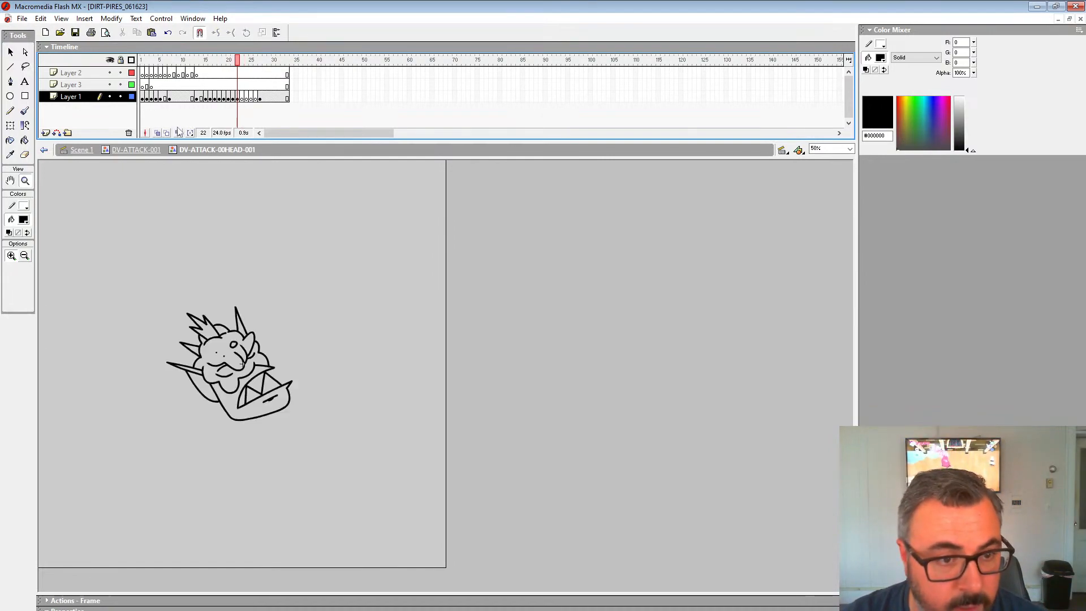
key(comma)
key(comma)
key(comma)
key(comma)
key(comma)
key(comma)
key(comma)
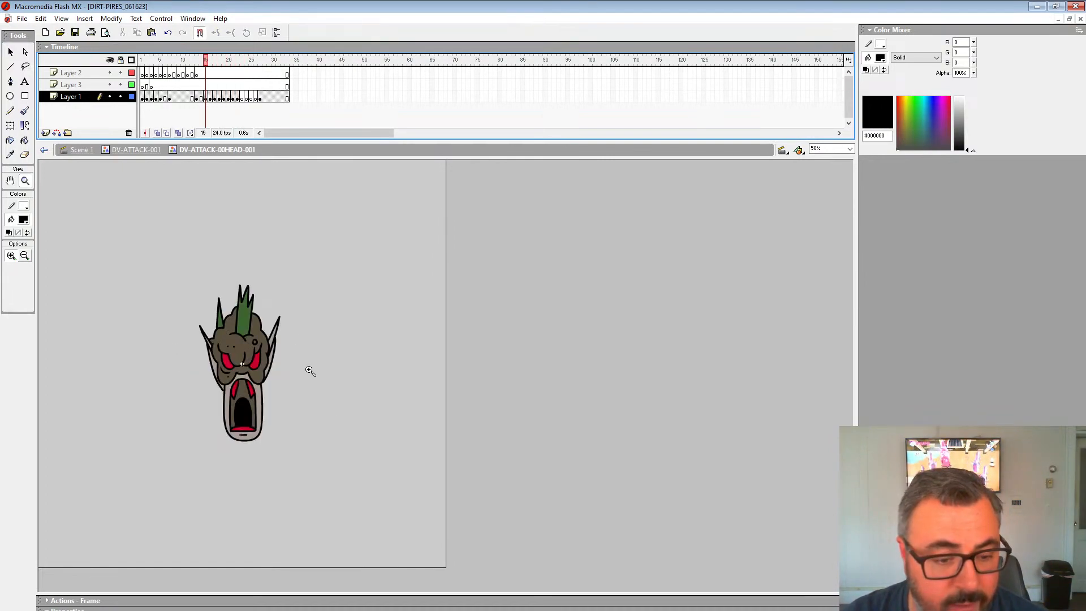
Sample the crest green #3C6530 from frame 15 and fill frame 16's crest and small side spike.
click(247, 371)
key(period)
key(comma)
key(period)
key(comma)
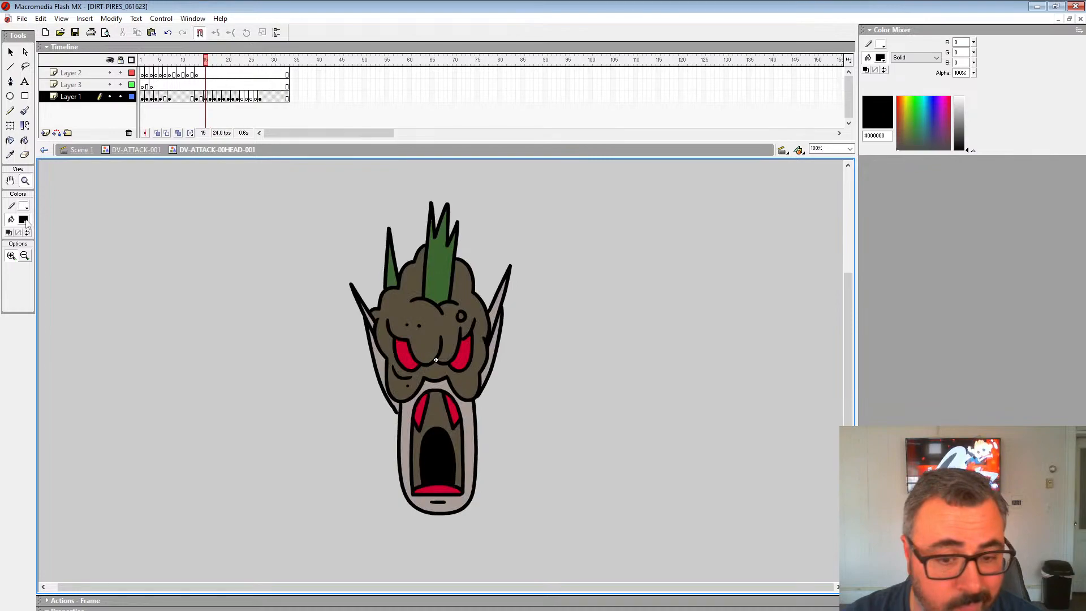
click(23, 220)
click(442, 267)
key(period)
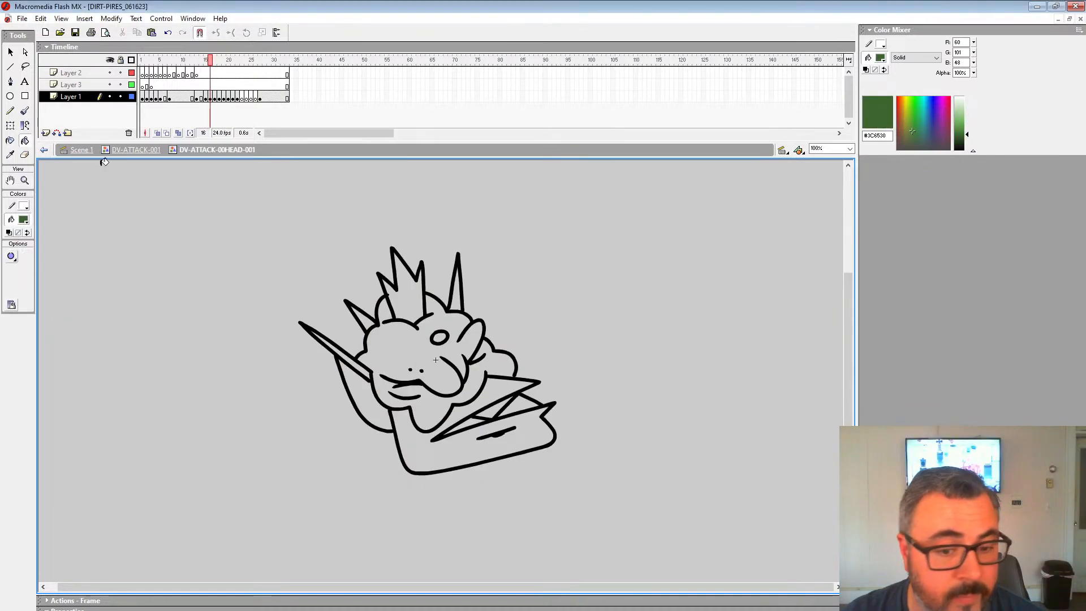
click(416, 292)
Fill the crest and small side spike with green #3C6530 on frames 17 through 20.
key(period)
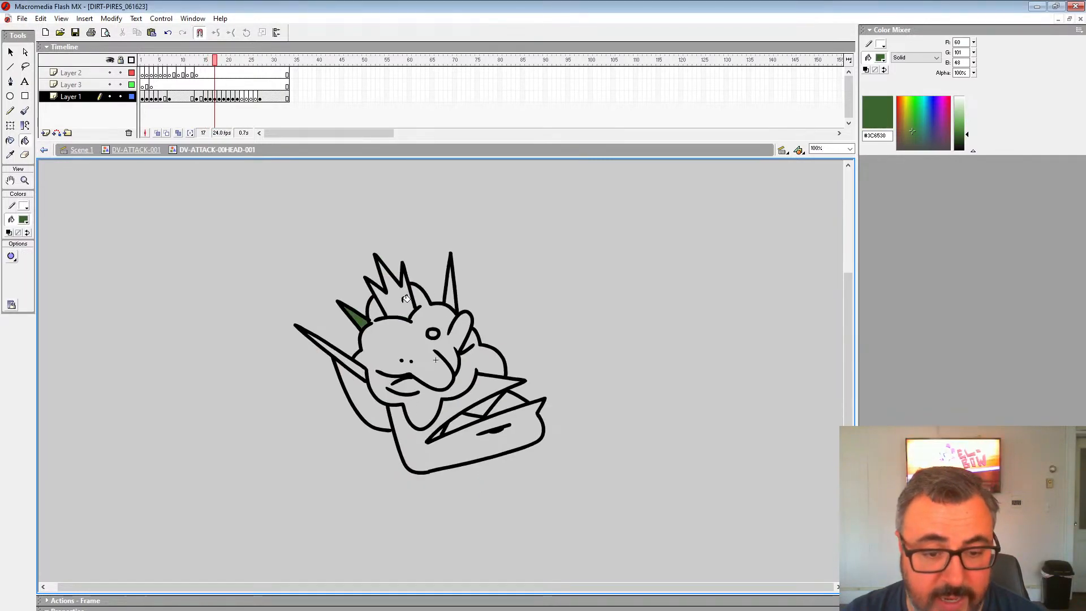
key(period)
click(390, 297)
click(352, 317)
key(period)
click(346, 315)
click(386, 303)
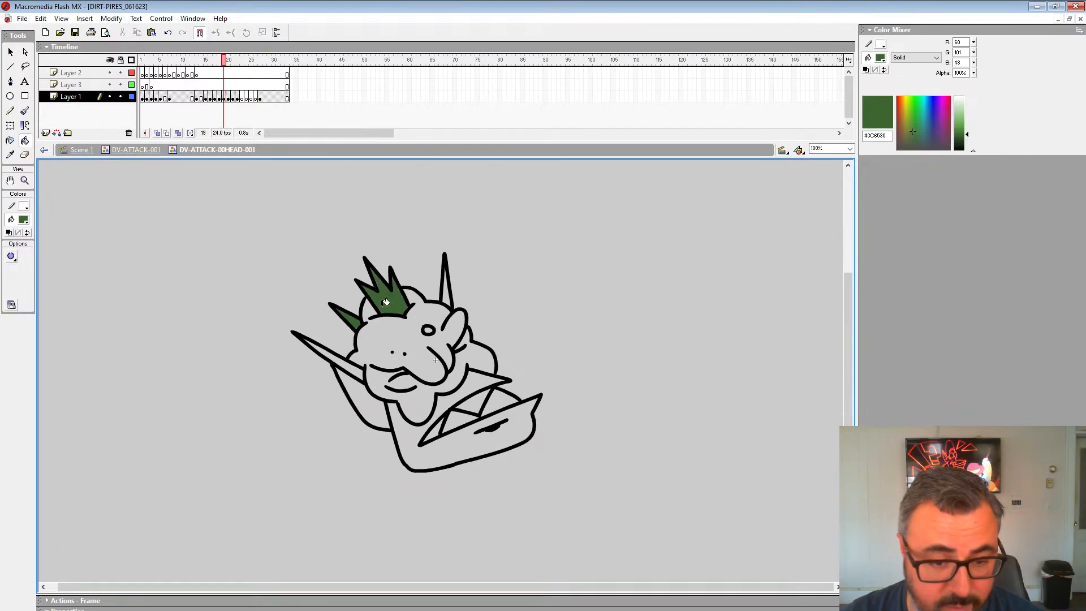
key(period)
click(385, 303)
Sample the head brown #5A4F3E from frame 21 and fill the lumpy head areas on frame 20.
key(period)
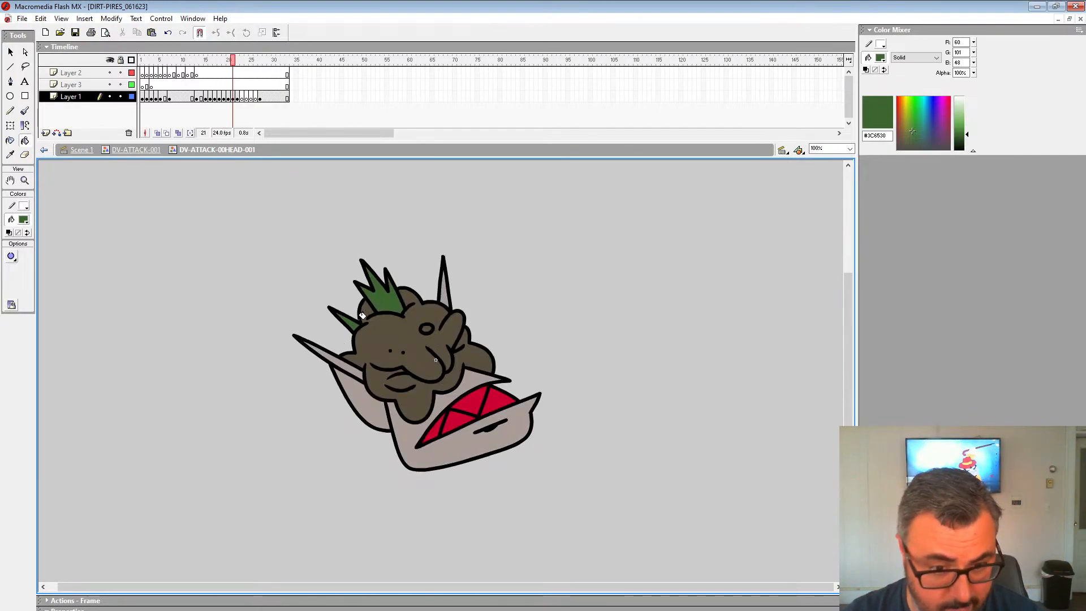
click(26, 225)
click(404, 334)
key(comma)
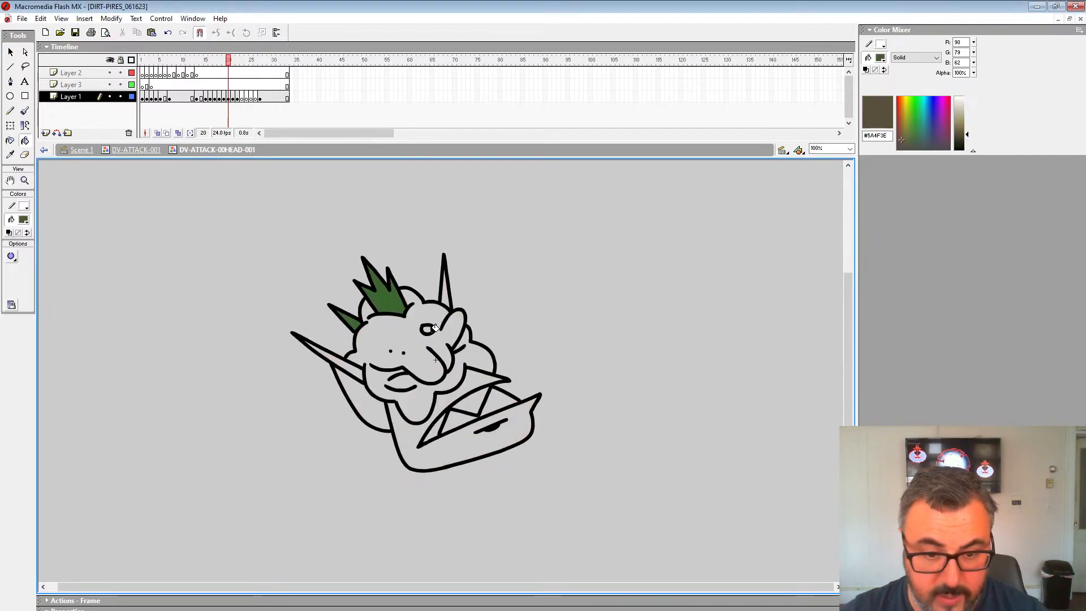
click(469, 338)
Fill the head lobes and small eye circle with brown #5A4F3E on frames 19, 18, 17 and 16.
key(comma)
click(471, 342)
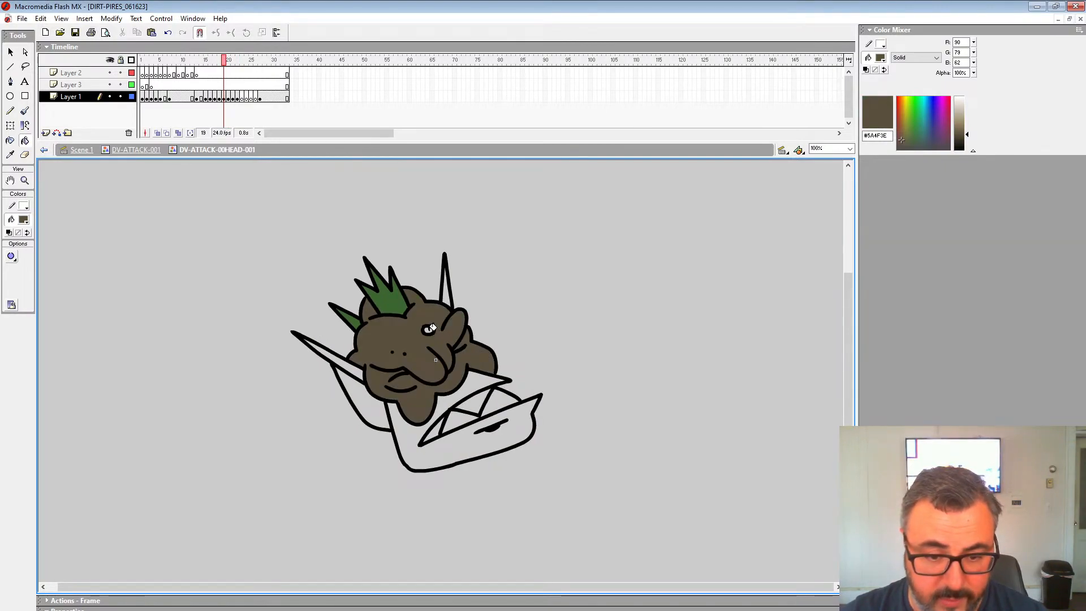
key(comma)
click(478, 353)
key(comma)
click(485, 355)
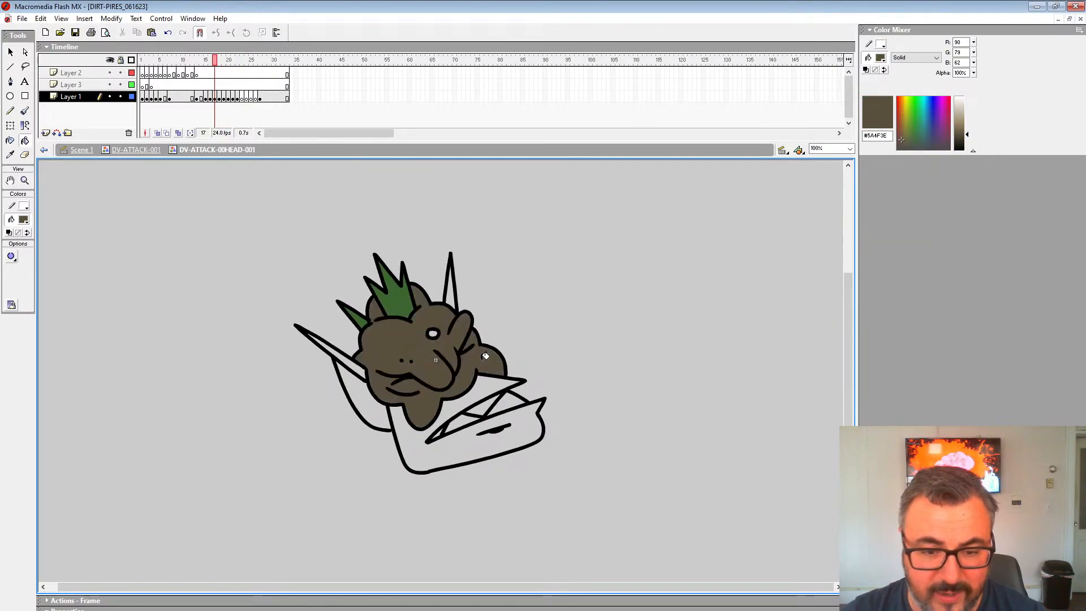
key(comma)
click(488, 358)
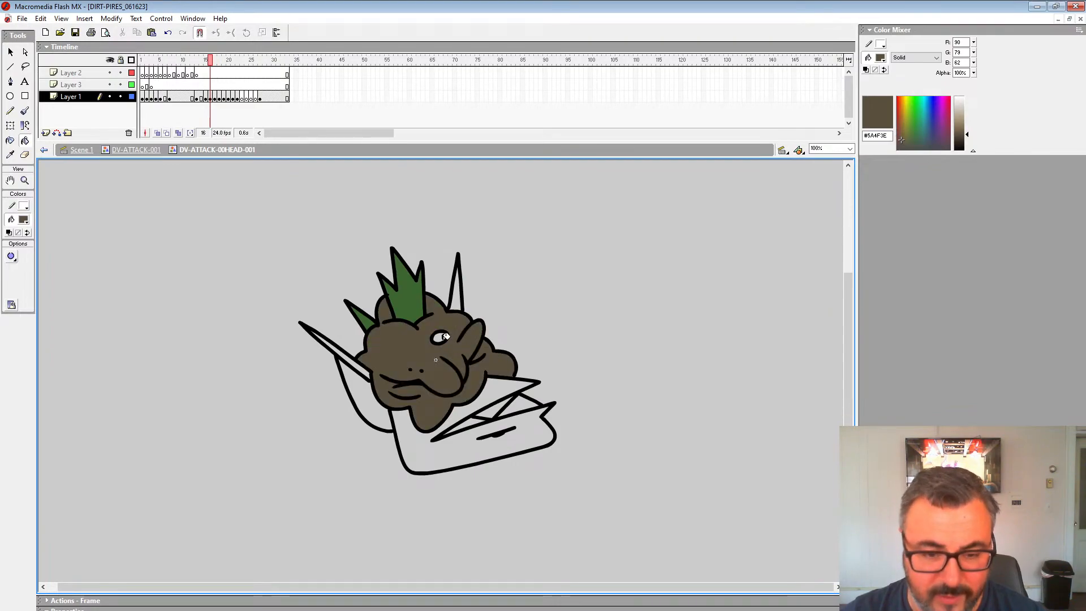
key(comma)
key(period)
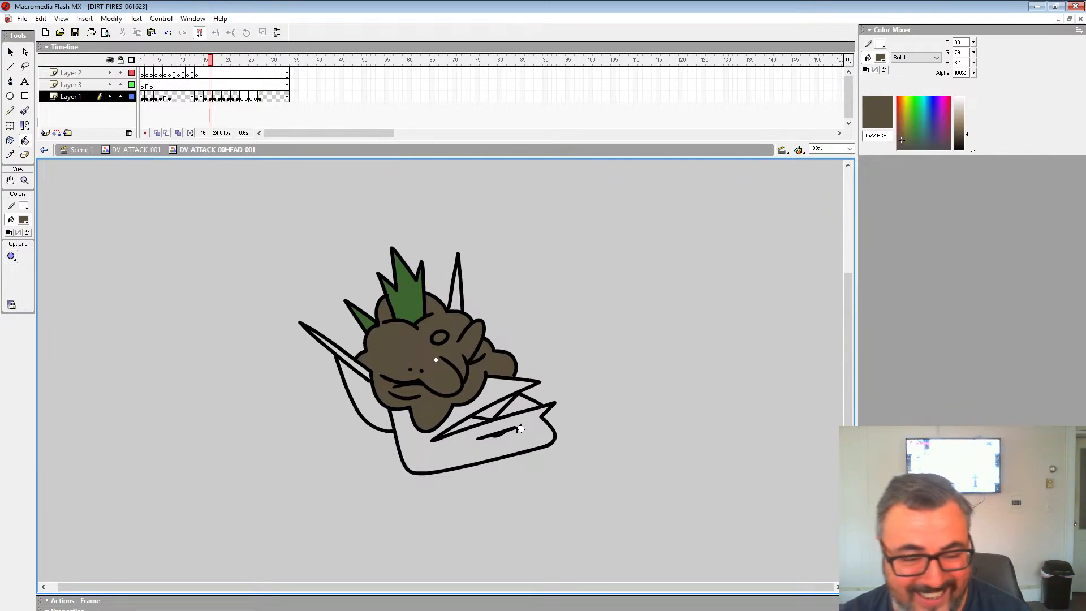
Sample the red #CC0033 from frame 15's eye and fill the mouth sections on frame 16.
key(comma)
click(23, 220)
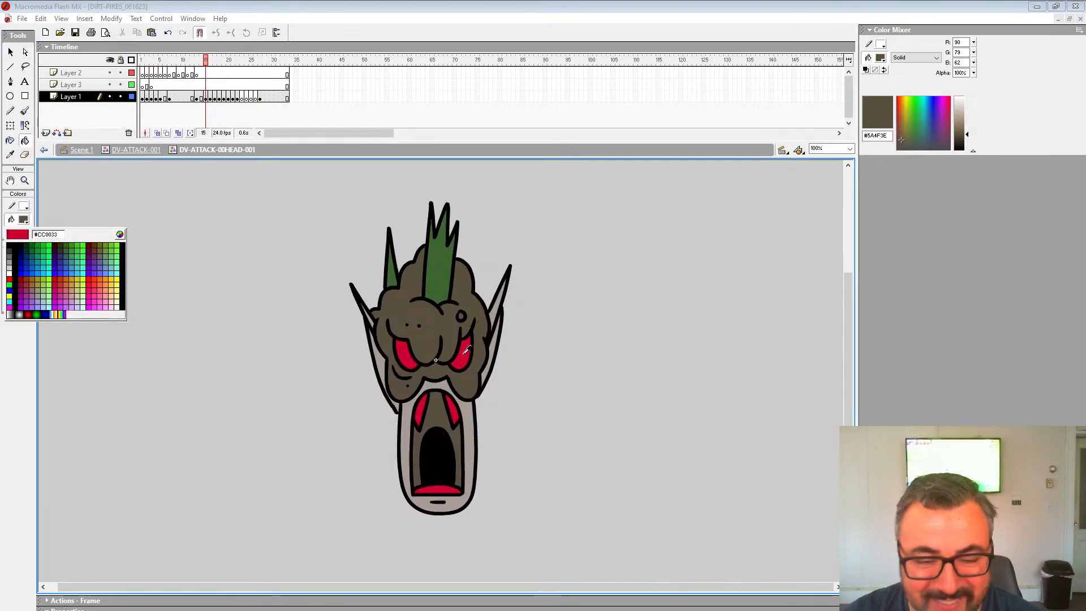
click(465, 353)
key(period)
click(487, 411)
click(512, 407)
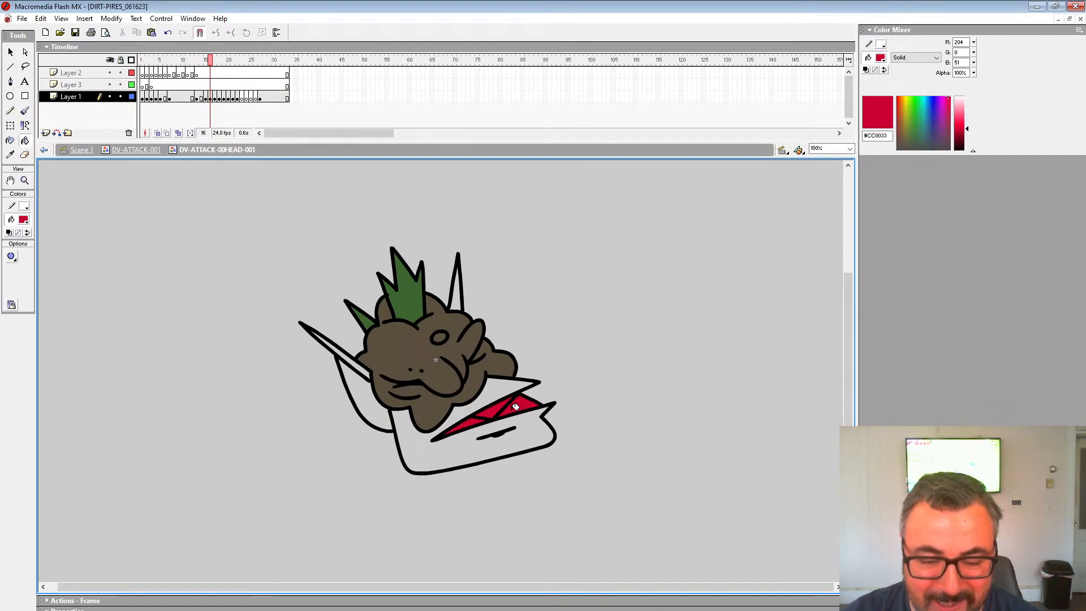
Fill the mouth sections with red #CC0033 on frames 17 and 18, undoing one misplaced fill.
key(period)
click(511, 403)
click(484, 405)
key(ctrl+z)
click(465, 419)
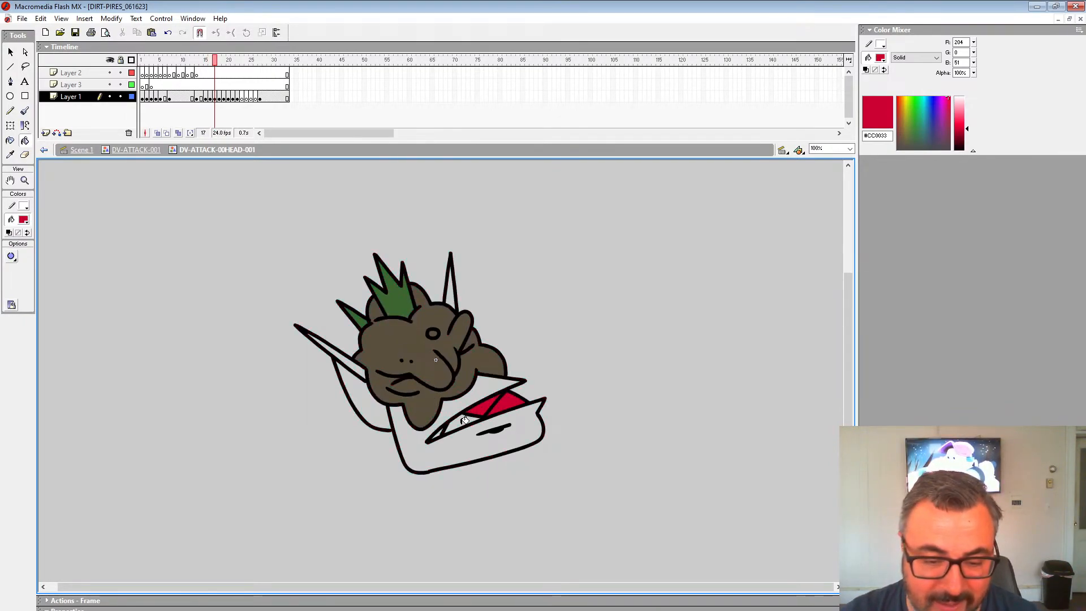
key(period)
click(468, 411)
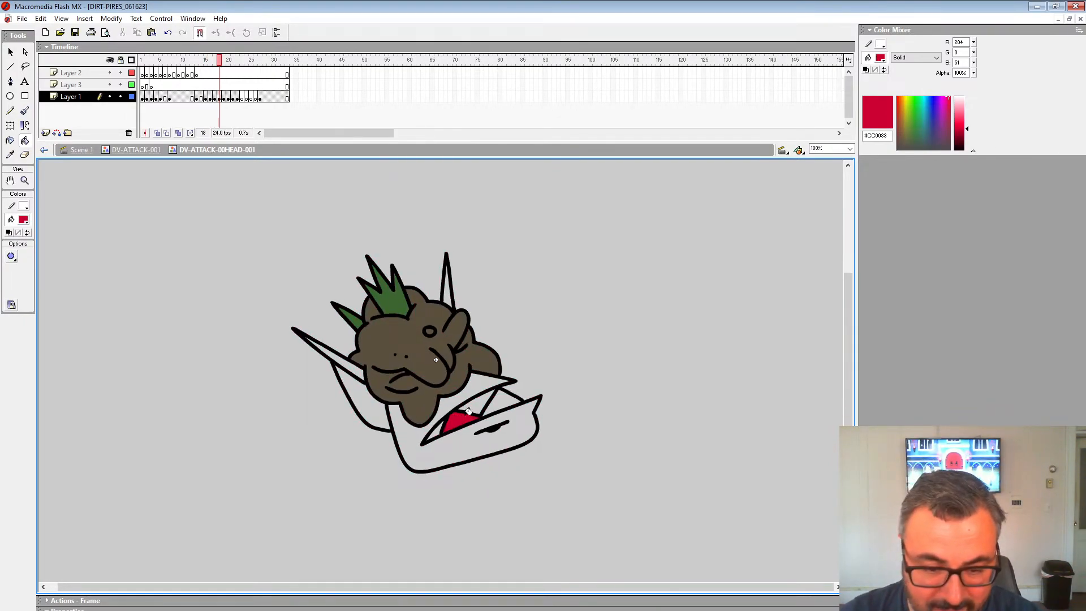
Fill all the mouth sections between the zigzag tooth lines with red #CC0033 on frames 19 and 20.
key(period)
click(437, 431)
click(456, 421)
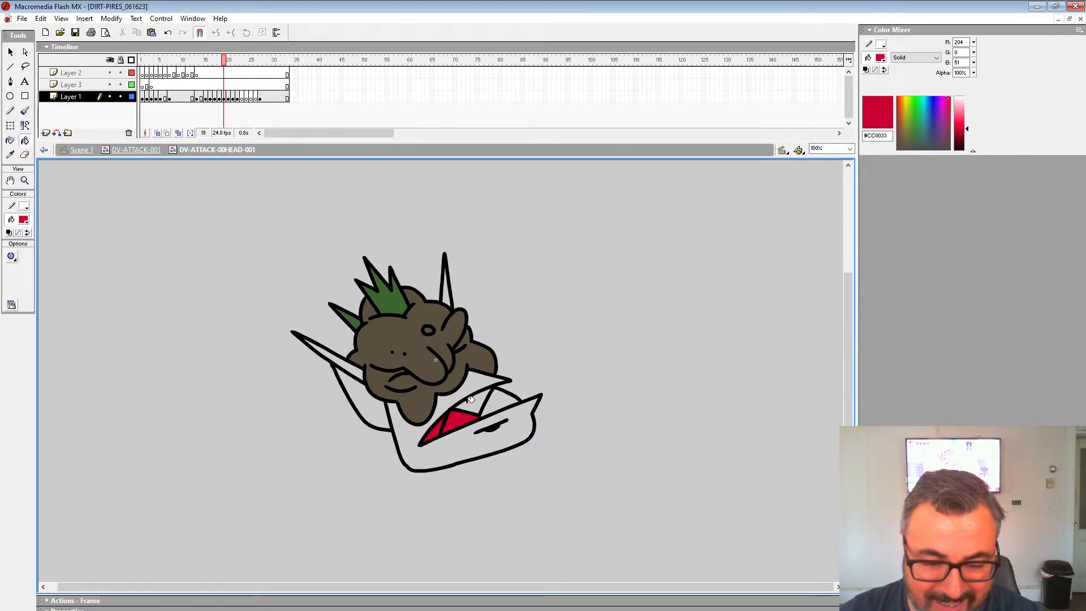
click(474, 402)
click(497, 401)
key(period)
click(498, 402)
click(473, 401)
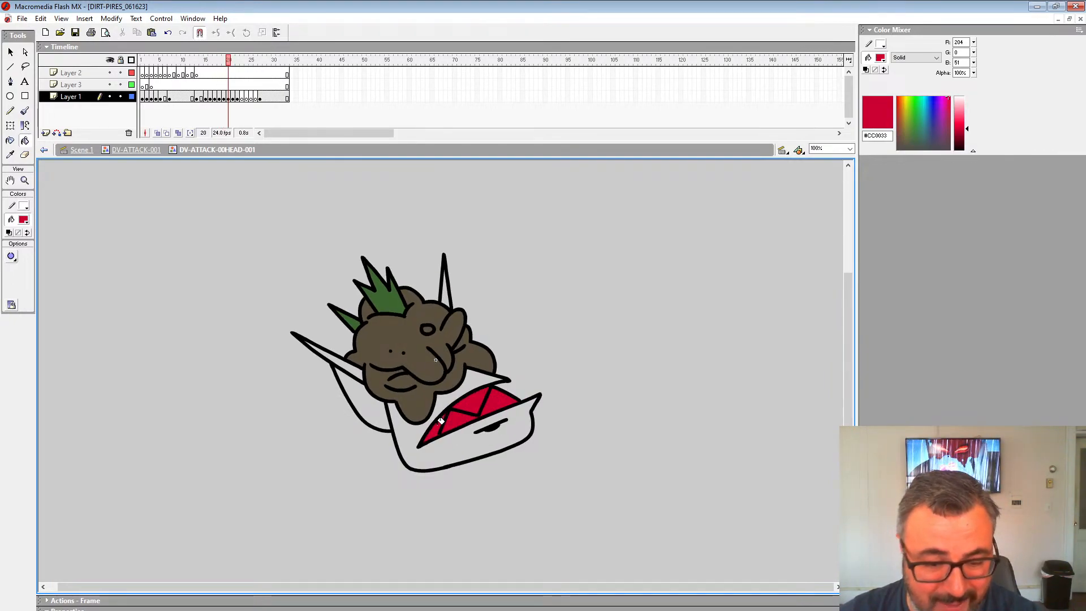
Sample the pale grey-brown #A99C96 from frame 21 and fill frame 20's jaw, side flap and long side spike.
key(period)
click(23, 220)
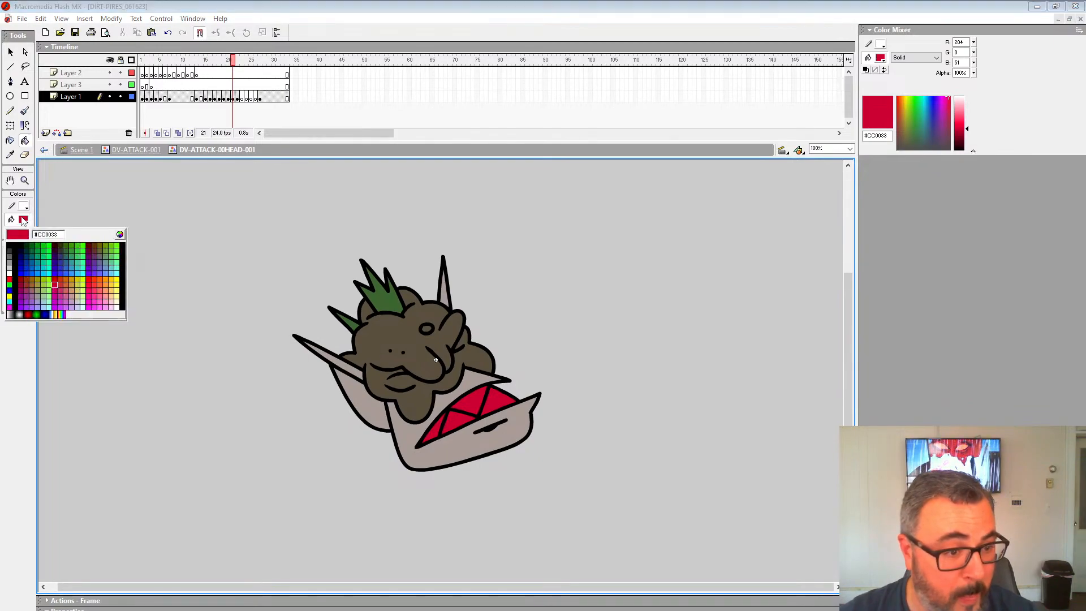
click(345, 368)
key(comma)
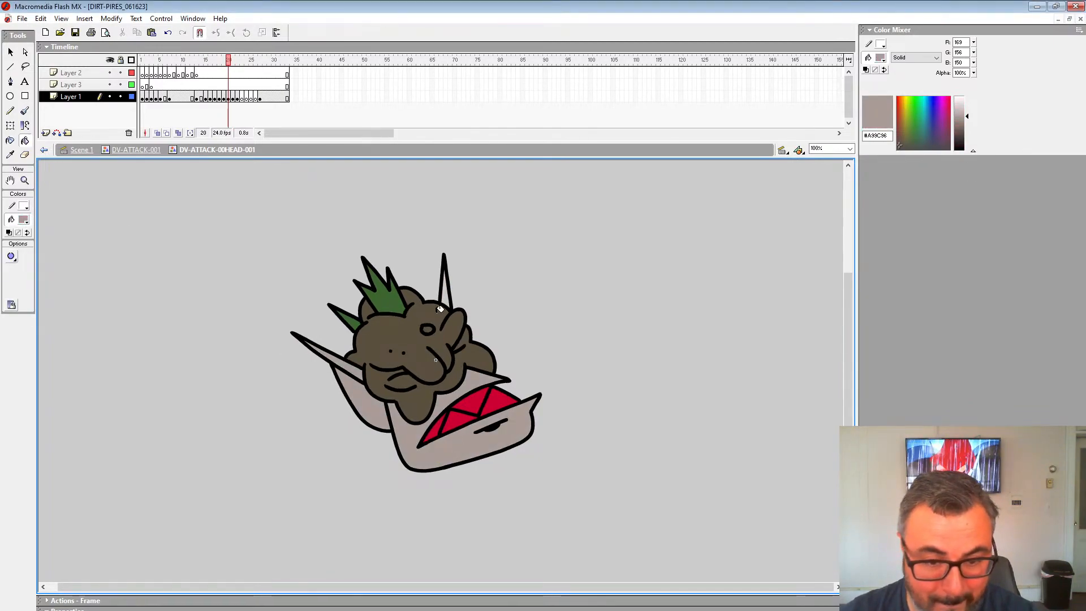
Fill the jaw, side flap and long side spike with #A99C96 on frames 19 and 18.
key(comma)
click(417, 435)
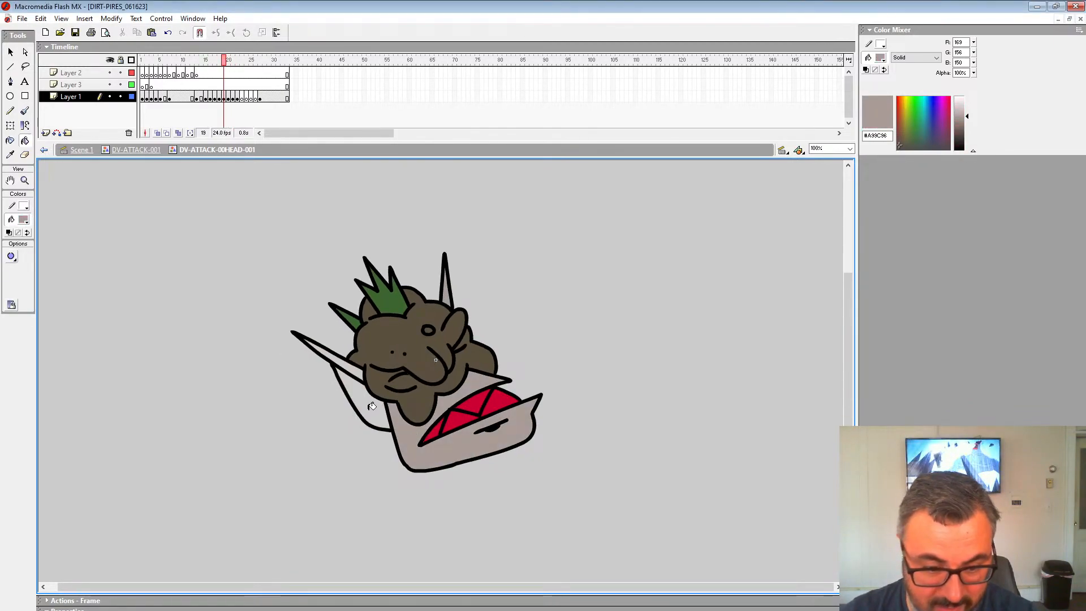
click(371, 406)
click(352, 368)
key(comma)
click(352, 367)
click(366, 404)
click(414, 419)
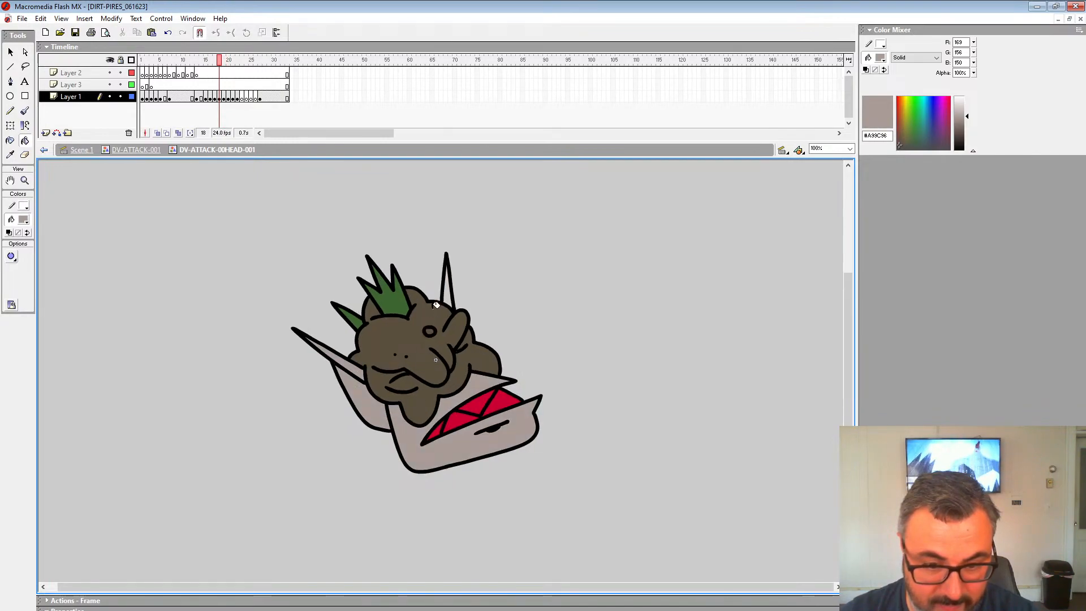
Fill the jaw and side flap with #A99C96 on frames 17 and 16.
key(comma)
click(424, 457)
click(366, 401)
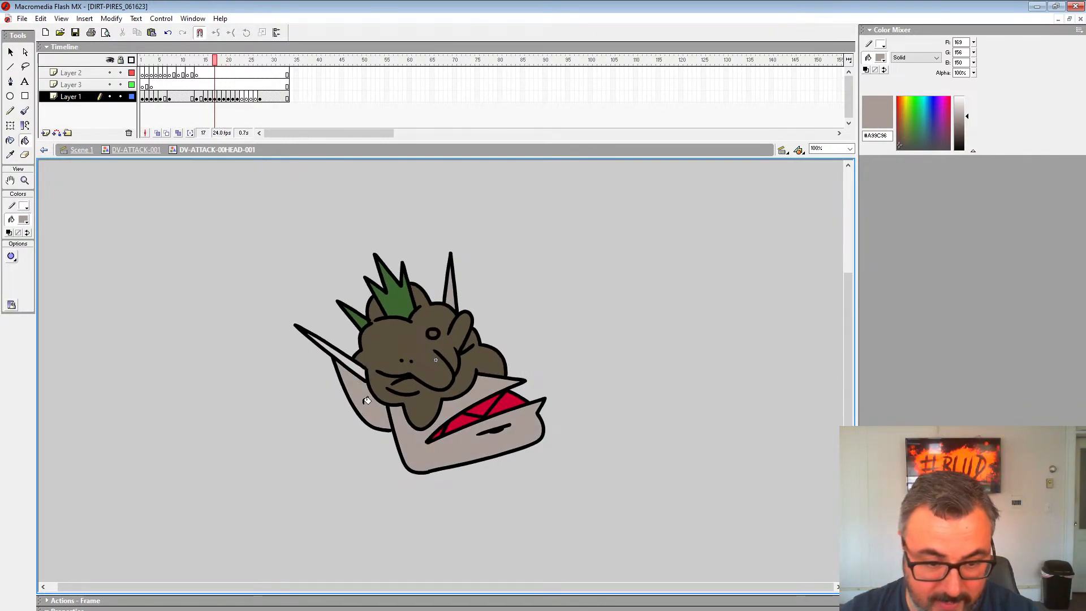
key(comma)
click(427, 447)
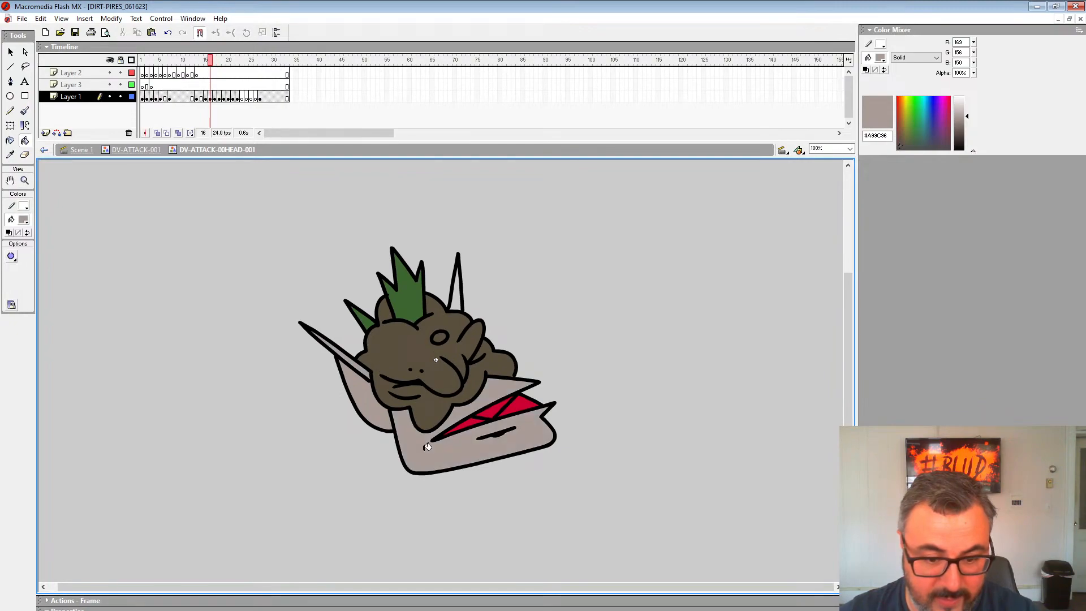
Step through the coloured frames from 16 onward to check the fills, and go to Layer 1's frame 22.
key(period)
key(period)
key(period)
key(period)
key(period)
key(period)
key(period)
key(period)
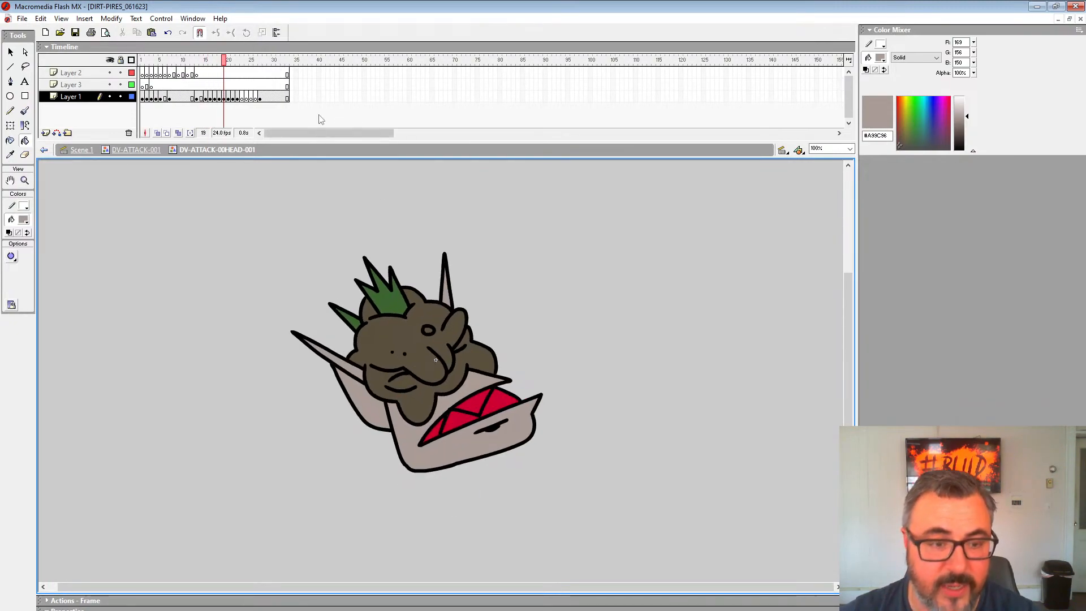
click(238, 98)
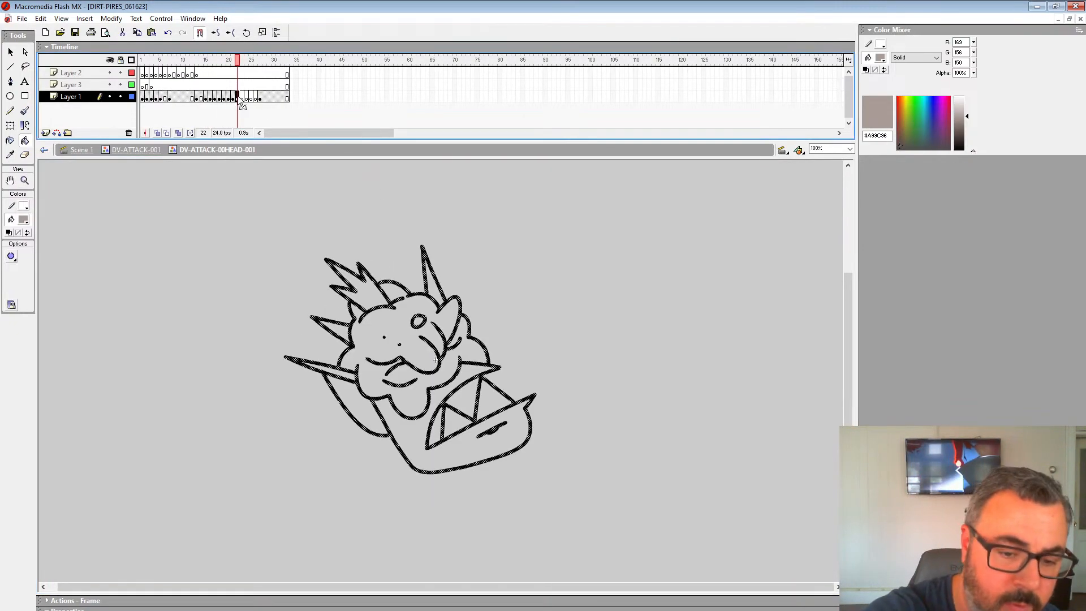
Turn on onion skinning, move the coloured frames 16–21 to Layer 3, hide it, and shift Layer 1's frames 22–27 back to start at 16.
click(243, 98)
click(158, 134)
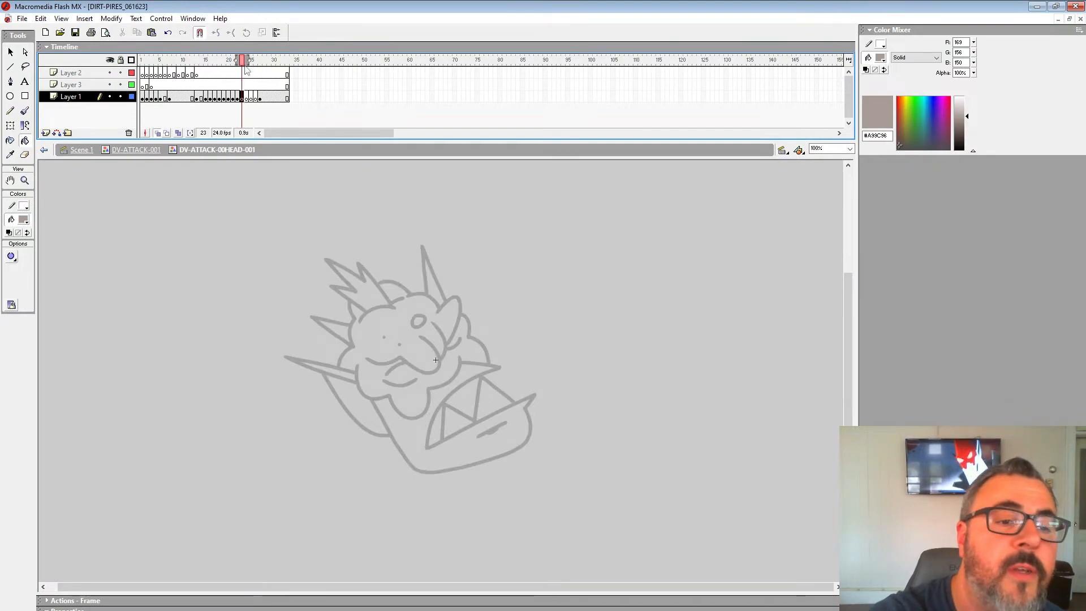
mouse_move(214, 98)
mouse_down()
mouse_move(234, 101)
mouse_move(233, 88)
mouse_move(260, 101)
mouse_move(233, 100)
mouse_up()
click(206, 99)
click(211, 99)
click(110, 84)
click(234, 105)
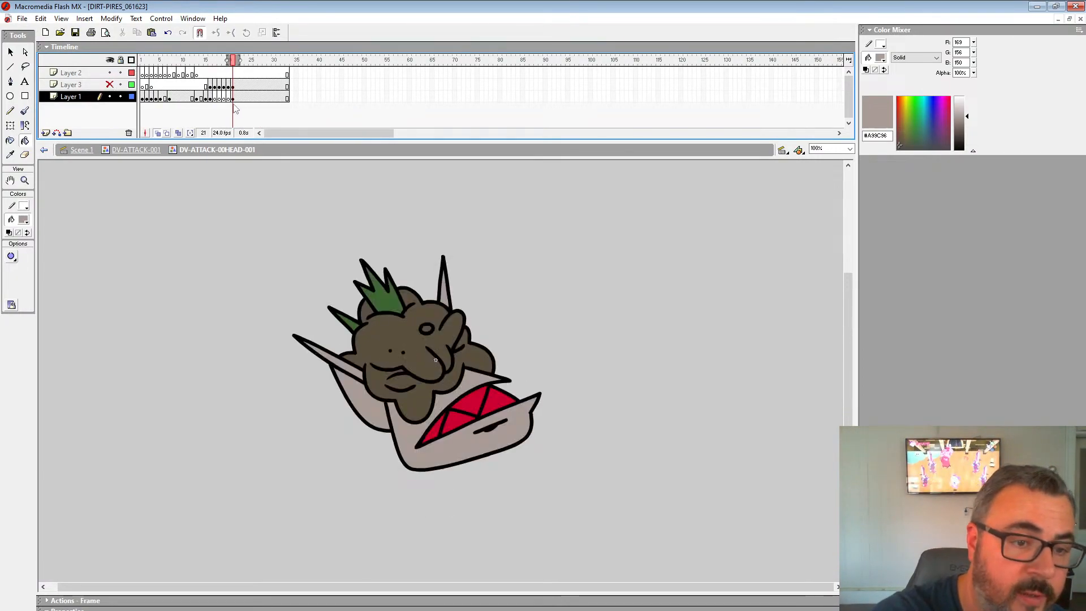
Extend the onion skin range from Layer 1's blank frame 17 to frame 21 and get close to the creature's face.
click(214, 98)
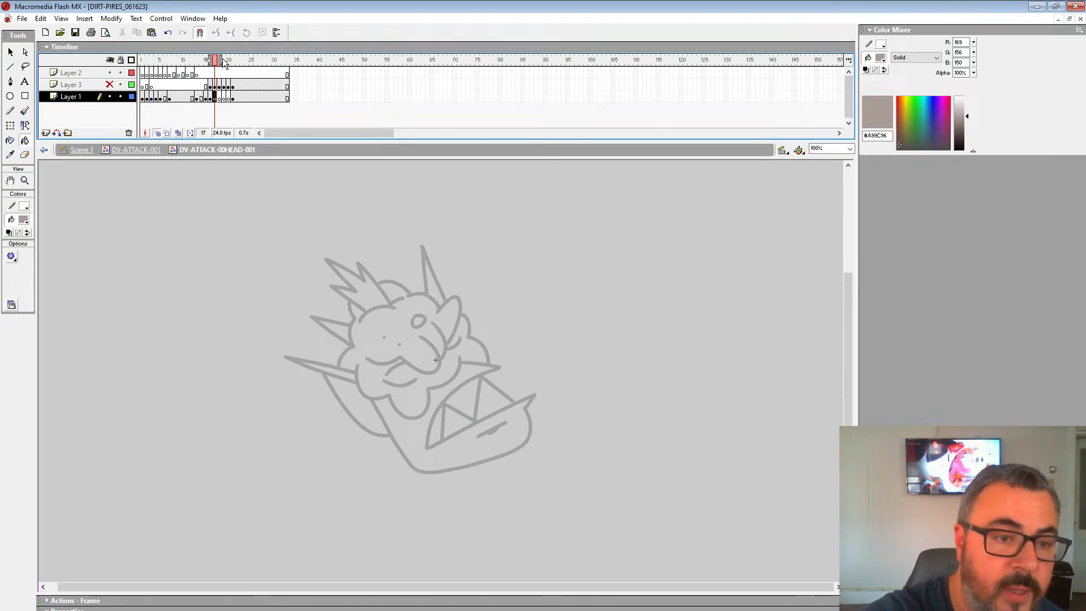
drag(223, 60, 236, 59)
click(24, 181)
click(426, 323)
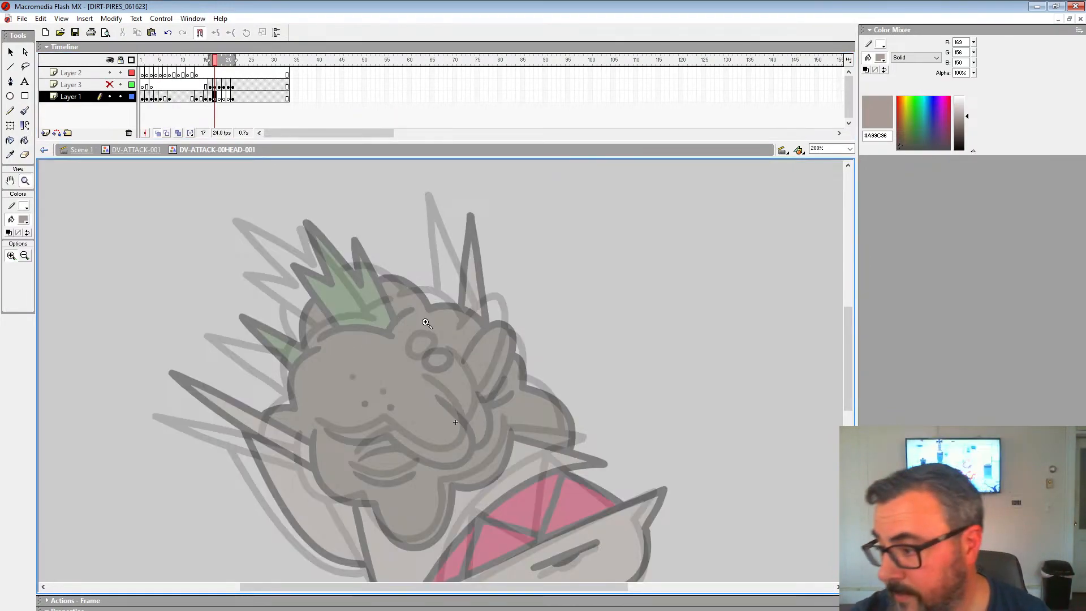
click(426, 323)
drag(451, 407, 646, 350)
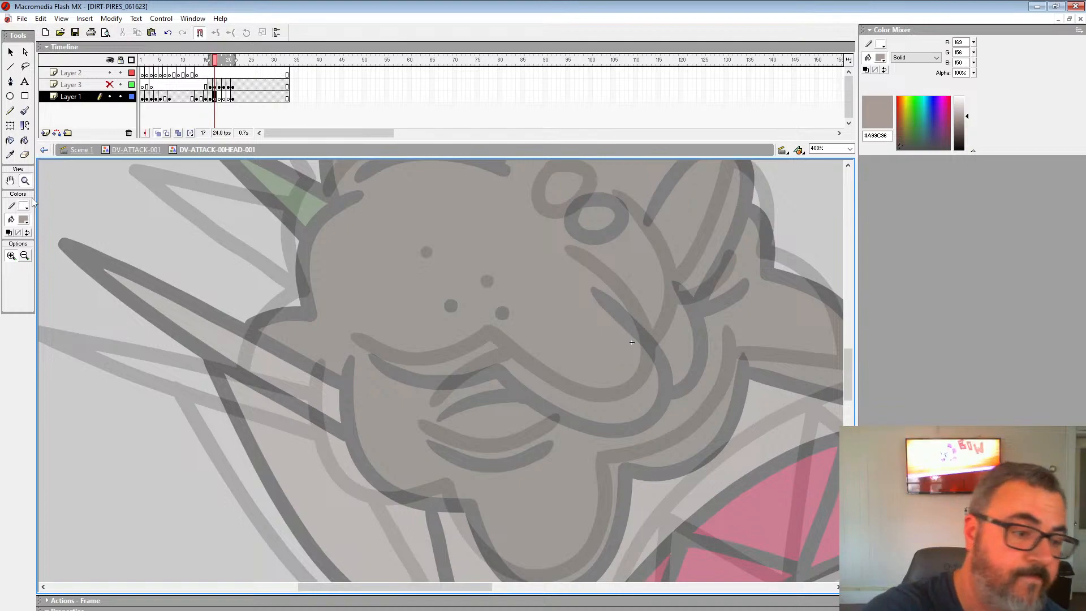
Brush the snout curves, wavy mouth line and two face dots in black #000000 on frame 17.
click(25, 220)
click(8, 233)
click(25, 111)
mouse_move(616, 305)
mouse_down()
mouse_move(681, 285)
mouse_move(749, 348)
mouse_move(687, 393)
mouse_move(609, 346)
mouse_move(484, 342)
mouse_move(457, 327)
mouse_up()
mouse_move(739, 285)
mouse_down()
mouse_move(554, 289)
mouse_move(544, 417)
mouse_up()
drag(680, 299, 659, 369)
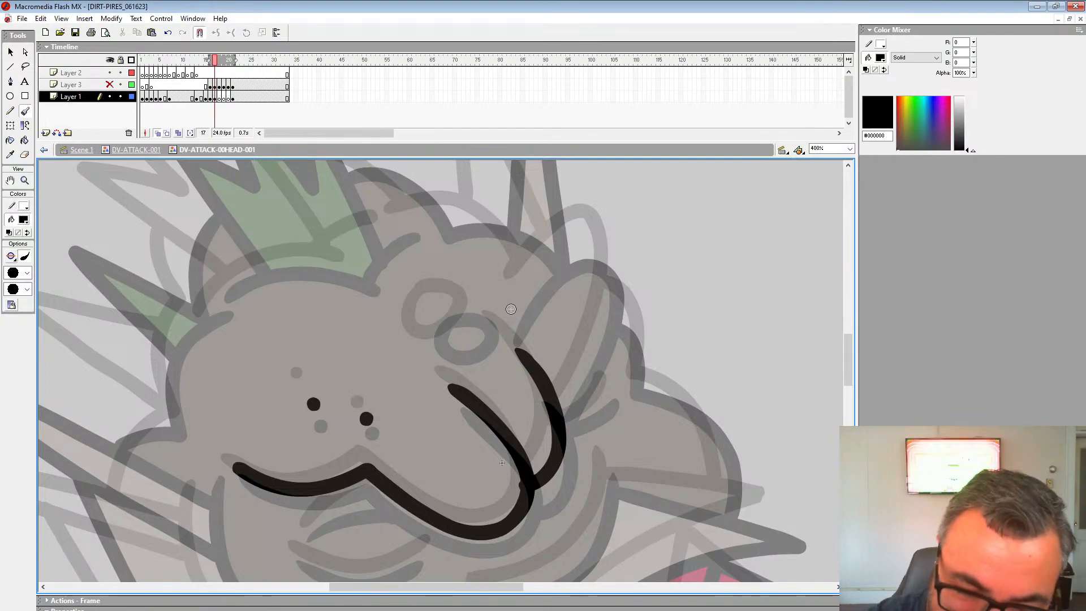
Ink the ear-shaped loop, the short crease beneath it and the eye ring on frame 17.
mouse_move(511, 309)
mouse_down()
mouse_move(600, 227)
mouse_move(583, 362)
mouse_move(552, 402)
mouse_move(537, 266)
mouse_move(621, 280)
mouse_move(571, 373)
mouse_up()
key(ctrl+z)
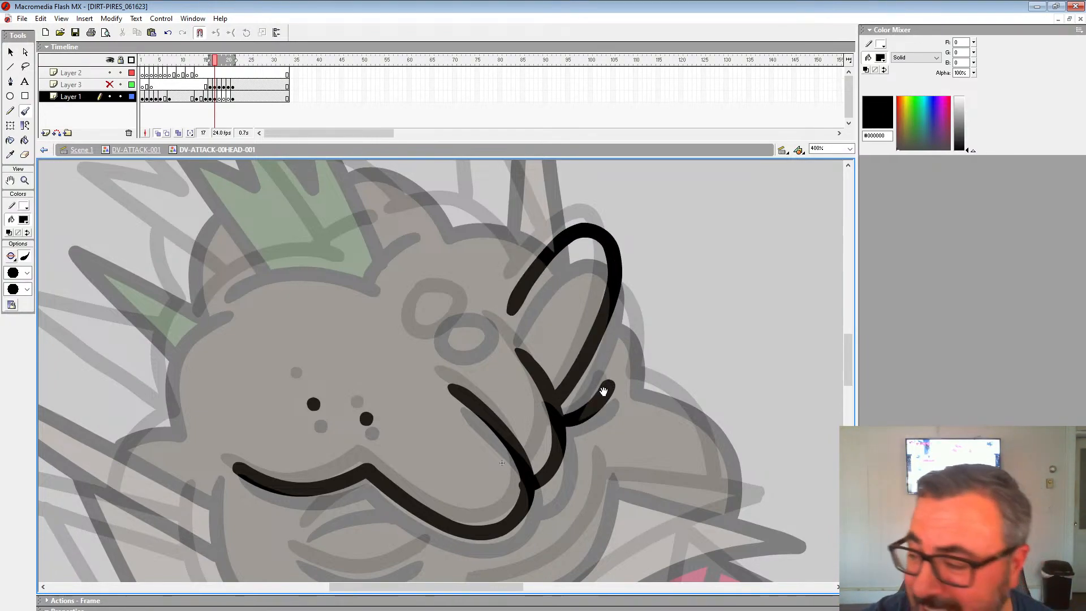
drag(522, 285, 640, 266)
mouse_move(554, 287)
mouse_down()
mouse_move(587, 320)
mouse_move(557, 281)
mouse_up()
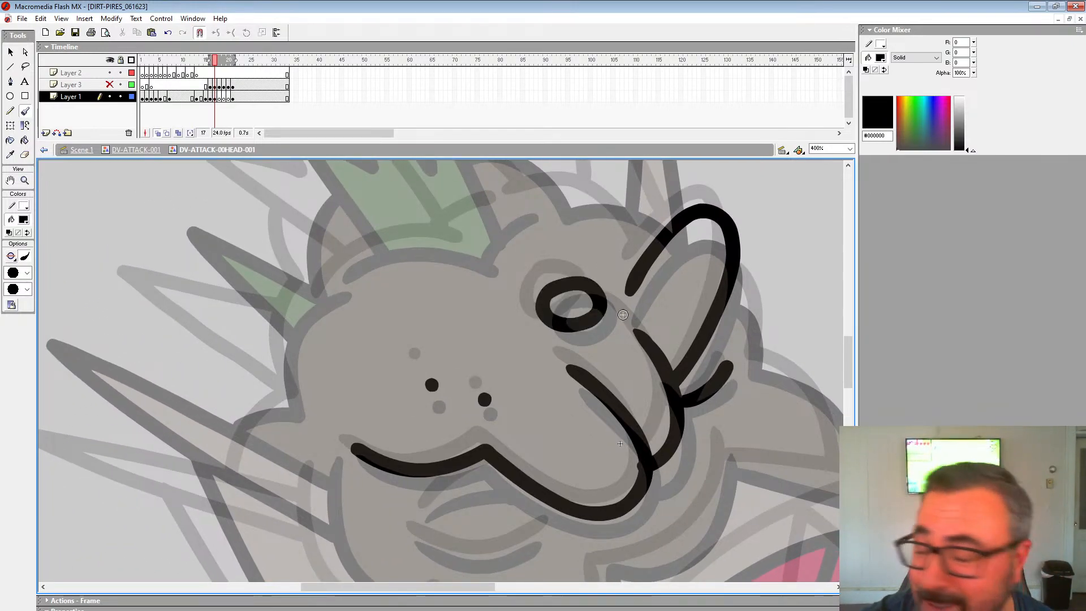
Ink the lower cheek outlines and the hanging chin lobe on frame 17.
mouse_move(822, 473)
mouse_down()
mouse_move(762, 403)
mouse_move(675, 373)
mouse_move(744, 378)
mouse_move(733, 345)
mouse_up()
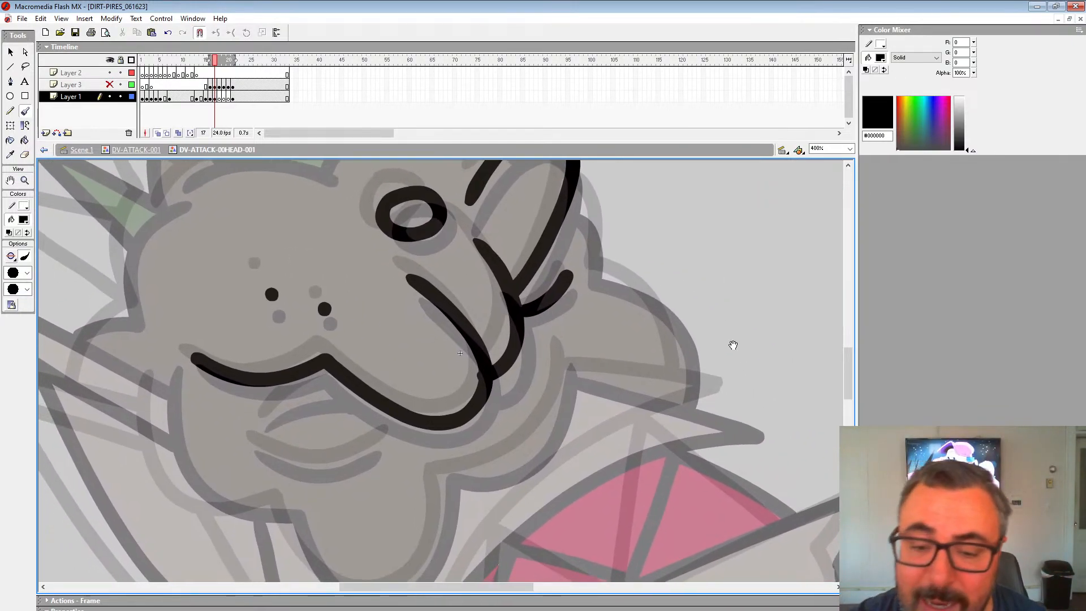
mouse_move(602, 313)
mouse_down()
mouse_move(677, 263)
mouse_move(644, 328)
mouse_move(552, 352)
mouse_move(545, 431)
mouse_move(510, 471)
mouse_up()
drag(433, 450, 401, 386)
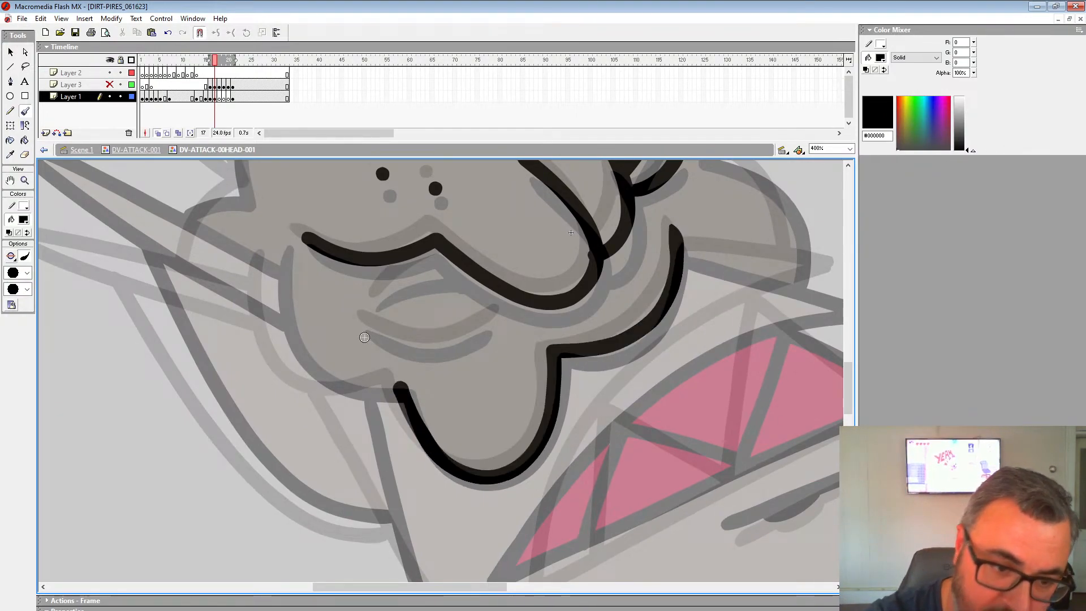
mouse_move(271, 250)
mouse_down()
mouse_move(269, 316)
mouse_move(297, 375)
mouse_move(403, 389)
mouse_up()
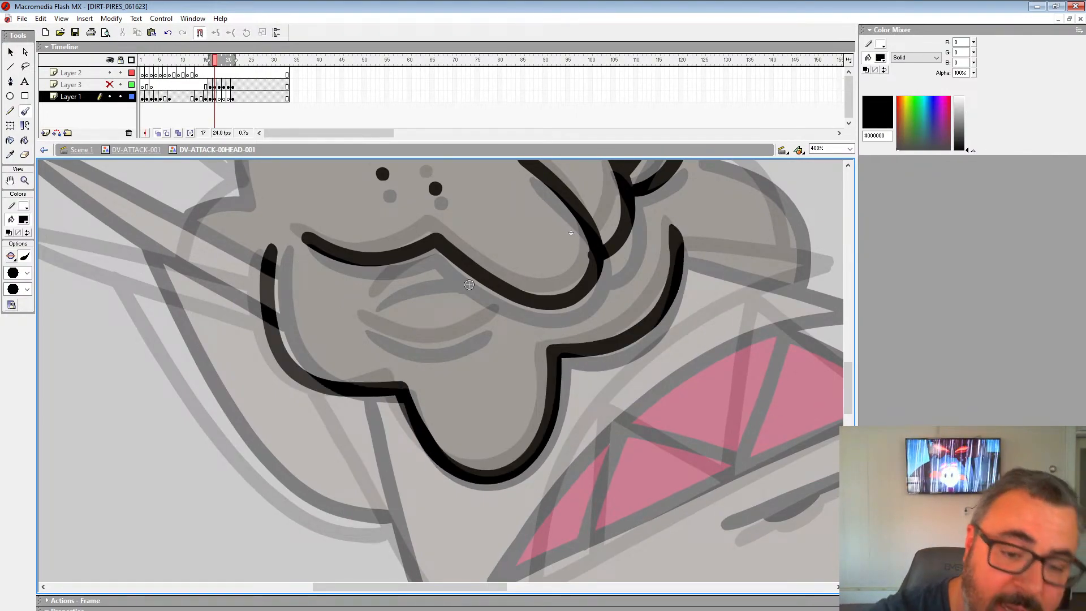
Ink the two short curved lines beneath the mouth line on frame 17, redoing strokes that miss.
mouse_move(363, 315)
mouse_down()
mouse_move(438, 346)
mouse_move(500, 319)
mouse_up()
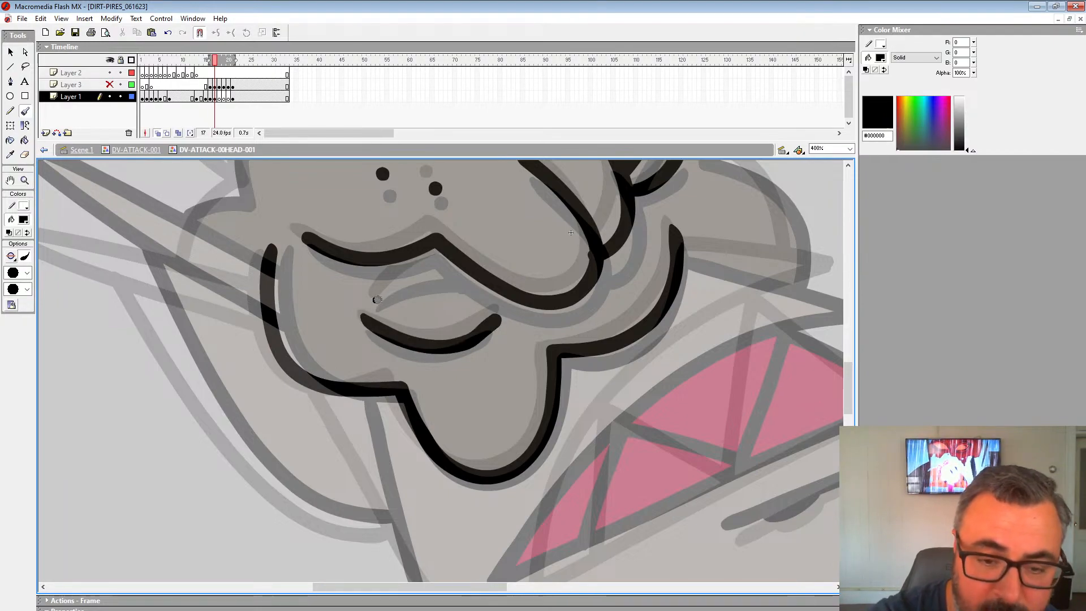
mouse_move(377, 300)
mouse_down()
mouse_move(466, 266)
mouse_move(446, 266)
mouse_move(380, 291)
mouse_move(468, 268)
mouse_up()
key(ctrl+z)
key(ctrl+z)
Ink the long upper curve of the open jaw on frame 17, replacing the first attempt.
mouse_move(840, 274)
mouse_down()
mouse_move(764, 310)
mouse_move(793, 249)
mouse_up()
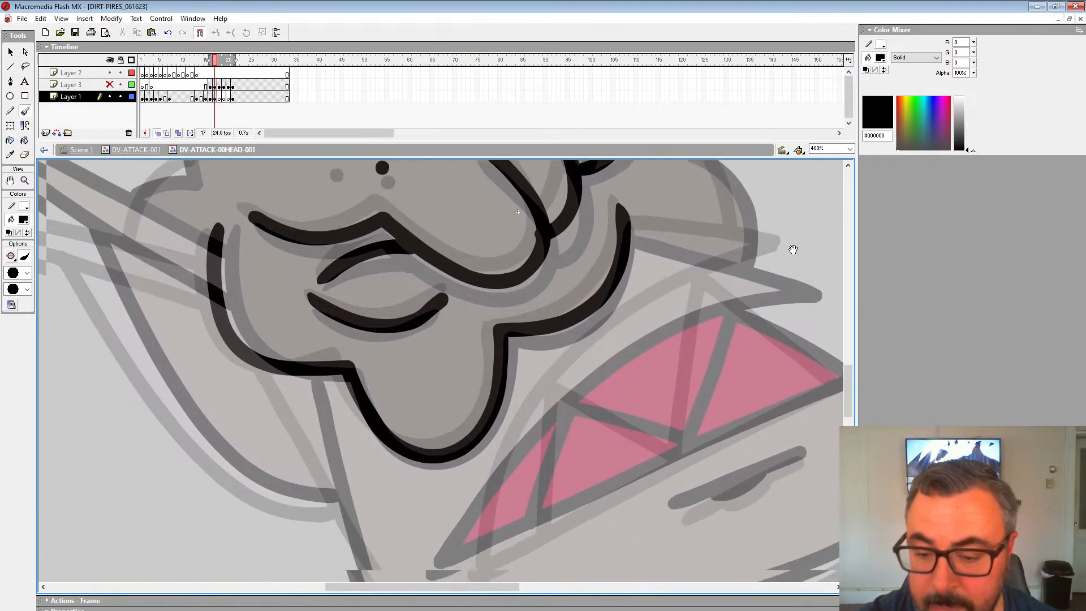
drag(742, 280, 759, 249)
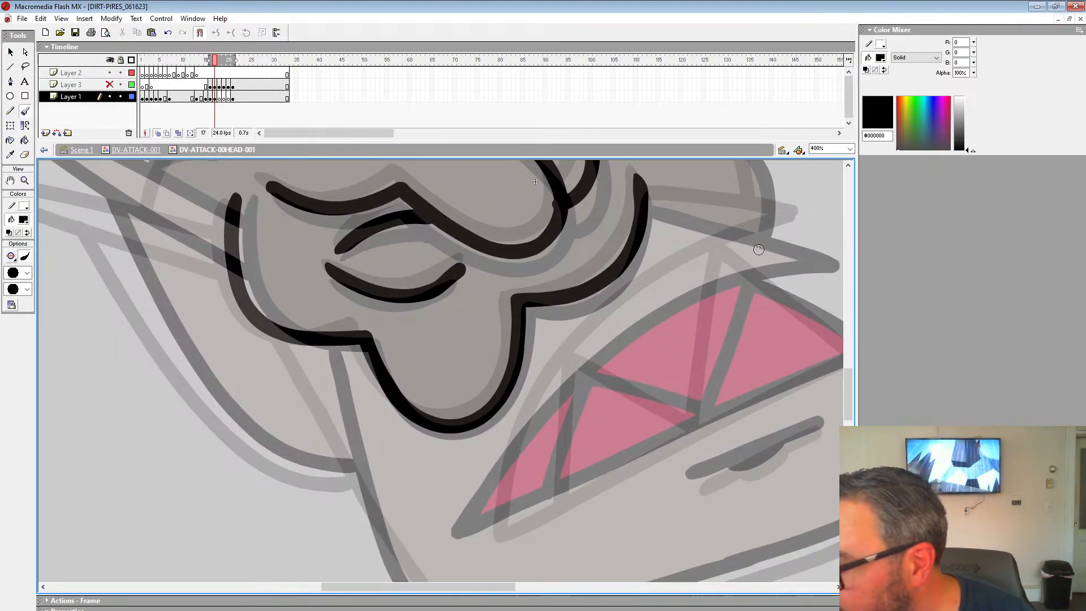
mouse_move(767, 380)
mouse_down()
mouse_move(766, 357)
mouse_move(718, 308)
mouse_move(720, 345)
mouse_move(792, 233)
mouse_move(609, 317)
mouse_move(498, 501)
mouse_up()
drag(600, 362, 514, 452)
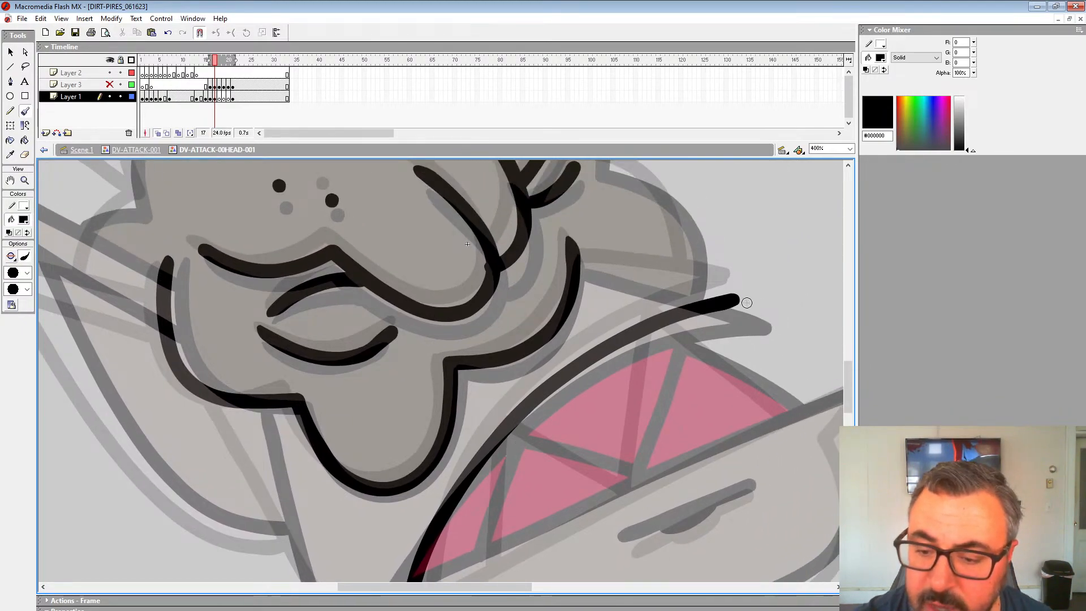
key(ctrl+z)
mouse_move(746, 320)
mouse_down()
mouse_move(783, 218)
mouse_move(531, 351)
mouse_move(454, 483)
mouse_up()
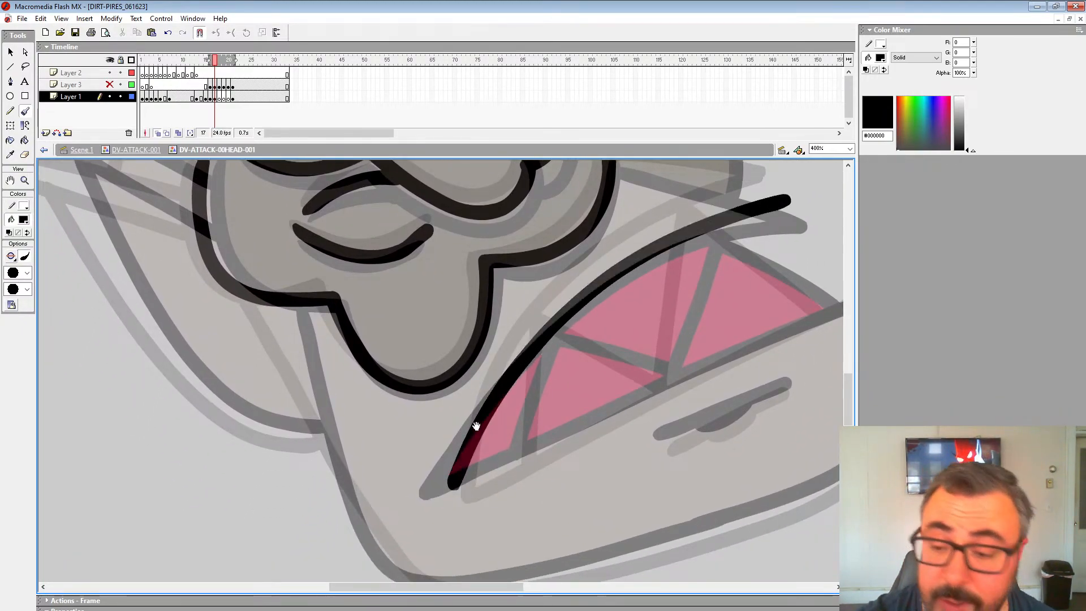
drag(475, 425, 444, 498)
Ink the straight lower edge of the jaw opening with its pointed tip, and the triangular tooth lines inside it.
drag(727, 260, 587, 229)
mouse_move(702, 368)
mouse_down()
mouse_move(666, 356)
mouse_move(568, 252)
mouse_up()
mouse_move(713, 288)
mouse_down()
mouse_move(720, 247)
mouse_move(278, 454)
mouse_up()
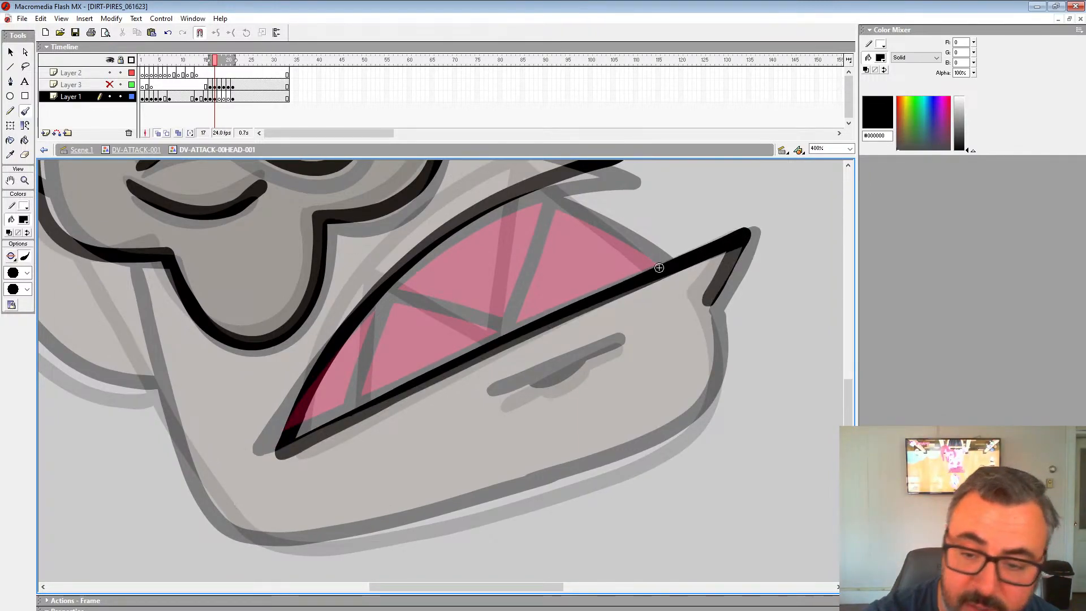
mouse_move(659, 267)
mouse_down()
mouse_move(543, 186)
mouse_move(491, 339)
mouse_move(385, 290)
mouse_up()
drag(385, 291, 359, 399)
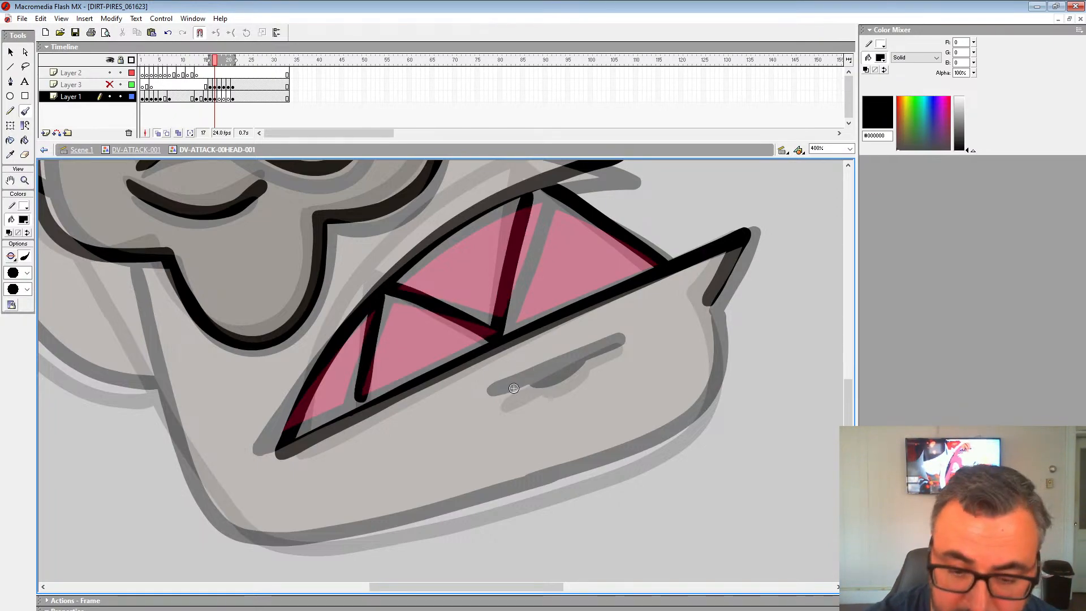
Ink the slit on the jaw, the pointed upper flap and the rear head lobe on frame 17.
drag(498, 397, 583, 357)
scroll(582, 354, up, 5)
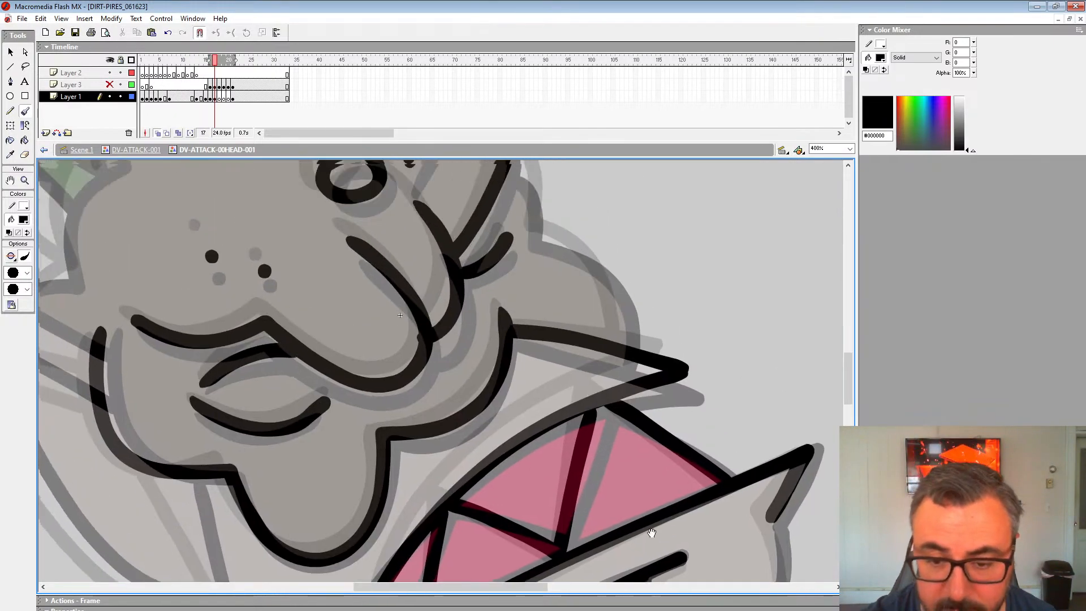
drag(513, 229, 523, 306)
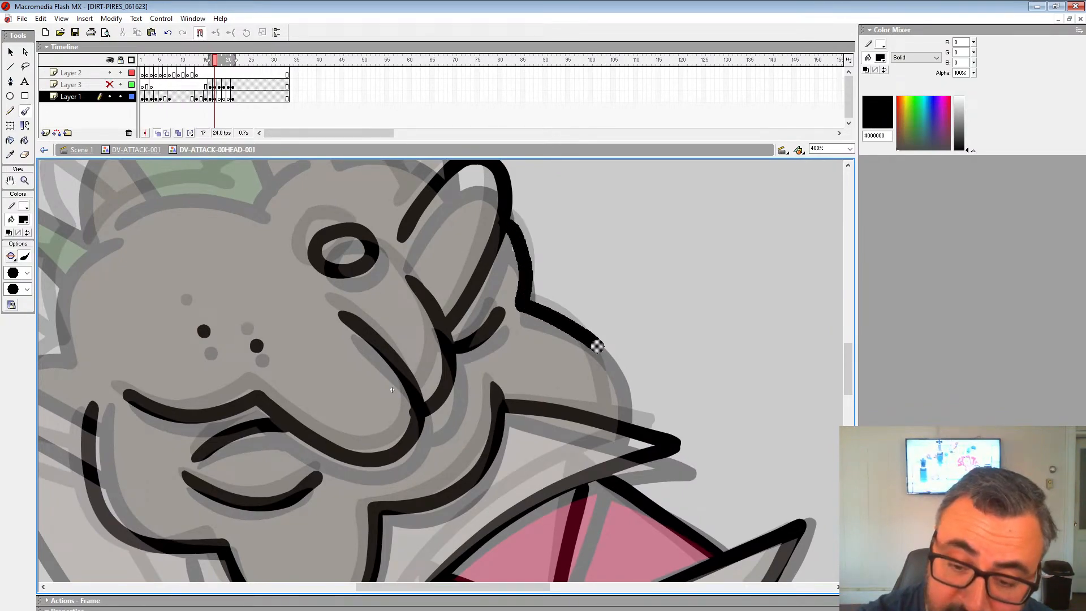
drag(596, 346, 623, 418)
Ink the curve along the top of the head and the base and edges of the green crest on frame 17.
mouse_move(433, 205)
mouse_down()
mouse_move(676, 349)
mouse_move(633, 298)
mouse_move(558, 295)
mouse_up()
drag(540, 314, 681, 326)
mouse_move(630, 362)
mouse_down()
mouse_move(543, 352)
mouse_move(521, 366)
mouse_up()
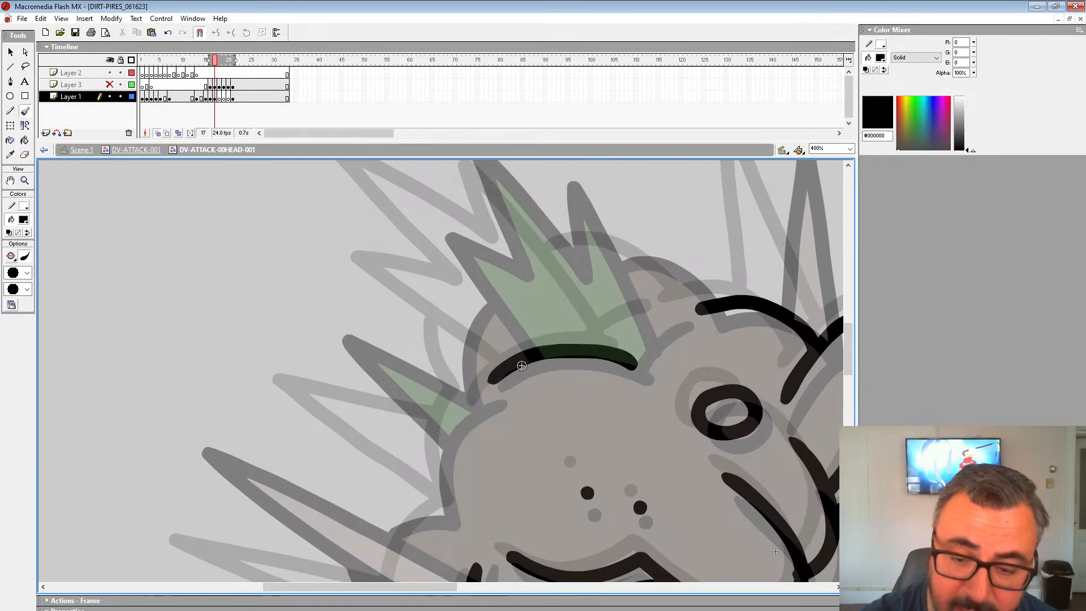
mouse_move(656, 320)
mouse_down()
mouse_move(663, 367)
mouse_move(613, 334)
mouse_move(562, 320)
mouse_move(415, 207)
mouse_move(512, 340)
mouse_up()
mouse_move(492, 288)
mouse_down()
mouse_move(465, 351)
mouse_move(526, 408)
mouse_move(608, 203)
mouse_move(622, 234)
mouse_up()
Ink the front head outline, the long side spike and the small green spike on frame 17.
mouse_move(566, 316)
mouse_down()
mouse_move(560, 195)
mouse_move(392, 269)
mouse_move(259, 230)
mouse_move(557, 396)
mouse_up()
drag(567, 177, 572, 245)
mouse_move(554, 203)
mouse_down()
mouse_move(549, 303)
mouse_move(526, 400)
mouse_move(484, 441)
mouse_up()
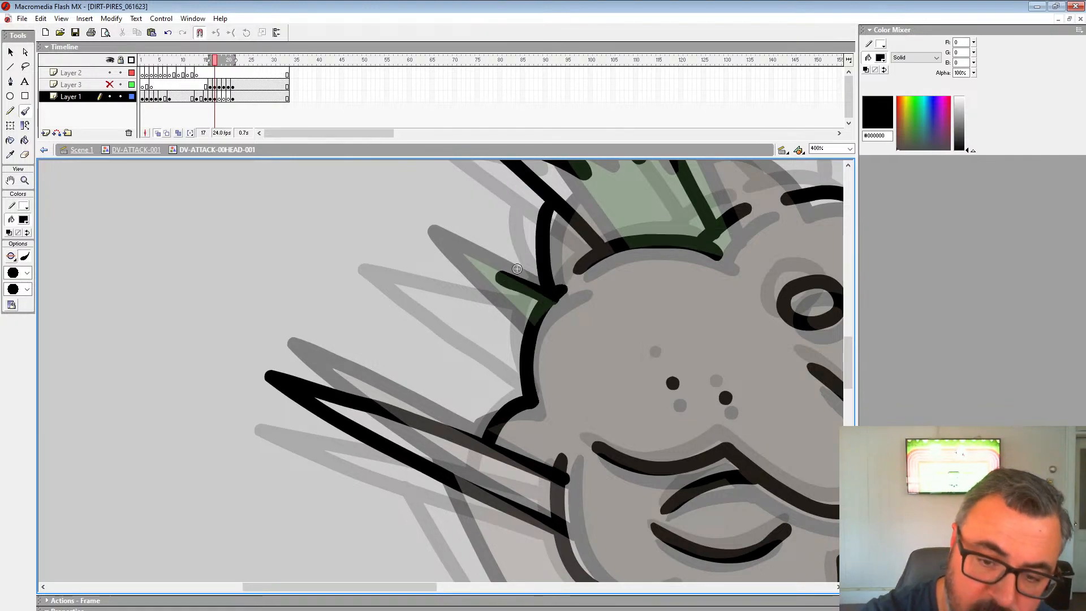
key(ctrl+z)
mouse_move(534, 314)
mouse_down()
mouse_move(507, 405)
mouse_move(537, 297)
mouse_move(398, 253)
mouse_move(522, 357)
mouse_move(498, 365)
mouse_move(401, 109)
mouse_up()
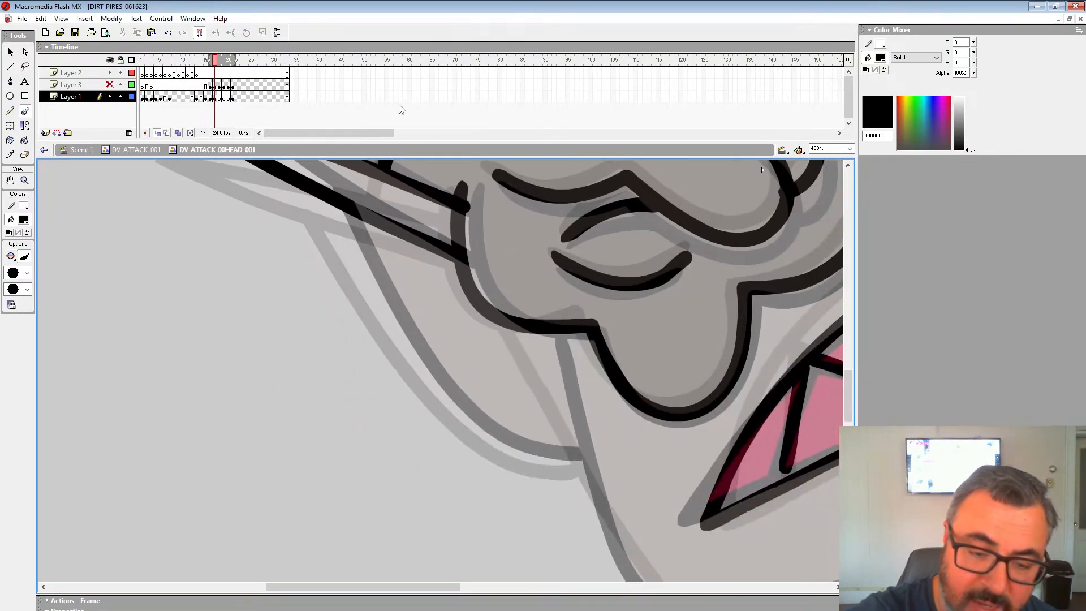
Ink the outer outline of the lower jaw, including its back edge below the cheek, on frame 17.
drag(555, 338, 406, 203)
drag(629, 278, 448, 315)
drag(690, 340, 611, 309)
mouse_move(728, 248)
mouse_down()
mouse_move(740, 315)
mouse_move(666, 396)
mouse_move(528, 447)
mouse_move(353, 487)
mouse_up()
drag(299, 407, 415, 401)
mouse_move(241, 196)
mouse_down()
mouse_move(324, 386)
mouse_move(381, 480)
mouse_up()
drag(446, 489, 479, 481)
mouse_move(602, 392)
mouse_down()
mouse_move(589, 397)
mouse_move(606, 583)
mouse_up()
drag(540, 378, 802, 316)
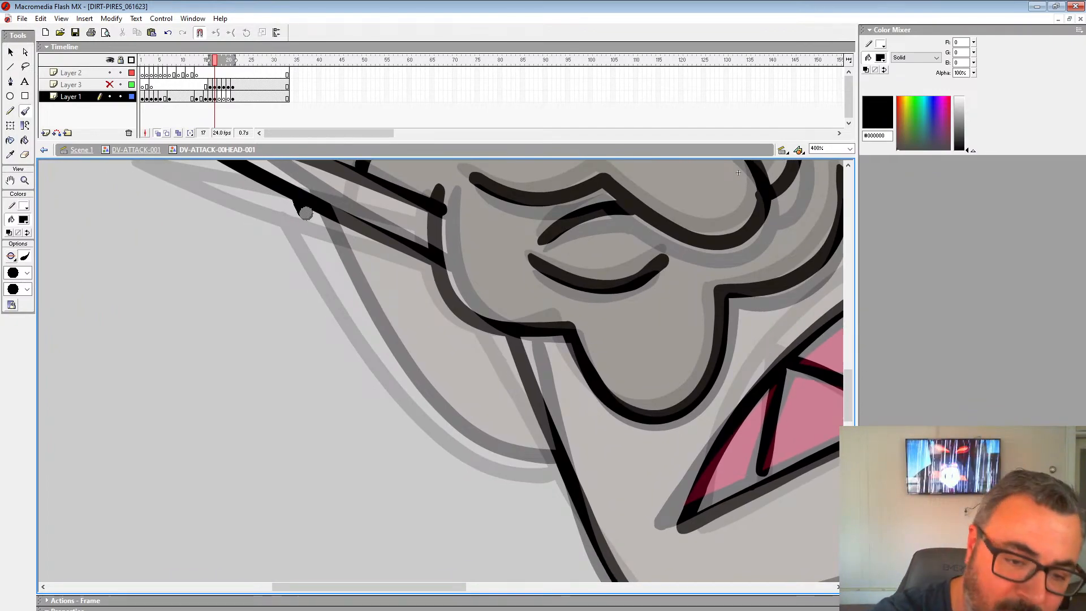
Ink the curved side flap running from the long side spike to the back of the jaw on frame 17.
mouse_move(305, 212)
mouse_down()
mouse_move(376, 333)
mouse_move(478, 451)
mouse_move(560, 466)
mouse_up()
drag(542, 374, 573, 610)
drag(732, 261, 643, 416)
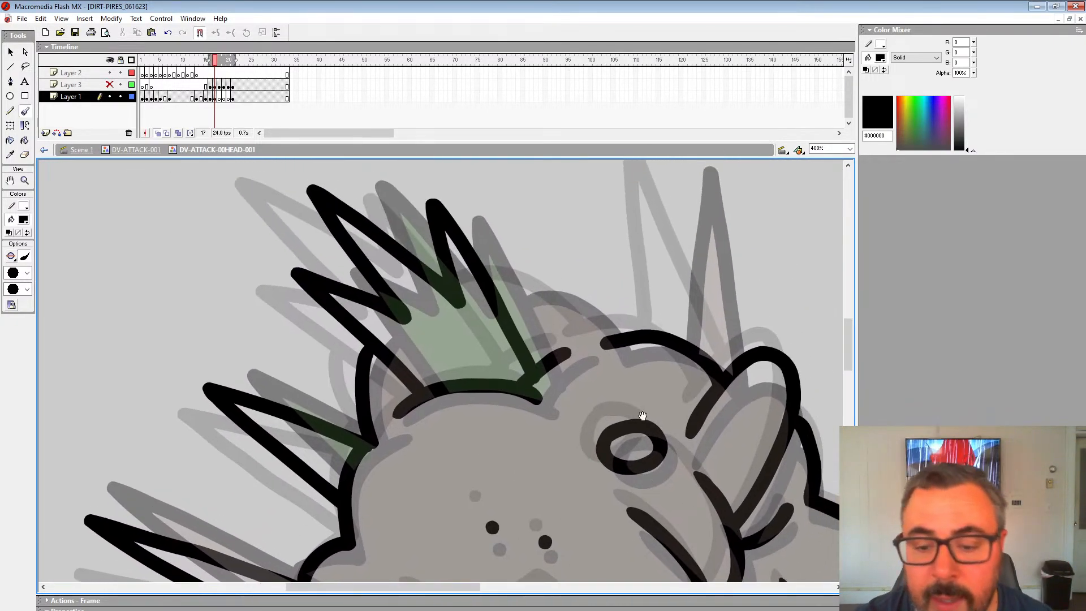
Ink the lobe behind the crest and the upright spike on top of the head on frame 17.
drag(575, 308, 492, 282)
drag(643, 250, 592, 323)
mouse_move(622, 407)
mouse_down()
mouse_move(622, 263)
mouse_move(647, 296)
mouse_move(681, 440)
mouse_up()
drag(671, 388, 513, 117)
Go to Layer 1's frame 18 and ink the snout curves and wavy mouth line in black.
click(221, 99)
drag(376, 302, 568, 231)
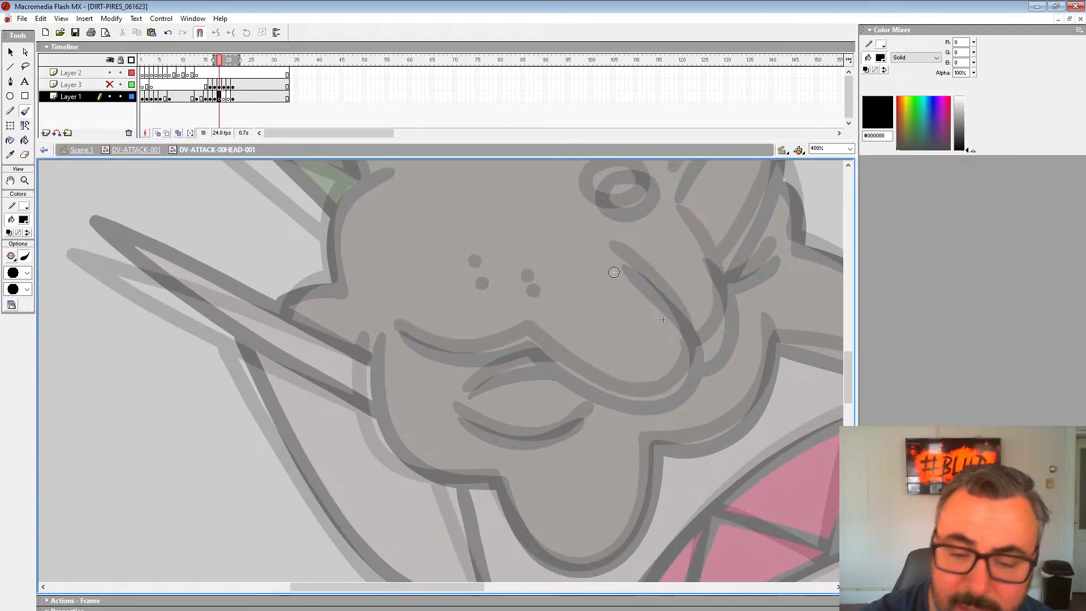
drag(662, 392, 545, 347)
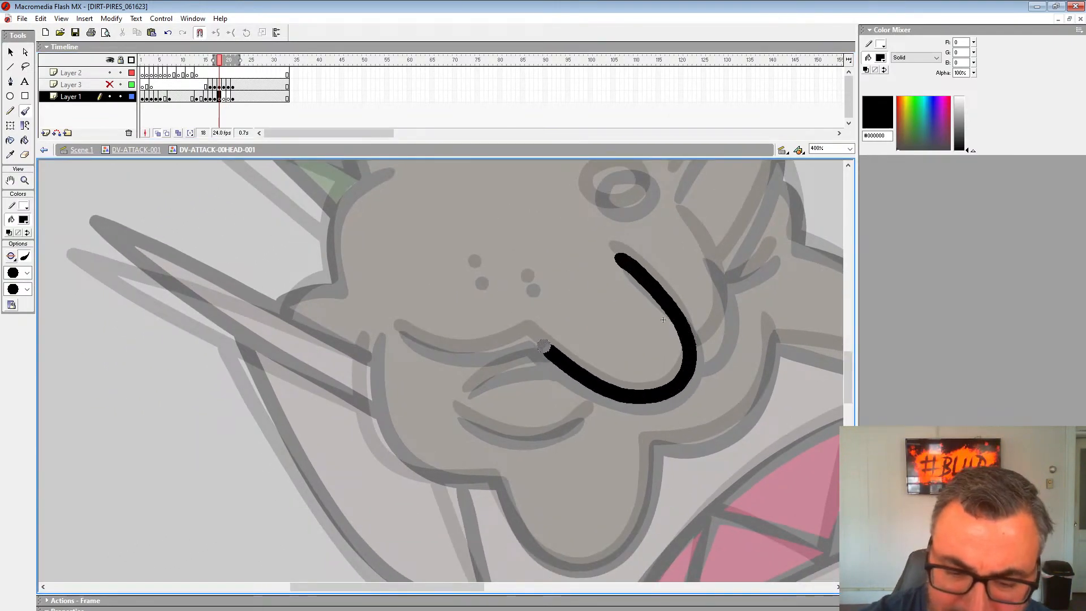
mouse_move(671, 318)
mouse_down()
mouse_move(603, 400)
mouse_move(586, 402)
mouse_up()
drag(608, 309, 612, 439)
Ink the ear-shaped loop, its crease, the eye ring and the face dots on frame 18.
drag(642, 207, 601, 280)
mouse_move(559, 320)
mouse_down()
mouse_move(650, 282)
mouse_move(602, 434)
mouse_up()
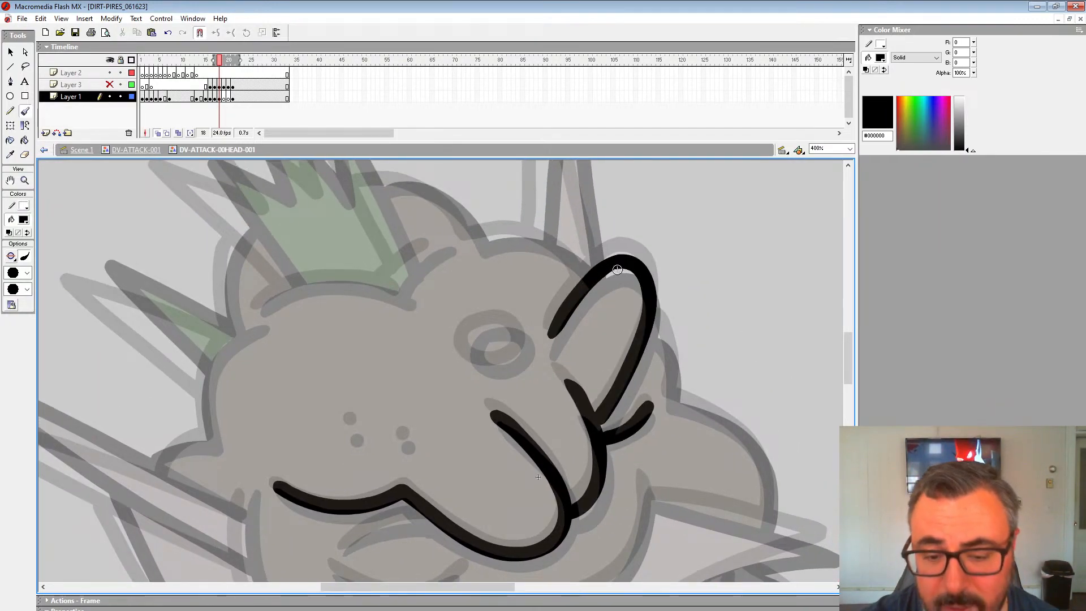
mouse_move(483, 330)
mouse_down()
mouse_move(518, 363)
mouse_move(481, 327)
mouse_up()
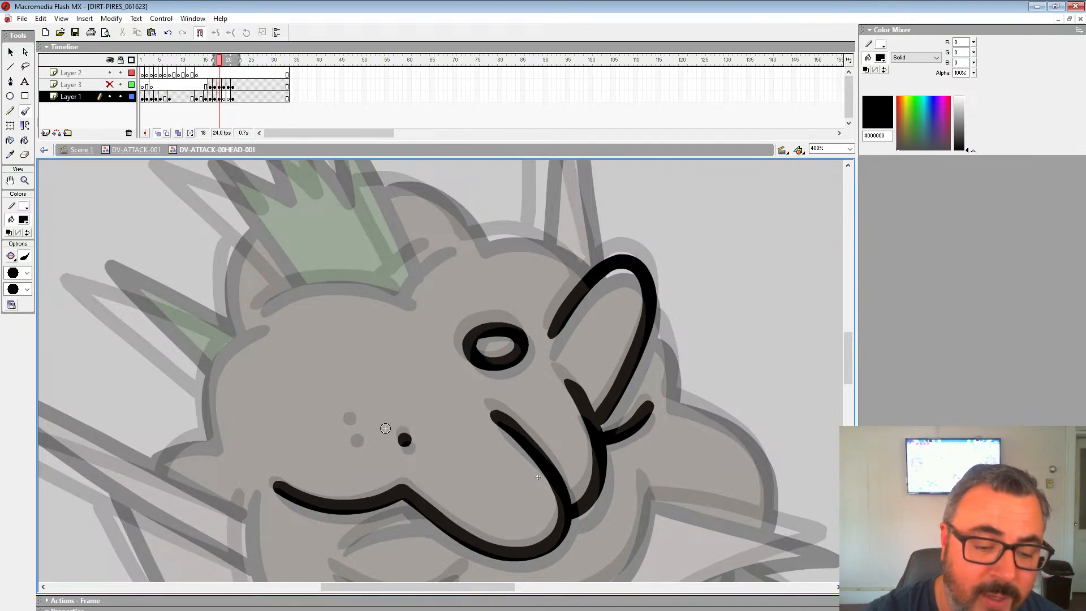
Ink the rear head lobe, the rear cheek curve and the two short curves beneath the mouth on frame 18.
drag(403, 394, 325, 284)
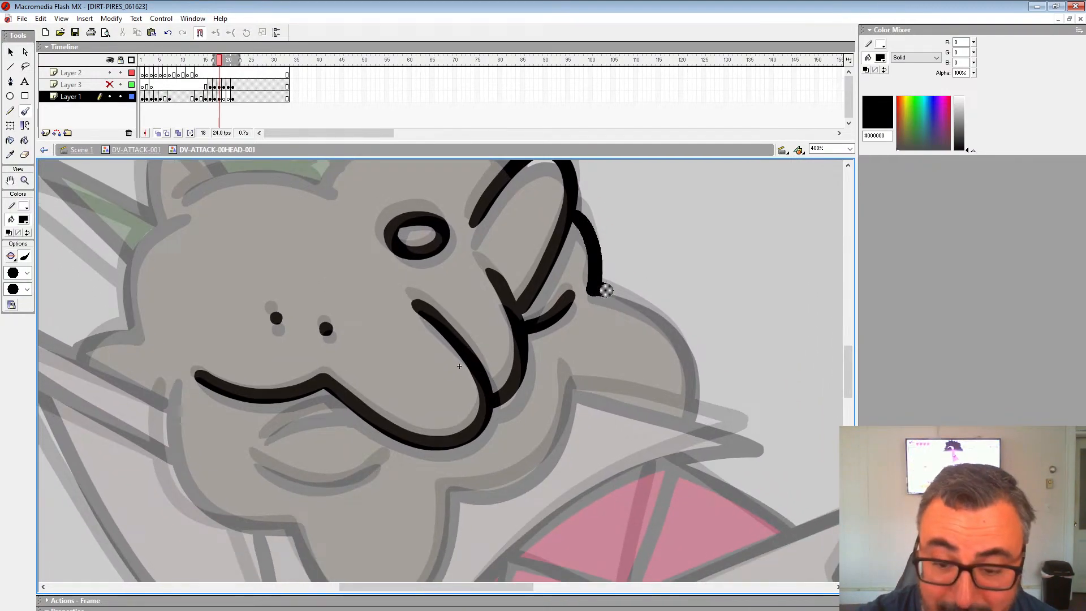
drag(683, 353, 691, 415)
mouse_move(566, 371)
mouse_down()
mouse_move(710, 232)
mouse_move(704, 302)
mouse_move(604, 347)
mouse_up()
mouse_move(410, 298)
mouse_down()
mouse_move(472, 262)
mouse_move(492, 268)
mouse_up()
drag(518, 327, 525, 321)
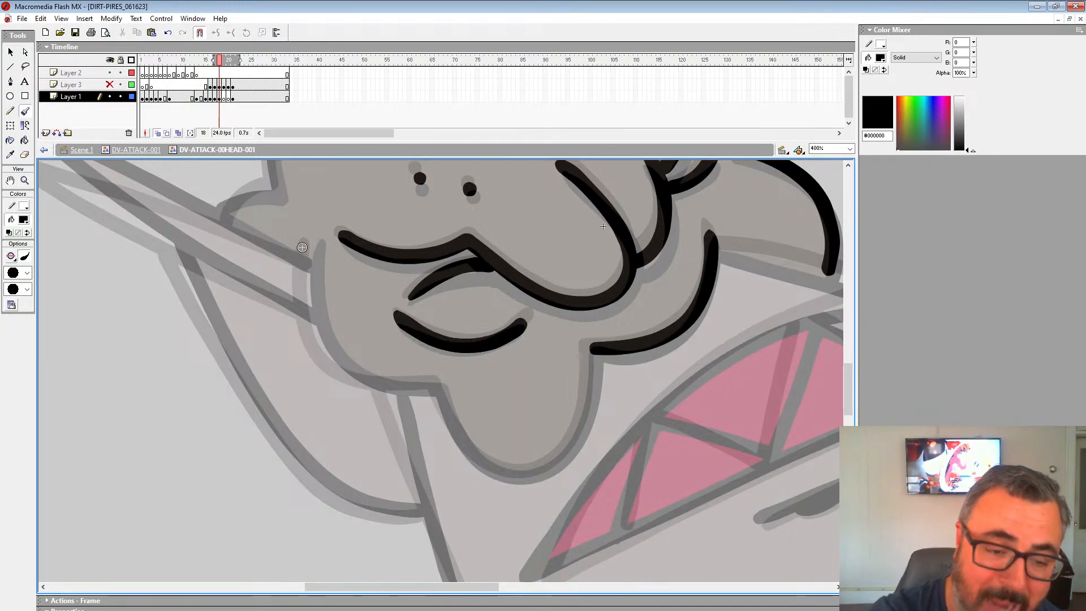
Ink the front cheek outline and the hanging chin lobe on frame 18.
drag(307, 269, 340, 370)
drag(423, 388, 435, 387)
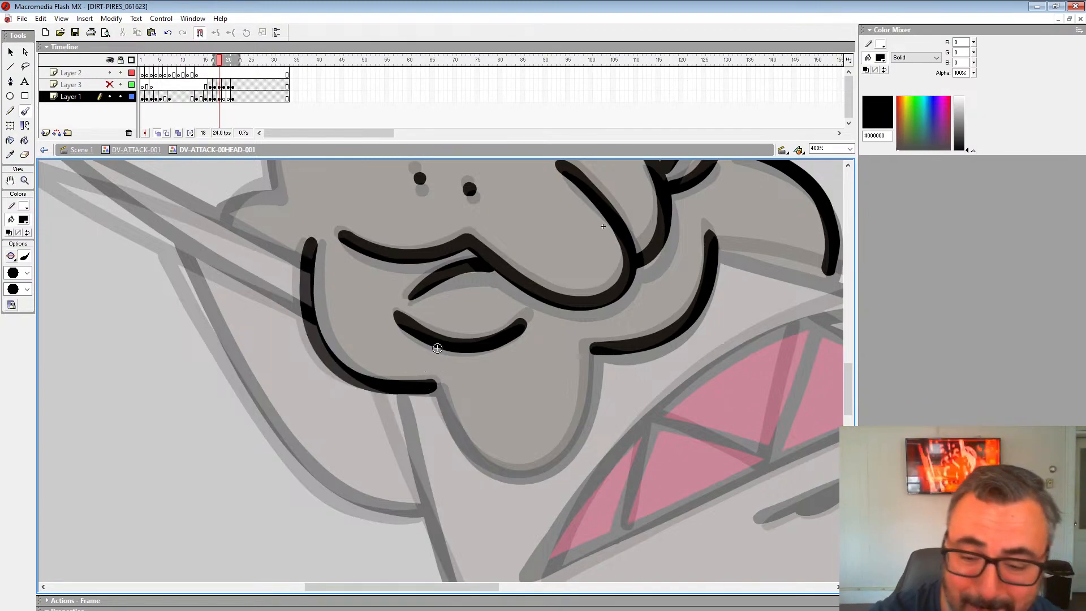
mouse_move(589, 383)
mouse_down()
mouse_move(548, 462)
mouse_move(473, 456)
mouse_move(434, 386)
mouse_up()
Ink the long upper curve of the open jaw and the pointed flap's top edge on frame 18.
drag(700, 293, 555, 354)
mouse_move(738, 335)
mouse_down()
mouse_move(762, 212)
mouse_move(670, 264)
mouse_move(476, 411)
mouse_move(411, 511)
mouse_up()
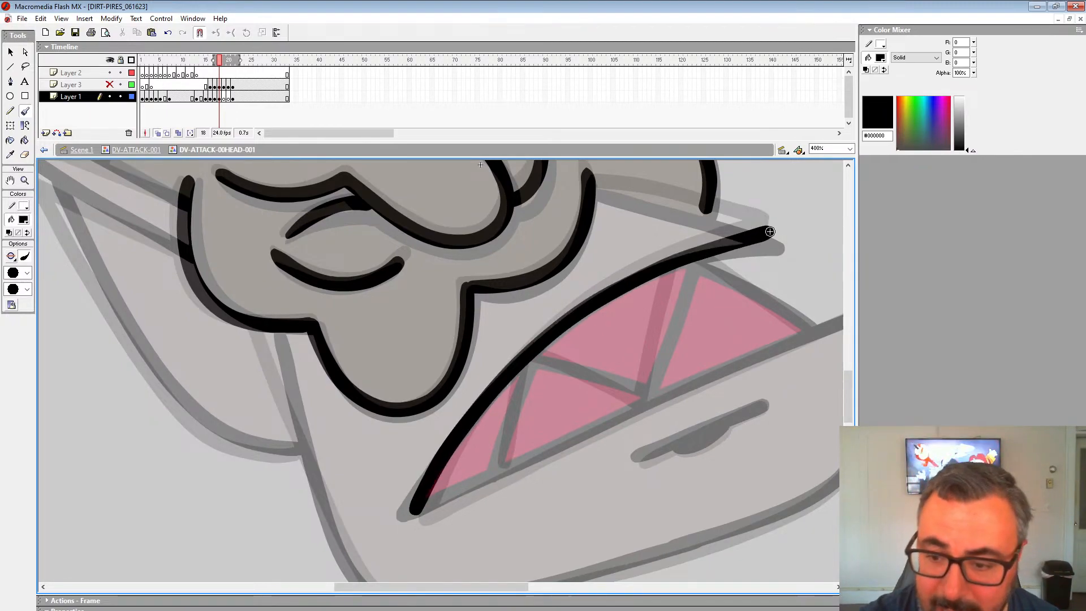
drag(770, 231, 596, 185)
Ink the jaw opening's lower edge with its pointed tip and the triangular tooth lines on frame 18.
mouse_move(650, 317)
mouse_down()
mouse_move(526, 260)
mouse_move(520, 236)
mouse_up()
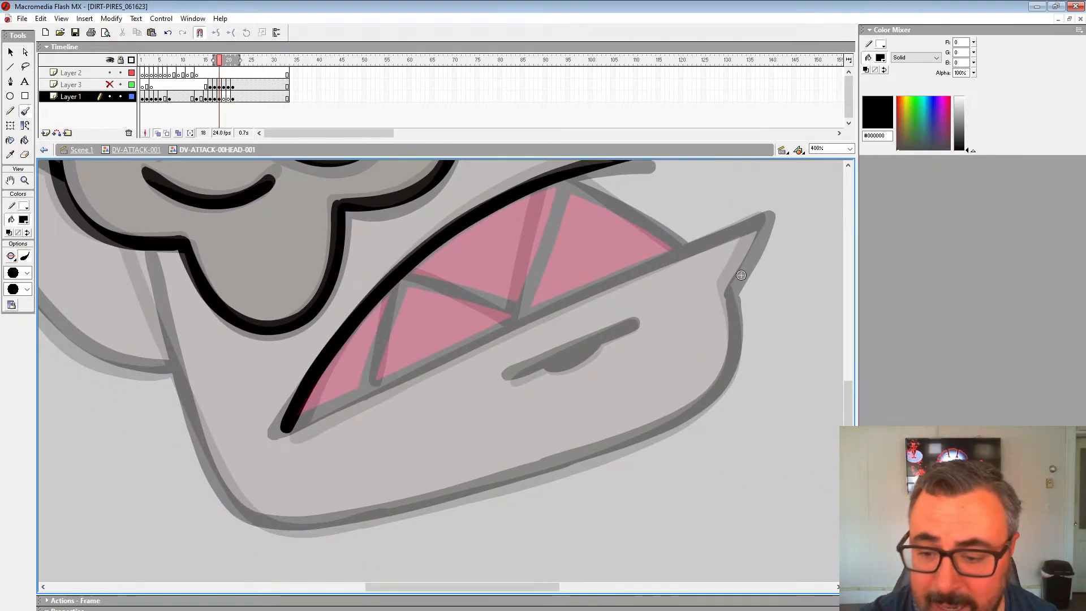
mouse_move(728, 291)
mouse_down()
mouse_move(765, 216)
mouse_move(284, 436)
mouse_up()
mouse_move(682, 243)
mouse_down()
mouse_move(570, 180)
mouse_move(517, 314)
mouse_move(402, 277)
mouse_move(367, 390)
mouse_up()
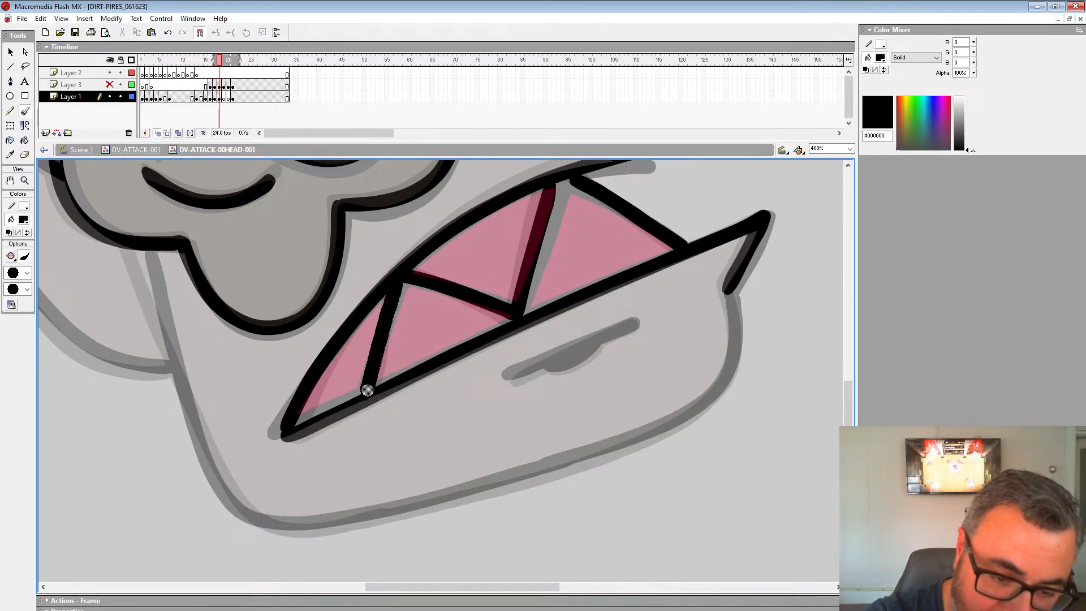
Ink the short line with its dark bulge on the lower jaw, below the jaw opening, on frame 18.
drag(541, 363, 635, 320)
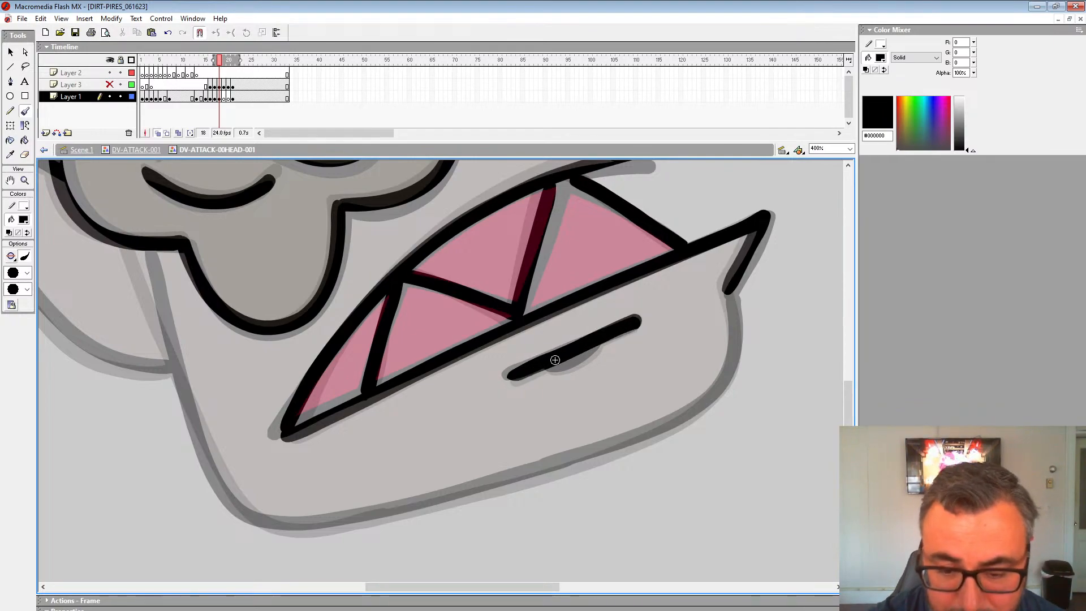
key(ctrl+z)
drag(509, 375, 631, 324)
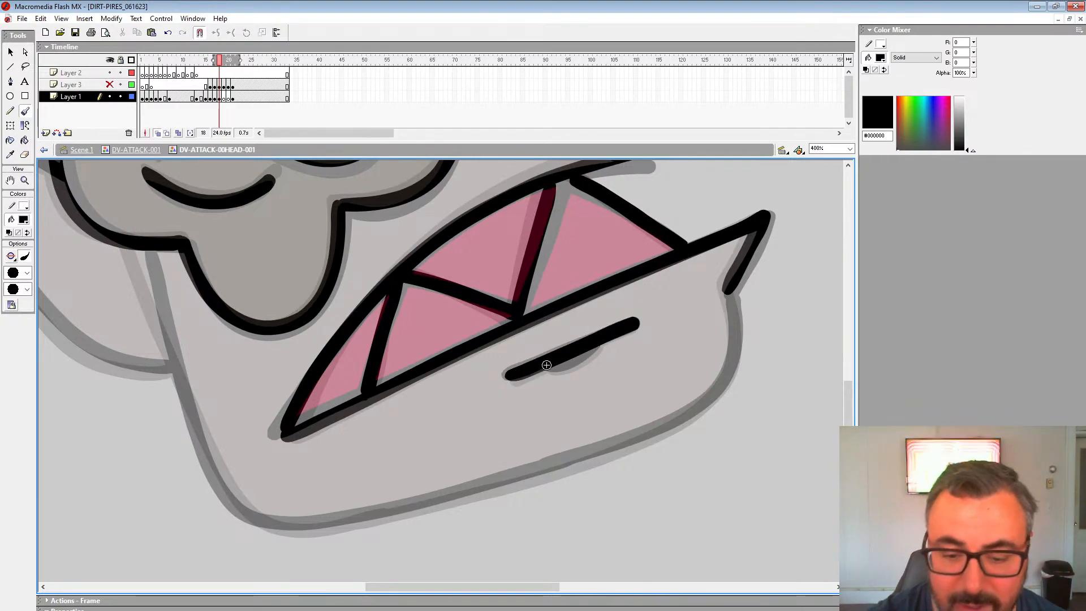
mouse_move(546, 365)
mouse_down()
mouse_move(594, 347)
mouse_move(671, 441)
mouse_move(694, 507)
mouse_move(687, 357)
mouse_up()
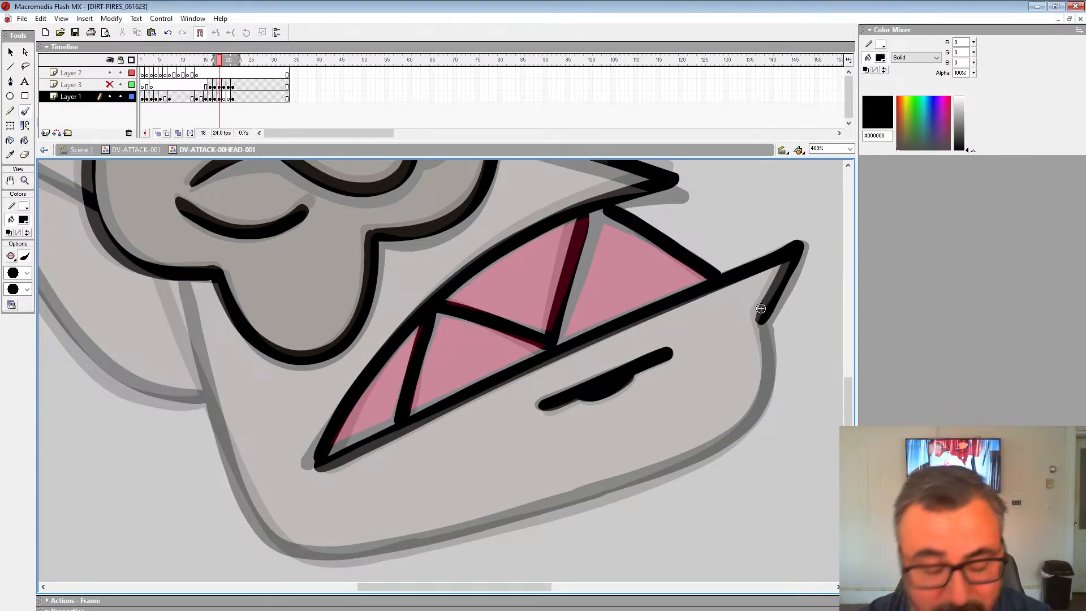
Ink the lower jaw's outline from the rear cheek around the rounded bottom to the pointed tip on frame 18.
drag(338, 355, 481, 316)
drag(314, 238, 397, 480)
drag(631, 420, 505, 345)
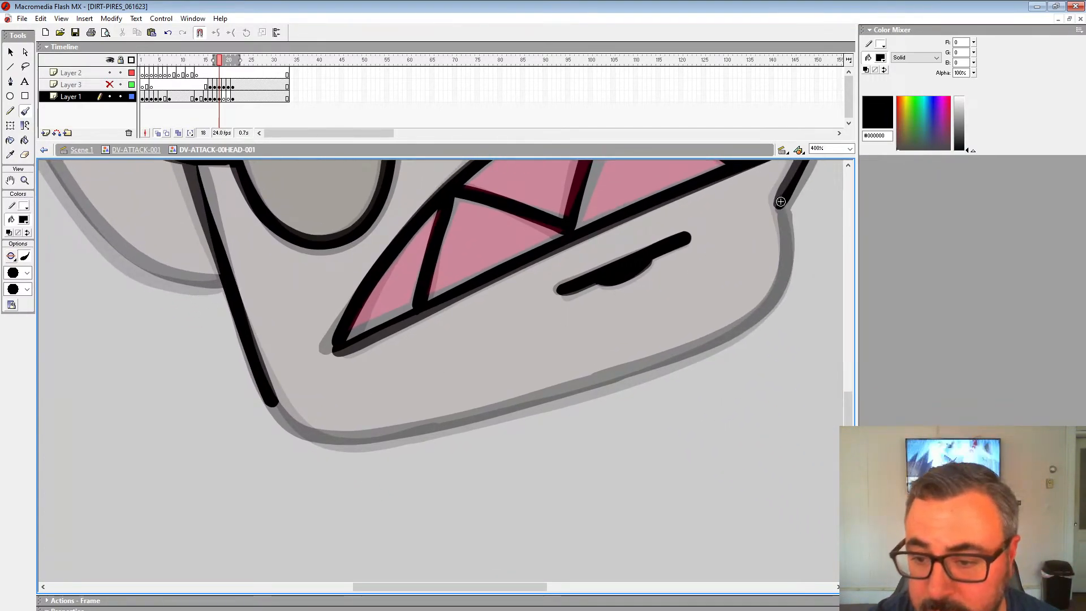
mouse_move(786, 246)
mouse_down()
mouse_move(751, 319)
mouse_move(516, 407)
mouse_move(315, 437)
mouse_move(268, 397)
mouse_up()
drag(262, 350, 407, 572)
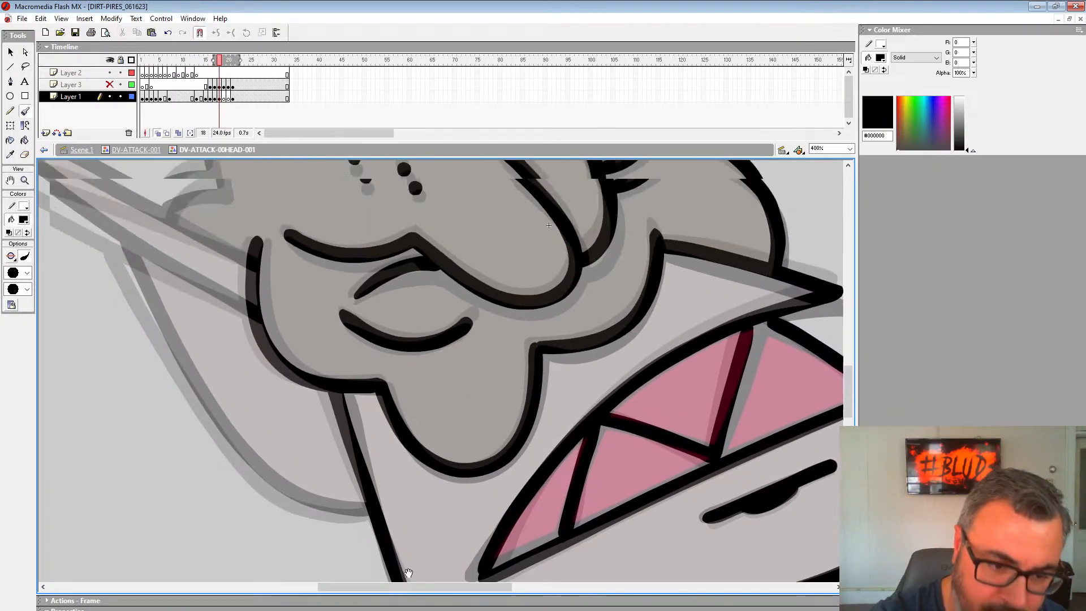
Ink both edges of the long rear horn and the curved outline hanging beneath it on frame 18.
drag(462, 362, 704, 474)
drag(207, 249, 491, 372)
drag(201, 247, 493, 426)
mouse_move(363, 361)
mouse_down()
mouse_move(324, 219)
mouse_move(410, 371)
mouse_move(512, 472)
mouse_move(575, 478)
mouse_up()
drag(564, 293, 571, 524)
Ink the top head outline and the jagged green crest with its base curve on frame 18.
drag(720, 334, 555, 451)
mouse_move(638, 333)
mouse_down()
mouse_move(526, 308)
mouse_move(413, 246)
mouse_up()
mouse_move(491, 308)
mouse_down()
mouse_move(452, 355)
mouse_move(362, 346)
mouse_move(312, 369)
mouse_up()
mouse_move(312, 369)
mouse_down()
mouse_move(351, 388)
mouse_move(390, 435)
mouse_up()
mouse_move(540, 398)
mouse_down()
mouse_move(429, 236)
mouse_move(469, 337)
mouse_move(383, 292)
mouse_move(339, 308)
mouse_move(368, 360)
mouse_up()
drag(415, 413, 638, 256)
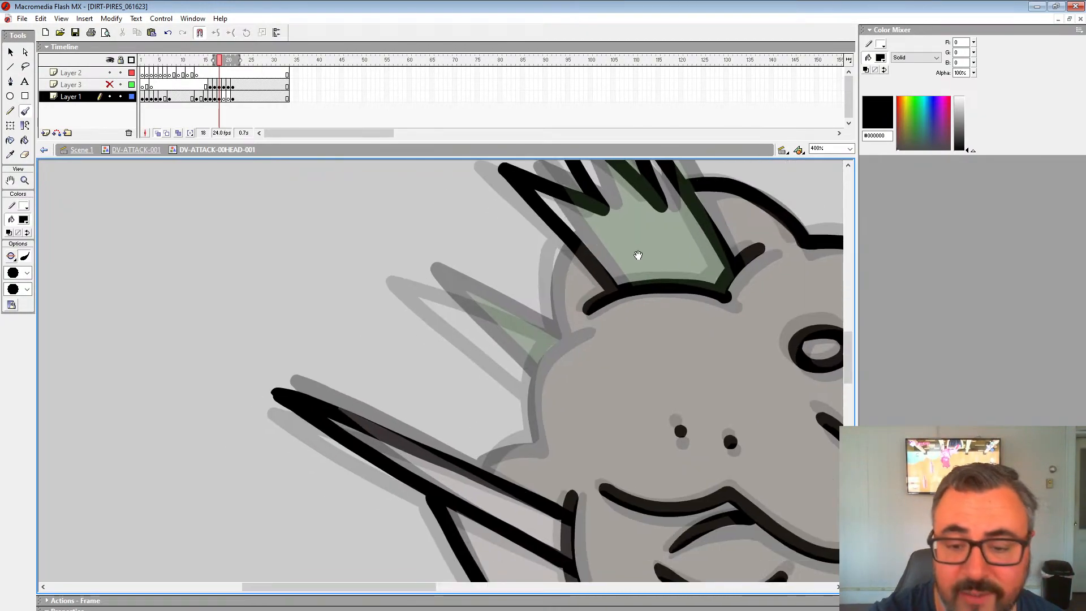
Ink the rear head lobes, the small green rear spike and the upright front horn on frame 18.
mouse_move(567, 237)
mouse_down()
mouse_move(566, 337)
mouse_move(532, 446)
mouse_move(481, 469)
mouse_up()
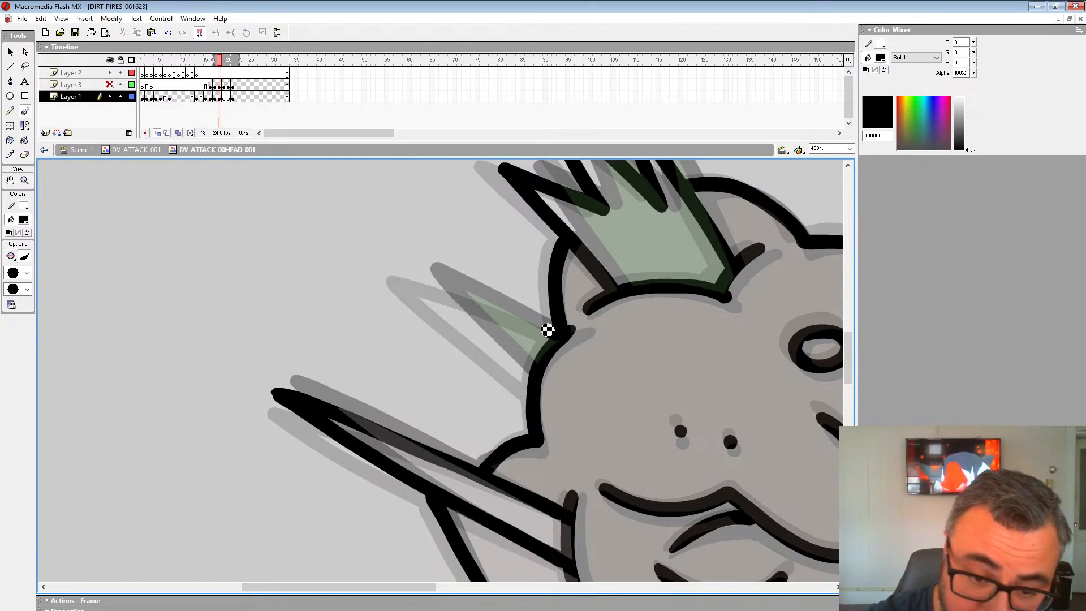
mouse_move(720, 306)
mouse_down()
mouse_move(501, 333)
mouse_move(436, 457)
mouse_up()
drag(589, 204, 580, 396)
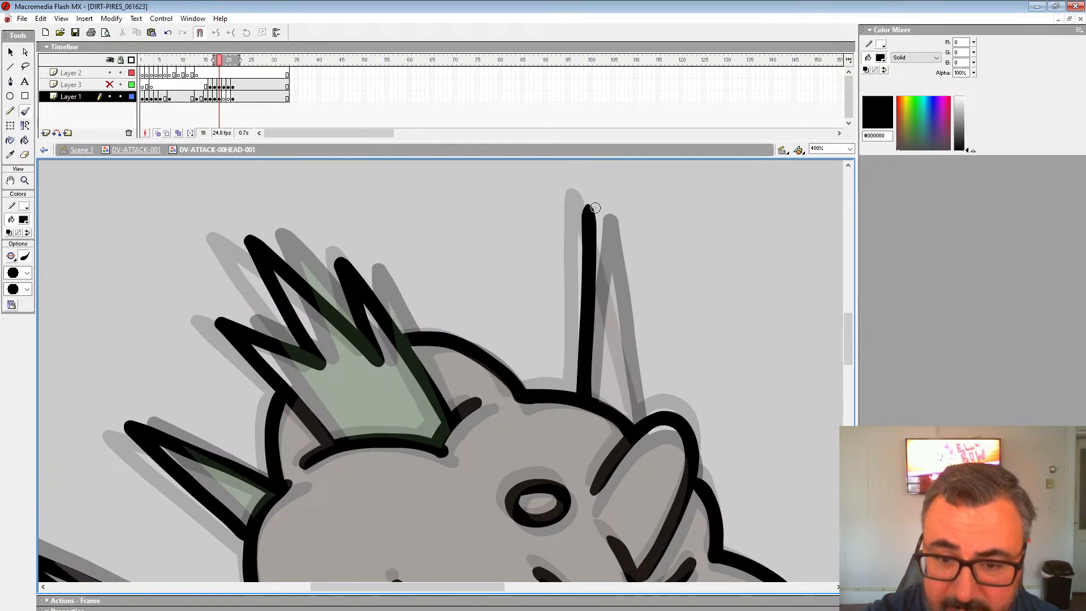
mouse_move(595, 207)
mouse_down()
mouse_move(642, 419)
mouse_move(663, 267)
mouse_move(651, 218)
mouse_move(655, 112)
mouse_up()
Go to frame 19 and ink the snout line with the mouth's wavy edge and the curve beside the snout.
click(25, 180)
alt+click(490, 370)
alt+click(491, 371)
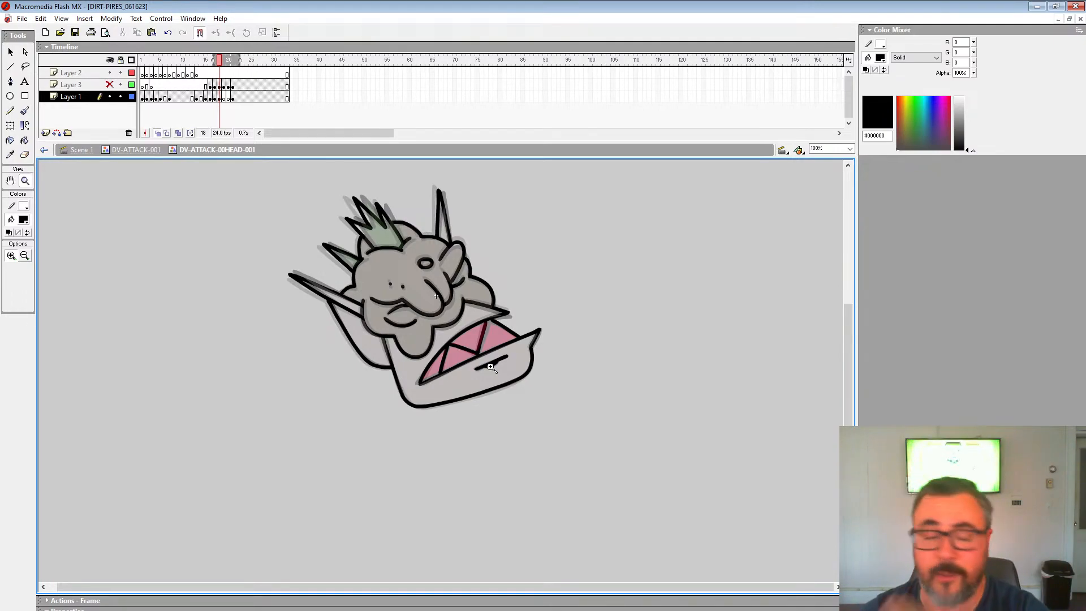
click(224, 60)
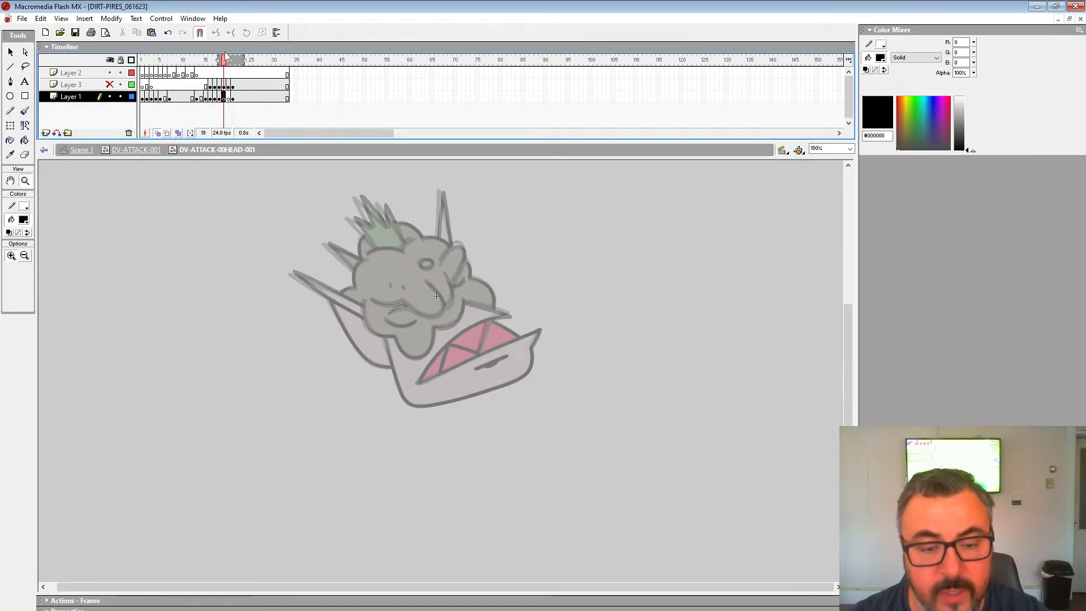
click(376, 375)
click(385, 369)
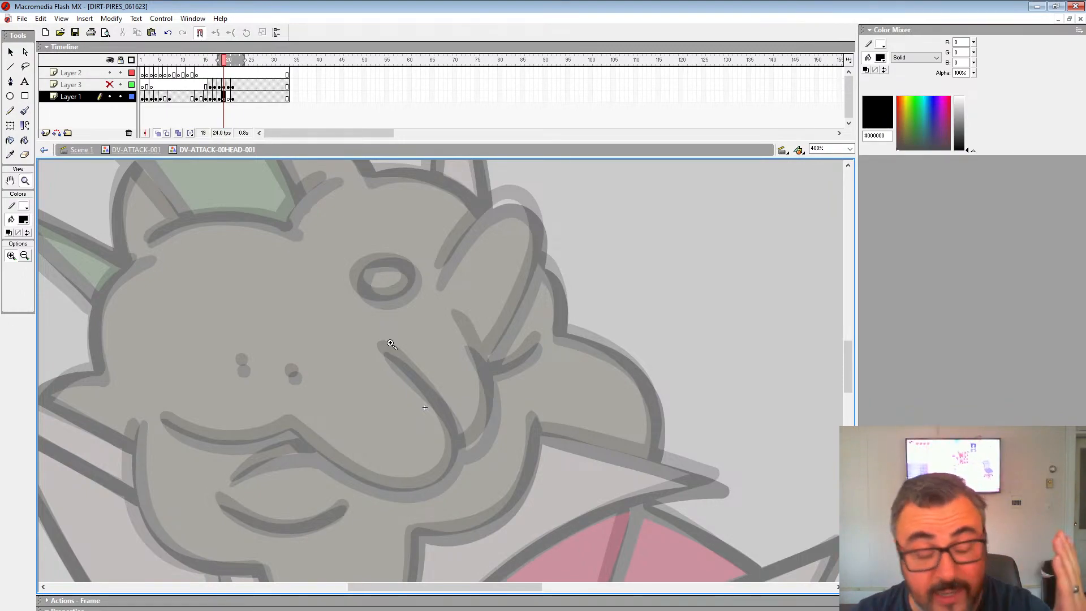
drag(480, 405, 589, 335)
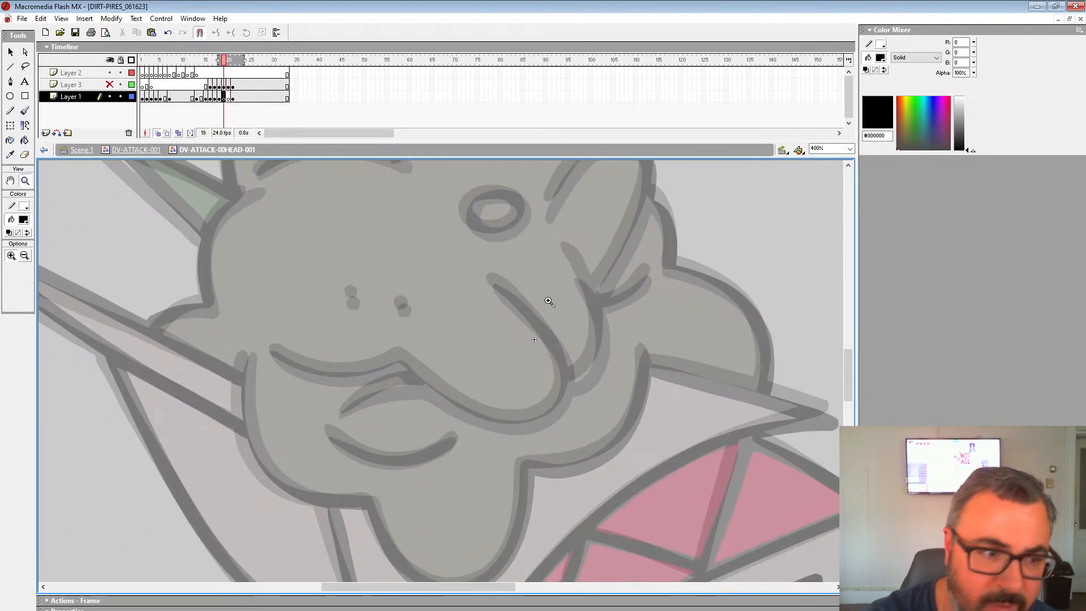
click(26, 111)
mouse_move(493, 284)
mouse_down()
mouse_move(564, 367)
mouse_move(560, 399)
mouse_move(535, 421)
mouse_move(498, 423)
mouse_move(401, 360)
mouse_move(324, 372)
mouse_move(273, 355)
mouse_up()
mouse_move(571, 261)
mouse_down()
mouse_move(593, 352)
mouse_move(571, 384)
mouse_up()
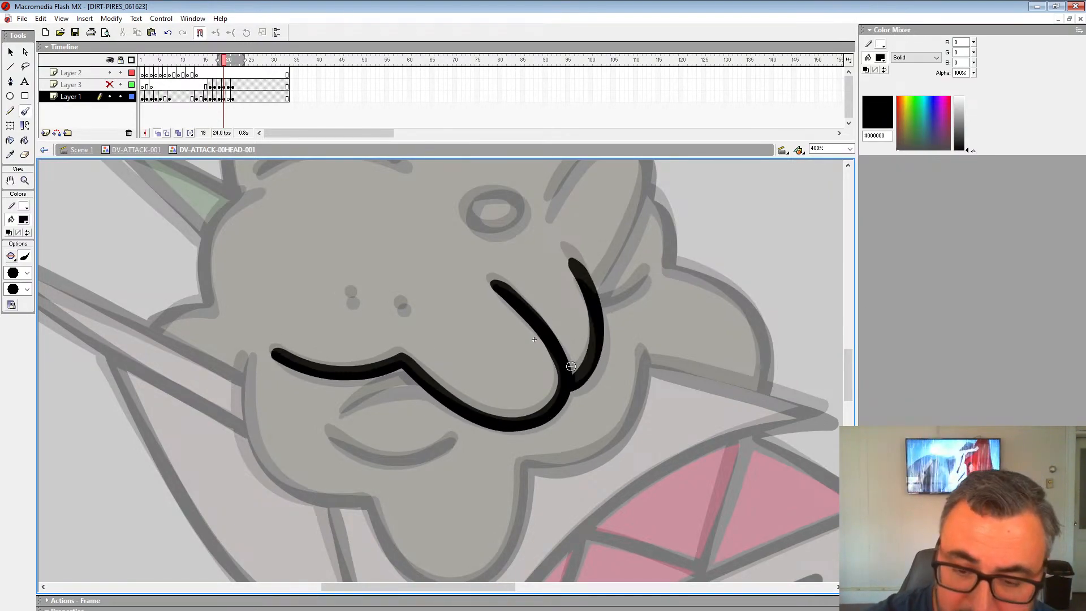
Ink the ear with its short crease, the eye ring and the two small dots on frame 19.
drag(584, 164, 557, 271)
mouse_move(521, 311)
mouse_down()
mouse_move(535, 288)
mouse_move(616, 255)
mouse_move(566, 399)
mouse_up()
drag(623, 380, 573, 403)
mouse_move(451, 302)
mouse_down()
mouse_move(475, 343)
mouse_move(452, 296)
mouse_move(444, 300)
mouse_up()
Ink the two short curves beneath the mouth on frame 19.
drag(409, 446, 635, 273)
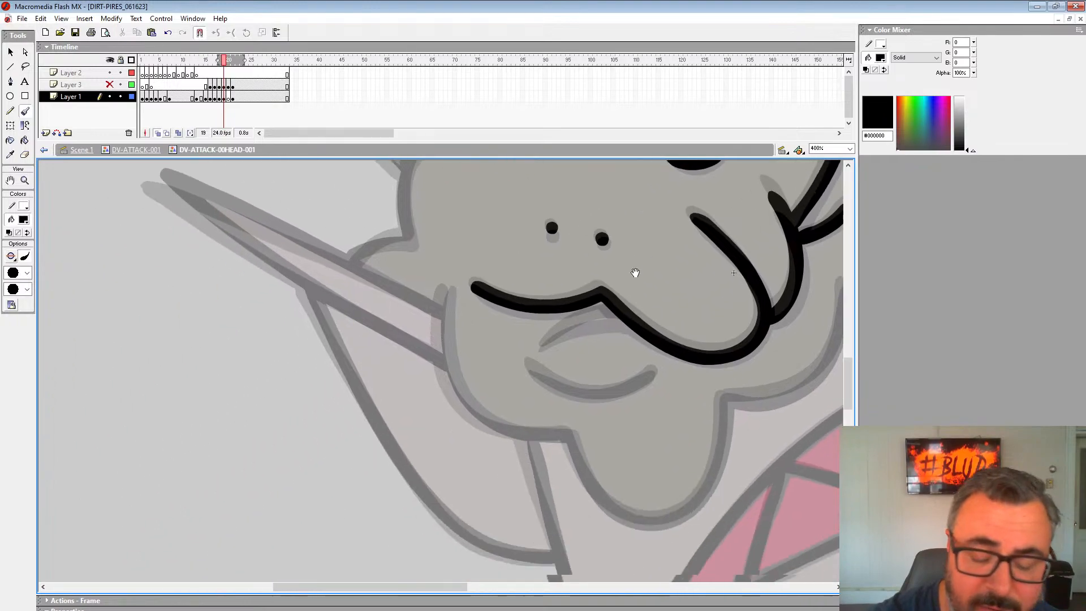
drag(538, 345, 621, 318)
mouse_move(529, 365)
mouse_down()
mouse_move(613, 394)
mouse_move(653, 376)
mouse_up()
Ink the front and rear cheek outlines and the hanging chin lobe on frame 19.
drag(736, 373, 597, 354)
mouse_move(702, 262)
mouse_down()
mouse_move(697, 338)
mouse_move(596, 380)
mouse_up()
mouse_move(306, 263)
mouse_down()
mouse_move(307, 343)
mouse_move(328, 387)
mouse_move(365, 410)
mouse_move(436, 416)
mouse_up()
mouse_move(592, 386)
mouse_down()
mouse_move(580, 383)
mouse_move(560, 478)
mouse_move(493, 506)
mouse_move(435, 420)
mouse_move(361, 398)
mouse_move(333, 307)
mouse_up()
Ink the open jaw's long upper curve, the pointed flap's top edge and the head lobe behind it on frame 19.
mouse_move(789, 218)
mouse_down()
mouse_move(682, 243)
mouse_move(592, 293)
mouse_move(417, 492)
mouse_up()
mouse_move(785, 210)
mouse_down()
mouse_move(728, 317)
mouse_move(554, 265)
mouse_up()
drag(605, 204, 618, 394)
mouse_move(565, 292)
mouse_down()
mouse_move(583, 321)
mouse_move(583, 362)
mouse_move(660, 401)
mouse_move(675, 458)
mouse_up()
mouse_move(675, 458)
mouse_down()
mouse_move(661, 428)
mouse_move(688, 364)
mouse_move(692, 318)
mouse_up()
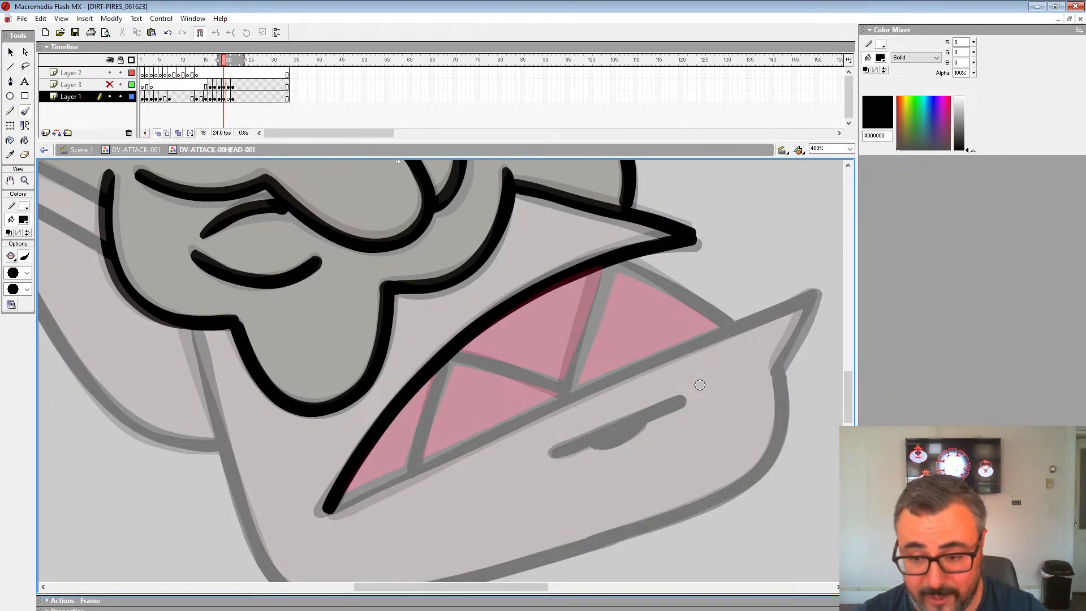
Ink the jaw opening's lower edge with its pointed tip and the triangular tooth lines on frame 19.
mouse_move(812, 295)
mouse_down()
mouse_move(778, 368)
mouse_move(783, 310)
mouse_up()
drag(817, 236, 339, 440)
mouse_move(683, 287)
mouse_down()
mouse_move(676, 328)
mouse_move(622, 249)
mouse_move(605, 247)
mouse_move(560, 368)
mouse_move(452, 337)
mouse_move(410, 441)
mouse_up()
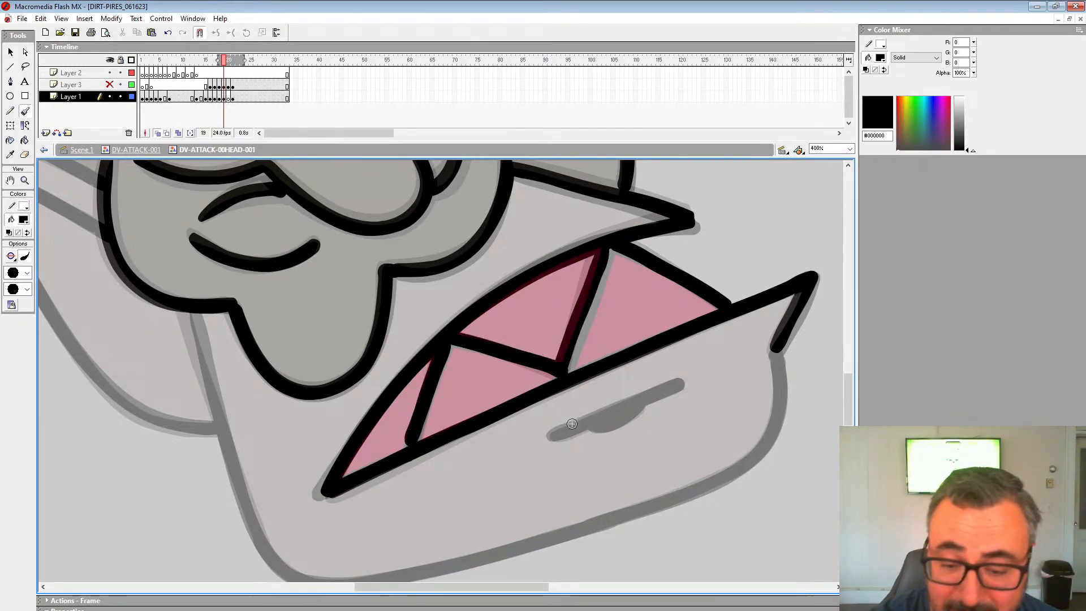
Ink the short line with its dark bulge on the lower jaw and the lower jaw's outline on frame 19.
drag(552, 434, 683, 384)
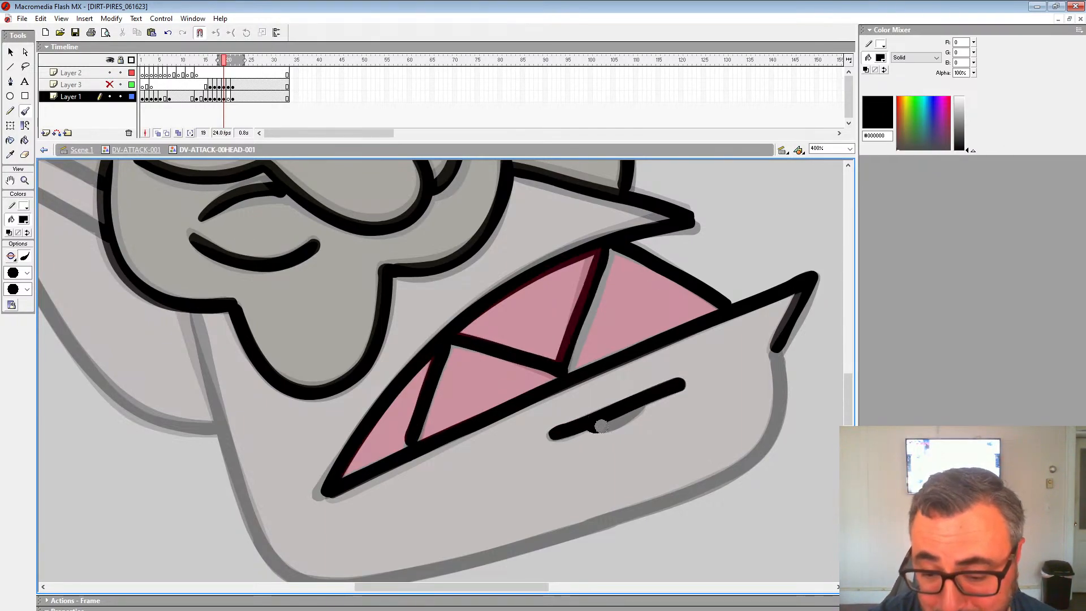
mouse_move(601, 426)
mouse_down()
mouse_move(635, 402)
mouse_move(627, 413)
mouse_up()
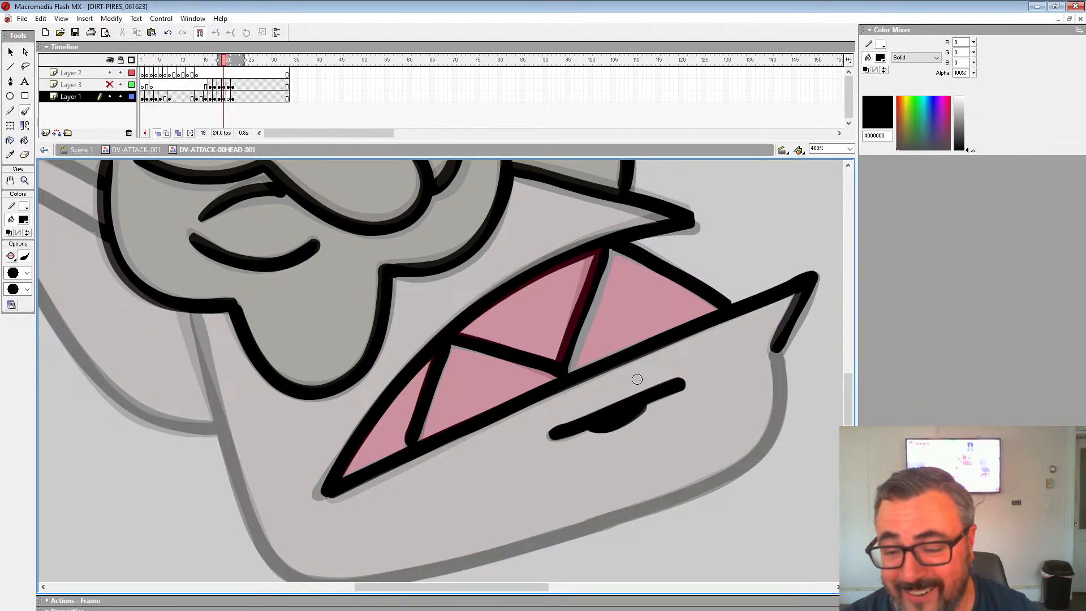
drag(543, 346, 687, 281)
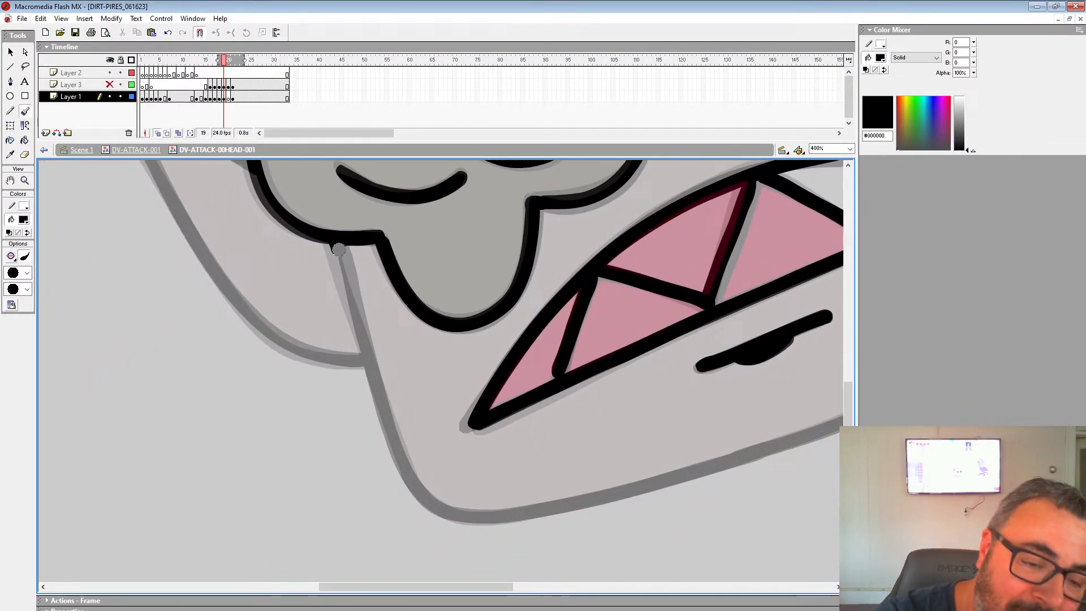
drag(338, 249, 414, 487)
drag(481, 485, 336, 416)
mouse_move(778, 210)
mouse_down()
mouse_move(779, 280)
mouse_move(735, 337)
mouse_move(625, 382)
mouse_move(388, 444)
mouse_move(300, 453)
mouse_move(264, 415)
mouse_up()
Ink both edges of the long rear horn and the curved outline hanging beneath it on frame 19.
drag(249, 328, 586, 610)
drag(166, 202, 453, 340)
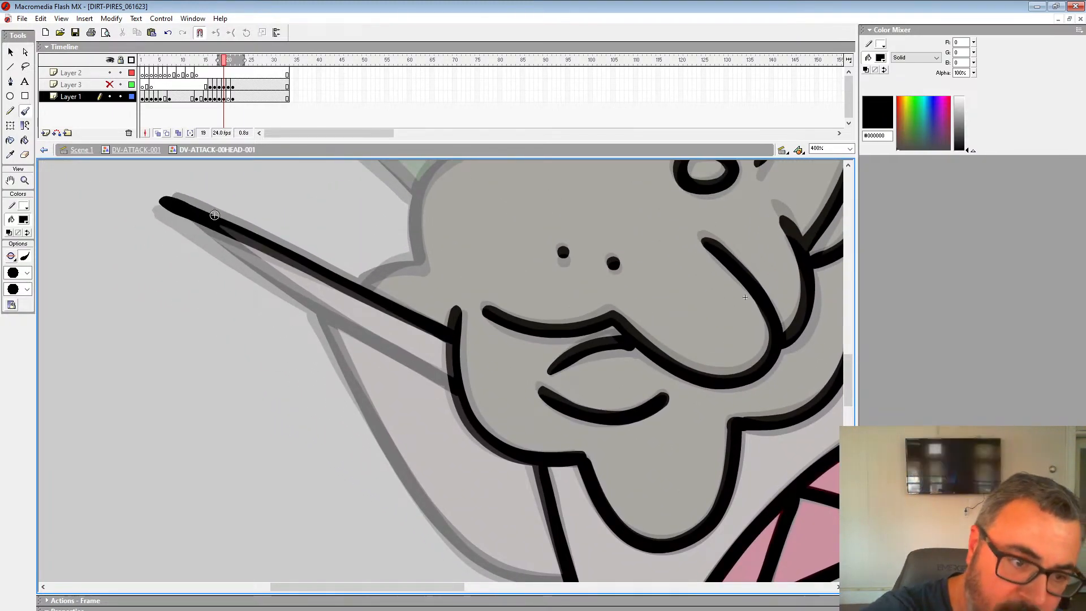
drag(171, 208, 452, 388)
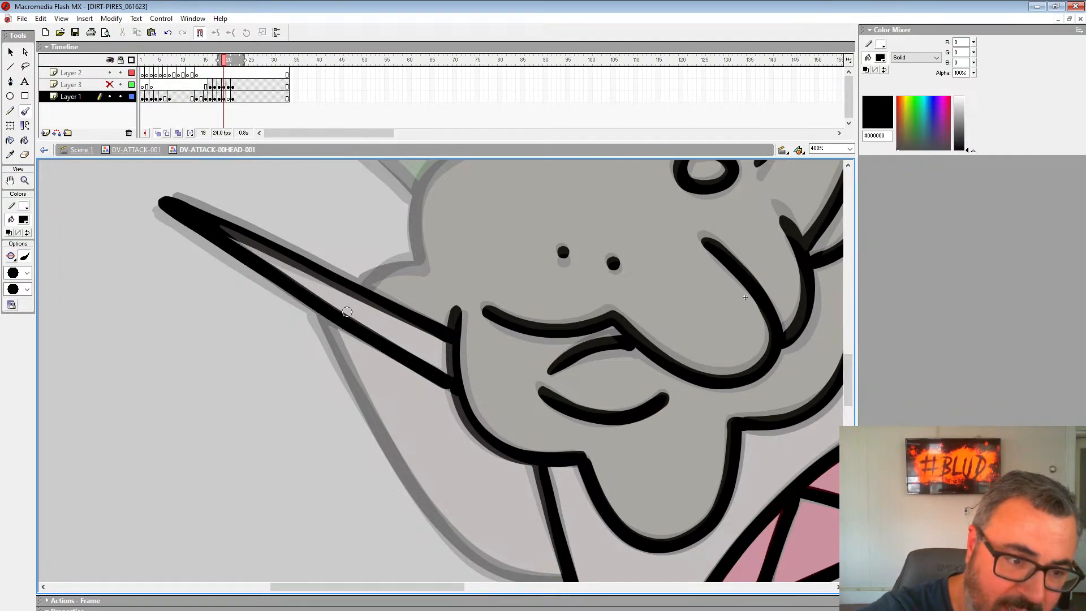
key(ctrl+z)
drag(163, 204, 449, 392)
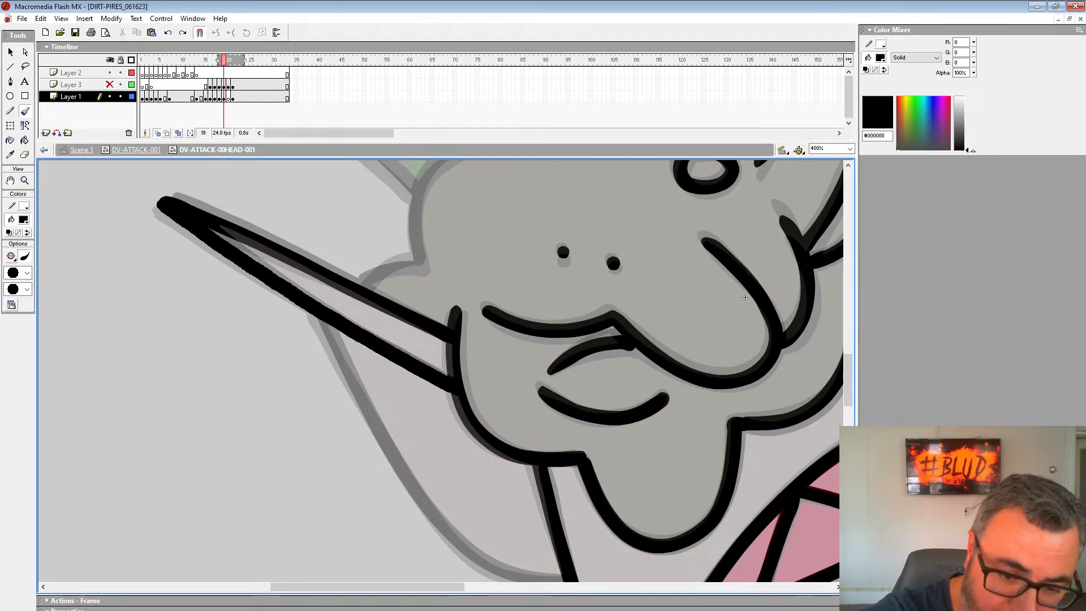
drag(380, 331, 365, 234)
mouse_move(302, 213)
mouse_down()
mouse_move(447, 448)
mouse_move(482, 474)
mouse_move(546, 483)
mouse_up()
drag(534, 368, 526, 543)
Ink the green crest's base curve and the rear head lobes down to the long horn on frame 19.
drag(602, 319, 560, 505)
drag(635, 433, 701, 359)
mouse_move(643, 261)
mouse_down()
mouse_move(616, 281)
mouse_move(609, 309)
mouse_move(501, 304)
mouse_move(469, 321)
mouse_move(413, 393)
mouse_move(414, 452)
mouse_move(356, 484)
mouse_up()
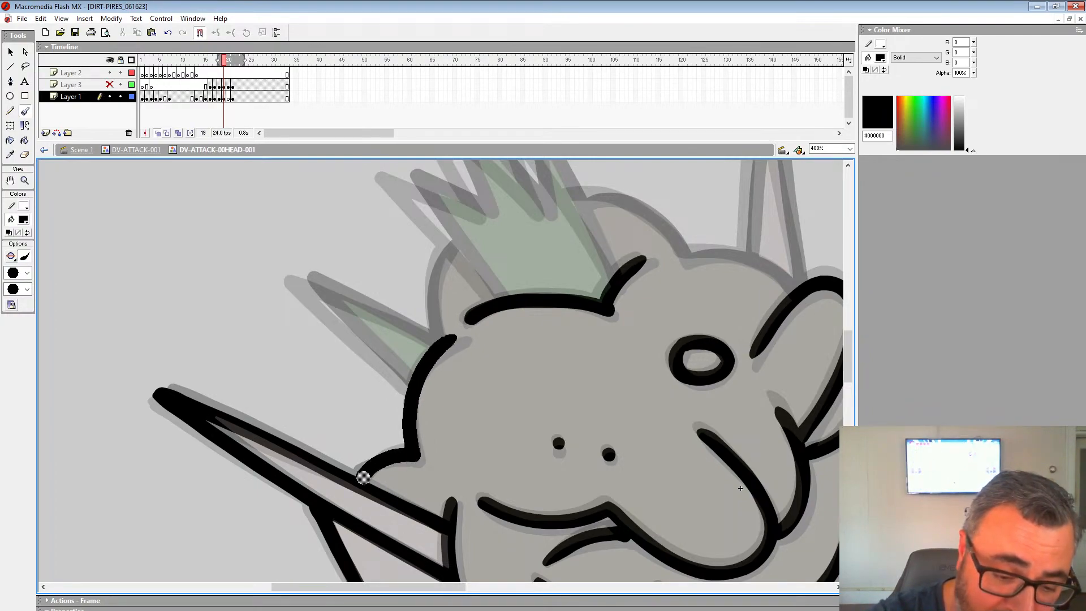
drag(578, 390, 506, 488)
Ink the top head outline, the green crest's spikes, the small rear spike and the upright front horn on frame 19.
mouse_move(715, 389)
mouse_down()
mouse_move(667, 355)
mouse_move(612, 353)
mouse_move(507, 297)
mouse_up()
mouse_move(446, 217)
mouse_down()
mouse_move(541, 378)
mouse_move(458, 236)
mouse_move(467, 304)
mouse_move(351, 188)
mouse_move(419, 316)
mouse_move(319, 276)
mouse_move(418, 394)
mouse_up()
key(ctrl+z)
mouse_move(369, 338)
mouse_down()
mouse_move(362, 444)
mouse_move(226, 377)
mouse_move(342, 489)
mouse_up()
mouse_move(680, 178)
mouse_down()
mouse_move(581, 246)
mouse_move(577, 390)
mouse_move(591, 243)
mouse_move(629, 442)
mouse_up()
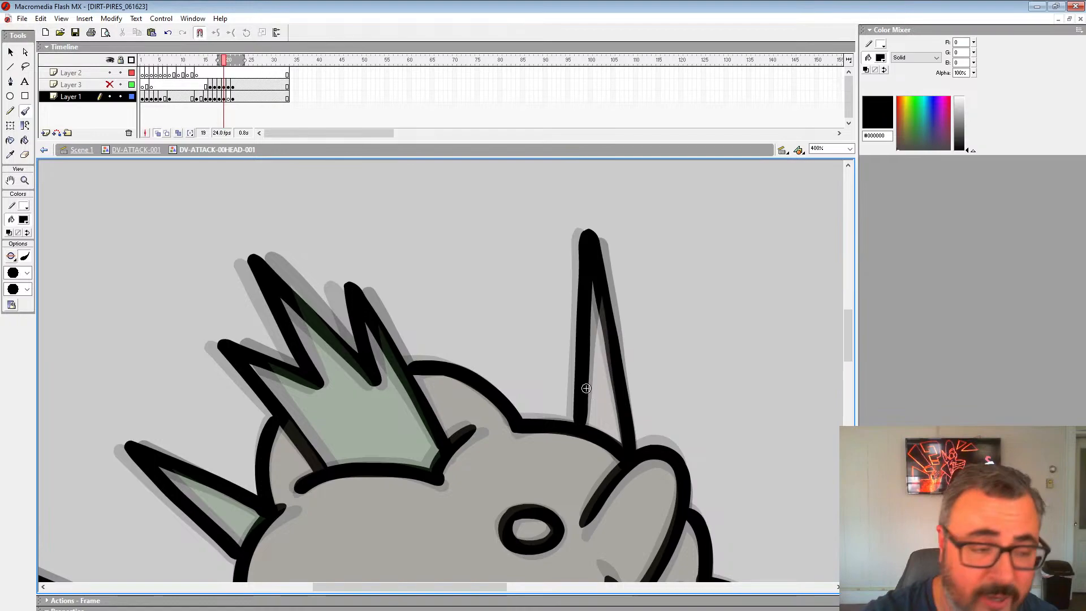
Go to frame 20 on Layer 1 and ink the snout line with the mouth's wavy edge and the curve beside the snout.
click(26, 181)
alt+click(555, 413)
alt+click(554, 413)
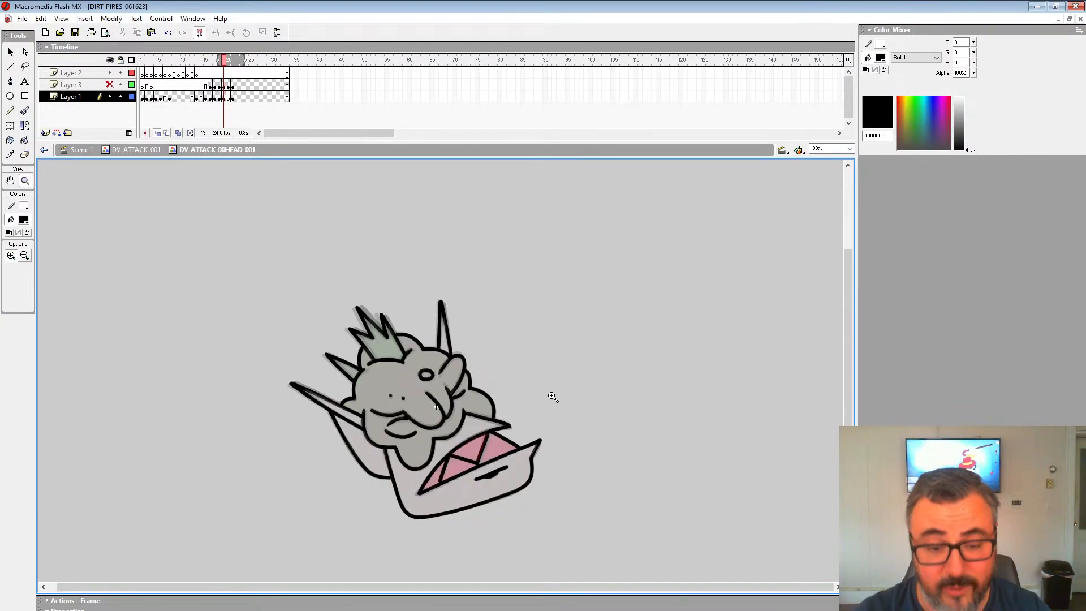
click(229, 98)
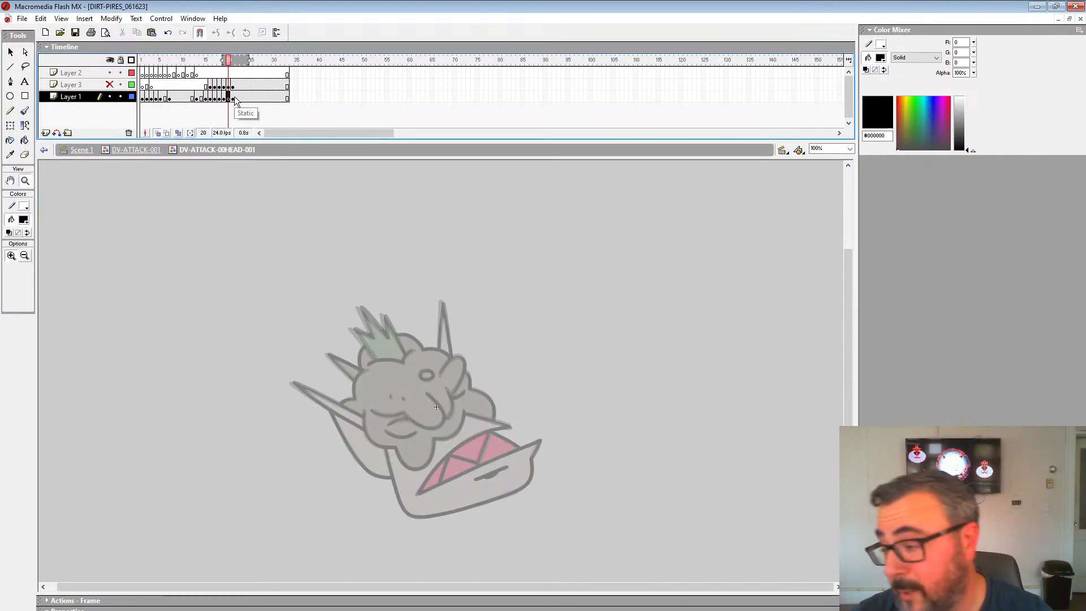
click(459, 390)
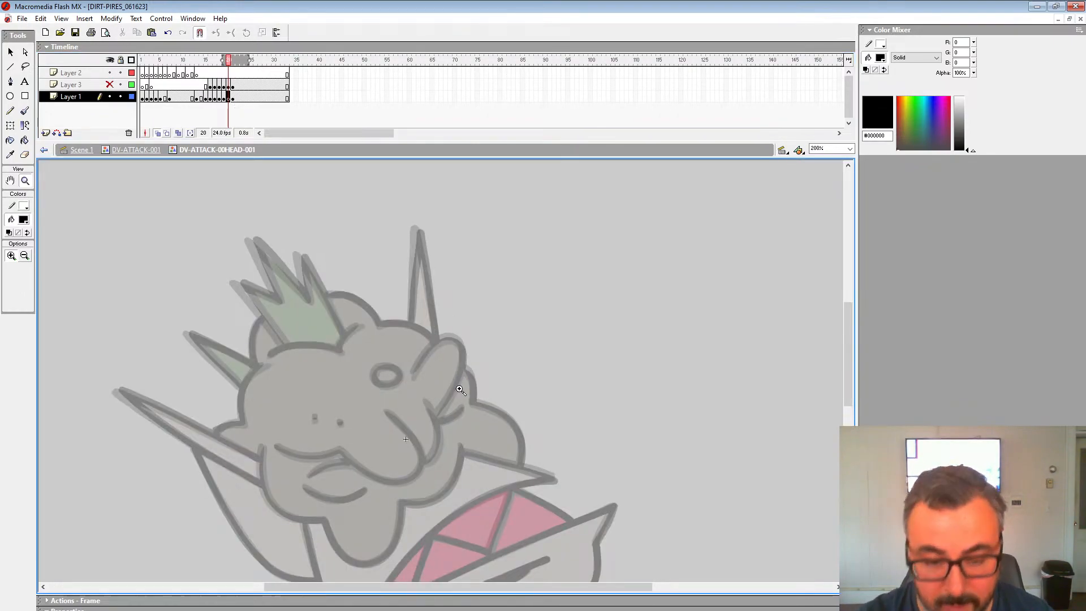
click(423, 421)
mouse_move(445, 380)
mouse_down()
mouse_move(576, 326)
mouse_move(537, 353)
mouse_move(585, 407)
mouse_move(580, 461)
mouse_move(505, 471)
mouse_move(425, 415)
mouse_move(390, 425)
mouse_move(295, 404)
mouse_up()
click(24, 112)
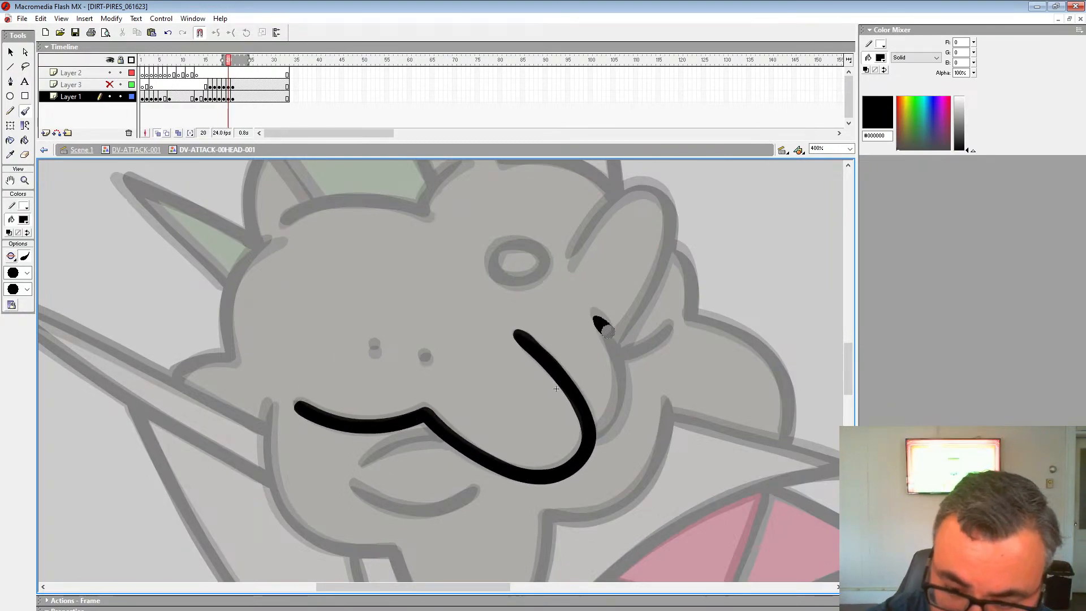
drag(600, 323, 595, 432)
Ink the ear with its short crease and the eye ring on frame 20.
drag(601, 182, 583, 268)
mouse_move(551, 345)
mouse_down()
mouse_move(633, 271)
mouse_move(644, 362)
mouse_move(594, 421)
mouse_up()
key(ctrl+z)
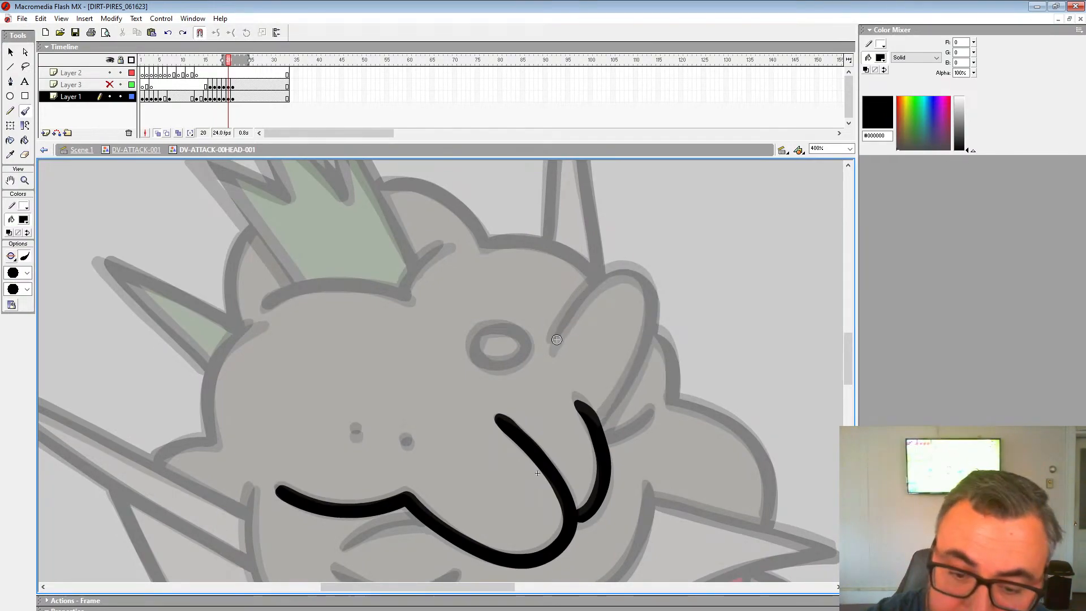
mouse_move(553, 344)
mouse_down()
mouse_move(606, 276)
mouse_move(656, 325)
mouse_move(604, 433)
mouse_up()
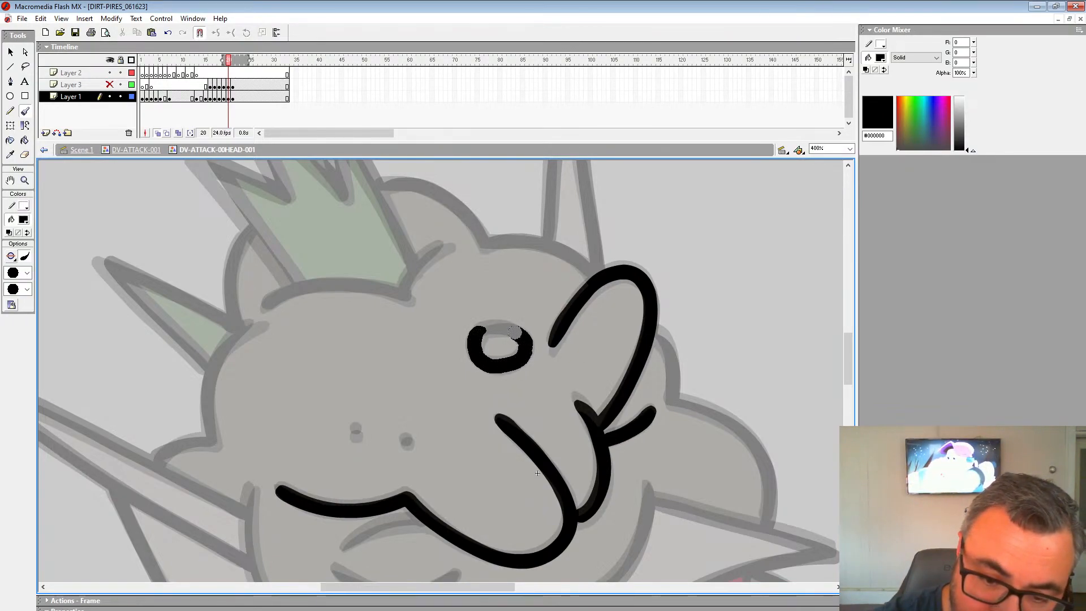
drag(516, 333, 480, 329)
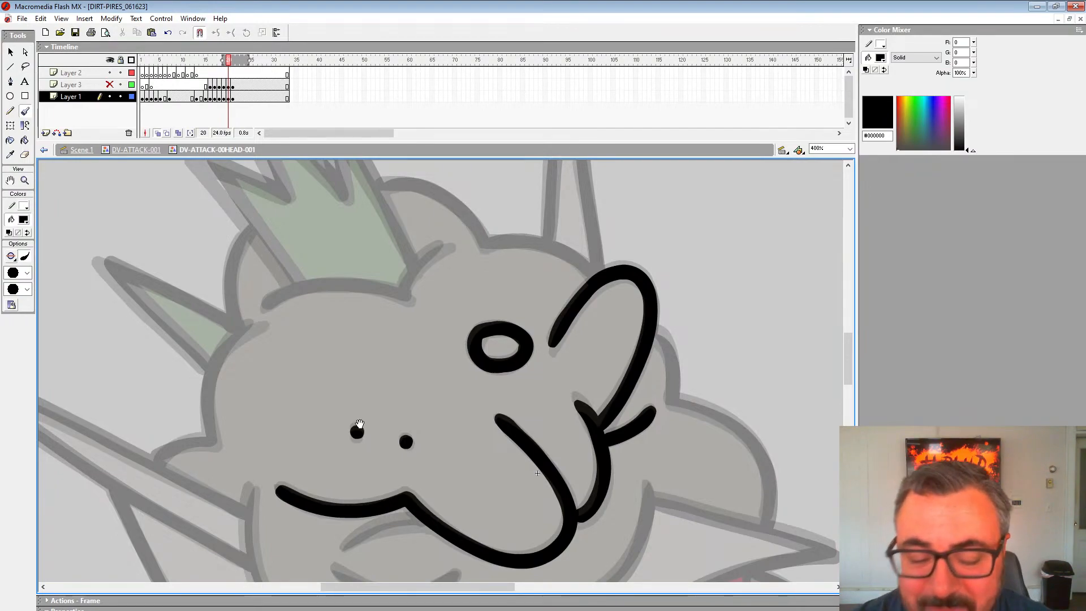
Ink the front cheek outline and the two short curves beneath the mouth on frame 20.
drag(360, 424, 378, 200)
mouse_move(667, 266)
mouse_down()
mouse_move(626, 365)
mouse_move(543, 386)
mouse_up()
drag(565, 368, 706, 393)
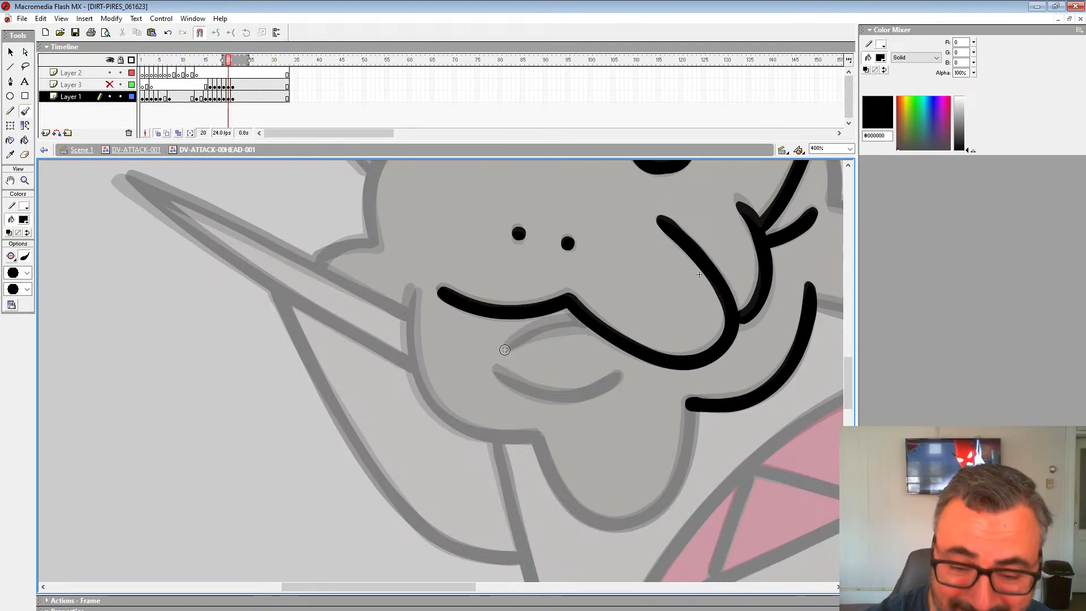
drag(505, 349, 585, 316)
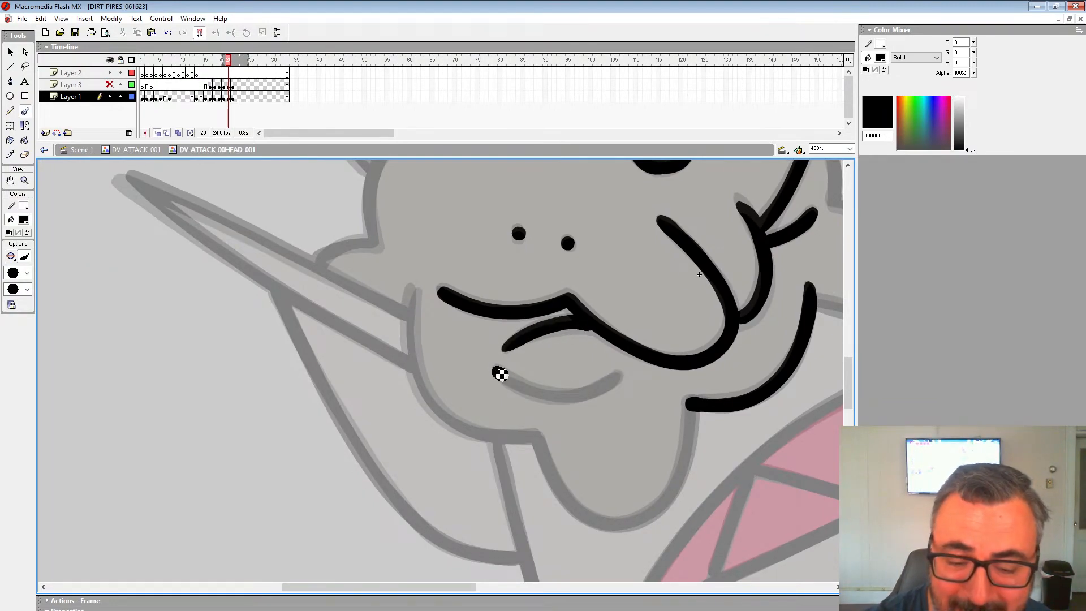
mouse_move(500, 374)
mouse_down()
mouse_move(557, 395)
mouse_move(620, 373)
mouse_up()
key(ctrl+z)
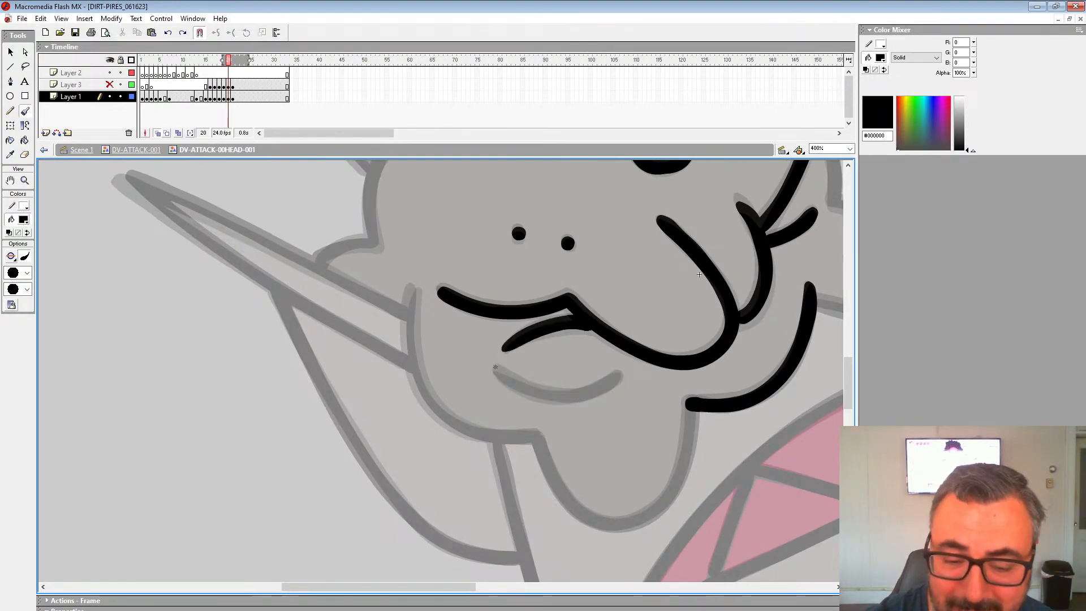
mouse_move(495, 368)
mouse_down()
mouse_move(552, 402)
mouse_move(622, 373)
mouse_up()
drag(678, 405, 606, 419)
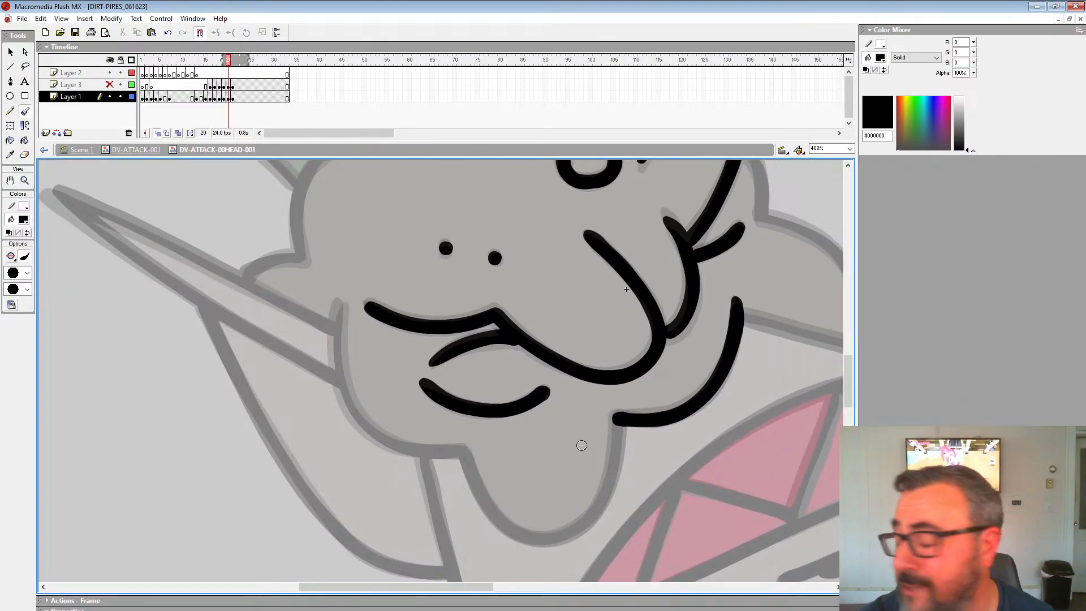
Ink the rear cheek outline and the rounded lobe hanging beneath the mouth on frame 20.
drag(708, 418, 732, 388)
mouse_move(364, 272)
mouse_down()
mouse_move(376, 374)
mouse_move(430, 419)
mouse_move(487, 423)
mouse_up()
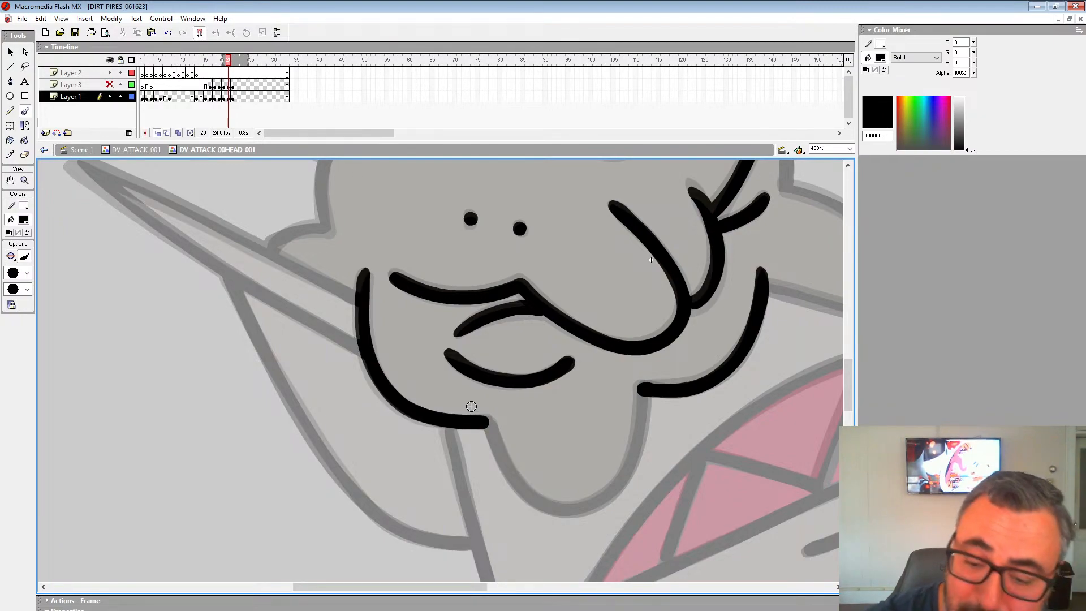
mouse_move(641, 388)
mouse_down()
mouse_move(636, 464)
mouse_move(583, 512)
mouse_move(524, 492)
mouse_move(486, 422)
mouse_up()
Ink the upper jaw's curved edge and pointed tip, plus the bumpy head outline behind the ear on frame 20.
drag(662, 362, 430, 381)
drag(737, 341, 805, 209)
mouse_move(779, 228)
mouse_down()
mouse_move(678, 253)
mouse_move(527, 343)
mouse_move(412, 498)
mouse_up()
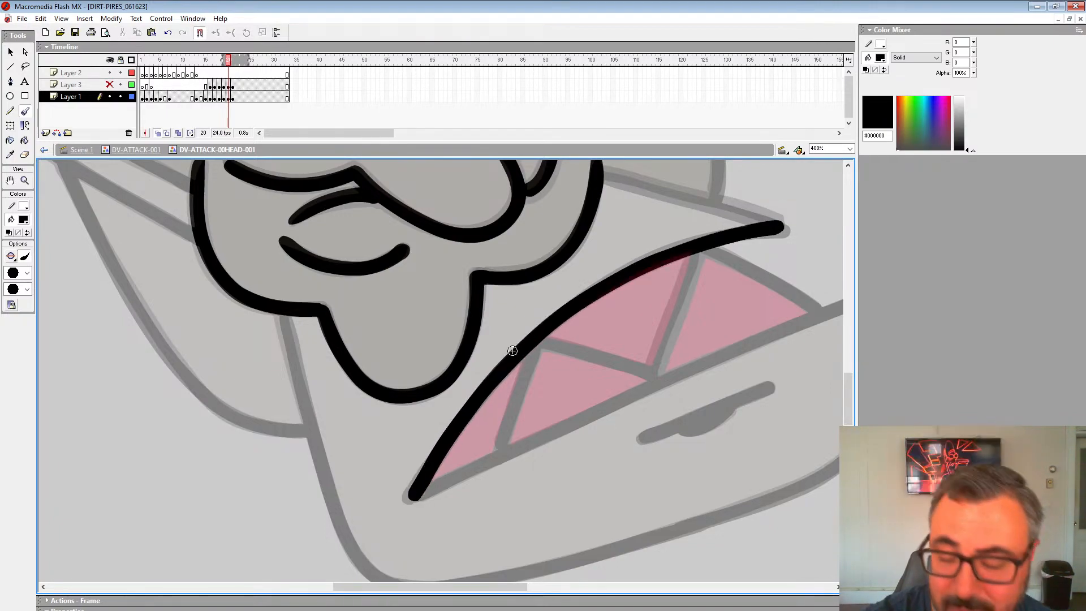
drag(777, 226, 597, 170)
drag(673, 231, 647, 378)
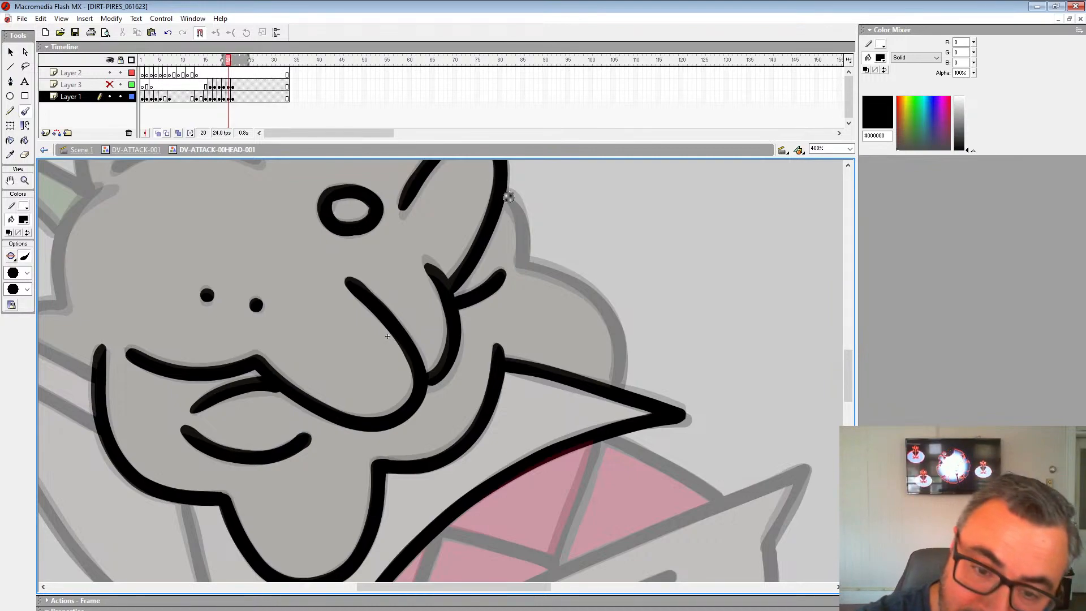
mouse_move(509, 197)
mouse_down()
mouse_move(529, 265)
mouse_move(603, 301)
mouse_move(618, 384)
mouse_up()
Ink the lower jaw's upper edge with its pointed tip, the zigzag tooth lines and the chin mark on frame 20.
drag(704, 373, 683, 140)
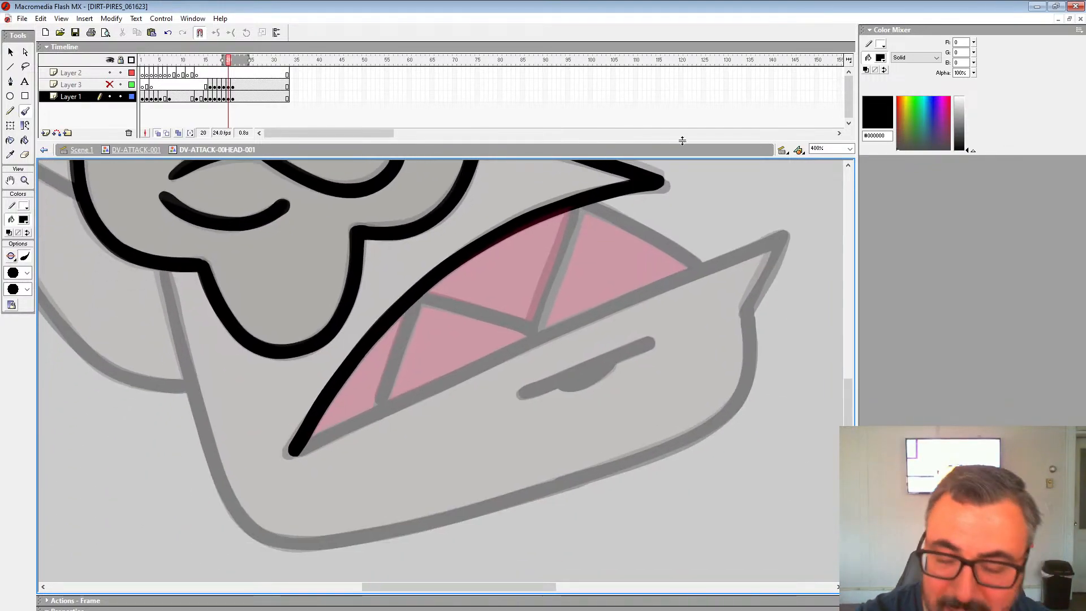
mouse_move(778, 244)
mouse_down()
mouse_move(747, 307)
mouse_move(721, 263)
mouse_move(290, 451)
mouse_up()
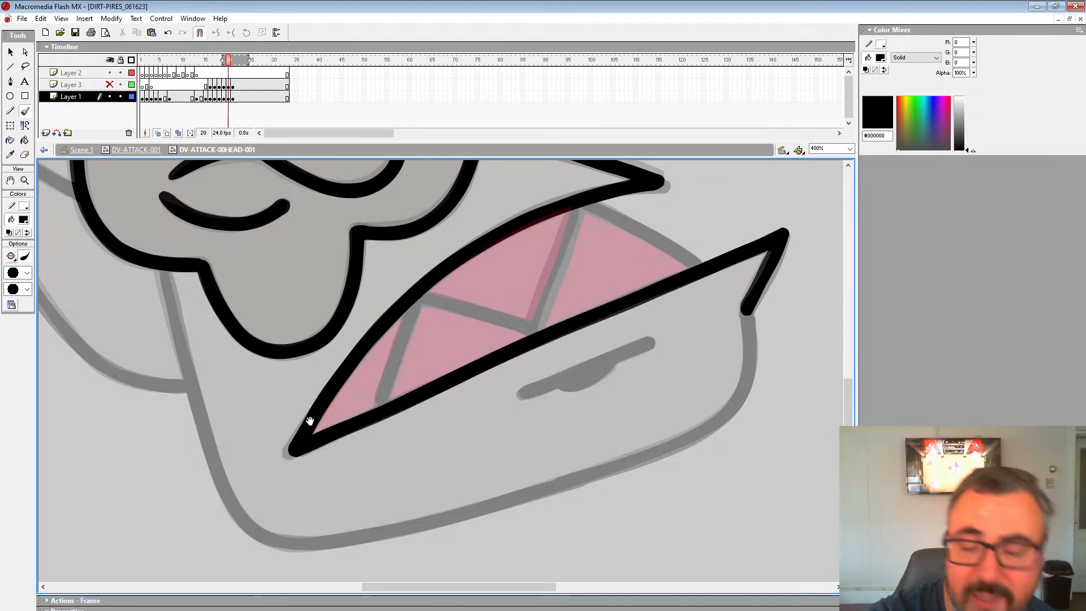
drag(627, 279, 633, 302)
mouse_move(701, 290)
mouse_down()
mouse_move(593, 227)
mouse_move(539, 351)
mouse_move(426, 322)
mouse_move(388, 425)
mouse_up()
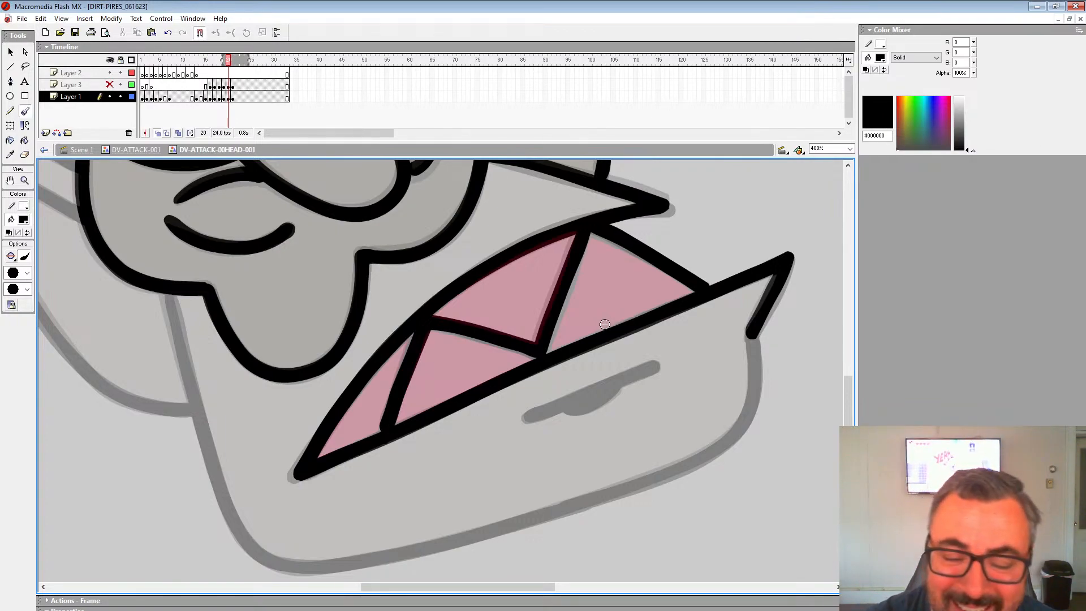
mouse_move(656, 365)
mouse_down()
mouse_move(524, 418)
mouse_move(613, 388)
mouse_move(597, 399)
mouse_up()
Ink the lower jaw's outline from the cheek down around the chin on frame 20.
drag(549, 380, 752, 319)
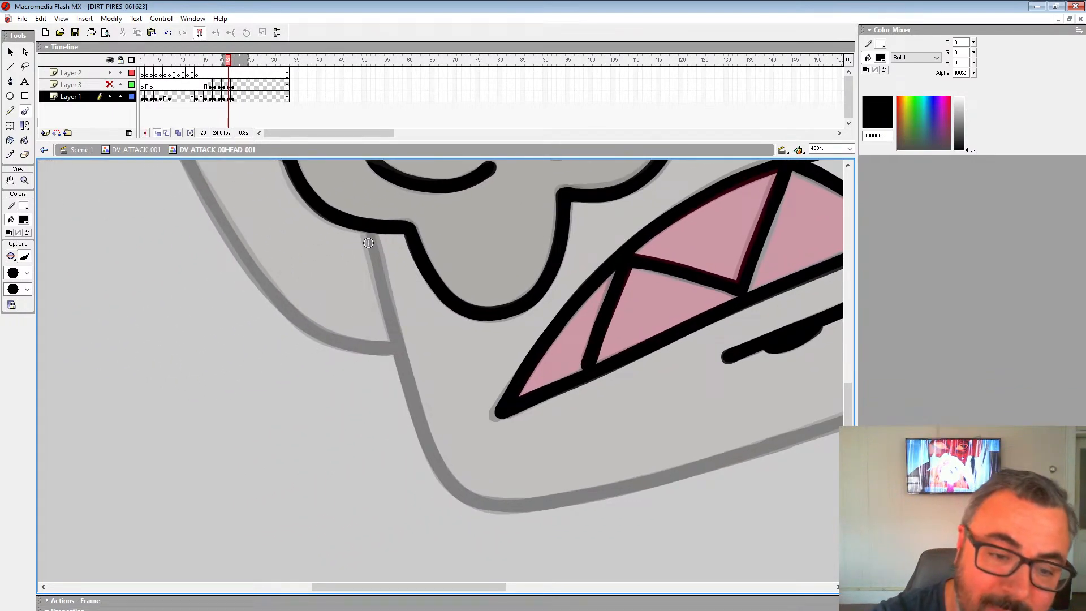
mouse_move(367, 233)
mouse_down()
mouse_move(445, 476)
mouse_move(469, 497)
mouse_move(298, 482)
mouse_up()
mouse_move(752, 262)
mouse_down()
mouse_move(758, 340)
mouse_move(687, 399)
mouse_move(472, 466)
mouse_move(298, 501)
mouse_move(270, 490)
mouse_up()
drag(211, 322, 577, 531)
Ink both edges of the long rear horn and the curved neck line below it on frame 20.
drag(419, 339, 467, 382)
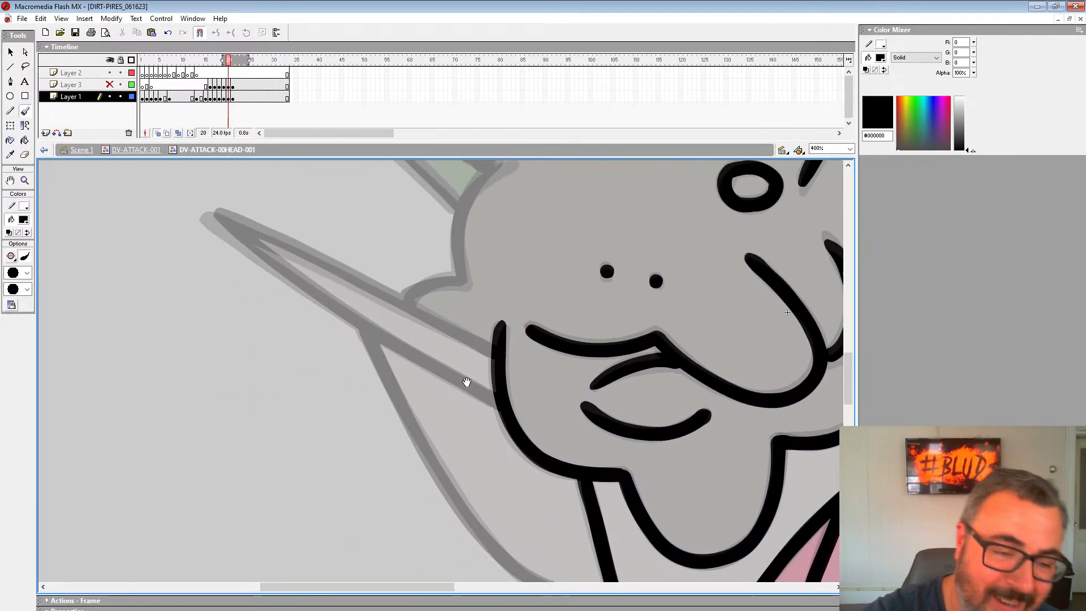
drag(209, 212, 497, 357)
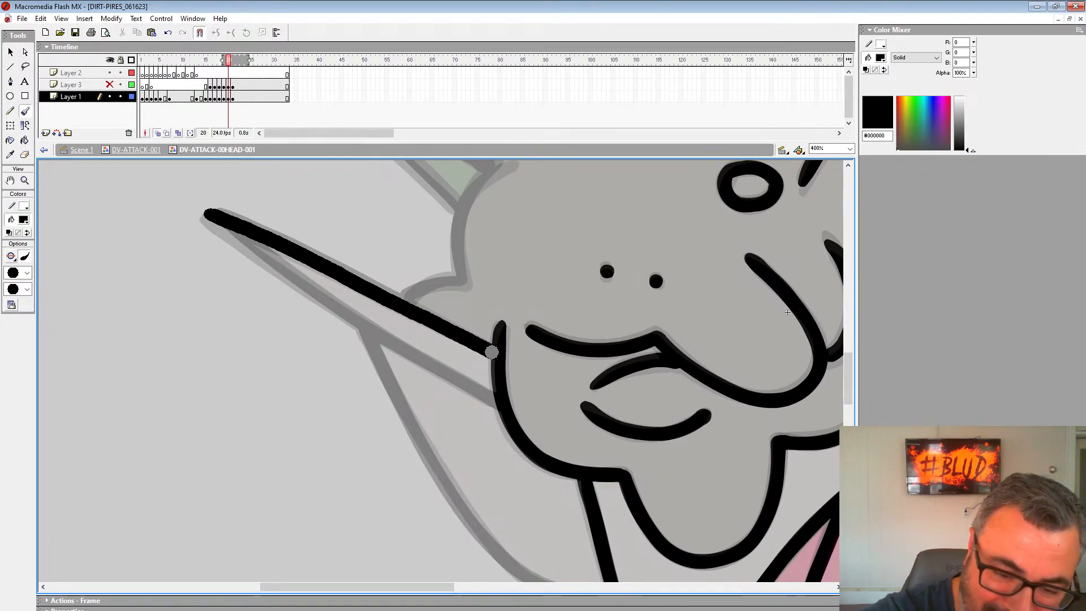
drag(245, 242, 496, 401)
drag(496, 398, 443, 280)
mouse_move(310, 207)
mouse_down()
mouse_move(460, 449)
mouse_move(497, 472)
mouse_move(558, 479)
mouse_up()
Ink the bumpy outline along the top of the head and the upright front horn on frame 20.
mouse_move(637, 183)
mouse_down()
mouse_move(533, 499)
mouse_move(540, 544)
mouse_up()
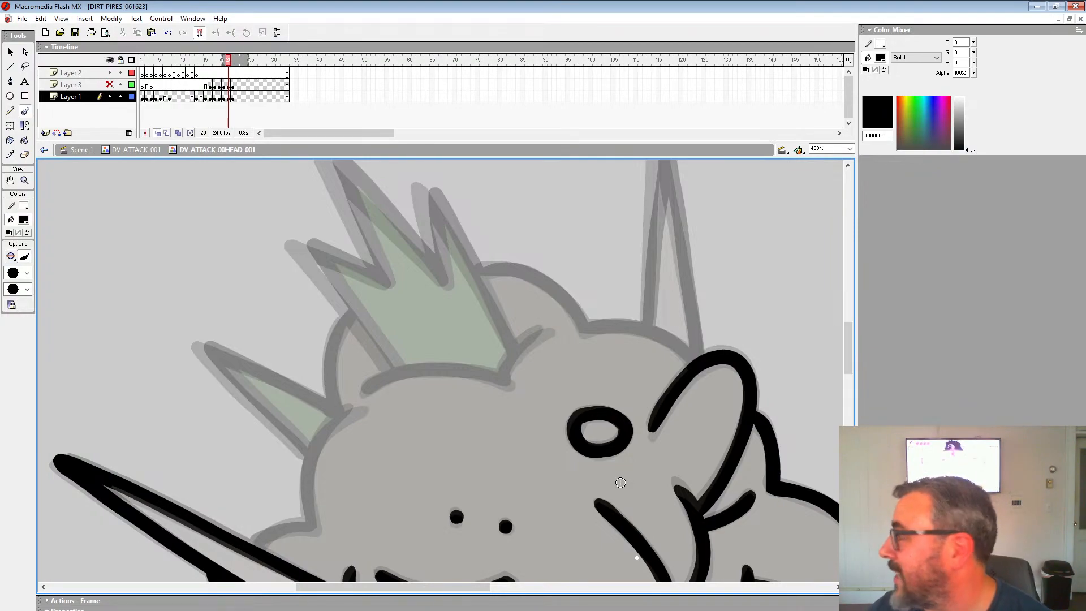
mouse_move(544, 330)
mouse_down()
mouse_move(523, 341)
mouse_move(508, 383)
mouse_move(454, 368)
mouse_move(364, 391)
mouse_up()
mouse_move(380, 393)
mouse_down()
mouse_move(568, 266)
mouse_move(499, 331)
mouse_move(501, 403)
mouse_move(447, 417)
mouse_up()
drag(788, 221, 563, 361)
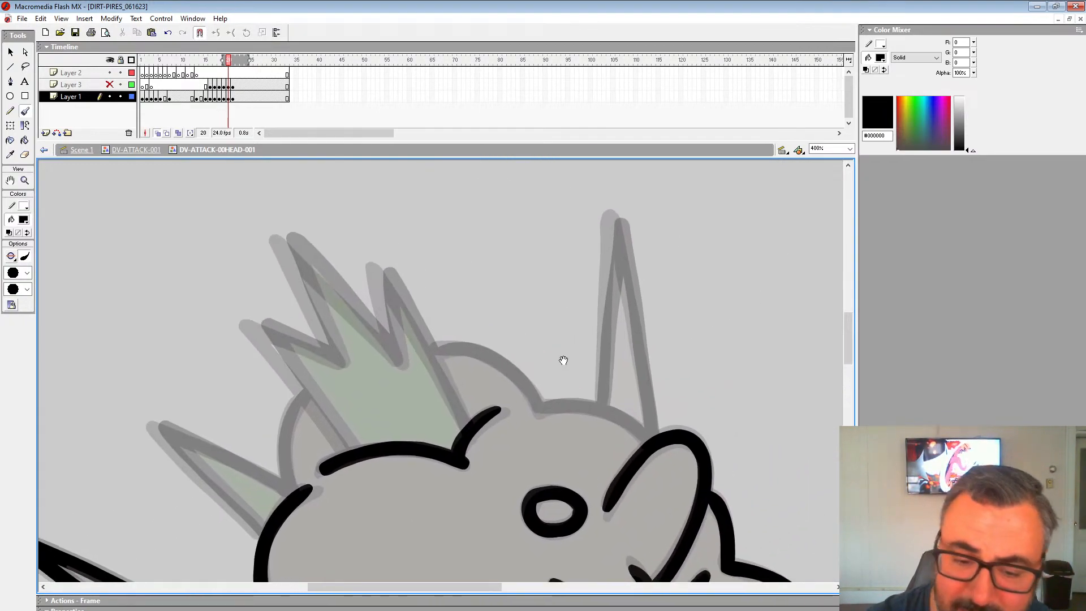
mouse_move(434, 351)
mouse_down()
mouse_move(490, 359)
mouse_move(544, 415)
mouse_up()
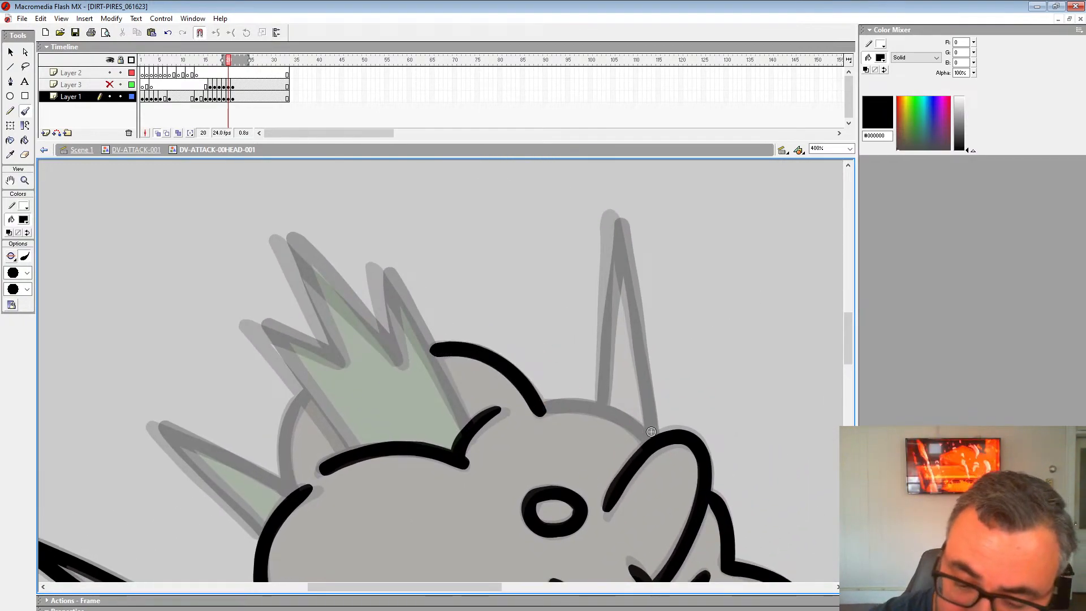
mouse_move(650, 436)
mouse_down()
mouse_move(584, 407)
mouse_move(540, 413)
mouse_up()
drag(613, 217, 600, 401)
drag(617, 218, 651, 435)
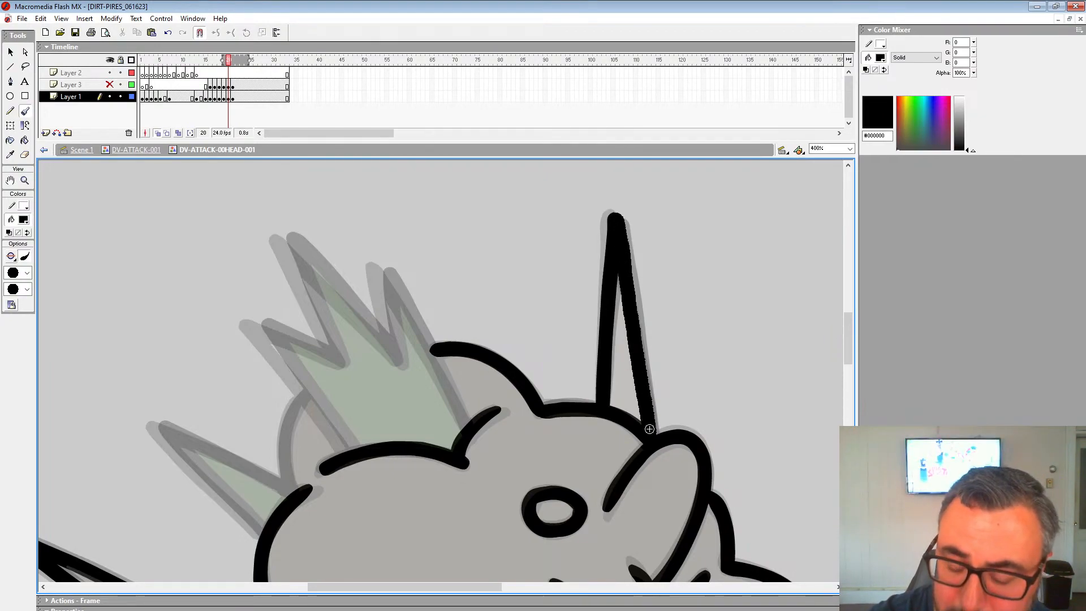
Ink the crest's spikes and the small rear spike on frame 20, redoing the first crest stroke.
mouse_move(501, 325)
mouse_down()
mouse_move(651, 289)
mouse_move(704, 299)
mouse_up()
drag(582, 244, 662, 393)
key(ctrl+z)
mouse_move(575, 241)
mouse_down()
mouse_move(598, 329)
mouse_move(486, 212)
mouse_move(533, 333)
mouse_move(455, 299)
mouse_move(547, 423)
mouse_up()
mouse_move(509, 374)
mouse_down()
mouse_move(486, 412)
mouse_move(491, 464)
mouse_move(567, 314)
mouse_move(511, 312)
mouse_move(431, 275)
mouse_move(530, 386)
mouse_up()
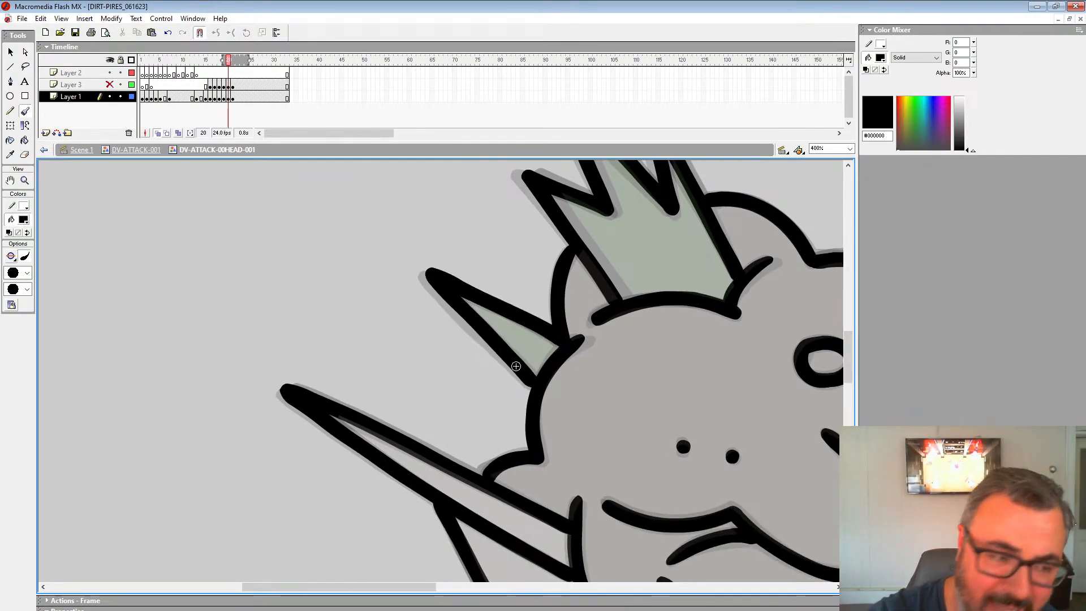
Zoom out to 100% to show the whole head and turn off onion skinning.
click(25, 180)
alt+click(535, 400)
alt+click(535, 400)
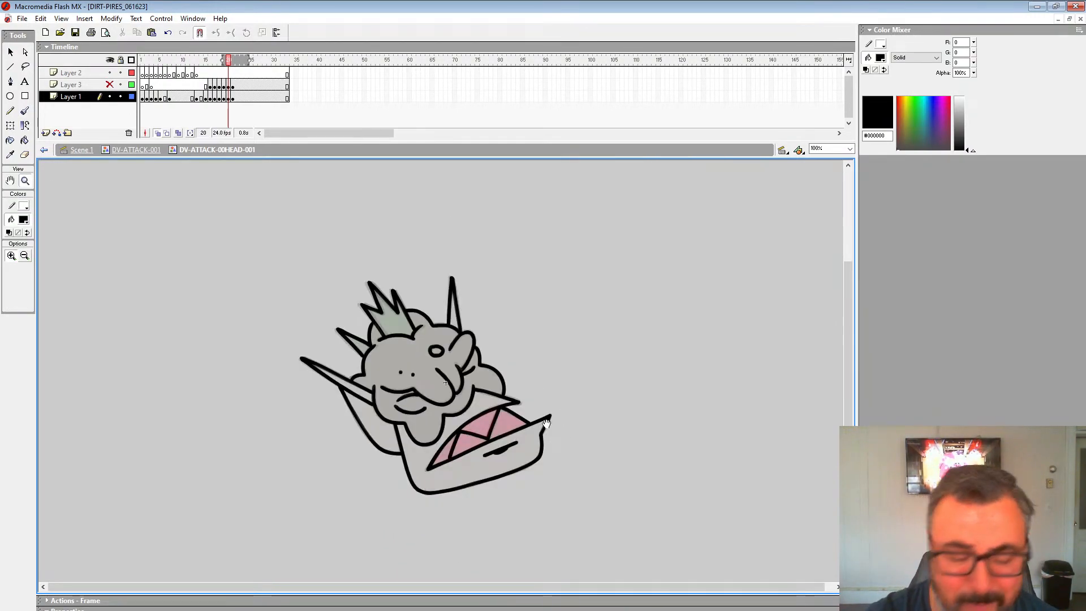
click(159, 132)
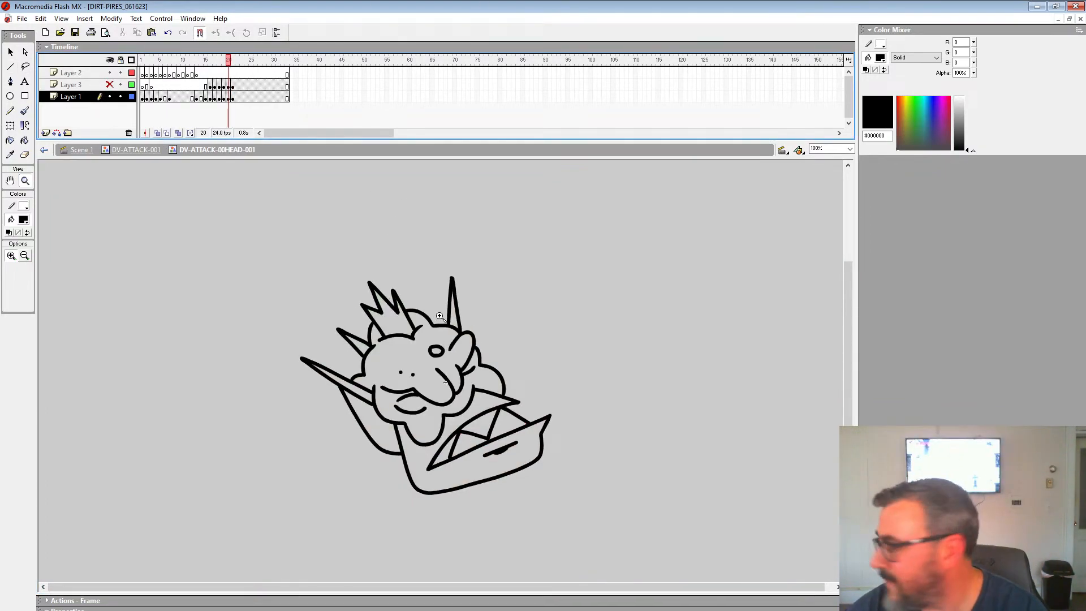
Sample the crest green #3C6530 from frame 21 and fill the crest and small rear spike on frames 20 and 19.
key(.)
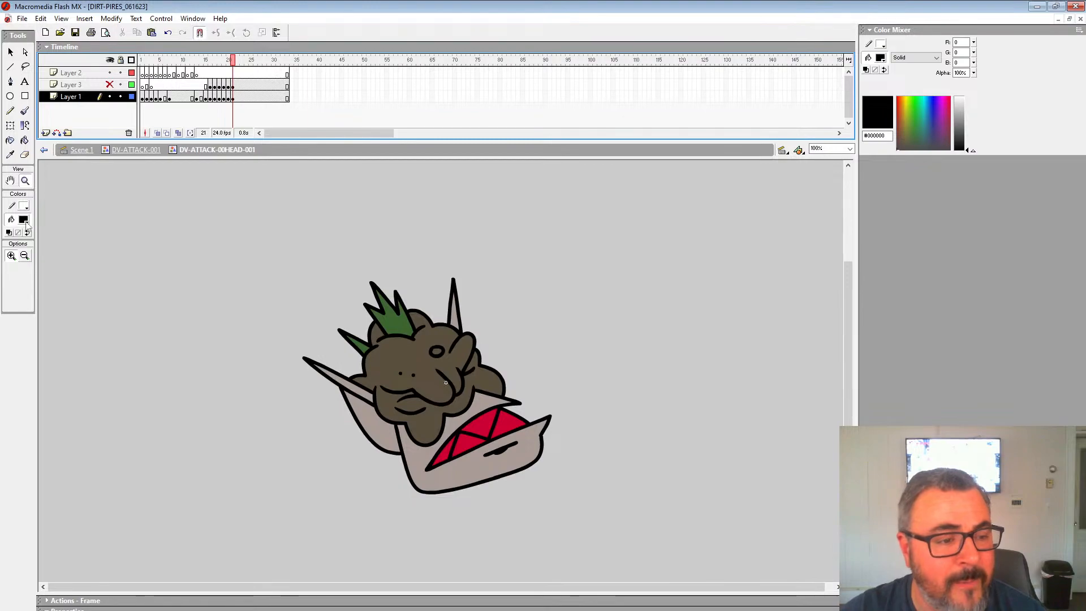
click(24, 220)
click(398, 319)
click(24, 141)
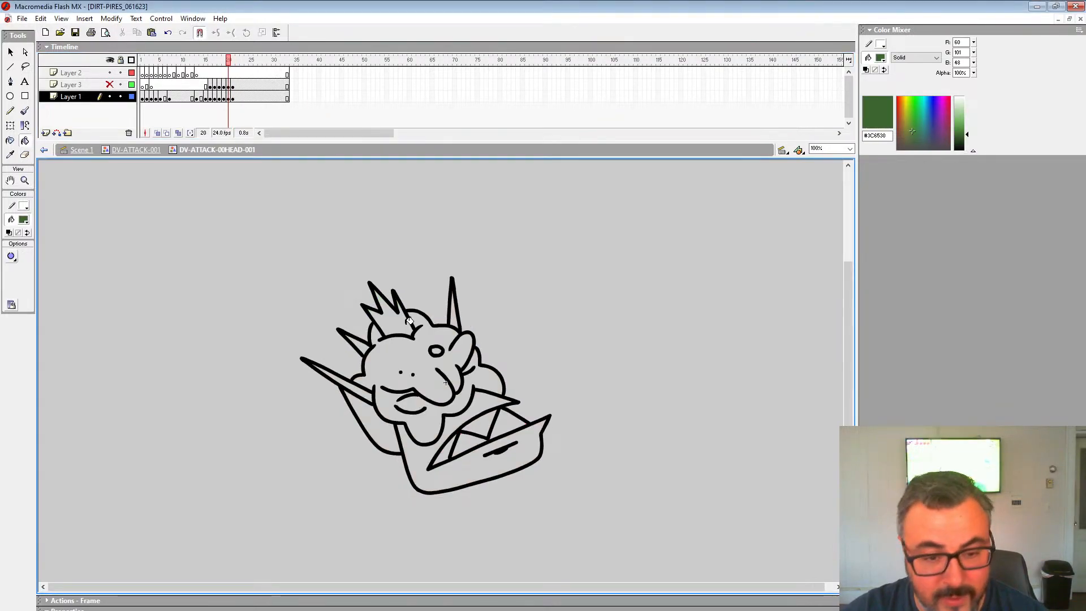
click(389, 322)
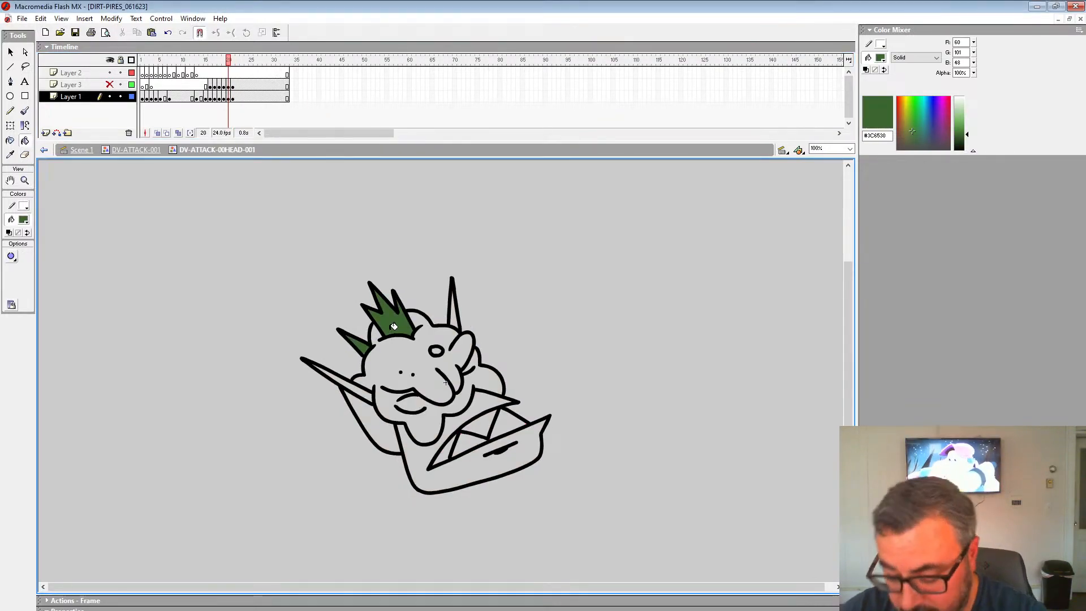
key(ctrl+z)
click(386, 324)
Fill the crest and small rear spike with the same green on frames 18, 17 and 16.
key(comma)
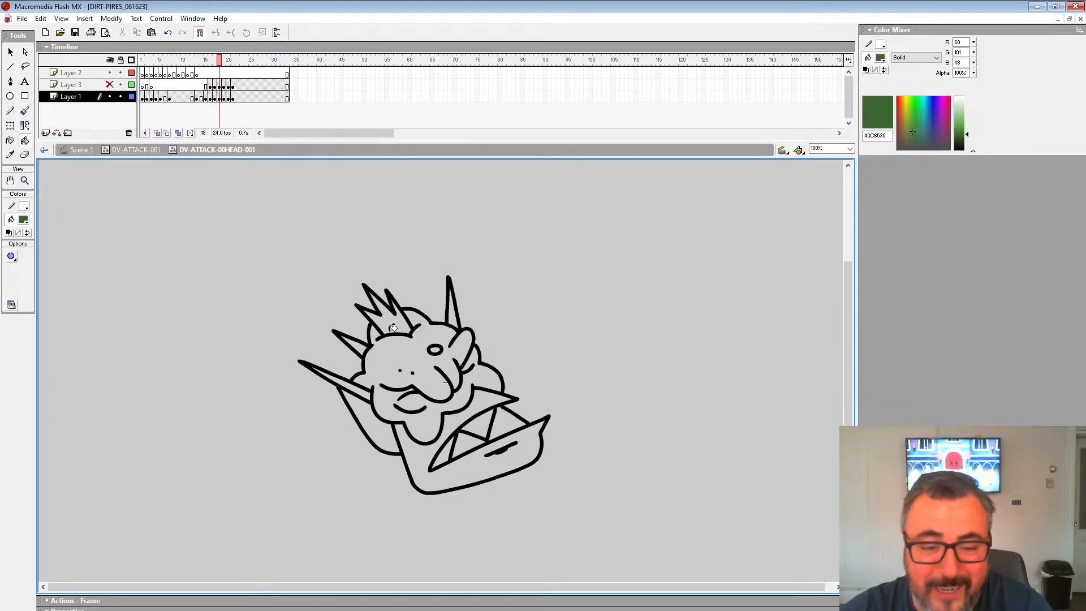
click(388, 320)
click(364, 343)
key(comma)
click(384, 318)
click(360, 346)
key(comma)
click(383, 317)
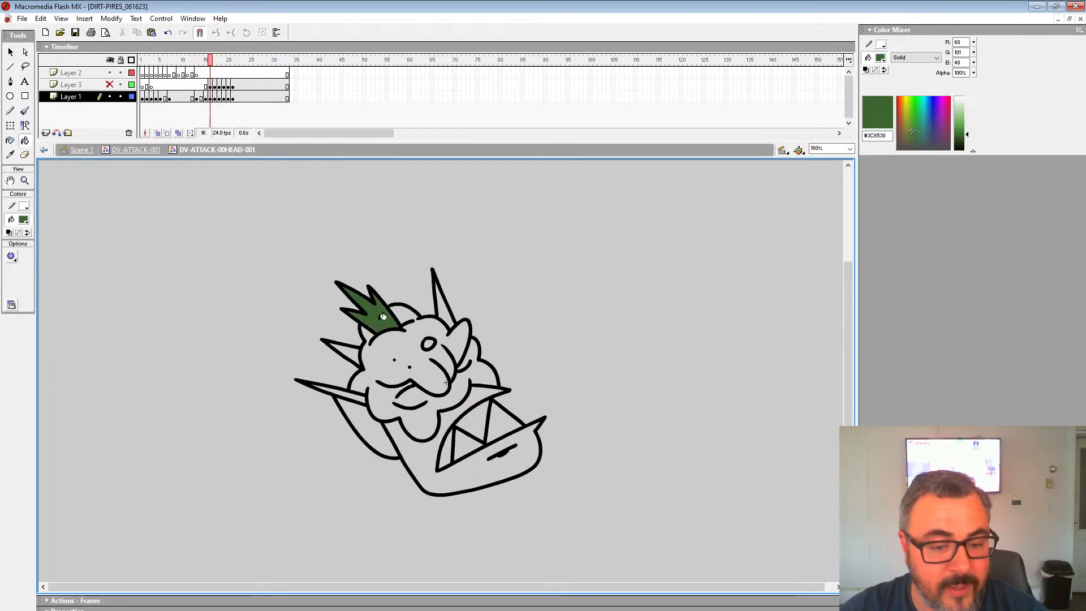
Sample the red #CC0033 from frame 15 and fill the mouth sections on frames 16 and 17.
key(comma)
click(23, 220)
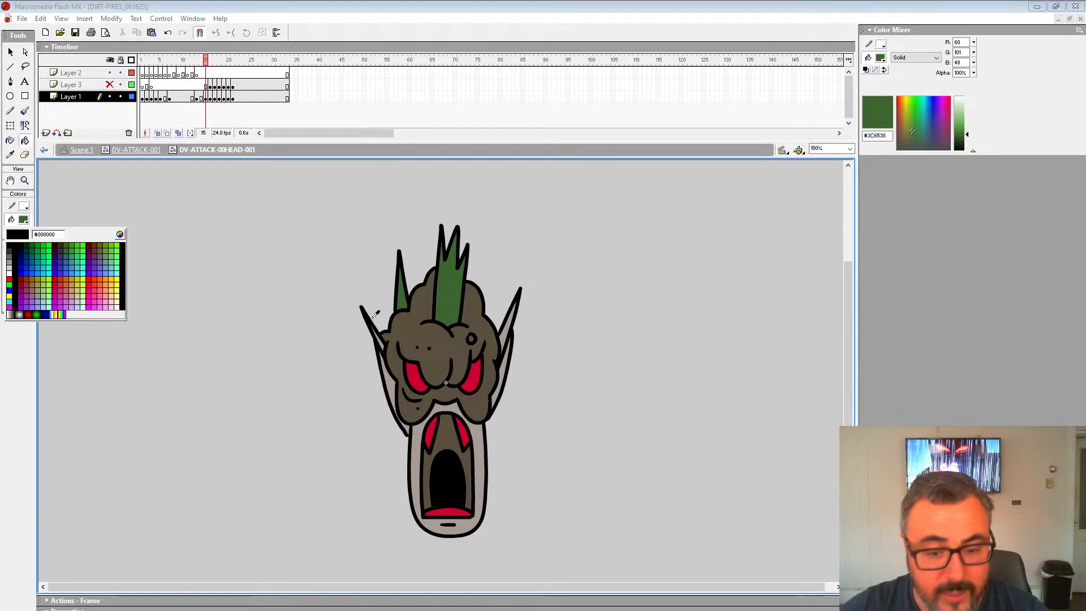
click(418, 377)
key(period)
click(462, 439)
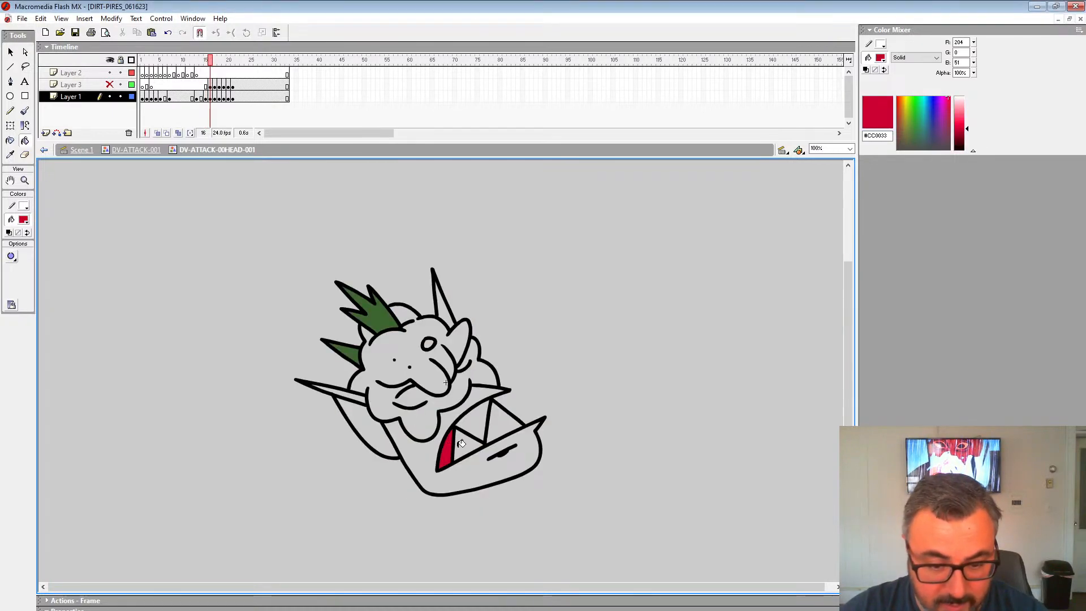
key(period)
click(507, 421)
click(470, 440)
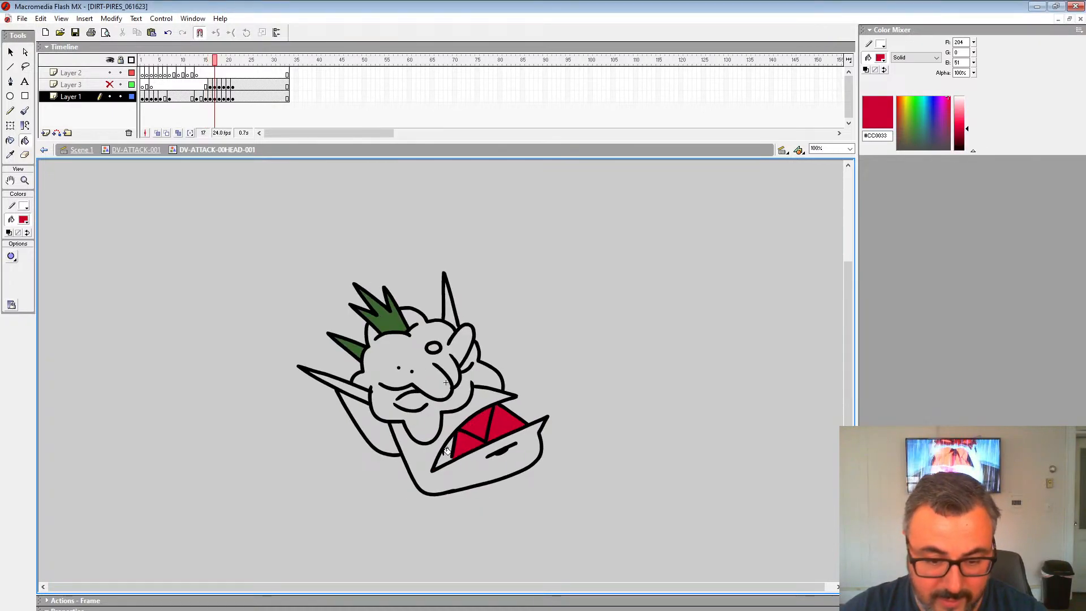
Fill the mouth sections between the tooth lines with red on frames 18 and 19.
key(period)
click(468, 445)
click(481, 425)
click(509, 421)
key(period)
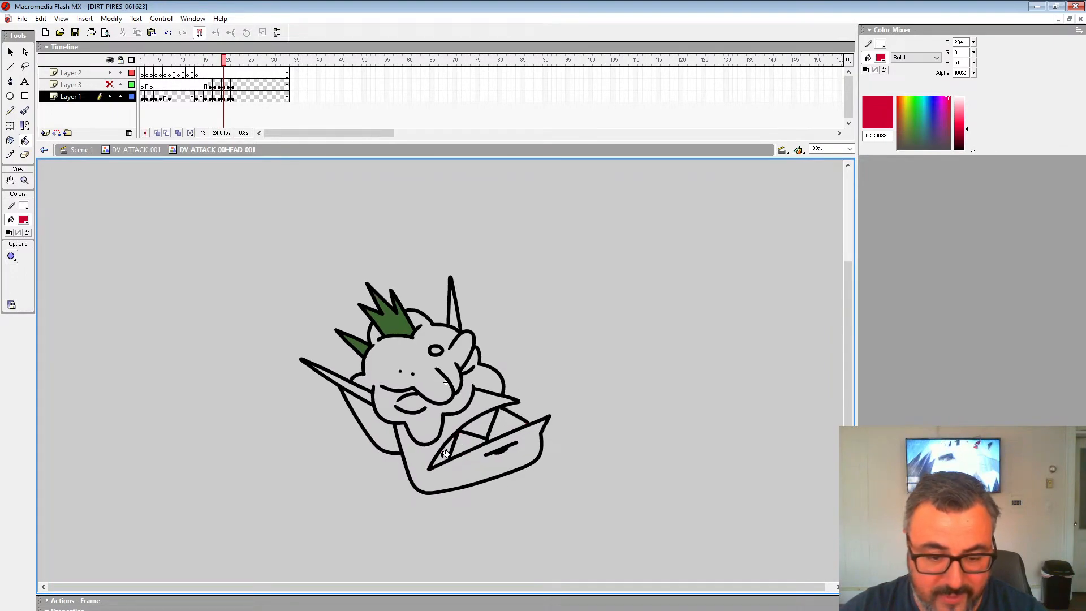
click(445, 453)
click(467, 443)
Fill all the mouth sections with red on frame 20, undoing the stray fill.
key(period)
click(507, 421)
click(480, 425)
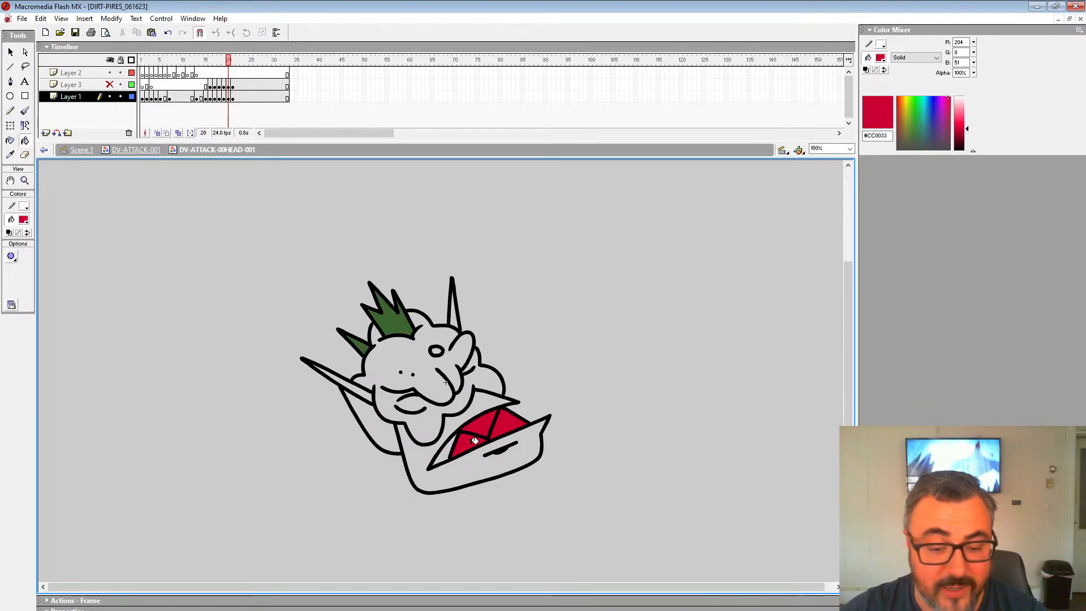
click(467, 444)
click(456, 446)
key(ctrl+z)
click(445, 454)
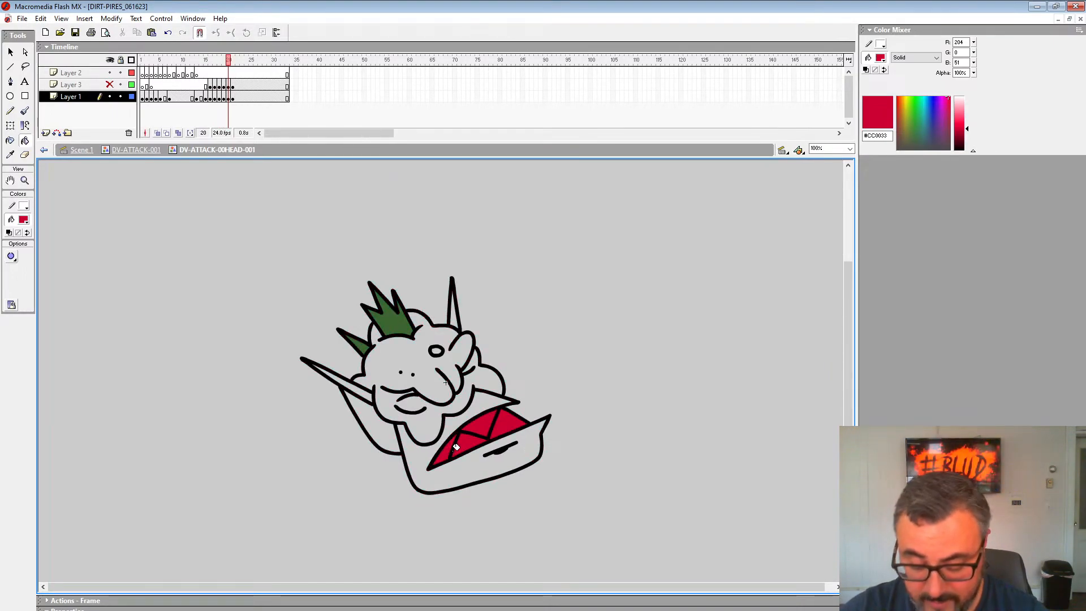
Sample the brown #5A4F3E from frame 21 and fill the head areas on frames 20, 19 and 18.
key(period)
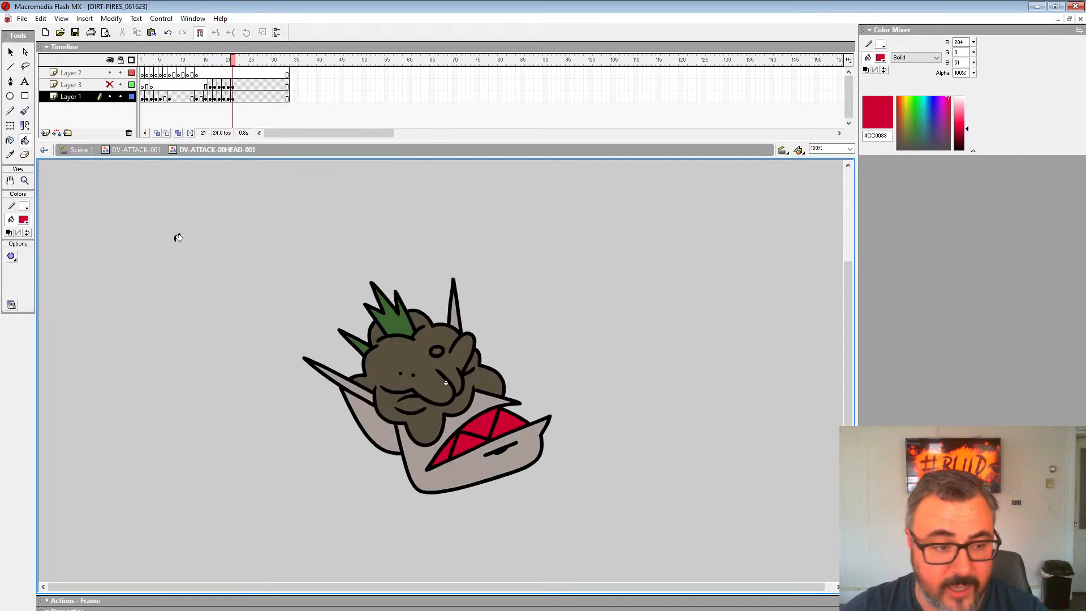
click(23, 219)
click(402, 358)
key(comma)
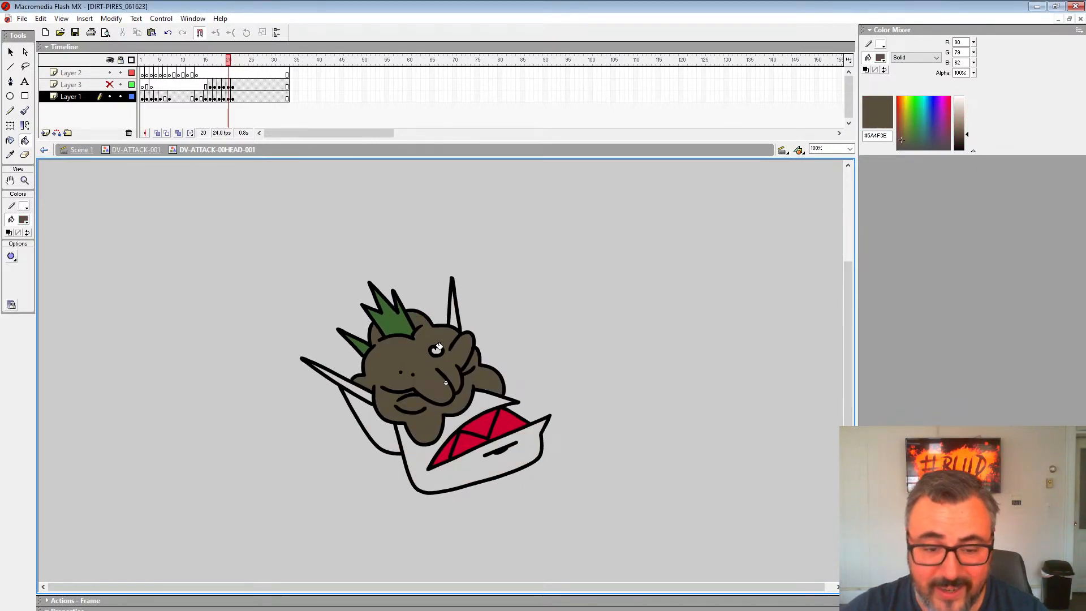
key(comma)
key(comma)
key(comma)
key(period)
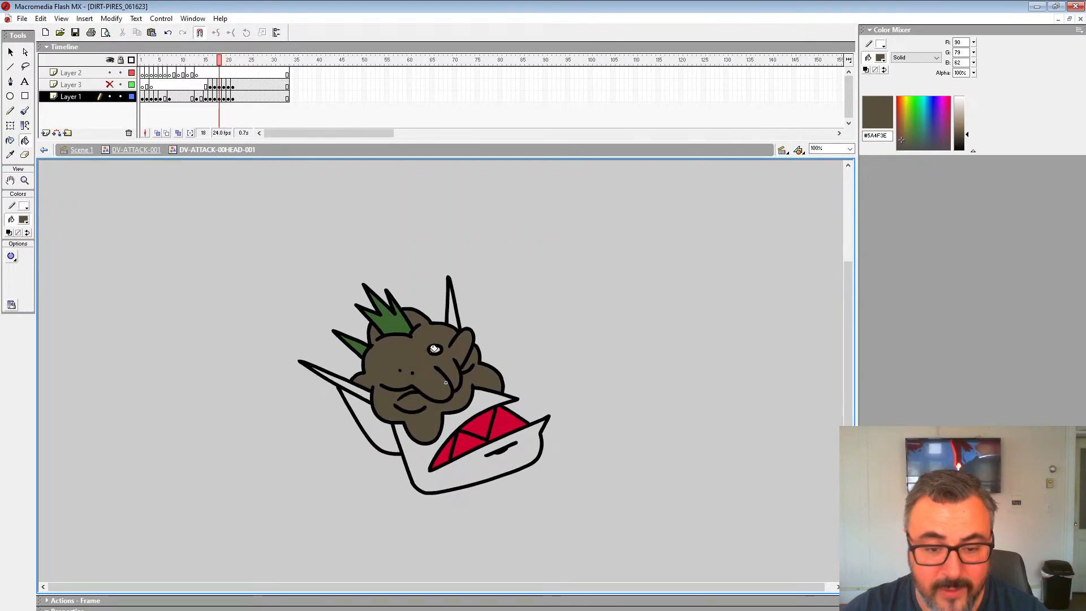
Fill the head areas with the same brown on frames 17 and 16.
key(comma)
click(434, 347)
key(comma)
click(435, 341)
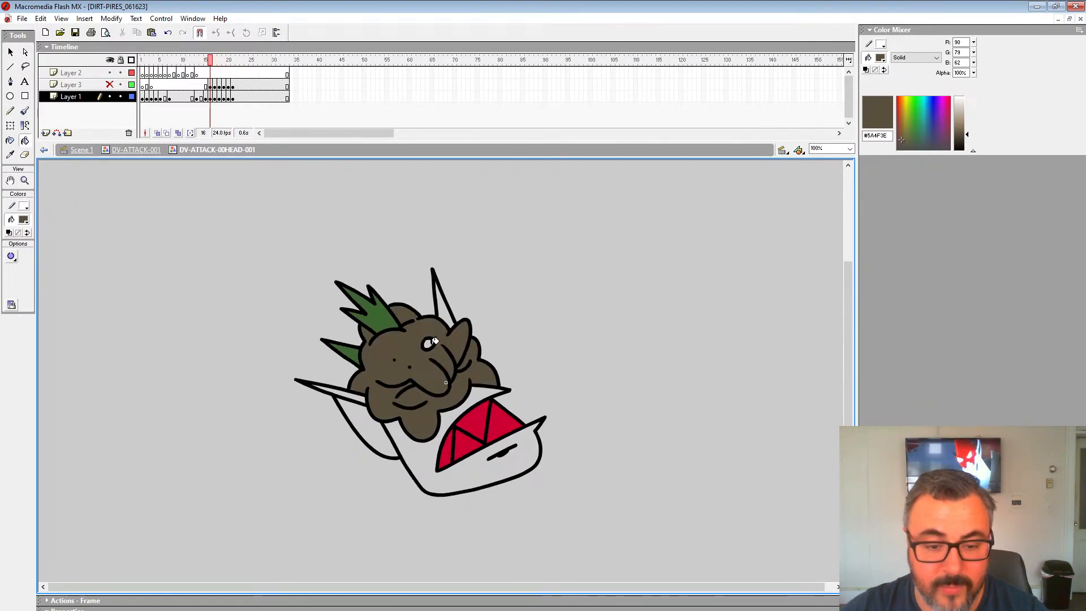
Sample the greyish skin colour #A99C96 from frame 21 and fill the jaw and ear on frame 20.
key(period)
key(period)
key(period)
key(period)
key(period)
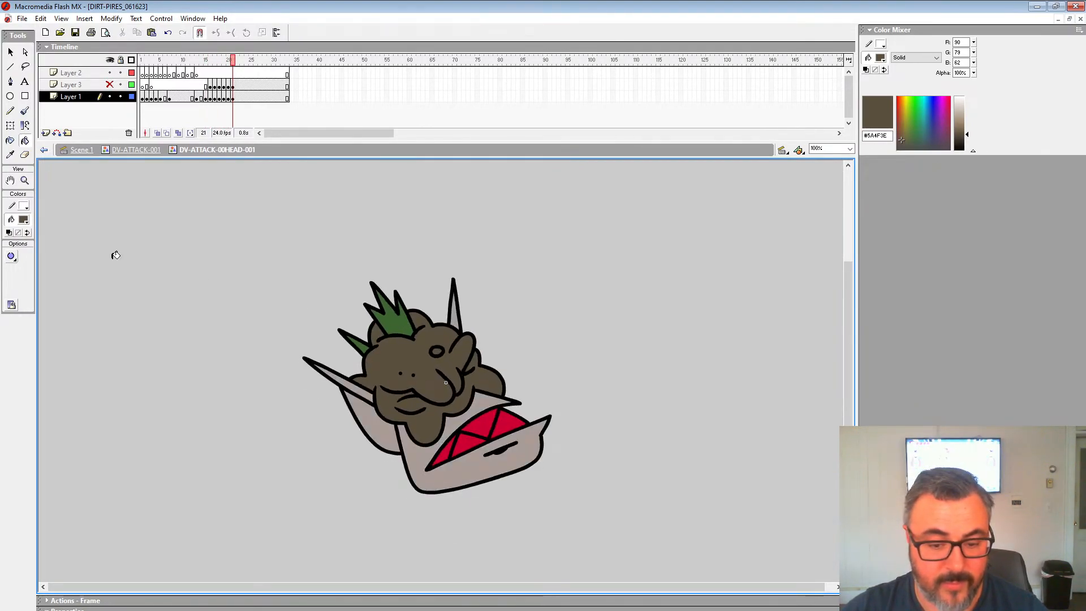
click(23, 220)
click(474, 464)
key(comma)
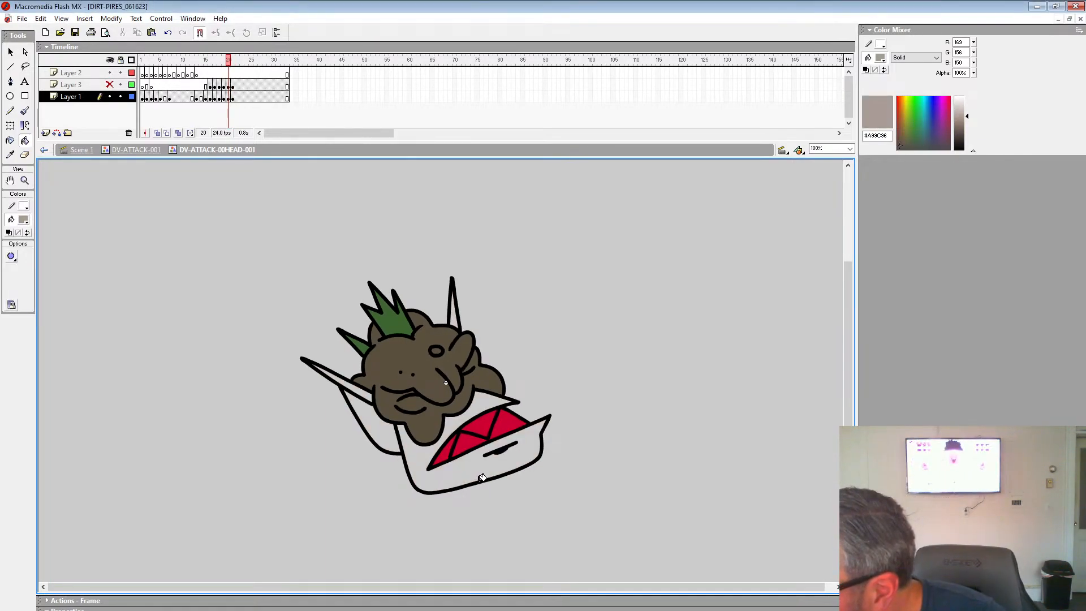
click(448, 467)
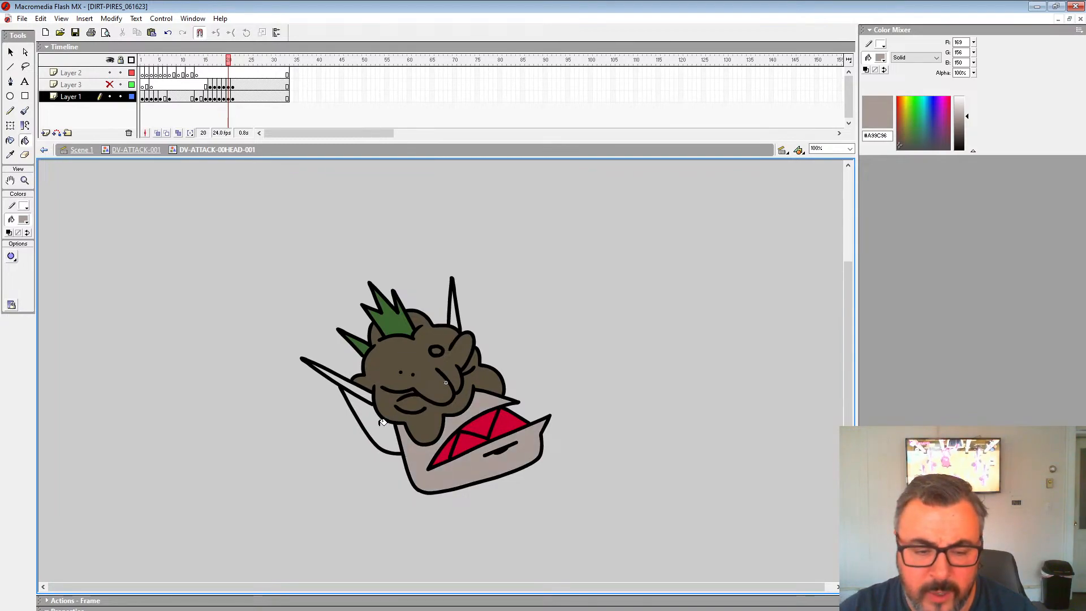
click(382, 422)
Fill the jaw, ears and horn areas with the same greyish skin colour on frames 19 and 18.
key(comma)
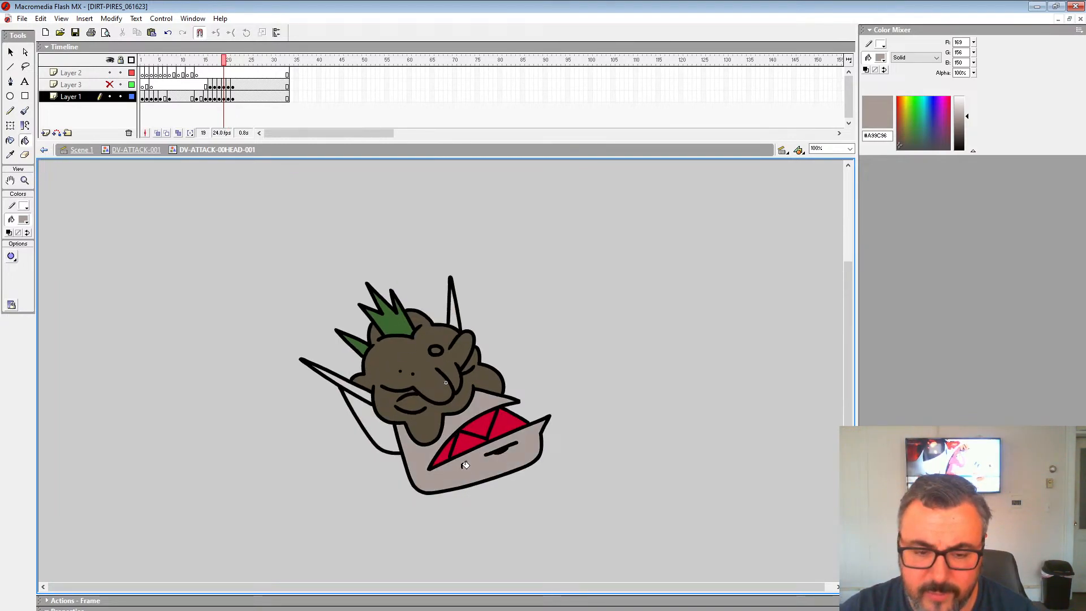
click(380, 421)
click(370, 393)
key(comma)
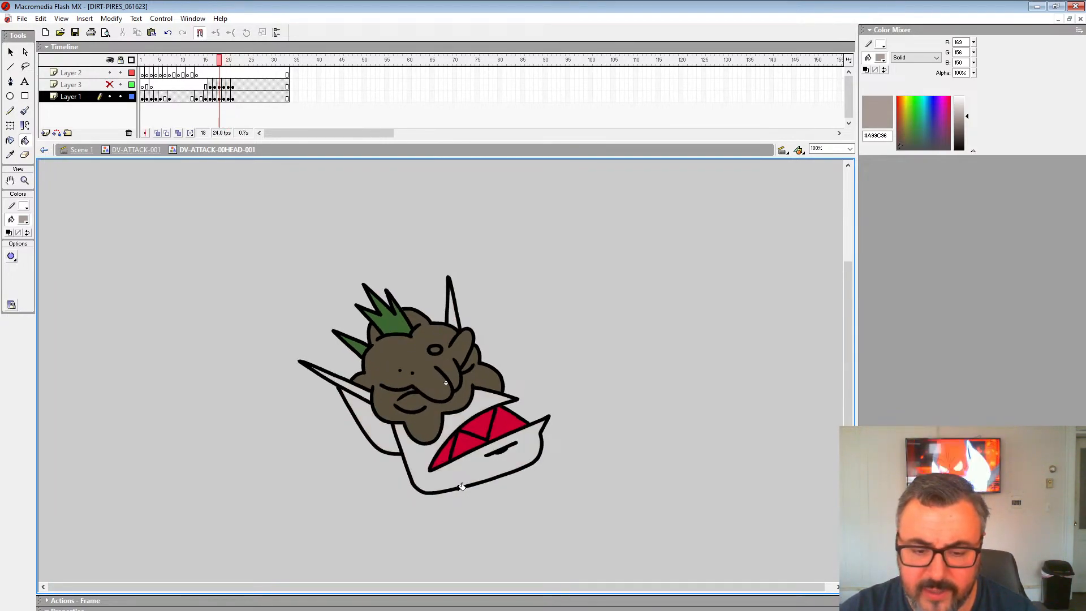
click(457, 482)
click(375, 436)
click(365, 393)
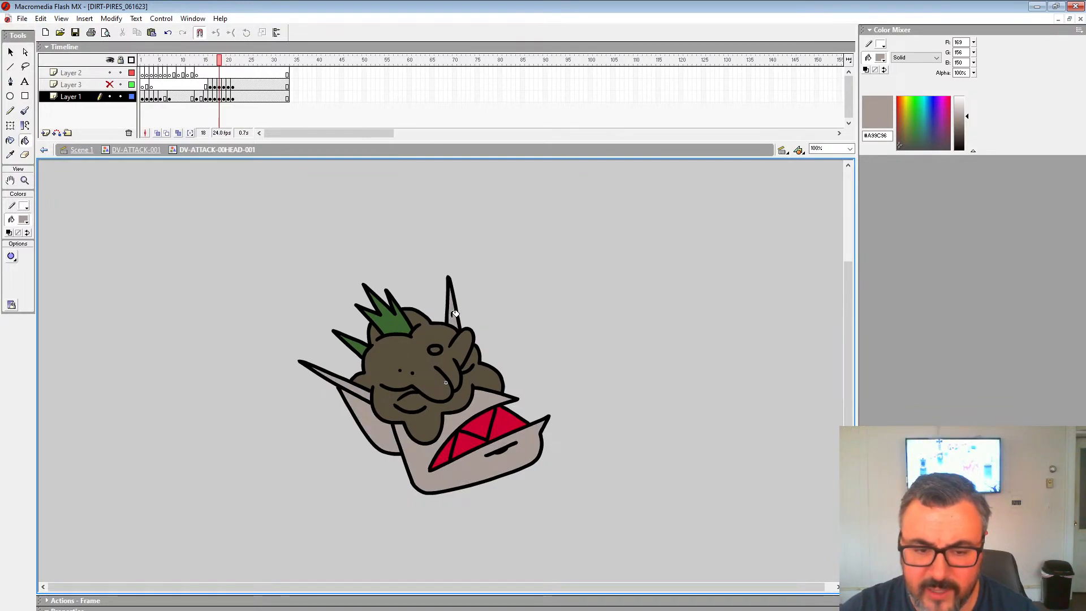
Fill the jaw, ears and horns with the same greyish skin colour on frames 17 and 16.
key(comma)
click(452, 486)
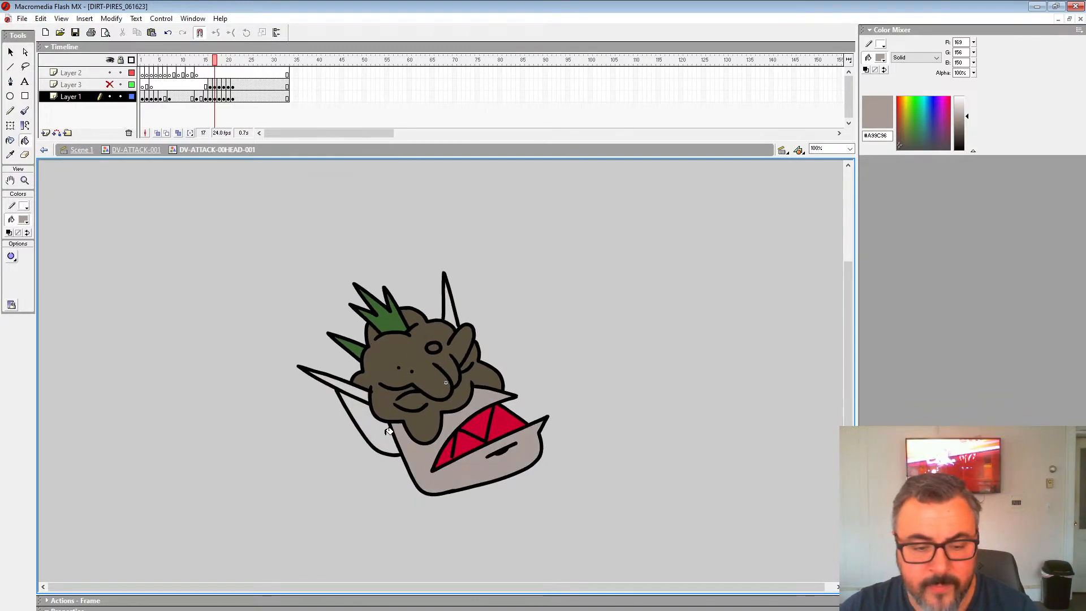
click(389, 431)
click(362, 393)
key(comma)
click(450, 478)
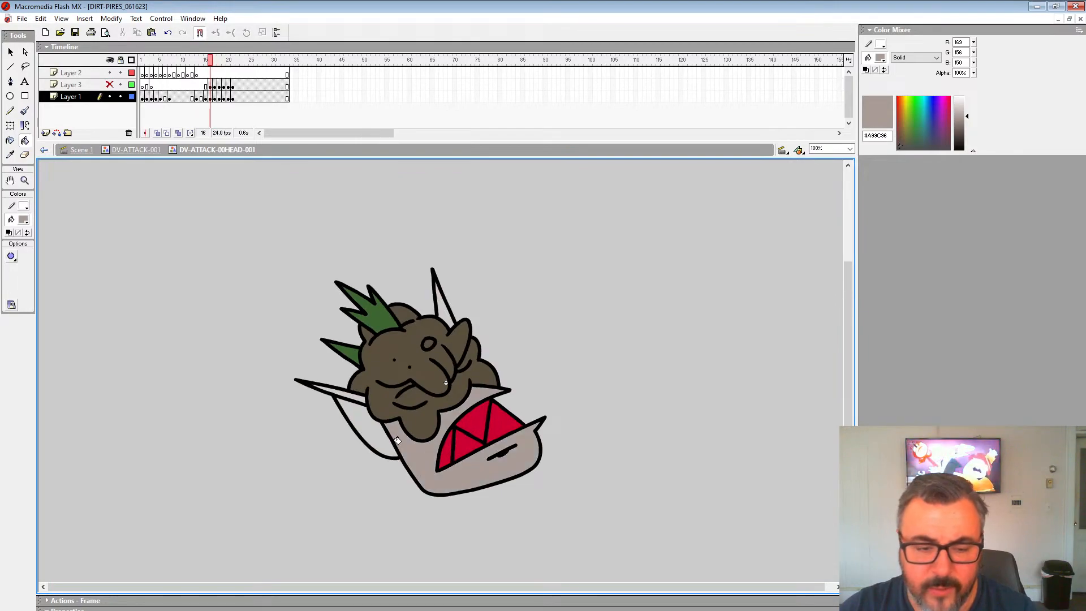
click(383, 430)
click(361, 394)
click(442, 311)
Show Layer 3 and extend the drawings from frame 16 onward on Layers 3 and 1 to two frames each.
key(comma)
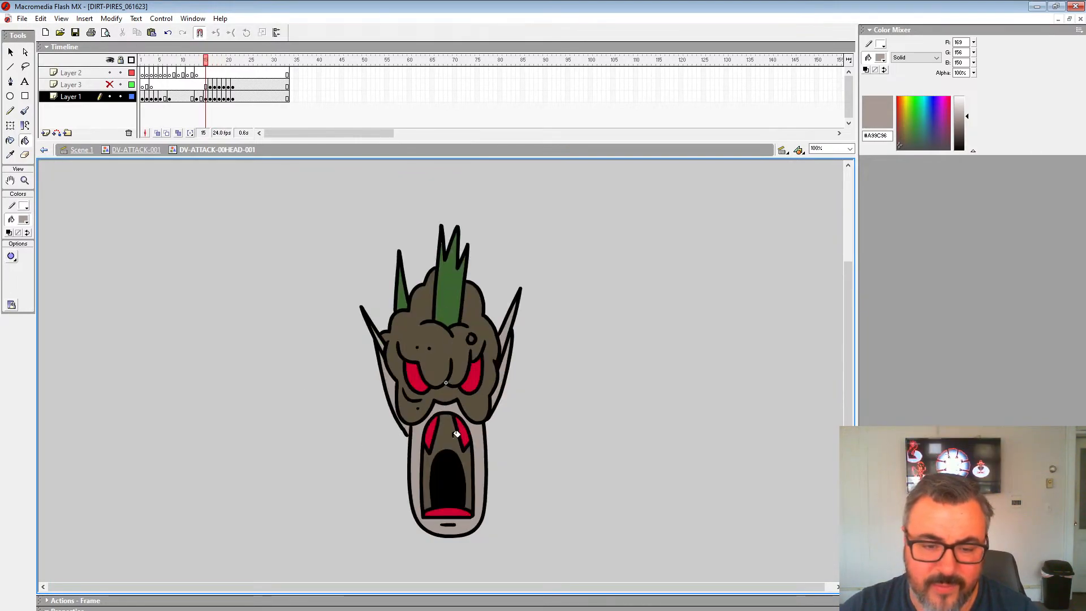
key(period)
key(period)
key(comma)
click(110, 85)
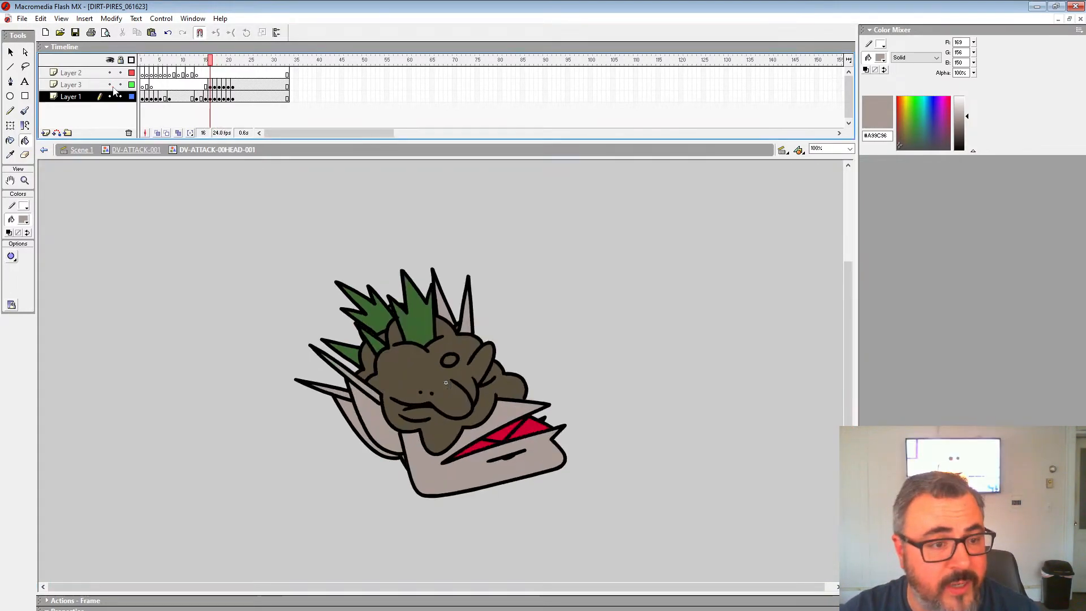
mouse_move(211, 86)
mouse_down()
mouse_move(211, 96)
mouse_move(255, 96)
mouse_up()
key(F5)
key(F5)
key(F5)
key(F5)
key(F5)
Return to DV-ATTACK-001 and copy the rough sketch frames 16 to 32 on Layer 3.
click(136, 150)
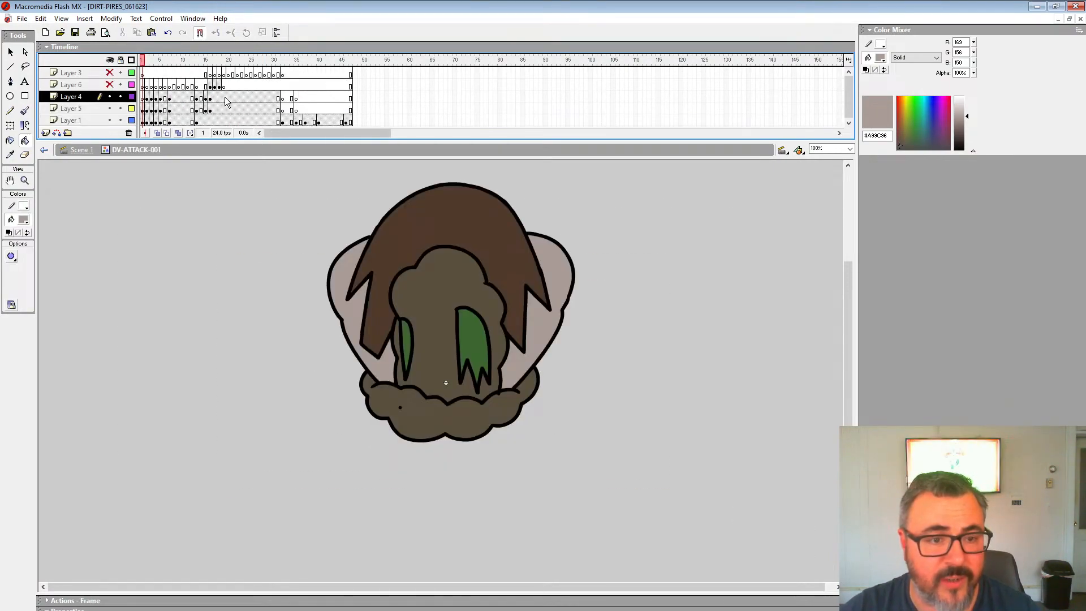
click(206, 97)
click(210, 98)
drag(321, 225, 316, 246)
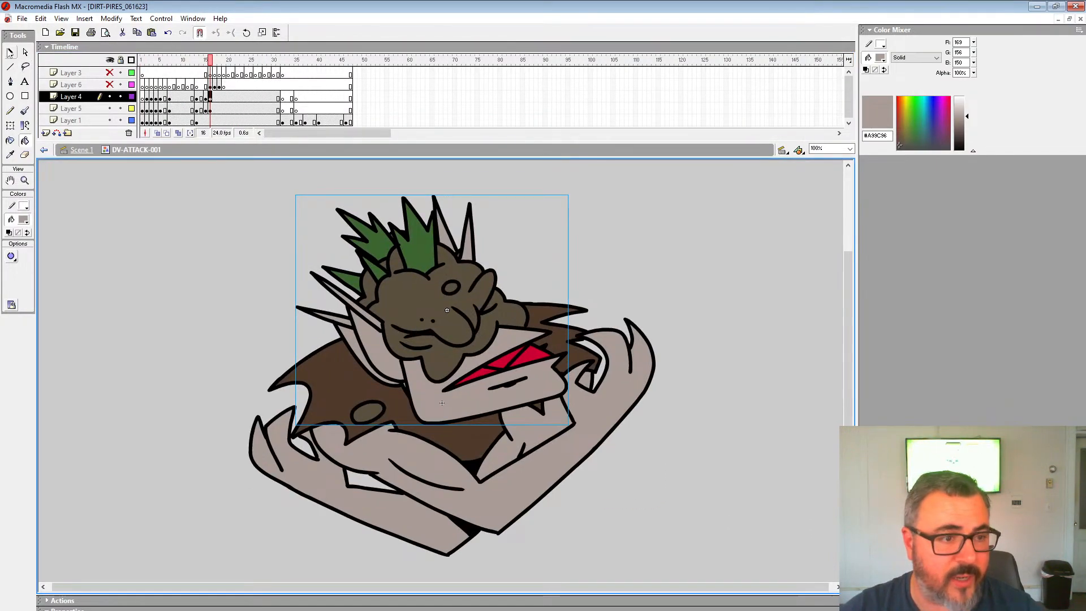
click(10, 53)
drag(210, 74, 283, 74)
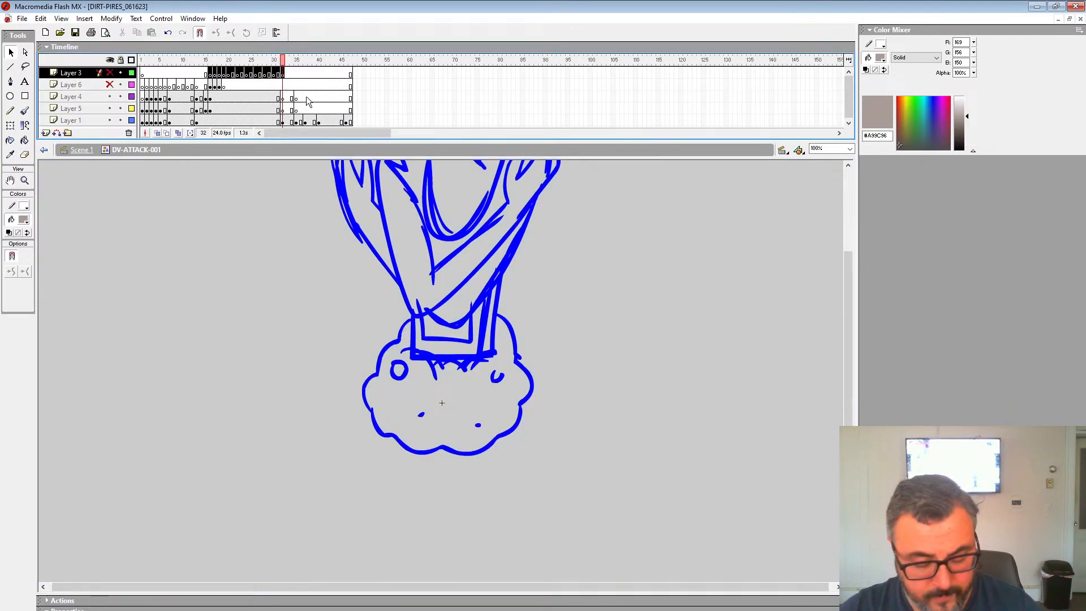
Reopen the head symbol from frame 16 and paste the copied sketch frames onto Layer 2 starting at frame 16.
click(210, 97)
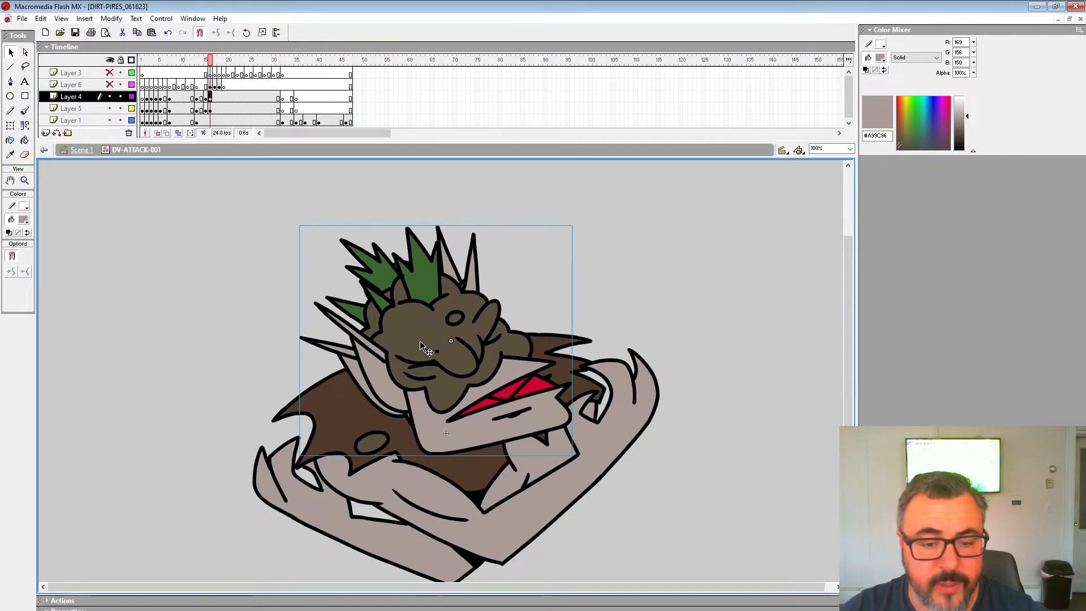
double_click(459, 364)
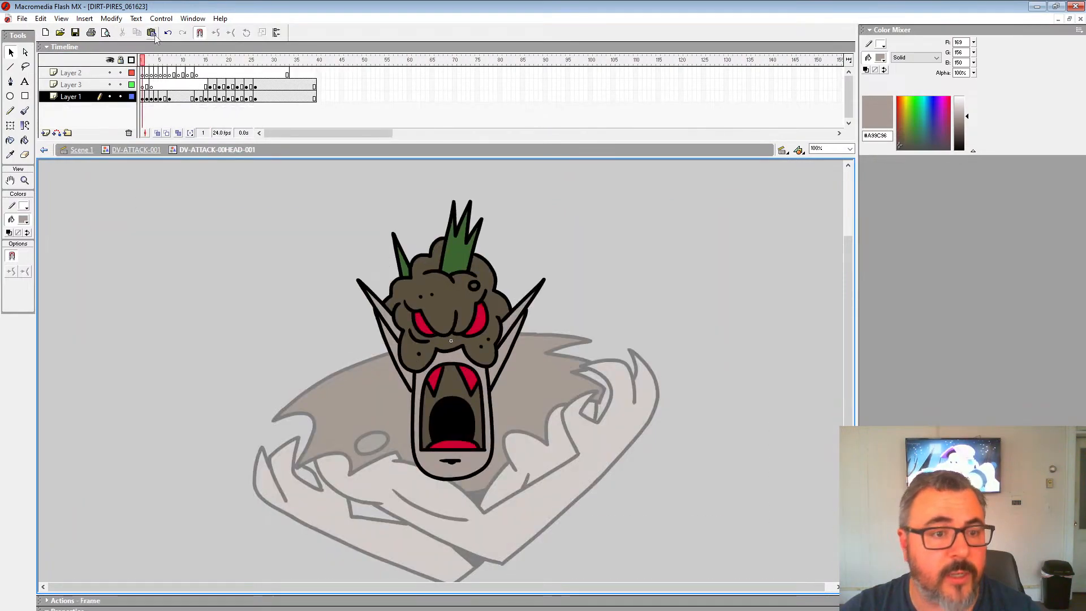
click(209, 74)
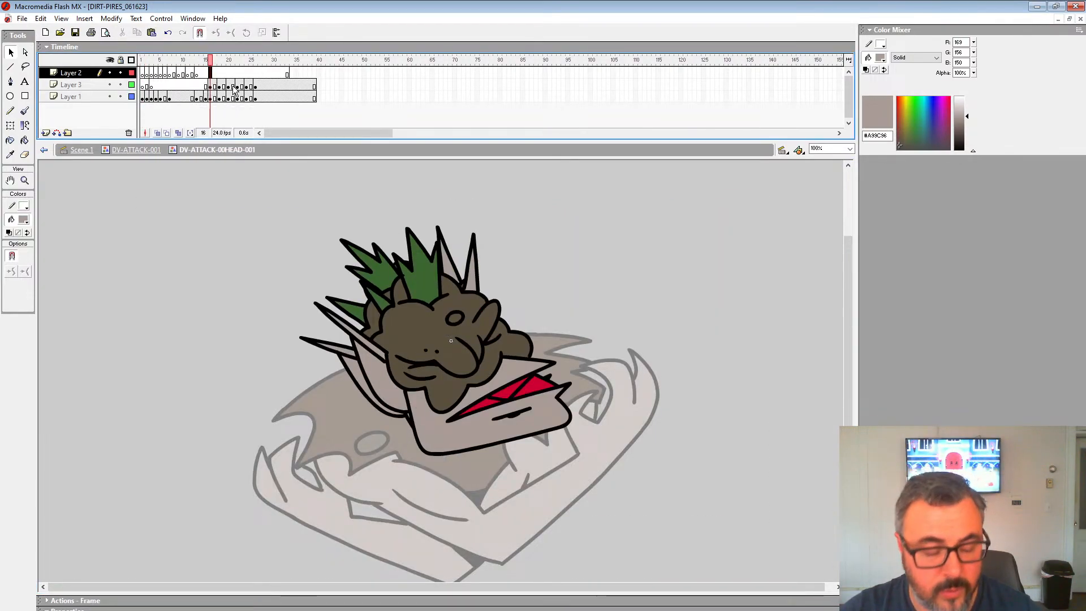
click(207, 95)
click(207, 74)
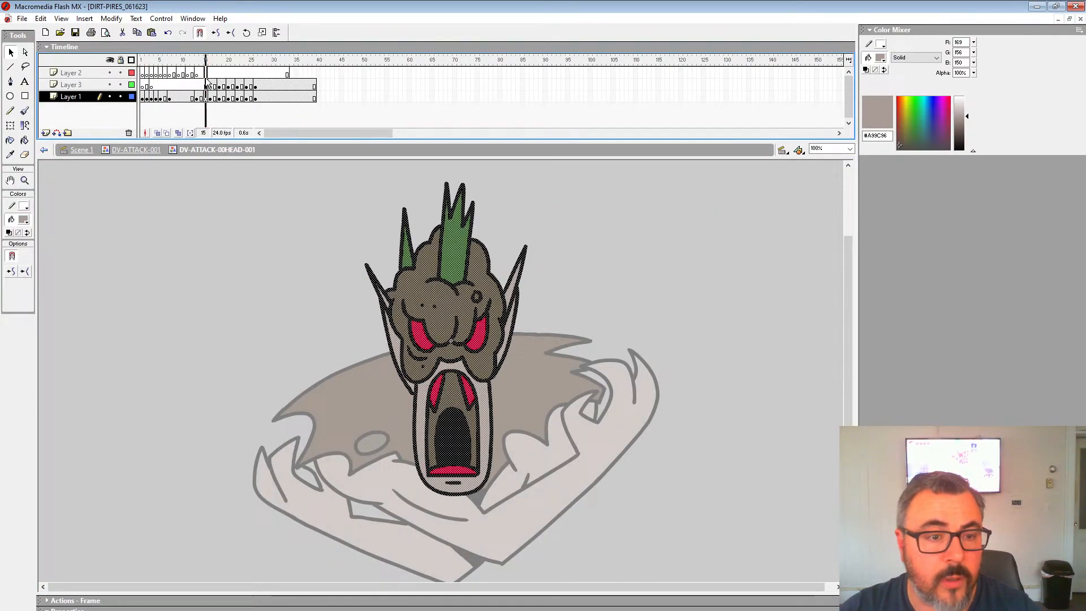
click(210, 74)
key(ctrl+alt+v)
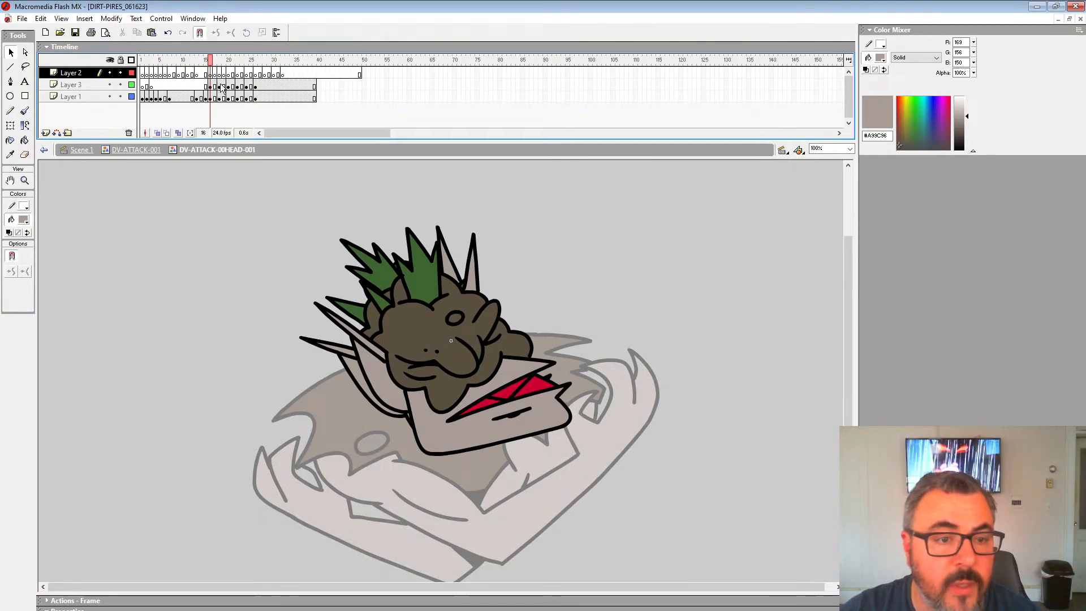
drag(220, 86, 249, 101)
click(246, 106)
key(ctrl+z)
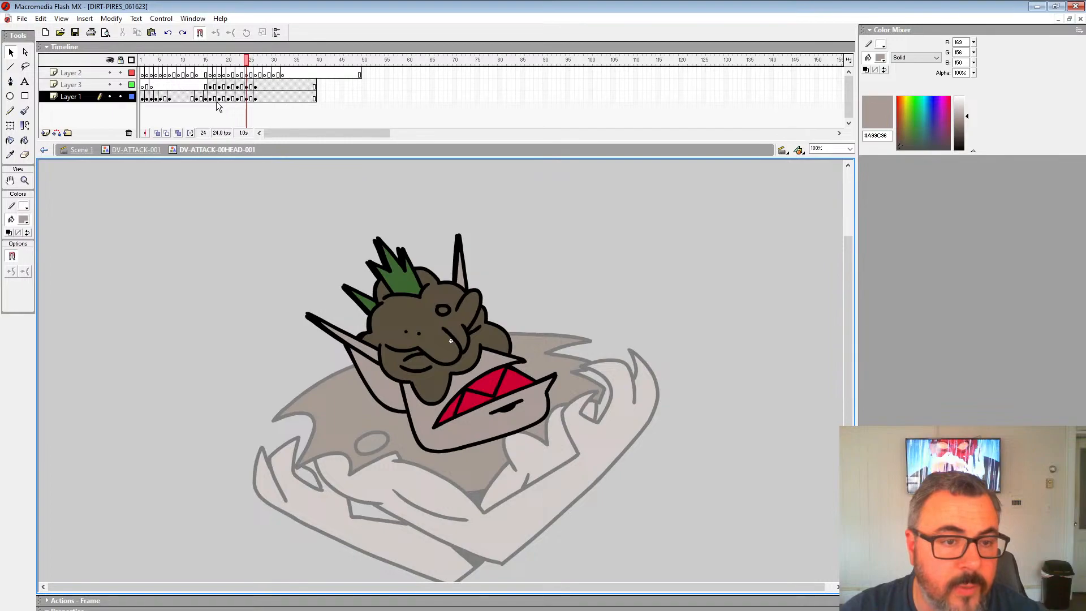
Shift the Layer 1 drawings one frame later from frame 16 and move the Layer 3 drawings into the gaps on Layer 1.
click(210, 86)
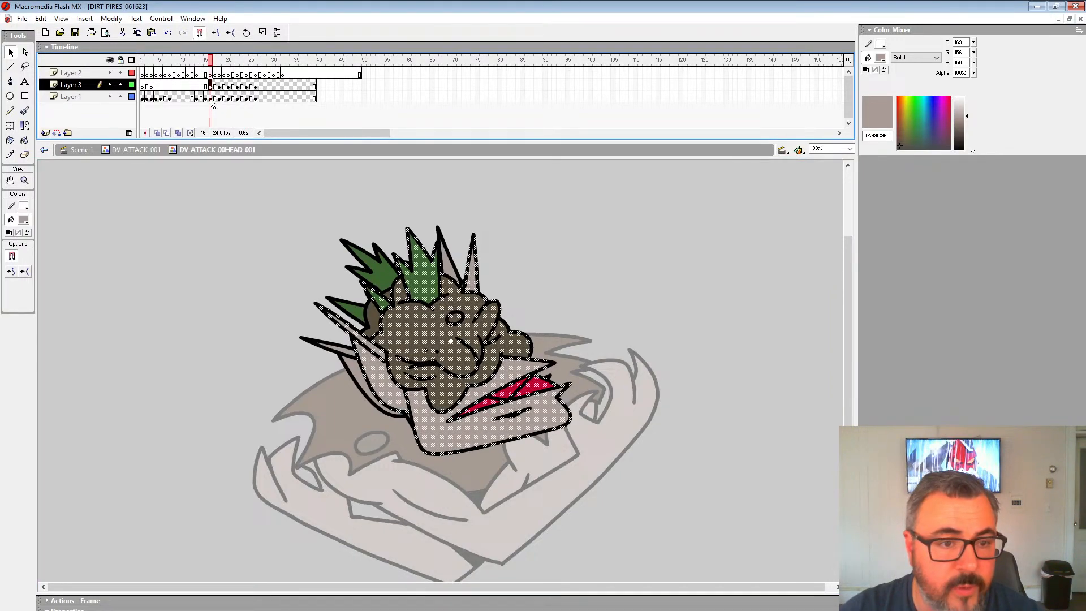
drag(211, 99, 260, 97)
click(233, 106)
click(211, 87)
click(219, 87)
click(229, 87)
click(238, 87)
click(247, 87)
click(255, 87)
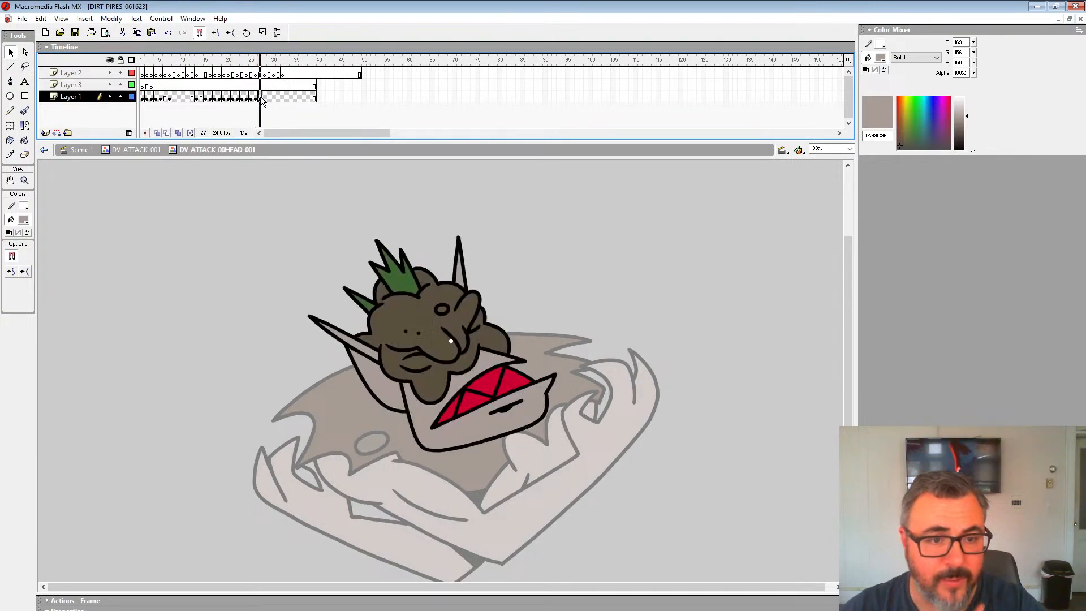
Retime the Layer 1 keyframes from frame 20 onward to every second frame, placing the last one on frame 32.
click(255, 98)
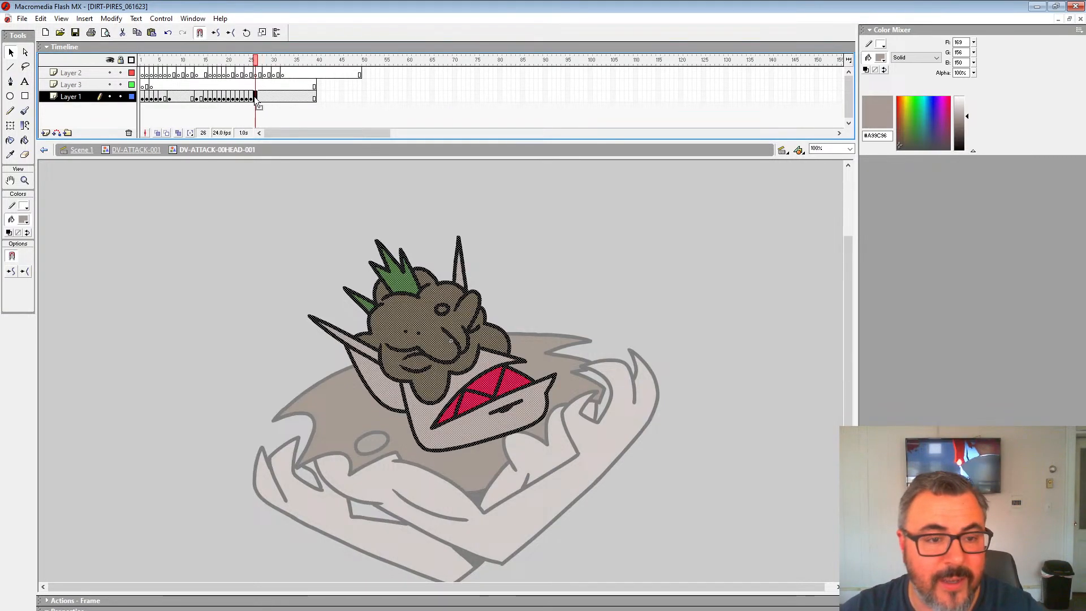
drag(285, 103, 241, 108)
click(247, 98)
click(243, 98)
click(238, 99)
click(238, 99)
click(233, 99)
click(208, 99)
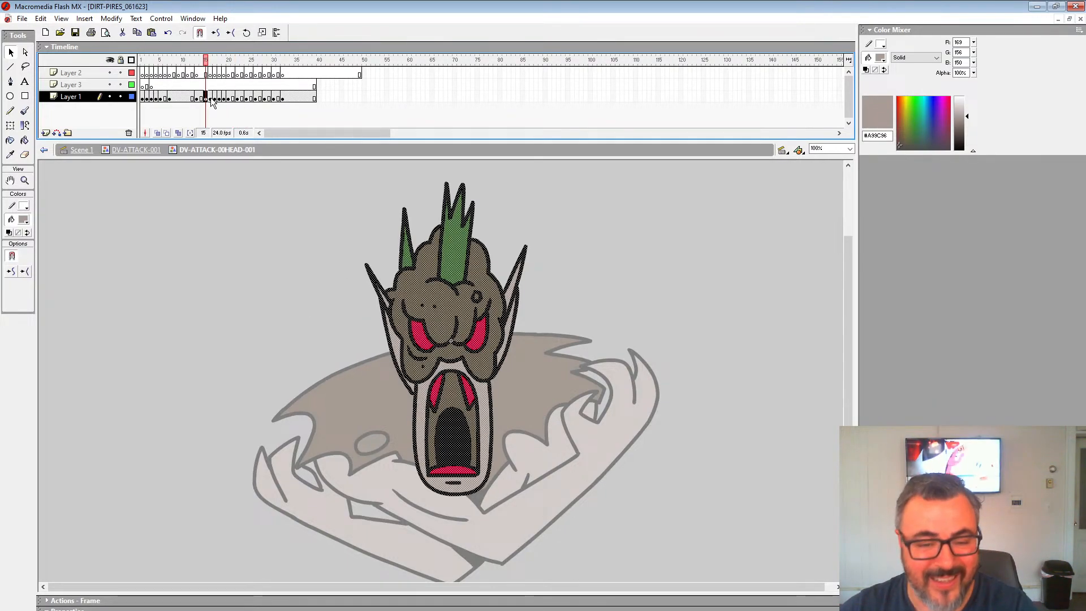
Play back the retimed head animation and review it on the full body in DV-ATTACK-001 at 50% zoom.
key(Return)
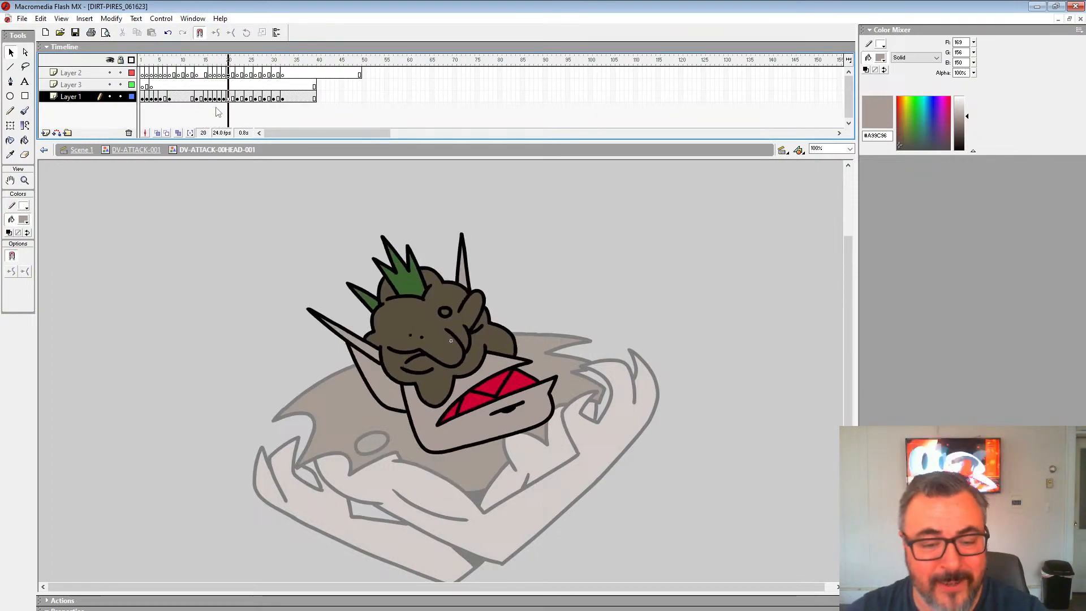
click(192, 88)
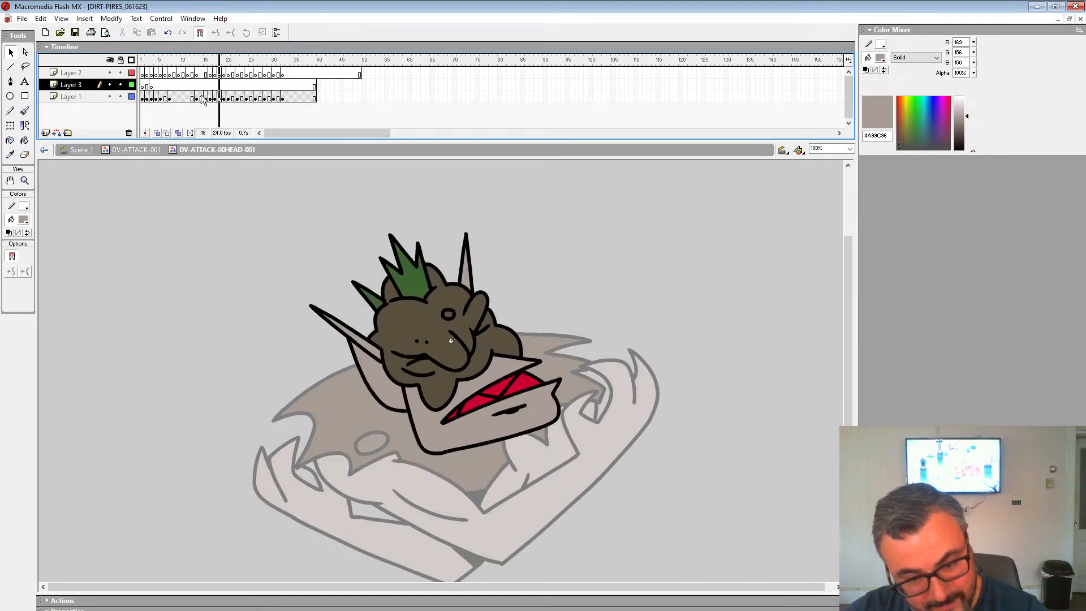
click(136, 150)
click(25, 180)
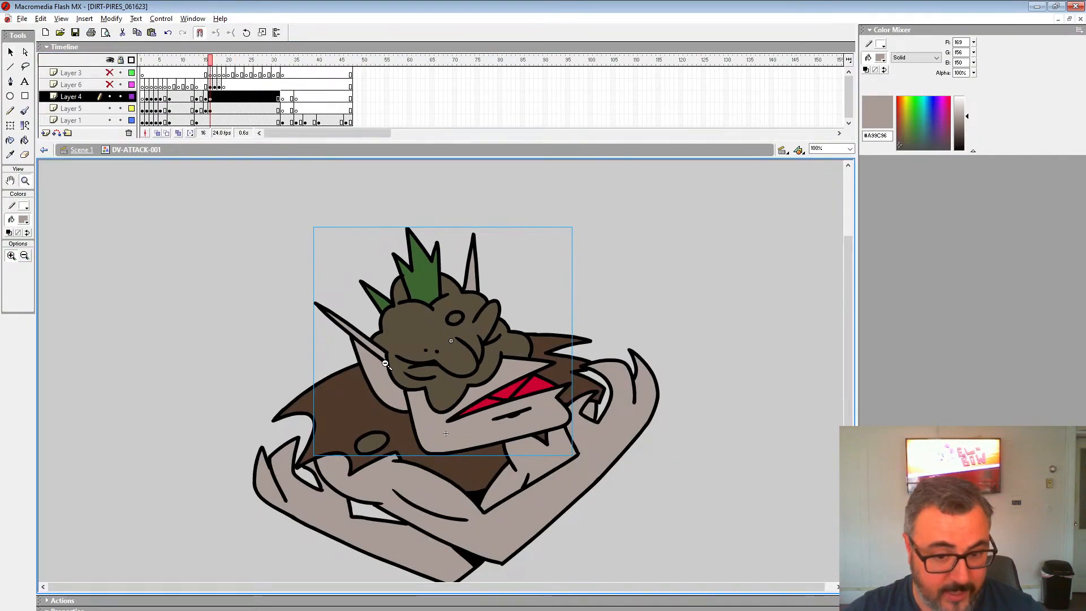
alt+click(373, 357)
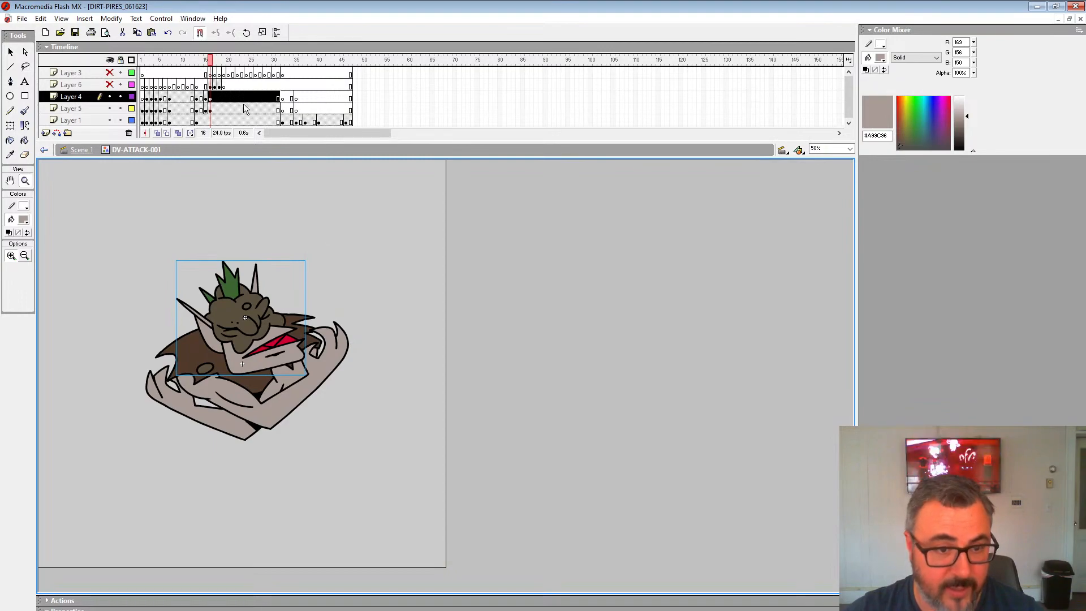
click(188, 87)
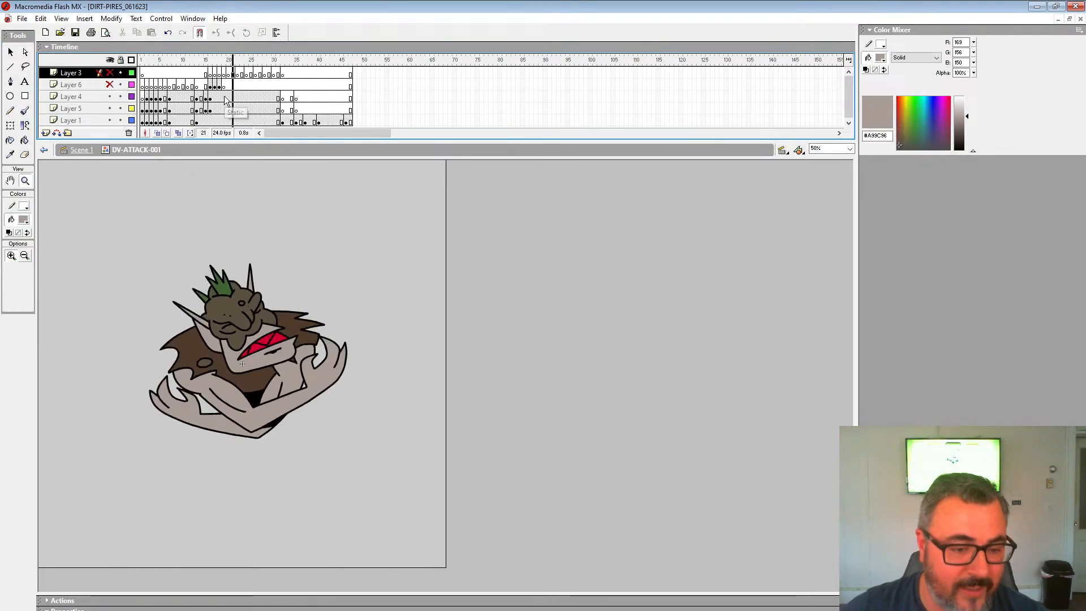
Unhide Layer 3 and Layer 6 in the DV-ATTACK-001 symbol and return to Scene 1.
click(210, 98)
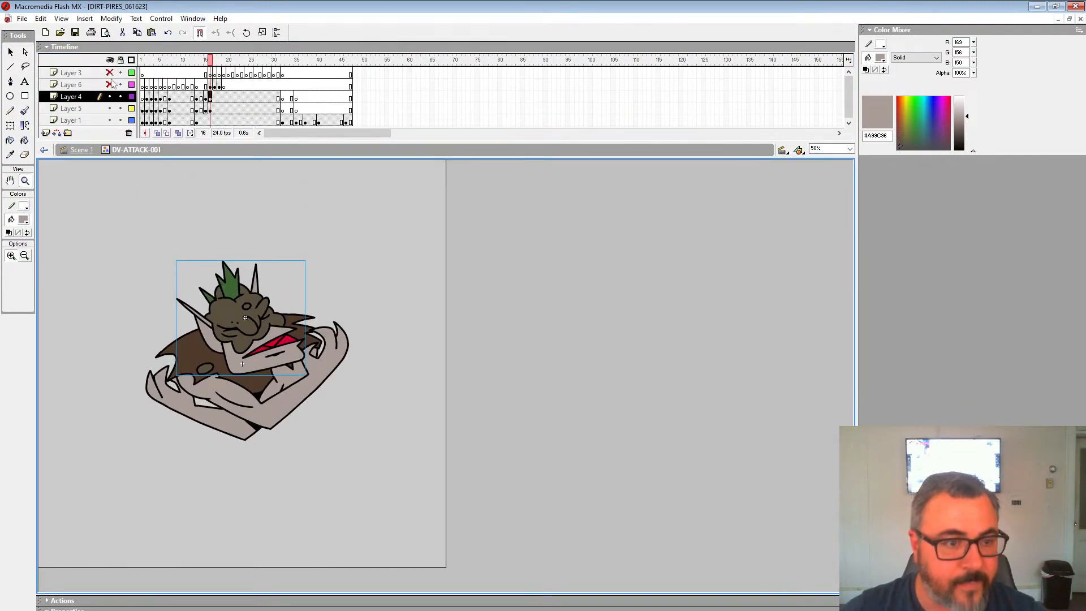
drag(110, 73, 110, 84)
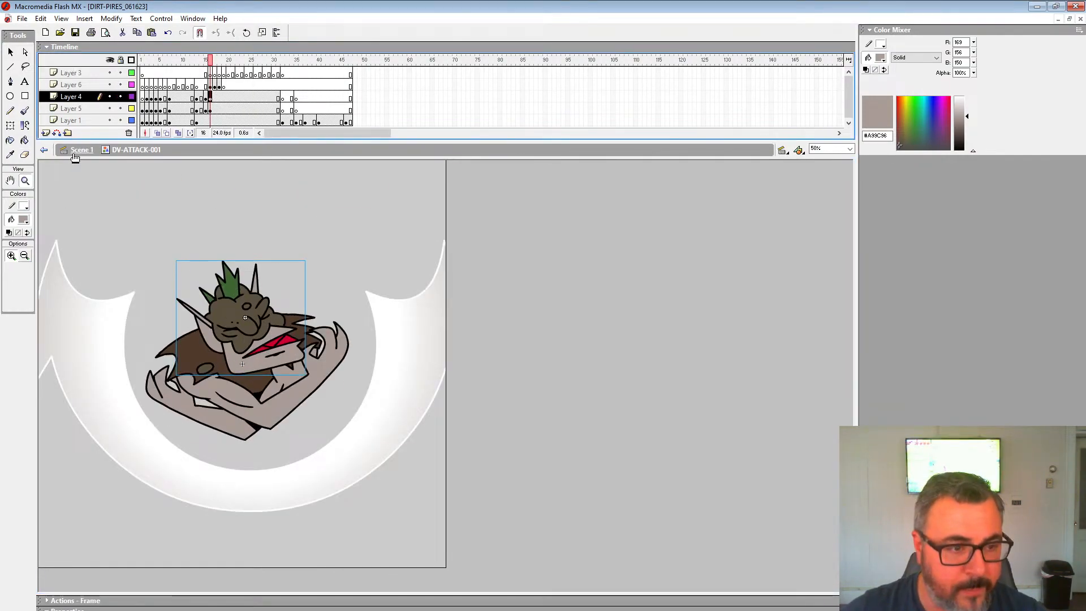
click(75, 153)
Step through the Scene 1 animation from frame 8 to frame 16 and examine the monster's slash pose up close.
click(172, 76)
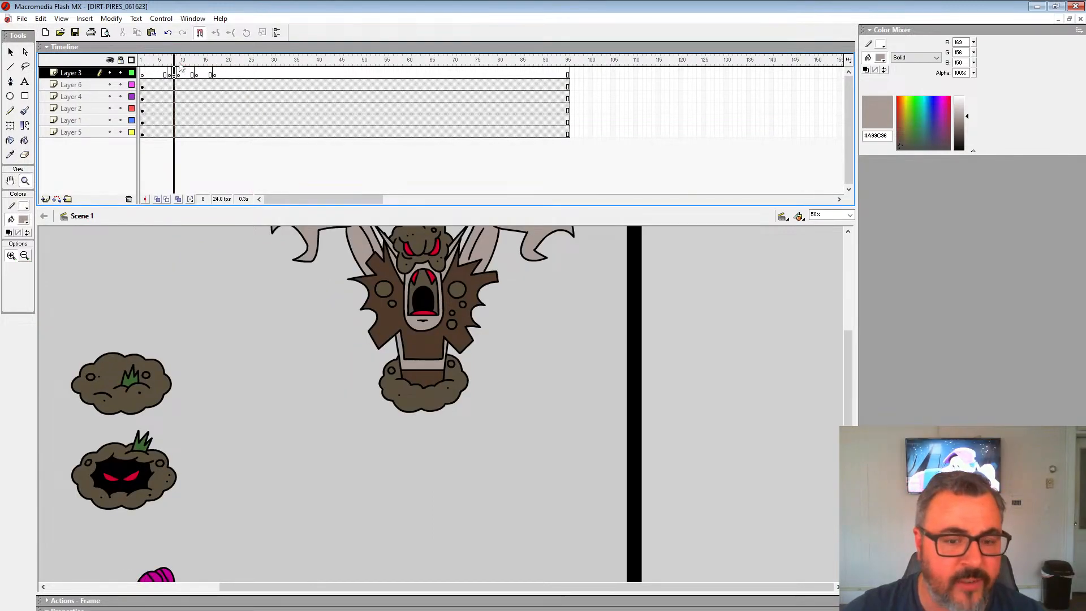
key(period)
key(period)
key(period)
key(period)
key(period)
key(period)
key(period)
key(period)
key(period)
key(period)
key(comma)
key(comma)
click(28, 178)
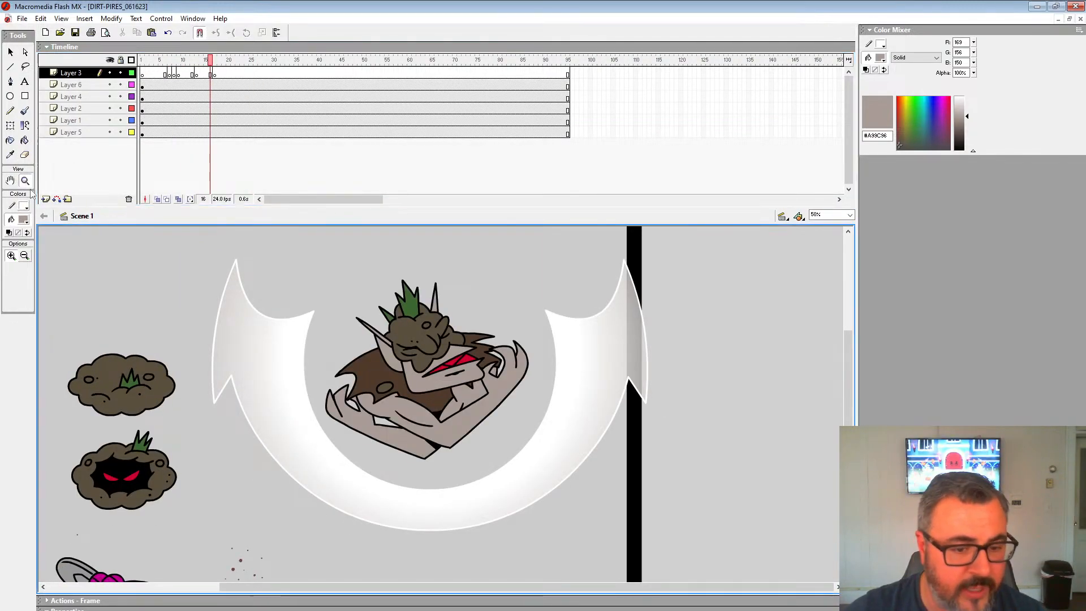
alt+click(412, 407)
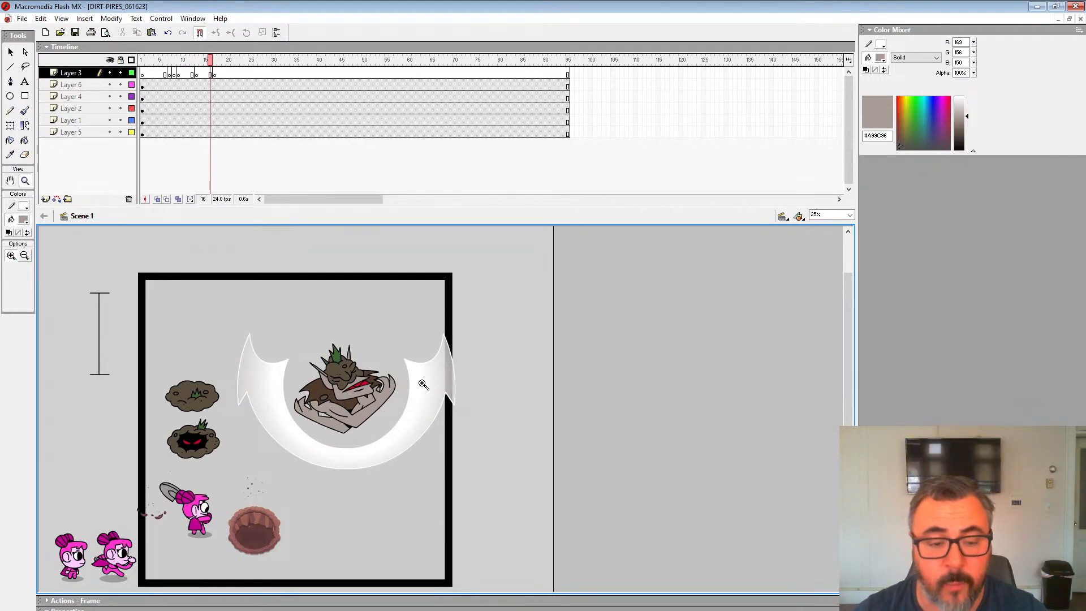
click(367, 420)
click(450, 410)
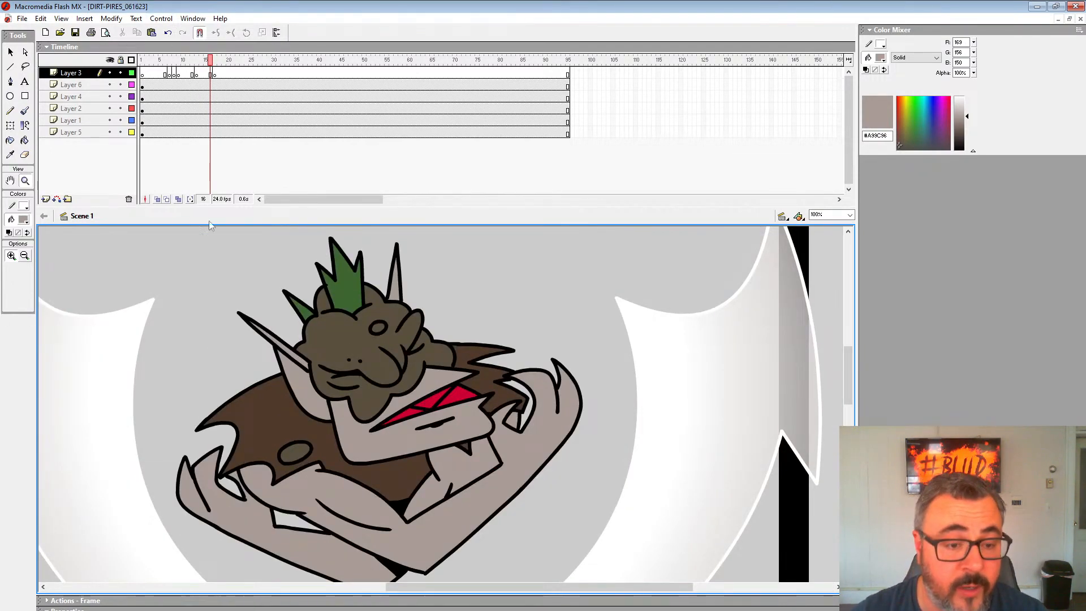
key(ctrl+minus)
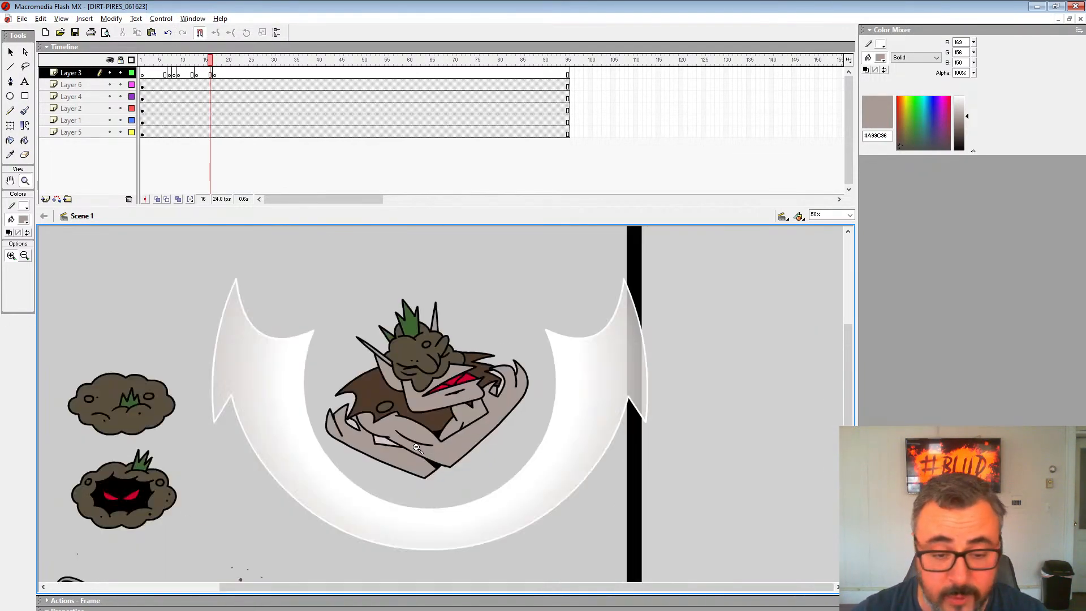
Paint a thick red #FF0000 stand-in figure with a round head and flared body below the monster on Layer 3.
click(25, 111)
click(23, 220)
click(9, 277)
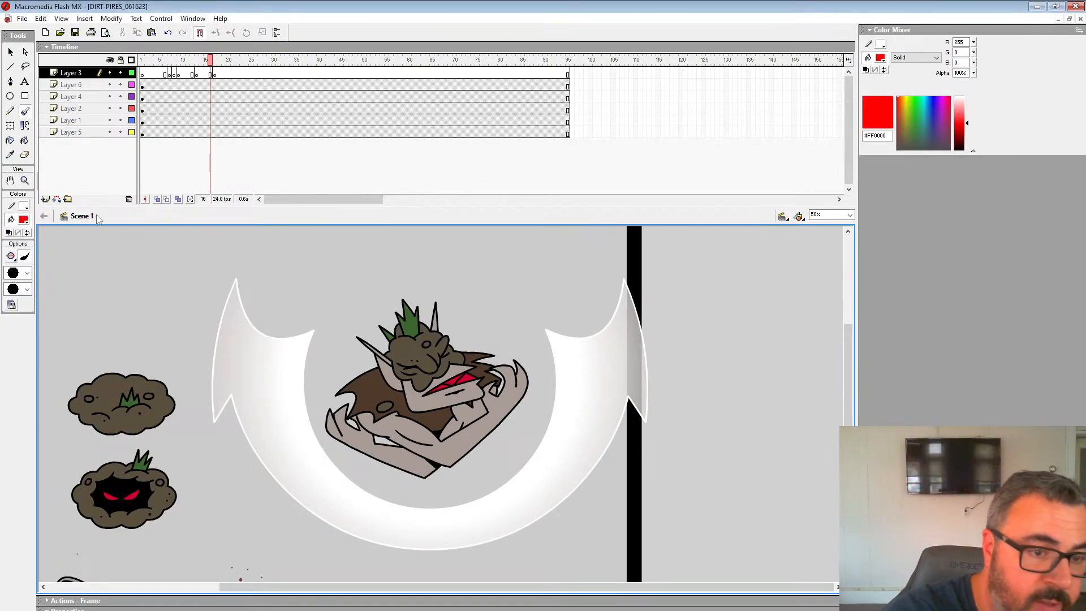
mouse_move(452, 510)
mouse_down()
mouse_move(480, 336)
mouse_move(452, 327)
mouse_move(447, 343)
mouse_up()
mouse_move(494, 346)
mouse_down()
mouse_move(478, 449)
mouse_move(434, 514)
mouse_up()
drag(462, 480, 439, 513)
drag(492, 456, 470, 526)
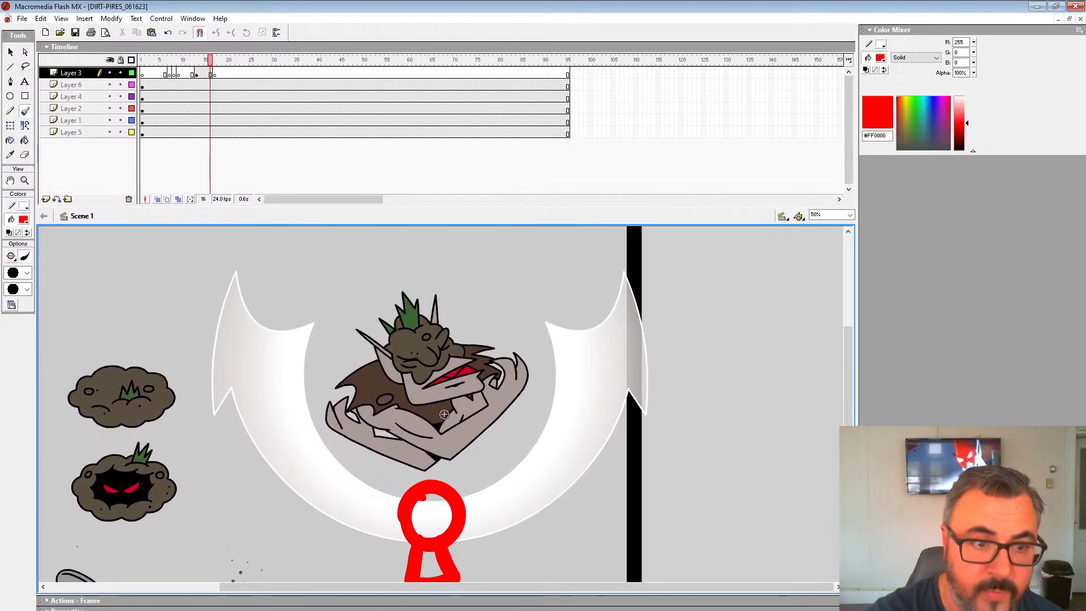
Cut the red figure from Layer 3 and add a new layer directly beneath Layer 3.
click(202, 73)
key(Delete)
click(202, 74)
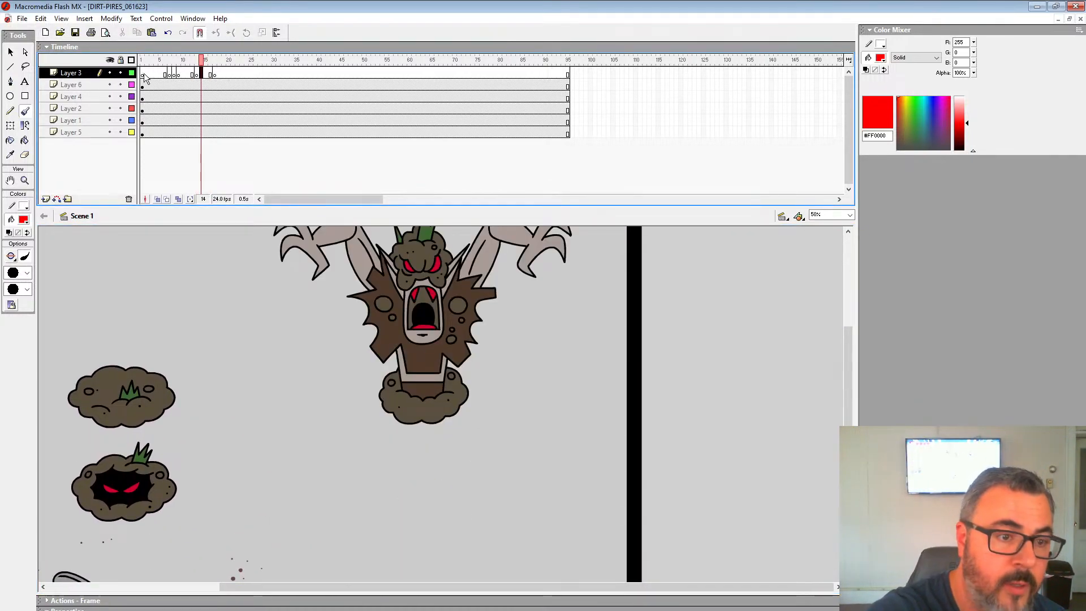
click(143, 75)
click(46, 198)
drag(91, 76, 93, 89)
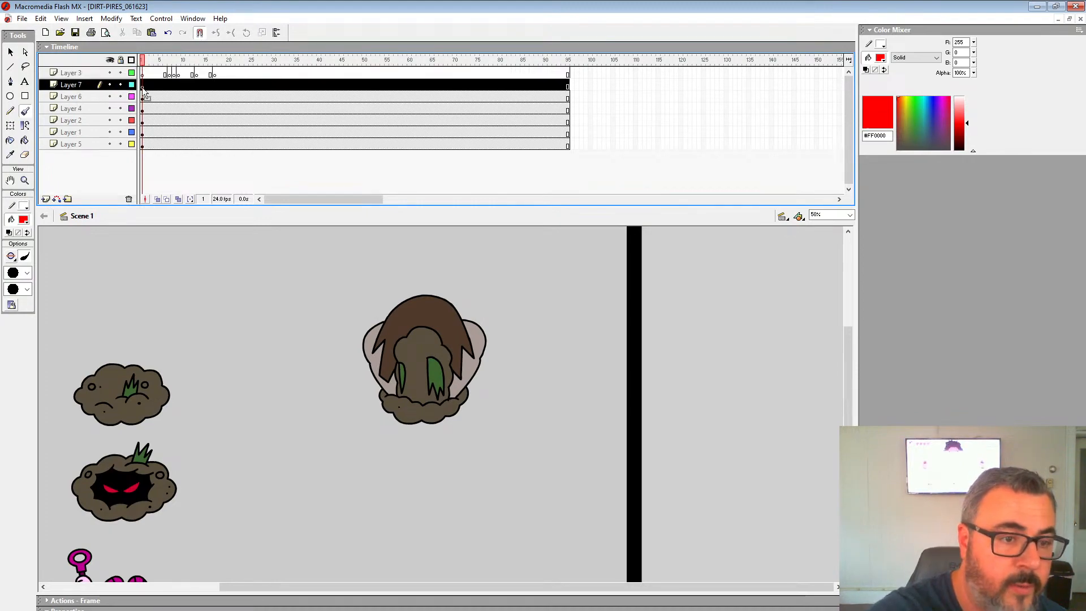
Paste the red figure in place at frame 1 of Layer 7 and nudge it up slightly.
click(144, 84)
key(ctrl+shift+v)
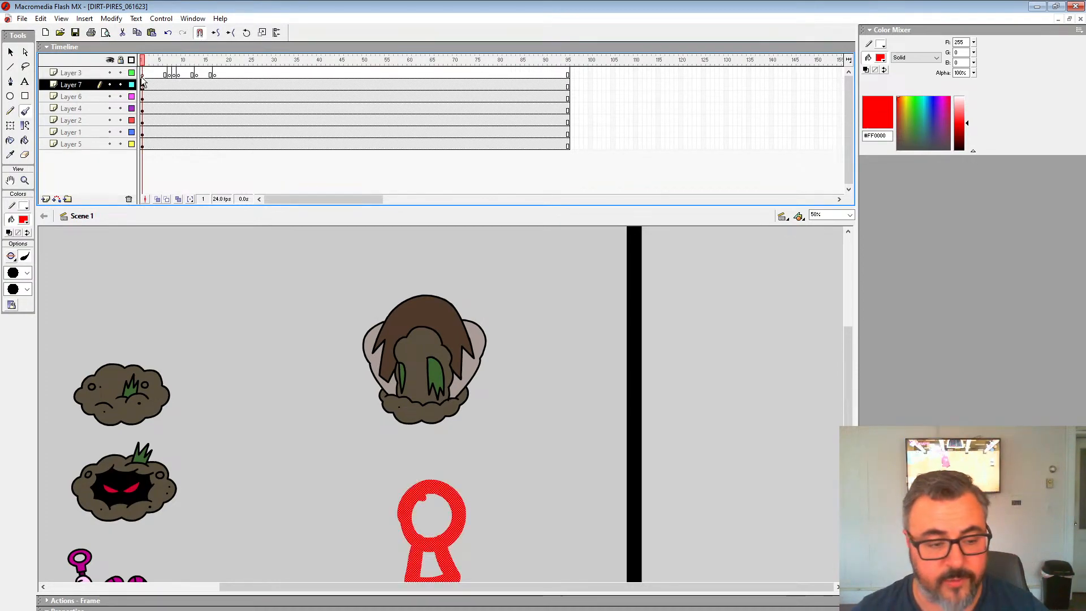
key(shift+Up)
key(shift+Up)
key(shift+Up)
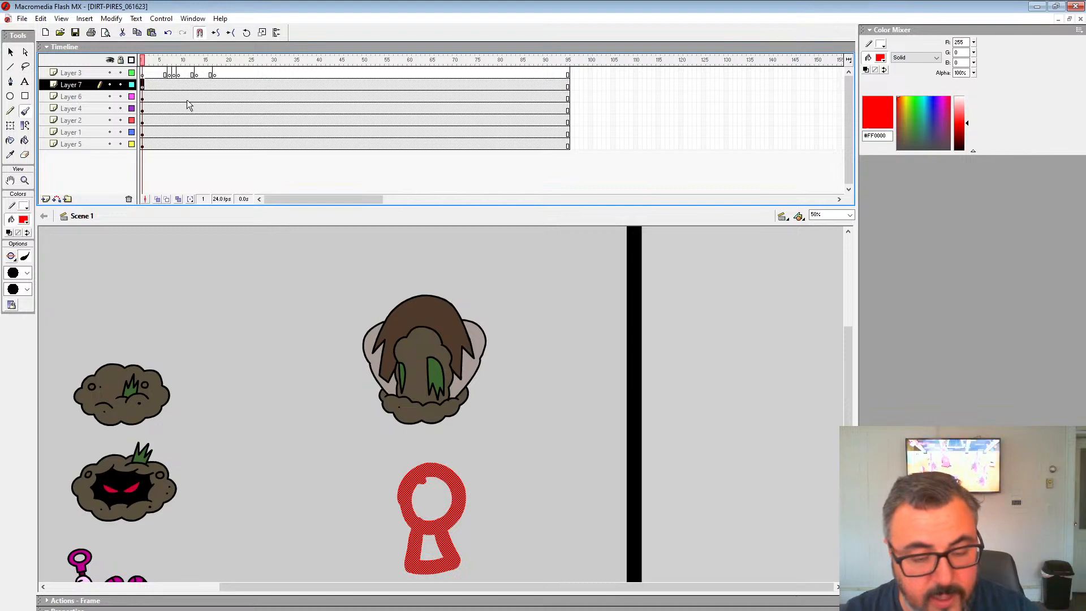
Replace the red figure with an empty keyframe at frame 16 of Layer 7 and choose a much smaller brush size.
drag(142, 60, 212, 89)
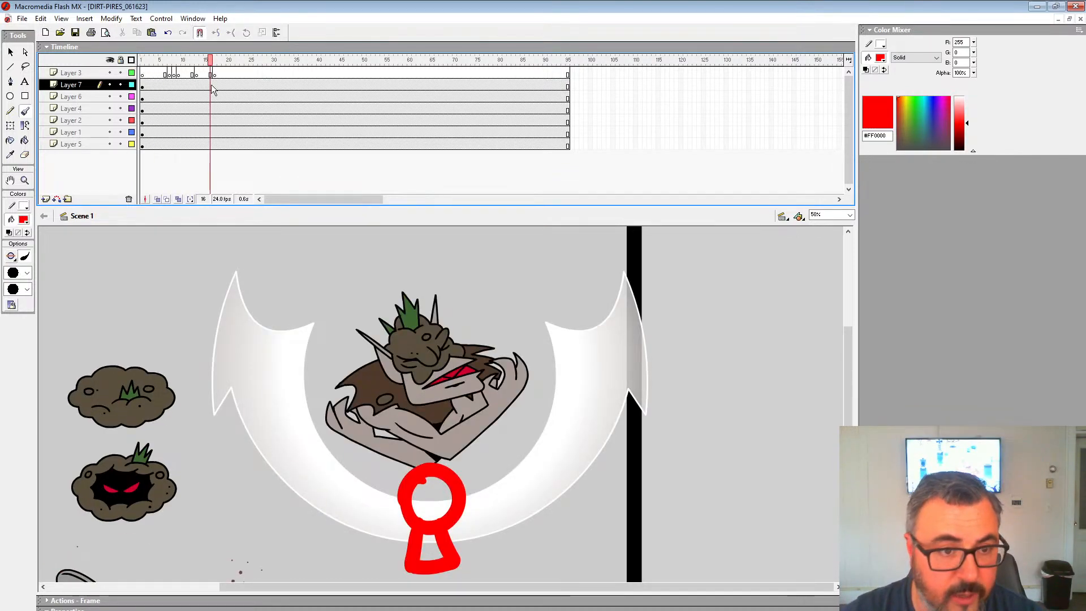
click(213, 89)
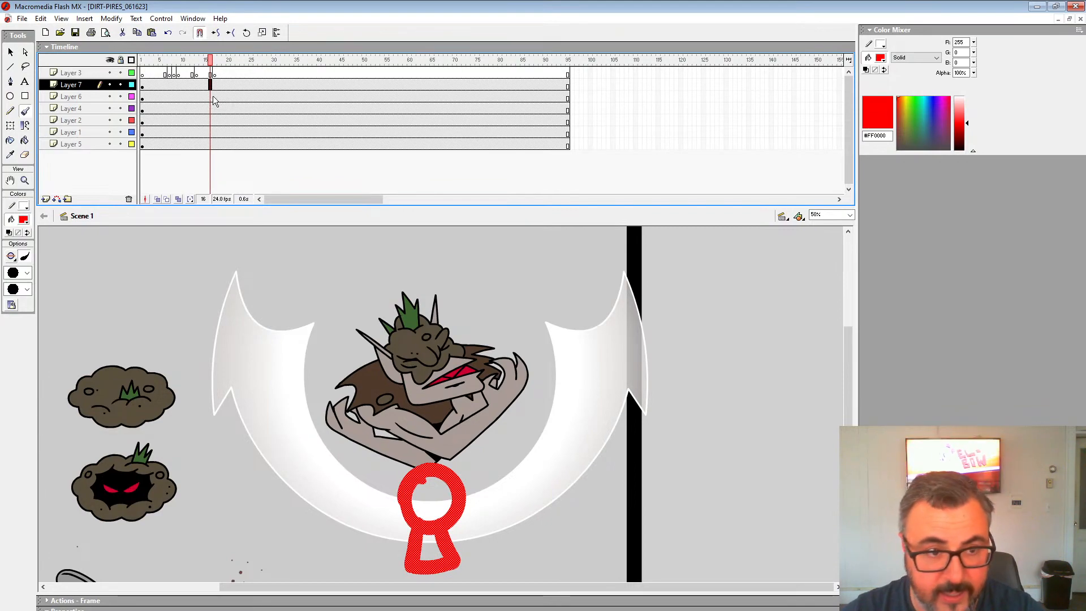
key(Delete)
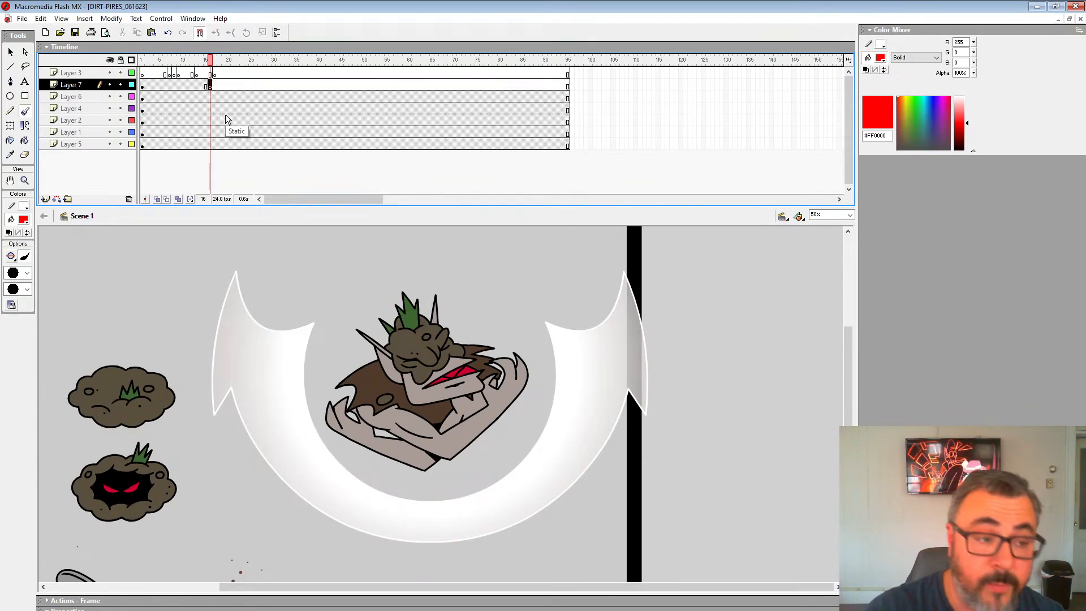
click(26, 272)
click(26, 298)
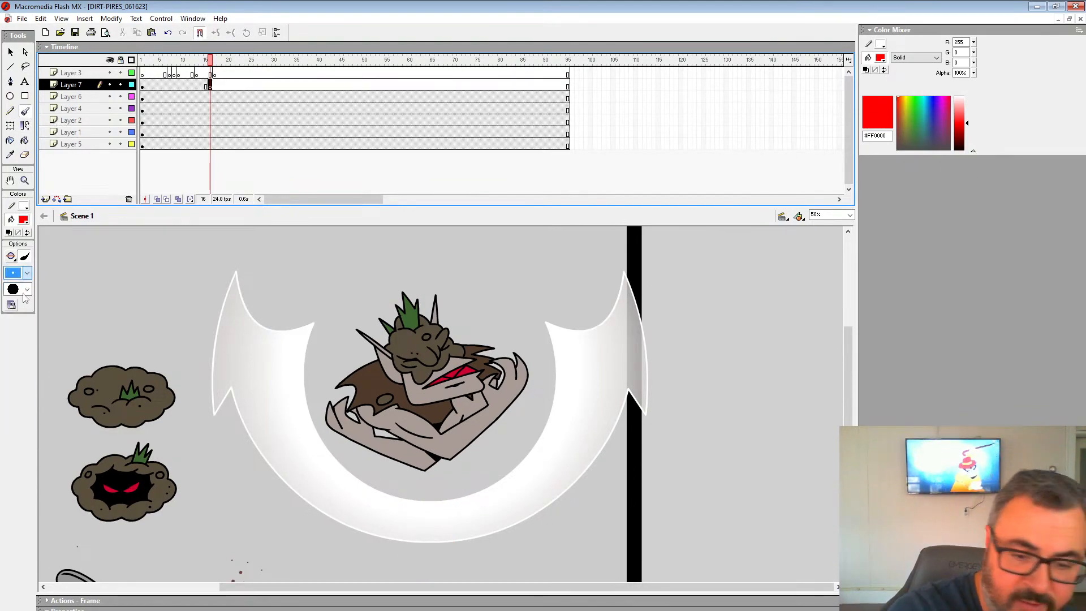
Sketch a cartoon victim with big eyes, outstretched hands and feet in thin red lines over the monster's crossed arms.
mouse_move(413, 409)
mouse_down()
mouse_move(428, 386)
mouse_move(407, 423)
mouse_move(441, 414)
mouse_move(460, 423)
mouse_move(433, 453)
mouse_up()
key(ctrl+z)
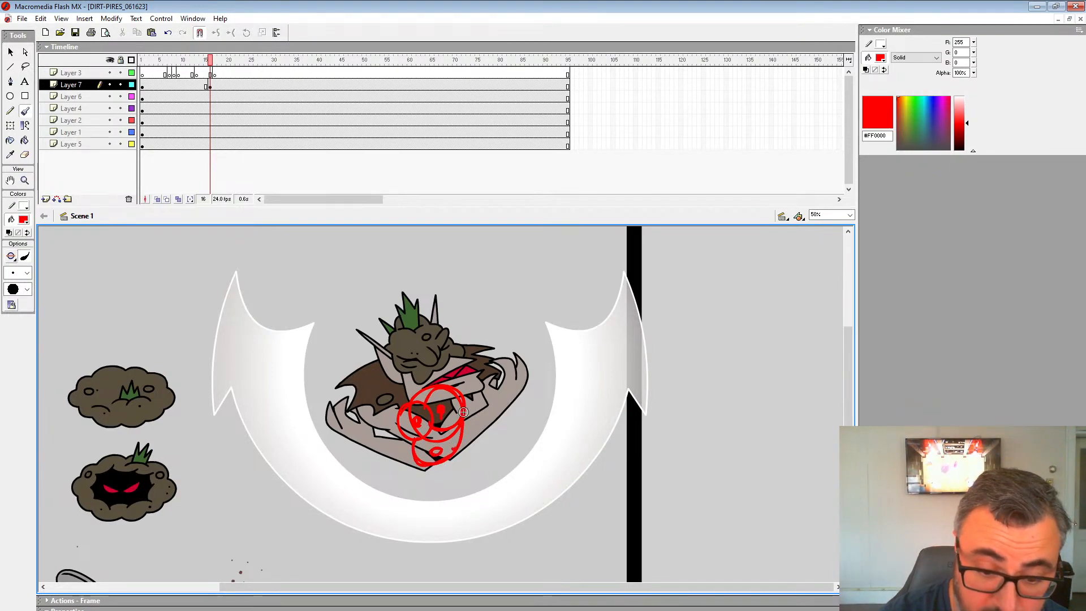
mouse_move(503, 433)
mouse_down()
mouse_move(519, 420)
mouse_move(500, 448)
mouse_up()
drag(394, 475, 373, 466)
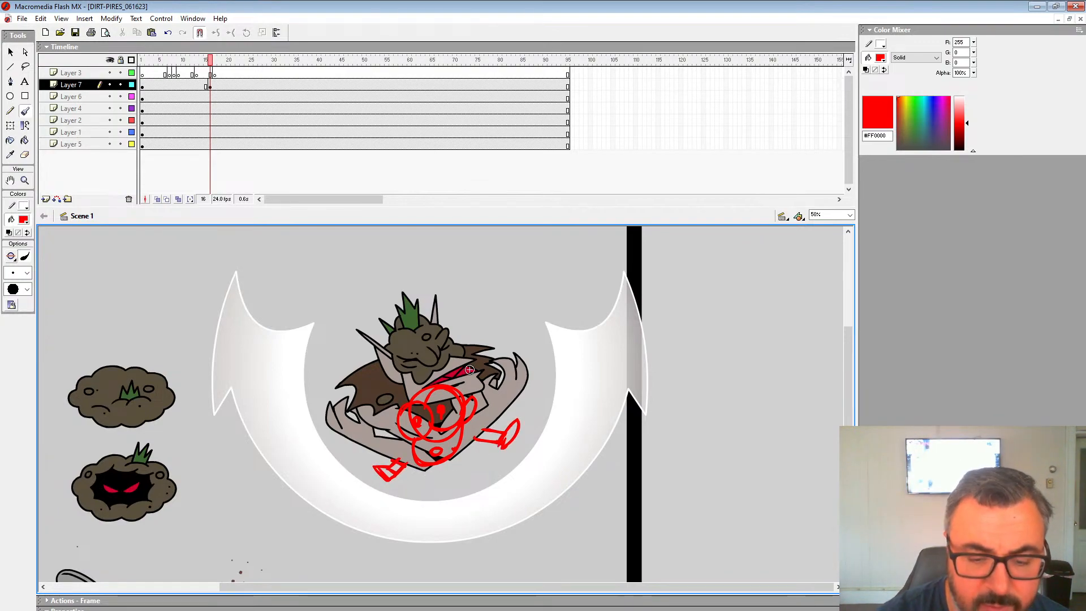
drag(480, 405, 483, 410)
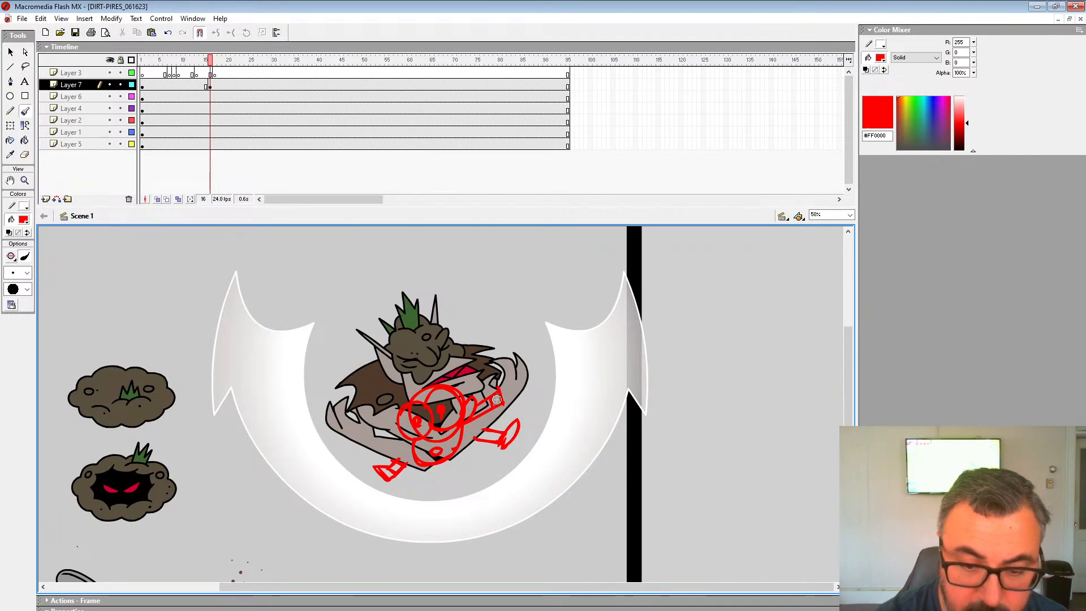
drag(502, 378, 524, 405)
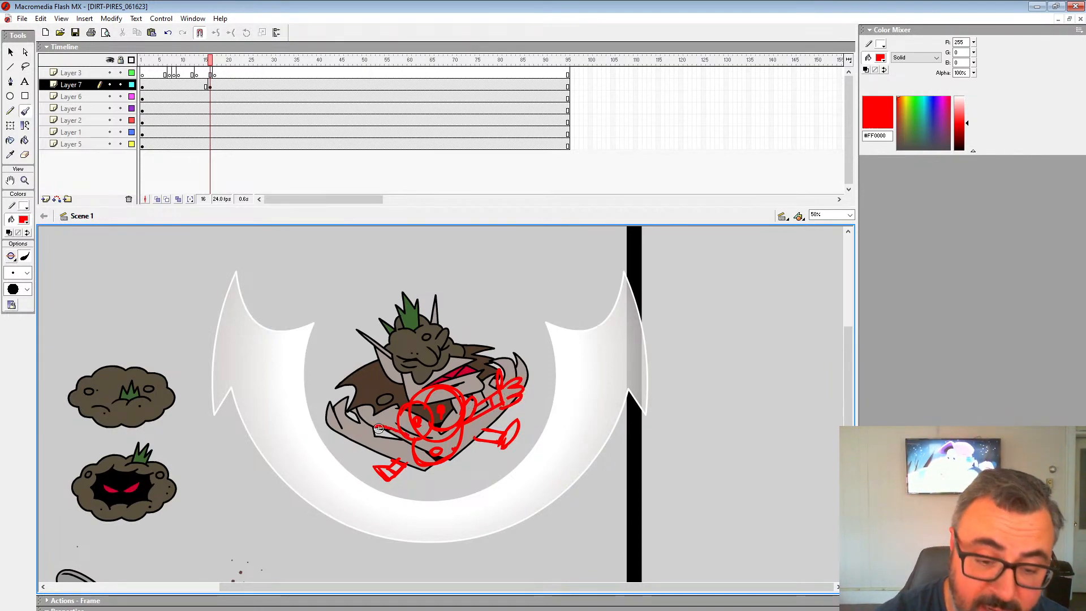
mouse_move(378, 428)
mouse_down()
mouse_move(408, 445)
mouse_move(391, 427)
mouse_up()
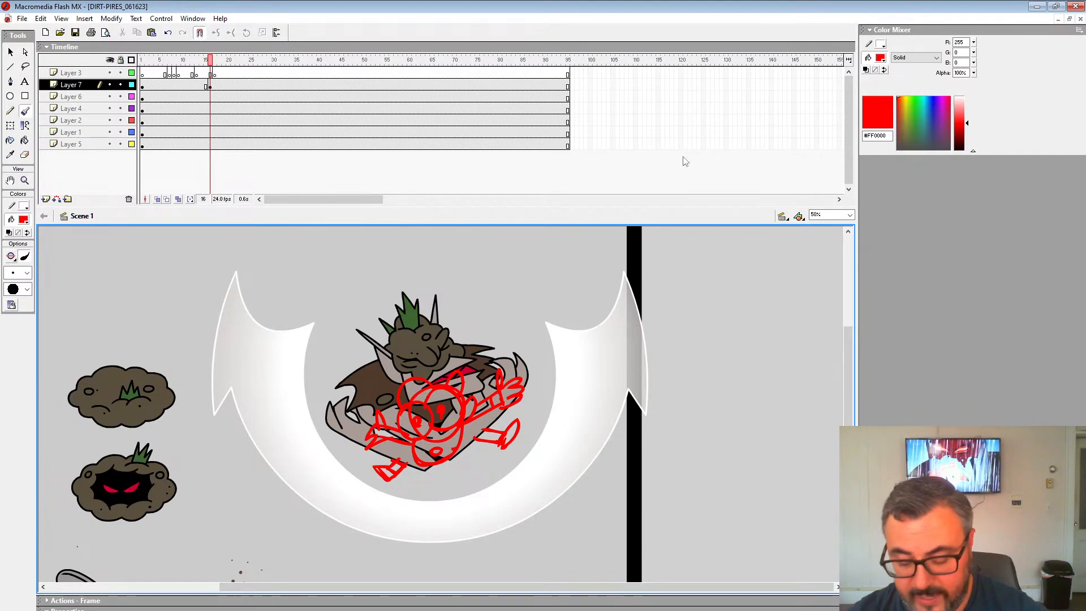
Insert a blank keyframe at frame 39 of Layer 7.
mouse_move(224, 62)
mouse_down()
mouse_move(296, 91)
mouse_move(285, 99)
mouse_move(296, 93)
mouse_up()
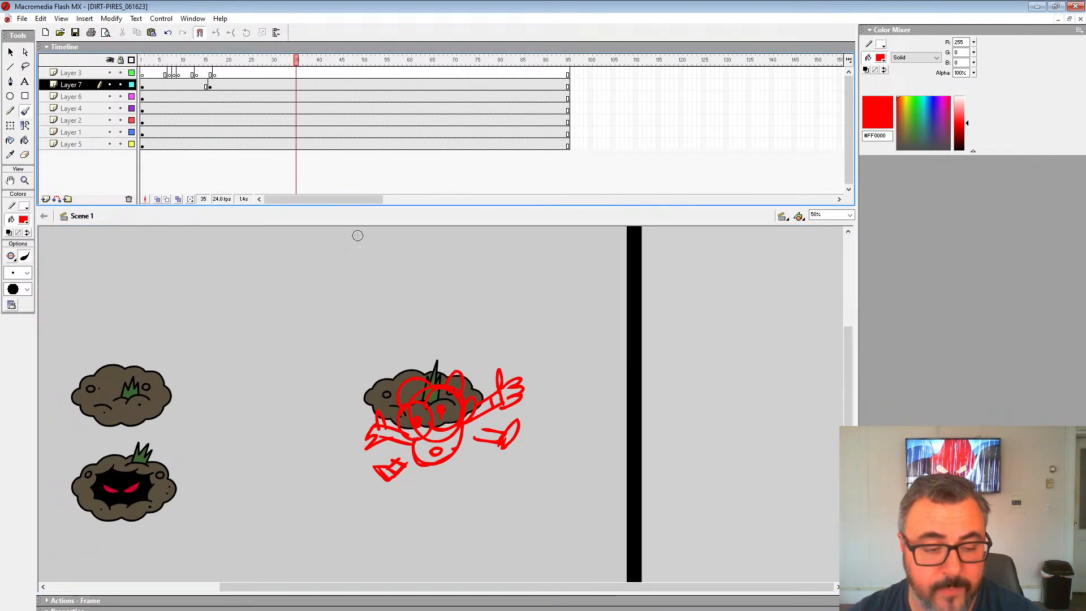
drag(348, 502, 494, 421)
drag(305, 86, 314, 85)
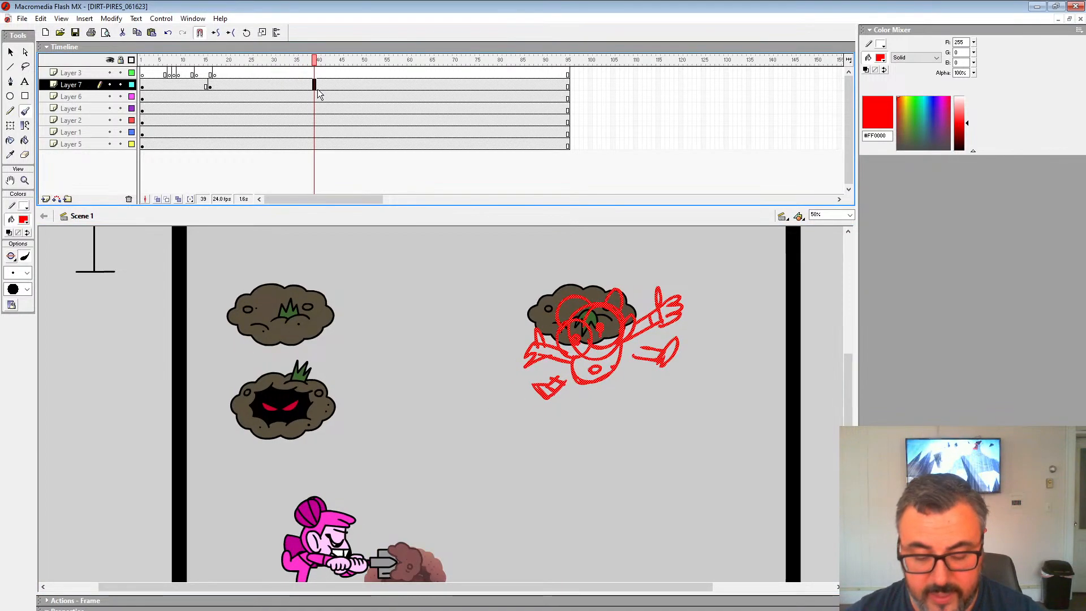
key(F7)
scroll(509, 390, right, 5)
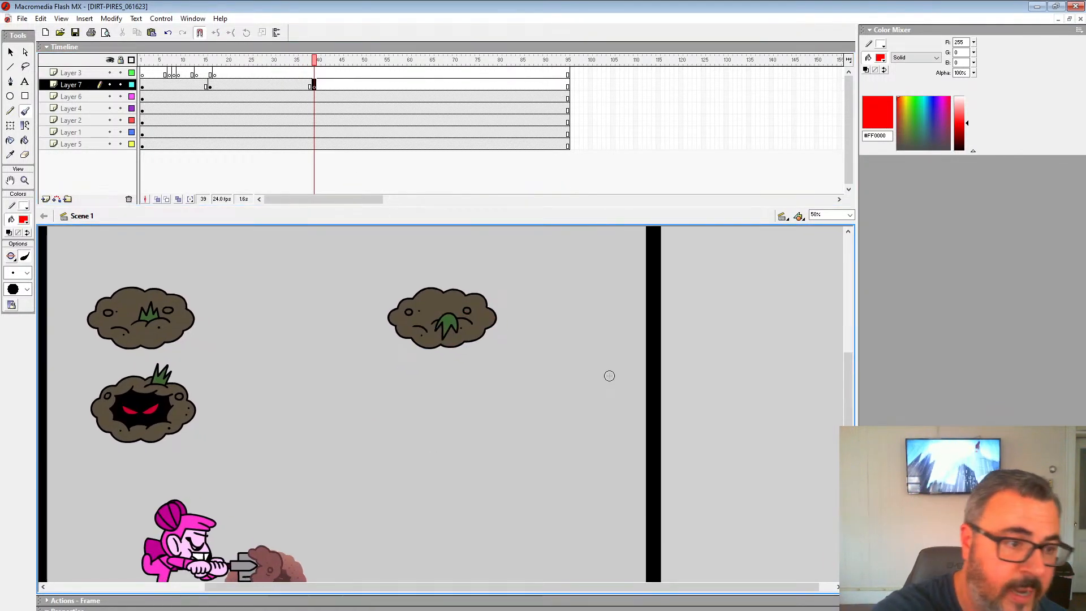
mouse_move(355, 492)
mouse_down()
mouse_move(377, 466)
mouse_move(364, 430)
mouse_move(370, 487)
mouse_up()
mouse_move(355, 341)
mouse_down()
mouse_move(328, 400)
mouse_move(314, 374)
mouse_move(322, 386)
mouse_up()
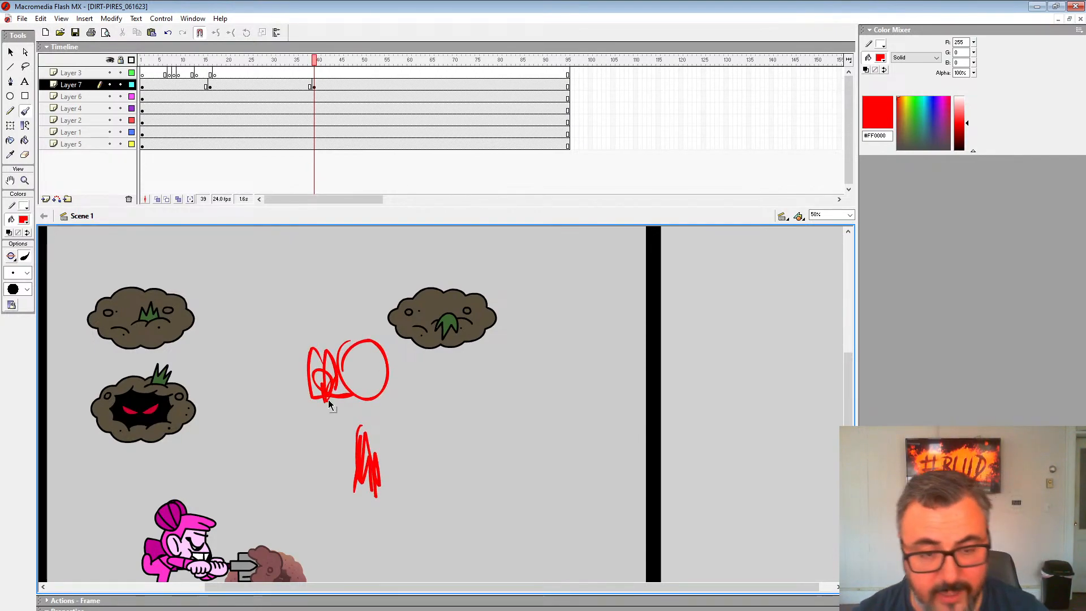
key(ctrl+z)
key(ctrl+z)
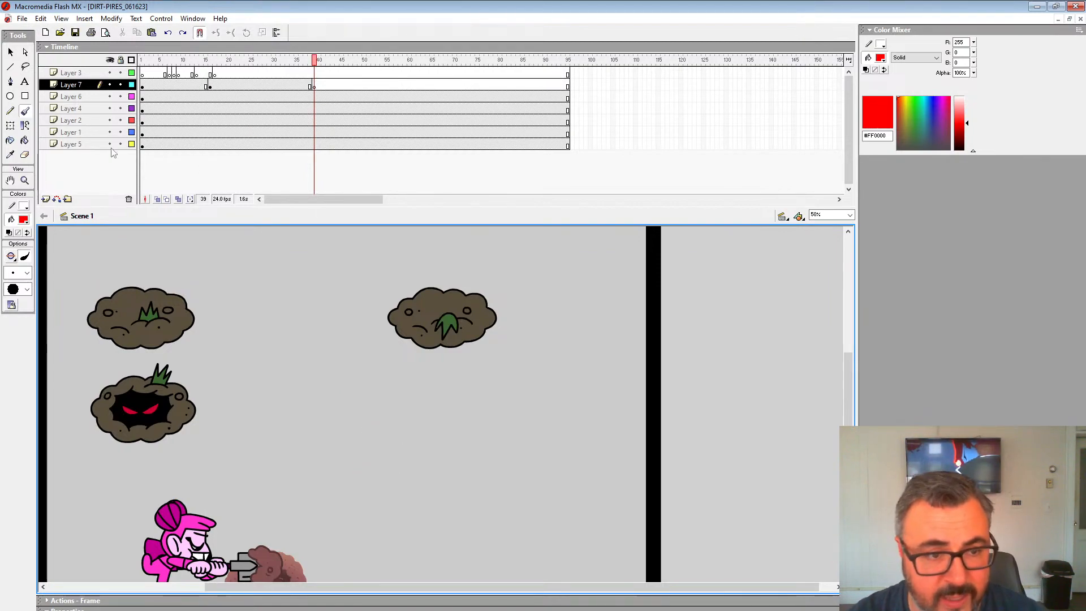
Review the scene around the slash and clear the keyframe at frame 16 of Layer 7.
click(24, 180)
alt+click(424, 376)
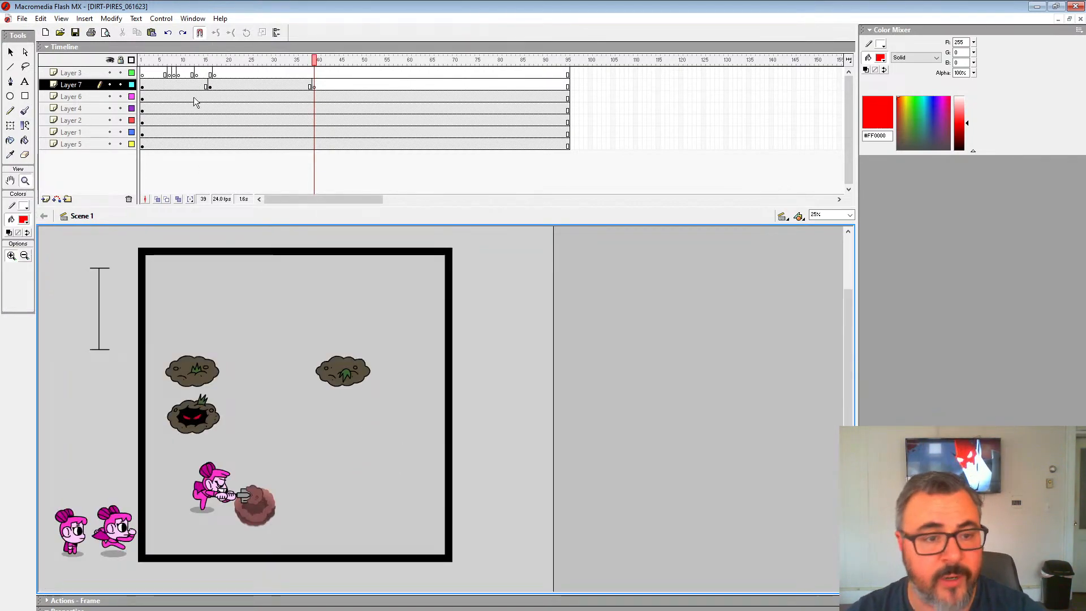
click(214, 86)
key(Return)
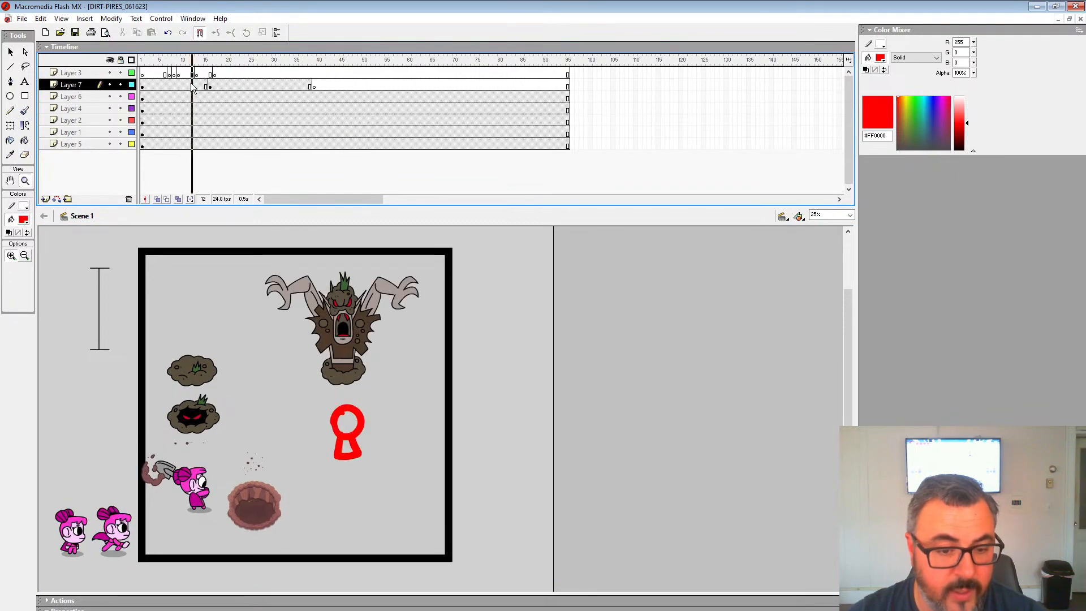
click(210, 86)
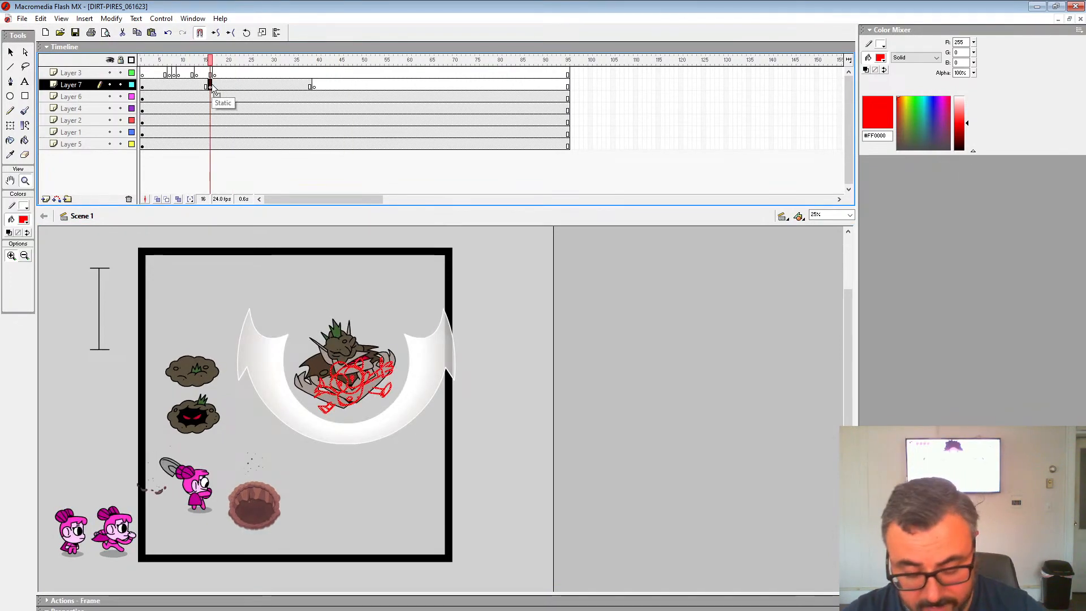
key(shift+F6)
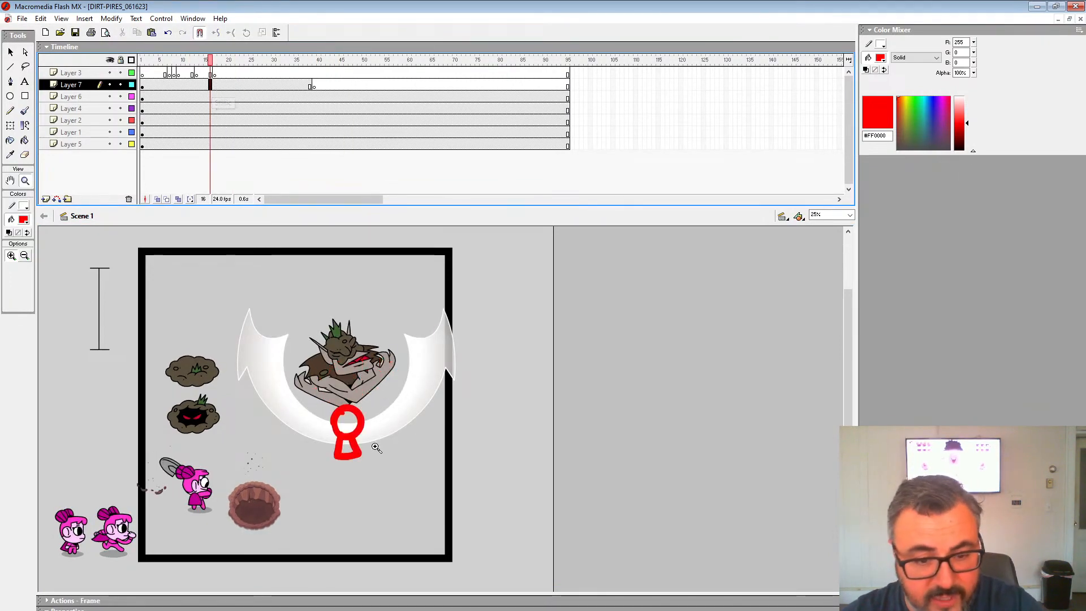
click(415, 370)
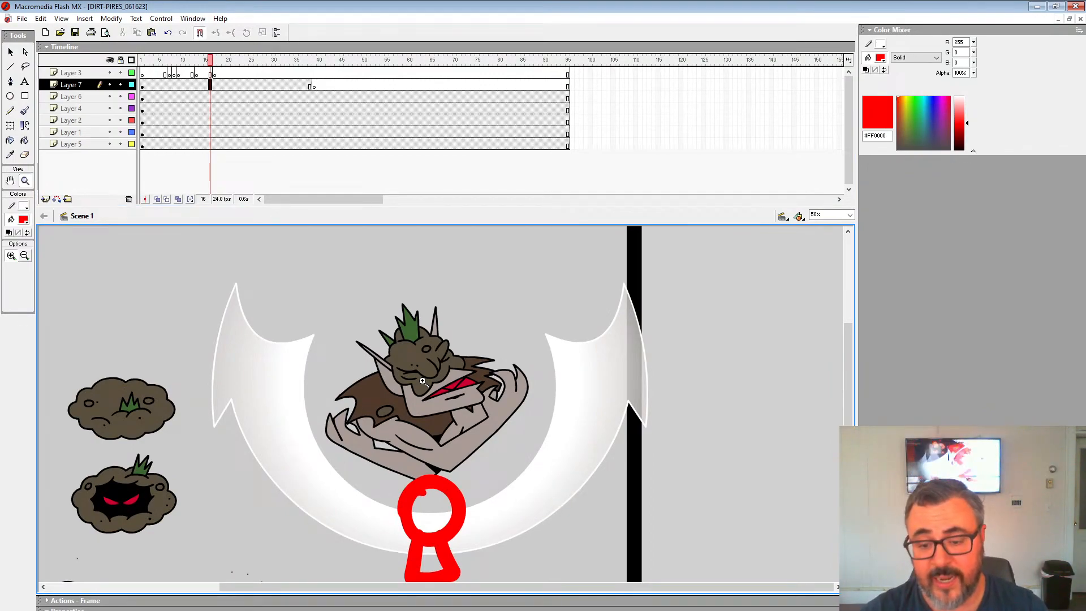
scroll(651, 407, down, 3)
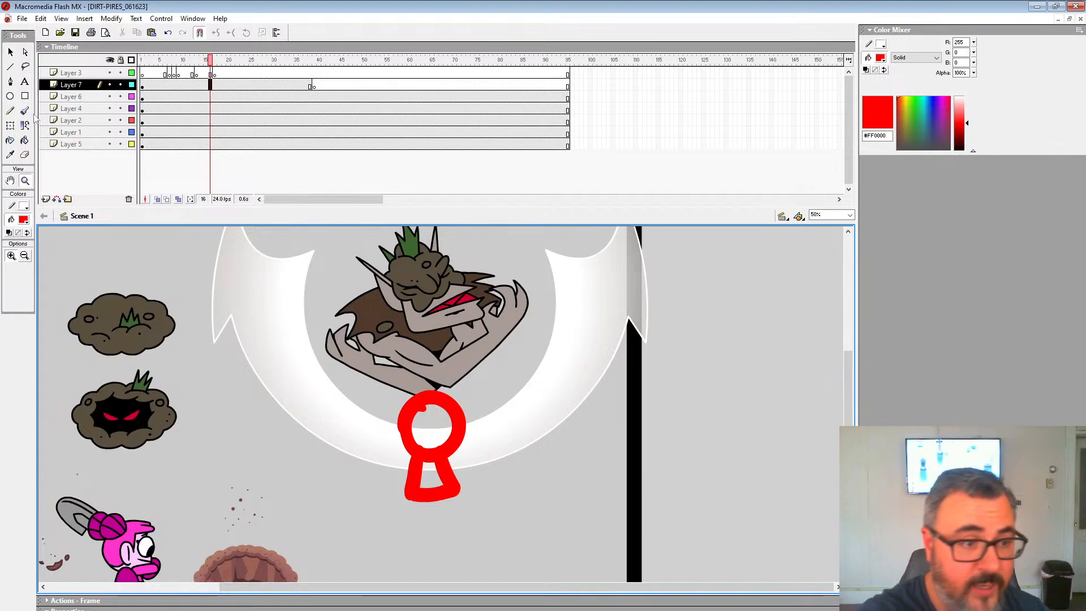
key(b)
drag(594, 396, 579, 378)
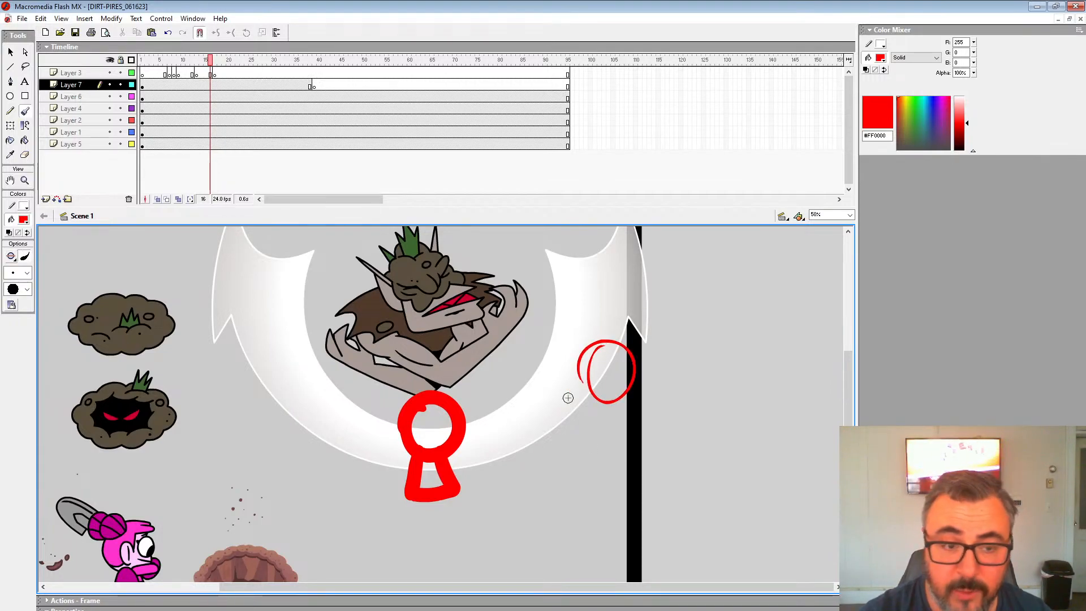
drag(435, 349, 410, 374)
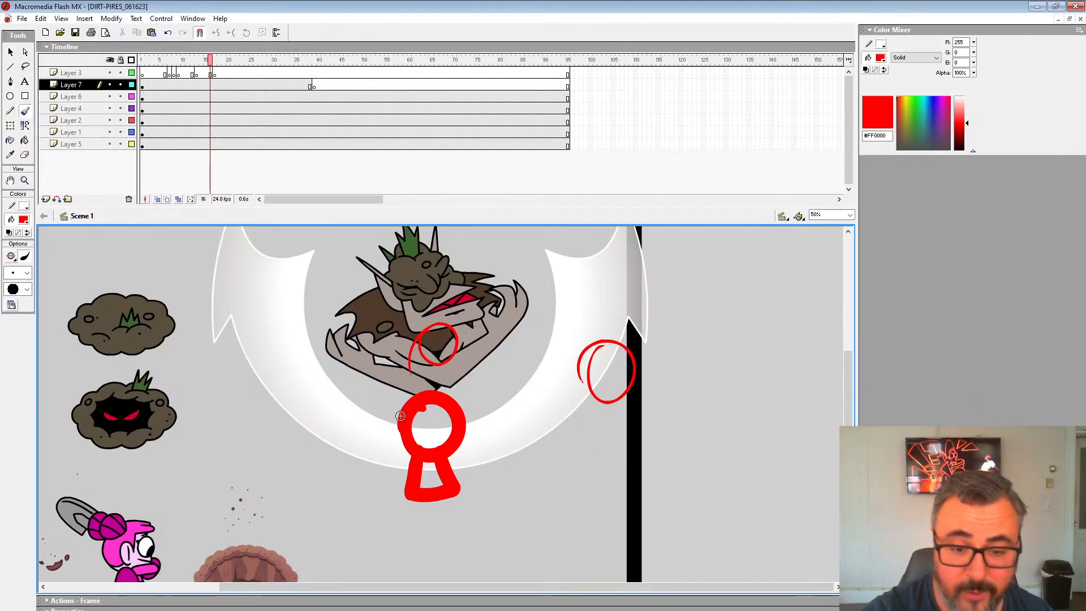
key(ctrl+z)
key(ctrl+z)
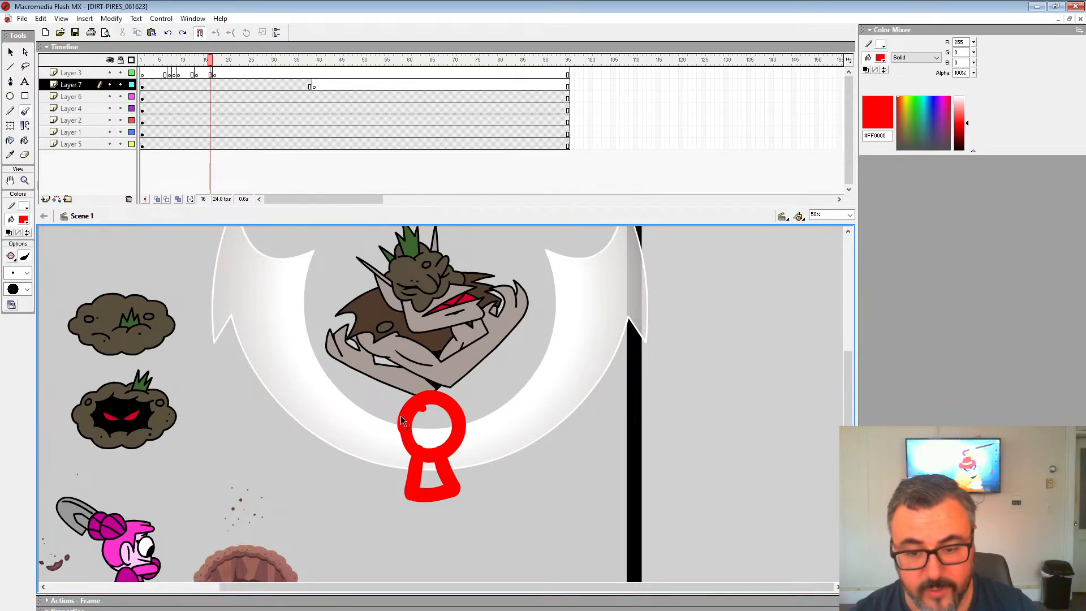
Mark possible player positions with thin red circles near the slash's outer tip and over the monster's crossed arms.
click(25, 180)
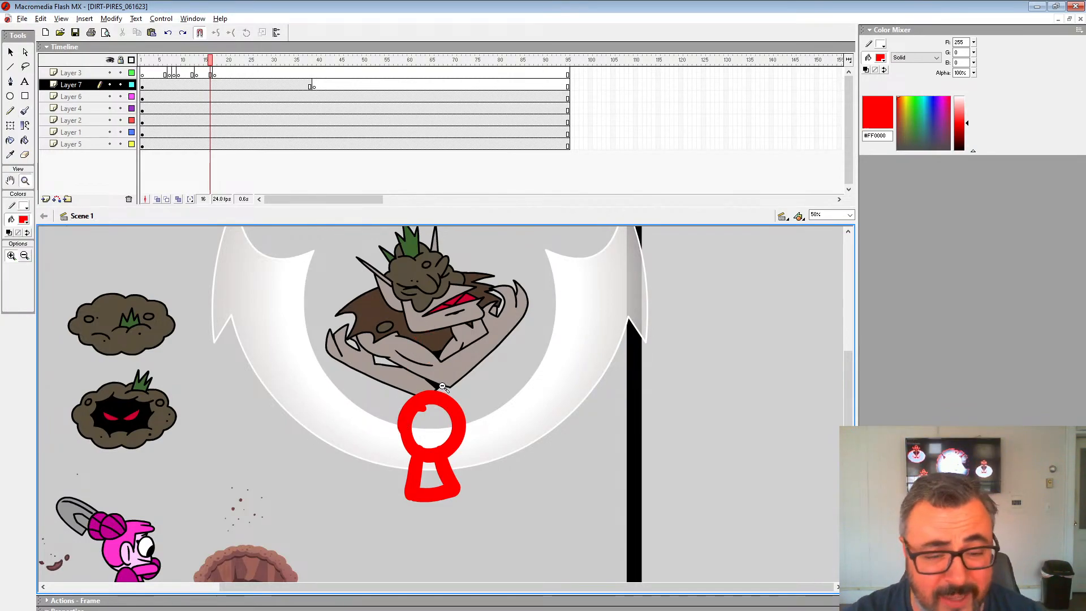
alt+click(431, 386)
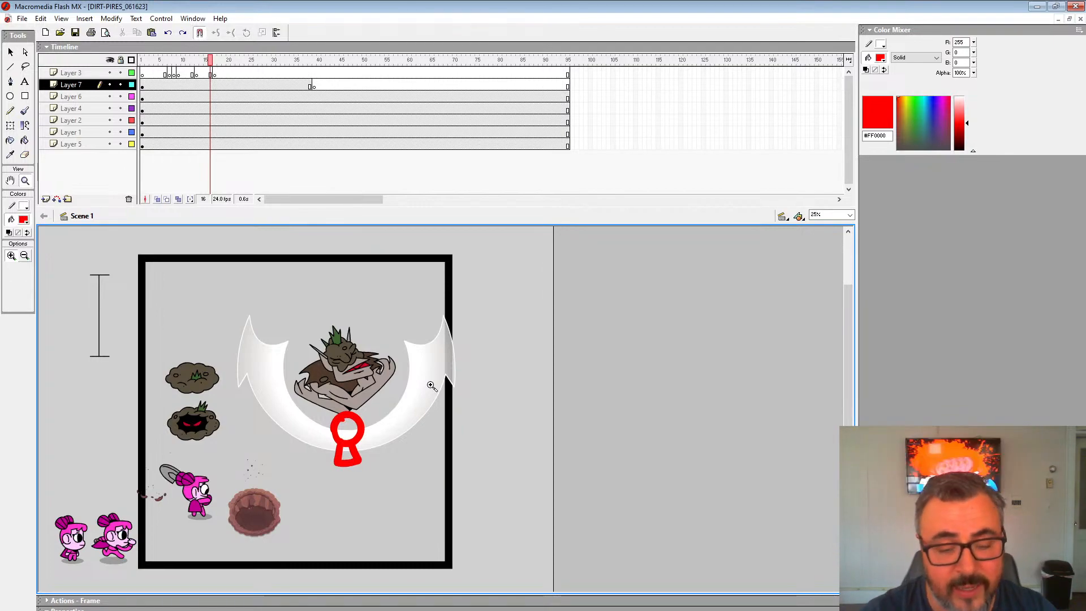
key(b)
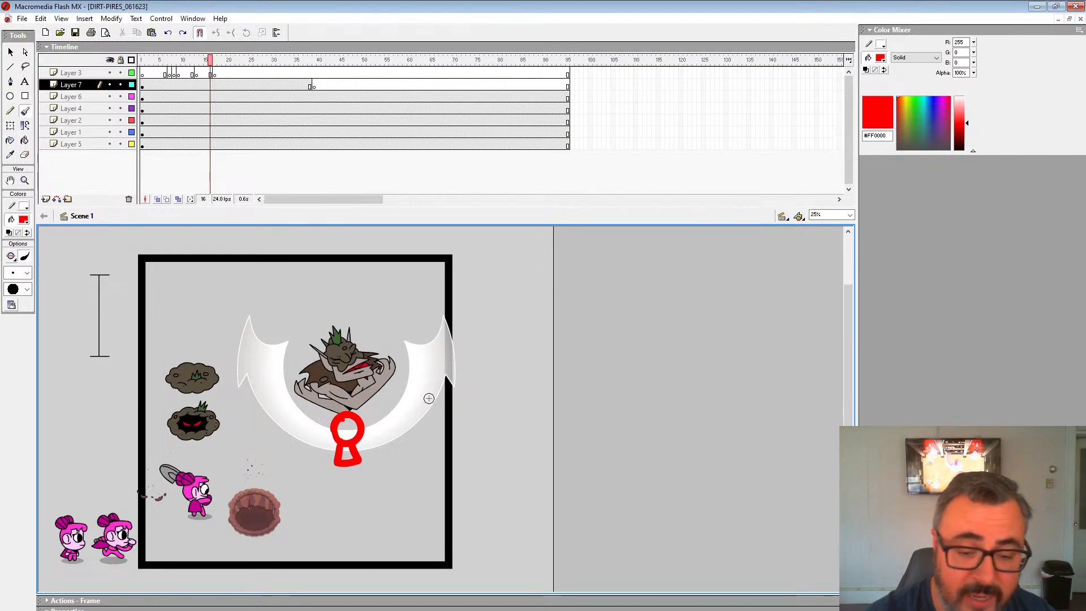
drag(440, 408, 435, 403)
drag(350, 378, 347, 406)
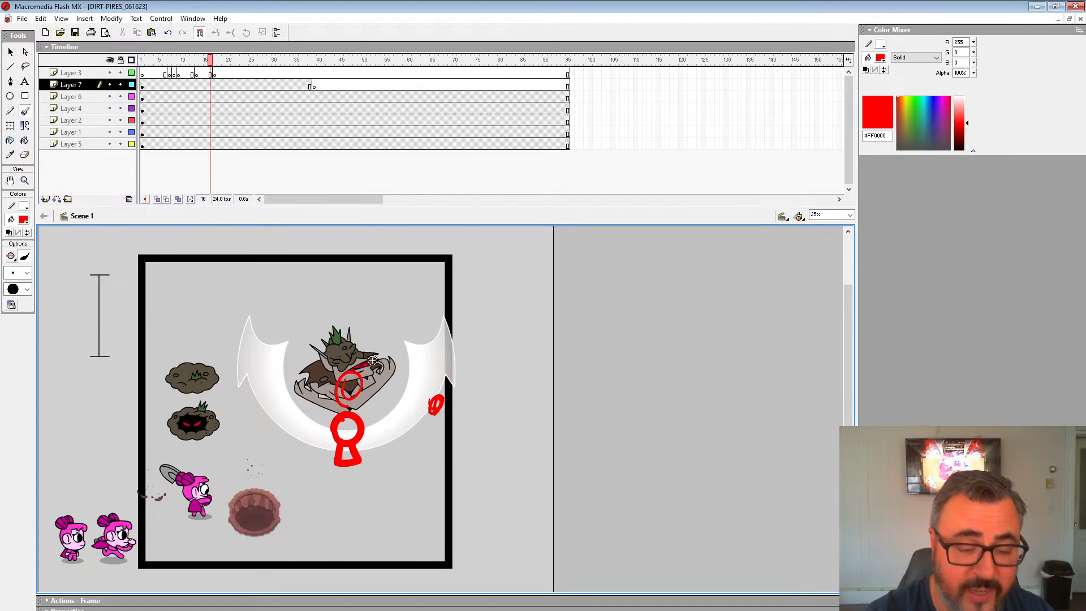
Replay the slash attack from its early frames and clear all red sketches from the first keyframe of Layer 7.
drag(210, 60, 167, 85)
click(167, 95)
key(Return)
key(Return)
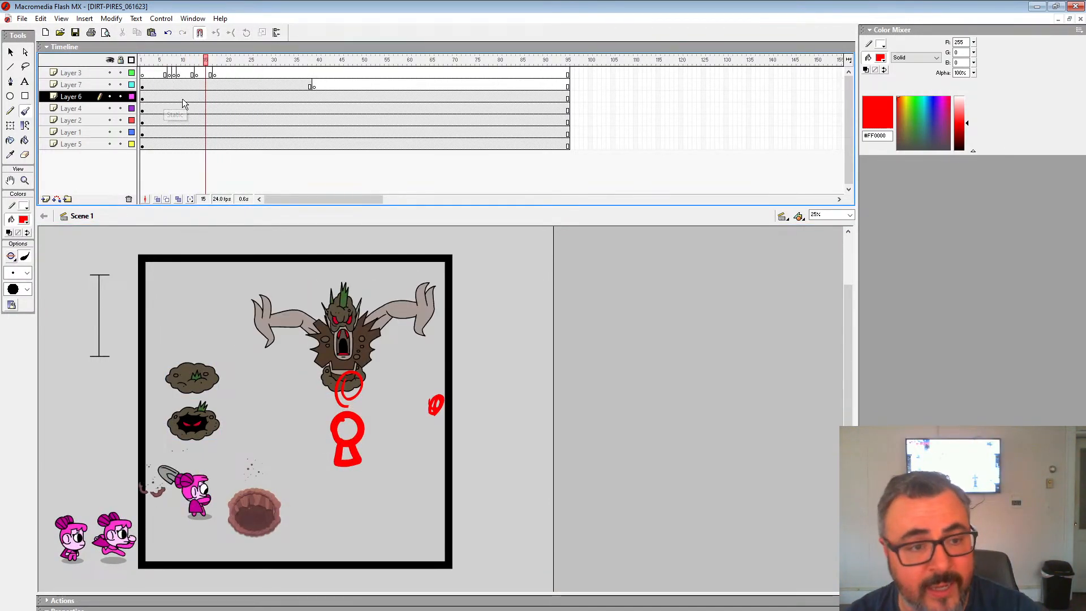
click(205, 85)
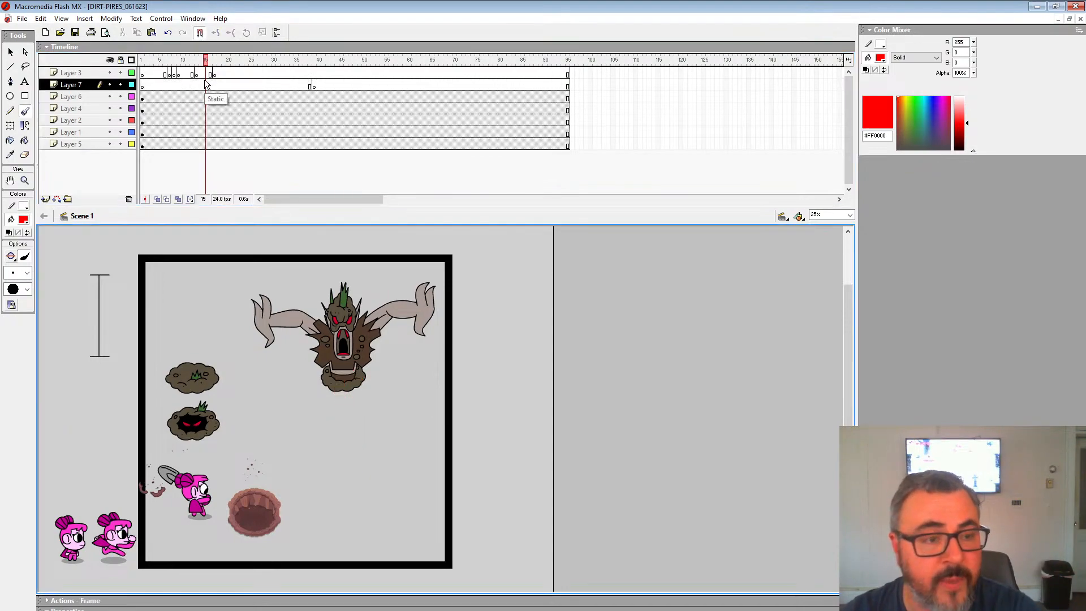
Open the reference file BANSHEE-041822-ANIMATION EXAMPLE from the BANSHEE folder inside CHARACTER.
click(22, 19)
click(35, 53)
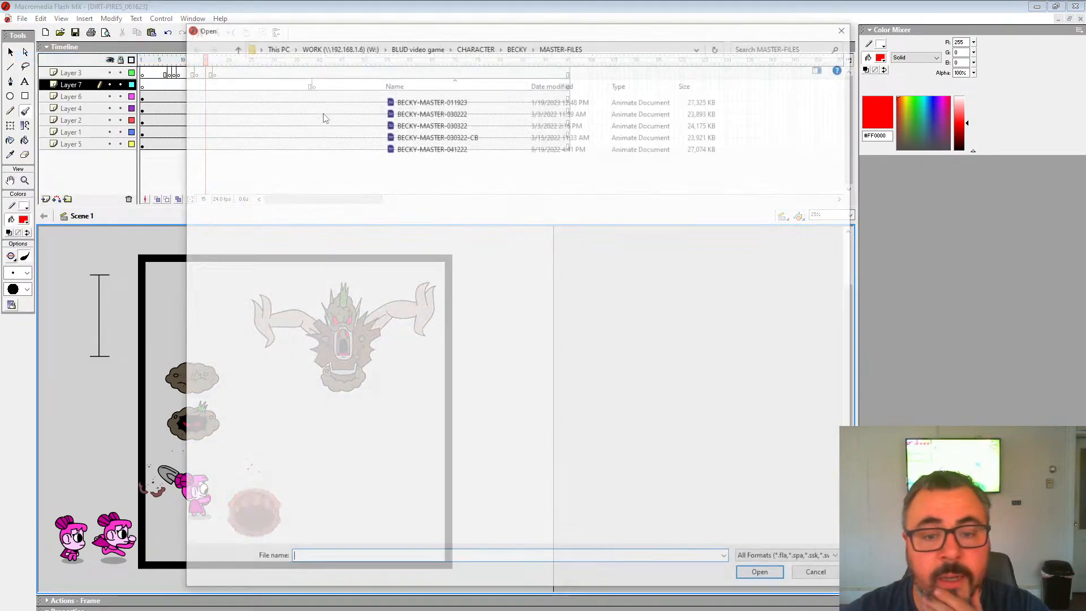
click(475, 45)
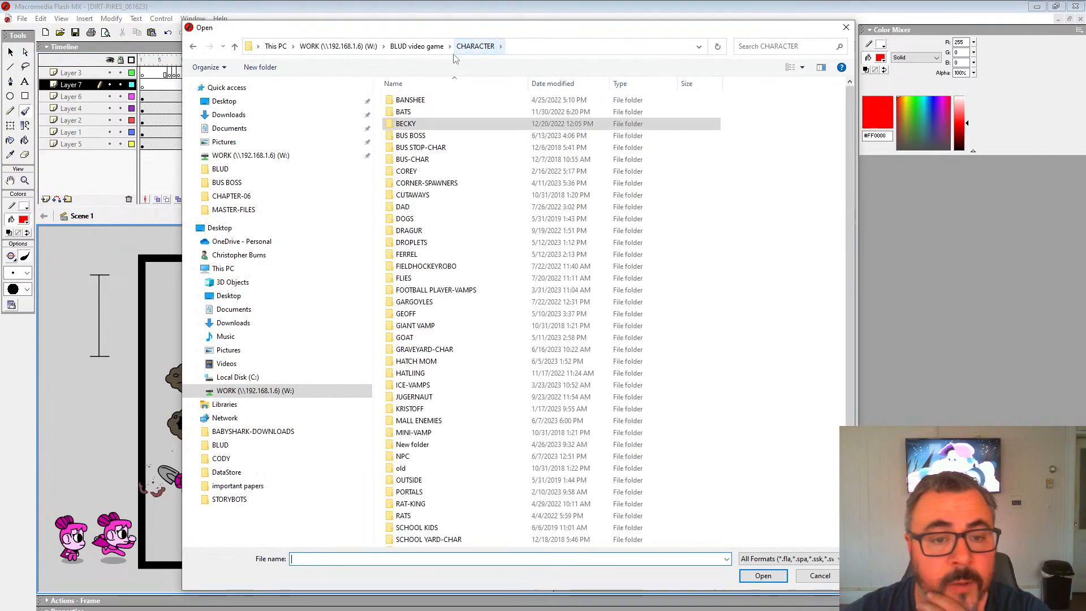
double_click(400, 102)
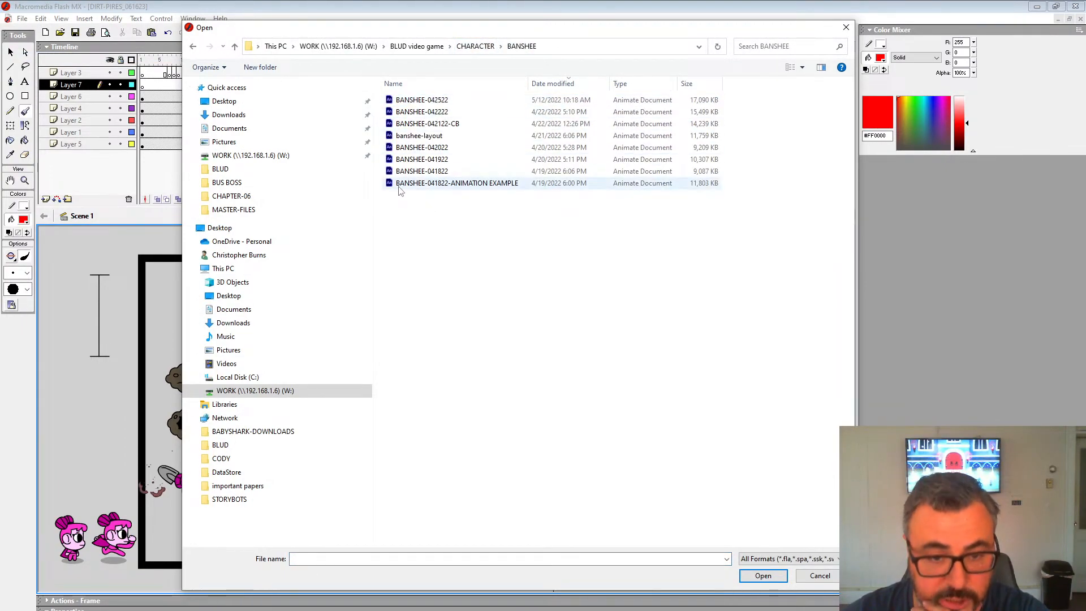
click(430, 183)
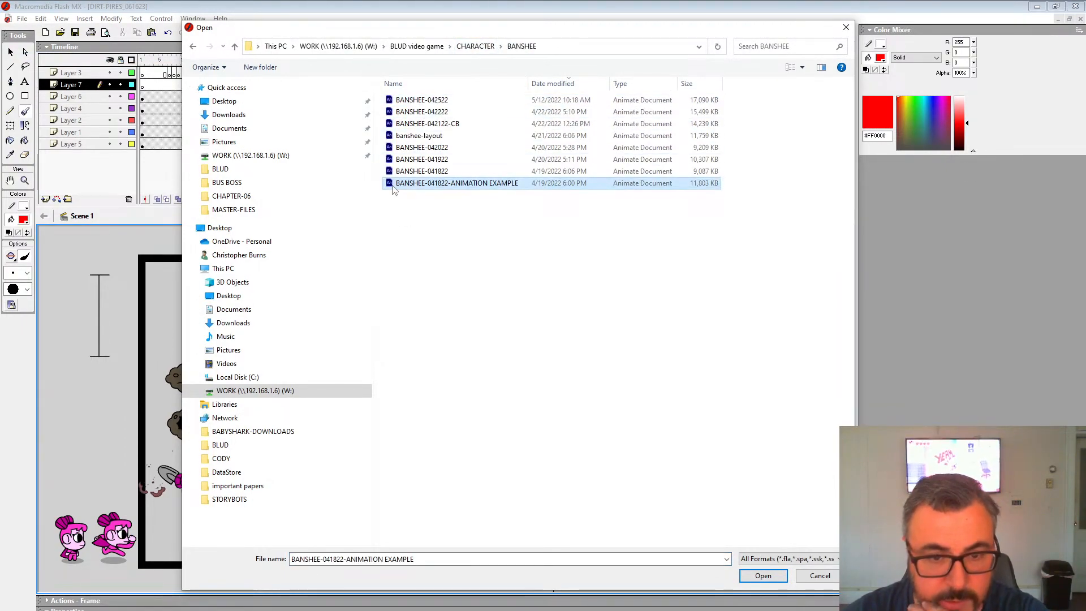
double_click(430, 183)
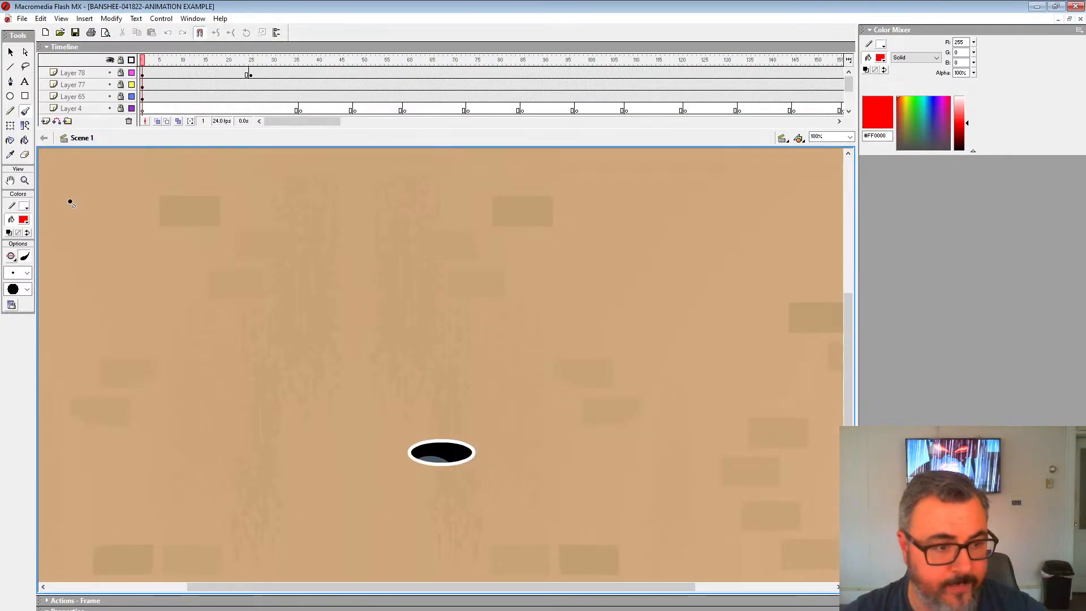
Play the banshee example with the whole scene in view, and replay the back attack from about frame 198.
click(25, 181)
alt+click(304, 346)
alt+click(331, 407)
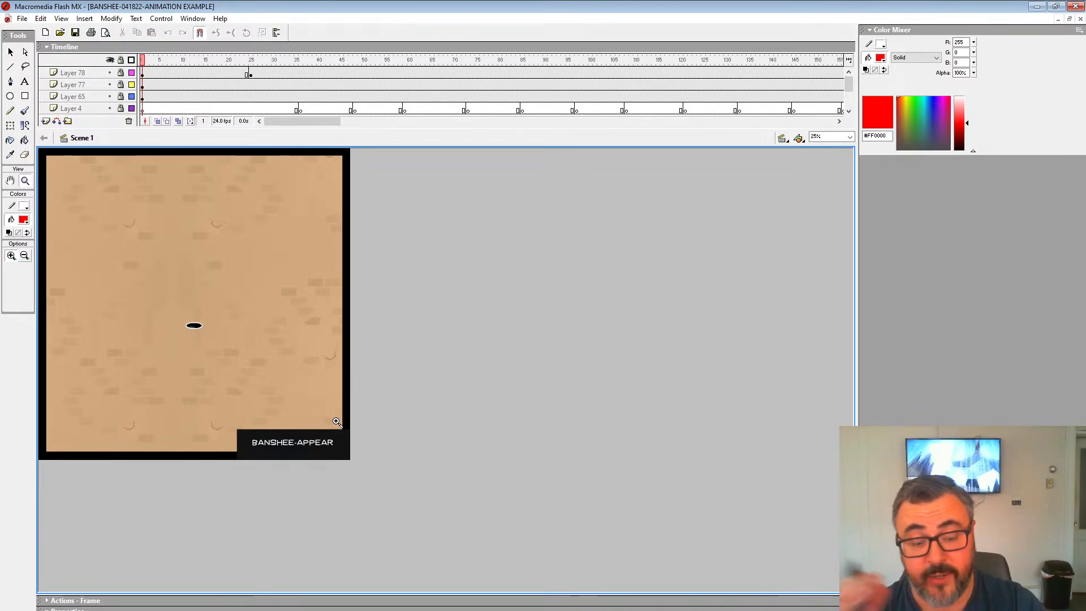
key(Return)
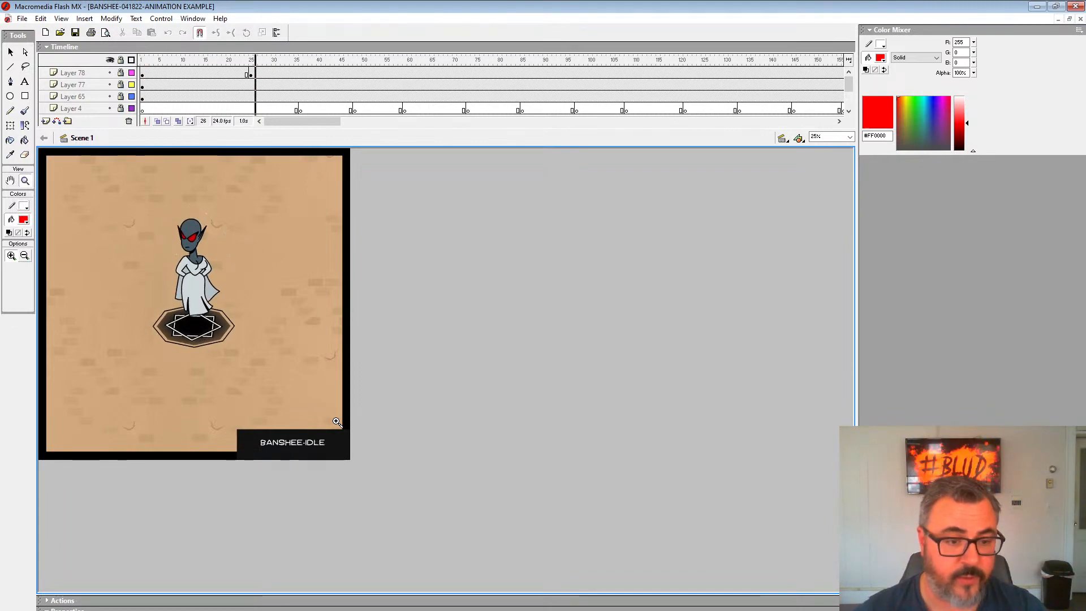
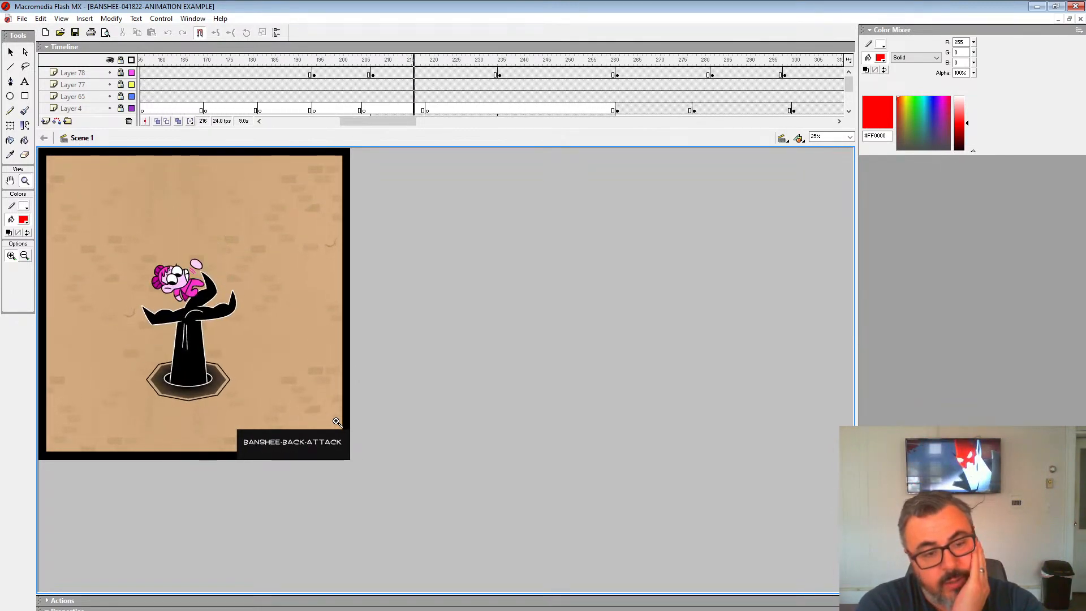
click(505, 63)
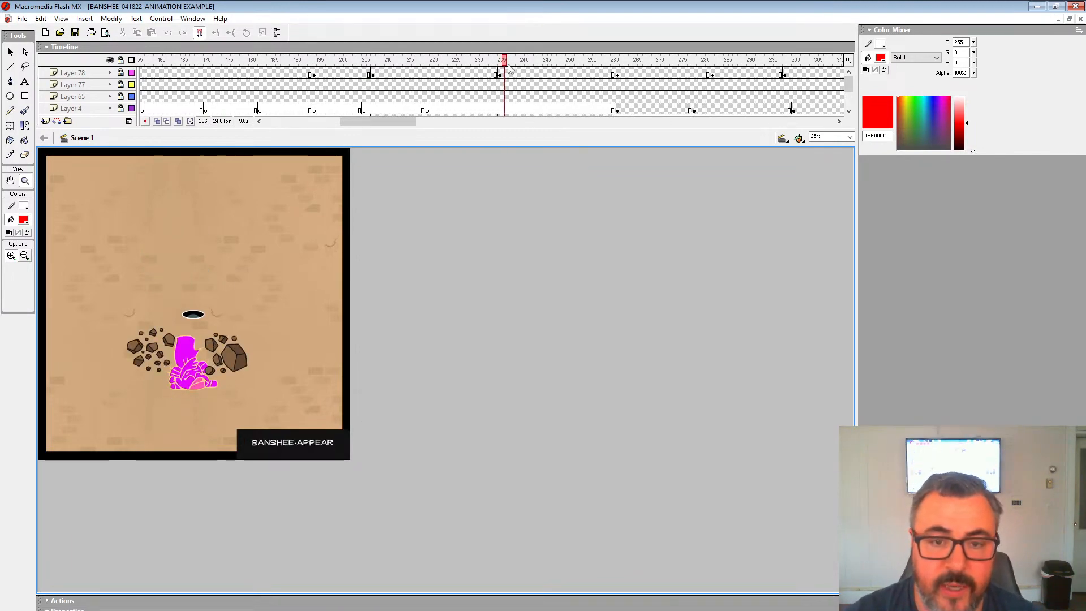
drag(508, 66, 332, 127)
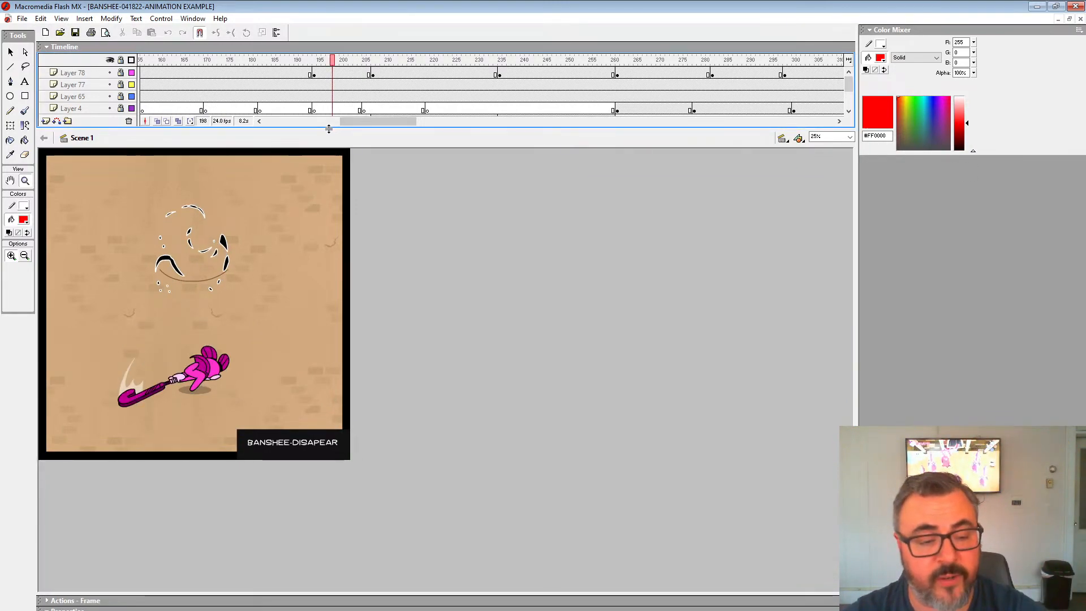
key(Return)
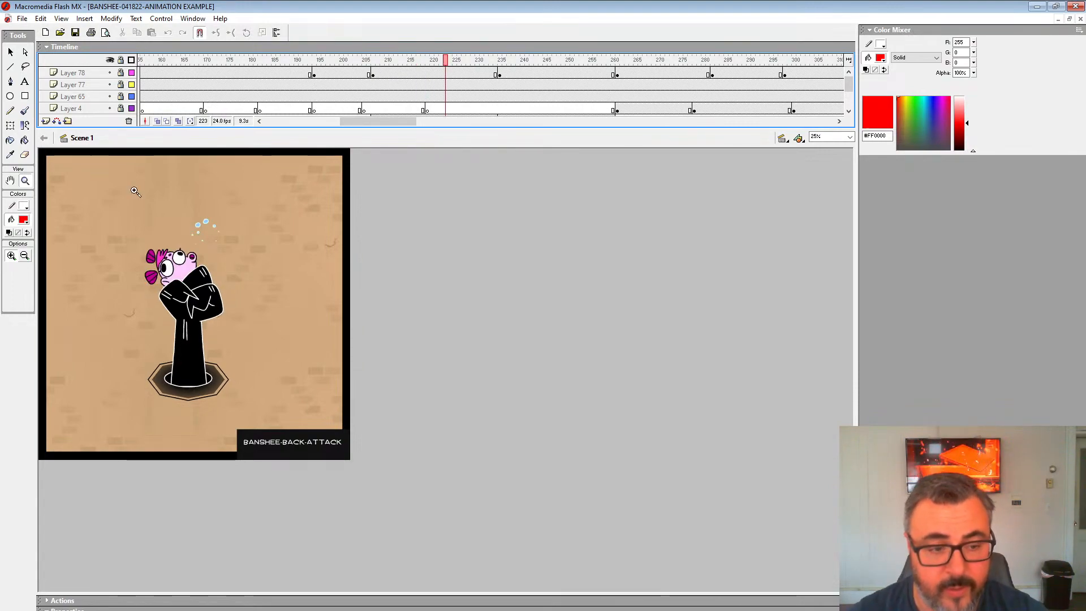
Examine the grabbed character at frame 223 up close, play through its release and recovery, and close the banshee file.
click(206, 321)
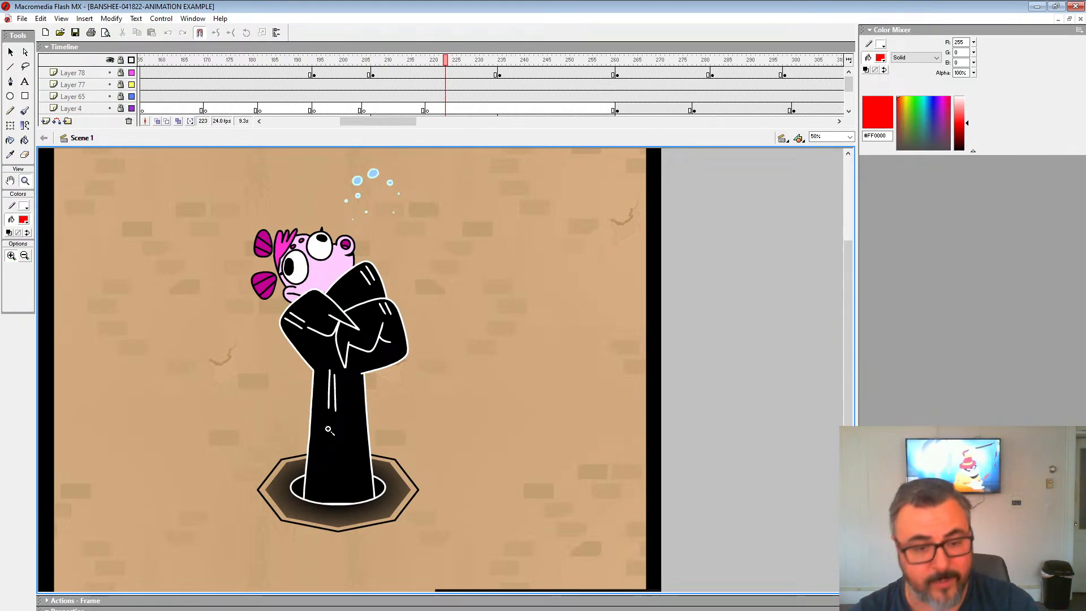
key(Return)
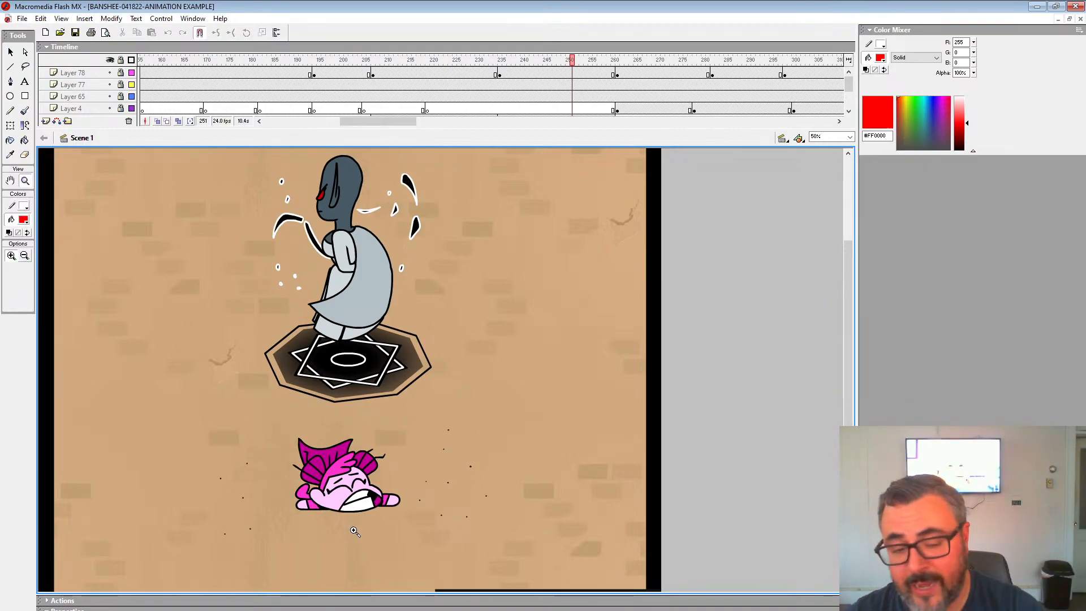
key(Return)
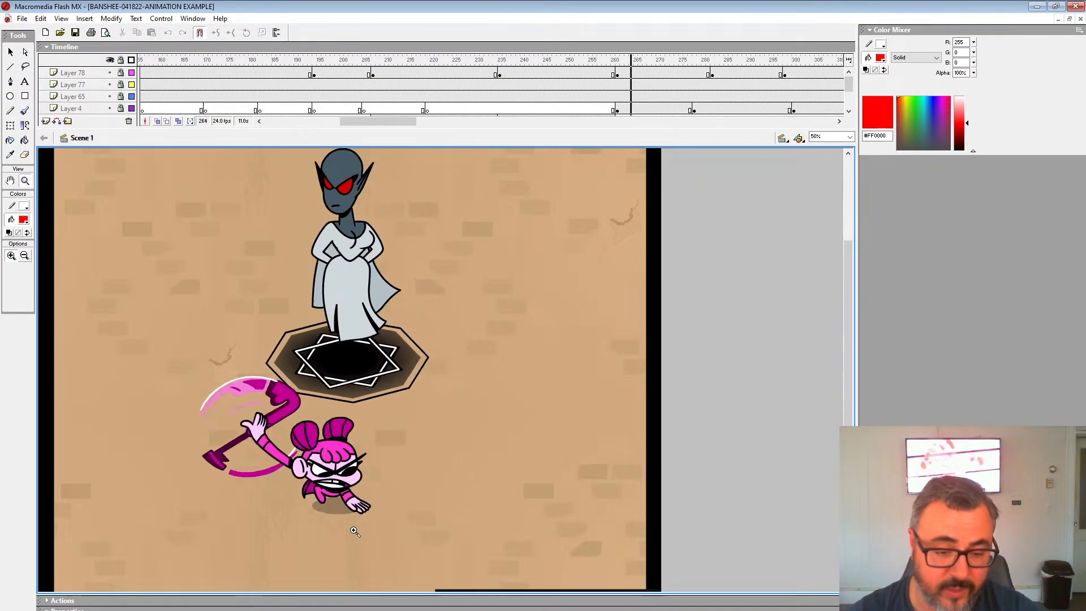
key(Return)
alt+click(323, 435)
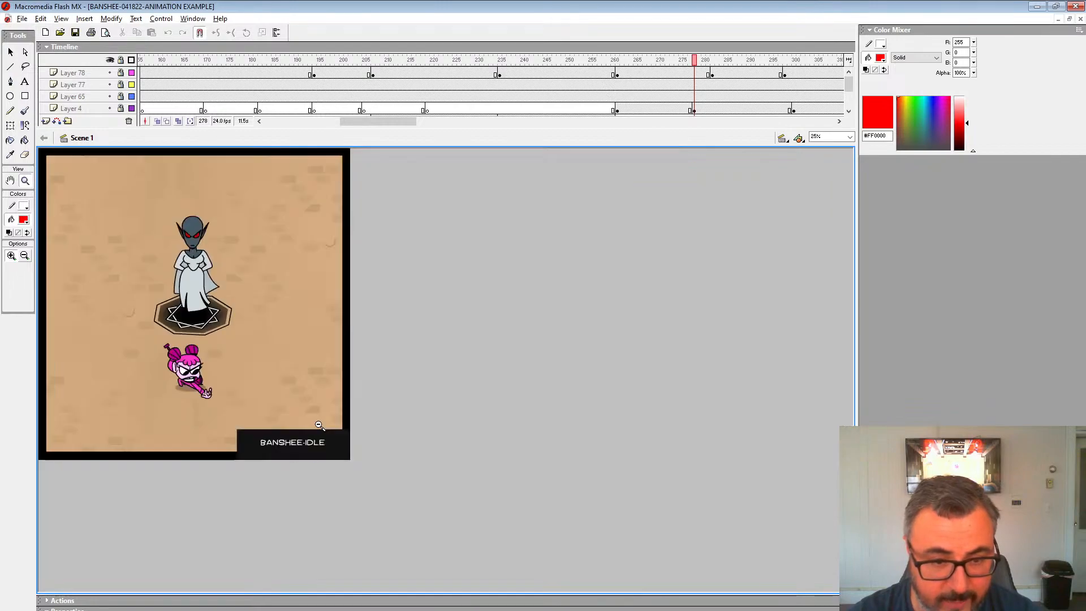
click(1080, 19)
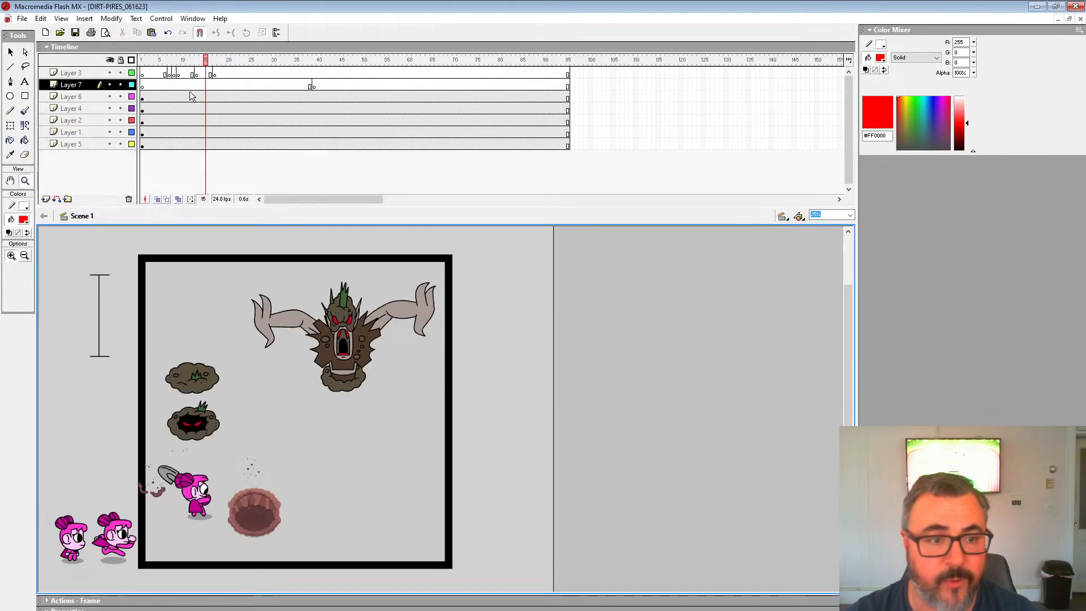
Play the monster's attack in the main scene, restart it from frame 1 and stop on the slash at frame 16.
key(Return)
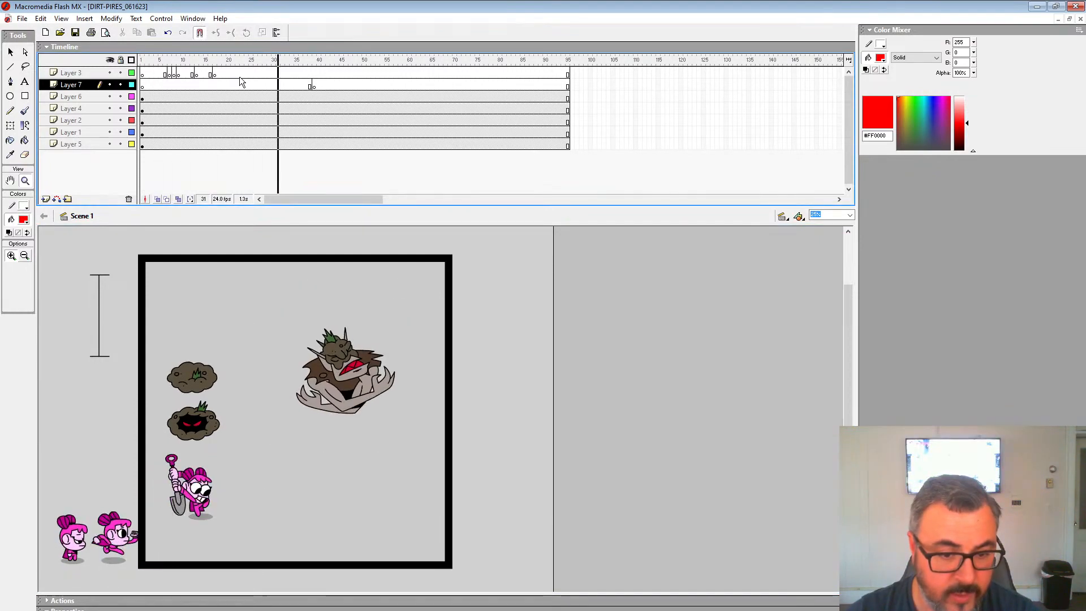
click(143, 87)
key(Return)
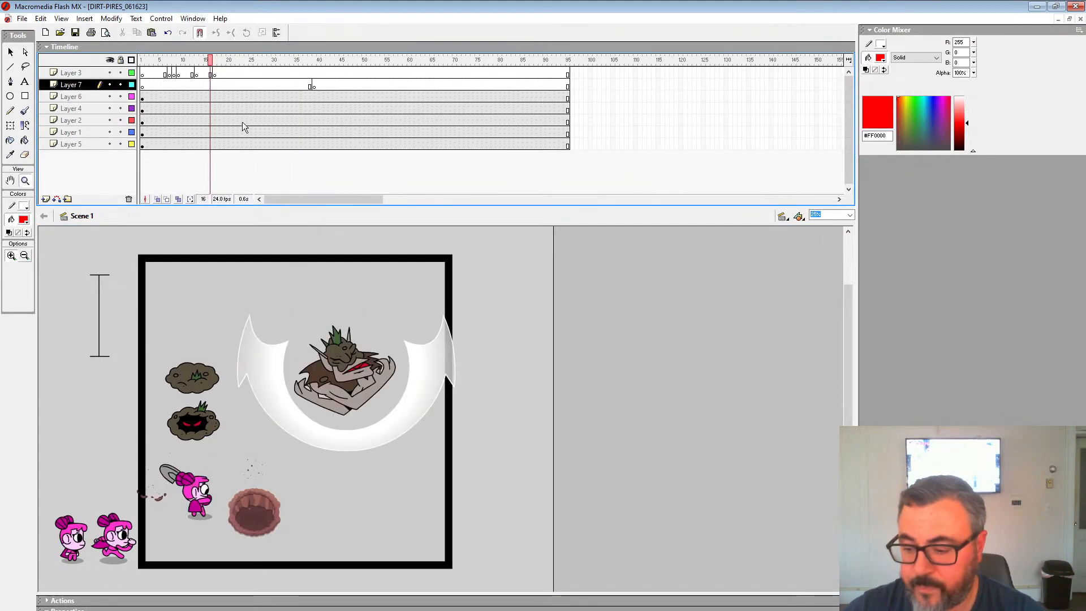
right_click(360, 368)
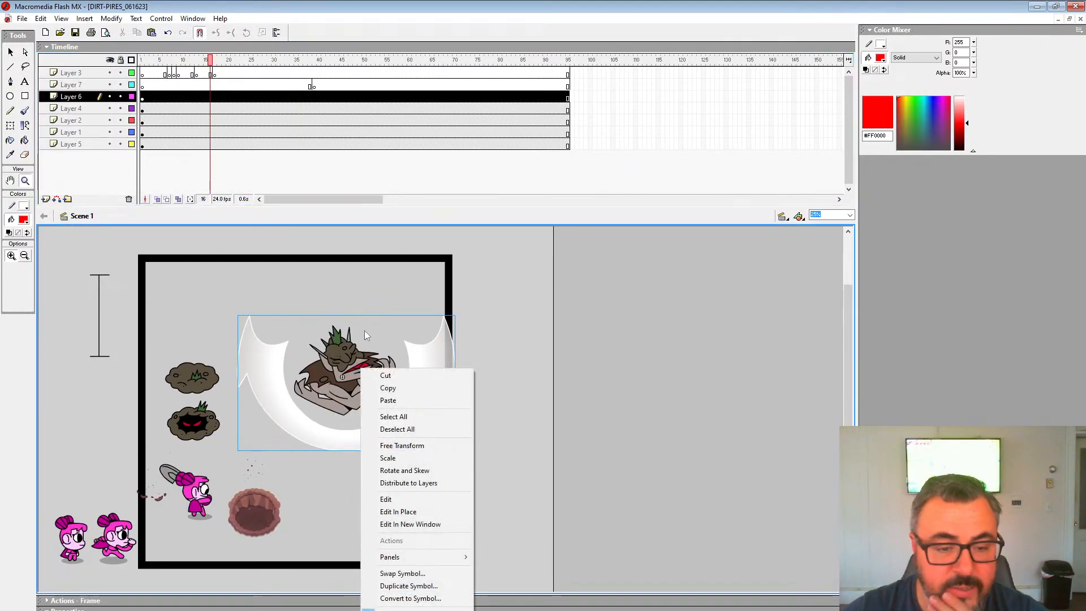
click(386, 499)
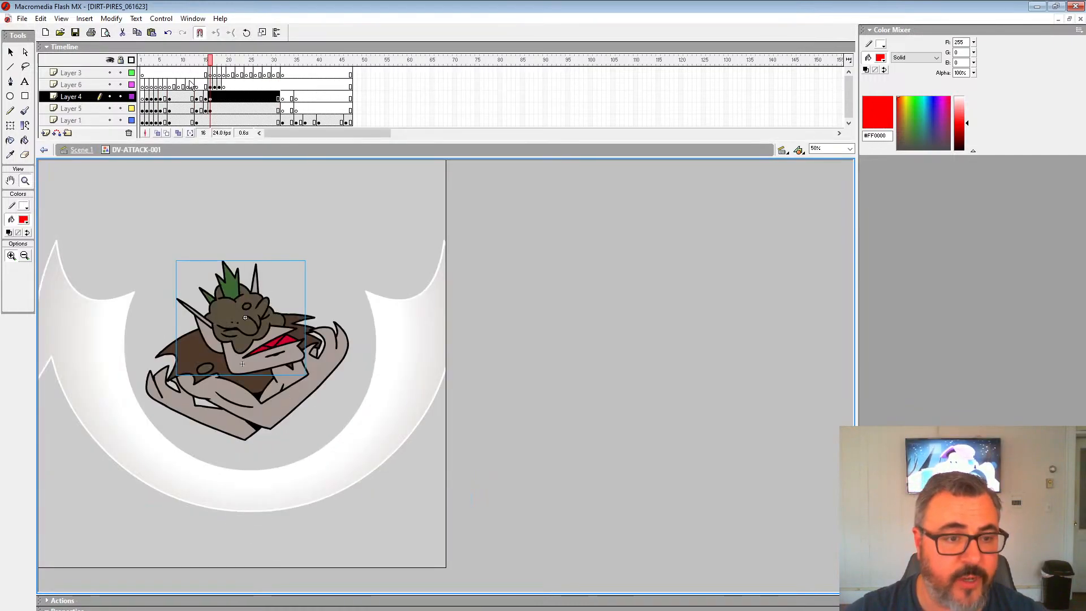
click(81, 150)
Go to frame 1 of Layer 6 and open the monster's DV-ATTACK-001 symbol for editing in place.
click(142, 98)
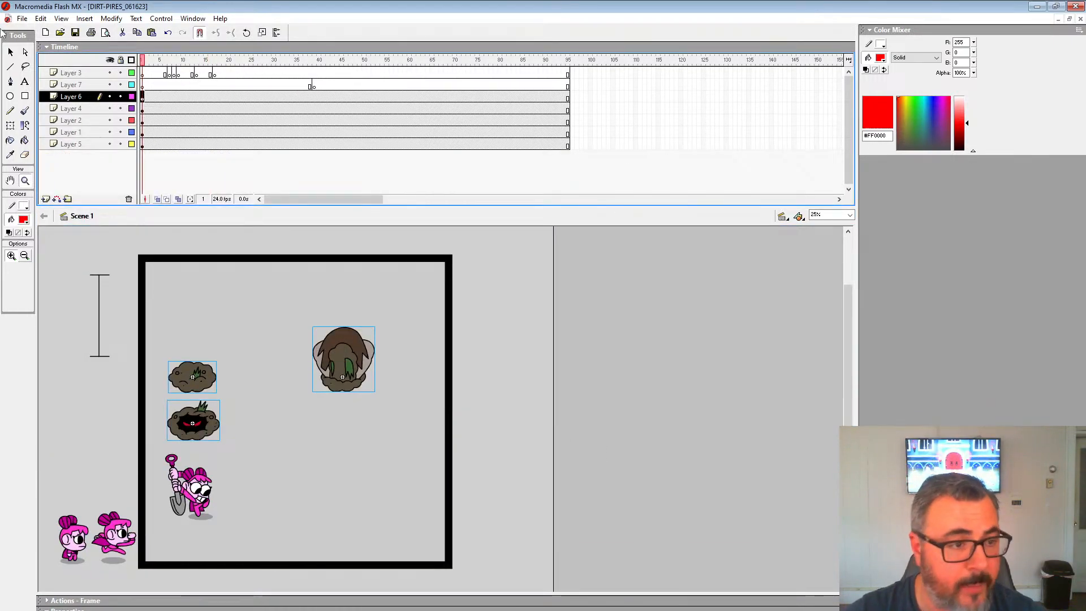
click(10, 52)
double_click(365, 355)
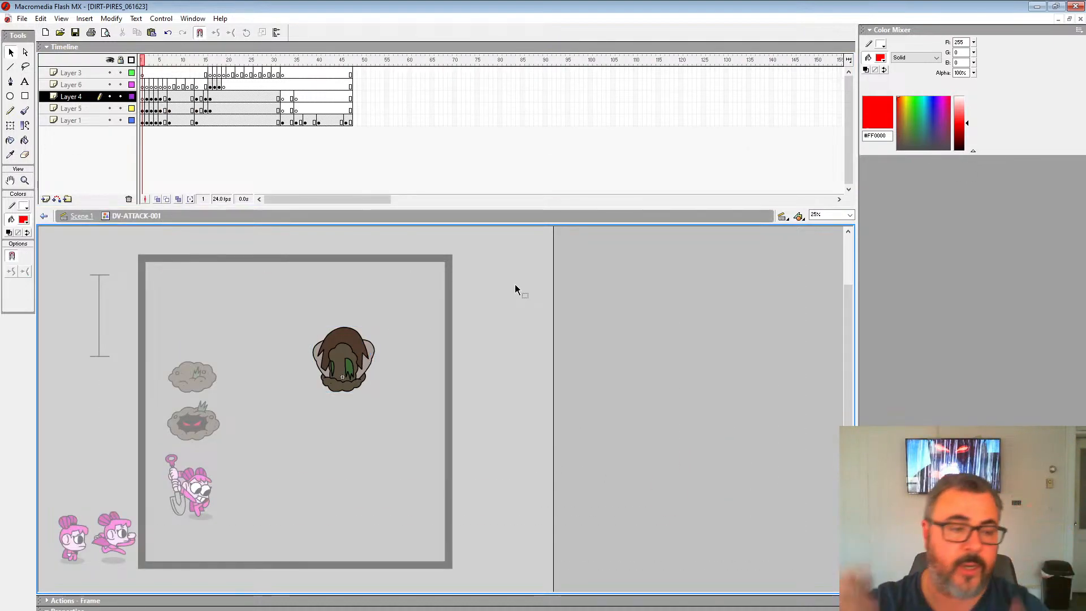
Insert a new layer directly above Layer 4 in the DV-ATTACK-001 symbol and select its first frame.
click(45, 198)
click(144, 95)
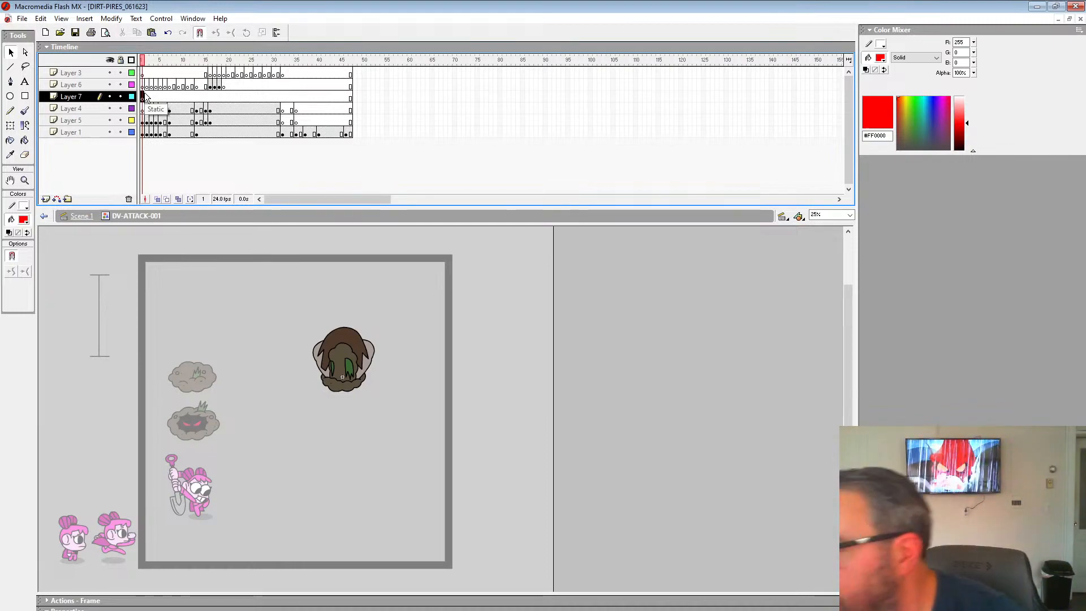
key(z)
click(363, 344)
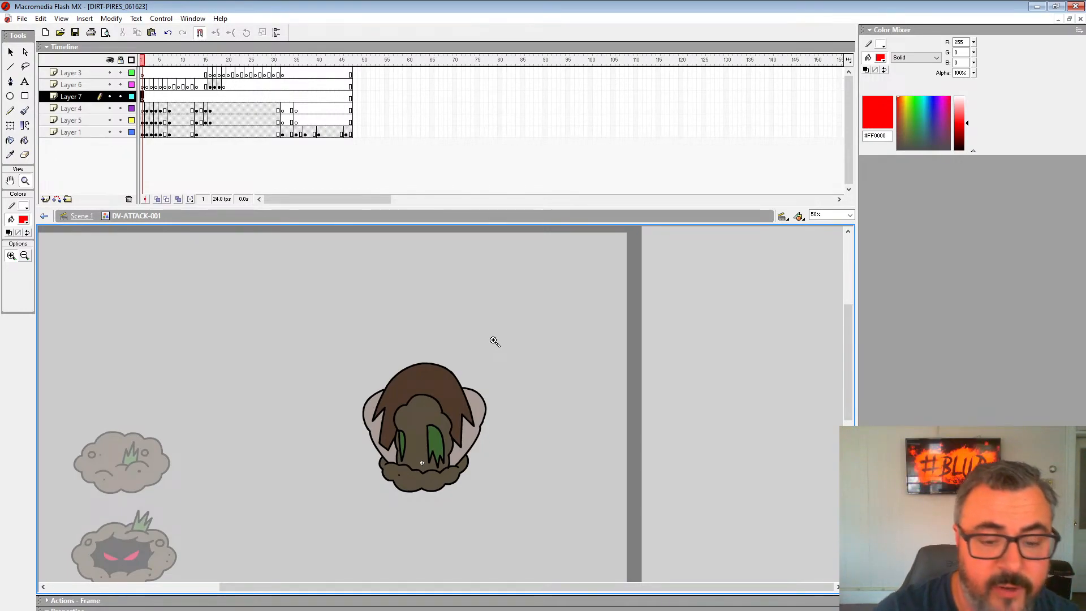
Ready the Brush tool with a red fill for frame 1 of Layer 7 and lock Layers 4, 5 and 1.
click(24, 112)
click(23, 220)
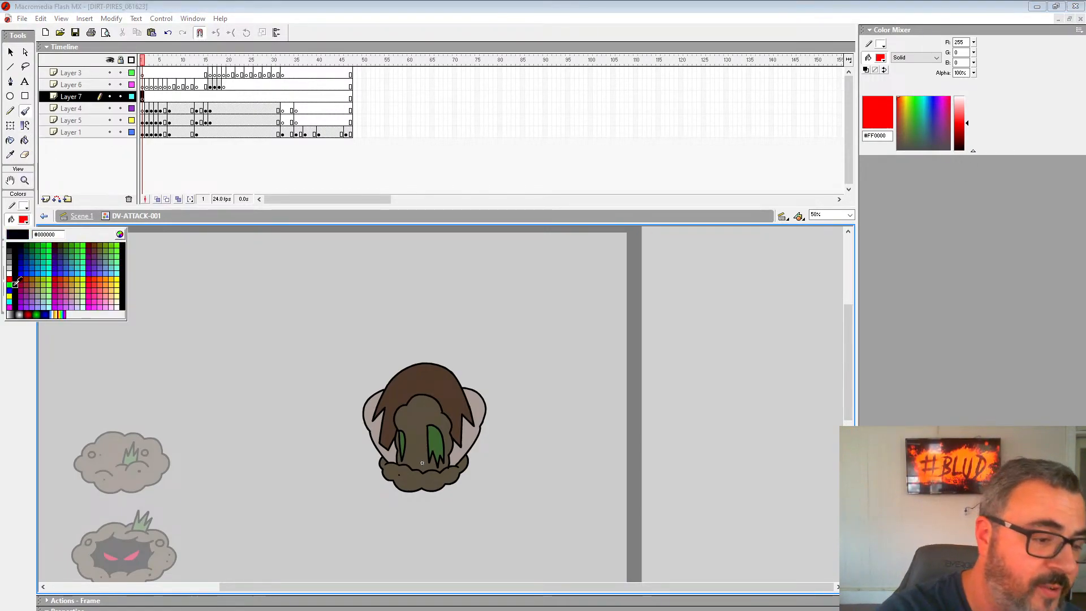
click(12, 283)
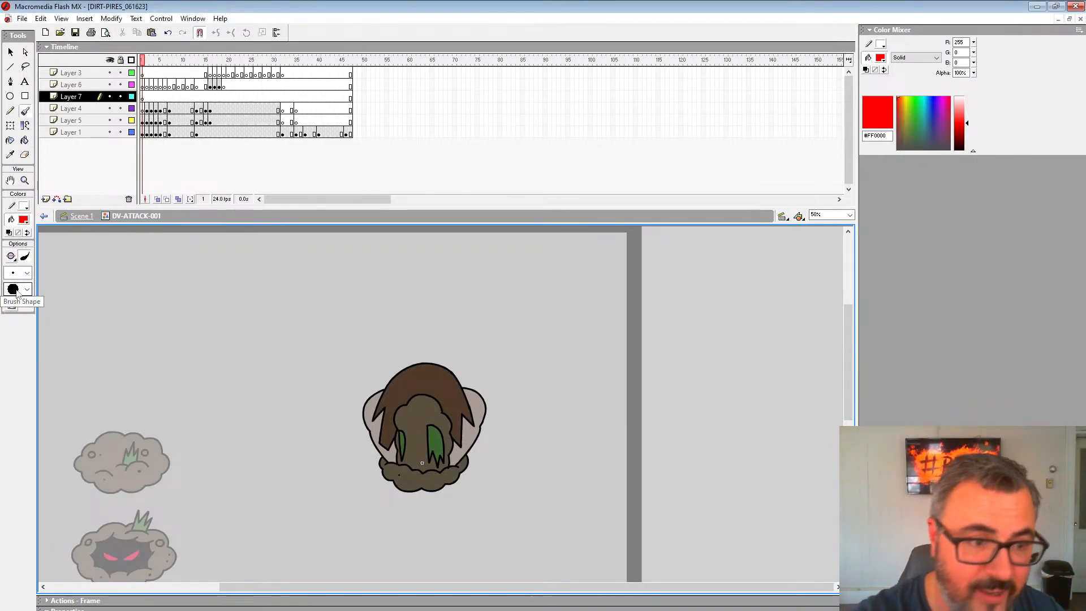
click(142, 97)
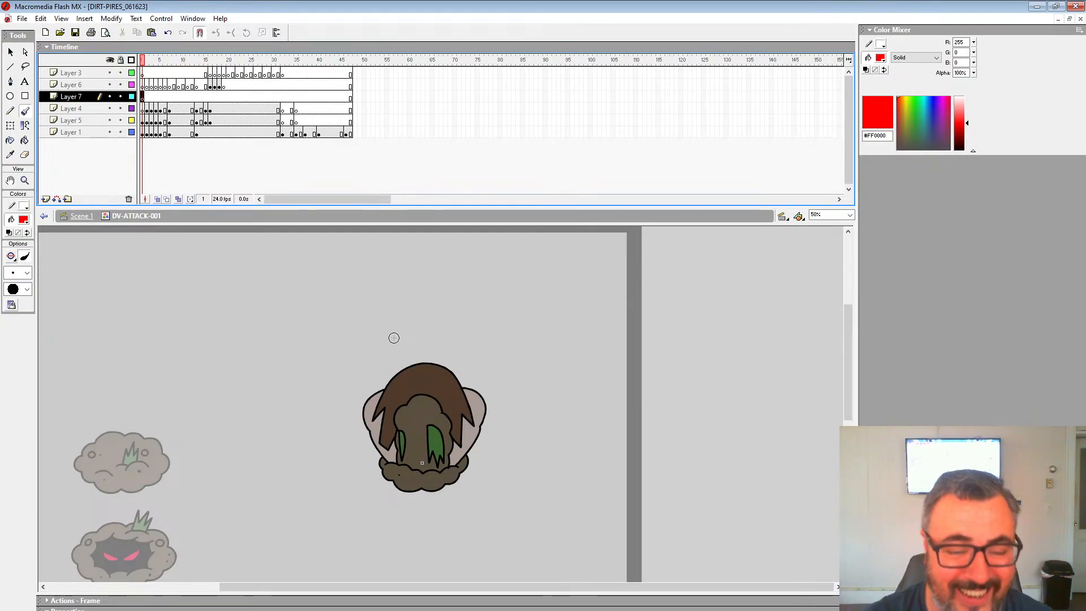
drag(121, 108, 126, 148)
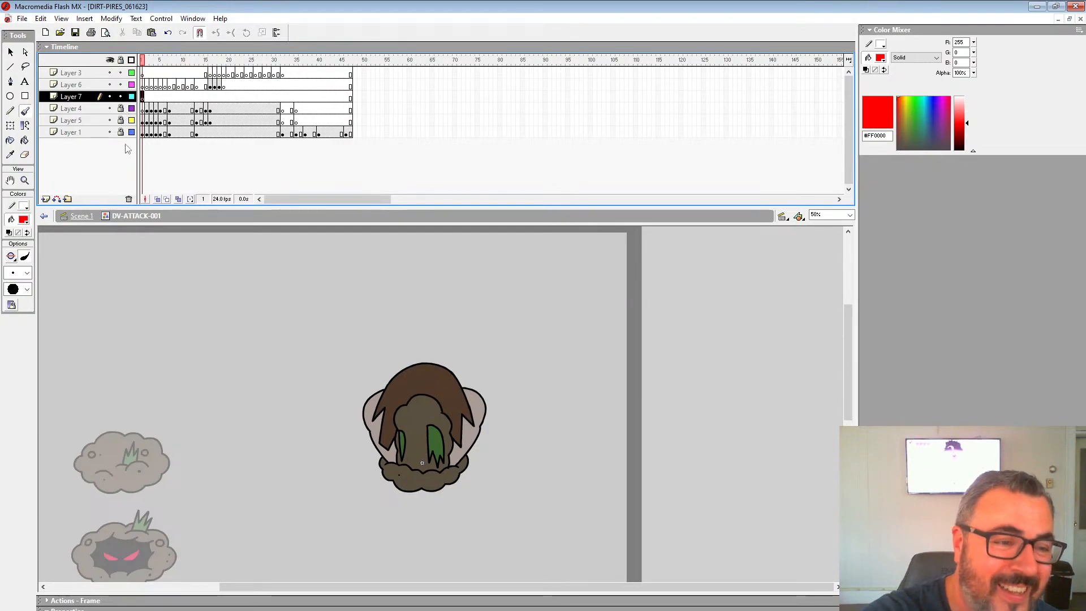
Compare the dirt mound at frame 46 of the DV-ATTACK-001 symbol with the one in the main scene and reopen the symbol.
key(.)
key(.)
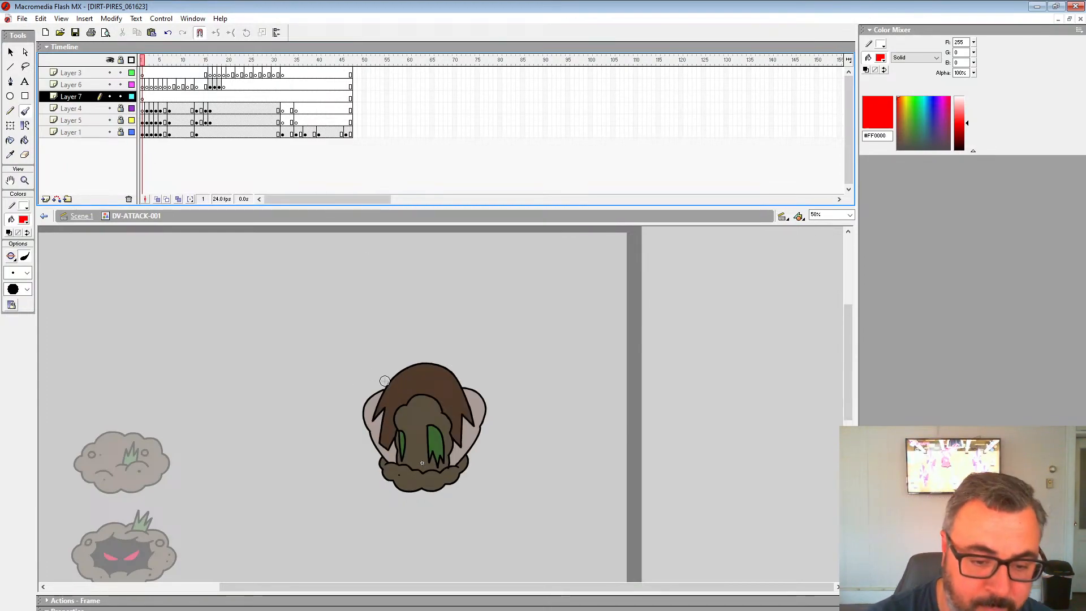
click(81, 216)
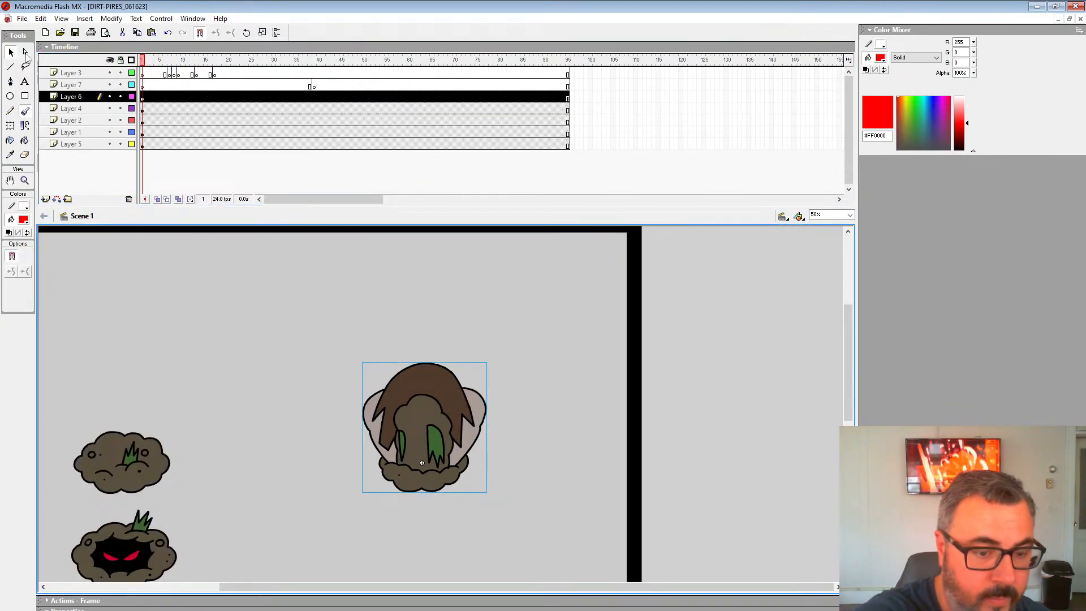
key(v)
double_click(459, 405)
click(347, 134)
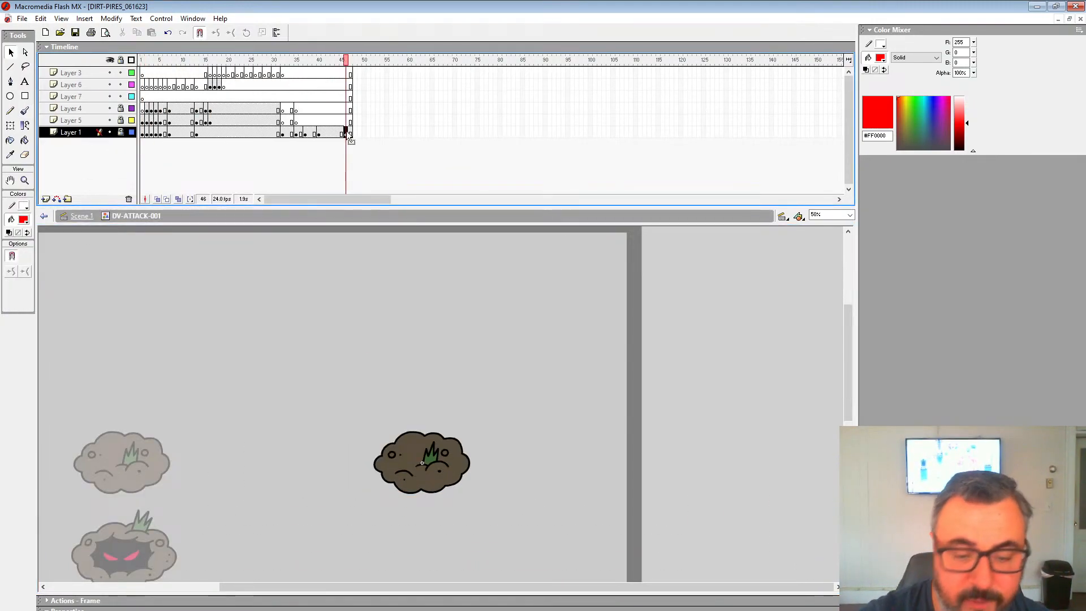
click(77, 215)
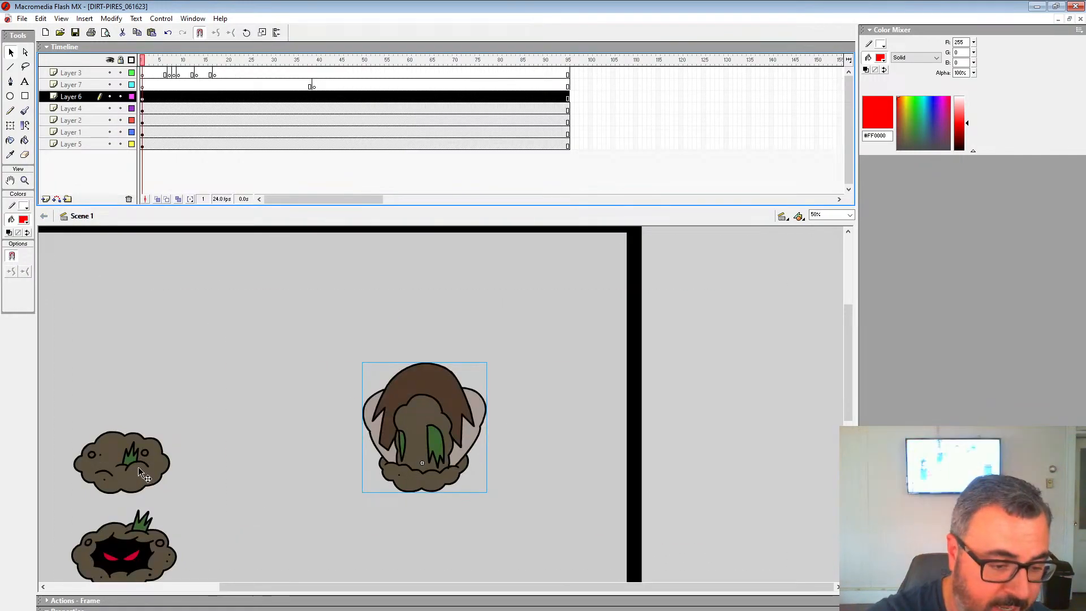
click(138, 469)
double_click(450, 403)
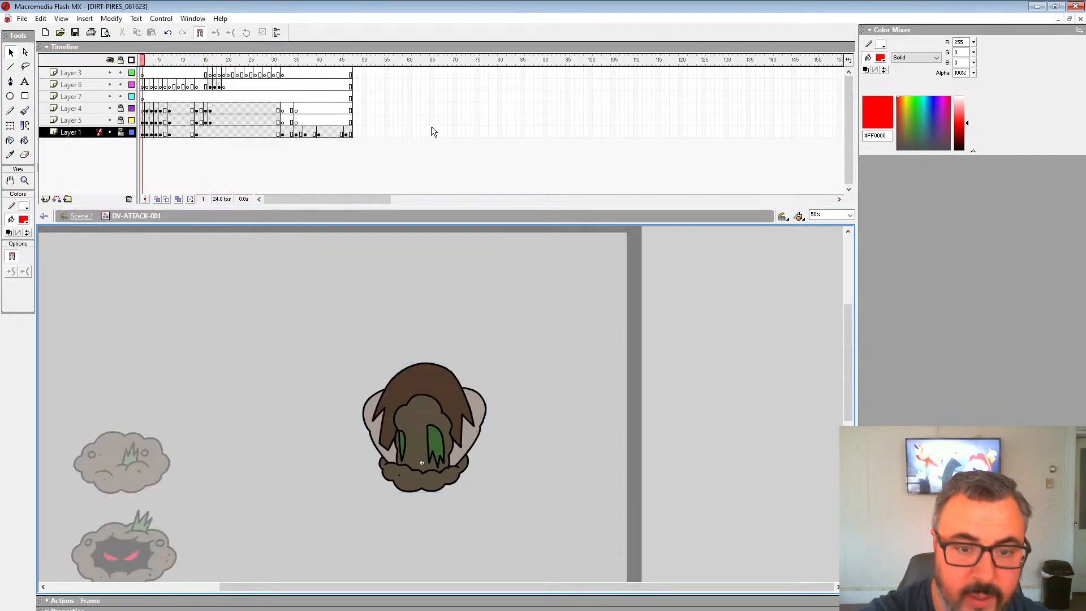
Unlock Layers 4, 5 and 1 and copy the dirt mound from frame 46 of Layer 1 in place onto frame 1 of Layer 7.
click(346, 133)
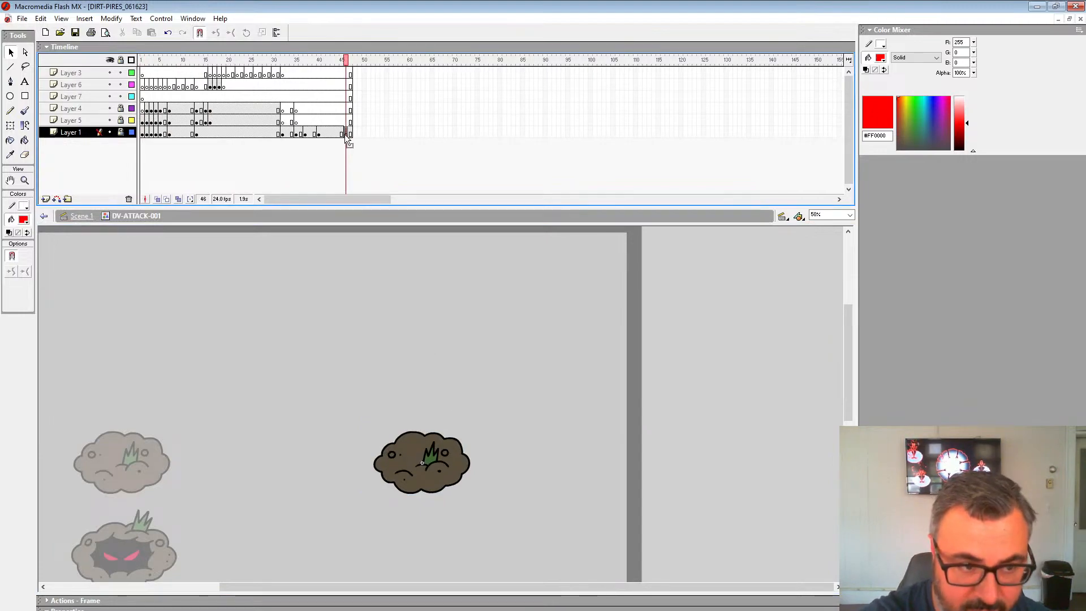
drag(121, 108, 120, 133)
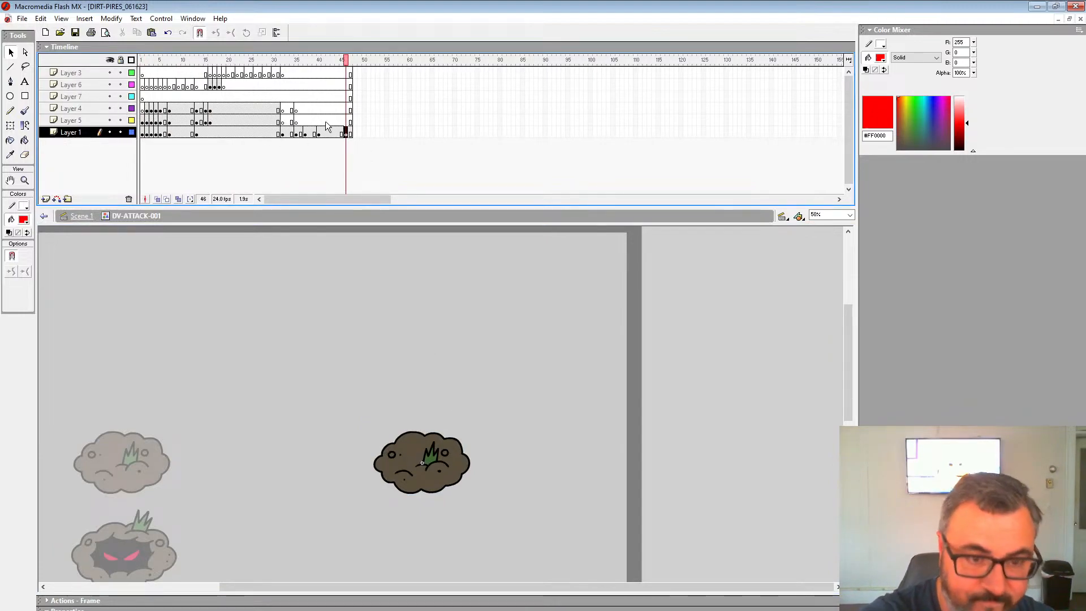
click(346, 133)
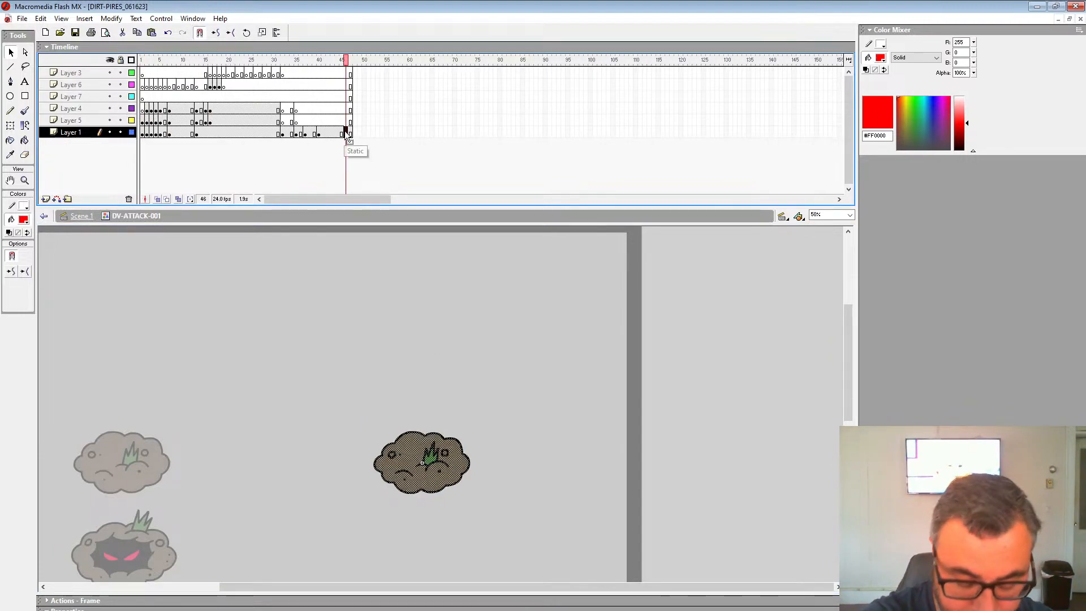
click(143, 97)
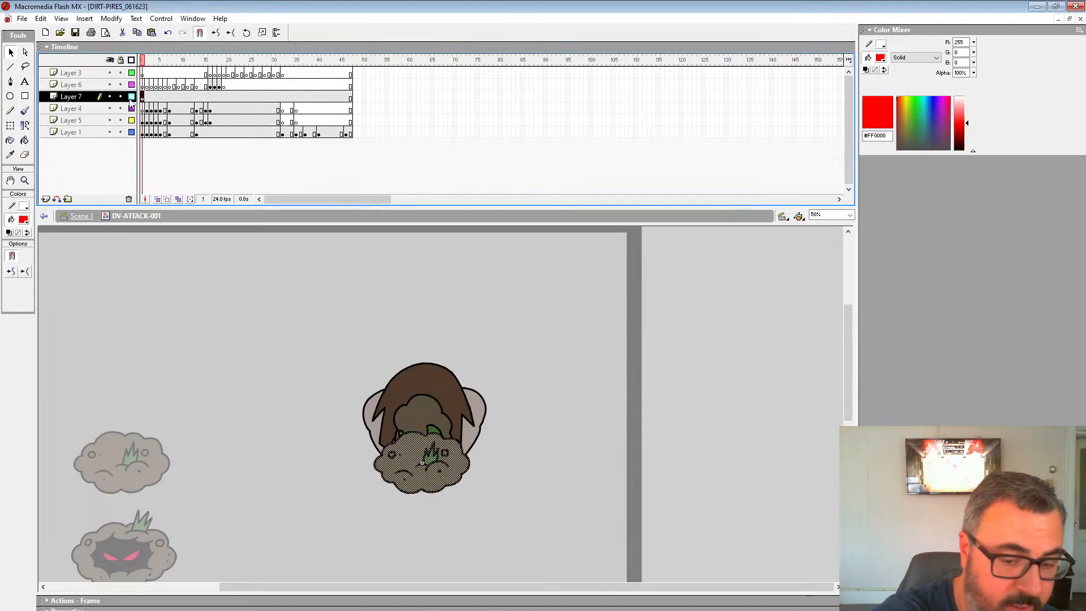
Show Layer 7 as outlines, lock it with the layers below, and insert a new layer directly above it for brushing.
click(130, 97)
drag(121, 97, 120, 132)
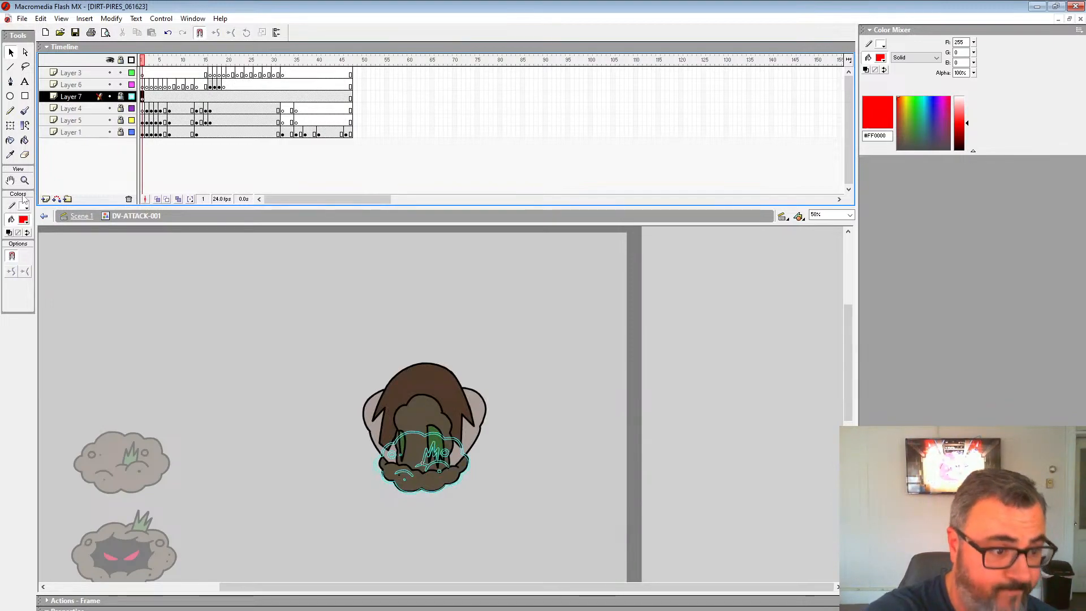
click(25, 180)
click(450, 400)
drag(418, 370, 445, 355)
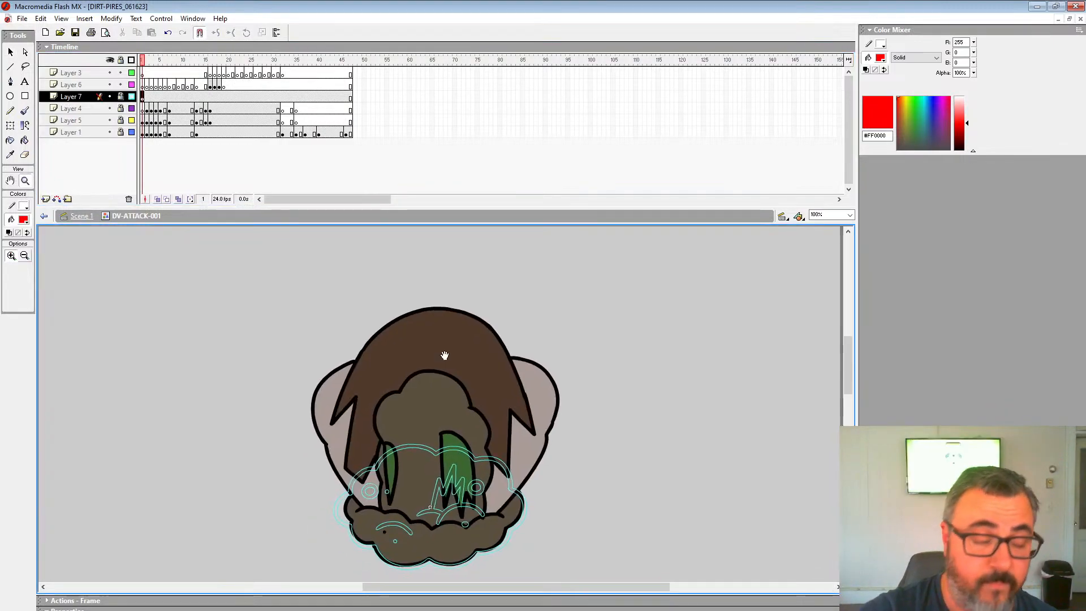
click(46, 199)
click(143, 97)
click(25, 112)
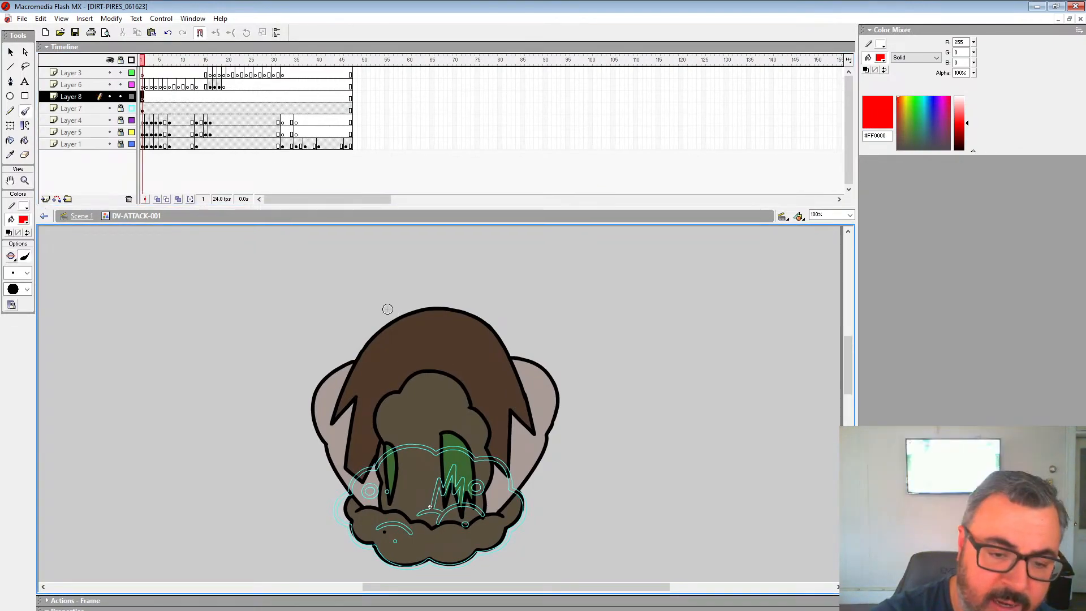
Brush rough red outlines of bursting dirt clumps around both sides of the monster's head on frame 1 of Layer 8.
mouse_move(394, 295)
mouse_down()
mouse_move(360, 340)
mouse_move(387, 293)
mouse_move(357, 323)
mouse_move(397, 296)
mouse_move(363, 315)
mouse_move(308, 437)
mouse_up()
key(ctrl+z)
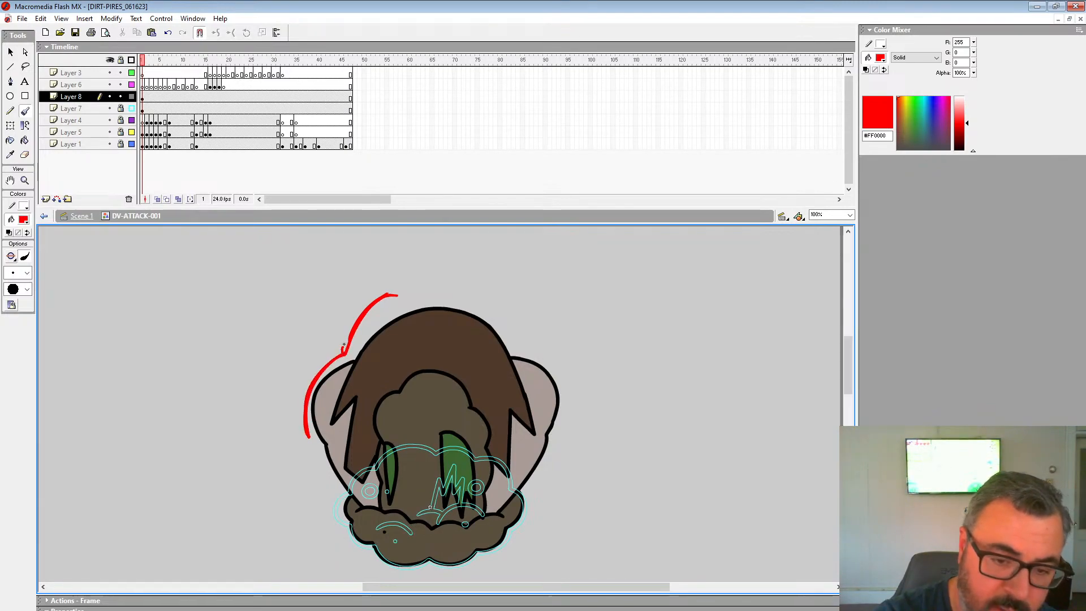
drag(399, 295, 424, 286)
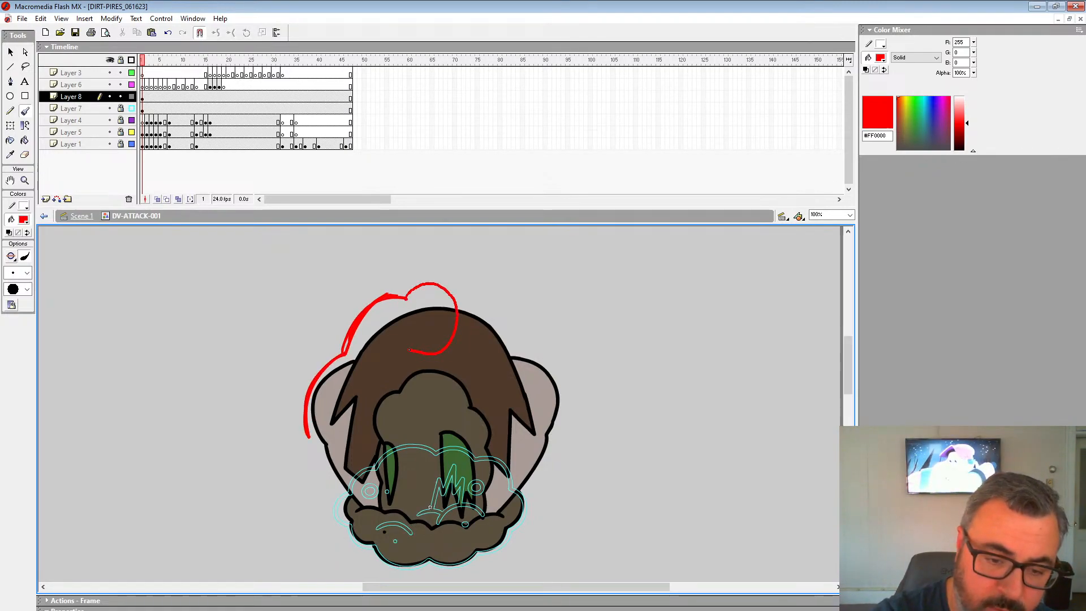
mouse_move(457, 317)
mouse_down()
mouse_move(327, 473)
mouse_move(307, 444)
mouse_up()
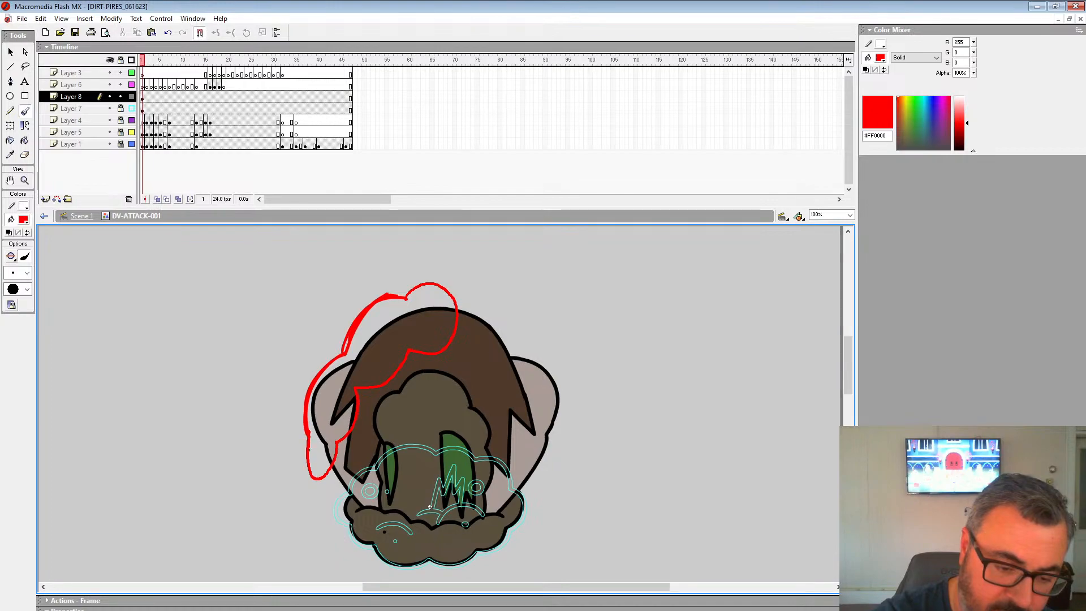
mouse_move(470, 343)
mouse_down()
mouse_move(488, 437)
mouse_move(518, 417)
mouse_up()
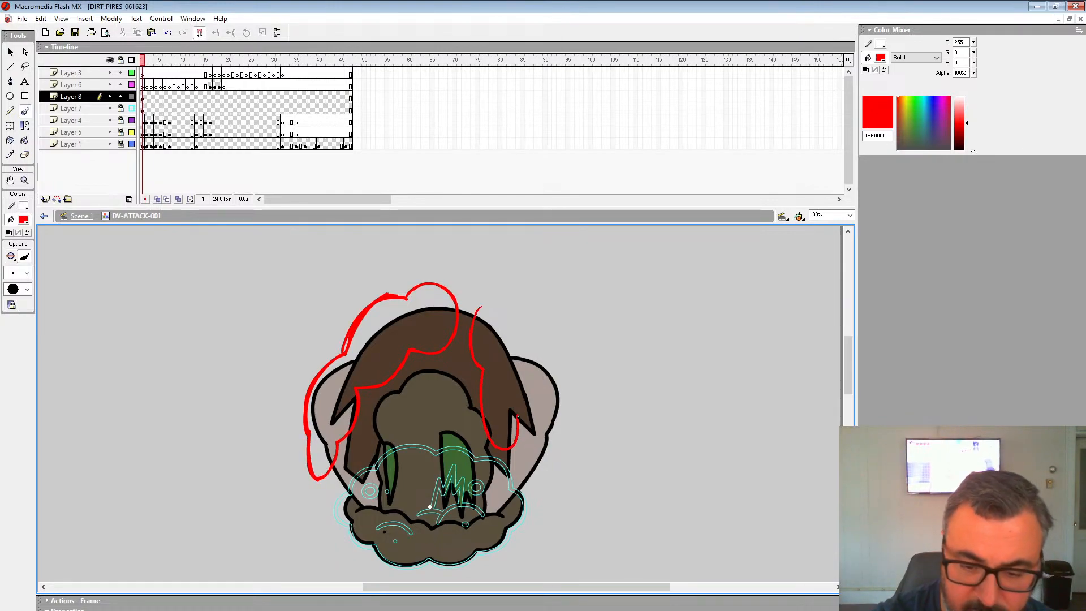
mouse_move(479, 308)
mouse_down()
mouse_move(506, 312)
mouse_move(569, 380)
mouse_move(540, 471)
mouse_move(518, 431)
mouse_move(519, 468)
mouse_move(549, 435)
mouse_move(568, 381)
mouse_move(519, 365)
mouse_up()
drag(451, 377, 452, 376)
Clear the red dirt sketch from frame 2 of Layer 8 by starting a blank keyframe there.
key(z)
alt+click(542, 380)
drag(494, 415, 498, 438)
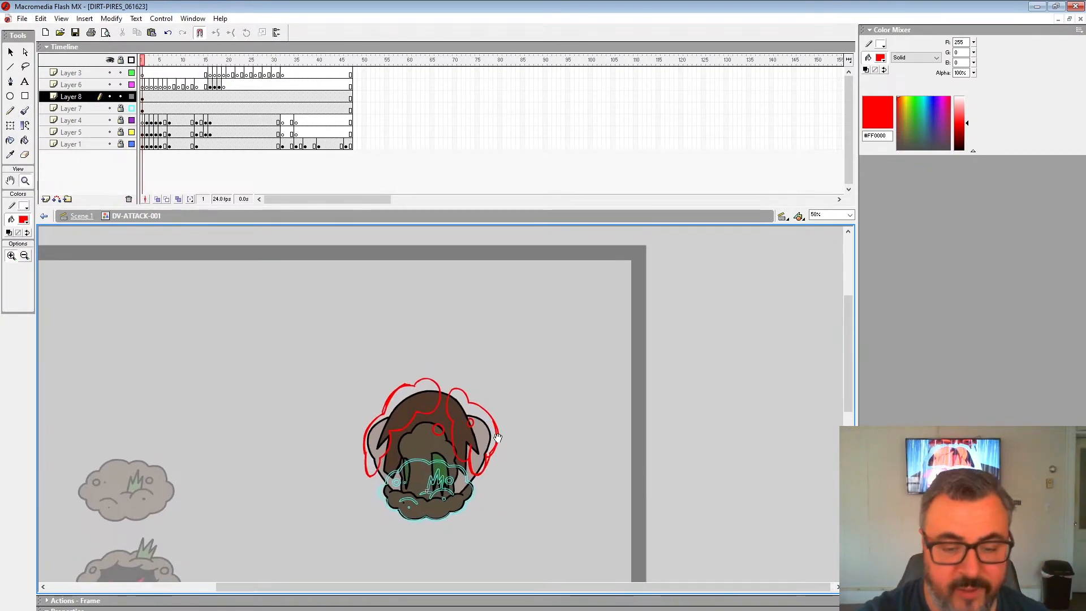
key(period)
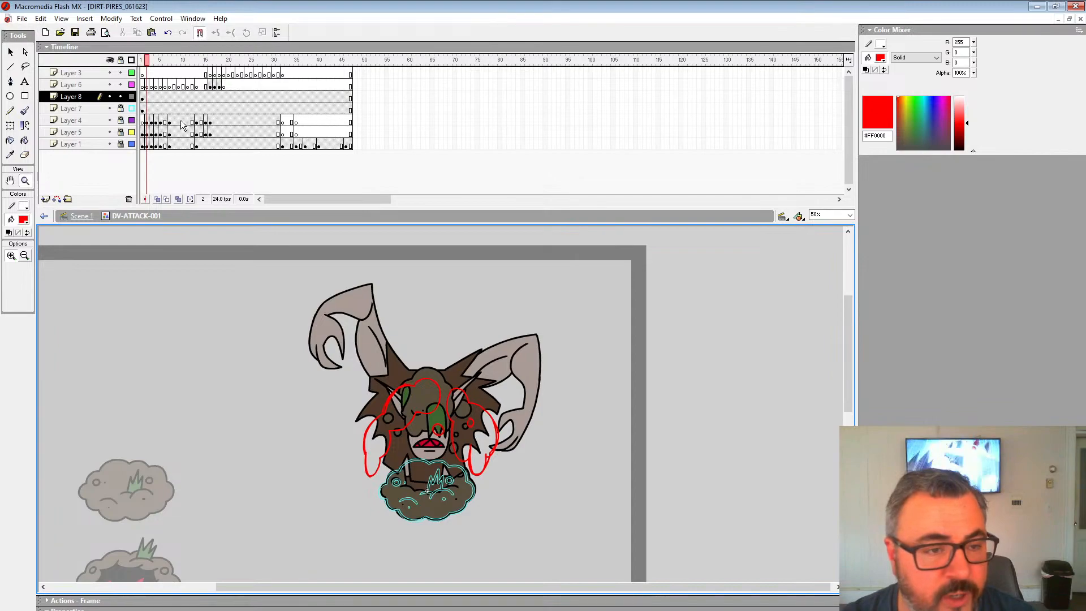
click(148, 97)
key(Delete)
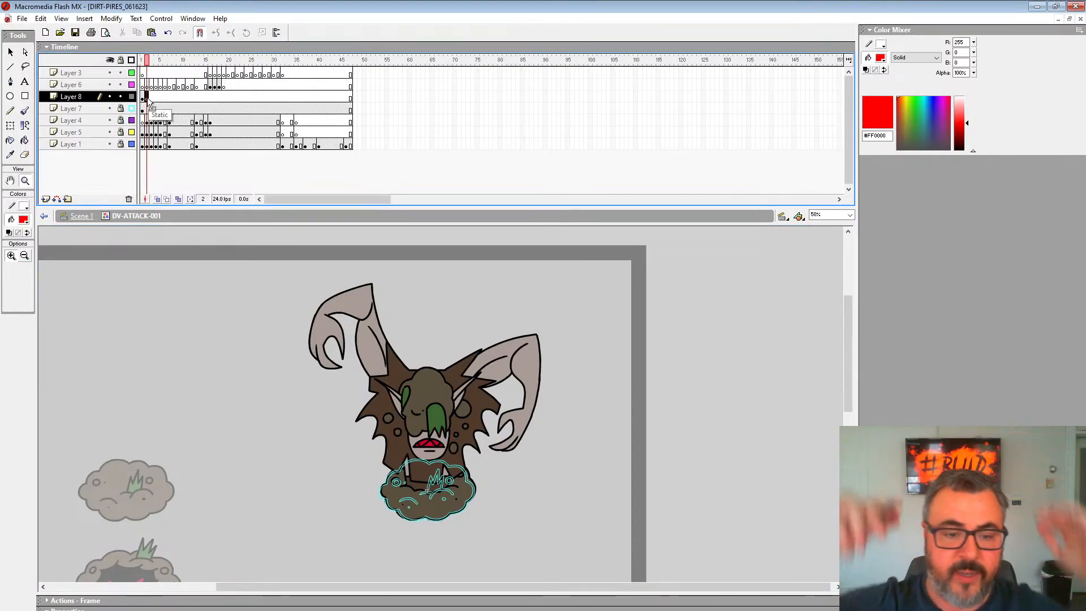
Brush red dirt outlines along the higher raised arm with small chunks falling beside its claw on frame 2, using onion skinning.
click(26, 110)
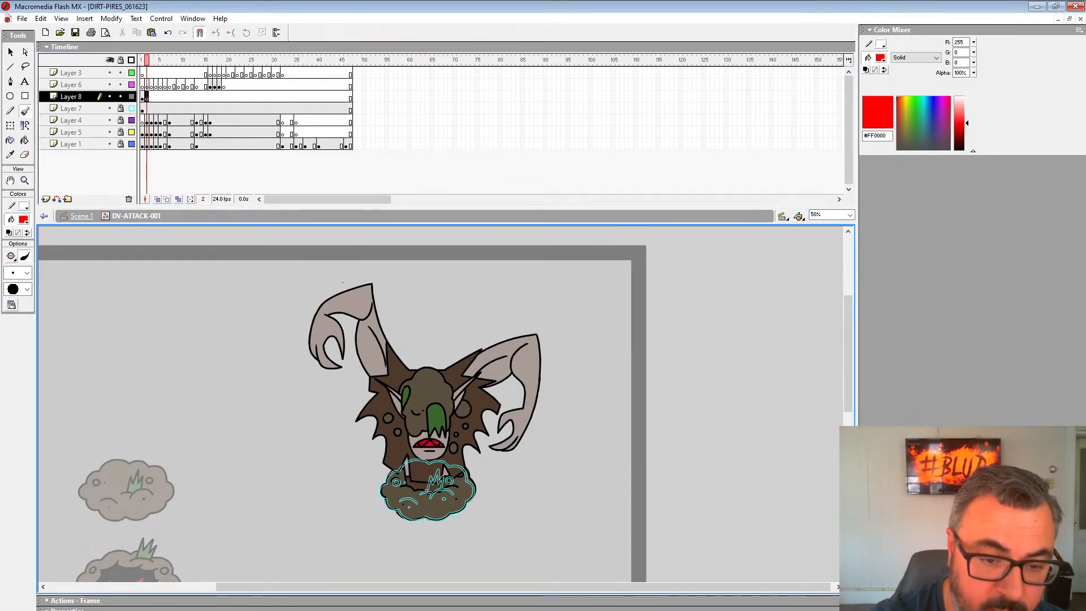
drag(388, 303, 399, 333)
mouse_move(357, 276)
mouse_down()
mouse_move(327, 298)
mouse_move(357, 293)
mouse_move(380, 324)
mouse_up()
click(158, 198)
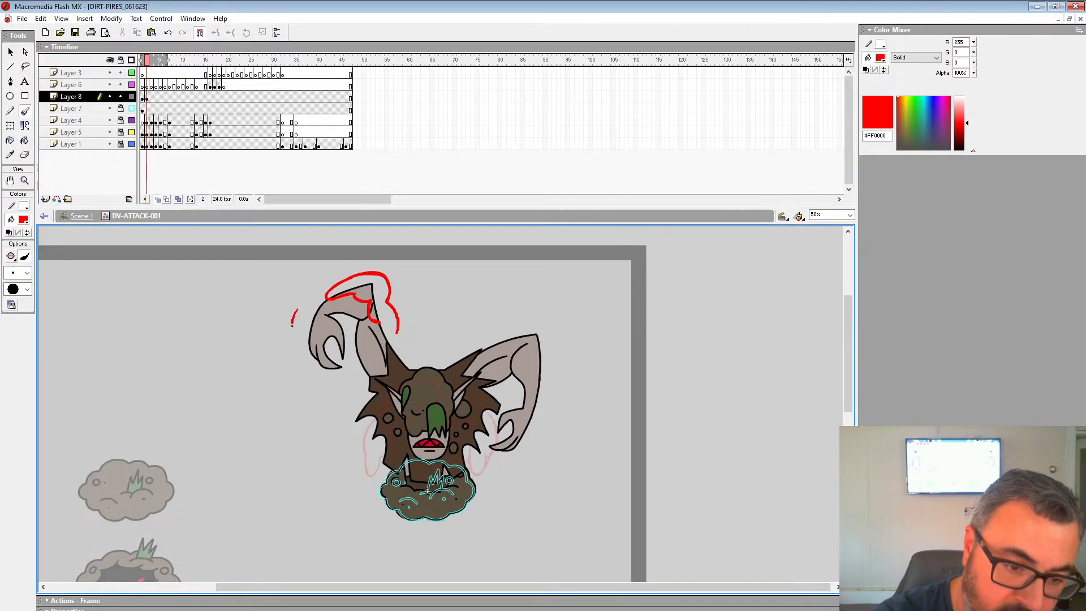
key(ctrl+z)
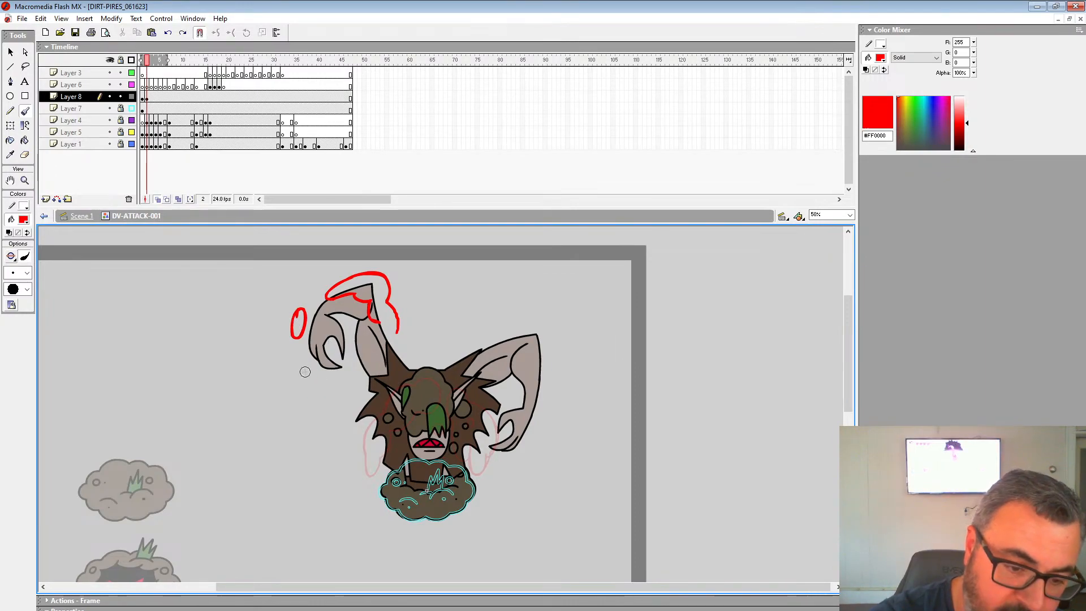
mouse_move(303, 371)
mouse_down()
mouse_move(308, 389)
mouse_move(329, 393)
mouse_up()
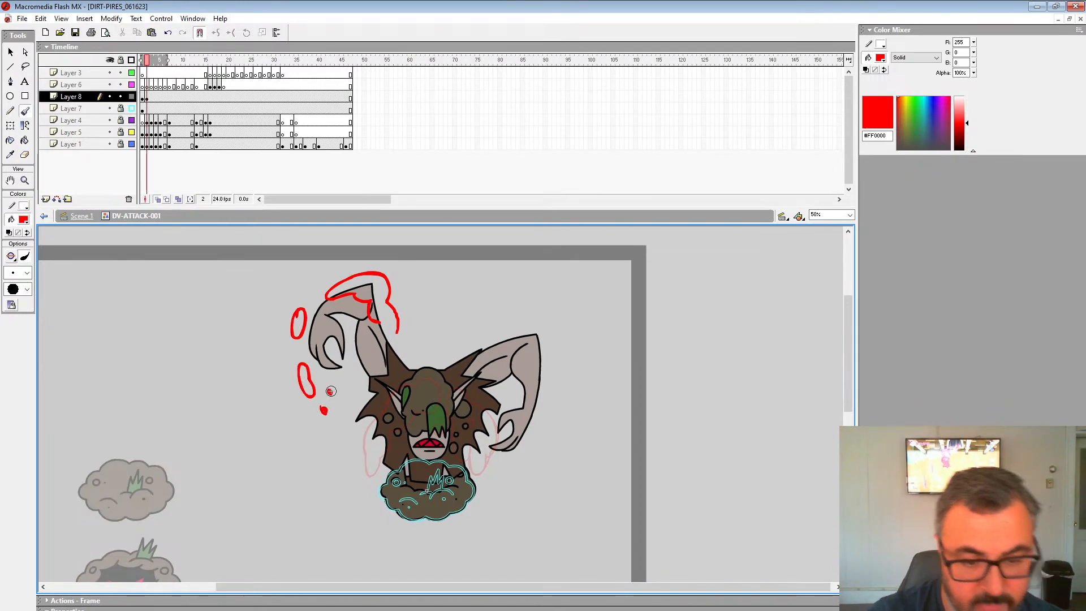
drag(375, 315, 380, 352)
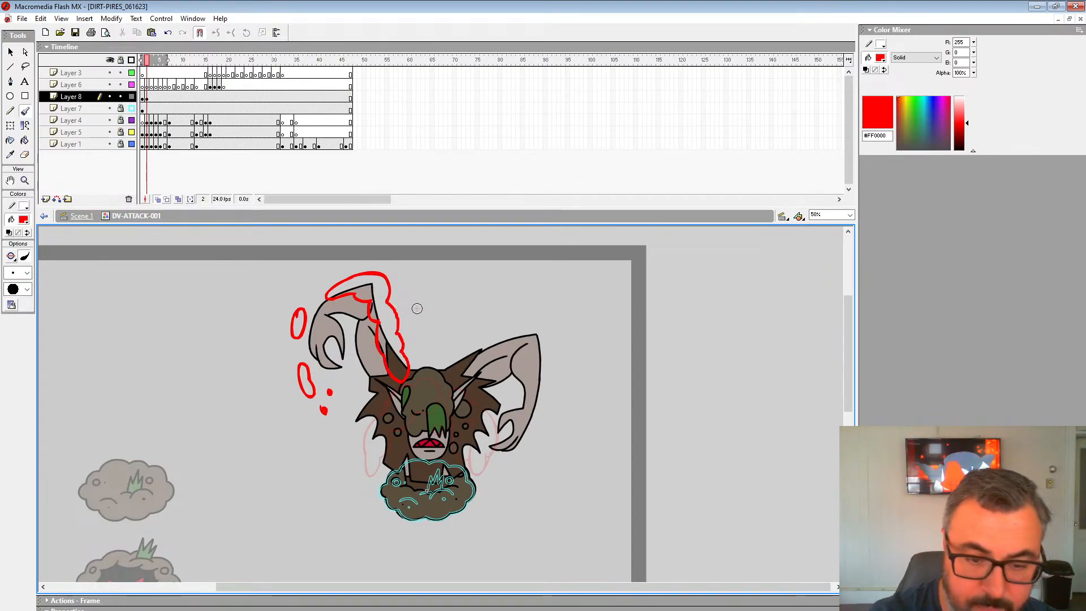
Brush a red dirt outline along the top of the monster's lower raised arm on frame 2, with small bits falling around it.
mouse_move(419, 341)
mouse_down()
mouse_move(448, 317)
mouse_move(449, 354)
mouse_up()
key(ctrl+z)
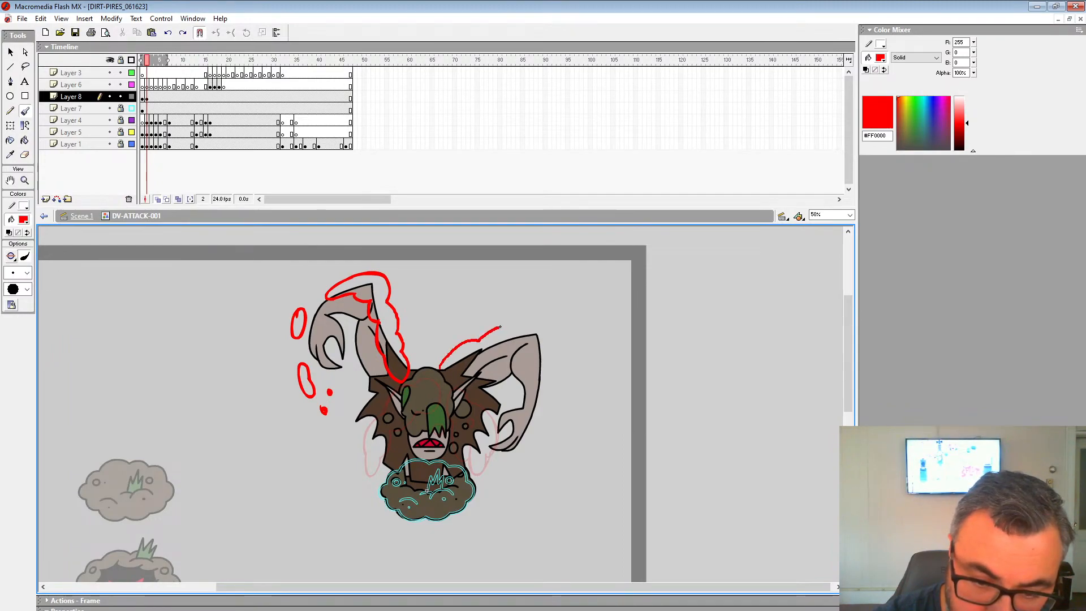
mouse_move(500, 327)
mouse_down()
mouse_move(539, 325)
mouse_move(548, 362)
mouse_move(530, 344)
mouse_move(494, 357)
mouse_up()
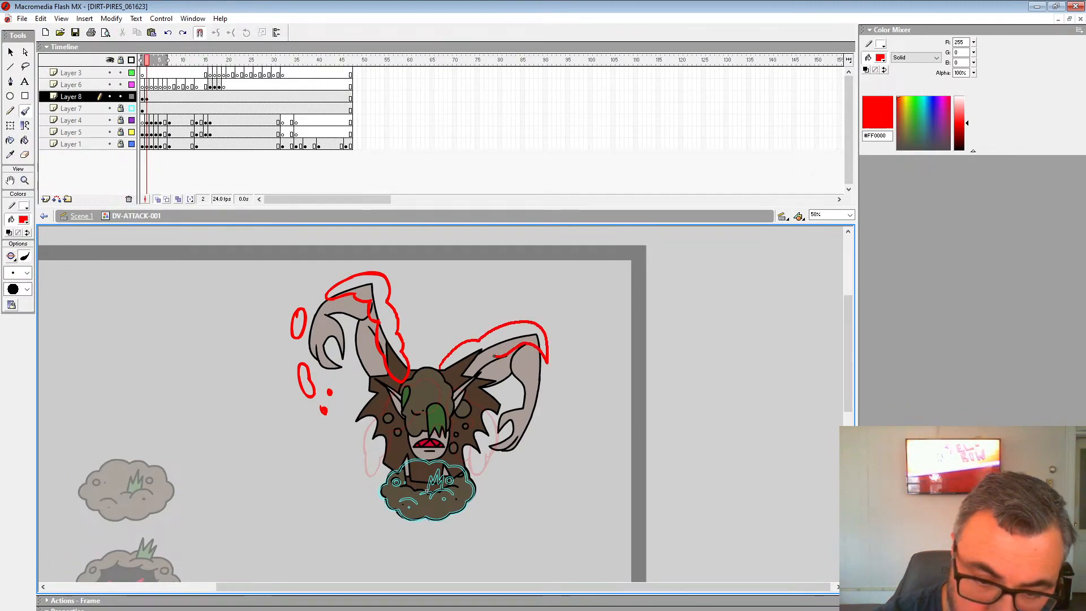
drag(438, 376, 482, 342)
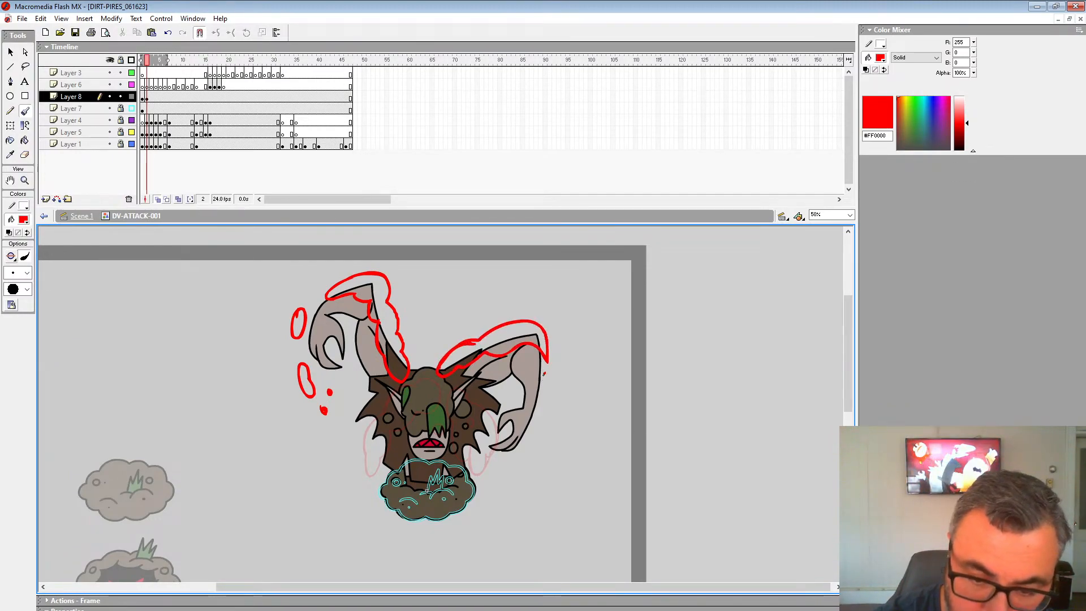
drag(527, 445, 518, 457)
drag(473, 321, 521, 411)
Start a blank keyframe on frame 3 of Layer 8 and brush a red arched dirt clump above the monster's right-hand arm with small bits beneath.
click(152, 97)
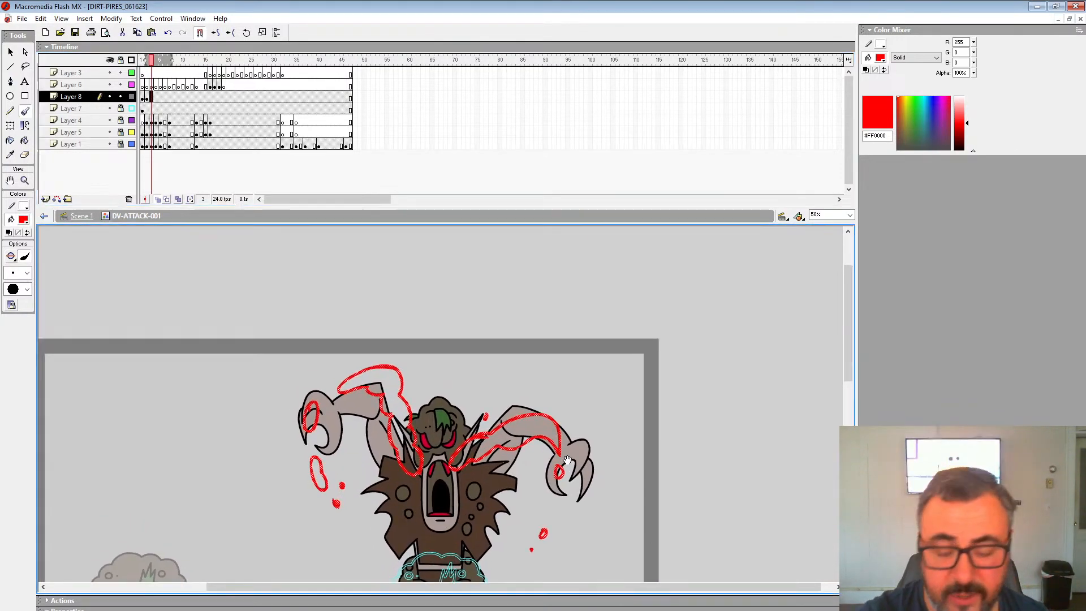
key(F7)
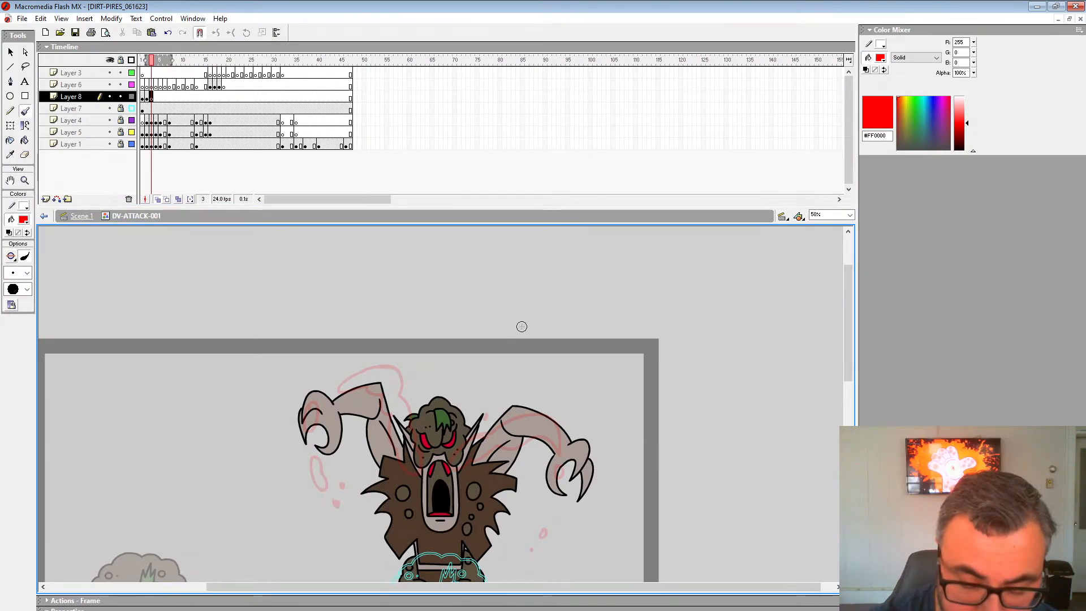
drag(490, 376, 524, 355)
key(ctrl+z)
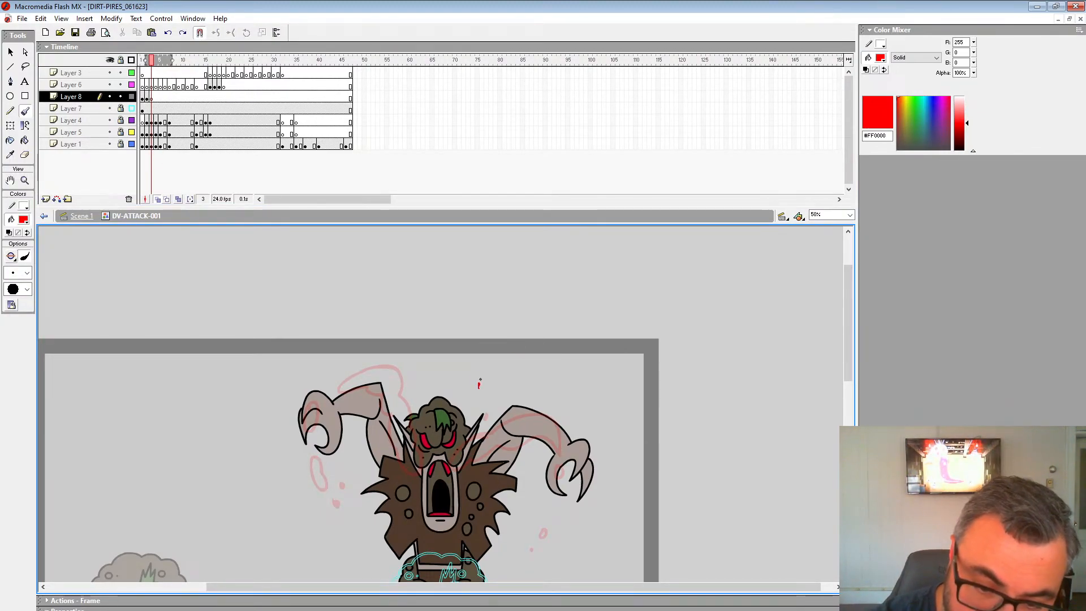
mouse_move(480, 387)
mouse_down()
mouse_move(507, 344)
mouse_move(532, 341)
mouse_move(548, 364)
mouse_up()
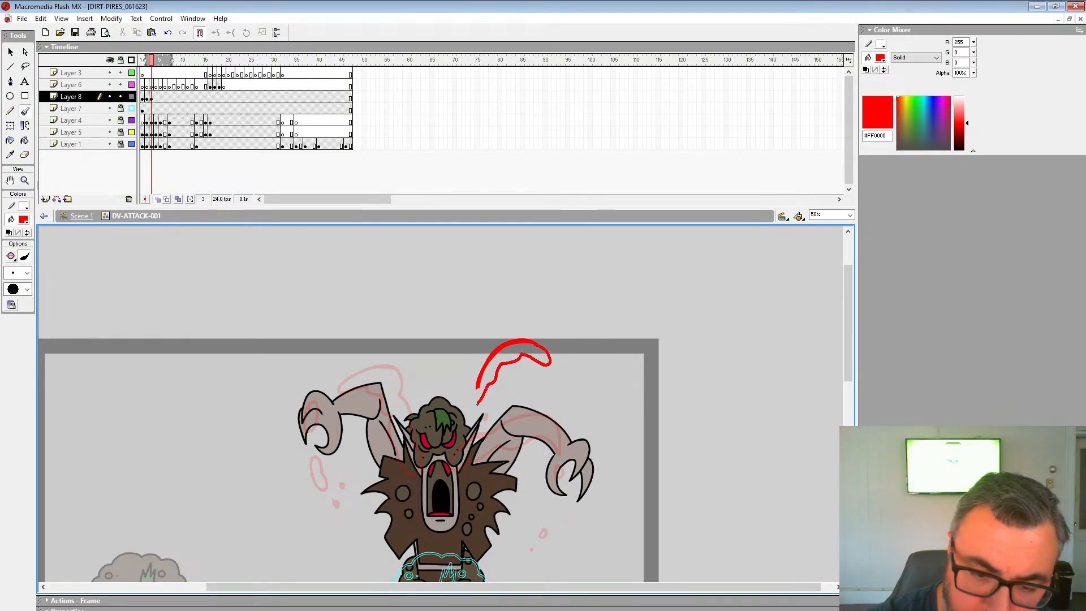
drag(478, 402, 526, 369)
click(556, 372)
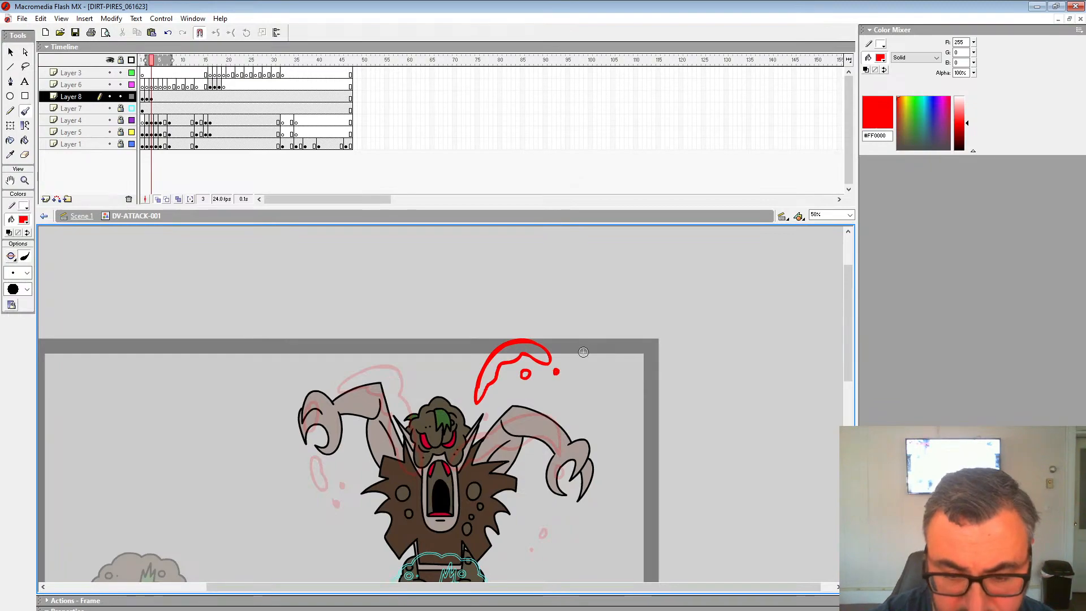
click(573, 387)
click(506, 388)
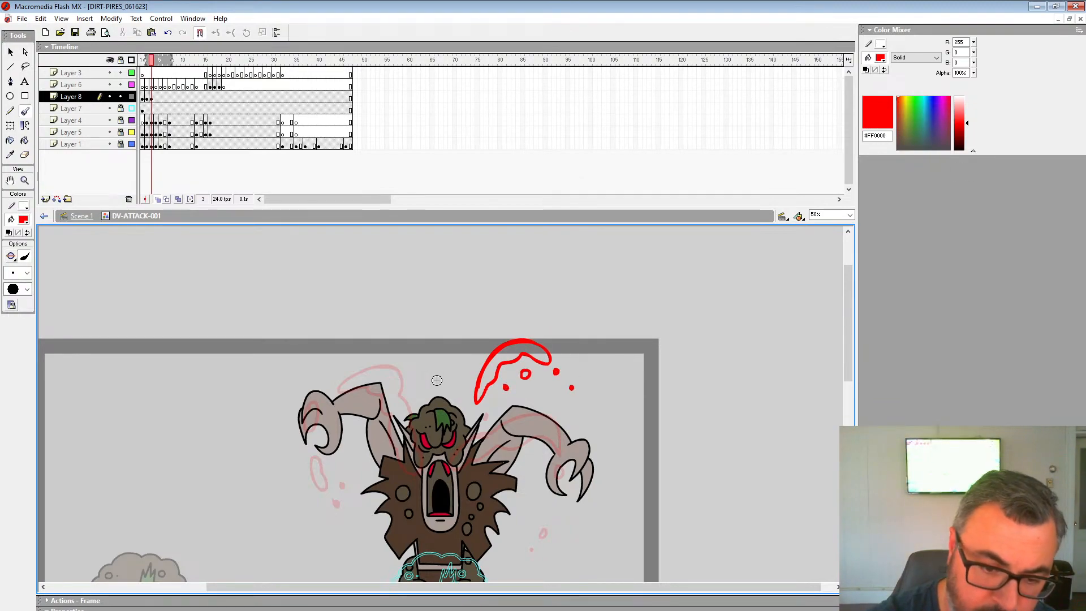
Brush a small red crescent chunk with tiny bits falling beside the monster's right-hand claw on frame 3.
drag(435, 380, 430, 358)
key(ctrl+z)
drag(581, 482, 564, 355)
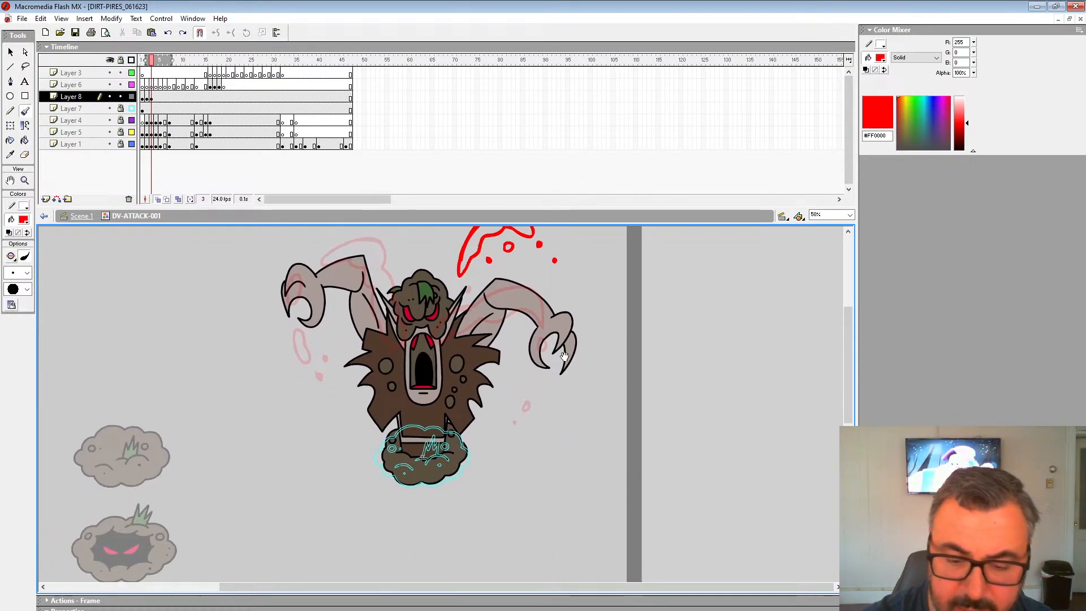
drag(287, 252, 280, 324)
key(ctrl+z)
mouse_move(588, 354)
mouse_down()
mouse_move(591, 414)
mouse_move(604, 358)
mouse_move(595, 410)
mouse_up()
click(598, 335)
Brush a second curved red dirt clump above the head's left side on frame 3, with small chunks beside it and over the left-hand claw.
mouse_move(420, 297)
mouse_down()
mouse_move(415, 273)
mouse_move(378, 252)
mouse_up()
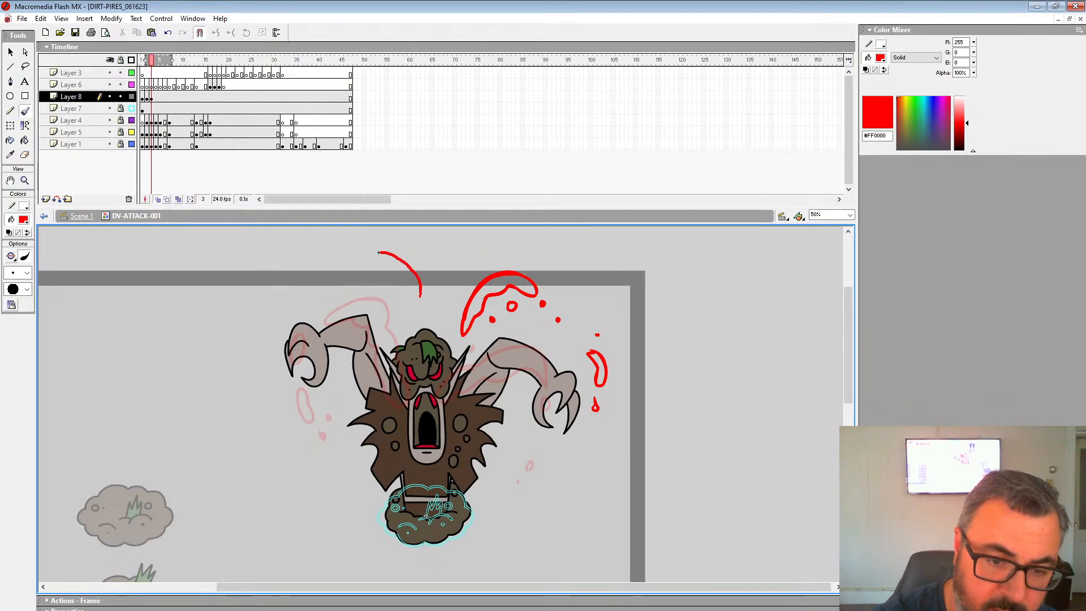
mouse_move(399, 296)
mouse_down()
mouse_move(396, 310)
mouse_move(417, 313)
mouse_up()
drag(496, 314, 523, 417)
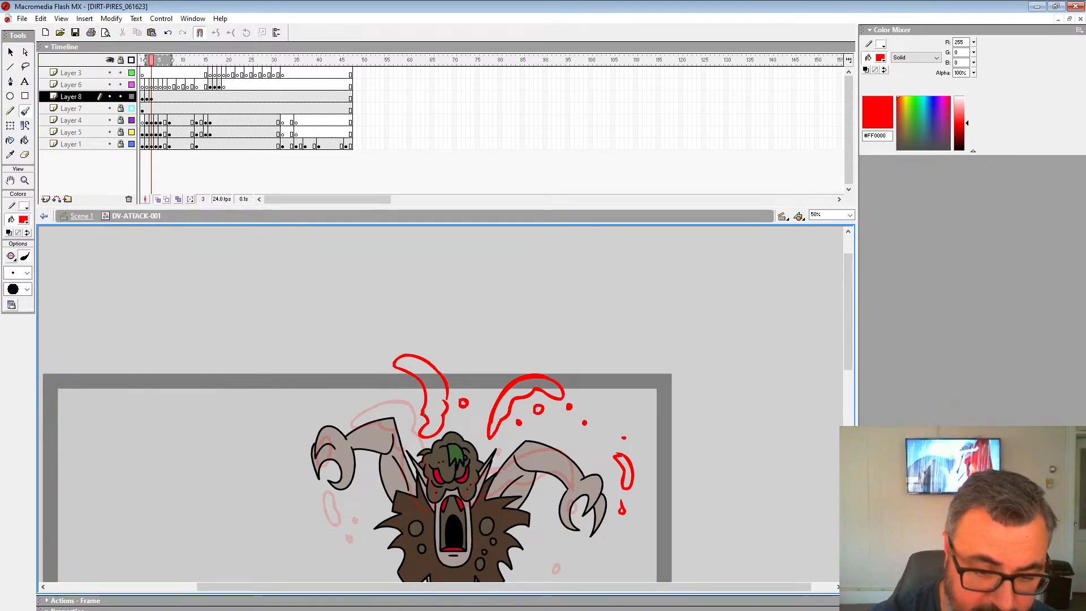
drag(430, 396, 467, 325)
mouse_move(348, 356)
mouse_down()
mouse_move(360, 345)
mouse_move(343, 359)
mouse_up()
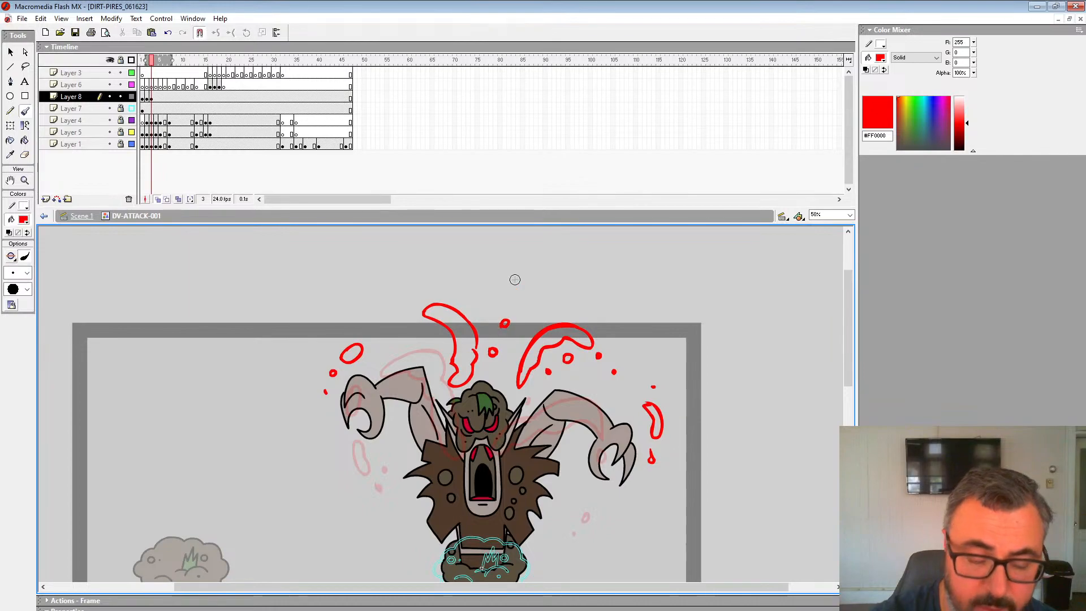
Review the rough dirt animation and brush red curved motion arrows sweeping up and inward on both sides of the monster.
click(143, 97)
key(Return)
key(Return)
click(156, 97)
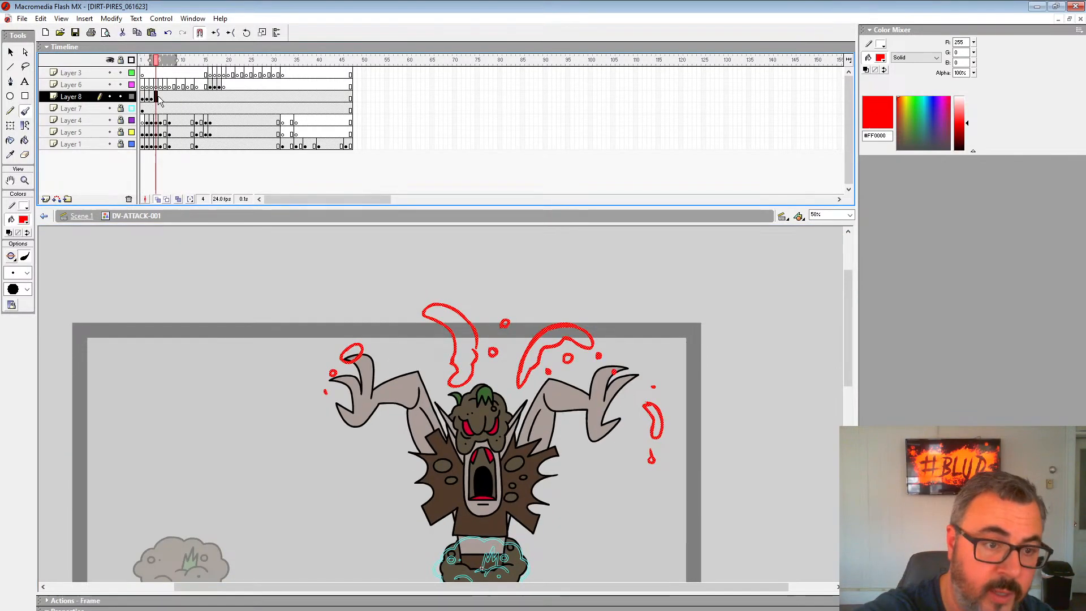
click(161, 97)
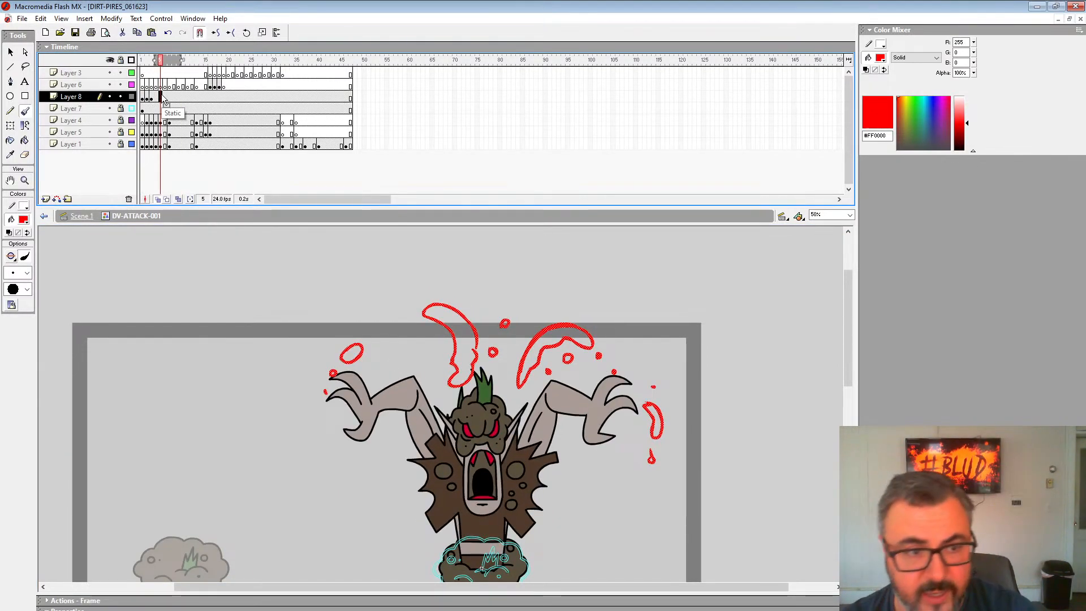
drag(600, 310, 700, 423)
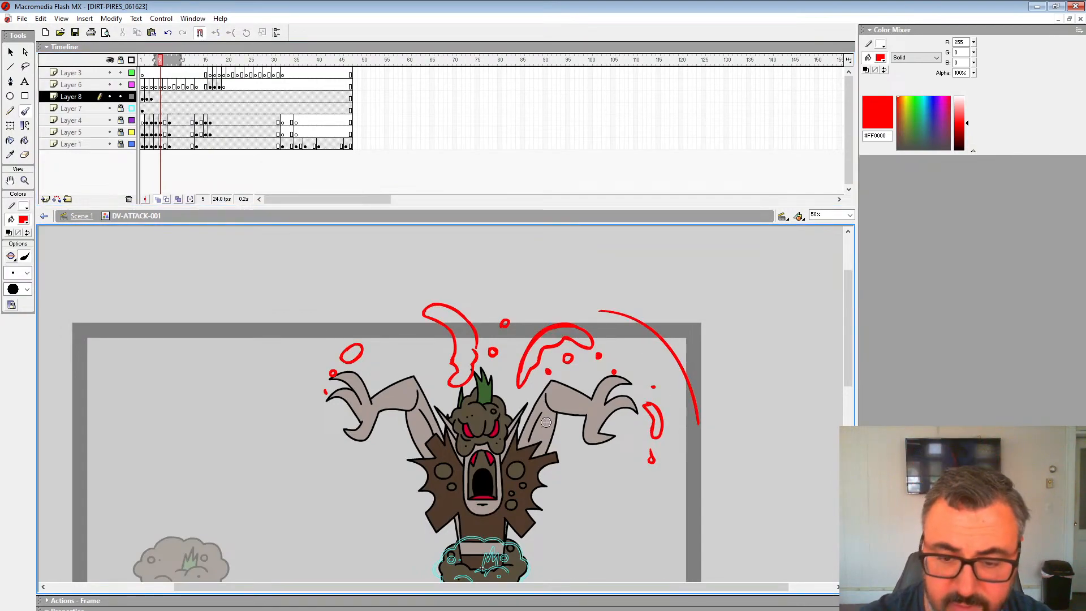
drag(604, 321, 635, 315)
drag(634, 506, 653, 490)
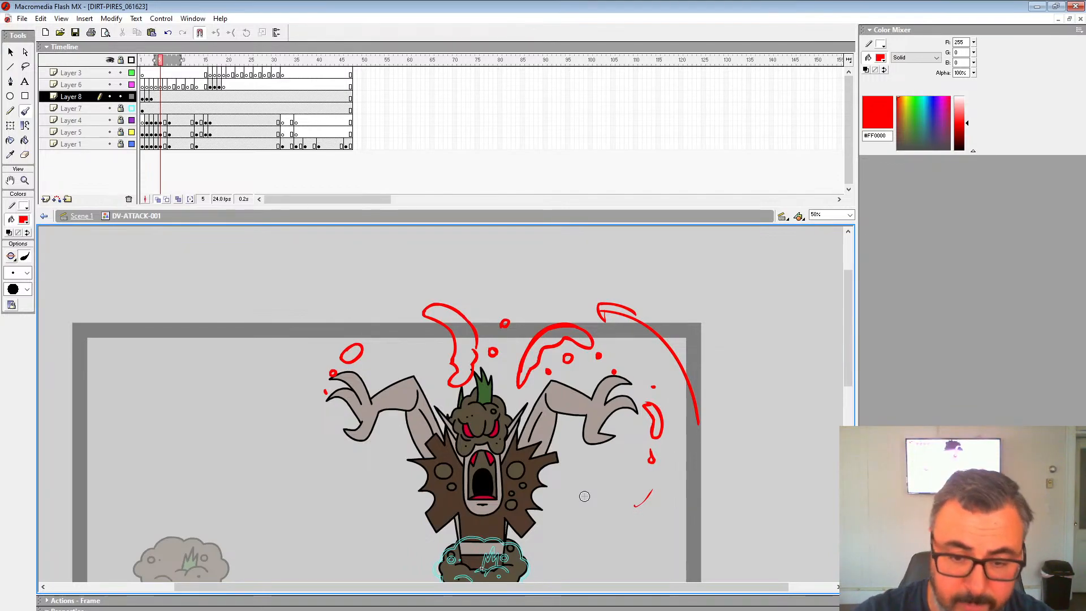
mouse_move(315, 342)
mouse_down()
mouse_move(320, 475)
mouse_move(328, 367)
mouse_up()
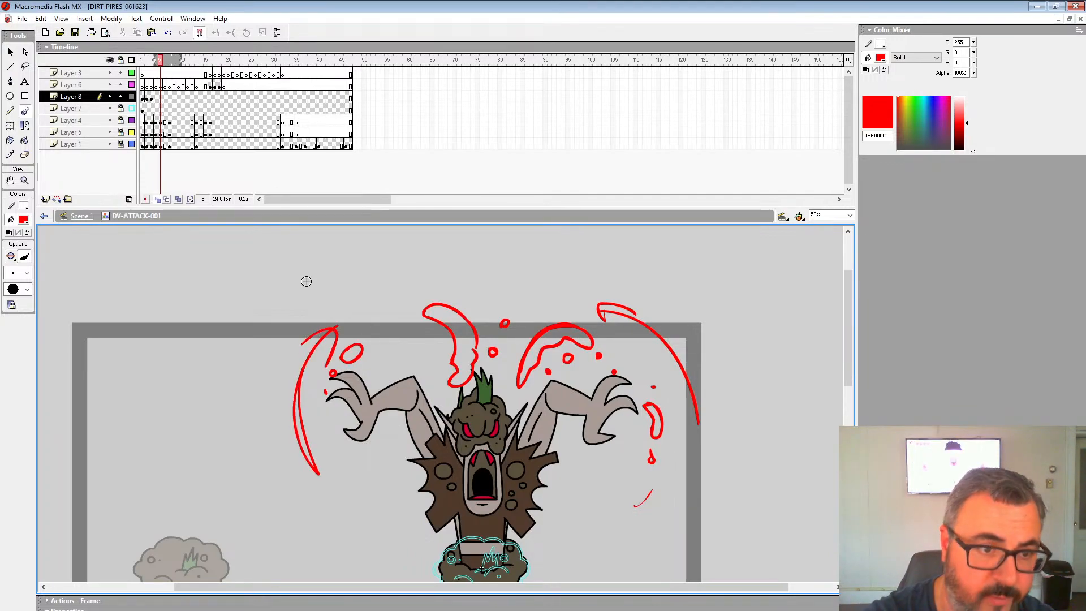
Start a blank keyframe on frame 5 of Layer 8 and brush two narrow red dirt clumps above the head with small bits around them.
click(162, 98)
key(F7)
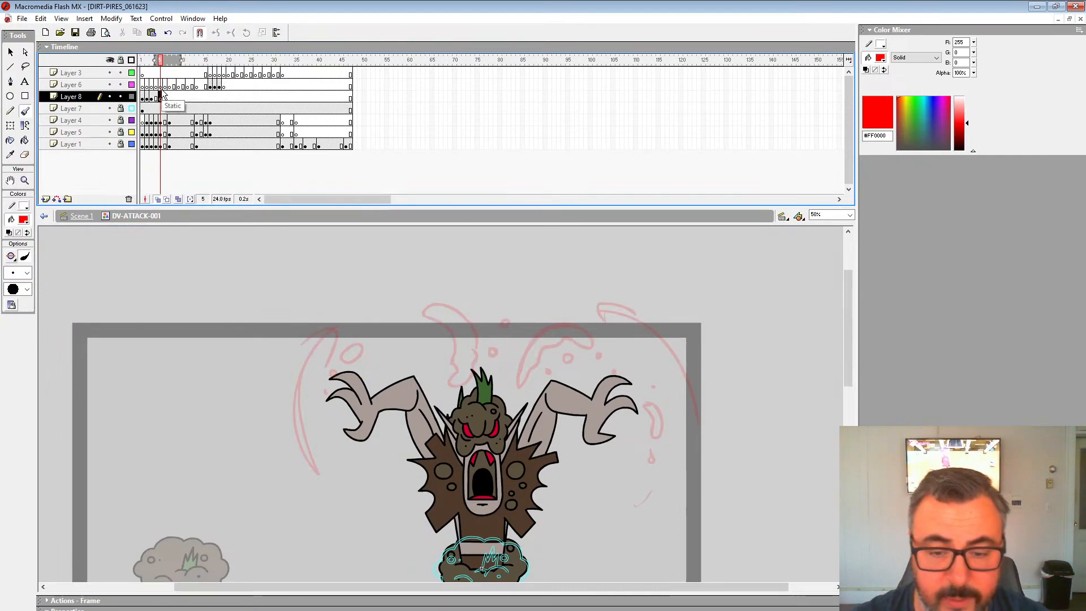
mouse_move(519, 323)
mouse_down()
mouse_move(516, 314)
mouse_move(506, 356)
mouse_move(516, 339)
mouse_up()
mouse_move(535, 311)
mouse_down()
mouse_move(564, 312)
mouse_move(530, 345)
mouse_up()
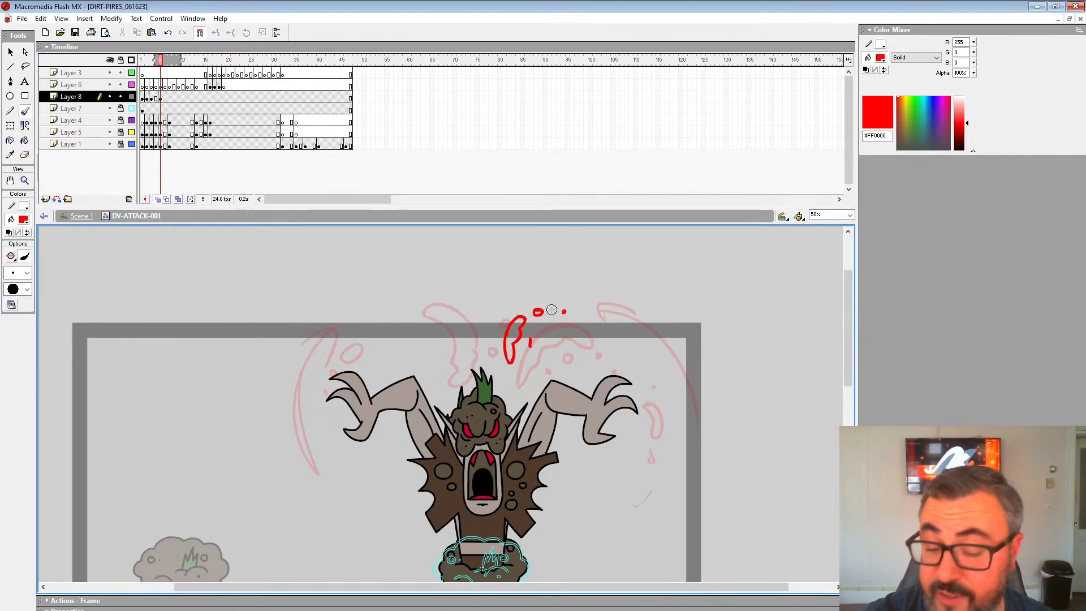
drag(550, 554, 570, 554)
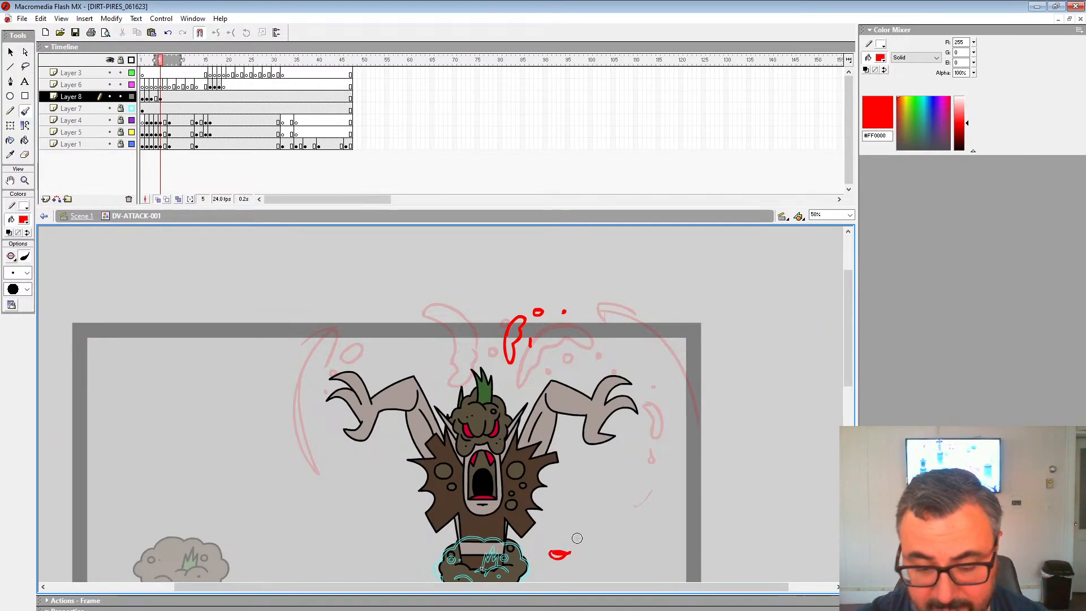
key(ctrl+z)
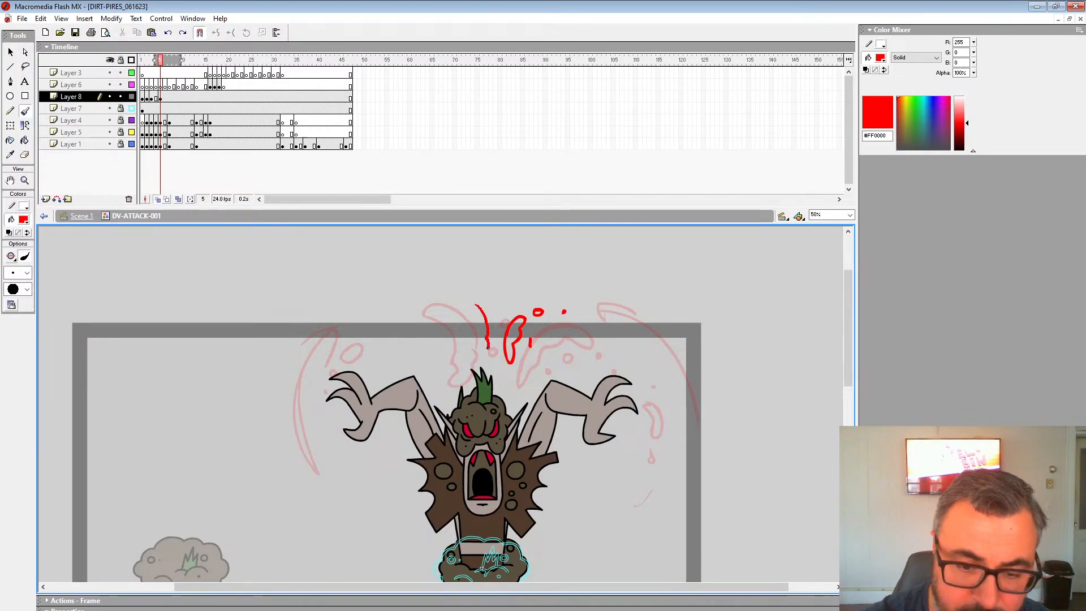
click(496, 311)
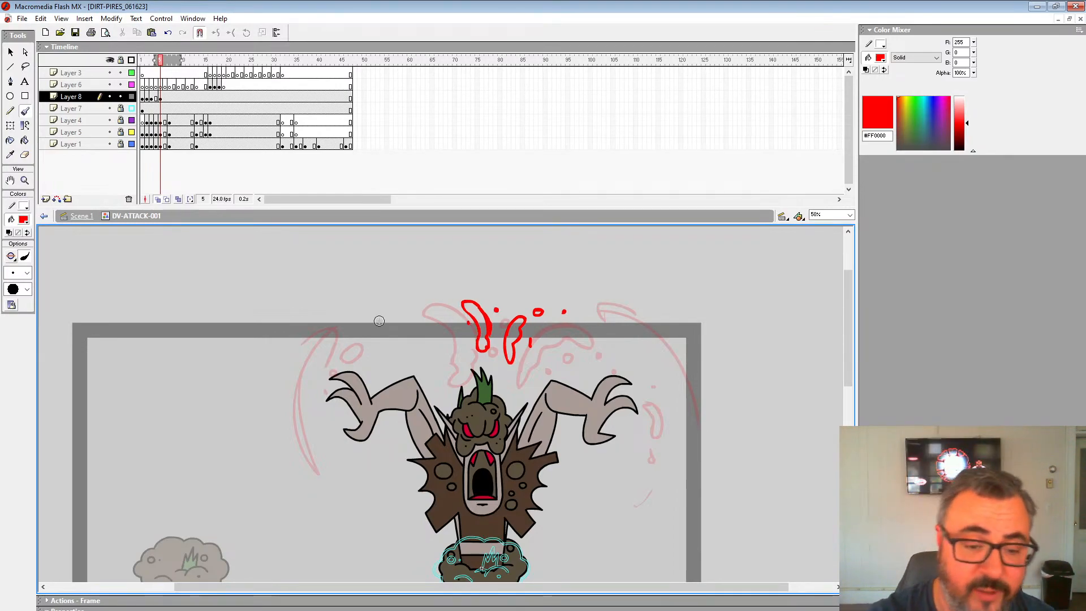
Scatter small red dirt bits above both raised arms and around the two narrow clumps on frame 5.
drag(383, 320, 355, 348)
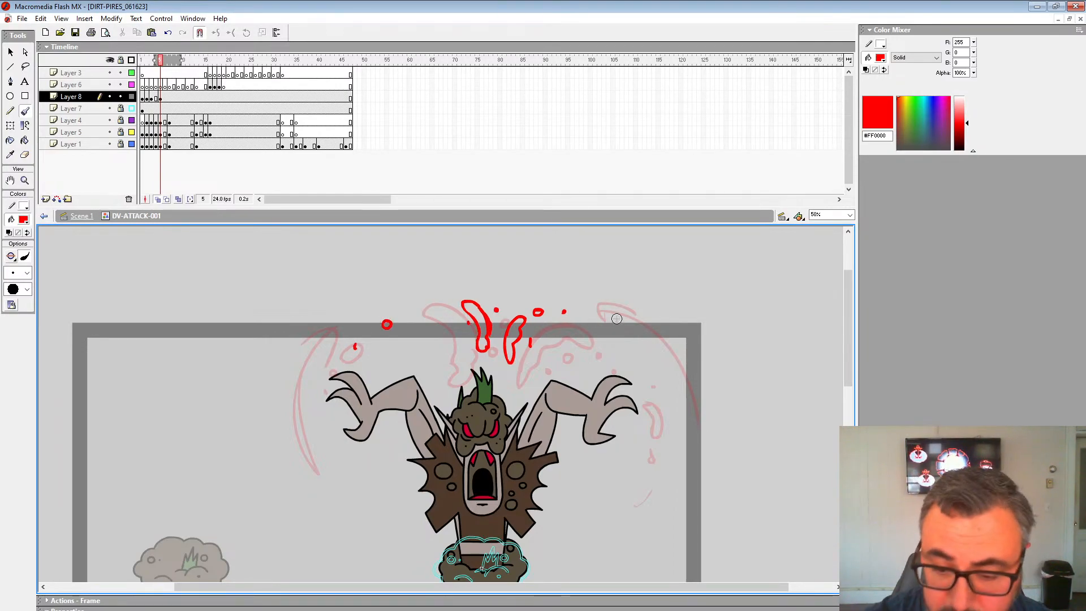
drag(580, 295, 589, 297)
drag(358, 343, 360, 347)
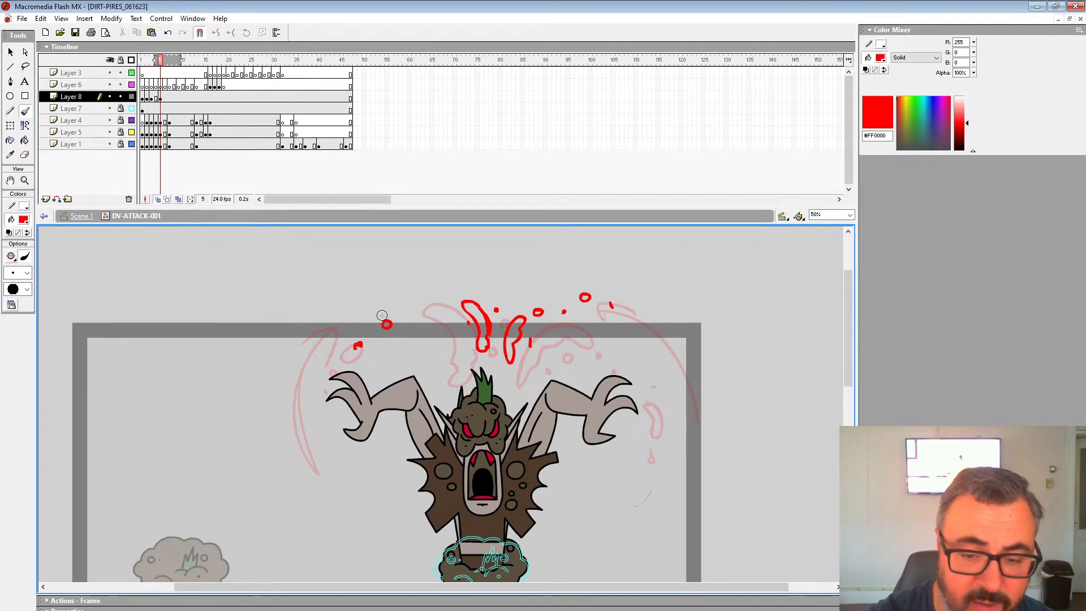
drag(446, 293, 451, 294)
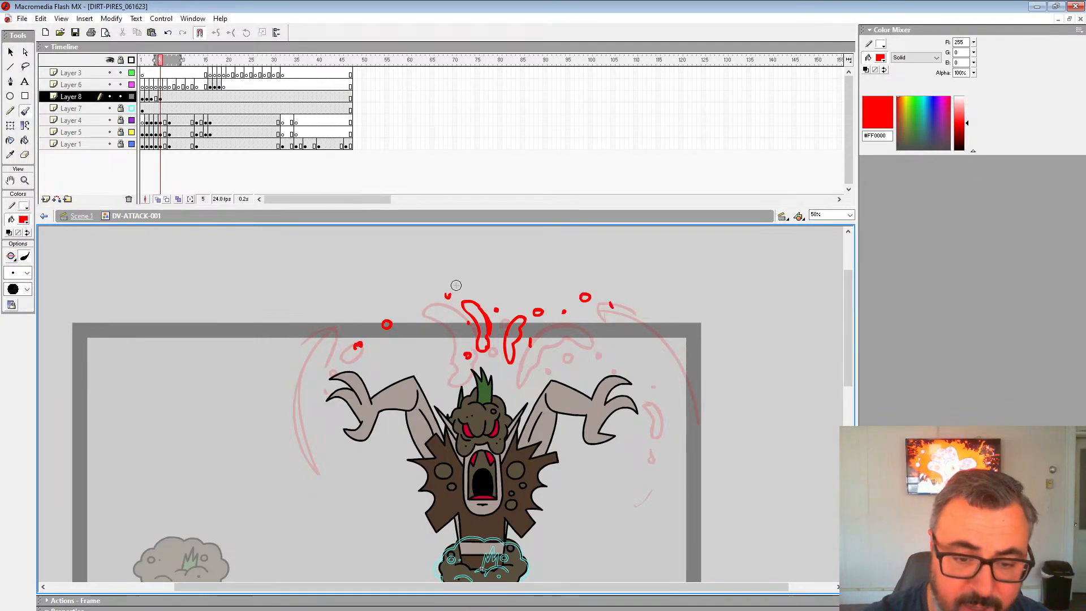
drag(560, 316, 557, 323)
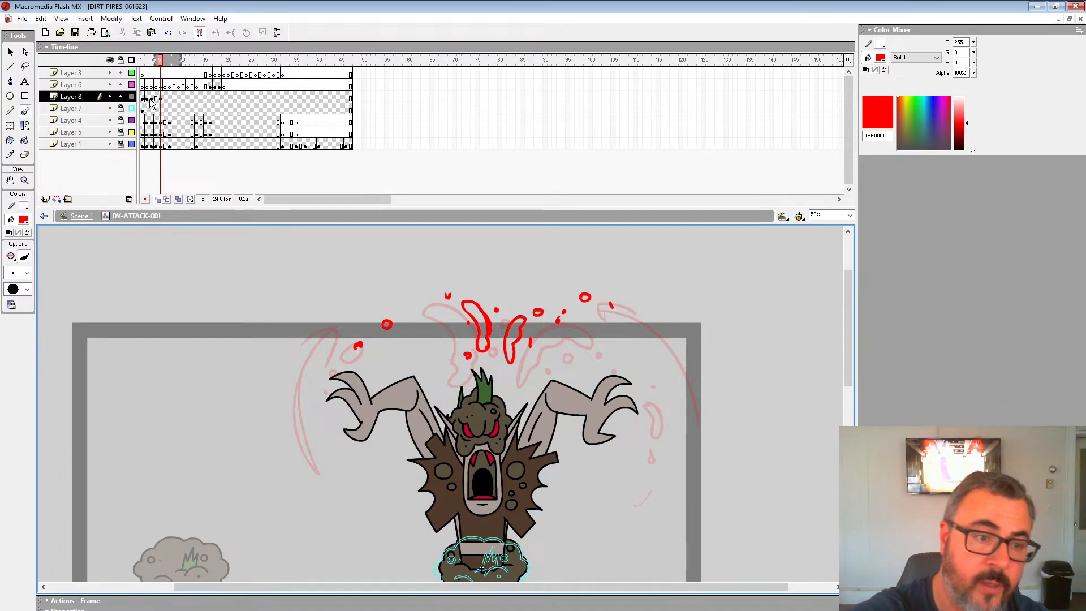
Start a blank keyframe on frame 9 of Layer 8 and brush smaller red dirt bits above the head's right side and the right-hand arm.
click(169, 98)
click(175, 99)
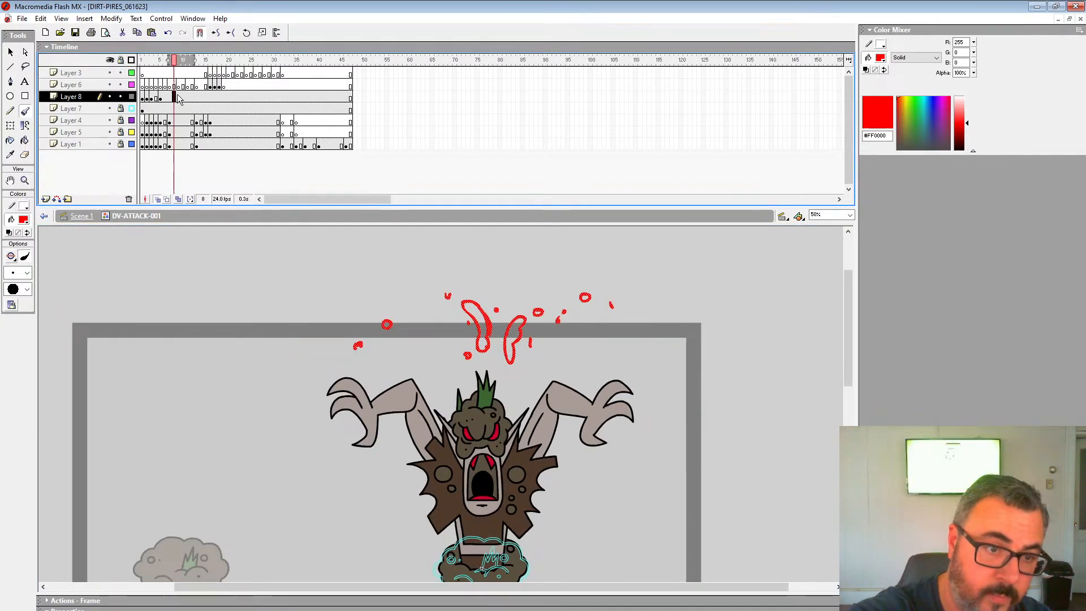
click(179, 97)
key(F7)
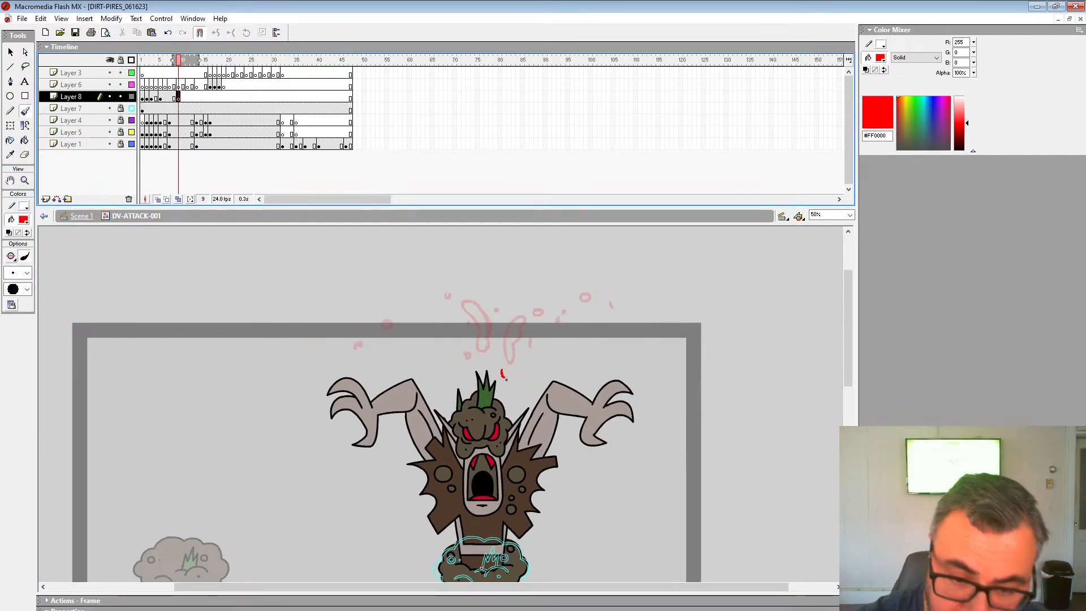
drag(507, 367, 503, 349)
drag(583, 314, 584, 318)
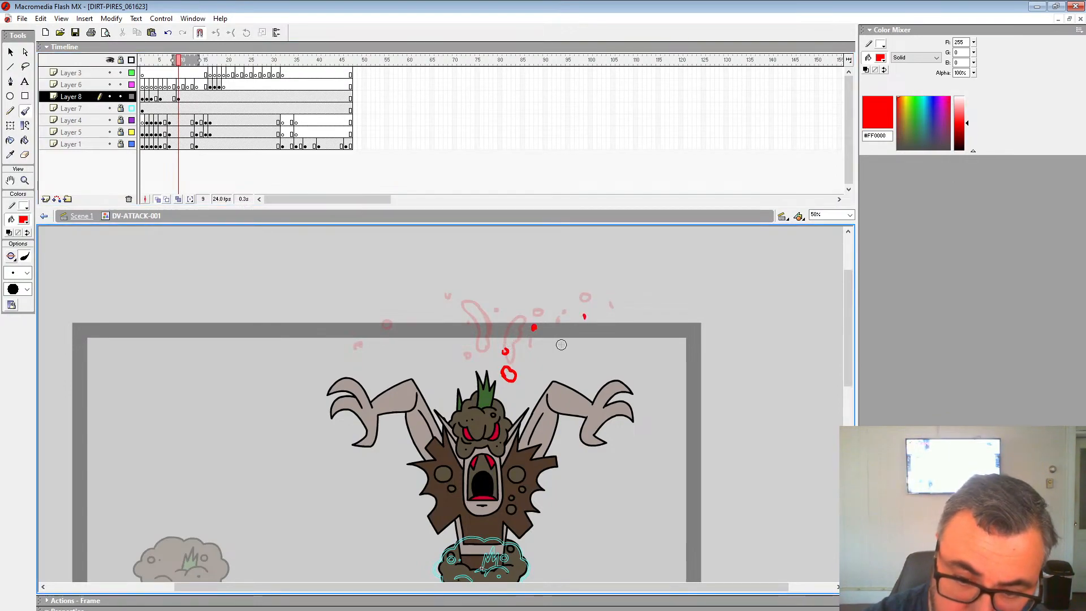
click(562, 347)
click(560, 355)
Brush small red dirt bits above the head's left side and the left-hand arm on frame 9.
drag(481, 359, 483, 360)
drag(489, 336, 487, 340)
click(466, 368)
click(466, 337)
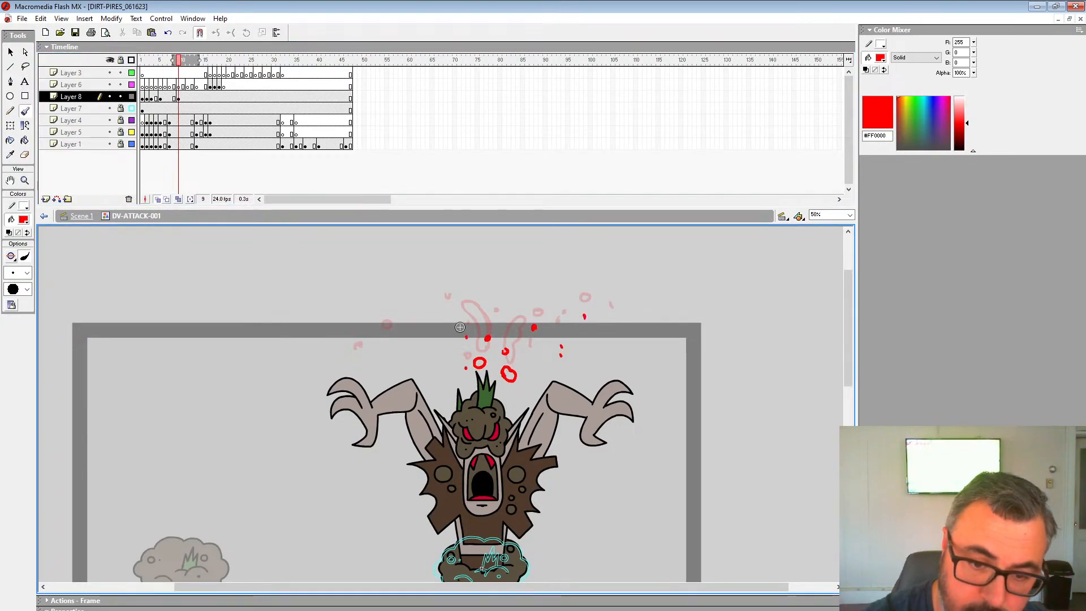
click(390, 352)
click(368, 363)
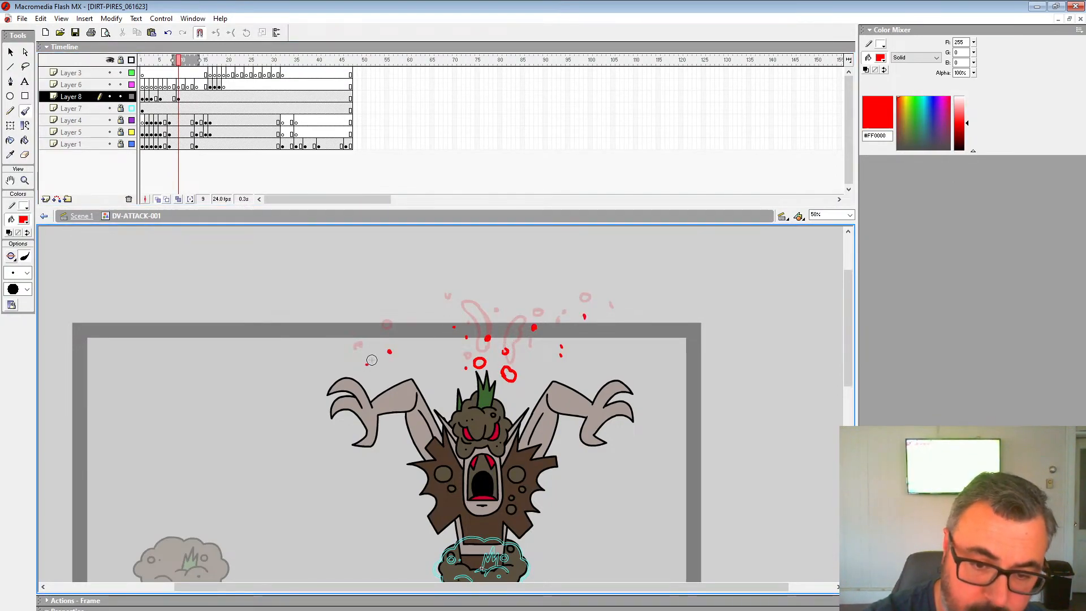
Start a blank keyframe on frame 13 of Layer 8 and dot a few tiny red dirt bits above the head and arms.
click(197, 97)
key(F7)
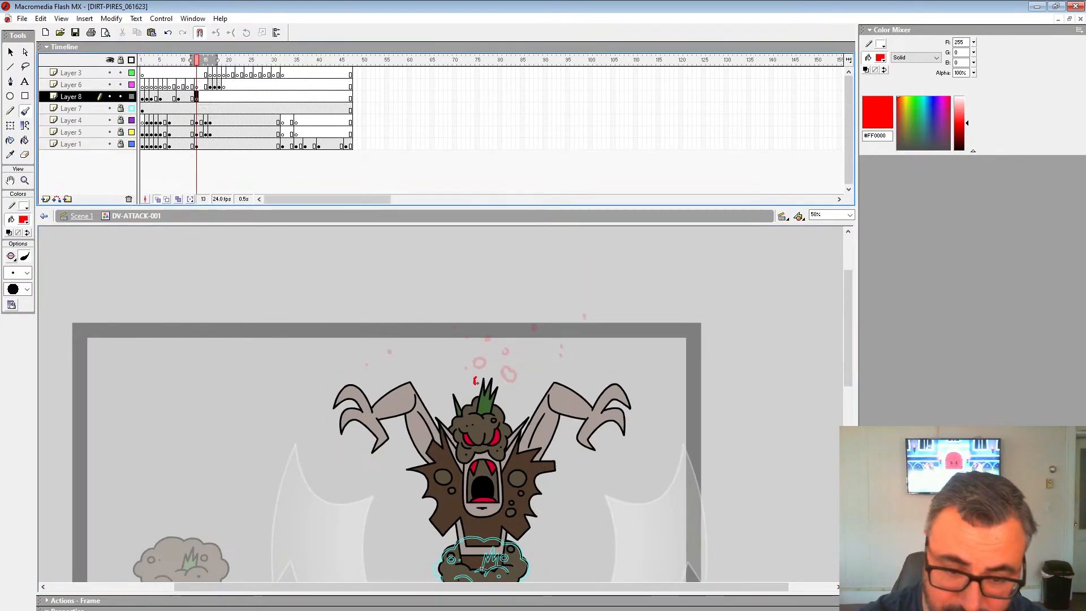
click(477, 378)
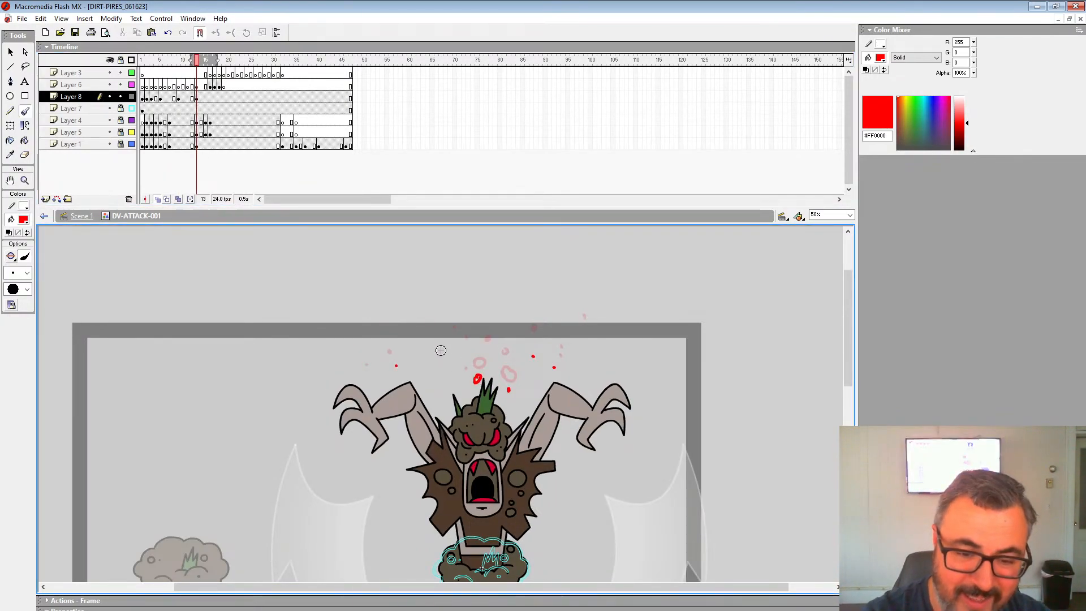
click(459, 354)
End the falling dirt by starting a blank keyframe on frame 16 of Layer 8.
click(206, 98)
click(210, 97)
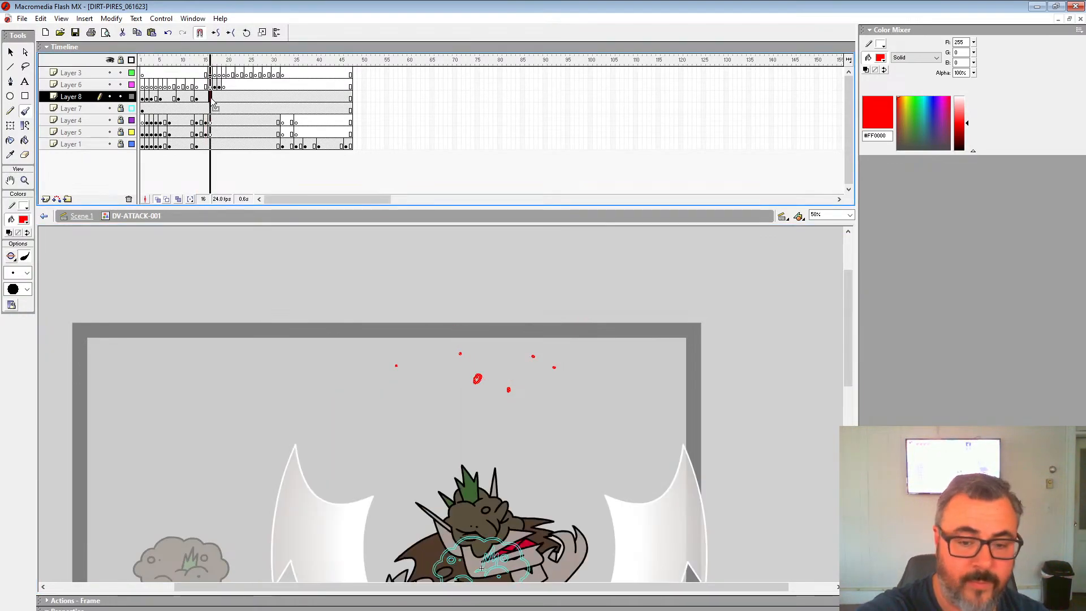
key(F7)
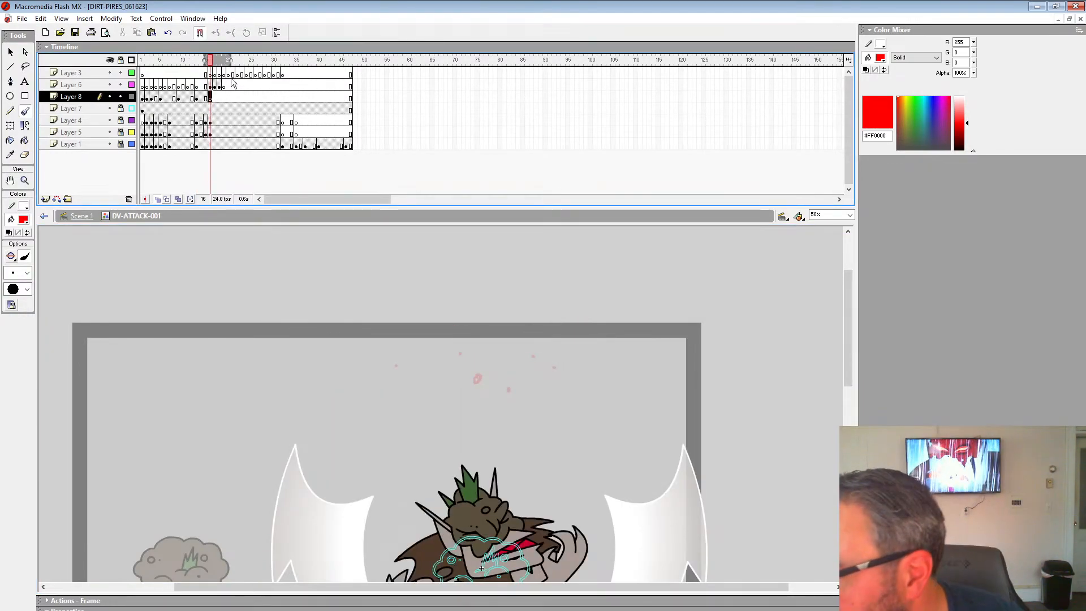
click(26, 180)
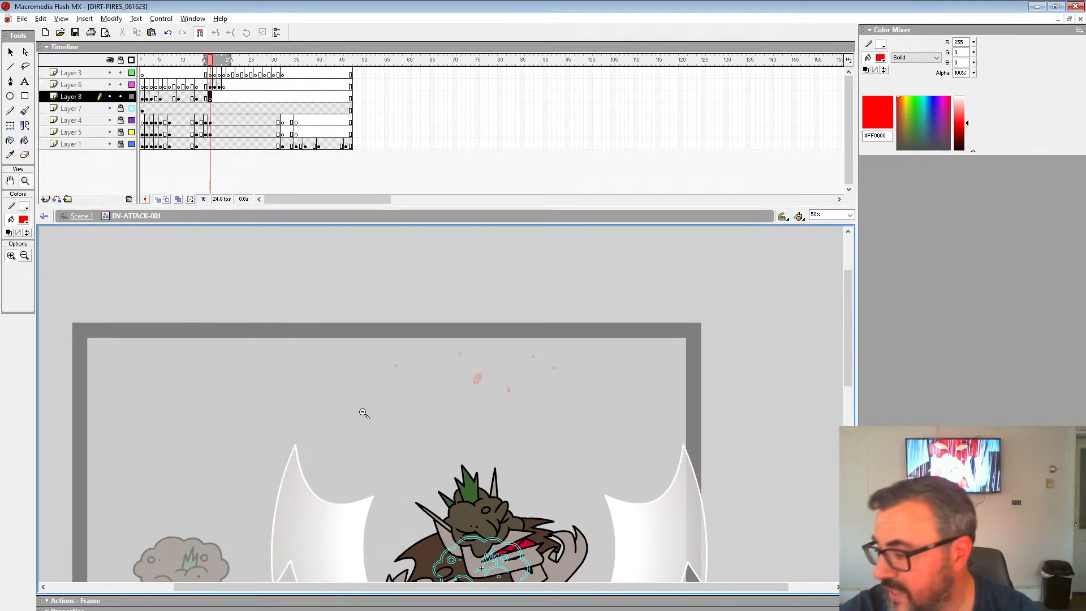
alt+click(364, 412)
drag(377, 404, 379, 378)
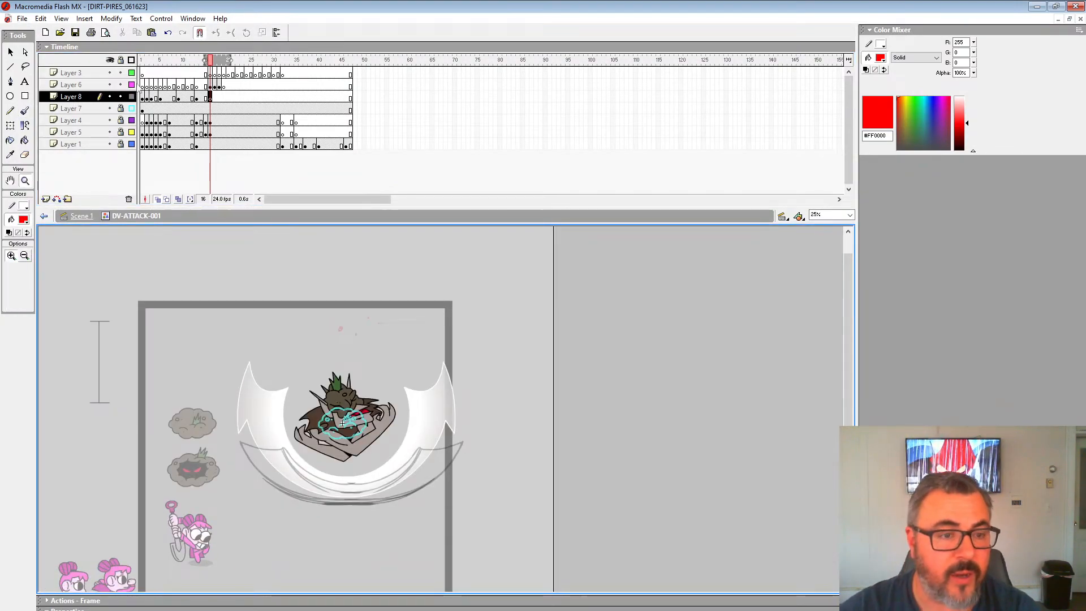
Play back the attack with its dirt effects and delete Layer 7 from the DV-ATTACK-001 symbol.
click(144, 101)
key(Return)
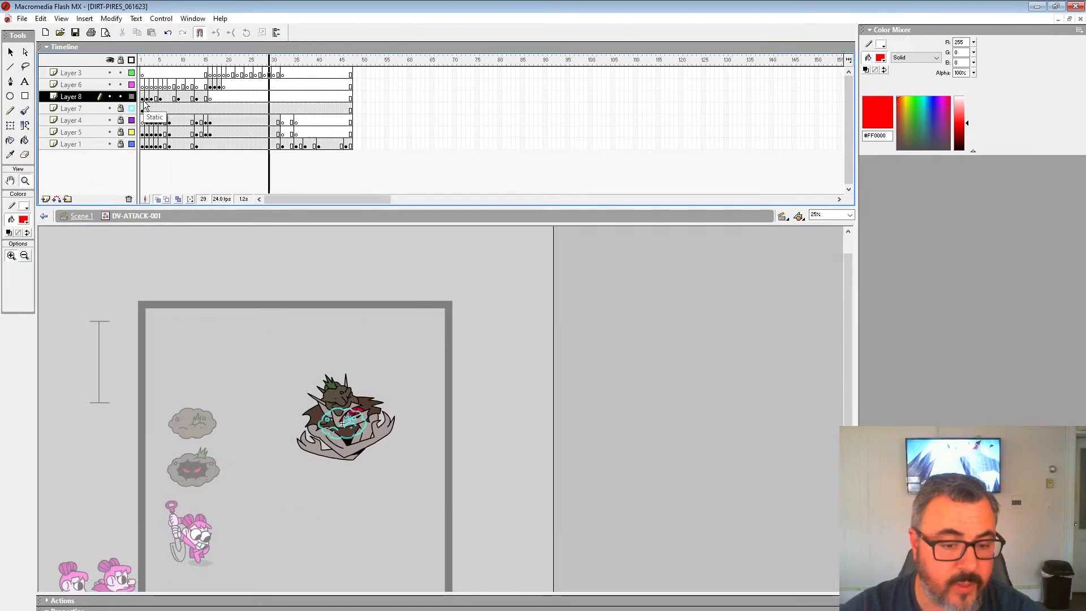
click(95, 108)
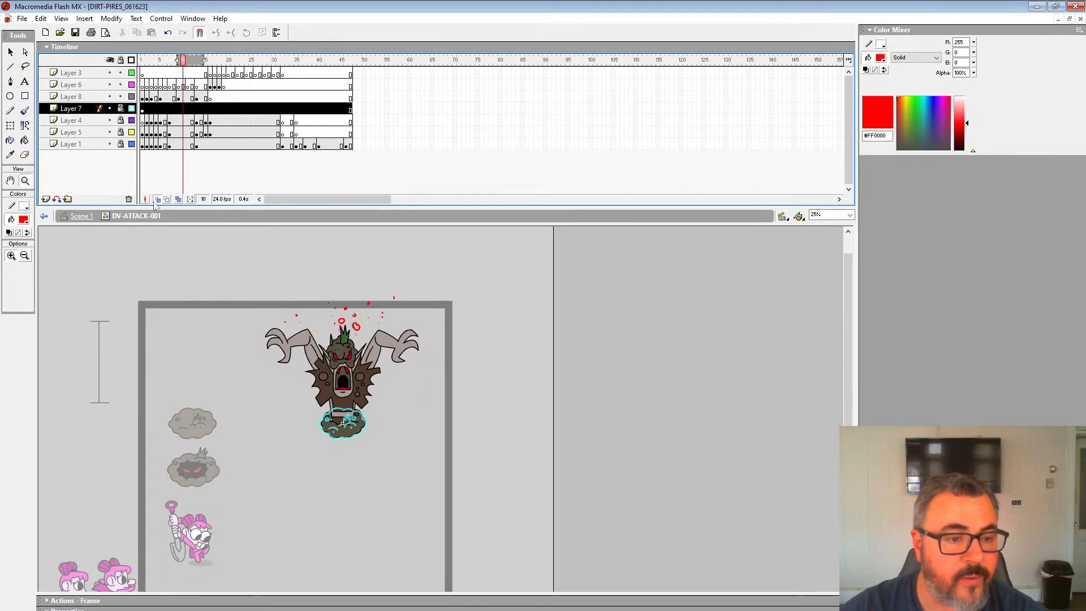
click(128, 200)
Play back the cleaned-up attack animation inside its symbol and in the main scene to review its timing.
key(Return)
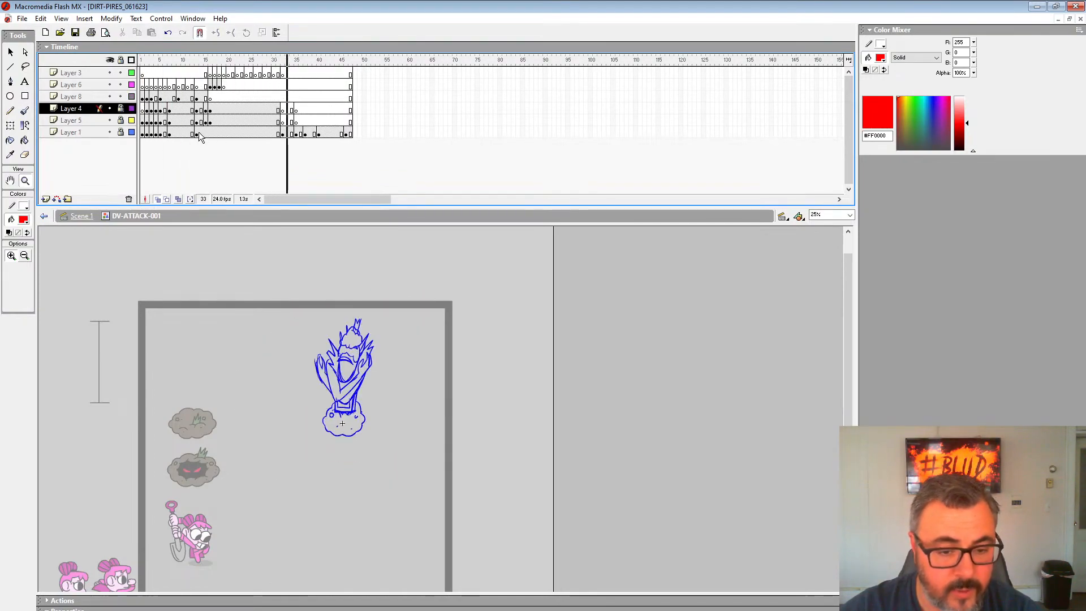
key(Return)
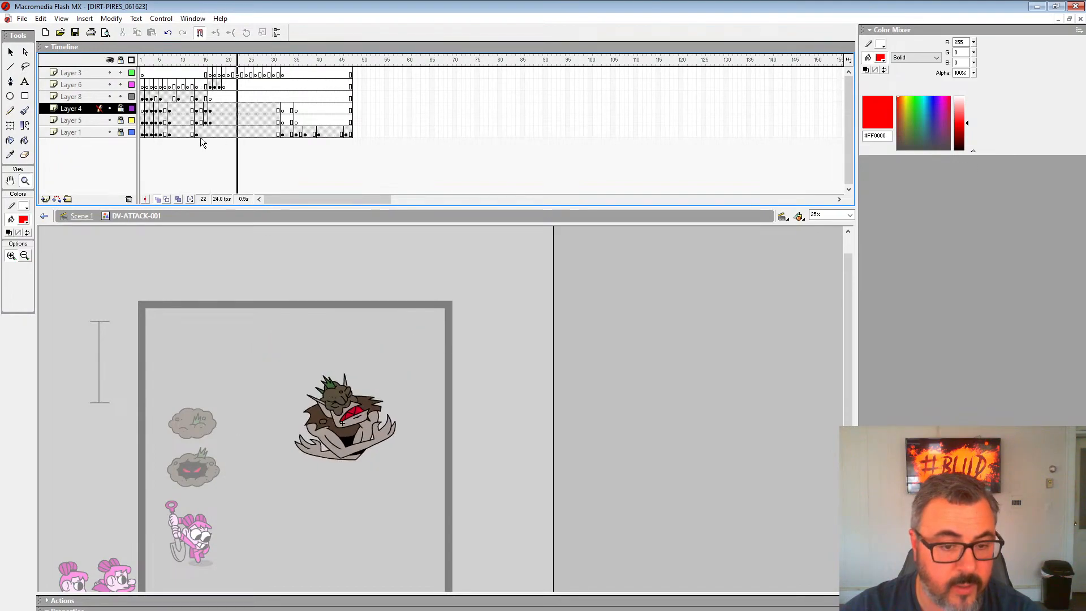
key(Return)
key(Return)
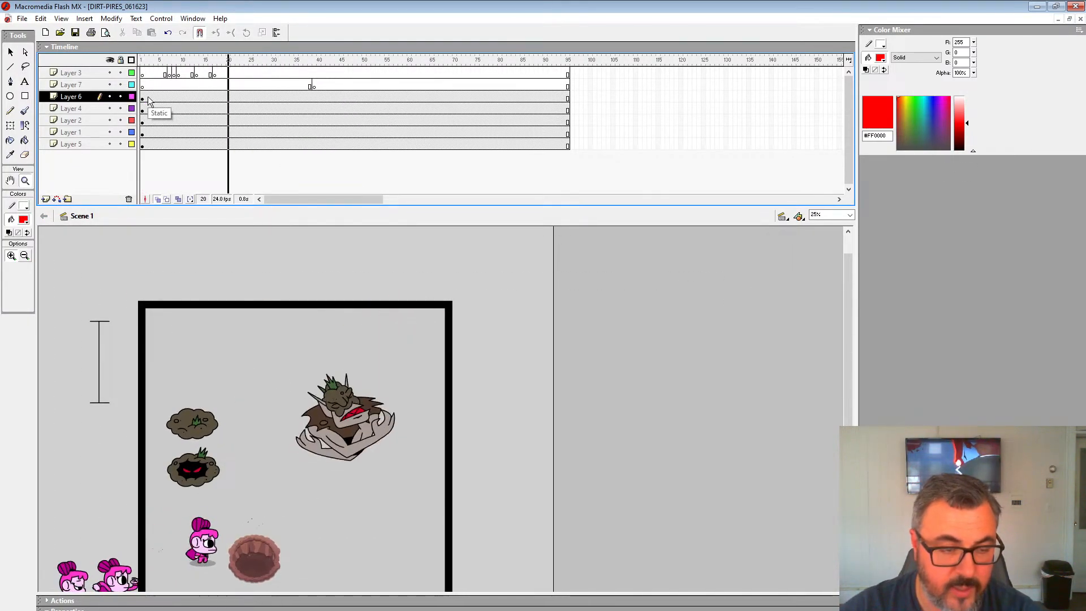
click(143, 98)
key(Return)
click(144, 98)
key(Return)
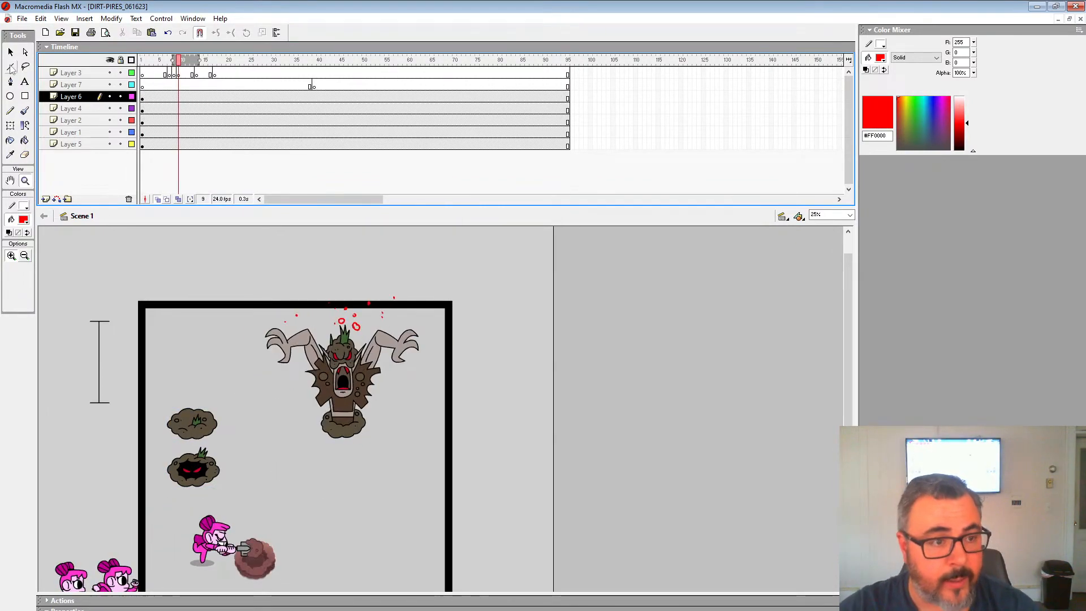
Select the two dirt mounds and the attacking monster on Layer 6 of the main scene and copy them.
key(v)
scroll(308, 546, down, 3)
click(205, 416)
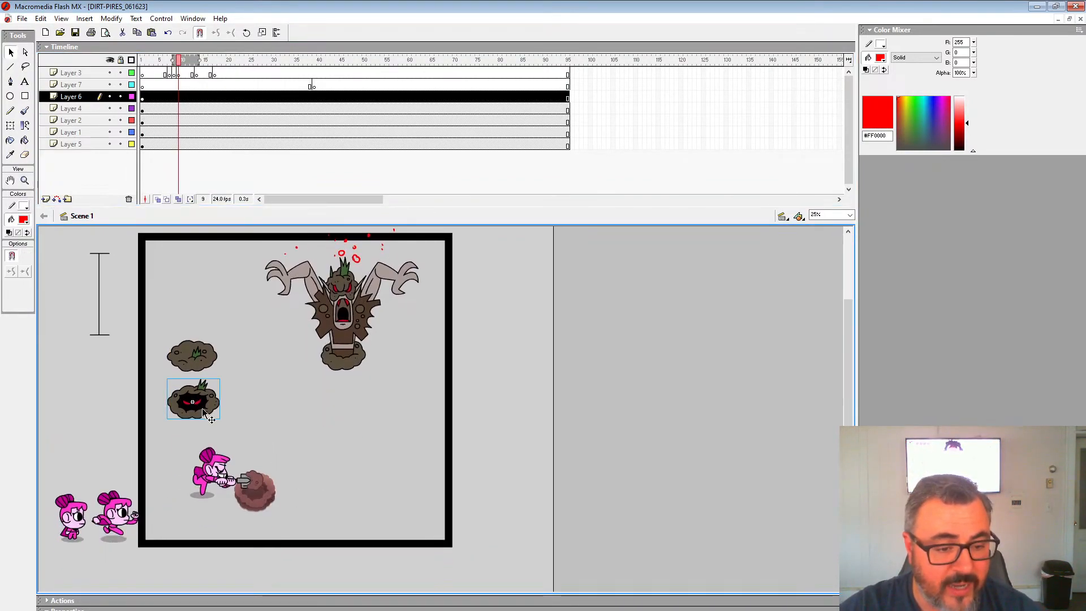
shift+click(357, 366)
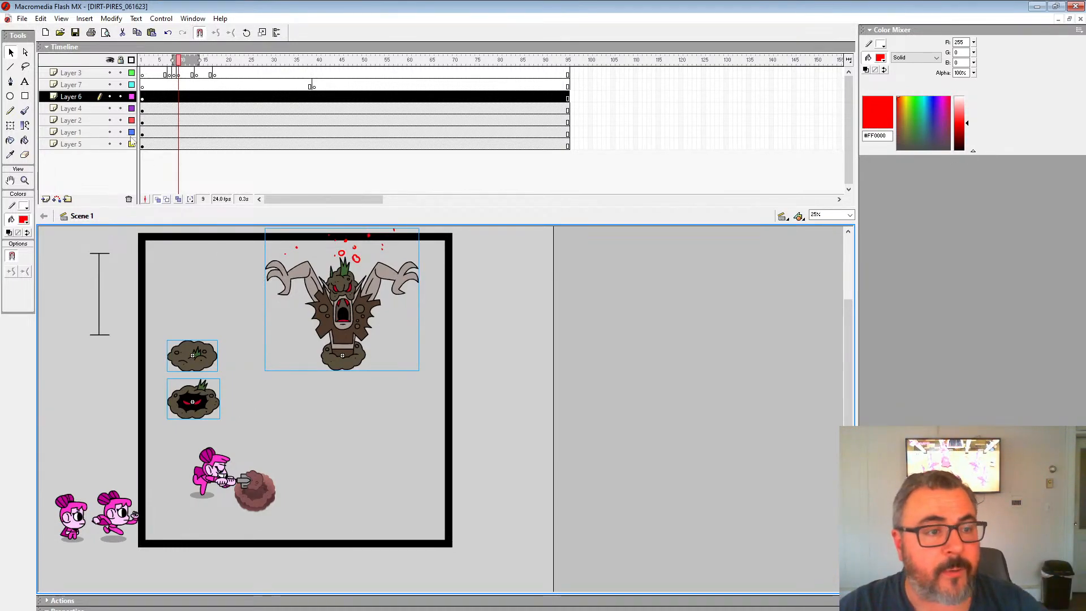
Create a new document and change its stage background to light gray.
click(22, 18)
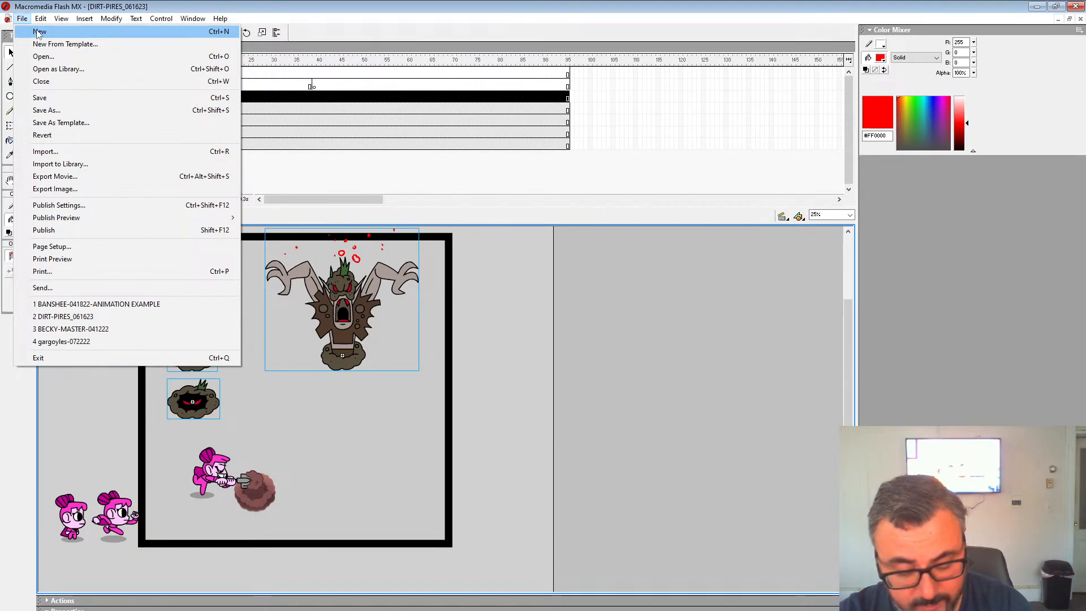
click(38, 33)
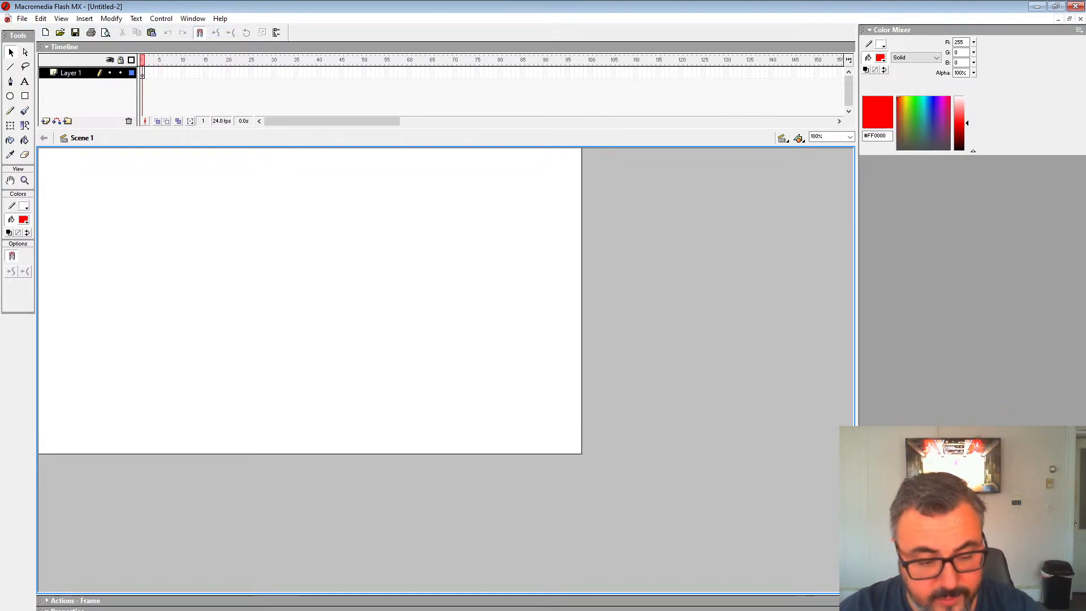
click(248, 610)
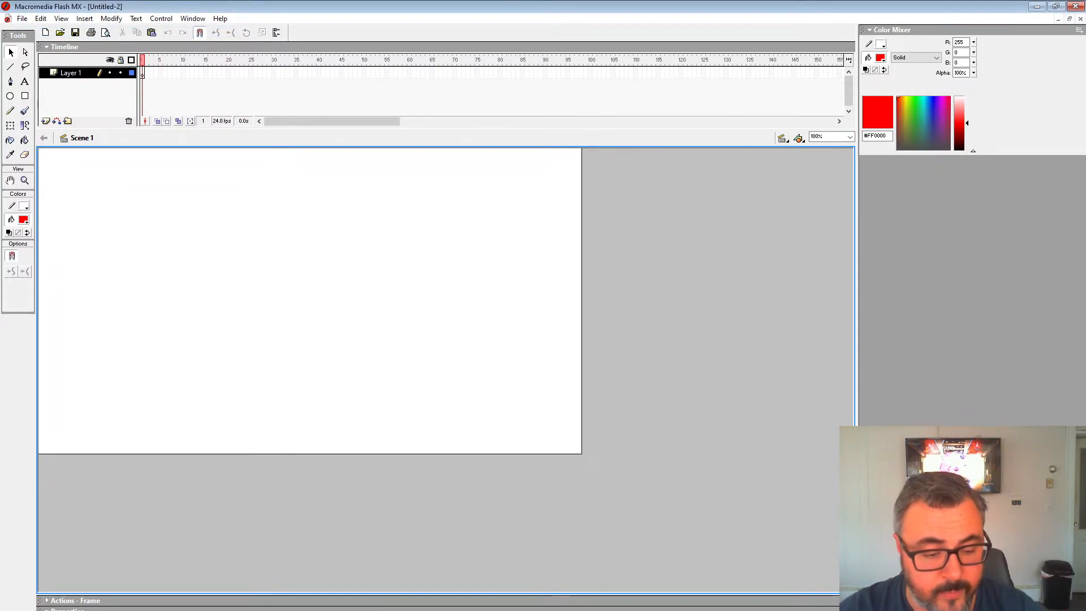
click(259, 610)
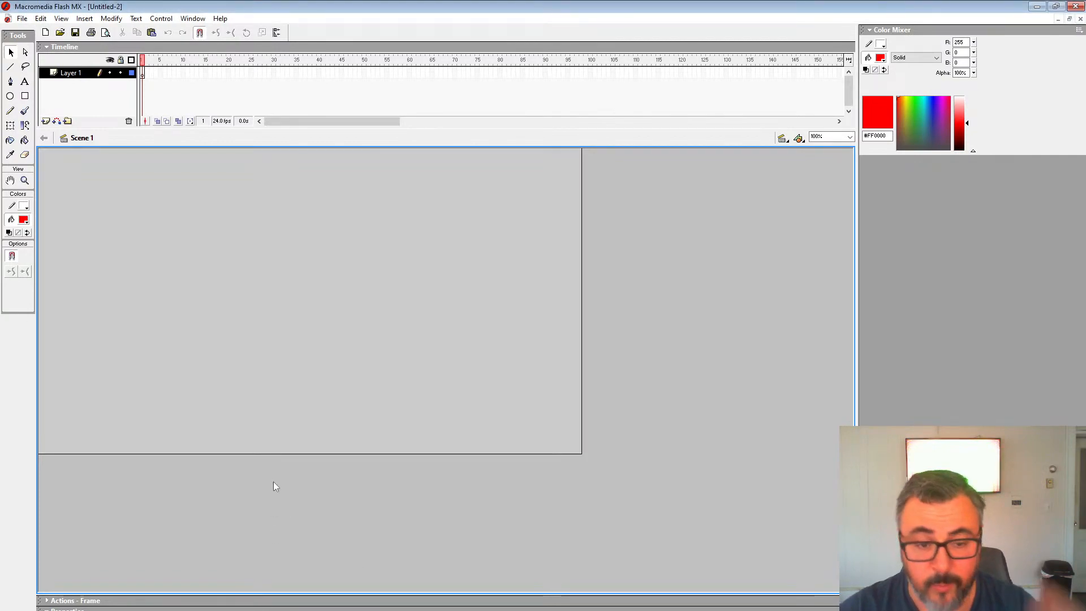
Paste the copied mounds and monster into frame 1 and scale them down to about a quarter of their size.
click(143, 73)
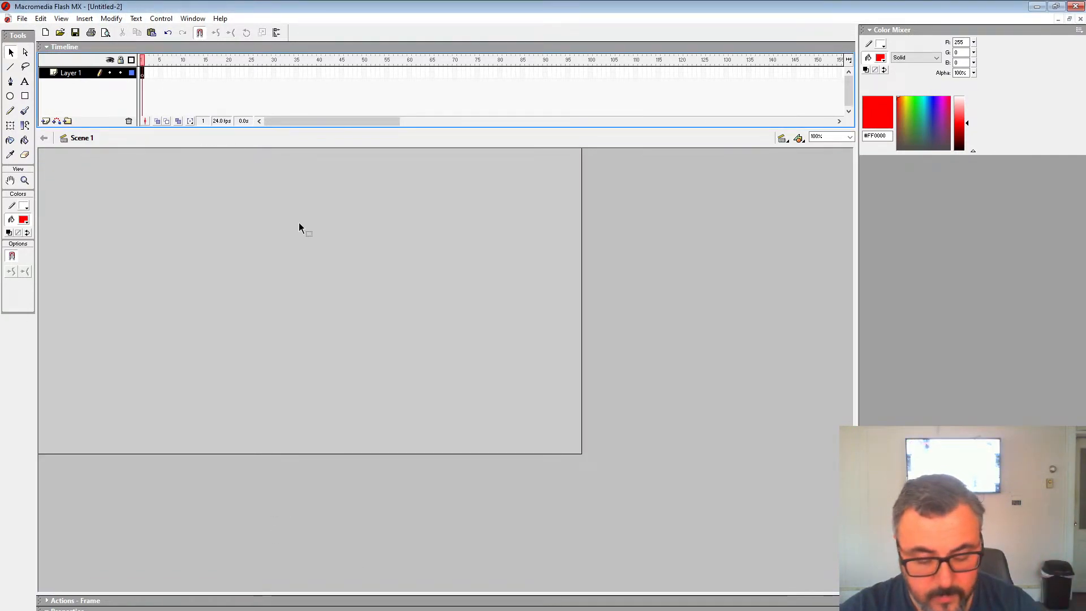
key(ctrl+v)
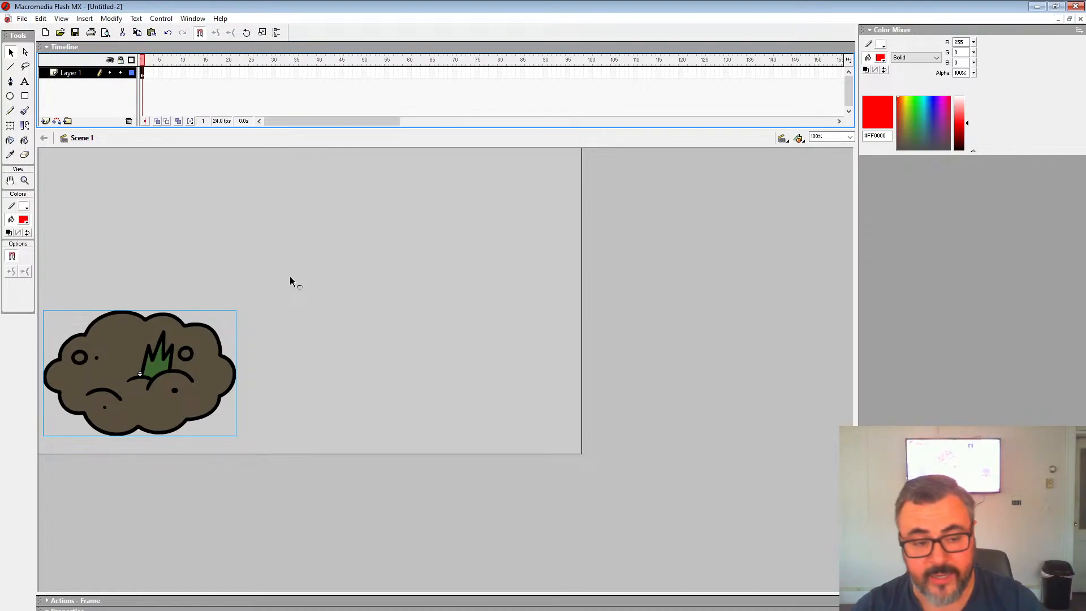
key(ctrl+alt+s)
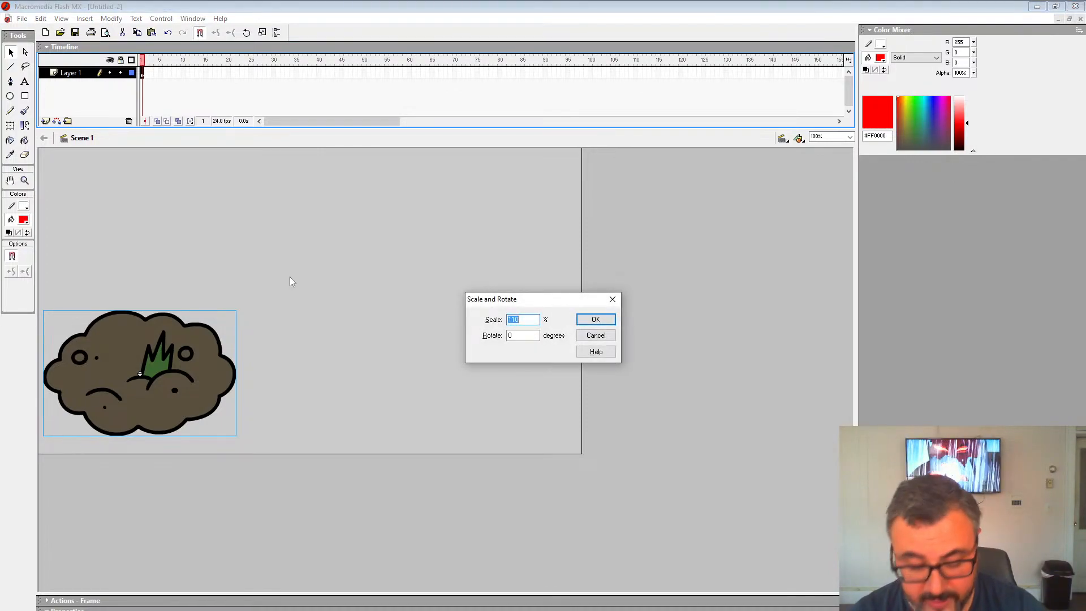
text(2)
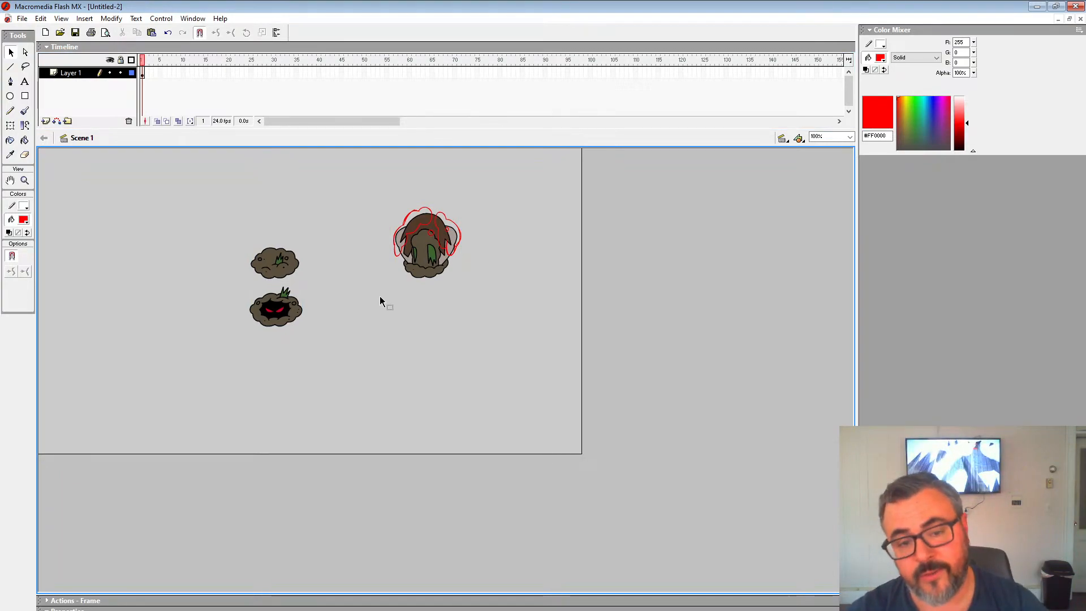
Move the closed dirt mound away from the other two symbols, toward the stage's upper left area.
click(428, 277)
click(273, 276)
drag(274, 276, 163, 255)
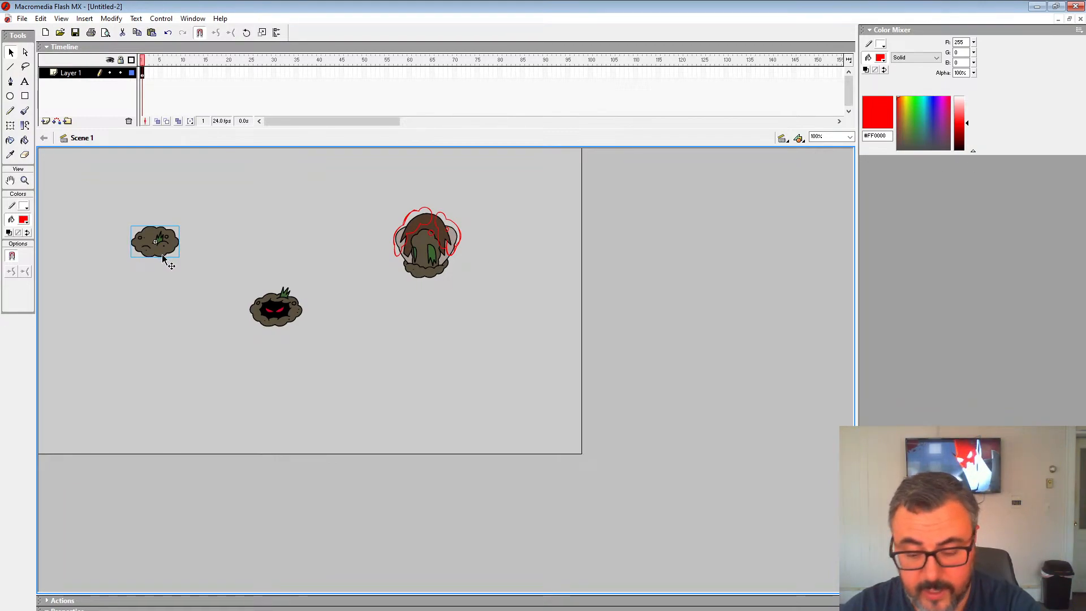
Convert the closed dirt mound into a graphic symbol named DV-ANIMATION EXAMPLE.
key(F8)
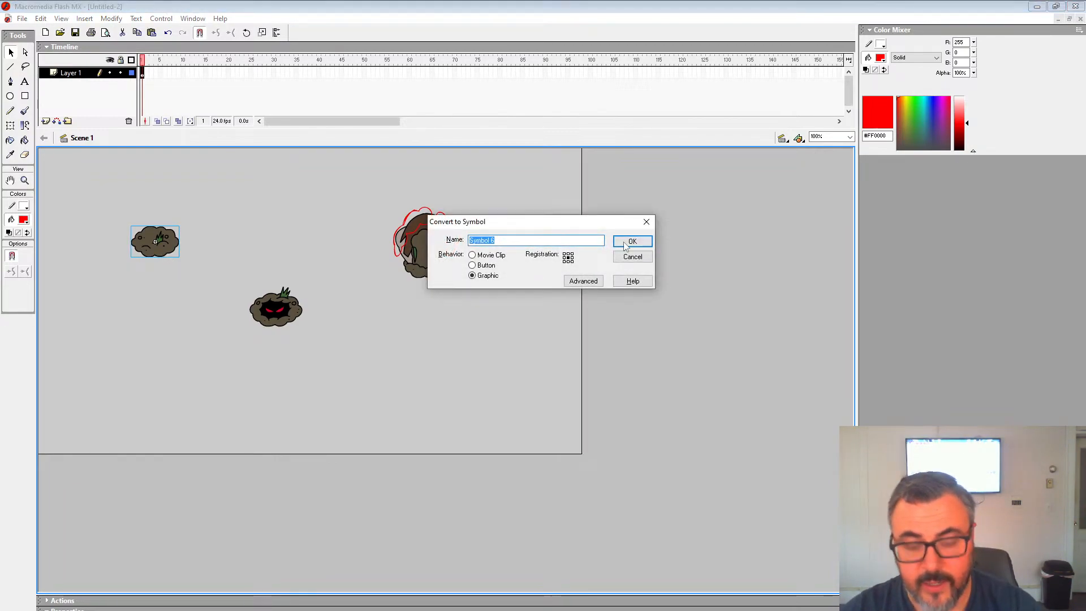
text(dv)
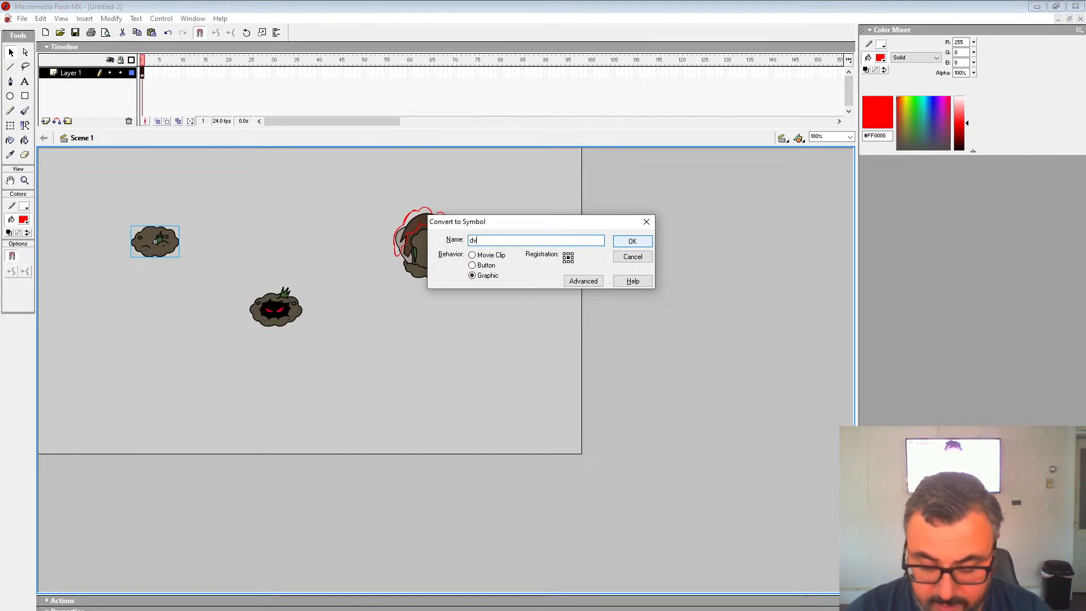
key(BackSpace)
key(BackSpace)
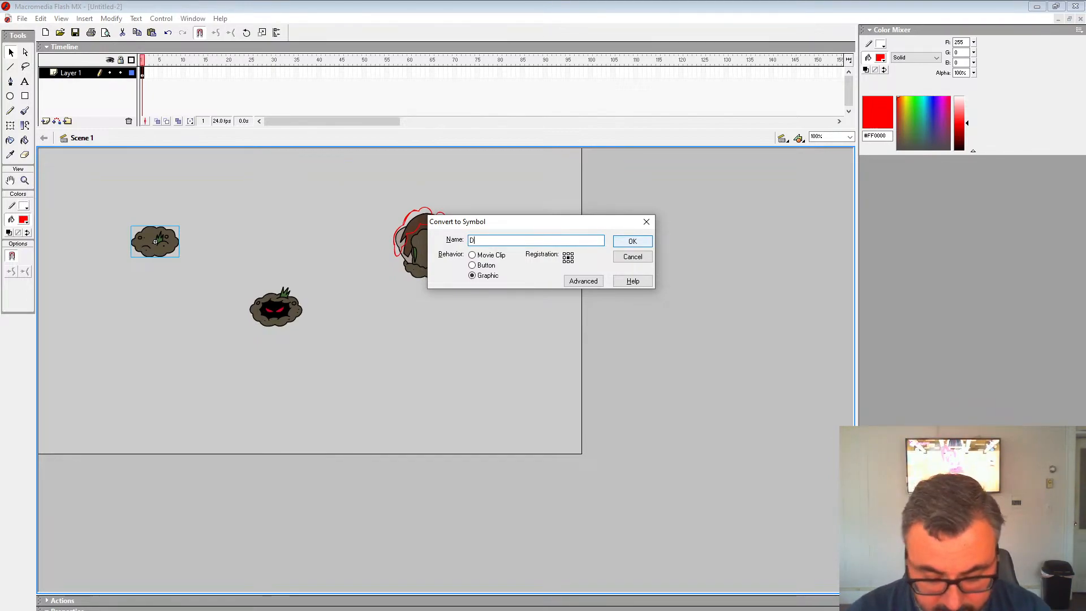
text(DV-ANI)
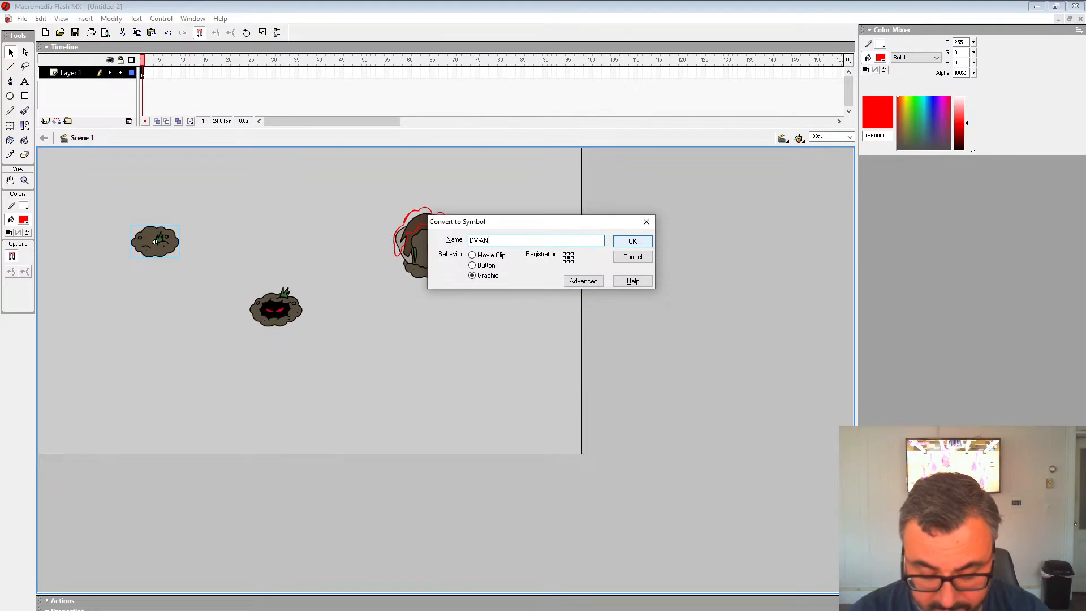
text(MATION )
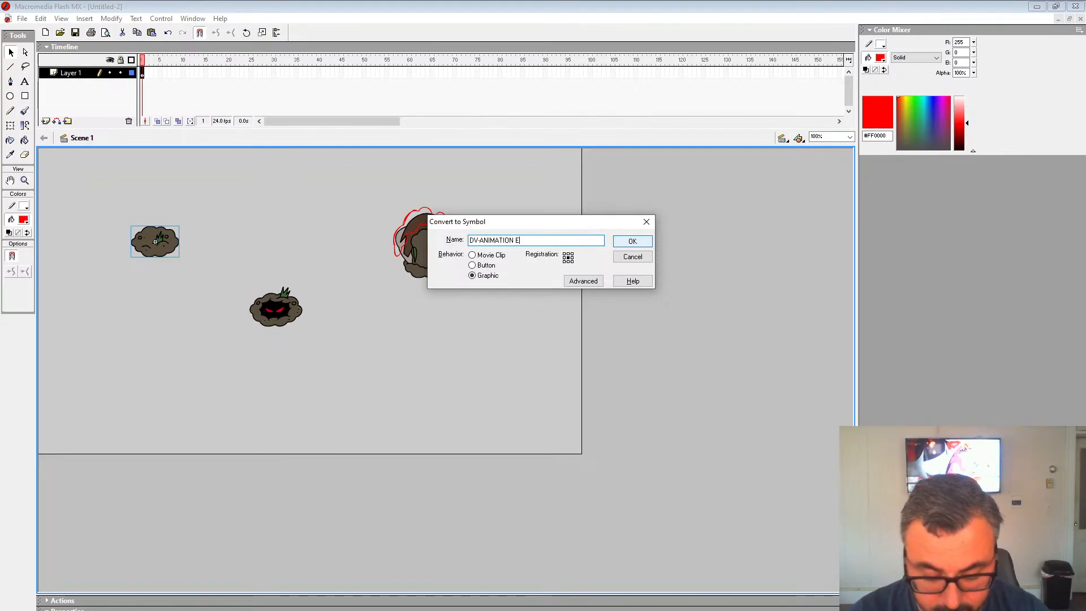
text(EXAMPK)
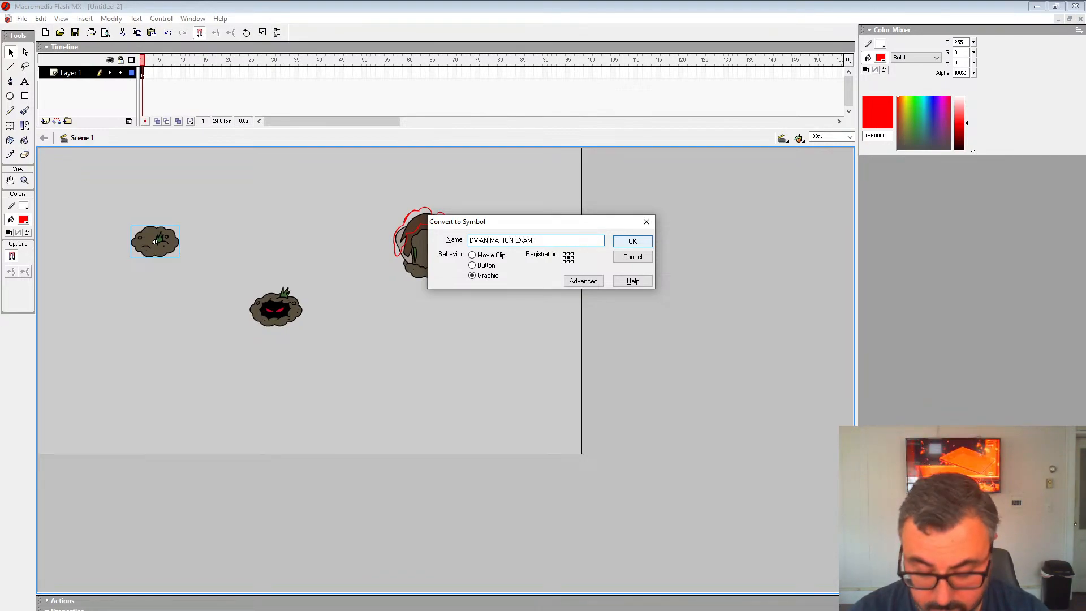
click(629, 242)
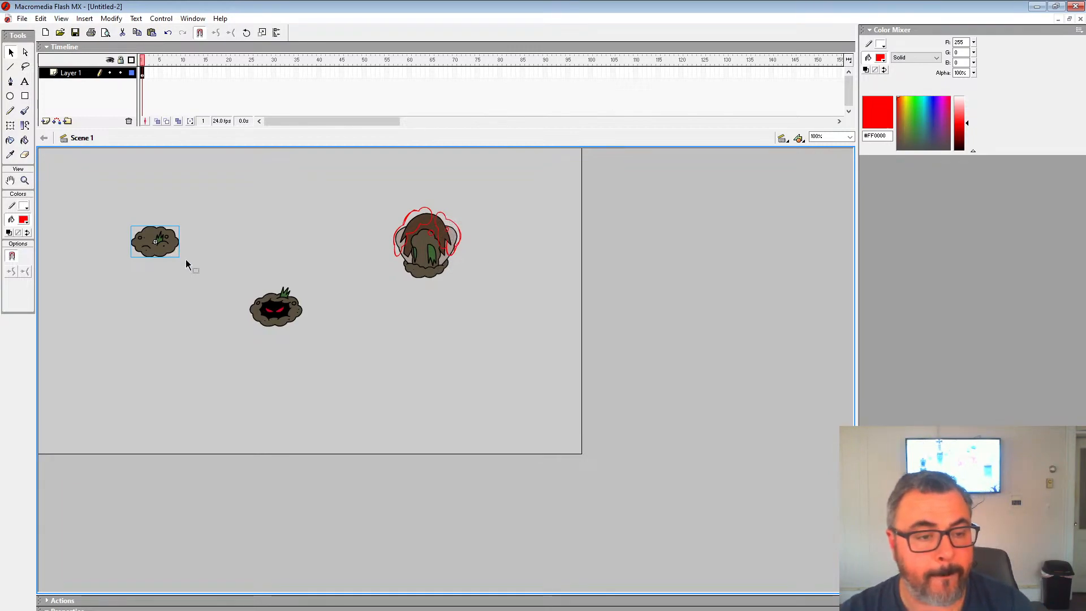
Open the DV-ANIMATION EXAMPLE symbol for editing, extend Layer 1 to about frame 147 and play it.
right_click(151, 233)
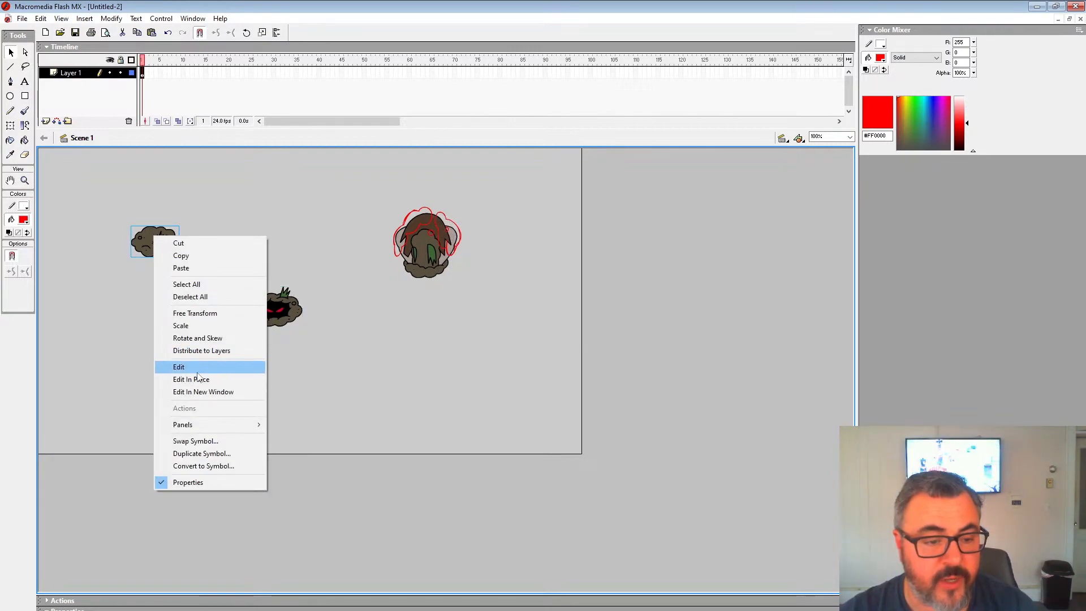
click(169, 367)
click(802, 74)
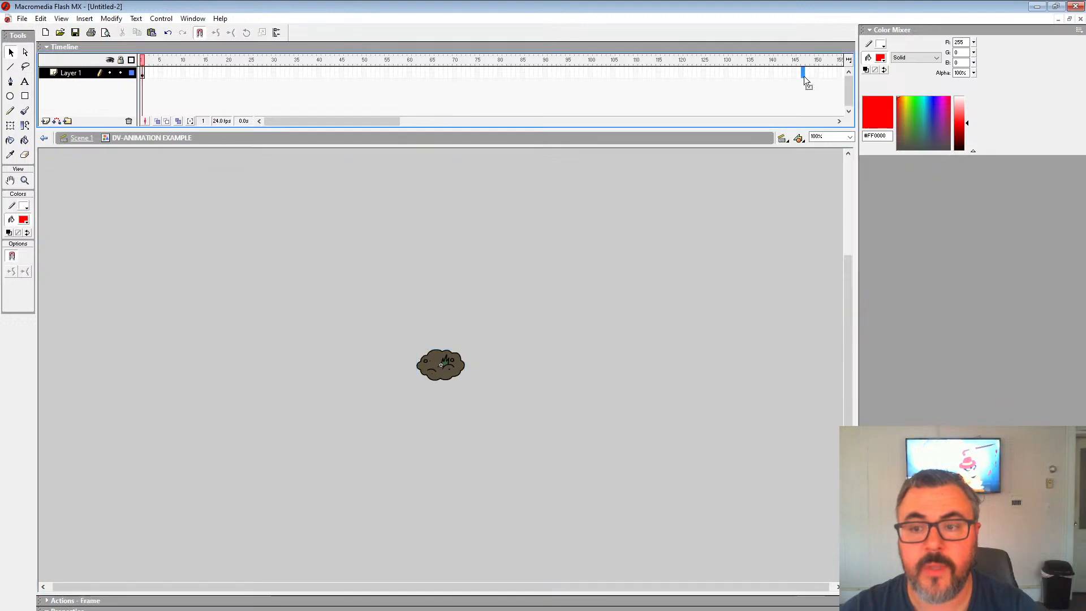
key(F5)
key(Return)
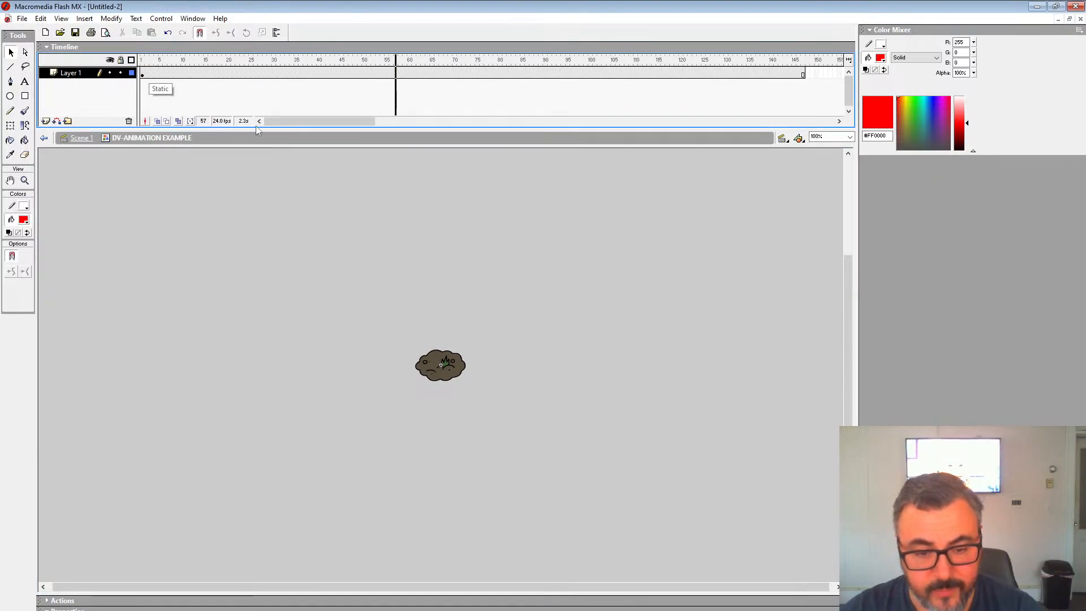
Examine the dirt mound's idle motion up close at different frames and play it back at 100% zoom.
click(25, 181)
click(456, 368)
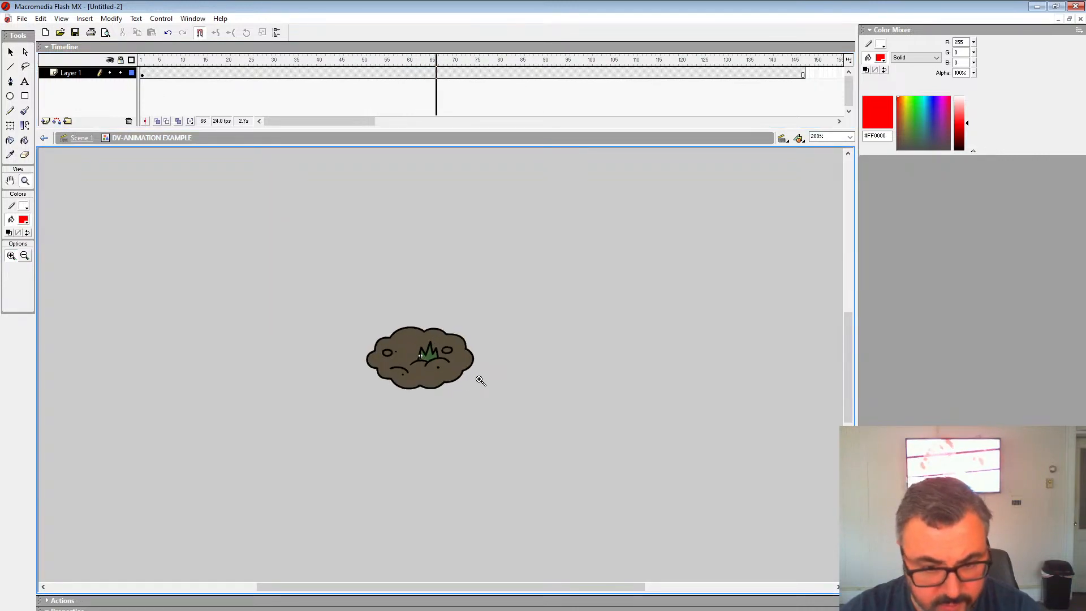
click(449, 369)
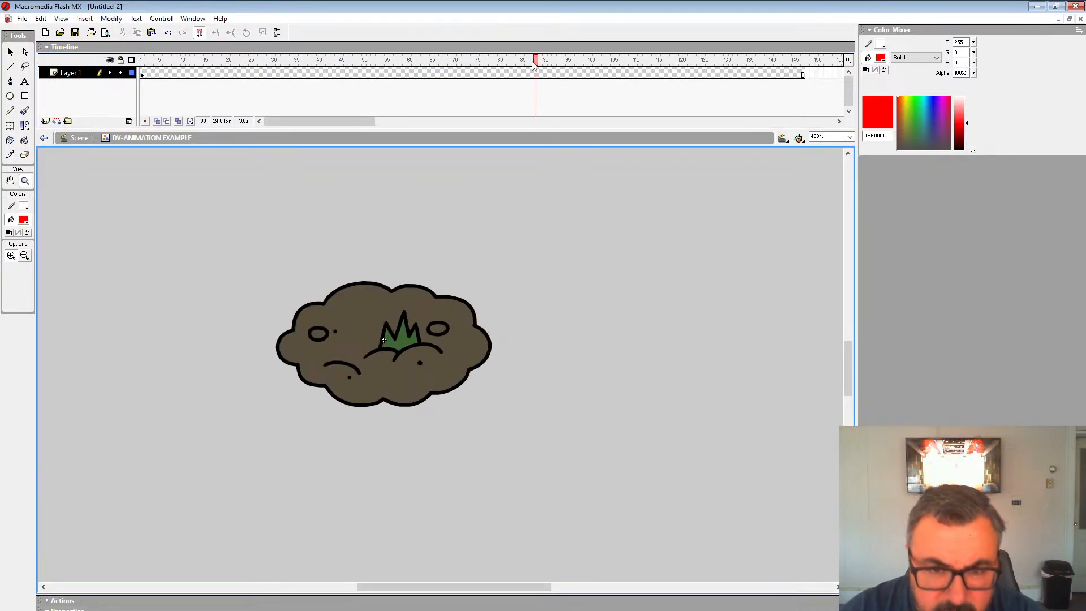
drag(535, 68, 151, 82)
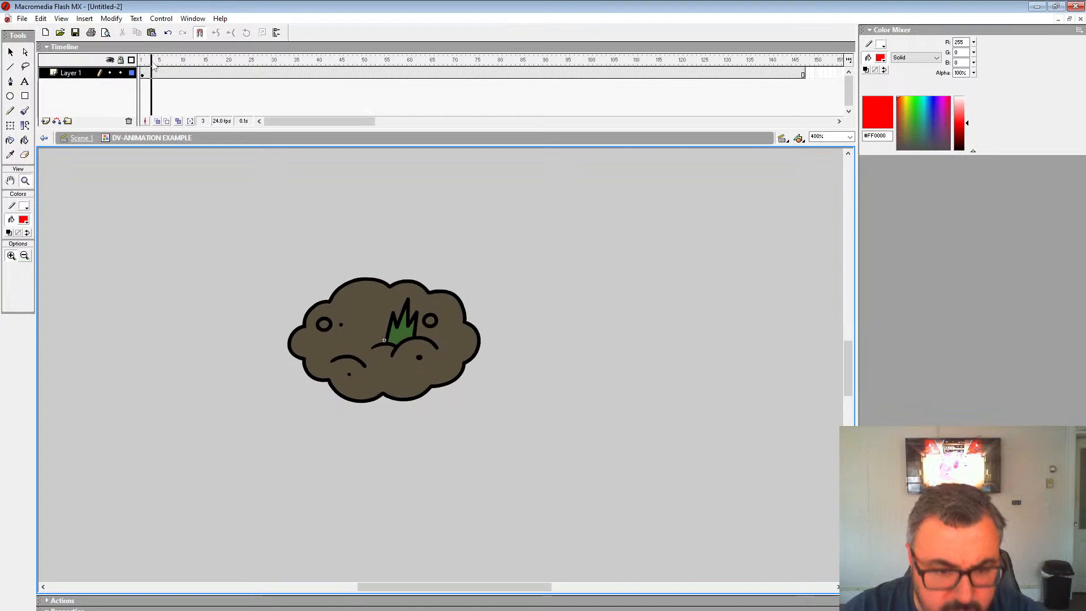
alt+click(433, 361)
alt+click(433, 360)
key(Return)
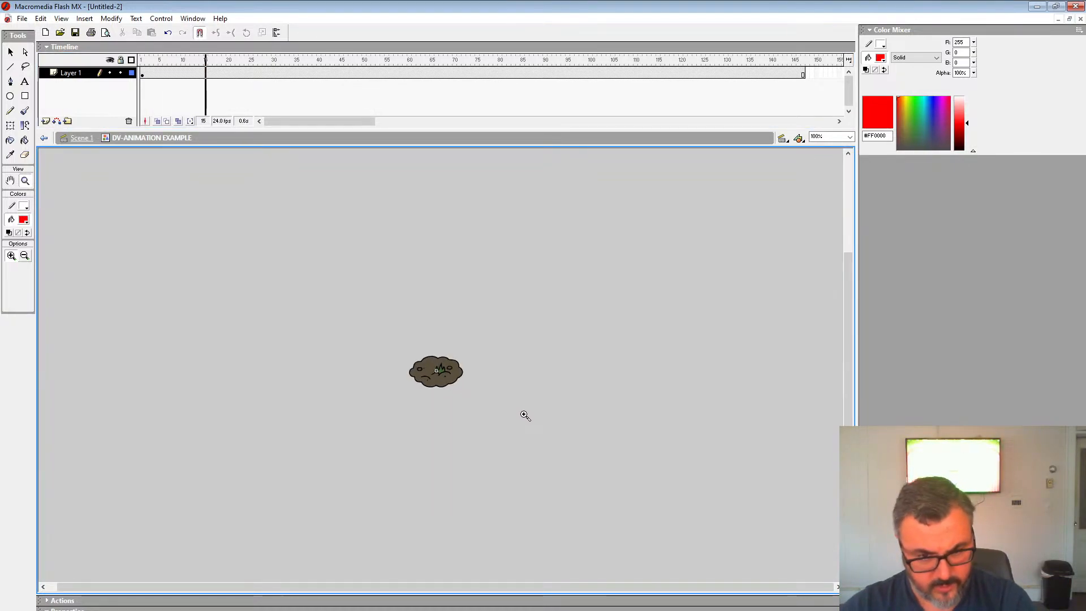
key(Return)
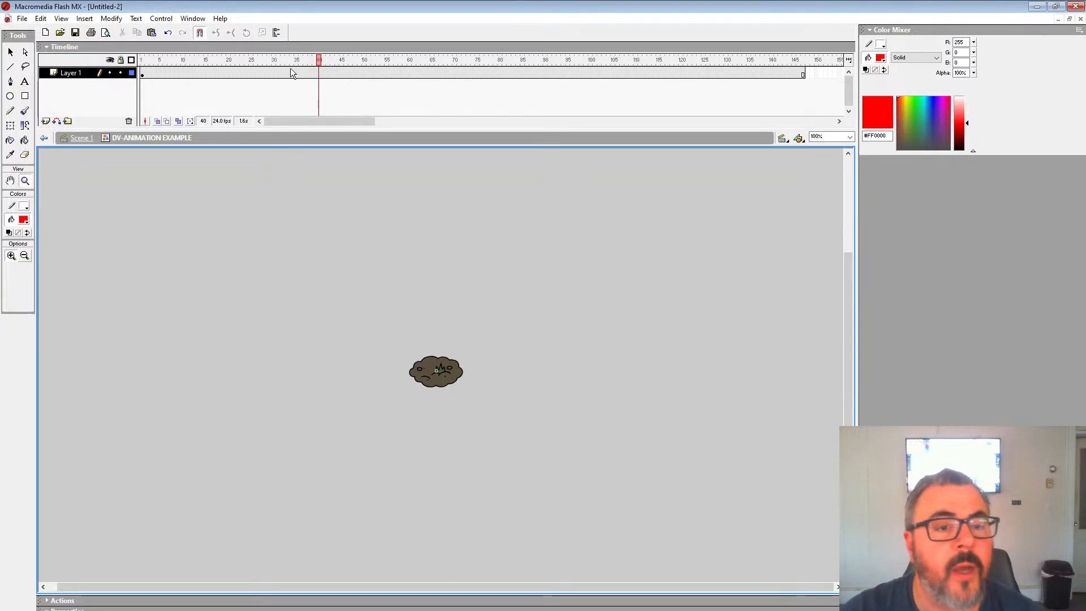
Replay the mound's idle motion from frame 1, frame 38 and a few frames further on to judge its timing.
drag(318, 62, 142, 63)
key(Return)
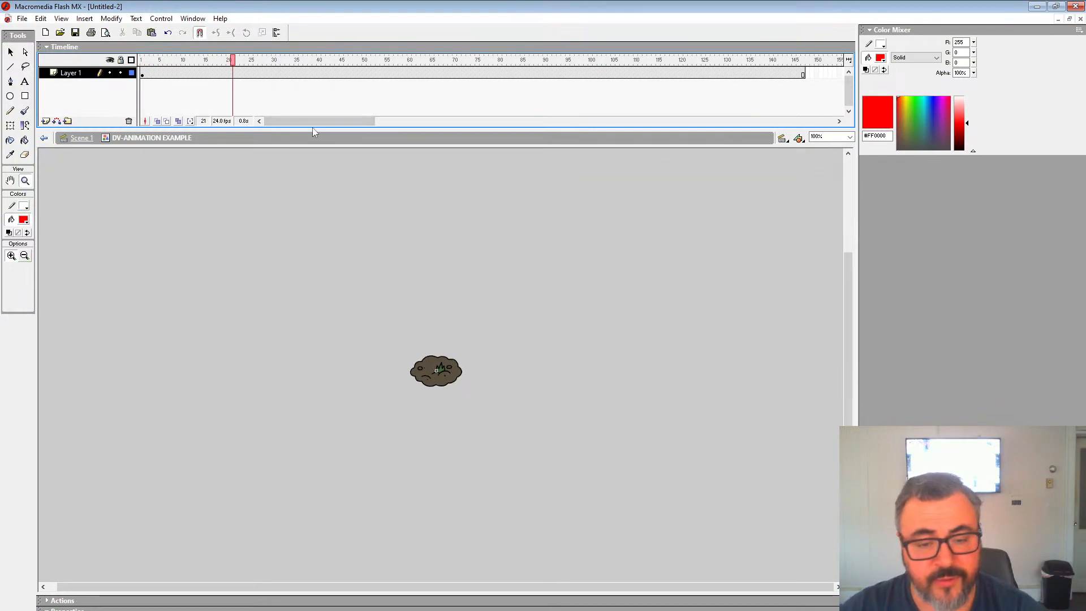
click(310, 72)
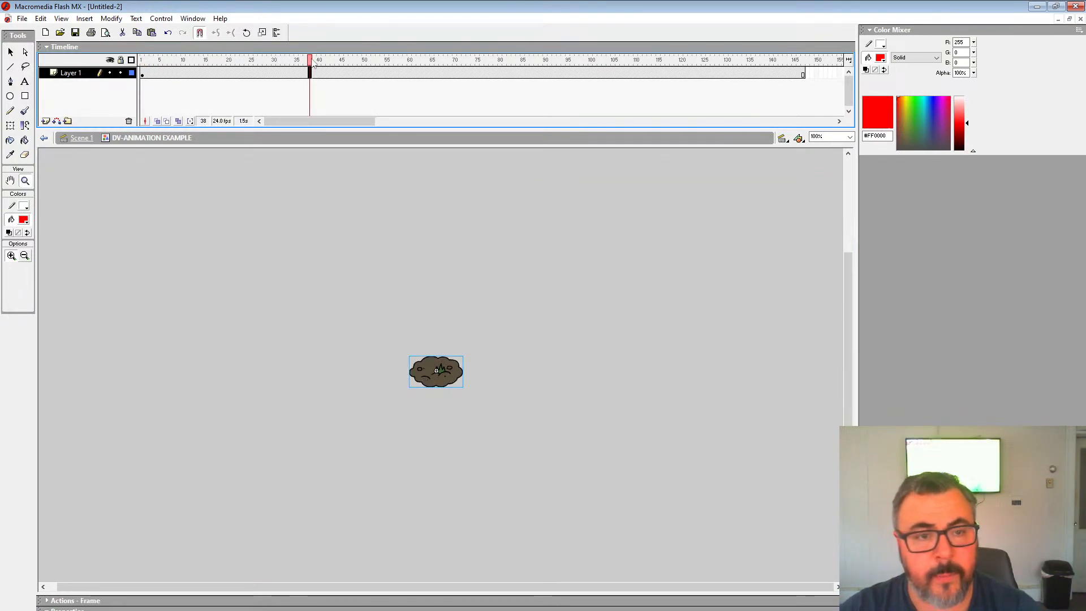
key(Return)
click(344, 73)
key(Return)
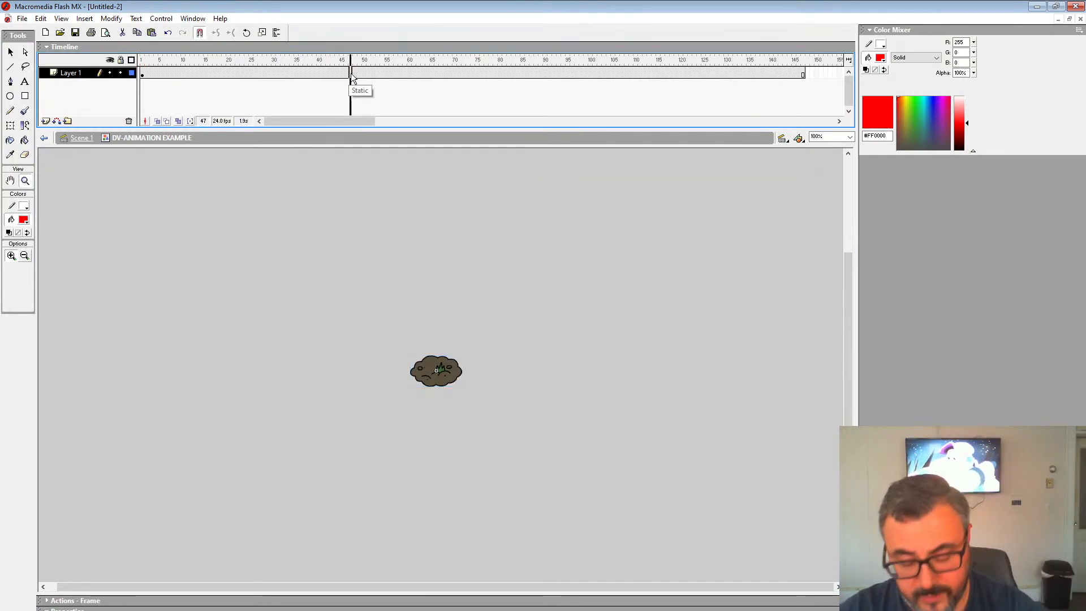
Insert a keyframe at frame 49 of Layer 1 and swap its dirt mound for the DV-DIRT-IDLE-ANTIC symbol.
click(351, 74)
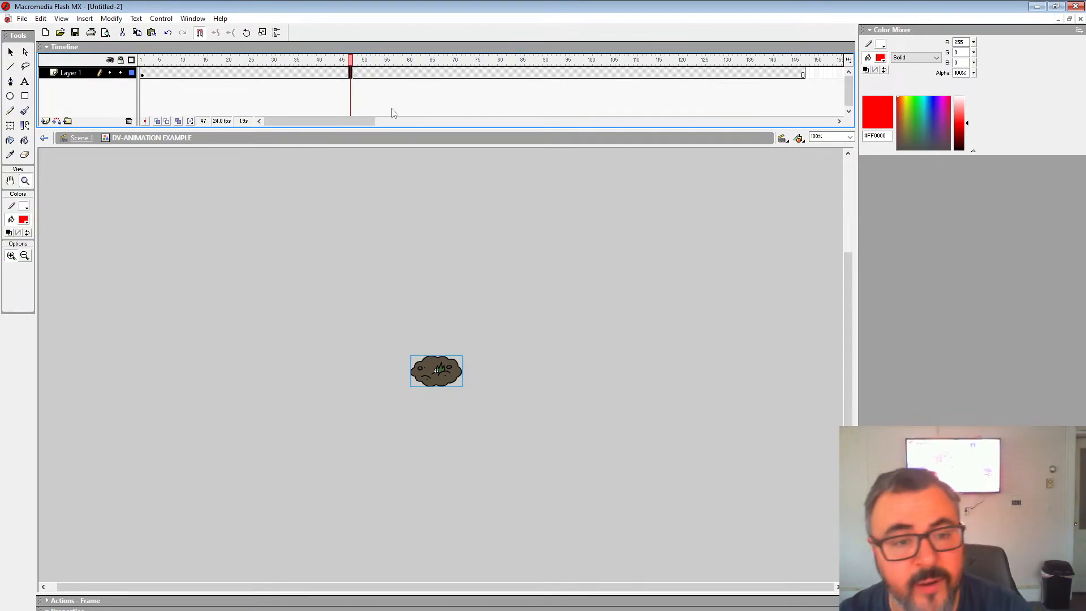
click(356, 74)
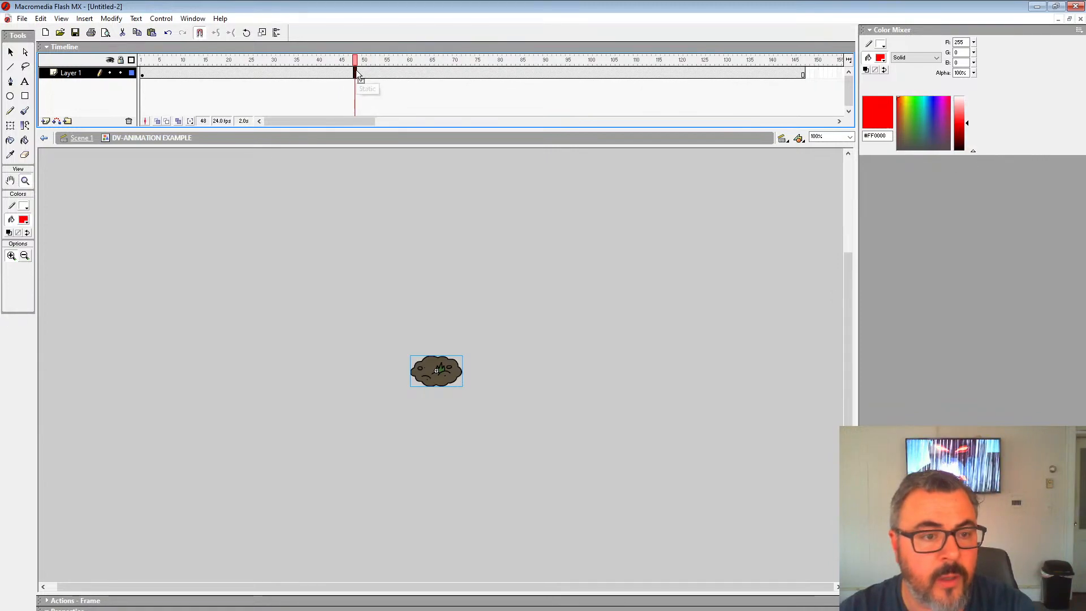
click(361, 74)
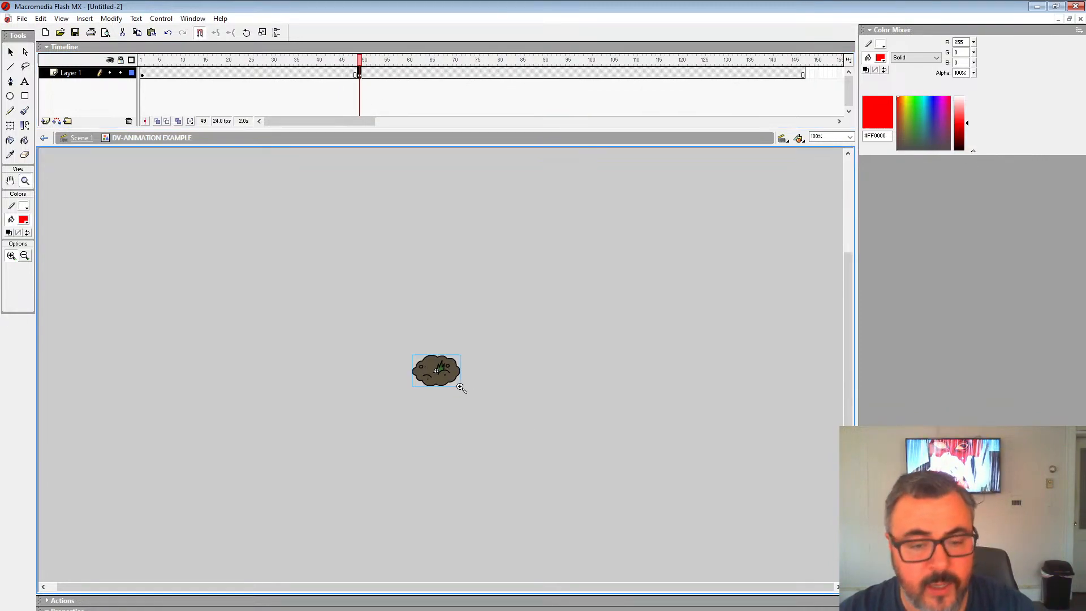
key(v)
click(443, 382)
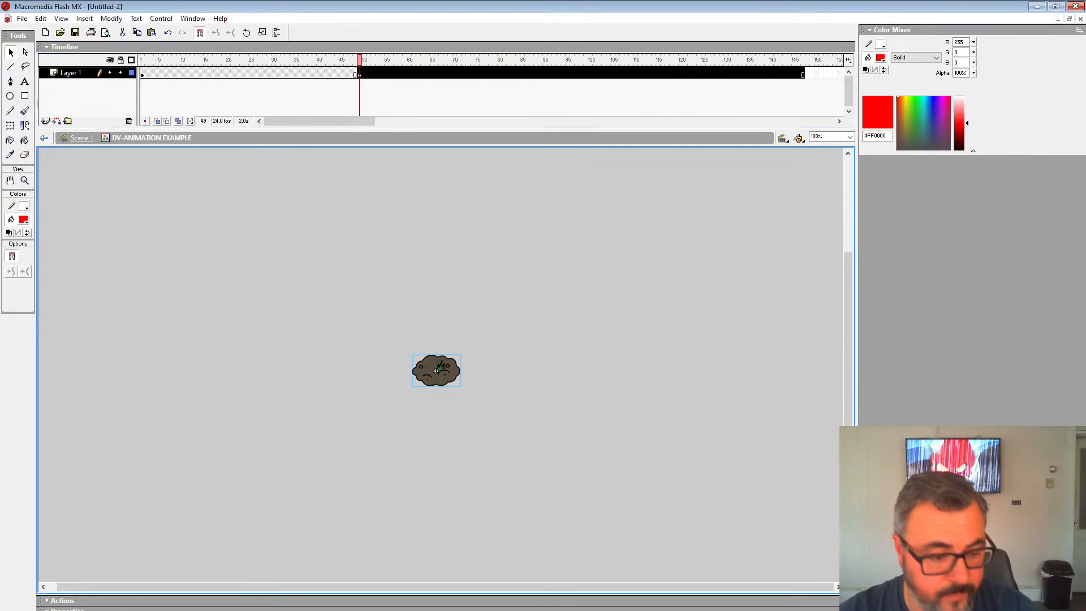
click(175, 609)
click(498, 353)
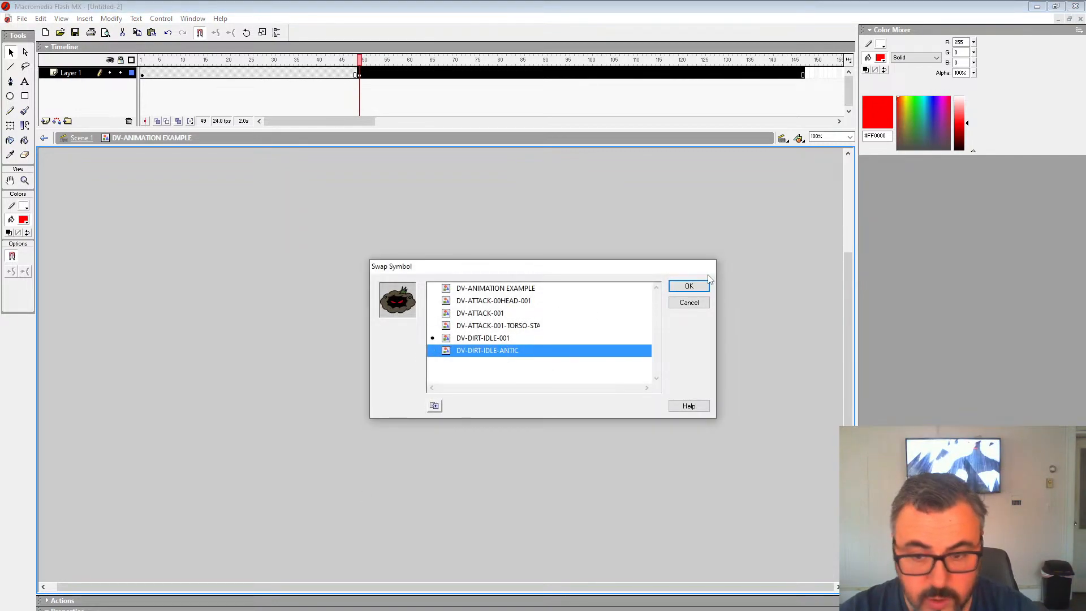
click(689, 286)
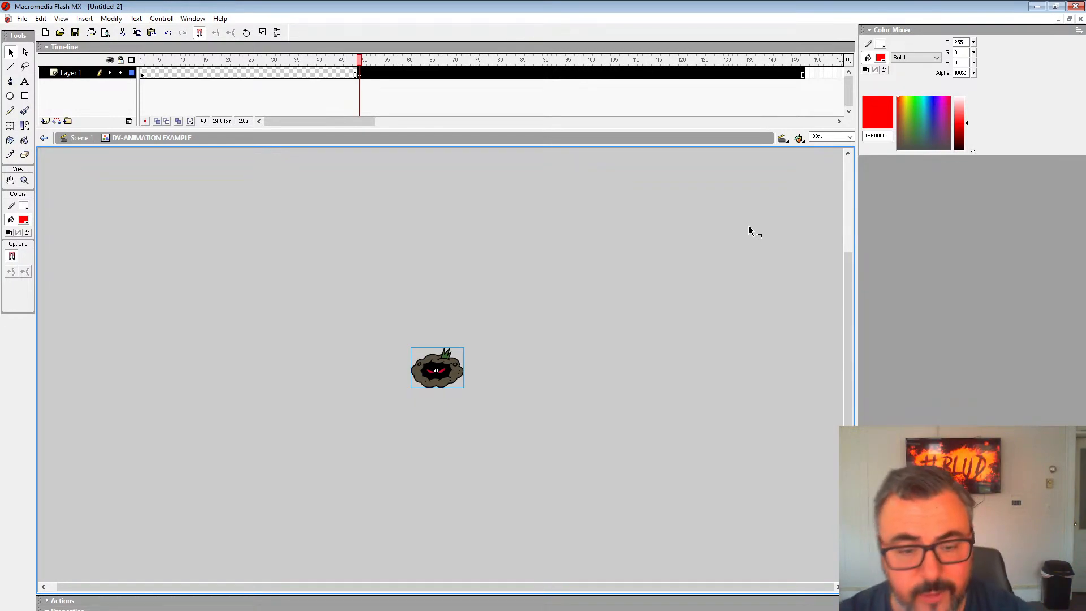
Play the sequence across frame 49 to judge the change from idle mound to anticipation pose.
mouse_move(361, 62)
mouse_down()
mouse_move(346, 63)
mouse_move(370, 64)
mouse_up()
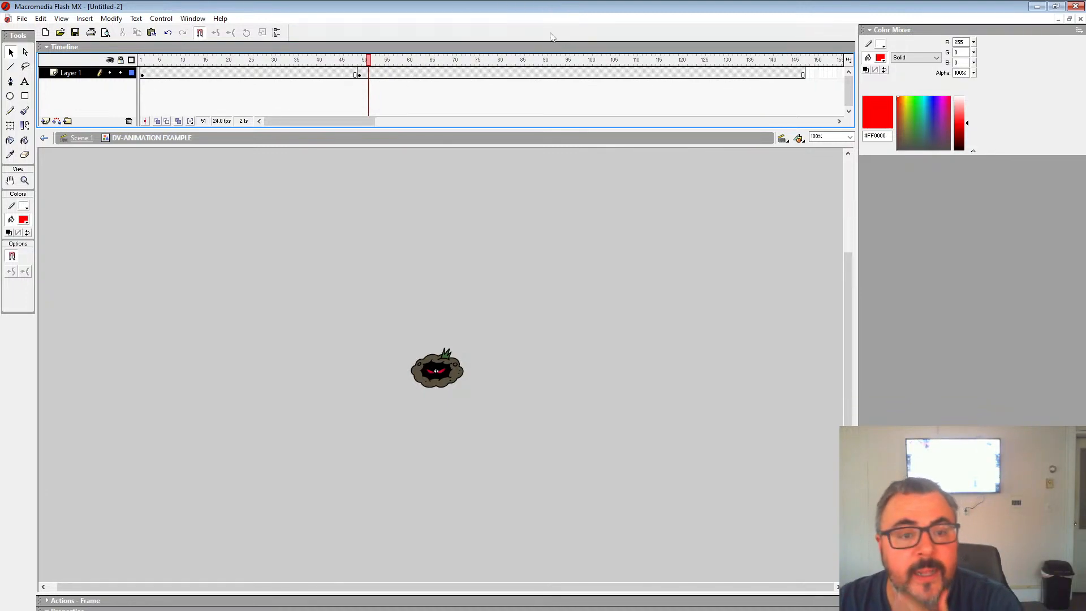
click(297, 73)
key(Return)
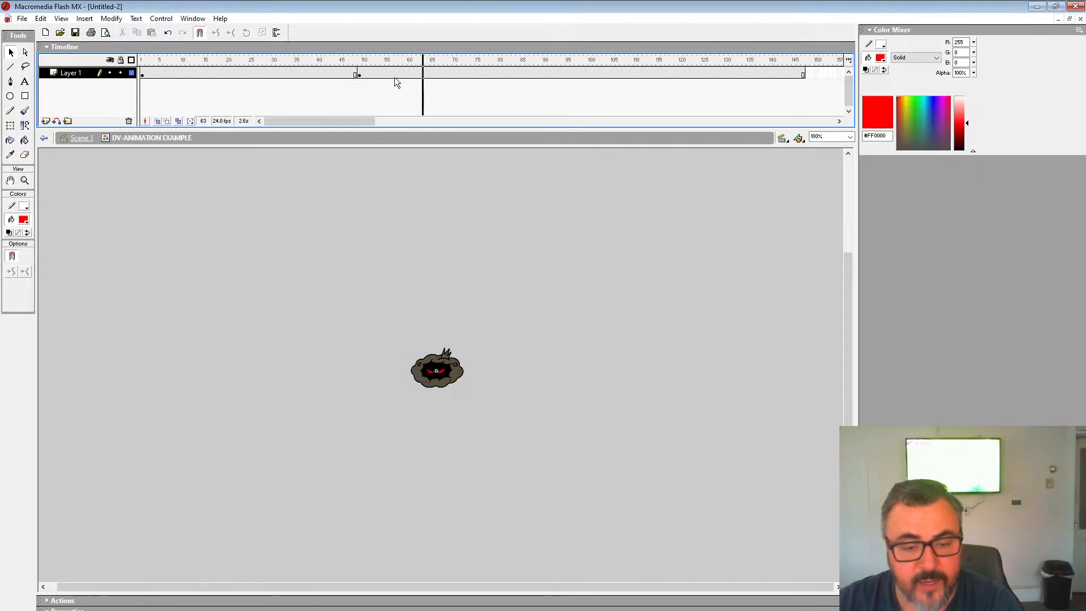
key(Return)
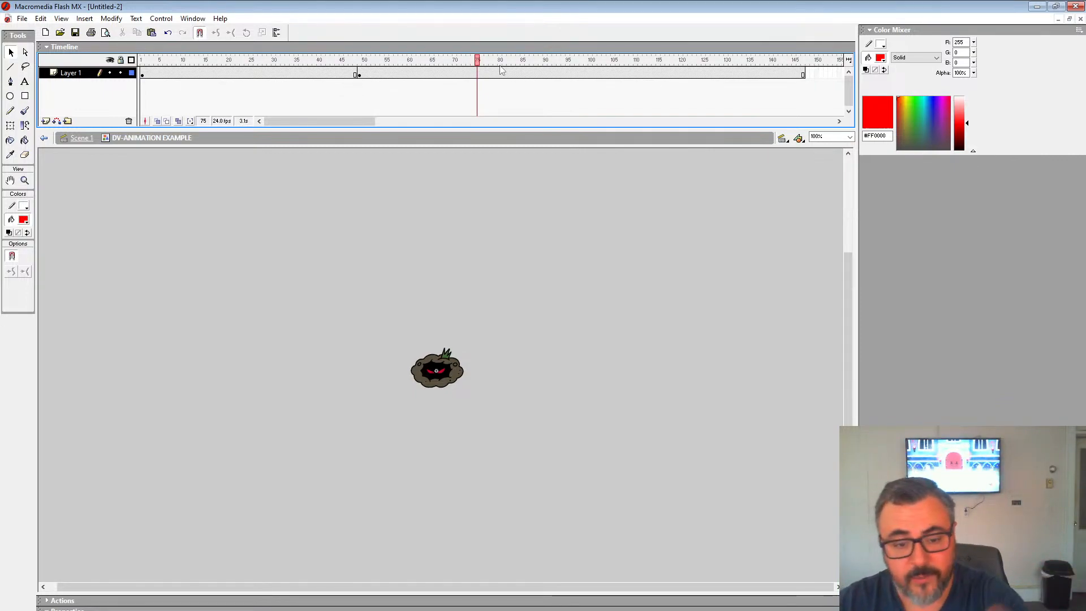
Insert a keyframe at frame 96 and swap the anticipation mound there for the DV-ATTACK-001 symbol.
drag(480, 65, 571, 74)
key(F6)
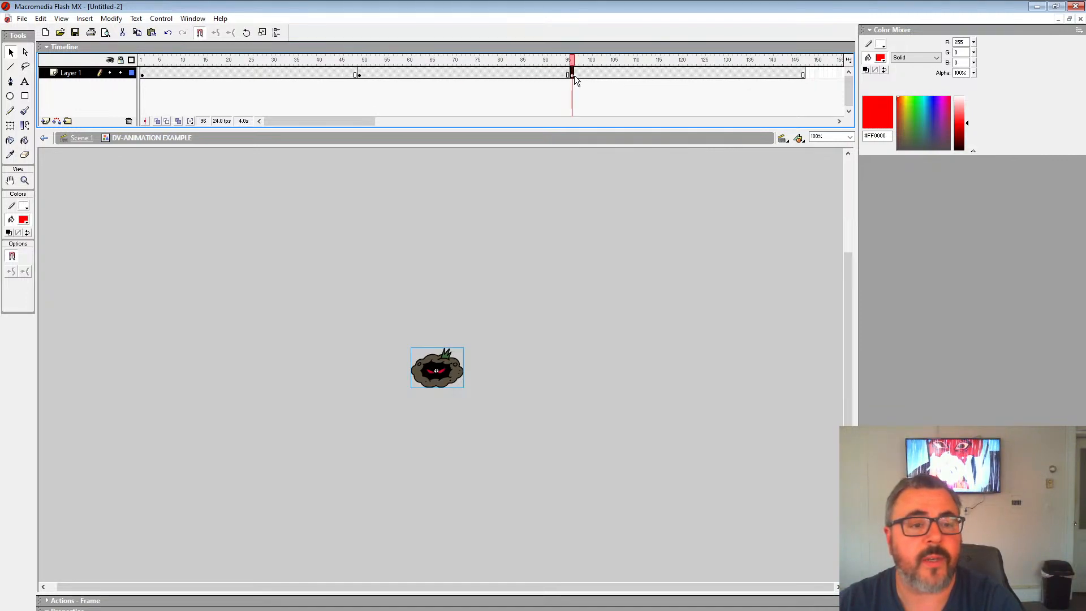
click(456, 378)
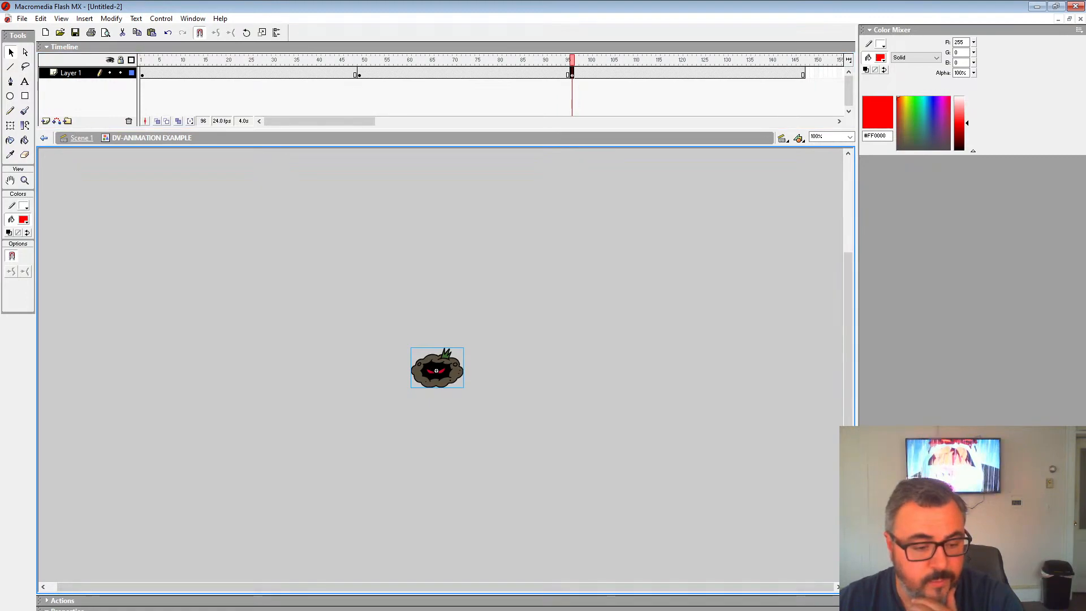
click(505, 329)
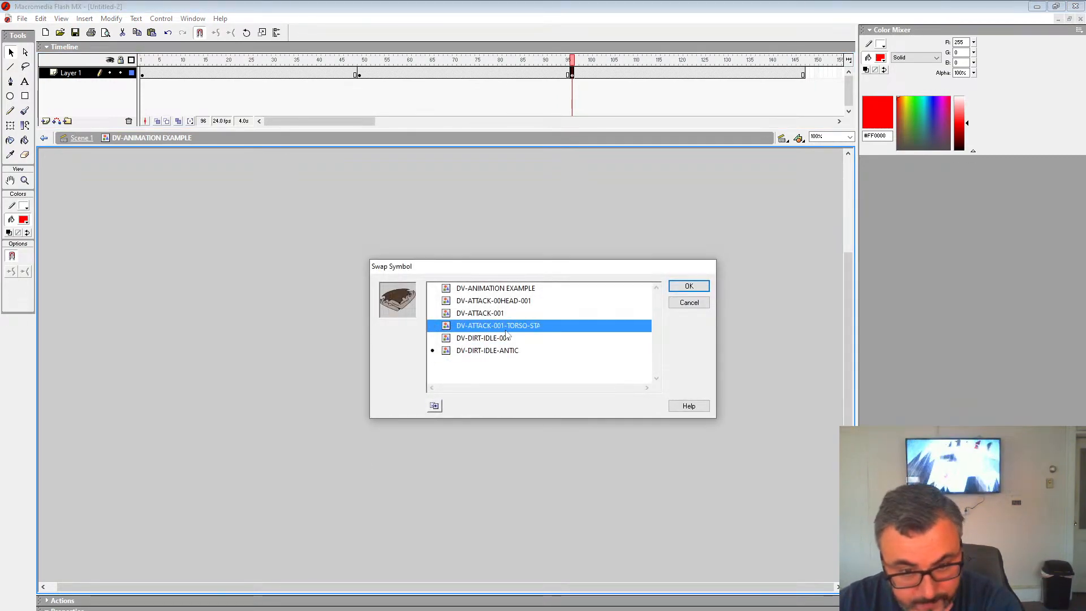
click(506, 304)
click(507, 290)
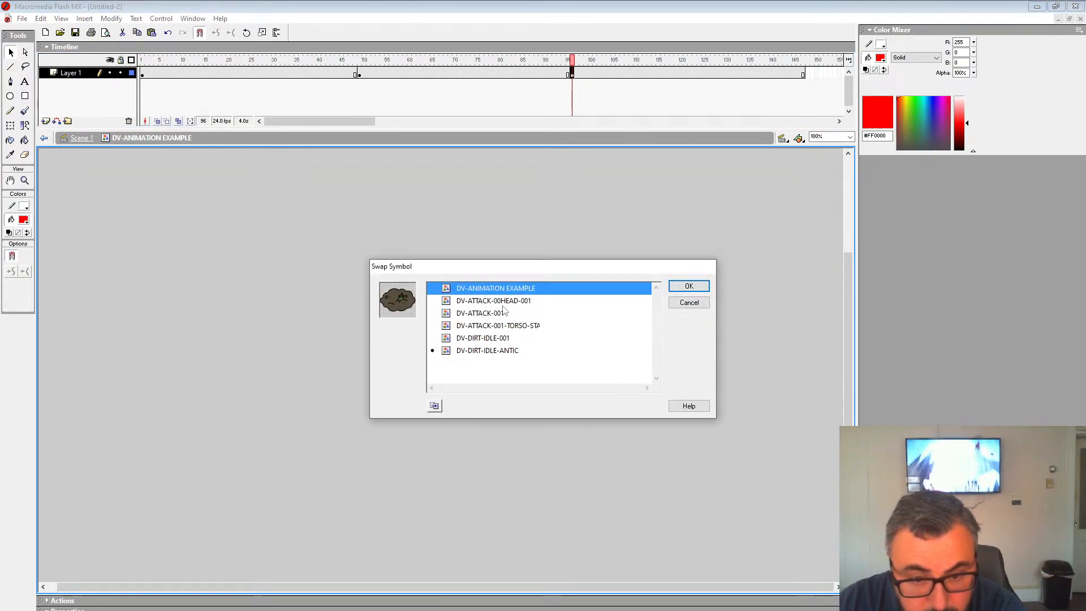
click(501, 316)
click(685, 288)
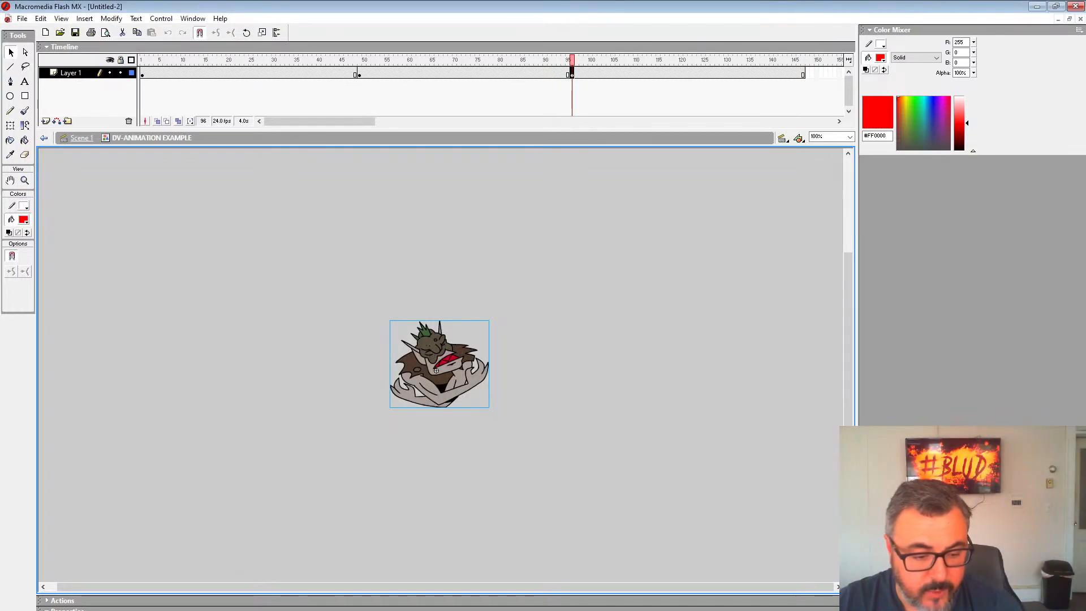
Play the sequence through the attack and trim the surplus frames so Layer 1 ends at frame 140.
click(369, 492)
click(335, 66)
key(Return)
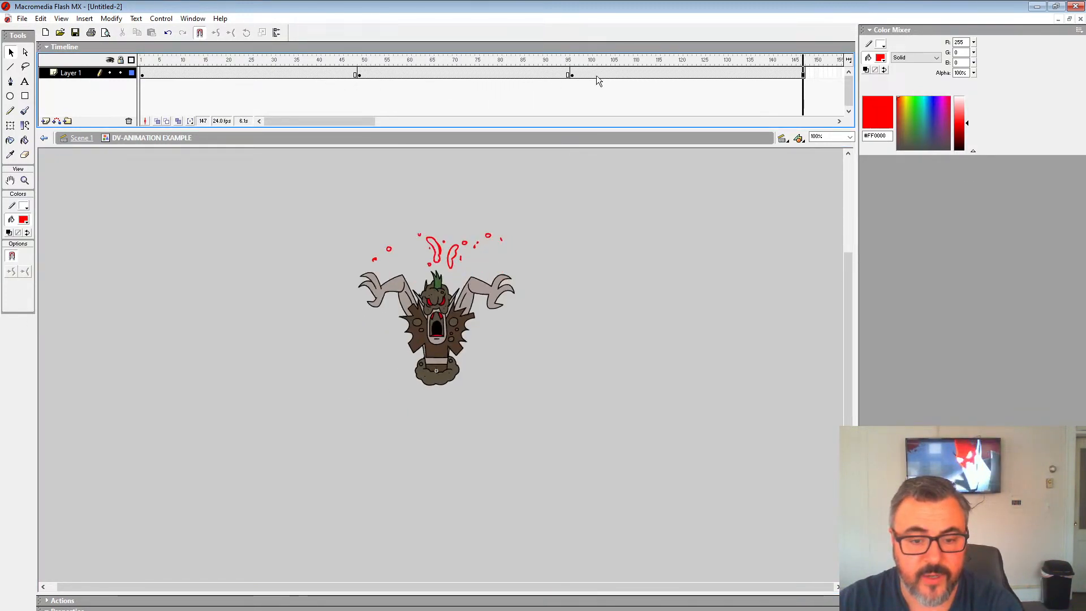
drag(656, 96, 846, 73)
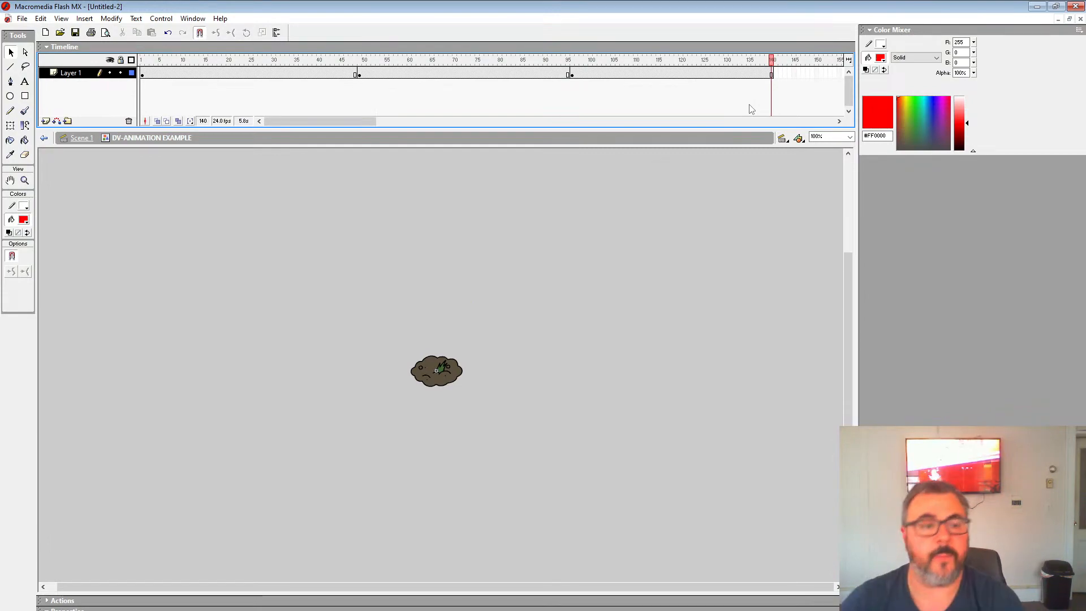
Return to Scene 1, clear all the monster symbols from the stage and paste only the DV-ANIMATION EXAMPLE mound at the view's center.
click(69, 137)
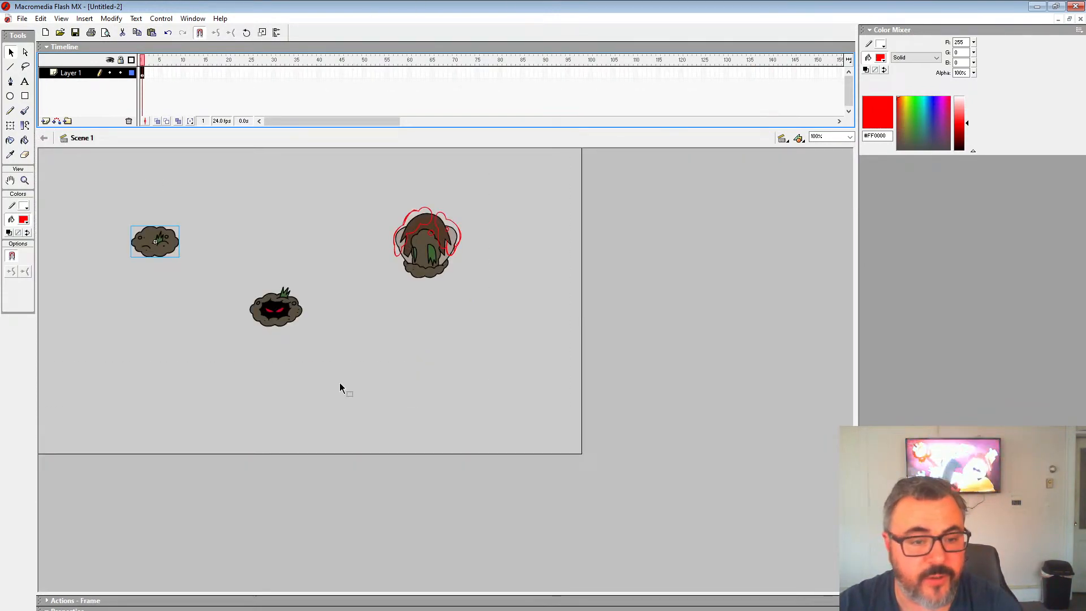
key(Delete)
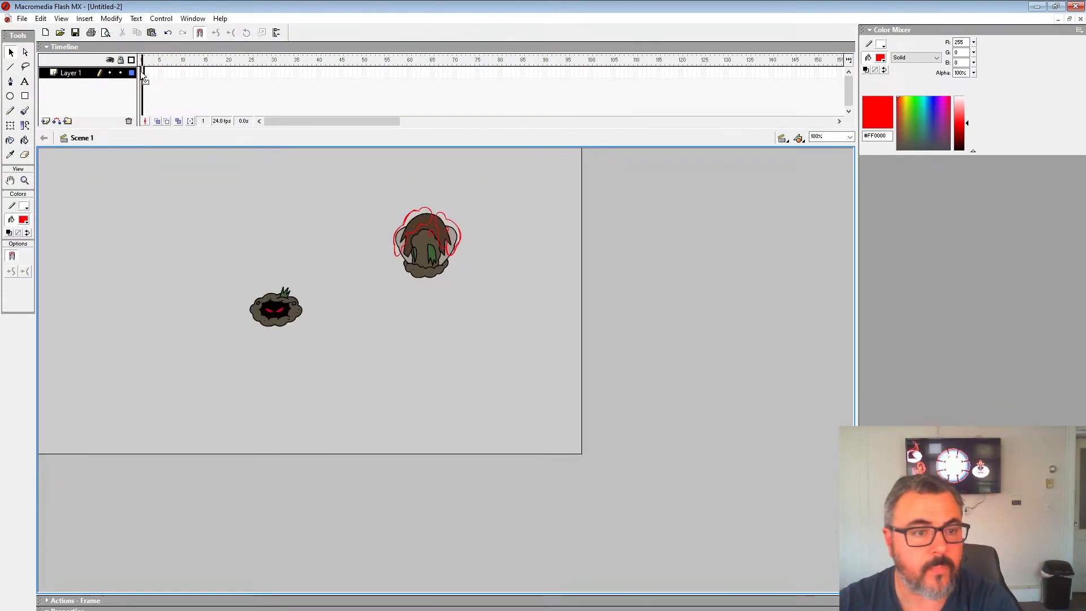
click(142, 73)
key(Delete)
key(ctrl+shift+v)
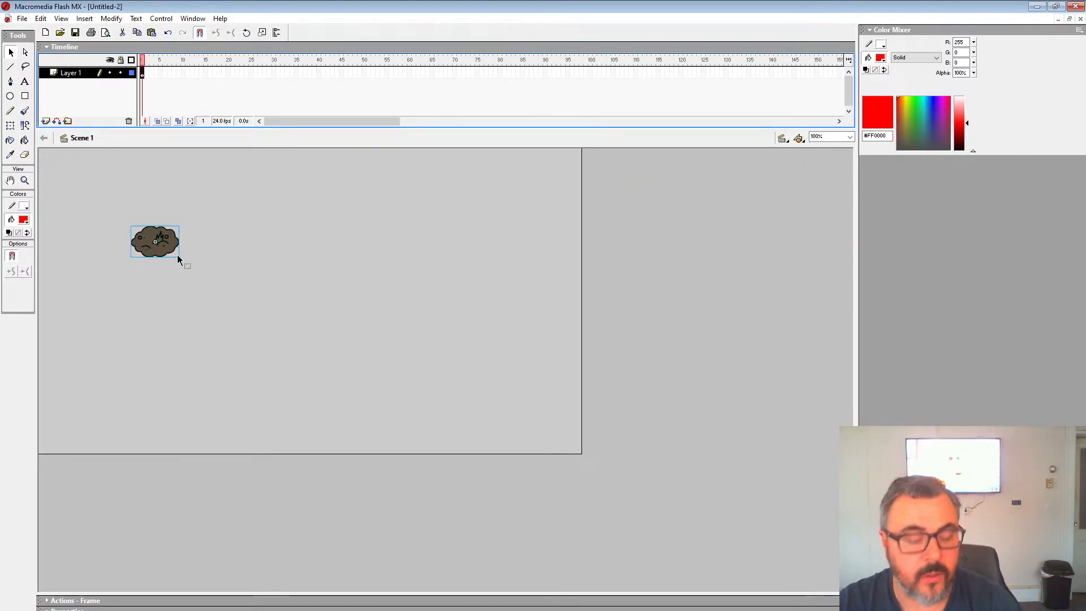
key(Delete)
key(ctrl+v)
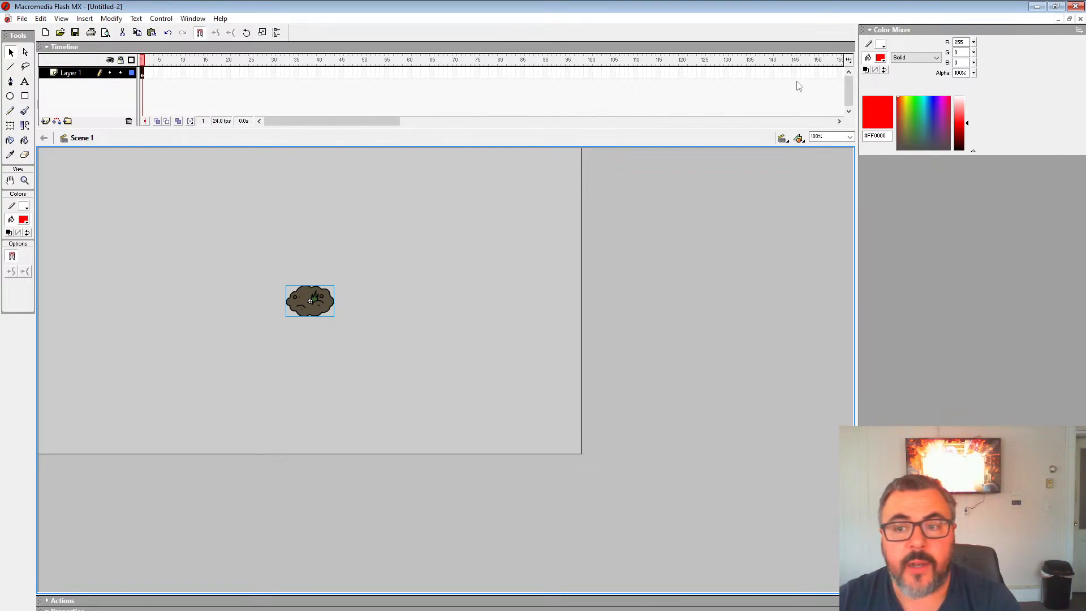
Check the length of the DV-ANIMATION EXAMPLE symbol and extend Scene 1's Layer 1 to frame 140 to match.
click(684, 72)
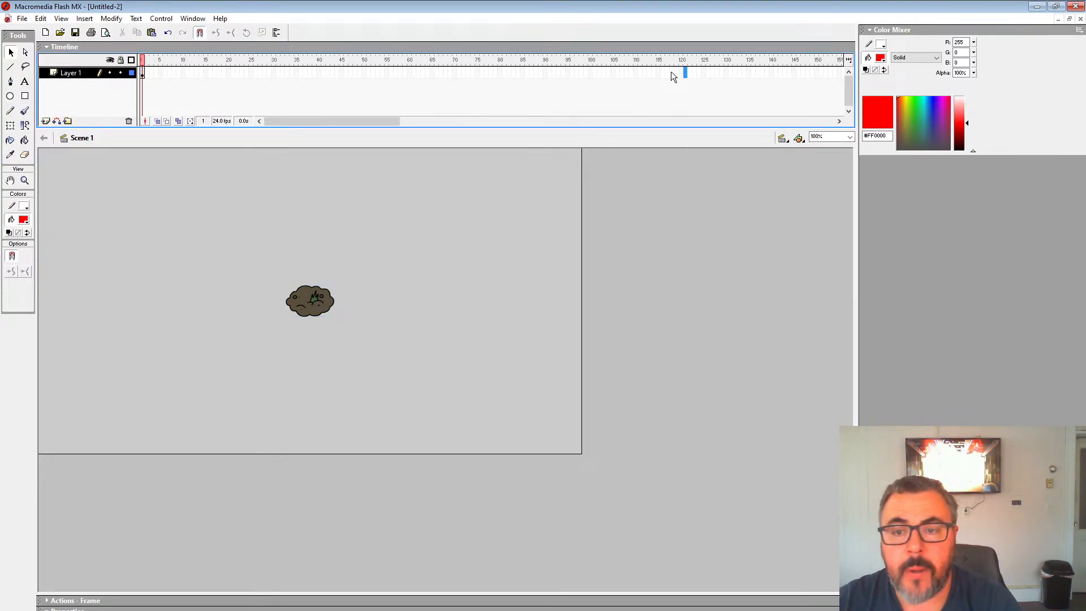
click(316, 301)
double_click(317, 300)
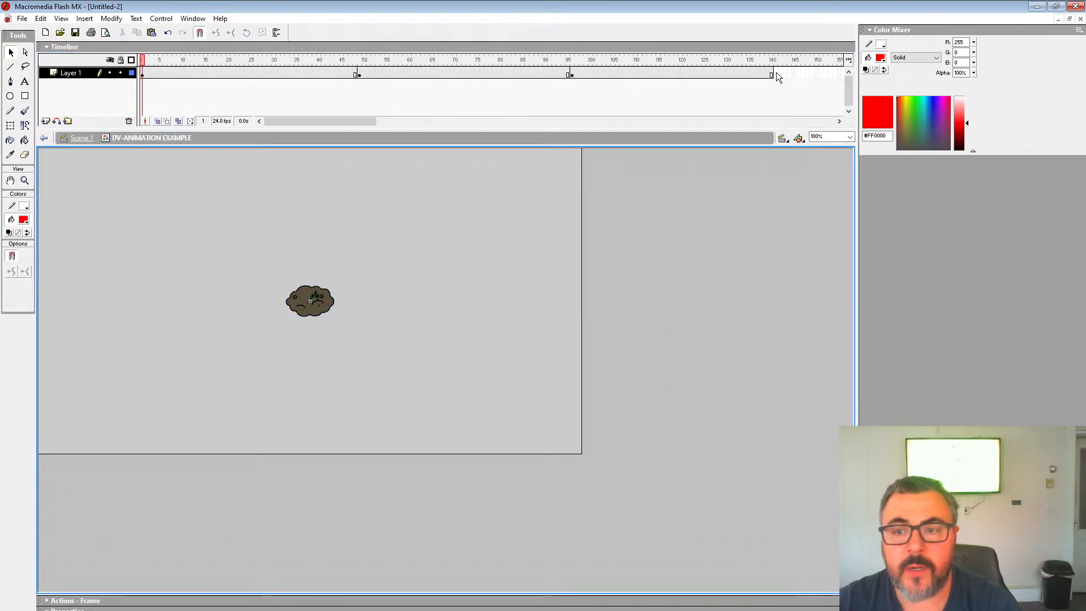
click(85, 139)
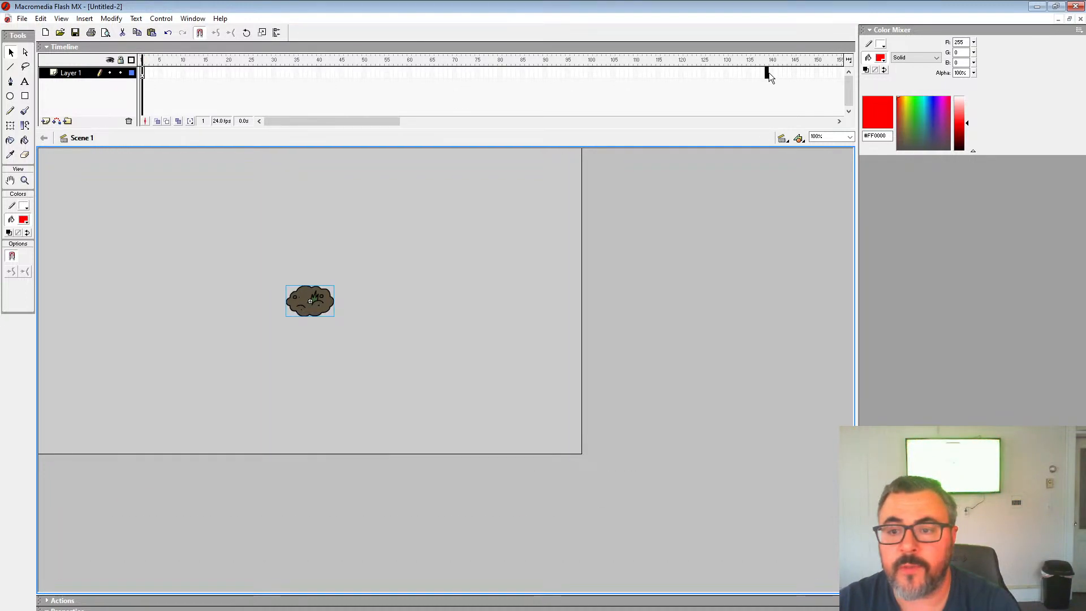
click(771, 73)
Move the mound straight up on the stage and insert a keyframe at frame 49 of Scene 1's Layer 1.
drag(330, 307, 330, 219)
drag(147, 105, 353, 98)
click(361, 74)
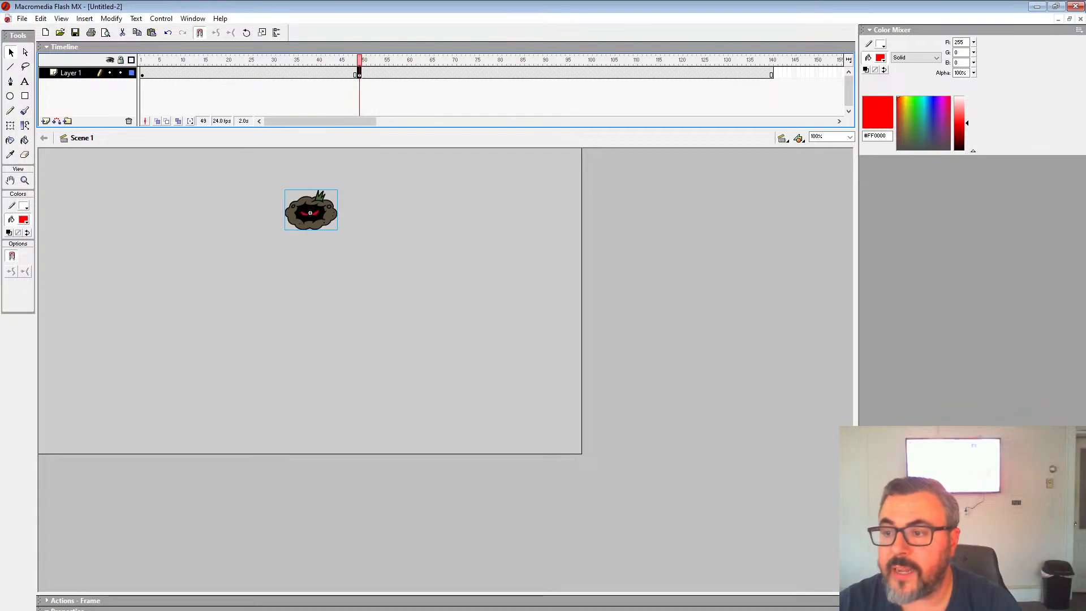
Select the standing pink-haired character outside the room frame in the DIRT-PIRES_061623 document, then return to the Untitled-2 document.
click(1057, 19)
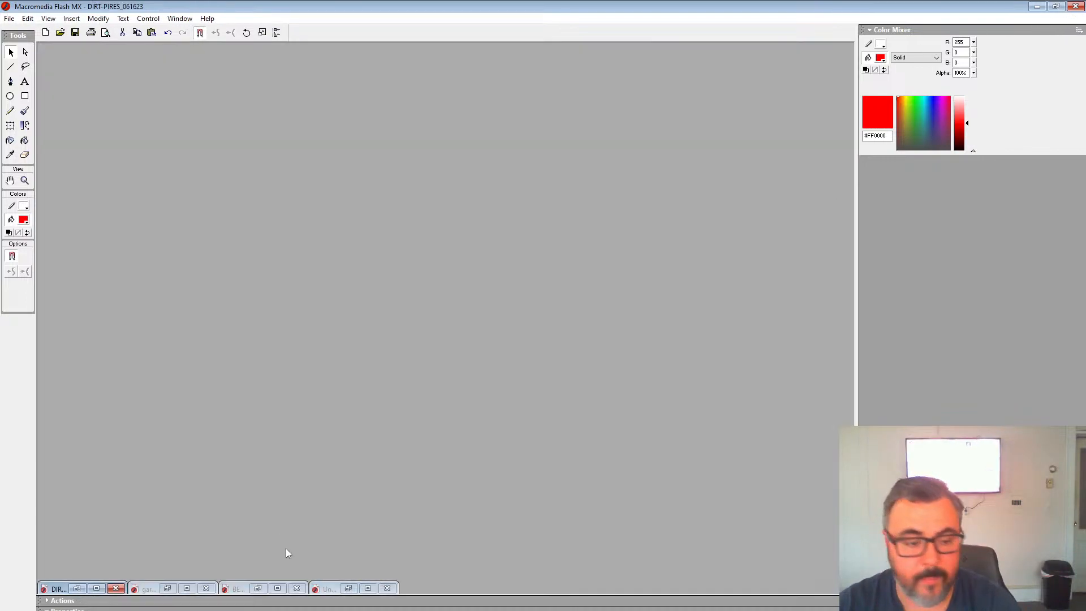
double_click(96, 589)
click(73, 531)
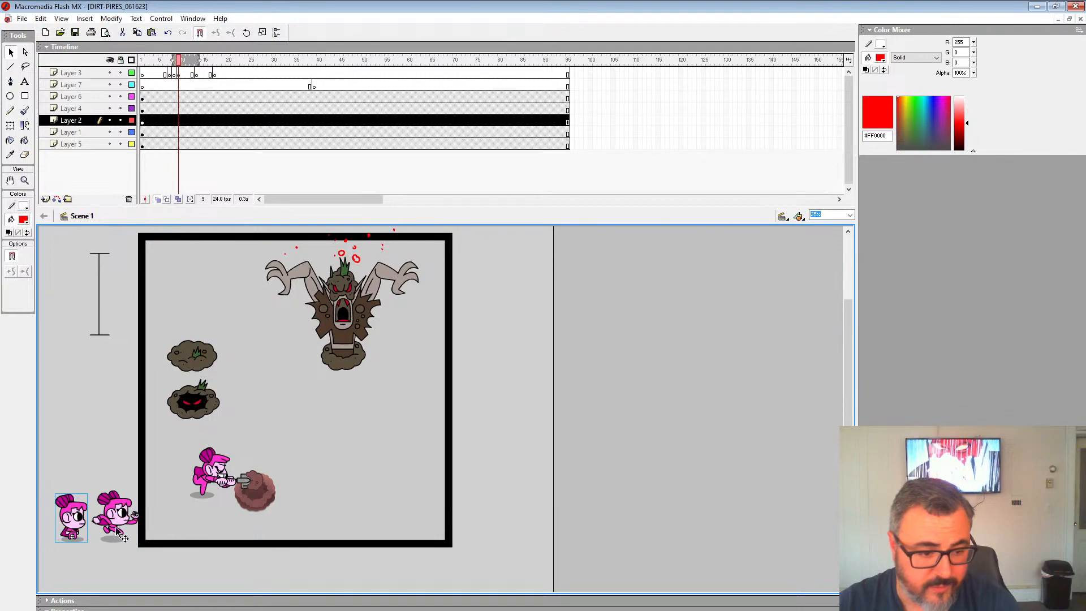
click(1058, 20)
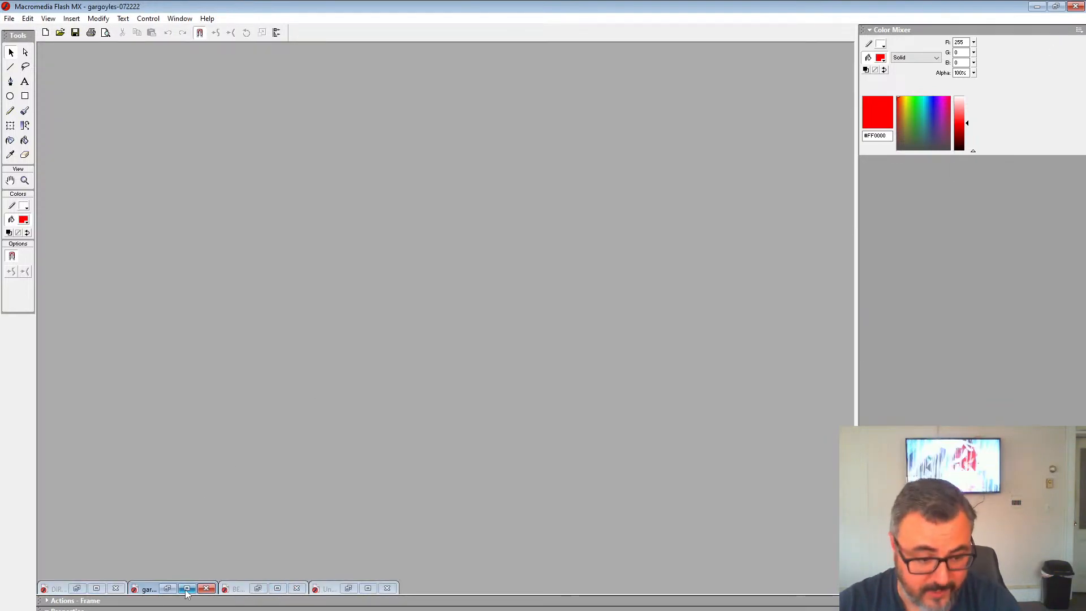
click(368, 588)
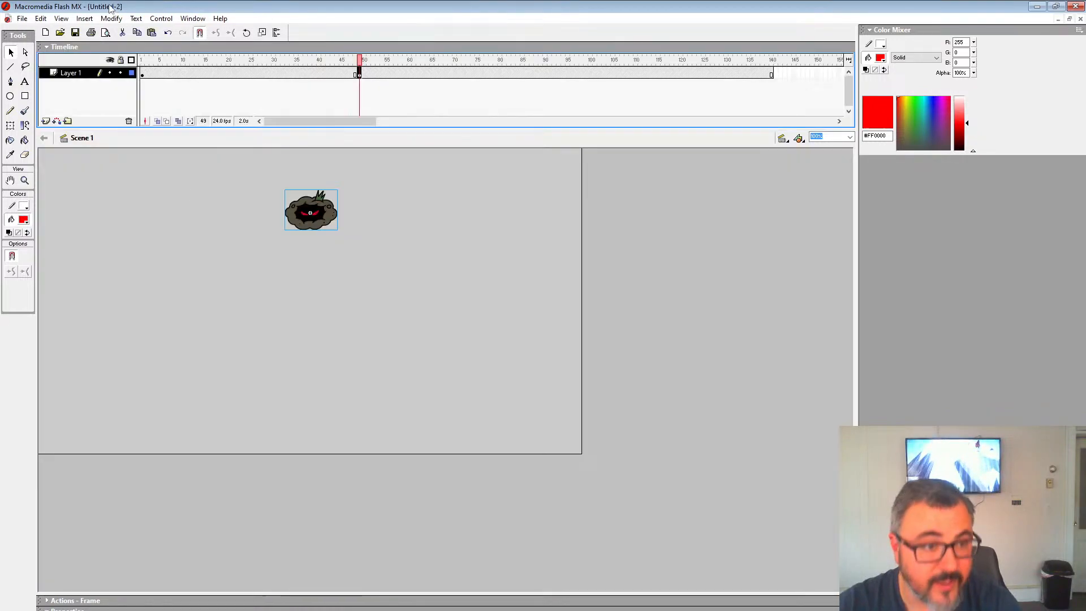
Save the document to the Desktop as ANIMATION-EXAMPLE in Flash MX format.
click(22, 18)
click(51, 122)
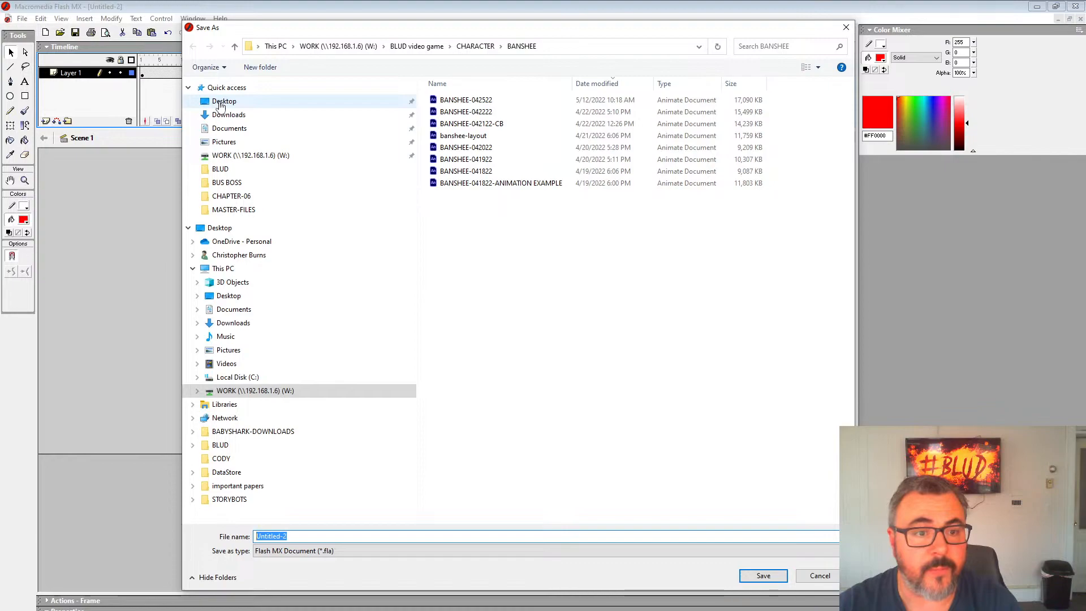
click(221, 105)
double_click(266, 537)
text(A)
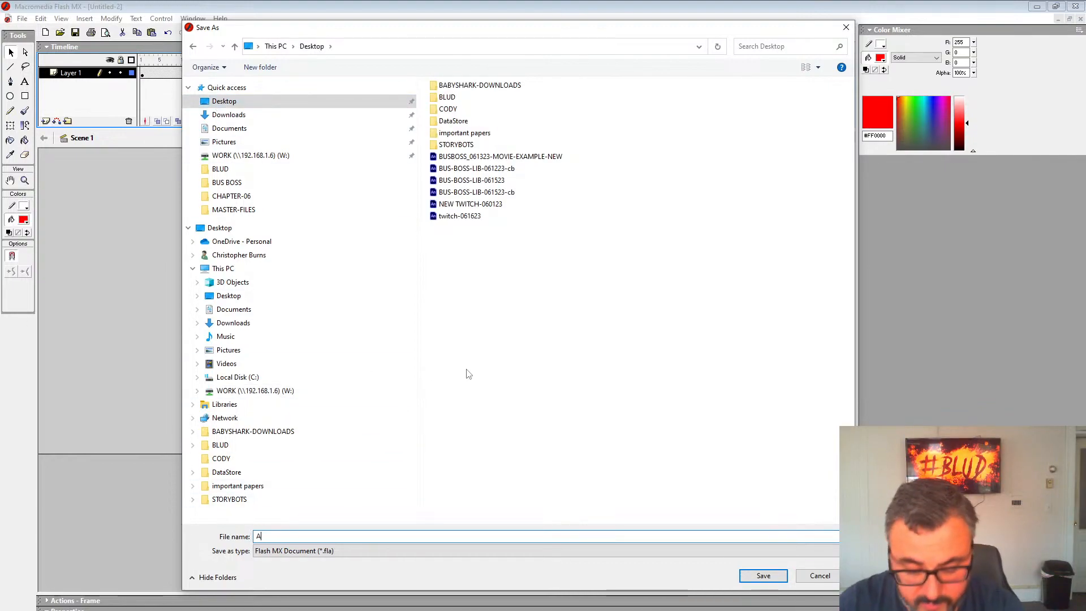
text(NIMATI)
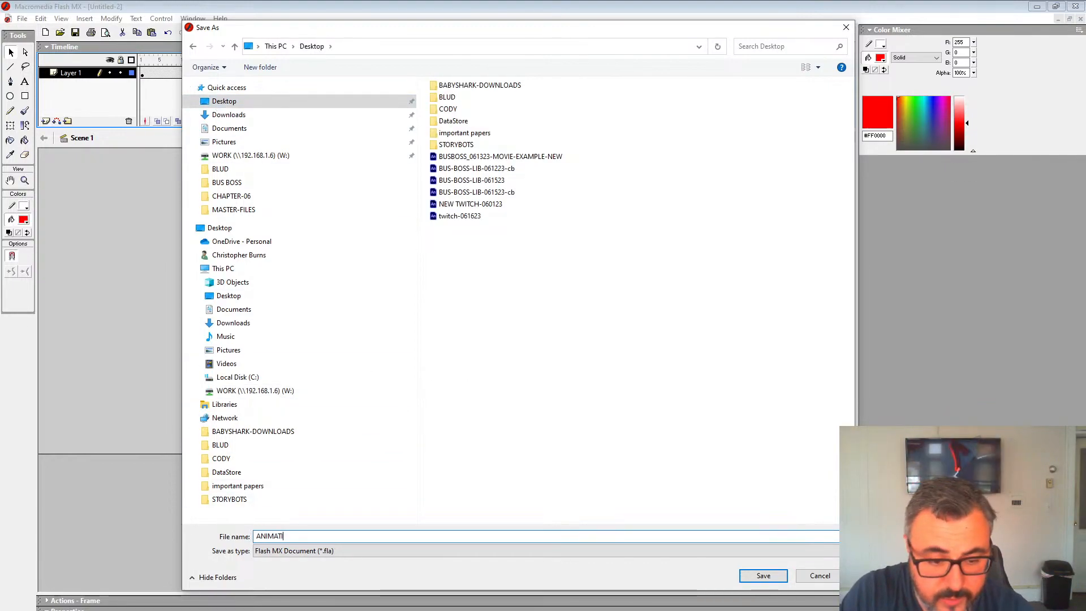
text(ON-)
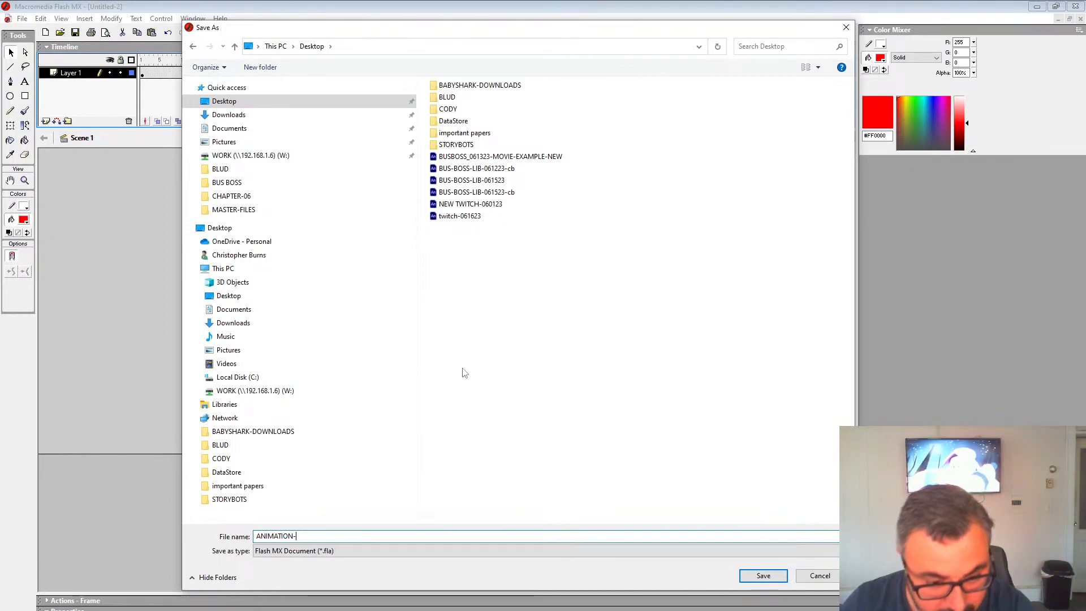
text(LE)
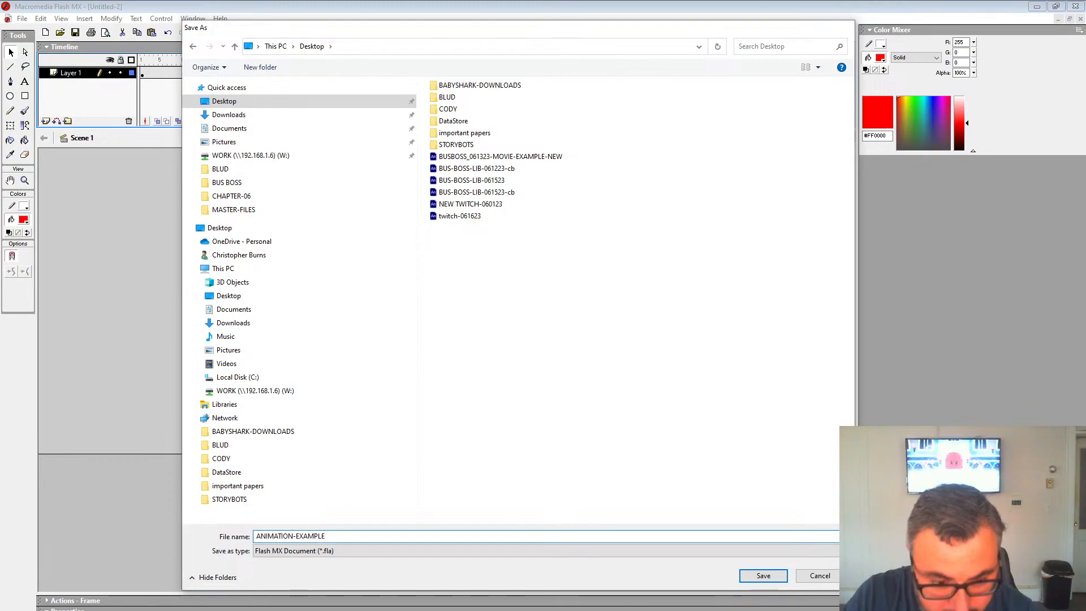
key(Return)
Play a few frames past frame 49 and add a new layer above Layer 1 in Scene 1.
key(Return)
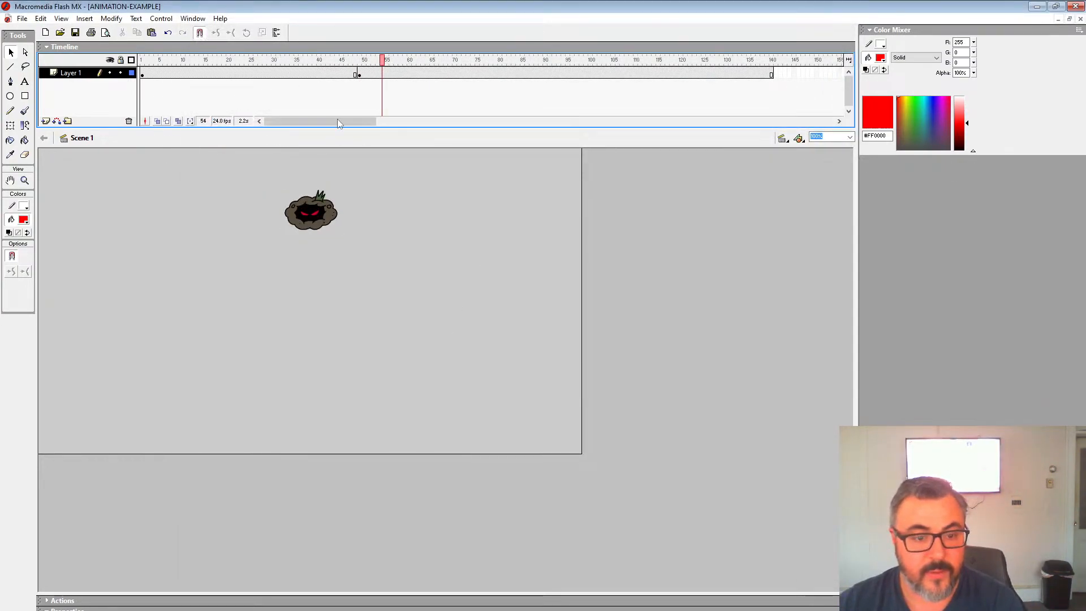
click(46, 121)
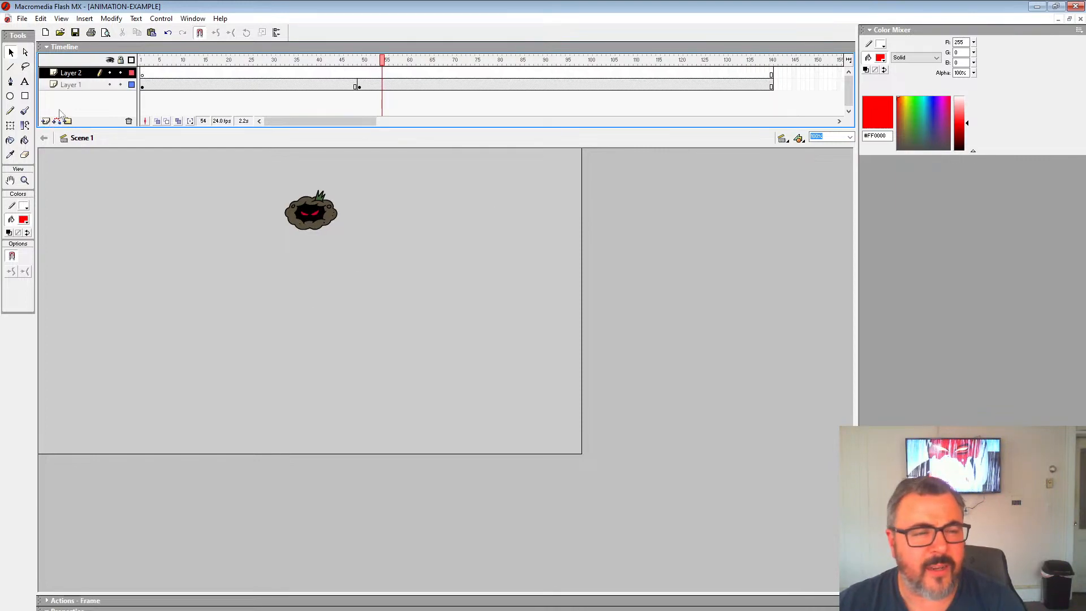
Paste the pink-haired character onto Layer 2, scale it to 25%, and place it directly below the mound.
key(ctrl+v)
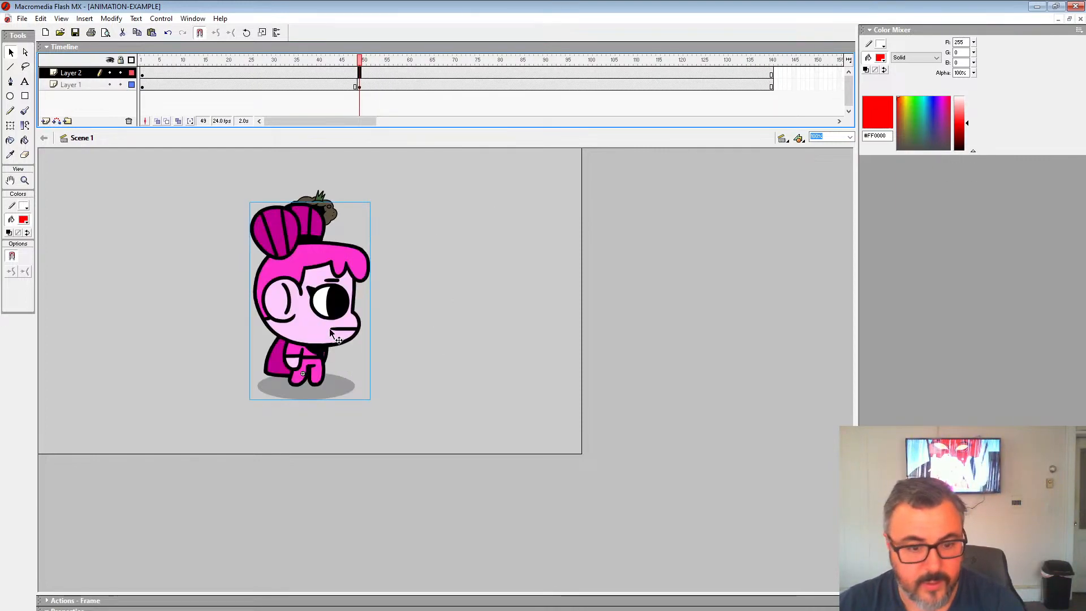
key(ctrl+alt+s)
text(25)
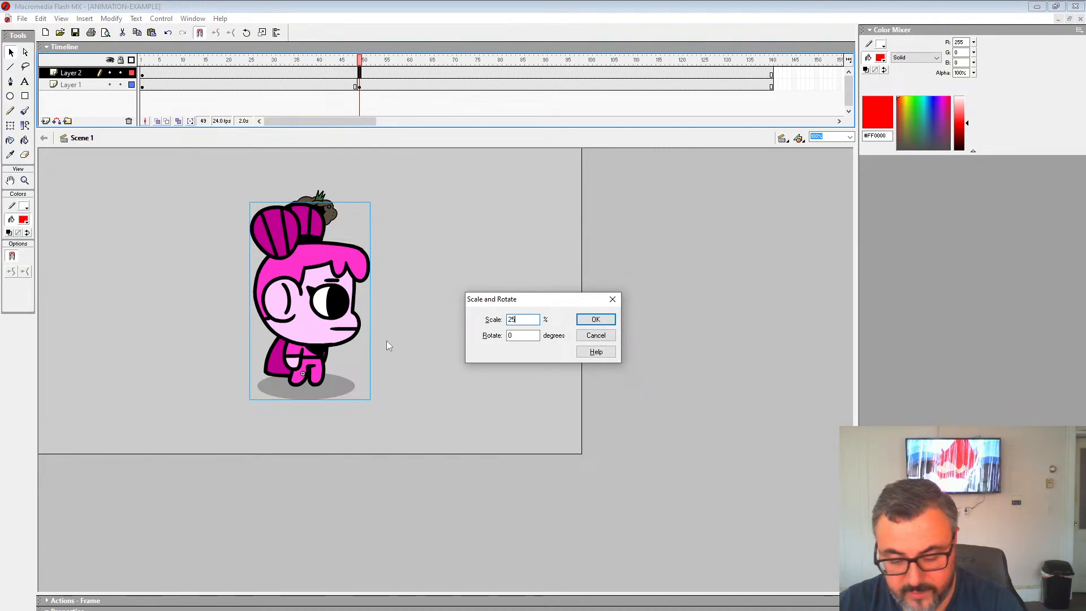
key(Return)
drag(314, 363, 328, 397)
Insert a keyframe at frame 49 of Layer 2 and scrub forward to preview the frames that follow.
click(256, 85)
key(Return)
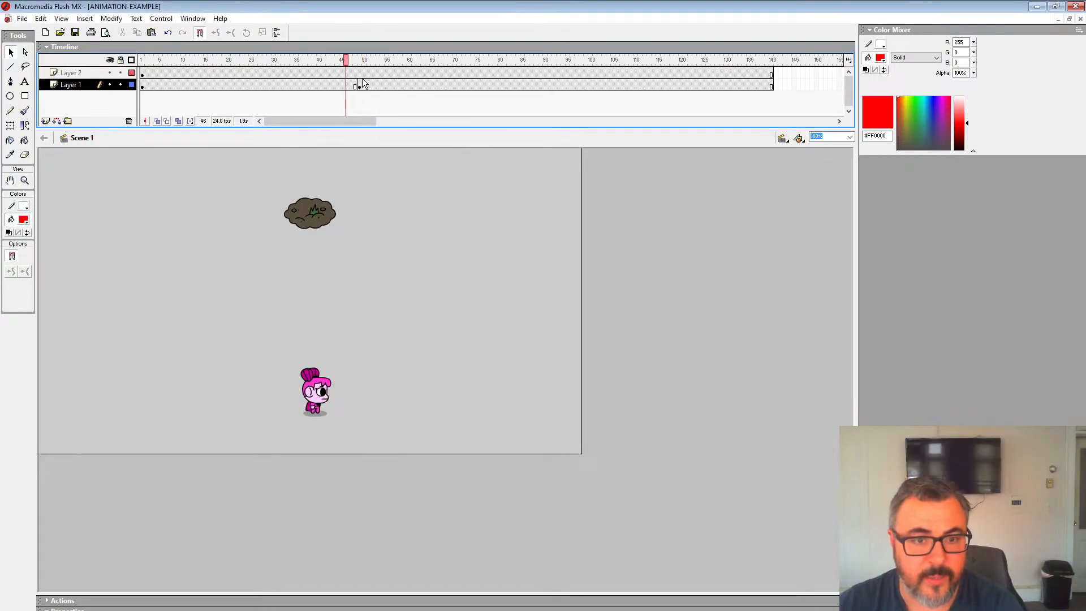
click(360, 74)
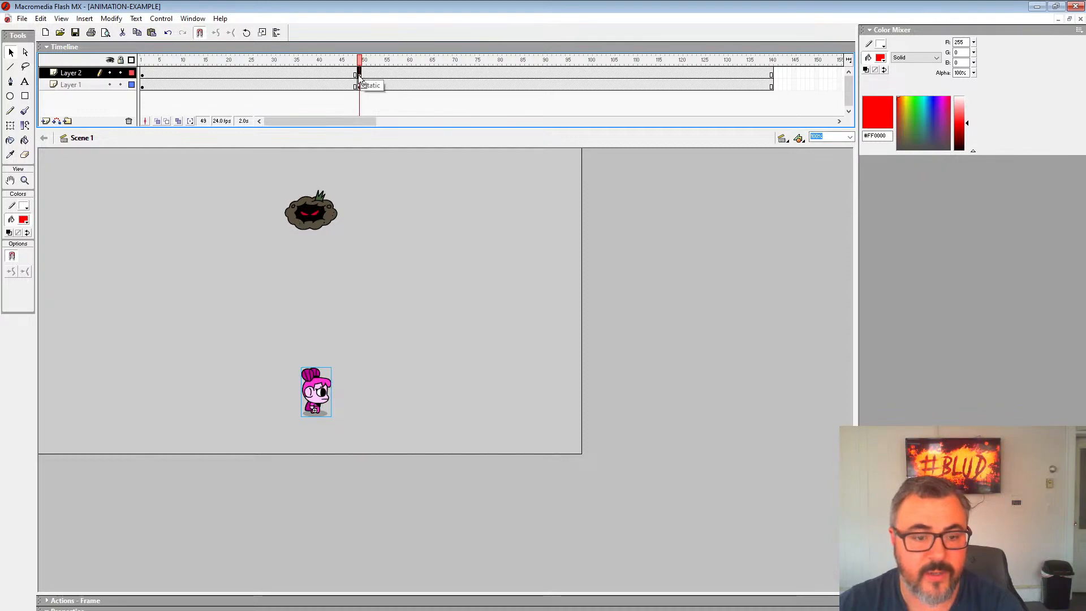
drag(360, 62, 467, 88)
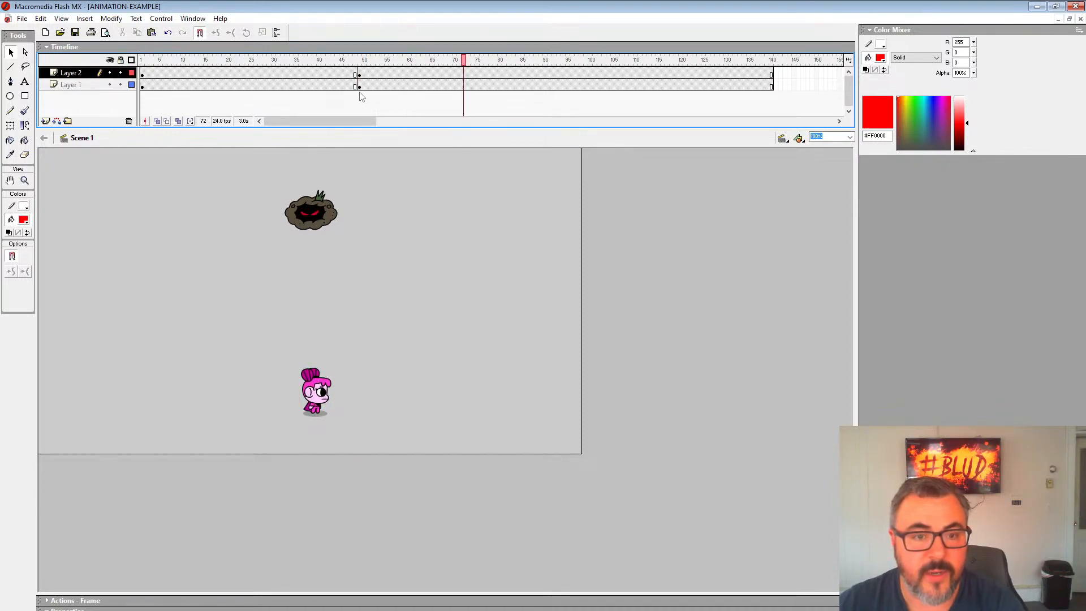
Insert a keyframe at frame 96 of Layer 1 and move the rising monster down to just above the pink-haired character.
click(359, 86)
drag(360, 62, 572, 90)
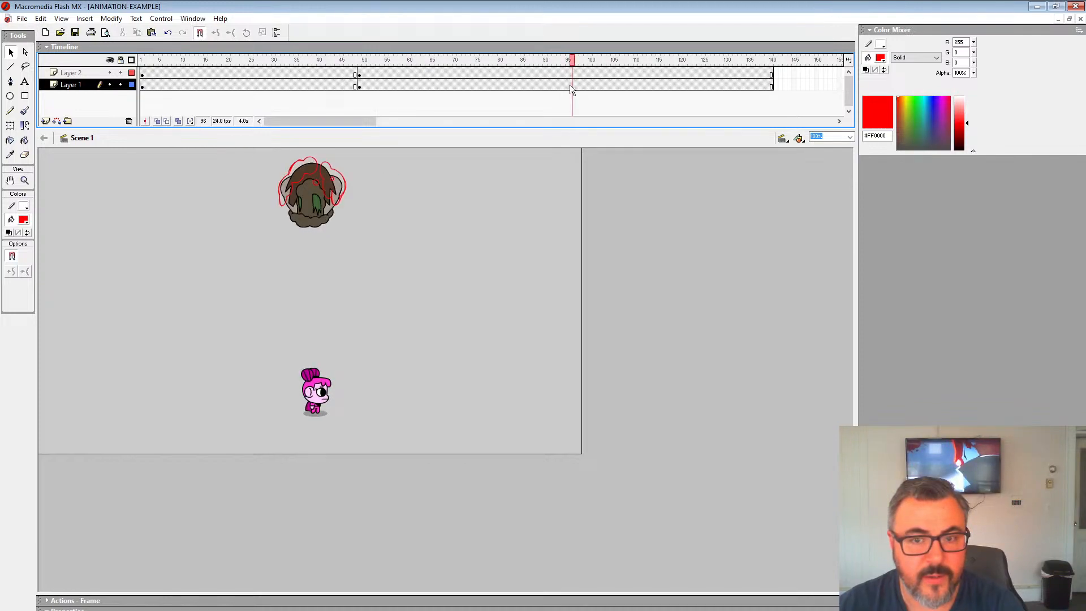
click(571, 85)
key(F6)
drag(328, 219, 333, 357)
Add a motion guide layer above Layer 1, give it a keyframe at frame 49, and draw a straight diagonal guide line beside the mound.
click(56, 121)
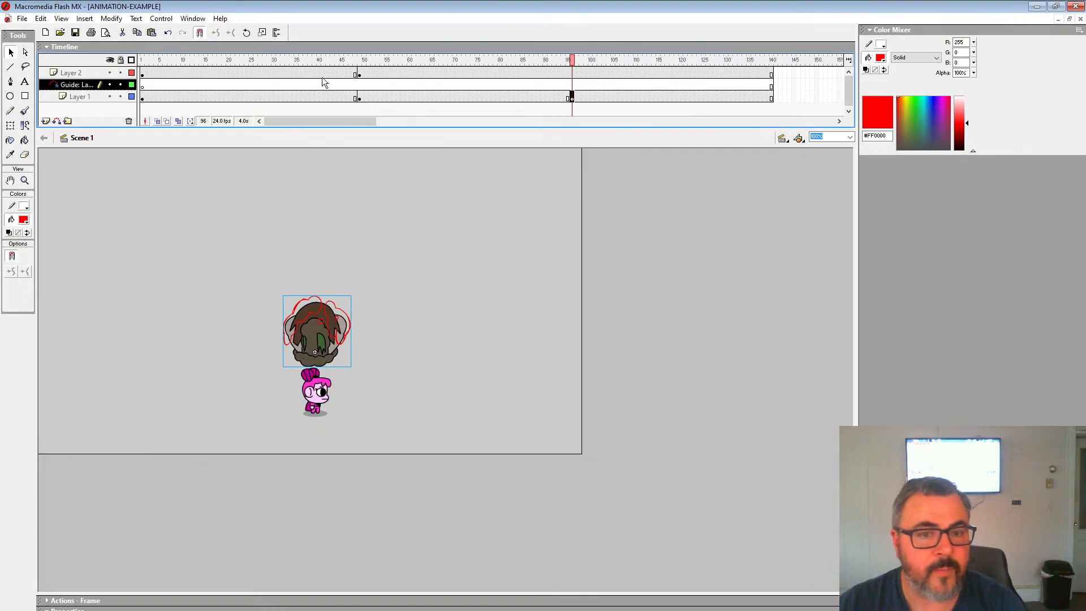
click(359, 85)
click(10, 110)
drag(205, 238, 193, 334)
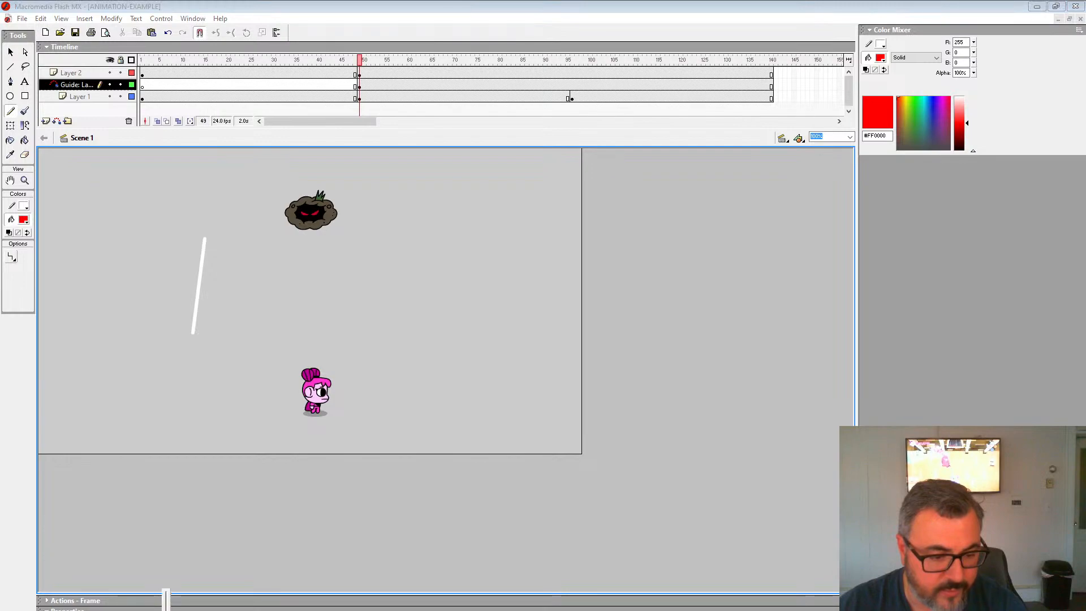
key(ctrl+z)
drag(266, 246, 258, 263)
drag(227, 314, 197, 360)
key(v)
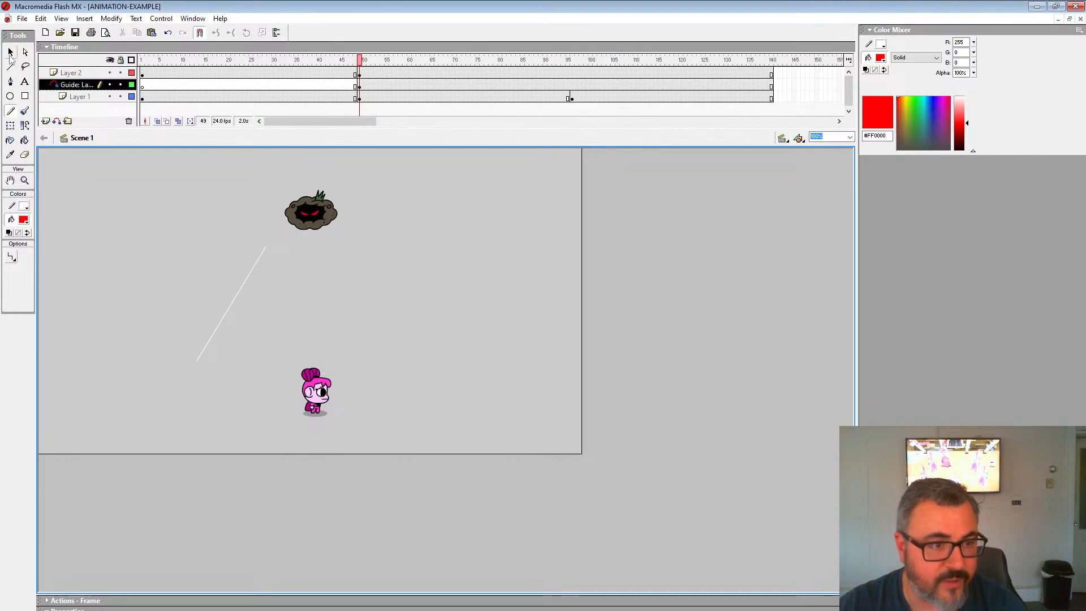
Attach the guide line's ends to the mound's start and the monster's frame 96 position, then bend the line into an outward curve.
click(317, 223)
drag(265, 250, 310, 213)
click(572, 98)
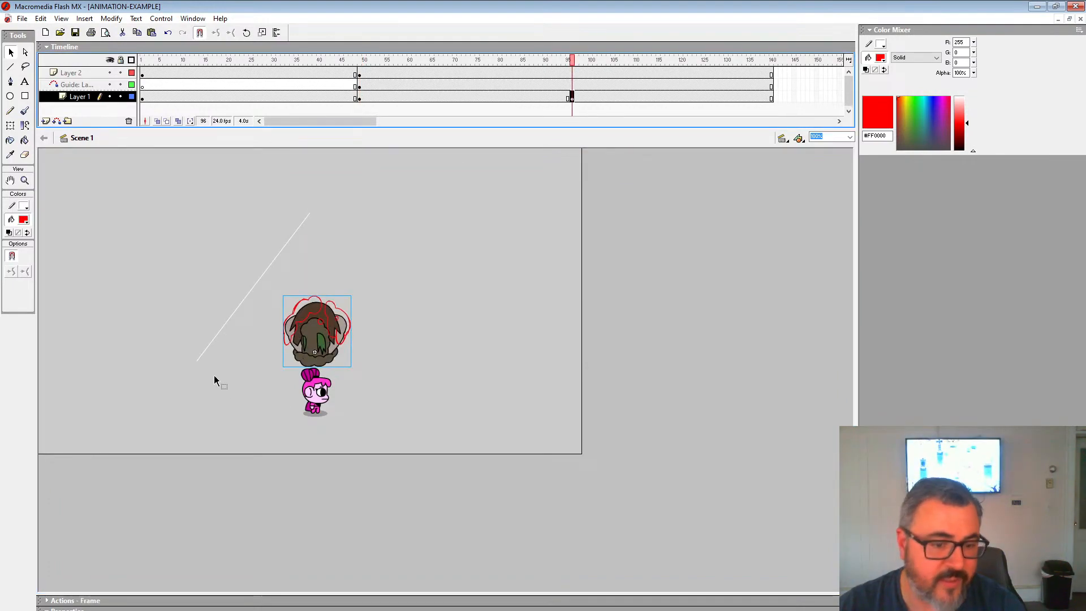
drag(315, 363, 318, 352)
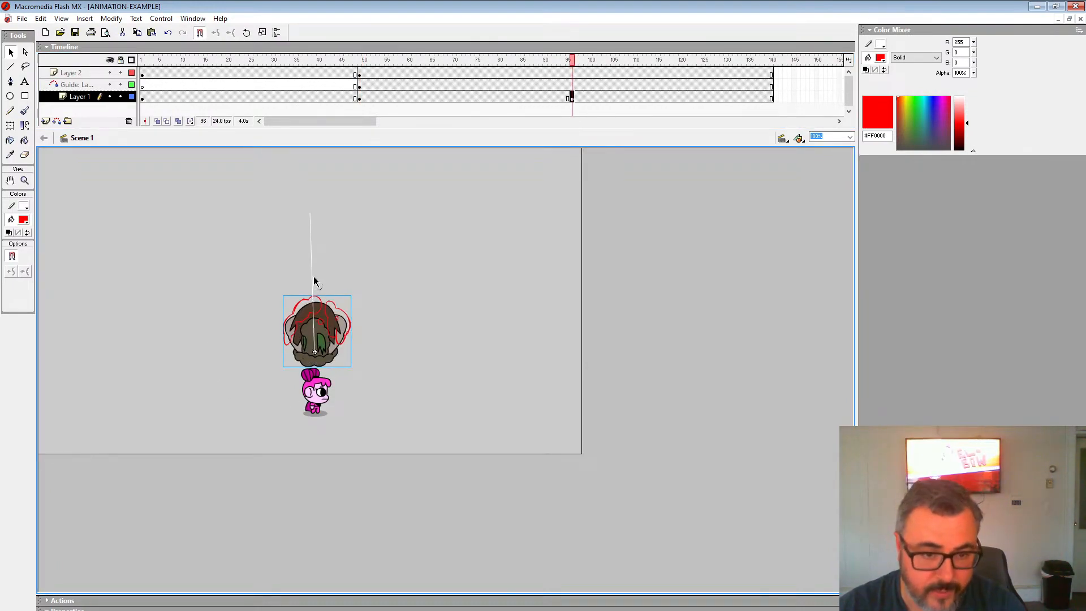
drag(313, 278, 281, 289)
Create a motion tween on Layer 1 from frame 49 to frame 96 and play back the guided move.
click(358, 98)
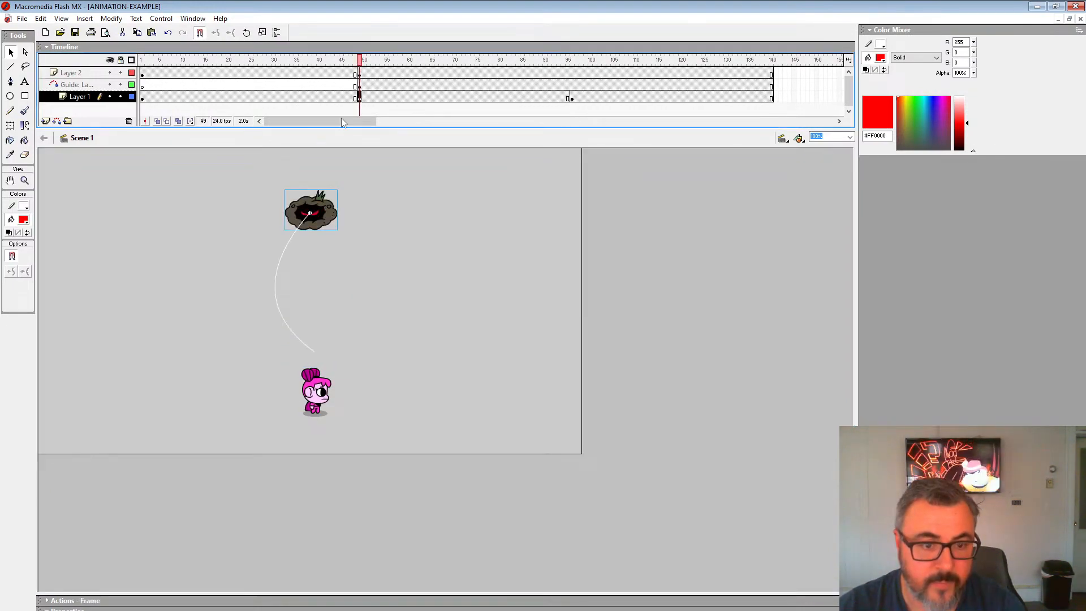
key(Return)
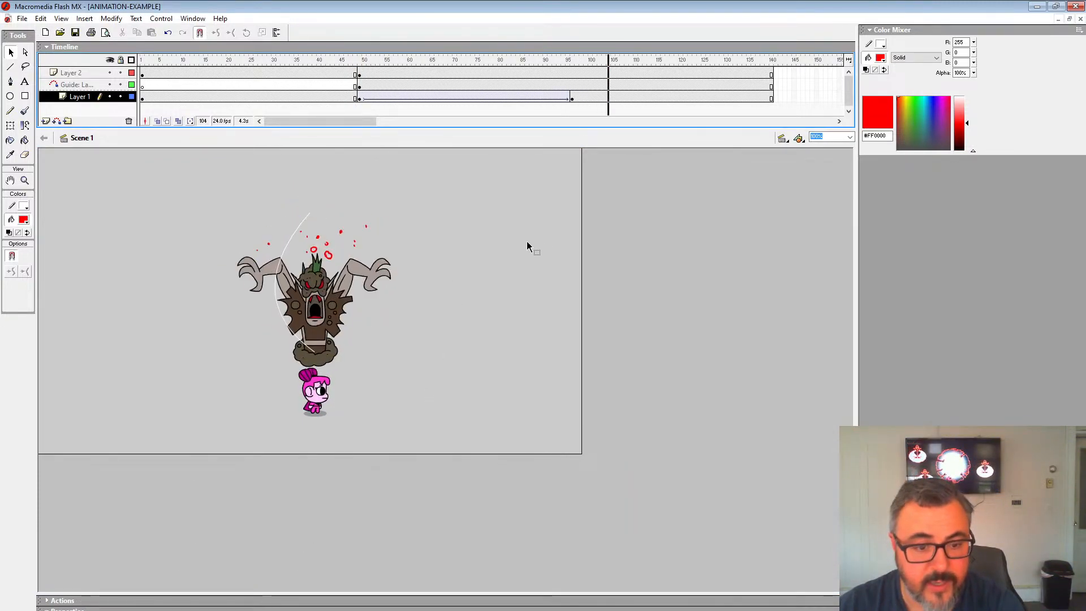
drag(703, 60, 552, 74)
click(552, 73)
key(Return)
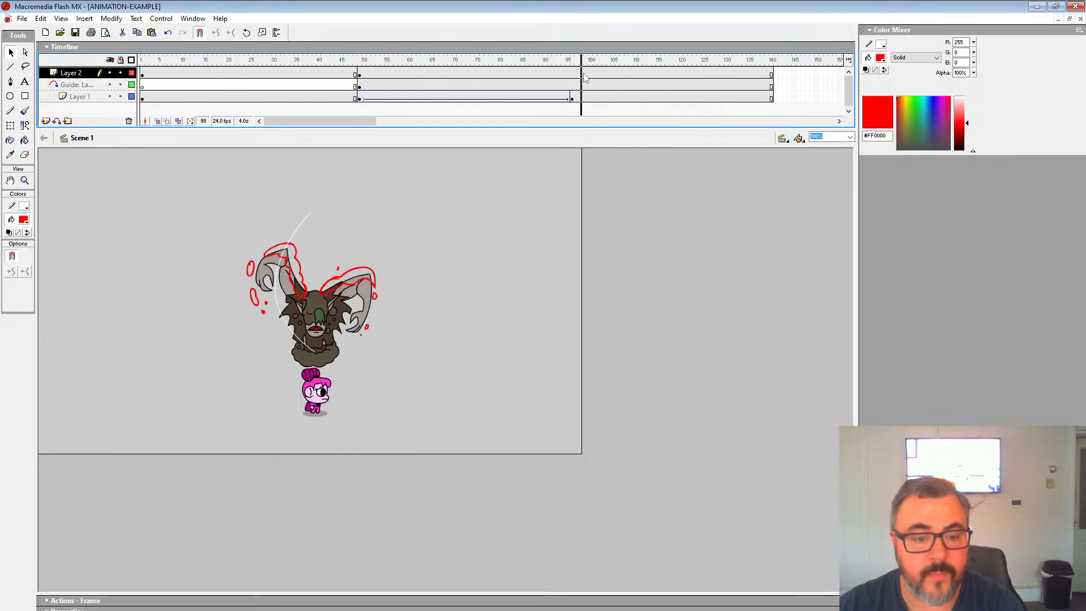
Insert a blank keyframe at frame 111 of Layer 2 so the character disappears during the attack, and replay that section.
click(641, 76)
key(F7)
click(600, 70)
key(Return)
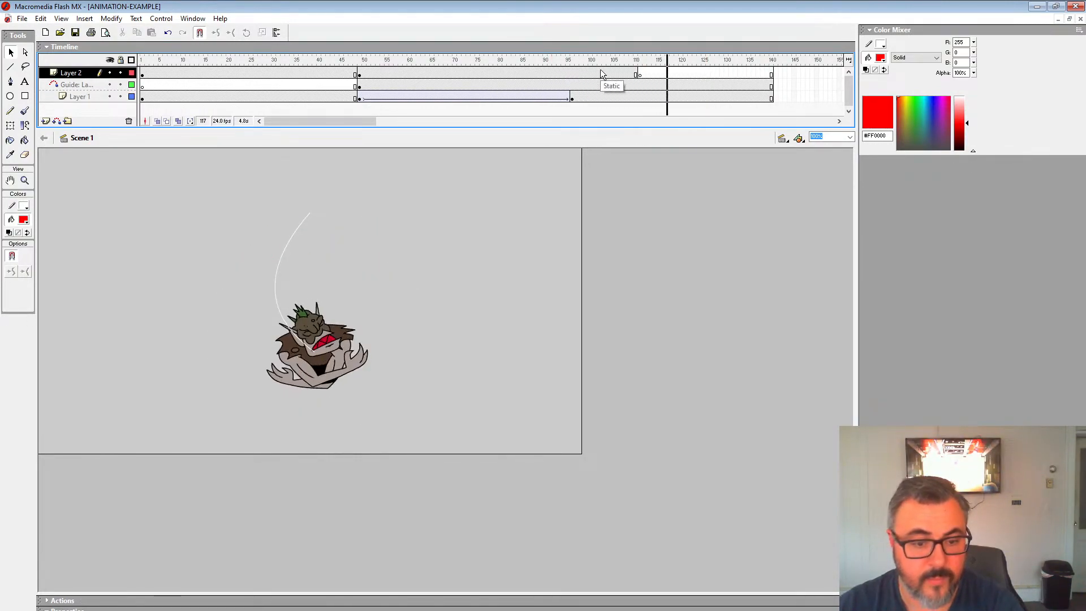
Hide the motion guide layer and play the scene from its opening frames through the attack.
click(152, 75)
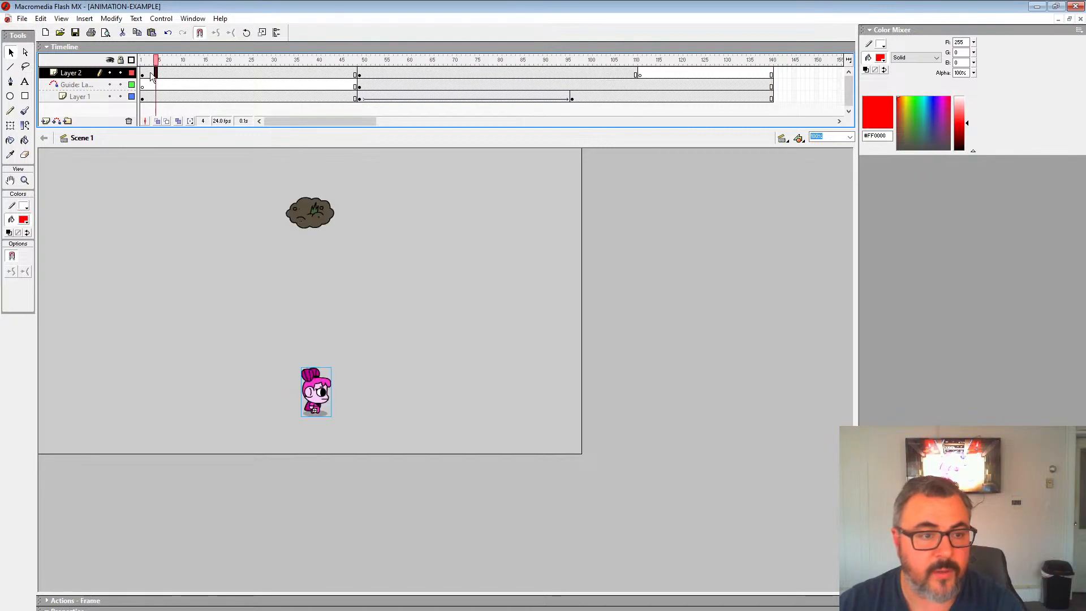
key(Return)
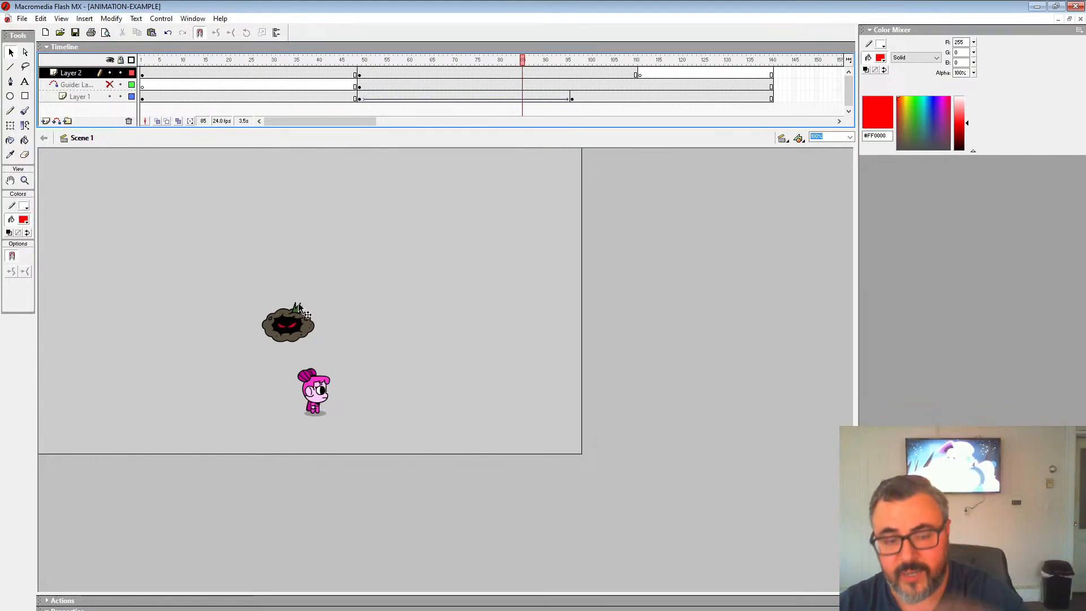
click(337, 84)
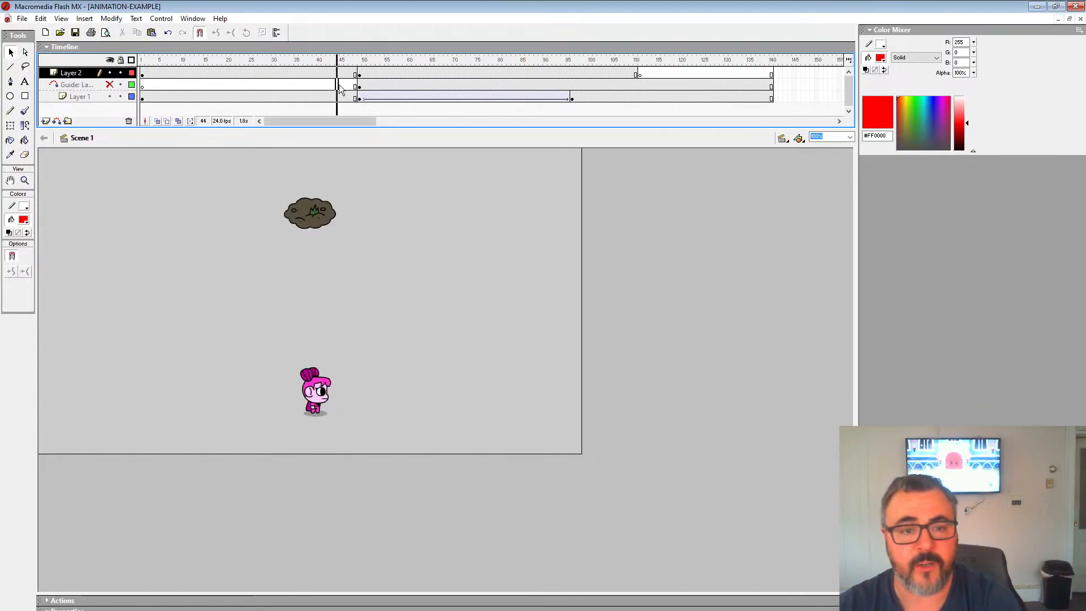
key(Return)
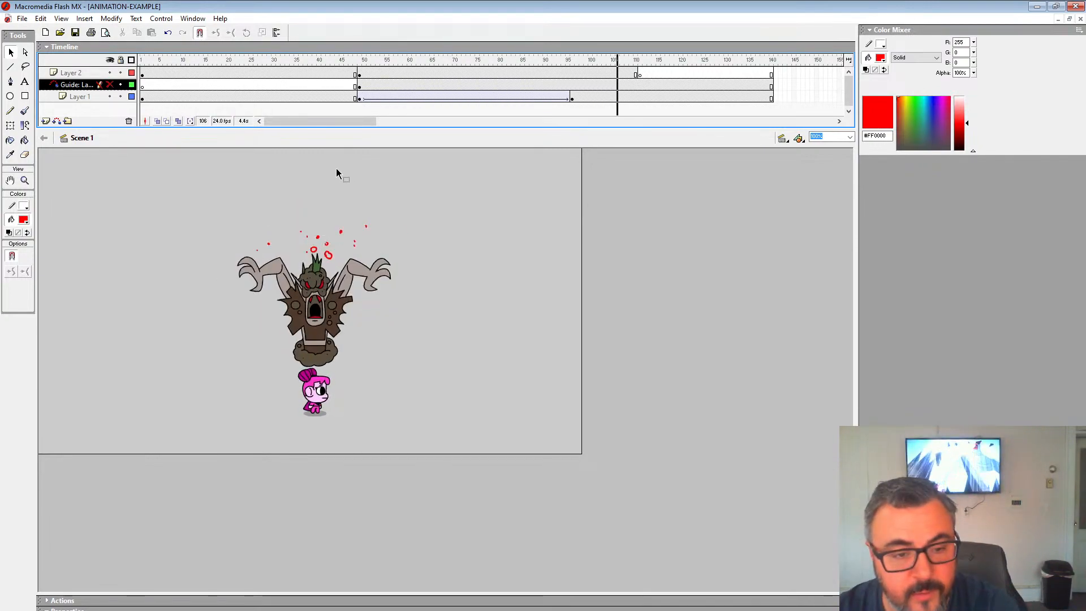
Replay the scene from several frames shortly before frame 49 to examine the mound's curved approach and the monster's attack.
click(341, 74)
key(Return)
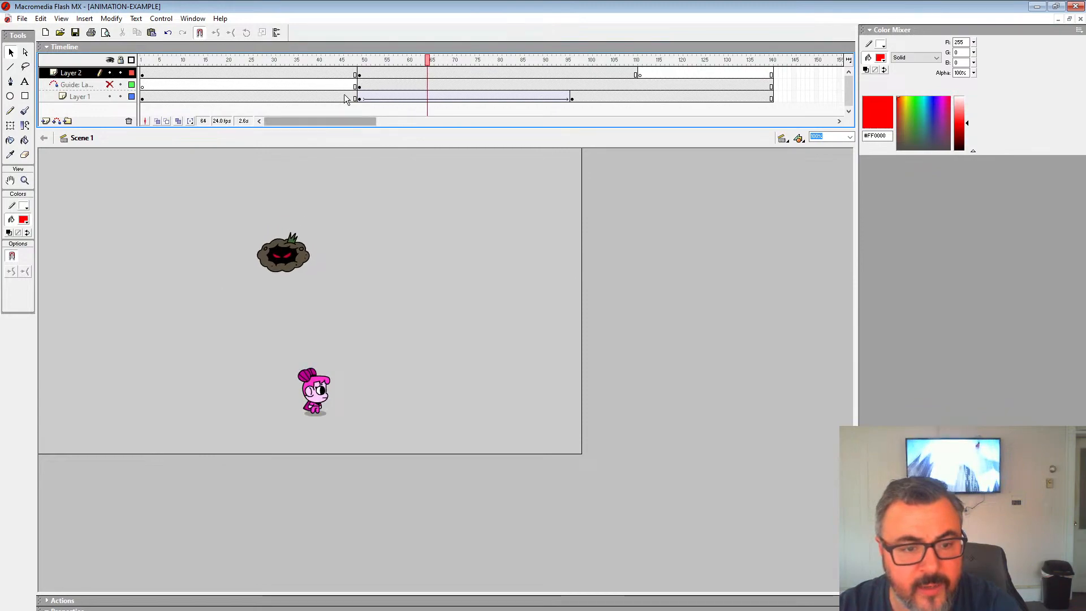
click(342, 85)
click(356, 97)
key(Return)
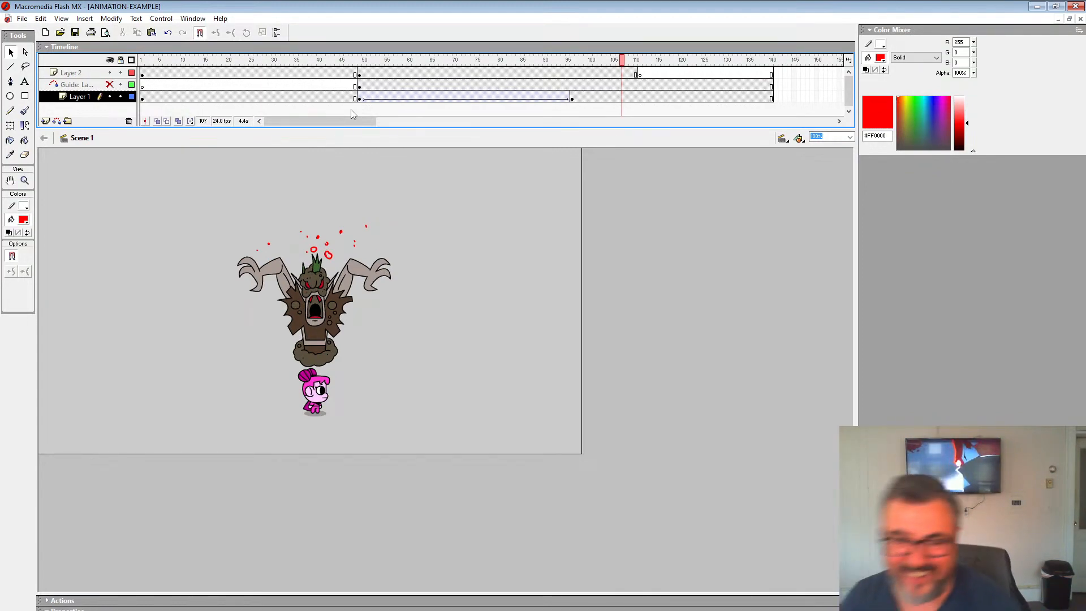
click(321, 74)
key(Return)
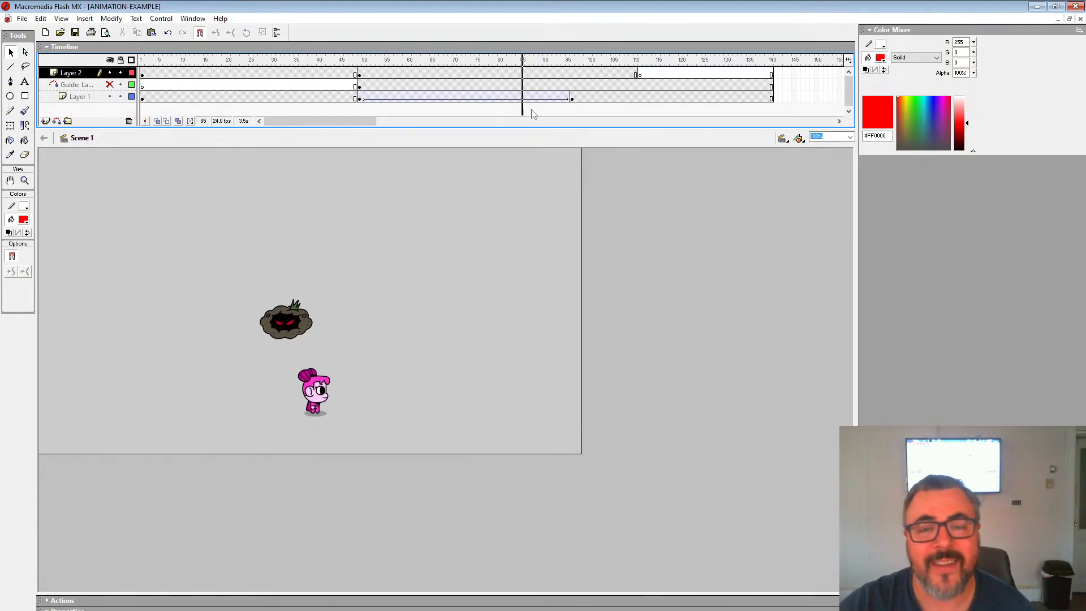
drag(624, 123, 511, 125)
click(322, 74)
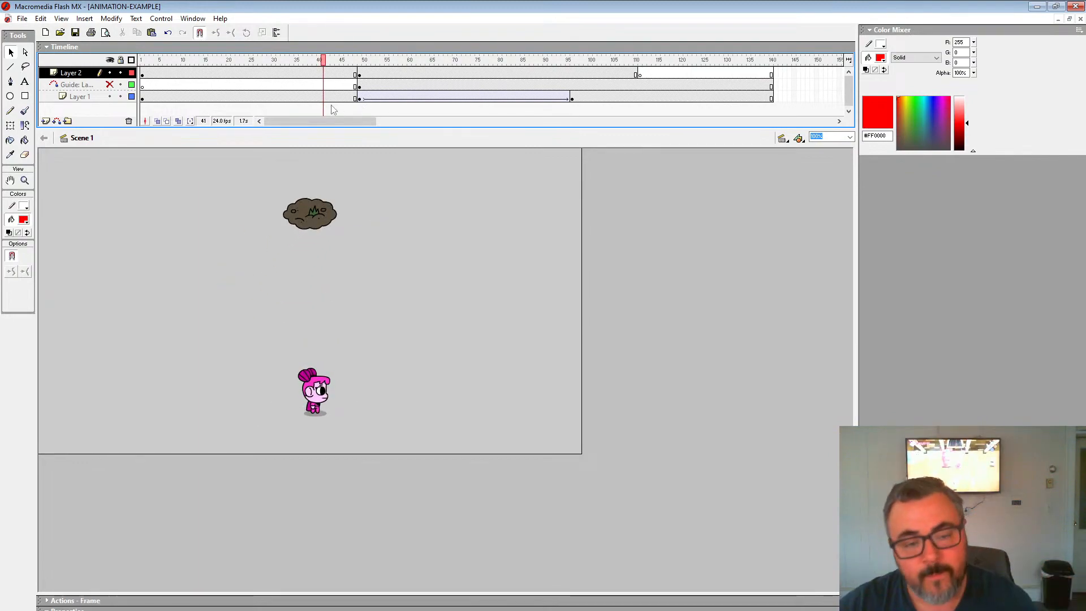
click(357, 86)
key(Return)
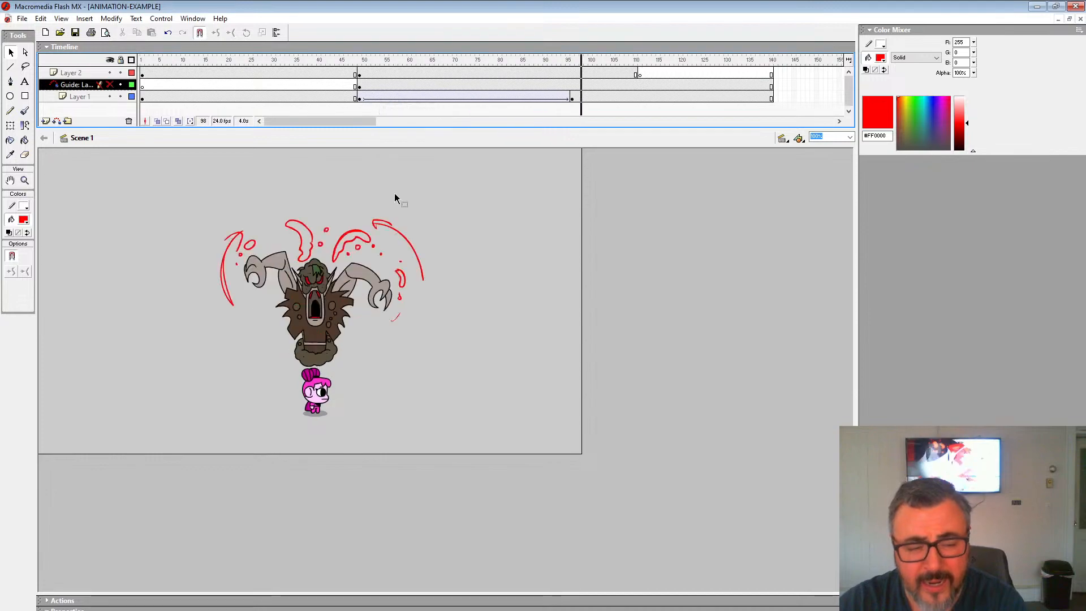
Play the animation from frame 49 and again from slightly earlier to review the timing of the mound's travel and strike.
click(361, 87)
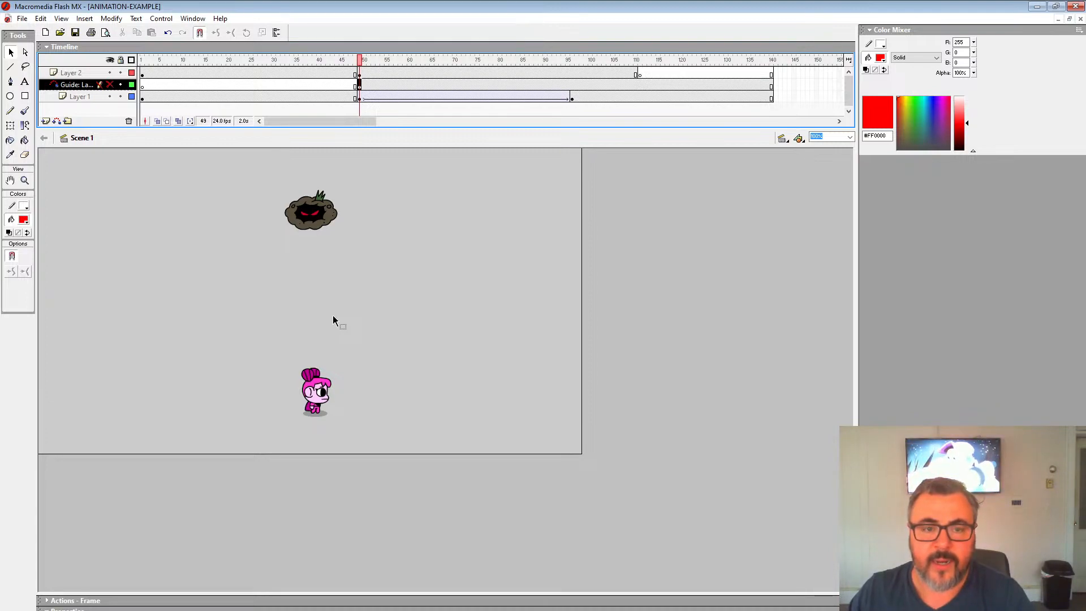
key(Return)
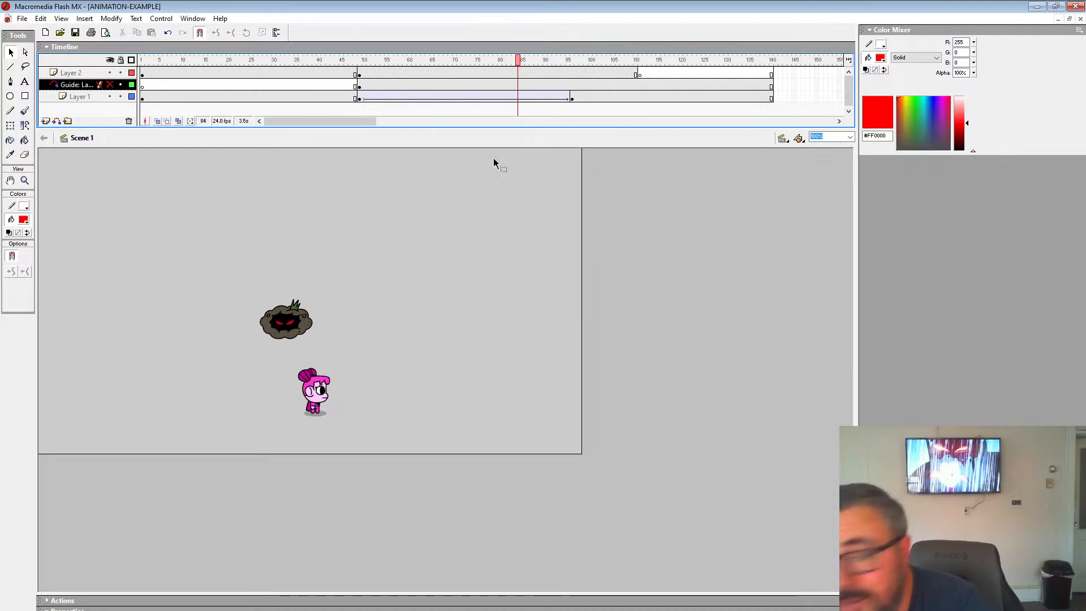
click(360, 84)
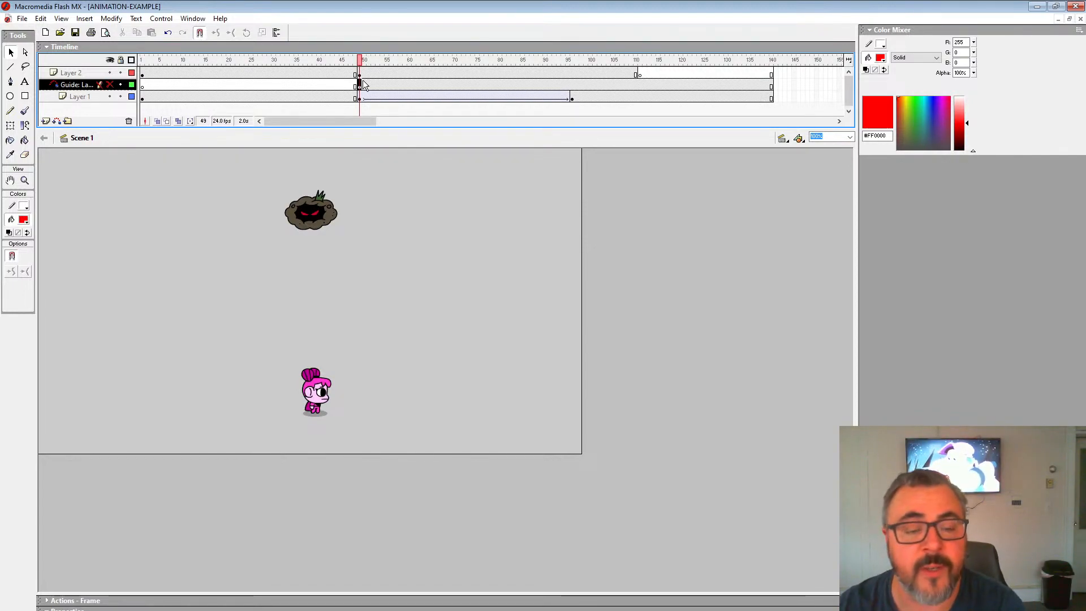
key(Return)
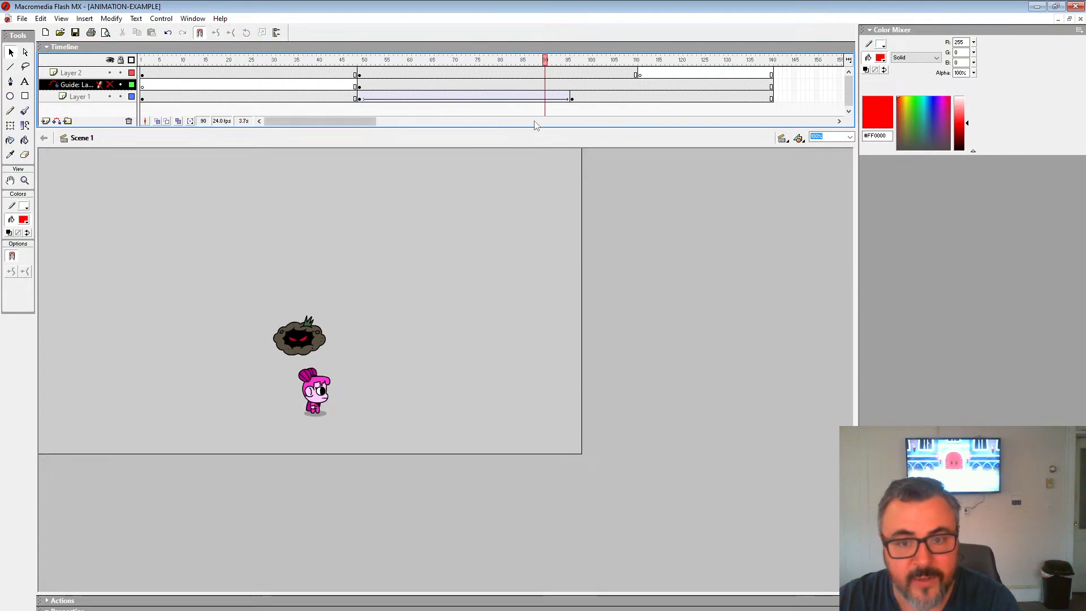
click(571, 89)
click(333, 83)
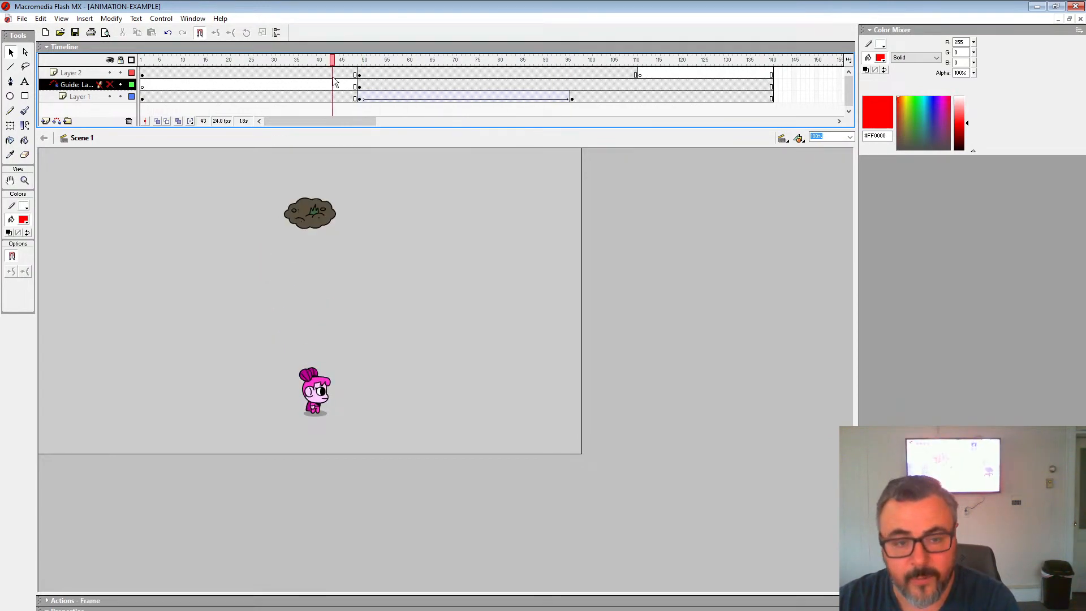
key(Return)
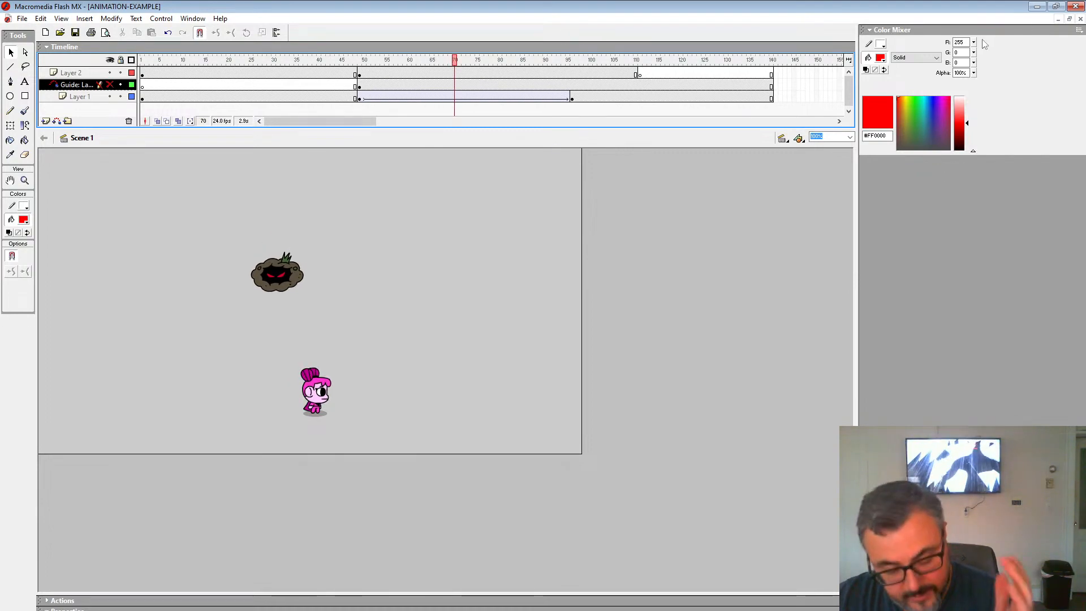
Switch to the DIRT-PIRES_061623 document, open the red-eyed mound's symbol for editing, and view it at 50%.
click(1058, 21)
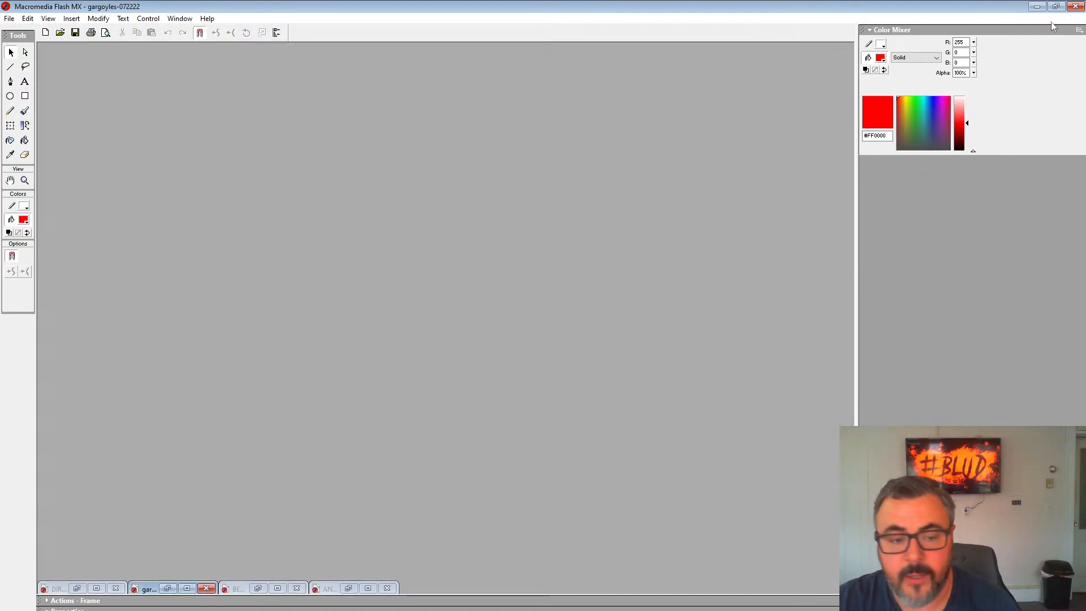
click(96, 589)
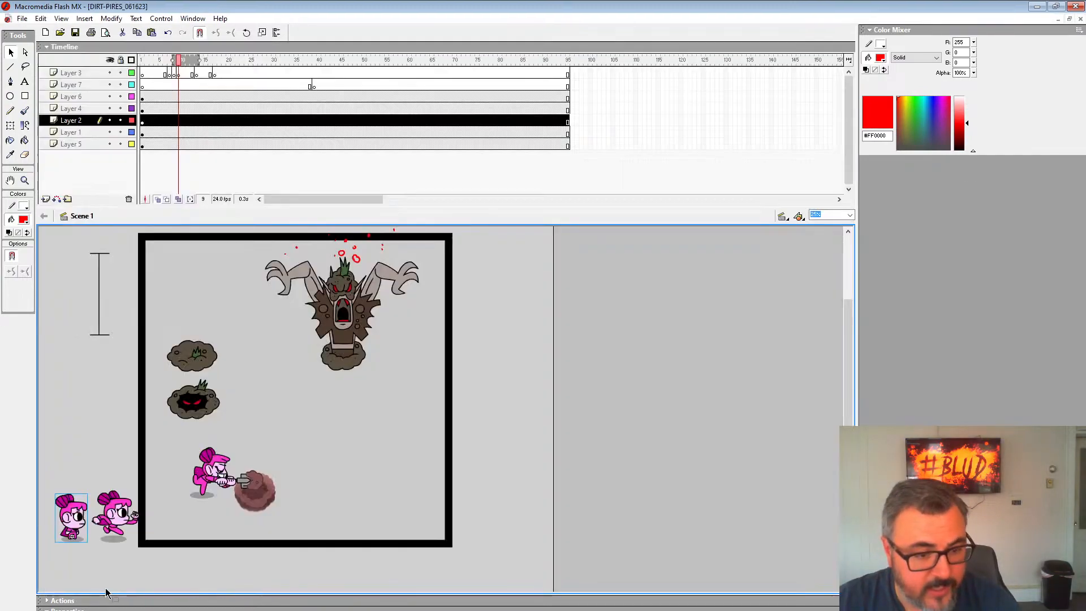
click(199, 405)
right_click(199, 405)
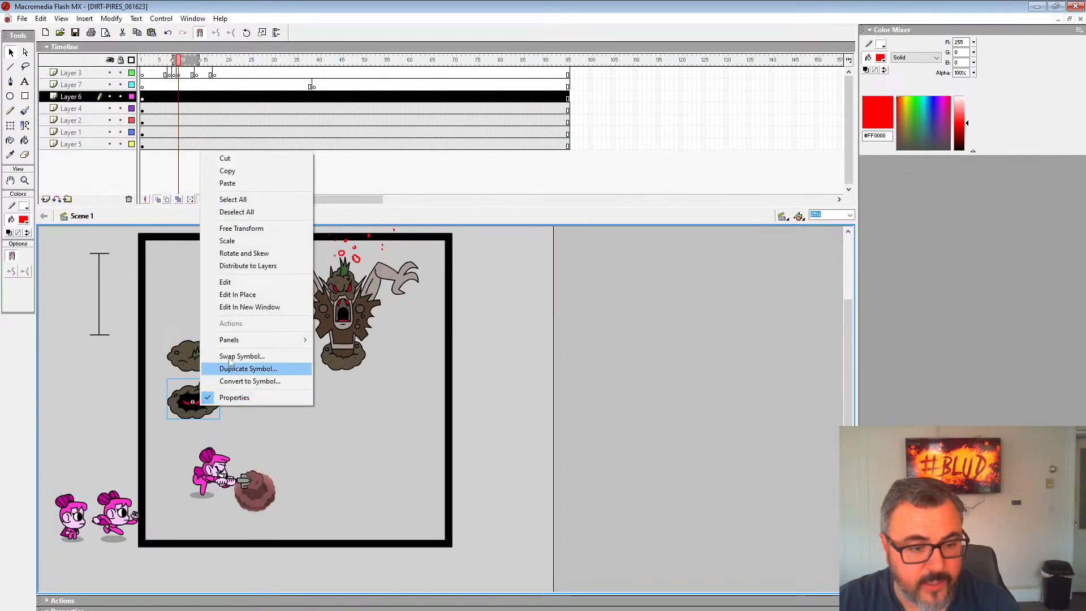
click(234, 285)
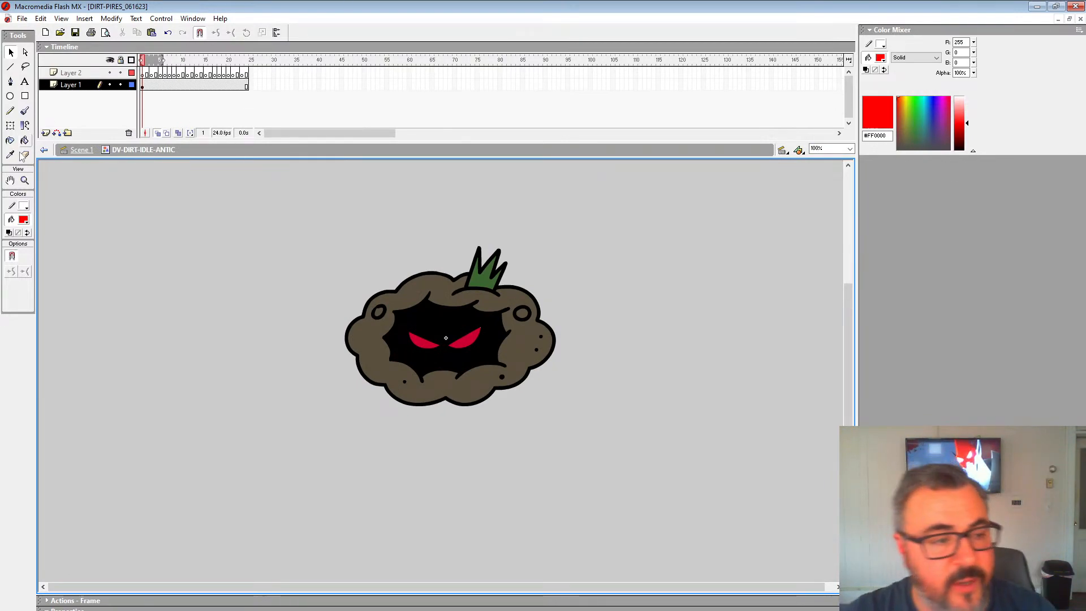
click(24, 180)
alt+click(395, 324)
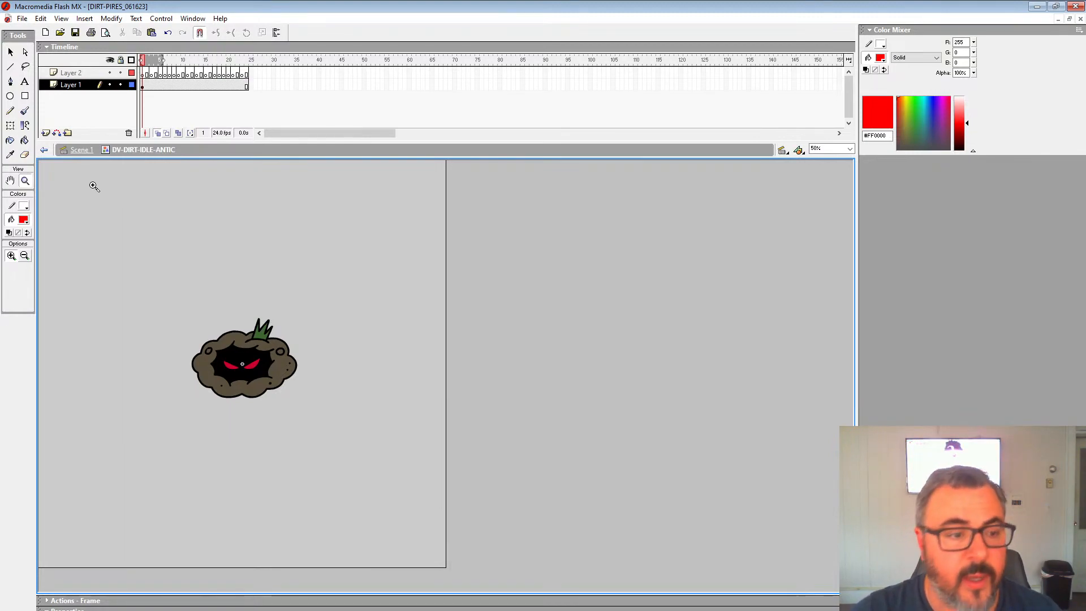
Return to Scene 1, open the running girl's BECK-PROFILE-RUN-NUETRAL-001 symbol for editing at 50%, and turn off onion skinning.
click(85, 150)
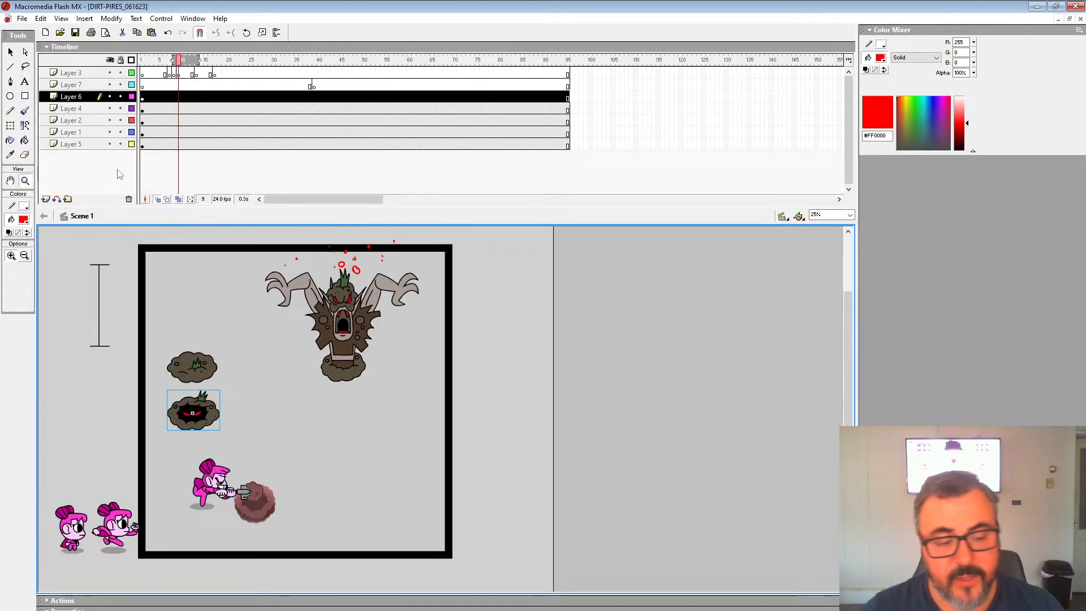
right_click(112, 544)
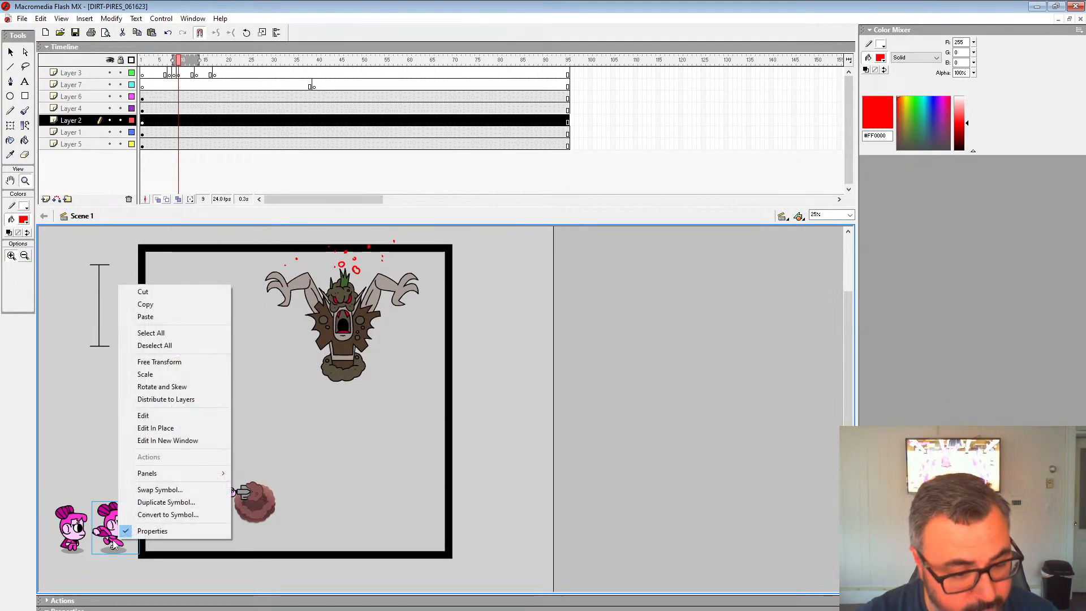
click(143, 416)
alt+click(346, 375)
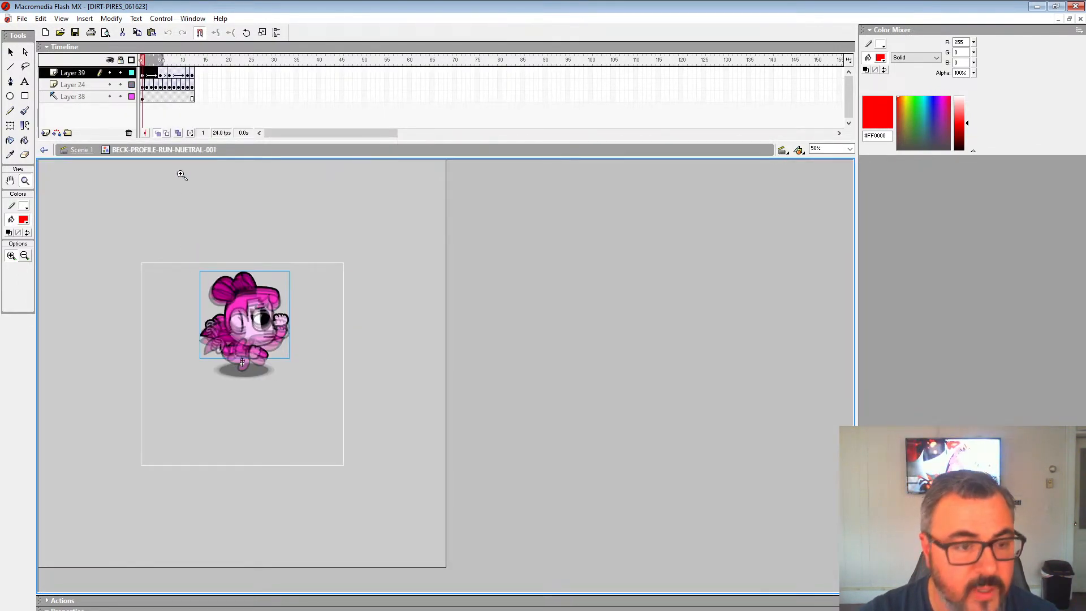
click(157, 133)
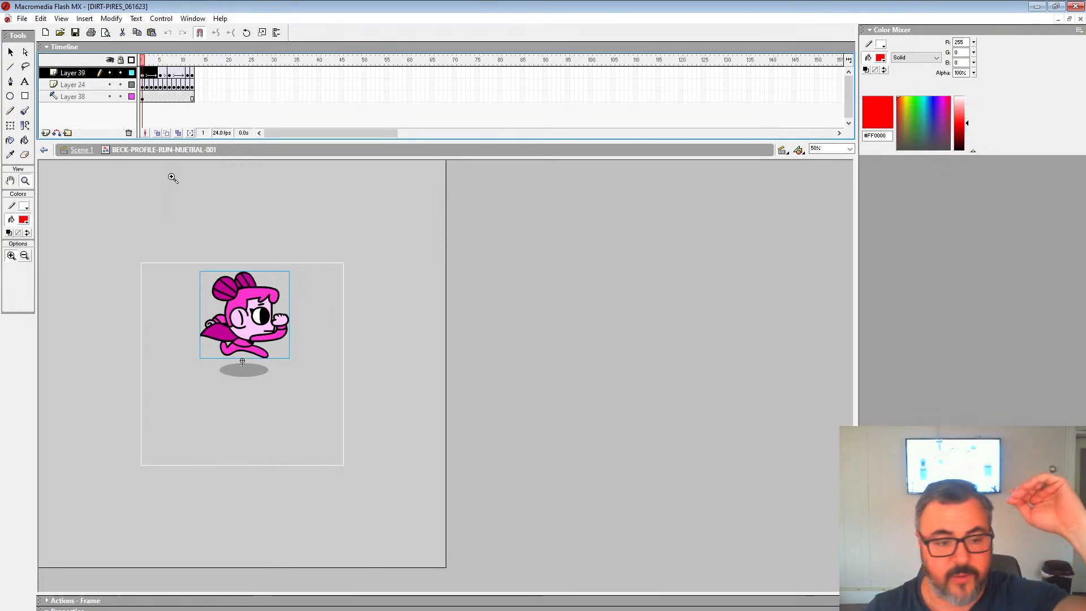
Play the run cycle and examine the foot contact poses around frames 5 to 7 at 100%.
key(Return)
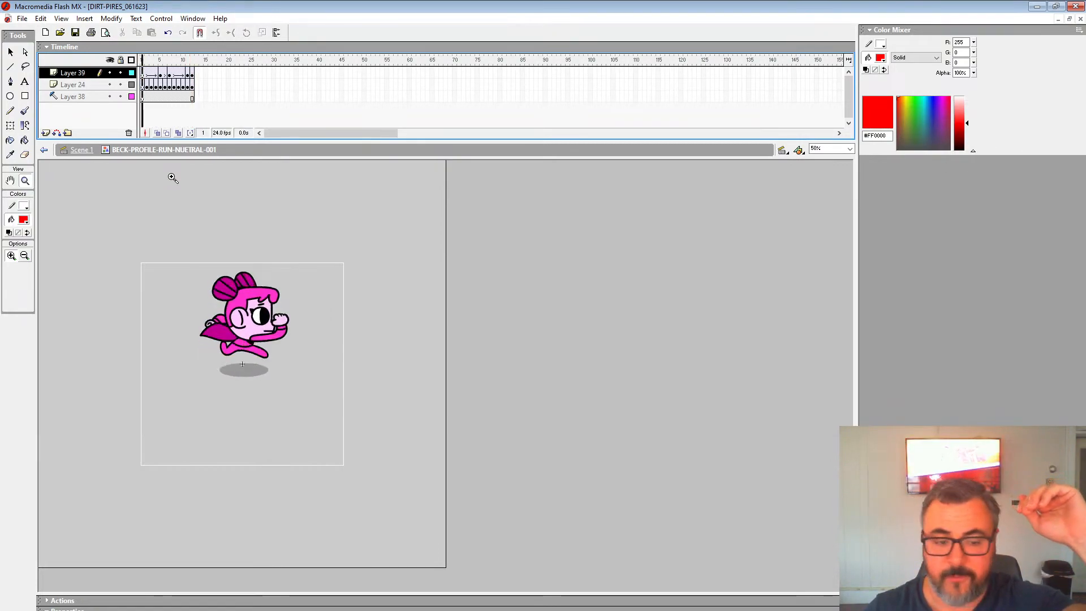
key(Return)
key(comma)
key(Return)
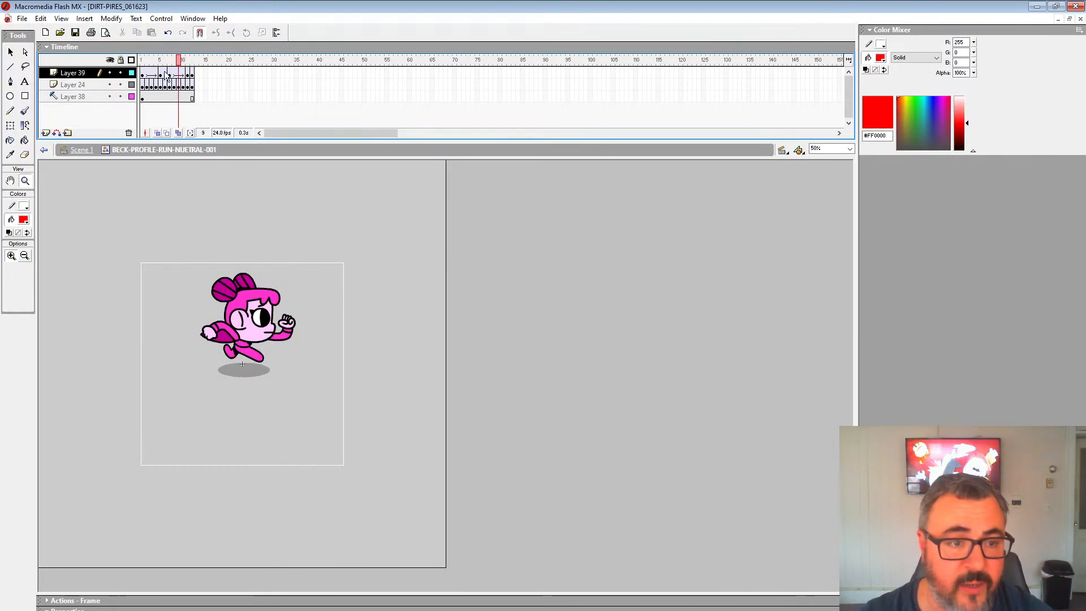
click(252, 375)
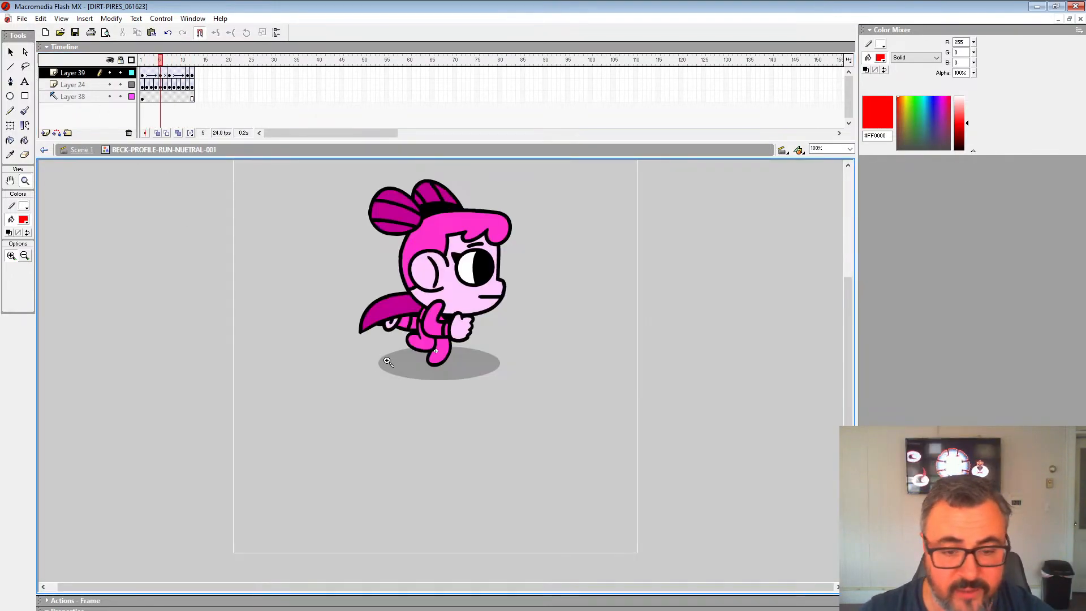
key(Return)
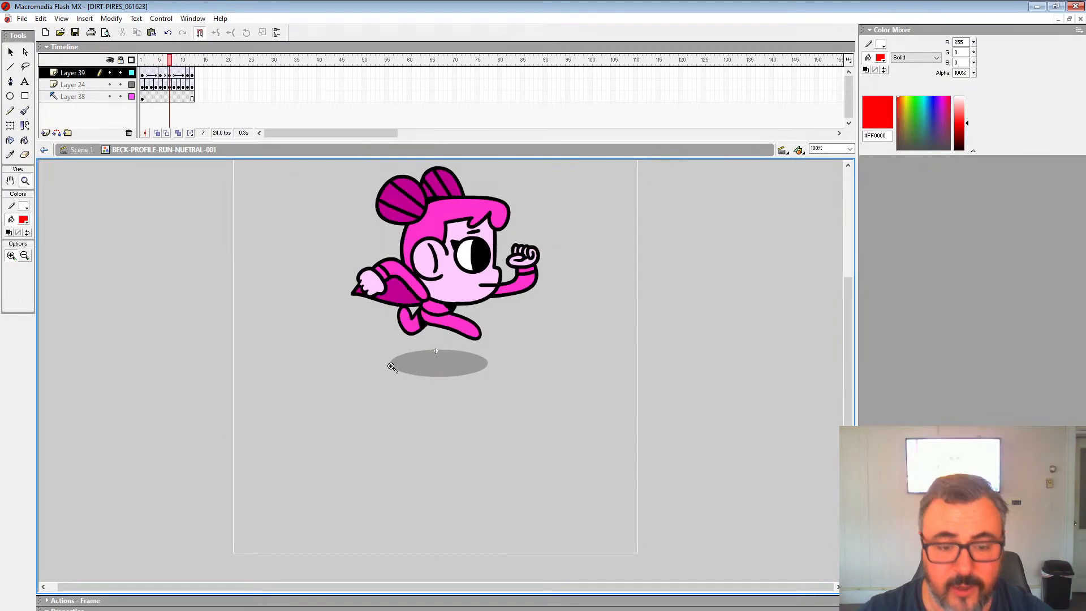
Add a layer with a keyframe at frame 5 and draw a vertical reference line downward from the planted foot's heel.
click(160, 75)
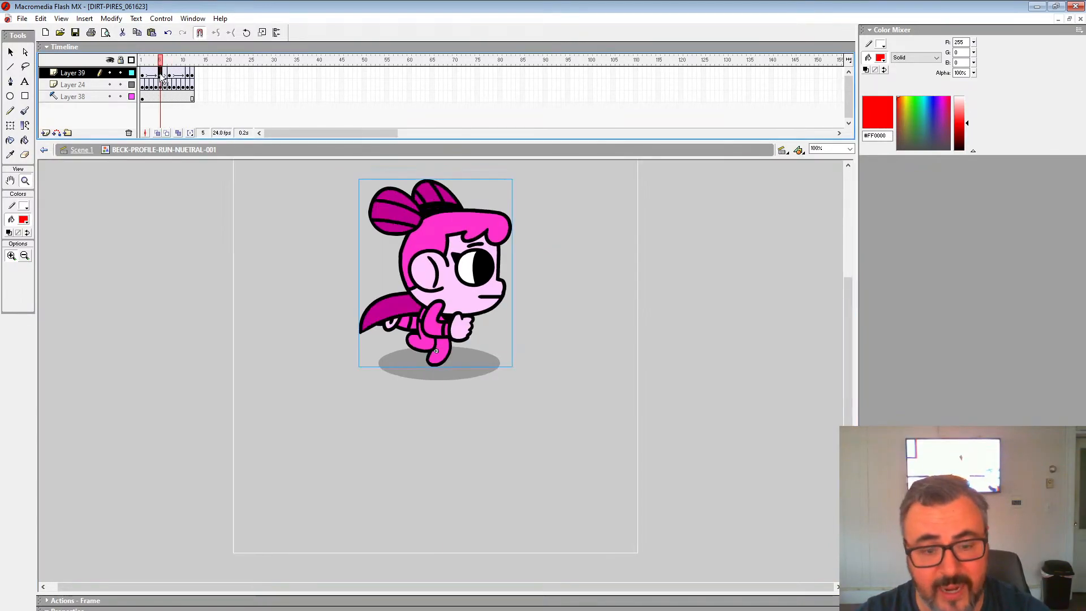
click(452, 359)
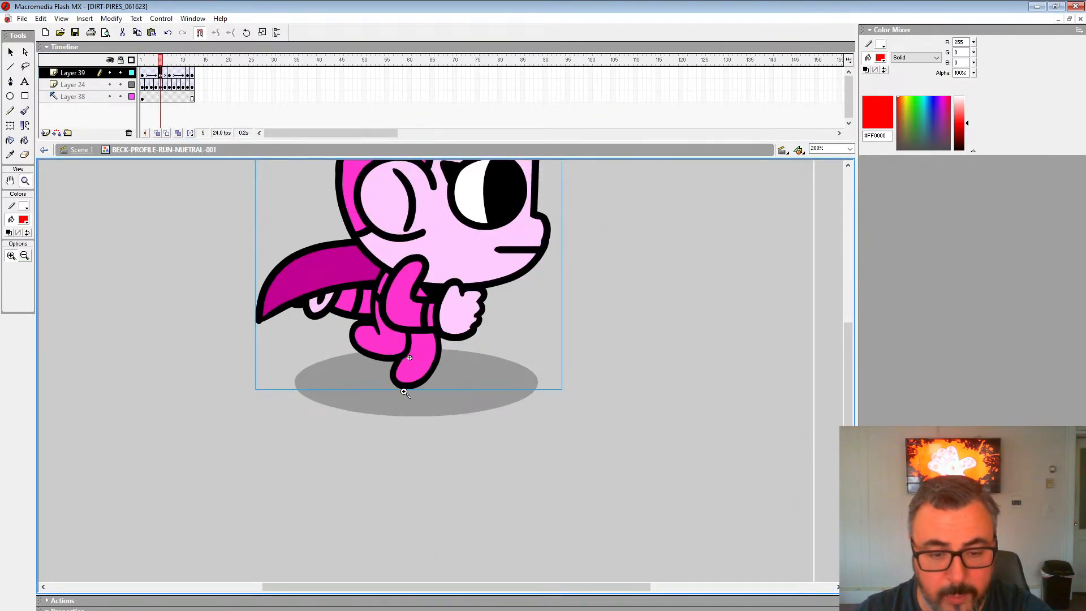
click(10, 111)
click(46, 133)
click(161, 74)
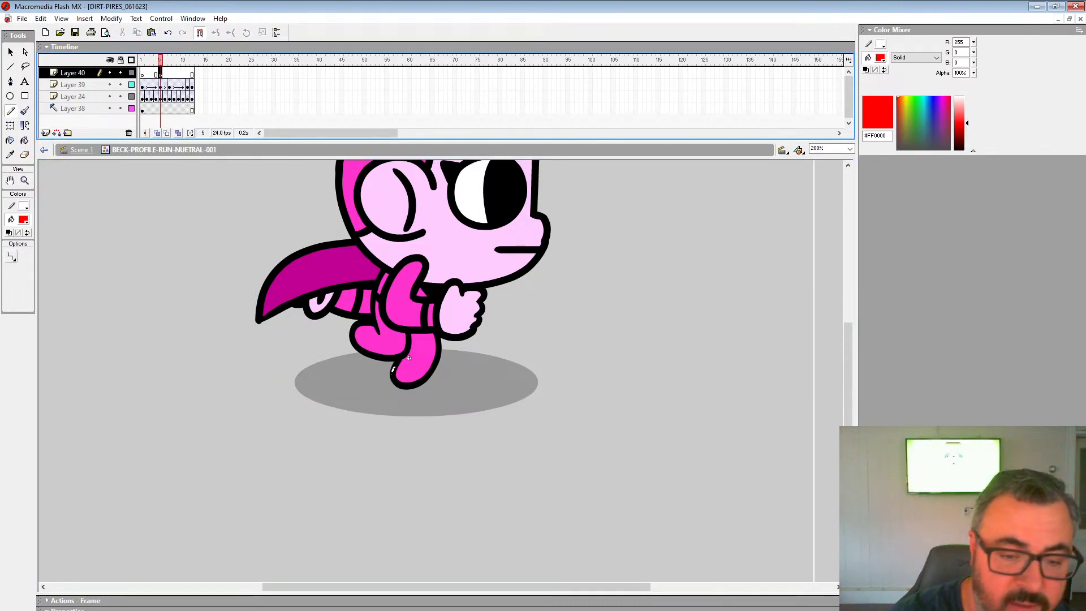
drag(391, 360, 391, 447)
Keyframe the reference line at frame 6 and nudge it left to the back edge of the rear foot.
click(165, 74)
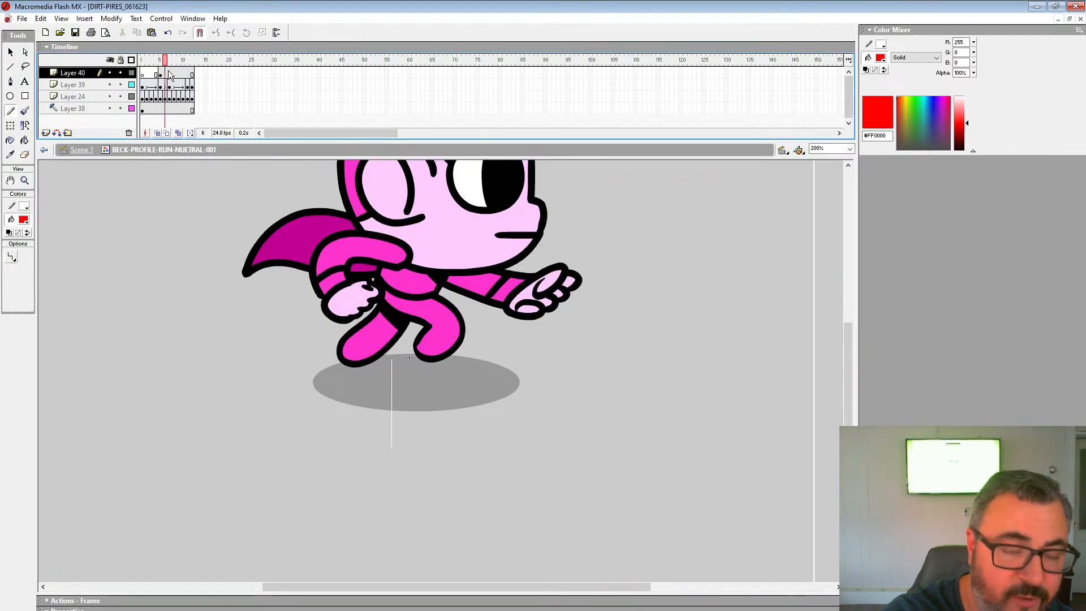
click(169, 74)
click(165, 74)
key(Left)
key(Left)
key(Left)
key(Left)
key(Left)
key(Left)
key(Left)
key(Left)
key(Left)
key(Left)
key(Left)
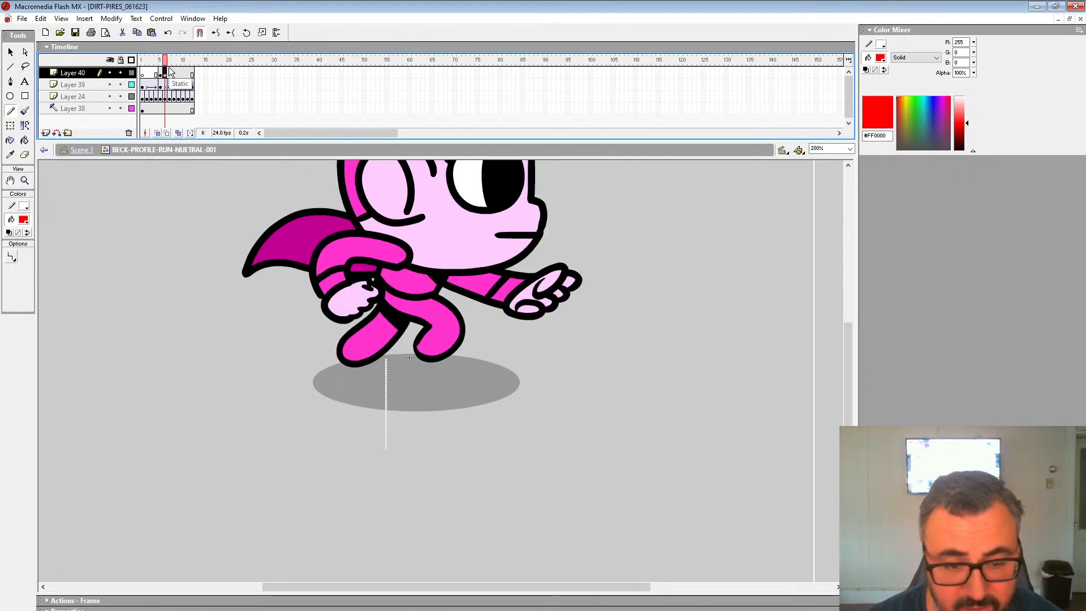
key(Right)
key(Right)
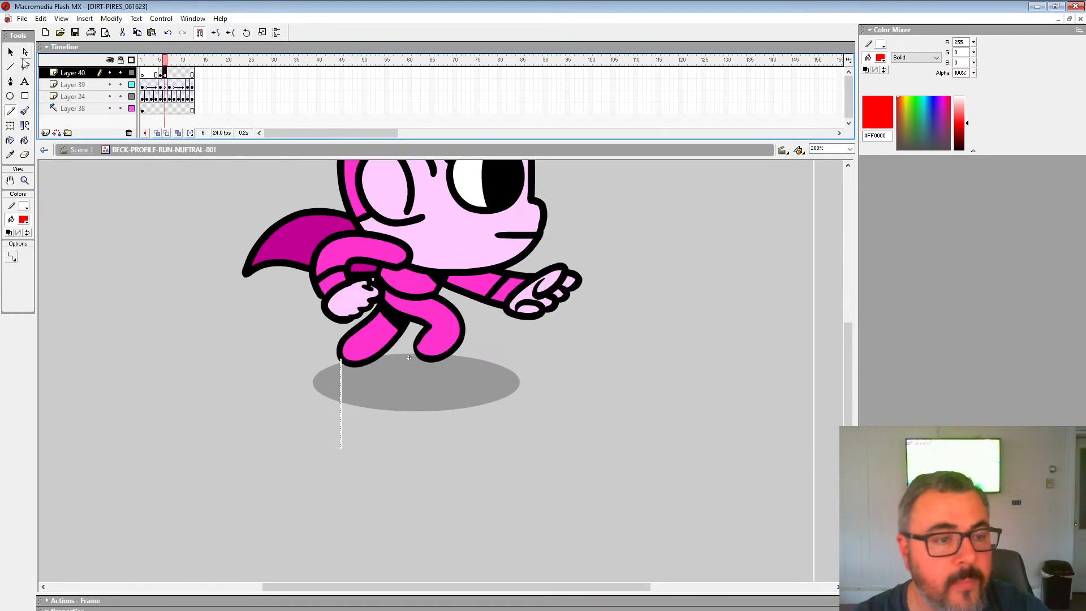
Delete the reference line's layer and return to Scene 1.
click(129, 133)
click(81, 150)
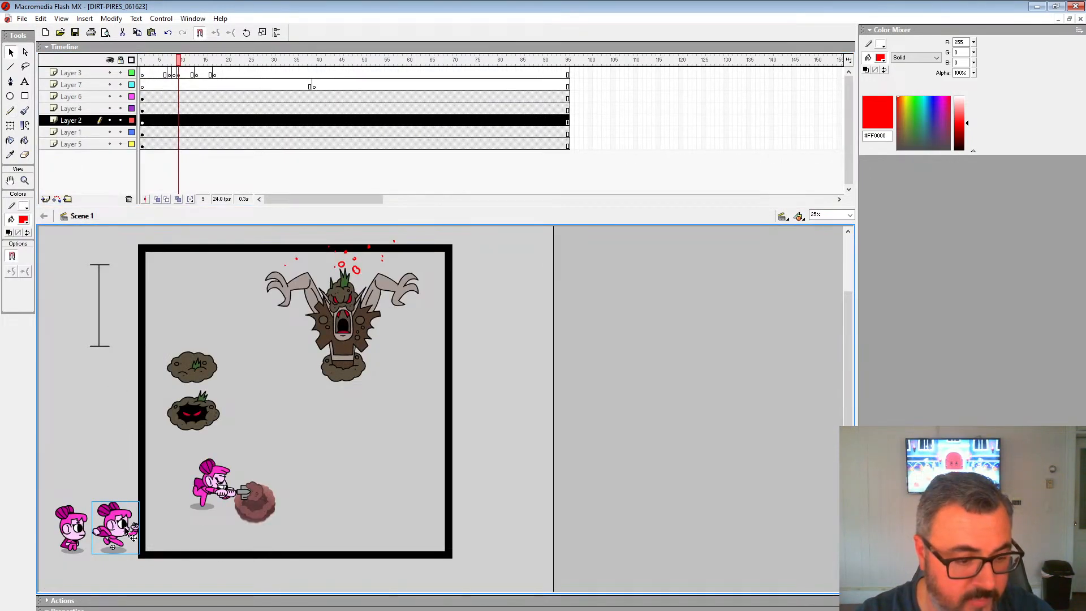
Switch to the ANIMATION-EXAMPLE document, hide its existing layers, and paste the running girl at frame 1 of a new top layer.
click(1058, 19)
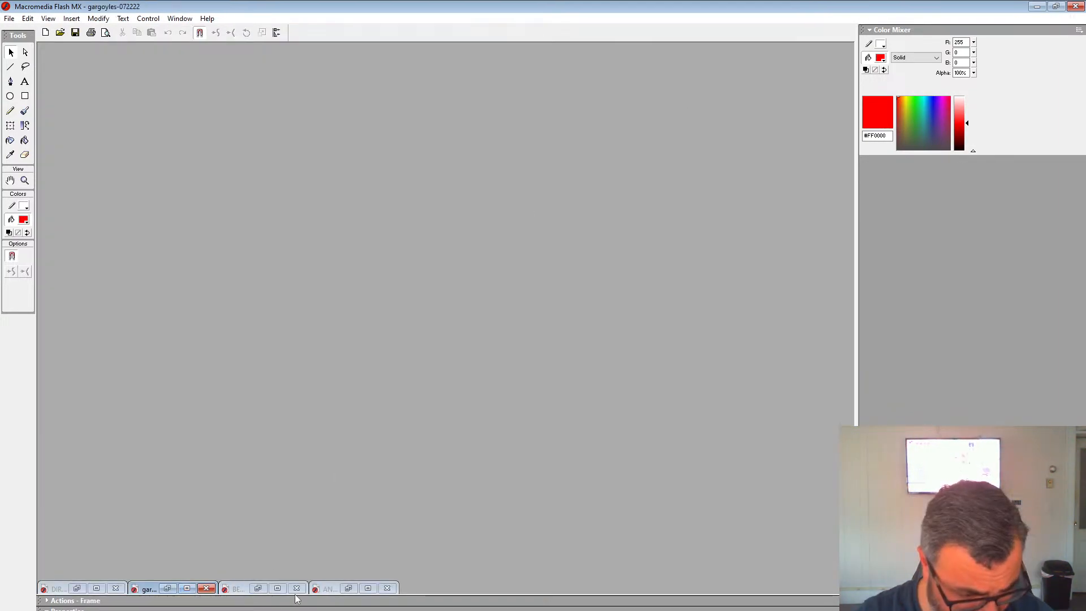
click(368, 589)
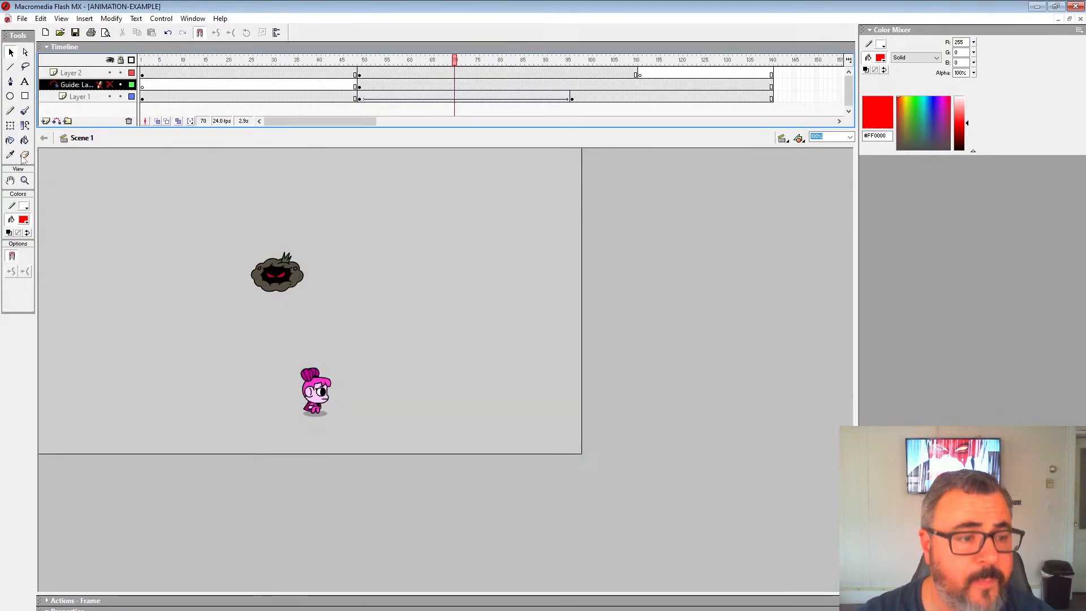
click(45, 123)
drag(81, 86, 111, 139)
click(142, 74)
key(ctrl+v)
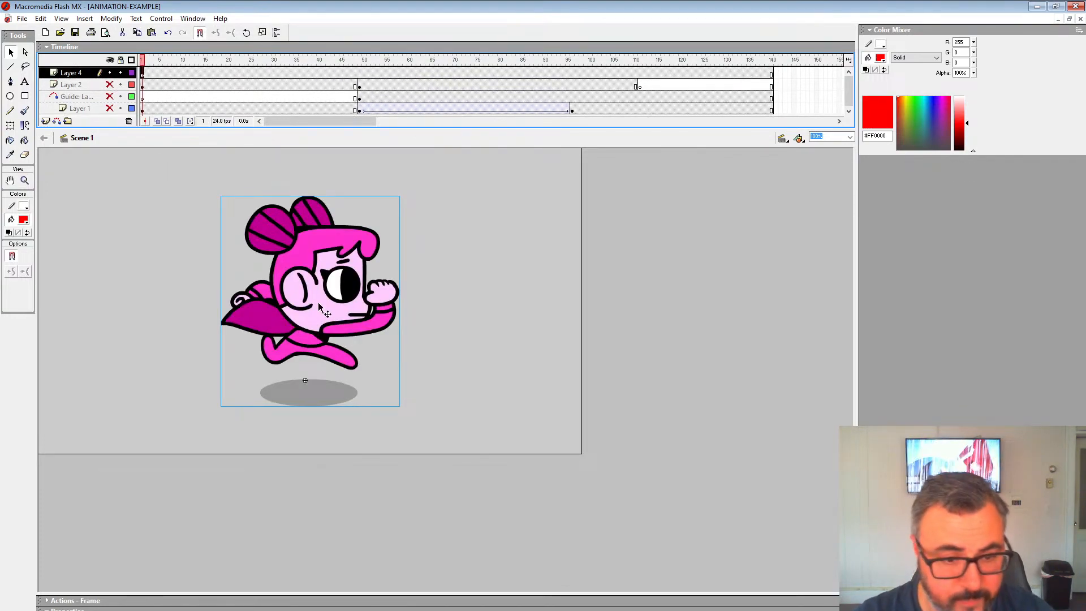
Scale the pasted running girl to 25% and move her to the left side of the stage.
key(ctrl+alt+s)
text(26)
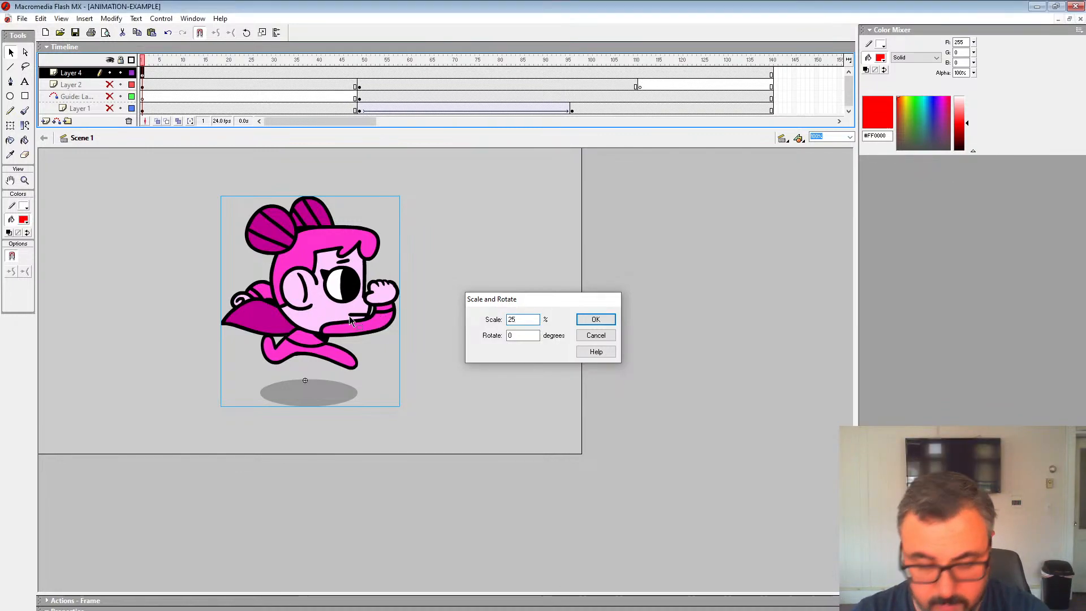
text(5)
key(Return)
drag(310, 374, 108, 374)
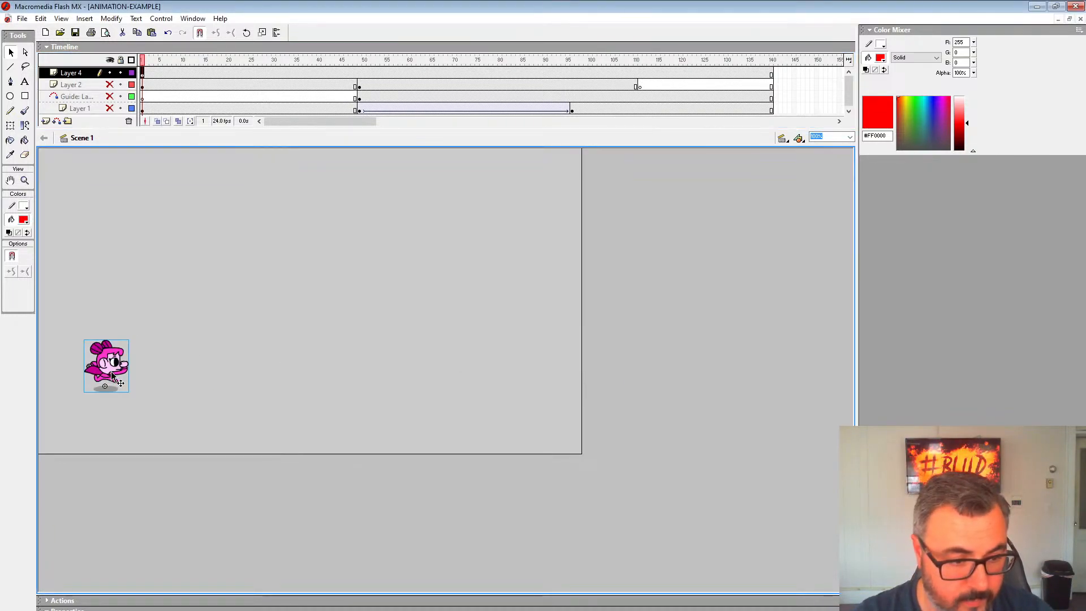
Add two layers and paste a second running girl at frame 1 of Layer 5, placing her directly above the first.
click(47, 122)
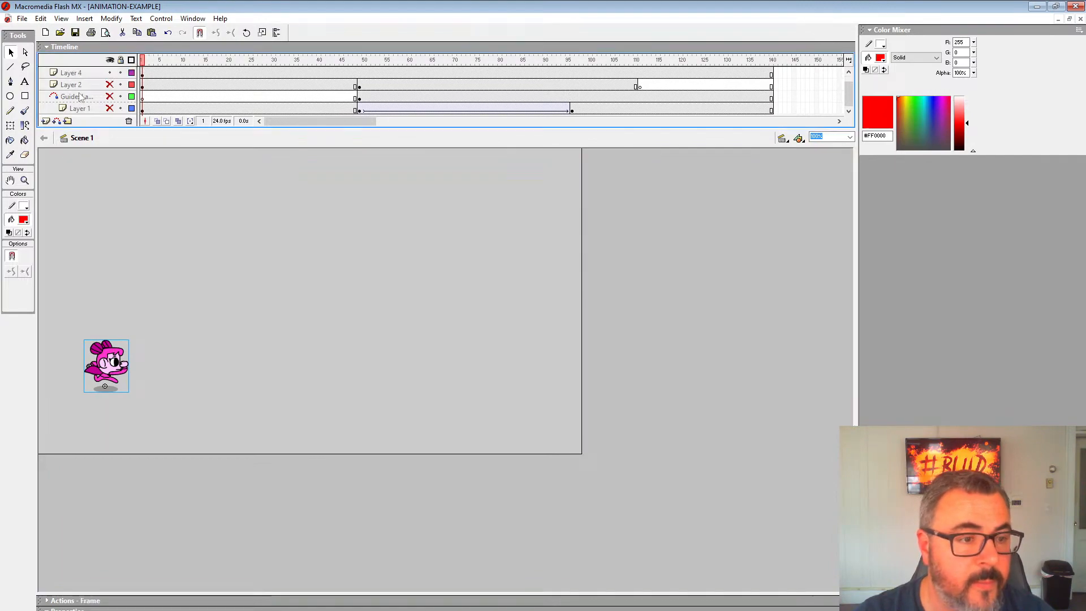
click(46, 122)
click(142, 85)
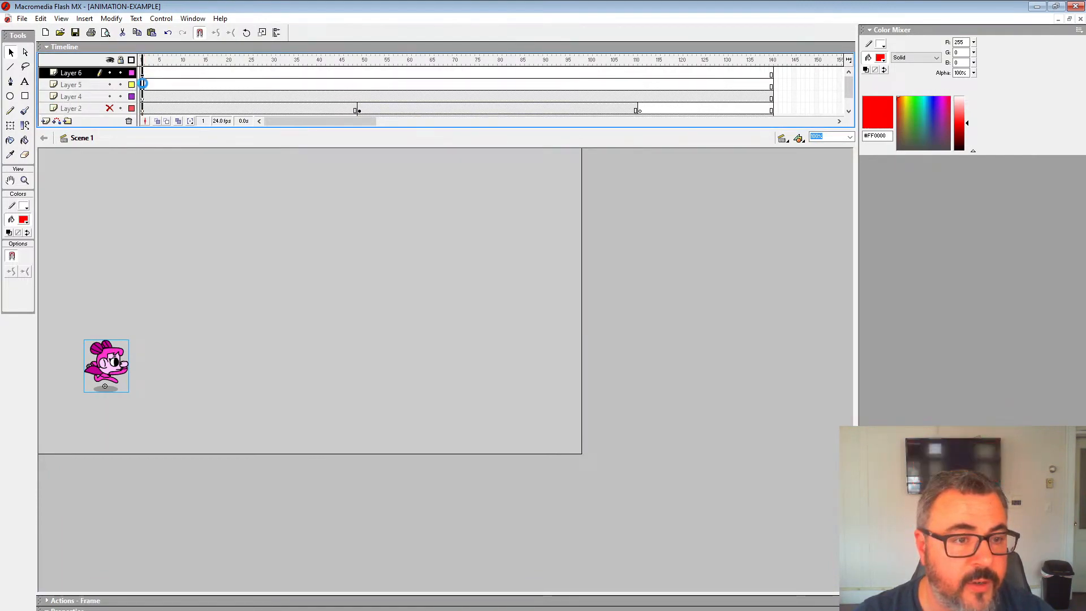
key(ctrl+shift+v)
drag(117, 363, 116, 308)
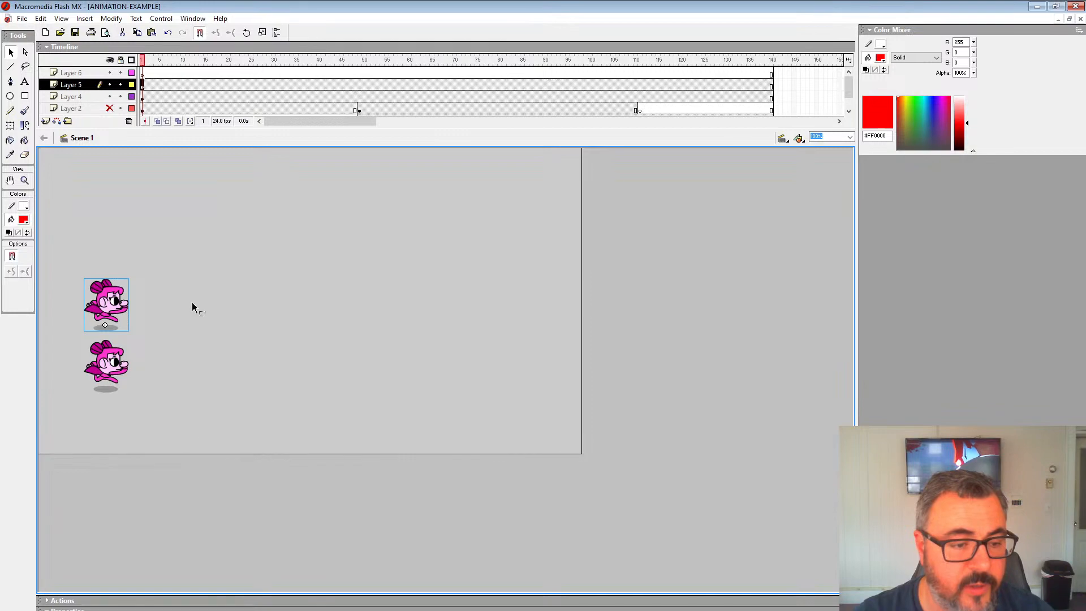
Insert keyframes at frame 49 on Layers 4 and 5, moving the upper runner to mid-stage and the lower runner farther right.
drag(142, 60, 265, 73)
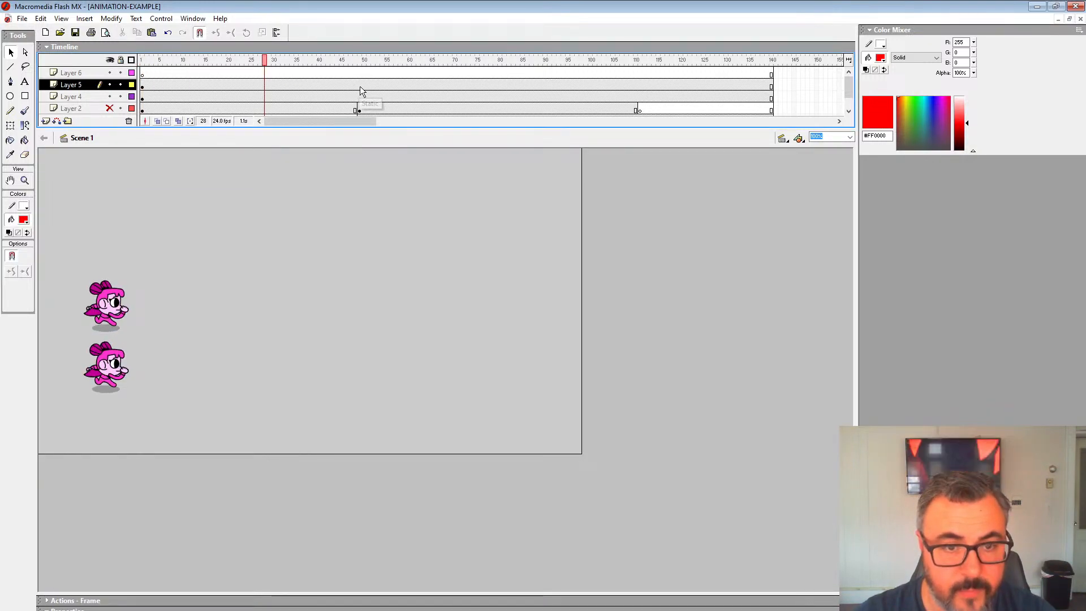
drag(360, 86, 359, 97)
key(F6)
drag(140, 363, 451, 363)
drag(424, 327, 332, 329)
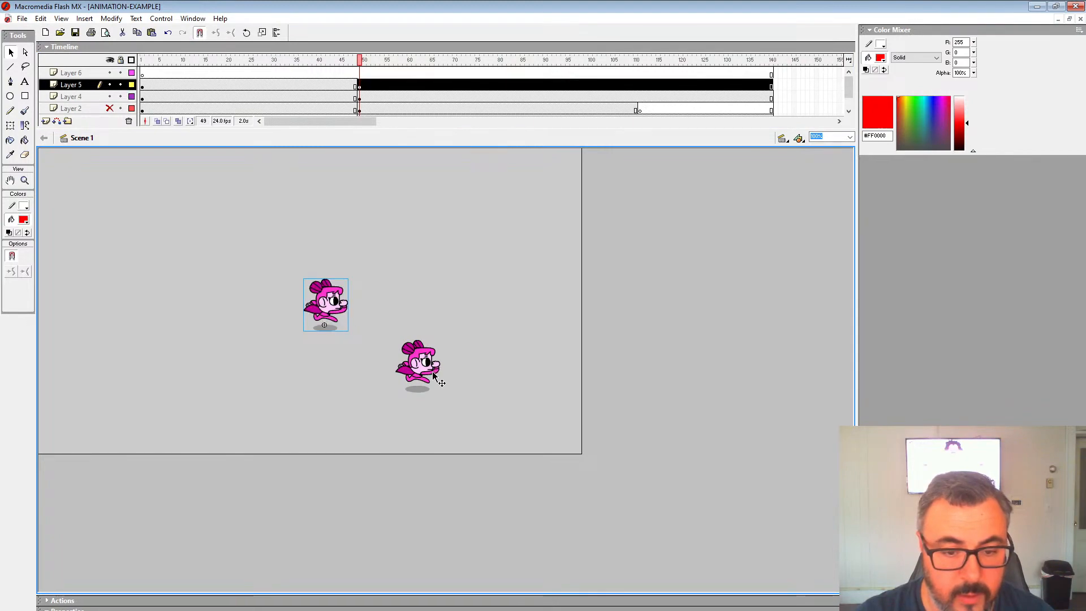
drag(430, 372, 507, 375)
Create motion tweens for both runners from frame 1 to frame 49 and play them.
drag(143, 85, 142, 97)
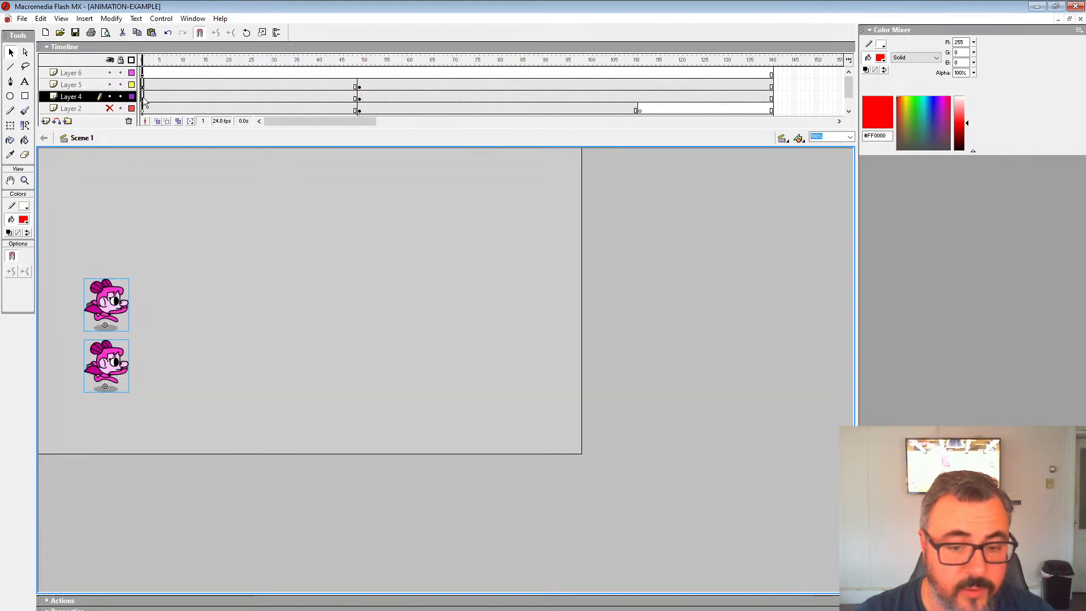
key(Return)
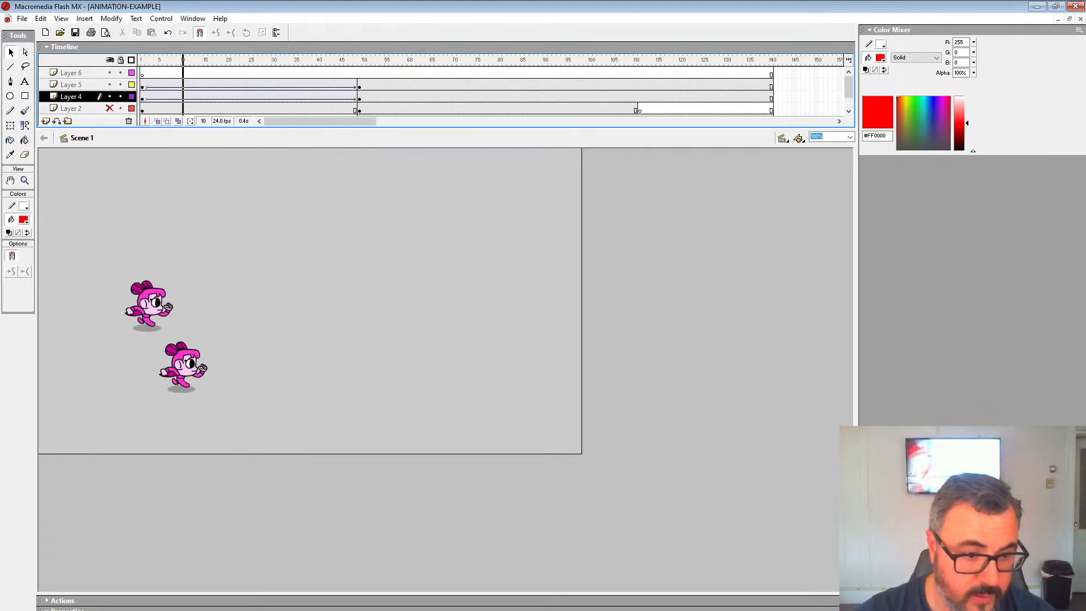
click(147, 87)
key(Return)
Replay the runners from frame 2 several times to compare foot sliding at the two travel speeds.
click(147, 86)
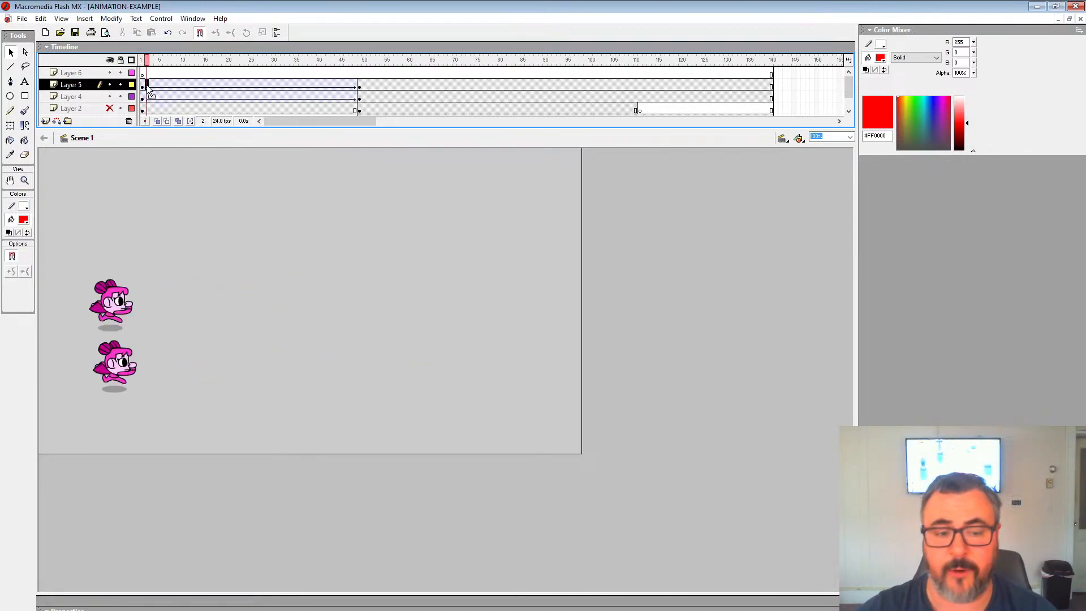
key(Return)
click(149, 88)
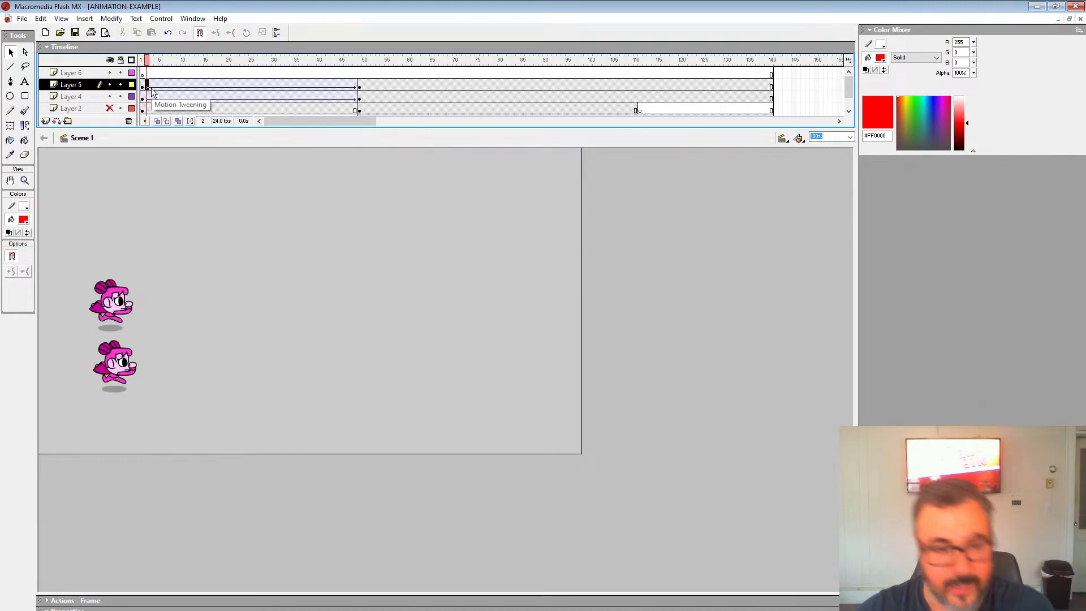
key(Return)
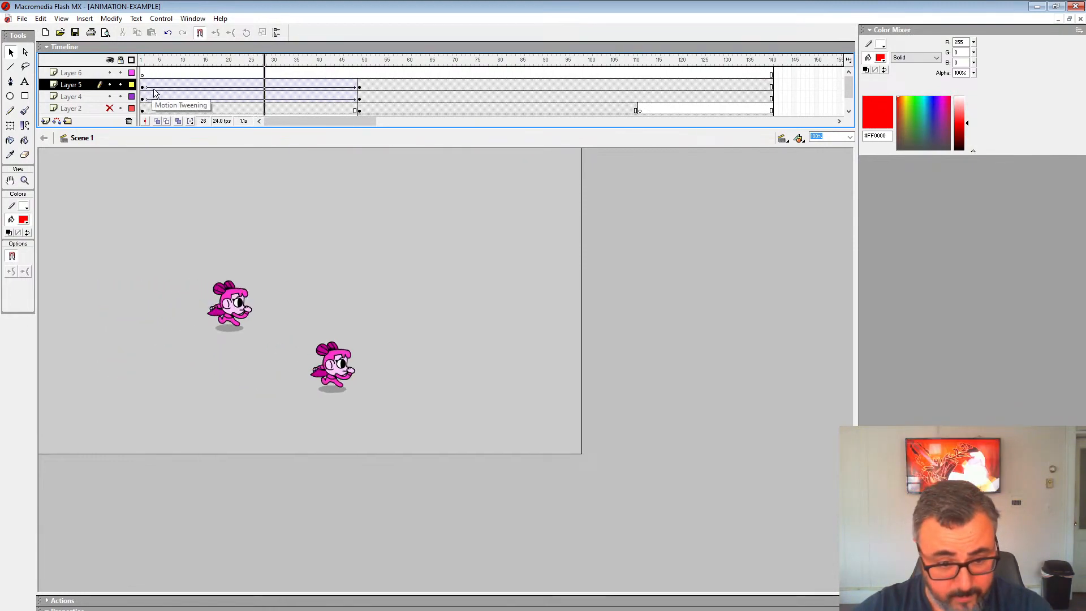
click(147, 88)
key(Return)
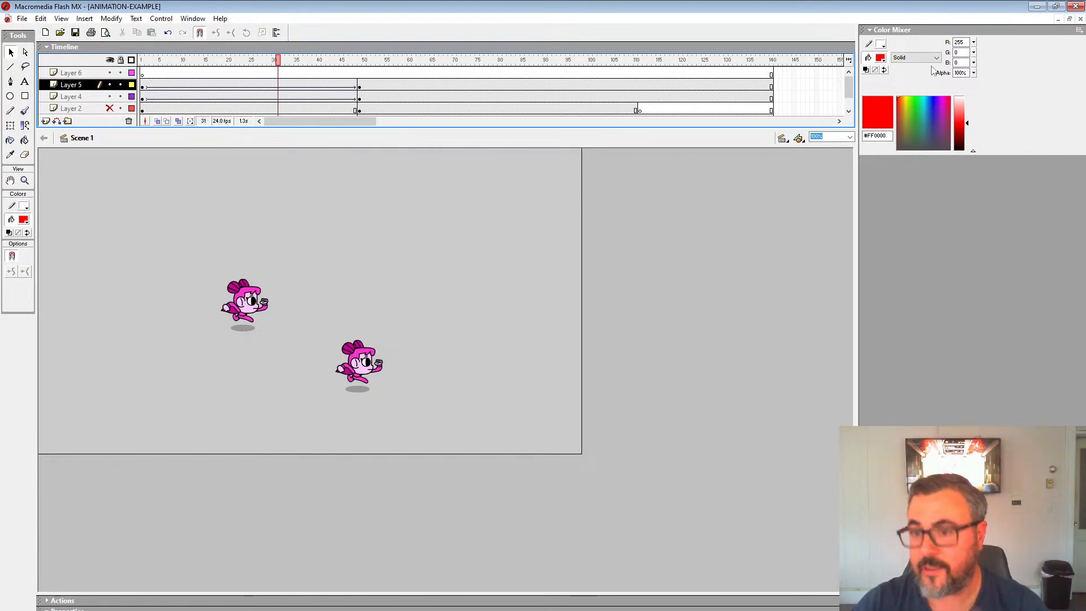
Switch to the DIRT-PIRES document and open the red-eyed dirt mound symbol for editing.
click(1058, 19)
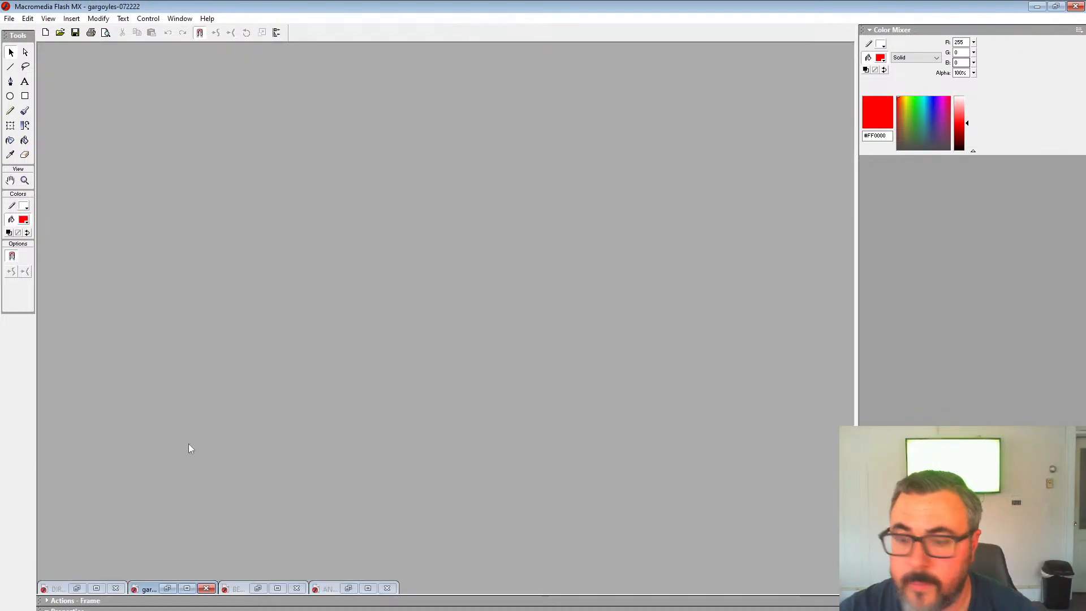
click(97, 589)
right_click(198, 415)
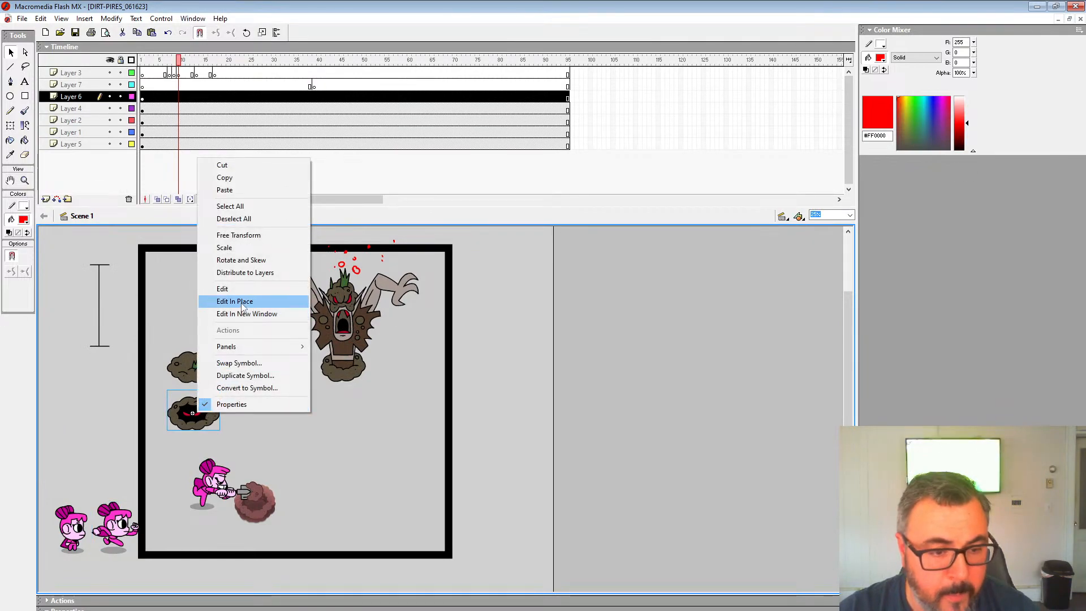
click(236, 290)
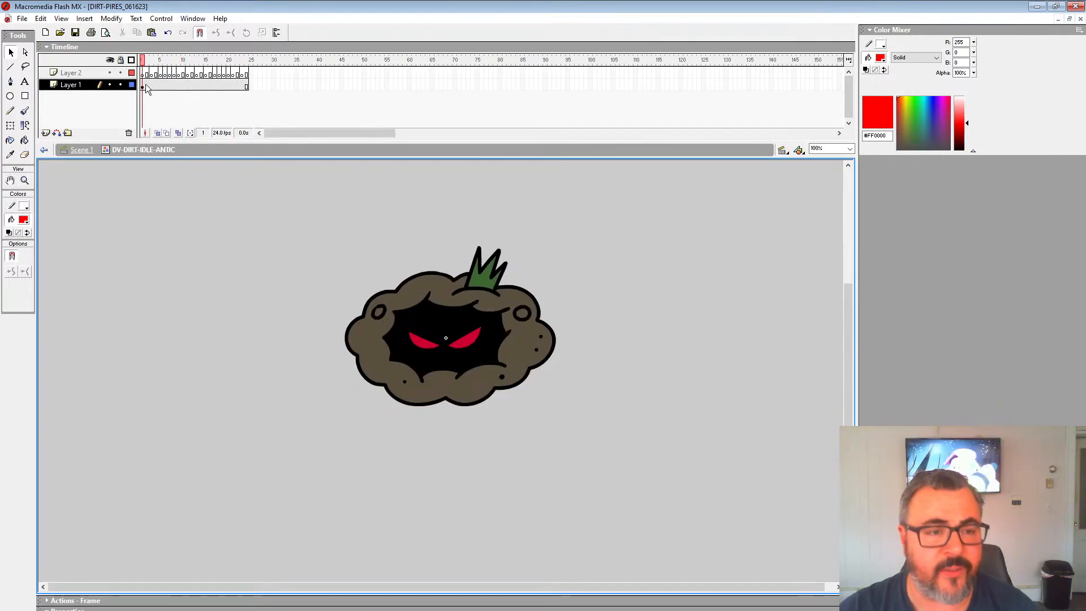
Clear the existing keyframes from Layer 2 and insert keyframes at frames 5 and 7 on Layer 1.
drag(162, 77, 372, 63)
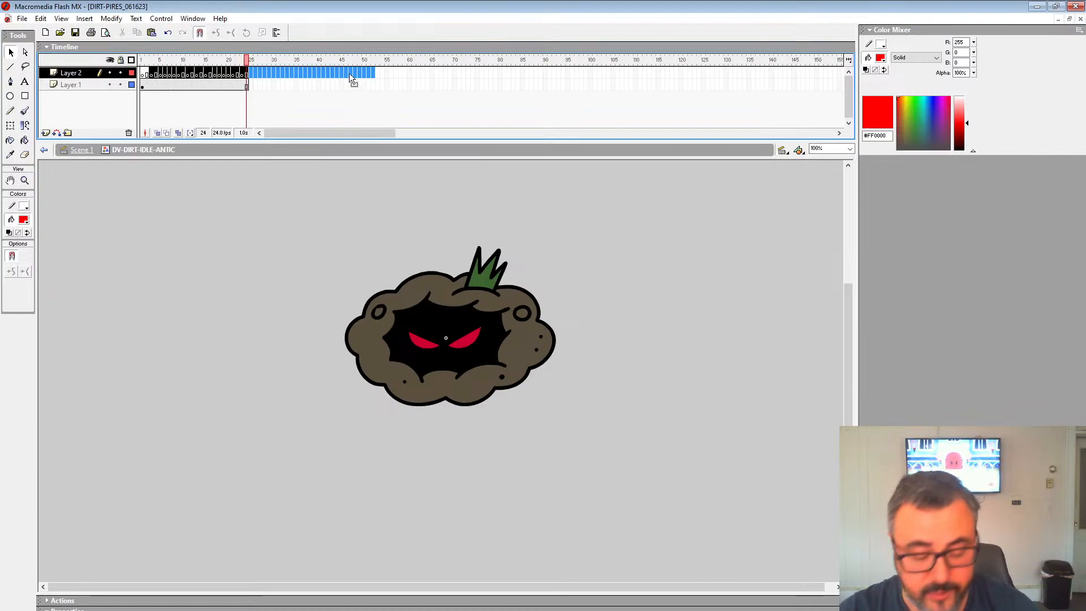
click(161, 87)
key(F6)
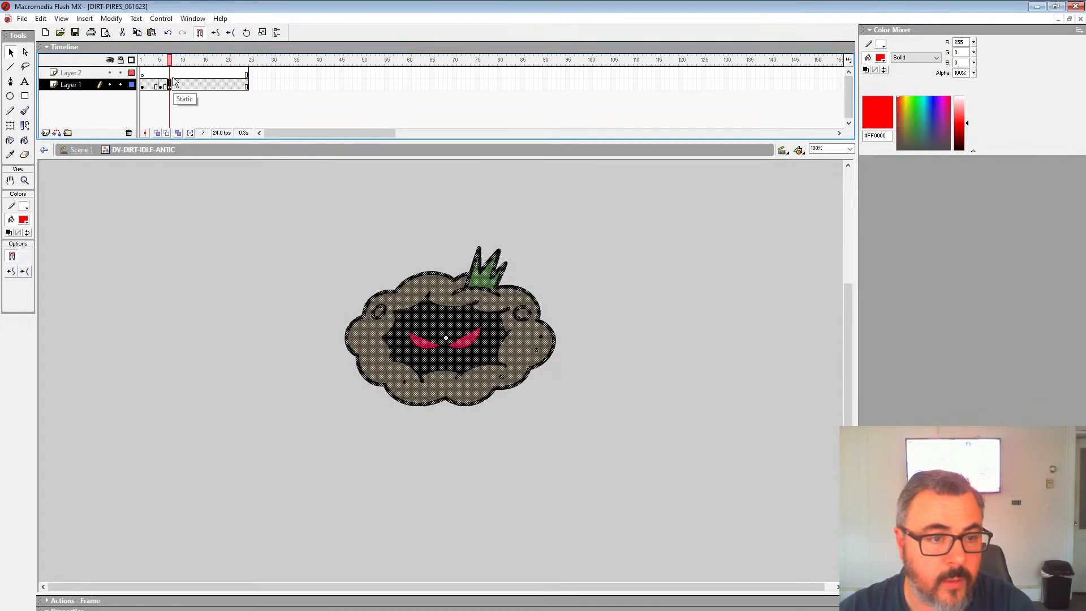
Remove the surplus frames so both layers end at frame 7.
key(Return)
drag(183, 77, 326, 123)
key(shift+F5)
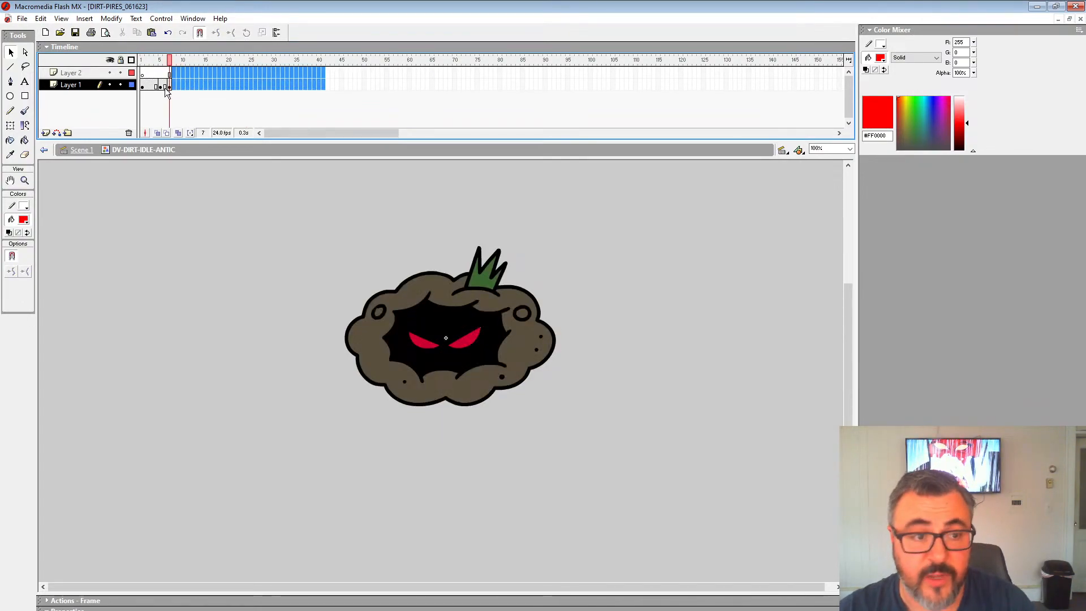
key(shift+F5)
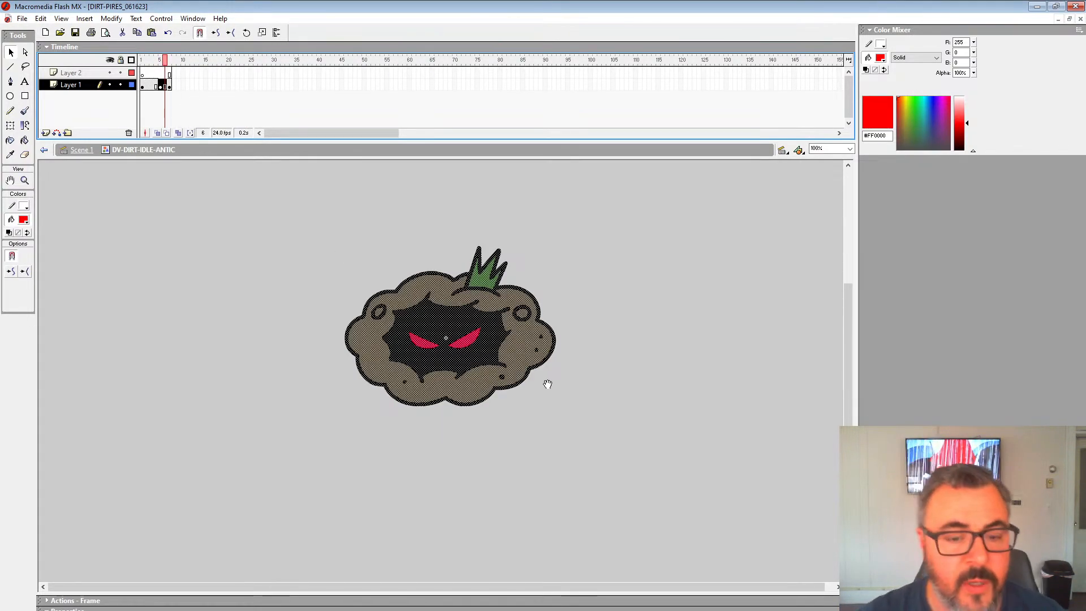
Empty frame 5 of Layer 1 and turn on onion skinning to see the original mound as a guide.
drag(443, 403, 432, 502)
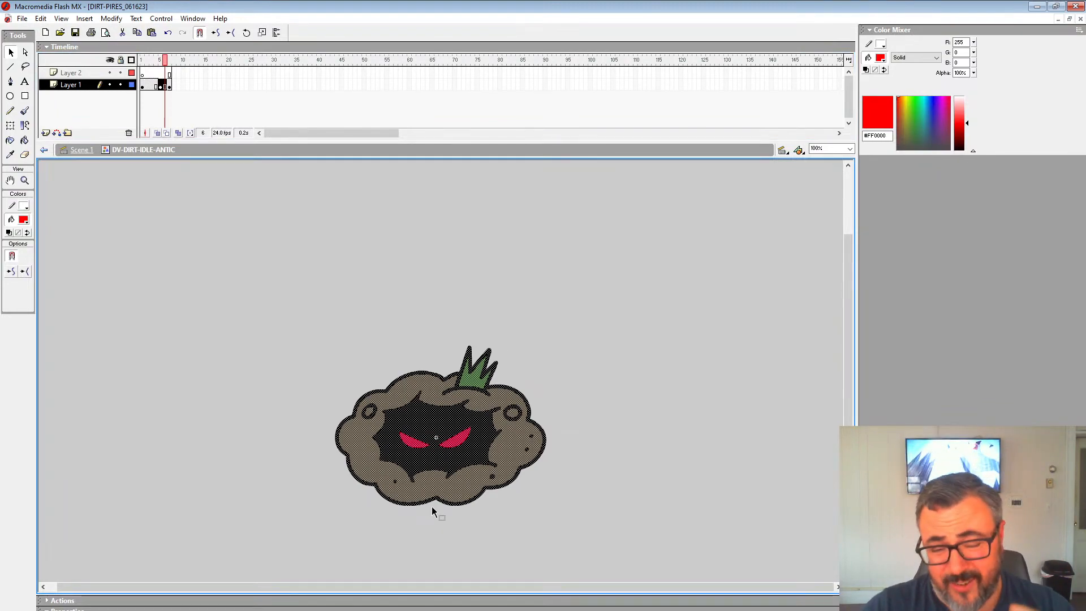
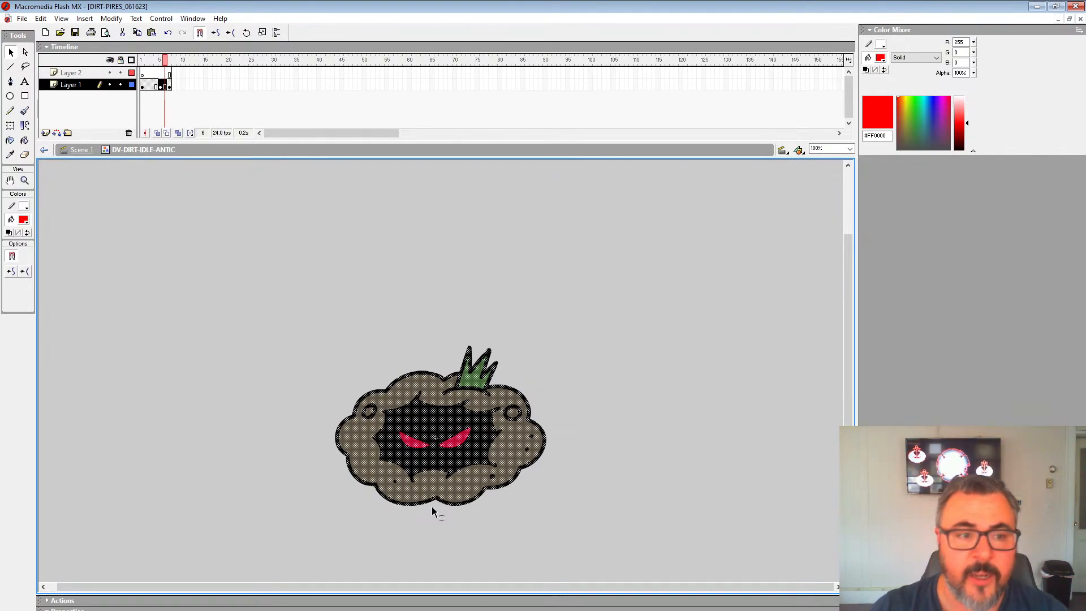
click(161, 86)
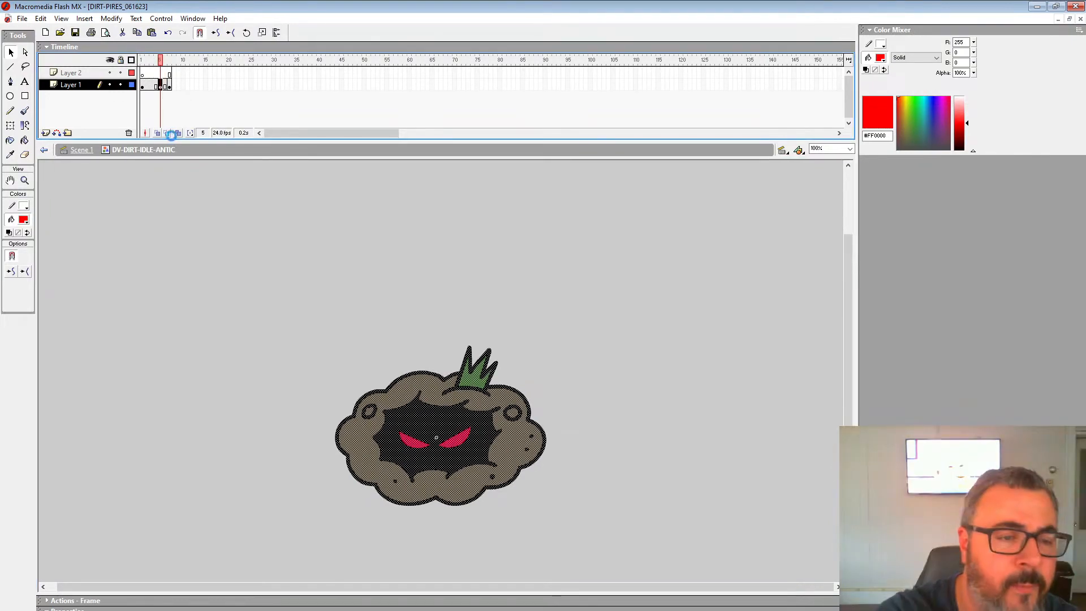
key(Delete)
click(158, 133)
drag(172, 60, 160, 64)
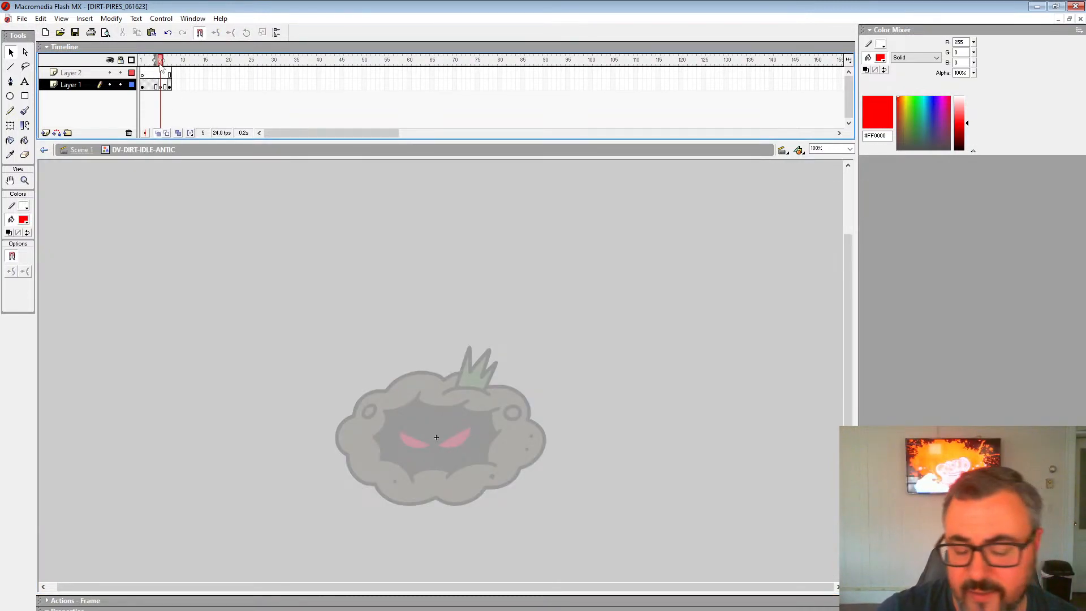
Sketch an upright, three-pointed grass tuft with a curved base above the mound, using a small red brush.
key(z)
click(303, 298)
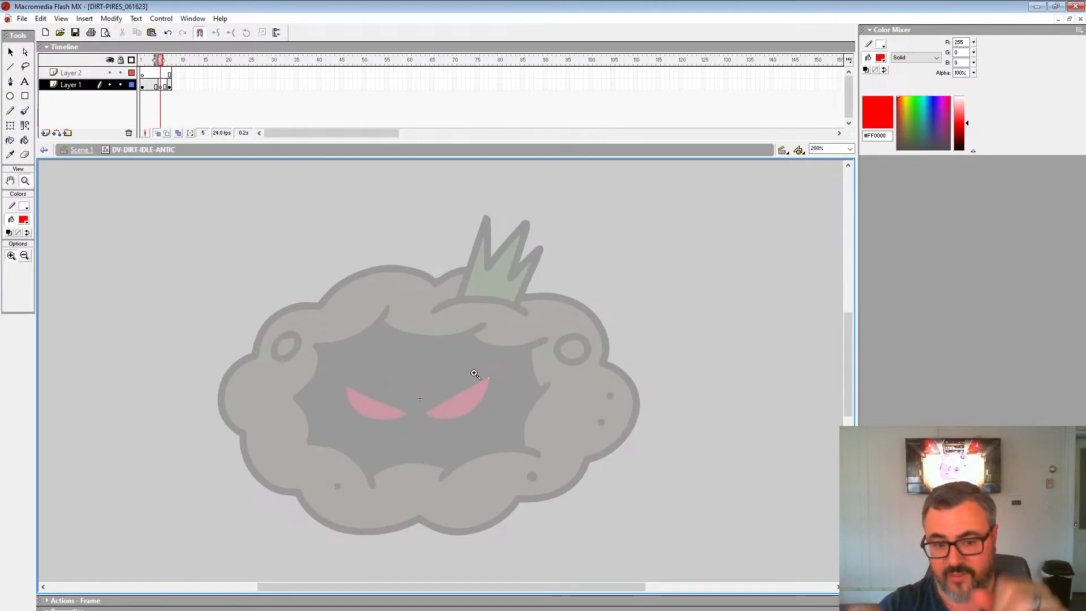
click(24, 111)
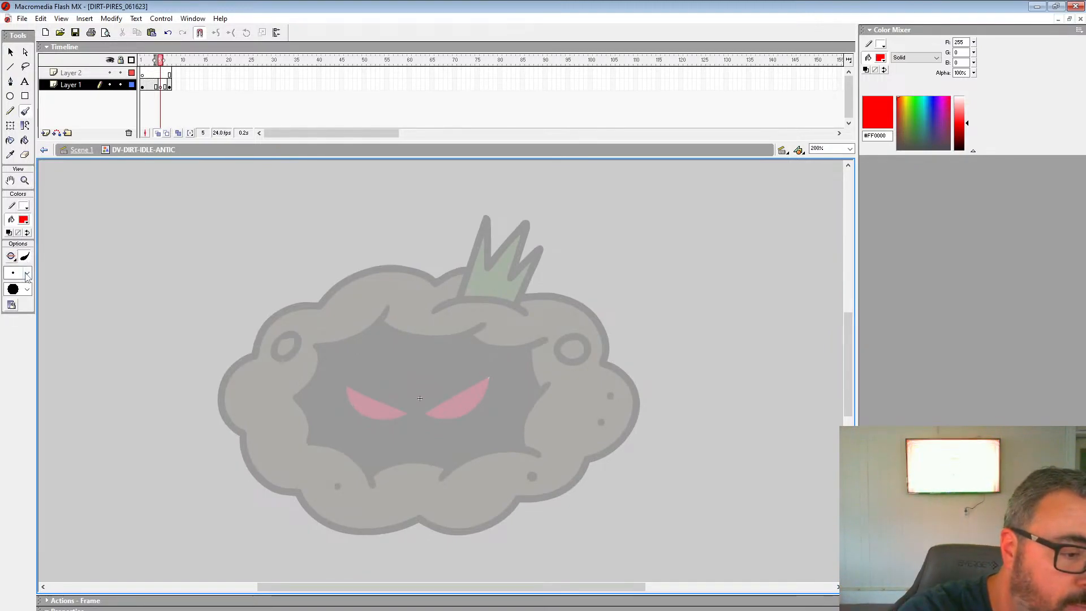
click(22, 273)
click(19, 316)
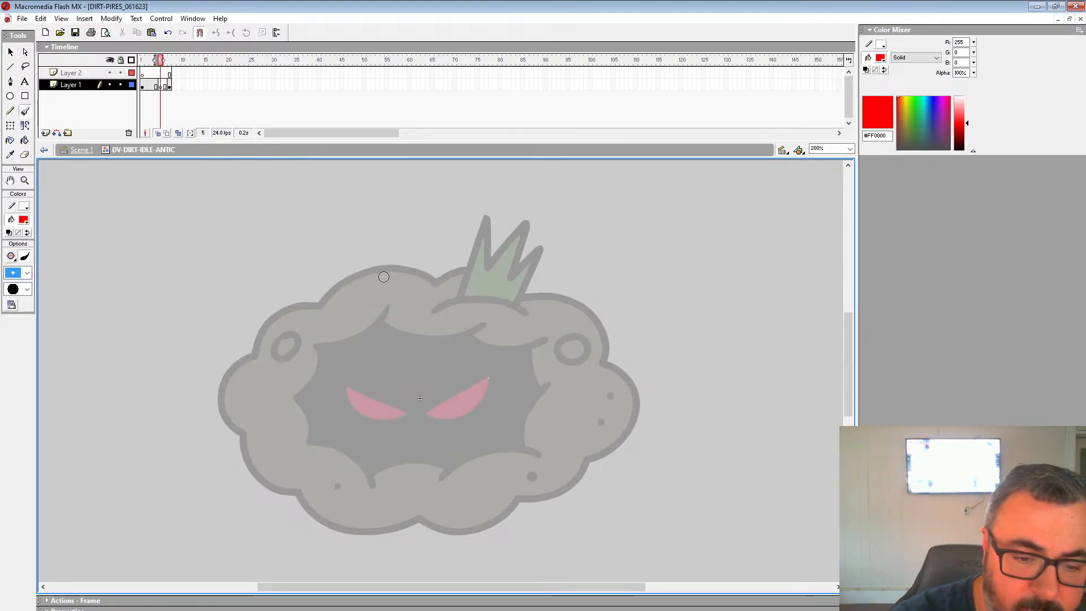
drag(412, 233, 342, 257)
key(ctrl+z)
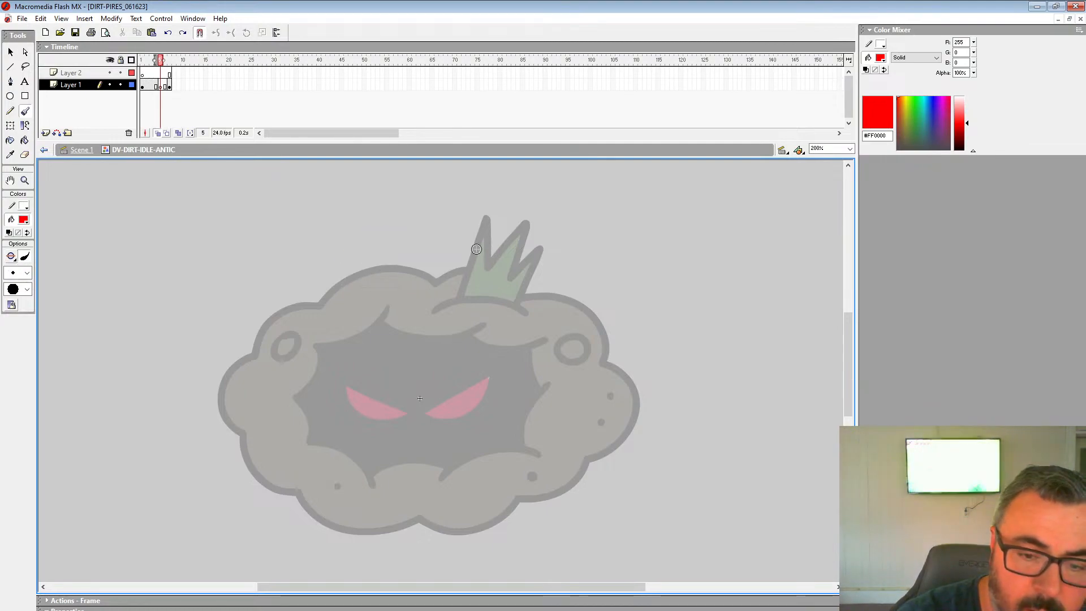
mouse_move(407, 283)
mouse_down()
mouse_move(519, 271)
mouse_move(503, 273)
mouse_up()
mouse_move(433, 259)
mouse_down()
mouse_move(424, 175)
mouse_move(444, 216)
mouse_up()
drag(505, 198, 513, 251)
mouse_move(455, 278)
mouse_down()
mouse_move(476, 215)
mouse_move(489, 276)
mouse_up()
mouse_move(492, 268)
mouse_down()
mouse_move(504, 249)
mouse_move(498, 306)
mouse_up()
mouse_move(437, 317)
mouse_down()
mouse_move(434, 297)
mouse_move(482, 272)
mouse_move(513, 220)
mouse_up()
drag(512, 221, 502, 308)
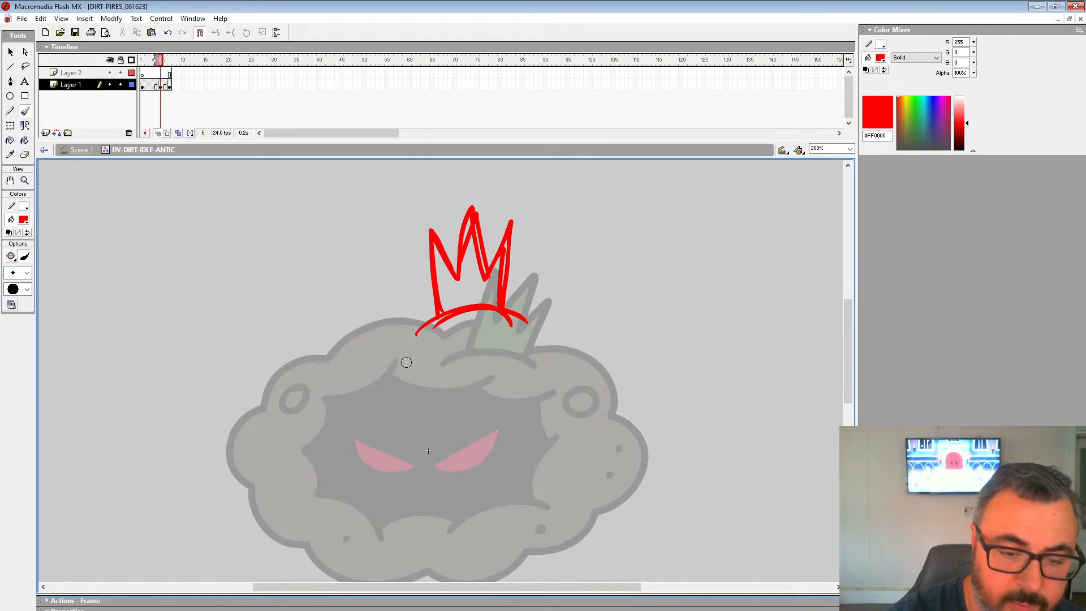
Sketch the jagged face opening and the angry eyes in red, smaller and higher than on the original mound.
drag(408, 352, 401, 355)
mouse_move(353, 389)
mouse_down()
mouse_move(348, 436)
mouse_move(371, 479)
mouse_move(405, 465)
mouse_move(465, 476)
mouse_move(531, 470)
mouse_move(510, 464)
mouse_move(561, 414)
mouse_move(525, 362)
mouse_up()
mouse_move(398, 352)
mouse_down()
mouse_move(494, 340)
mouse_move(540, 360)
mouse_up()
drag(373, 395, 433, 428)
mouse_move(433, 429)
mouse_down()
mouse_move(484, 381)
mouse_move(417, 434)
mouse_up()
drag(416, 434, 361, 395)
mouse_move(367, 401)
mouse_down()
mouse_move(417, 431)
mouse_move(470, 416)
mouse_move(490, 385)
mouse_up()
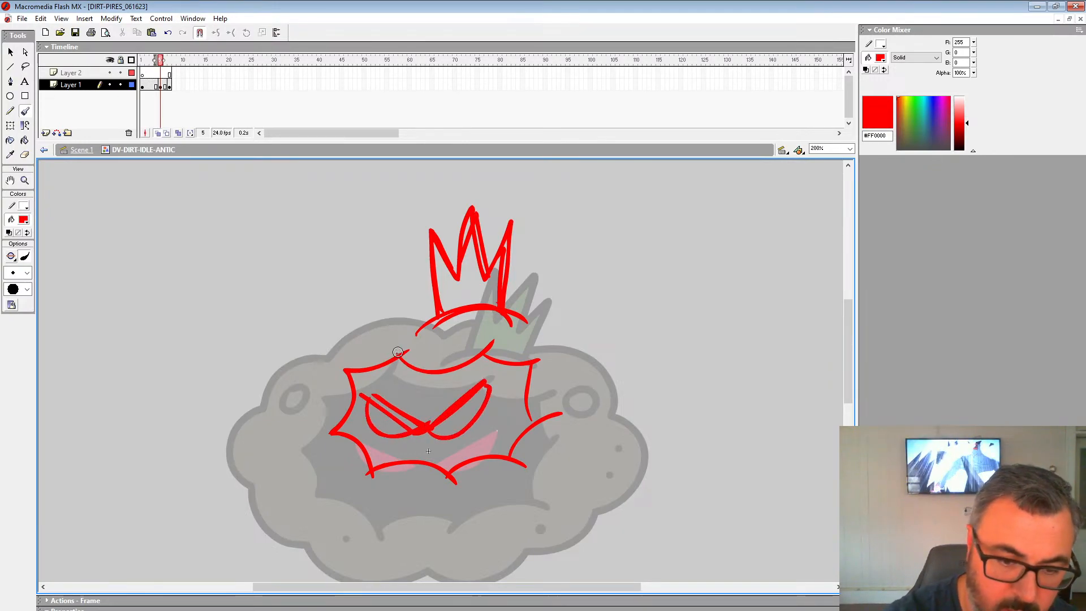
mouse_move(402, 352)
mouse_down()
mouse_move(337, 367)
mouse_move(334, 434)
mouse_up()
mouse_move(503, 354)
mouse_down()
mouse_move(529, 429)
mouse_move(514, 472)
mouse_move(446, 475)
mouse_up()
Outline the mound's taller, narrower lumpy body in red and add its two circles and small dots.
click(166, 86)
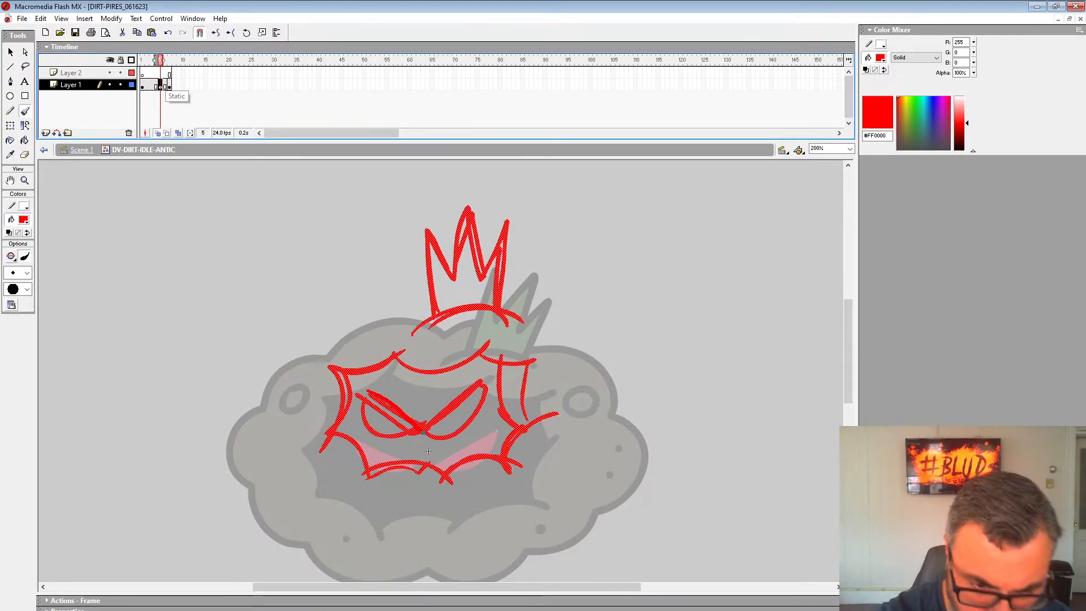
click(414, 312)
mouse_move(424, 323)
mouse_down()
mouse_move(402, 317)
mouse_move(333, 345)
mouse_move(262, 410)
mouse_move(352, 459)
mouse_move(299, 368)
mouse_up()
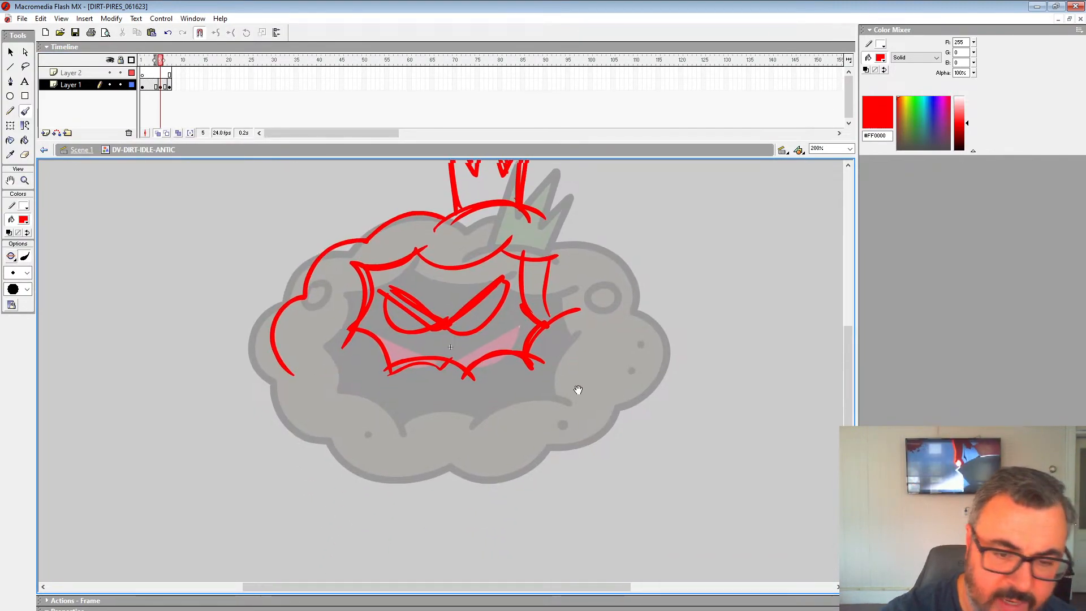
drag(577, 388, 476, 450)
mouse_move(492, 301)
mouse_down()
mouse_move(550, 410)
mouse_move(444, 489)
mouse_up()
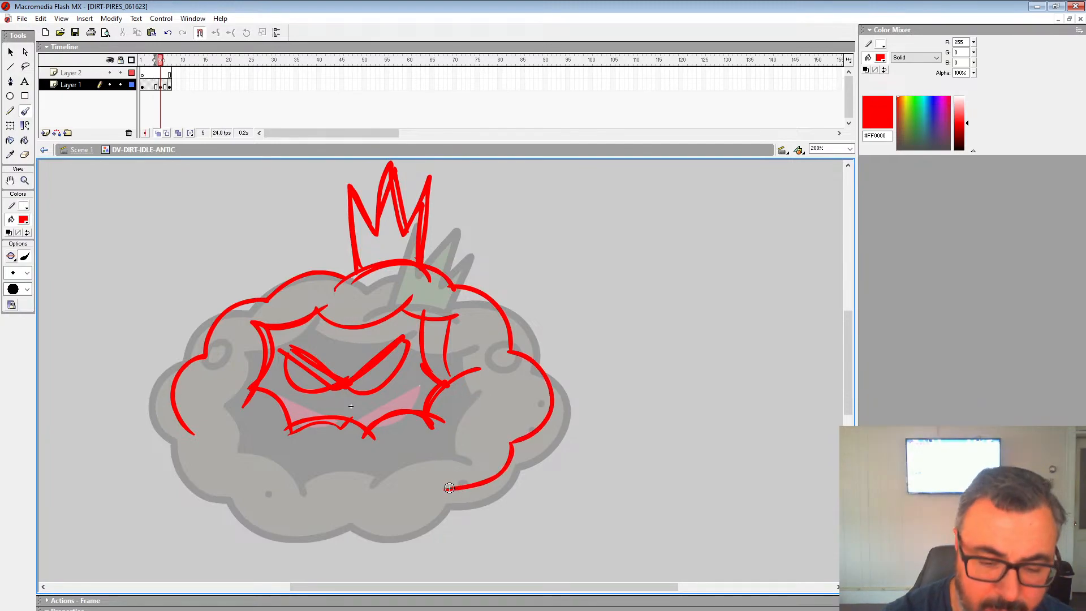
drag(392, 519, 359, 503)
drag(569, 425, 575, 424)
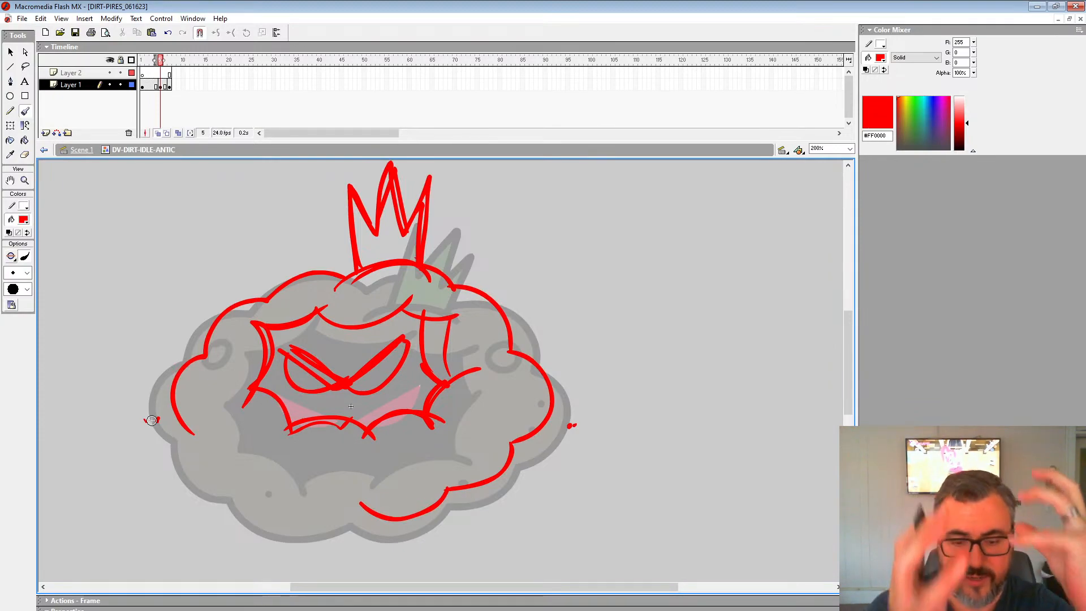
mouse_move(348, 517)
mouse_down()
mouse_move(277, 519)
mouse_move(247, 484)
mouse_up()
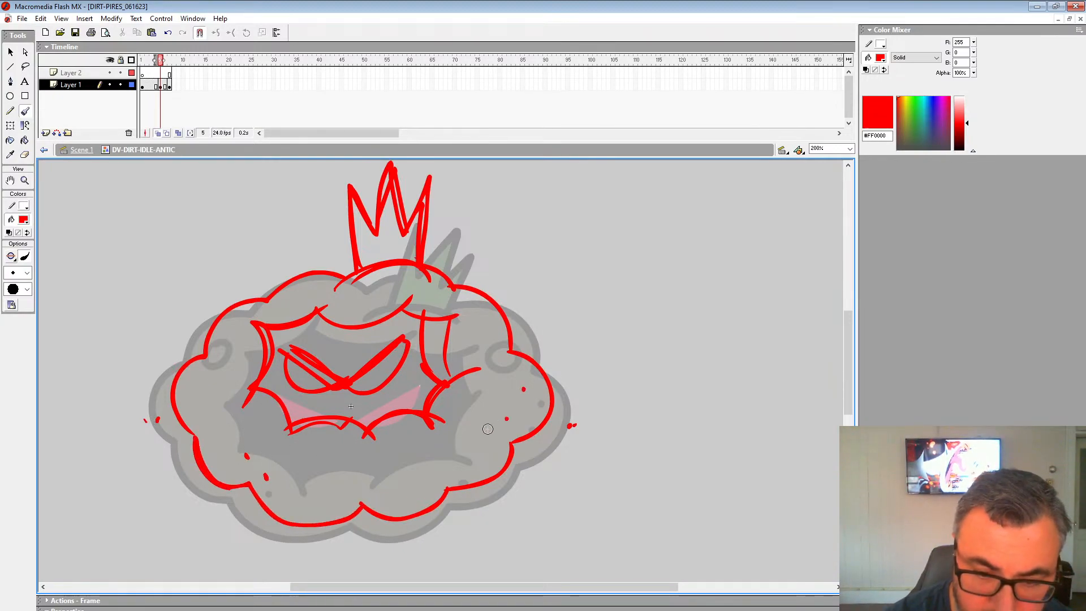
drag(471, 318, 470, 319)
mouse_move(251, 339)
mouse_down()
mouse_move(223, 362)
mouse_move(249, 339)
mouse_up()
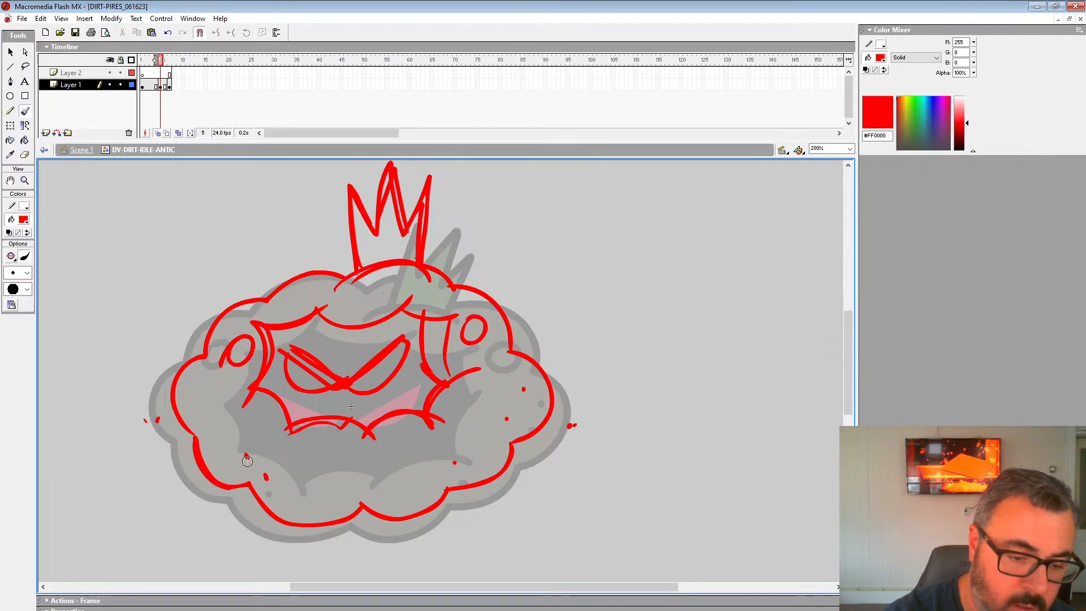
Play back the pose change, then thicken the frame 5 sketch's upper outline, face opening and one circle.
key(Return)
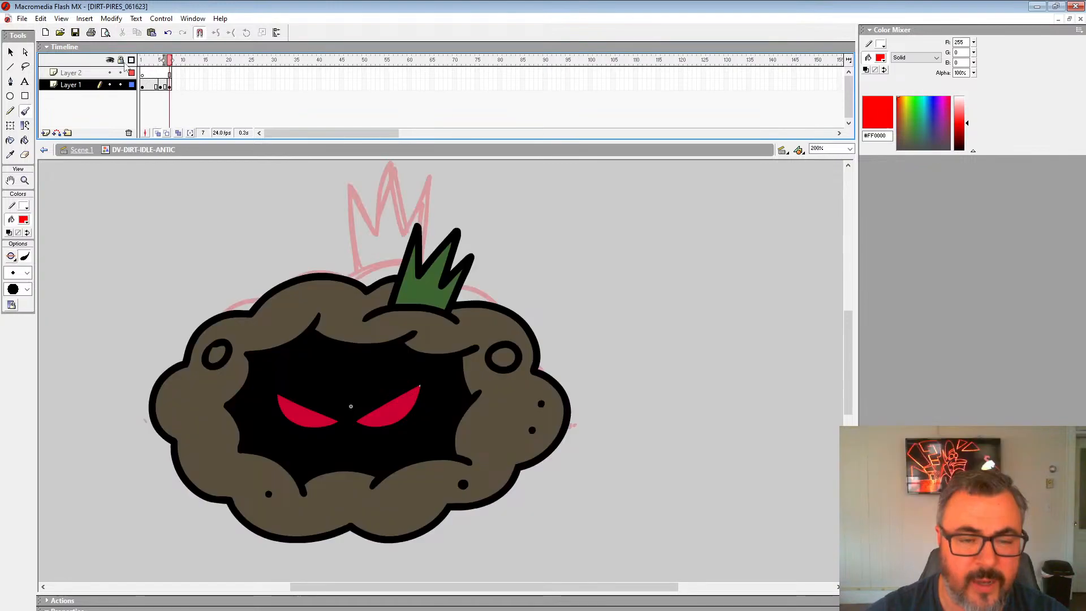
double_click(25, 180)
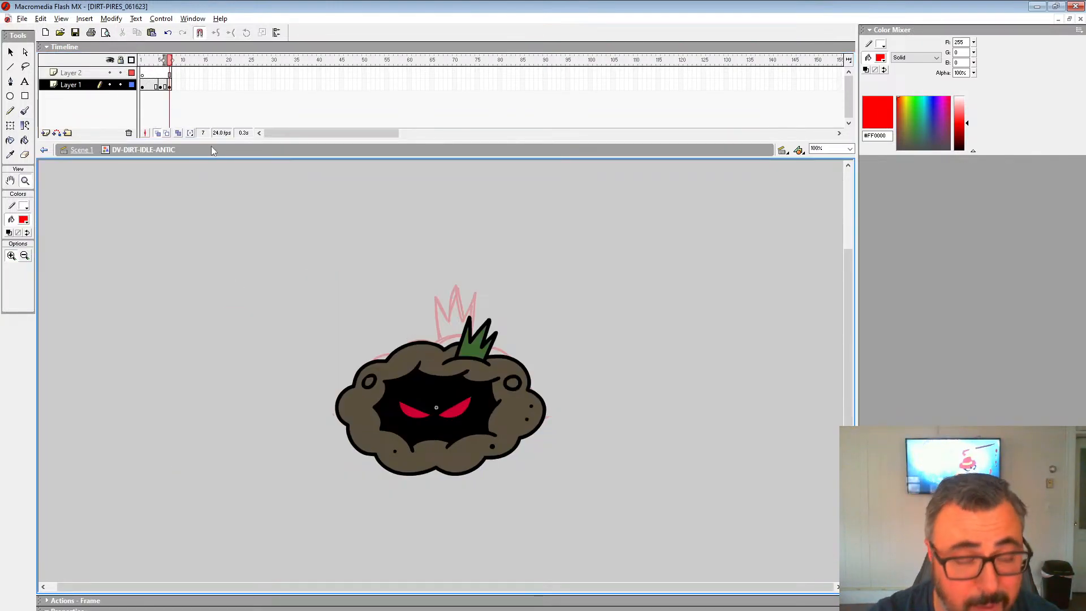
click(162, 86)
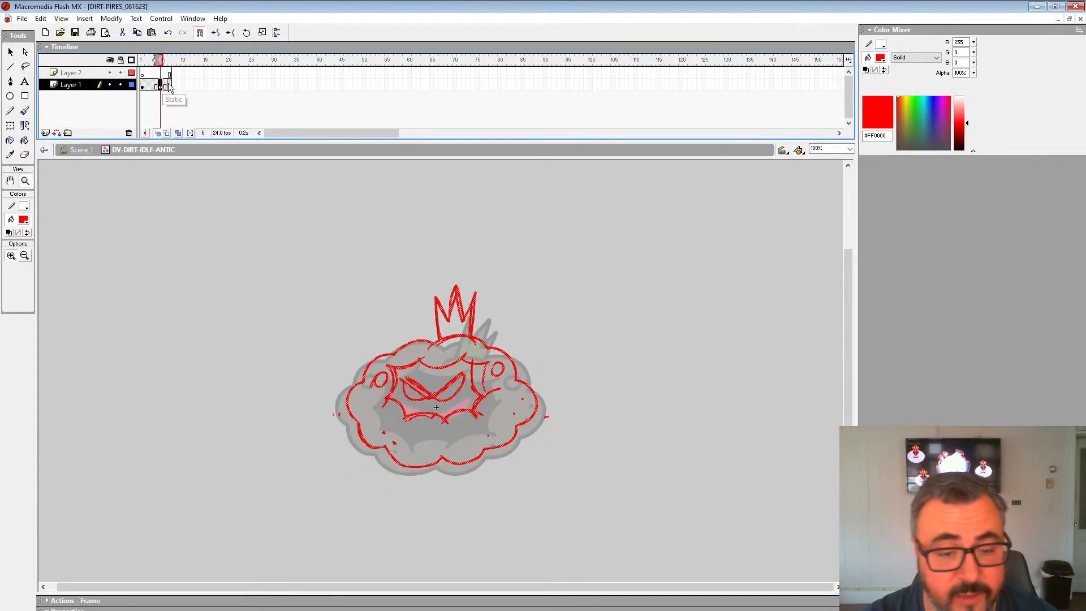
click(444, 357)
click(25, 111)
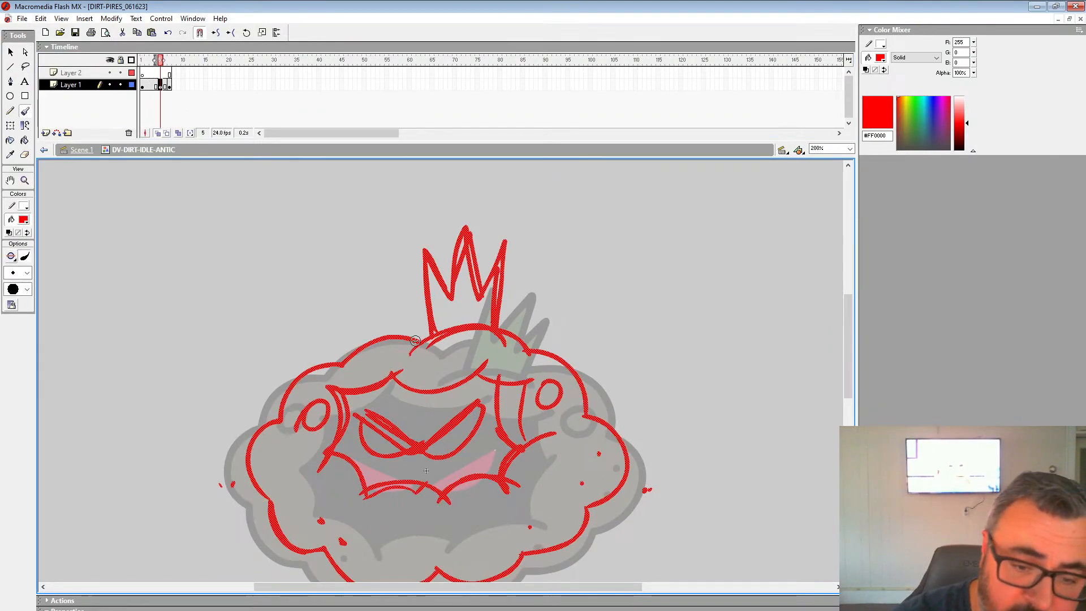
mouse_move(363, 343)
mouse_down()
mouse_move(341, 369)
mouse_move(322, 361)
mouse_move(283, 420)
mouse_move(312, 409)
mouse_move(319, 424)
mouse_move(337, 392)
mouse_move(317, 459)
mouse_move(340, 449)
mouse_move(370, 467)
mouse_up()
mouse_move(440, 494)
mouse_down()
mouse_move(363, 500)
mouse_move(522, 488)
mouse_move(547, 442)
mouse_up()
mouse_move(514, 450)
mouse_down()
mouse_move(508, 384)
mouse_move(399, 373)
mouse_up()
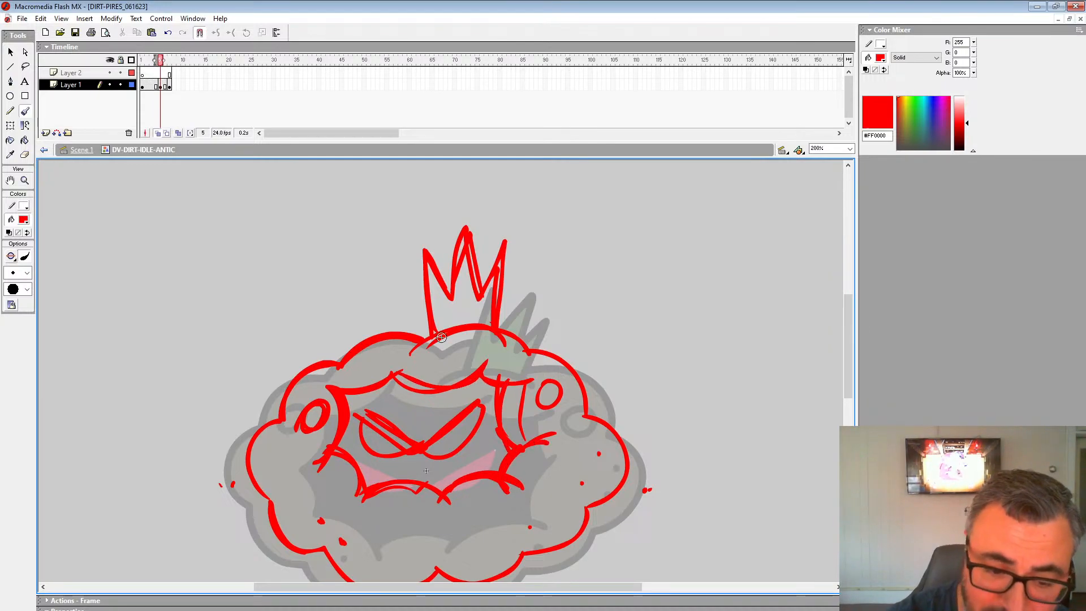
Start the red sketch at frame 4 and insert a blank keyframe at frame 5 on Layer 1.
click(164, 86)
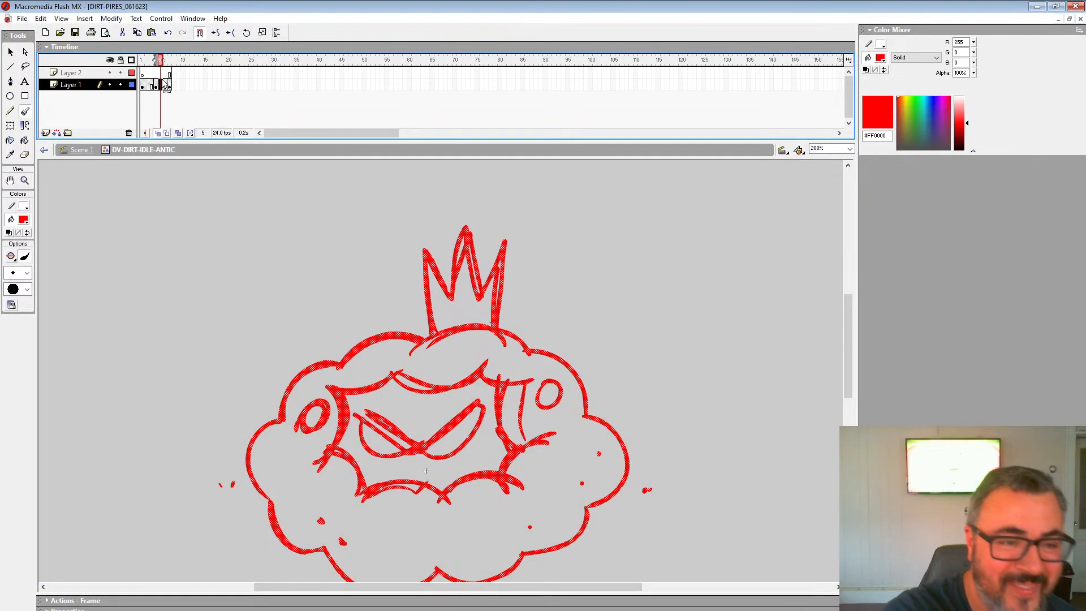
key(F7)
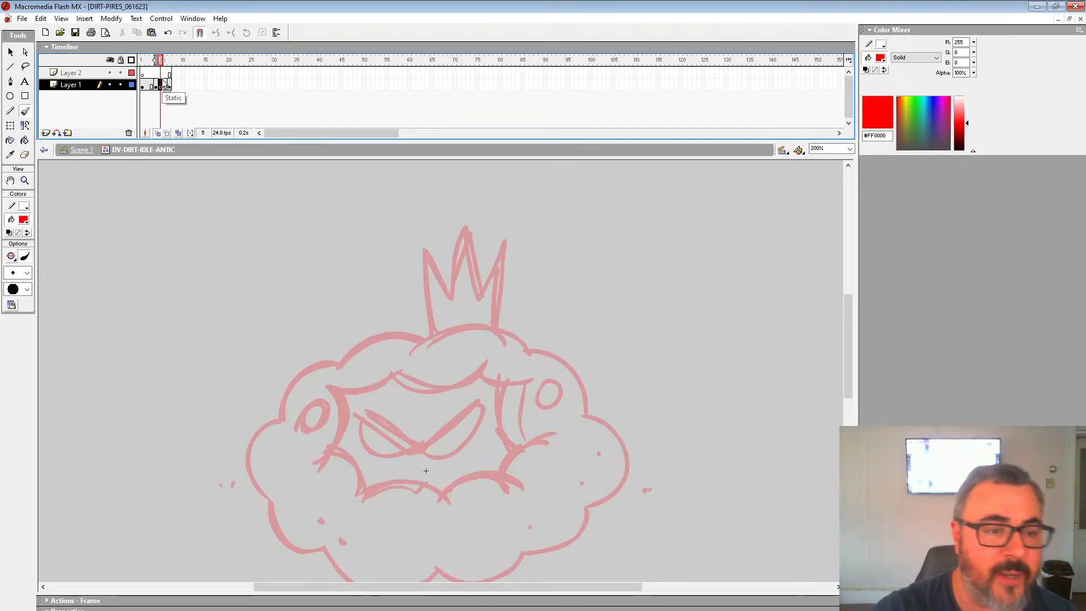
click(25, 181)
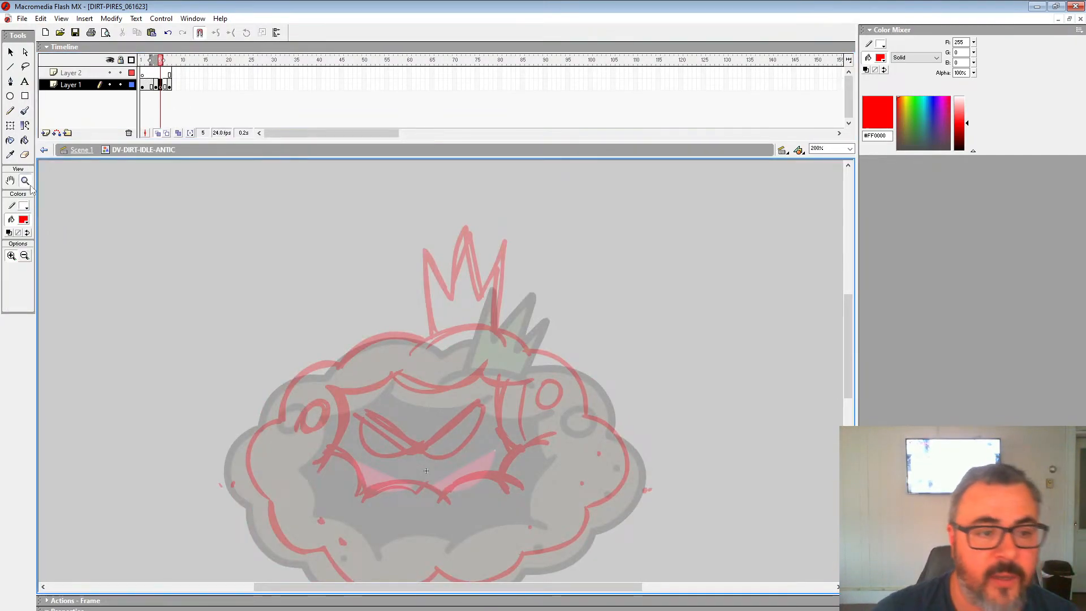
Make the red sketch begin at frame 1 instead of the original mound and add a keyframe at frame 3.
click(143, 85)
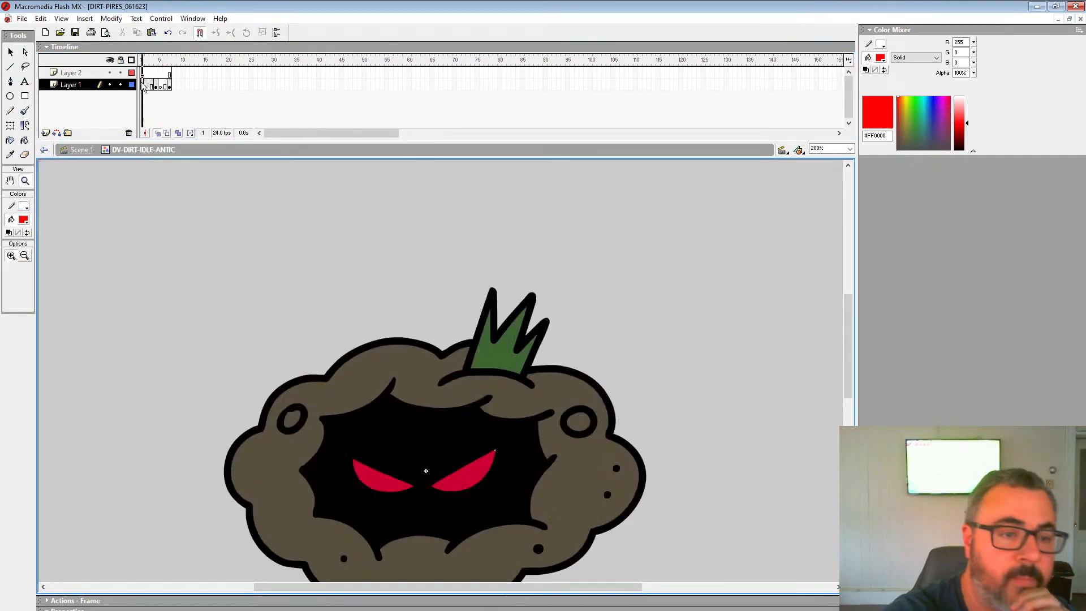
mouse_move(143, 85)
mouse_down()
mouse_move(161, 88)
mouse_move(138, 85)
mouse_up()
click(156, 87)
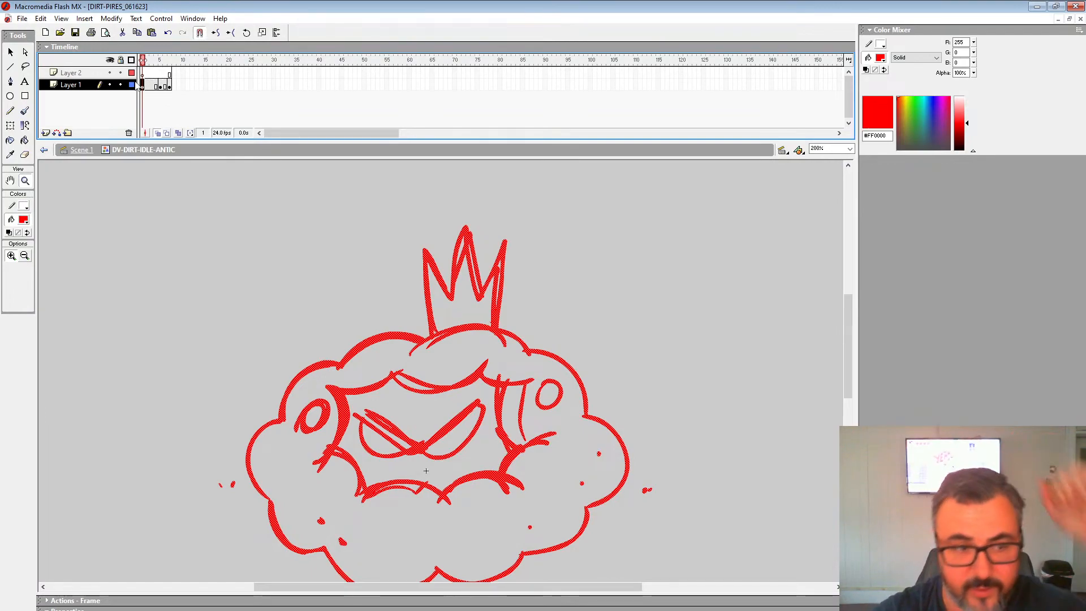
click(153, 86)
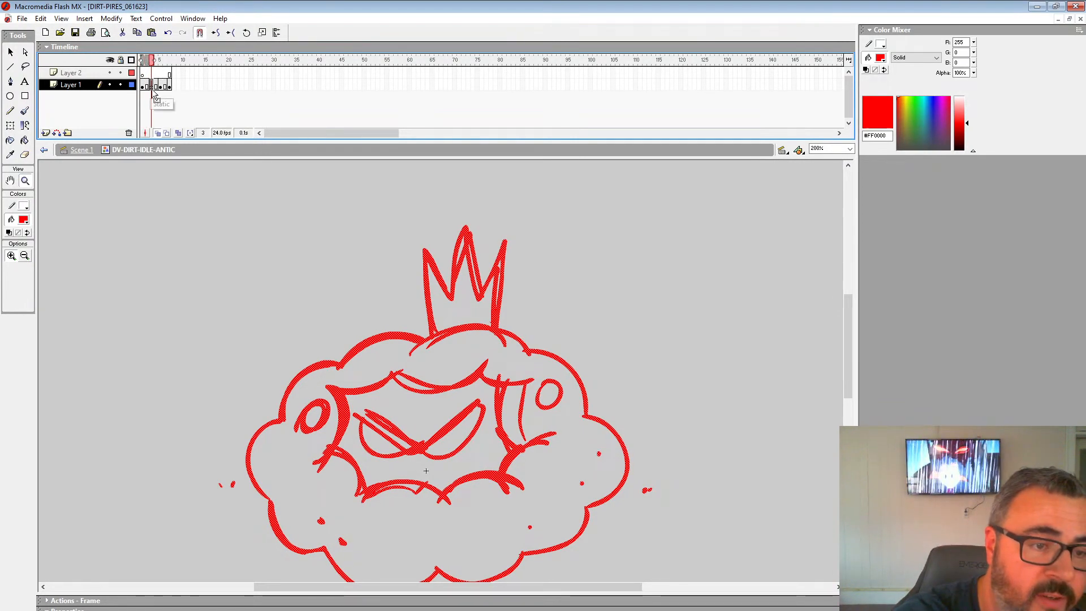
click(170, 86)
click(147, 86)
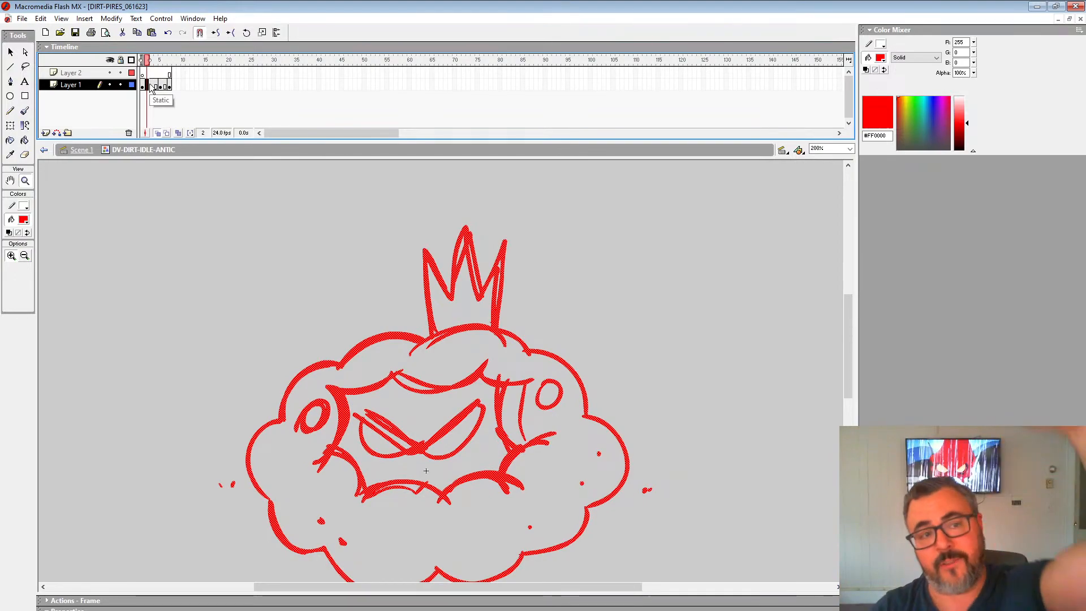
Insert a blank keyframe at frame 2 of Layer 1 and extend the onion skin range to frame 5.
click(150, 85)
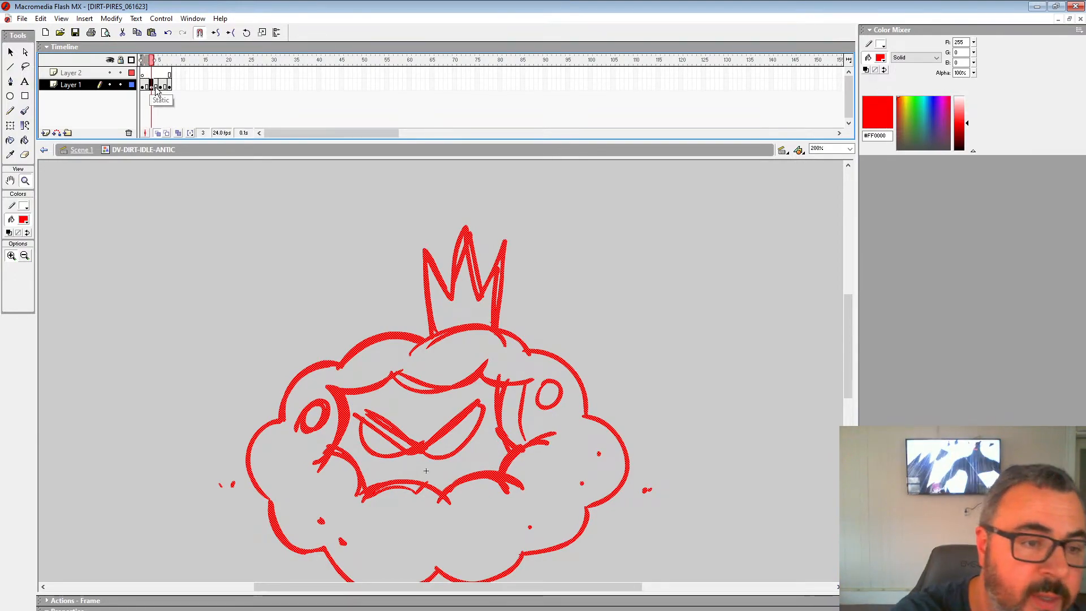
click(155, 88)
click(147, 86)
click(153, 88)
click(150, 86)
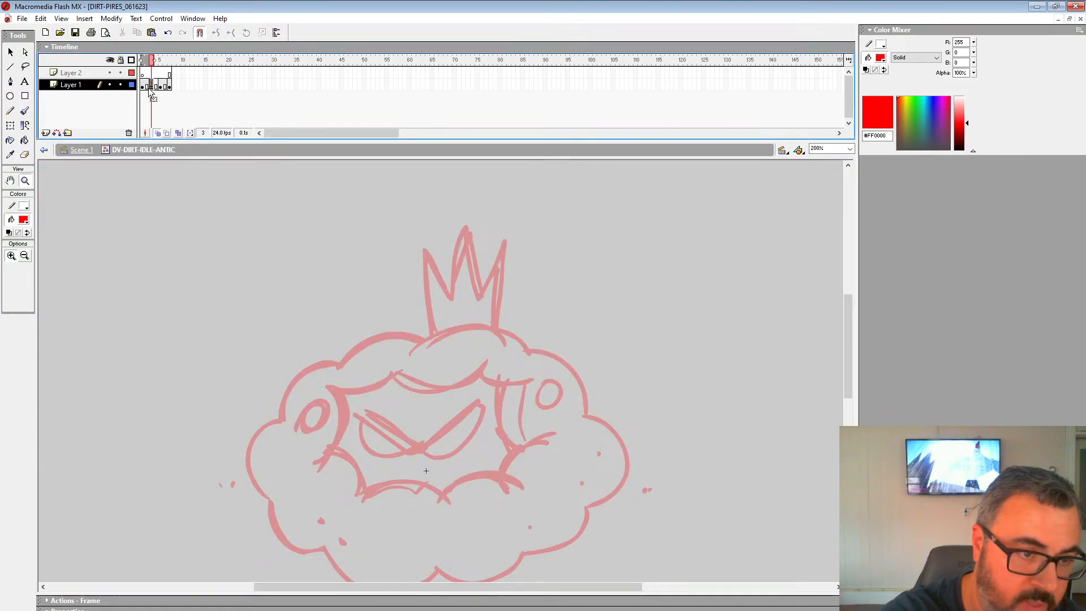
mouse_move(151, 57)
mouse_down()
mouse_move(161, 63)
mouse_move(150, 68)
mouse_move(162, 62)
mouse_up()
click(376, 336)
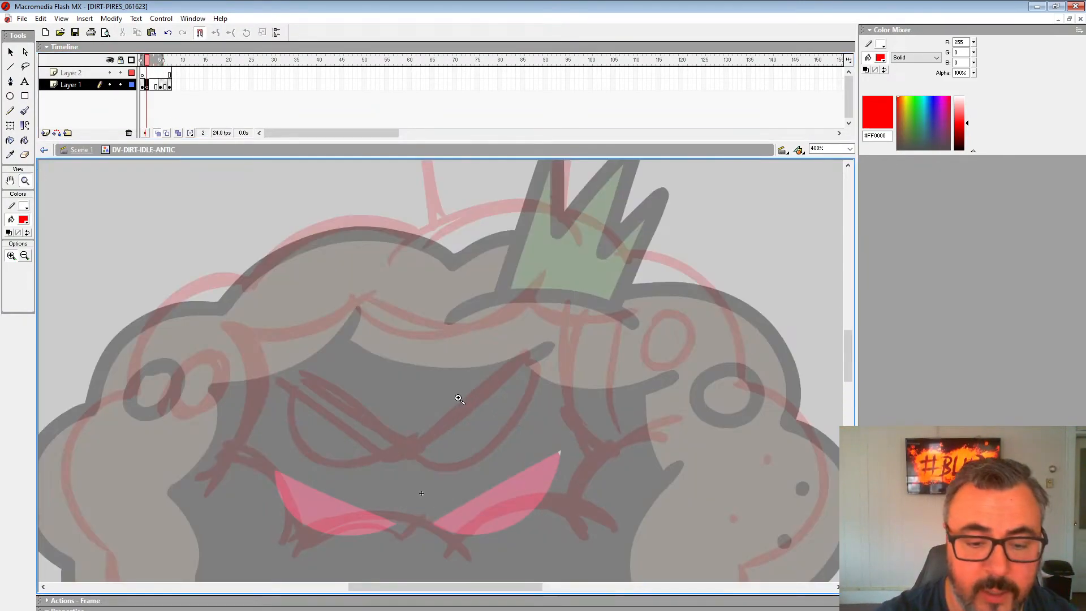
Set the Brush to black, choose its size, and ink the slanted angry eyes over the red sketch.
drag(486, 317, 532, 370)
click(23, 220)
click(8, 241)
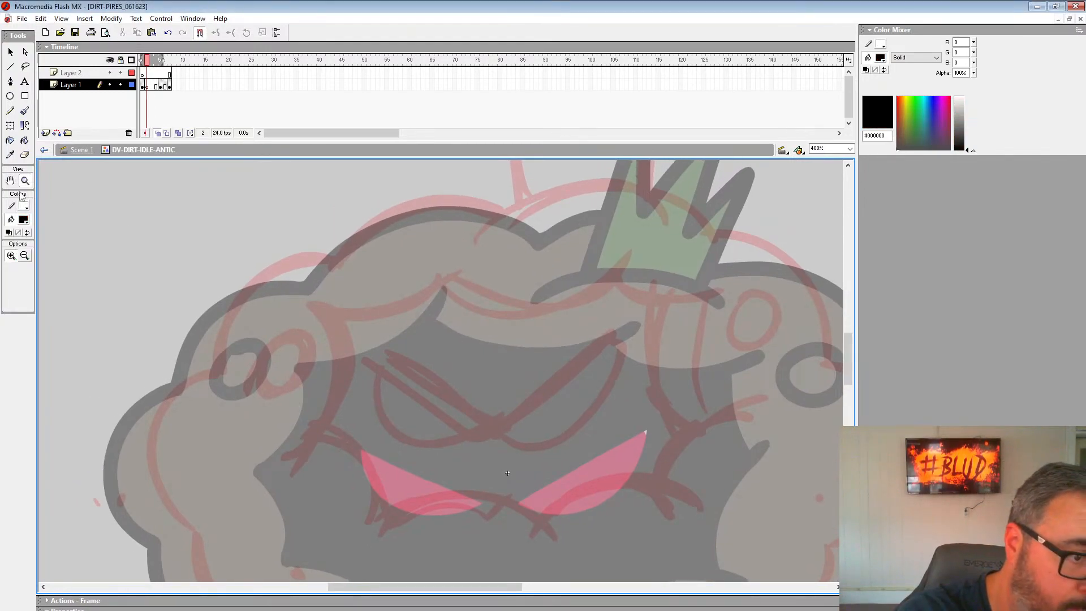
click(25, 111)
click(26, 272)
click(18, 390)
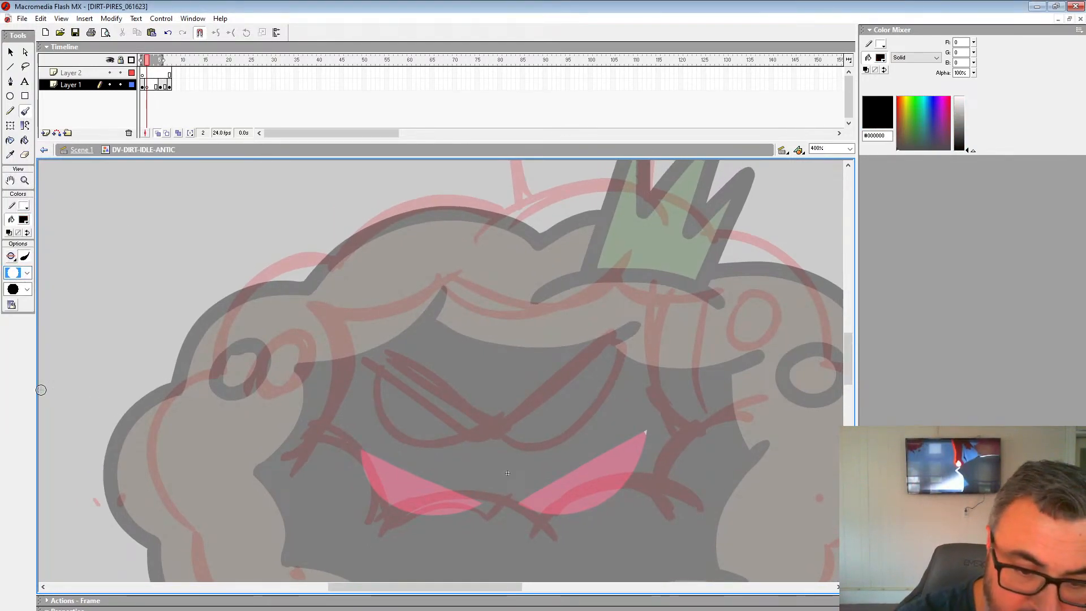
mouse_move(365, 338)
mouse_down()
mouse_move(485, 424)
mouse_move(622, 325)
mouse_up()
mouse_move(379, 350)
mouse_down()
mouse_move(386, 412)
mouse_move(441, 441)
mouse_move(480, 425)
mouse_move(566, 428)
mouse_move(609, 345)
mouse_up()
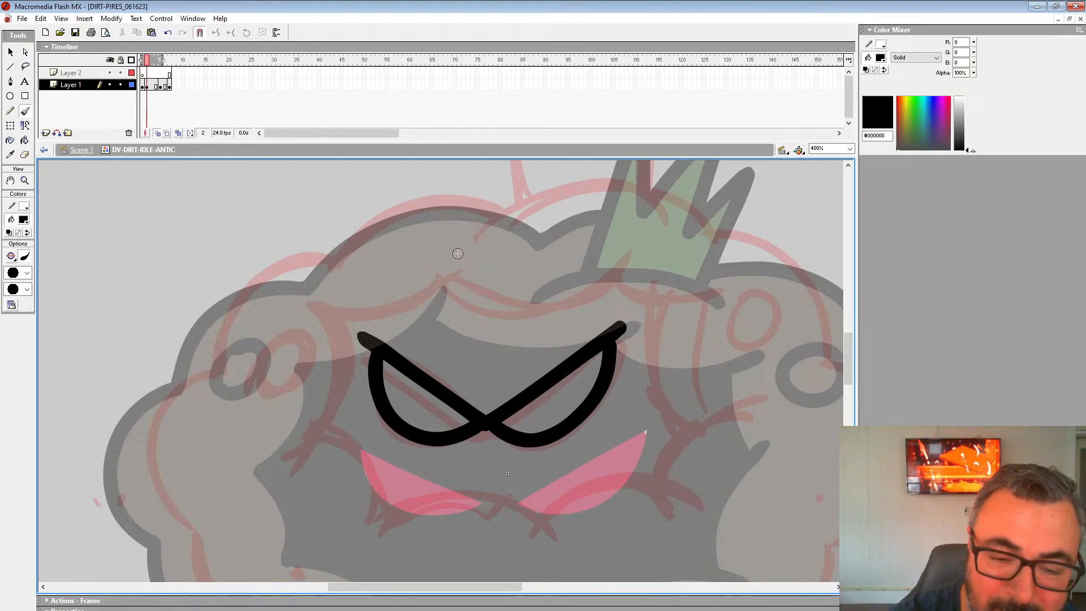
Ink the scalloped face opening around the eyes in black, with its upper fringe, jagged lower edge and both sides.
drag(459, 254, 318, 306)
mouse_move(629, 254)
mouse_down()
mouse_move(568, 297)
mouse_move(450, 292)
mouse_up()
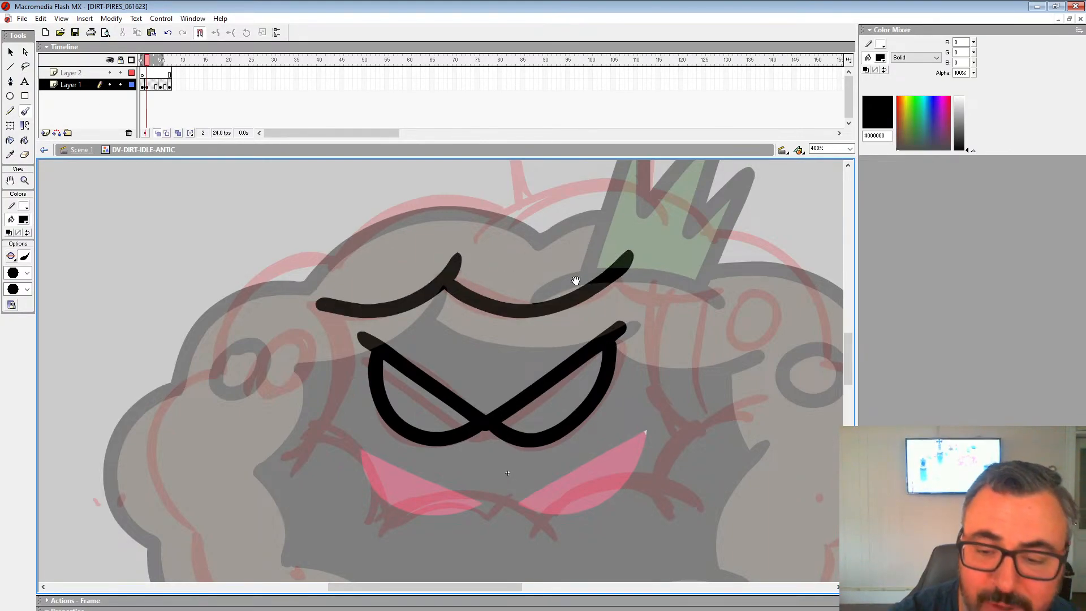
mouse_move(576, 281)
mouse_down()
mouse_move(430, 236)
mouse_move(568, 242)
mouse_up()
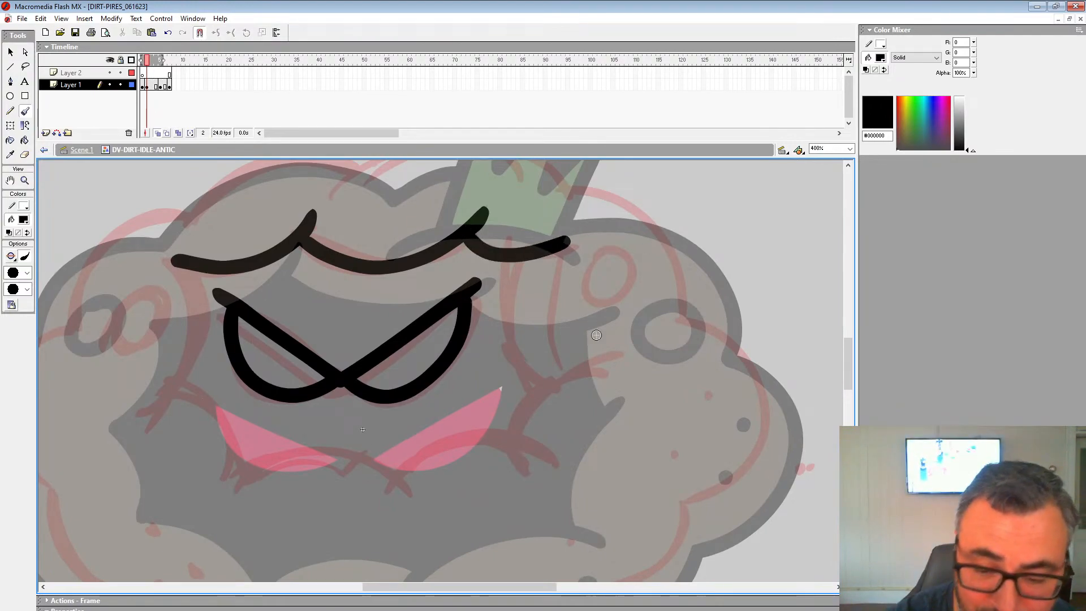
mouse_move(557, 454)
mouse_down()
mouse_move(484, 434)
mouse_move(387, 491)
mouse_move(232, 481)
mouse_move(209, 410)
mouse_move(172, 396)
mouse_up()
drag(215, 363, 333, 371)
drag(297, 271, 291, 403)
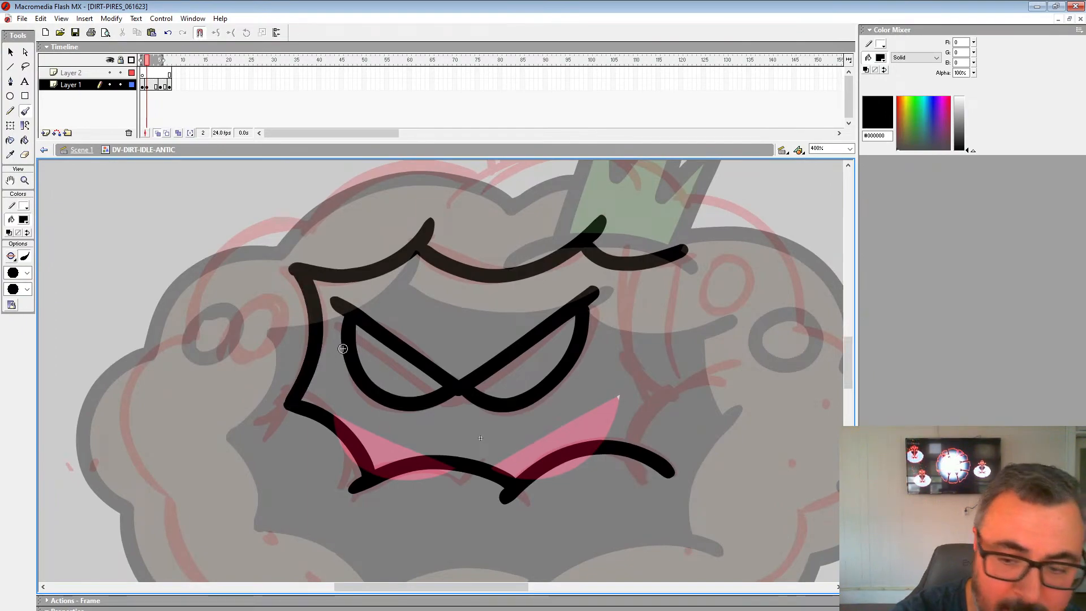
drag(713, 371, 637, 448)
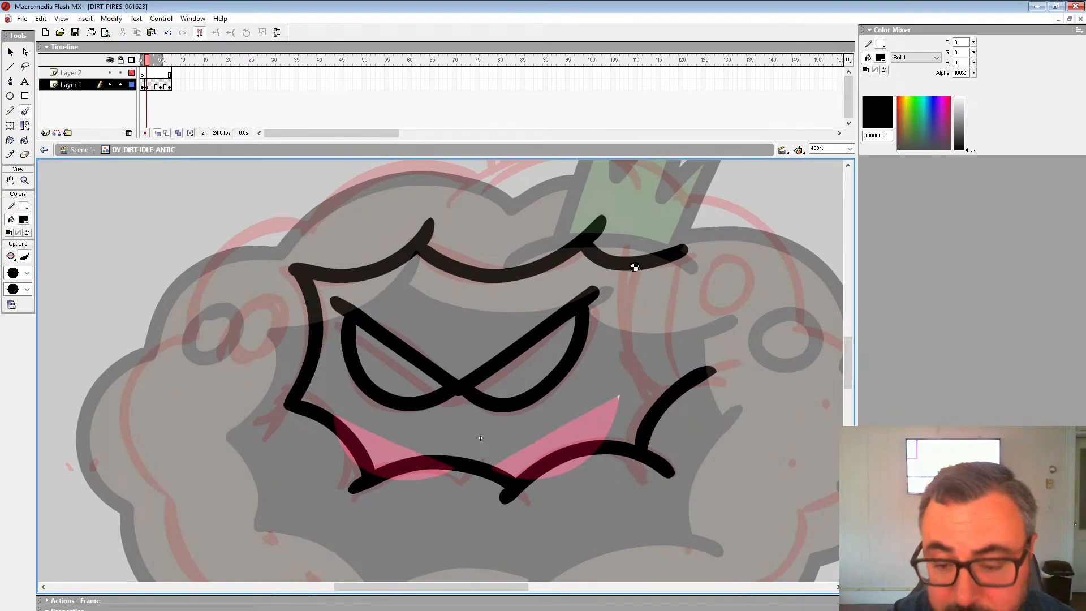
mouse_move(635, 267)
mouse_down()
mouse_move(637, 366)
mouse_move(666, 398)
mouse_up()
Ink the tall three-pointed crown with its curved base and the mound's lumpy outer outline in black.
mouse_move(622, 334)
mouse_down()
mouse_move(604, 466)
mouse_move(571, 539)
mouse_up()
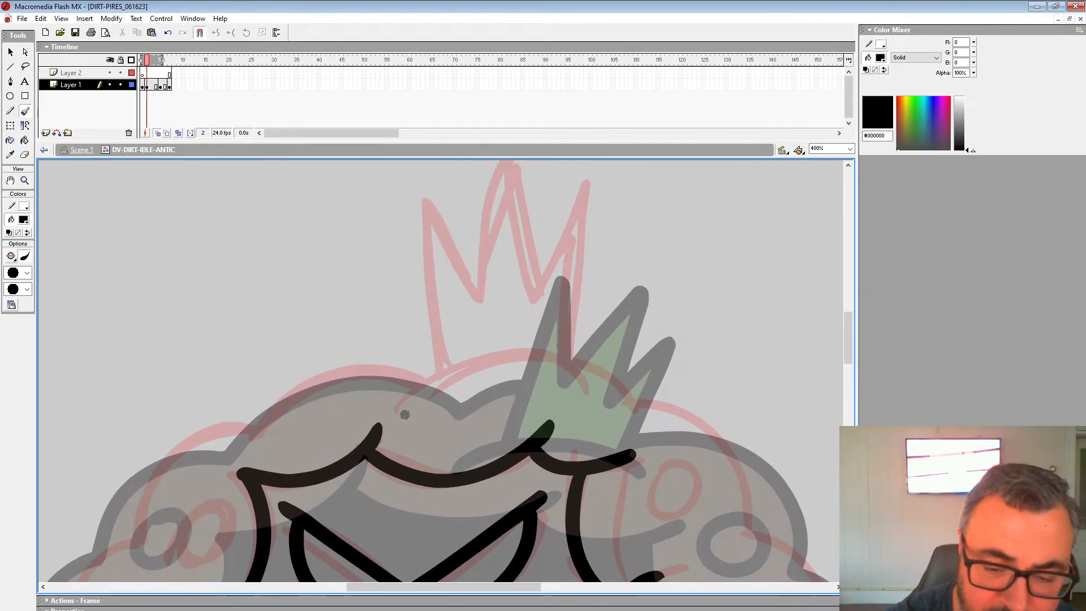
mouse_move(404, 414)
mouse_down()
mouse_move(500, 388)
mouse_move(572, 403)
mouse_move(585, 243)
mouse_move(534, 308)
mouse_move(493, 180)
mouse_move(480, 311)
mouse_move(462, 307)
mouse_move(417, 248)
mouse_move(444, 425)
mouse_move(470, 422)
mouse_move(570, 340)
mouse_up()
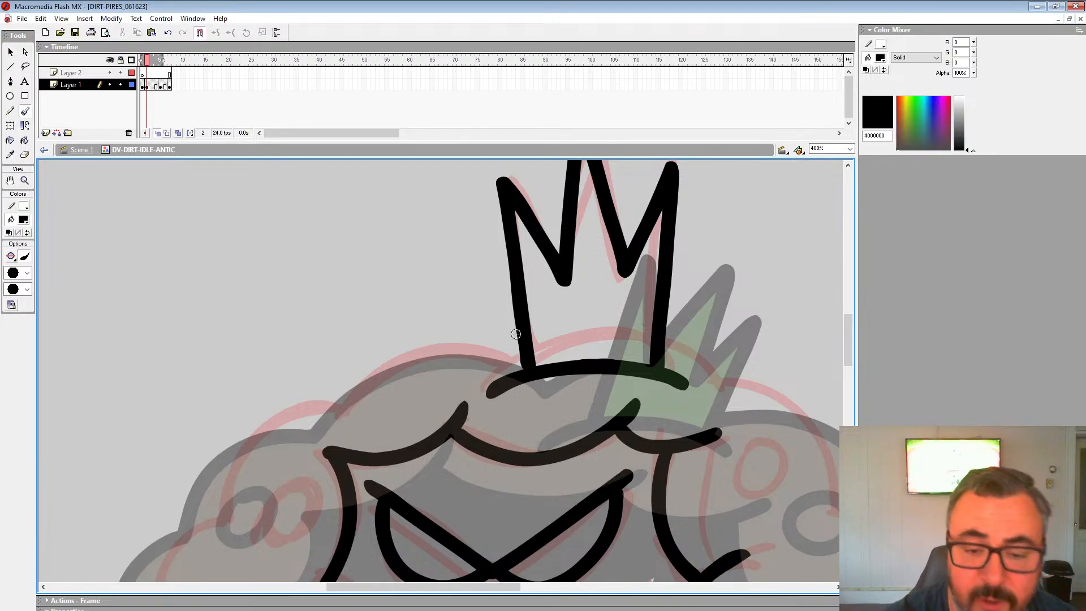
mouse_move(493, 352)
mouse_down()
mouse_move(352, 404)
mouse_move(513, 294)
mouse_up()
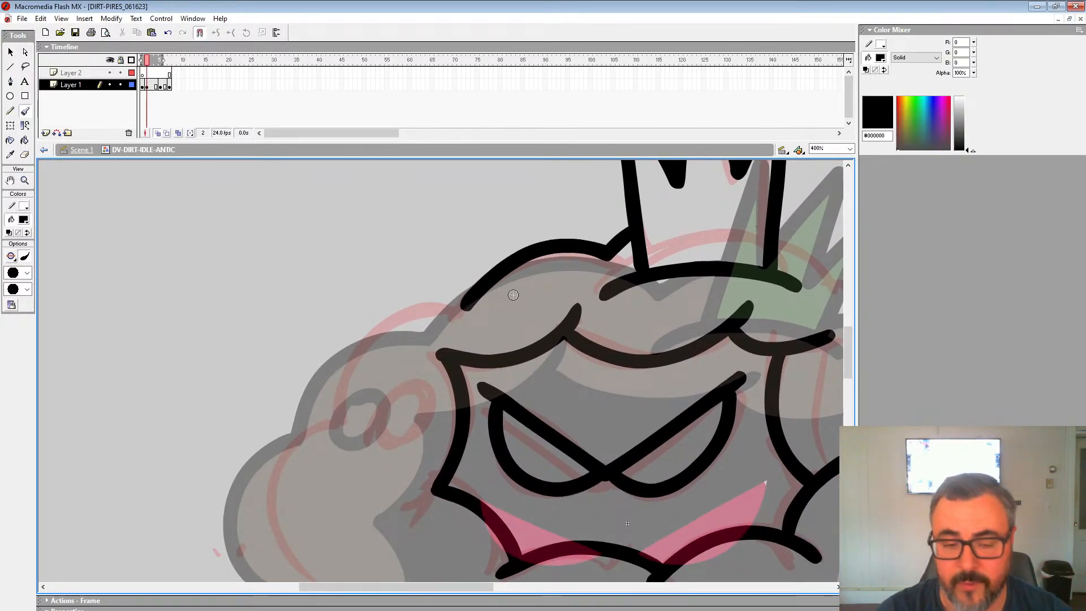
mouse_move(451, 304)
mouse_down()
mouse_move(369, 338)
mouse_move(344, 409)
mouse_move(371, 360)
mouse_move(362, 176)
mouse_move(300, 284)
mouse_move(333, 360)
mouse_move(331, 395)
mouse_move(408, 475)
mouse_move(443, 471)
mouse_up()
drag(534, 484, 383, 413)
drag(840, 223, 604, 476)
mouse_move(398, 211)
mouse_down()
mouse_move(517, 277)
mouse_move(547, 374)
mouse_move(580, 225)
mouse_move(546, 170)
mouse_move(605, 193)
mouse_move(617, 308)
mouse_move(568, 345)
mouse_move(537, 420)
mouse_move(443, 441)
mouse_move(430, 463)
mouse_move(347, 517)
mouse_move(257, 487)
mouse_up()
mouse_move(261, 491)
mouse_down()
mouse_move(339, 493)
mouse_move(496, 412)
mouse_move(371, 447)
mouse_move(294, 352)
mouse_up()
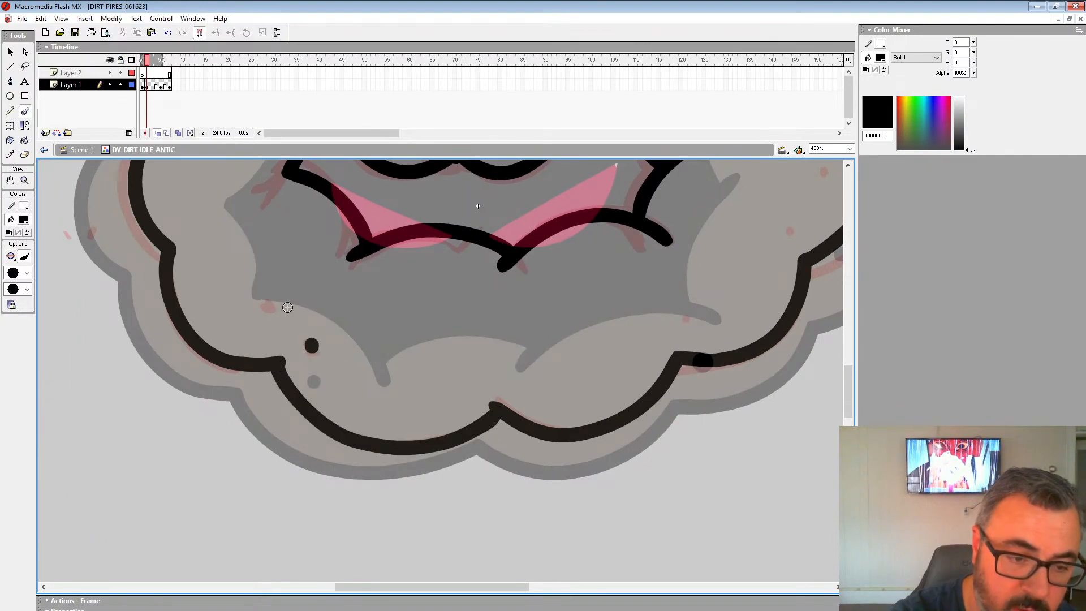
Add the remaining small dots and the two circles on the mound's sides in black.
click(267, 297)
drag(292, 256, 371, 497)
mouse_move(326, 303)
mouse_down()
mouse_move(312, 346)
mouse_move(362, 327)
mouse_up()
drag(828, 243, 542, 285)
mouse_move(484, 333)
mouse_down()
mouse_move(521, 338)
mouse_move(512, 317)
mouse_up()
drag(601, 391, 601, 263)
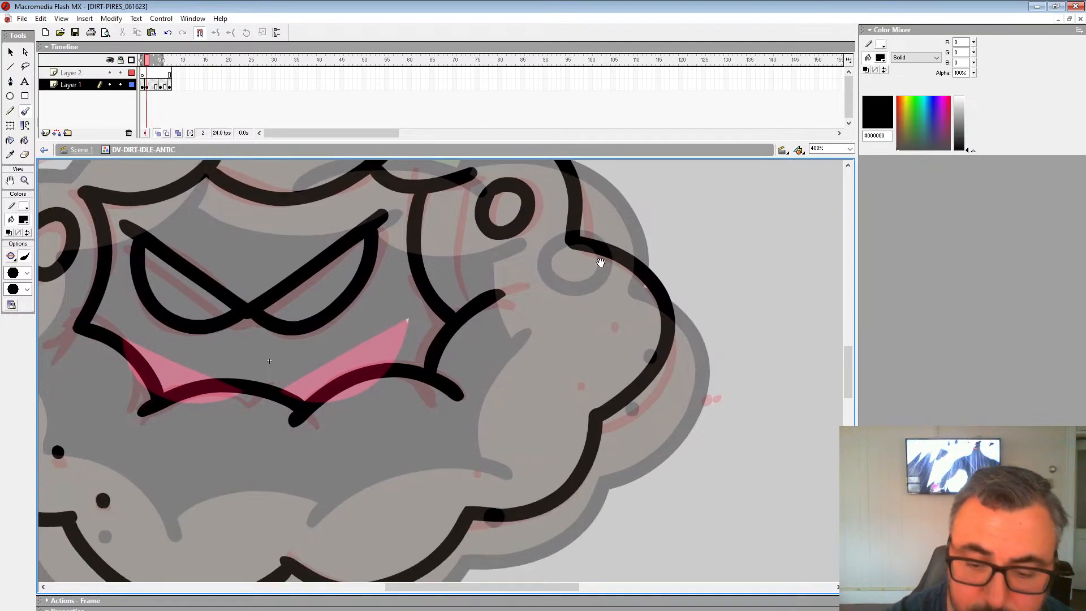
Make the black sketch start at frame 1 in place of the red one and play back the pose change.
click(25, 180)
alt+click(498, 339)
alt+click(505, 333)
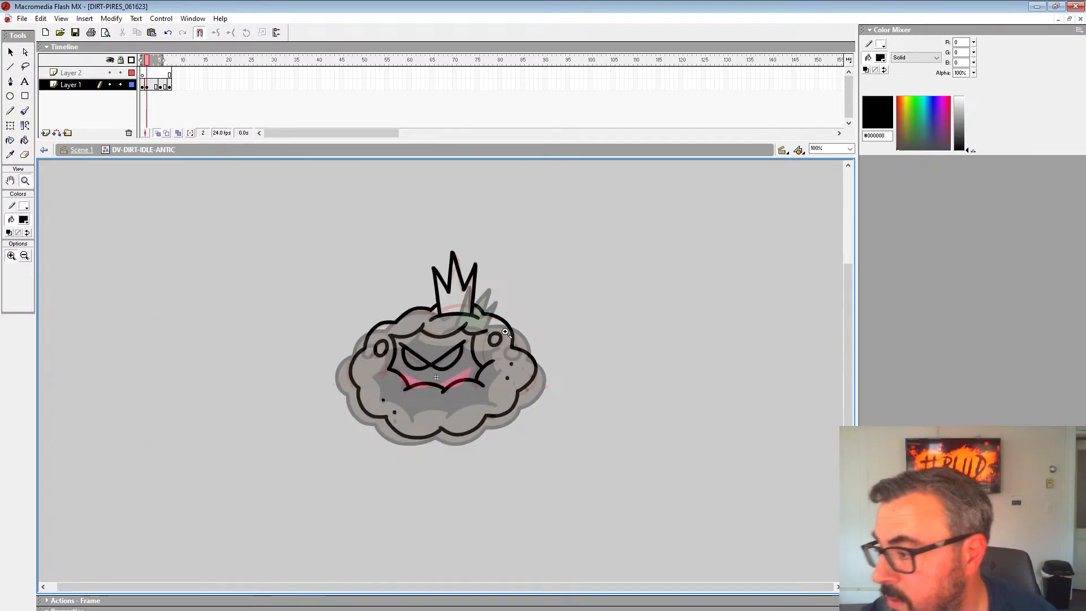
click(148, 86)
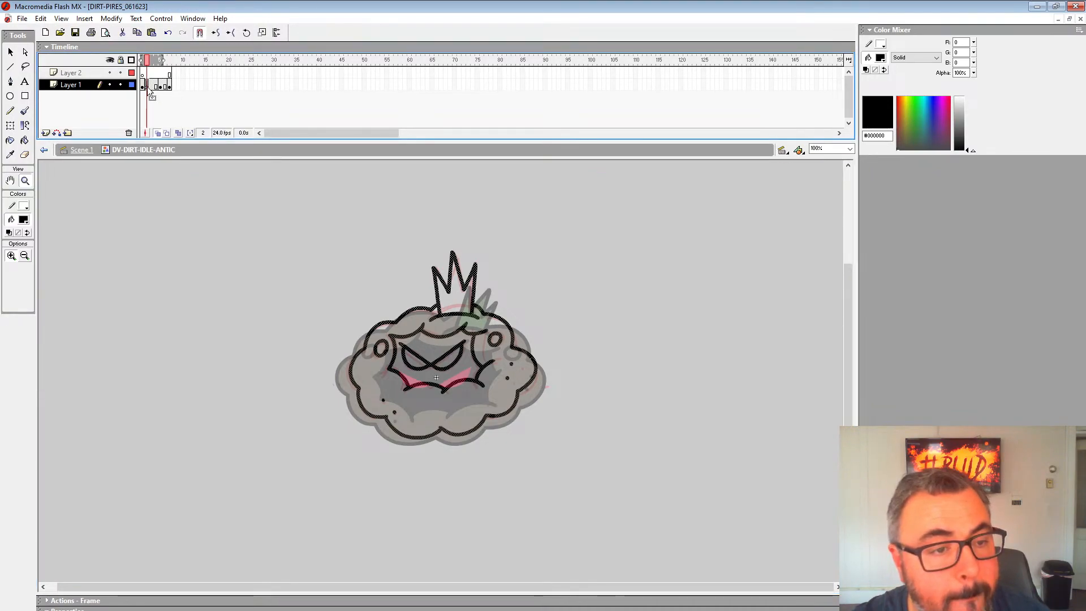
click(154, 86)
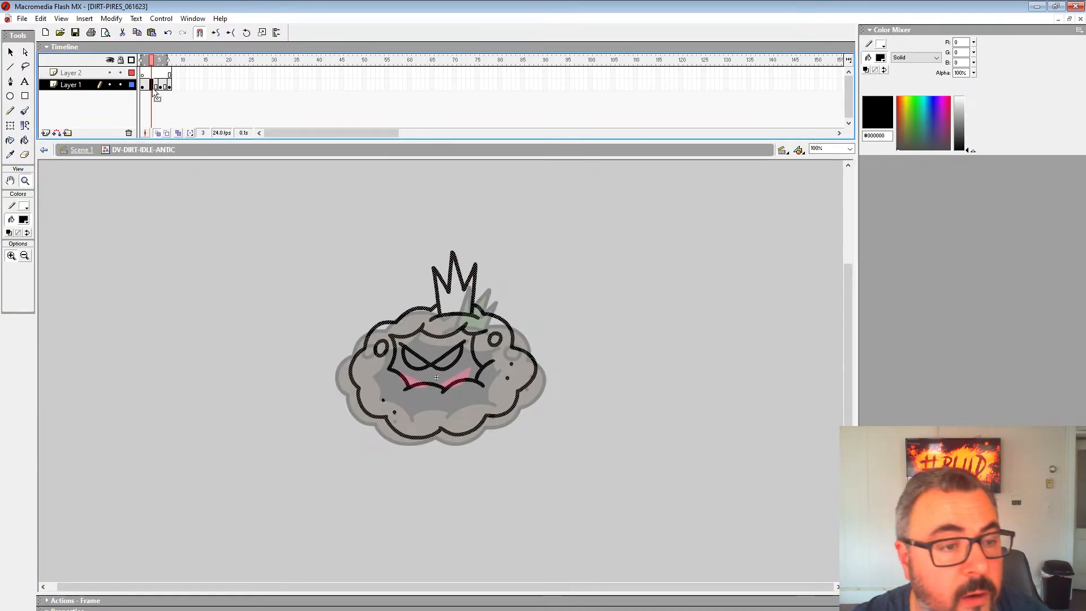
key(Return)
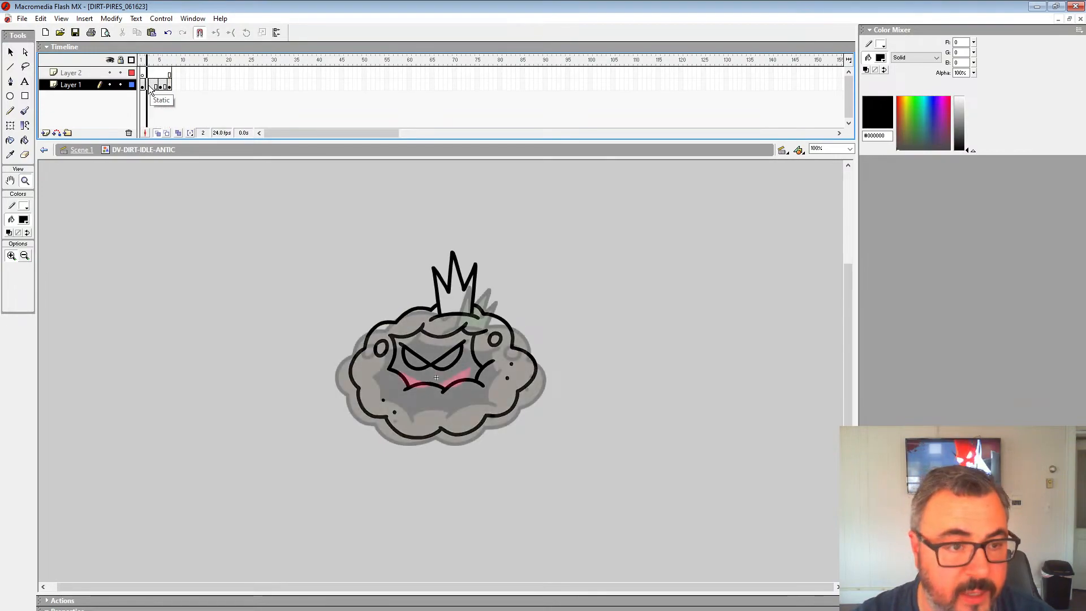
Insert a blank keyframe at frame 4 of Layer 1, adjust the onion skin range and switch to the Brush.
click(154, 86)
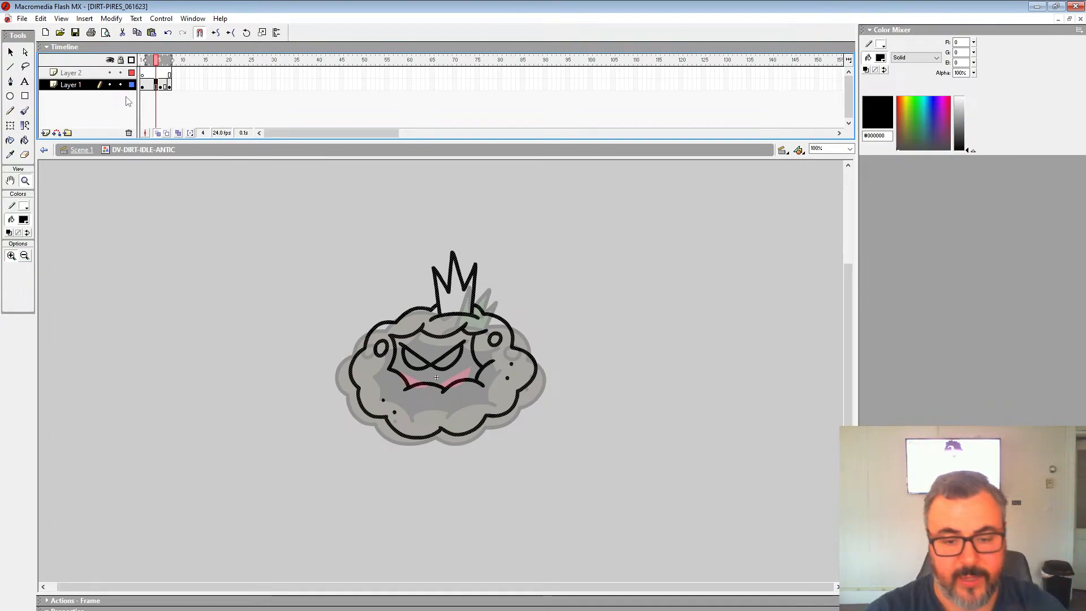
click(473, 367)
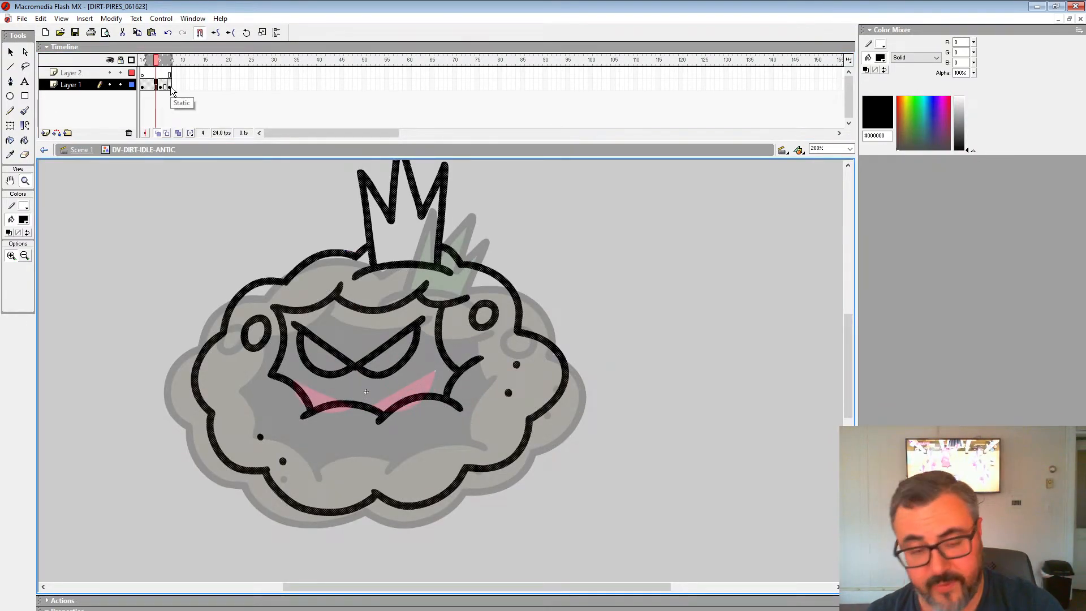
key(ctrl+shift+a)
drag(170, 62, 167, 62)
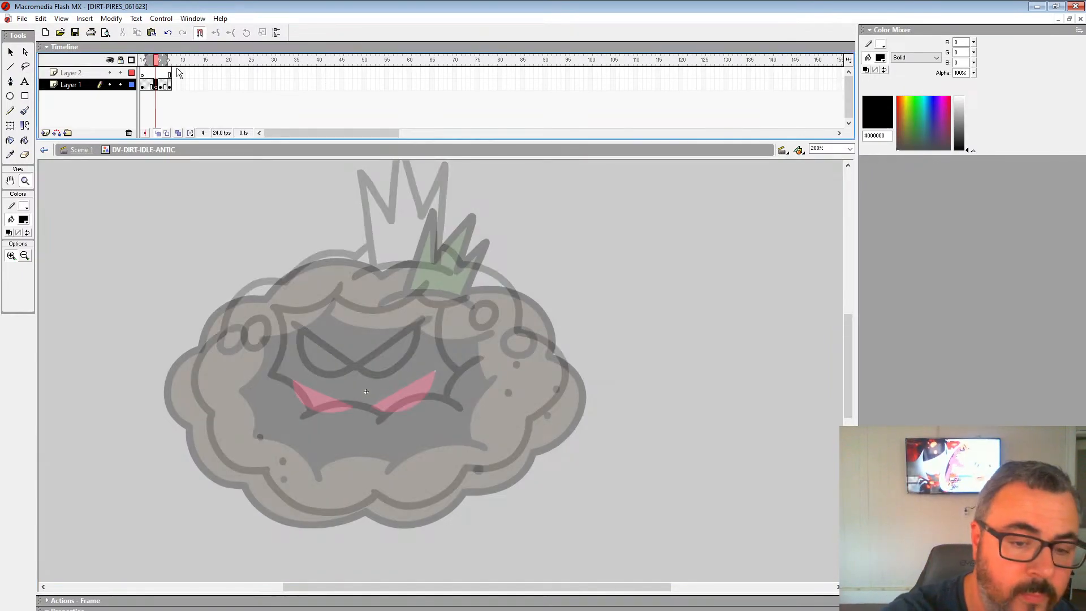
click(454, 389)
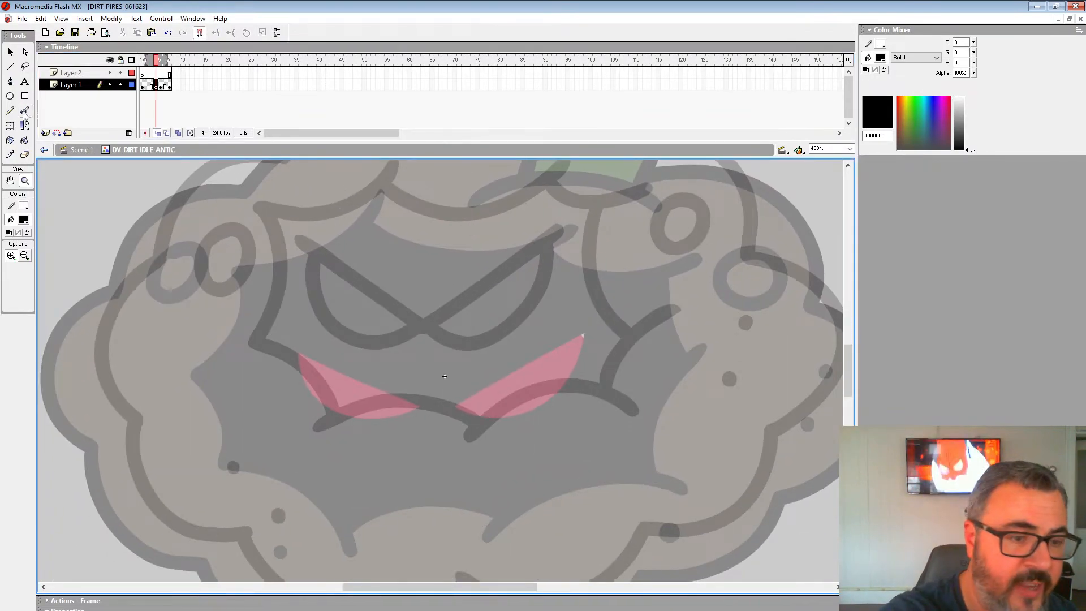
click(25, 110)
mouse_move(388, 177)
mouse_down()
mouse_move(351, 215)
mouse_move(244, 229)
mouse_up()
drag(375, 209, 574, 216)
drag(262, 225, 310, 503)
key(ctrl+z)
key(ctrl+z)
key(ctrl+z)
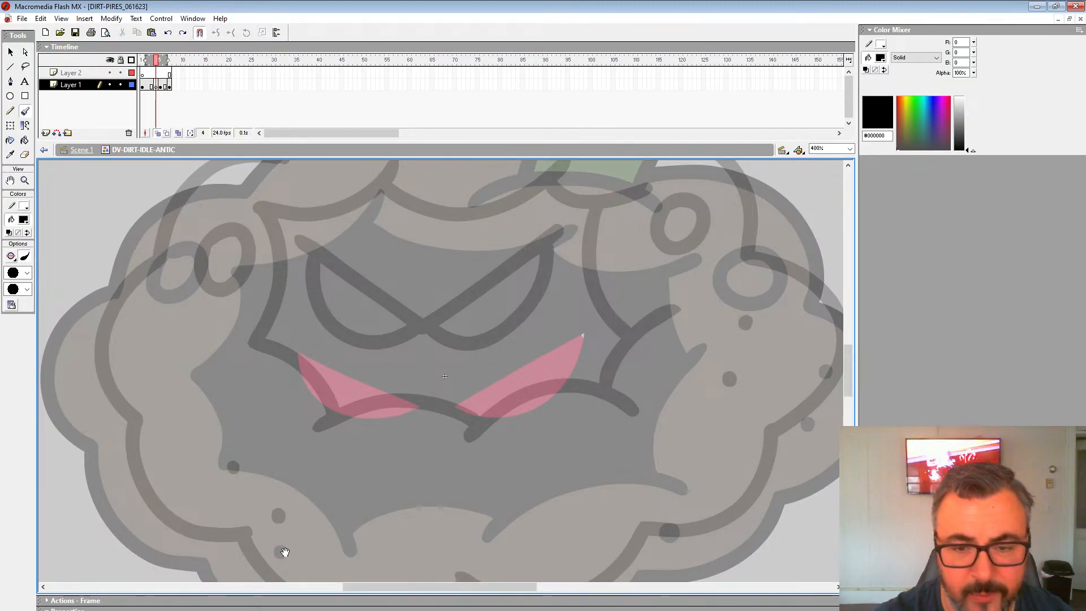
drag(571, 274, 566, 350)
mouse_move(569, 255)
mouse_down()
mouse_move(518, 297)
mouse_move(449, 308)
mouse_up()
key(ctrl+z)
Draw the frame 4 face opening in black, slightly lower and wider than the onion-skinned black one.
mouse_move(378, 275)
mouse_down()
mouse_move(342, 298)
mouse_move(251, 301)
mouse_up()
mouse_move(562, 253)
mouse_down()
mouse_move(523, 288)
mouse_move(460, 304)
mouse_move(388, 296)
mouse_up()
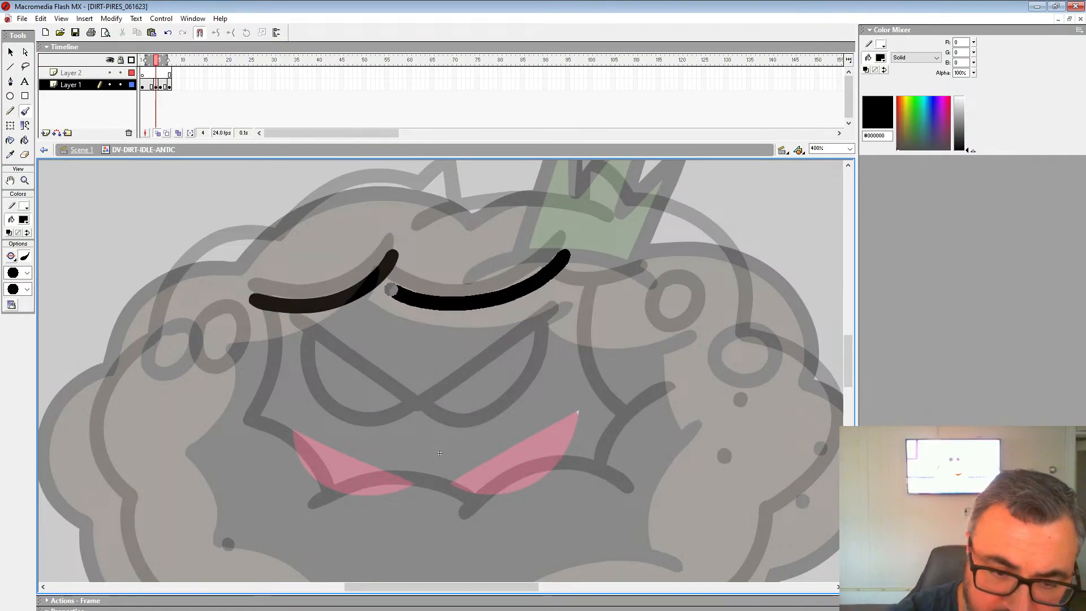
mouse_move(543, 282)
mouse_down()
mouse_move(443, 262)
mouse_move(543, 255)
mouse_up()
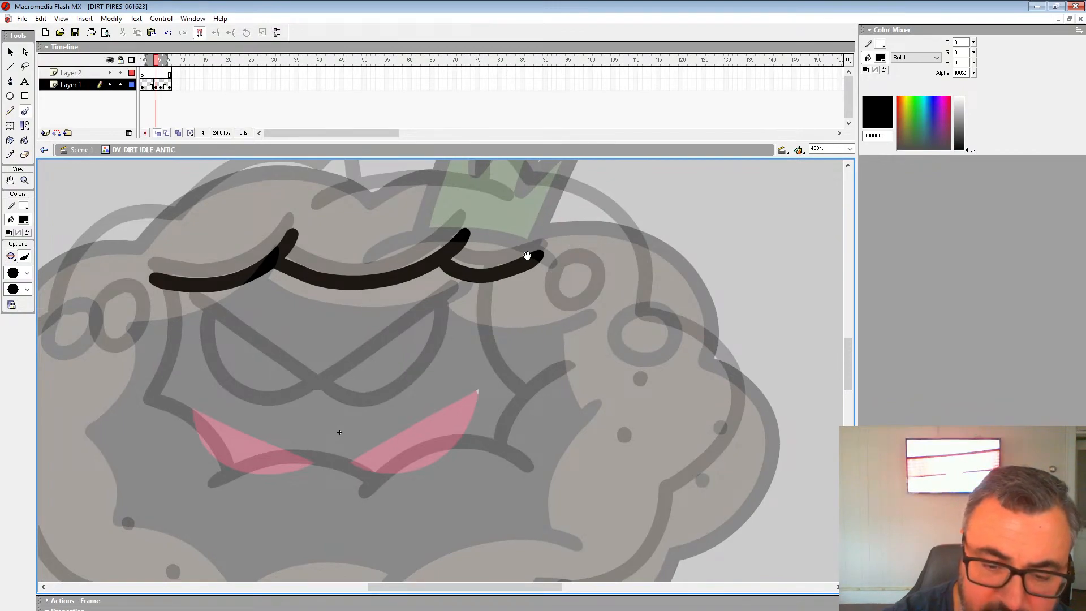
mouse_move(506, 452)
mouse_down()
mouse_move(605, 326)
mouse_move(468, 380)
mouse_move(308, 379)
mouse_move(227, 297)
mouse_move(311, 407)
mouse_up()
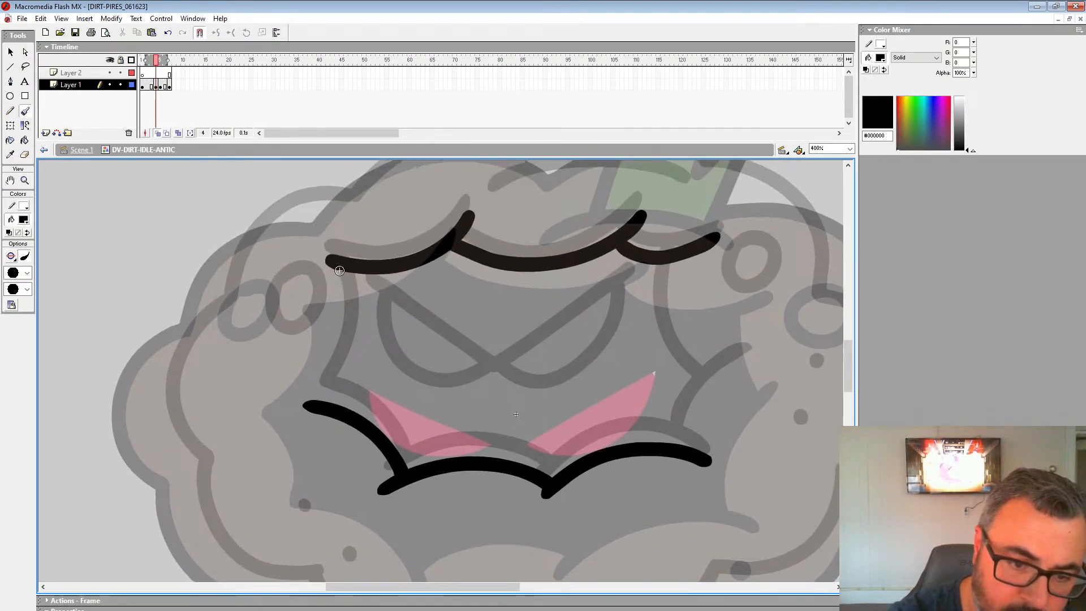
mouse_move(330, 262)
mouse_down()
mouse_move(338, 314)
mouse_move(308, 407)
mouse_up()
drag(746, 324, 590, 315)
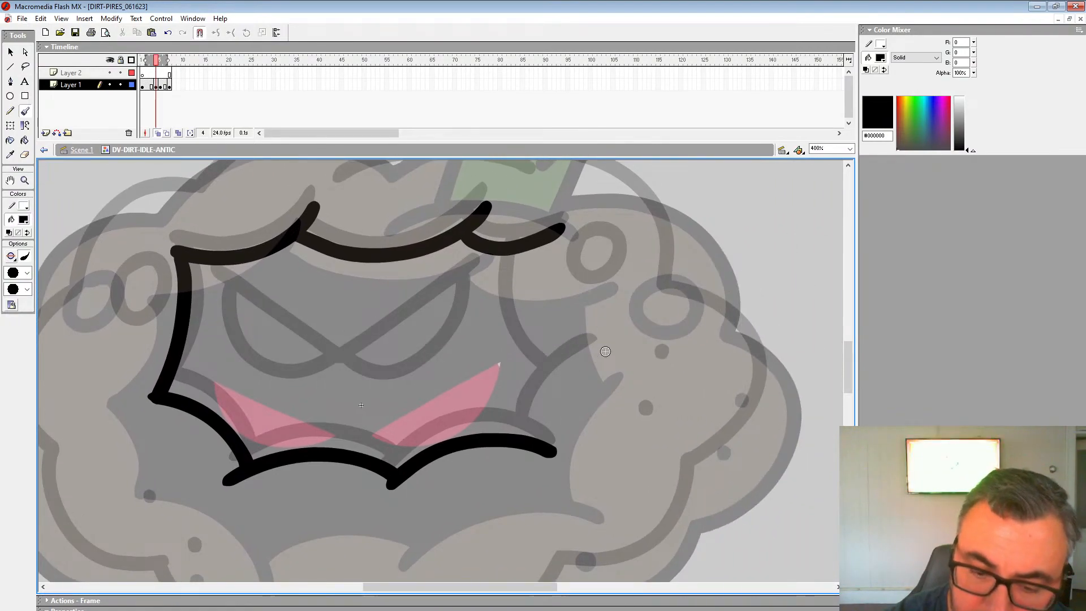
mouse_move(605, 351)
mouse_down()
mouse_move(558, 386)
mouse_move(542, 442)
mouse_up()
mouse_move(533, 243)
mouse_down()
mouse_move(530, 281)
mouse_move(576, 362)
mouse_up()
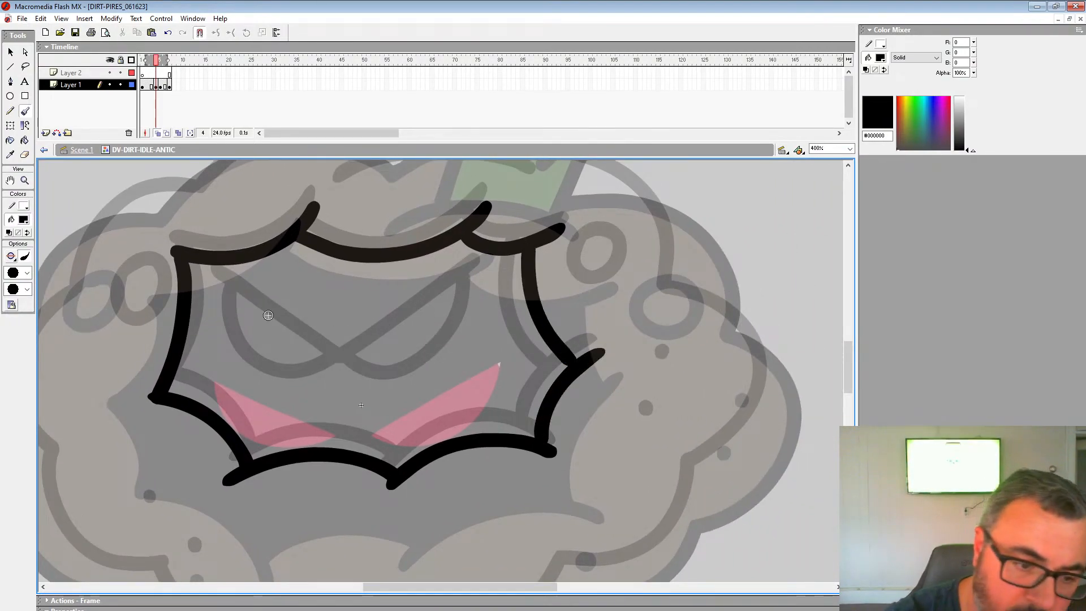
Draw a round circle, a flattened oval below it and a tall oval between them in the empty area beside the mound.
drag(516, 395, 400, 391)
mouse_move(672, 386)
mouse_down()
mouse_move(424, 415)
mouse_move(343, 437)
mouse_move(426, 412)
mouse_move(536, 417)
mouse_move(423, 488)
mouse_up()
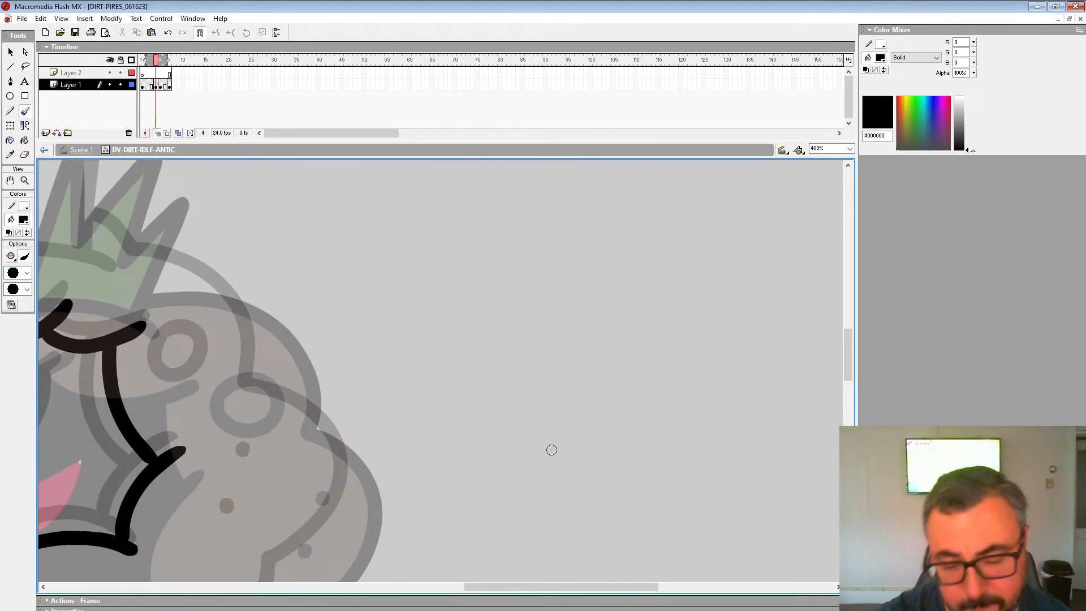
mouse_move(466, 410)
mouse_down()
mouse_move(629, 370)
mouse_move(526, 421)
mouse_up()
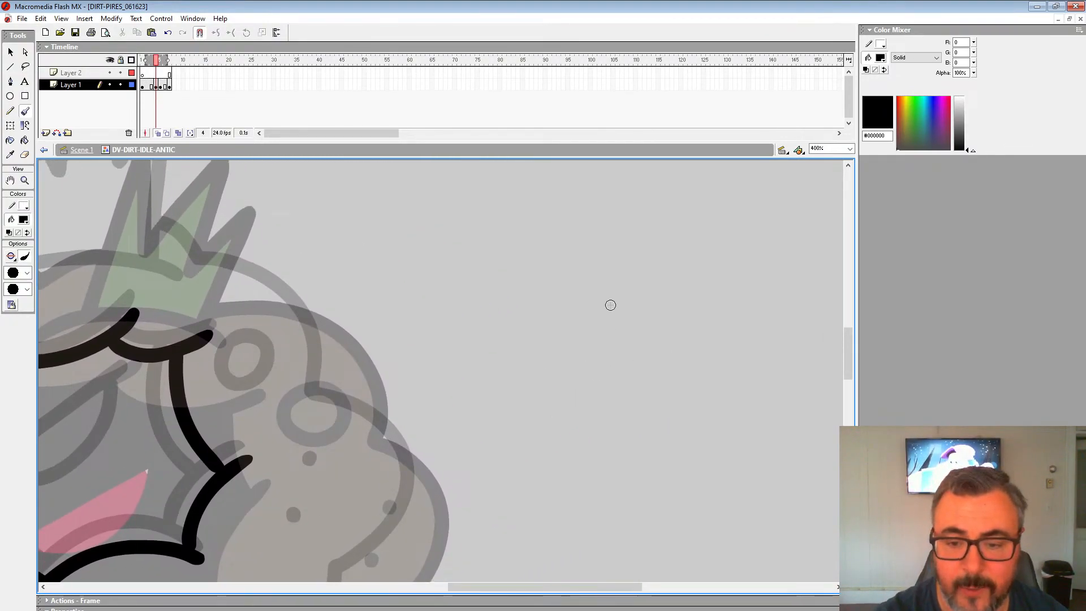
drag(593, 209, 576, 210)
drag(577, 526, 566, 528)
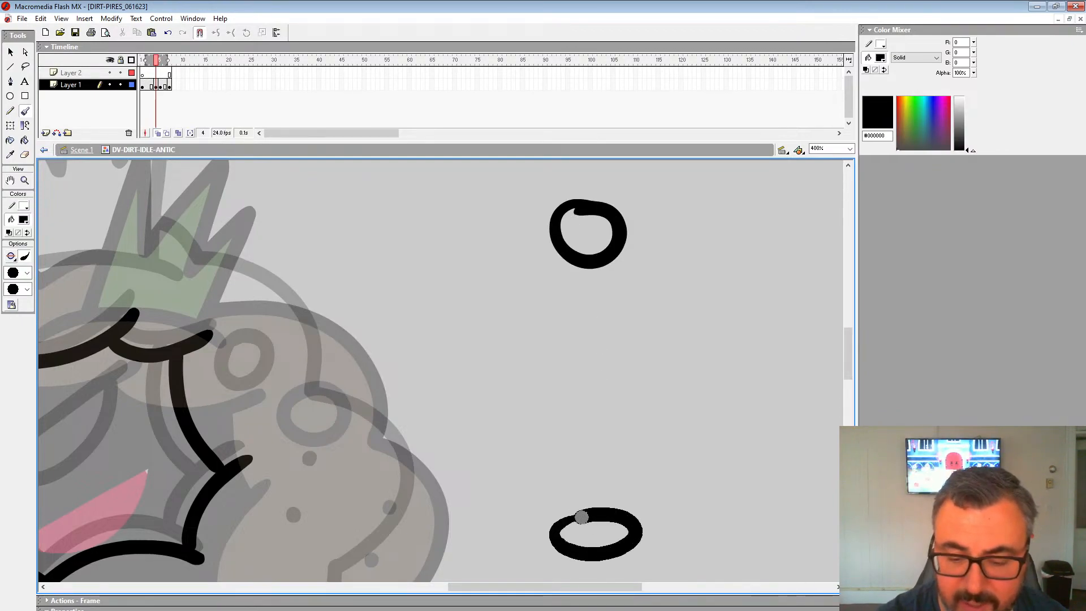
mouse_move(572, 347)
mouse_down()
mouse_move(577, 435)
mouse_move(626, 416)
mouse_move(572, 396)
mouse_up()
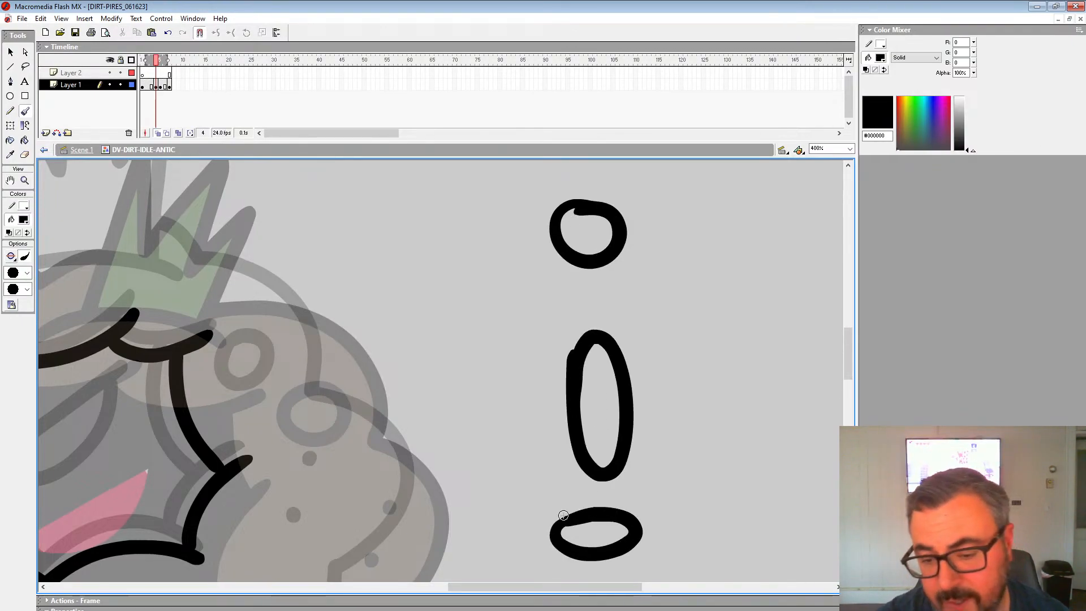
Undo the practice ovals beside the character and paint the slanted brows and eye outlines inside the face on frame 4.
key(ctrl+z)
key(ctrl+z)
key(ctrl+z)
key(ctrl+z)
key(ctrl+z)
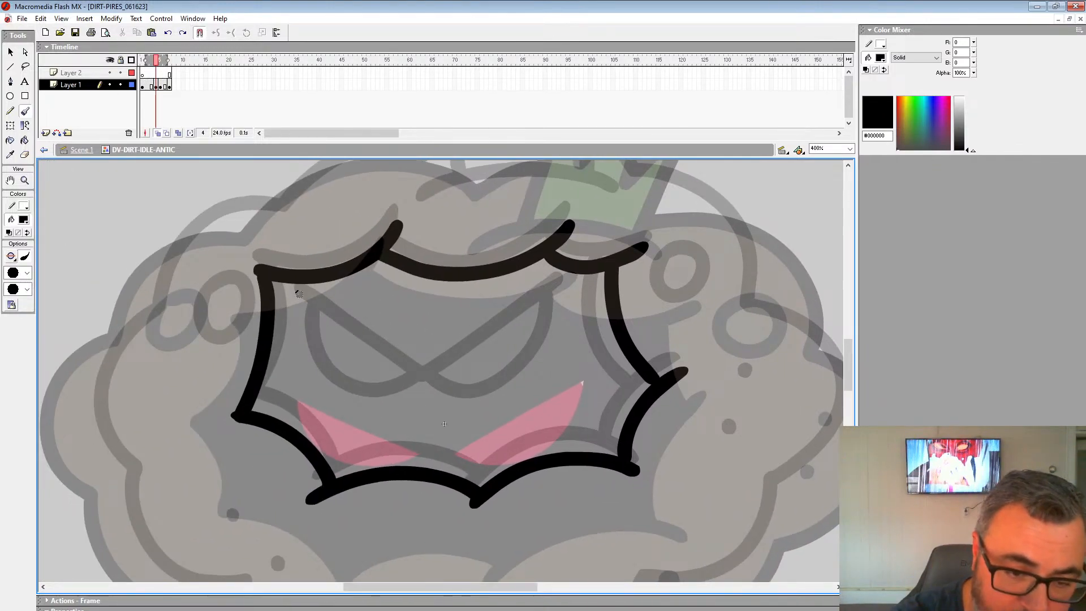
mouse_move(296, 293)
mouse_down()
mouse_move(408, 399)
mouse_move(549, 296)
mouse_up()
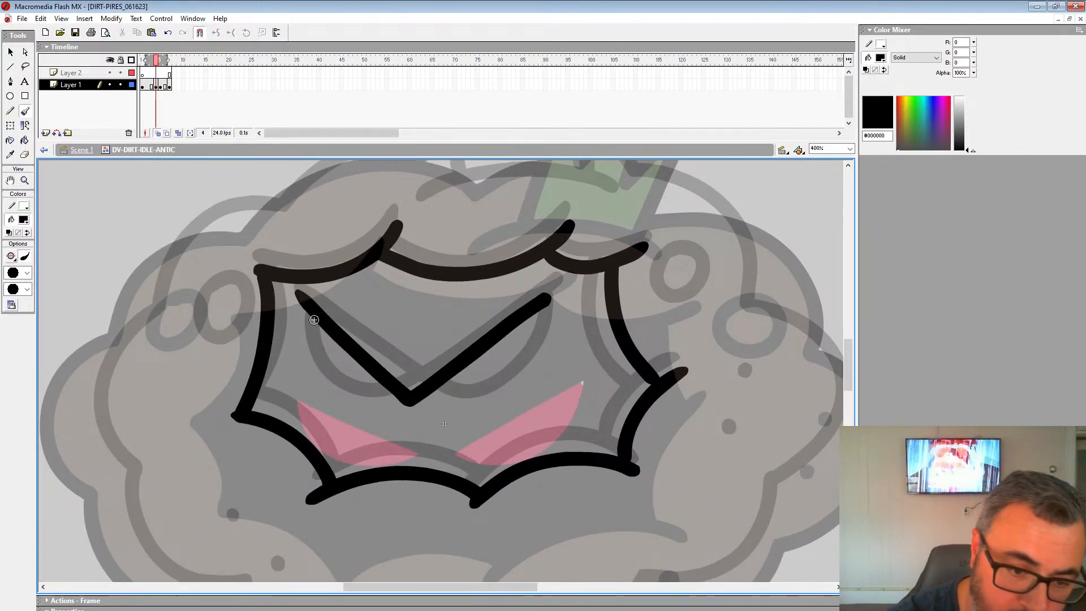
mouse_move(309, 310)
mouse_down()
mouse_move(310, 375)
mouse_move(394, 418)
mouse_move(408, 400)
mouse_move(460, 433)
mouse_move(519, 423)
mouse_move(547, 298)
mouse_up()
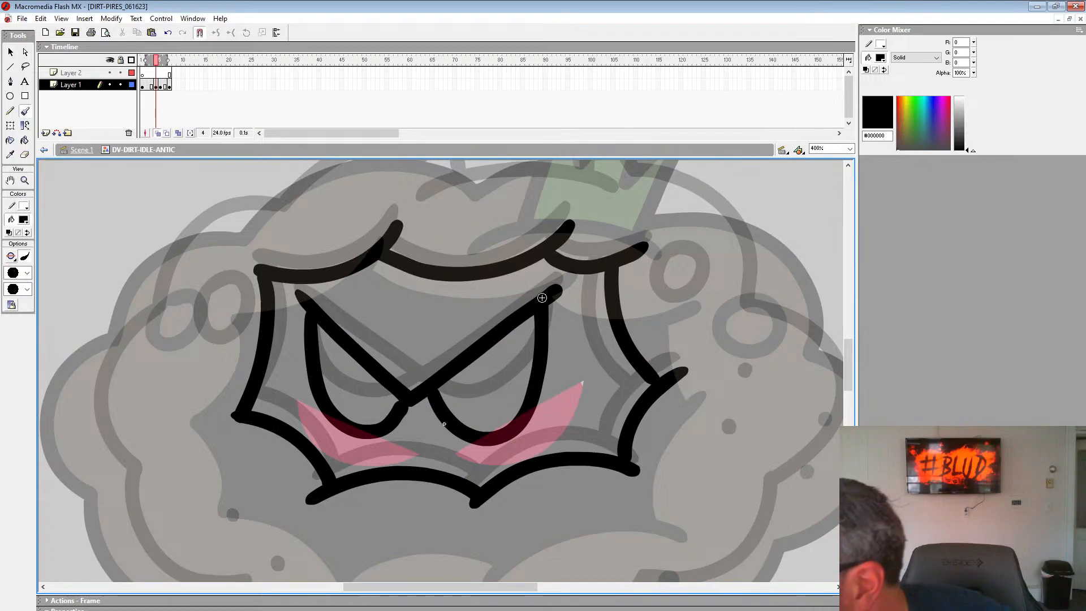
Paint the curved crown base and the three-spiked crown on top of the head on frame 4.
mouse_move(676, 382)
mouse_down()
mouse_move(640, 562)
mouse_move(625, 568)
mouse_up()
mouse_move(387, 432)
mouse_down()
mouse_move(475, 411)
mouse_move(561, 423)
mouse_up()
key(ctrl+z)
mouse_move(386, 427)
mouse_down()
mouse_move(498, 410)
mouse_move(572, 421)
mouse_move(390, 426)
mouse_up()
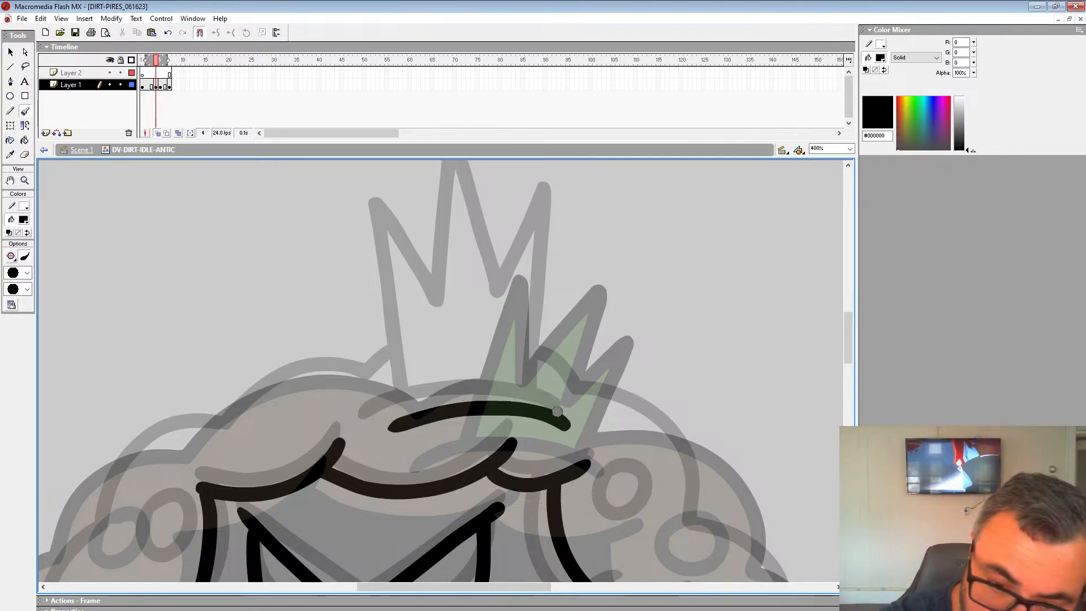
mouse_move(557, 411)
mouse_down()
mouse_move(551, 259)
mouse_move(529, 319)
mouse_move(471, 183)
mouse_move(470, 326)
mouse_move(407, 235)
mouse_move(424, 408)
mouse_up()
Paint a small ring on each side of the face on frame 4, between the onion-skinned positions.
key(space)
mouse_move(508, 405)
mouse_down()
mouse_move(649, 304)
mouse_move(715, 434)
mouse_move(660, 448)
mouse_move(606, 168)
mouse_up()
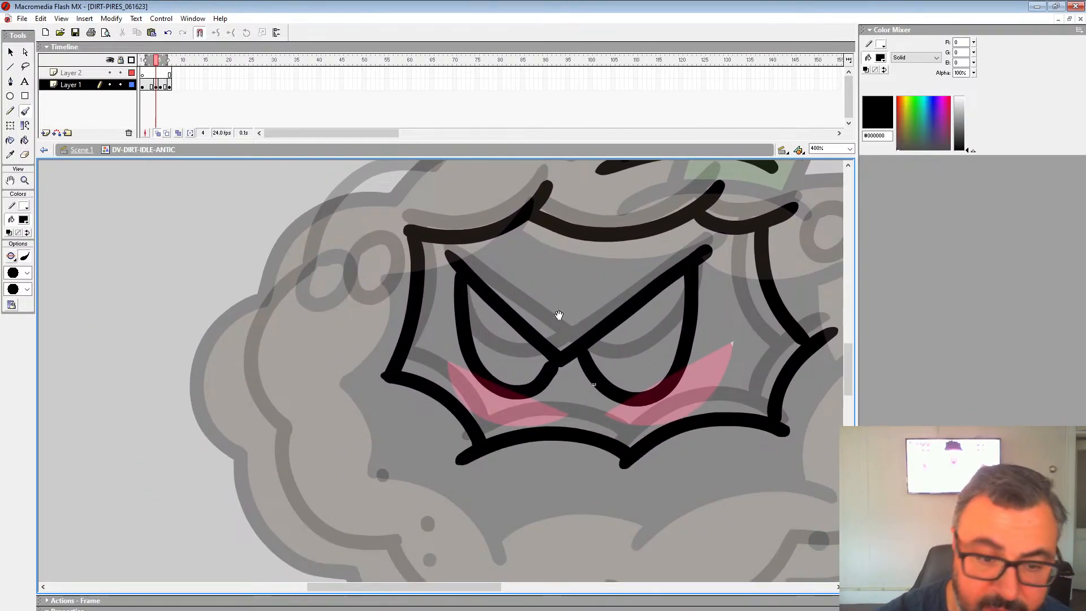
mouse_move(349, 251)
mouse_down()
mouse_move(324, 291)
mouse_move(378, 277)
mouse_move(358, 248)
mouse_move(336, 269)
mouse_move(384, 278)
mouse_move(344, 282)
mouse_up()
key(ctrl+z)
key(space)
drag(633, 330, 334, 409)
mouse_move(551, 321)
mouse_down()
mouse_move(526, 339)
mouse_move(555, 314)
mouse_move(771, 371)
mouse_up()
key(space)
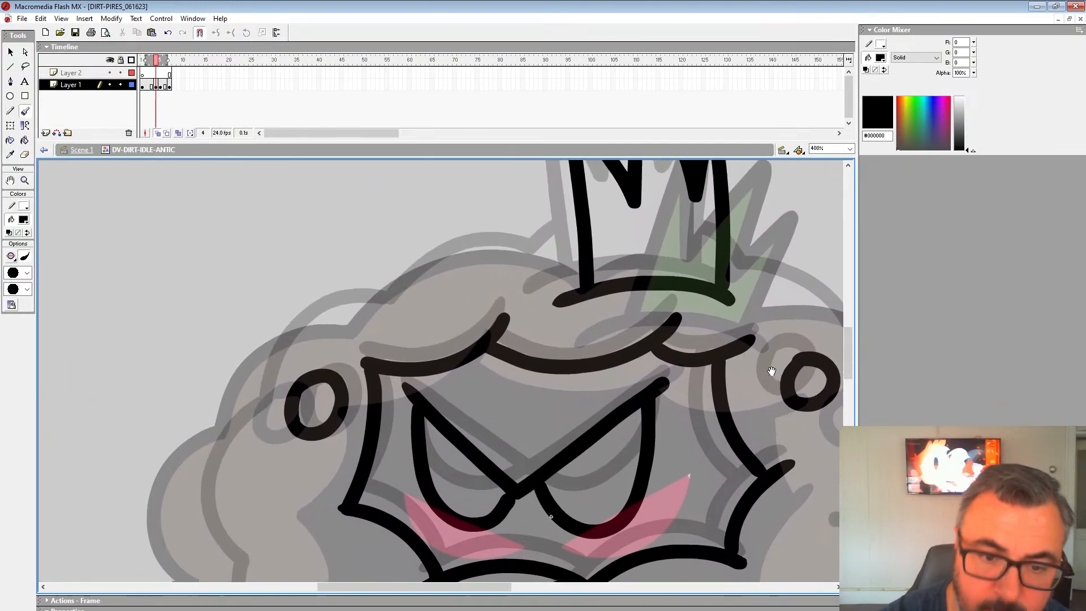
Paint the lumpy cloud outline from the crown down the character's left-hand side on frame 4.
mouse_move(544, 254)
mouse_down()
mouse_move(430, 265)
mouse_move(348, 317)
mouse_move(249, 421)
mouse_up()
key(space)
drag(260, 379, 373, 185)
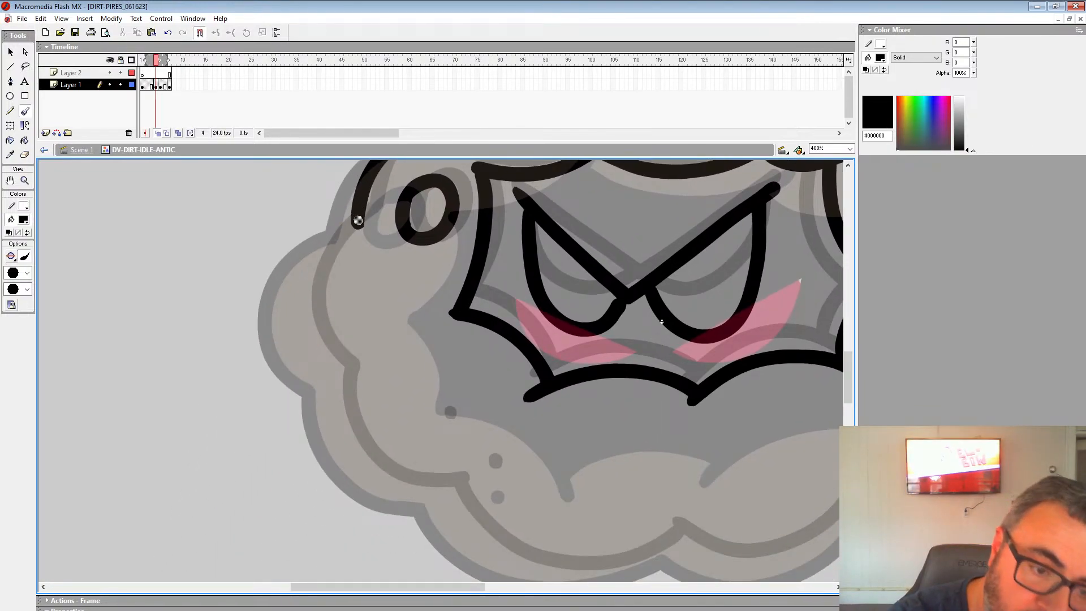
mouse_move(358, 221)
mouse_down()
mouse_move(295, 306)
mouse_move(331, 371)
mouse_move(354, 455)
mouse_move(437, 488)
mouse_up()
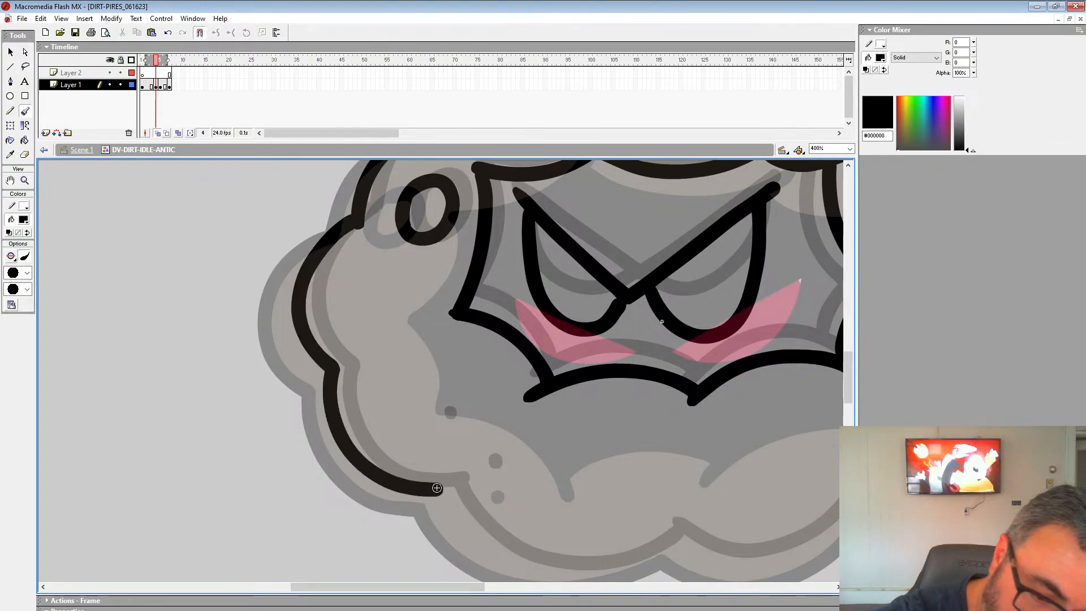
Complete the cloud outline along the underside and the right-hand side up to the crown on frame 4.
key(space)
drag(521, 501, 220, 414)
drag(628, 333, 487, 582)
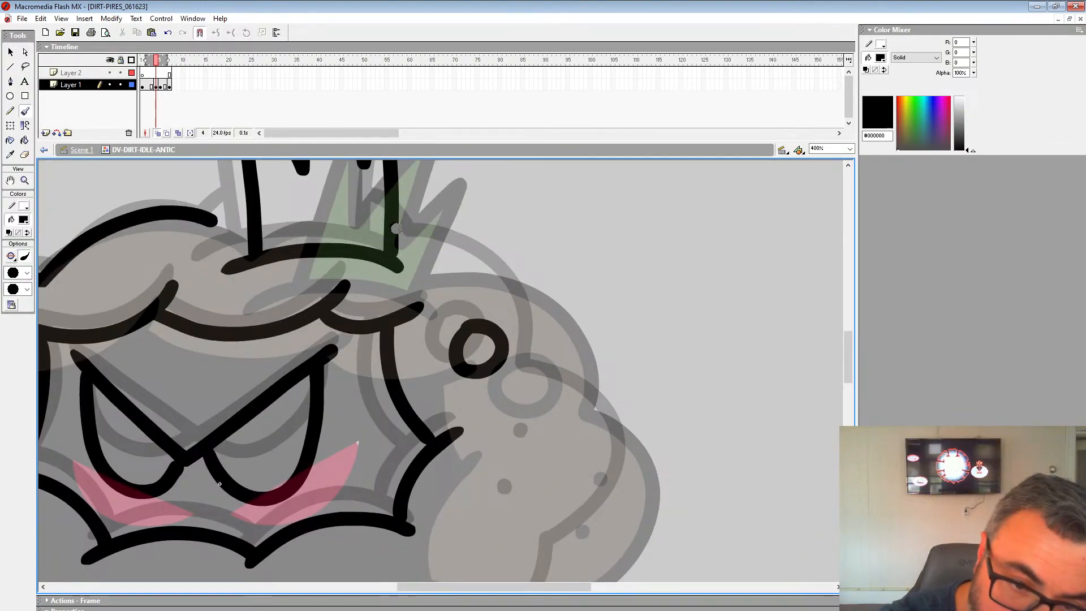
mouse_move(395, 229)
mouse_down()
mouse_move(455, 241)
mouse_move(594, 382)
mouse_move(610, 503)
mouse_move(562, 546)
mouse_move(677, 271)
mouse_move(651, 334)
mouse_move(555, 371)
mouse_move(495, 423)
mouse_move(362, 415)
mouse_move(286, 452)
mouse_move(141, 396)
mouse_up()
key(space)
Compare the neighbouring frames and paint the speckle dots on the right-hand side of the body on frame 4.
click(147, 84)
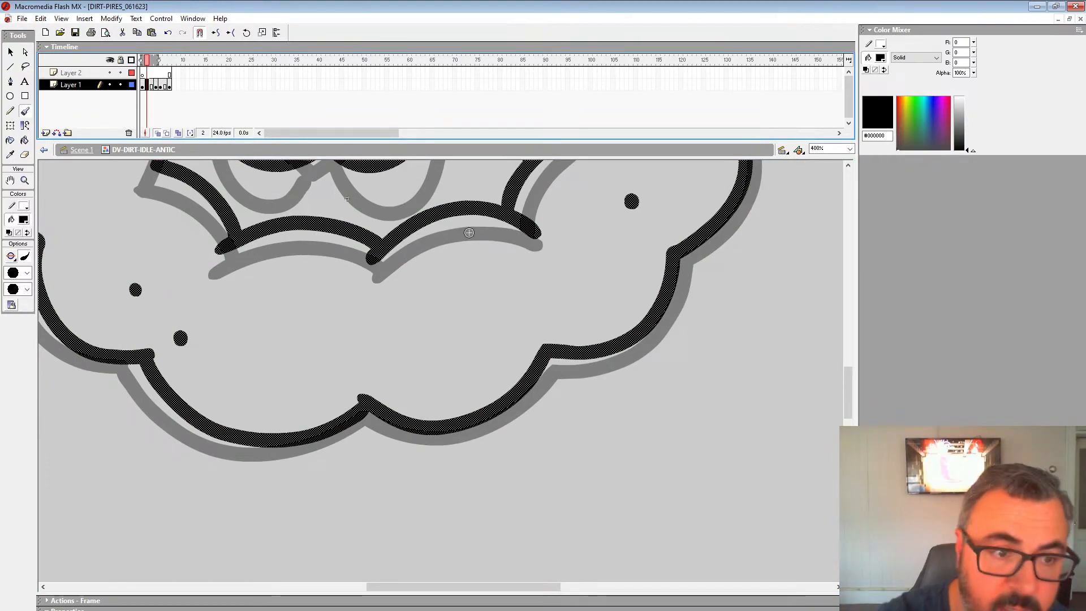
click(170, 85)
click(148, 85)
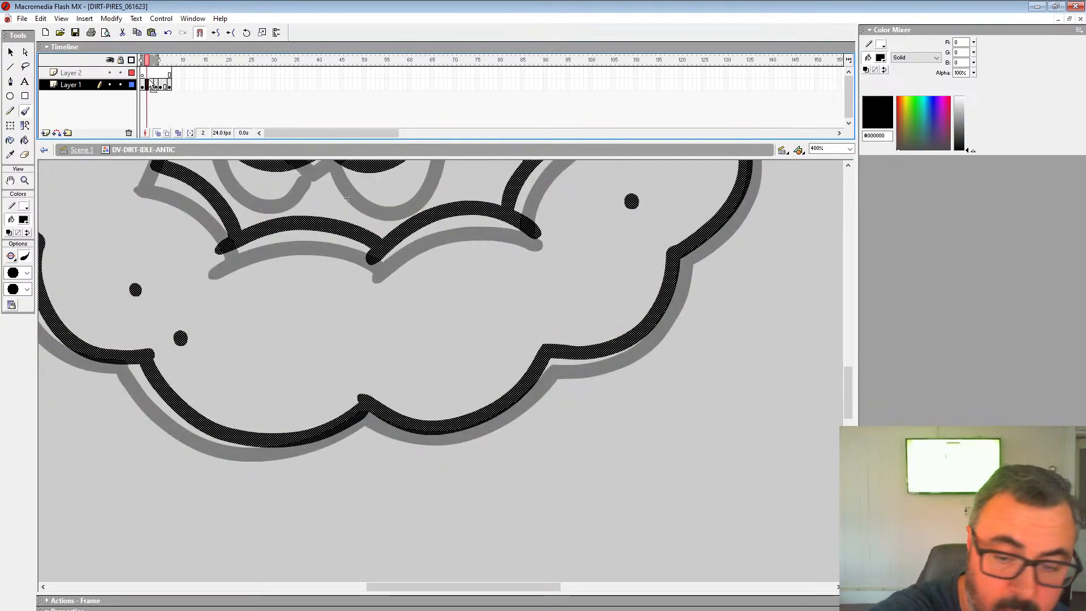
click(543, 306)
click(159, 84)
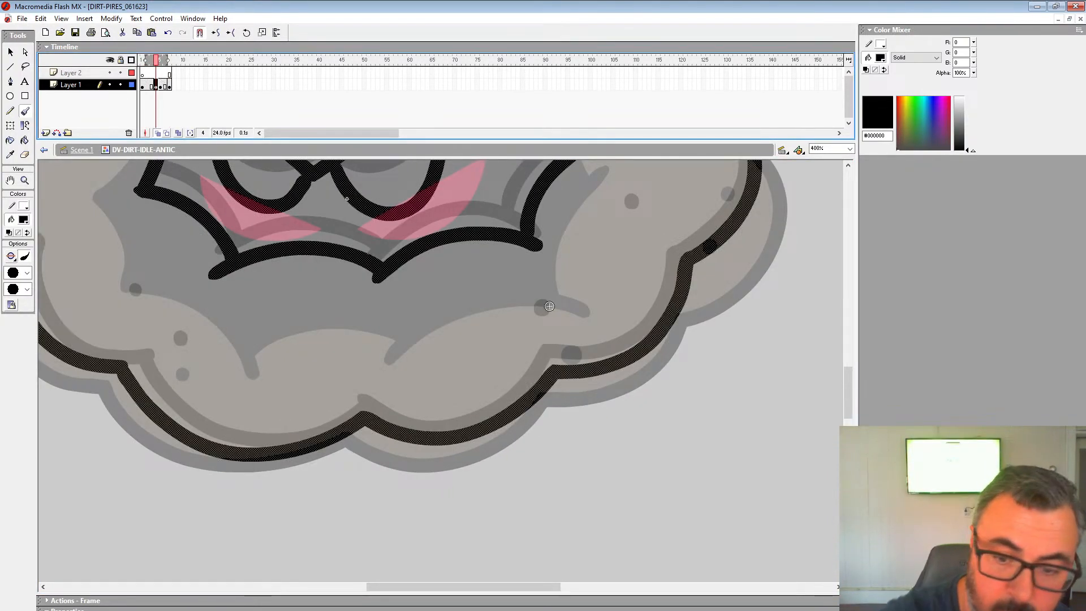
mouse_move(563, 271)
mouse_down()
mouse_move(606, 441)
mouse_move(633, 361)
mouse_move(392, 247)
mouse_up()
click(148, 84)
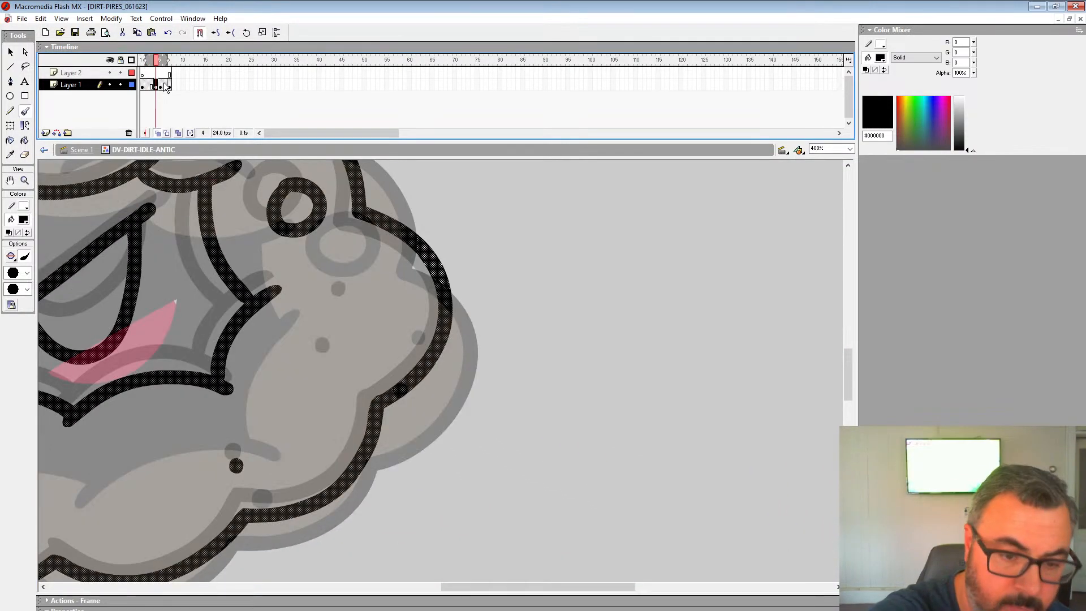
click(158, 85)
Paint the two speckle dots on the lower left of the body on frame 4.
click(26, 181)
alt+click(453, 359)
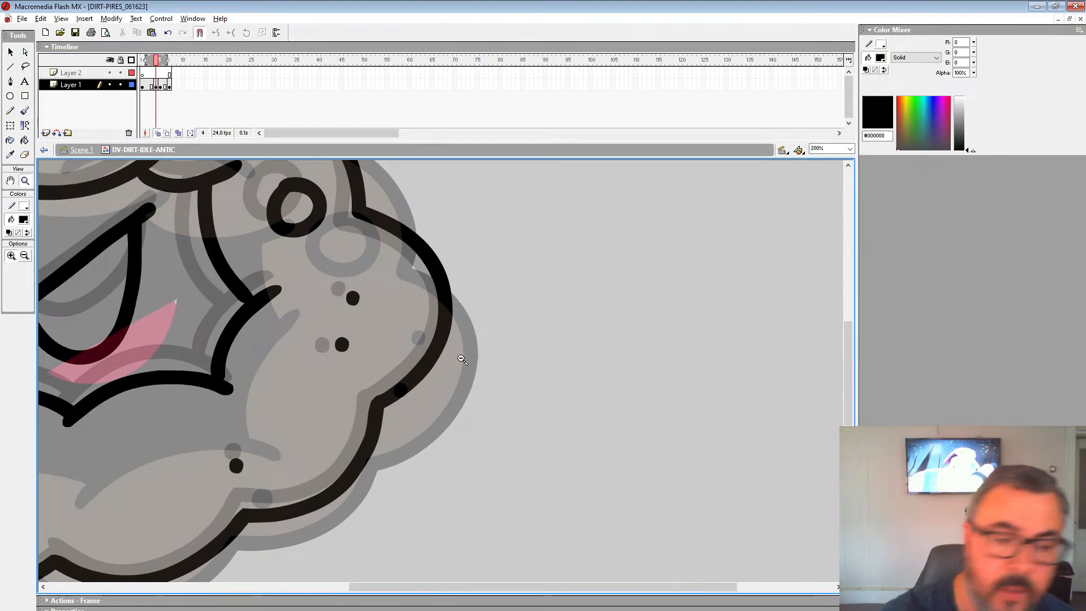
alt+click(447, 360)
alt+click(446, 360)
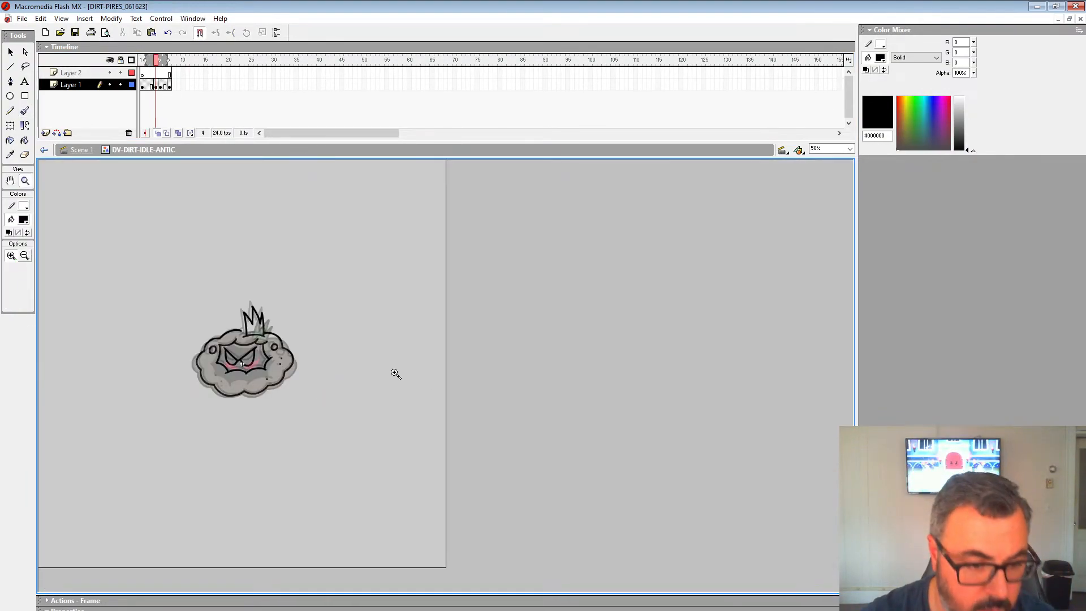
click(243, 372)
click(362, 365)
click(526, 421)
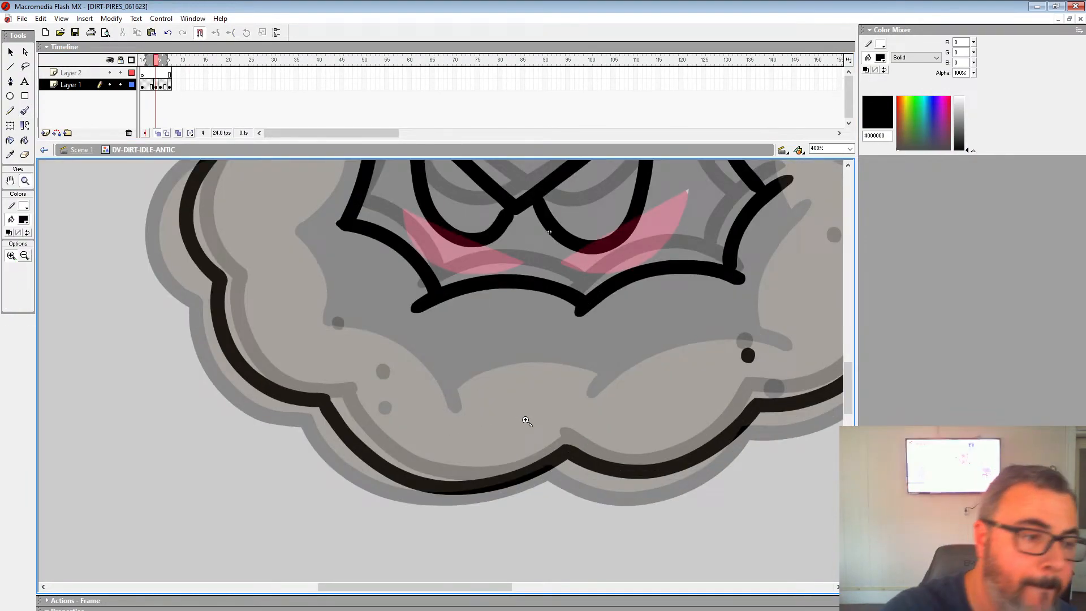
key(b)
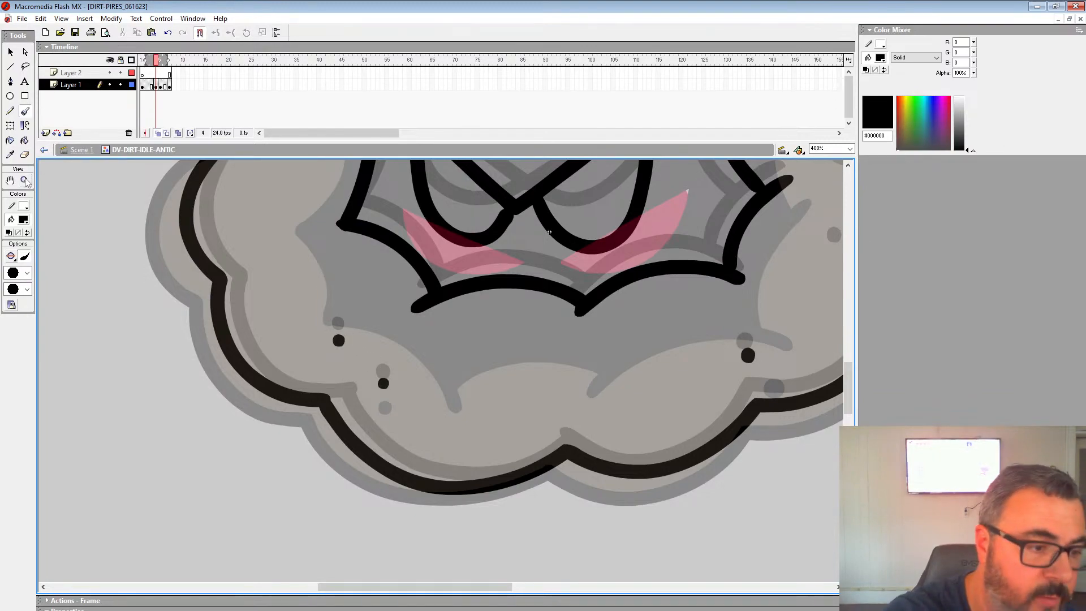
Play back the animation with the whole character in view.
click(26, 182)
alt+click(473, 358)
alt+click(463, 360)
alt+click(454, 360)
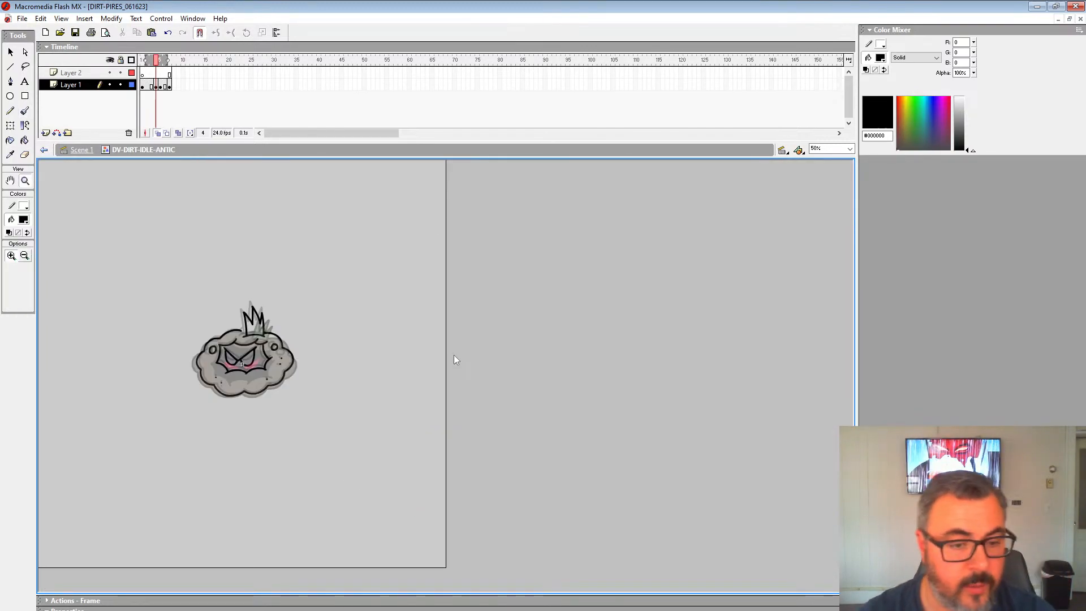
key(Return)
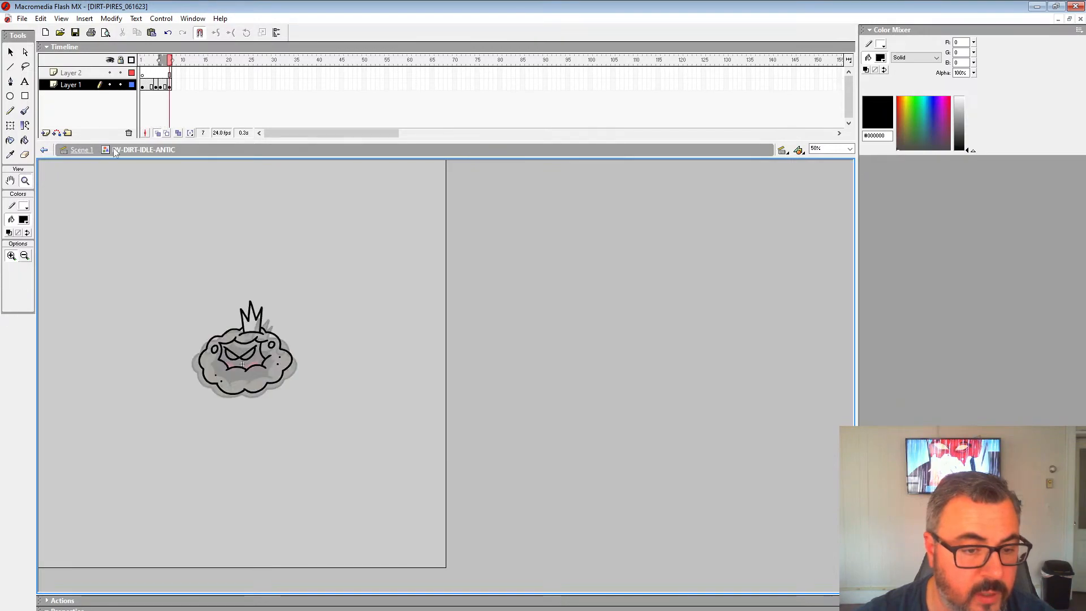
Close the gap between the cloud outline and the left side of the crown on frame 4.
click(157, 86)
click(248, 344)
click(424, 359)
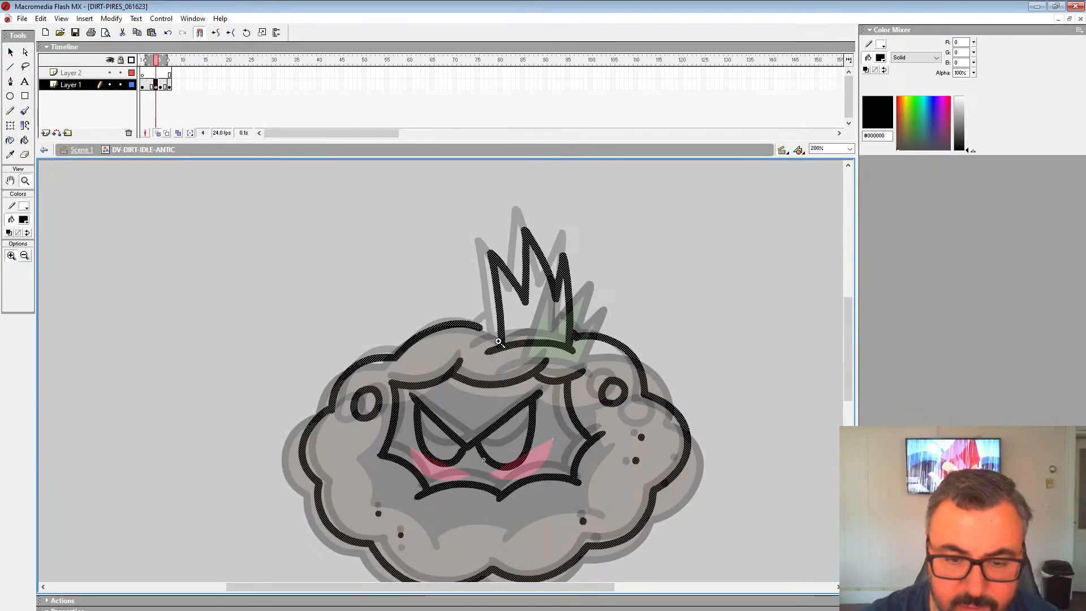
click(428, 341)
click(25, 111)
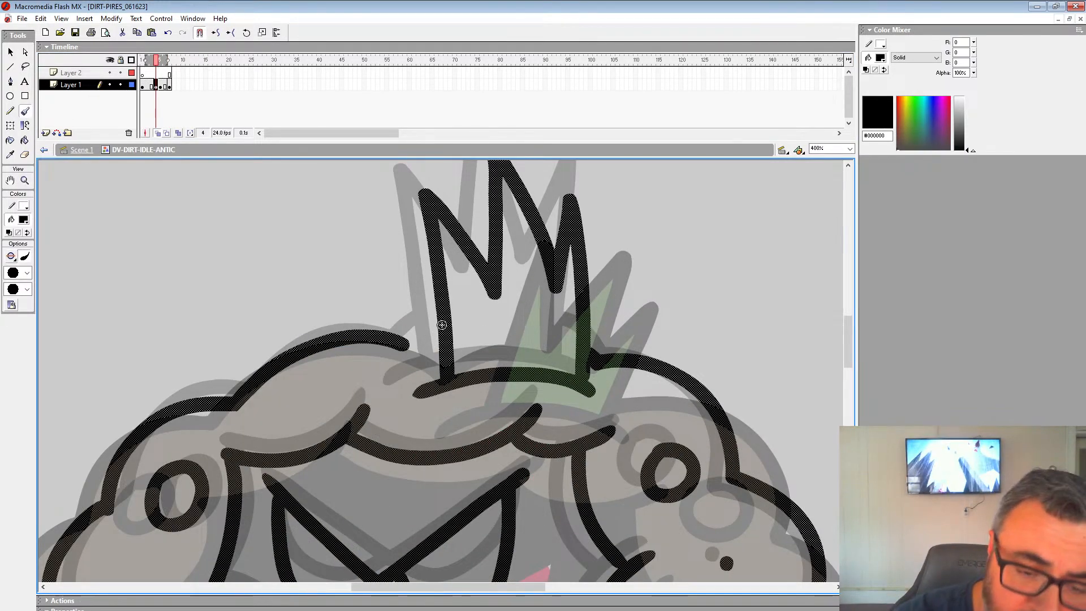
drag(408, 348, 405, 347)
Replay the animation to check the motion with the corrected outline by the crown.
click(26, 181)
alt+click(471, 371)
alt+click(471, 370)
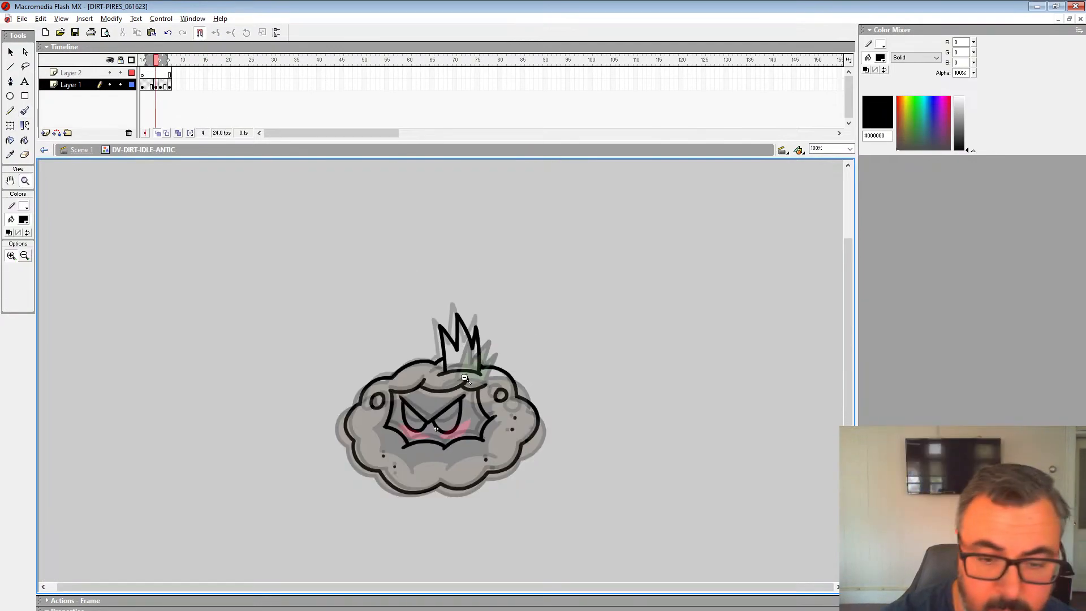
alt+click(470, 366)
key(Return)
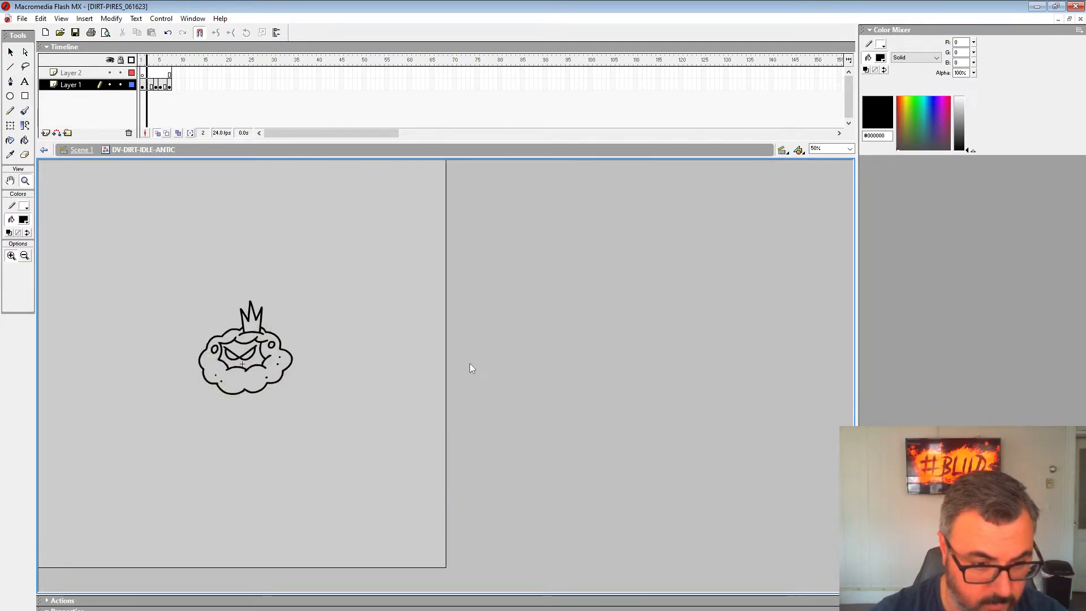
Extend the hold of the coloured pose by one frame and make frame 3 of Layer 1 an empty keyframe.
click(171, 84)
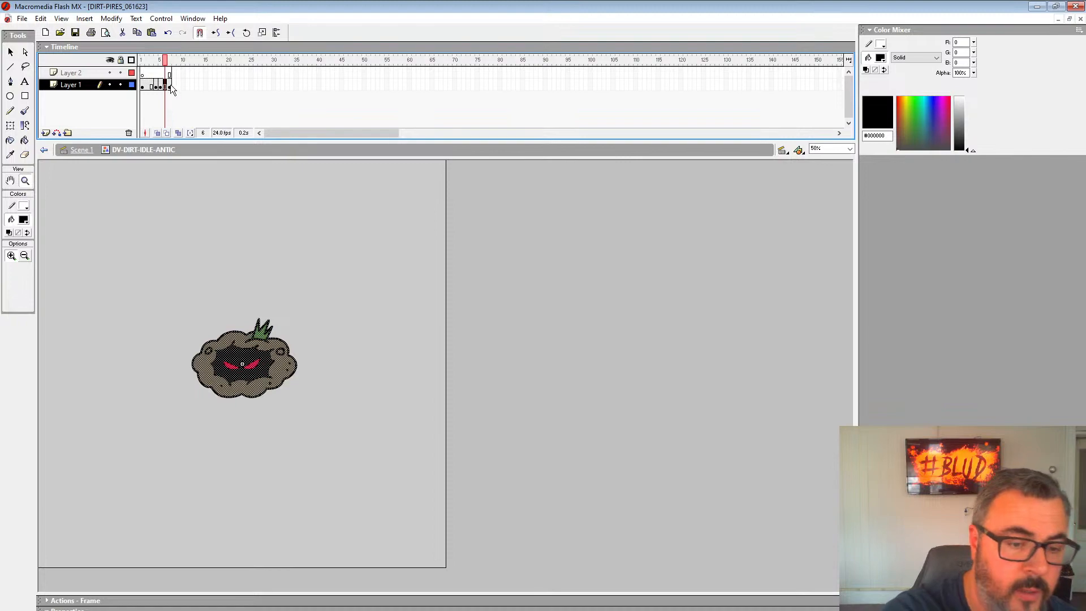
click(168, 85)
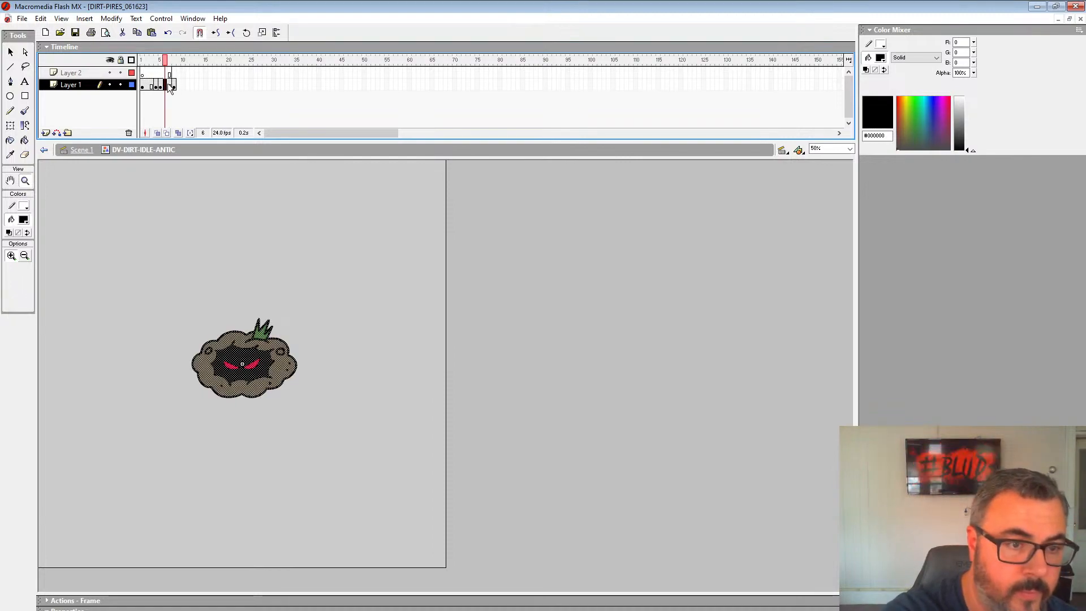
click(152, 85)
key(Delete)
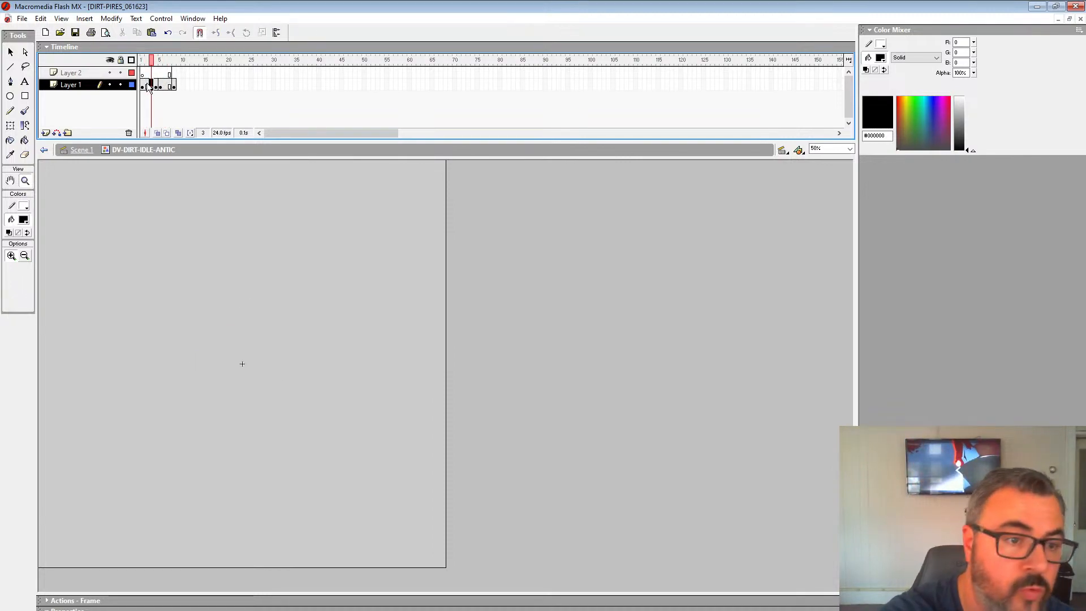
Turn on onion skinning and paint the in-between crown and cloud outline on frame 3.
click(157, 133)
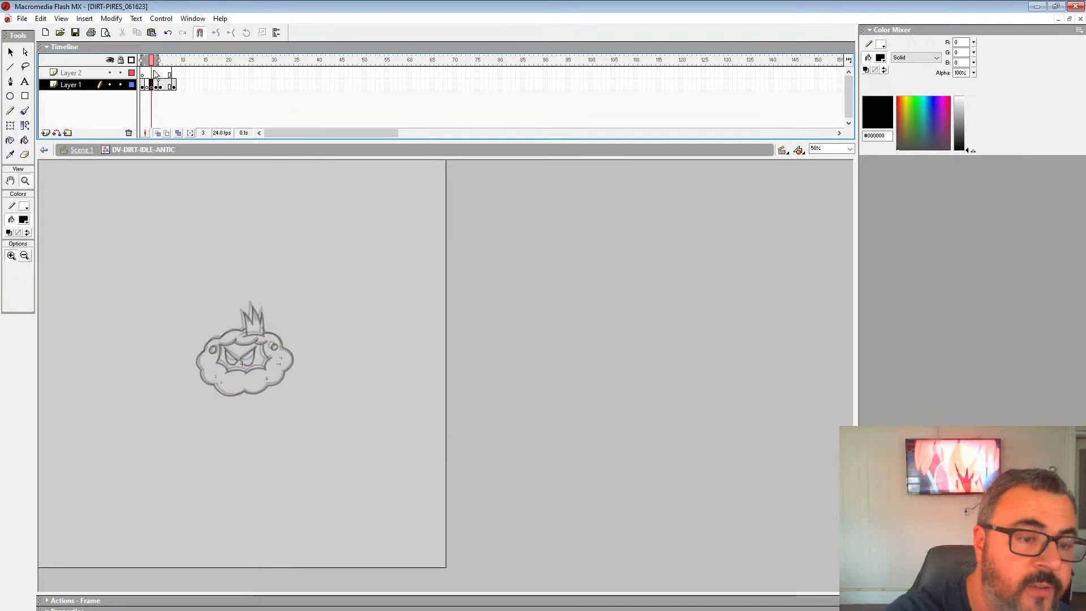
click(261, 340)
click(428, 363)
click(510, 335)
mouse_move(476, 359)
mouse_down()
mouse_move(576, 375)
mouse_move(484, 365)
mouse_move(411, 378)
mouse_up()
click(25, 111)
mouse_move(583, 337)
mouse_down()
mouse_move(565, 359)
mouse_move(536, 463)
mouse_move(522, 280)
mouse_move(498, 369)
mouse_move(447, 281)
mouse_move(382, 346)
mouse_move(398, 462)
mouse_up()
mouse_move(393, 412)
mouse_down()
mouse_move(396, 459)
mouse_move(433, 405)
mouse_move(666, 343)
mouse_move(726, 295)
mouse_move(706, 338)
mouse_move(606, 344)
mouse_move(542, 397)
mouse_move(472, 408)
mouse_move(421, 485)
mouse_up()
mouse_move(422, 485)
mouse_down()
mouse_move(446, 347)
mouse_move(427, 194)
mouse_move(373, 302)
mouse_move(375, 366)
mouse_move(396, 395)
mouse_move(414, 478)
mouse_move(456, 511)
mouse_move(500, 519)
mouse_up()
drag(557, 453, 220, 560)
Finish the cloud outline and paint the speckle dots on the body on frame 3.
drag(596, 365, 467, 379)
mouse_move(437, 224)
mouse_down()
mouse_move(517, 237)
mouse_move(555, 287)
mouse_move(562, 347)
mouse_move(633, 387)
mouse_move(653, 448)
mouse_move(620, 510)
mouse_move(583, 533)
mouse_move(615, 512)
mouse_move(729, 218)
mouse_move(674, 329)
mouse_move(607, 361)
mouse_move(583, 359)
mouse_move(549, 399)
mouse_move(490, 427)
mouse_move(434, 428)
mouse_move(391, 412)
mouse_move(336, 442)
mouse_move(284, 448)
mouse_move(228, 435)
mouse_move(161, 364)
mouse_move(340, 449)
mouse_up()
click(297, 405)
drag(741, 410, 513, 453)
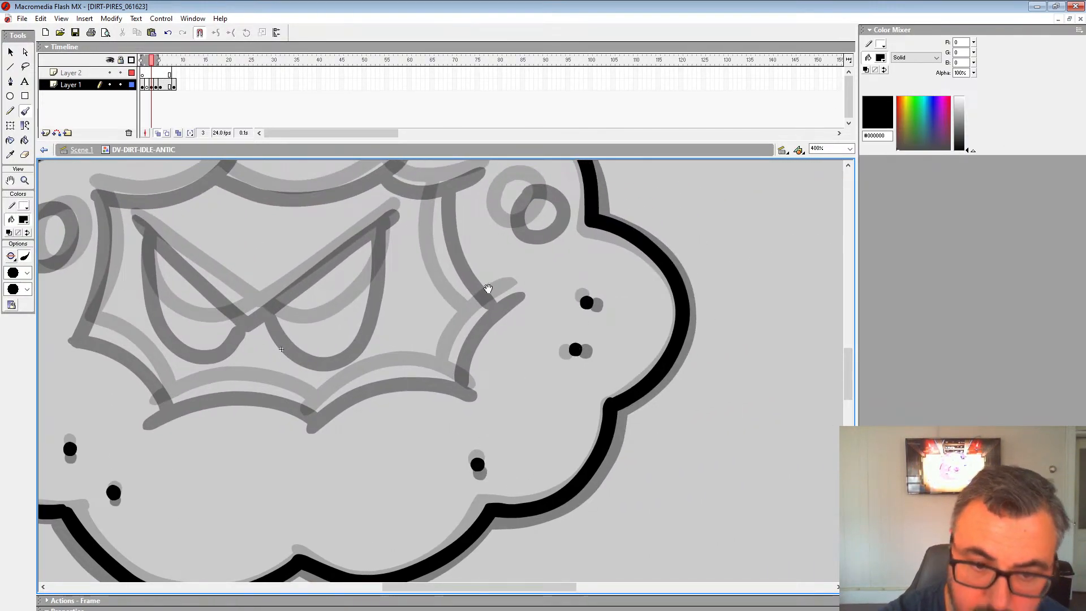
Paint the fringe curves and the jagged border around the face on frame 3.
mouse_move(488, 288)
mouse_down()
mouse_move(647, 530)
mouse_move(663, 421)
mouse_up()
mouse_move(587, 277)
mouse_down()
mouse_move(530, 320)
mouse_move(464, 326)
mouse_move(412, 312)
mouse_move(413, 283)
mouse_move(372, 315)
mouse_move(280, 329)
mouse_move(293, 363)
mouse_move(271, 463)
mouse_move(341, 510)
mouse_up()
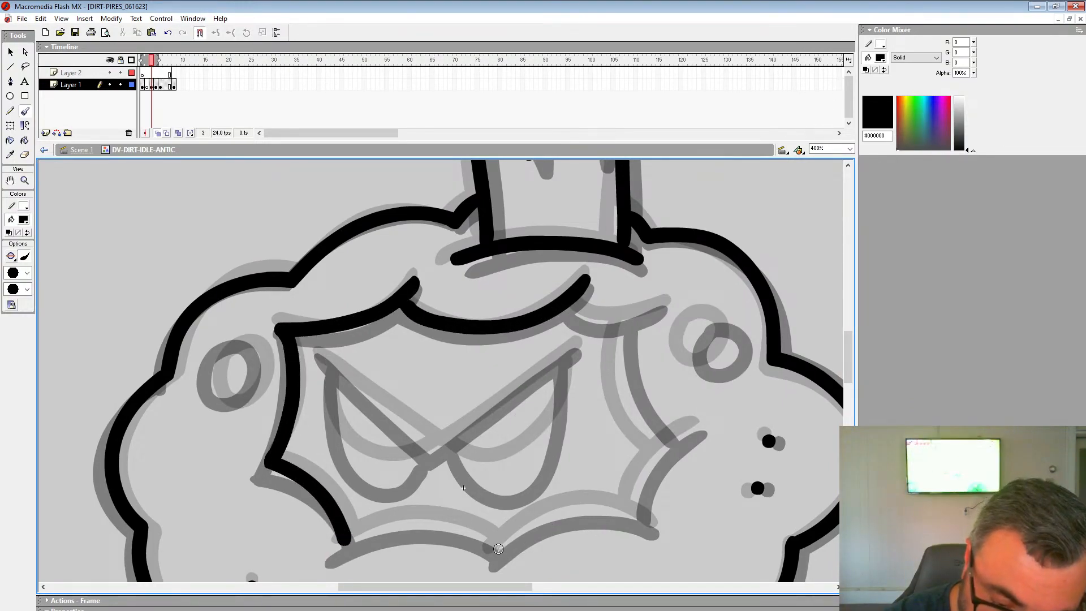
mouse_move(651, 524)
mouse_down()
mouse_move(561, 517)
mouse_move(492, 555)
mouse_move(484, 538)
mouse_move(439, 525)
mouse_move(375, 530)
mouse_move(341, 546)
mouse_up()
mouse_move(700, 425)
mouse_down()
mouse_move(656, 459)
mouse_move(628, 516)
mouse_up()
mouse_move(588, 320)
mouse_down()
mouse_move(628, 322)
mouse_move(671, 302)
mouse_up()
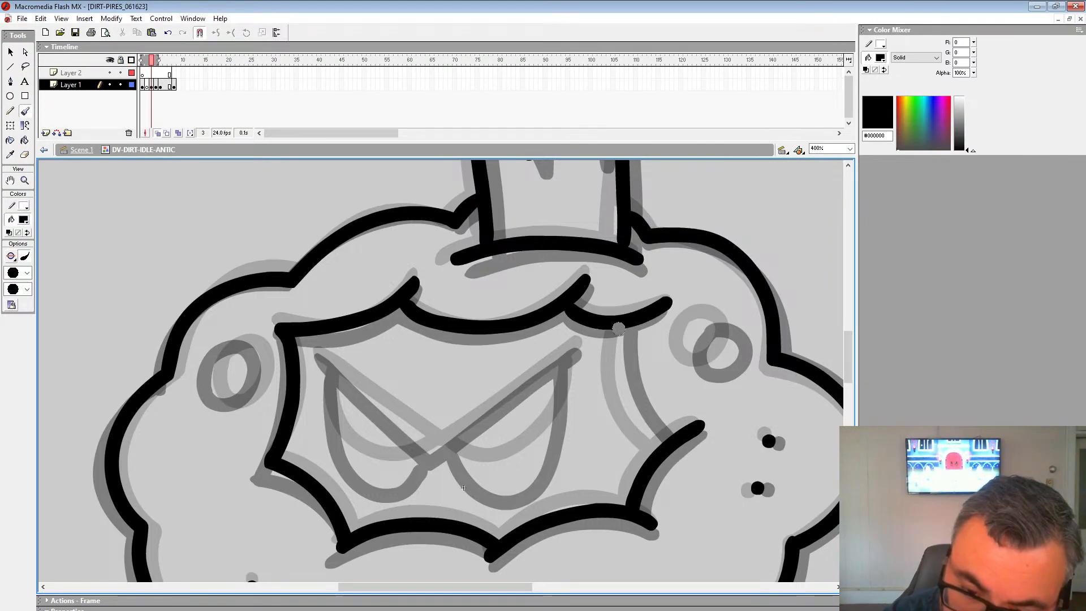
mouse_move(622, 328)
mouse_down()
mouse_move(615, 368)
mouse_move(662, 448)
mouse_up()
Paint the rings beside the face and the slanted brows and eyes on frame 3.
mouse_move(699, 321)
mouse_down()
mouse_move(733, 365)
mouse_move(702, 313)
mouse_up()
mouse_move(227, 360)
mouse_down()
mouse_move(210, 389)
mouse_move(266, 376)
mouse_move(223, 348)
mouse_up()
drag(271, 555, 286, 337)
mouse_move(698, 378)
mouse_down()
mouse_move(678, 395)
mouse_move(560, 425)
mouse_move(734, 371)
mouse_up()
mouse_move(605, 309)
mouse_down()
mouse_move(469, 407)
mouse_move(350, 312)
mouse_up()
mouse_move(598, 317)
mouse_down()
mouse_move(593, 368)
mouse_move(570, 412)
mouse_move(526, 429)
mouse_move(484, 410)
mouse_up()
mouse_move(362, 331)
mouse_down()
mouse_move(371, 395)
mouse_move(404, 429)
mouse_move(441, 427)
mouse_move(469, 410)
mouse_up()
Make frame 2 of Layer 1 an empty keyframe and paint the in-between crown with its curved base.
drag(510, 170, 425, 300)
click(147, 84)
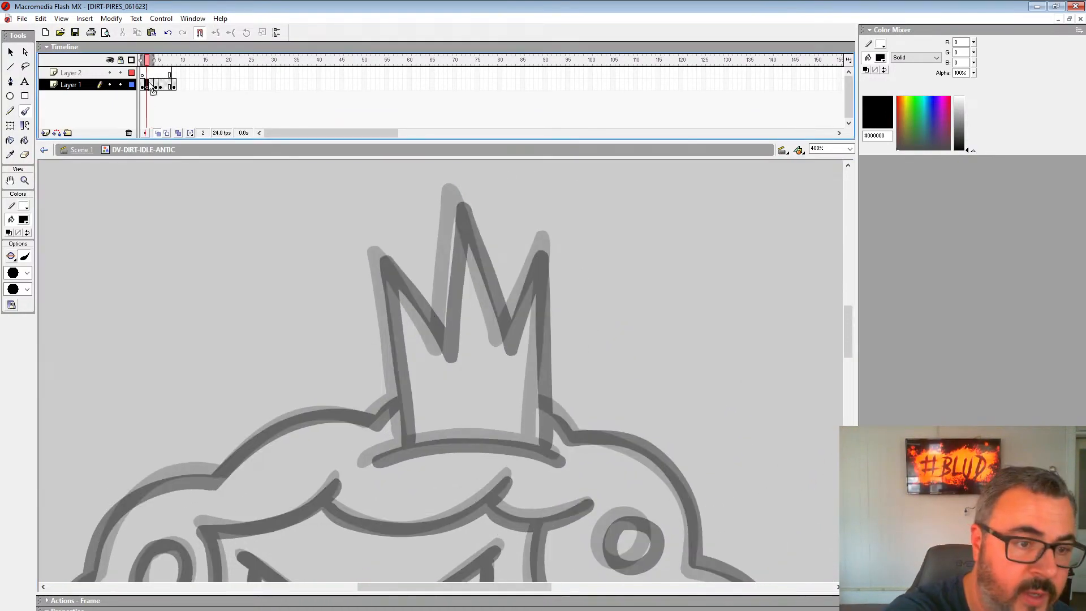
drag(546, 384, 605, 298)
mouse_move(619, 373)
mouse_down()
mouse_move(539, 354)
mouse_move(427, 373)
mouse_up()
drag(558, 292, 497, 408)
key(ctrl+z)
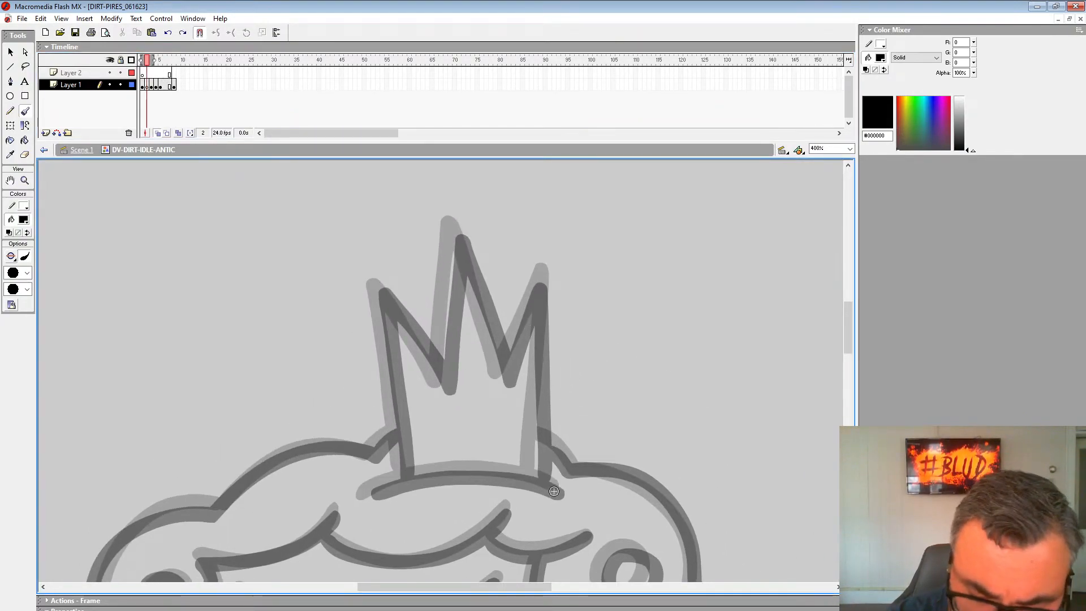
mouse_move(557, 491)
mouse_down()
mouse_move(463, 474)
mouse_move(375, 485)
mouse_up()
key(ctrl+z)
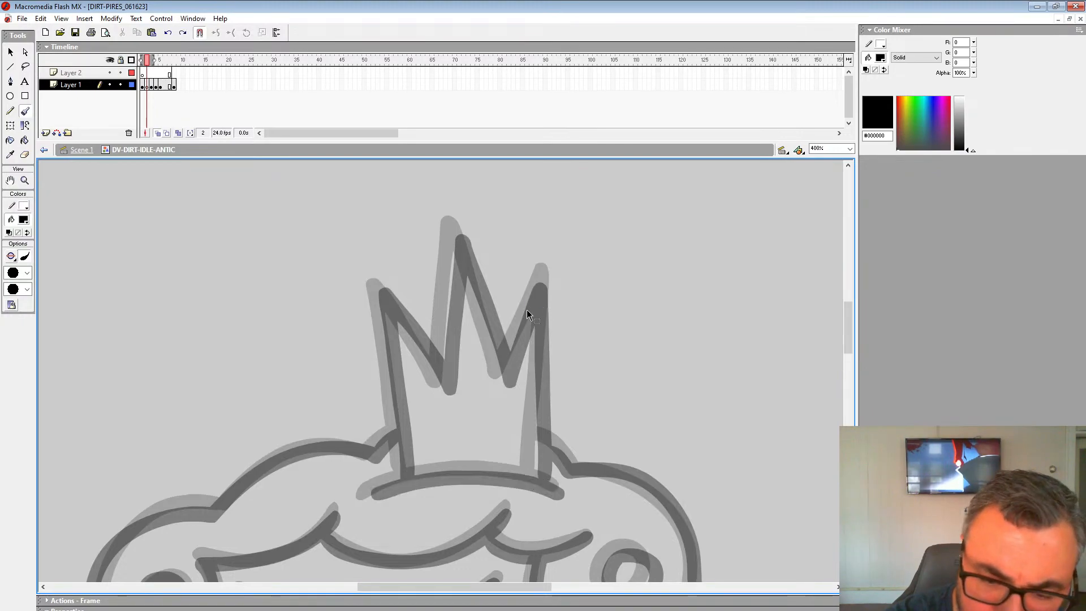
mouse_move(512, 346)
mouse_down()
mouse_move(541, 317)
mouse_move(540, 481)
mouse_move(444, 474)
mouse_move(367, 492)
mouse_up()
Paint the three fringe curves above the face on frame 2, tracing between the onion-skinned neighbouring drawings.
mouse_move(502, 367)
mouse_down()
mouse_move(461, 238)
mouse_move(442, 383)
mouse_move(378, 287)
mouse_move(402, 471)
mouse_move(470, 437)
mouse_move(612, 306)
mouse_move(694, 326)
mouse_move(671, 354)
mouse_move(664, 340)
mouse_move(699, 395)
mouse_move(653, 397)
mouse_move(687, 419)
mouse_move(743, 386)
mouse_up()
mouse_move(679, 321)
mouse_down()
mouse_move(628, 364)
mouse_move(579, 374)
mouse_move(493, 347)
mouse_move(376, 374)
mouse_up()
drag(712, 354, 565, 276)
key(ctrl+z)
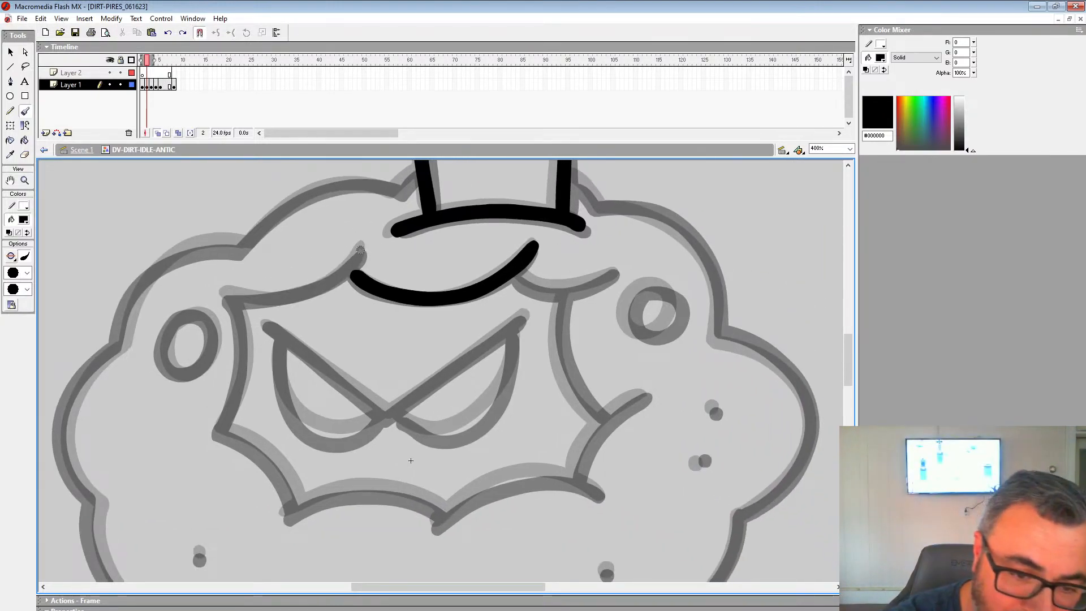
mouse_move(359, 249)
mouse_down()
mouse_move(336, 276)
mouse_move(293, 295)
mouse_move(222, 297)
mouse_up()
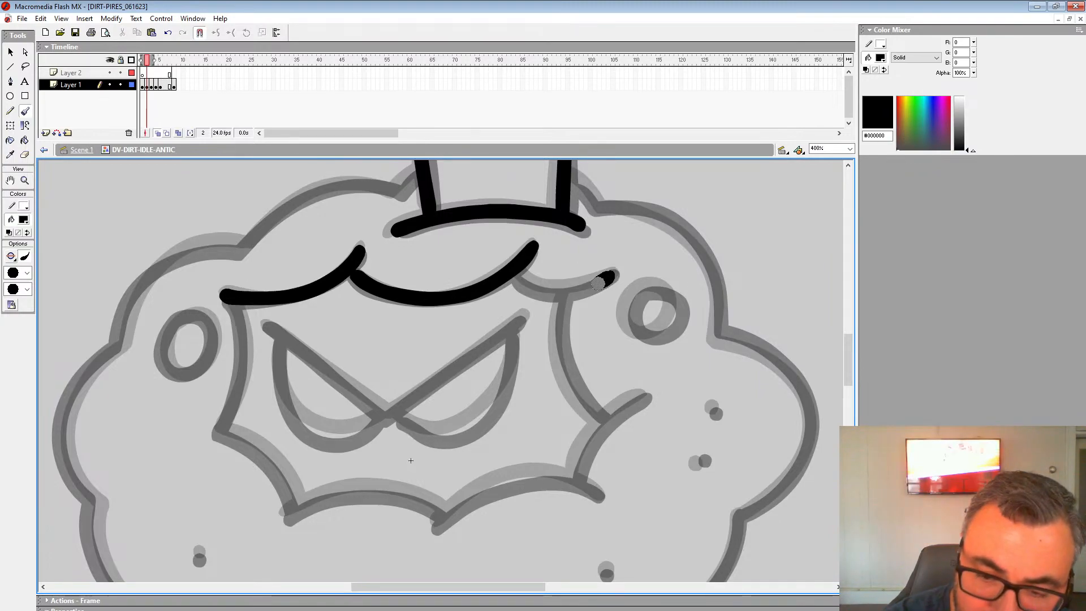
mouse_move(598, 284)
mouse_down()
mouse_move(559, 291)
mouse_move(523, 282)
mouse_move(599, 283)
mouse_move(546, 289)
mouse_up()
key(ctrl+z)
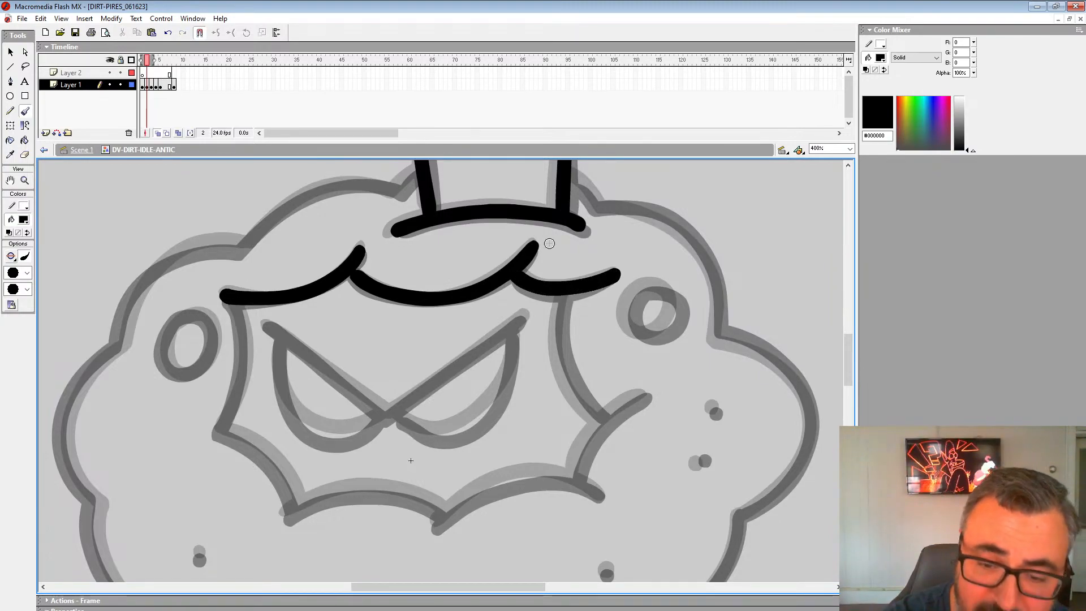
Paint the jagged border around the sides and lower edge of the face on frame 2.
drag(632, 409, 588, 446)
mouse_move(595, 495)
mouse_down()
mouse_move(544, 477)
mouse_move(480, 495)
mouse_move(441, 522)
mouse_move(400, 498)
mouse_move(290, 503)
mouse_up()
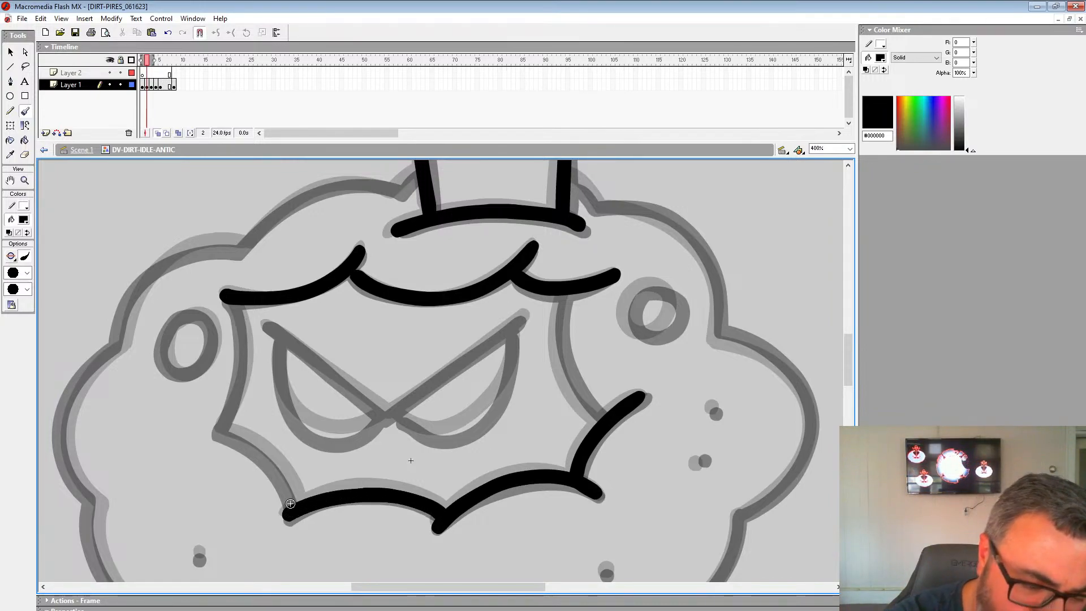
mouse_move(239, 318)
mouse_down()
mouse_move(240, 379)
mouse_move(222, 427)
mouse_move(281, 477)
mouse_move(289, 512)
mouse_up()
mouse_move(563, 304)
mouse_down()
mouse_move(560, 356)
mouse_move(599, 418)
mouse_move(620, 523)
mouse_up()
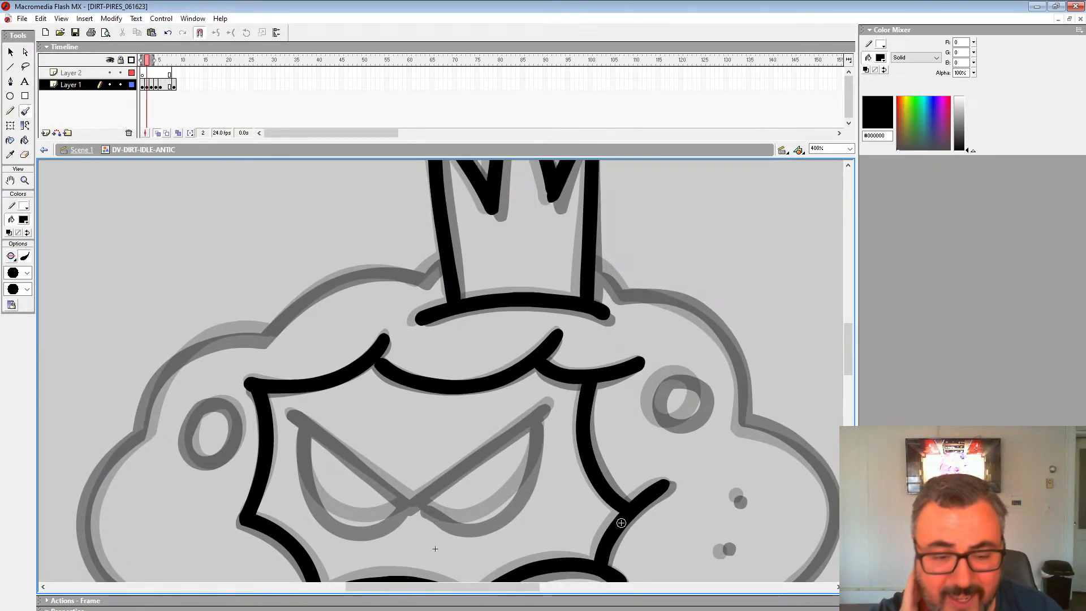
Paint the two slanted brows and the curved eyes beneath them on frame 2.
mouse_move(375, 358)
mouse_down()
mouse_move(431, 321)
mouse_move(477, 251)
mouse_up()
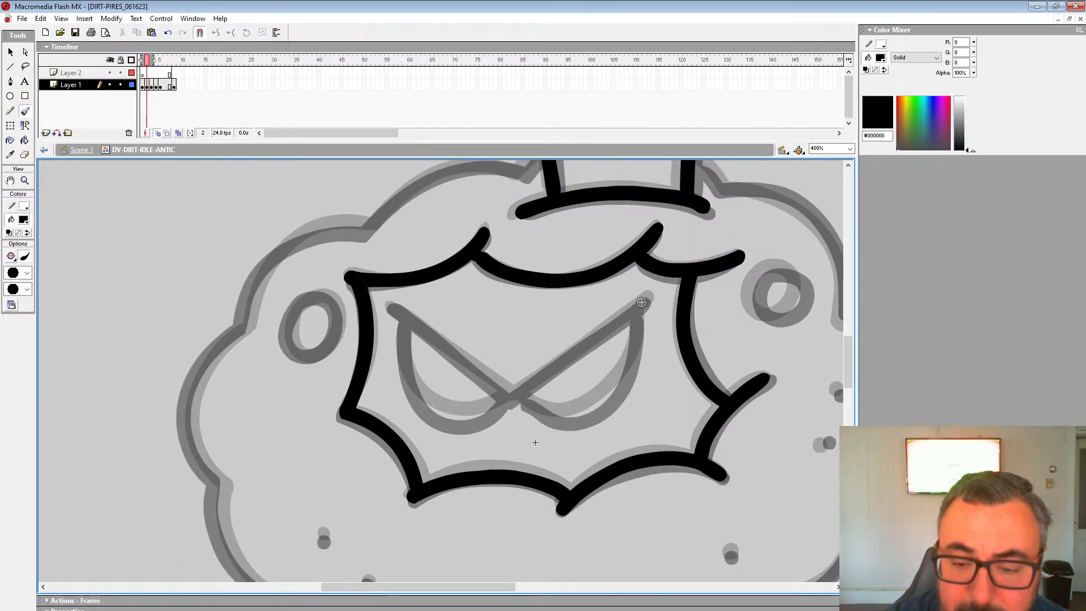
drag(648, 299, 516, 396)
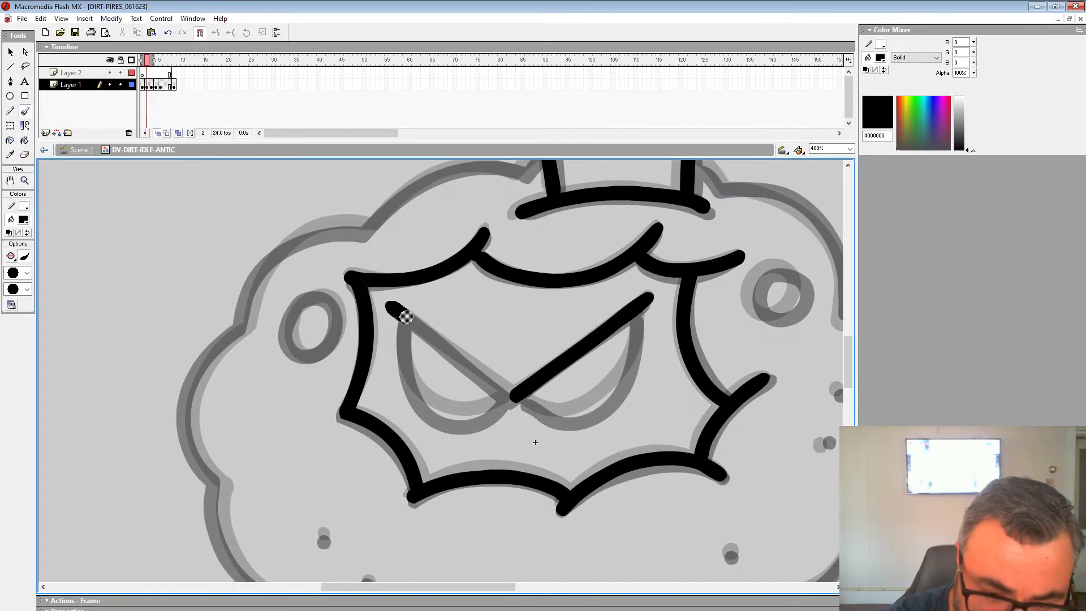
drag(401, 313, 512, 397)
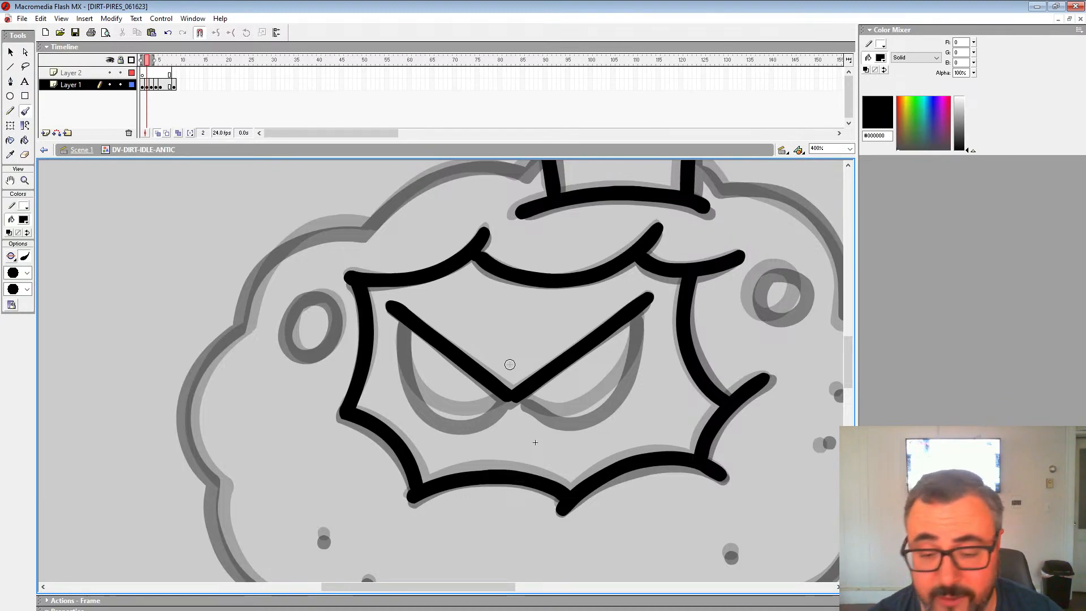
mouse_move(631, 318)
mouse_down()
mouse_move(624, 374)
mouse_move(603, 400)
mouse_move(572, 413)
mouse_move(519, 398)
mouse_up()
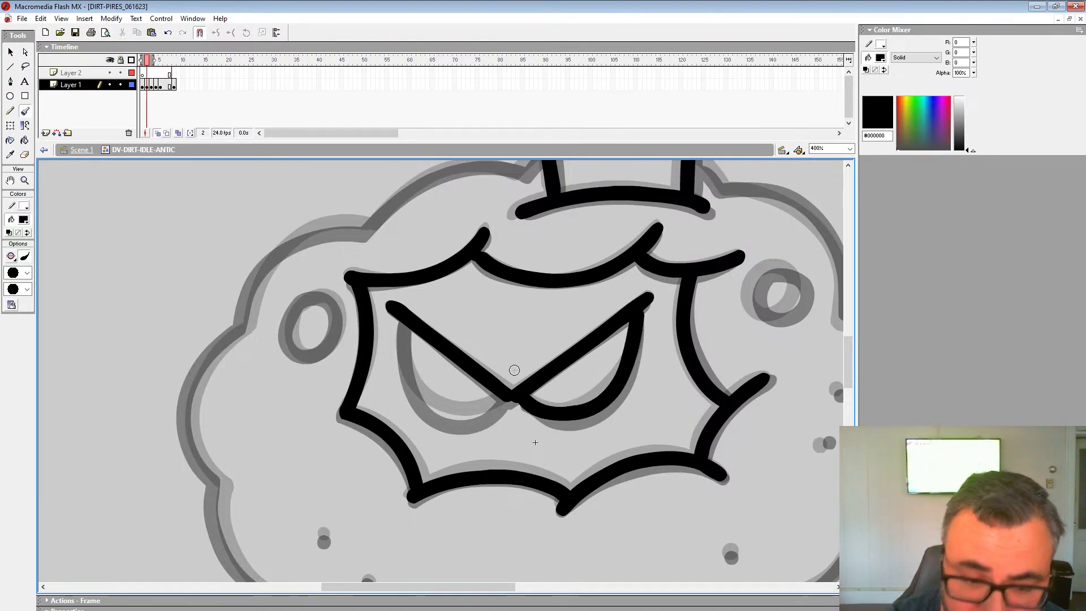
mouse_move(404, 319)
mouse_down()
mouse_move(430, 412)
mouse_move(509, 397)
mouse_up()
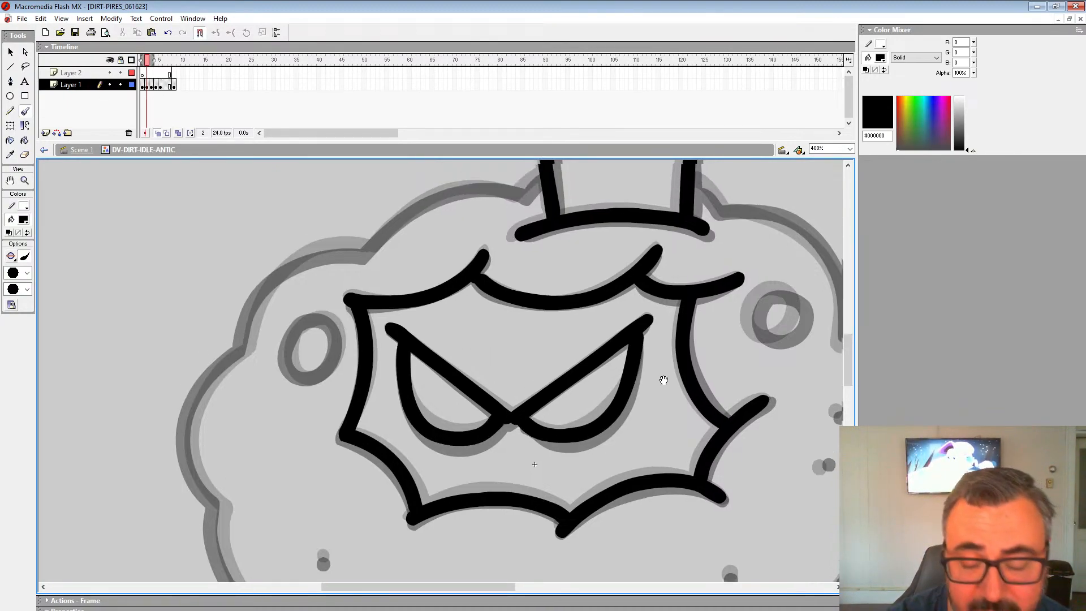
Paint the ring right of the face and the cloud outline's upper bumps and left side on frame 2.
drag(662, 381, 524, 525)
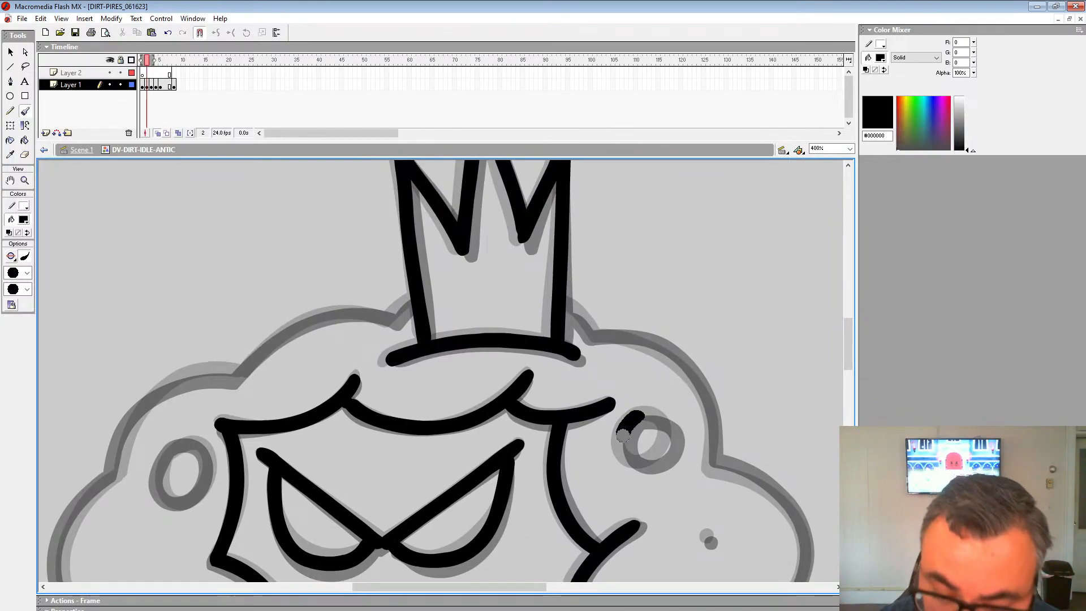
drag(658, 461, 641, 408)
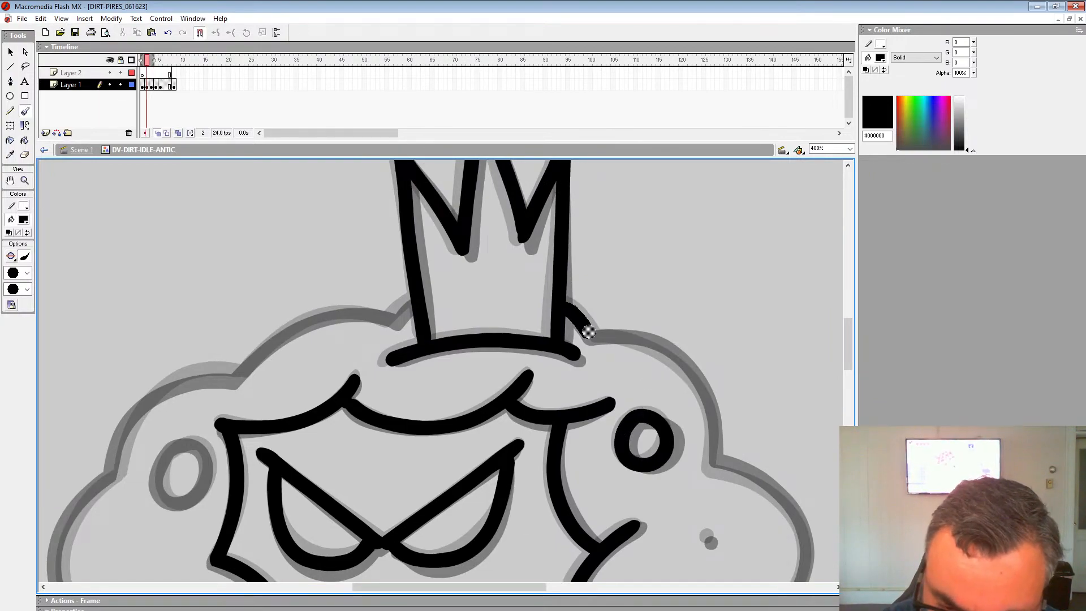
mouse_move(651, 347)
mouse_down()
mouse_move(709, 436)
mouse_move(685, 371)
mouse_move(595, 338)
mouse_move(564, 308)
mouse_move(773, 300)
mouse_move(805, 278)
mouse_up()
key(ctrl+z)
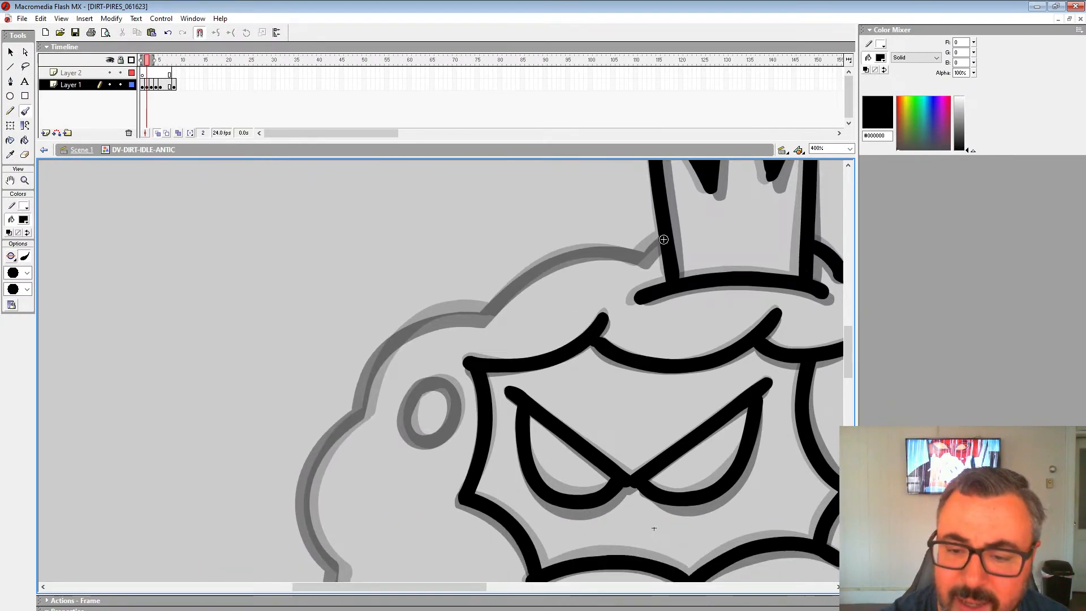
mouse_move(663, 239)
mouse_down()
mouse_move(644, 259)
mouse_move(552, 263)
mouse_move(480, 311)
mouse_move(390, 343)
mouse_move(366, 400)
mouse_move(487, 179)
mouse_up()
mouse_move(463, 229)
mouse_down()
mouse_move(412, 317)
mouse_move(443, 384)
mouse_up()
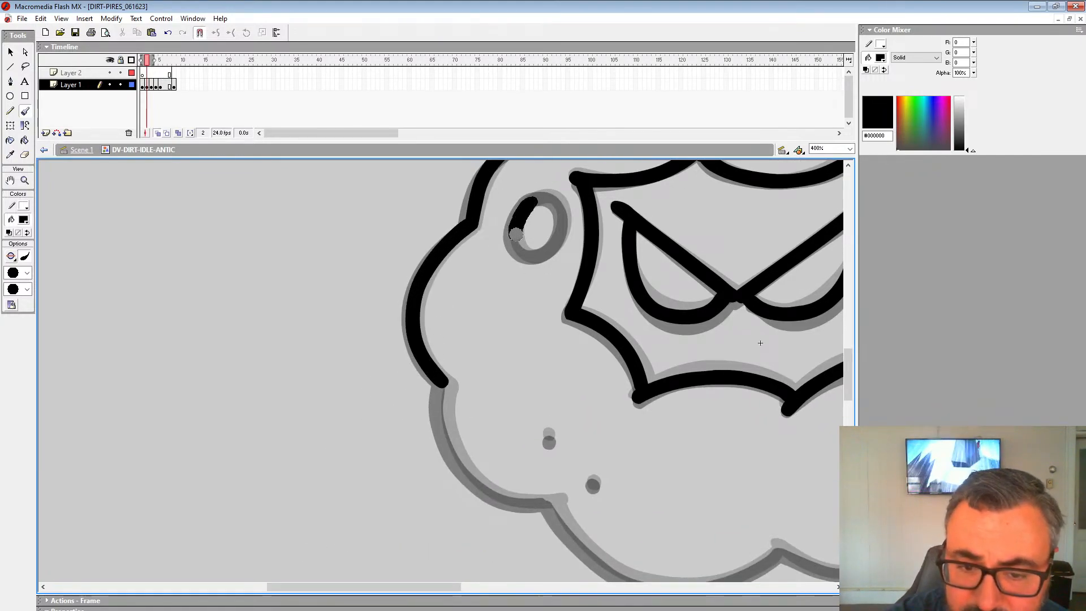
Paint the ring left of the face and the two speckle dots on the lower left body on frame 2.
drag(516, 234, 547, 253)
drag(553, 198, 559, 201)
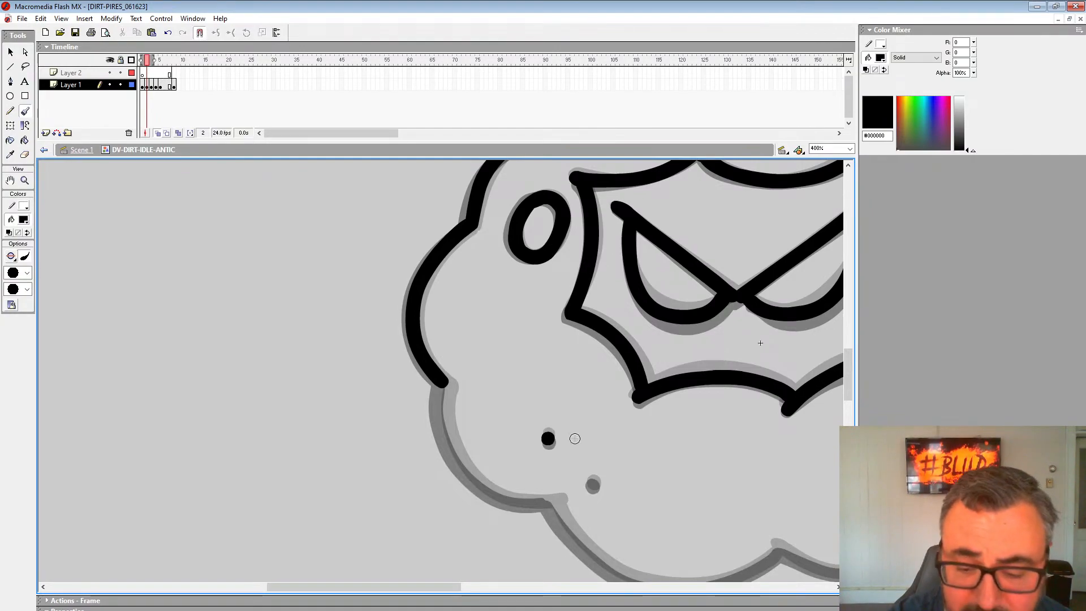
click(592, 483)
Paint the right-hand speckle dots and finish the cloud outline along the right, bottom and lower left on frame 2.
drag(675, 431, 305, 453)
drag(735, 363, 588, 330)
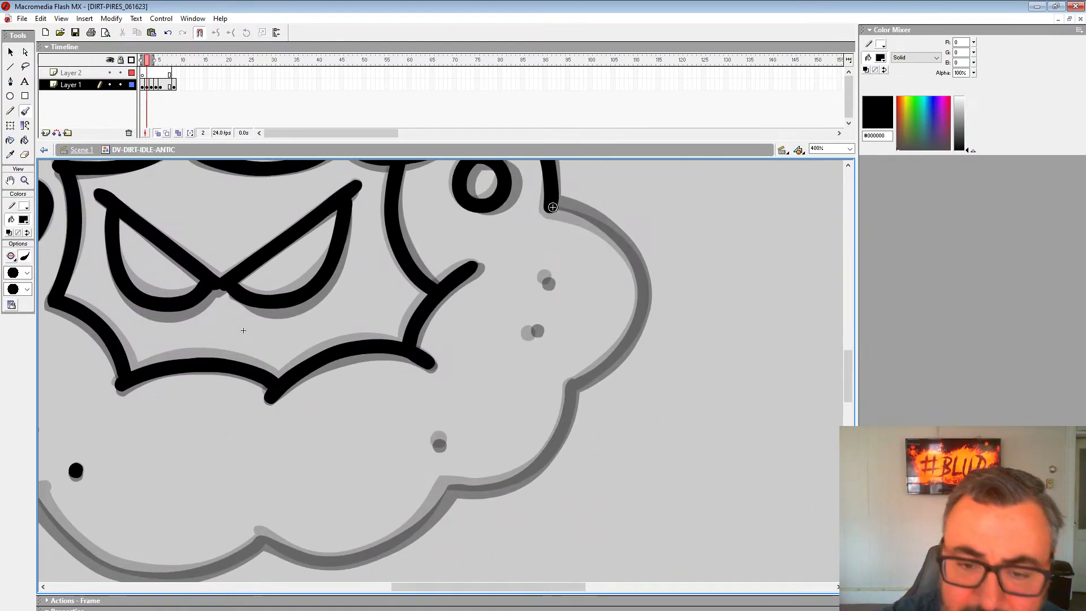
mouse_move(594, 217)
mouse_down()
mouse_move(642, 287)
mouse_move(589, 378)
mouse_move(572, 385)
mouse_move(677, 273)
mouse_move(667, 328)
mouse_move(554, 374)
mouse_move(460, 443)
mouse_move(355, 430)
mouse_up()
mouse_move(356, 430)
mouse_down()
mouse_move(487, 433)
mouse_move(623, 371)
mouse_move(580, 395)
mouse_move(475, 394)
mouse_move(403, 317)
mouse_move(410, 307)
mouse_up()
drag(409, 307, 410, 393)
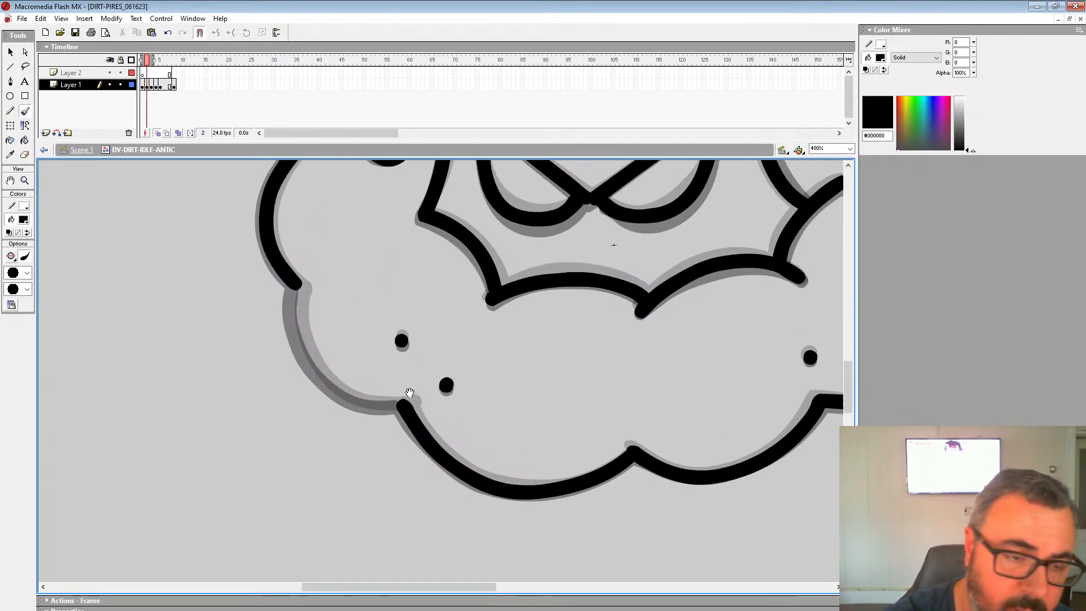
mouse_move(298, 285)
mouse_down()
mouse_move(309, 346)
mouse_move(367, 403)
mouse_move(403, 404)
mouse_up()
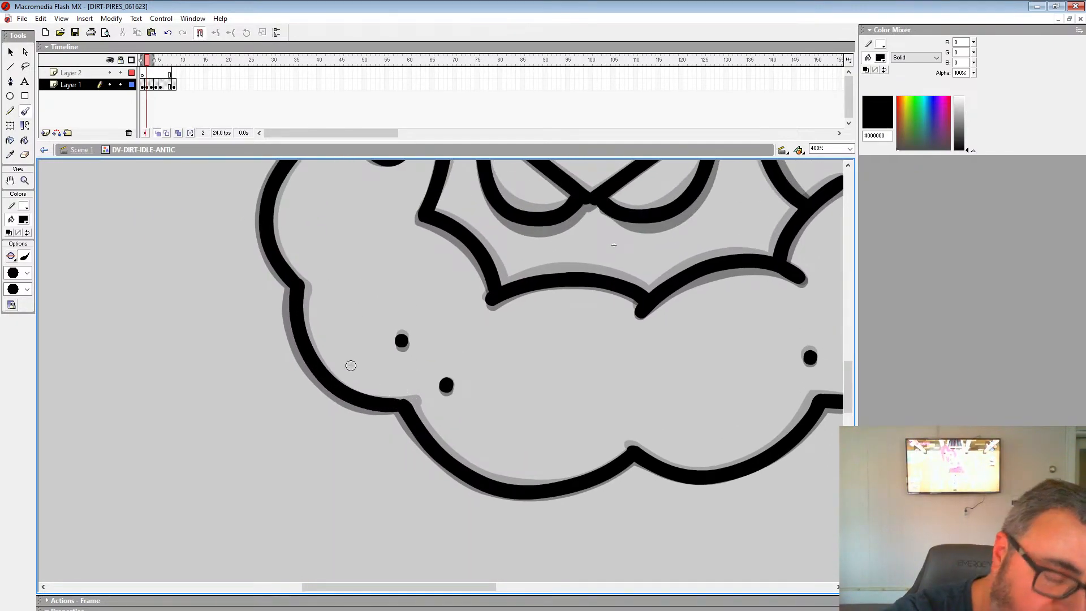
Play back the whole animation at 50% view to check the motion of the new in-betweens.
click(25, 180)
alt+click(436, 368)
alt+click(440, 369)
alt+click(444, 369)
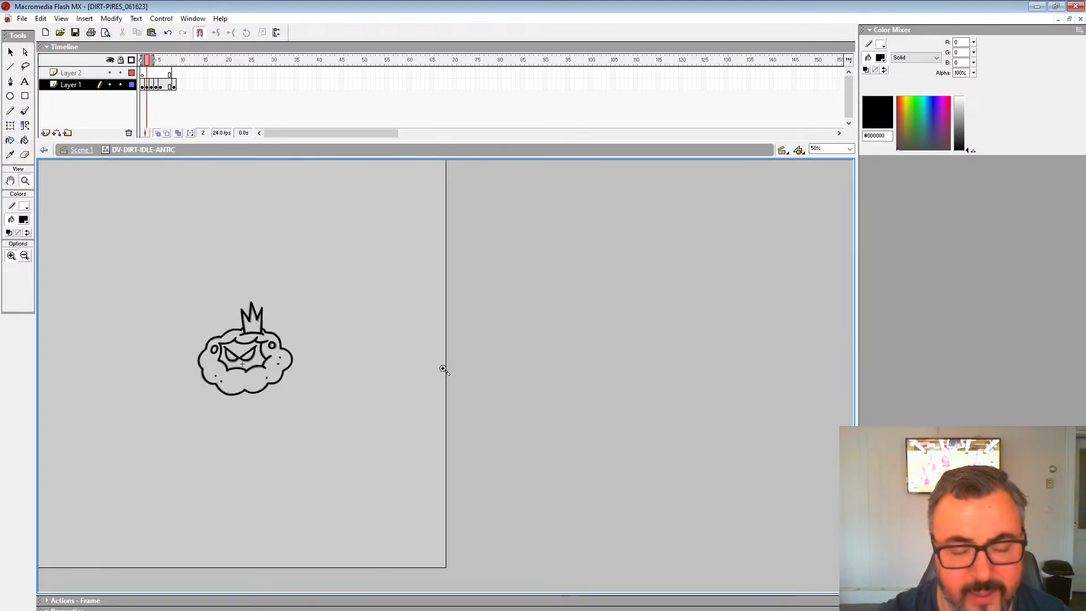
key(Return)
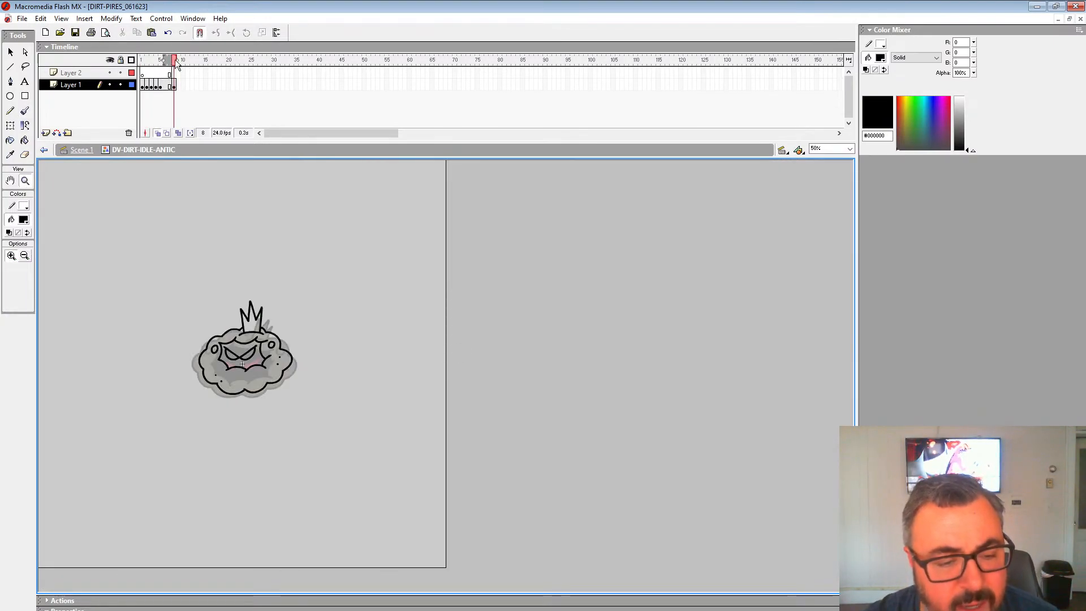
Make frame 6 of Layer 1 an empty keyframe and scrub through the surrounding frames.
click(165, 87)
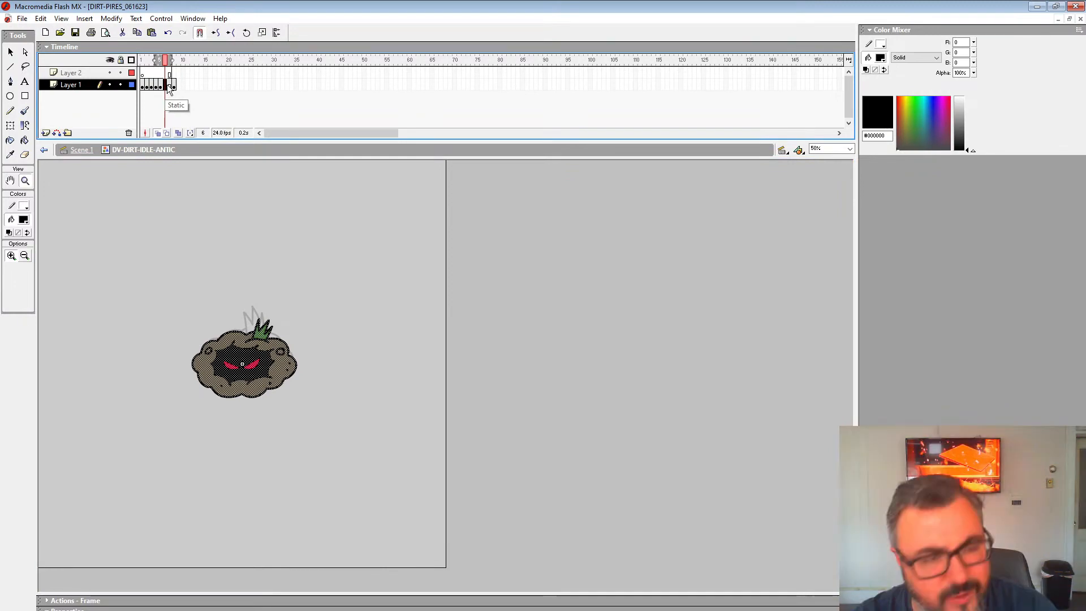
key(F7)
drag(162, 65, 176, 67)
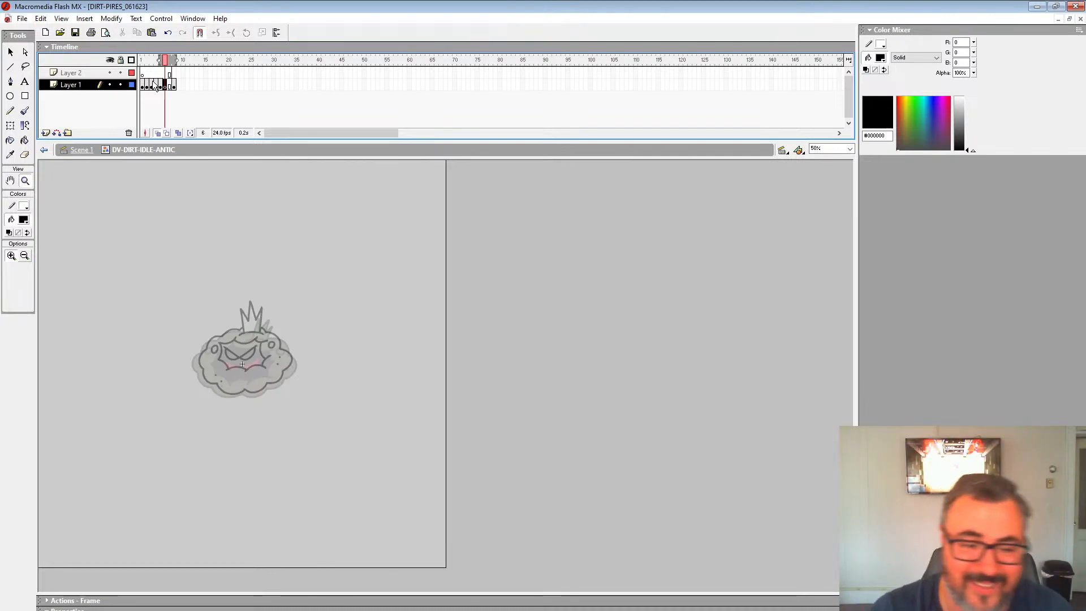
Paint the right-leaning crown with its curved base and three spikes on frame 6 using the Brush tool.
double_click(355, 361)
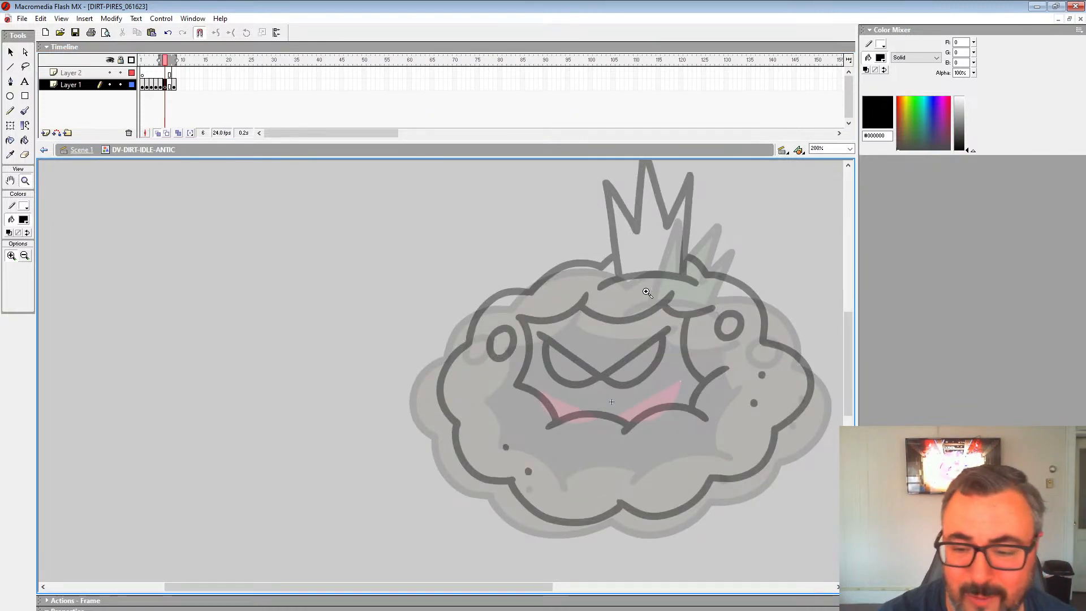
click(648, 294)
mouse_move(630, 344)
mouse_down()
mouse_move(617, 349)
mouse_move(618, 320)
mouse_move(572, 387)
mouse_move(600, 272)
mouse_move(613, 364)
mouse_move(620, 285)
mouse_up()
click(25, 111)
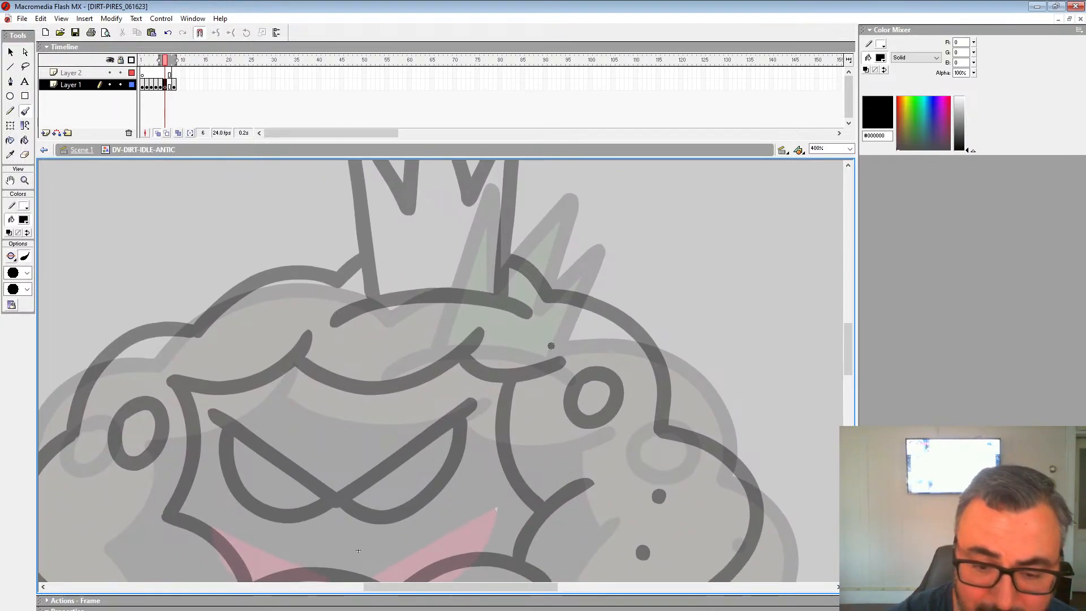
mouse_move(551, 346)
mouse_down()
mouse_move(460, 312)
mouse_move(365, 340)
mouse_up()
key(ctrl+z)
drag(560, 350, 370, 344)
drag(593, 299, 546, 421)
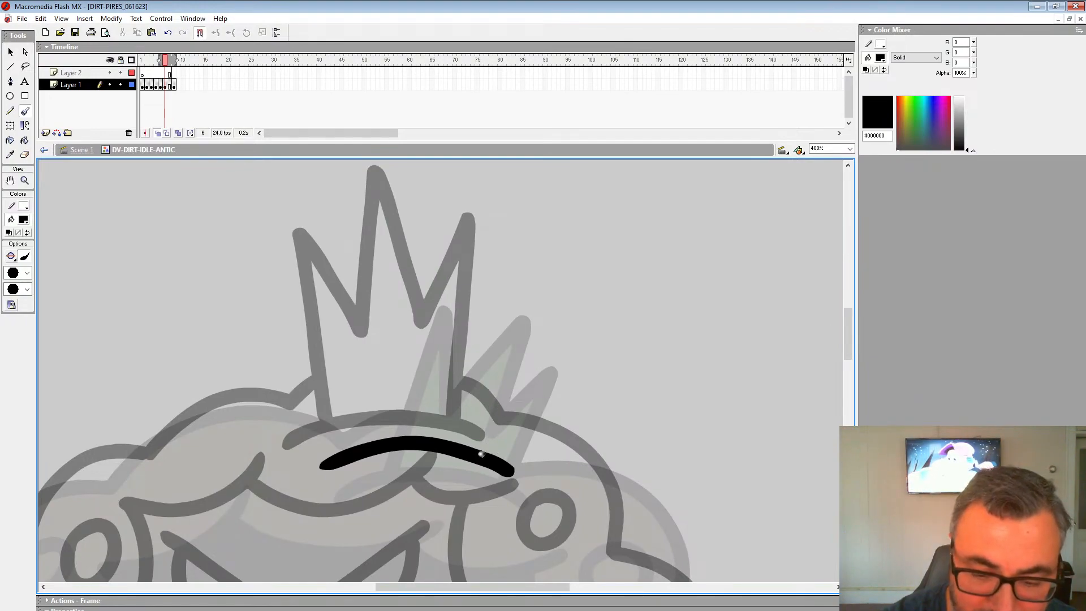
mouse_move(481, 453)
mouse_down()
mouse_move(556, 351)
mouse_move(470, 391)
mouse_move(438, 291)
mouse_move(350, 416)
mouse_move(340, 457)
mouse_up()
key(ctrl+z)
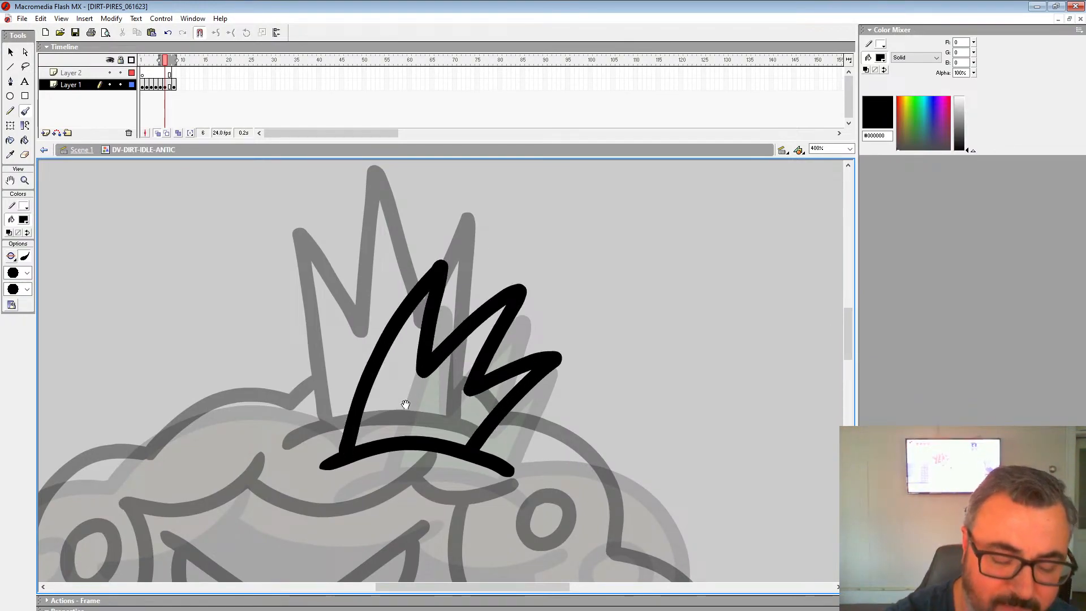
Paint the three fringe curves below the crown on frame 6, between the onion-skinned drawings.
mouse_move(549, 450)
mouse_down()
mouse_move(635, 282)
mouse_move(579, 388)
mouse_up()
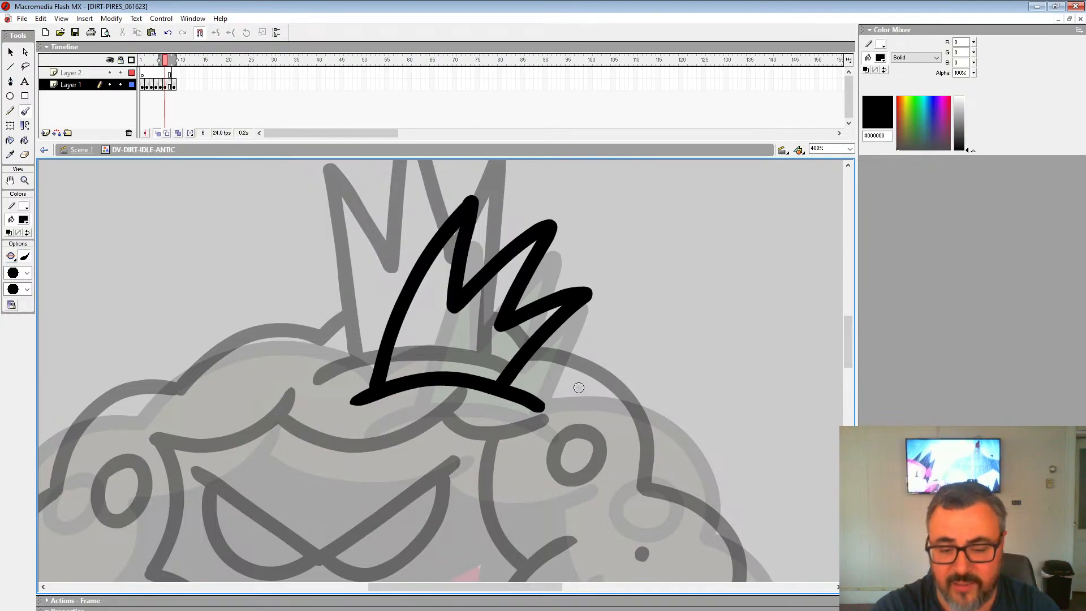
drag(576, 428, 758, 296)
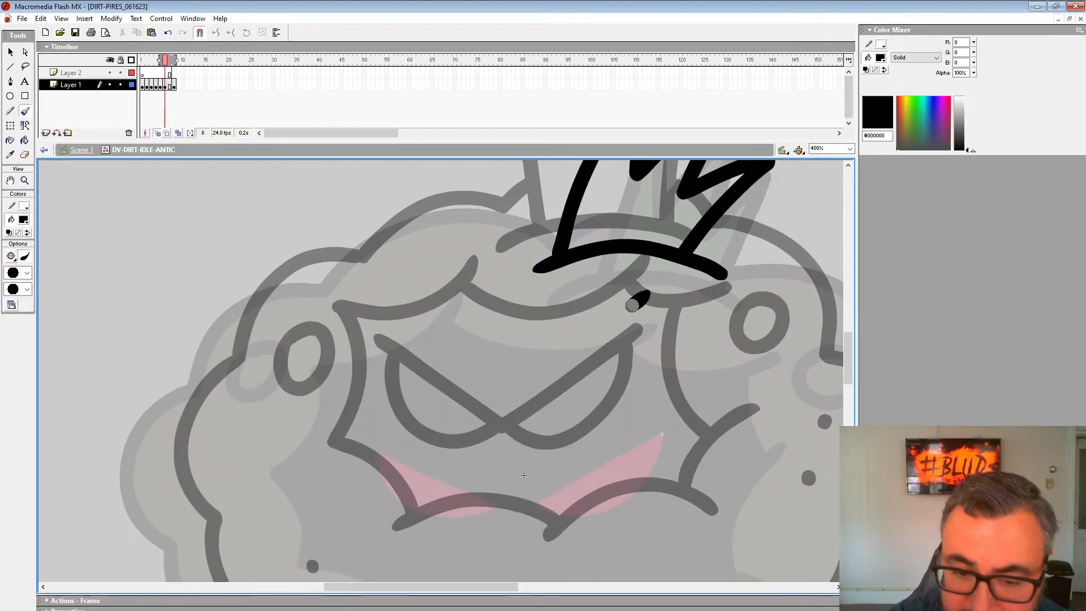
mouse_move(636, 304)
mouse_down()
mouse_move(498, 324)
mouse_move(460, 300)
mouse_move(370, 332)
mouse_move(334, 333)
mouse_up()
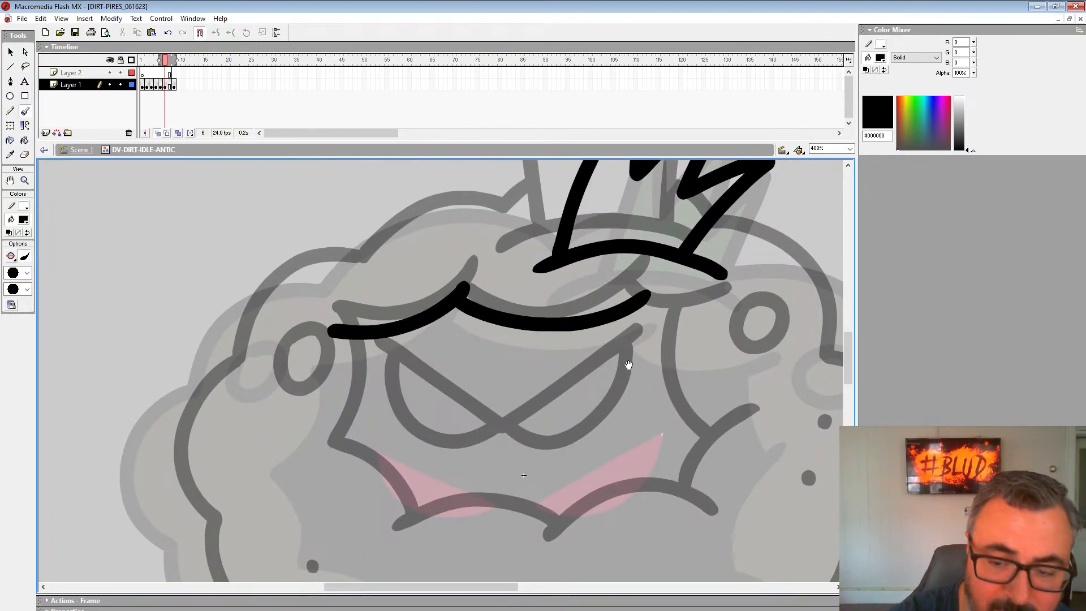
drag(628, 365, 464, 293)
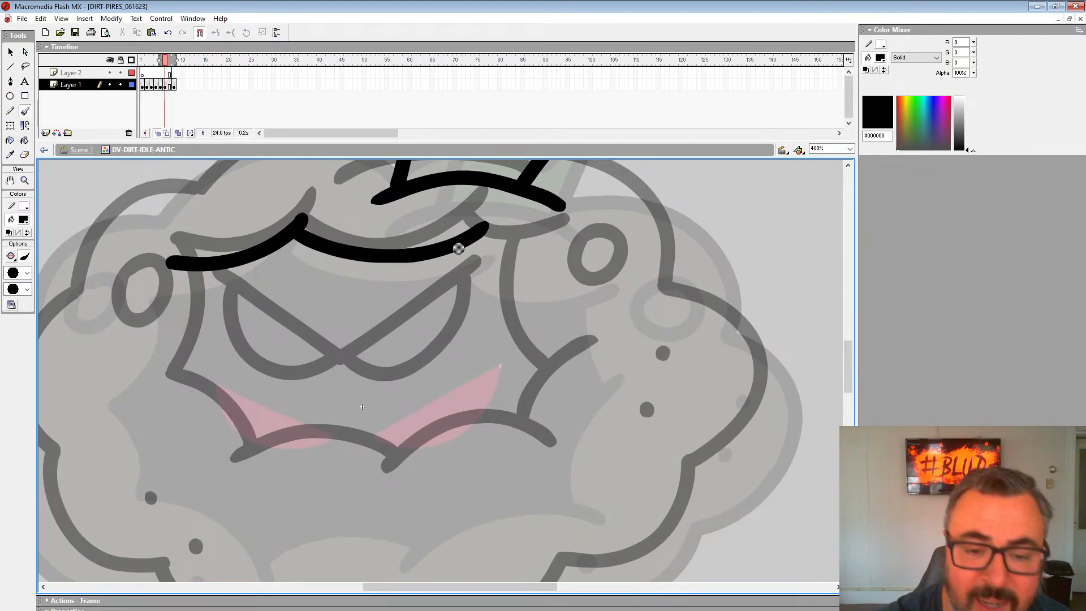
drag(458, 248, 594, 248)
Paint the jagged lower edge and both sides of the face border on frame 6.
drag(595, 377, 627, 264)
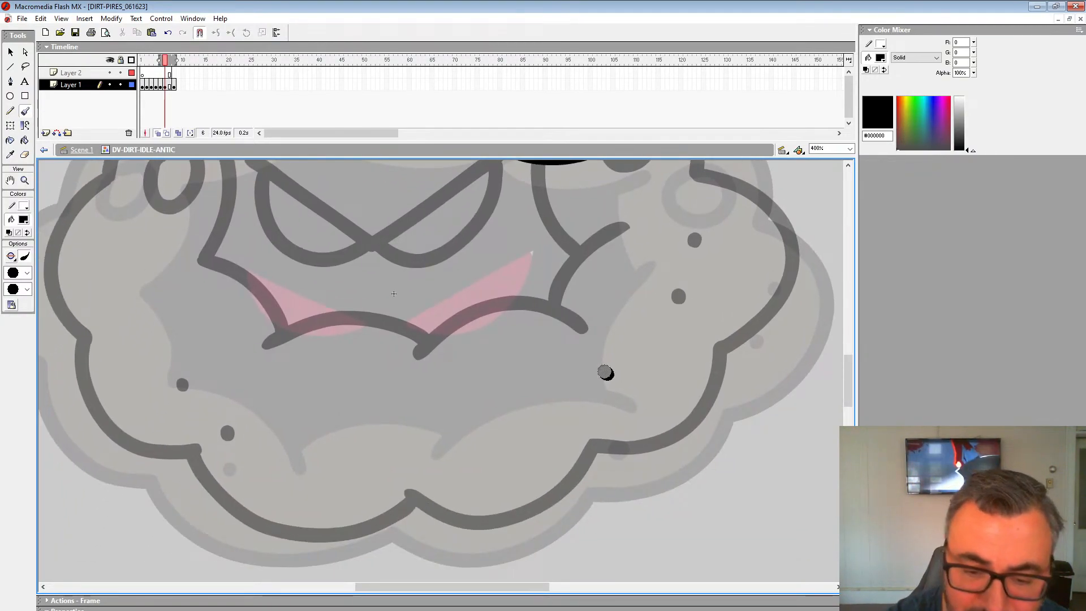
mouse_move(605, 372)
mouse_down()
mouse_move(427, 422)
mouse_move(399, 369)
mouse_move(277, 396)
mouse_move(286, 381)
mouse_move(190, 361)
mouse_up()
key(ctrl+z)
mouse_move(452, 390)
mouse_down()
mouse_move(425, 371)
mouse_move(291, 379)
mouse_up()
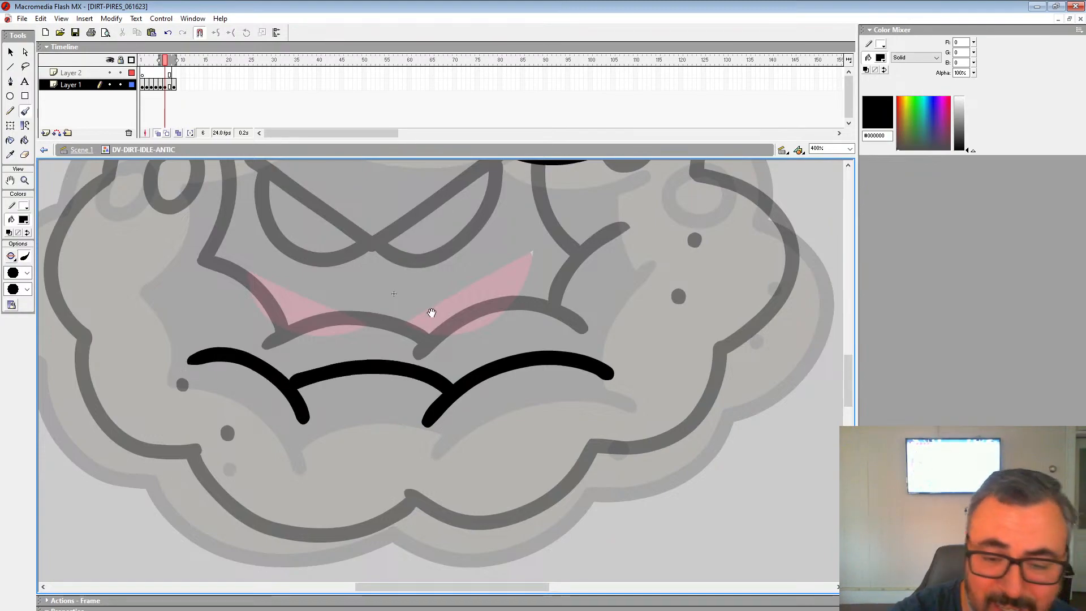
drag(432, 313, 396, 413)
drag(603, 344, 545, 458)
drag(540, 259, 582, 356)
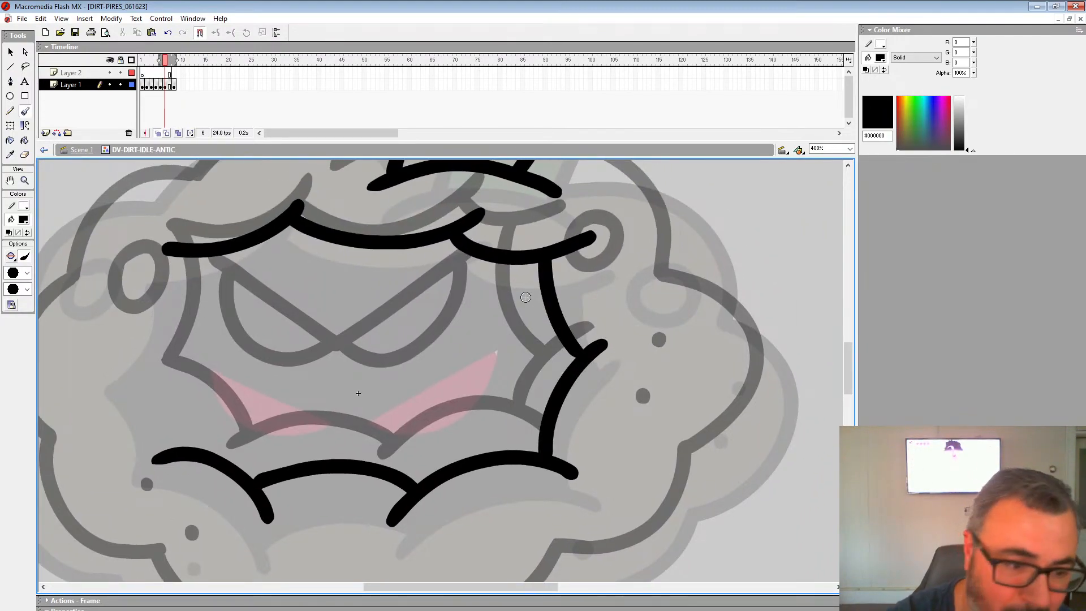
mouse_move(179, 251)
mouse_down()
mouse_move(135, 376)
mouse_move(180, 446)
mouse_up()
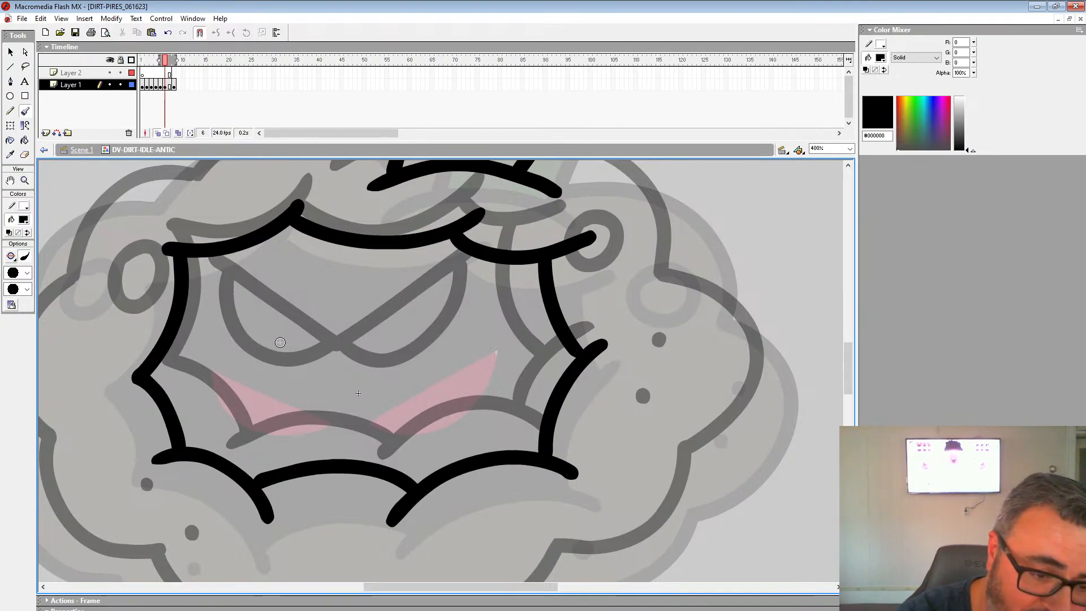
Paint the two slanted, half-closed eyes and the ring on the cloud's right side on frame 6.
mouse_move(206, 328)
mouse_down()
mouse_move(334, 390)
mouse_move(497, 315)
mouse_up()
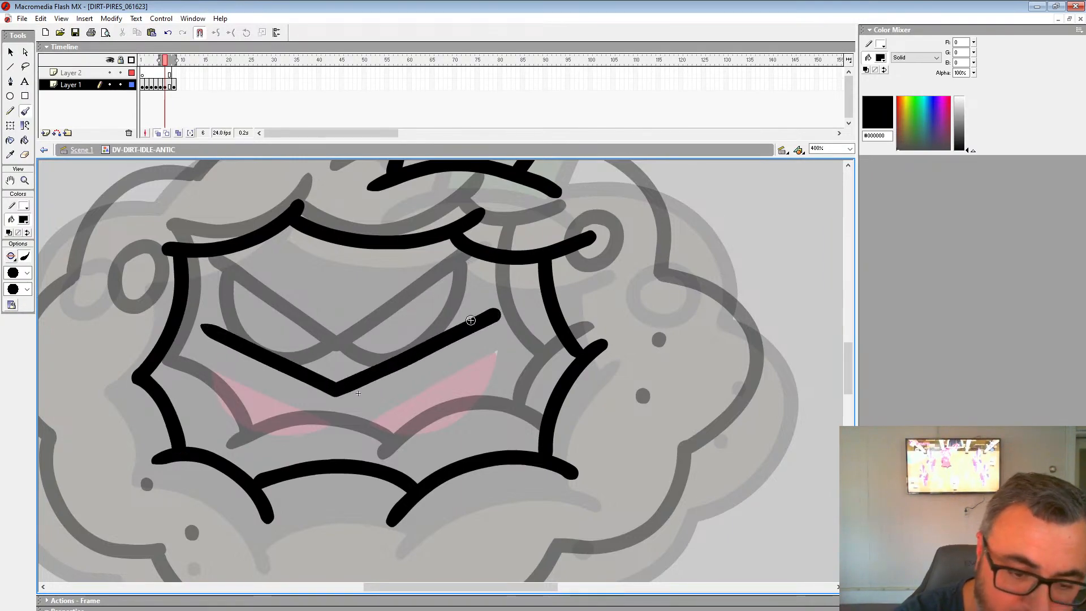
mouse_move(346, 392)
mouse_down()
mouse_move(447, 406)
mouse_move(490, 318)
mouse_up()
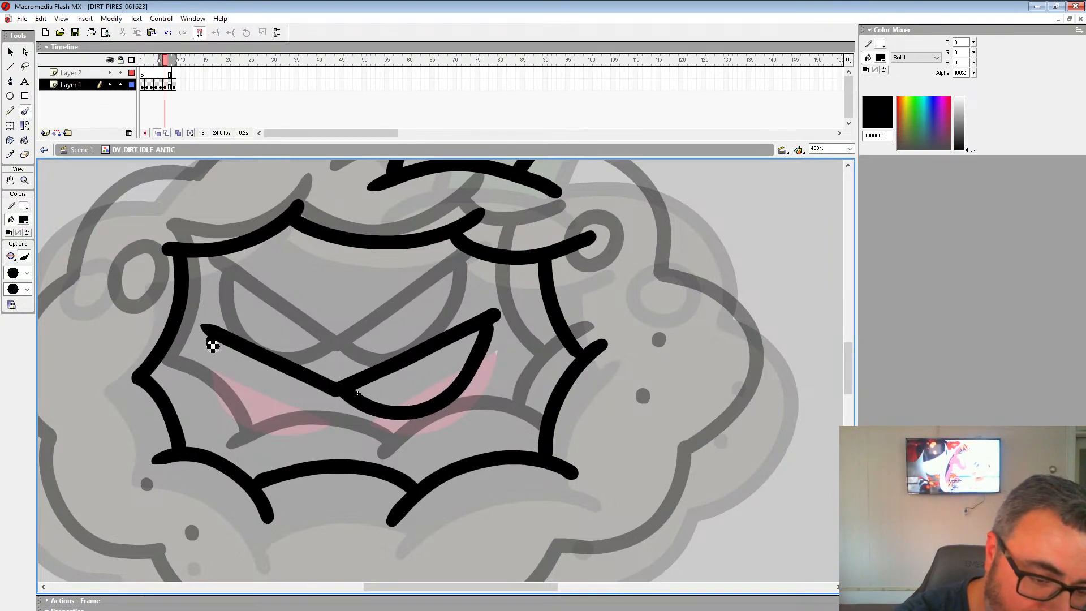
mouse_move(213, 342)
mouse_down()
mouse_move(333, 408)
mouse_move(342, 391)
mouse_up()
mouse_move(667, 405)
mouse_down()
mouse_move(588, 385)
mouse_move(564, 338)
mouse_move(647, 237)
mouse_move(646, 339)
mouse_move(612, 310)
mouse_up()
mouse_move(579, 267)
mouse_down()
mouse_move(562, 310)
mouse_move(613, 301)
mouse_move(576, 285)
mouse_up()
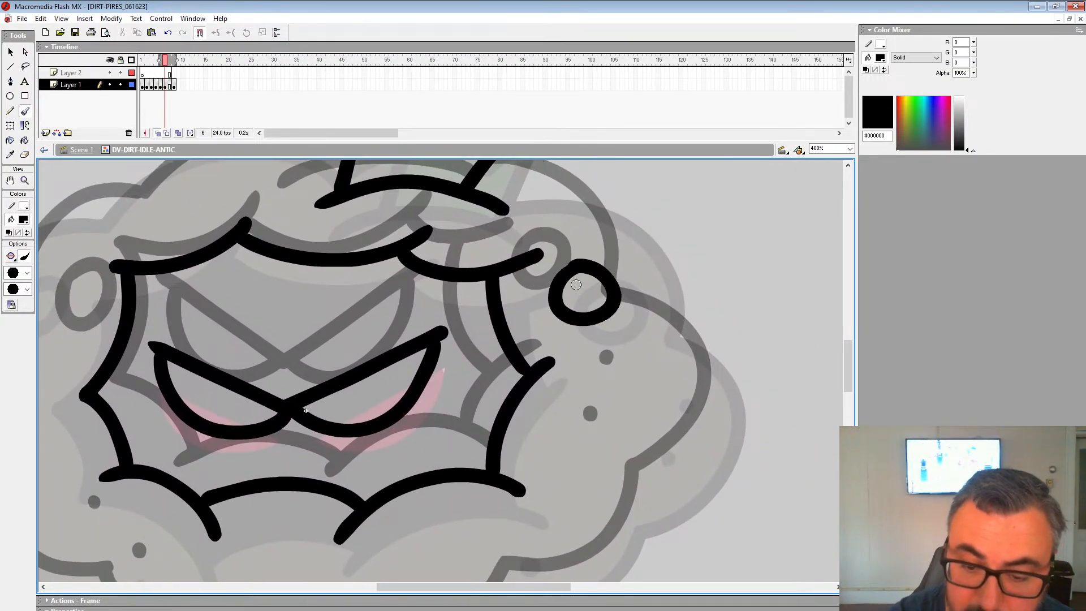
Paint the scalloped outer cloud outline all the way around the face on frame 6, between the onion-skinned outlines.
drag(600, 211, 494, 250)
mouse_move(520, 354)
mouse_down()
mouse_move(599, 205)
mouse_move(549, 228)
mouse_up()
mouse_move(433, 497)
mouse_down()
mouse_move(512, 482)
mouse_move(564, 414)
mouse_move(627, 366)
mouse_move(647, 289)
mouse_move(597, 232)
mouse_move(648, 400)
mouse_move(648, 373)
mouse_move(613, 301)
mouse_move(512, 265)
mouse_move(524, 300)
mouse_move(659, 240)
mouse_up()
mouse_move(563, 221)
mouse_down()
mouse_move(460, 215)
mouse_move(359, 280)
mouse_move(258, 307)
mouse_move(217, 381)
mouse_move(362, 180)
mouse_up()
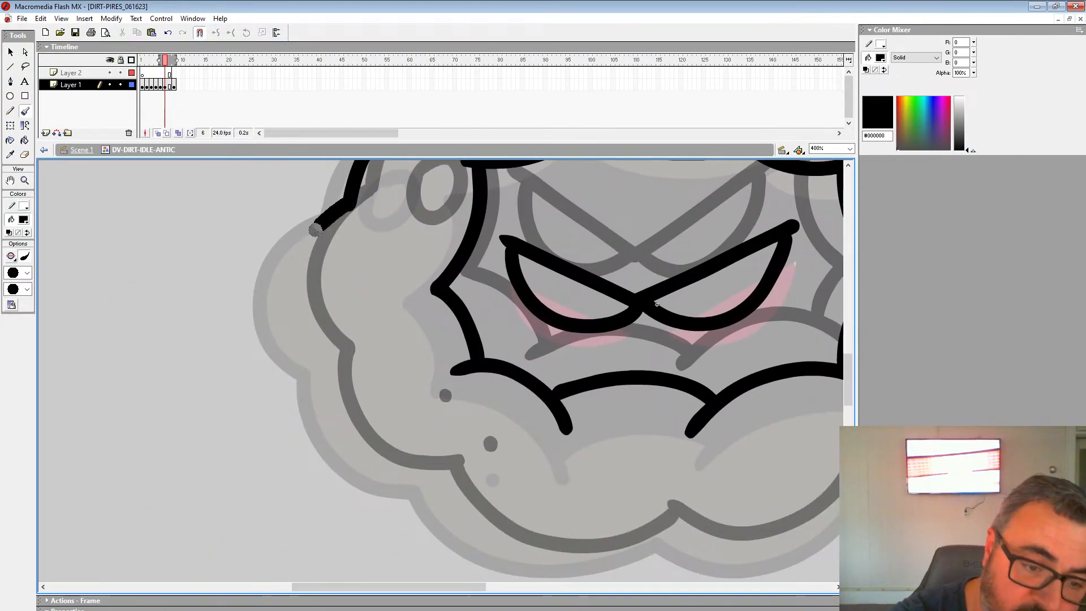
mouse_move(317, 229)
mouse_down()
mouse_move(287, 310)
mouse_move(323, 366)
mouse_move(341, 437)
mouse_move(459, 491)
mouse_move(337, 352)
mouse_move(383, 402)
mouse_move(431, 422)
mouse_move(536, 405)
mouse_up()
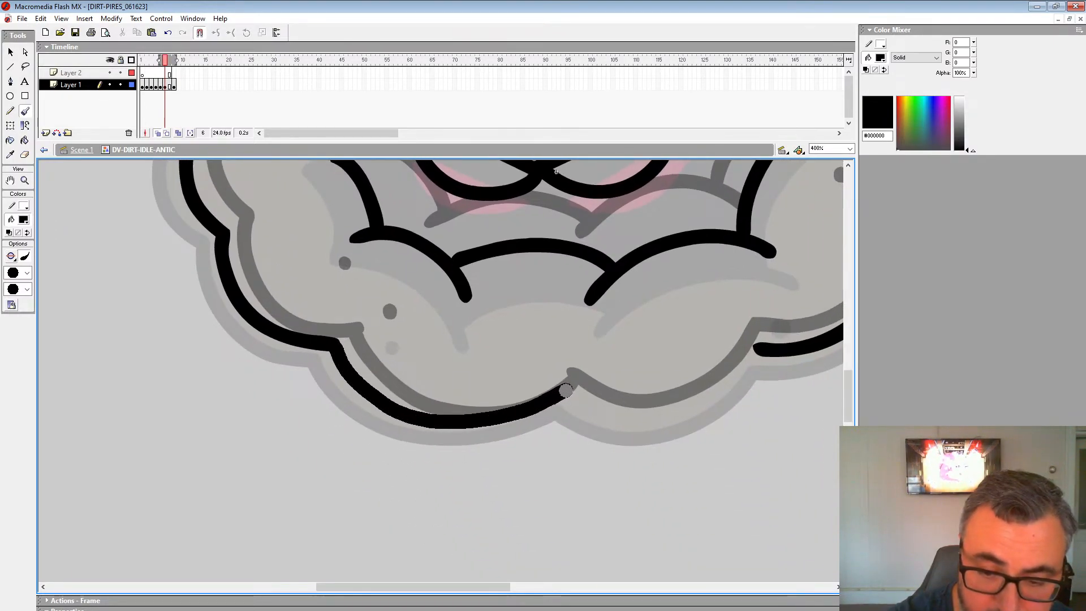
drag(654, 389, 572, 398)
mouse_move(672, 367)
mouse_down()
mouse_move(629, 408)
mouse_move(550, 430)
mouse_move(487, 399)
mouse_up()
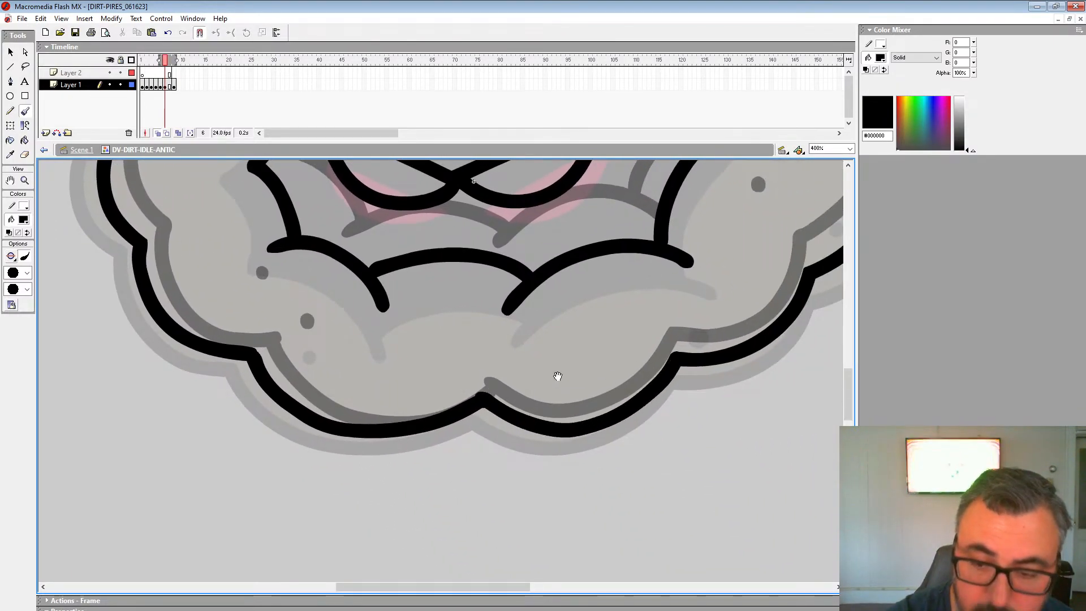
Paint the pair of dirt dots on the right side and the pair on the lower-left side of the frame 6 cloud.
drag(787, 318, 591, 446)
click(627, 292)
mouse_move(435, 441)
mouse_down()
mouse_move(477, 432)
mouse_move(681, 434)
mouse_up()
click(305, 429)
drag(458, 425, 254, 367)
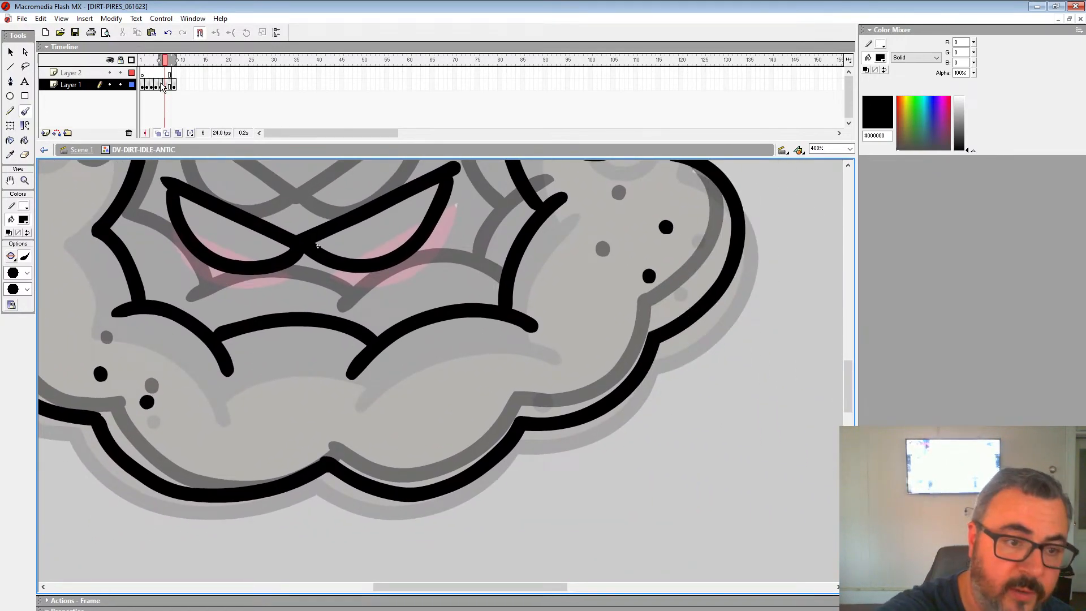
Compare the end frames with frame 6, and replace the frame 8 drawing with frame 1's drawing pasted in place.
click(161, 86)
click(174, 85)
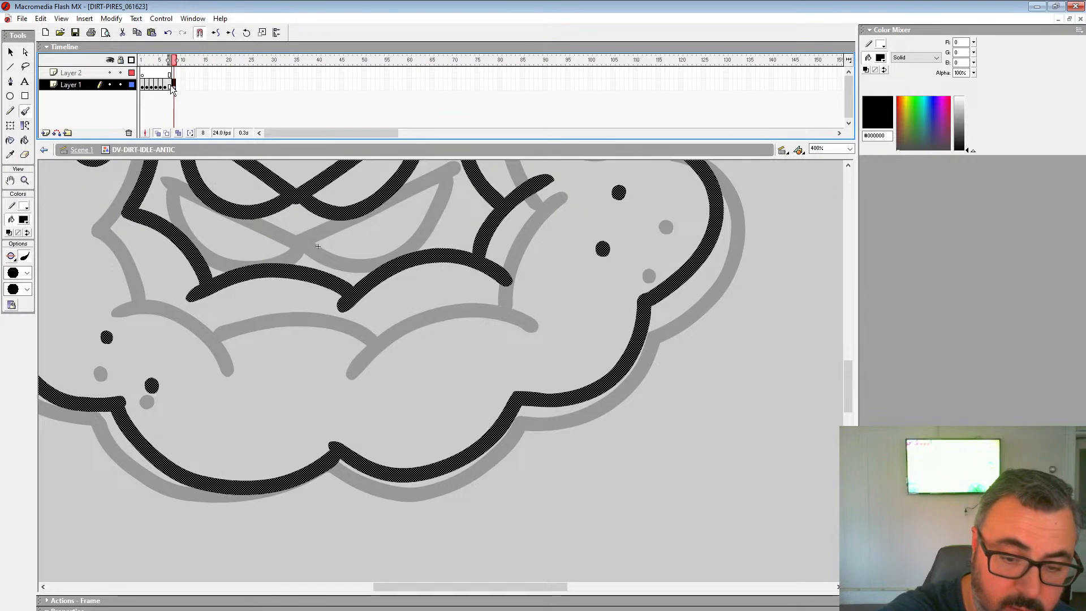
click(165, 86)
click(144, 85)
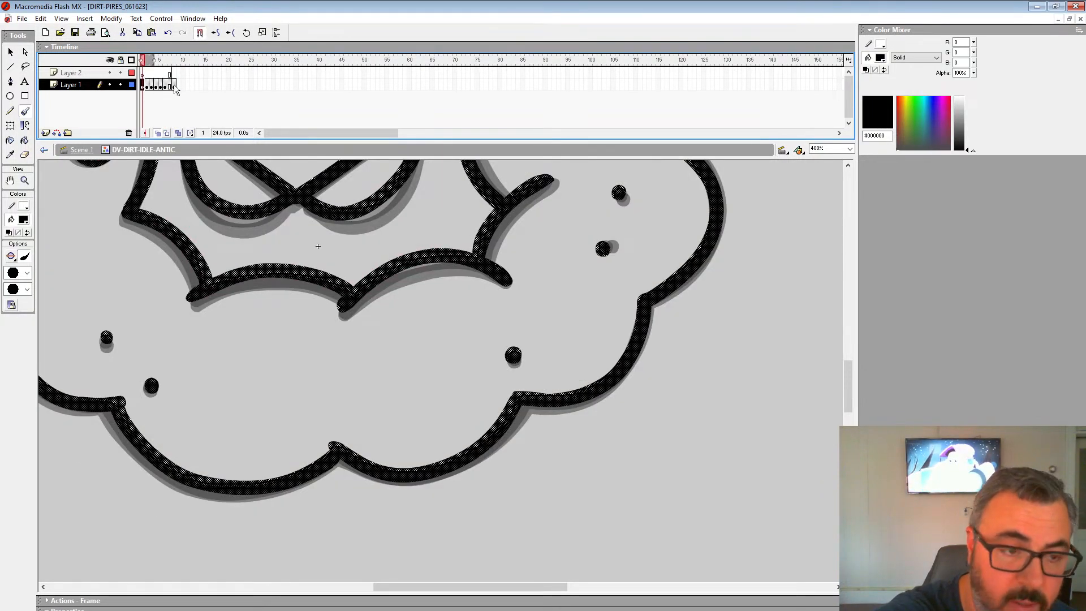
click(161, 84)
click(165, 85)
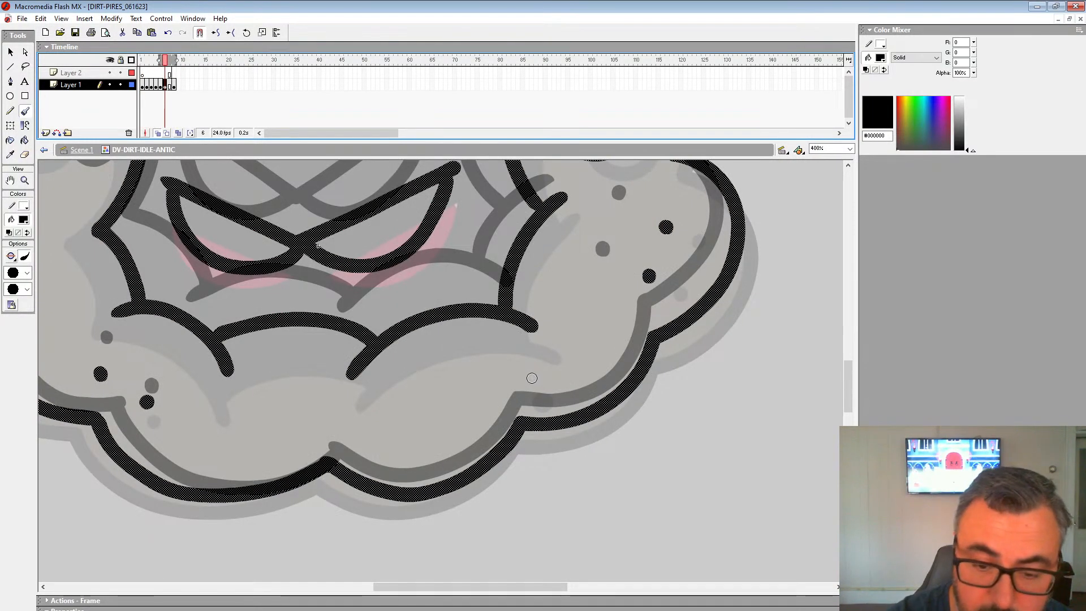
click(174, 85)
click(143, 85)
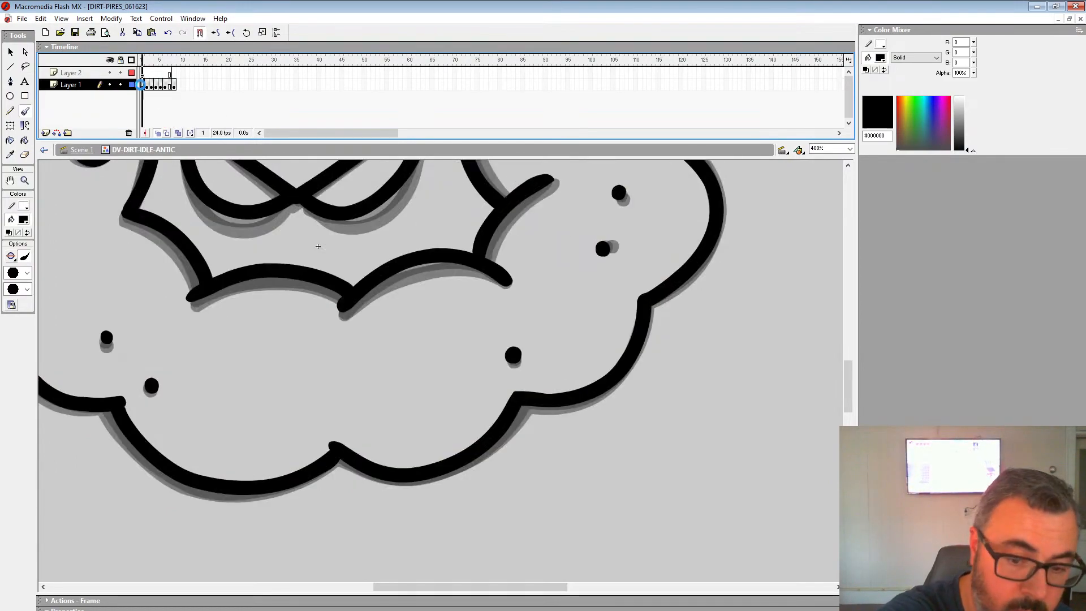
click(174, 86)
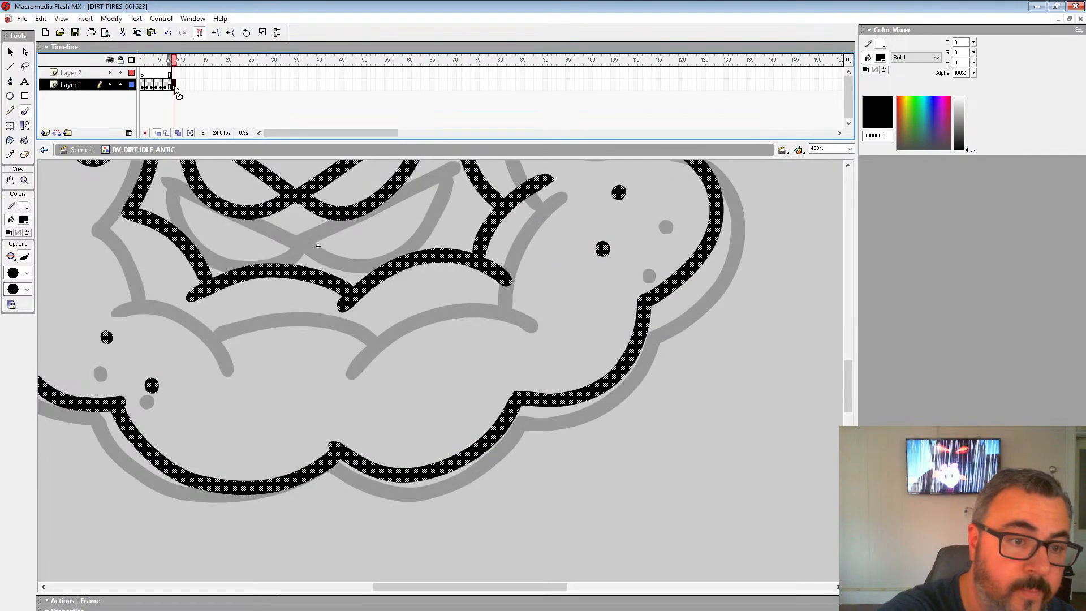
key(Delete)
key(ctrl+shift+v)
Add the single dirt dot at the cloud's lower right and the ring on its left side on frame 6.
click(165, 86)
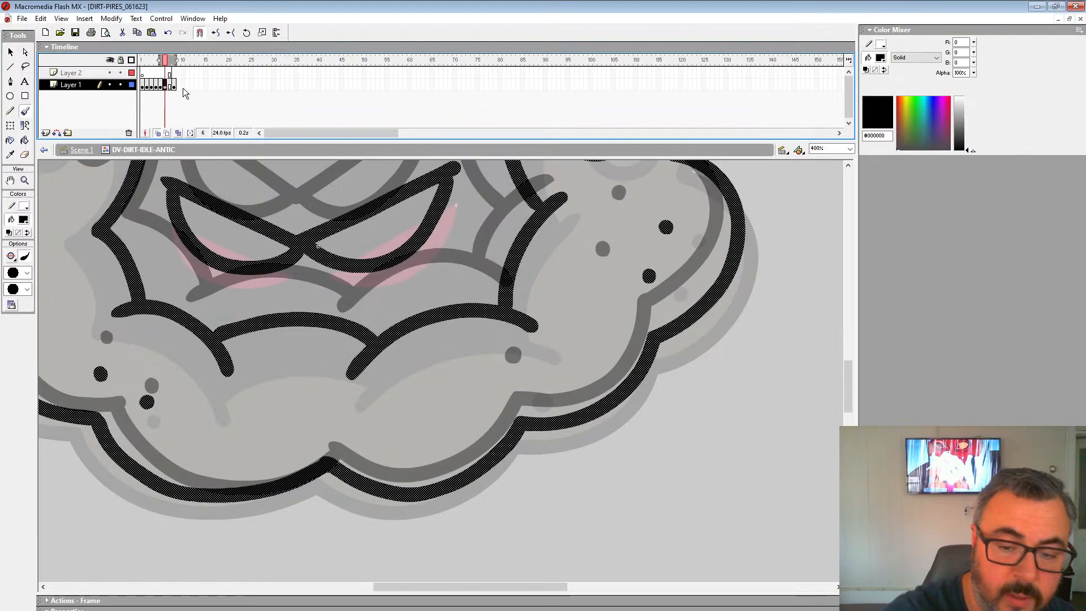
click(529, 382)
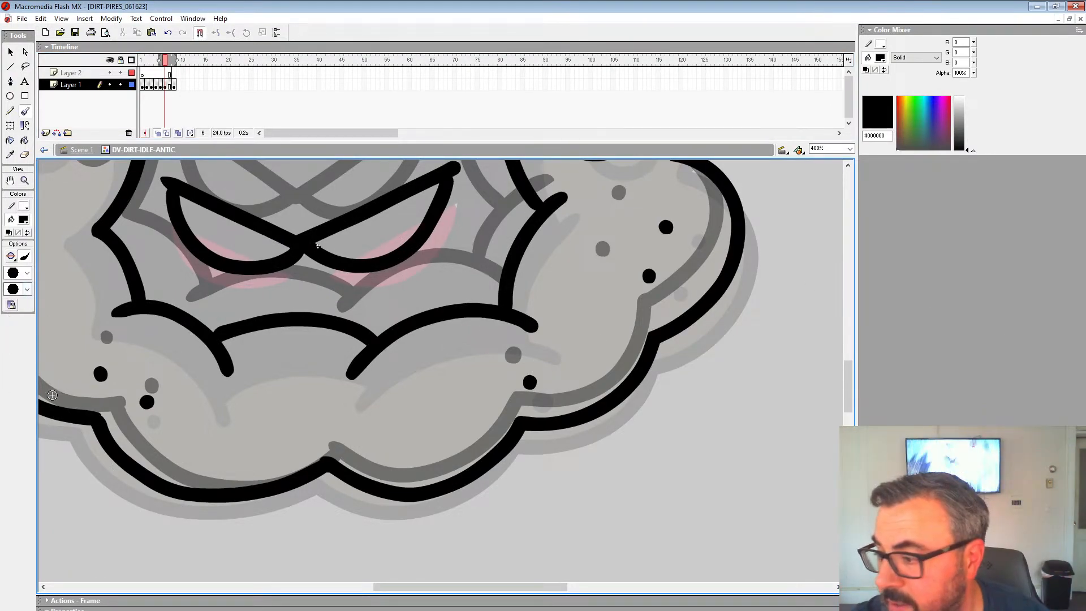
double_click(25, 180)
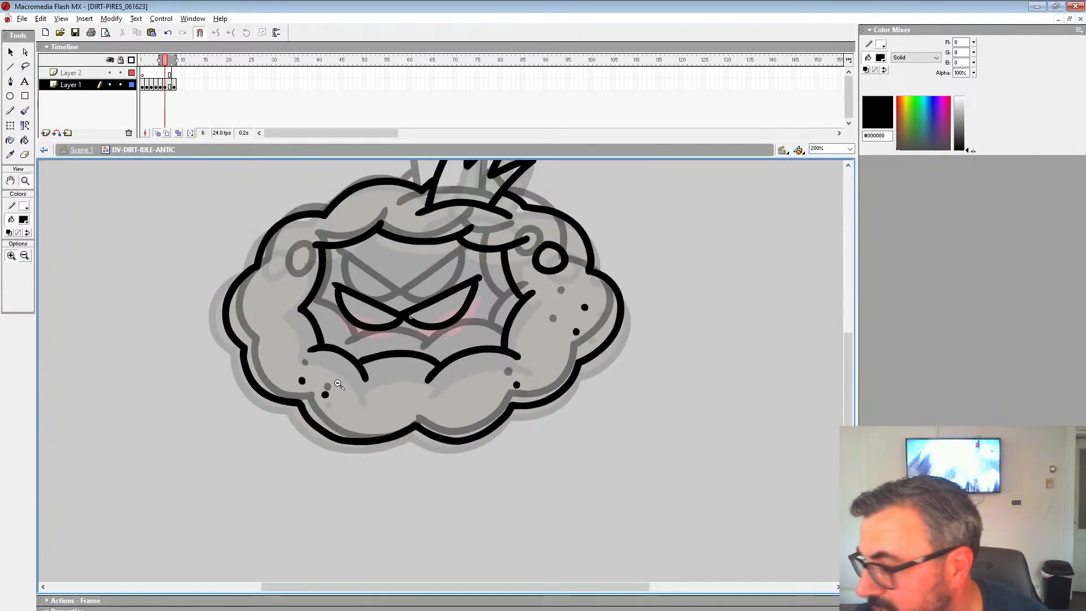
double_click(423, 359)
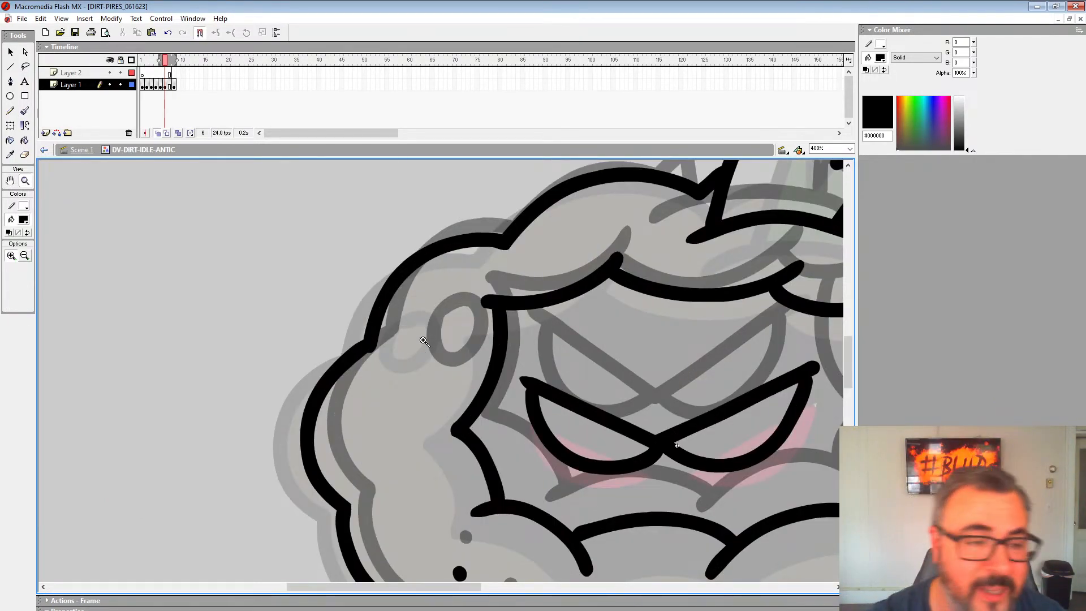
click(25, 111)
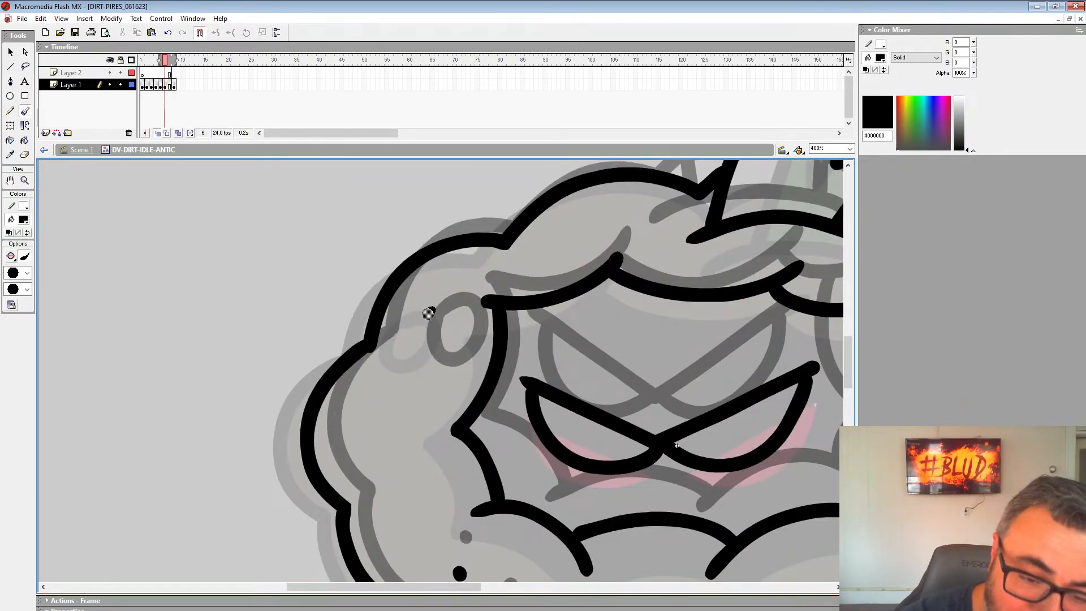
mouse_move(429, 313)
mouse_down()
mouse_move(432, 364)
mouse_move(457, 335)
mouse_move(428, 311)
mouse_up()
View the whole character and play the animation several times to review the motion through frame 8.
key(space)
mouse_move(525, 441)
mouse_down()
mouse_move(434, 334)
mouse_move(378, 295)
mouse_up()
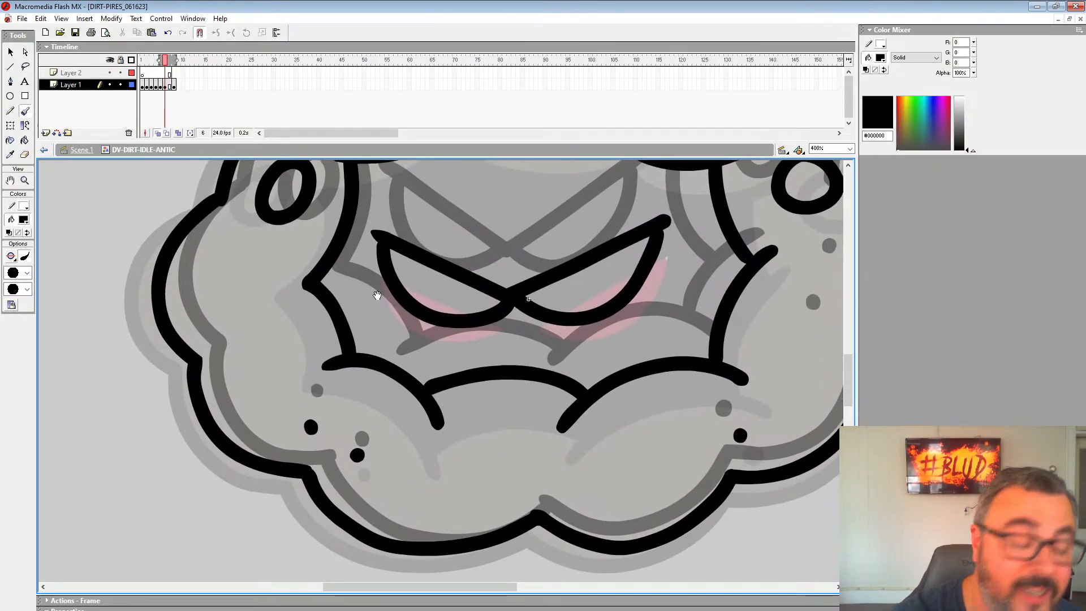
double_click(25, 180)
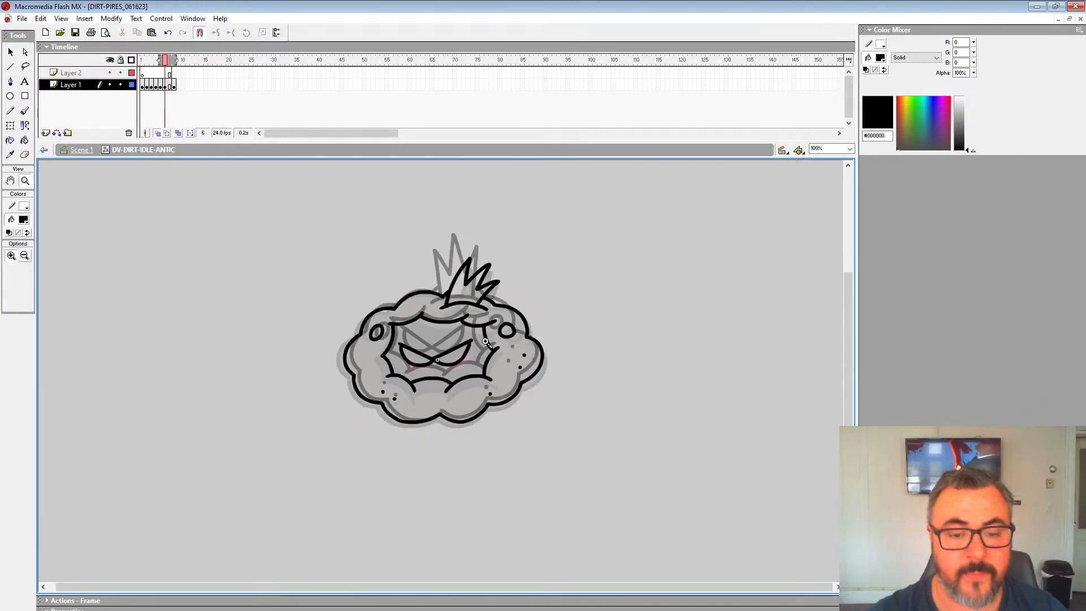
key(period)
key(period)
key(Return)
key(Return)
key(Return)
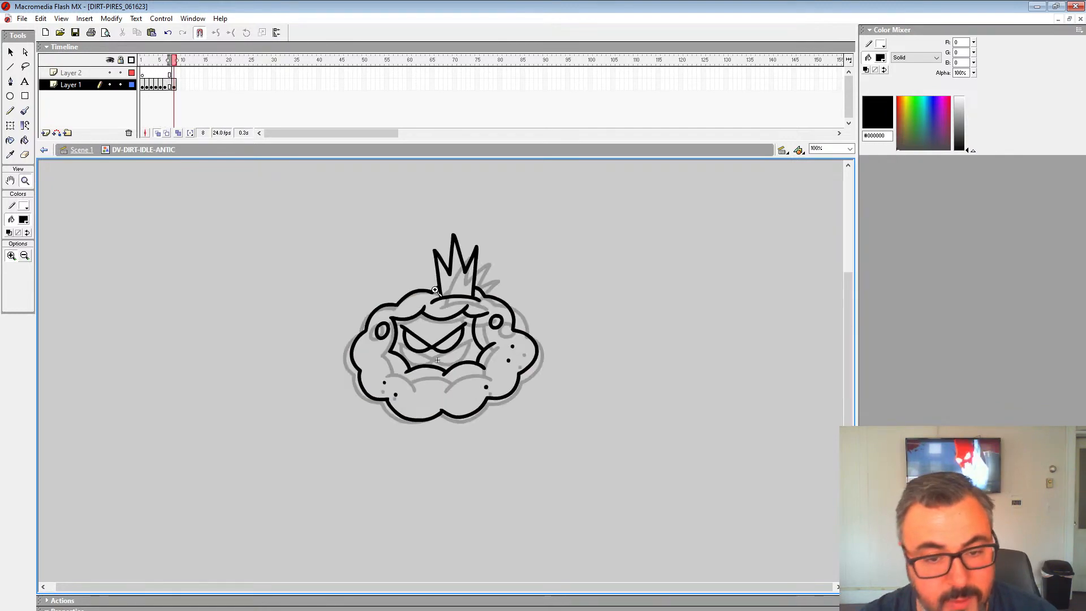
key(Return)
key(Return)
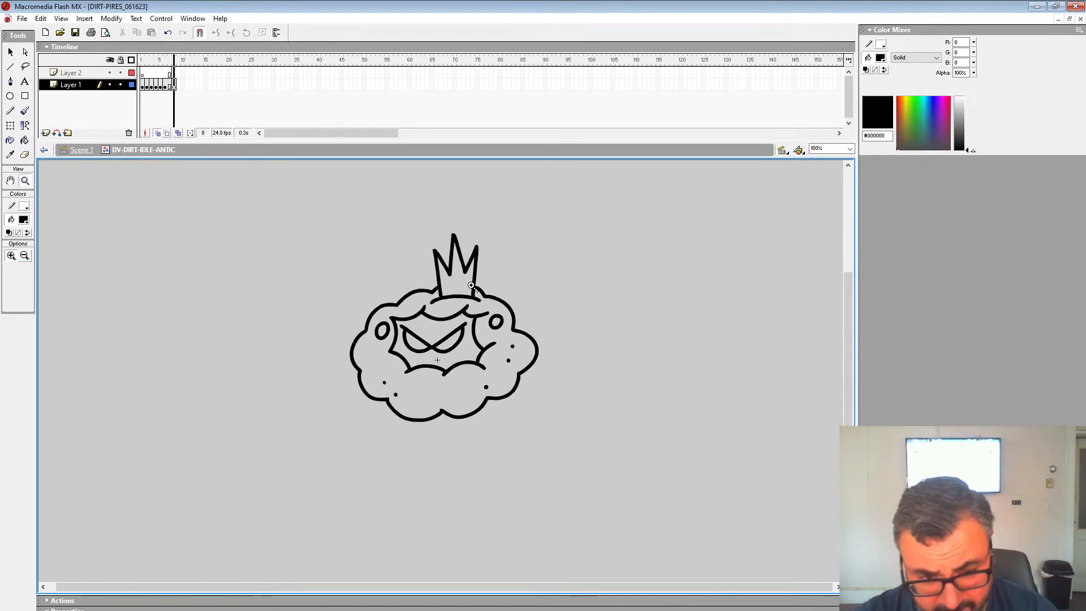
Make frame 7 of Layer 1 an empty keyframe and paint the crown between the onion-skinned crowns.
click(169, 84)
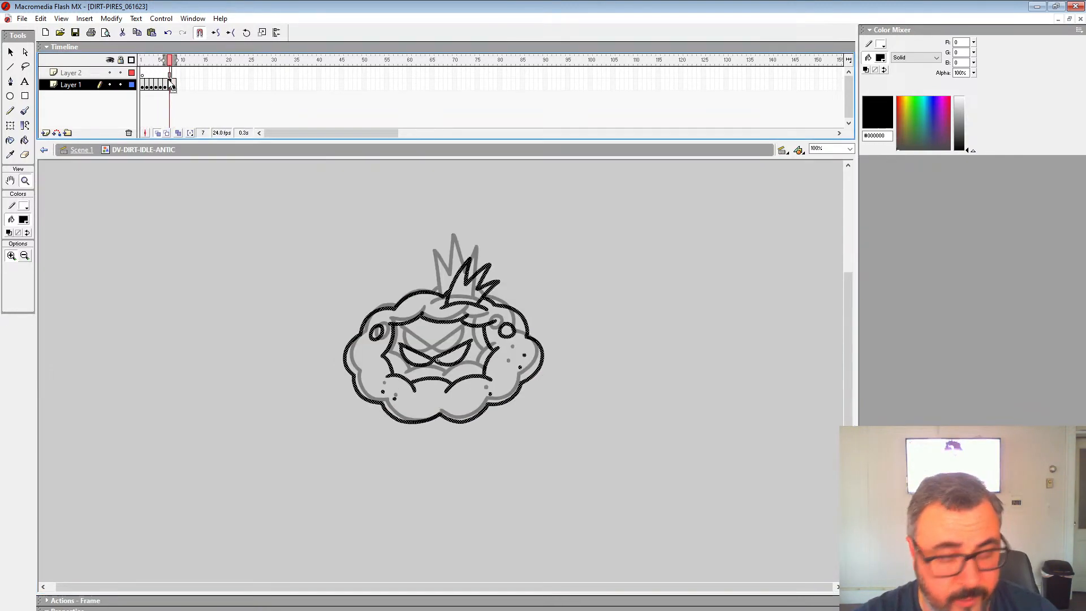
click(455, 310)
click(418, 376)
click(25, 112)
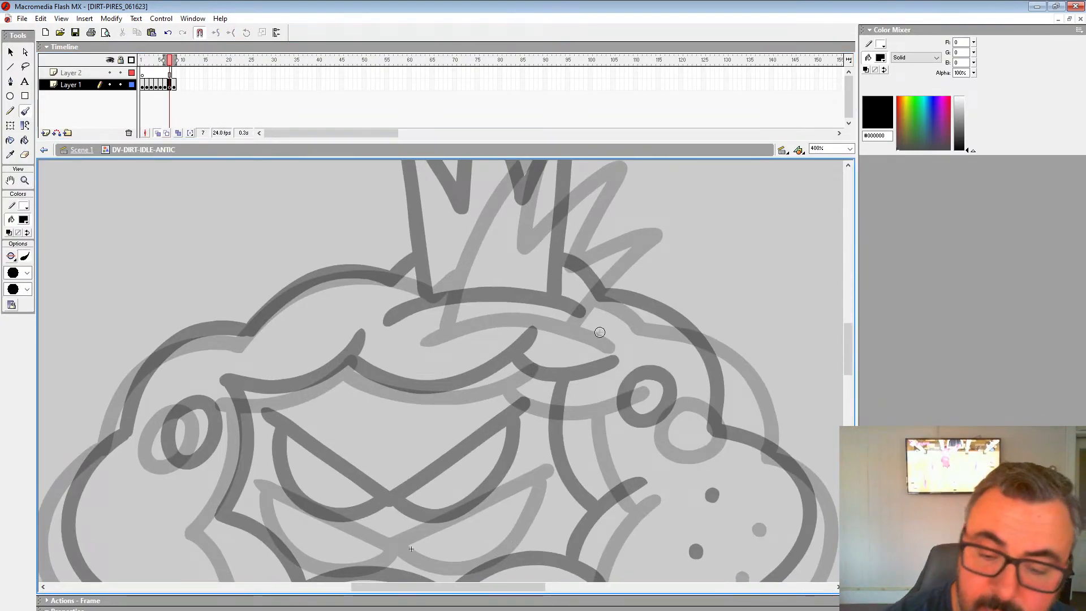
mouse_move(596, 332)
mouse_down()
mouse_move(506, 310)
mouse_move(401, 324)
mouse_up()
mouse_move(582, 274)
mouse_down()
mouse_move(548, 403)
mouse_move(538, 365)
mouse_move(511, 384)
mouse_move(563, 257)
mouse_move(463, 324)
mouse_move(447, 240)
mouse_move(399, 440)
mouse_up()
Paint the three fringe curves below the crown and the left side of the face border on frame 7.
mouse_move(479, 489)
mouse_down()
mouse_move(528, 436)
mouse_move(584, 259)
mouse_move(551, 283)
mouse_move(446, 280)
mouse_move(422, 252)
mouse_move(303, 291)
mouse_move(306, 342)
mouse_move(286, 434)
mouse_up()
drag(672, 315, 520, 263)
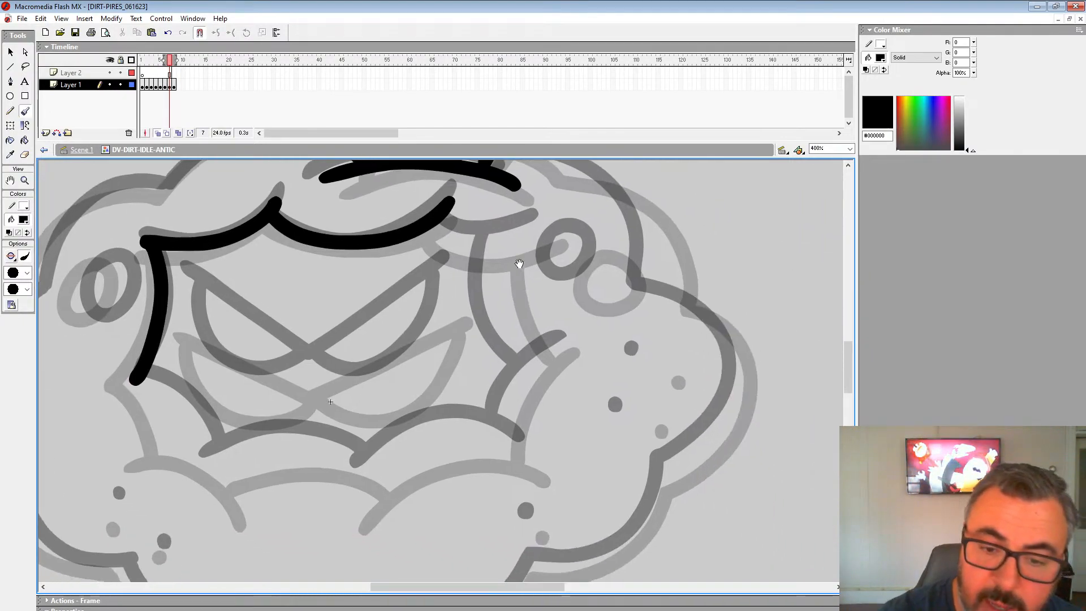
mouse_move(431, 230)
mouse_down()
mouse_move(498, 241)
mouse_move(548, 217)
mouse_up()
key(ctrl+z)
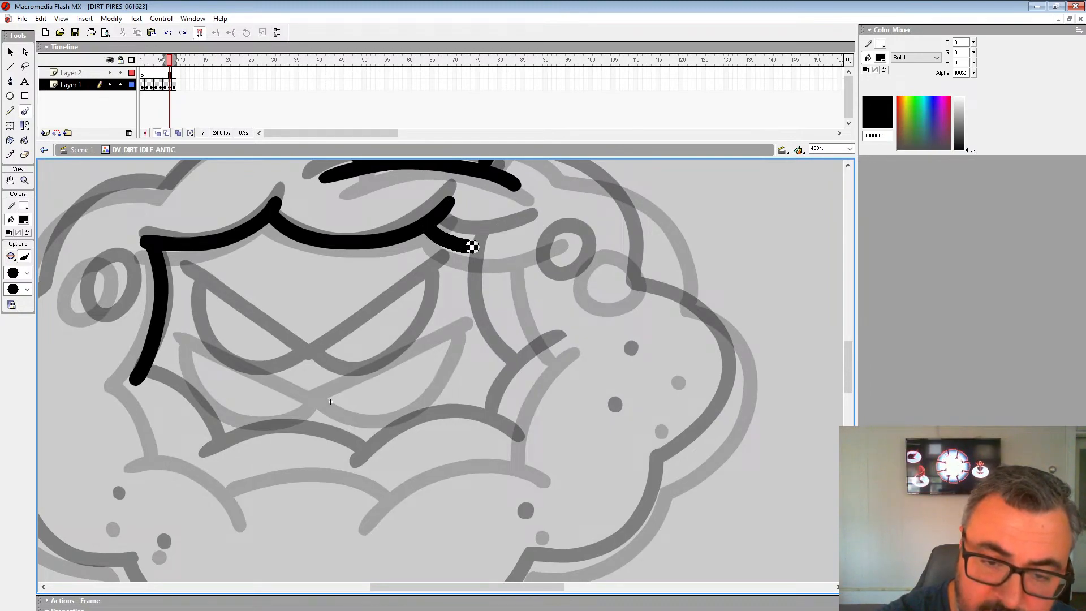
drag(470, 248, 548, 221)
Paint the jagged lower edge of the face border on frame 7 and close its left and right sides.
drag(544, 352, 588, 253)
mouse_move(568, 358)
mouse_down()
mouse_move(400, 401)
mouse_move(388, 357)
mouse_move(266, 373)
mouse_move(183, 314)
mouse_up()
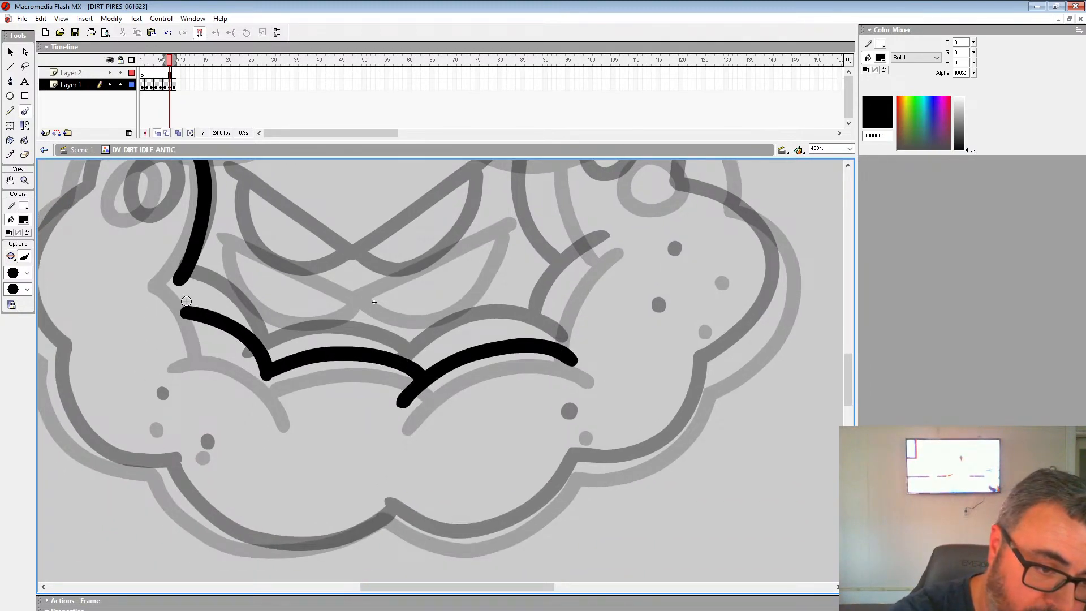
drag(583, 242, 536, 377)
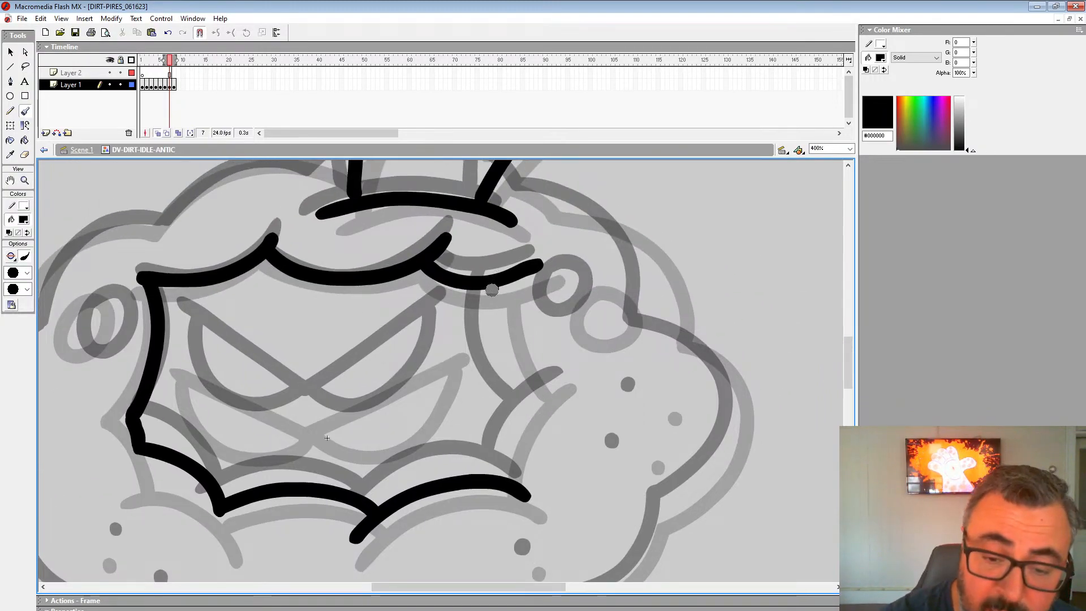
mouse_move(491, 290)
mouse_down()
mouse_move(526, 391)
mouse_move(552, 386)
mouse_move(496, 476)
mouse_up()
drag(595, 412, 688, 403)
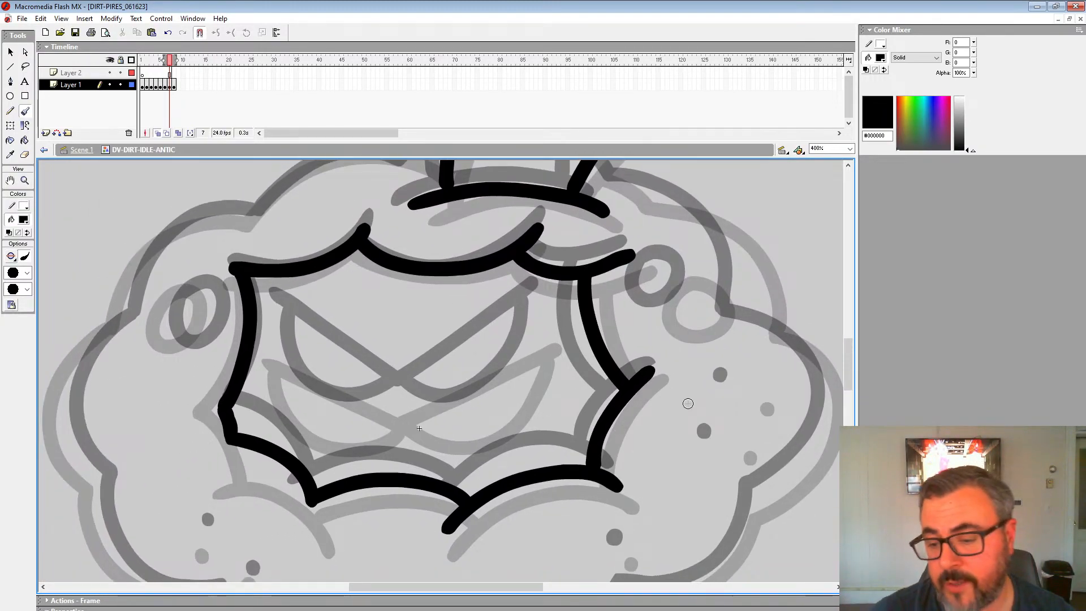
Paint the ring on the cloud's right side on frame 7, between the two onion-skinned rings.
drag(727, 319, 591, 345)
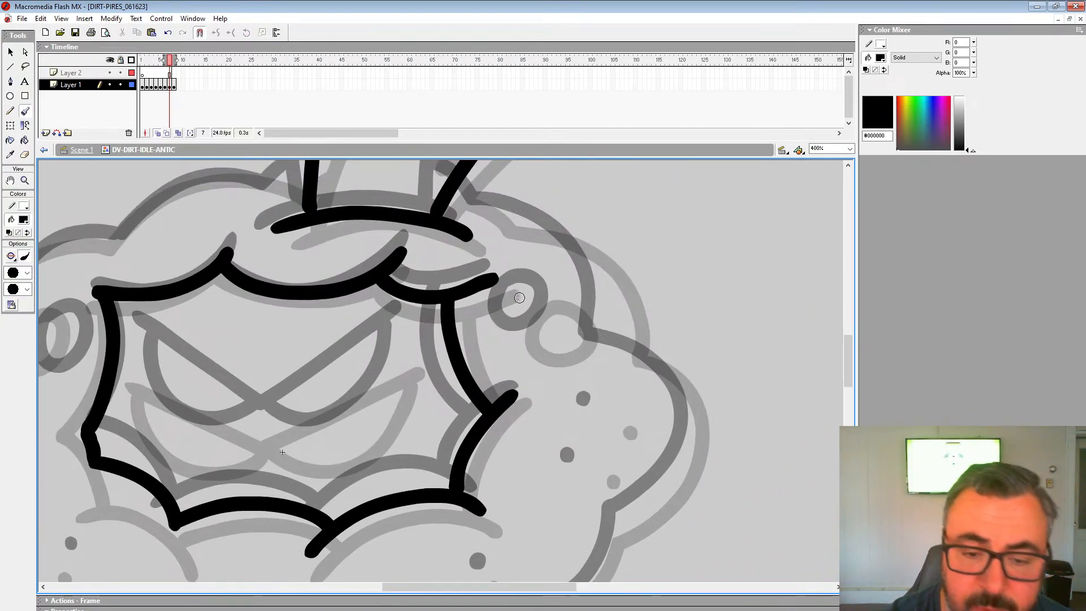
mouse_move(517, 323)
mouse_down()
mouse_move(560, 308)
mouse_move(523, 288)
mouse_up()
drag(582, 347, 570, 240)
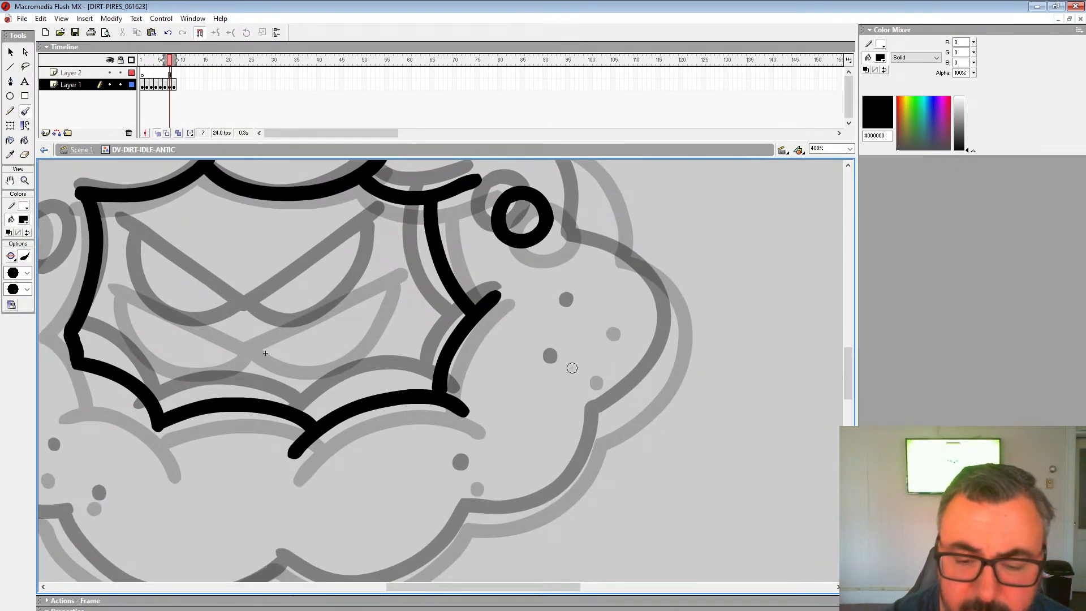
Paint the two slanted eyes with their curved lower lids and the ring on the cloud's left side on frame 7.
drag(608, 329, 688, 398)
drag(313, 337, 428, 324)
drag(312, 301, 403, 364)
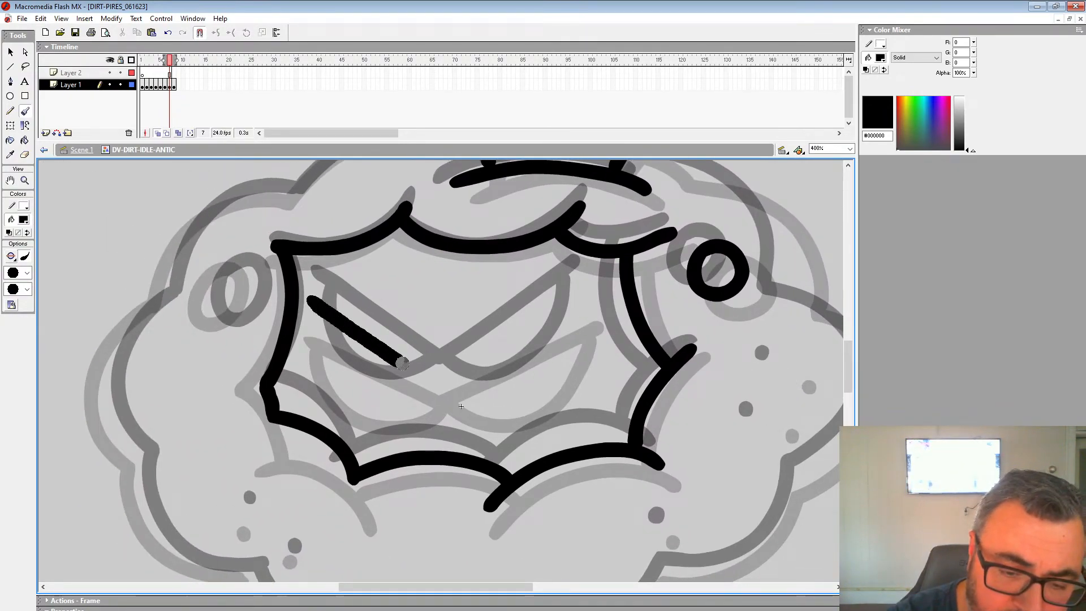
key(ctrl+z)
mouse_move(591, 282)
mouse_down()
mouse_move(443, 379)
mouse_move(311, 307)
mouse_up()
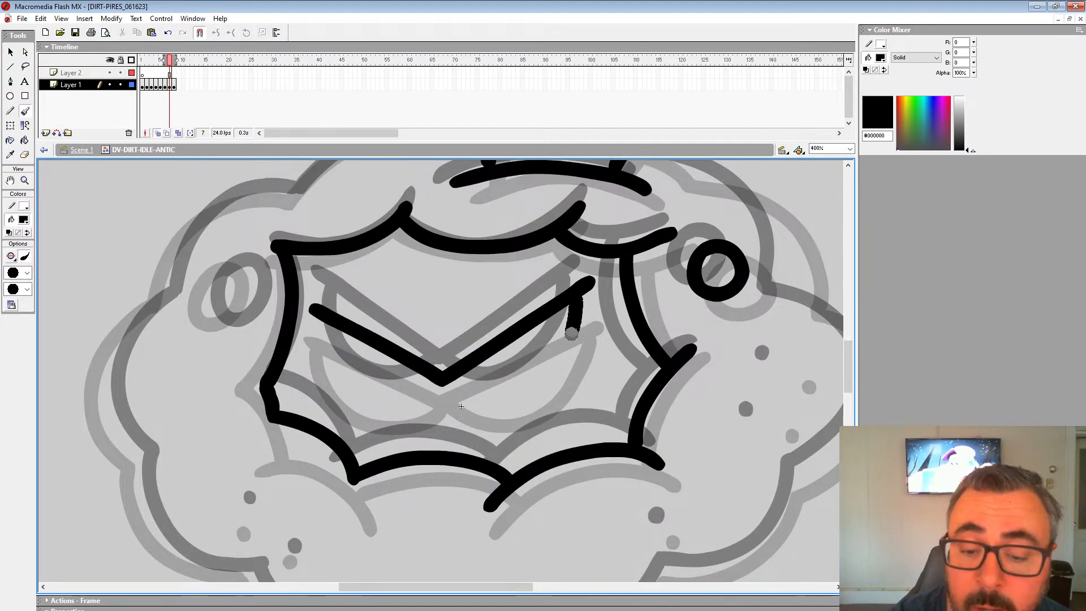
mouse_move(571, 334)
mouse_down()
mouse_move(546, 380)
mouse_move(502, 400)
mouse_move(447, 384)
mouse_up()
mouse_move(321, 326)
mouse_down()
mouse_move(340, 384)
mouse_move(383, 410)
mouse_move(447, 390)
mouse_up()
key(ctrl+z)
mouse_move(314, 312)
mouse_down()
mouse_move(321, 342)
mouse_move(362, 399)
mouse_move(444, 386)
mouse_up()
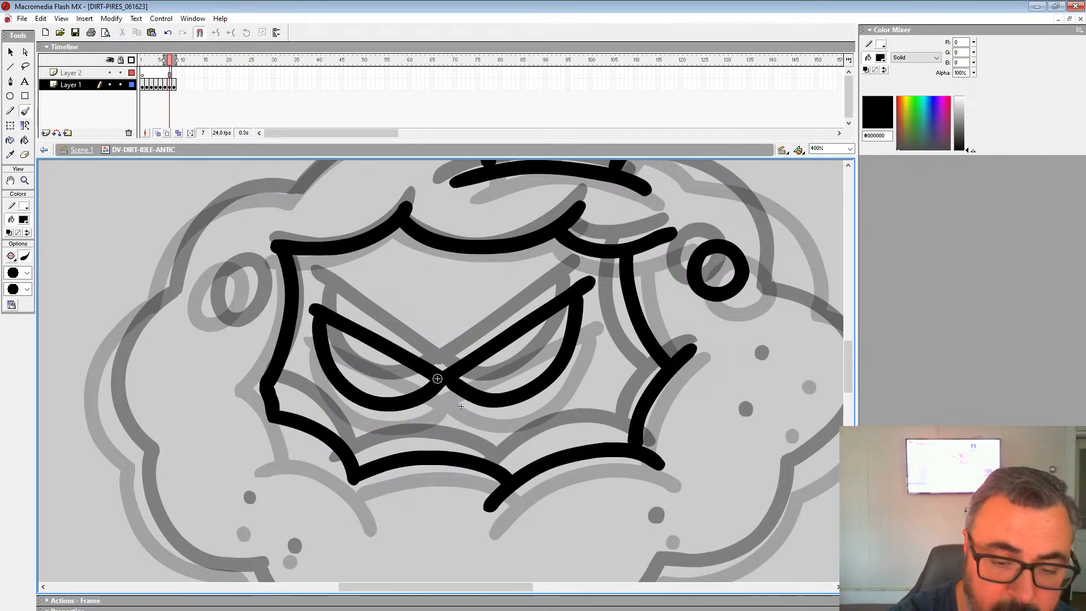
drag(523, 360, 602, 289)
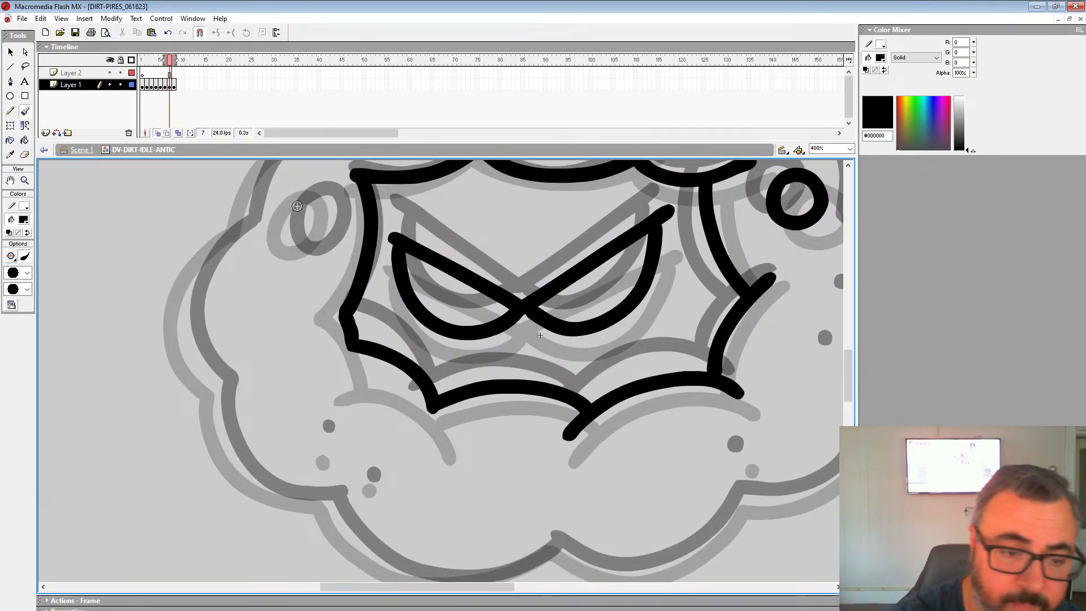
mouse_move(297, 205)
mouse_down()
mouse_move(281, 226)
mouse_move(338, 220)
mouse_move(312, 202)
mouse_up()
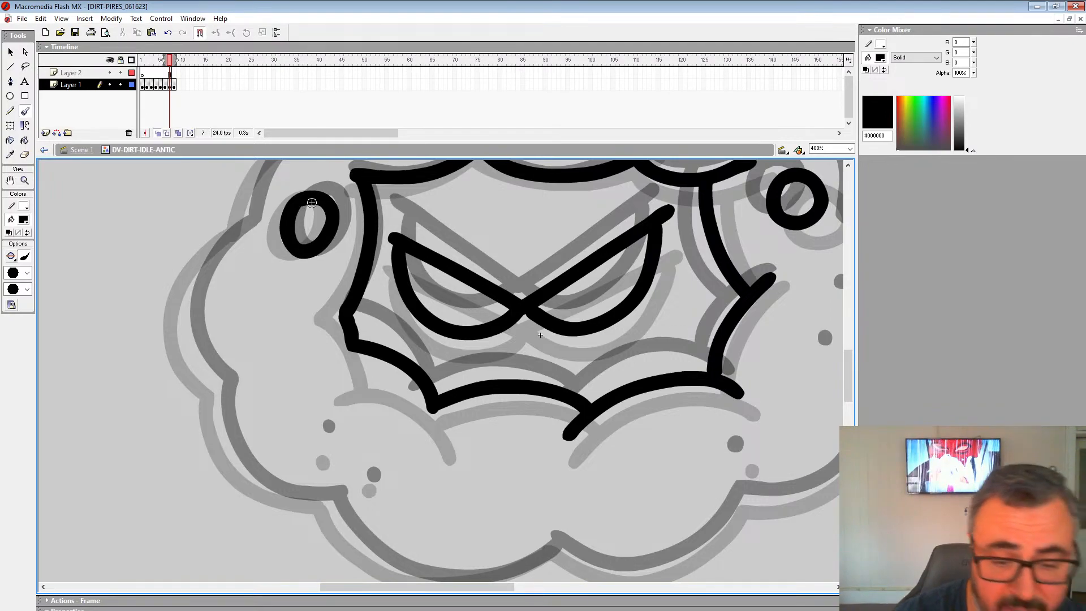
Paint the small dirt dots on both sides of the cloud on frame 7, between the onion-skinned dots.
click(328, 445)
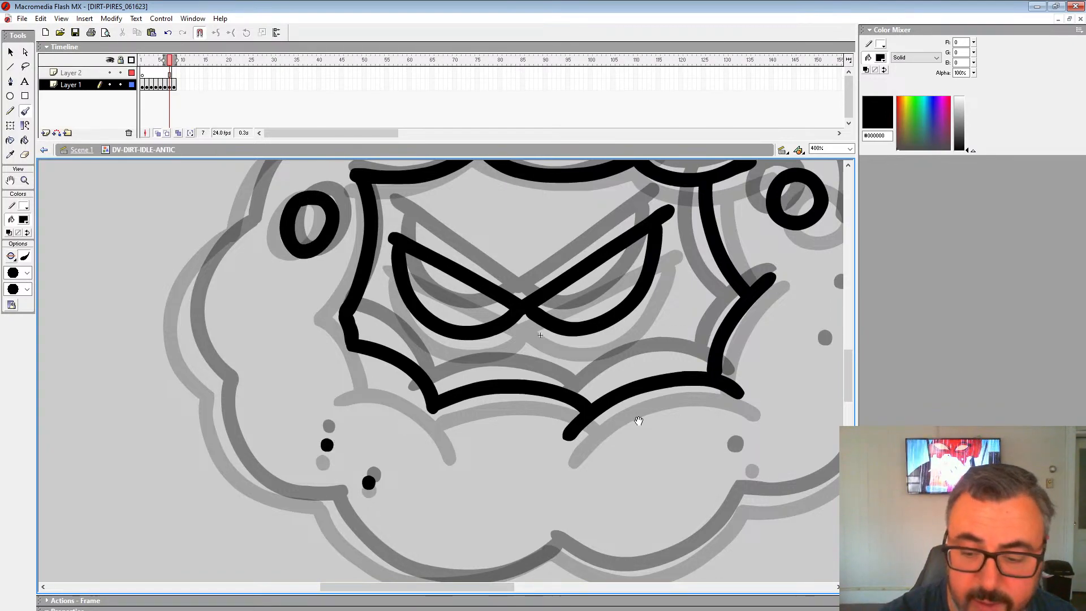
drag(748, 435, 519, 388)
click(630, 251)
Paint the cloud's scalloped outer outline on frame 7, following the onion-skinned outlines from the lower edge up to the crown.
mouse_move(678, 262)
mouse_down()
mouse_move(664, 354)
mouse_move(593, 526)
mouse_up()
mouse_move(400, 291)
mouse_down()
mouse_move(453, 324)
mouse_move(509, 335)
mouse_move(549, 379)
mouse_move(557, 443)
mouse_move(571, 432)
mouse_move(574, 332)
mouse_move(537, 194)
mouse_move(541, 218)
mouse_move(580, 234)
mouse_move(605, 277)
mouse_move(590, 348)
mouse_move(533, 390)
mouse_move(518, 430)
mouse_move(479, 474)
mouse_move(422, 485)
mouse_move(654, 355)
mouse_move(597, 396)
mouse_move(530, 397)
mouse_move(487, 374)
mouse_up()
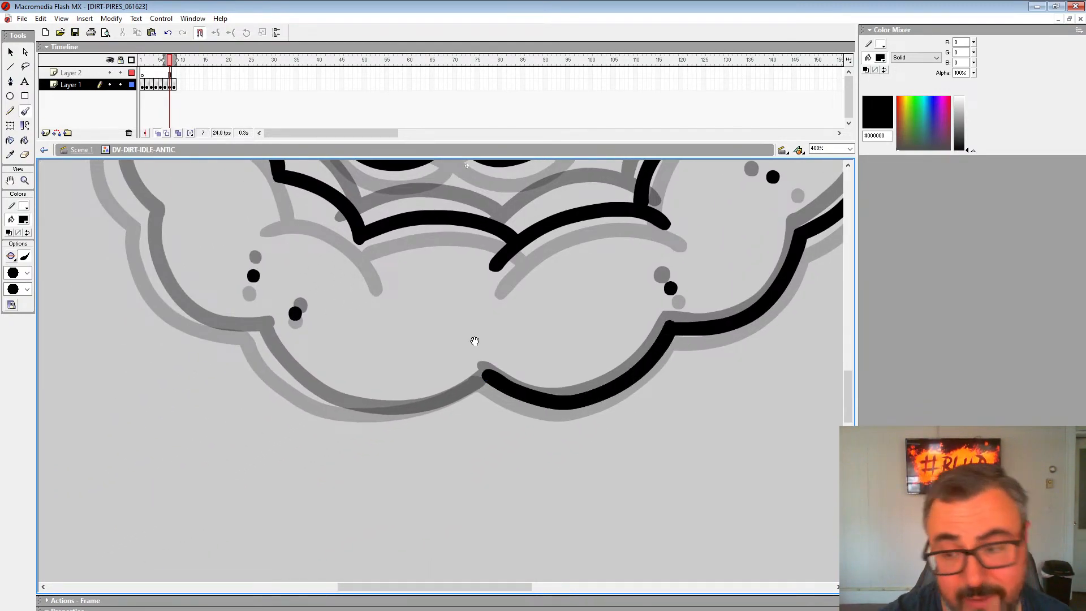
mouse_move(468, 183)
mouse_down()
mouse_move(514, 434)
mouse_move(629, 577)
mouse_up()
mouse_move(655, 276)
mouse_down()
mouse_move(459, 348)
mouse_move(394, 349)
mouse_move(334, 448)
mouse_move(437, 173)
mouse_move(354, 289)
mouse_move(399, 431)
mouse_move(498, 480)
mouse_move(374, 359)
mouse_move(375, 317)
mouse_up()
mouse_move(608, 356)
mouse_down()
mouse_move(557, 381)
mouse_move(444, 389)
mouse_move(384, 313)
mouse_up()
drag(656, 170, 570, 409)
drag(600, 367, 559, 432)
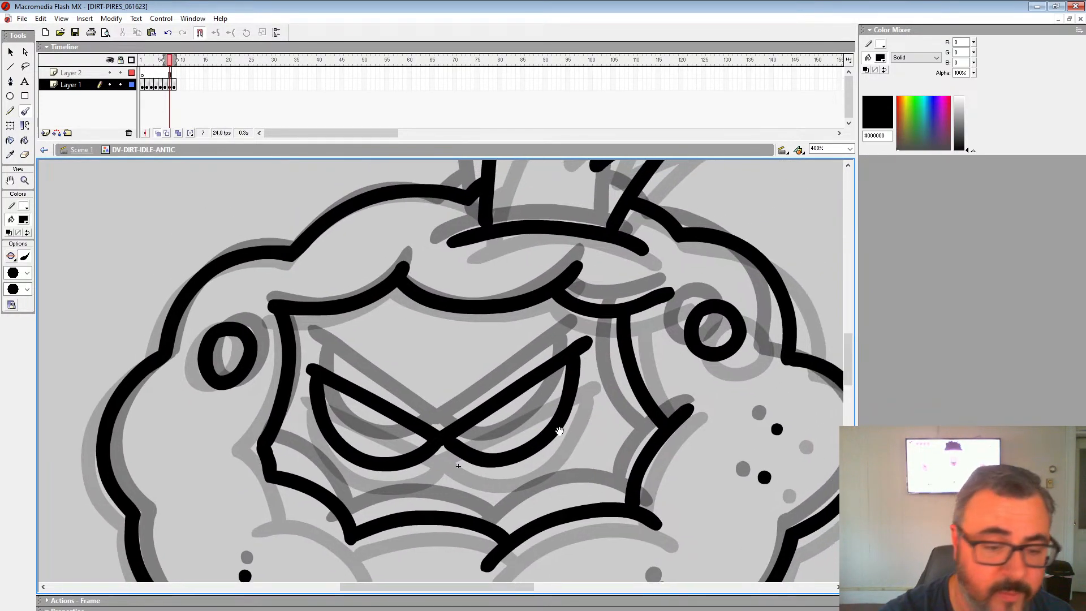
Turn off onion skinning and play back the whole idle anticipation animation to check its motion.
click(26, 182)
alt+click(418, 380)
alt+click(420, 382)
alt+click(419, 383)
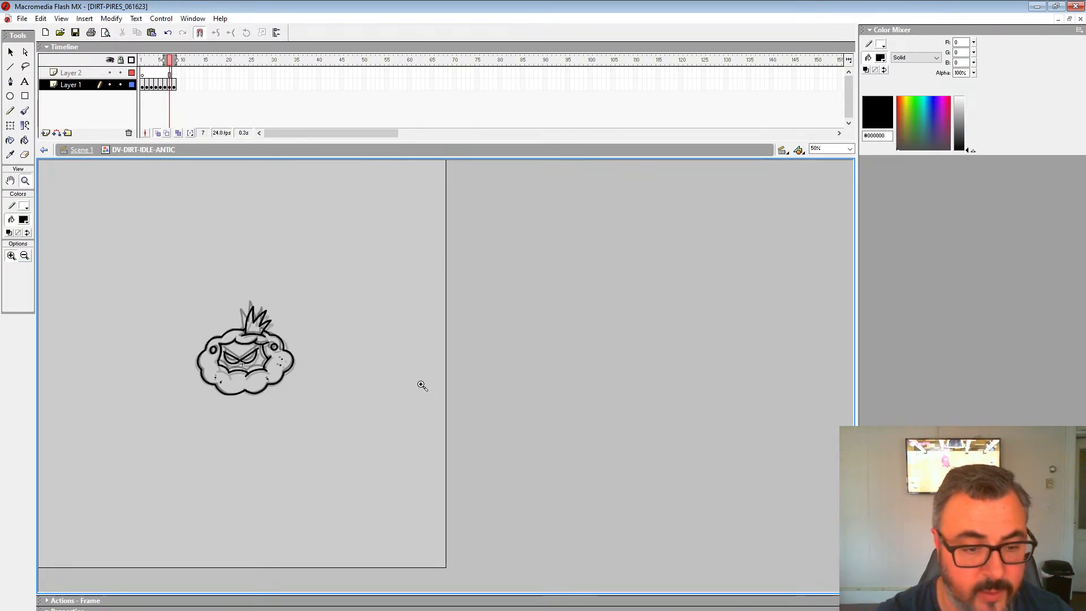
key(period)
key(Return)
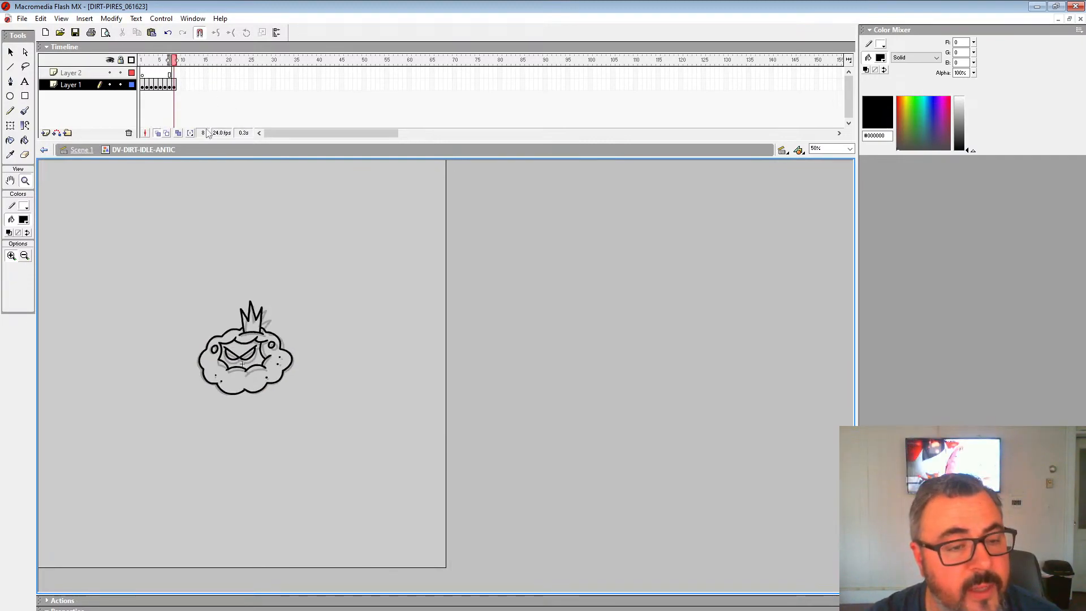
click(157, 133)
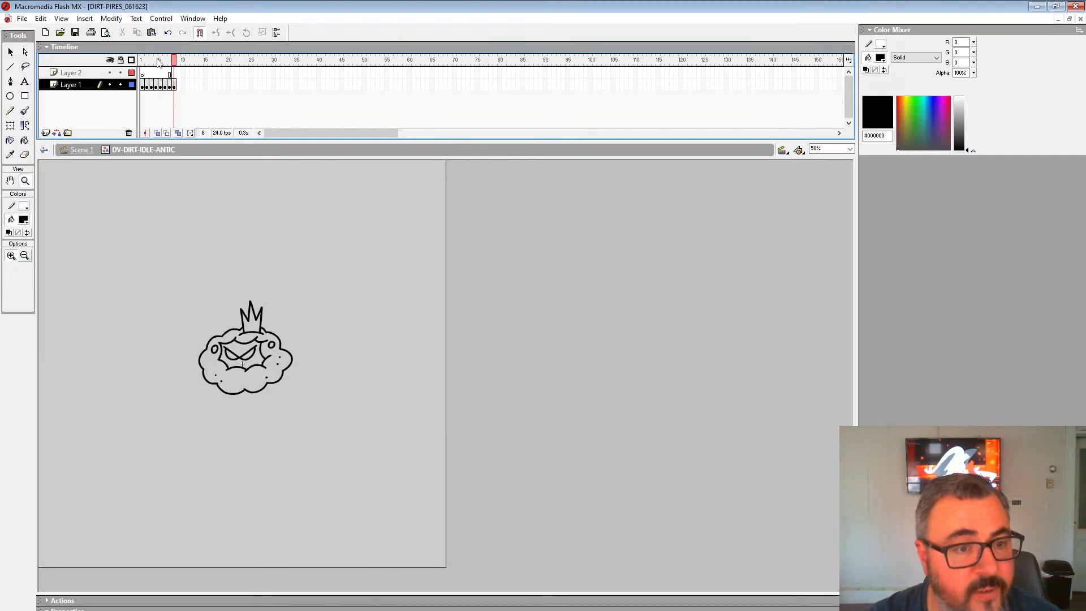
key(Return)
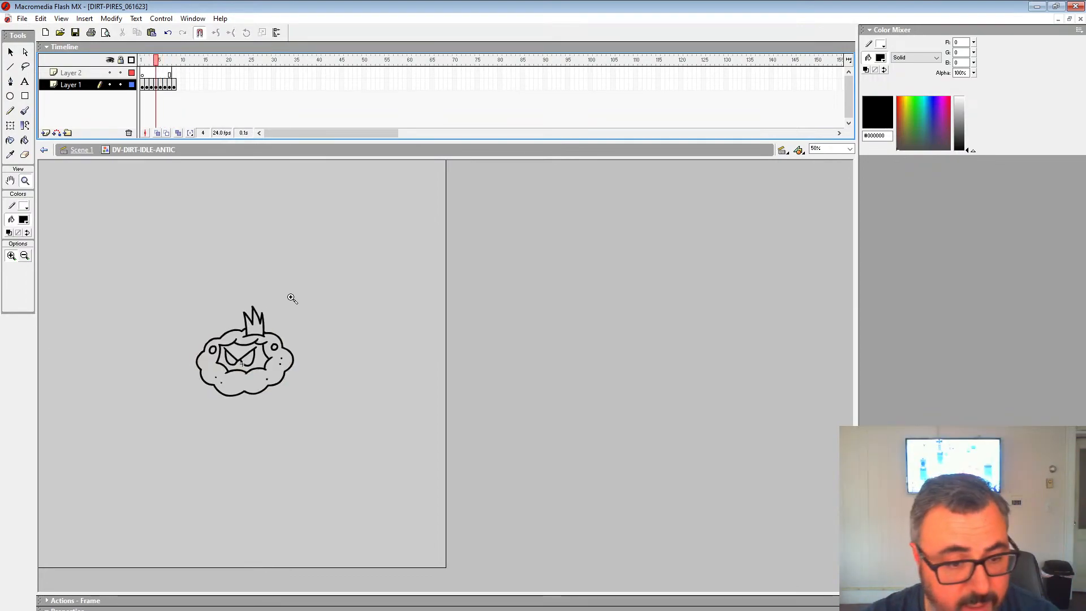
Fill the face area around the eyes black and the crown green #3C6530 on every uncoloured frame.
key(ctrl+1)
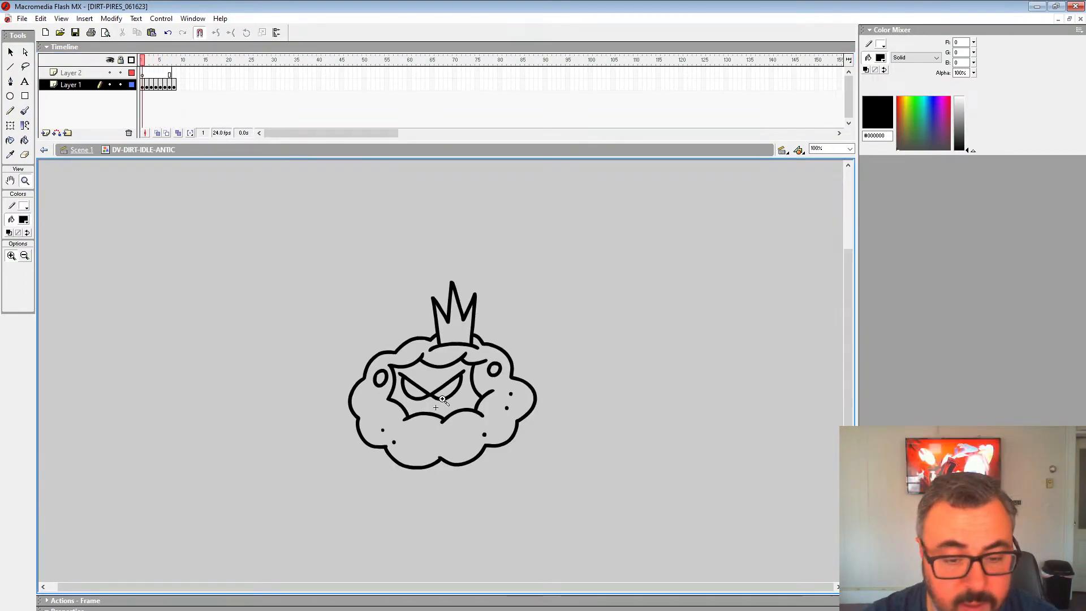
click(24, 140)
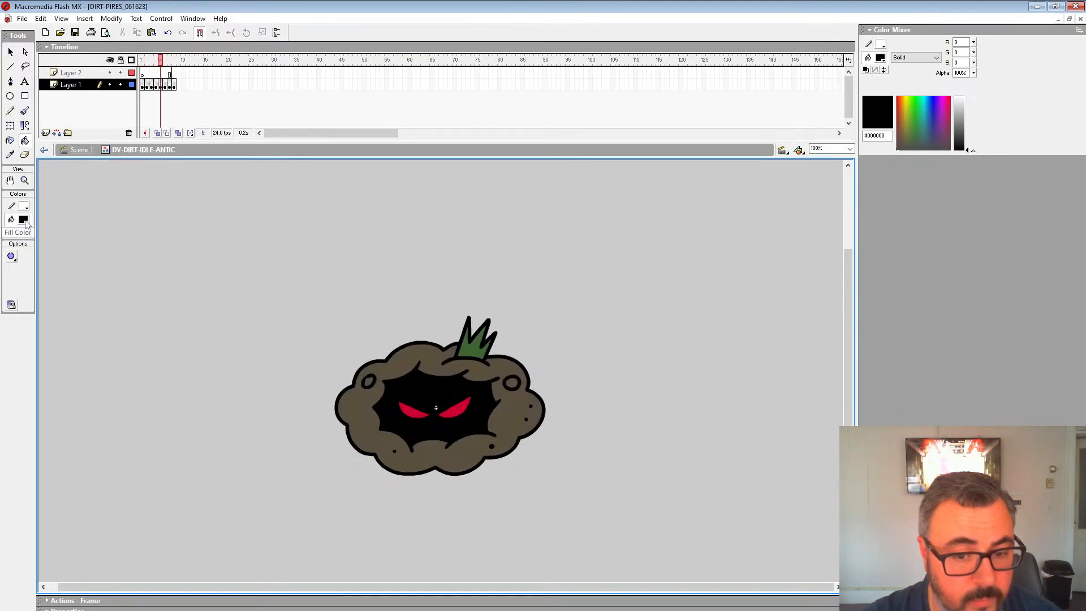
click(25, 222)
click(475, 346)
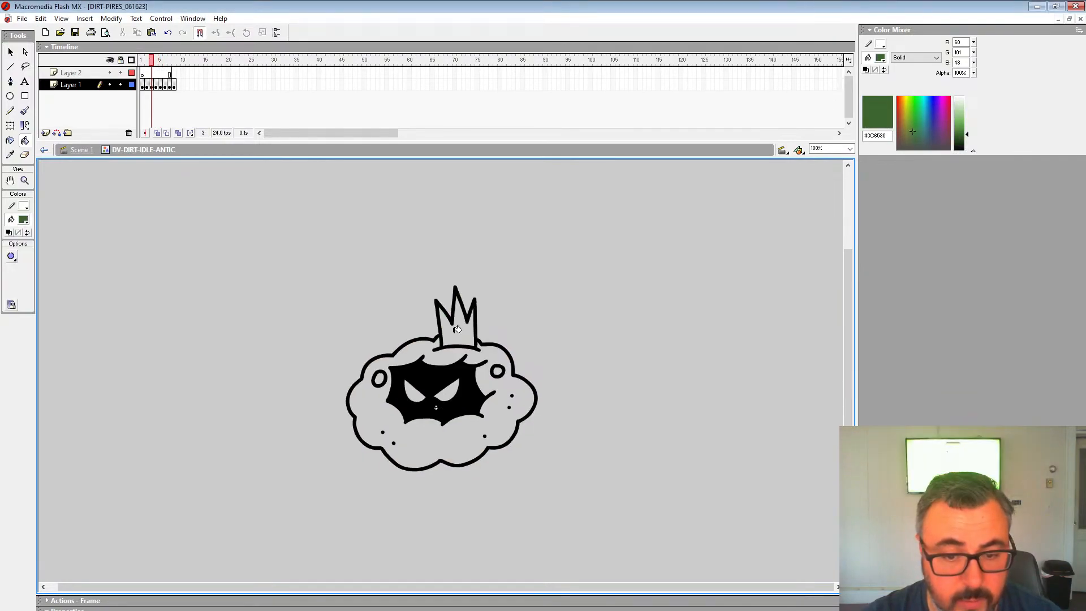
click(461, 330)
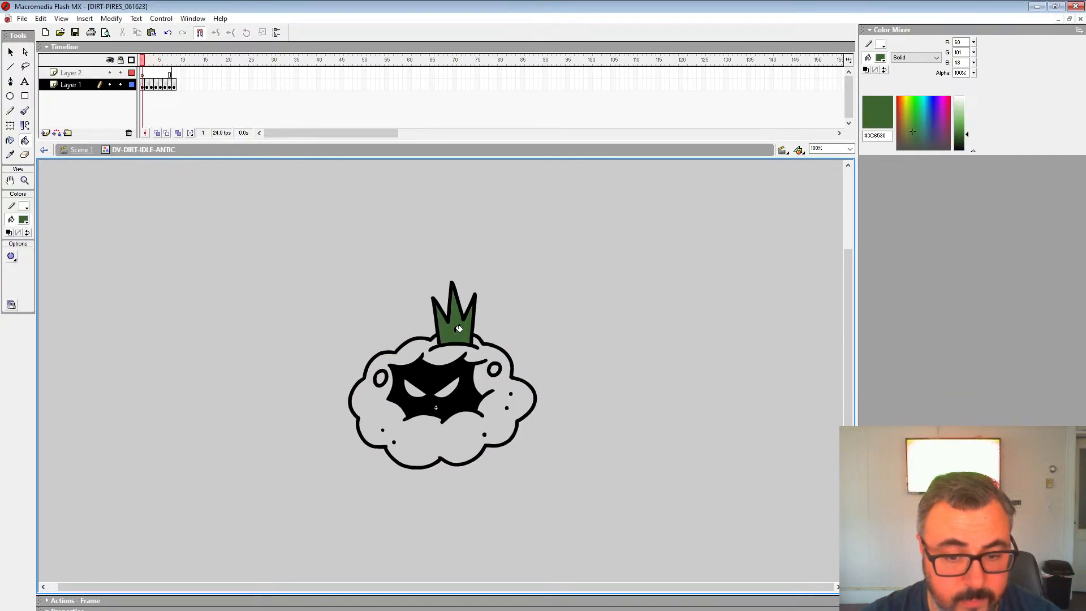
key(period)
key(period)
key(period)
key(period)
key(period)
key(period)
click(469, 337)
key(period)
click(465, 332)
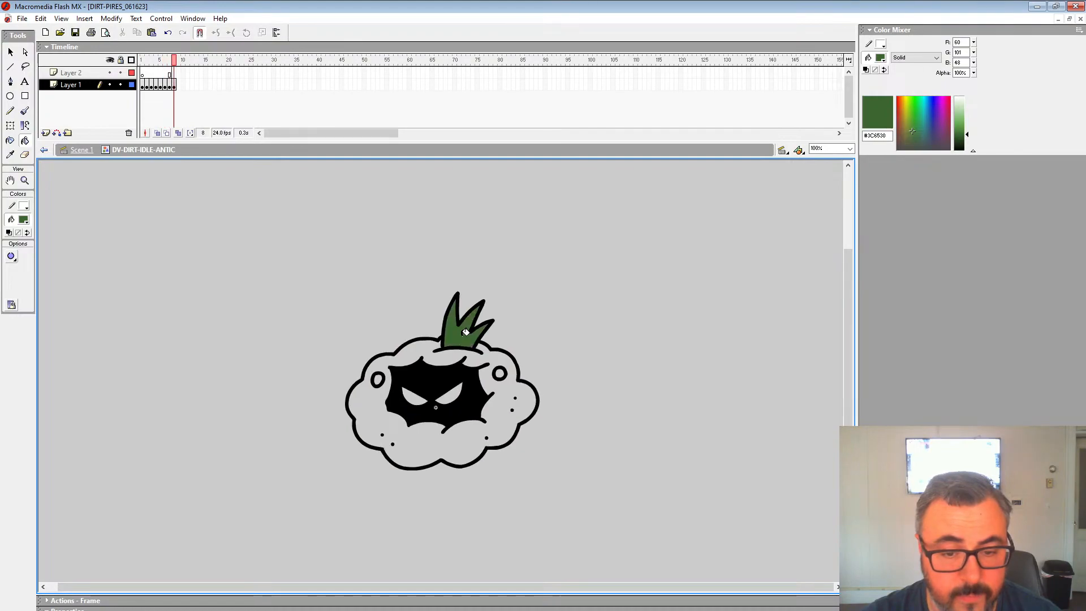
click(454, 329)
Pick the red #CC0033 from the coloured frame 5 and fill both eyes with it on frames 4 to 1.
key(comma)
key(comma)
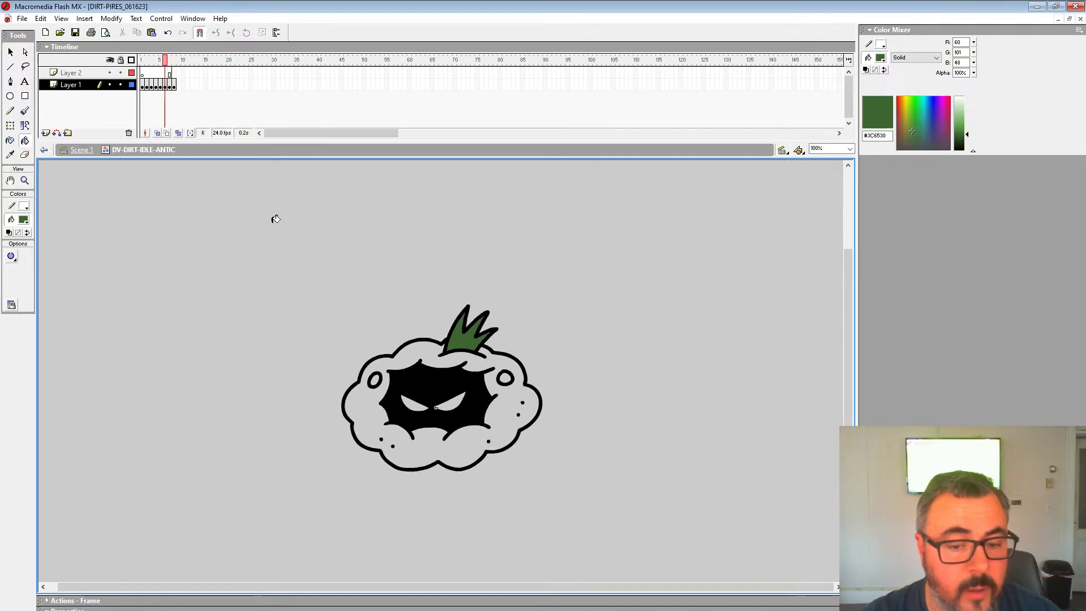
key(comma)
key(period)
key(comma)
click(24, 222)
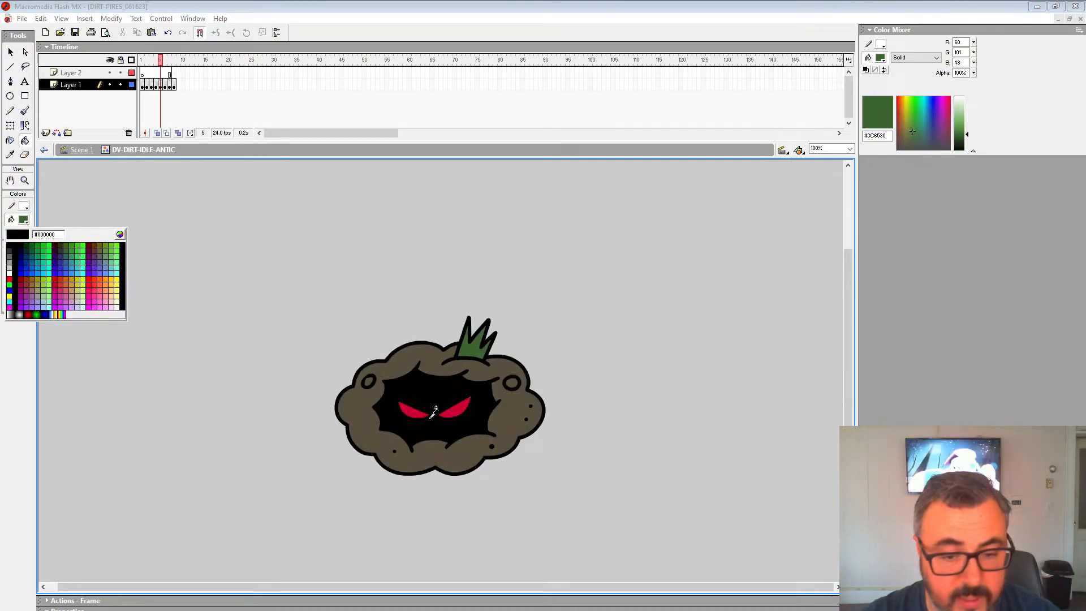
click(65, 277)
key(comma)
click(447, 399)
key(comma)
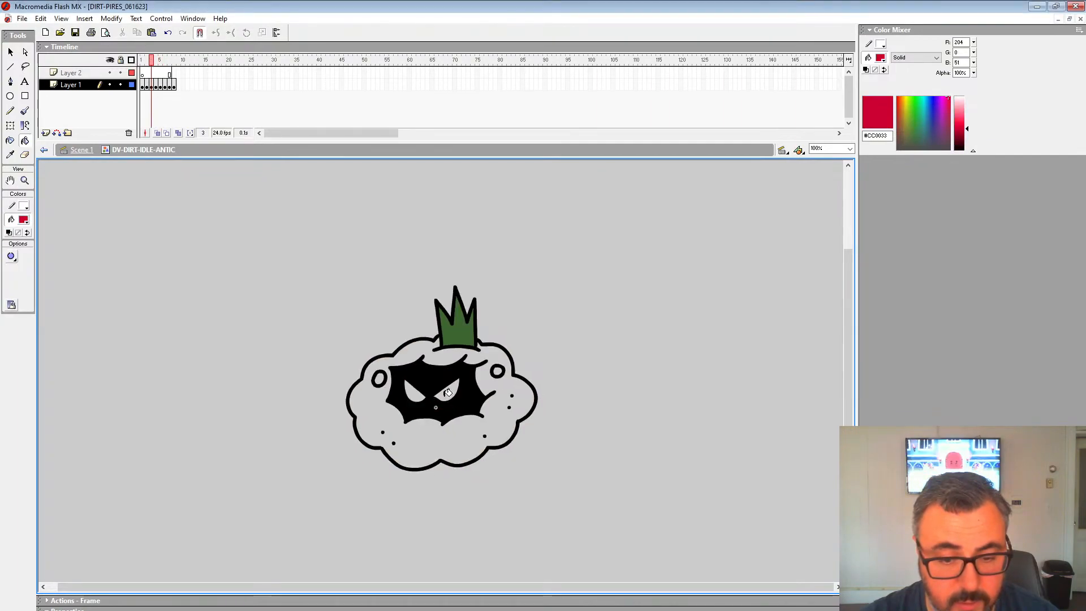
click(447, 396)
click(419, 395)
key(comma)
click(418, 392)
click(447, 391)
key(comma)
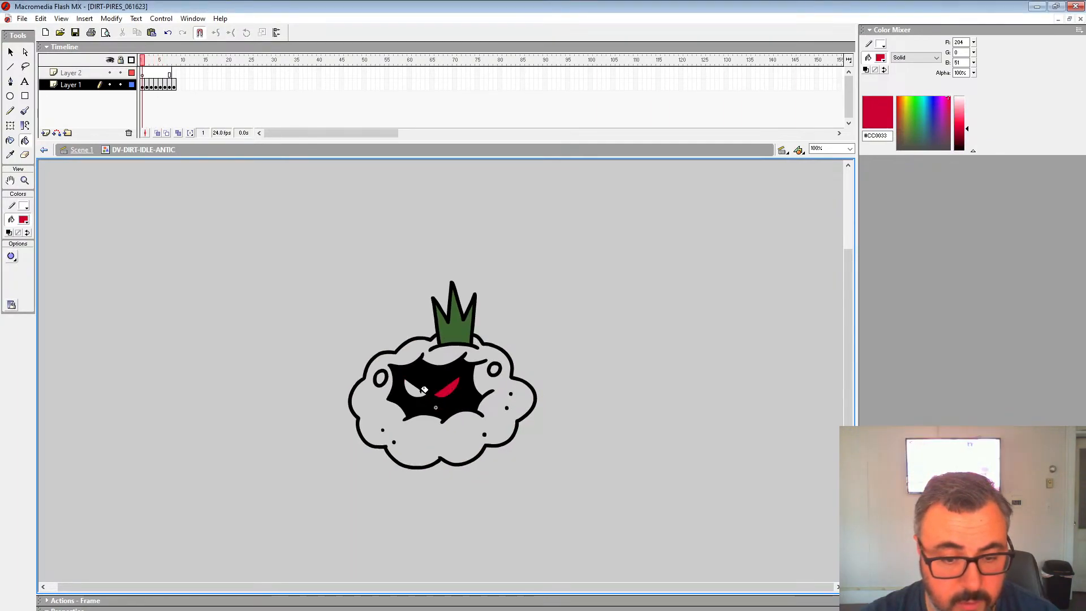
click(424, 390)
Fill both eyes red #CC0033 on frames 6 and 7 and play the animation.
key(period)
key(period)
key(period)
key(period)
key(period)
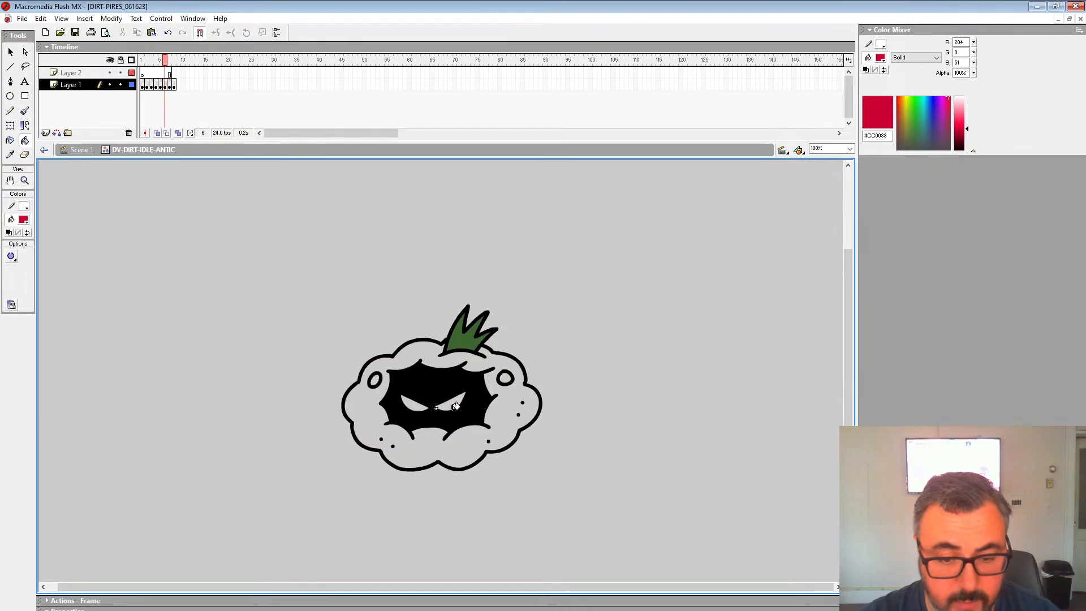
click(426, 402)
key(period)
key(Return)
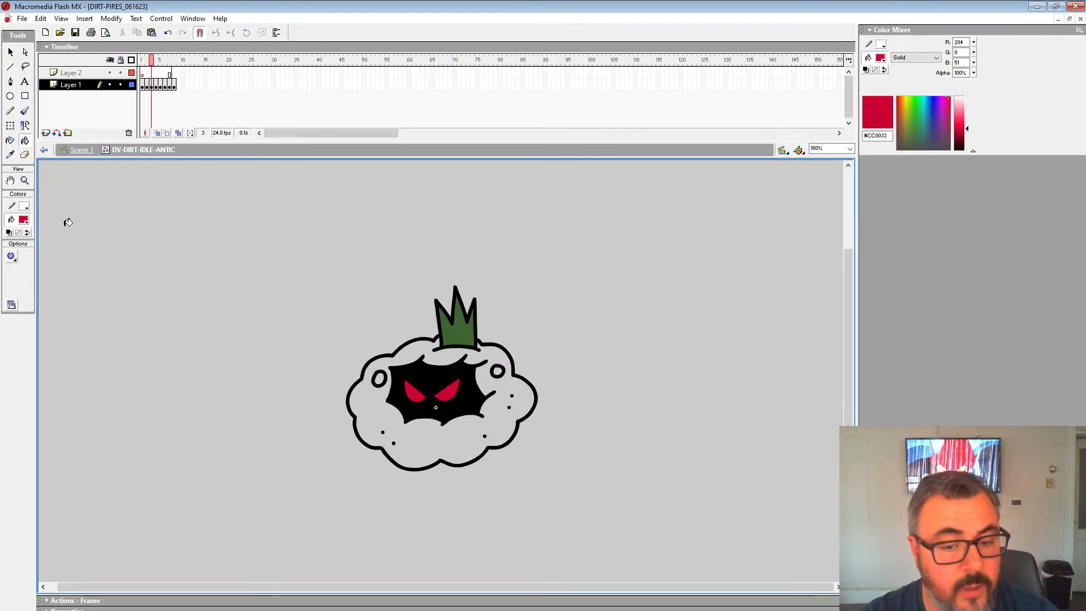
Pick the brown #5A4F3E from frame 5's cloud and fill the cloud body with it on frames 1 to 7.
click(24, 221)
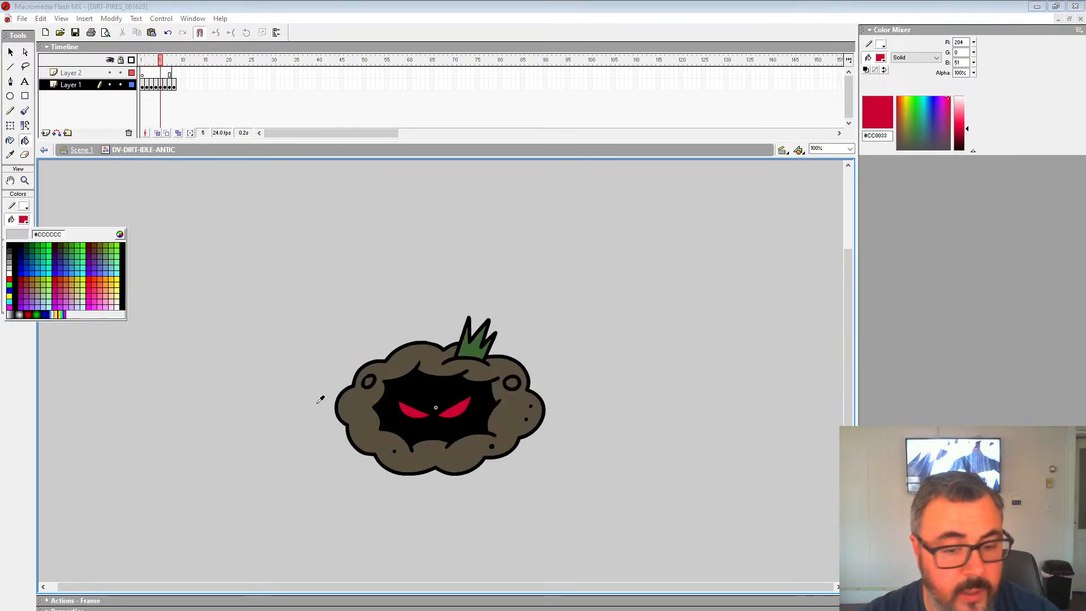
click(365, 431)
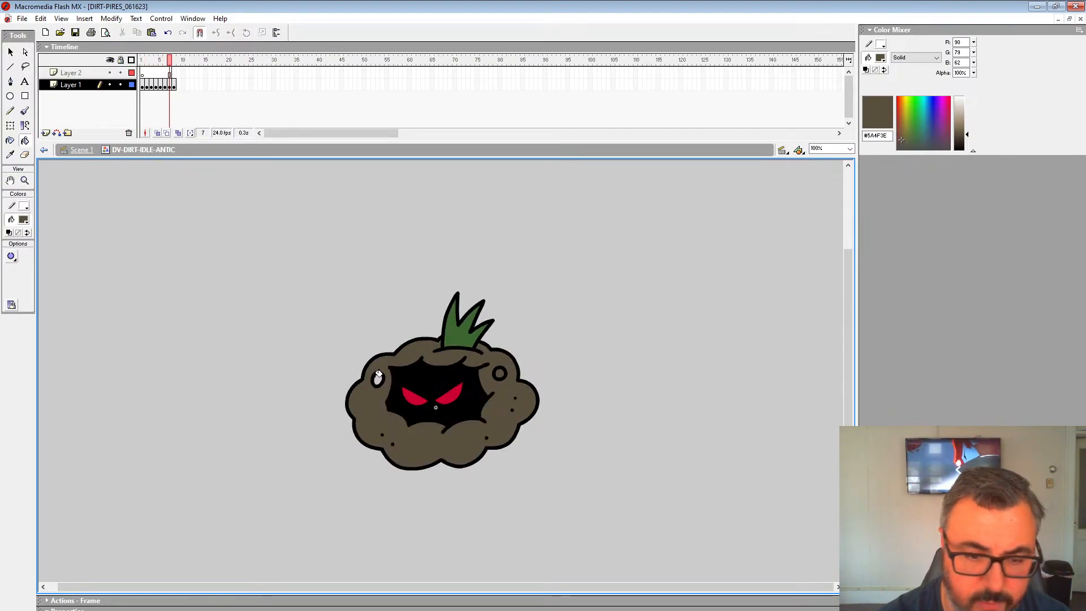
Remove frame 8 from the end of the DV-DIRT-IDLE-ANTIC timeline and play the remaining frames.
click(178, 84)
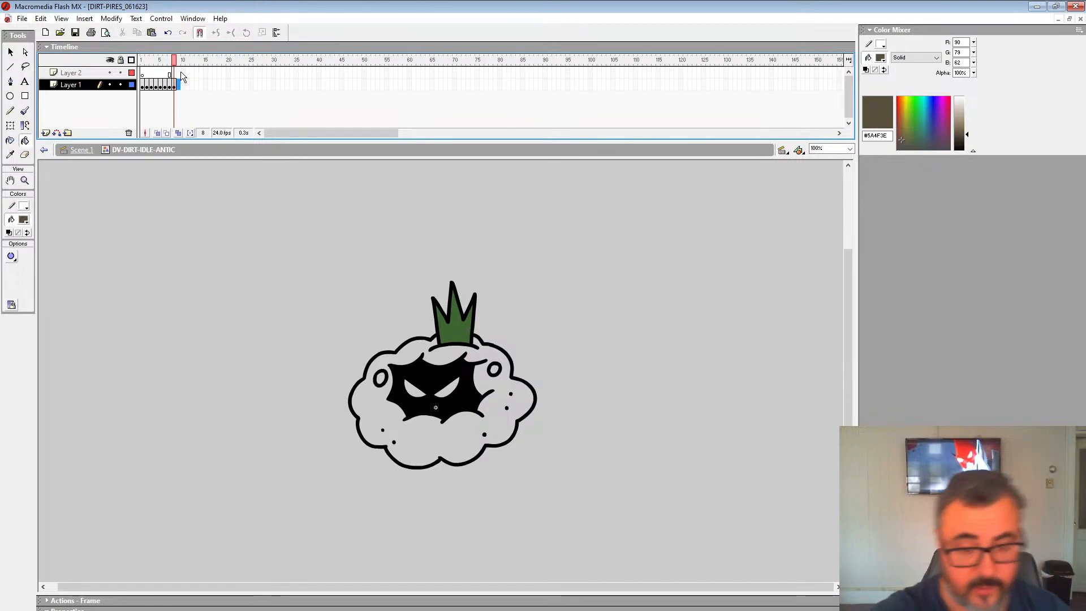
drag(183, 90, 185, 88)
key(shift+F5)
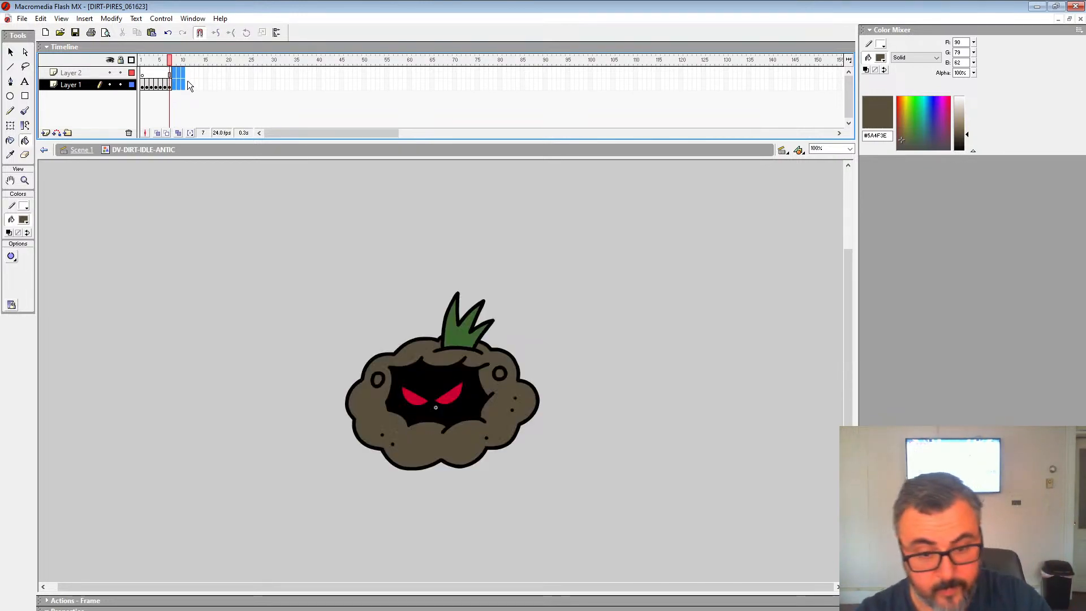
key(Return)
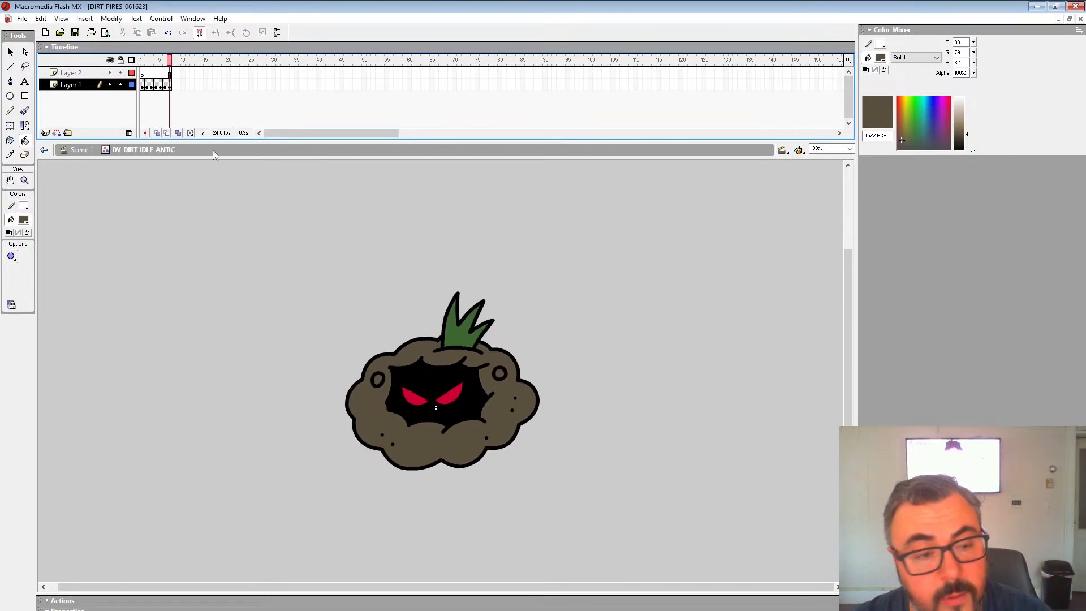
Return to Scene 1, play it with the coloured cloud, and copy the crowned dirt-cloud instance.
click(88, 150)
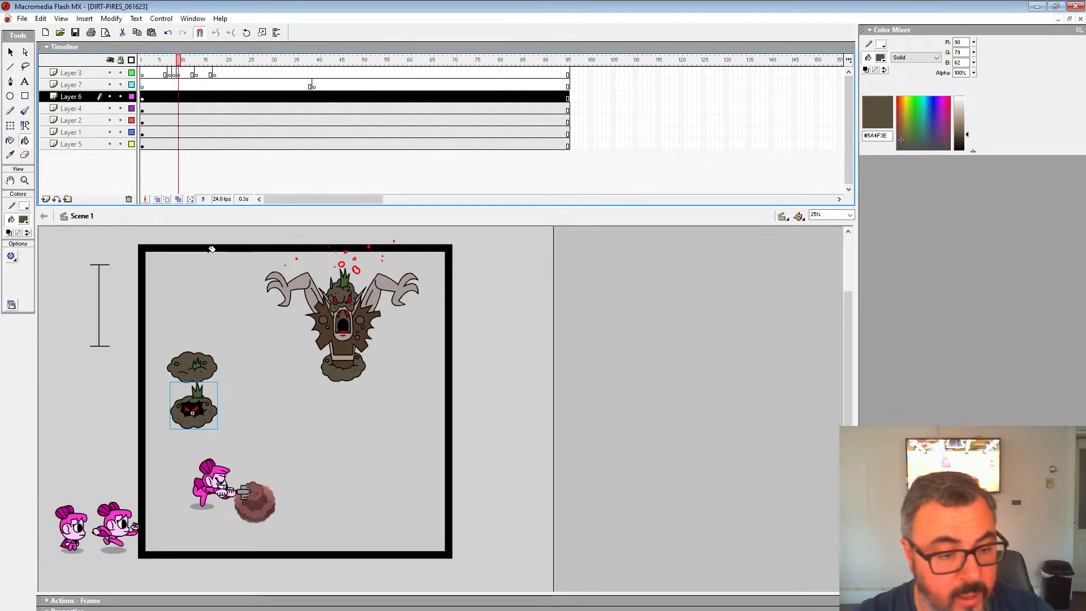
key(Return)
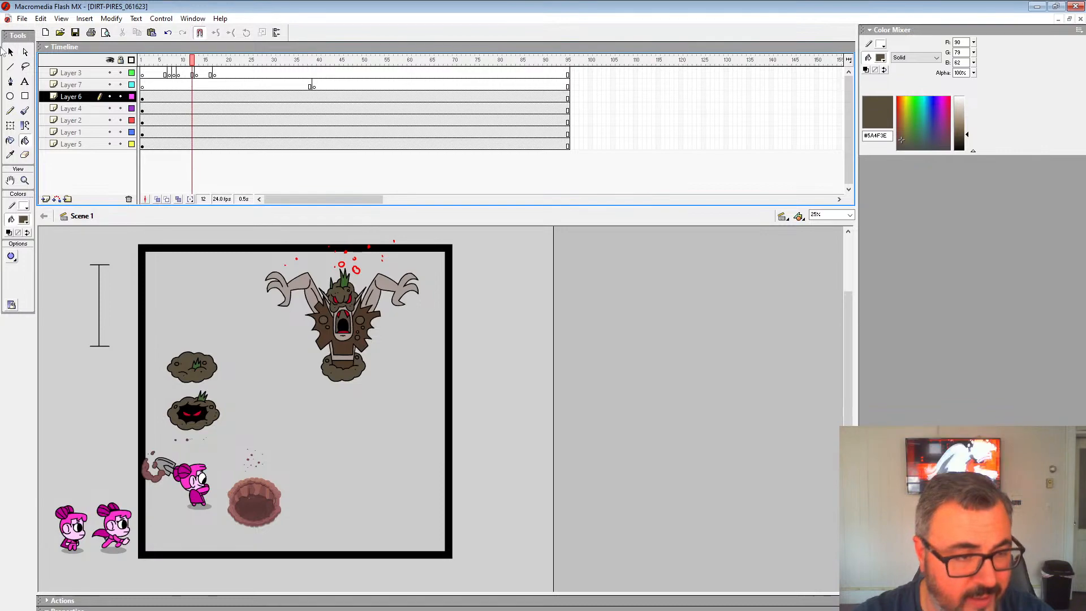
click(10, 52)
click(206, 415)
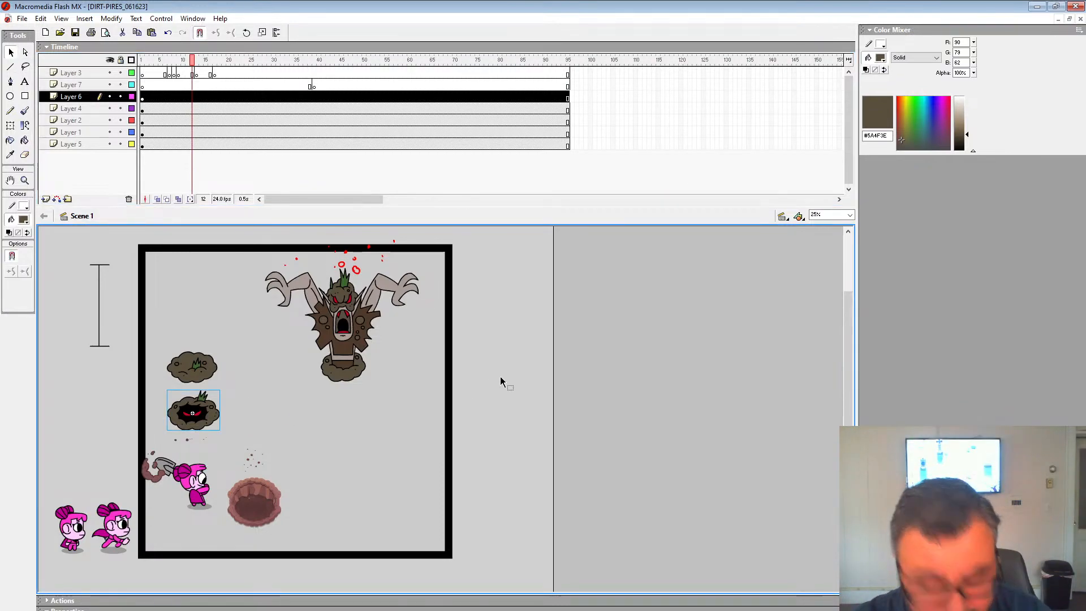
Minimize the DIRT-PIRES_061623 document and bring up the ANIMATION-EXAMPLE document.
click(1058, 19)
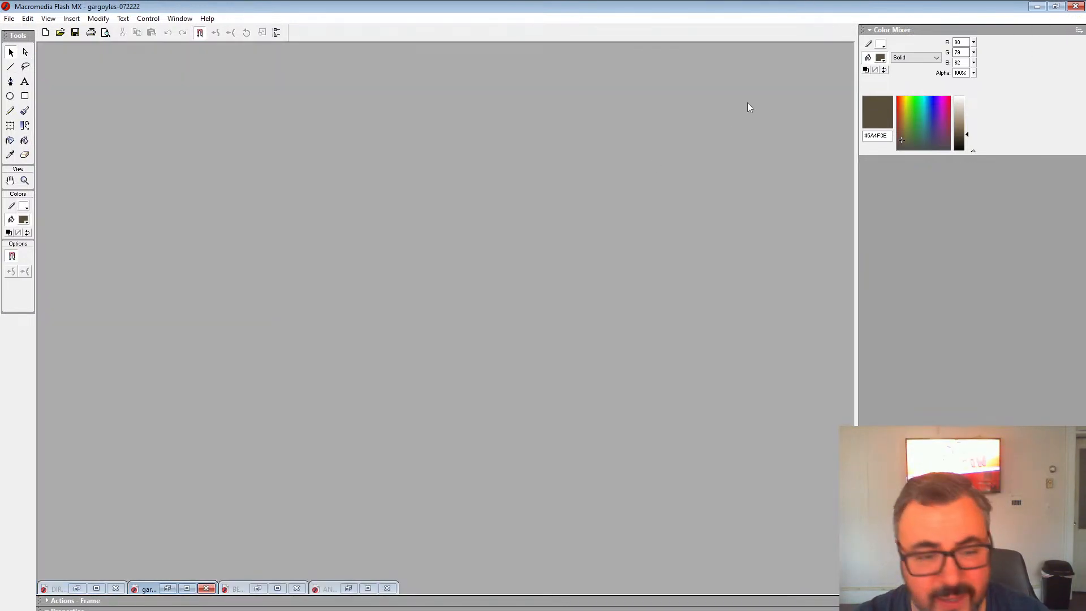
click(96, 589)
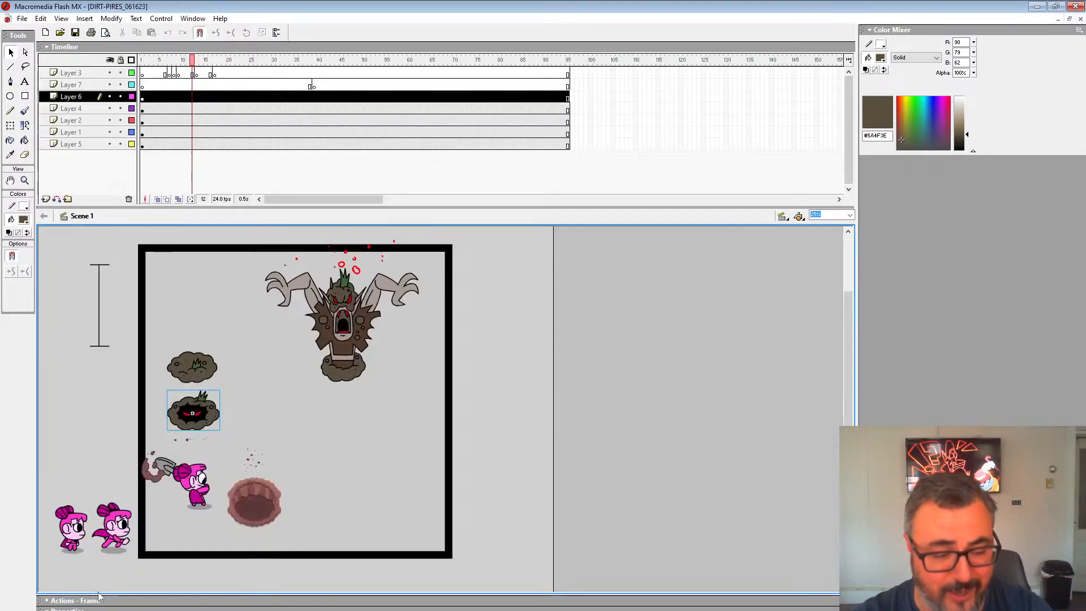
click(1058, 19)
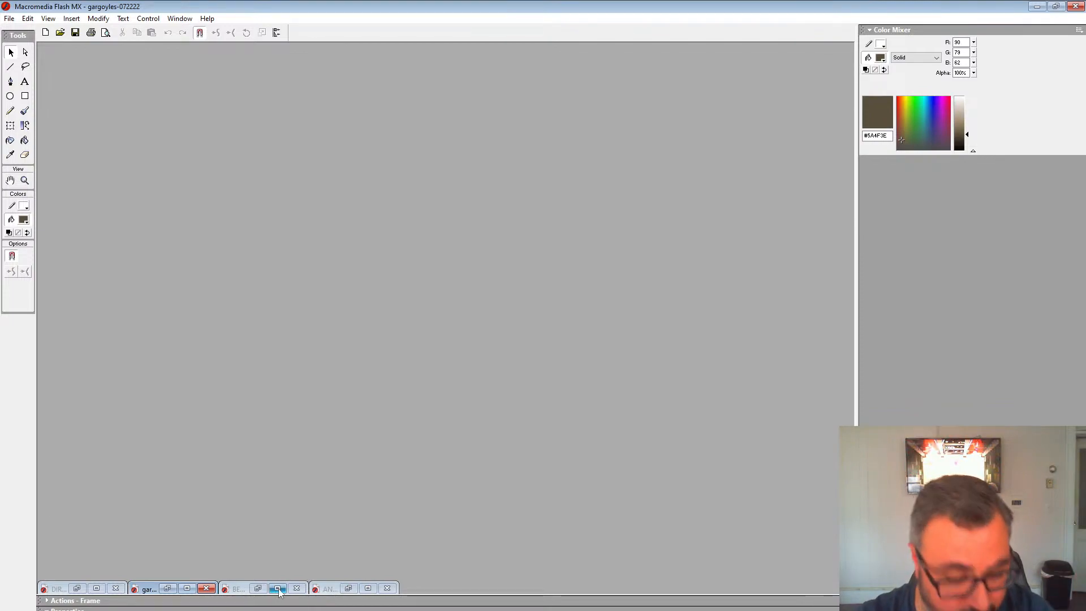
click(368, 588)
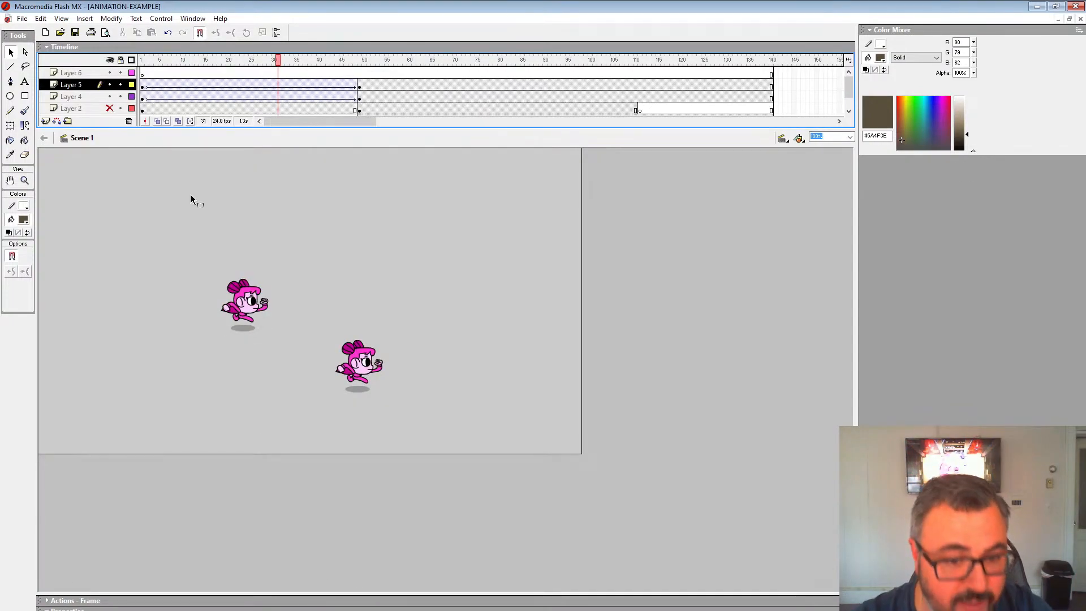
Delete Layer 4 and Layer 5 with the running girls and show the hidden layers below them.
click(77, 97)
shift+click(77, 86)
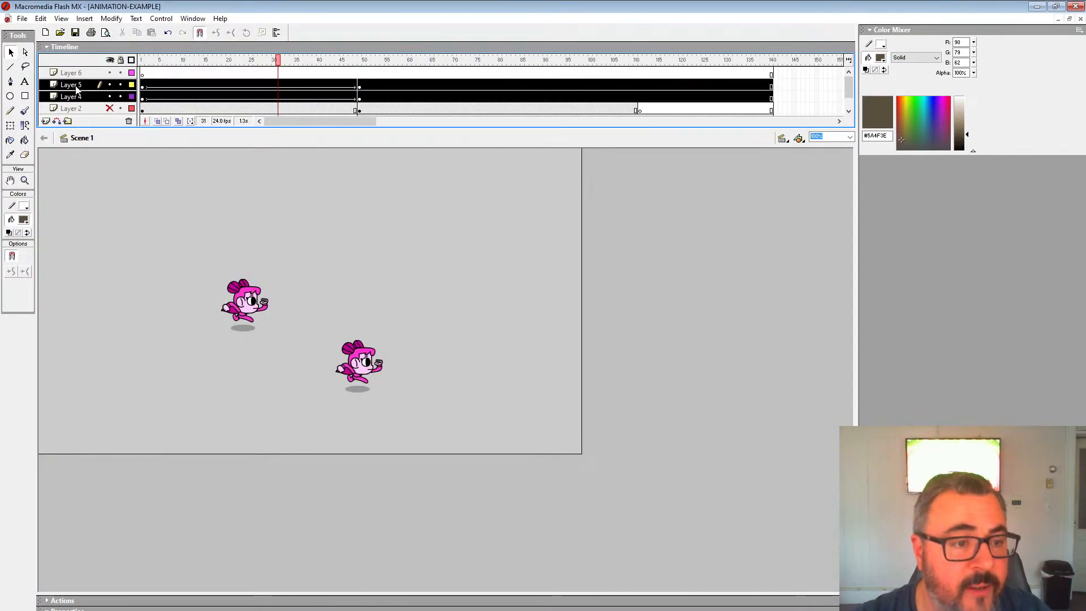
click(129, 121)
drag(110, 85, 110, 108)
Paste the cloud on frame 49 of Layer 1, replacing the existing library items, and delete the extra pasted instance.
click(238, 97)
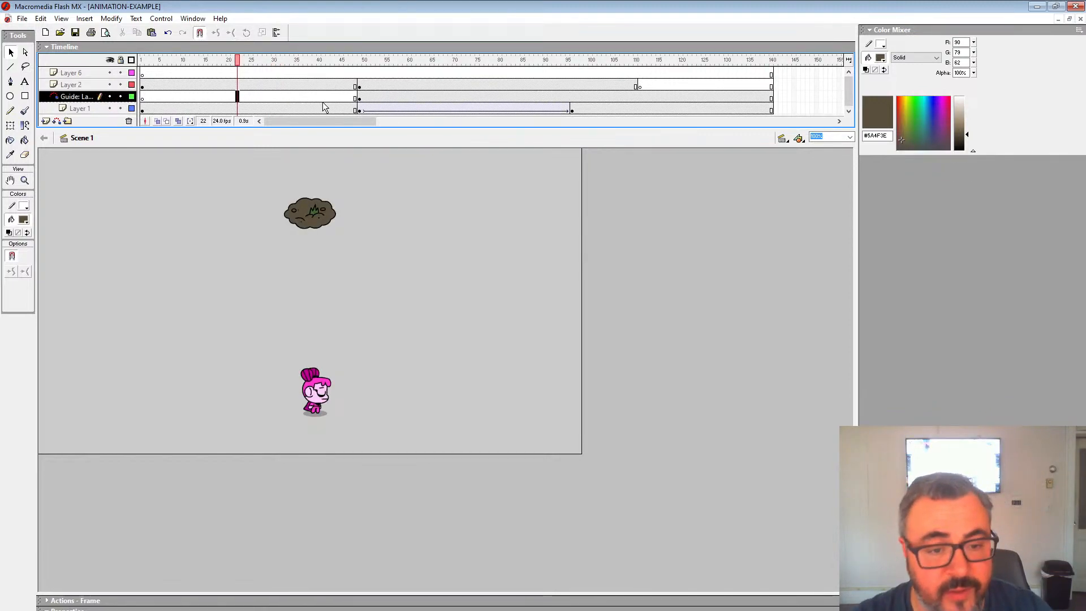
click(360, 109)
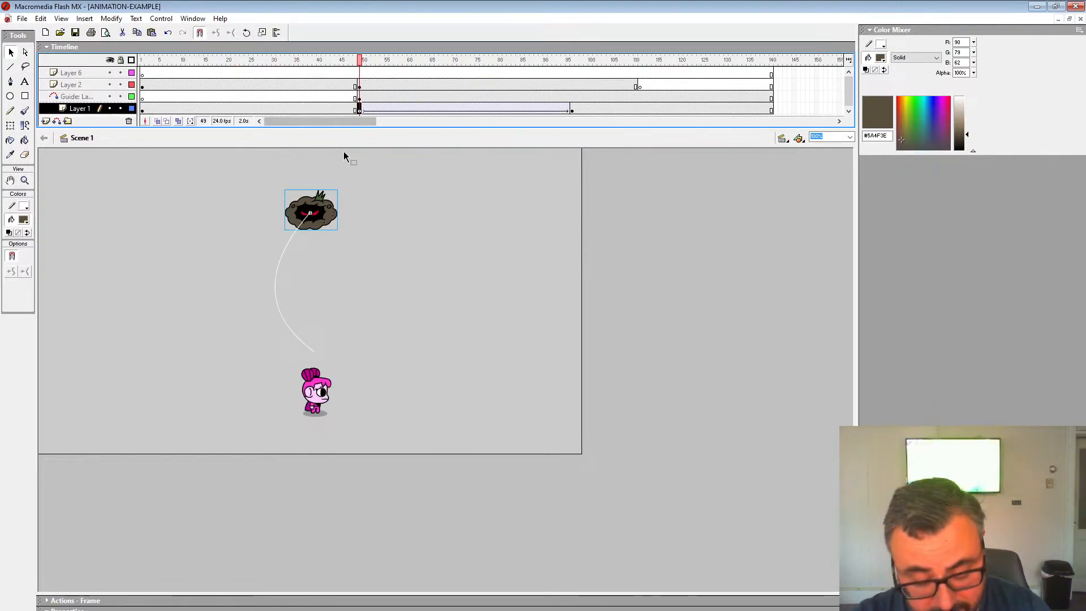
key(ctrl+v)
click(484, 341)
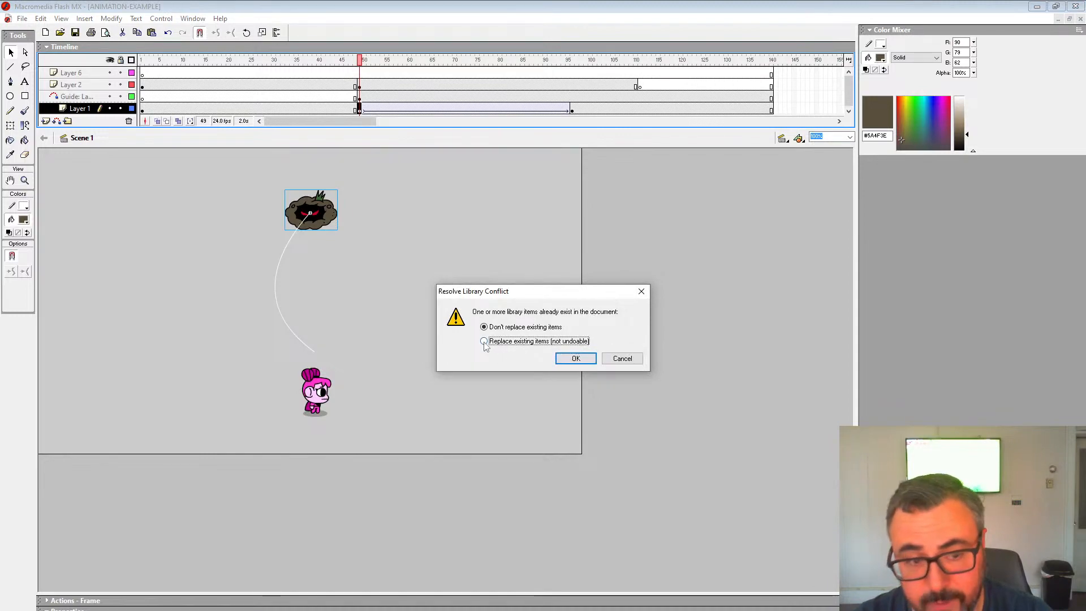
click(576, 358)
key(Delete)
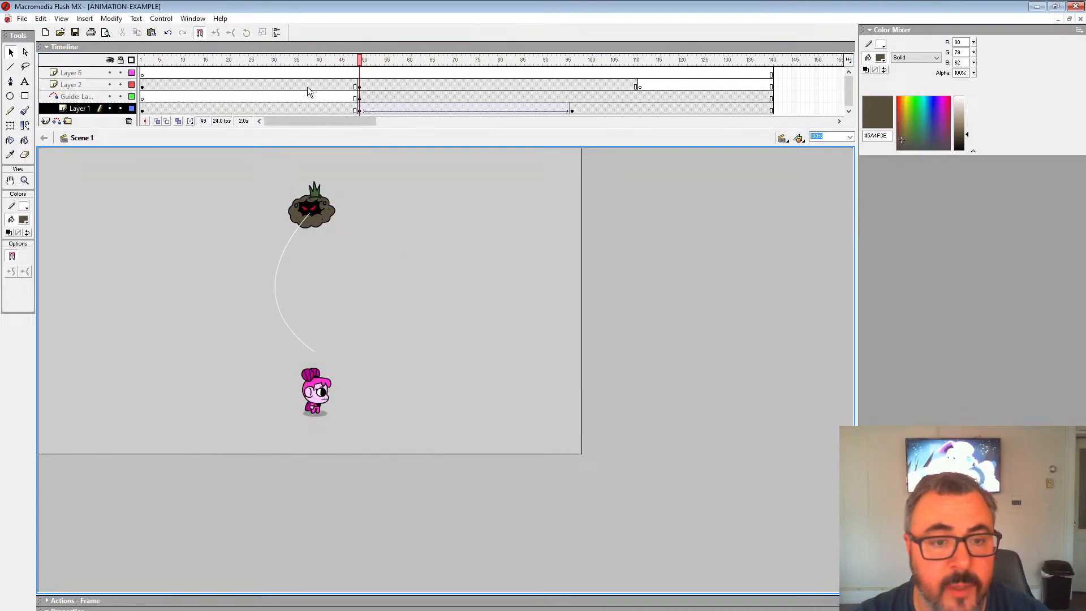
Play the scene, hide the guide layer's motion path, and replay the cloud's descent from frame 48.
click(307, 87)
key(Return)
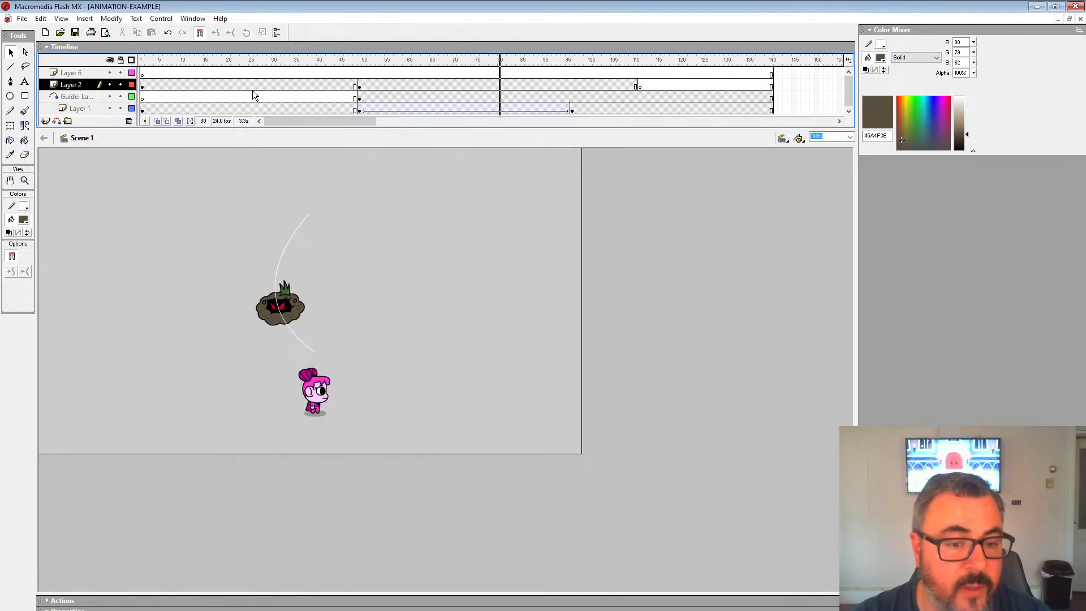
click(109, 96)
click(353, 85)
key(Return)
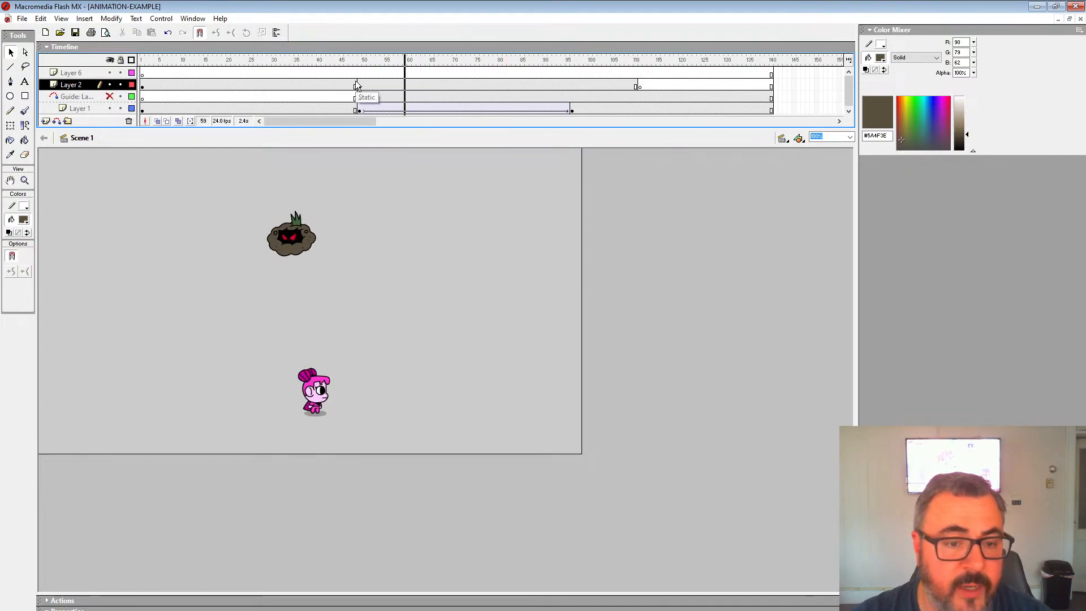
Replay the cloud's descent repeatedly from around frames 47 to 50 to examine its motion and timing above the girl.
click(365, 84)
key(Return)
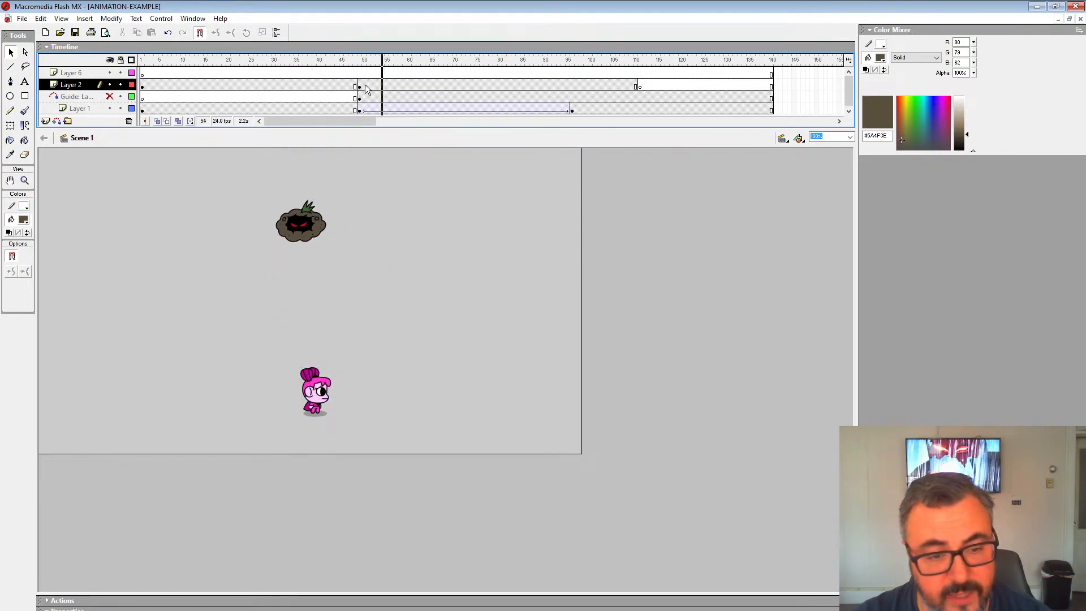
click(361, 86)
key(Return)
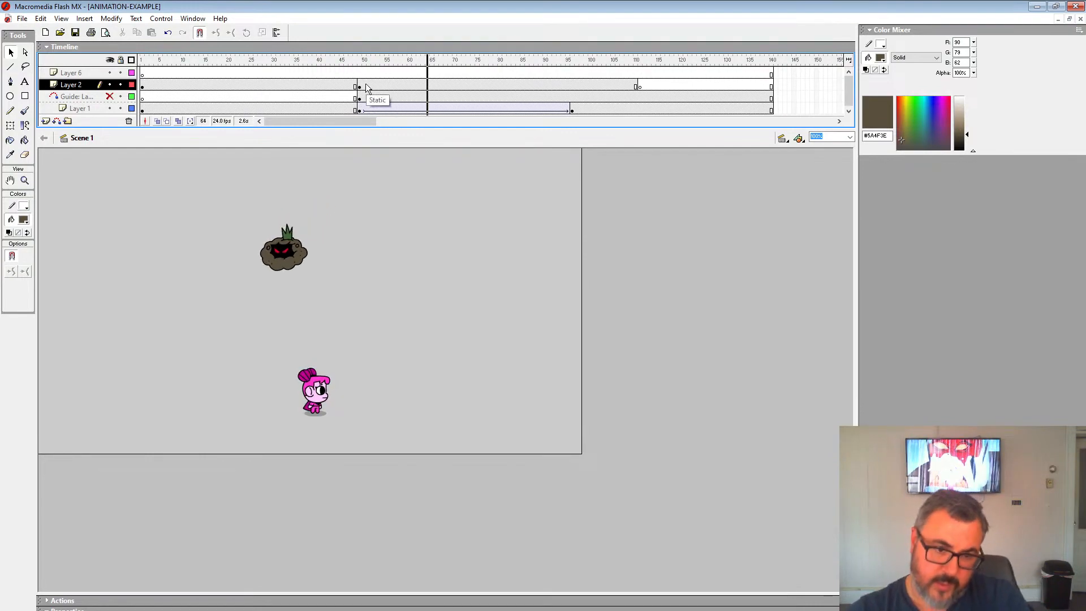
click(357, 90)
key(Return)
click(351, 91)
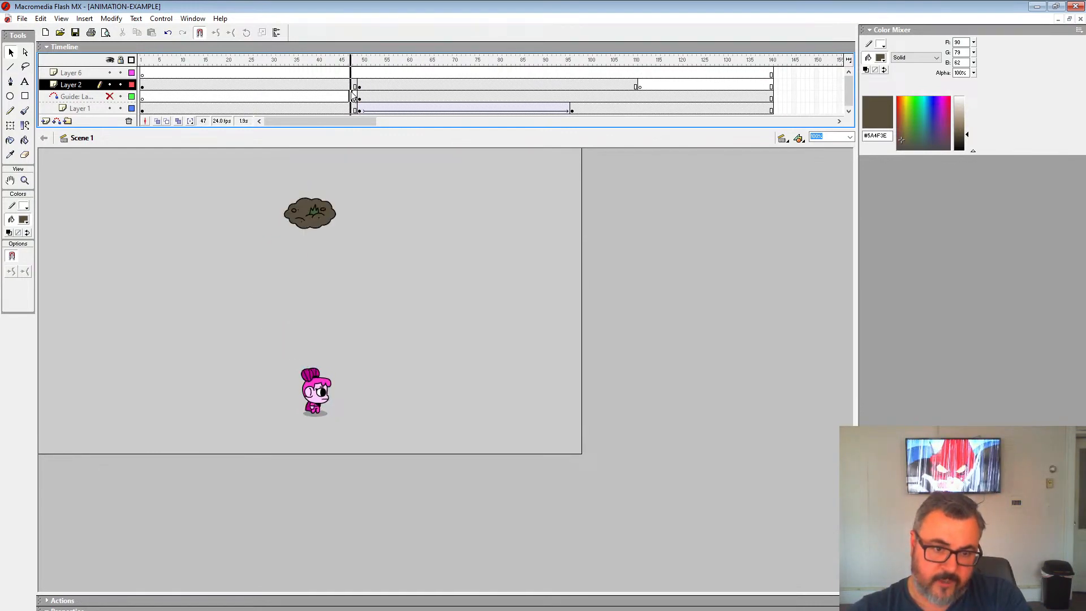
key(Return)
click(351, 91)
key(Return)
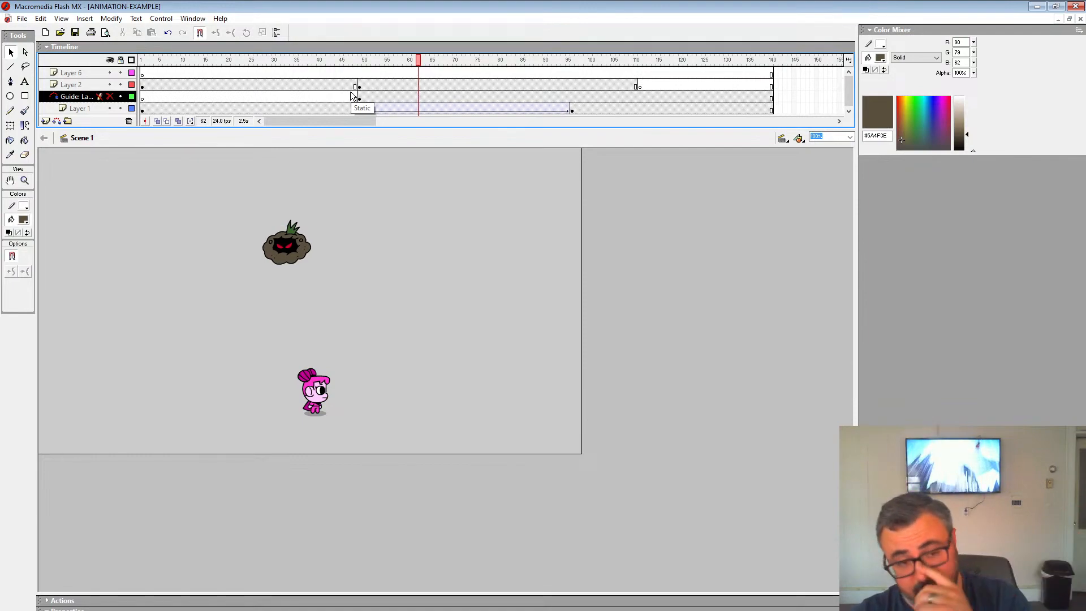
click(351, 97)
key(Return)
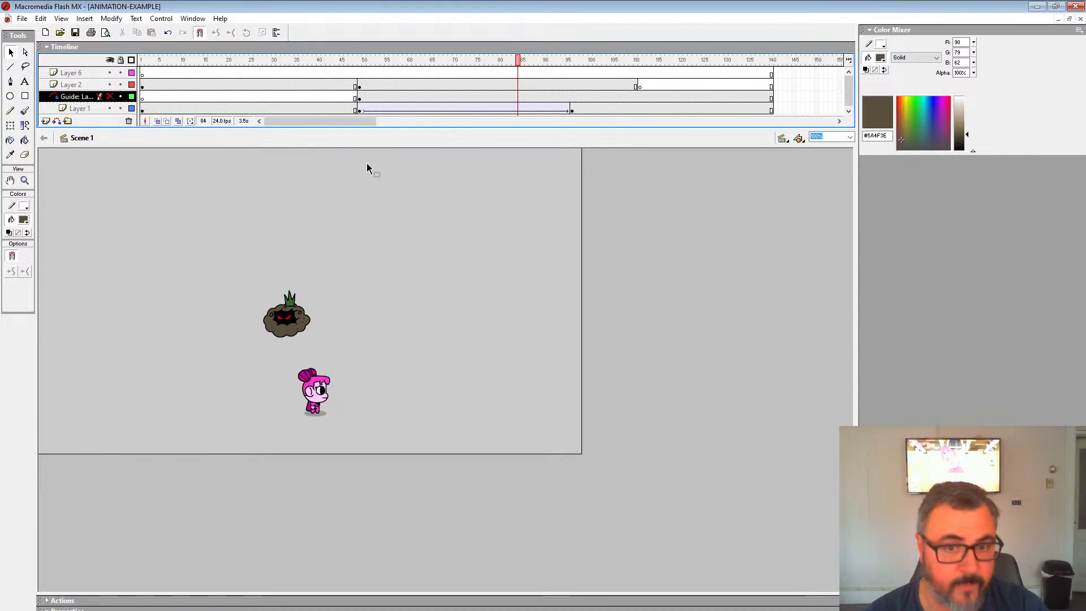
Add a new layer directly above Layer 1 and insert a blank keyframe on it at frame 49.
drag(338, 89, 400, 86)
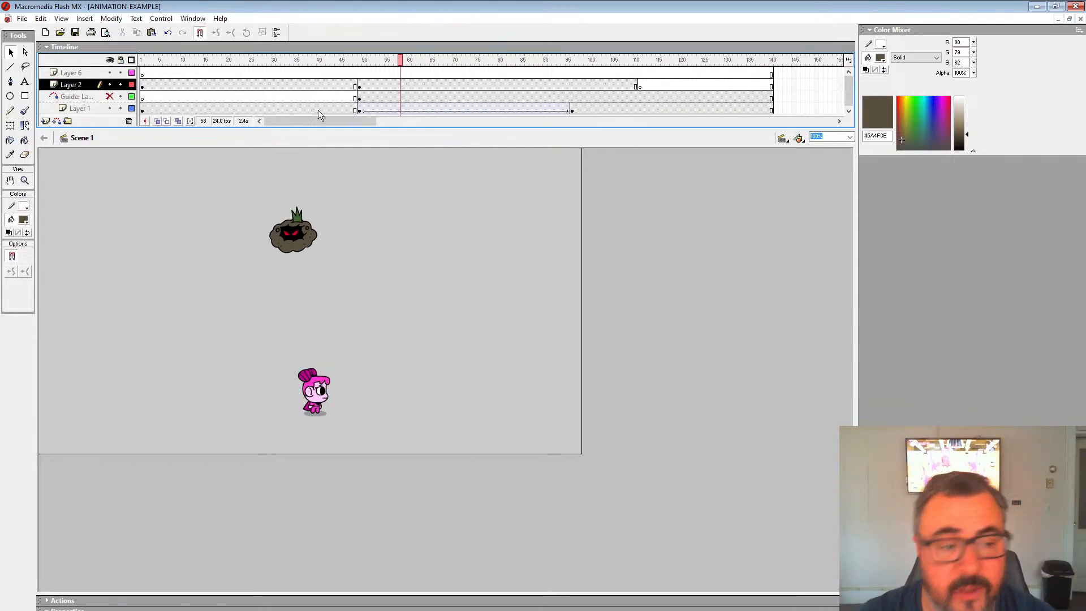
click(24, 180)
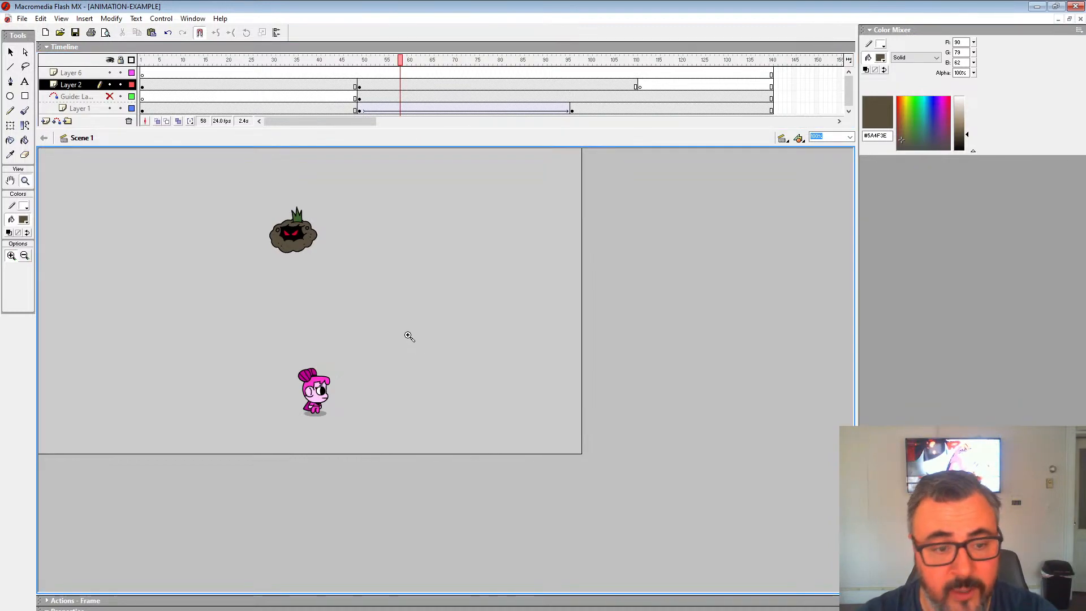
click(362, 273)
click(388, 322)
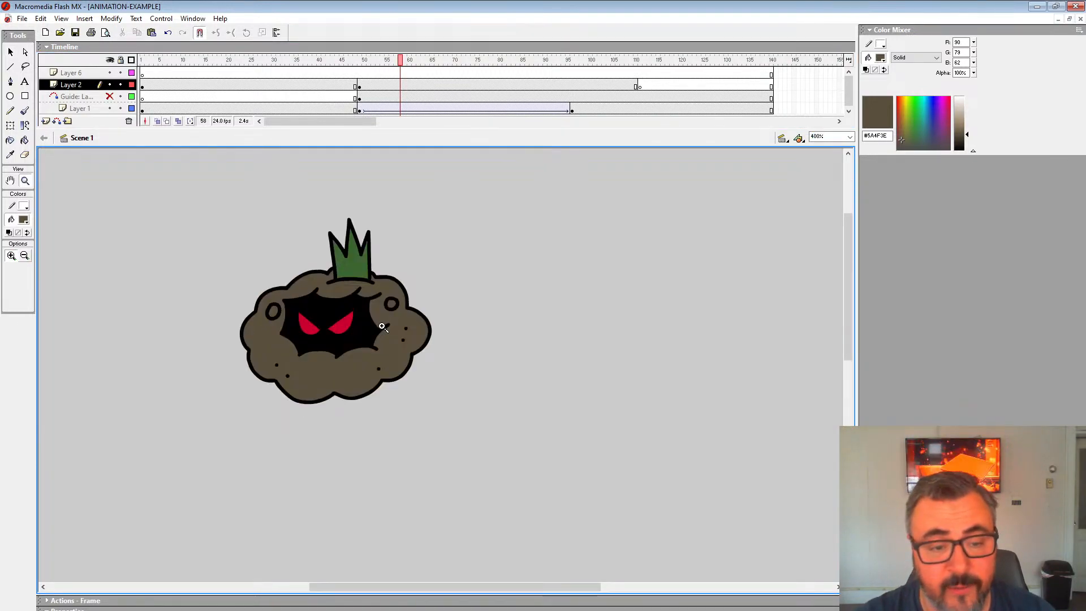
click(360, 110)
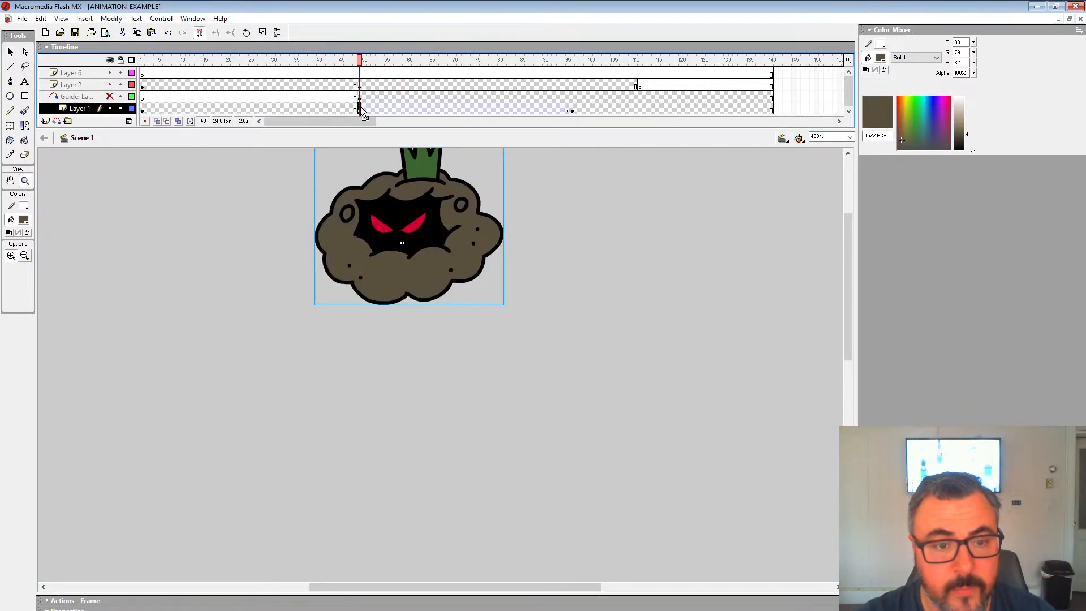
alt+click(430, 292)
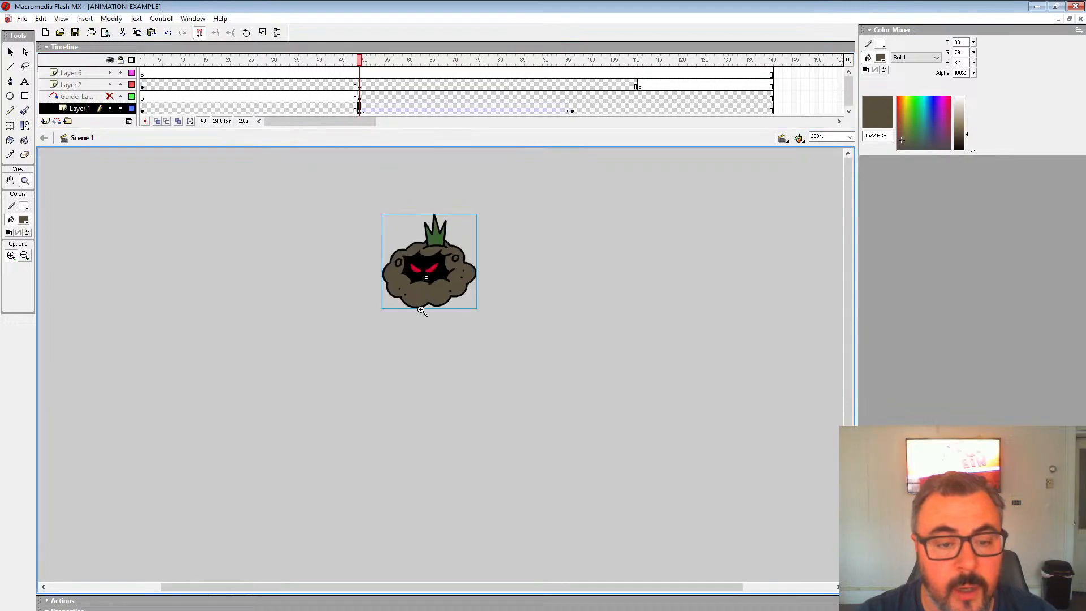
click(46, 122)
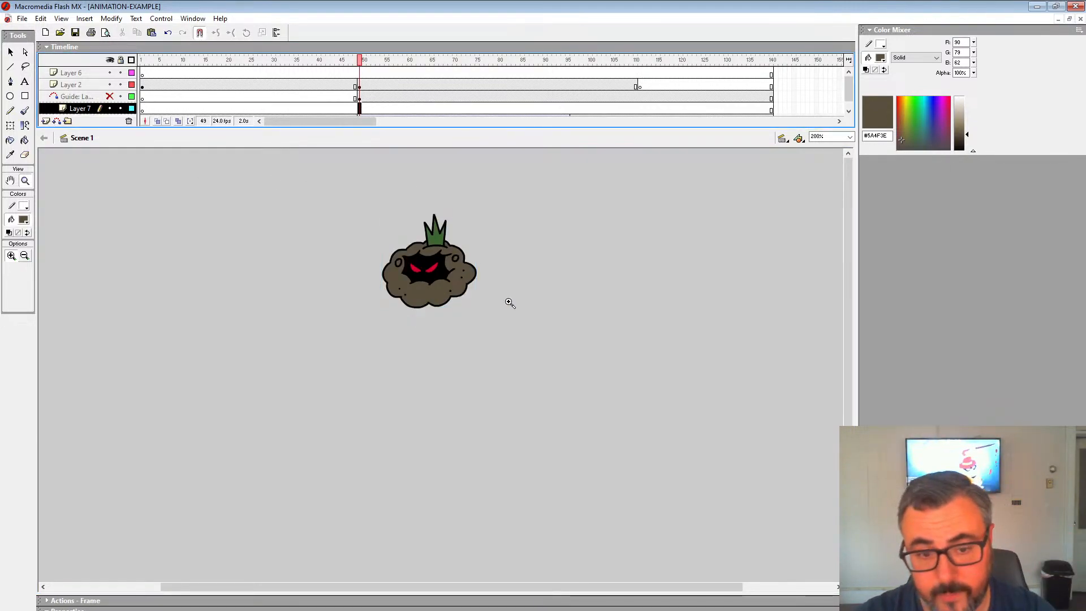
key(F7)
click(470, 273)
click(453, 312)
drag(464, 350, 545, 294)
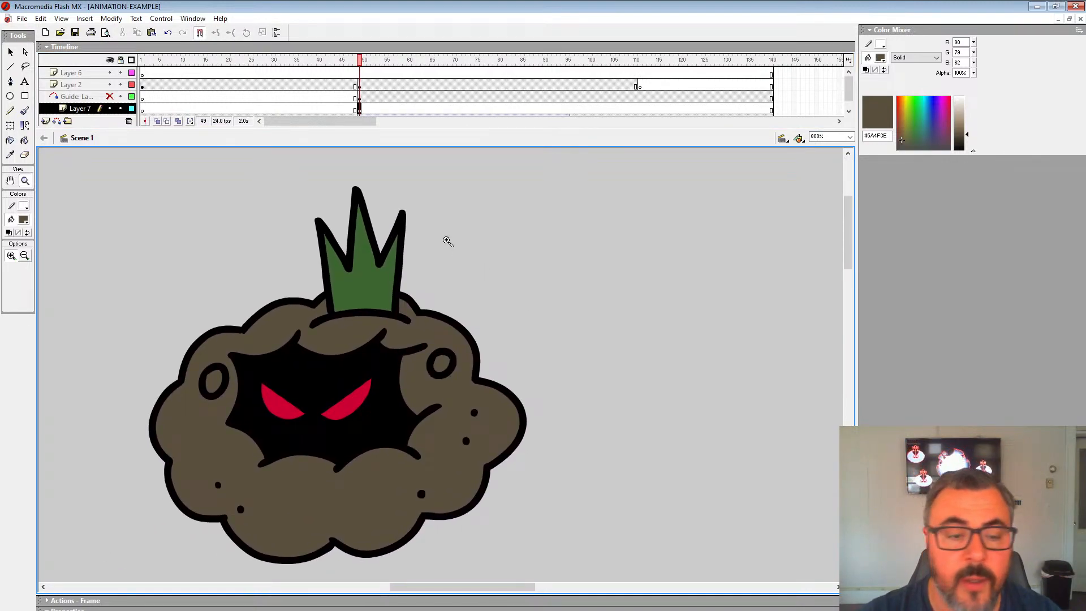
Set the fill colour to black (#000000) and choose the fourth-smallest Brush size.
click(24, 219)
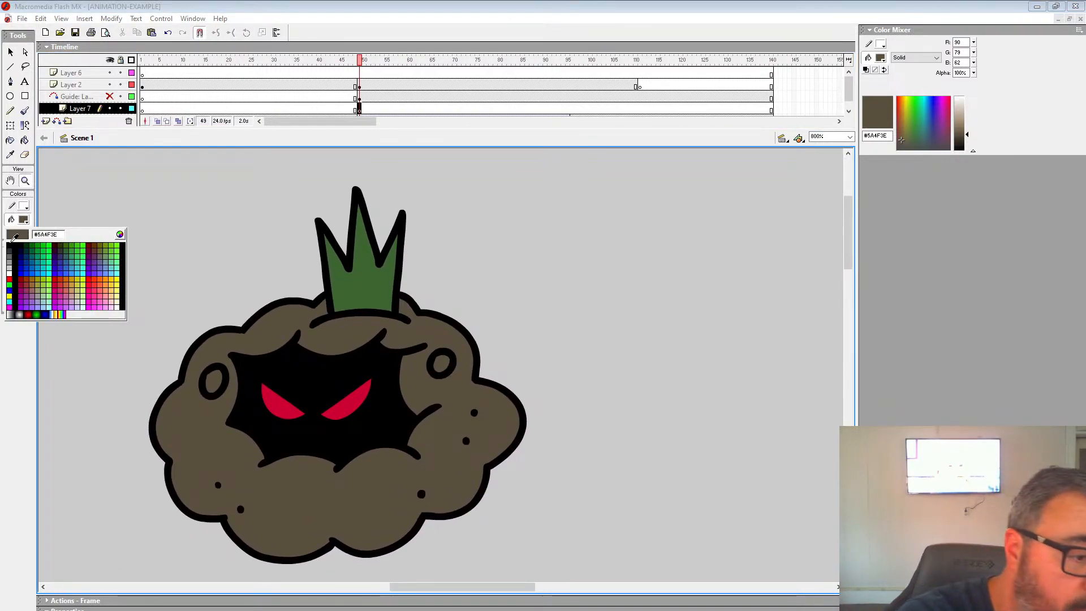
click(8, 231)
click(25, 111)
click(27, 275)
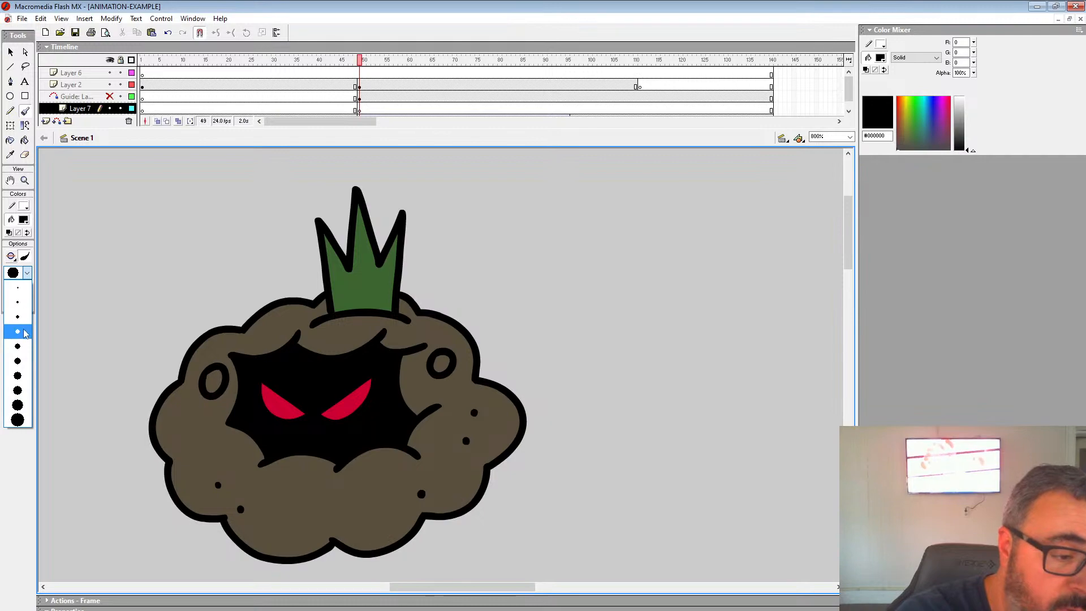
click(29, 335)
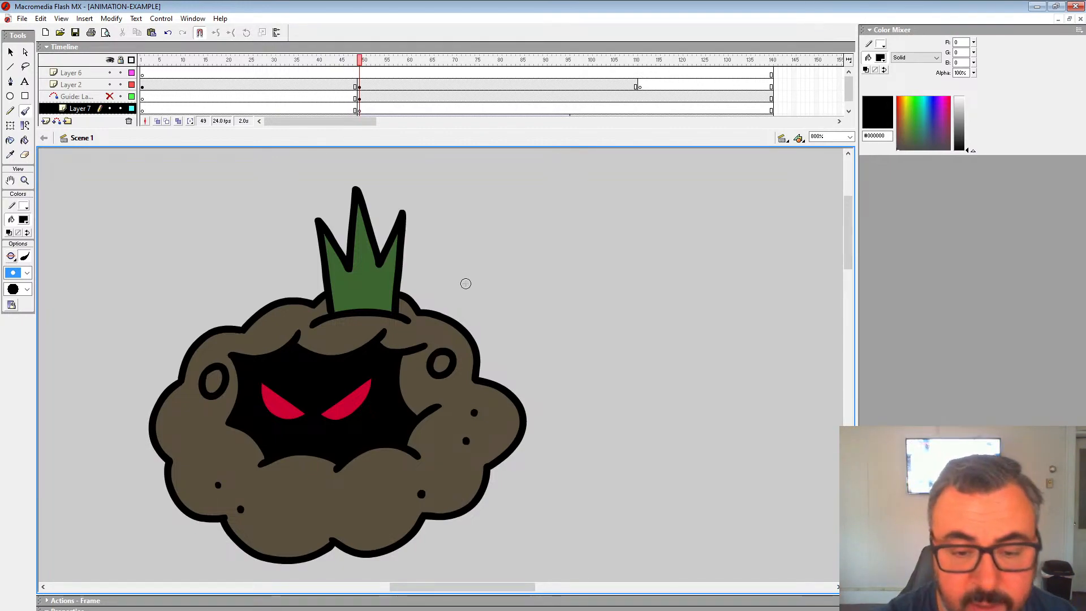
On Layer 7, insert a blank keyframe at frame 53 and brush a large curved debris outline and a small round one beside the crown.
drag(351, 59, 379, 79)
click(378, 109)
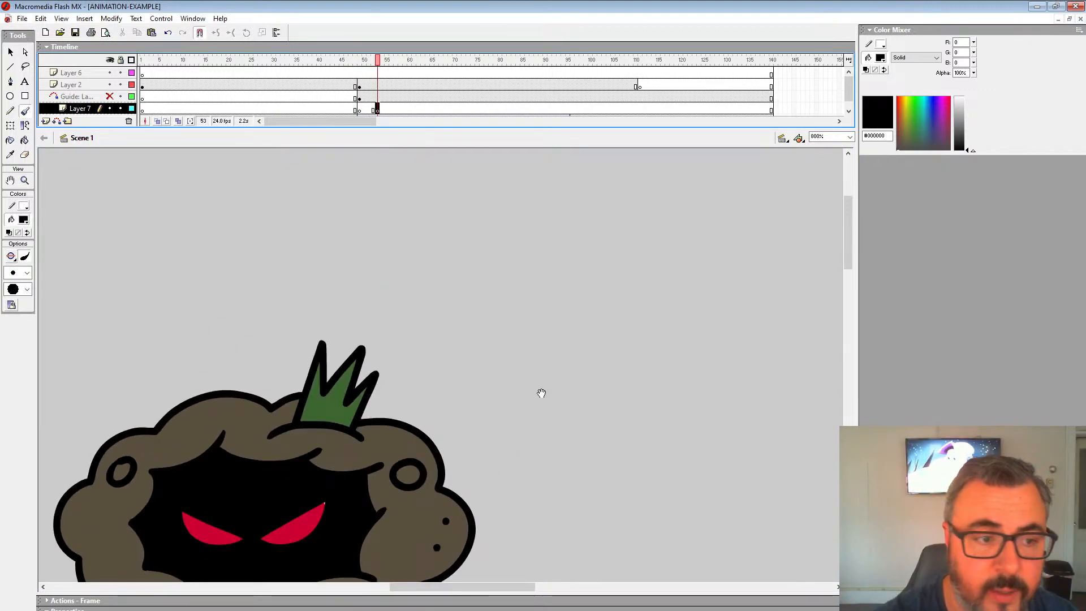
drag(540, 392, 594, 324)
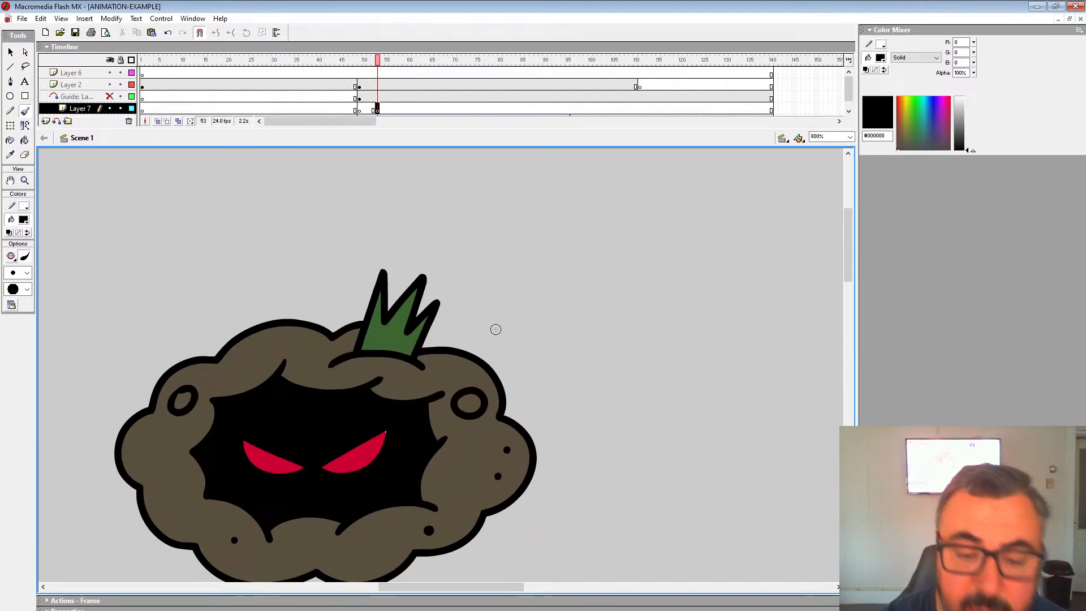
mouse_move(478, 341)
mouse_down()
mouse_move(509, 296)
mouse_move(543, 288)
mouse_move(499, 293)
mouse_move(582, 315)
mouse_move(513, 339)
mouse_move(476, 337)
mouse_up()
key(ctrl+z)
drag(462, 276, 459, 277)
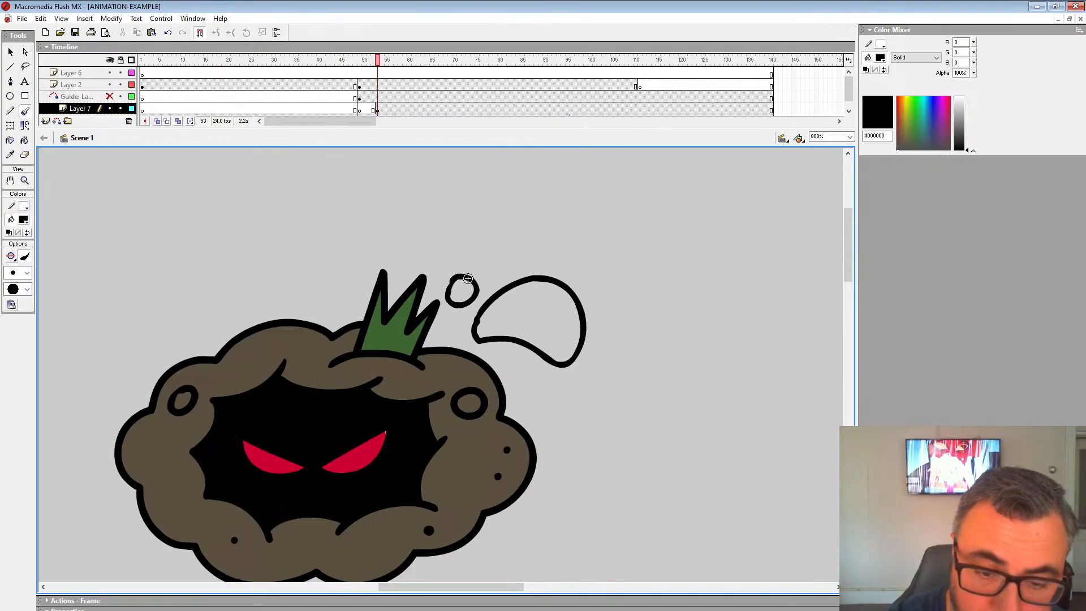
drag(621, 290, 538, 304)
Convert the debris outlines on frame 53 of Layer 7 to a graphic symbol named DIRT-DEBRIS-001.
click(377, 109)
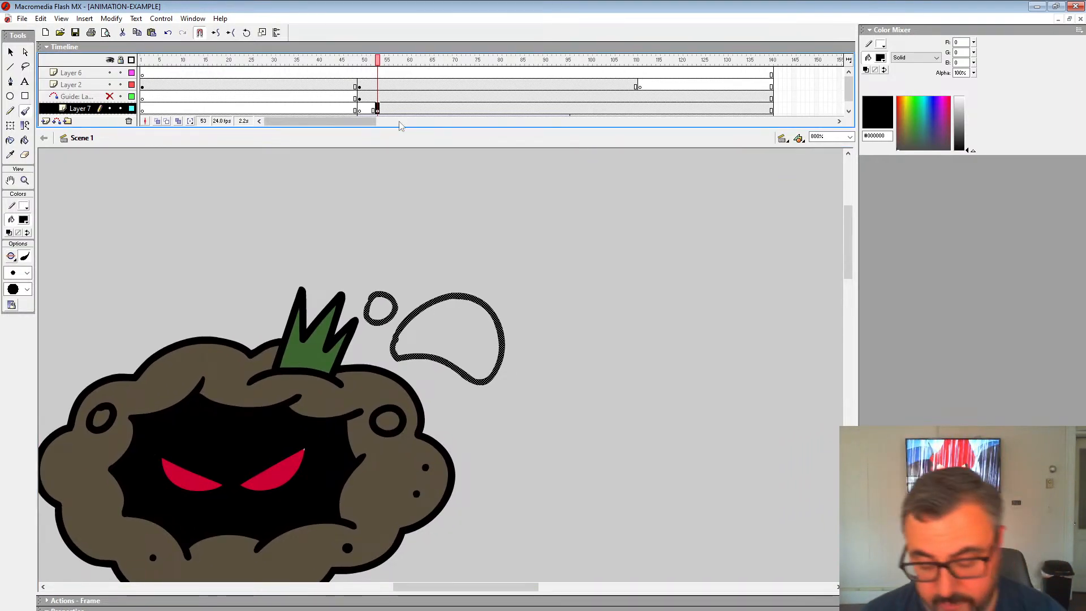
key(F8)
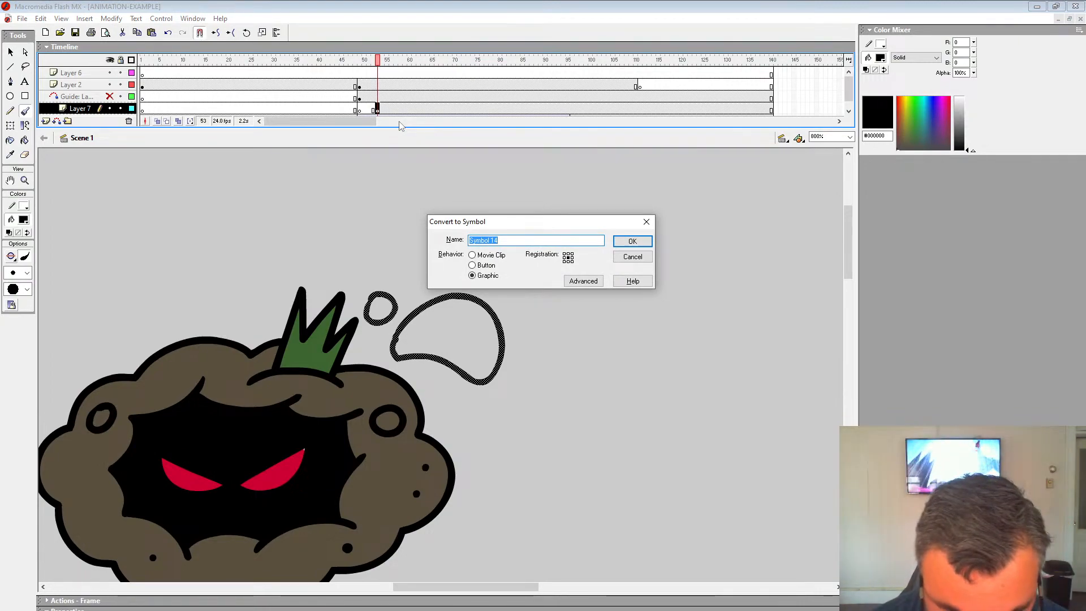
text(DIRT)
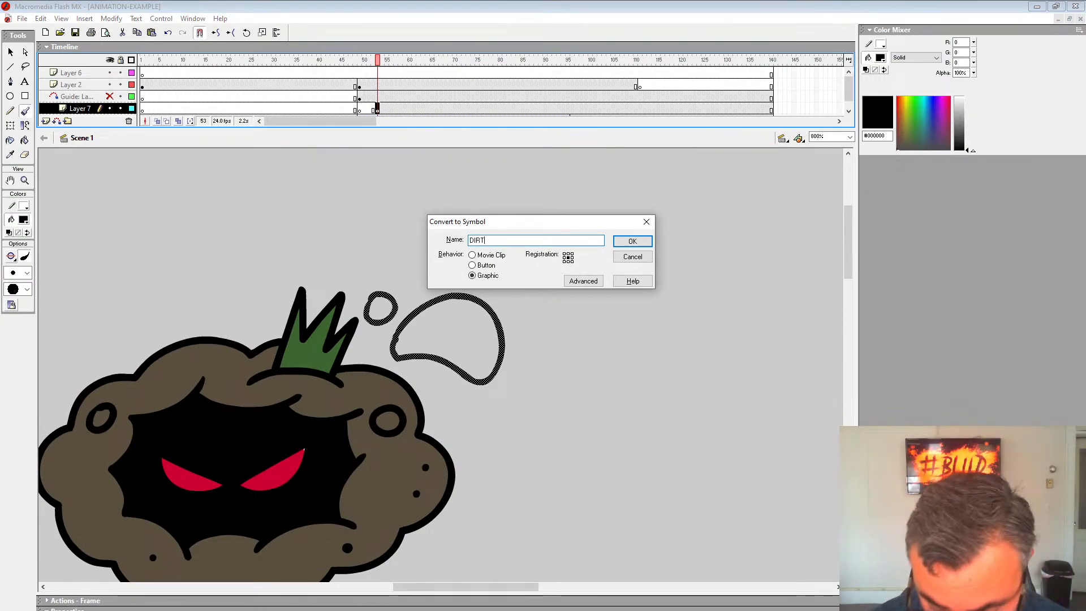
text(-DEBRIS-001)
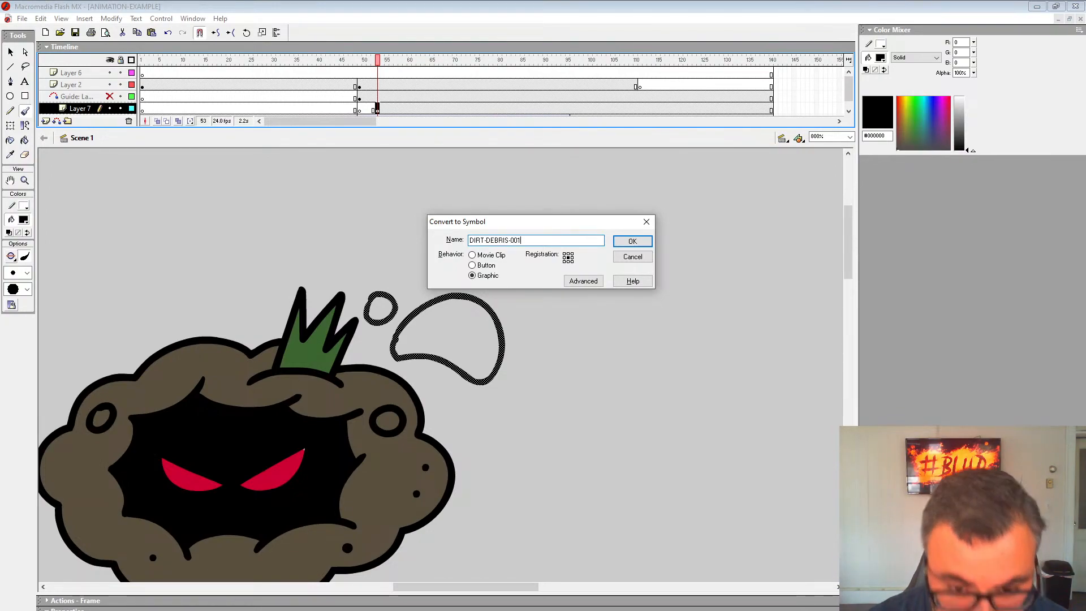
key(Return)
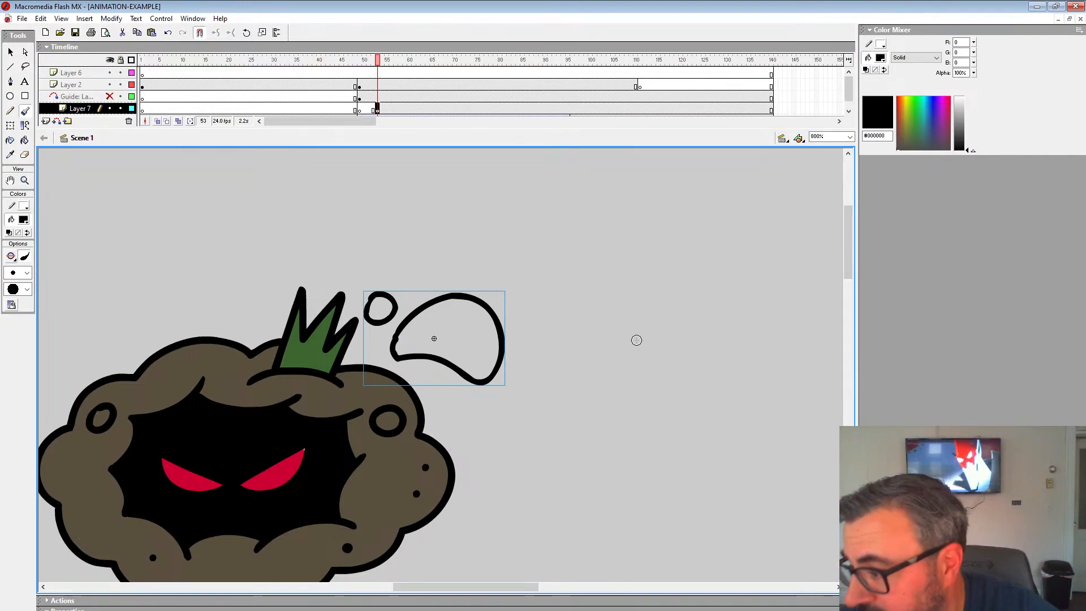
Edit the debris symbol in place, clear its frame 1 while keeping the outlines on frame 2, and return to Scene 1.
right_click(465, 379)
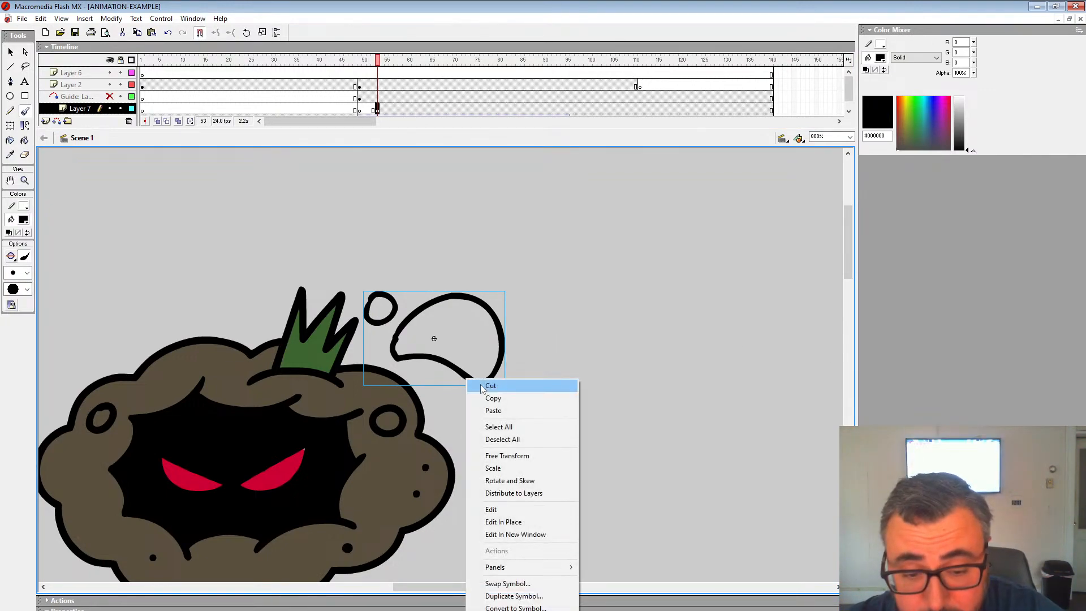
key(Escape)
key(v)
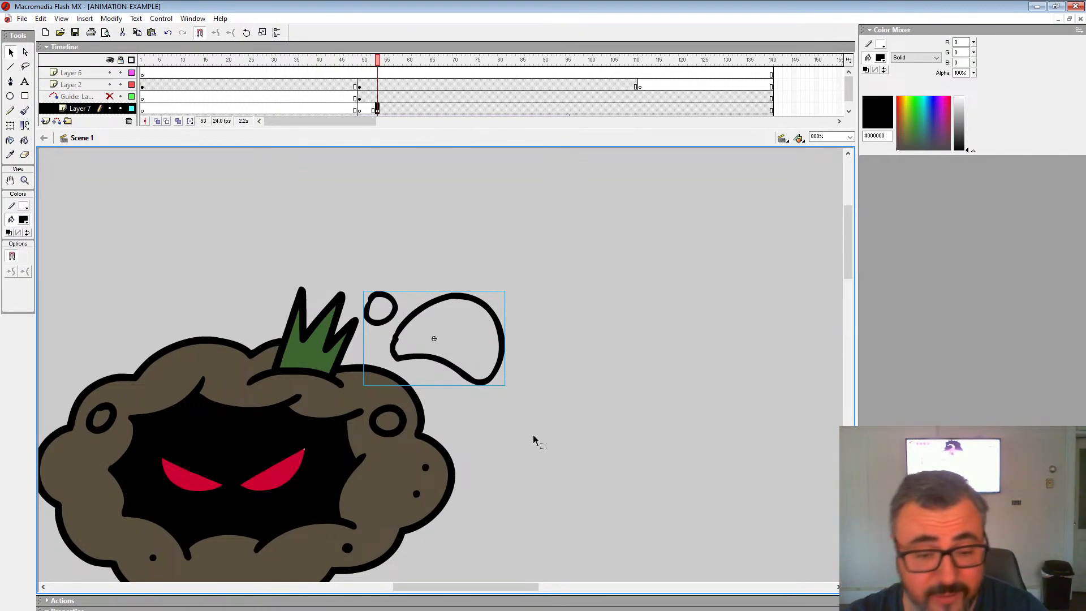
double_click(471, 384)
click(144, 77)
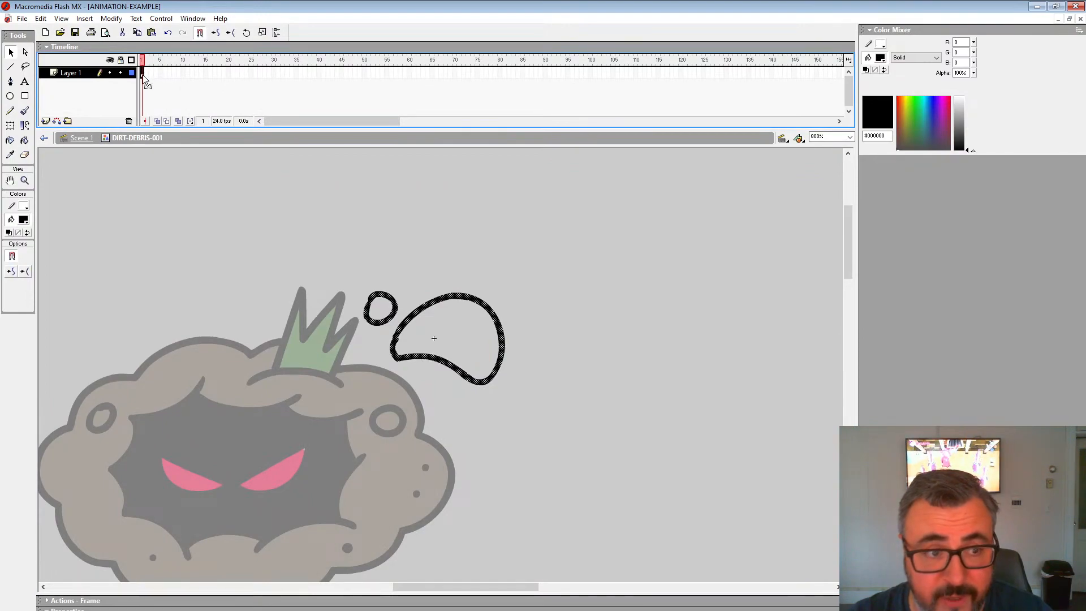
key(Delete)
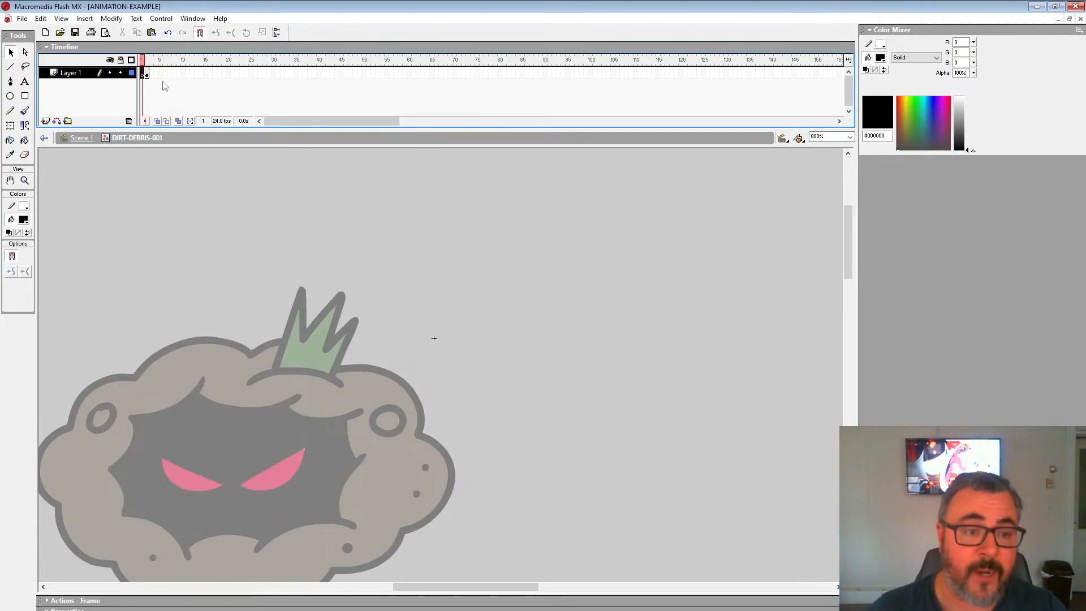
click(81, 138)
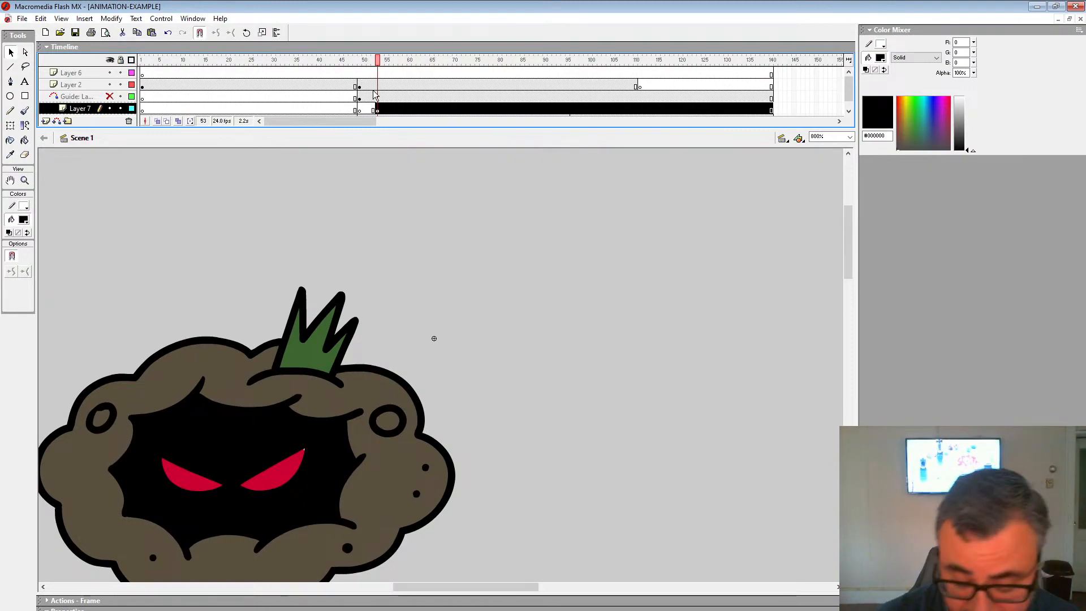
Advance the scene to frame 54, reopen the debris symbol in place, and turn on onion skinning at its frame 1.
key(period)
click(451, 367)
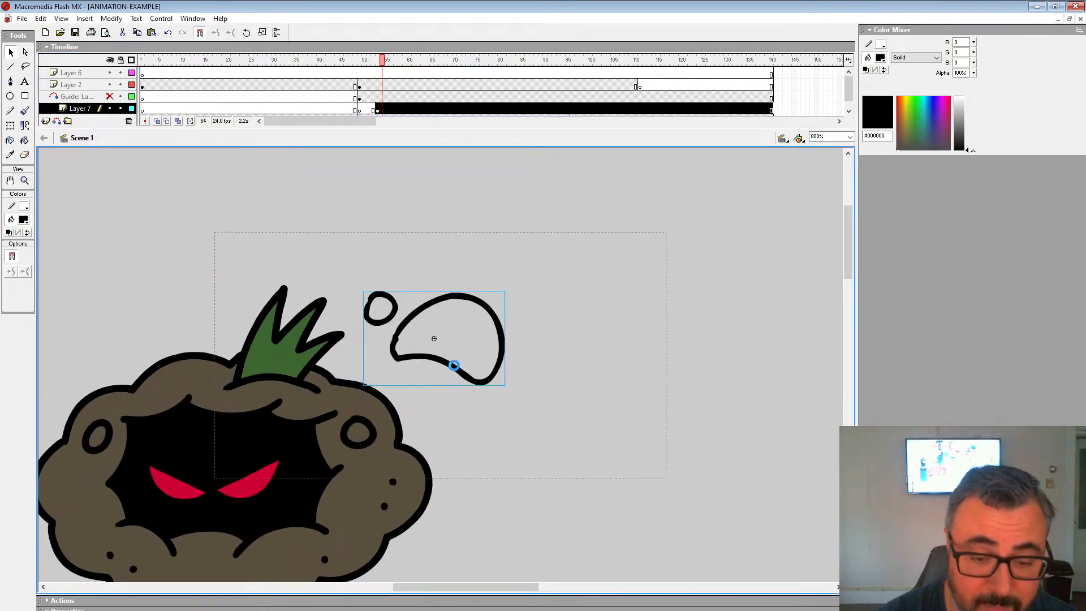
double_click(452, 366)
click(143, 73)
click(157, 121)
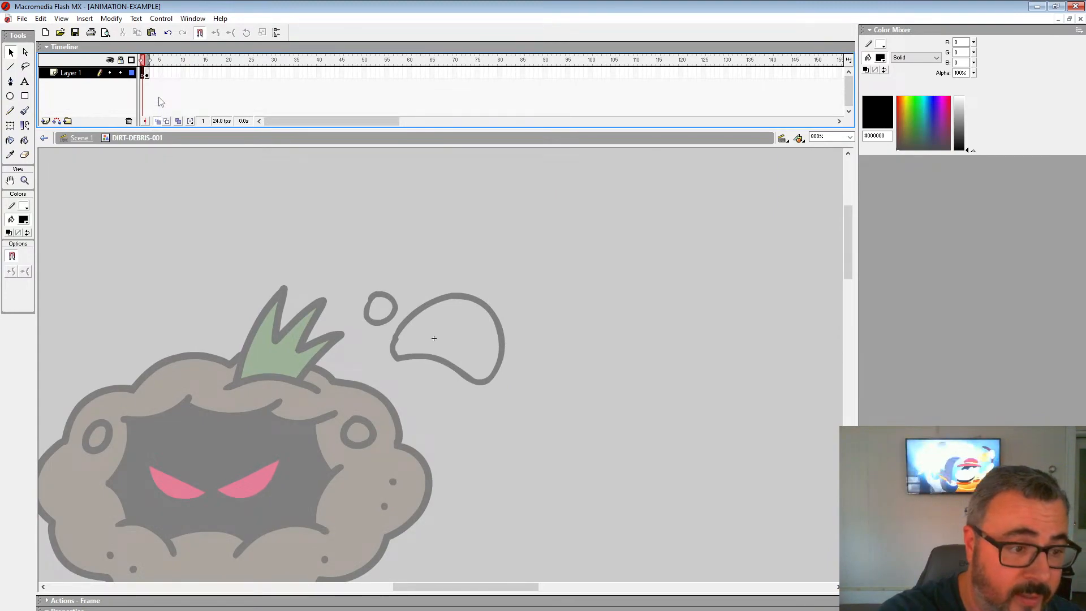
Brush a thick black curved debris outline and a small round one on frame 1, over the onion-skinned shapes.
click(25, 180)
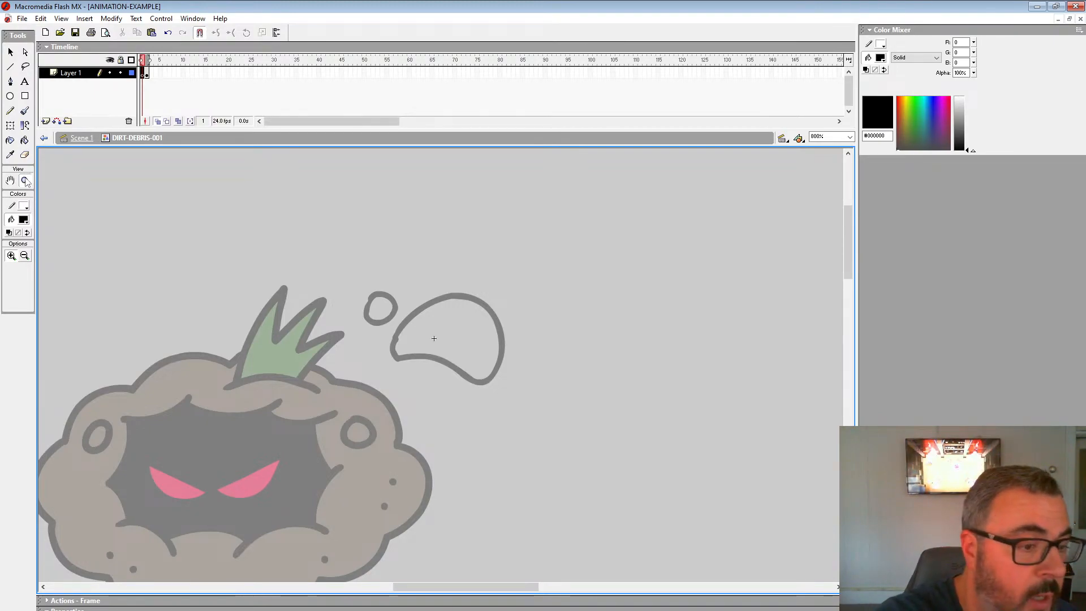
click(430, 402)
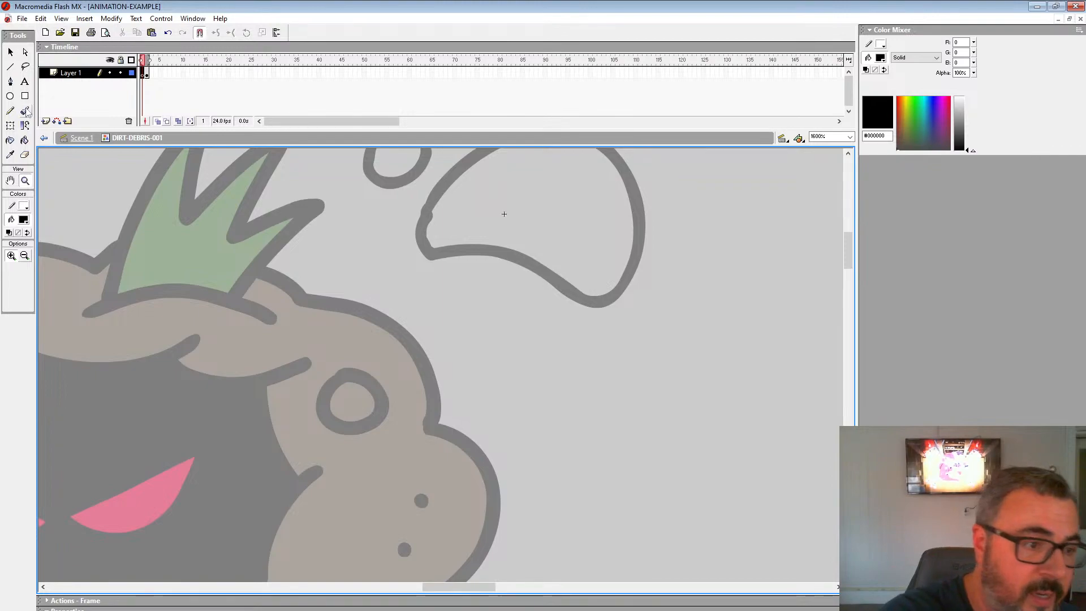
click(25, 111)
click(27, 272)
click(35, 387)
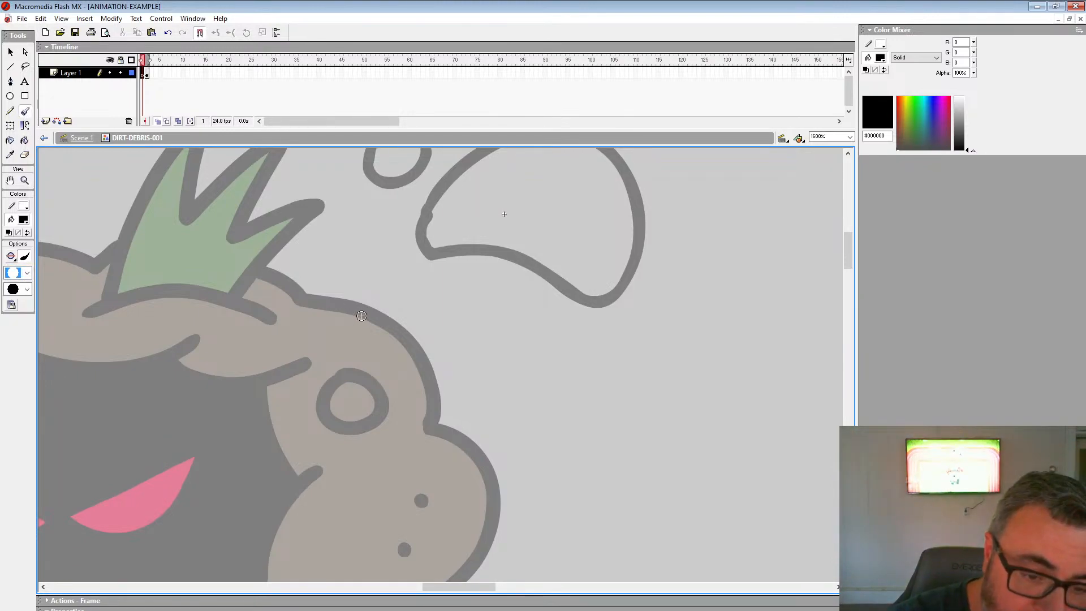
drag(361, 315, 406, 342)
key(ctrl+z)
drag(679, 227, 668, 392)
mouse_move(446, 327)
mouse_down()
mouse_move(414, 365)
mouse_move(452, 420)
mouse_move(548, 459)
mouse_move(627, 429)
mouse_move(563, 286)
mouse_move(422, 343)
mouse_up()
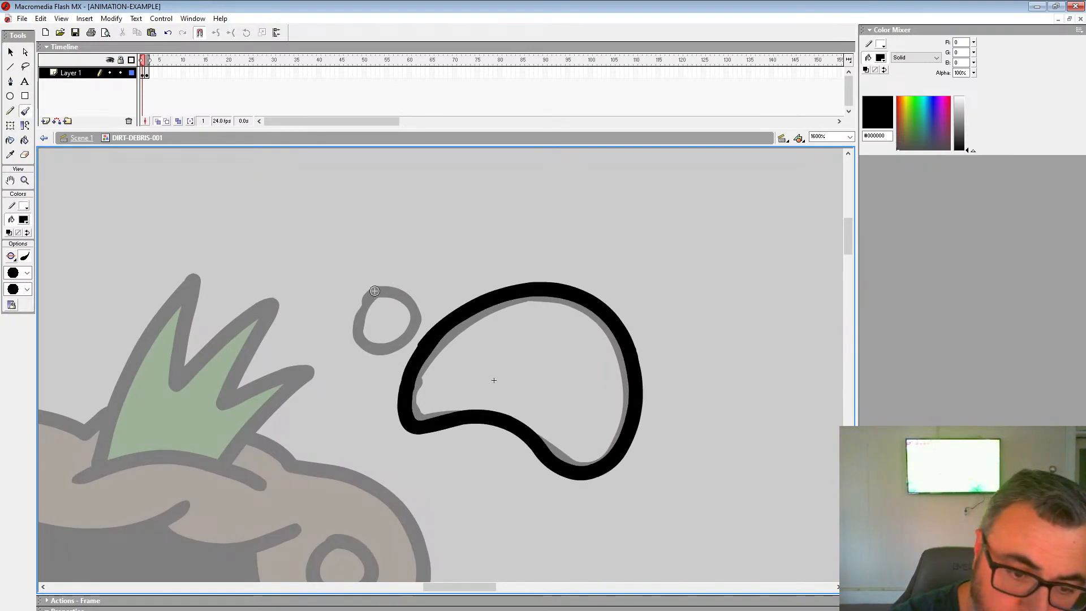
mouse_move(374, 291)
mouse_down()
mouse_move(357, 323)
mouse_move(384, 347)
mouse_move(411, 324)
mouse_move(399, 295)
mouse_move(365, 291)
mouse_up()
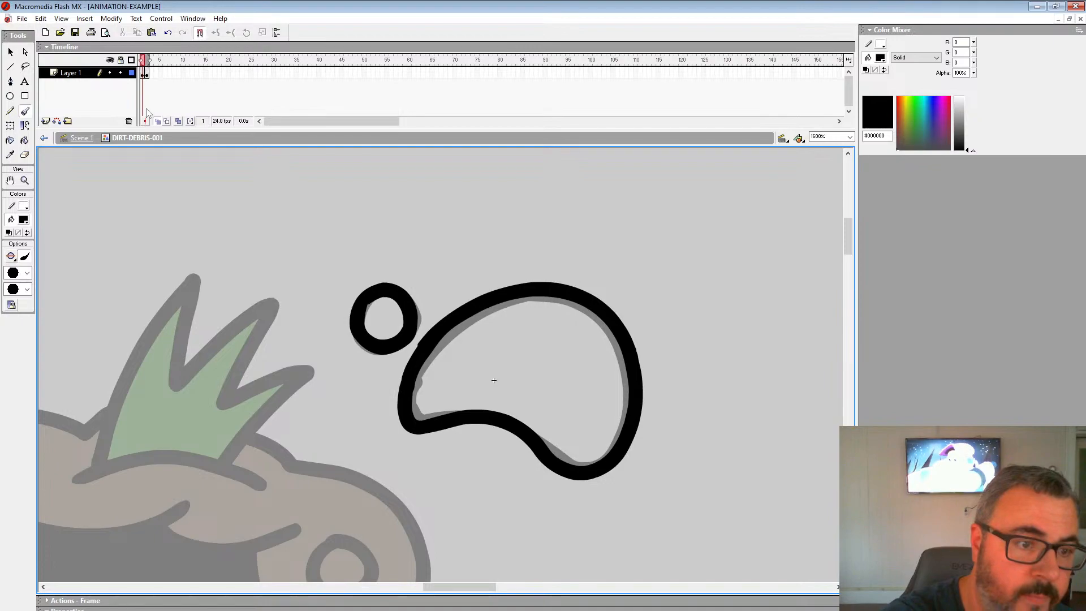
Hold the redrawn outlines through frame 2 of the debris symbol and return to Scene 1.
click(142, 76)
drag(142, 76, 142, 74)
click(84, 138)
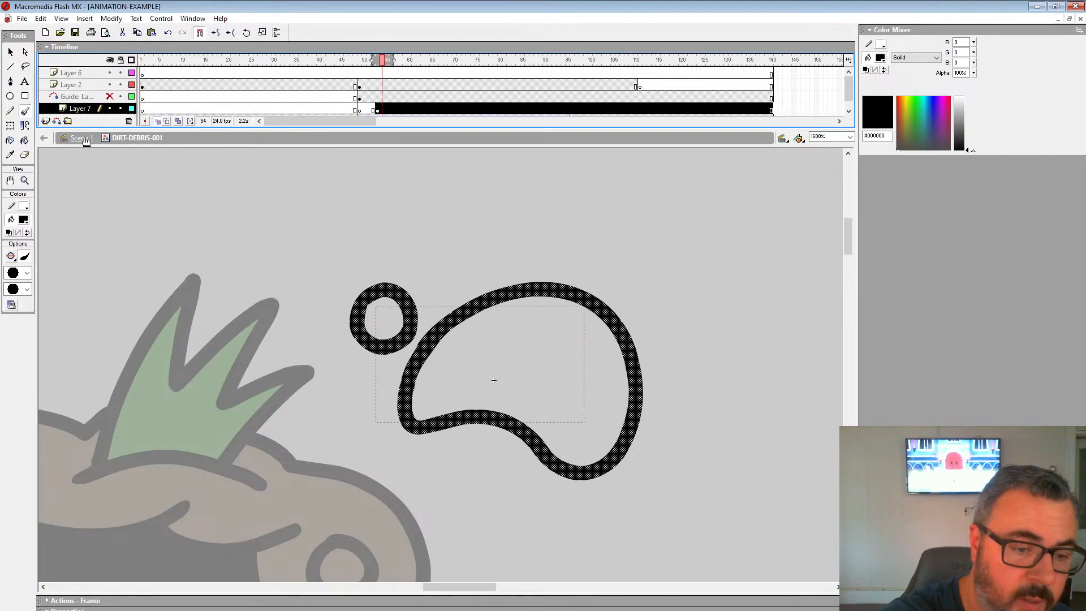
Sample the dirt cloud's brown #5A4F3E and fill both debris outlines with it inside the debris symbol.
drag(280, 342, 397, 173)
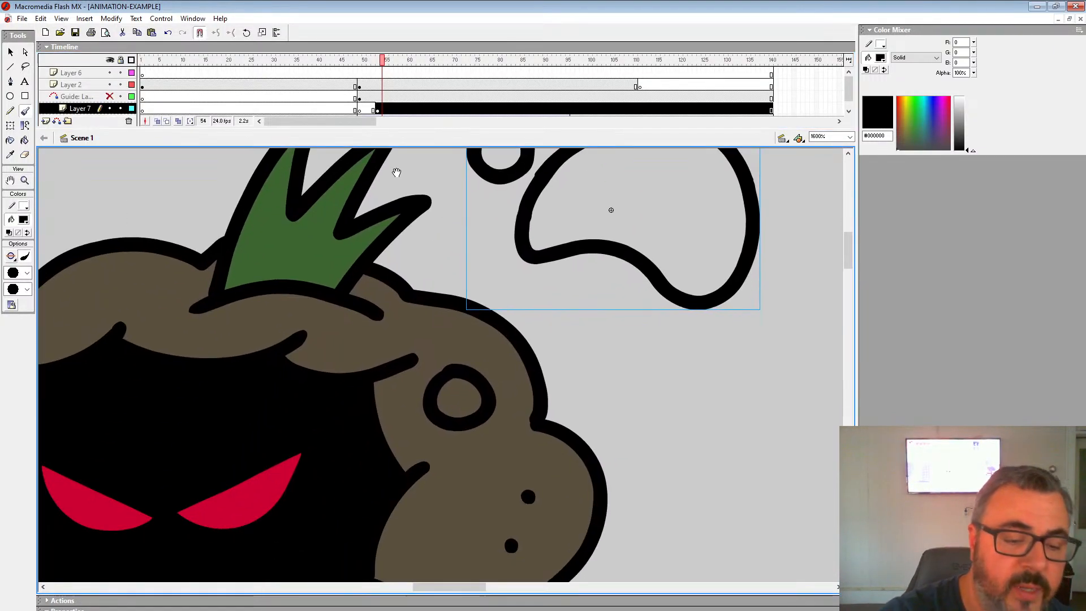
click(23, 220)
click(392, 321)
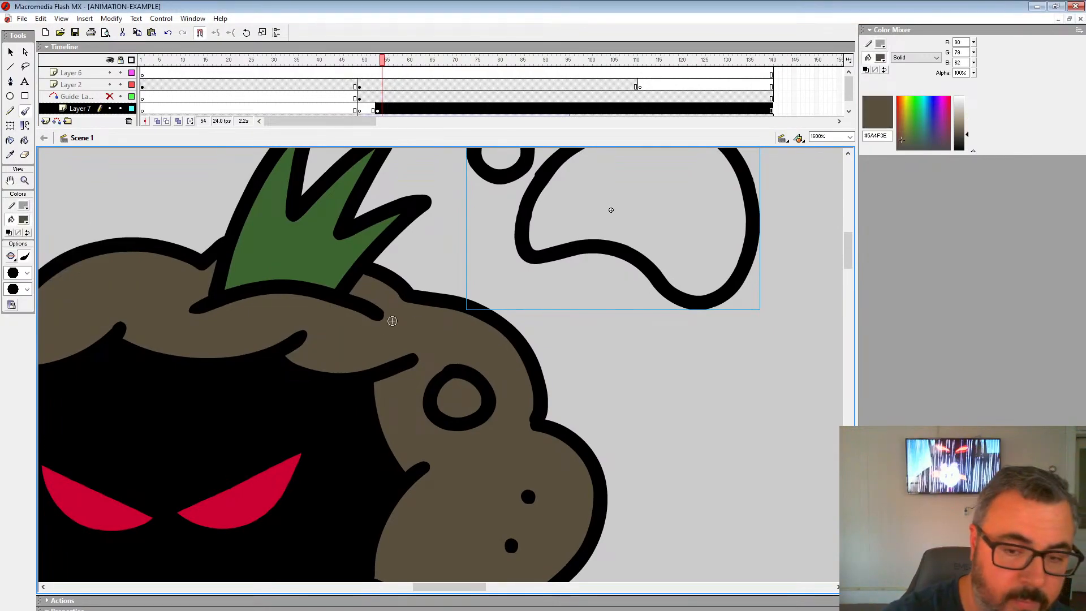
drag(392, 321, 173, 452)
click(11, 52)
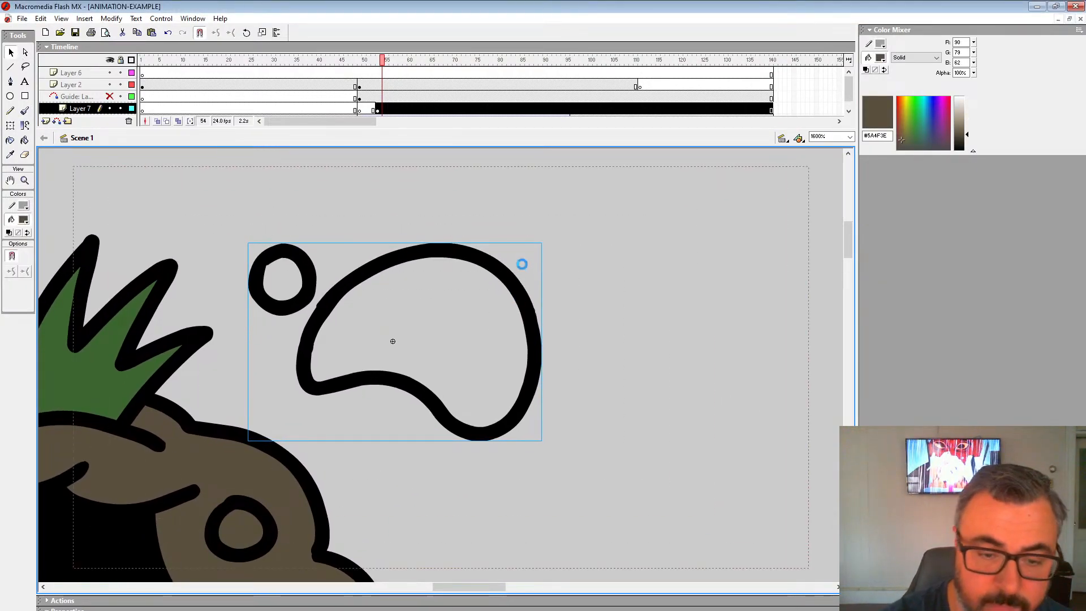
double_click(522, 303)
click(25, 140)
click(350, 297)
click(283, 280)
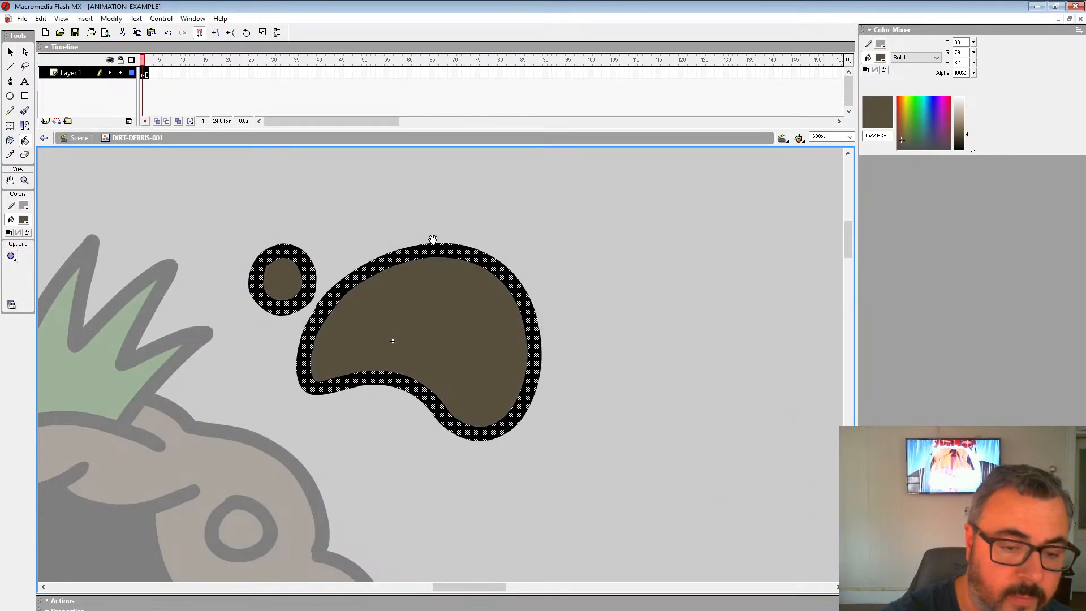
Give the debris symbol an empty keyframe at frame 2 and turn on onion skinning.
drag(432, 242, 382, 268)
click(151, 69)
click(149, 74)
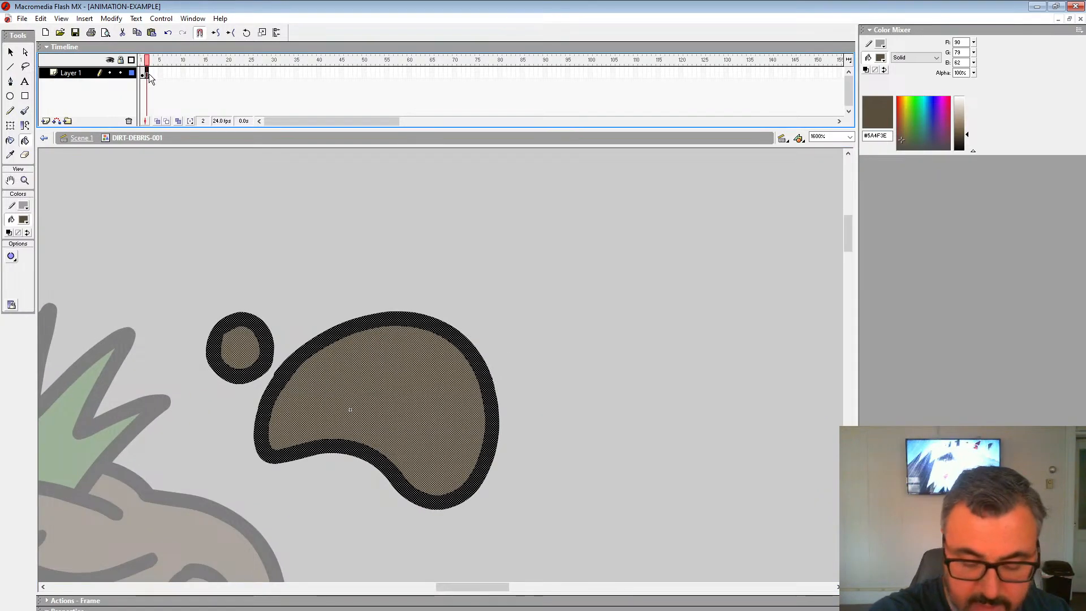
key(Delete)
click(158, 121)
Brush a long thin horizontal brown ground line from the cloud's eyes outward on frame 2, using a smaller brush.
click(25, 180)
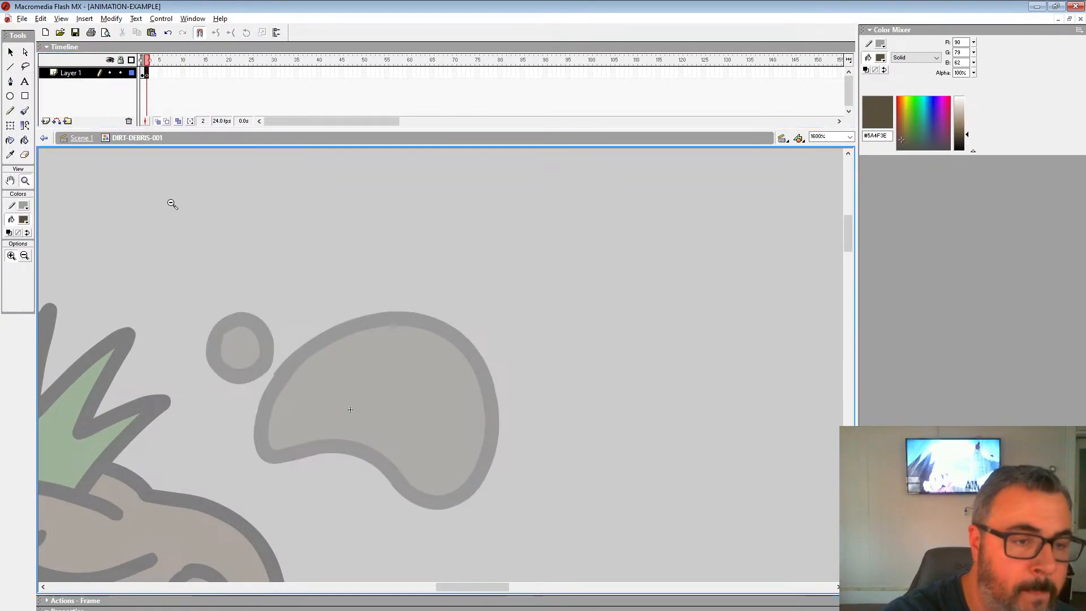
alt+click(543, 355)
mouse_move(586, 406)
mouse_down()
mouse_move(550, 383)
mouse_move(618, 395)
mouse_up()
click(24, 111)
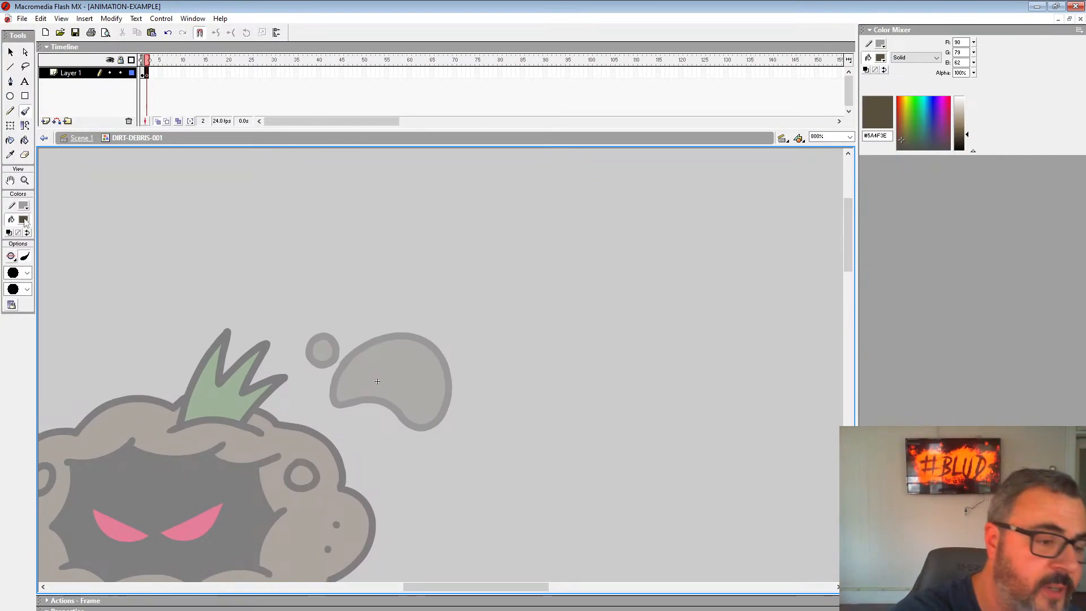
click(27, 272)
click(23, 320)
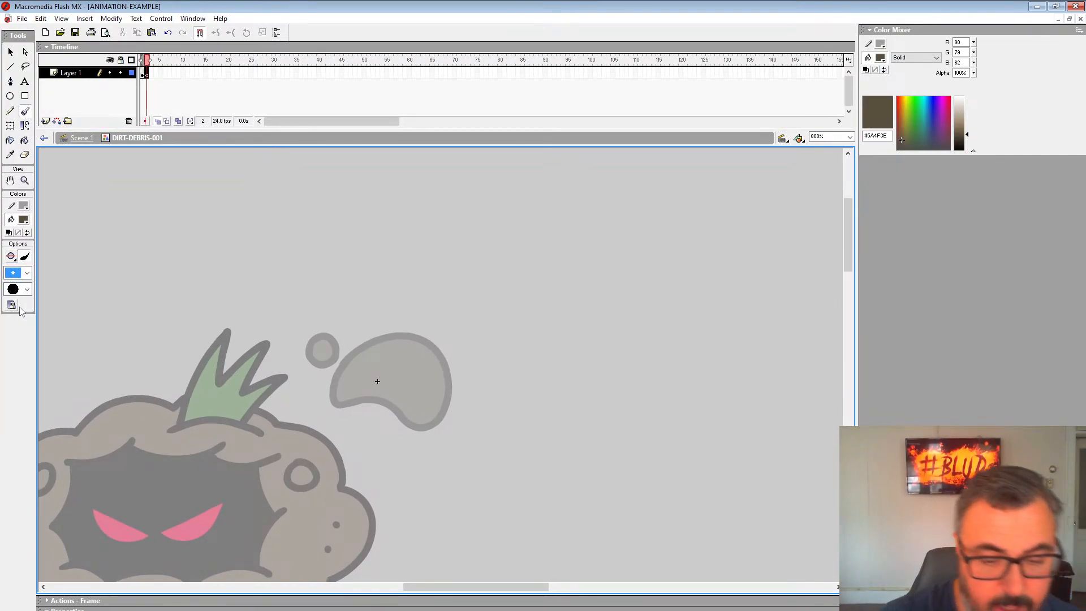
drag(468, 512, 551, 451)
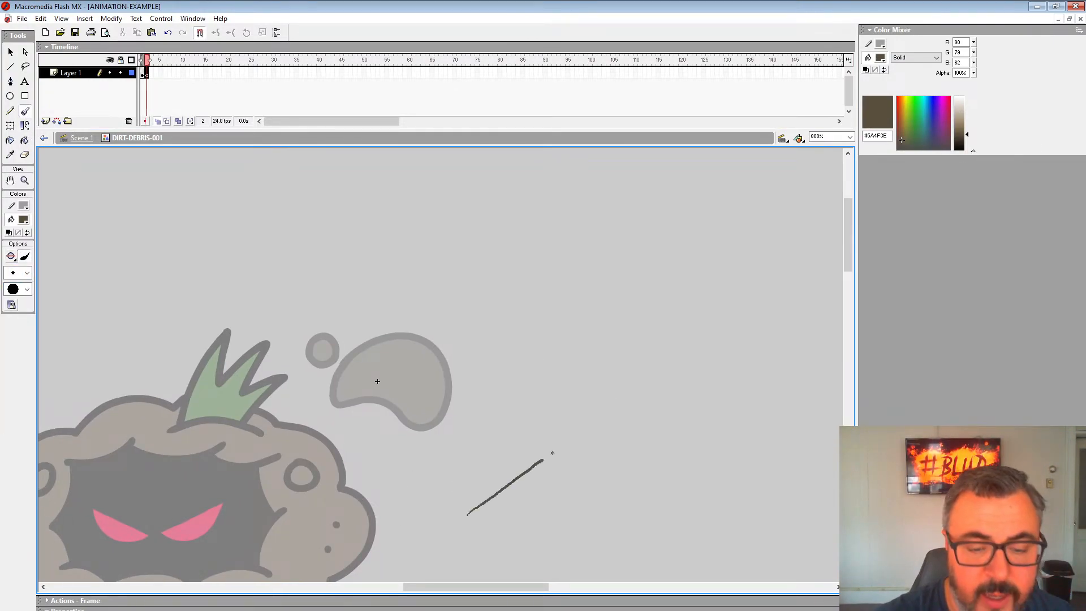
key(ctrl+z)
mouse_move(519, 486)
mouse_down()
mouse_move(573, 447)
mouse_move(541, 375)
mouse_up()
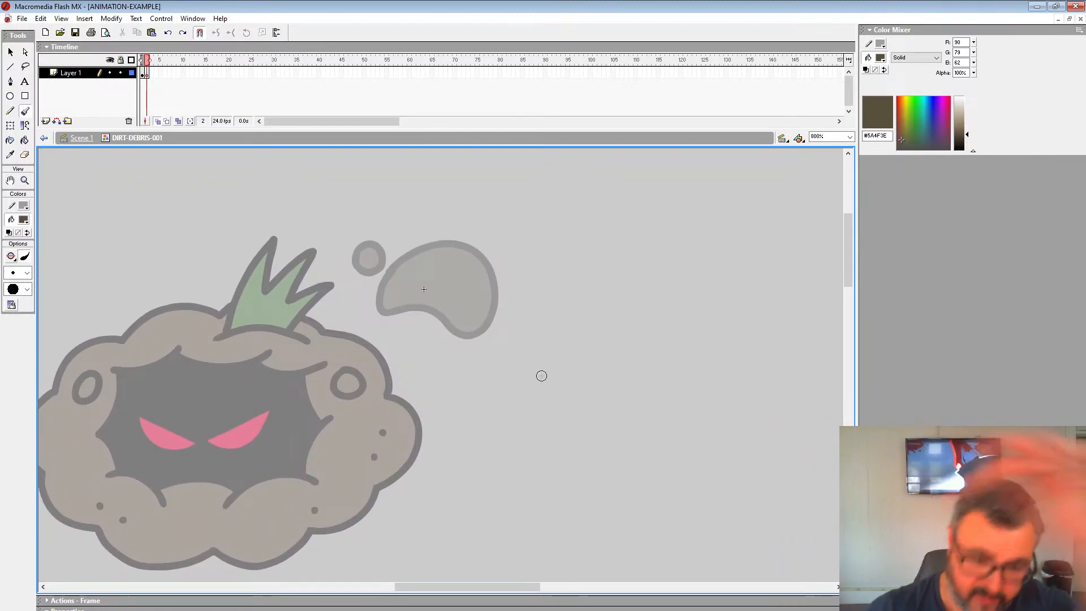
mouse_move(249, 436)
mouse_down()
mouse_move(759, 466)
mouse_move(763, 436)
mouse_up()
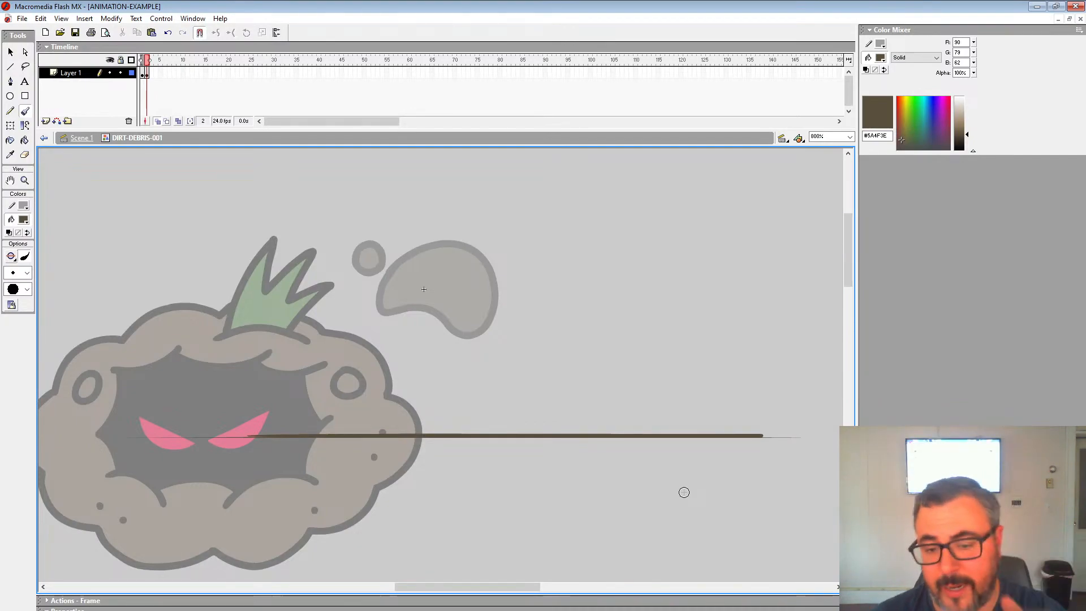
Try a small curled sketch below the ground line, undo it, and thicken the line with further strokes.
drag(472, 454, 412, 357)
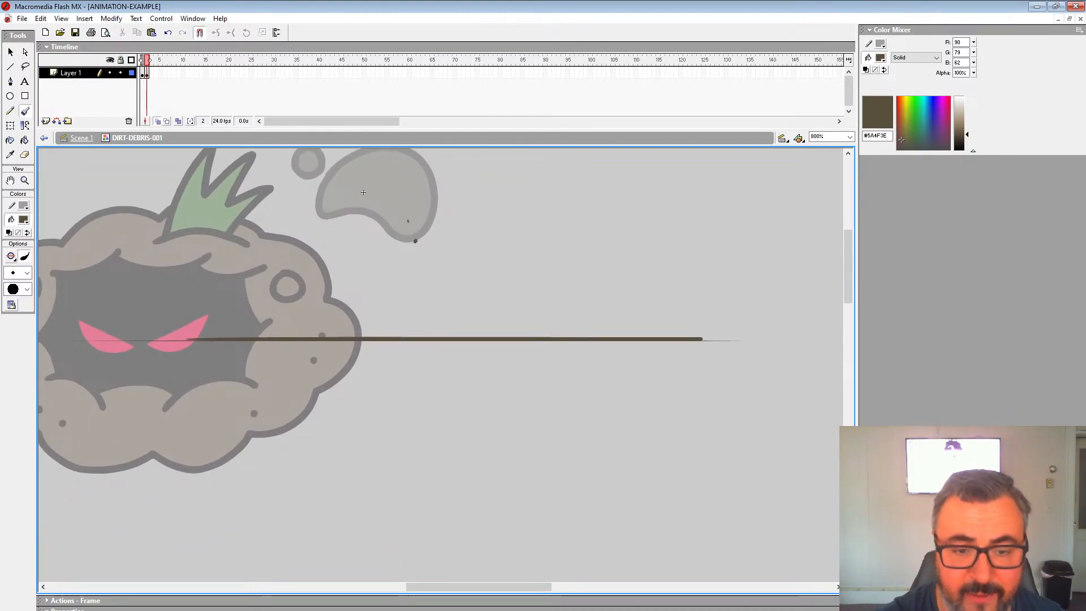
drag(461, 515, 420, 530)
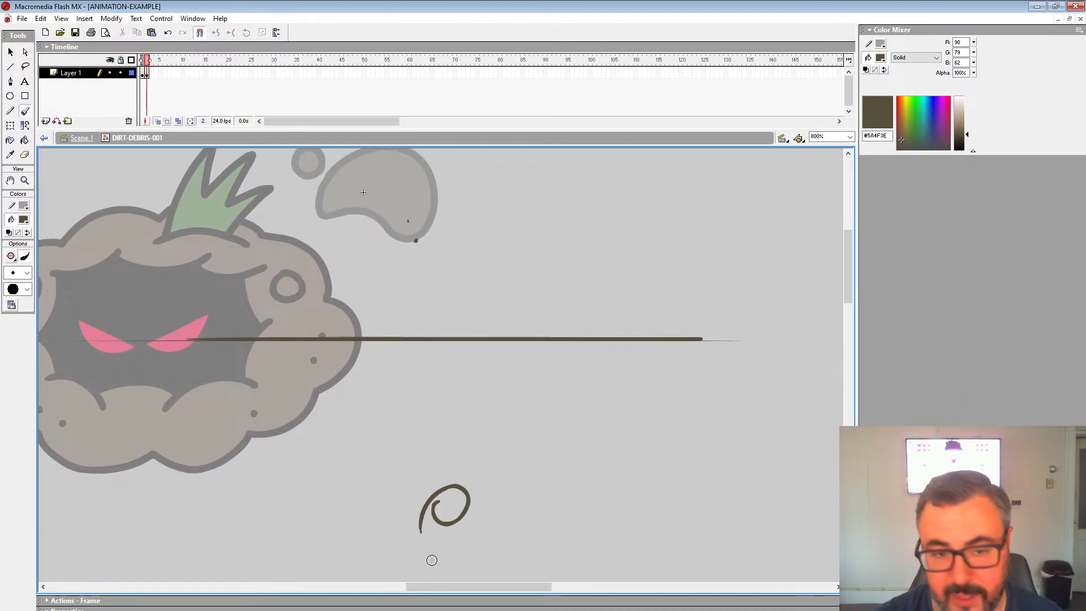
key(ctrl+z)
mouse_move(299, 339)
mouse_down()
mouse_move(381, 458)
mouse_move(594, 474)
mouse_move(839, 463)
mouse_up()
drag(518, 458, 525, 457)
Add Layer 2 to the debris symbol, move the filled debris onto it, and insert a blank keyframe at frame 2.
click(47, 121)
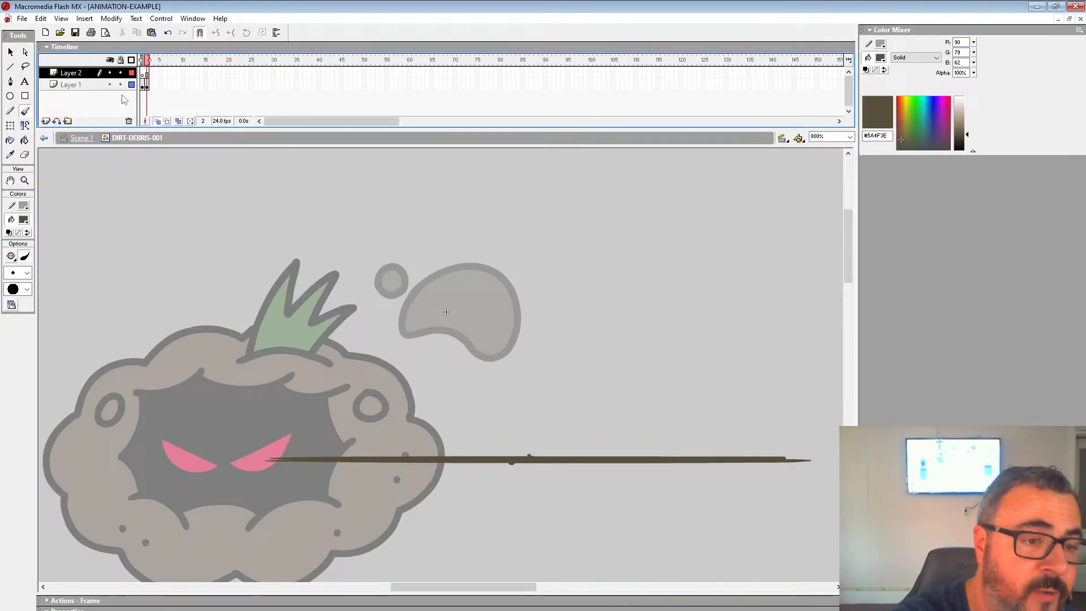
click(145, 84)
click(146, 76)
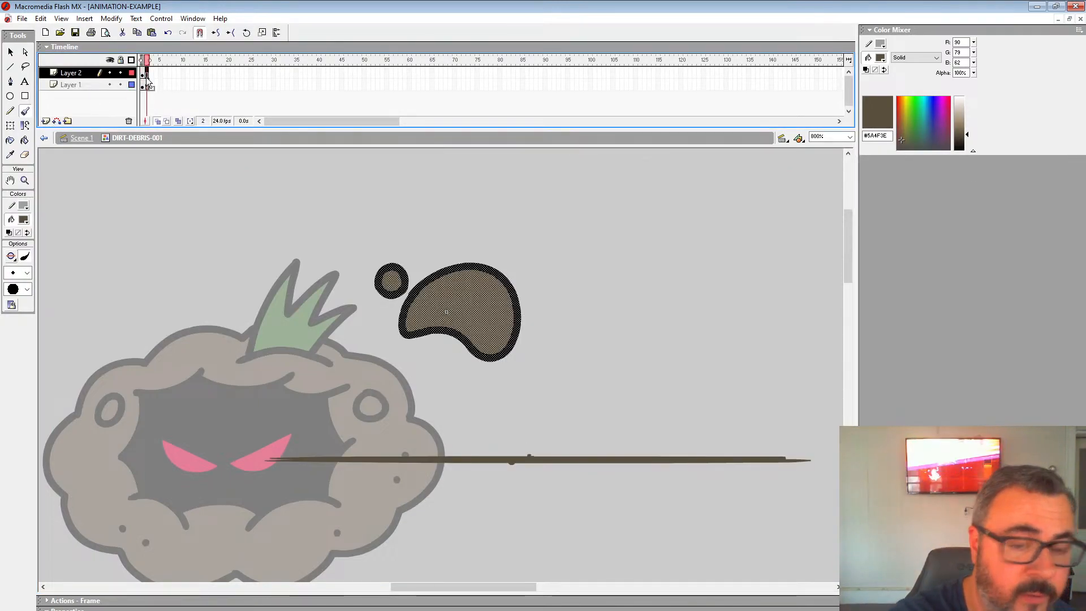
key(F7)
On frame 2 of Layer 2, sketch a crescent debris outline with smaller chunks around it, using a larger red #FF0000 brush.
drag(645, 349, 560, 393)
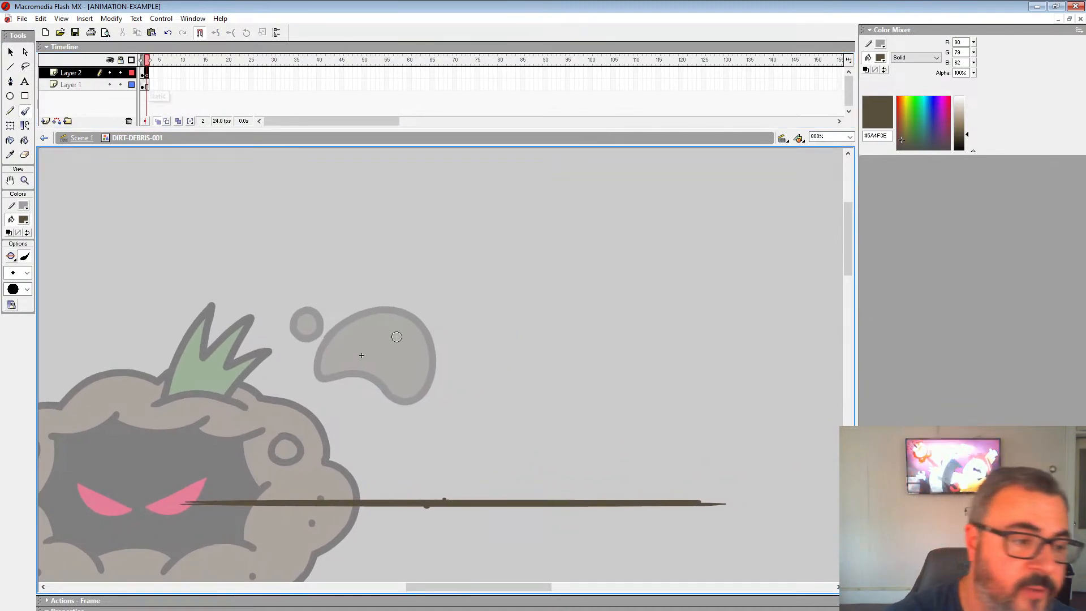
click(24, 220)
click(8, 280)
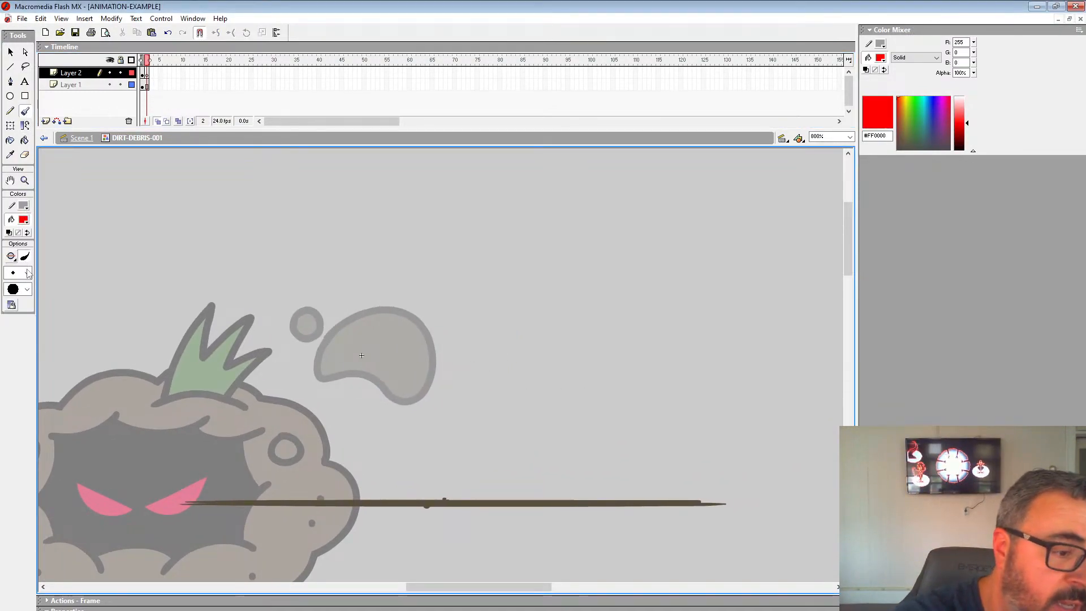
click(27, 273)
click(23, 347)
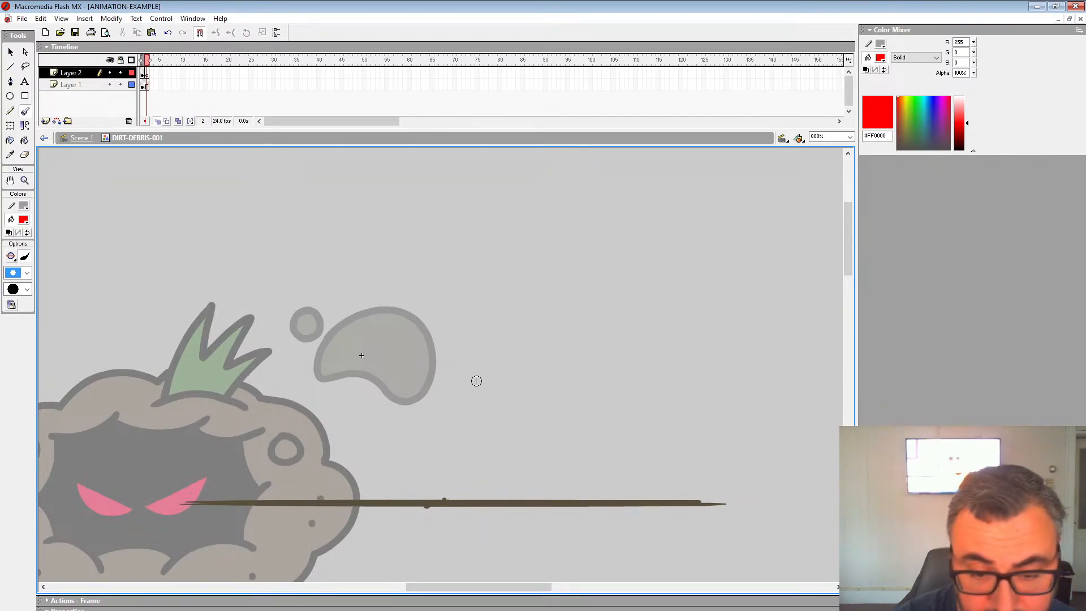
key(ctrl+z)
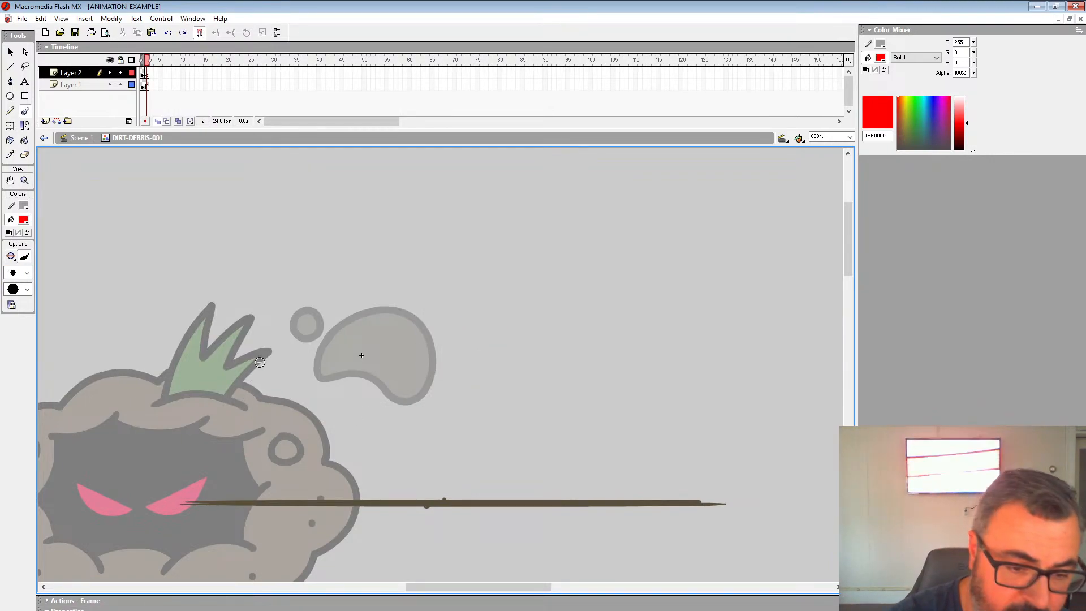
mouse_move(294, 322)
mouse_down()
mouse_move(330, 295)
mouse_move(541, 341)
mouse_up()
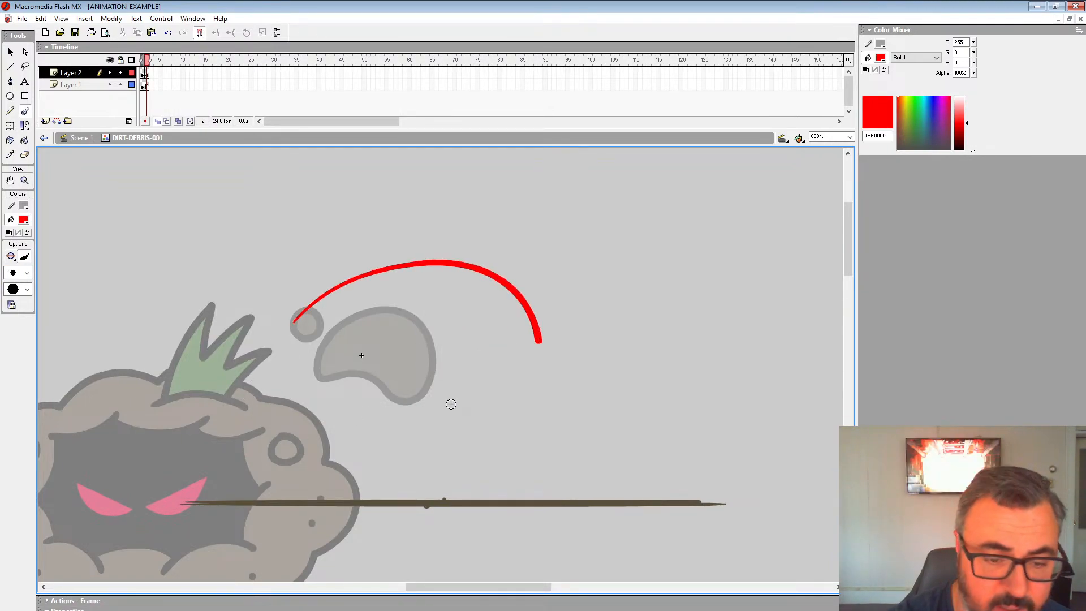
key(ctrl+z)
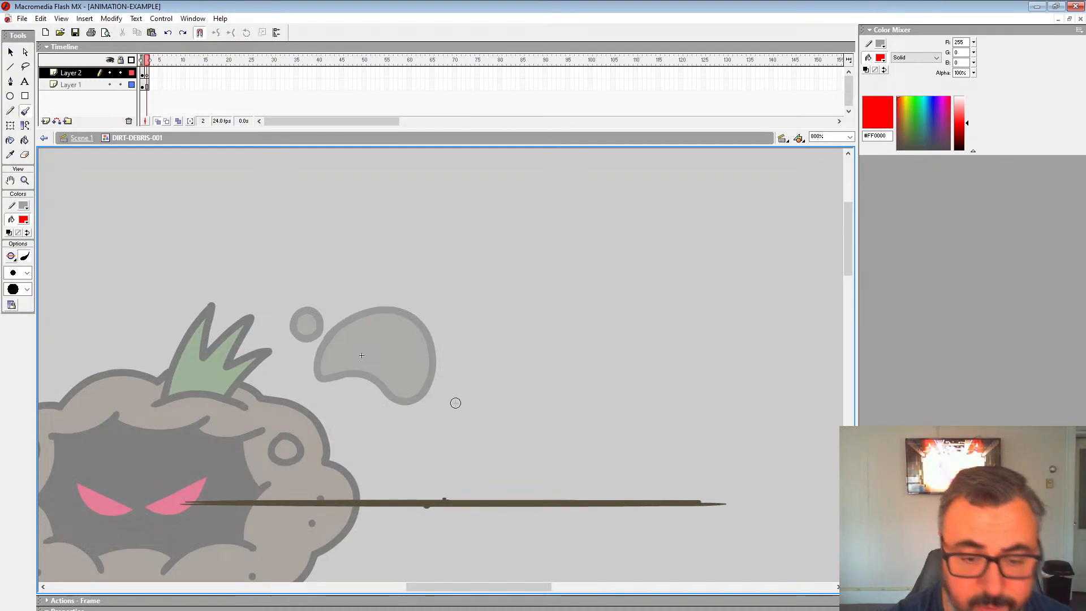
mouse_move(458, 403)
mouse_down()
mouse_move(499, 369)
mouse_move(498, 310)
mouse_move(458, 284)
mouse_move(438, 300)
mouse_move(469, 325)
mouse_move(462, 356)
mouse_move(432, 376)
mouse_move(458, 404)
mouse_up()
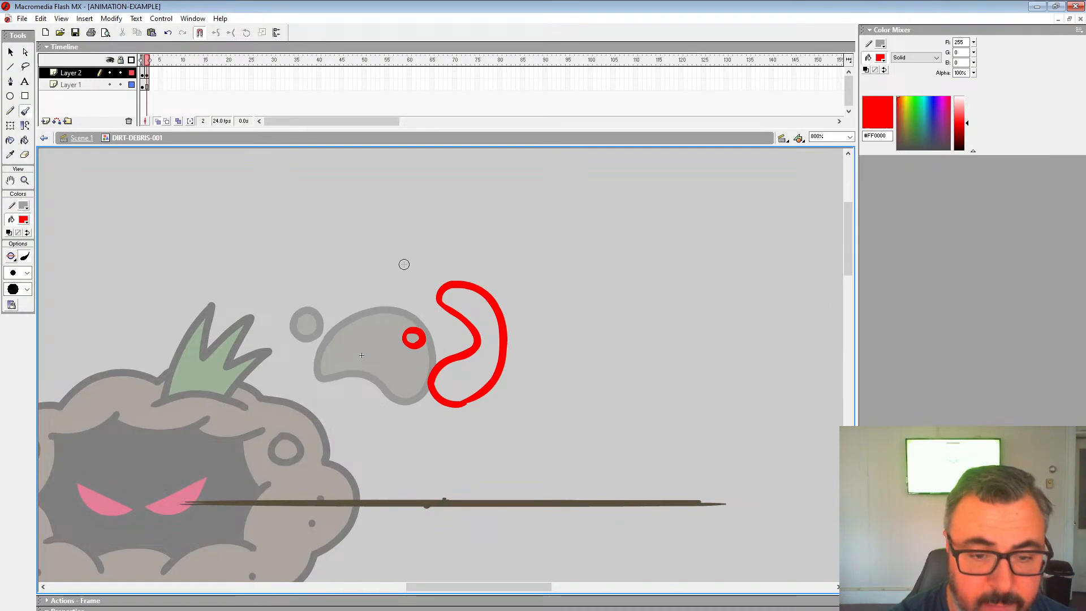
mouse_move(395, 271)
mouse_down()
mouse_move(426, 282)
mouse_move(387, 277)
mouse_move(364, 306)
mouse_move(398, 270)
mouse_up()
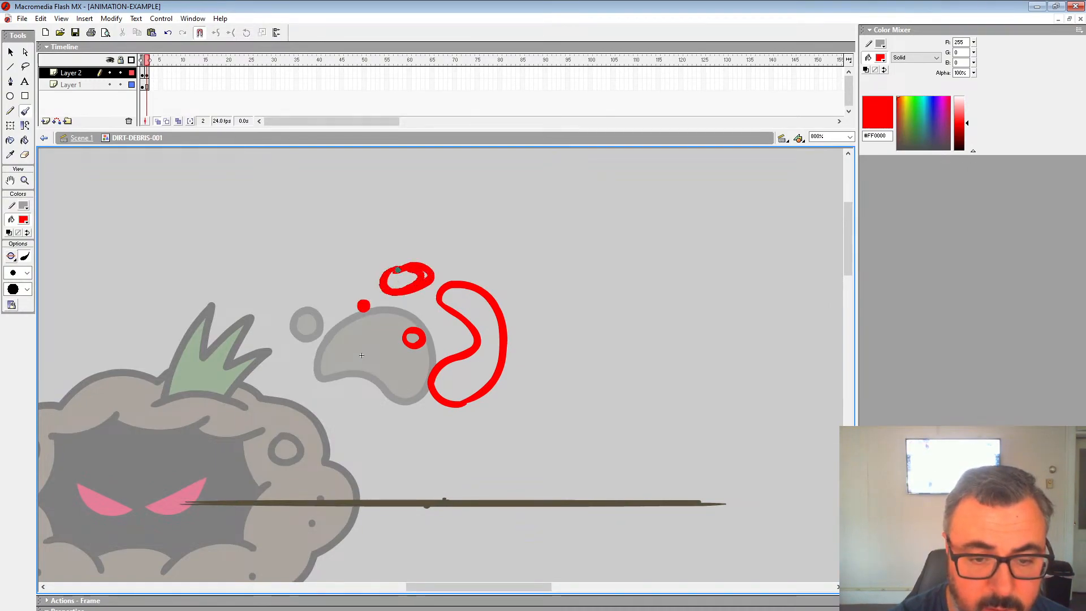
Insert a keyframe at frame 4 of Layer 2 and extend the onion skin range back to frame 1.
click(147, 74)
click(157, 73)
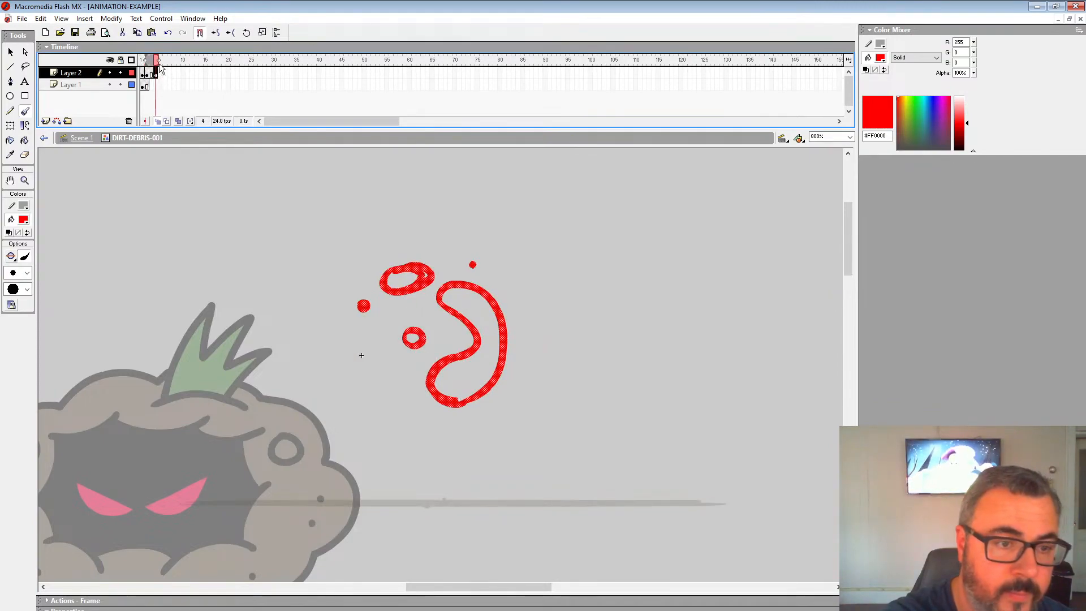
drag(146, 59, 141, 59)
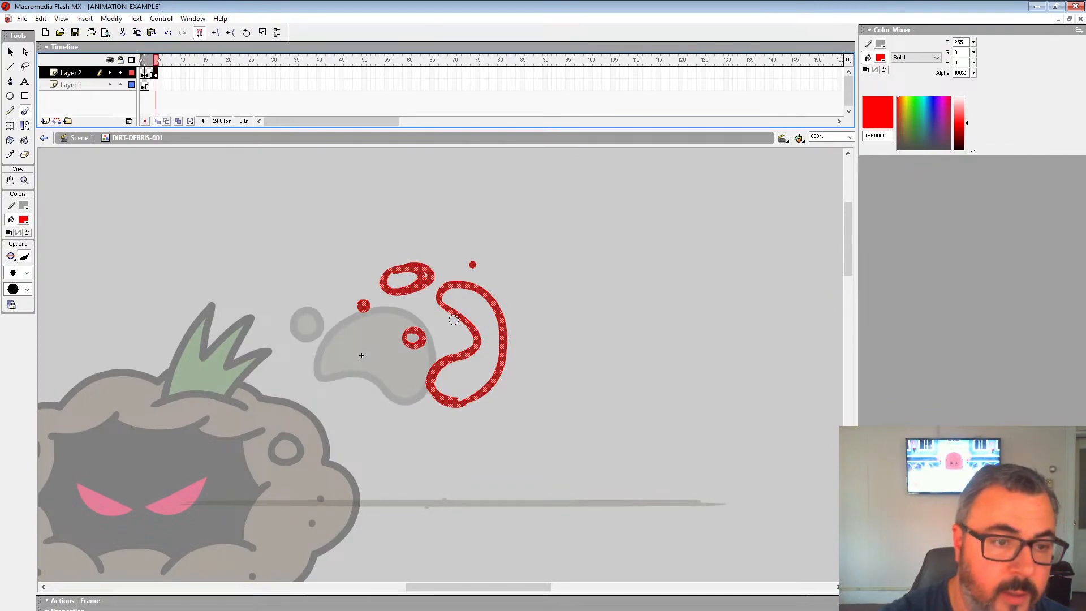
On frame 4, sketch the debris split into two larger red chunks and small dots, with an arc over them.
click(468, 424)
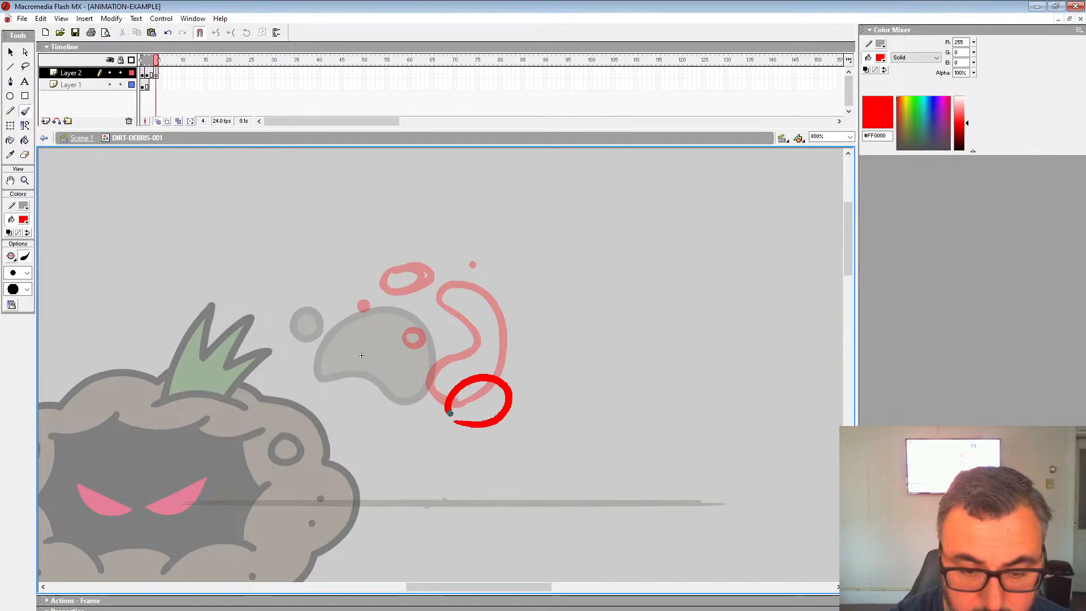
mouse_move(532, 356)
mouse_down()
mouse_move(526, 381)
mouse_move(556, 359)
mouse_move(543, 328)
mouse_move(513, 354)
mouse_up()
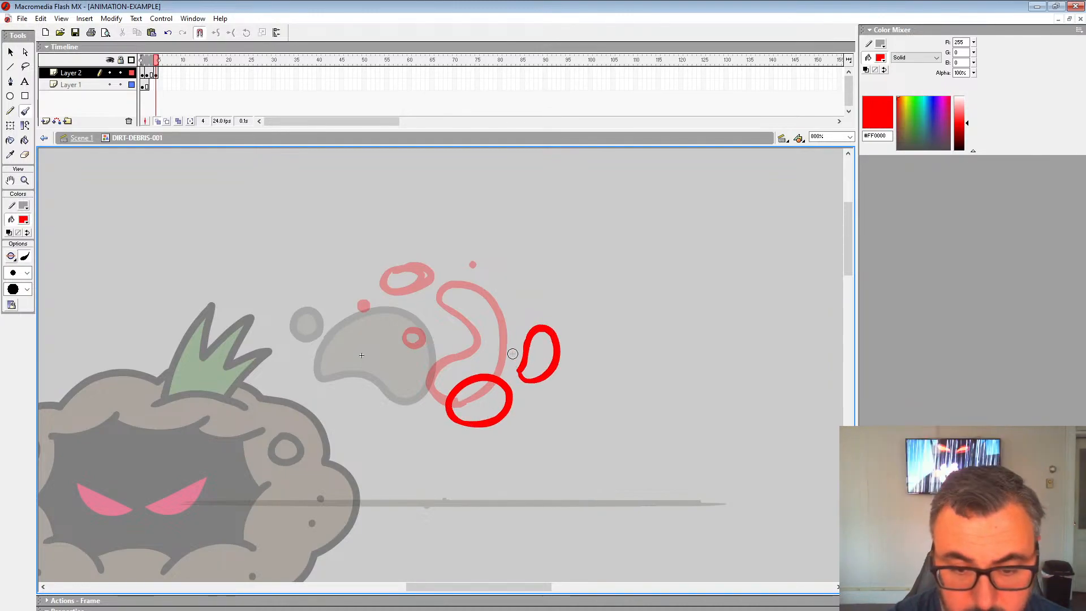
drag(491, 291, 486, 289)
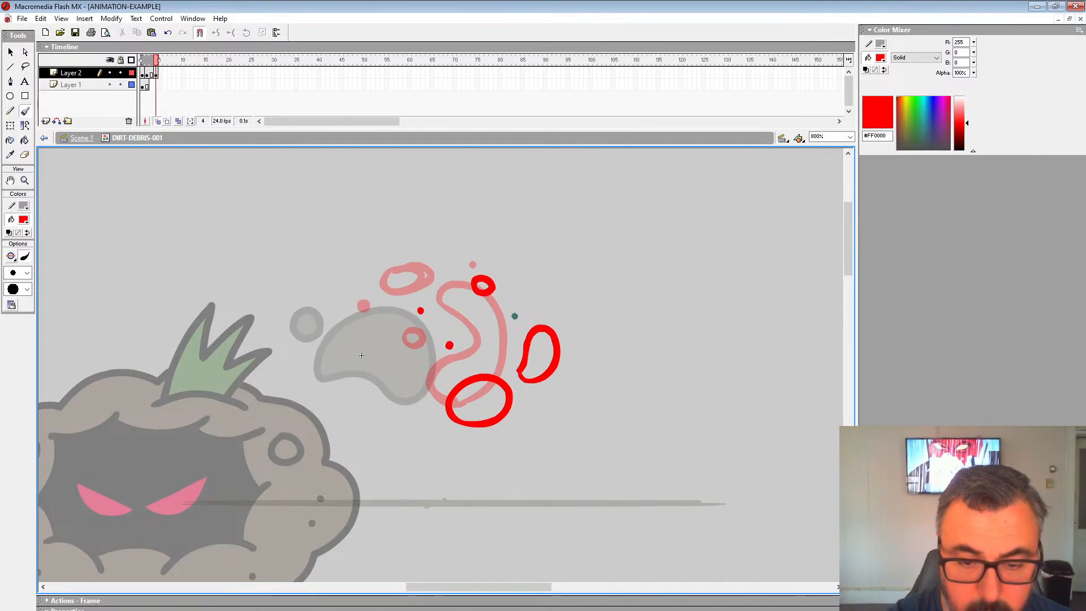
mouse_move(322, 282)
mouse_down()
mouse_move(482, 240)
mouse_move(585, 334)
mouse_move(595, 377)
mouse_up()
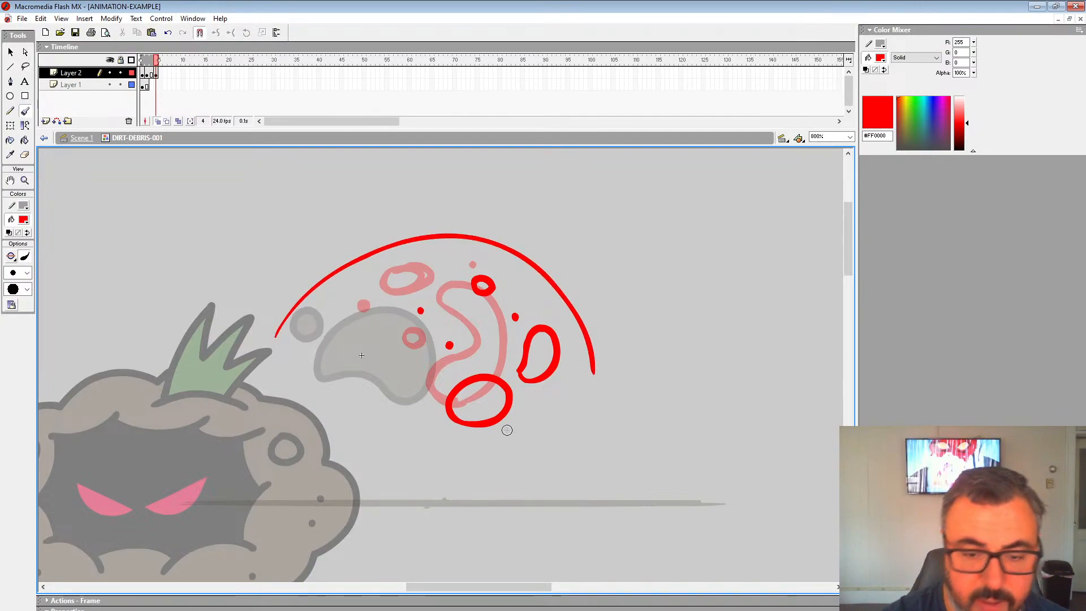
Undo the arc over the debris on frame 4 and insert a blank keyframe at frame 6 of Layer 2.
key(ctrl+z)
click(163, 74)
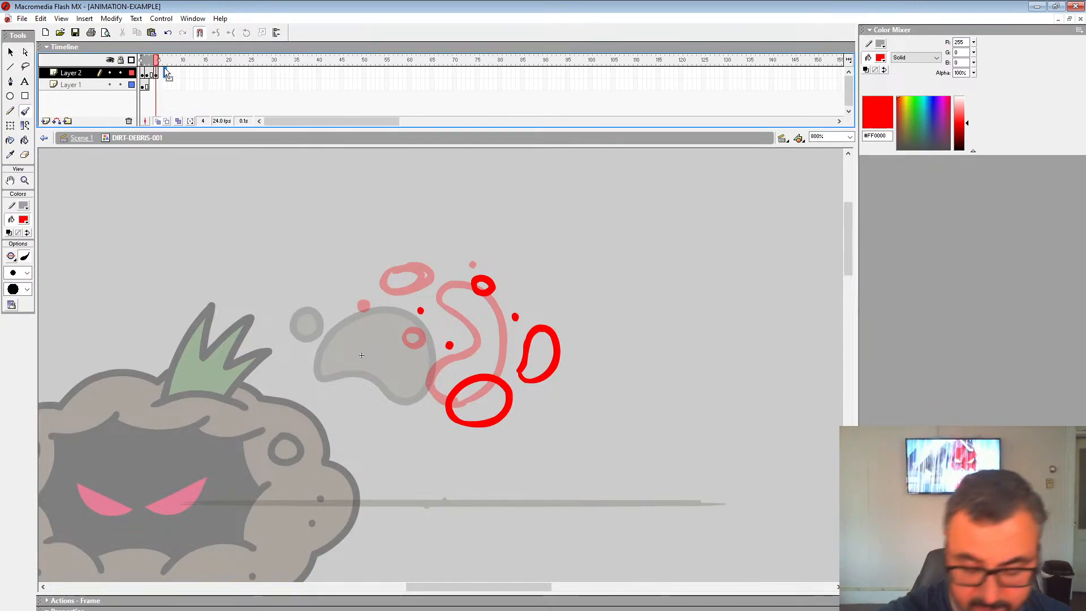
key(F7)
Extend both layers to frame 13 and return to frame 6 of Layer 2.
drag(197, 74, 198, 85)
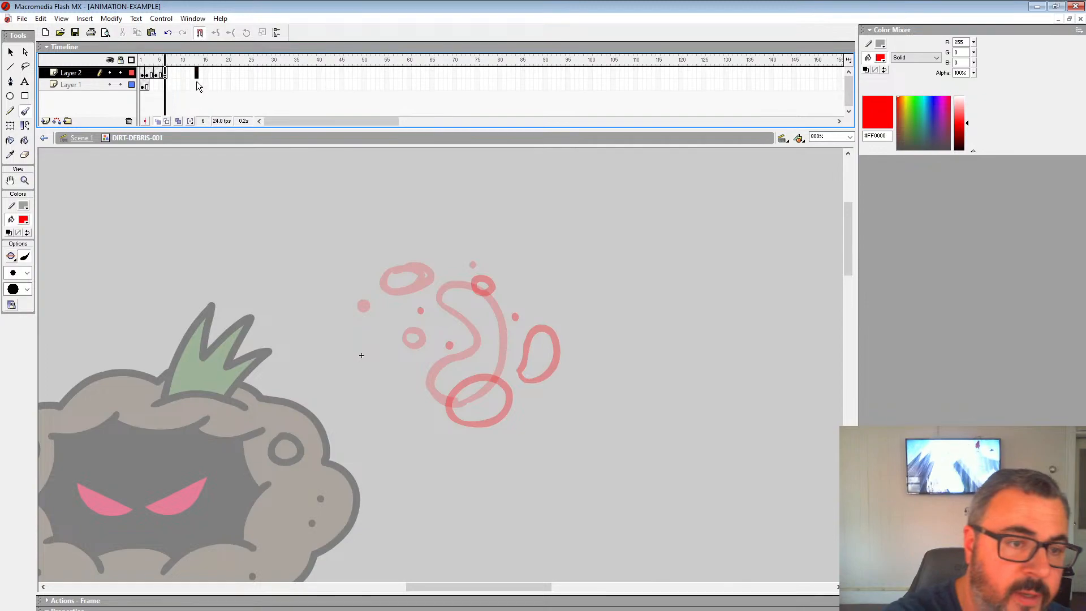
key(F5)
click(165, 74)
On frame 6, sketch a small red crescent chunk below the large oval, plus a small ring and scattered dots falling toward the ground line.
drag(457, 443, 479, 451)
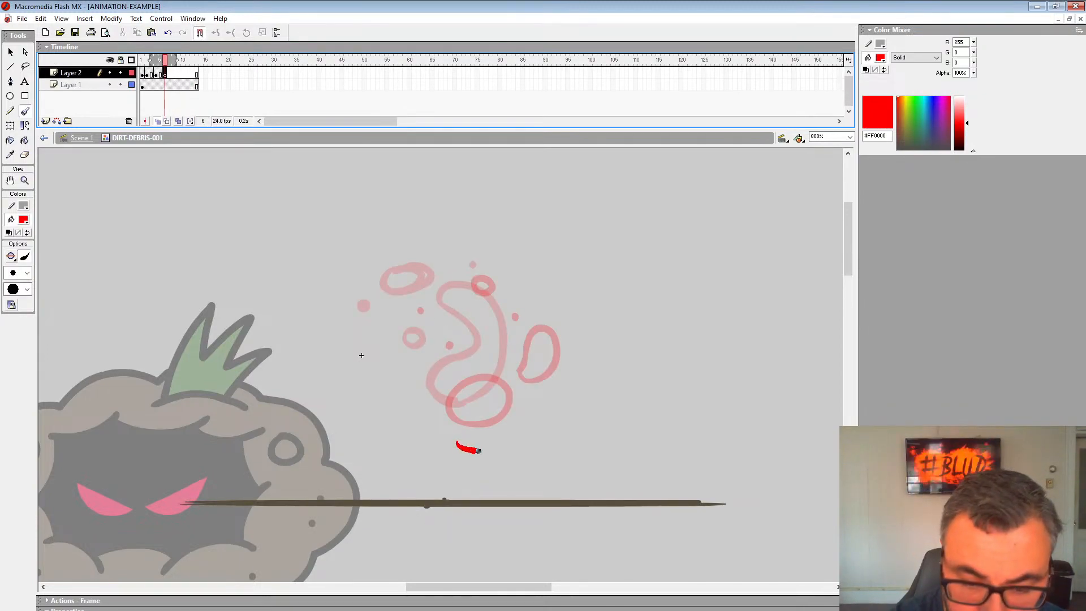
key(ctrl+z)
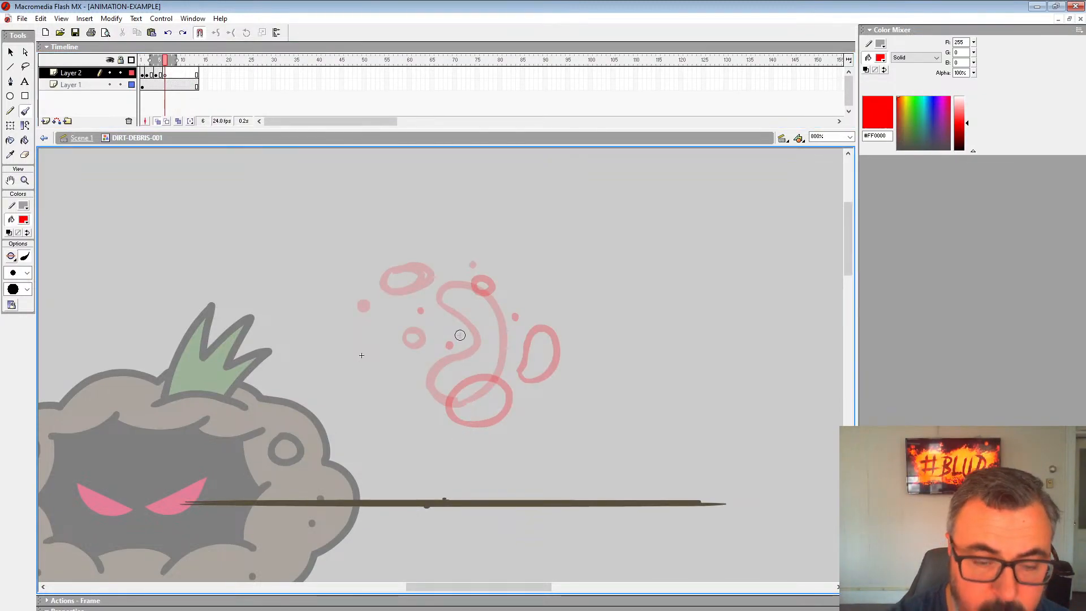
click(155, 74)
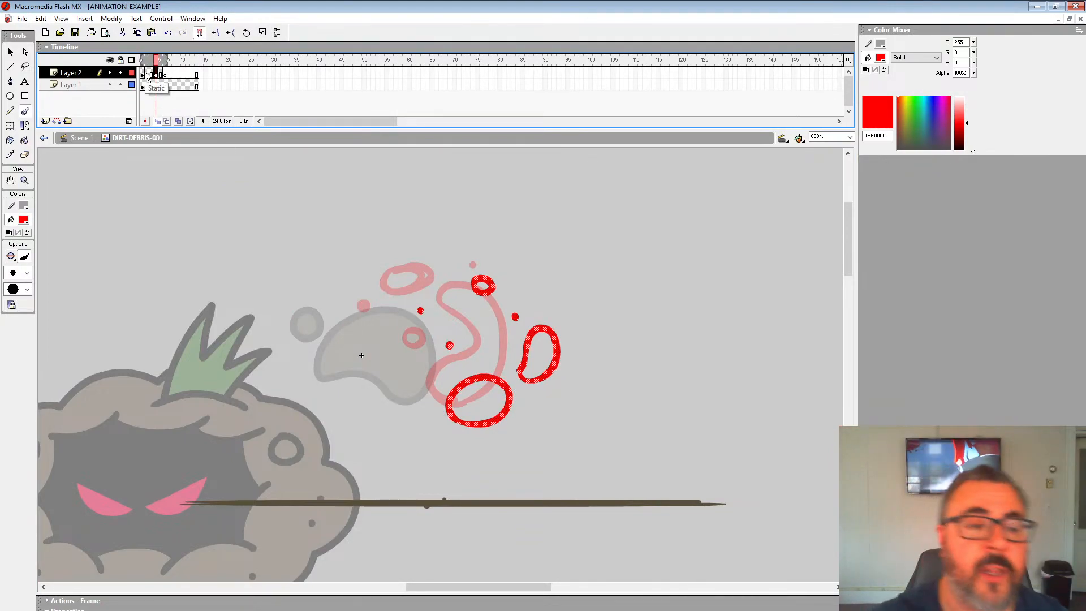
click(165, 75)
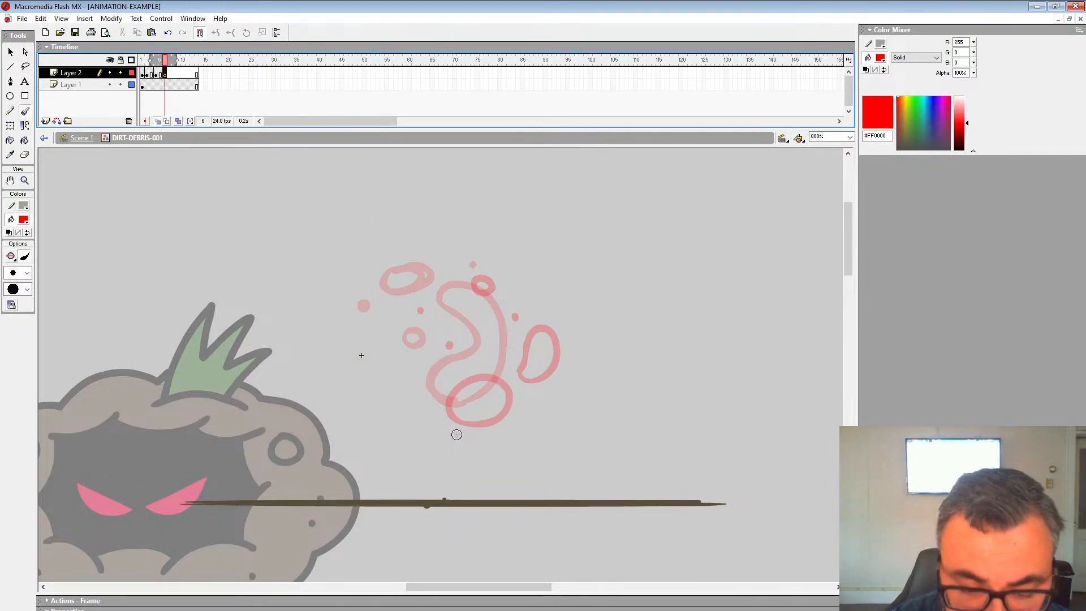
mouse_move(457, 434)
mouse_down()
mouse_move(481, 454)
mouse_move(497, 442)
mouse_move(488, 427)
mouse_move(458, 444)
mouse_up()
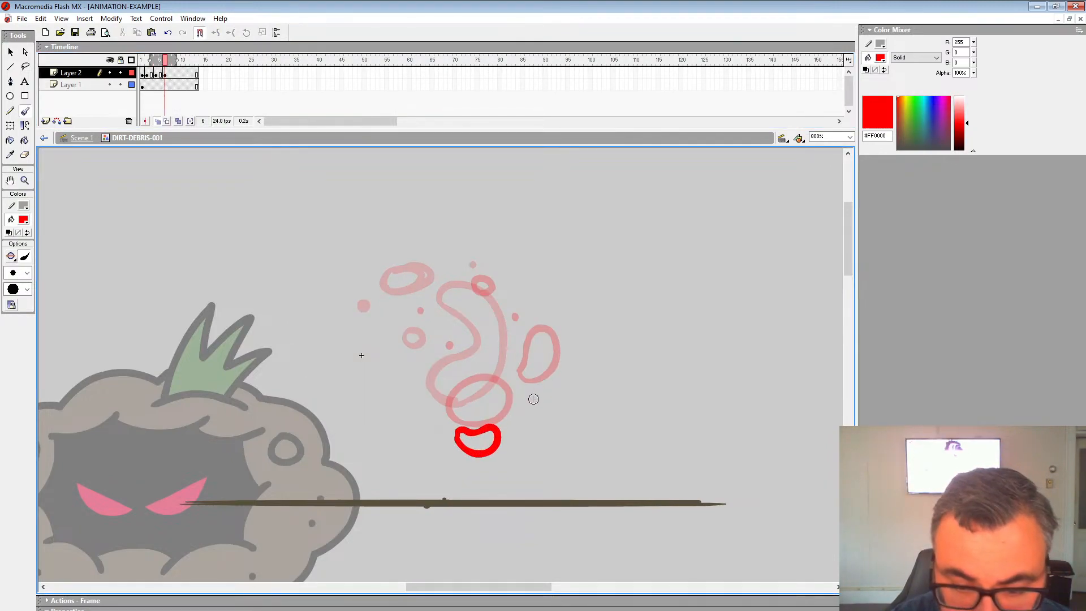
drag(541, 403, 528, 398)
click(550, 383)
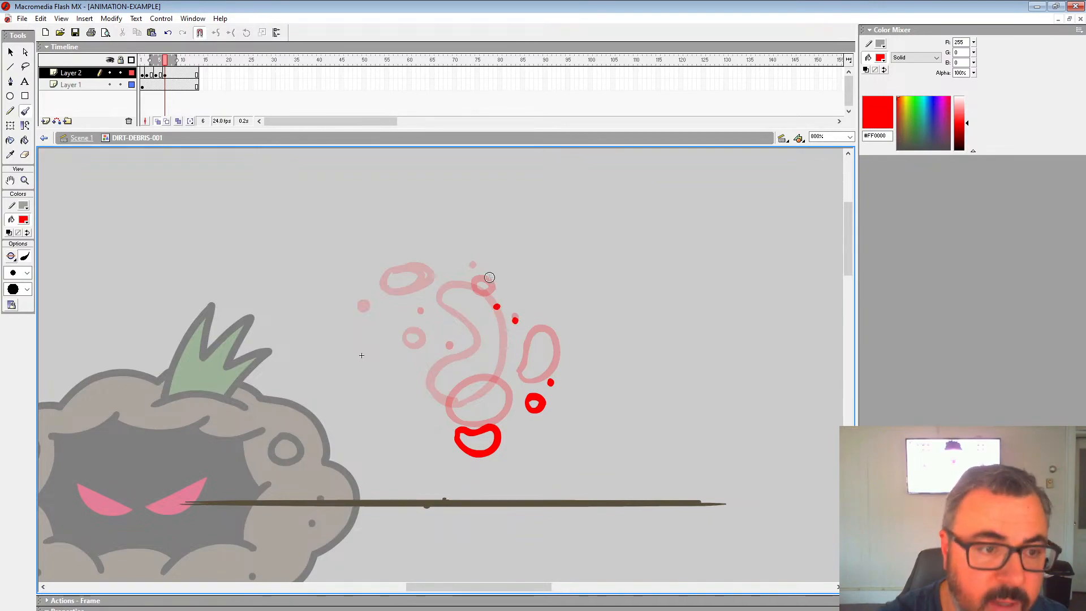
Add a blank keyframe at frame 8 of Layer 2 and rough in a larger red dot above the ground with smaller dots around it.
click(175, 74)
key(Delete)
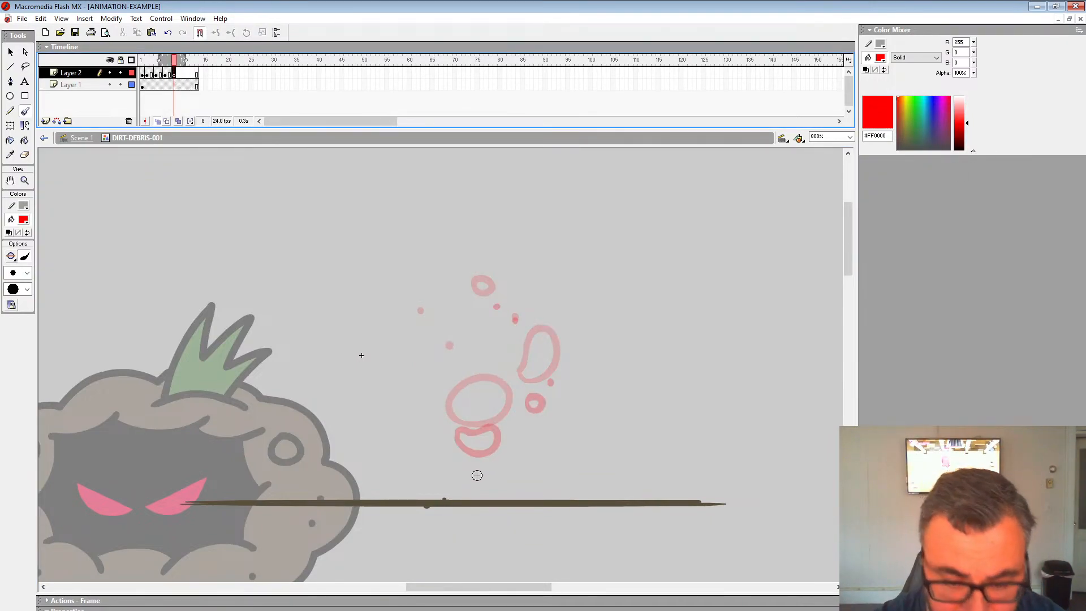
click(477, 474)
click(462, 368)
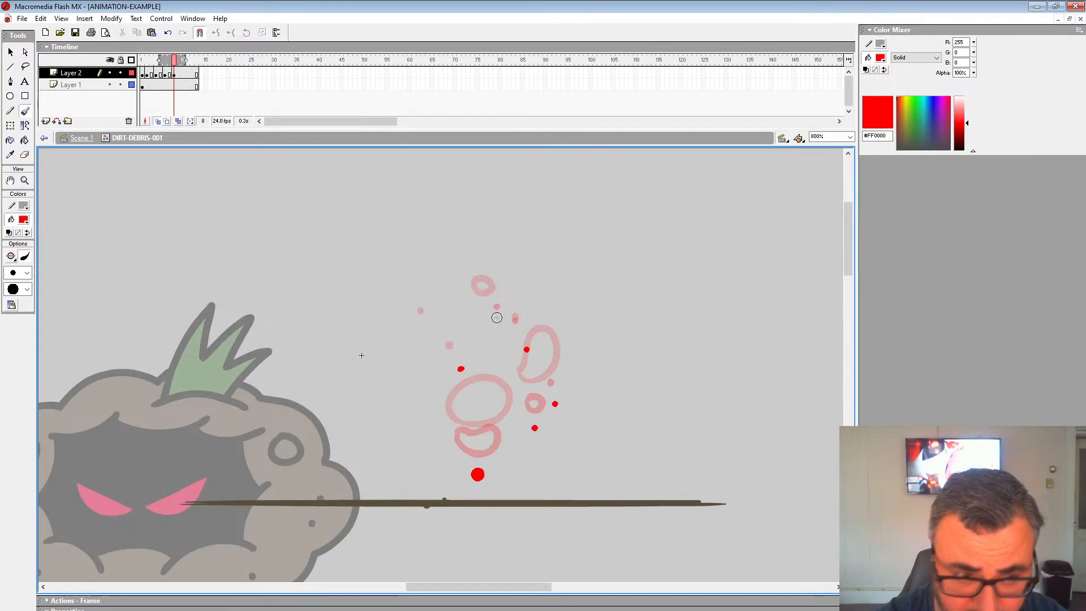
click(496, 319)
Add a blank keyframe at frame 10 of Layer 2 and place two last small red debris dots.
click(183, 74)
key(F7)
click(534, 453)
click(529, 370)
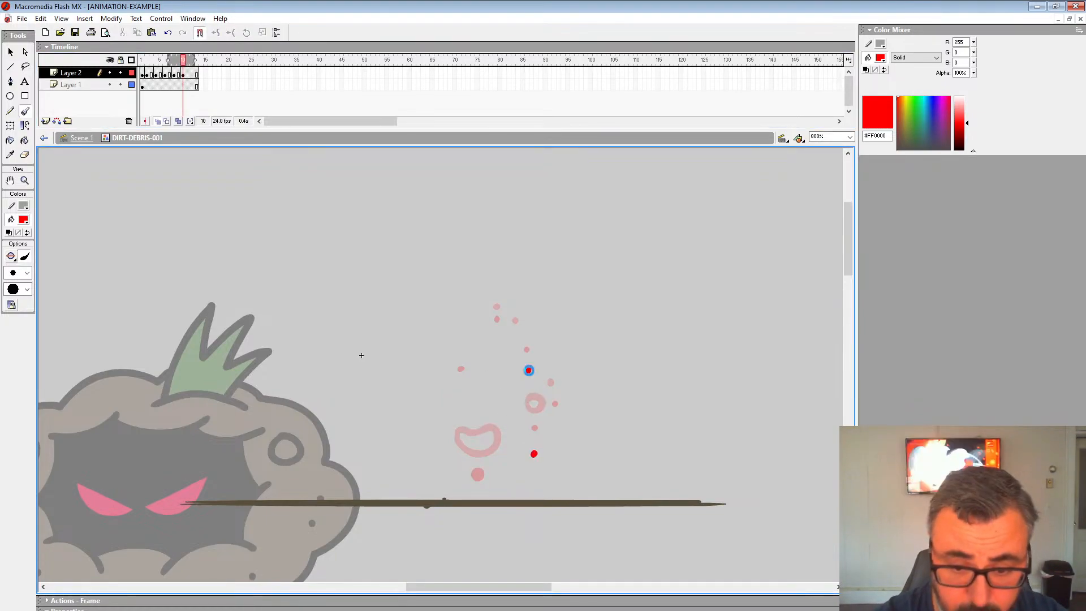
Insert a blank keyframe at frame 12 of Layer 2 and play back the rough debris animation with onion skinning off.
click(158, 121)
click(192, 74)
key(F7)
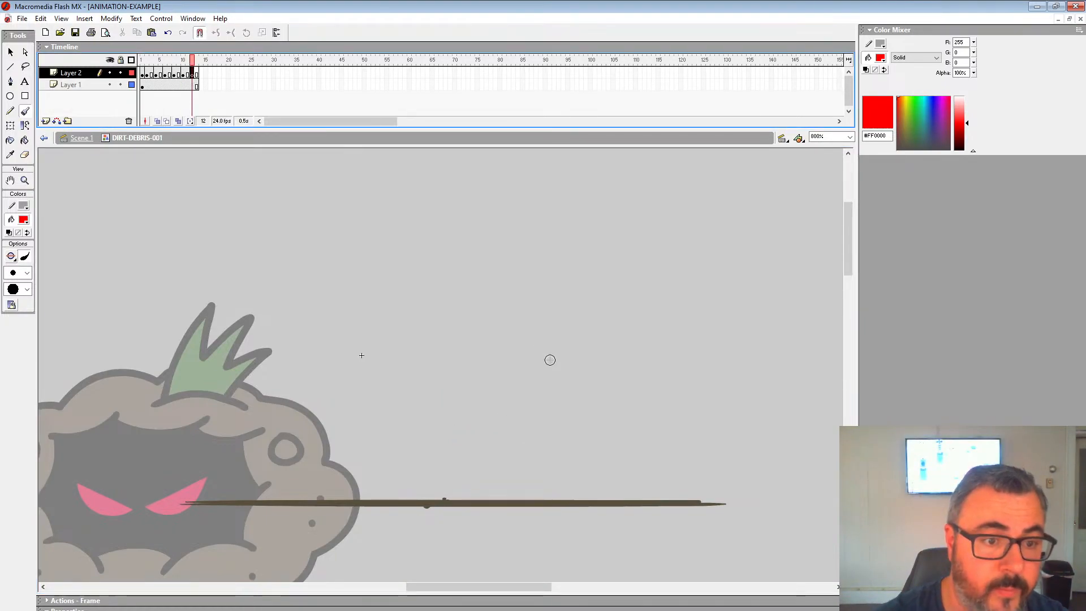
key(Return)
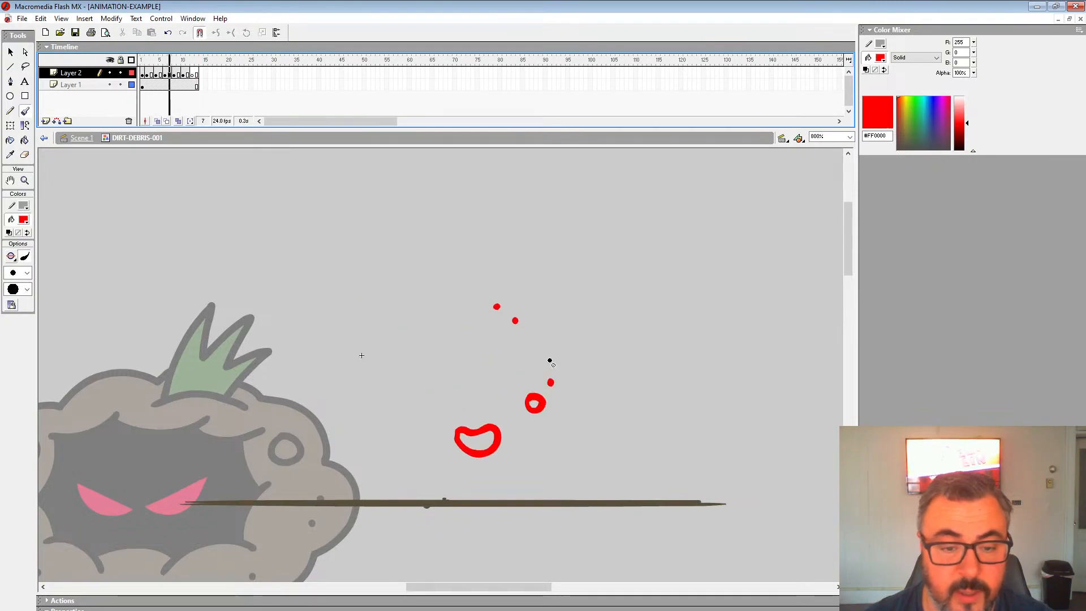
key(Return)
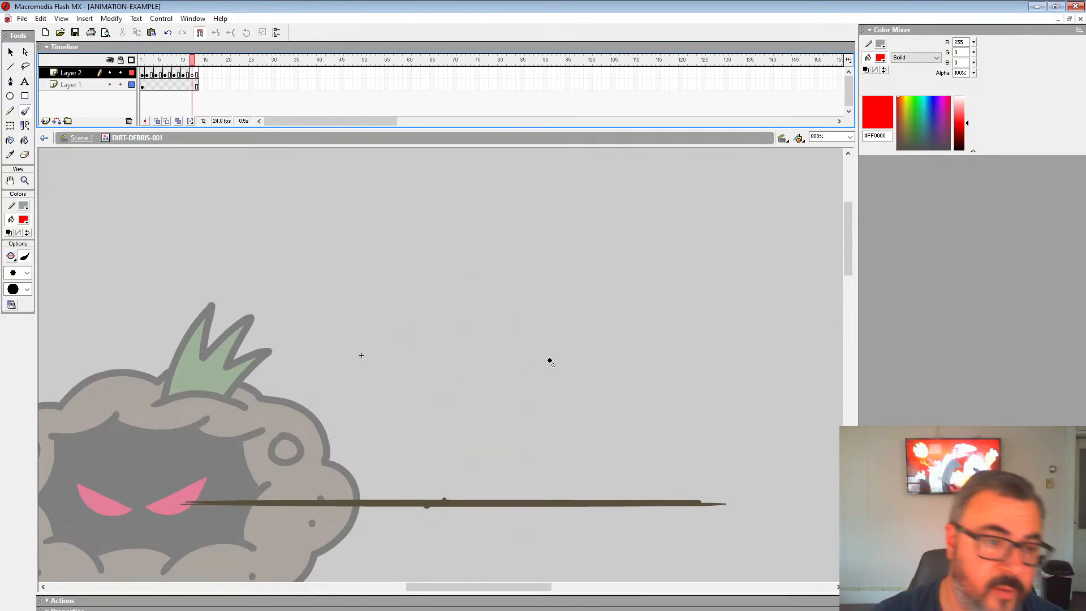
Shift Layer 2's rough frames from frame 2 onward one frame later, leaving a blank keyframe at frame 2.
click(192, 61)
click(147, 74)
click(146, 86)
drag(147, 75, 198, 76)
click(146, 75)
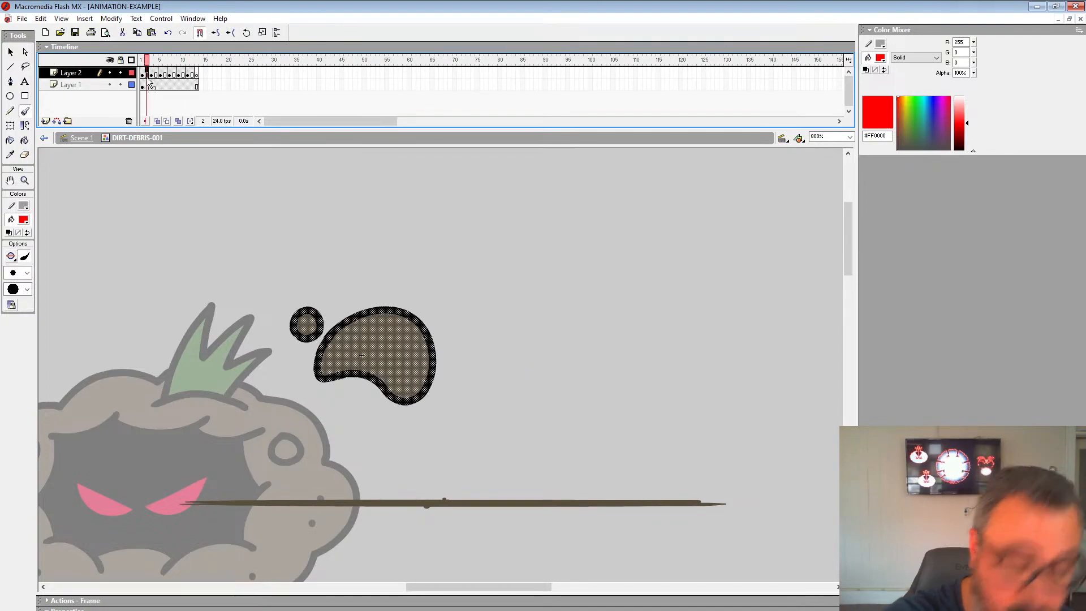
key(Delete)
Turn on onion skinning and set up a larger brush with black #000000 fill for inking the debris close up.
click(160, 121)
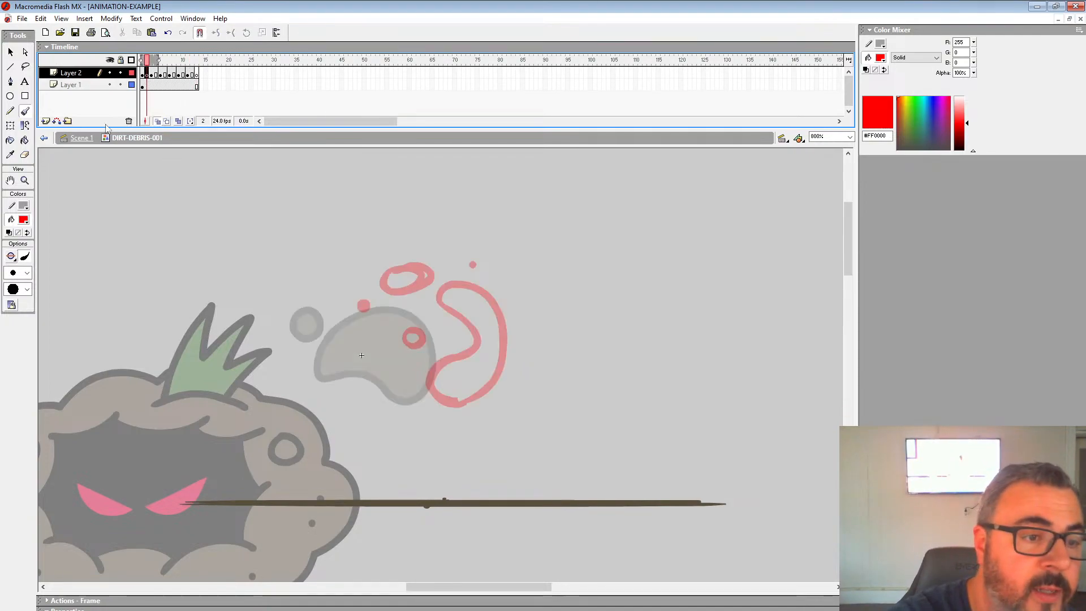
click(455, 349)
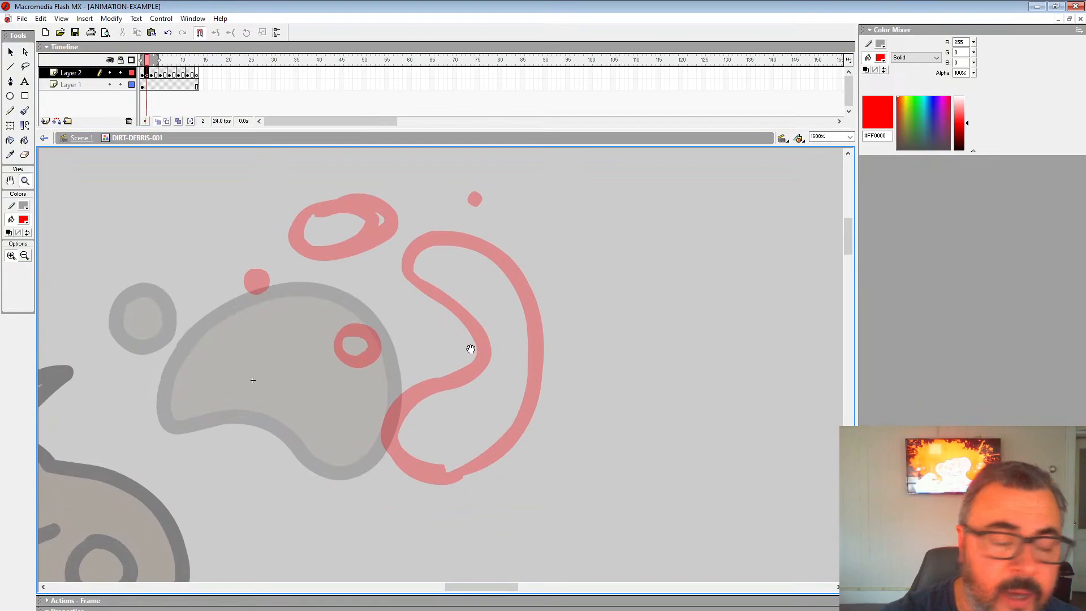
click(24, 220)
click(10, 244)
click(24, 111)
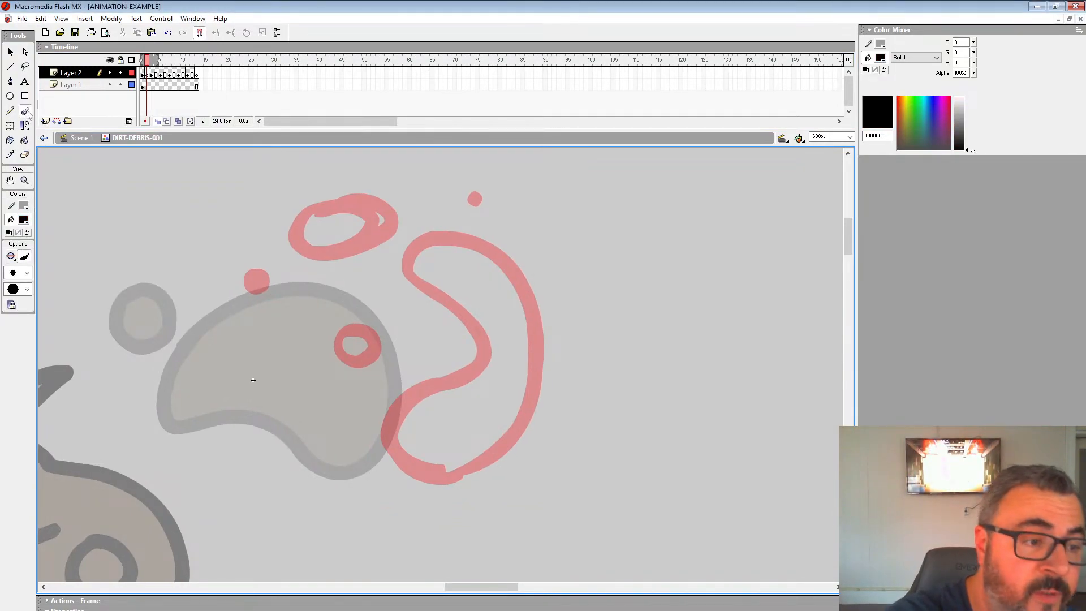
click(25, 273)
click(25, 402)
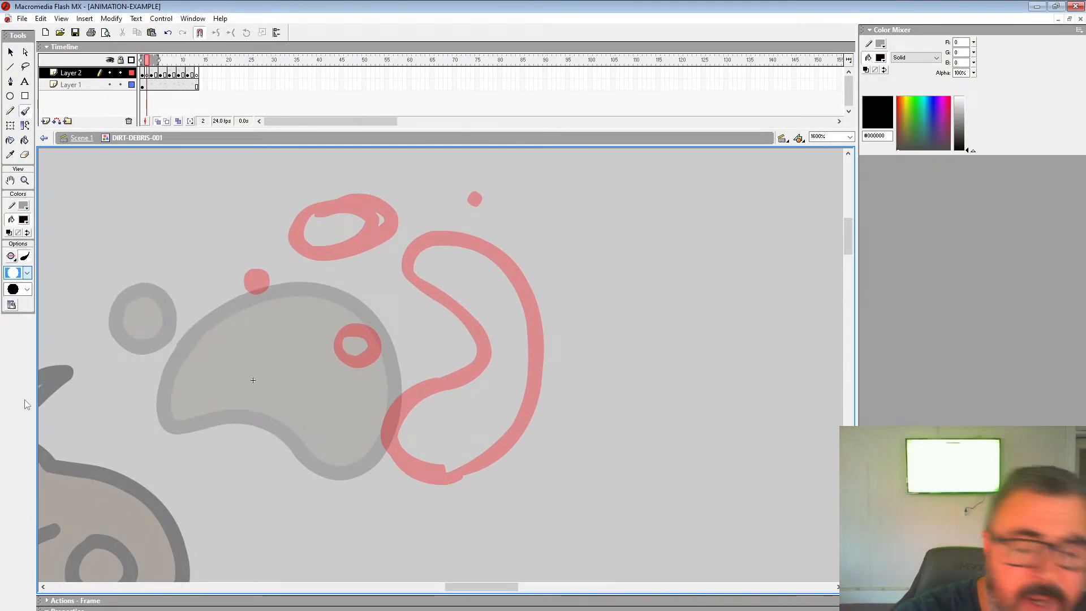
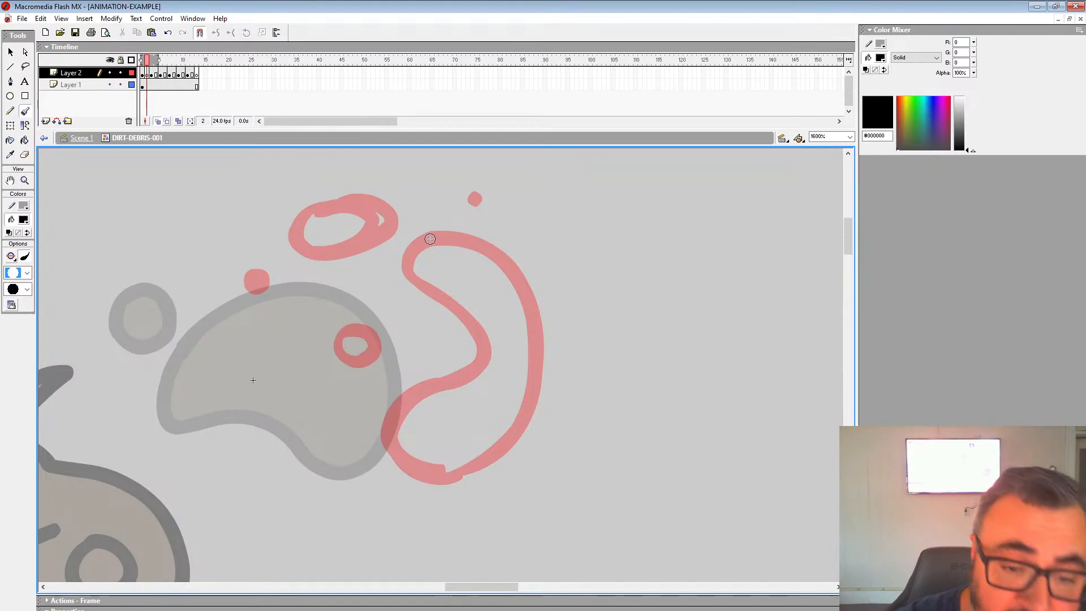
Ink the crescent, the upper oval, and the smaller chunks around them in black over the first red rough.
mouse_move(430, 239)
mouse_down()
mouse_move(408, 274)
mouse_move(451, 305)
mouse_move(470, 359)
mouse_move(409, 396)
mouse_move(406, 467)
mouse_move(512, 453)
mouse_move(554, 338)
mouse_move(513, 257)
mouse_move(432, 232)
mouse_up()
mouse_move(354, 326)
mouse_down()
mouse_move(358, 368)
mouse_move(387, 342)
mouse_move(342, 330)
mouse_up()
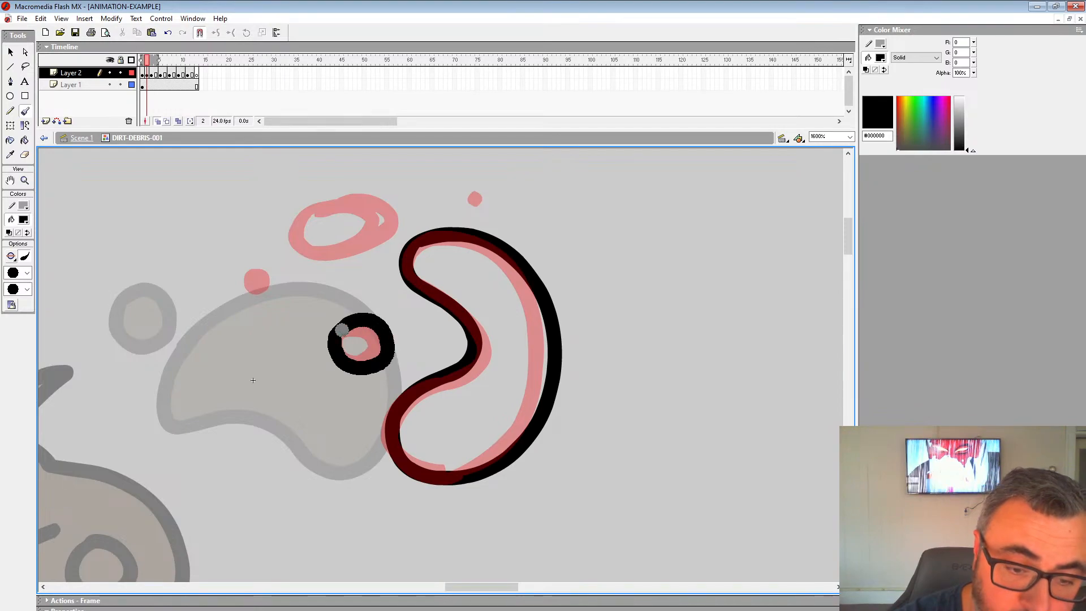
drag(254, 273, 252, 271)
mouse_move(319, 206)
mouse_down()
mouse_move(291, 240)
mouse_move(370, 198)
mouse_move(318, 206)
mouse_up()
click(153, 73)
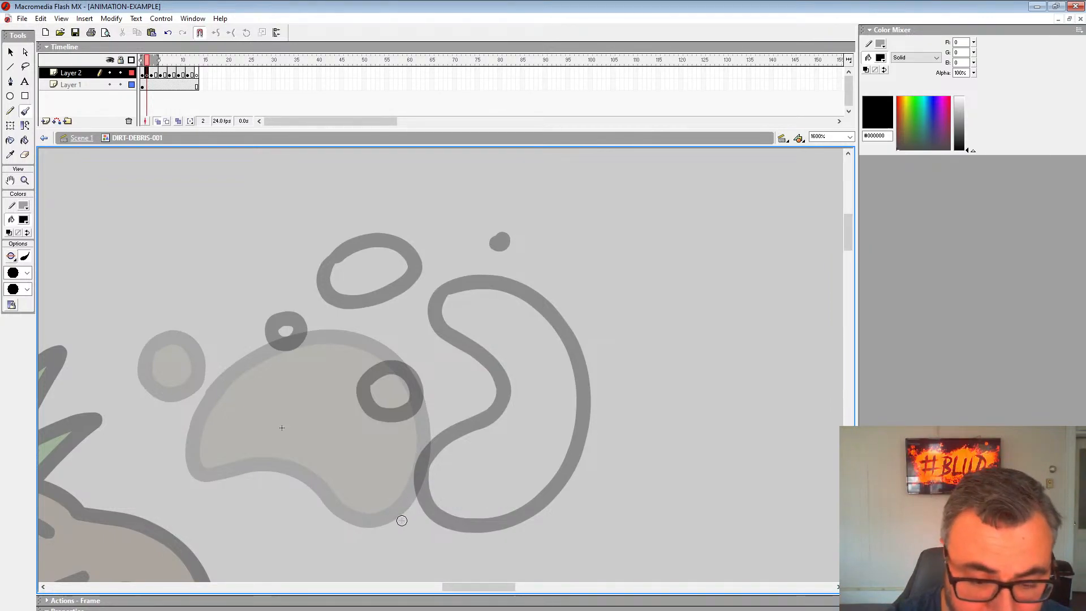
On frame 2, ink an in-between crescent and two small rings between the original filled debris and the inked crescent drawing.
mouse_move(402, 520)
mouse_down()
mouse_move(456, 497)
mouse_move(488, 443)
mouse_move(495, 369)
mouse_move(456, 302)
mouse_move(386, 273)
mouse_move(307, 294)
mouse_move(276, 359)
mouse_move(349, 375)
mouse_move(387, 403)
mouse_move(367, 464)
mouse_move(405, 519)
mouse_up()
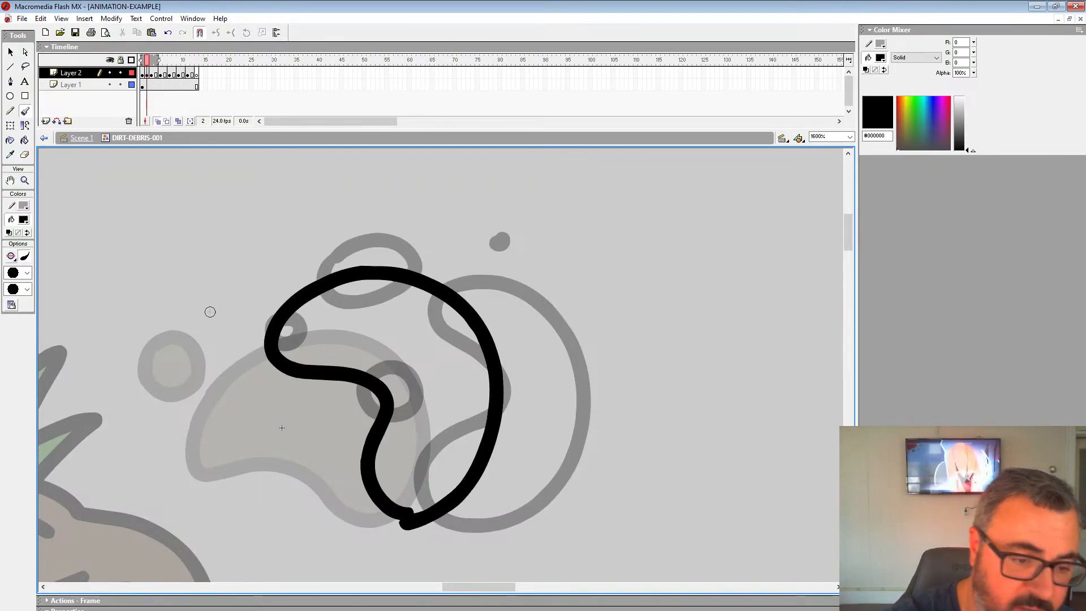
mouse_move(210, 312)
mouse_down()
mouse_move(226, 353)
mouse_move(214, 315)
mouse_up()
drag(323, 412, 323, 420)
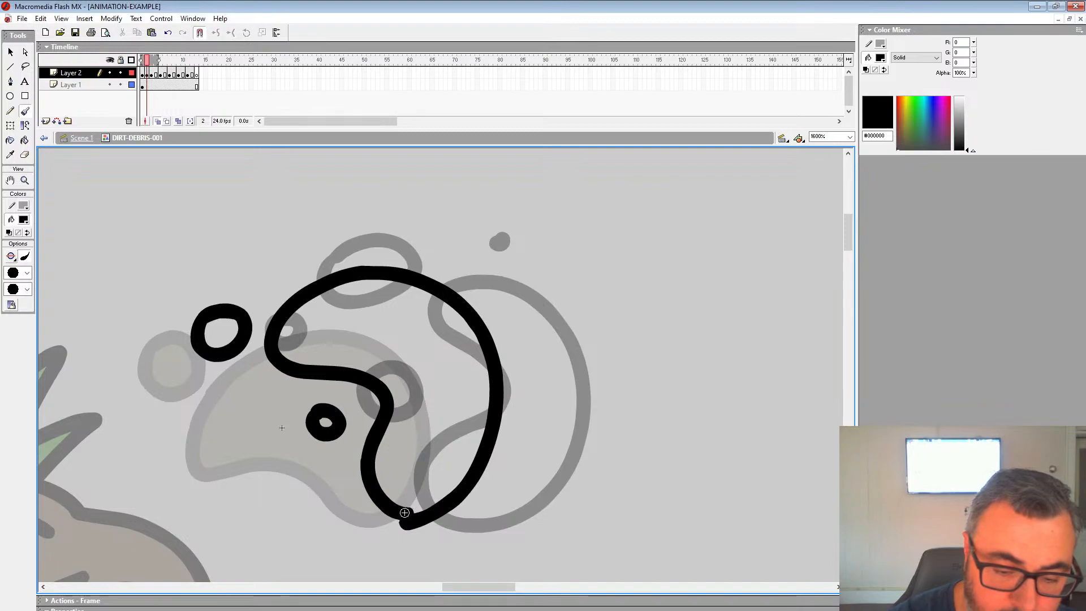
mouse_move(405, 517)
mouse_down()
mouse_move(422, 515)
mouse_move(406, 516)
mouse_up()
Insert a blank keyframe at frame 6 of Layer 2 for inking over the split-debris rough.
click(157, 76)
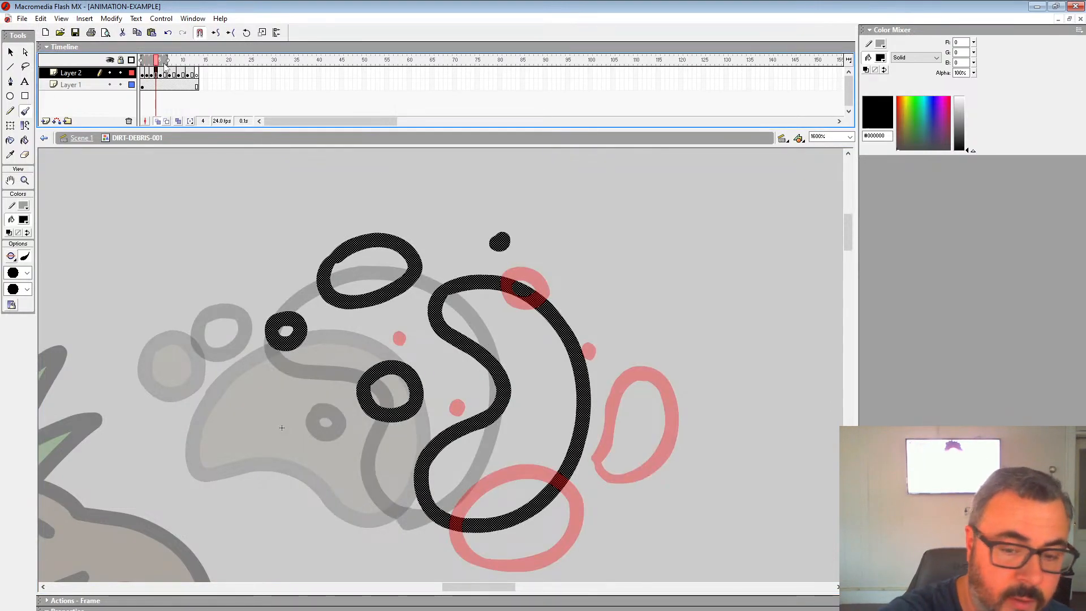
click(166, 74)
key(F7)
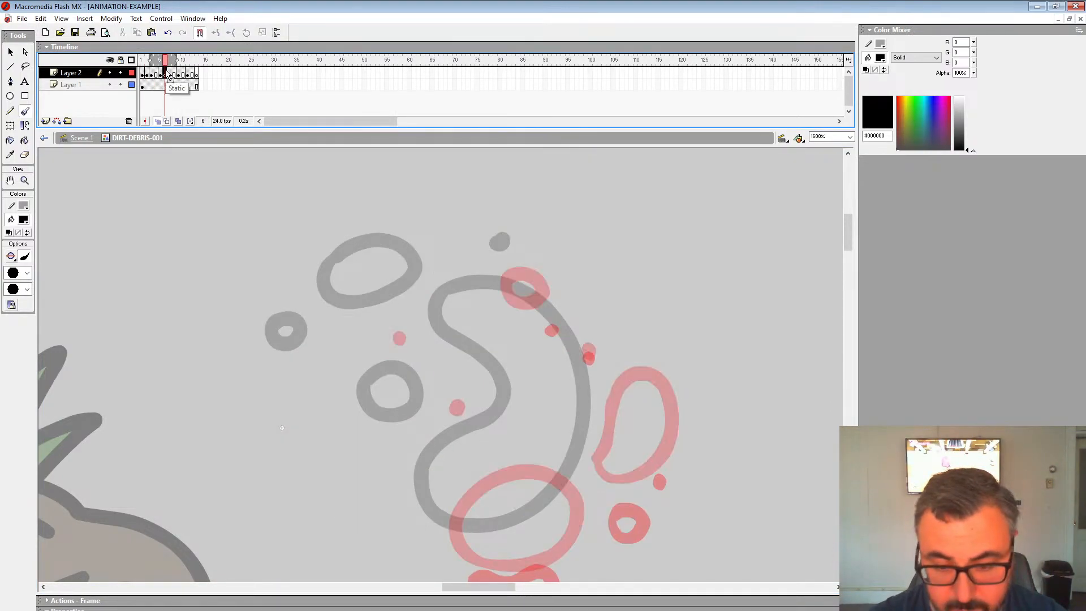
drag(699, 426, 530, 338)
click(170, 70)
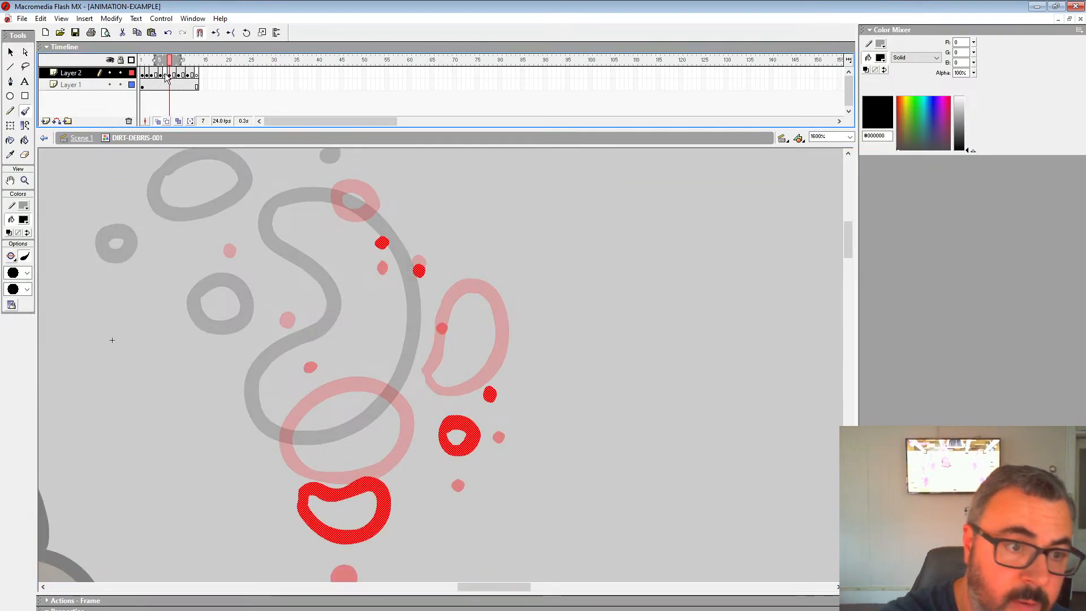
click(165, 72)
On frame 6, ink the two large split chunks, the small ring, and the three dots in black over the red rough.
mouse_move(304, 399)
mouse_down()
mouse_move(285, 427)
mouse_move(303, 470)
mouse_move(369, 475)
mouse_move(403, 419)
mouse_move(364, 386)
mouse_move(298, 408)
mouse_up()
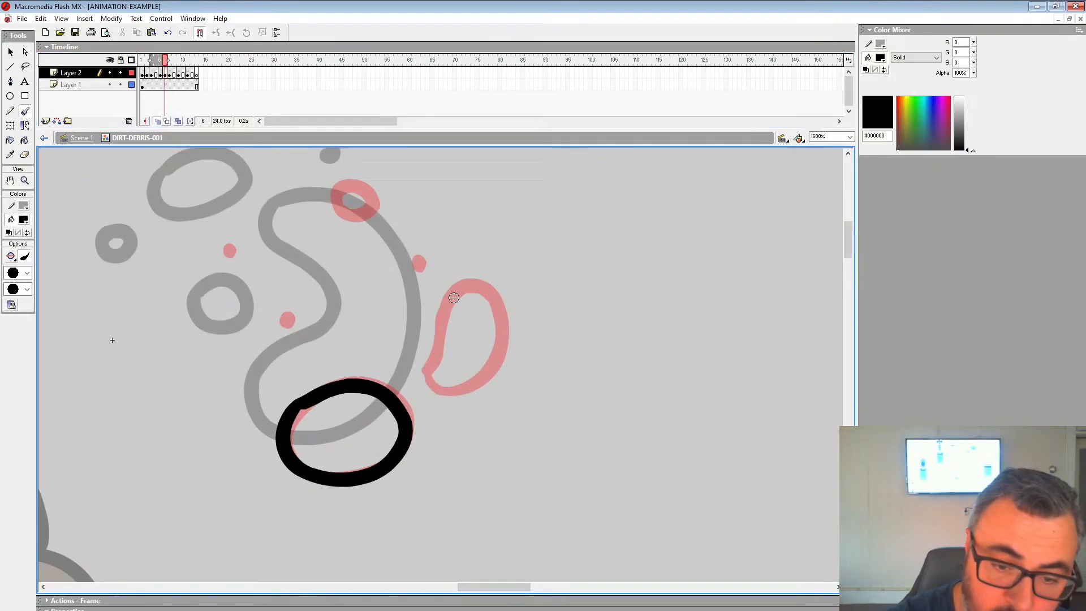
mouse_move(454, 298)
mouse_down()
mouse_move(432, 357)
mouse_move(474, 398)
mouse_move(513, 325)
mouse_move(441, 316)
mouse_up()
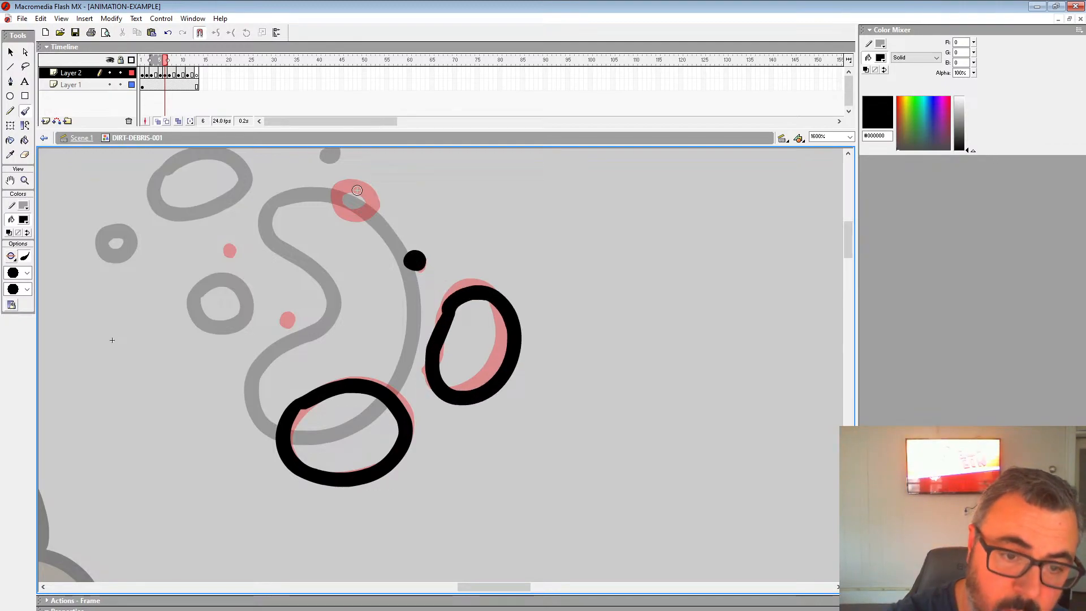
drag(357, 190, 347, 184)
click(288, 315)
click(231, 249)
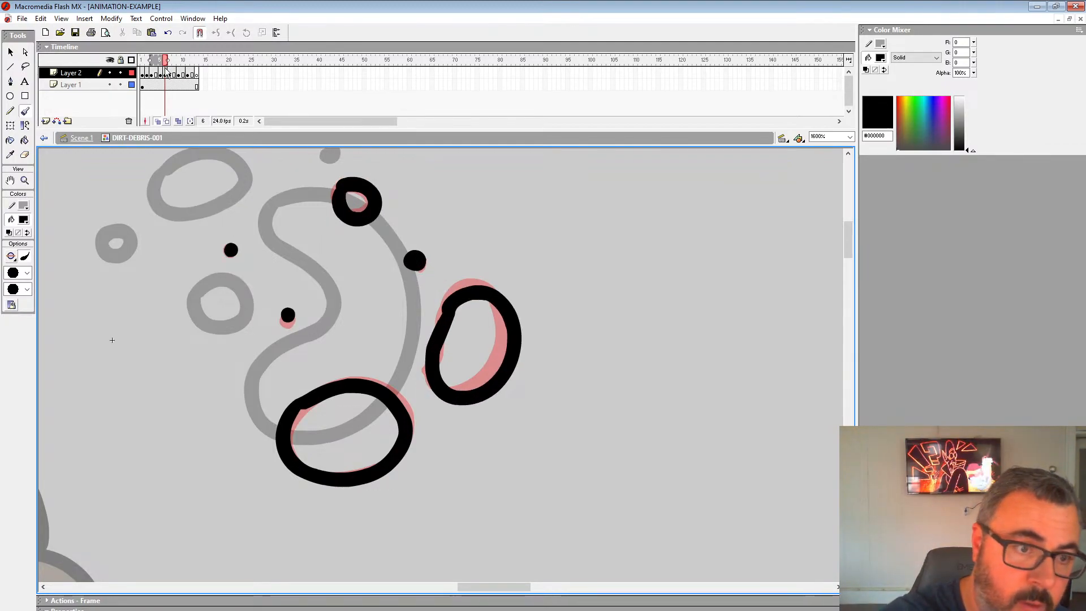
On a blank frame 8, ink the small crescent chunk, the ring, and the small dots in black over the red rough.
click(162, 74)
click(174, 72)
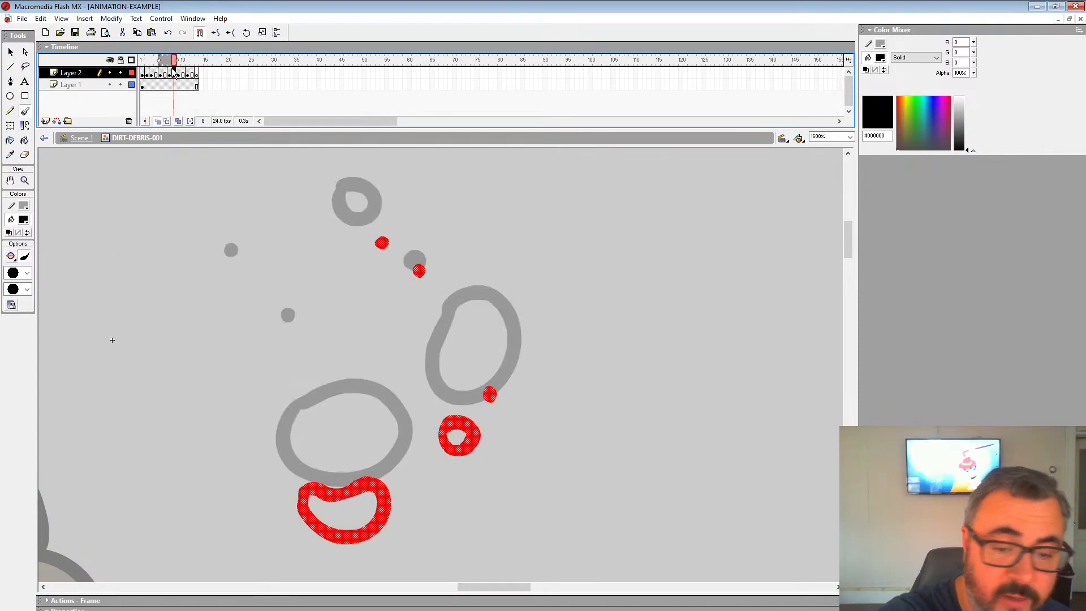
drag(577, 415, 636, 329)
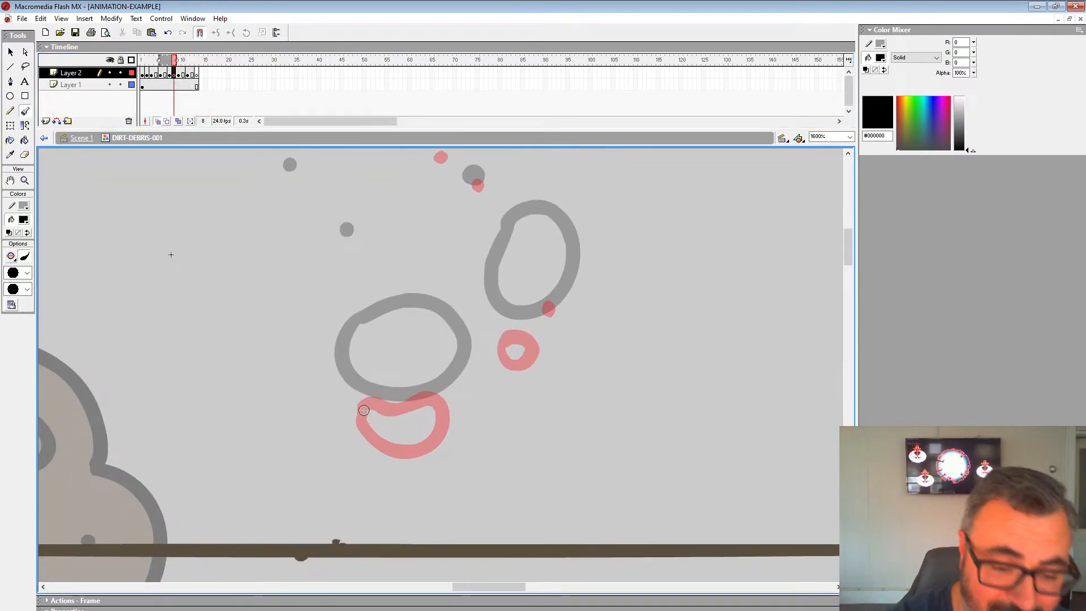
mouse_move(358, 409)
mouse_down()
mouse_move(403, 463)
mouse_move(451, 408)
mouse_move(357, 405)
mouse_up()
mouse_move(504, 334)
mouse_down()
mouse_move(536, 362)
mouse_move(505, 332)
mouse_up()
click(546, 313)
click(479, 191)
On frame 10, ink the large dot above the ground line and the smaller scattered dots in black over the red rough.
click(179, 73)
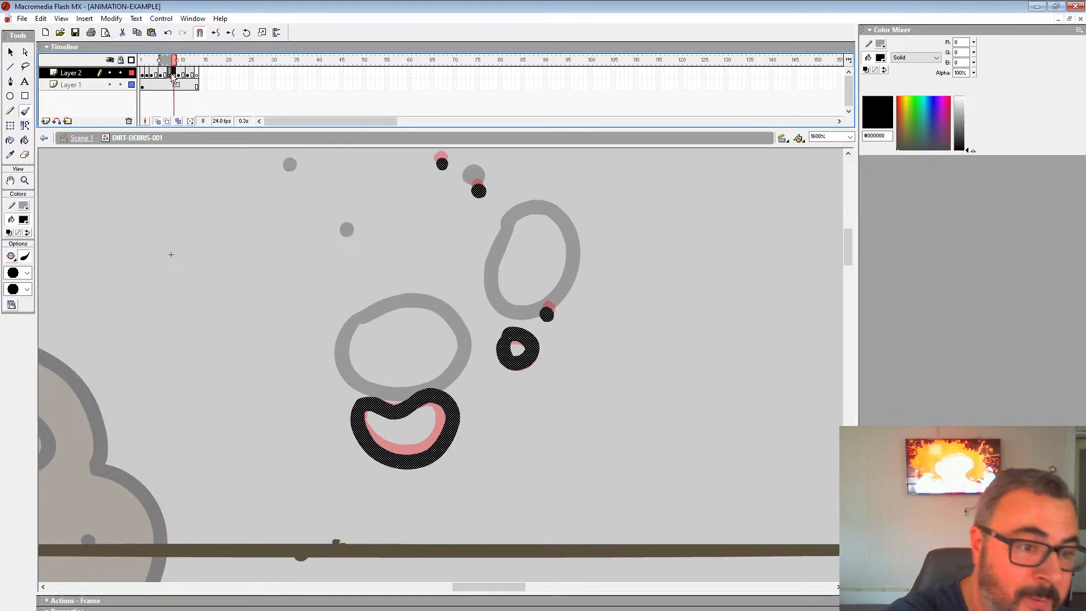
click(183, 72)
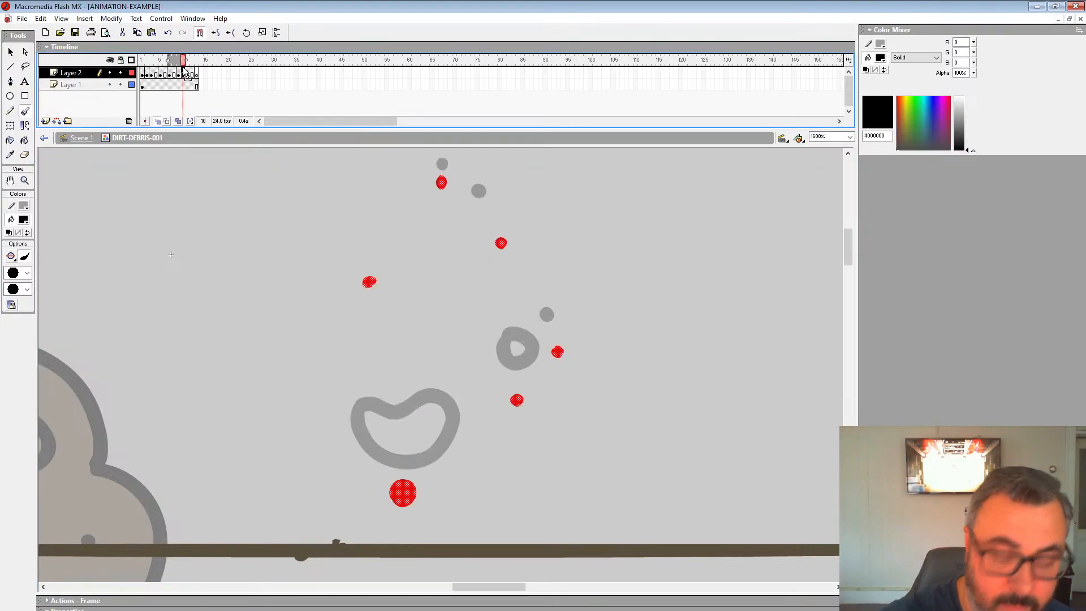
click(401, 490)
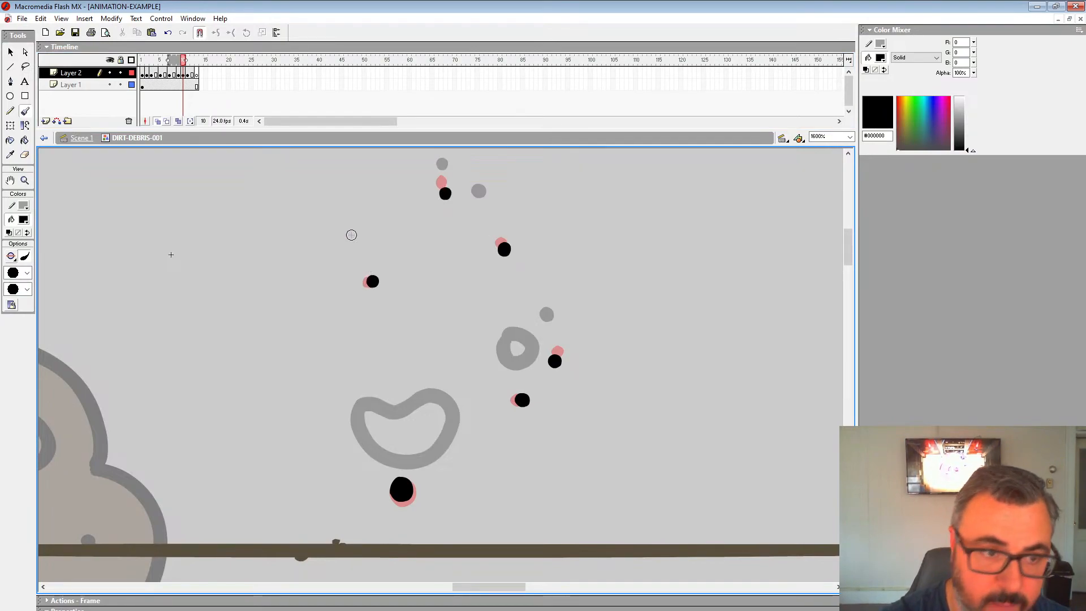
Insert a blank keyframe on Layer 2 for the last debris drawing and ink its two small falling dots in black.
click(184, 74)
mouse_move(183, 74)
mouse_down()
mouse_move(151, 63)
mouse_move(164, 60)
mouse_up()
click(193, 74)
key(F7)
click(516, 458)
On frame 4, ink the large S-shaped chunk, the two rings, and the small ring in black between the neighbouring drawings.
mouse_move(416, 235)
mouse_down()
mouse_move(497, 361)
mouse_move(467, 362)
mouse_up()
mouse_move(365, 447)
mouse_down()
mouse_move(383, 480)
mouse_move(461, 505)
mouse_move(577, 391)
mouse_move(578, 320)
mouse_move(536, 258)
mouse_move(460, 258)
mouse_move(502, 317)
mouse_move(505, 363)
mouse_move(470, 389)
mouse_move(397, 410)
mouse_move(364, 445)
mouse_up()
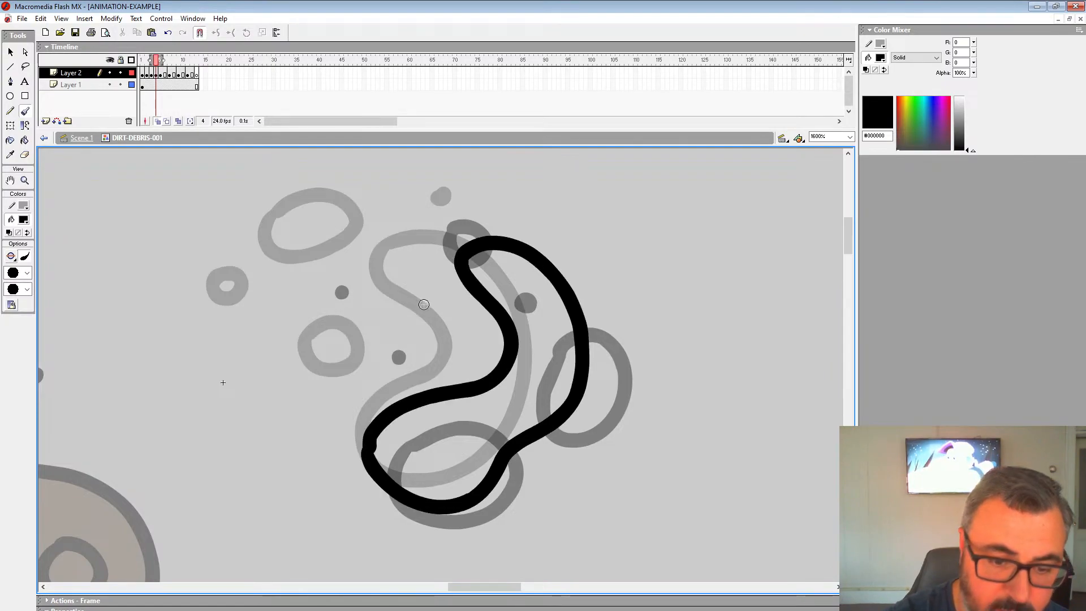
mouse_move(362, 325)
mouse_down()
mouse_move(368, 370)
mouse_move(359, 327)
mouse_up()
mouse_move(377, 196)
mouse_down()
mouse_move(370, 241)
mouse_move(419, 234)
mouse_move(375, 199)
mouse_up()
mouse_move(267, 270)
mouse_down()
mouse_move(277, 264)
mouse_move(285, 283)
mouse_up()
drag(673, 345, 516, 284)
Clear frame 6 and ink an in-between with the lower bean-shaped chunk, the right-hand chunk, and the small upper pieces in black.
click(166, 73)
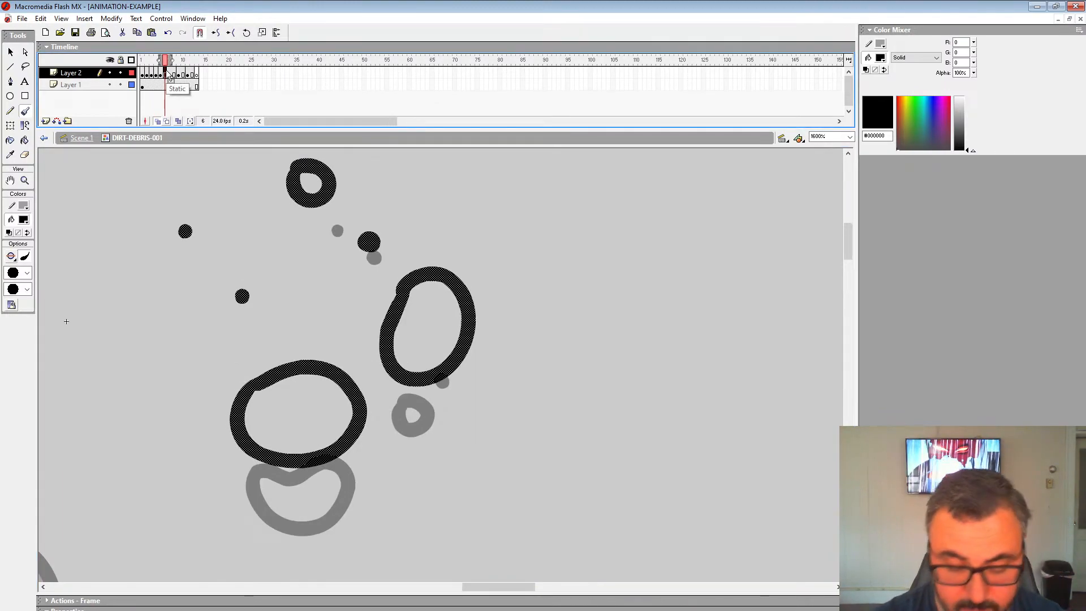
key(Delete)
mouse_move(236, 448)
mouse_down()
mouse_move(291, 495)
mouse_move(348, 464)
mouse_move(339, 418)
mouse_move(242, 436)
mouse_up()
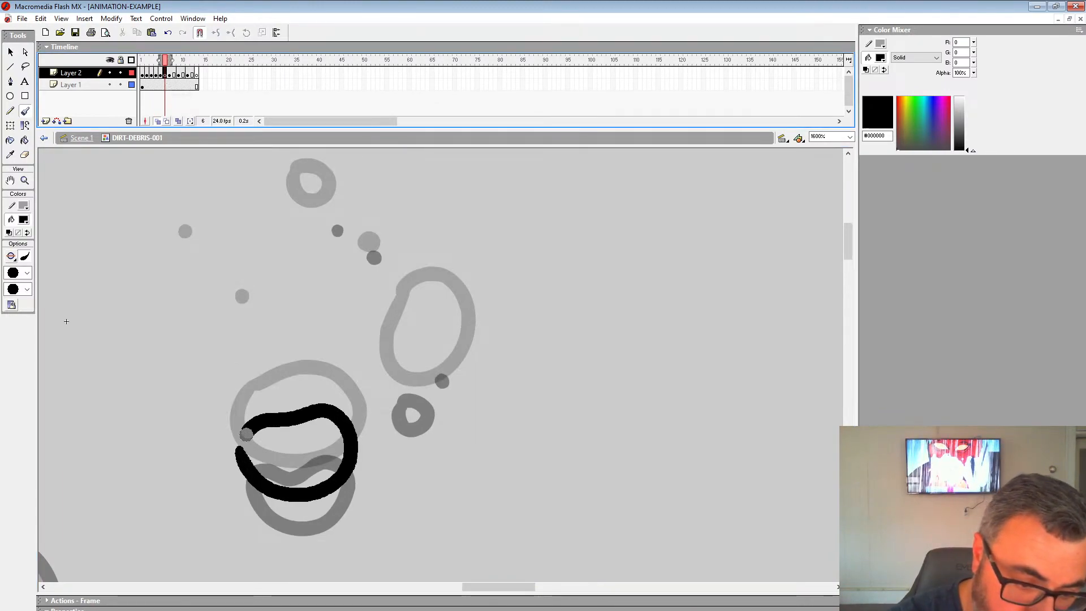
mouse_move(400, 376)
mouse_down()
mouse_move(399, 412)
mouse_move(447, 383)
mouse_move(463, 326)
mouse_move(425, 334)
mouse_move(391, 384)
mouse_up()
click(369, 249)
mouse_move(314, 198)
mouse_down()
mouse_move(330, 196)
mouse_move(315, 196)
mouse_up()
Check the debris drawings on frames 8 to 13 at 800% zoom, and play back the inked animation.
click(175, 74)
click(183, 73)
click(194, 74)
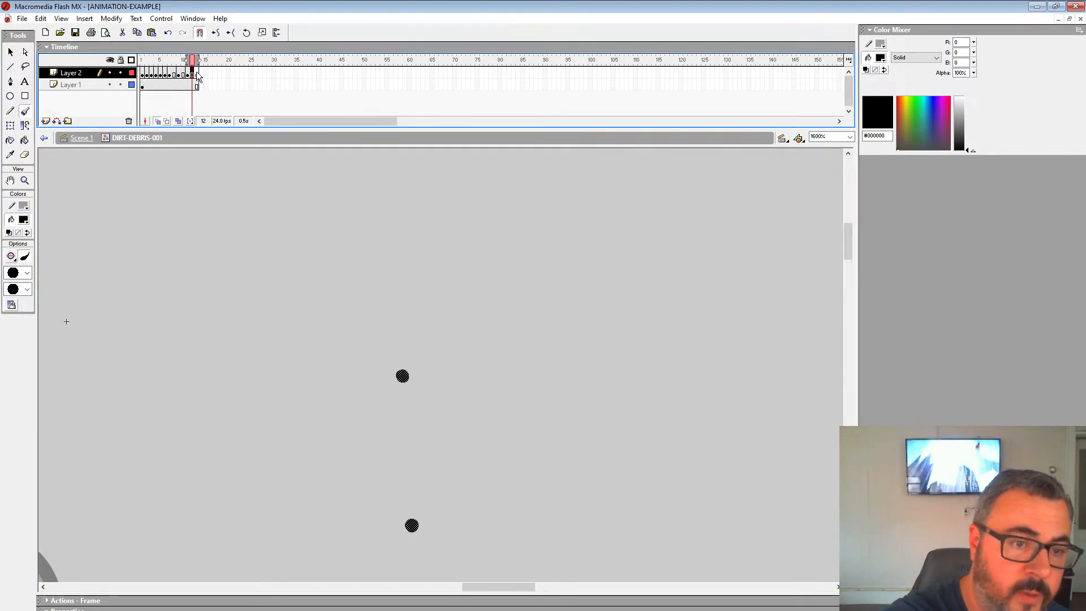
click(183, 74)
click(174, 74)
key(z)
alt+click(515, 429)
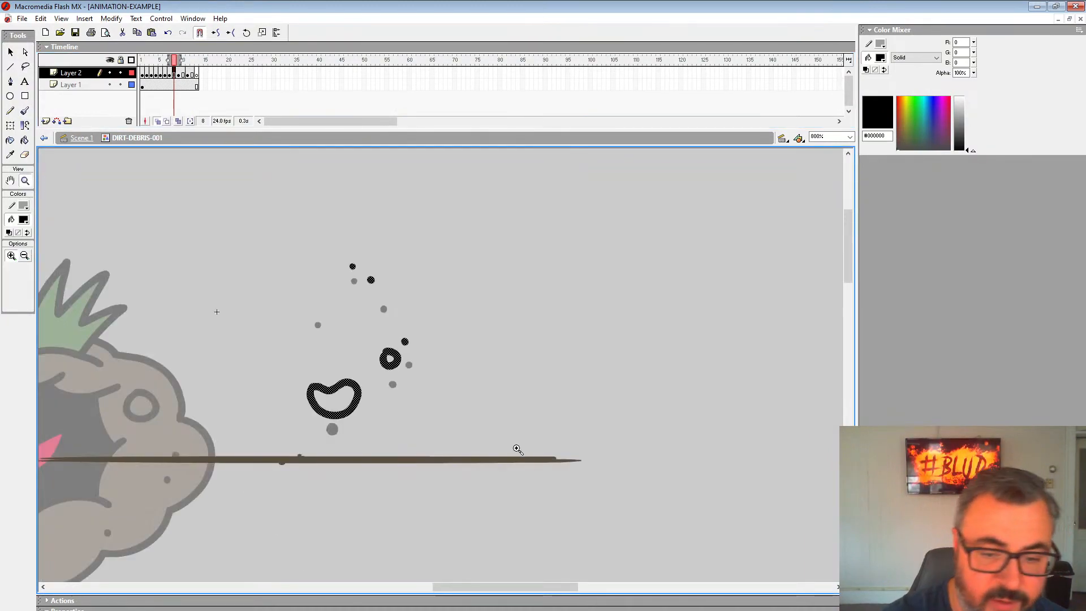
drag(427, 336, 294, 300)
click(188, 74)
click(197, 74)
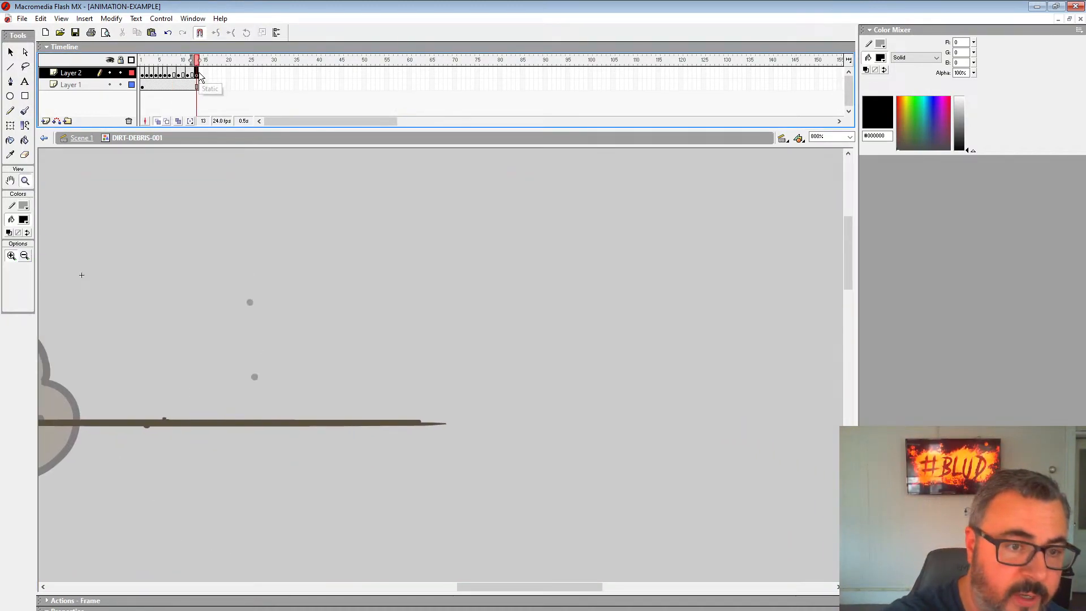
key(Return)
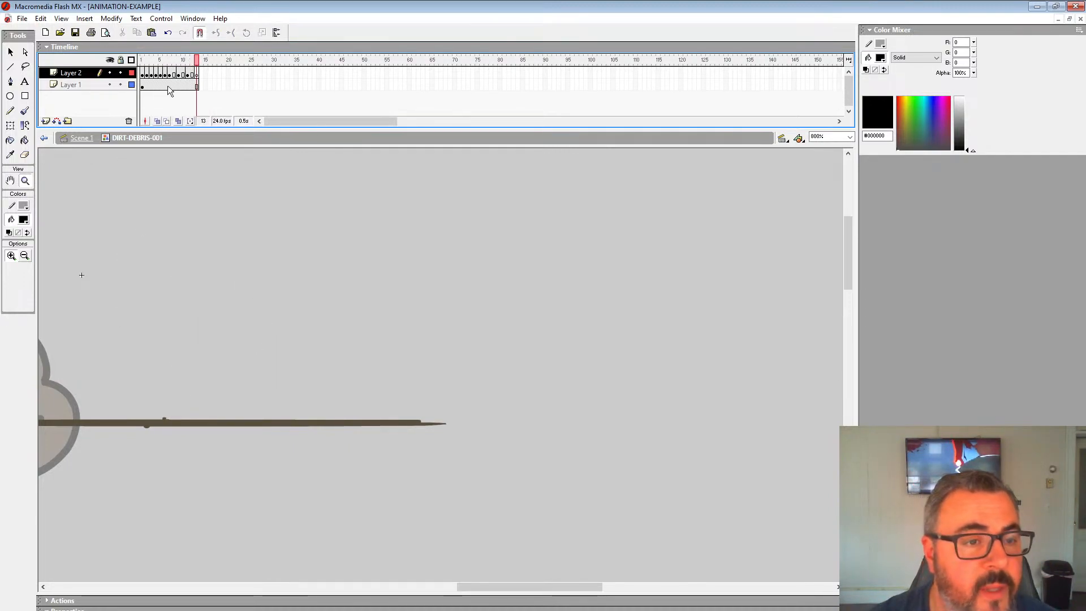
key(Return)
key(Escape)
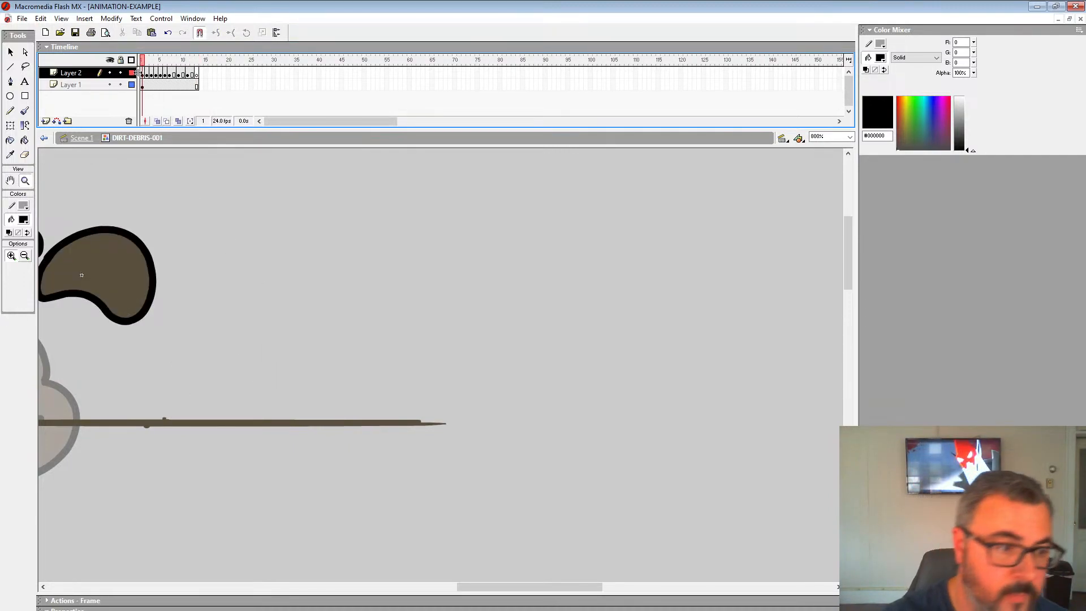
Set the Paint Bucket fill to the debris brown #5A4F3E and delete Layer 1 with the ground line.
click(24, 220)
click(140, 290)
click(25, 141)
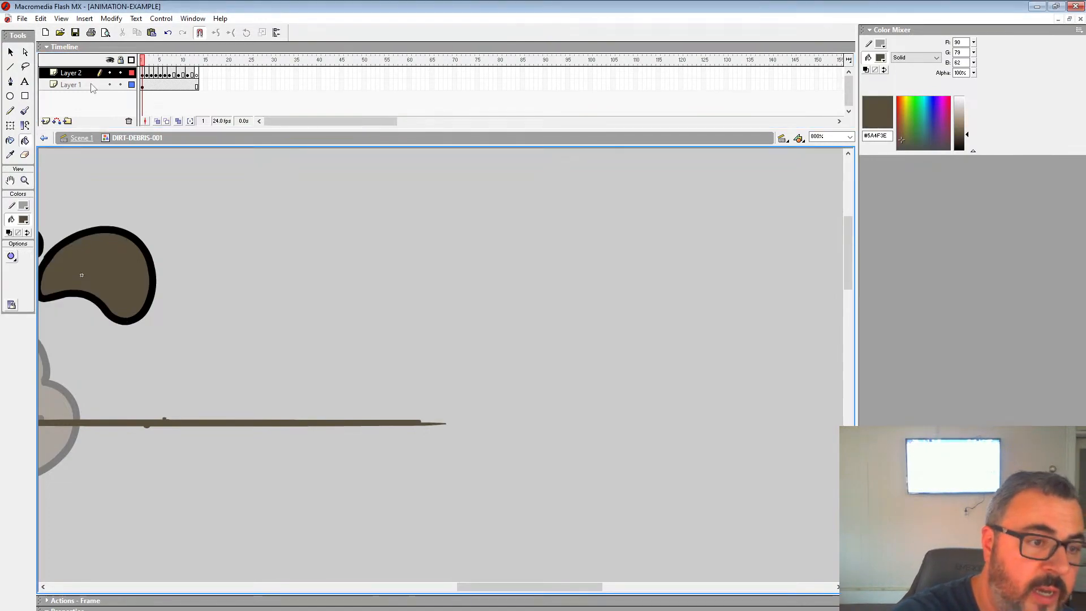
click(90, 85)
click(128, 121)
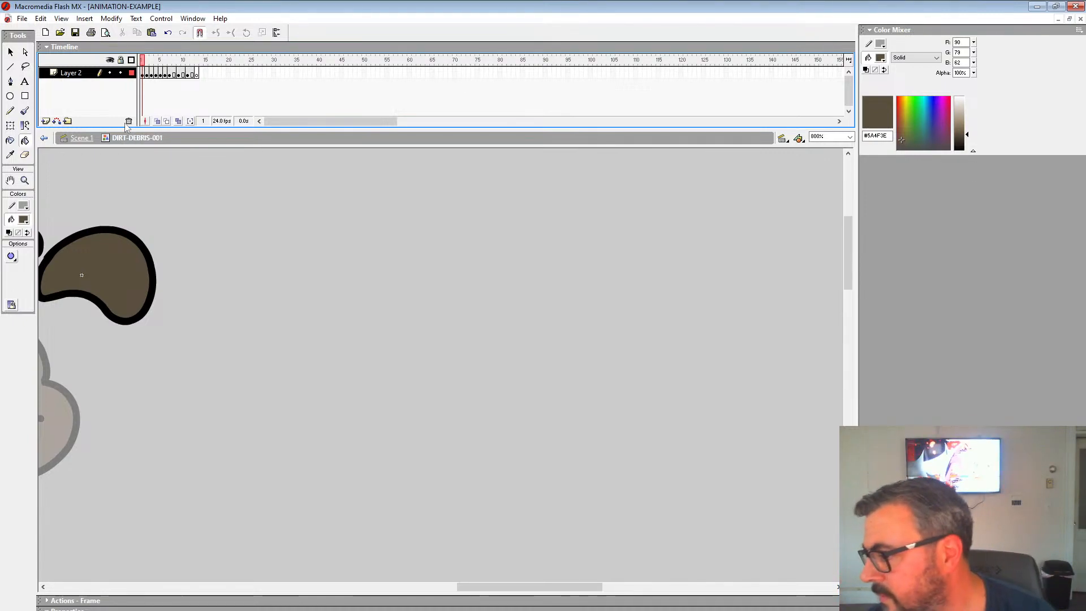
On frame 2, fill the large crescent chunk and the inside of the ring with brown, undoing the fill that recolors the ring's outline.
key(period)
click(166, 268)
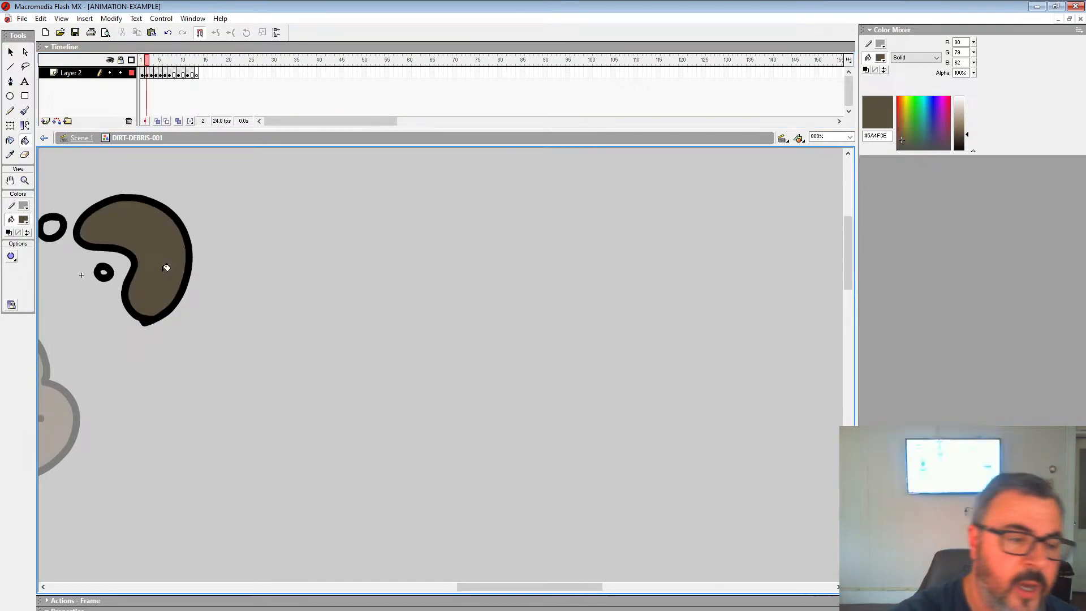
drag(179, 290, 421, 354)
click(290, 278)
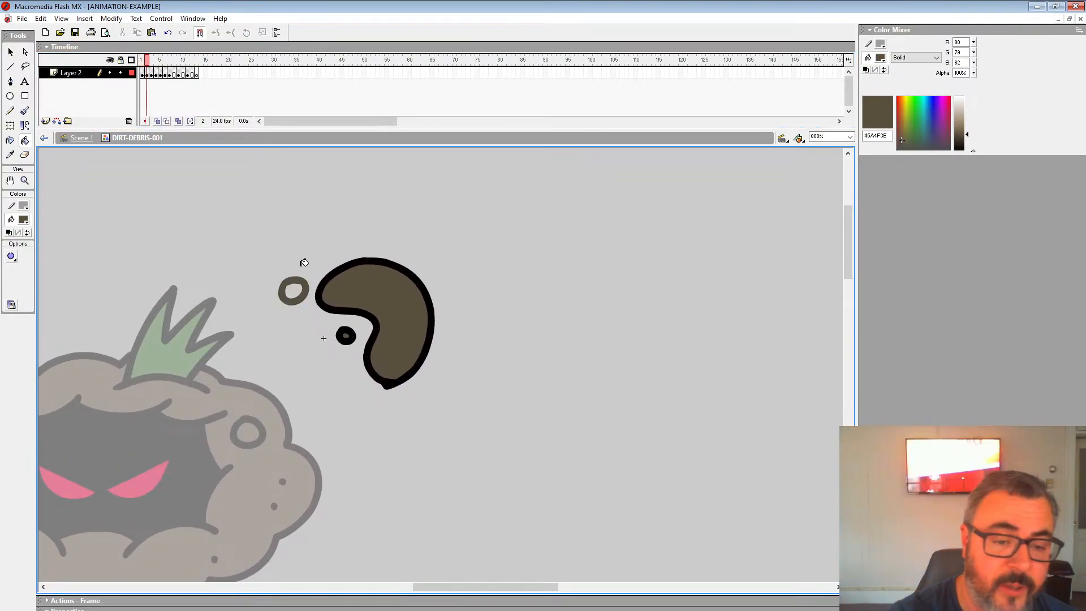
key(ctrl+z)
click(294, 291)
On frame 3, fill the large crescent chunk, the oval, and the two smaller rings with brown.
key(period)
click(439, 336)
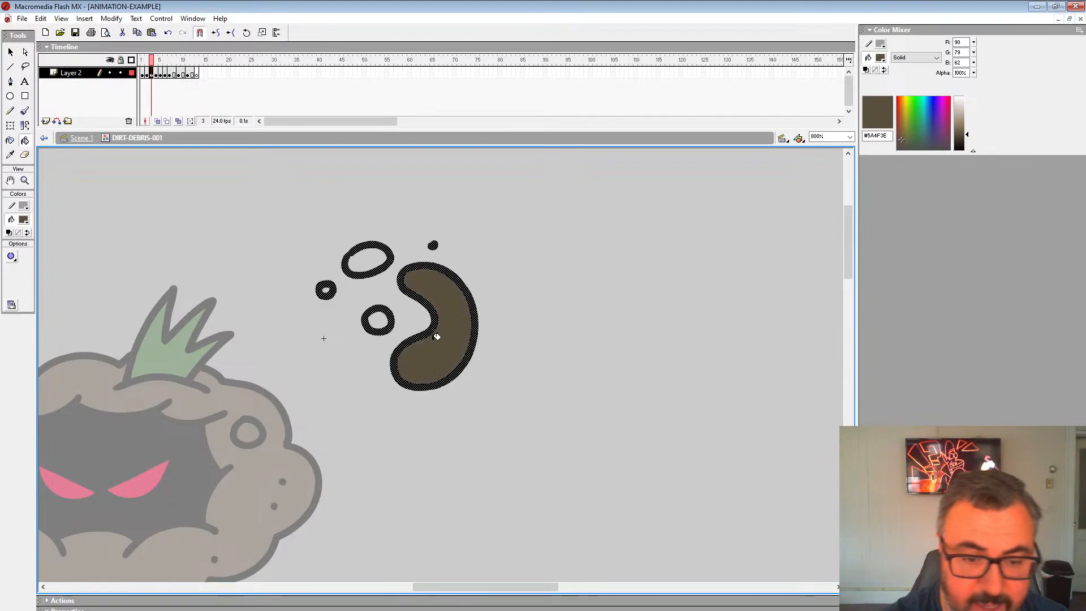
click(377, 321)
click(370, 252)
click(330, 288)
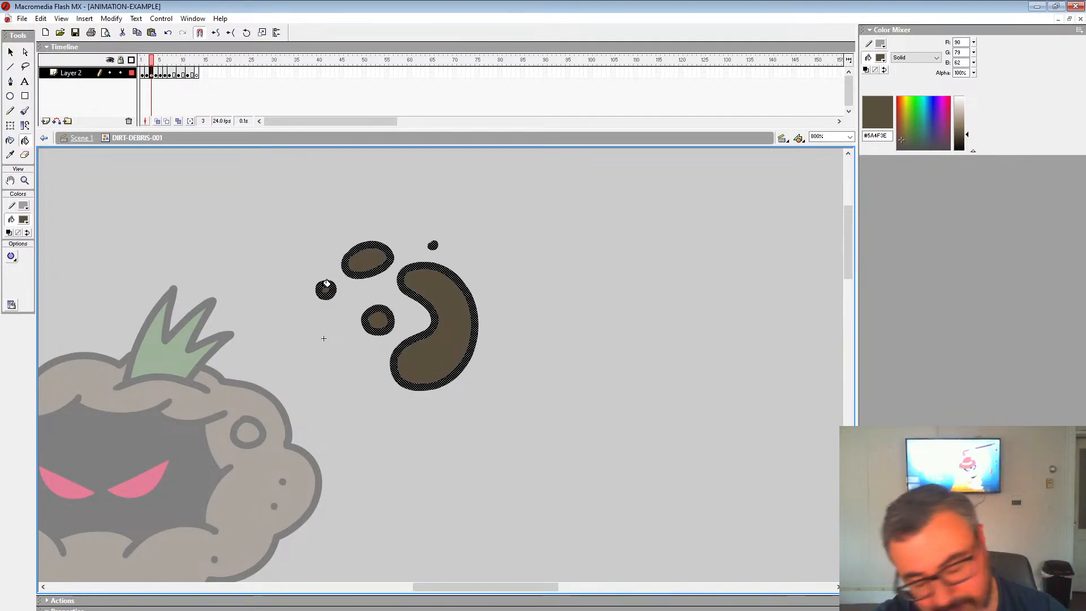
Fill the S-shaped chunk and rings on frame 4, and the two large ovals and small ring on frame 5, with brown.
key(period)
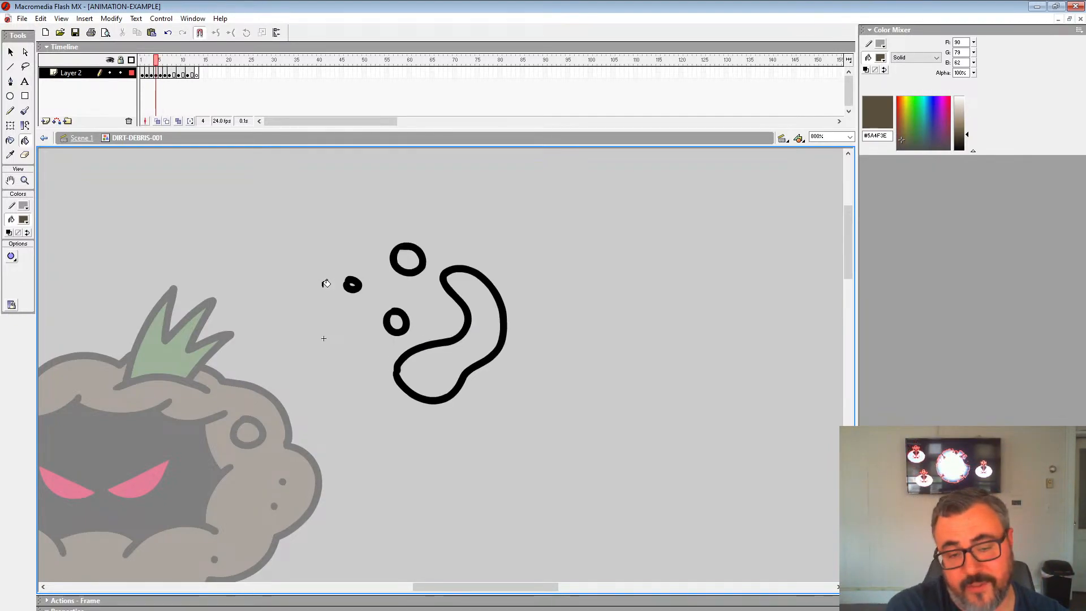
click(430, 362)
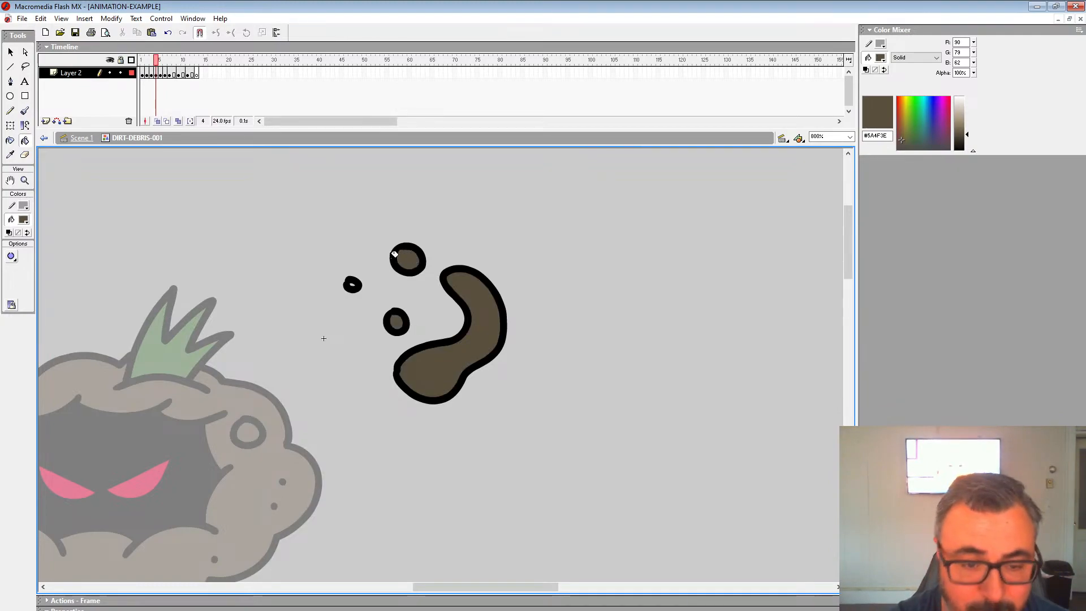
key(period)
click(436, 385)
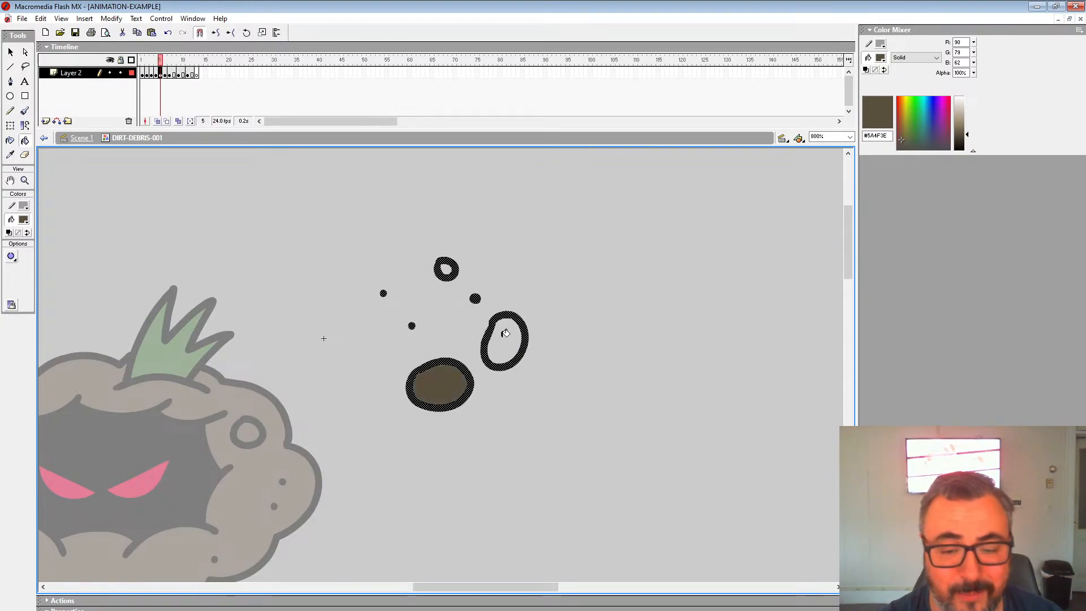
click(502, 341)
click(446, 267)
Fill the two bean-shaped chunks and small upper ring on frame 6, and the crescent and ring on frame 7, with brown.
key(period)
click(439, 403)
click(503, 361)
click(453, 279)
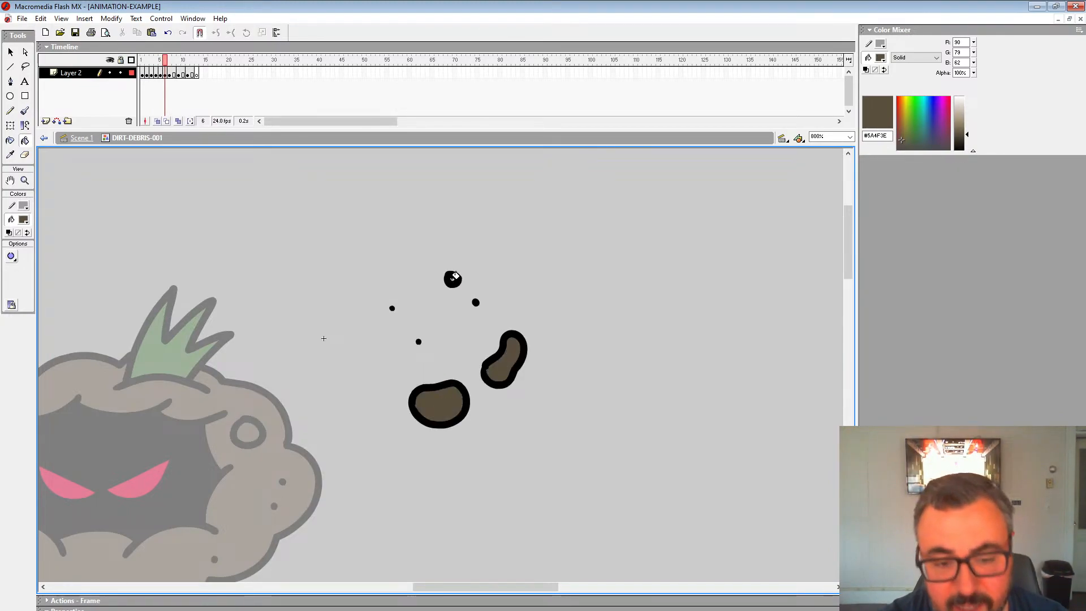
key(period)
click(439, 425)
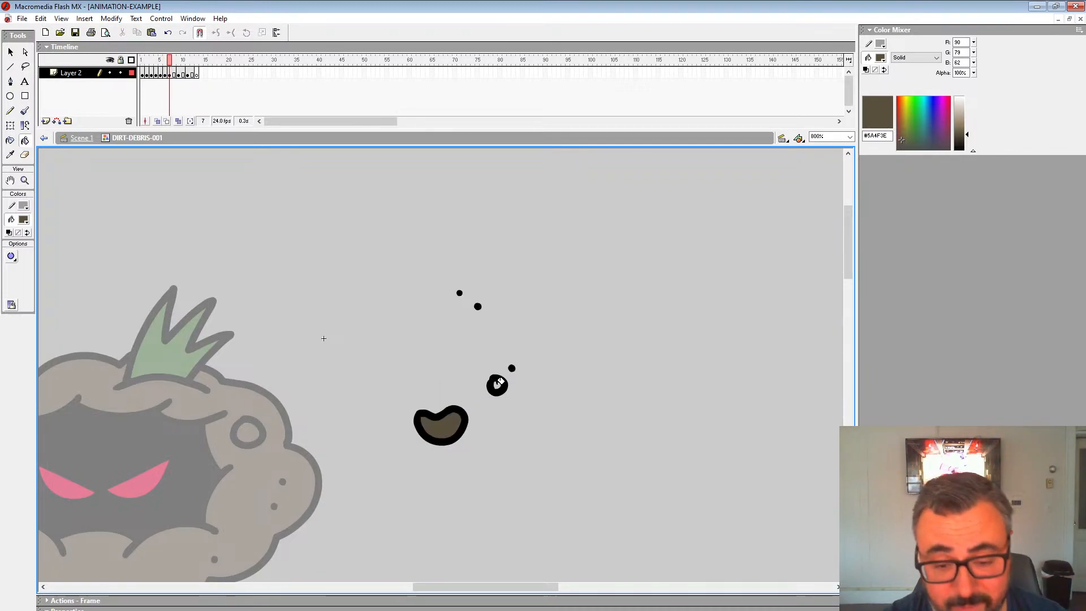
click(497, 383)
Check the remaining dot frames up to frame 11, and play back the colored debris animation from frame 1 at 200% zoom.
key(period)
key(period)
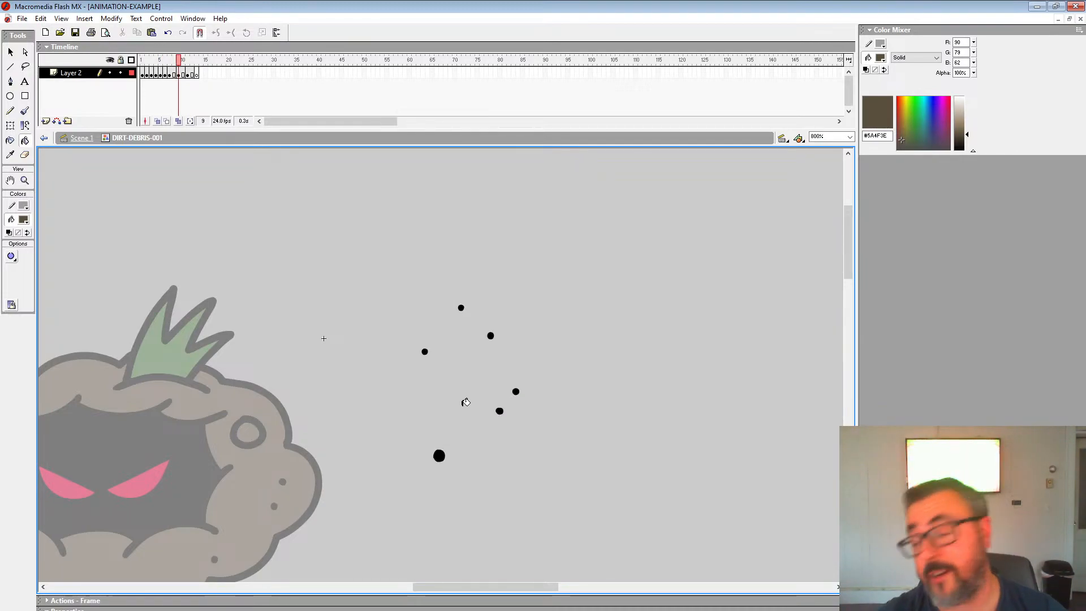
key(period)
key(period)
key(z)
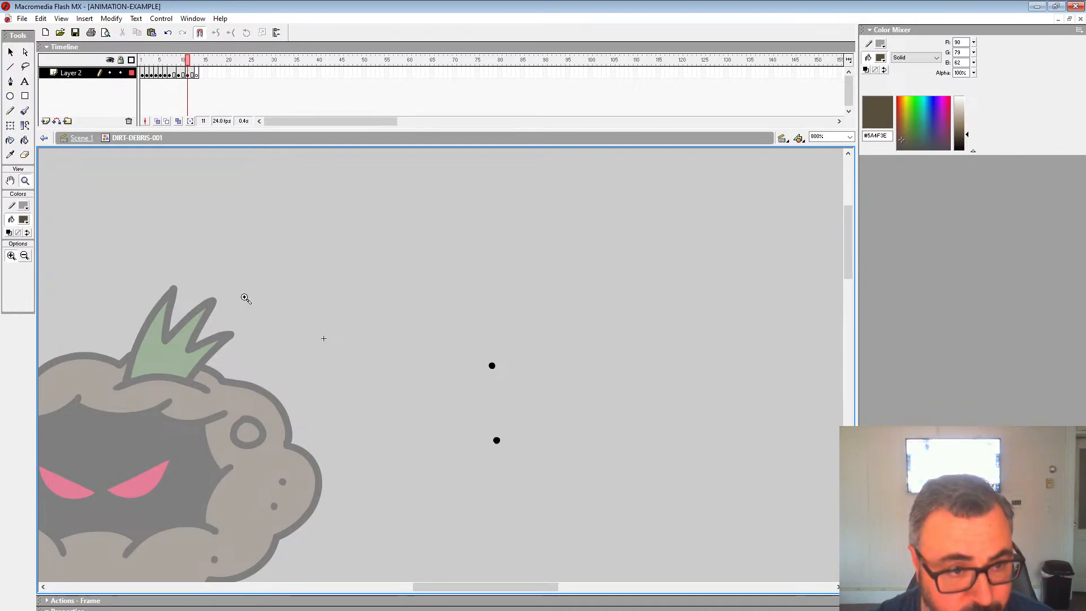
alt+click(417, 424)
alt+click(362, 340)
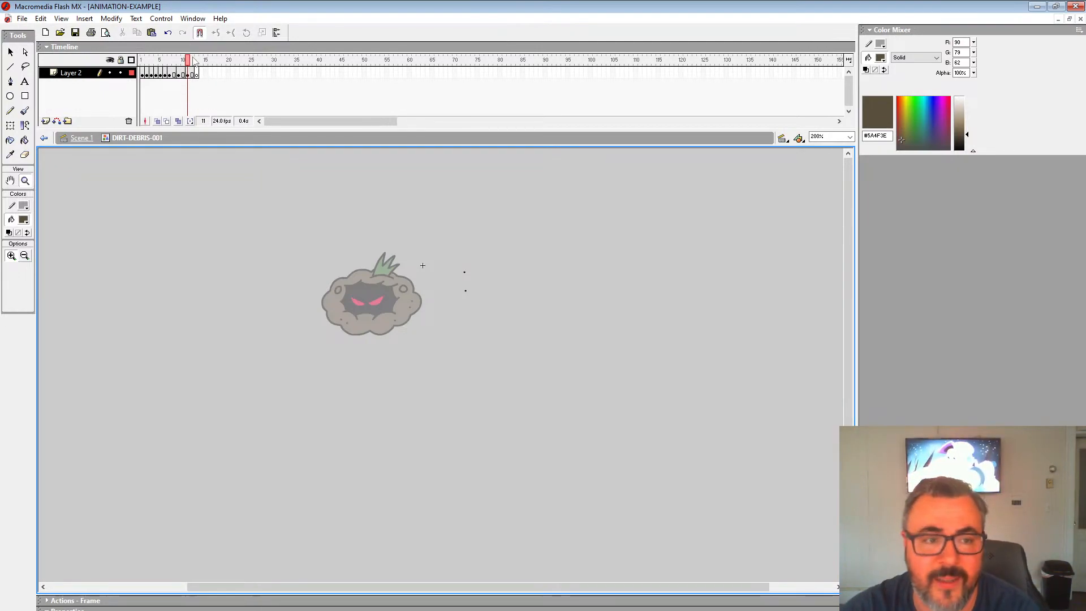
click(142, 60)
key(Return)
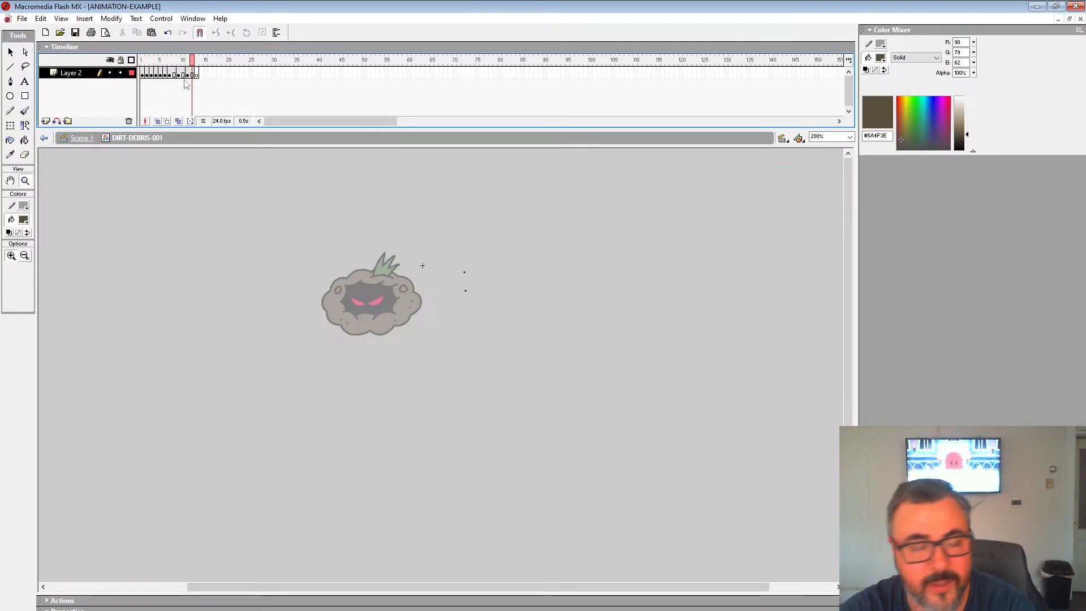
Extend Layer 2 with empty frames to frame 25 and play the symbol from frame 1.
click(143, 73)
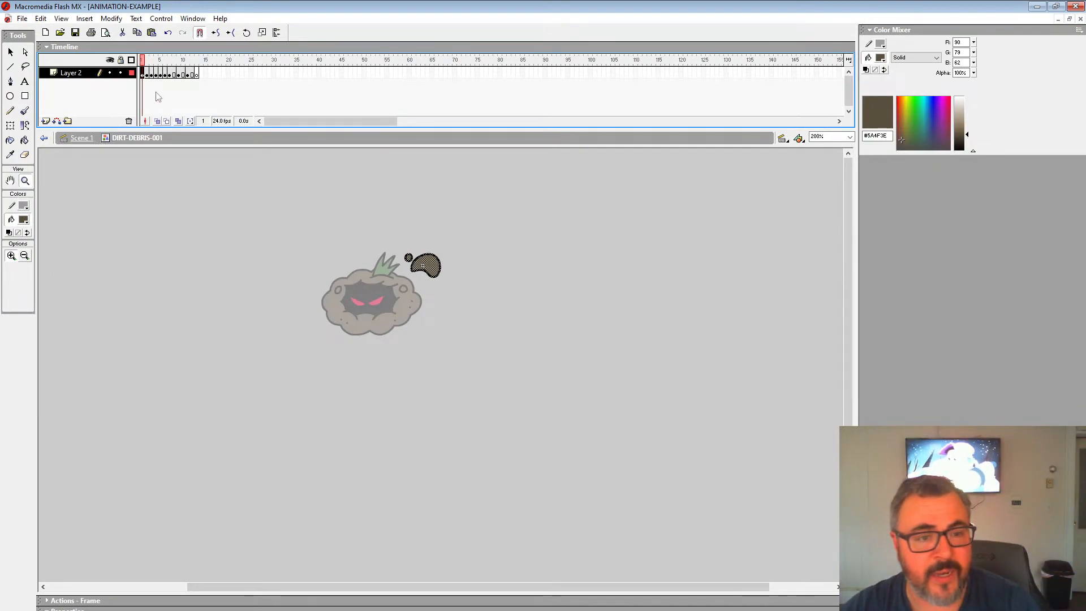
click(251, 73)
click(201, 74)
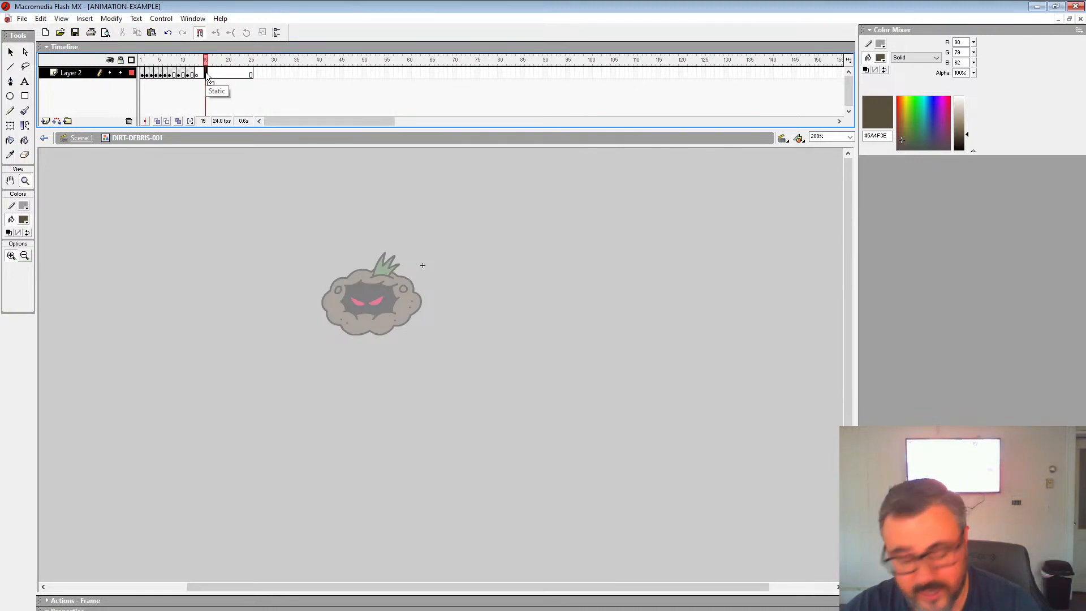
click(141, 74)
key(Return)
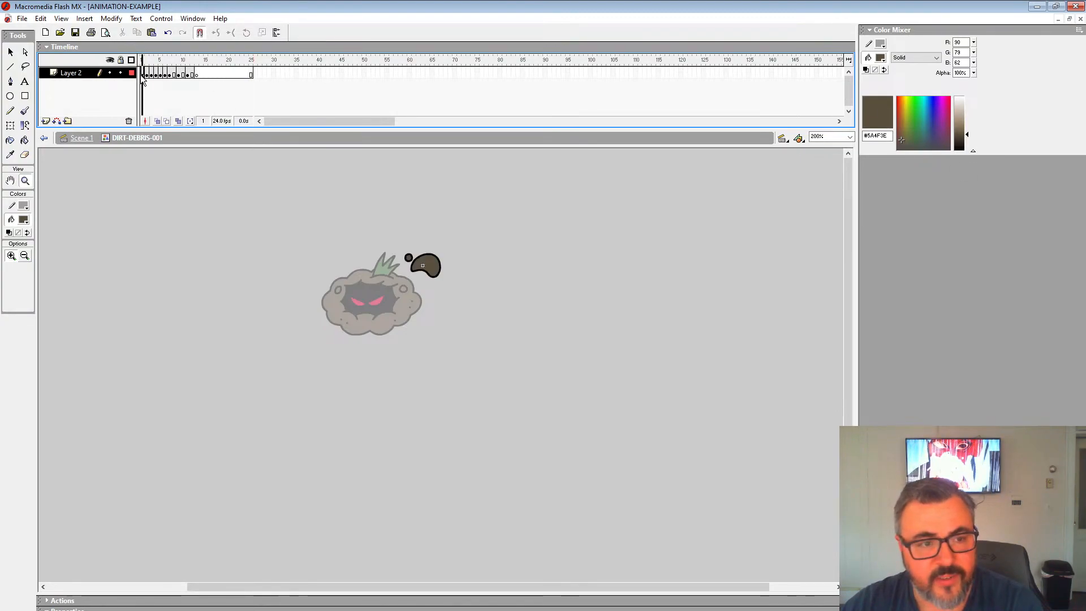
click(142, 74)
Return to Scene 1 and play back the debris instance on Layer 7 from frame 53 with all layers shown in the timeline.
click(92, 139)
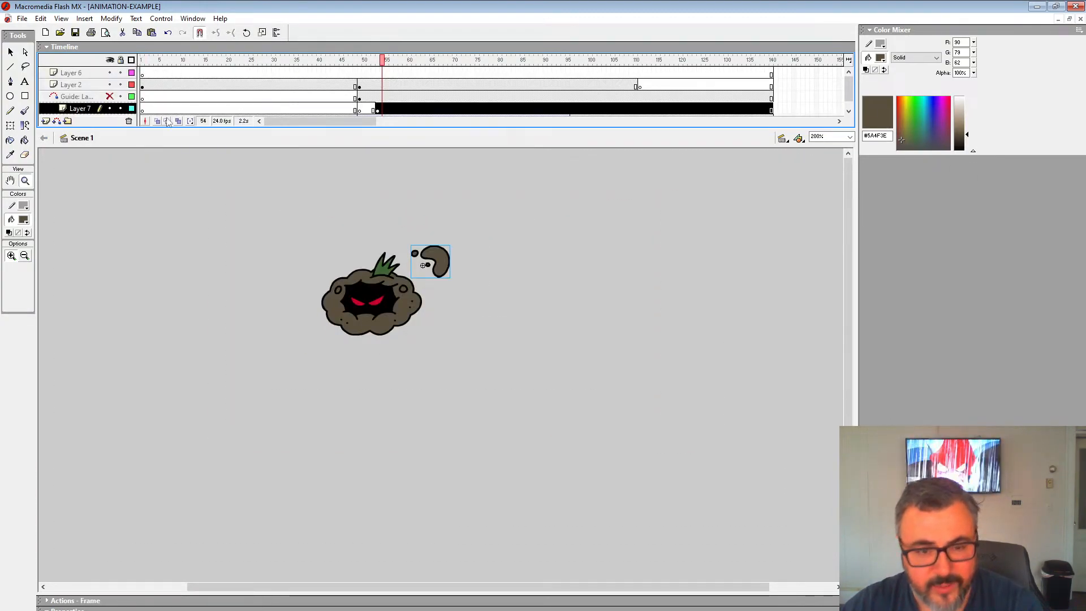
click(377, 109)
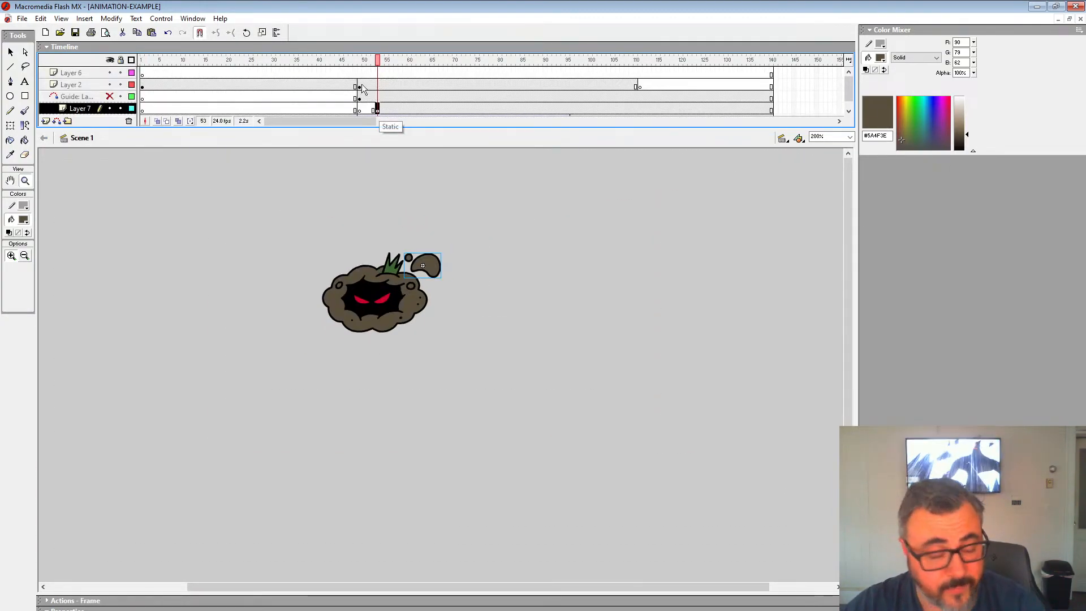
alt+click(436, 319)
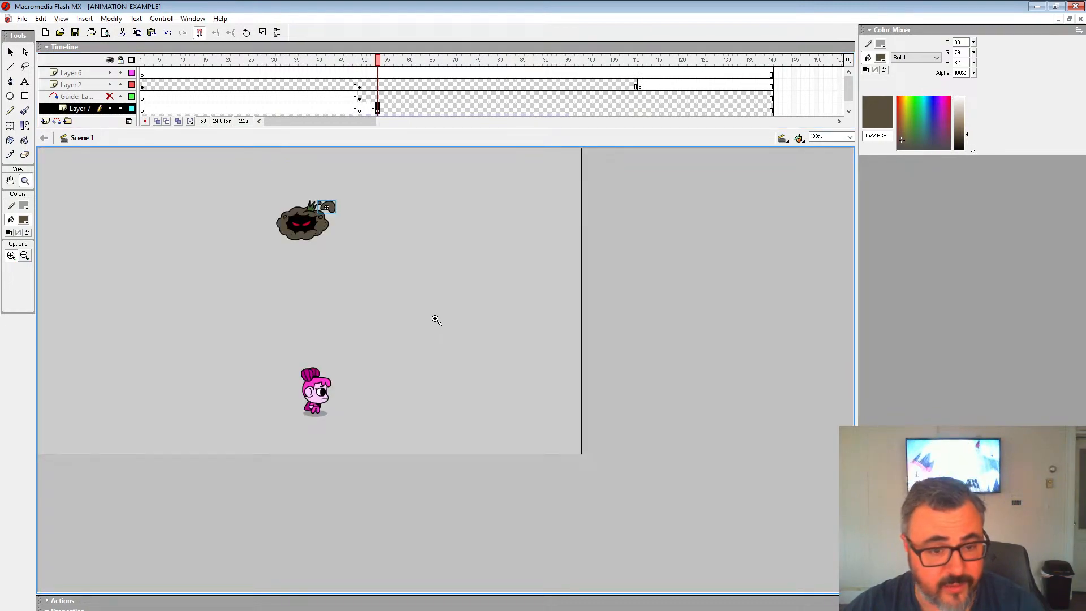
click(10, 52)
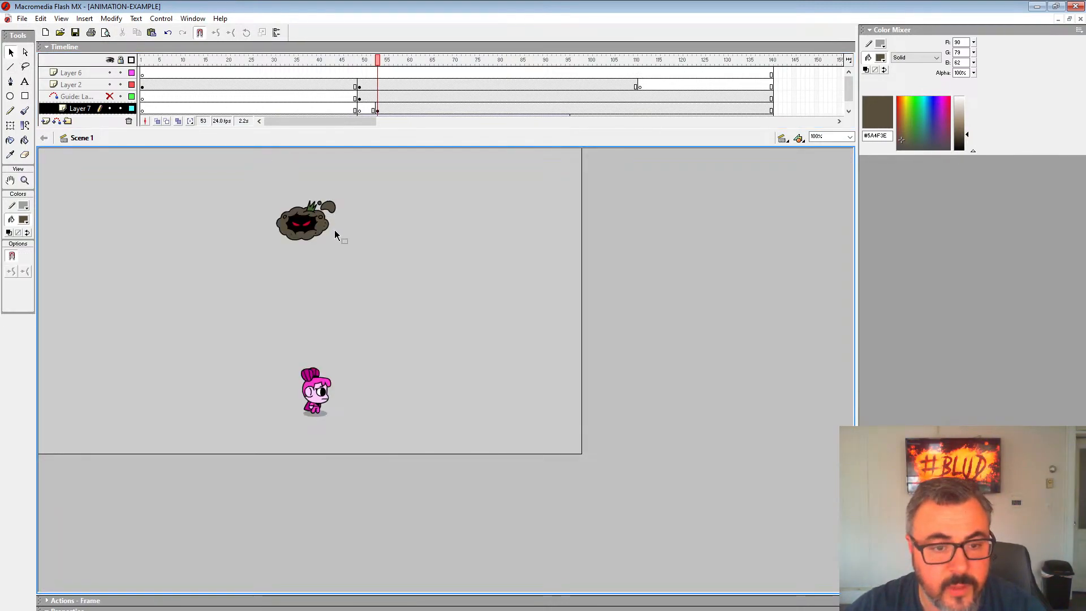
click(328, 207)
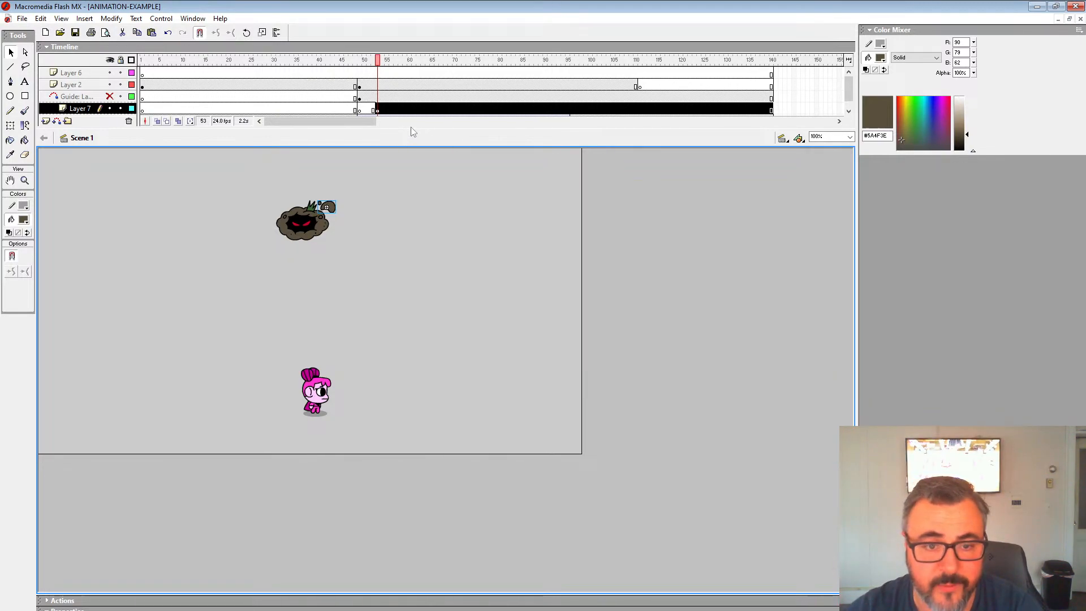
drag(412, 131, 411, 180)
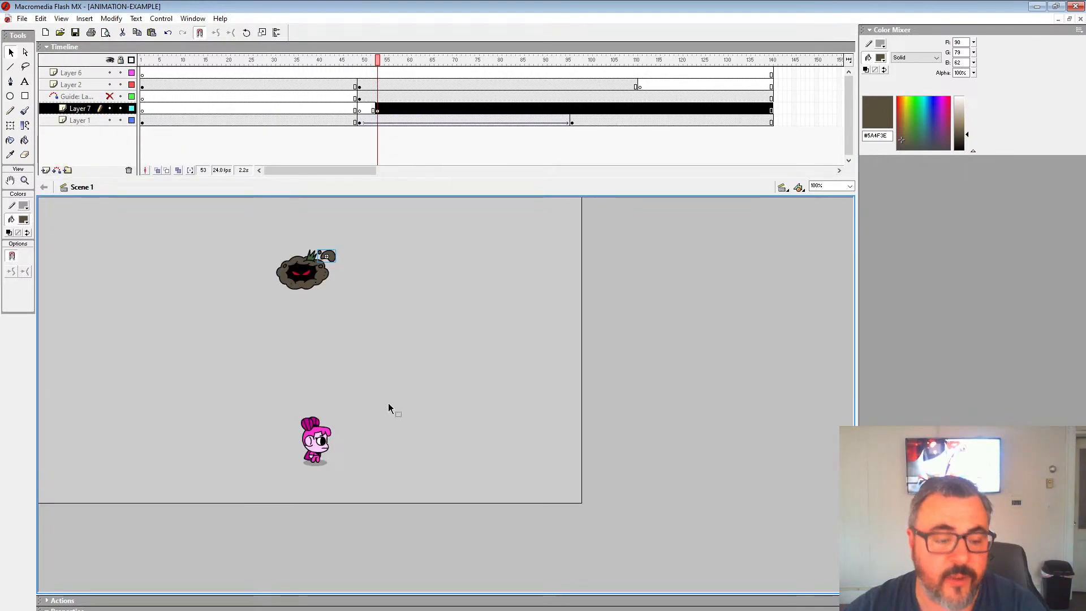
key(Return)
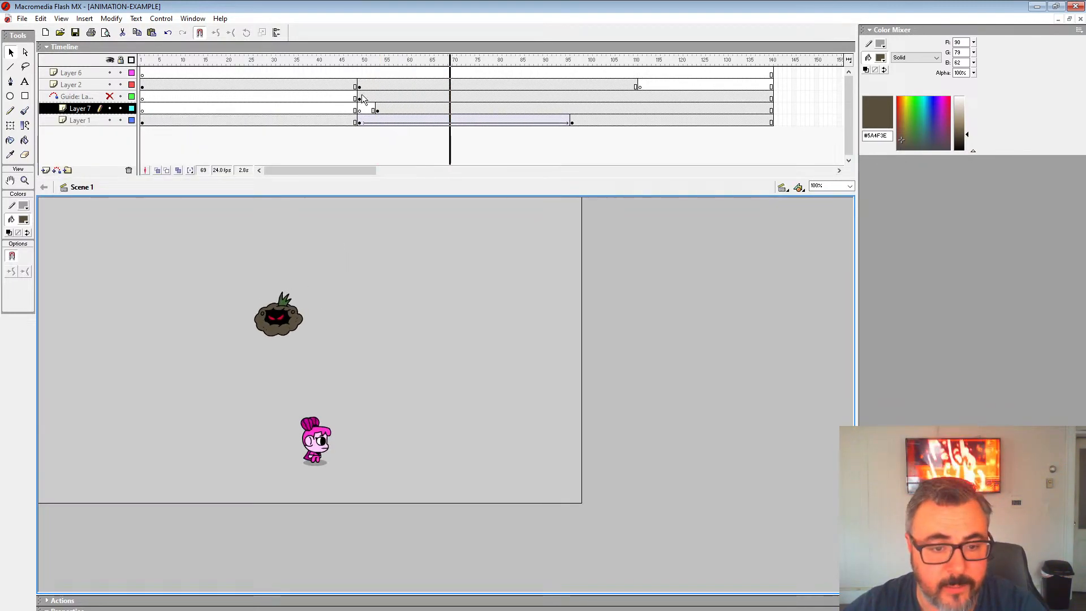
Play the scene through the debris fall and insert a blank keyframe at frame 66 of Layer 7.
click(346, 86)
key(Return)
key(Return)
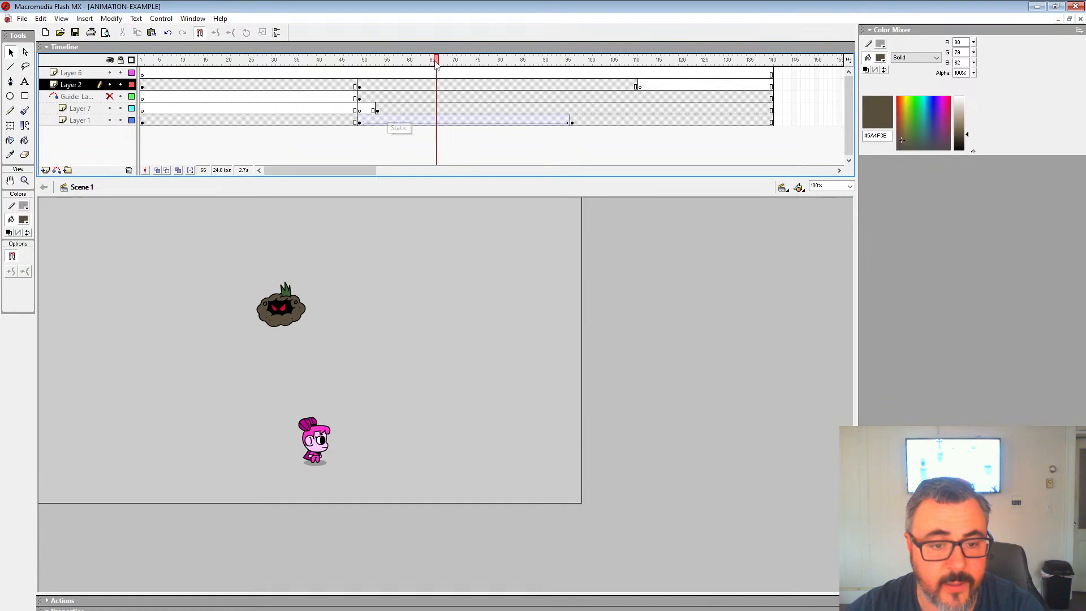
click(436, 109)
key(F7)
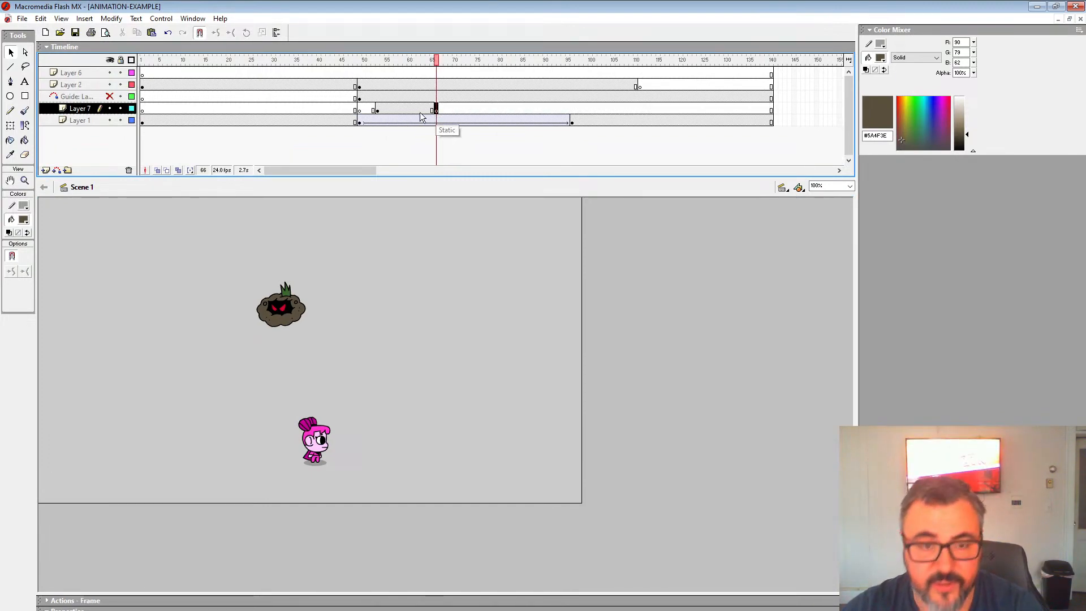
Add a layer above Layer 7, insert a blank keyframe at frame 60, and paste the debris in place.
click(377, 110)
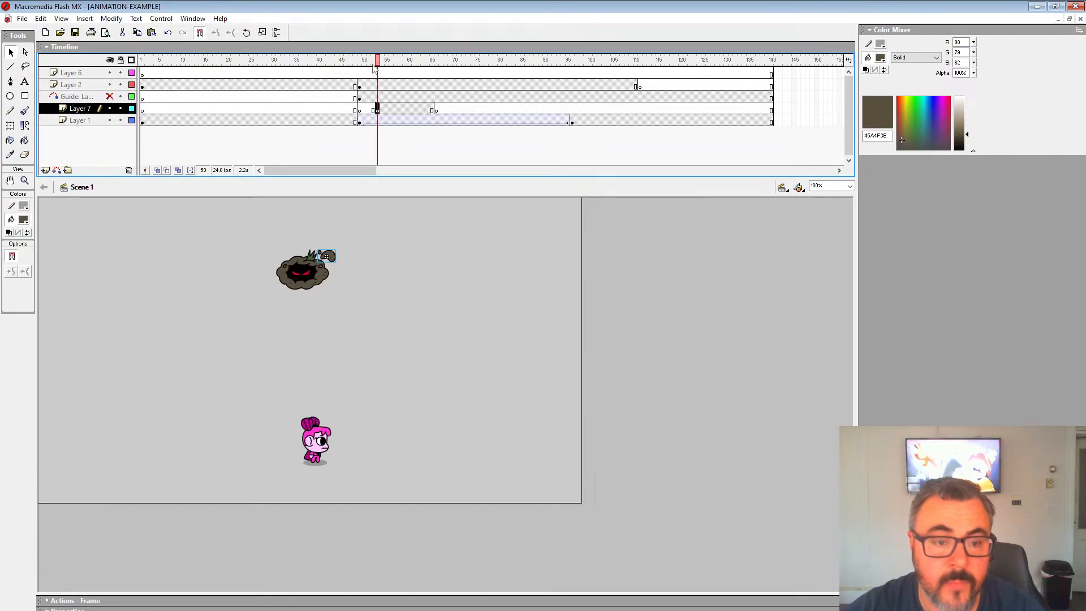
key(Return)
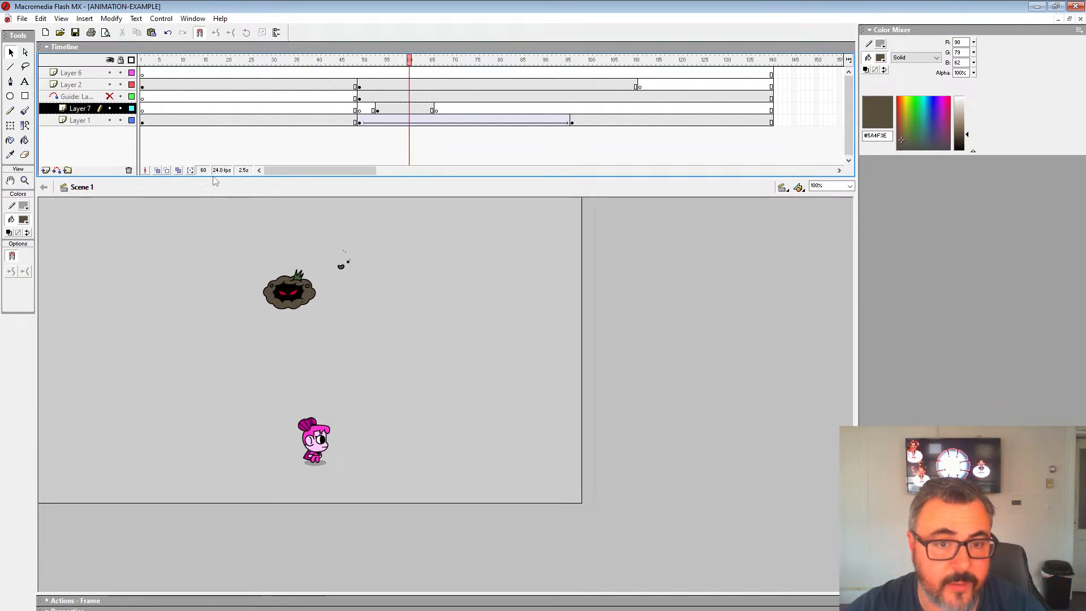
click(45, 170)
click(410, 111)
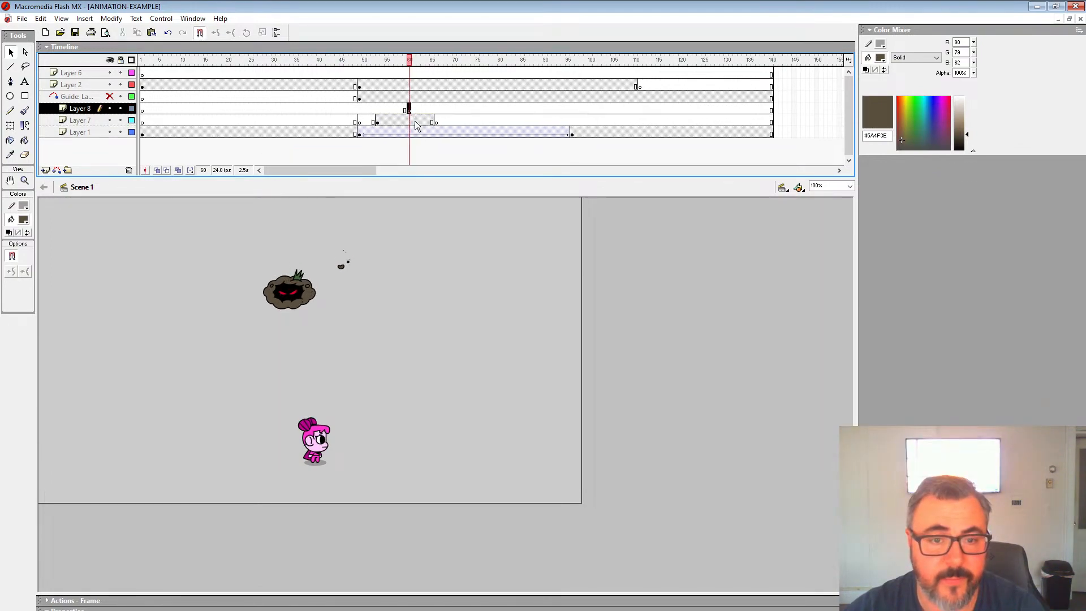
key(F7)
key(ctrl+shift+v)
Flip the pasted debris horizontally and move it to the upper-left side of the dirt clump.
click(106, 20)
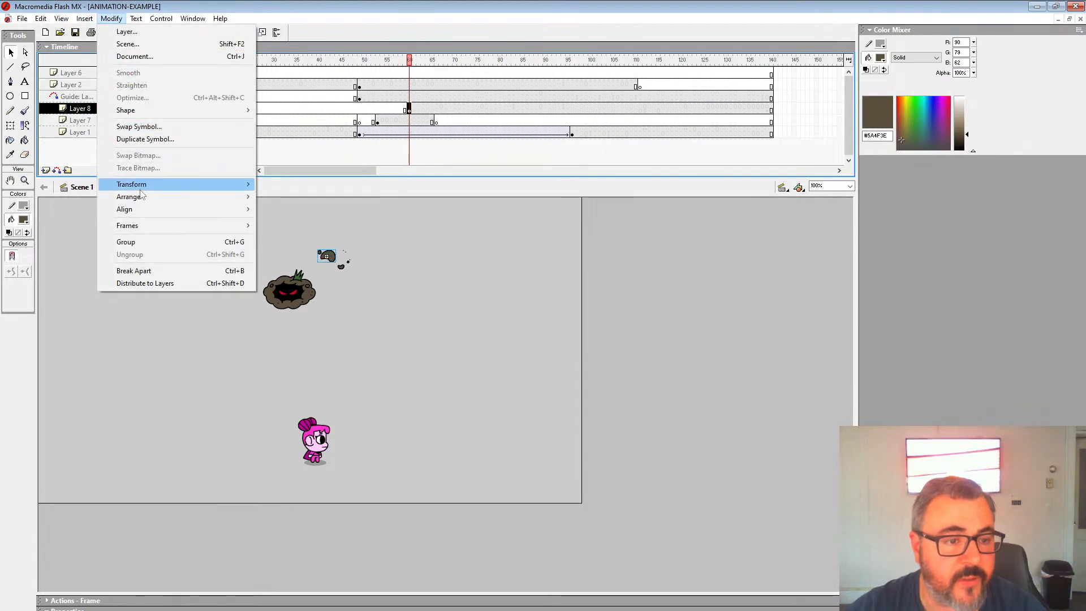
mouse_move(135, 184)
click(326, 306)
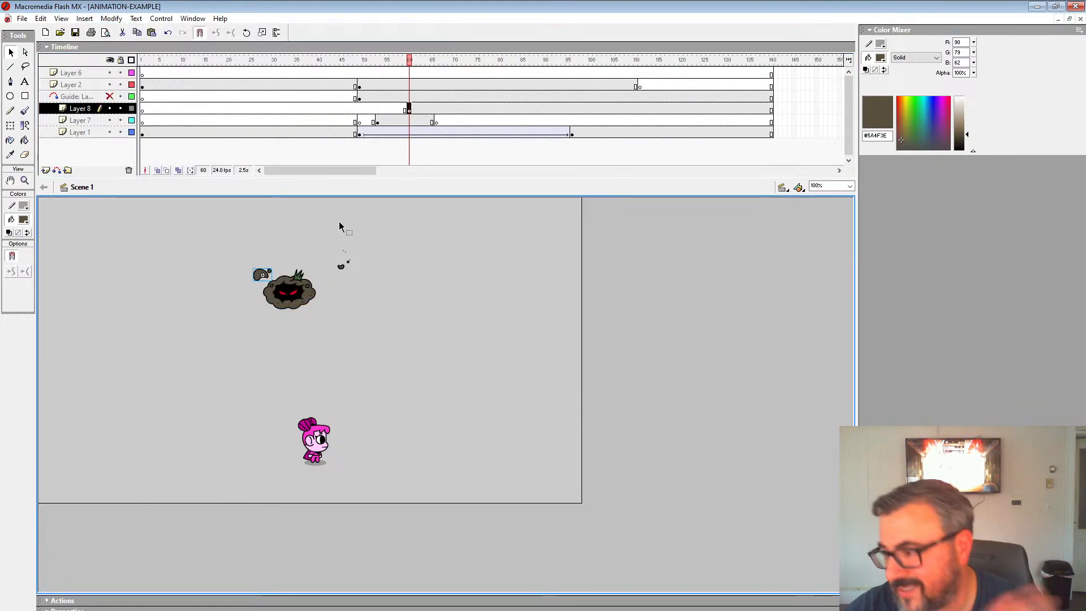
Move Layer 7 below Layer 1 and shift its frame 53 debris left so it tucks behind the dirt clump.
click(368, 98)
click(358, 97)
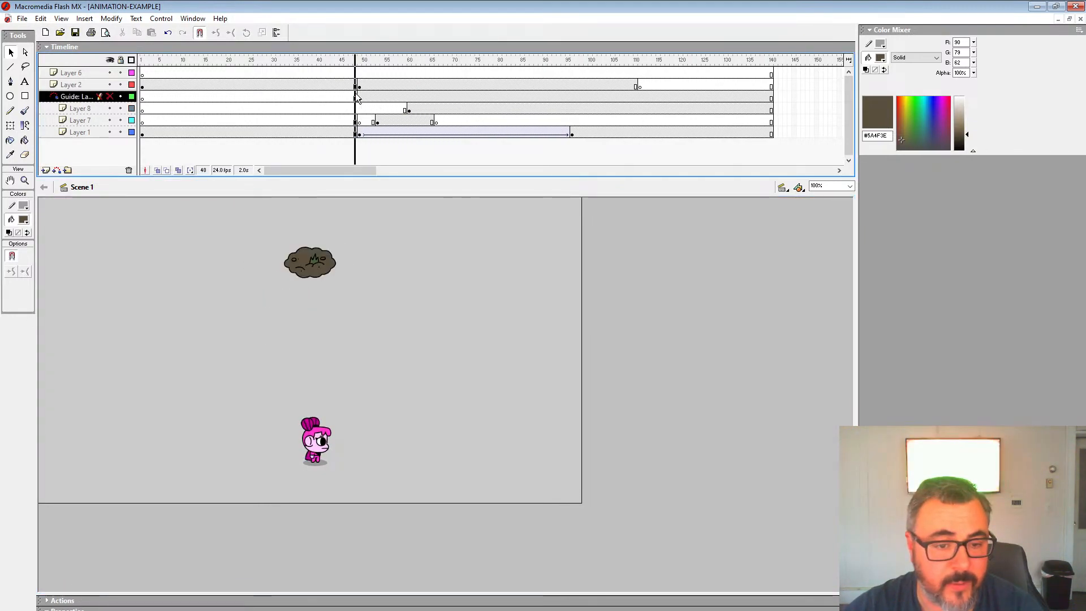
key(Return)
key(Return)
click(378, 121)
click(341, 274)
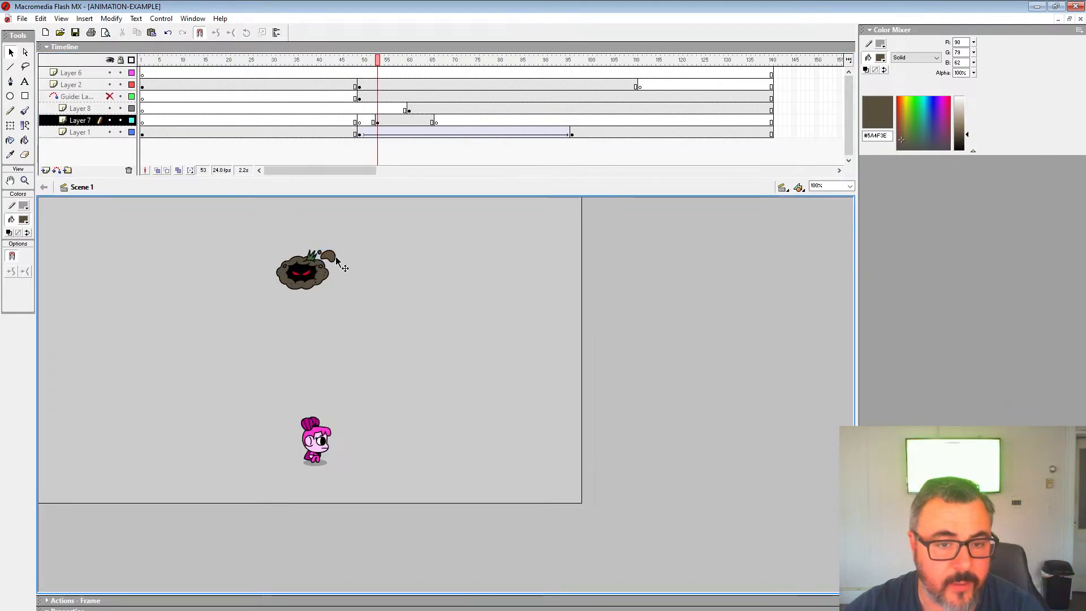
drag(87, 121, 86, 156)
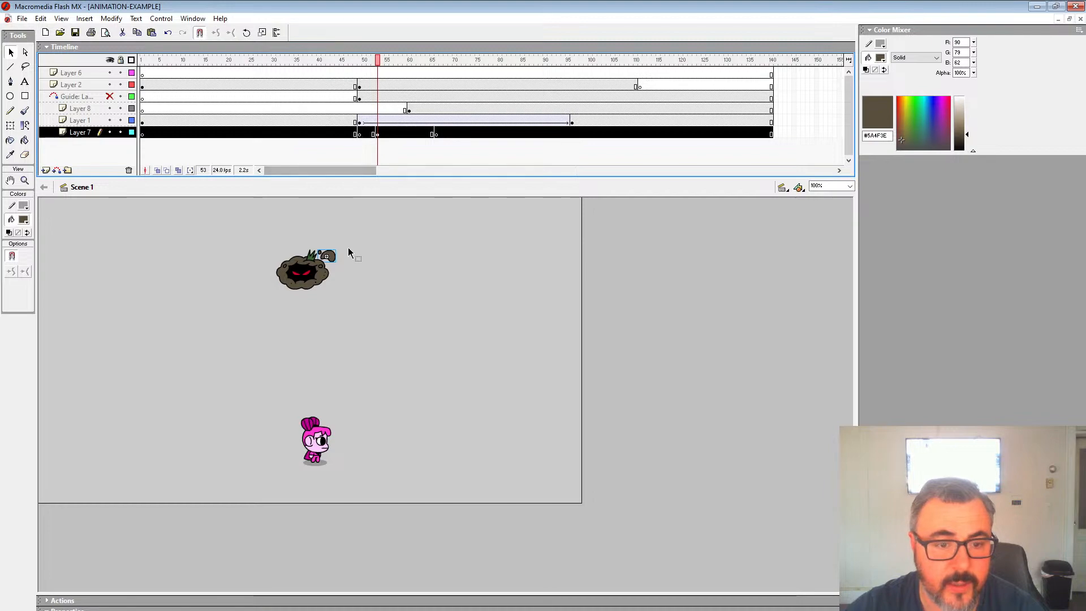
click(331, 262)
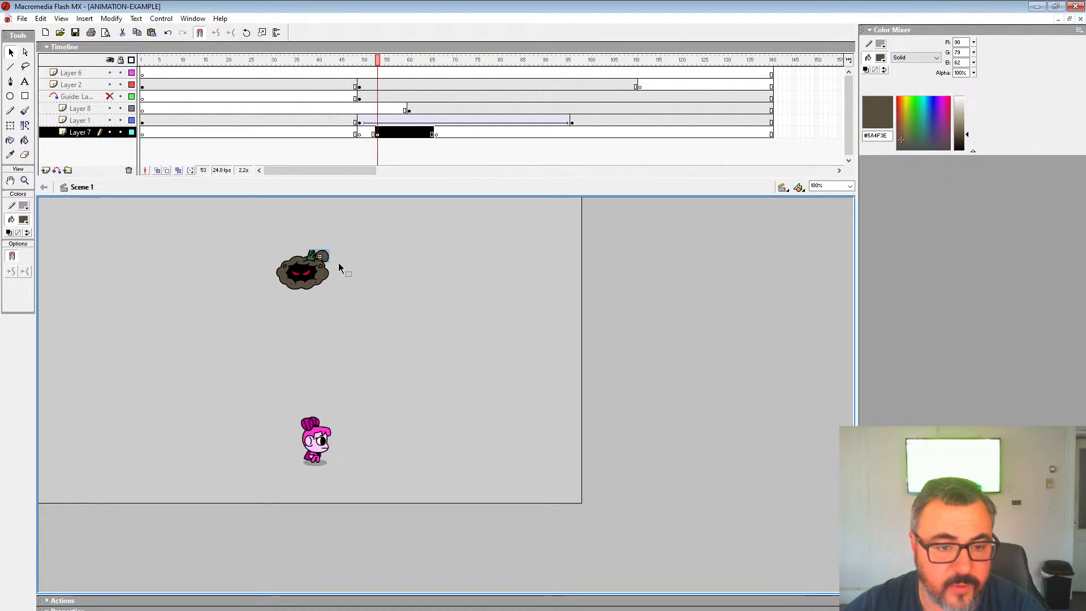
click(359, 268)
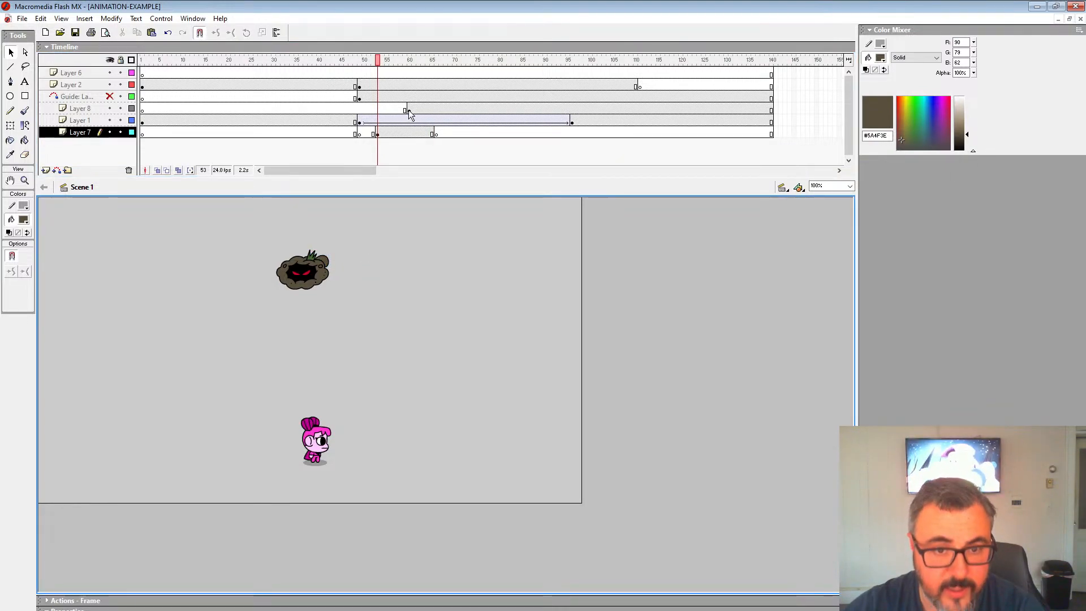
Move Layer 8 to the bottom of the guided layers and shift its frame 60 debris against the clump's upper-left edge.
drag(79, 109, 79, 138)
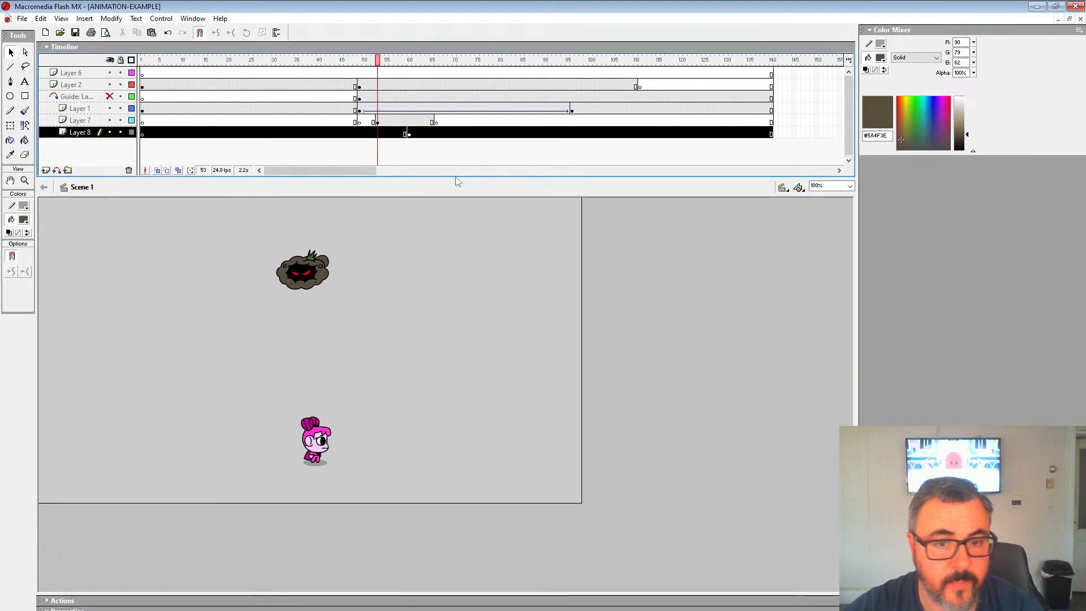
click(409, 133)
drag(261, 275, 272, 280)
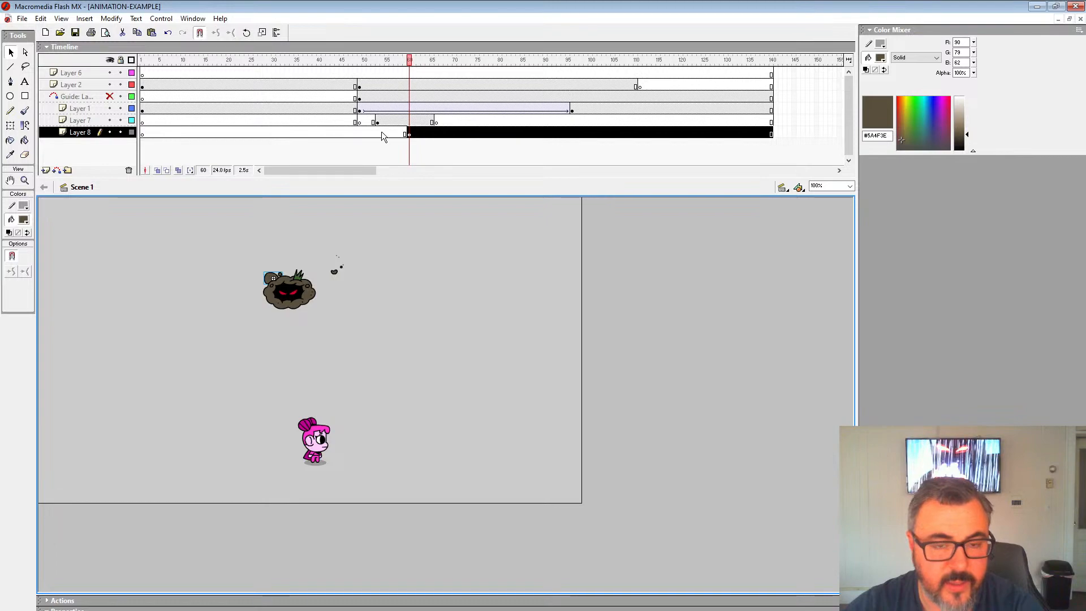
Play the scene from frame 48, insert a blank keyframe at frame 72 of Layer 8, and step back through the debris frames.
click(341, 97)
key(Return)
click(354, 98)
key(Return)
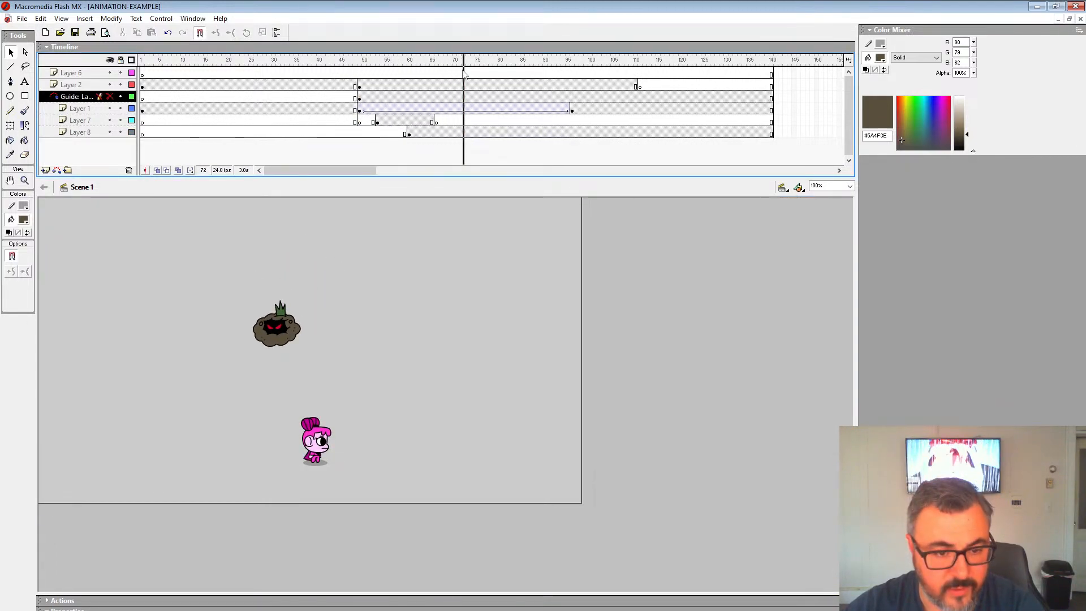
click(465, 136)
key(F7)
key(comma)
key(comma)
key(comma)
key(comma)
key(comma)
key(comma)
key(comma)
key(comma)
key(comma)
key(comma)
key(comma)
key(comma)
key(comma)
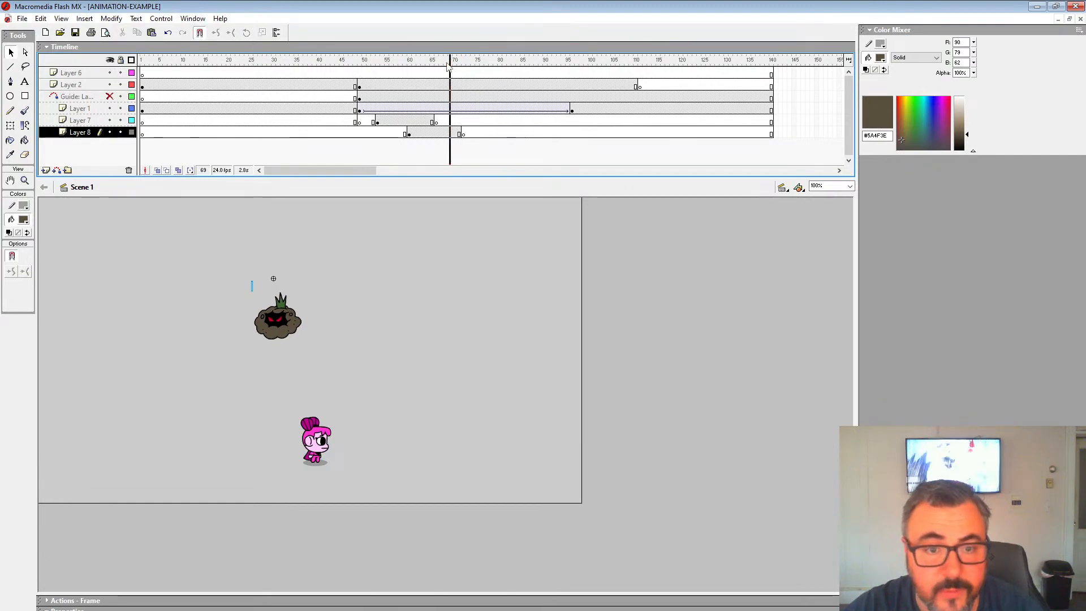
Add Layer 9 beneath Layer 8, insert a blank keyframe at frame 67, and paste the debris onto the clump's upper-right edge.
click(377, 121)
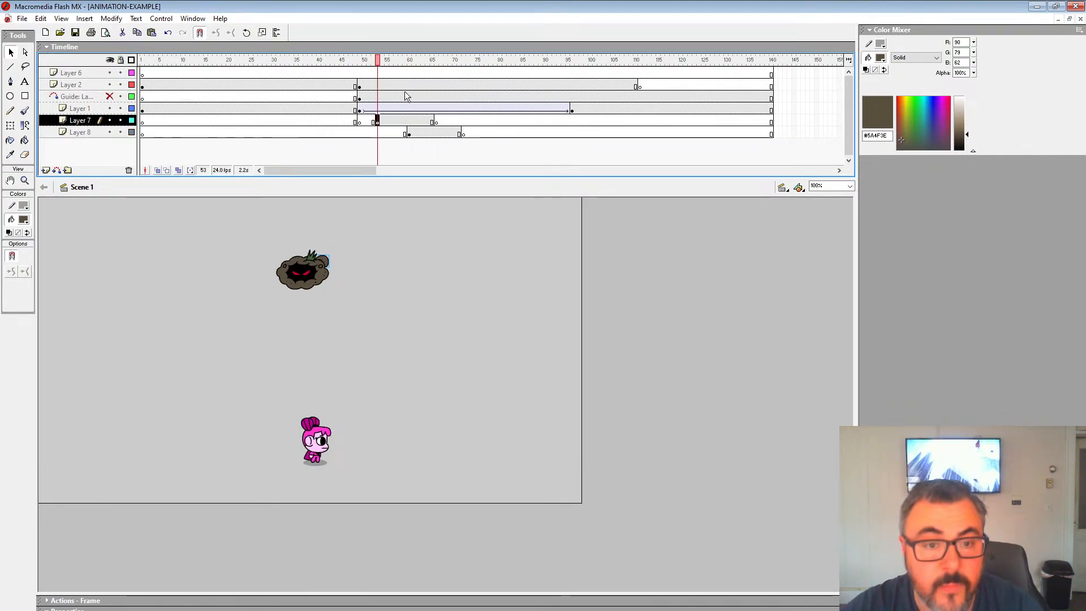
key(Return)
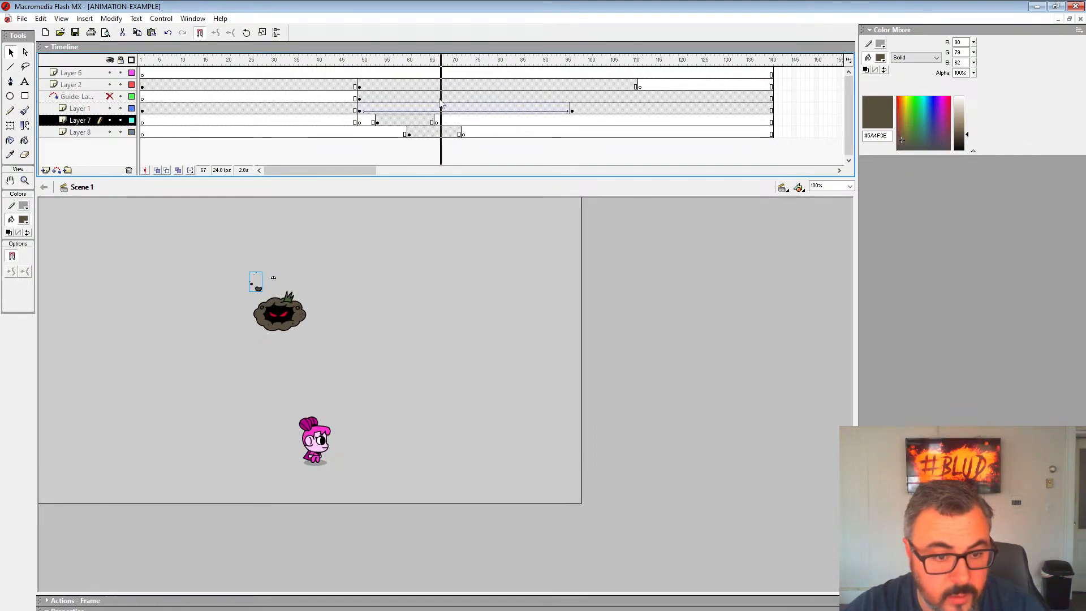
click(46, 171)
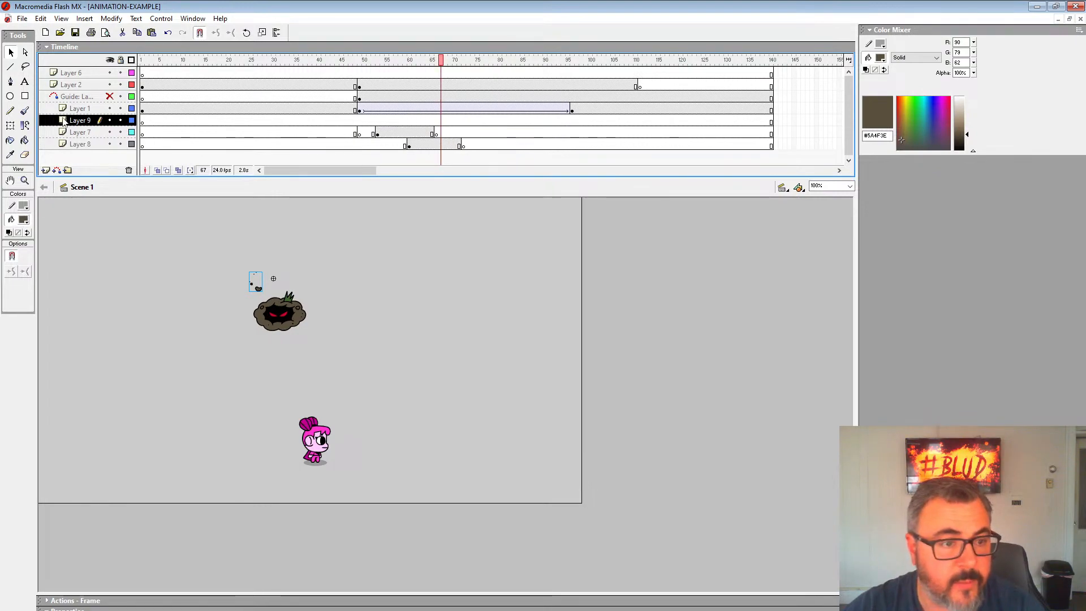
drag(62, 120, 69, 149)
click(440, 145)
key(F7)
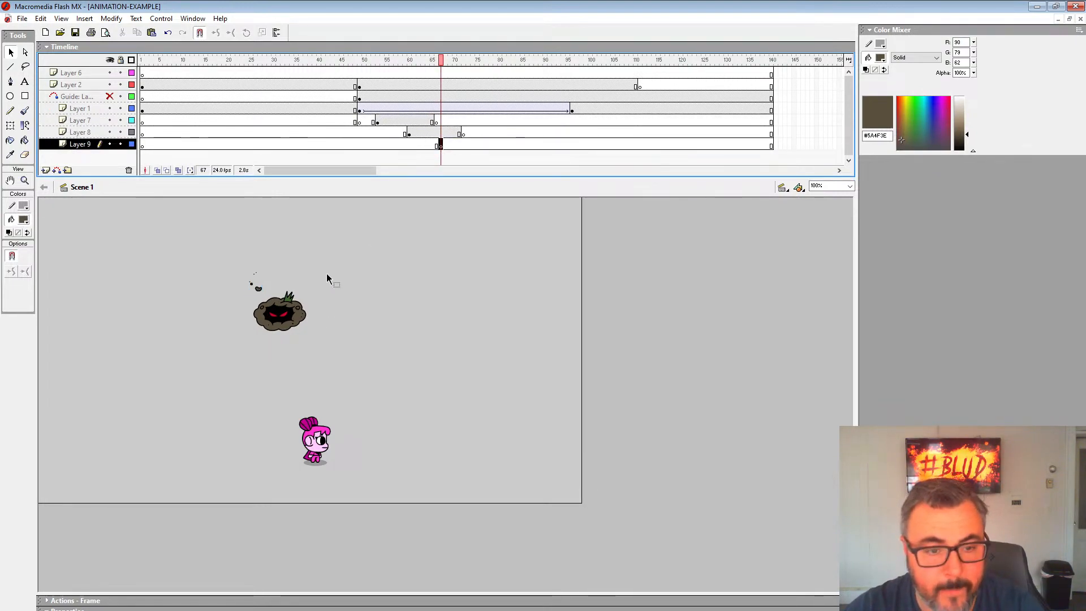
key(ctrl+shift+v)
drag(325, 263, 305, 304)
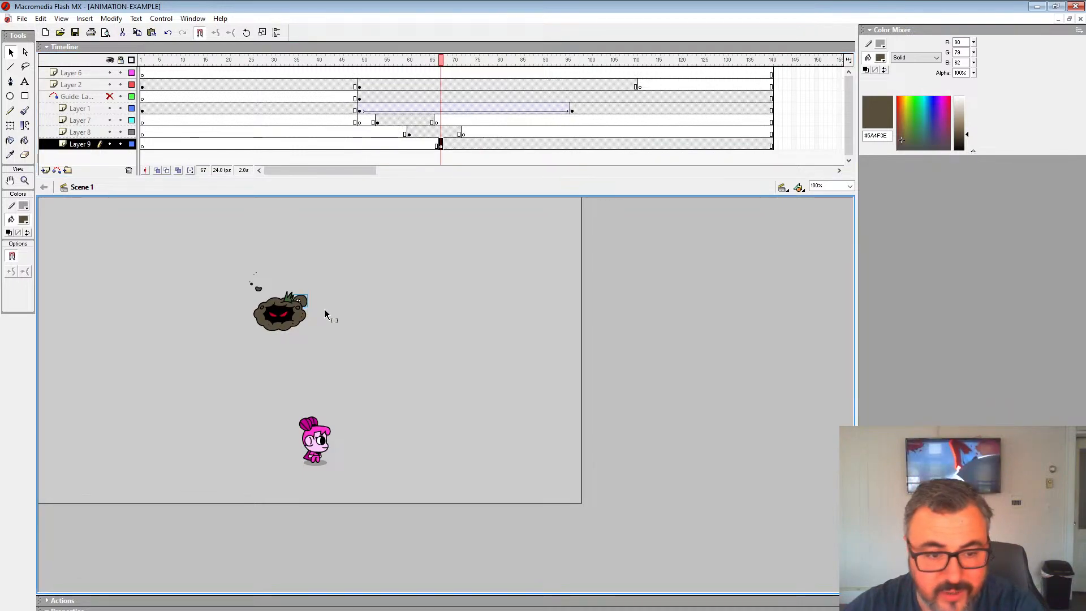
Scrub through the Layer 9 debris and end it with a blank keyframe at frame 81.
drag(453, 69, 501, 102)
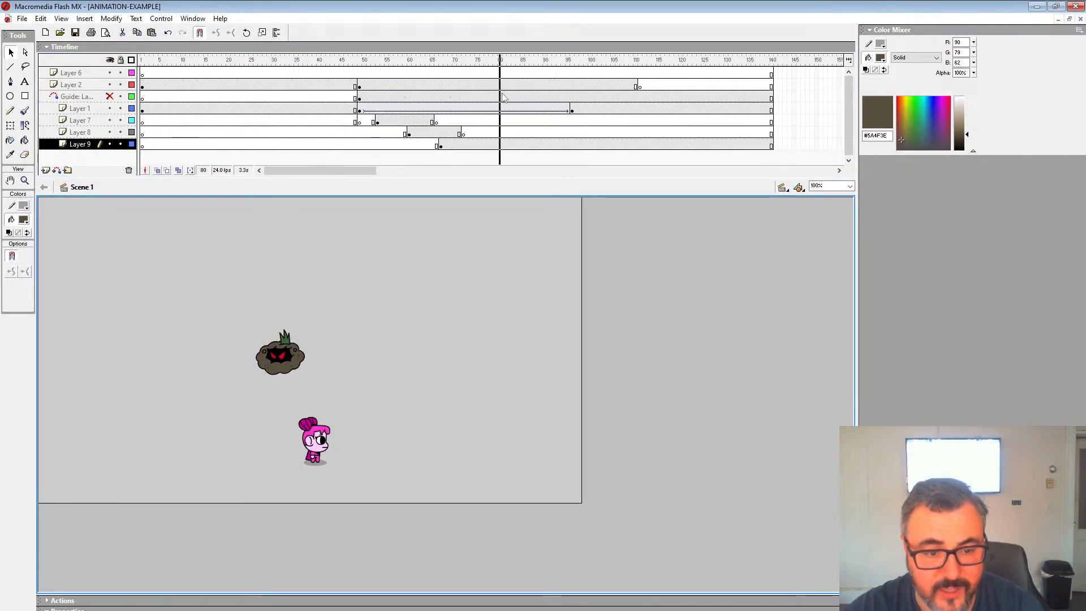
click(504, 145)
key(F6)
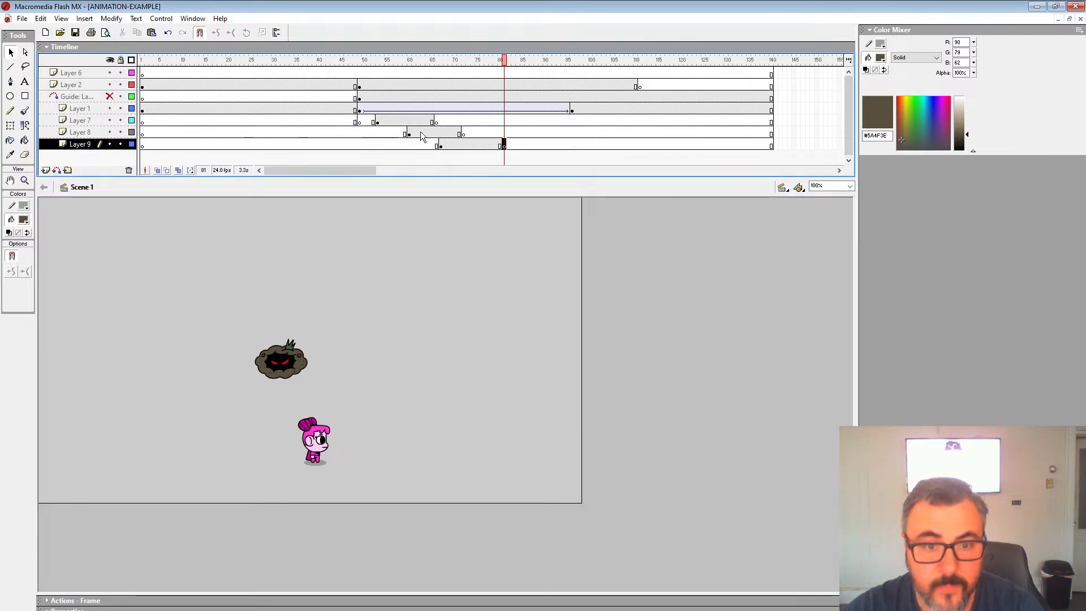
Copy the flipped debris from frame 60 of Layer 8 and add a new layer beneath Layer 9.
click(414, 132)
click(409, 133)
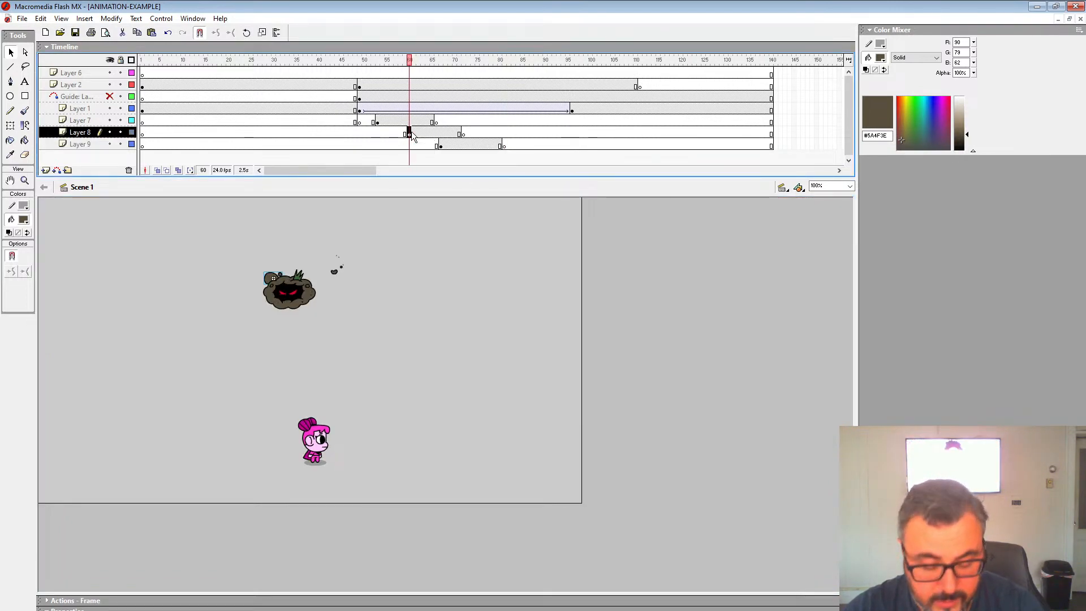
click(46, 170)
drag(85, 133, 85, 161)
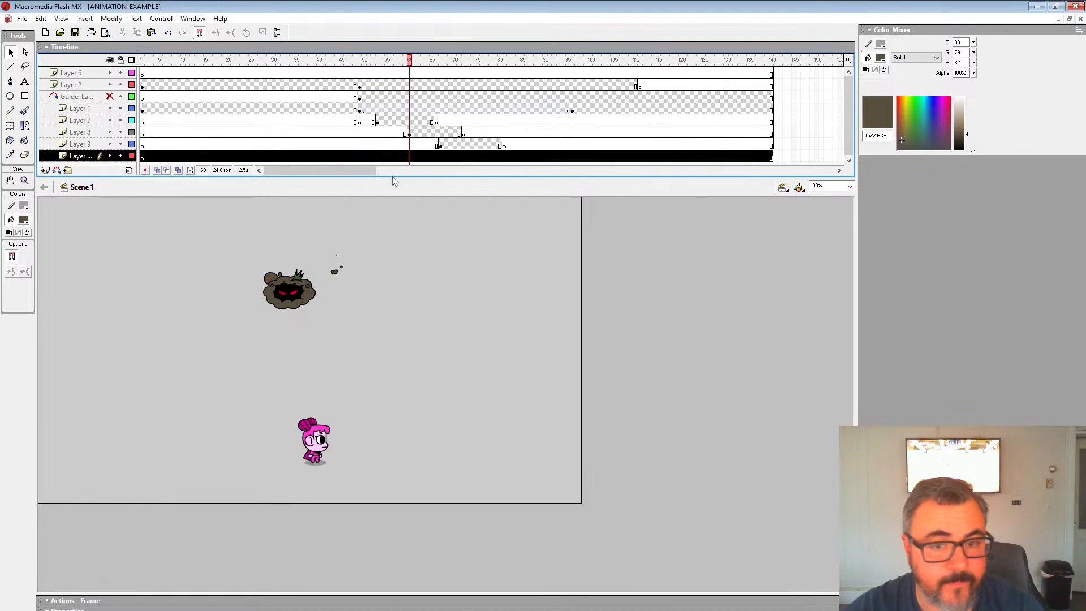
Insert a blank keyframe at frame 81 of the new layer and paste the flipped debris against the clump's upper-left edge.
click(485, 157)
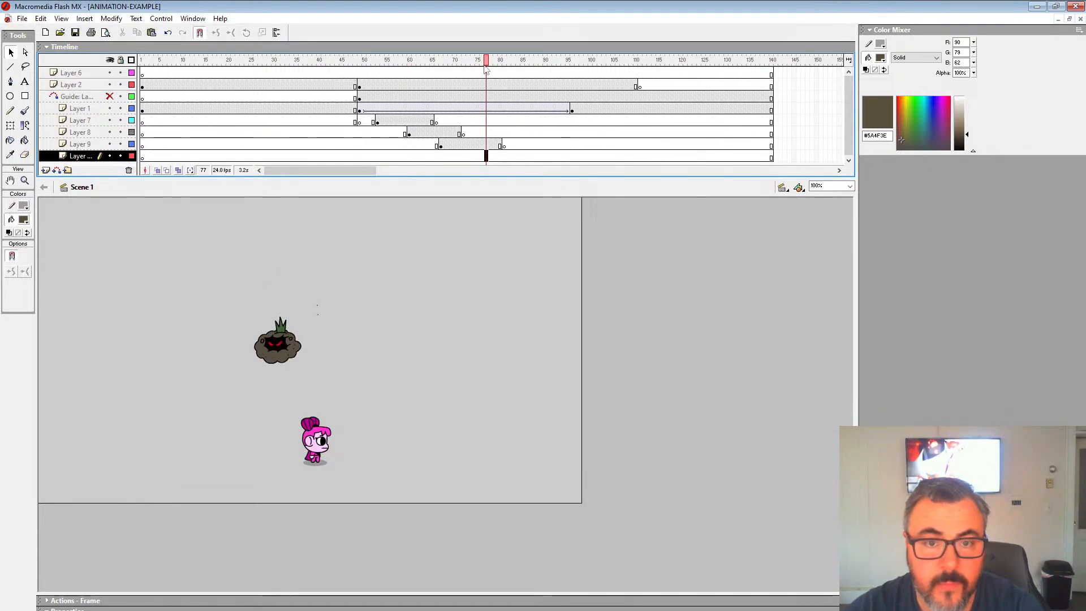
drag(486, 60, 505, 107)
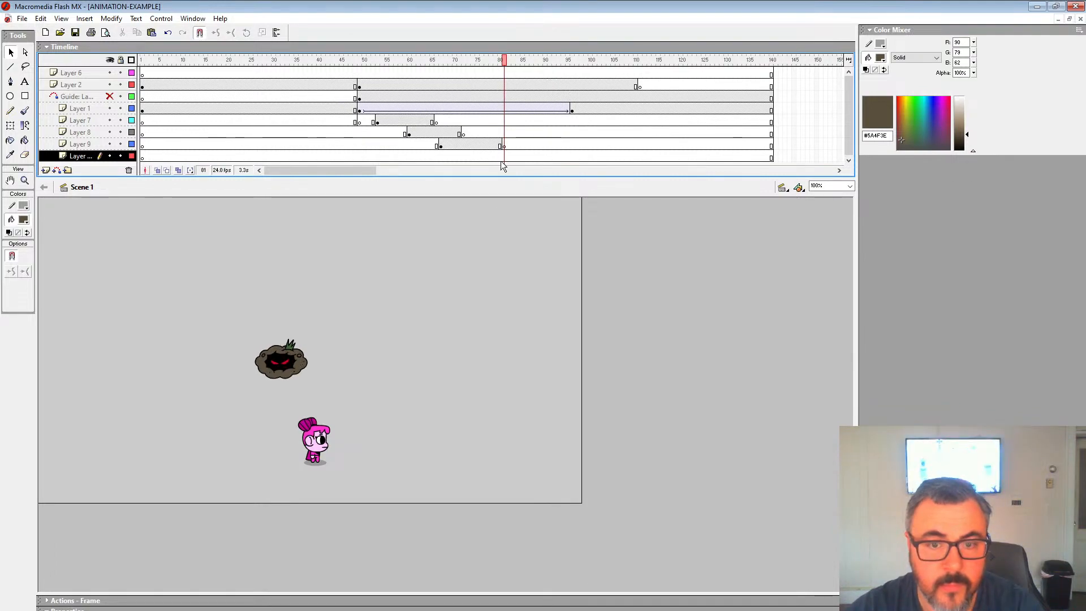
click(505, 158)
key(F7)
key(ctrl+v)
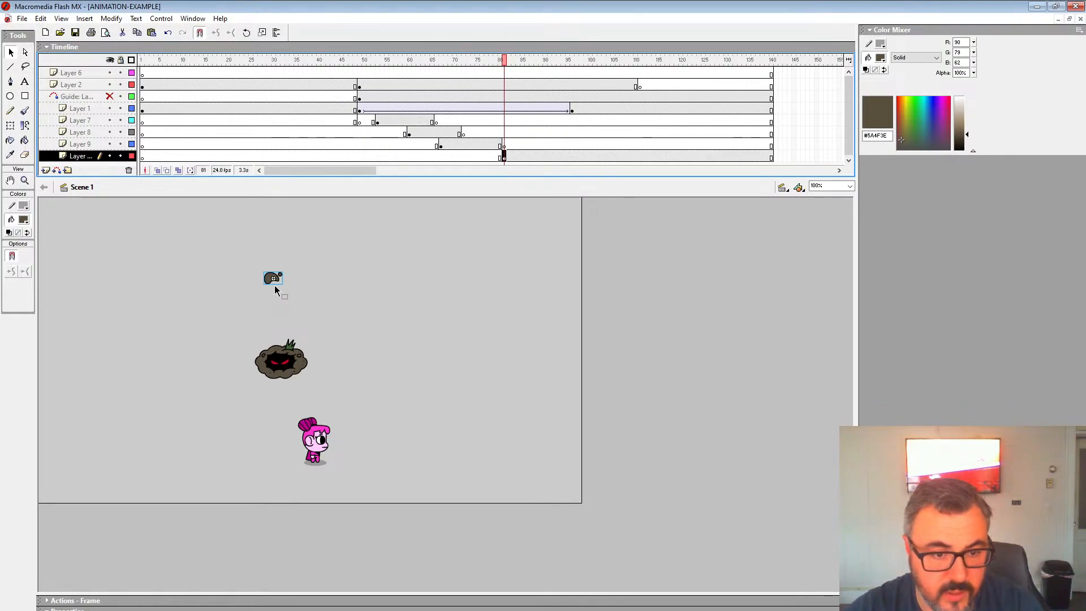
drag(254, 344, 259, 354)
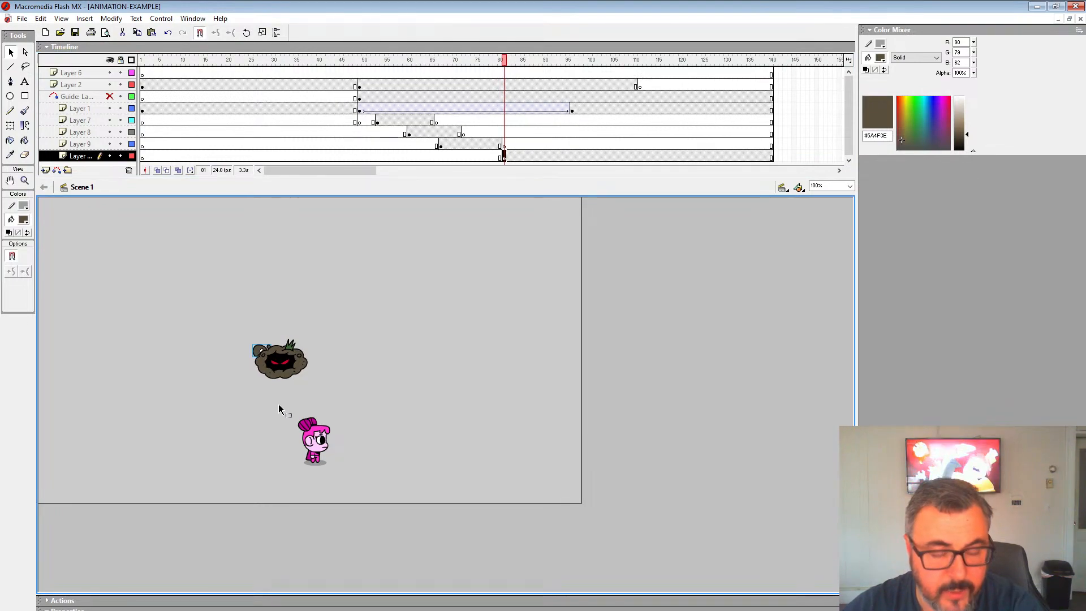
Retime the bottom layer's flipped debris to start at frame 74 and end with a blank keyframe at frame 88.
click(369, 108)
click(383, 109)
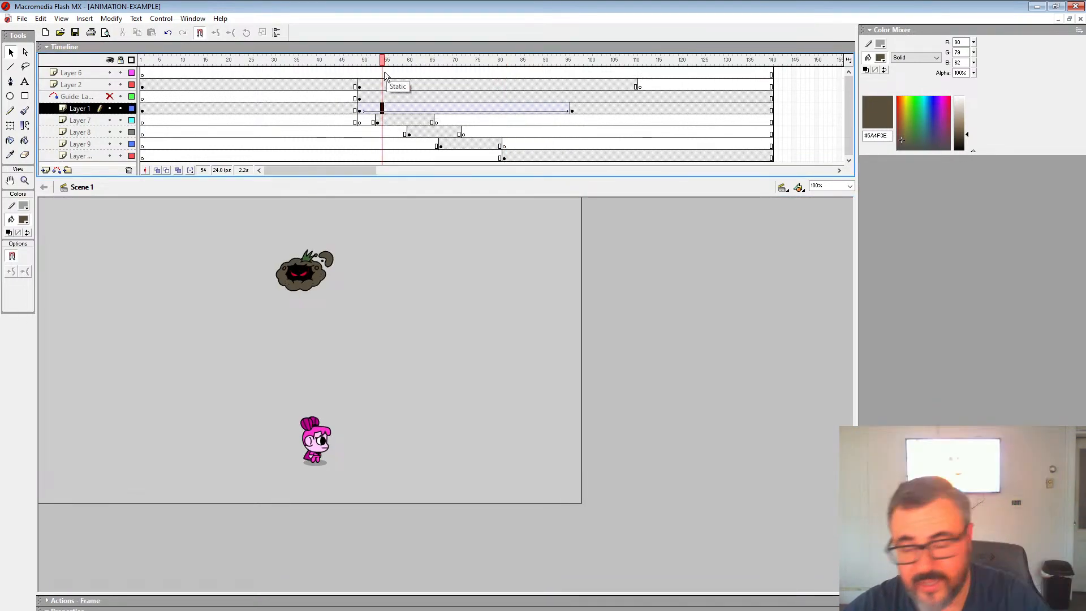
drag(382, 108, 475, 130)
click(474, 158)
key(F7)
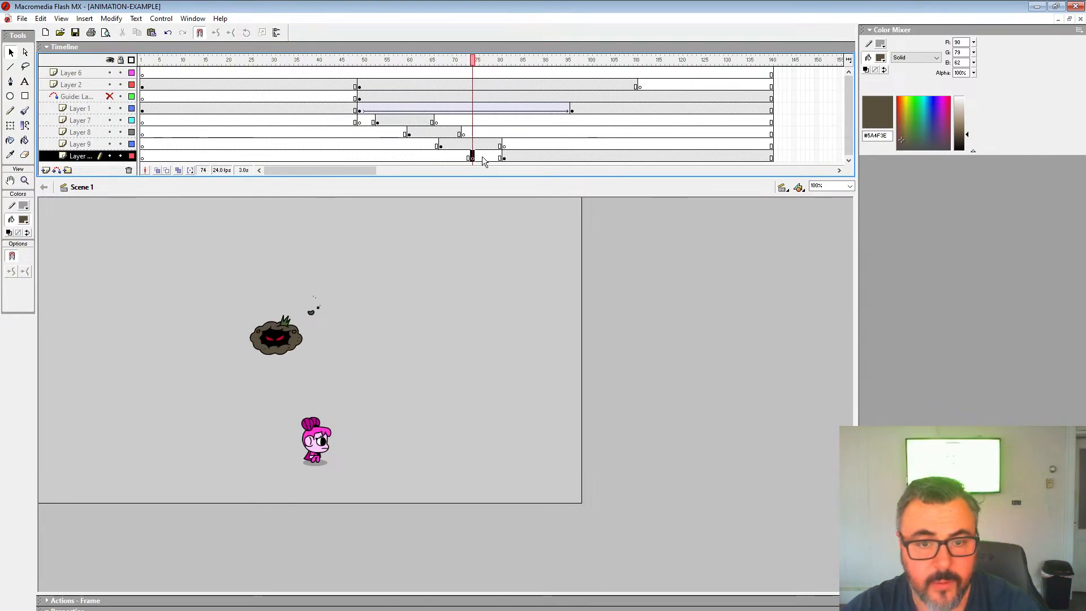
click(503, 158)
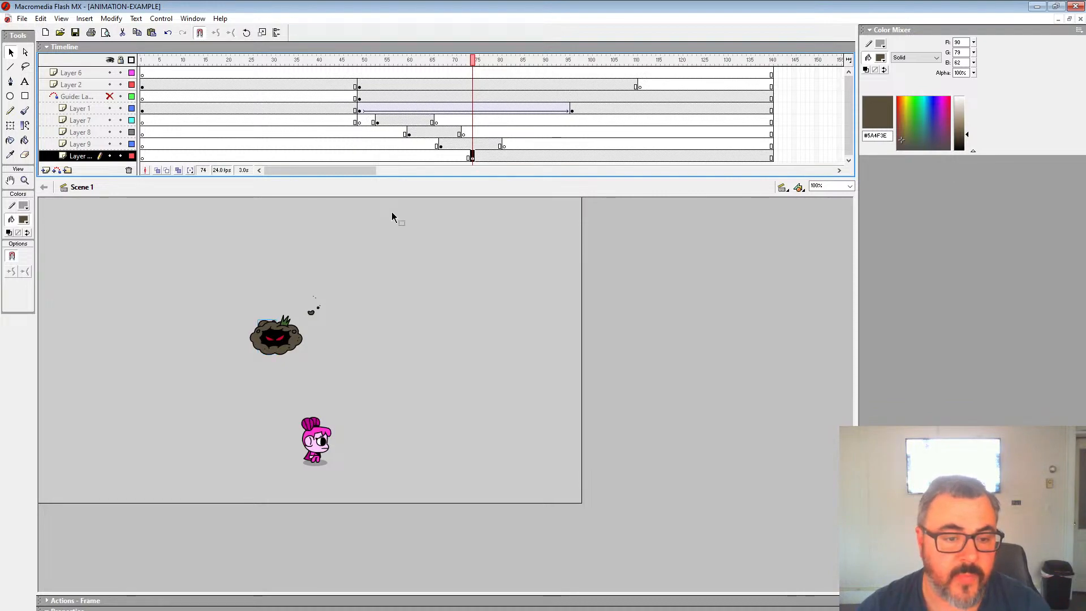
click(537, 158)
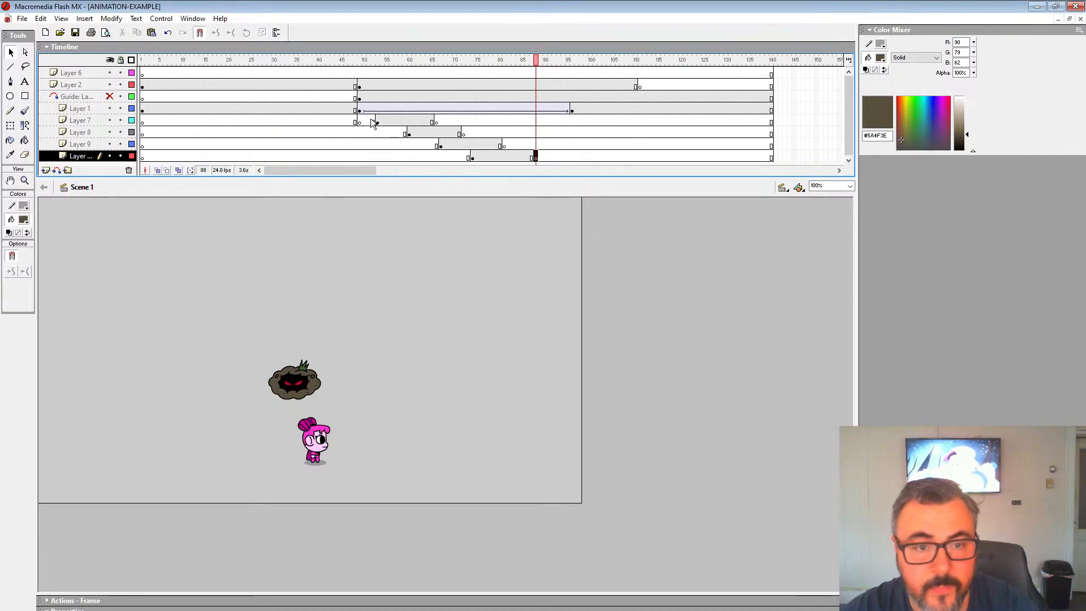
Copy frames 53 to 88 of the four debris layers and paste them at frame 81 of a new bottom layer.
drag(375, 121, 538, 165)
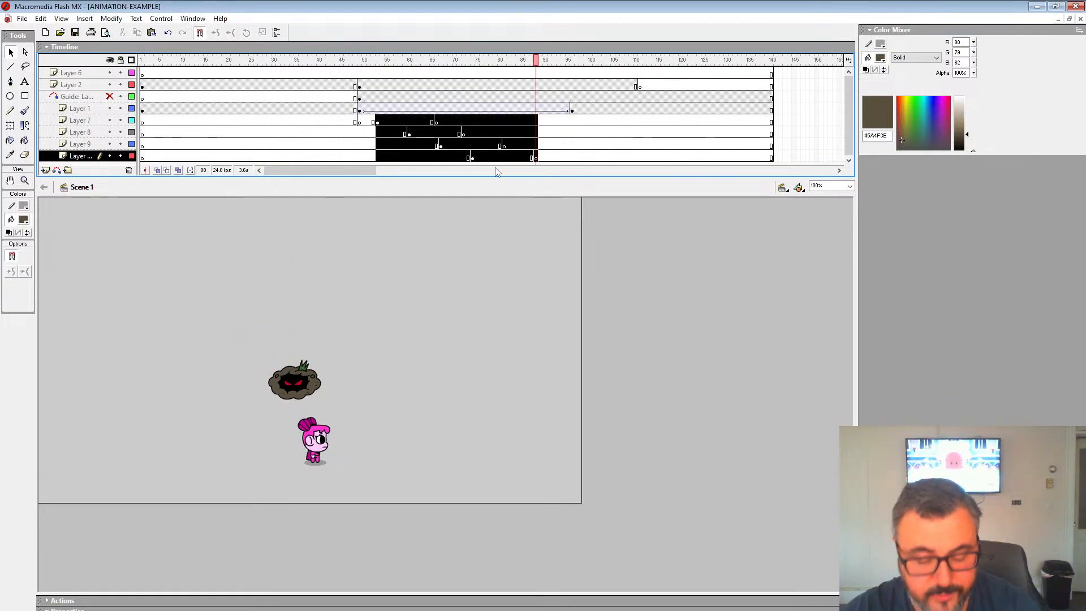
drag(440, 60, 504, 93)
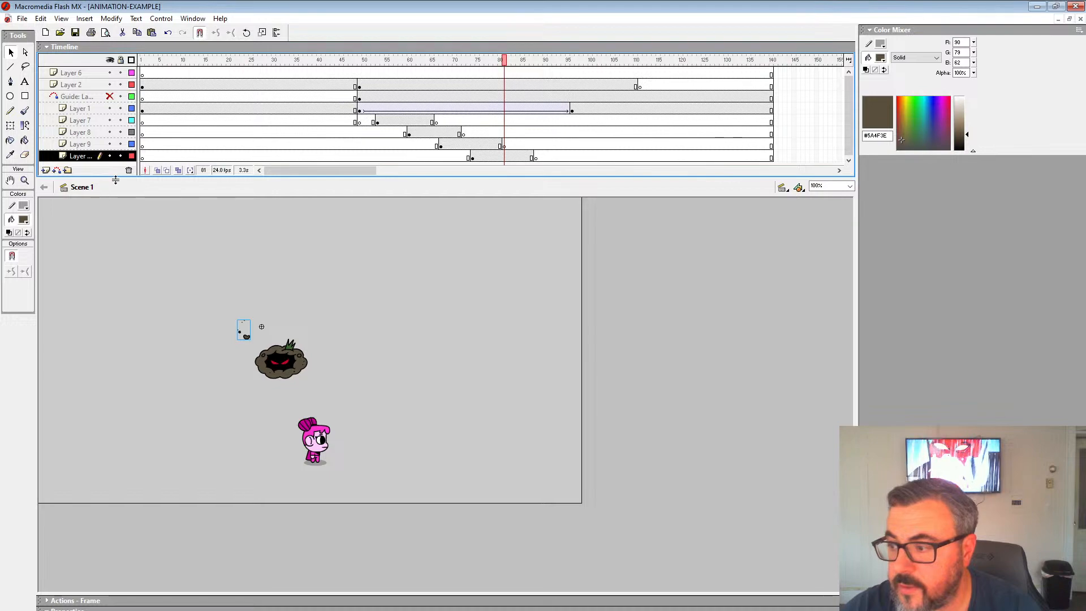
click(84, 156)
click(45, 170)
click(504, 157)
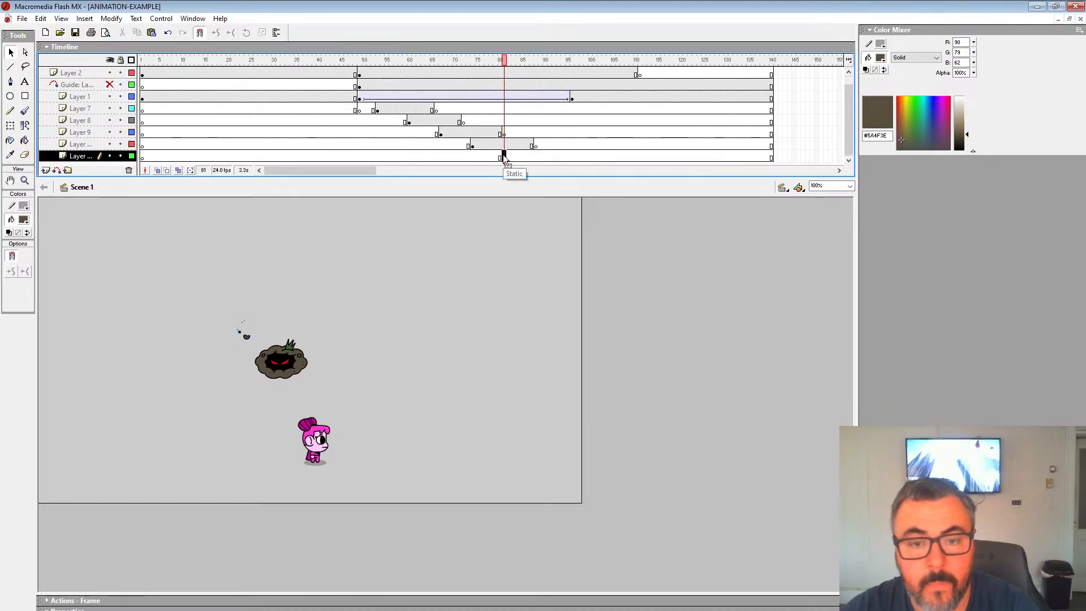
key(ctrl+alt+v)
click(504, 157)
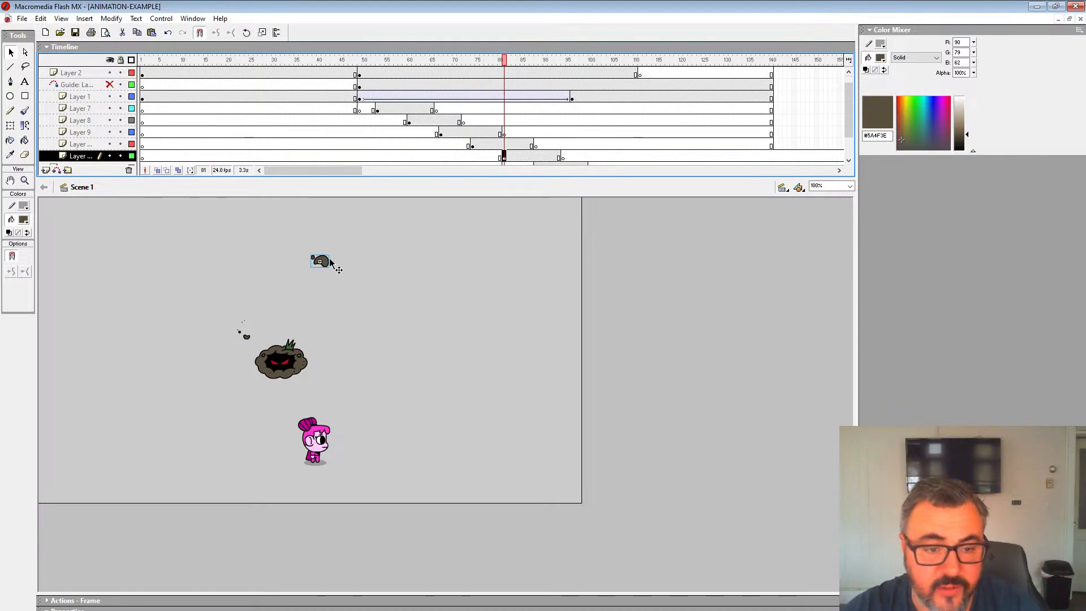
Reposition the pasted debris against the clump: upper-right edge at frame 81, upper-left at frame 88 of Layer 12, upper-right at frame 95 of Layer 13.
drag(308, 354, 309, 348)
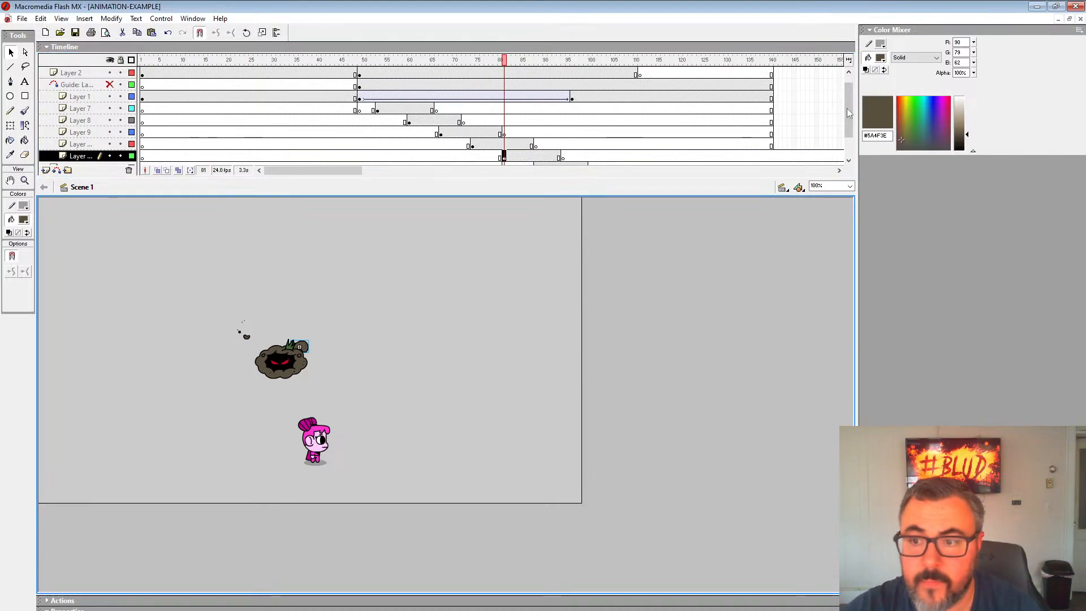
drag(849, 113, 848, 134)
click(533, 132)
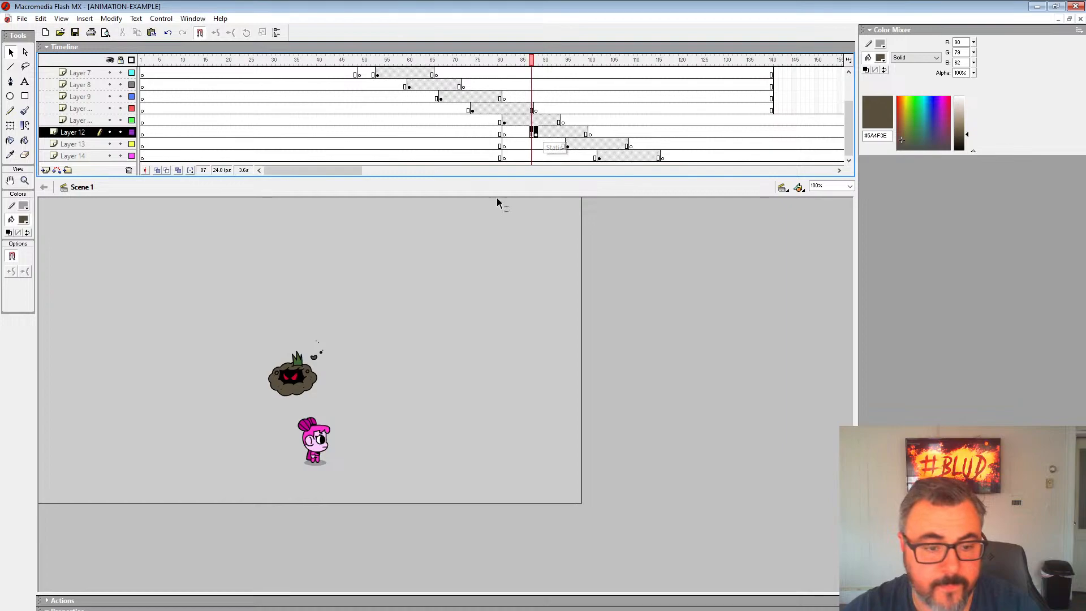
click(535, 133)
click(311, 258)
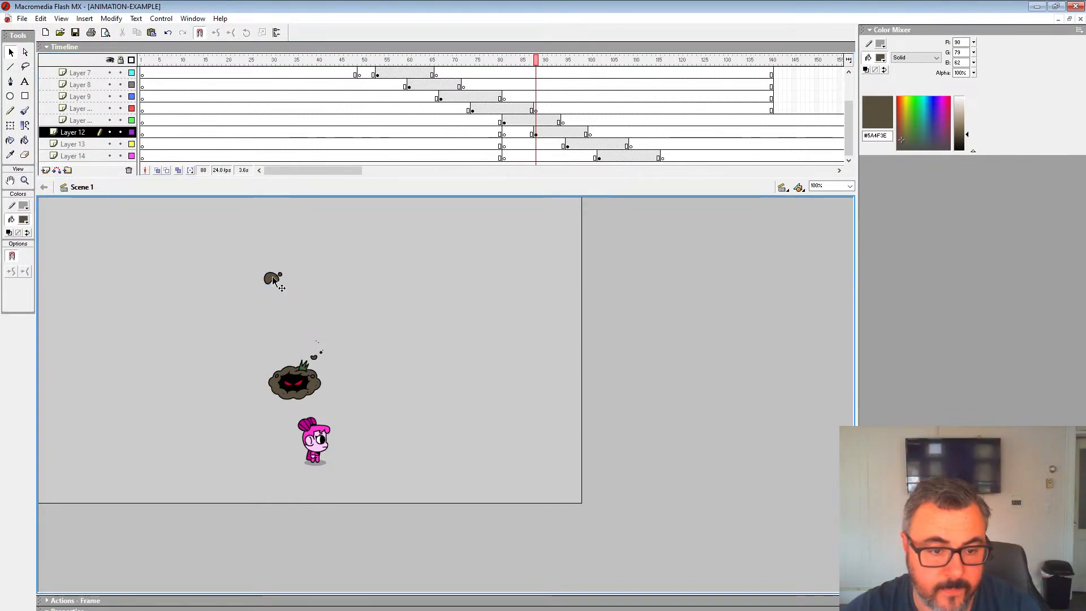
click(283, 380)
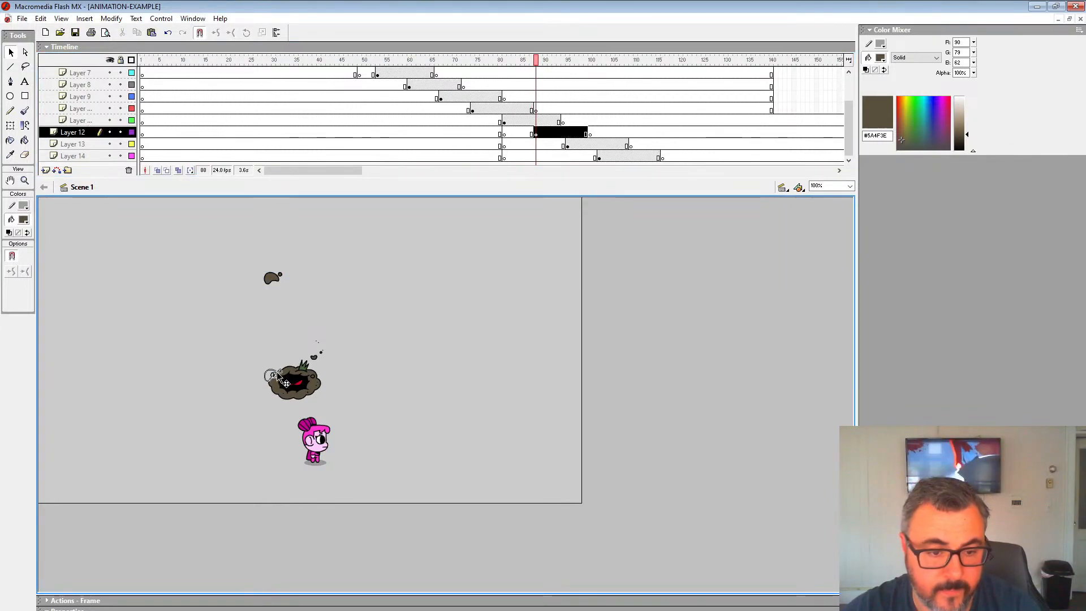
click(567, 145)
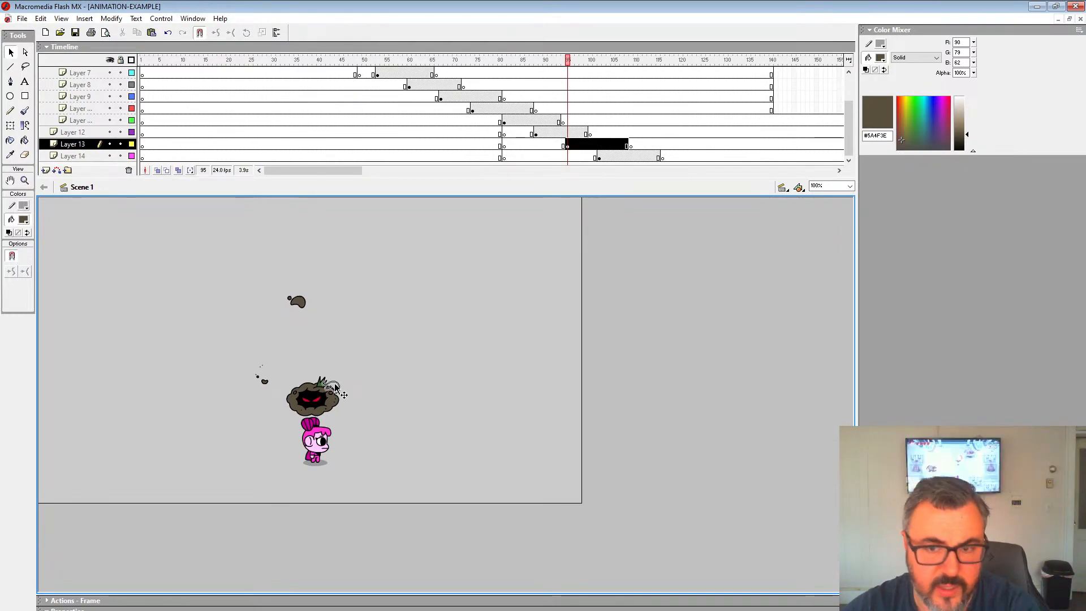
Delete Layer 14 and remove the extra frames beyond frame 140 from the remaining layers.
mouse_move(576, 61)
mouse_down()
mouse_move(589, 67)
mouse_move(569, 73)
mouse_move(587, 71)
mouse_up()
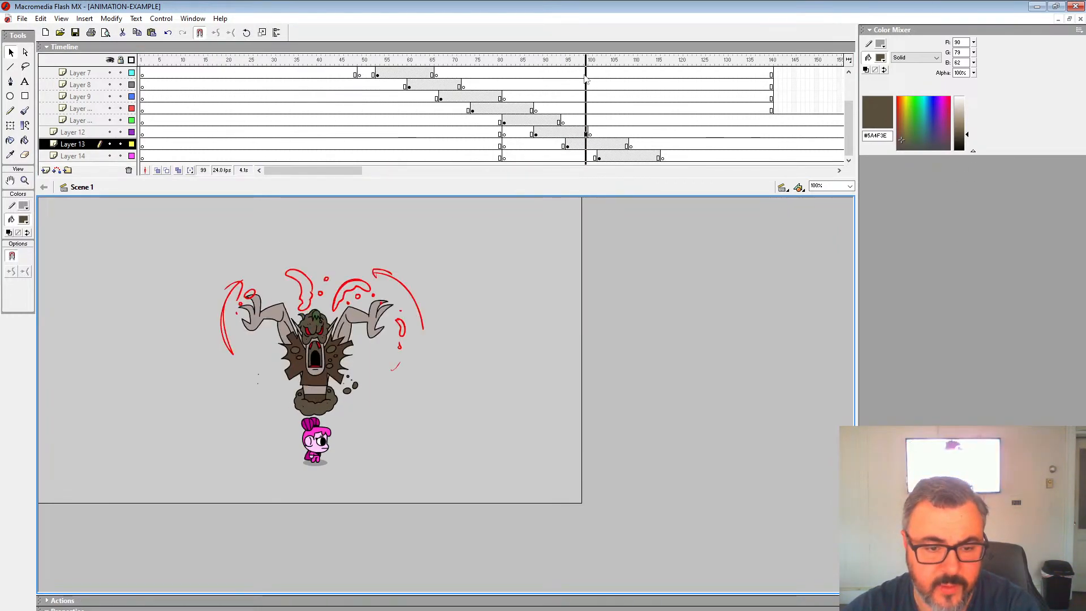
click(599, 158)
click(65, 160)
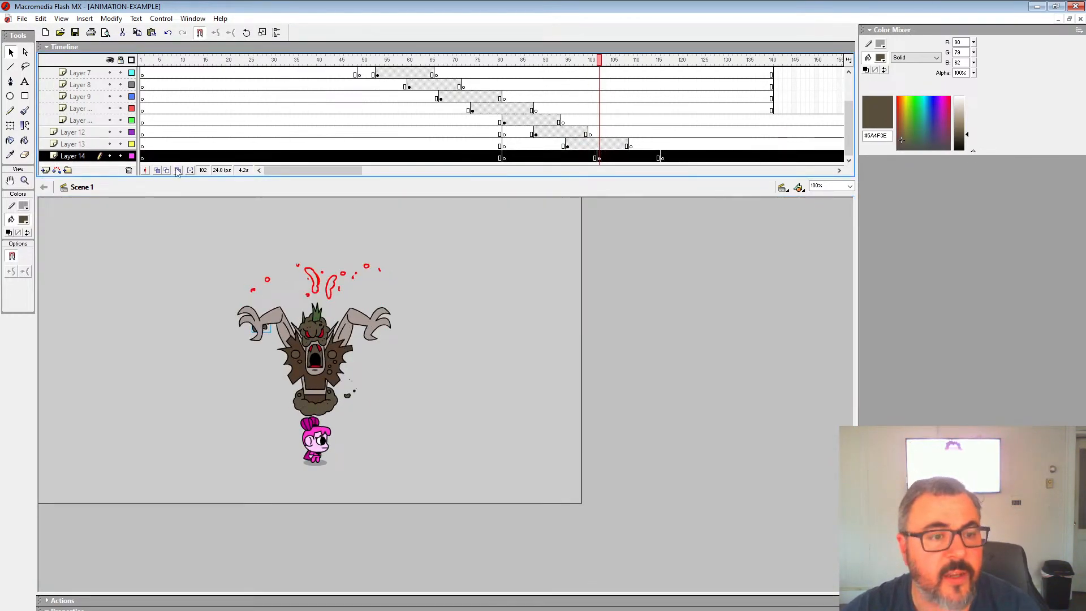
click(128, 170)
drag(776, 72, 848, 184)
key(shift+F5)
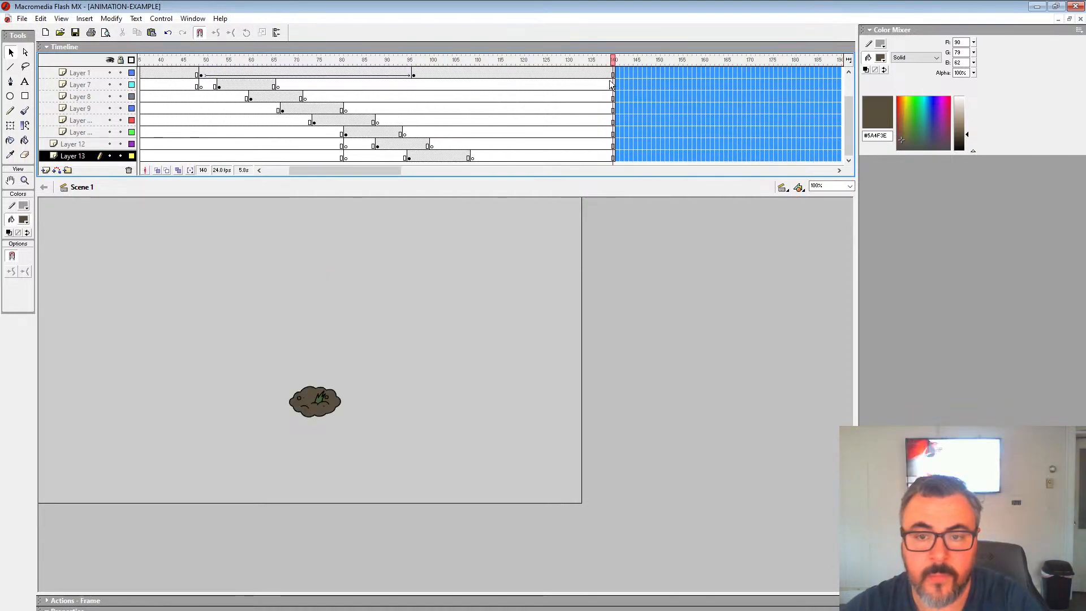
Insert a keyframe in Layer 1's motion tween at frame 53, where the first debris piece breaks off.
drag(613, 60, 205, 75)
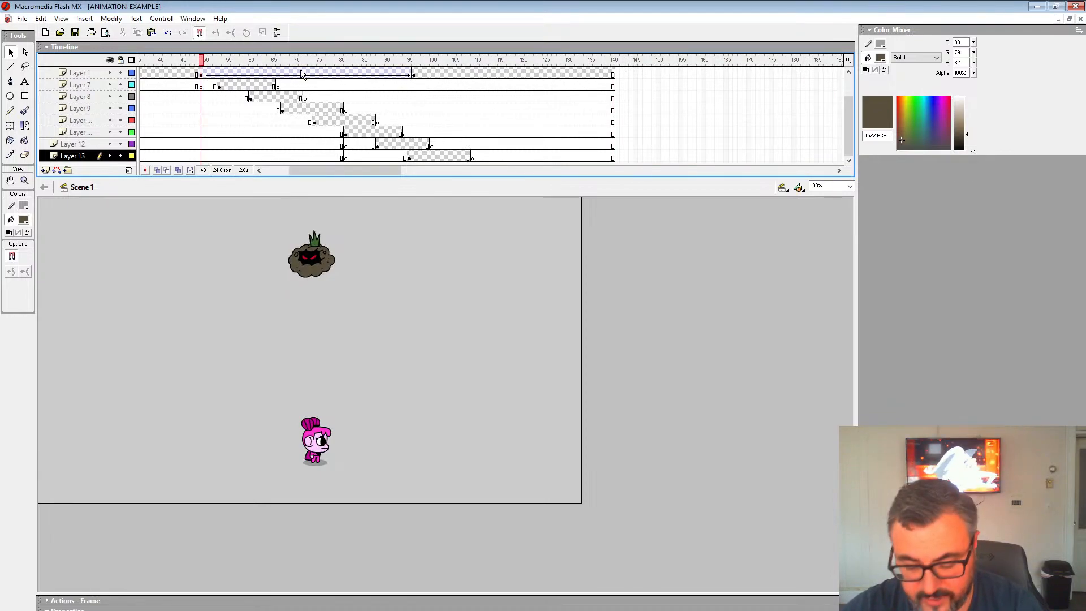
key(period)
key(period)
key(period)
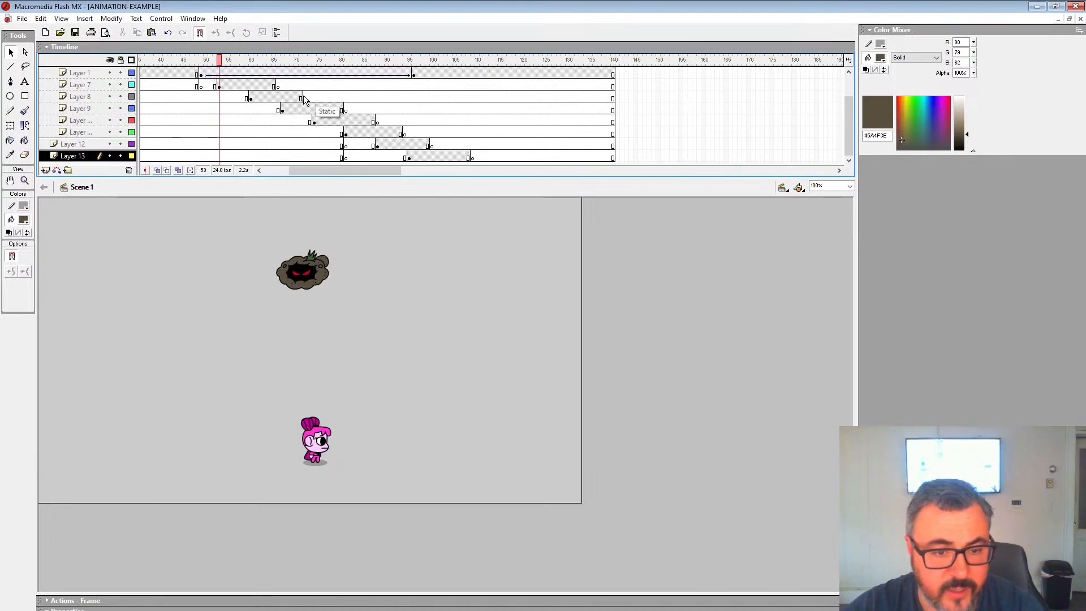
click(219, 74)
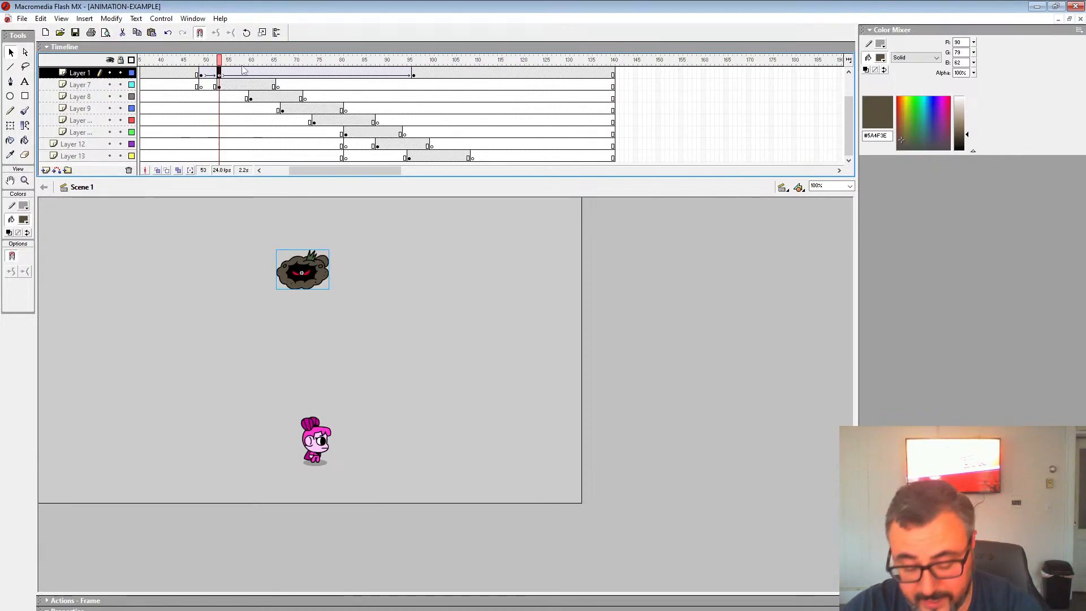
Insert keyframes in Layer 1's motion tween at frames 56, 60, 63, 67, 70, 74 and 77, continuing this spacing up to frame 95.
key(period)
key(period)
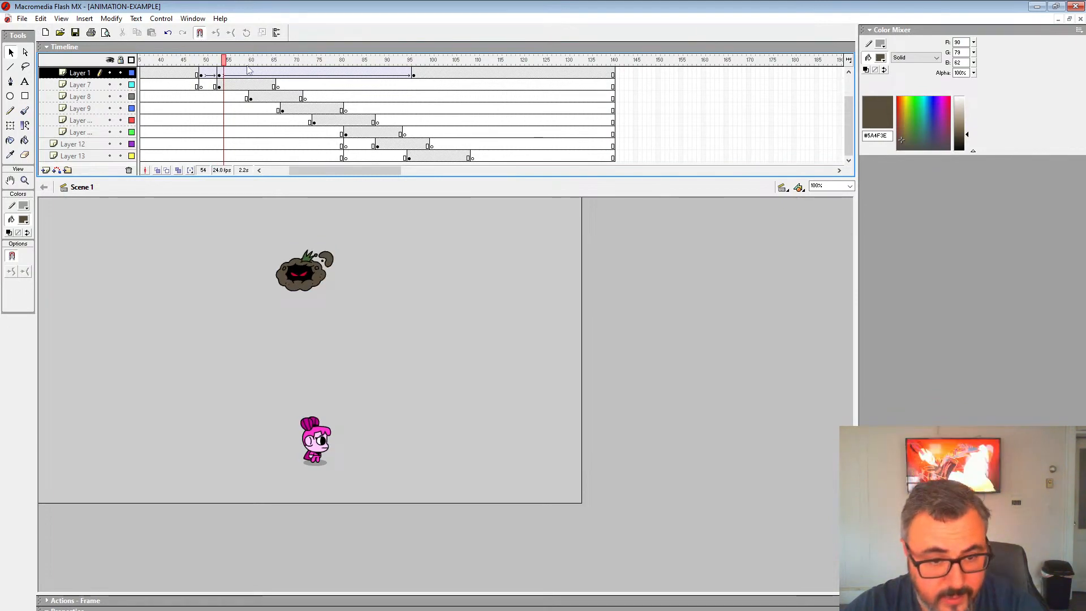
key(period)
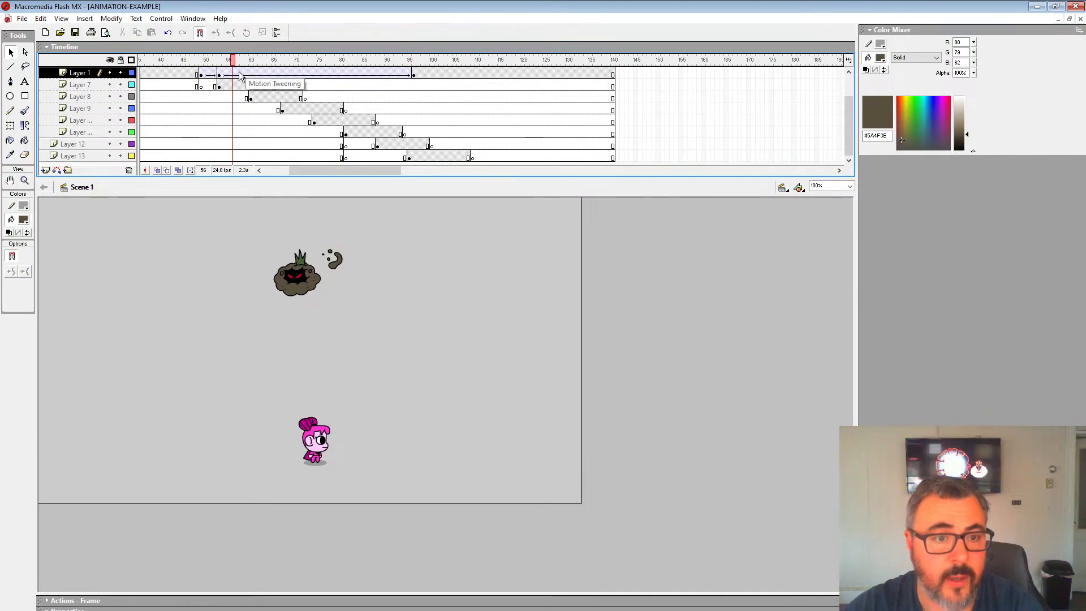
key(F6)
drag(233, 62, 205, 80)
click(253, 70)
key(F6)
click(264, 71)
key(F6)
click(284, 70)
key(F6)
click(296, 72)
key(F6)
click(315, 72)
key(F6)
click(328, 73)
key(F6)
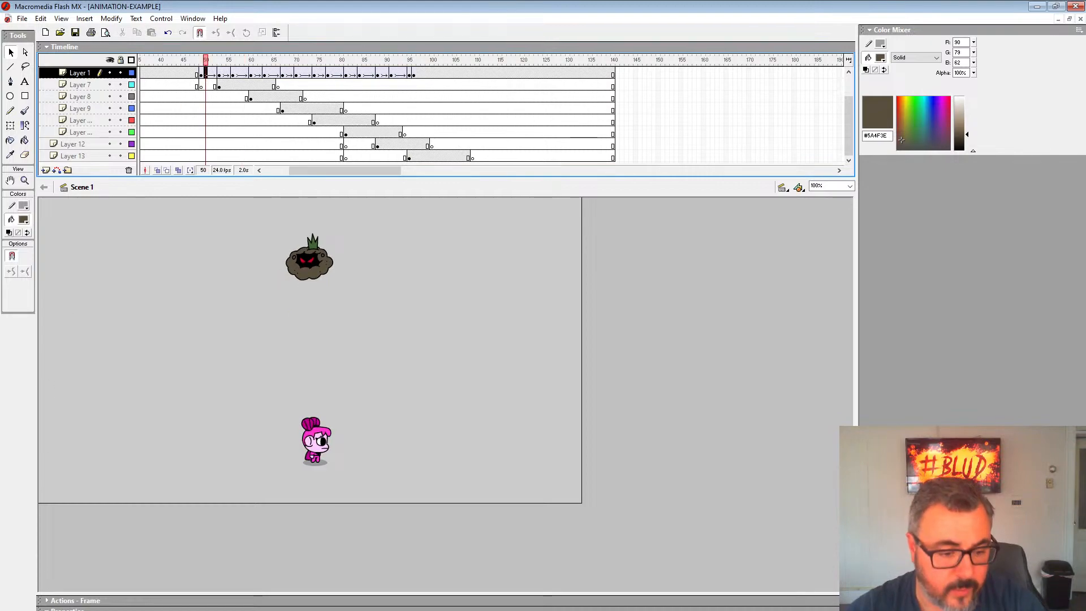
Examine the falling clump on Layer 1 just after each debris break, at frames 54, 61, 68, 75, 82 and 89.
click(224, 75)
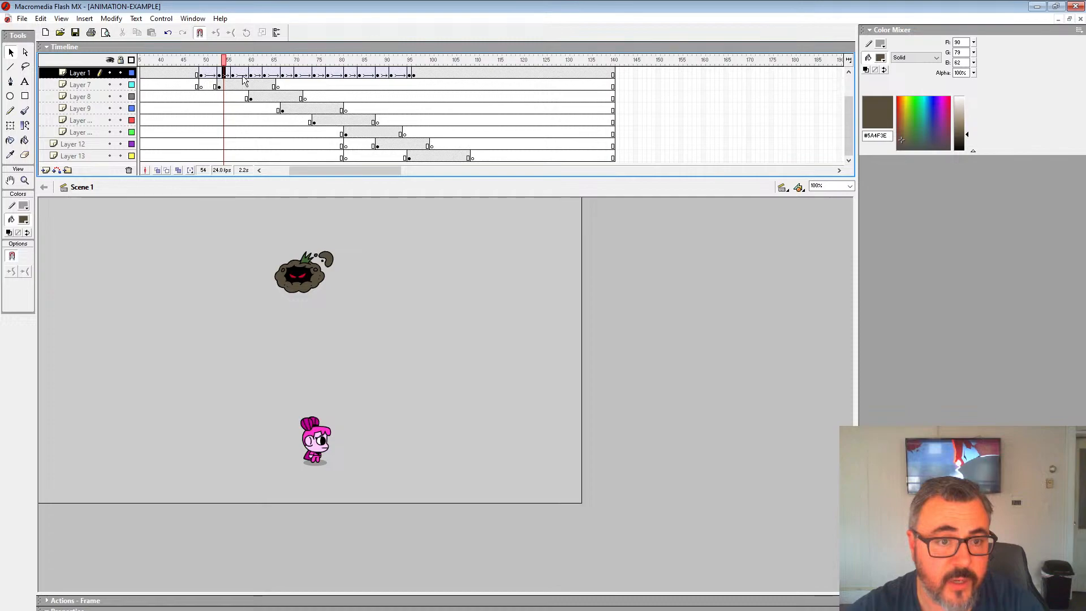
click(242, 75)
drag(242, 75, 401, 75)
click(264, 120)
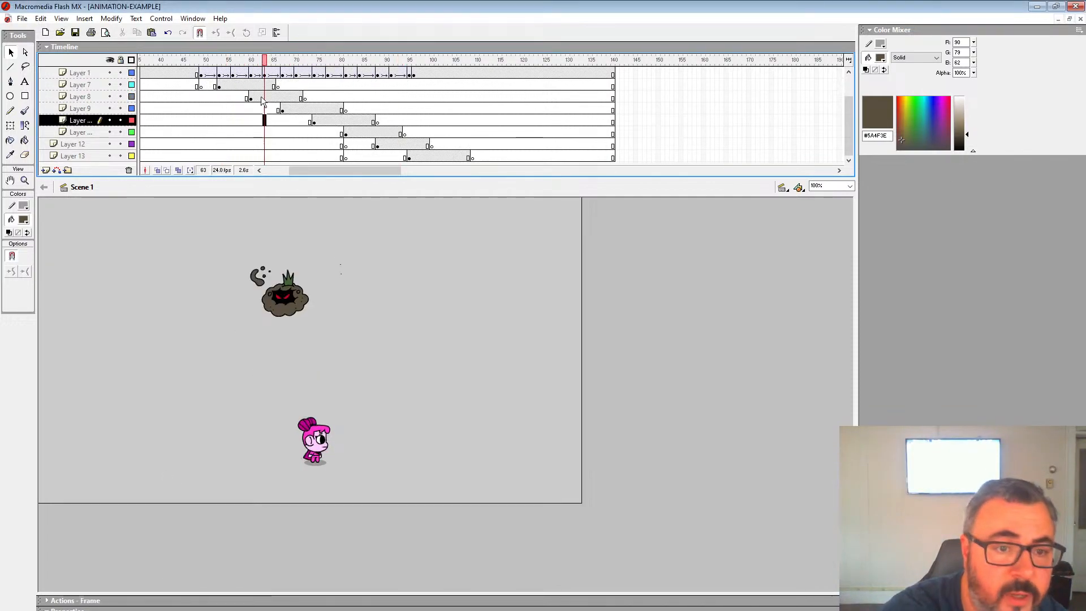
click(256, 74)
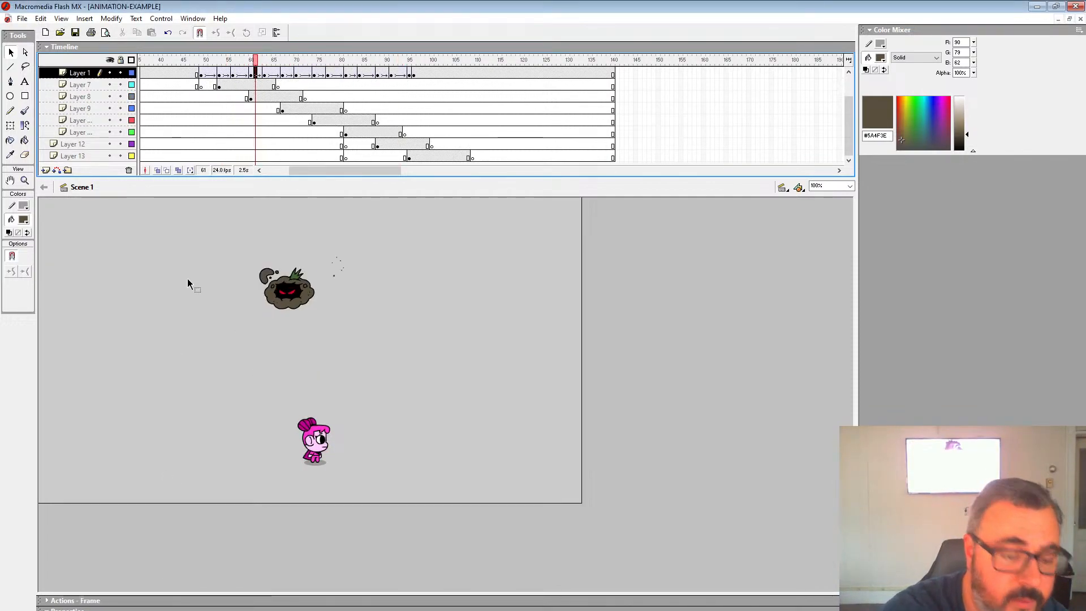
click(287, 74)
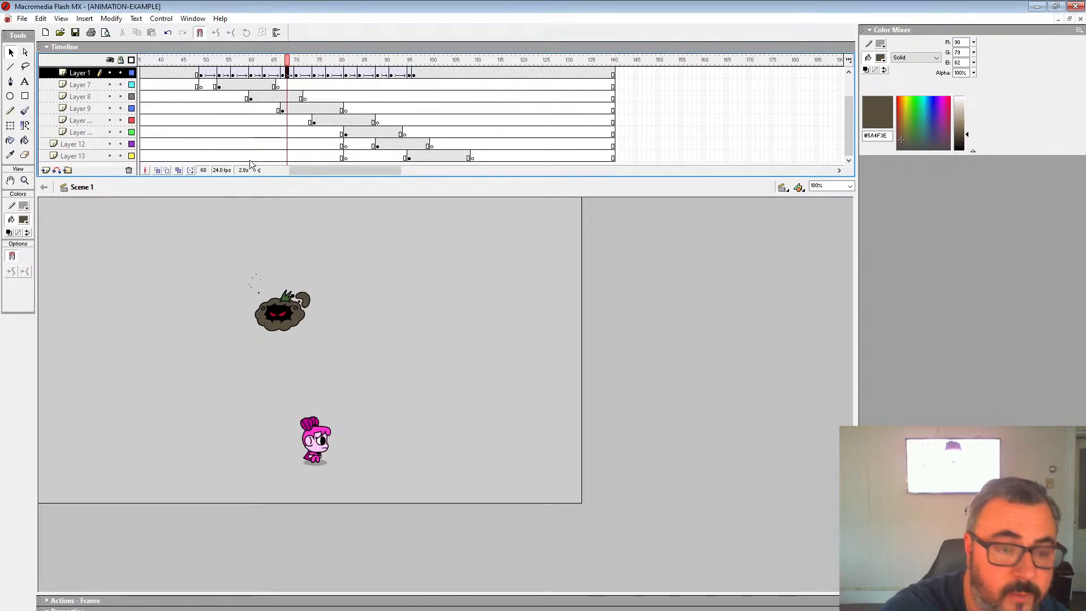
click(320, 75)
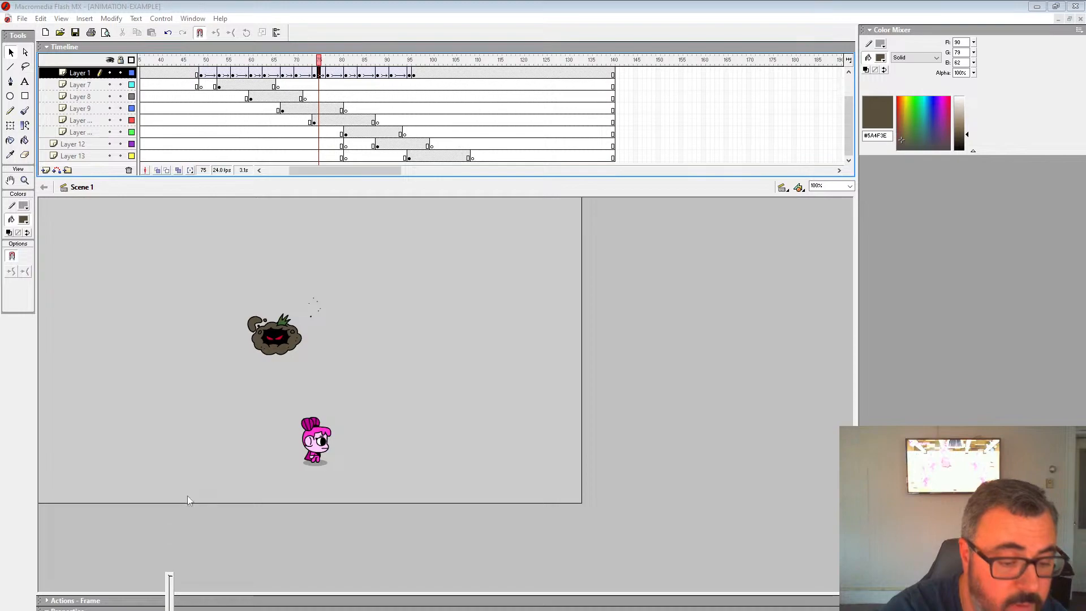
click(351, 75)
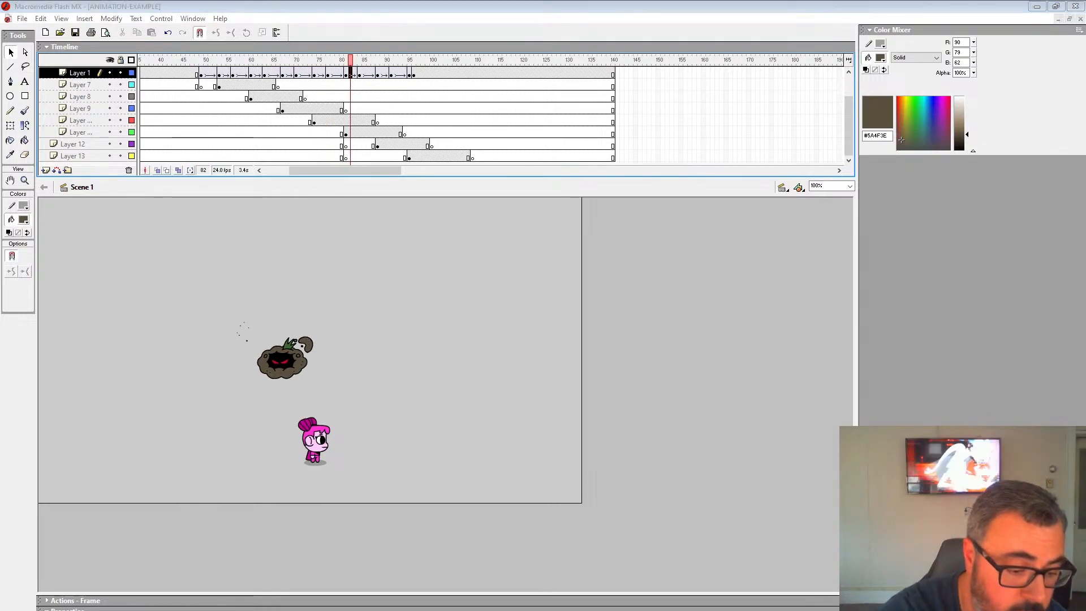
click(382, 74)
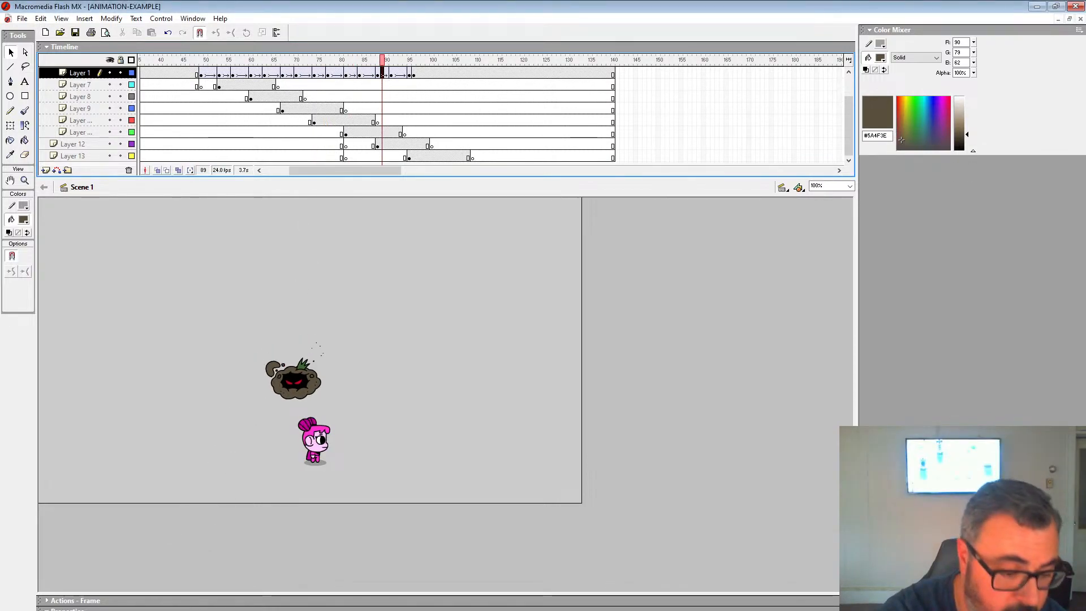
Play back the clump's fall from frame 49 to review the alternating debris against the clump's motion.
click(251, 75)
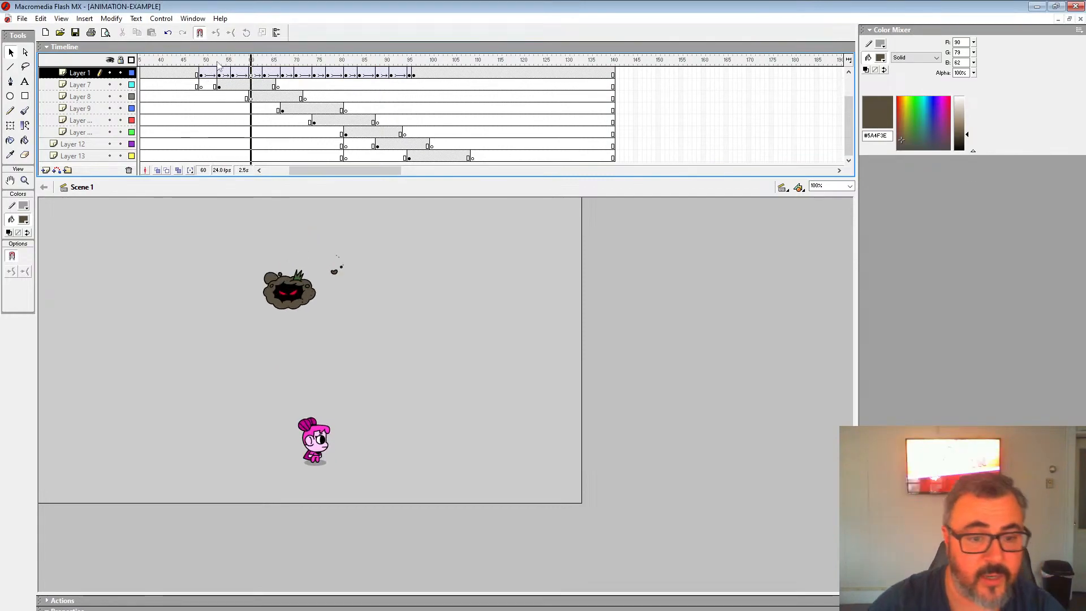
key(Return)
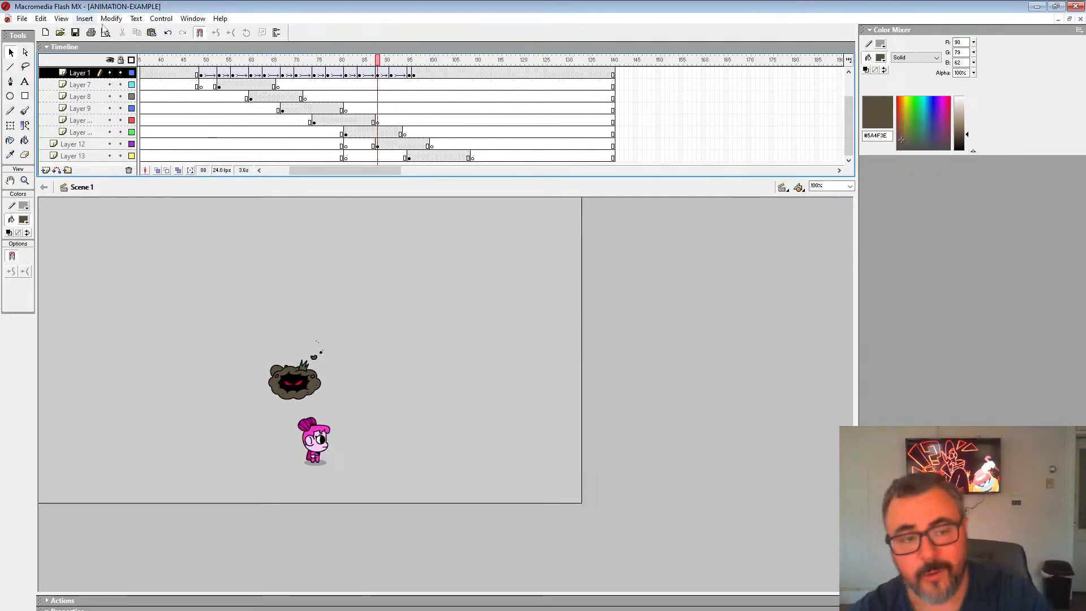
click(206, 75)
key(Return)
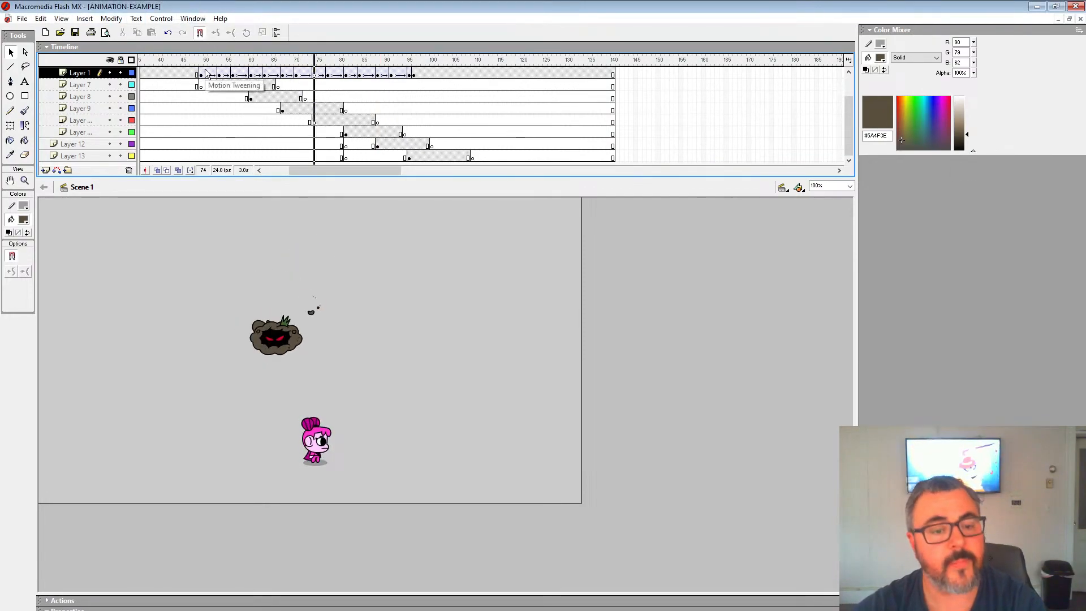
click(202, 75)
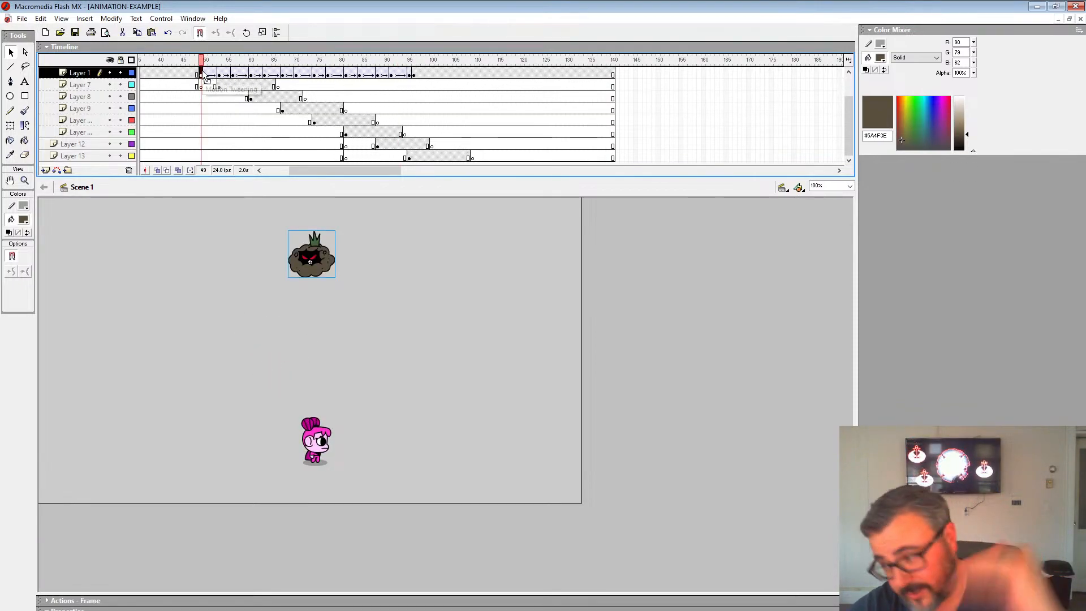
key(Return)
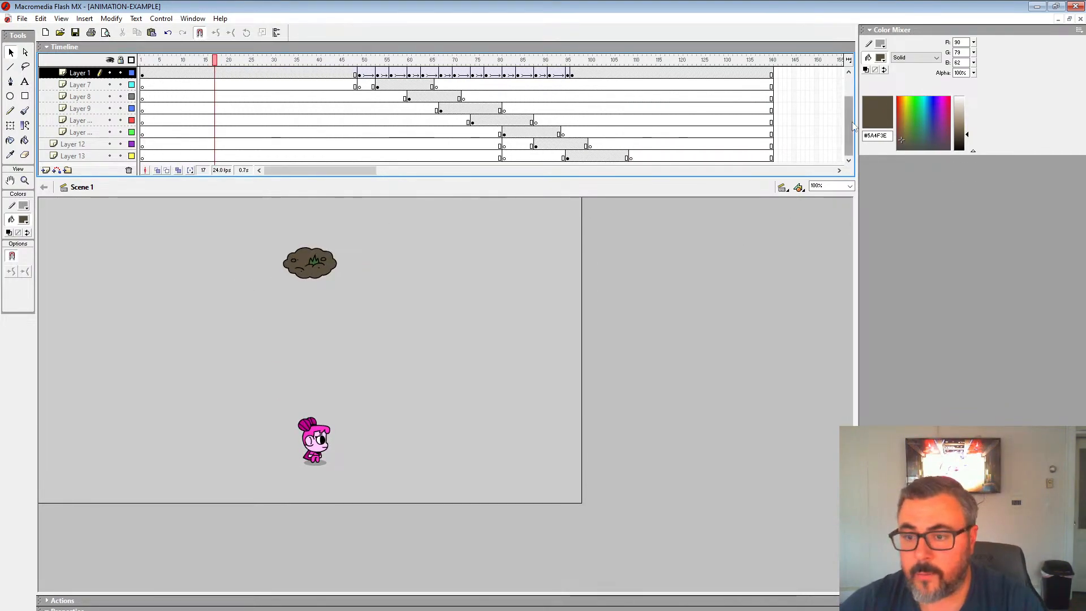
drag(848, 113, 847, 91)
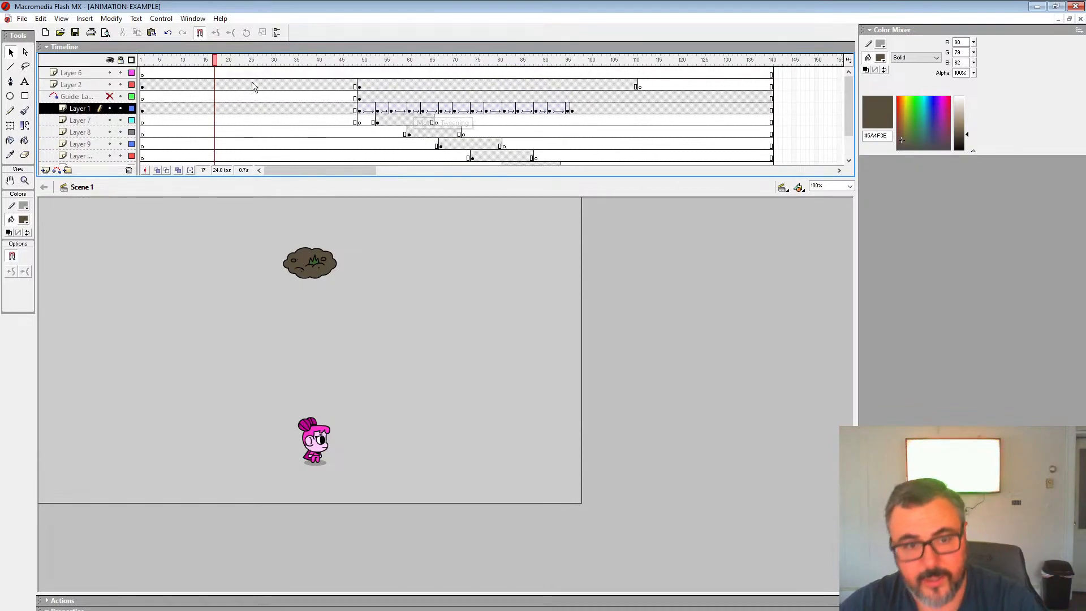
click(292, 85)
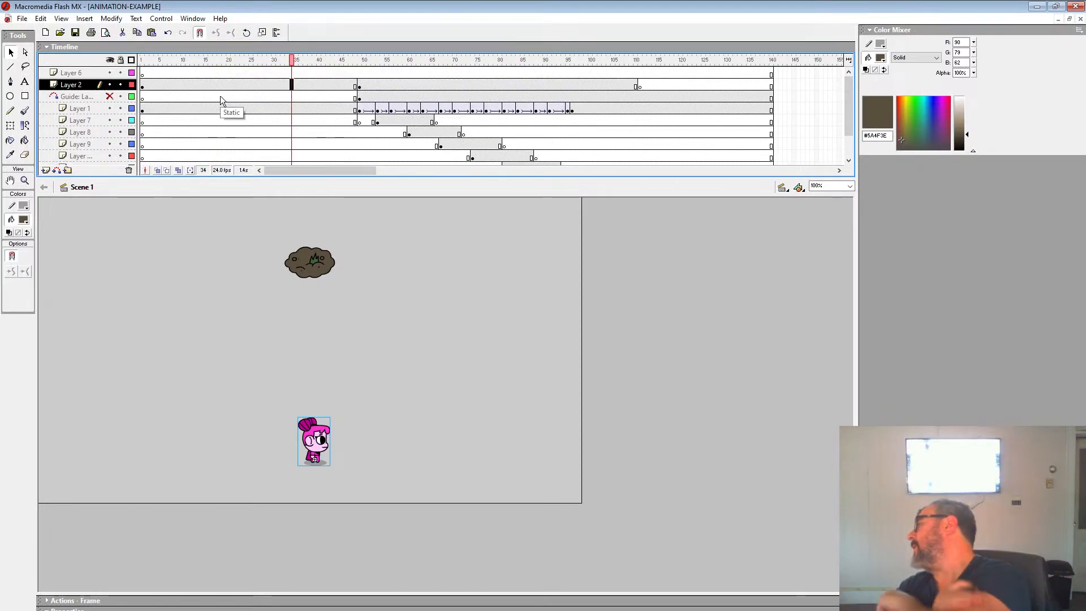